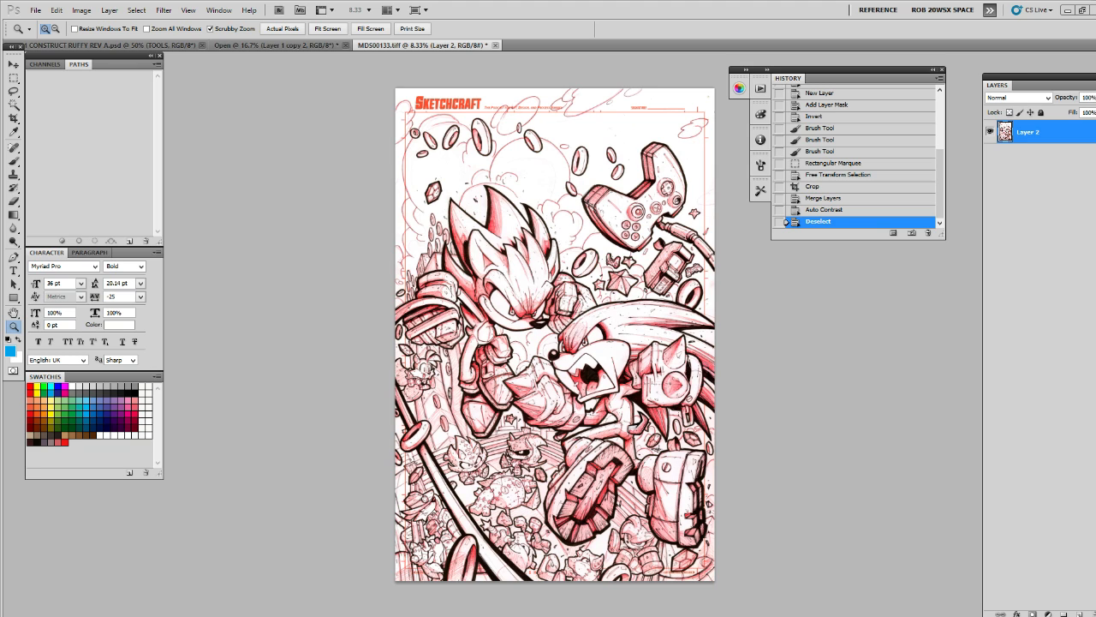
Switch to the 01_DIGICOLOR_REV 01.psd document, then collapse and hide its BOUNCE LIGHT group
{"action": "left_click", "coordinate": [274, 45]}
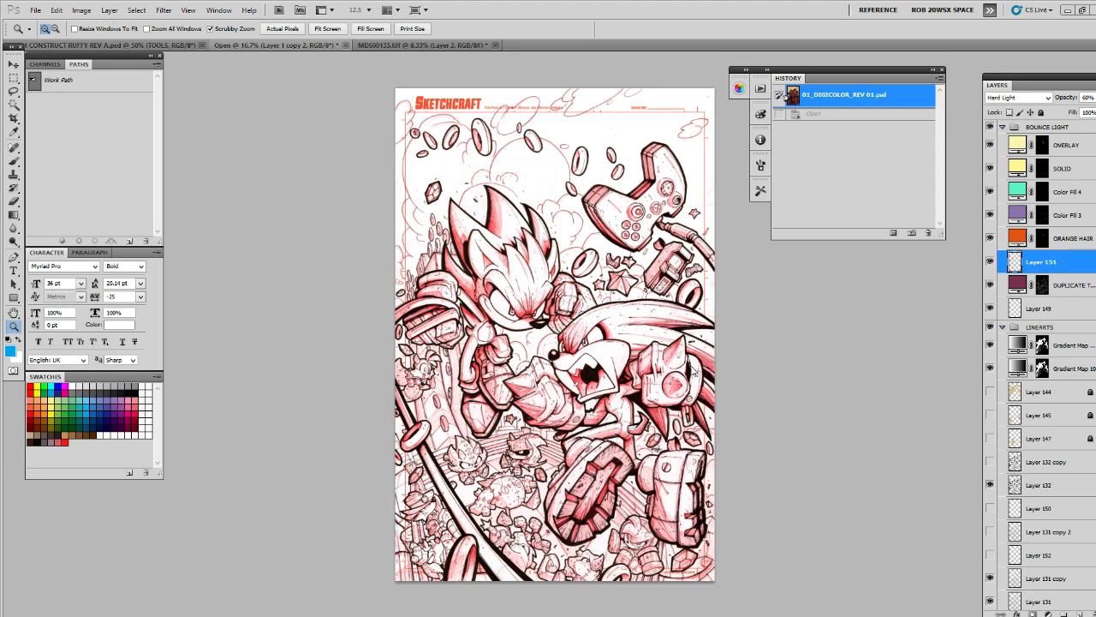
{"action": "key", "text": "ctrl+Tab"}
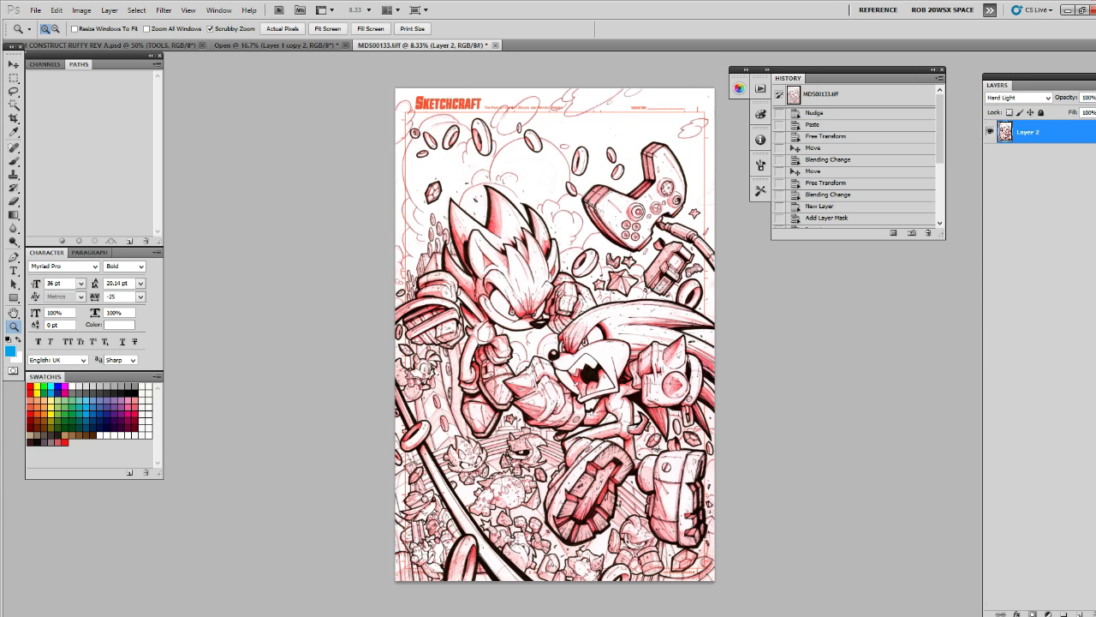
{"action": "key", "text": "ctrl+Tab"}
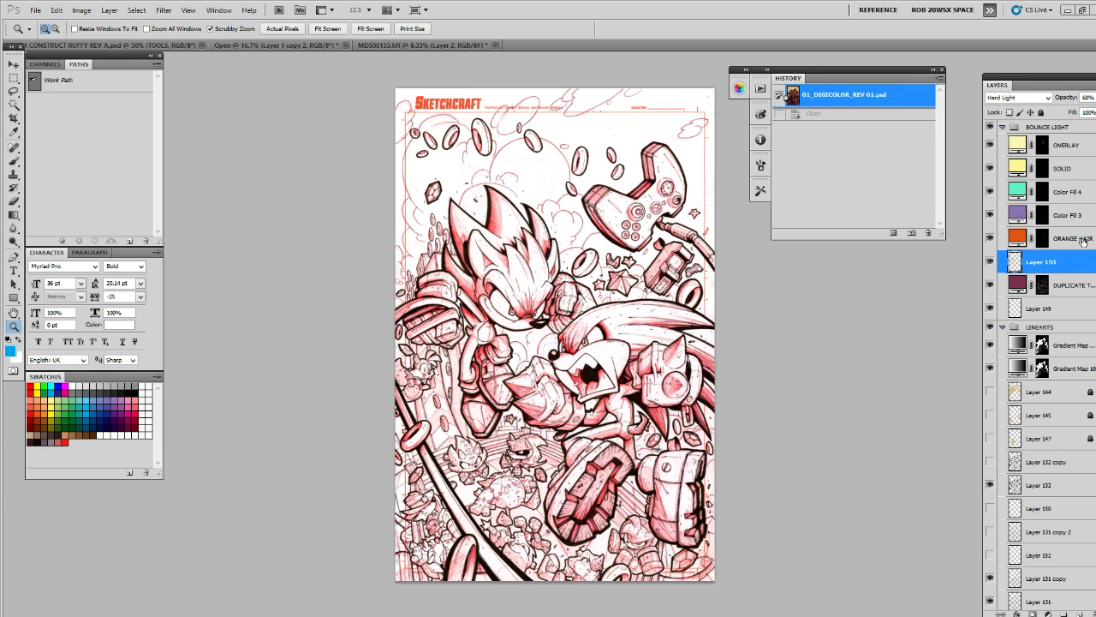
{"action": "left_click", "coordinate": [1002, 126]}
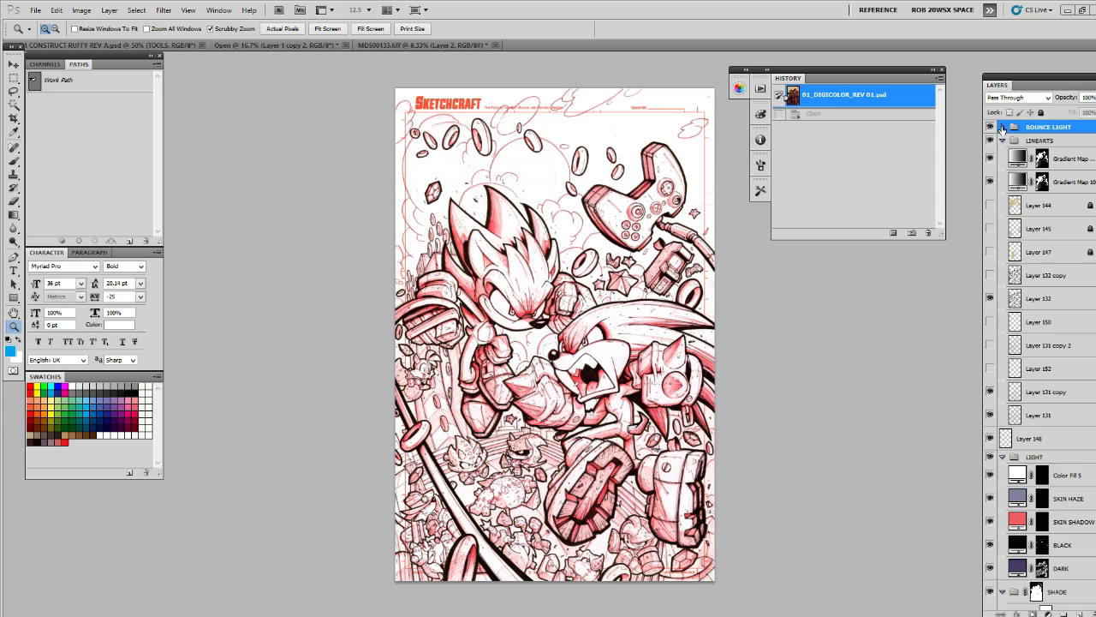
{"action": "left_click", "coordinate": [990, 127]}
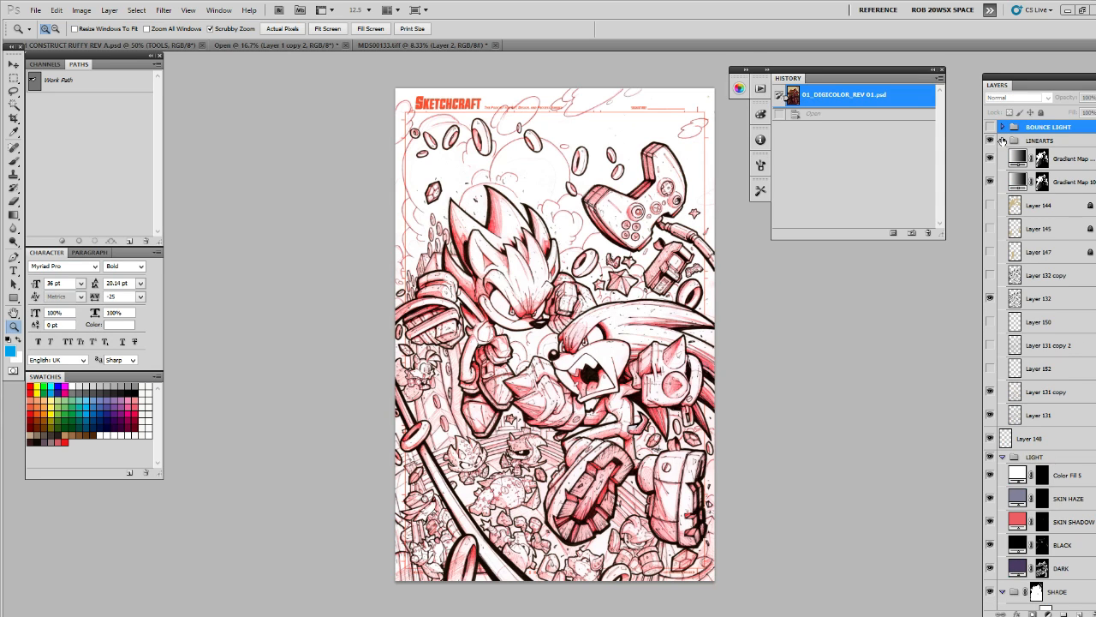
Collapse the LINEARTS, LIGHT and SHADE groups and hide LIGHT, SHADE and Layer 148
{"action": "left_click", "coordinate": [1002, 140]}
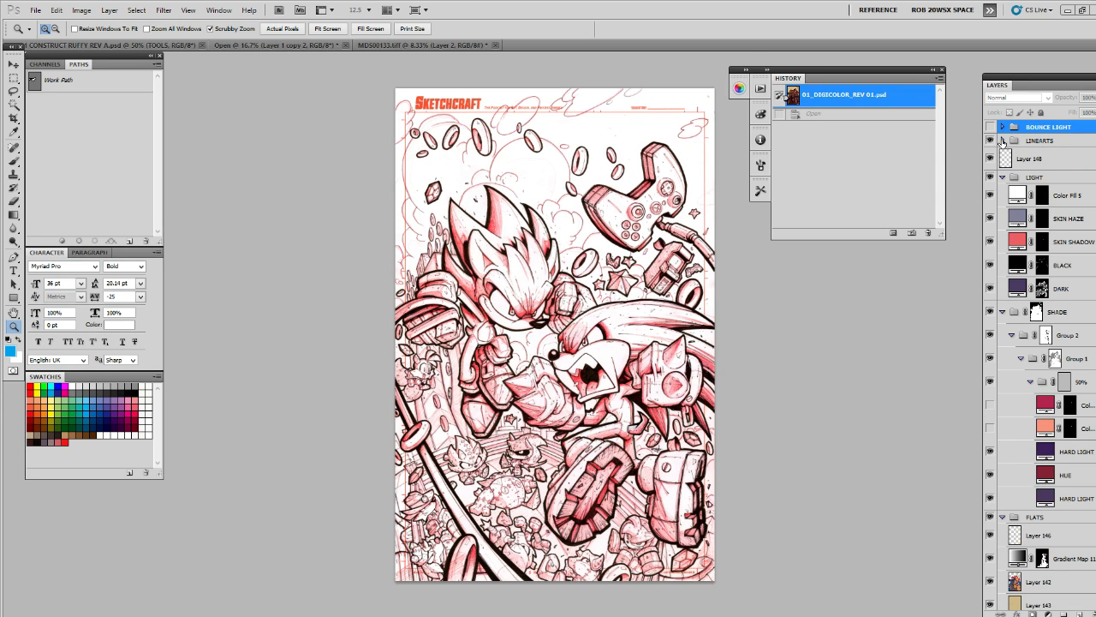
{"action": "left_click", "coordinate": [1002, 176]}
{"action": "left_click", "coordinate": [991, 178]}
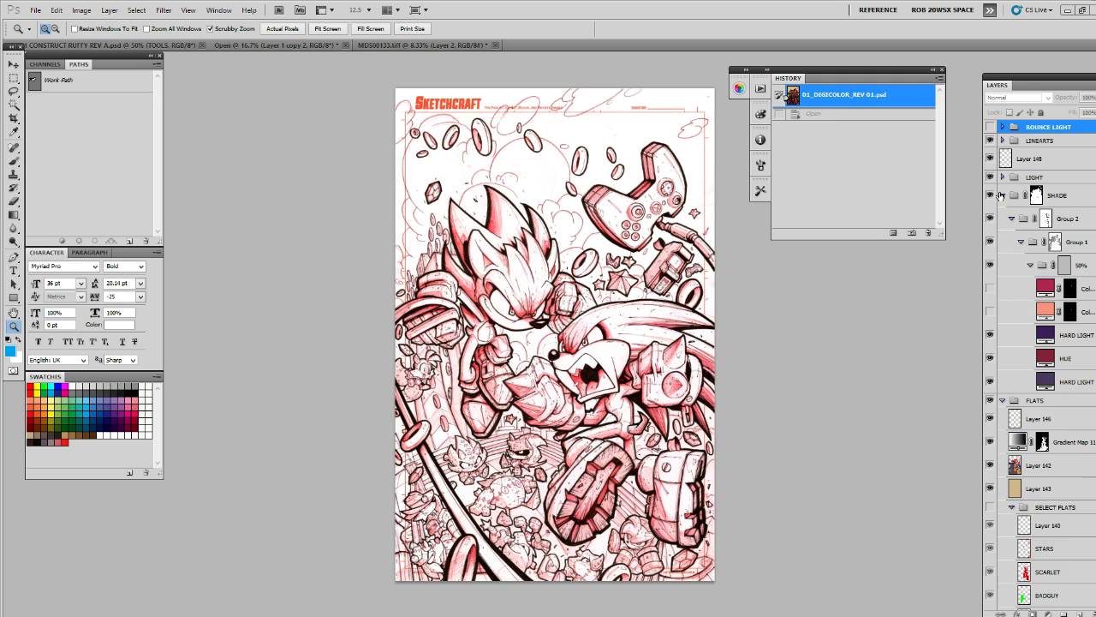
{"action": "left_click", "coordinate": [1002, 195]}
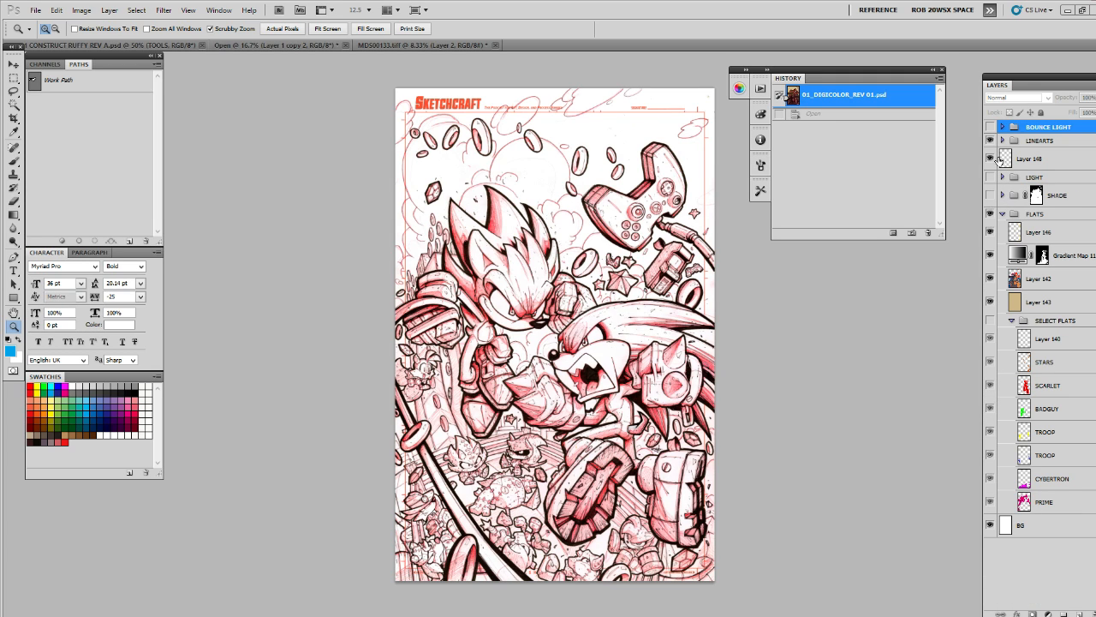
{"action": "left_click_drag", "start_coordinate": [990, 158], "coordinate": [990, 145]}
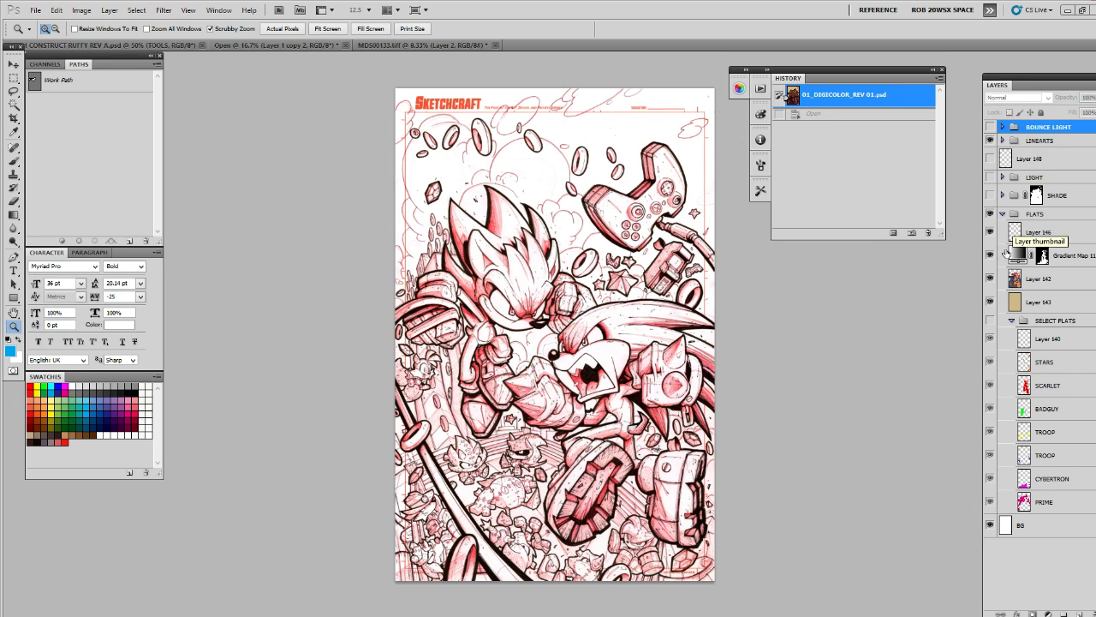
Expand the LINEARTS group and hide its two gradient map layers
{"action": "left_click", "coordinate": [1003, 141]}
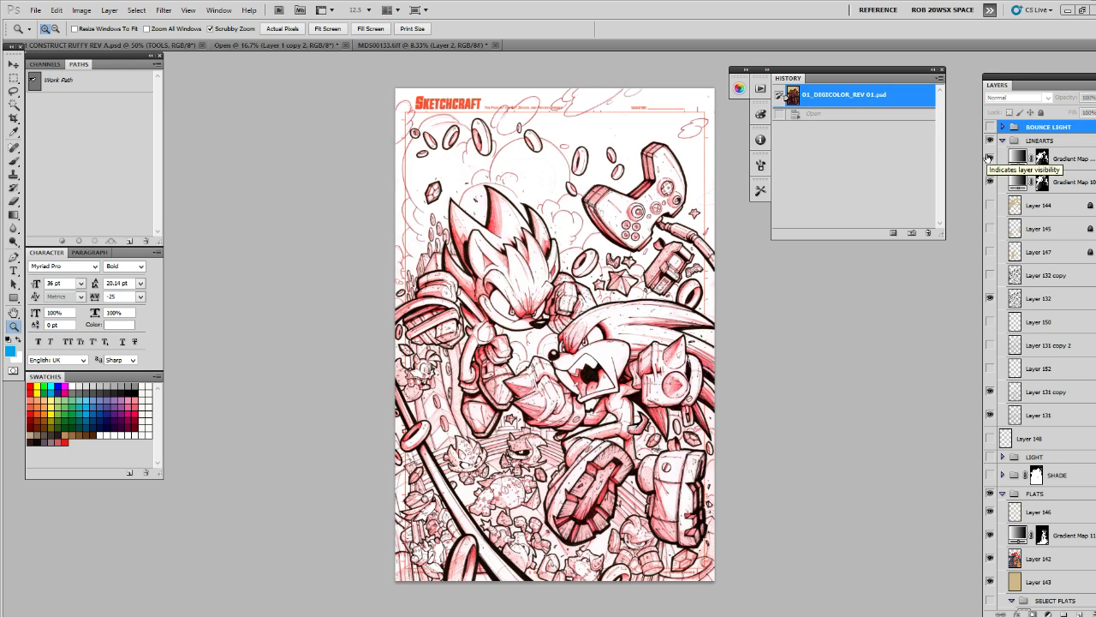
{"action": "left_click", "coordinate": [990, 181]}
{"action": "left_click", "coordinate": [990, 181]}
{"action": "left_click", "coordinate": [997, 184]}
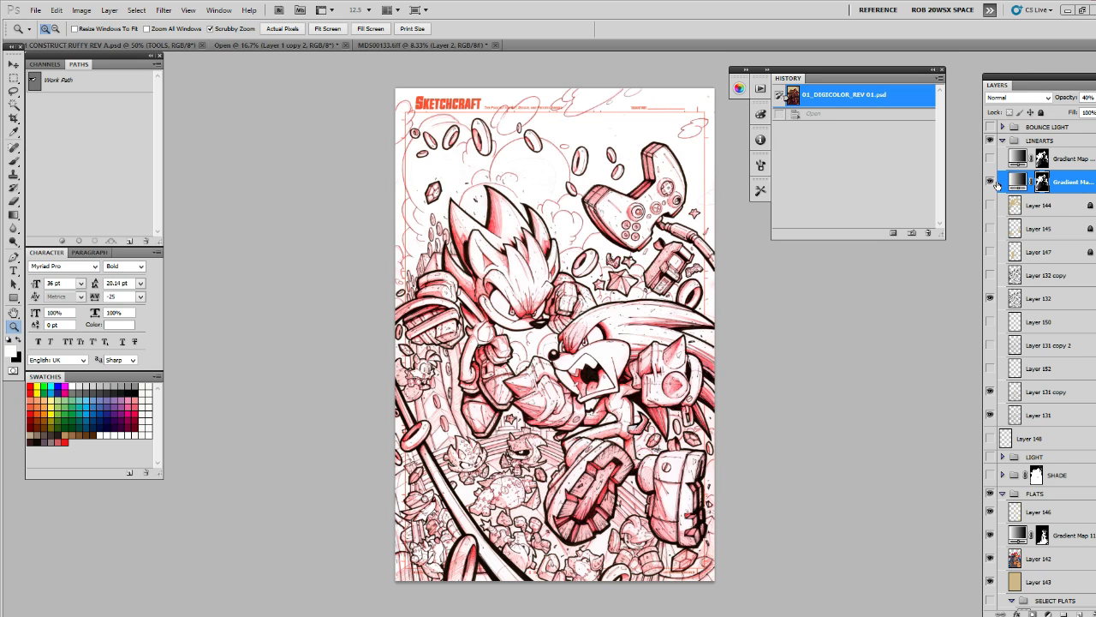
{"action": "left_click", "coordinate": [990, 182]}
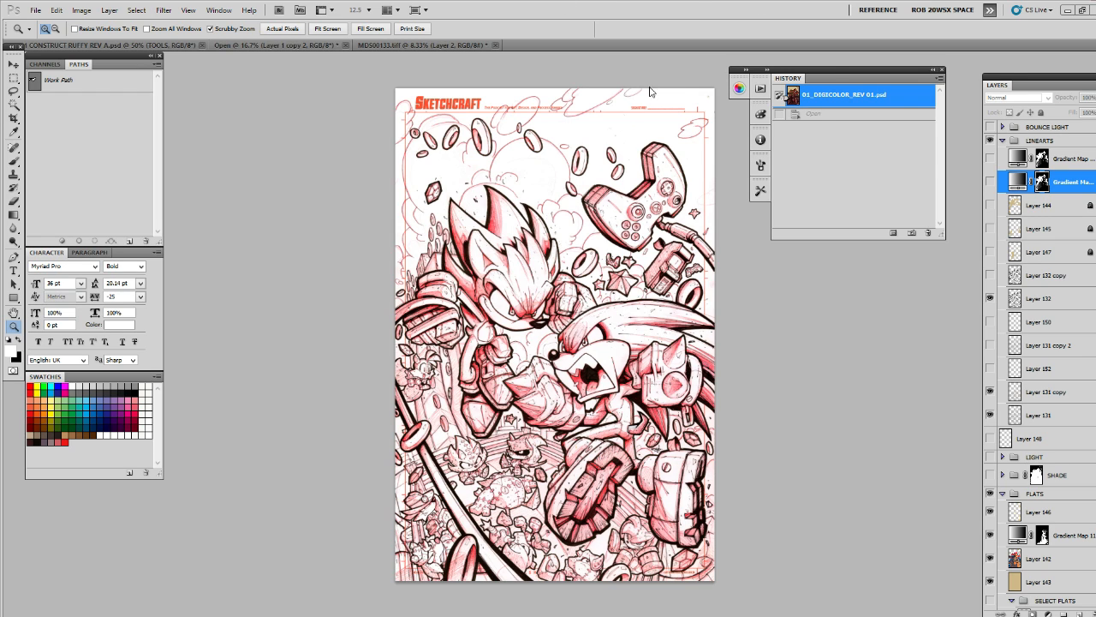
Check the image dimensions and resolution of MDS00133.tiff without changing them
{"action": "left_click", "coordinate": [468, 47]}
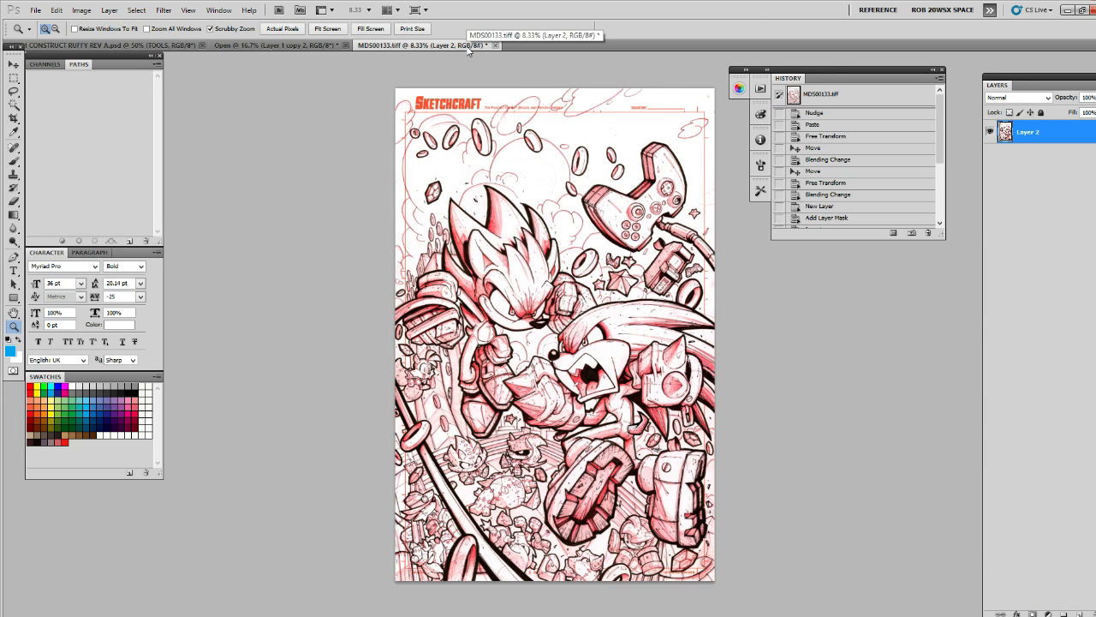
{"action": "left_click", "coordinate": [81, 10]}
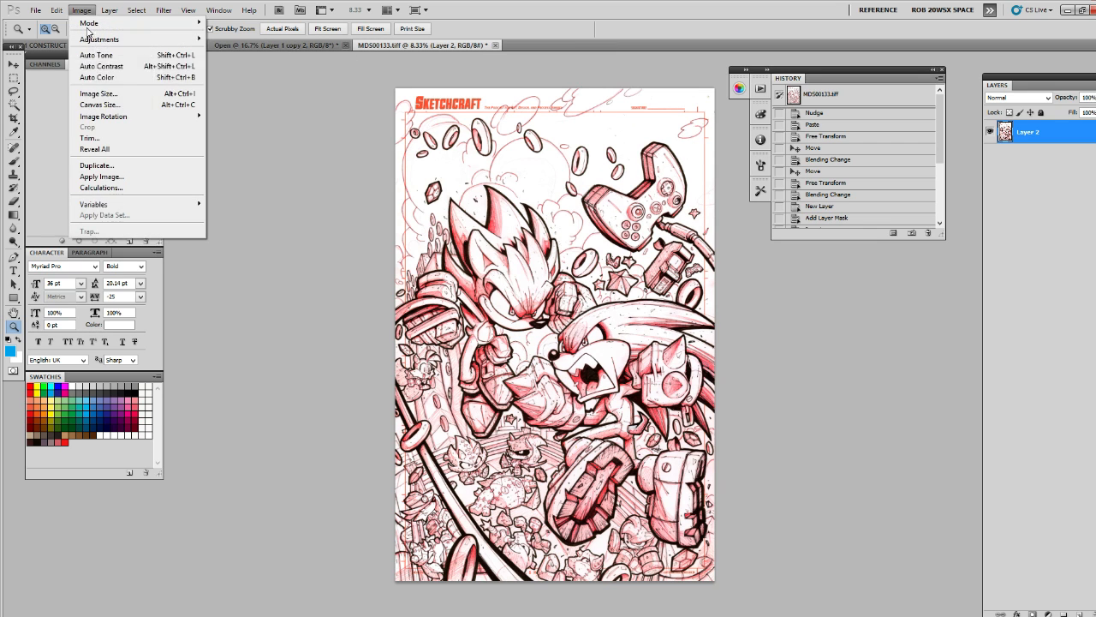
{"action": "left_click", "coordinate": [98, 100]}
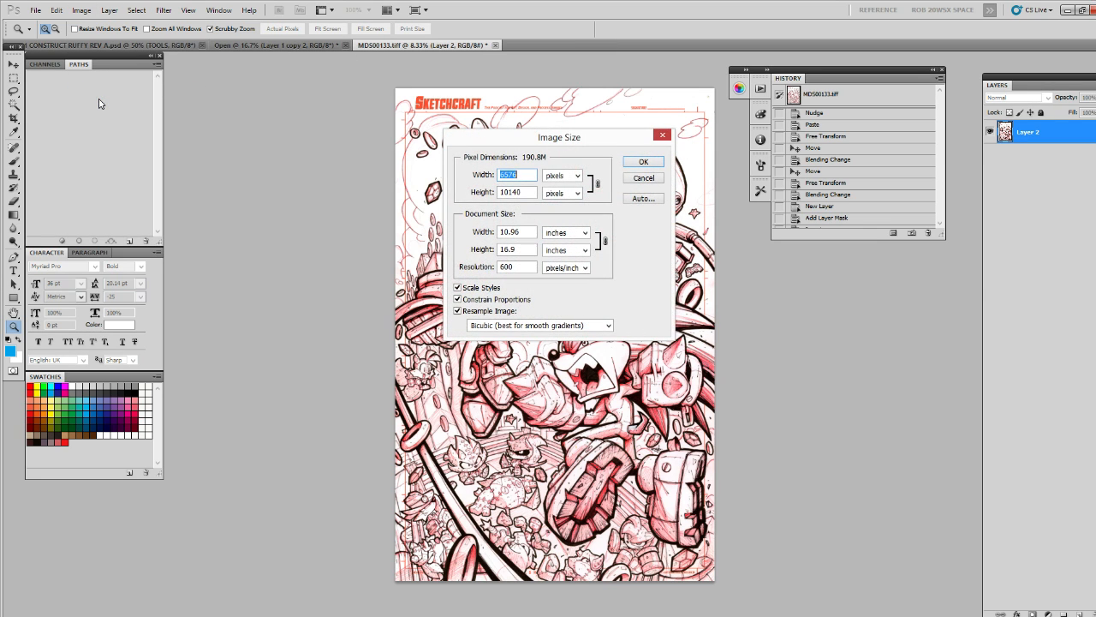
{"action": "key", "text": "Escape"}
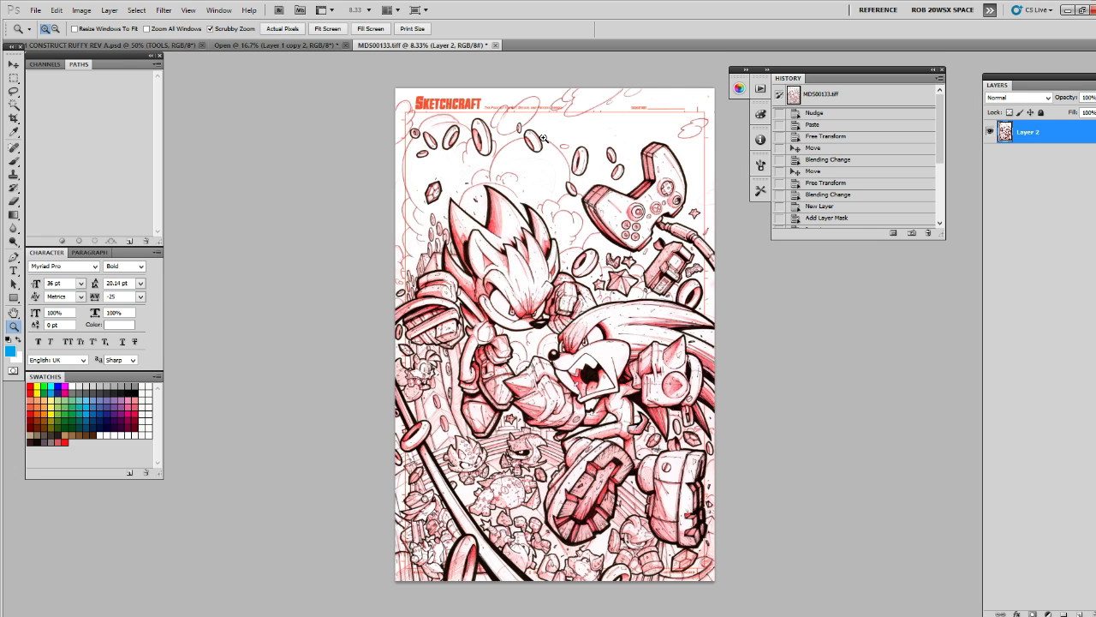
Compare MDS00133.tiff with the red sketch in the Open document, and select and copy the entire MDS00133.tiff canvas
{"action": "left_click", "coordinate": [331, 53]}
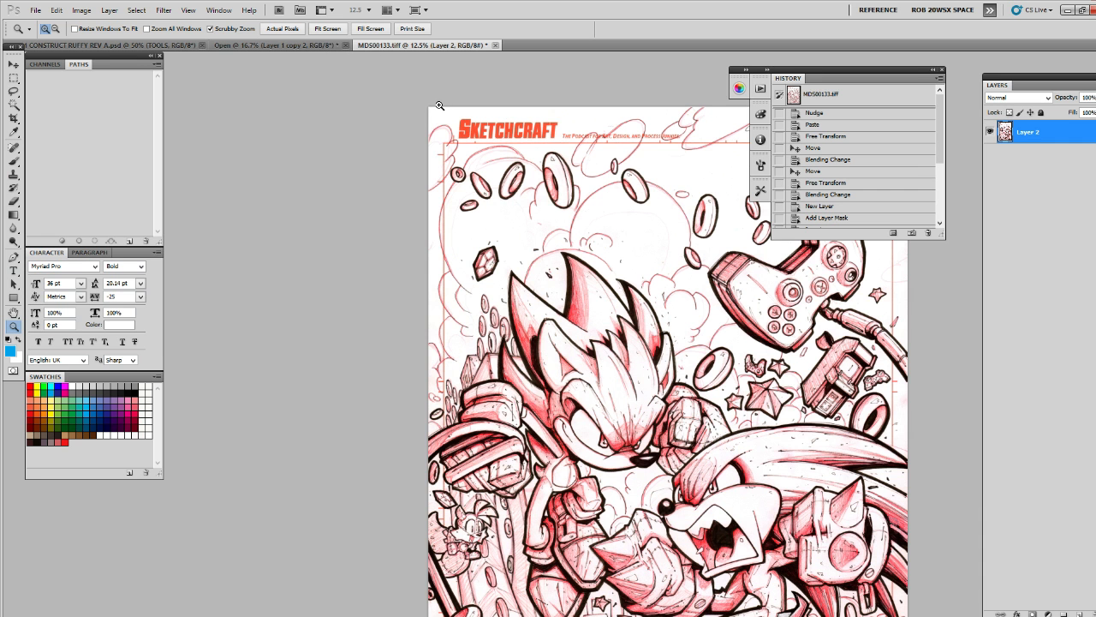
{"action": "left_click", "coordinate": [313, 46]}
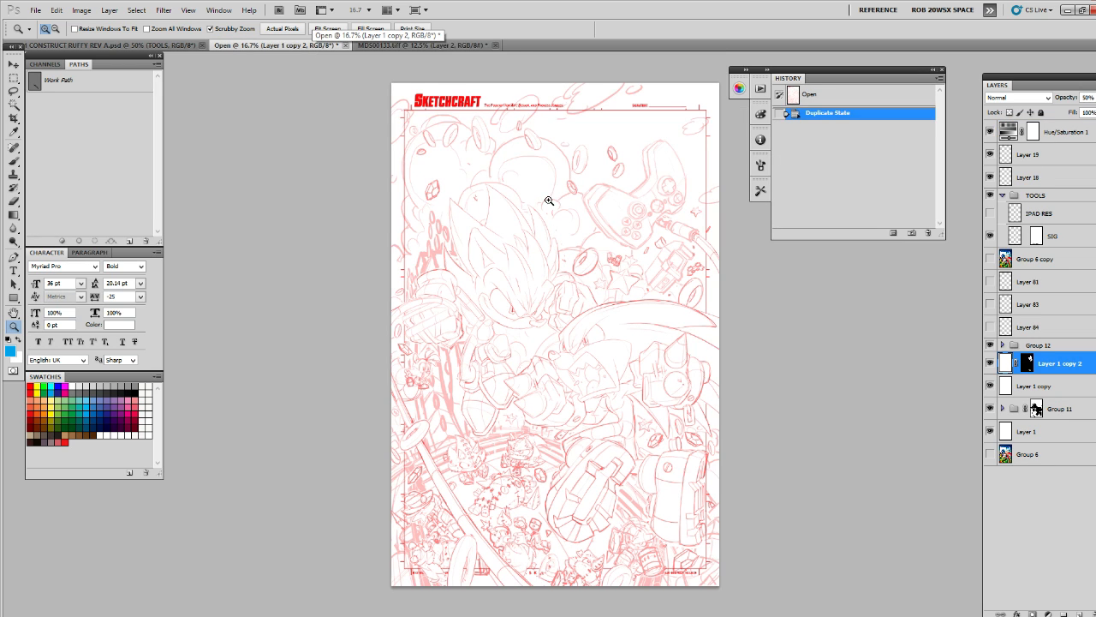
{"action": "left_click", "coordinate": [367, 45]}
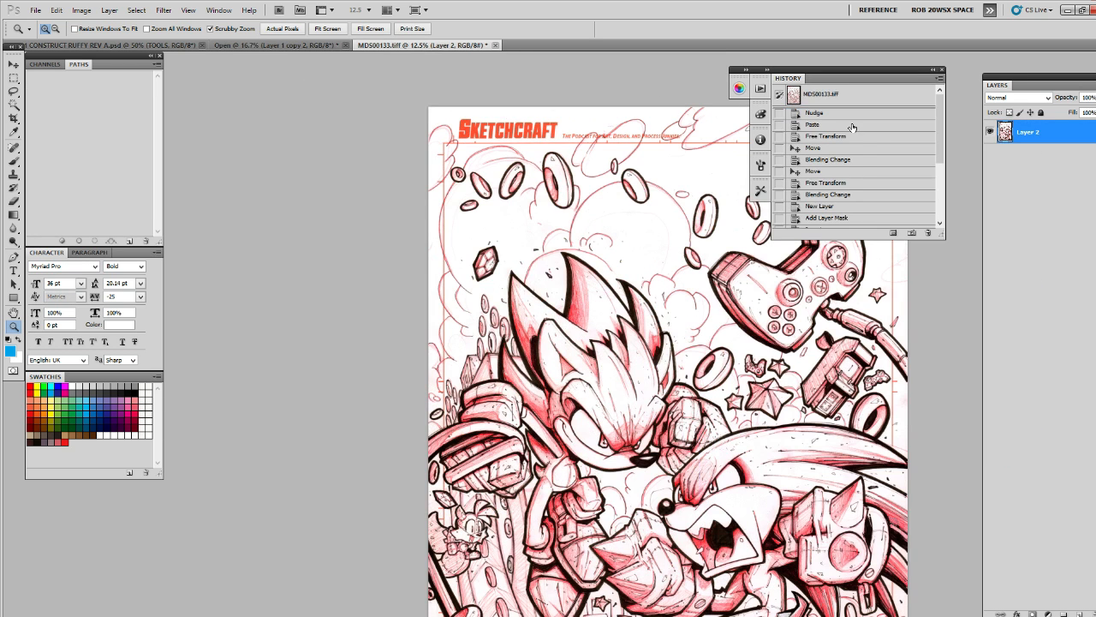
{"action": "left_click", "coordinate": [290, 45]}
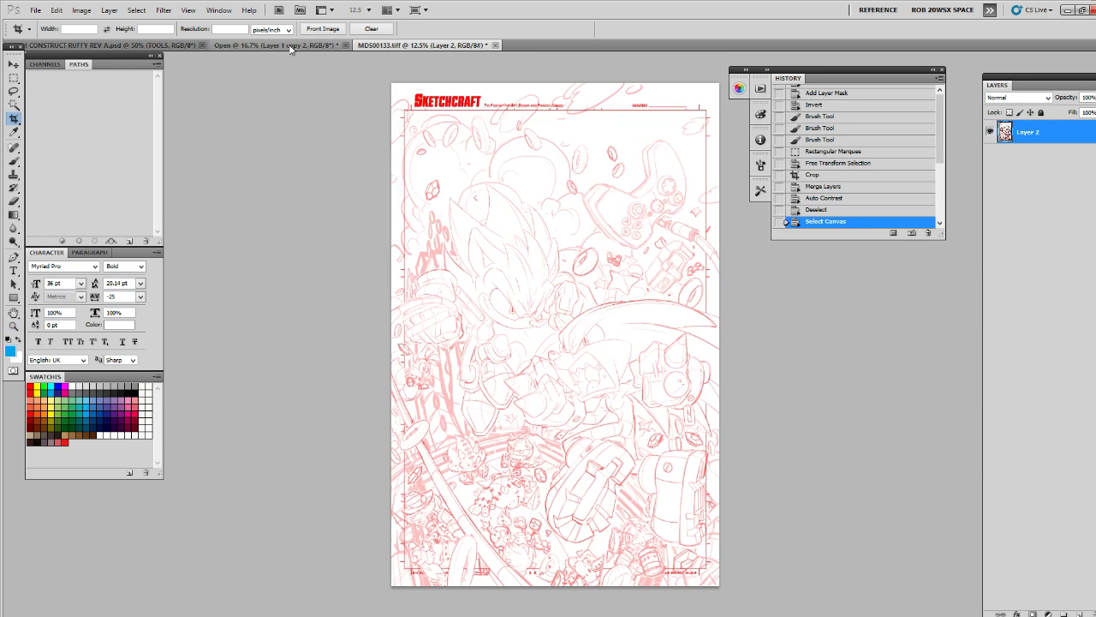
{"action": "left_click", "coordinate": [289, 47]}
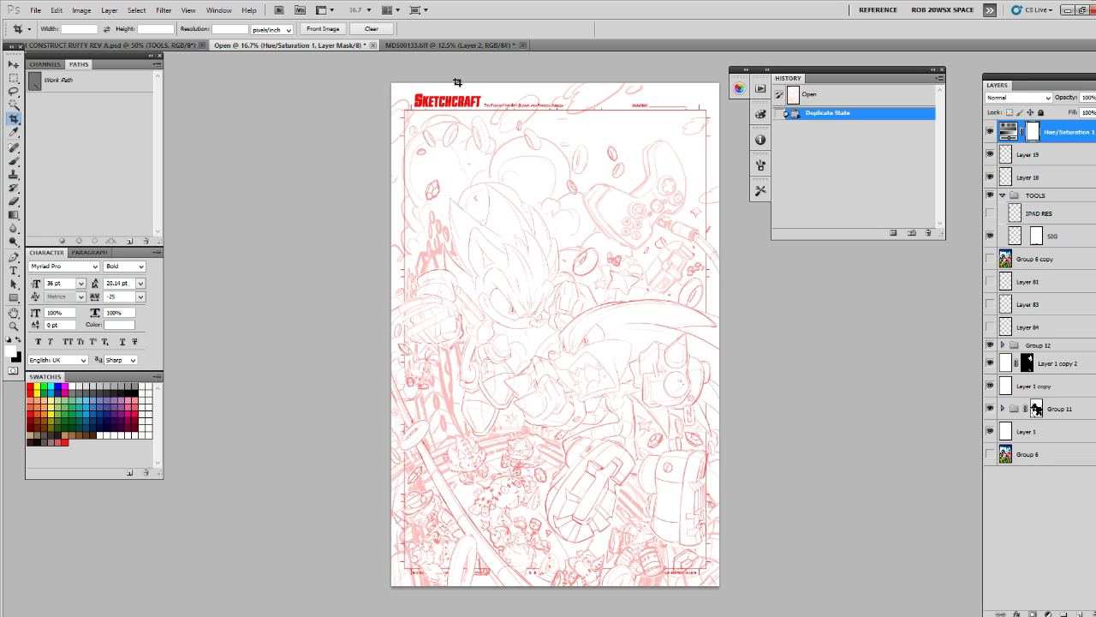
{"action": "left_click", "coordinate": [424, 45]}
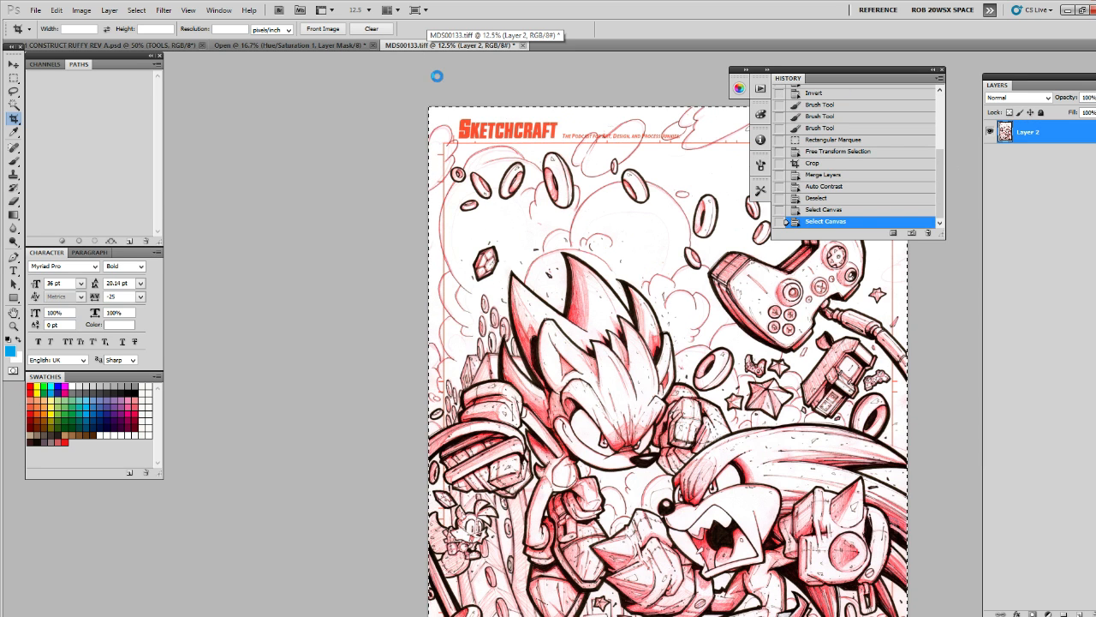
Paste the copied inked art into the Open document and scale it down proportionally to about 53.45%
{"action": "left_click", "coordinate": [360, 47]}
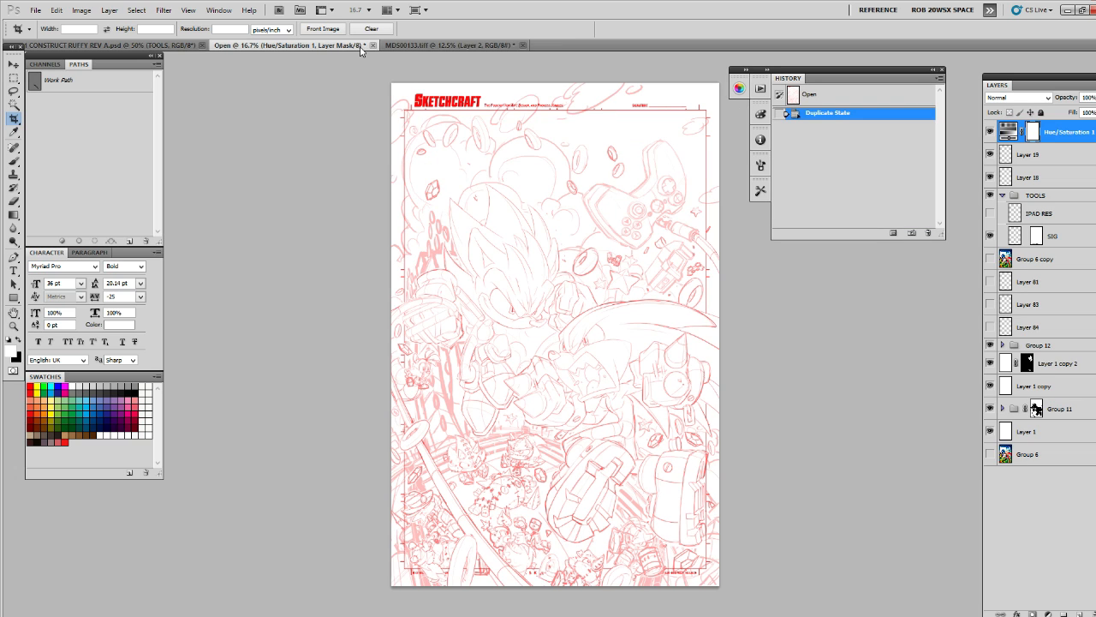
{"action": "key", "text": "ctrl+v"}
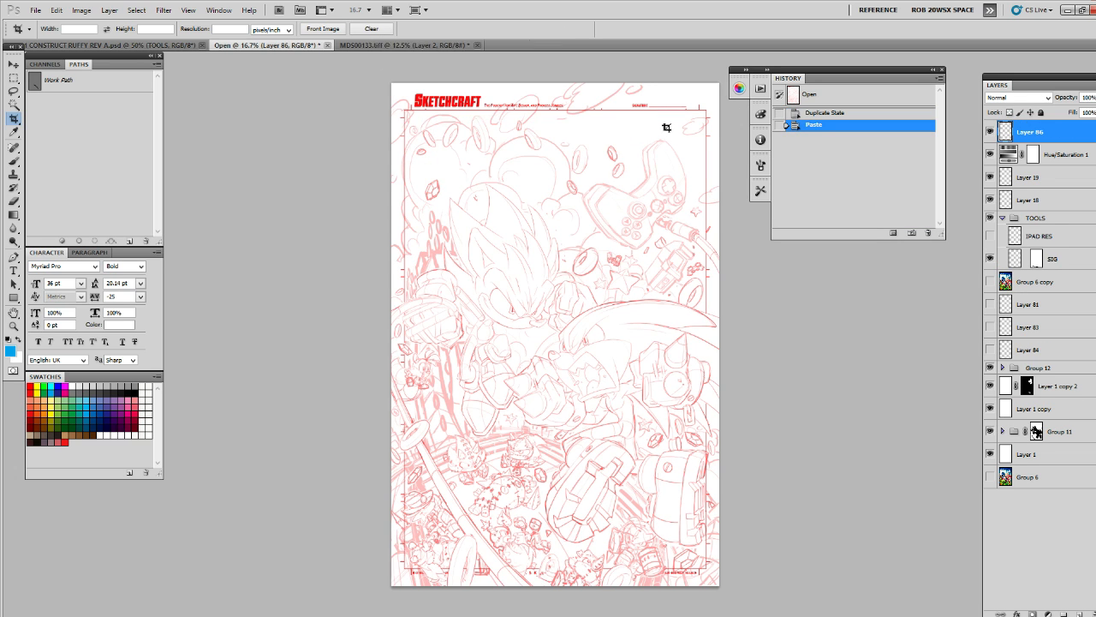
{"action": "key", "text": "ctrl+t"}
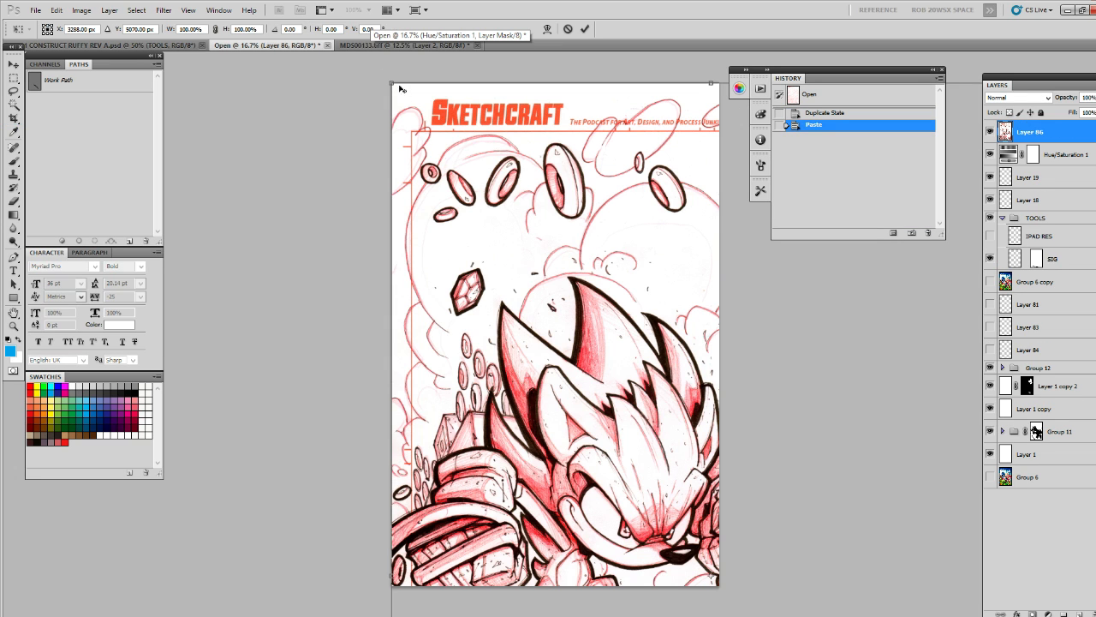
{"action": "left_click_drag", "start_coordinate": [393, 84], "coordinate": [457, 153]}
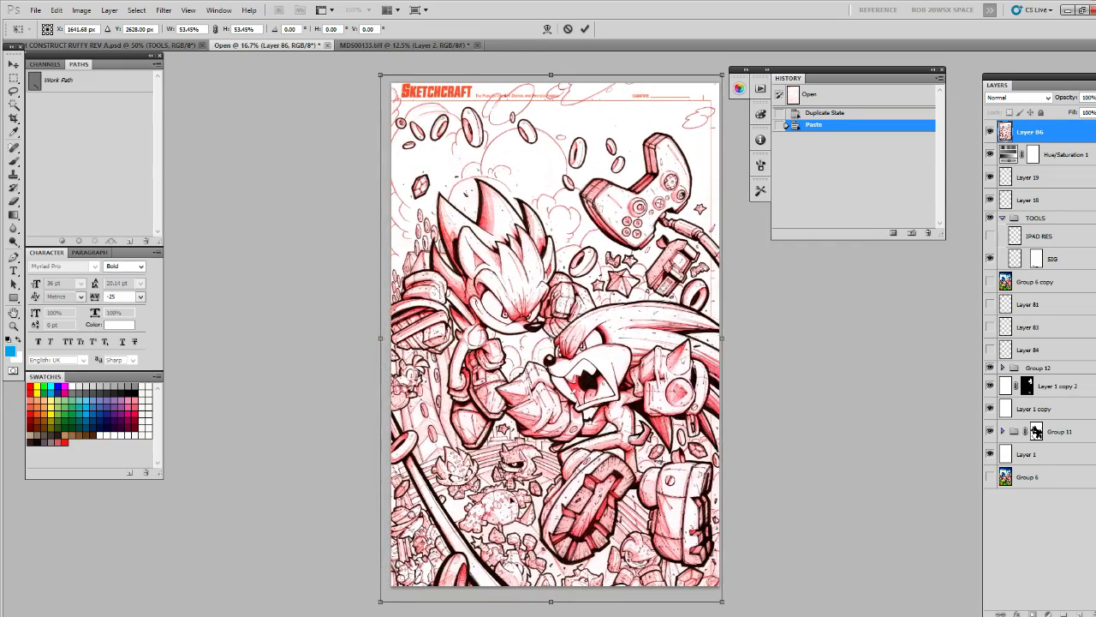
Fit the pasted art's edges to the canvas borders, narrowing it to about 51.3% width, and apply the transform
{"action": "left_click_drag", "start_coordinate": [549, 602], "coordinate": [553, 588]}
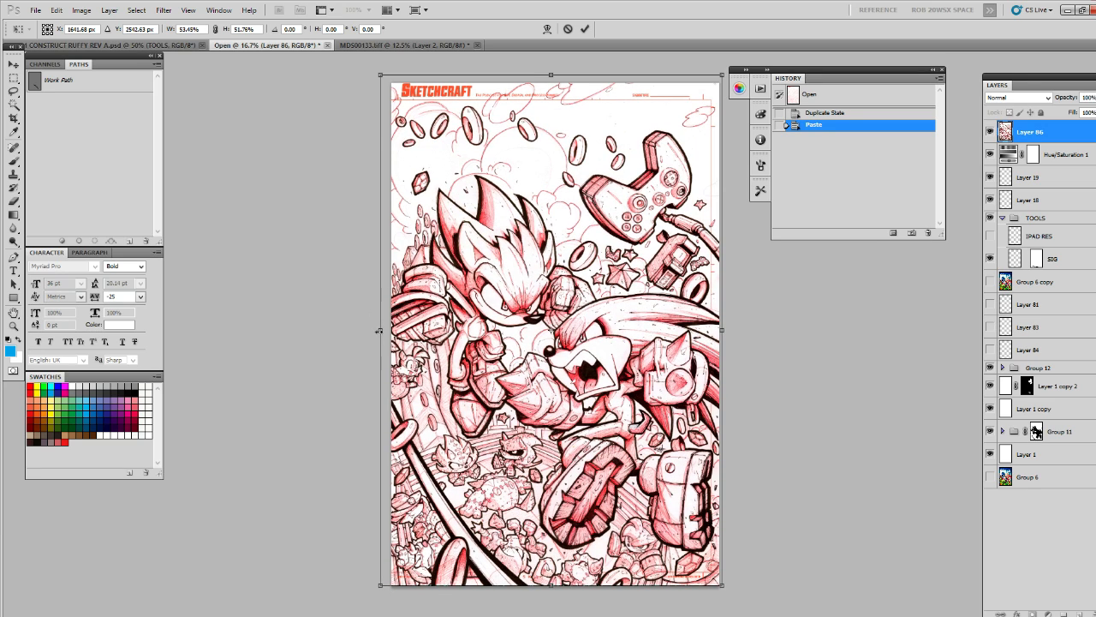
{"action": "left_click_drag", "start_coordinate": [378, 330], "coordinate": [387, 332]}
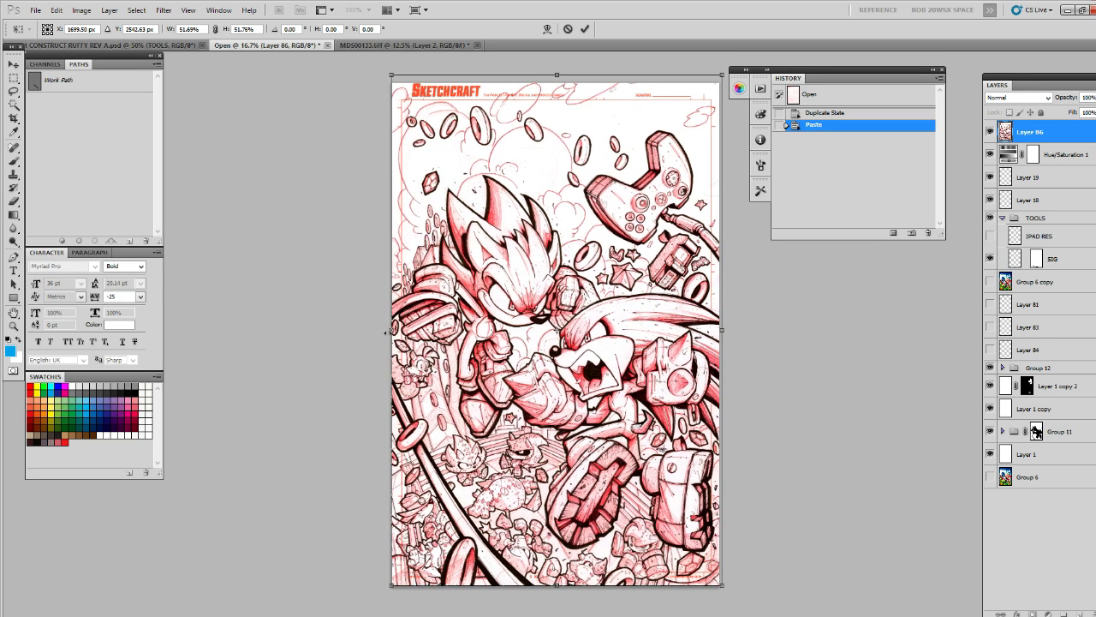
{"action": "left_click_drag", "start_coordinate": [723, 330], "coordinate": [720, 330]}
{"action": "left_click_drag", "start_coordinate": [556, 75], "coordinate": [554, 81]}
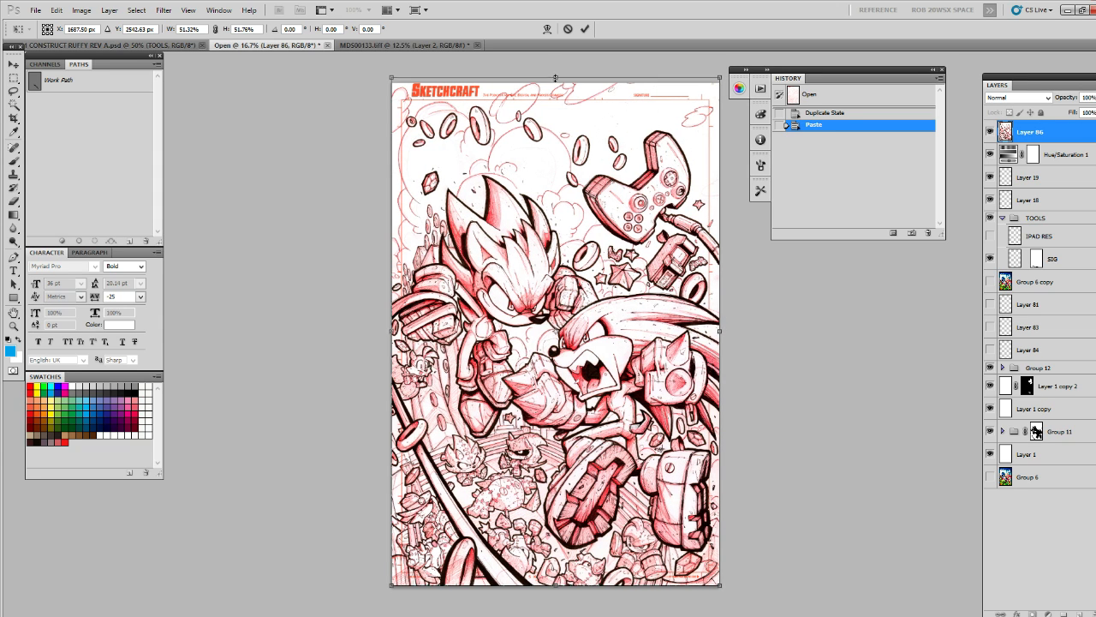
{"action": "key", "text": "Return"}
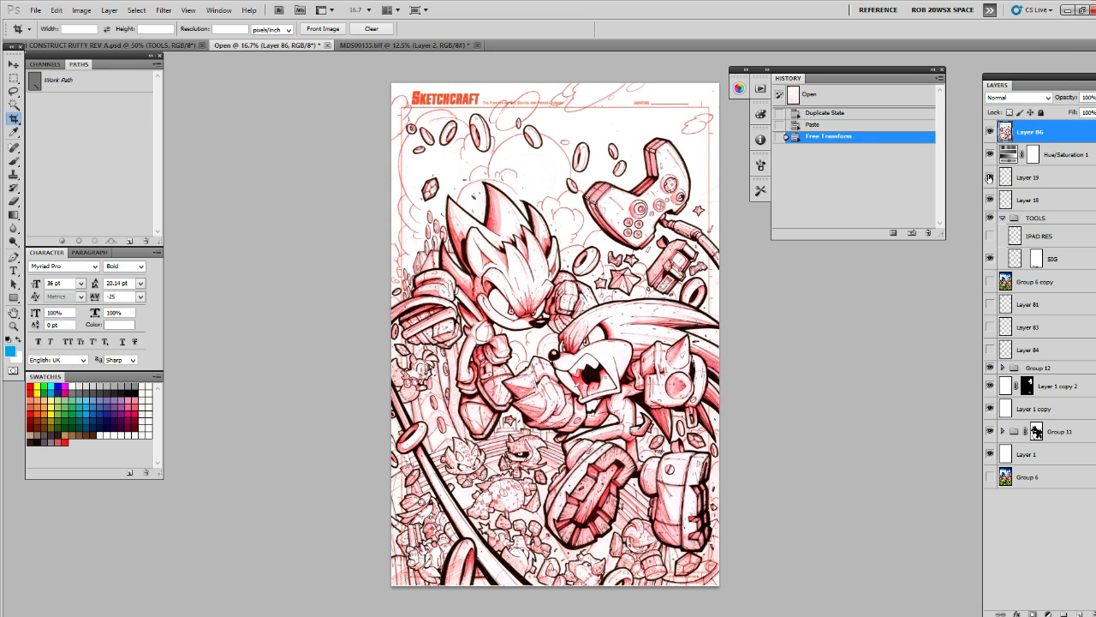
Hide Hue/Saturation 1, Layer 19 and Layer 18, and move the TOOLS group to the top of the layer stack
{"action": "left_click_drag", "start_coordinate": [990, 154], "coordinate": [1035, 130]}
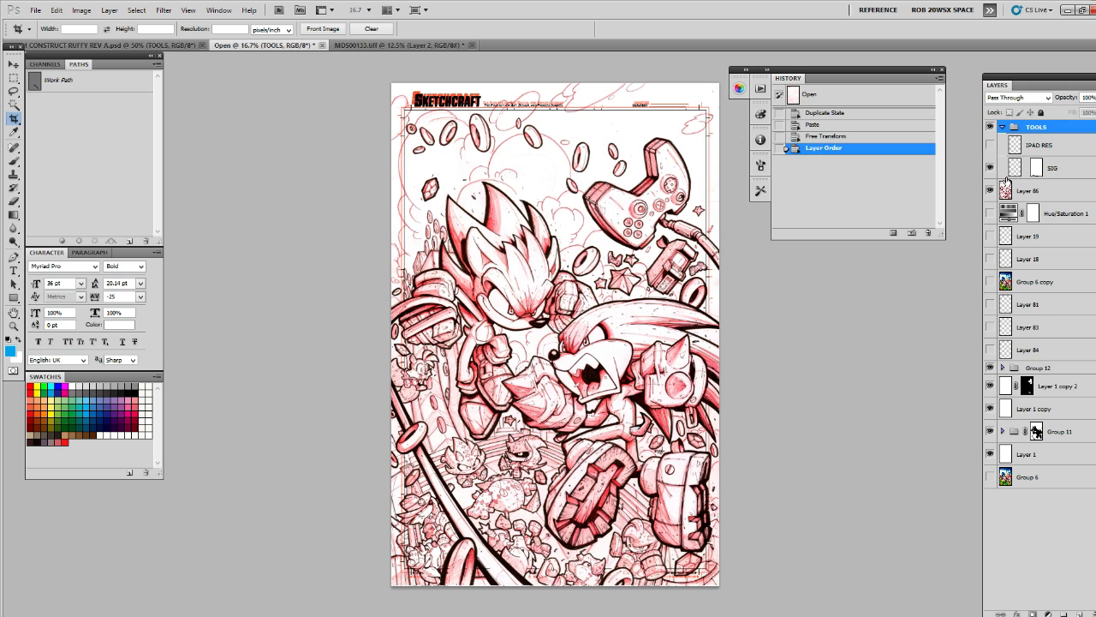
{"action": "left_click", "coordinate": [1003, 126]}
{"action": "left_click", "coordinate": [1003, 127]}
Toggle the SIG layer's visibility to compare its template with the pasted art, and leave it hidden
{"action": "left_click", "coordinate": [991, 168]}
{"action": "left_click", "coordinate": [991, 169]}
{"action": "left_click", "coordinate": [991, 169]}
{"action": "left_click", "coordinate": [991, 169]}
{"action": "left_click", "coordinate": [991, 169]}
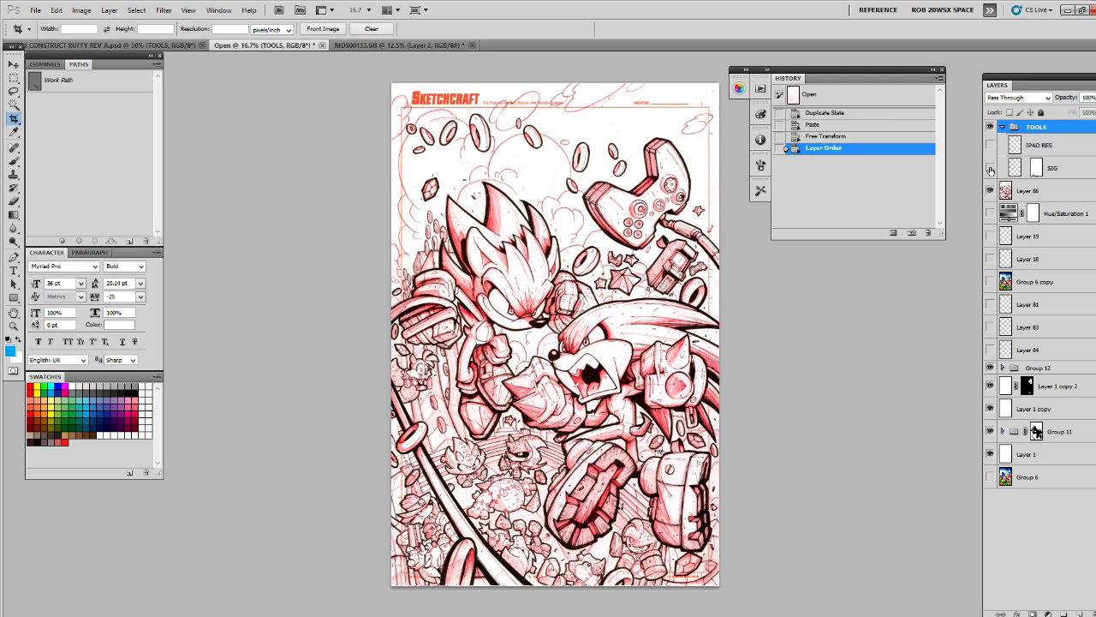
Delete all layers and groups from Hue/Saturation 1 down to Layer 1, keeping Group 6
{"action": "left_click", "coordinate": [1050, 213]}
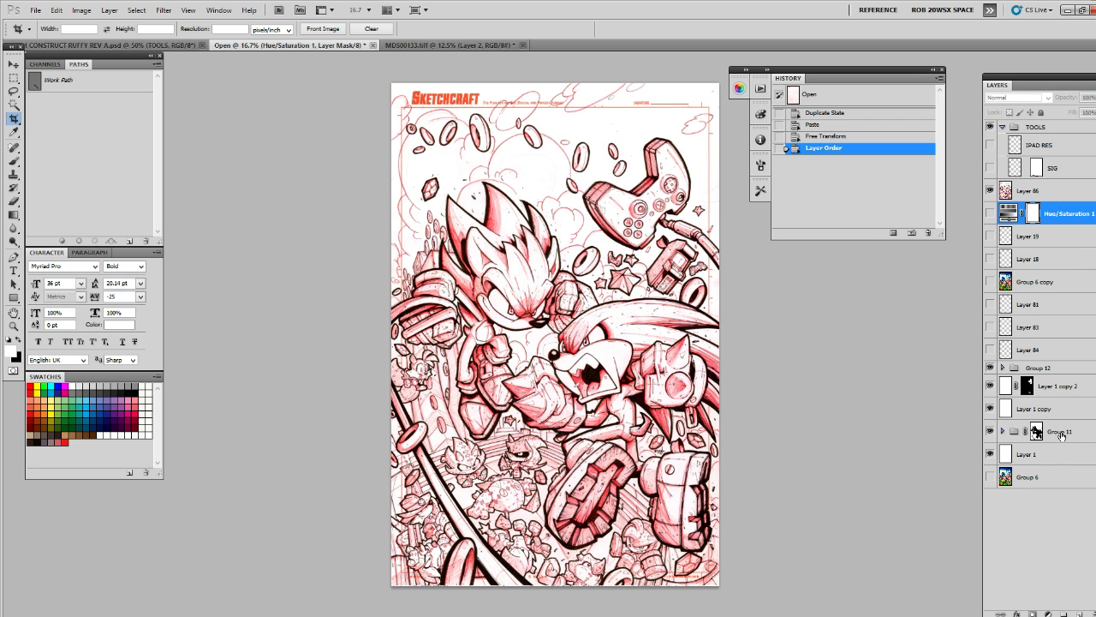
{"action": "left_click", "coordinate": [1060, 458], "text": "shift"}
{"action": "left_click_drag", "start_coordinate": [1060, 459], "coordinate": [1092, 613]}
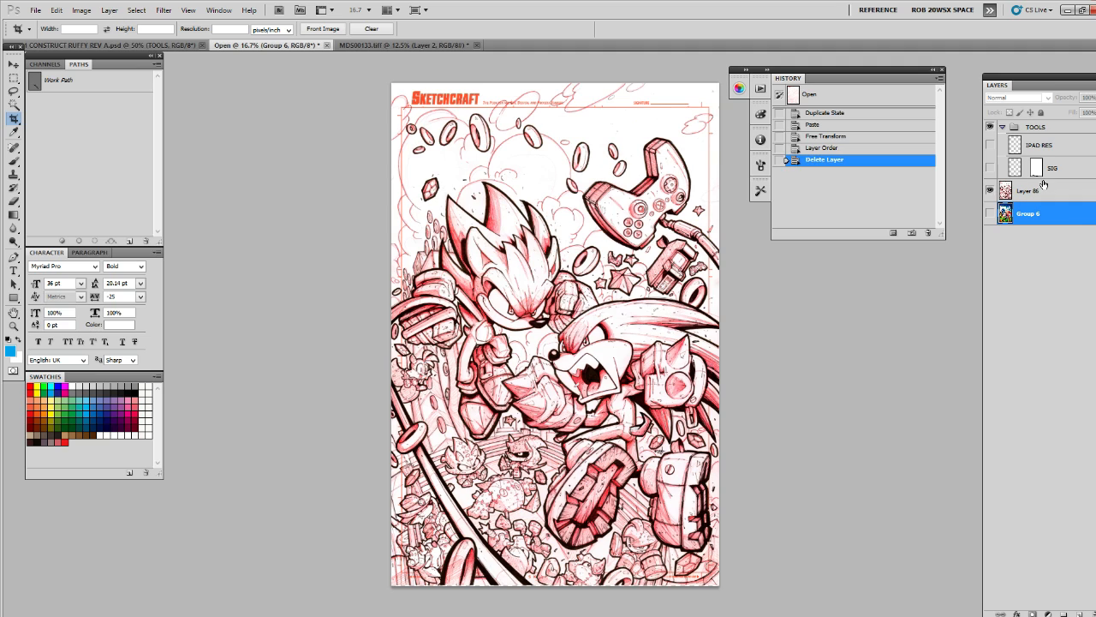
Preview the IPAD RES layer in the TOOLS group and hide it again
{"action": "left_click", "coordinate": [990, 145]}
{"action": "left_click", "coordinate": [990, 145]}
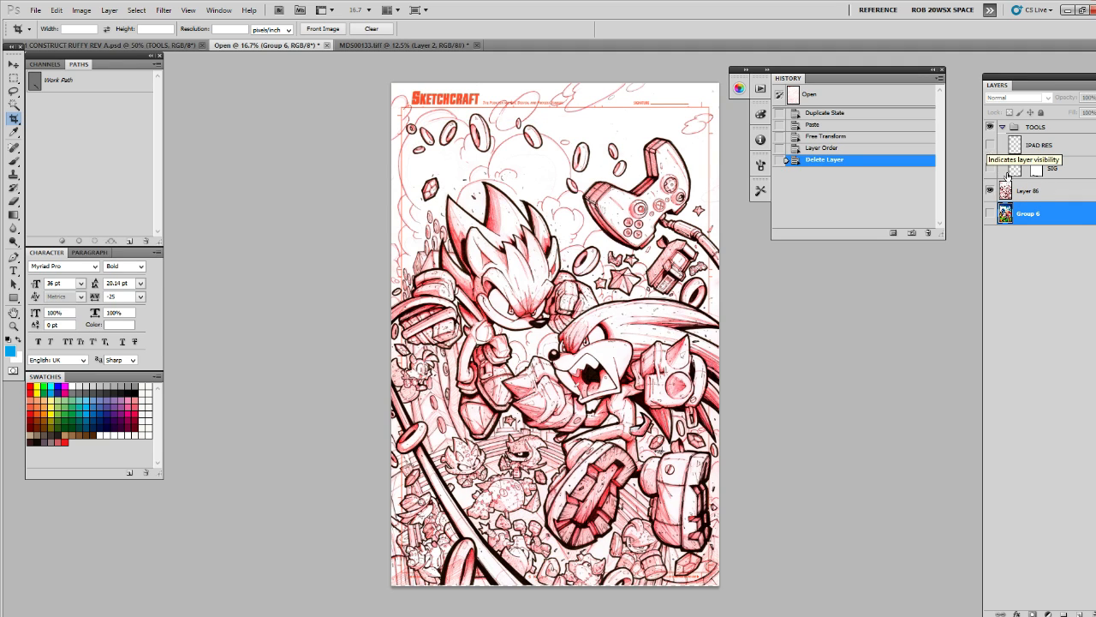
Adjust Layer 86 with Free Transform to close the transparent gap along the canvas's bottom edge
{"action": "left_click", "coordinate": [1049, 187]}
{"action": "key", "text": "z"}
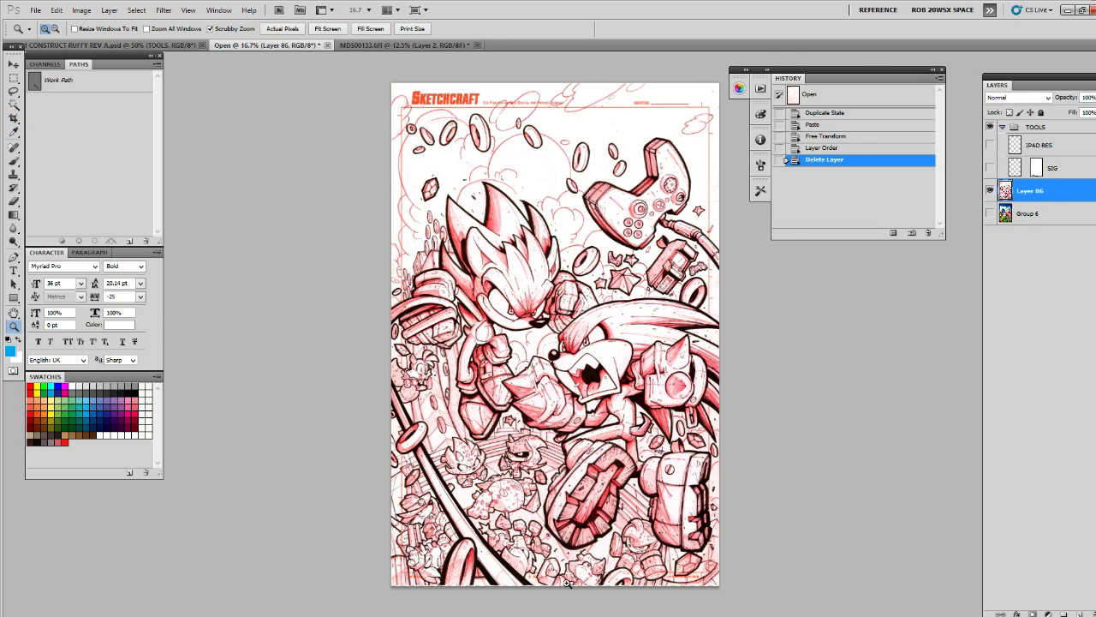
{"action": "left_click", "coordinate": [569, 584]}
{"action": "left_click", "coordinate": [594, 374]}
{"action": "left_click", "coordinate": [582, 363]}
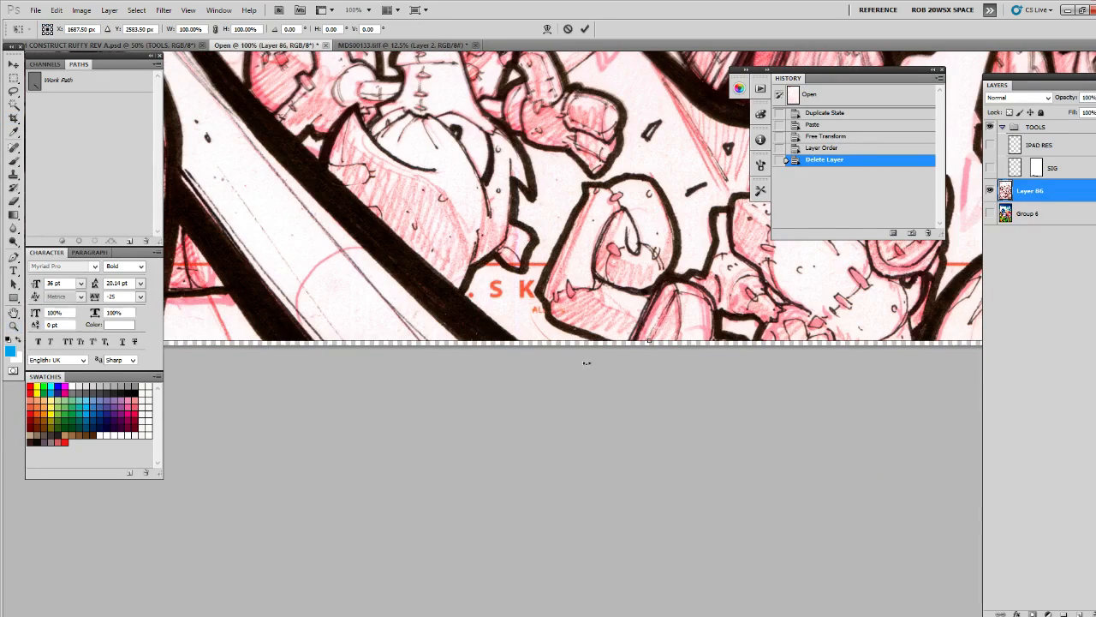
{"action": "key", "text": "ctrl+t"}
{"action": "key", "text": "Return"}
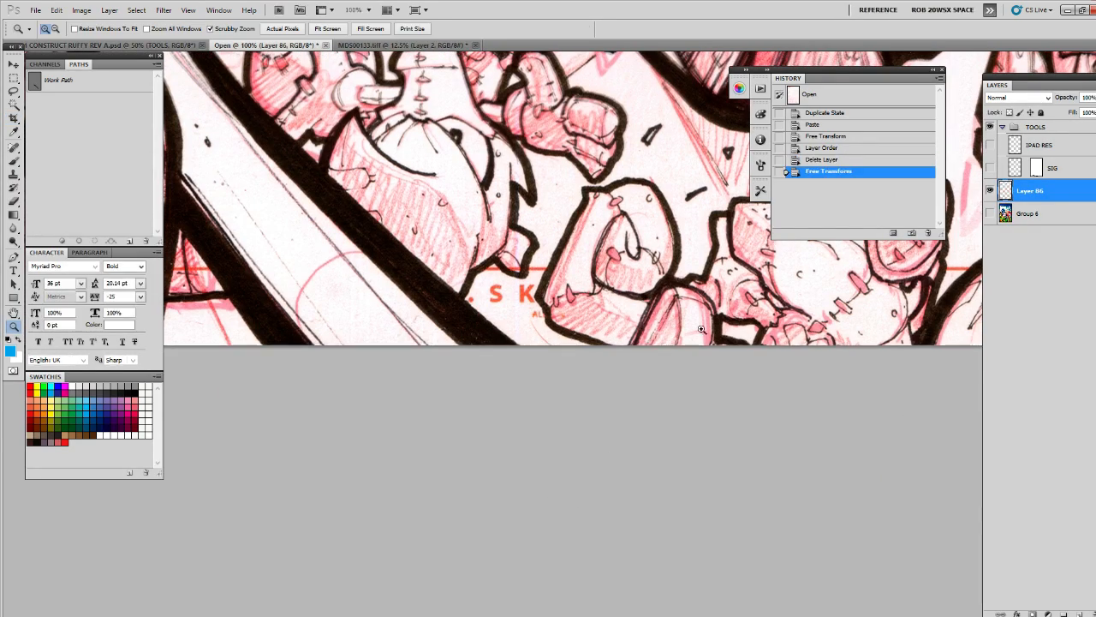
Inspect the edges and corners of the artwork at 100% to check that Layer 86 covers the whole canvas
{"action": "left_click_drag", "start_coordinate": [719, 249], "coordinate": [232, 525]}
{"action": "left_click_drag", "start_coordinate": [968, 257], "coordinate": [479, 409]}
{"action": "left_click_drag", "start_coordinate": [560, 242], "coordinate": [747, 611]}
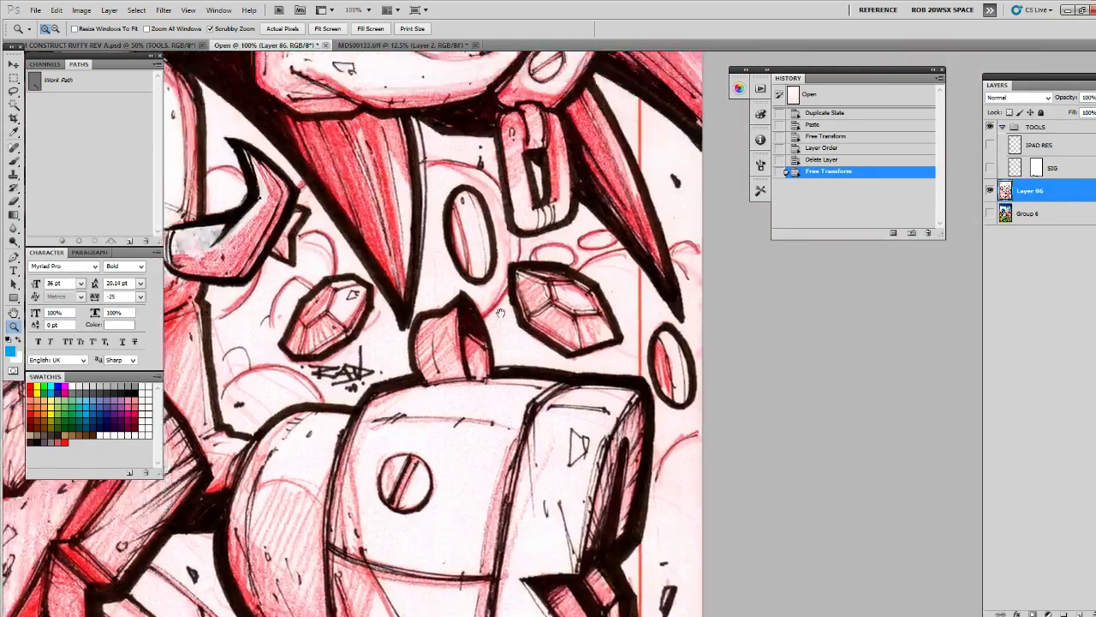
{"action": "left_click_drag", "start_coordinate": [694, 154], "coordinate": [597, 565]}
{"action": "left_click_drag", "start_coordinate": [602, 145], "coordinate": [636, 610]}
{"action": "left_click_drag", "start_coordinate": [582, 73], "coordinate": [635, 591]}
{"action": "left_click_drag", "start_coordinate": [610, 162], "coordinate": [647, 613]}
{"action": "mouse_move", "coordinate": [374, 380]}
{"action": "left_mouse_down"}
{"action": "mouse_move", "coordinate": [703, 314]}
{"action": "mouse_move", "coordinate": [845, 453]}
{"action": "left_mouse_up"}
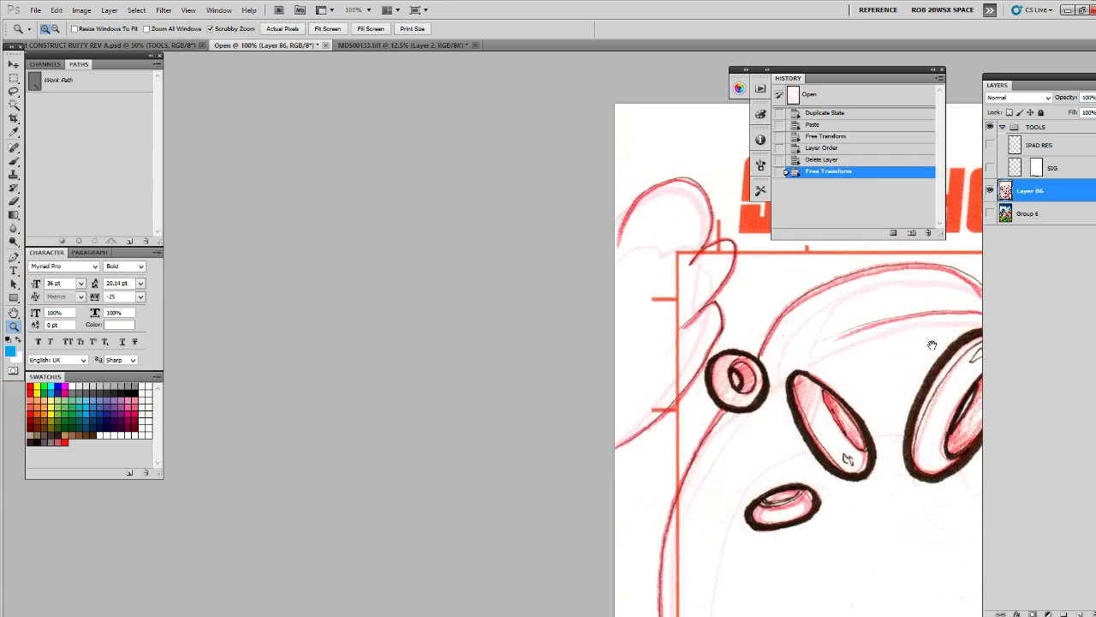
{"action": "left_click_drag", "start_coordinate": [648, 355], "coordinate": [557, 215]}
{"action": "left_click_drag", "start_coordinate": [603, 574], "coordinate": [618, 205]}
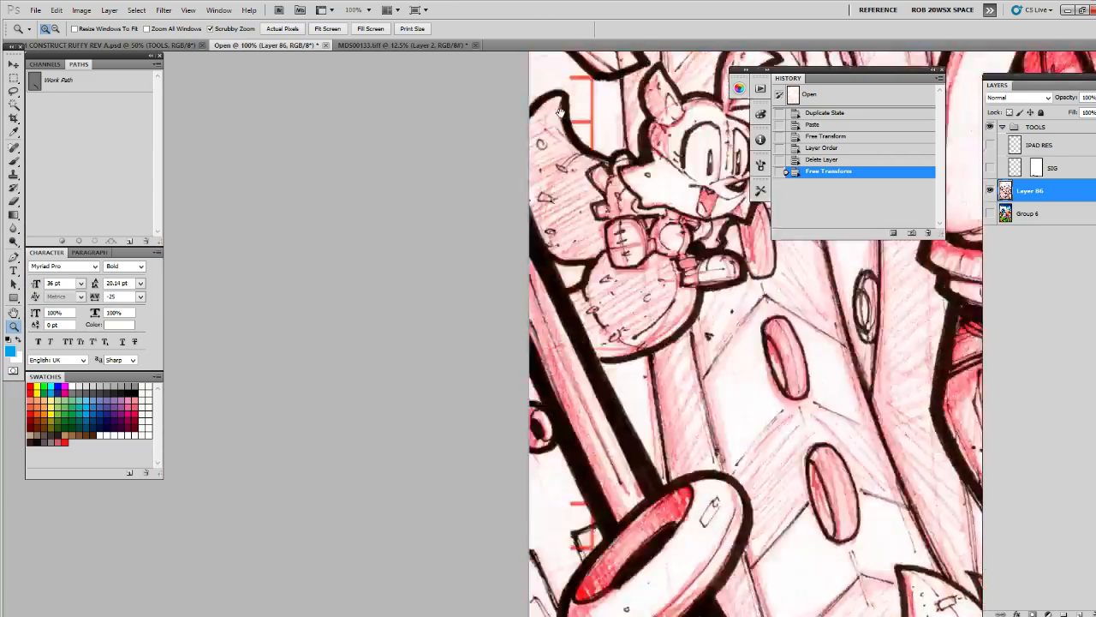
{"action": "left_click_drag", "start_coordinate": [656, 566], "coordinate": [616, 214]}
{"action": "left_click_drag", "start_coordinate": [617, 564], "coordinate": [590, 216]}
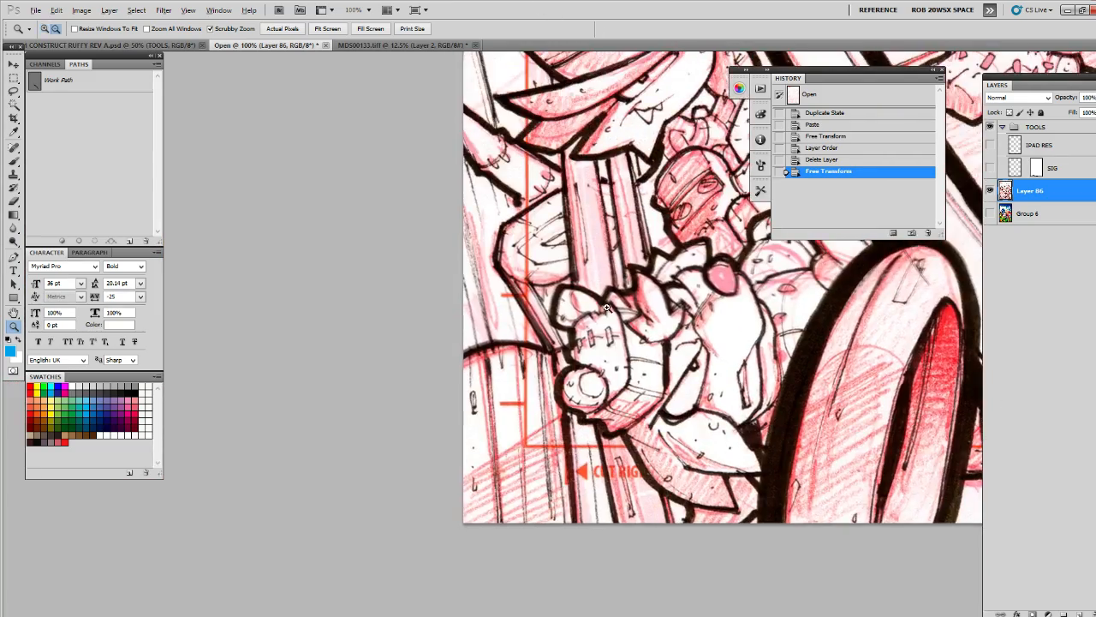
{"action": "left_click", "coordinate": [607, 307], "text": "alt"}
{"action": "left_click", "coordinate": [606, 307], "text": "alt"}
{"action": "left_click", "coordinate": [606, 307], "text": "alt"}
{"action": "left_click", "coordinate": [606, 306], "text": "alt"}
{"action": "left_click", "coordinate": [607, 307], "text": "alt"}
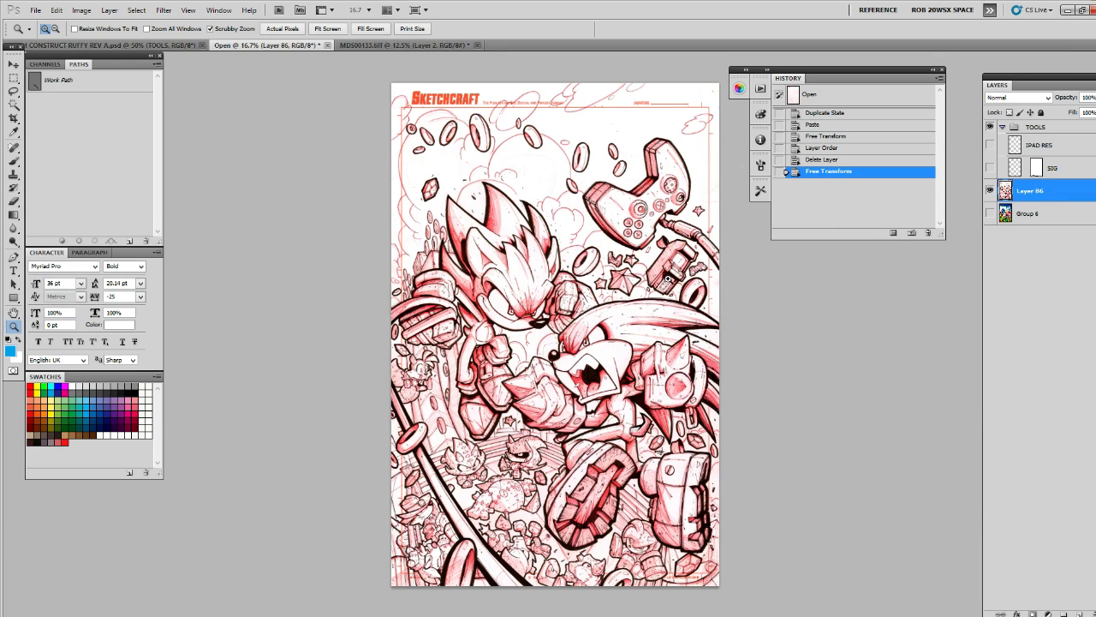
Darken Layer 86's inks with Levels, sampling the black point from the black inside the open mouth
{"action": "left_click", "coordinate": [602, 366]}
{"action": "left_click", "coordinate": [602, 367]}
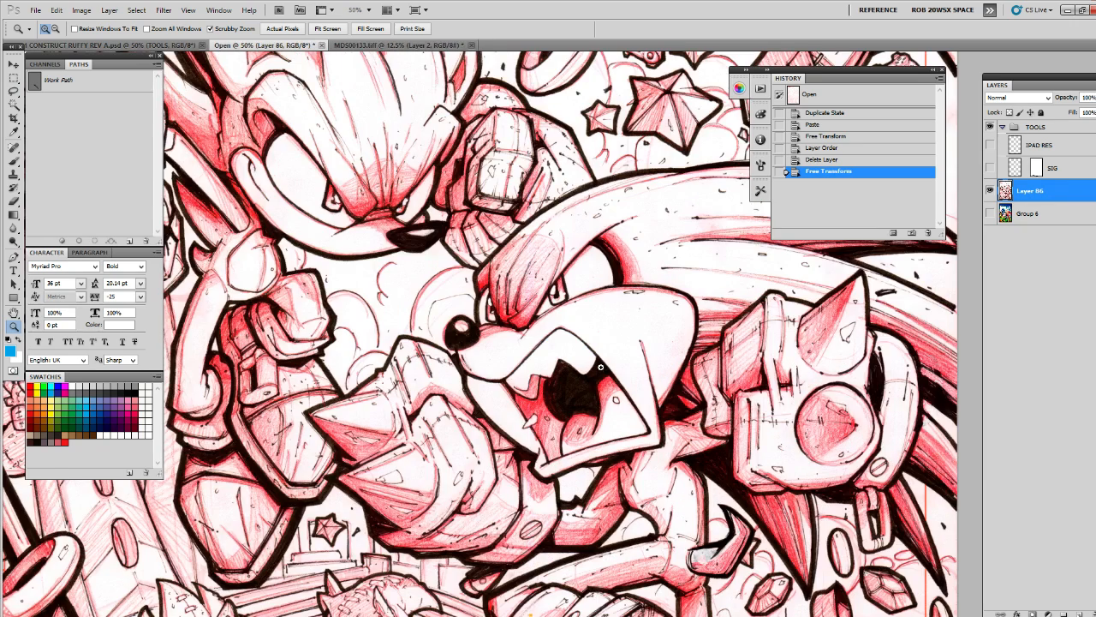
{"action": "left_click", "coordinate": [82, 10]}
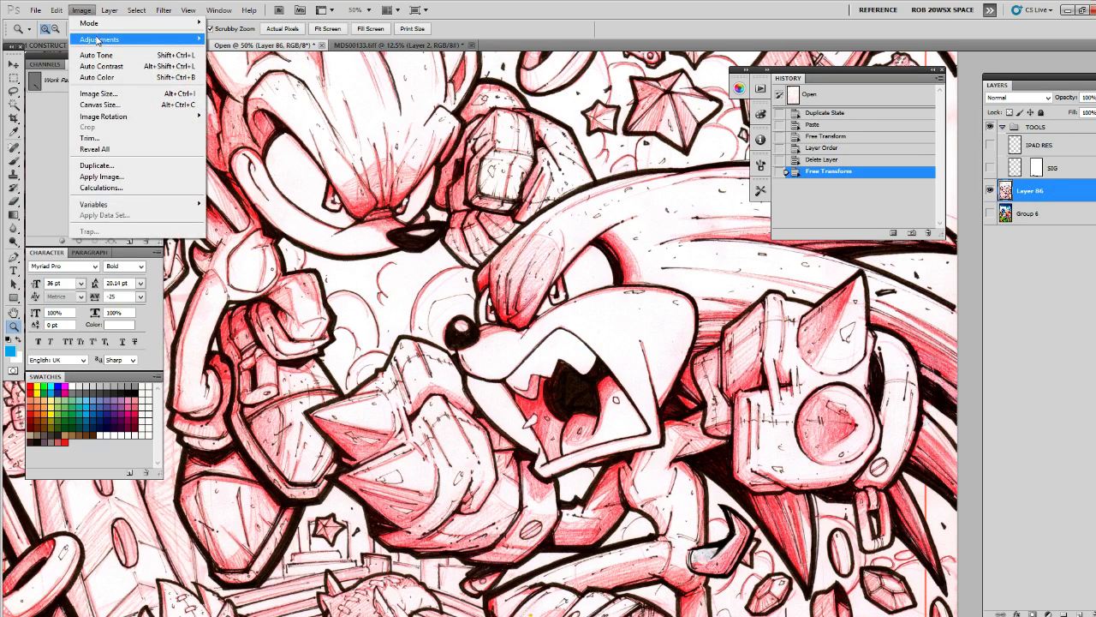
{"action": "mouse_move", "coordinate": [112, 43]}
{"action": "left_click", "coordinate": [240, 52]}
{"action": "left_click", "coordinate": [632, 232]}
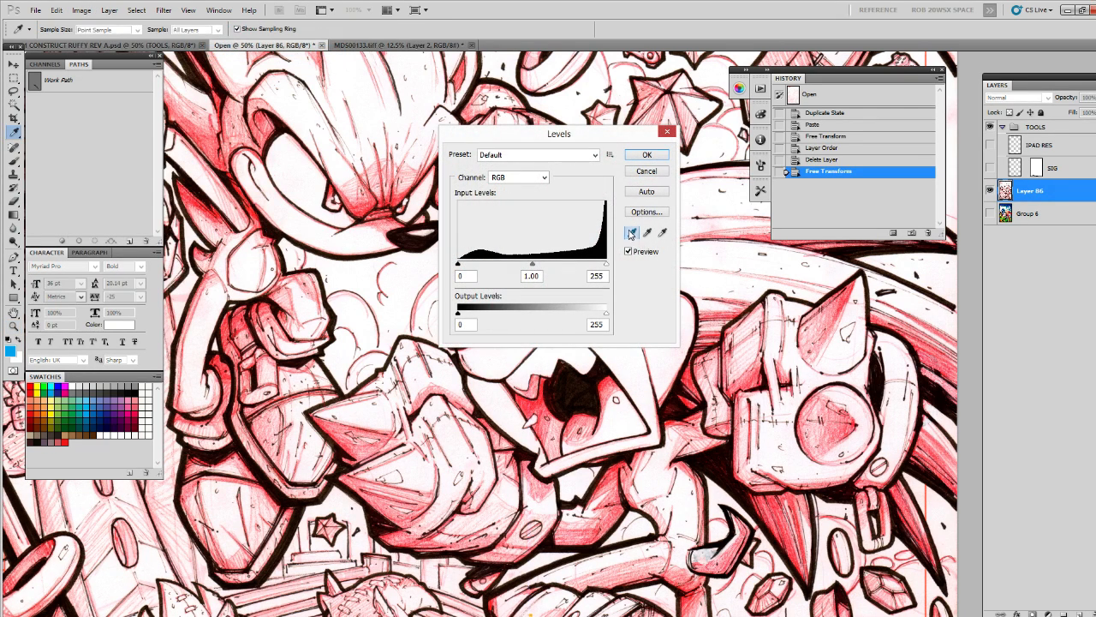
{"action": "left_click", "coordinate": [565, 374]}
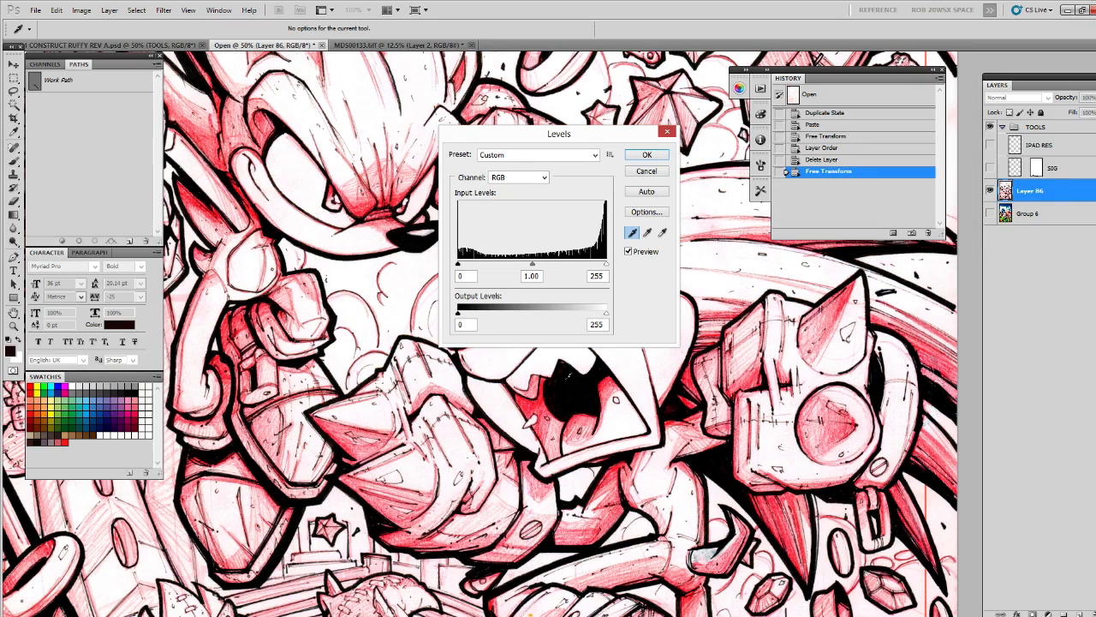
{"action": "left_click", "coordinate": [646, 155]}
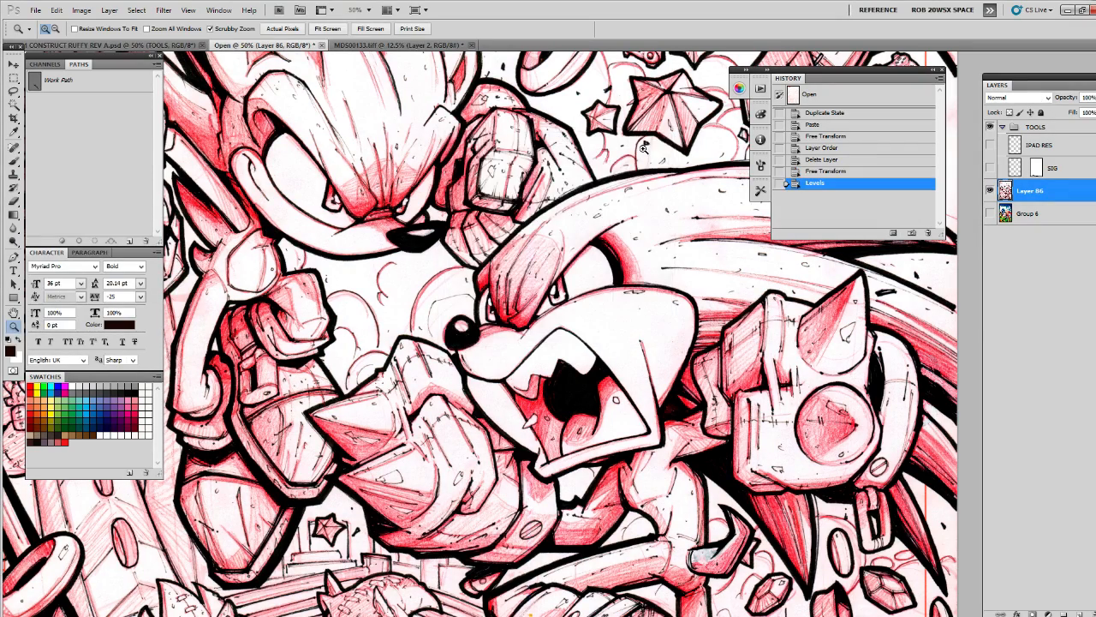
Try selecting the black inks across Layer 86 with the non-contiguous Magic Wand at tolerance 32, and clear the selection
{"action": "left_click", "coordinate": [629, 333], "text": "alt"}
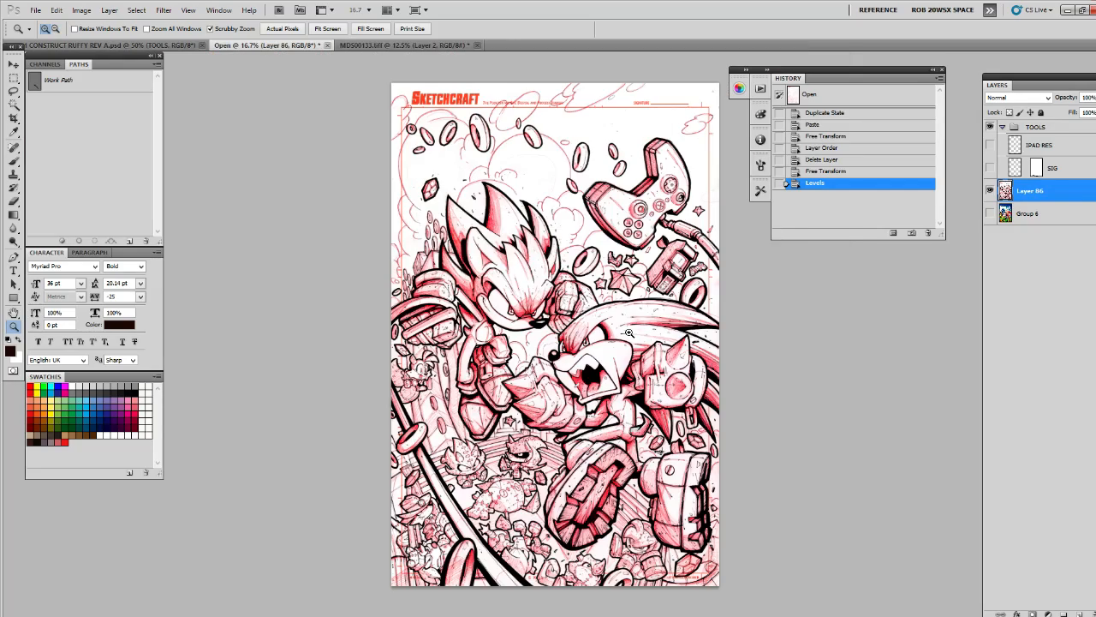
{"action": "key", "text": "w"}
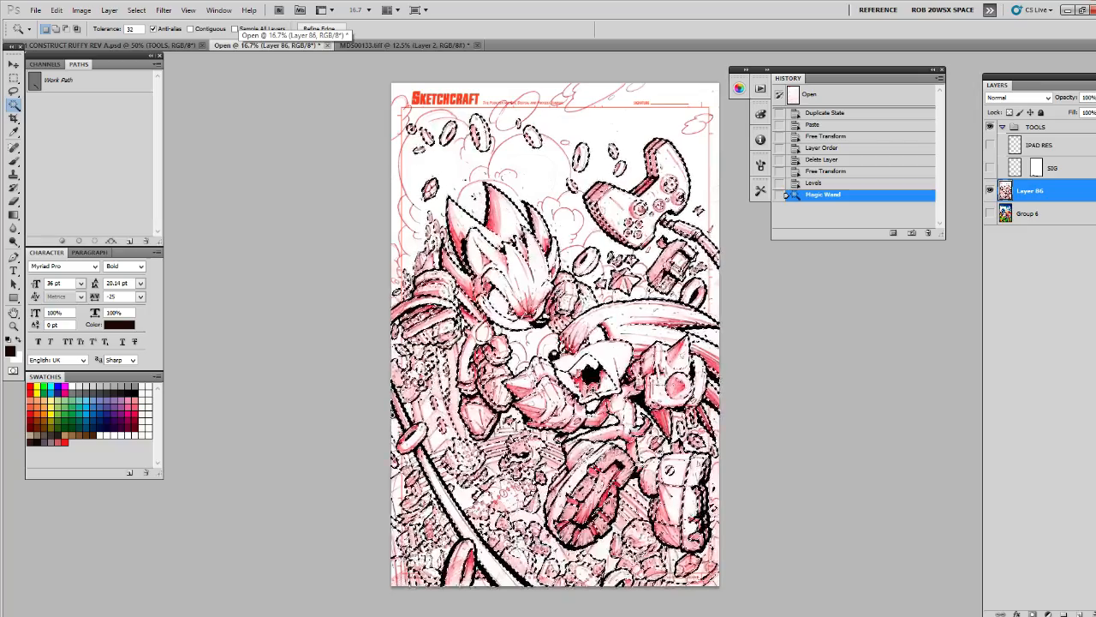
{"action": "key", "text": "z"}
{"action": "left_click", "coordinate": [526, 440]}
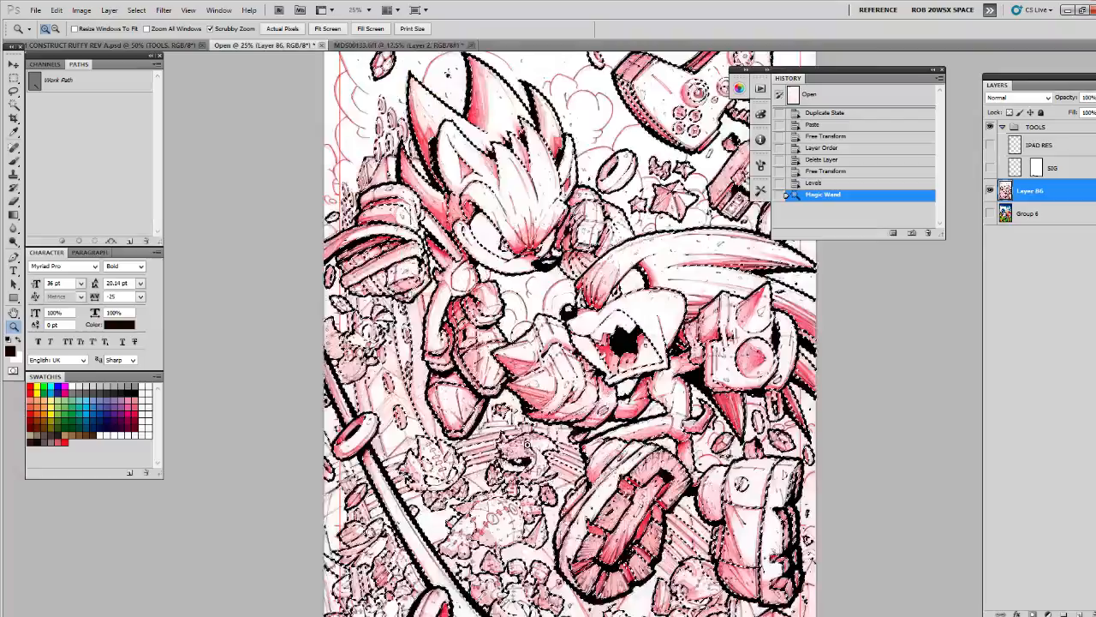
{"action": "left_click", "coordinate": [526, 441]}
{"action": "left_click", "coordinate": [526, 440]}
{"action": "left_click", "coordinate": [526, 440]}
{"action": "left_click_drag", "start_coordinate": [526, 440], "coordinate": [586, 460]}
{"action": "key", "text": "ctrl+d"}
{"action": "key", "text": "b"}
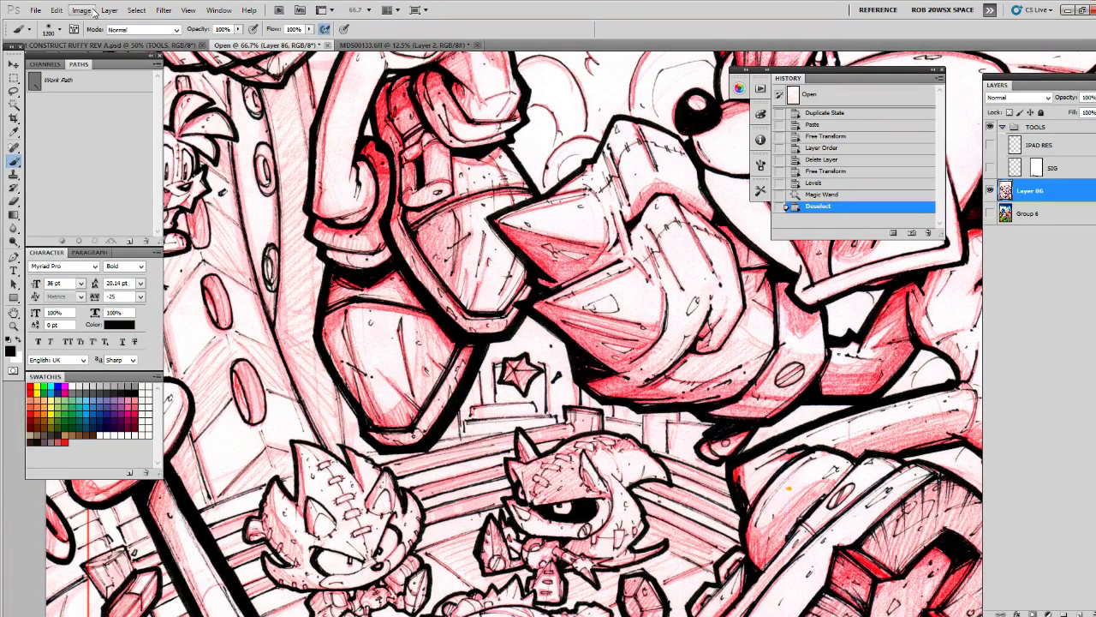
Select the black inks of Layer 86 by Color Range with fuzziness 200 and copy them to a new layer
{"action": "left_click", "coordinate": [136, 9]}
{"action": "left_click", "coordinate": [206, 110]}
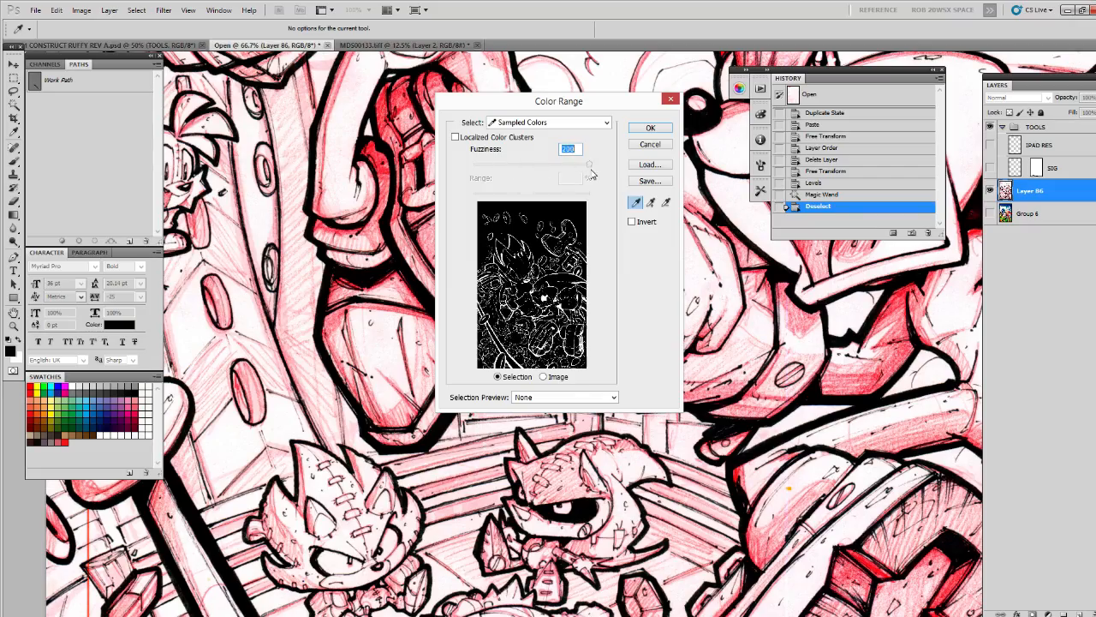
{"action": "left_click", "coordinate": [650, 127]}
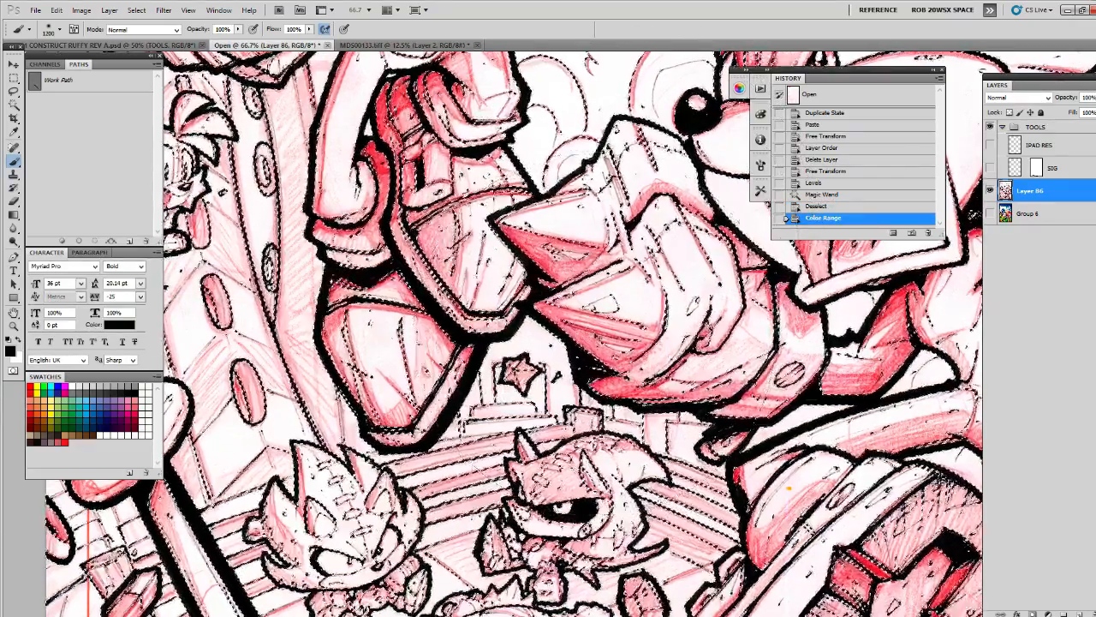
{"action": "key", "text": "ctrl+j"}
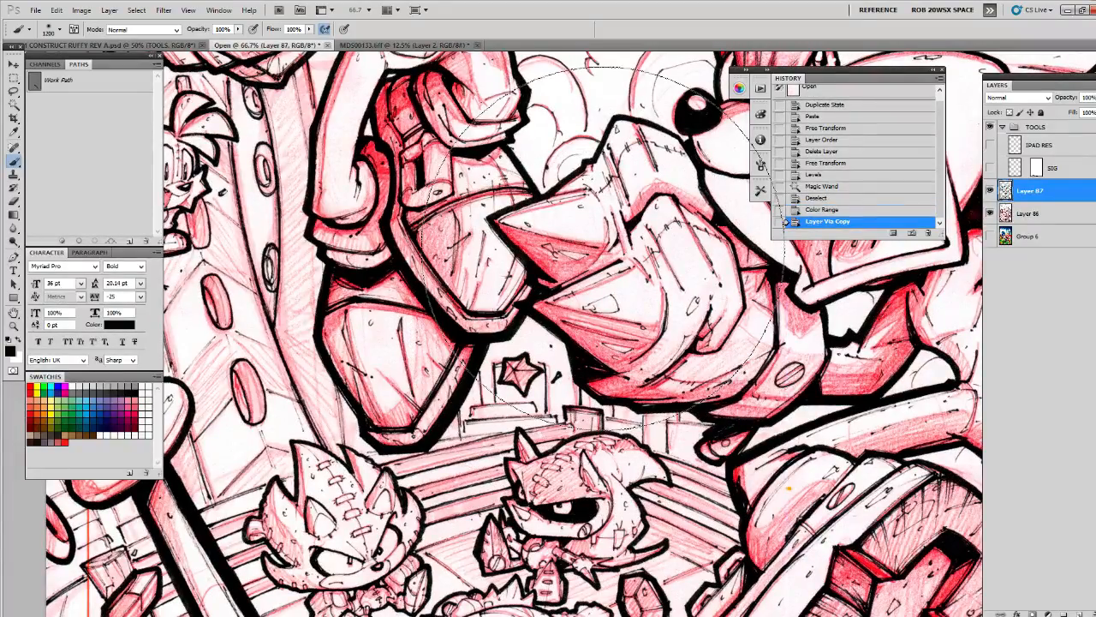
Load Layer 87's pixels as a selection, invert it, and copy the remaining red artwork from Layer 86 to a new layer
{"action": "left_click", "coordinate": [1006, 190], "text": "ctrl"}
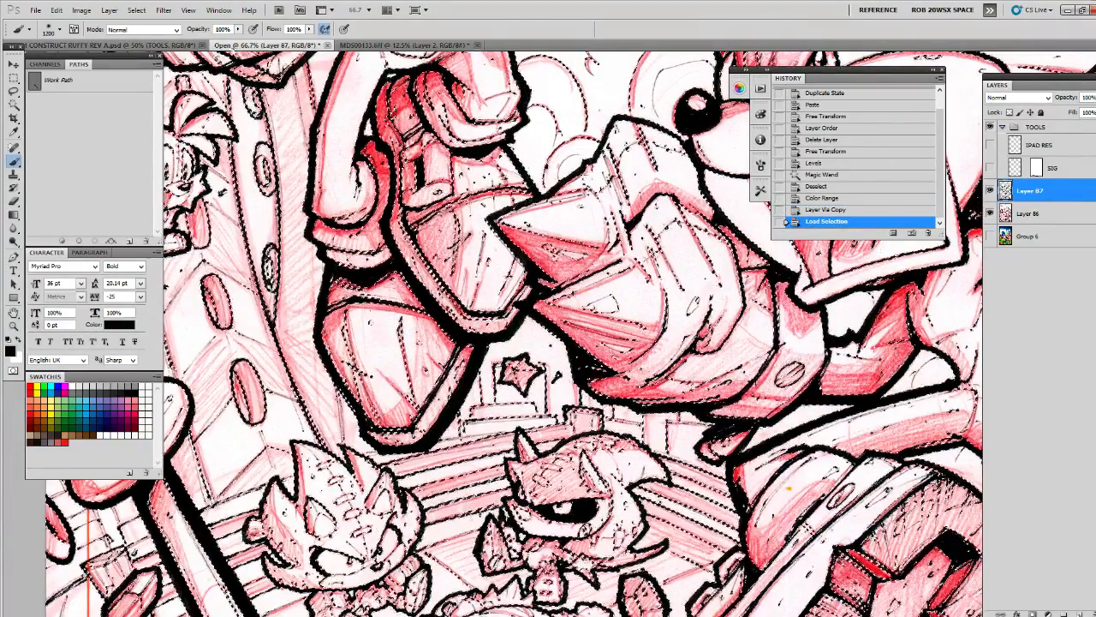
{"action": "left_click", "coordinate": [137, 9]}
{"action": "left_click", "coordinate": [145, 55]}
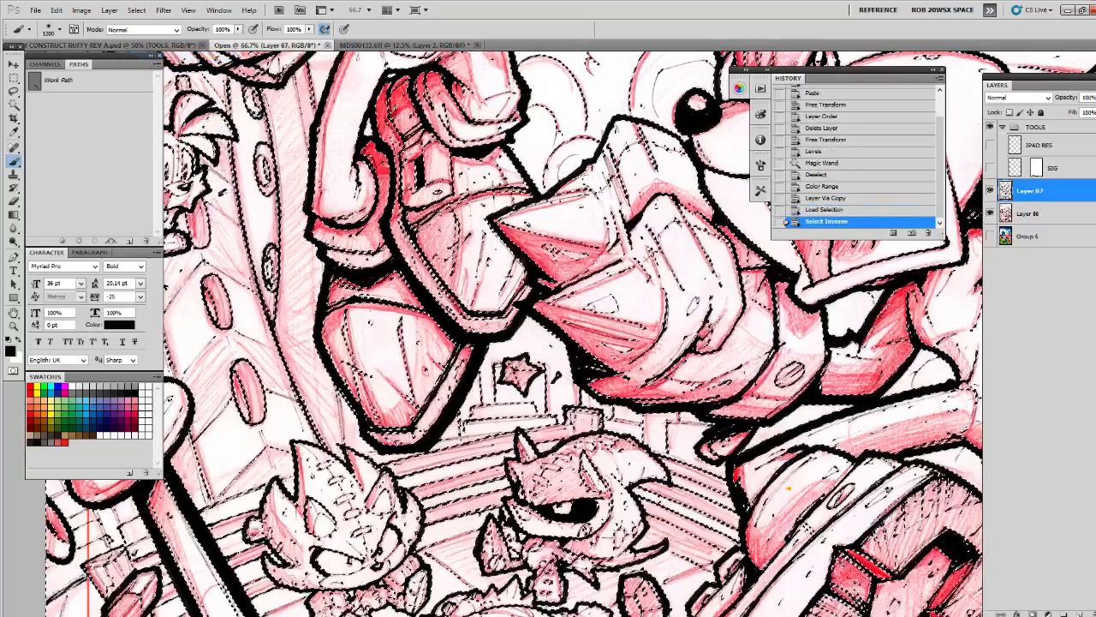
{"action": "left_click", "coordinate": [1021, 213]}
{"action": "key", "text": "ctrl+j"}
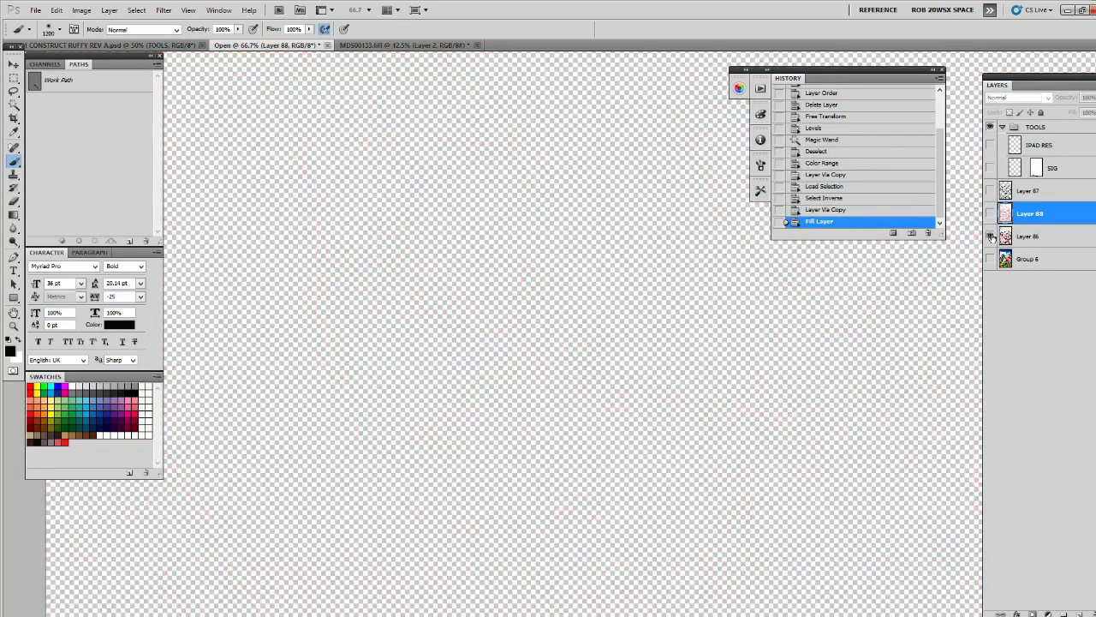
Show Layer 86 and select its dark lines with the Magic Wand at tolerance 64
{"action": "left_click", "coordinate": [991, 236]}
{"action": "key", "text": "w"}
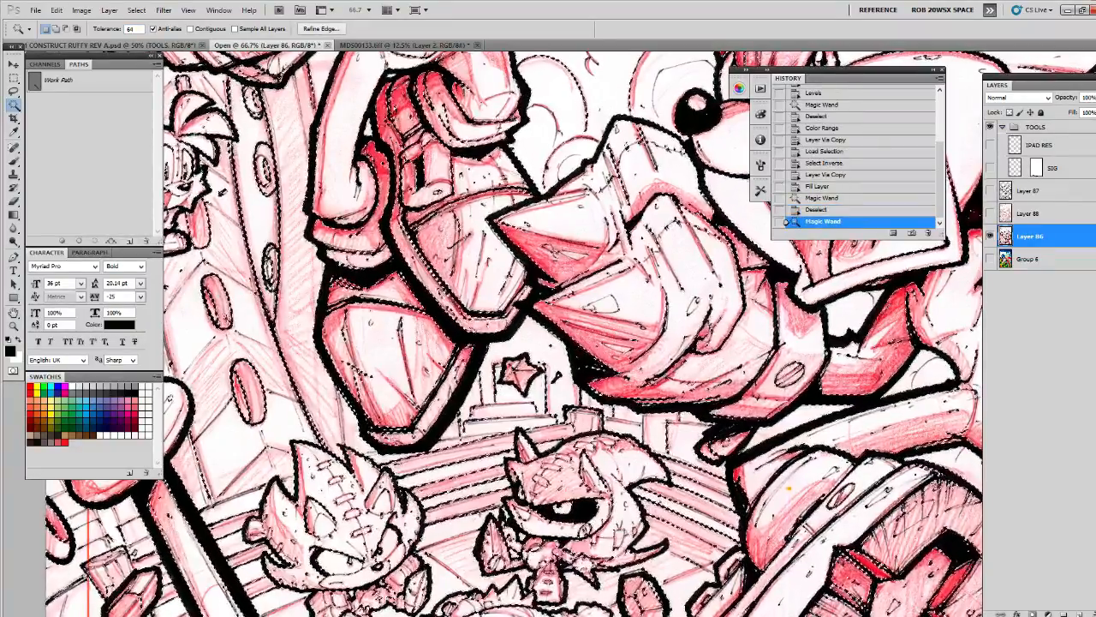
Try selecting Layer 86's dark lines by Color Range with fuzziness 200
{"action": "left_click", "coordinate": [136, 9]}
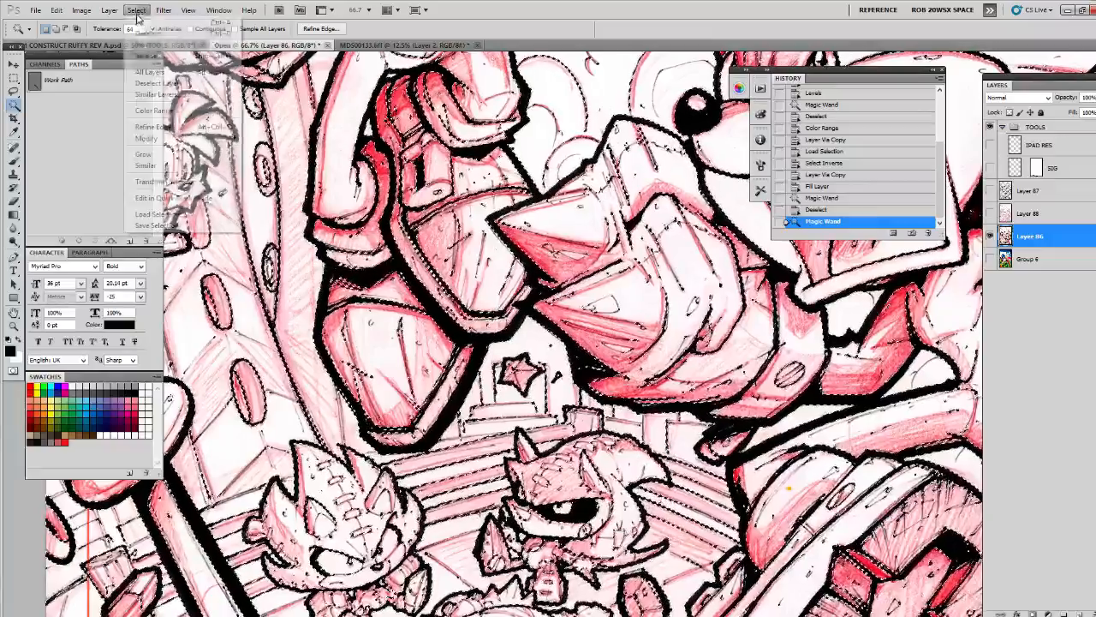
{"action": "left_click", "coordinate": [150, 108]}
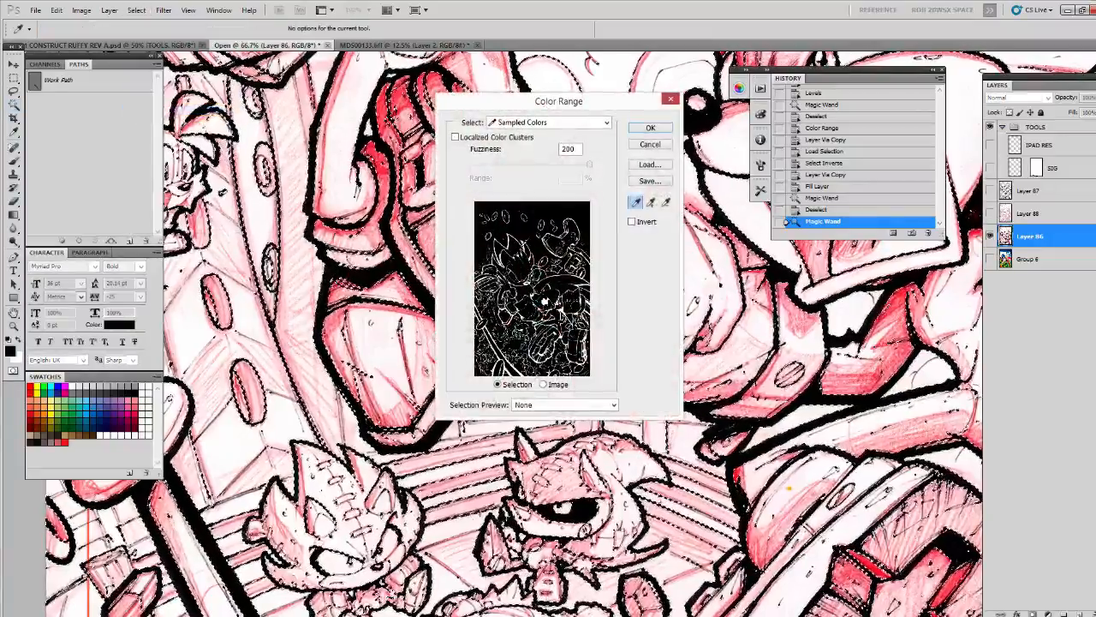
{"action": "left_click", "coordinate": [649, 128]}
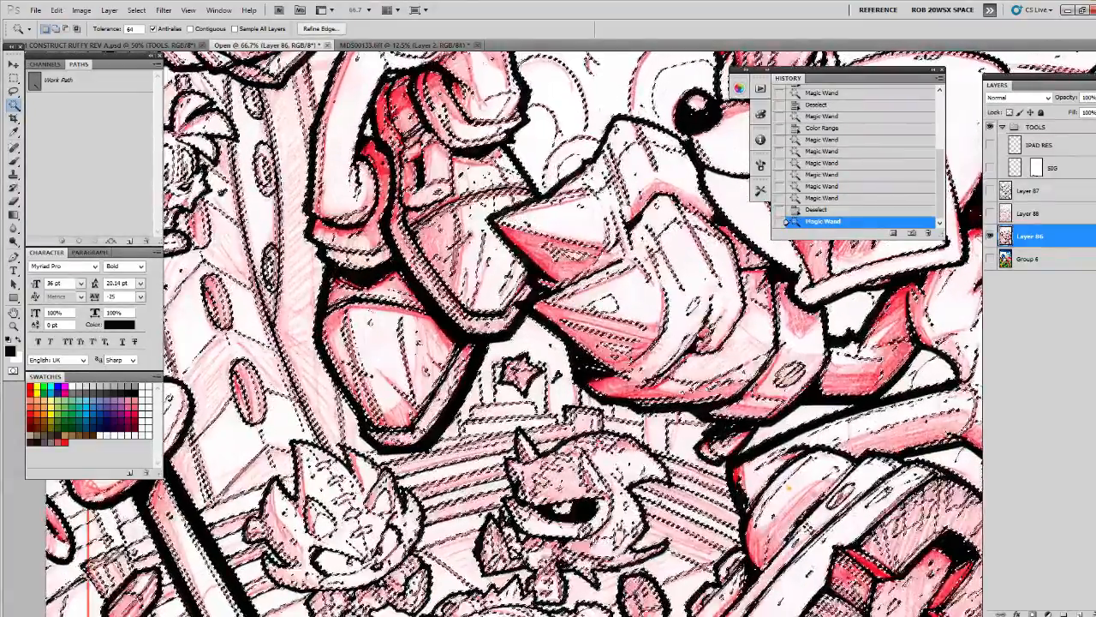
Copy the selected lines of Layer 86 to a new layer, hide Layer 86 and fill the copied lines with black
{"action": "key", "text": "ctrl+j"}
{"action": "left_click", "coordinate": [991, 258]}
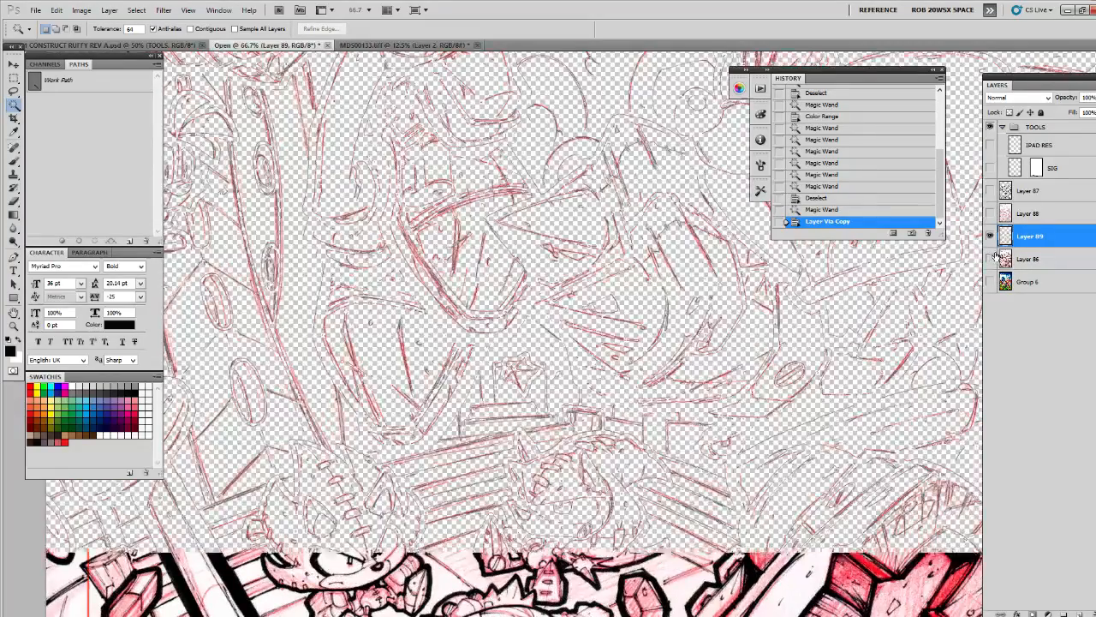
{"action": "key", "text": "alt+shift+BackSpace"}
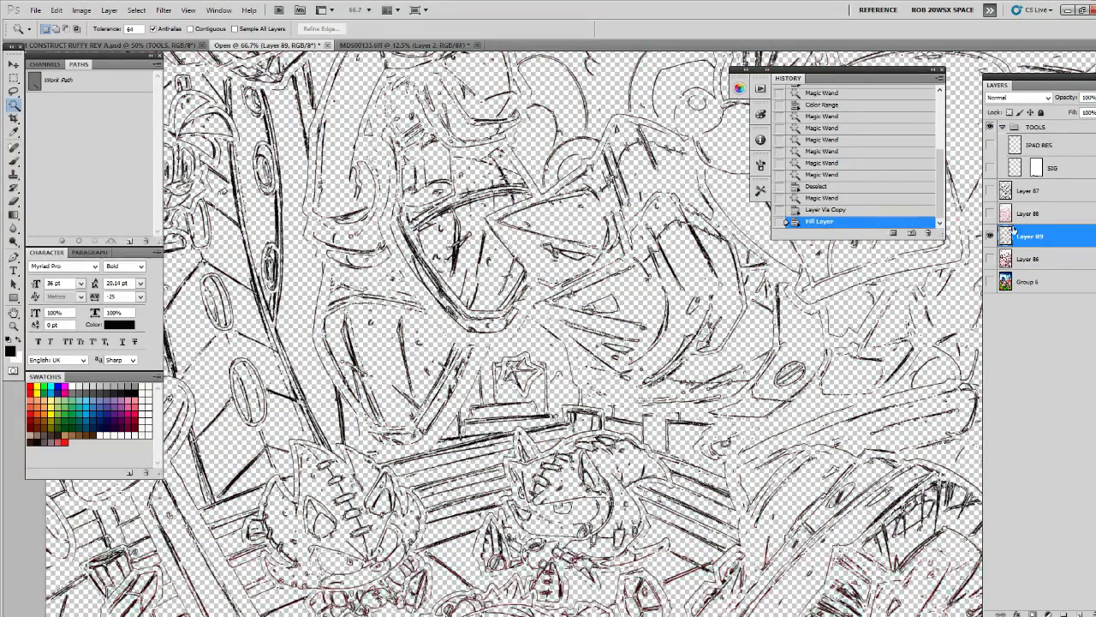
Show Layer 87 and toggle Layer 89 to compare the inks with and without the extra lines
{"action": "left_click", "coordinate": [991, 191]}
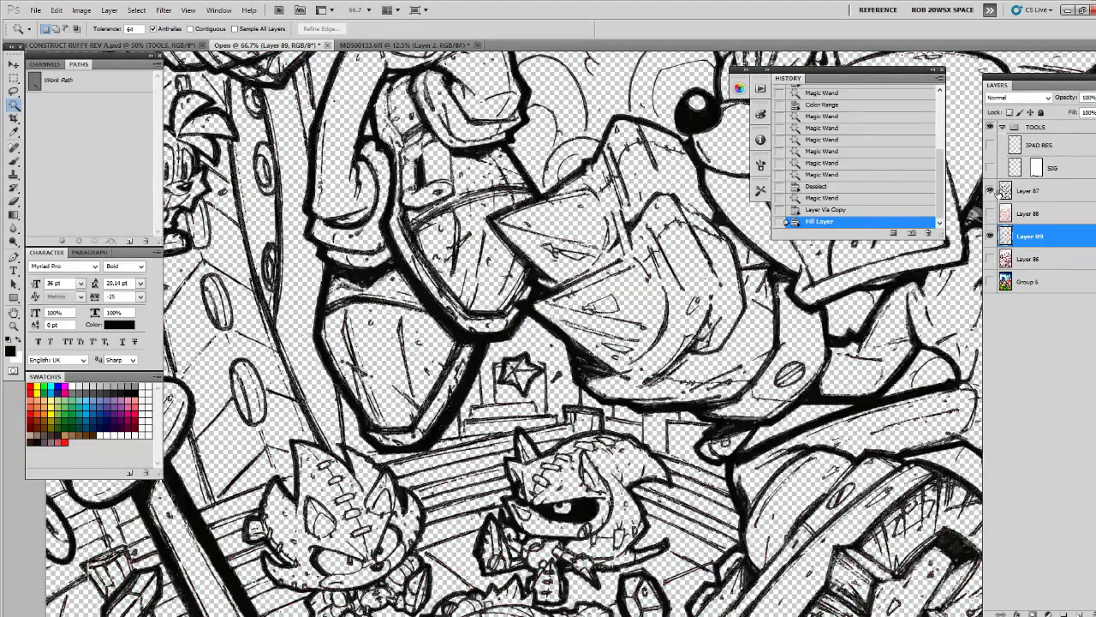
{"action": "left_click", "coordinate": [991, 236]}
{"action": "left_click", "coordinate": [991, 236]}
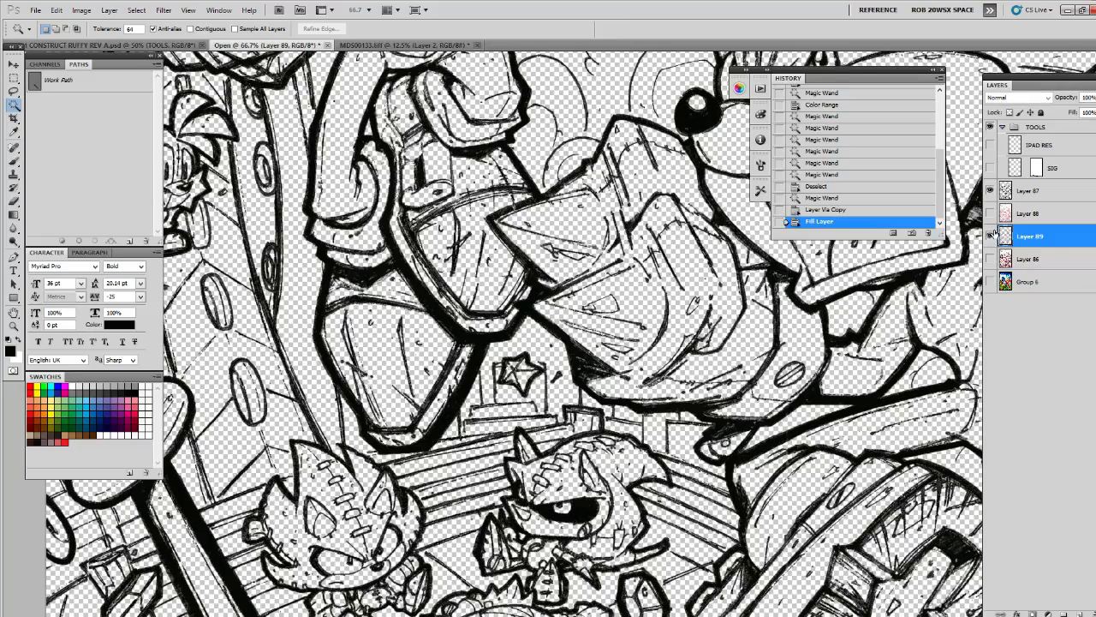
Add a new layer directly above Layer 86 and fill it with white as a background
{"action": "left_click", "coordinate": [1032, 258]}
{"action": "left_click", "coordinate": [1082, 612]}
{"action": "key", "text": "ctrl+BackSpace"}
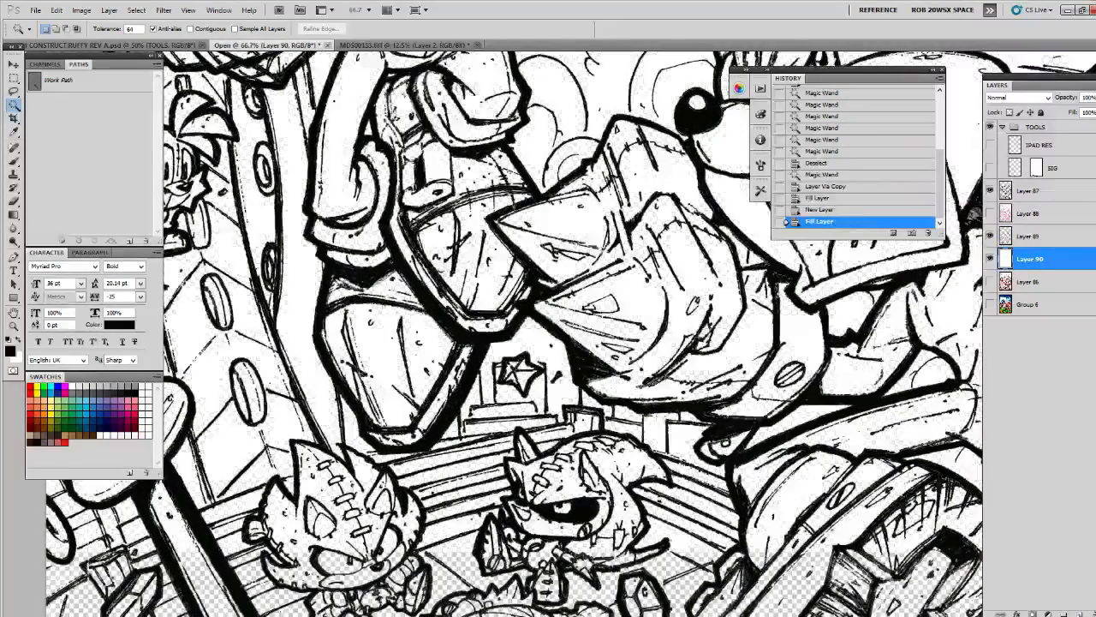
Toggle Layer 89's visibility to compare the line art against the white background, and leave it hidden
{"action": "left_click", "coordinate": [991, 236]}
{"action": "left_click", "coordinate": [991, 236]}
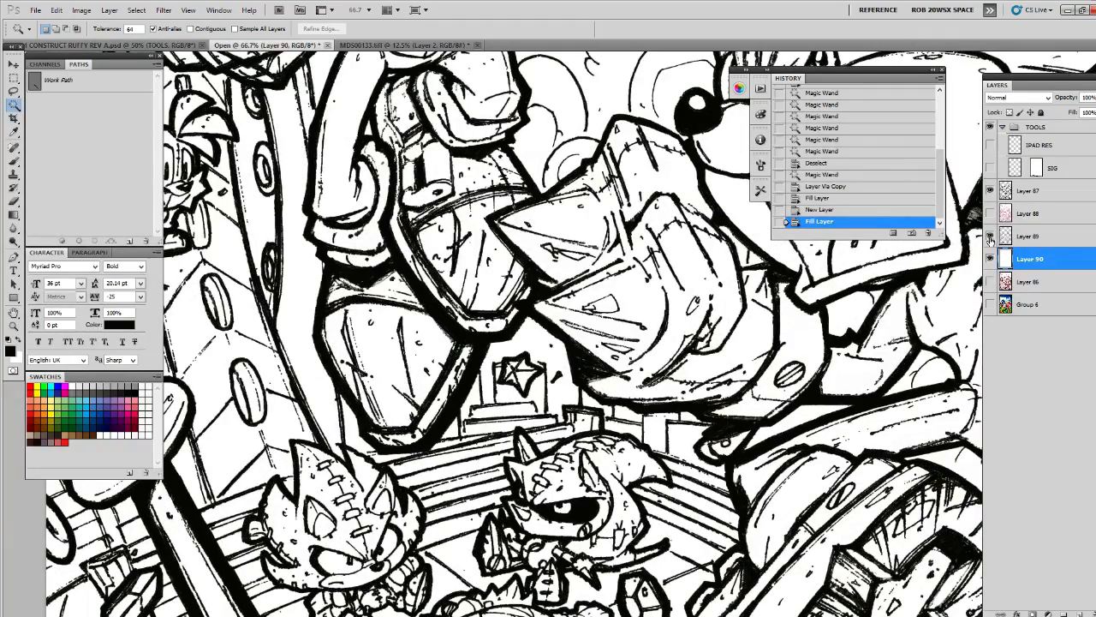
{"action": "left_click", "coordinate": [991, 237]}
Check Layer 87 by toggling its visibility, and duplicate the layer
{"action": "left_click", "coordinate": [991, 191]}
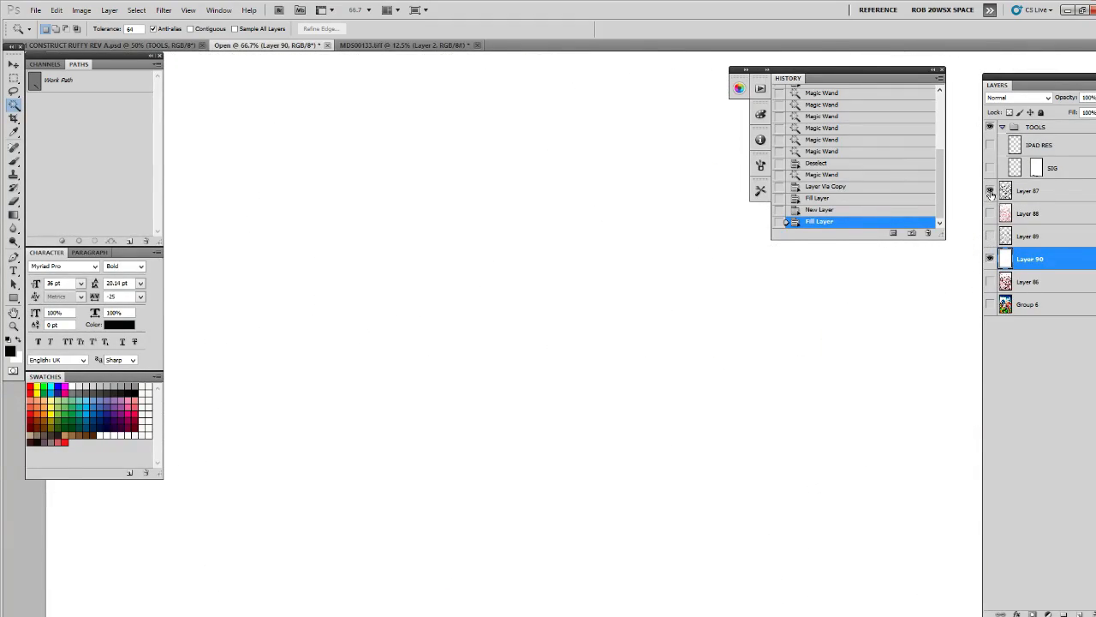
{"action": "left_click", "coordinate": [991, 190]}
{"action": "left_click", "coordinate": [1003, 192]}
{"action": "key", "text": "ctrl+j"}
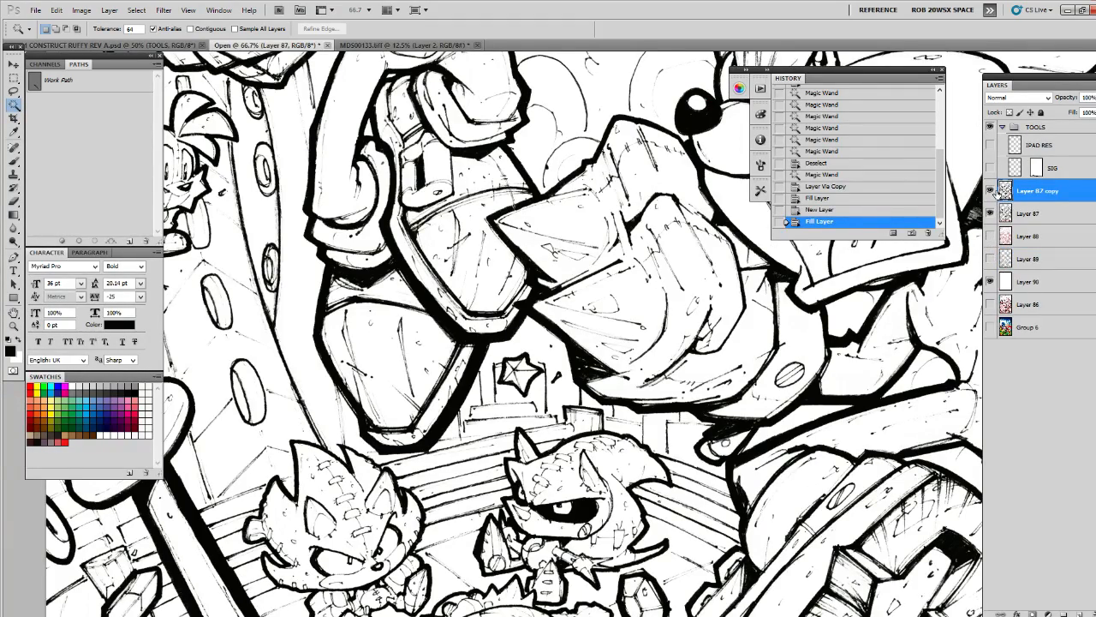
Duplicate the line art on Layer 87 and merge the copies down into Layer 87 to strengthen the lines
{"action": "key", "text": "ctrl+e"}
{"action": "key", "text": "ctrl+j"}
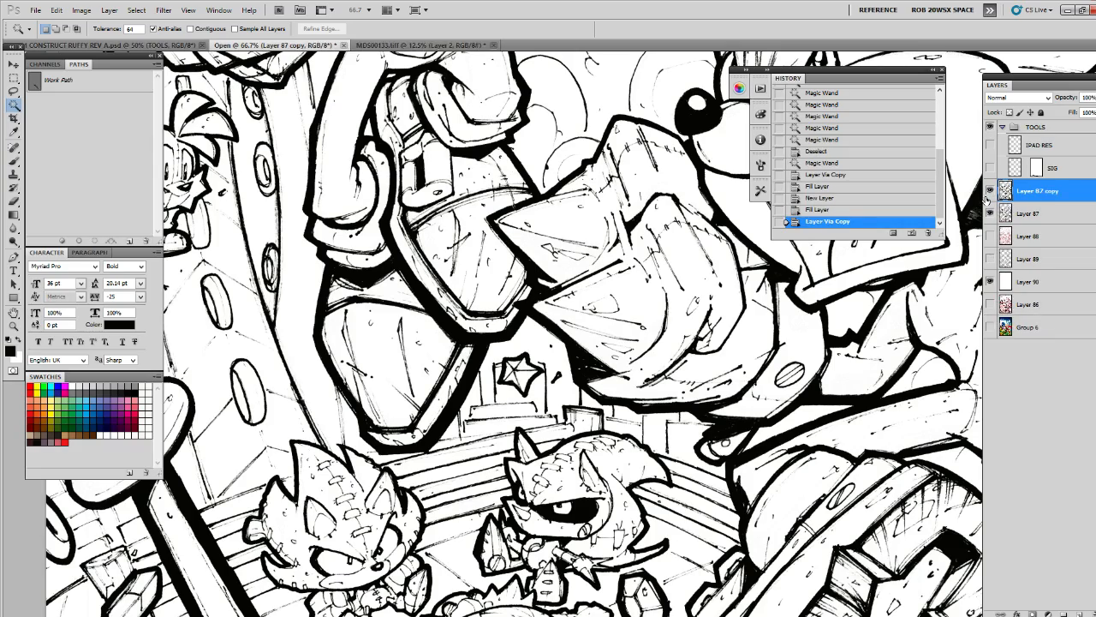
{"action": "key", "text": "ctrl+e"}
Show Layer 88 and toggle its visibility to compare the line art with and without the red pencils, leaving it visible
{"action": "key", "text": "z"}
{"action": "left_click", "coordinate": [897, 311], "text": "alt"}
{"action": "left_click", "coordinate": [896, 313], "text": "alt"}
{"action": "left_click", "coordinate": [896, 315], "text": "alt"}
{"action": "left_click_drag", "start_coordinate": [896, 320], "coordinate": [639, 552]}
{"action": "left_click_drag", "start_coordinate": [486, 366], "coordinate": [625, 400]}
{"action": "left_click", "coordinate": [990, 213]}
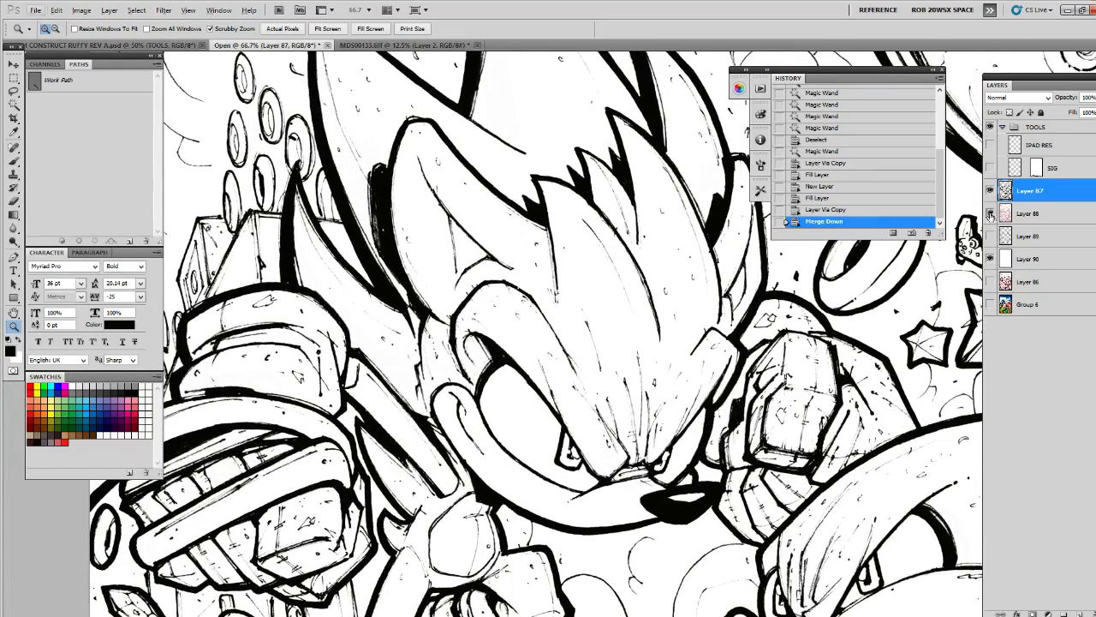
{"action": "left_click_drag", "start_coordinate": [923, 288], "coordinate": [942, 244]}
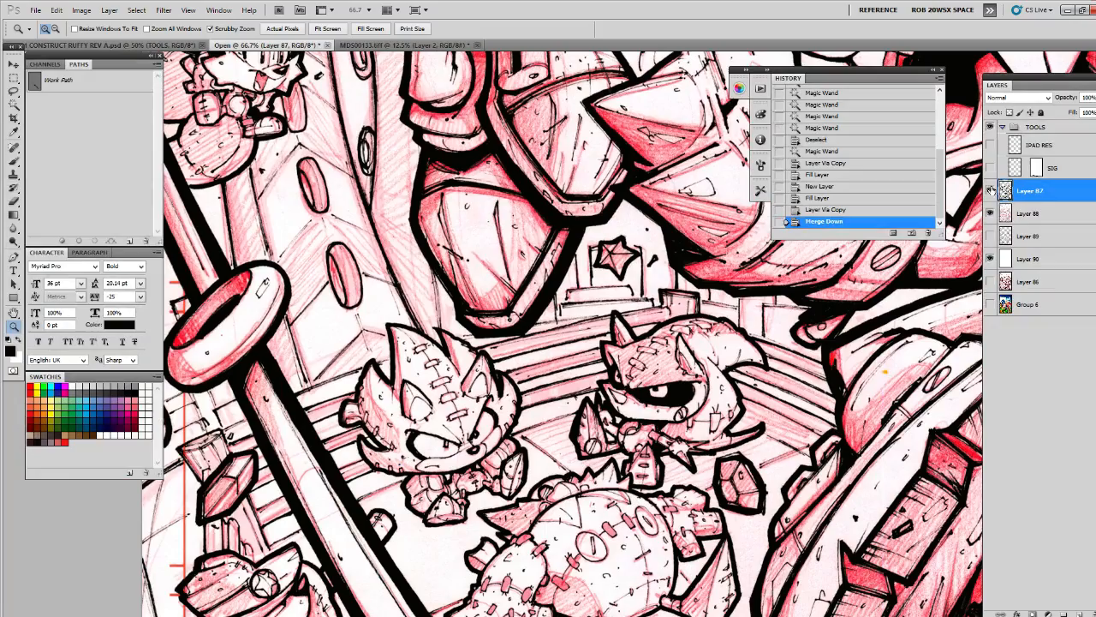
{"action": "left_click", "coordinate": [990, 213]}
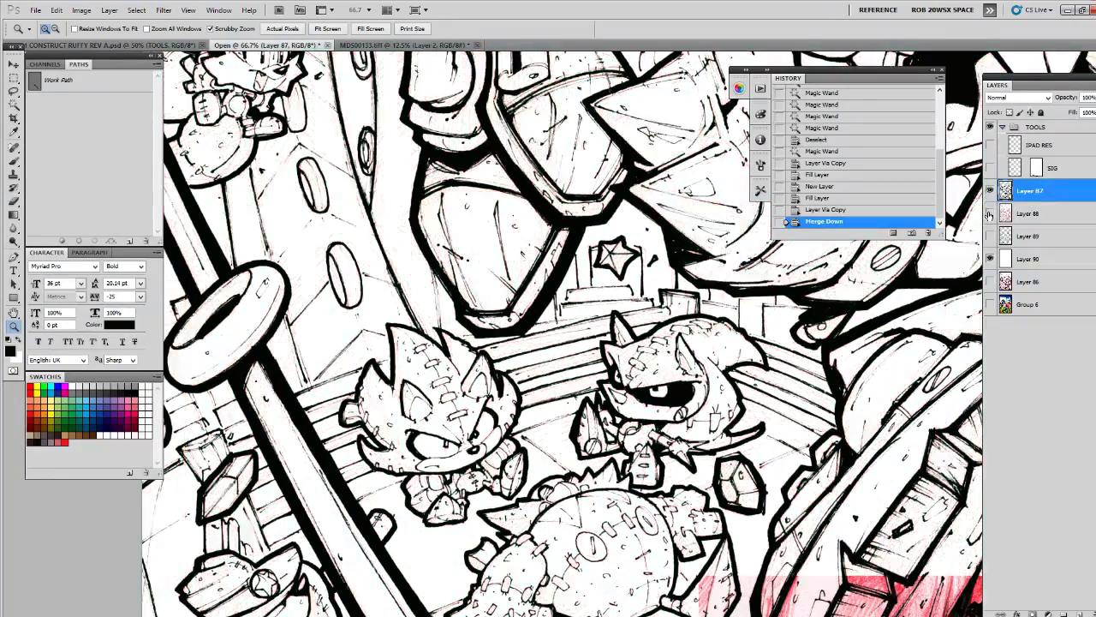
{"action": "left_click", "coordinate": [990, 213]}
{"action": "left_click", "coordinate": [990, 213]}
{"action": "left_click", "coordinate": [990, 213]}
{"action": "left_click", "coordinate": [990, 214]}
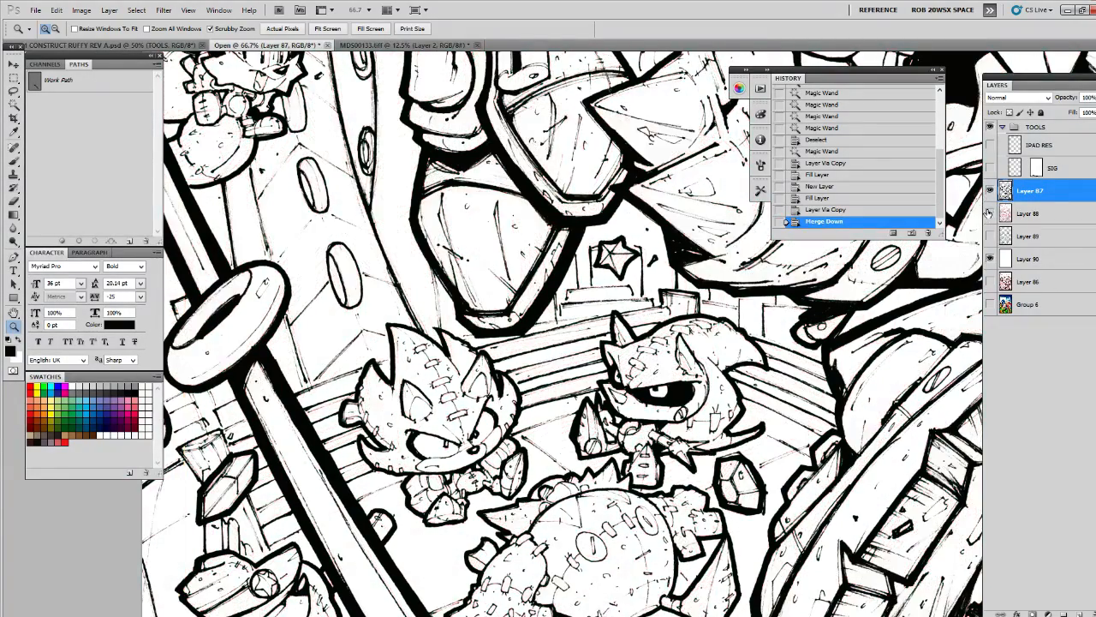
{"action": "left_click", "coordinate": [990, 213]}
{"action": "left_click", "coordinate": [990, 213]}
{"action": "left_click", "coordinate": [990, 213]}
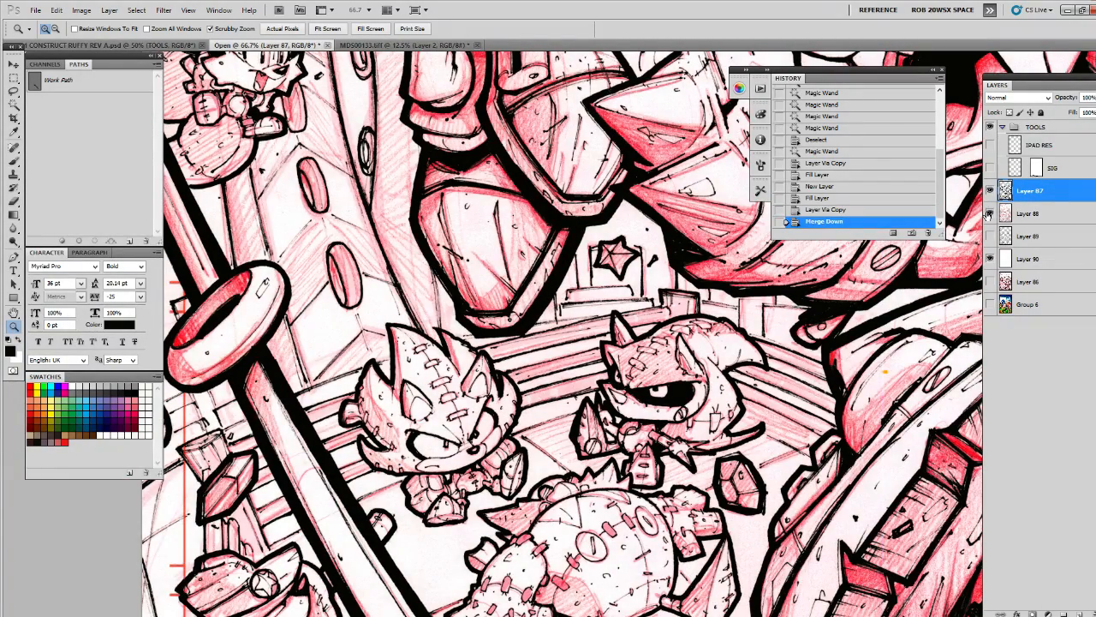
Desaturate the red pencils on Layer 88
{"action": "left_click", "coordinate": [1002, 214]}
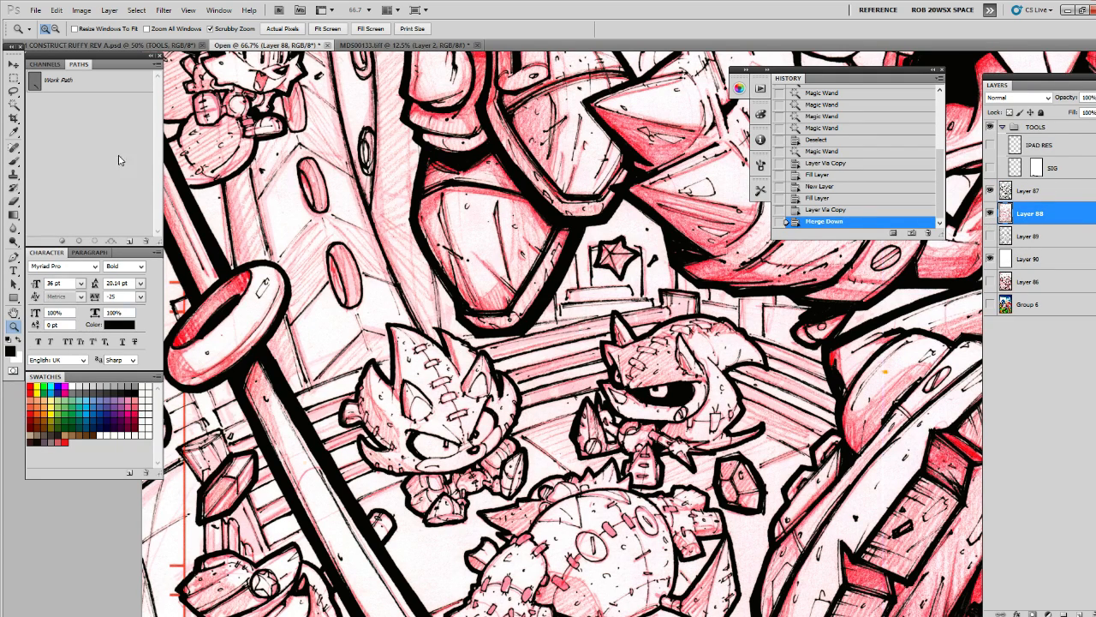
{"action": "left_click", "coordinate": [82, 10]}
{"action": "mouse_move", "coordinate": [99, 38]}
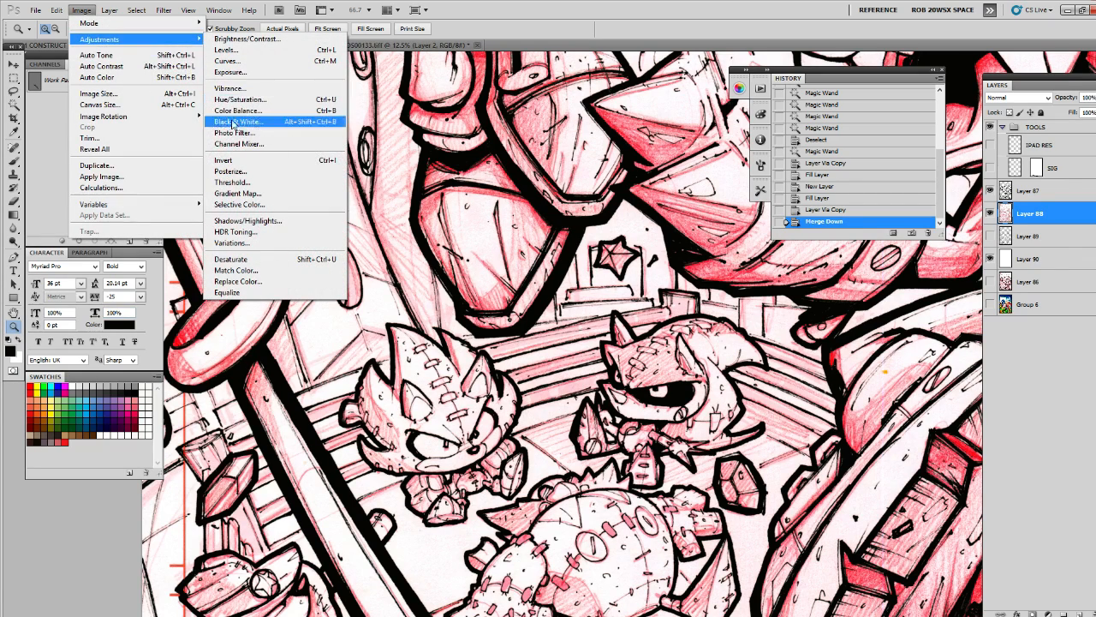
{"action": "left_click", "coordinate": [236, 258]}
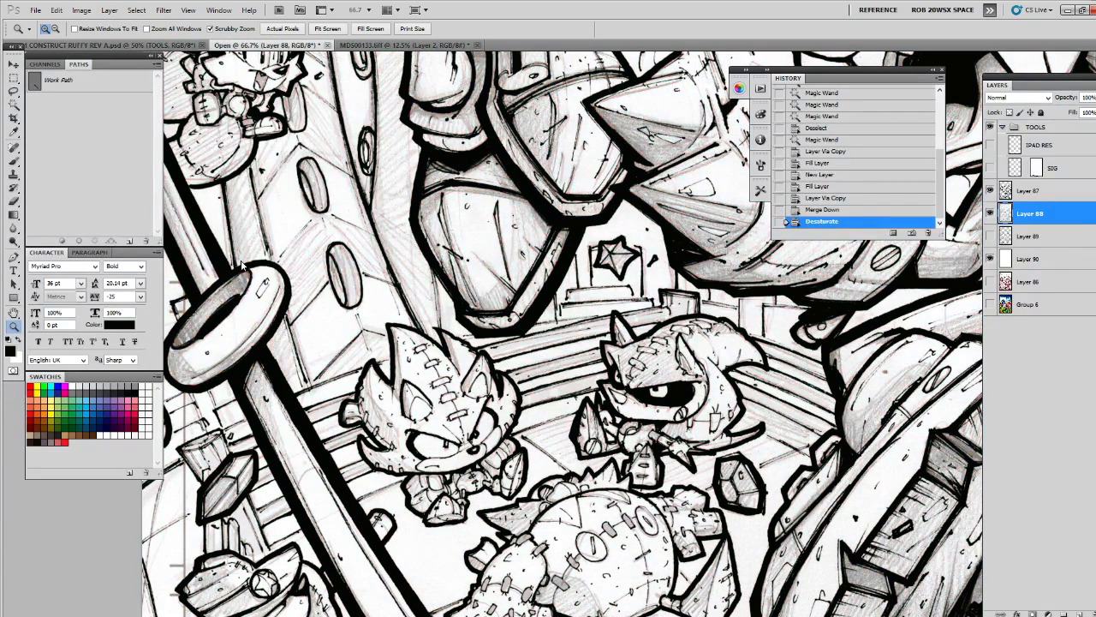
{"action": "key", "text": "a"}
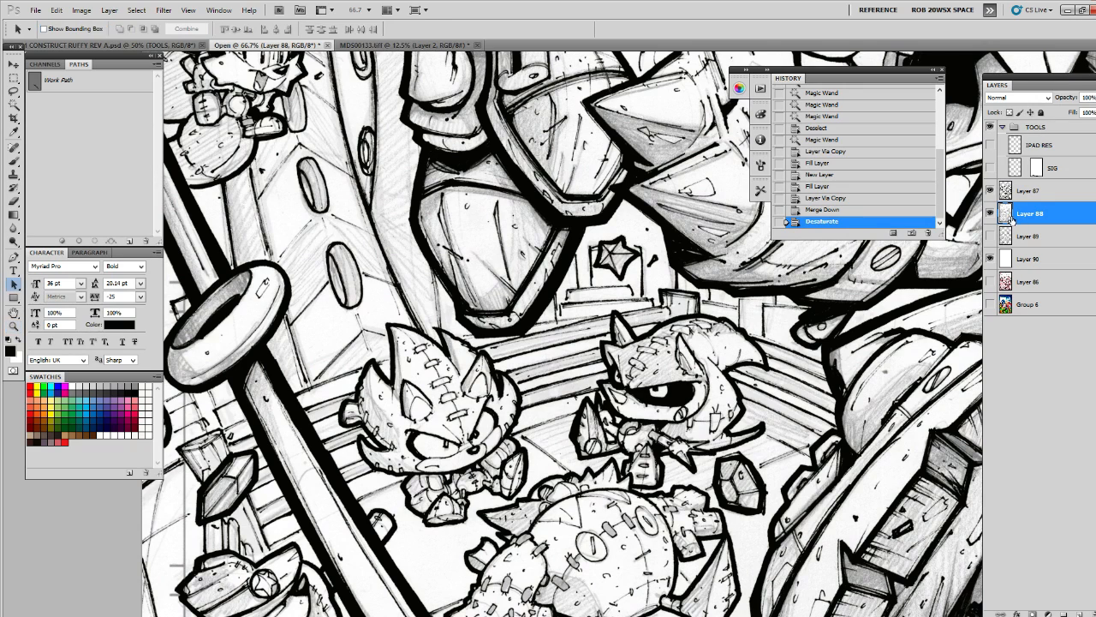
Try to paste the pencils into a new document, and return to the Open document
{"action": "key", "text": "ctrl+n"}
{"action": "key", "text": "Return"}
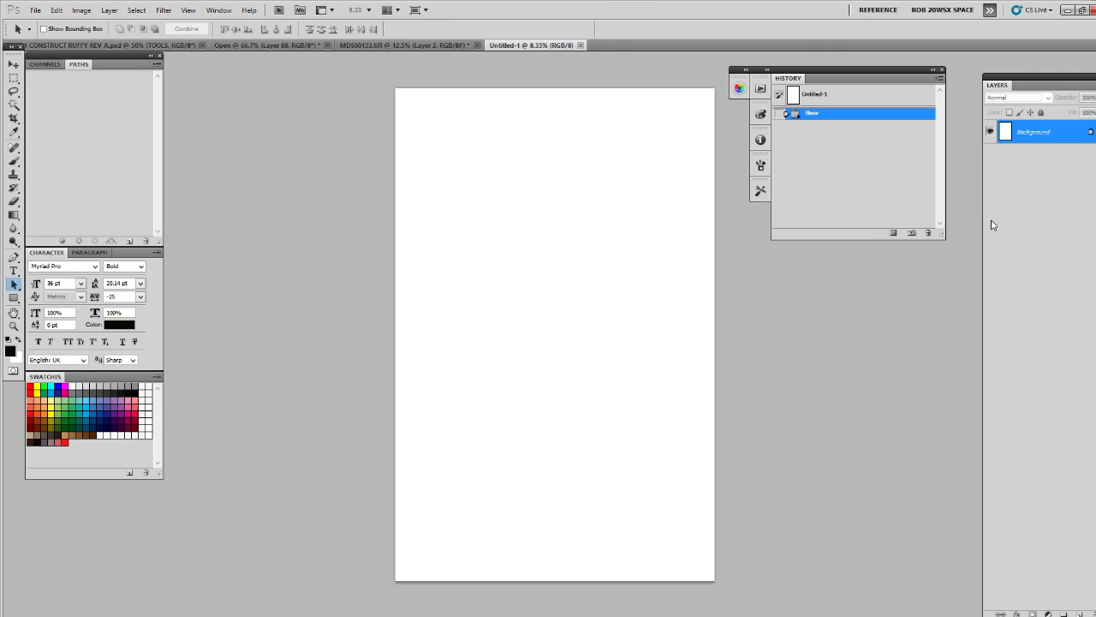
{"action": "key", "text": "ctrl+v"}
{"action": "key", "text": "ctrl+z"}
{"action": "key", "text": "ctrl+z"}
{"action": "key", "text": "ctrl+z"}
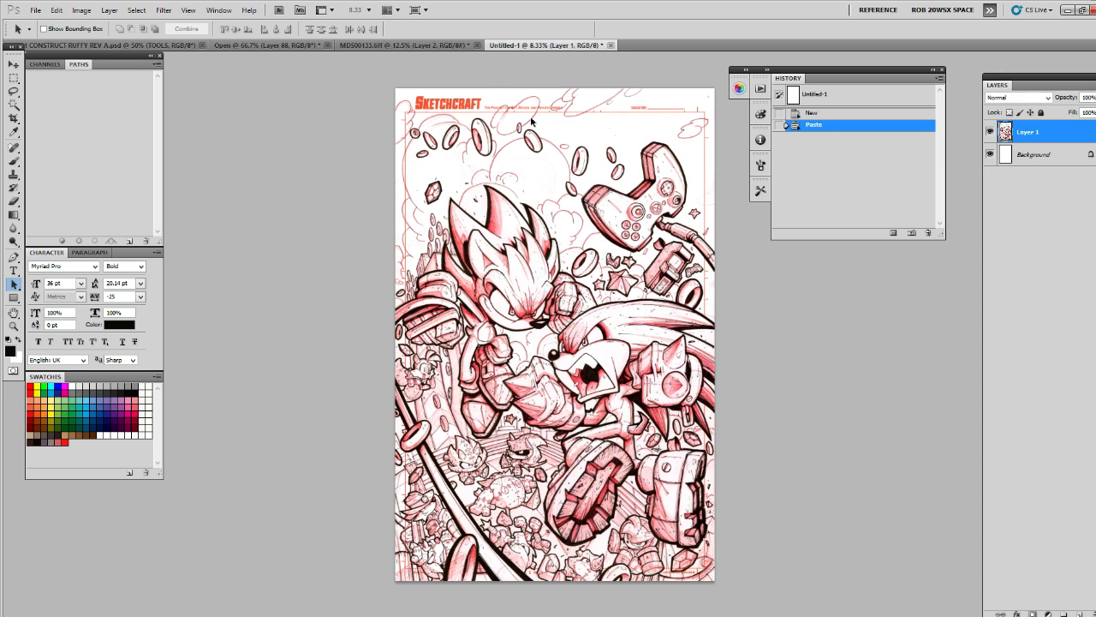
{"action": "left_click", "coordinate": [426, 44]}
{"action": "left_click", "coordinate": [266, 45]}
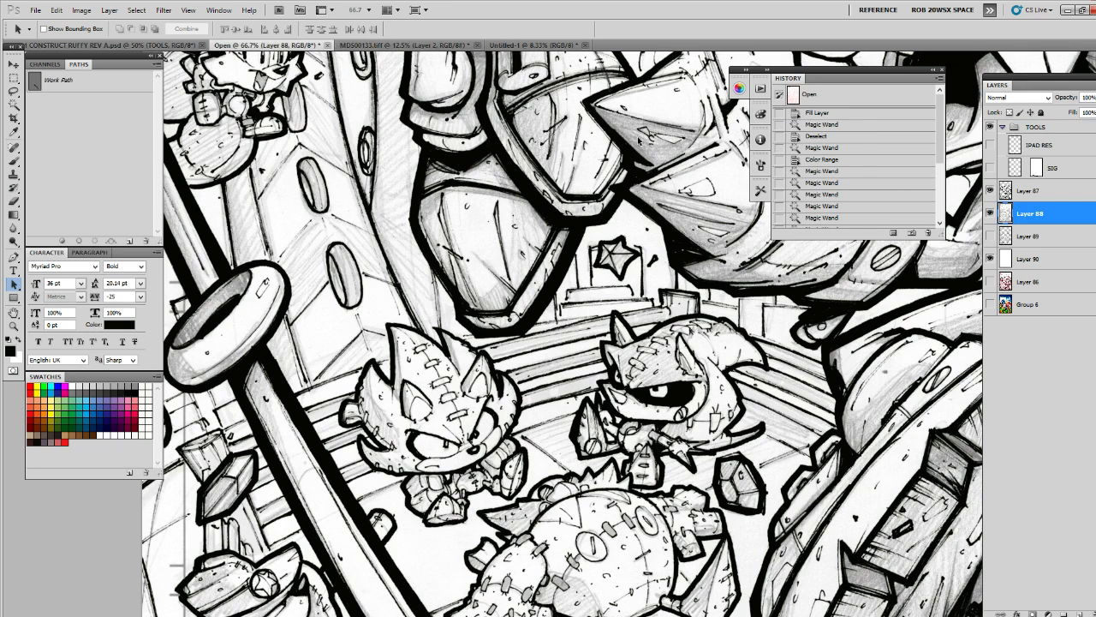
Copy the whole desaturated Layer 88 and paste it into a new document that matches the copied artwork's size
{"action": "key", "text": "ctrl+a"}
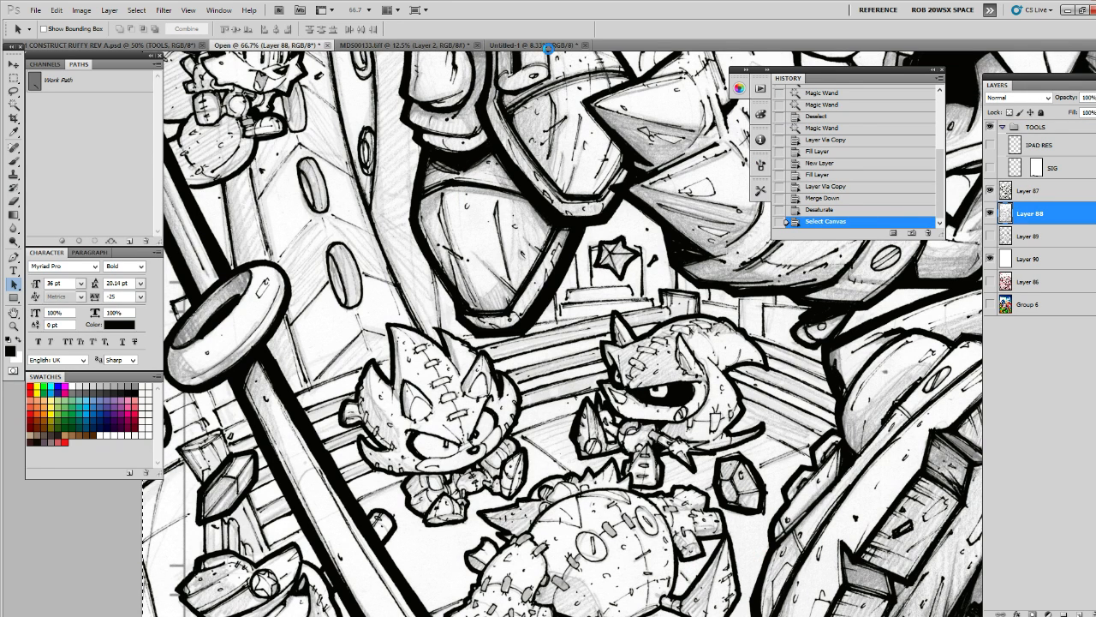
{"action": "left_click", "coordinate": [552, 47]}
{"action": "key", "text": "ctrl+shift+alt+n"}
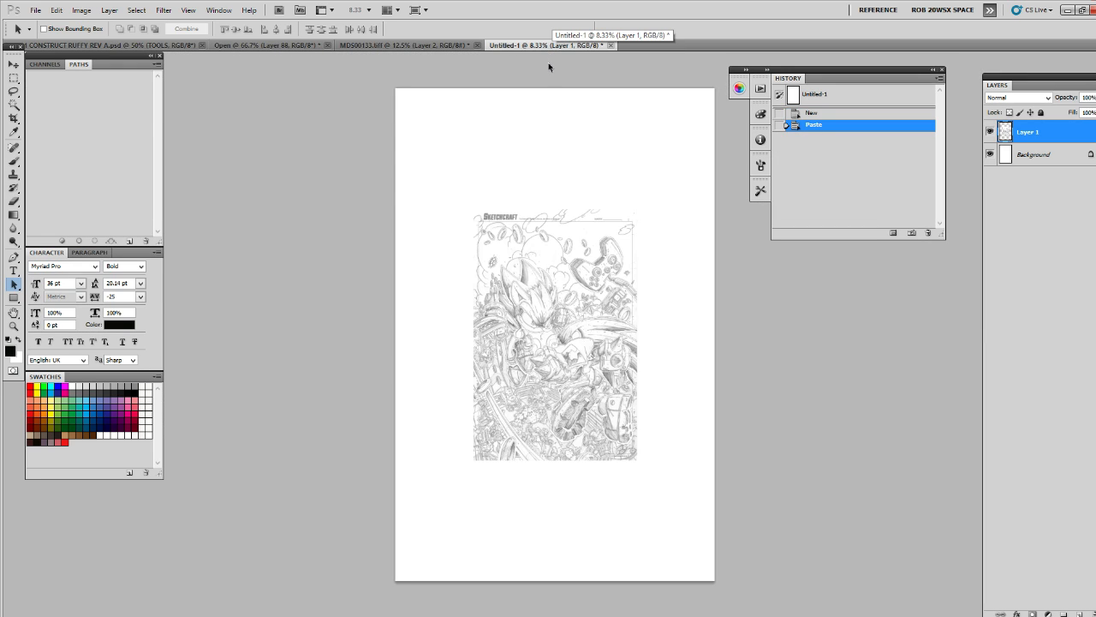
{"action": "key", "text": "ctrl+z"}
{"action": "key", "text": "ctrl+n"}
{"action": "key", "text": "Return"}
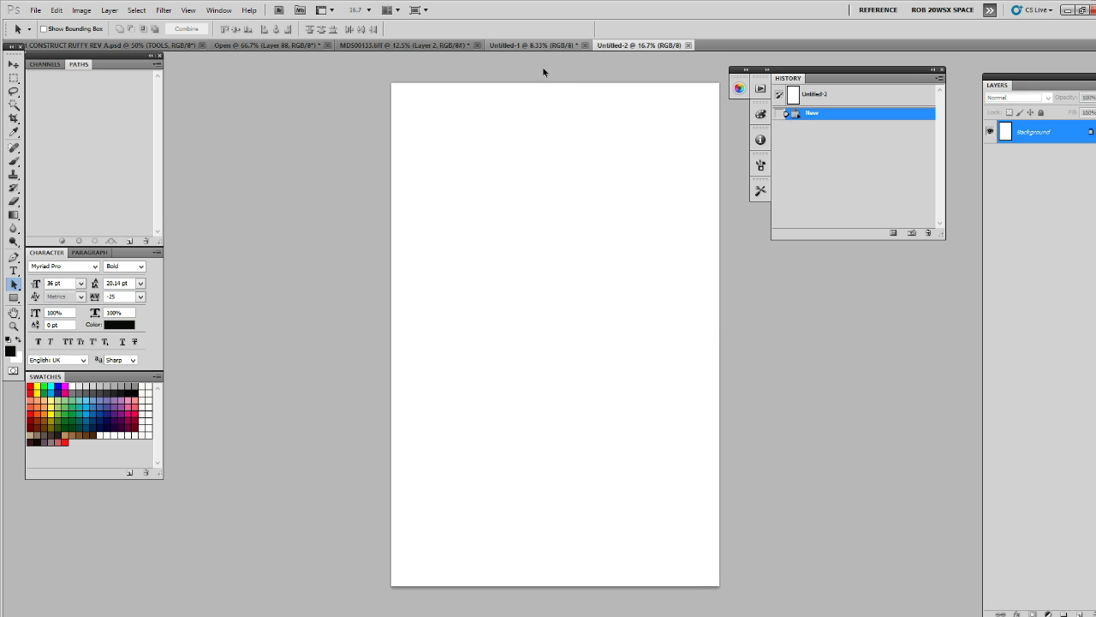
{"action": "key", "text": "ctrl+v"}
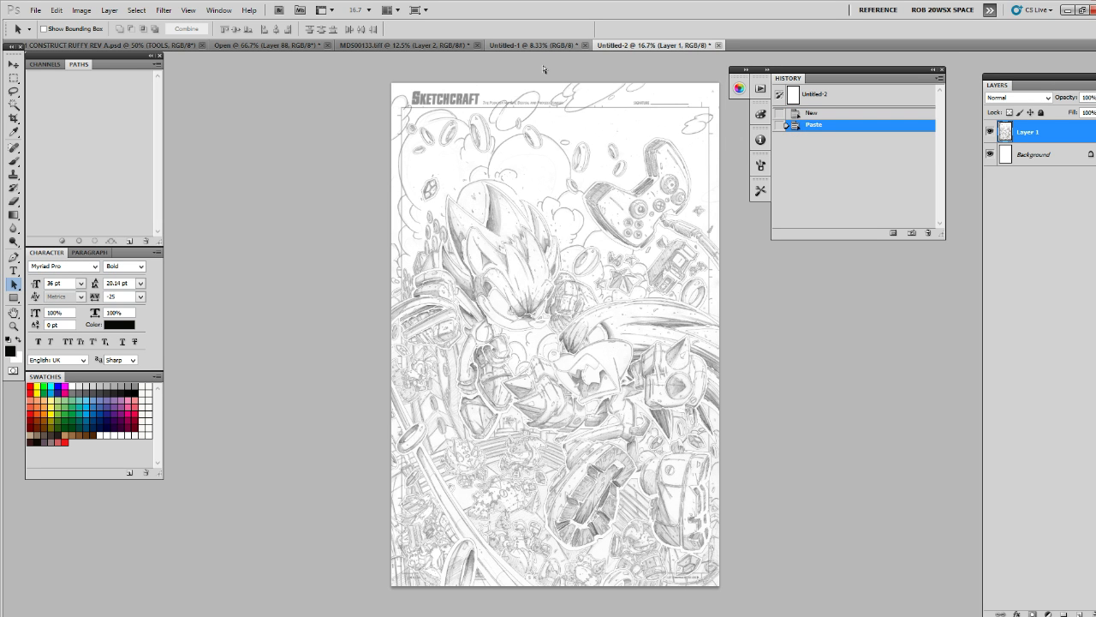
Return to the Open document and undo the desaturation of Layer 88
{"action": "key", "text": "ctrl+shift+Tab"}
{"action": "key", "text": "ctrl+shift+Tab"}
{"action": "key", "text": "ctrl+shift+Tab"}
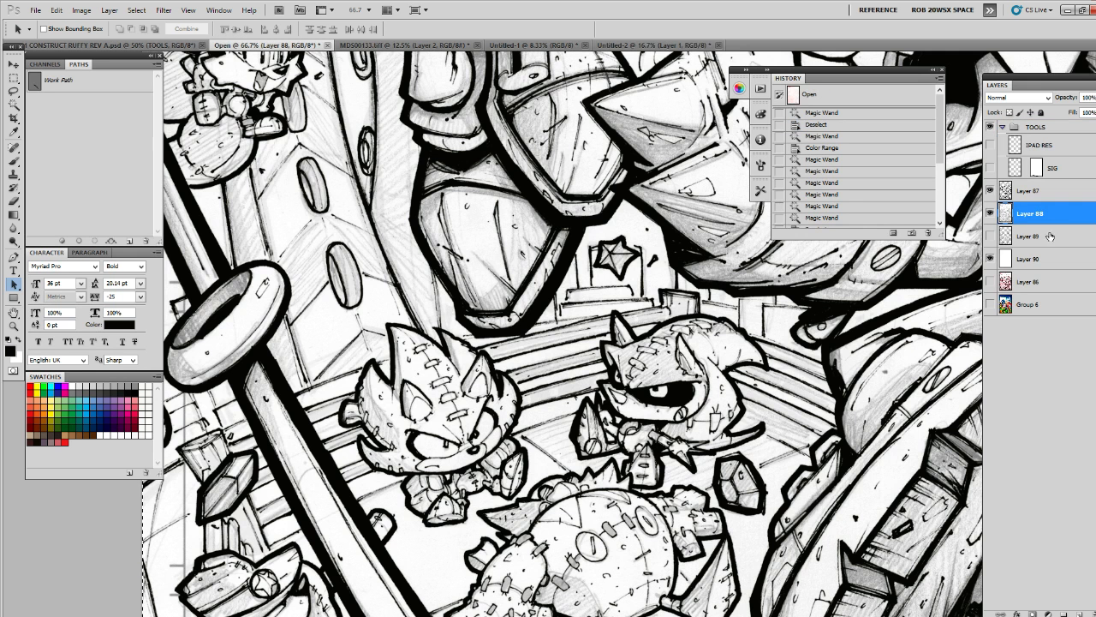
{"action": "key", "text": "ctrl+alt+z"}
{"action": "key", "text": "ctrl+alt+z"}
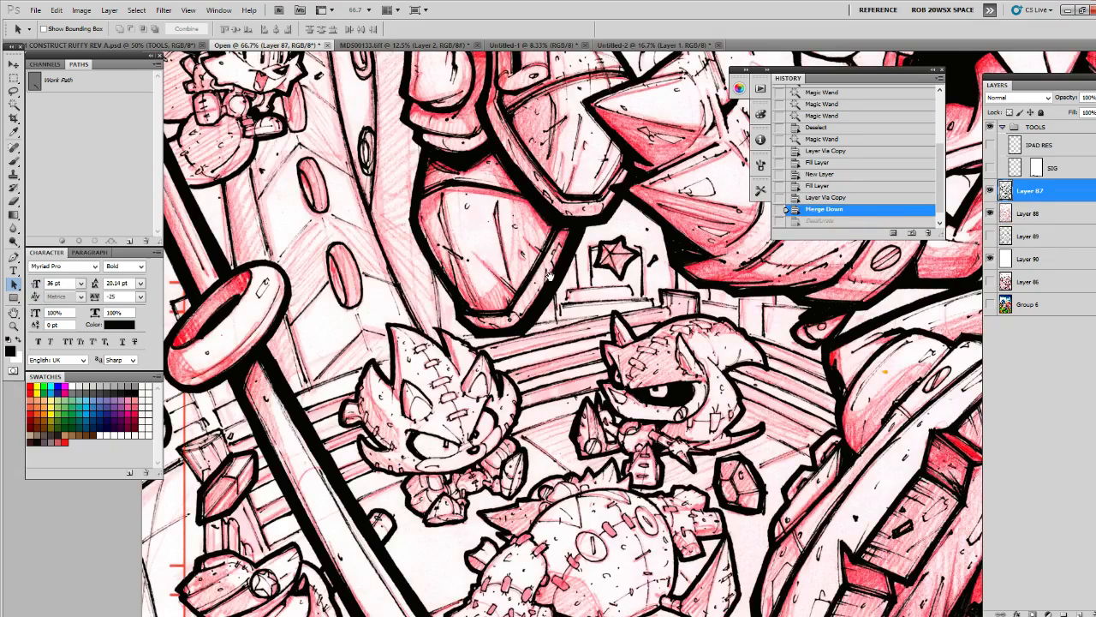
Erase the red template border near the page's upper left and the start of the SKETCHCRAFT header on Layer 88 with a 100 px eraser
{"action": "left_click_drag", "start_coordinate": [550, 276], "coordinate": [627, 591]}
{"action": "left_click_drag", "start_coordinate": [480, 257], "coordinate": [533, 497]}
{"action": "left_click_drag", "start_coordinate": [428, 60], "coordinate": [538, 427]}
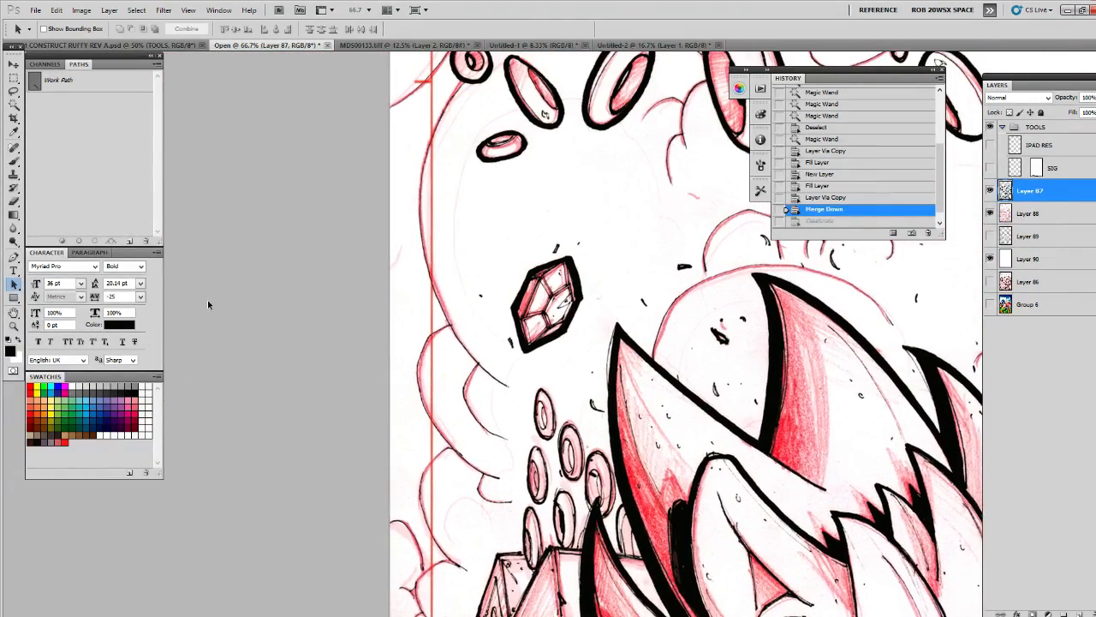
{"action": "mouse_move", "coordinate": [434, 239]}
{"action": "left_mouse_down"}
{"action": "mouse_move", "coordinate": [495, 277]}
{"action": "mouse_move", "coordinate": [529, 332]}
{"action": "left_mouse_up"}
{"action": "key", "text": "b"}
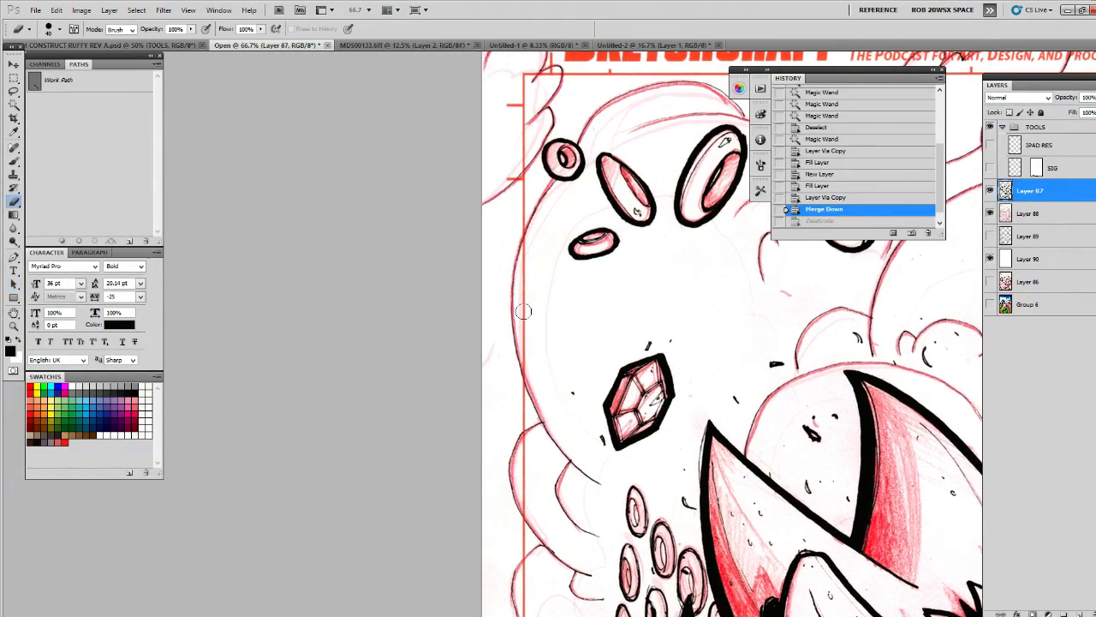
{"action": "right_click", "coordinate": [524, 315]}
{"action": "left_click", "coordinate": [552, 453]}
{"action": "left_click_drag", "start_coordinate": [518, 385], "coordinate": [524, 334]}
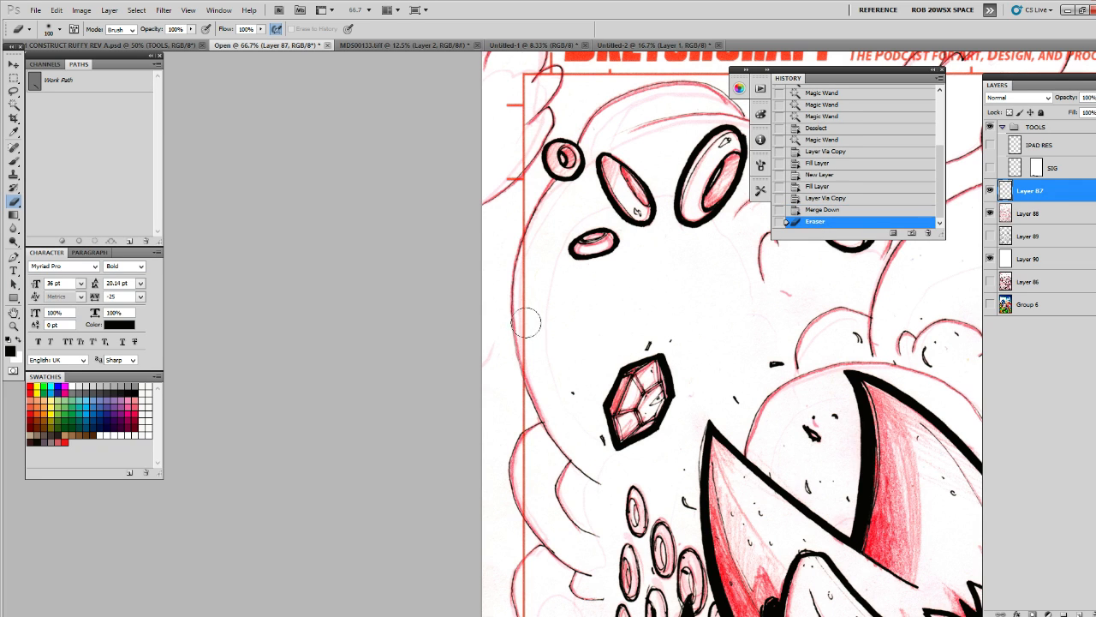
{"action": "key", "text": "alt+bracketleft"}
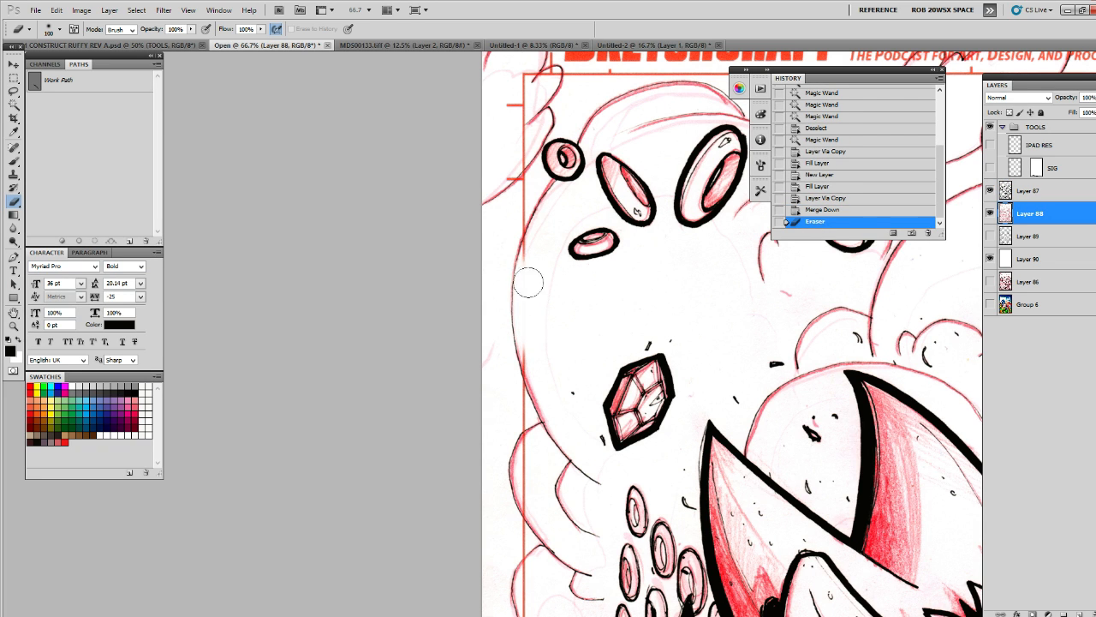
{"action": "mouse_move", "coordinate": [528, 283]}
{"action": "left_mouse_down"}
{"action": "mouse_move", "coordinate": [533, 208]}
{"action": "mouse_move", "coordinate": [479, 271]}
{"action": "mouse_move", "coordinate": [534, 211]}
{"action": "mouse_move", "coordinate": [583, 224]}
{"action": "left_mouse_up"}
{"action": "scroll", "coordinate": [524, 227], "scroll_direction": "up", "scroll_amount": 4}
{"action": "mouse_move", "coordinate": [531, 250]}
{"action": "left_mouse_down"}
{"action": "mouse_move", "coordinate": [588, 261]}
{"action": "mouse_move", "coordinate": [470, 296]}
{"action": "mouse_move", "coordinate": [486, 299]}
{"action": "mouse_move", "coordinate": [477, 314]}
{"action": "mouse_move", "coordinate": [611, 310]}
{"action": "mouse_move", "coordinate": [468, 306]}
{"action": "mouse_move", "coordinate": [513, 273]}
{"action": "mouse_move", "coordinate": [549, 279]}
{"action": "left_mouse_up"}
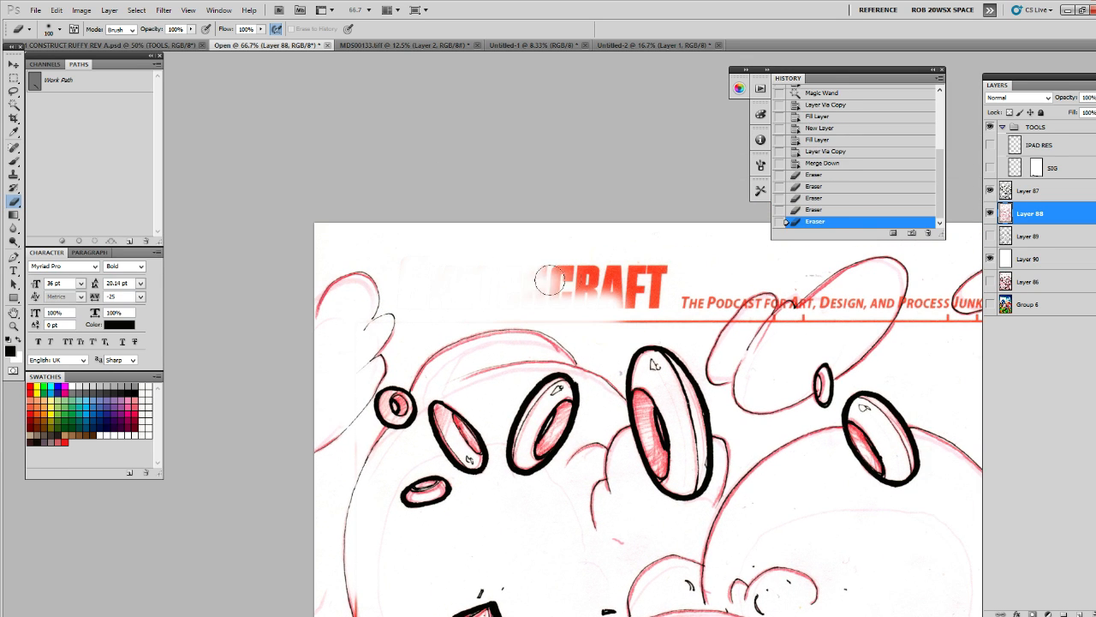
Cut out the SKETCHCRAFT title from Layer 88 and erase the remaining header text and top border with the ROB RUFFY DRAW brush
{"action": "key", "text": "m"}
{"action": "mouse_move", "coordinate": [418, 246]}
{"action": "left_mouse_down"}
{"action": "mouse_move", "coordinate": [685, 325]}
{"action": "mouse_move", "coordinate": [569, 360]}
{"action": "left_mouse_up"}
{"action": "key", "text": "ctrl+x"}
{"action": "key", "text": "b"}
{"action": "right_click", "coordinate": [612, 375]}
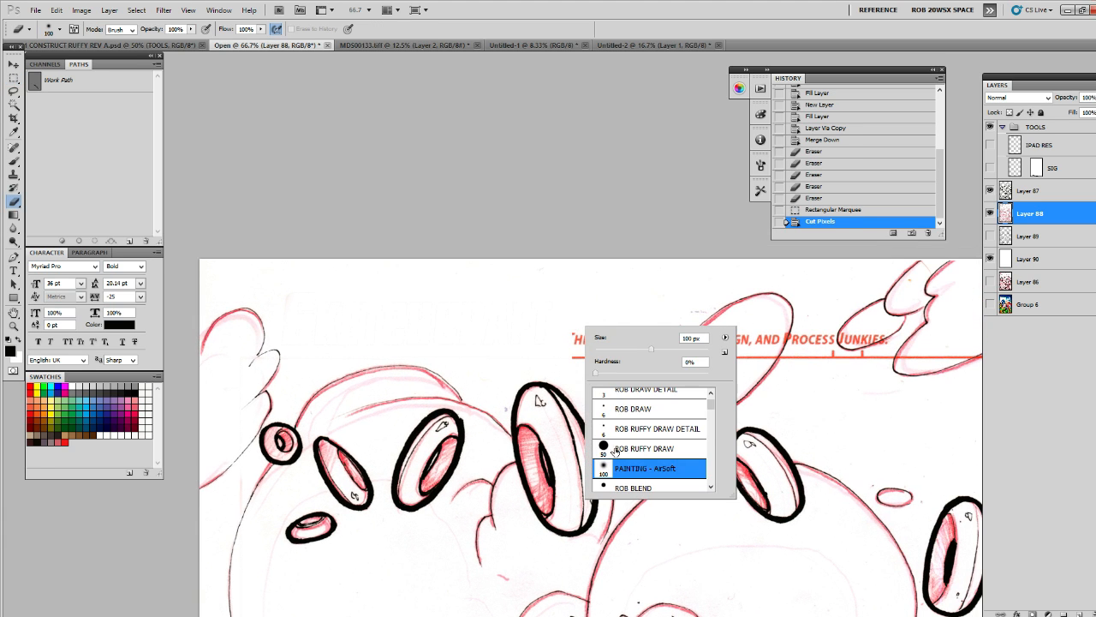
{"action": "left_click", "coordinate": [612, 449]}
{"action": "left_click_drag", "start_coordinate": [615, 328], "coordinate": [582, 340]}
{"action": "left_click_drag", "start_coordinate": [584, 354], "coordinate": [612, 339]}
{"action": "left_click_drag", "start_coordinate": [728, 320], "coordinate": [638, 341]}
{"action": "mouse_move", "coordinate": [528, 346]}
{"action": "left_mouse_down"}
{"action": "mouse_move", "coordinate": [558, 357]}
{"action": "mouse_move", "coordinate": [569, 381]}
{"action": "mouse_move", "coordinate": [624, 352]}
{"action": "mouse_move", "coordinate": [602, 382]}
{"action": "mouse_move", "coordinate": [670, 381]}
{"action": "mouse_move", "coordinate": [660, 365]}
{"action": "mouse_move", "coordinate": [546, 369]}
{"action": "mouse_move", "coordinate": [788, 380]}
{"action": "mouse_move", "coordinate": [663, 372]}
{"action": "mouse_move", "coordinate": [839, 358]}
{"action": "mouse_move", "coordinate": [605, 378]}
{"action": "mouse_move", "coordinate": [887, 386]}
{"action": "mouse_move", "coordinate": [805, 396]}
{"action": "mouse_move", "coordinate": [548, 381]}
{"action": "mouse_move", "coordinate": [717, 379]}
{"action": "mouse_move", "coordinate": [651, 372]}
{"action": "mouse_move", "coordinate": [911, 351]}
{"action": "mouse_move", "coordinate": [751, 366]}
{"action": "mouse_move", "coordinate": [934, 389]}
{"action": "mouse_move", "coordinate": [591, 391]}
{"action": "mouse_move", "coordinate": [463, 378]}
{"action": "mouse_move", "coordinate": [752, 362]}
{"action": "mouse_move", "coordinate": [520, 378]}
{"action": "mouse_move", "coordinate": [748, 374]}
{"action": "mouse_move", "coordinate": [477, 366]}
{"action": "mouse_move", "coordinate": [718, 358]}
{"action": "mouse_move", "coordinate": [739, 435]}
{"action": "mouse_move", "coordinate": [743, 383]}
{"action": "left_mouse_up"}
Erase the red template border down the page's right side on Layer 88 with a 70 px eraser
{"action": "right_click", "coordinate": [628, 369]}
{"action": "left_click", "coordinate": [655, 512]}
{"action": "key", "text": "bracketleft"}
{"action": "key", "text": "bracketleft"}
{"action": "key", "text": "bracketleft"}
{"action": "scroll", "coordinate": [751, 366], "scroll_direction": "right", "scroll_amount": 6}
{"action": "scroll", "coordinate": [686, 368], "scroll_direction": "down", "scroll_amount": 5}
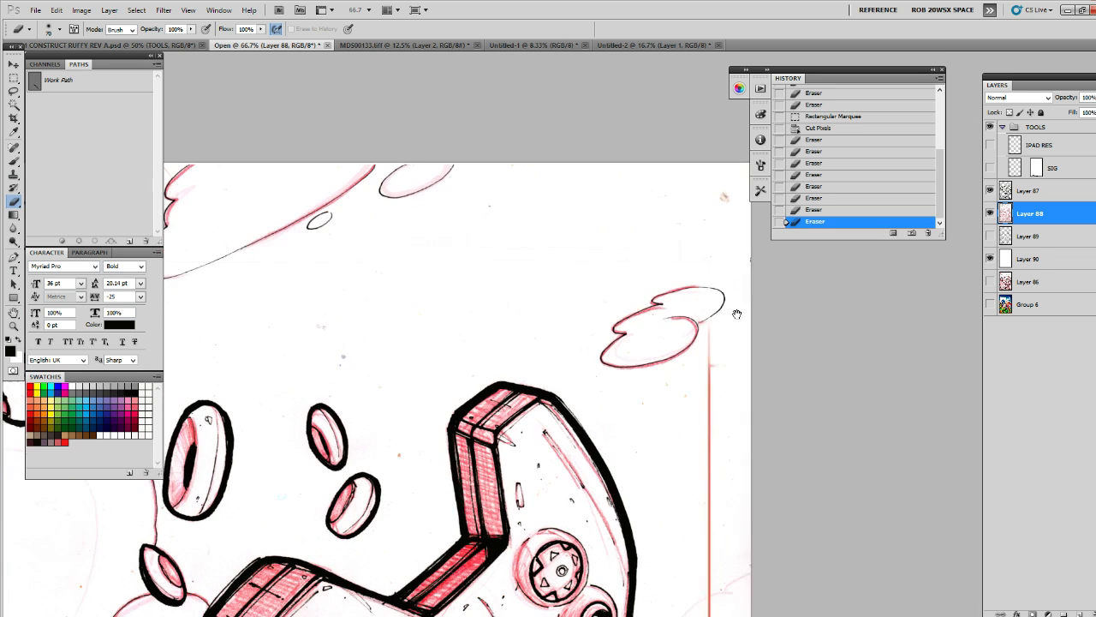
{"action": "mouse_move", "coordinate": [697, 483]}
{"action": "left_mouse_down"}
{"action": "mouse_move", "coordinate": [690, 260]}
{"action": "mouse_move", "coordinate": [670, 377]}
{"action": "mouse_move", "coordinate": [669, 497]}
{"action": "left_mouse_up"}
{"action": "scroll", "coordinate": [685, 377], "scroll_direction": "down", "scroll_amount": 1}
{"action": "scroll", "coordinate": [685, 377], "scroll_direction": "down", "scroll_amount": 5}
{"action": "scroll", "coordinate": [673, 332], "scroll_direction": "down", "scroll_amount": 6}
{"action": "scroll", "coordinate": [673, 332], "scroll_direction": "down", "scroll_amount": 4}
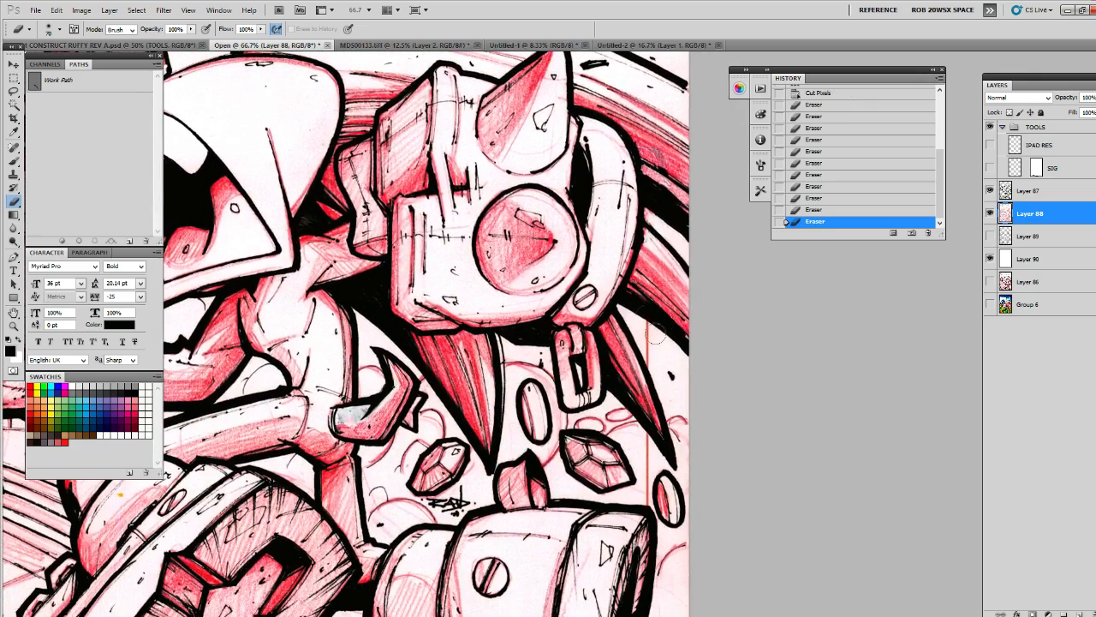
{"action": "scroll", "coordinate": [642, 343], "scroll_direction": "down", "scroll_amount": 3}
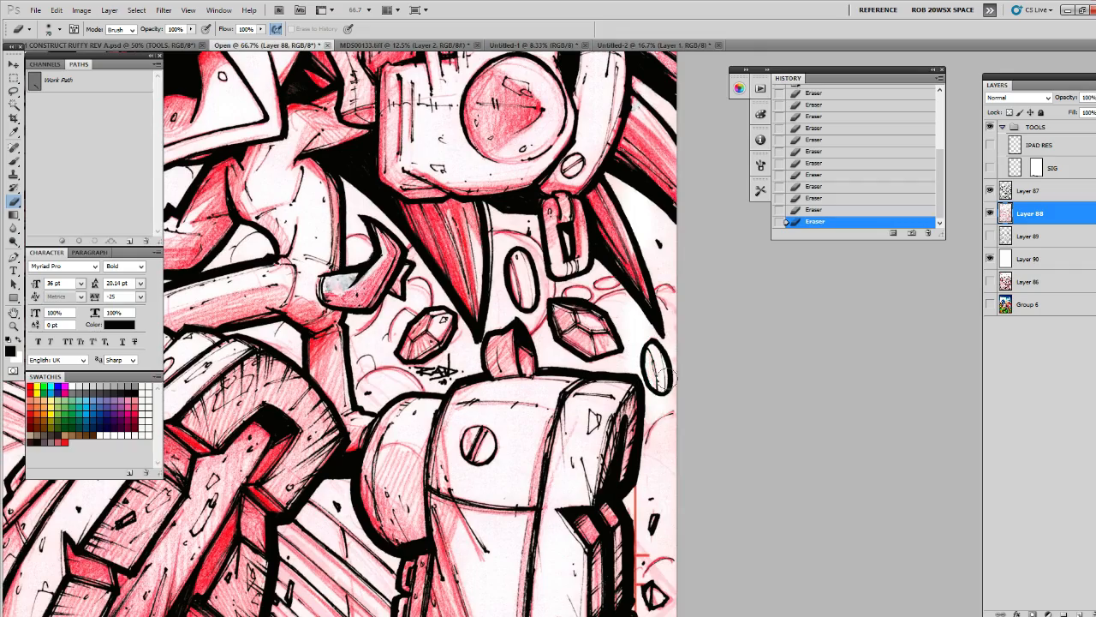
{"action": "scroll", "coordinate": [646, 368], "scroll_direction": "down", "scroll_amount": 3}
{"action": "scroll", "coordinate": [651, 458], "scroll_direction": "down", "scroll_amount": 3}
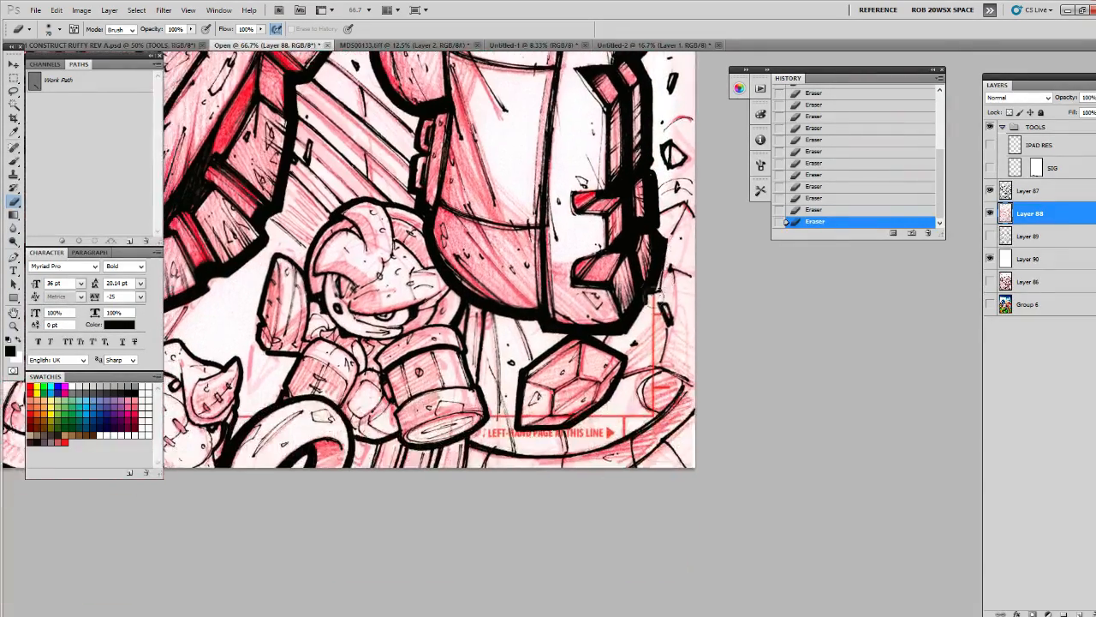
Erase the red template border and printed footer text along the page's bottom edge on Layer 88
{"action": "scroll", "coordinate": [848, 426], "scroll_direction": "left", "scroll_amount": 4}
{"action": "left_click_drag", "start_coordinate": [848, 422], "coordinate": [650, 416]}
{"action": "scroll", "coordinate": [651, 415], "scroll_direction": "left", "scroll_amount": 2}
{"action": "left_click_drag", "start_coordinate": [728, 432], "coordinate": [766, 420]}
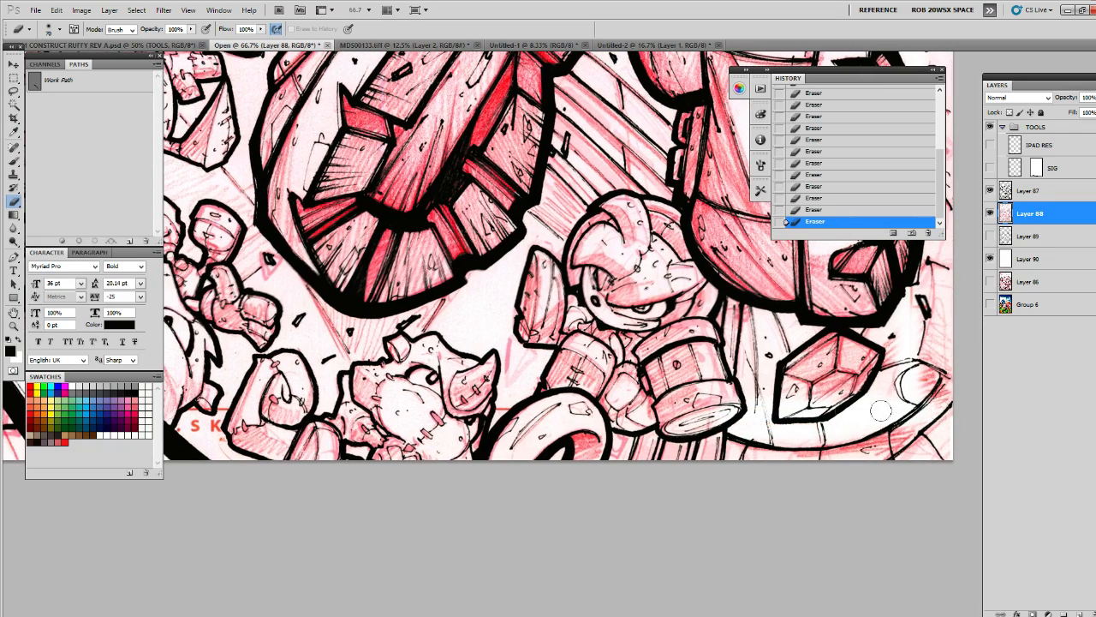
{"action": "scroll", "coordinate": [854, 410], "scroll_direction": "left", "scroll_amount": 8}
{"action": "scroll", "coordinate": [745, 426], "scroll_direction": "left", "scroll_amount": 5}
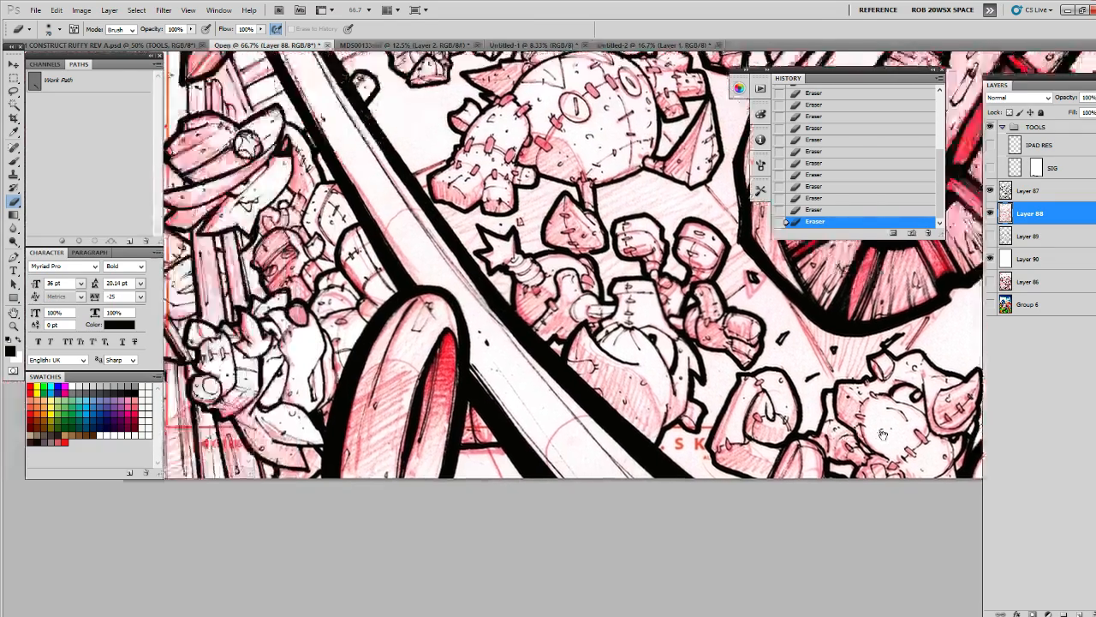
{"action": "left_click_drag", "start_coordinate": [652, 430], "coordinate": [853, 466]}
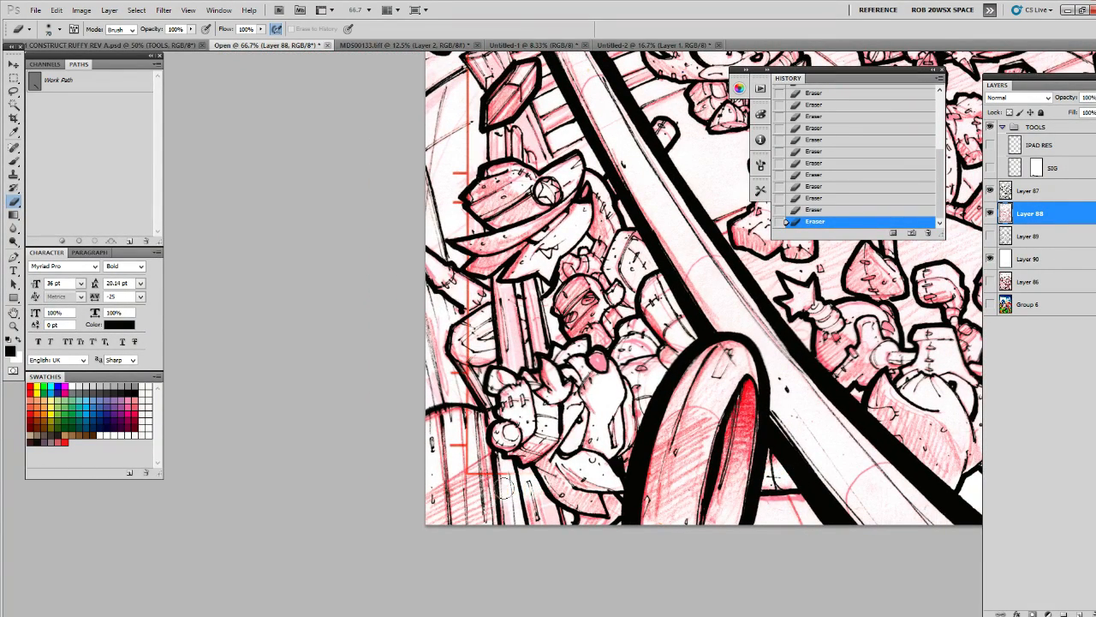
Erase the red template border along the lower part of the page's left side on Layer 88 with the 70 px eraser
{"action": "left_click_drag", "start_coordinate": [438, 442], "coordinate": [459, 533]}
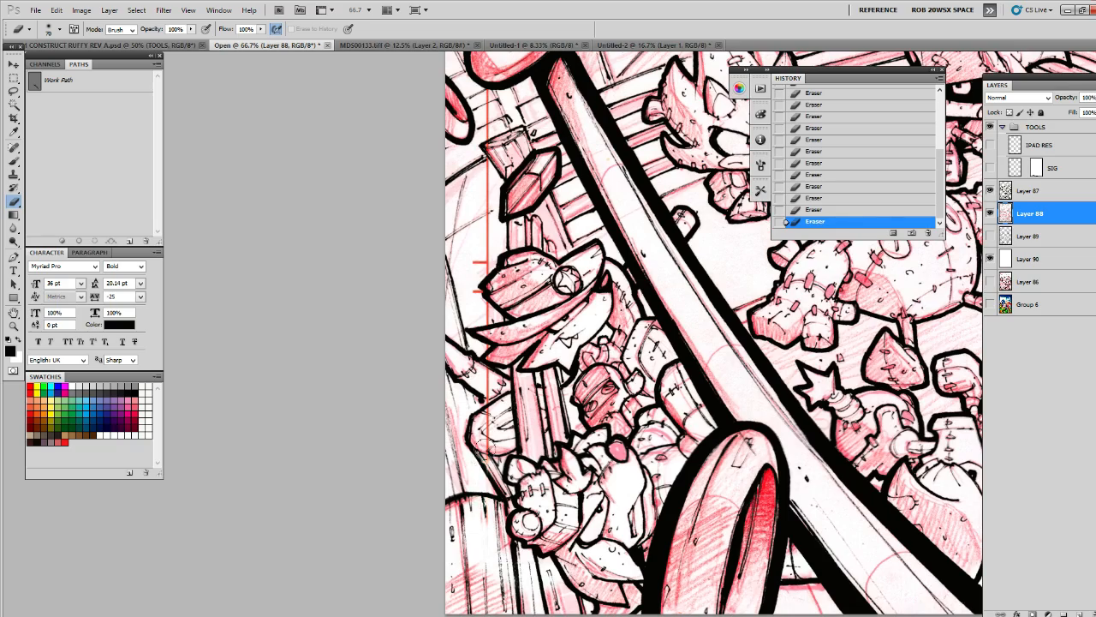
{"action": "left_click_drag", "start_coordinate": [484, 345], "coordinate": [494, 485]}
{"action": "left_click_drag", "start_coordinate": [492, 356], "coordinate": [496, 467]}
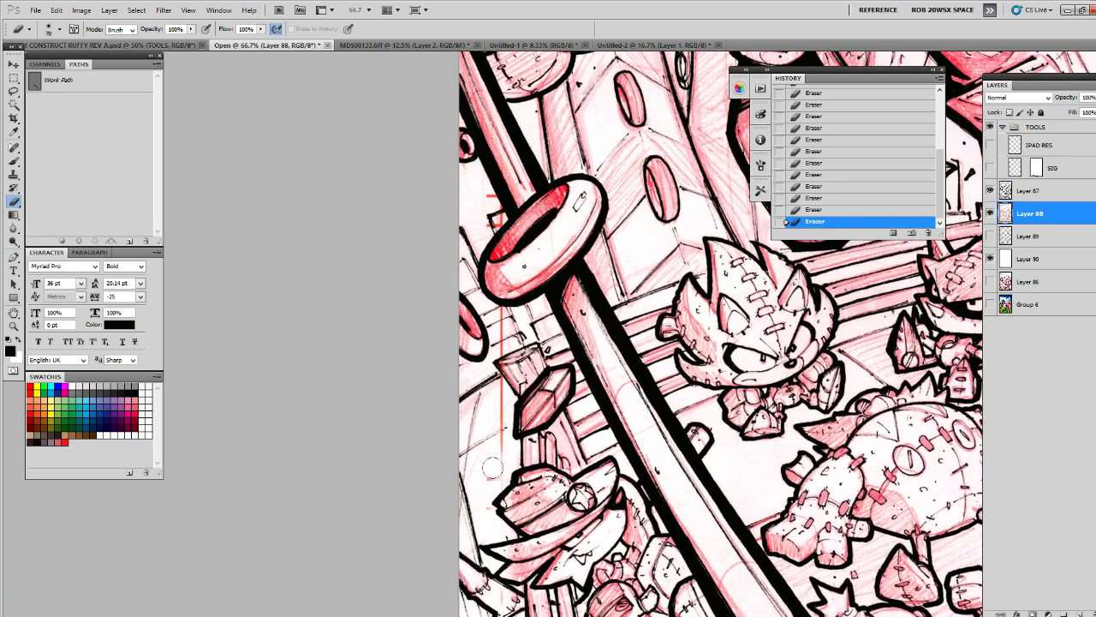
{"action": "left_click_drag", "start_coordinate": [502, 347], "coordinate": [505, 460]}
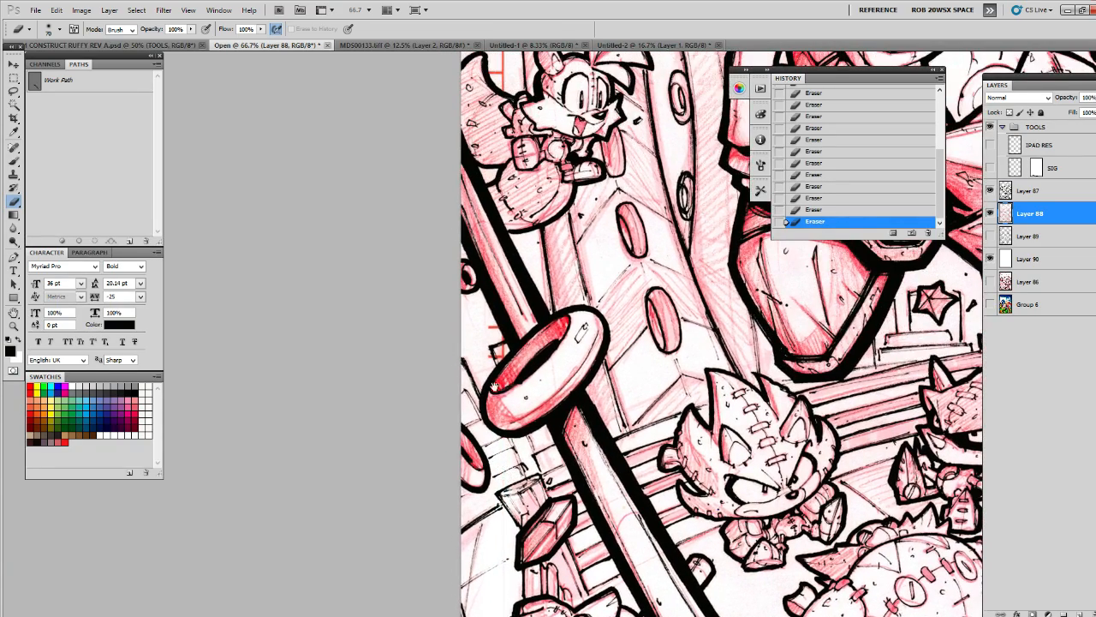
{"action": "left_click_drag", "start_coordinate": [490, 347], "coordinate": [495, 529]}
{"action": "left_click_drag", "start_coordinate": [490, 249], "coordinate": [475, 398]}
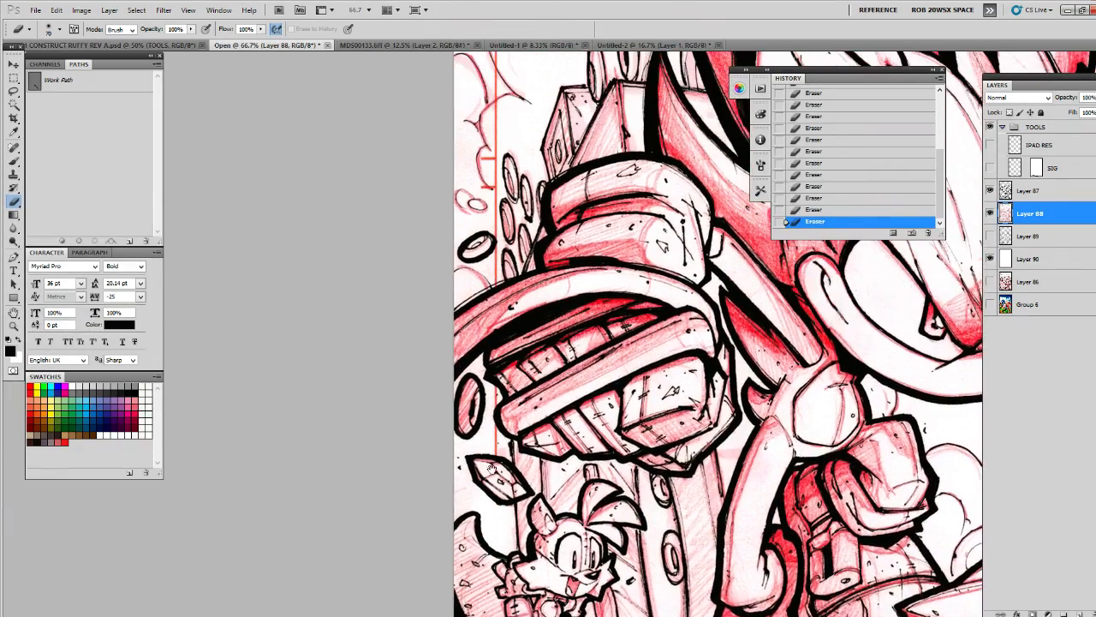
Erase the remaining red template border and tick marks up the page's upper left side on Layer 88
{"action": "left_click_drag", "start_coordinate": [480, 343], "coordinate": [495, 441]}
{"action": "left_click_drag", "start_coordinate": [489, 221], "coordinate": [492, 369]}
{"action": "left_click_drag", "start_coordinate": [487, 287], "coordinate": [485, 437]}
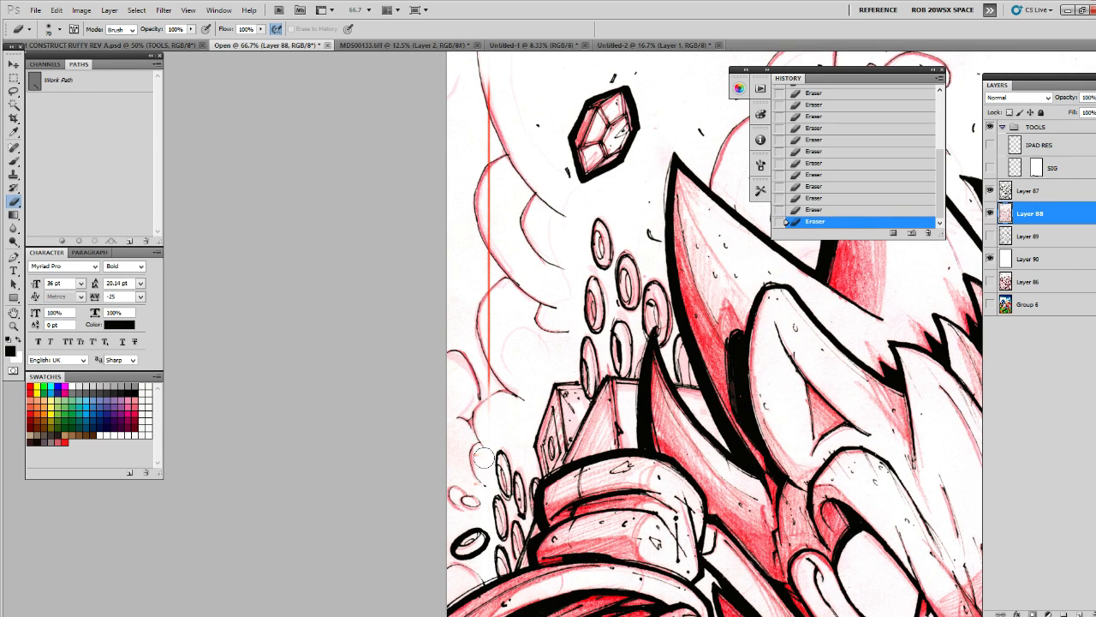
{"action": "left_click_drag", "start_coordinate": [487, 363], "coordinate": [484, 452]}
{"action": "left_click_drag", "start_coordinate": [490, 426], "coordinate": [487, 321]}
{"action": "mouse_move", "coordinate": [487, 321]}
{"action": "left_mouse_down"}
{"action": "mouse_move", "coordinate": [491, 485]}
{"action": "mouse_move", "coordinate": [497, 342]}
{"action": "mouse_move", "coordinate": [492, 516]}
{"action": "left_mouse_up"}
Check the whole page for leftover template marks, hiding and reshowing Layer 88 to compare the line art with and without red pencils
{"action": "left_click_drag", "start_coordinate": [772, 412], "coordinate": [721, 440]}
{"action": "scroll", "coordinate": [720, 439], "scroll_direction": "down", "scroll_amount": 4}
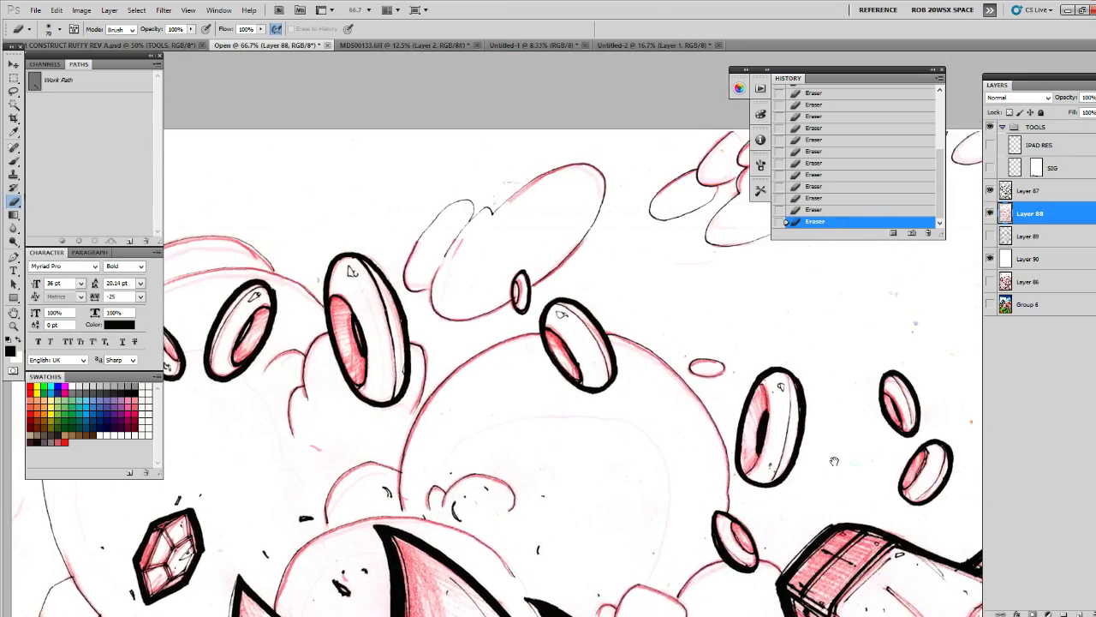
{"action": "key", "text": "z"}
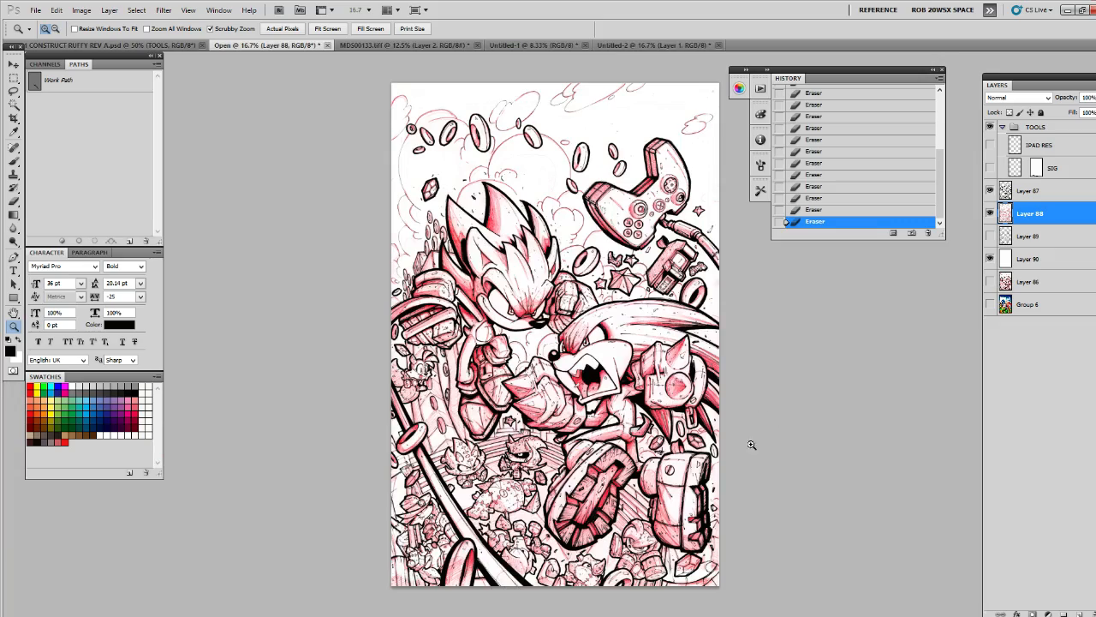
{"action": "scroll", "coordinate": [751, 444], "scroll_direction": "up", "scroll_amount": 2}
{"action": "scroll", "coordinate": [734, 448], "scroll_direction": "down", "scroll_amount": 3}
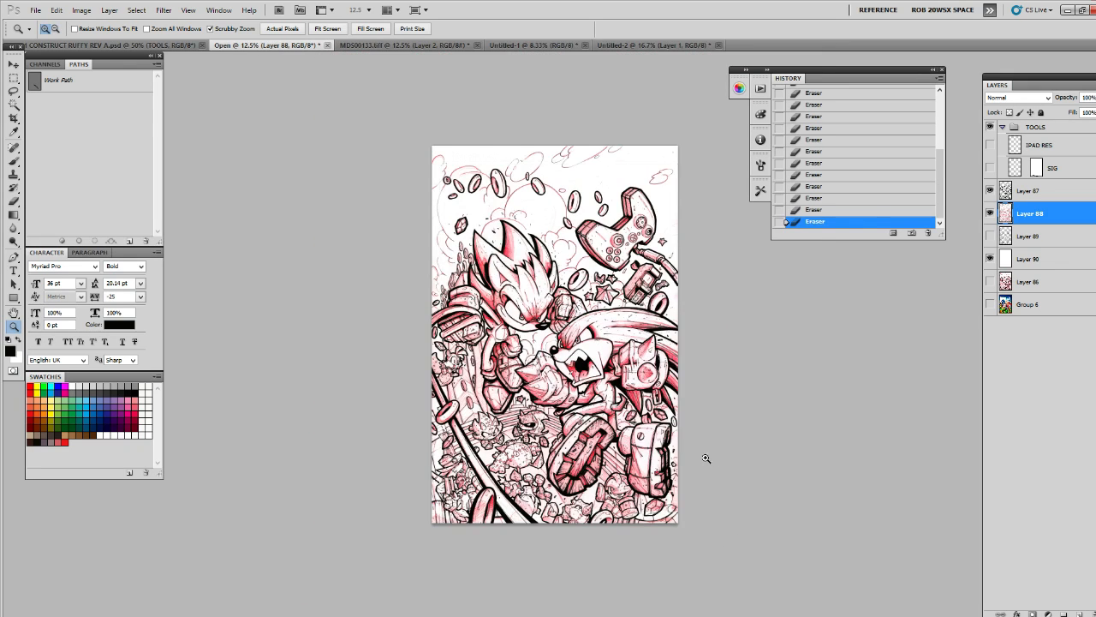
{"action": "left_click", "coordinate": [663, 443]}
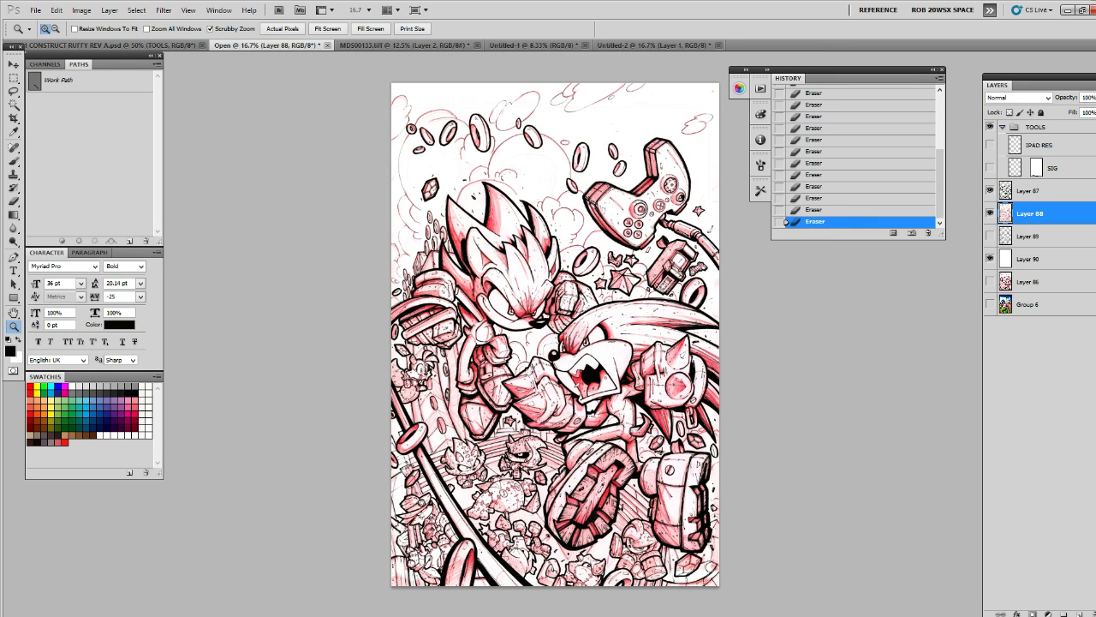
{"action": "left_click", "coordinate": [991, 213]}
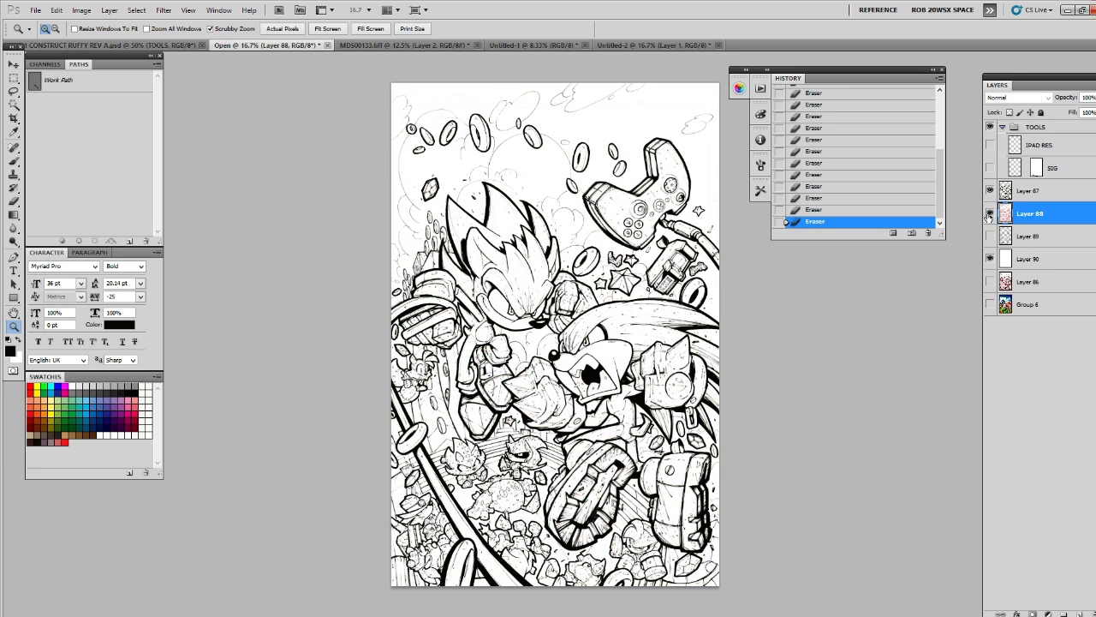
{"action": "left_click", "coordinate": [990, 213]}
Copy all of Layer 88 into a new document and merge the pasted red pencils down onto the background
{"action": "key", "text": "ctrl+a"}
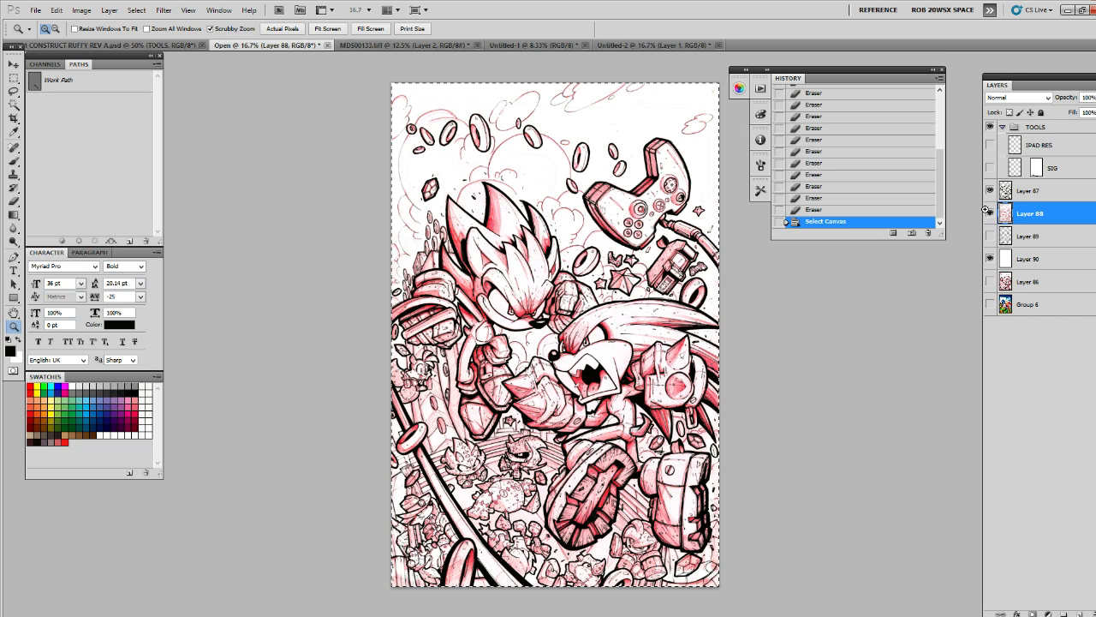
{"action": "key", "text": "ctrl+n"}
{"action": "key", "text": "Return"}
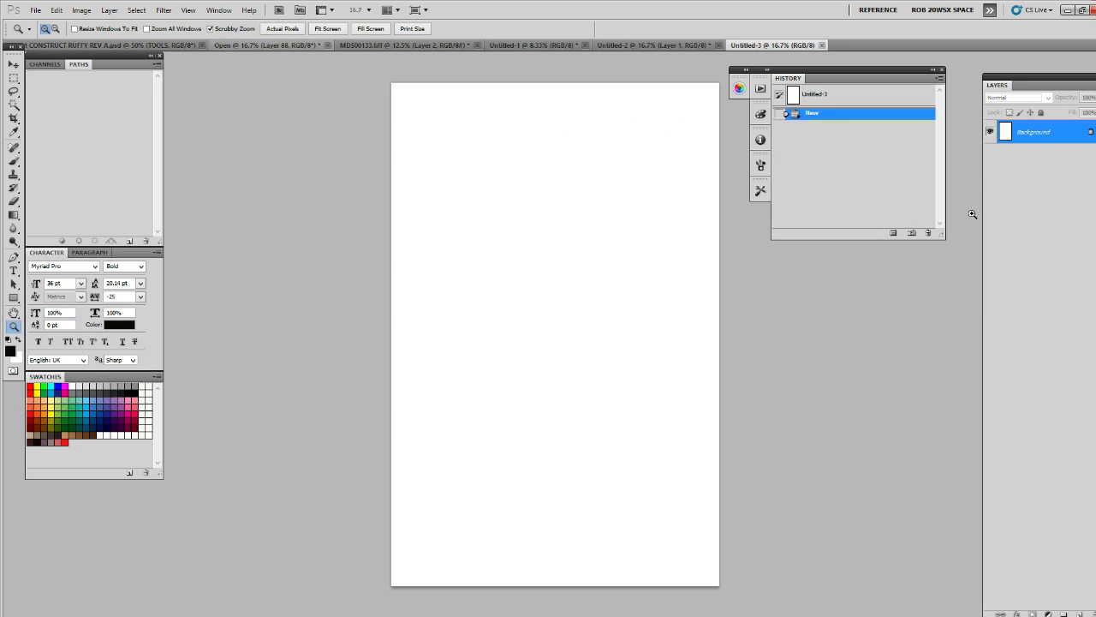
{"action": "key", "text": "ctrl+v"}
{"action": "key", "text": "ctrl+e"}
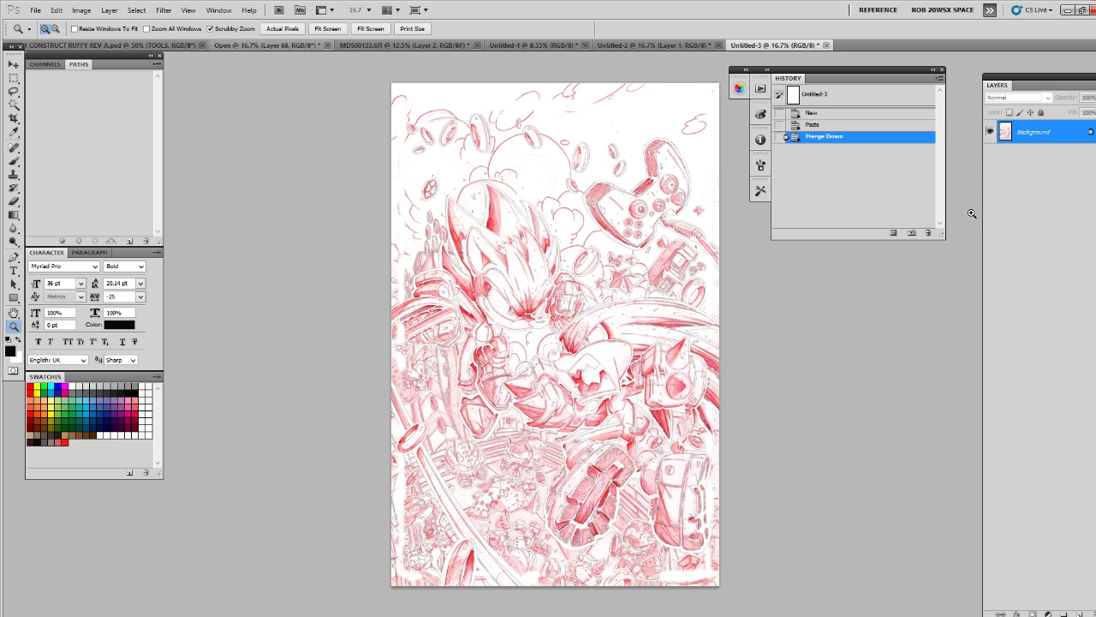
Desaturate the merged red pencil artwork to grayscale
{"action": "left_click", "coordinate": [81, 9]}
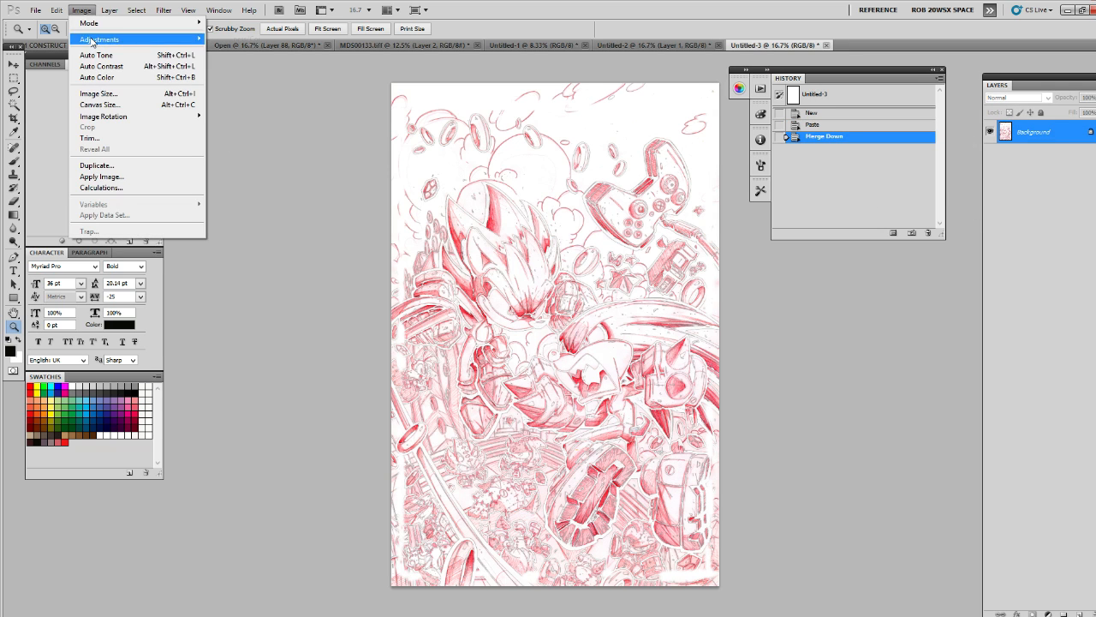
{"action": "mouse_move", "coordinate": [103, 38]}
{"action": "left_click", "coordinate": [280, 258]}
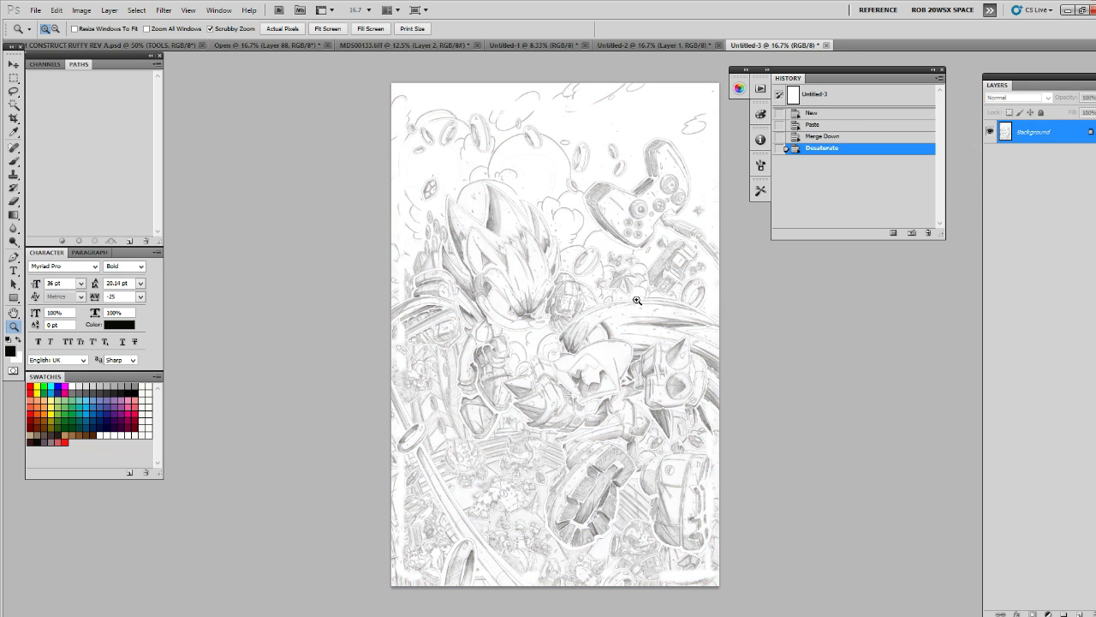
Examine the desaturated pencil drawing up close and as a whole page, and undo the last paste of the red artwork
{"action": "left_click", "coordinate": [567, 308]}
{"action": "left_click", "coordinate": [568, 310]}
{"action": "left_click", "coordinate": [570, 312]}
{"action": "left_click", "coordinate": [583, 334]}
{"action": "left_click", "coordinate": [587, 338], "text": "alt"}
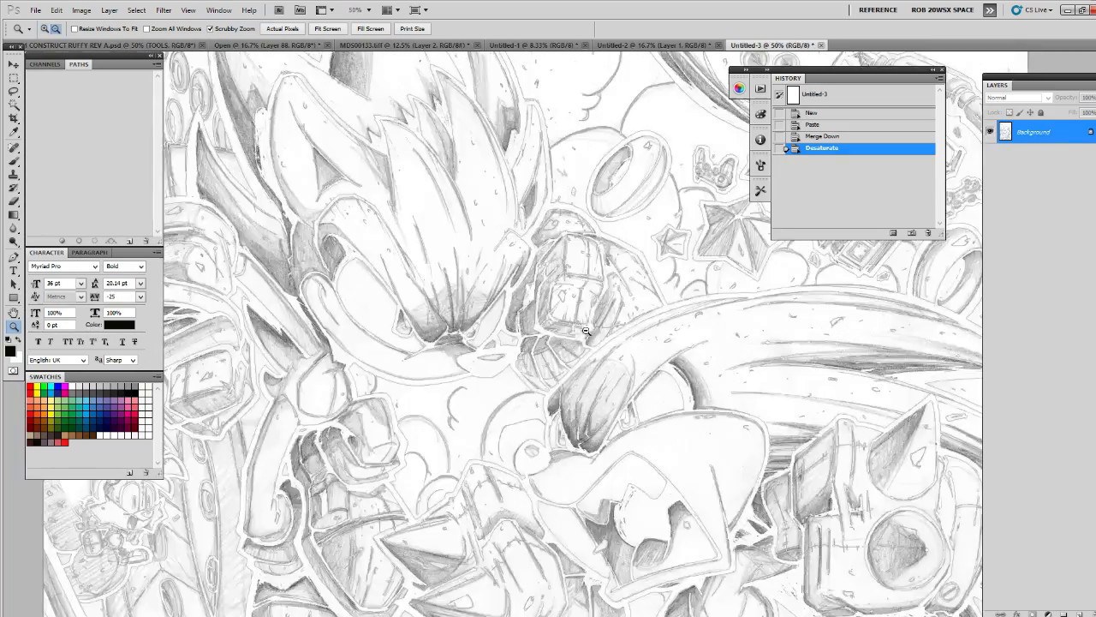
{"action": "left_click", "coordinate": [586, 337], "text": "alt"}
{"action": "left_click", "coordinate": [586, 338], "text": "alt"}
{"action": "left_click", "coordinate": [610, 349], "text": "alt"}
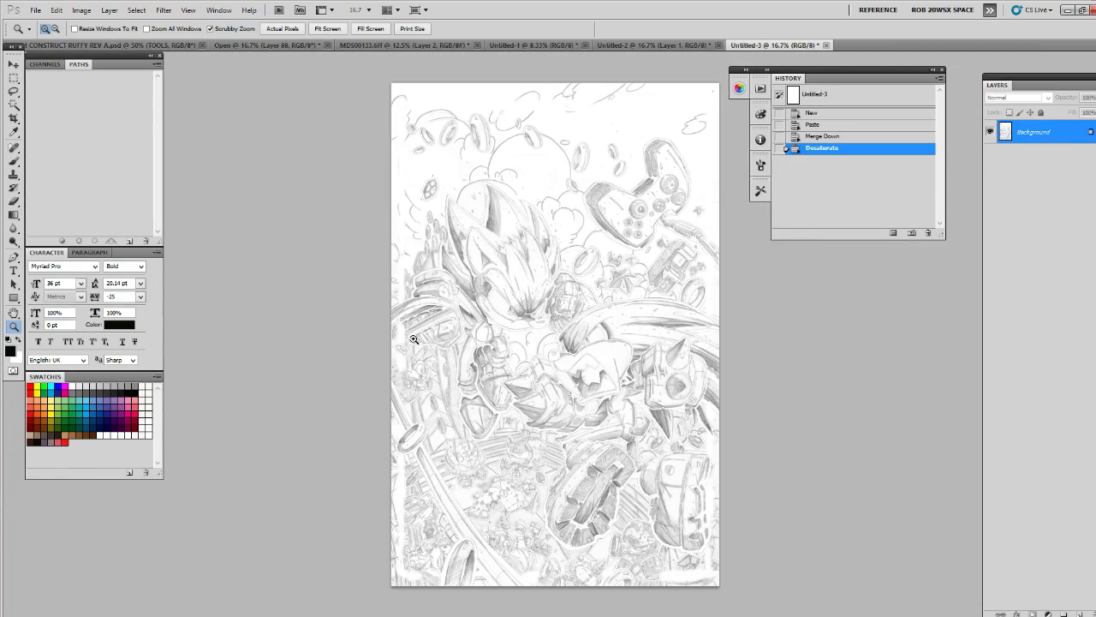
{"action": "left_click", "coordinate": [408, 169]}
{"action": "left_click", "coordinate": [416, 171], "text": "alt"}
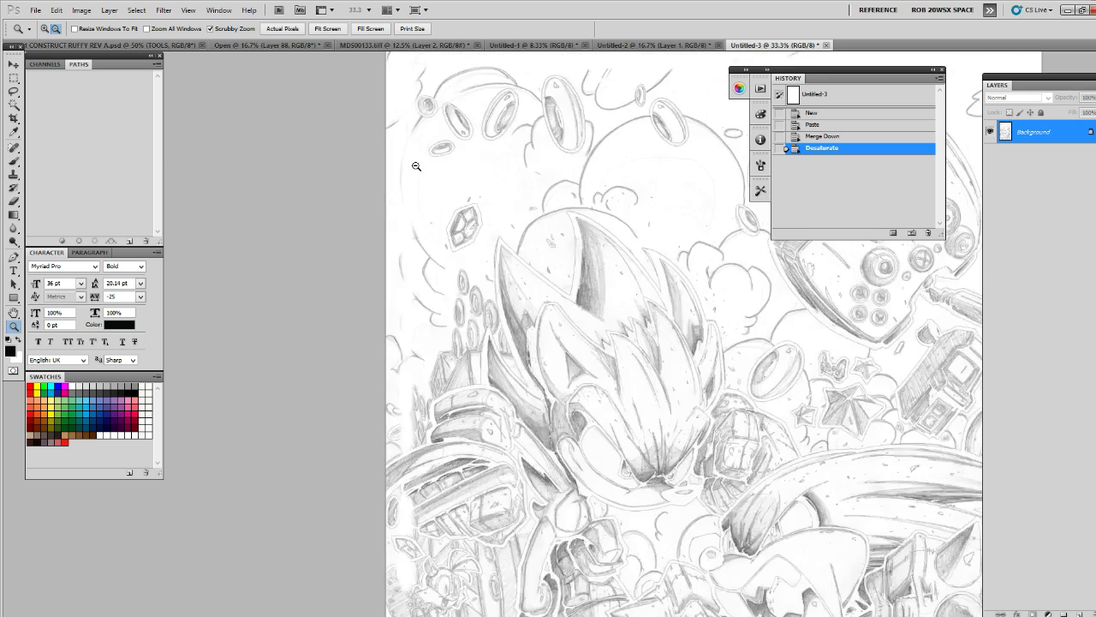
{"action": "left_click", "coordinate": [428, 184], "text": "alt"}
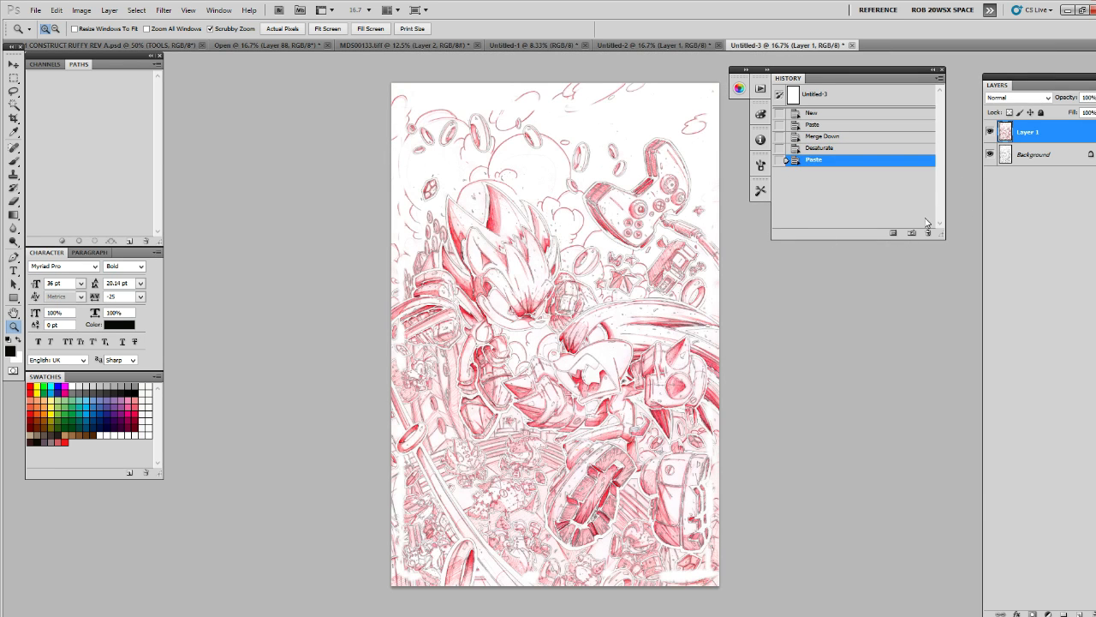
{"action": "key", "text": "ctrl+z"}
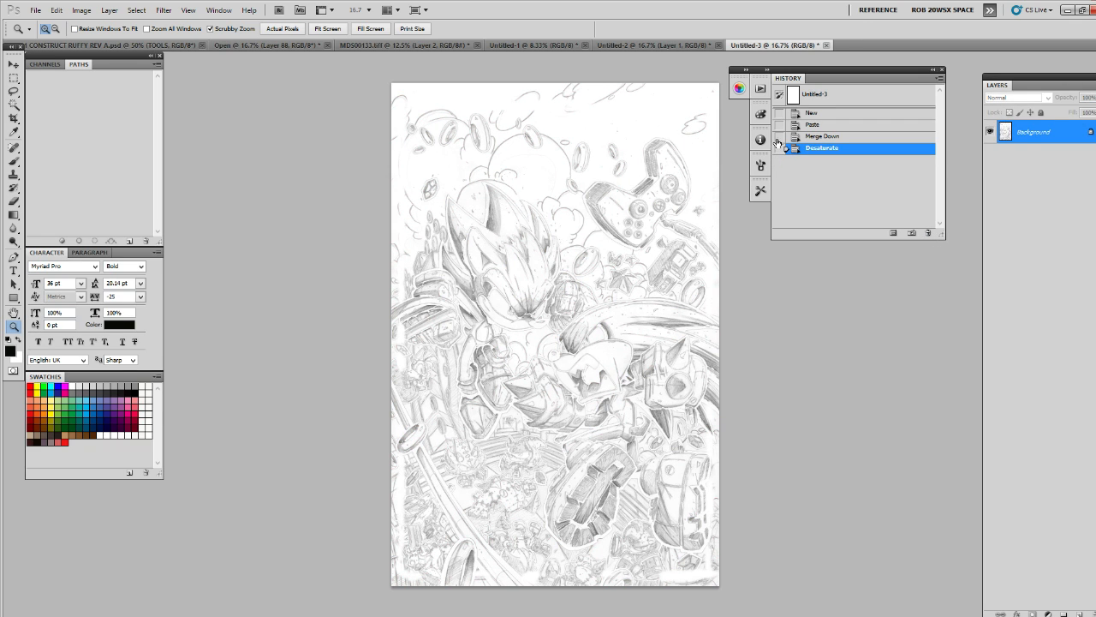
Replace the current actions with Rob Actions_2016.atn from the 00 WORKTOOLS Photoshop Actions folder on the Seagate backup drive (L:)
{"action": "left_click", "coordinate": [760, 88]}
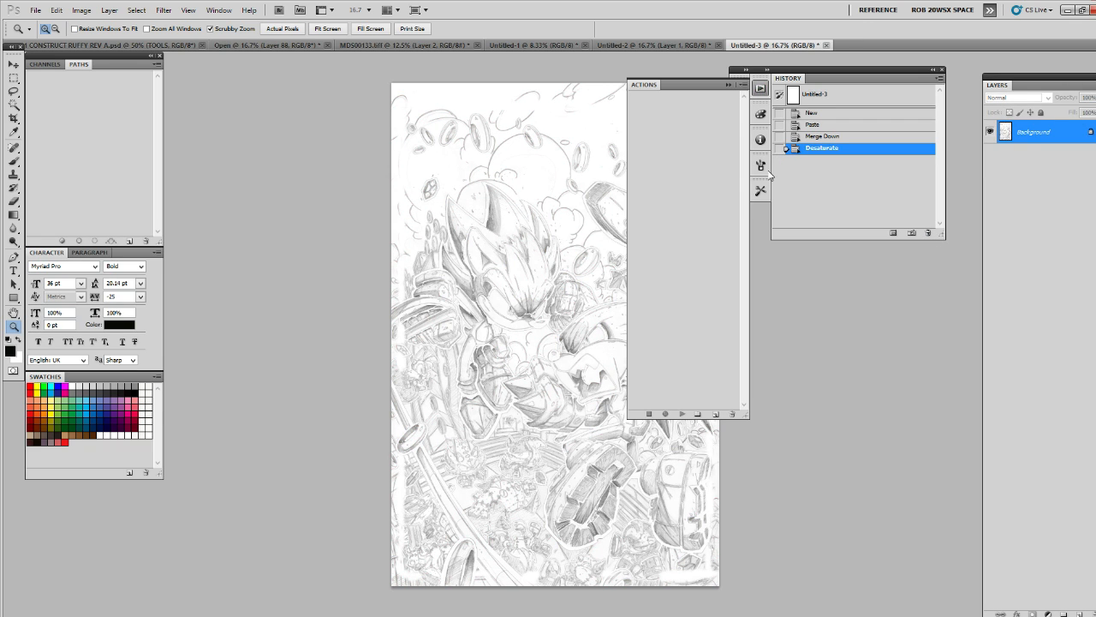
{"action": "left_click", "coordinate": [743, 86]}
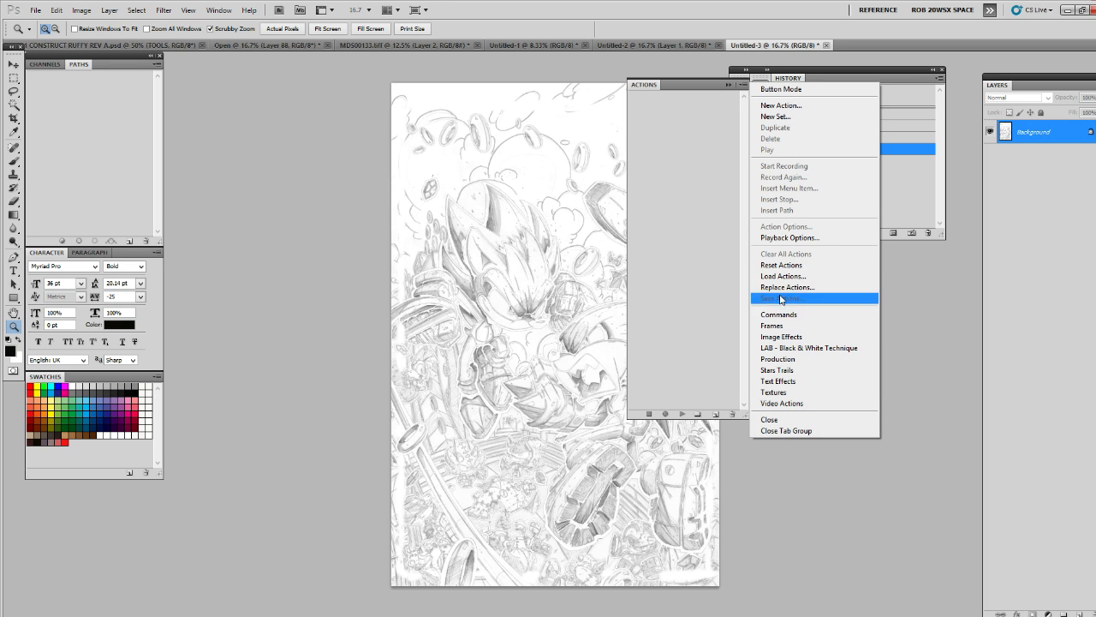
{"action": "left_click", "coordinate": [780, 282]}
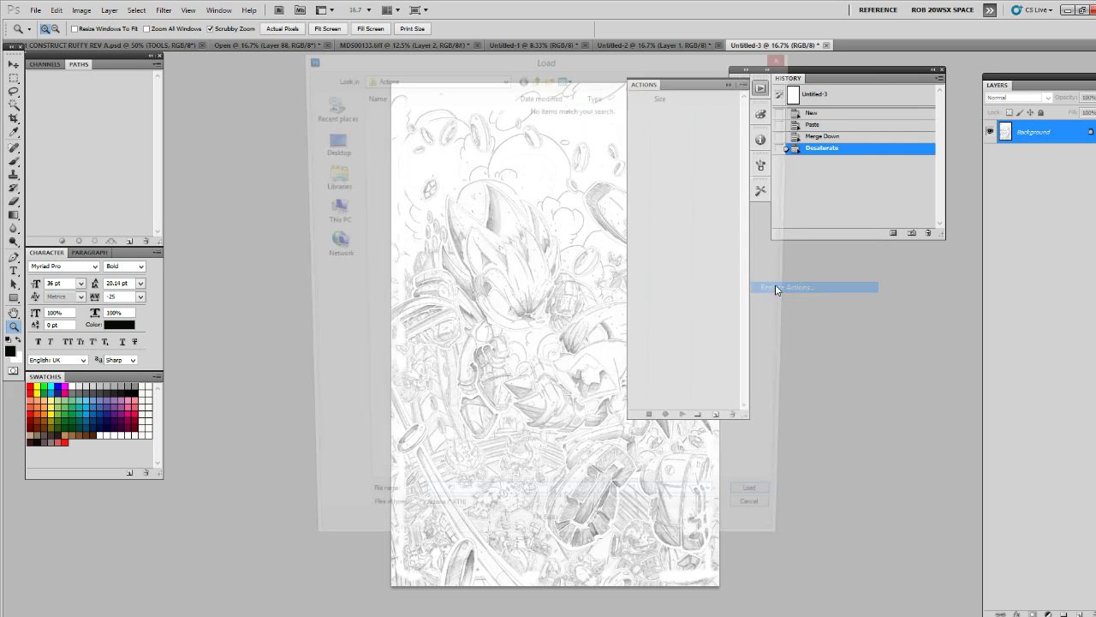
{"action": "left_click", "coordinate": [504, 78]}
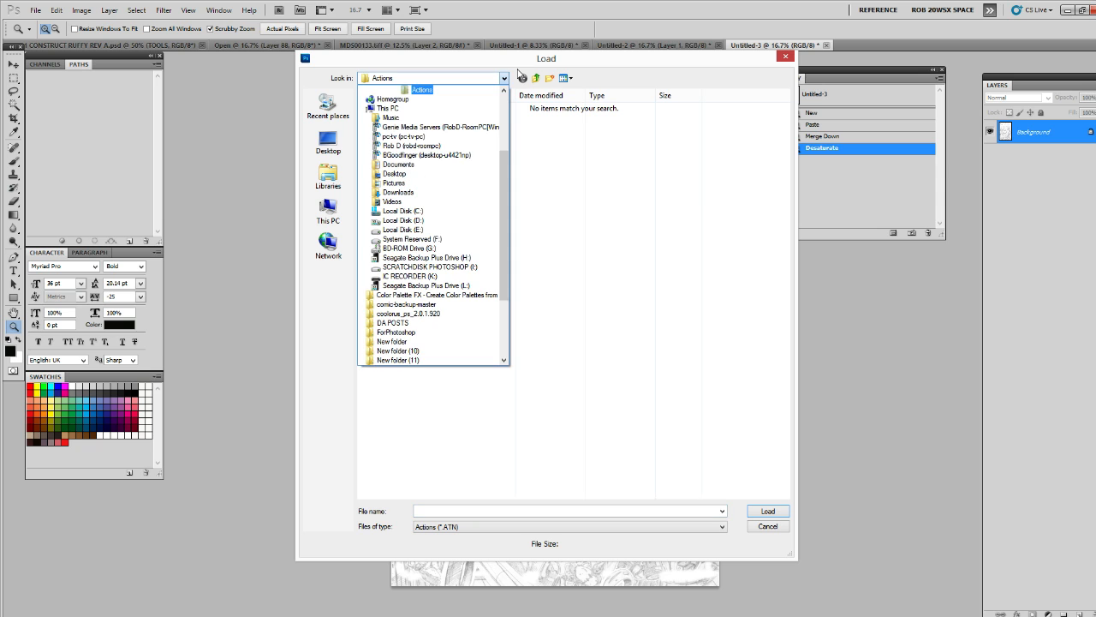
{"action": "left_click", "coordinate": [429, 285]}
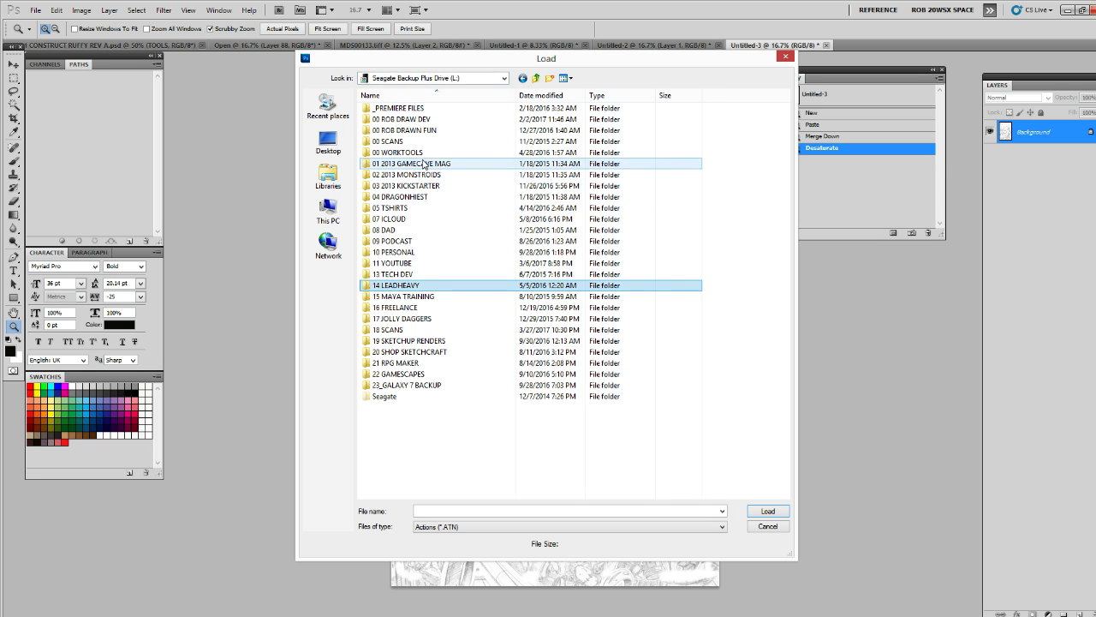
{"action": "double_click", "coordinate": [401, 130]}
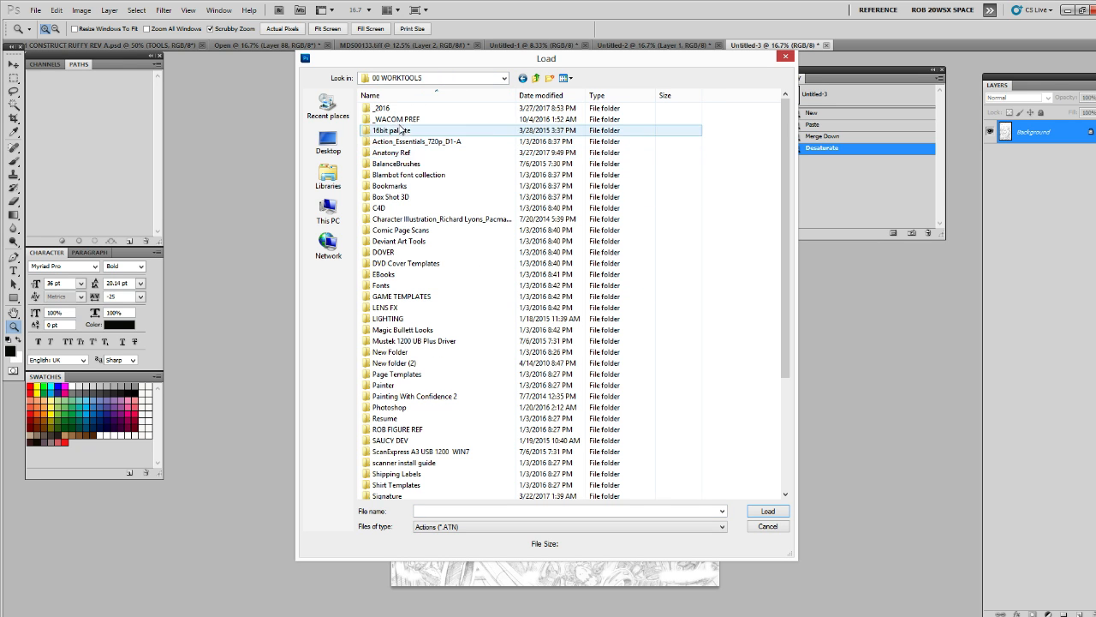
{"action": "double_click", "coordinate": [413, 409]}
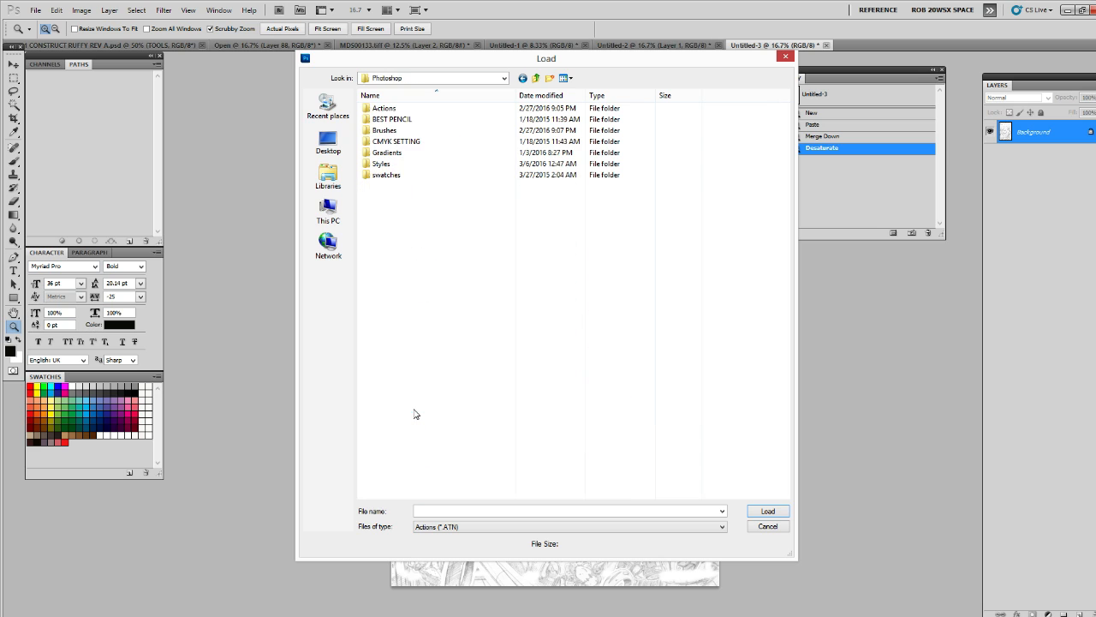
{"action": "left_click", "coordinate": [392, 168]}
{"action": "double_click", "coordinate": [387, 110]}
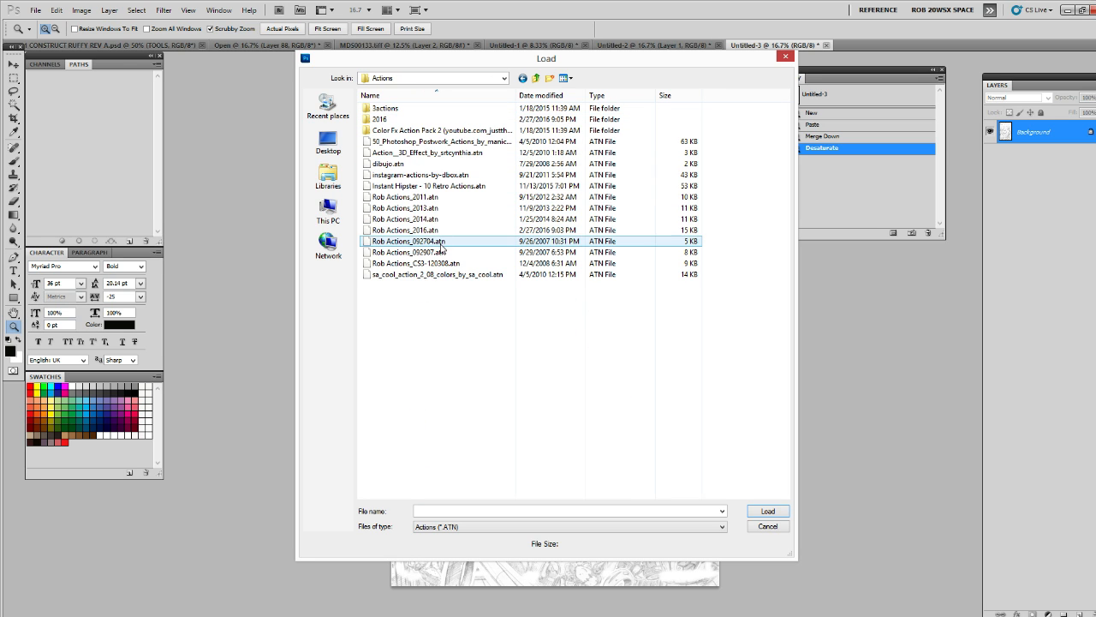
{"action": "left_click", "coordinate": [439, 229]}
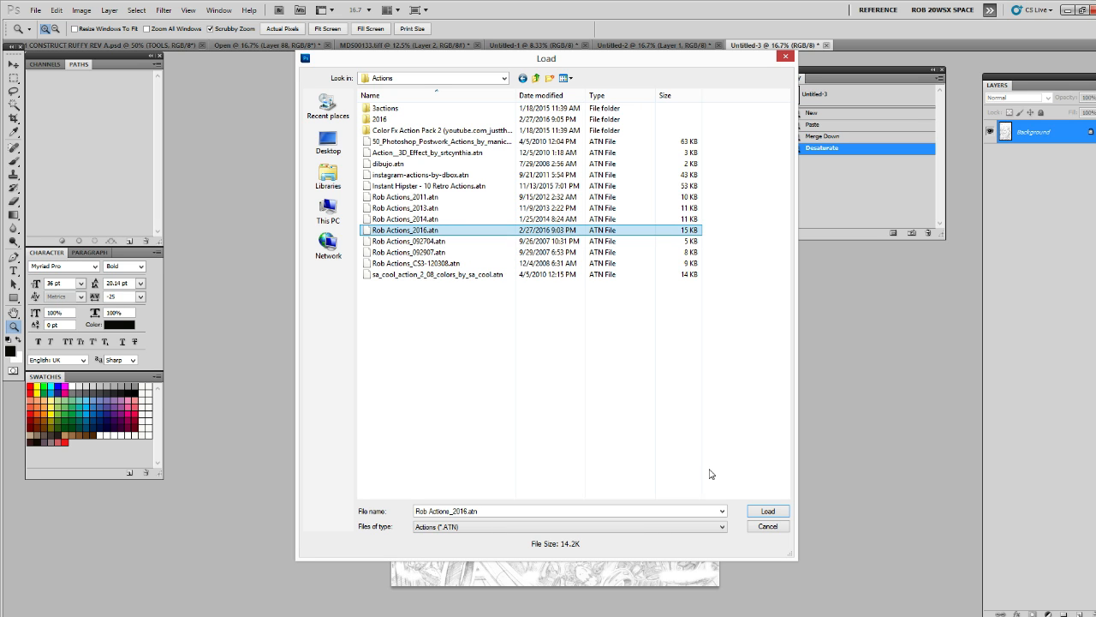
{"action": "left_click", "coordinate": [764, 511]}
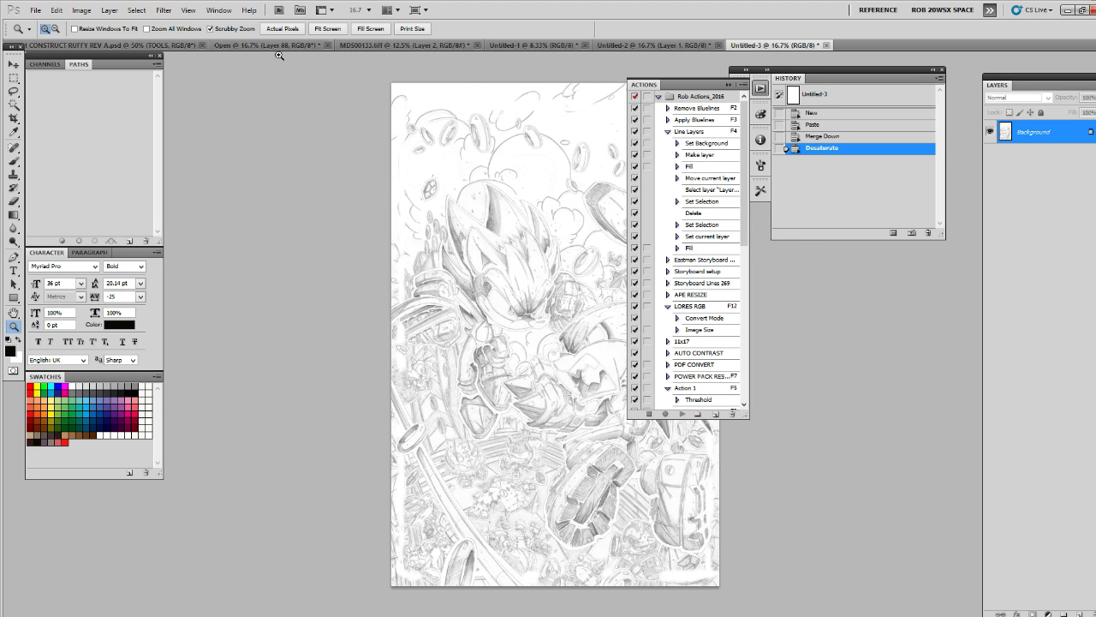
Review the memory, history and scratch disk settings in the Performance preferences, leaving without making changes
{"action": "left_click", "coordinate": [36, 10]}
{"action": "left_click", "coordinate": [81, 10]}
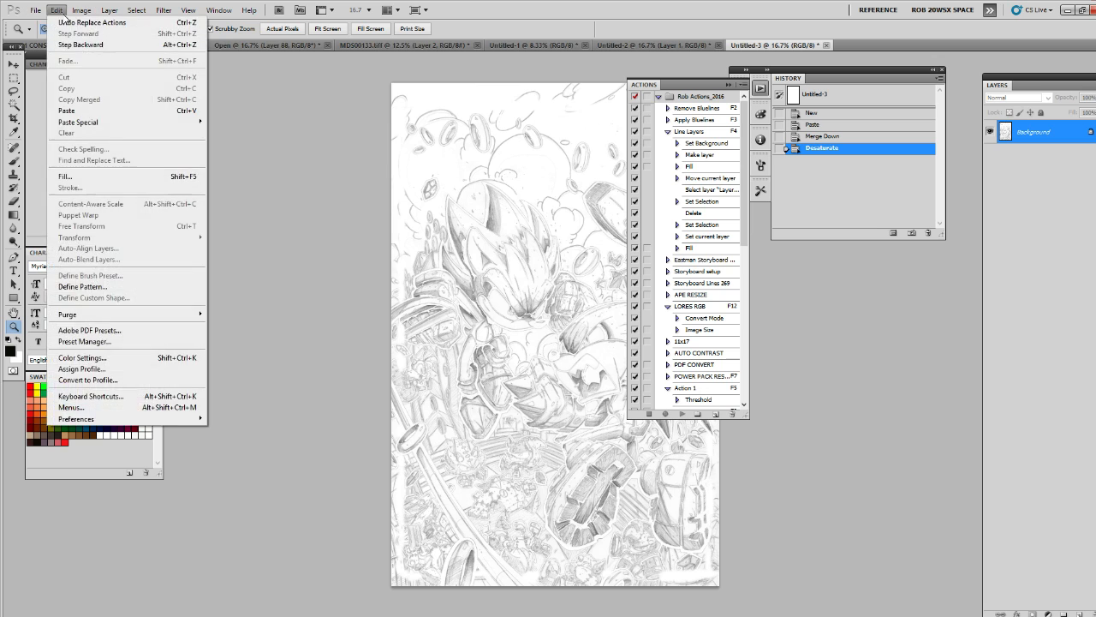
{"action": "mouse_move", "coordinate": [56, 10]}
{"action": "mouse_move", "coordinate": [120, 419]}
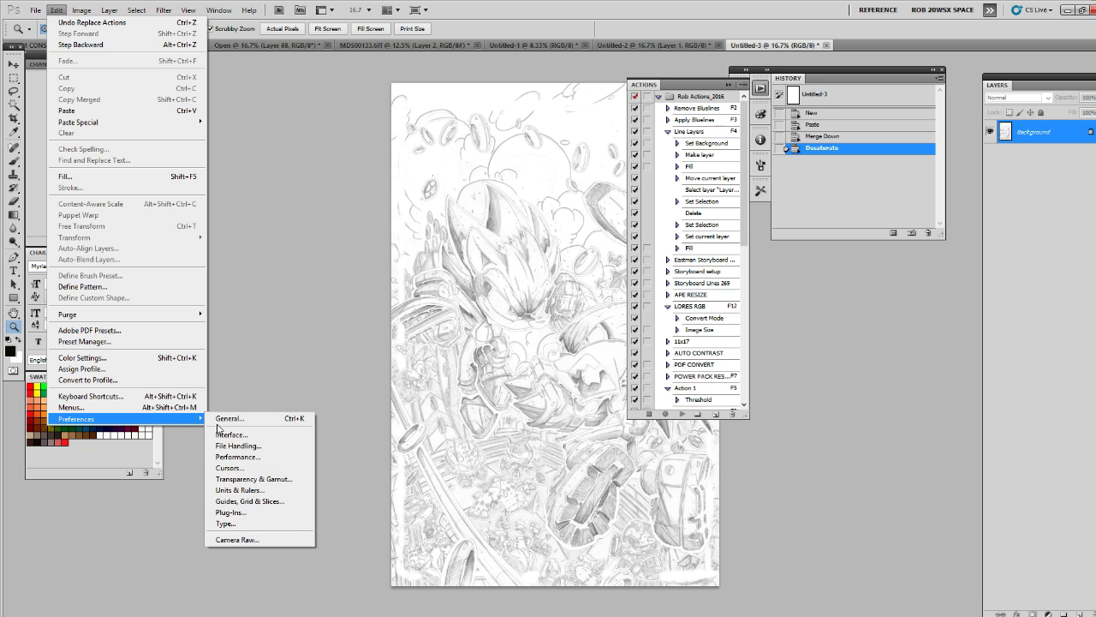
{"action": "left_click", "coordinate": [219, 419]}
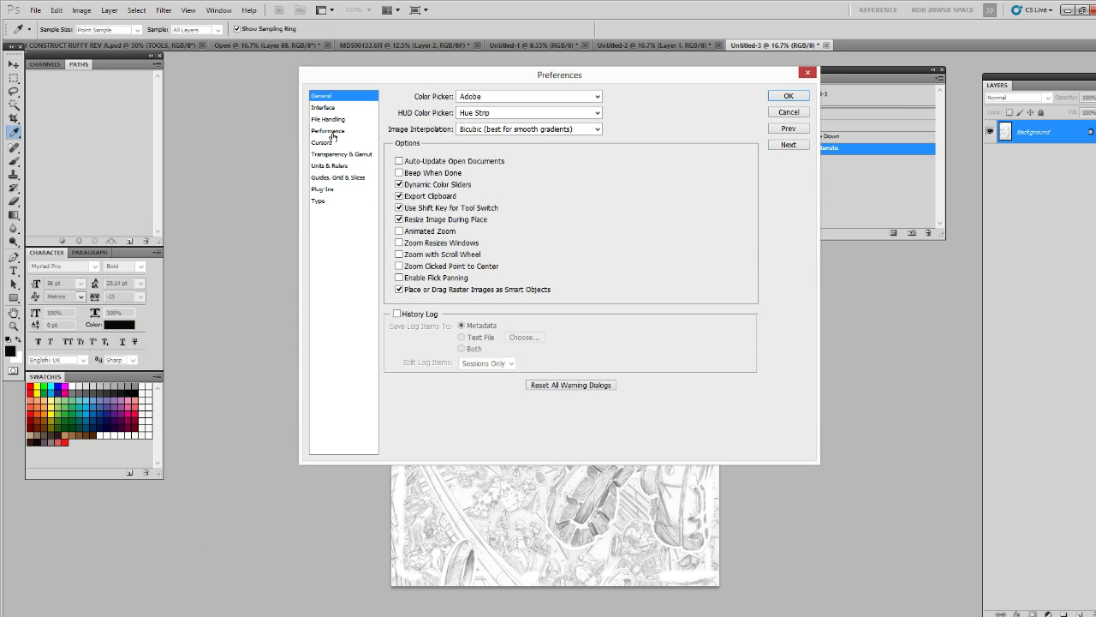
{"action": "left_click", "coordinate": [330, 132]}
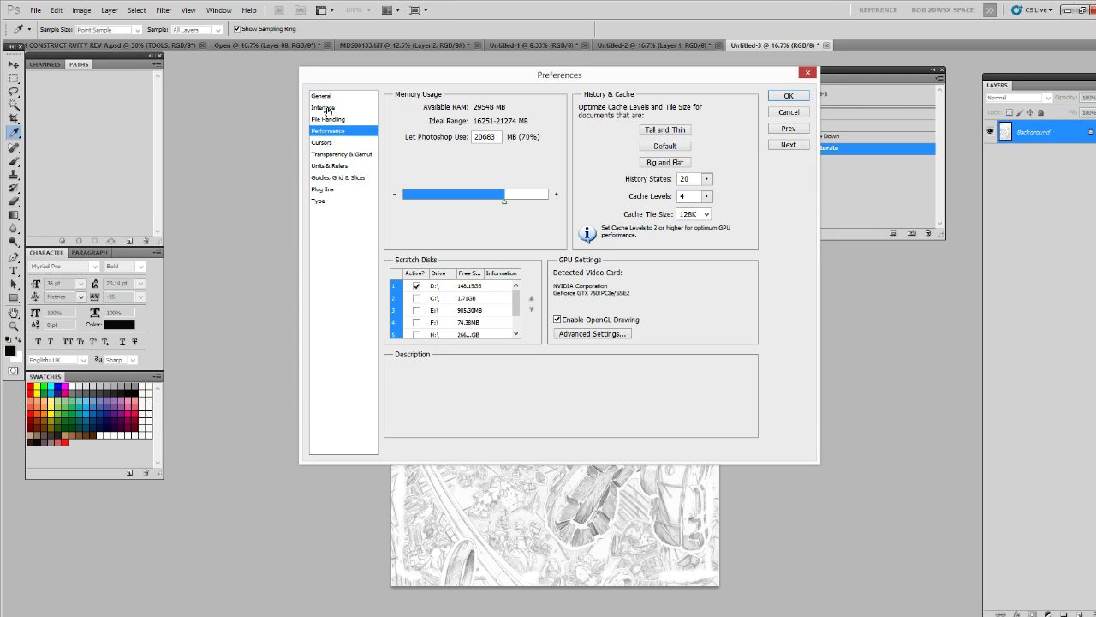
{"action": "left_click", "coordinate": [779, 109]}
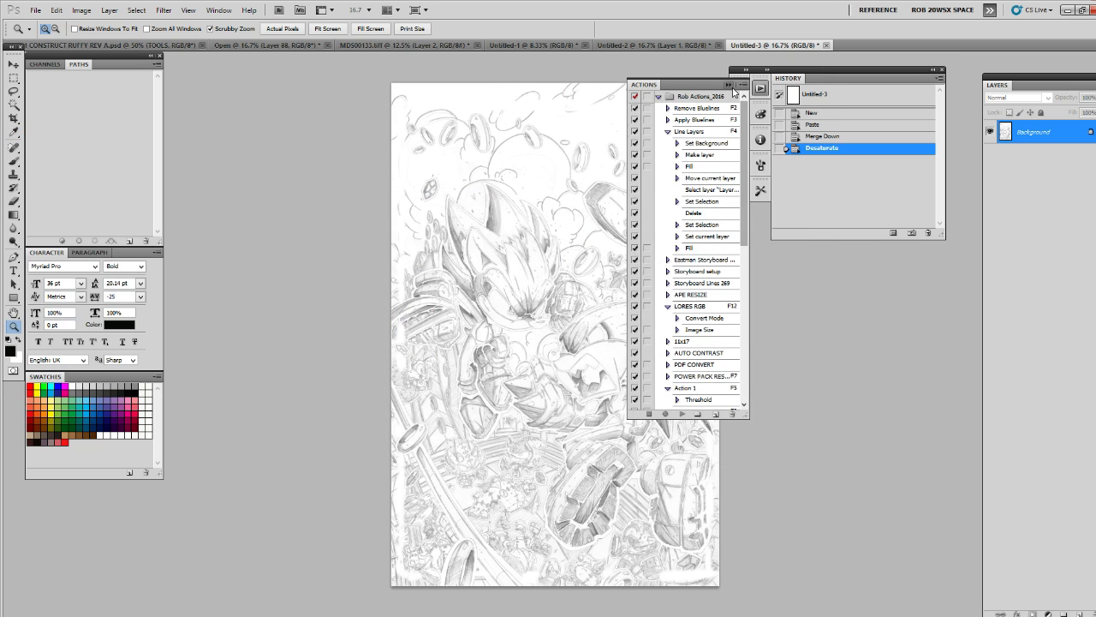
Run the Remove Bluelines action on the grayscale pencils, then select the whole canvas with the white background layer hidden
{"action": "left_click", "coordinate": [732, 86]}
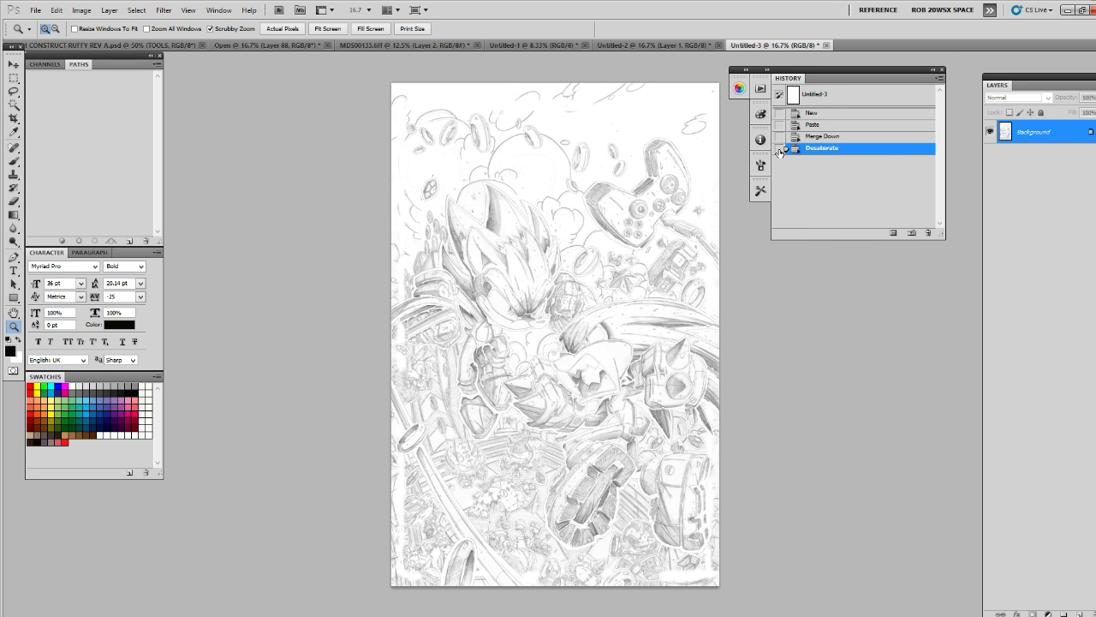
{"action": "key", "text": "F2"}
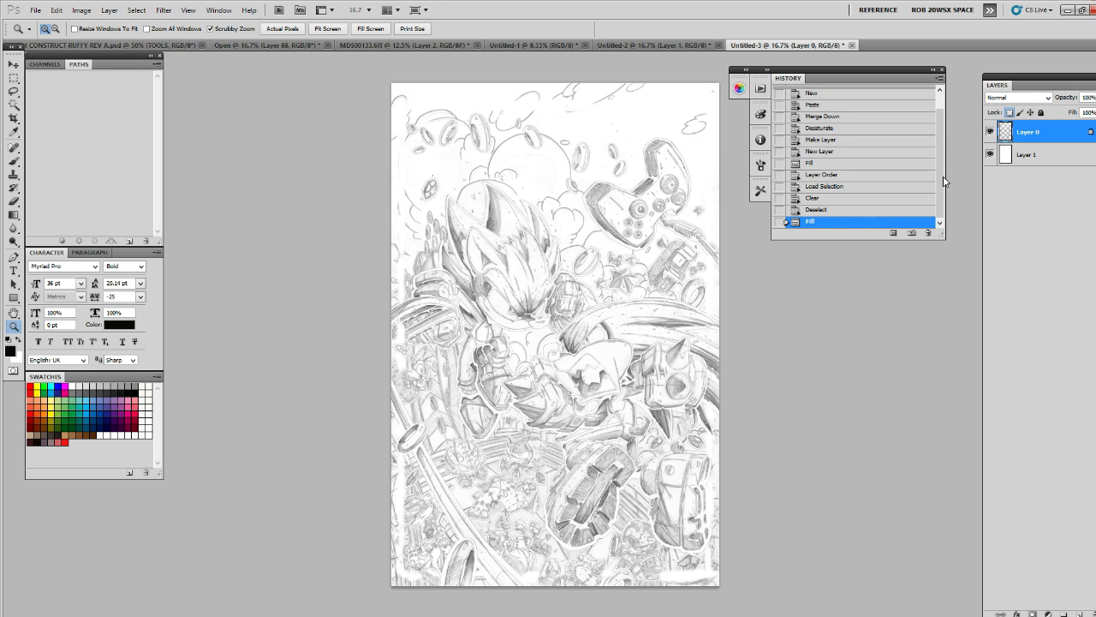
{"action": "key", "text": "ctrl+a"}
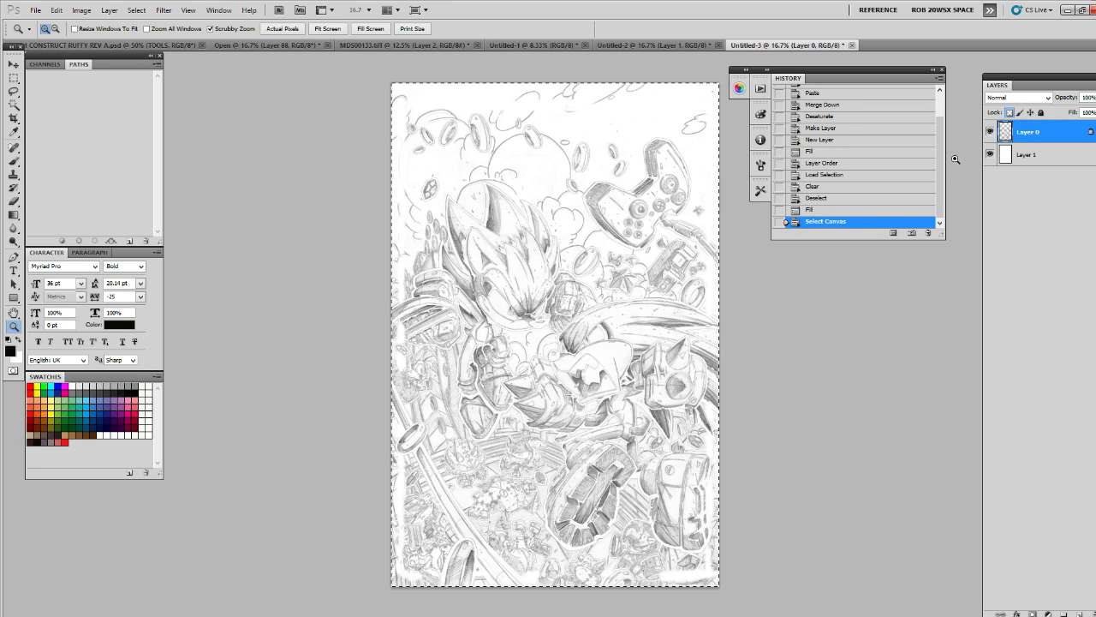
{"action": "left_click", "coordinate": [990, 154]}
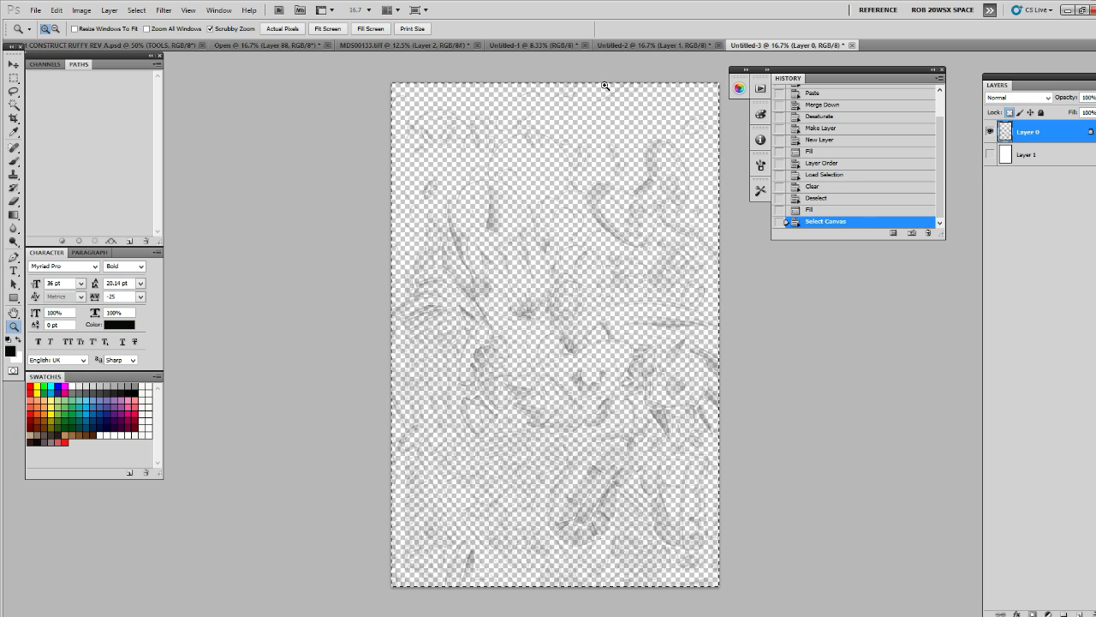
Paste the extracted grayscale pencils into the Open document, accepting the color profile conversion, and hide the red pencils on Layer 88
{"action": "left_click", "coordinate": [402, 44]}
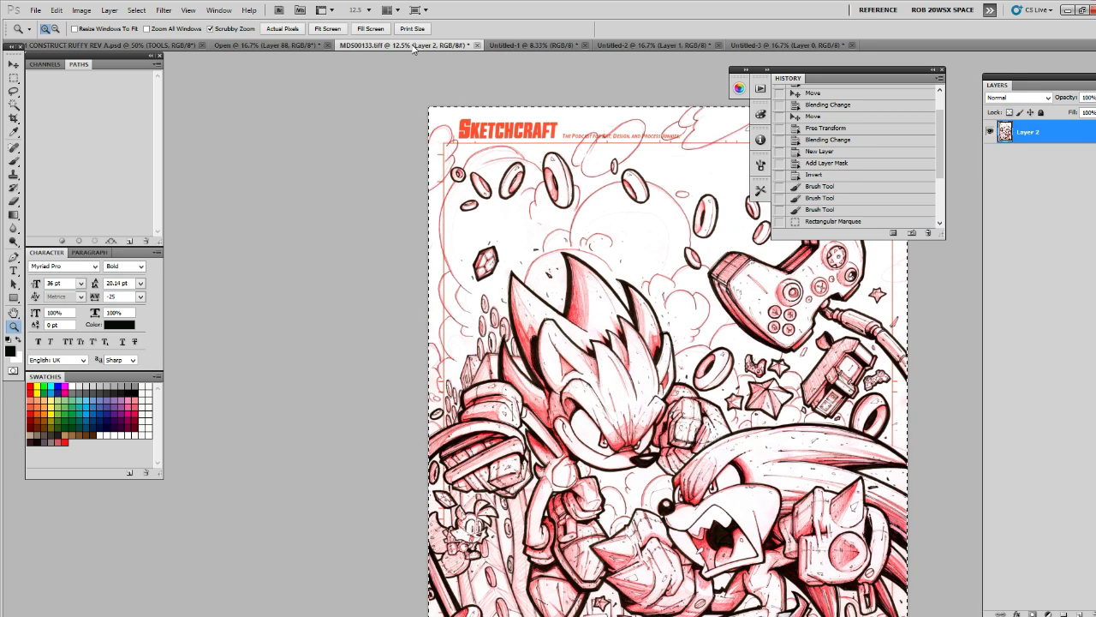
{"action": "left_click", "coordinate": [311, 46]}
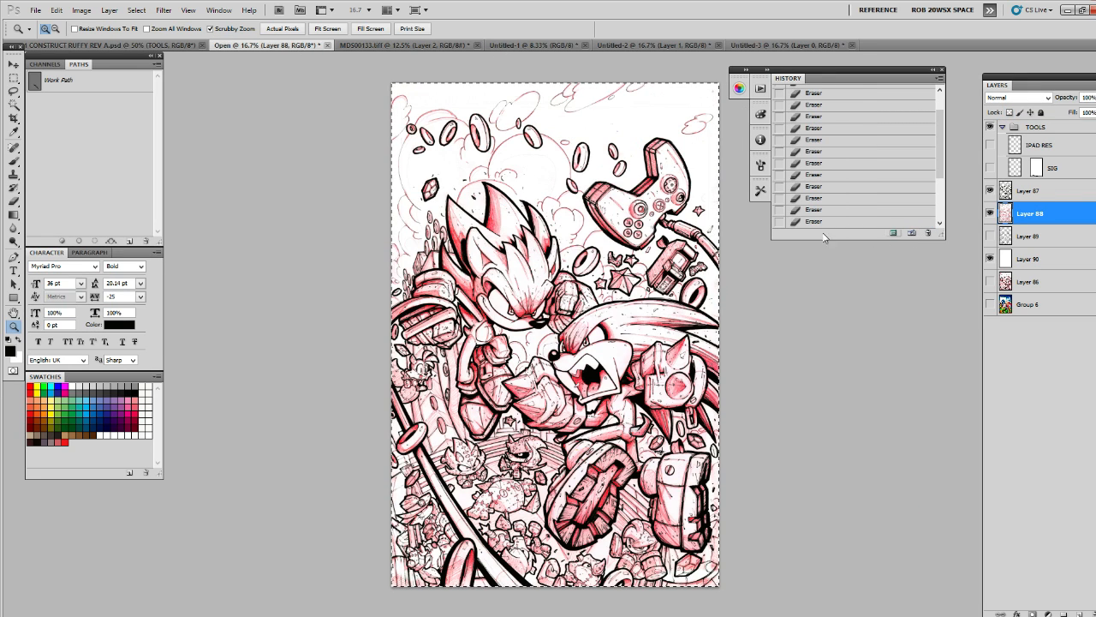
{"action": "key", "text": "ctrl+v"}
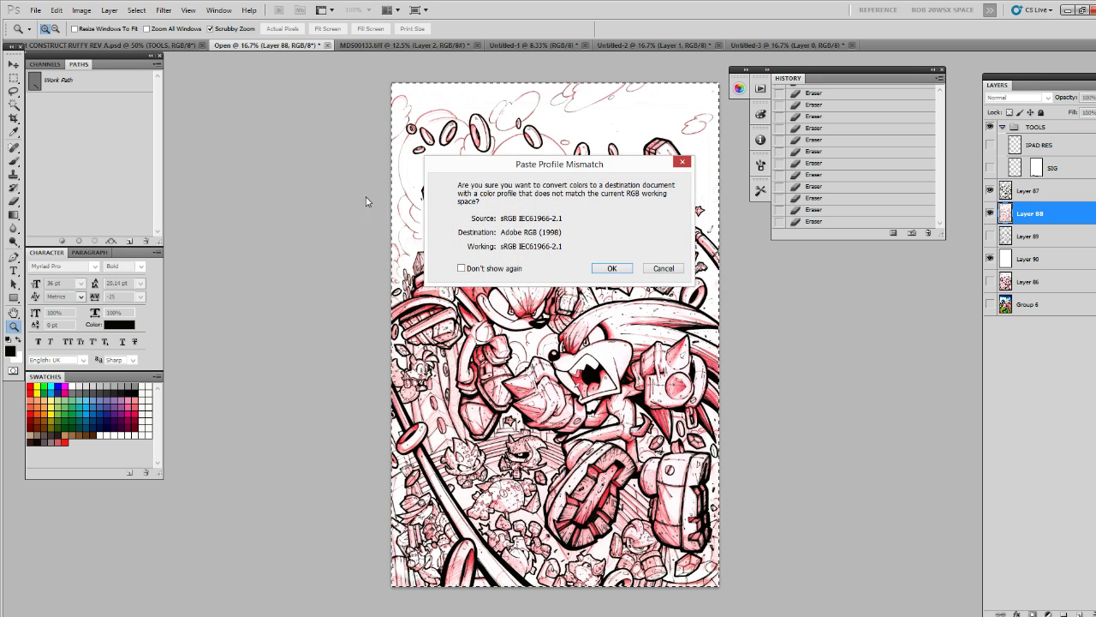
{"action": "left_click", "coordinate": [601, 266]}
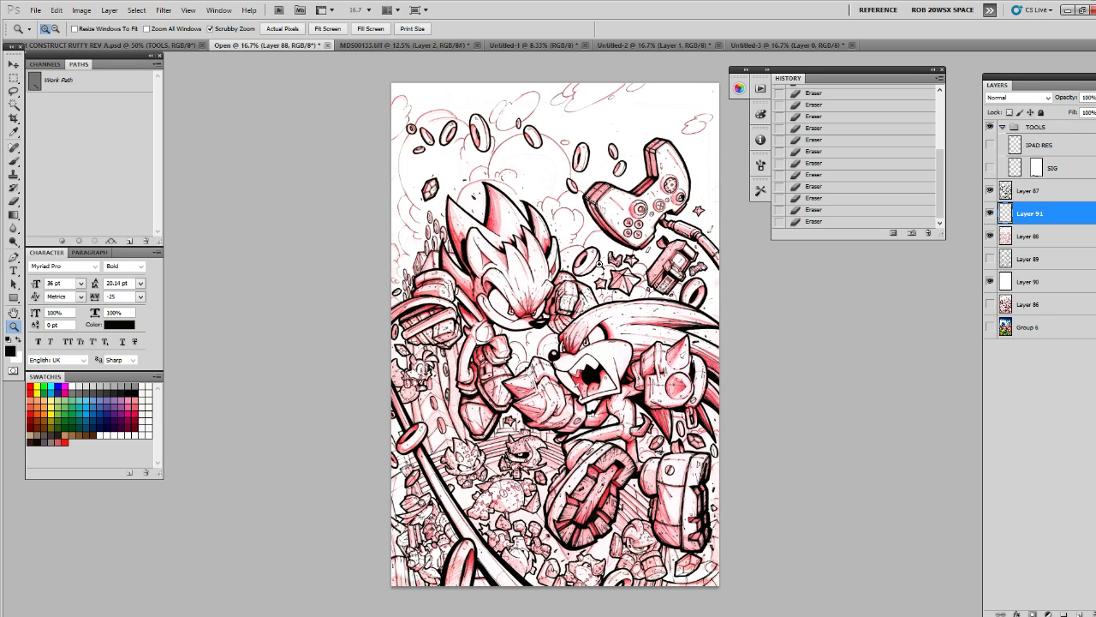
{"action": "left_click", "coordinate": [991, 236]}
Compare the full page of line art with and without the grayscale pencils on Layer 91
{"action": "left_click", "coordinate": [991, 213]}
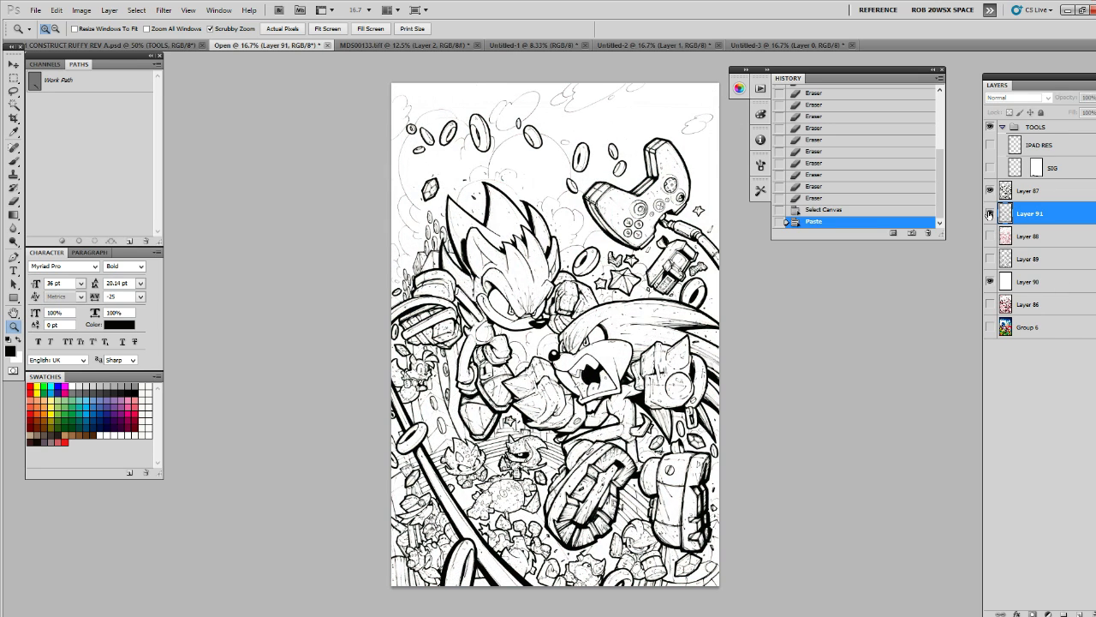
{"action": "left_click", "coordinate": [991, 214]}
{"action": "left_click", "coordinate": [991, 214]}
{"action": "left_click", "coordinate": [991, 213]}
{"action": "left_click", "coordinate": [991, 213]}
{"action": "left_click", "coordinate": [991, 213]}
{"action": "left_click", "coordinate": [991, 214]}
{"action": "left_click", "coordinate": [991, 213]}
{"action": "left_click", "coordinate": [991, 213]}
{"action": "left_click", "coordinate": [991, 213]}
{"action": "left_click", "coordinate": [991, 213]}
{"action": "left_click", "coordinate": [991, 214]}
Examine the pencil shading up close around the game controller by toggling Layer 91, ending with it visible on the whole page
{"action": "left_click", "coordinate": [634, 214]}
{"action": "left_click", "coordinate": [629, 204]}
{"action": "scroll", "coordinate": [629, 203], "scroll_direction": "up", "scroll_amount": 2}
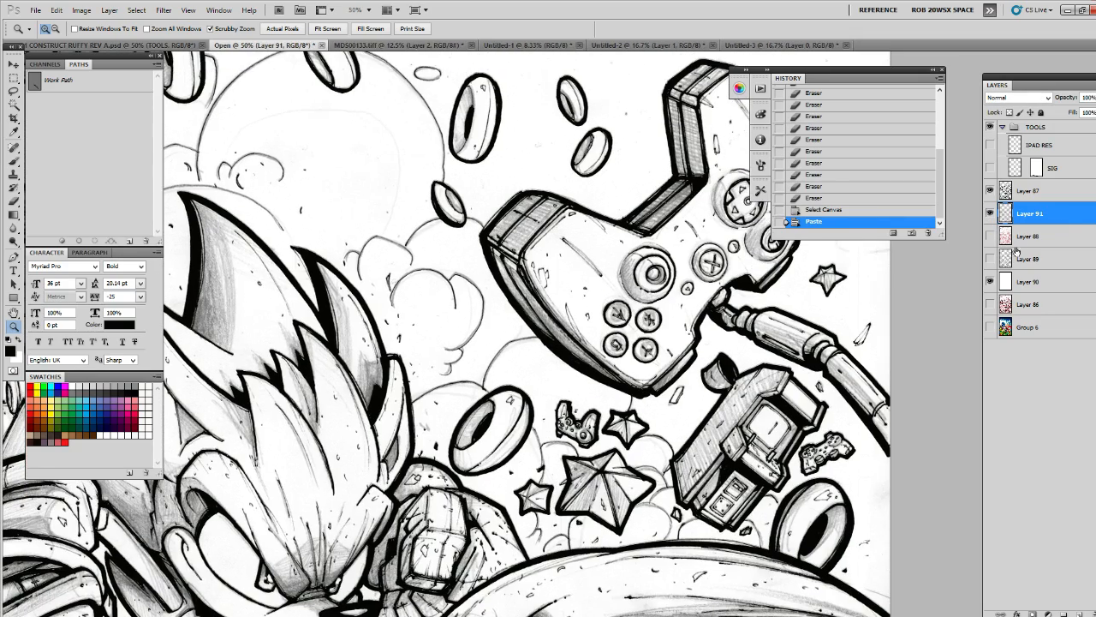
{"action": "left_click", "coordinate": [991, 214]}
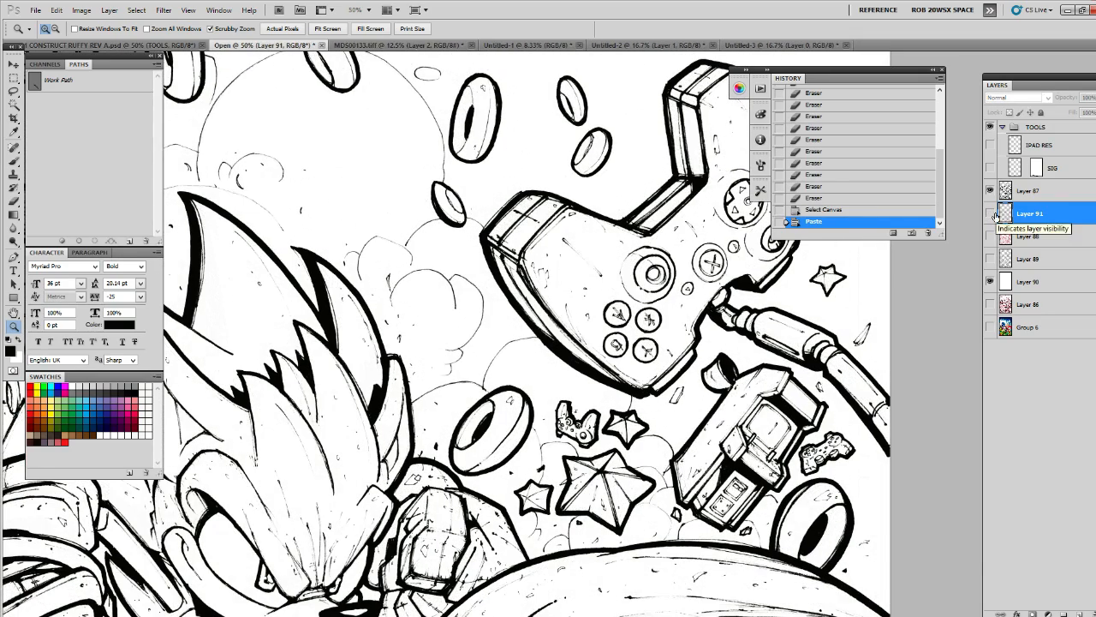
{"action": "left_click", "coordinate": [991, 213]}
{"action": "left_click", "coordinate": [991, 213]}
{"action": "left_click", "coordinate": [991, 214]}
{"action": "left_click", "coordinate": [991, 214]}
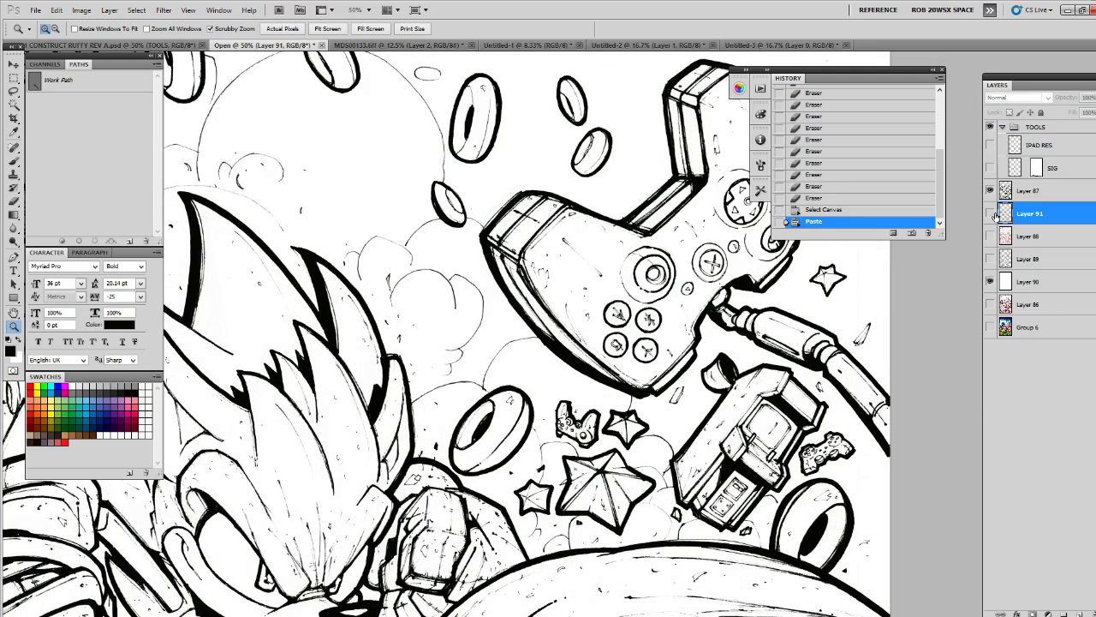
{"action": "left_click", "coordinate": [991, 213]}
{"action": "key", "text": "ctrl+minus"}
{"action": "key", "text": "ctrl+minus"}
{"action": "key", "text": "ctrl+minus"}
{"action": "key", "text": "ctrl+minus"}
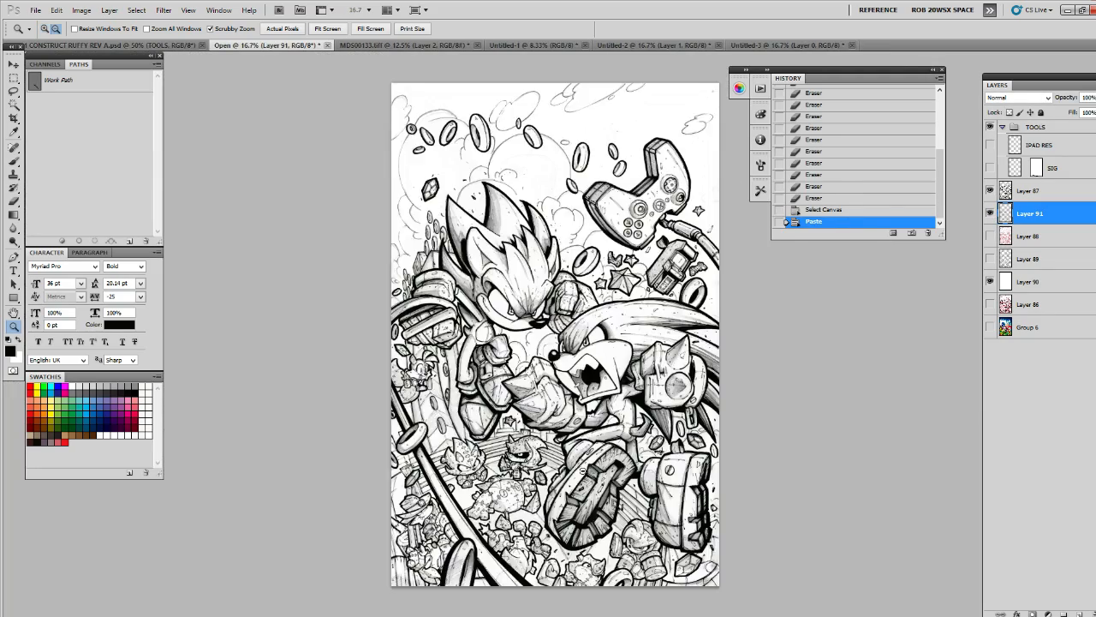
Delete the superseded pencil layers, Layer 88 and Layer 89
{"action": "left_click", "coordinate": [1023, 236]}
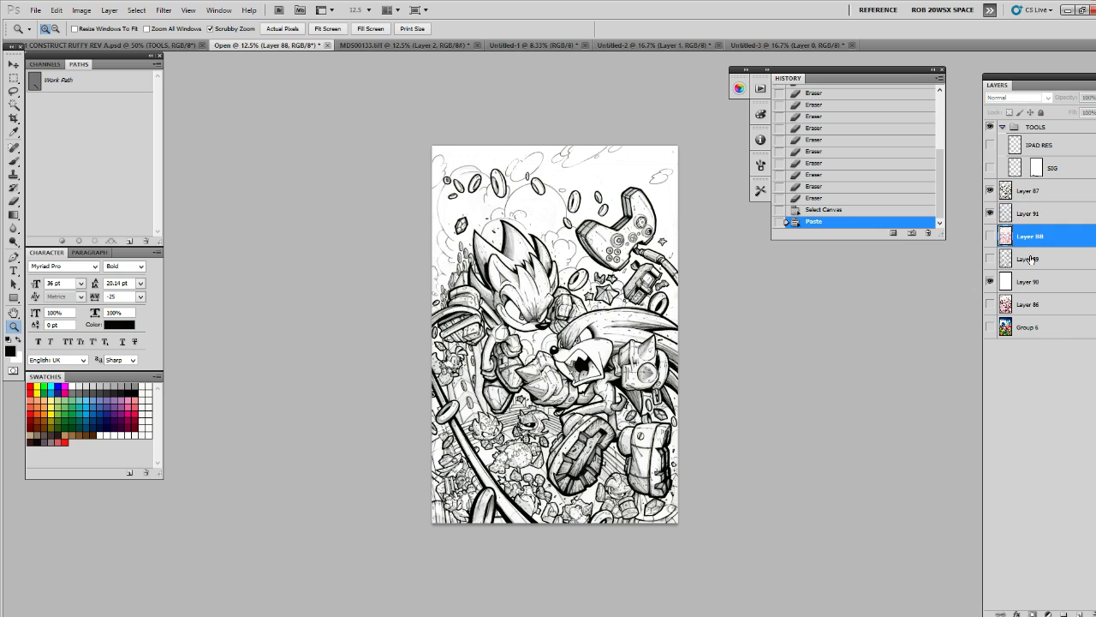
{"action": "left_click", "coordinate": [1032, 260], "text": "shift"}
{"action": "left_click_drag", "start_coordinate": [1032, 261], "coordinate": [1090, 614]}
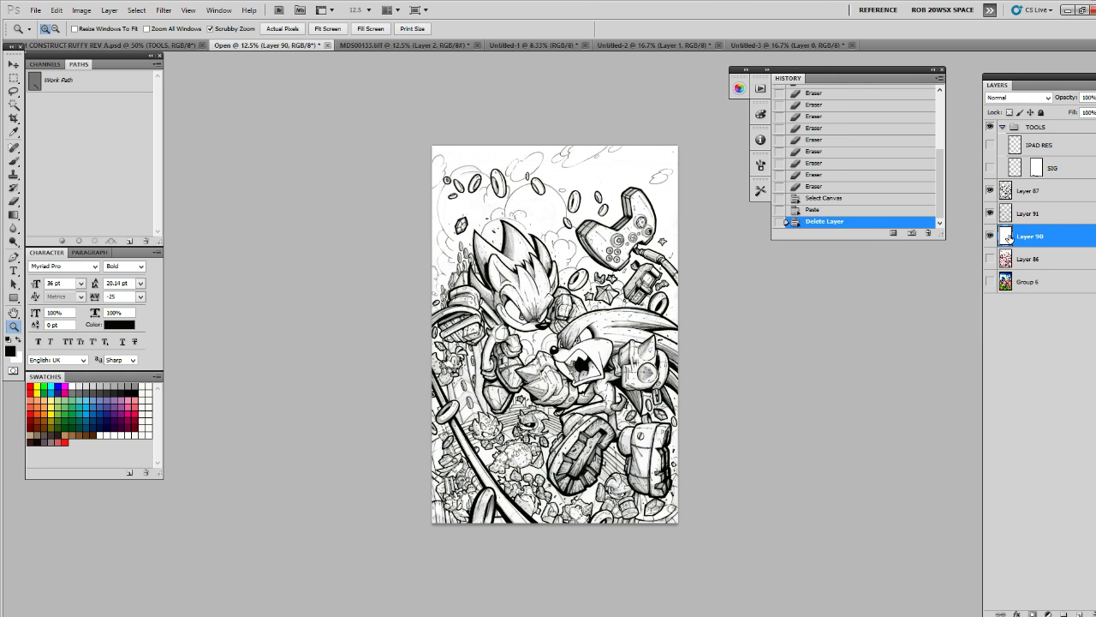
Inspect the pencils and line art separately and together, on the full page and up close on the spiky-haired character's head
{"action": "left_click", "coordinate": [990, 190]}
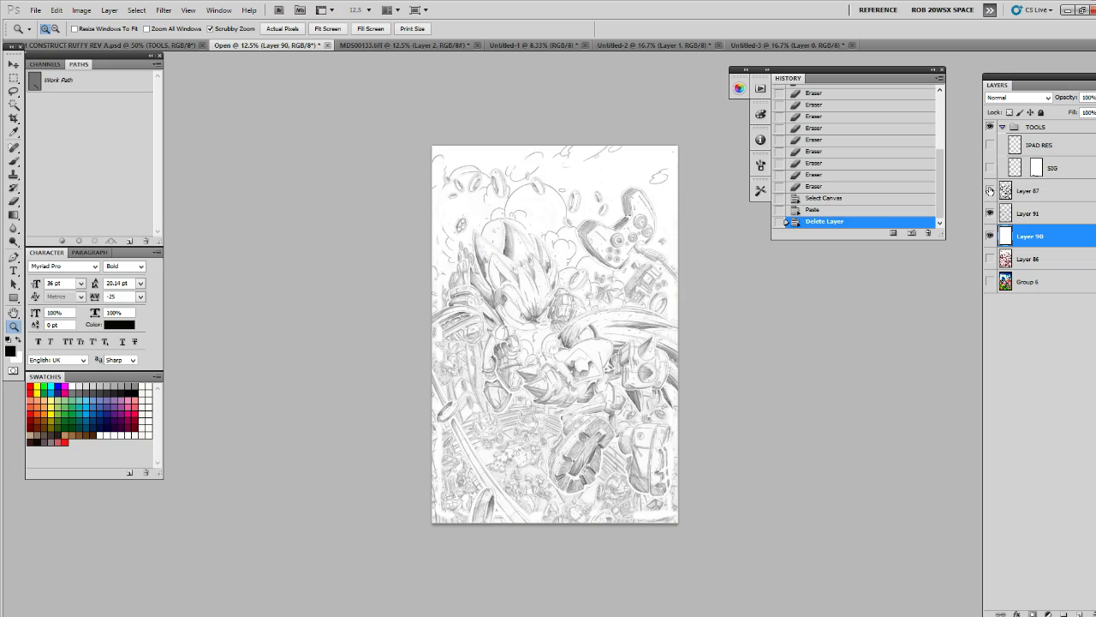
{"action": "left_click", "coordinate": [991, 211]}
{"action": "left_click", "coordinate": [990, 190]}
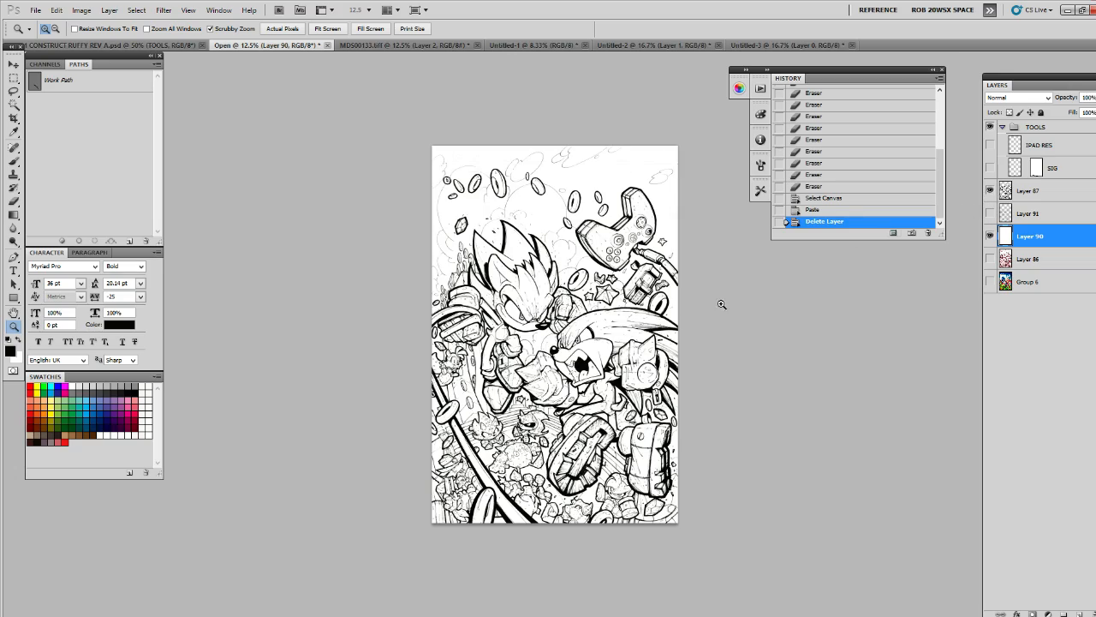
{"action": "left_click", "coordinate": [503, 332]}
{"action": "left_click", "coordinate": [511, 319]}
{"action": "left_click", "coordinate": [514, 326]}
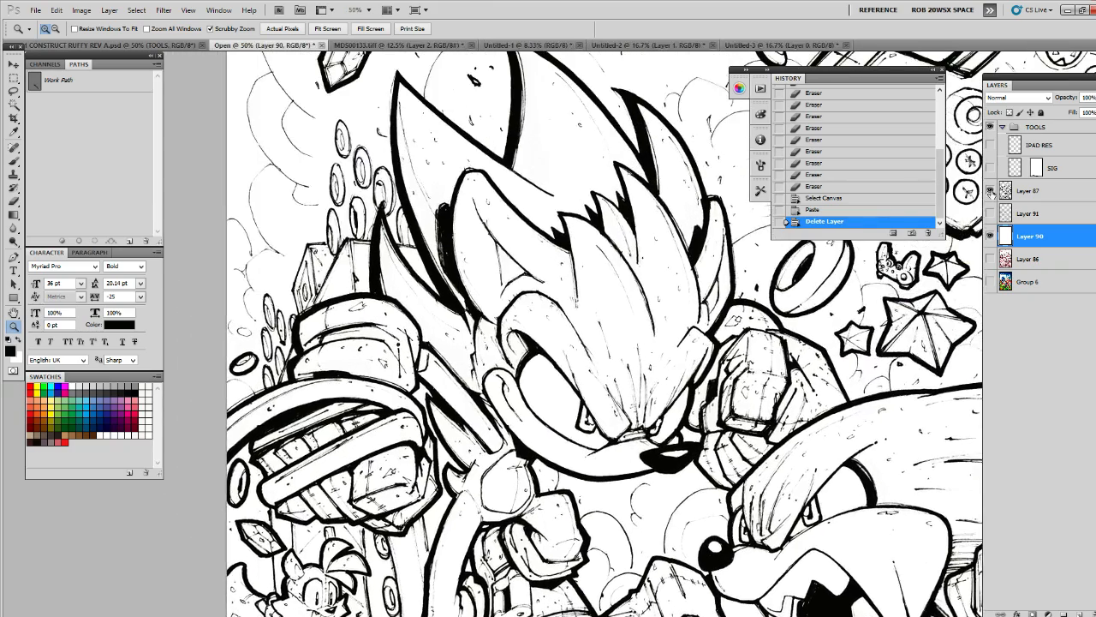
{"action": "left_click", "coordinate": [991, 212]}
{"action": "left_click", "coordinate": [991, 212]}
{"action": "left_click", "coordinate": [991, 212]}
{"action": "left_click", "coordinate": [991, 212]}
{"action": "left_click", "coordinate": [991, 213]}
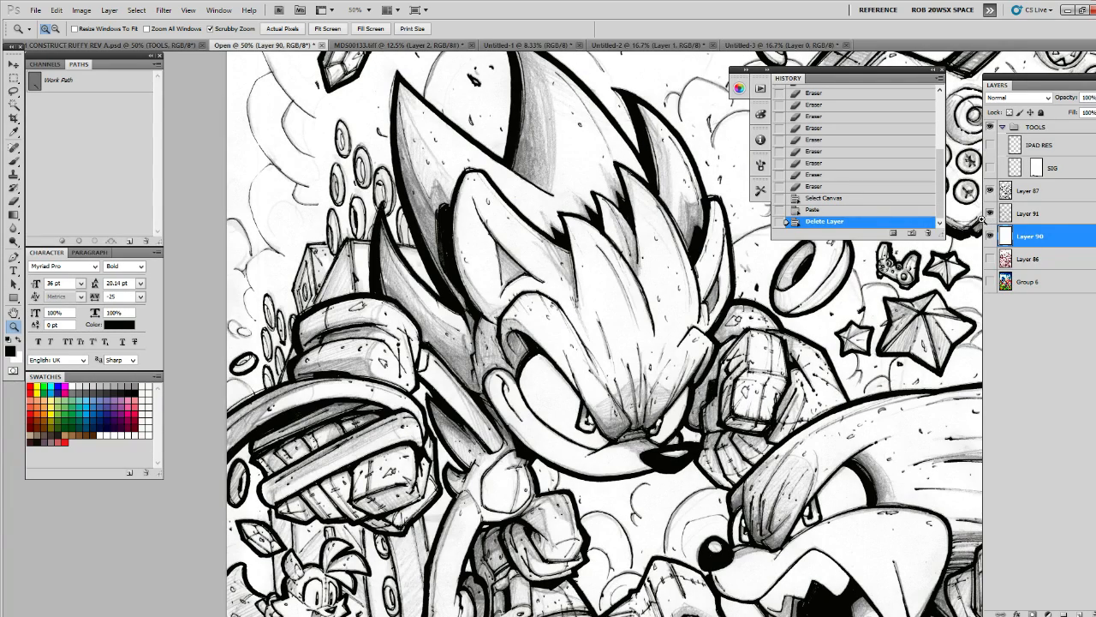
Show the SIG template layer and cut the signature label and its line out of the page header
{"action": "left_click", "coordinate": [990, 168]}
{"action": "left_click", "coordinate": [848, 346], "text": "alt"}
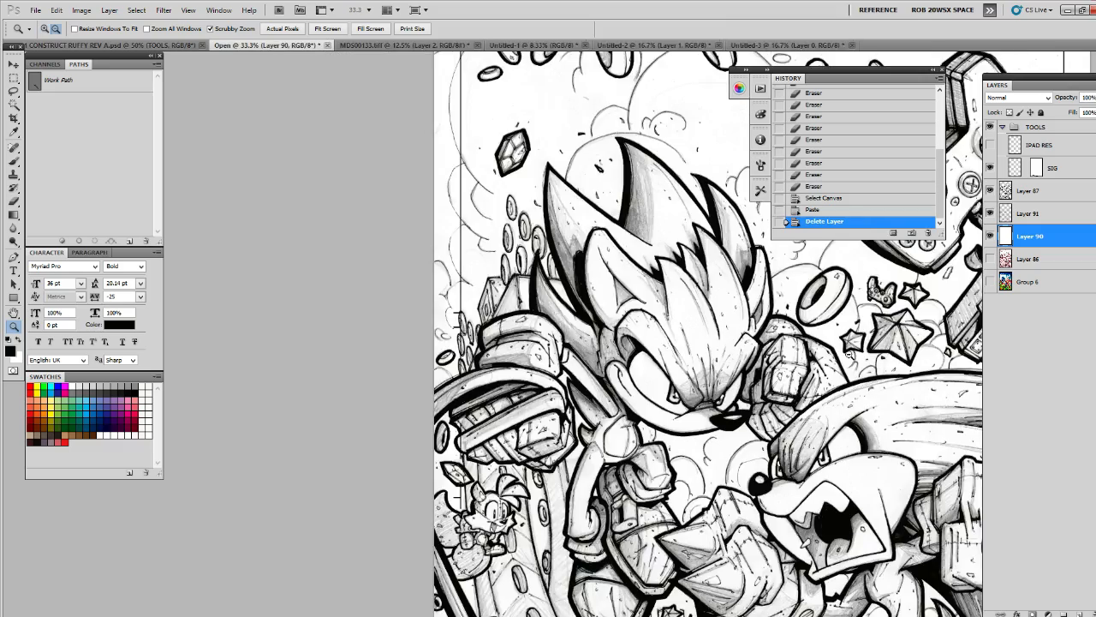
{"action": "left_click", "coordinate": [848, 353], "text": "alt"}
{"action": "left_click", "coordinate": [1035, 168]}
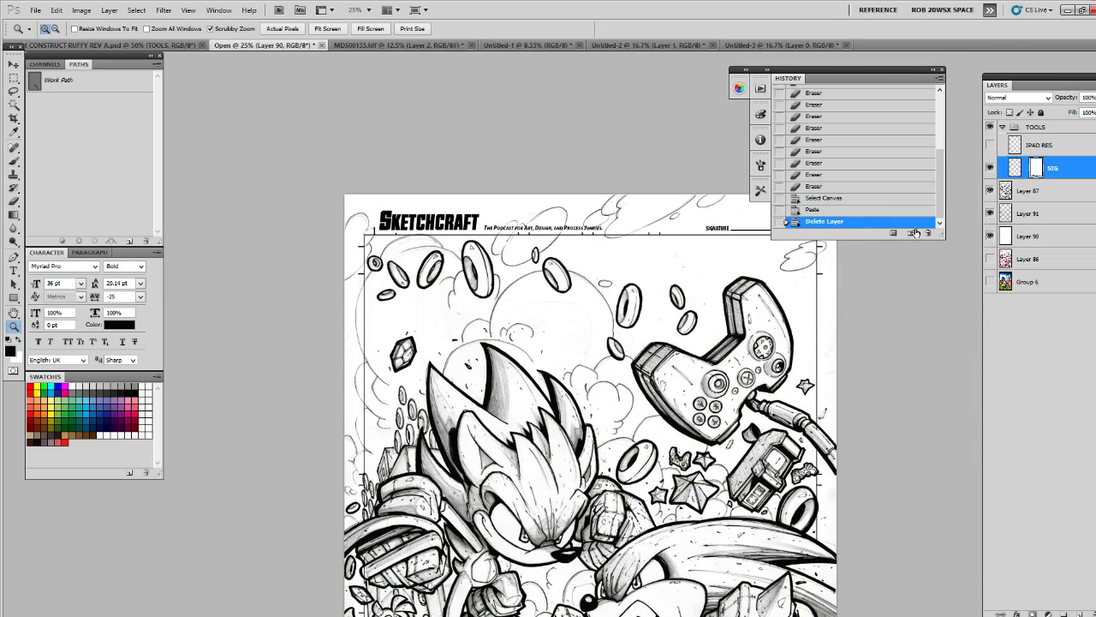
{"action": "left_click", "coordinate": [692, 472]}
{"action": "key", "text": "m"}
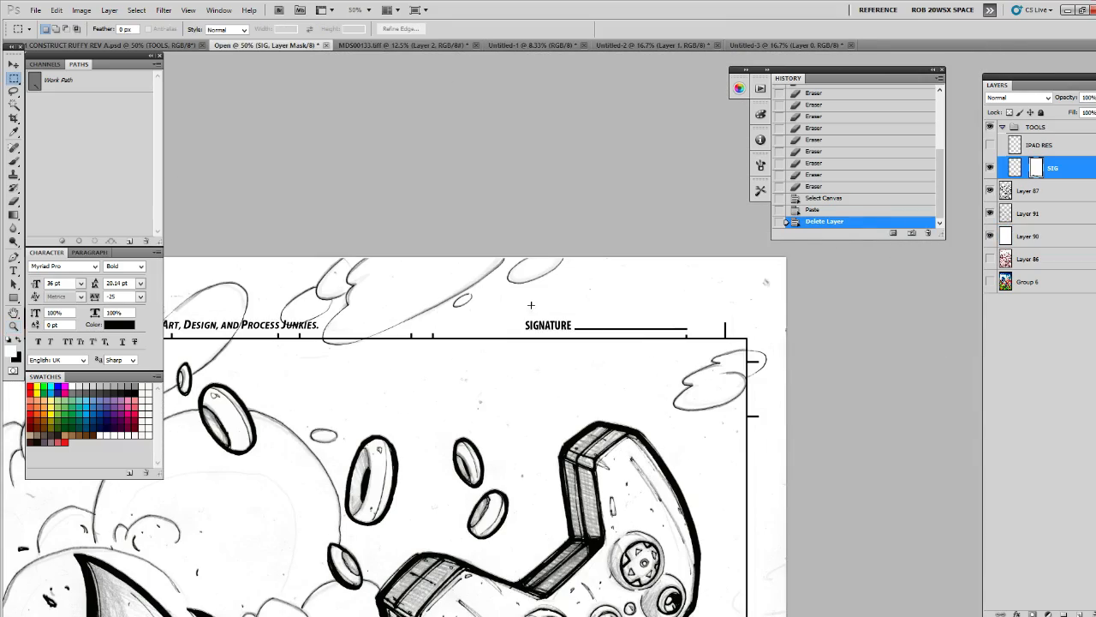
{"action": "left_click_drag", "start_coordinate": [700, 328], "coordinate": [701, 329]}
{"action": "left_click", "coordinate": [1013, 169]}
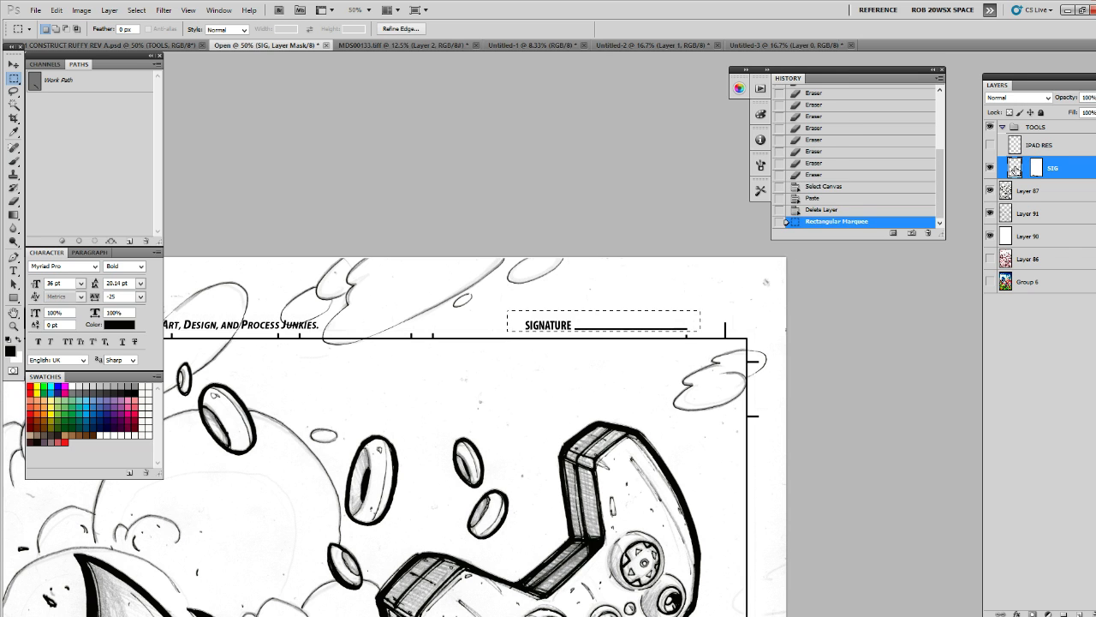
{"action": "key", "text": "ctrl+x"}
Paint on the SIG layer mask with a 50 px brush to hide the right border line where it crosses the controller cable
{"action": "left_click", "coordinate": [1035, 169]}
{"action": "left_click_drag", "start_coordinate": [808, 517], "coordinate": [734, 355]}
{"action": "key", "text": "b"}
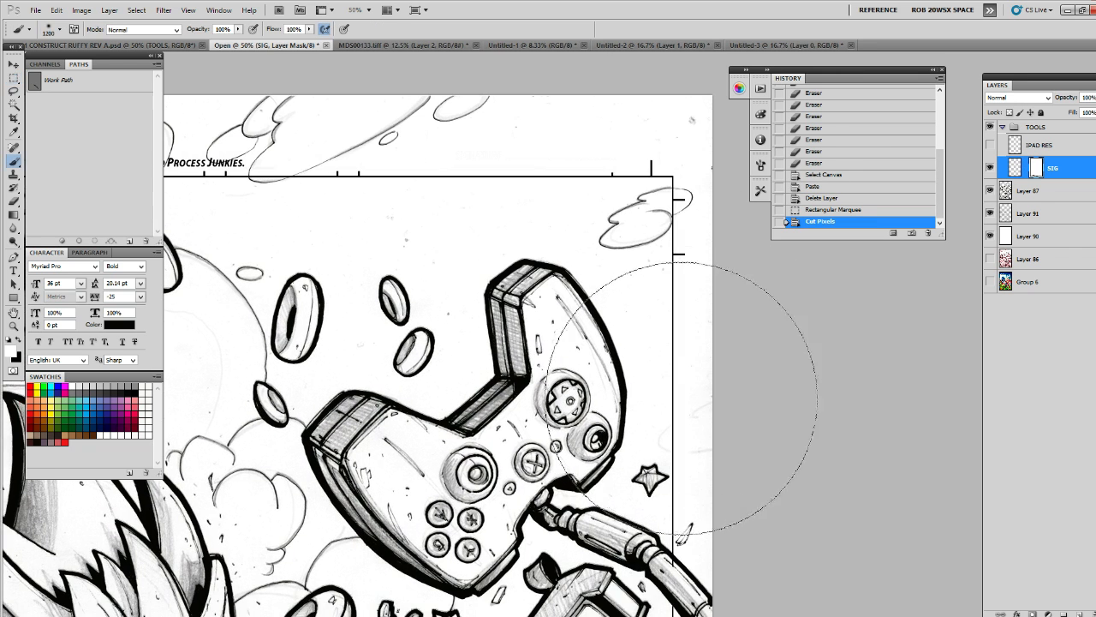
{"action": "right_click", "coordinate": [690, 401]}
{"action": "double_click", "coordinate": [746, 520]}
{"action": "left_click_drag", "start_coordinate": [672, 567], "coordinate": [654, 375]}
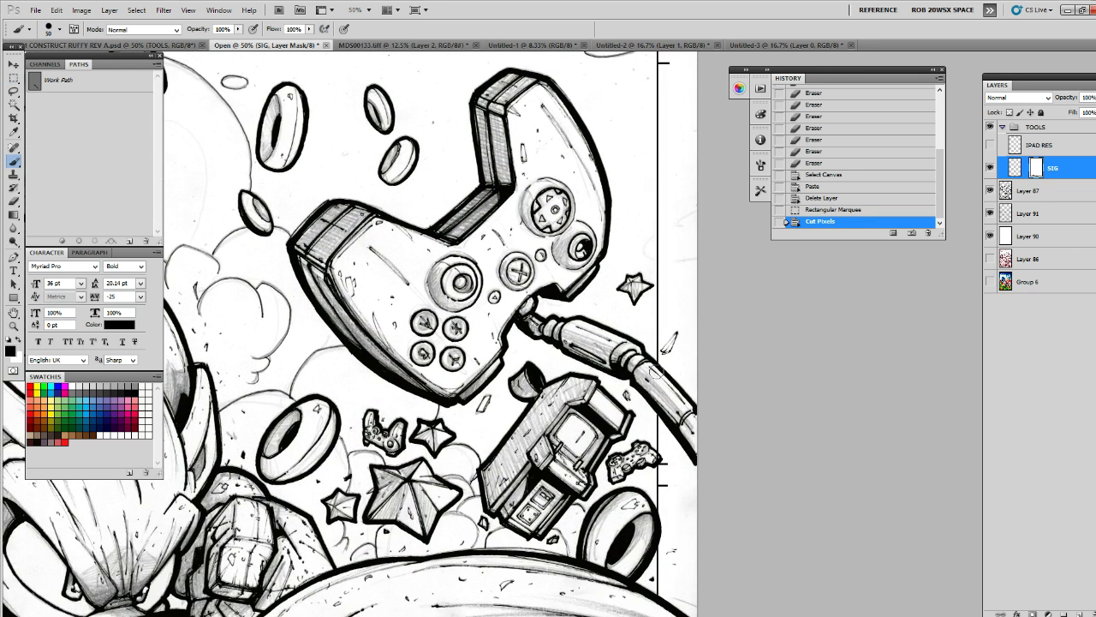
{"action": "mouse_move", "coordinate": [662, 435]}
{"action": "left_mouse_down"}
{"action": "mouse_move", "coordinate": [657, 456]}
{"action": "mouse_move", "coordinate": [671, 405]}
{"action": "left_mouse_up"}
{"action": "left_click", "coordinate": [659, 460]}
{"action": "left_click", "coordinate": [659, 473]}
{"action": "left_click", "coordinate": [670, 412]}
{"action": "left_click_drag", "start_coordinate": [683, 484], "coordinate": [673, 368]}
Refine the SIG mask along the right border line so it stays behind the long hair spikes, spiked glove and boot
{"action": "key", "text": "x"}
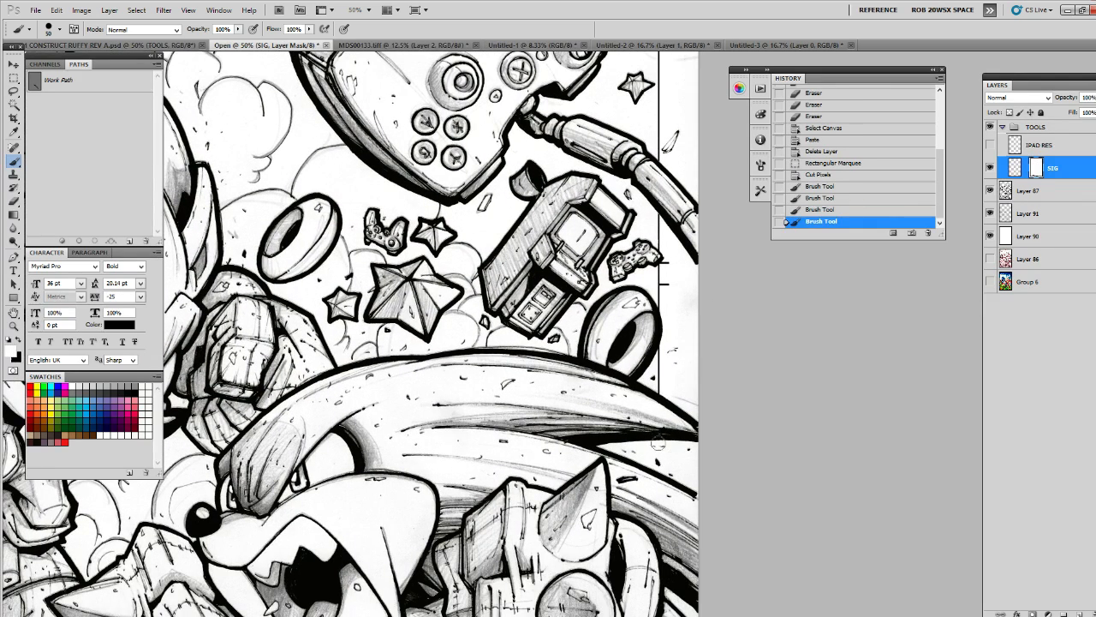
{"action": "left_click_drag", "start_coordinate": [661, 463], "coordinate": [666, 232]}
{"action": "left_click_drag", "start_coordinate": [668, 467], "coordinate": [663, 455]}
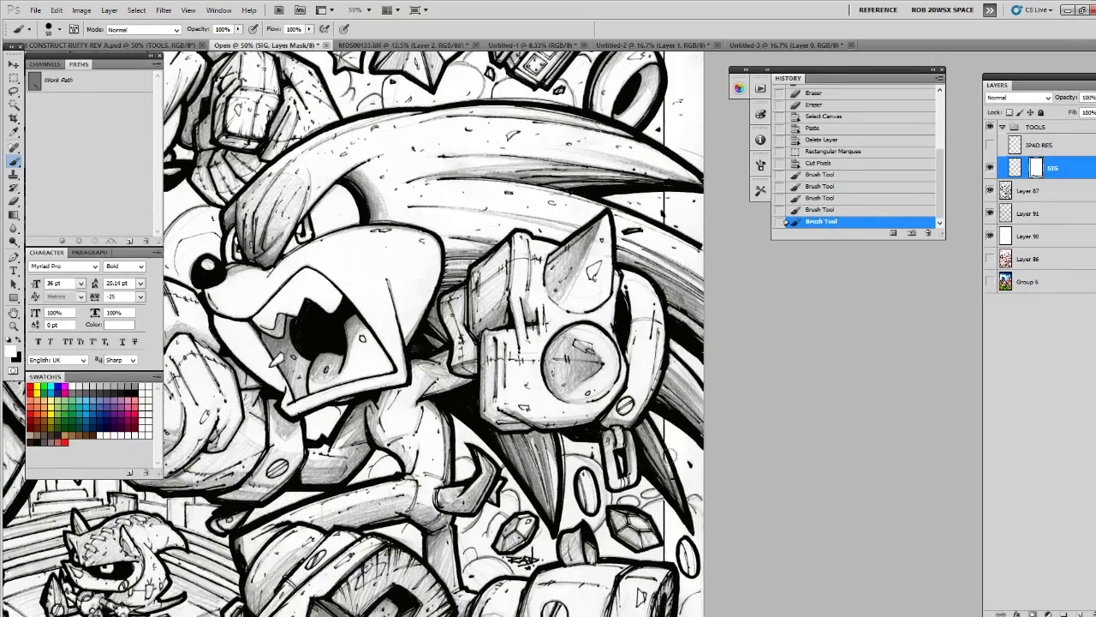
{"action": "key", "text": "x"}
{"action": "left_click", "coordinate": [663, 454]}
{"action": "left_click_drag", "start_coordinate": [671, 514], "coordinate": [663, 479]}
{"action": "key", "text": "x"}
{"action": "left_click", "coordinate": [655, 471]}
{"action": "mouse_move", "coordinate": [665, 613]}
{"action": "left_mouse_down"}
{"action": "mouse_move", "coordinate": [654, 432]}
{"action": "mouse_move", "coordinate": [670, 375]}
{"action": "left_mouse_up"}
{"action": "key", "text": "x"}
{"action": "left_click", "coordinate": [646, 337]}
{"action": "mouse_move", "coordinate": [663, 573]}
{"action": "left_mouse_down"}
{"action": "mouse_move", "coordinate": [679, 419]}
{"action": "mouse_move", "coordinate": [790, 448]}
{"action": "left_mouse_up"}
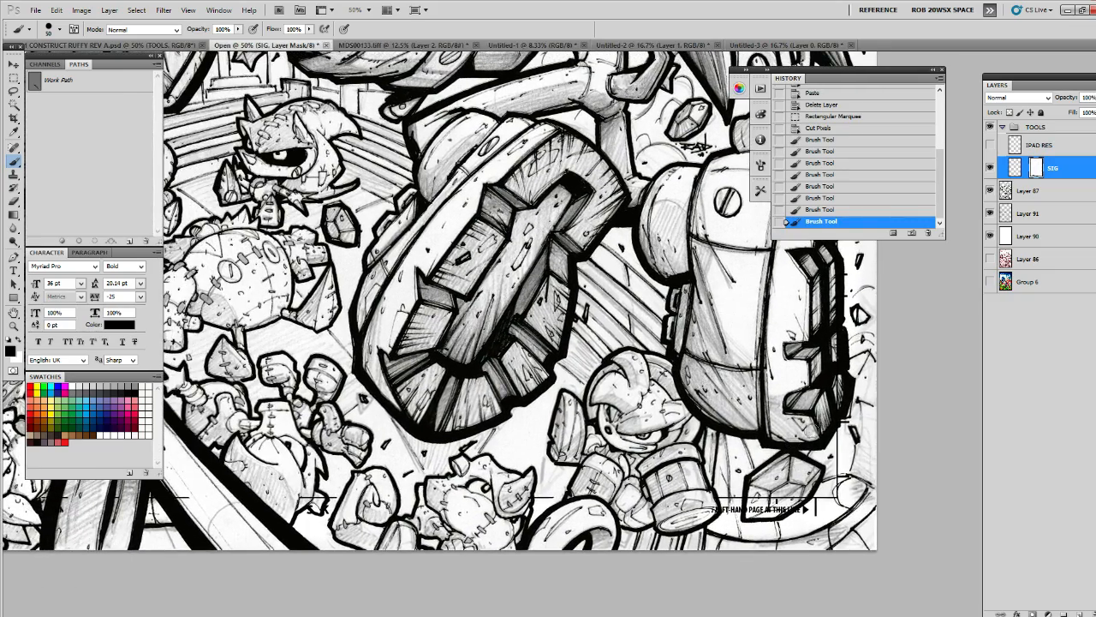
Mask the trim text and lower border line where they overlap the small characters near the page's lower-right corner
{"action": "mouse_move", "coordinate": [771, 509]}
{"action": "left_mouse_down"}
{"action": "mouse_move", "coordinate": [797, 509]}
{"action": "mouse_move", "coordinate": [754, 507]}
{"action": "left_mouse_up"}
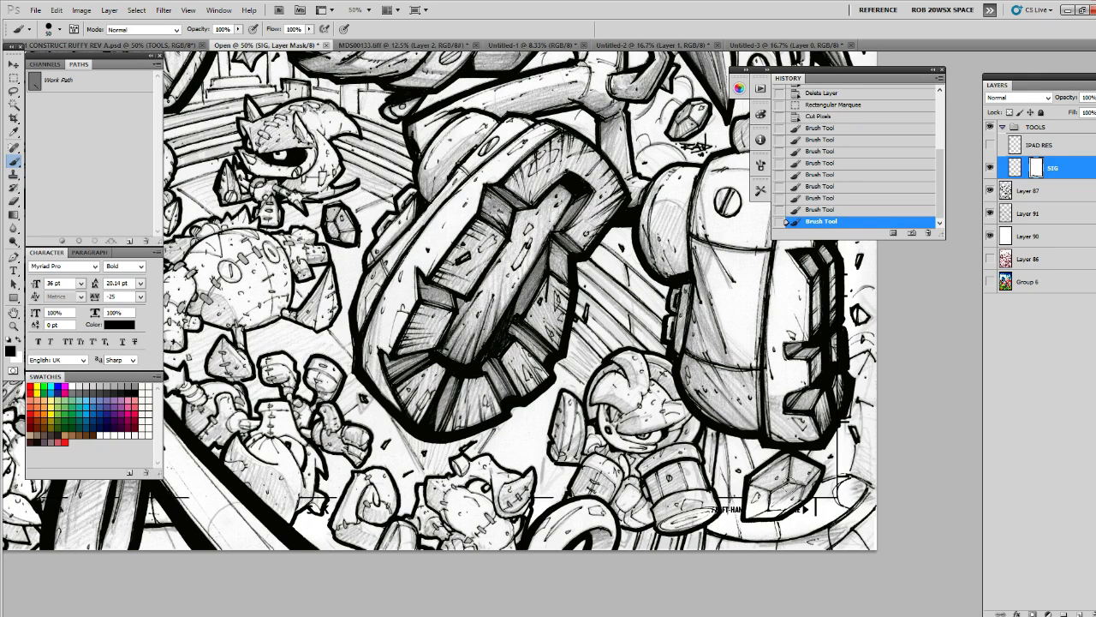
{"action": "left_click_drag", "start_coordinate": [559, 493], "coordinate": [701, 512]}
{"action": "key", "text": "x"}
{"action": "left_click", "coordinate": [710, 513]}
{"action": "mouse_move", "coordinate": [554, 512]}
{"action": "left_mouse_down"}
{"action": "mouse_move", "coordinate": [696, 524]}
{"action": "mouse_move", "coordinate": [622, 522]}
{"action": "mouse_move", "coordinate": [814, 501]}
{"action": "mouse_move", "coordinate": [806, 526]}
{"action": "mouse_move", "coordinate": [754, 514]}
{"action": "left_mouse_up"}
{"action": "key", "text": "x"}
Mask the lower border line and trim text where they cross the large ring and pole near the page's lower-left corner
{"action": "key", "text": "x"}
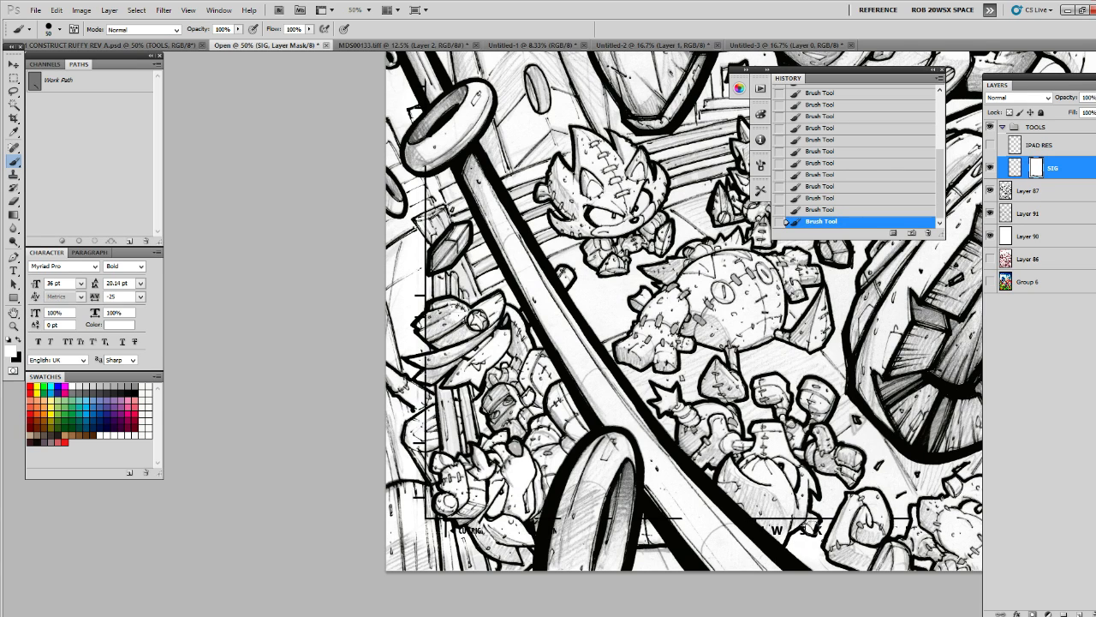
{"action": "key", "text": "x"}
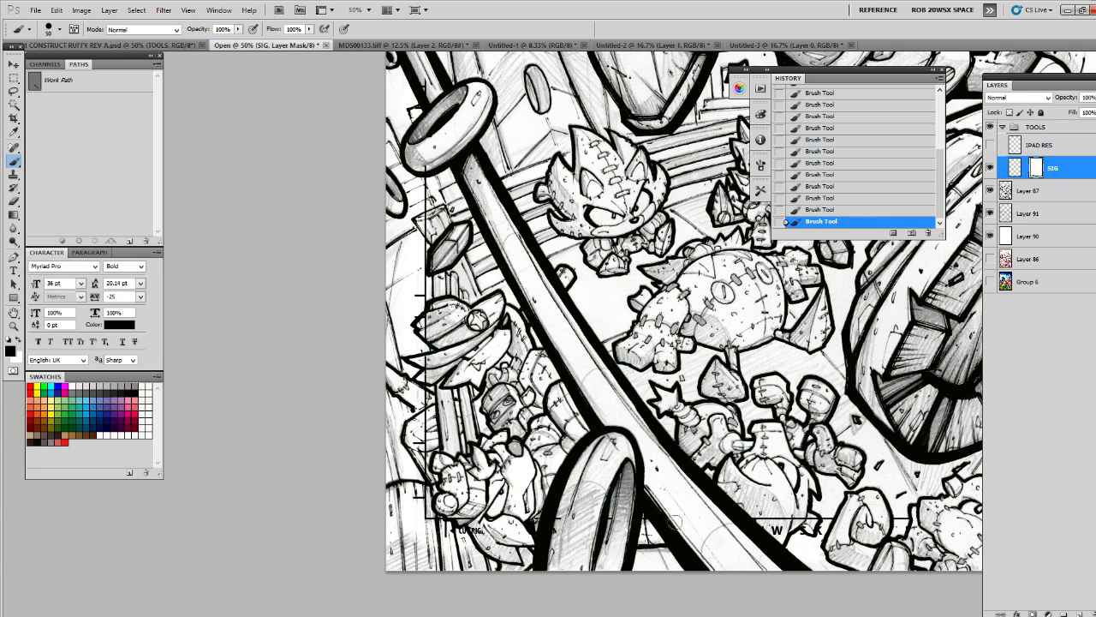
{"action": "key", "text": "x"}
{"action": "key", "text": "x"}
{"action": "mouse_move", "coordinate": [554, 511]}
{"action": "left_mouse_down"}
{"action": "mouse_move", "coordinate": [660, 526]}
{"action": "mouse_move", "coordinate": [600, 538]}
{"action": "left_mouse_up"}
{"action": "key", "text": "x"}
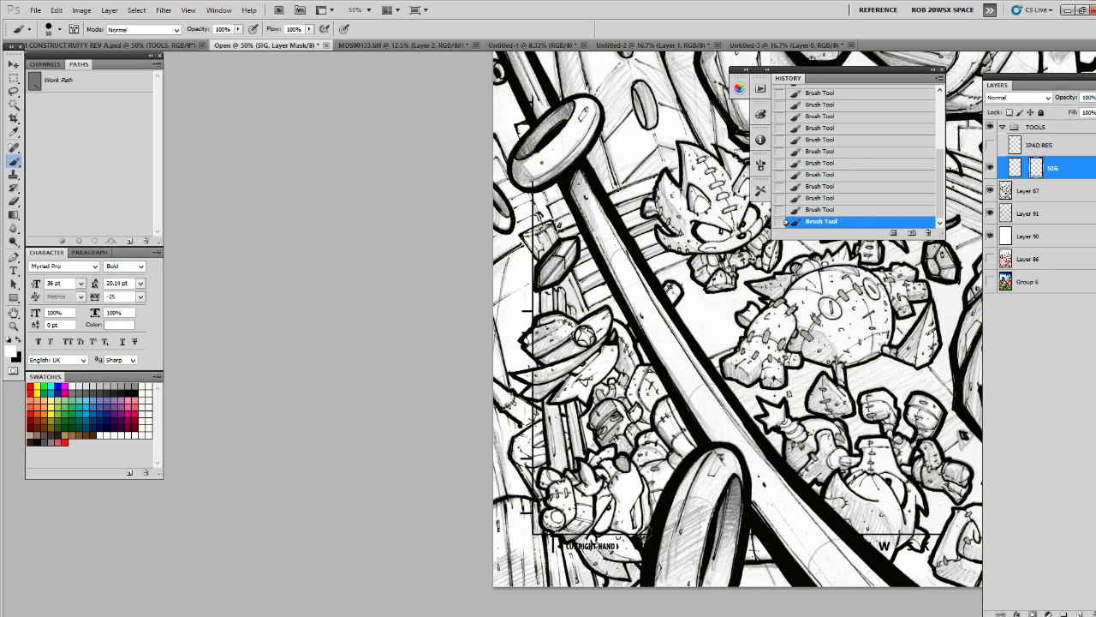
Refine the SIG mask where the left border line crosses the hat-wearing character and small figures near the page's lower-left corner
{"action": "left_click_drag", "start_coordinate": [539, 366], "coordinate": [553, 447]}
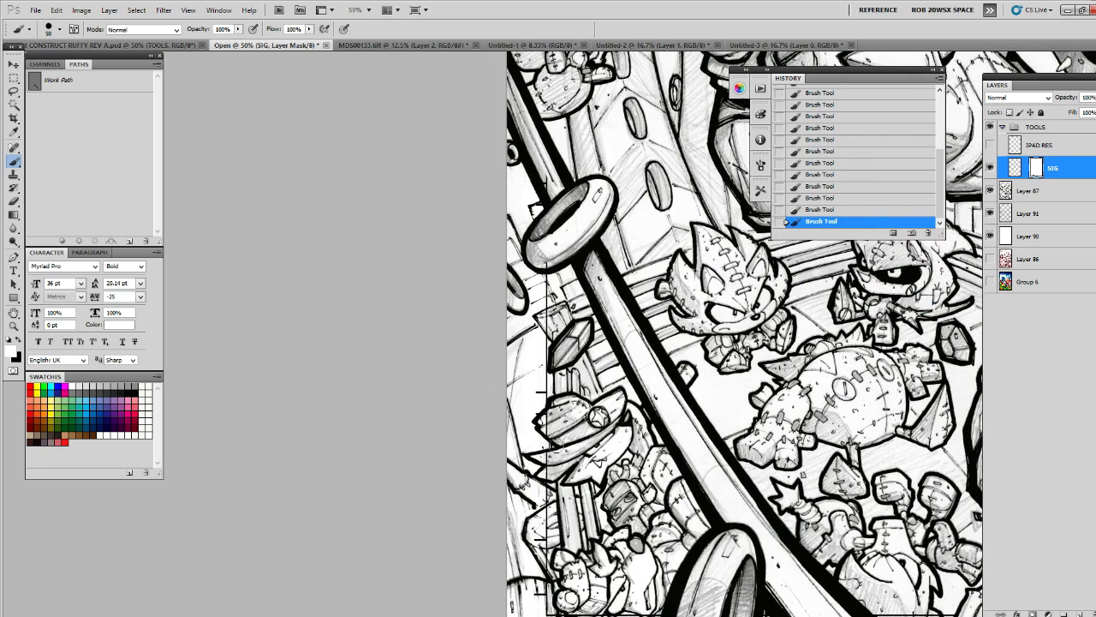
{"action": "key", "text": "x"}
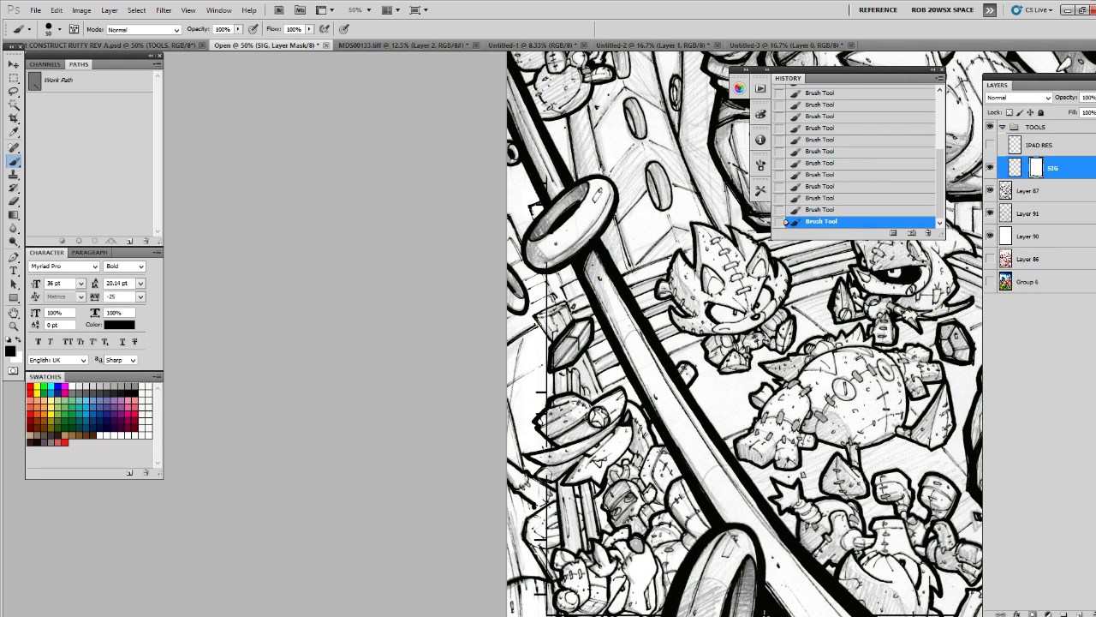
{"action": "left_click_drag", "start_coordinate": [546, 464], "coordinate": [536, 385]}
{"action": "mouse_move", "coordinate": [624, 513]}
{"action": "left_mouse_down"}
{"action": "mouse_move", "coordinate": [569, 528]}
{"action": "mouse_move", "coordinate": [624, 529]}
{"action": "left_mouse_up"}
{"action": "key", "text": "x"}
{"action": "key", "text": "x"}
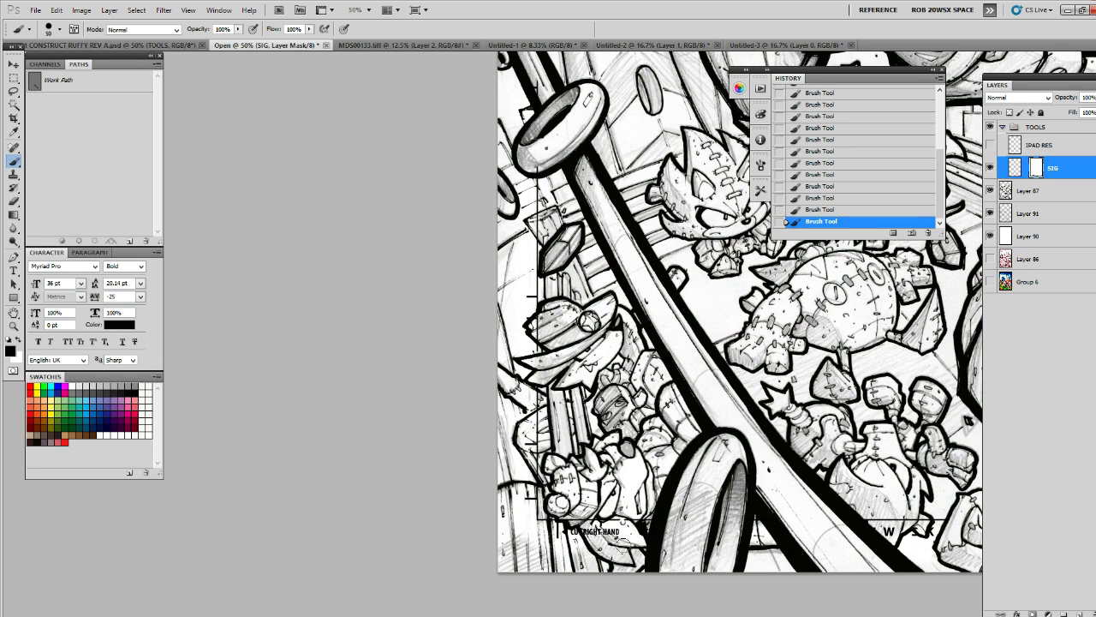
{"action": "key", "text": "x"}
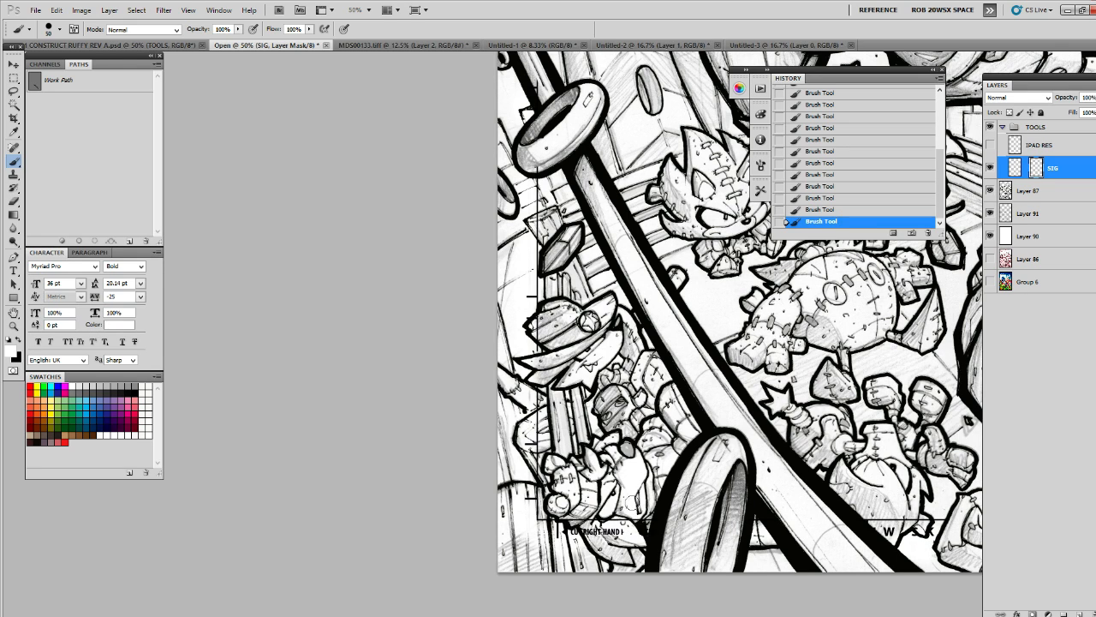
{"action": "left_click_drag", "start_coordinate": [609, 411], "coordinate": [623, 558]}
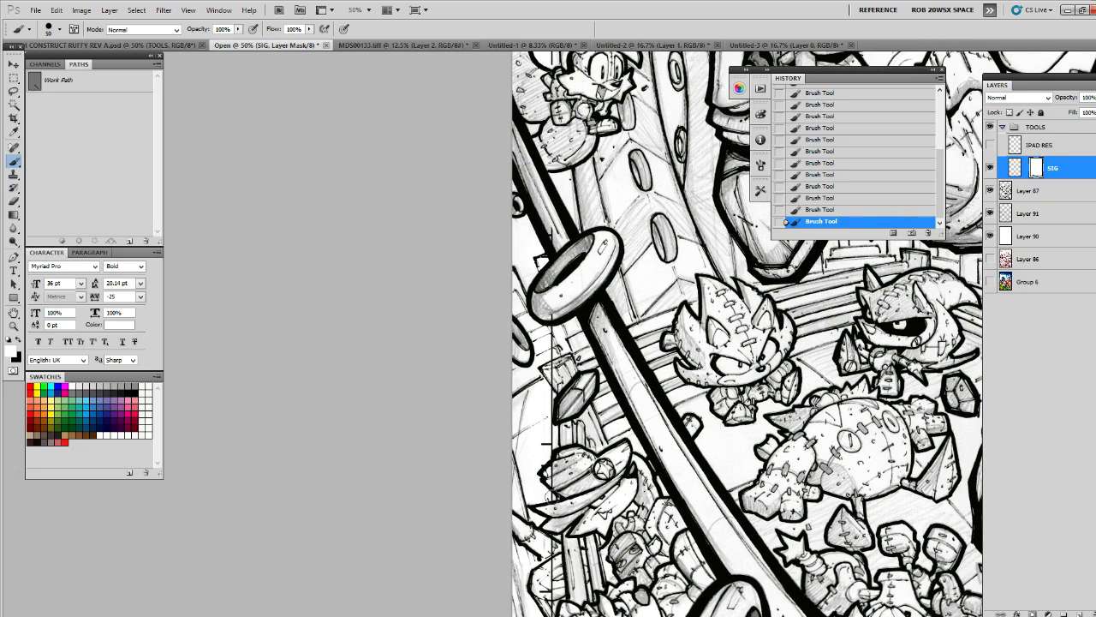
Refine the SIG mask along the left border line around the ring on the pole and the small two-tailed fox
{"action": "key", "text": "x"}
{"action": "left_click_drag", "start_coordinate": [564, 436], "coordinate": [575, 565]}
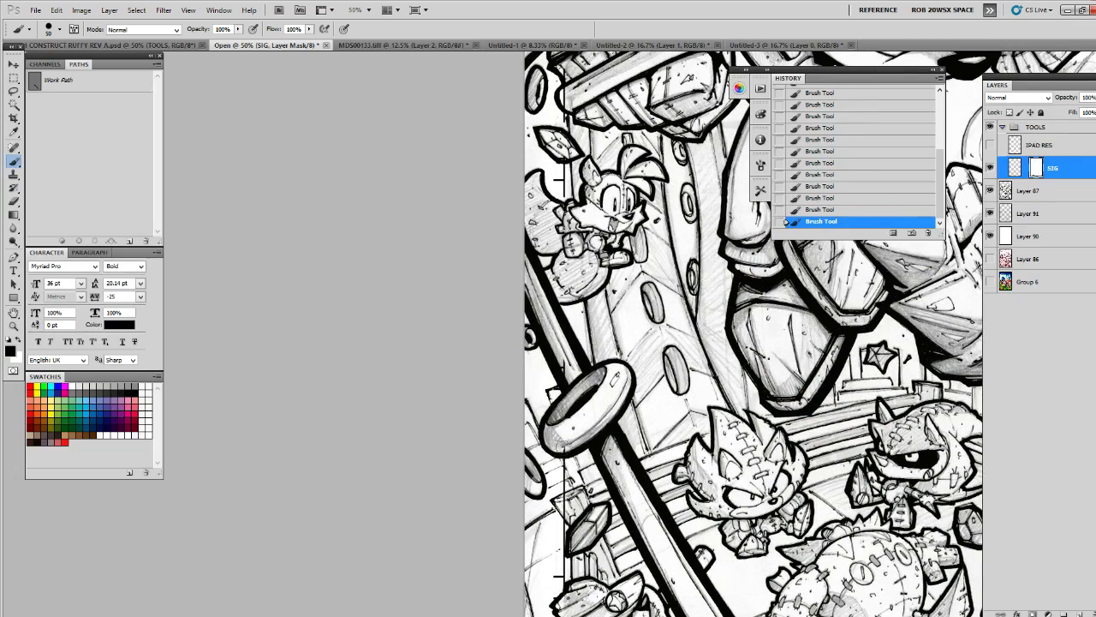
{"action": "left_click_drag", "start_coordinate": [563, 442], "coordinate": [567, 527]}
{"action": "left_click_drag", "start_coordinate": [563, 437], "coordinate": [573, 567]}
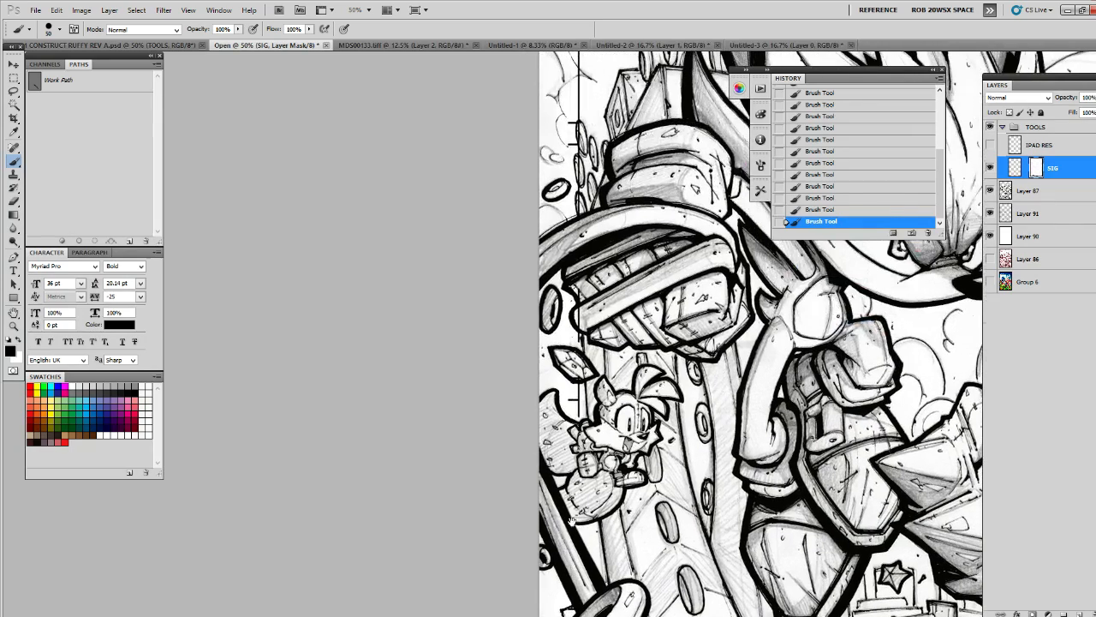
{"action": "key", "text": "x"}
{"action": "left_click_drag", "start_coordinate": [581, 386], "coordinate": [582, 511]}
{"action": "key", "text": "x"}
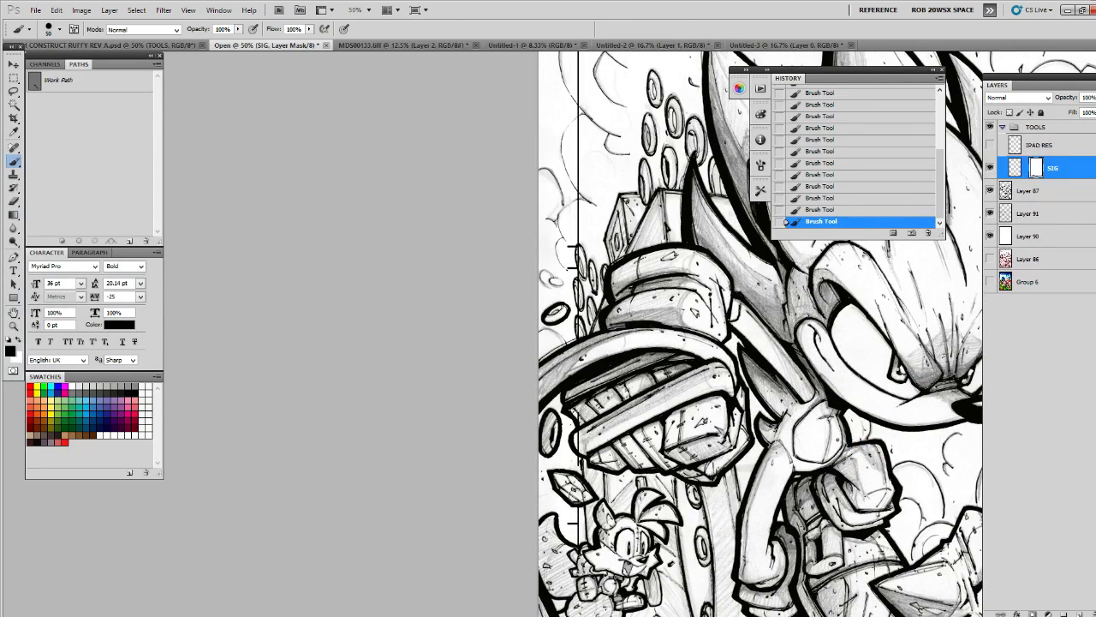
Refine the SIG mask along the left border line where it passes the raised boot and the falling coins
{"action": "key", "text": "x"}
{"action": "left_click_drag", "start_coordinate": [579, 424], "coordinate": [580, 472]}
{"action": "key", "text": "x"}
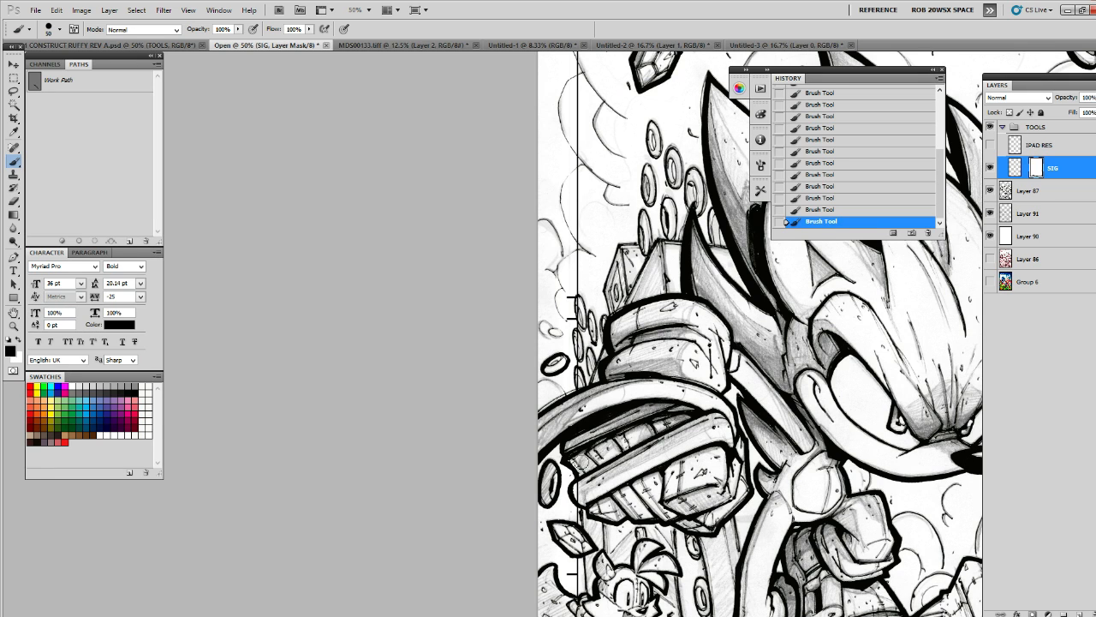
{"action": "left_click_drag", "start_coordinate": [579, 413], "coordinate": [580, 510]}
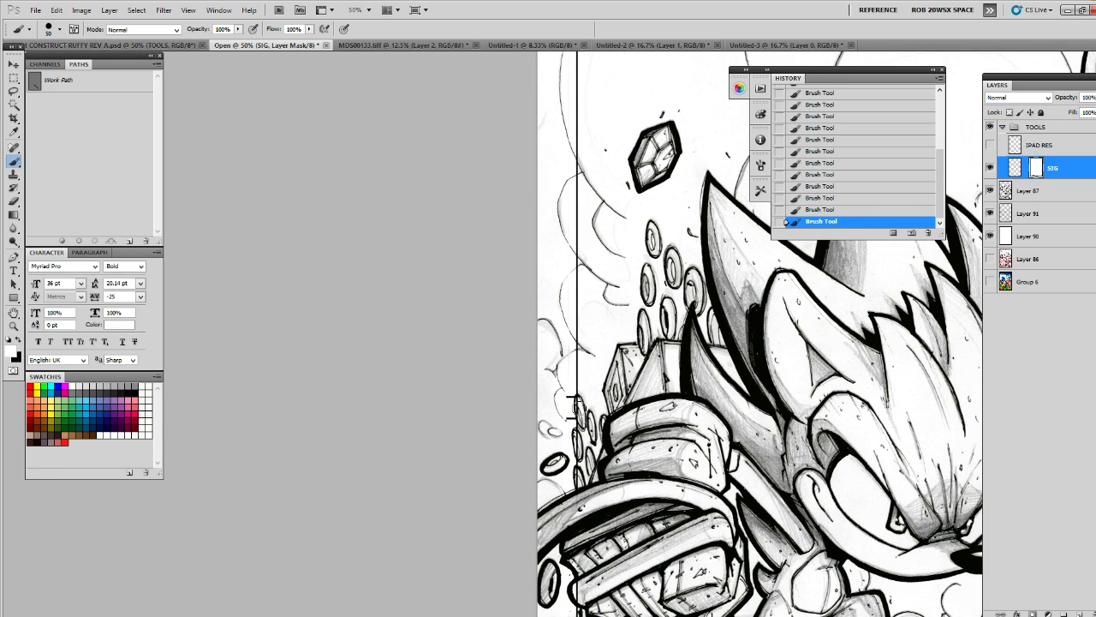
{"action": "key", "text": "x"}
{"action": "left_click_drag", "start_coordinate": [578, 401], "coordinate": [577, 487]}
{"action": "mouse_move", "coordinate": [831, 244]}
{"action": "left_mouse_down"}
{"action": "mouse_move", "coordinate": [728, 476]}
{"action": "mouse_move", "coordinate": [580, 571]}
{"action": "left_mouse_up"}
{"action": "left_click_drag", "start_coordinate": [977, 399], "coordinate": [597, 450]}
Compare the artwork with and without the Layer 91 pencils and Layer 87 line art, on the full page and close up
{"action": "key", "text": "z"}
{"action": "left_click", "coordinate": [798, 431], "text": "alt"}
{"action": "left_click", "coordinate": [795, 472], "text": "alt"}
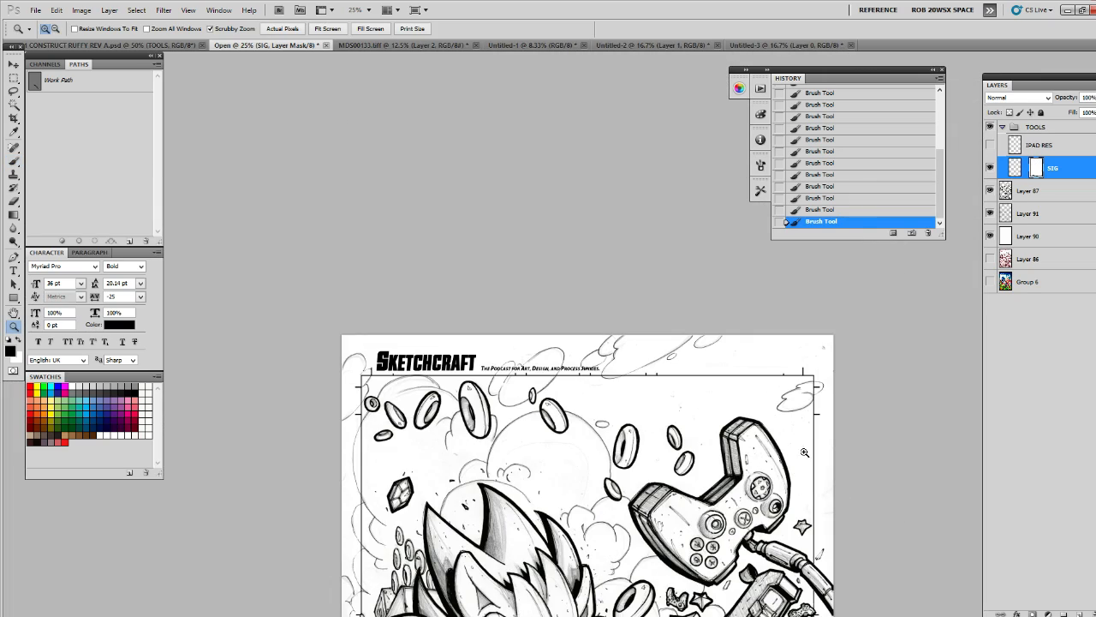
{"action": "left_click", "coordinate": [807, 546], "text": "alt"}
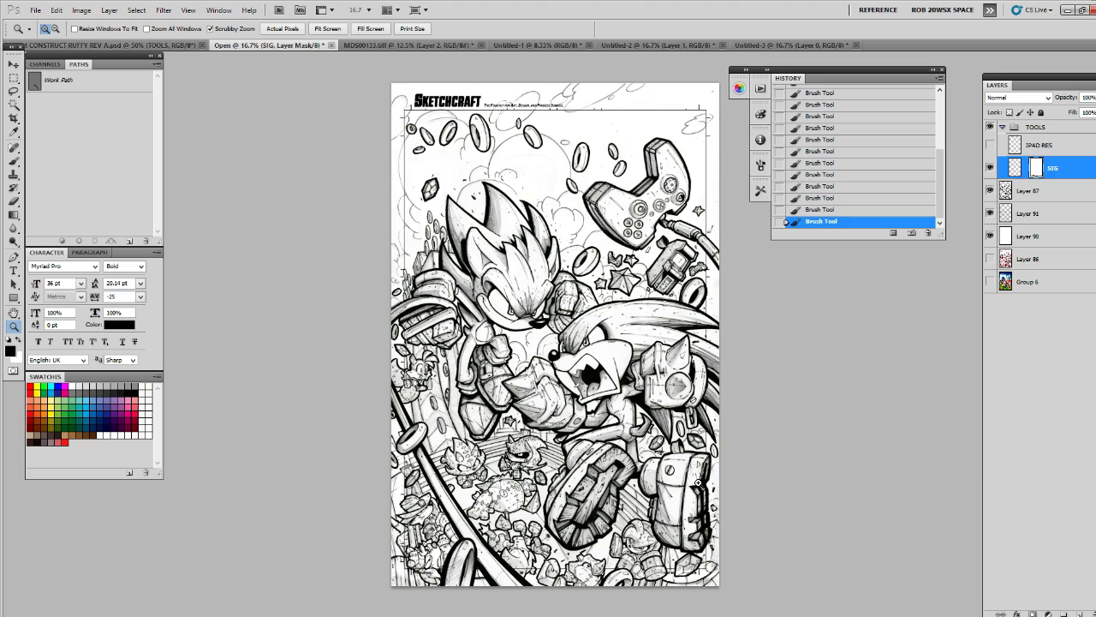
{"action": "left_click", "coordinate": [991, 205]}
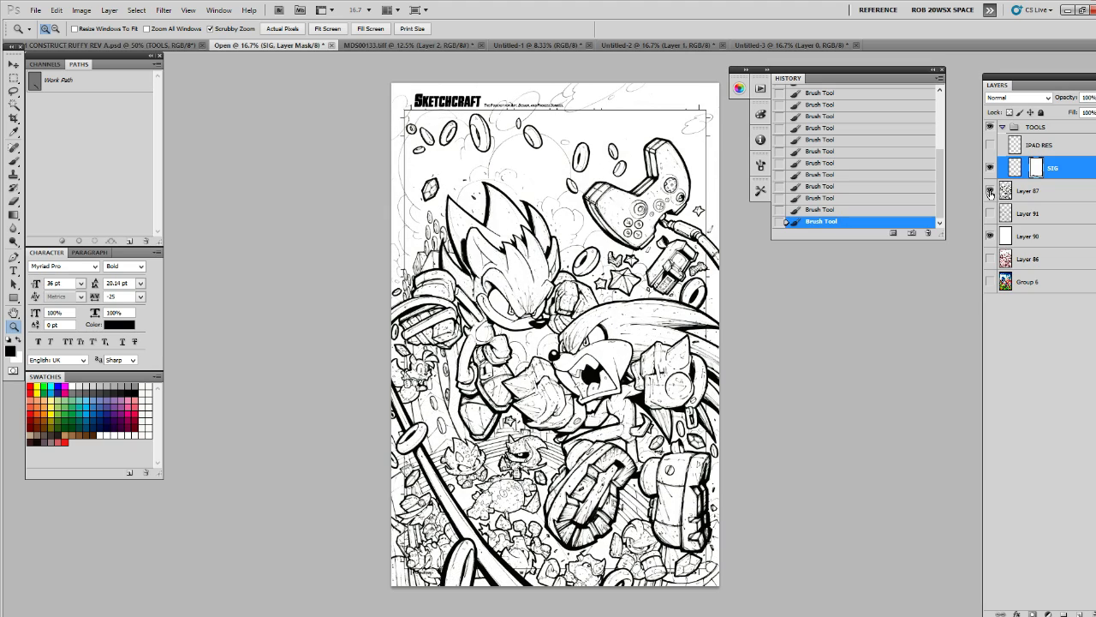
{"action": "left_click", "coordinate": [991, 190]}
{"action": "left_click", "coordinate": [991, 191]}
{"action": "left_click", "coordinate": [506, 307]}
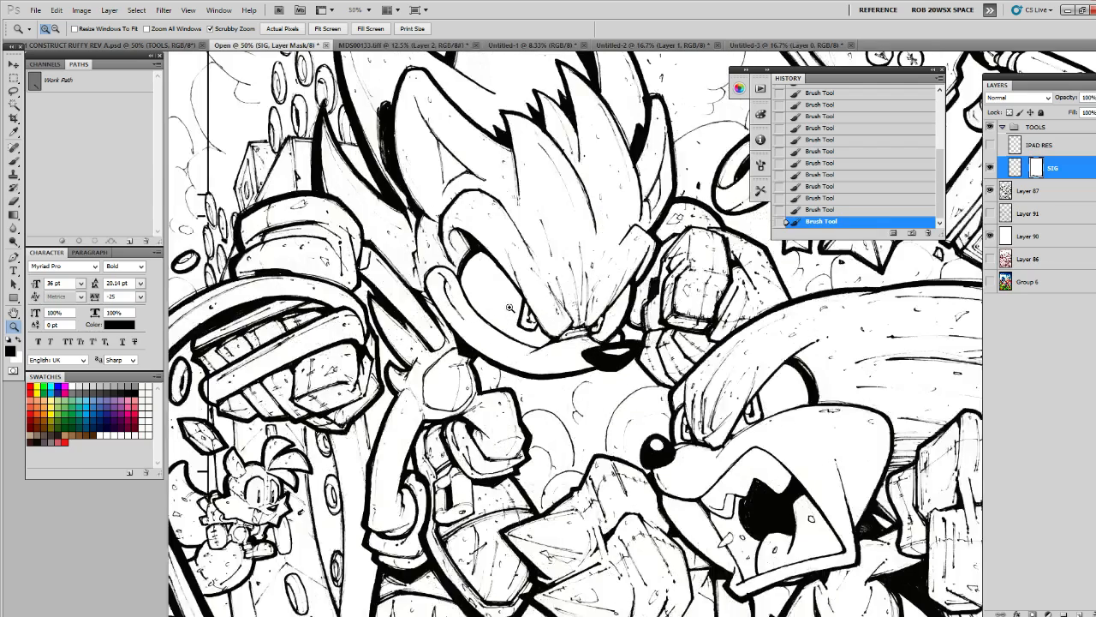
{"action": "left_click", "coordinate": [518, 307]}
{"action": "left_click", "coordinate": [991, 213]}
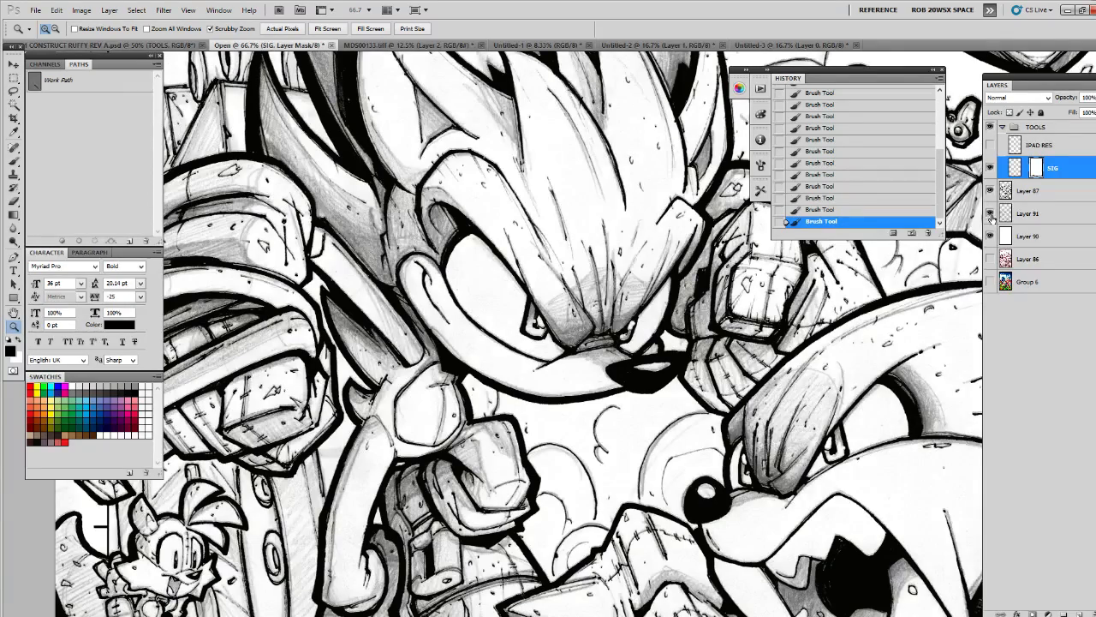
{"action": "left_click", "coordinate": [991, 213]}
{"action": "left_click", "coordinate": [991, 213]}
{"action": "left_click", "coordinate": [782, 305], "text": "alt"}
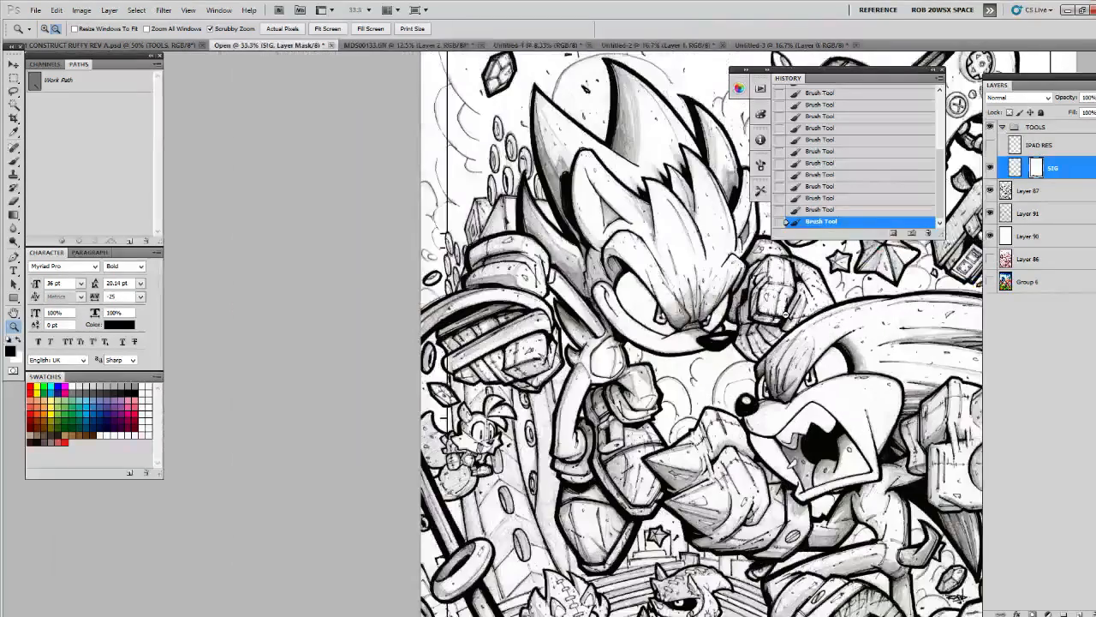
{"action": "left_click", "coordinate": [788, 316], "text": "alt"}
{"action": "left_click", "coordinate": [796, 329], "text": "alt"}
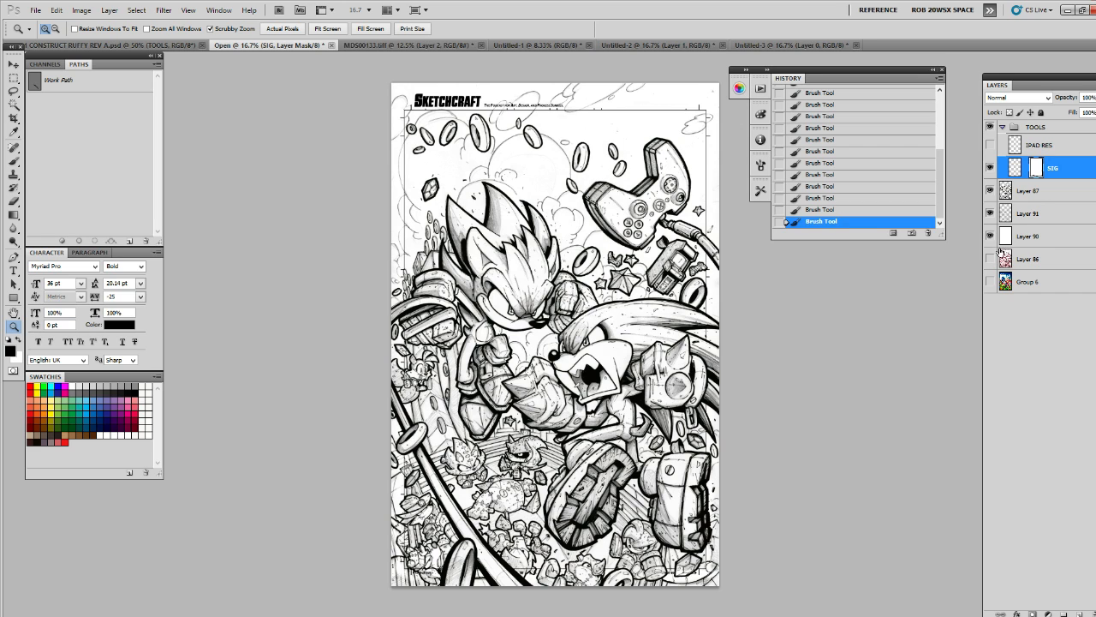
Copy Layer 131 copy from 01_DIGICOLOR_REV 01.psd into the artwork document above Layer 91 and set its blending mode to Normal
{"action": "left_click", "coordinate": [1027, 212]}
{"action": "key", "text": "ctrl+Tab"}
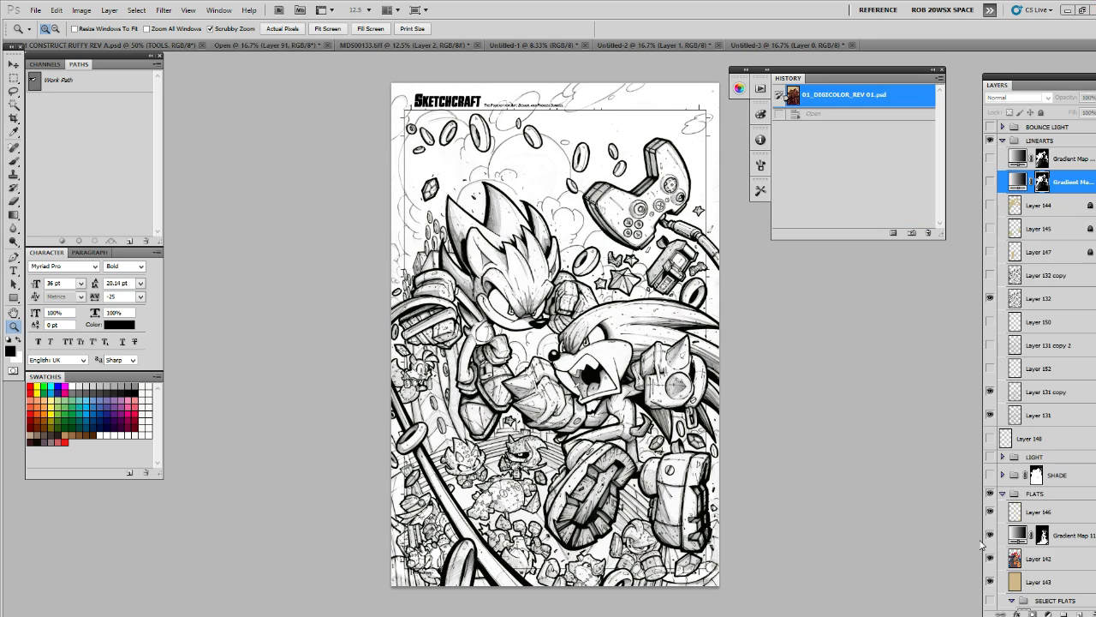
{"action": "left_click", "coordinate": [1036, 391]}
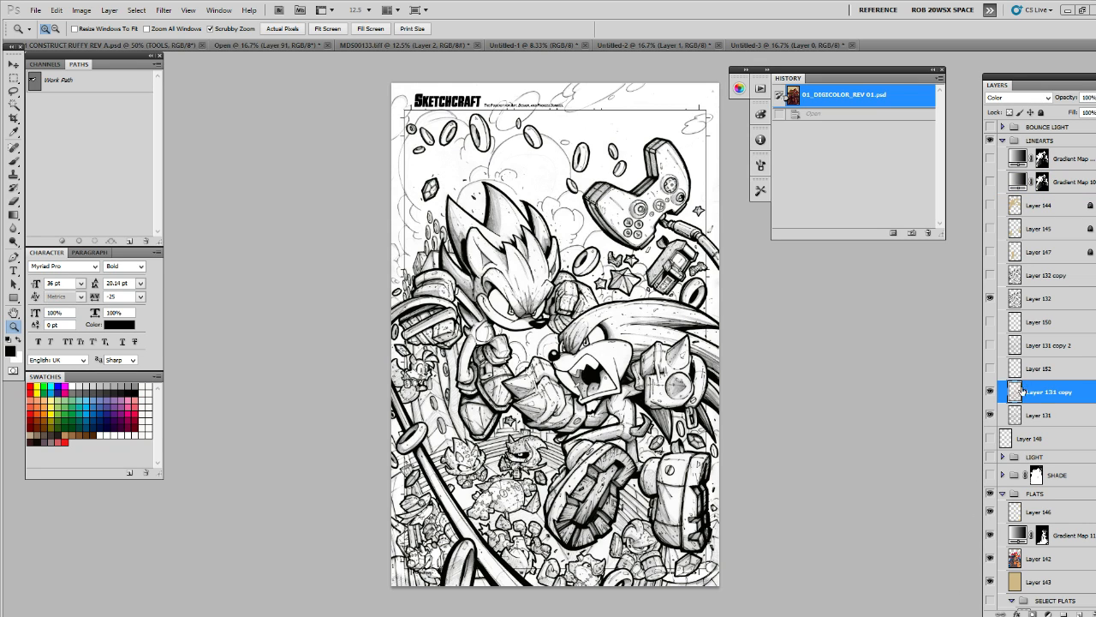
{"action": "left_click_drag", "start_coordinate": [1031, 394], "coordinate": [596, 350]}
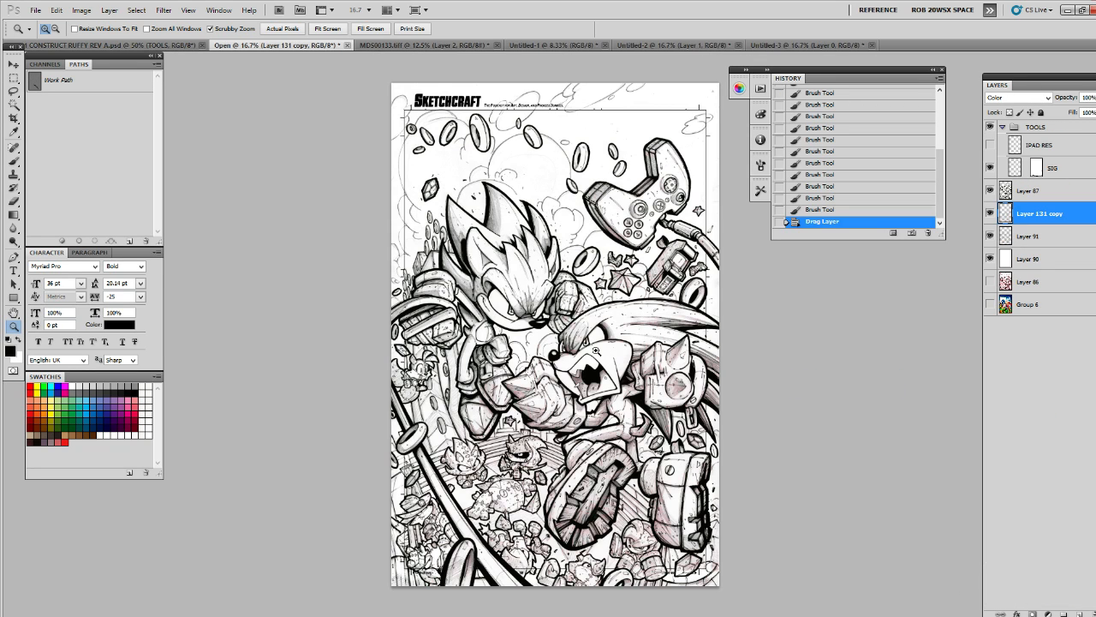
{"action": "left_click", "coordinate": [1019, 97]}
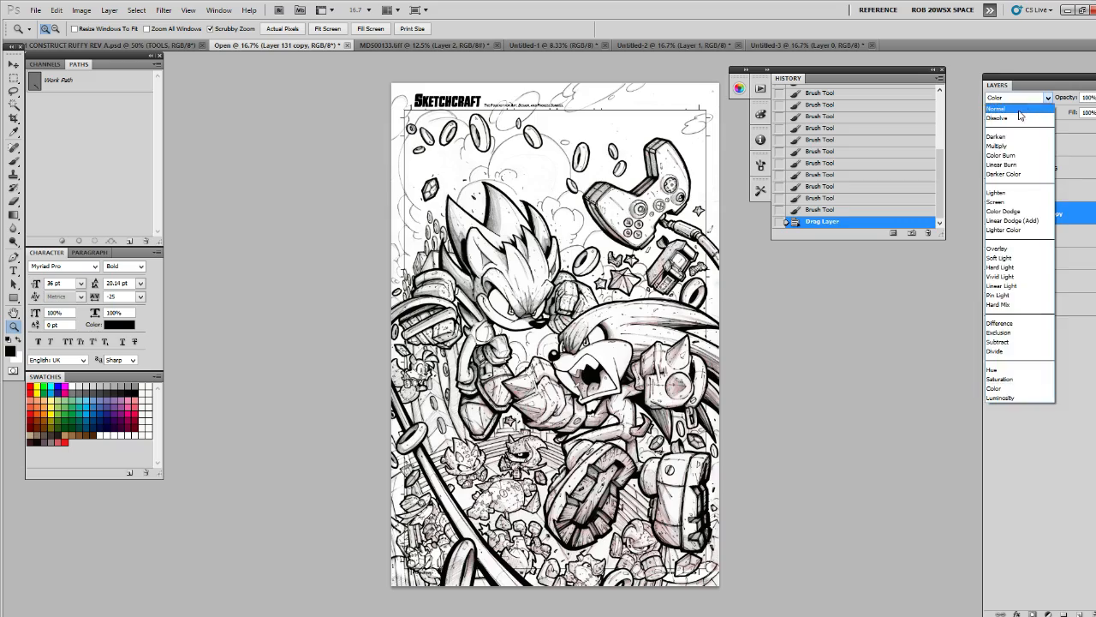
{"action": "left_click", "coordinate": [1010, 102]}
{"action": "left_click_drag", "start_coordinate": [535, 370], "coordinate": [538, 372]}
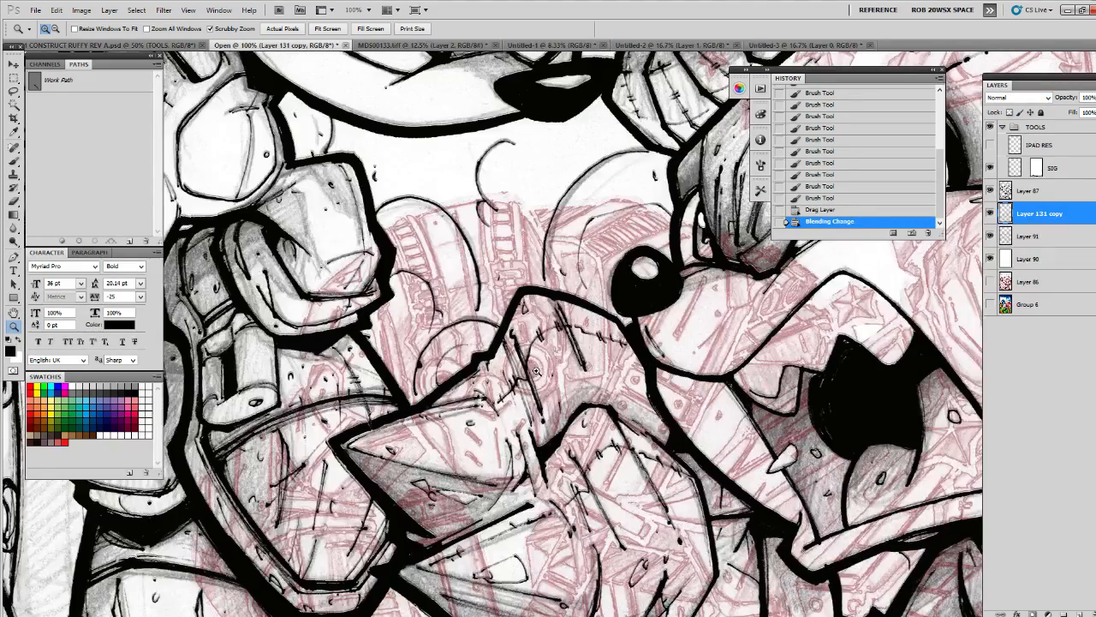
Duplicate Layer 91, fill the duplicate's pencil pixels with a dark red swatch, and hide Layer 131 copy
{"action": "left_click", "coordinate": [136, 417]}
{"action": "left_click", "coordinate": [1005, 236]}
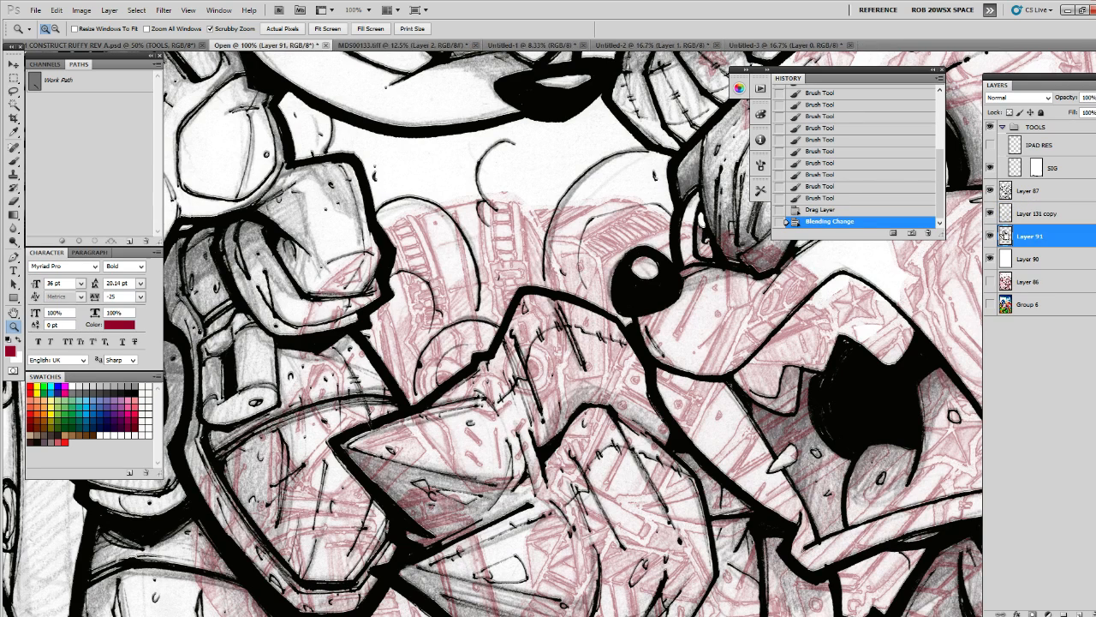
{"action": "key", "text": "ctrl+j"}
{"action": "key", "text": "alt+shift+BackSpace"}
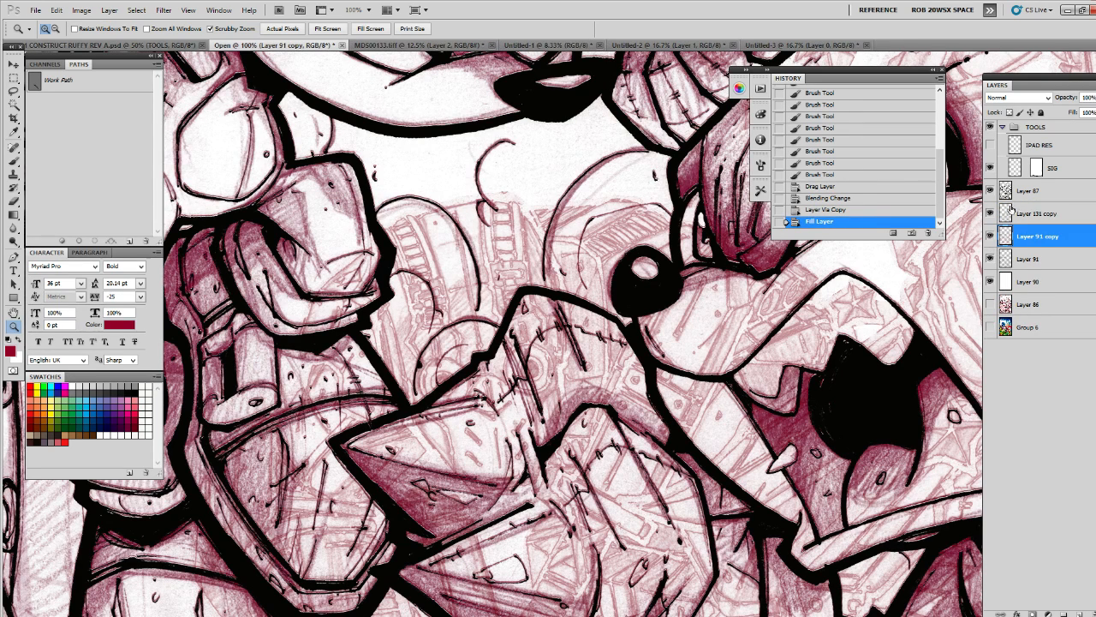
{"action": "left_click", "coordinate": [991, 213]}
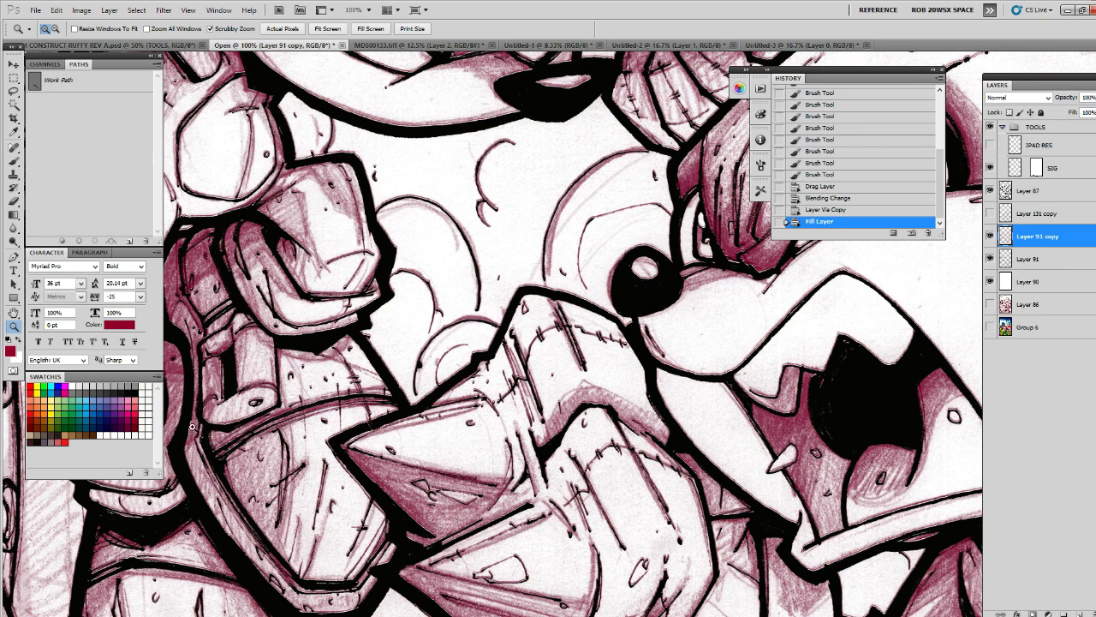
Choose a near-black foreground swatch, try it as a fill on Layer 91 copy, and undo the fill
{"action": "key", "text": "x"}
{"action": "left_click", "coordinate": [138, 388]}
{"action": "key", "text": "alt+BackSpace"}
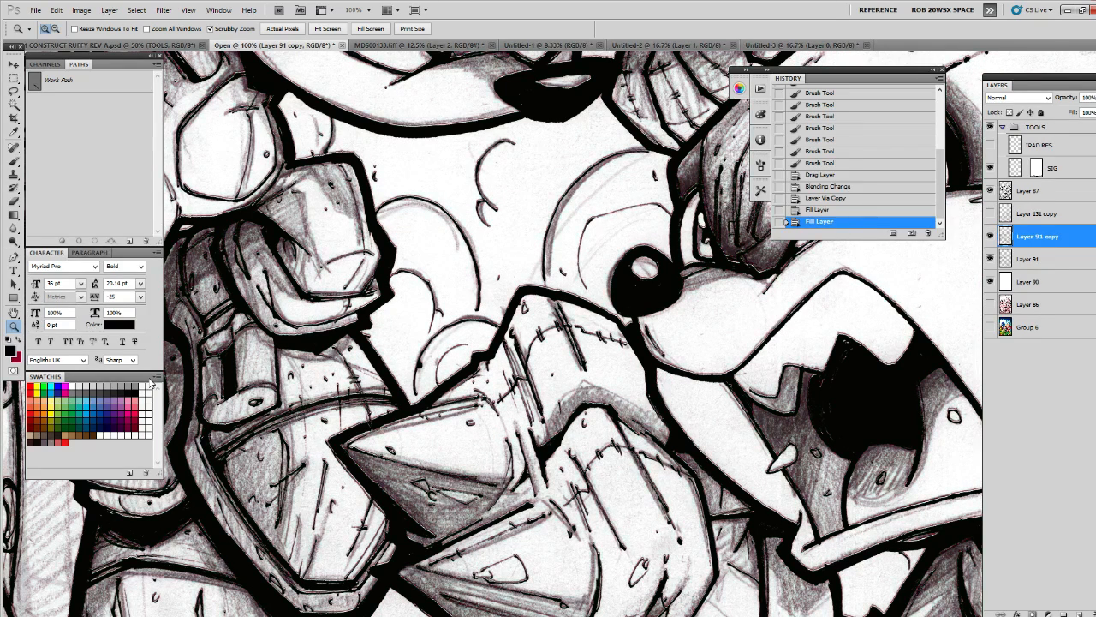
{"action": "key", "text": "ctrl+z"}
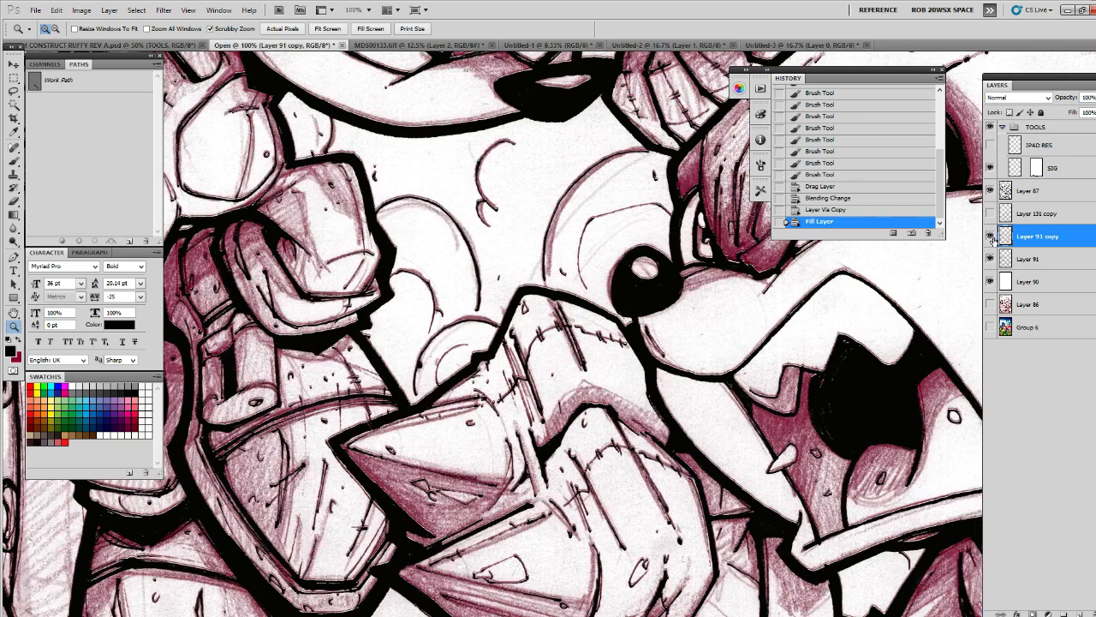
Hide Layer 91 copy and fill the pencil pixels of Layer 91 with the near-black colour #100000
{"action": "left_click", "coordinate": [991, 237]}
{"action": "left_click", "coordinate": [991, 258]}
{"action": "left_click", "coordinate": [991, 258]}
{"action": "left_click", "coordinate": [999, 258]}
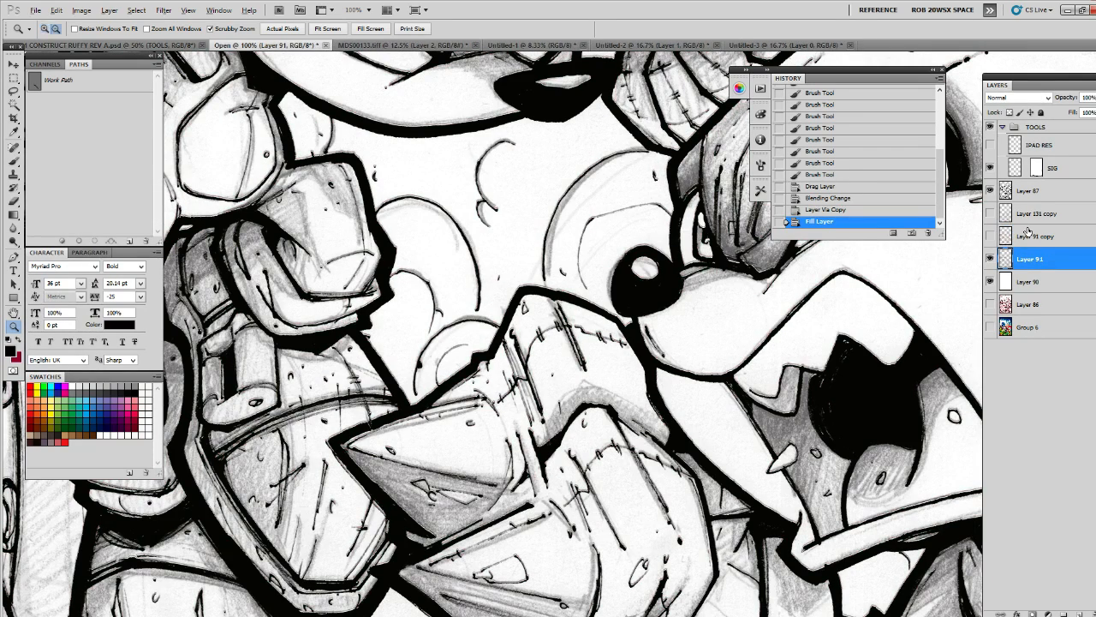
{"action": "key", "text": "ctrl+z"}
{"action": "key", "text": "alt+BackSpace"}
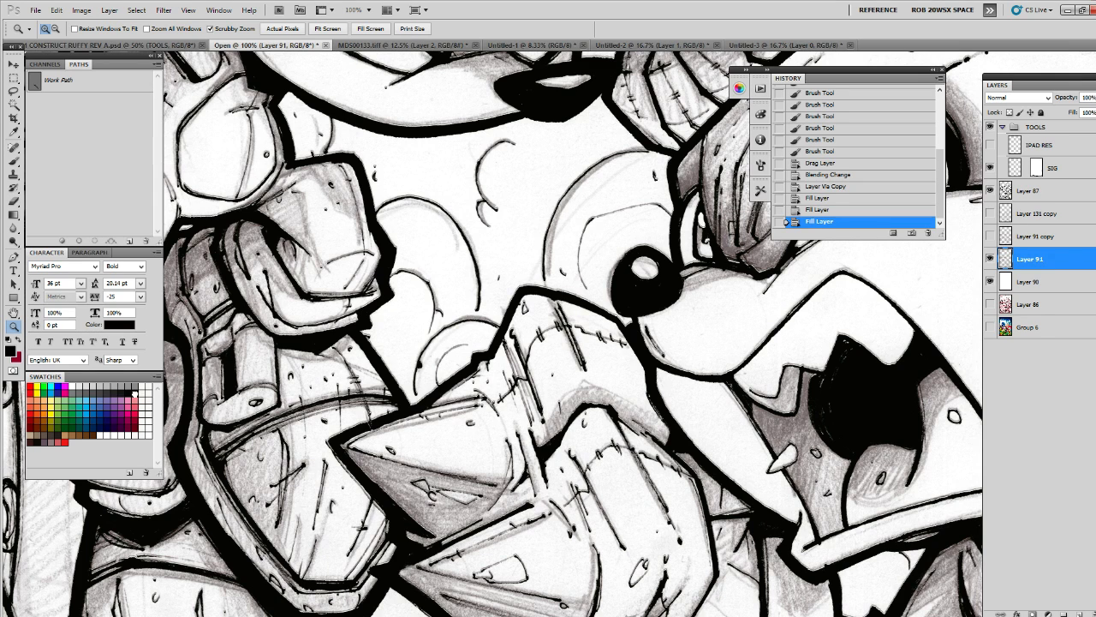
{"action": "left_click", "coordinate": [12, 351]}
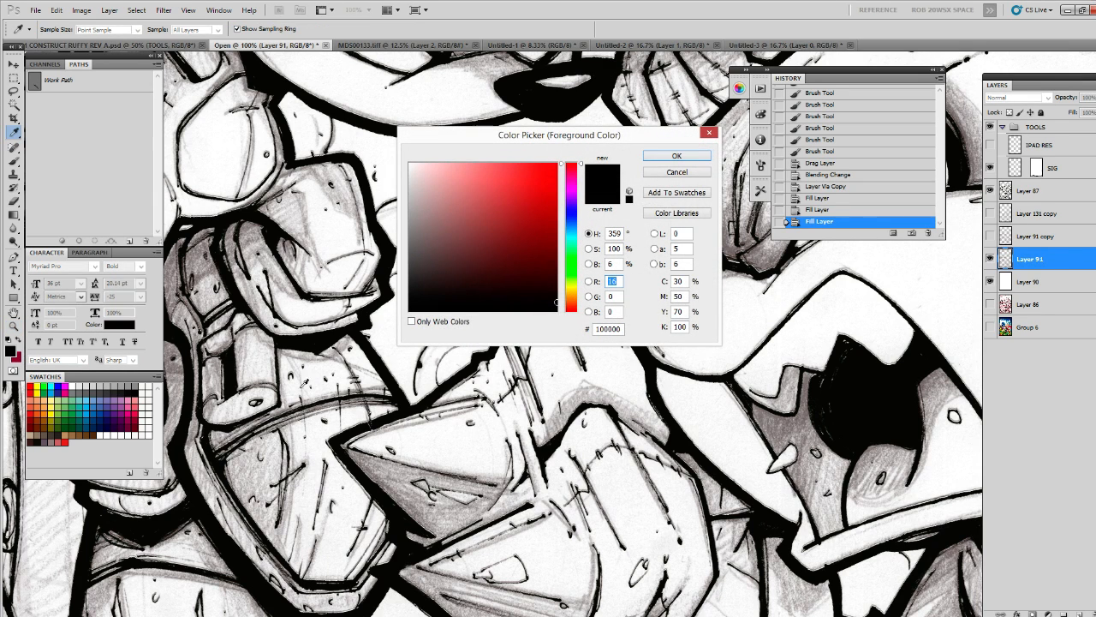
{"action": "left_click", "coordinate": [677, 156]}
{"action": "key", "text": "alt+BackSpace"}
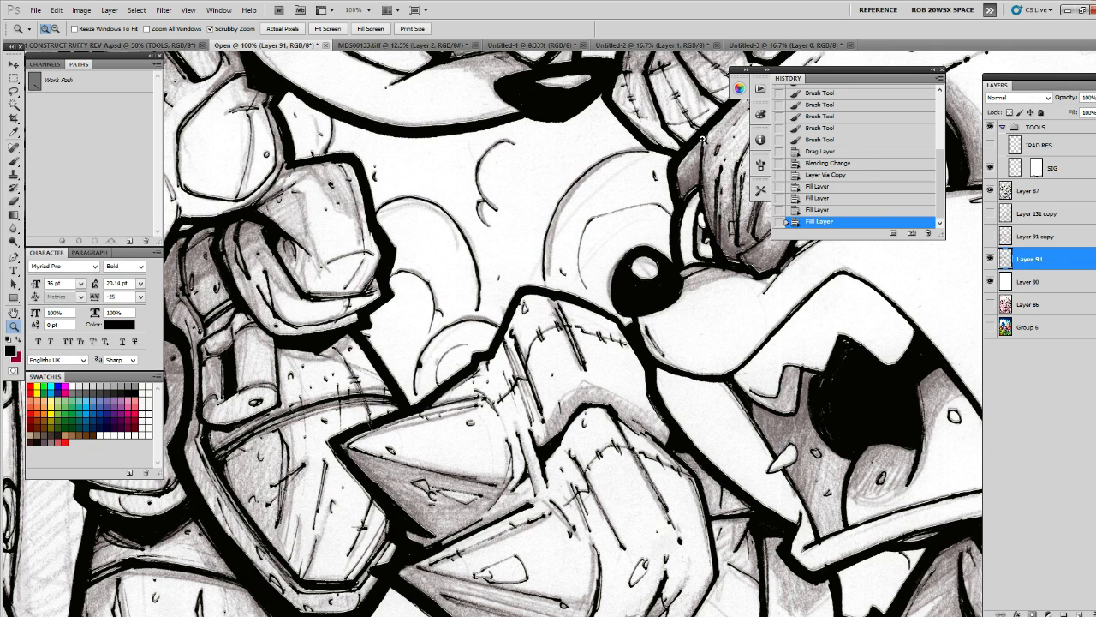
Show the dark red Layer 91 copy again and set its blending mode to Color
{"action": "left_click", "coordinate": [991, 236]}
{"action": "left_click", "coordinate": [1024, 233]}
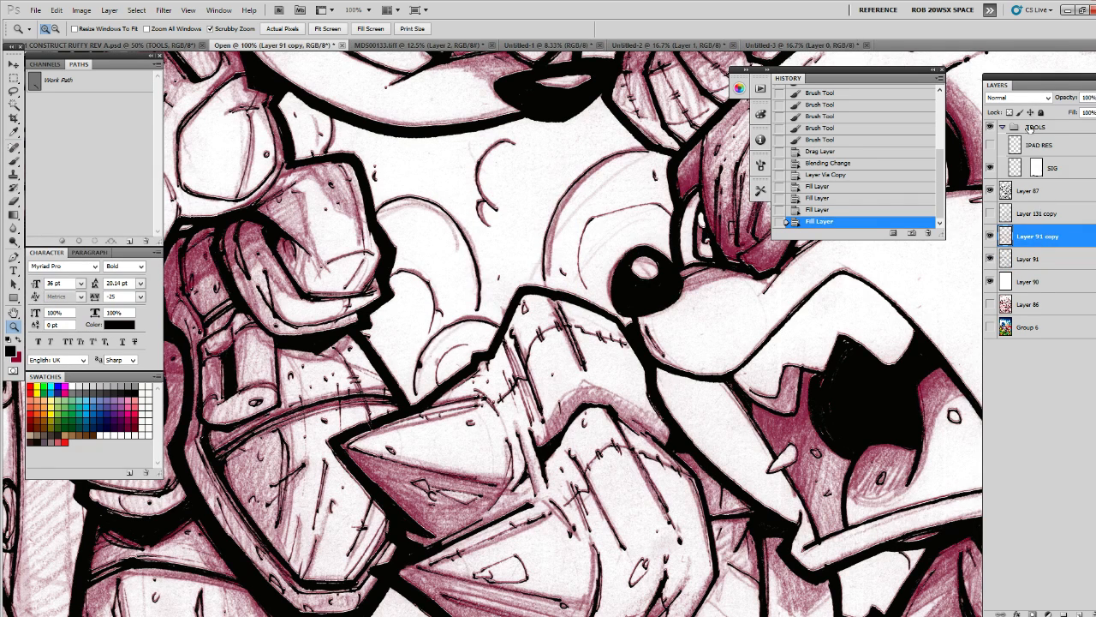
{"action": "left_click", "coordinate": [1013, 98]}
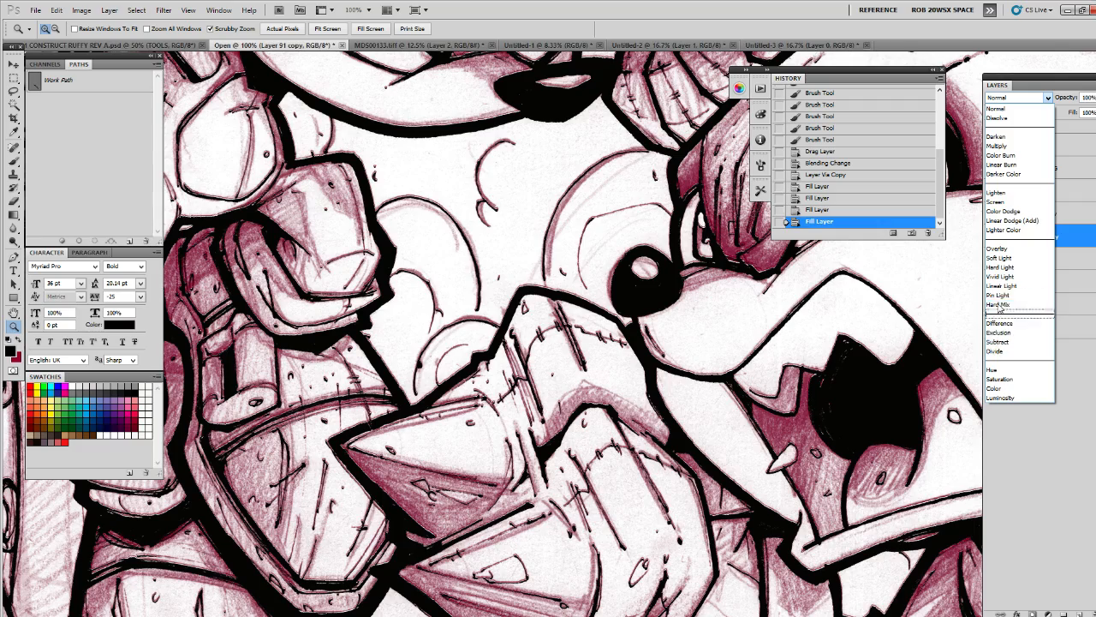
{"action": "left_click", "coordinate": [995, 388]}
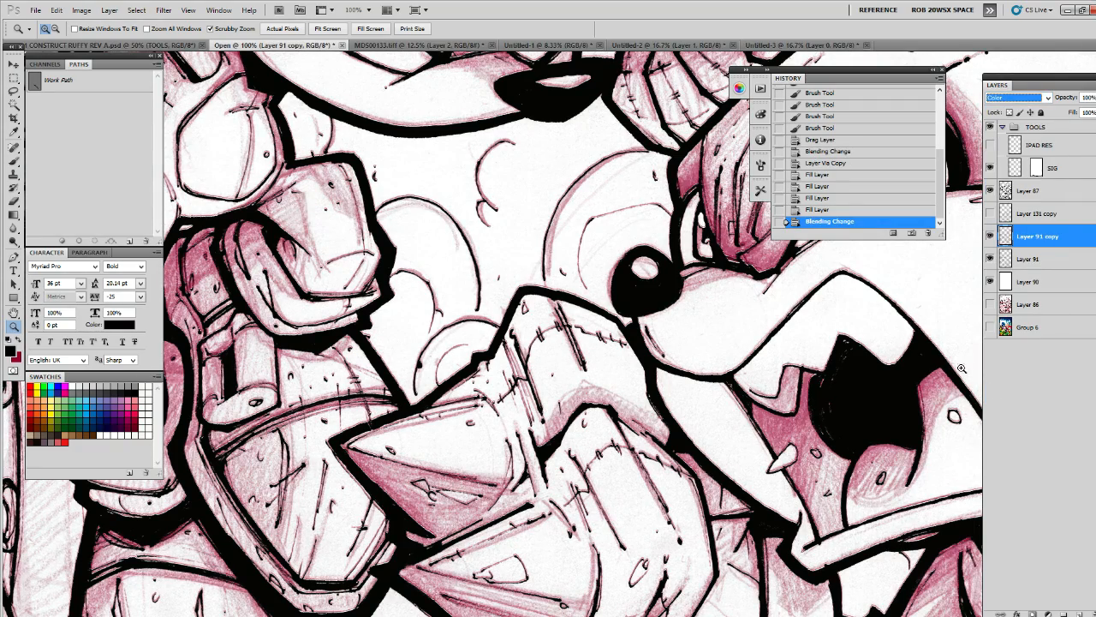
{"action": "left_click", "coordinate": [778, 364], "text": "alt"}
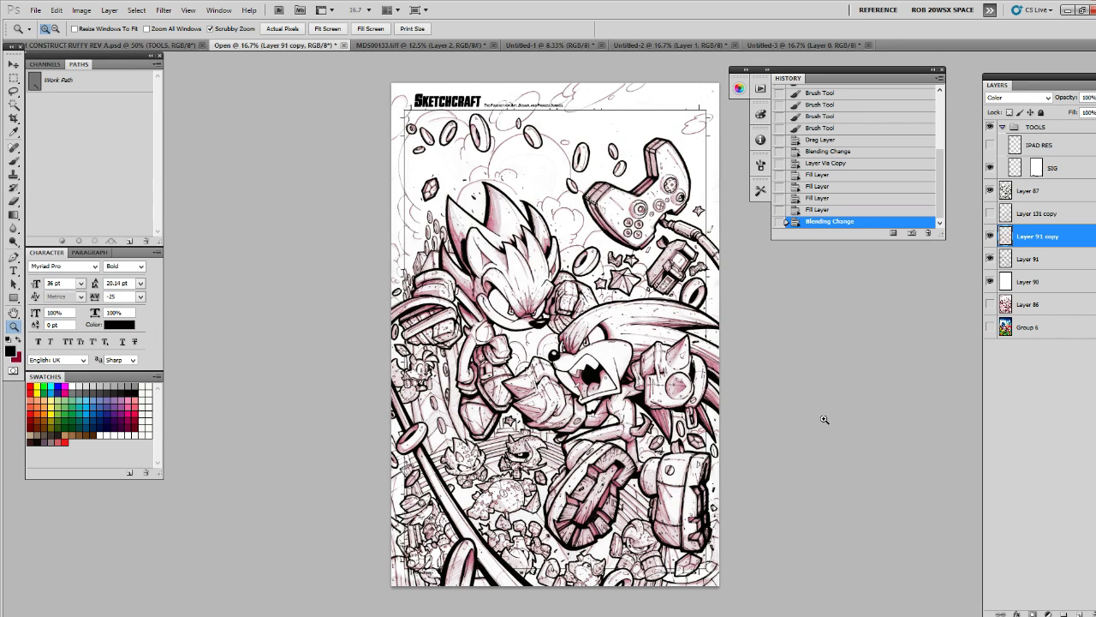
Check the blending mode and opacity of Layer 131 copy and Layer 131 in the 01_DIGICOLOR_REV 01.psd document
{"action": "key", "text": "ctrl+Tab"}
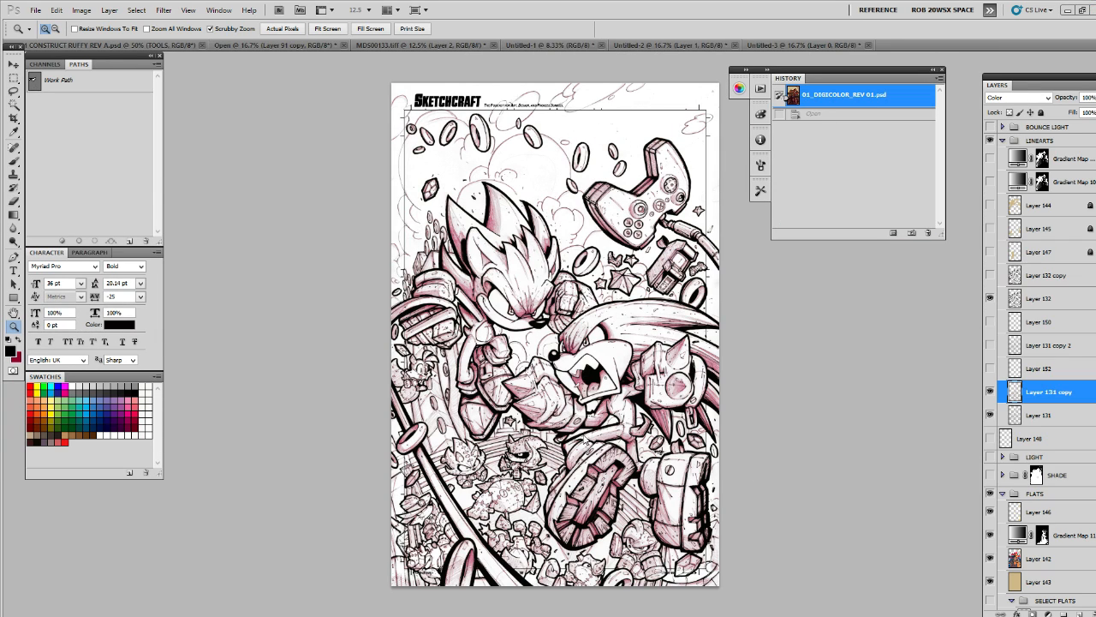
{"action": "left_click", "coordinate": [990, 392]}
{"action": "left_click", "coordinate": [1028, 416]}
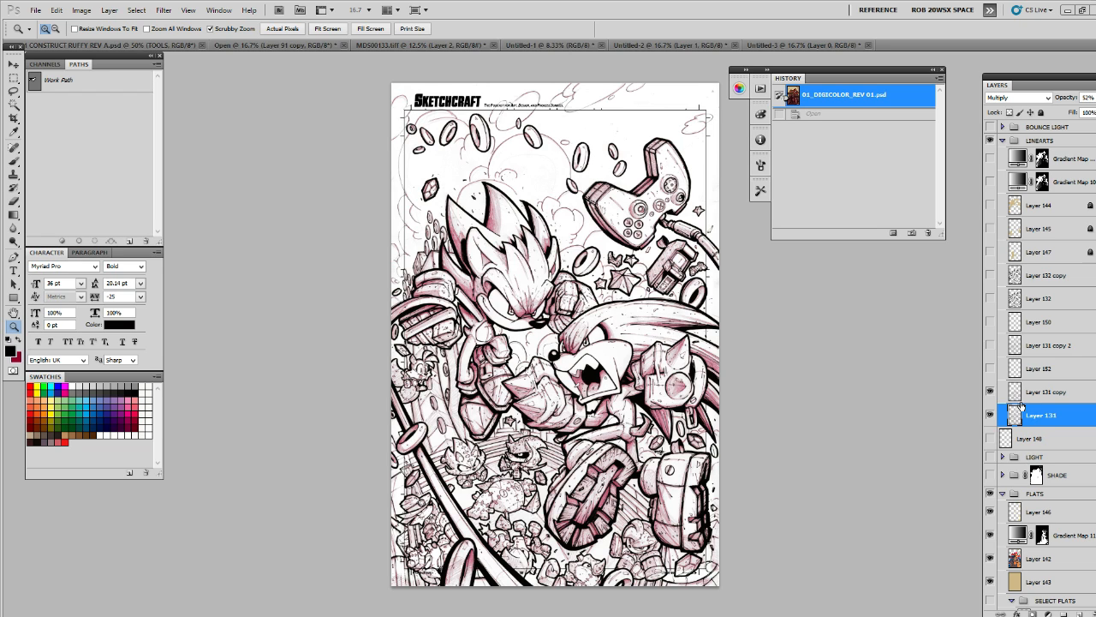
{"action": "key", "text": "ctrl+Tab"}
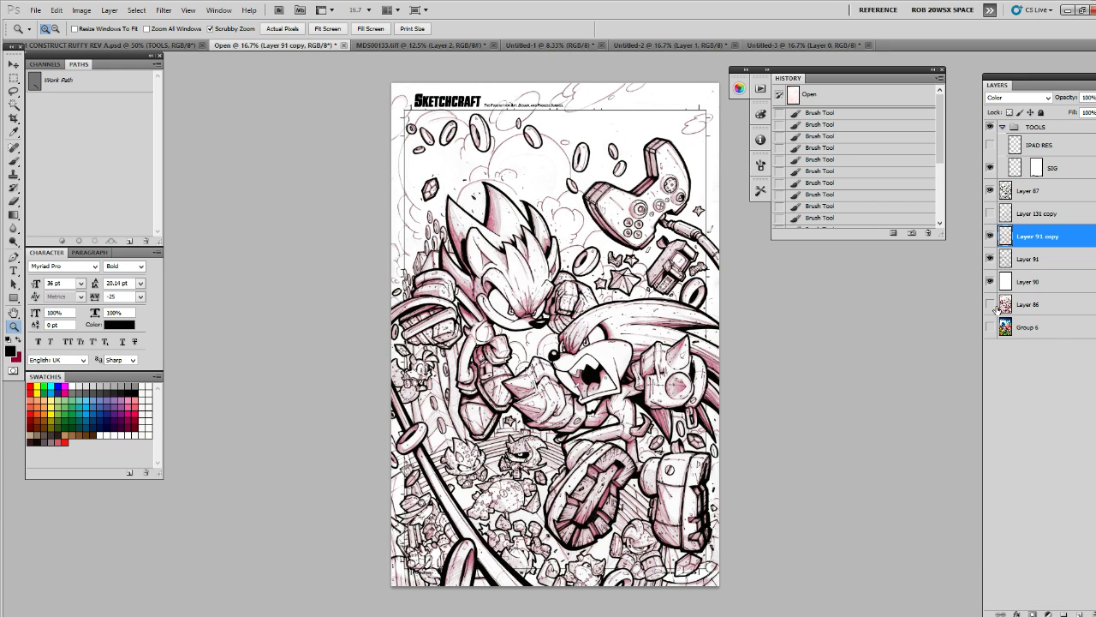
Set Layer 91 in the artwork document to the Multiply blending mode at 50% opacity
{"action": "left_click", "coordinate": [1009, 262]}
{"action": "left_click", "coordinate": [1027, 98]}
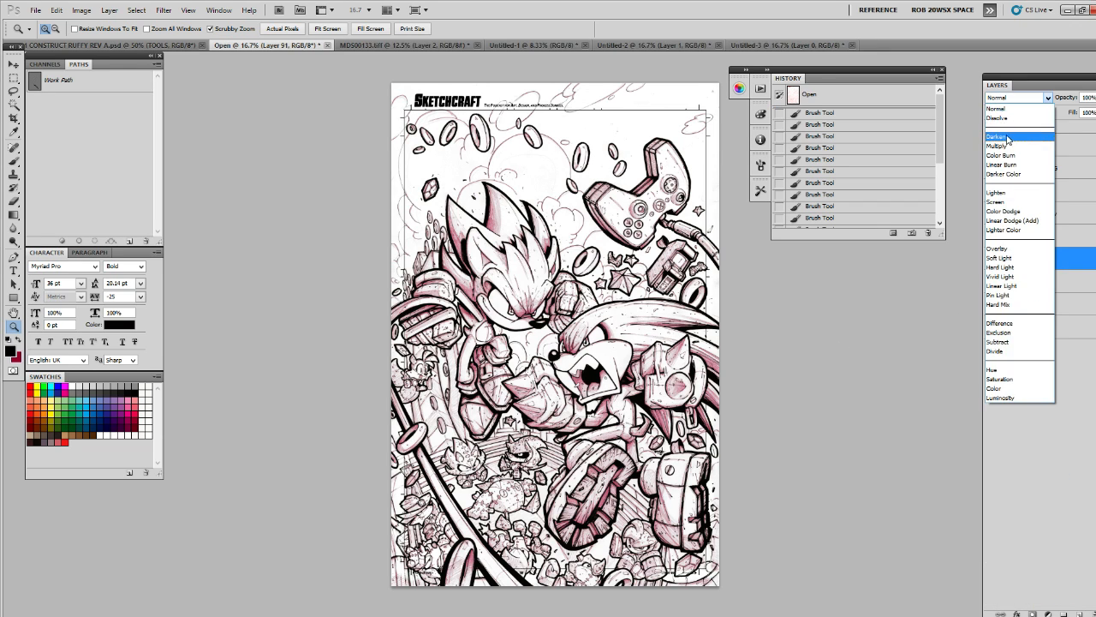
{"action": "left_click", "coordinate": [1019, 138]}
{"action": "left_click", "coordinate": [1086, 97]}
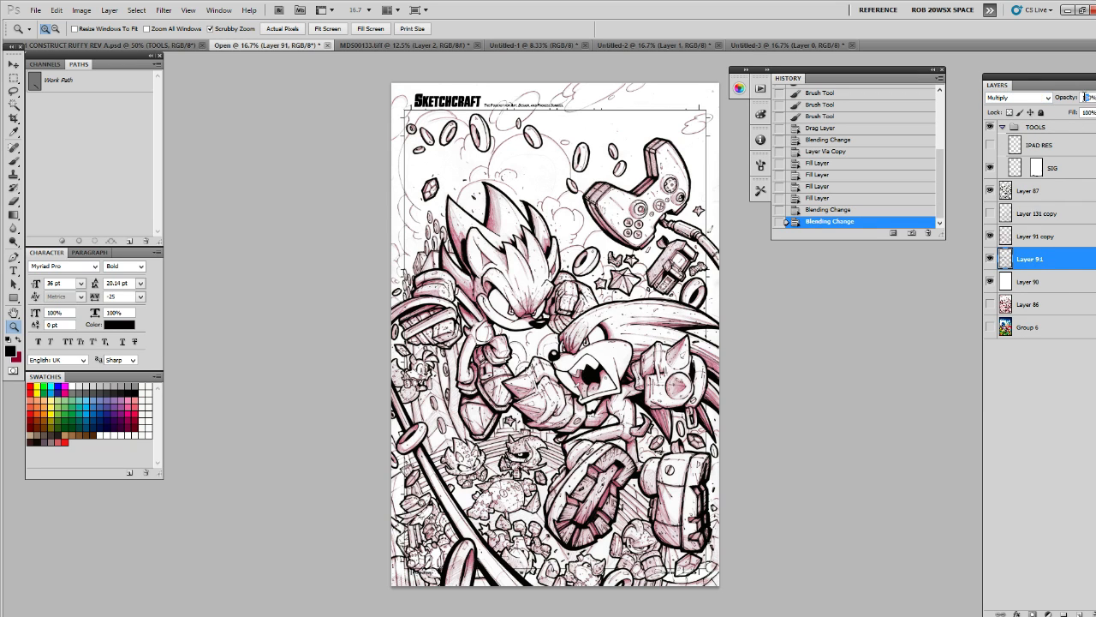
{"action": "type", "text": "50"}
{"action": "key", "text": "Return"}
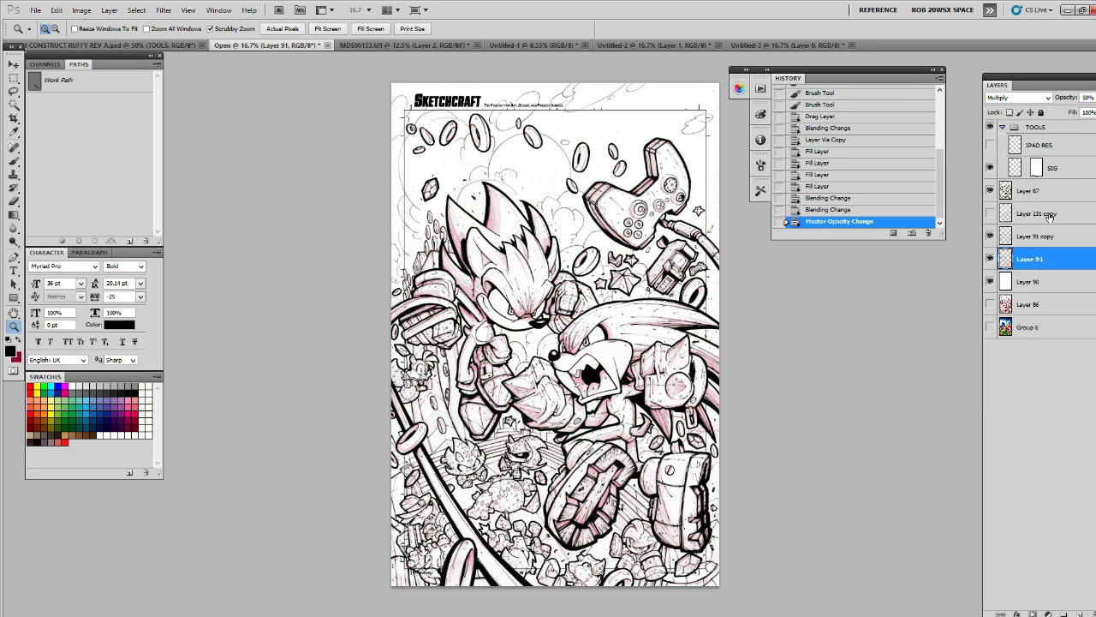
Compare the artwork with and without Layer 91, add a new layer above Layer 90, and set pure red as foreground colour with blue as background
{"action": "left_click", "coordinate": [1026, 280]}
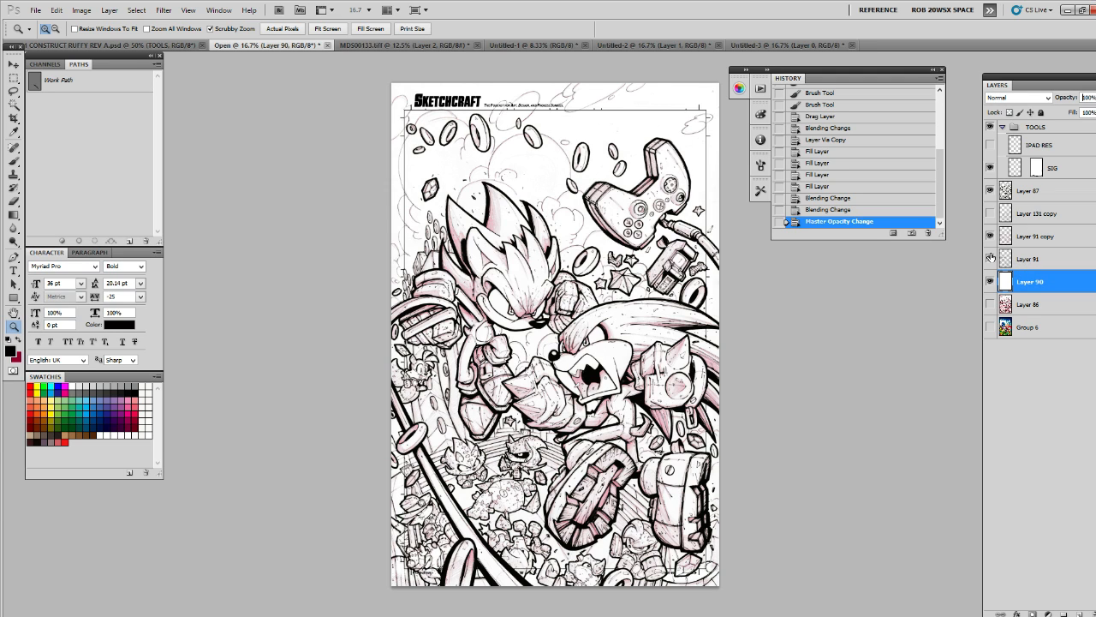
{"action": "left_click", "coordinate": [990, 258]}
{"action": "left_click", "coordinate": [991, 258]}
{"action": "key", "text": "ctrl+shift+alt+n"}
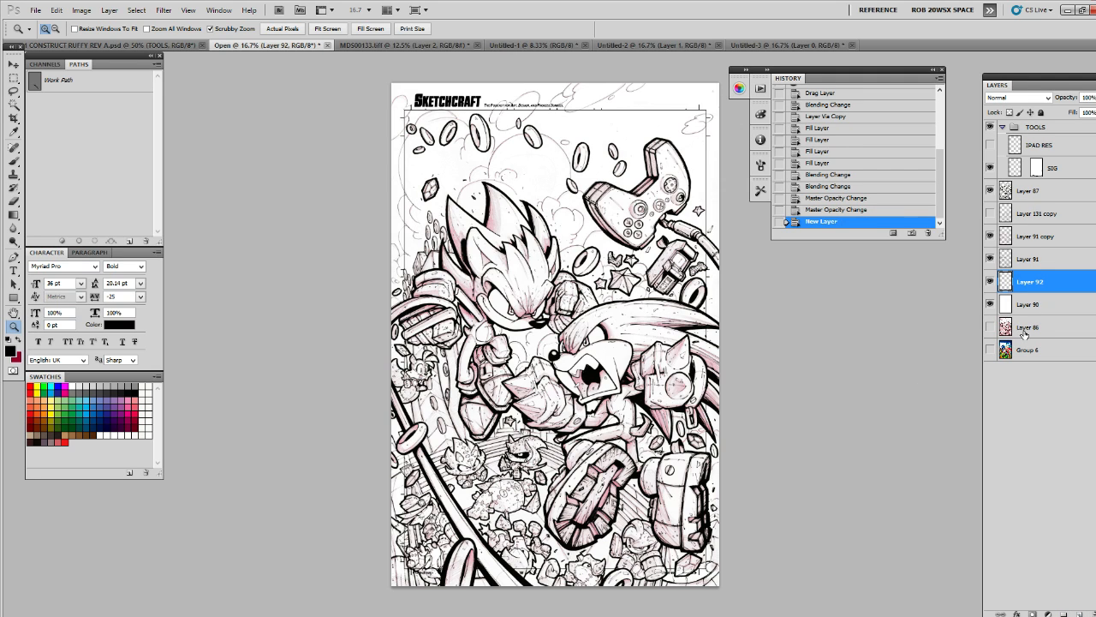
{"action": "left_click", "coordinate": [58, 387]}
{"action": "left_click", "coordinate": [66, 388]}
{"action": "left_click", "coordinate": [31, 387]}
Start a Pen tool path at the brow of the spike-fisted character and trace past the eye and around the black nose
{"action": "left_click_drag", "start_coordinate": [582, 331], "coordinate": [641, 314]}
{"action": "key", "text": "p"}
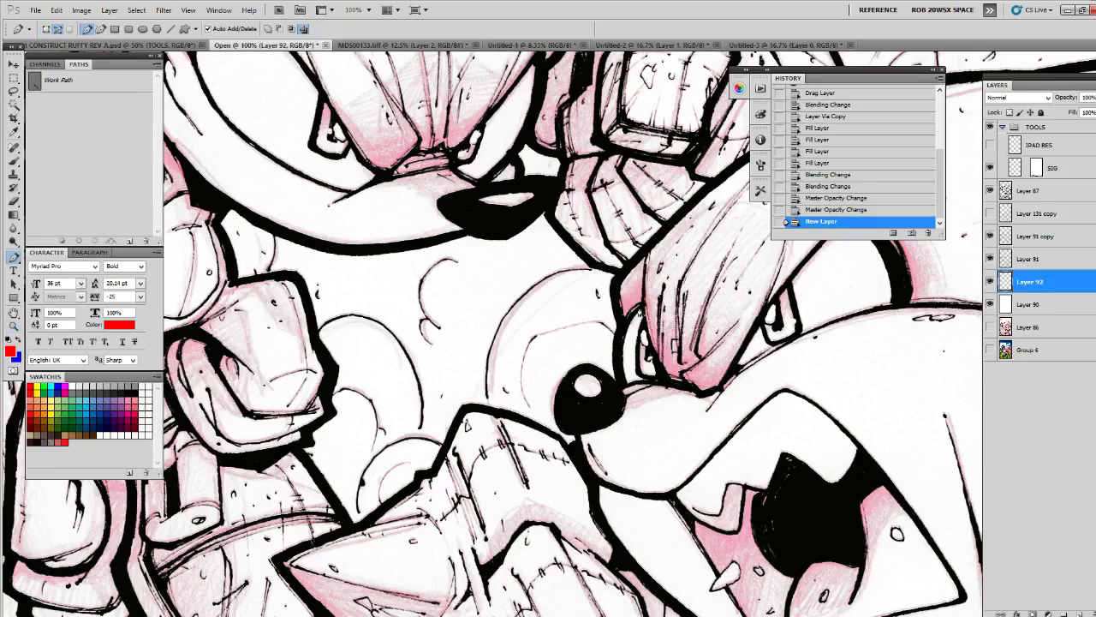
{"action": "left_click", "coordinate": [615, 290]}
{"action": "left_click", "coordinate": [619, 313]}
{"action": "left_click", "coordinate": [620, 339]}
{"action": "left_click", "coordinate": [618, 364]}
{"action": "left_click", "coordinate": [606, 370]}
{"action": "left_click", "coordinate": [591, 365]}
{"action": "left_click", "coordinate": [574, 370]}
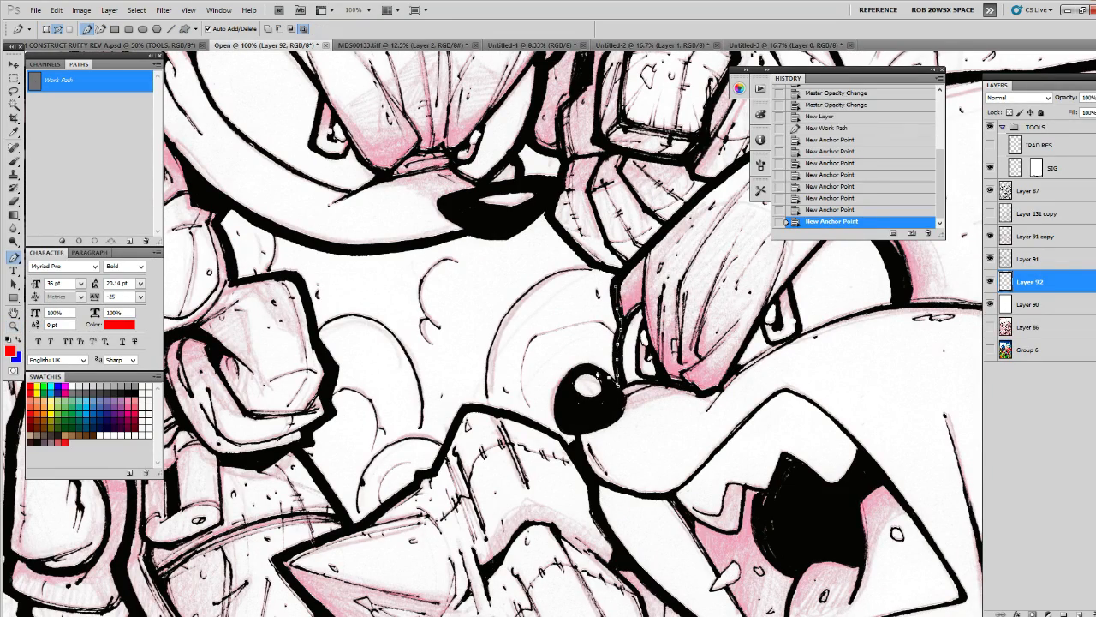
{"action": "left_click", "coordinate": [562, 389]}
{"action": "left_click", "coordinate": [565, 422]}
Continue the path from the nose along the upper edge of the character's raised glove
{"action": "left_click_drag", "start_coordinate": [540, 435], "coordinate": [674, 349]}
{"action": "left_click", "coordinate": [662, 336]}
{"action": "left_click", "coordinate": [633, 329]}
{"action": "left_click", "coordinate": [615, 326]}
{"action": "left_click", "coordinate": [602, 326]}
{"action": "left_click", "coordinate": [590, 343]}
{"action": "left_click", "coordinate": [579, 367]}
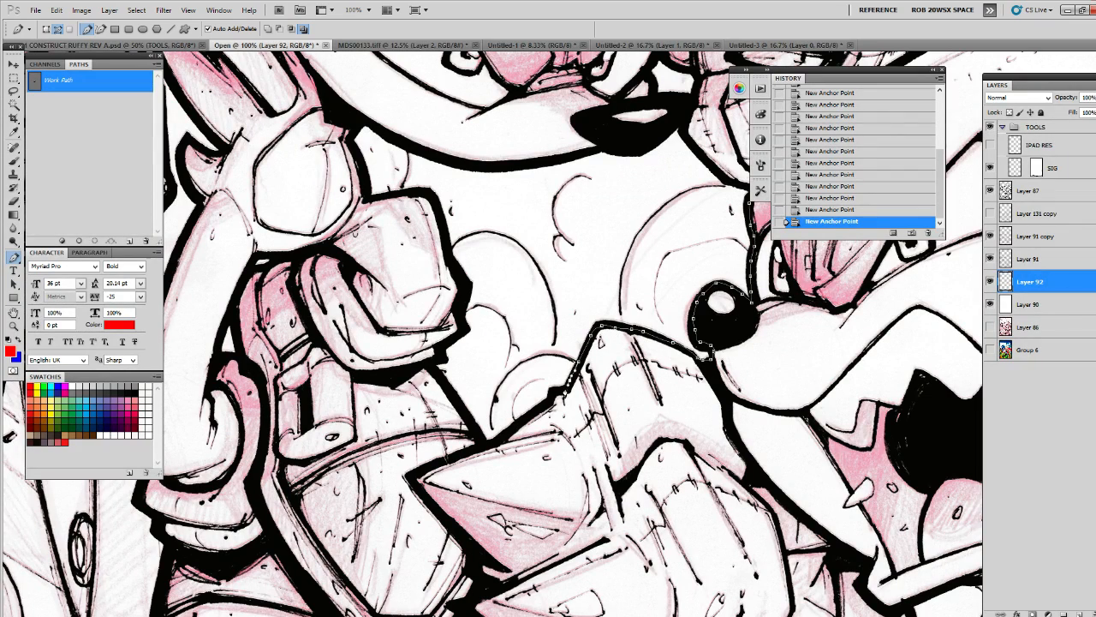
{"action": "left_click", "coordinate": [566, 383]}
{"action": "left_click", "coordinate": [553, 392]}
Trace the path out to the tip of the glove's upper knuckle spike and back along the spike's underside
{"action": "left_click_drag", "start_coordinate": [545, 407], "coordinate": [681, 318]}
{"action": "left_click", "coordinate": [676, 322]}
{"action": "left_click", "coordinate": [660, 336]}
{"action": "left_click", "coordinate": [637, 345]}
{"action": "left_click", "coordinate": [612, 355]}
{"action": "left_click", "coordinate": [572, 370]}
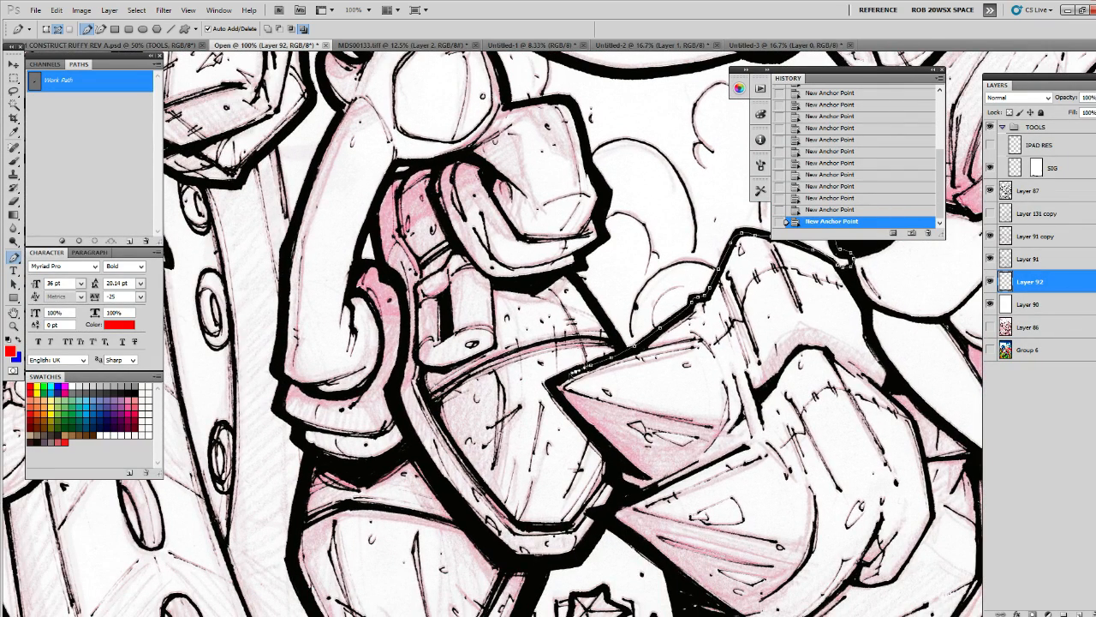
{"action": "left_click", "coordinate": [569, 405]}
{"action": "left_click", "coordinate": [606, 446]}
Trace the path around the lower knuckle spike, along the glove's underside, and onto the small tab beneath the cuff
{"action": "mouse_move", "coordinate": [629, 501]}
{"action": "left_mouse_down"}
{"action": "mouse_move", "coordinate": [664, 332]}
{"action": "mouse_move", "coordinate": [590, 343]}
{"action": "mouse_move", "coordinate": [566, 369]}
{"action": "mouse_move", "coordinate": [623, 413]}
{"action": "mouse_move", "coordinate": [645, 489]}
{"action": "mouse_move", "coordinate": [719, 518]}
{"action": "mouse_move", "coordinate": [828, 511]}
{"action": "mouse_move", "coordinate": [806, 488]}
{"action": "mouse_move", "coordinate": [558, 467]}
{"action": "left_mouse_up"}
{"action": "left_click", "coordinate": [568, 363]}
{"action": "left_click", "coordinate": [555, 512]}
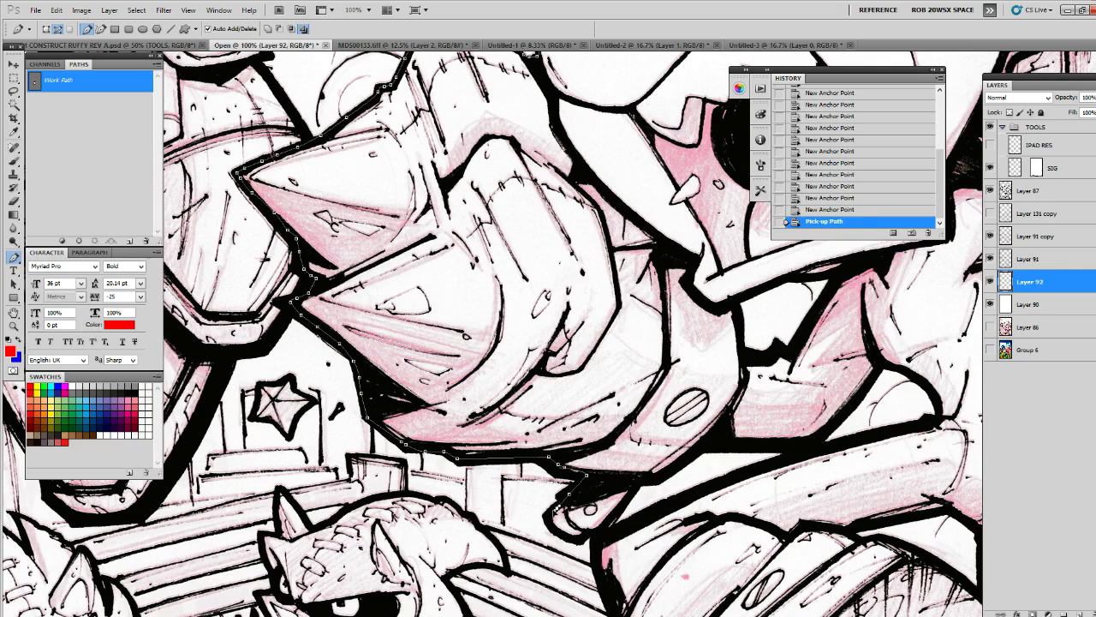
{"action": "left_click", "coordinate": [558, 533]}
{"action": "left_click", "coordinate": [576, 539]}
Carry the path around the end of the small tab and back up along the lower edge of the glove's cuff
{"action": "left_click_drag", "start_coordinate": [897, 479], "coordinate": [783, 444]}
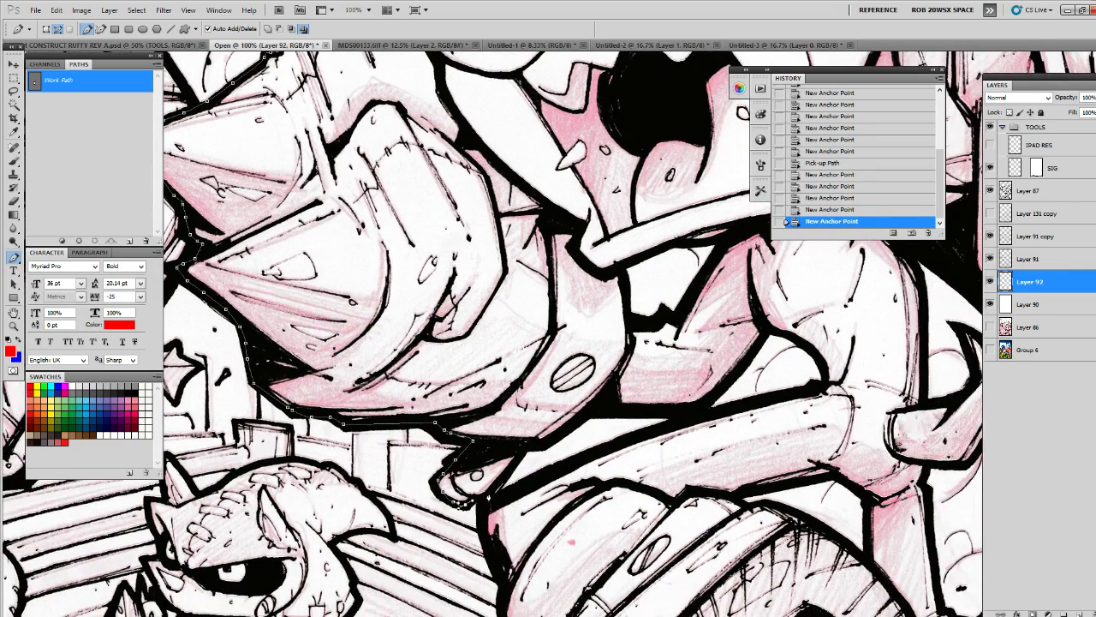
{"action": "left_click", "coordinate": [485, 493]}
{"action": "left_click", "coordinate": [498, 480]}
{"action": "left_click", "coordinate": [515, 456]}
{"action": "left_click", "coordinate": [524, 448]}
{"action": "left_click", "coordinate": [538, 439]}
{"action": "left_click", "coordinate": [549, 437]}
{"action": "left_click", "coordinate": [597, 409]}
Trace the path into the narrow gap between arm and thigh and back along the leg to the big shoe's top
{"action": "left_click_drag", "start_coordinate": [652, 398], "coordinate": [641, 411]}
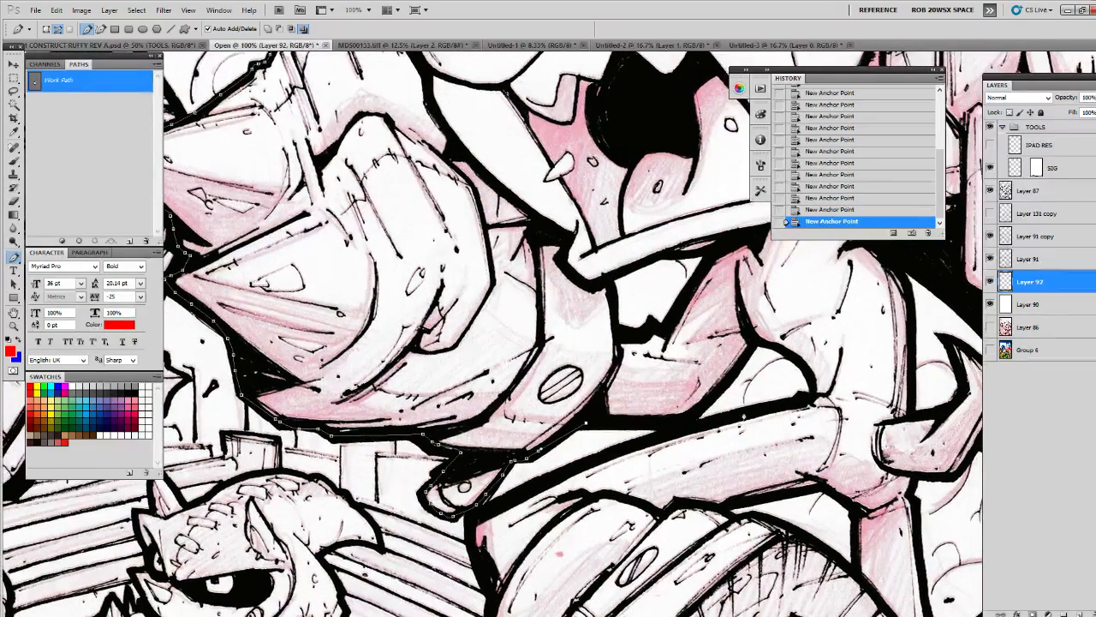
{"action": "left_click", "coordinate": [625, 423]}
{"action": "left_click", "coordinate": [669, 425]}
{"action": "left_click", "coordinate": [661, 434]}
{"action": "left_click", "coordinate": [595, 458]}
{"action": "left_click", "coordinate": [523, 490]}
{"action": "left_click", "coordinate": [488, 509]}
{"action": "left_click", "coordinate": [470, 519]}
{"action": "left_click", "coordinate": [469, 534]}
Trace the path down the back edge of the first shoe and around the stepped lugs on its side
{"action": "left_click_drag", "start_coordinate": [482, 565], "coordinate": [542, 373]}
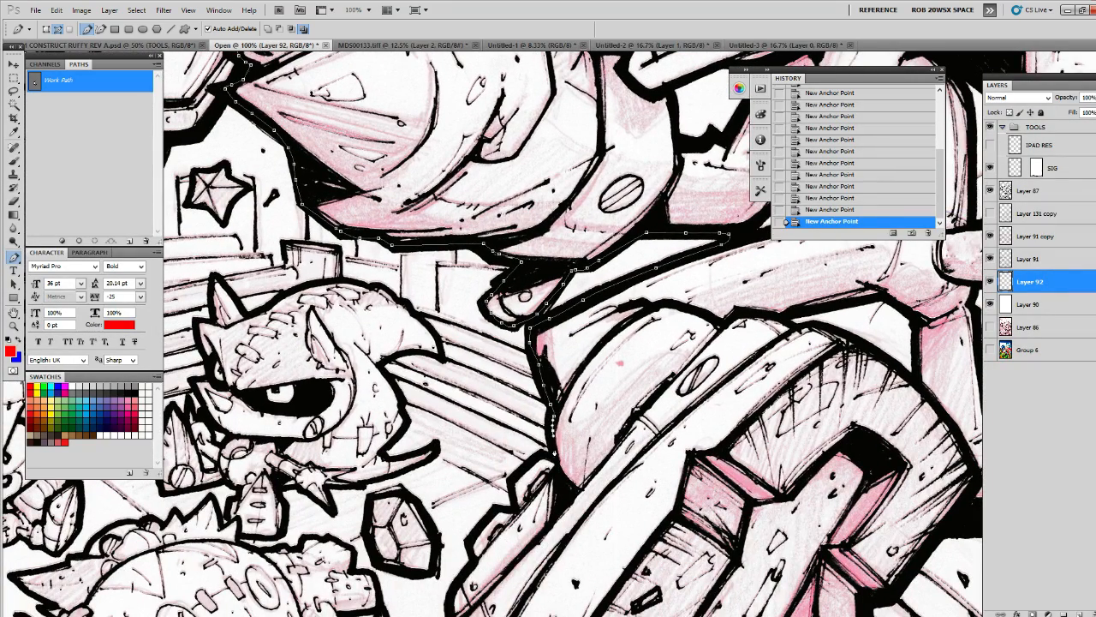
{"action": "left_click", "coordinate": [538, 462]}
{"action": "left_click", "coordinate": [518, 471]}
{"action": "left_click", "coordinate": [512, 495]}
{"action": "left_click", "coordinate": [512, 508]}
{"action": "left_click", "coordinate": [500, 511]}
{"action": "left_click", "coordinate": [488, 519]}
{"action": "left_click", "coordinate": [486, 534]}
Continue the path down the outer side of the first shoe's sole, starting just below the stepped lugs
{"action": "left_click_drag", "start_coordinate": [486, 537], "coordinate": [681, 295]}
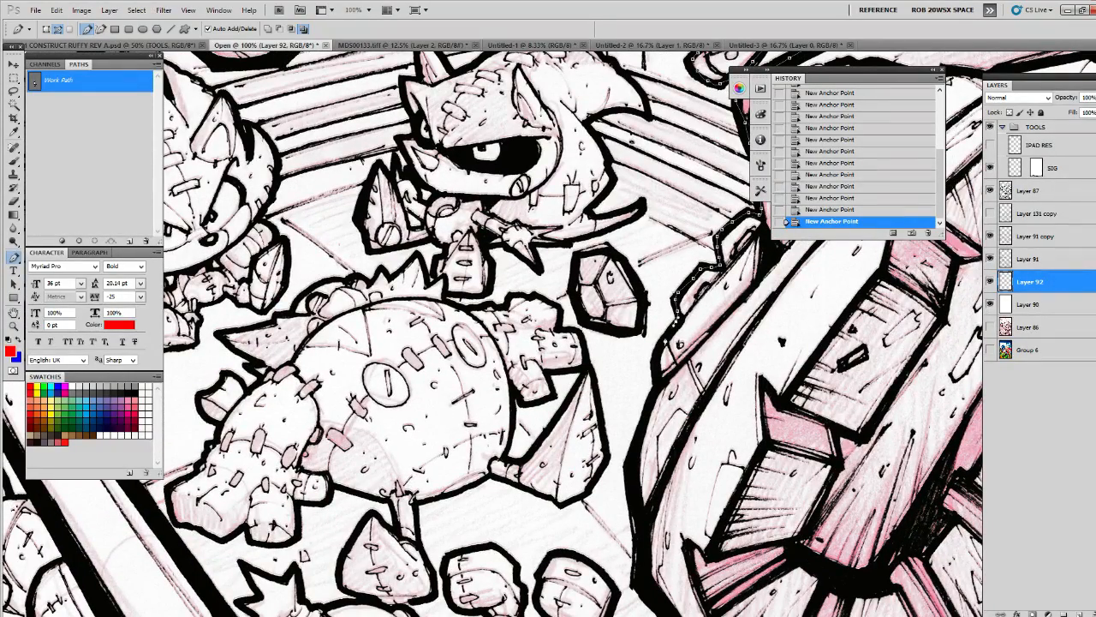
{"action": "left_click", "coordinate": [661, 360]}
{"action": "left_click", "coordinate": [658, 381]}
{"action": "left_click", "coordinate": [650, 403]}
{"action": "left_click", "coordinate": [640, 433]}
{"action": "left_click", "coordinate": [632, 463]}
{"action": "left_click", "coordinate": [630, 493]}
{"action": "left_click", "coordinate": [635, 519]}
{"action": "left_click", "coordinate": [643, 555]}
Trace the path around the curved toe of the first shoe's sole to the notch between its treads
{"action": "left_click_drag", "start_coordinate": [643, 556], "coordinate": [587, 389]}
{"action": "left_click", "coordinate": [600, 437]}
{"action": "left_click", "coordinate": [621, 463]}
{"action": "left_click", "coordinate": [668, 509]}
{"action": "left_click", "coordinate": [698, 526]}
{"action": "left_click", "coordinate": [728, 541]}
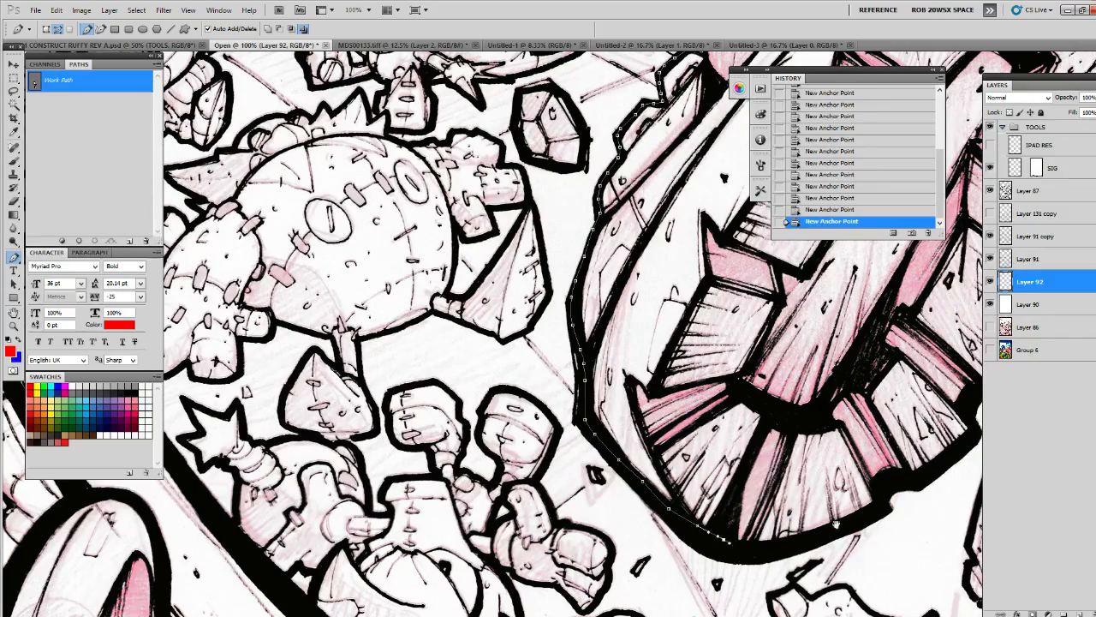
{"action": "left_click_drag", "start_coordinate": [835, 524], "coordinate": [673, 519]}
{"action": "left_click", "coordinate": [648, 542]}
{"action": "left_click", "coordinate": [690, 524]}
{"action": "left_click", "coordinate": [718, 507]}
{"action": "left_click", "coordinate": [731, 488]}
{"action": "left_click", "coordinate": [756, 482]}
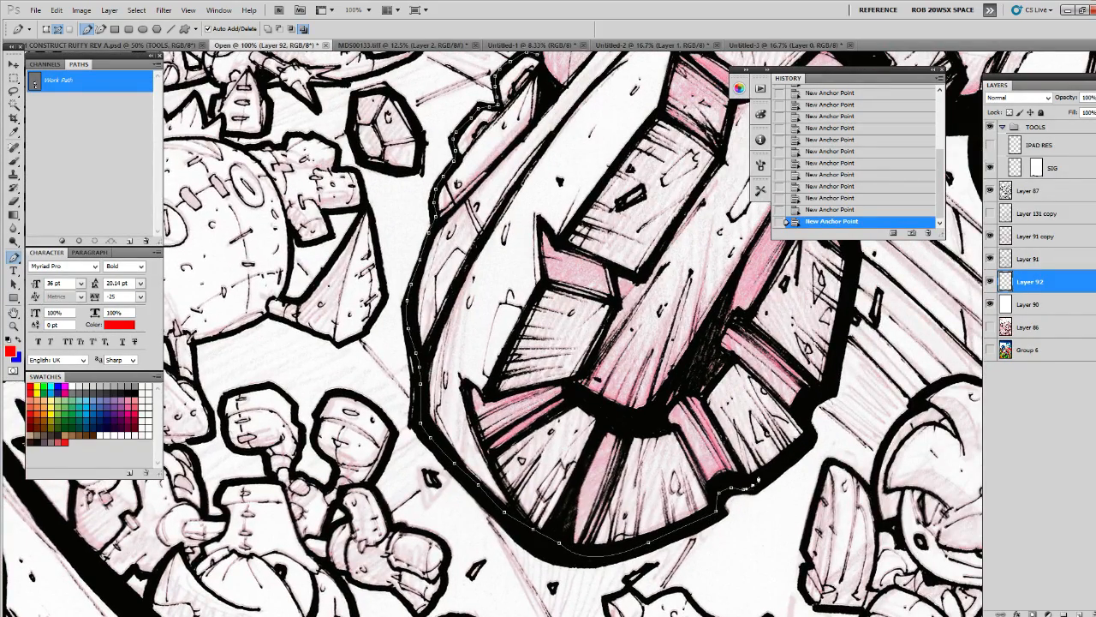
Trace the path up the inner edge of the first shoe's sole to the gap between the two shoes
{"action": "left_click_drag", "start_coordinate": [756, 482], "coordinate": [651, 543]}
{"action": "left_click_drag", "start_coordinate": [707, 391], "coordinate": [661, 527]}
{"action": "left_click", "coordinate": [648, 510]}
{"action": "left_click", "coordinate": [655, 468]}
{"action": "left_click", "coordinate": [655, 439]}
{"action": "left_click", "coordinate": [673, 432]}
{"action": "mouse_move", "coordinate": [730, 369]}
{"action": "left_mouse_down"}
{"action": "mouse_move", "coordinate": [672, 423]}
{"action": "mouse_move", "coordinate": [575, 567]}
{"action": "mouse_move", "coordinate": [586, 347]}
{"action": "mouse_move", "coordinate": [590, 368]}
{"action": "left_mouse_up"}
{"action": "left_click", "coordinate": [579, 552]}
{"action": "left_click", "coordinate": [606, 548]}
Trace the path down the second shoe's rounded ankle cuff and around the two small buckles below it
{"action": "left_click", "coordinate": [600, 385]}
{"action": "left_click", "coordinate": [612, 443]}
{"action": "left_click", "coordinate": [633, 473]}
{"action": "left_click", "coordinate": [648, 490]}
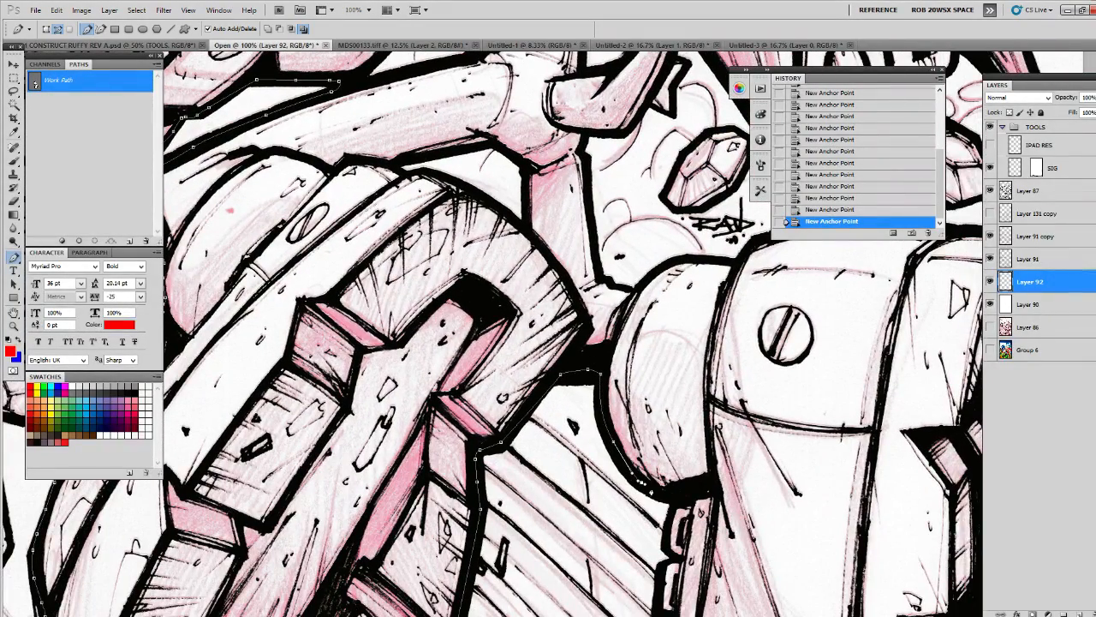
{"action": "left_click", "coordinate": [684, 484]}
{"action": "left_click_drag", "start_coordinate": [694, 506], "coordinate": [710, 436]}
{"action": "left_click", "coordinate": [692, 434]}
{"action": "left_click", "coordinate": [684, 456]}
{"action": "left_click", "coordinate": [685, 474]}
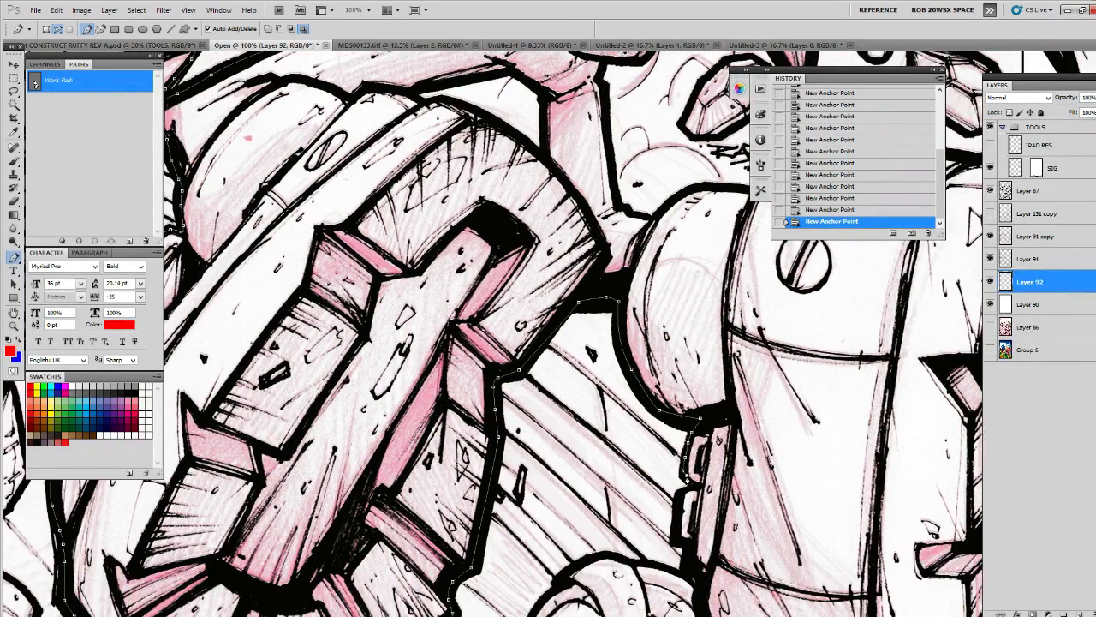
{"action": "left_click_drag", "start_coordinate": [685, 501], "coordinate": [693, 407]}
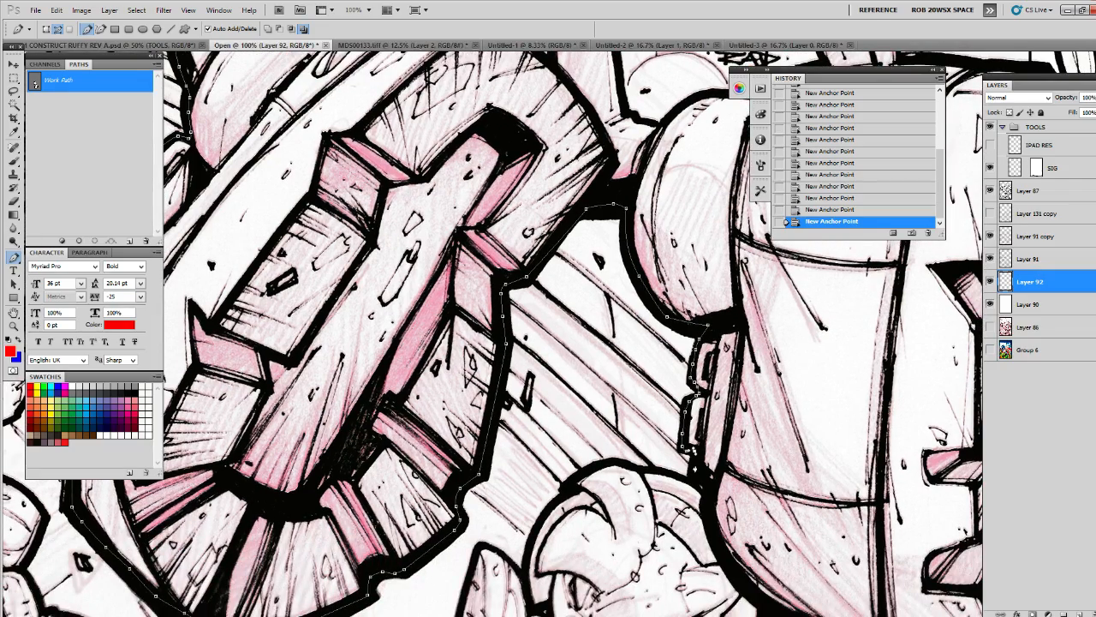
{"action": "left_click", "coordinate": [708, 496]}
Trace the path around the curved underside of the second shoe's toe to the start of its sole
{"action": "left_click_drag", "start_coordinate": [721, 520], "coordinate": [634, 373]}
{"action": "left_click_drag", "start_coordinate": [639, 415], "coordinate": [663, 447]}
{"action": "left_click", "coordinate": [682, 462]}
{"action": "left_click_drag", "start_coordinate": [707, 477], "coordinate": [721, 482]}
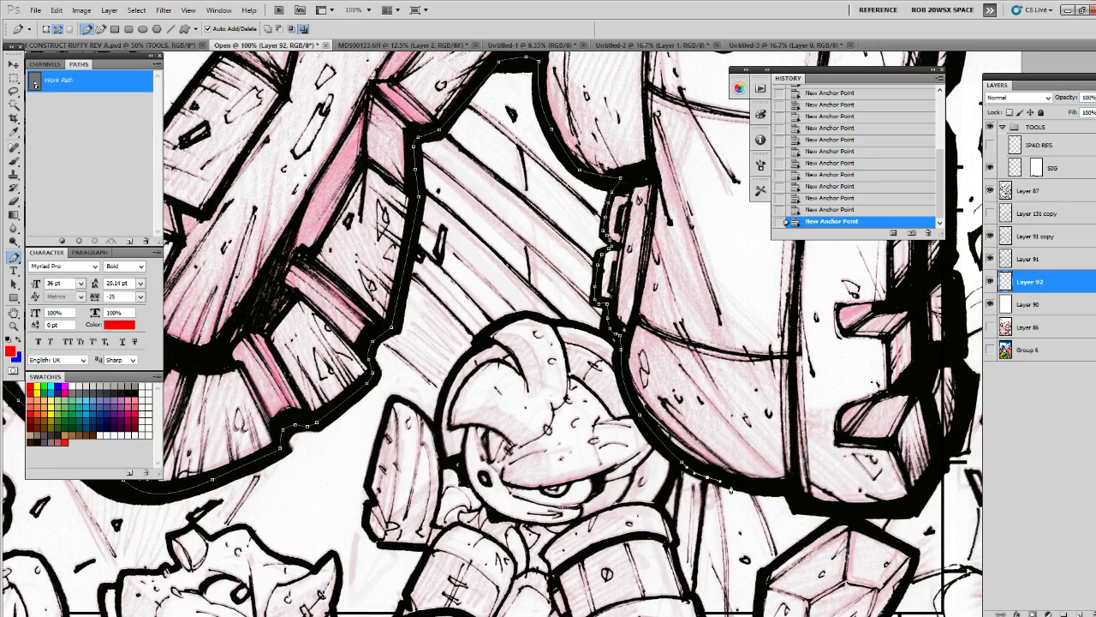
{"action": "left_click", "coordinate": [765, 489]}
{"action": "left_click", "coordinate": [778, 491]}
{"action": "left_click", "coordinate": [788, 490]}
{"action": "left_click", "coordinate": [800, 505]}
{"action": "left_click", "coordinate": [813, 505]}
Continue the path along the bottom of the second shoe's sole and around its lower outer corner
{"action": "left_click_drag", "start_coordinate": [905, 498], "coordinate": [629, 513]}
{"action": "left_click", "coordinate": [635, 522]}
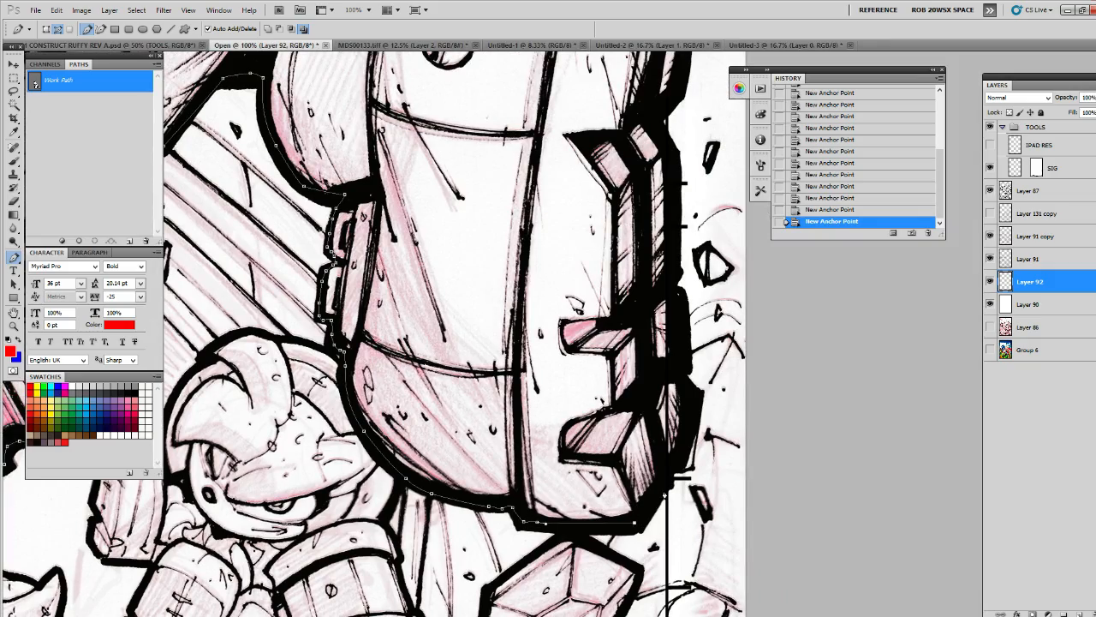
{"action": "left_click", "coordinate": [664, 490]}
{"action": "left_click", "coordinate": [671, 471]}
{"action": "left_click", "coordinate": [683, 461]}
{"action": "left_click", "coordinate": [692, 419]}
{"action": "left_click", "coordinate": [685, 390]}
Trace the path up the outer edge of the second shoe's treads to the notch below the heel
{"action": "left_click_drag", "start_coordinate": [683, 377], "coordinate": [705, 570]}
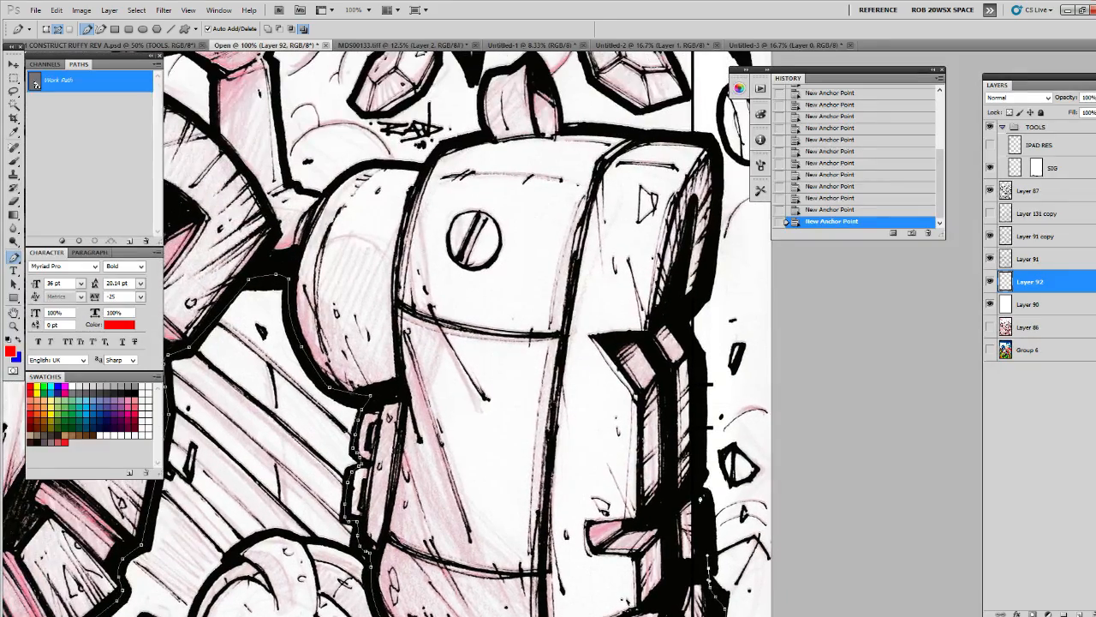
{"action": "left_click", "coordinate": [707, 548]}
{"action": "left_click", "coordinate": [700, 485]}
{"action": "left_click", "coordinate": [705, 469]}
{"action": "left_click", "coordinate": [698, 433]}
{"action": "left_click_drag", "start_coordinate": [694, 312], "coordinate": [707, 452]}
{"action": "left_click", "coordinate": [710, 500]}
{"action": "left_click", "coordinate": [697, 467]}
{"action": "left_click", "coordinate": [712, 433]}
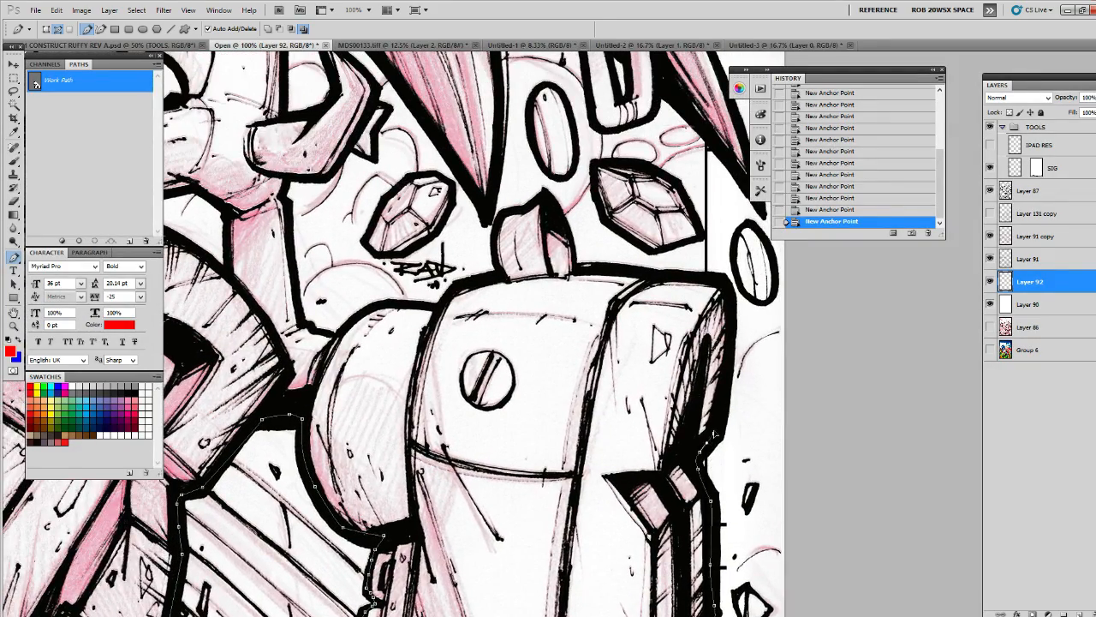
{"action": "left_click", "coordinate": [716, 418]}
Trace the path around the second shoe's upper heel corner and along its top edge to the pull tab
{"action": "left_click_drag", "start_coordinate": [729, 365], "coordinate": [722, 477]}
{"action": "left_click", "coordinate": [725, 446]}
{"action": "left_click", "coordinate": [717, 395]}
{"action": "left_click", "coordinate": [692, 390]}
{"action": "left_click", "coordinate": [651, 385]}
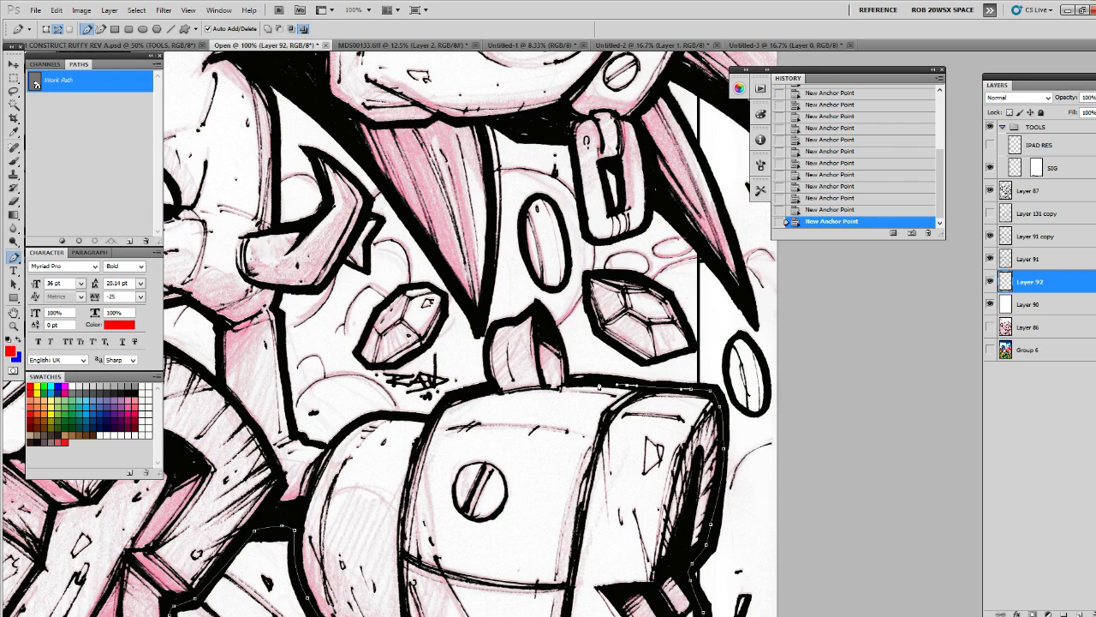
{"action": "left_click", "coordinate": [604, 380]}
Trace the path around the pull tab on top of the second shoe, down to its far base
{"action": "left_click", "coordinate": [567, 368]}
{"action": "left_click", "coordinate": [565, 351]}
{"action": "left_click", "coordinate": [555, 330]}
{"action": "left_click", "coordinate": [546, 315]}
{"action": "left_click", "coordinate": [533, 306]}
{"action": "left_click", "coordinate": [518, 310]}
{"action": "left_click", "coordinate": [503, 318]}
{"action": "left_click", "coordinate": [490, 329]}
{"action": "left_click", "coordinate": [488, 367]}
{"action": "left_click_drag", "start_coordinate": [488, 386], "coordinate": [788, 425]}
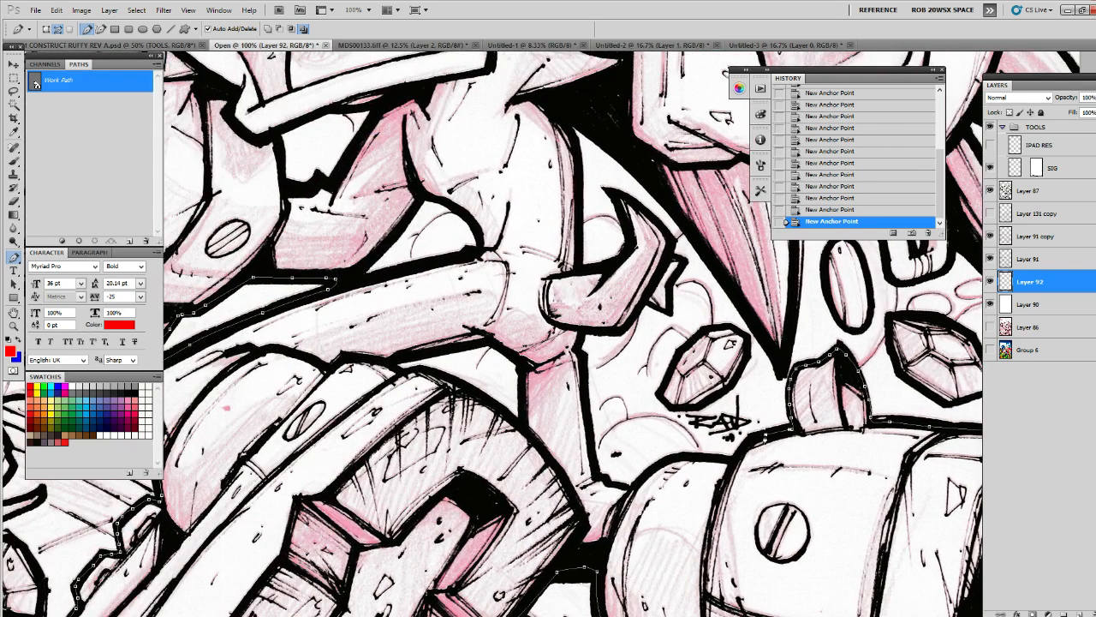
Trace the path along the top edge of the second shoe and up the back of the leg to the tail's base
{"action": "left_click", "coordinate": [656, 469]}
{"action": "left_click", "coordinate": [632, 481]}
{"action": "left_click", "coordinate": [610, 482]}
{"action": "left_click", "coordinate": [594, 472]}
{"action": "left_click", "coordinate": [591, 441]}
{"action": "left_click_drag", "start_coordinate": [589, 390], "coordinate": [603, 473]}
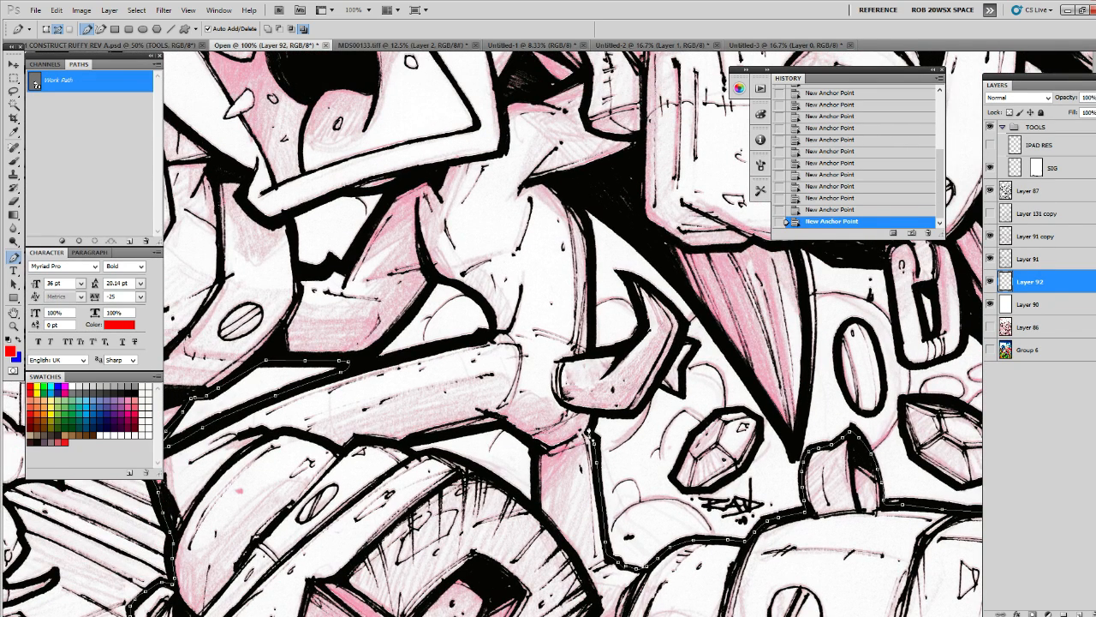
Trace the path along the outer edge of the hooked tail up to its pointed tip
{"action": "left_click", "coordinate": [591, 418]}
{"action": "left_click", "coordinate": [629, 419]}
{"action": "left_click", "coordinate": [653, 400]}
{"action": "left_click", "coordinate": [668, 377]}
{"action": "left_click", "coordinate": [678, 355]}
{"action": "left_click", "coordinate": [685, 336]}
{"action": "left_click", "coordinate": [682, 321]}
{"action": "left_click", "coordinate": [674, 308]}
{"action": "left_click", "coordinate": [655, 293]}
{"action": "left_click", "coordinate": [631, 280]}
Trace the path down the inner curve of the tail, from its tip back to the body
{"action": "left_click", "coordinate": [638, 296]}
{"action": "left_click", "coordinate": [645, 312]}
{"action": "left_click", "coordinate": [642, 330]}
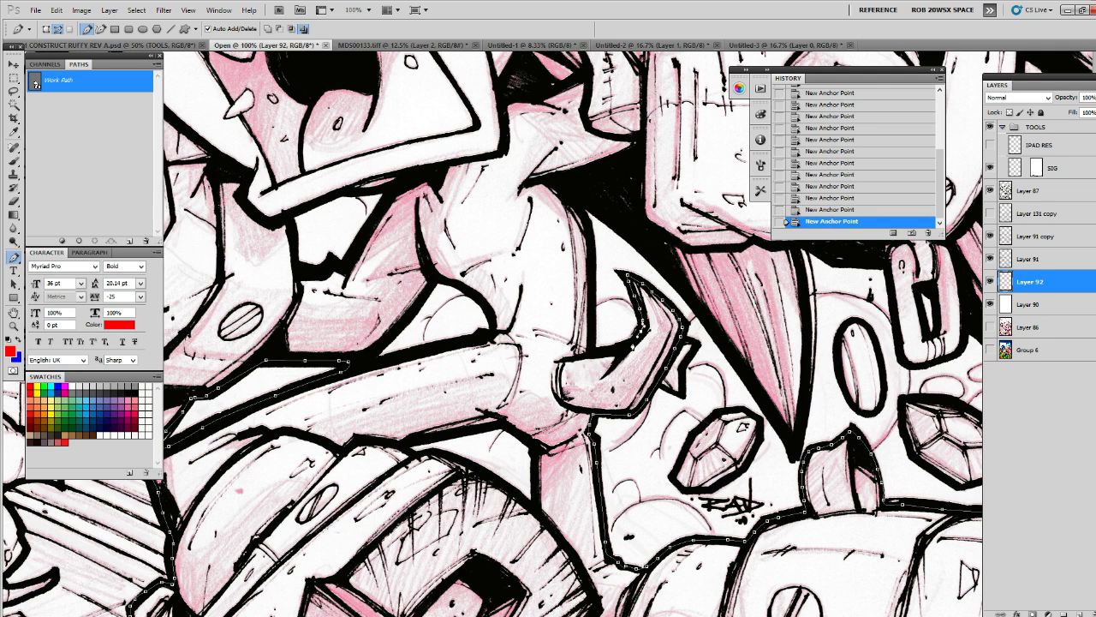
{"action": "left_click", "coordinate": [632, 343]}
{"action": "left_click", "coordinate": [617, 349]}
{"action": "left_click", "coordinate": [602, 352]}
{"action": "left_click", "coordinate": [591, 353]}
Trace the path up the character's back to the corner of the white gap beneath the fist
{"action": "left_click_drag", "start_coordinate": [595, 311], "coordinate": [606, 423]}
{"action": "left_click", "coordinate": [602, 403]}
{"action": "left_click", "coordinate": [602, 377]}
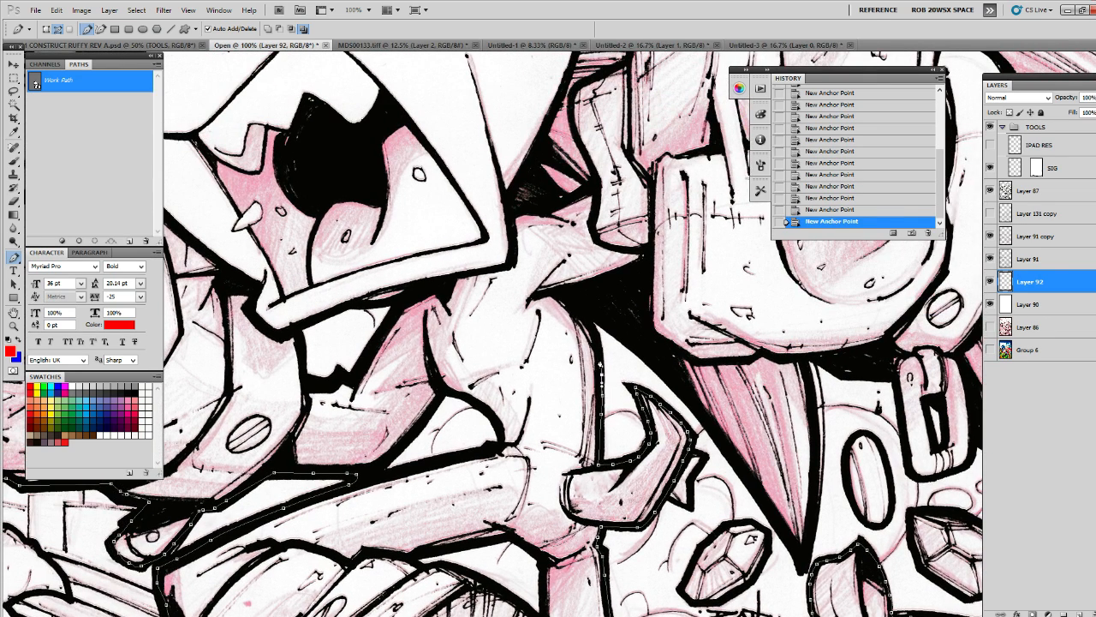
{"action": "left_click", "coordinate": [599, 352]}
{"action": "left_click", "coordinate": [595, 330]}
{"action": "left_click", "coordinate": [589, 316]}
Trace the path down the near edge of the first dreadlock spike to its tip
{"action": "left_click", "coordinate": [629, 336]}
{"action": "left_click", "coordinate": [673, 365]}
{"action": "left_click", "coordinate": [709, 416]}
{"action": "left_click", "coordinate": [728, 444]}
{"action": "left_click_drag", "start_coordinate": [728, 443], "coordinate": [578, 298]}
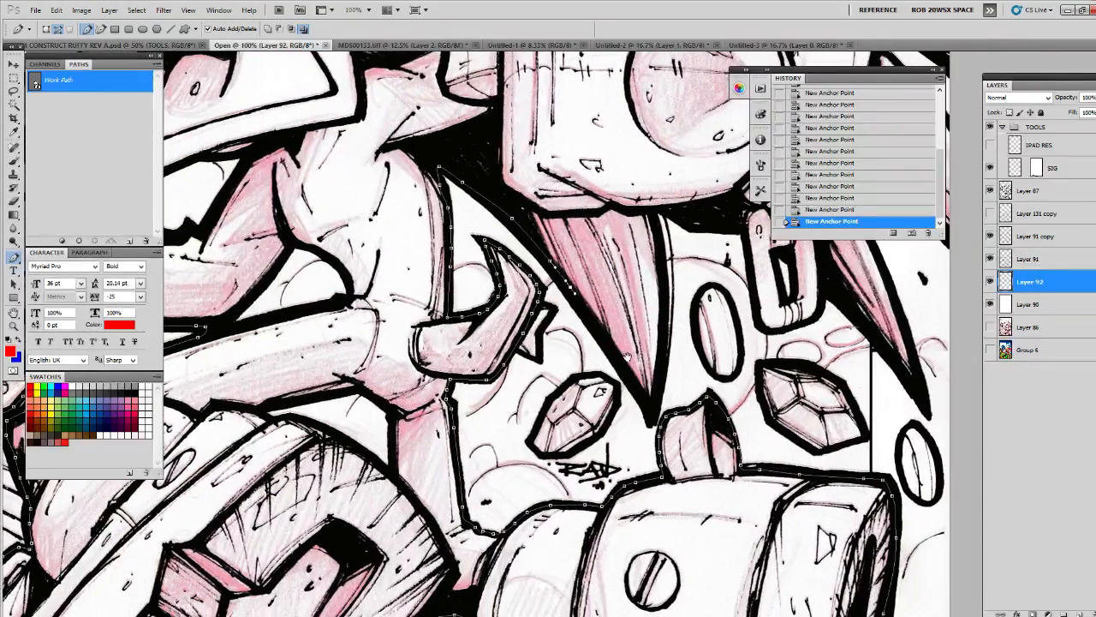
{"action": "left_click", "coordinate": [627, 355]}
{"action": "left_click", "coordinate": [634, 385]}
{"action": "left_click", "coordinate": [648, 413]}
{"action": "left_click", "coordinate": [652, 416]}
Trace the path up the far edge of the first dreadlock spike to the underside of the fist
{"action": "left_click", "coordinate": [657, 391]}
{"action": "left_click", "coordinate": [663, 363]}
{"action": "left_click_drag", "start_coordinate": [673, 308], "coordinate": [641, 452]}
{"action": "left_click", "coordinate": [636, 448]}
{"action": "left_click", "coordinate": [636, 407]}
{"action": "left_click", "coordinate": [634, 355]}
{"action": "left_click_drag", "start_coordinate": [634, 355], "coordinate": [549, 412]}
Trace the path along the shadow under the fist and around the hanging buckle to the next spike
{"action": "left_click", "coordinate": [569, 429]}
{"action": "left_click", "coordinate": [603, 433]}
{"action": "left_click", "coordinate": [631, 430]}
{"action": "left_click", "coordinate": [634, 454]}
{"action": "left_click", "coordinate": [636, 479]}
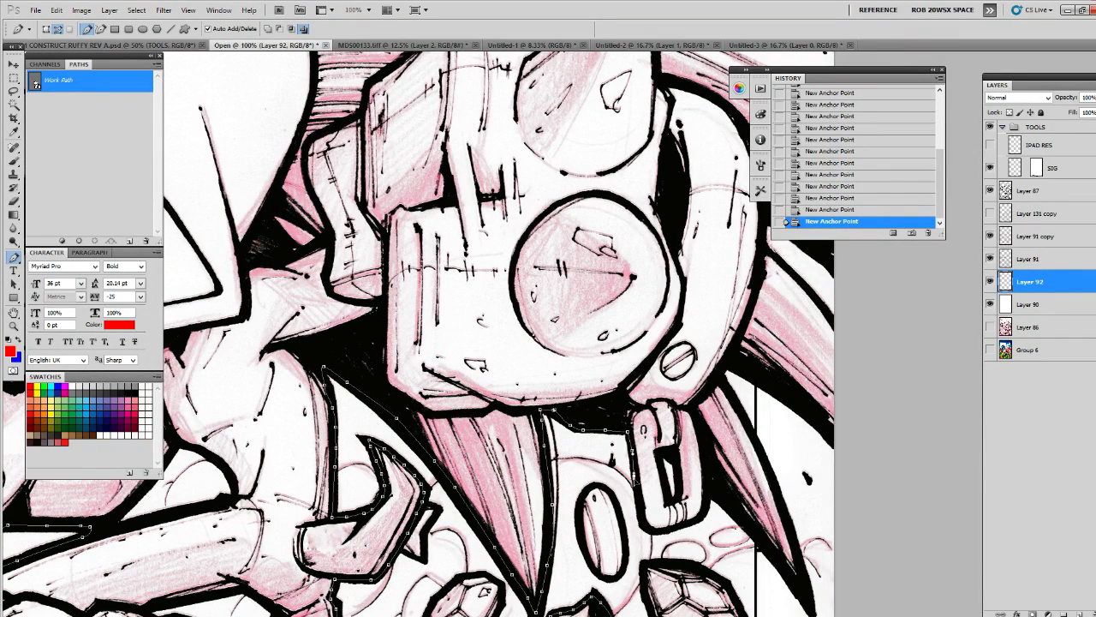
{"action": "left_click", "coordinate": [658, 529]}
{"action": "left_click", "coordinate": [685, 526]}
{"action": "left_click", "coordinate": [700, 512]}
{"action": "left_click", "coordinate": [713, 498]}
Trace the path around the tip of the second dreadlock spike and up its outer edge
{"action": "left_click_drag", "start_coordinate": [794, 506], "coordinate": [711, 321]}
{"action": "left_click_drag", "start_coordinate": [738, 431], "coordinate": [757, 469]}
{"action": "left_click", "coordinate": [737, 431], "text": "alt"}
{"action": "left_click_drag", "start_coordinate": [724, 375], "coordinate": [719, 364]}
{"action": "left_click_drag", "start_coordinate": [694, 294], "coordinate": [700, 491]}
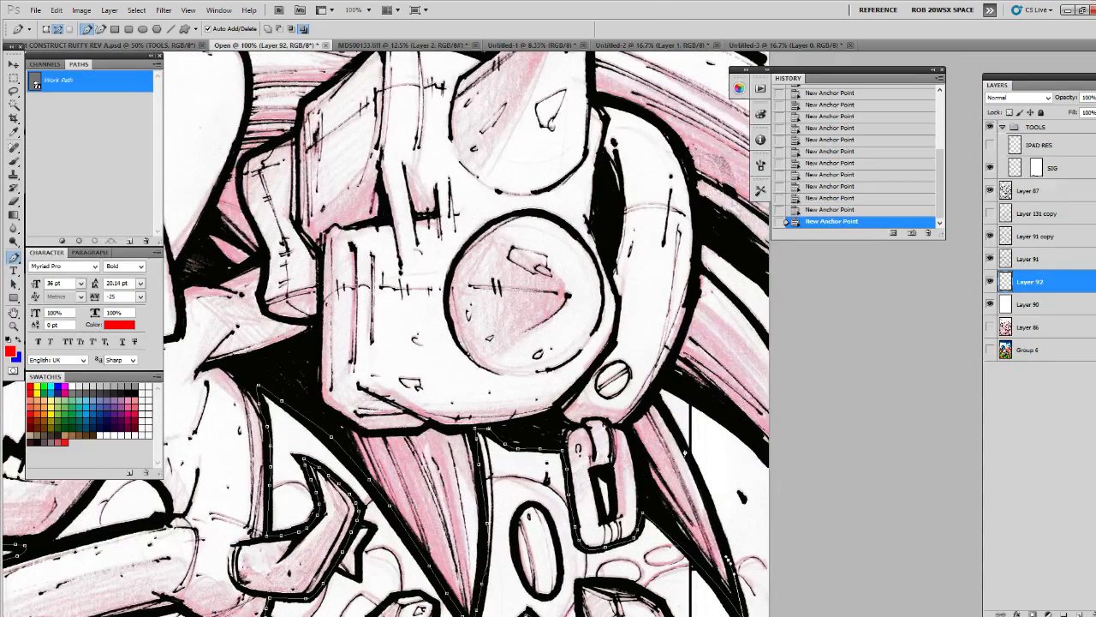
Trace the path around the cropped dreadlock just outside the canvas edge and back in to the fist
{"action": "left_click_drag", "start_coordinate": [777, 462], "coordinate": [782, 466]}
{"action": "left_click_drag", "start_coordinate": [783, 446], "coordinate": [783, 435]}
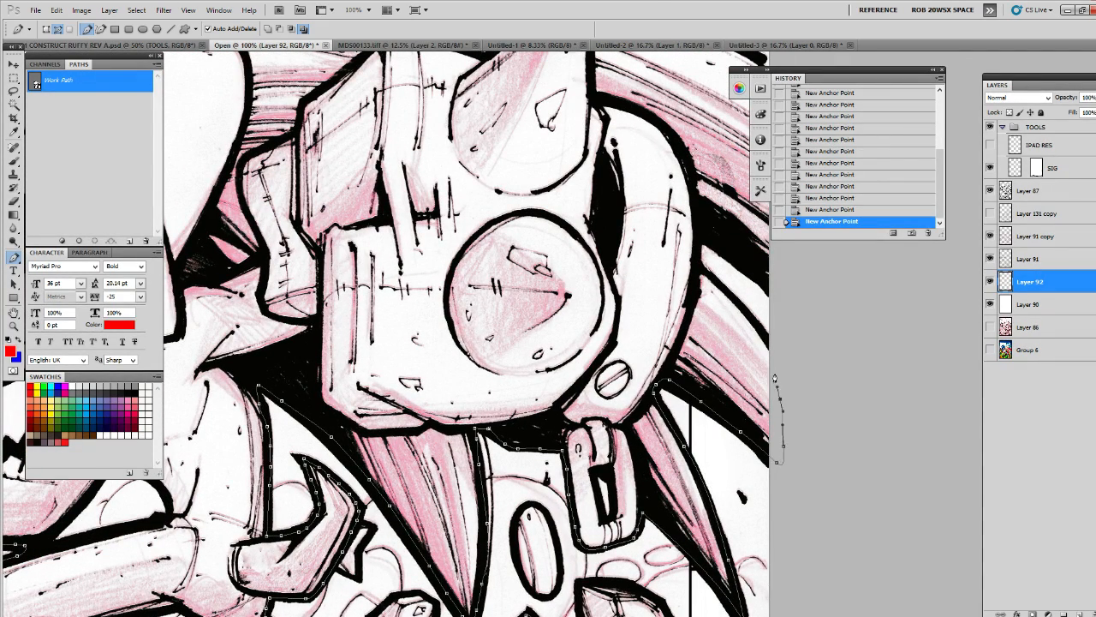
{"action": "left_click_drag", "start_coordinate": [772, 360], "coordinate": [768, 351]}
{"action": "left_click_drag", "start_coordinate": [756, 326], "coordinate": [734, 304]}
{"action": "left_click_drag", "start_coordinate": [715, 286], "coordinate": [699, 257]}
{"action": "left_click", "coordinate": [699, 239]}
Carry the path past the canvas edge and along the next dreadlock's upper edge to its junction, undoing the misplaced anchor on the way
{"action": "left_click_drag", "start_coordinate": [784, 285], "coordinate": [736, 524]}
{"action": "left_click_drag", "start_coordinate": [743, 403], "coordinate": [738, 370]}
{"action": "left_click", "coordinate": [724, 317]}
{"action": "left_click_drag", "start_coordinate": [724, 317], "coordinate": [748, 396]}
{"action": "key", "text": "ctrl+alt+z"}
{"action": "key", "text": "ctrl+alt+z"}
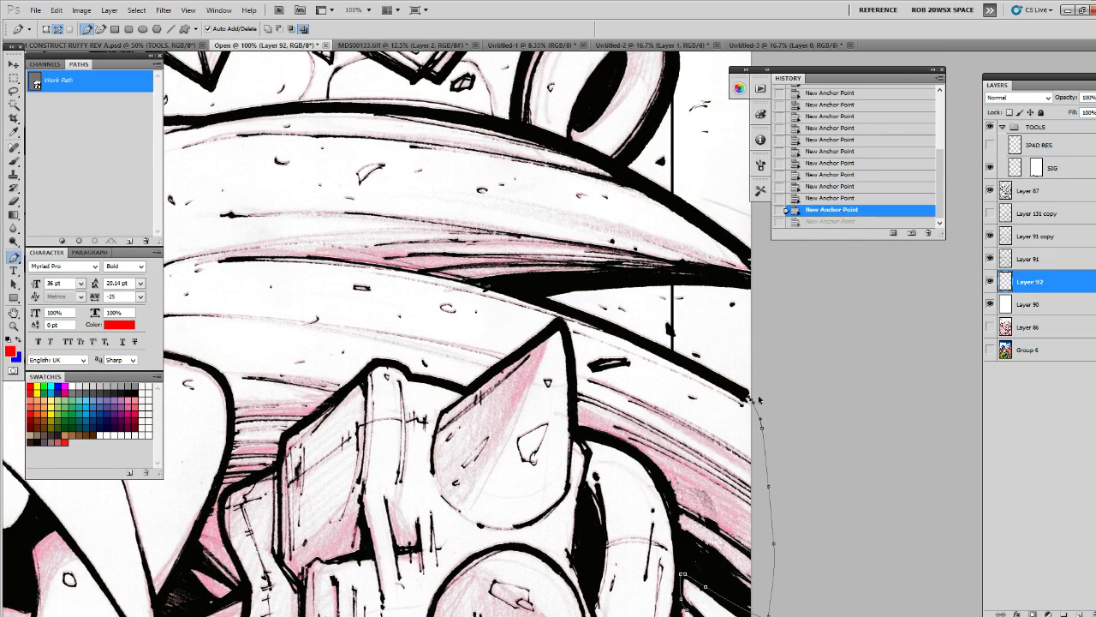
{"action": "left_click", "coordinate": [757, 395]}
{"action": "left_click_drag", "start_coordinate": [742, 387], "coordinate": [732, 382]}
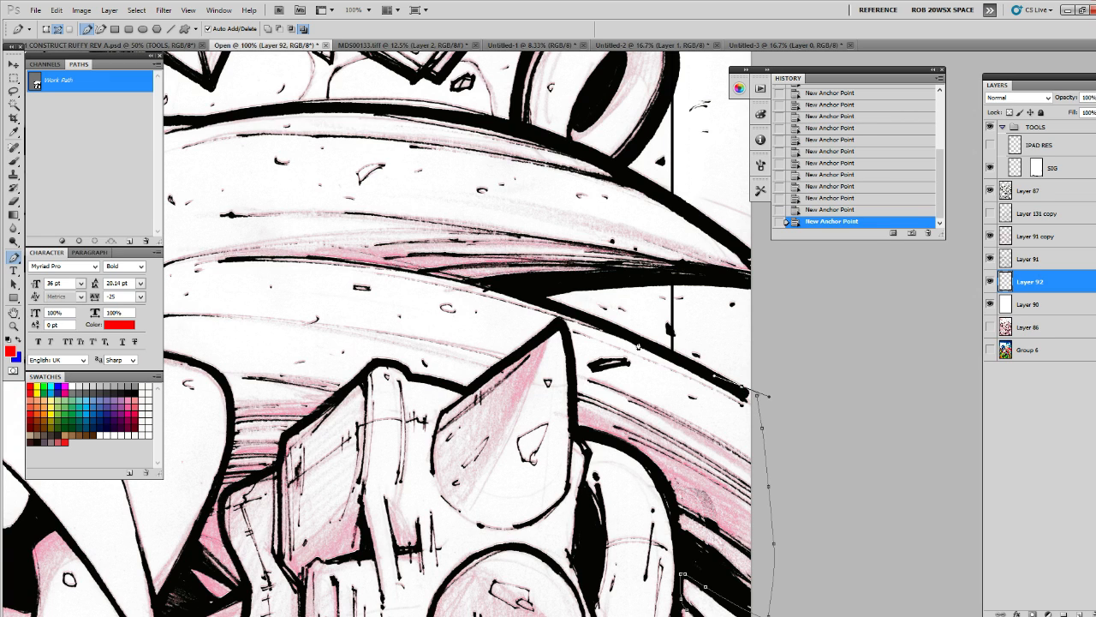
{"action": "left_click_drag", "start_coordinate": [539, 291], "coordinate": [585, 280]}
Curve the path along the uppermost dreadlock and down over the top of the head to the brow
{"action": "left_click_drag", "start_coordinate": [661, 180], "coordinate": [907, 545]}
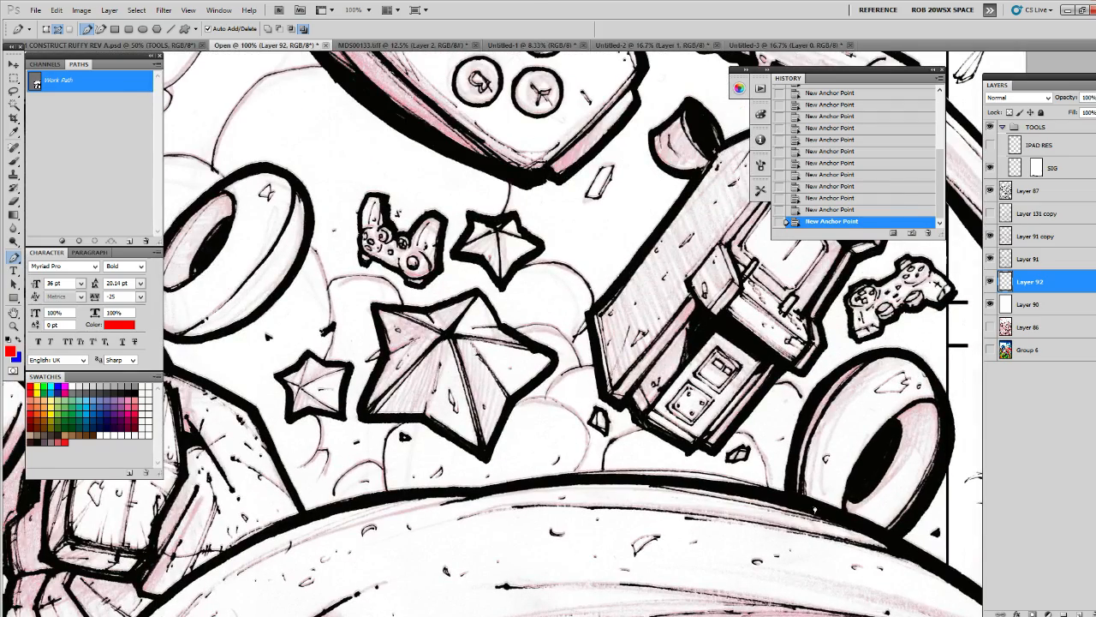
{"action": "left_click_drag", "start_coordinate": [720, 491], "coordinate": [555, 486]}
{"action": "left_click_drag", "start_coordinate": [477, 495], "coordinate": [829, 388]}
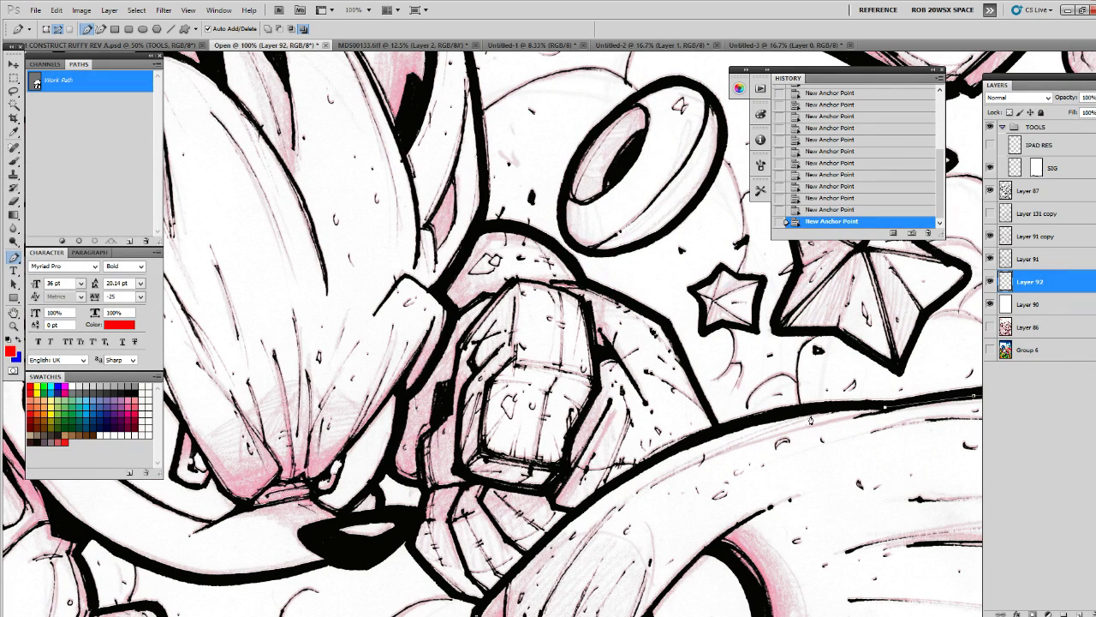
{"action": "left_click_drag", "start_coordinate": [745, 420], "coordinate": [848, 358]}
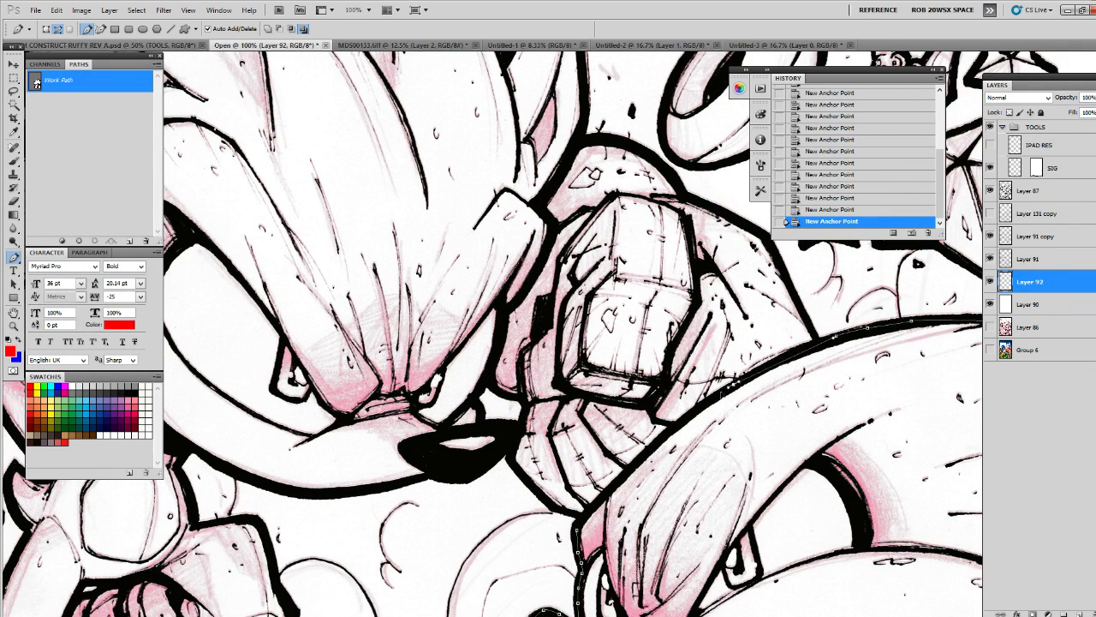
{"action": "left_click_drag", "start_coordinate": [746, 377], "coordinate": [615, 484]}
Close the character outline and fill the path with red
{"action": "left_click", "coordinate": [586, 523]}
{"action": "left_click", "coordinate": [60, 240]}
{"action": "left_click", "coordinate": [84, 190]}
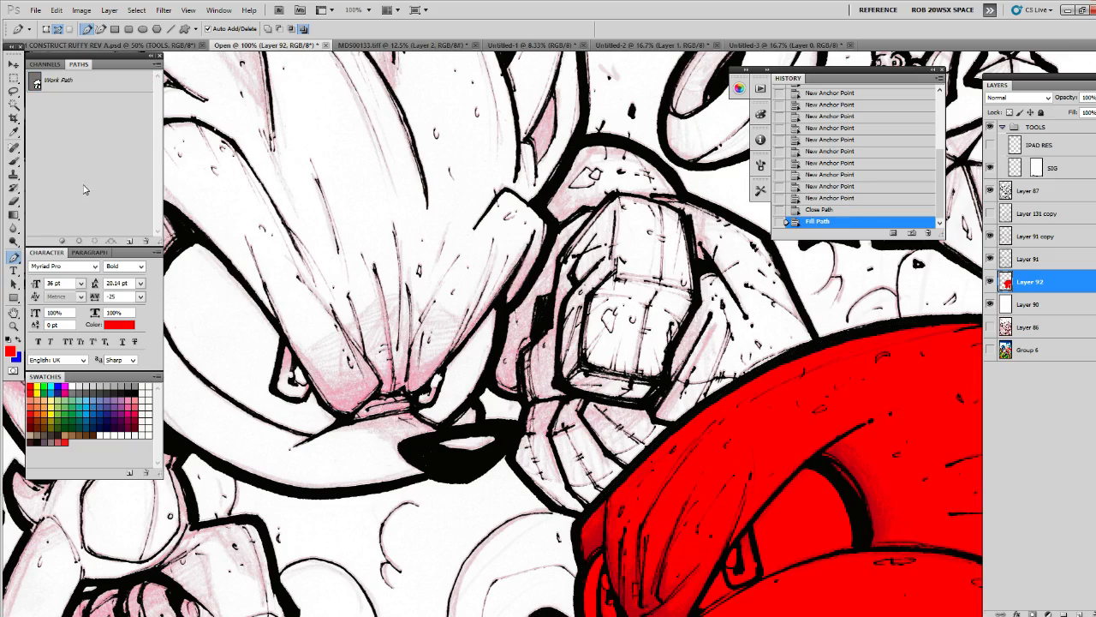
Lasso the background gap below the jaw and cut the red fill out of it
{"action": "left_click_drag", "start_coordinate": [806, 497], "coordinate": [673, 211]}
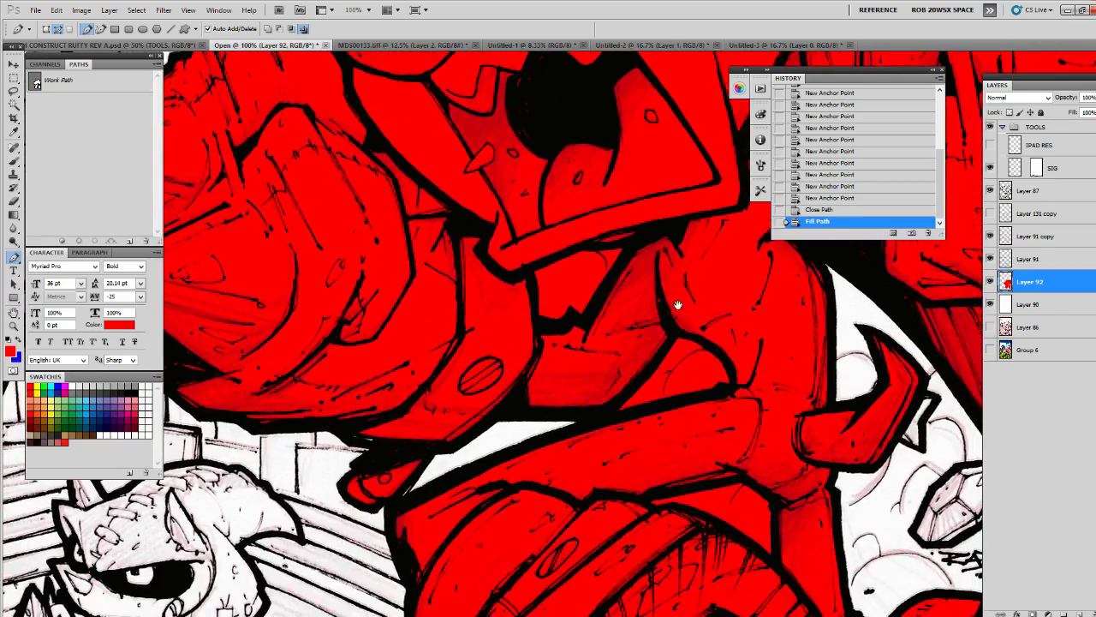
{"action": "left_click_drag", "start_coordinate": [678, 305], "coordinate": [699, 442]}
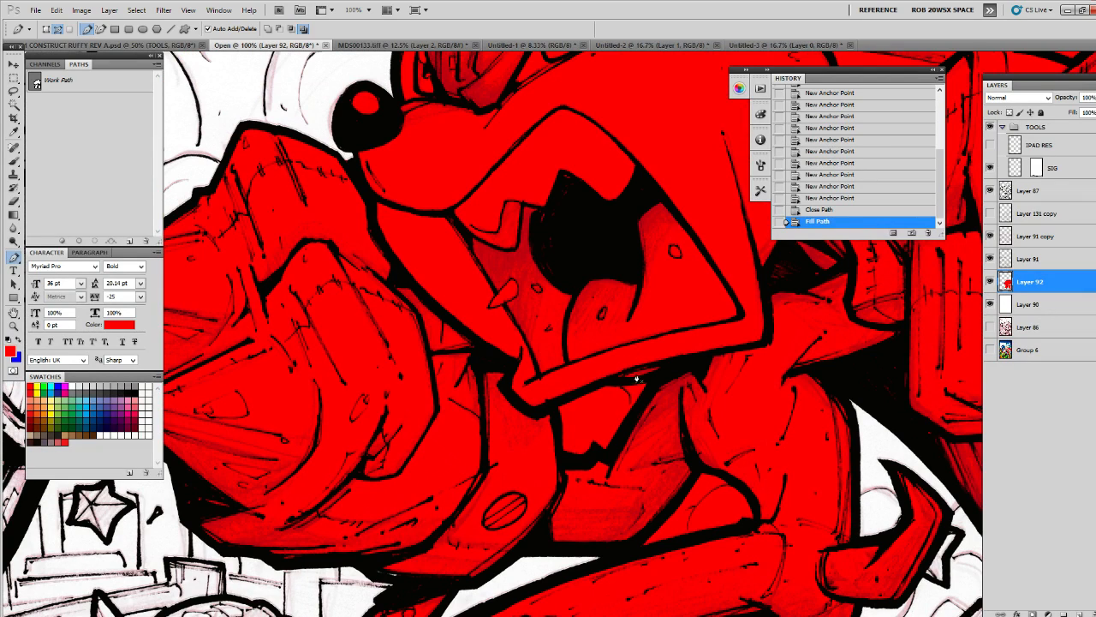
{"action": "key", "text": "l"}
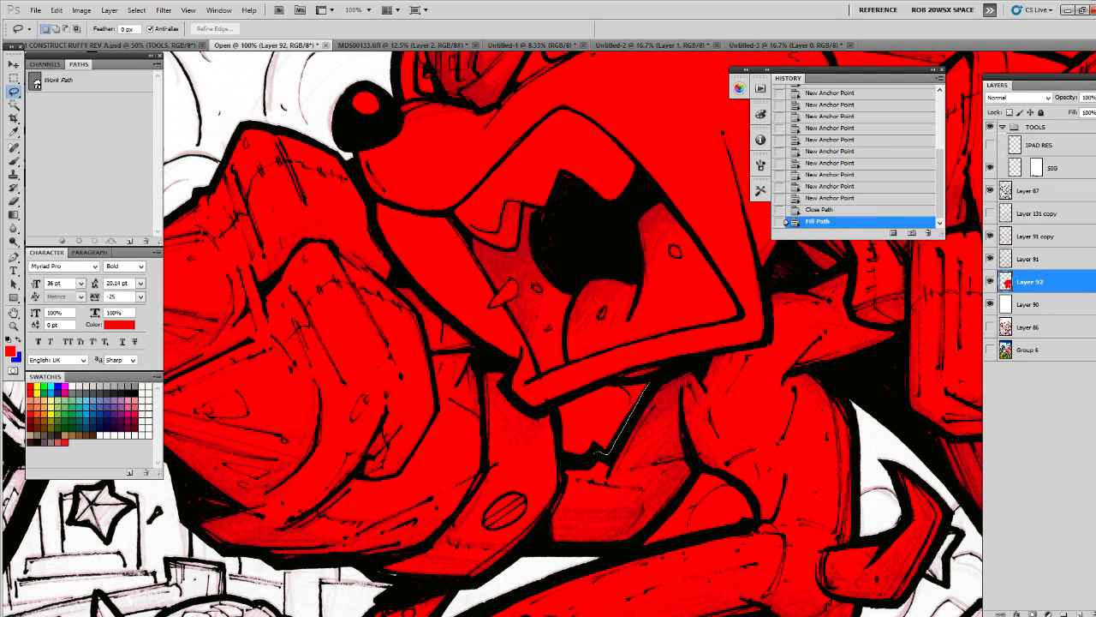
{"action": "left_click_drag", "start_coordinate": [649, 382], "coordinate": [652, 376]}
{"action": "key", "text": "ctrl+x"}
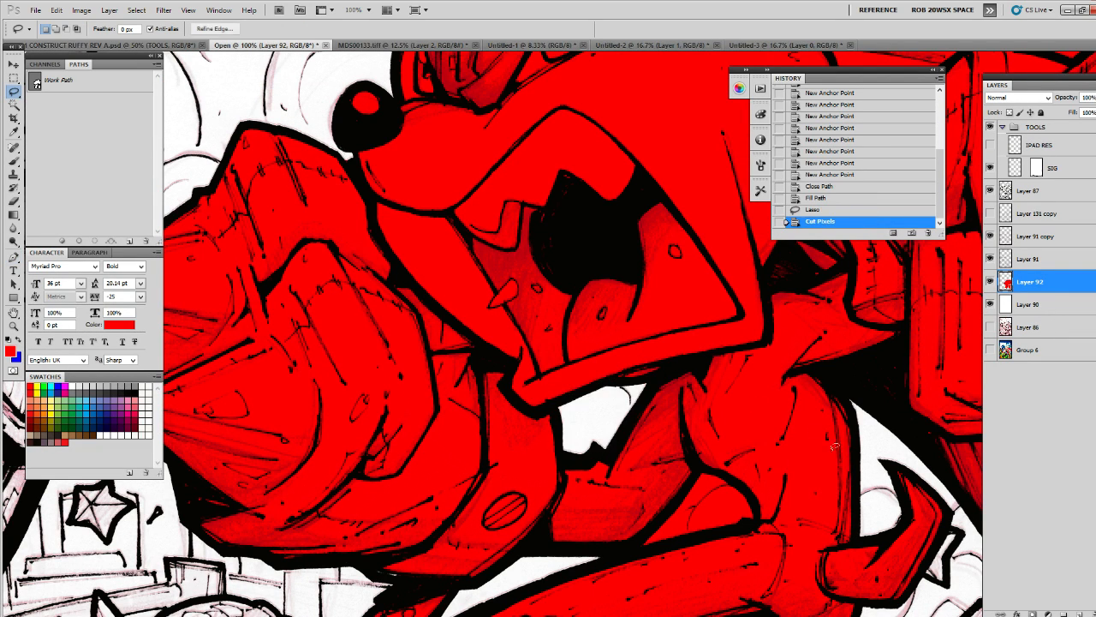
Lasso the slot inside the hanging buckle, cut the red fill out of it and clear the selection
{"action": "mouse_move", "coordinate": [897, 519]}
{"action": "left_mouse_down"}
{"action": "mouse_move", "coordinate": [651, 472]}
{"action": "mouse_move", "coordinate": [539, 470]}
{"action": "left_mouse_up"}
{"action": "left_click_drag", "start_coordinate": [871, 487], "coordinate": [717, 302]}
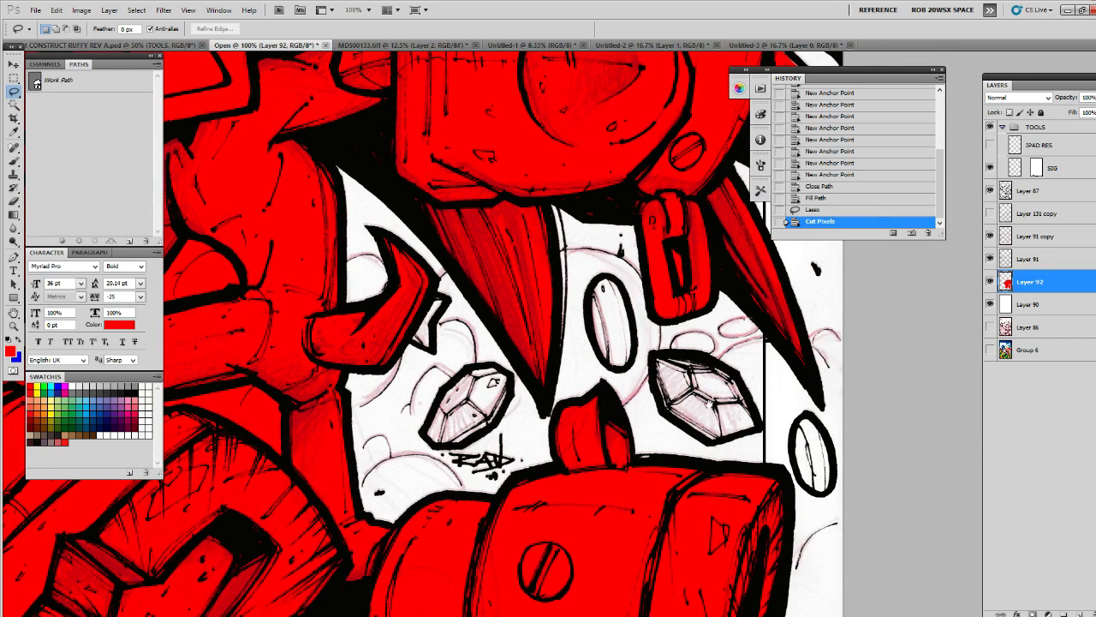
{"action": "left_click_drag", "start_coordinate": [704, 363], "coordinate": [700, 468]}
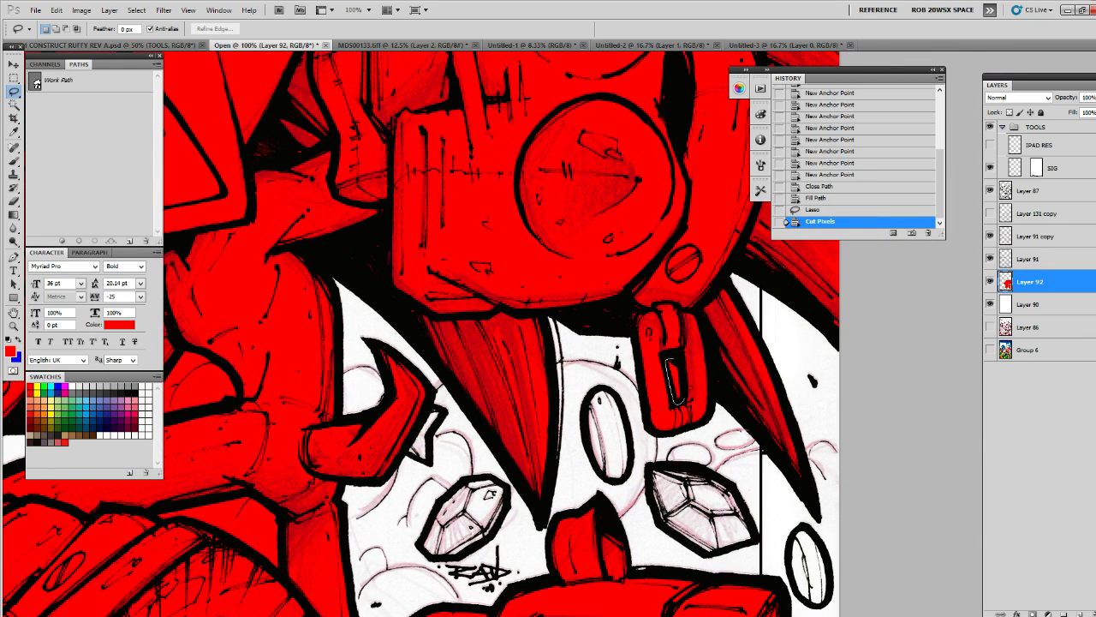
{"action": "key", "text": "ctrl+x"}
{"action": "left_click_drag", "start_coordinate": [740, 422], "coordinate": [741, 416]}
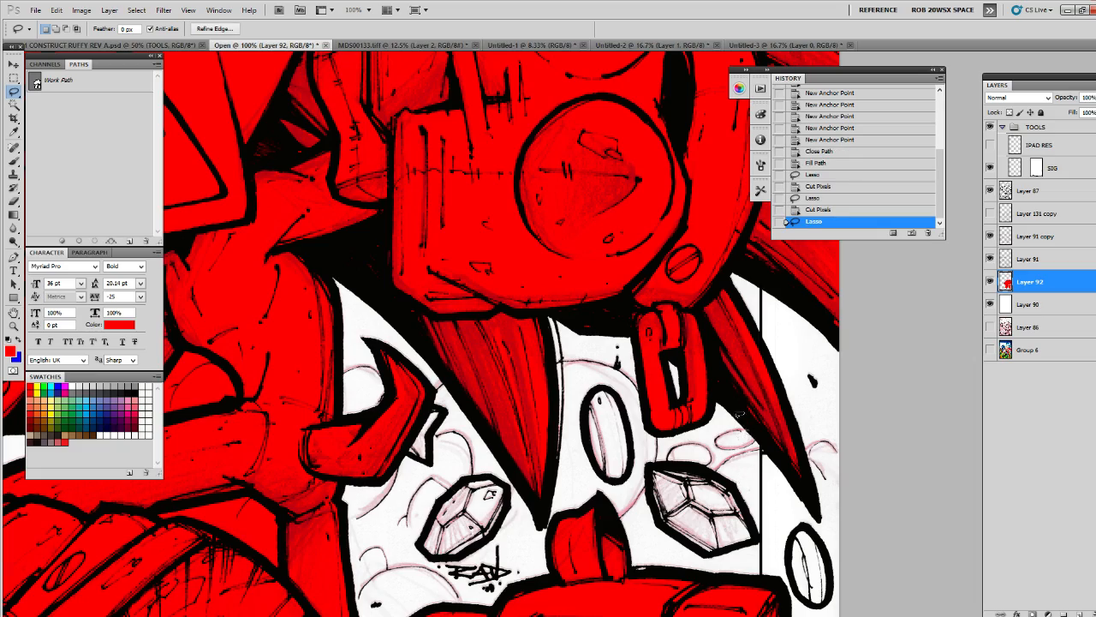
{"action": "key", "text": "ctrl+d"}
Start a Pen path for the gap between the raised leg and first shoe, tracing its upper corner down to the shoe
{"action": "left_click_drag", "start_coordinate": [754, 531], "coordinate": [756, 331]}
{"action": "left_click_drag", "start_coordinate": [708, 582], "coordinate": [731, 435]}
{"action": "left_click_drag", "start_coordinate": [668, 567], "coordinate": [770, 386]}
{"action": "left_click_drag", "start_coordinate": [660, 579], "coordinate": [700, 523]}
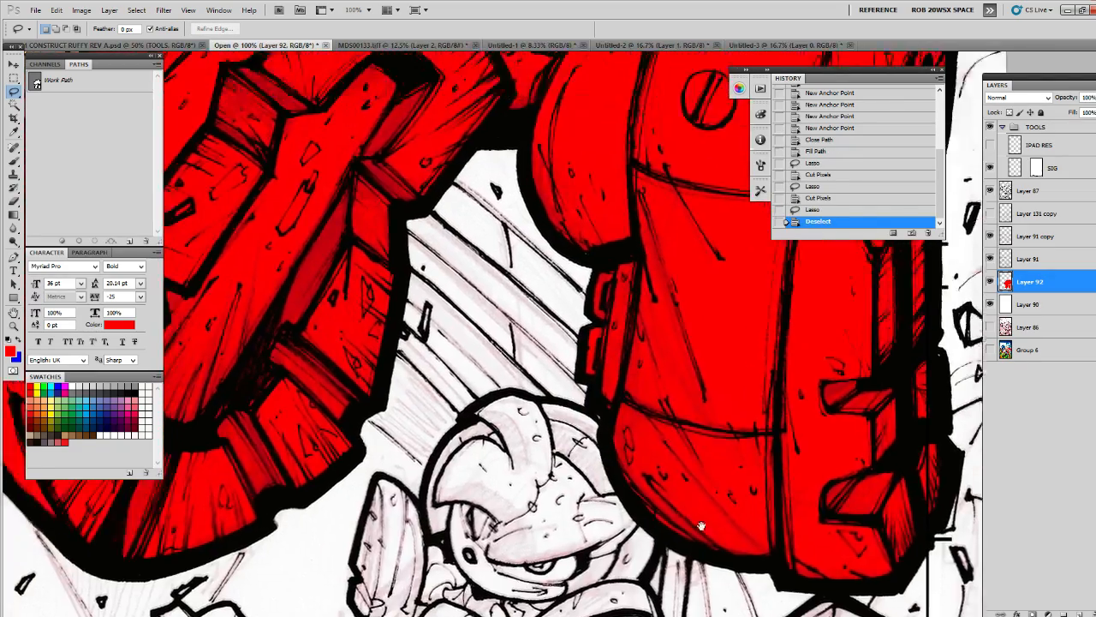
{"action": "left_click_drag", "start_coordinate": [660, 281], "coordinate": [713, 581]}
{"action": "left_click_drag", "start_coordinate": [599, 283], "coordinate": [771, 527]}
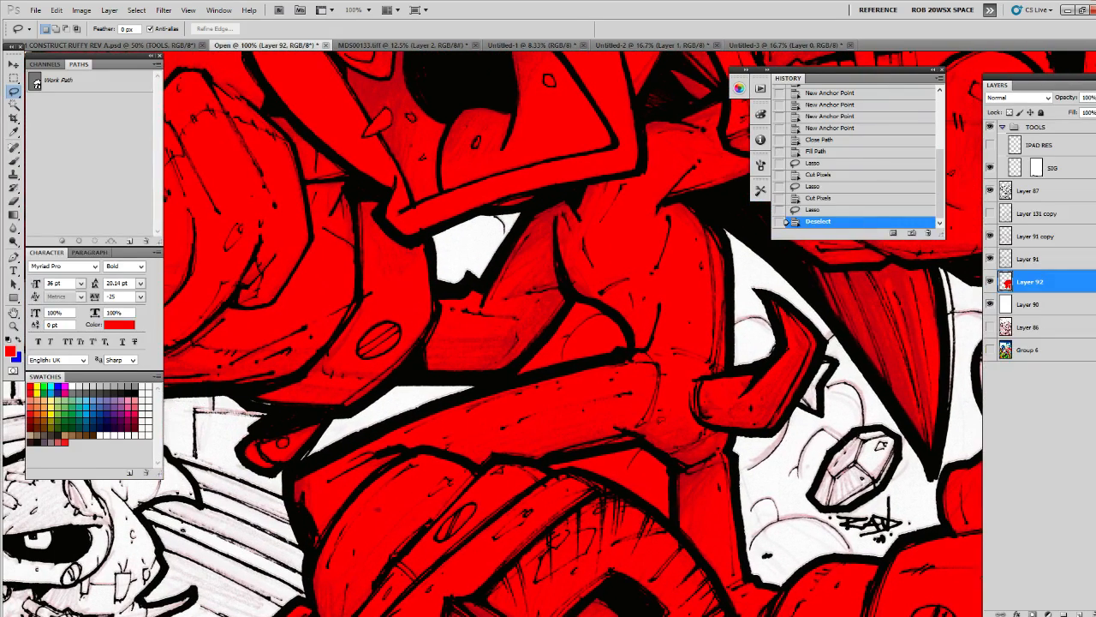
{"action": "key", "text": "p"}
{"action": "left_click", "coordinate": [641, 442]}
{"action": "left_click", "coordinate": [662, 455]}
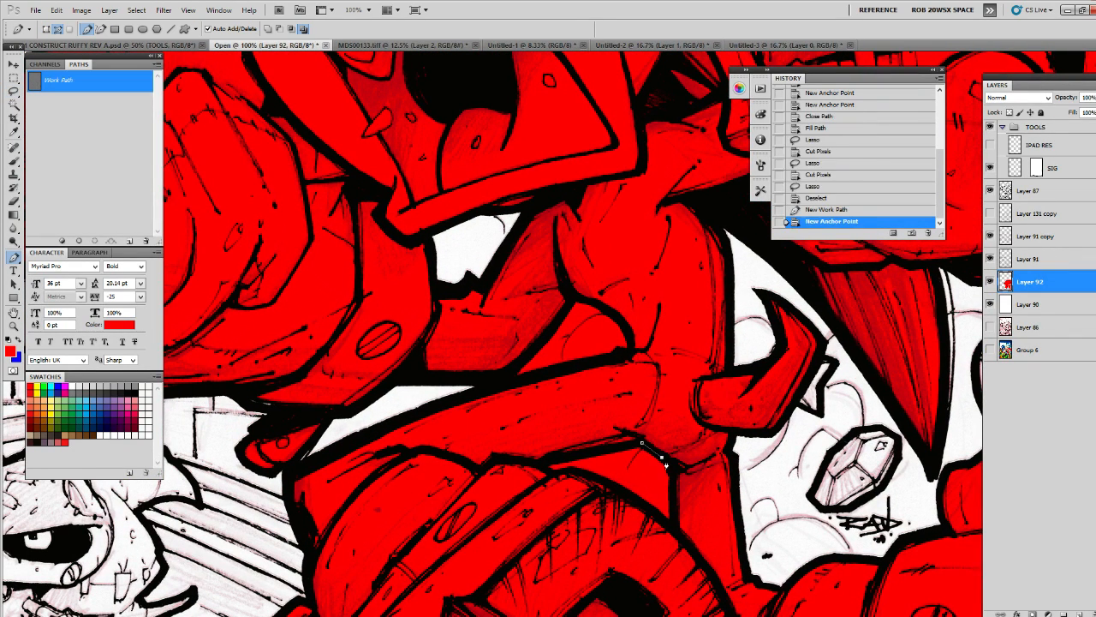
{"action": "left_click", "coordinate": [671, 468]}
{"action": "left_click", "coordinate": [673, 485]}
{"action": "left_click", "coordinate": [672, 504]}
{"action": "left_click", "coordinate": [671, 519]}
Trace the gap's path back along the upper edge of the first shoe to its narrow end
{"action": "left_click", "coordinate": [658, 513]}
{"action": "left_click", "coordinate": [645, 510]}
{"action": "left_click", "coordinate": [634, 502]}
{"action": "left_click", "coordinate": [619, 492]}
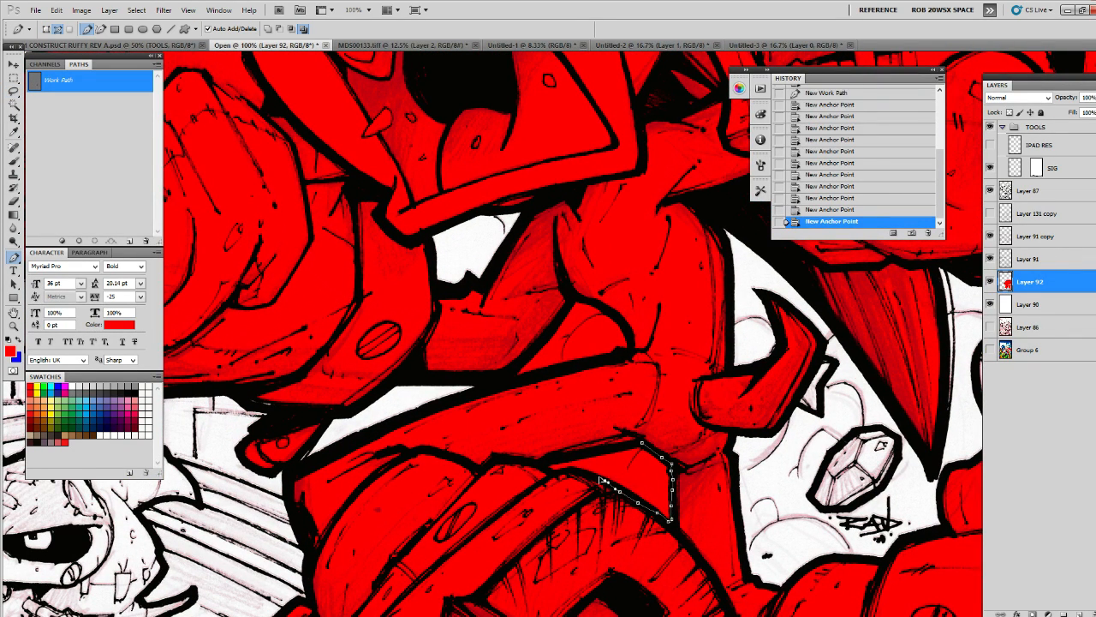
{"action": "left_click", "coordinate": [605, 482]}
{"action": "left_click", "coordinate": [590, 473]}
{"action": "left_click", "coordinate": [567, 471]}
{"action": "left_click", "coordinate": [553, 471]}
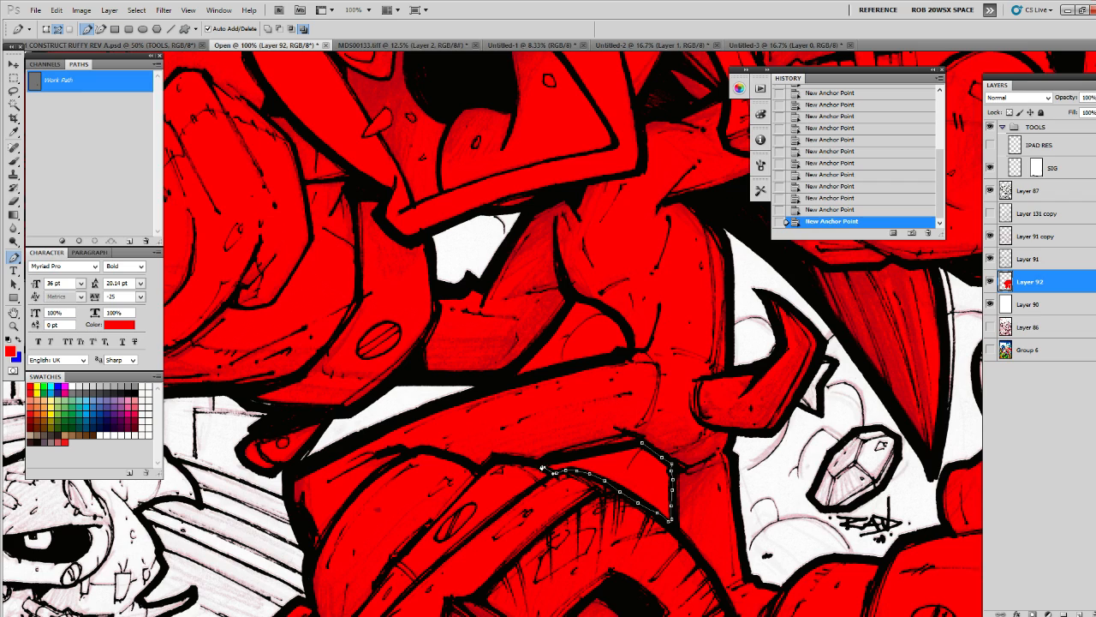
Close the path, convert it to a selection and cut the red fill from the gap above the first shoe
{"action": "left_click", "coordinate": [642, 443]}
{"action": "left_click", "coordinate": [94, 240]}
{"action": "key", "text": "ctrl+x"}
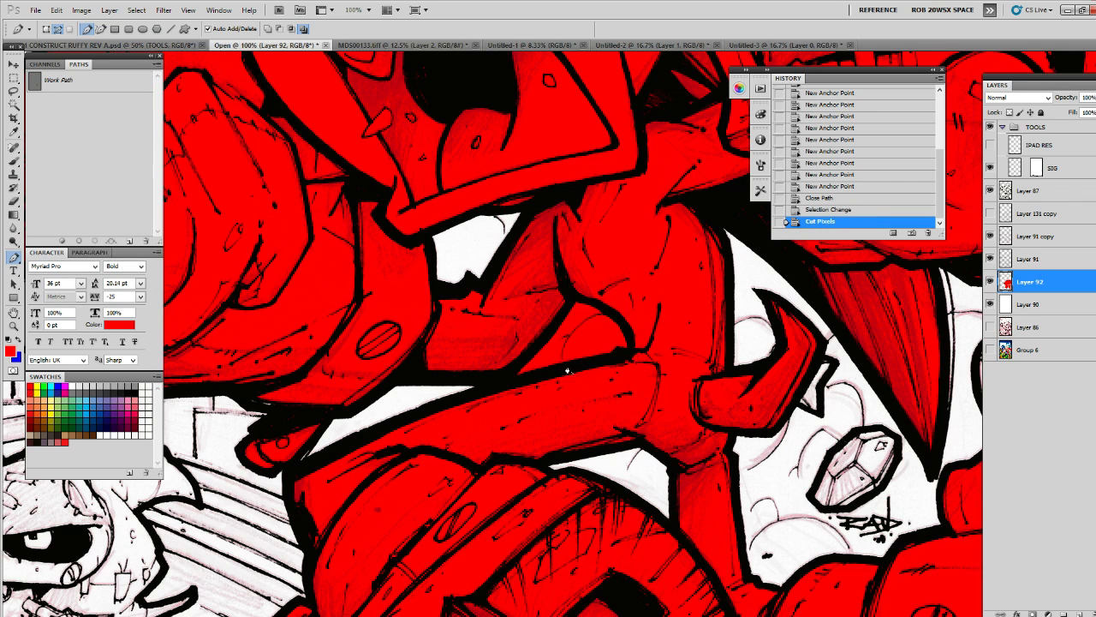
Outline the gap between the arm, torso and raised leg with the Pen tool and cut the red fill out of it
{"action": "left_click", "coordinate": [563, 370]}
{"action": "left_click", "coordinate": [616, 359]}
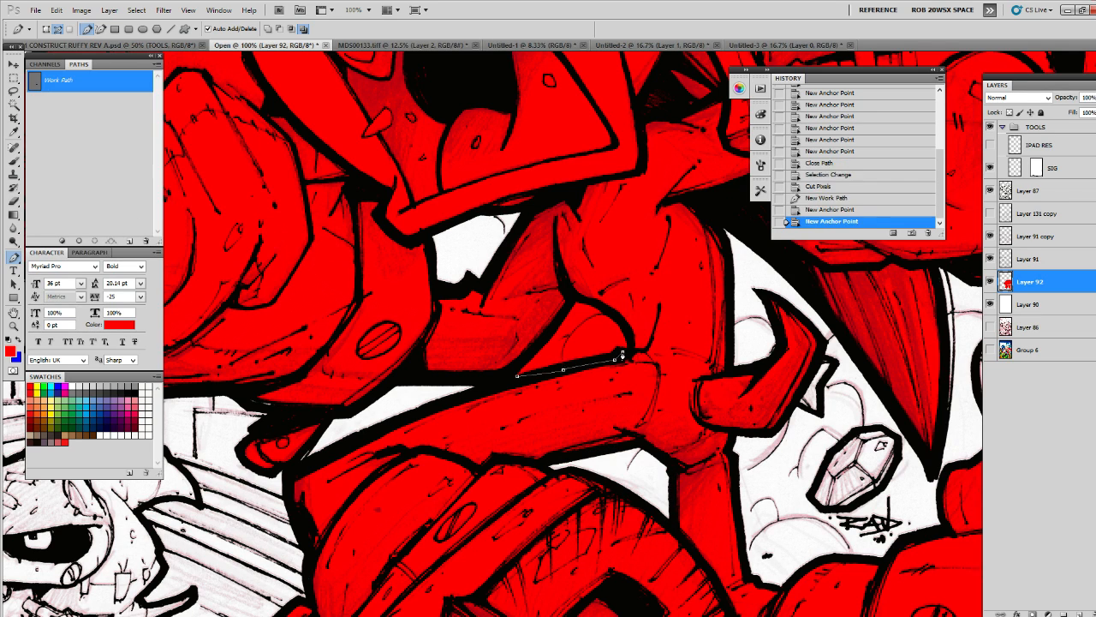
{"action": "left_click", "coordinate": [630, 346]}
{"action": "left_click", "coordinate": [625, 328]}
{"action": "left_click", "coordinate": [608, 311]}
{"action": "left_click", "coordinate": [589, 304]}
{"action": "left_click", "coordinate": [571, 304]}
{"action": "left_click", "coordinate": [553, 333]}
{"action": "left_click", "coordinate": [514, 375]}
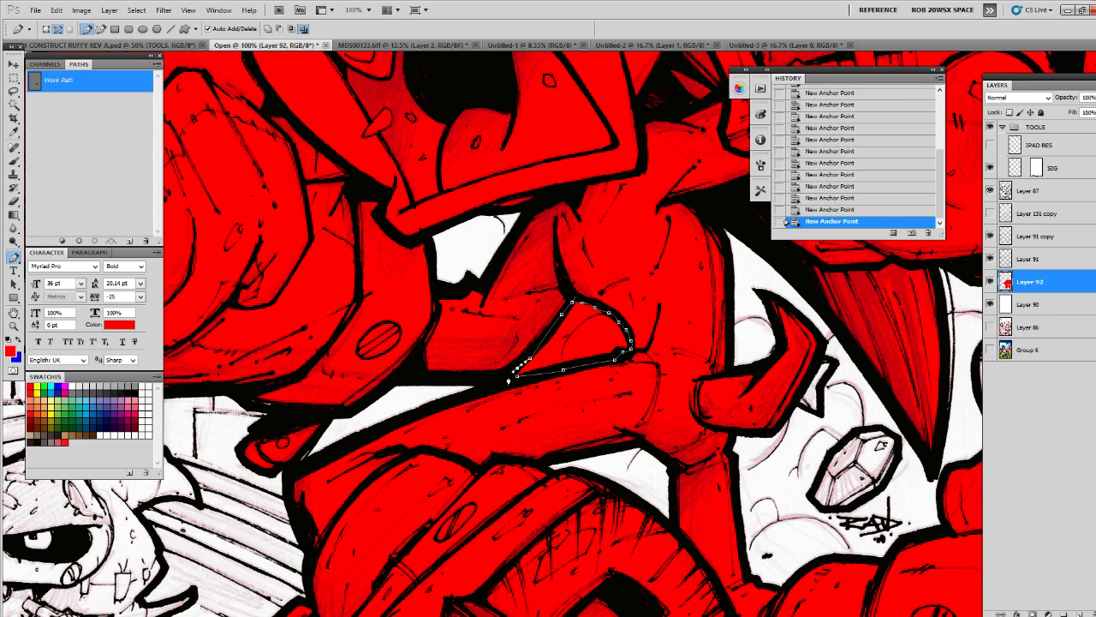
{"action": "left_click", "coordinate": [94, 241]}
{"action": "key", "text": "ctrl+x"}
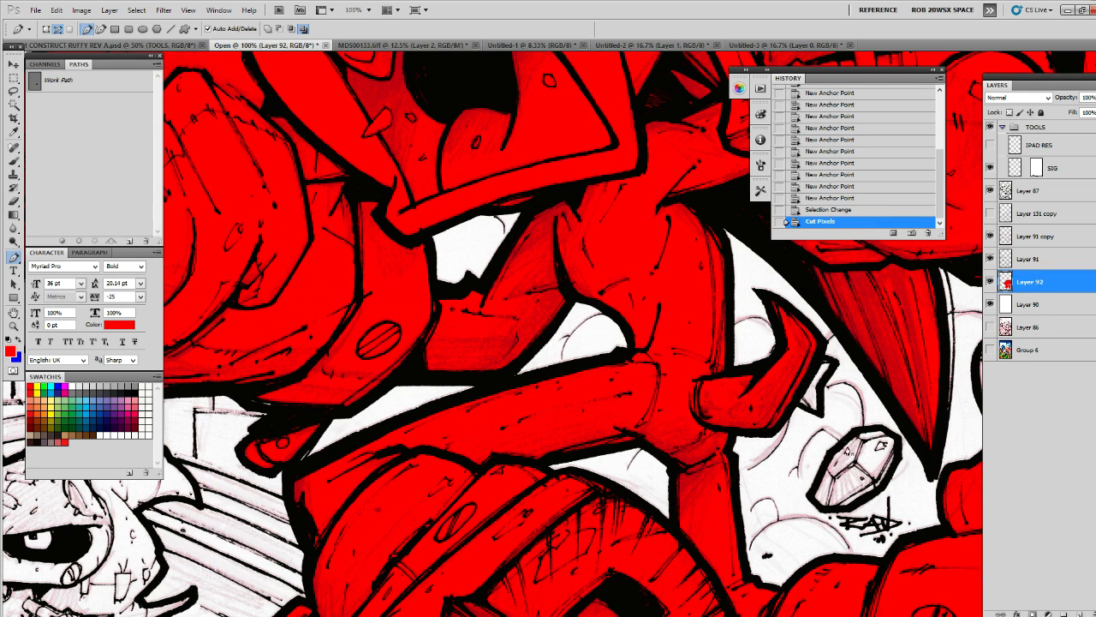
Zoom out to 33.3% and examine the red character fill from head to shoes for leftover gaps
{"action": "left_click_drag", "start_coordinate": [836, 460], "coordinate": [768, 534]}
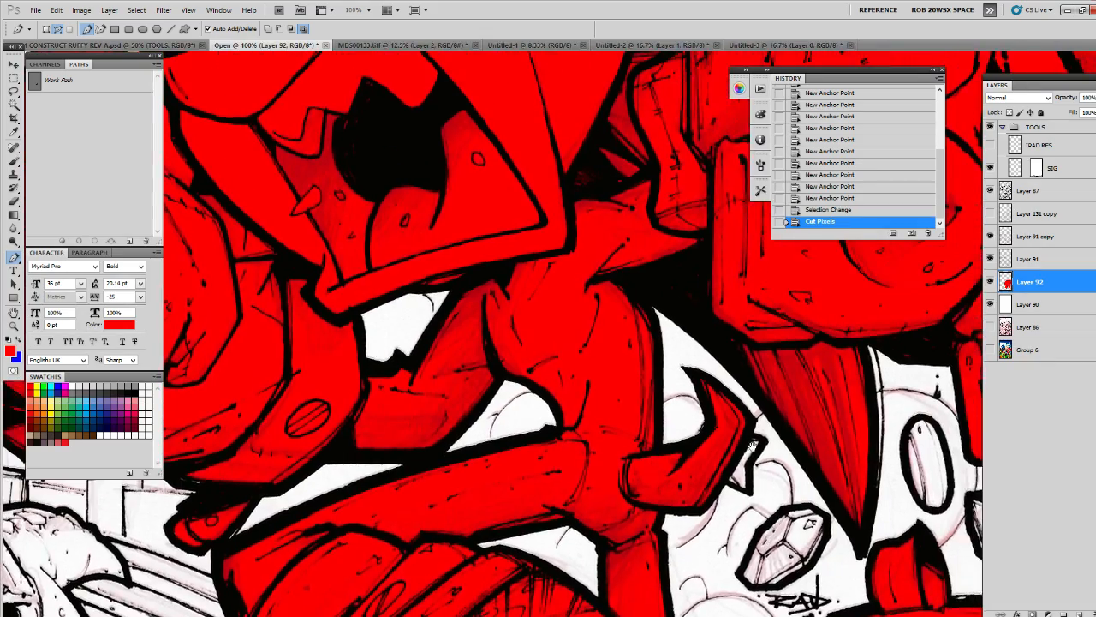
{"action": "left_click_drag", "start_coordinate": [718, 316], "coordinate": [752, 444]}
{"action": "key", "text": "z"}
{"action": "left_click", "coordinate": [757, 462], "text": "alt"}
{"action": "left_click", "coordinate": [757, 477]}
{"action": "left_click", "coordinate": [754, 453], "text": "alt"}
{"action": "left_click", "coordinate": [757, 458], "text": "alt"}
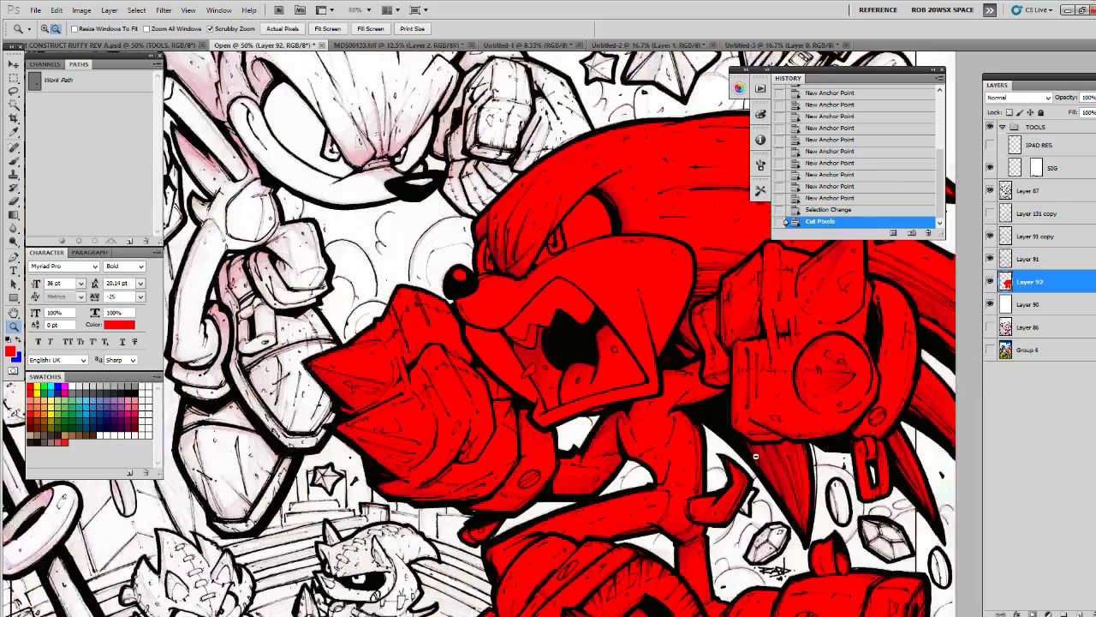
{"action": "left_click", "coordinate": [759, 467], "text": "alt"}
{"action": "left_click_drag", "start_coordinate": [773, 555], "coordinate": [755, 529]}
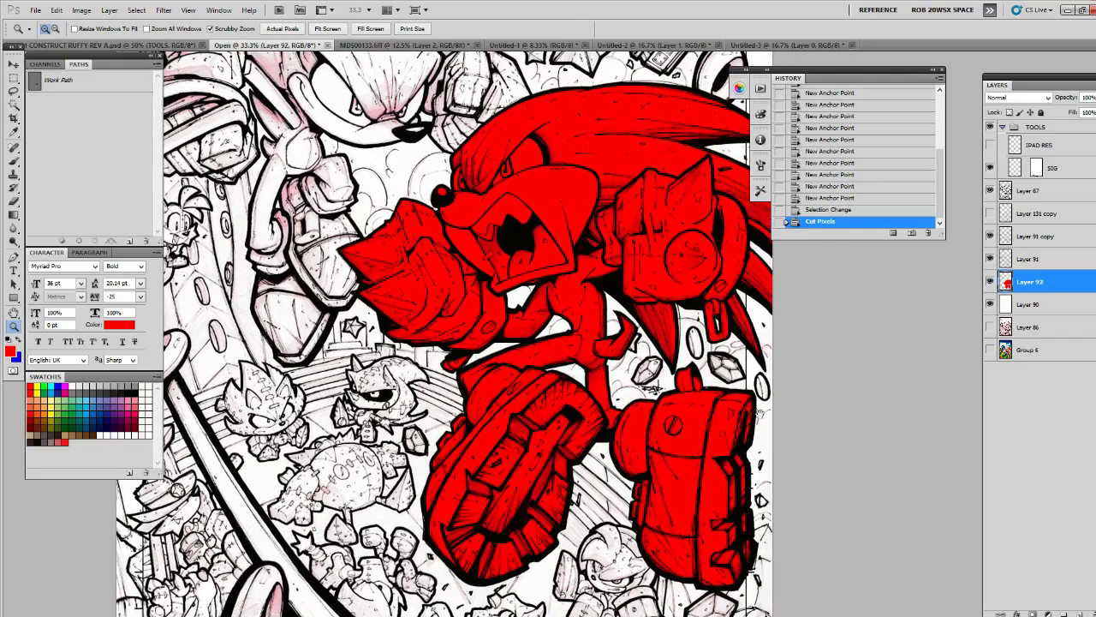
{"action": "left_click_drag", "start_coordinate": [760, 414], "coordinate": [749, 517]}
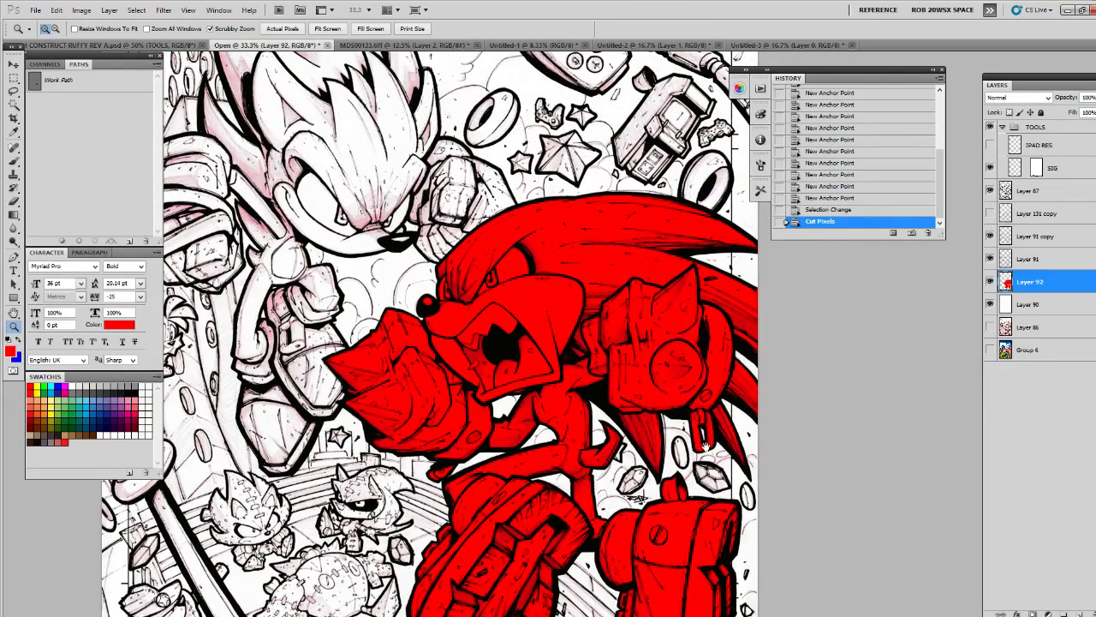
{"action": "left_click_drag", "start_coordinate": [726, 454], "coordinate": [754, 310]}
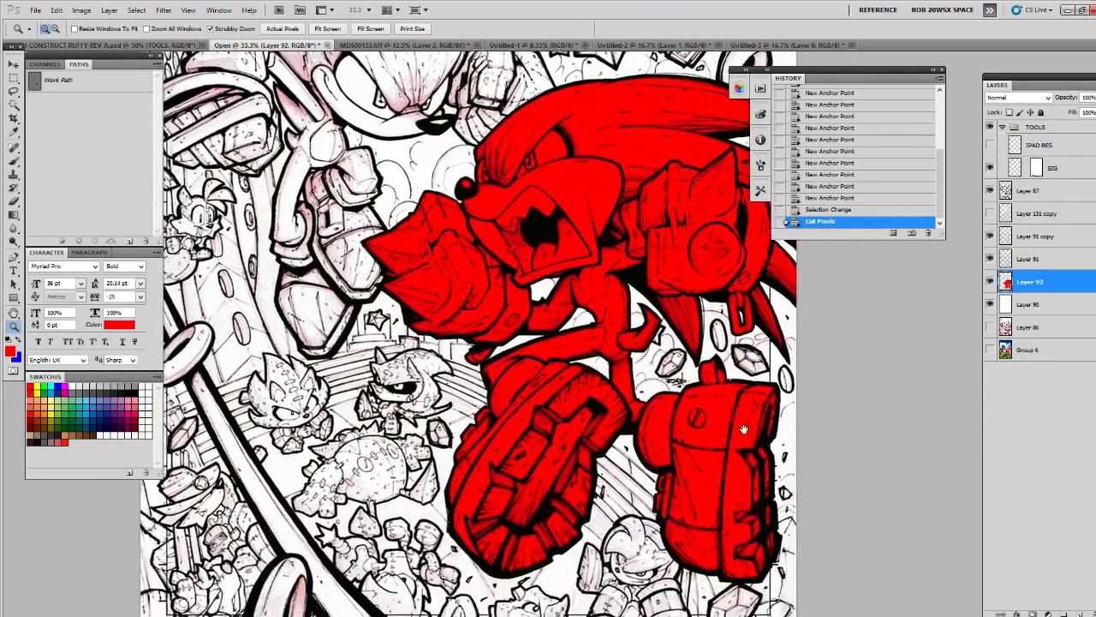
{"action": "left_click_drag", "start_coordinate": [710, 379], "coordinate": [732, 387]}
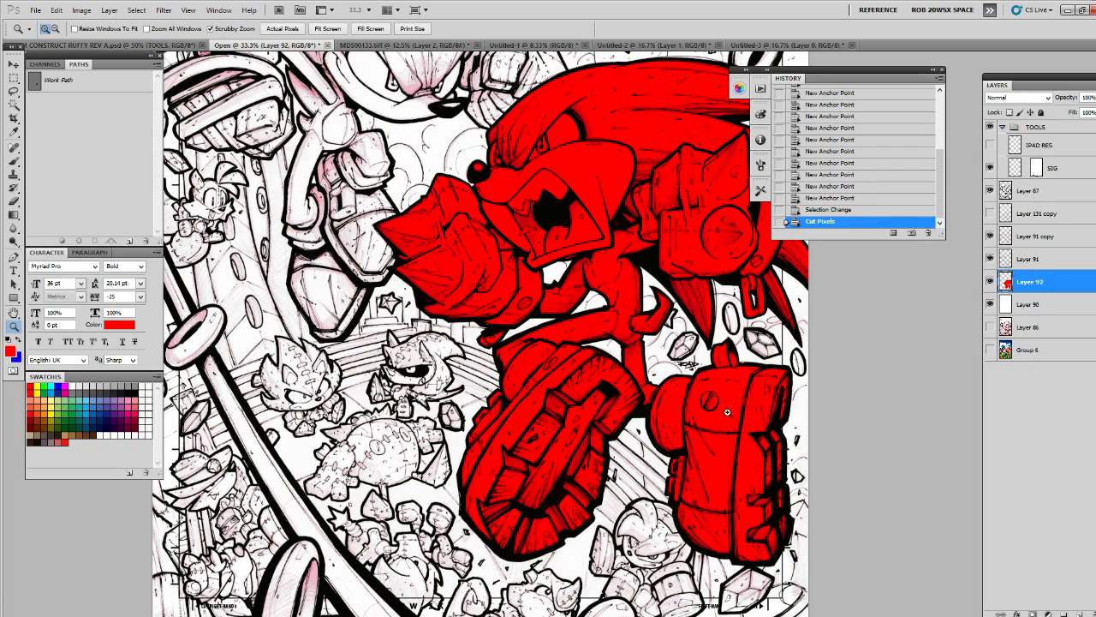
Clear the name of the red fill layer
{"action": "left_click_drag", "start_coordinate": [731, 411], "coordinate": [730, 440]}
{"action": "double_click", "coordinate": [1029, 282]}
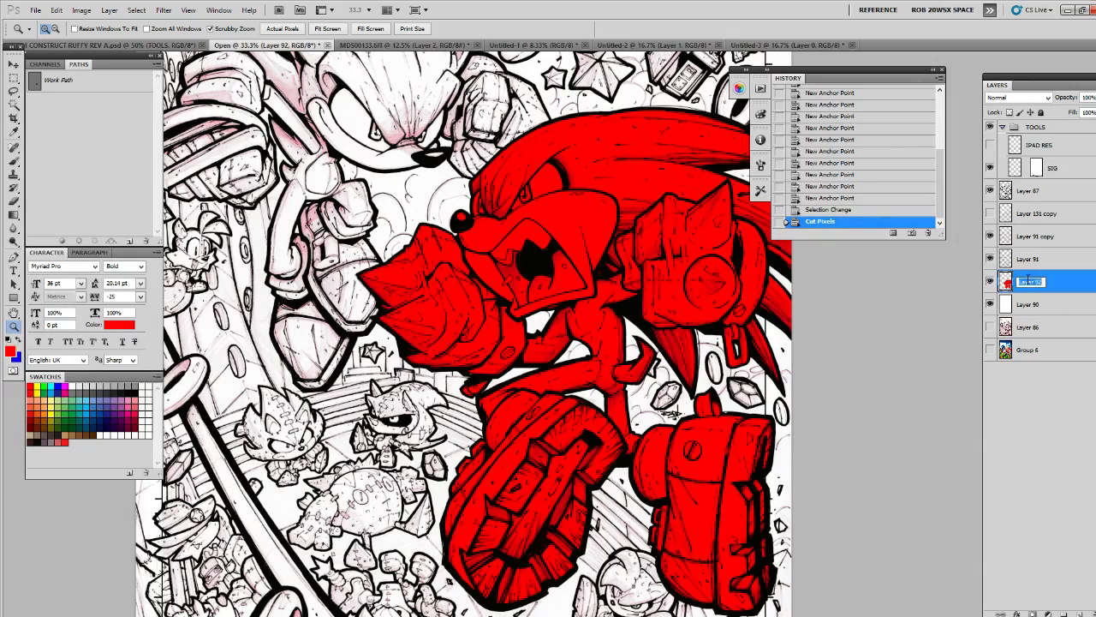
{"action": "key", "text": "Return"}
Lasso the whole red figure, copy it to a new layer, delete the original fill layer and load the copy's outline as a selection
{"action": "left_click_drag", "start_coordinate": [457, 135], "coordinate": [385, 472]}
{"action": "key", "text": "ctrl+minus"}
{"action": "key", "text": "ctrl+minus"}
{"action": "key", "text": "ctrl+minus"}
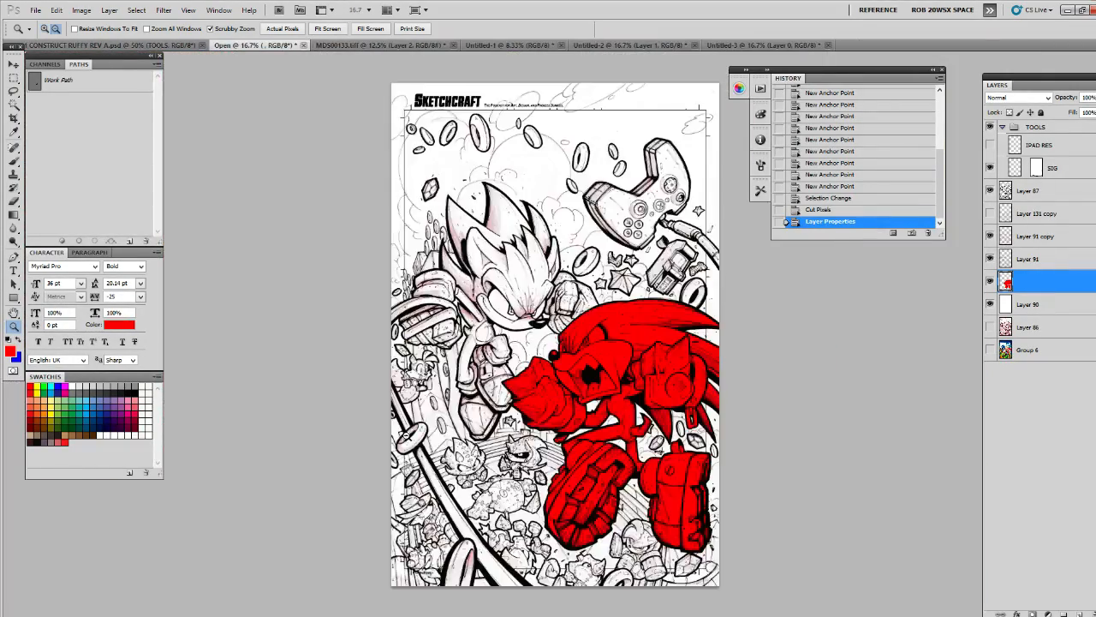
{"action": "left_click", "coordinate": [615, 347]}
{"action": "key", "text": "l"}
{"action": "left_click_drag", "start_coordinate": [564, 312], "coordinate": [512, 357]}
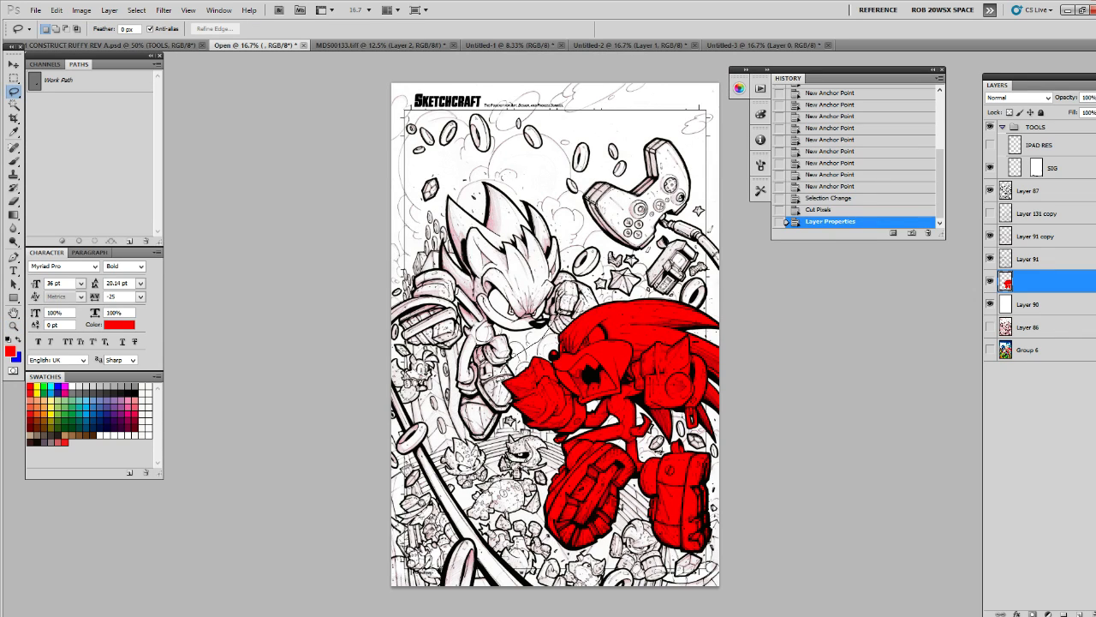
{"action": "left_click_drag", "start_coordinate": [742, 261], "coordinate": [741, 262]}
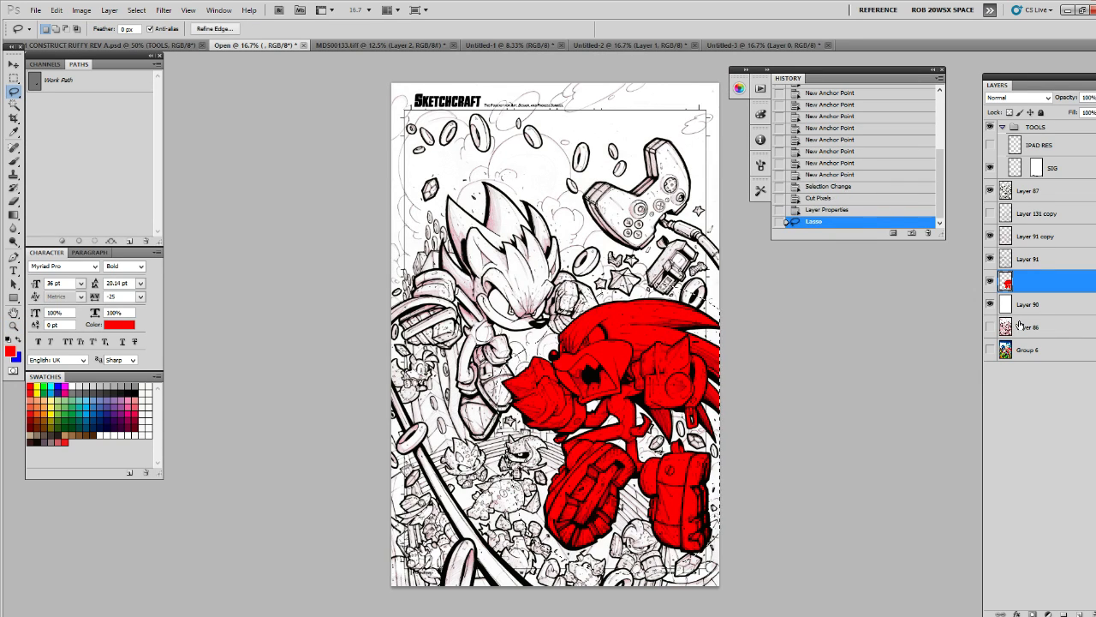
{"action": "key", "text": "ctrl+j"}
{"action": "left_click_drag", "start_coordinate": [1092, 592], "coordinate": [1078, 613]}
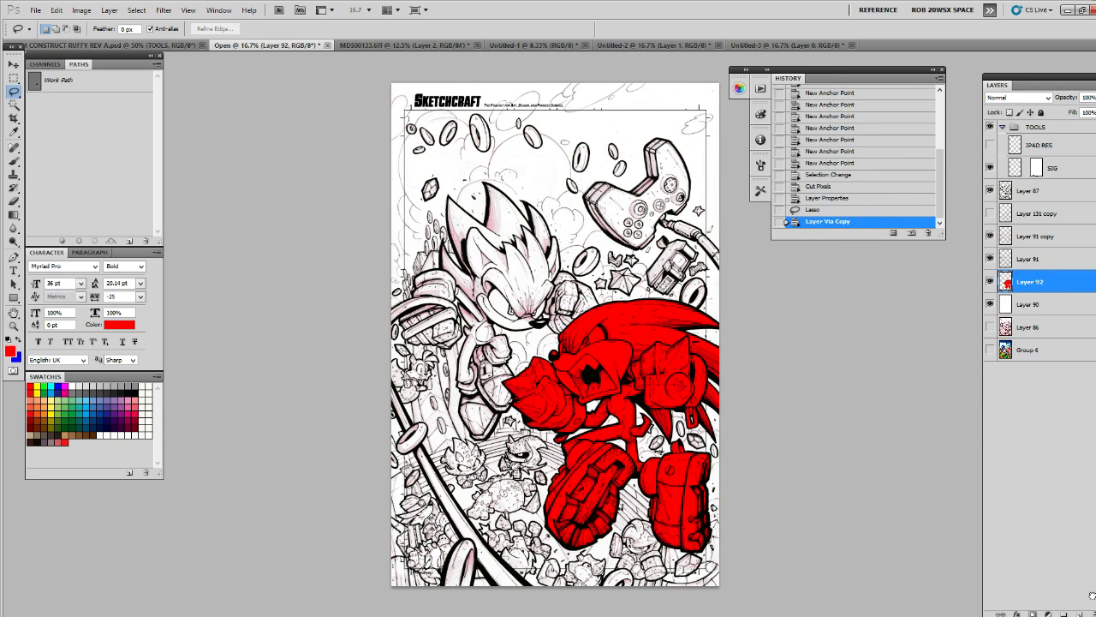
{"action": "left_click", "coordinate": [1007, 282], "text": "ctrl"}
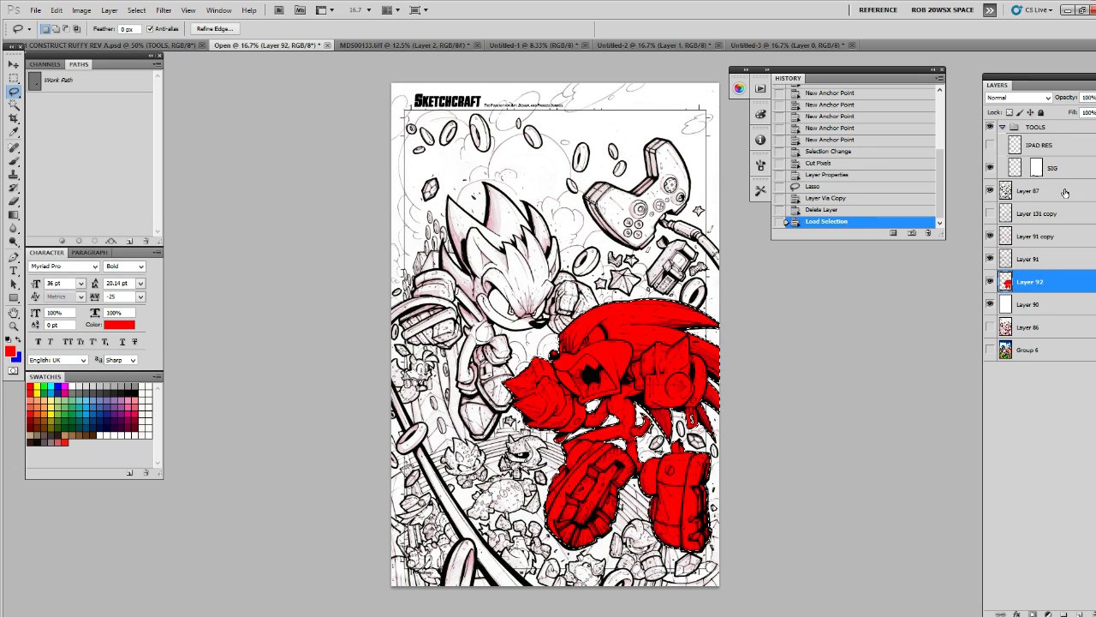
Set the layer thumbnails to show only the layer bounds
{"action": "left_click", "coordinate": [1090, 85]}
{"action": "left_click", "coordinate": [1039, 352]}
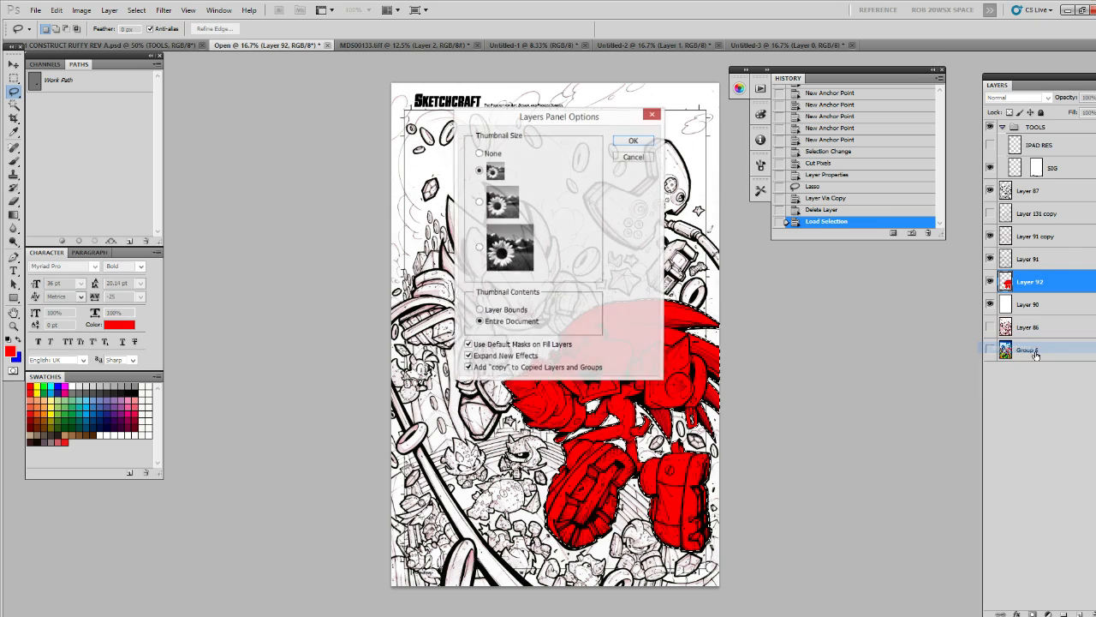
{"action": "left_click", "coordinate": [633, 141]}
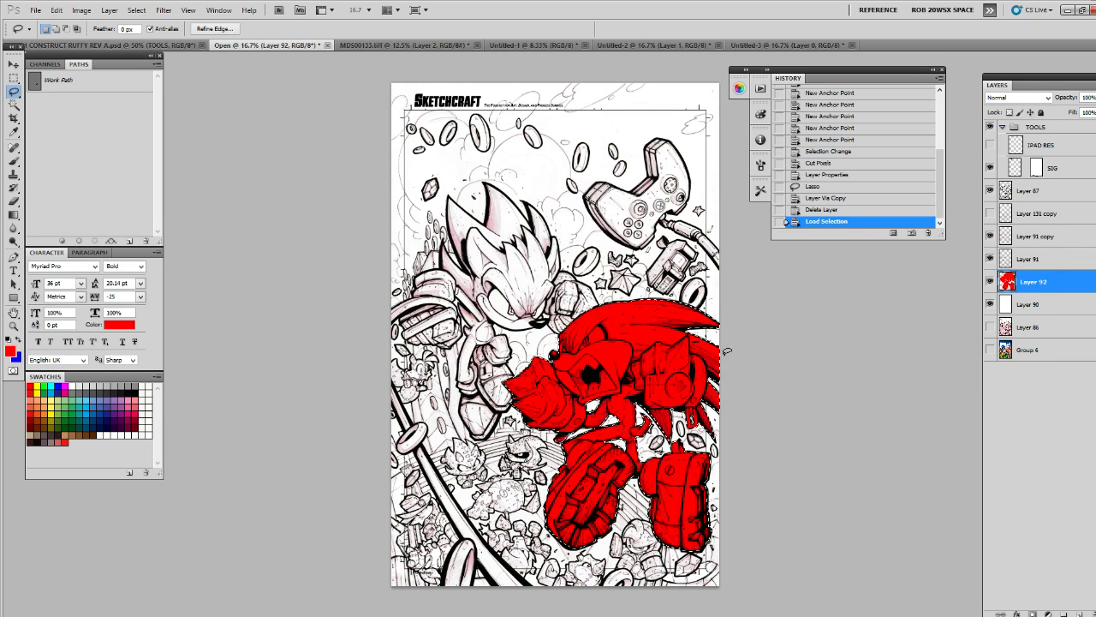
Name the red fill layer KNUCKLES, put it in a new group called SELECT FLATS and clear the selection
{"action": "double_click", "coordinate": [1038, 281]}
{"action": "type", "text": "KNUCKLES"}
{"action": "key", "text": "Return"}
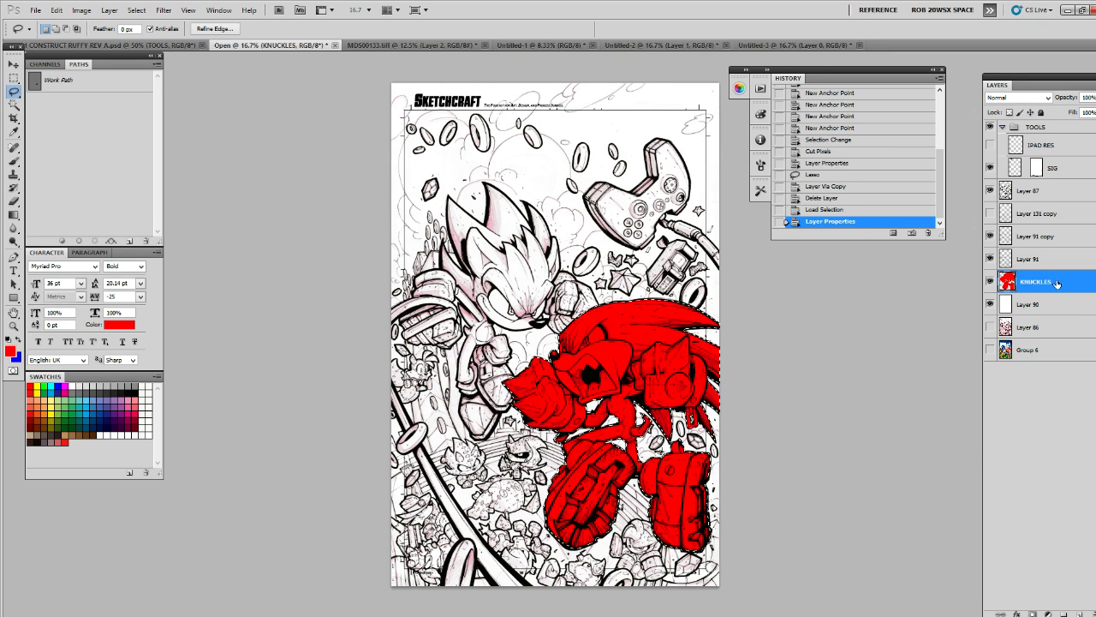
{"action": "key", "text": "ctrl+g"}
{"action": "double_click", "coordinate": [1039, 277]}
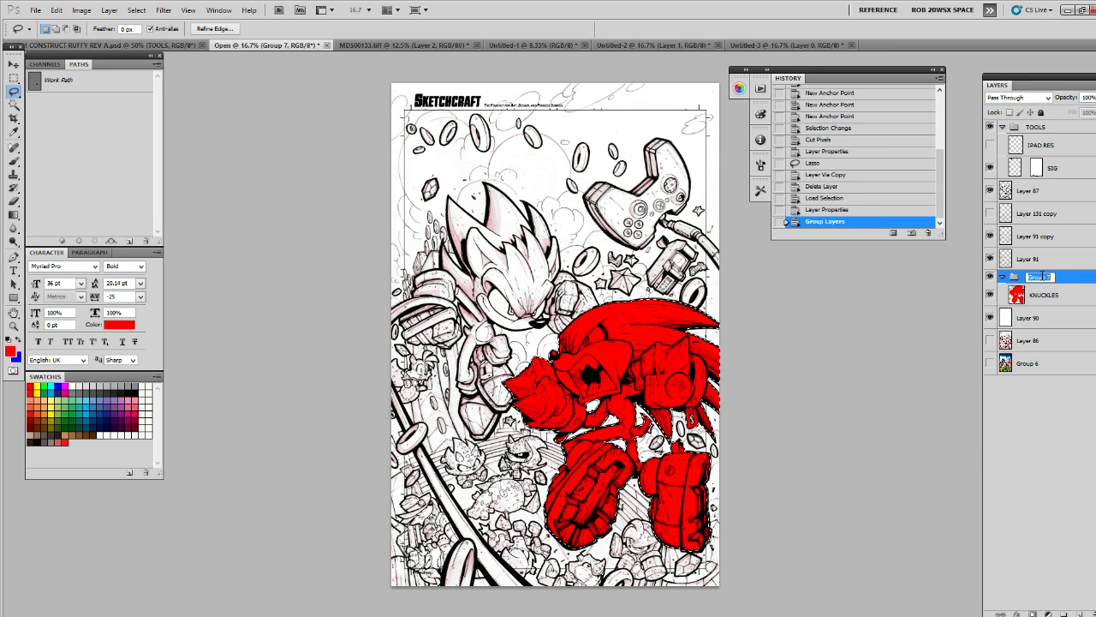
{"action": "type", "text": "SELECT FLATS"}
{"action": "key", "text": "Return"}
{"action": "left_click", "coordinate": [1055, 296]}
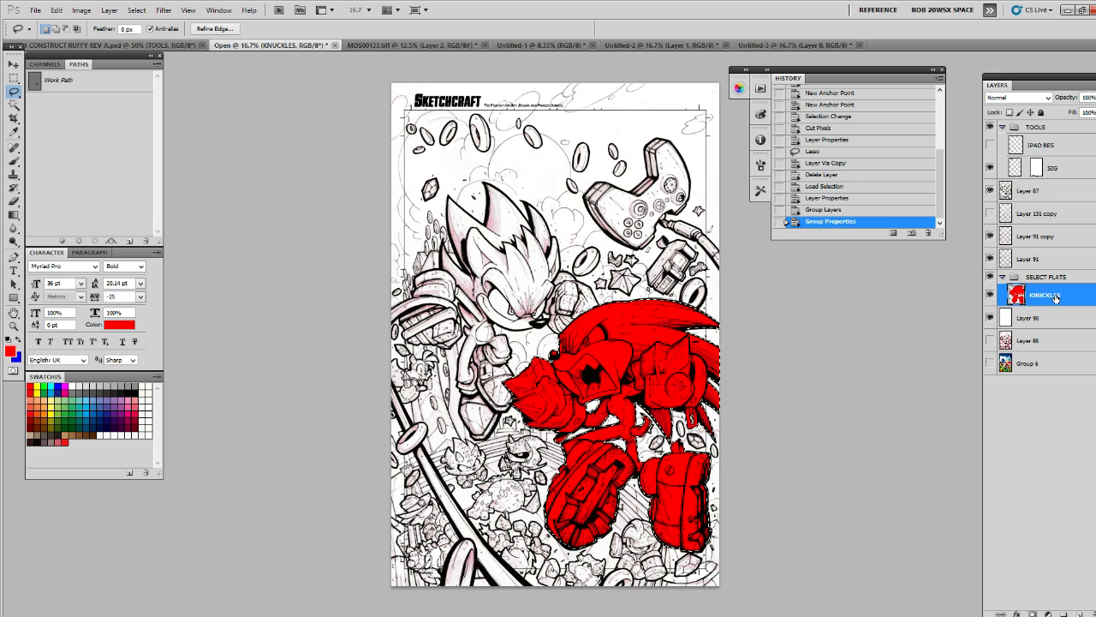
{"action": "key", "text": "ctrl+d"}
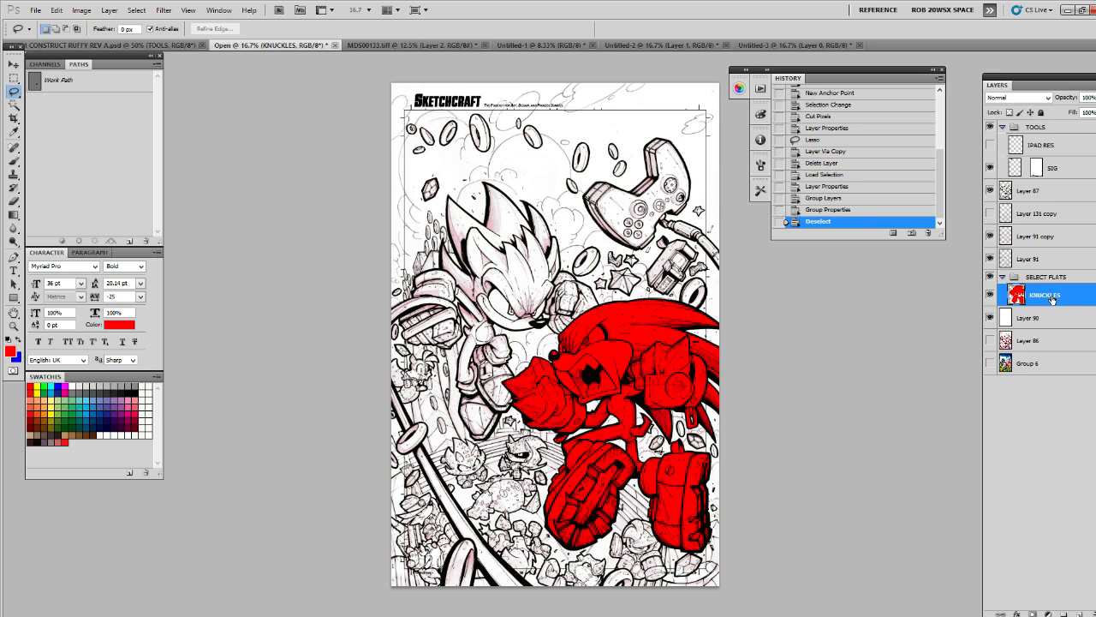
Group the line art layers from Layer 87 down to Layer 91 as LINEART and delete Layer 131 copy from the group
{"action": "left_click", "coordinate": [1027, 192]}
{"action": "left_click", "coordinate": [1035, 257], "text": "shift"}
{"action": "key", "text": "ctrl+g"}
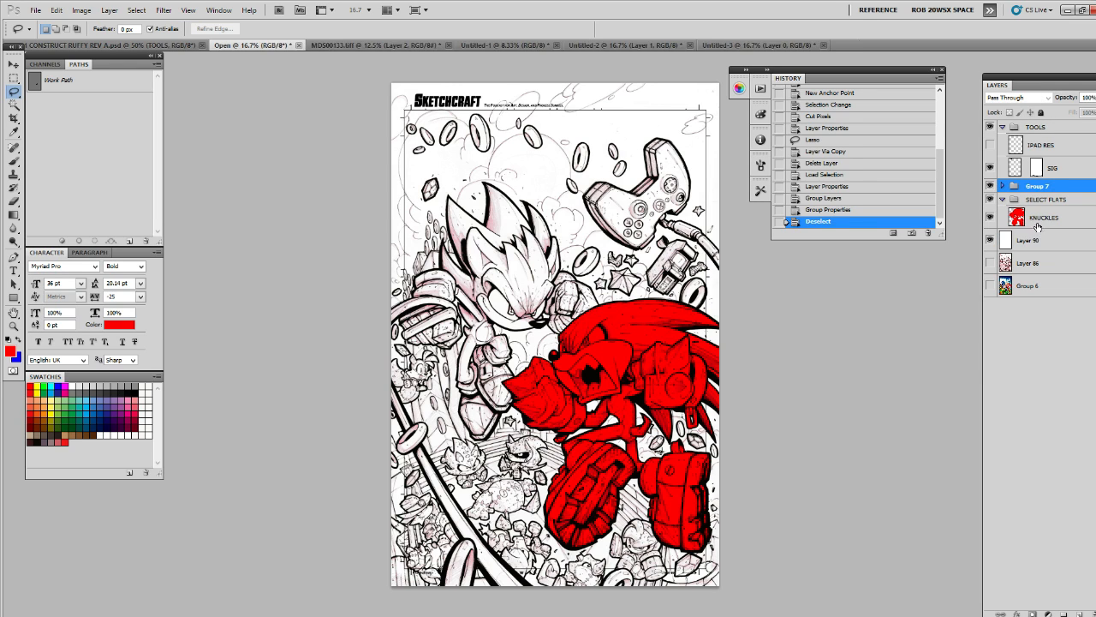
{"action": "double_click", "coordinate": [1036, 186]}
{"action": "type", "text": "LI"}
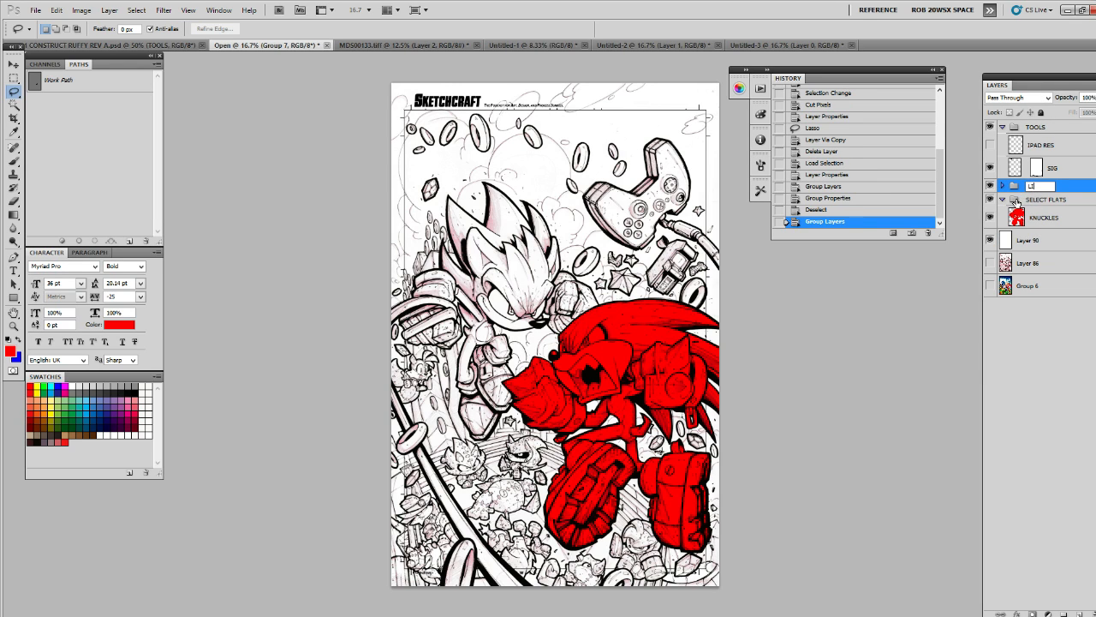
{"action": "type", "text": "NEART"}
{"action": "key", "text": "Return"}
{"action": "left_click", "coordinate": [1002, 186]}
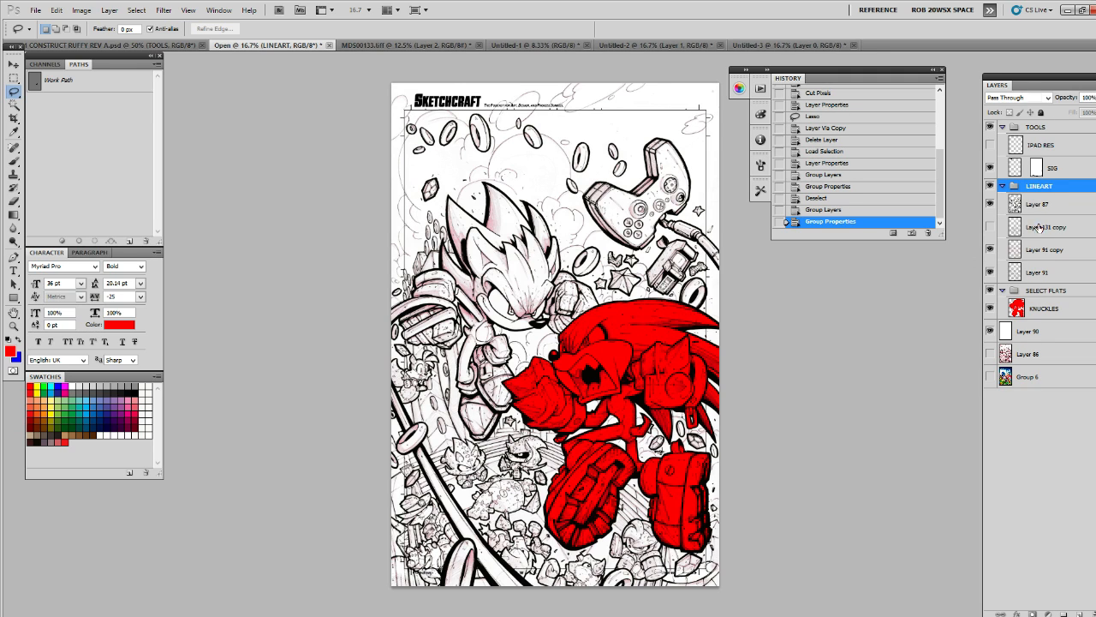
{"action": "left_click", "coordinate": [1052, 227]}
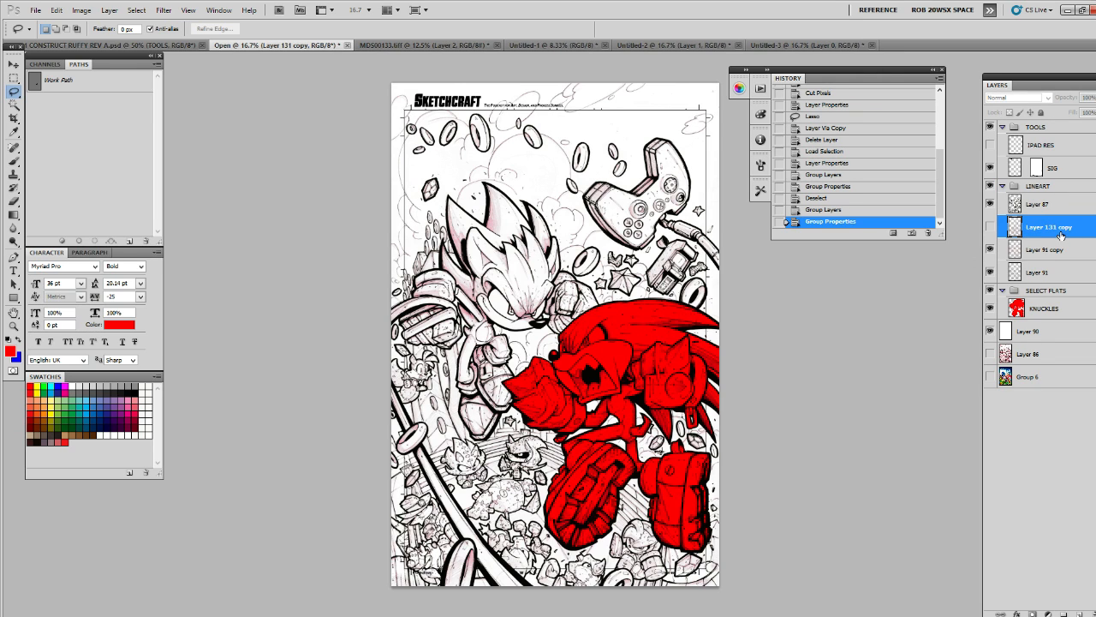
{"action": "left_click_drag", "start_coordinate": [1069, 218], "coordinate": [1076, 614]}
Rename the LINEART group's layers from top to bottom as INKS, TEXTURE COLOR and TEXTURE
{"action": "double_click", "coordinate": [1044, 227]}
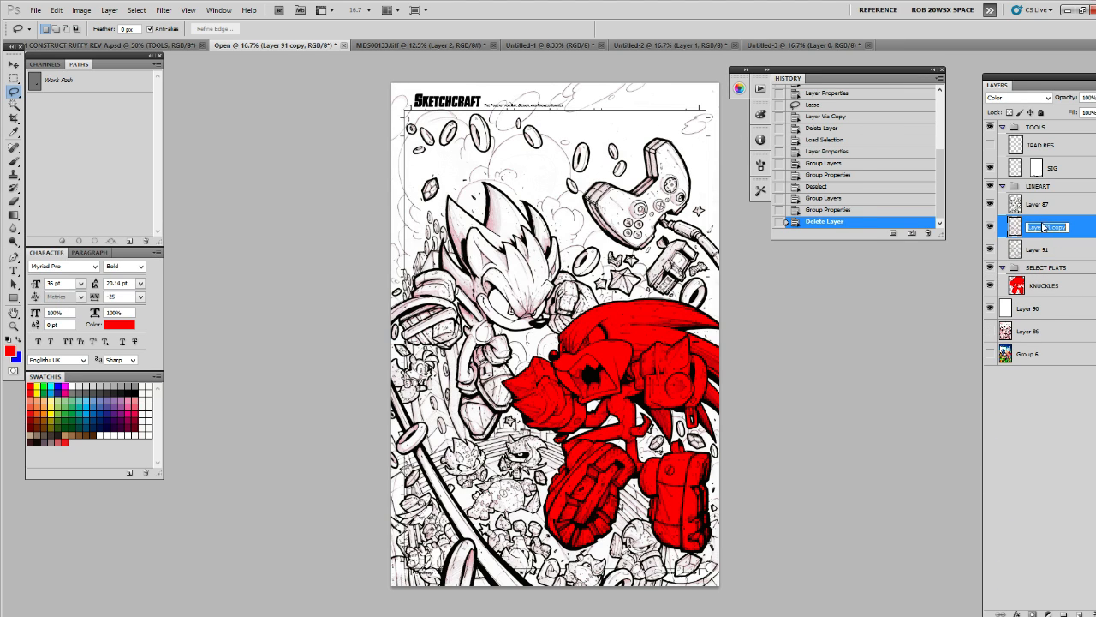
{"action": "type", "text": "TEXTURE"}
{"action": "double_click", "coordinate": [1037, 247]}
{"action": "type", "text": "T"}
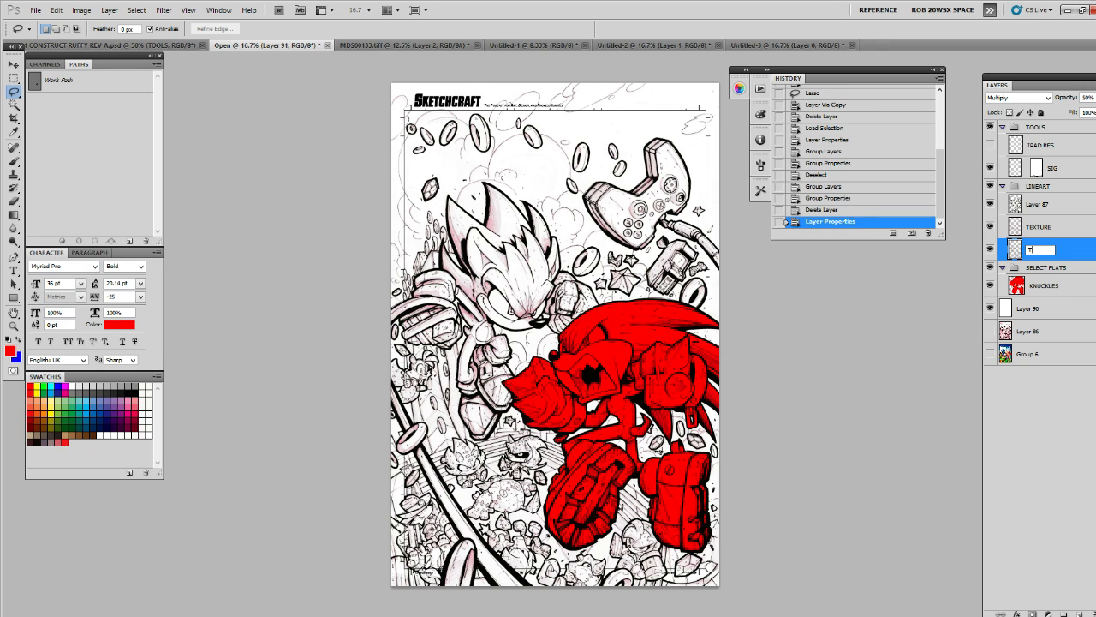
{"action": "type", "text": "EXTURE"}
{"action": "double_click", "coordinate": [1046, 228]}
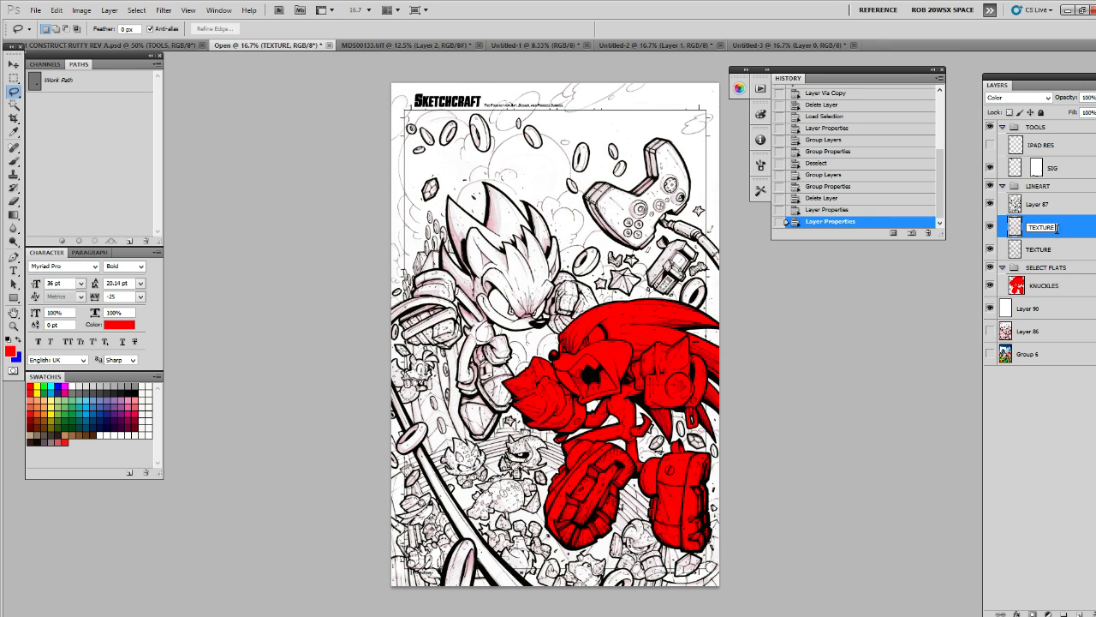
{"action": "type", "text": "COLO"}
{"action": "type", "text": "R"}
{"action": "key", "text": "Return"}
{"action": "double_click", "coordinate": [1049, 203]}
{"action": "type", "text": "INKS"}
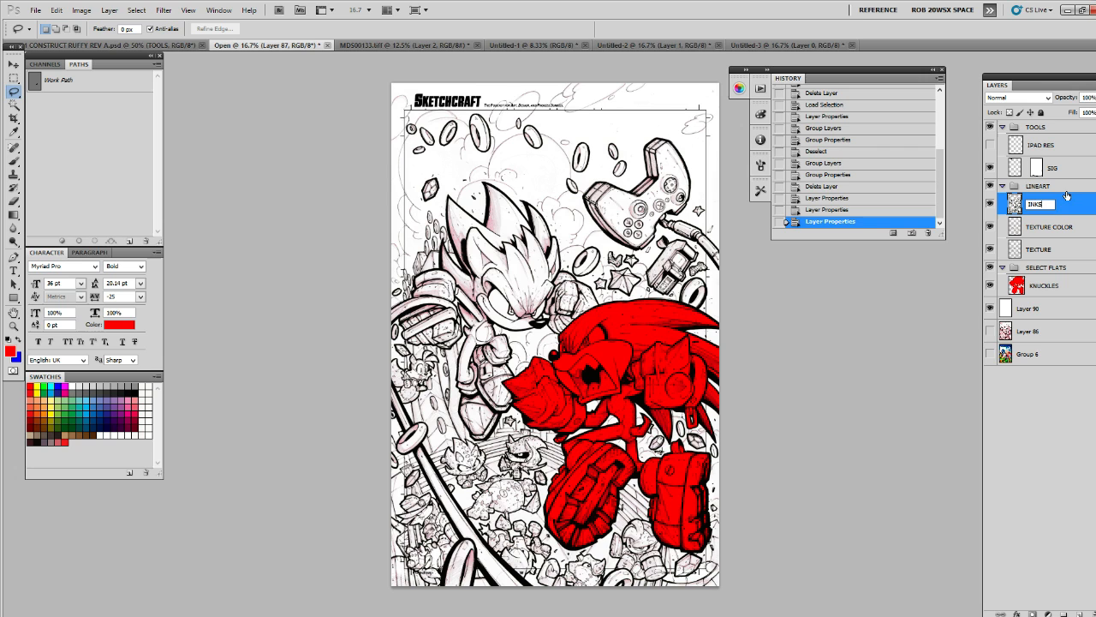
{"action": "key", "text": "Return"}
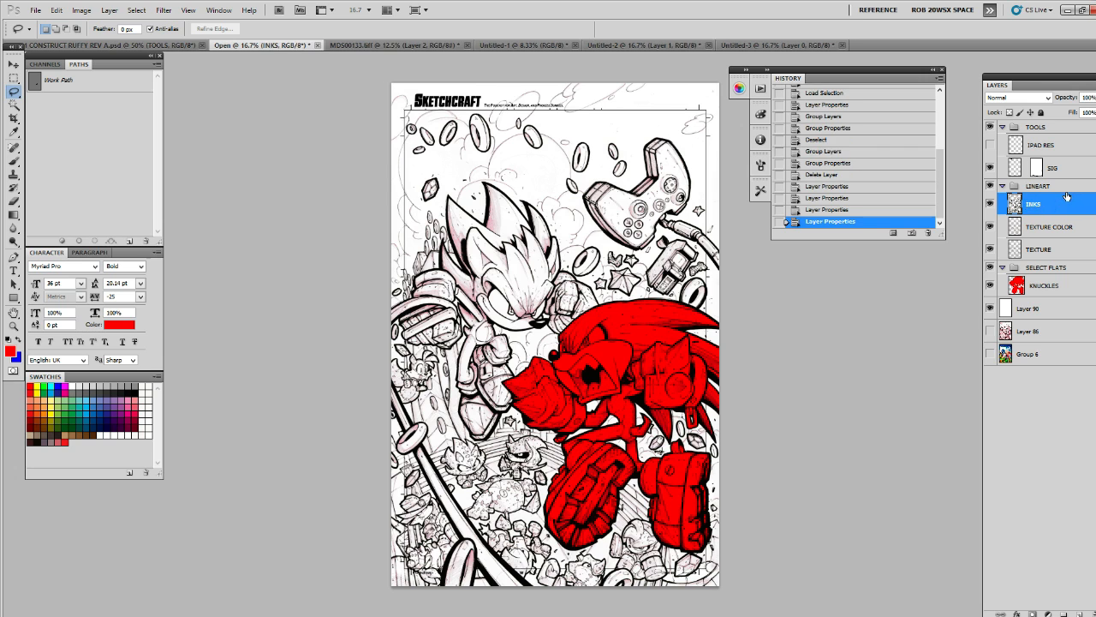
Add a new layer below KNUCKLES inside the SELECT FLATS group and make blue the foreground colour
{"action": "left_click", "coordinate": [1032, 282]}
{"action": "key", "text": "z"}
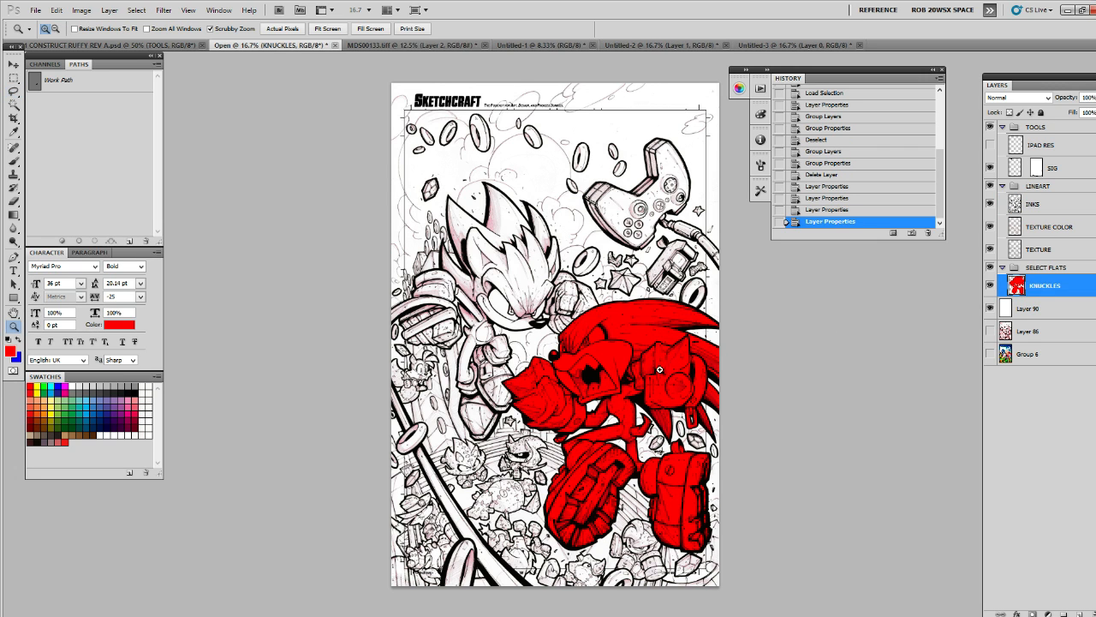
{"action": "left_click", "coordinate": [666, 377]}
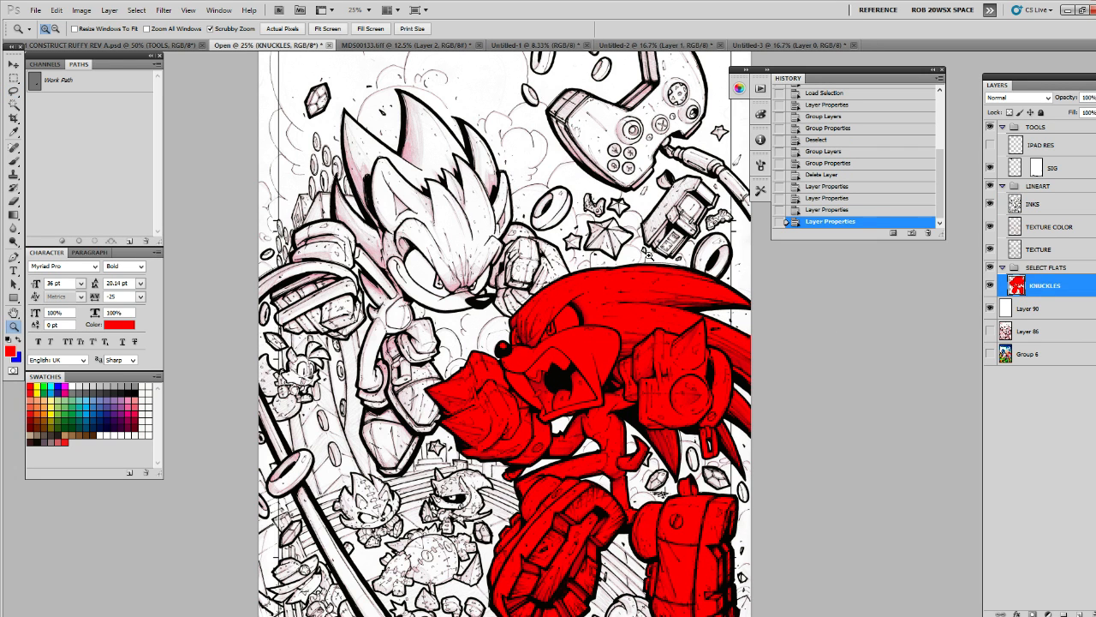
{"action": "left_click_drag", "start_coordinate": [637, 283], "coordinate": [677, 214]}
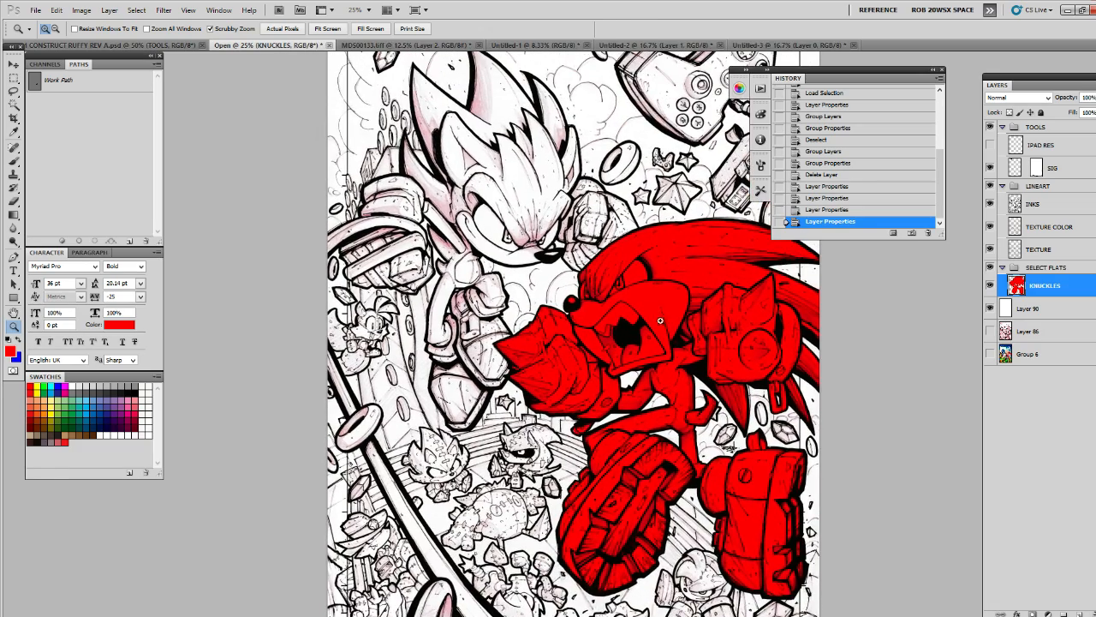
{"action": "left_click", "coordinate": [662, 321]}
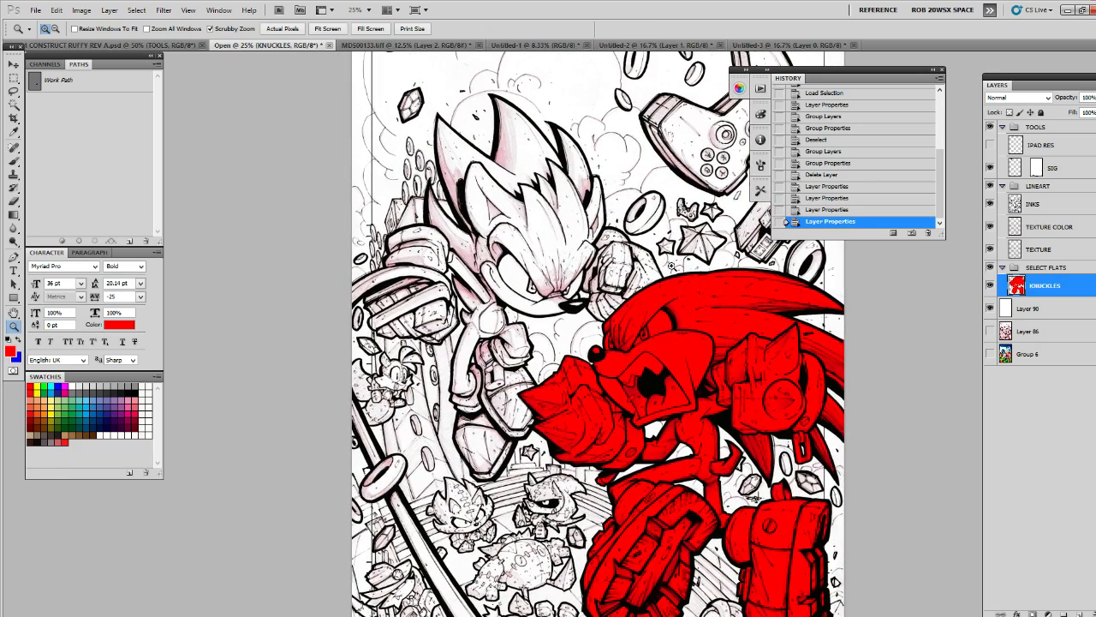
{"action": "left_click", "coordinate": [1032, 307]}
{"action": "left_click", "coordinate": [1061, 614]}
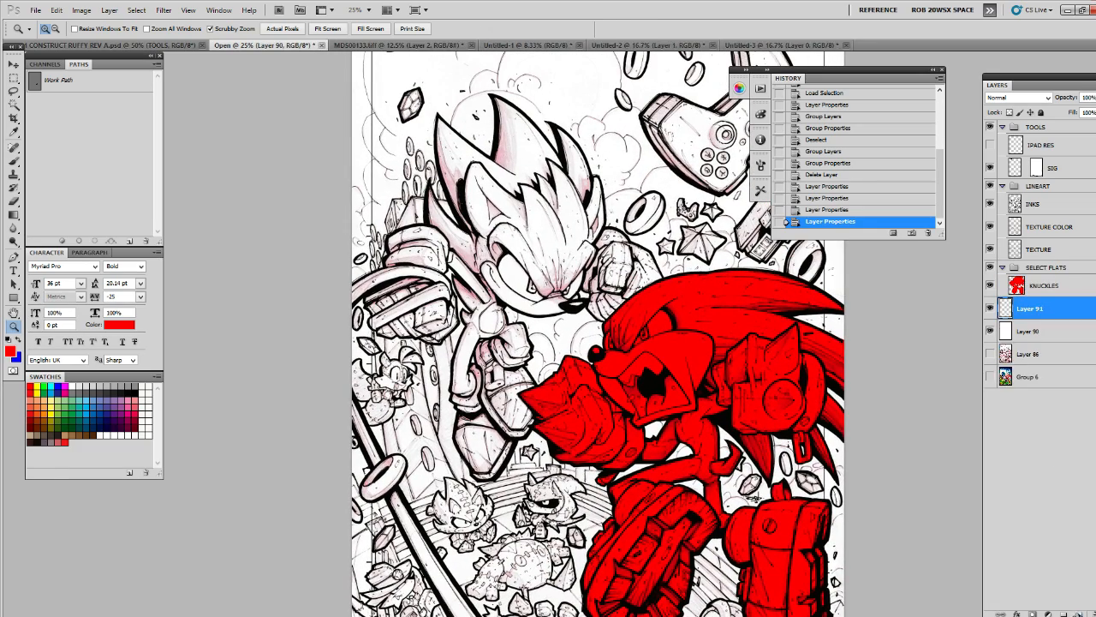
{"action": "left_click_drag", "start_coordinate": [1038, 314], "coordinate": [1038, 291]}
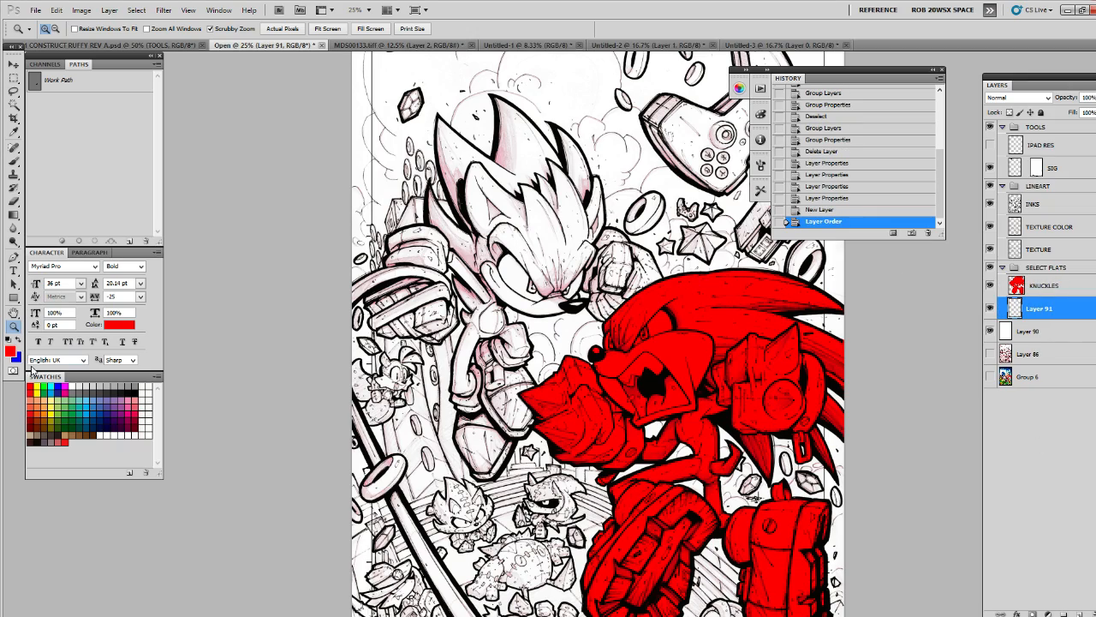
{"action": "key", "text": "x"}
Start a Pen path where the hedgehog's fist meets the red figure and trace over the fist's upper edge to the head quills
{"action": "left_click_drag", "start_coordinate": [628, 276], "coordinate": [685, 424]}
{"action": "key", "text": "p"}
{"action": "left_click", "coordinate": [779, 428]}
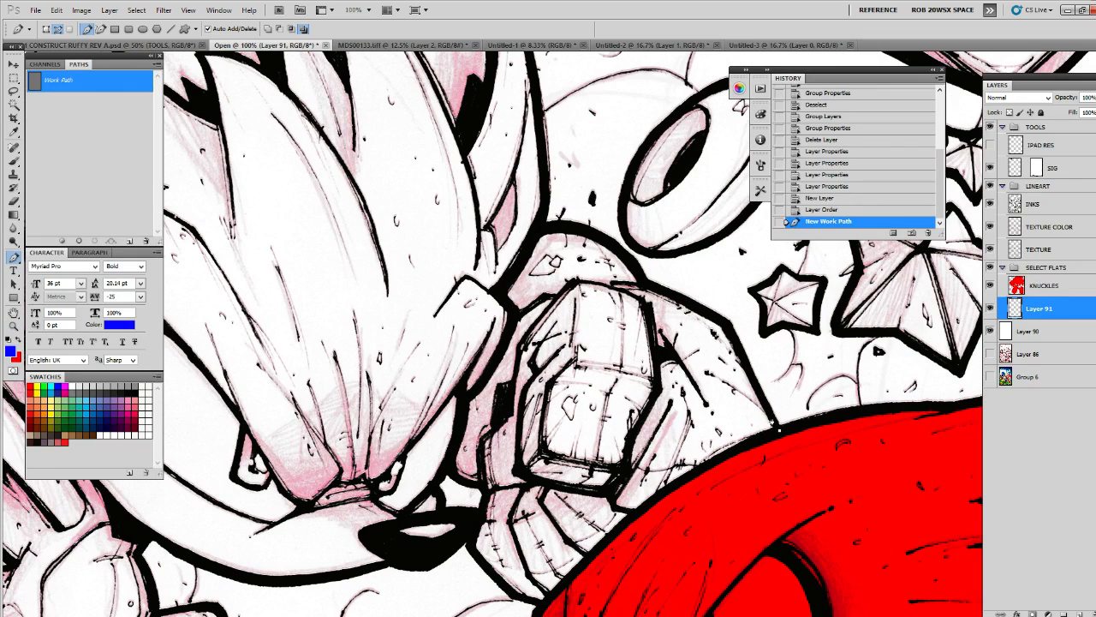
{"action": "left_click", "coordinate": [761, 392]}
{"action": "left_click", "coordinate": [726, 324]}
{"action": "left_click", "coordinate": [658, 291]}
{"action": "left_click", "coordinate": [627, 262]}
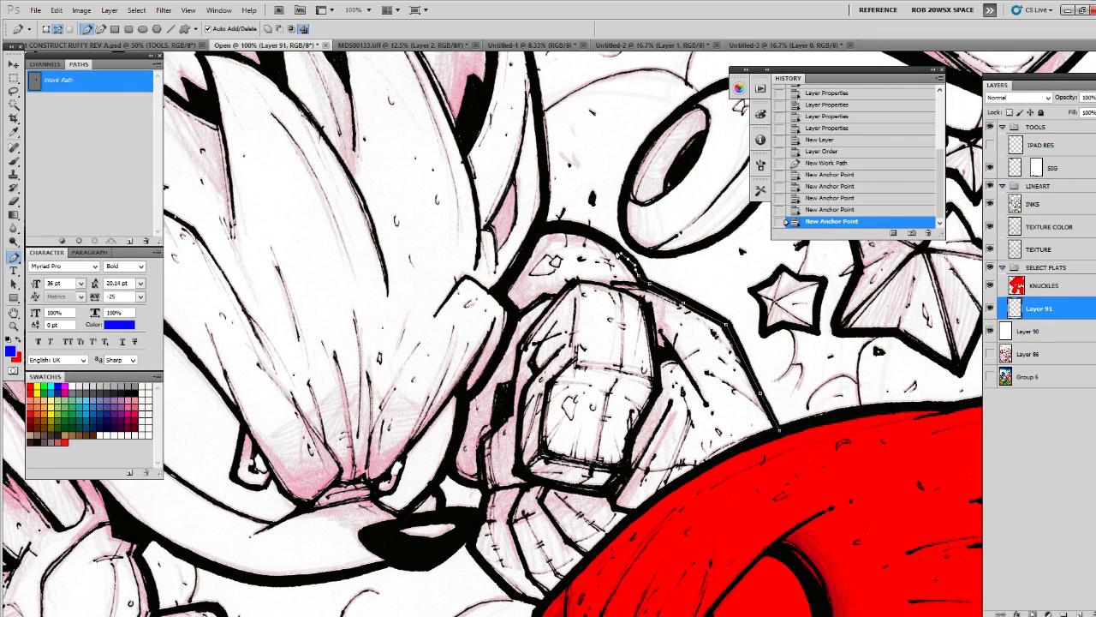
{"action": "left_click", "coordinate": [608, 245]}
{"action": "left_click", "coordinate": [591, 238]}
{"action": "left_click", "coordinate": [571, 232]}
{"action": "left_click", "coordinate": [549, 228]}
{"action": "left_click", "coordinate": [543, 219]}
Continue the path over the short quill behind the fist and up the outer edge of the first tall head spike to its tip
{"action": "left_click_drag", "start_coordinate": [541, 138], "coordinate": [568, 306]}
{"action": "left_click", "coordinate": [562, 285]}
{"action": "left_click", "coordinate": [557, 272]}
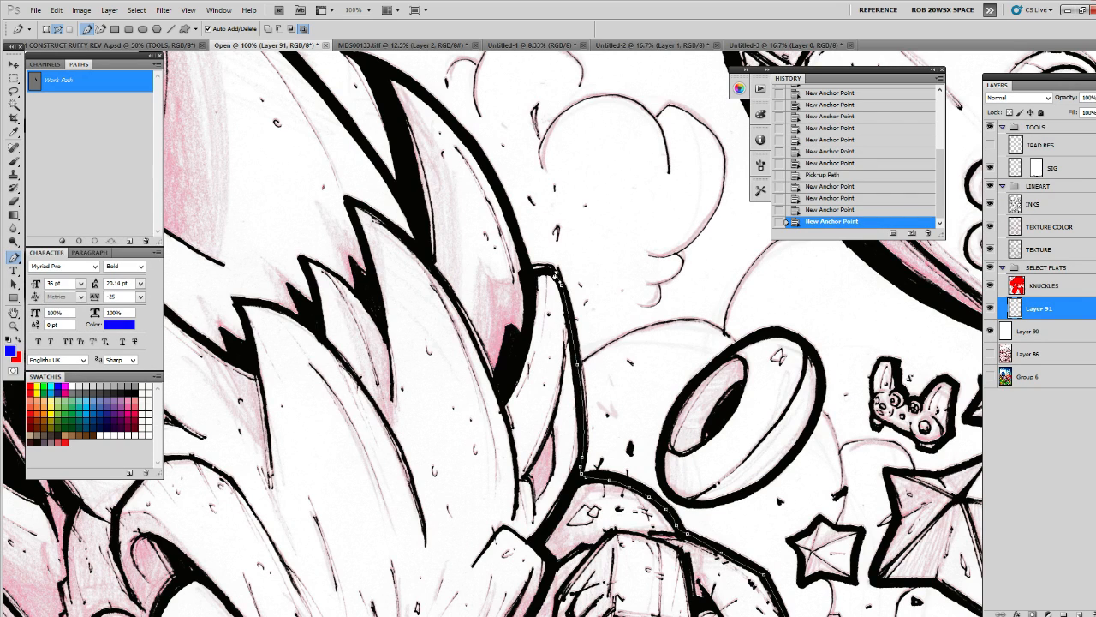
{"action": "left_click", "coordinate": [549, 268]}
{"action": "left_click", "coordinate": [537, 274]}
{"action": "left_click", "coordinate": [529, 272]}
{"action": "left_click_drag", "start_coordinate": [529, 269], "coordinate": [598, 432]}
{"action": "mouse_move", "coordinate": [571, 359]}
{"action": "left_mouse_down"}
{"action": "mouse_move", "coordinate": [557, 334]}
{"action": "mouse_move", "coordinate": [615, 396]}
{"action": "left_mouse_up"}
{"action": "left_click", "coordinate": [541, 305]}
{"action": "left_click", "coordinate": [562, 343]}
{"action": "left_click", "coordinate": [517, 314]}
{"action": "left_click", "coordinate": [504, 310]}
Trace the path down the inner edge of the first head spike and around the notch at its base
{"action": "left_click", "coordinate": [533, 363]}
{"action": "left_click", "coordinate": [540, 394]}
{"action": "left_click", "coordinate": [543, 425]}
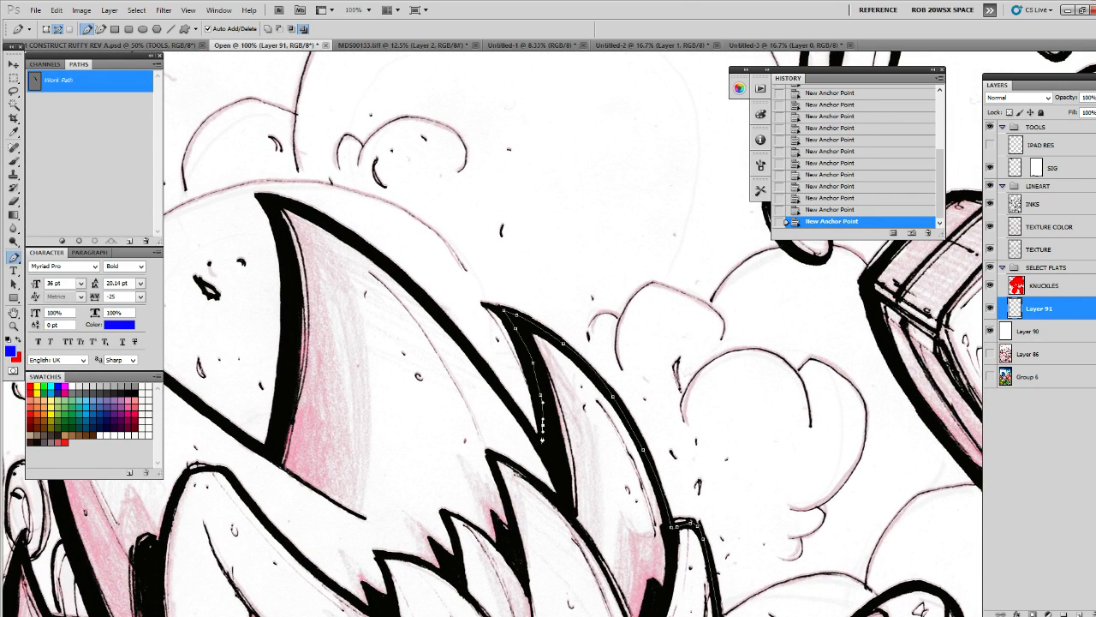
{"action": "left_click", "coordinate": [541, 437]}
{"action": "left_click", "coordinate": [533, 434]}
{"action": "left_click_drag", "start_coordinate": [529, 428], "coordinate": [526, 422]}
Trace the path up the large middle head spike, around its tip and down to the notch on its other side
{"action": "left_click_drag", "start_coordinate": [486, 360], "coordinate": [583, 444]}
{"action": "left_click_drag", "start_coordinate": [523, 382], "coordinate": [484, 346]}
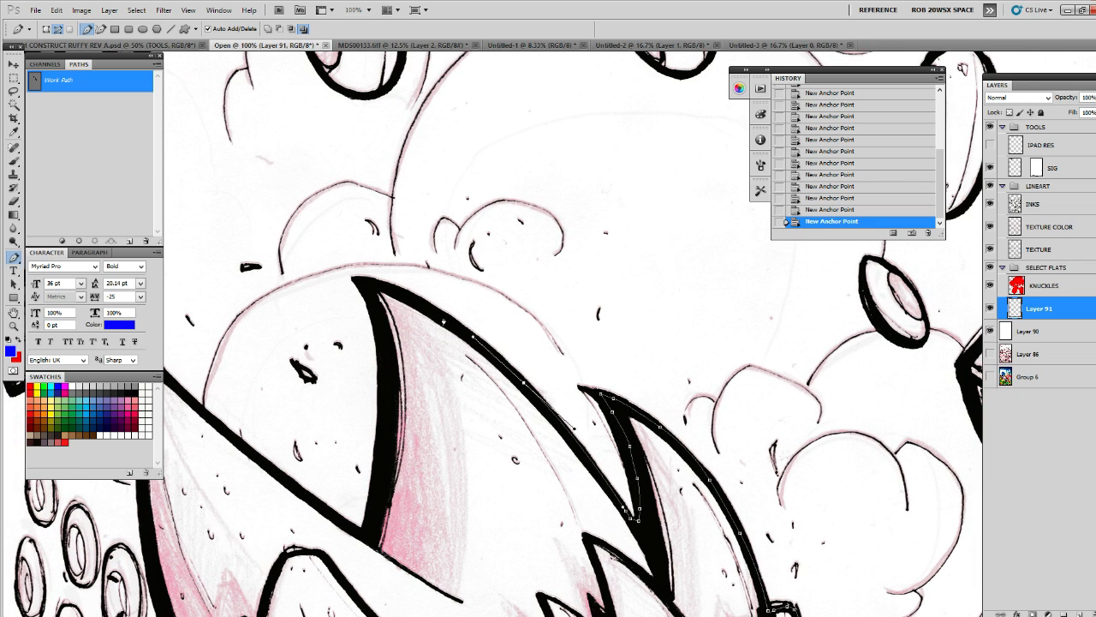
{"action": "mouse_move", "coordinate": [411, 392]}
{"action": "left_mouse_down"}
{"action": "mouse_move", "coordinate": [671, 350]}
{"action": "mouse_move", "coordinate": [718, 355]}
{"action": "left_mouse_up"}
{"action": "left_click_drag", "start_coordinate": [695, 405], "coordinate": [682, 462]}
{"action": "left_click", "coordinate": [678, 477]}
{"action": "left_click_drag", "start_coordinate": [675, 489], "coordinate": [672, 497]}
Trace the path up to the tip of the third head spike and down its outer edge to the notch beside the small spike
{"action": "left_click", "coordinate": [614, 457]}
{"action": "left_click", "coordinate": [530, 386]}
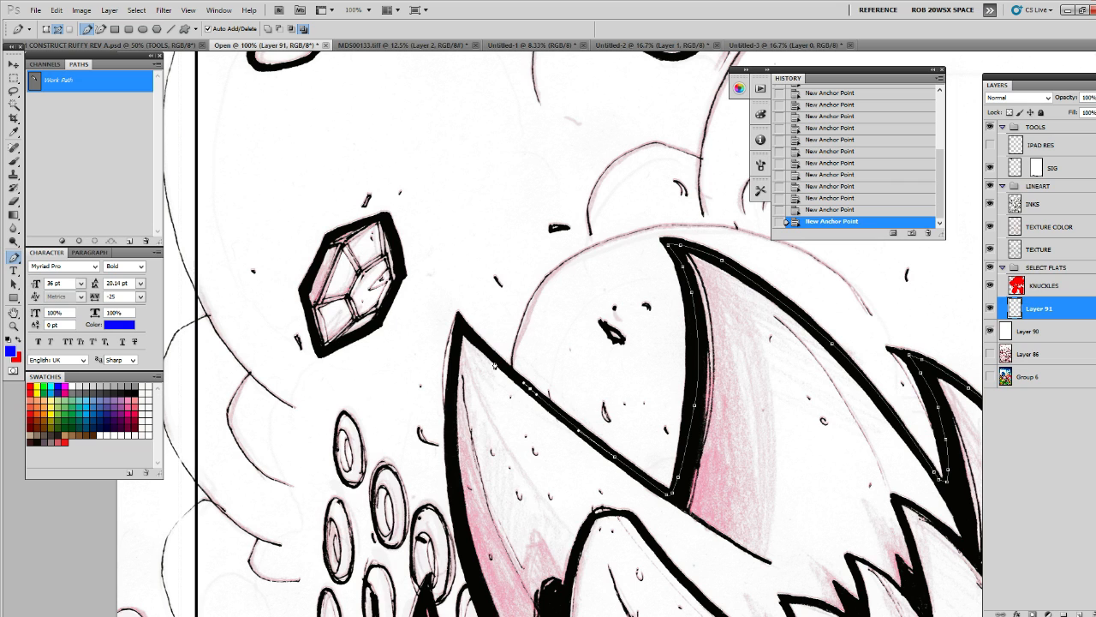
{"action": "left_click", "coordinate": [481, 347]}
{"action": "left_click", "coordinate": [456, 364]}
{"action": "left_click_drag", "start_coordinate": [454, 471], "coordinate": [489, 282]}
{"action": "left_click_drag", "start_coordinate": [488, 293], "coordinate": [495, 353]}
{"action": "left_click", "coordinate": [507, 391]}
{"action": "left_click_drag", "start_coordinate": [523, 426], "coordinate": [526, 430]}
{"action": "left_click_drag", "start_coordinate": [558, 482], "coordinate": [533, 388]}
{"action": "mouse_move", "coordinate": [542, 439]}
{"action": "left_mouse_down"}
{"action": "mouse_move", "coordinate": [553, 459]}
{"action": "mouse_move", "coordinate": [519, 457]}
{"action": "left_mouse_up"}
{"action": "left_click", "coordinate": [559, 475]}
{"action": "left_click", "coordinate": [559, 486]}
Continue the path up the small lowest head spike, around its tip and down its outer edge to the cuff below
{"action": "left_click", "coordinate": [551, 482]}
{"action": "left_click_drag", "start_coordinate": [509, 444], "coordinate": [508, 442]}
{"action": "left_click_drag", "start_coordinate": [477, 405], "coordinate": [460, 381]}
{"action": "left_click", "coordinate": [449, 345]}
{"action": "left_click", "coordinate": [437, 316]}
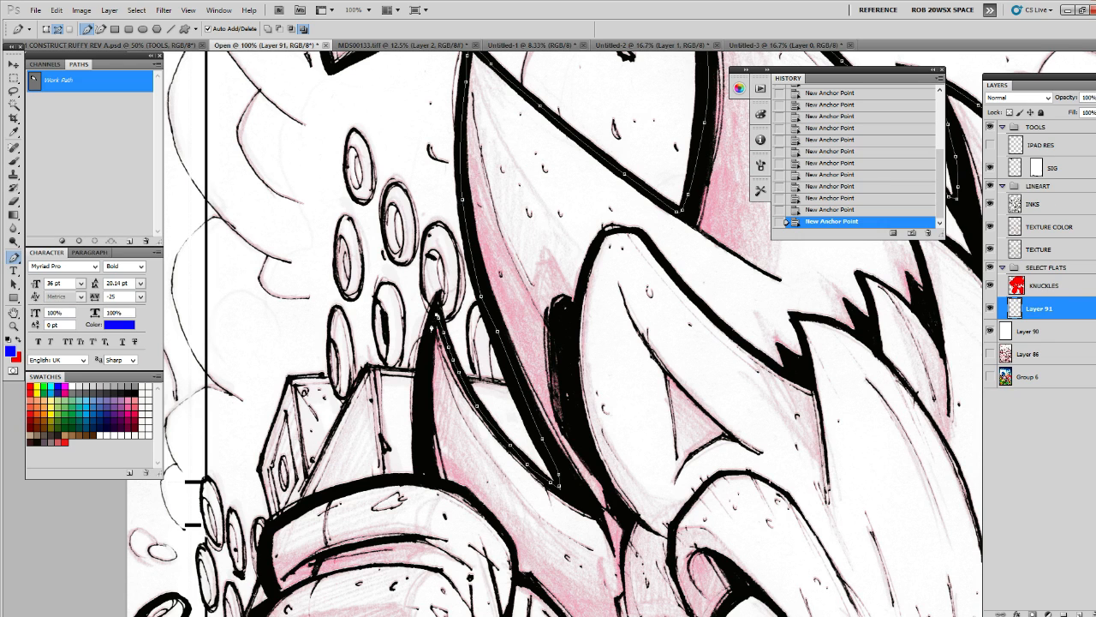
{"action": "left_click", "coordinate": [426, 353]}
{"action": "left_click", "coordinate": [423, 401]}
{"action": "left_click", "coordinate": [418, 478]}
{"action": "left_click_drag", "start_coordinate": [418, 480], "coordinate": [719, 229]}
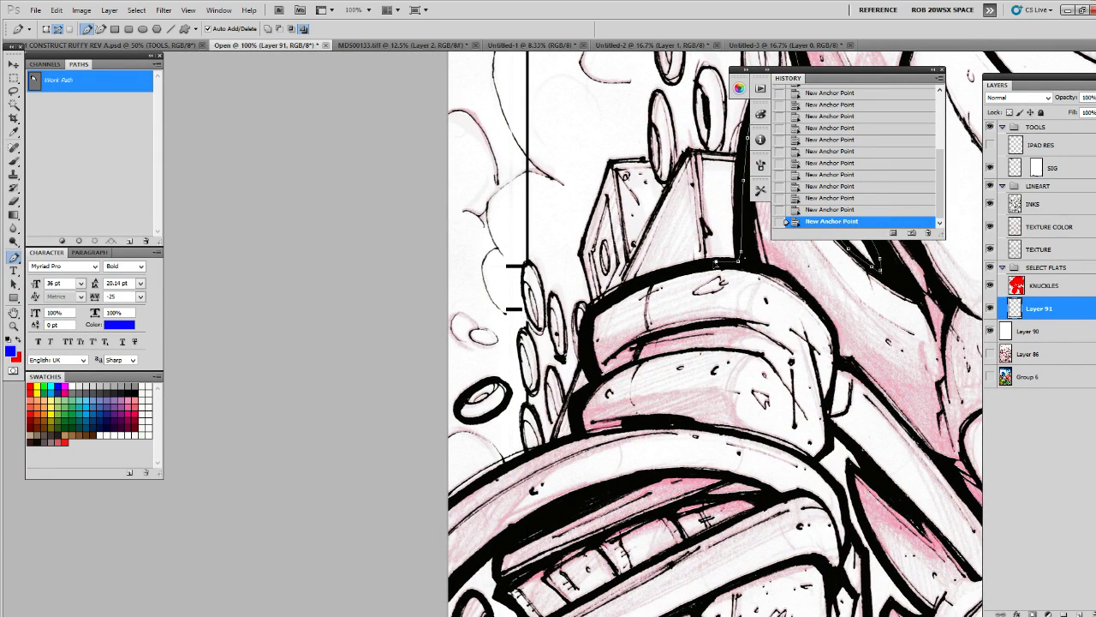
Trace the path over the top roll of the large fist's cuff and down the cuff's outer edge
{"action": "left_click", "coordinate": [654, 276]}
{"action": "left_click", "coordinate": [627, 284]}
{"action": "left_click", "coordinate": [603, 298]}
{"action": "left_click", "coordinate": [590, 316]}
{"action": "left_click", "coordinate": [584, 347]}
{"action": "left_click", "coordinate": [594, 388]}
Trace the path along the large fist's upper edge, out past the canvas edge and back in along its lower edge to the fingers
{"action": "left_click_drag", "start_coordinate": [647, 464], "coordinate": [653, 334]}
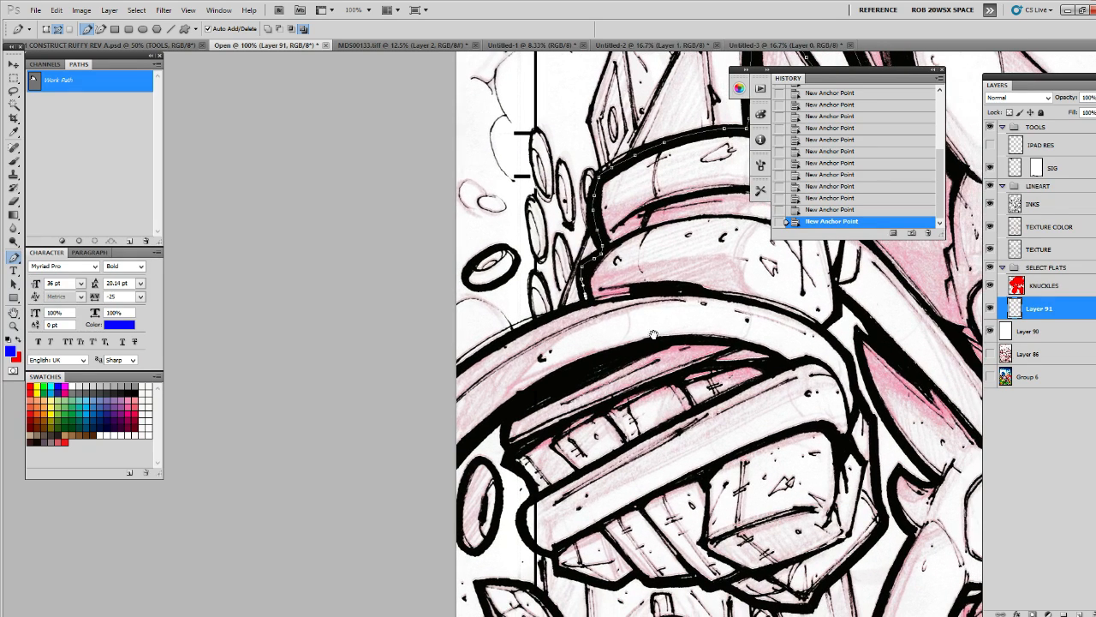
{"action": "left_click", "coordinate": [547, 315]}
{"action": "left_click", "coordinate": [494, 342]}
{"action": "left_click", "coordinate": [466, 360]}
{"action": "left_click", "coordinate": [455, 382]}
{"action": "left_click", "coordinate": [446, 417]}
{"action": "left_click", "coordinate": [448, 451]}
{"action": "left_click", "coordinate": [452, 464]}
{"action": "left_click", "coordinate": [469, 447]}
{"action": "left_click", "coordinate": [488, 425]}
{"action": "left_click", "coordinate": [501, 417]}
Trace the path down around the finger ends and along the underside of the large fist to its lowest point
{"action": "left_click", "coordinate": [504, 435]}
{"action": "left_click", "coordinate": [506, 449]}
{"action": "left_click", "coordinate": [516, 467]}
{"action": "left_click", "coordinate": [525, 476]}
{"action": "left_click", "coordinate": [530, 485]}
{"action": "left_click", "coordinate": [533, 495]}
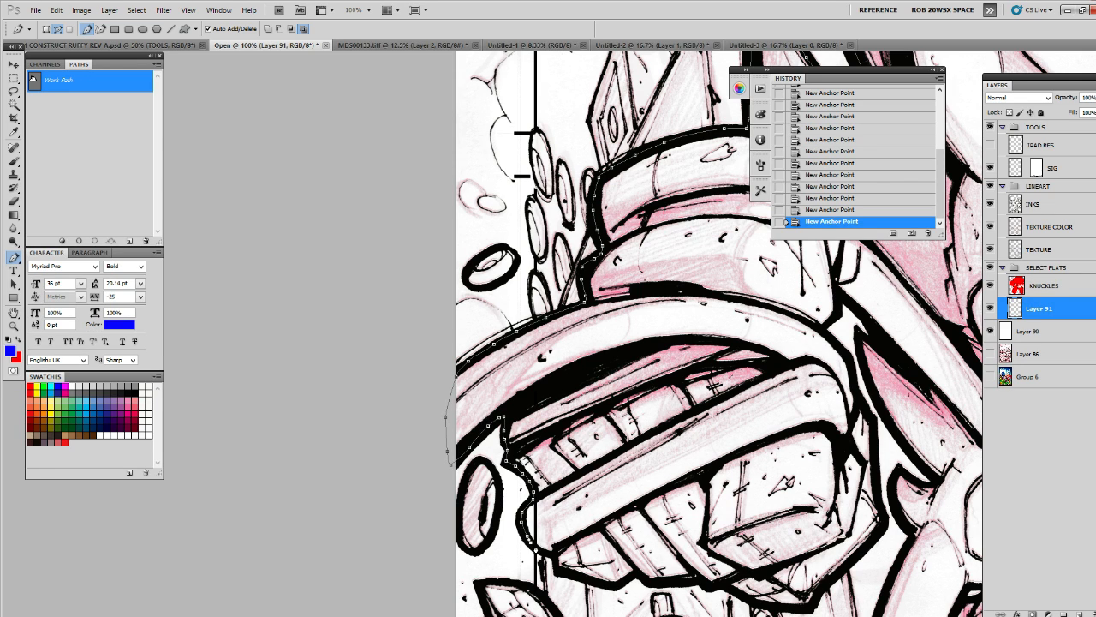
{"action": "left_click", "coordinate": [613, 586]}
{"action": "left_click_drag", "start_coordinate": [638, 460], "coordinate": [573, 395]}
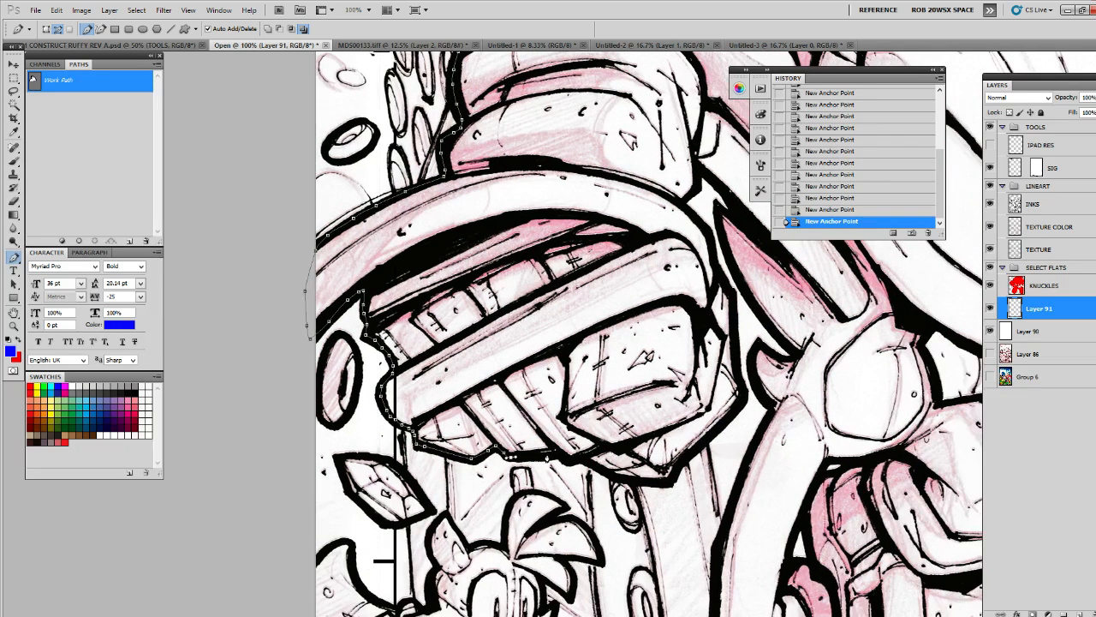
{"action": "left_click", "coordinate": [667, 485]}
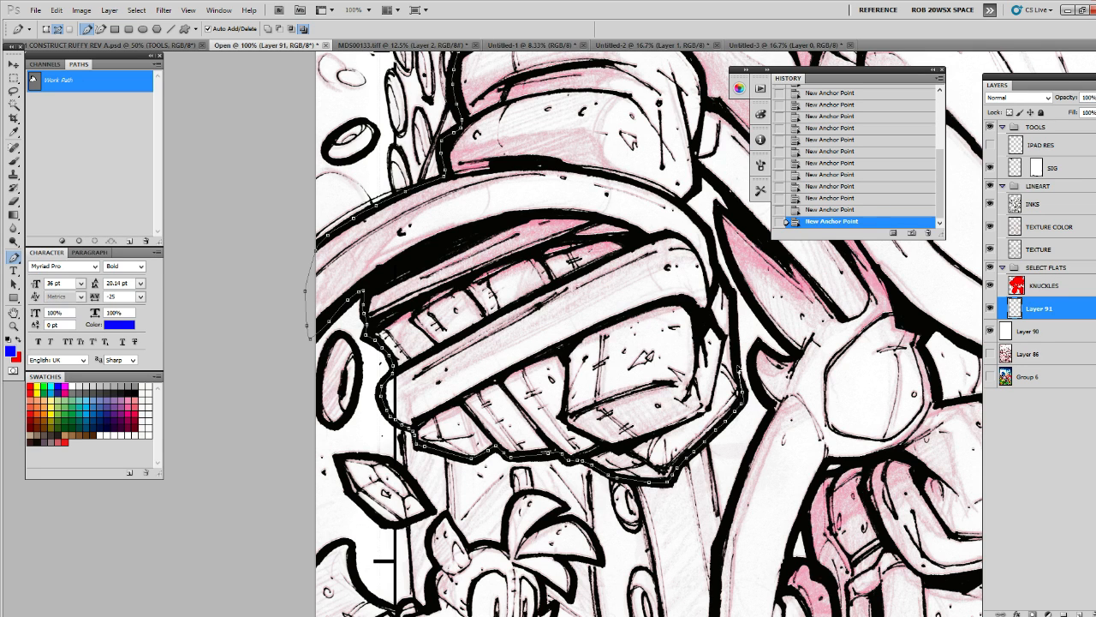
Trace the path up the fist's far side to the cuff, then down around the small spike beside the torso and along the leg
{"action": "mouse_move", "coordinate": [742, 318]}
{"action": "left_mouse_down"}
{"action": "mouse_move", "coordinate": [728, 438]}
{"action": "mouse_move", "coordinate": [704, 358]}
{"action": "mouse_move", "coordinate": [676, 331]}
{"action": "left_mouse_up"}
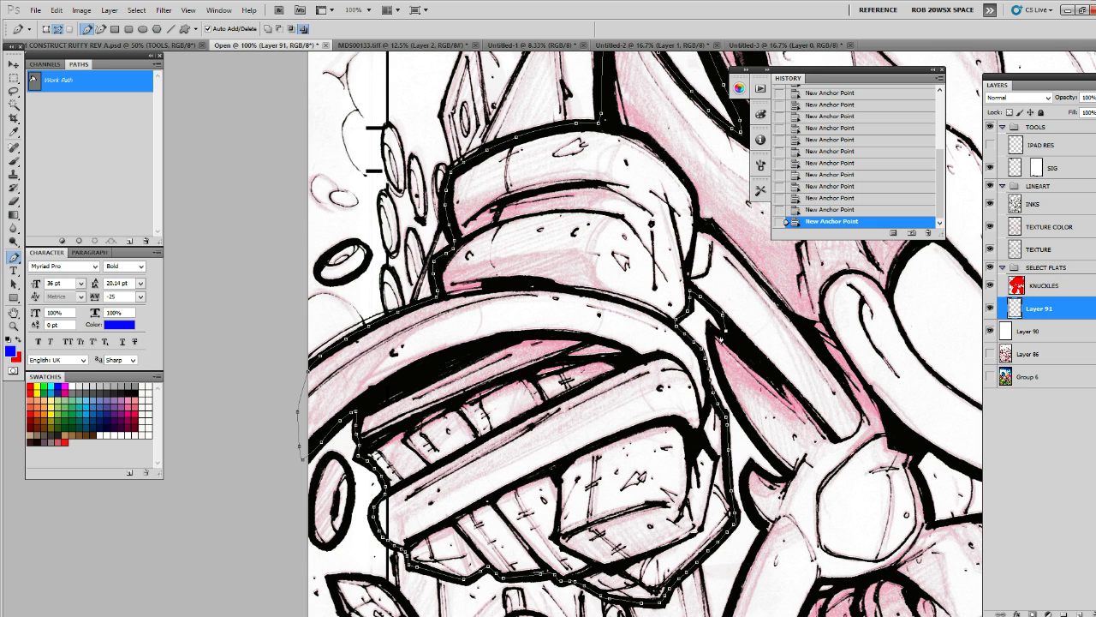
{"action": "left_click_drag", "start_coordinate": [713, 369], "coordinate": [672, 340]}
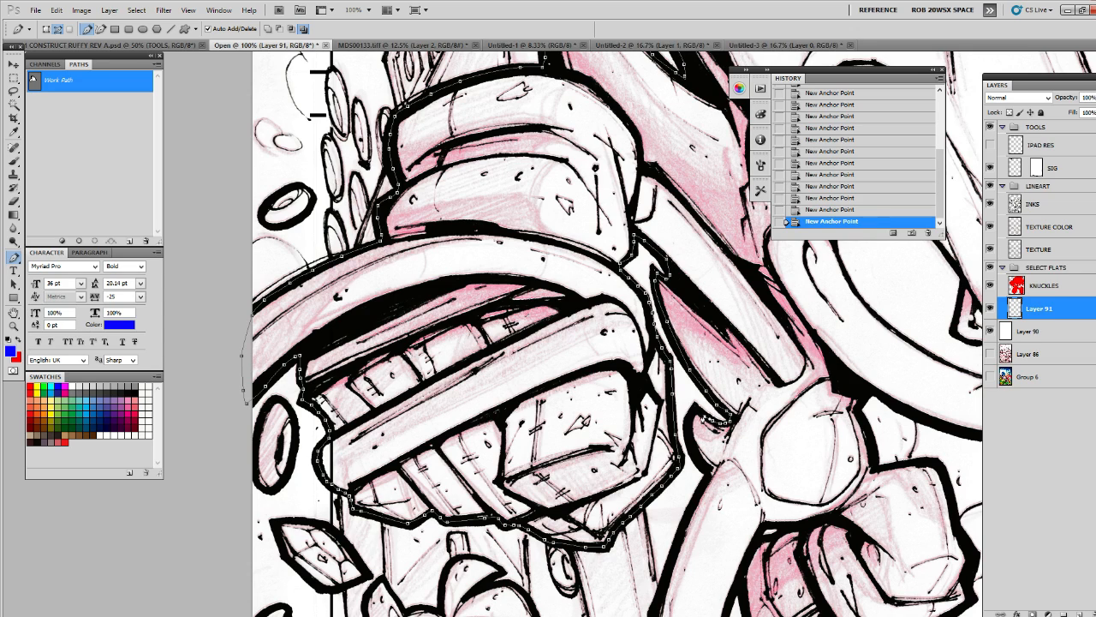
{"action": "left_click_drag", "start_coordinate": [706, 483], "coordinate": [723, 279]}
{"action": "scroll", "coordinate": [673, 398], "scroll_direction": "down", "scroll_amount": 3}
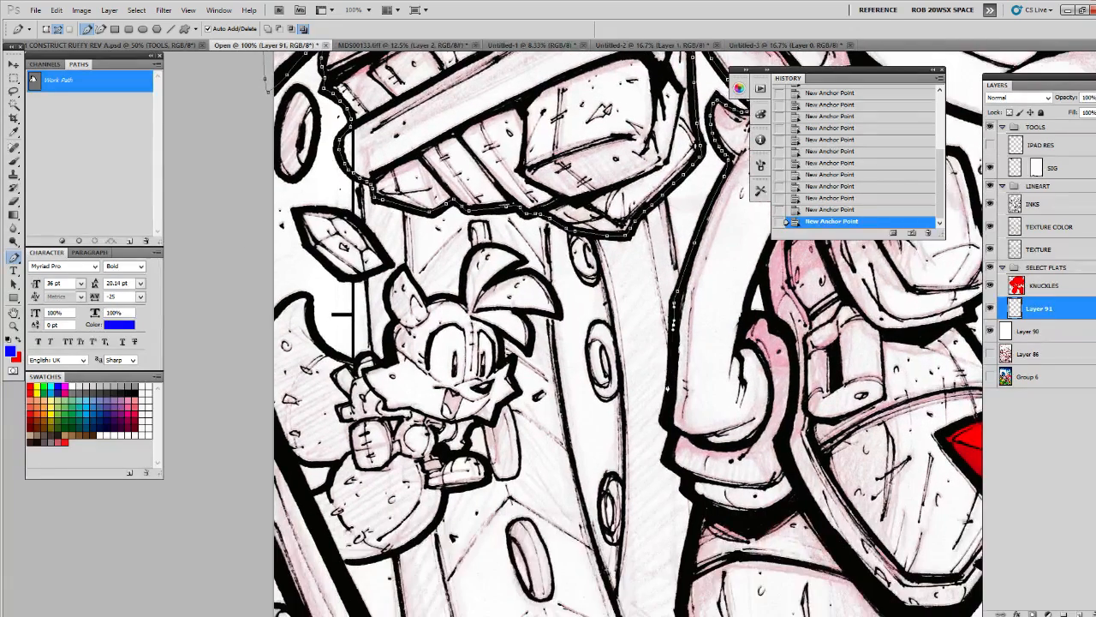
Trace the path down the lower leg, around the sock cuff and onto the side of the lower shoe
{"action": "left_click_drag", "start_coordinate": [672, 453], "coordinate": [636, 385]}
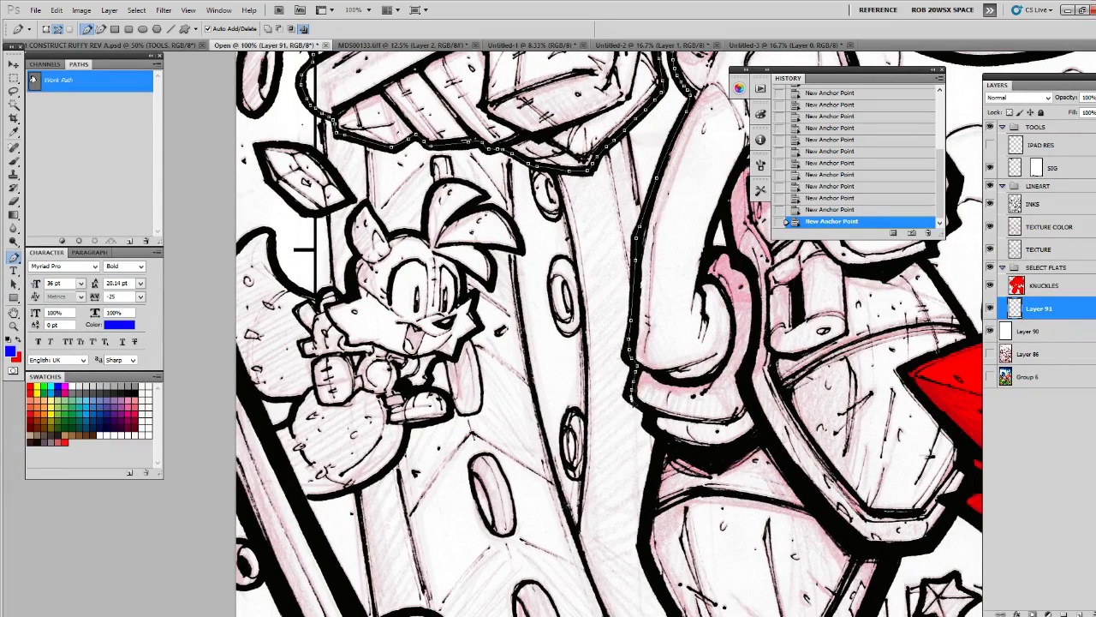
{"action": "left_click", "coordinate": [643, 408]}
{"action": "left_click", "coordinate": [653, 436]}
{"action": "left_click_drag", "start_coordinate": [653, 436], "coordinate": [643, 339]}
{"action": "left_click", "coordinate": [630, 442]}
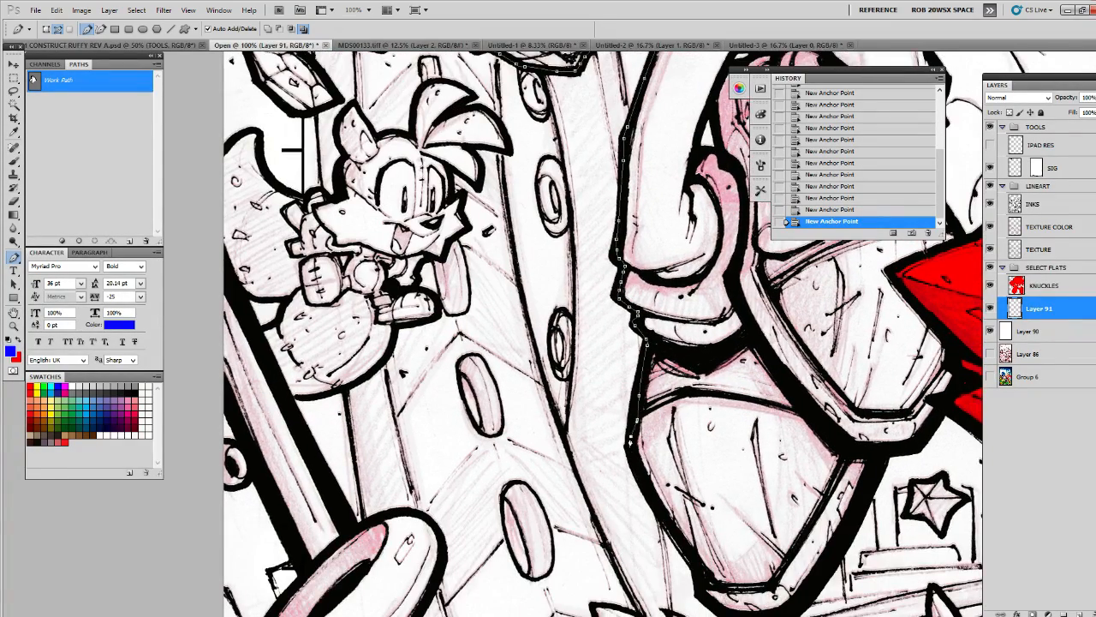
Trace the path down the side of the lower shoe, around its toe and up its far edge
{"action": "left_click_drag", "start_coordinate": [647, 476], "coordinate": [603, 411]}
{"action": "left_click", "coordinate": [594, 403]}
{"action": "left_click", "coordinate": [625, 457]}
{"action": "left_click", "coordinate": [649, 496]}
{"action": "left_click", "coordinate": [662, 526]}
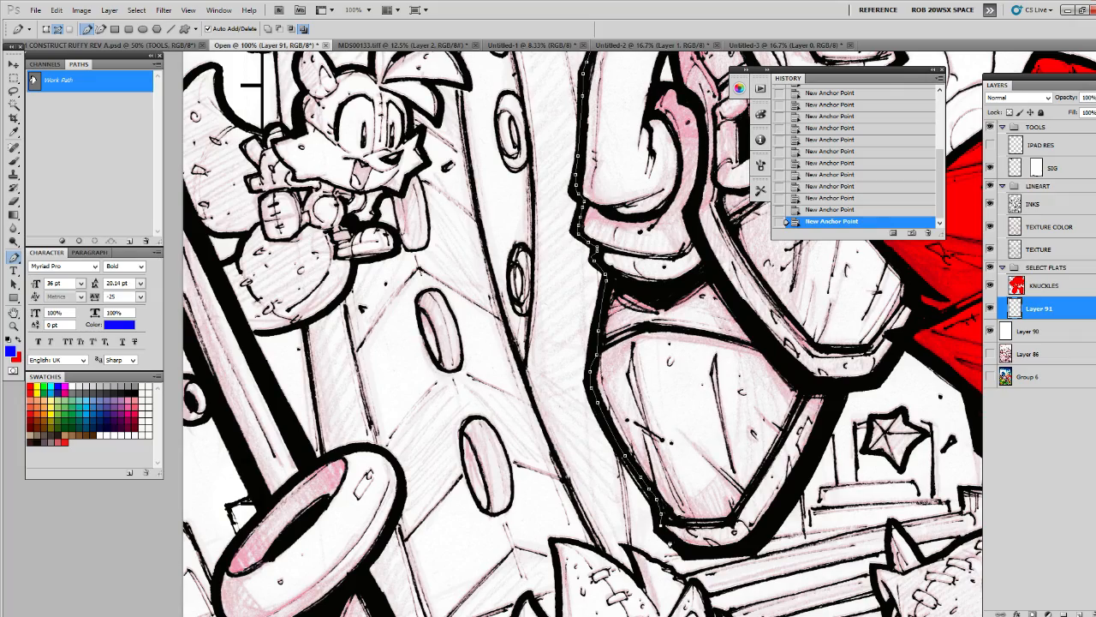
{"action": "left_click", "coordinate": [707, 556]}
{"action": "left_click", "coordinate": [771, 535]}
{"action": "left_click", "coordinate": [801, 484]}
Continue the path around the second shoe's toe, across the edge of the red glove and up to the bent knee
{"action": "left_click_drag", "start_coordinate": [828, 429], "coordinate": [777, 474]}
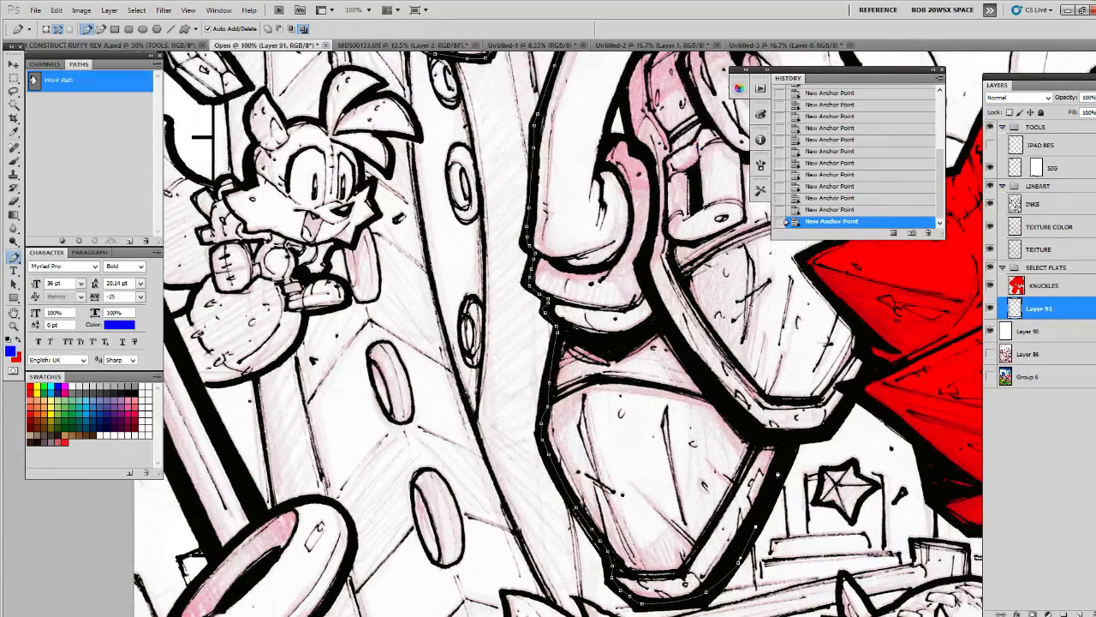
{"action": "left_click_drag", "start_coordinate": [816, 422], "coordinate": [726, 528]}
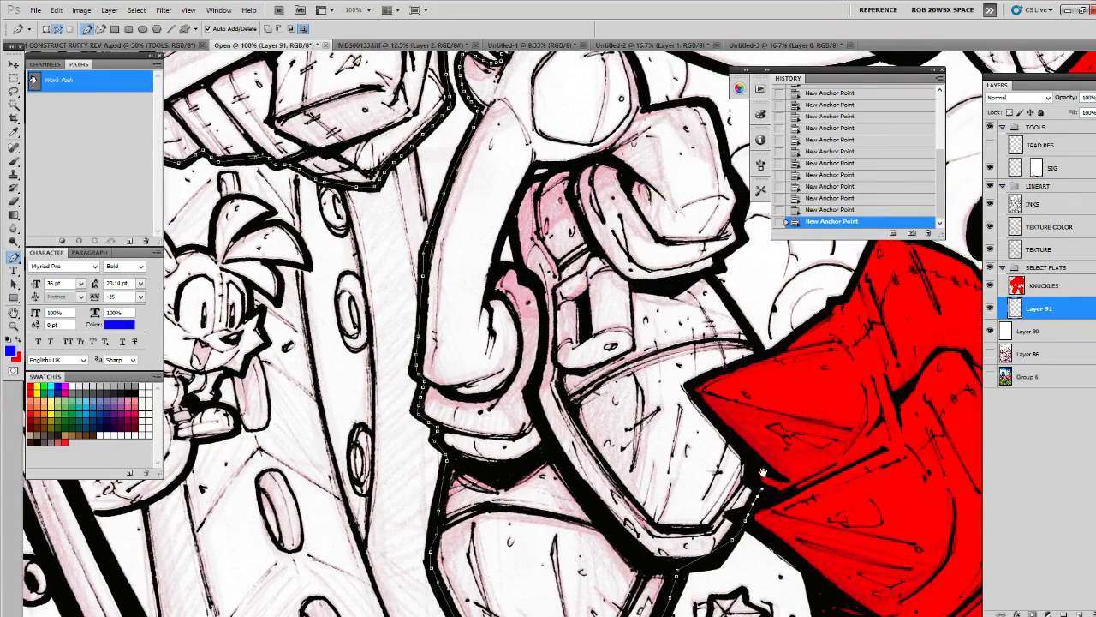
{"action": "scroll", "coordinate": [754, 497], "scroll_direction": "up", "scroll_amount": 4}
{"action": "scroll", "coordinate": [729, 420], "scroll_direction": "up", "scroll_amount": 4}
{"action": "left_click", "coordinate": [715, 458]}
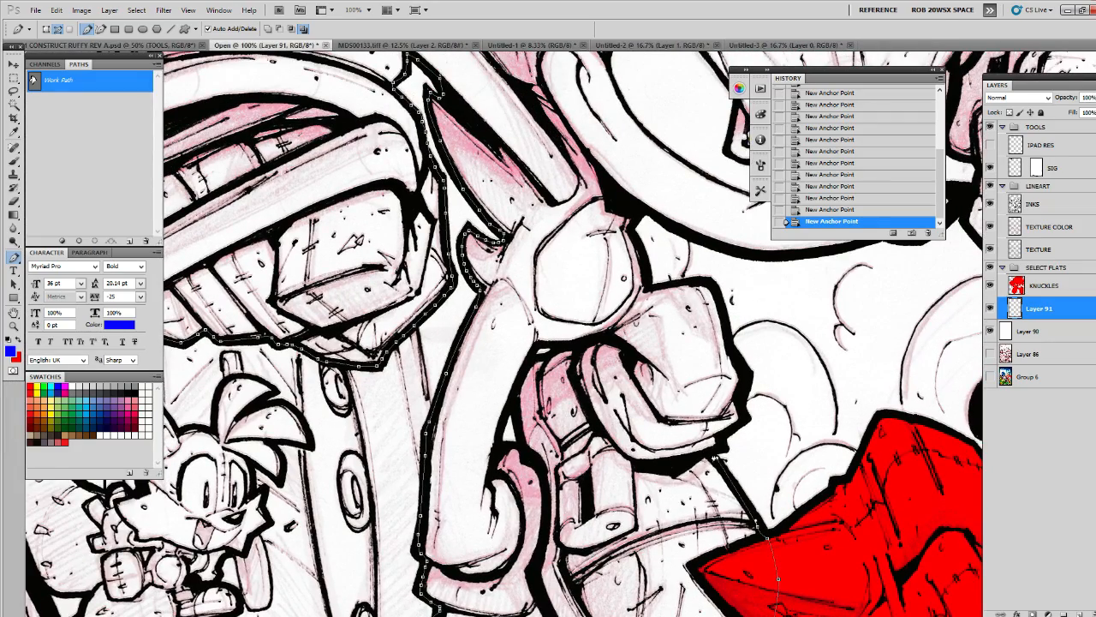
Trace the path up the outer side of the bent knee and back along its top edge towards the torso
{"action": "left_click", "coordinate": [744, 404]}
{"action": "scroll", "coordinate": [741, 411], "scroll_direction": "up", "scroll_amount": 5}
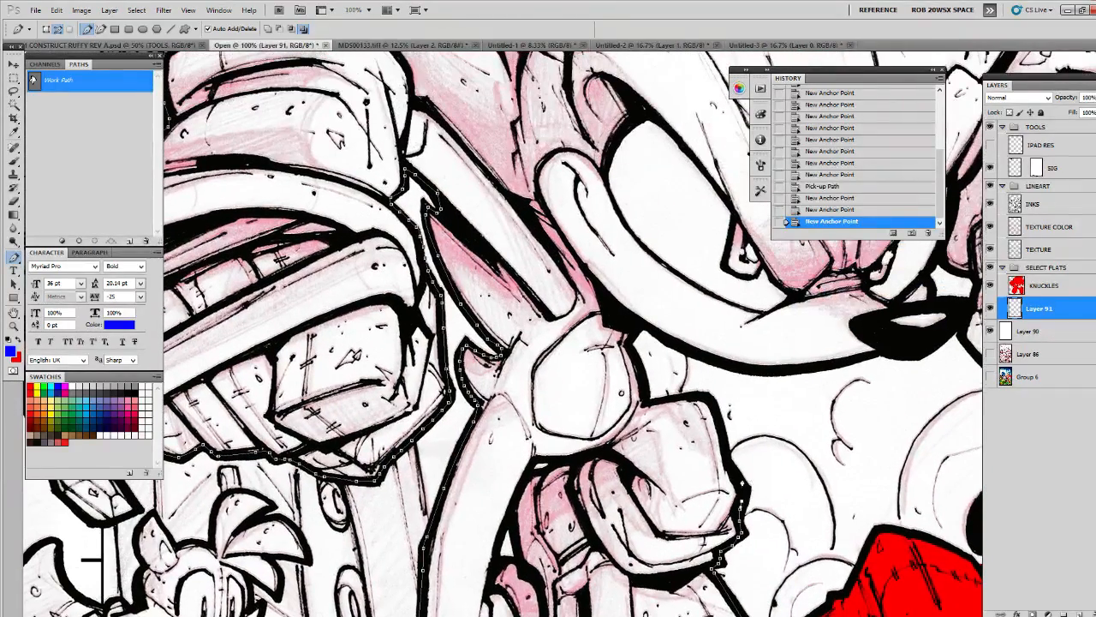
{"action": "left_click", "coordinate": [739, 362]}
{"action": "left_click", "coordinate": [725, 312]}
{"action": "left_click_drag", "start_coordinate": [696, 399], "coordinate": [713, 447]}
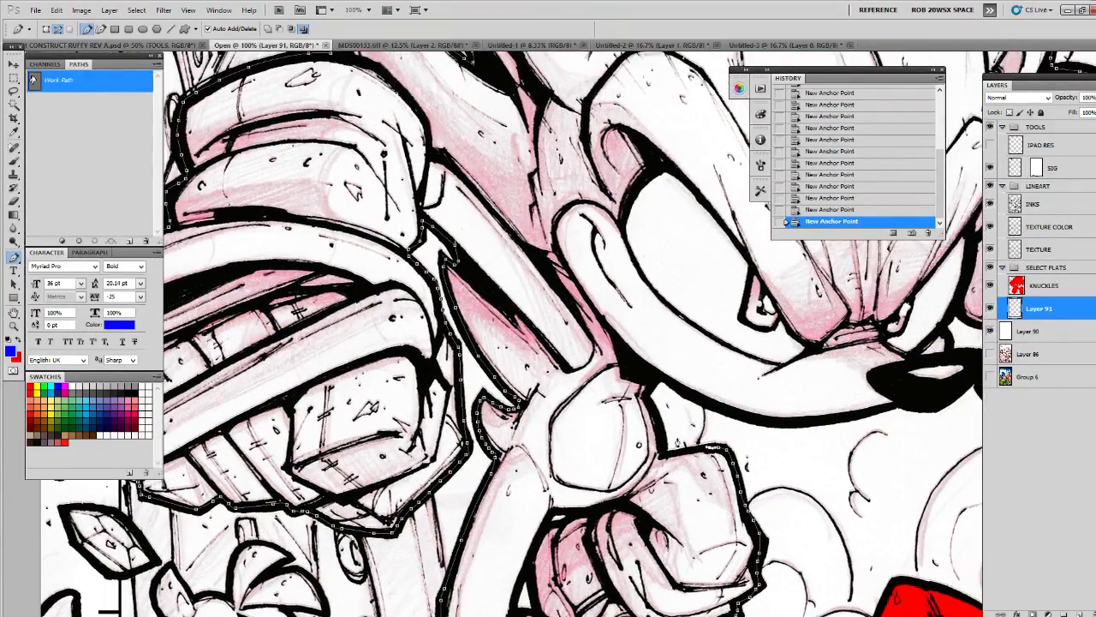
{"action": "left_click", "coordinate": [661, 456]}
Trace the path up the gap beside the torso and along the underside of the hedgehog's jaw to the nose
{"action": "left_click", "coordinate": [655, 382]}
{"action": "left_click_drag", "start_coordinate": [748, 401], "coordinate": [650, 418]}
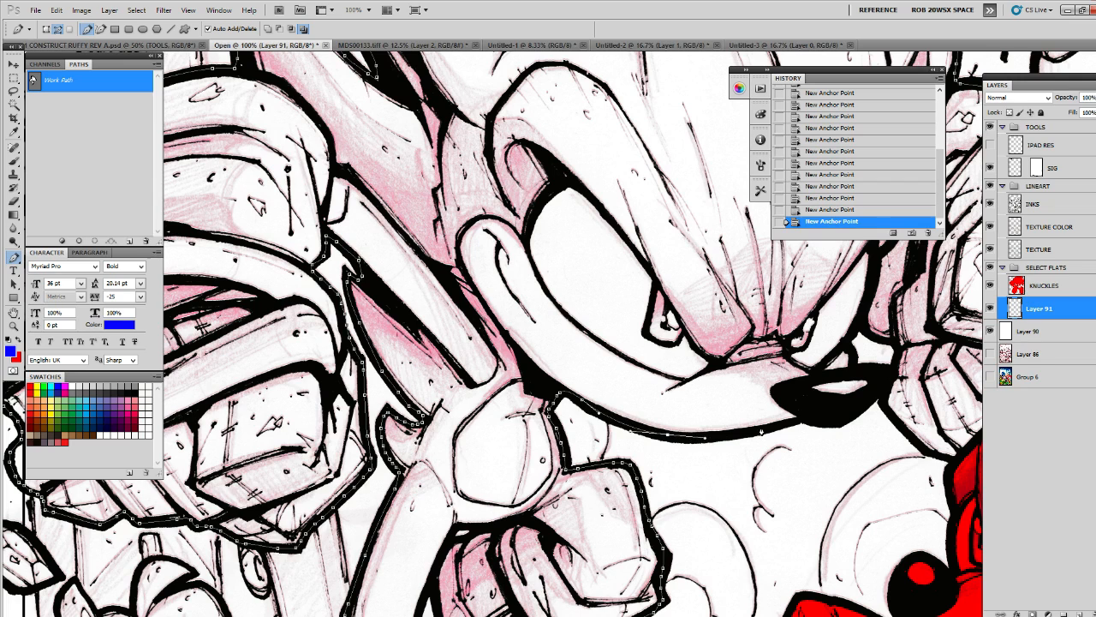
{"action": "left_click_drag", "start_coordinate": [805, 415], "coordinate": [782, 431]}
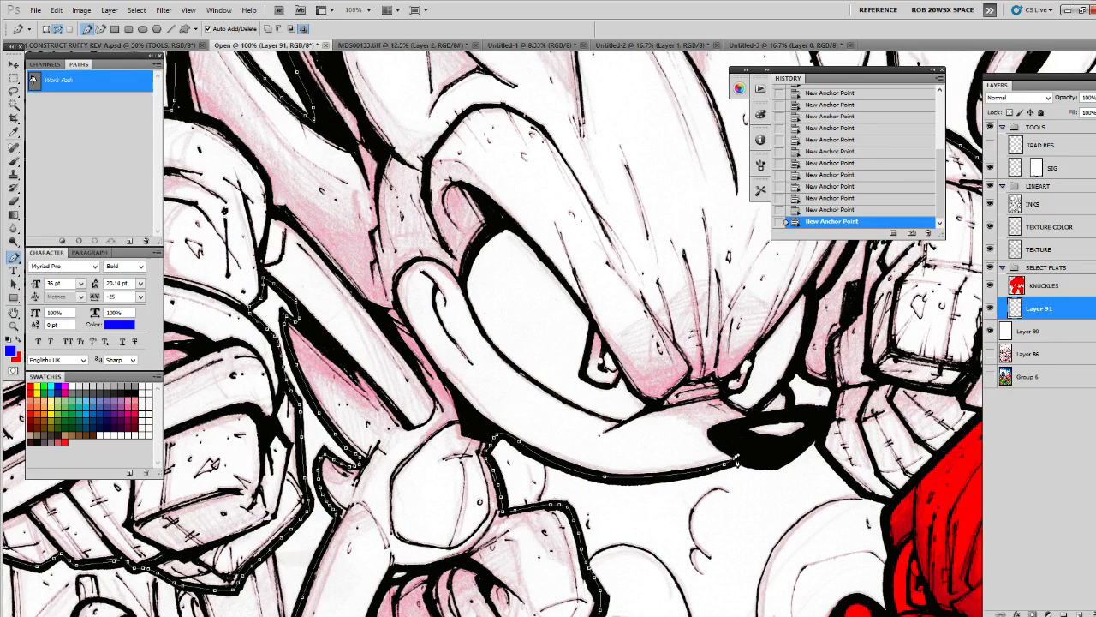
Undo the last anchor points beside the nose and retrace the path around the nose's underside to its far tip
{"action": "key", "text": "ctrl+z"}
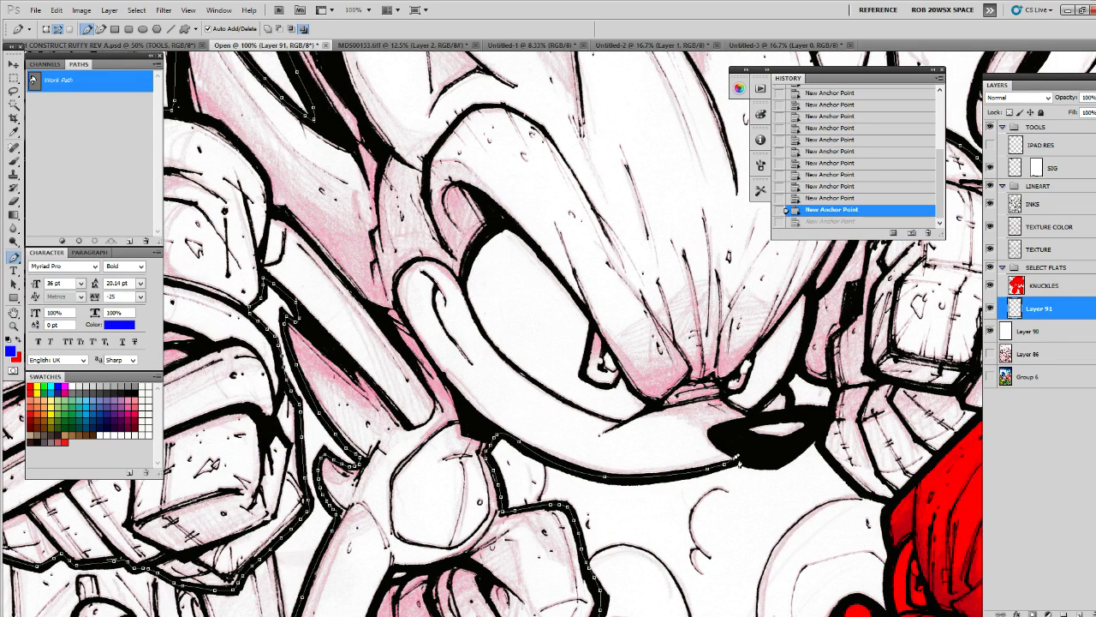
{"action": "key", "text": "ctrl+alt+z"}
{"action": "key", "text": "ctrl+alt+z"}
{"action": "left_click", "coordinate": [738, 461]}
{"action": "left_click", "coordinate": [743, 463]}
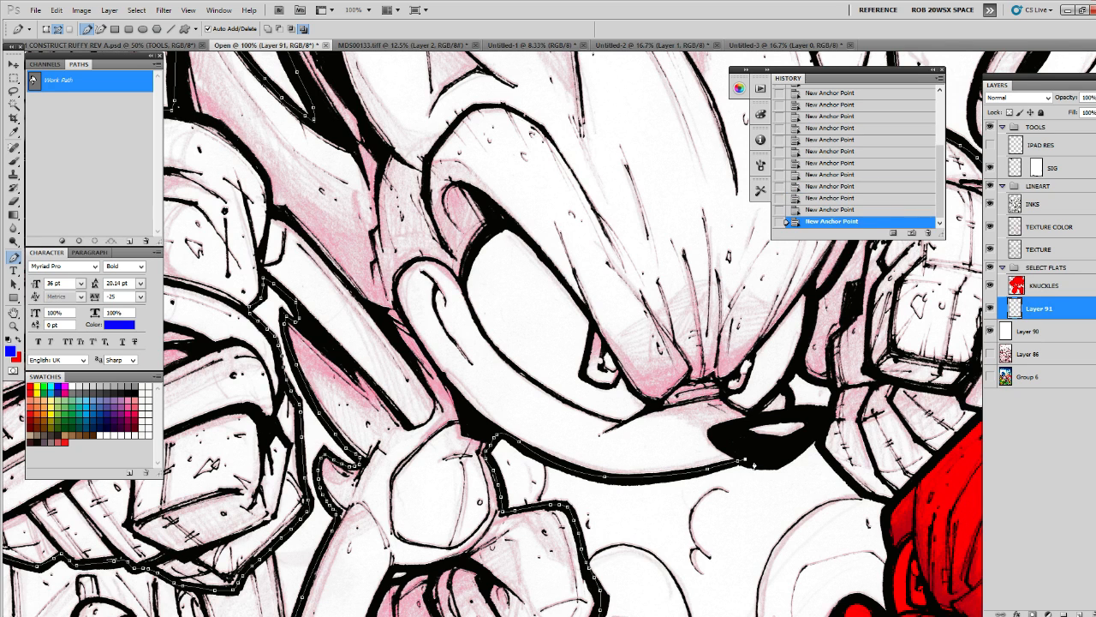
{"action": "left_click", "coordinate": [756, 465]}
{"action": "mouse_move", "coordinate": [773, 462]}
{"action": "left_mouse_down"}
{"action": "mouse_move", "coordinate": [792, 452]}
{"action": "mouse_move", "coordinate": [774, 474]}
{"action": "left_mouse_up"}
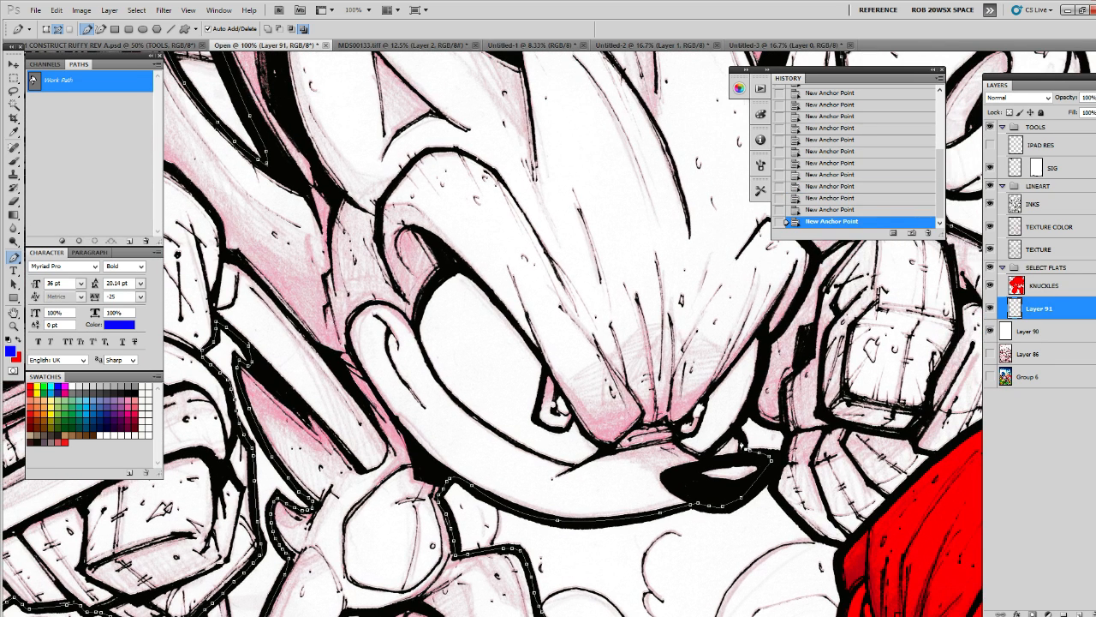
Trace the path from the nose along the raised fist's lower edge, run it across the red head and close it at the arm
{"action": "left_click_drag", "start_coordinate": [757, 415], "coordinate": [782, 426]}
{"action": "left_click_drag", "start_coordinate": [869, 527], "coordinate": [715, 475]}
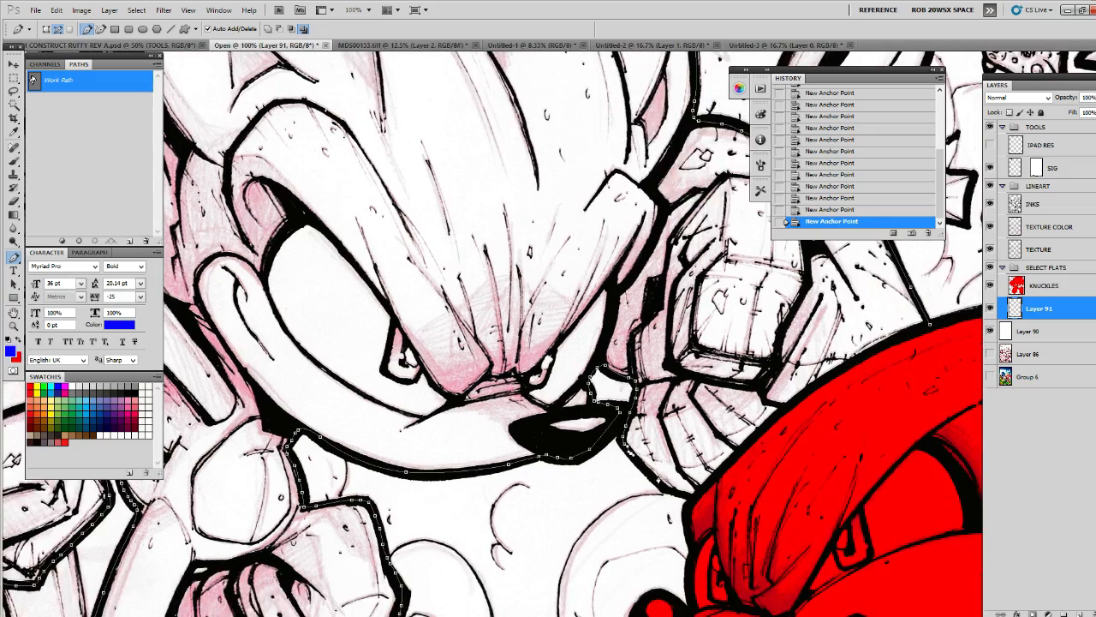
{"action": "left_click", "coordinate": [736, 497]}
{"action": "left_click", "coordinate": [881, 398]}
{"action": "left_click_drag", "start_coordinate": [881, 399], "coordinate": [812, 471]}
{"action": "left_click", "coordinate": [859, 399]}
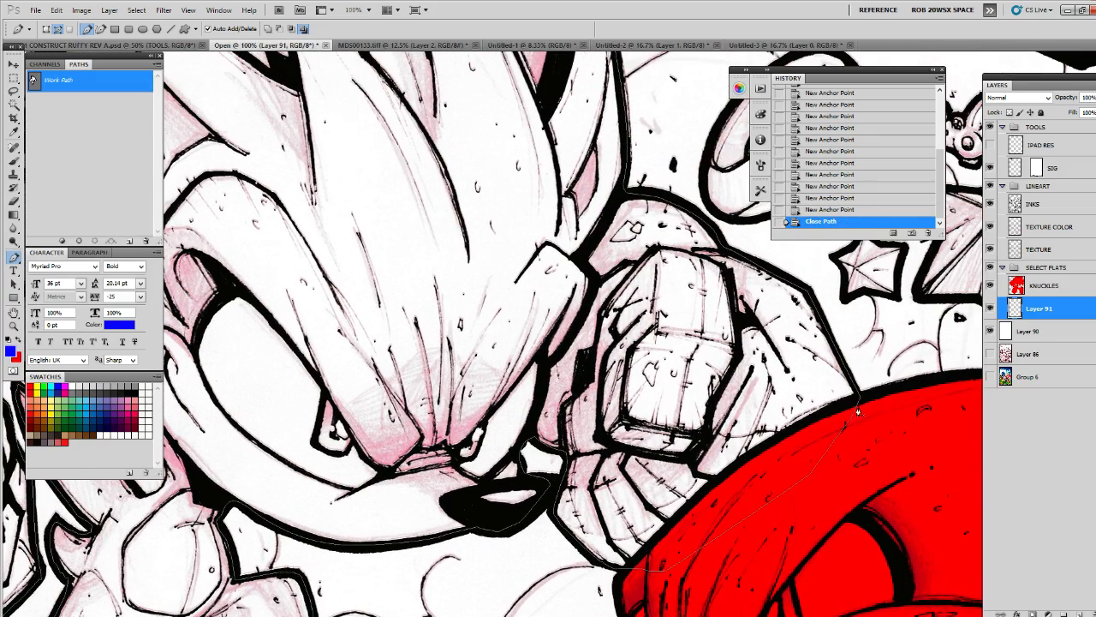
Fill the closed hedgehog path with blue and deselect the path
{"action": "left_click_drag", "start_coordinate": [530, 395], "coordinate": [722, 445]}
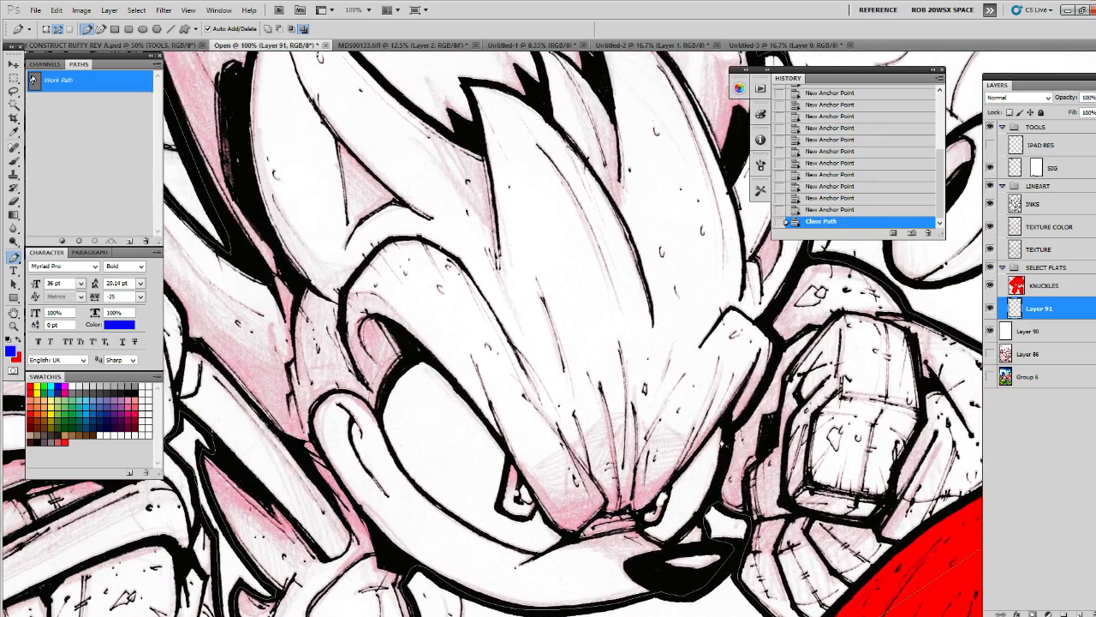
{"action": "left_click", "coordinate": [62, 240]}
{"action": "left_click_drag", "start_coordinate": [523, 184], "coordinate": [468, 297]}
{"action": "left_click", "coordinate": [143, 218]}
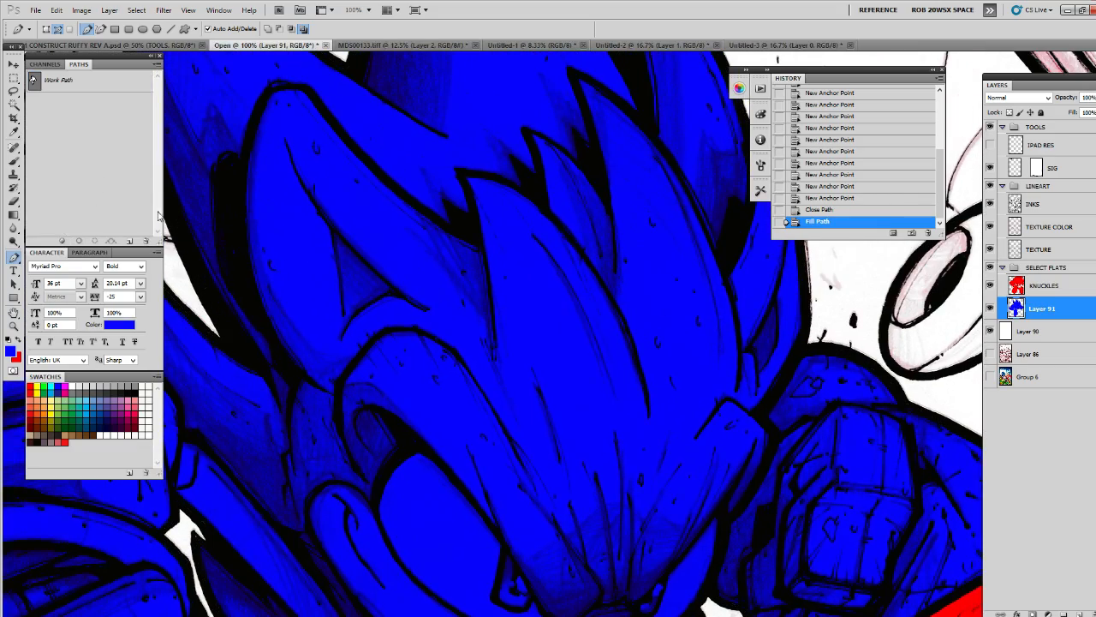
Lasso the narrow background gap between the hedgehog's bent leg and body and cut it out of the blue fill
{"action": "key", "text": "z"}
{"action": "left_click", "coordinate": [556, 283], "text": "alt"}
{"action": "left_click", "coordinate": [556, 283], "text": "alt"}
{"action": "left_click", "coordinate": [559, 285], "text": "alt"}
{"action": "left_click", "coordinate": [560, 287], "text": "alt"}
{"action": "left_click_drag", "start_coordinate": [572, 304], "coordinate": [573, 252]}
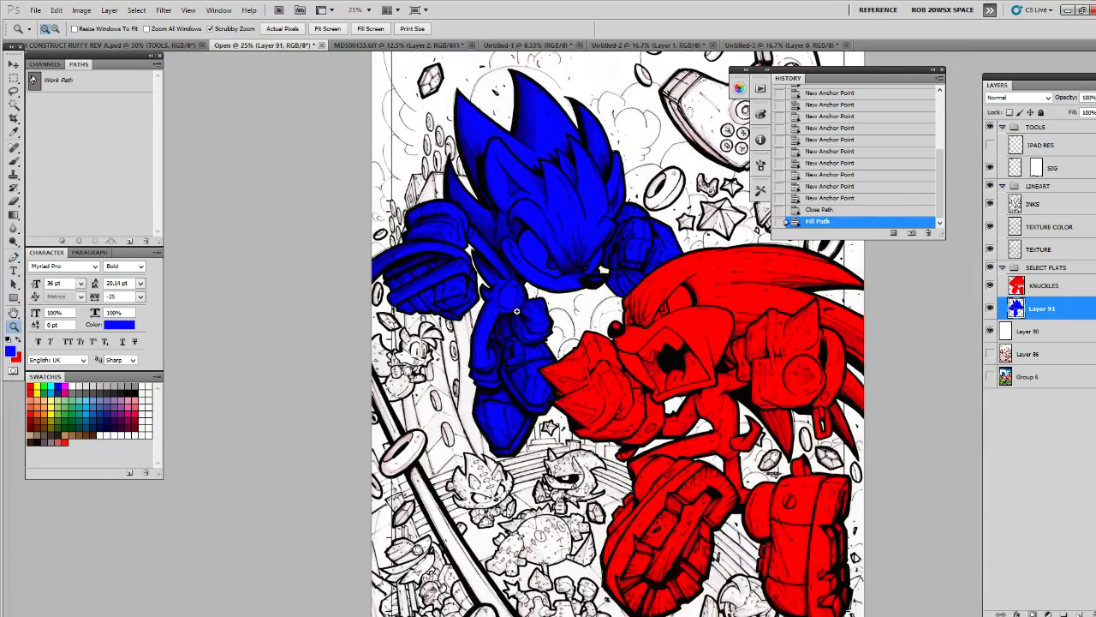
{"action": "left_click", "coordinate": [517, 312]}
{"action": "left_click", "coordinate": [492, 324]}
{"action": "key", "text": "l"}
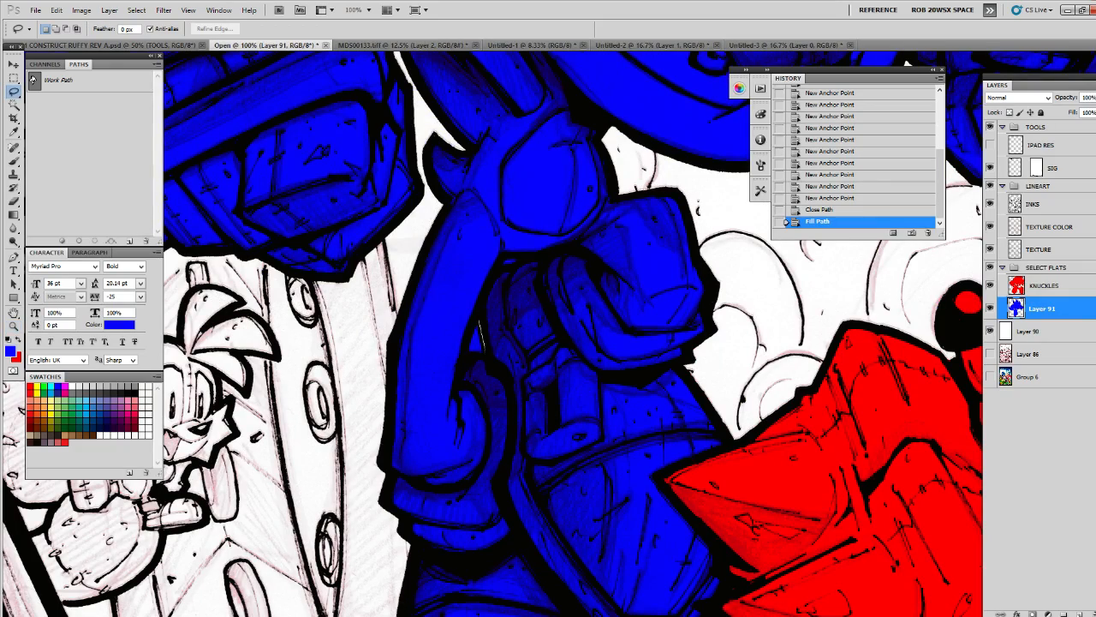
{"action": "left_click_drag", "start_coordinate": [466, 357], "coordinate": [480, 319]}
{"action": "key", "text": "ctrl+x"}
Start a new Pen path at the canvas edge and trace the upper edge of the diagonal pole down past the ring
{"action": "mouse_move", "coordinate": [499, 243]}
{"action": "left_mouse_down"}
{"action": "mouse_move", "coordinate": [457, 385]}
{"action": "mouse_move", "coordinate": [507, 331]}
{"action": "mouse_move", "coordinate": [520, 211]}
{"action": "left_mouse_up"}
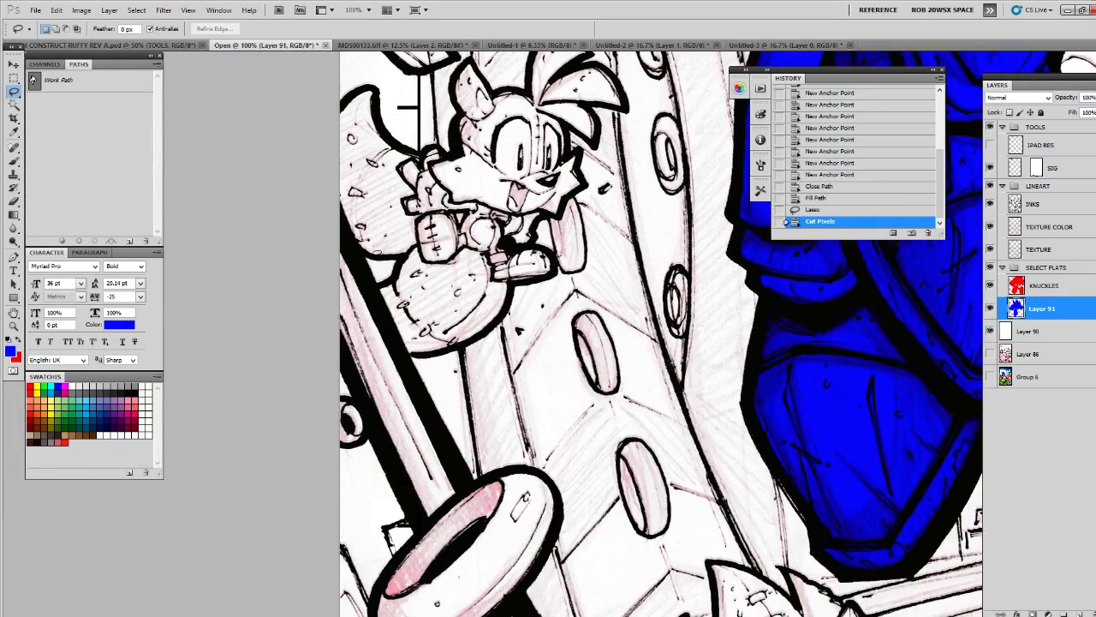
{"action": "key", "text": "p"}
{"action": "left_click", "coordinate": [339, 204]}
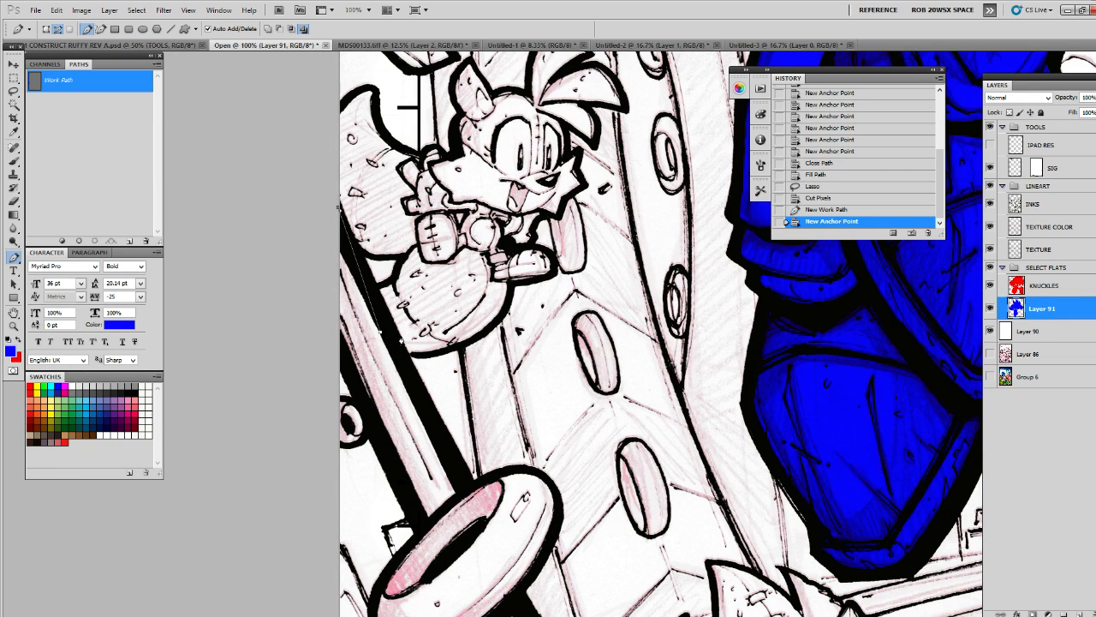
{"action": "left_click_drag", "start_coordinate": [431, 379], "coordinate": [400, 266]}
{"action": "left_click", "coordinate": [427, 346]}
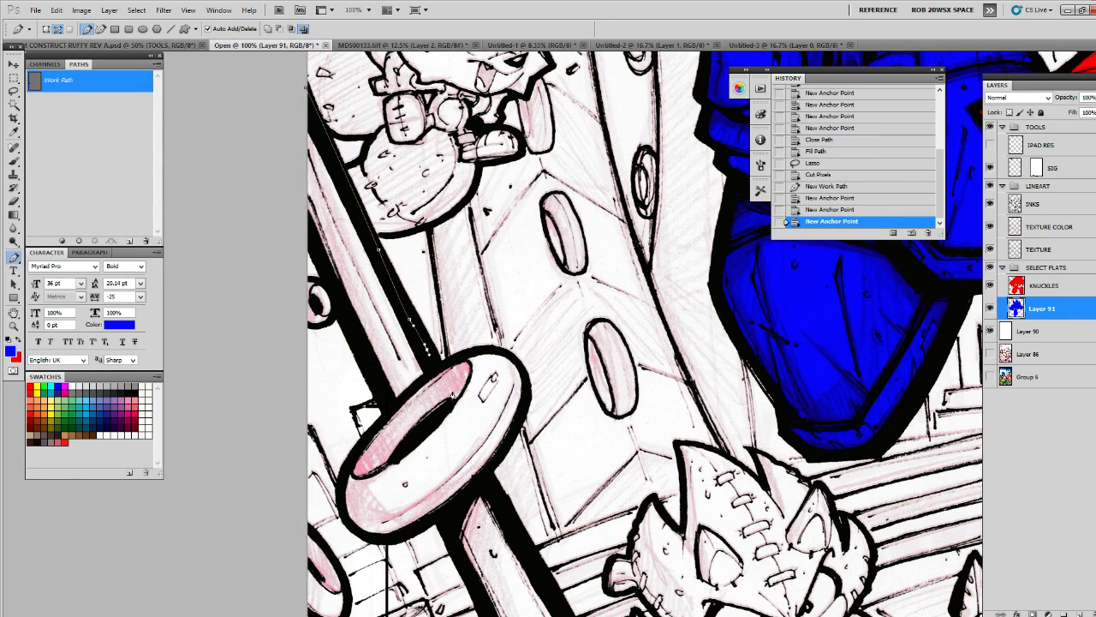
{"action": "left_click_drag", "start_coordinate": [454, 394], "coordinate": [415, 276]}
{"action": "left_click", "coordinate": [465, 391]}
{"action": "left_click_drag", "start_coordinate": [528, 475], "coordinate": [456, 309]}
{"action": "left_click", "coordinate": [494, 395]}
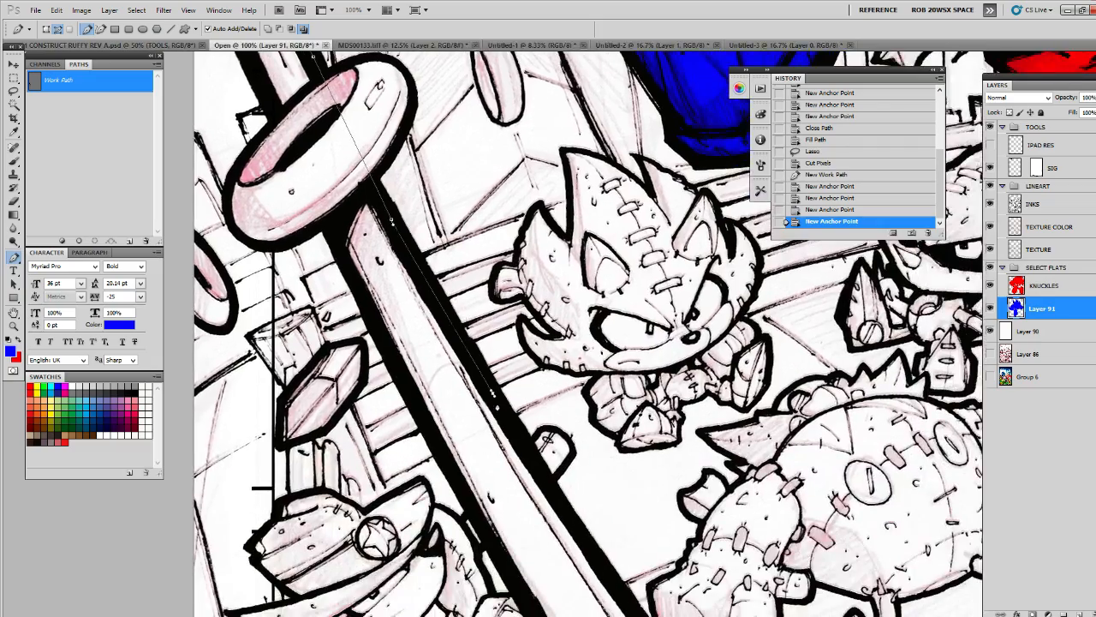
Continue the path down the pole's upper edge to the page bottom and loop it around the pole's end outside the canvas
{"action": "left_click_drag", "start_coordinate": [580, 532], "coordinate": [490, 378]}
{"action": "left_click_drag", "start_coordinate": [521, 428], "coordinate": [548, 462]}
{"action": "left_click_drag", "start_coordinate": [607, 553], "coordinate": [484, 349]}
{"action": "left_click_drag", "start_coordinate": [597, 436], "coordinate": [688, 516]}
{"action": "left_click_drag", "start_coordinate": [731, 556], "coordinate": [745, 565]}
{"action": "left_click_drag", "start_coordinate": [749, 578], "coordinate": [723, 586]}
{"action": "left_click_drag", "start_coordinate": [656, 588], "coordinate": [615, 582]}
{"action": "left_click_drag", "start_coordinate": [567, 567], "coordinate": [517, 545]}
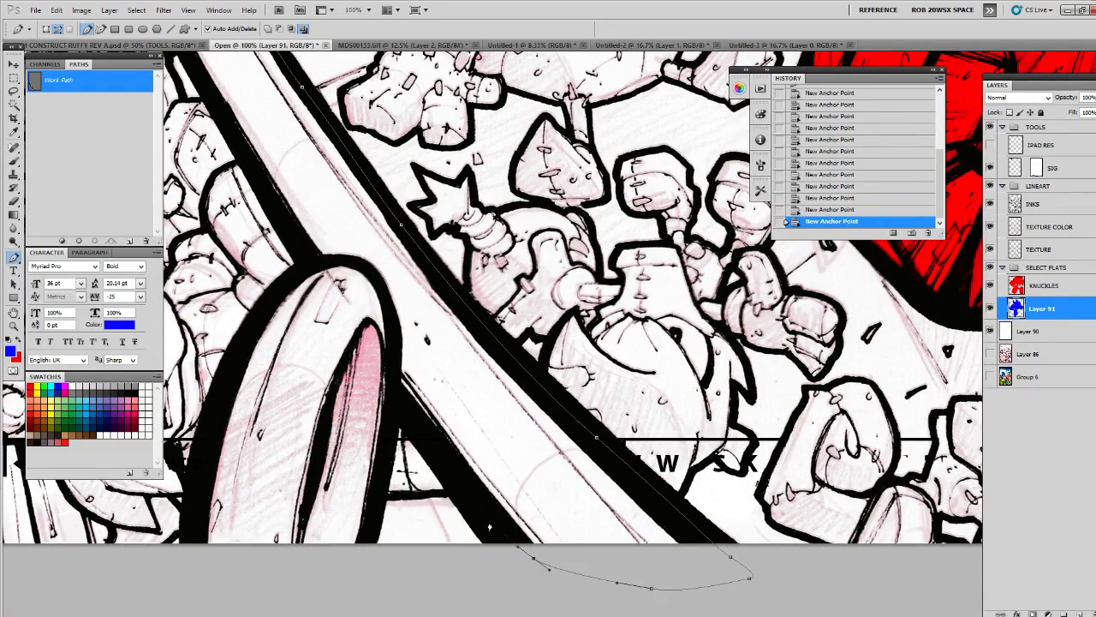
Trace the path back up the pole's lower edge, past the ring and out beyond the canvas edge to its start
{"action": "left_click_drag", "start_coordinate": [477, 502], "coordinate": [442, 460]}
{"action": "left_click_drag", "start_coordinate": [356, 297], "coordinate": [536, 538]}
{"action": "left_click_drag", "start_coordinate": [456, 463], "coordinate": [401, 363]}
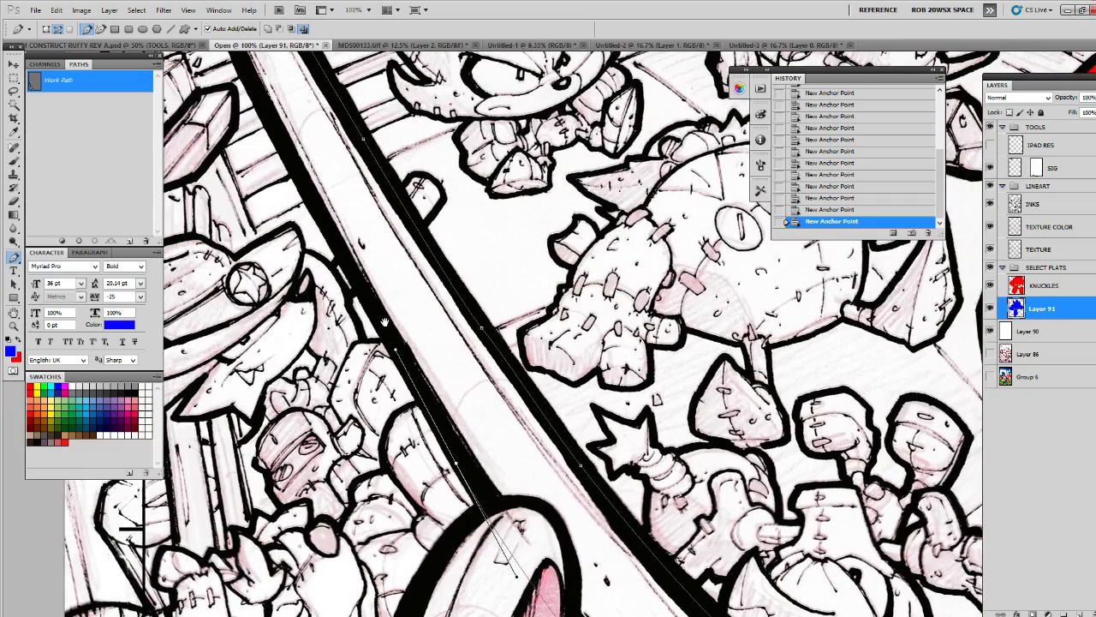
{"action": "left_click_drag", "start_coordinate": [310, 179], "coordinate": [511, 566]}
{"action": "left_click_drag", "start_coordinate": [430, 413], "coordinate": [405, 366]}
{"action": "left_click_drag", "start_coordinate": [364, 258], "coordinate": [474, 515]}
{"action": "left_click_drag", "start_coordinate": [430, 448], "coordinate": [410, 407]}
{"action": "left_click_drag", "start_coordinate": [388, 358], "coordinate": [367, 312]}
{"action": "left_click_drag", "start_coordinate": [361, 229], "coordinate": [362, 200]}
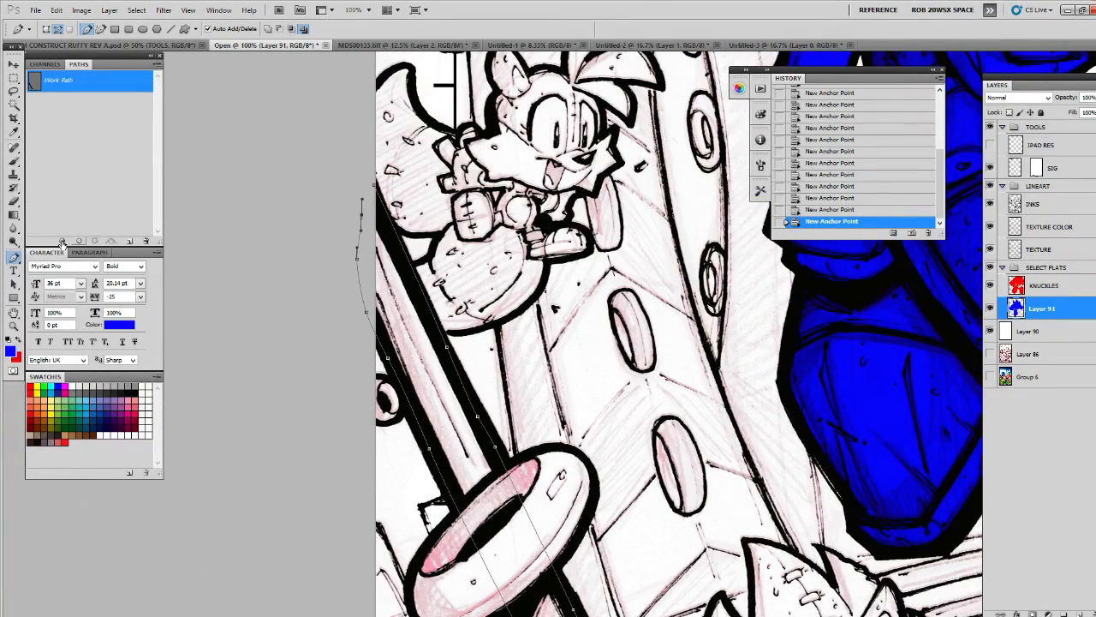
Fill the diagonal pole path with blue, deselect the path and check the fill in a wider view
{"action": "left_click", "coordinate": [62, 241]}
{"action": "left_click", "coordinate": [76, 218]}
{"action": "key", "text": "z"}
{"action": "left_click", "coordinate": [690, 422], "text": "alt"}
{"action": "left_click", "coordinate": [690, 422], "text": "alt"}
{"action": "left_click", "coordinate": [691, 423], "text": "alt"}
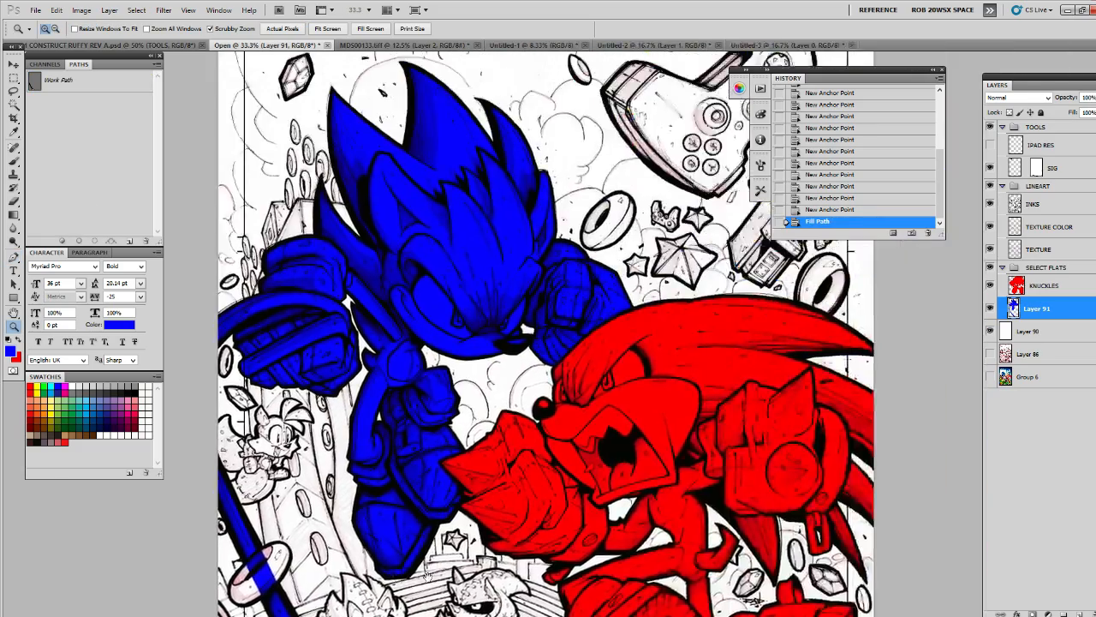
Start a new Pen path at the canvas edge and trace the controller cable's lower edge up to its ridged joint
{"action": "left_click_drag", "start_coordinate": [705, 187], "coordinate": [784, 425]}
{"action": "left_click", "coordinate": [672, 382]}
{"action": "key", "text": "p"}
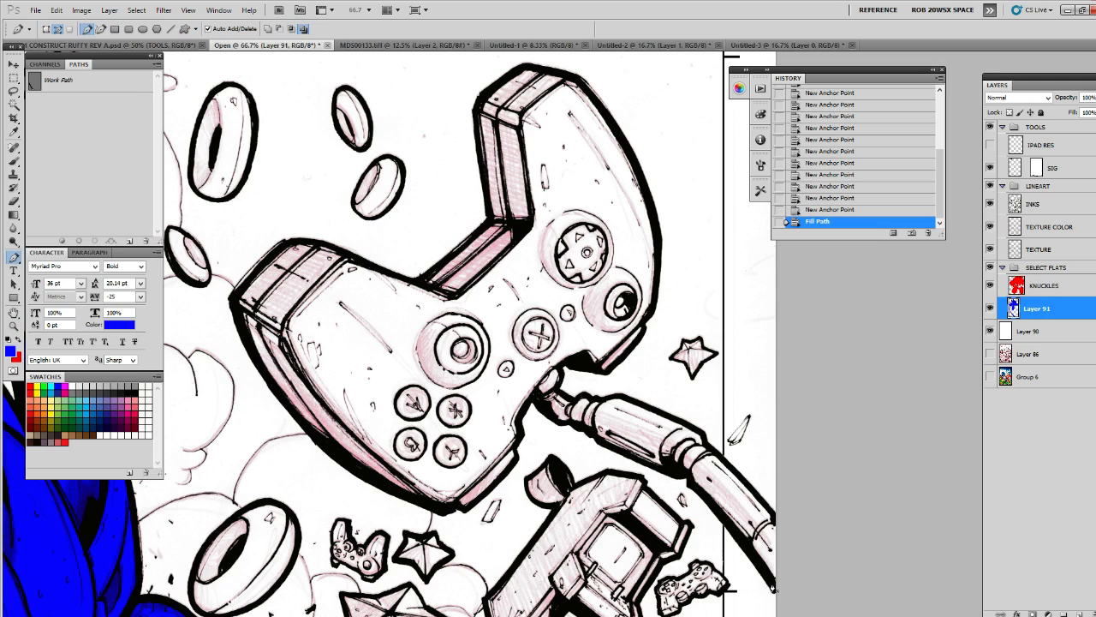
{"action": "left_click", "coordinate": [773, 589]}
{"action": "left_click", "coordinate": [768, 575]}
{"action": "left_click", "coordinate": [759, 561]}
{"action": "left_click", "coordinate": [748, 548]}
{"action": "left_click", "coordinate": [734, 532]}
{"action": "left_click", "coordinate": [716, 511]}
{"action": "left_click", "coordinate": [696, 488]}
{"action": "left_click", "coordinate": [672, 472]}
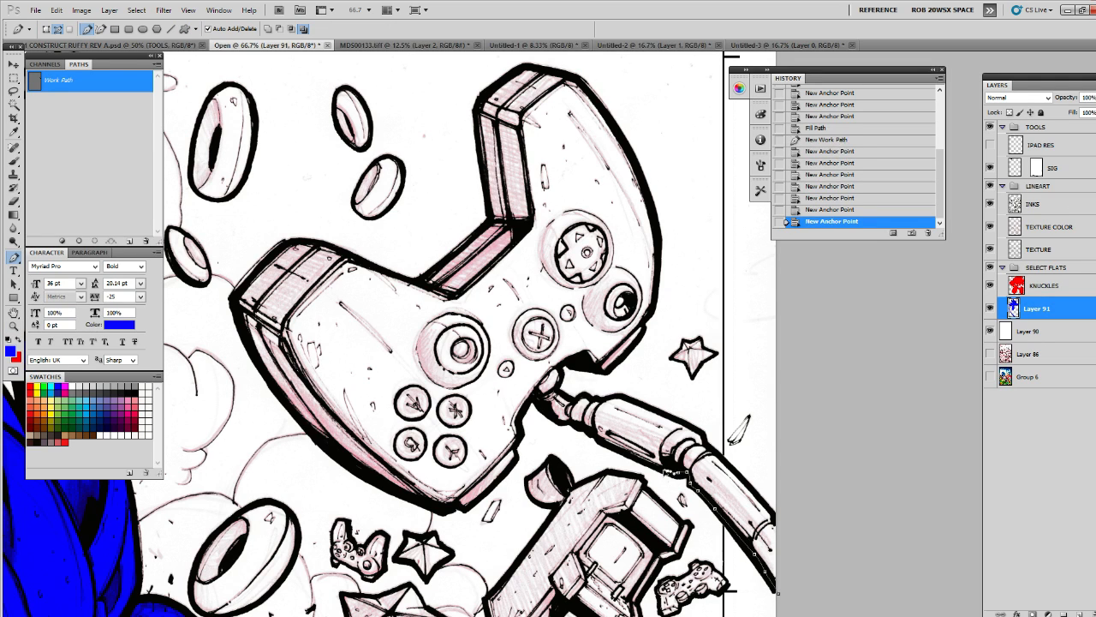
Continue the path along the underside of the cable's thick sleeve and plug to where it meets the controller
{"action": "left_click", "coordinate": [641, 461]}
{"action": "left_click", "coordinate": [612, 445]}
{"action": "left_click", "coordinate": [590, 431]}
{"action": "left_click", "coordinate": [572, 425]}
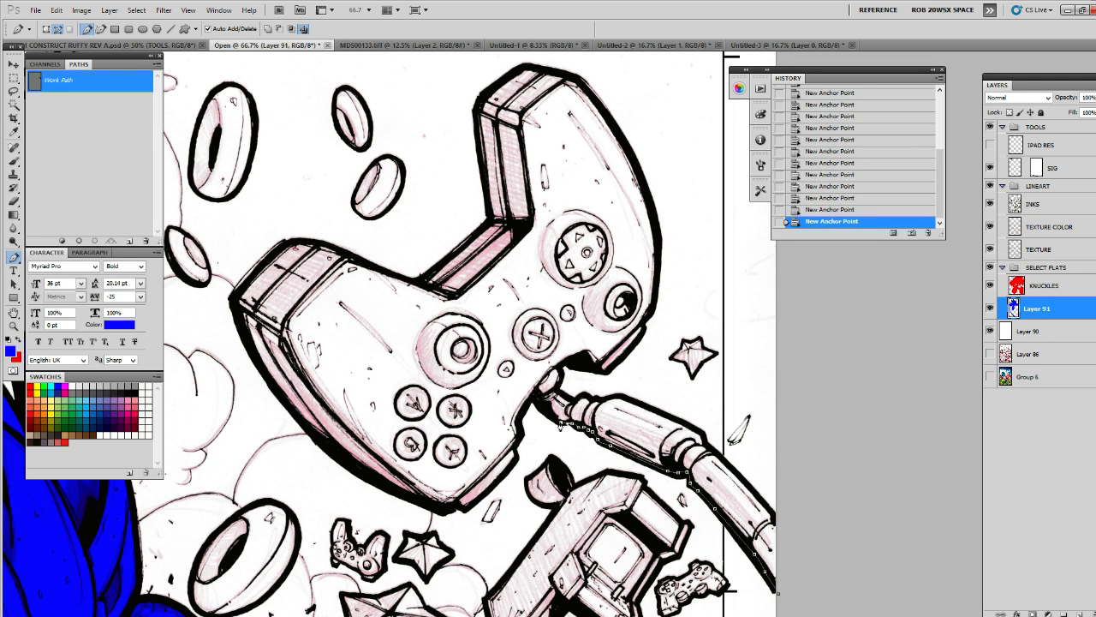
{"action": "left_click", "coordinate": [554, 416]}
{"action": "left_click", "coordinate": [539, 403]}
Trace the path around the controller's lower edge and up the outer side of its near grip to the grip's corner
{"action": "left_click", "coordinate": [466, 503]}
{"action": "left_click", "coordinate": [451, 505]}
{"action": "left_click", "coordinate": [437, 508]}
{"action": "left_click", "coordinate": [368, 478]}
{"action": "left_click", "coordinate": [332, 453]}
{"action": "left_click", "coordinate": [298, 425]}
{"action": "left_click", "coordinate": [279, 394]}
{"action": "left_click", "coordinate": [263, 370]}
{"action": "left_click", "coordinate": [249, 350]}
{"action": "left_click", "coordinate": [240, 329]}
{"action": "left_click", "coordinate": [234, 305]}
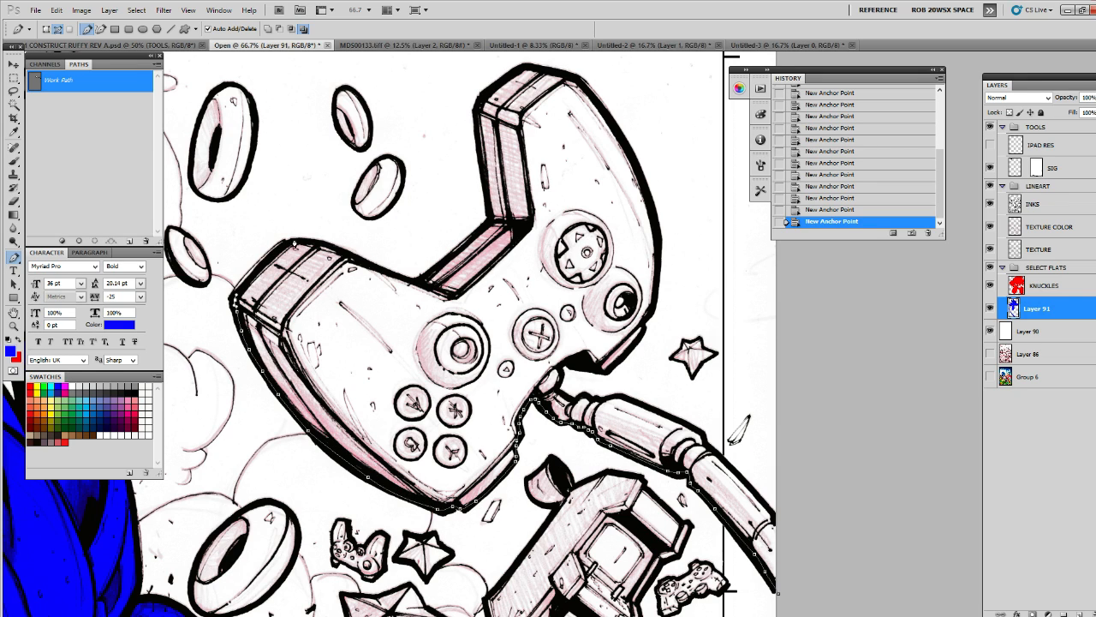
Continue the path over the near grip's end and along the controller's inner notch to the base of the far grip
{"action": "left_click_drag", "start_coordinate": [293, 244], "coordinate": [314, 239]}
{"action": "left_click_drag", "start_coordinate": [382, 268], "coordinate": [422, 275]}
{"action": "left_click", "coordinate": [491, 216]}
{"action": "scroll", "coordinate": [488, 223], "scroll_direction": "up", "scroll_amount": 5}
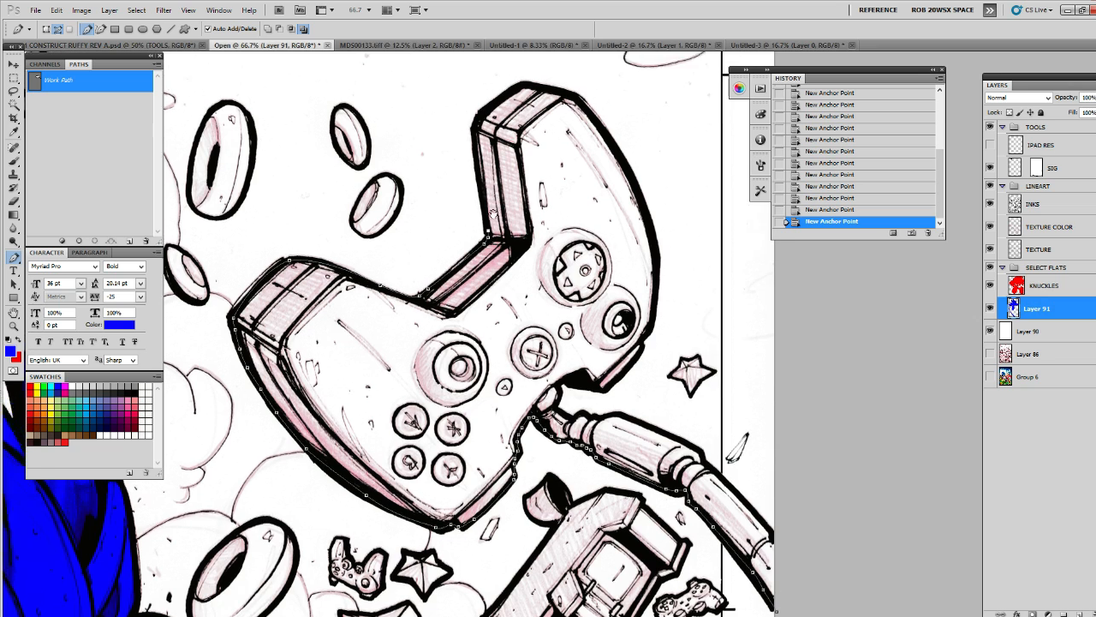
{"action": "left_click", "coordinate": [483, 242]}
{"action": "left_click", "coordinate": [486, 223]}
Trace the path around the far grip and down the controller's outer side to the gap beside the cable plug
{"action": "left_click_drag", "start_coordinate": [544, 198], "coordinate": [581, 209]}
{"action": "scroll", "coordinate": [591, 218], "scroll_direction": "down", "scroll_amount": 2}
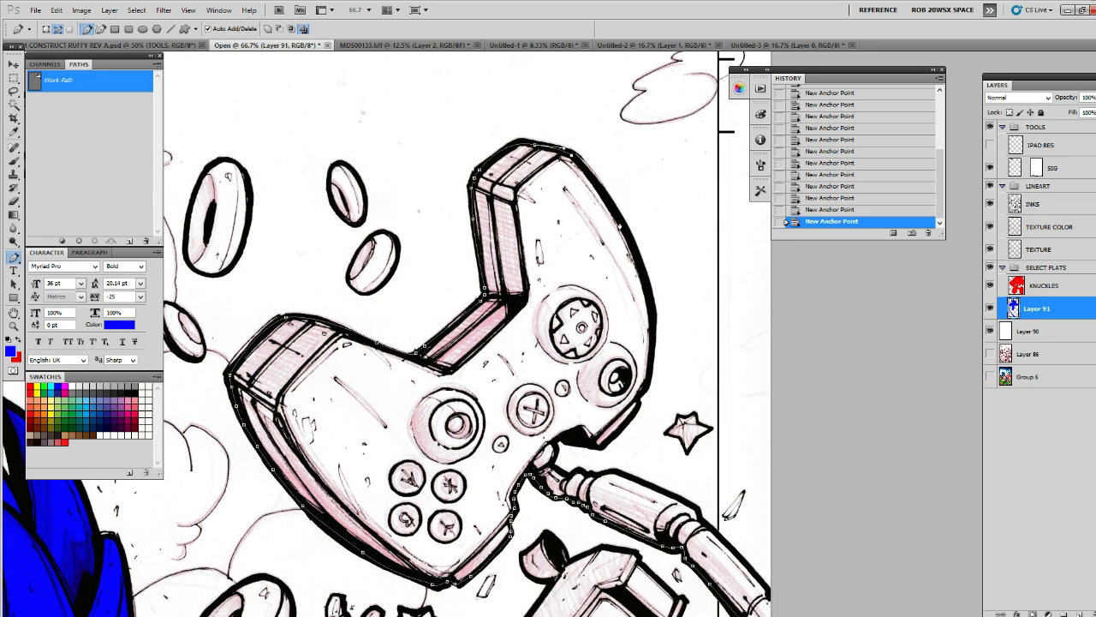
{"action": "left_click", "coordinate": [649, 303]}
{"action": "scroll", "coordinate": [650, 303], "scroll_direction": "down", "scroll_amount": 3}
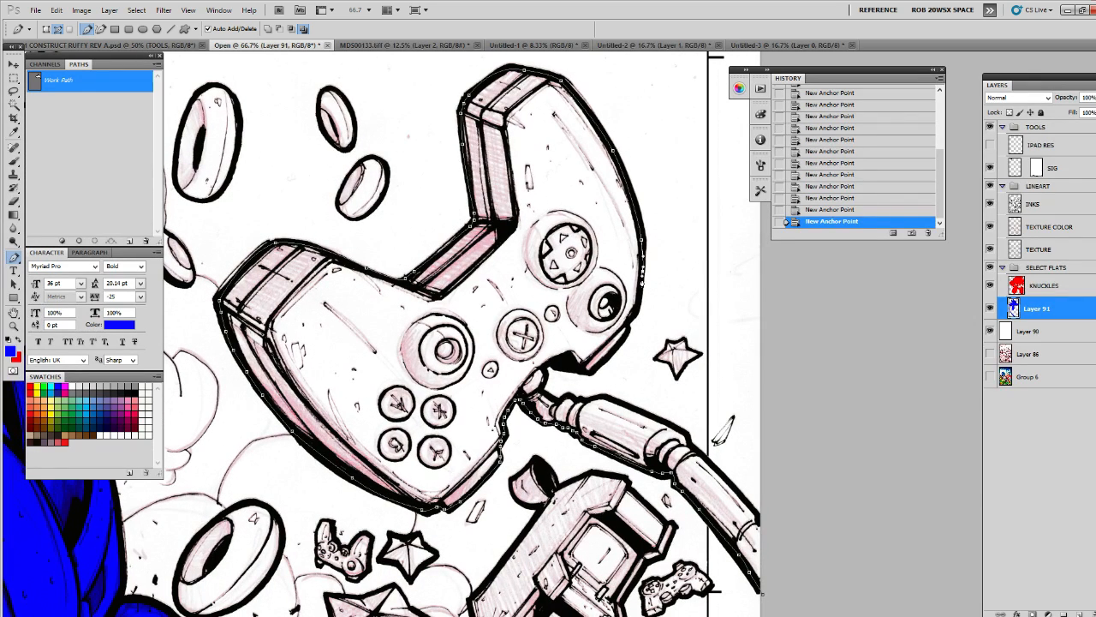
{"action": "left_click", "coordinate": [590, 370]}
{"action": "left_click", "coordinate": [545, 363]}
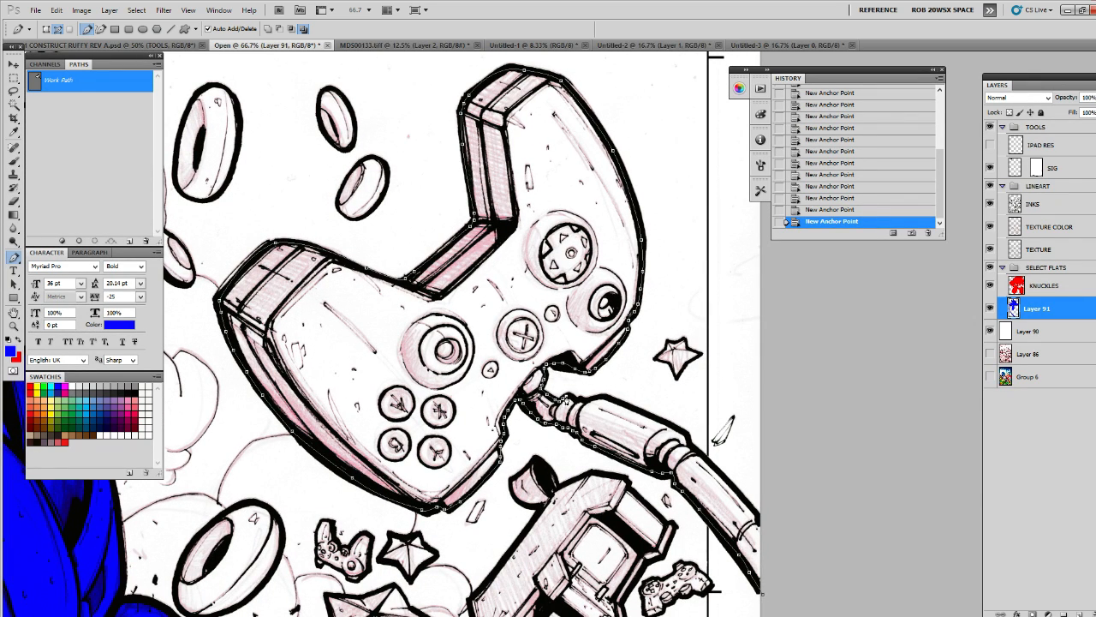
Trace the path back along the cable's upper edge, out beyond the canvas edge, and close it at its start
{"action": "scroll", "coordinate": [641, 394], "scroll_direction": "down", "scroll_amount": 2}
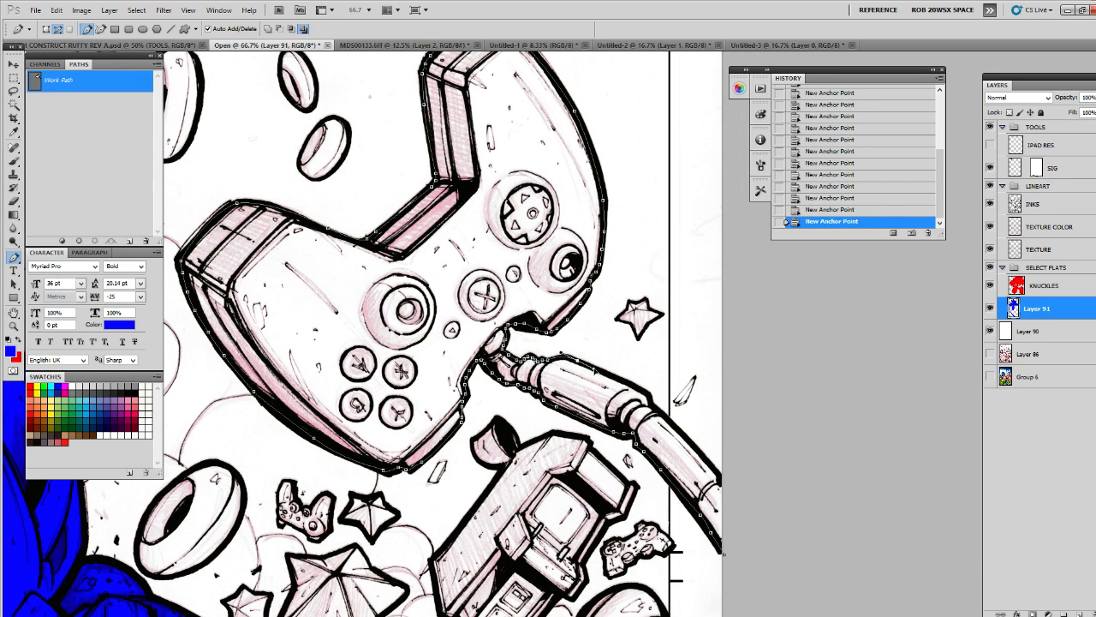
{"action": "left_click_drag", "start_coordinate": [671, 425], "coordinate": [612, 318]}
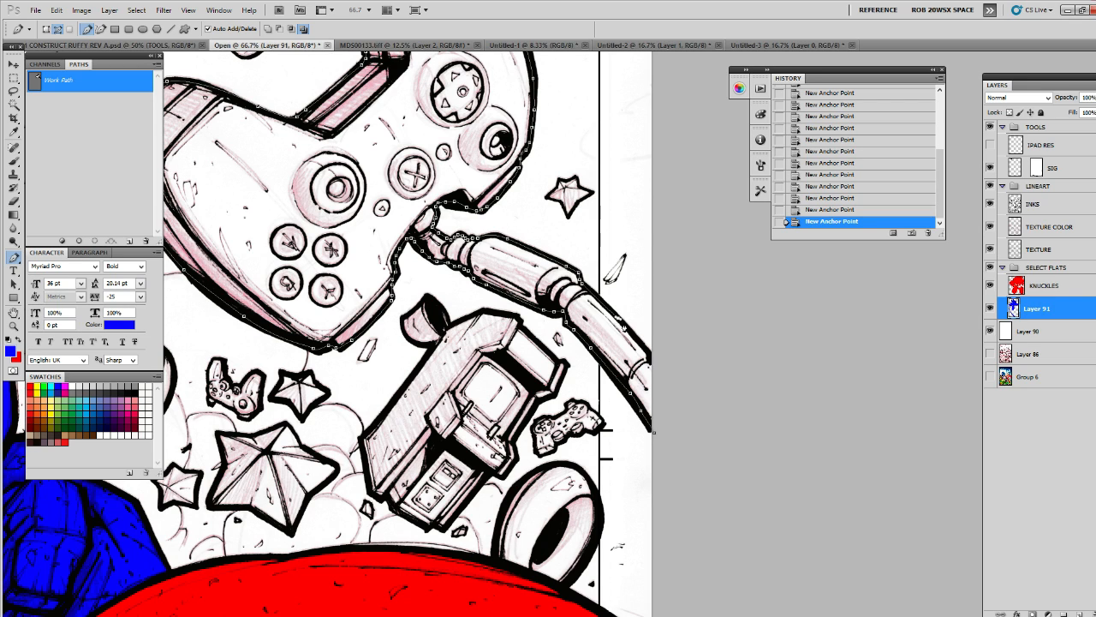
{"action": "left_click", "coordinate": [655, 366]}
{"action": "left_click", "coordinate": [661, 383]}
{"action": "left_click", "coordinate": [662, 403]}
{"action": "left_click", "coordinate": [661, 414]}
{"action": "left_click", "coordinate": [653, 432]}
Fill the controller and cable path with blue, deselect the path and check the fill in a wider view
{"action": "left_click", "coordinate": [62, 241]}
{"action": "left_click", "coordinate": [80, 206]}
{"action": "left_click_drag", "start_coordinate": [528, 163], "coordinate": [718, 401]}
{"action": "key", "text": "z"}
{"action": "left_click", "coordinate": [683, 359], "text": "alt"}
{"action": "left_click", "coordinate": [683, 358], "text": "alt"}
{"action": "left_click", "coordinate": [683, 359], "text": "alt"}
{"action": "mouse_move", "coordinate": [684, 454]}
{"action": "left_mouse_down"}
{"action": "mouse_move", "coordinate": [677, 283]}
{"action": "mouse_move", "coordinate": [692, 296]}
{"action": "left_mouse_up"}
{"action": "mouse_move", "coordinate": [669, 432]}
{"action": "left_mouse_down"}
{"action": "mouse_move", "coordinate": [692, 285]}
{"action": "mouse_move", "coordinate": [711, 353]}
{"action": "left_mouse_up"}
{"action": "left_click_drag", "start_coordinate": [707, 310], "coordinate": [709, 358]}
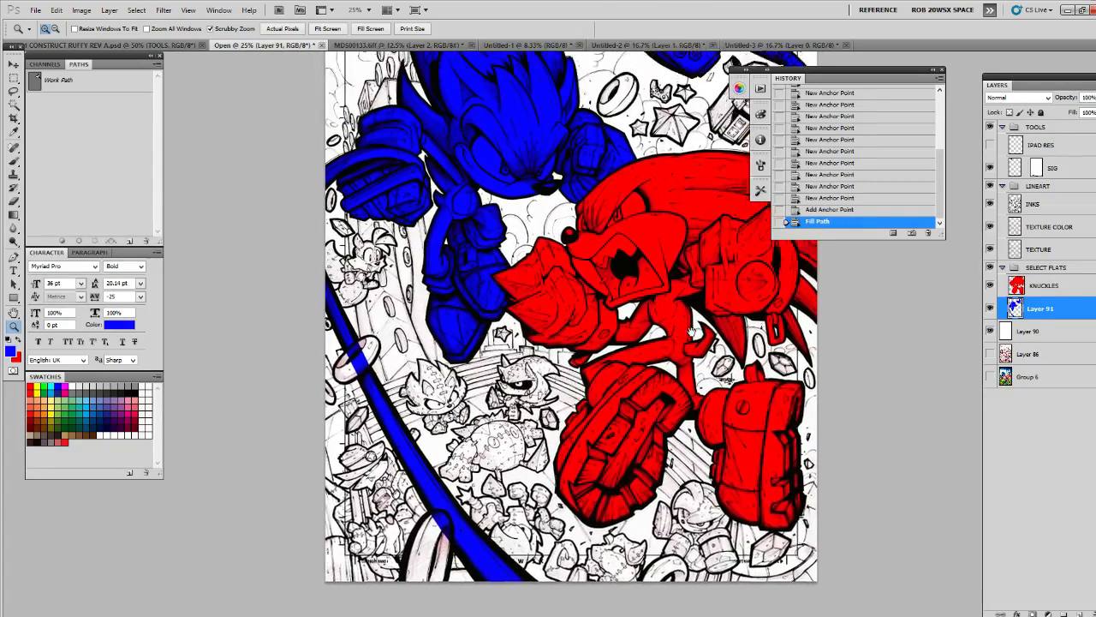
Rename the layer with the blue flats as SONIC
{"action": "left_click_drag", "start_coordinate": [673, 156], "coordinate": [718, 247]}
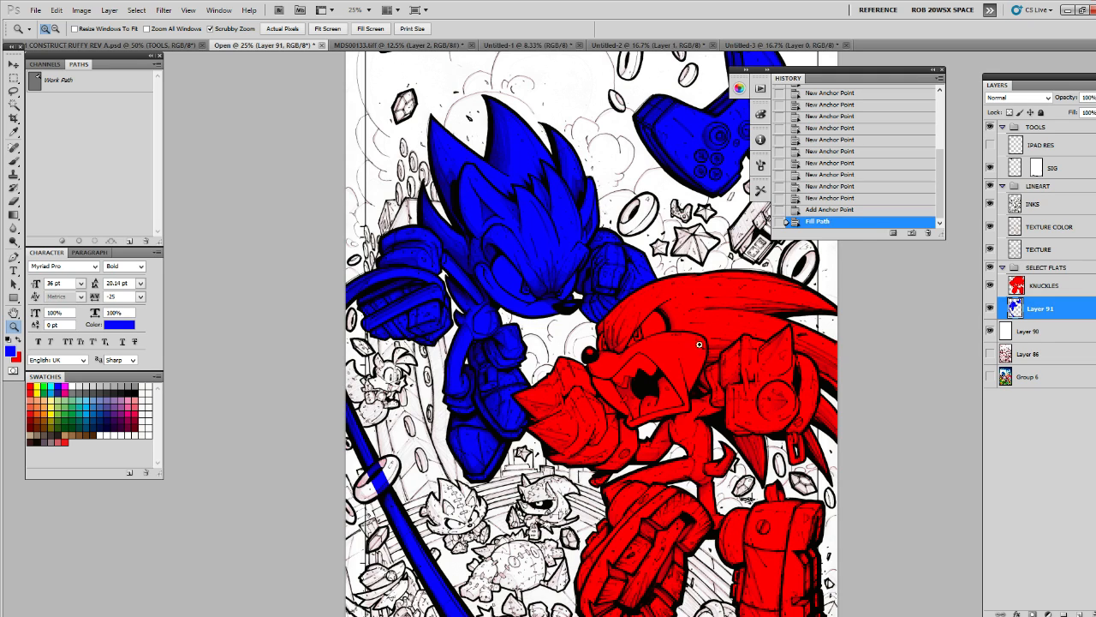
{"action": "left_click_drag", "start_coordinate": [698, 345], "coordinate": [695, 231]}
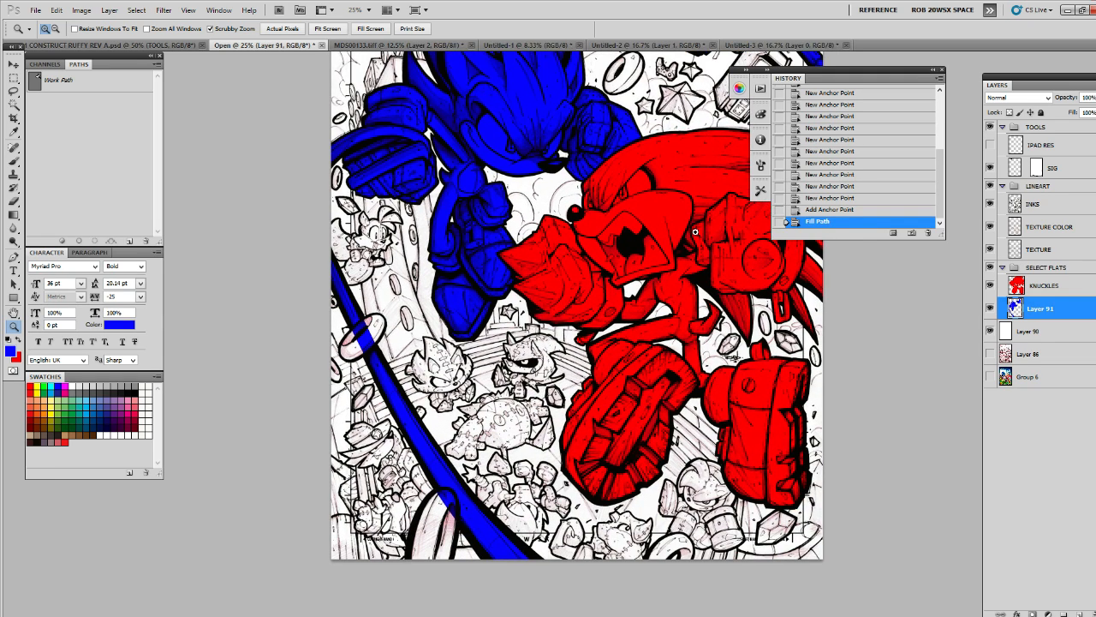
{"action": "left_click_drag", "start_coordinate": [652, 278], "coordinate": [746, 362]}
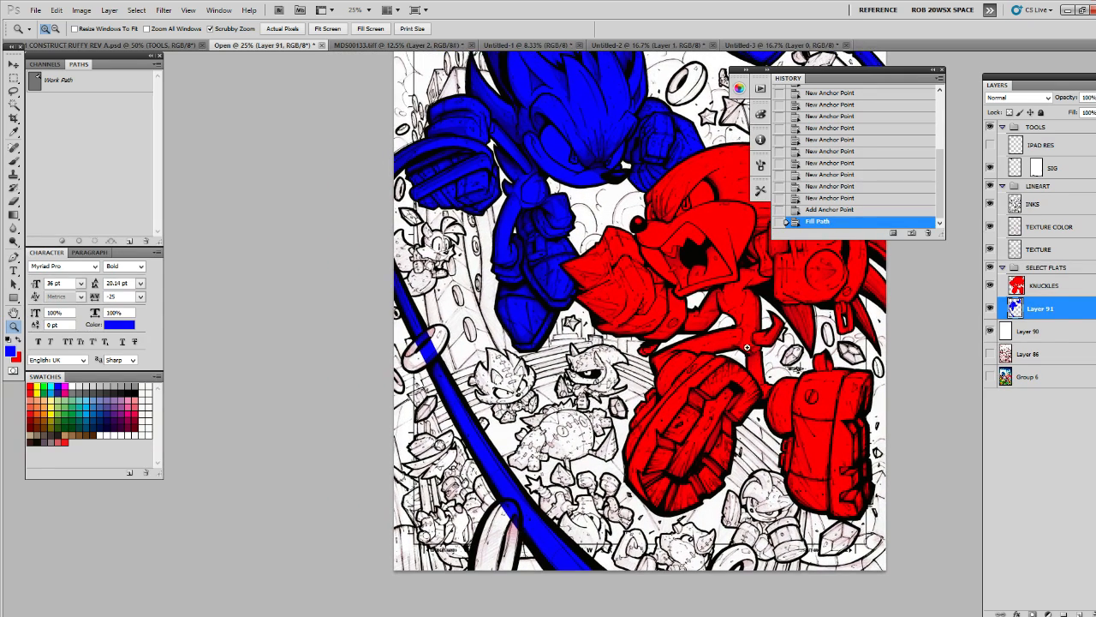
{"action": "double_click", "coordinate": [1041, 307]}
{"action": "type", "text": "SONIC"}
{"action": "key", "text": "Return"}
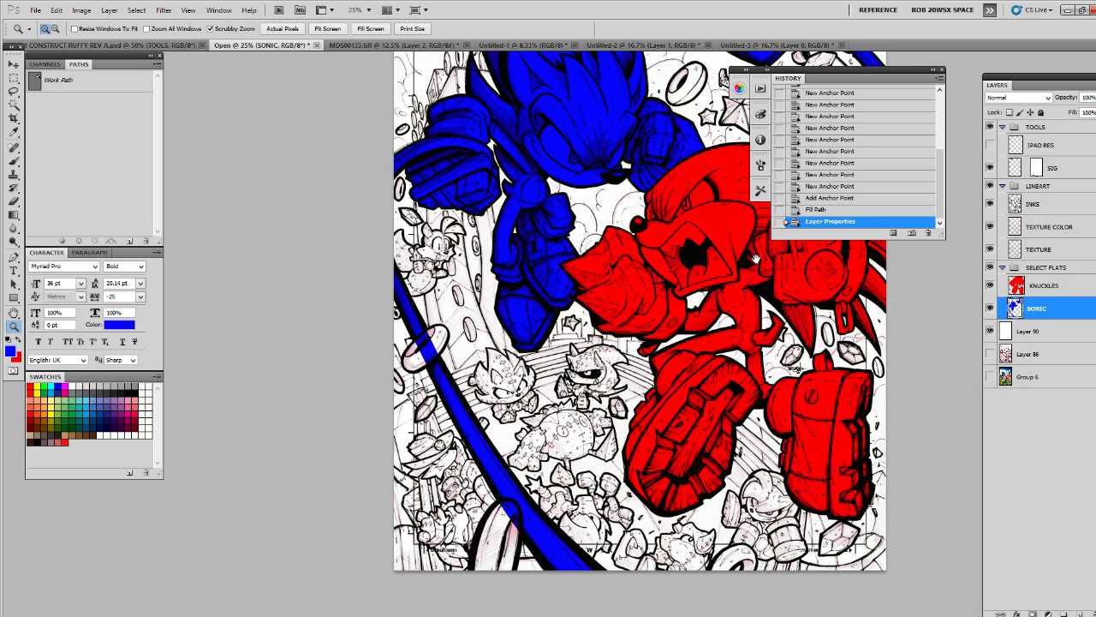
{"action": "left_click_drag", "start_coordinate": [754, 258], "coordinate": [719, 326]}
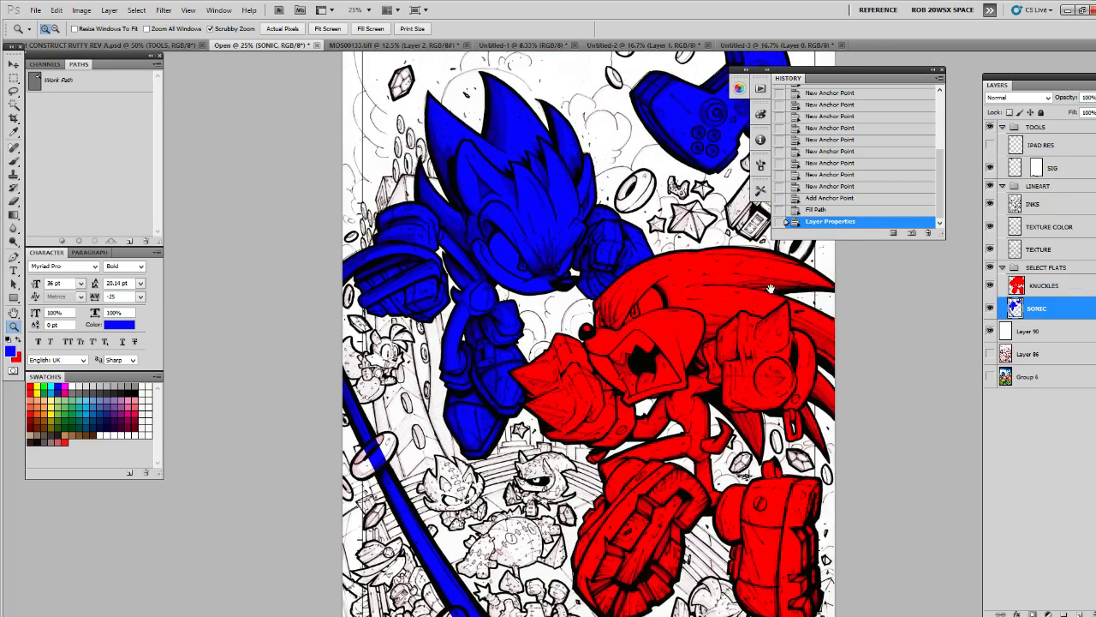
{"action": "mouse_move", "coordinate": [770, 289]}
{"action": "left_mouse_down"}
{"action": "mouse_move", "coordinate": [742, 262]}
{"action": "mouse_move", "coordinate": [738, 332]}
{"action": "mouse_move", "coordinate": [753, 302]}
{"action": "mouse_move", "coordinate": [752, 264]}
{"action": "left_mouse_up"}
{"action": "left_click_drag", "start_coordinate": [743, 357], "coordinate": [750, 233]}
{"action": "left_click_drag", "start_coordinate": [743, 310], "coordinate": [746, 254]}
{"action": "left_click_drag", "start_coordinate": [745, 339], "coordinate": [742, 310]}
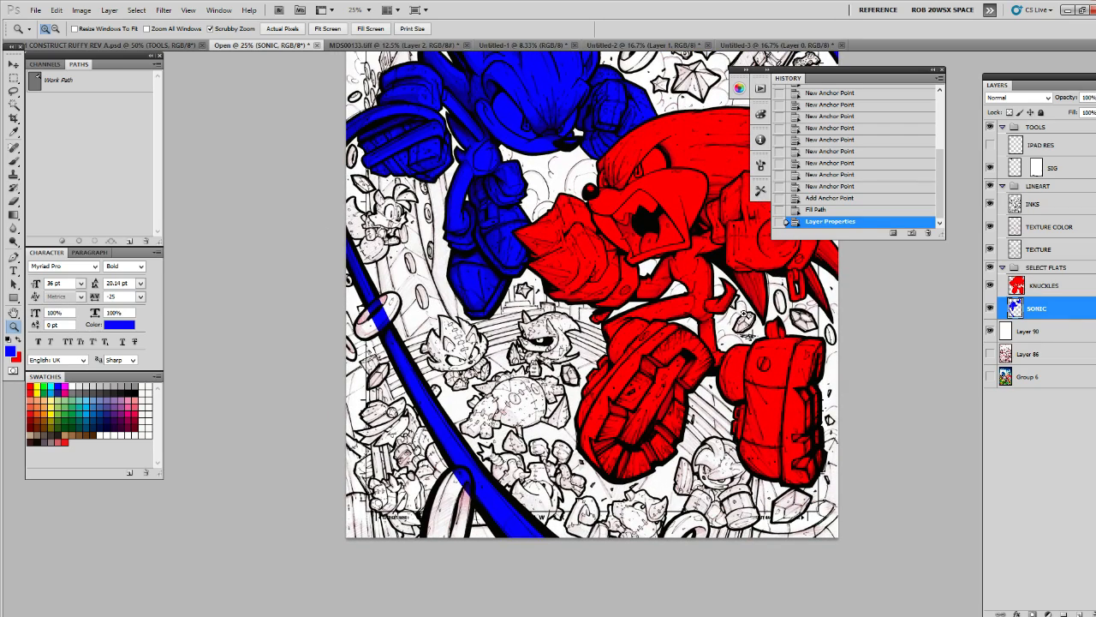
{"action": "left_click", "coordinate": [711, 305]}
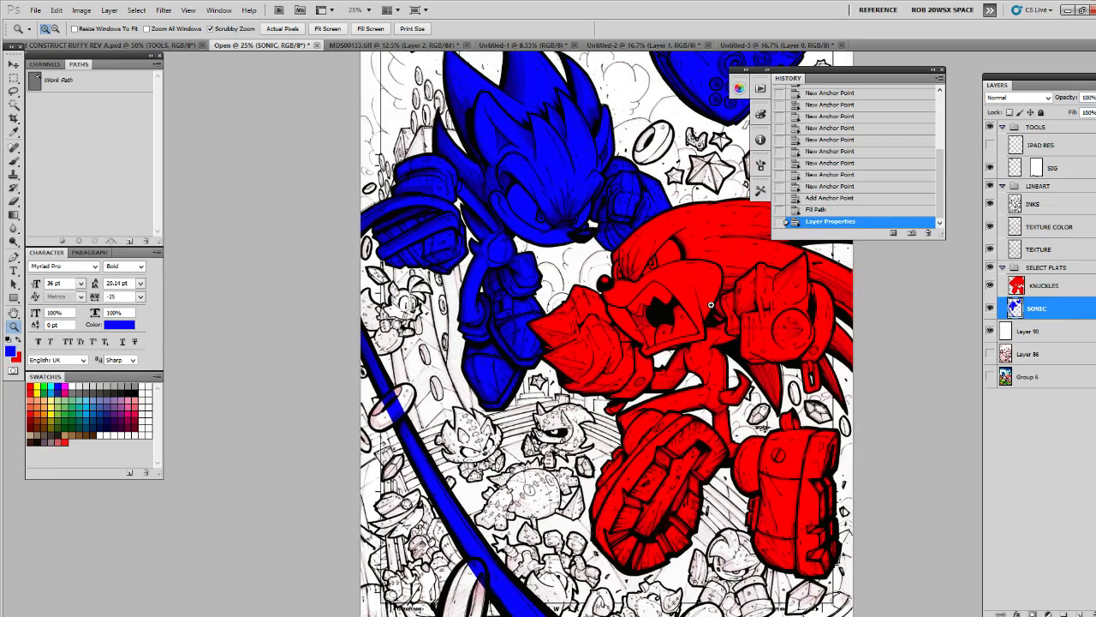
Try a blending mode change on the TEXTURE layer, undo it, and preview 100% opacity before restoring 50%
{"action": "left_click", "coordinate": [1039, 248]}
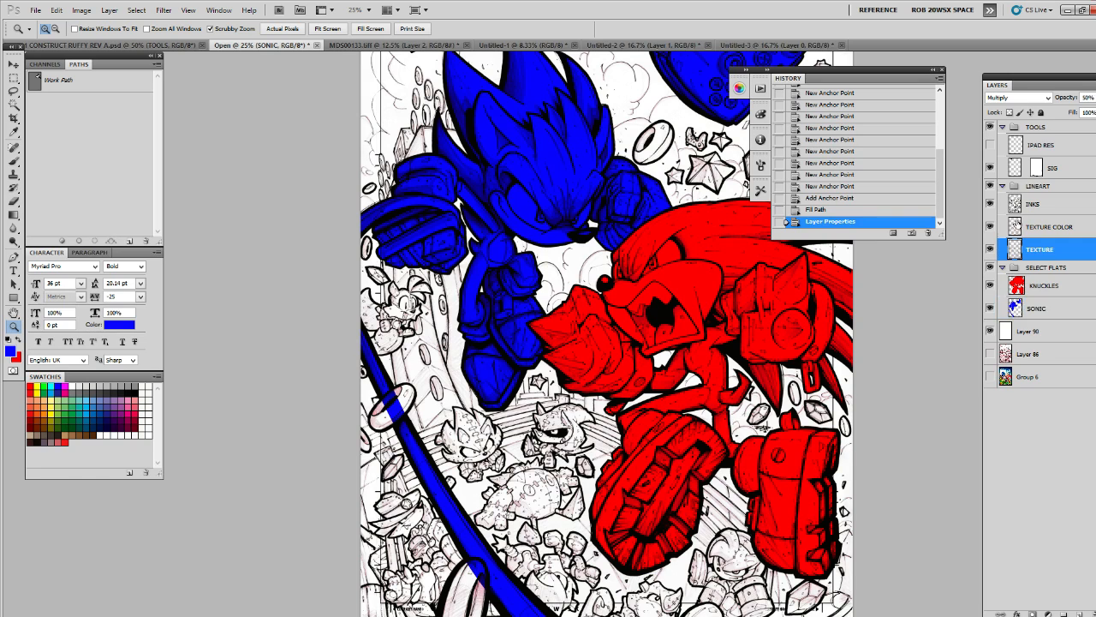
{"action": "left_click", "coordinate": [1020, 97]}
{"action": "left_click", "coordinate": [1019, 109]}
{"action": "key", "text": "ctrl+z"}
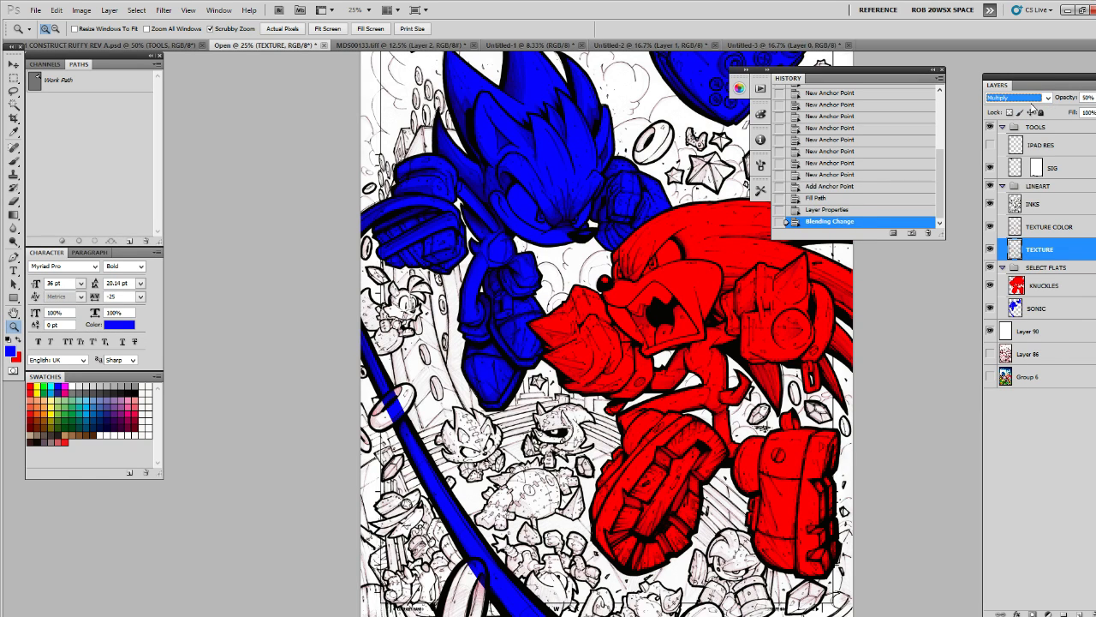
{"action": "key", "text": "0"}
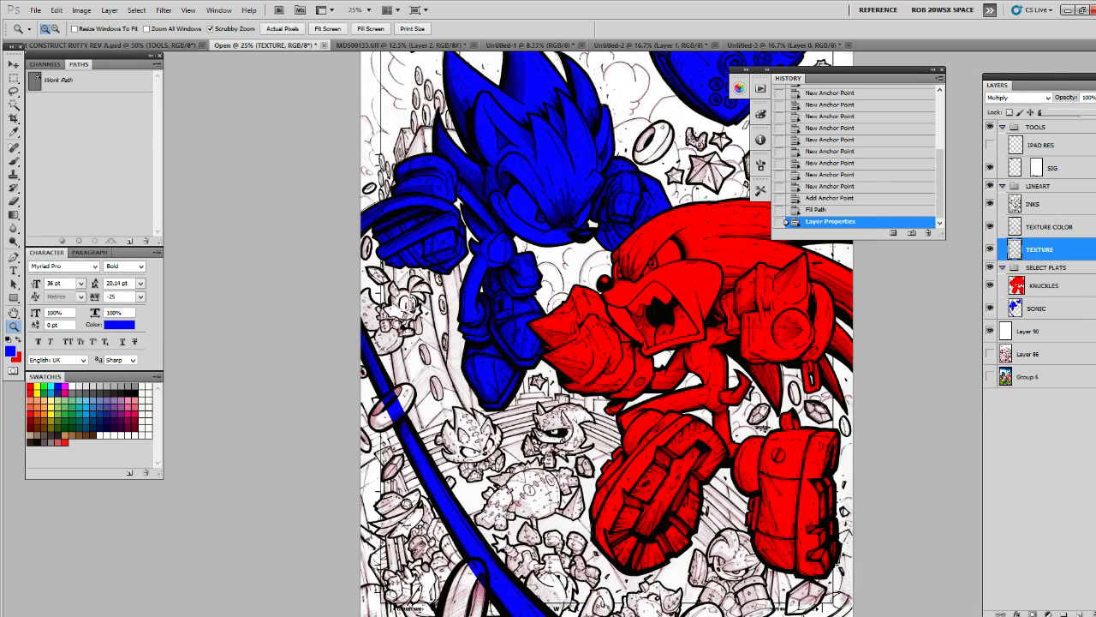
{"action": "key", "text": "5"}
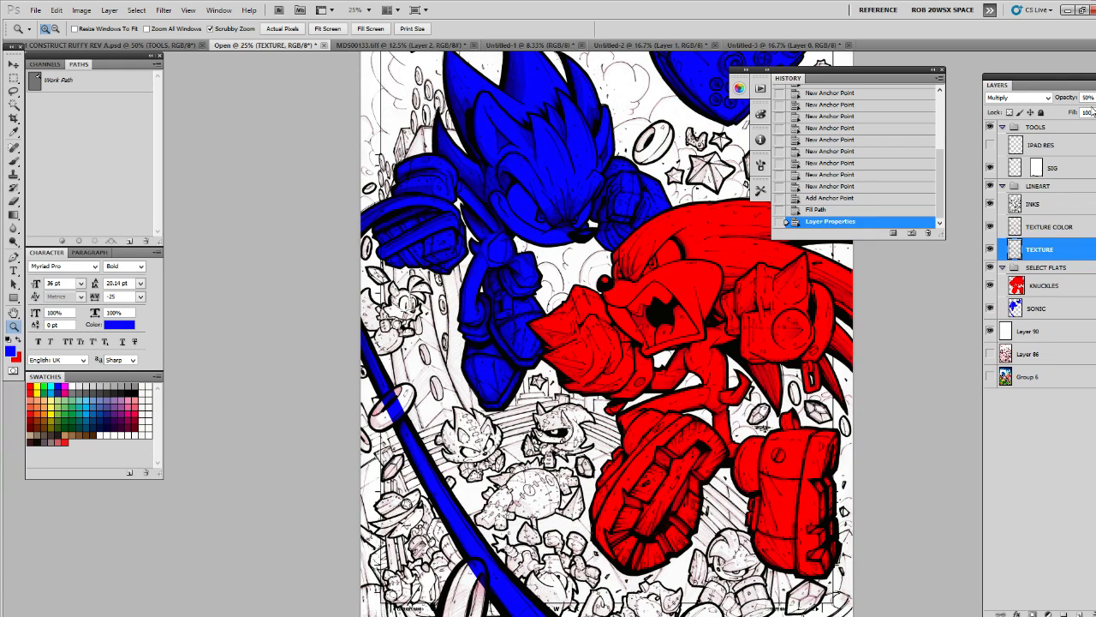
{"action": "left_click_drag", "start_coordinate": [832, 403], "coordinate": [862, 325]}
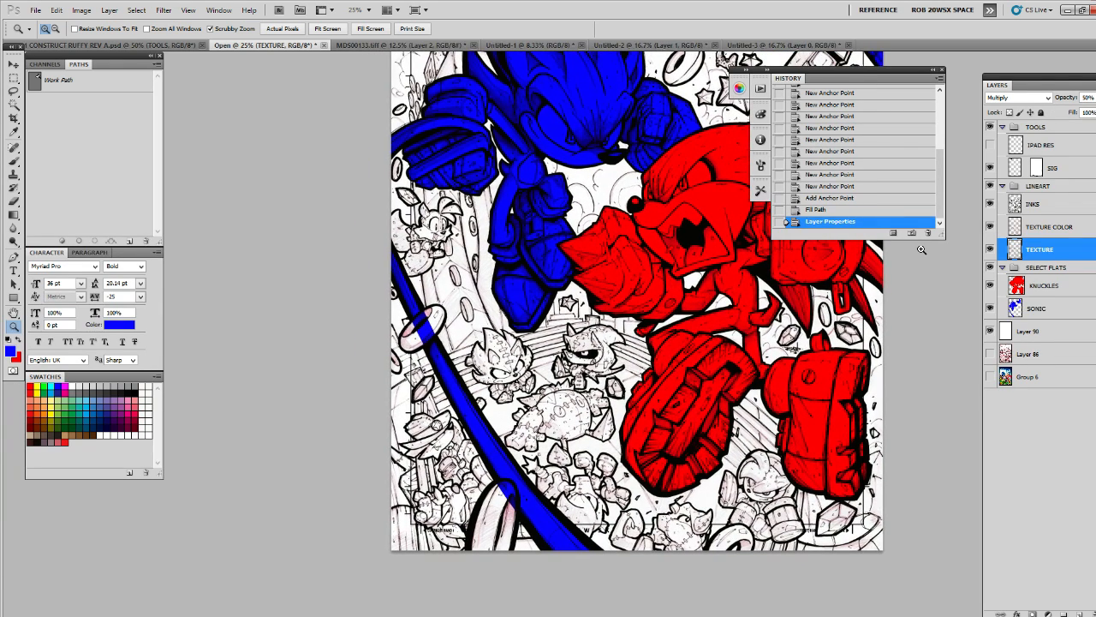
Load the KNUCKLES layer's shape as a selection and cut that area out of the SONIC layer
{"action": "left_click", "coordinate": [1047, 308]}
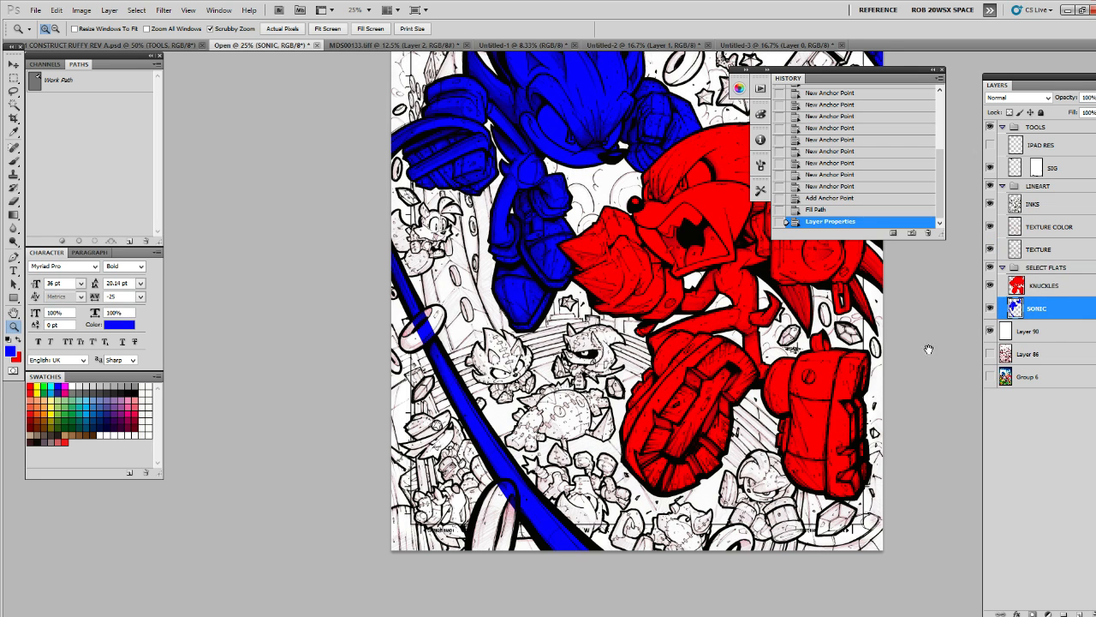
{"action": "left_click_drag", "start_coordinate": [929, 350], "coordinate": [915, 362]}
{"action": "left_click", "coordinate": [991, 285]}
{"action": "left_click", "coordinate": [990, 285]}
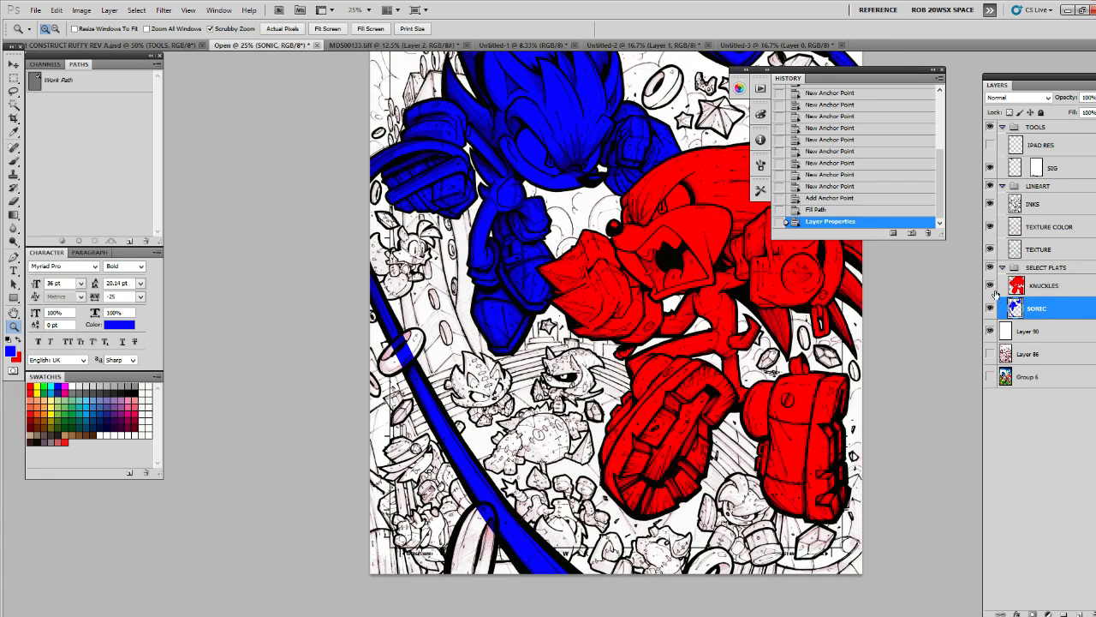
{"action": "left_click", "coordinate": [1014, 307], "text": "ctrl"}
{"action": "left_click_drag", "start_coordinate": [928, 317], "coordinate": [900, 396]}
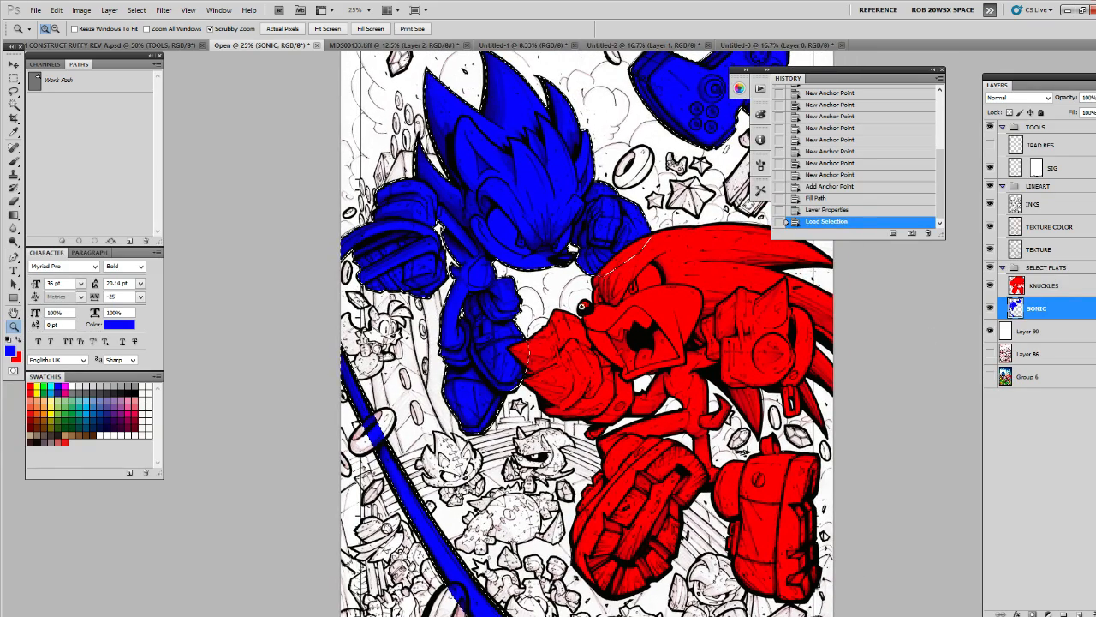
{"action": "key", "text": "alt+bracketright"}
{"action": "left_click", "coordinate": [1017, 289], "text": "ctrl"}
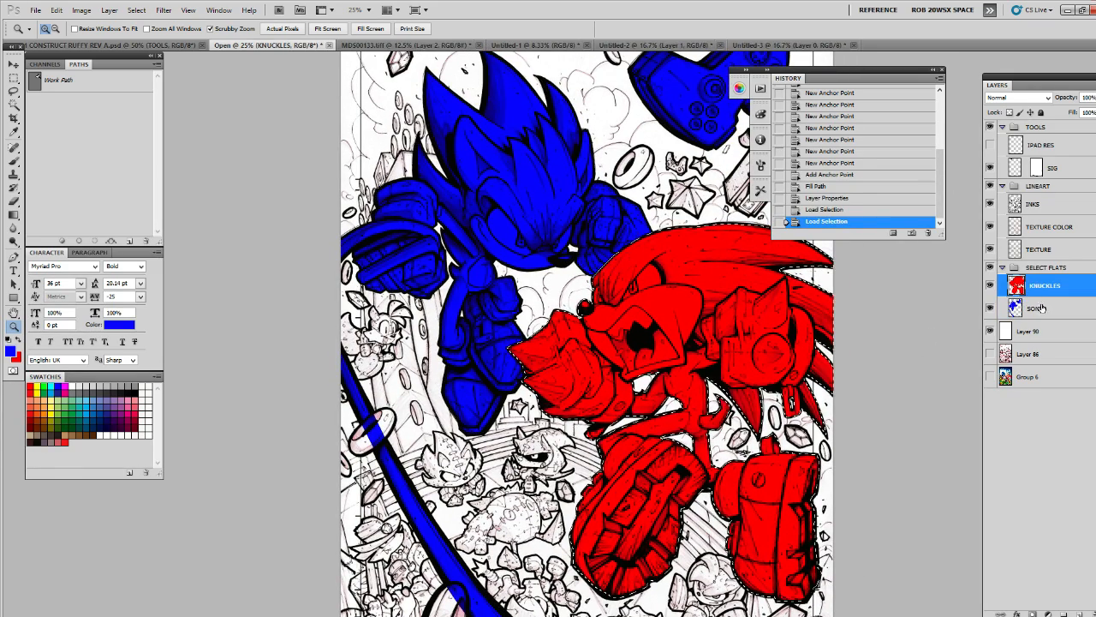
{"action": "left_click", "coordinate": [1036, 306]}
{"action": "key", "text": "ctrl+x"}
Check the cut by hiding and showing the KNUCKLES and SONIC layers in turn
{"action": "left_click", "coordinate": [991, 286]}
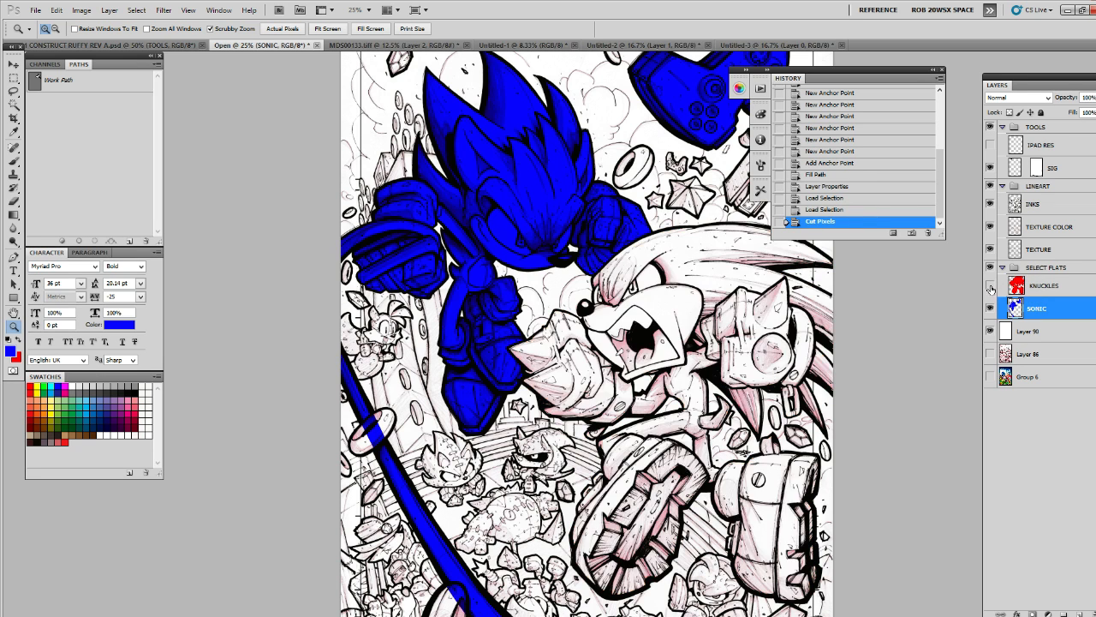
{"action": "left_click", "coordinate": [991, 292]}
{"action": "left_click", "coordinate": [991, 309]}
{"action": "left_click", "coordinate": [991, 308]}
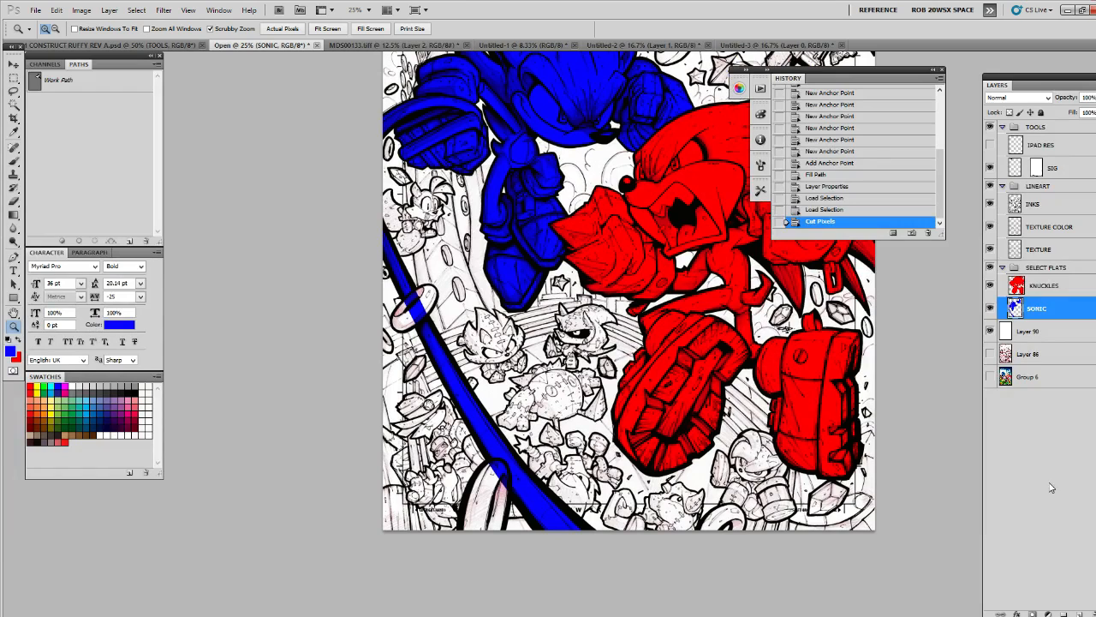
Create a new layer between KNUCKLES and SONIC and set the foreground colour to yellow
{"action": "left_click", "coordinate": [1062, 614]}
{"action": "left_click_drag", "start_coordinate": [1053, 341], "coordinate": [1053, 310]}
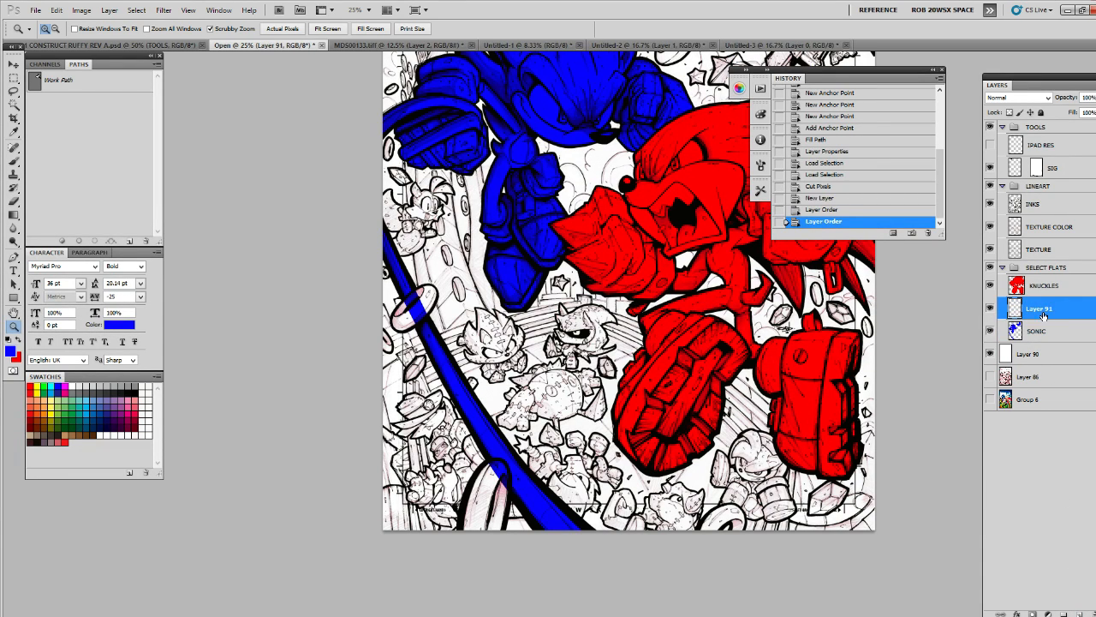
{"action": "left_click_drag", "start_coordinate": [730, 429], "coordinate": [426, 417]}
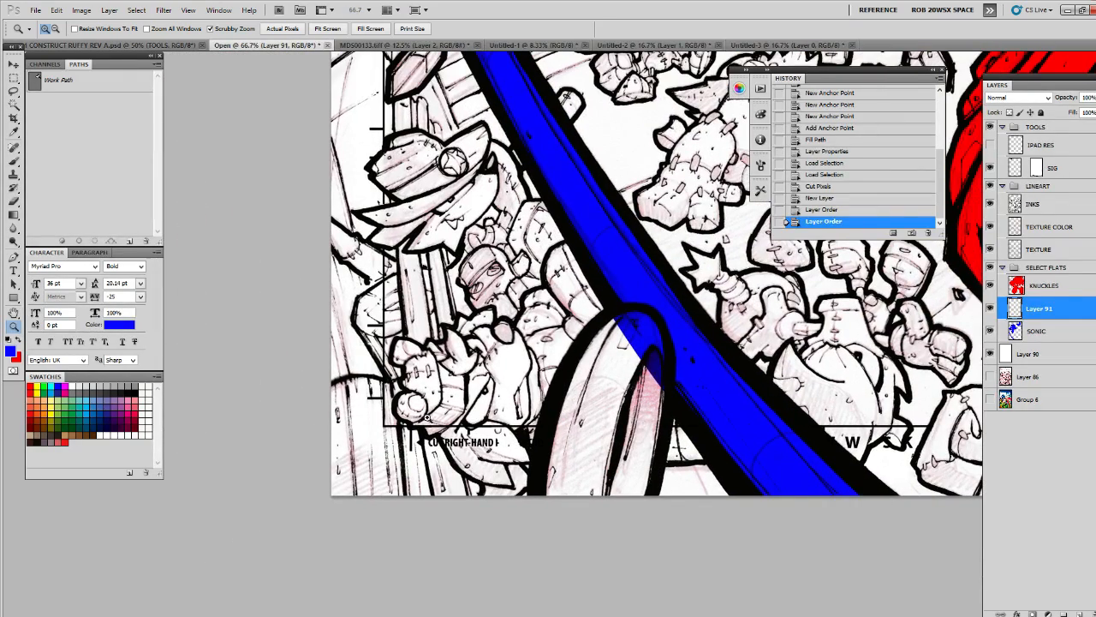
{"action": "left_click", "coordinate": [39, 387]}
Try filling the large foreground ring at the artwork's lower edge with yellow from a lasso selection
{"action": "key", "text": "l"}
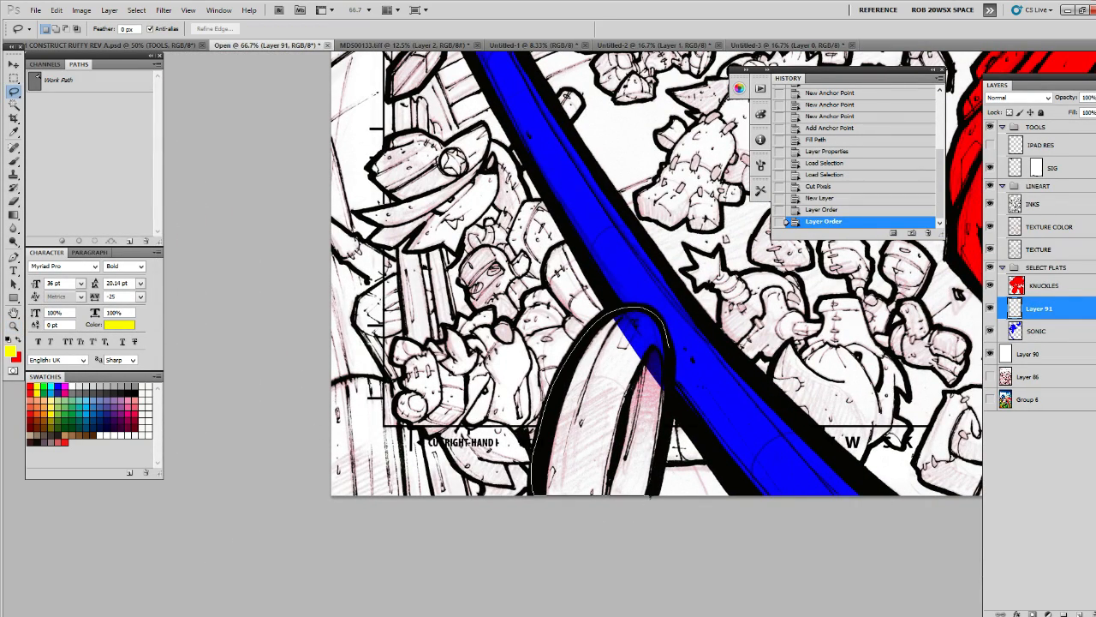
{"action": "left_click_drag", "start_coordinate": [659, 493], "coordinate": [536, 495]}
{"action": "key", "text": "alt+BackSpace"}
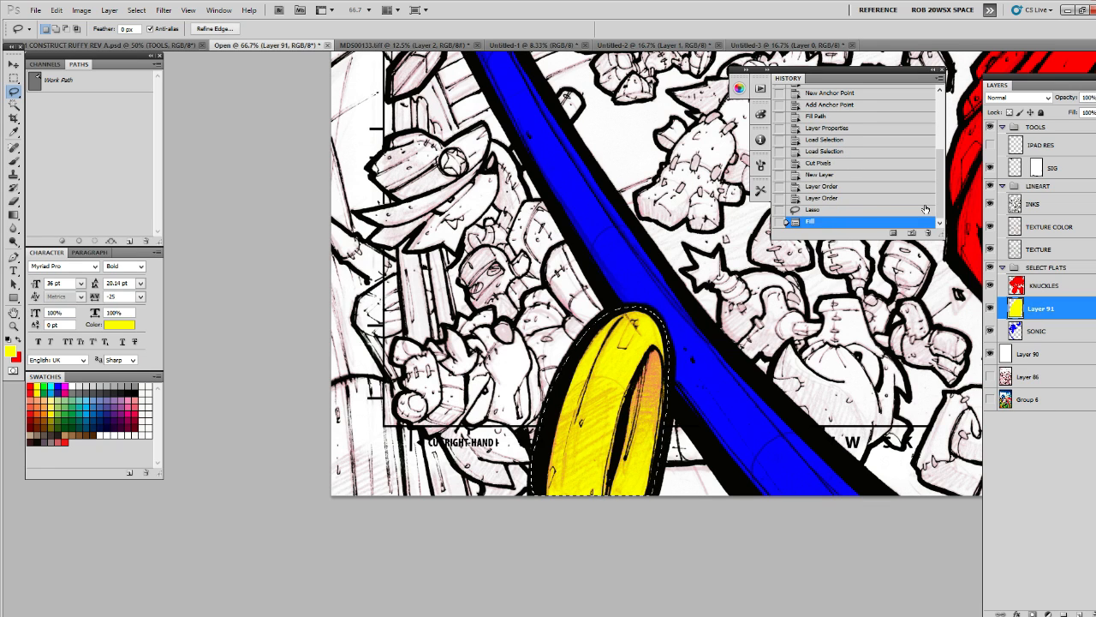
{"action": "key", "text": "ctrl+z"}
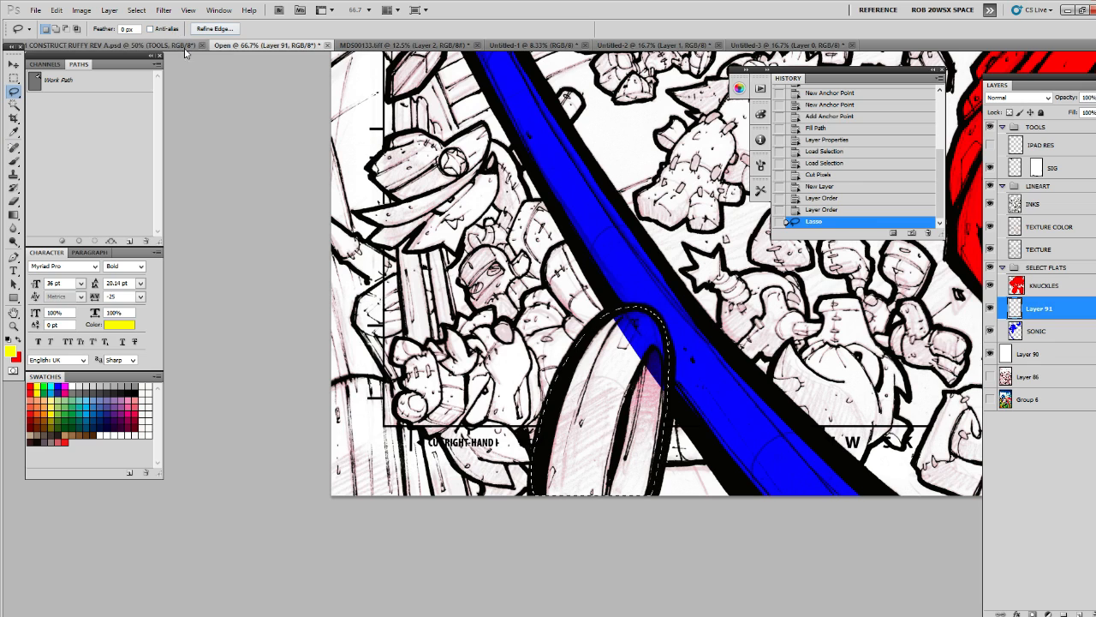
{"action": "key", "text": "p"}
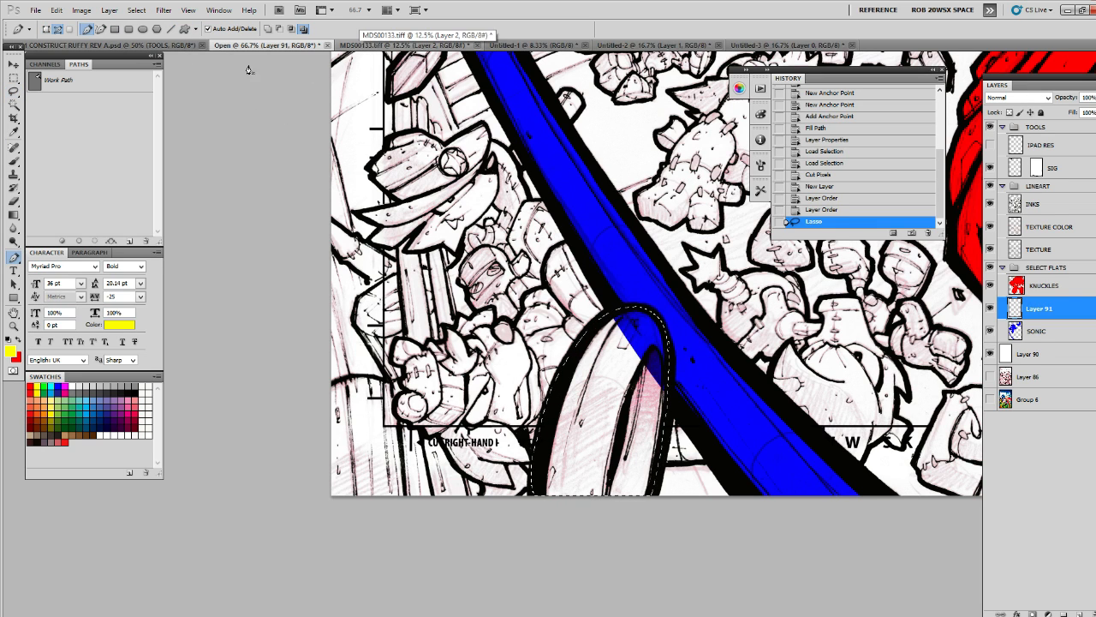
{"action": "key", "text": "w"}
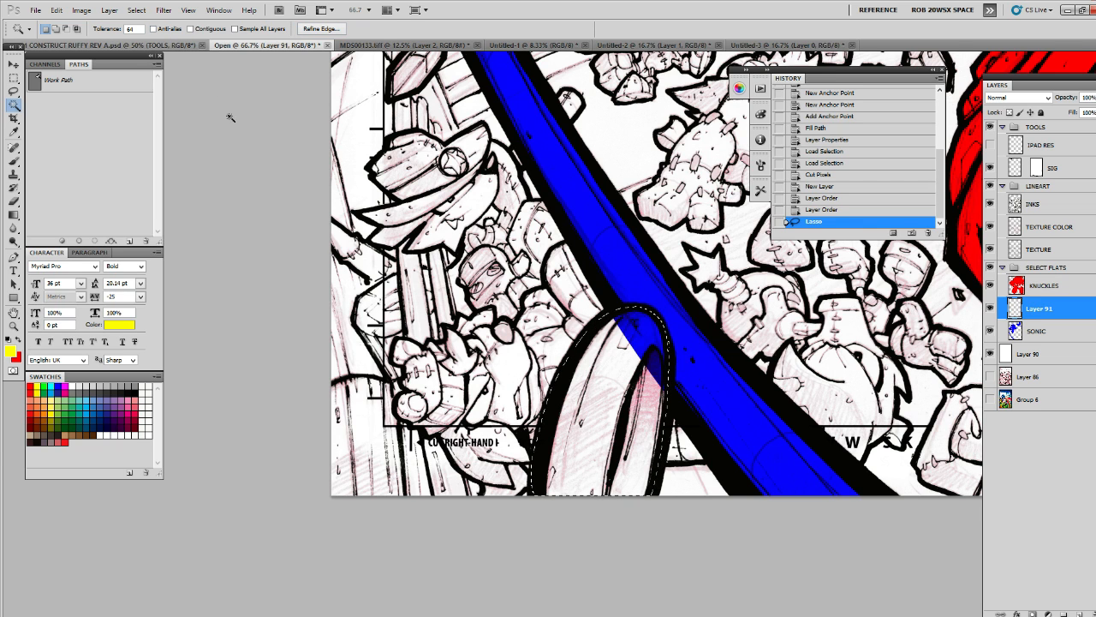
{"action": "scroll", "coordinate": [239, 171], "scroll_direction": "up", "scroll_amount": 3}
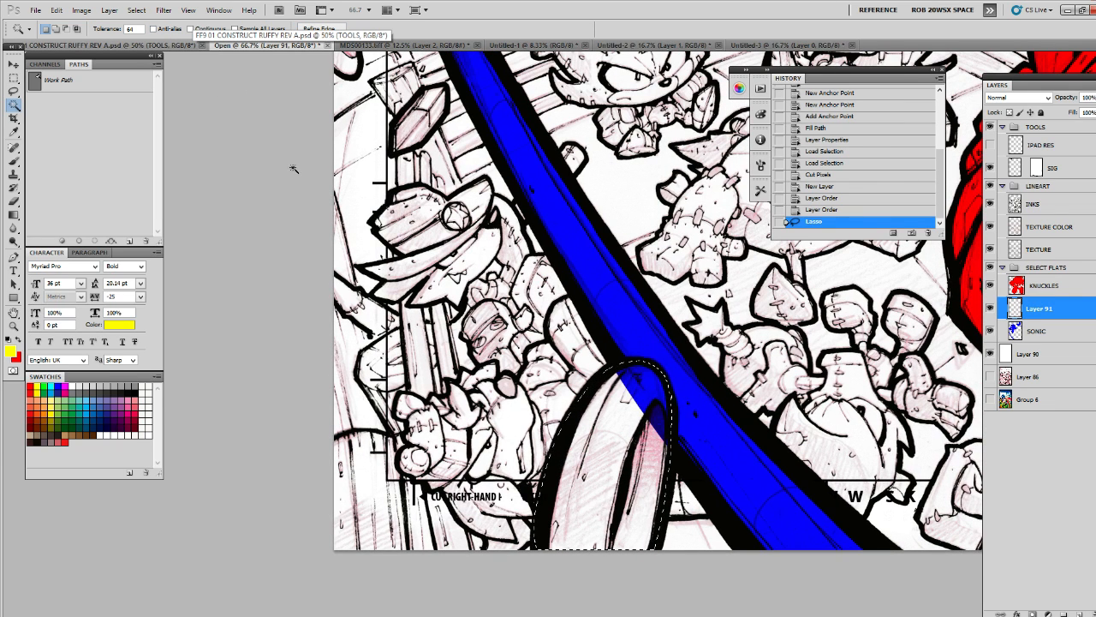
{"action": "key", "text": "m"}
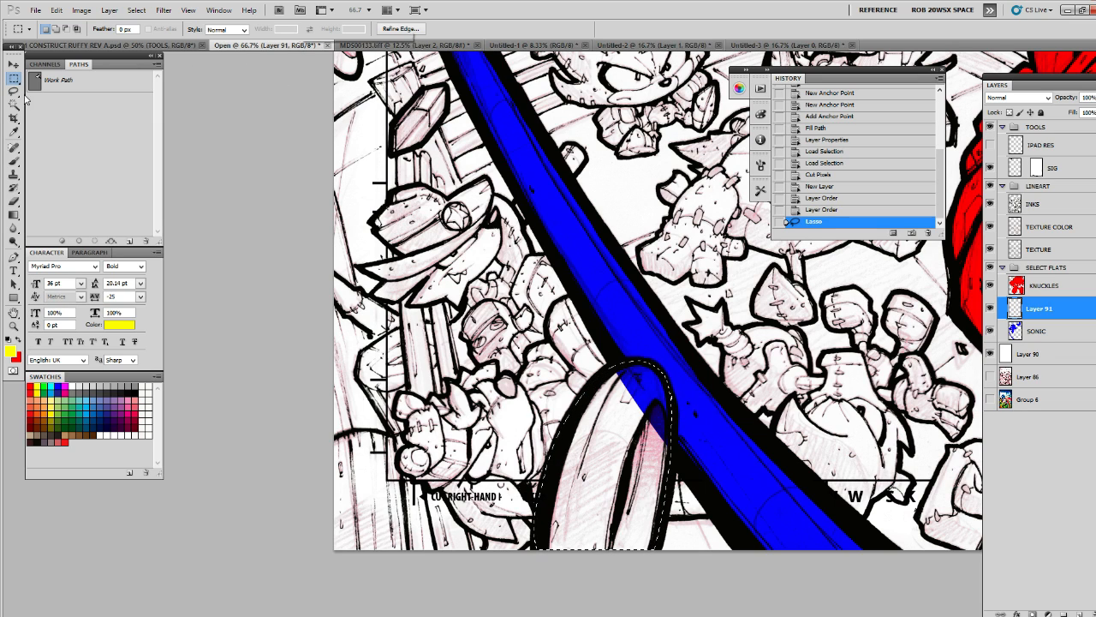
{"action": "key", "text": "l"}
{"action": "key", "text": "w"}
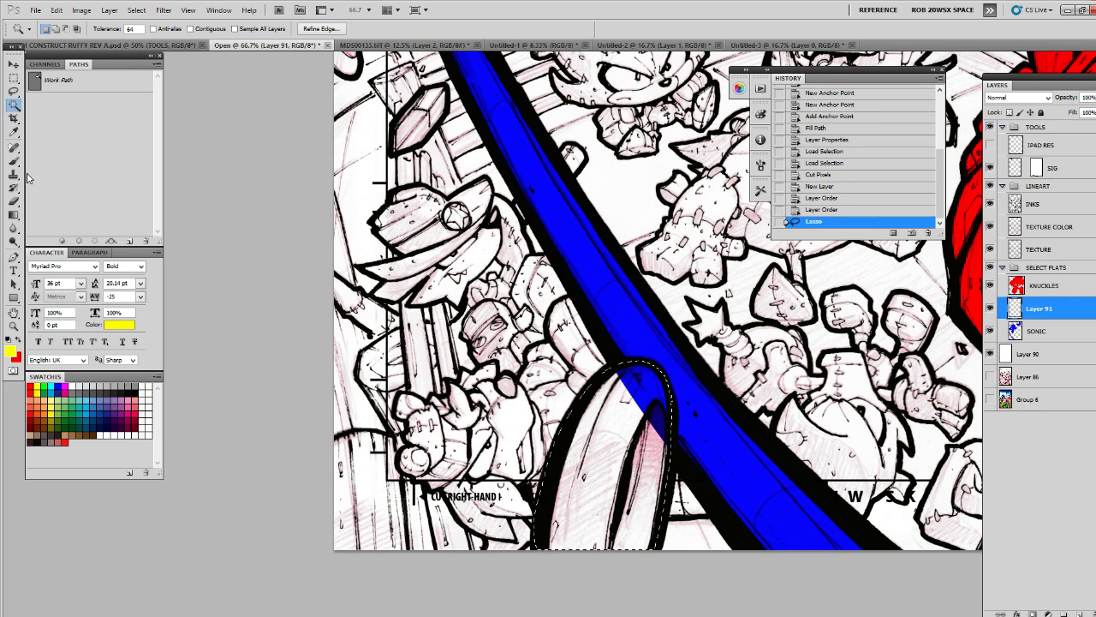
{"action": "key", "text": "b"}
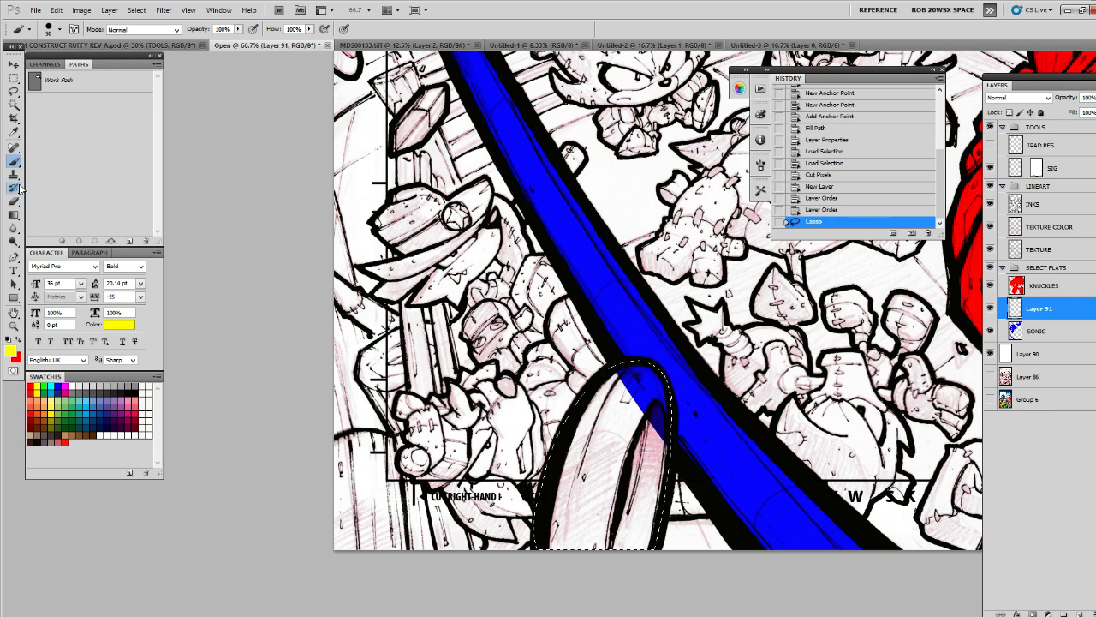
{"action": "left_click_drag", "start_coordinate": [514, 231], "coordinate": [509, 290]}
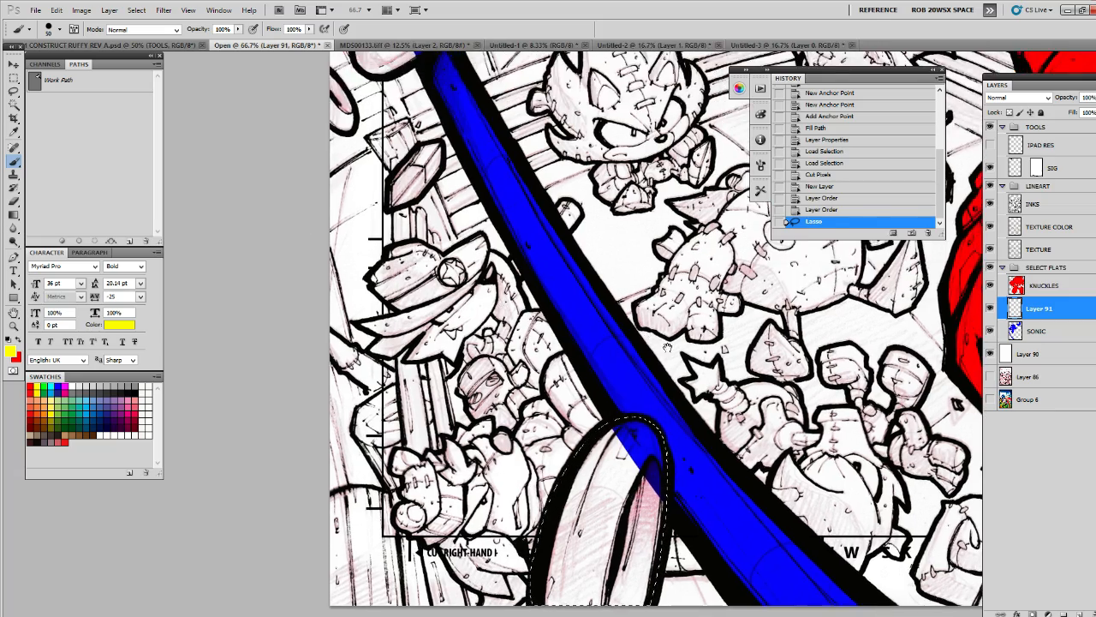
{"action": "left_click_drag", "start_coordinate": [756, 316], "coordinate": [647, 241]}
{"action": "key", "text": "ctrl+d"}
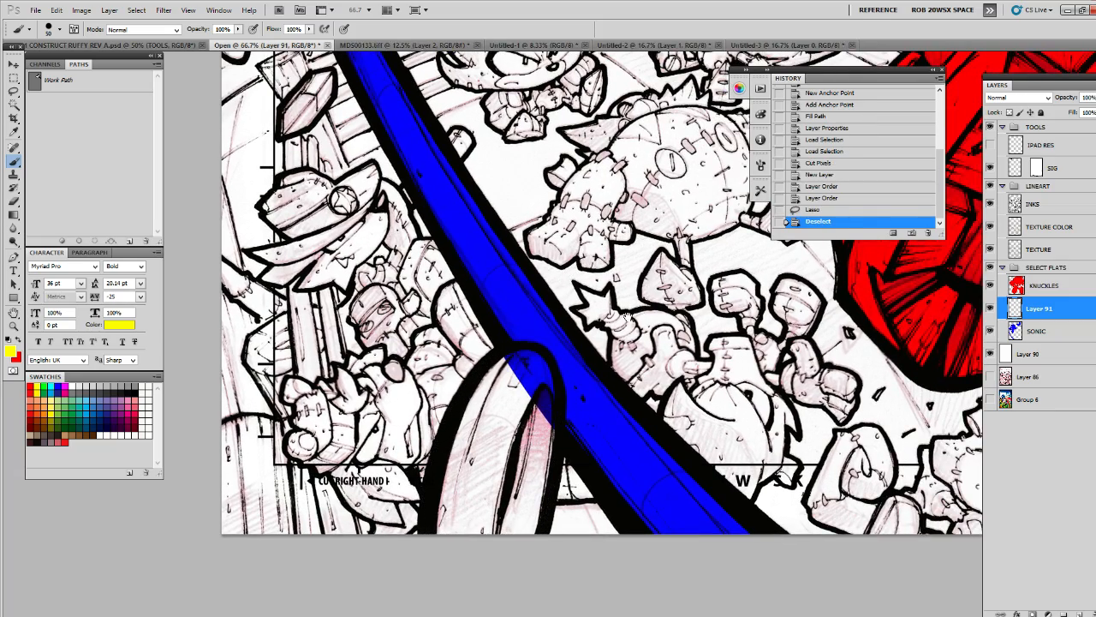
{"action": "left_click_drag", "start_coordinate": [609, 319], "coordinate": [646, 298]}
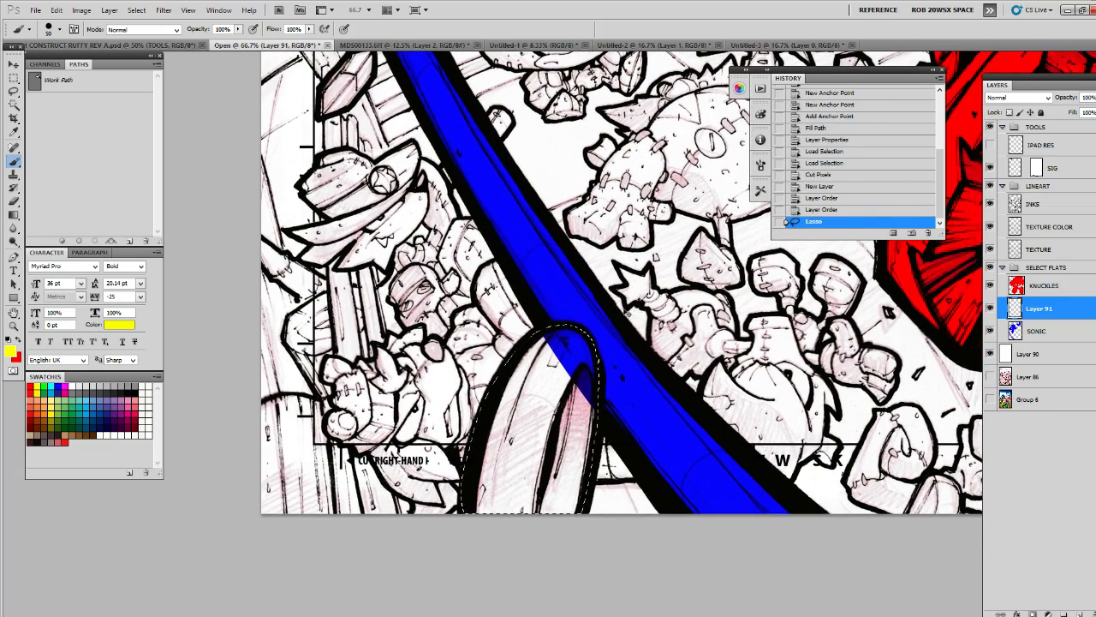
Outline the large foreground ring at the artwork's lower edge with the Lasso, fill it yellow and deselect
{"action": "key", "text": "l"}
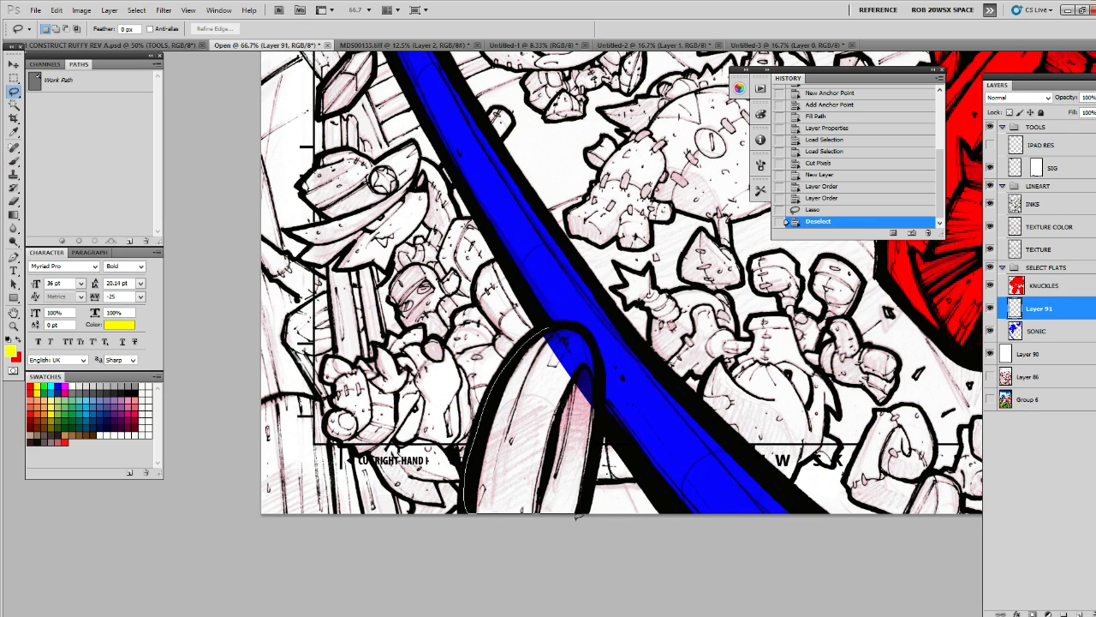
{"action": "left_click_drag", "start_coordinate": [467, 512], "coordinate": [515, 514]}
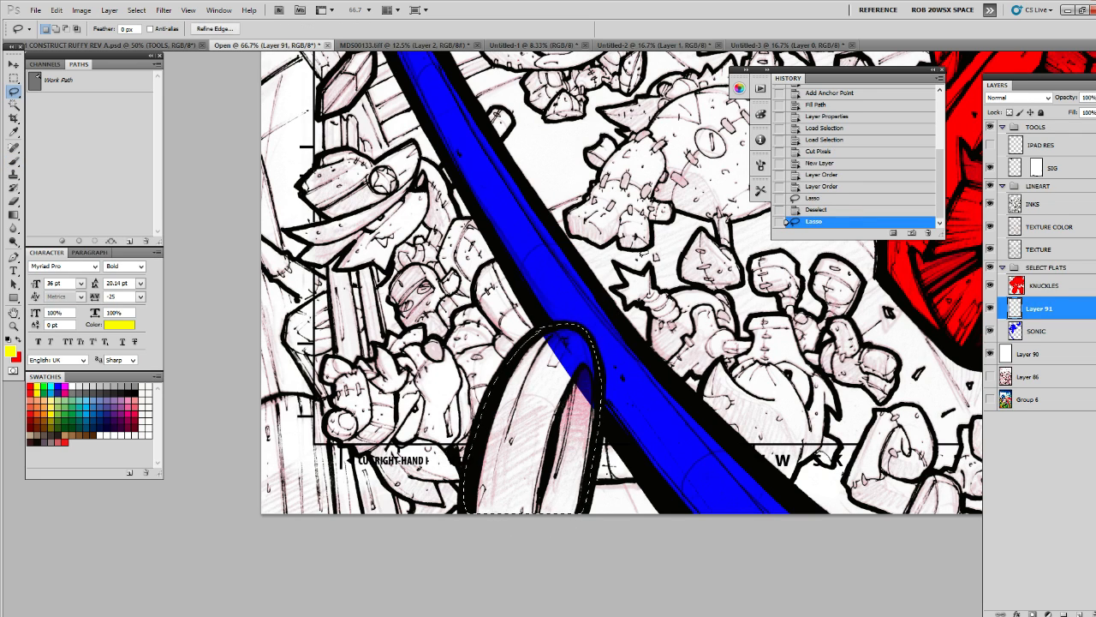
{"action": "key", "text": "alt+BackSpace"}
{"action": "left_click_drag", "start_coordinate": [817, 340], "coordinate": [838, 419]}
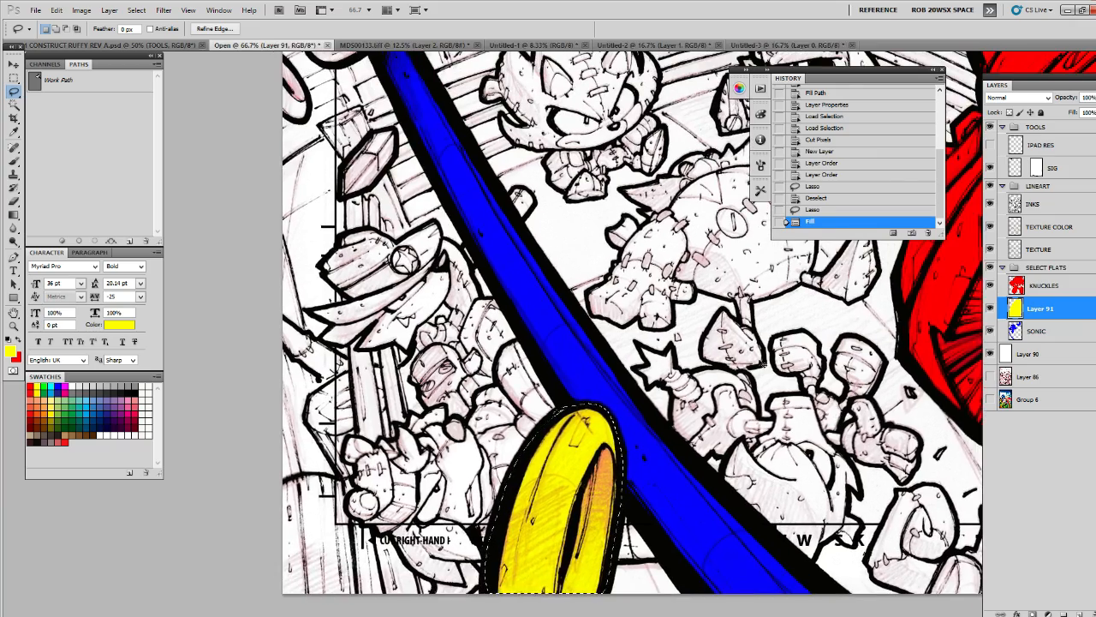
{"action": "key", "text": "ctrl+d"}
Lasso the cropped ring at the artwork's left edge, just below the ring crossing the blue streak, and fill it yellow
{"action": "left_click_drag", "start_coordinate": [605, 113], "coordinate": [776, 484]}
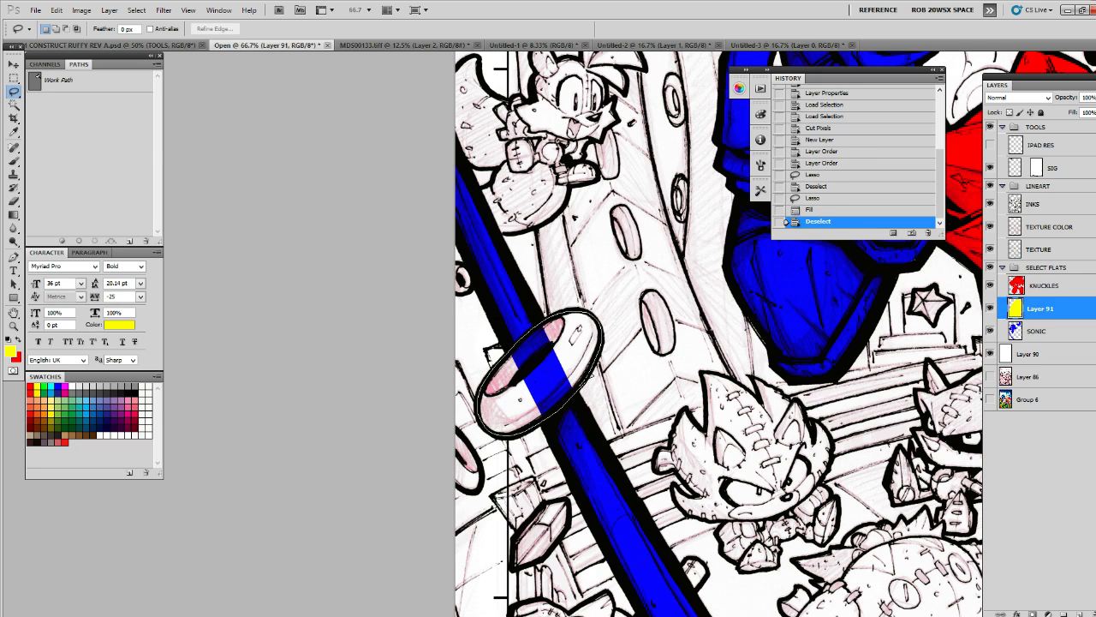
{"action": "left_click_drag", "start_coordinate": [500, 434], "coordinate": [490, 426]}
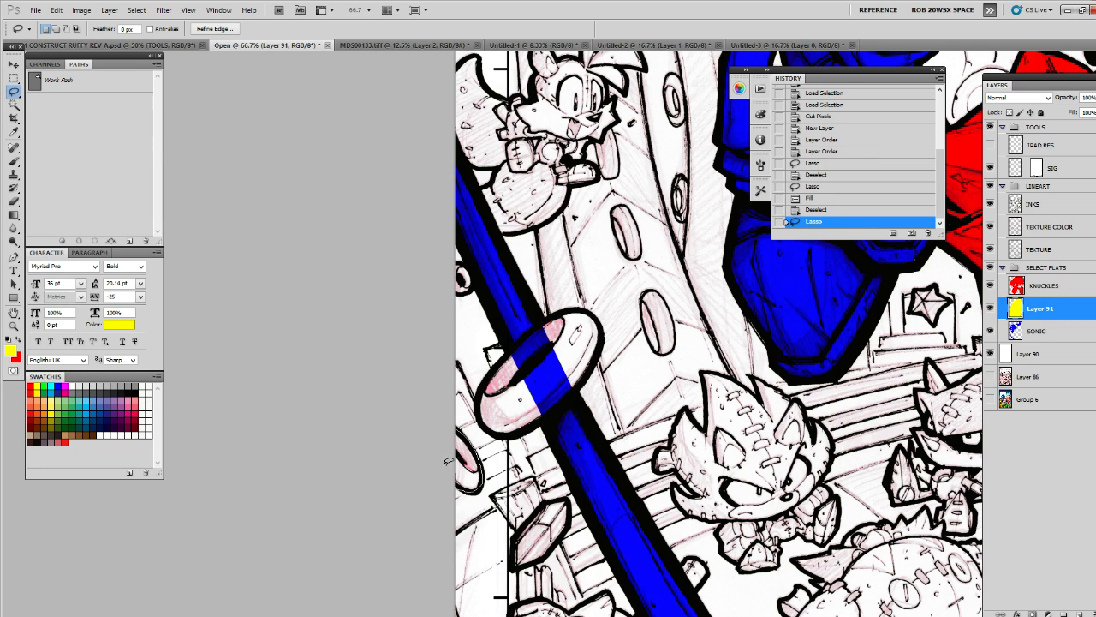
{"action": "left_click_drag", "start_coordinate": [448, 461], "coordinate": [452, 429]}
{"action": "key", "text": "alt+BackSpace"}
{"action": "key", "text": "ctrl+d"}
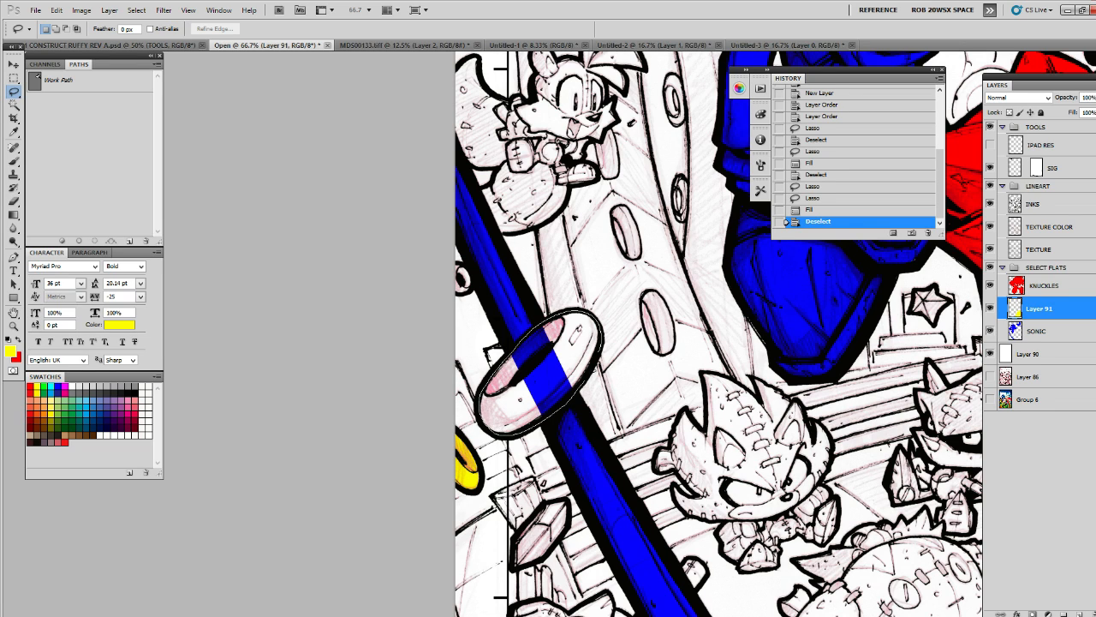
Lasso and fill with yellow the ring crossing the blue streak and the small ring above it at the left edge
{"action": "mouse_move", "coordinate": [598, 358]}
{"action": "left_mouse_down"}
{"action": "mouse_move", "coordinate": [488, 411]}
{"action": "mouse_move", "coordinate": [524, 344]}
{"action": "left_mouse_up"}
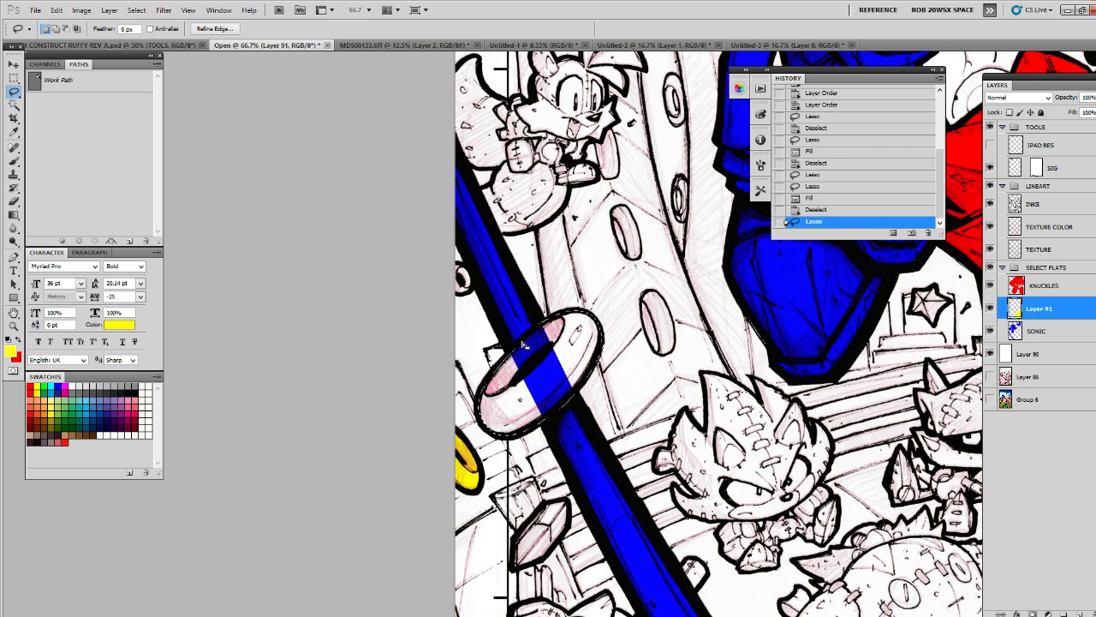
{"action": "key", "text": "alt+BackSpace"}
{"action": "key", "text": "ctrl+d"}
{"action": "left_click_drag", "start_coordinate": [606, 318], "coordinate": [612, 426]}
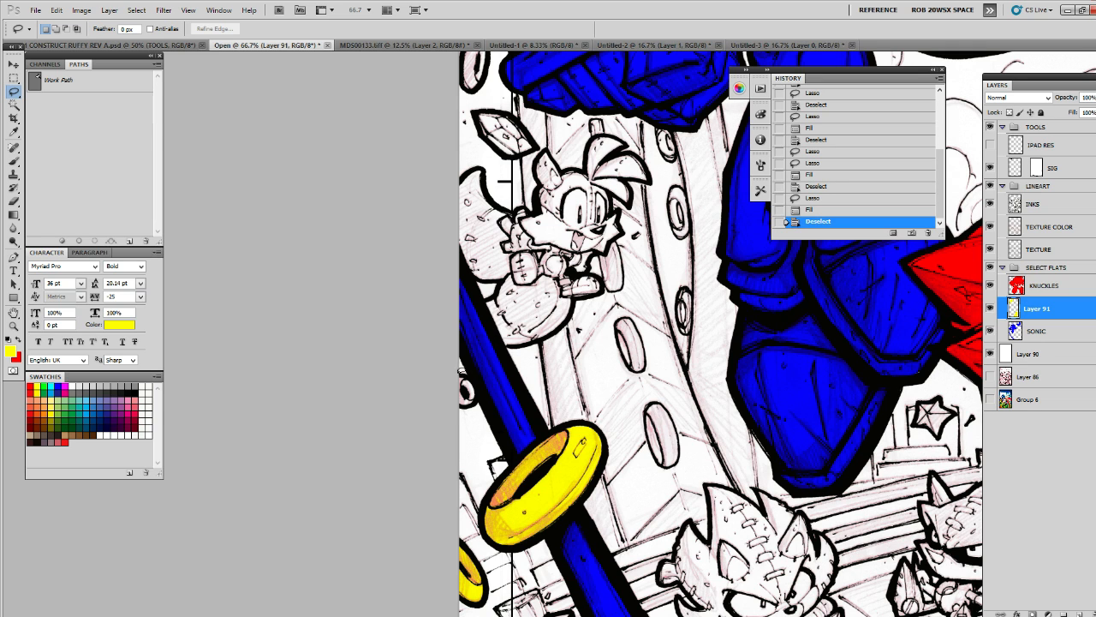
{"action": "left_click_drag", "start_coordinate": [457, 378], "coordinate": [460, 377]}
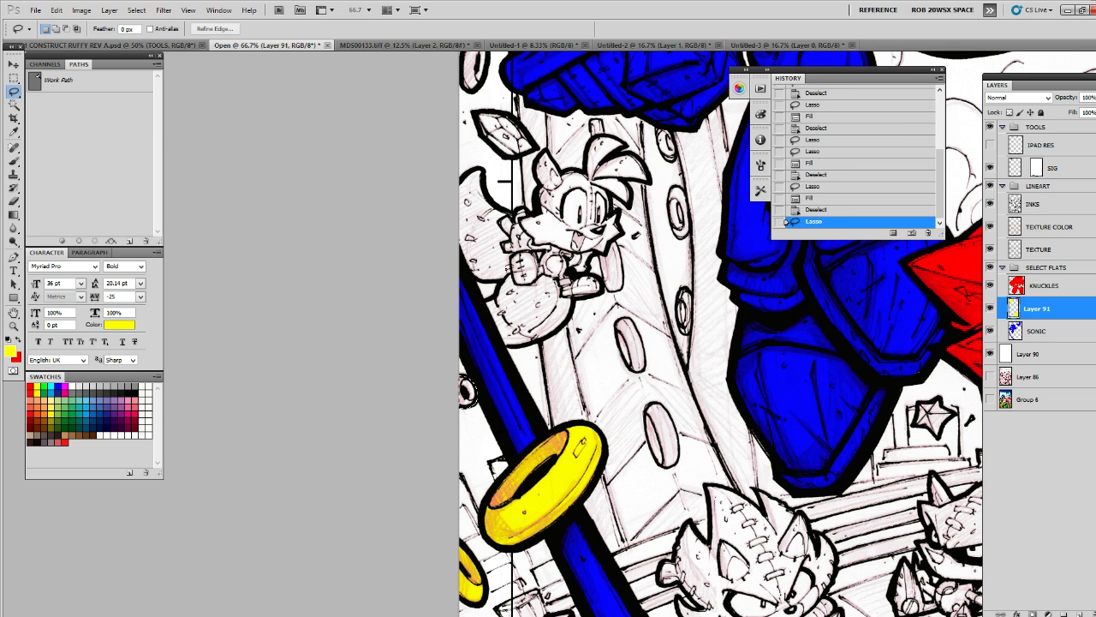
{"action": "key", "text": "alt+BackSpace"}
{"action": "key", "text": "ctrl+d"}
Lasso and fill with yellow the two black-outlined rings below and above Sonic's raised arm at the left edge
{"action": "left_click_drag", "start_coordinate": [482, 64], "coordinate": [495, 381]}
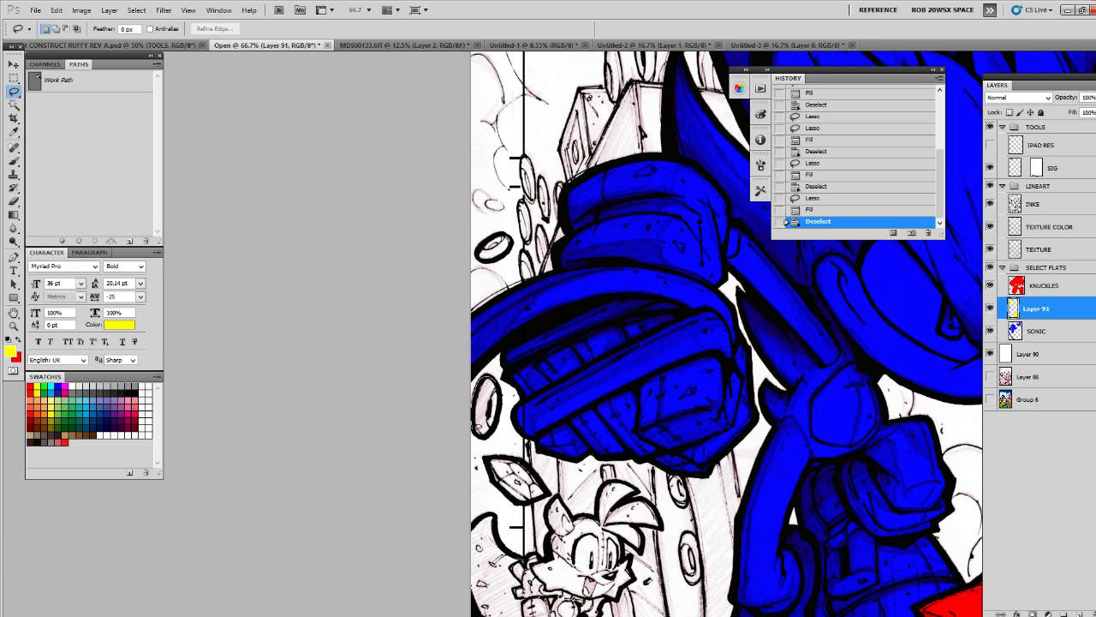
{"action": "left_click_drag", "start_coordinate": [497, 373], "coordinate": [503, 394]}
{"action": "key", "text": "alt+BackSpace"}
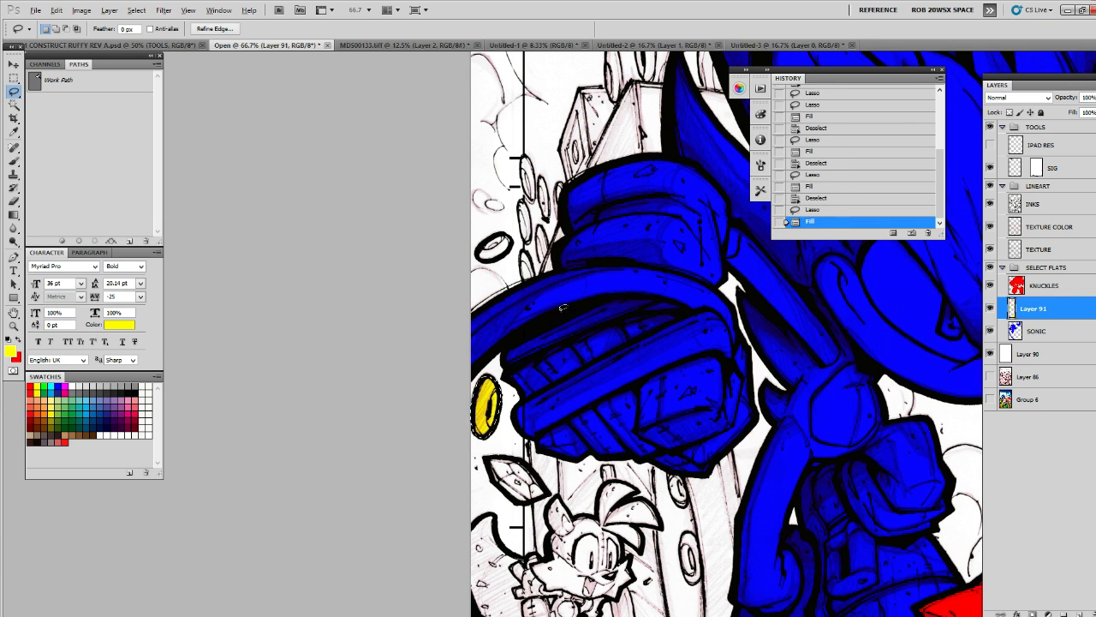
{"action": "key", "text": "ctrl+d"}
{"action": "left_click_drag", "start_coordinate": [581, 234], "coordinate": [623, 431]}
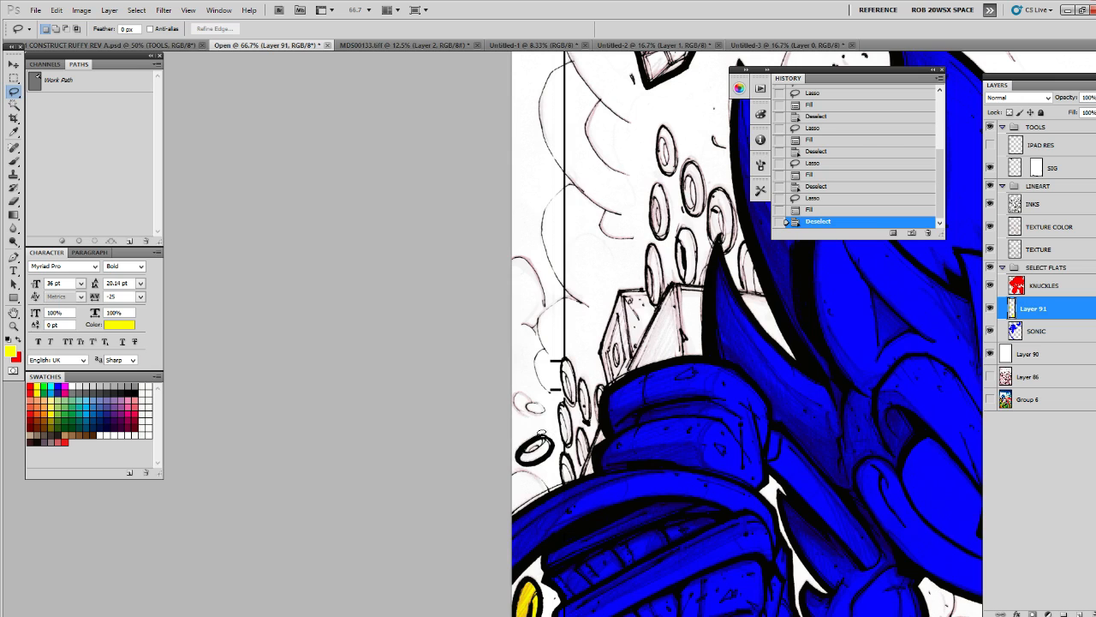
{"action": "left_click_drag", "start_coordinate": [555, 439], "coordinate": [548, 435]}
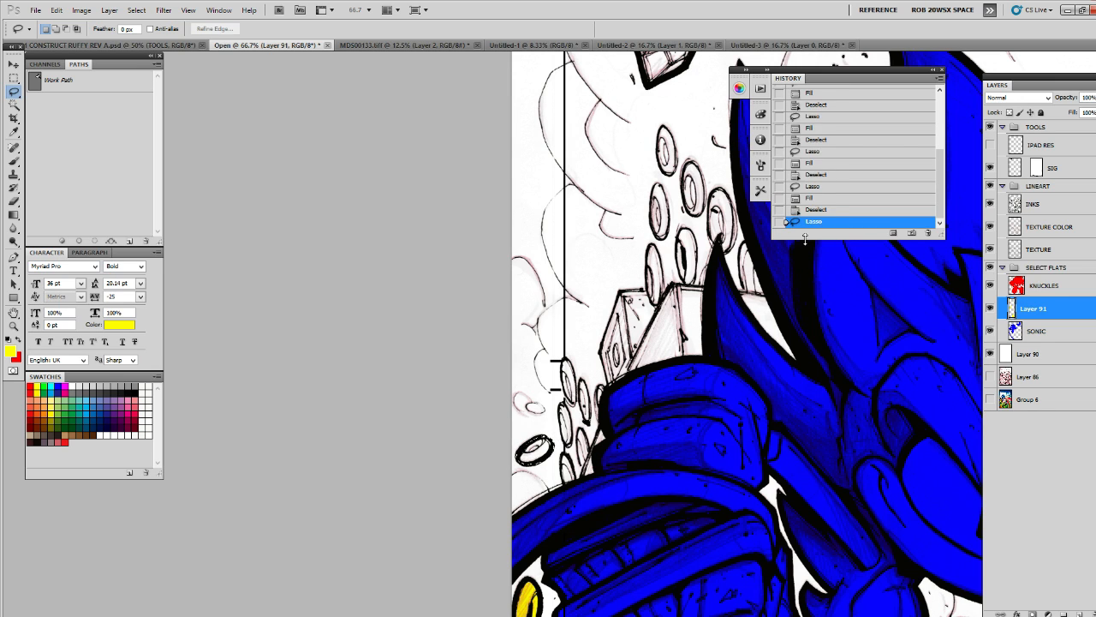
{"action": "key", "text": "alt+BackSpace"}
{"action": "key", "text": "ctrl+d"}
Switch to the Eraser and give it the 50 px ROB RUFFY DRAW brush preset
{"action": "key", "text": "b"}
{"action": "right_click", "coordinate": [543, 437]}
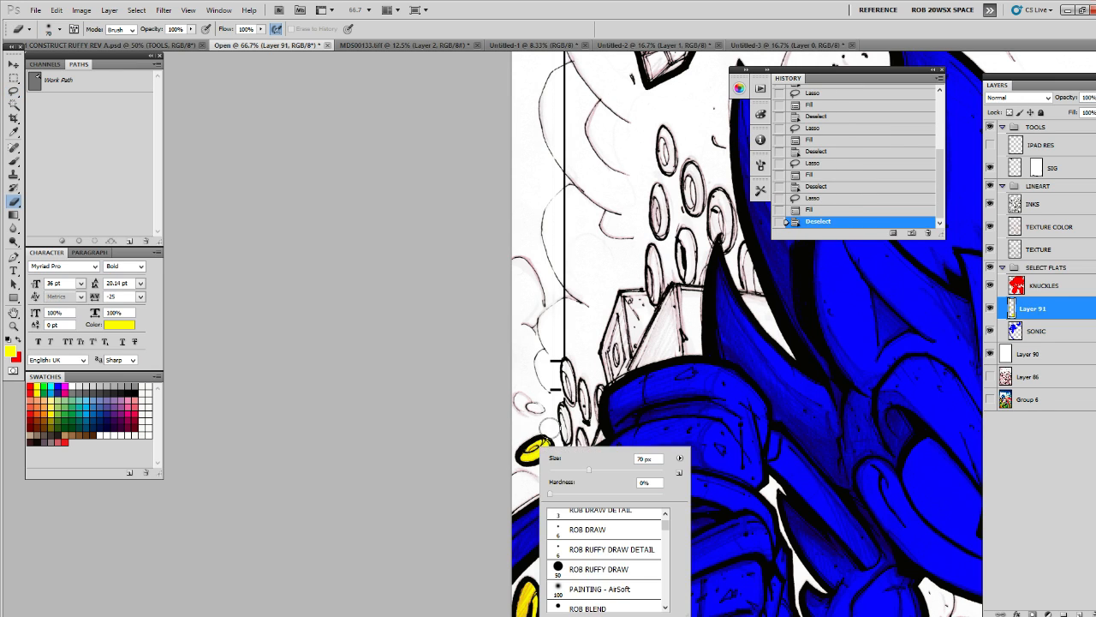
{"action": "left_click", "coordinate": [581, 567]}
{"action": "key", "text": "Return"}
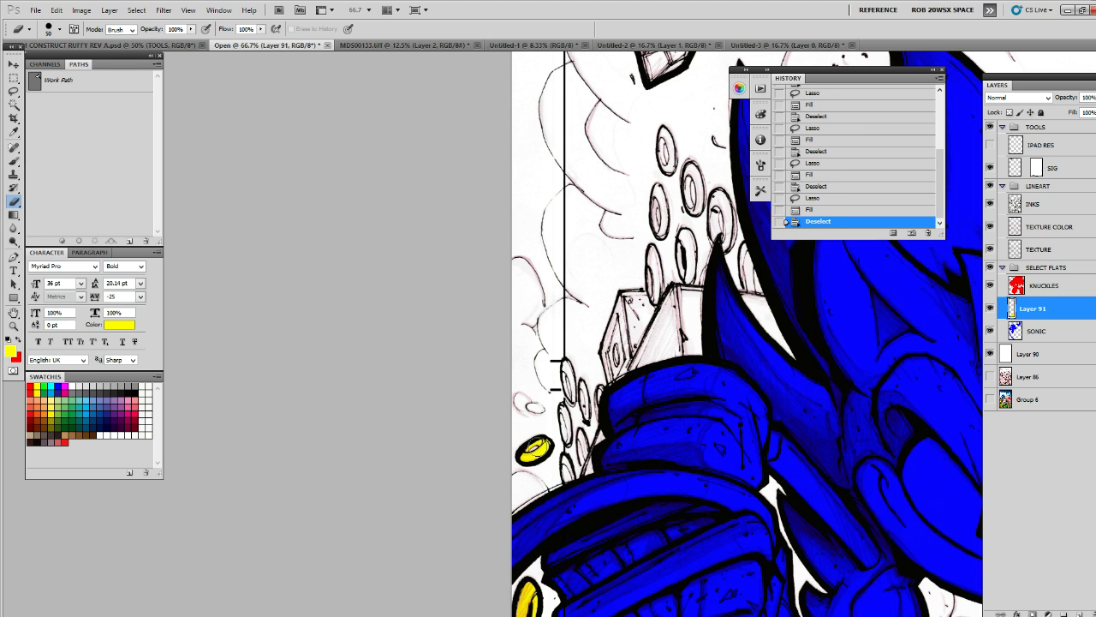
Touch up the edge of the yellow ring at the artwork's left edge with a single Eraser dab
{"action": "left_click", "coordinate": [551, 421]}
{"action": "left_click_drag", "start_coordinate": [750, 379], "coordinate": [592, 503]}
{"action": "key", "text": "l"}
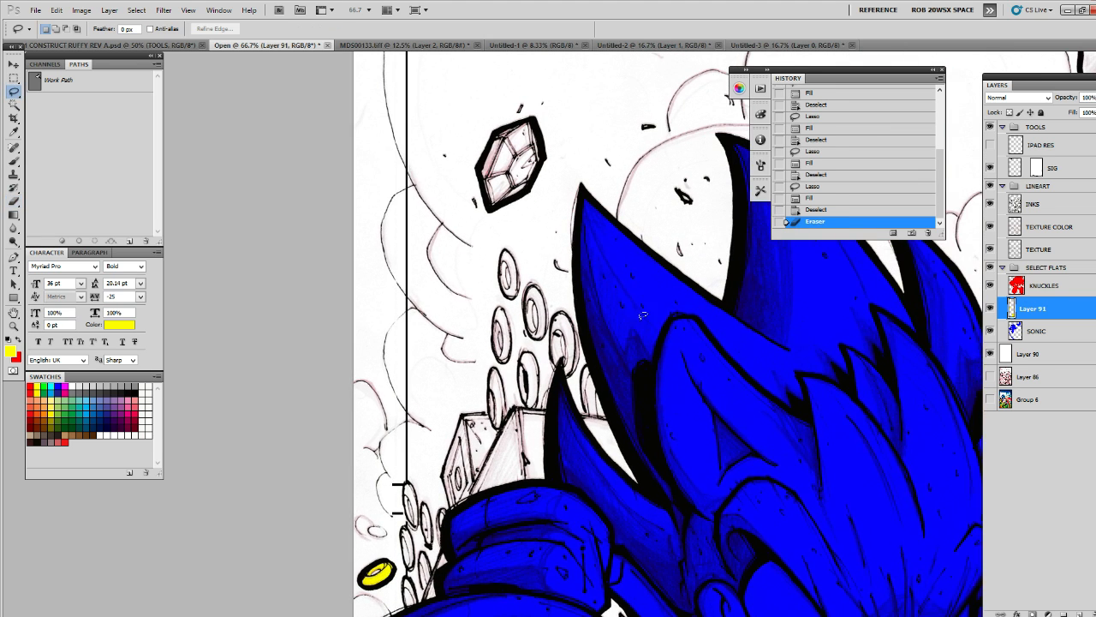
Lasso the large ring below the SKETCHCRAFT title, excluding its hole, and fill it yellow
{"action": "left_click_drag", "start_coordinate": [641, 315], "coordinate": [591, 346]}
{"action": "left_click", "coordinate": [567, 420], "text": "ctrl"}
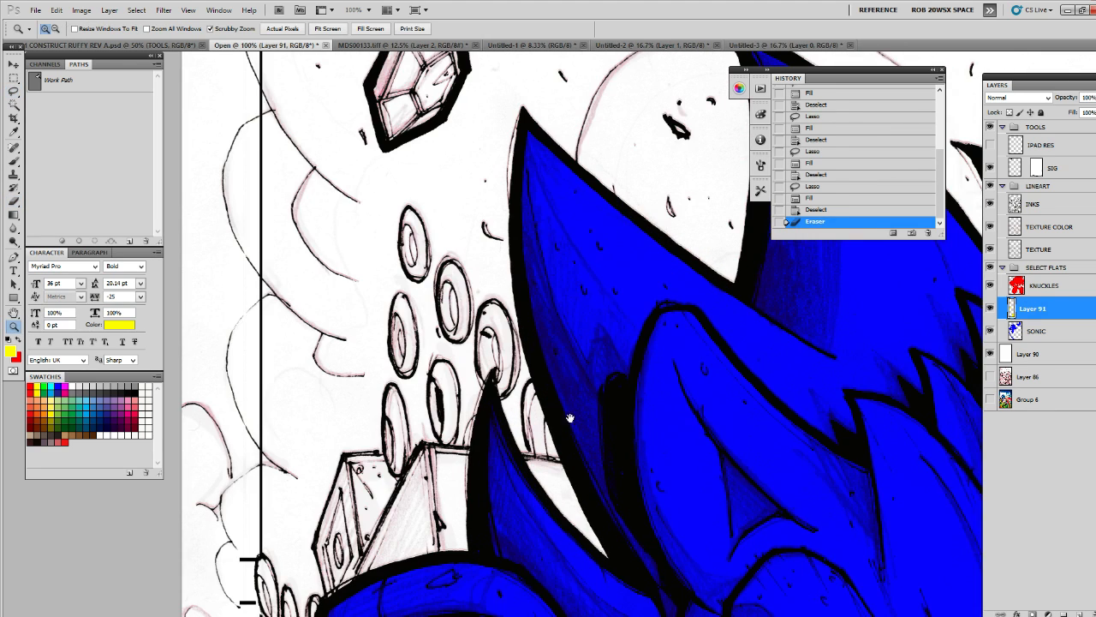
{"action": "left_click", "coordinate": [648, 396], "text": "alt"}
{"action": "left_click", "coordinate": [647, 396], "text": "alt"}
{"action": "left_click", "coordinate": [648, 395], "text": "alt"}
{"action": "left_click_drag", "start_coordinate": [836, 467], "coordinate": [677, 545]}
{"action": "left_click", "coordinate": [518, 231]}
{"action": "left_click", "coordinate": [519, 232]}
{"action": "left_click_drag", "start_coordinate": [533, 248], "coordinate": [593, 335]}
{"action": "left_click", "coordinate": [593, 336]}
{"action": "key", "text": "l"}
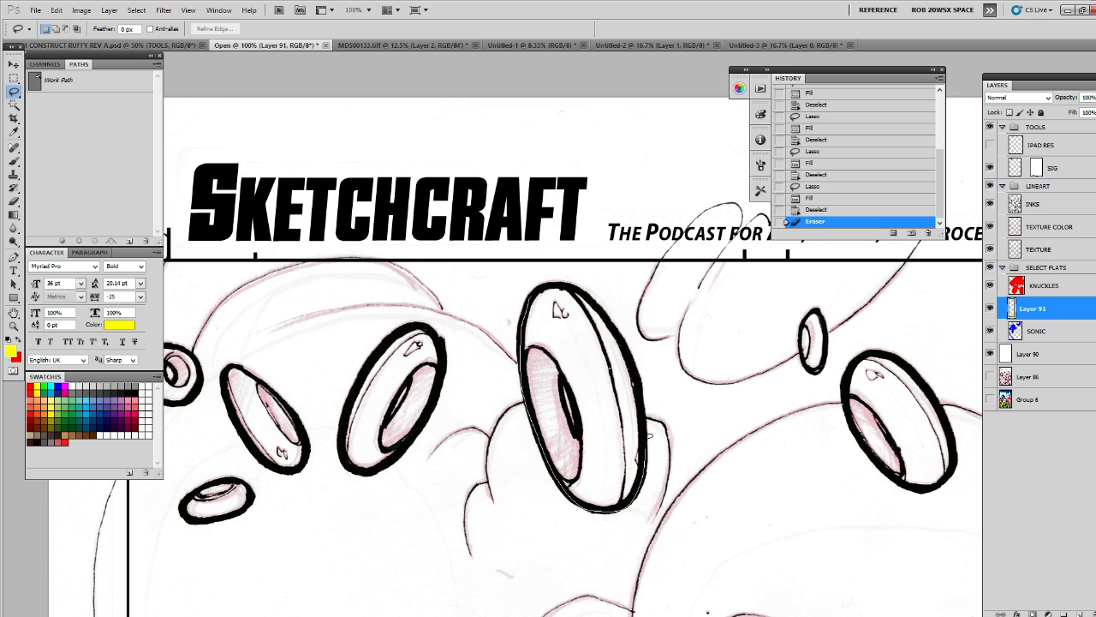
{"action": "left_click_drag", "start_coordinate": [538, 284], "coordinate": [536, 286]}
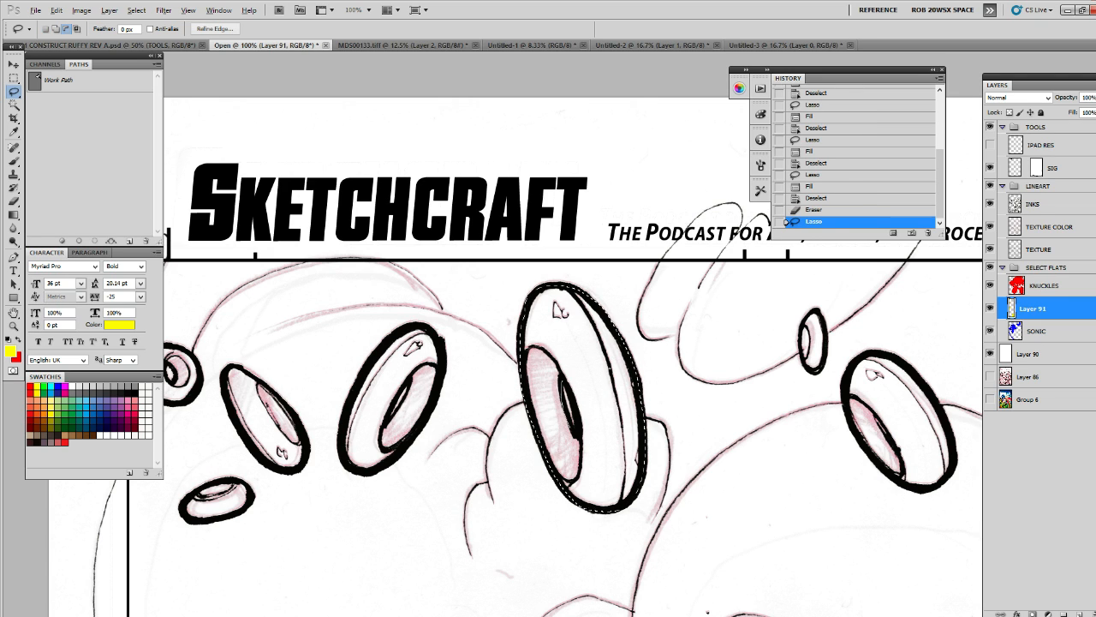
{"action": "key", "text": "alt+BackSpace"}
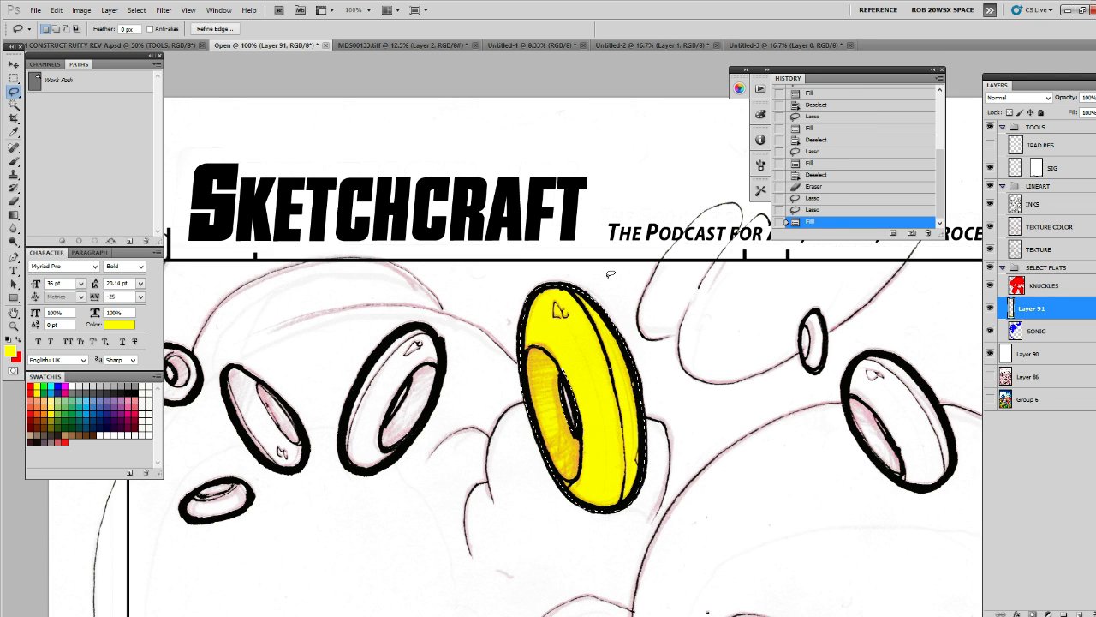
{"action": "key", "text": "ctrl+d"}
Lasso the tilted ring directly left of the large yellow ring, excluding its hole, and fill it yellow
{"action": "key", "text": "w"}
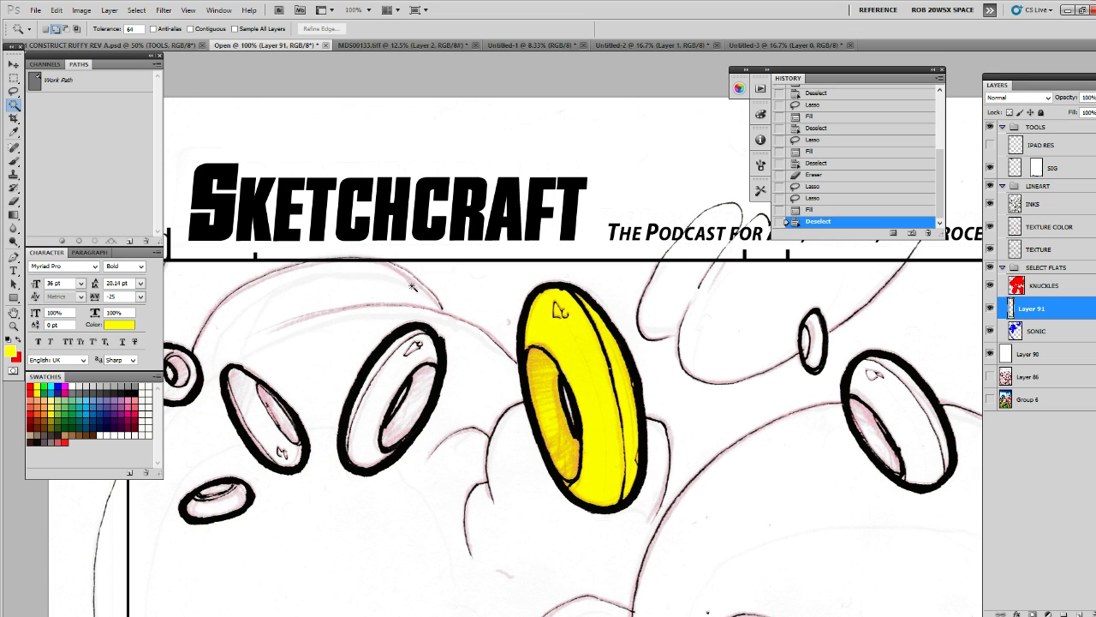
{"action": "key", "text": "l"}
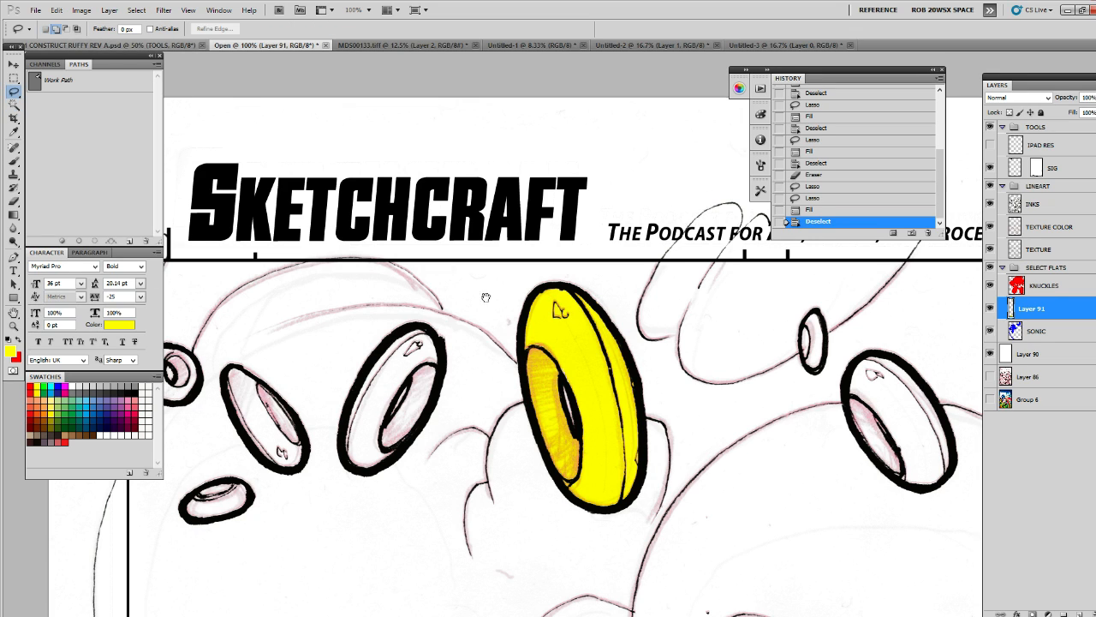
{"action": "left_click_drag", "start_coordinate": [486, 298], "coordinate": [595, 299]}
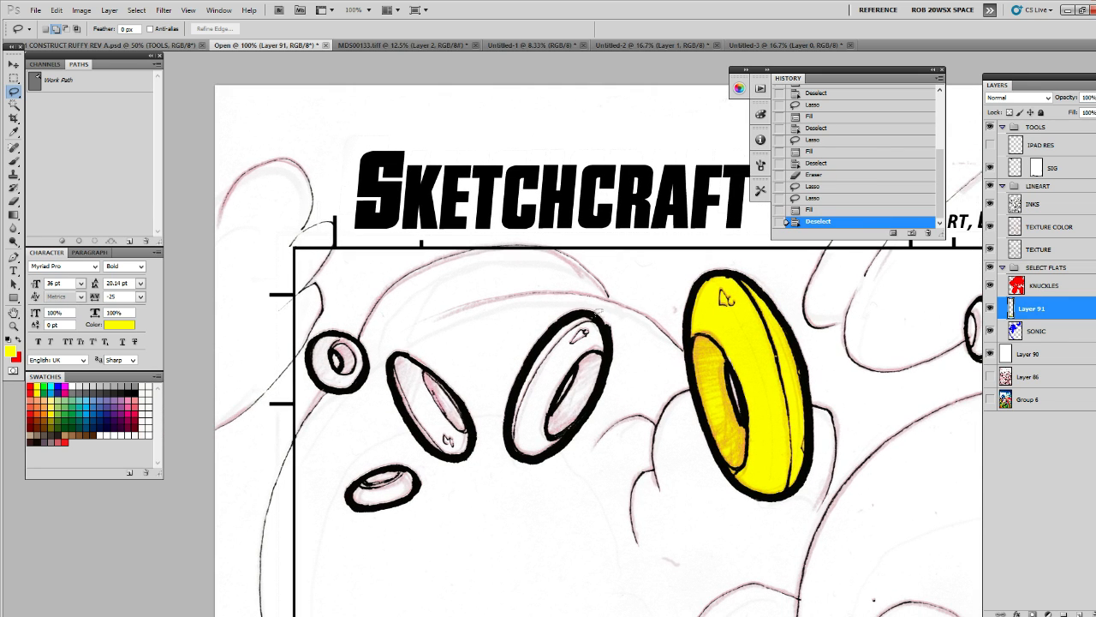
{"action": "mouse_move", "coordinate": [583, 333]}
{"action": "left_mouse_down"}
{"action": "mouse_move", "coordinate": [524, 371]}
{"action": "mouse_move", "coordinate": [532, 359]}
{"action": "mouse_move", "coordinate": [583, 336]}
{"action": "left_mouse_up"}
{"action": "key", "text": "ctrl+d"}
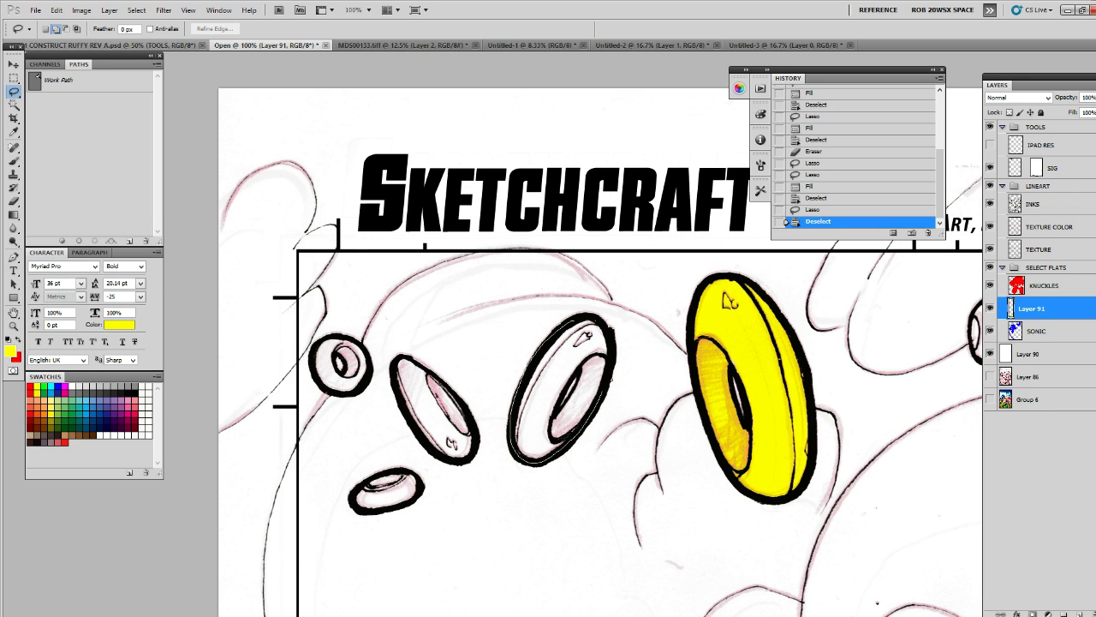
{"action": "mouse_move", "coordinate": [600, 325]}
{"action": "left_mouse_down"}
{"action": "mouse_move", "coordinate": [512, 445]}
{"action": "mouse_move", "coordinate": [591, 318]}
{"action": "left_mouse_up"}
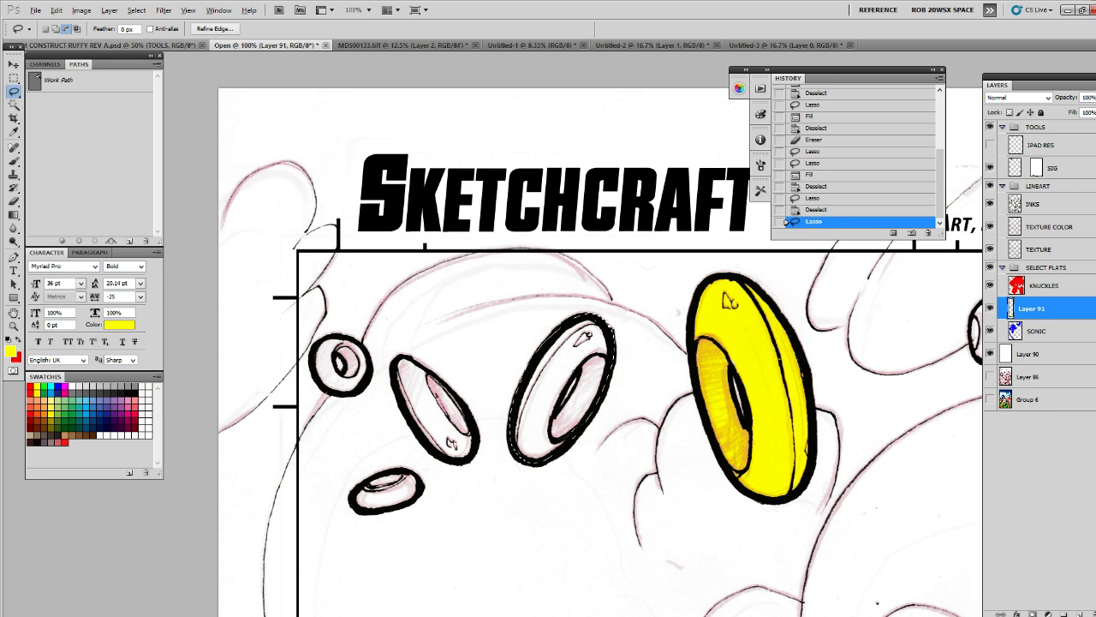
{"action": "mouse_move", "coordinate": [566, 405]}
{"action": "left_mouse_down"}
{"action": "mouse_move", "coordinate": [580, 370]}
{"action": "mouse_move", "coordinate": [562, 413]}
{"action": "left_mouse_up"}
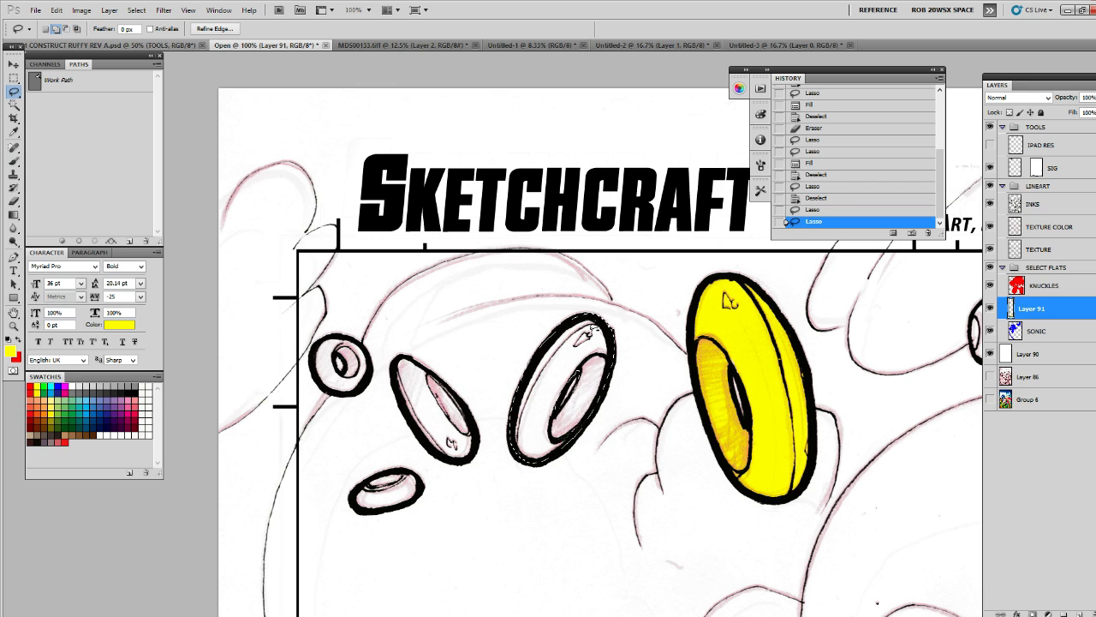
{"action": "key", "text": "alt+BackSpace"}
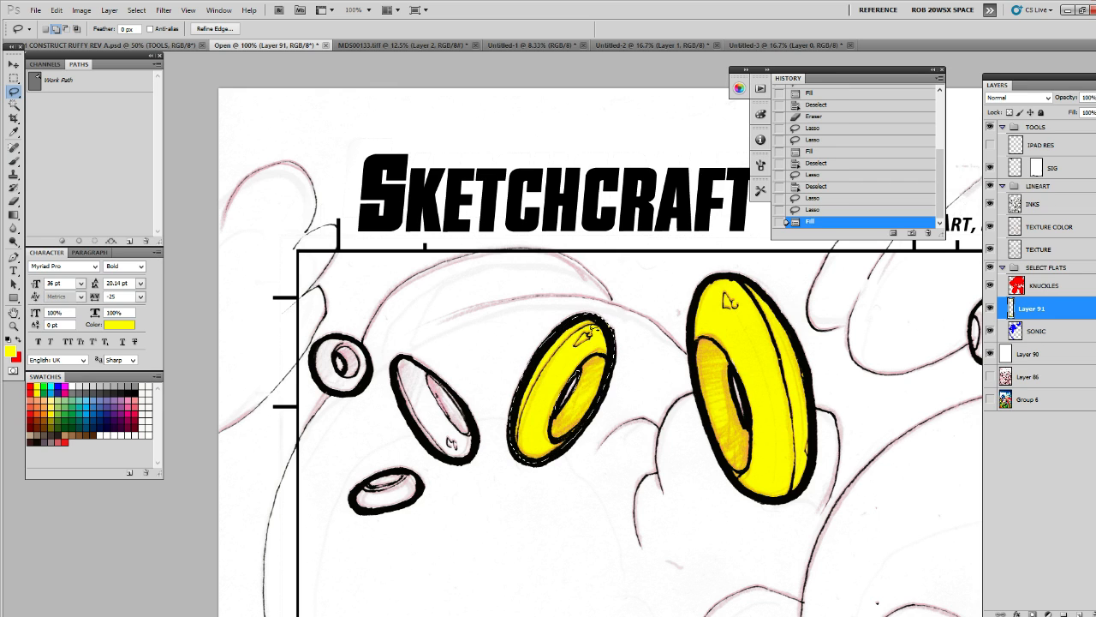
{"action": "key", "text": "ctrl+d"}
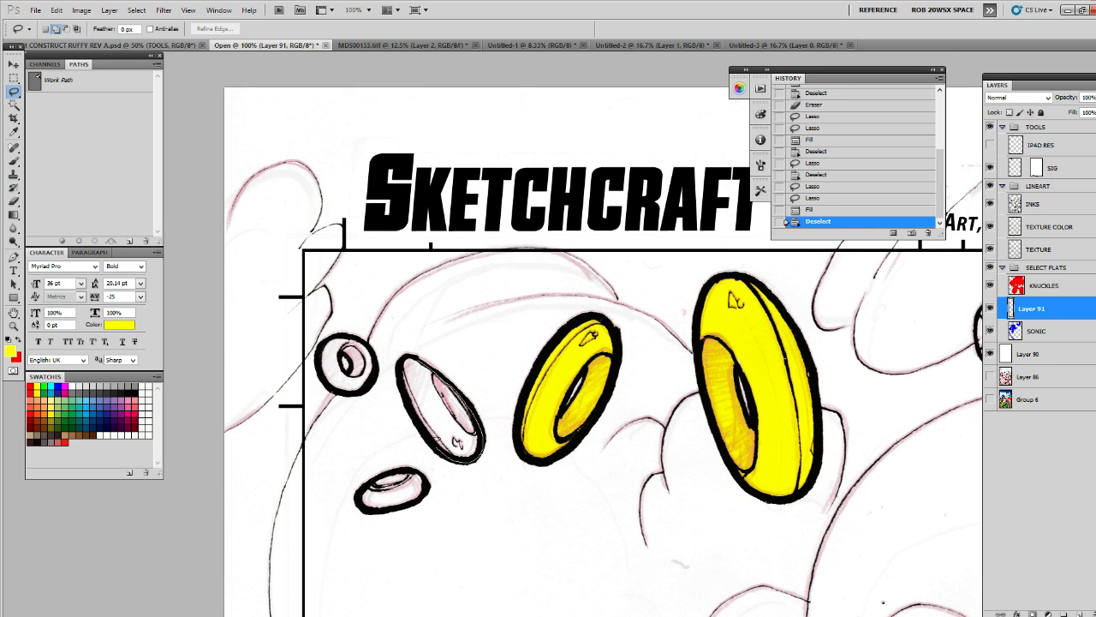
Lasso the three small rings in the artwork's upper-left corner and fill them yellow together
{"action": "mouse_move", "coordinate": [404, 360]}
{"action": "left_mouse_down"}
{"action": "mouse_move", "coordinate": [467, 458]}
{"action": "mouse_move", "coordinate": [406, 358]}
{"action": "left_mouse_up"}
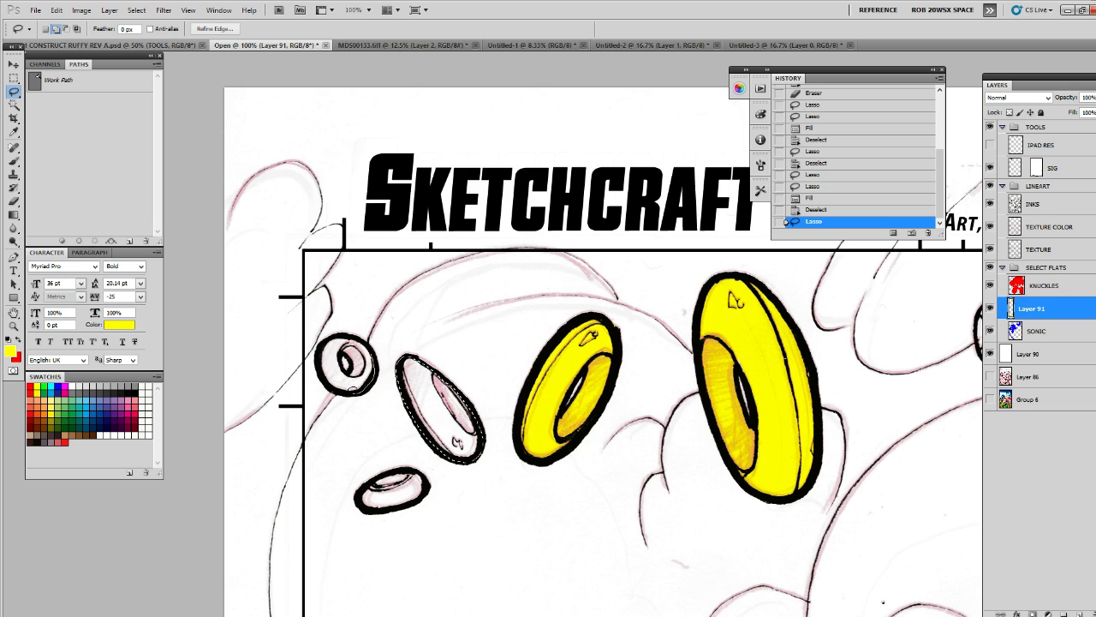
{"action": "mouse_move", "coordinate": [322, 368]}
{"action": "left_mouse_down"}
{"action": "mouse_move", "coordinate": [329, 337]}
{"action": "mouse_move", "coordinate": [372, 377]}
{"action": "mouse_move", "coordinate": [322, 370]}
{"action": "left_mouse_up"}
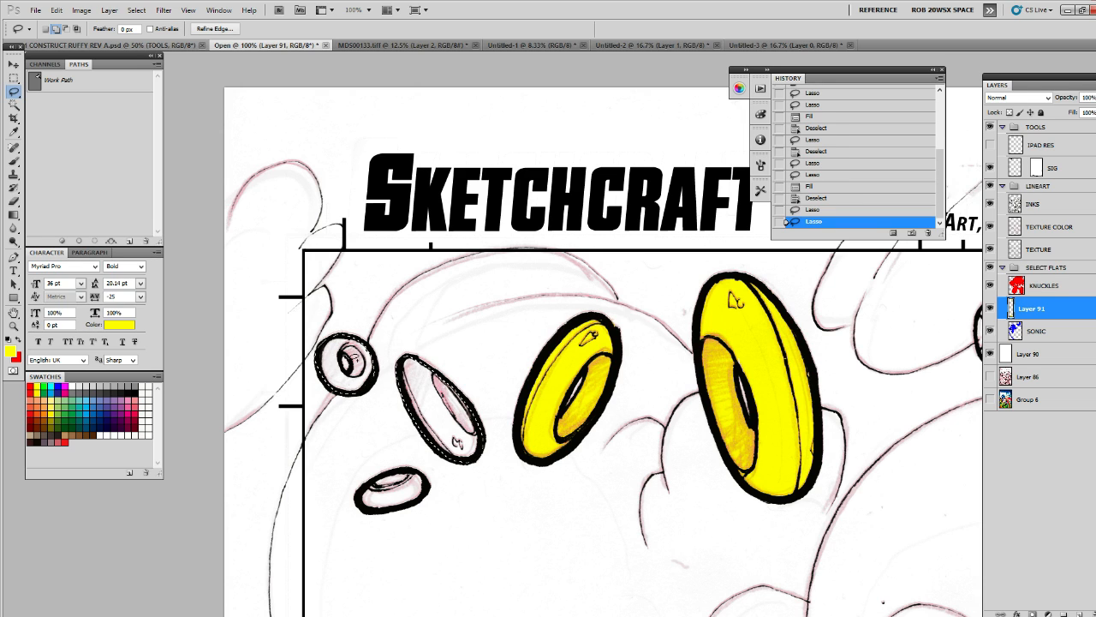
{"action": "mouse_move", "coordinate": [401, 471]}
{"action": "left_mouse_down"}
{"action": "mouse_move", "coordinate": [360, 493]}
{"action": "mouse_move", "coordinate": [413, 506]}
{"action": "mouse_move", "coordinate": [403, 470]}
{"action": "left_mouse_up"}
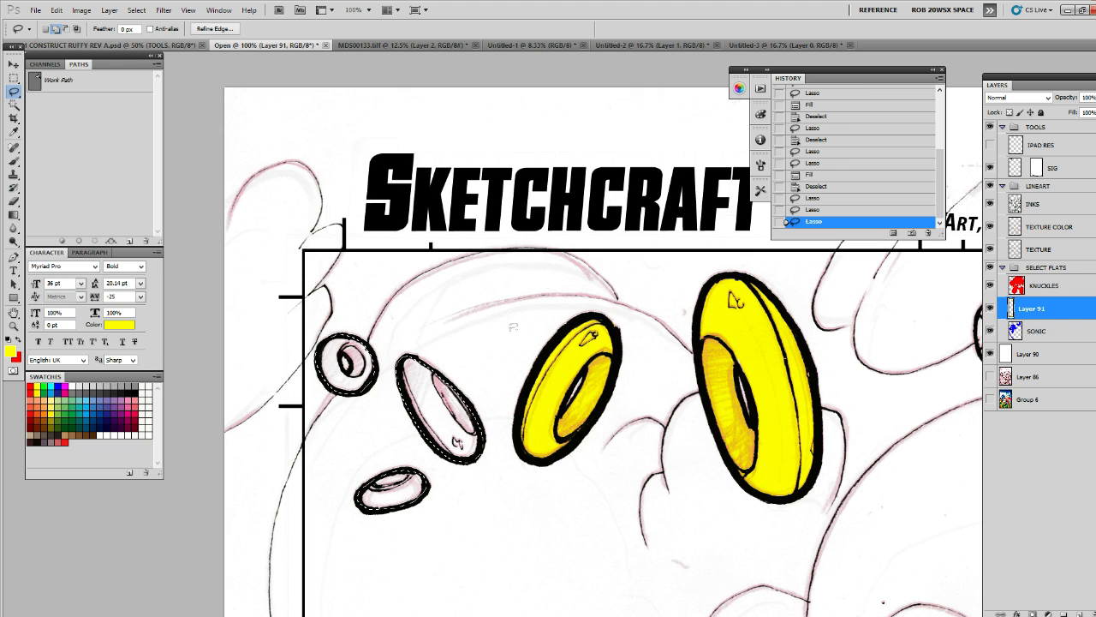
{"action": "key", "text": "alt+BackSpace"}
{"action": "key", "text": "ctrl+d"}
Lasso the missed area inside the large ring below the SKETCHCRAFT title and fill it yellow
{"action": "left_click_drag", "start_coordinate": [693, 214], "coordinate": [83, 280]}
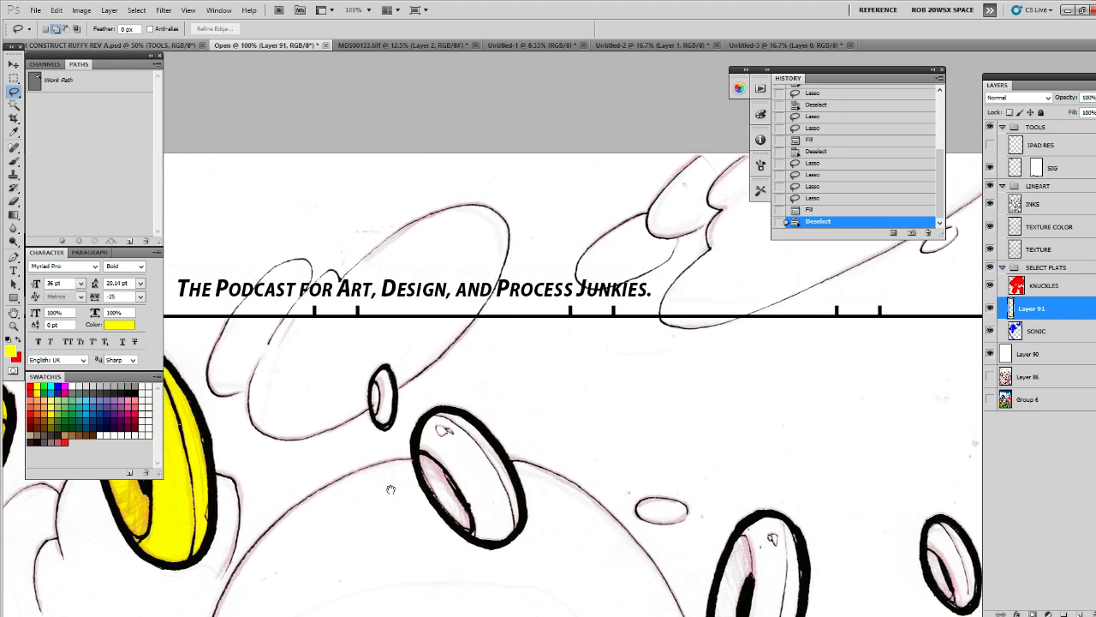
{"action": "left_click_drag", "start_coordinate": [577, 436], "coordinate": [752, 354]}
{"action": "left_click_drag", "start_coordinate": [608, 362], "coordinate": [622, 365]}
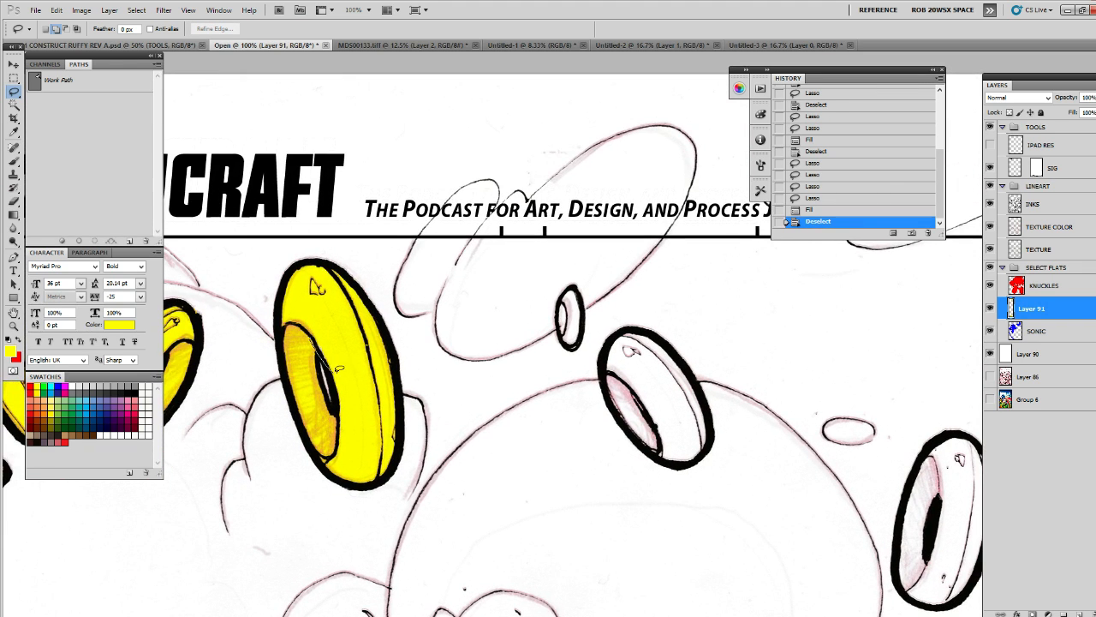
{"action": "left_click_drag", "start_coordinate": [335, 371], "coordinate": [314, 323]}
{"action": "key", "text": "alt+BackSpace"}
{"action": "key", "text": "ctrl+d"}
Lasso the tilted ring below the podcast tagline, the tiny ring beside it and the large upright ring to their right
{"action": "left_click_drag", "start_coordinate": [770, 464], "coordinate": [614, 456]}
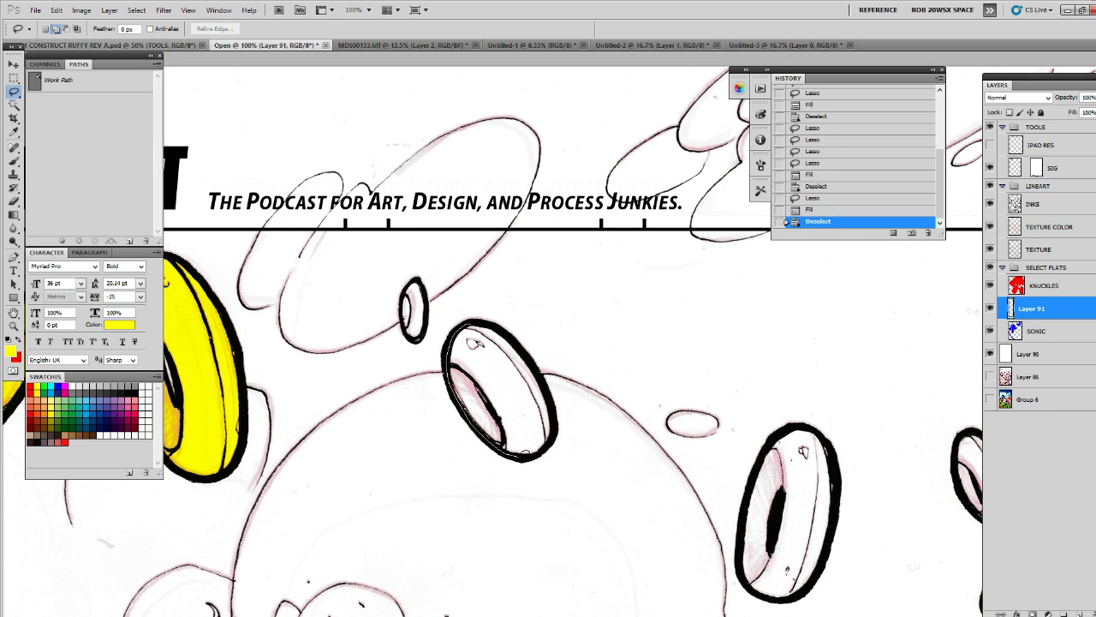
{"action": "mouse_move", "coordinate": [517, 338]}
{"action": "left_mouse_down"}
{"action": "mouse_move", "coordinate": [450, 402]}
{"action": "mouse_move", "coordinate": [519, 339]}
{"action": "left_mouse_up"}
{"action": "mouse_move", "coordinate": [412, 333]}
{"action": "left_mouse_down"}
{"action": "mouse_move", "coordinate": [402, 305]}
{"action": "mouse_move", "coordinate": [416, 280]}
{"action": "left_mouse_up"}
{"action": "left_click_drag", "start_coordinate": [881, 431], "coordinate": [561, 279]}
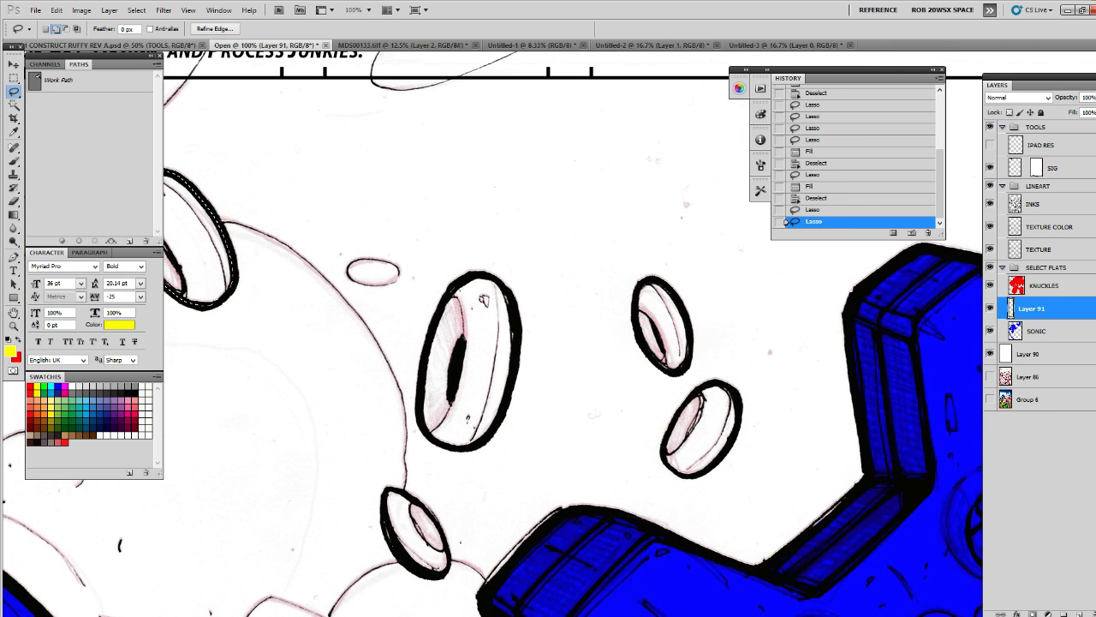
{"action": "mouse_move", "coordinate": [466, 448]}
{"action": "left_mouse_down"}
{"action": "mouse_move", "coordinate": [495, 430]}
{"action": "mouse_move", "coordinate": [512, 377]}
{"action": "mouse_move", "coordinate": [516, 317]}
{"action": "mouse_move", "coordinate": [481, 276]}
{"action": "left_mouse_up"}
Add the two small rings left of the controller's upper grip and the ring beside its lower-left corner to the selection
{"action": "left_click_drag", "start_coordinate": [798, 353], "coordinate": [711, 341]}
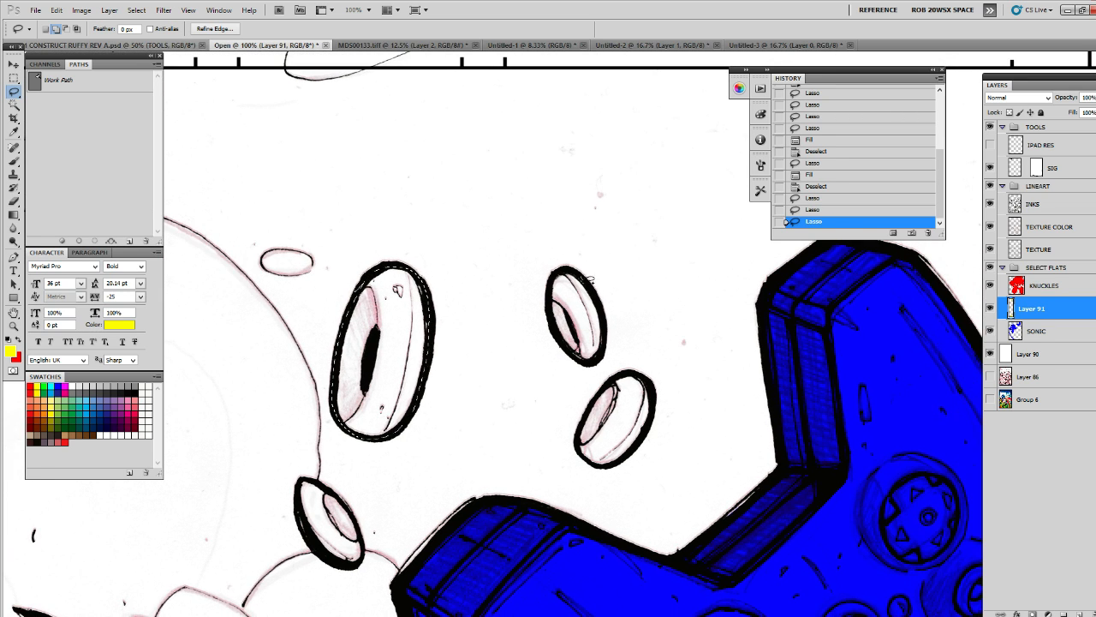
{"action": "mouse_move", "coordinate": [562, 331]}
{"action": "left_mouse_down"}
{"action": "mouse_move", "coordinate": [548, 295]}
{"action": "mouse_move", "coordinate": [567, 268]}
{"action": "left_mouse_up"}
{"action": "left_click_drag", "start_coordinate": [629, 365], "coordinate": [622, 255]}
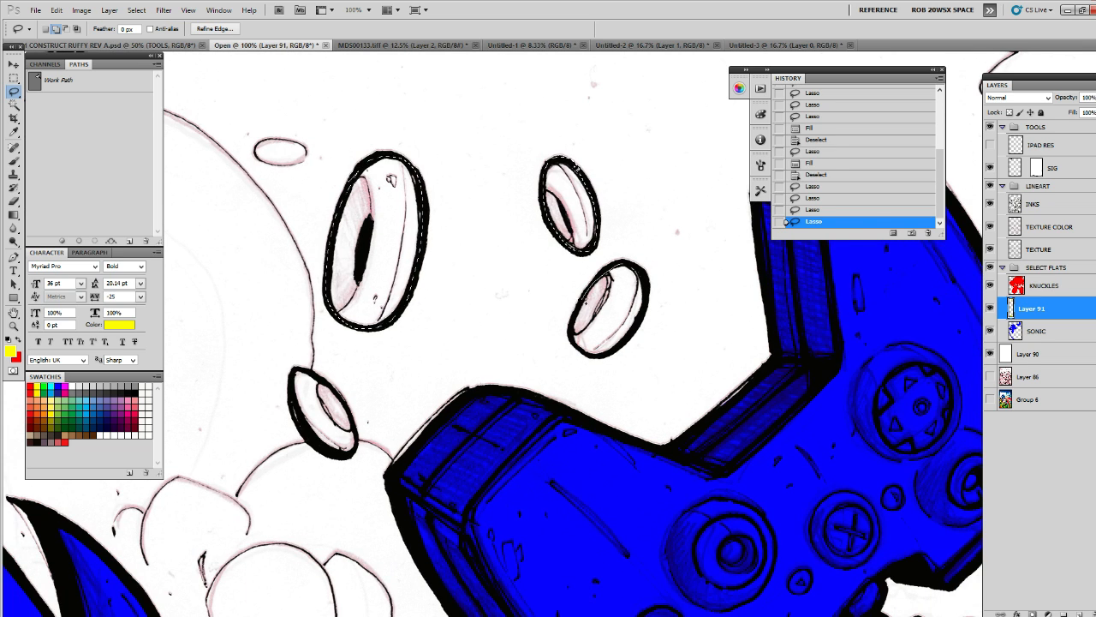
{"action": "mouse_move", "coordinate": [632, 338]}
{"action": "left_mouse_down"}
{"action": "mouse_move", "coordinate": [647, 295]}
{"action": "mouse_move", "coordinate": [626, 257]}
{"action": "mouse_move", "coordinate": [539, 283]}
{"action": "left_mouse_up"}
{"action": "left_click_drag", "start_coordinate": [533, 283], "coordinate": [671, 222]}
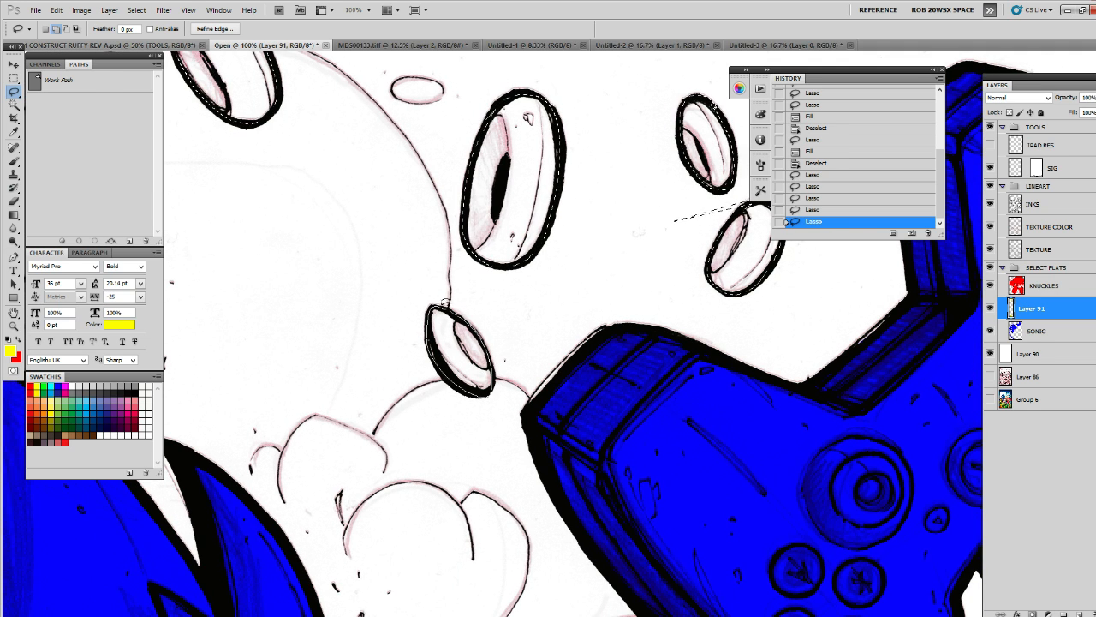
{"action": "left_click_drag", "start_coordinate": [495, 358], "coordinate": [373, 379]}
Undo the first fill, trim the stray selection spike beside the controller's ring, and fill all the selected rings yellow
{"action": "key", "text": "alt+BackSpace"}
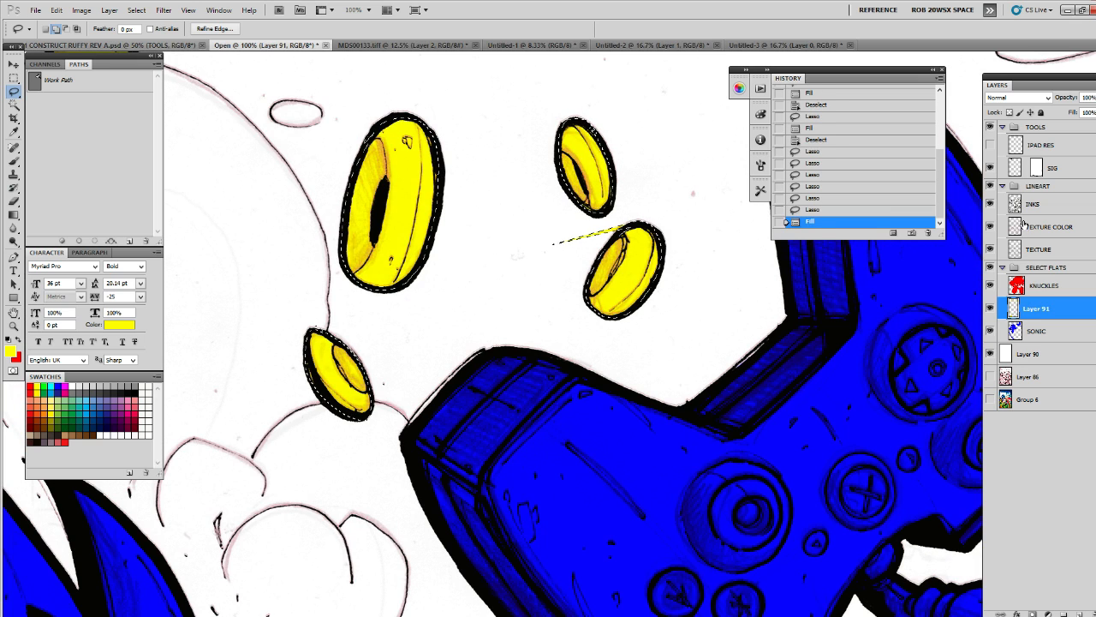
{"action": "key", "text": "ctrl+z"}
{"action": "scroll", "coordinate": [694, 281], "scroll_direction": "up", "scroll_amount": 1}
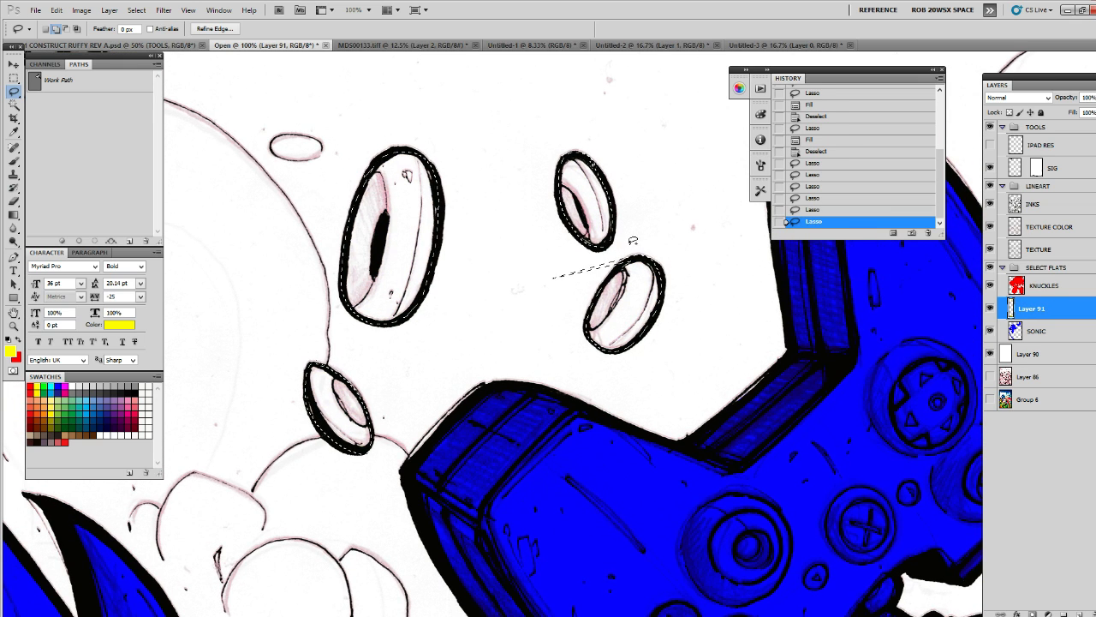
{"action": "mouse_move", "coordinate": [635, 253]}
{"action": "left_mouse_down"}
{"action": "mouse_move", "coordinate": [602, 257]}
{"action": "mouse_move", "coordinate": [600, 240]}
{"action": "mouse_move", "coordinate": [681, 205]}
{"action": "left_mouse_up"}
{"action": "key", "text": "alt+BackSpace"}
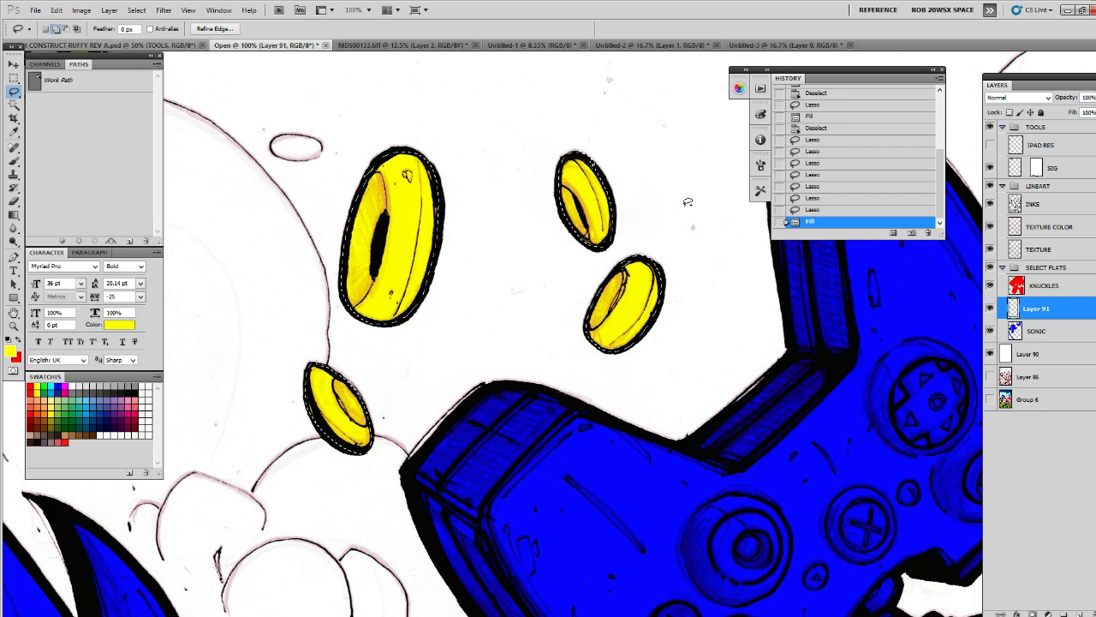
{"action": "key", "text": "ctrl+d"}
Lasso the large ring below the arcade cabinet, above Knuckles' head at the artwork's right edge
{"action": "scroll", "coordinate": [746, 371], "scroll_direction": "right", "scroll_amount": 5}
{"action": "scroll", "coordinate": [746, 371], "scroll_direction": "up", "scroll_amount": 2}
{"action": "left_click_drag", "start_coordinate": [746, 372], "coordinate": [788, 169]}
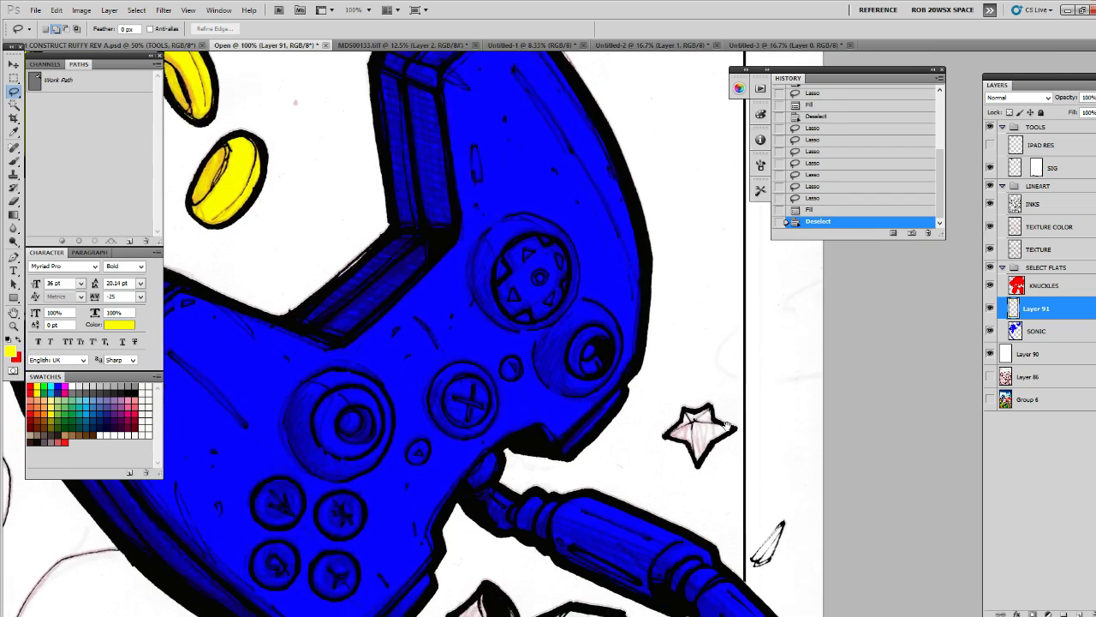
{"action": "left_click_drag", "start_coordinate": [707, 600], "coordinate": [737, 418]}
{"action": "key", "text": "z"}
{"action": "left_click", "coordinate": [736, 425], "text": "alt"}
{"action": "left_click_drag", "start_coordinate": [743, 487], "coordinate": [747, 293]}
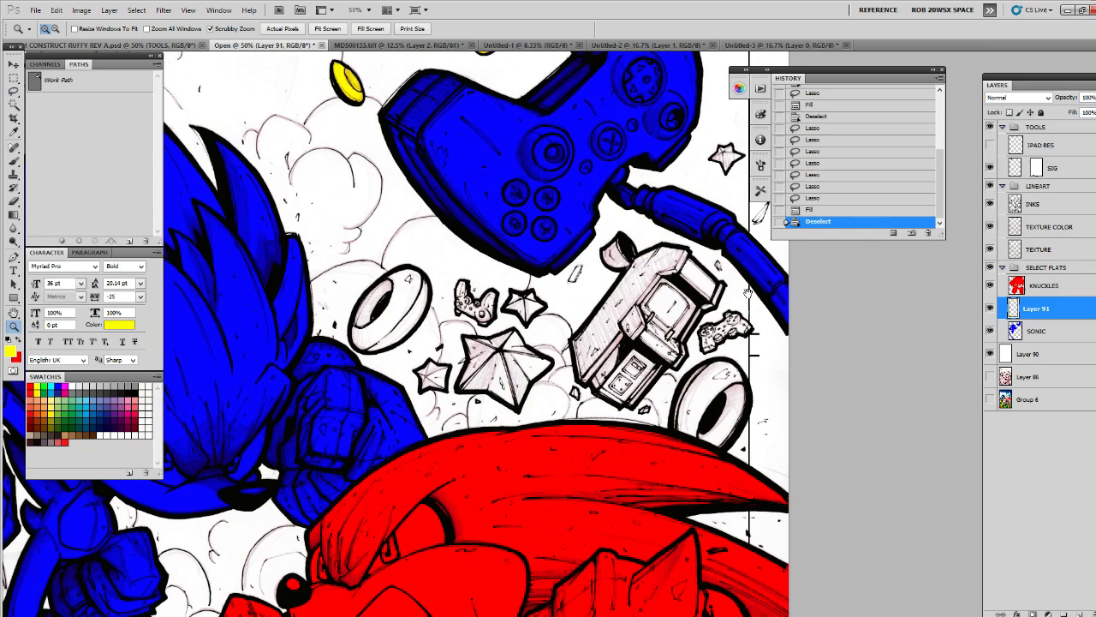
{"action": "left_click", "coordinate": [737, 383]}
{"action": "key", "text": "l"}
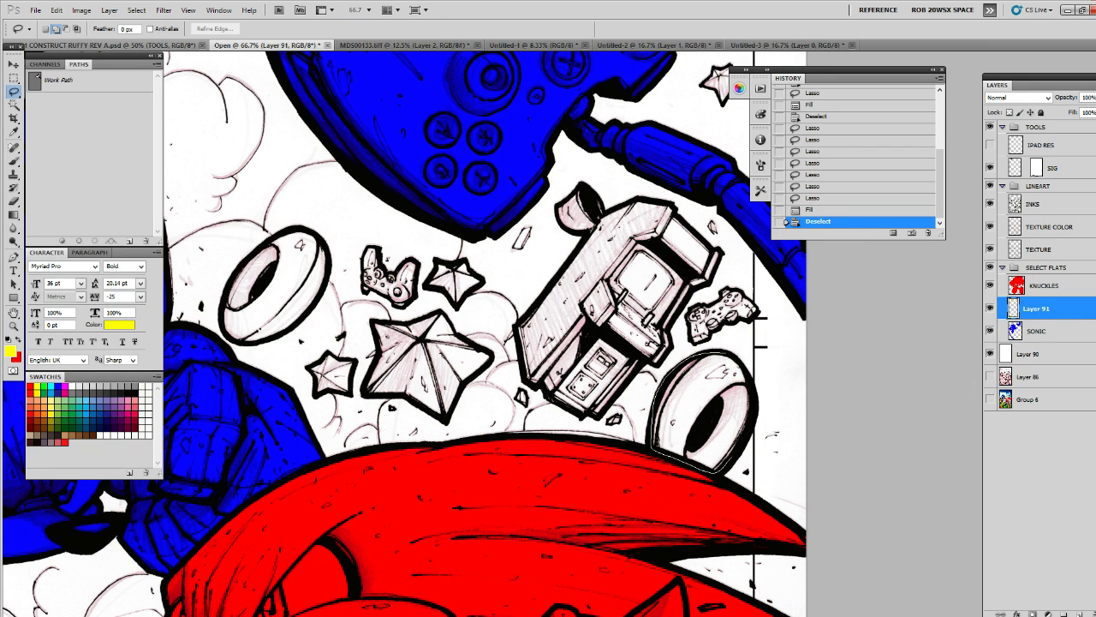
{"action": "left_click_drag", "start_coordinate": [753, 377], "coordinate": [698, 351]}
Add the ring between Sonic's quills and the small controller to the selection and fill both rings yellow
{"action": "left_click_drag", "start_coordinate": [363, 341], "coordinate": [644, 410]}
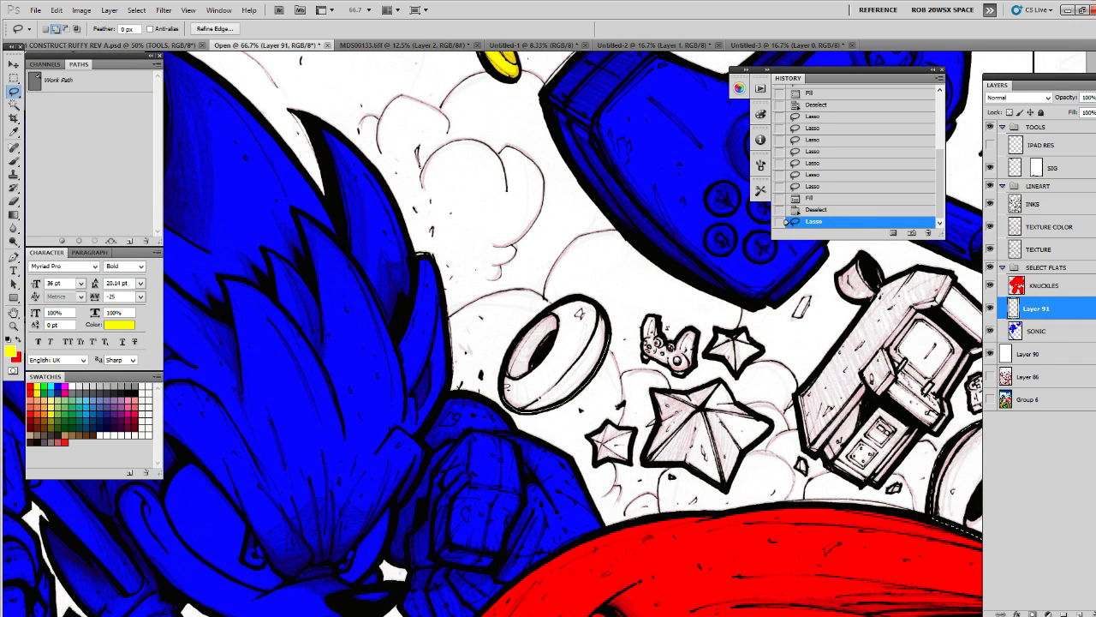
{"action": "mouse_move", "coordinate": [515, 341]}
{"action": "left_mouse_down"}
{"action": "mouse_move", "coordinate": [552, 302]}
{"action": "mouse_move", "coordinate": [610, 310]}
{"action": "mouse_move", "coordinate": [566, 404]}
{"action": "mouse_move", "coordinate": [512, 347]}
{"action": "left_mouse_up"}
{"action": "key", "text": "alt+BackSpace"}
{"action": "key", "text": "ctrl+d"}
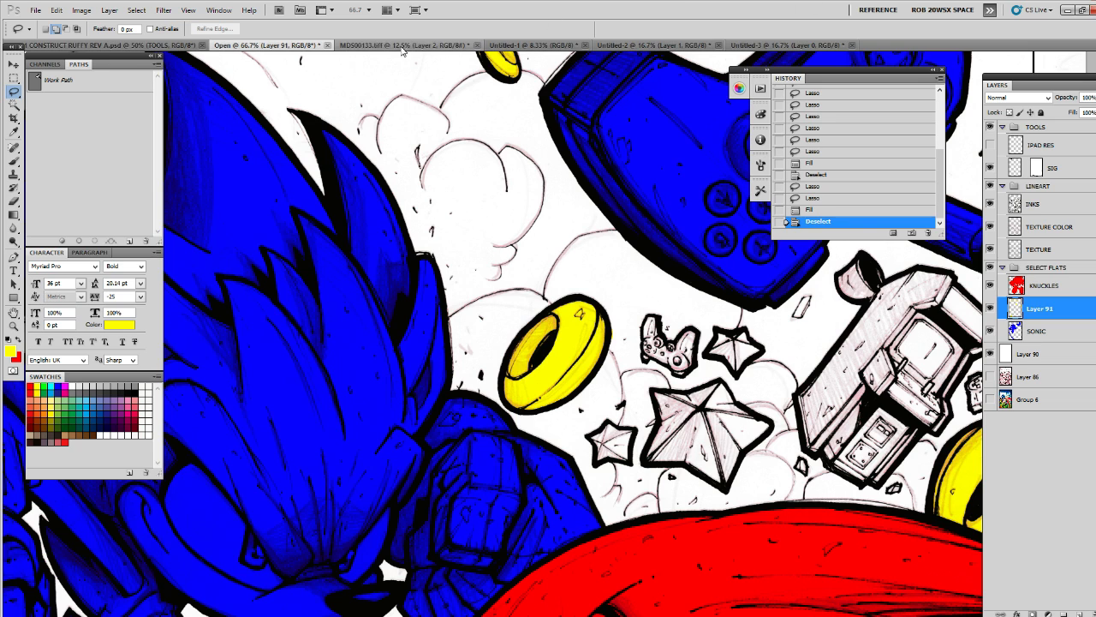
Review the General, Interface, File Handling and Performance preferences
{"action": "left_click", "coordinate": [56, 10]}
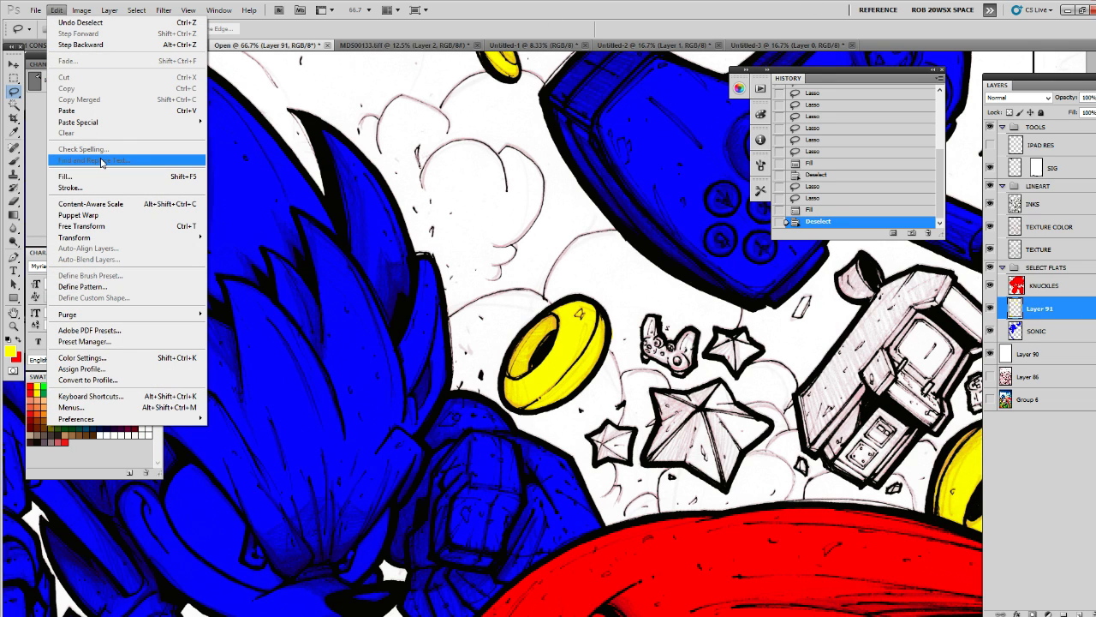
{"action": "mouse_move", "coordinate": [144, 420]}
{"action": "left_click", "coordinate": [227, 426]}
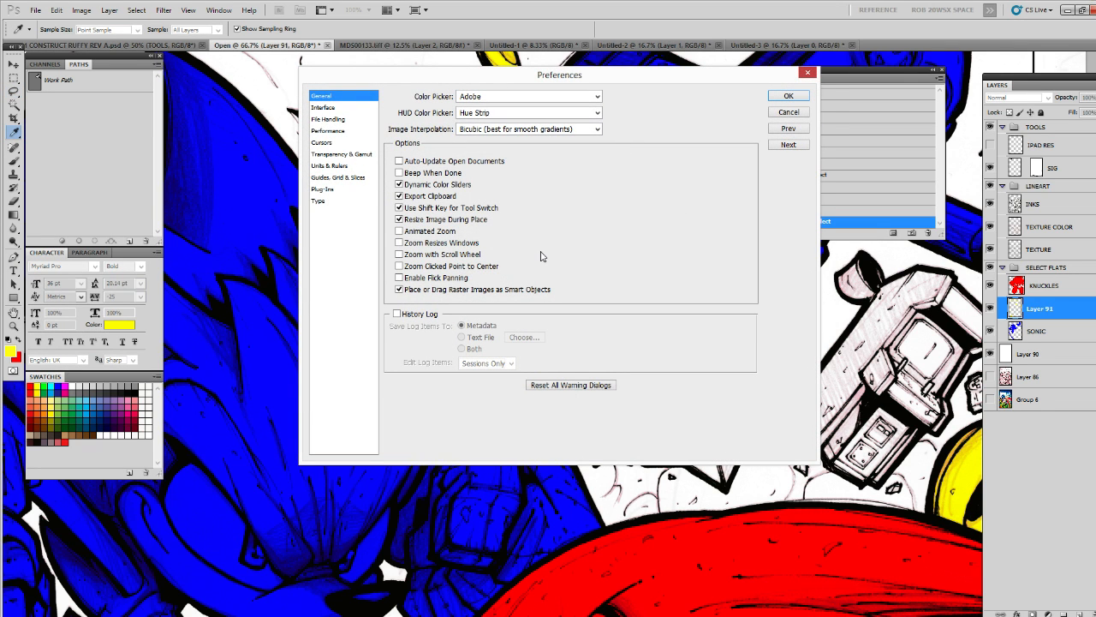
{"action": "left_click", "coordinate": [331, 108]}
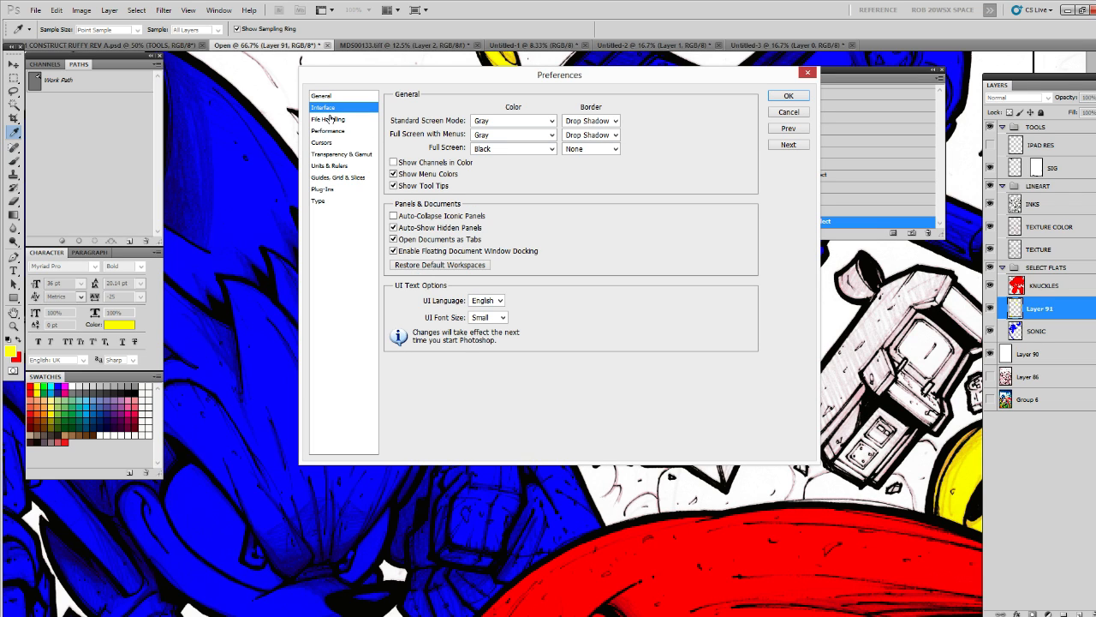
{"action": "left_click", "coordinate": [328, 120]}
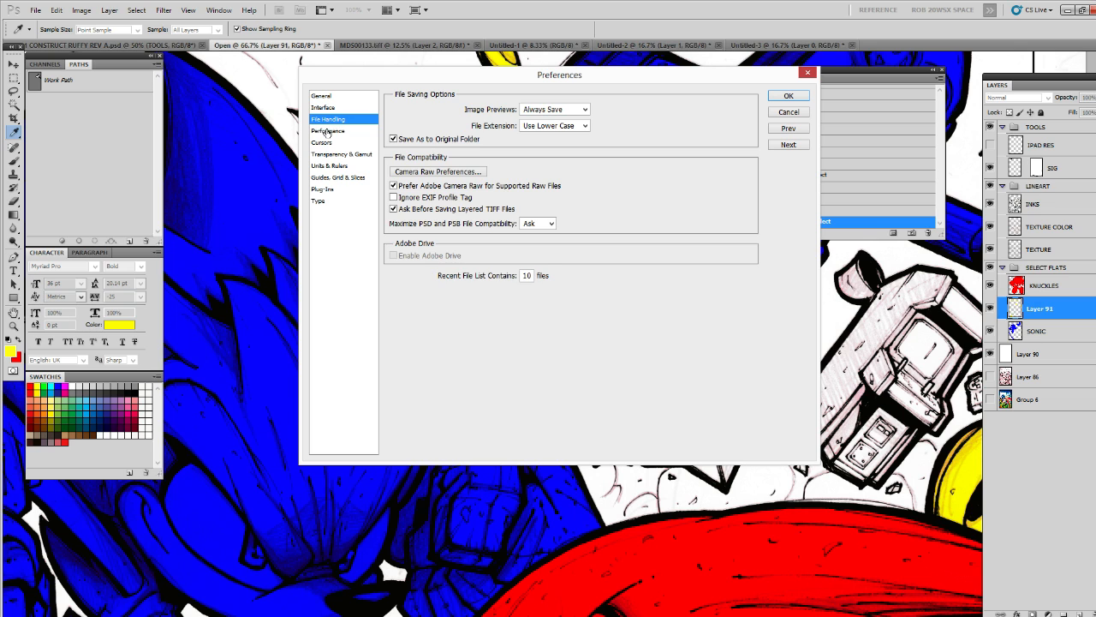
{"action": "left_click", "coordinate": [327, 132]}
{"action": "left_click", "coordinate": [327, 120]}
{"action": "key", "text": "Return"}
Lasso the narrow ring between Knuckles' quill tips, above his raised boot, and fill it yellow
{"action": "key", "text": "l"}
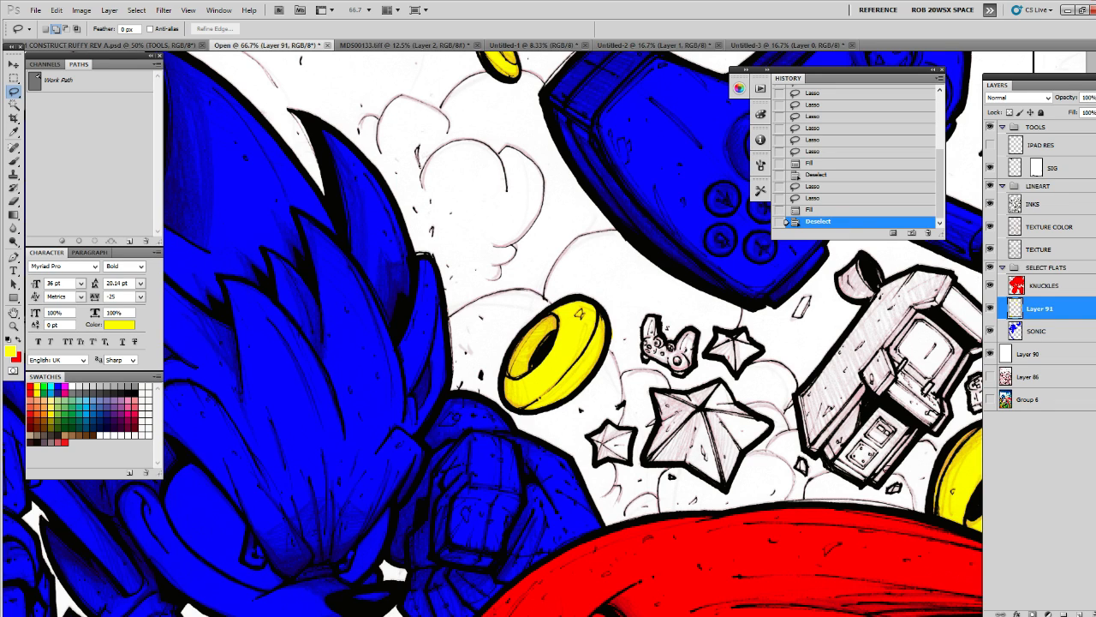
{"action": "left_click_drag", "start_coordinate": [803, 552], "coordinate": [749, 343]}
{"action": "left_click", "coordinate": [748, 345], "text": "ctrl+alt"}
{"action": "left_click", "coordinate": [749, 361], "text": "ctrl+alt"}
{"action": "left_click", "coordinate": [751, 368], "text": "ctrl+alt"}
{"action": "left_click", "coordinate": [759, 404], "text": "ctrl+alt"}
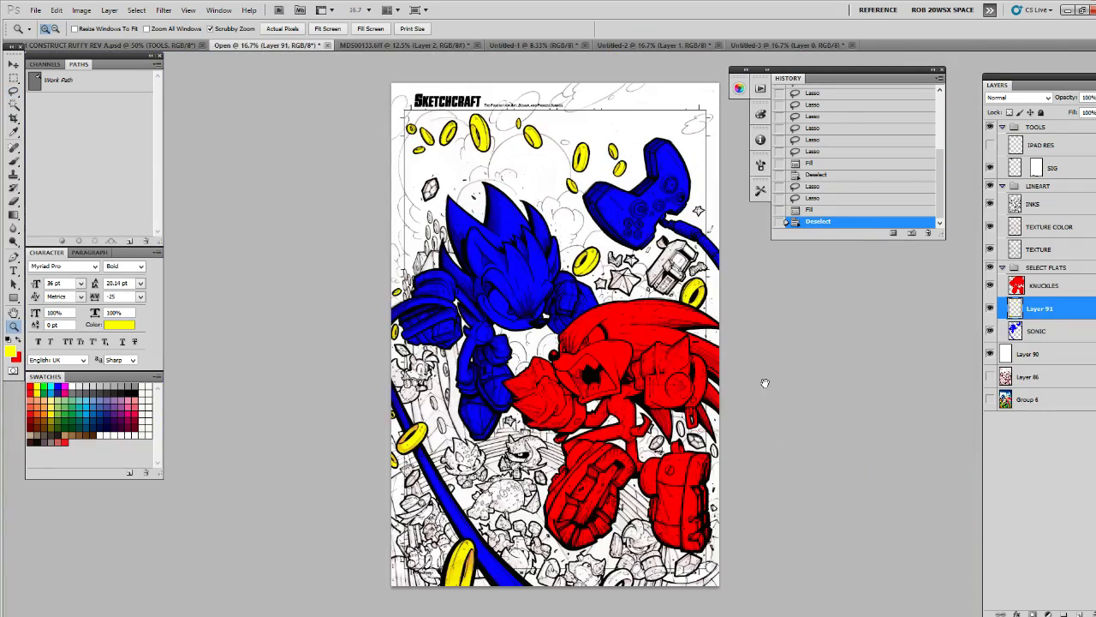
{"action": "left_click", "coordinate": [740, 416], "text": "ctrl"}
{"action": "left_click", "coordinate": [736, 485], "text": "ctrl"}
{"action": "left_click", "coordinate": [667, 276], "text": "ctrl"}
{"action": "left_click", "coordinate": [664, 280], "text": "ctrl"}
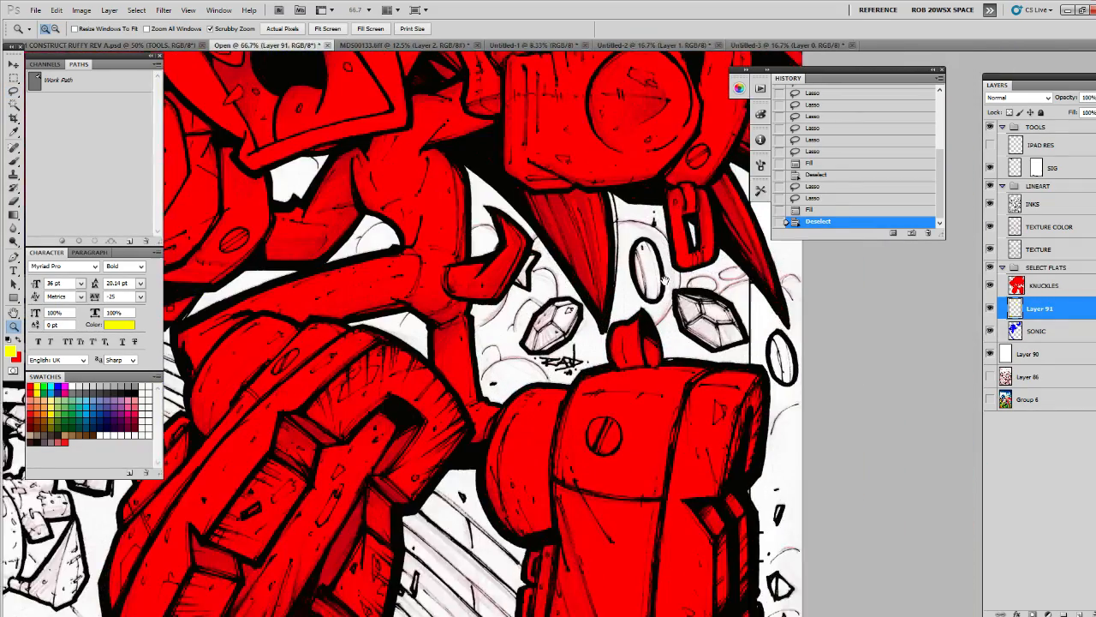
{"action": "left_click", "coordinate": [664, 280], "text": "ctrl"}
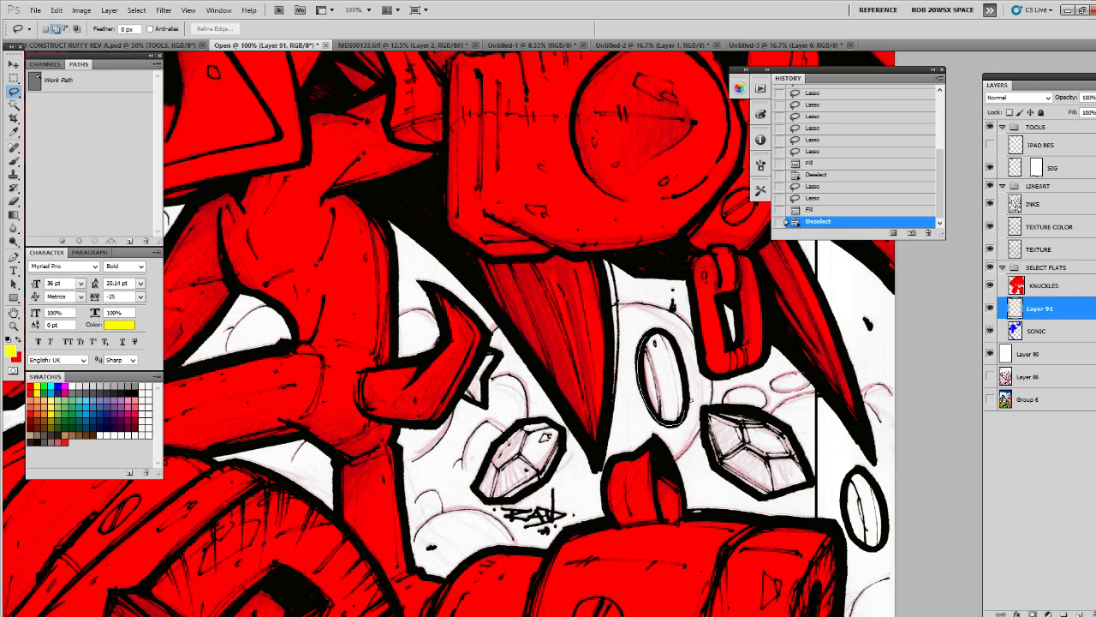
{"action": "mouse_move", "coordinate": [690, 400]}
{"action": "left_mouse_down"}
{"action": "mouse_move", "coordinate": [681, 339]}
{"action": "mouse_move", "coordinate": [654, 313]}
{"action": "mouse_move", "coordinate": [684, 413]}
{"action": "left_mouse_up"}
{"action": "key", "text": "alt+BackSpace"}
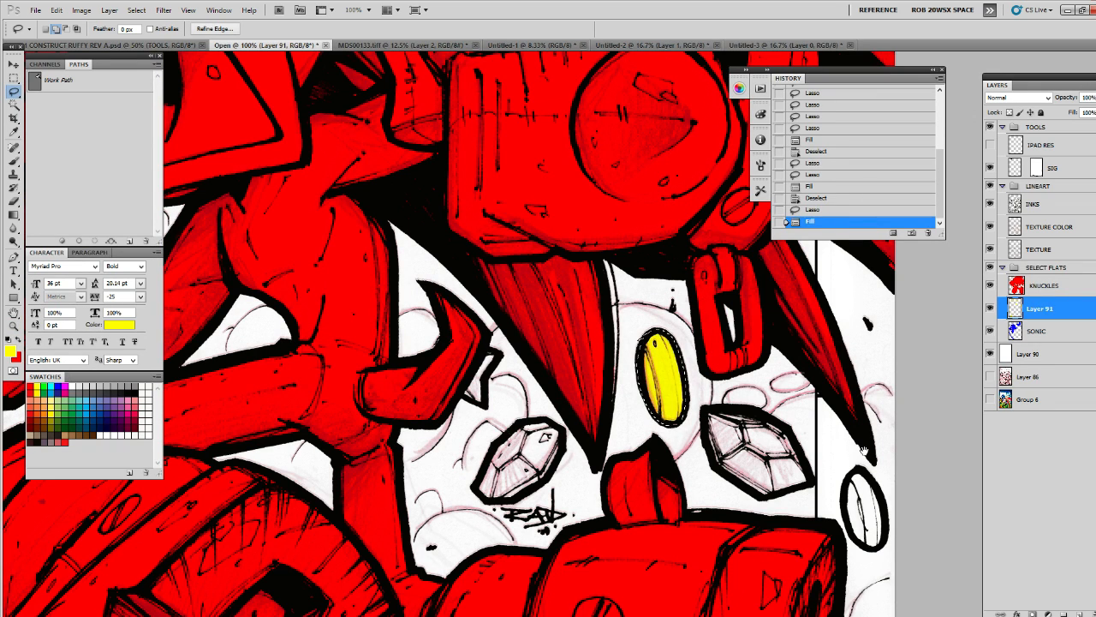
Lasso the small ring at the artwork's right edge beside Knuckles' boot, fill it yellow and deselect it
{"action": "left_click_drag", "start_coordinate": [863, 452], "coordinate": [683, 306]}
{"action": "key", "text": "ctrl+d"}
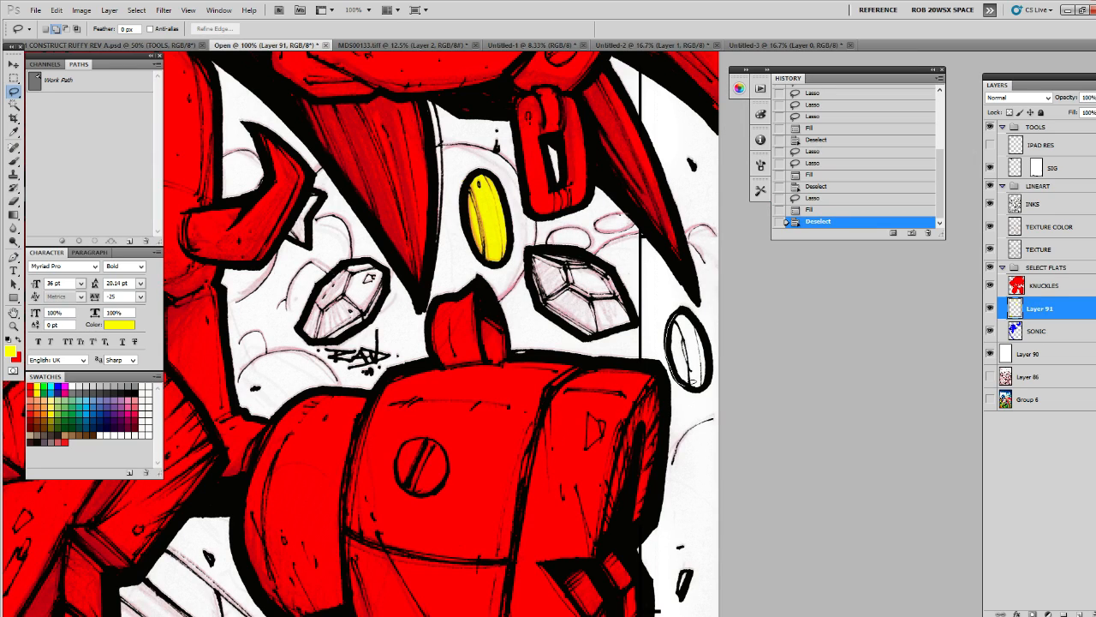
{"action": "mouse_move", "coordinate": [711, 382]}
{"action": "left_mouse_down"}
{"action": "mouse_move", "coordinate": [690, 306]}
{"action": "mouse_move", "coordinate": [685, 387]}
{"action": "left_mouse_up"}
{"action": "key", "text": "alt+BackSpace"}
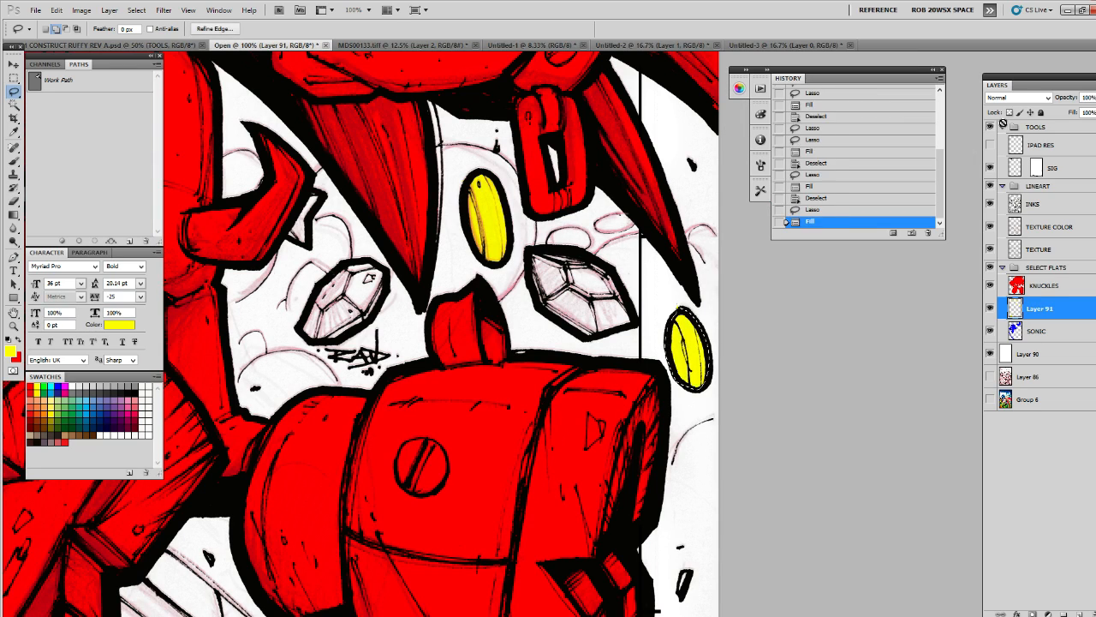
{"action": "key", "text": "ctrl+d"}
Lasso the partly cropped large ring at the artwork's bottom edge and take its inner hole out of the selection
{"action": "left_click_drag", "start_coordinate": [735, 444], "coordinate": [757, 298]}
{"action": "scroll", "coordinate": [757, 298], "scroll_direction": "down", "scroll_amount": 10}
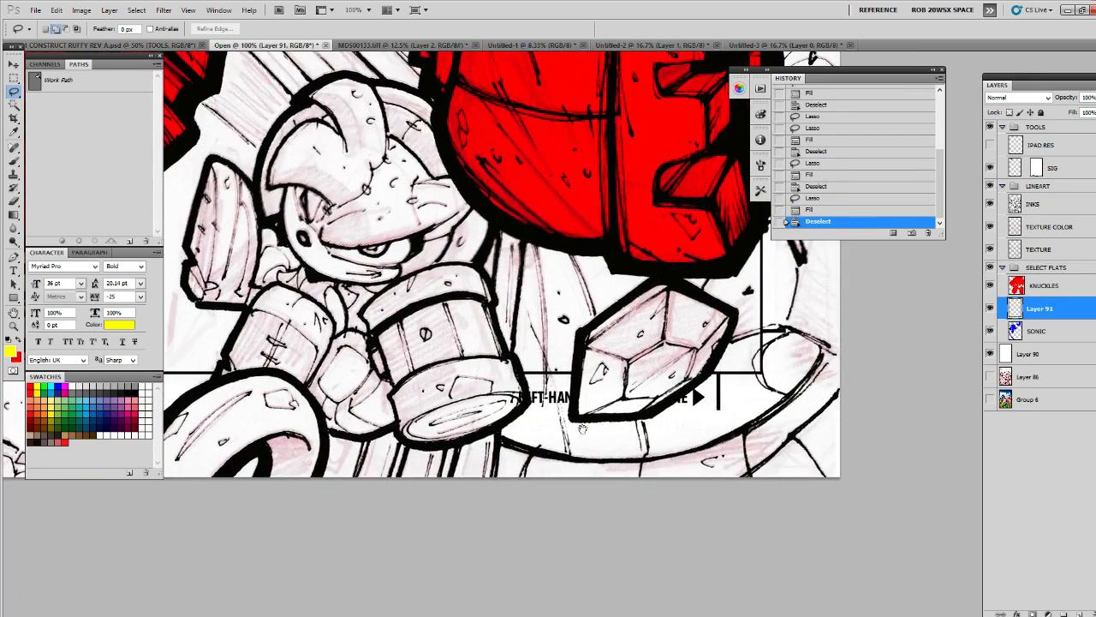
{"action": "key", "text": "ctrl+plus"}
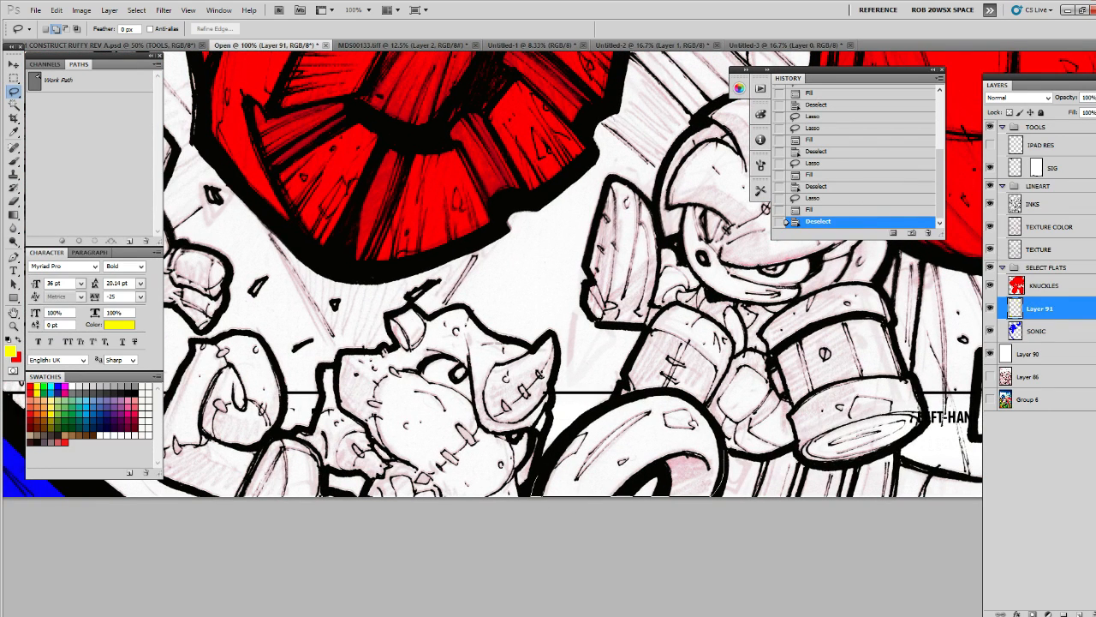
{"action": "left_click_drag", "start_coordinate": [728, 443], "coordinate": [726, 449]}
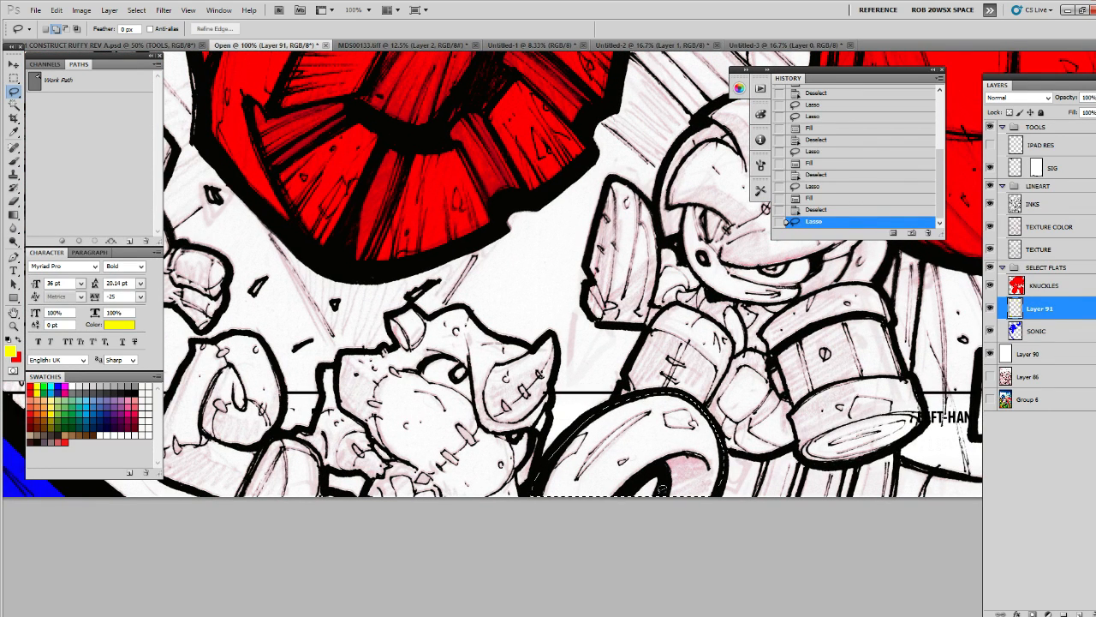
{"action": "mouse_move", "coordinate": [672, 495]}
{"action": "left_mouse_down"}
{"action": "mouse_move", "coordinate": [661, 476]}
{"action": "mouse_move", "coordinate": [632, 500]}
{"action": "left_mouse_up"}
Check the lower part of the artwork for remaining rings and fill the selected bottom-edge ring yellow
{"action": "mouse_move", "coordinate": [439, 408]}
{"action": "left_mouse_down"}
{"action": "mouse_move", "coordinate": [648, 433]}
{"action": "mouse_move", "coordinate": [843, 482]}
{"action": "left_mouse_up"}
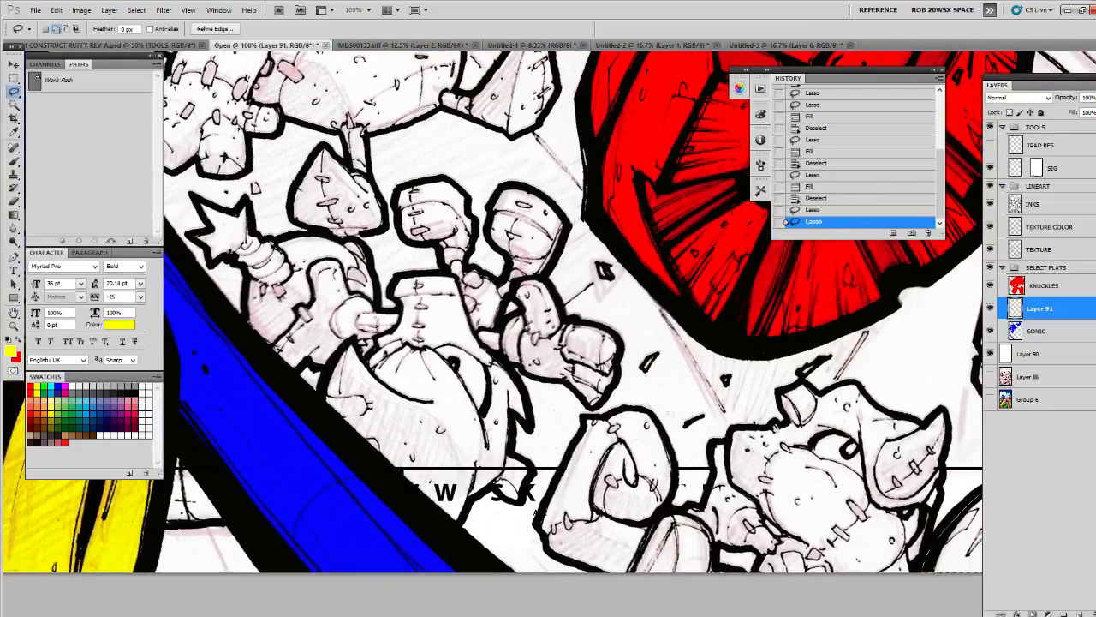
{"action": "left_click_drag", "start_coordinate": [545, 310], "coordinate": [647, 518]}
{"action": "left_click_drag", "start_coordinate": [558, 464], "coordinate": [831, 298]}
{"action": "left_click_drag", "start_coordinate": [677, 393], "coordinate": [679, 493]}
{"action": "left_click", "coordinate": [679, 493], "text": "alt"}
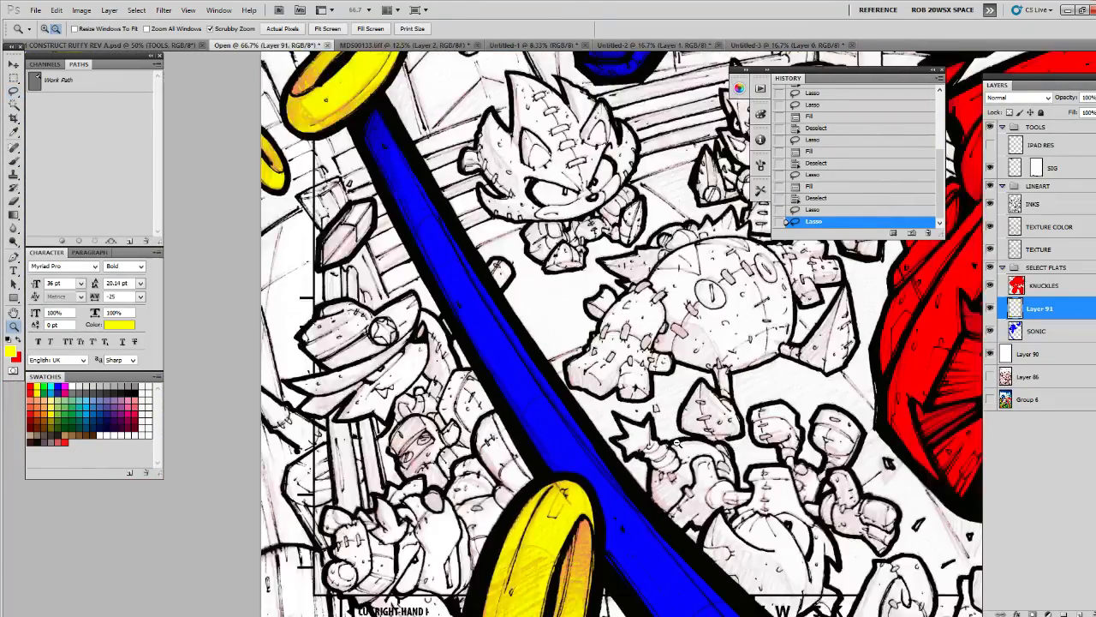
{"action": "left_click", "coordinate": [679, 491], "text": "alt"}
{"action": "left_click", "coordinate": [680, 491], "text": "alt"}
{"action": "left_click_drag", "start_coordinate": [810, 480], "coordinate": [506, 491]}
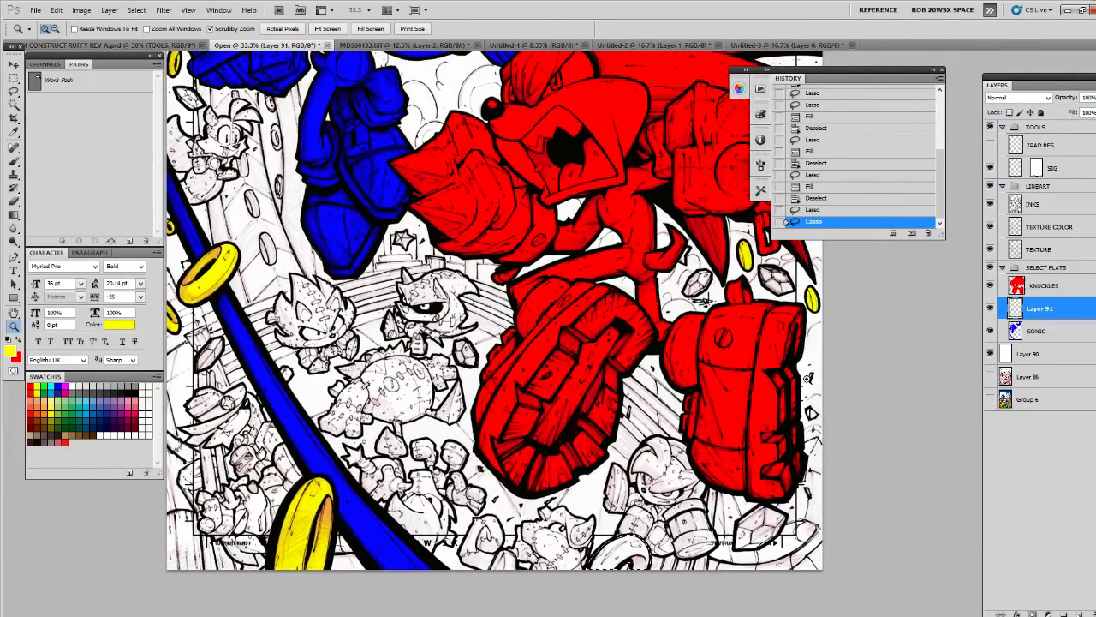
{"action": "key", "text": "alt+BackSpace"}
Deselect the ring, lasso the artist's signature below the crystal near Knuckles' boot, and cut it from the INKS layer
{"action": "mouse_move", "coordinate": [701, 348]}
{"action": "left_mouse_down"}
{"action": "mouse_move", "coordinate": [739, 546]}
{"action": "mouse_move", "coordinate": [749, 541]}
{"action": "mouse_move", "coordinate": [729, 349]}
{"action": "left_mouse_up"}
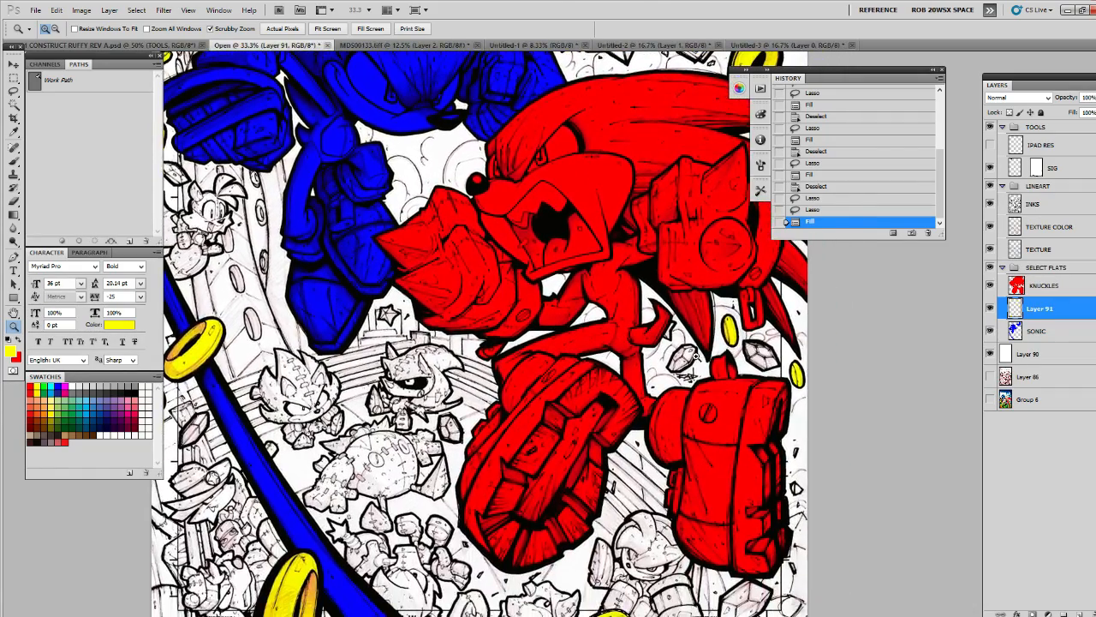
{"action": "left_click", "coordinate": [1035, 203]}
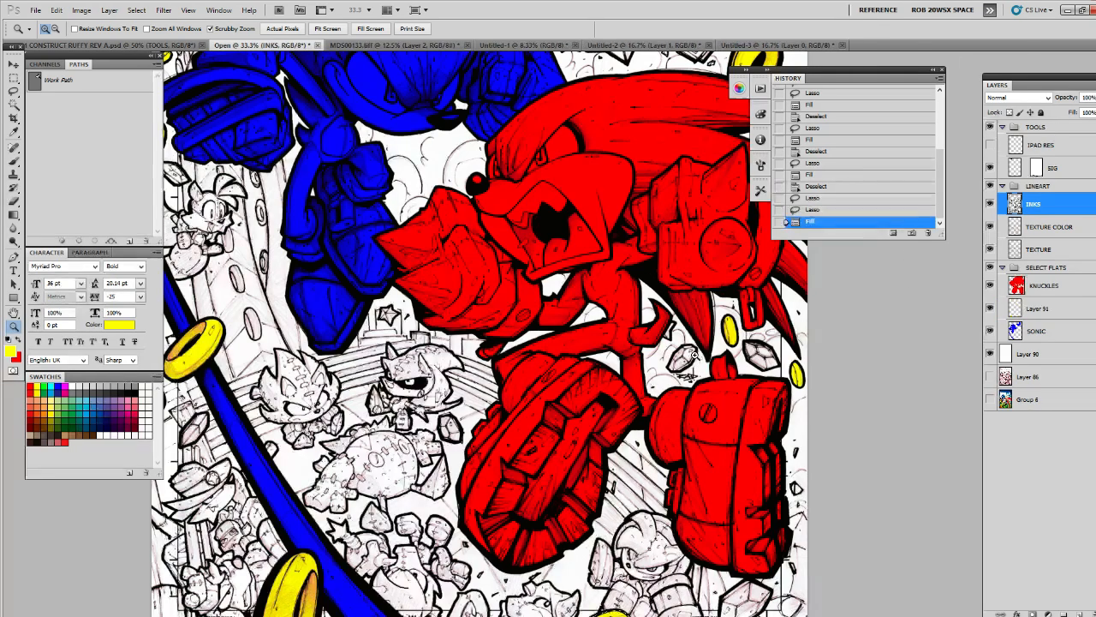
{"action": "left_click", "coordinate": [698, 351]}
{"action": "key", "text": "ctrl+d"}
{"action": "key", "text": "l"}
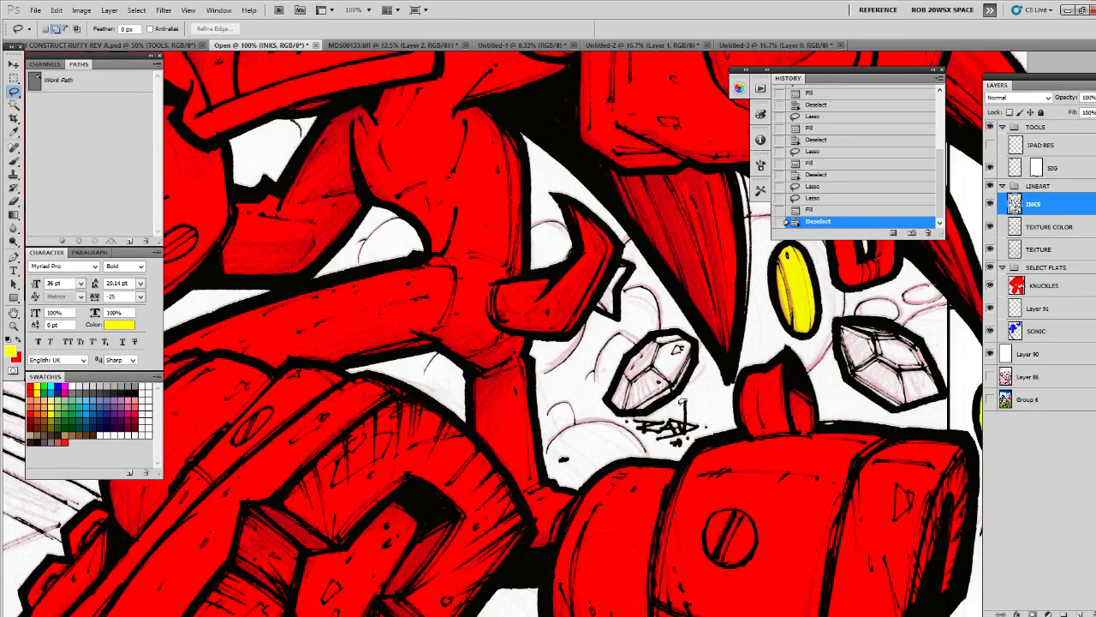
{"action": "mouse_move", "coordinate": [632, 421]}
{"action": "left_mouse_down"}
{"action": "mouse_move", "coordinate": [700, 435]}
{"action": "mouse_move", "coordinate": [704, 396]}
{"action": "mouse_move", "coordinate": [634, 420]}
{"action": "mouse_move", "coordinate": [695, 438]}
{"action": "mouse_move", "coordinate": [690, 392]}
{"action": "left_mouse_up"}
{"action": "key", "text": "ctrl+x"}
Cut the leftover signature traces from the TEXTURE COLOR and TEXTURE layers
{"action": "left_click", "coordinate": [1036, 228]}
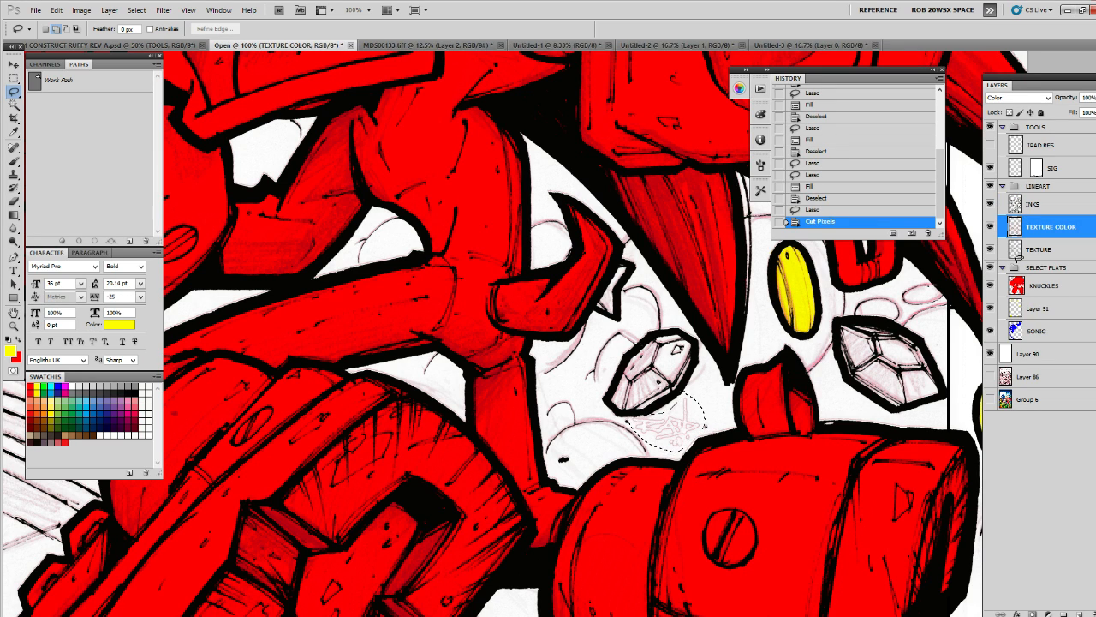
{"action": "key", "text": "ctrl+x"}
{"action": "left_click", "coordinate": [1025, 249]}
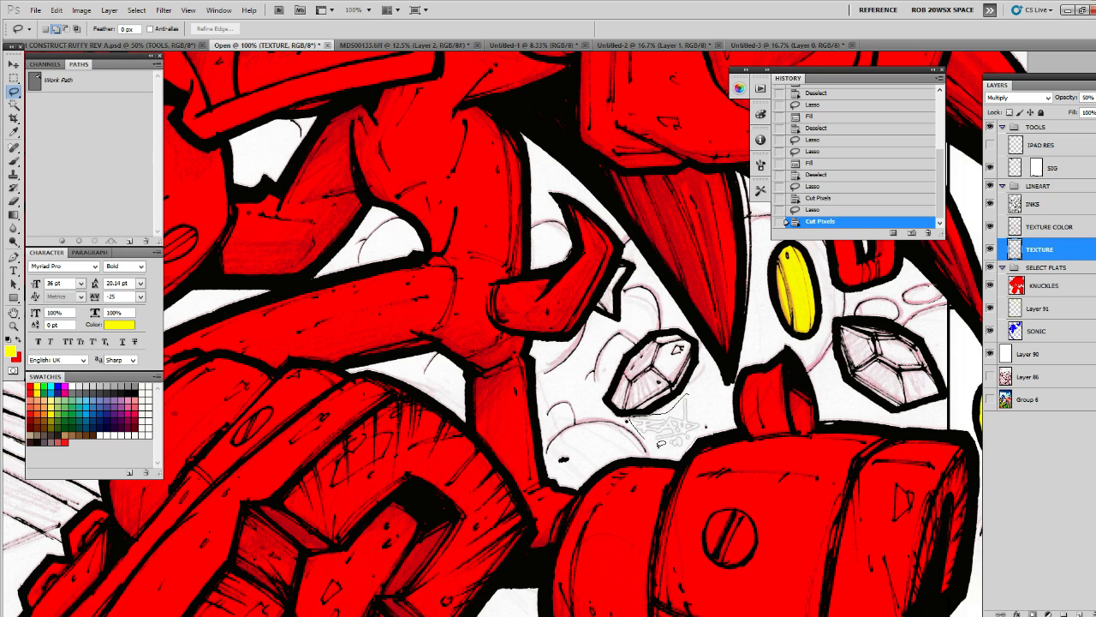
{"action": "mouse_move", "coordinate": [661, 444]}
{"action": "left_mouse_down"}
{"action": "mouse_move", "coordinate": [708, 426]}
{"action": "mouse_move", "coordinate": [634, 409]}
{"action": "left_mouse_up"}
{"action": "key", "text": "ctrl+x"}
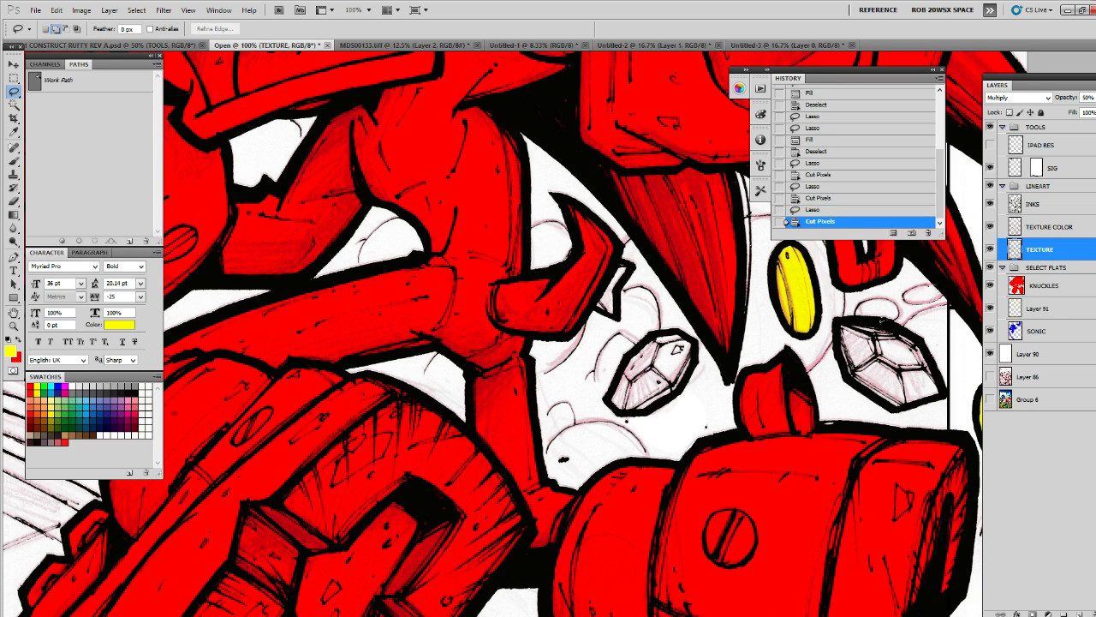
Rename the yellow ring flats layer, Layer 91, as COINS
{"action": "left_click", "coordinate": [1035, 310]}
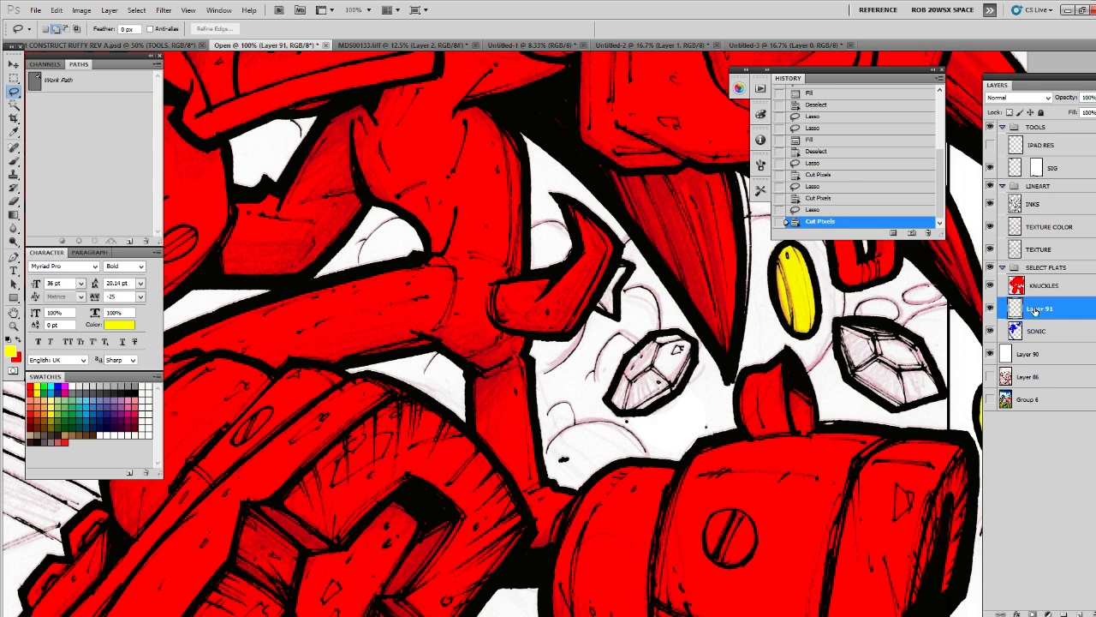
{"action": "double_click", "coordinate": [1036, 309]}
{"action": "type", "text": "S"}
{"action": "key", "text": "Return"}
Load the COINS layer's pixels as a selection and cut that area from the SONIC layer
{"action": "left_click", "coordinate": [1014, 310], "text": "ctrl"}
{"action": "key", "text": "z"}
{"action": "left_click", "coordinate": [796, 397], "text": "alt"}
{"action": "left_click", "coordinate": [797, 454], "text": "alt"}
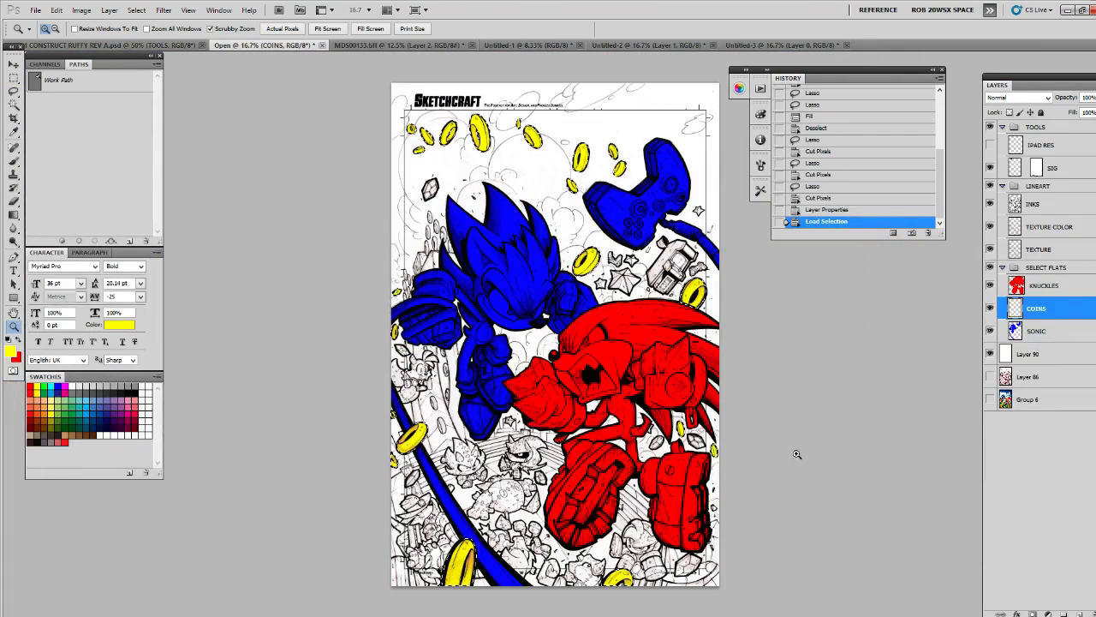
{"action": "left_click", "coordinate": [1045, 333]}
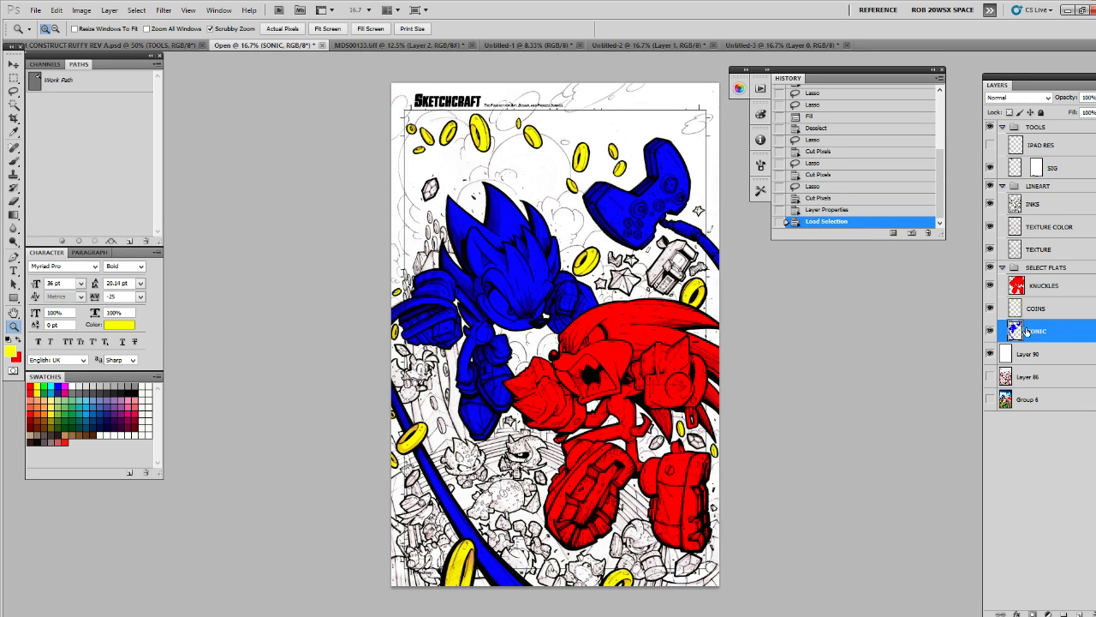
{"action": "key", "text": "ctrl+x"}
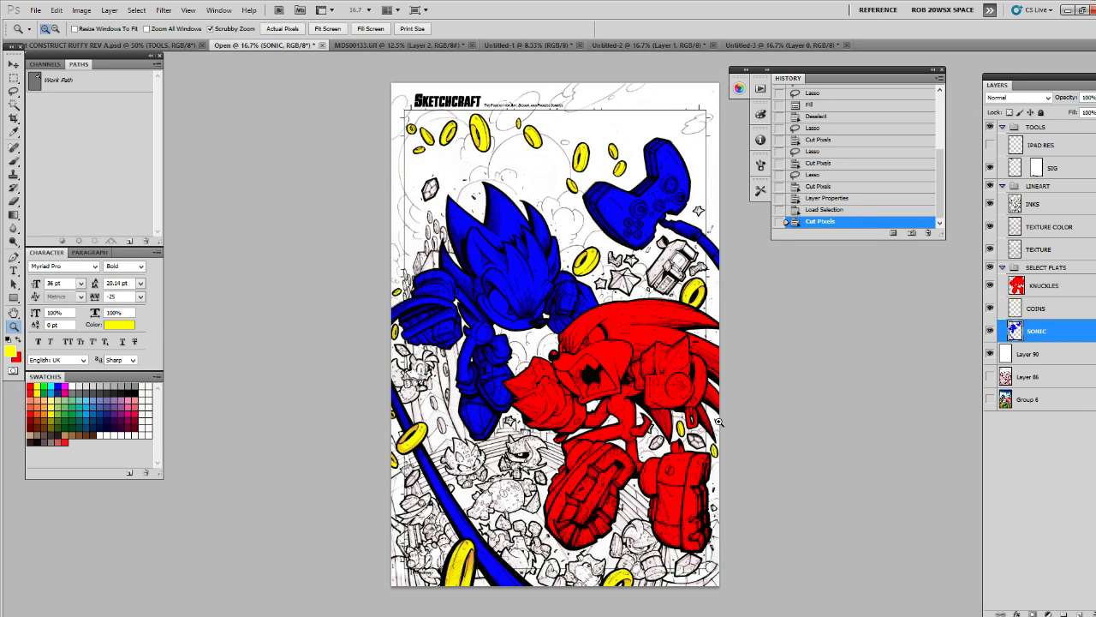
On the COINS layer, sample the ring's yellow as the foreground colour and lasso the large star above Knuckles' head
{"action": "left_click", "coordinate": [1054, 315]}
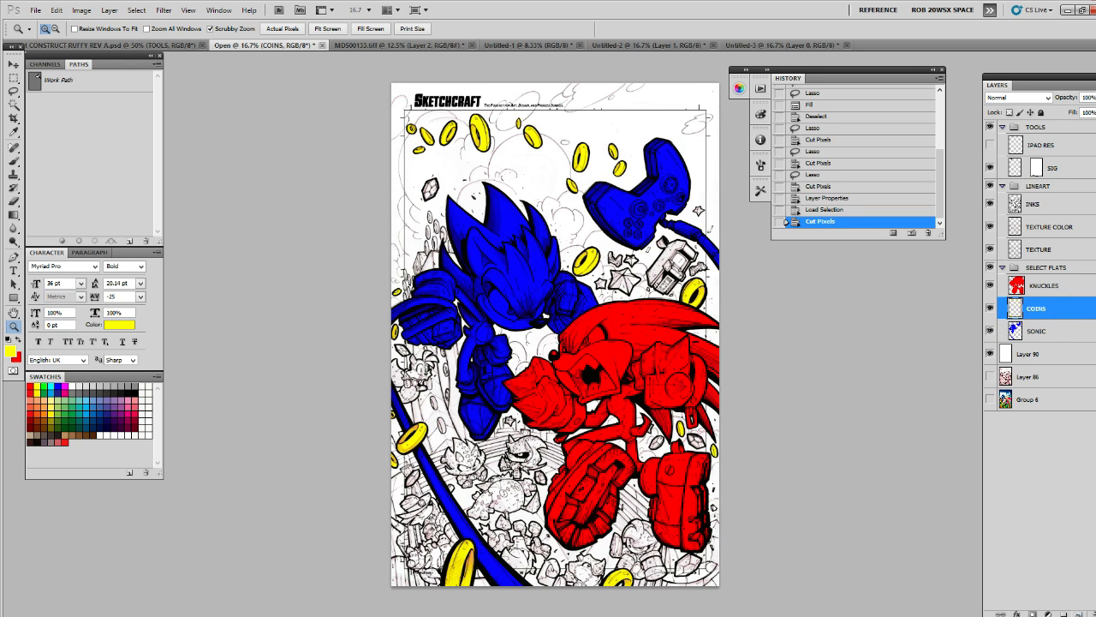
{"action": "scroll", "coordinate": [624, 271], "scroll_direction": "up", "scroll_amount": 5}
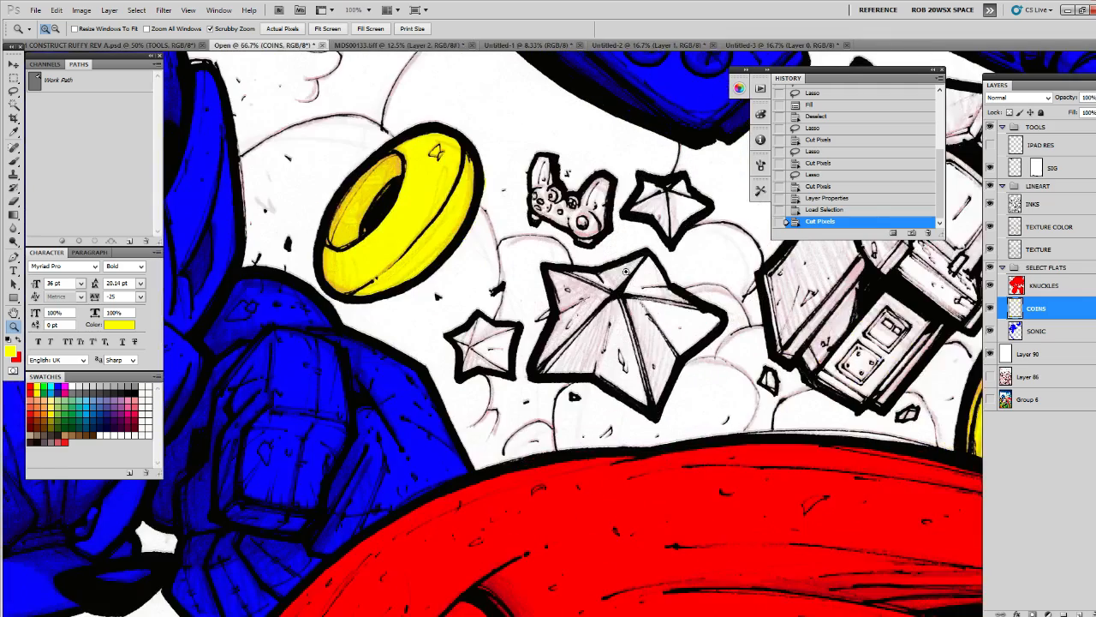
{"action": "left_click_drag", "start_coordinate": [633, 293], "coordinate": [666, 393]}
{"action": "key", "text": "l"}
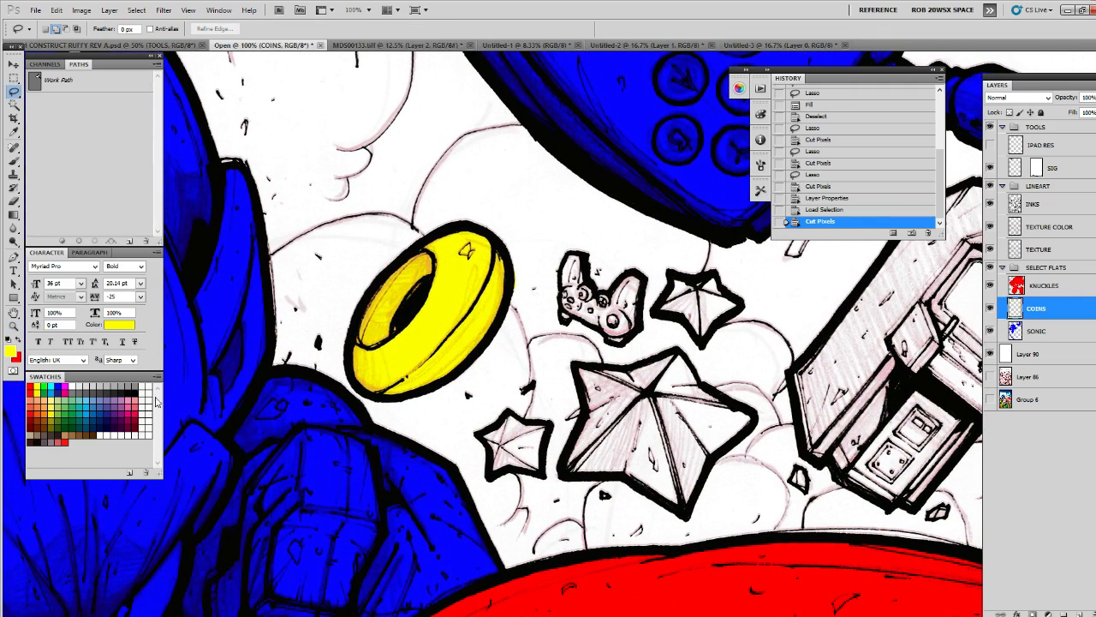
{"action": "left_click", "coordinate": [76, 399]}
{"action": "key", "text": "b"}
{"action": "left_click", "coordinate": [440, 299], "text": "alt"}
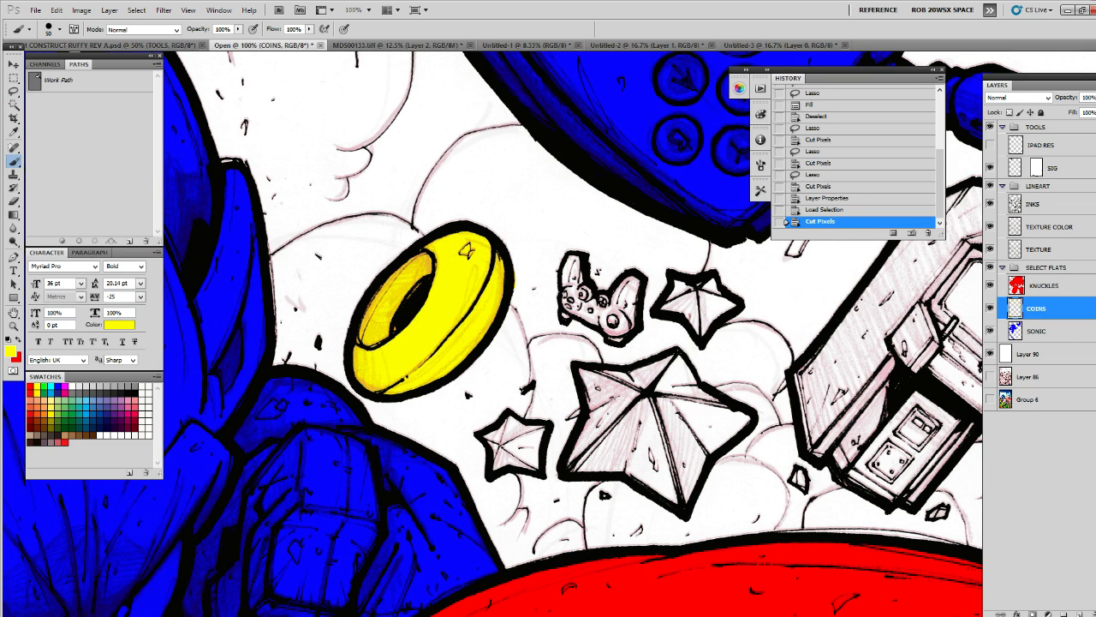
{"action": "key", "text": "l"}
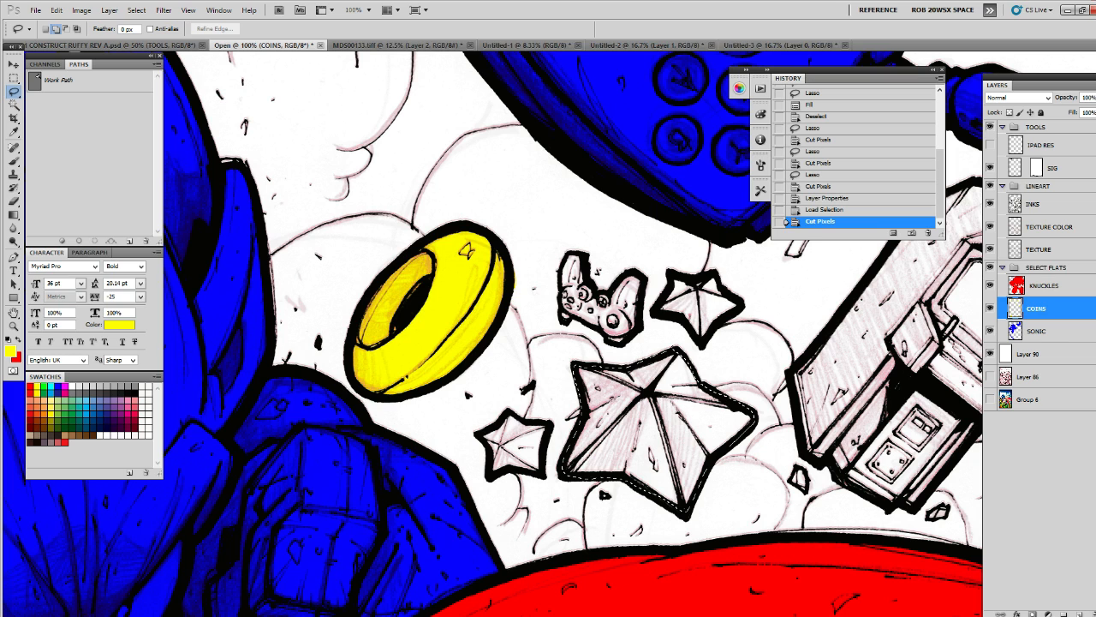
Add the two small stars on either side of the large star to the selection
{"action": "mouse_move", "coordinate": [675, 276]}
{"action": "left_mouse_down"}
{"action": "mouse_move", "coordinate": [743, 302]}
{"action": "mouse_move", "coordinate": [721, 324]}
{"action": "mouse_move", "coordinate": [670, 274]}
{"action": "left_mouse_up"}
{"action": "mouse_move", "coordinate": [655, 310]}
{"action": "left_mouse_down"}
{"action": "mouse_move", "coordinate": [702, 345]}
{"action": "mouse_move", "coordinate": [692, 334]}
{"action": "left_mouse_up"}
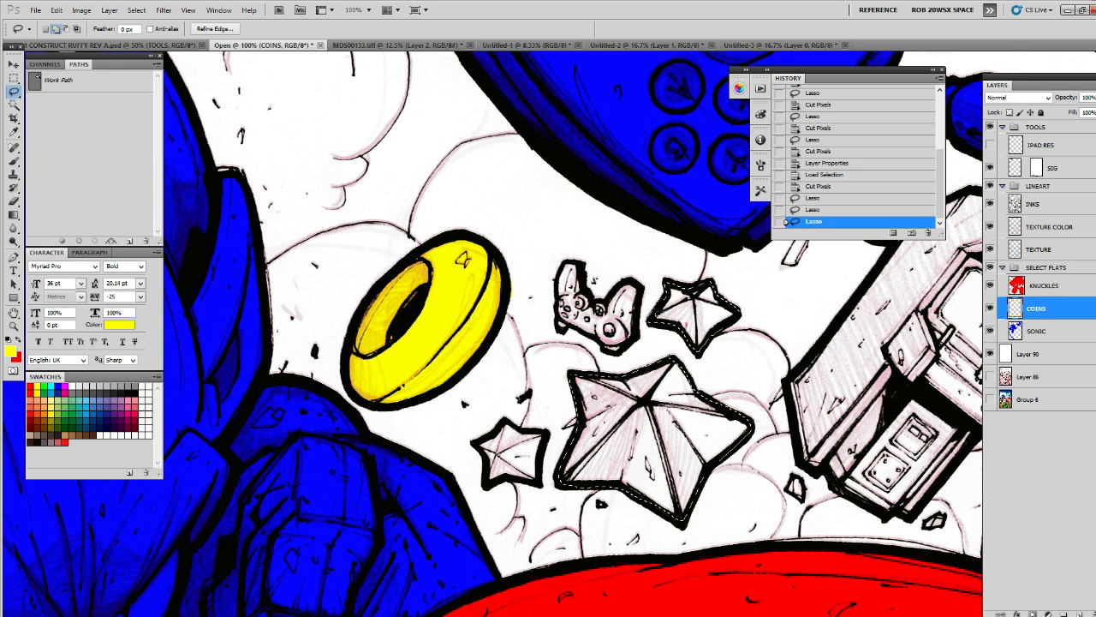
{"action": "mouse_move", "coordinate": [660, 319]}
{"action": "left_mouse_down"}
{"action": "mouse_move", "coordinate": [679, 282]}
{"action": "mouse_move", "coordinate": [737, 295]}
{"action": "mouse_move", "coordinate": [728, 327]}
{"action": "left_mouse_up"}
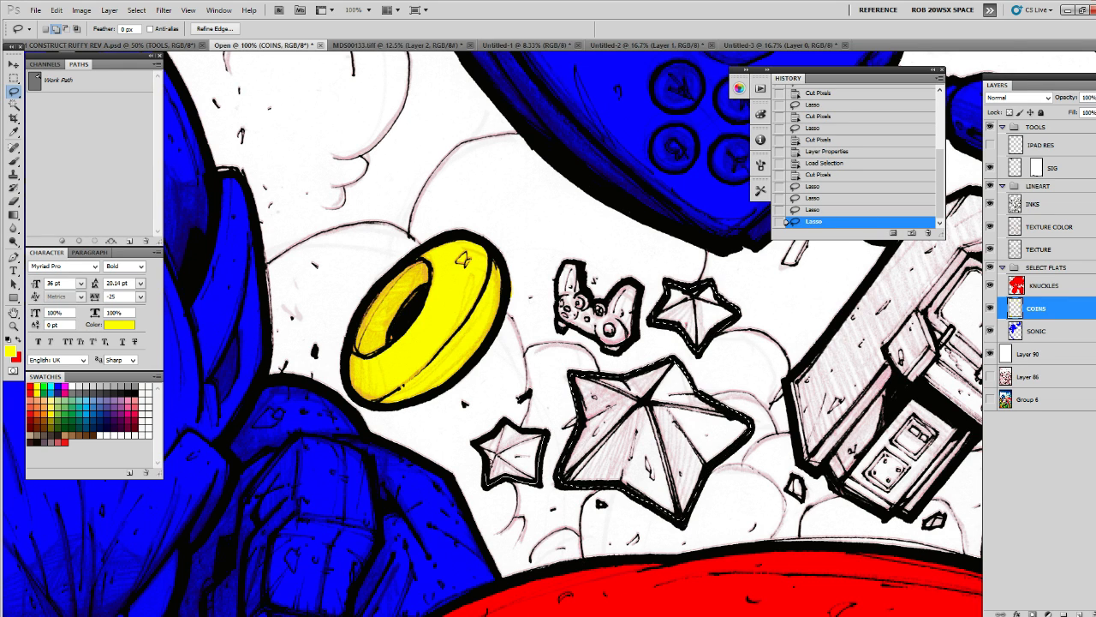
{"action": "left_click_drag", "start_coordinate": [514, 424], "coordinate": [505, 421]}
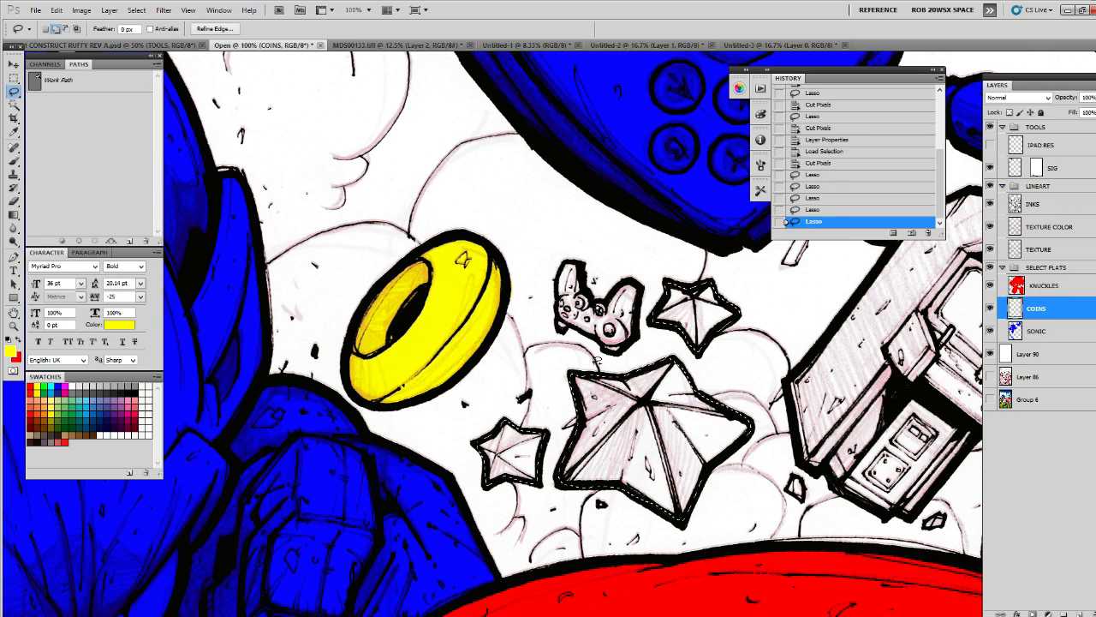
Fill the selected large star and two small stars with yellow on the COINS layer and clear the selection
{"action": "key", "text": "alt+BackSpace"}
{"action": "key", "text": "ctrl+d"}
Lasso the small star beside the blue game controller, fill it with yellow on the COINS layer and deselect
{"action": "key", "text": "z"}
{"action": "left_click", "coordinate": [830, 387], "text": "alt"}
{"action": "left_click", "coordinate": [830, 387], "text": "alt"}
{"action": "left_click", "coordinate": [830, 387], "text": "alt"}
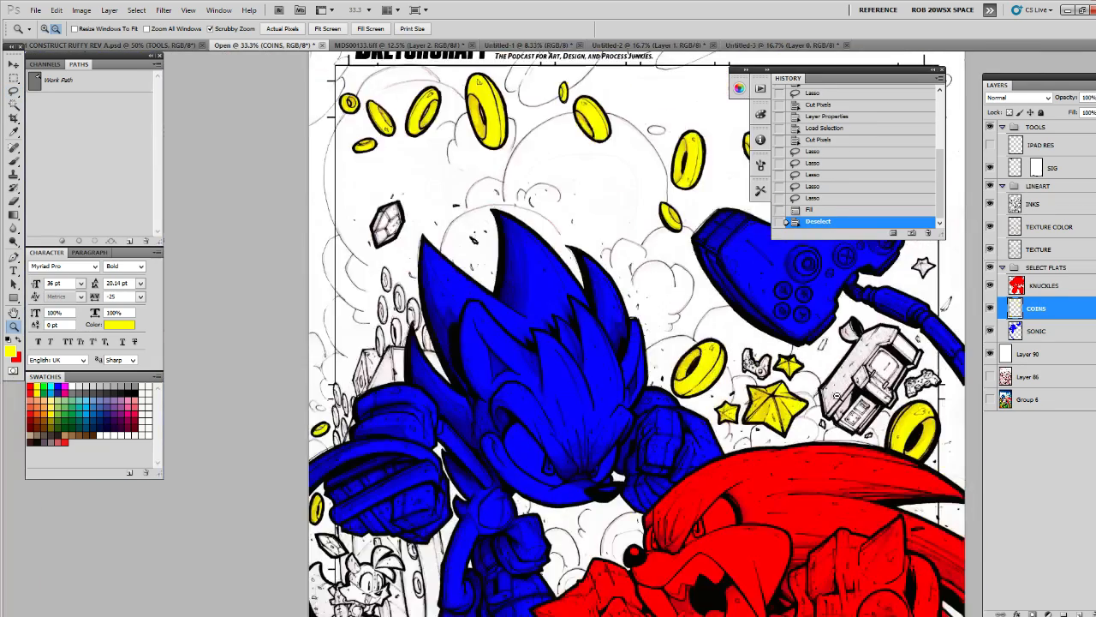
{"action": "left_click", "coordinate": [830, 387], "text": "alt"}
{"action": "left_click_drag", "start_coordinate": [830, 387], "coordinate": [723, 442]}
{"action": "left_click", "coordinate": [803, 362]}
{"action": "left_click", "coordinate": [802, 361]}
{"action": "left_click", "coordinate": [803, 361]}
{"action": "left_click", "coordinate": [802, 361]}
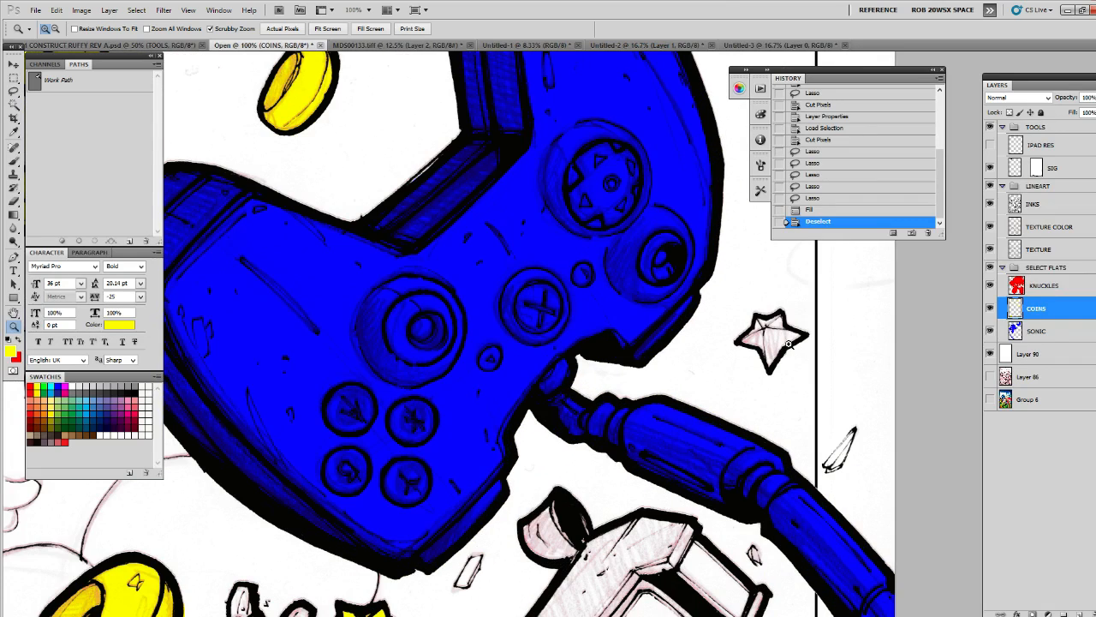
{"action": "key", "text": "l"}
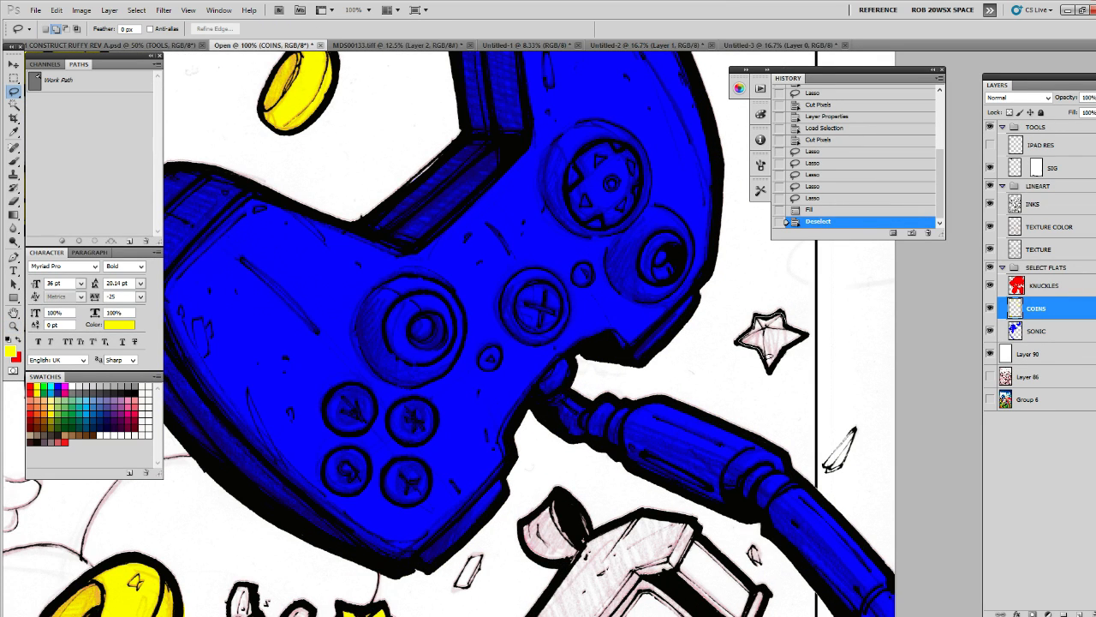
{"action": "mouse_move", "coordinate": [810, 329]}
{"action": "left_mouse_down"}
{"action": "mouse_move", "coordinate": [788, 319]}
{"action": "mouse_move", "coordinate": [807, 341]}
{"action": "left_mouse_up"}
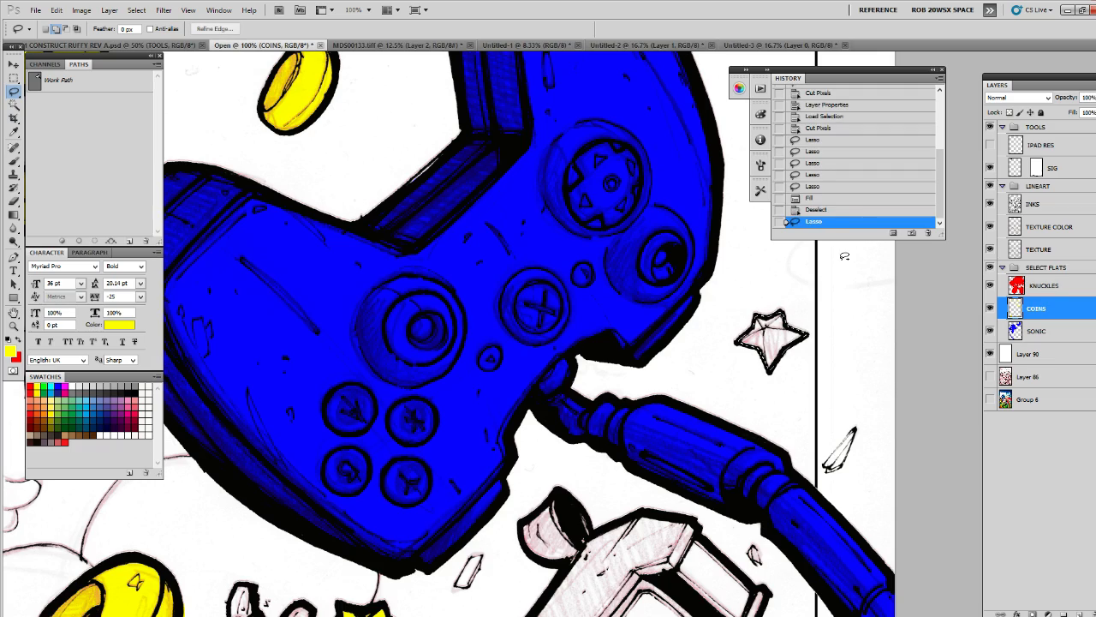
{"action": "key", "text": "alt+BackSpace"}
{"action": "key", "text": "ctrl+d"}
Lasso the small star beneath Sonic's shoes, fill it with yellow on the COINS layer and deselect
{"action": "key", "text": "z"}
{"action": "left_click", "coordinate": [796, 361], "text": "alt"}
{"action": "left_click", "coordinate": [797, 361], "text": "alt"}
{"action": "left_click", "coordinate": [797, 360], "text": "alt"}
{"action": "left_click", "coordinate": [796, 361], "text": "alt"}
{"action": "left_click", "coordinate": [797, 366], "text": "alt"}
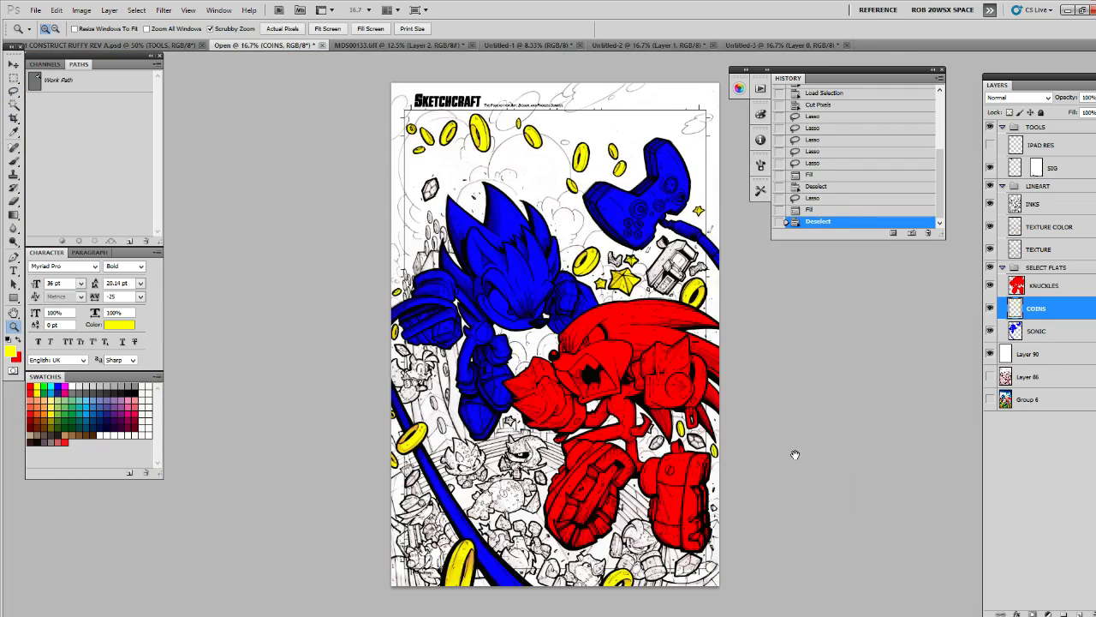
{"action": "left_click", "coordinate": [717, 464]}
{"action": "left_click_drag", "start_coordinate": [683, 445], "coordinate": [807, 386]}
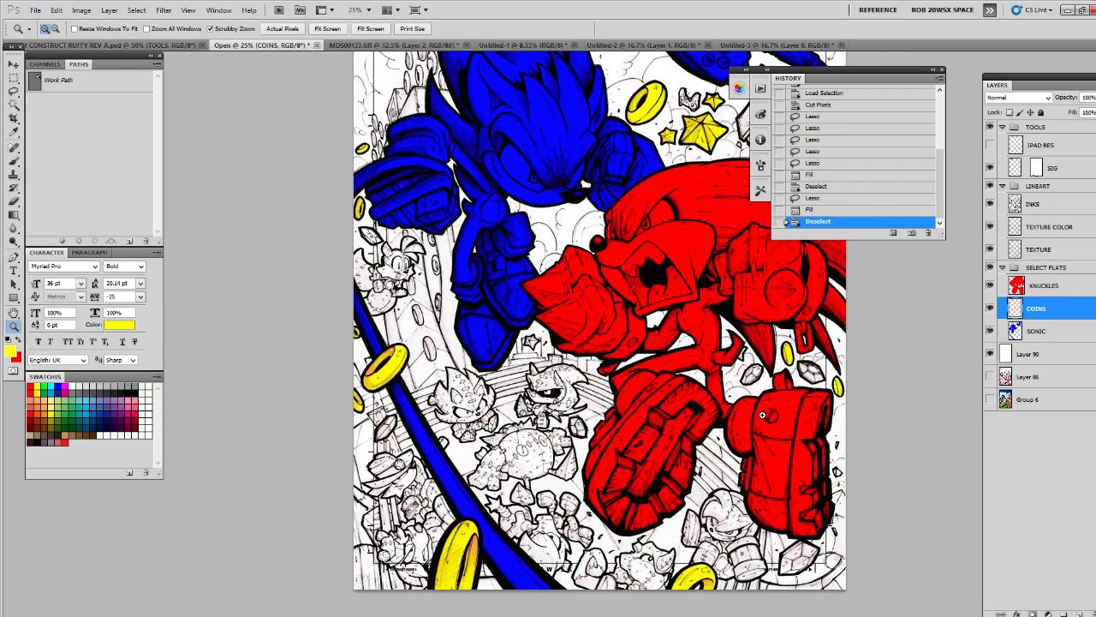
{"action": "left_click_drag", "start_coordinate": [737, 317], "coordinate": [736, 452]}
{"action": "left_click", "coordinate": [548, 490]}
{"action": "left_click", "coordinate": [548, 486]}
{"action": "left_click", "coordinate": [549, 487]}
{"action": "left_click", "coordinate": [548, 486]}
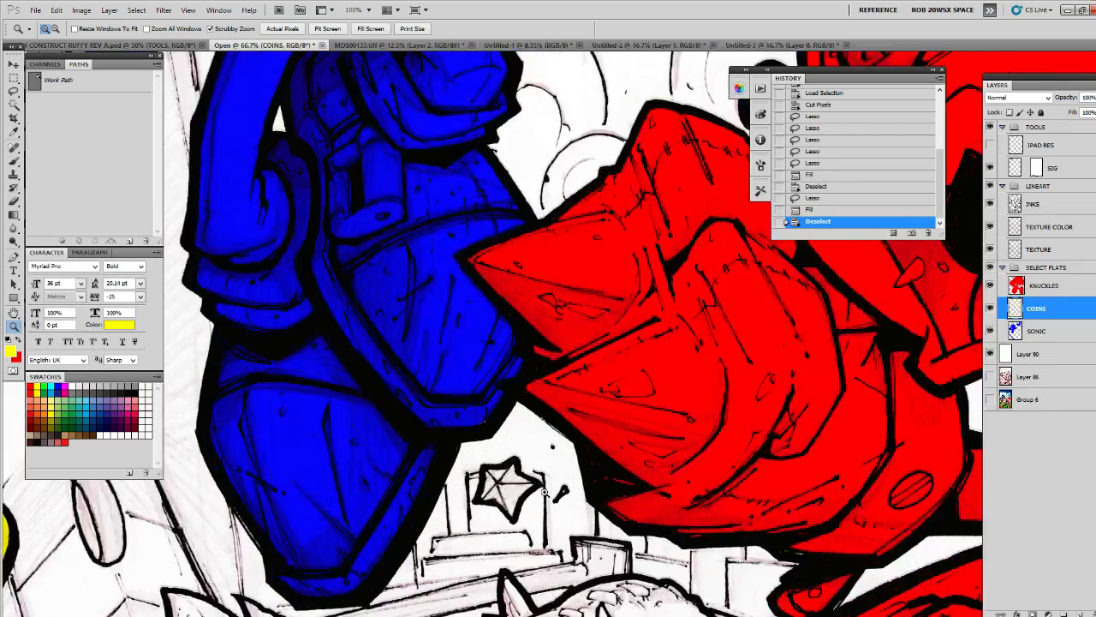
{"action": "left_click", "coordinate": [550, 485]}
{"action": "mouse_move", "coordinate": [572, 481]}
{"action": "left_mouse_down"}
{"action": "mouse_move", "coordinate": [661, 450]}
{"action": "mouse_move", "coordinate": [735, 447]}
{"action": "left_mouse_up"}
{"action": "key", "text": "l"}
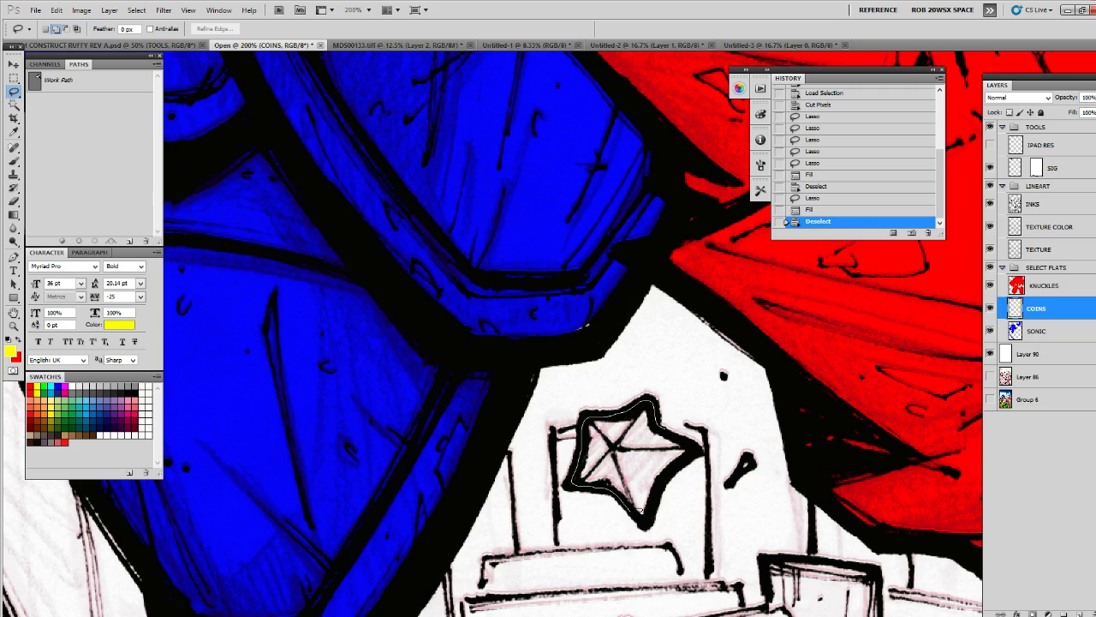
{"action": "left_click_drag", "start_coordinate": [682, 433], "coordinate": [688, 435]}
{"action": "key", "text": "alt+BackSpace"}
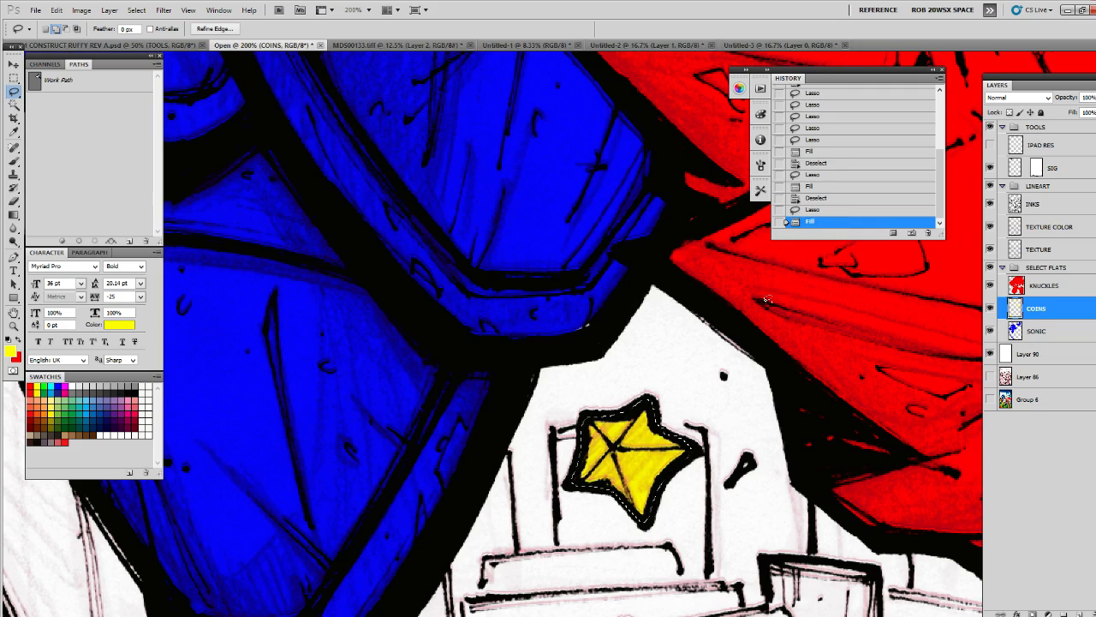
{"action": "key", "text": "ctrl+d"}
Look over the whole page for uncoloured stars and coins and for stray linework
{"action": "key", "text": "z"}
{"action": "left_click", "coordinate": [696, 292], "text": "alt"}
{"action": "left_click", "coordinate": [697, 292], "text": "alt"}
{"action": "left_click", "coordinate": [696, 292], "text": "alt"}
{"action": "left_click", "coordinate": [697, 291], "text": "alt"}
{"action": "left_click_drag", "start_coordinate": [703, 189], "coordinate": [366, 542]}
{"action": "left_click_drag", "start_coordinate": [714, 432], "coordinate": [685, 308]}
{"action": "scroll", "coordinate": [685, 308], "scroll_direction": "down", "scroll_amount": 3}
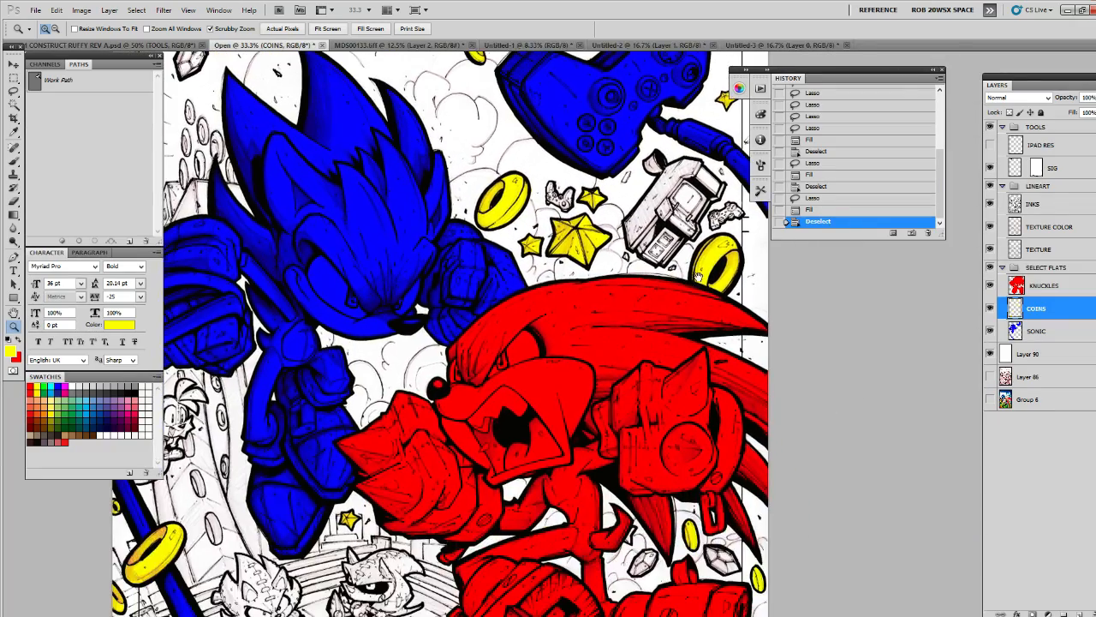
{"action": "left_click", "coordinate": [666, 386], "text": "alt"}
{"action": "left_click", "coordinate": [666, 385], "text": "alt"}
{"action": "left_click", "coordinate": [666, 495]}
{"action": "left_click_drag", "start_coordinate": [666, 495], "coordinate": [661, 354]}
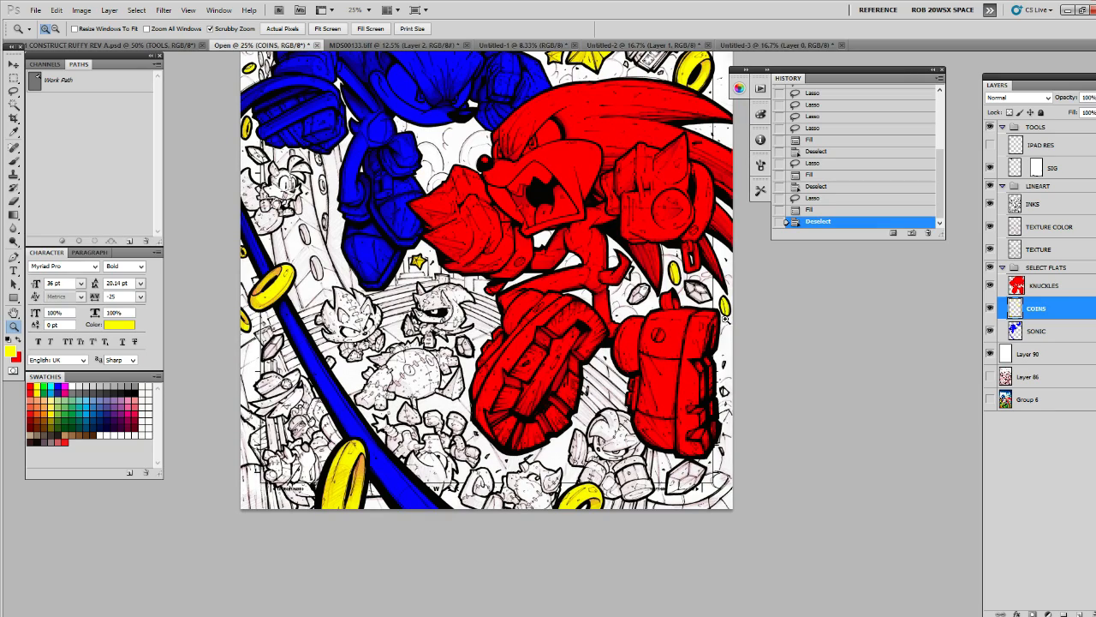
{"action": "left_click_drag", "start_coordinate": [690, 306], "coordinate": [744, 512]}
{"action": "mouse_move", "coordinate": [679, 361]}
{"action": "left_mouse_down"}
{"action": "mouse_move", "coordinate": [727, 421]}
{"action": "mouse_move", "coordinate": [747, 471]}
{"action": "left_mouse_up"}
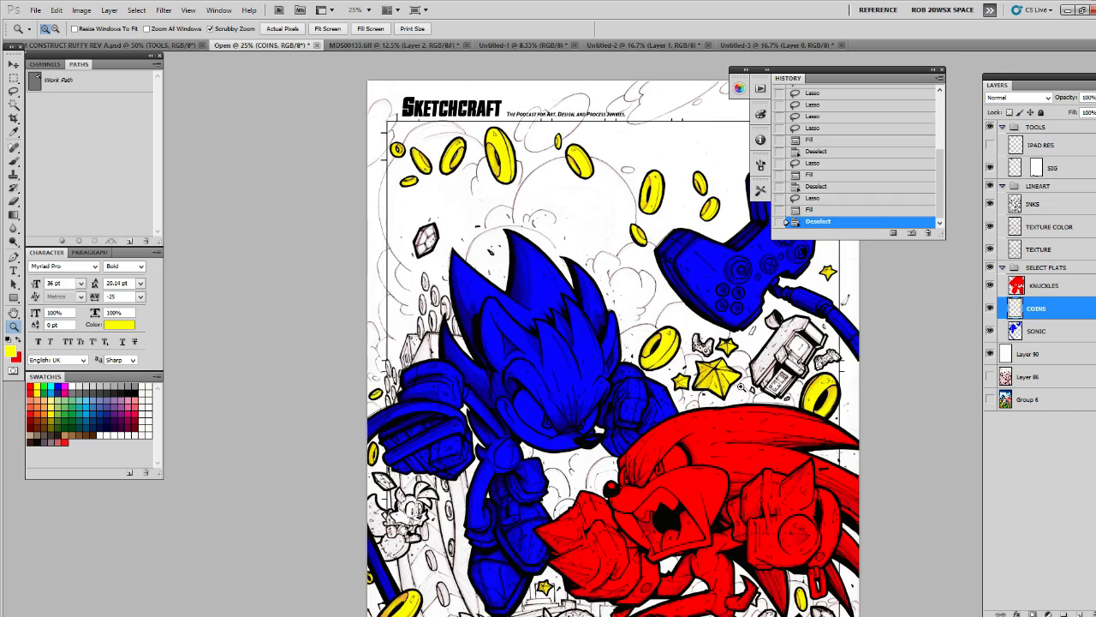
{"action": "left_click_drag", "start_coordinate": [601, 299], "coordinate": [622, 229]}
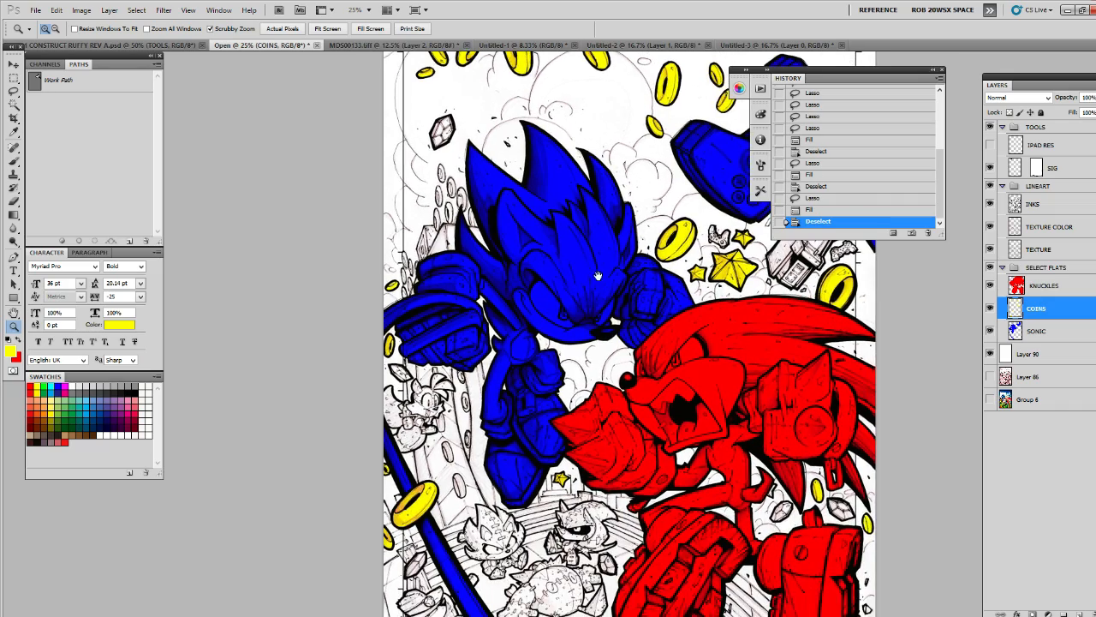
{"action": "left_click_drag", "start_coordinate": [598, 275], "coordinate": [670, 212]}
{"action": "left_click_drag", "start_coordinate": [910, 320], "coordinate": [874, 292]}
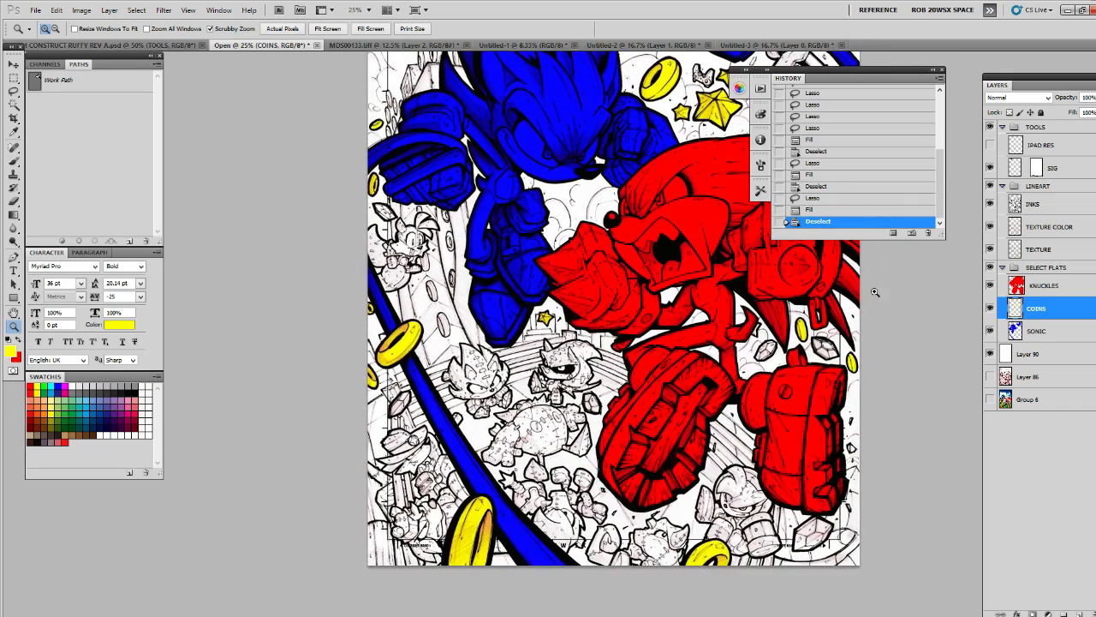
Lasso the stray jagged shape beside Knuckles' tail and cut it from the INKS layer
{"action": "left_click_drag", "start_coordinate": [760, 319], "coordinate": [735, 358]}
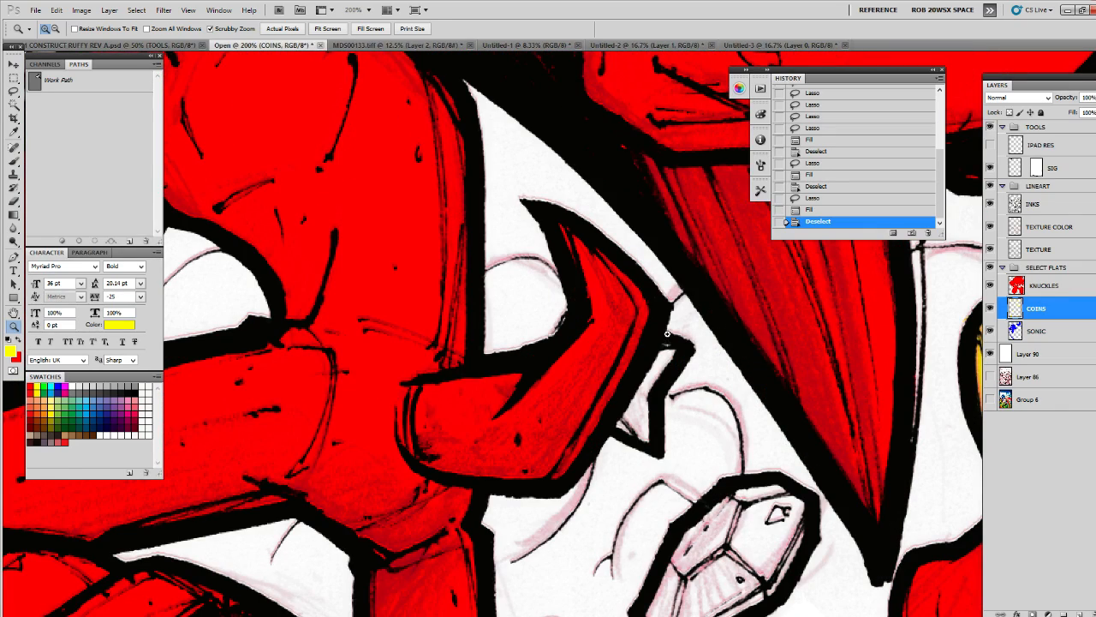
{"action": "key", "text": "l"}
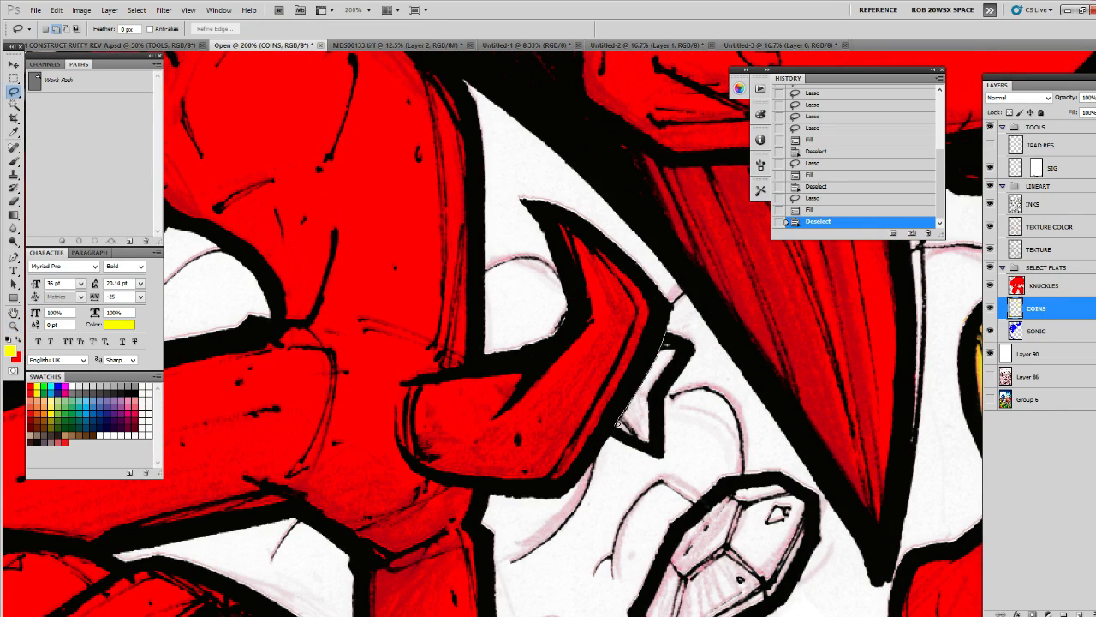
{"action": "left_click_drag", "start_coordinate": [652, 458], "coordinate": [673, 414]}
{"action": "left_click_drag", "start_coordinate": [683, 375], "coordinate": [690, 336]}
{"action": "left_click", "coordinate": [1021, 206]}
{"action": "key", "text": "ctrl+x"}
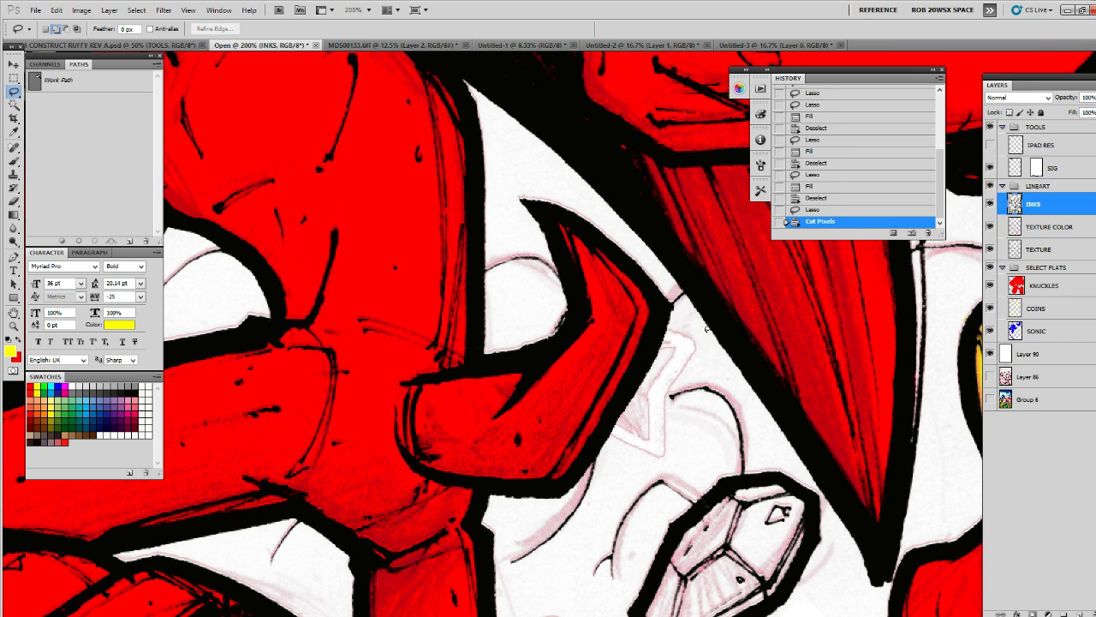
Lasso the leftover jagged shape beside Knuckles' tail and cut it from the TEXTURE COLOR and TEXTURE layers
{"action": "mouse_move", "coordinate": [660, 350]}
{"action": "left_mouse_down"}
{"action": "mouse_move", "coordinate": [615, 441]}
{"action": "mouse_move", "coordinate": [673, 422]}
{"action": "mouse_move", "coordinate": [699, 343]}
{"action": "mouse_move", "coordinate": [673, 320]}
{"action": "mouse_move", "coordinate": [701, 336]}
{"action": "mouse_move", "coordinate": [646, 459]}
{"action": "mouse_move", "coordinate": [615, 433]}
{"action": "left_mouse_up"}
{"action": "left_click", "coordinate": [1071, 226]}
{"action": "key", "text": "ctrl+x"}
{"action": "left_click", "coordinate": [1016, 250]}
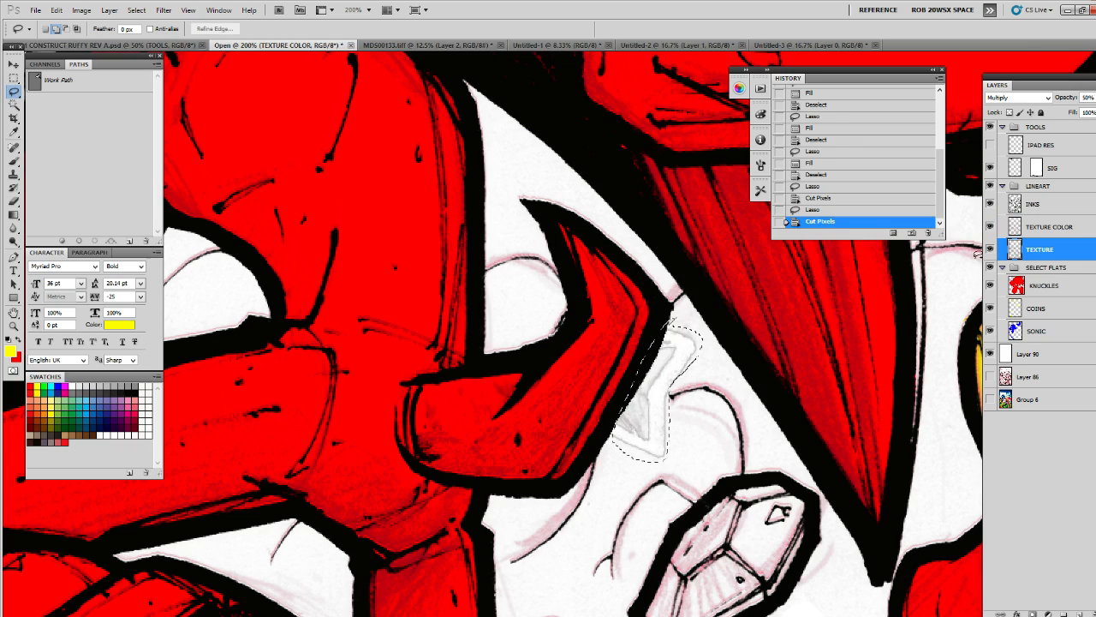
{"action": "key", "text": "ctrl+x"}
Create a new layer directly above COINS and set the foreground colour to magenta
{"action": "key", "text": "z"}
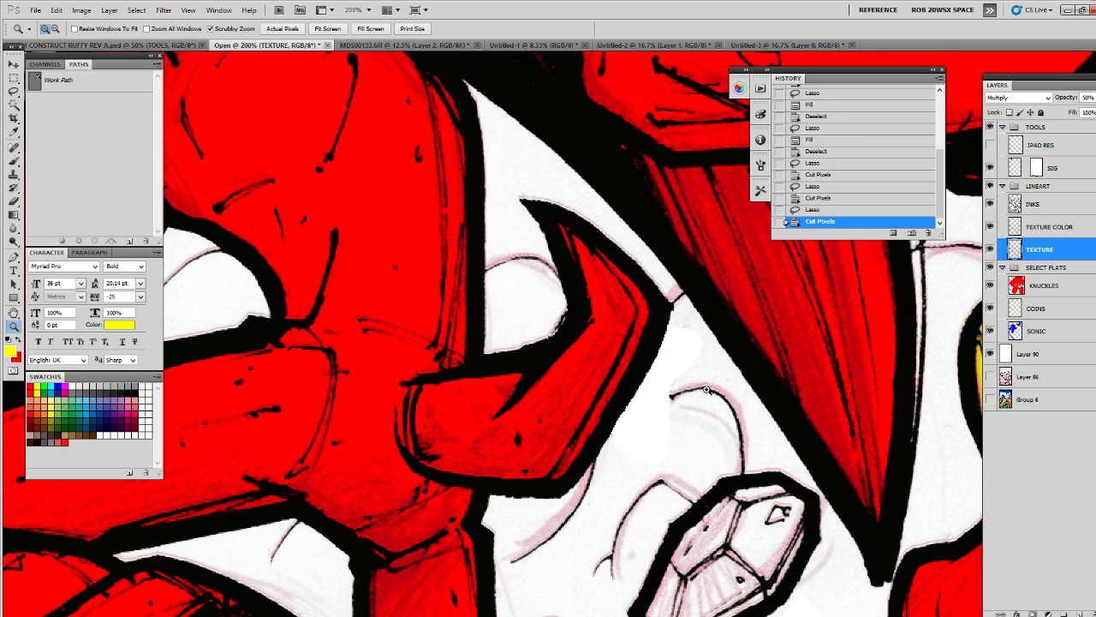
{"action": "left_click", "coordinate": [715, 386], "text": "alt"}
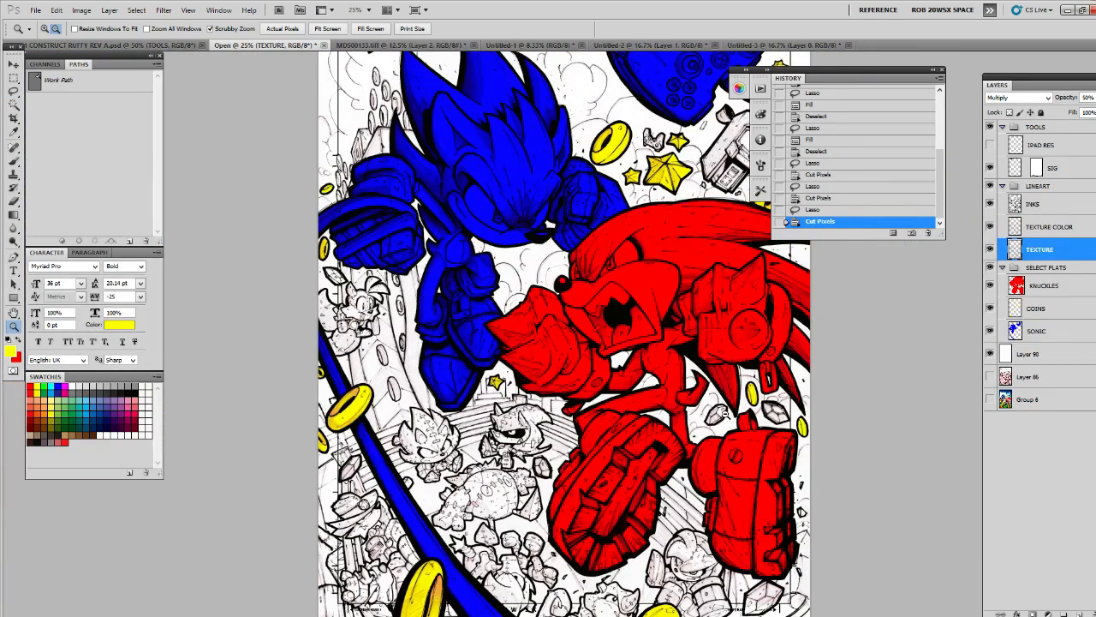
{"action": "left_click", "coordinate": [722, 413], "text": "alt"}
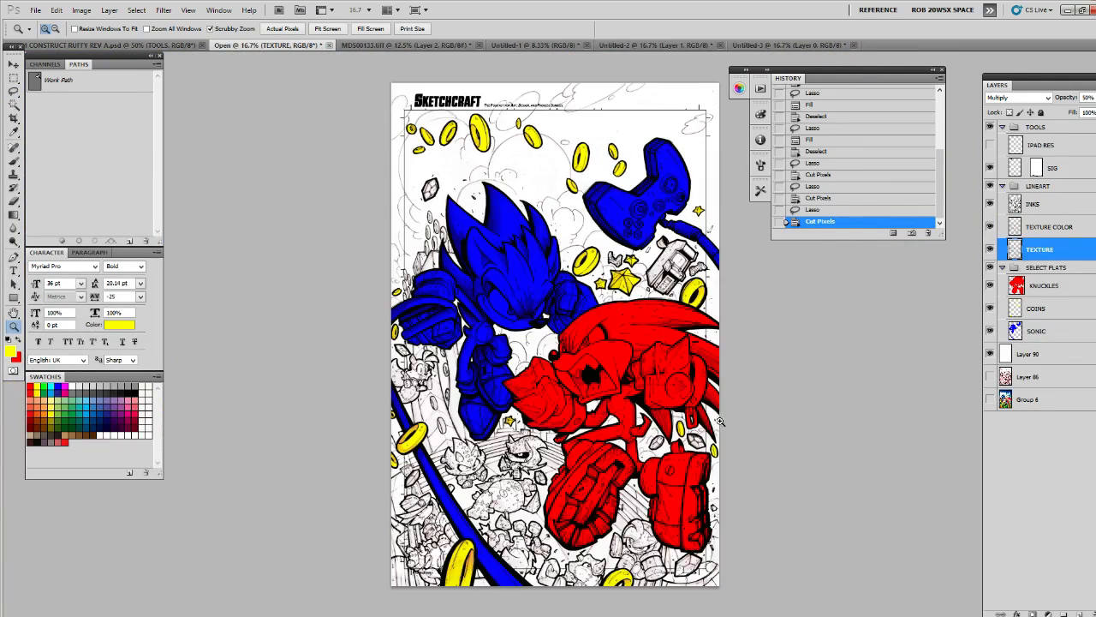
{"action": "left_click", "coordinate": [483, 521]}
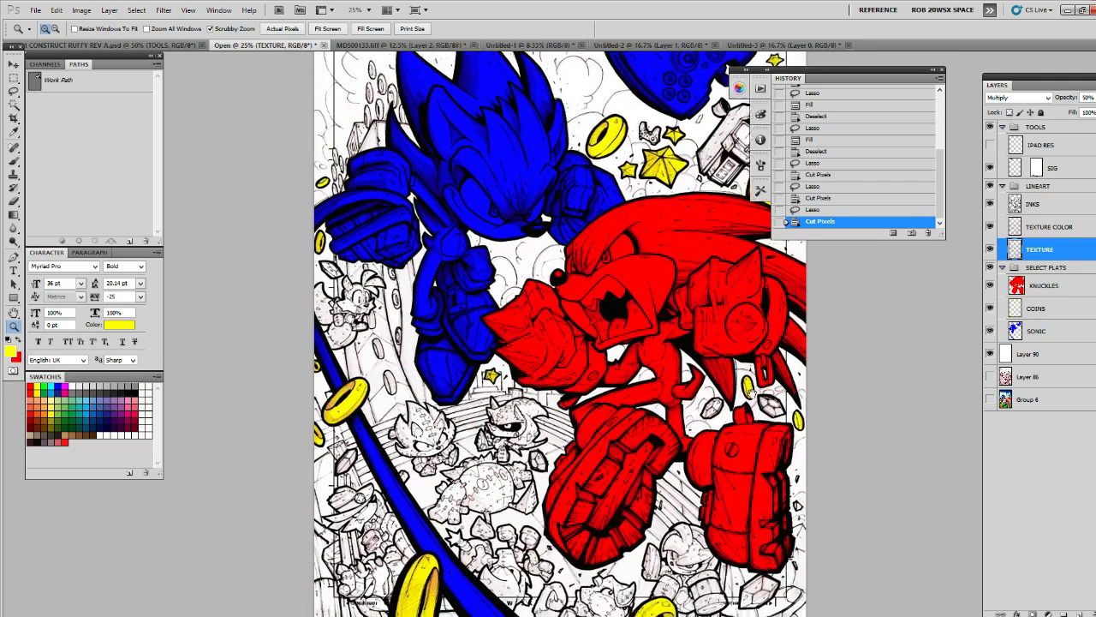
{"action": "left_click_drag", "start_coordinate": [757, 404], "coordinate": [862, 372]}
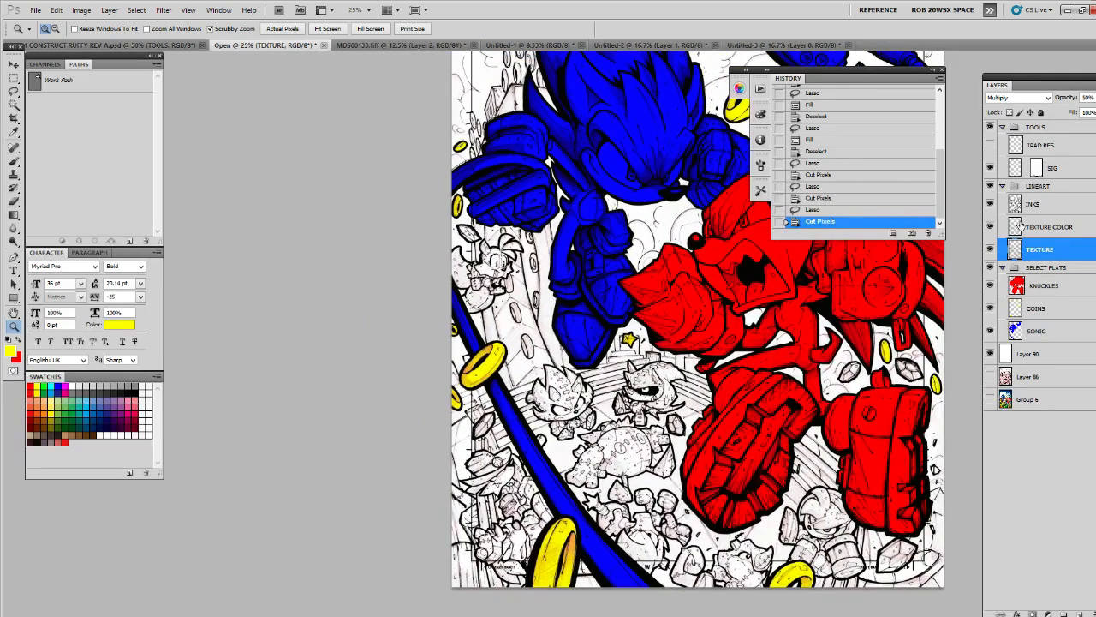
{"action": "left_click", "coordinate": [1040, 308]}
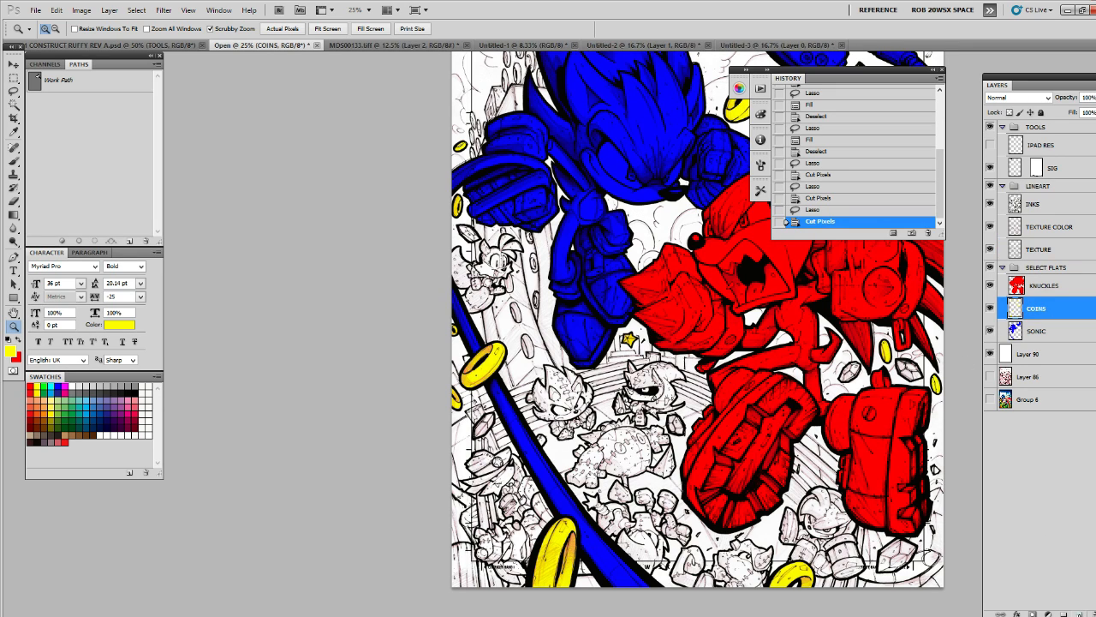
{"action": "left_click", "coordinate": [1077, 614]}
{"action": "left_click", "coordinate": [66, 388]}
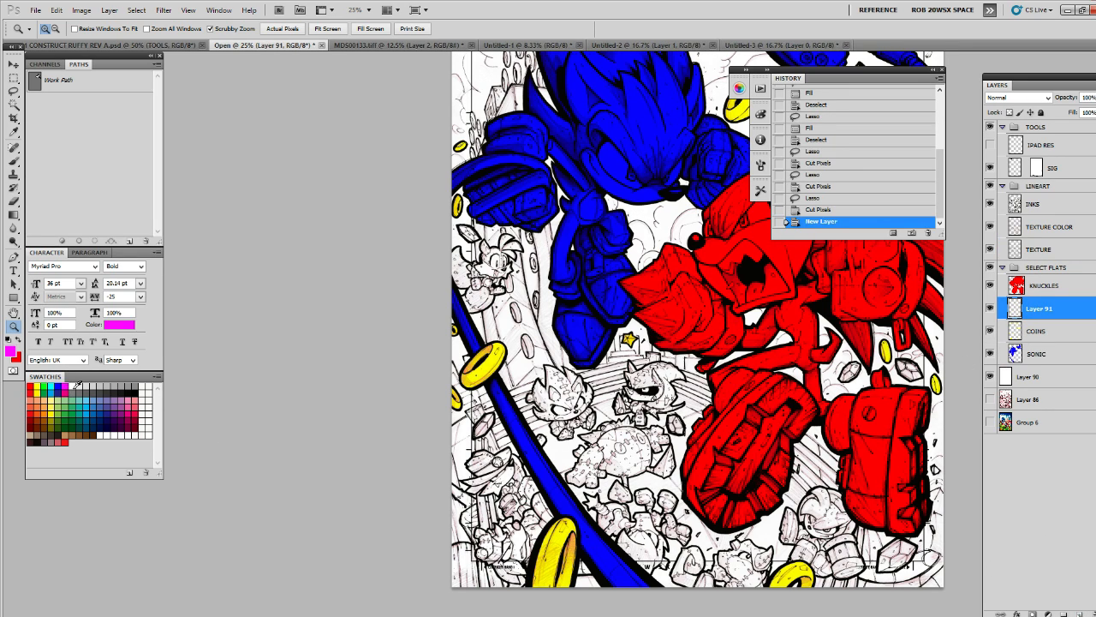
Lasso the crystal below the ring on the blue cable, fill it with magenta on the new layer and deselect
{"action": "left_click", "coordinate": [533, 442]}
{"action": "left_click", "coordinate": [513, 442]}
{"action": "left_click", "coordinate": [501, 435]}
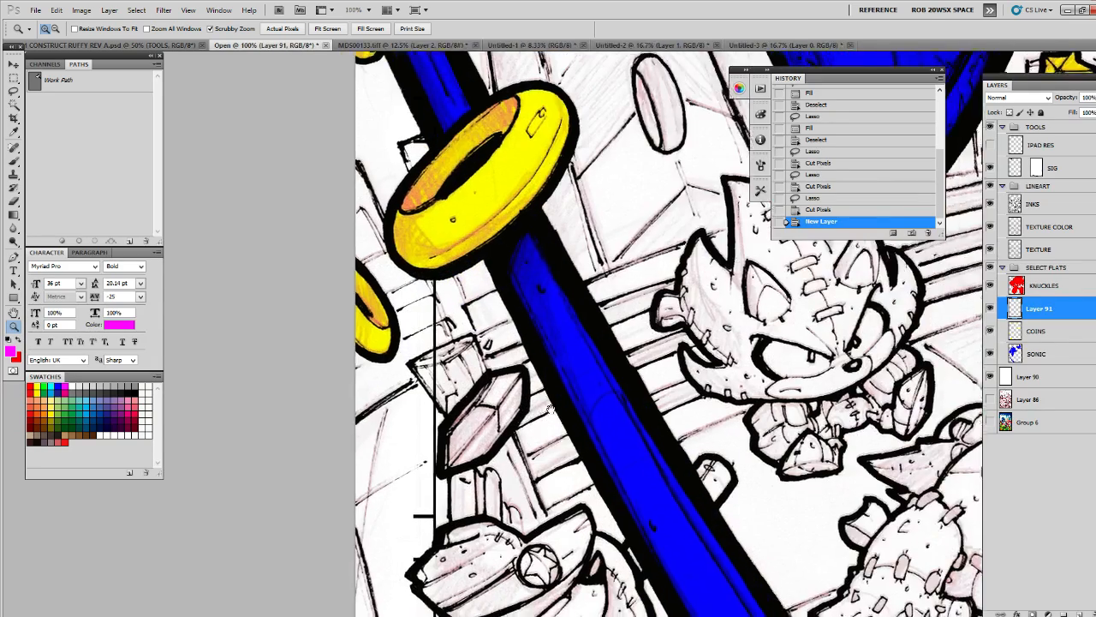
{"action": "left_click", "coordinate": [492, 431]}
{"action": "key", "text": "l"}
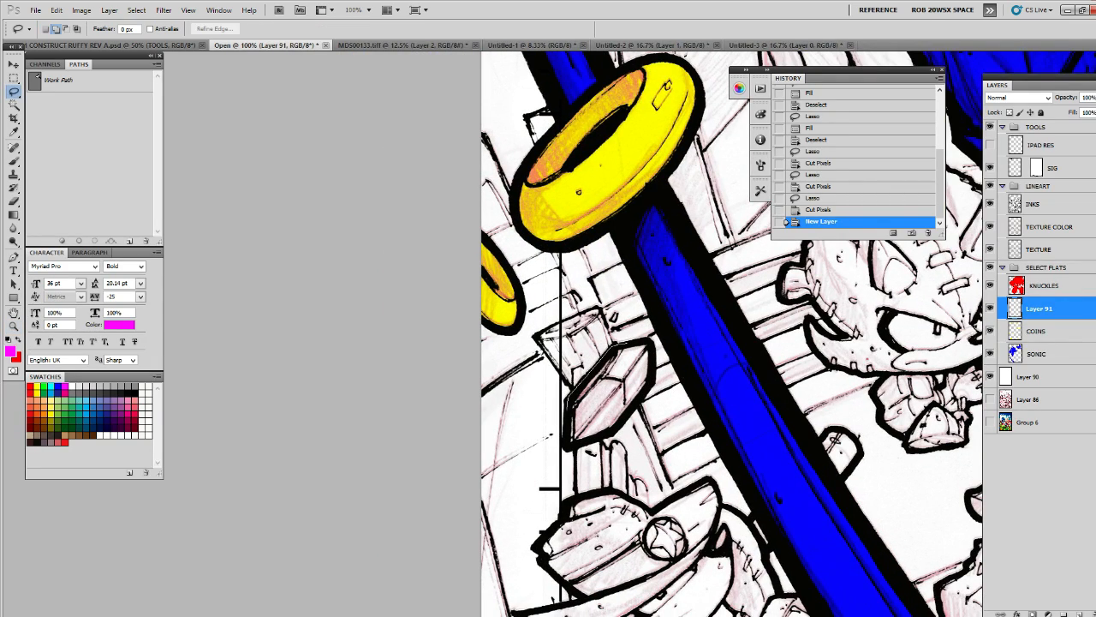
{"action": "mouse_move", "coordinate": [591, 343]}
{"action": "left_mouse_down"}
{"action": "mouse_move", "coordinate": [649, 402]}
{"action": "mouse_move", "coordinate": [590, 344]}
{"action": "left_mouse_up"}
{"action": "key", "text": "alt+BackSpace"}
{"action": "left_click_drag", "start_coordinate": [740, 269], "coordinate": [614, 508]}
{"action": "key", "text": "ctrl+d"}
Lasso the crystal above the small fox character, fill it with magenta and deselect
{"action": "left_click_drag", "start_coordinate": [641, 282], "coordinate": [607, 519]}
{"action": "left_click_drag", "start_coordinate": [551, 257], "coordinate": [609, 535]}
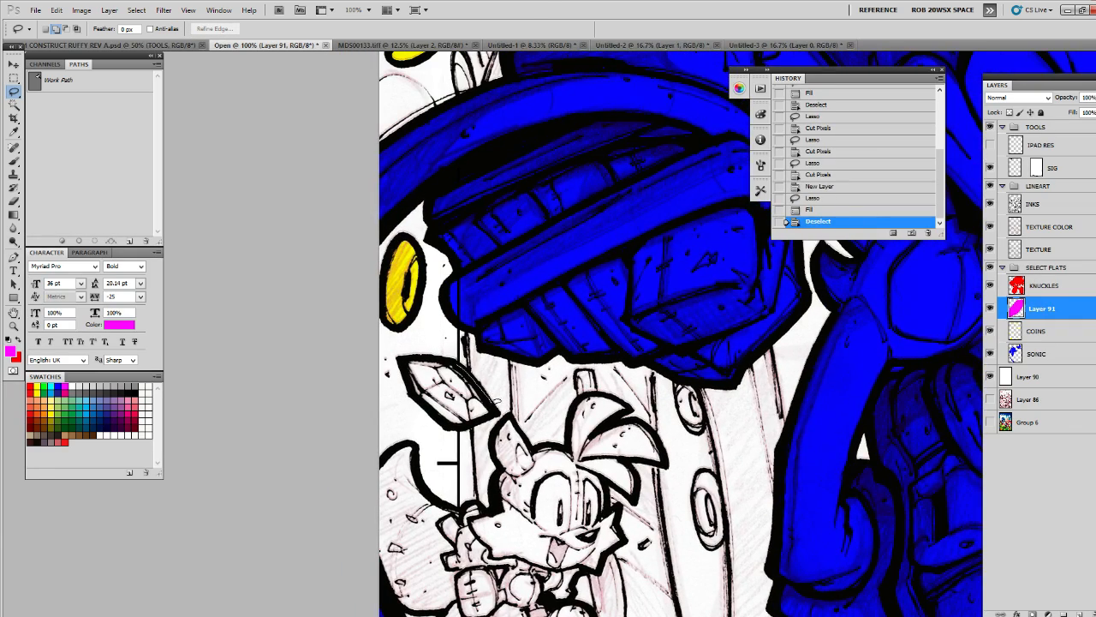
{"action": "mouse_move", "coordinate": [413, 354]}
{"action": "left_mouse_down"}
{"action": "mouse_move", "coordinate": [480, 418]}
{"action": "mouse_move", "coordinate": [409, 358]}
{"action": "left_mouse_up"}
{"action": "key", "text": "alt+BackSpace"}
{"action": "key", "text": "ctrl+d"}
Lasso the faceted gem beside the tips of Sonic's quills, fill it with magenta and deselect
{"action": "left_click_drag", "start_coordinate": [773, 294], "coordinate": [604, 598]}
{"action": "left_click_drag", "start_coordinate": [581, 267], "coordinate": [563, 589]}
{"action": "left_click_drag", "start_coordinate": [642, 317], "coordinate": [580, 588]}
{"action": "left_click_drag", "start_coordinate": [615, 539], "coordinate": [735, 590]}
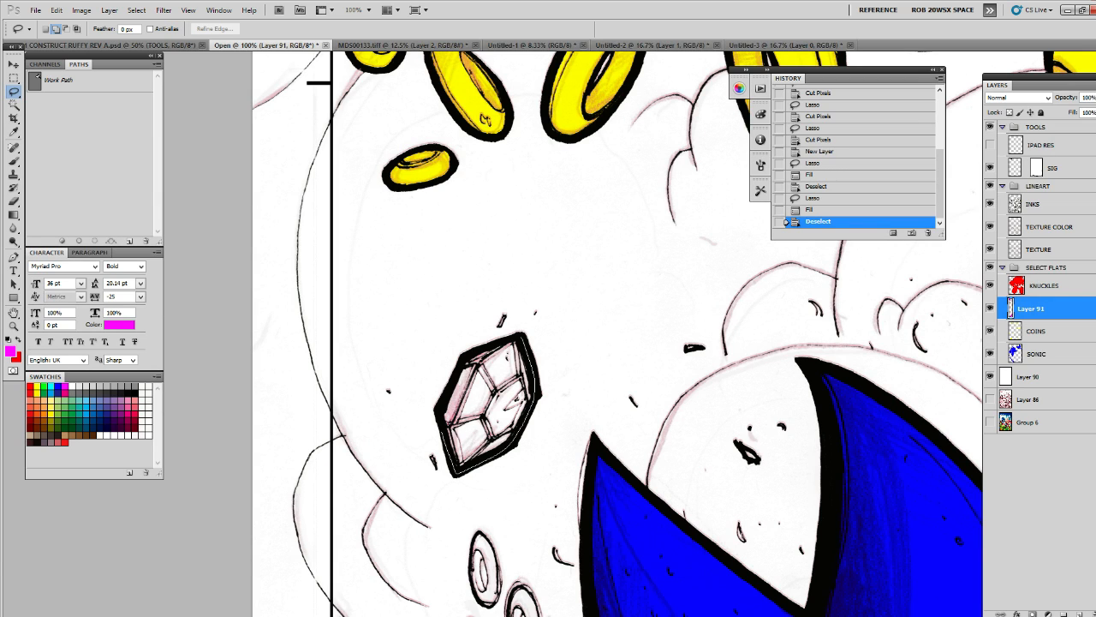
{"action": "key", "text": "alt+BackSpace"}
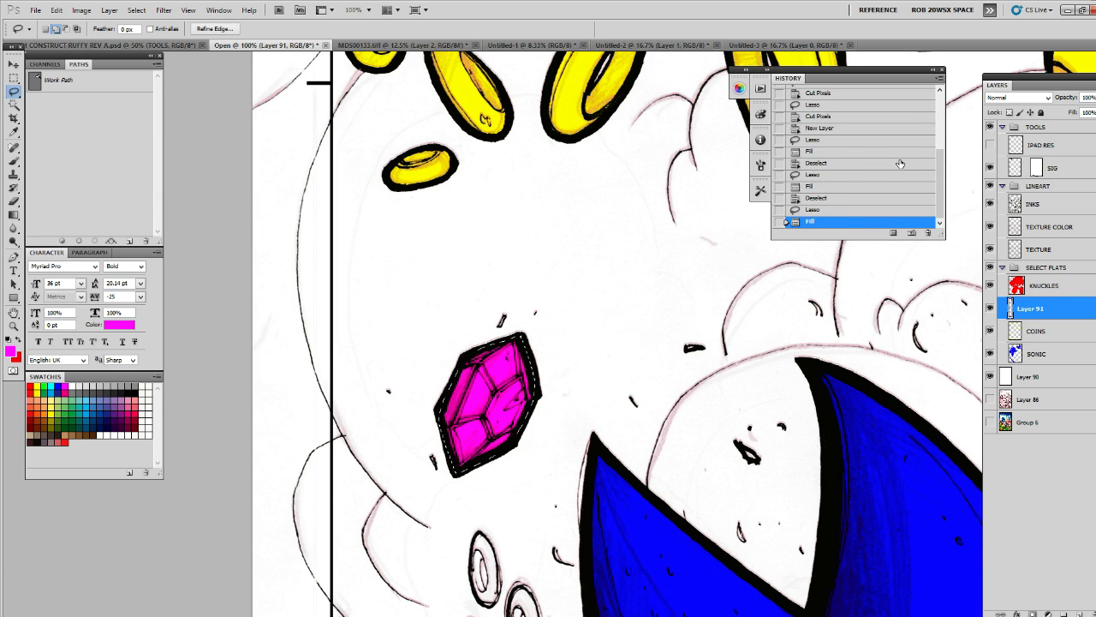
{"action": "key", "text": "ctrl+d"}
Start saving the document under a new name and browse to the 03_SONIC FIGHTERS folder under 07_MEGA VISIONS, _COVER DEV
{"action": "key", "text": "z"}
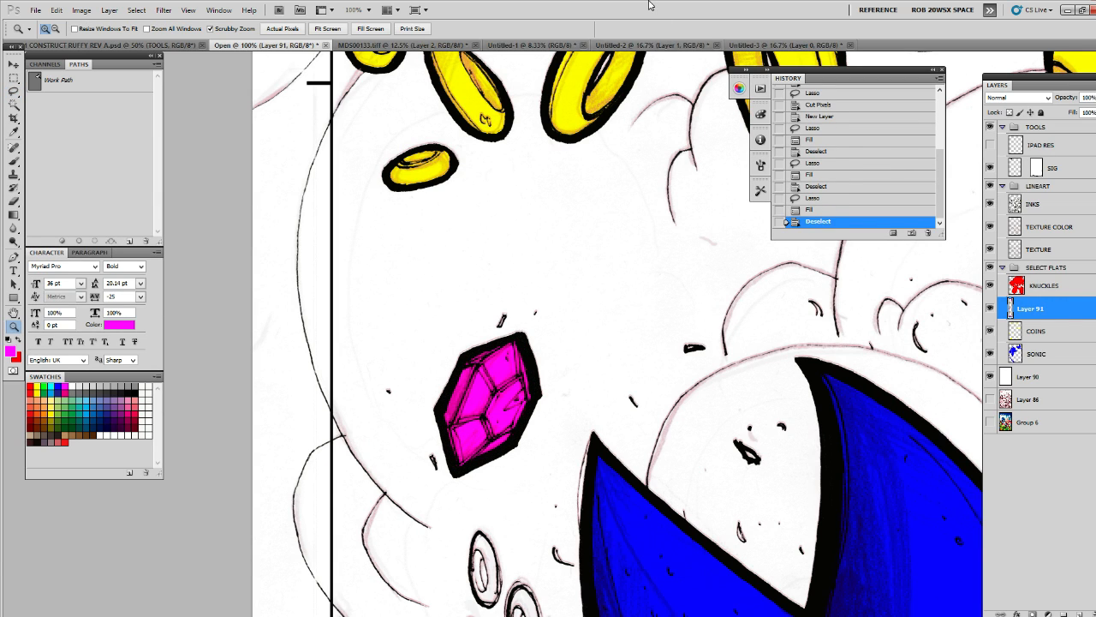
{"action": "left_click", "coordinate": [443, 243], "text": "alt"}
{"action": "left_click", "coordinate": [443, 243], "text": "alt"}
{"action": "left_click", "coordinate": [443, 243], "text": "alt"}
{"action": "left_click", "coordinate": [443, 243], "text": "alt"}
{"action": "left_click", "coordinate": [442, 243], "text": "alt"}
{"action": "left_click", "coordinate": [443, 244], "text": "alt"}
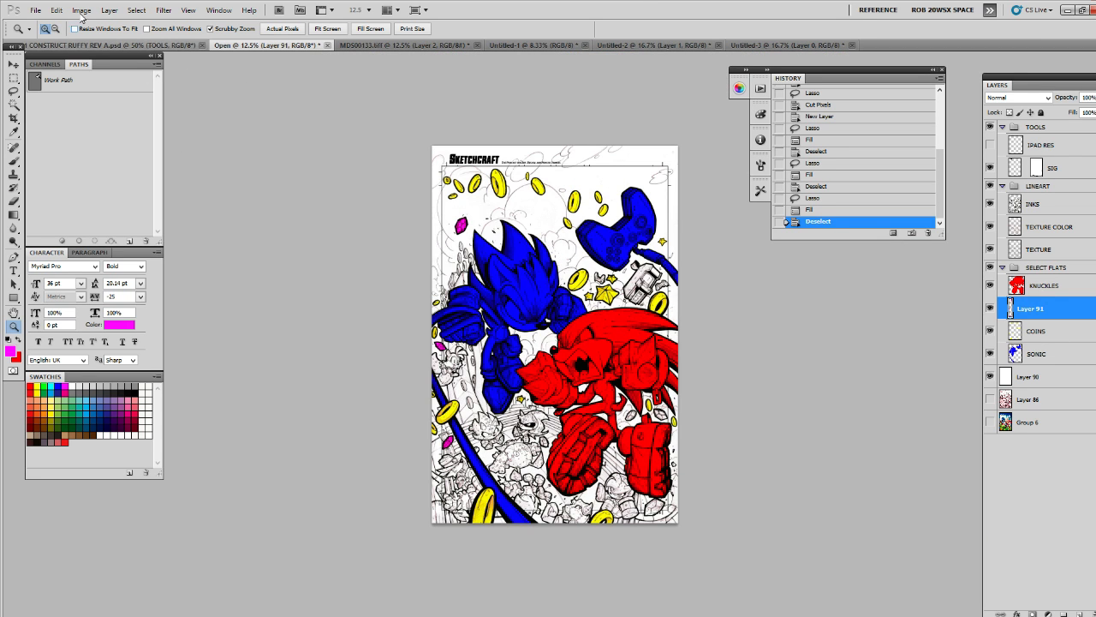
{"action": "left_click", "coordinate": [35, 10]}
{"action": "left_click", "coordinate": [90, 190]}
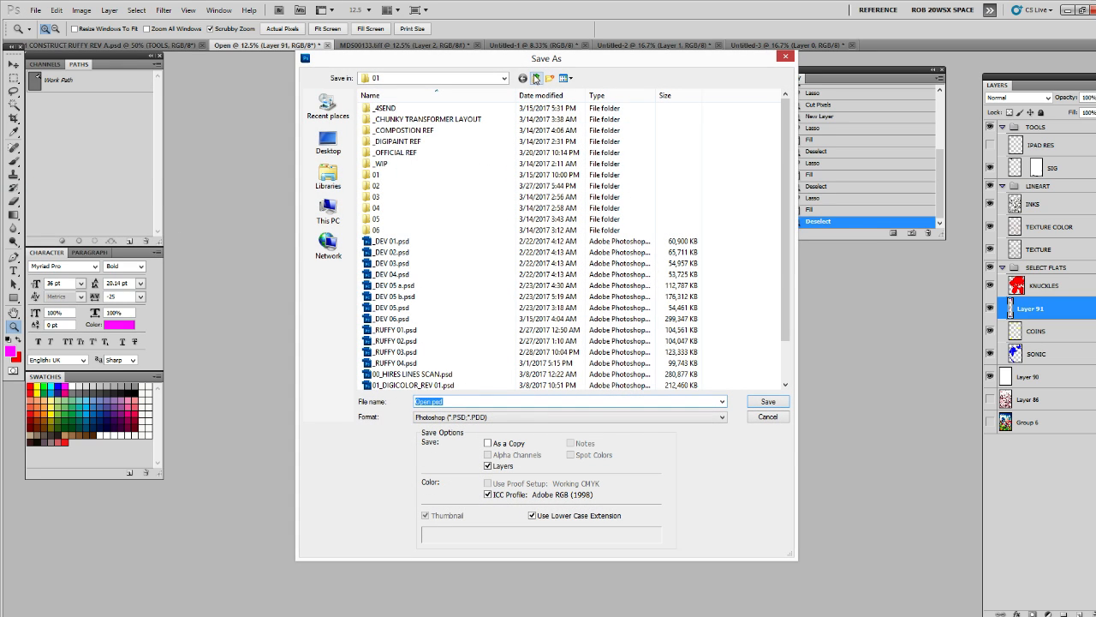
{"action": "left_click", "coordinate": [535, 78]}
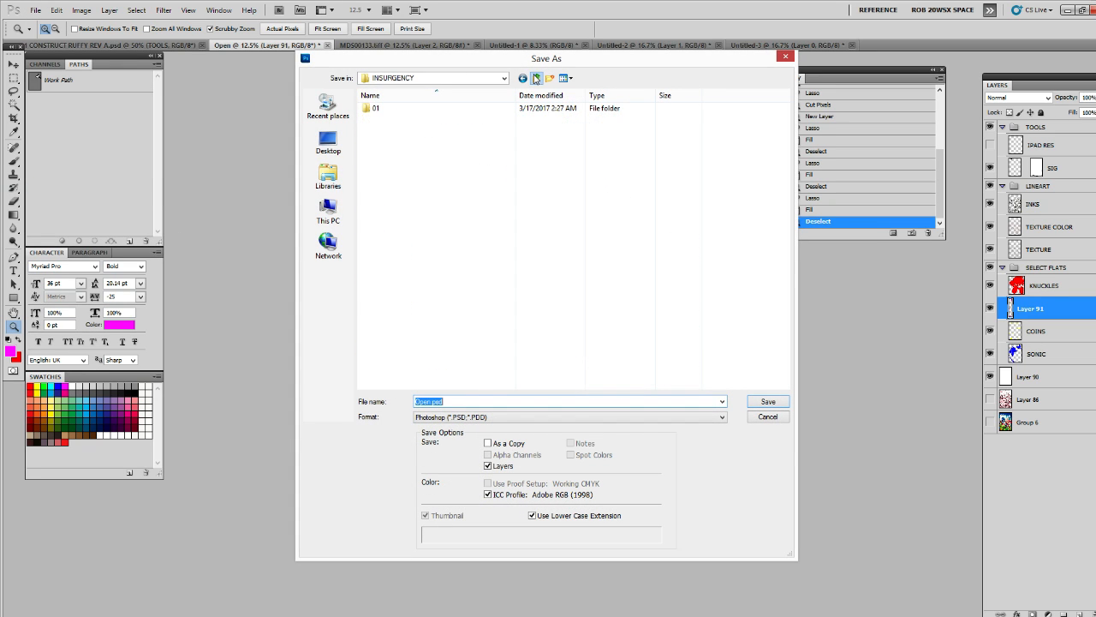
{"action": "left_click", "coordinate": [536, 78]}
{"action": "left_click", "coordinate": [535, 78]}
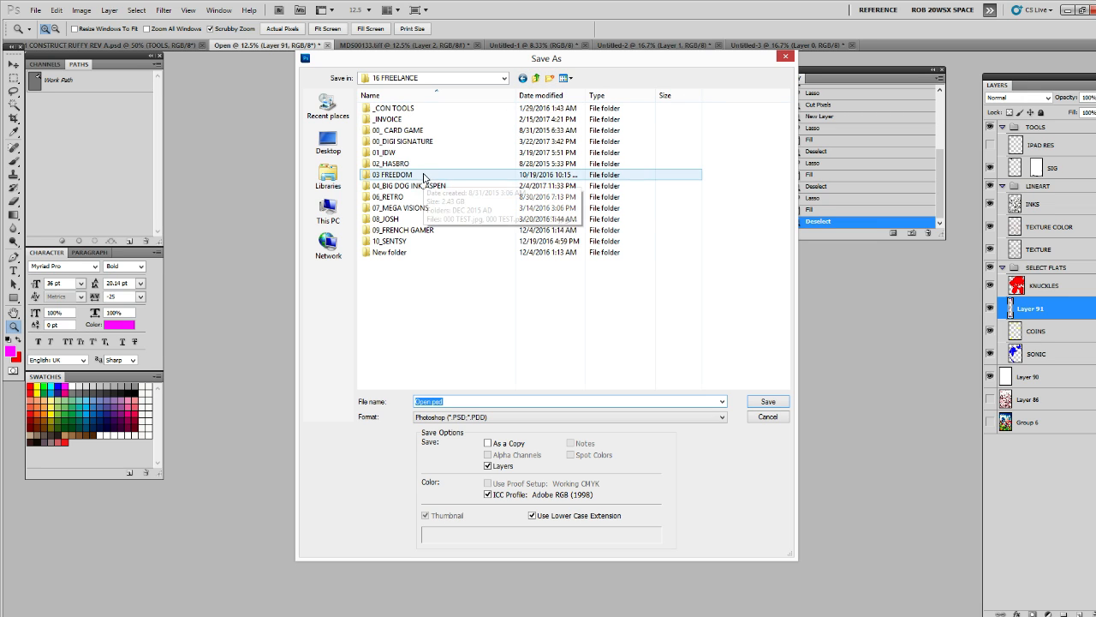
{"action": "double_click", "coordinate": [409, 209]}
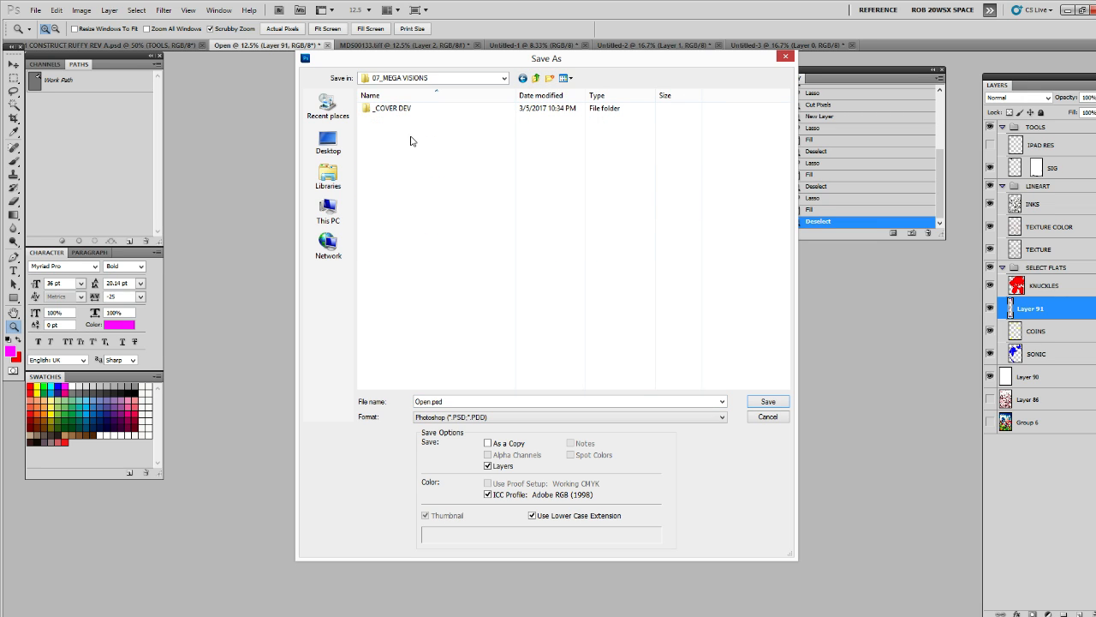
{"action": "double_click", "coordinate": [394, 109]}
{"action": "double_click", "coordinate": [497, 131]}
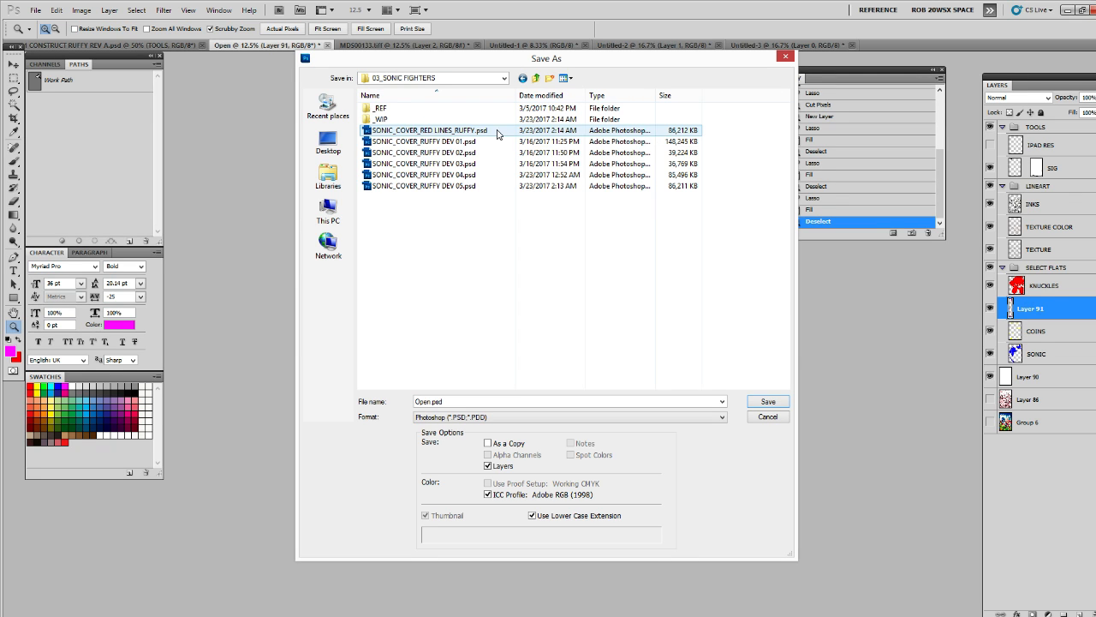
Save the layered file as SONIC_COVER_COLOR 01.psd, based on the RUFFY DEV 05 file name, with Maximize Compatibility enabled
{"action": "left_click", "coordinate": [456, 186]}
{"action": "left_click", "coordinate": [466, 401]}
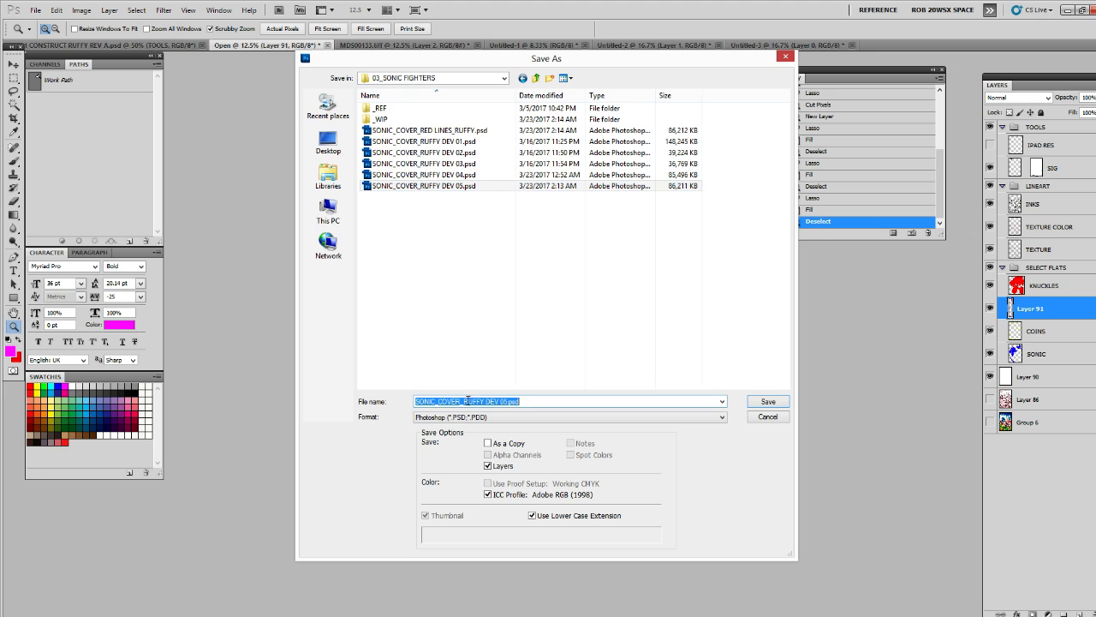
{"action": "left_click", "coordinate": [488, 401]}
{"action": "left_click_drag", "start_coordinate": [508, 401], "coordinate": [466, 393]}
{"action": "type", "text": "COLOR"}
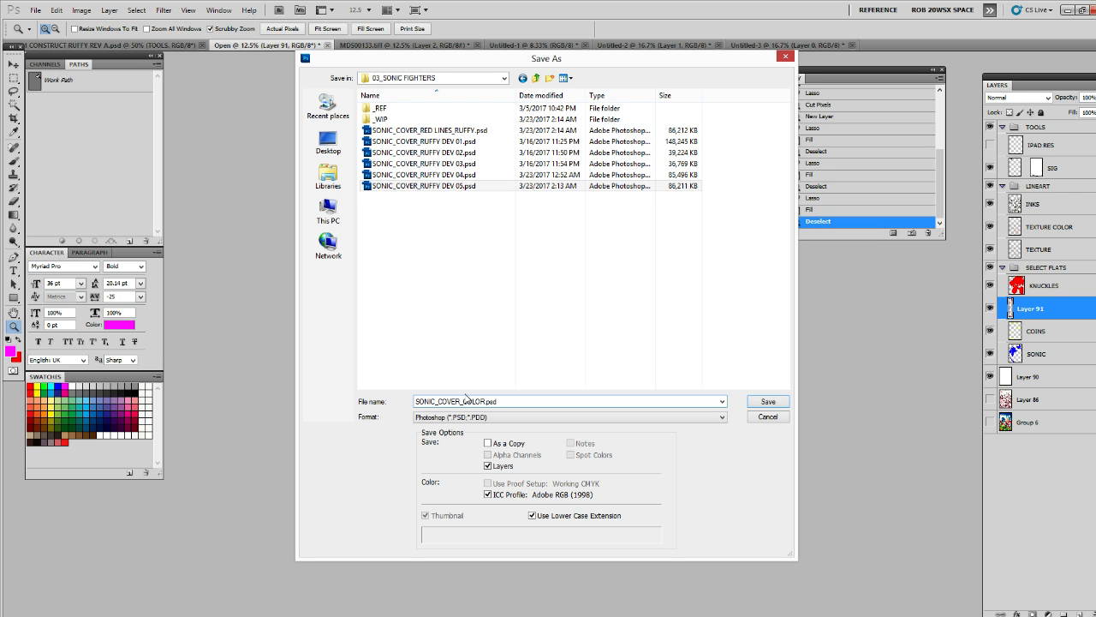
{"action": "type", "text": " 01"}
{"action": "left_click", "coordinate": [769, 402]}
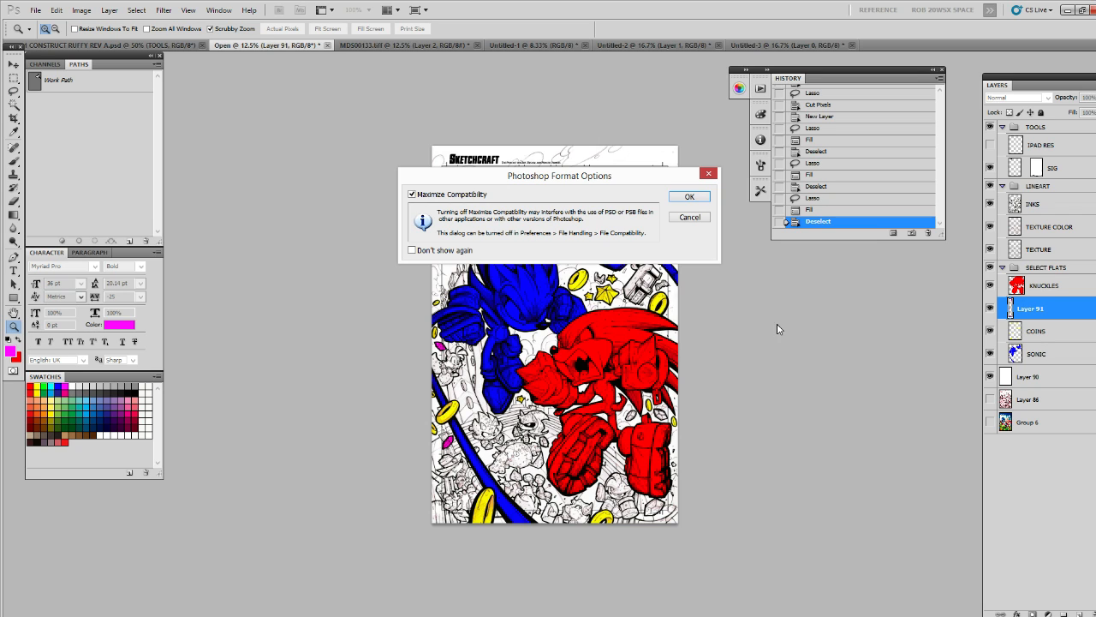
{"action": "left_click", "coordinate": [676, 200]}
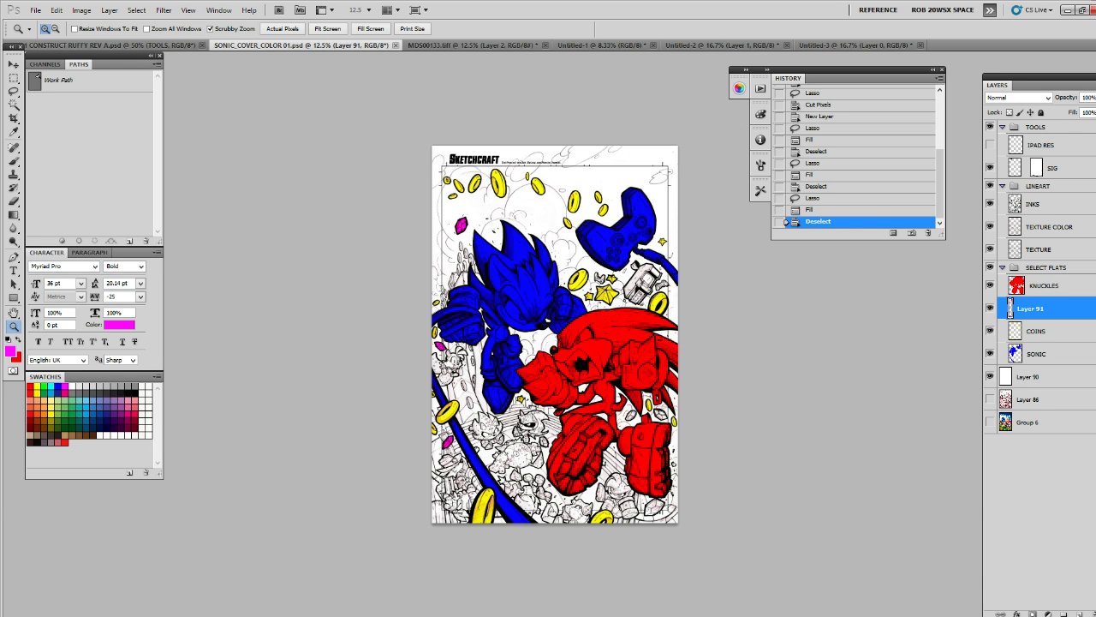
Check the pixel dimensions, document size and resolution of 01_DIGICOLOR_REV 01.psd without changing them
{"action": "left_click", "coordinate": [56, 10]}
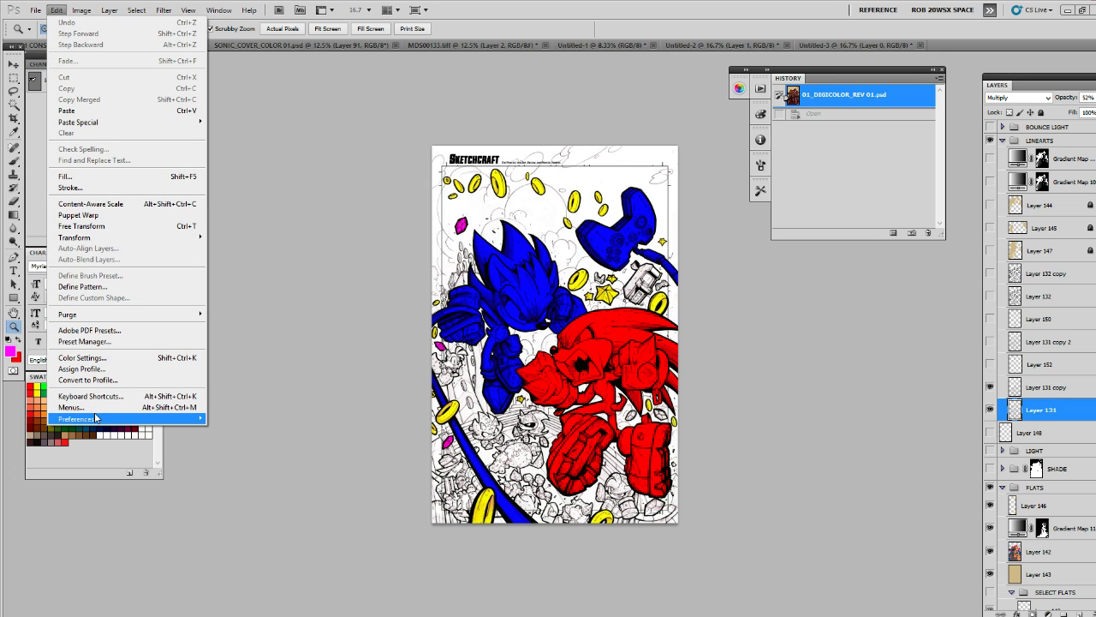
{"action": "mouse_move", "coordinate": [95, 419]}
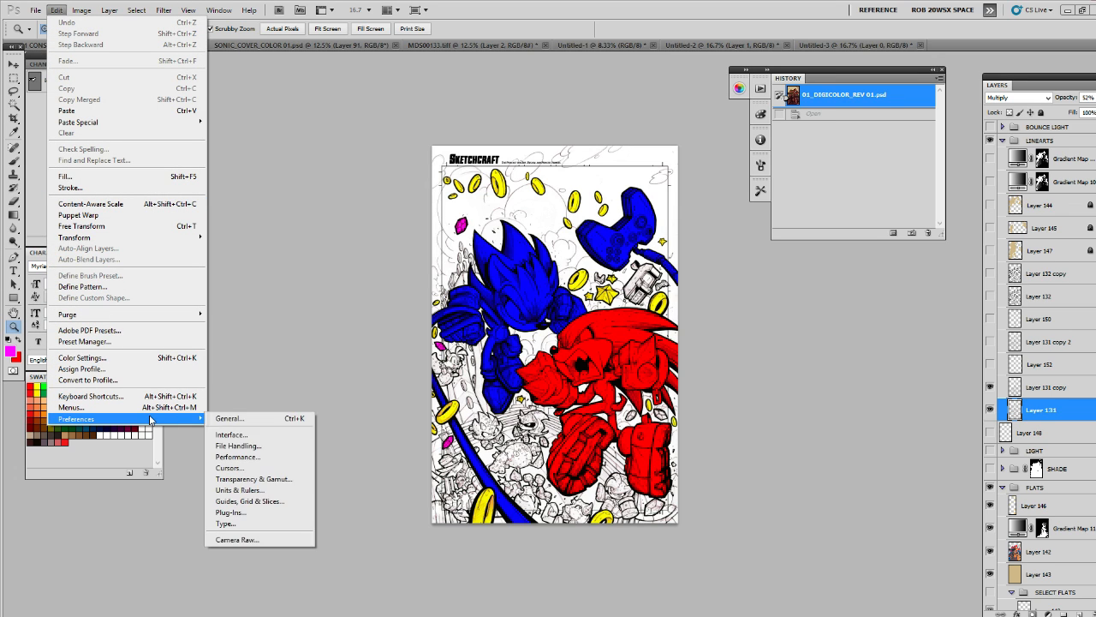
{"action": "mouse_move", "coordinate": [82, 13]}
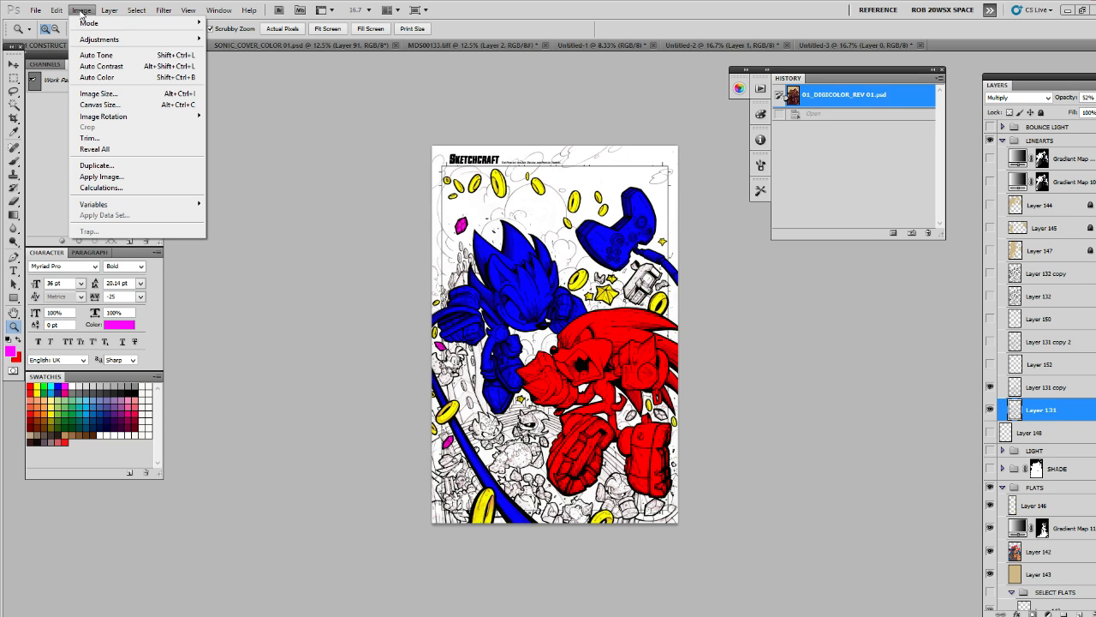
{"action": "left_click", "coordinate": [98, 93]}
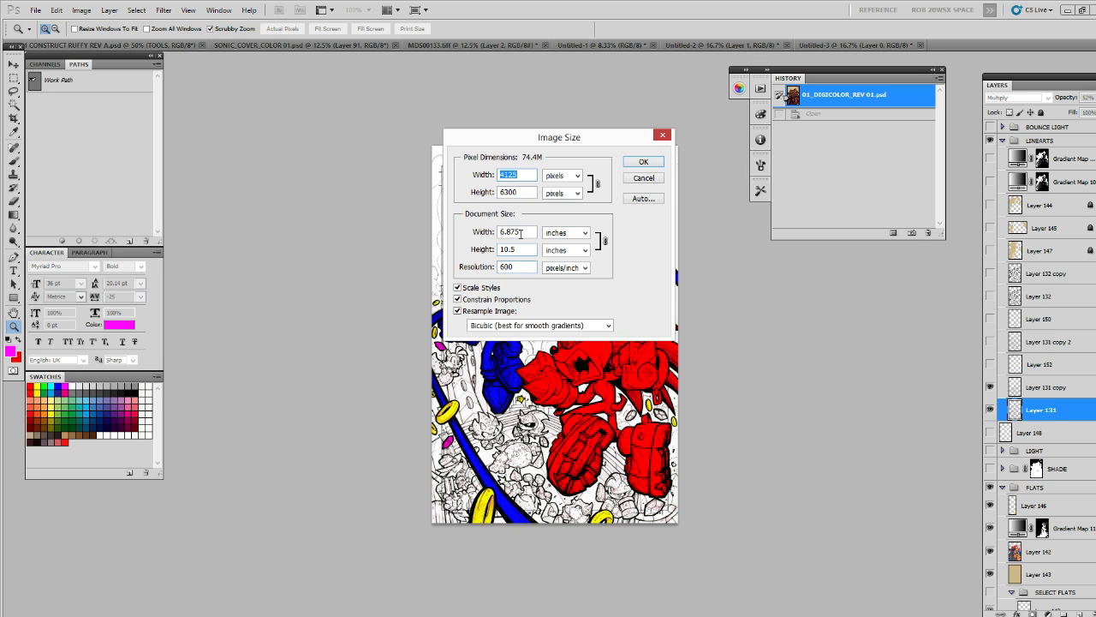
{"action": "left_click", "coordinate": [632, 182]}
In the image size settings of SONIC_COVER_COLOR 01.psd, set the width to 6.875 inches with resampling off, and re-enable Resample Image
{"action": "left_click", "coordinate": [257, 44]}
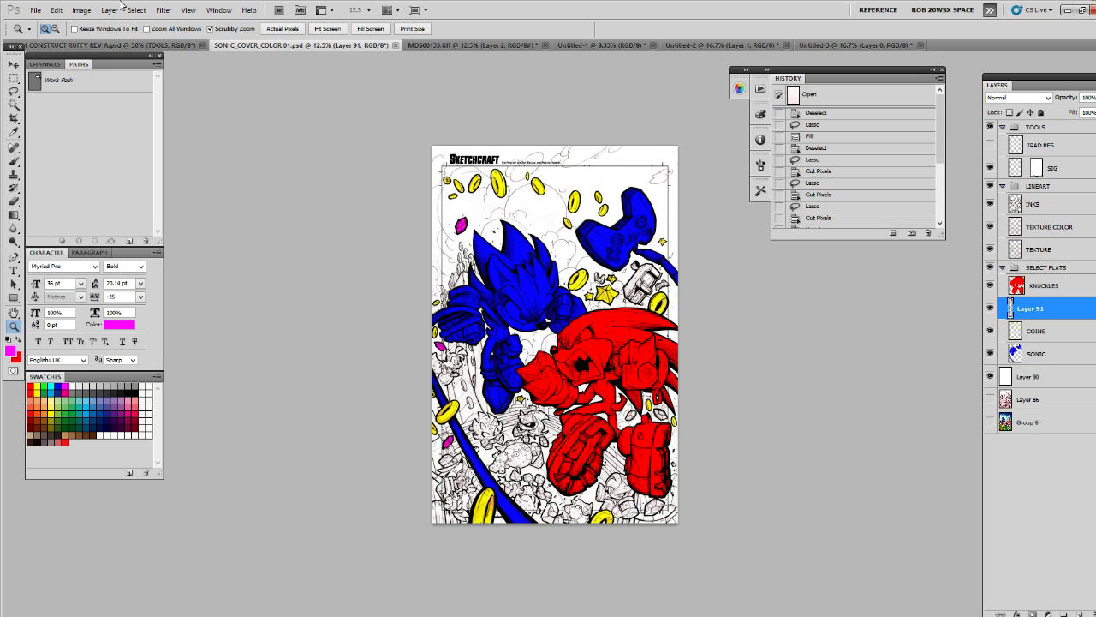
{"action": "left_click", "coordinate": [81, 9]}
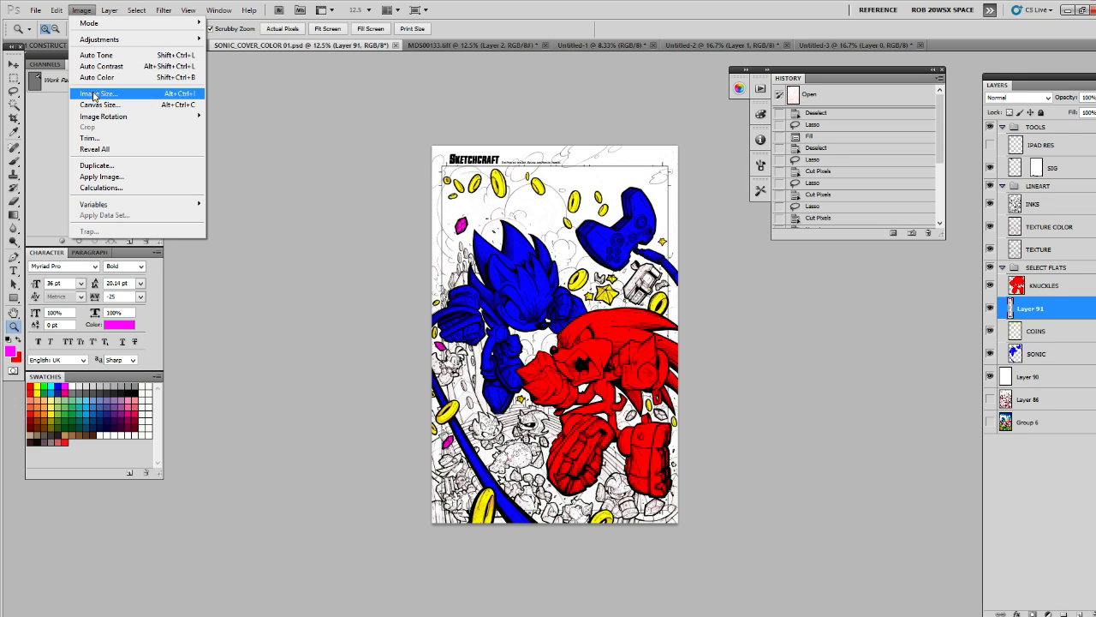
{"action": "left_click", "coordinate": [94, 94]}
{"action": "left_click_drag", "start_coordinate": [526, 232], "coordinate": [484, 232]}
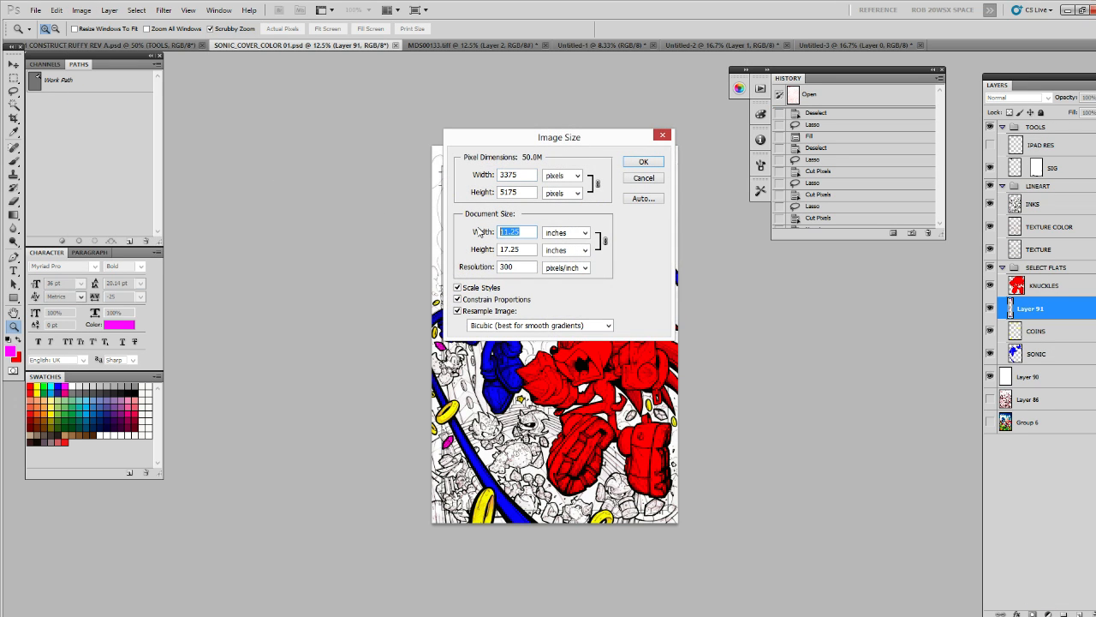
{"action": "type", "text": "6.875"}
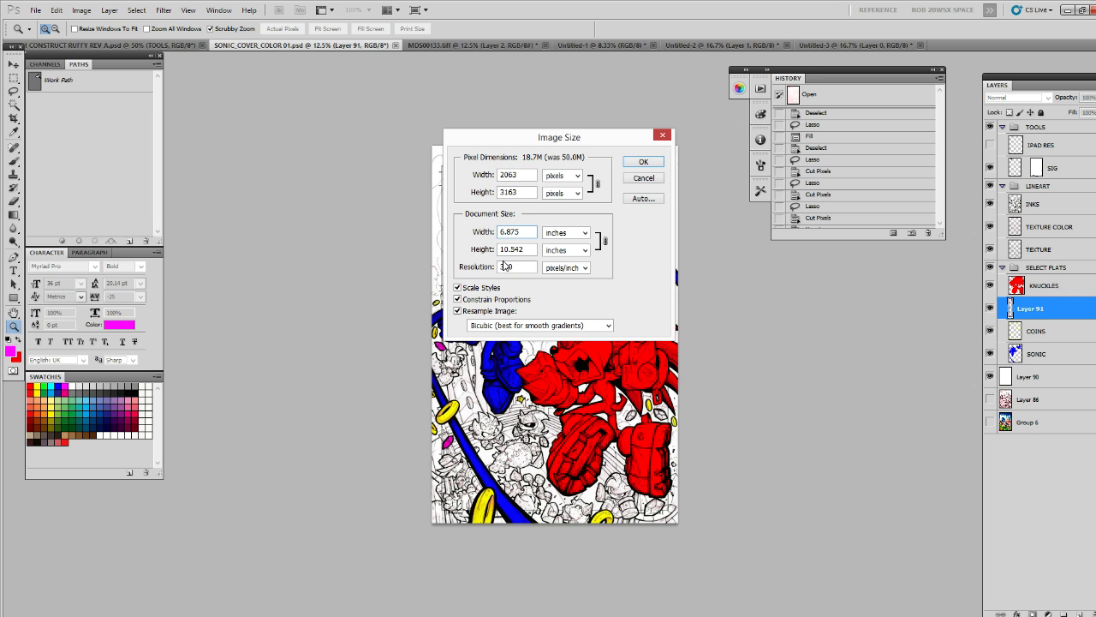
{"action": "left_click", "coordinate": [472, 310]}
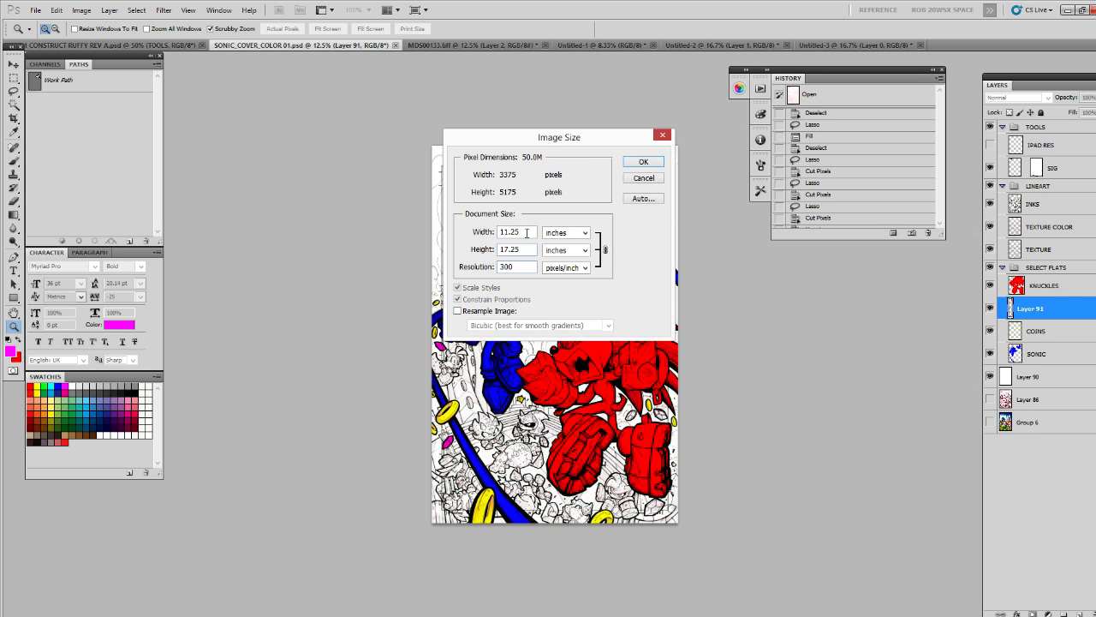
{"action": "left_click_drag", "start_coordinate": [529, 232], "coordinate": [445, 229]}
{"action": "type", "text": "6.875"}
{"action": "left_click", "coordinate": [458, 312]}
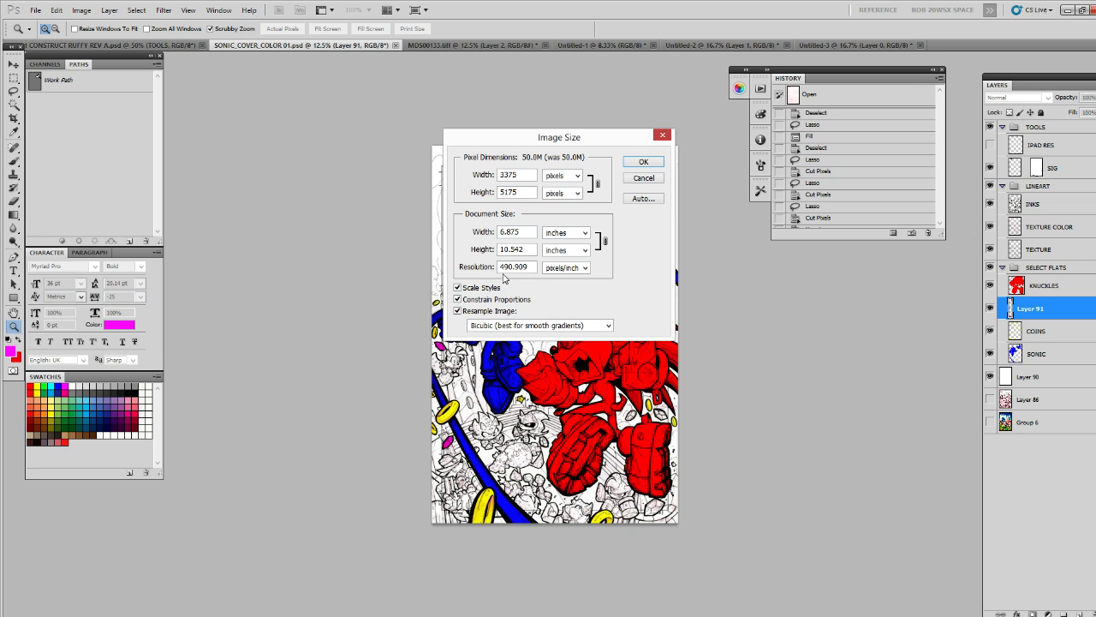
Set the cover's resolution to 400 pixels/inch and apply the new image size
{"action": "left_click_drag", "start_coordinate": [499, 267], "coordinate": [519, 272]}
{"action": "type", "text": "00"}
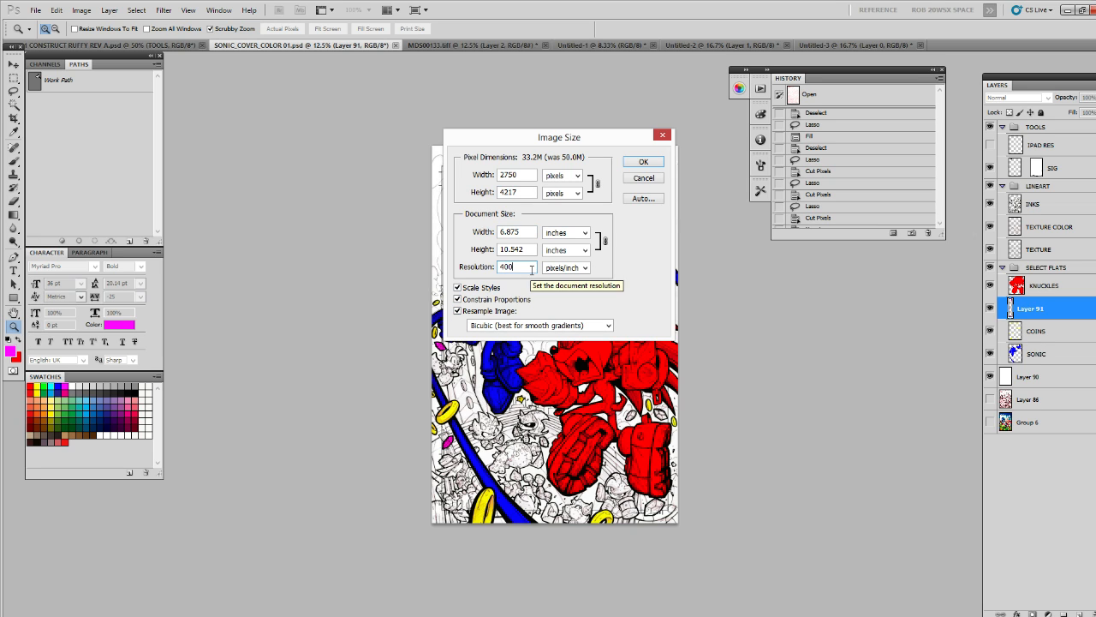
{"action": "left_click", "coordinate": [640, 163]}
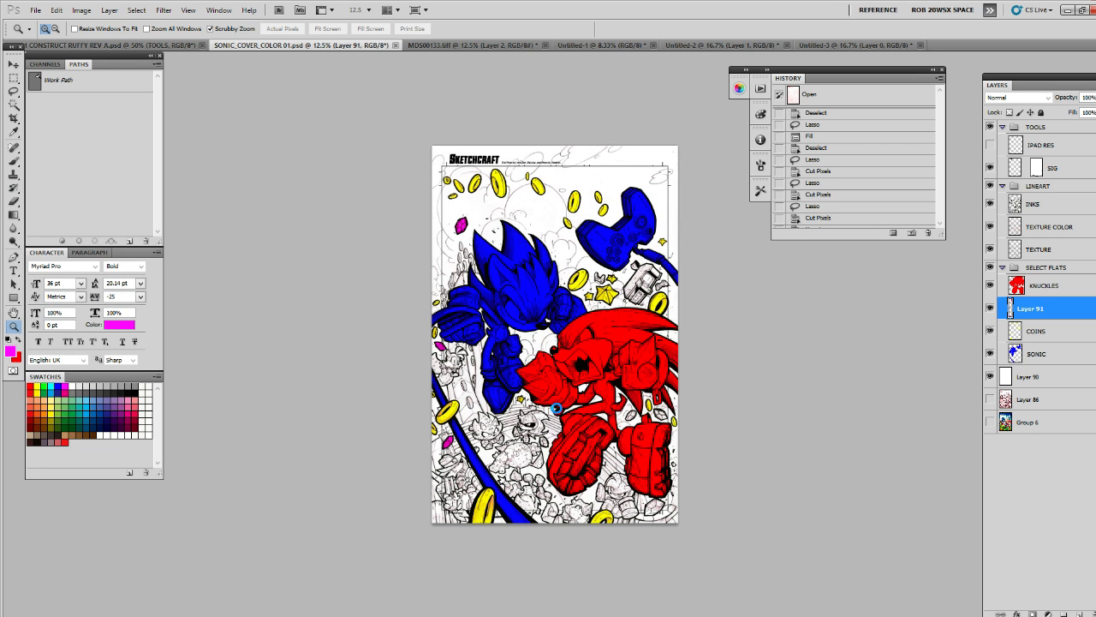
Preview the image size settings with an 11.25 inch document width and cancel without applying
{"action": "left_click", "coordinate": [478, 355]}
{"action": "left_click", "coordinate": [477, 356]}
{"action": "left_click", "coordinate": [82, 10]}
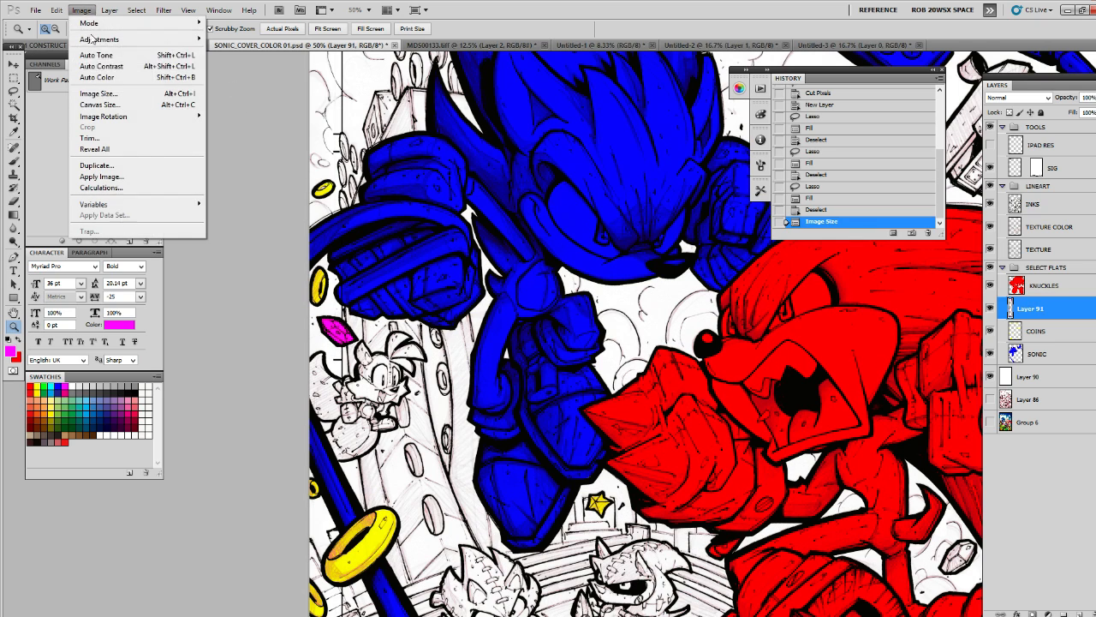
{"action": "left_click", "coordinate": [102, 94]}
{"action": "key", "text": "Tab"}
{"action": "key", "text": "Tab"}
{"action": "type", "text": "1"}
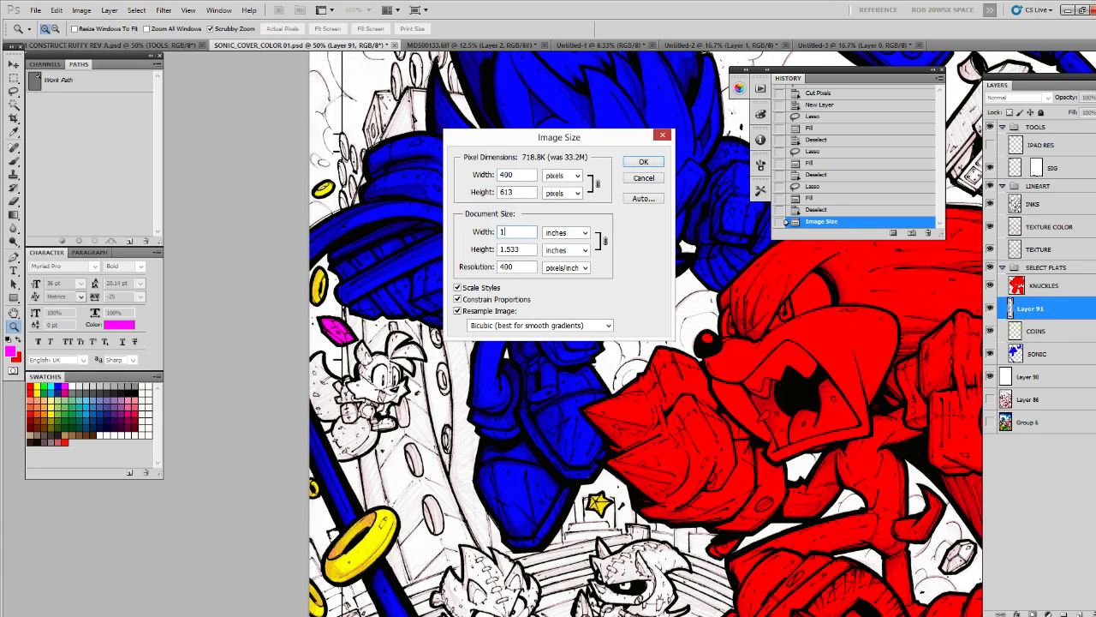
{"action": "type", "text": "1.25"}
{"action": "left_click", "coordinate": [642, 178]}
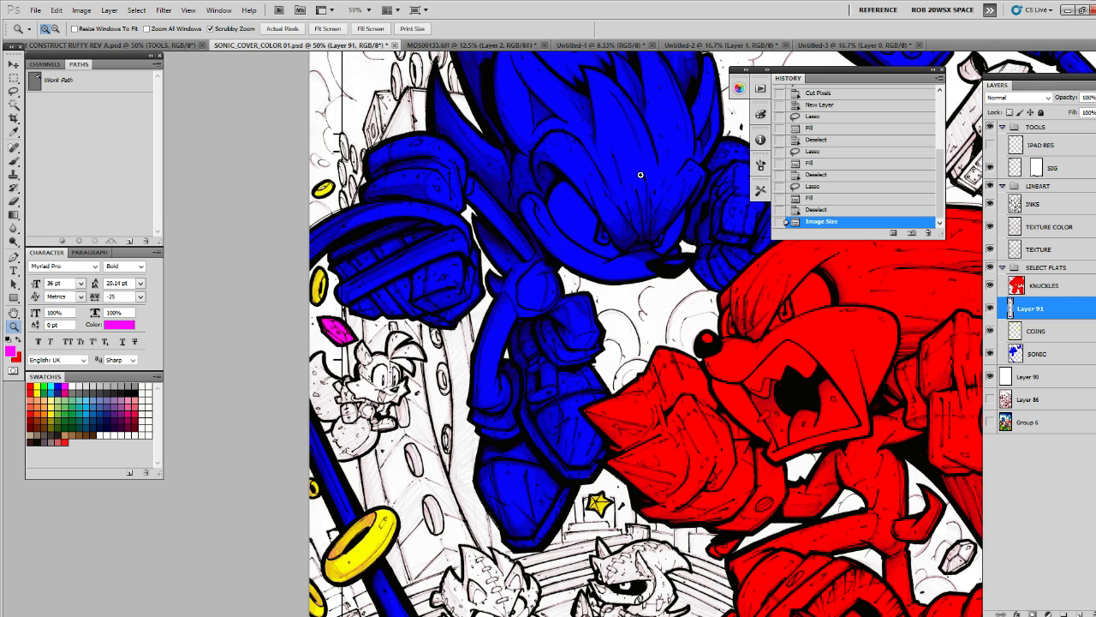
Recheck the pixel dimensions for a print width of just over 11 inches at 400 pixels/inch and discard the change
{"action": "left_click", "coordinate": [643, 356], "text": "alt"}
{"action": "left_click", "coordinate": [643, 357], "text": "alt"}
{"action": "left_click", "coordinate": [643, 356], "text": "alt"}
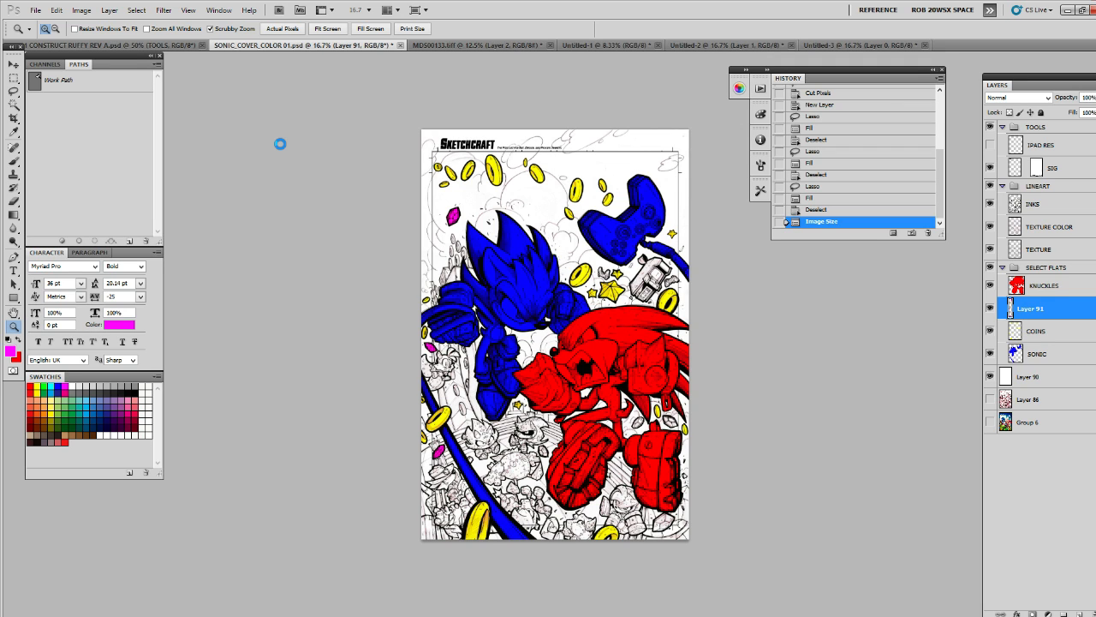
{"action": "left_click", "coordinate": [82, 11]}
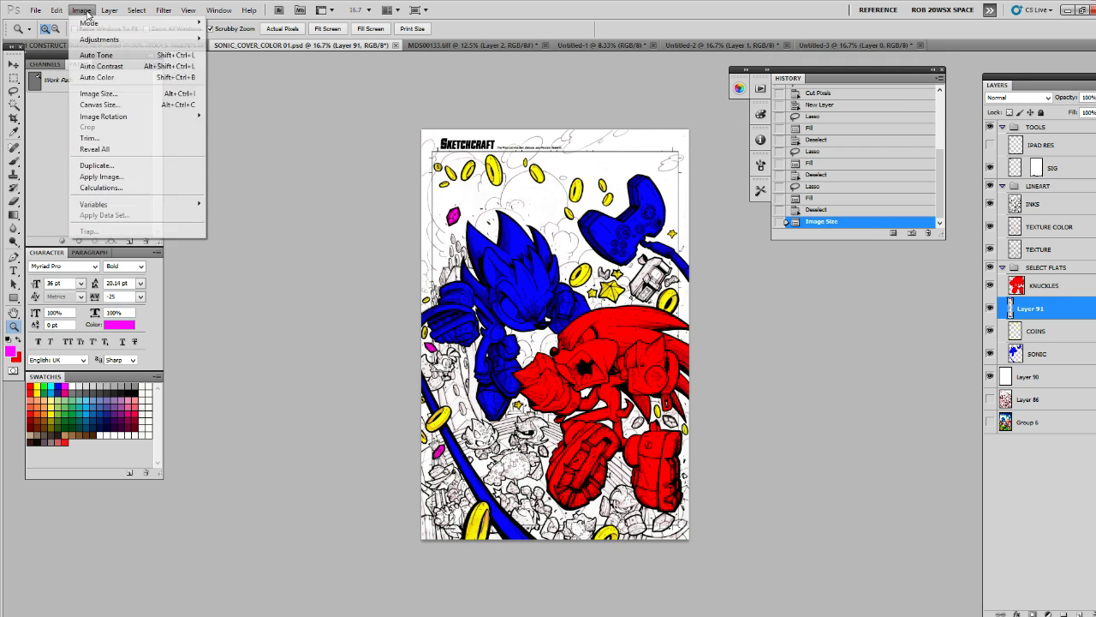
{"action": "left_click", "coordinate": [94, 94]}
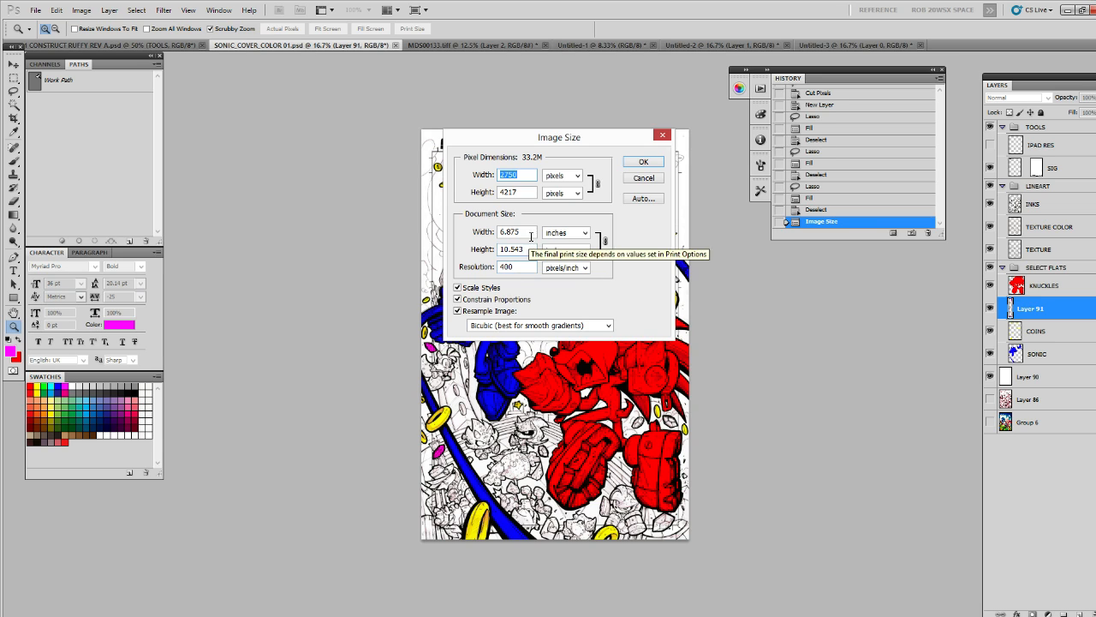
{"action": "key", "text": "Tab"}
{"action": "key", "text": "Tab"}
{"action": "type", "text": "11."}
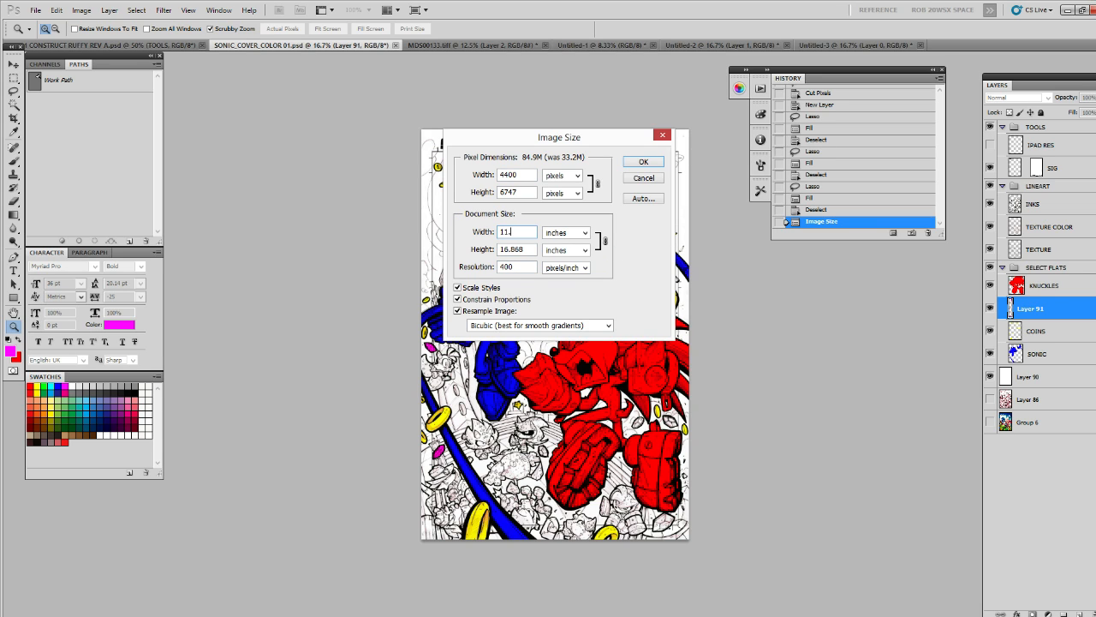
{"action": "type", "text": "26"}
{"action": "left_click", "coordinate": [643, 179]}
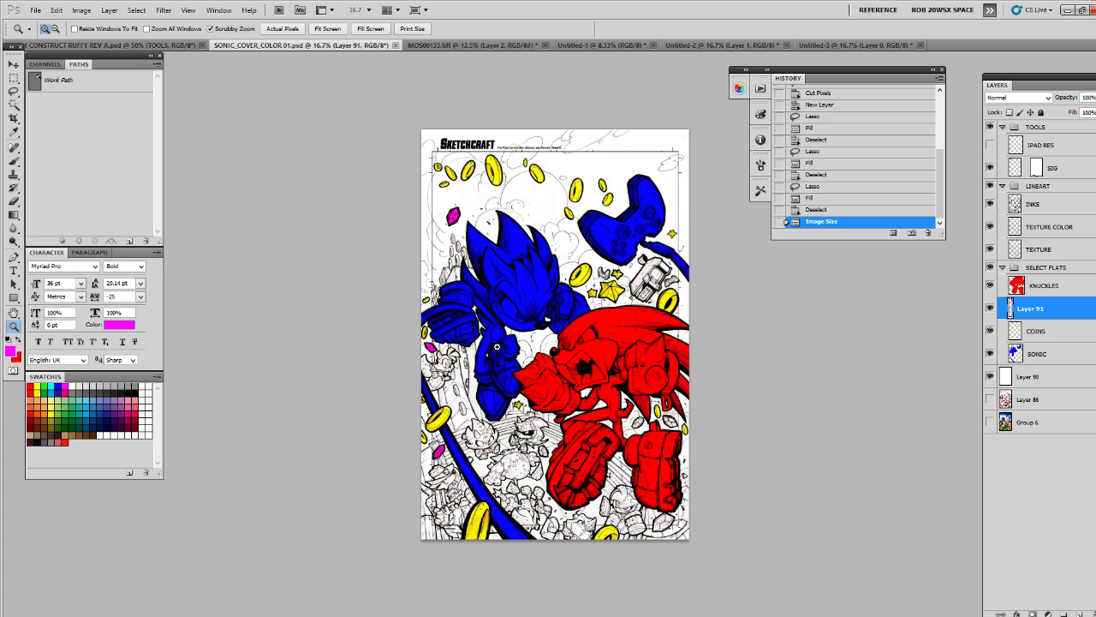
Lasso the crystal directly beneath Knuckles' boot near the page's lower edge, fill it with magenta on Layer 91 and deselect
{"action": "left_click", "coordinate": [486, 379]}
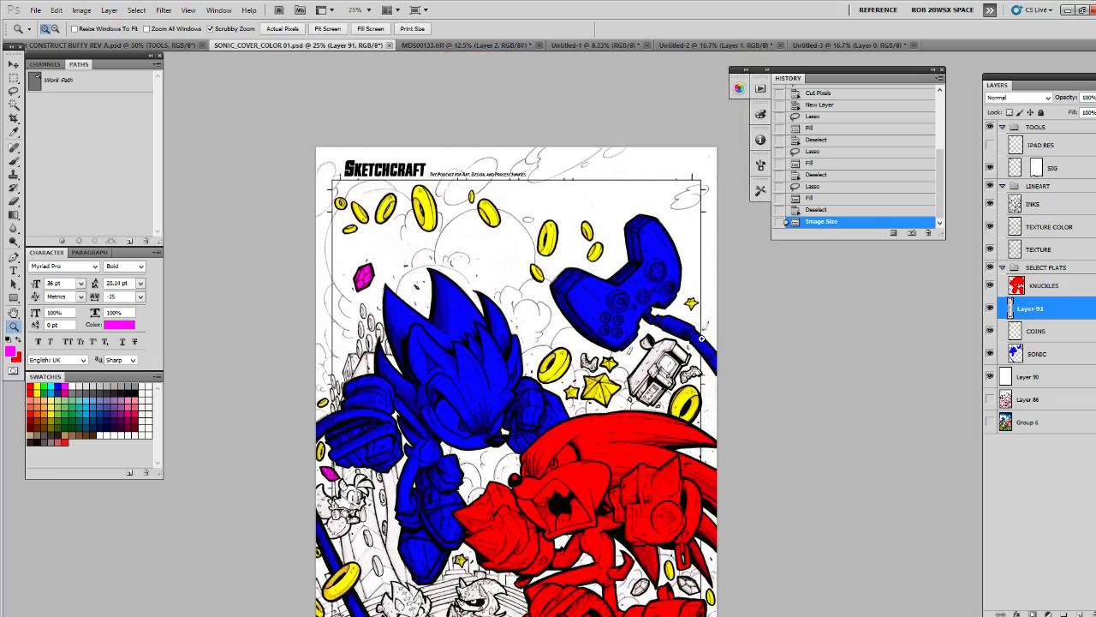
{"action": "scroll", "coordinate": [615, 402], "scroll_direction": "down", "scroll_amount": 5}
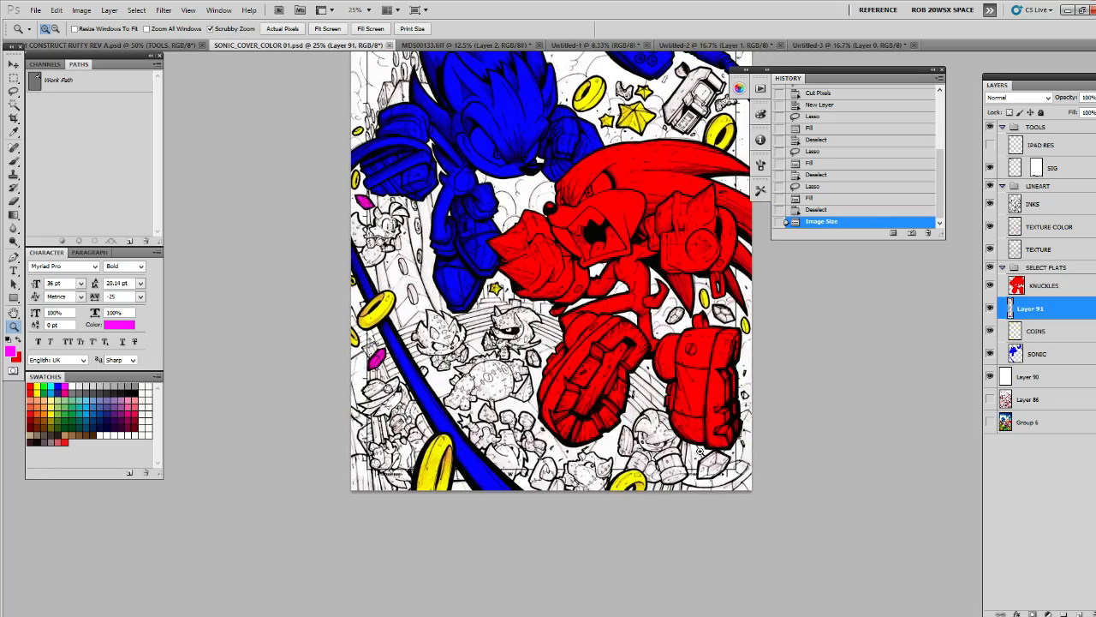
{"action": "left_click", "coordinate": [720, 462]}
{"action": "left_click_drag", "start_coordinate": [720, 463], "coordinate": [721, 463]}
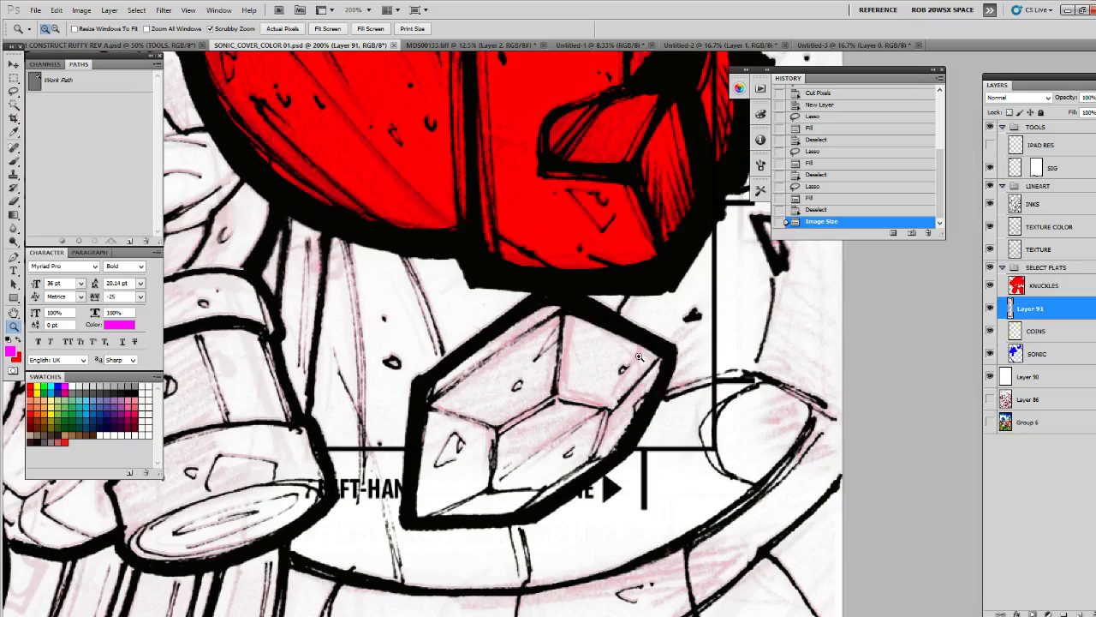
{"action": "key", "text": "l"}
{"action": "mouse_move", "coordinate": [556, 300]}
{"action": "left_mouse_down"}
{"action": "mouse_move", "coordinate": [459, 355]}
{"action": "mouse_move", "coordinate": [404, 485]}
{"action": "mouse_move", "coordinate": [483, 521]}
{"action": "mouse_move", "coordinate": [575, 484]}
{"action": "mouse_move", "coordinate": [664, 378]}
{"action": "mouse_move", "coordinate": [561, 301]}
{"action": "left_mouse_up"}
{"action": "key", "text": "alt+BackSpace"}
{"action": "key", "text": "ctrl+d"}
{"action": "key", "text": "z"}
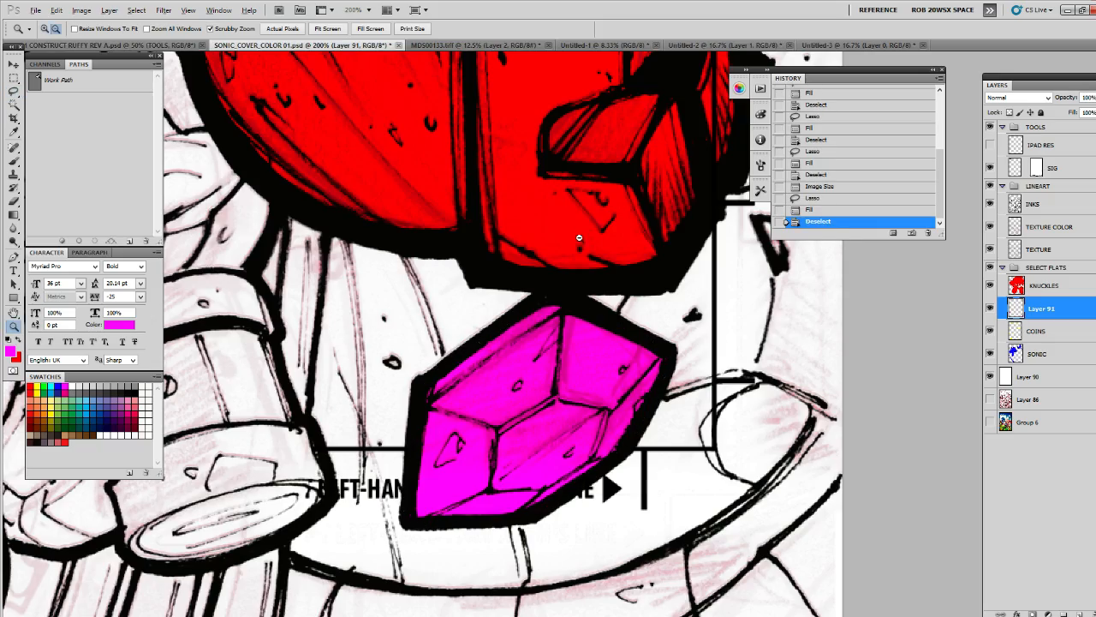
Lasso the gem between the two small coins above Knuckles' boot, fill it with magenta on Layer 91 and deselect
{"action": "left_click", "coordinate": [578, 238], "text": "alt"}
{"action": "left_click", "coordinate": [579, 238], "text": "alt"}
{"action": "left_click", "coordinate": [579, 238], "text": "alt"}
{"action": "left_click_drag", "start_coordinate": [516, 161], "coordinate": [639, 483]}
{"action": "left_click", "coordinate": [712, 288]}
{"action": "left_click", "coordinate": [711, 287]}
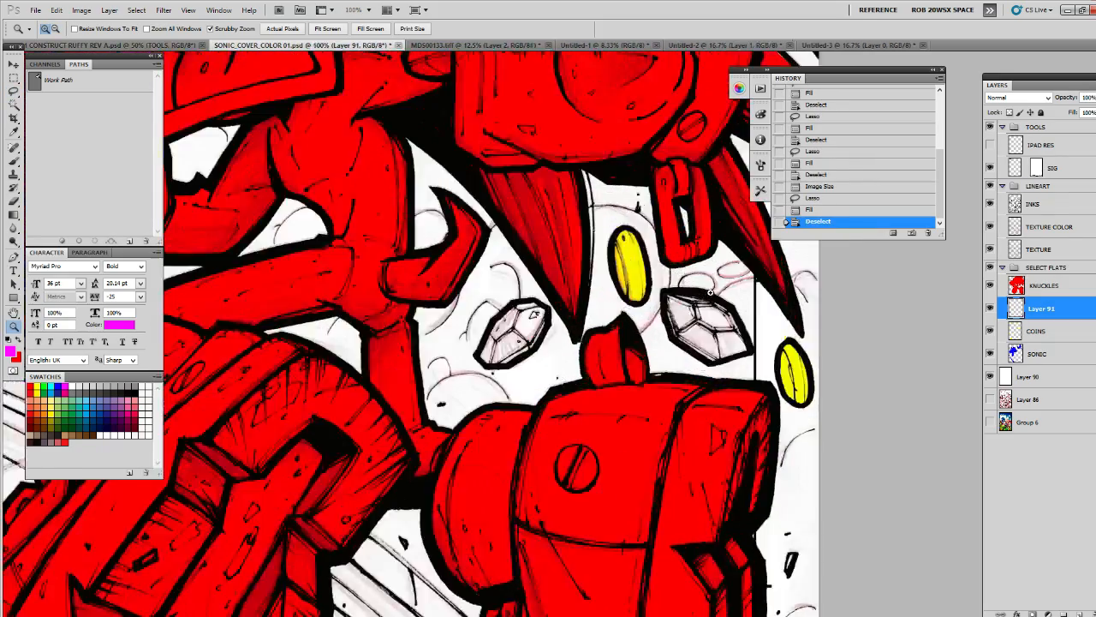
{"action": "left_click", "coordinate": [712, 288]}
{"action": "left_click", "coordinate": [712, 288]}
{"action": "left_click_drag", "start_coordinate": [710, 285], "coordinate": [638, 302]}
{"action": "key", "text": "l"}
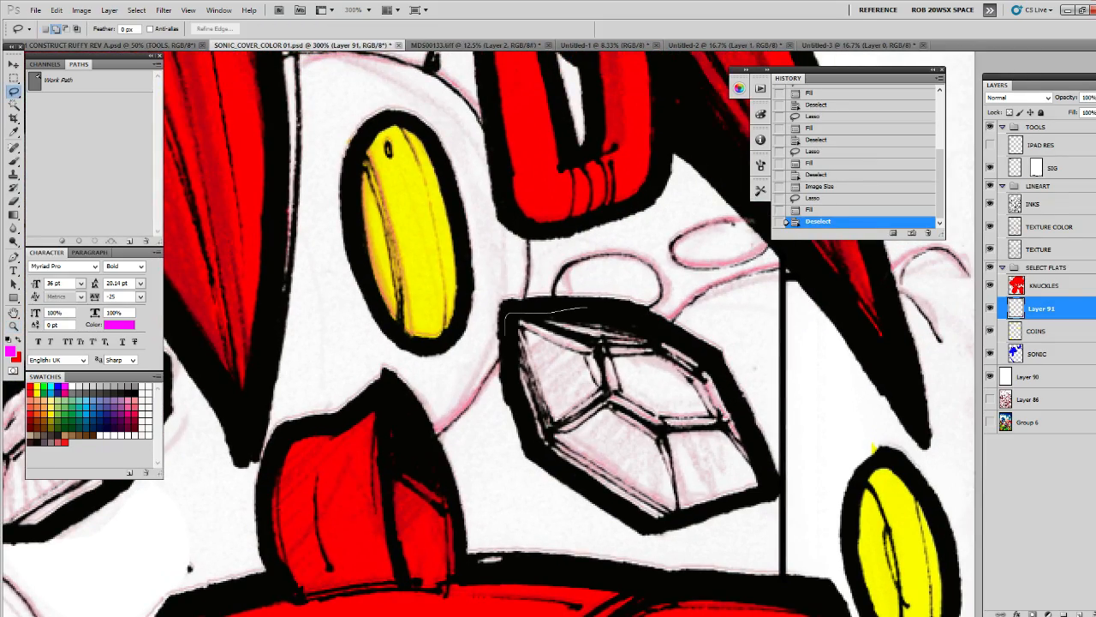
{"action": "mouse_move", "coordinate": [505, 319]}
{"action": "left_mouse_down"}
{"action": "mouse_move", "coordinate": [556, 468]}
{"action": "mouse_move", "coordinate": [668, 522]}
{"action": "mouse_move", "coordinate": [762, 495]}
{"action": "mouse_move", "coordinate": [712, 360]}
{"action": "mouse_move", "coordinate": [629, 318]}
{"action": "mouse_move", "coordinate": [514, 316]}
{"action": "left_mouse_up"}
{"action": "key", "text": "alt+BackSpace"}
{"action": "key", "text": "ctrl+d"}
Lasso the smaller gem beneath Knuckles' pointed quill, fill it with magenta and deselect
{"action": "mouse_move", "coordinate": [403, 347]}
{"action": "left_mouse_down"}
{"action": "mouse_move", "coordinate": [745, 364]}
{"action": "mouse_move", "coordinate": [783, 396]}
{"action": "left_mouse_up"}
{"action": "mouse_move", "coordinate": [614, 382]}
{"action": "left_mouse_down"}
{"action": "mouse_move", "coordinate": [509, 477]}
{"action": "mouse_move", "coordinate": [483, 537]}
{"action": "mouse_move", "coordinate": [510, 575]}
{"action": "mouse_move", "coordinate": [578, 573]}
{"action": "mouse_move", "coordinate": [660, 524]}
{"action": "mouse_move", "coordinate": [698, 434]}
{"action": "mouse_move", "coordinate": [667, 388]}
{"action": "left_mouse_up"}
{"action": "key", "text": "alt+BackSpace"}
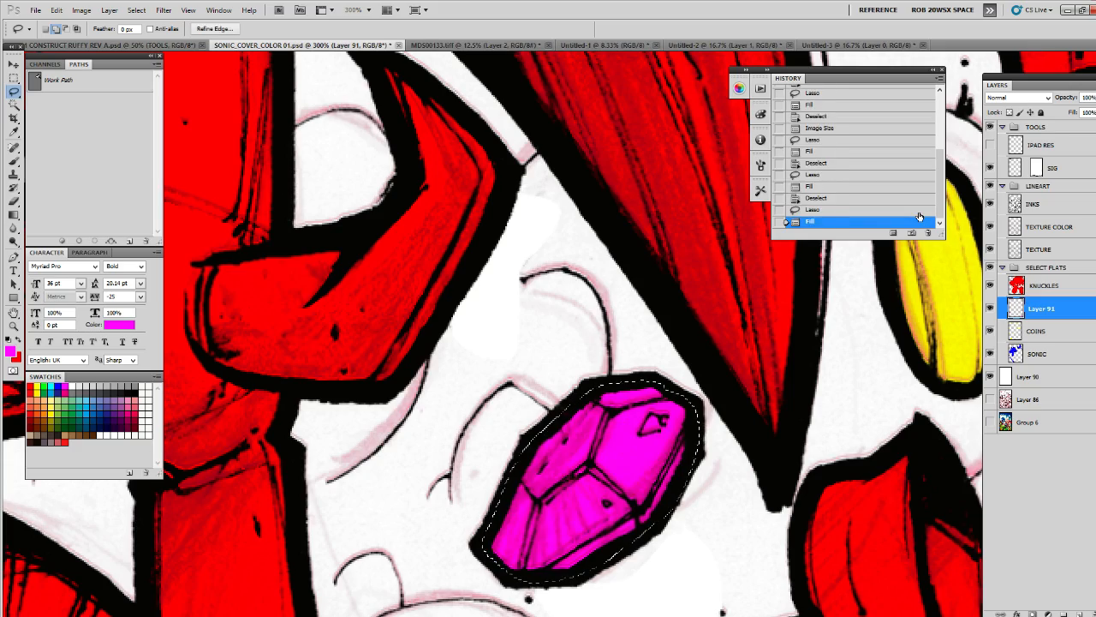
{"action": "key", "text": "ctrl+d"}
Lasso the gem between the small one-eyed figure and Knuckles' boot, fill it with magenta and deselect
{"action": "key", "text": "z"}
{"action": "left_click", "coordinate": [647, 220], "text": "alt"}
{"action": "left_click", "coordinate": [647, 220], "text": "alt"}
{"action": "left_click", "coordinate": [646, 220], "text": "alt"}
{"action": "left_click", "coordinate": [647, 220], "text": "alt"}
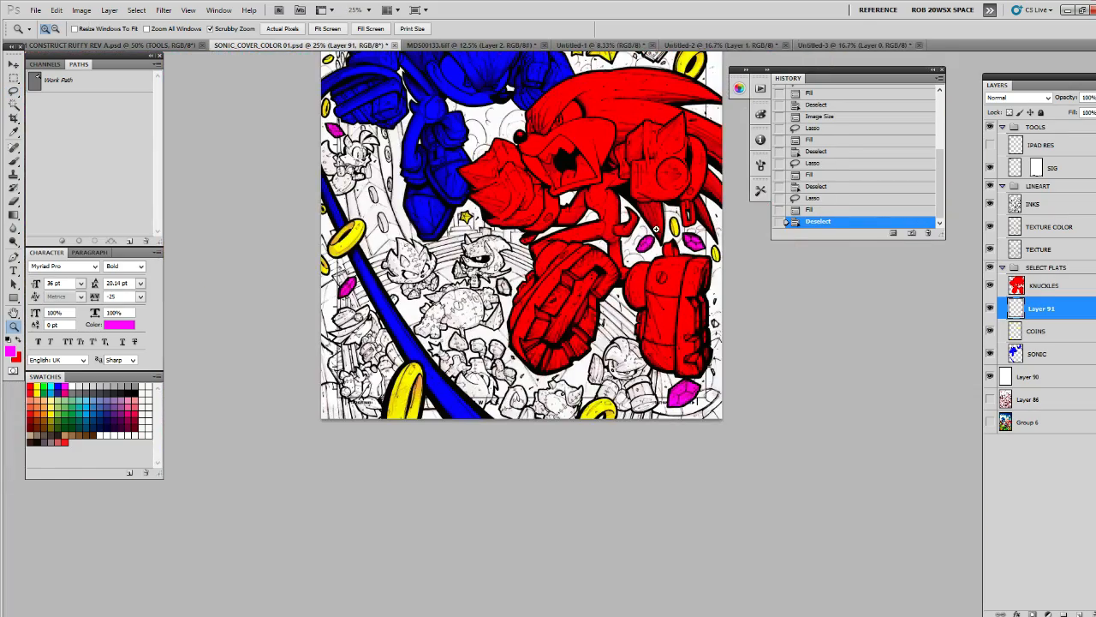
{"action": "left_click", "coordinate": [650, 231], "text": "alt"}
{"action": "left_click", "coordinate": [470, 334]}
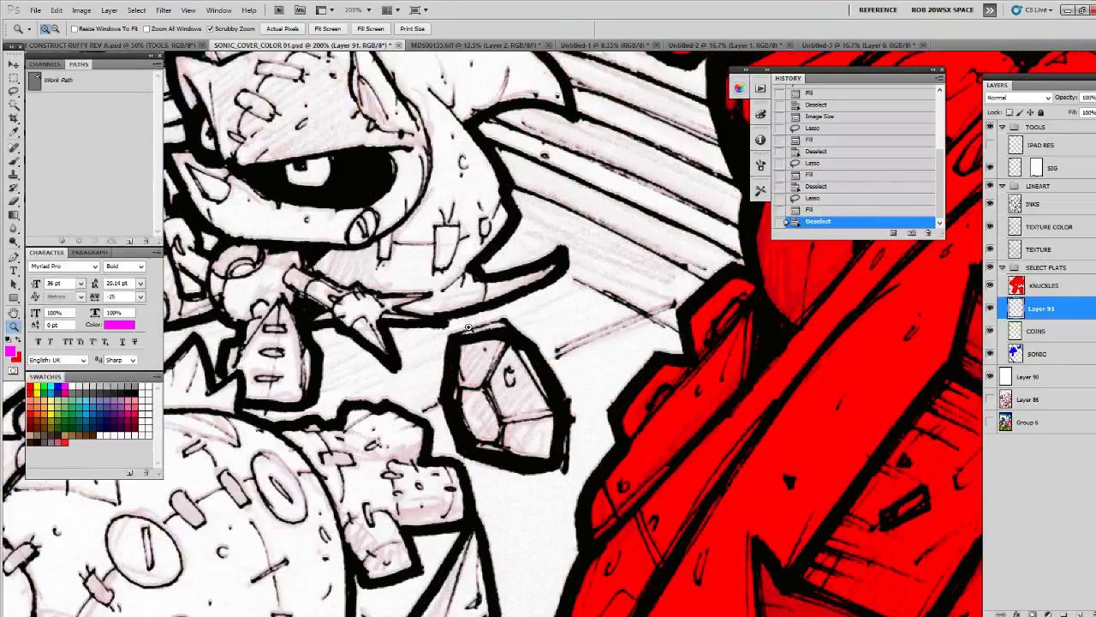
{"action": "key", "text": "l"}
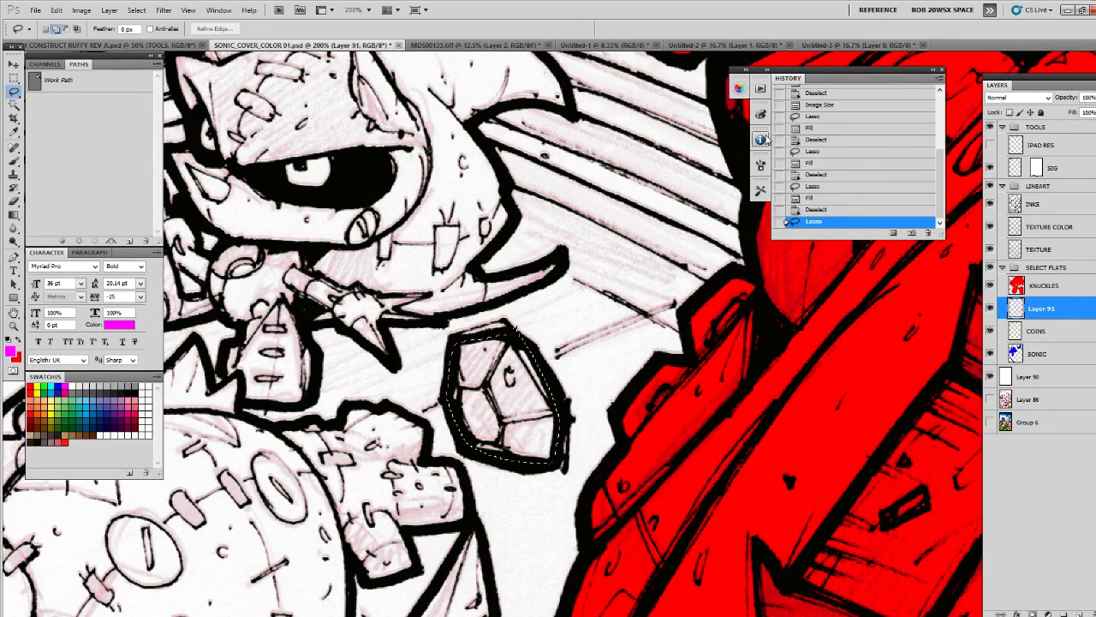
{"action": "key", "text": "alt+BackSpace"}
{"action": "key", "text": "ctrl+d"}
Look over the cover from the bottom crowd to the title to check for gems without a flat colour
{"action": "key", "text": "z"}
{"action": "left_click", "coordinate": [728, 268], "text": "alt"}
{"action": "left_click", "coordinate": [728, 268], "text": "alt"}
{"action": "left_click", "coordinate": [728, 268], "text": "alt"}
{"action": "left_click", "coordinate": [730, 268], "text": "alt"}
{"action": "left_click", "coordinate": [730, 268], "text": "alt"}
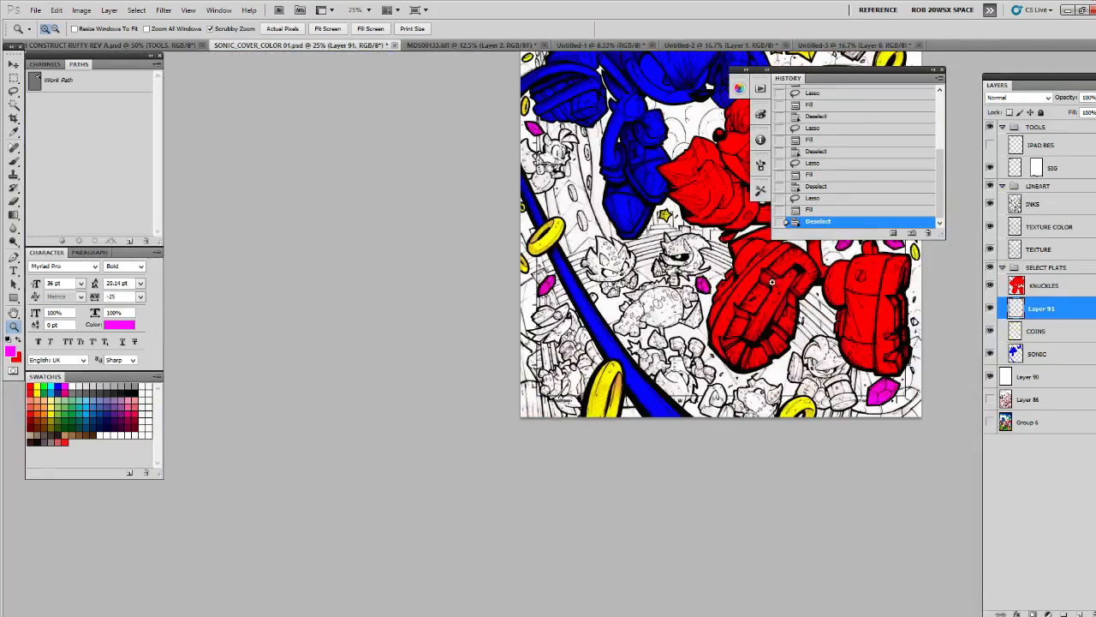
{"action": "left_click_drag", "start_coordinate": [761, 301], "coordinate": [684, 398]}
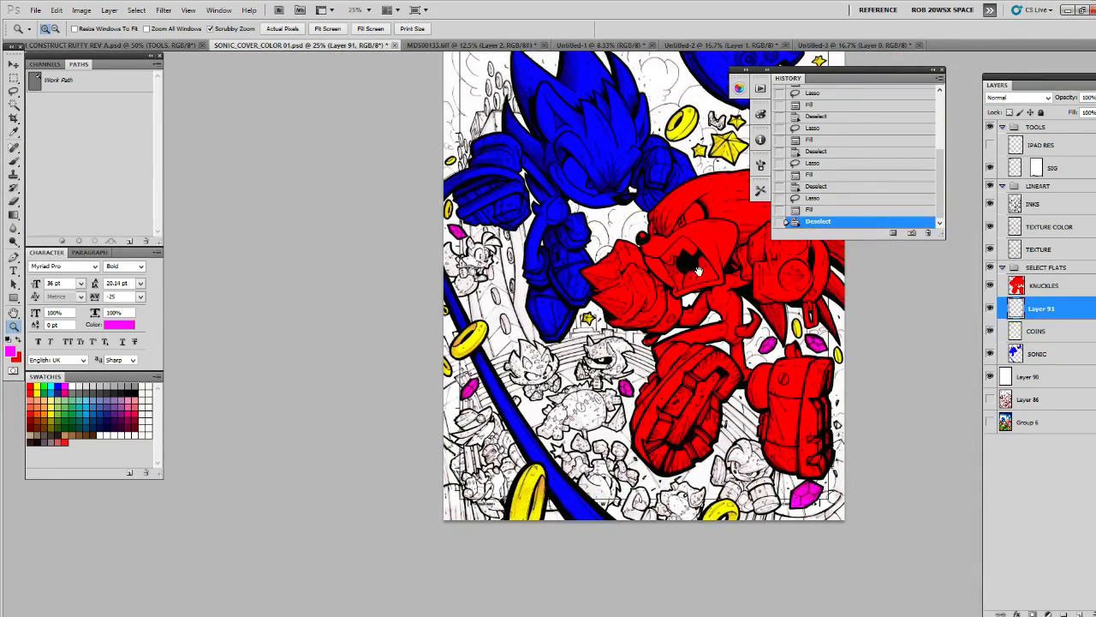
{"action": "left_click_drag", "start_coordinate": [698, 270], "coordinate": [724, 257]}
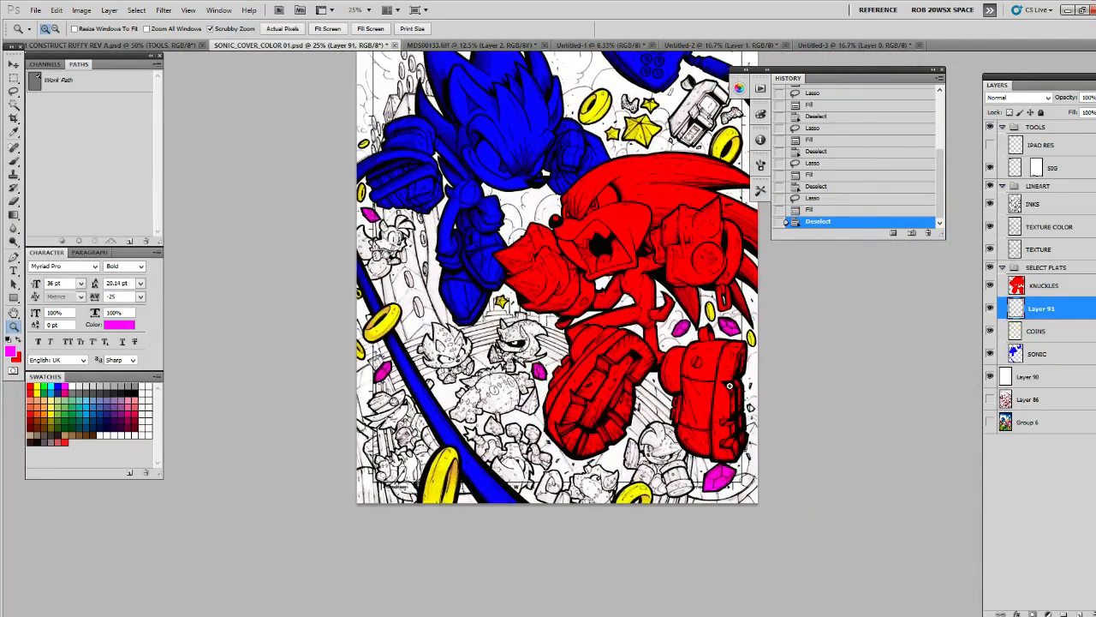
{"action": "left_click", "coordinate": [659, 431]}
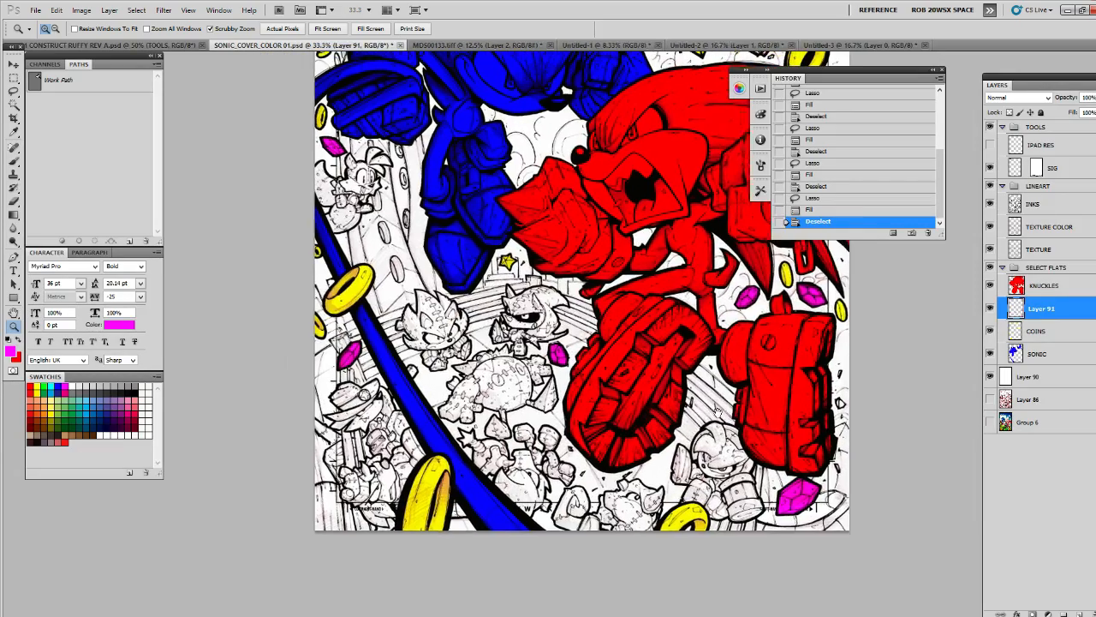
{"action": "left_click_drag", "start_coordinate": [670, 346], "coordinate": [685, 401]}
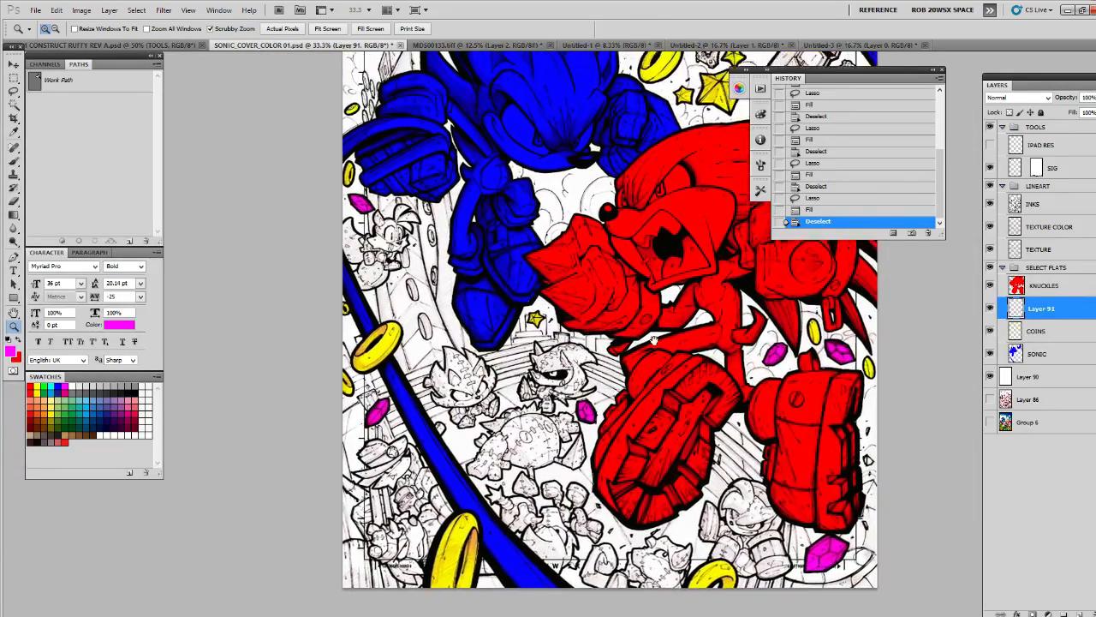
{"action": "mouse_move", "coordinate": [650, 301]}
{"action": "left_mouse_down"}
{"action": "mouse_move", "coordinate": [669, 413]}
{"action": "mouse_move", "coordinate": [654, 413]}
{"action": "mouse_move", "coordinate": [643, 494]}
{"action": "left_mouse_up"}
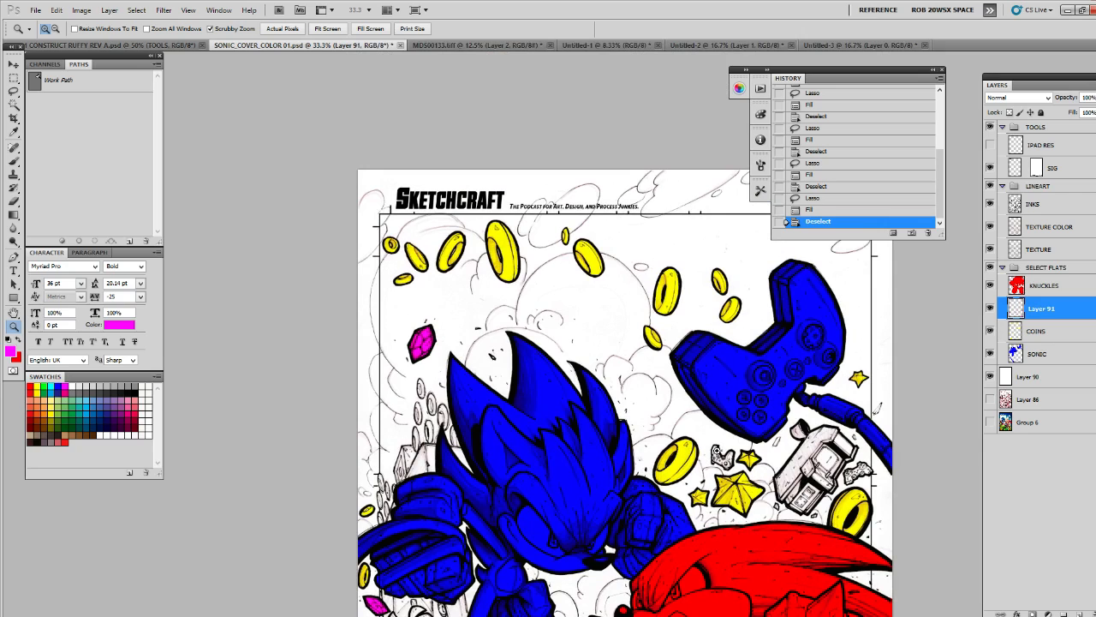
{"action": "left_click", "coordinate": [764, 294], "text": "alt"}
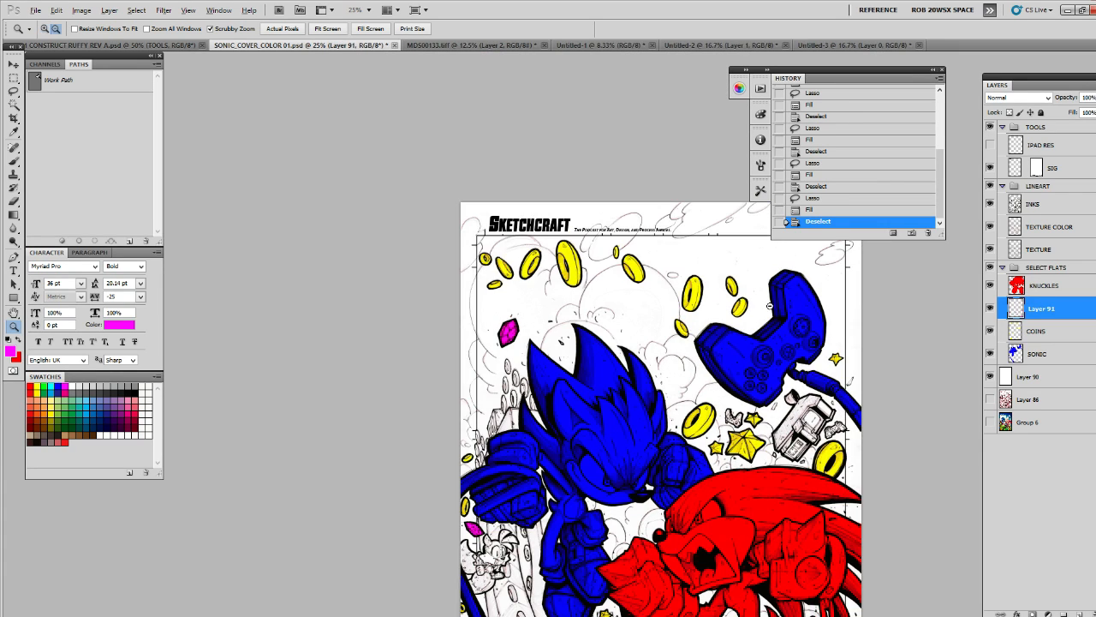
Move the History panel off the artwork and rename Layer 91 as GEMS
{"action": "left_click_drag", "start_coordinate": [862, 70], "coordinate": [897, 56]}
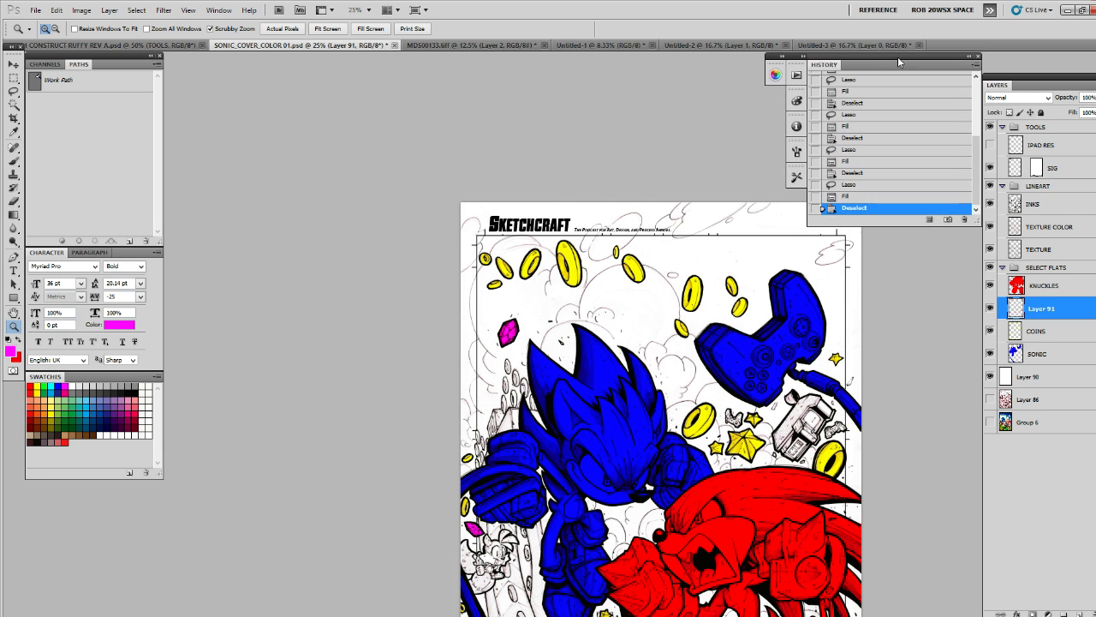
{"action": "left_click_drag", "start_coordinate": [755, 316], "coordinate": [651, 155]}
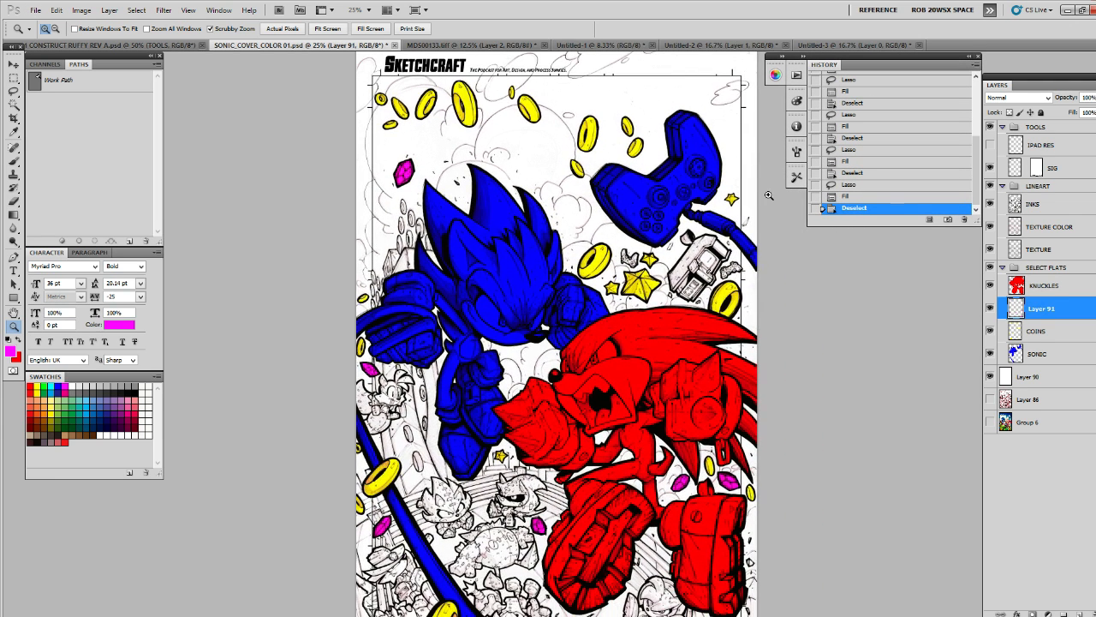
{"action": "double_click", "coordinate": [1042, 308]}
{"action": "type", "text": "GEMS"}
{"action": "key", "text": "Return"}
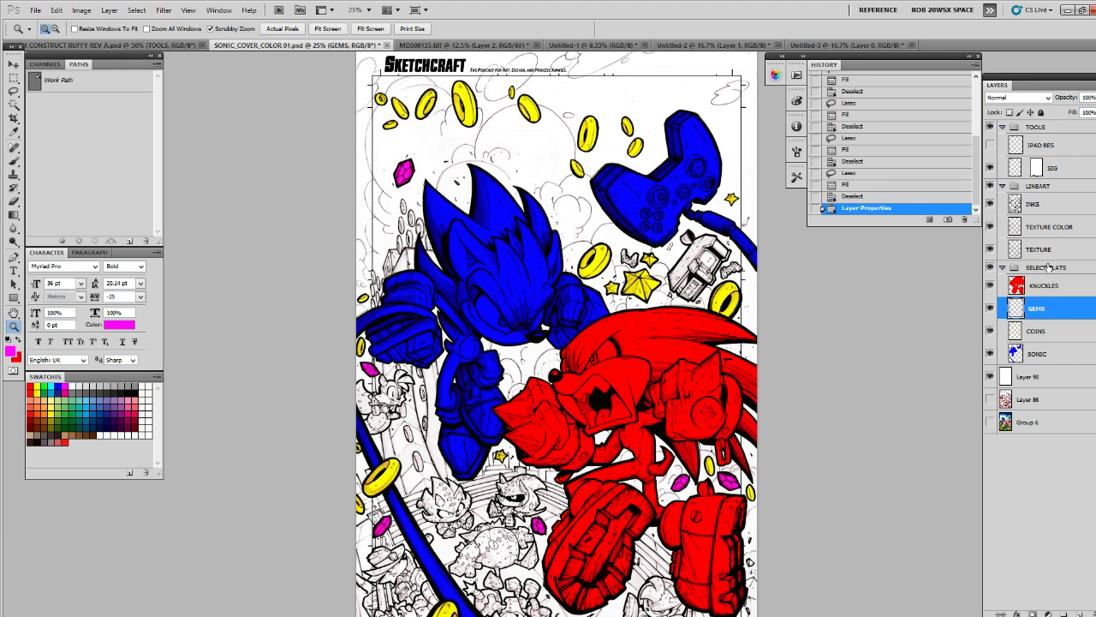
Examine the whole cover's flats and the remaining uncoloured background characters to decide what needs its own layer
{"action": "left_click_drag", "start_coordinate": [756, 425], "coordinate": [782, 307]}
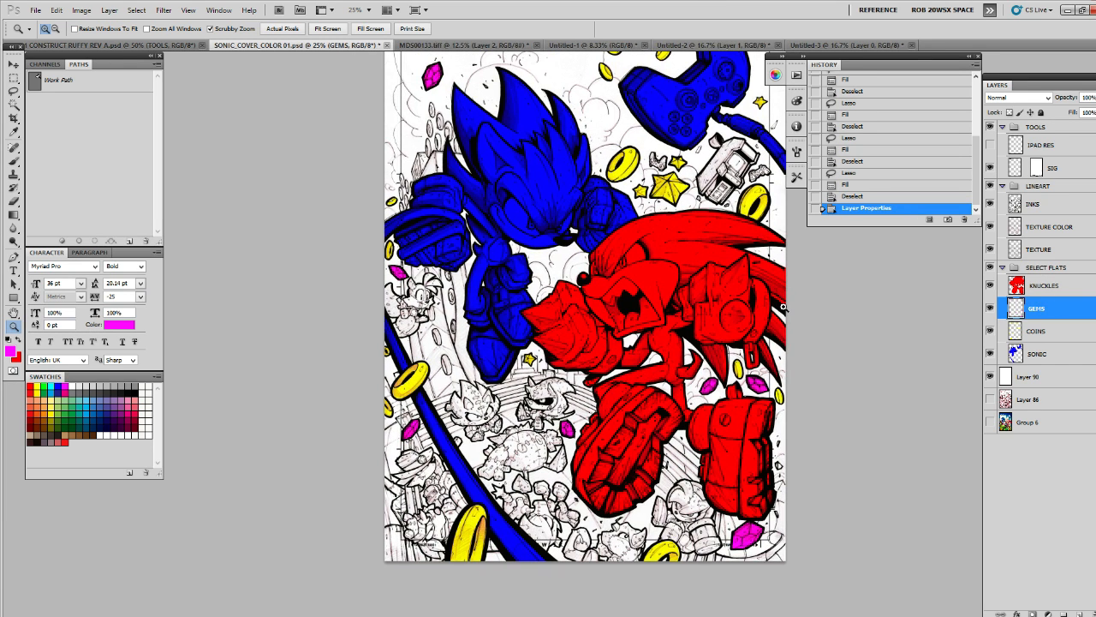
{"action": "left_click_drag", "start_coordinate": [741, 377], "coordinate": [762, 365]}
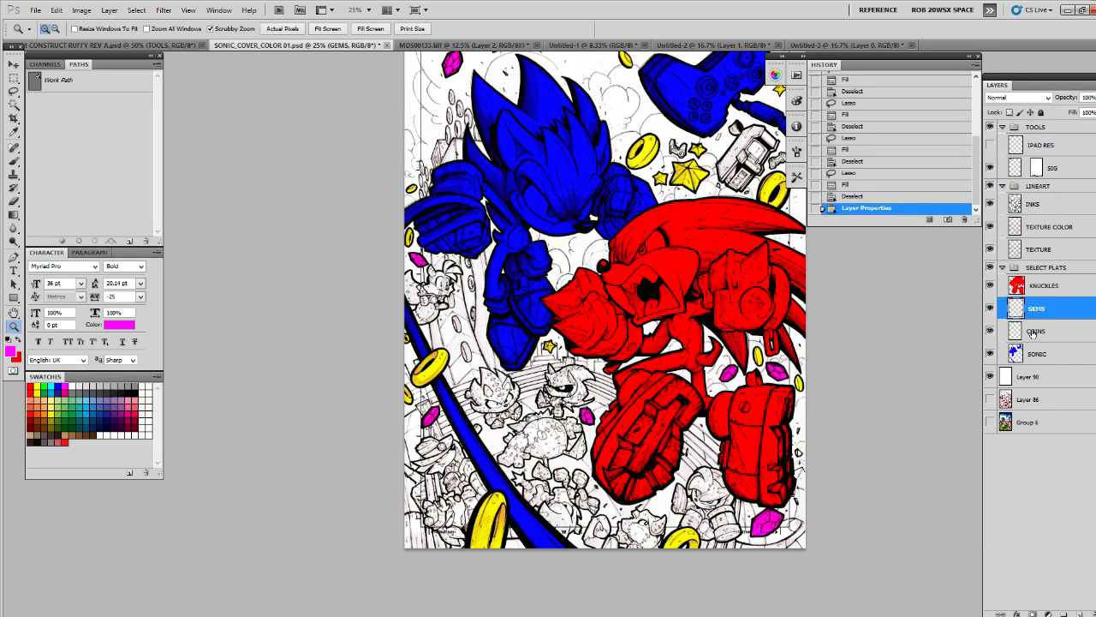
{"action": "left_click_drag", "start_coordinate": [909, 367], "coordinate": [903, 441]}
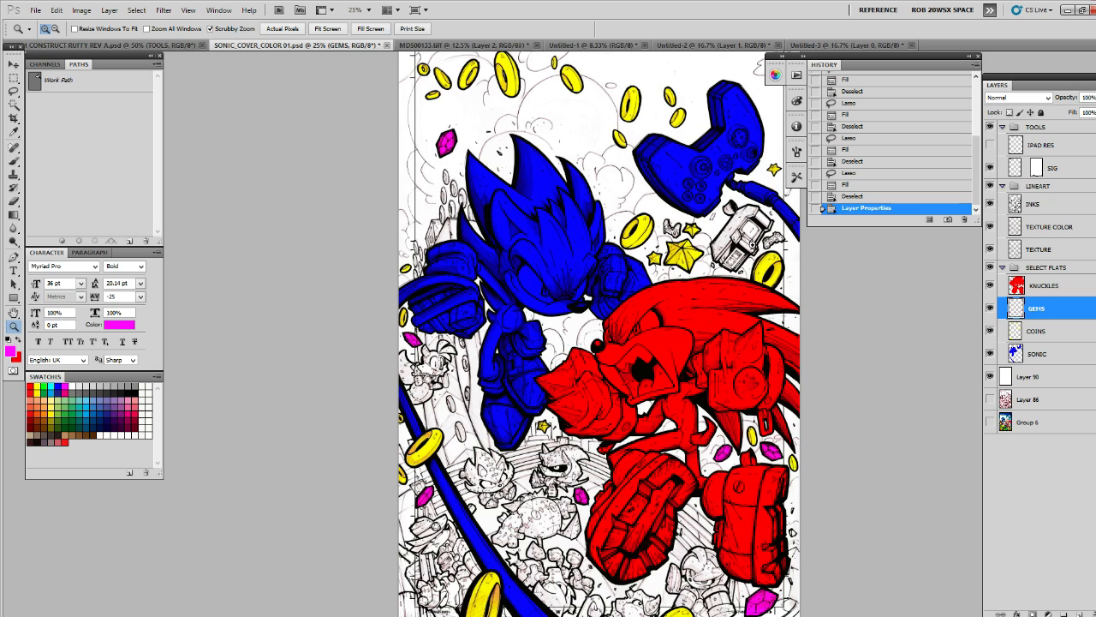
{"action": "scroll", "coordinate": [756, 243], "scroll_direction": "down", "scroll_amount": 5}
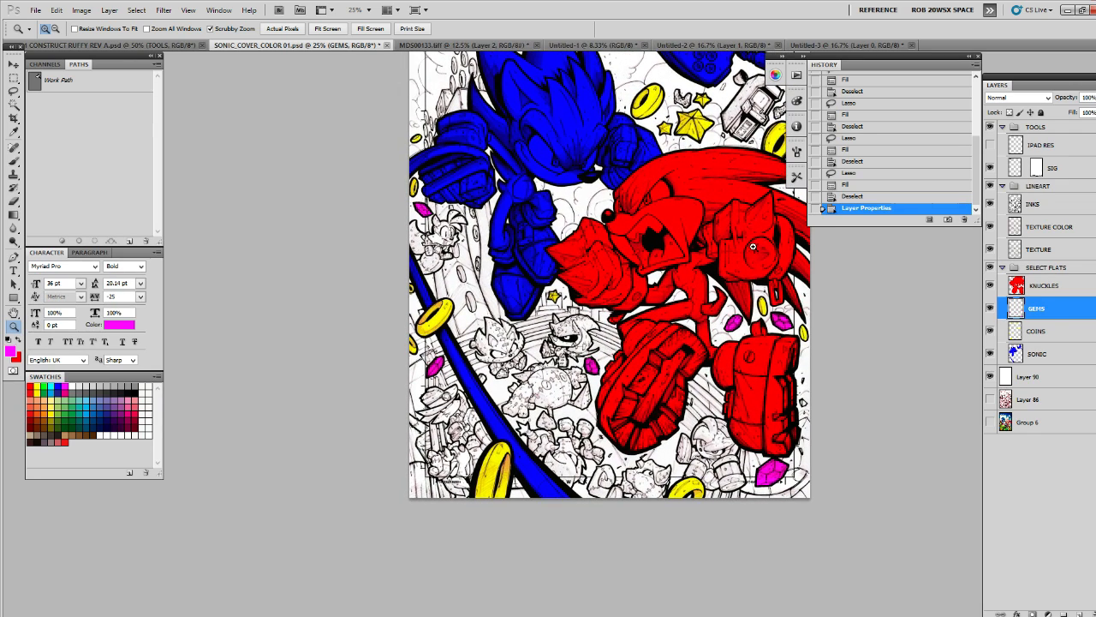
{"action": "scroll", "coordinate": [753, 248], "scroll_direction": "up", "scroll_amount": 1}
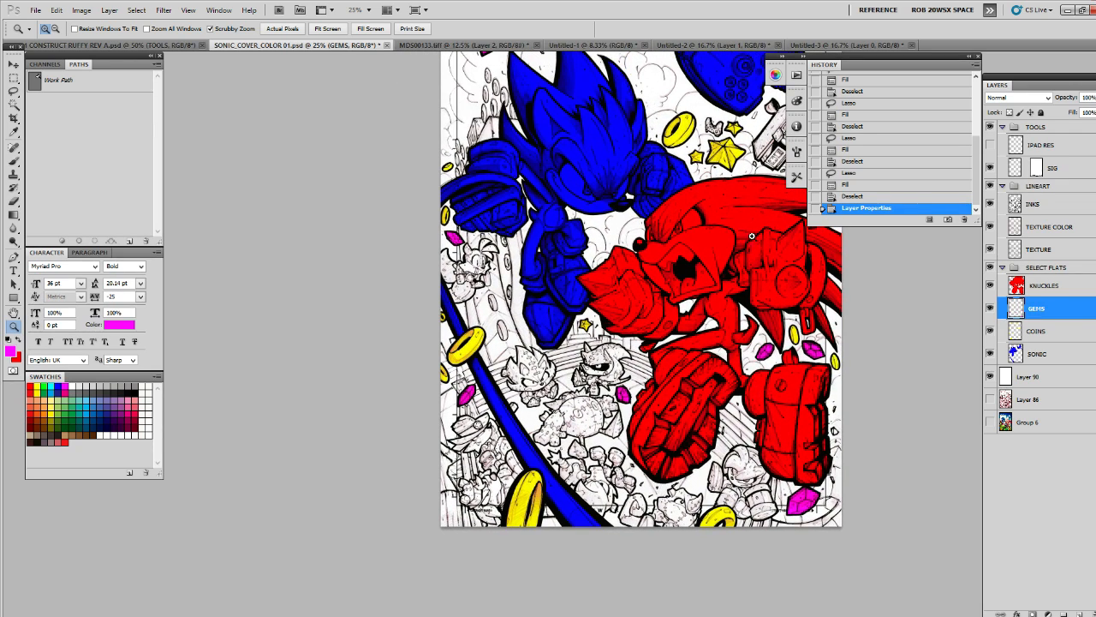
{"action": "scroll", "coordinate": [770, 272], "scroll_direction": "down", "scroll_amount": 1}
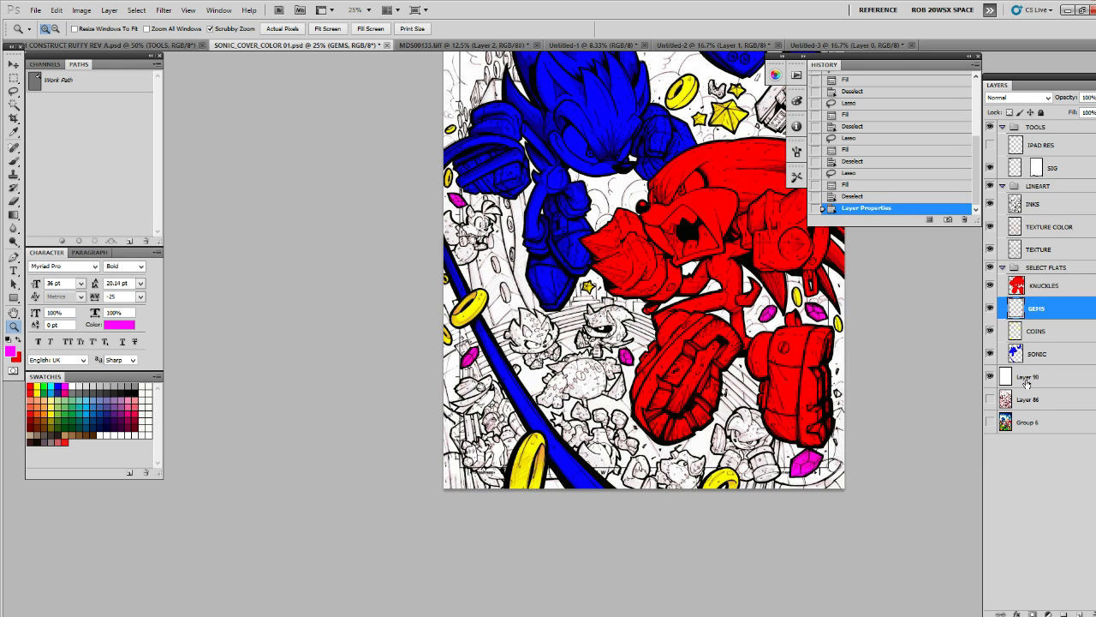
{"action": "scroll", "coordinate": [807, 391], "scroll_direction": "up", "scroll_amount": 3}
{"action": "scroll", "coordinate": [774, 459], "scroll_direction": "right", "scroll_amount": 2}
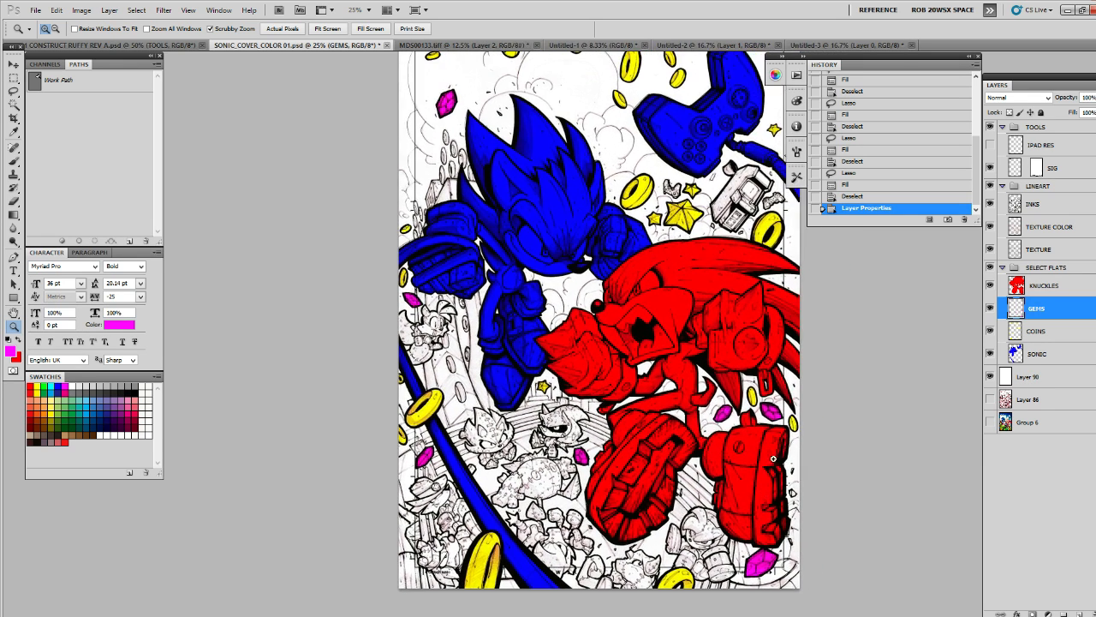
{"action": "scroll", "coordinate": [794, 422], "scroll_direction": "down", "scroll_amount": 1}
{"action": "scroll", "coordinate": [794, 423], "scroll_direction": "left", "scroll_amount": 1}
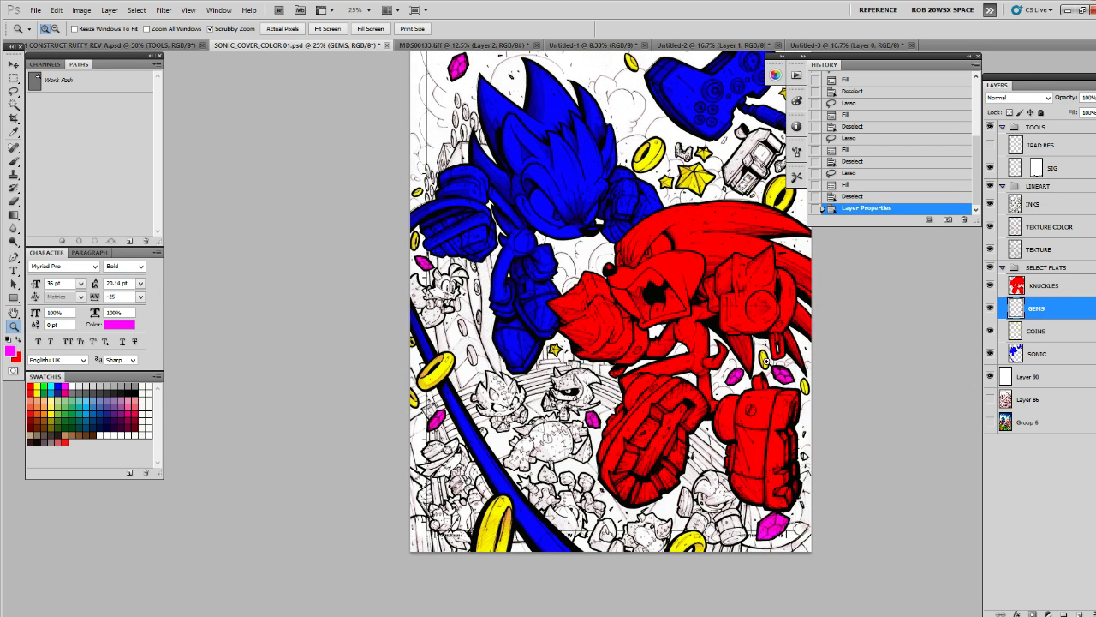
{"action": "scroll", "coordinate": [754, 405], "scroll_direction": "down", "scroll_amount": 1}
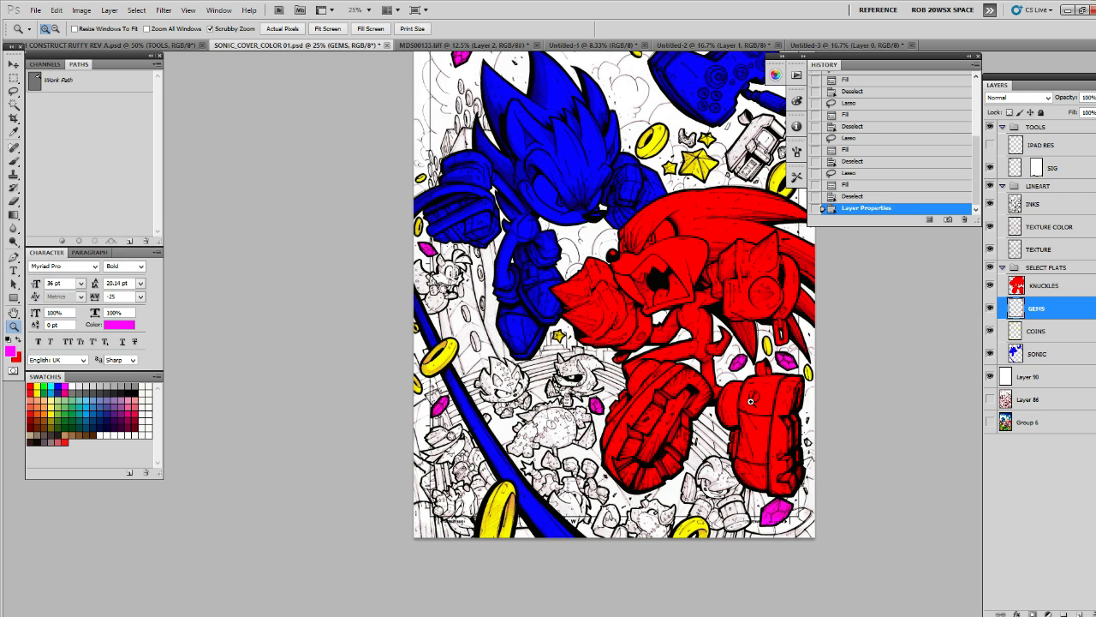
{"action": "scroll", "coordinate": [751, 401], "scroll_direction": "up", "scroll_amount": 2}
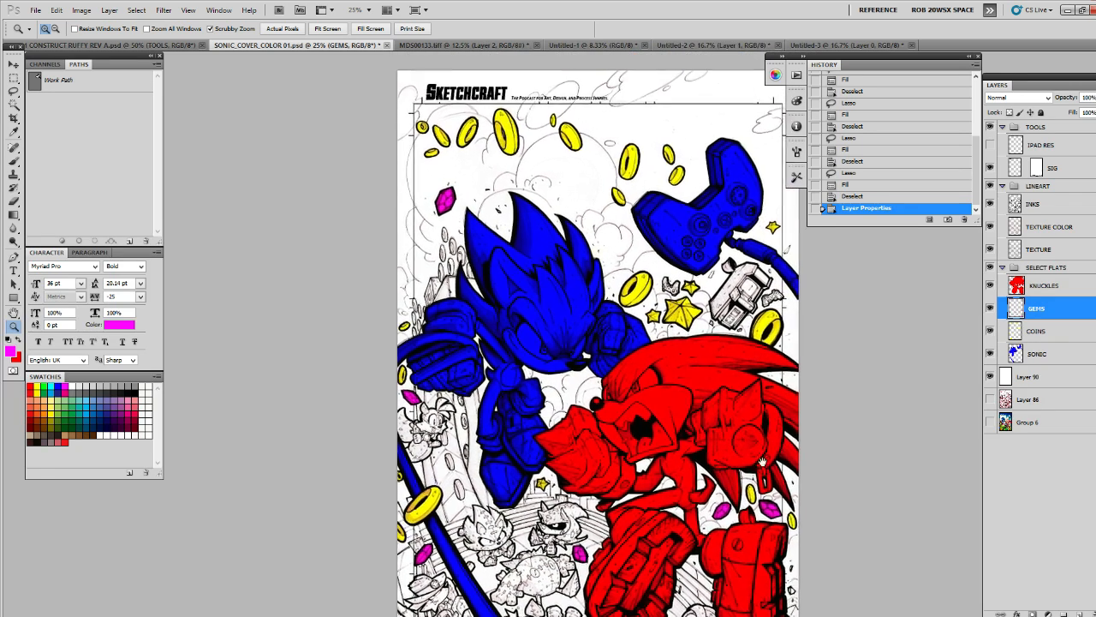
{"action": "scroll", "coordinate": [752, 419], "scroll_direction": "down", "scroll_amount": 2}
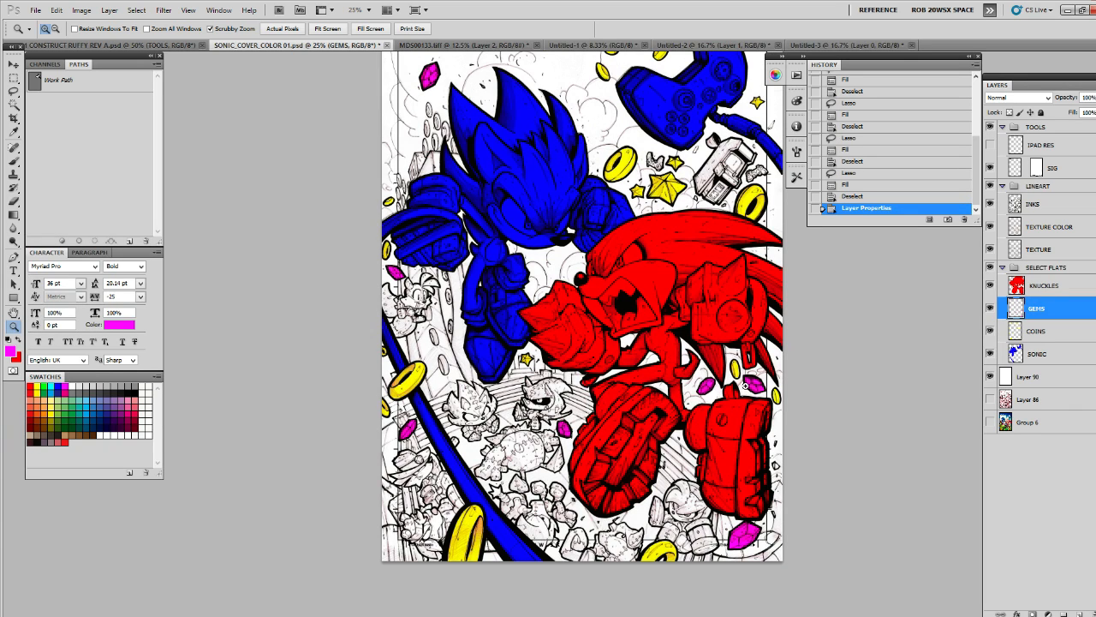
{"action": "scroll", "coordinate": [748, 390], "scroll_direction": "up", "scroll_amount": 2}
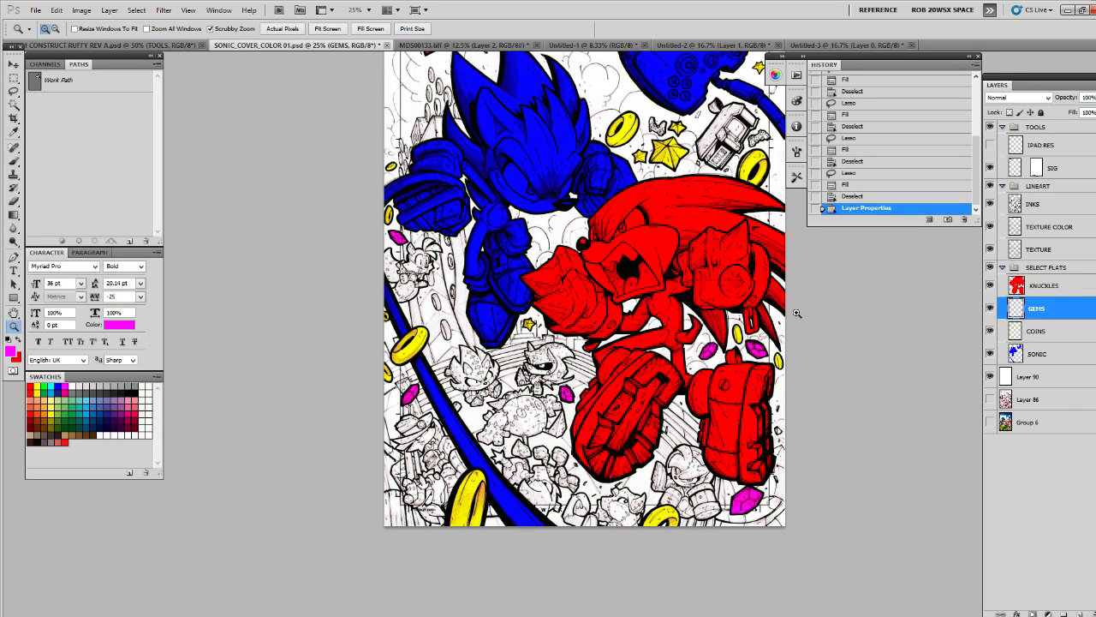
{"action": "scroll", "coordinate": [742, 405], "scroll_direction": "down", "scroll_amount": 1}
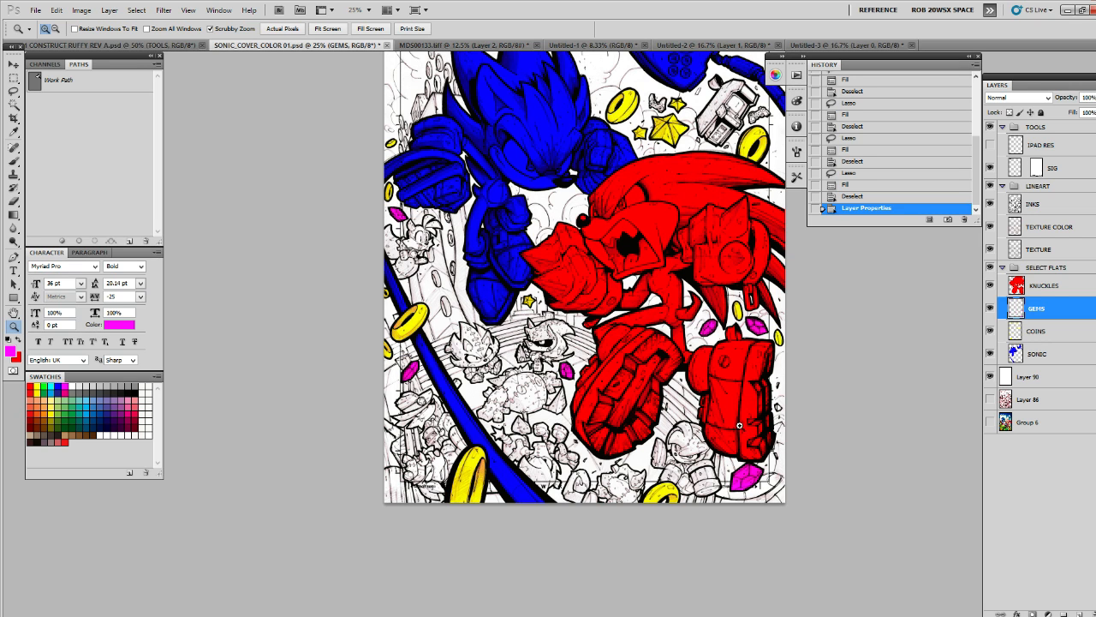
{"action": "scroll", "coordinate": [750, 417], "scroll_direction": "down", "scroll_amount": 1}
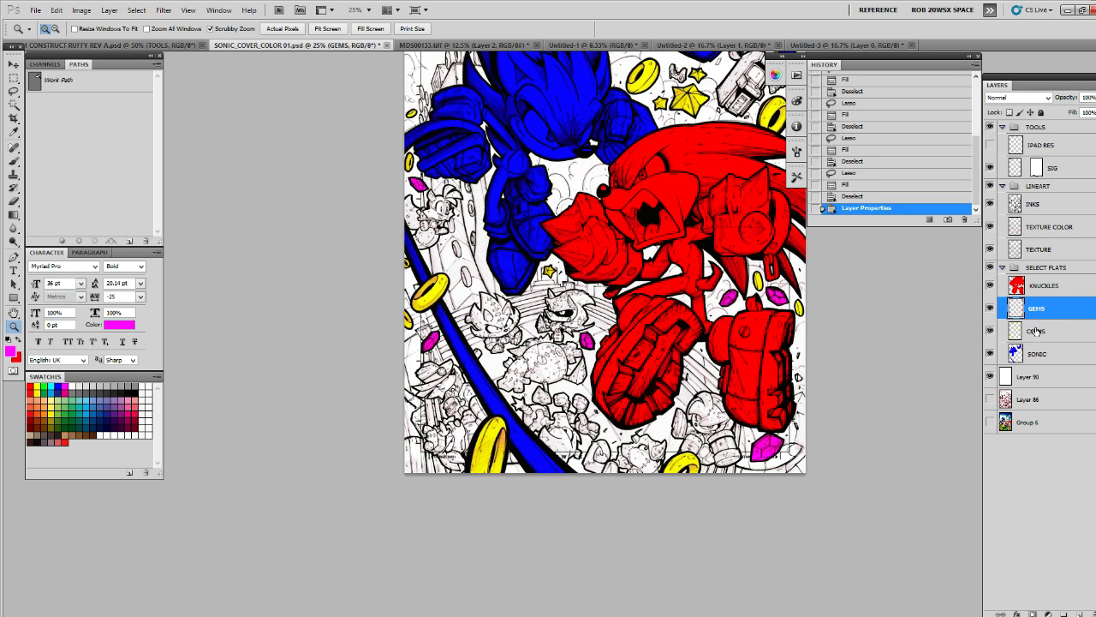
{"action": "scroll", "coordinate": [773, 409], "scroll_direction": "up", "scroll_amount": 8}
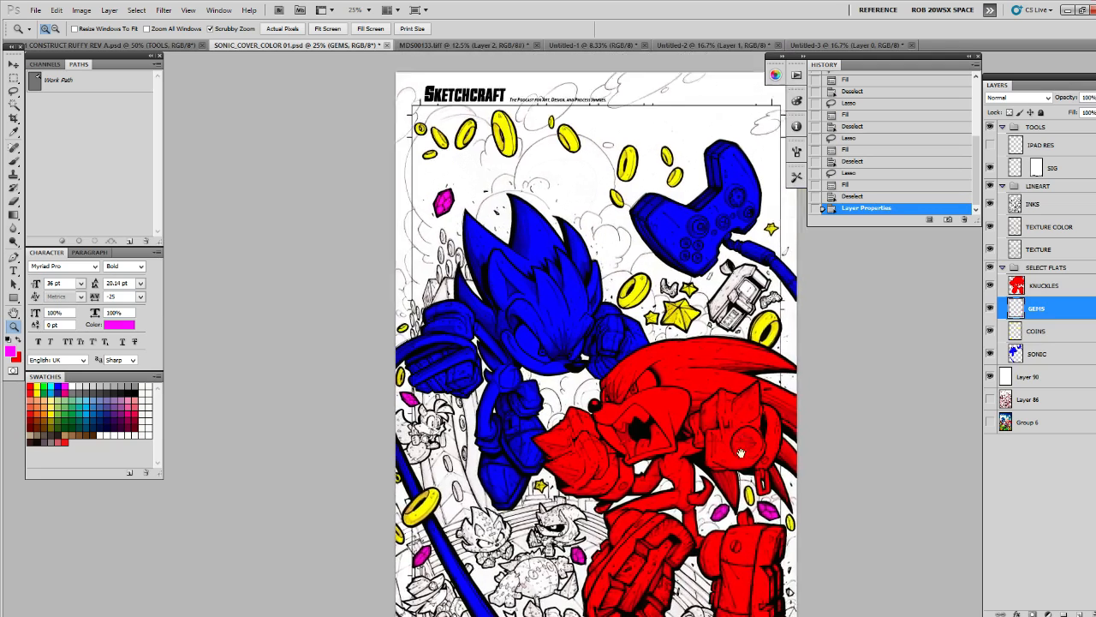
{"action": "scroll", "coordinate": [773, 410], "scroll_direction": "down", "scroll_amount": 4}
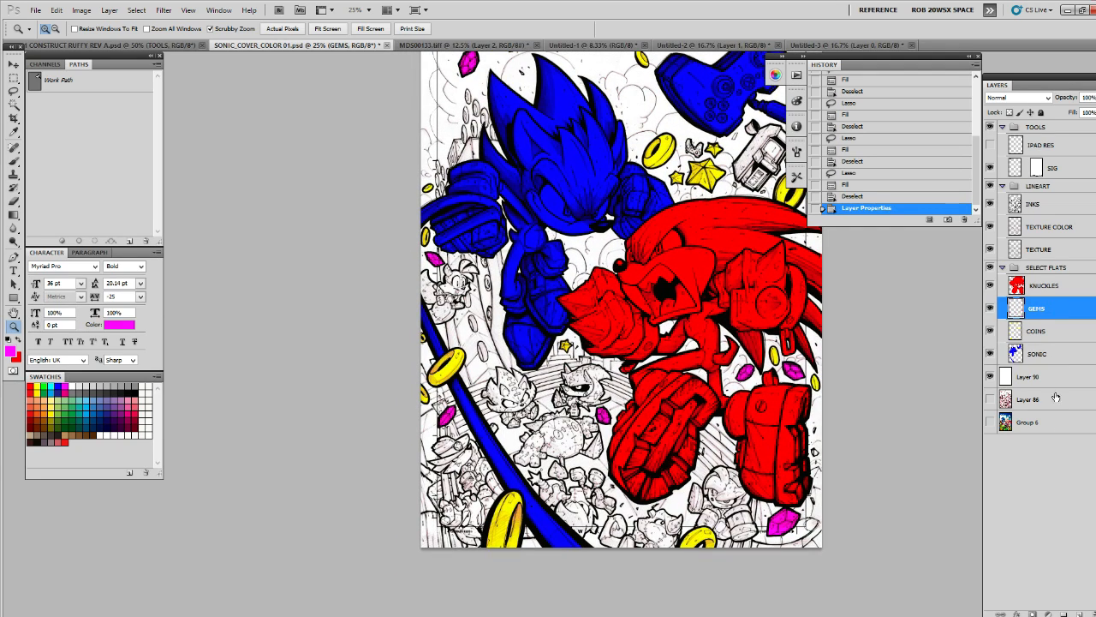
Add a new layer directly beneath the SONIC layer and pick orange as the foreground colour for the background characters
{"action": "left_click", "coordinate": [1049, 354]}
{"action": "left_click", "coordinate": [1080, 613]}
{"action": "left_click_drag", "start_coordinate": [1041, 353], "coordinate": [1039, 387]}
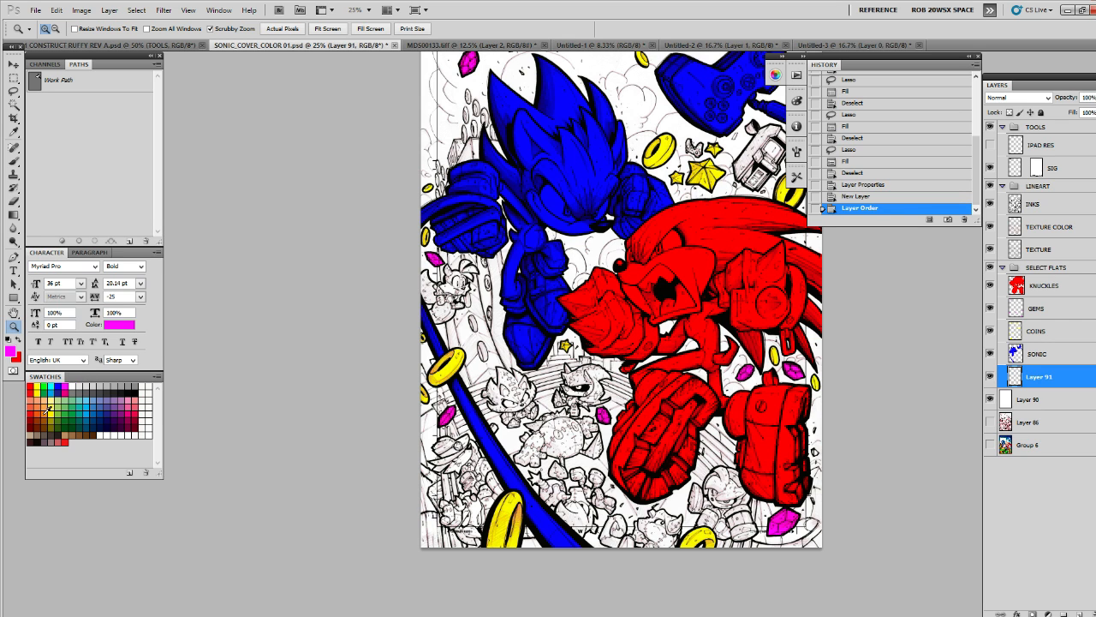
{"action": "left_click", "coordinate": [41, 409]}
{"action": "left_click_drag", "start_coordinate": [590, 373], "coordinate": [607, 342]}
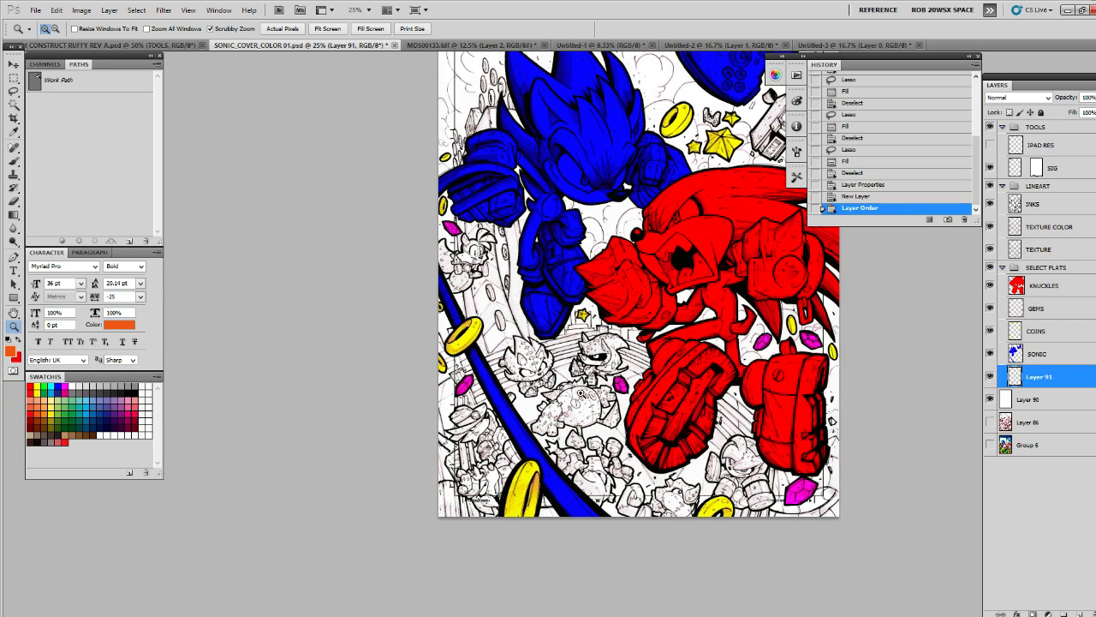
{"action": "left_click_drag", "start_coordinate": [593, 383], "coordinate": [632, 328]}
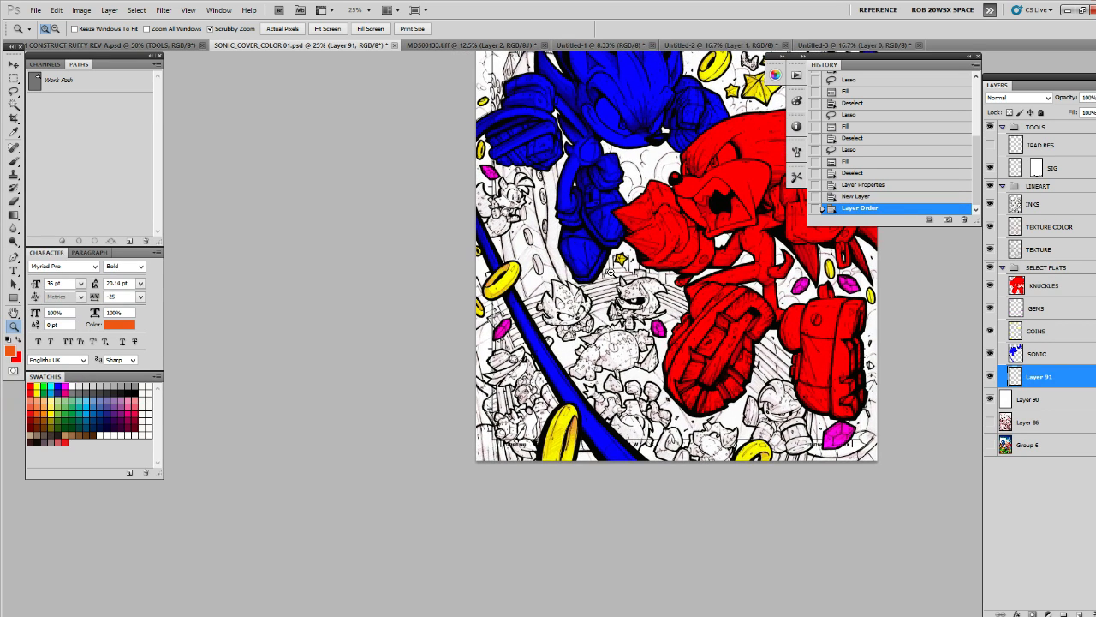
Outline the bear character beside the large bottom coin with the Lasso and fill it with orange on the new layer
{"action": "mouse_move", "coordinate": [528, 366]}
{"action": "left_mouse_down"}
{"action": "mouse_move", "coordinate": [561, 386]}
{"action": "mouse_move", "coordinate": [576, 369]}
{"action": "mouse_move", "coordinate": [746, 358]}
{"action": "left_mouse_up"}
{"action": "key", "text": "l"}
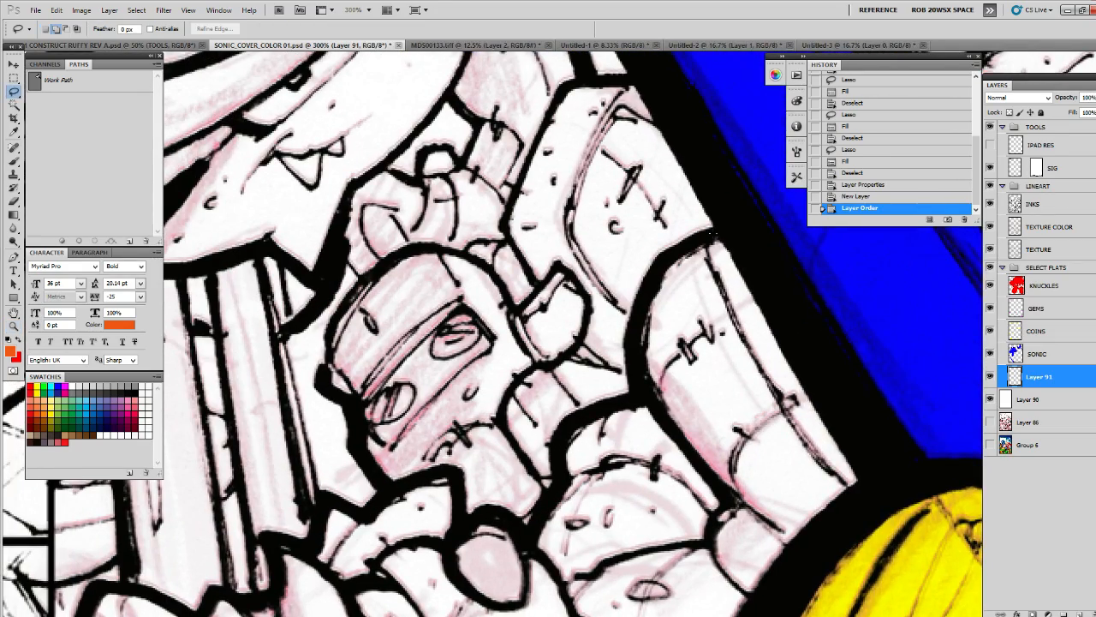
{"action": "mouse_move", "coordinate": [718, 233]}
{"action": "left_mouse_down"}
{"action": "mouse_move", "coordinate": [639, 299]}
{"action": "mouse_move", "coordinate": [630, 399]}
{"action": "mouse_move", "coordinate": [699, 309]}
{"action": "mouse_move", "coordinate": [630, 350]}
{"action": "left_mouse_up"}
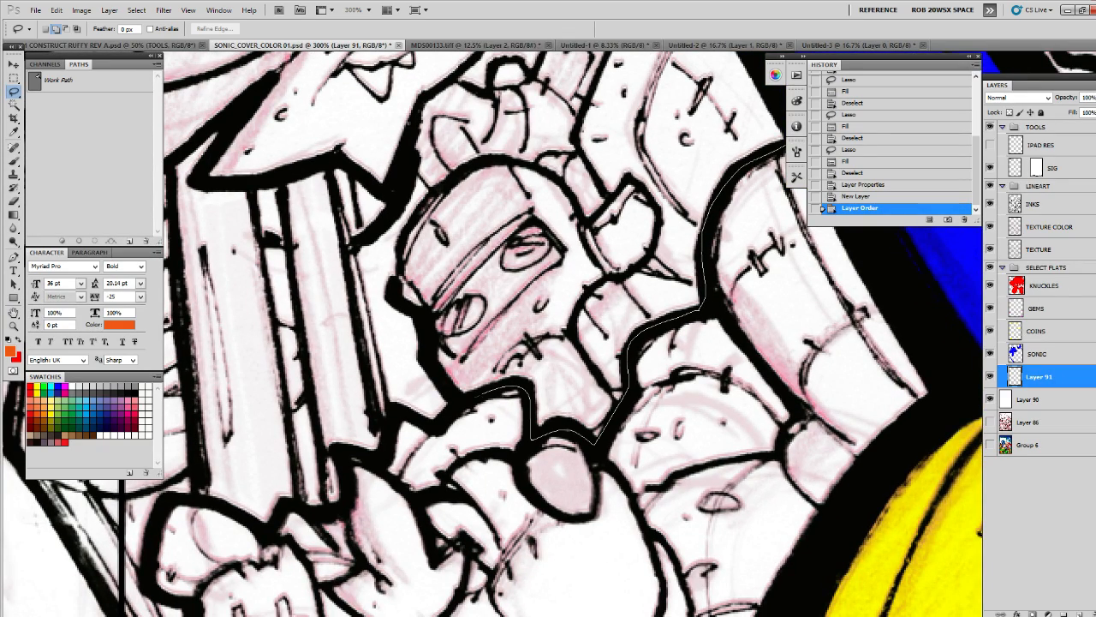
{"action": "mouse_move", "coordinate": [402, 416]}
{"action": "left_mouse_down"}
{"action": "mouse_move", "coordinate": [415, 388]}
{"action": "mouse_move", "coordinate": [469, 305]}
{"action": "left_mouse_up"}
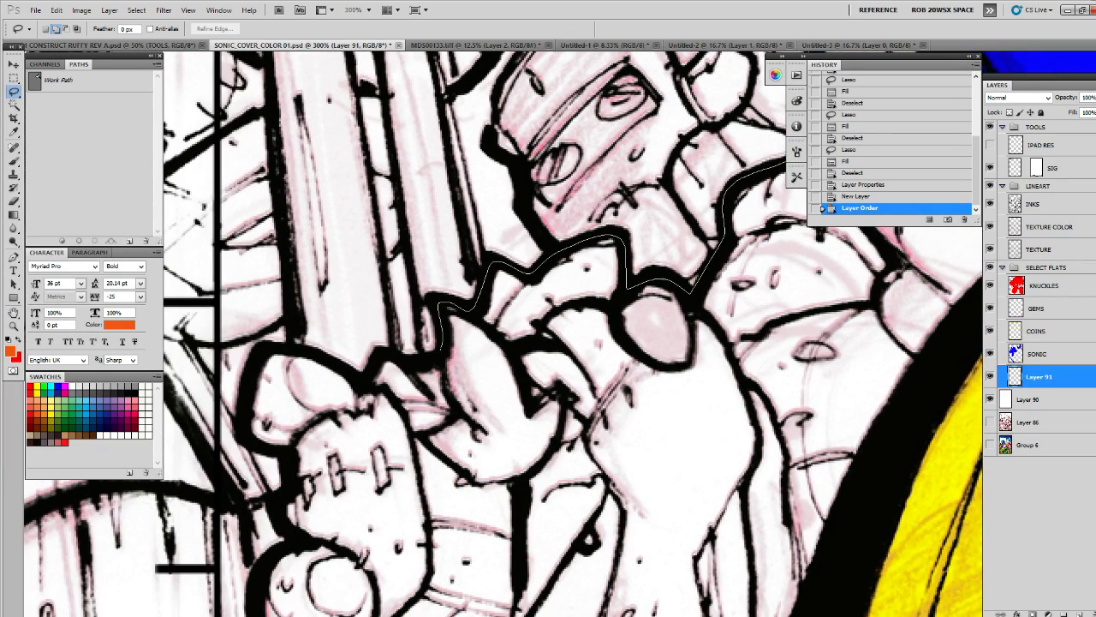
{"action": "mouse_move", "coordinate": [261, 353]}
{"action": "left_mouse_down"}
{"action": "mouse_move", "coordinate": [242, 425]}
{"action": "mouse_move", "coordinate": [253, 447]}
{"action": "mouse_move", "coordinate": [330, 332]}
{"action": "left_mouse_up"}
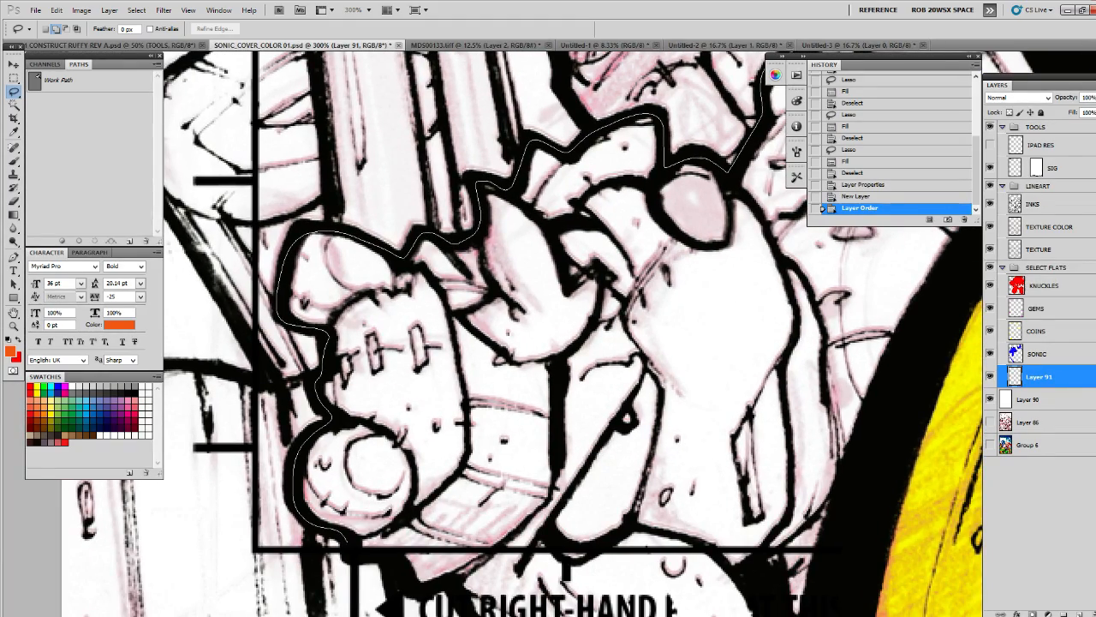
{"action": "mouse_move", "coordinate": [347, 538]}
{"action": "left_mouse_down"}
{"action": "mouse_move", "coordinate": [310, 475]}
{"action": "mouse_move", "coordinate": [347, 484]}
{"action": "mouse_move", "coordinate": [421, 533]}
{"action": "mouse_move", "coordinate": [356, 413]}
{"action": "mouse_move", "coordinate": [416, 488]}
{"action": "mouse_move", "coordinate": [506, 540]}
{"action": "left_mouse_up"}
{"action": "mouse_move", "coordinate": [609, 554]}
{"action": "left_mouse_down"}
{"action": "mouse_move", "coordinate": [587, 485]}
{"action": "mouse_move", "coordinate": [638, 480]}
{"action": "mouse_move", "coordinate": [584, 98]}
{"action": "mouse_move", "coordinate": [694, 58]}
{"action": "left_mouse_up"}
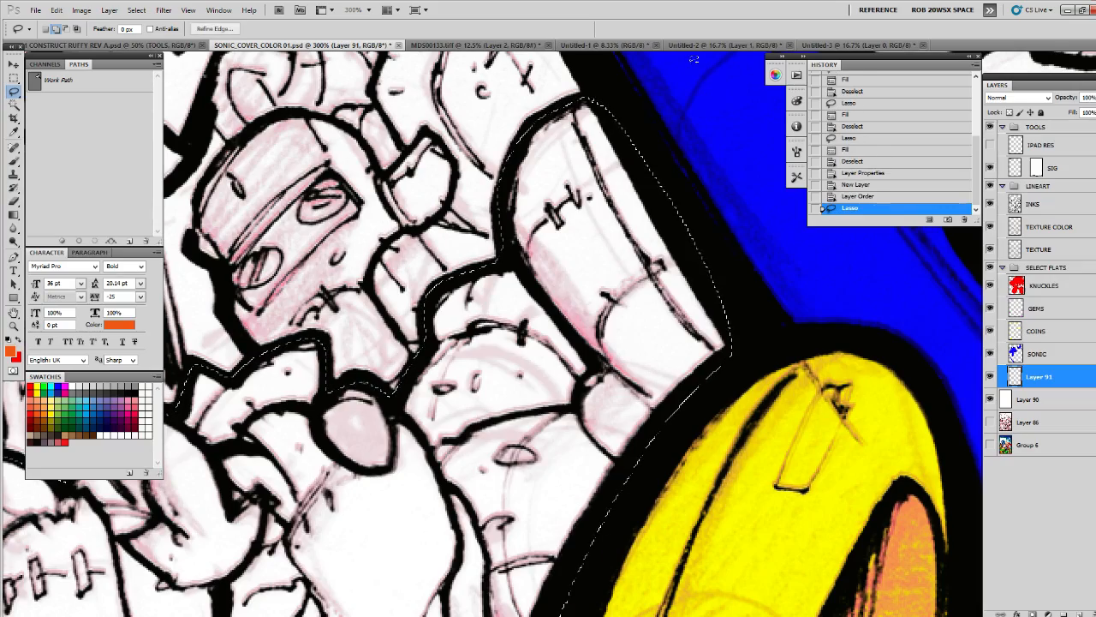
{"action": "key", "text": "alt+BackSpace"}
{"action": "key", "text": "ctrl+d"}
Select the bear's leftover sliver between the large bottom coin and Sonic's blue streak and fill it with orange
{"action": "key", "text": "z"}
{"action": "left_click", "coordinate": [640, 517], "text": "alt"}
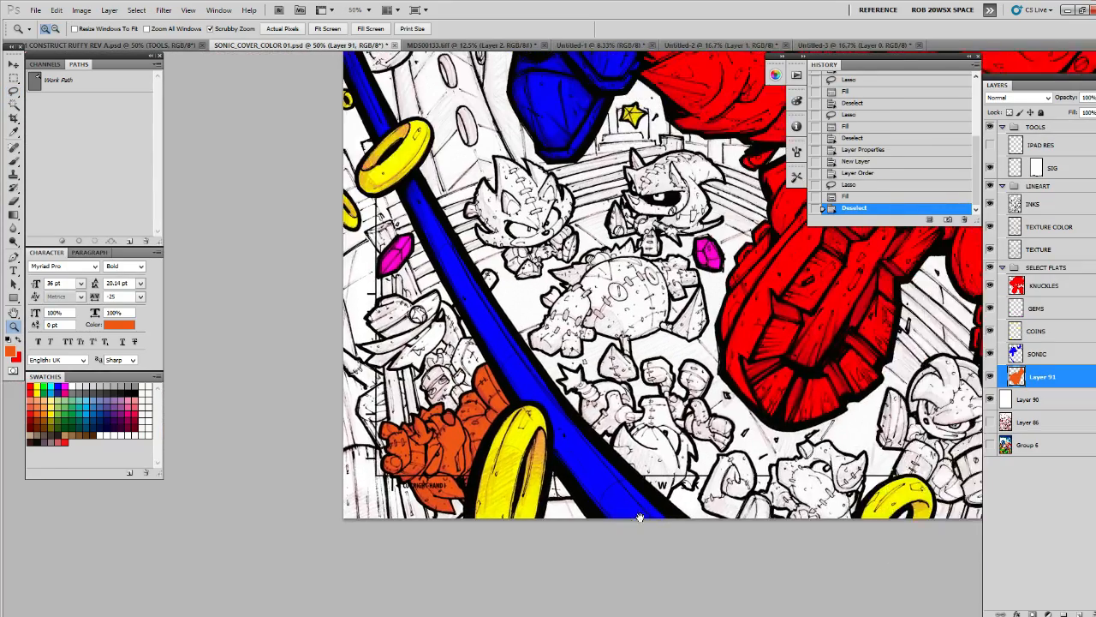
{"action": "left_click", "coordinate": [640, 517]}
{"action": "key", "text": "l"}
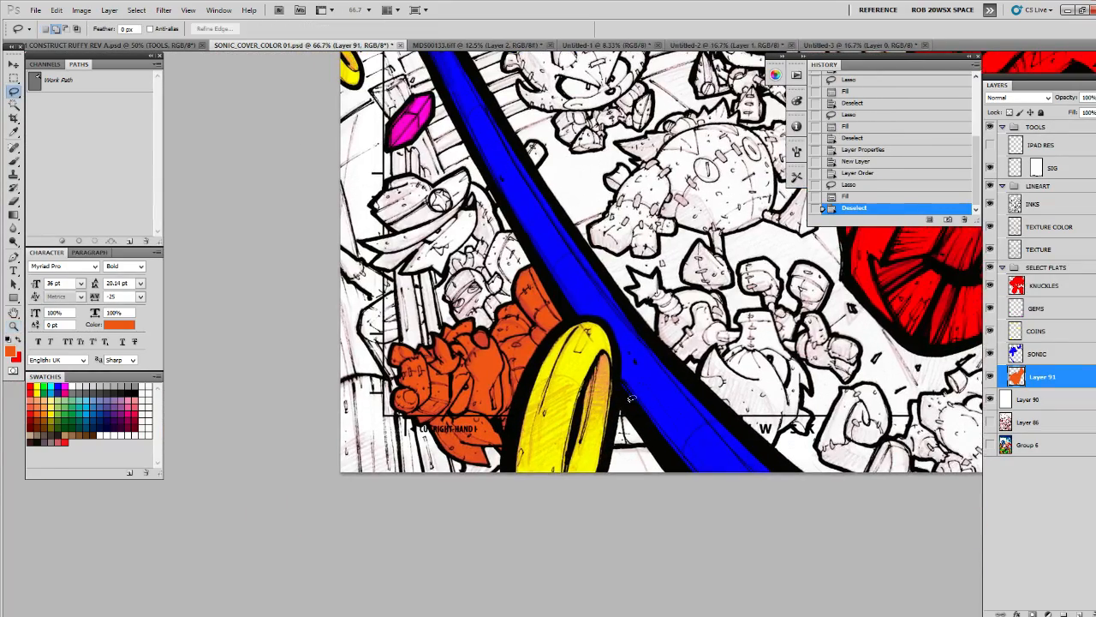
{"action": "mouse_move", "coordinate": [644, 435]}
{"action": "left_mouse_down"}
{"action": "mouse_move", "coordinate": [627, 447]}
{"action": "mouse_move", "coordinate": [608, 429]}
{"action": "mouse_move", "coordinate": [619, 402]}
{"action": "left_mouse_up"}
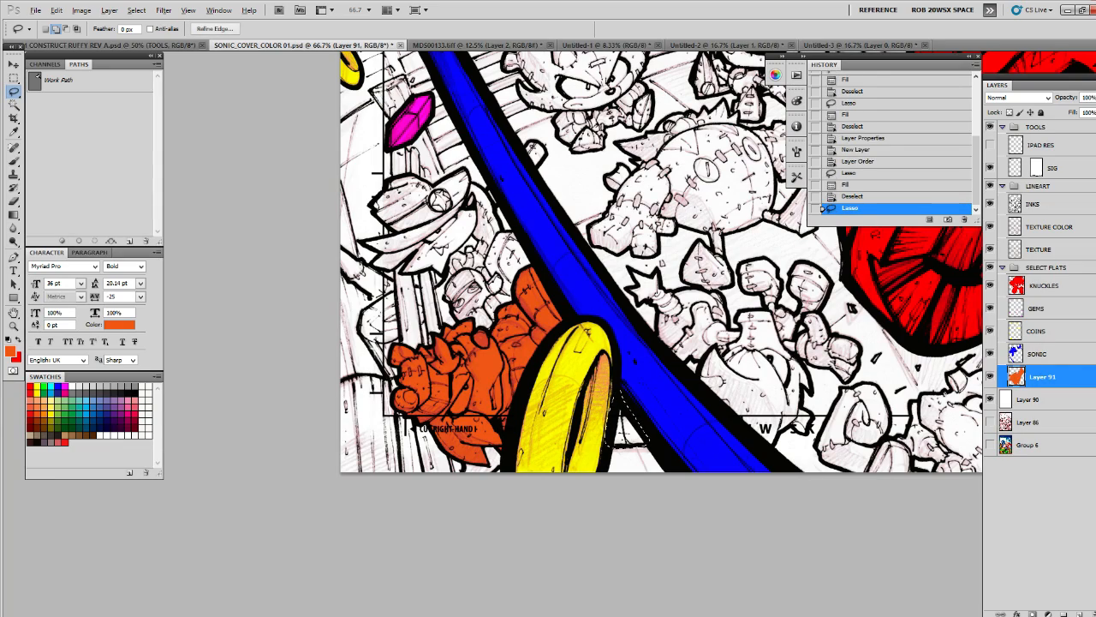
{"action": "key", "text": "alt+BackSpace"}
{"action": "key", "text": "ctrl+d"}
Rename the orange character's layer as BEAR
{"action": "left_click_drag", "start_coordinate": [867, 348], "coordinate": [832, 442]}
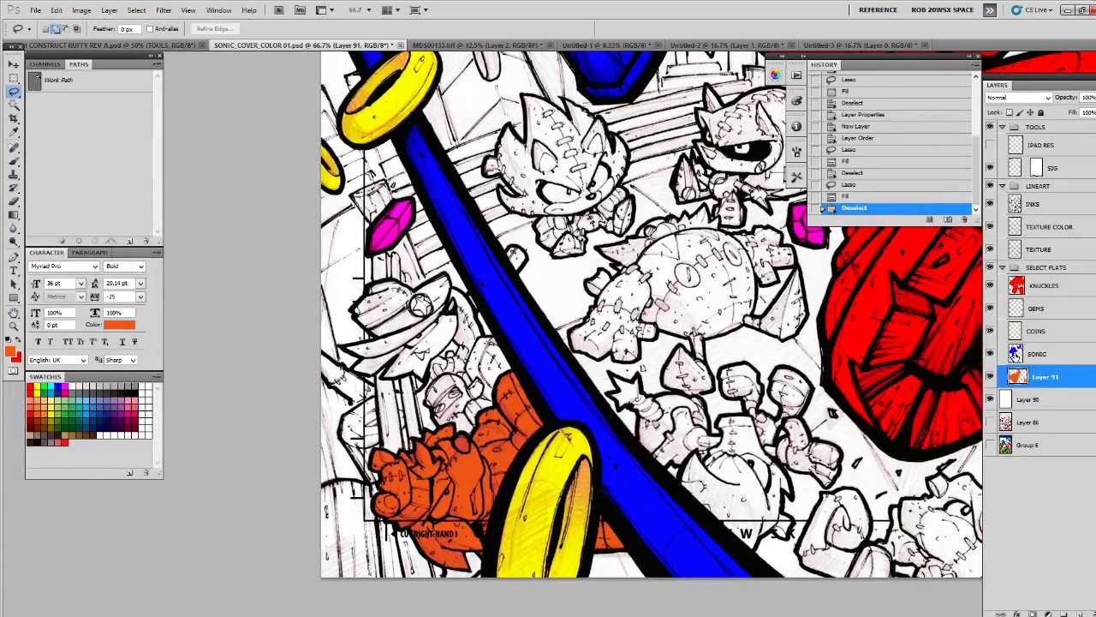
{"action": "double_click", "coordinate": [1053, 376]}
{"action": "type", "text": "BEAR"}
{"action": "key", "text": "Return"}
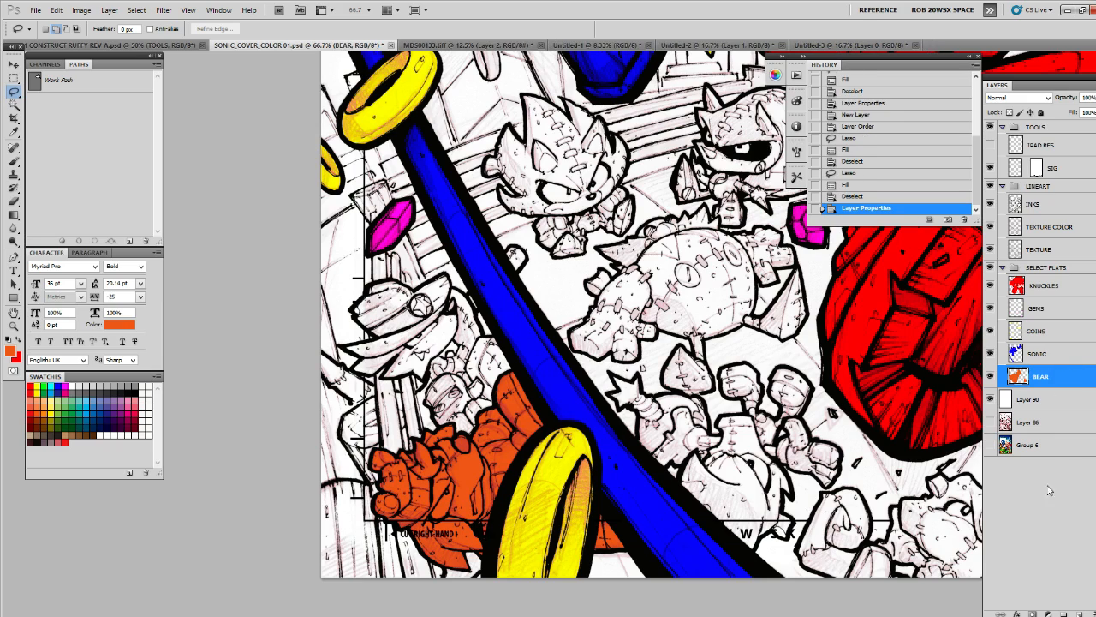
Add a new layer directly beneath the BEAR layer and pick magenta as the foreground colour
{"action": "key", "text": "ctrl+shift+alt+n"}
{"action": "left_click_drag", "start_coordinate": [1075, 379], "coordinate": [1060, 399]}
{"action": "key", "text": "z"}
{"action": "left_click_drag", "start_coordinate": [472, 319], "coordinate": [502, 335]}
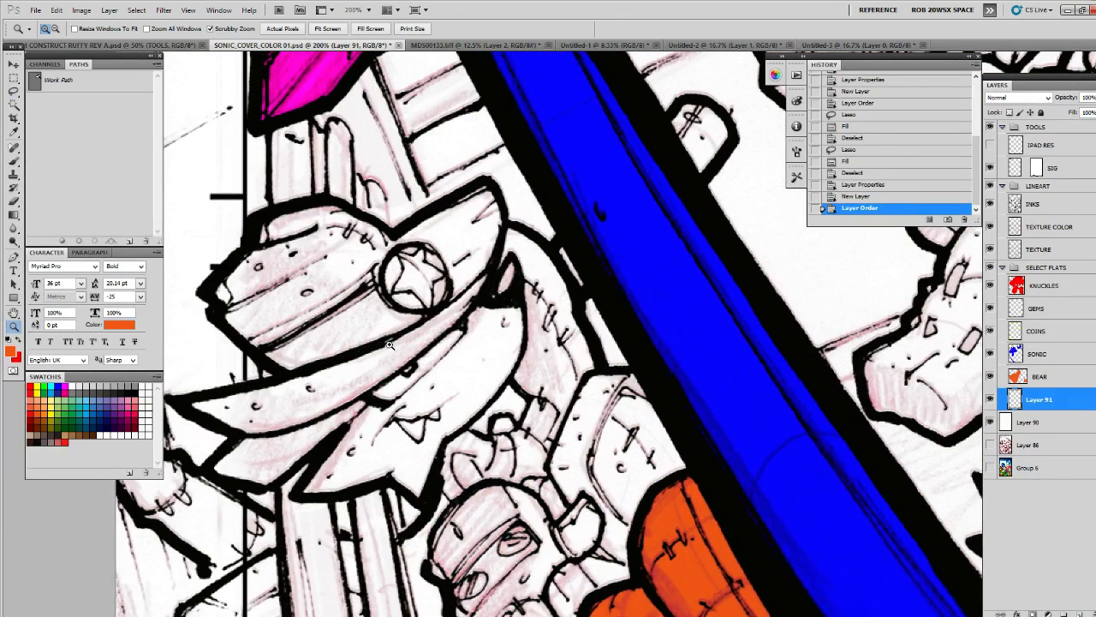
{"action": "left_click", "coordinate": [133, 410]}
Lasso the hat-wearing character and the adjoining figure above the bear, including the tip across the blue streak, and fill them with magenta
{"action": "key", "text": "l"}
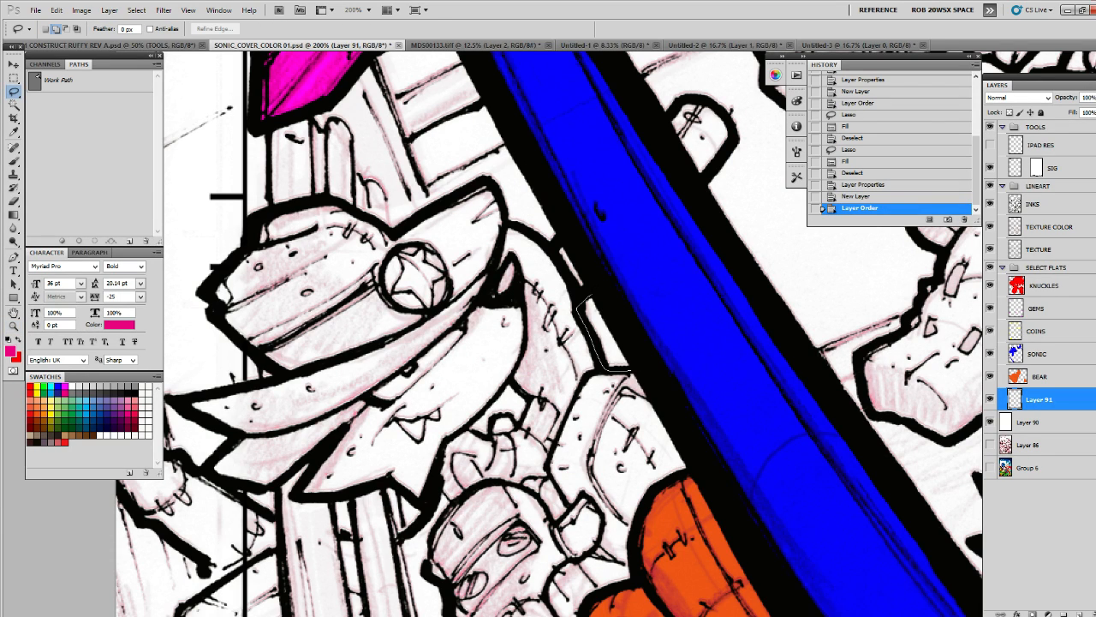
{"action": "left_click_drag", "start_coordinate": [592, 294], "coordinate": [724, 158]}
{"action": "mouse_move", "coordinate": [725, 109]}
{"action": "left_mouse_down"}
{"action": "mouse_move", "coordinate": [699, 92]}
{"action": "mouse_move", "coordinate": [570, 224]}
{"action": "left_mouse_up"}
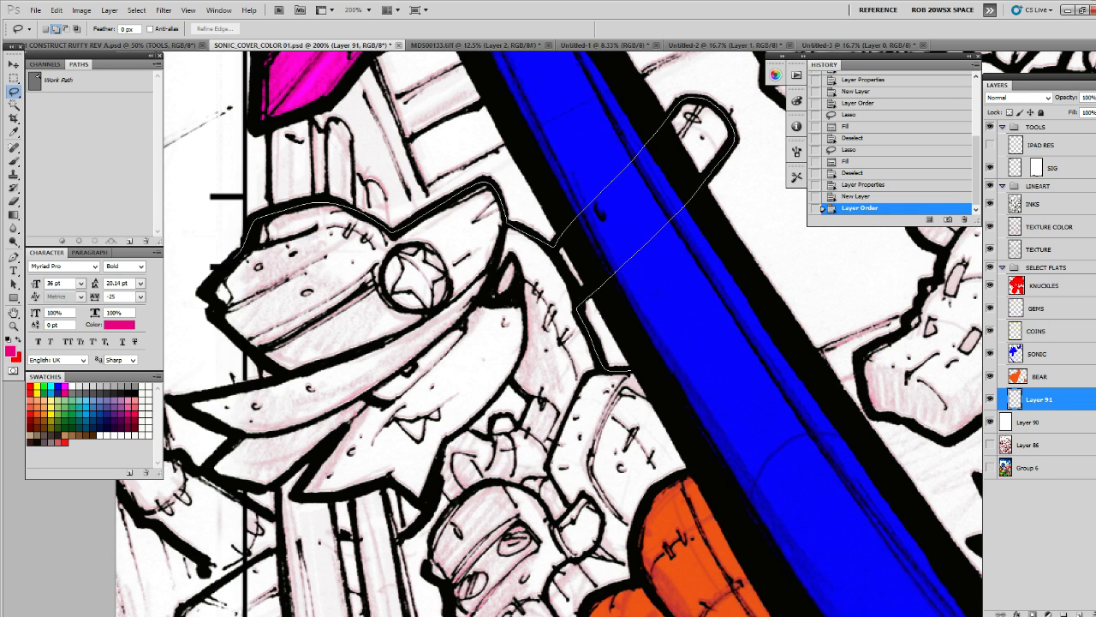
{"action": "mouse_move", "coordinate": [214, 313]}
{"action": "left_mouse_down"}
{"action": "mouse_move", "coordinate": [244, 343]}
{"action": "mouse_move", "coordinate": [240, 329]}
{"action": "mouse_move", "coordinate": [254, 327]}
{"action": "mouse_move", "coordinate": [264, 355]}
{"action": "mouse_move", "coordinate": [180, 383]}
{"action": "mouse_move", "coordinate": [224, 403]}
{"action": "left_mouse_up"}
{"action": "left_click_drag", "start_coordinate": [221, 446], "coordinate": [257, 462]}
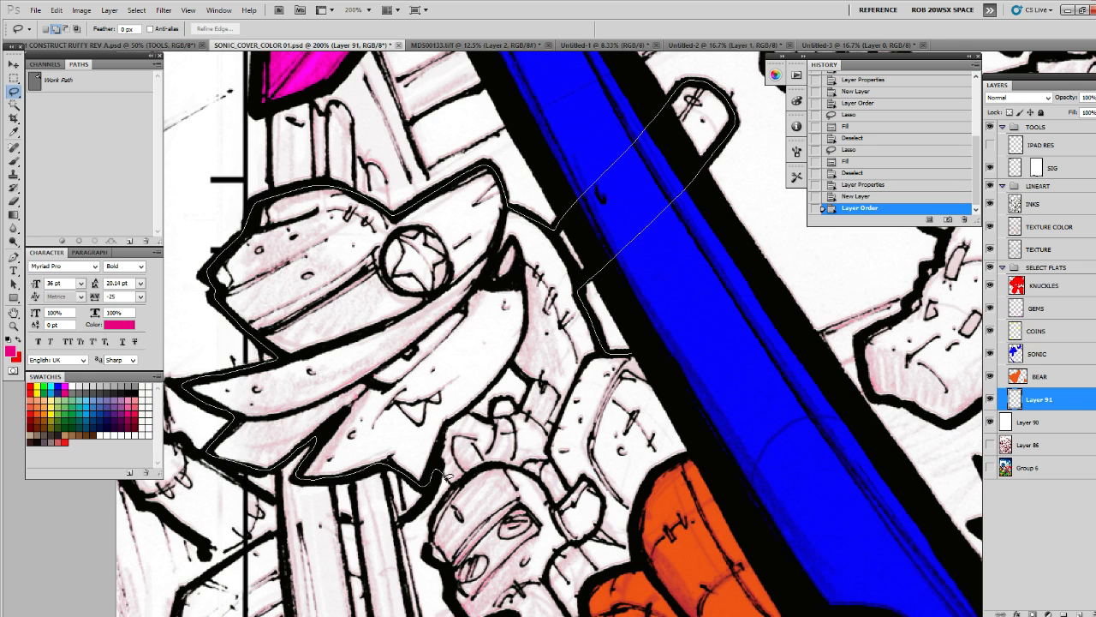
{"action": "left_click_drag", "start_coordinate": [443, 480], "coordinate": [431, 410]}
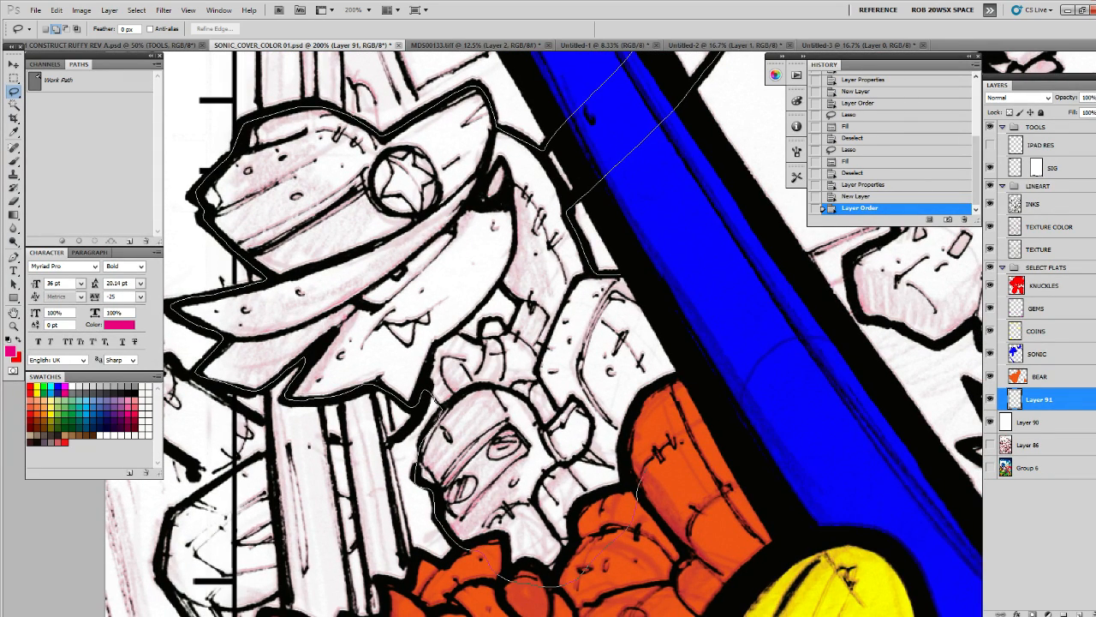
{"action": "mouse_move", "coordinate": [649, 463]}
{"action": "left_mouse_down"}
{"action": "mouse_move", "coordinate": [677, 353]}
{"action": "mouse_move", "coordinate": [612, 247]}
{"action": "left_mouse_up"}
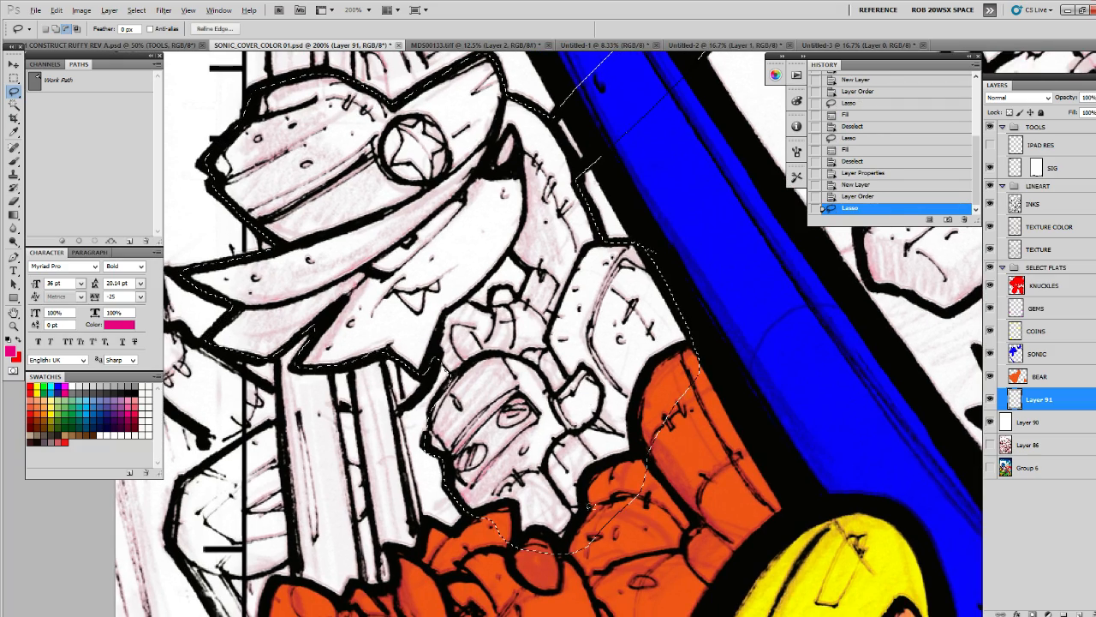
{"action": "mouse_move", "coordinate": [555, 555]}
{"action": "left_mouse_down"}
{"action": "mouse_move", "coordinate": [576, 510]}
{"action": "mouse_move", "coordinate": [603, 524]}
{"action": "left_mouse_up"}
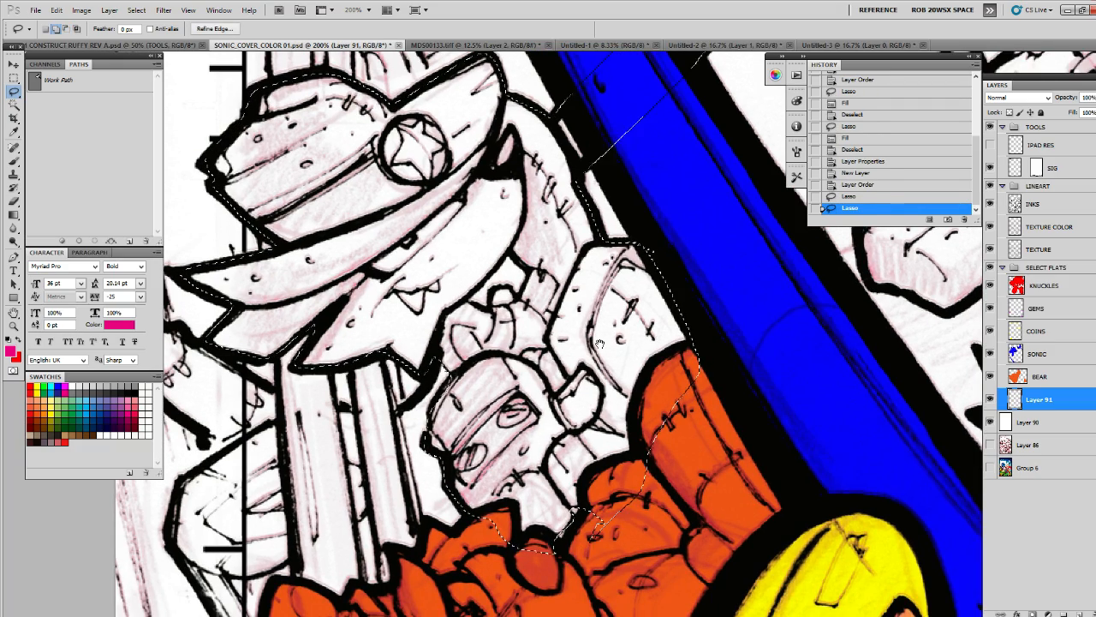
{"action": "scroll", "coordinate": [599, 342], "scroll_direction": "up", "scroll_amount": 1}
{"action": "scroll", "coordinate": [550, 323], "scroll_direction": "up", "scroll_amount": 1}
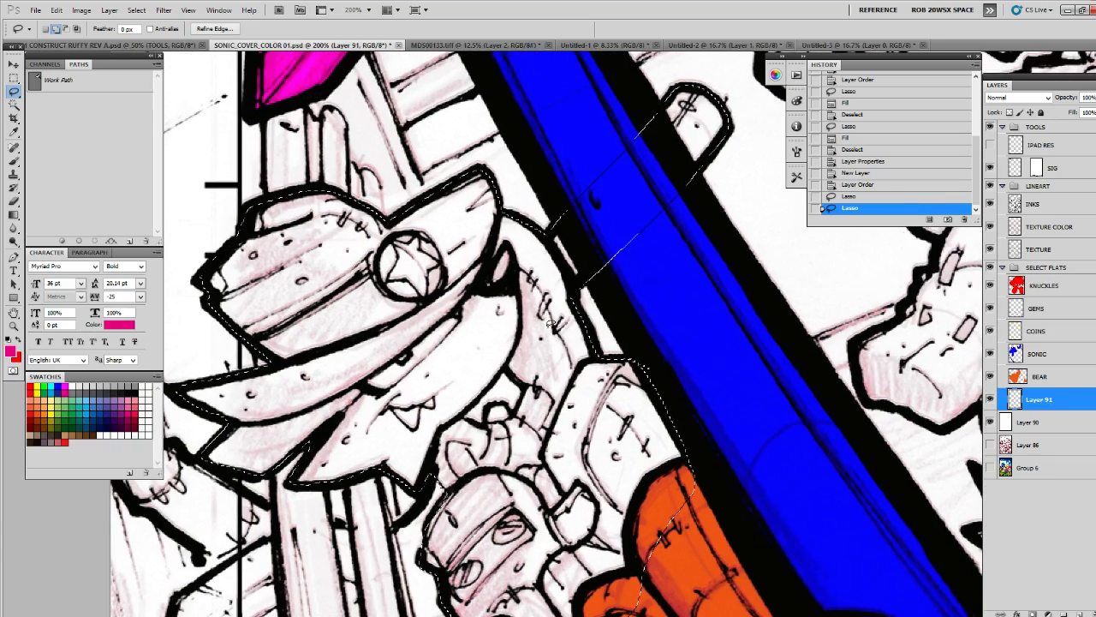
{"action": "scroll", "coordinate": [632, 245], "scroll_direction": "down", "scroll_amount": 2}
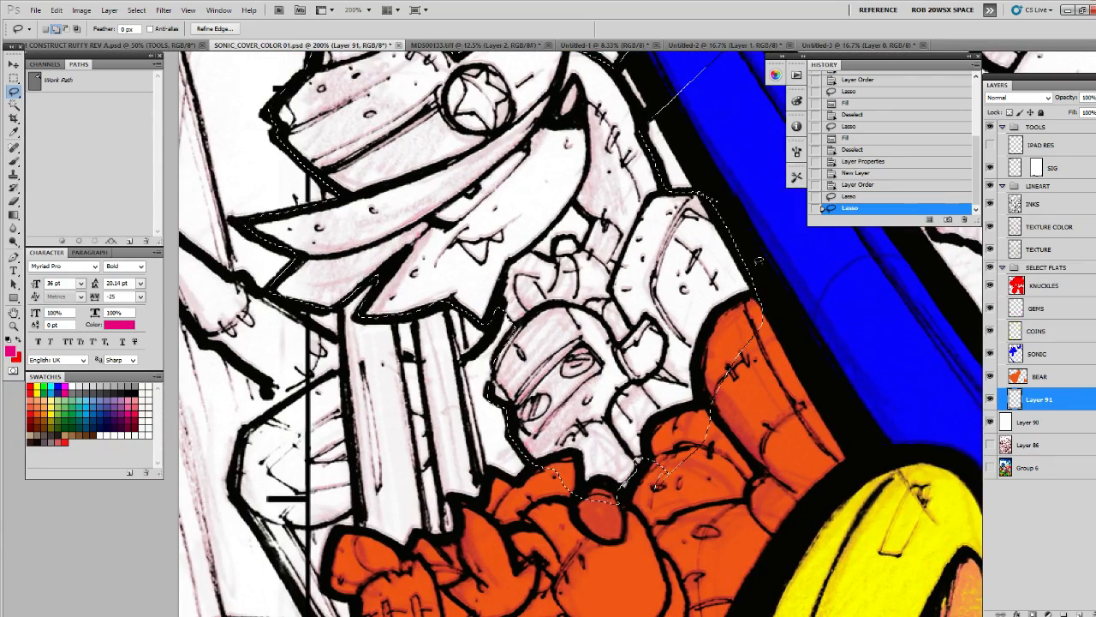
{"action": "key", "text": "alt+BackSpace"}
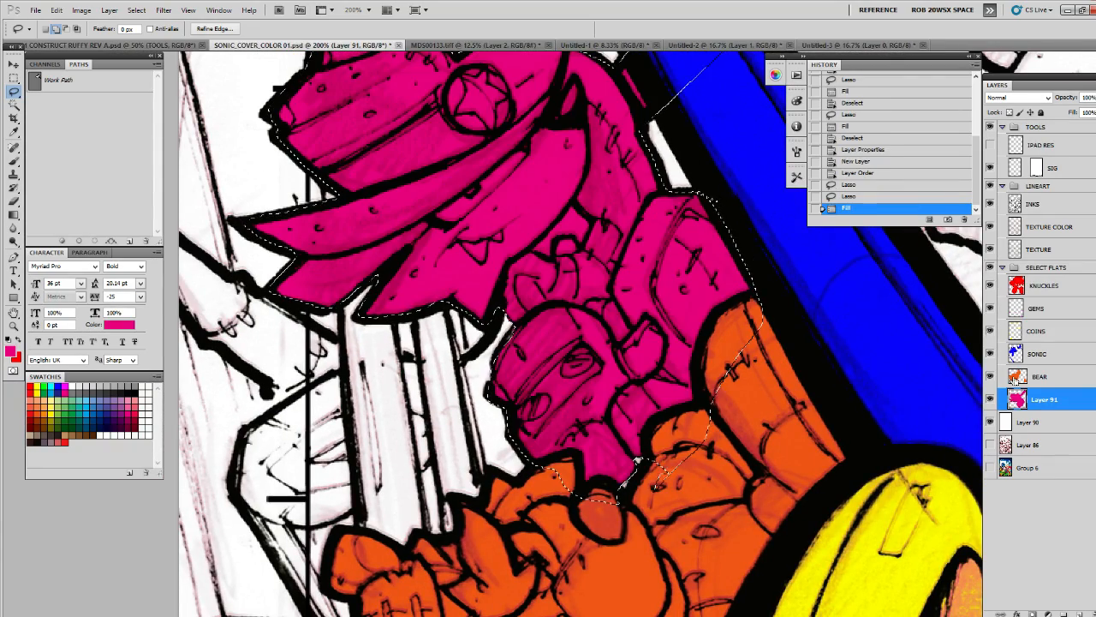
Cut the areas overlapping the BEAR and SONIC flats out of the magenta layer by loading those layers as selections
{"action": "left_click", "coordinate": [1017, 376], "text": "ctrl"}
{"action": "key", "text": "ctrl+x"}
{"action": "left_click", "coordinate": [991, 399]}
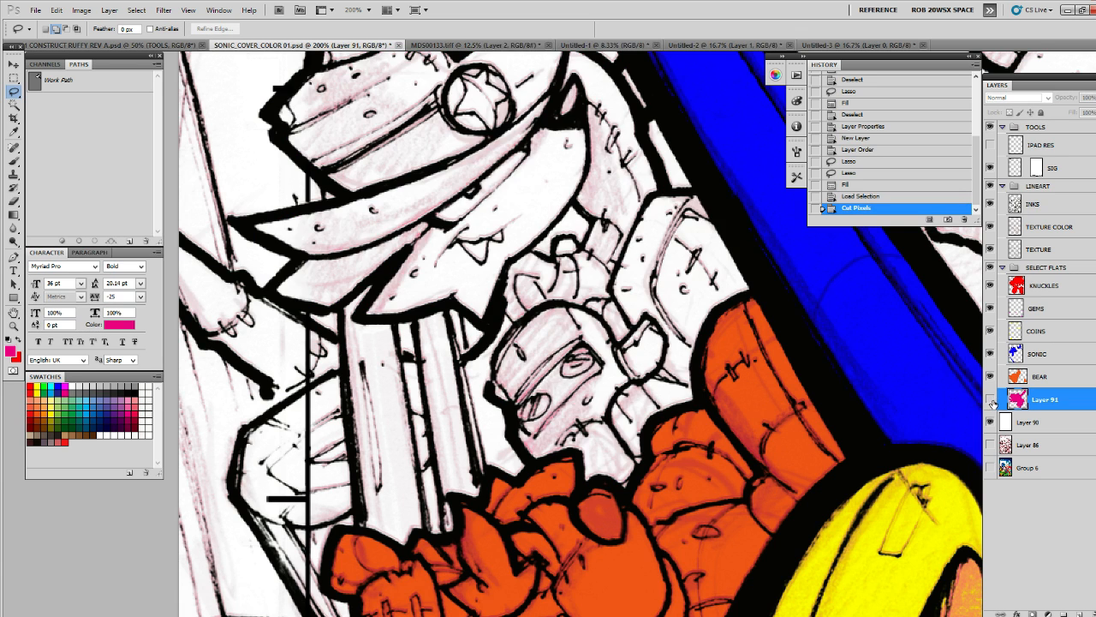
{"action": "left_click", "coordinate": [991, 400]}
{"action": "scroll", "coordinate": [913, 374], "scroll_direction": "right", "scroll_amount": 2}
{"action": "left_click", "coordinate": [1016, 353], "text": "ctrl"}
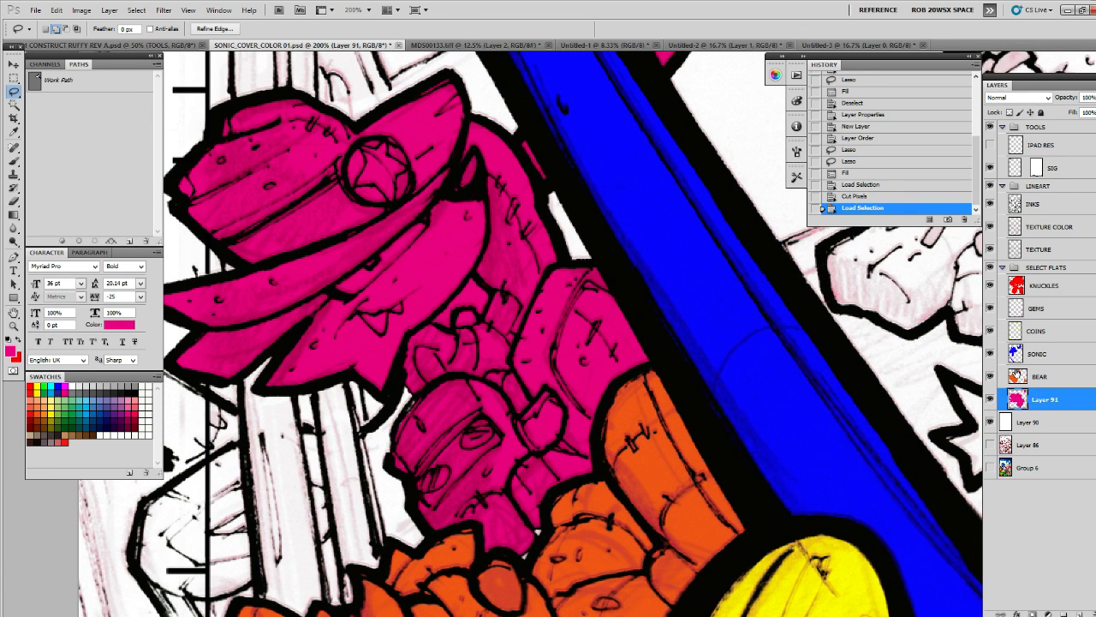
{"action": "key", "text": "ctrl+x"}
Rename the magenta character layer as FOX
{"action": "key", "text": "z"}
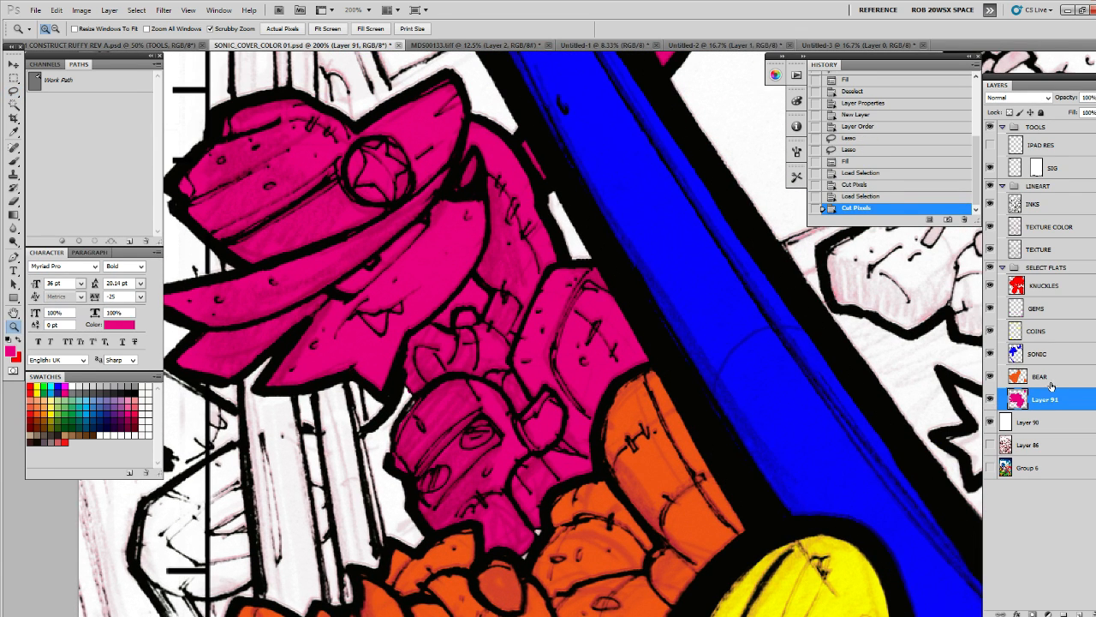
{"action": "double_click", "coordinate": [1044, 399]}
{"action": "type", "text": "R"}
{"action": "type", "text": "OX"}
{"action": "key", "text": "Return"}
{"action": "scroll", "coordinate": [856, 377], "scroll_direction": "down", "scroll_amount": 3}
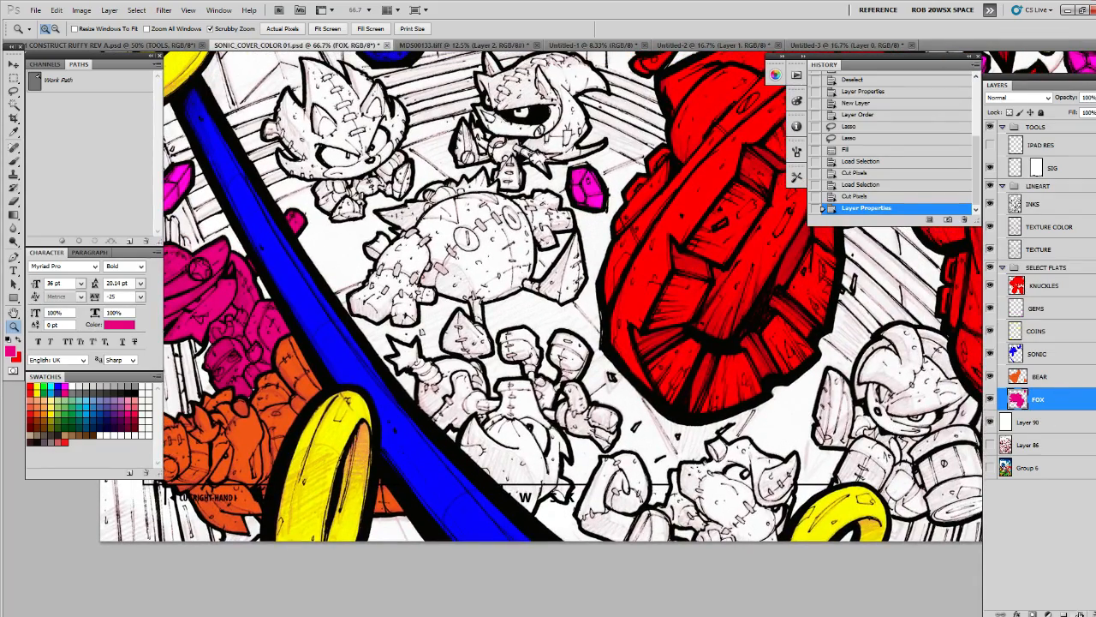
Add a new layer directly beneath the FOX layer and pick bright green as the foreground colour
{"action": "key", "text": "ctrl+shift+alt+n"}
{"action": "key", "text": "ctrl+bracketleft"}
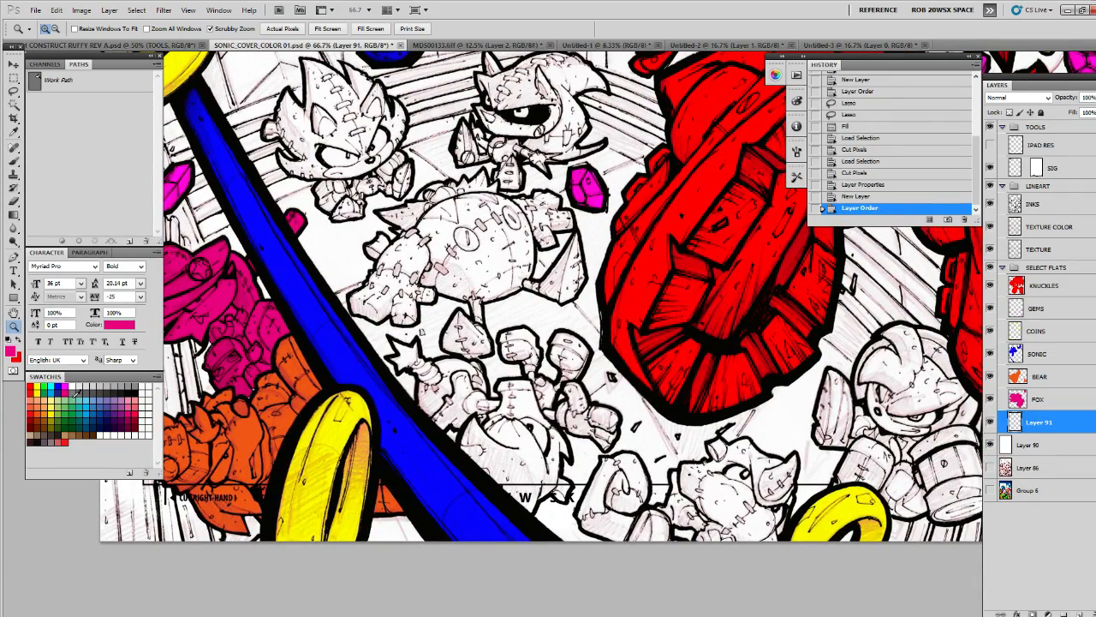
{"action": "left_click", "coordinate": [46, 388]}
{"action": "scroll", "coordinate": [751, 369], "scroll_direction": "up", "scroll_amount": 3}
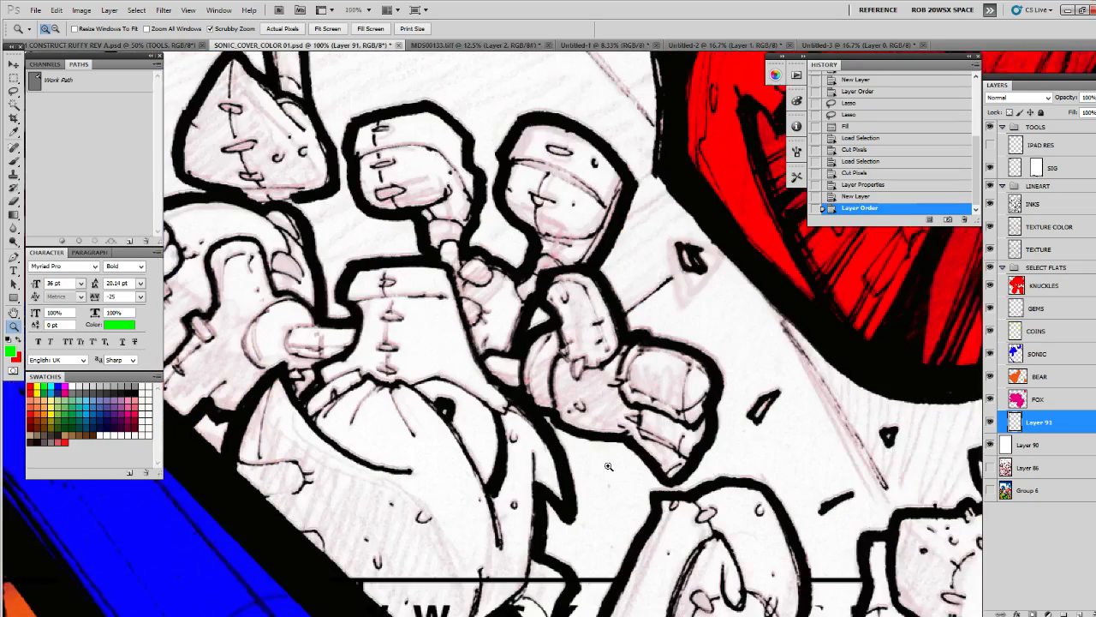
{"action": "key", "text": "p"}
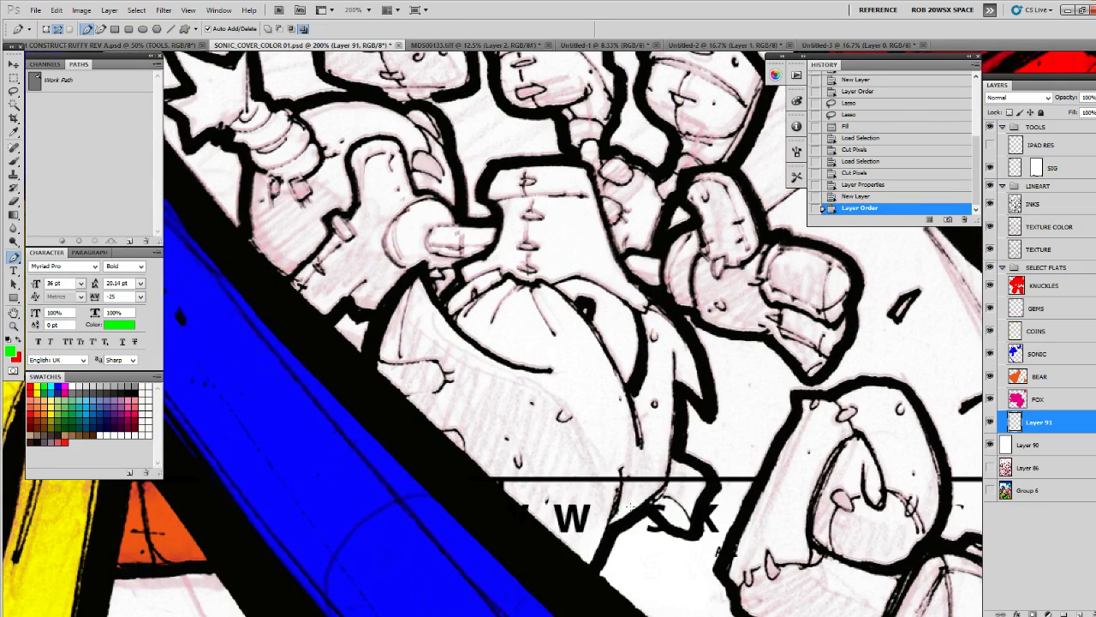
{"action": "key", "text": "l"}
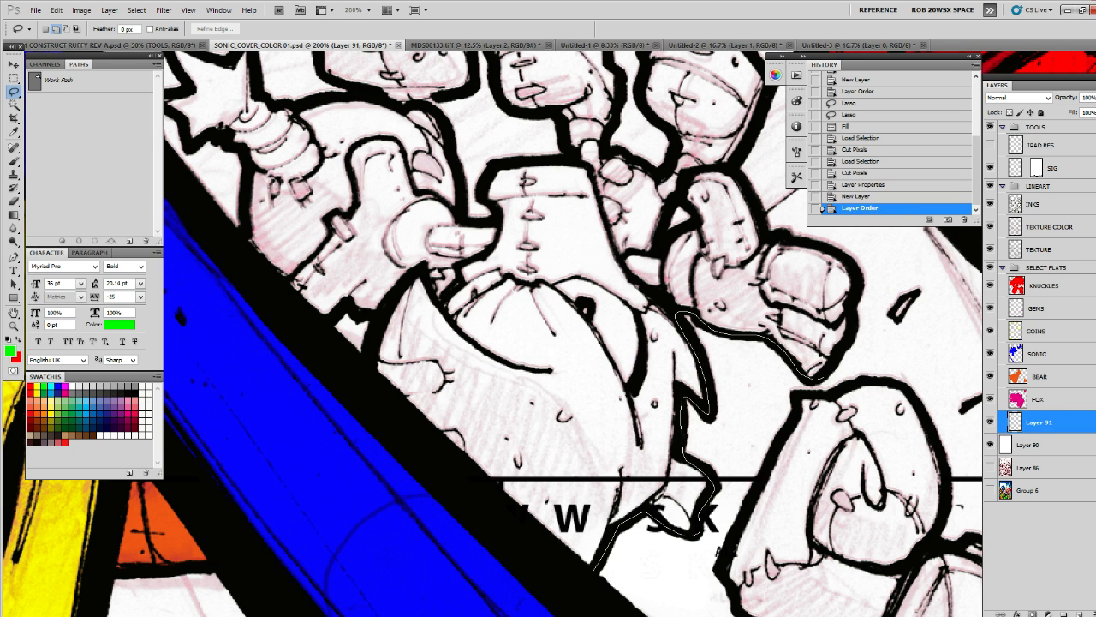
{"action": "mouse_move", "coordinate": [854, 312]}
{"action": "left_mouse_down"}
{"action": "mouse_move", "coordinate": [826, 447]}
{"action": "mouse_move", "coordinate": [778, 428]}
{"action": "left_mouse_up"}
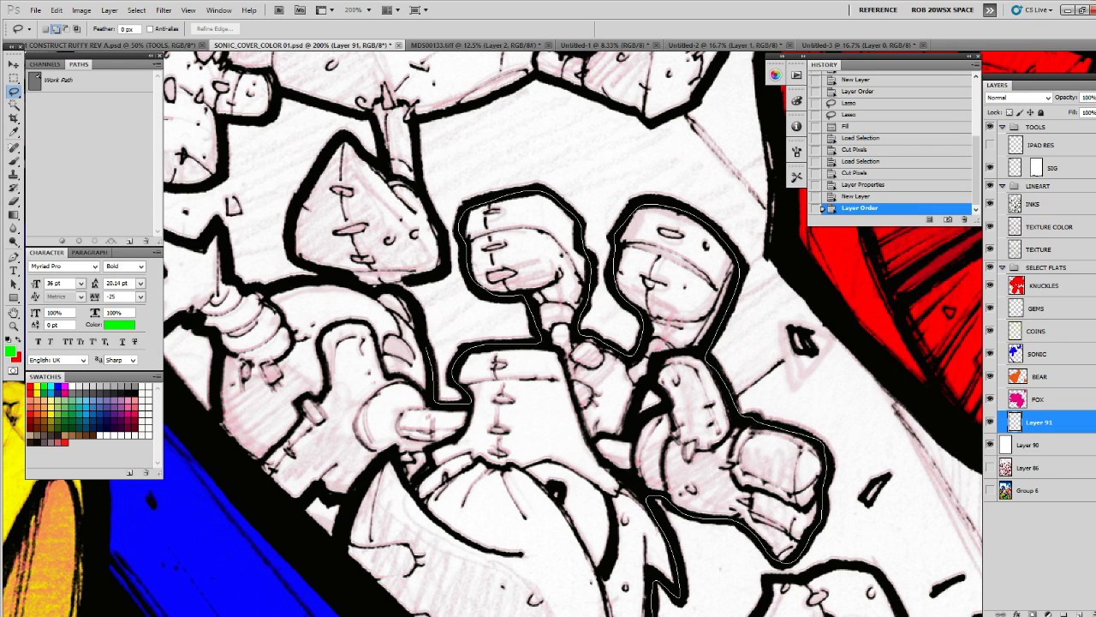
{"action": "key", "text": "space"}
{"action": "left_click_drag", "start_coordinate": [393, 290], "coordinate": [501, 315]}
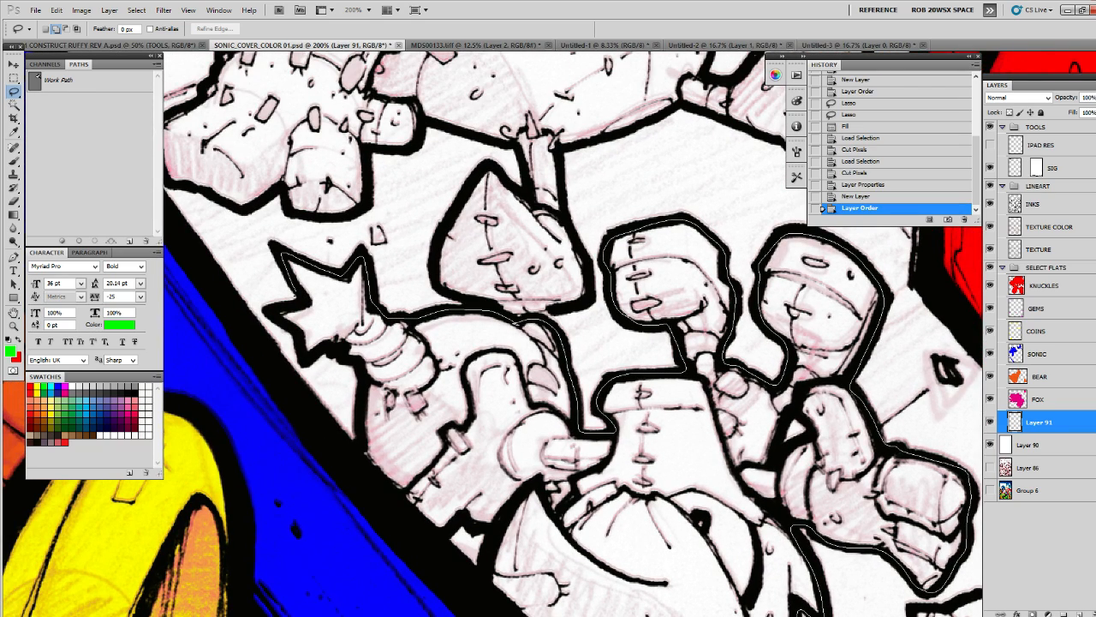
{"action": "left_click_drag", "start_coordinate": [274, 310], "coordinate": [276, 314]}
{"action": "key", "text": "space"}
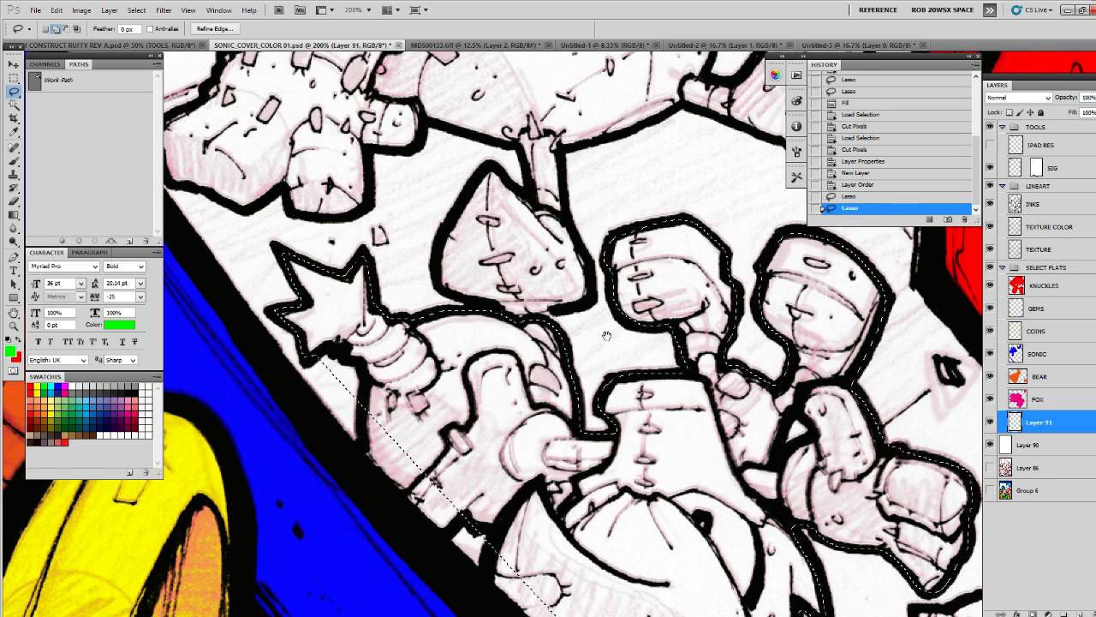
{"action": "left_click_drag", "start_coordinate": [606, 337], "coordinate": [641, 354]}
{"action": "key", "text": "ctrl+d"}
Start a Pen path around the star-shaped tip of the upside-down character just beyond the blue streak
{"action": "key", "text": "p"}
{"action": "left_click", "coordinate": [410, 319]}
{"action": "left_click", "coordinate": [400, 276]}
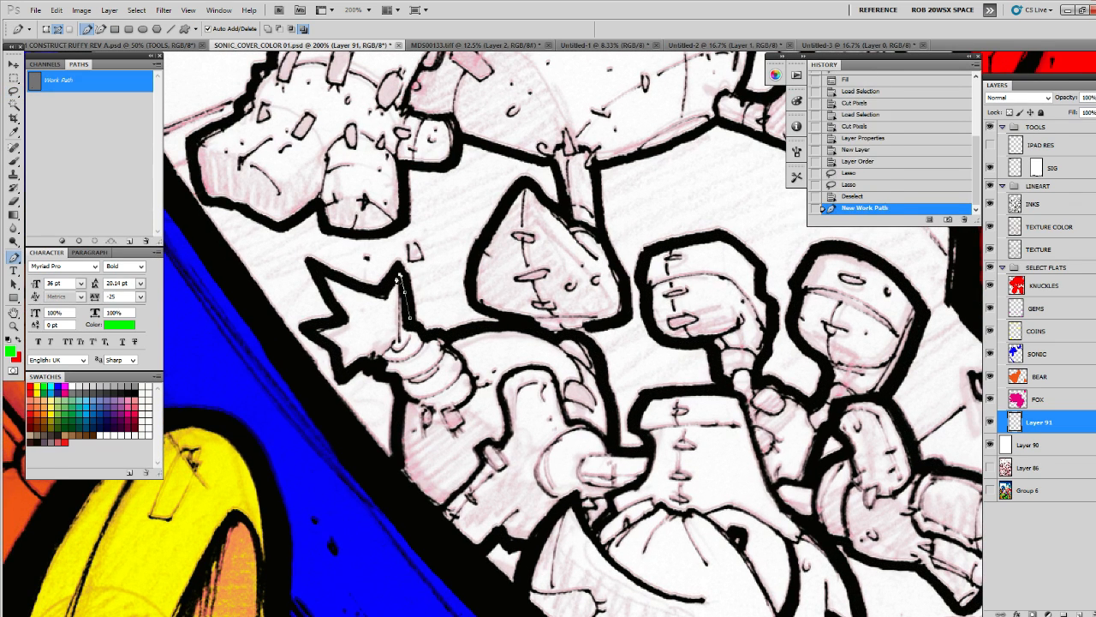
{"action": "left_click", "coordinate": [394, 293]}
{"action": "left_click", "coordinate": [377, 289]}
{"action": "left_click", "coordinate": [366, 285]}
{"action": "left_click", "coordinate": [343, 280]}
{"action": "left_click", "coordinate": [322, 271]}
{"action": "left_click", "coordinate": [330, 311]}
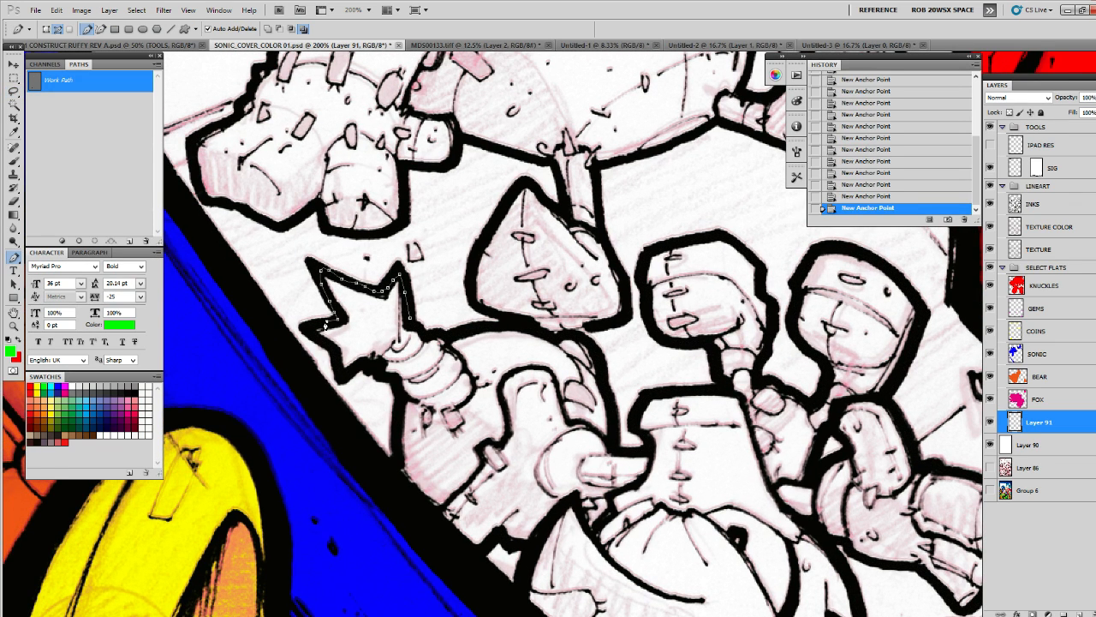
{"action": "left_click", "coordinate": [304, 324]}
{"action": "left_click", "coordinate": [317, 337]}
{"action": "left_click", "coordinate": [330, 346]}
{"action": "left_click", "coordinate": [341, 366]}
{"action": "left_click", "coordinate": [353, 370]}
Continue the Pen path from the star-shaped tip down the upside-down character's body and along the edge of the blue streak
{"action": "left_click", "coordinate": [372, 368]}
{"action": "left_click", "coordinate": [389, 379]}
{"action": "left_click", "coordinate": [395, 387]}
{"action": "left_click", "coordinate": [396, 406]}
{"action": "left_click", "coordinate": [396, 429]}
{"action": "left_click", "coordinate": [395, 458]}
{"action": "left_click_drag", "start_coordinate": [415, 492], "coordinate": [374, 383]}
{"action": "left_click", "coordinate": [416, 439]}
{"action": "left_click", "coordinate": [427, 443]}
{"action": "left_click", "coordinate": [439, 439]}
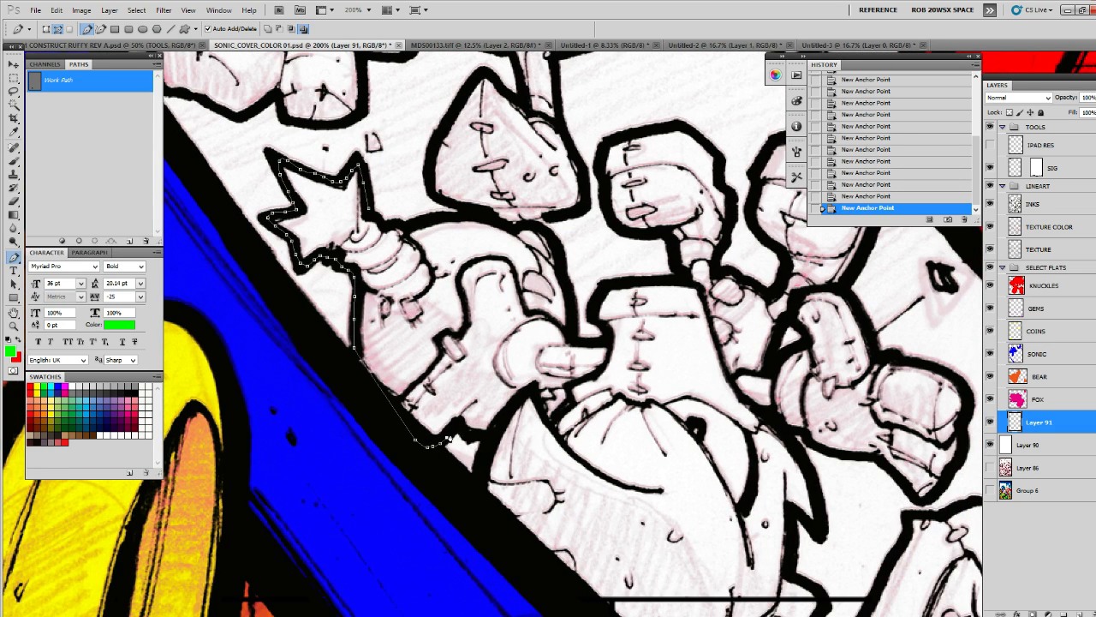
Continue the Pen path along the blue streak's edge to the lower end of the upside-down character's large curved shape
{"action": "left_click", "coordinate": [450, 430]}
{"action": "left_click", "coordinate": [463, 435]}
{"action": "left_click", "coordinate": [486, 436]}
{"action": "left_click", "coordinate": [477, 489]}
{"action": "left_click", "coordinate": [483, 506]}
{"action": "left_click_drag", "start_coordinate": [498, 533], "coordinate": [414, 324]}
{"action": "left_click", "coordinate": [465, 398]}
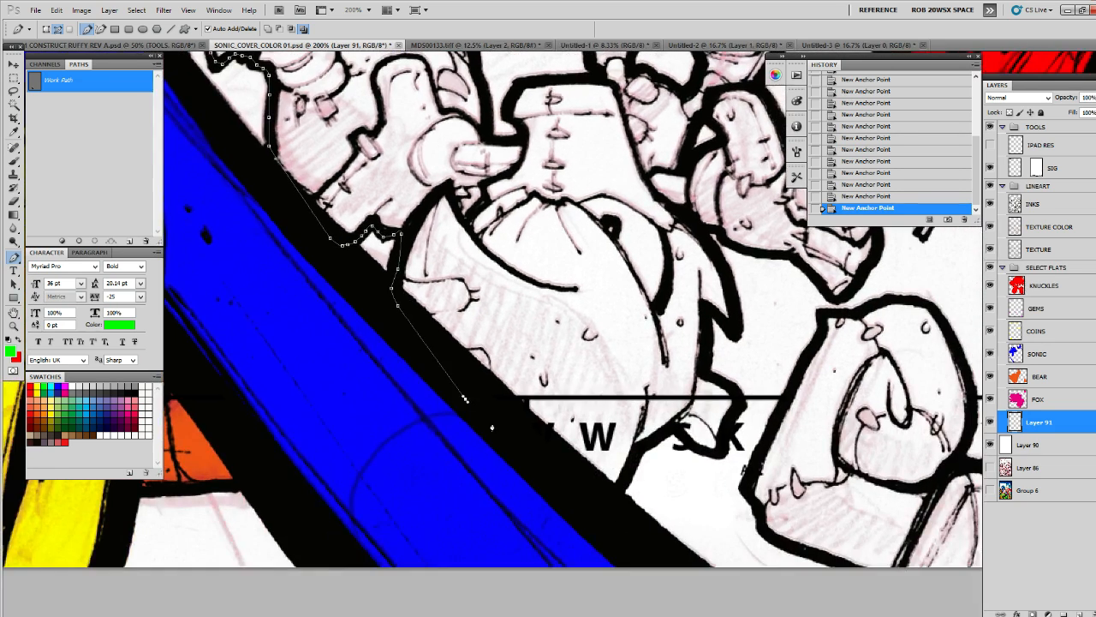
{"action": "left_click", "coordinate": [584, 493]}
{"action": "left_click", "coordinate": [615, 504]}
Continue the Pen path around the small pointed tip at the upside-down character's lower end and up its outer edge
{"action": "left_click", "coordinate": [632, 452]}
{"action": "left_click", "coordinate": [644, 440]}
{"action": "left_click", "coordinate": [675, 431]}
{"action": "left_click_drag", "start_coordinate": [675, 431], "coordinate": [642, 438]}
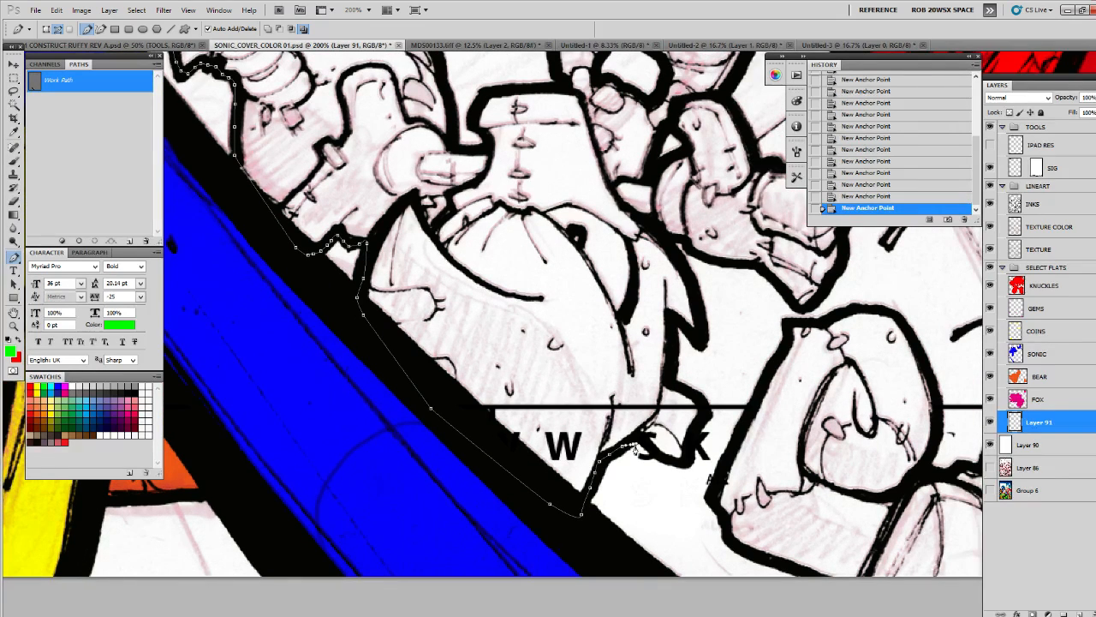
{"action": "left_click", "coordinate": [645, 440]}
{"action": "left_click", "coordinate": [656, 445]}
{"action": "left_click", "coordinate": [665, 452]}
{"action": "left_click", "coordinate": [678, 456]}
{"action": "left_click", "coordinate": [690, 447]}
{"action": "left_click", "coordinate": [704, 426]}
{"action": "left_click", "coordinate": [701, 407]}
{"action": "left_click", "coordinate": [691, 393]}
{"action": "left_click", "coordinate": [677, 384]}
{"action": "left_click", "coordinate": [673, 362]}
Trace the Pen path around the downward spike on the upside-down character's outer side, up to the hand
{"action": "left_click_drag", "start_coordinate": [668, 298], "coordinate": [637, 414]}
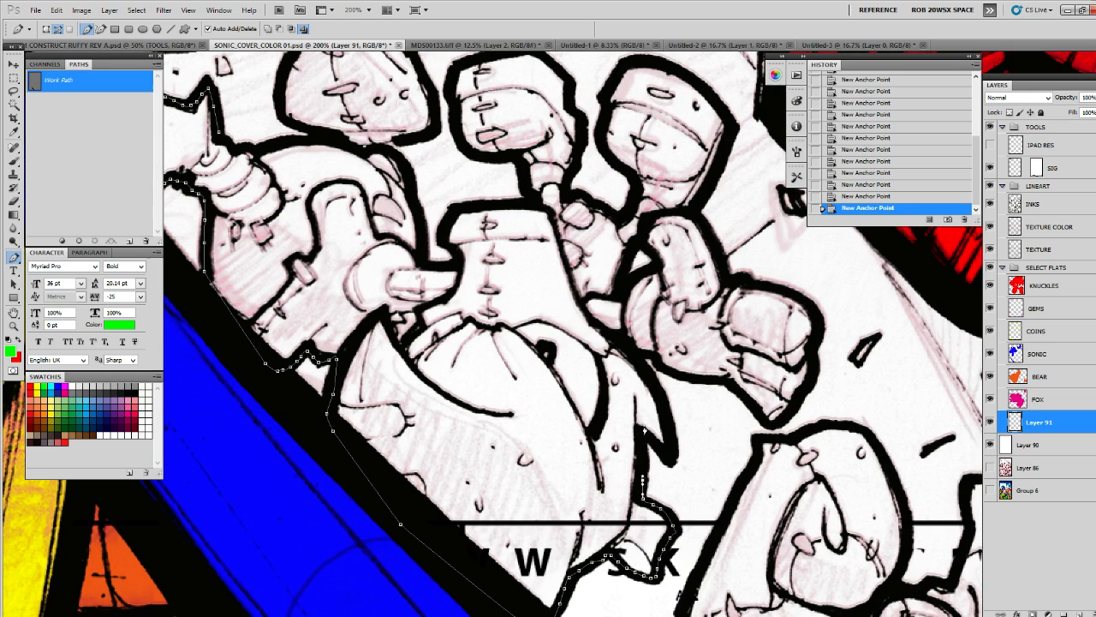
{"action": "left_click", "coordinate": [643, 435]}
{"action": "left_click", "coordinate": [669, 451]}
{"action": "left_click", "coordinate": [665, 411]}
{"action": "left_click", "coordinate": [655, 382]}
{"action": "left_click", "coordinate": [647, 355]}
Continue the Pen path along the underside of the upside-down character's hand and around its fingertips
{"action": "left_click", "coordinate": [661, 363]}
{"action": "left_click", "coordinate": [674, 374]}
{"action": "left_click", "coordinate": [692, 377]}
{"action": "left_click", "coordinate": [715, 379]}
{"action": "left_click", "coordinate": [731, 386]}
{"action": "left_click", "coordinate": [745, 399]}
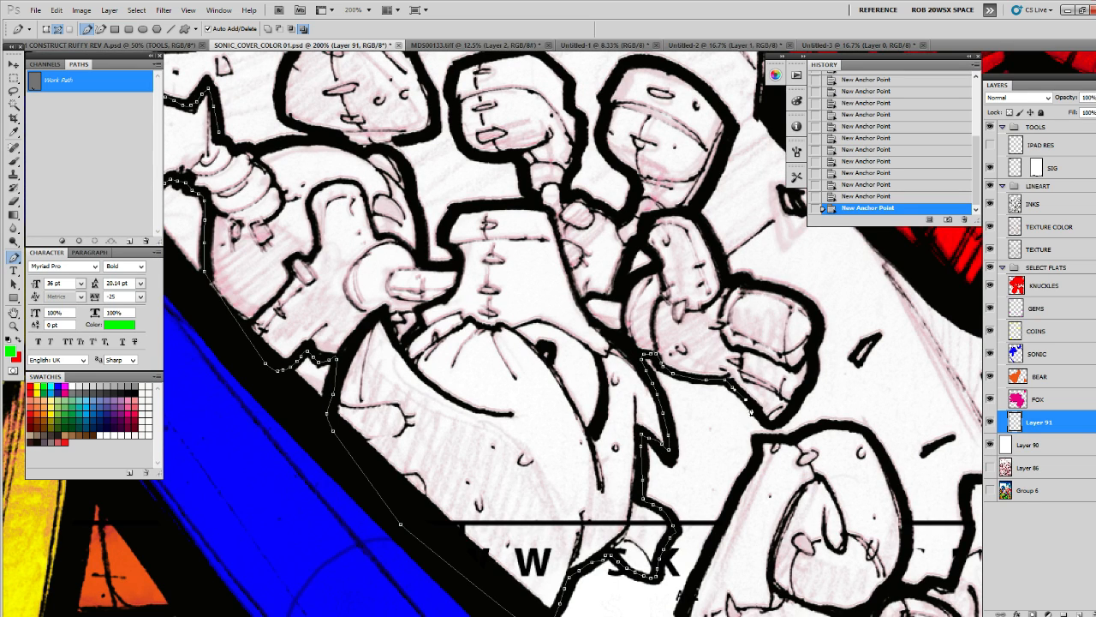
{"action": "left_click", "coordinate": [758, 412]}
{"action": "left_click", "coordinate": [772, 422]}
{"action": "left_click", "coordinate": [788, 417]}
{"action": "left_click", "coordinate": [799, 406]}
{"action": "left_click", "coordinate": [809, 385]}
{"action": "left_click", "coordinate": [813, 361]}
{"action": "left_click", "coordinate": [818, 335]}
Continue the Pen path back over the top of the hand and past the raised thumb
{"action": "left_click_drag", "start_coordinate": [817, 304], "coordinate": [808, 408]}
{"action": "left_click", "coordinate": [804, 410]}
{"action": "left_click", "coordinate": [792, 396]}
{"action": "left_click", "coordinate": [775, 387]}
{"action": "left_click", "coordinate": [753, 384]}
{"action": "left_click", "coordinate": [734, 383]}
{"action": "left_click", "coordinate": [718, 370]}
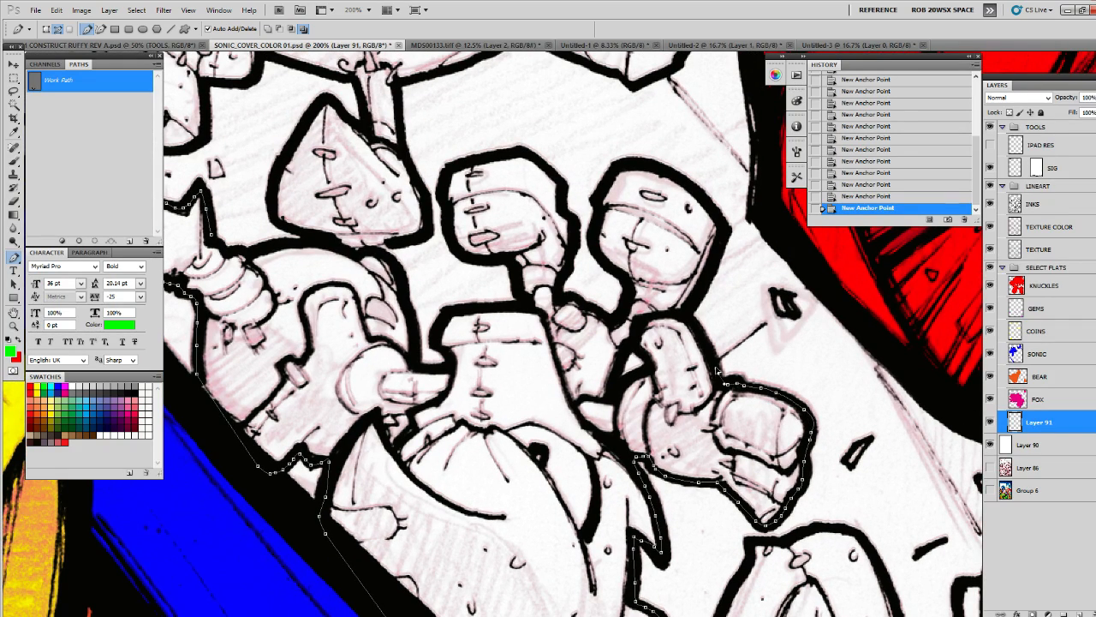
{"action": "left_click", "coordinate": [707, 351]}
{"action": "left_click", "coordinate": [693, 331]}
{"action": "left_click", "coordinate": [689, 310]}
{"action": "left_click", "coordinate": [694, 293]}
Trace the Pen path around the upside-down character's rounded foot nearest the red character
{"action": "left_click_drag", "start_coordinate": [695, 293], "coordinate": [701, 379]}
{"action": "left_click", "coordinate": [711, 361]}
{"action": "left_click", "coordinate": [723, 343]}
{"action": "left_click", "coordinate": [730, 325]}
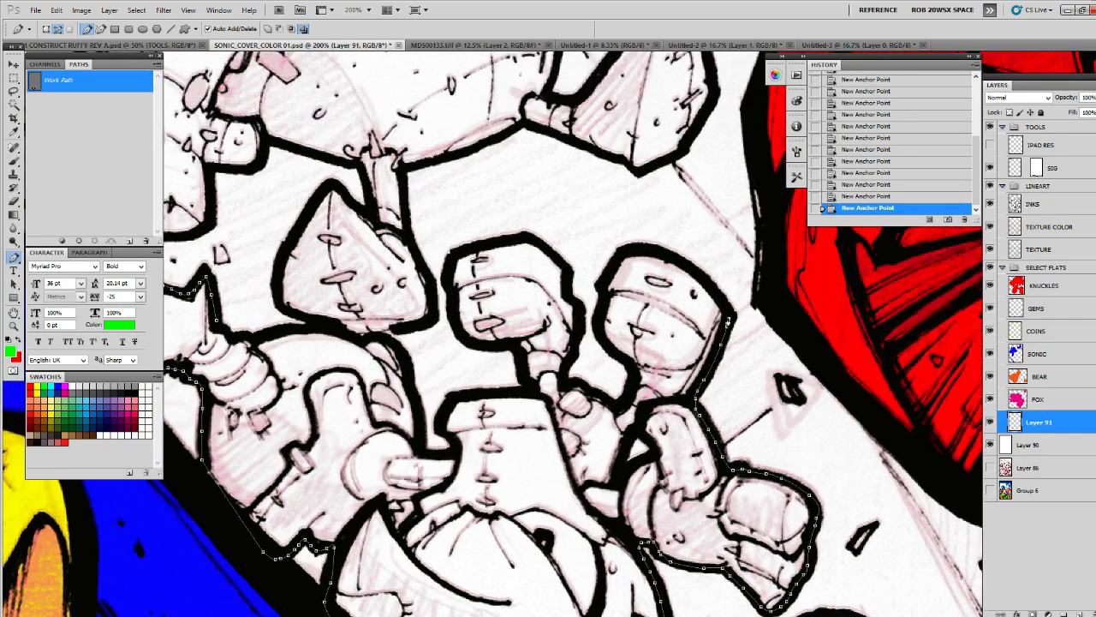
{"action": "left_click", "coordinate": [731, 305]}
{"action": "left_click", "coordinate": [715, 285]}
{"action": "left_click", "coordinate": [701, 272]}
{"action": "left_click", "coordinate": [677, 265]}
{"action": "left_click", "coordinate": [659, 259]}
{"action": "left_click", "coordinate": [641, 254]}
{"action": "left_click", "coordinate": [625, 251]}
{"action": "left_click", "coordinate": [610, 273]}
{"action": "left_click", "coordinate": [601, 285]}
{"action": "left_click", "coordinate": [602, 299]}
{"action": "left_click", "coordinate": [602, 315]}
{"action": "left_click", "coordinate": [604, 331]}
{"action": "left_click", "coordinate": [611, 346]}
Continue the Pen path through the gap between the two feet and up the near side of the other foot
{"action": "left_click", "coordinate": [633, 379]}
{"action": "left_click", "coordinate": [623, 399]}
{"action": "left_click", "coordinate": [604, 401]}
{"action": "left_click", "coordinate": [589, 392]}
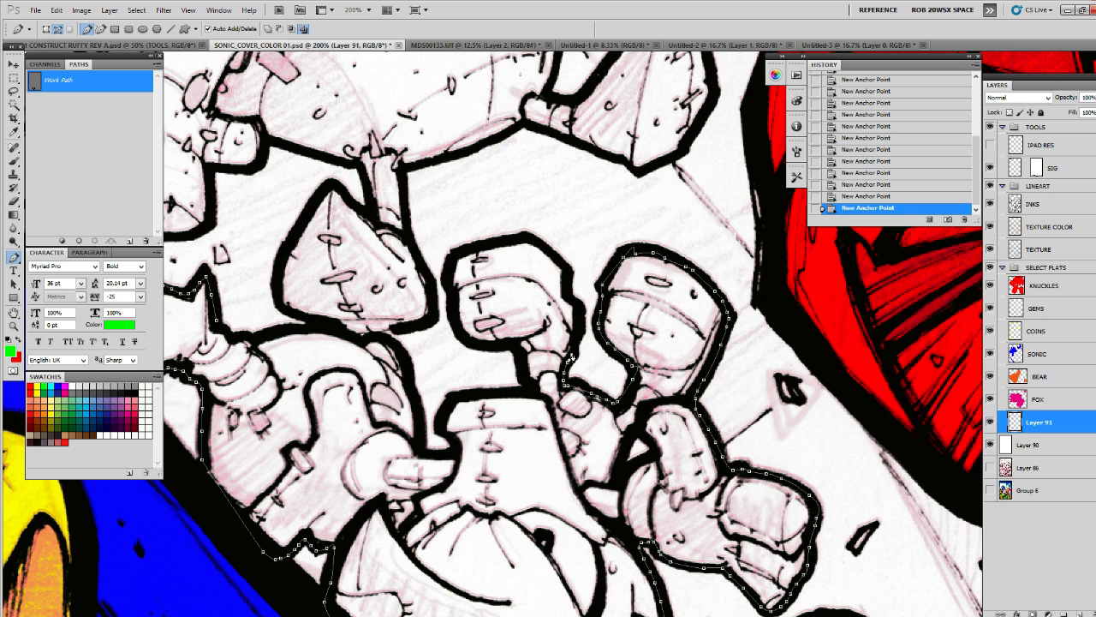
{"action": "left_click", "coordinate": [578, 342]}
{"action": "left_click", "coordinate": [580, 327]}
{"action": "left_click", "coordinate": [581, 314]}
{"action": "left_click", "coordinate": [580, 305]}
{"action": "left_click", "coordinate": [574, 298]}
{"action": "left_click", "coordinate": [567, 292]}
{"action": "left_click", "coordinate": [567, 285]}
Continue the Pen path over the top of the second foot and down its far side
{"action": "left_click_drag", "start_coordinate": [571, 253], "coordinate": [615, 302]}
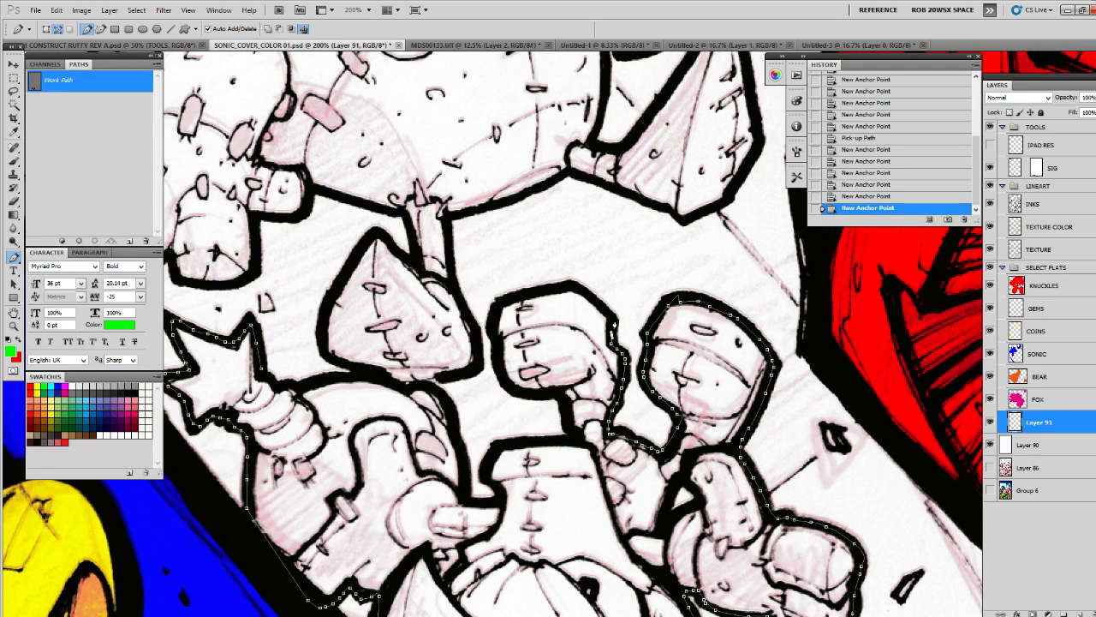
{"action": "left_click", "coordinate": [610, 312]}
{"action": "left_click", "coordinate": [603, 300]}
{"action": "left_click", "coordinate": [591, 291]}
{"action": "left_click", "coordinate": [576, 286]}
{"action": "left_click", "coordinate": [558, 287]}
{"action": "left_click", "coordinate": [539, 293]}
{"action": "left_click", "coordinate": [511, 300]}
{"action": "left_click", "coordinate": [494, 323]}
{"action": "left_click", "coordinate": [494, 344]}
{"action": "left_click", "coordinate": [498, 363]}
{"action": "left_click", "coordinate": [503, 378]}
{"action": "left_click", "coordinate": [512, 385]}
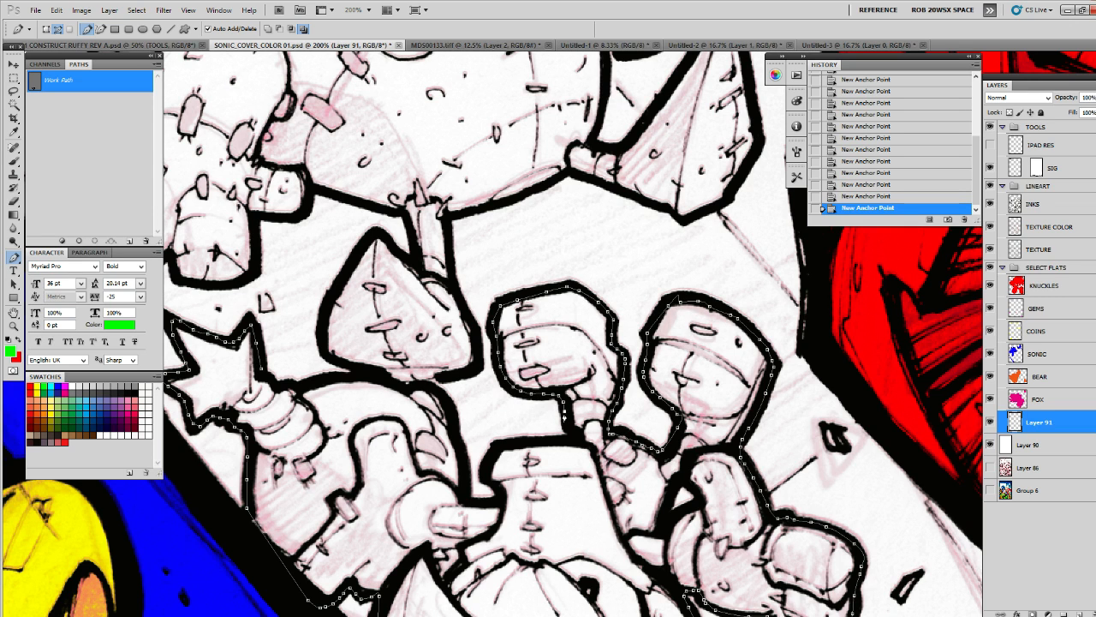
Complete the Pen path along the upside-down character's body back to the star-shaped tip and fill it with bright green
{"action": "left_click", "coordinate": [570, 435]}
{"action": "left_click", "coordinate": [524, 442]}
{"action": "left_click", "coordinate": [495, 448]}
{"action": "left_click", "coordinate": [485, 473]}
{"action": "left_click_drag", "start_coordinate": [461, 433], "coordinate": [558, 441]}
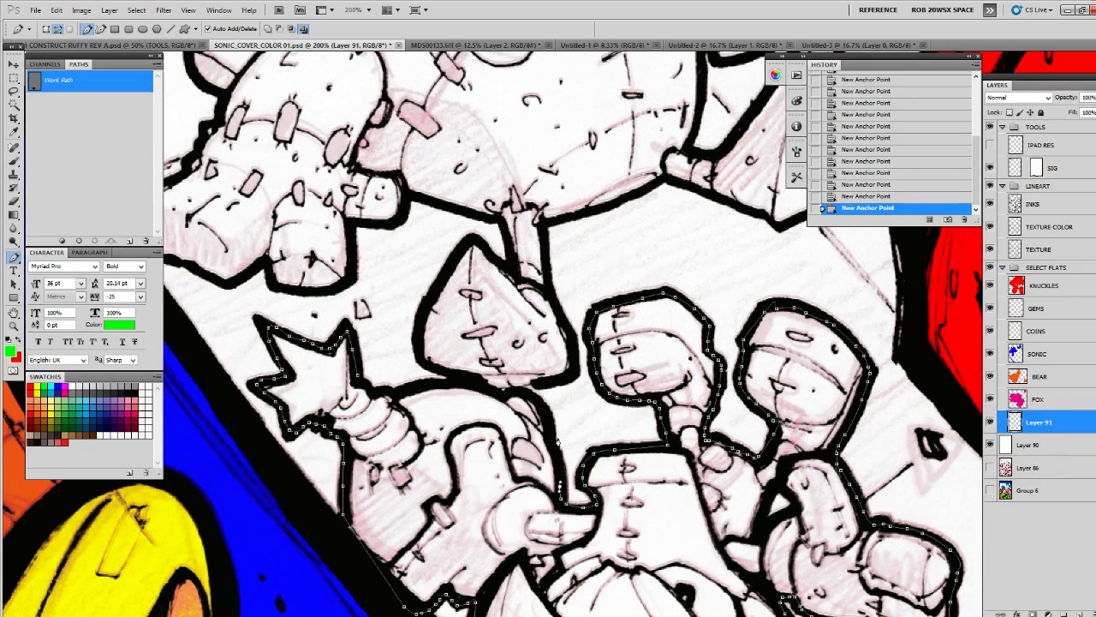
{"action": "mouse_move", "coordinate": [560, 480]}
{"action": "left_mouse_down"}
{"action": "mouse_move", "coordinate": [544, 413]}
{"action": "mouse_move", "coordinate": [520, 391]}
{"action": "mouse_move", "coordinate": [428, 387]}
{"action": "left_mouse_up"}
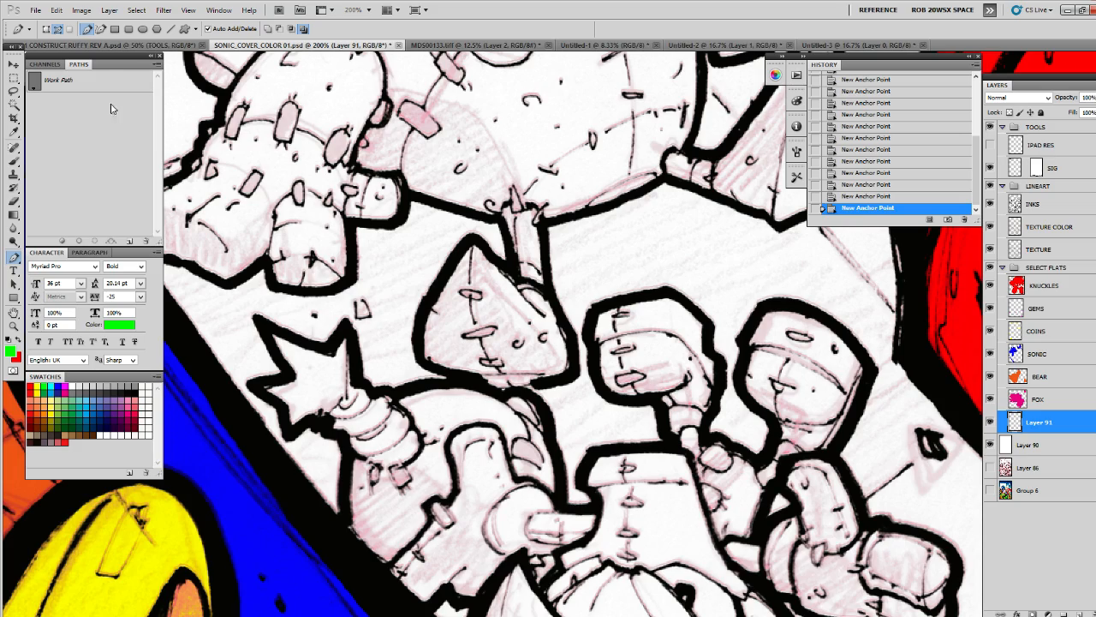
{"action": "left_click", "coordinate": [62, 240]}
{"action": "left_click", "coordinate": [70, 227]}
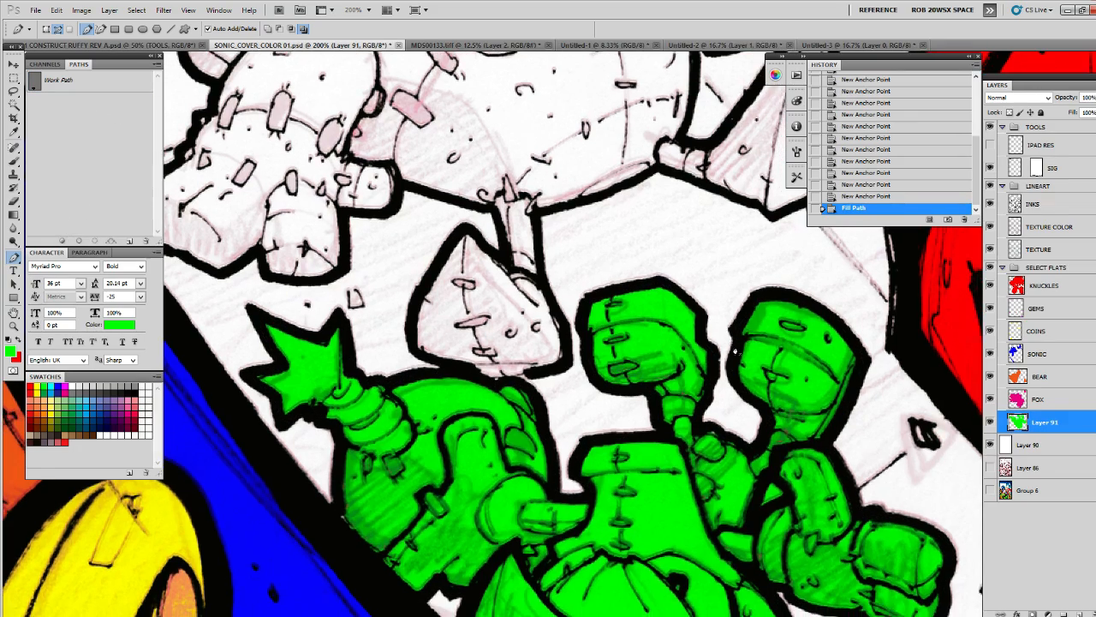
Load the combined selection of the FOX, BEAR, SONIC, COINS, GEMS and KNUCKLES layers and cut it from the green layer
{"action": "key", "text": "z"}
{"action": "left_click", "coordinate": [735, 353], "text": "alt"}
{"action": "left_click", "coordinate": [737, 353], "text": "alt"}
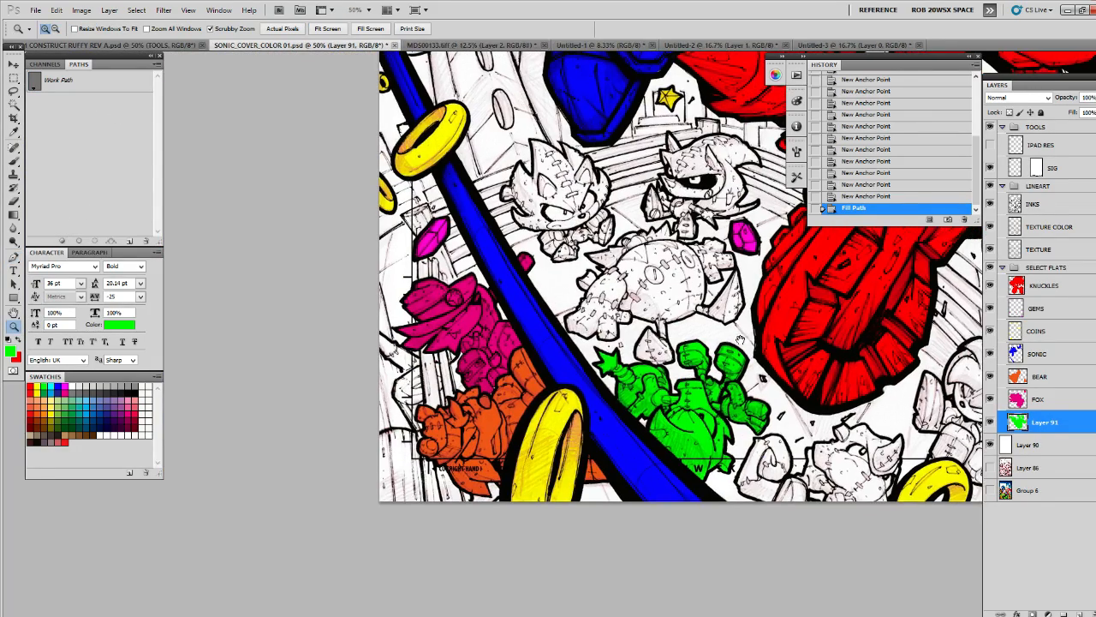
{"action": "left_click", "coordinate": [1017, 399], "text": "ctrl+shift"}
{"action": "left_click", "coordinate": [1017, 376], "text": "ctrl+shift"}
{"action": "left_click", "coordinate": [1016, 353], "text": "ctrl+shift"}
{"action": "left_click", "coordinate": [1016, 331], "text": "ctrl+shift"}
{"action": "left_click", "coordinate": [1016, 308], "text": "ctrl+shift"}
{"action": "left_click", "coordinate": [1017, 285], "text": "ctrl+shift"}
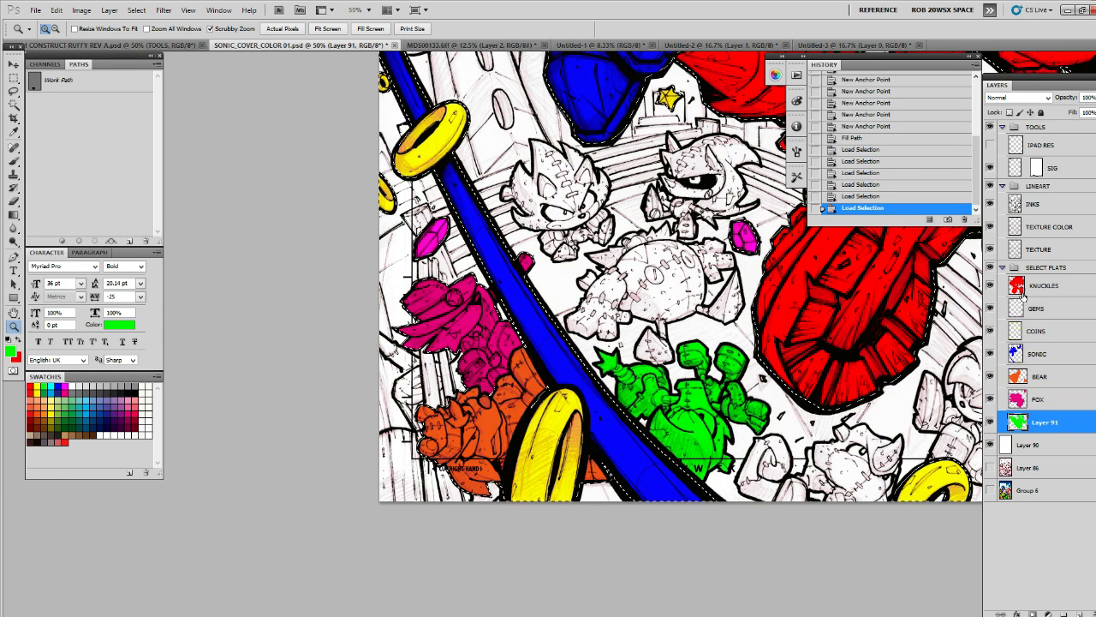
{"action": "key", "text": "ctrl+x"}
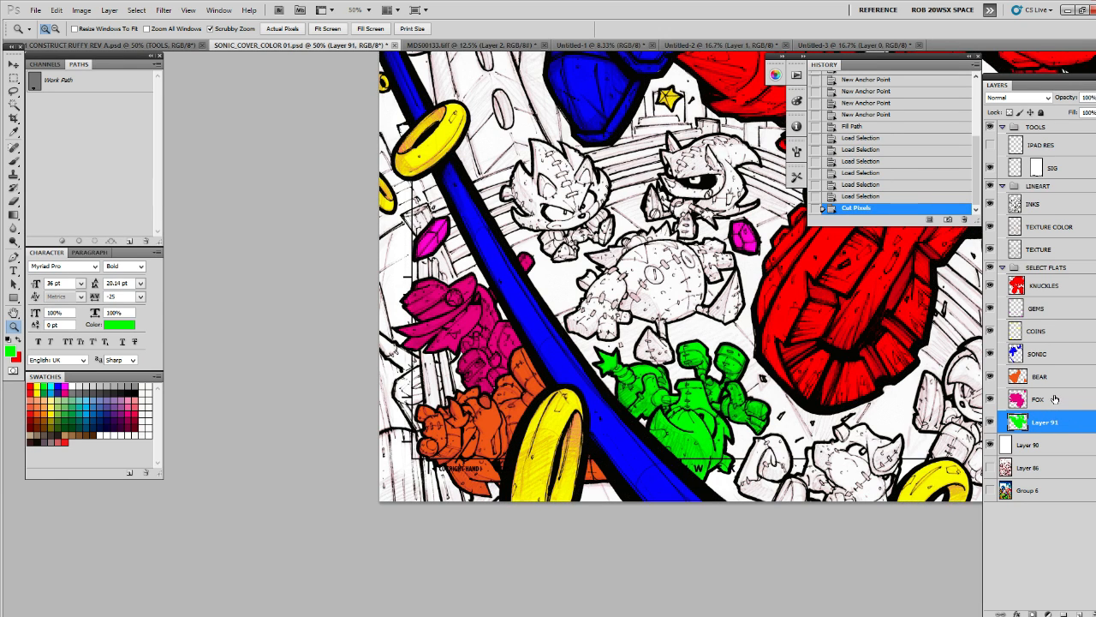
Rename the green character layer as DUCK
{"action": "double_click", "coordinate": [1044, 421]}
{"action": "type", "text": "GUCK"}
{"action": "key", "text": "Return"}
Add a new layer directly beneath the DUCK layer and make red the foreground colour
{"action": "left_click_drag", "start_coordinate": [925, 385], "coordinate": [816, 441]}
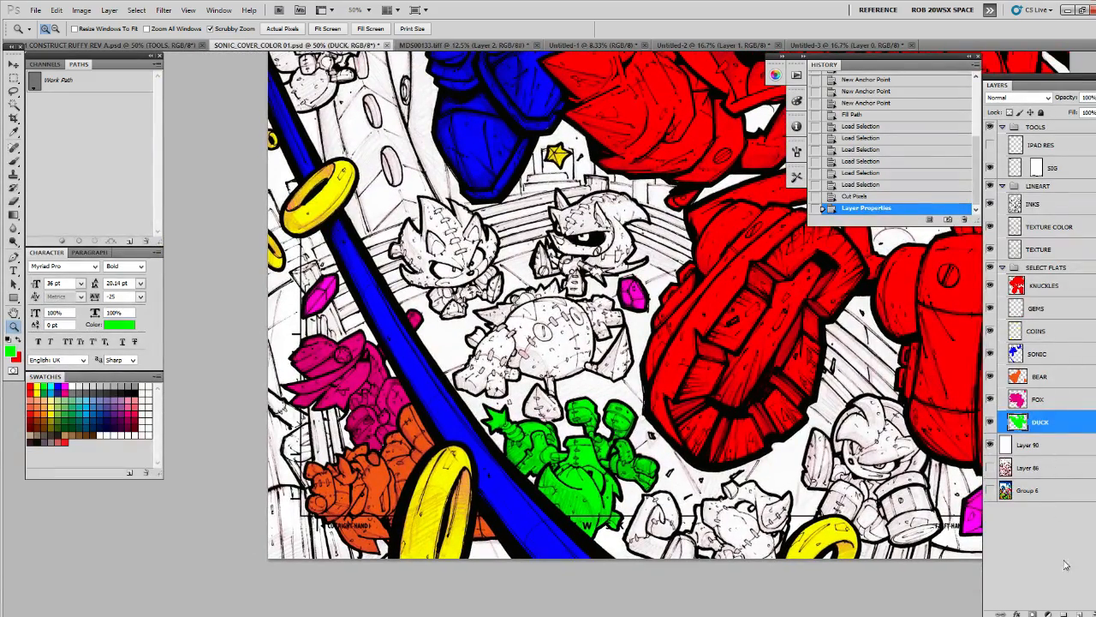
{"action": "left_click", "coordinate": [1081, 614]}
{"action": "left_click_drag", "start_coordinate": [1038, 423], "coordinate": [1033, 454]}
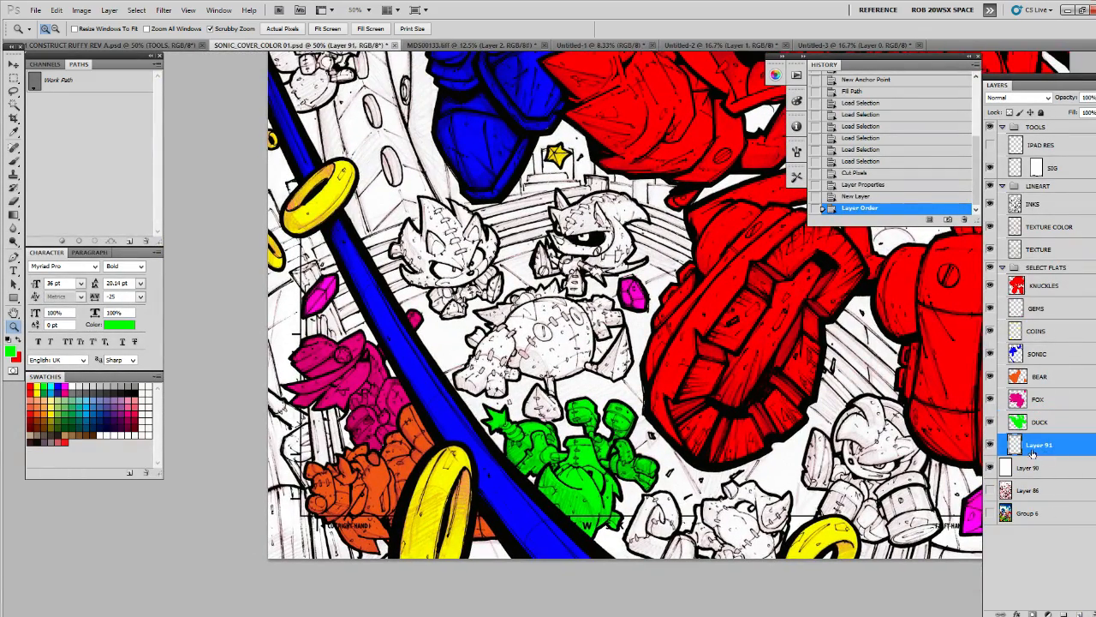
{"action": "left_click", "coordinate": [574, 361]}
{"action": "left_click", "coordinate": [572, 359]}
{"action": "left_click", "coordinate": [565, 354]}
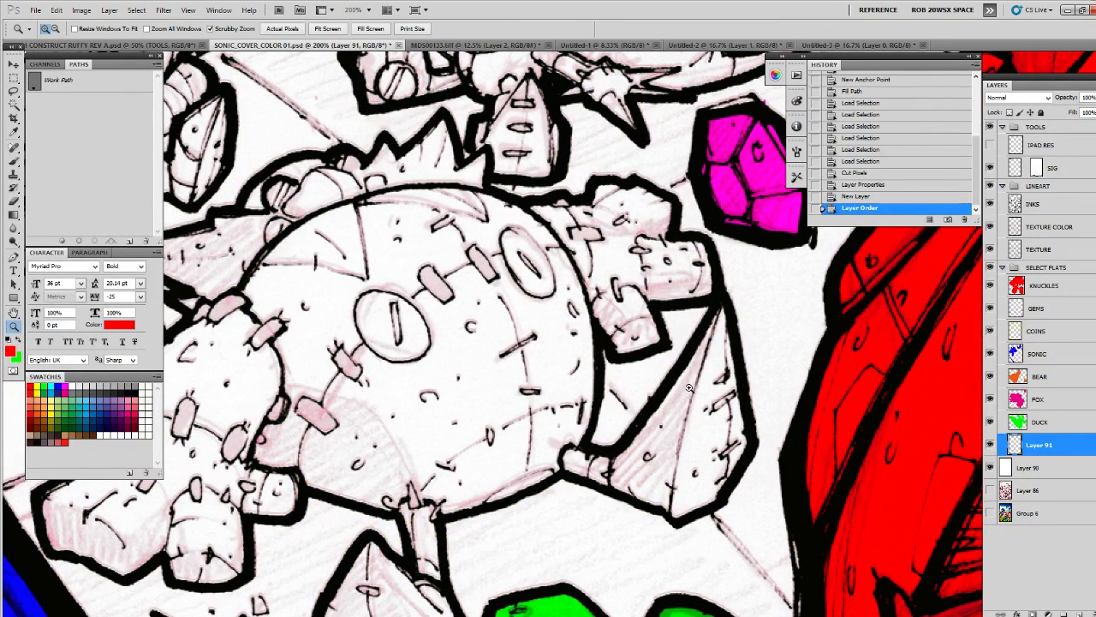
Start a Pen path around the pointed triangular foot of the round stitched character above the green figure
{"action": "key", "text": "p"}
{"action": "left_click", "coordinate": [741, 473]}
{"action": "left_click", "coordinate": [753, 441]}
{"action": "left_click", "coordinate": [727, 313]}
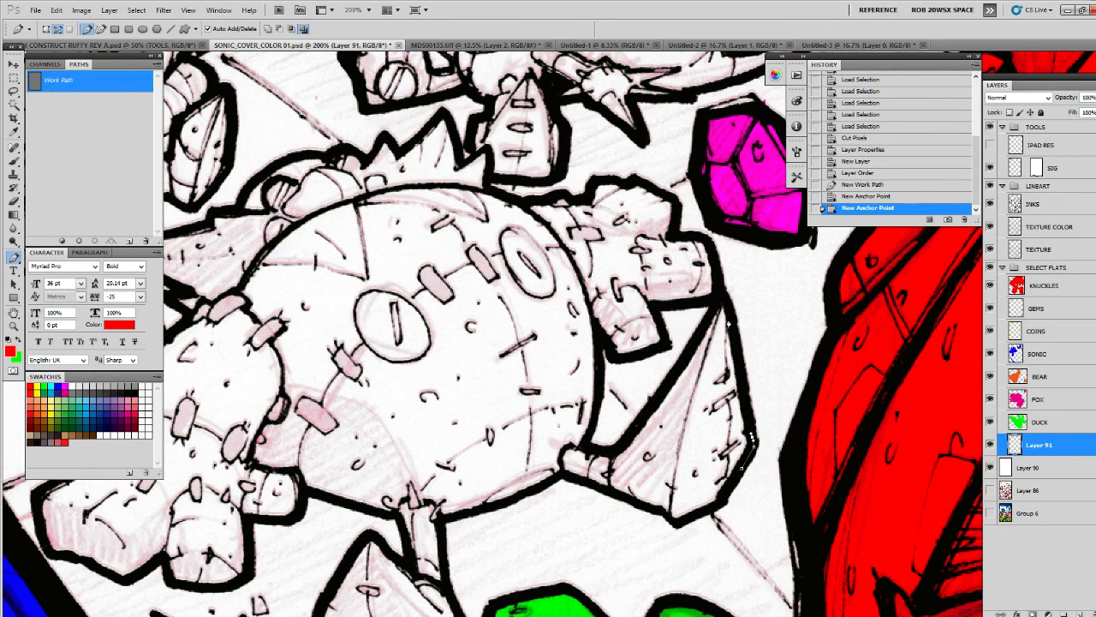
{"action": "left_click", "coordinate": [719, 302]}
{"action": "left_click", "coordinate": [711, 313]}
{"action": "left_click", "coordinate": [663, 394]}
{"action": "left_click", "coordinate": [652, 400]}
{"action": "left_click", "coordinate": [617, 446]}
{"action": "left_click", "coordinate": [591, 445]}
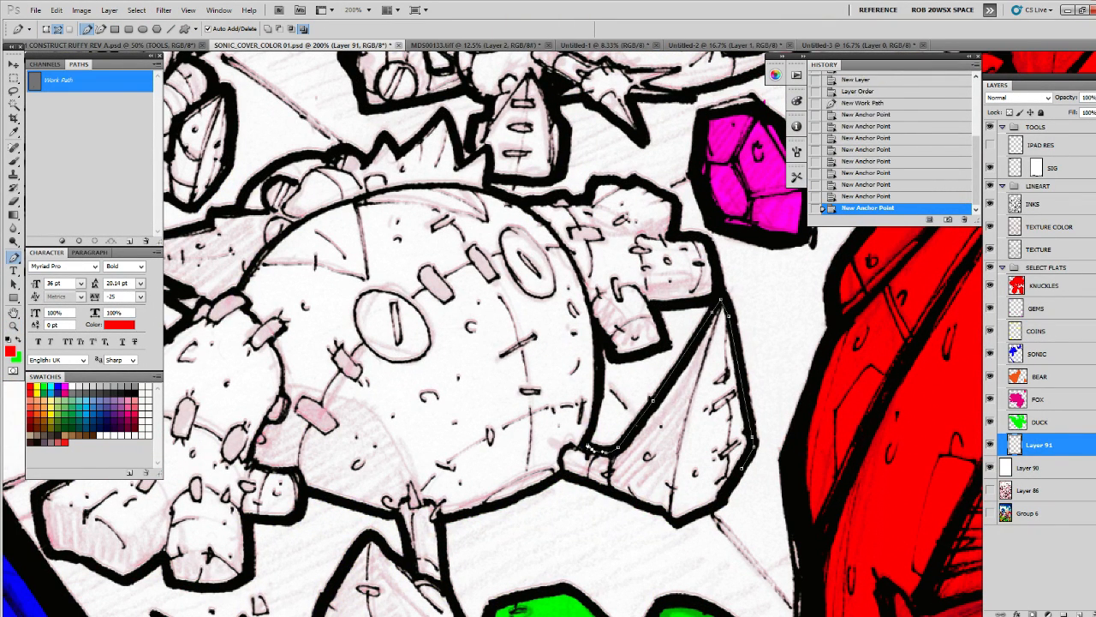
Continue the Pen path up the edge of the round body and beneath the character's lower finger
{"action": "left_click", "coordinate": [592, 409]}
{"action": "left_click", "coordinate": [596, 376]}
{"action": "left_click", "coordinate": [597, 343]}
{"action": "left_click", "coordinate": [611, 354]}
{"action": "left_click", "coordinate": [639, 350]}
{"action": "left_click", "coordinate": [664, 342]}
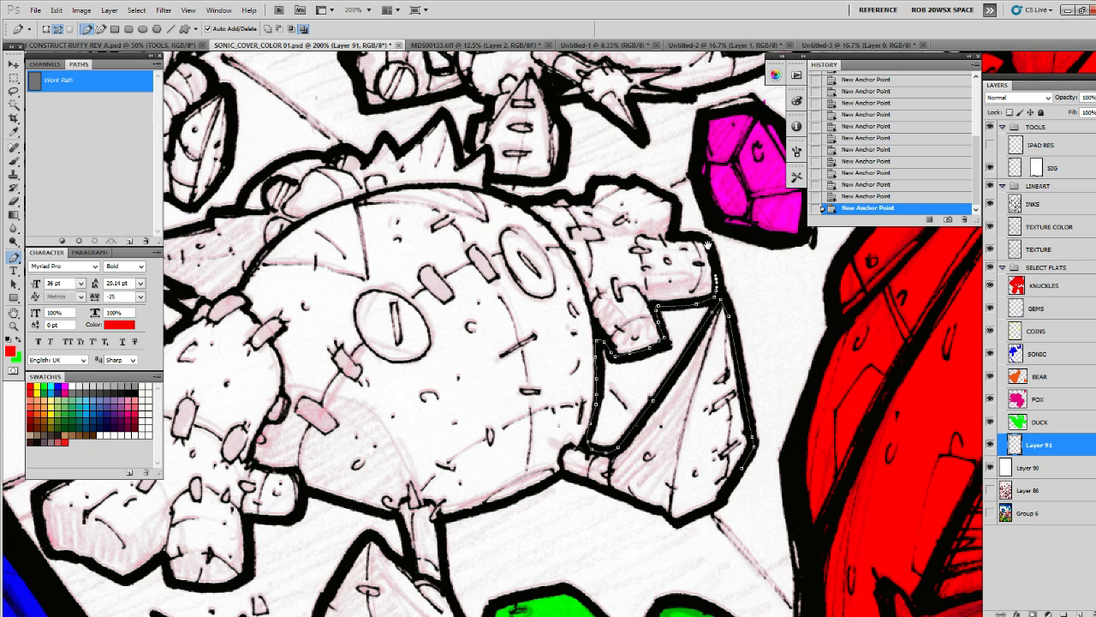
Continue the Pen path around the stitched character's hand and over the arm to the top of the round body
{"action": "left_click_drag", "start_coordinate": [708, 245], "coordinate": [752, 379]}
{"action": "left_click", "coordinate": [766, 404]}
{"action": "left_click", "coordinate": [727, 396]}
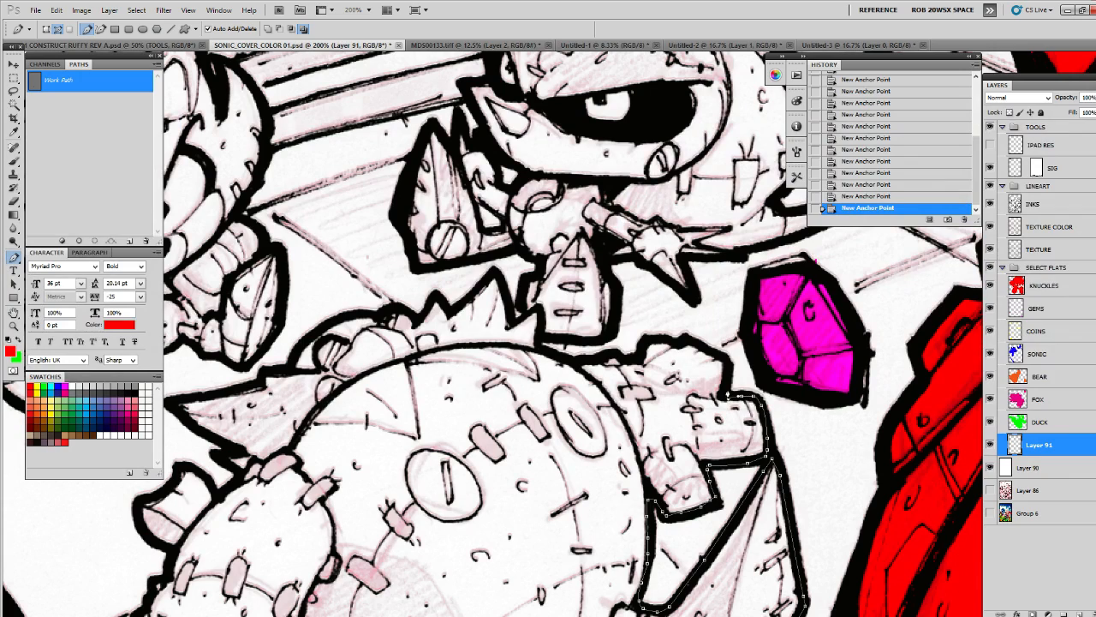
{"action": "left_click", "coordinate": [727, 364]}
{"action": "left_click", "coordinate": [685, 339]}
{"action": "left_click_drag", "start_coordinate": [643, 313], "coordinate": [778, 355]}
{"action": "left_click", "coordinate": [735, 397]}
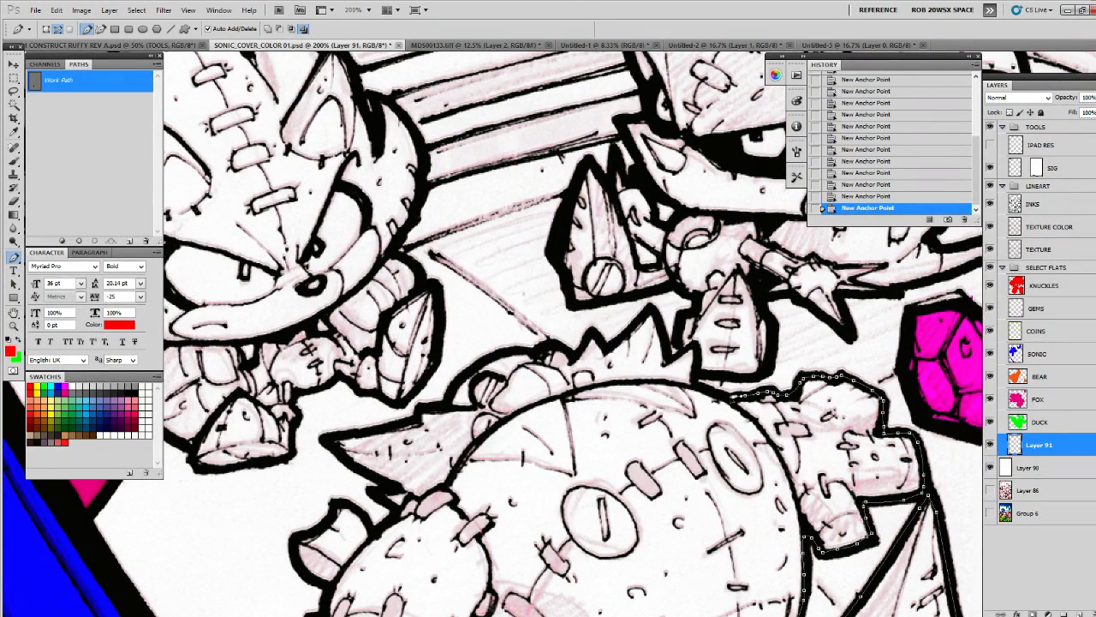
Continue the Pen path over the jagged spikes along the top of the stitched character's round body
{"action": "left_click", "coordinate": [672, 353]}
{"action": "left_click", "coordinate": [651, 306]}
{"action": "left_click", "coordinate": [637, 330]}
{"action": "left_click", "coordinate": [627, 339]}
{"action": "left_click", "coordinate": [615, 333]}
{"action": "left_click", "coordinate": [603, 346]}
{"action": "left_click", "coordinate": [591, 333]}
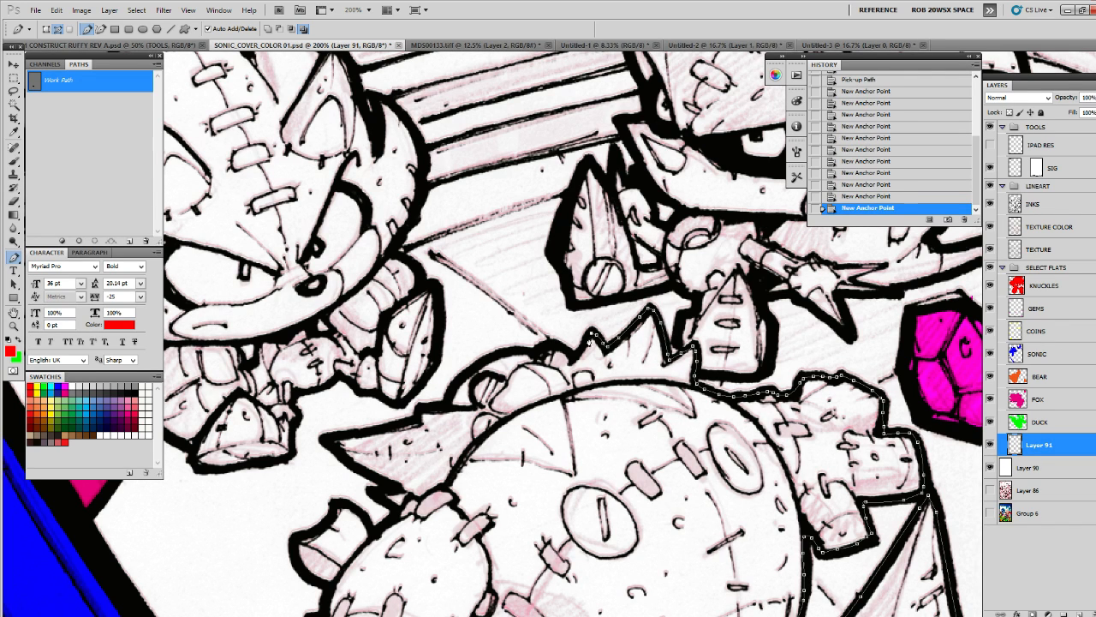
{"action": "left_click", "coordinate": [579, 346]}
{"action": "left_click", "coordinate": [563, 351]}
{"action": "left_click_drag", "start_coordinate": [563, 351], "coordinate": [743, 304]}
{"action": "left_click", "coordinate": [702, 304]}
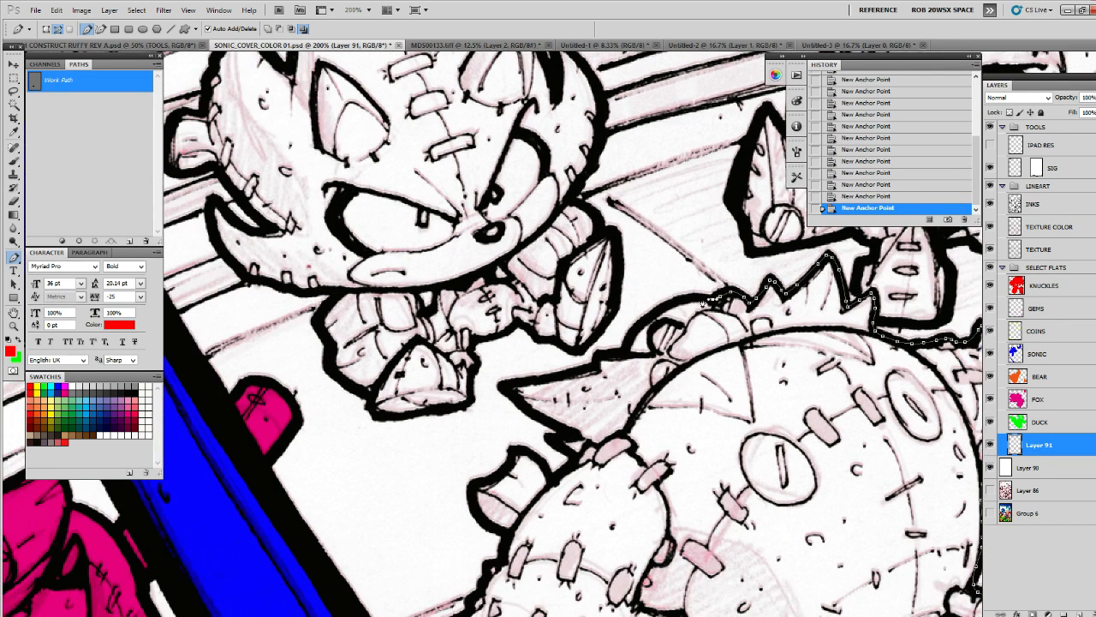
Continue the Pen path down past the spikes and around the long pointed spike to the top of the near arm
{"action": "left_click", "coordinate": [663, 316]}
{"action": "left_click", "coordinate": [647, 325]}
{"action": "left_click", "coordinate": [625, 349]}
{"action": "left_click", "coordinate": [604, 353]}
{"action": "left_click", "coordinate": [589, 367]}
{"action": "left_click", "coordinate": [544, 382]}
{"action": "left_click", "coordinate": [515, 387]}
{"action": "left_click_drag", "start_coordinate": [555, 428], "coordinate": [552, 349]}
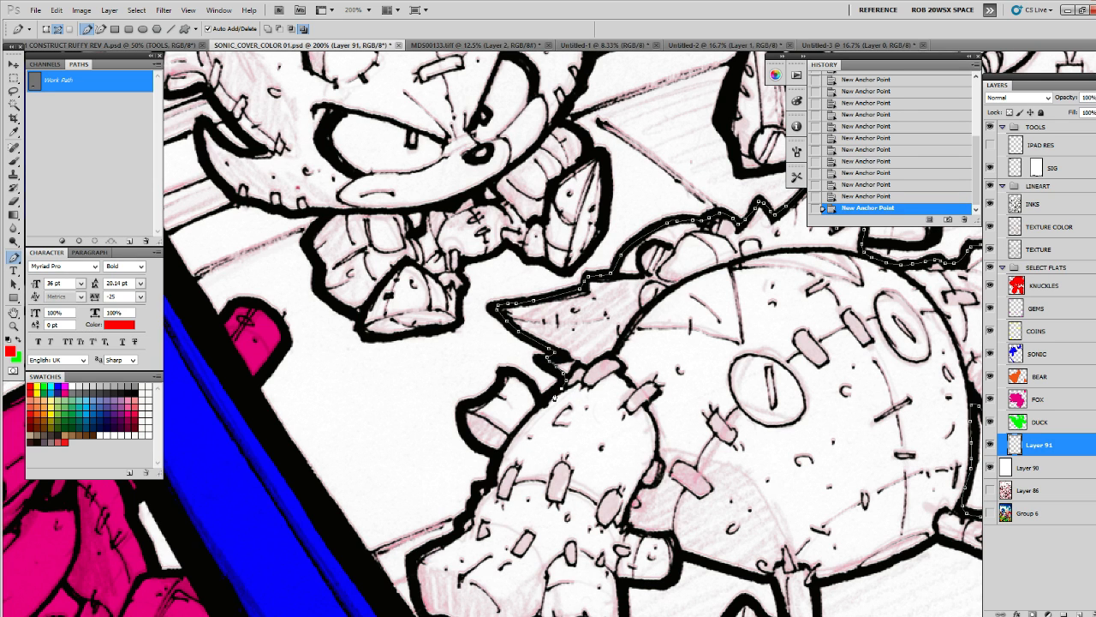
{"action": "left_click", "coordinate": [514, 433]}
{"action": "left_click", "coordinate": [505, 447]}
{"action": "left_click_drag", "start_coordinate": [495, 477], "coordinate": [549, 370]}
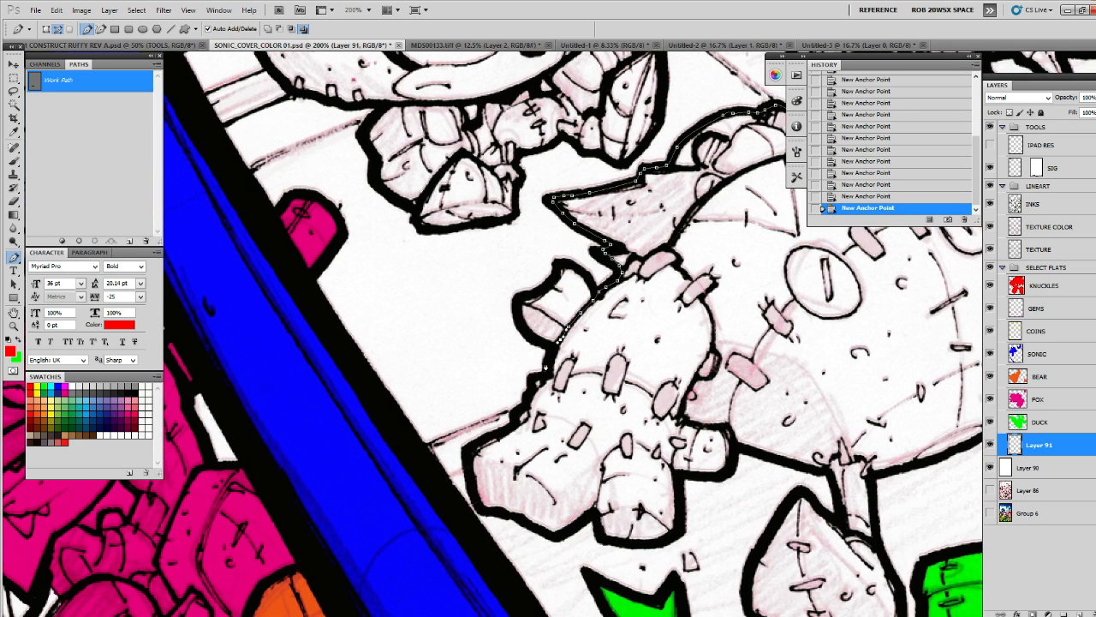
{"action": "key", "text": "ctrl+z"}
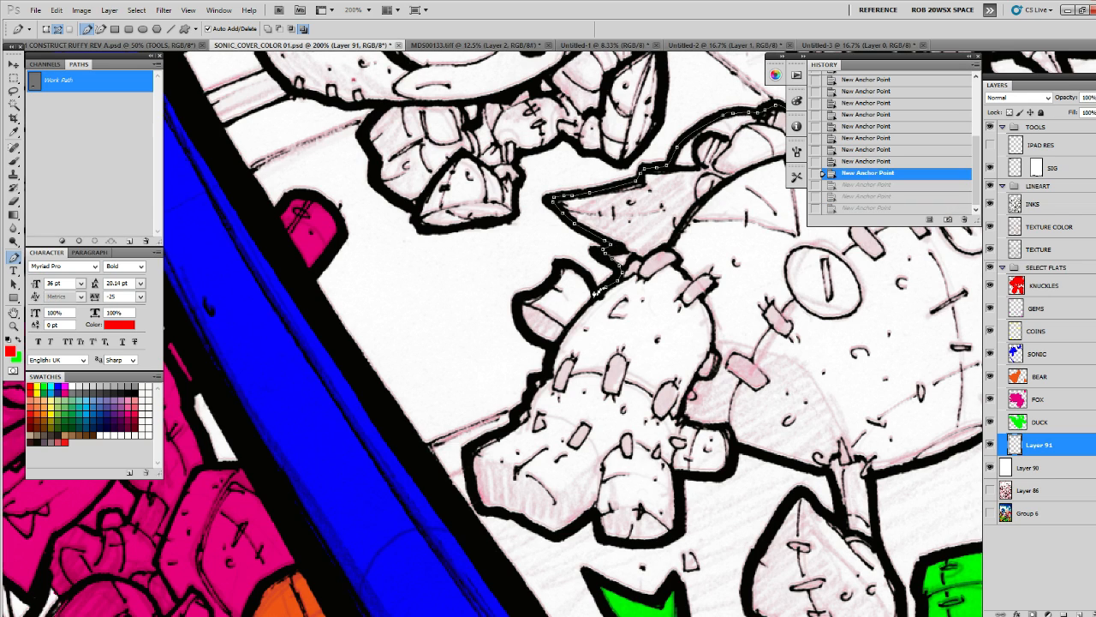
Continue the Pen path around the raised thumb, down the near arm, around the fingers and onto the belly's underside
{"action": "left_click", "coordinate": [591, 291]}
{"action": "mouse_move", "coordinate": [583, 276]}
{"action": "left_mouse_down"}
{"action": "mouse_move", "coordinate": [558, 261]}
{"action": "mouse_move", "coordinate": [520, 302]}
{"action": "mouse_move", "coordinate": [524, 334]}
{"action": "left_mouse_up"}
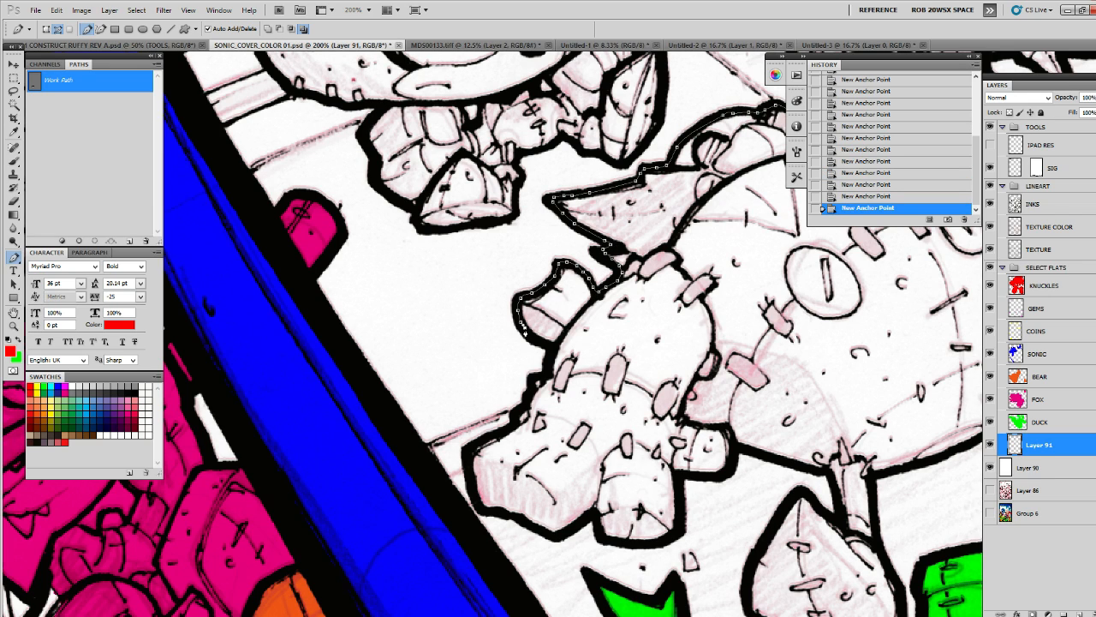
{"action": "left_click_drag", "start_coordinate": [548, 370], "coordinate": [467, 461]}
{"action": "mouse_move", "coordinate": [477, 507]}
{"action": "left_mouse_down"}
{"action": "mouse_move", "coordinate": [553, 538]}
{"action": "mouse_move", "coordinate": [590, 520]}
{"action": "mouse_move", "coordinate": [601, 538]}
{"action": "mouse_move", "coordinate": [624, 538]}
{"action": "mouse_move", "coordinate": [646, 525]}
{"action": "mouse_move", "coordinate": [613, 526]}
{"action": "mouse_move", "coordinate": [638, 510]}
{"action": "mouse_move", "coordinate": [638, 463]}
{"action": "mouse_move", "coordinate": [684, 455]}
{"action": "mouse_move", "coordinate": [696, 433]}
{"action": "mouse_move", "coordinate": [725, 428]}
{"action": "left_mouse_up"}
{"action": "mouse_move", "coordinate": [726, 428]}
{"action": "left_mouse_down"}
{"action": "mouse_move", "coordinate": [754, 418]}
{"action": "mouse_move", "coordinate": [563, 388]}
{"action": "mouse_move", "coordinate": [535, 417]}
{"action": "left_mouse_up"}
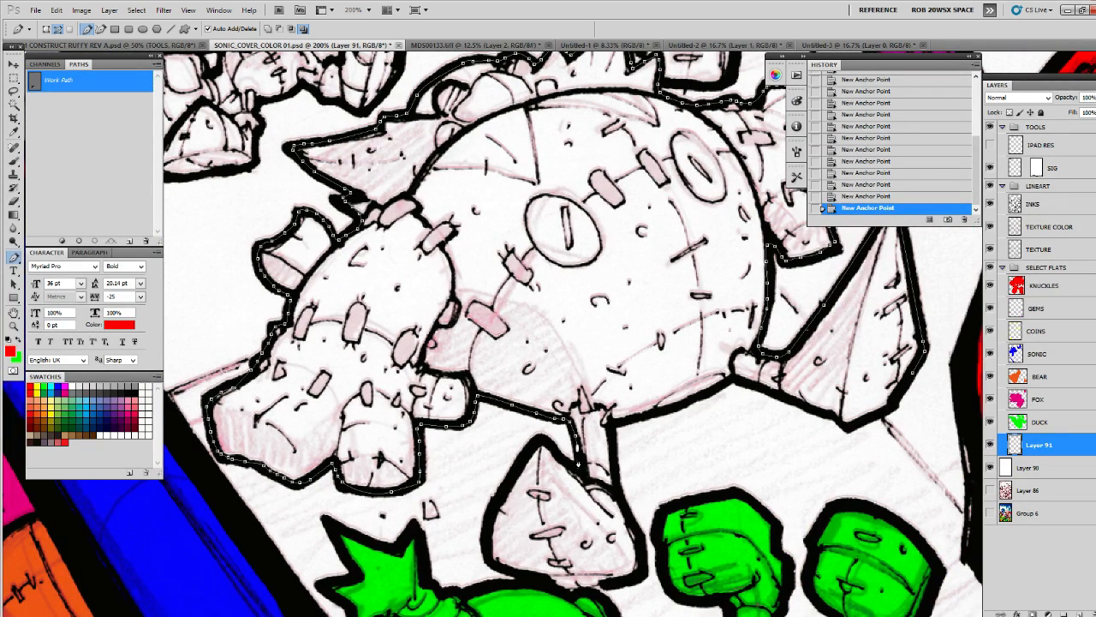
Continue the Pen path around the lower pointed foot, along the belly's underside and beneath the other pointed foot
{"action": "mouse_move", "coordinate": [578, 461]}
{"action": "left_mouse_down"}
{"action": "mouse_move", "coordinate": [538, 448]}
{"action": "mouse_move", "coordinate": [491, 513]}
{"action": "mouse_move", "coordinate": [488, 538]}
{"action": "mouse_move", "coordinate": [489, 557]}
{"action": "mouse_move", "coordinate": [511, 571]}
{"action": "mouse_move", "coordinate": [582, 594]}
{"action": "mouse_move", "coordinate": [643, 577]}
{"action": "mouse_move", "coordinate": [613, 432]}
{"action": "left_mouse_up"}
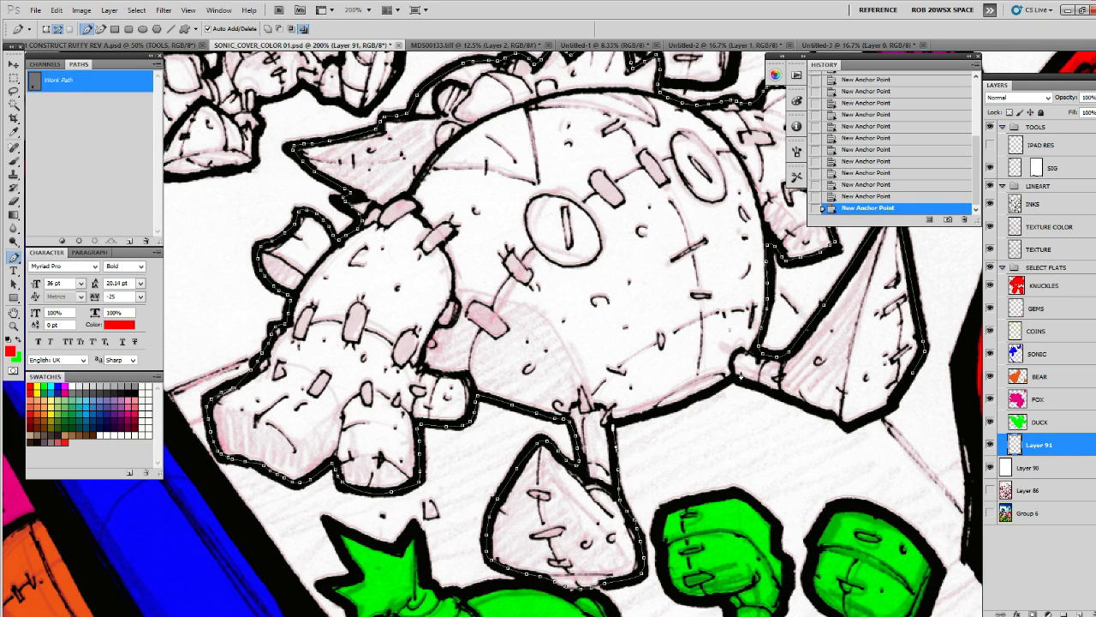
{"action": "left_click_drag", "start_coordinate": [735, 381], "coordinate": [769, 390]}
{"action": "left_click", "coordinate": [830, 418]}
{"action": "left_click", "coordinate": [846, 426]}
{"action": "left_click_drag", "start_coordinate": [896, 397], "coordinate": [845, 425]}
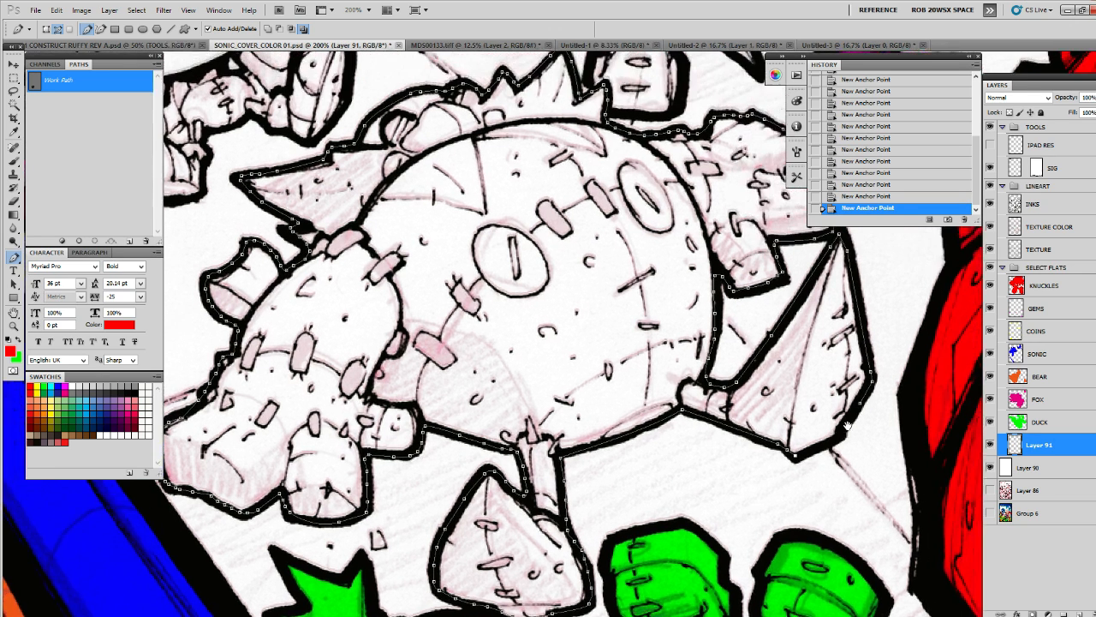
Close the path around the stitched character, fill it with red on Layer 91 and deselect the path
{"action": "left_click", "coordinate": [839, 438]}
{"action": "left_click", "coordinate": [62, 241]}
{"action": "left_click", "coordinate": [84, 208]}
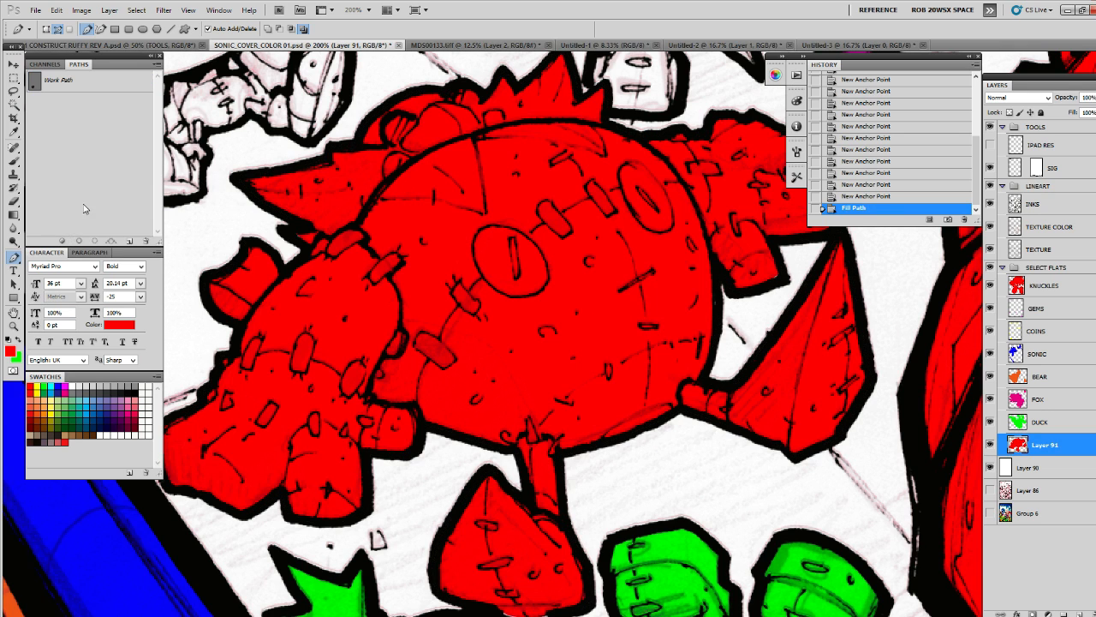
Nudge the TEXTURE COLOR and TEXTURE layers together slightly to the right, and make Layer 91 active again
{"action": "left_click", "coordinate": [990, 228]}
{"action": "left_click", "coordinate": [1027, 233]}
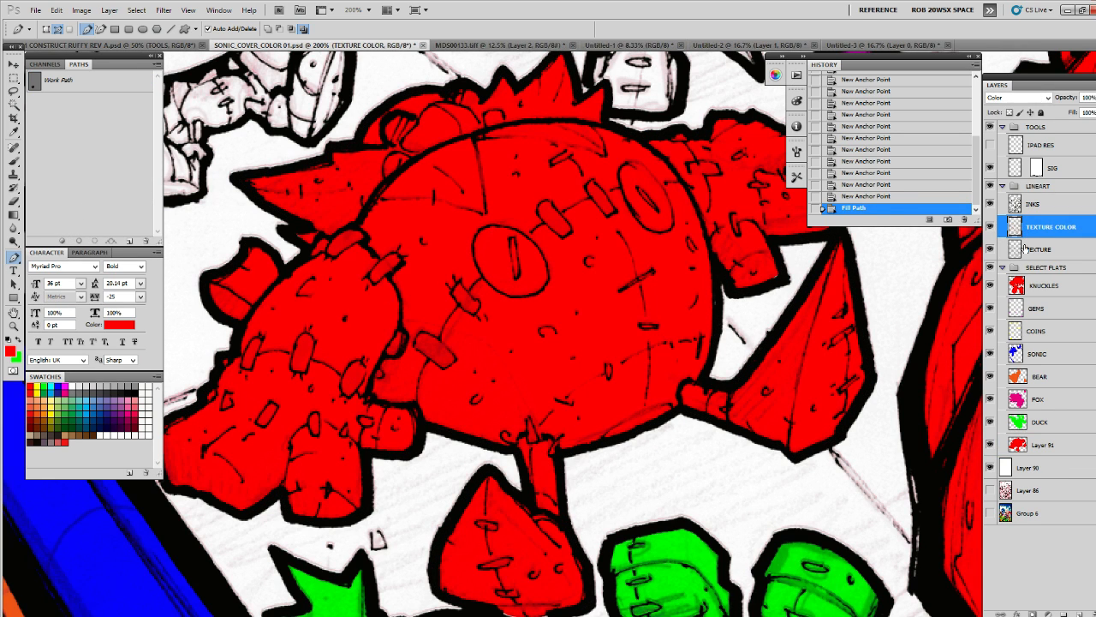
{"action": "left_click", "coordinate": [1015, 245], "text": "shift"}
{"action": "key", "text": "v"}
{"action": "key", "text": "Right"}
{"action": "key", "text": "Right"}
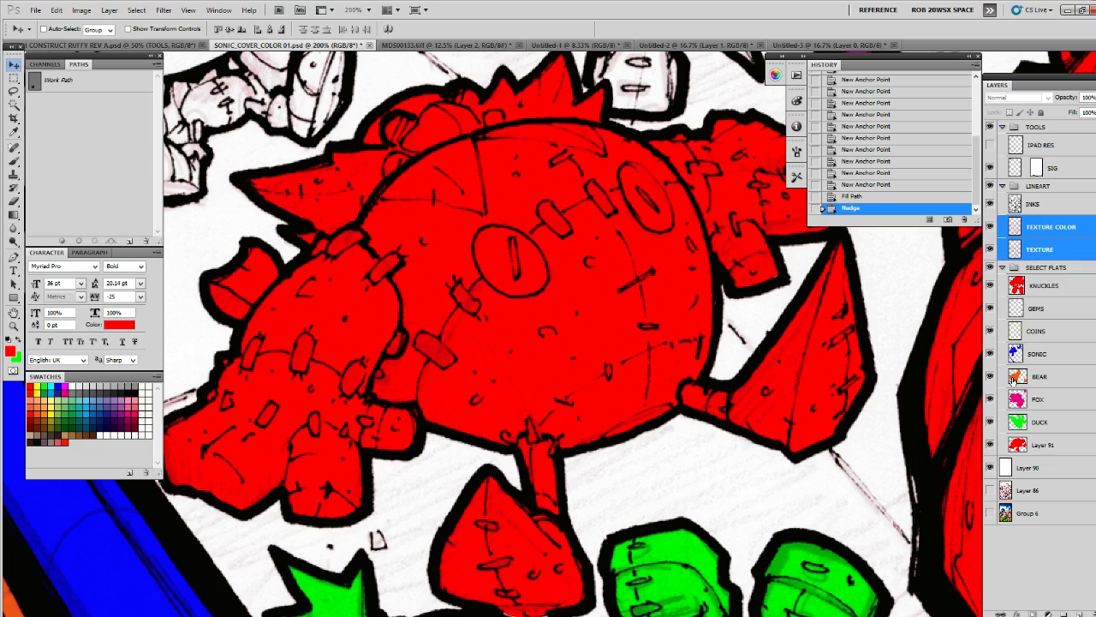
{"action": "left_click", "coordinate": [1043, 445]}
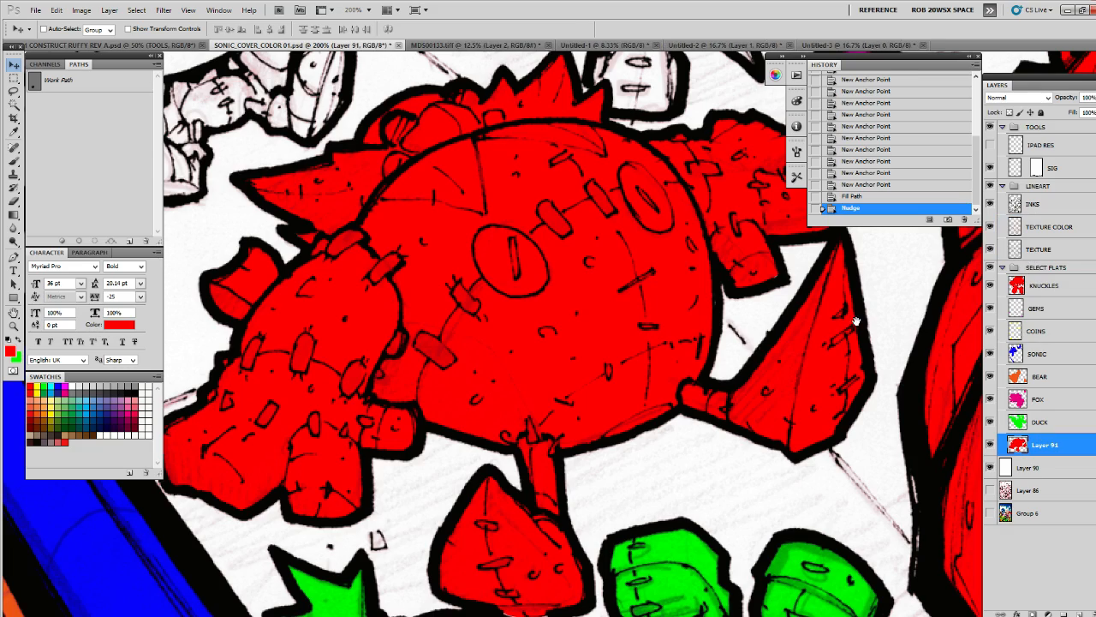
Lasso the unfilled bottom edge of the character's lower pointed foot, fill it with red and deselect
{"action": "scroll", "coordinate": [895, 389], "scroll_direction": "up", "scroll_amount": 3}
{"action": "scroll", "coordinate": [899, 364], "scroll_direction": "down", "scroll_amount": 2}
{"action": "key", "text": "z"}
{"action": "left_click", "coordinate": [837, 399], "text": "alt"}
{"action": "left_click", "coordinate": [837, 399], "text": "alt"}
{"action": "left_click", "coordinate": [837, 399], "text": "alt"}
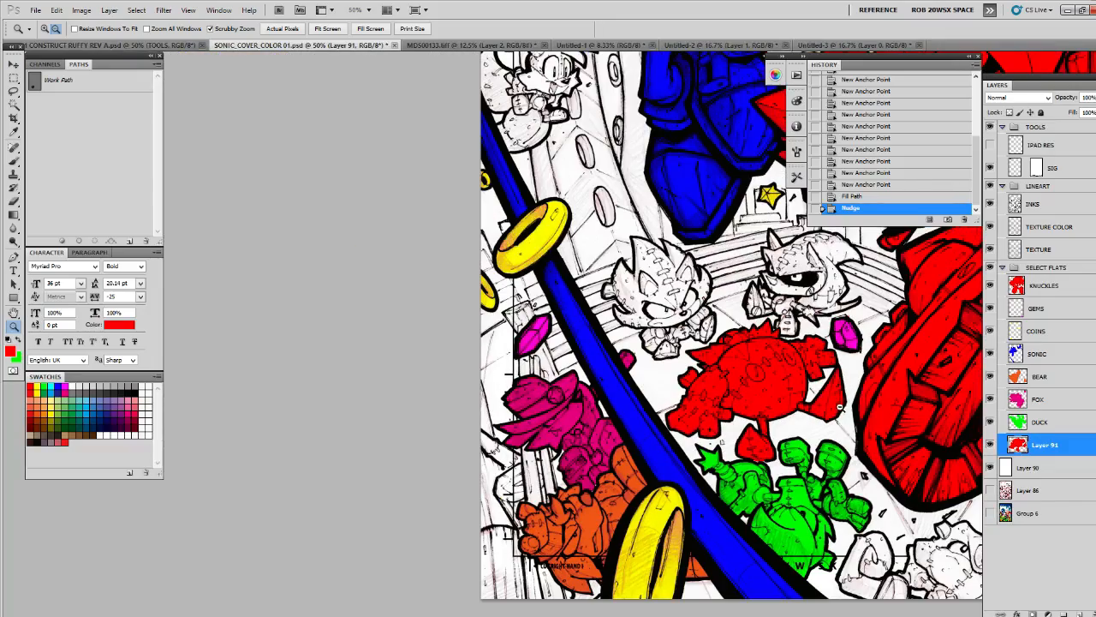
{"action": "left_click", "coordinate": [765, 458]}
{"action": "left_click", "coordinate": [765, 459]}
{"action": "left_click", "coordinate": [765, 458]}
{"action": "key", "text": "l"}
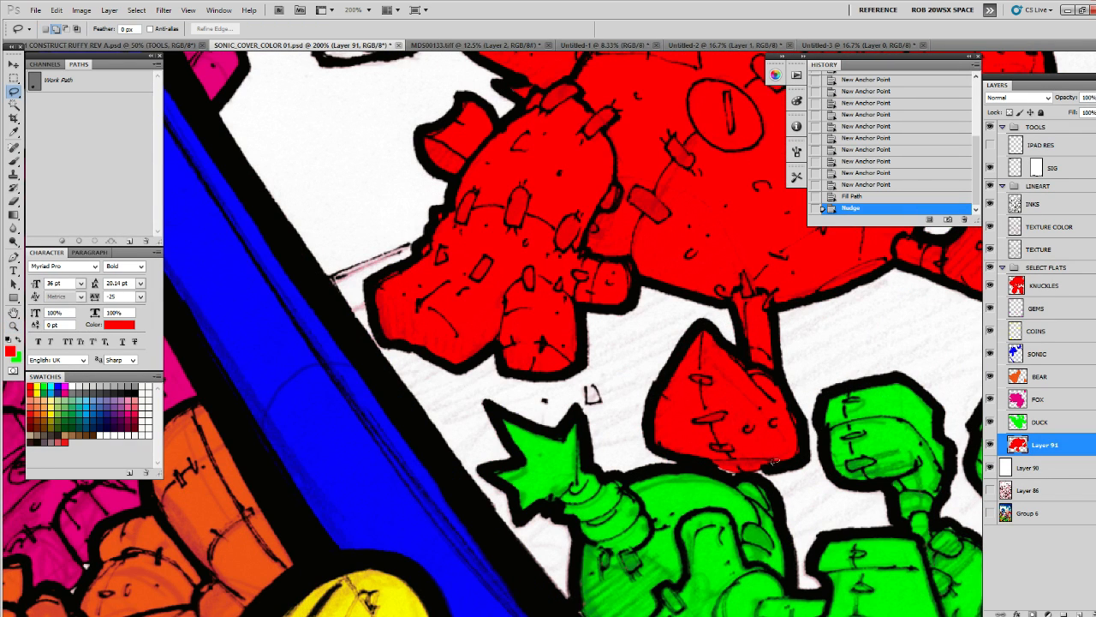
{"action": "mouse_move", "coordinate": [711, 471]}
{"action": "left_mouse_down"}
{"action": "mouse_move", "coordinate": [762, 433]}
{"action": "mouse_move", "coordinate": [715, 473]}
{"action": "left_mouse_up"}
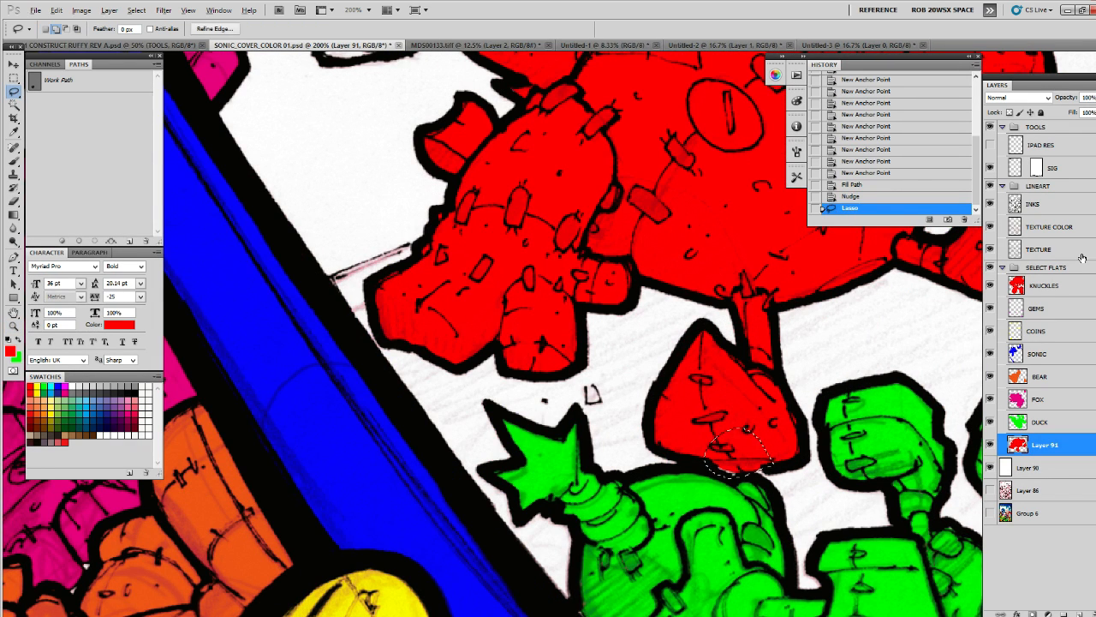
{"action": "key", "text": "alt+BackSpace"}
{"action": "key", "text": "ctrl+d"}
Try to cut the combined DUCK, FOX, BEAR, SONIC, COINS, GEMS and KNUCKLES areas out of Layer 91
{"action": "left_click", "coordinate": [1017, 421], "text": "ctrl"}
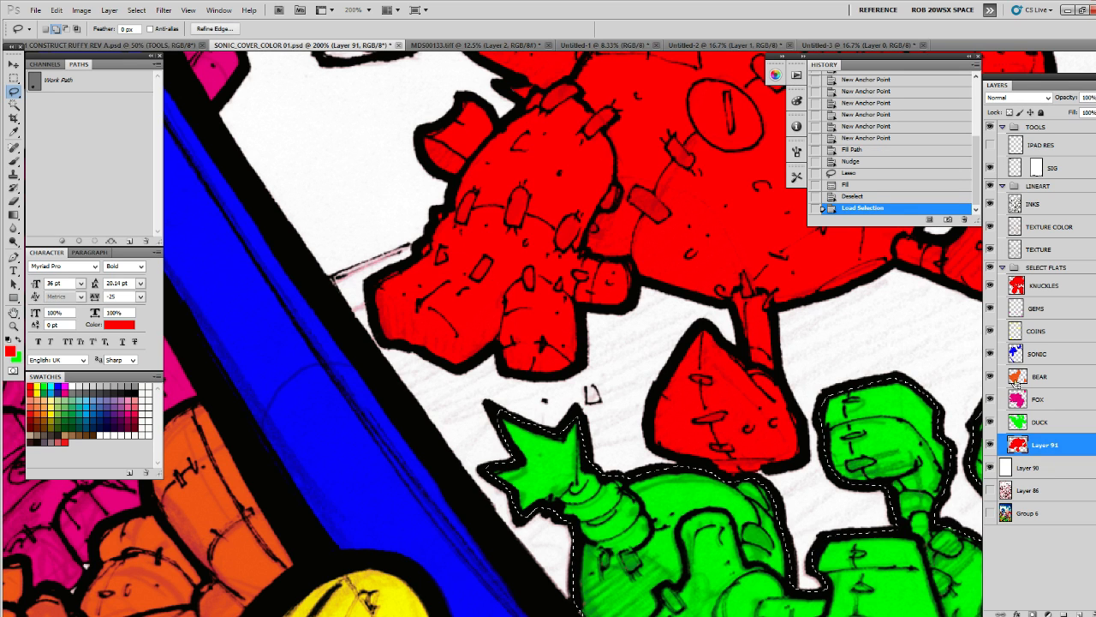
{"action": "left_click", "coordinate": [1017, 399], "text": "ctrl+shift"}
{"action": "left_click", "coordinate": [1017, 376], "text": "ctrl+shift"}
{"action": "left_click", "coordinate": [1017, 353], "text": "ctrl+shift"}
{"action": "left_click", "coordinate": [1016, 331], "text": "ctrl+shift"}
{"action": "left_click", "coordinate": [1016, 307], "text": "ctrl+shift"}
{"action": "left_click", "coordinate": [1016, 286], "text": "ctrl+shift"}
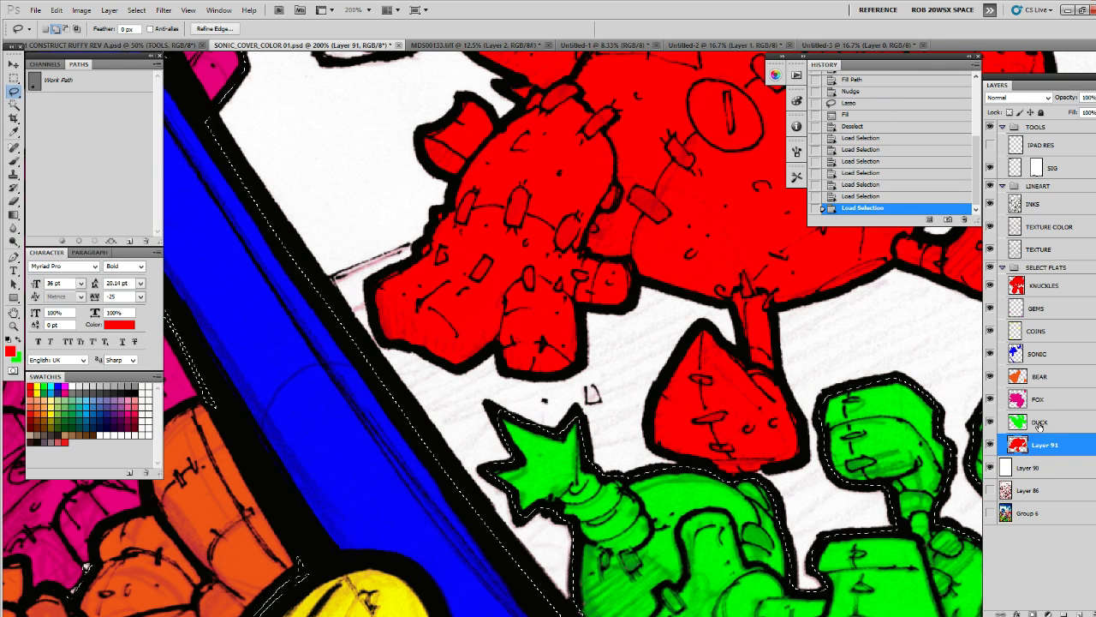
{"action": "key", "text": "ctrl+x"}
{"action": "key", "text": "Return"}
Rename Layer 91 as ROBOTNIK and deselect the loaded selection
{"action": "double_click", "coordinate": [1044, 446]}
{"action": "type", "text": "ROBOTNIK"}
{"action": "key", "text": "Return"}
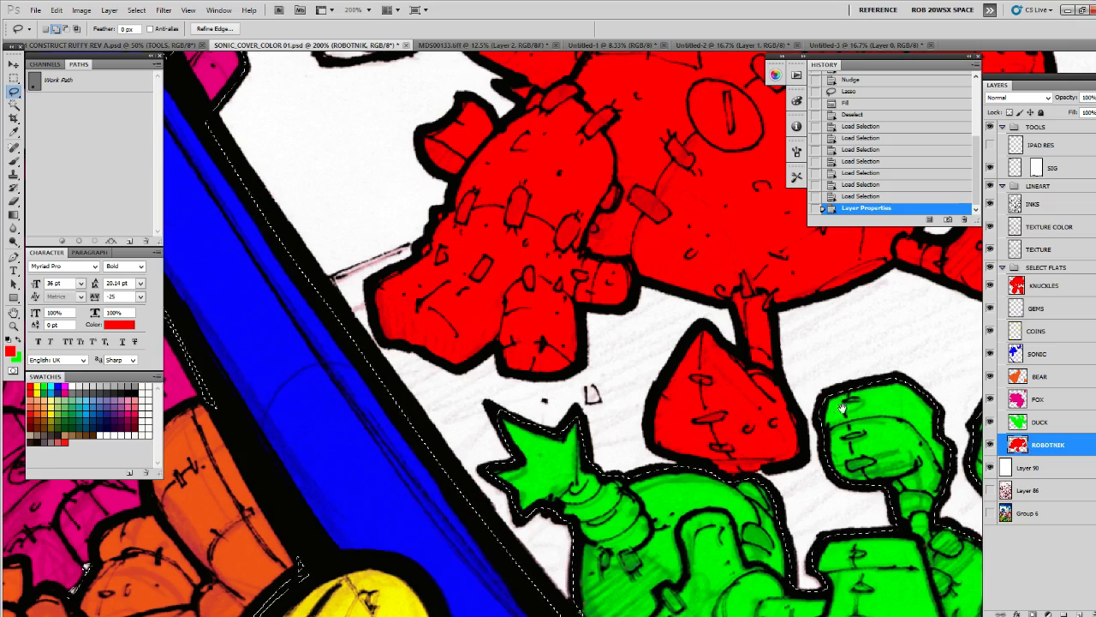
{"action": "key", "text": "ctrl+d"}
Add a new layer directly beneath ROBOTNIK and make magenta the foreground colour
{"action": "key", "text": "z"}
{"action": "left_click", "coordinate": [801, 414], "text": "alt"}
{"action": "left_click", "coordinate": [802, 414], "text": "alt"}
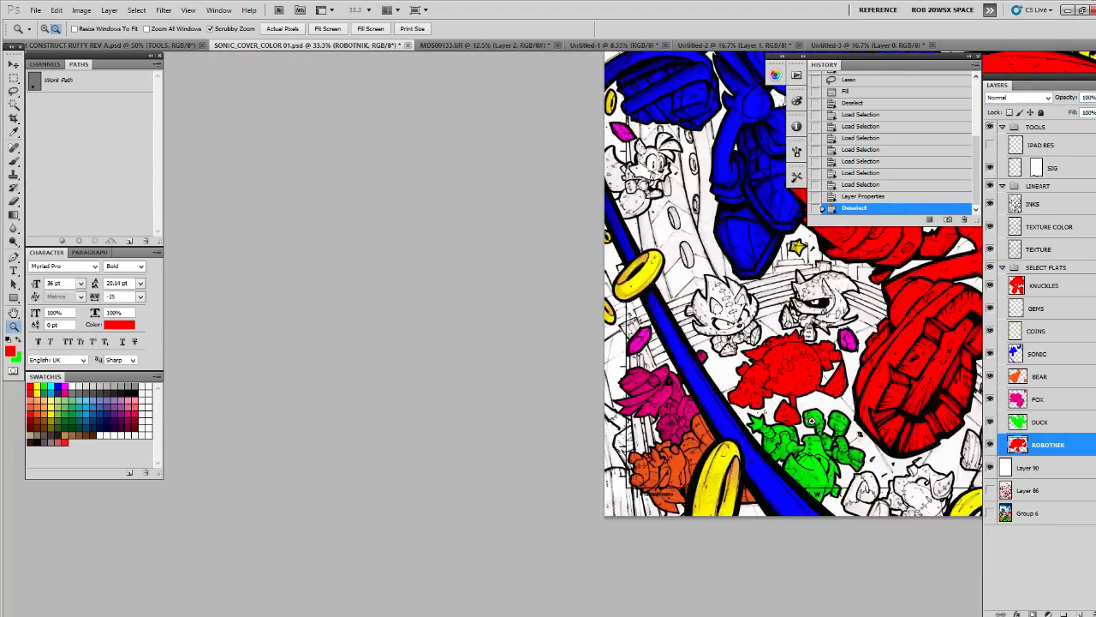
{"action": "left_click", "coordinate": [801, 413], "text": "alt"}
{"action": "left_click_drag", "start_coordinate": [839, 521], "coordinate": [781, 481]}
{"action": "left_click_drag", "start_coordinate": [779, 363], "coordinate": [803, 328]}
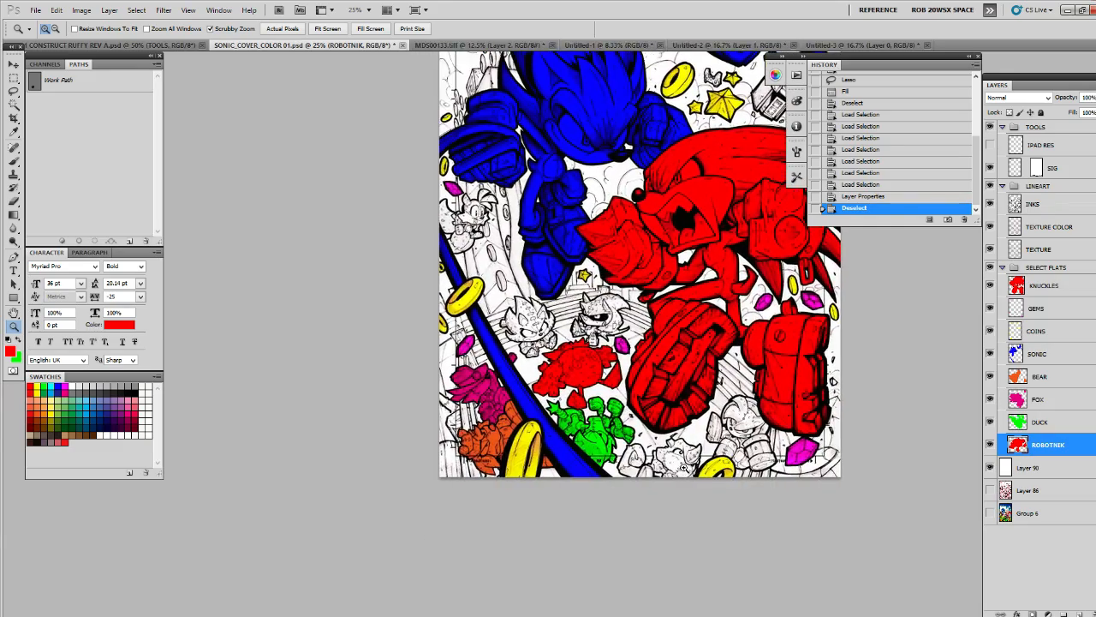
{"action": "left_click_drag", "start_coordinate": [684, 468], "coordinate": [1052, 412]}
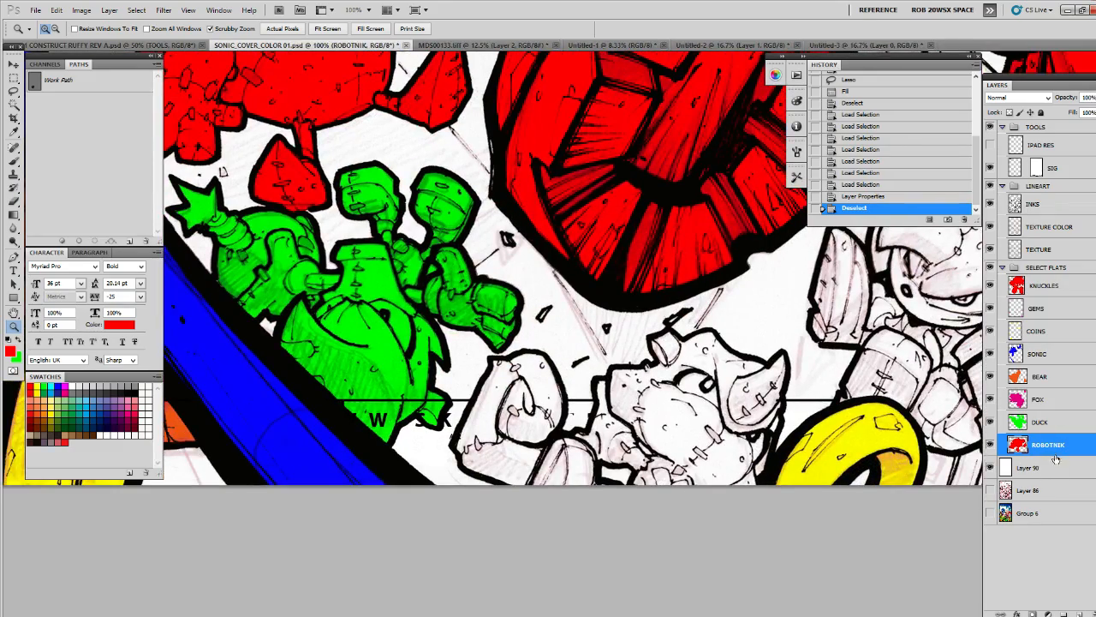
{"action": "left_click", "coordinate": [1065, 614]}
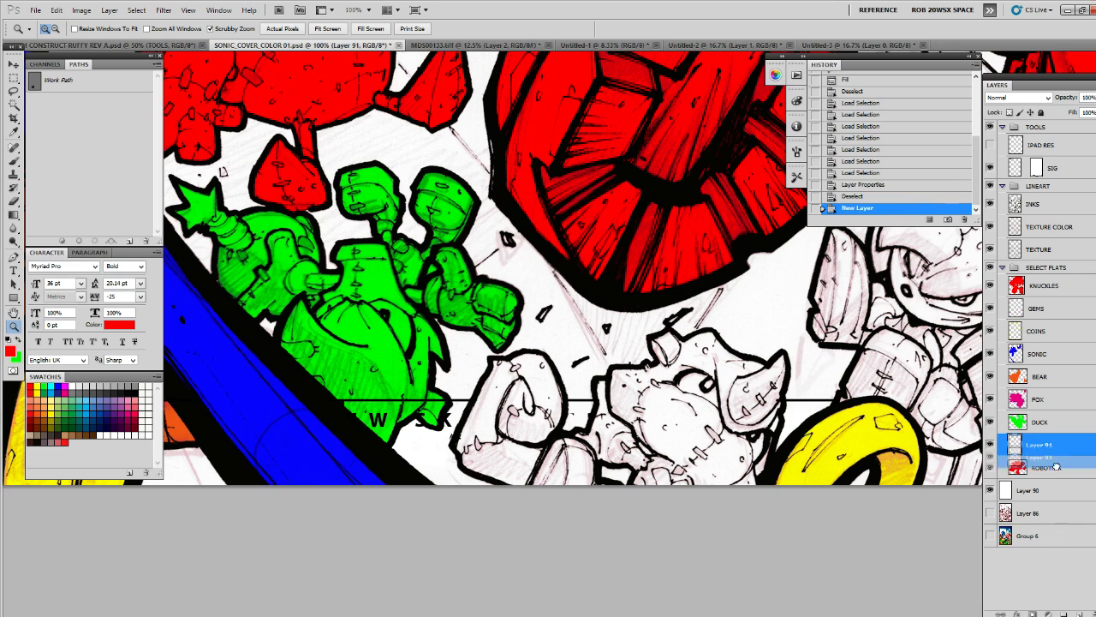
{"action": "key", "text": "ctrl+bracketleft"}
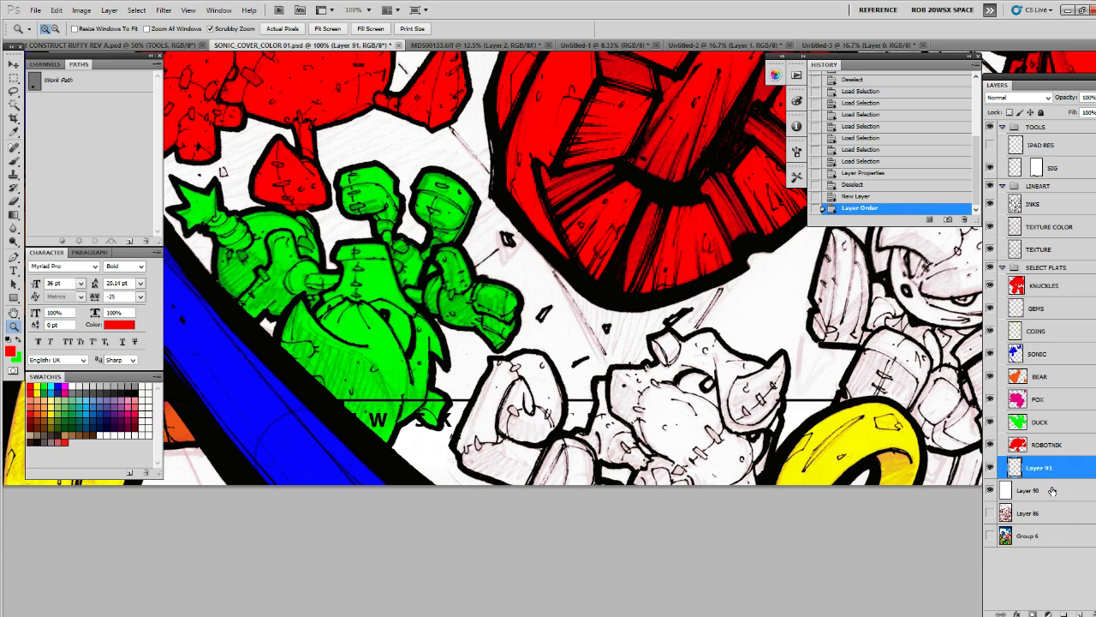
{"action": "left_click", "coordinate": [133, 414]}
{"action": "left_click", "coordinate": [65, 387]}
Start a Pen path on the stitched figure beside the yellow ring, tracing up its edge to the pointed ear
{"action": "left_click", "coordinate": [773, 428]}
{"action": "key", "text": "p"}
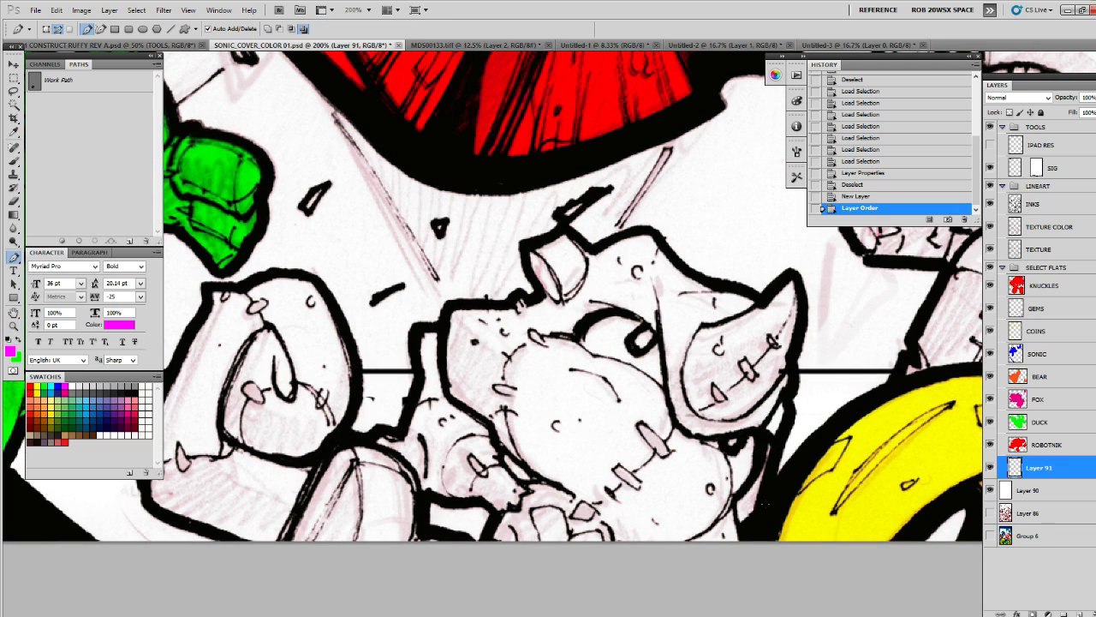
{"action": "left_click", "coordinate": [763, 512]}
{"action": "left_click", "coordinate": [771, 475]}
{"action": "left_click", "coordinate": [780, 445]}
{"action": "left_click", "coordinate": [787, 418]}
{"action": "left_click", "coordinate": [789, 396]}
{"action": "left_click", "coordinate": [791, 375]}
{"action": "left_click", "coordinate": [796, 360]}
{"action": "left_click", "coordinate": [801, 346]}
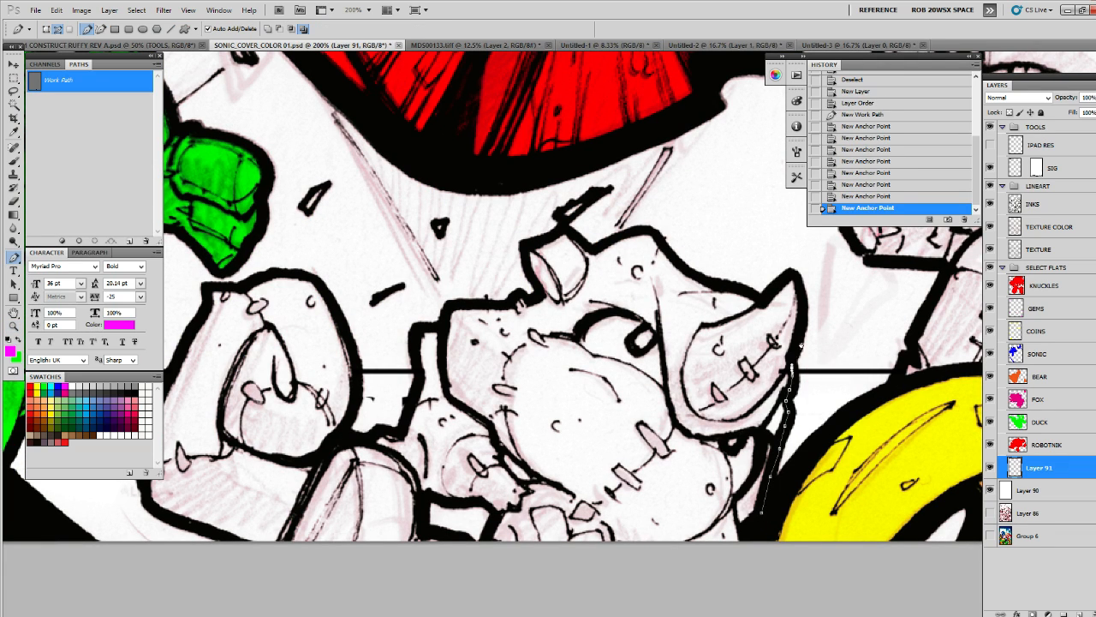
Continue the Pen path around the tip of the pointed ear and along the outline to the top of the head
{"action": "left_click", "coordinate": [803, 324]}
{"action": "left_click", "coordinate": [800, 301]}
{"action": "left_click", "coordinate": [793, 279]}
{"action": "left_click", "coordinate": [757, 297]}
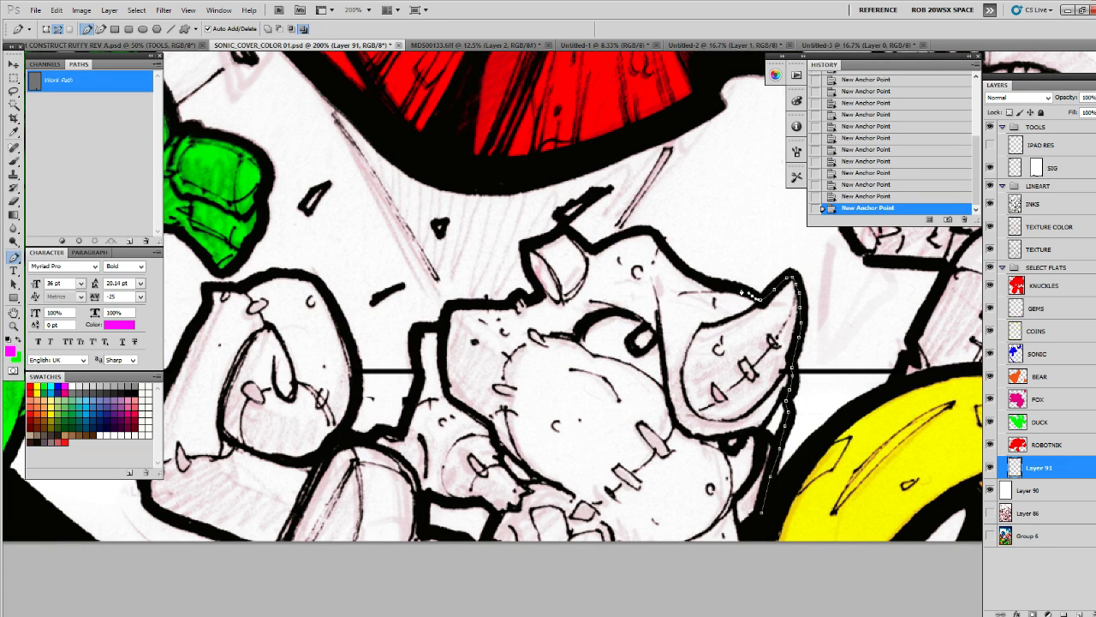
{"action": "left_click", "coordinate": [718, 279]}
{"action": "left_click", "coordinate": [682, 267]}
{"action": "left_click", "coordinate": [666, 250]}
{"action": "left_click", "coordinate": [653, 235]}
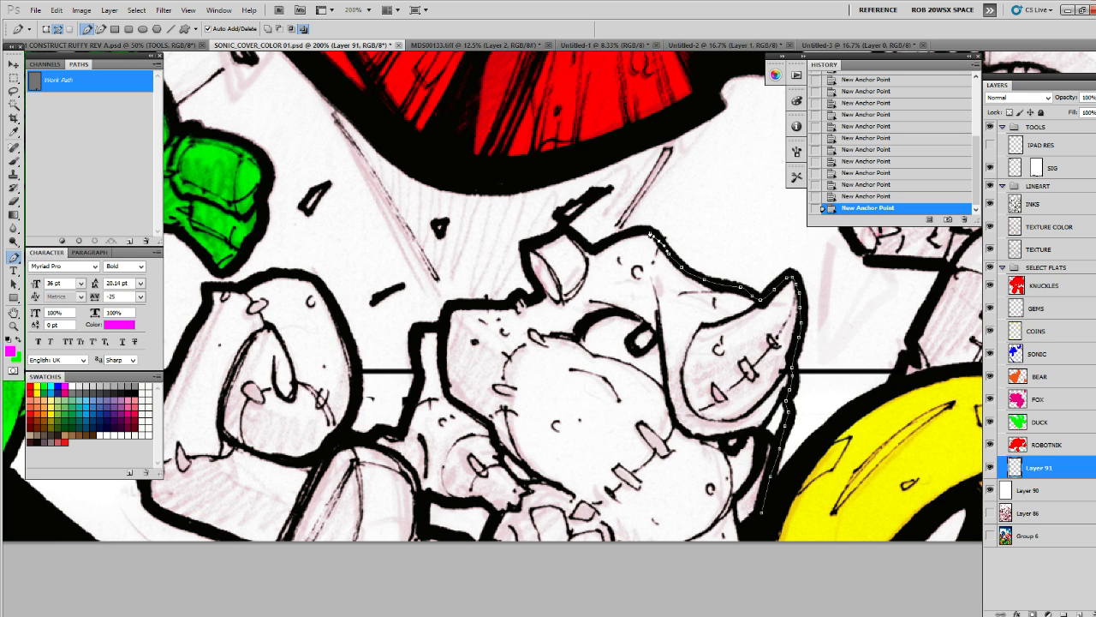
Continue the Pen path around the stubby ear on the head and along the upper edge of the face
{"action": "left_click", "coordinate": [589, 246]}
{"action": "left_click", "coordinate": [569, 230]}
{"action": "left_click", "coordinate": [555, 238]}
{"action": "left_click", "coordinate": [531, 244]}
{"action": "left_click", "coordinate": [529, 274]}
{"action": "left_click", "coordinate": [540, 296]}
{"action": "left_click_drag", "start_coordinate": [542, 296], "coordinate": [700, 261]}
{"action": "left_click", "coordinate": [677, 256]}
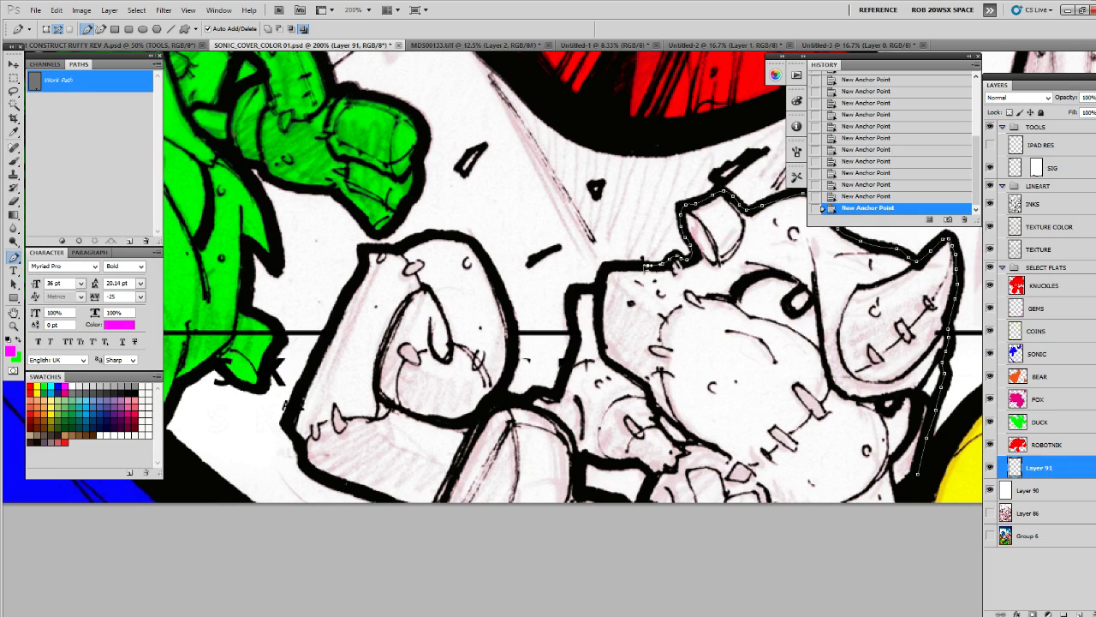
{"action": "left_click", "coordinate": [623, 266]}
{"action": "left_click", "coordinate": [606, 272]}
Continue the Pen path down behind the face and around the figure's large raised foot beside the green character
{"action": "left_click_drag", "start_coordinate": [575, 305], "coordinate": [636, 335]}
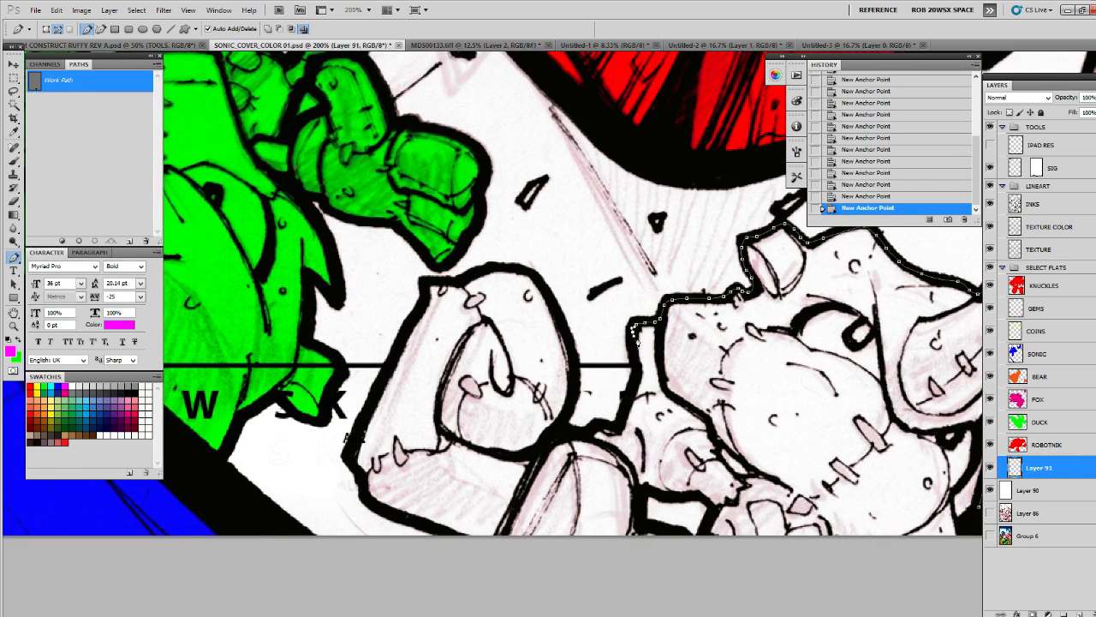
{"action": "mouse_move", "coordinate": [631, 389]}
{"action": "left_mouse_down"}
{"action": "mouse_move", "coordinate": [615, 431]}
{"action": "mouse_move", "coordinate": [585, 434]}
{"action": "left_mouse_up"}
{"action": "mouse_move", "coordinate": [574, 387]}
{"action": "left_mouse_down"}
{"action": "mouse_move", "coordinate": [561, 322]}
{"action": "mouse_move", "coordinate": [521, 281]}
{"action": "mouse_move", "coordinate": [543, 291]}
{"action": "mouse_move", "coordinate": [536, 284]}
{"action": "mouse_move", "coordinate": [507, 274]}
{"action": "mouse_move", "coordinate": [424, 291]}
{"action": "left_mouse_up"}
{"action": "left_click_drag", "start_coordinate": [397, 354], "coordinate": [355, 439]}
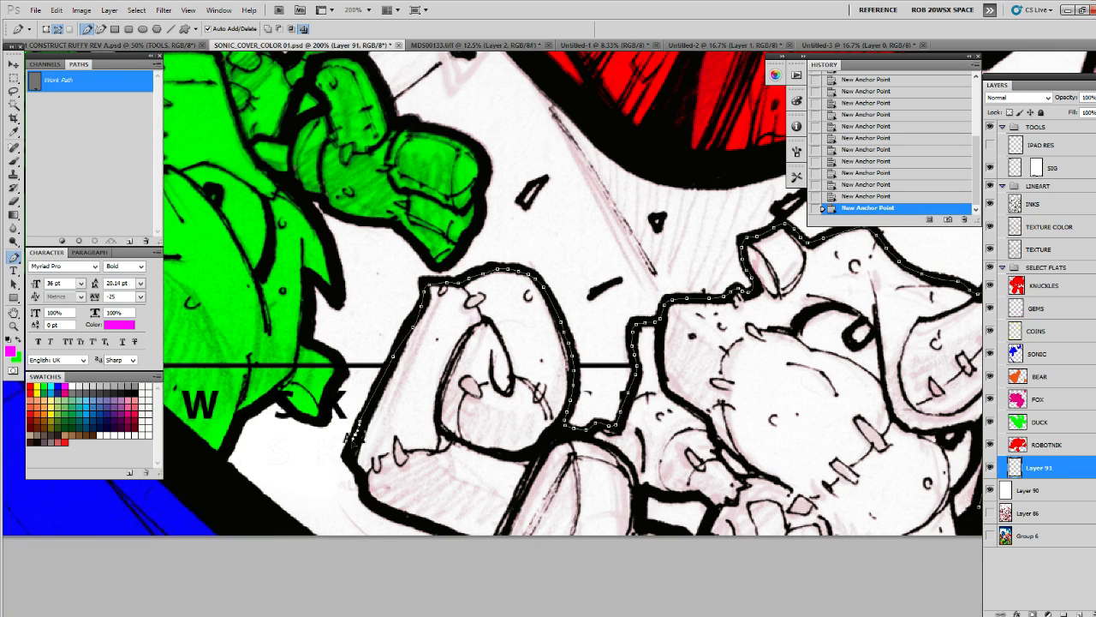
Close the path along the bottom of the page, fill it with magenta and deselect the path
{"action": "mouse_move", "coordinate": [387, 512]}
{"action": "left_mouse_down"}
{"action": "mouse_move", "coordinate": [501, 552]}
{"action": "mouse_move", "coordinate": [867, 562]}
{"action": "mouse_move", "coordinate": [588, 544]}
{"action": "mouse_move", "coordinate": [647, 549]}
{"action": "mouse_move", "coordinate": [674, 495]}
{"action": "left_mouse_up"}
{"action": "left_click", "coordinate": [62, 241]}
{"action": "left_click", "coordinate": [120, 219]}
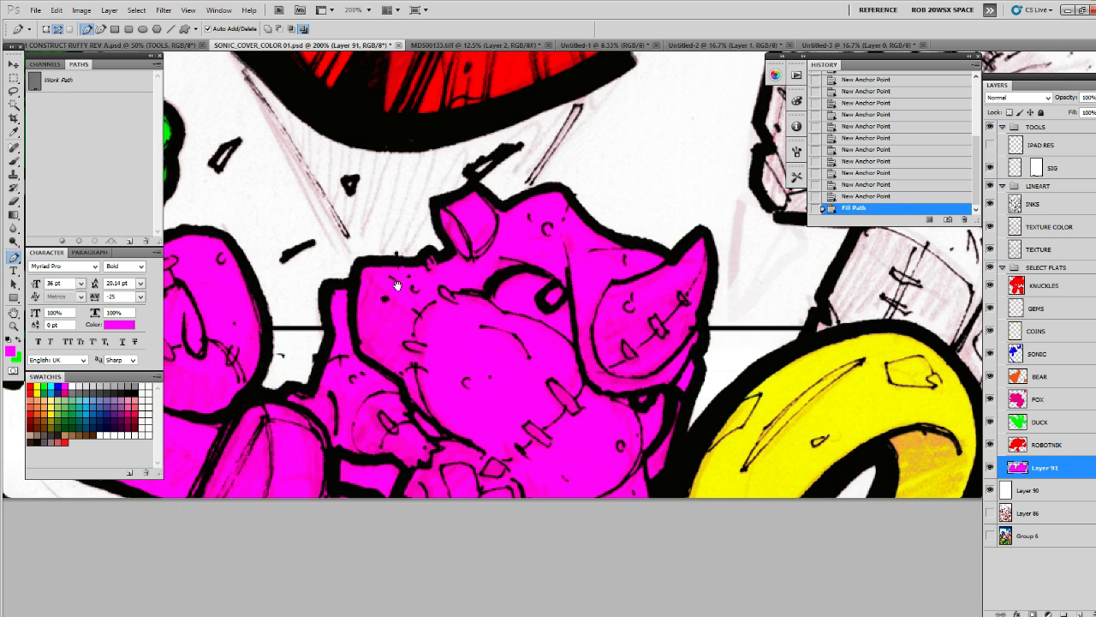
Lasso and cut the magenta from the gap between the figure's arm and body and the gap beneath the arm
{"action": "left_click_drag", "start_coordinate": [393, 286], "coordinate": [555, 280]}
{"action": "key", "text": "l"}
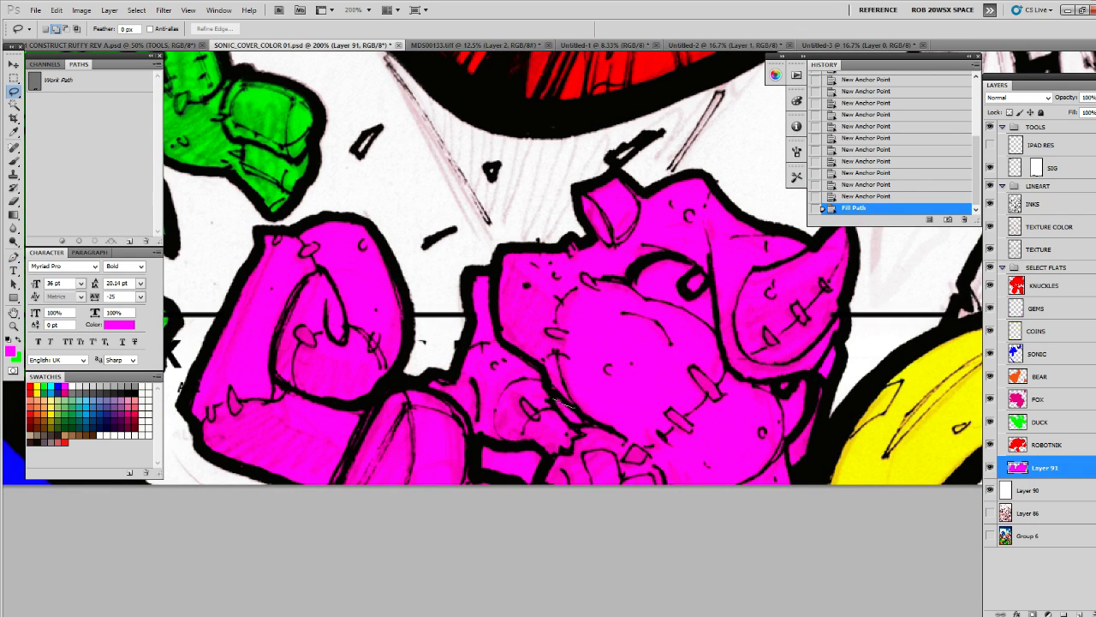
{"action": "left_click_drag", "start_coordinate": [567, 403], "coordinate": [558, 396]}
{"action": "left_click", "coordinate": [561, 394]}
{"action": "key", "text": "ctrl+x"}
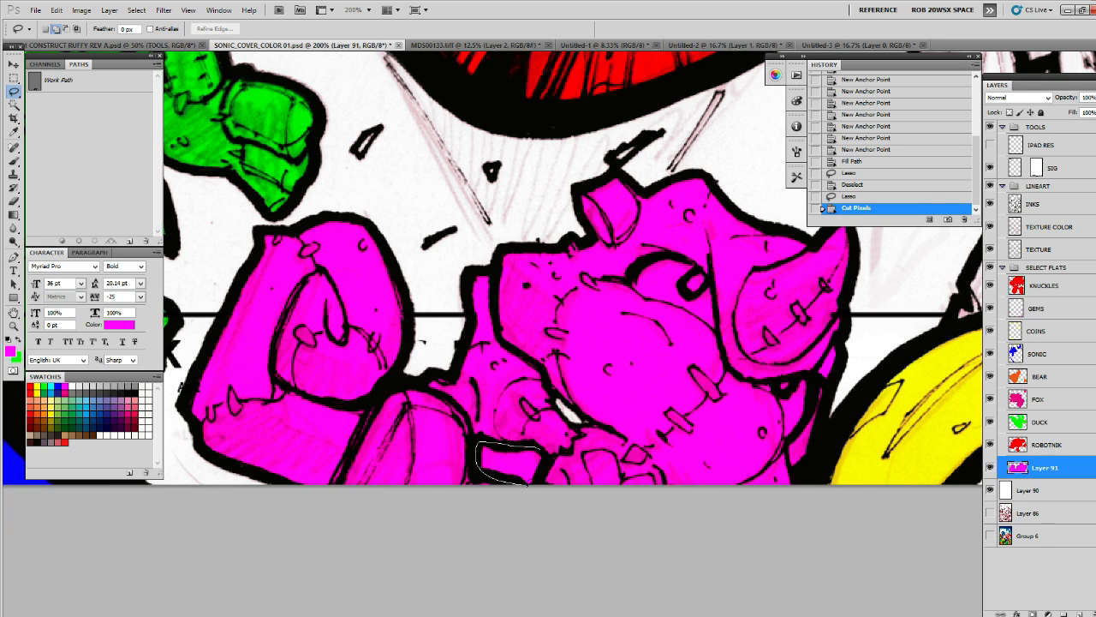
{"action": "left_click_drag", "start_coordinate": [478, 467], "coordinate": [477, 447]}
{"action": "key", "text": "ctrl+x"}
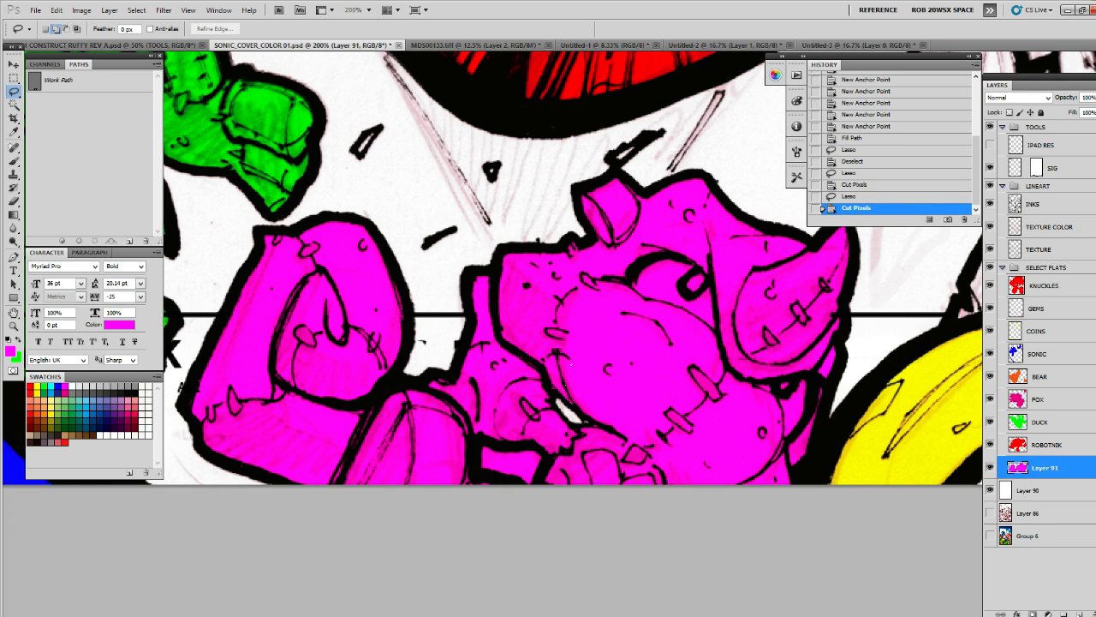
Cut the lassoed magenta from the gap beneath the figure's arm
{"action": "key", "text": "ctrl+x"}
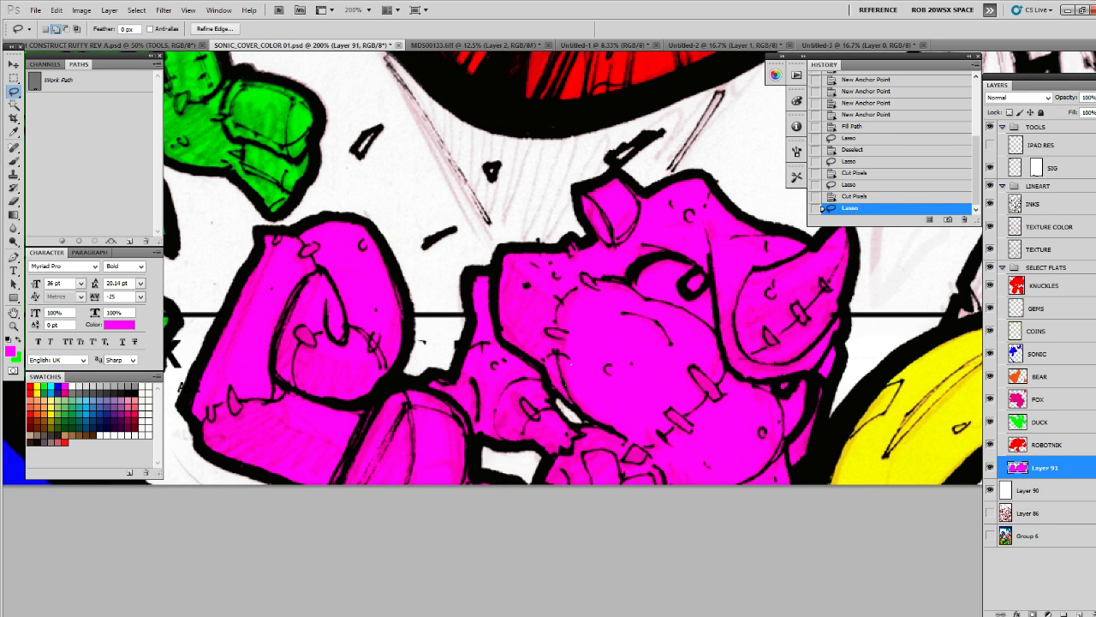
{"action": "key", "text": "ctrl+Tab"}
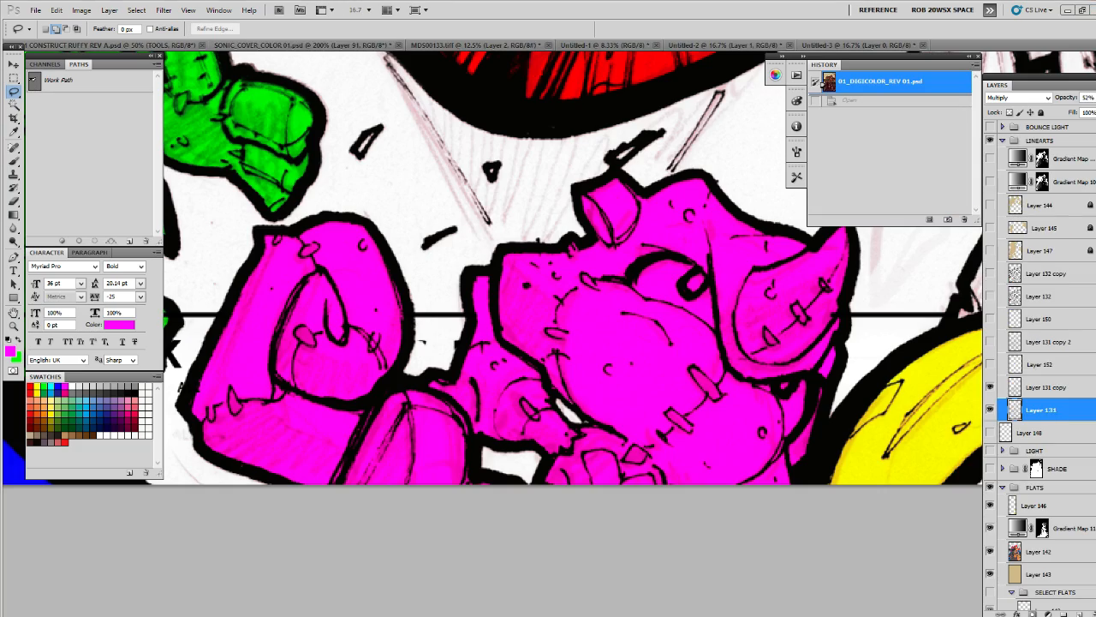
{"action": "key", "text": "ctrl+shift+Tab"}
Rename the magenta figure's layer IGUANA and cut the area covered by the coins out of it
{"action": "key", "text": "z"}
{"action": "left_click", "coordinate": [848, 418], "text": "alt"}
{"action": "left_click", "coordinate": [847, 418], "text": "alt"}
{"action": "left_click", "coordinate": [848, 418], "text": "alt"}
{"action": "left_click_drag", "start_coordinate": [896, 403], "coordinate": [841, 426]}
{"action": "double_click", "coordinate": [1044, 468]}
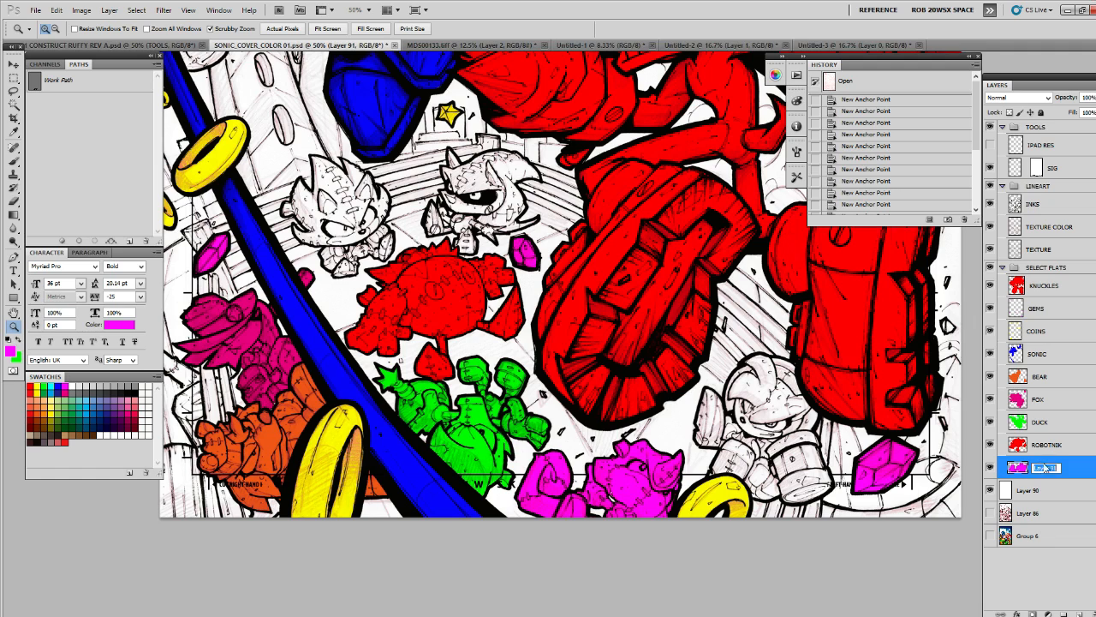
{"action": "type", "text": "E"}
{"action": "key", "text": "Return"}
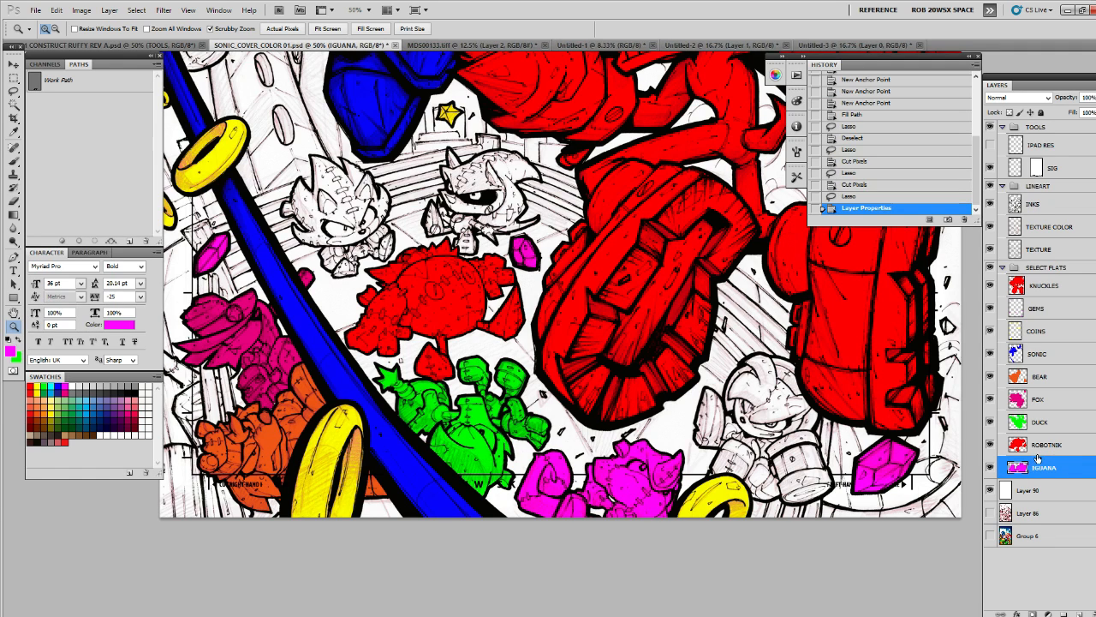
{"action": "left_click", "coordinate": [1017, 332], "text": "ctrl"}
{"action": "key", "text": "ctrl+x"}
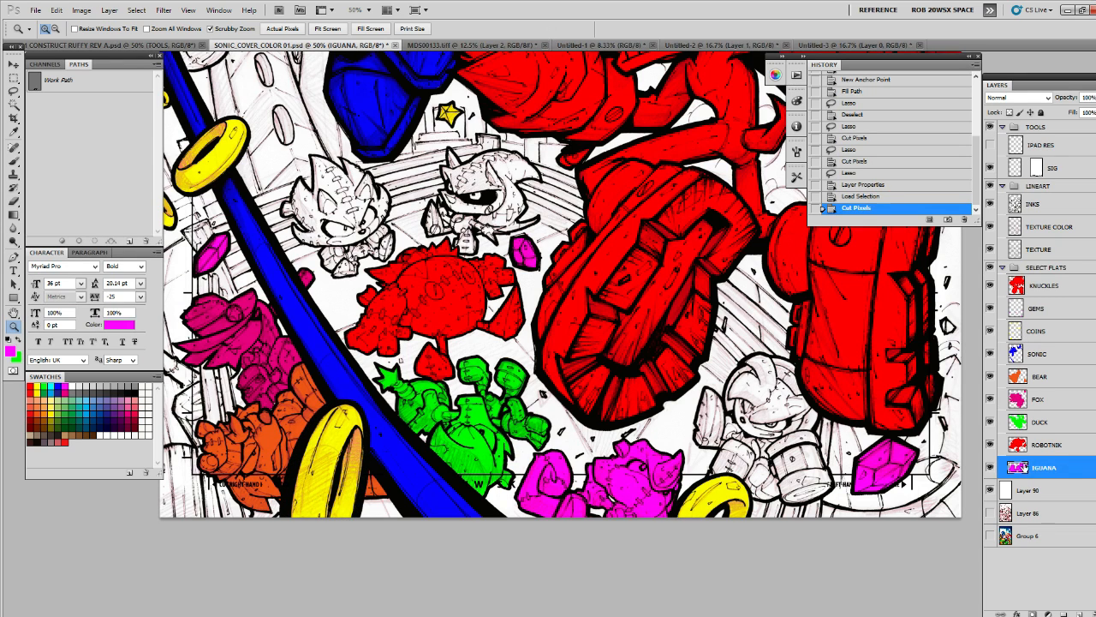
Add a new layer, place it directly below IGUANA and name it AMY
{"action": "left_click", "coordinate": [1073, 613]}
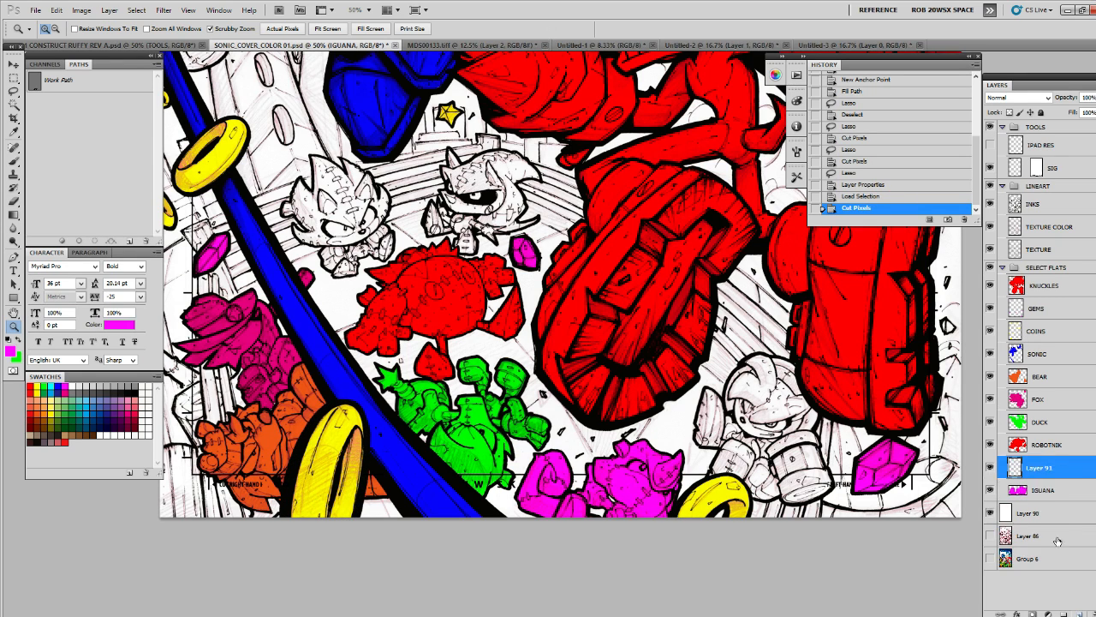
{"action": "left_click_drag", "start_coordinate": [1060, 472], "coordinate": [1062, 497]}
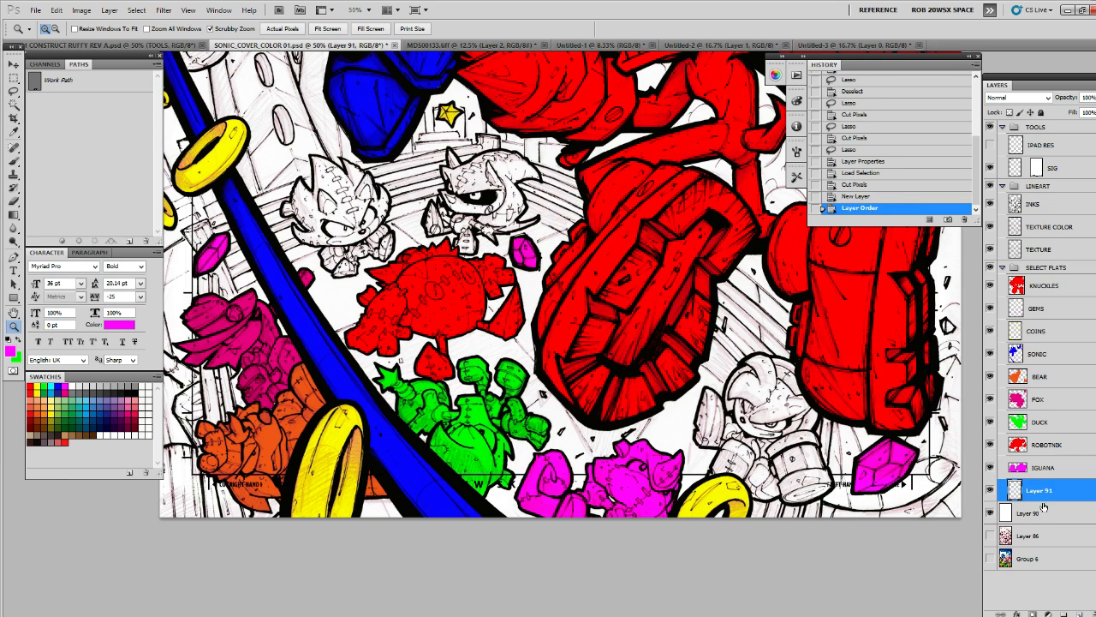
{"action": "double_click", "coordinate": [1040, 490]}
{"action": "type", "text": "AMY"}
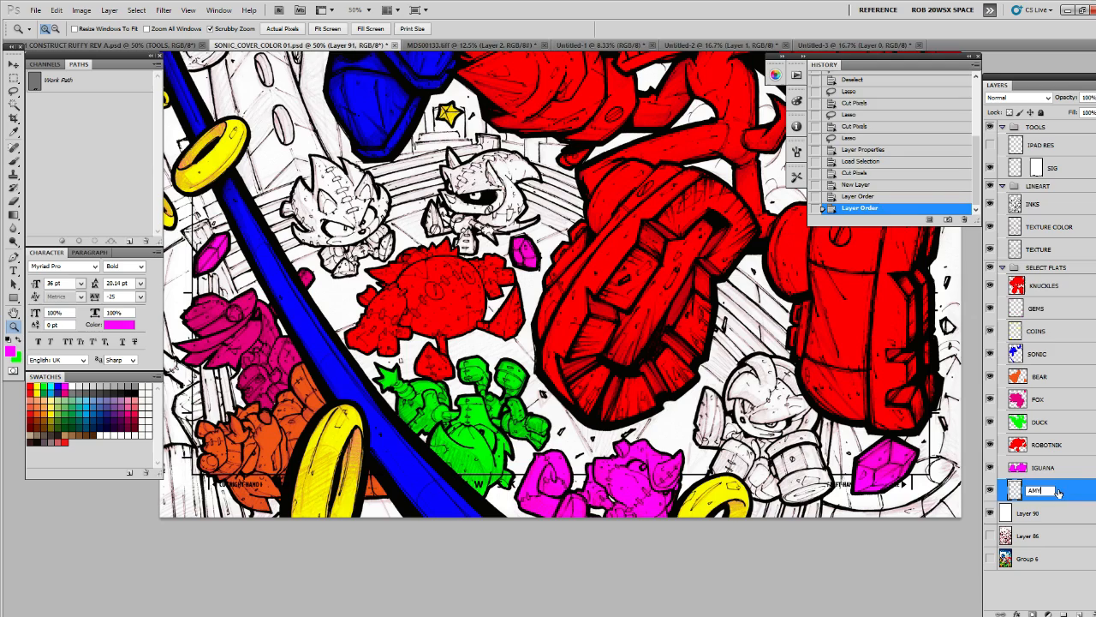
{"action": "key", "text": "Return"}
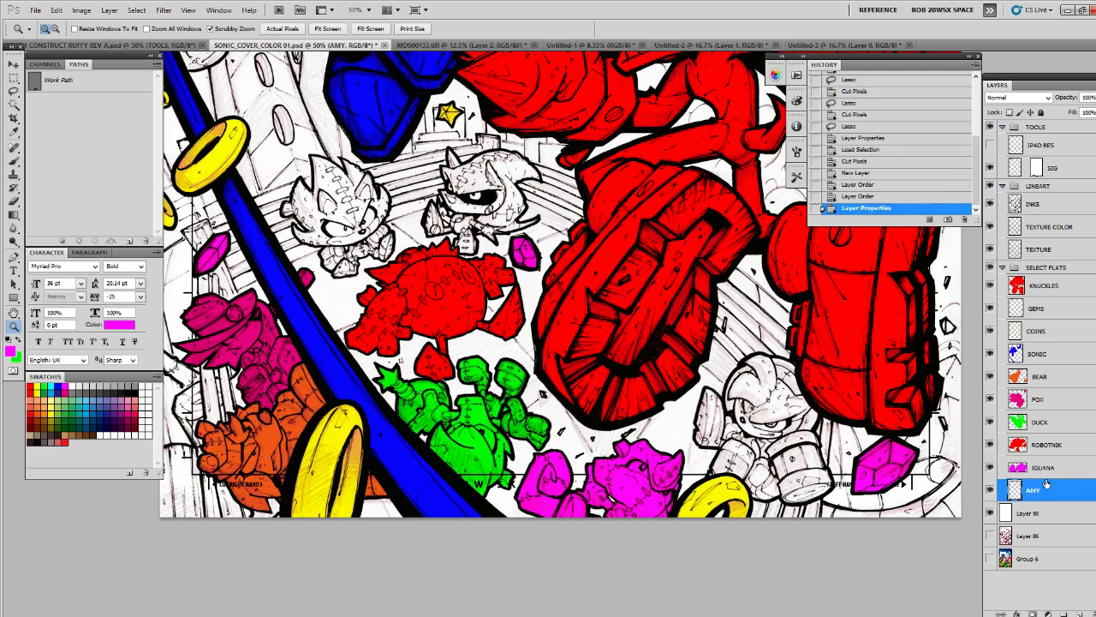
Choose pink as the foreground colour and start a Pen path on Amy's head along the edge of the red boot
{"action": "left_click", "coordinate": [135, 402]}
{"action": "left_click_drag", "start_coordinate": [822, 417], "coordinate": [762, 300]}
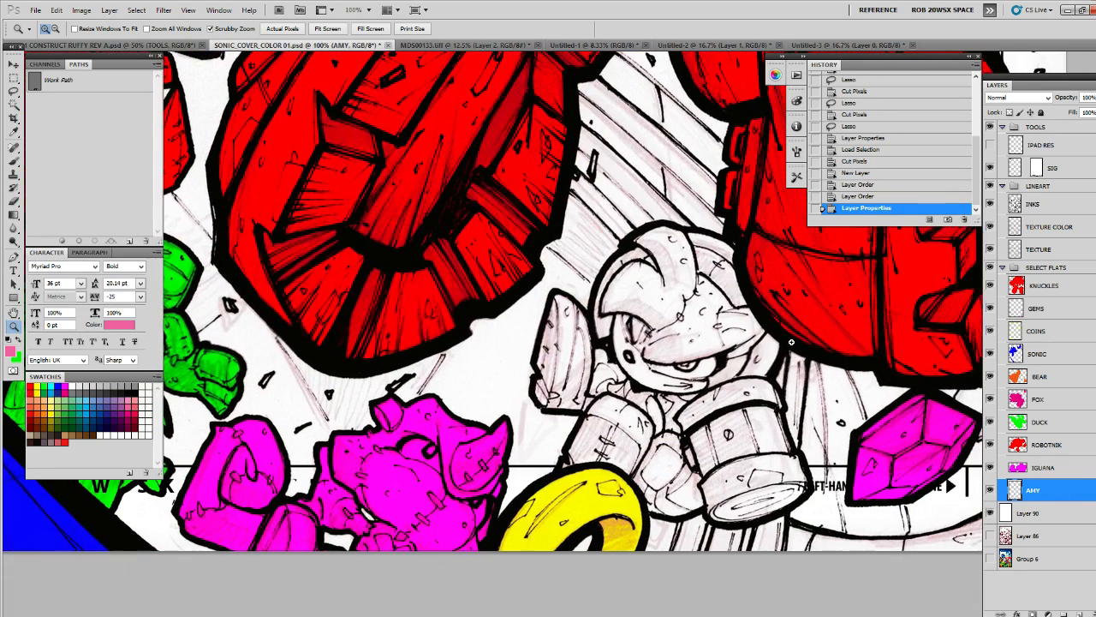
{"action": "key", "text": "p"}
{"action": "left_click", "coordinate": [760, 306]}
{"action": "left_click", "coordinate": [751, 285]}
{"action": "left_click", "coordinate": [744, 268]}
{"action": "left_click", "coordinate": [736, 251]}
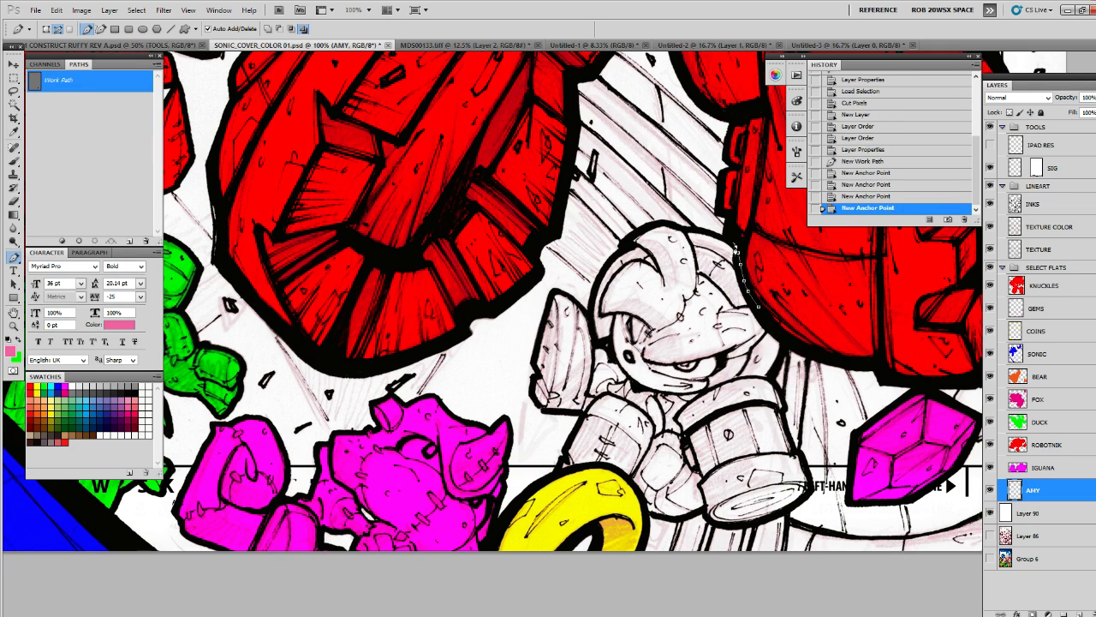
Continue the Pen path over the top of Amy's head and down the far side to the raised pointed shape
{"action": "left_click", "coordinate": [726, 239]}
{"action": "left_click", "coordinate": [711, 232]}
{"action": "left_click", "coordinate": [694, 228]}
{"action": "left_click", "coordinate": [682, 230]}
{"action": "left_click", "coordinate": [666, 225]}
{"action": "left_click", "coordinate": [653, 228]}
{"action": "left_click", "coordinate": [641, 232]}
{"action": "left_click", "coordinate": [628, 240]}
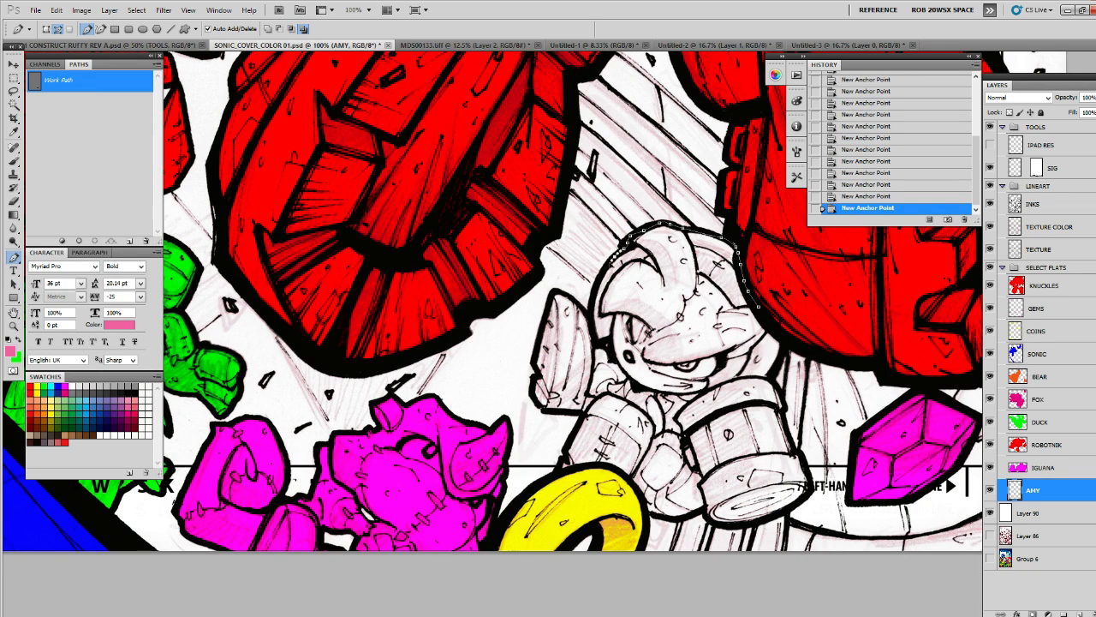
{"action": "left_click", "coordinate": [616, 253]}
{"action": "left_click", "coordinate": [606, 269]}
{"action": "left_click", "coordinate": [598, 286]}
Continue the Pen path around the raised pointed shape beside Amy's face and back to her body
{"action": "left_click", "coordinate": [590, 301]}
{"action": "left_click", "coordinate": [576, 298]}
{"action": "left_click", "coordinate": [566, 294]}
{"action": "left_click", "coordinate": [558, 293]}
{"action": "left_click", "coordinate": [543, 334]}
{"action": "key", "text": "ctrl+alt+z"}
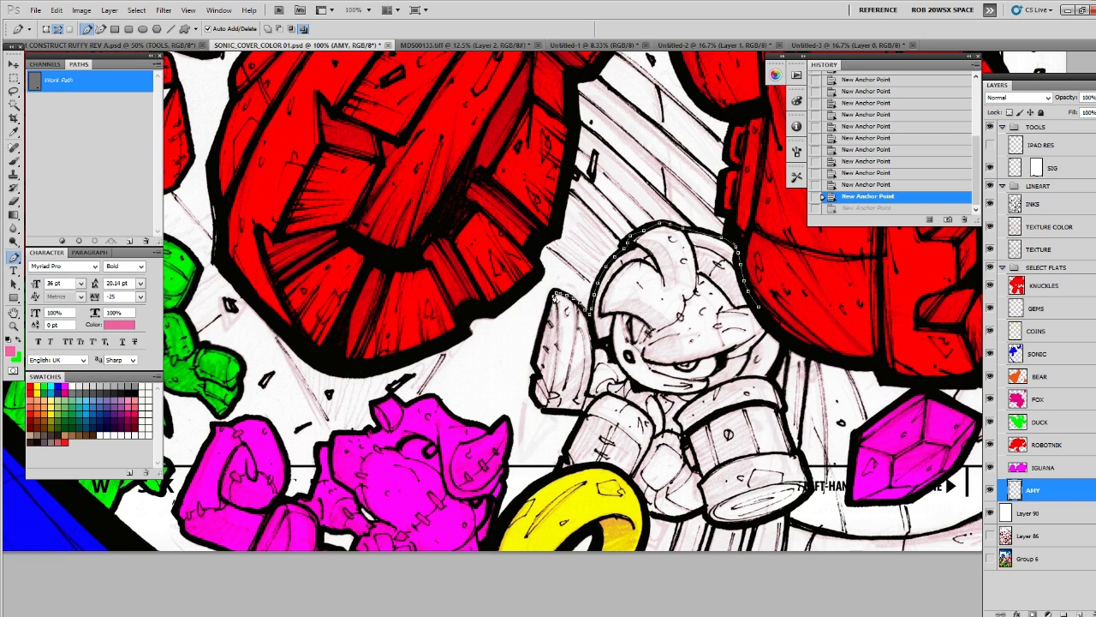
{"action": "left_click_drag", "start_coordinate": [549, 308], "coordinate": [537, 406]}
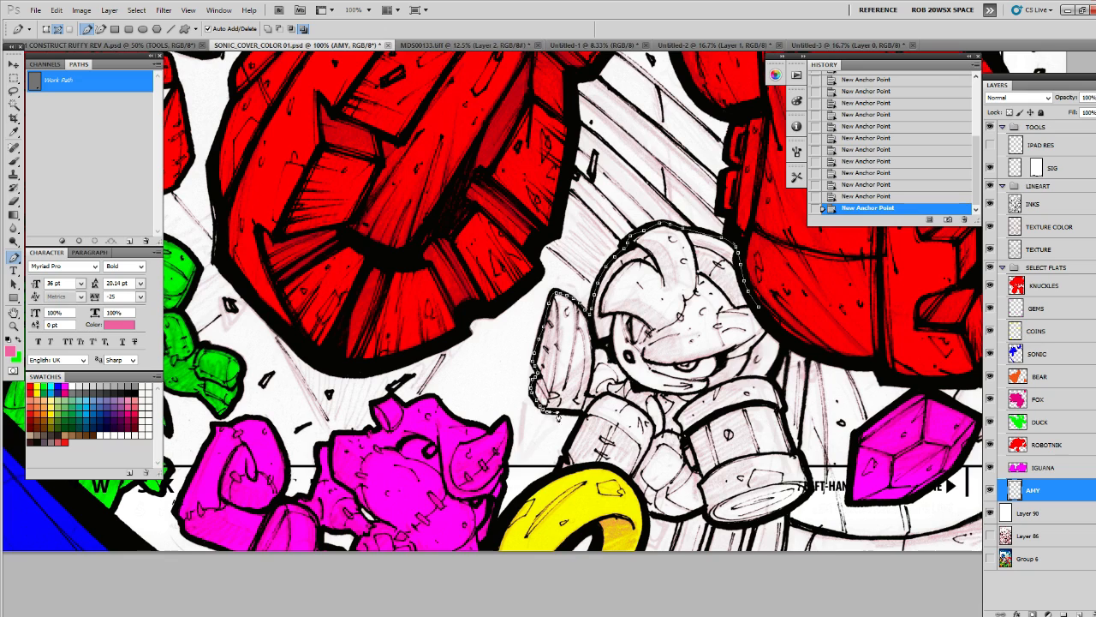
{"action": "left_click", "coordinate": [582, 413]}
Continue the Pen path around Amy's lower body, past the yellow coin and around the end of the large barrel shape
{"action": "left_click_drag", "start_coordinate": [694, 512], "coordinate": [807, 495]}
{"action": "left_click", "coordinate": [811, 486]}
{"action": "left_click", "coordinate": [808, 475]}
{"action": "left_click", "coordinate": [802, 465]}
{"action": "left_click", "coordinate": [799, 456]}
{"action": "left_click", "coordinate": [796, 452]}
{"action": "left_click", "coordinate": [791, 437]}
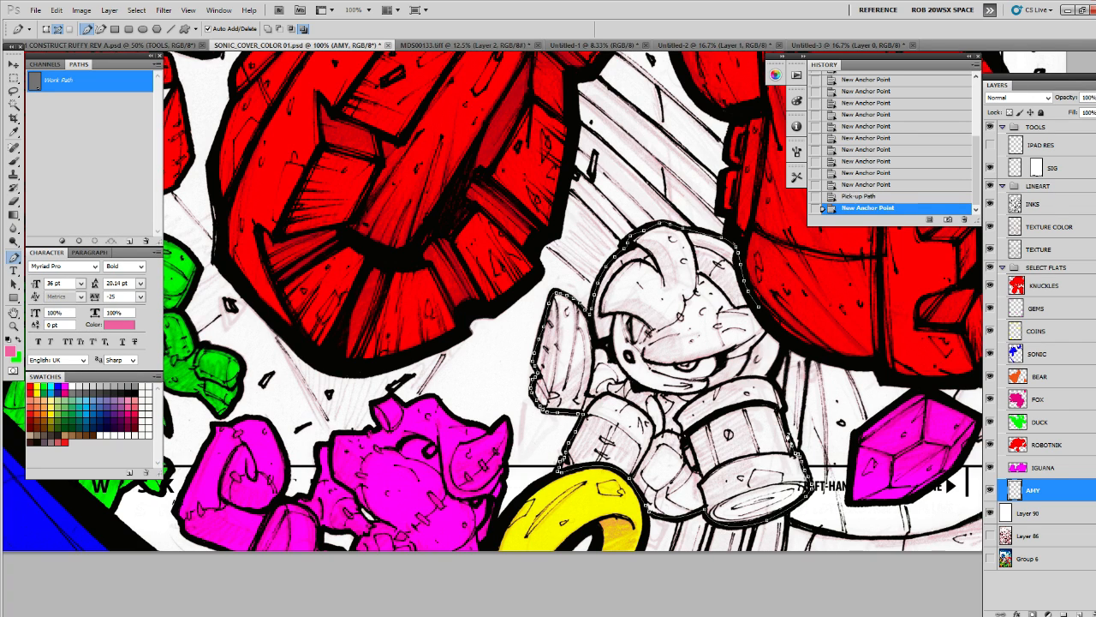
Continue the Pen path up the side of the barrel shape and back to the start beside Amy's head
{"action": "left_click", "coordinate": [785, 426]}
{"action": "left_click", "coordinate": [783, 414]}
{"action": "left_click", "coordinate": [782, 403]}
{"action": "left_click", "coordinate": [781, 393]}
{"action": "left_click", "coordinate": [781, 382]}
{"action": "left_click", "coordinate": [780, 372]}
{"action": "left_click", "coordinate": [780, 361]}
{"action": "left_click", "coordinate": [781, 348]}
{"action": "left_click", "coordinate": [776, 337]}
{"action": "left_click", "coordinate": [765, 323]}
Fill Amy's path with pink, deselect the path and cut the area covered by the coins out of the AMY layer
{"action": "left_click", "coordinate": [62, 241]}
{"action": "left_click", "coordinate": [75, 203]}
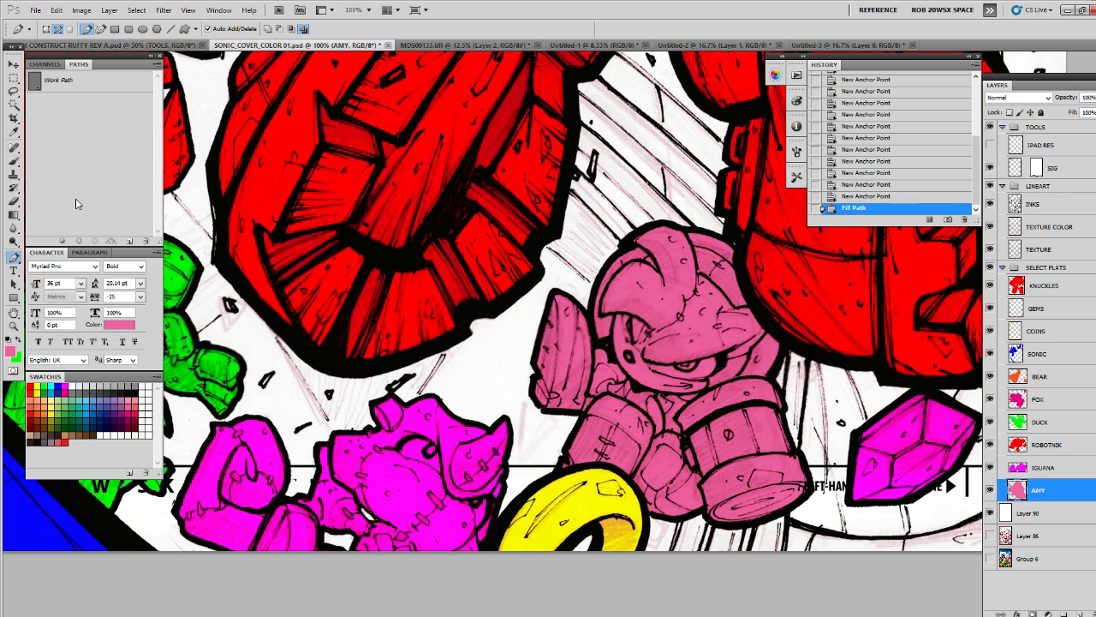
{"action": "left_click", "coordinate": [1019, 335], "text": "ctrl"}
{"action": "key", "text": "ctrl+x"}
Add a new layer, place it directly below AMY and name it SUPER SONIC
{"action": "key", "text": "z"}
{"action": "left_click", "coordinate": [924, 387], "text": "alt"}
{"action": "left_click", "coordinate": [923, 387], "text": "alt"}
{"action": "left_click", "coordinate": [923, 388], "text": "alt"}
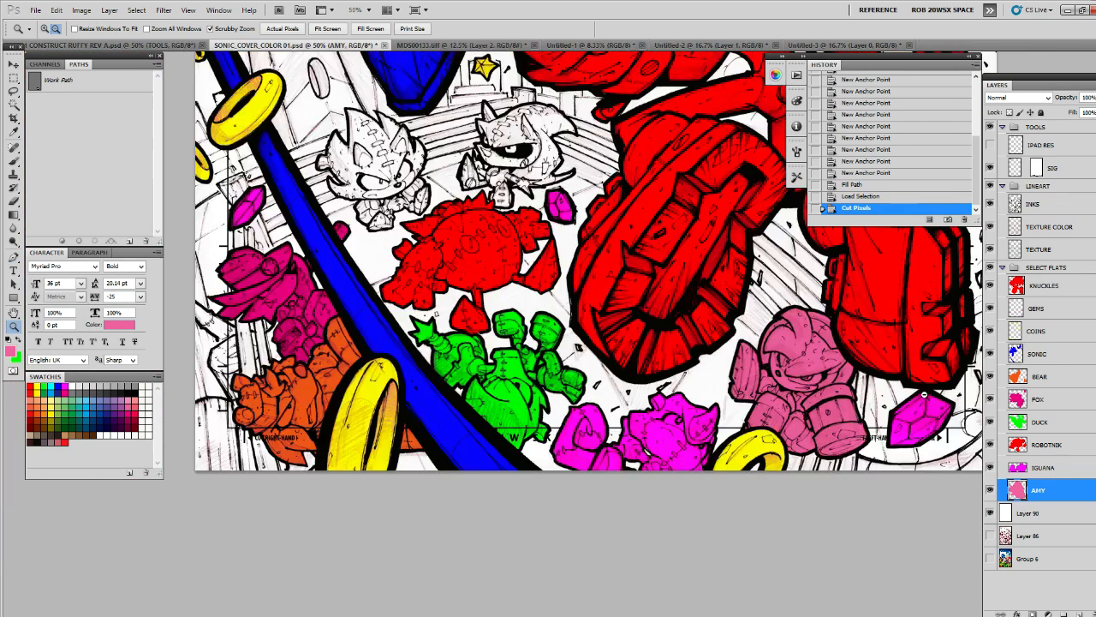
{"action": "left_click", "coordinate": [921, 390], "text": "alt"}
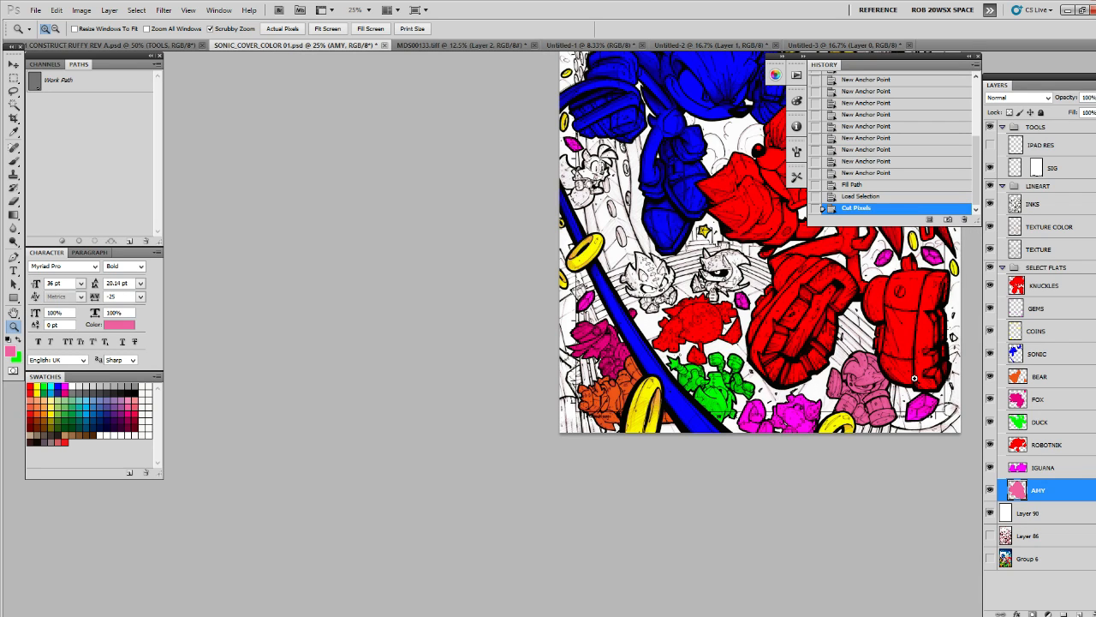
{"action": "key", "text": "ctrl+shift+alt+n"}
{"action": "left_click_drag", "start_coordinate": [1051, 495], "coordinate": [1058, 514]}
{"action": "double_click", "coordinate": [1046, 512]}
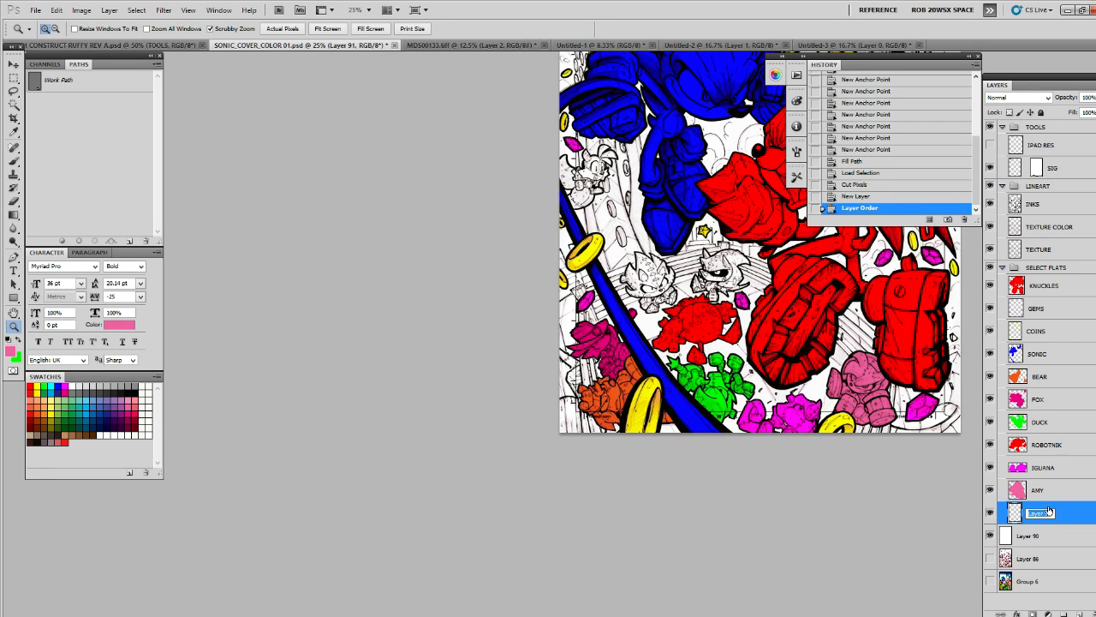
{"action": "type", "text": "SUPER SONIC"}
{"action": "key", "text": "Return"}
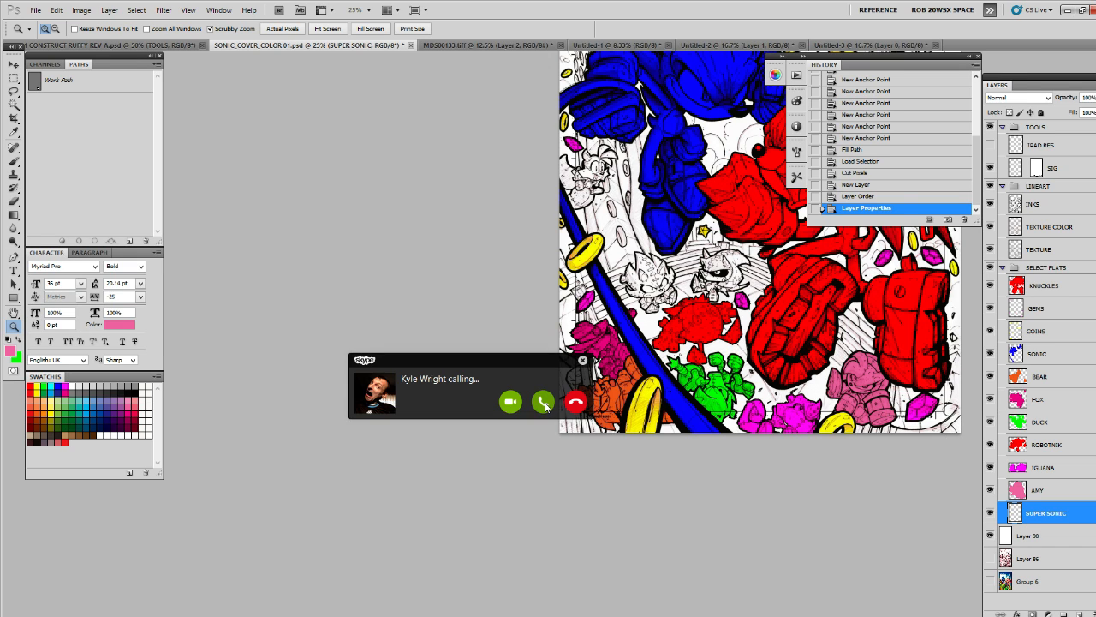
Answer the incoming Skype call
{"action": "left_click", "coordinate": [545, 403]}
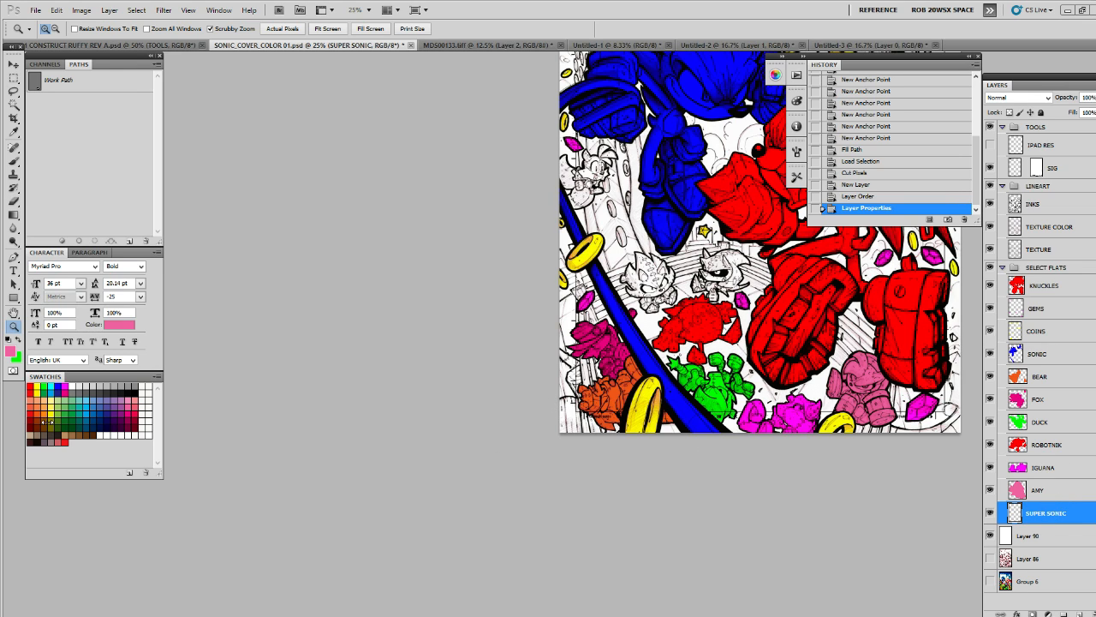
Choose orange as the foreground colour and start a Pen path down the front edge of the spiky figure's rear head spike
{"action": "left_click", "coordinate": [41, 409]}
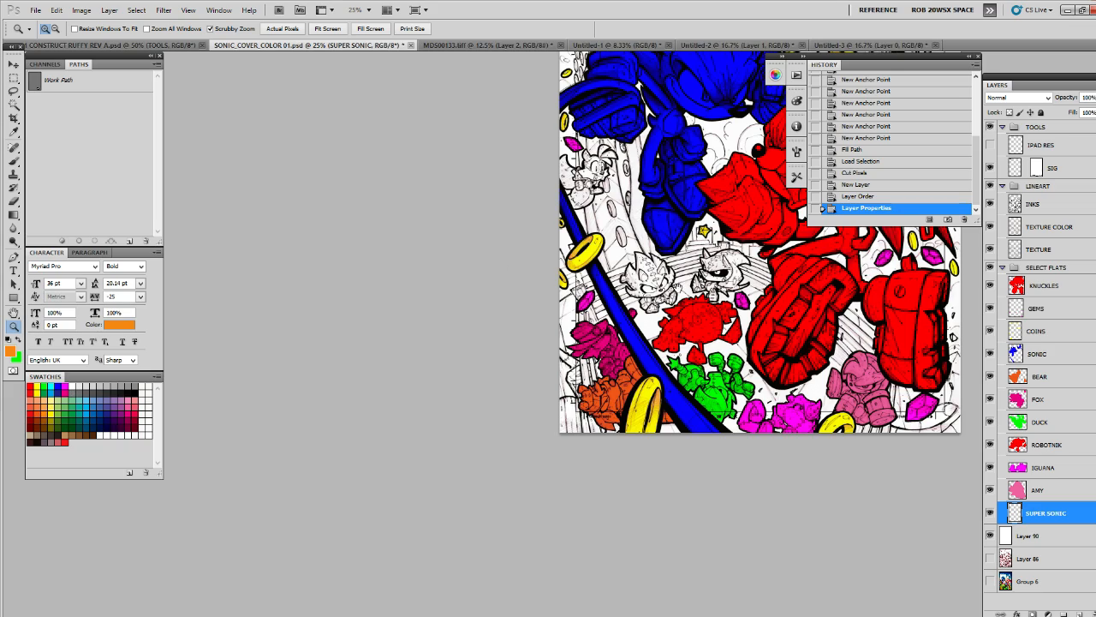
{"action": "left_click_drag", "start_coordinate": [677, 287], "coordinate": [622, 250]}
{"action": "left_click", "coordinate": [654, 291]}
{"action": "left_click", "coordinate": [654, 290]}
{"action": "left_click", "coordinate": [654, 288]}
{"action": "left_click", "coordinate": [654, 287]}
{"action": "left_click", "coordinate": [654, 285]}
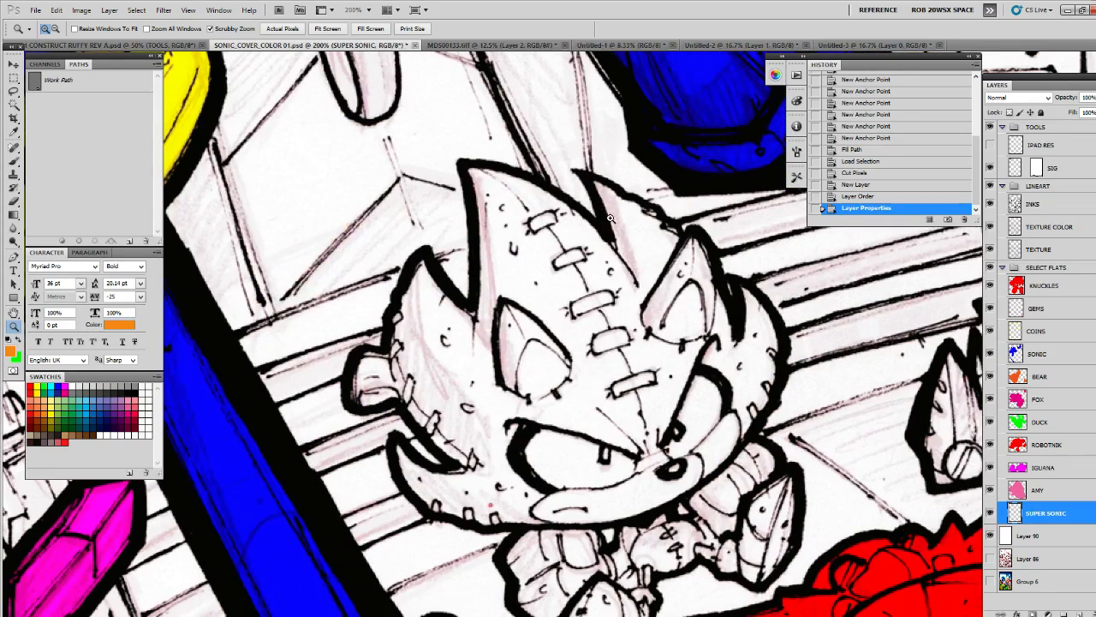
{"action": "key", "text": "p"}
{"action": "left_click", "coordinate": [587, 176]}
{"action": "left_click", "coordinate": [593, 193]}
{"action": "left_click", "coordinate": [599, 210]}
{"action": "left_click", "coordinate": [603, 227]}
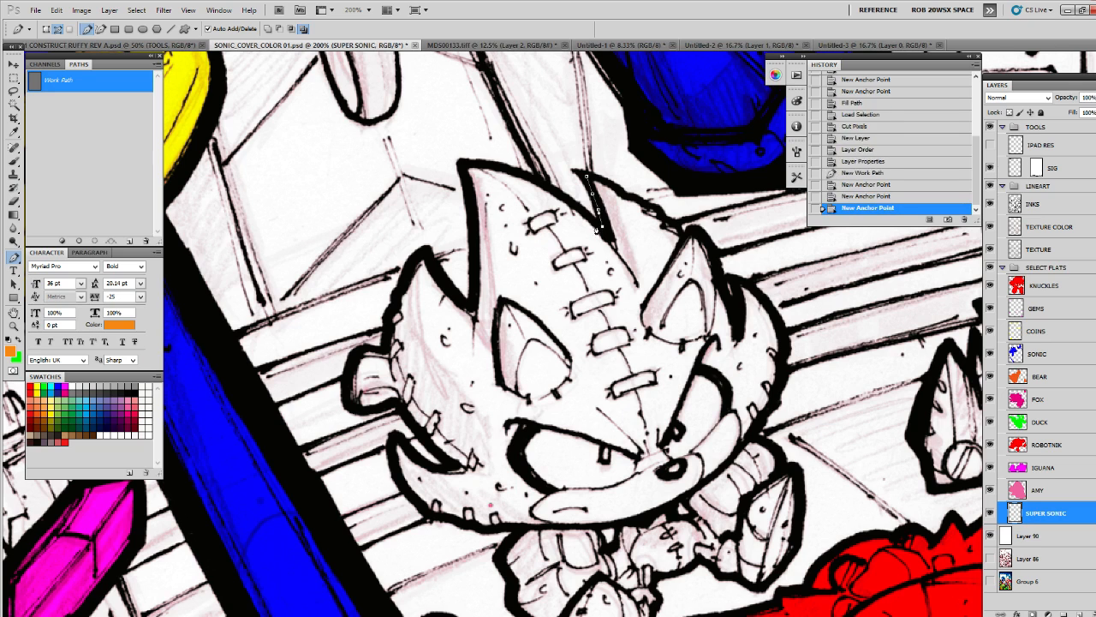
Continue the Pen path along the upper edge of the figure's tall central spike to its tip
{"action": "left_click", "coordinate": [597, 226]}
{"action": "left_click", "coordinate": [587, 217]}
{"action": "left_click", "coordinate": [577, 209]}
{"action": "left_click", "coordinate": [563, 200]}
{"action": "left_click", "coordinate": [517, 176]}
{"action": "left_click", "coordinate": [503, 172]}
{"action": "left_click", "coordinate": [490, 168]}
{"action": "left_click", "coordinate": [477, 165]}
{"action": "left_click", "coordinate": [464, 163]}
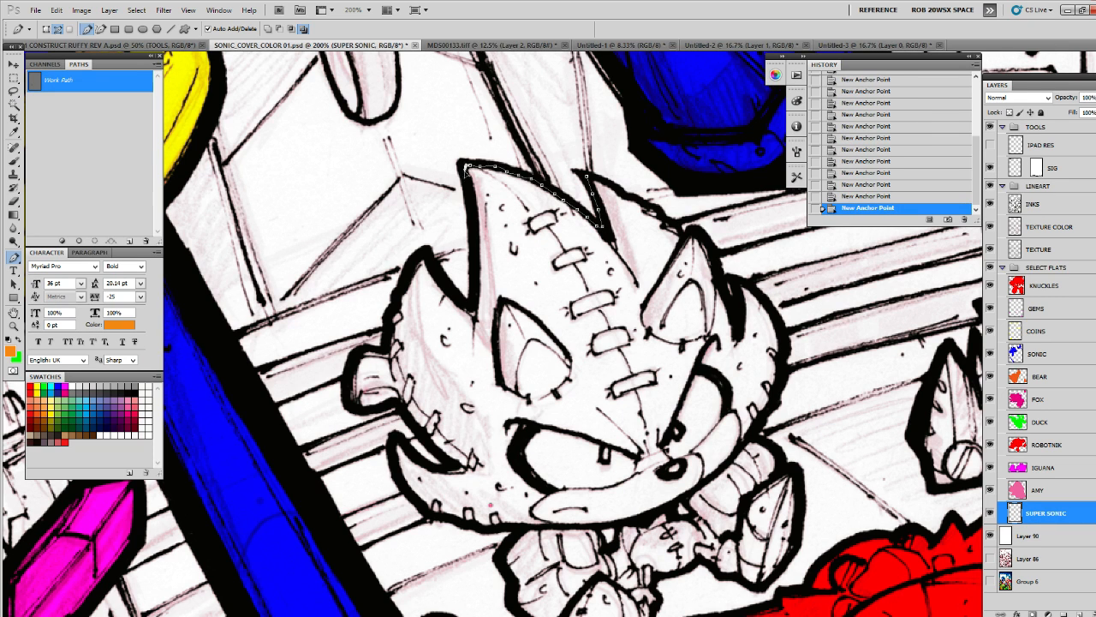
Continue the Pen path down the tall spike into the notch and up to the tip of the neighbouring spike
{"action": "left_click", "coordinate": [468, 190]}
{"action": "left_click_drag", "start_coordinate": [474, 246], "coordinate": [544, 215]}
{"action": "left_click", "coordinate": [544, 233]}
{"action": "left_click", "coordinate": [543, 257]}
{"action": "left_click", "coordinate": [538, 276]}
{"action": "left_click", "coordinate": [523, 259]}
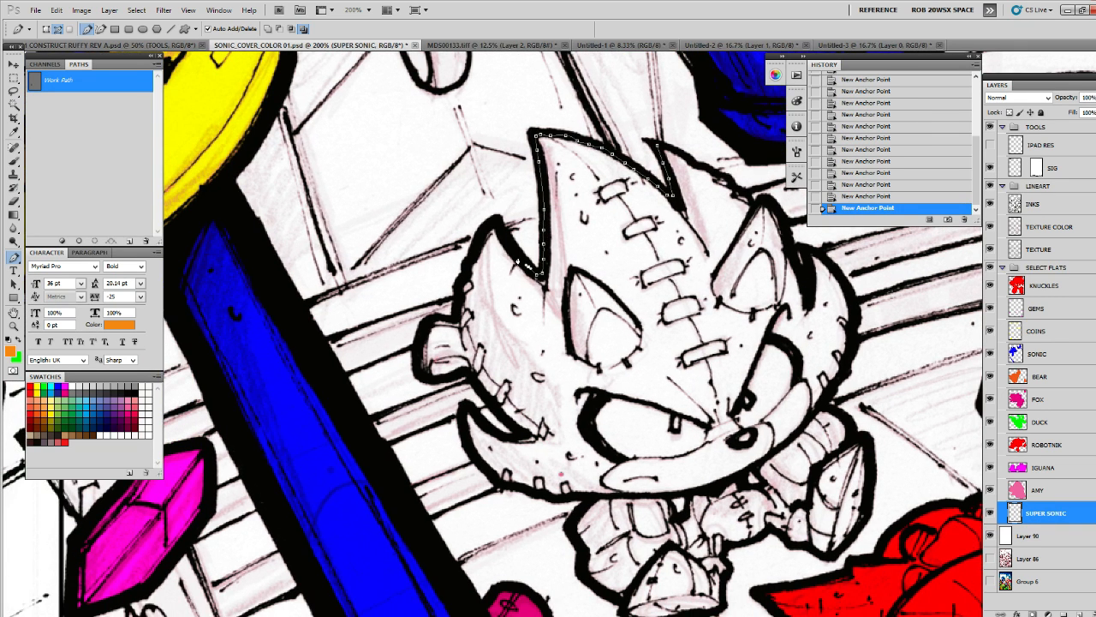
{"action": "left_click", "coordinate": [509, 238]}
{"action": "left_click", "coordinate": [495, 225]}
Continue the Pen path down the outer side of the head and around the small rounded stub beside it
{"action": "left_click", "coordinate": [481, 247]}
{"action": "left_click", "coordinate": [465, 276]}
{"action": "left_click", "coordinate": [460, 291]}
{"action": "left_click", "coordinate": [457, 307]}
{"action": "left_click", "coordinate": [452, 317]}
{"action": "left_click", "coordinate": [440, 318]}
{"action": "left_click", "coordinate": [425, 327]}
{"action": "left_click", "coordinate": [418, 343]}
{"action": "left_click", "coordinate": [417, 360]}
{"action": "left_click", "coordinate": [423, 378]}
{"action": "left_click", "coordinate": [436, 379]}
{"action": "left_click", "coordinate": [450, 378]}
{"action": "left_click", "coordinate": [463, 374]}
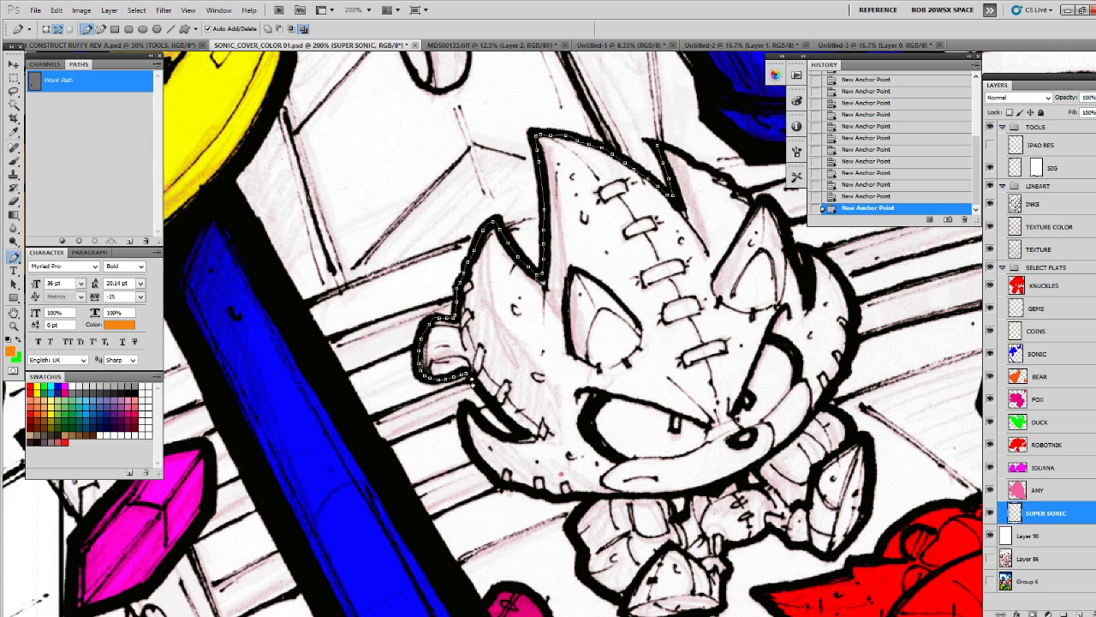
Continue the Pen path along the stitched cheek into the notch and around the lowest curved spike
{"action": "left_click", "coordinate": [476, 384]}
{"action": "left_click", "coordinate": [489, 399]}
{"action": "left_click", "coordinate": [504, 415]}
{"action": "left_click", "coordinate": [512, 425]}
{"action": "left_click", "coordinate": [520, 436]}
{"action": "left_click", "coordinate": [512, 435]}
{"action": "left_click", "coordinate": [502, 434]}
{"action": "left_click", "coordinate": [473, 418]}
{"action": "left_click_drag", "start_coordinate": [472, 437], "coordinate": [437, 349]}
{"action": "left_click", "coordinate": [462, 388]}
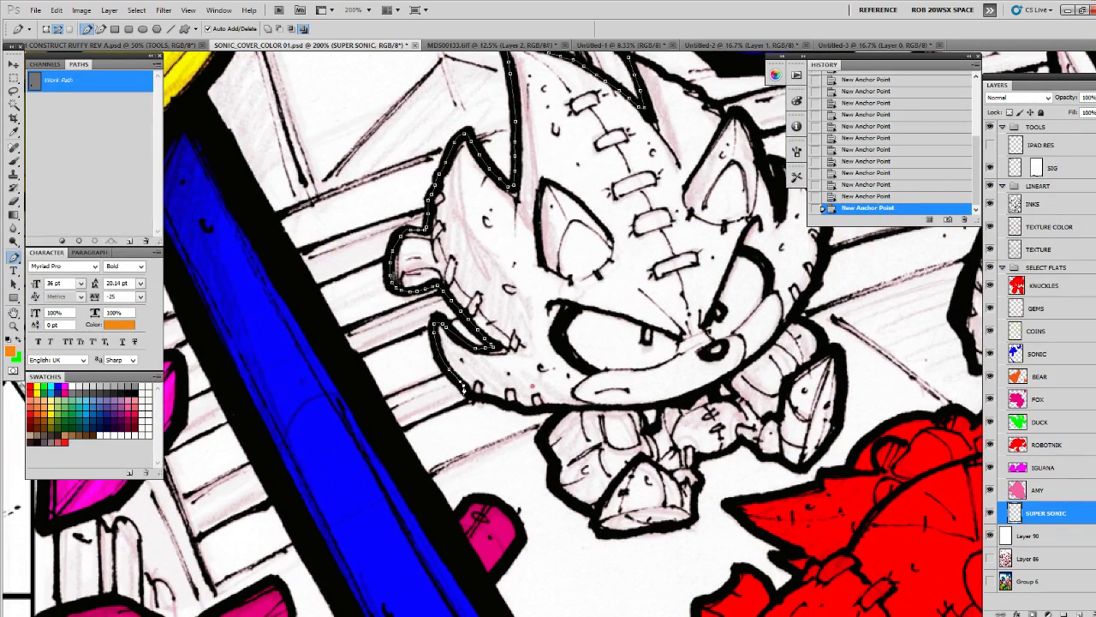
Continue the Pen path along the underside of the head to where the body begins
{"action": "left_click", "coordinate": [472, 394]}
{"action": "left_click", "coordinate": [485, 399]}
{"action": "left_click", "coordinate": [502, 404]}
{"action": "left_click", "coordinate": [519, 407]}
{"action": "left_click", "coordinate": [536, 409]}
{"action": "left_click", "coordinate": [549, 408]}
{"action": "left_click", "coordinate": [559, 411]}
Continue the Pen path down the figure's arm and around the front foot
{"action": "left_click_drag", "start_coordinate": [543, 435], "coordinate": [486, 337]}
{"action": "left_click", "coordinate": [488, 333]}
{"action": "left_click", "coordinate": [493, 359]}
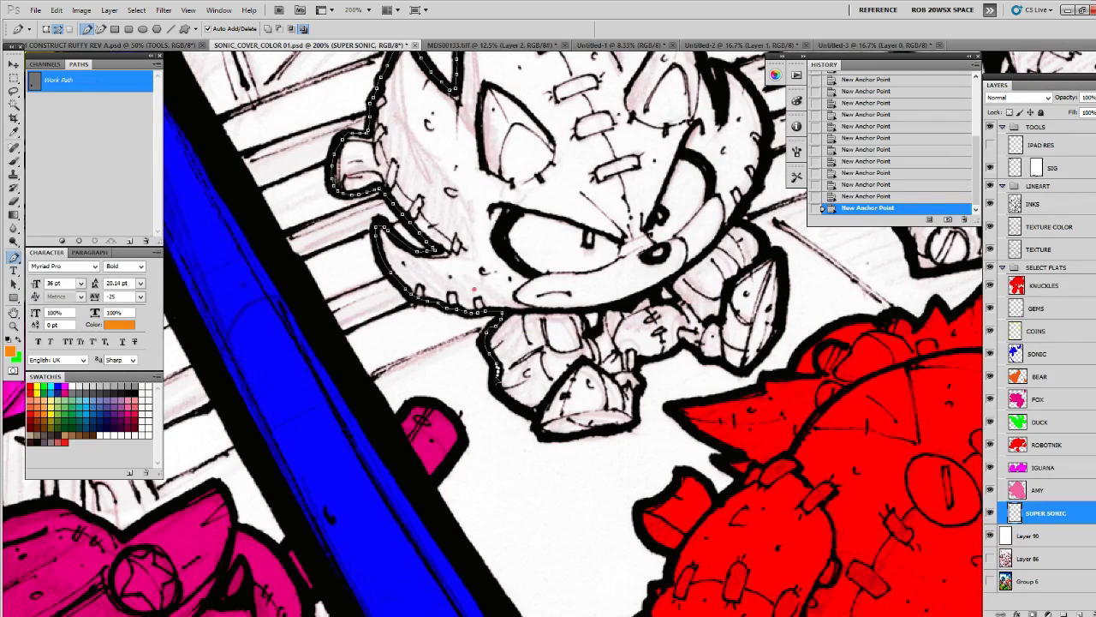
{"action": "left_click", "coordinate": [500, 382]}
{"action": "left_click", "coordinate": [518, 402]}
{"action": "left_click", "coordinate": [538, 425]}
{"action": "left_click", "coordinate": [551, 440]}
{"action": "left_click_drag", "start_coordinate": [634, 424], "coordinate": [658, 406]}
{"action": "left_click", "coordinate": [641, 401]}
{"action": "left_click", "coordinate": [642, 381]}
{"action": "left_click", "coordinate": [641, 362]}
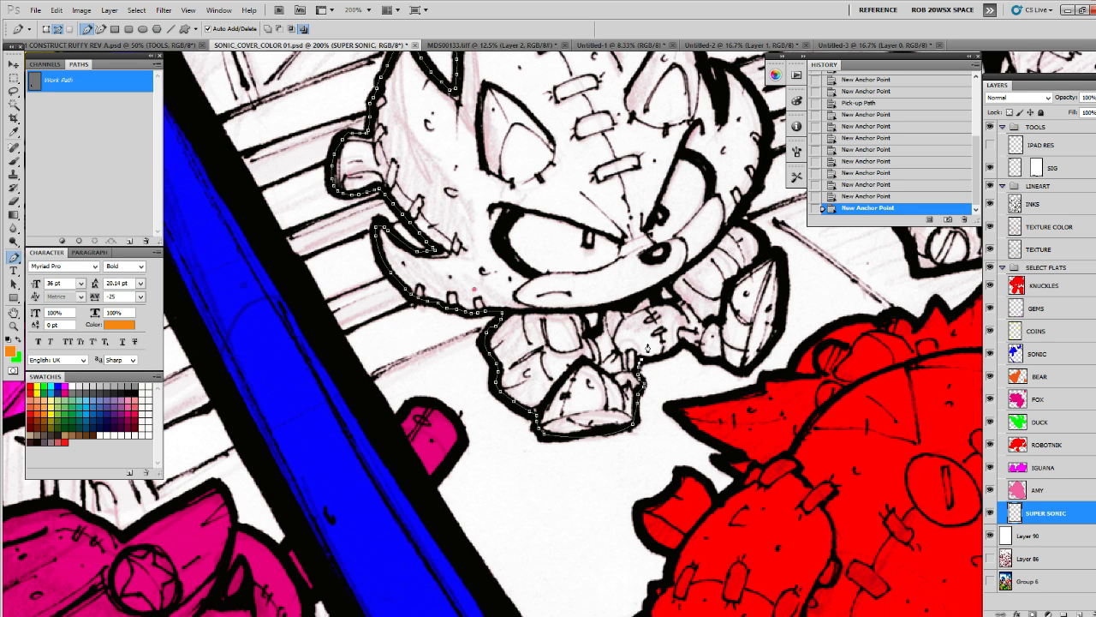
Continue the Pen path beneath the body and around the figure's other foot beside the red character
{"action": "left_click_drag", "start_coordinate": [731, 295], "coordinate": [665, 315]}
{"action": "mouse_move", "coordinate": [615, 364]}
{"action": "left_mouse_down"}
{"action": "mouse_move", "coordinate": [634, 348]}
{"action": "mouse_move", "coordinate": [623, 366]}
{"action": "left_mouse_up"}
{"action": "left_click", "coordinate": [636, 375]}
{"action": "left_click", "coordinate": [648, 384]}
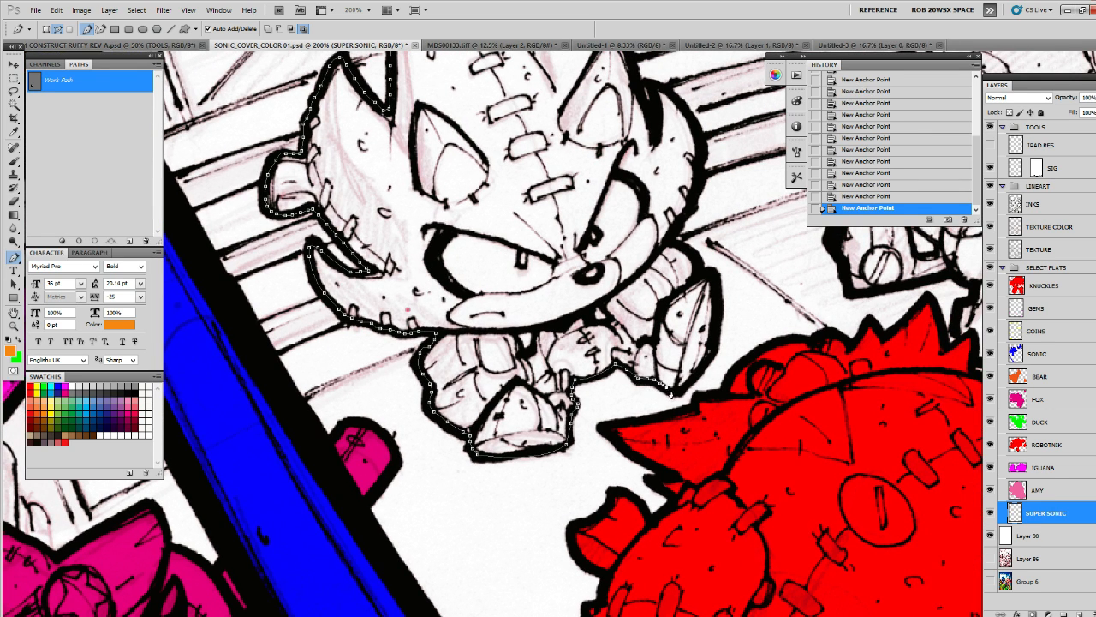
{"action": "left_click", "coordinate": [676, 389]}
{"action": "left_click", "coordinate": [705, 364]}
{"action": "left_click", "coordinate": [719, 343]}
{"action": "left_click", "coordinate": [717, 299]}
Finish the Pen path up the far side of the head around its spikes and fill it with orange
{"action": "left_click_drag", "start_coordinate": [683, 198], "coordinate": [698, 314]}
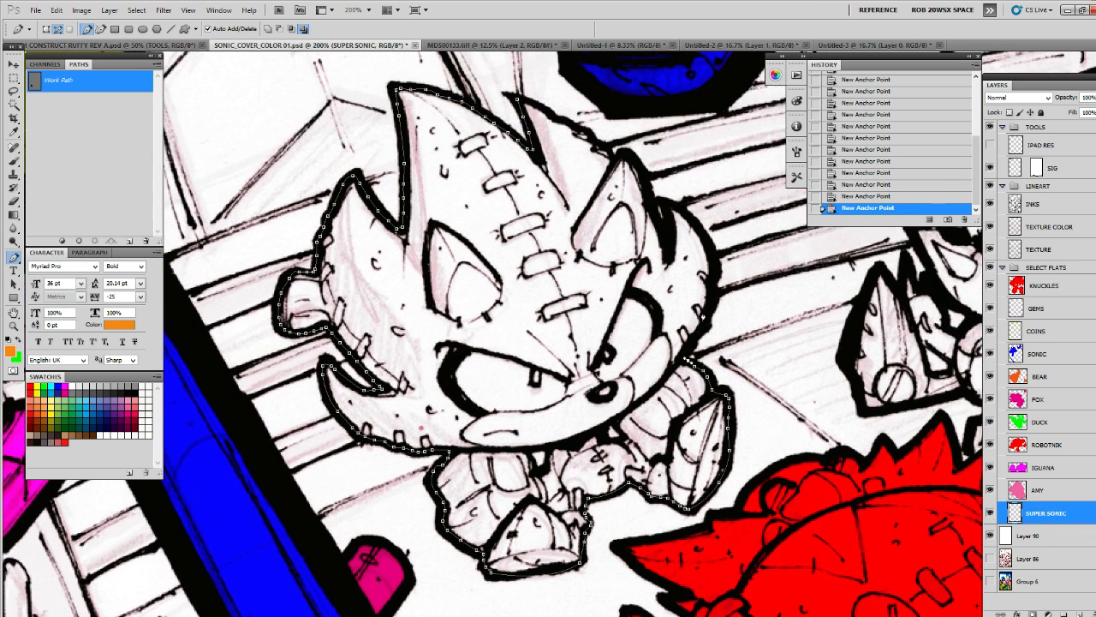
{"action": "left_click_drag", "start_coordinate": [693, 210], "coordinate": [704, 337]}
{"action": "left_click", "coordinate": [685, 255]}
{"action": "left_click", "coordinate": [666, 280]}
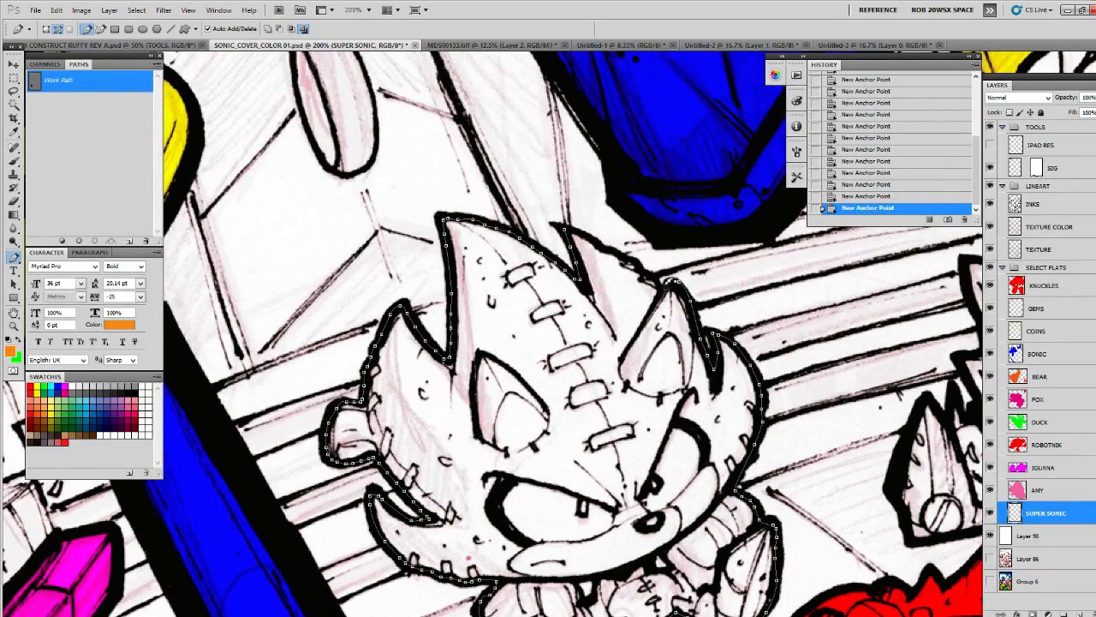
{"action": "left_click_drag", "start_coordinate": [651, 275], "coordinate": [569, 227]}
{"action": "left_click", "coordinate": [62, 241]}
{"action": "left_click", "coordinate": [73, 214]}
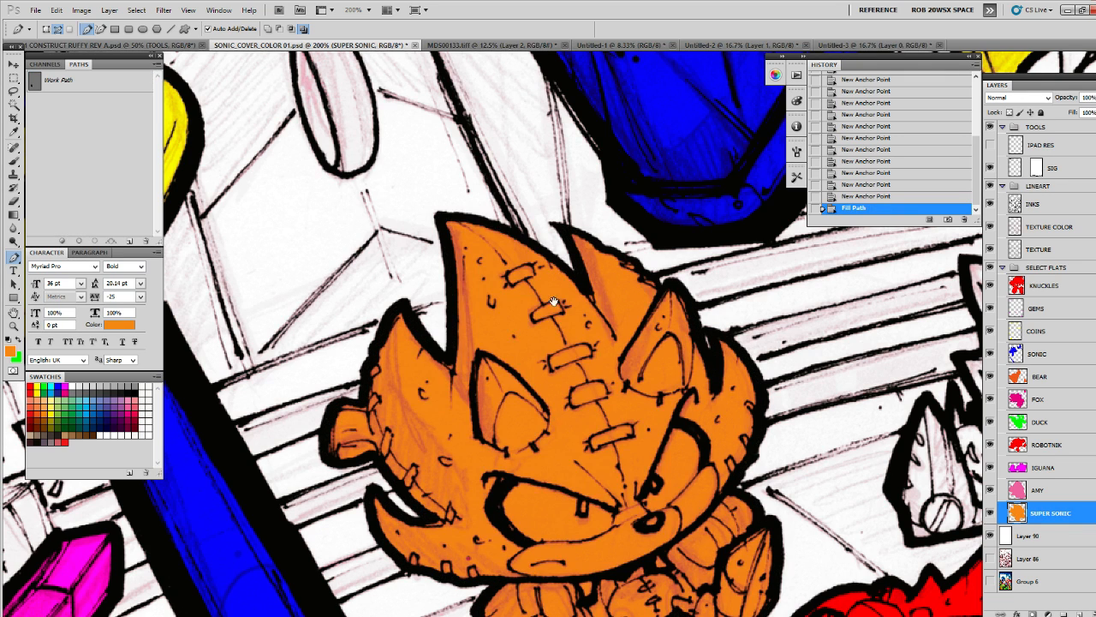
Lasso the small background gaps between the orange figure's head and body and cut the fill from them
{"action": "scroll", "coordinate": [616, 266], "scroll_direction": "down", "scroll_amount": 4}
{"action": "key", "text": "l"}
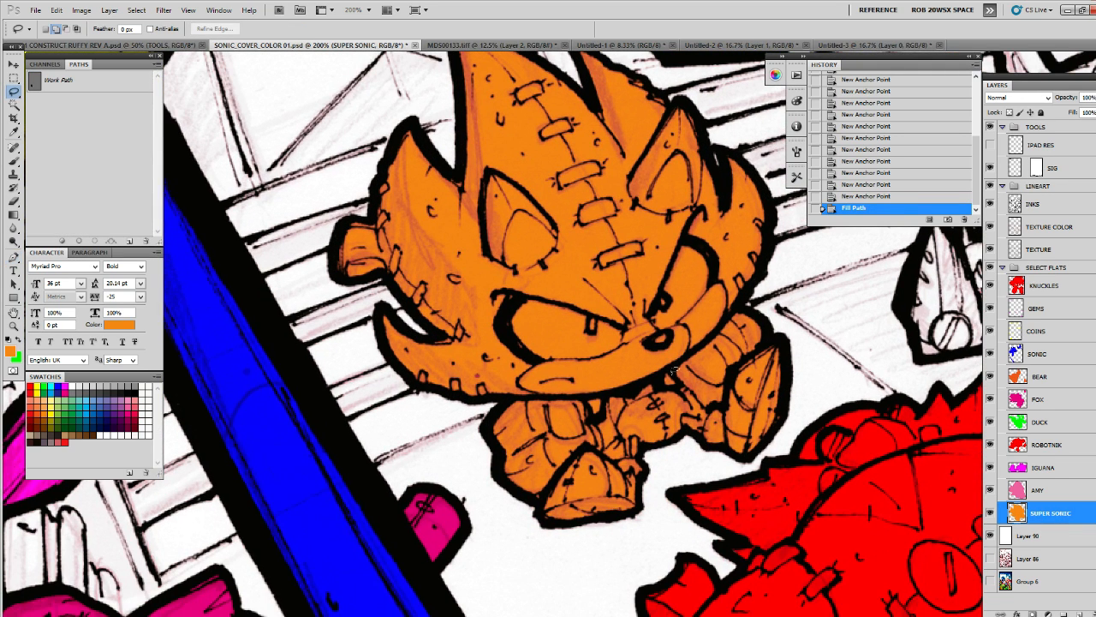
{"action": "left_click_drag", "start_coordinate": [668, 377], "coordinate": [590, 399]}
{"action": "key", "text": "ctrl+x"}
{"action": "key", "text": "ctrl+x"}
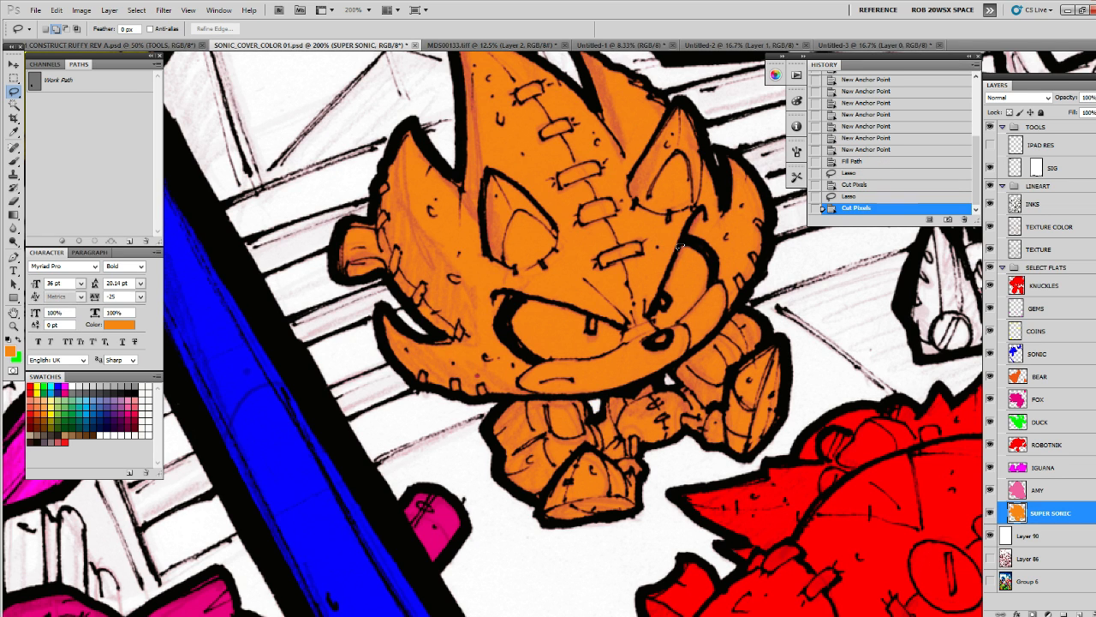
Add a new layer directly below SUPER SONIC and name it ROBOT SONIC
{"action": "left_click_drag", "start_coordinate": [891, 442], "coordinate": [462, 508]}
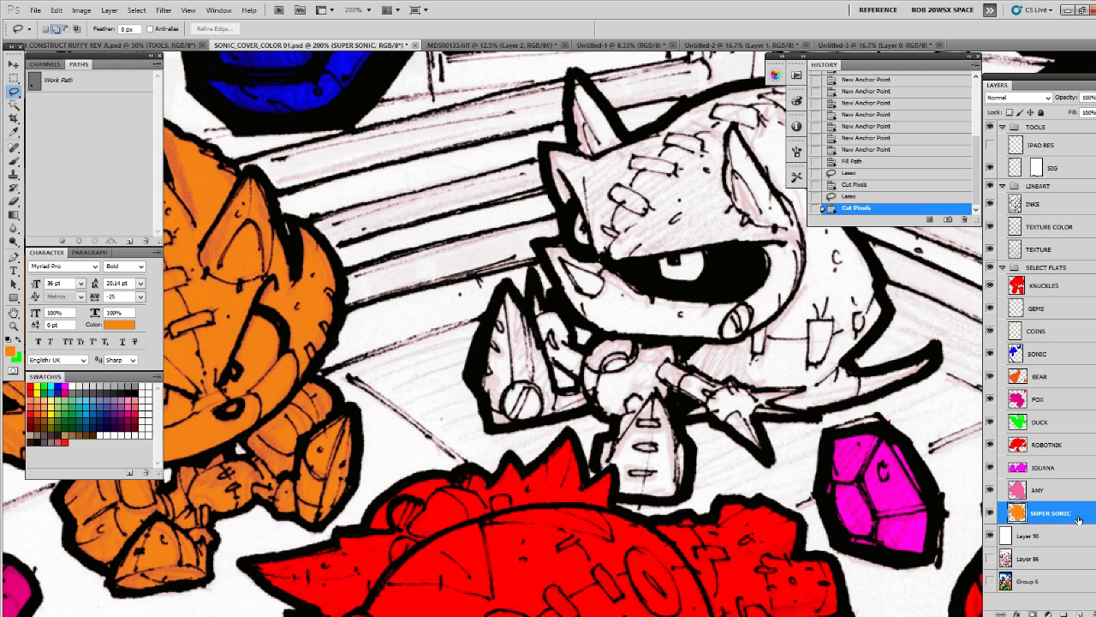
{"action": "key", "text": "ctrl+shift+alt+n"}
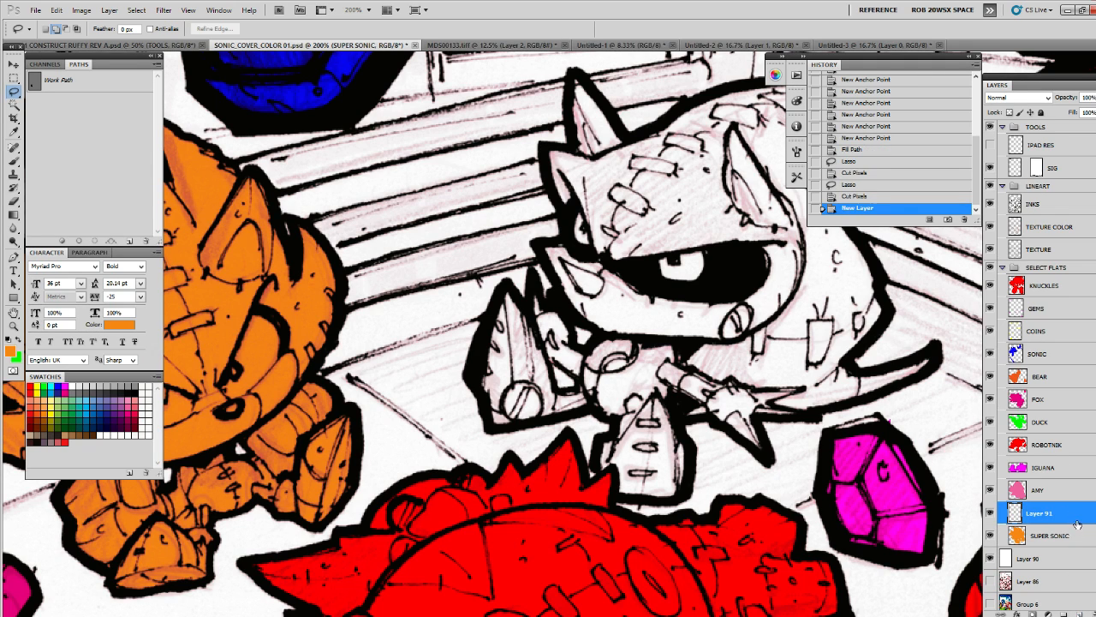
{"action": "left_click_drag", "start_coordinate": [1072, 514], "coordinate": [1076, 540]}
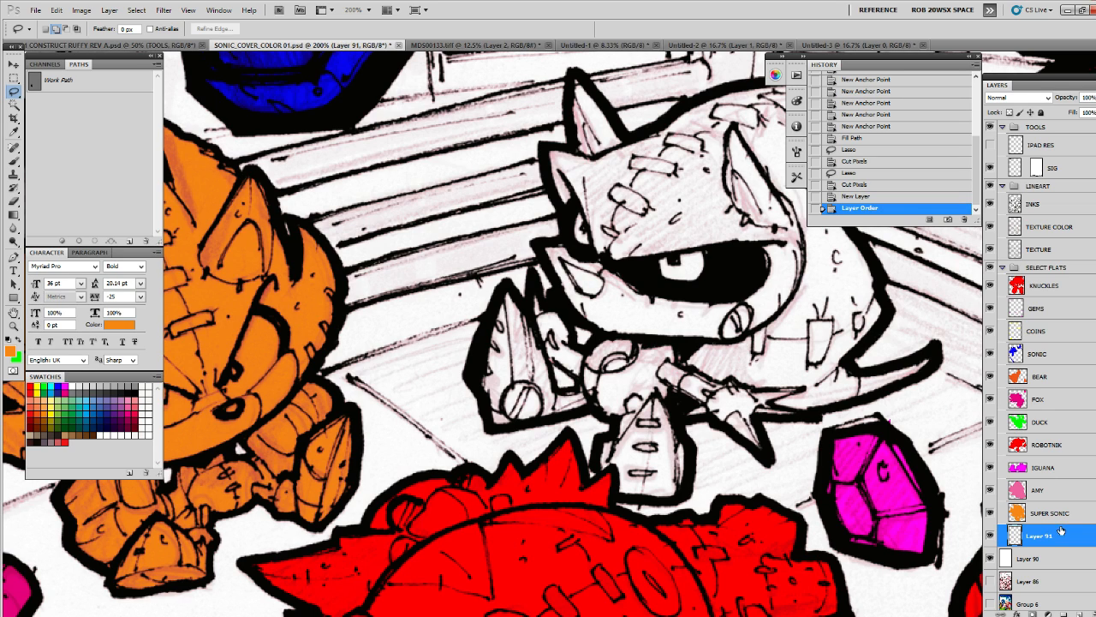
{"action": "key", "text": "o"}
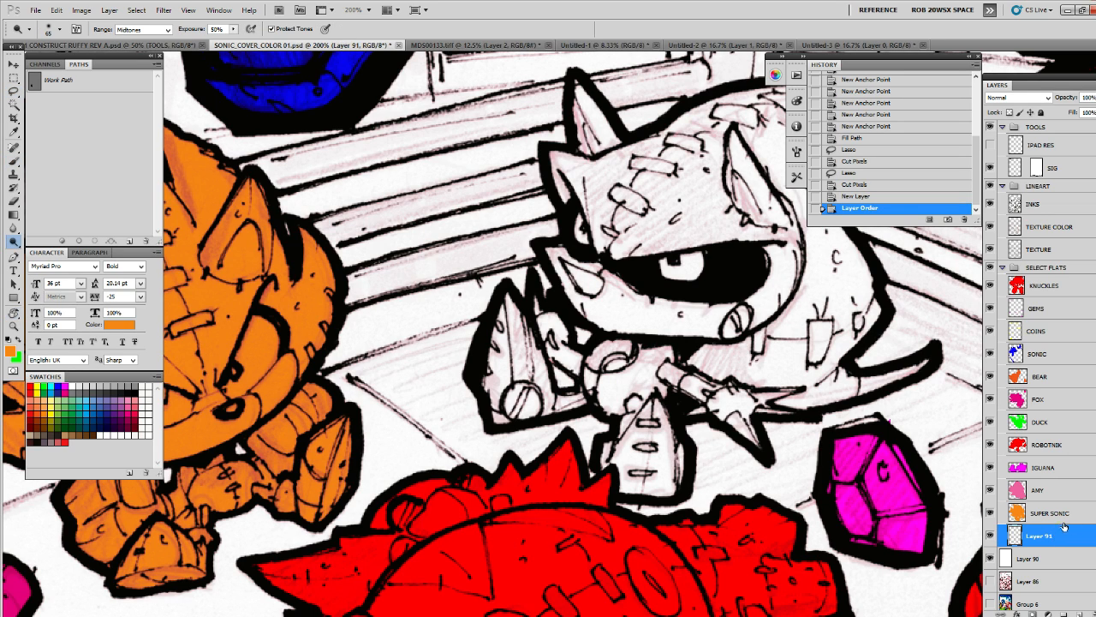
{"action": "double_click", "coordinate": [1040, 535]}
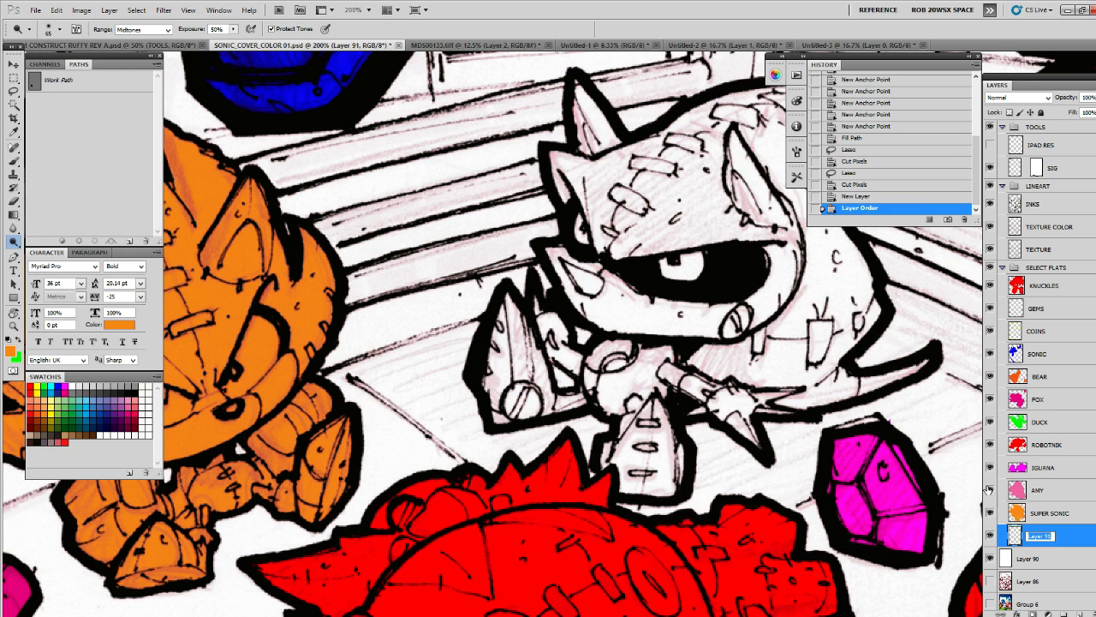
{"action": "type", "text": "ROBOT RO"}
{"action": "key", "text": "BackSpace"}
{"action": "key", "text": "BackSpace"}
{"action": "type", "text": "SONIC"}
{"action": "key", "text": "BackSpace"}
{"action": "type", "text": "IC"}
{"action": "key", "text": "Return"}
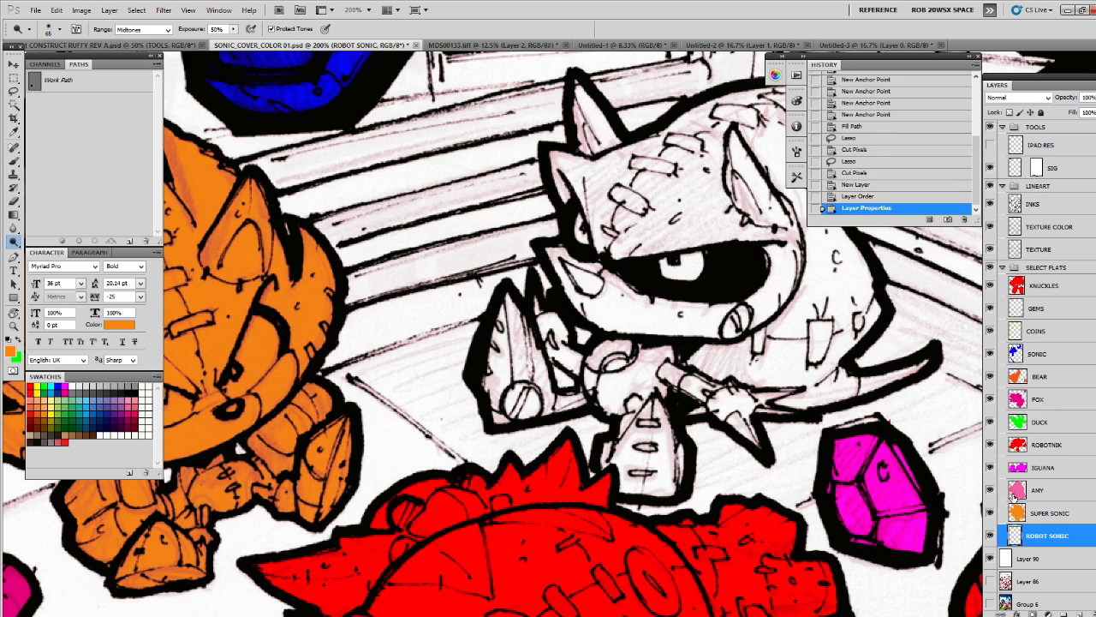
Choose dark blue as the fill colour and start a Pen path along the underside of the robot figure's rear spike
{"action": "mouse_move", "coordinate": [836, 423]}
{"action": "left_mouse_down"}
{"action": "mouse_move", "coordinate": [772, 504]}
{"action": "mouse_move", "coordinate": [758, 500]}
{"action": "left_mouse_up"}
{"action": "left_click_drag", "start_coordinate": [772, 402], "coordinate": [722, 437]}
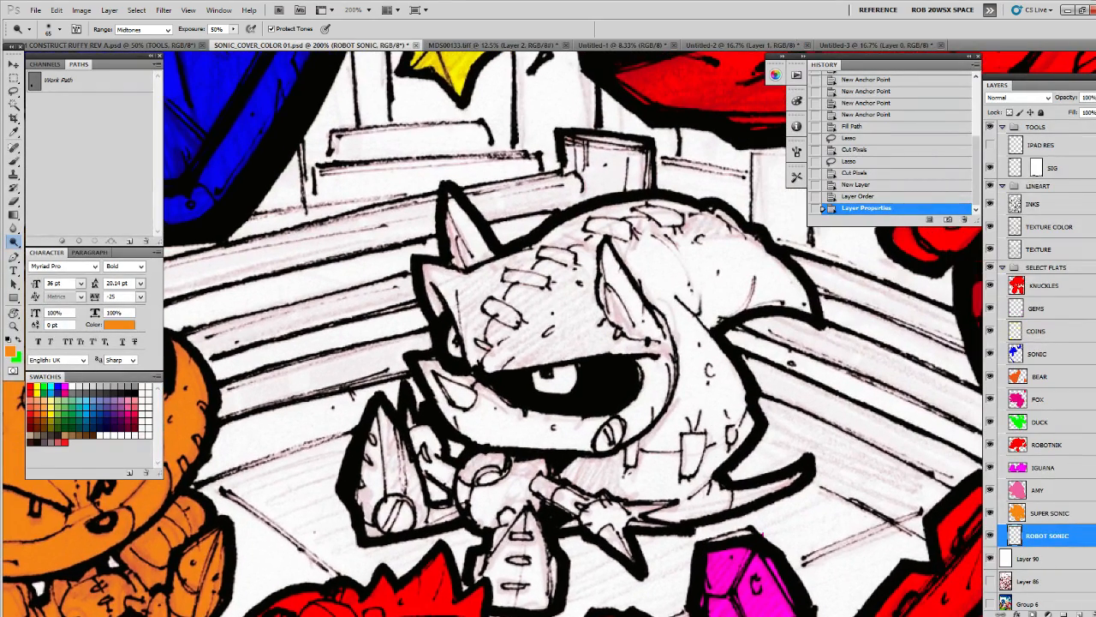
{"action": "key", "text": "l"}
{"action": "left_click", "coordinate": [109, 412]}
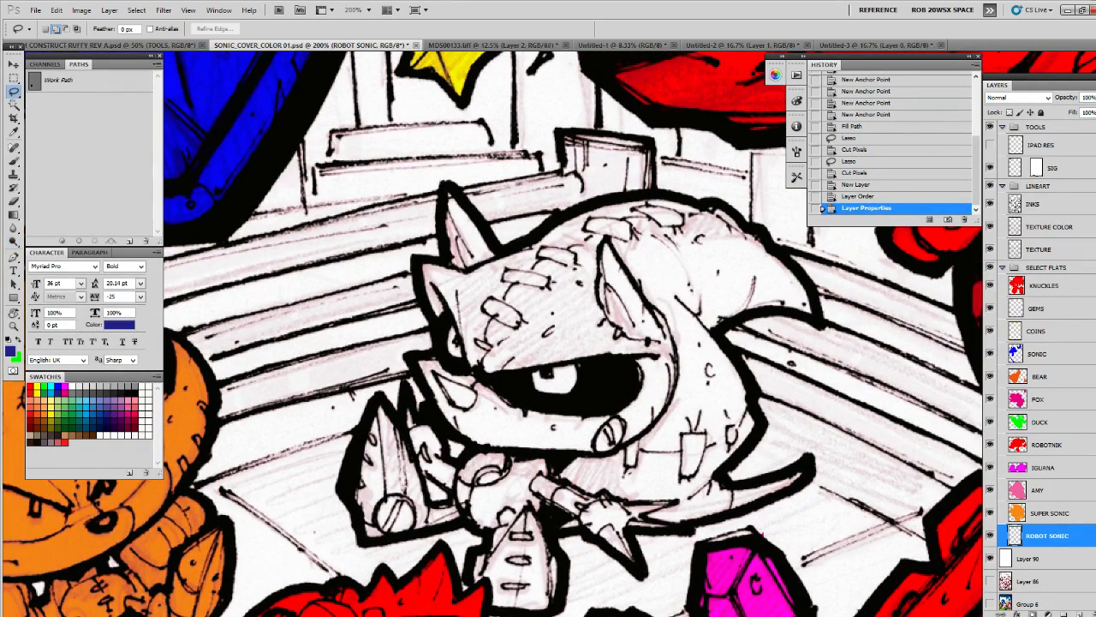
{"action": "key", "text": "p"}
{"action": "mouse_move", "coordinate": [778, 332]}
{"action": "left_mouse_down"}
{"action": "mouse_move", "coordinate": [767, 328]}
{"action": "mouse_move", "coordinate": [878, 338]}
{"action": "mouse_move", "coordinate": [813, 315]}
{"action": "left_mouse_up"}
{"action": "left_click", "coordinate": [805, 324]}
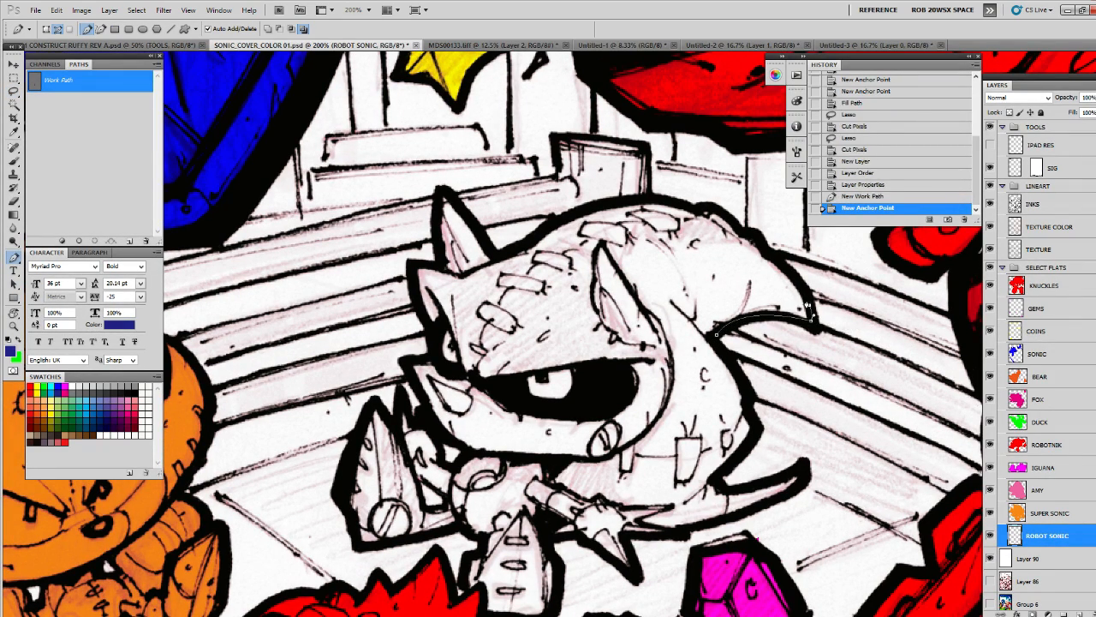
Continue the Pen path from the rear spike's tip over the back to the top of the robot's head
{"action": "left_click", "coordinate": [809, 304]}
{"action": "left_click", "coordinate": [805, 292]}
{"action": "left_click_drag", "start_coordinate": [772, 252], "coordinate": [788, 305]}
{"action": "left_click", "coordinate": [789, 305]}
{"action": "left_click", "coordinate": [783, 304]}
{"action": "left_click", "coordinate": [779, 296]}
{"action": "left_click", "coordinate": [772, 288]}
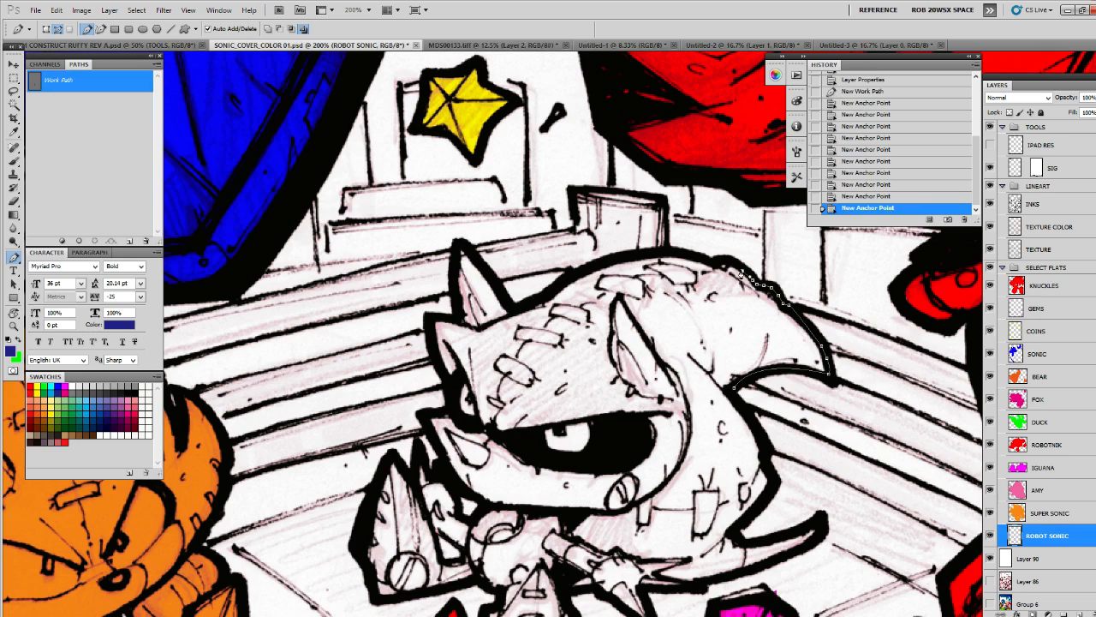
{"action": "left_click", "coordinate": [742, 271]}
{"action": "left_click", "coordinate": [731, 262]}
{"action": "left_click", "coordinate": [723, 261]}
{"action": "left_click", "coordinate": [715, 262]}
{"action": "left_click_drag", "start_coordinate": [709, 243], "coordinate": [781, 246]}
{"action": "left_click", "coordinate": [762, 257]}
{"action": "left_click", "coordinate": [724, 257]}
{"action": "left_click", "coordinate": [702, 259]}
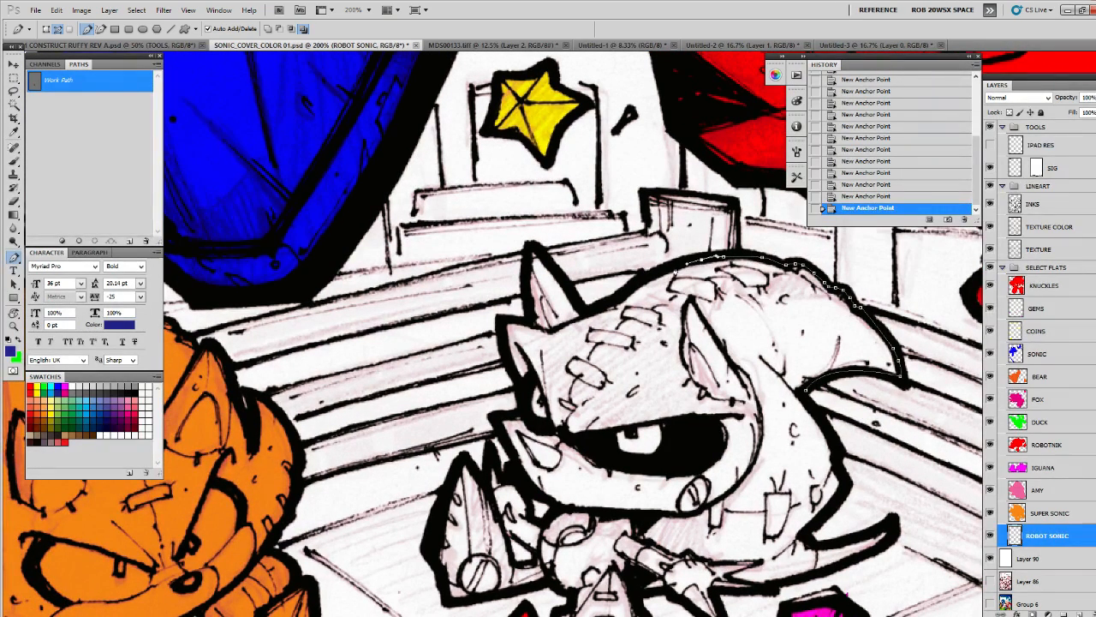
Continue the Pen path across the forehead, around the upright ear and to the front head spike
{"action": "left_click", "coordinate": [675, 267]}
{"action": "left_click", "coordinate": [647, 274]}
{"action": "left_click", "coordinate": [625, 290]}
{"action": "left_click", "coordinate": [604, 302]}
{"action": "left_click", "coordinate": [589, 308]}
{"action": "left_click", "coordinate": [576, 297]}
{"action": "left_click", "coordinate": [564, 282]}
{"action": "left_click", "coordinate": [557, 272]}
{"action": "left_click", "coordinate": [526, 295]}
{"action": "left_click", "coordinate": [529, 313]}
{"action": "left_click", "coordinate": [523, 321]}
Continue the Pen path around the front head spike and down the face past the cheek spike
{"action": "left_click_drag", "start_coordinate": [509, 316], "coordinate": [561, 267]}
{"action": "left_click", "coordinate": [561, 266]}
{"action": "left_click", "coordinate": [552, 270]}
{"action": "left_click", "coordinate": [555, 296]}
{"action": "left_click", "coordinate": [559, 310]}
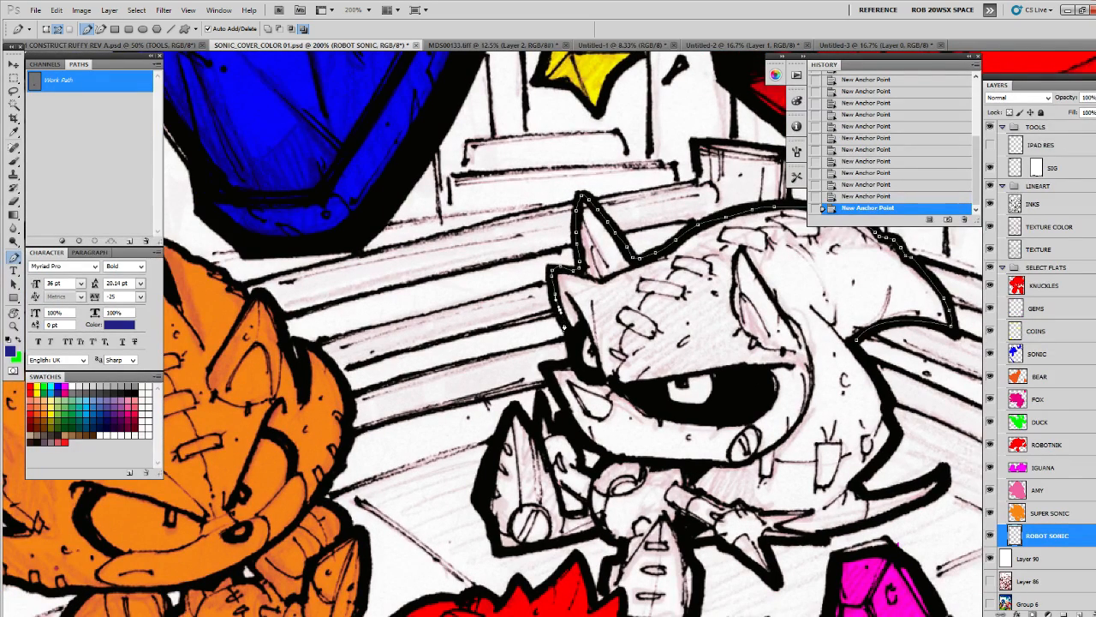
{"action": "left_click_drag", "start_coordinate": [563, 323], "coordinate": [565, 282]}
{"action": "left_click", "coordinate": [573, 311]}
{"action": "left_click", "coordinate": [556, 322]}
{"action": "left_click", "coordinate": [563, 372]}
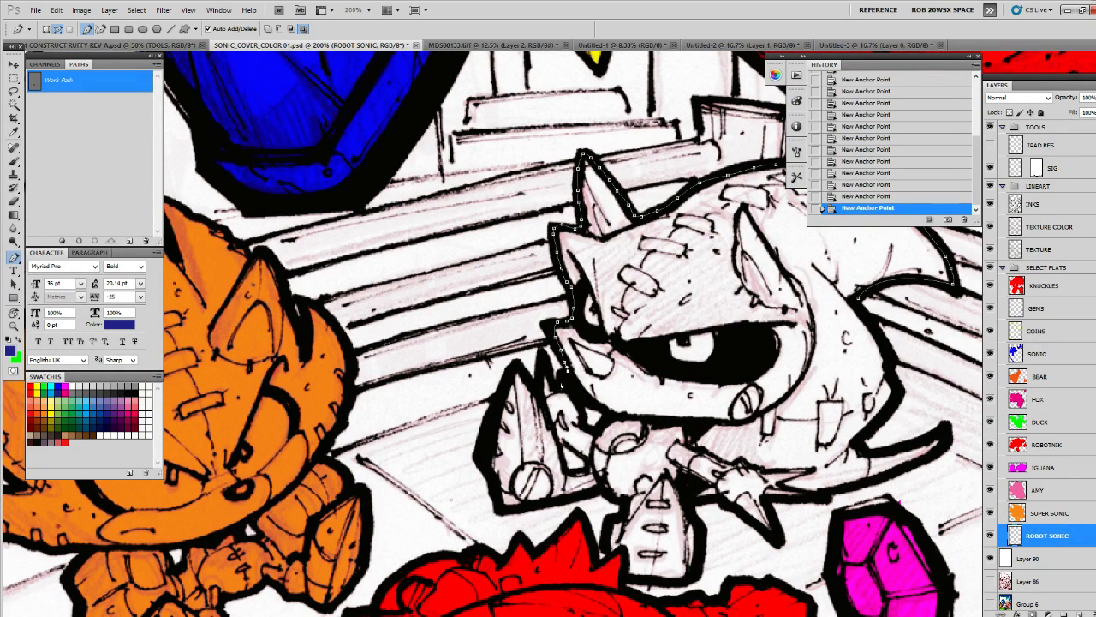
Continue the Pen path in and out of the small pointed claws below the cheek spike
{"action": "left_click", "coordinate": [561, 387]}
{"action": "left_click", "coordinate": [554, 373]}
{"action": "left_click", "coordinate": [548, 387]}
{"action": "left_click", "coordinate": [541, 370]}
{"action": "left_click", "coordinate": [534, 385]}
{"action": "left_click", "coordinate": [529, 370]}
{"action": "left_click", "coordinate": [518, 374]}
Continue the Pen path around the large screwed claw and along its base to the front foot
{"action": "left_click", "coordinate": [493, 407]}
{"action": "left_click", "coordinate": [487, 439]}
{"action": "left_click", "coordinate": [486, 467]}
{"action": "left_click", "coordinate": [496, 497]}
{"action": "left_click", "coordinate": [524, 504]}
{"action": "left_click", "coordinate": [566, 496]}
{"action": "left_click", "coordinate": [623, 508]}
{"action": "left_click", "coordinate": [614, 520]}
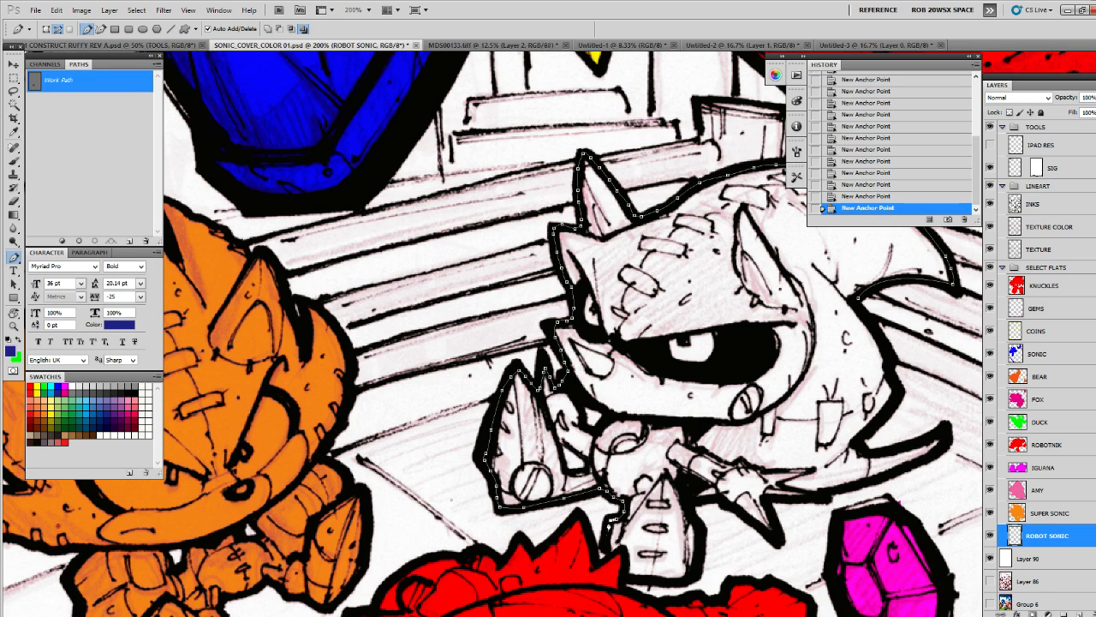
Continue the Pen path around the robot's pointed front foot above the red character
{"action": "left_click", "coordinate": [606, 537]}
{"action": "left_click", "coordinate": [604, 551]}
{"action": "left_click", "coordinate": [619, 574]}
{"action": "left_click", "coordinate": [664, 581]}
{"action": "left_click", "coordinate": [696, 572]}
{"action": "left_click", "coordinate": [699, 539]}
{"action": "left_click", "coordinate": [692, 519]}
{"action": "left_click", "coordinate": [695, 505]}
Continue the Pen path around the spiked hand and along the body's underside to the tail tip
{"action": "left_click", "coordinate": [778, 539]}
{"action": "left_click", "coordinate": [769, 504]}
{"action": "left_click_drag", "start_coordinate": [824, 408], "coordinate": [798, 402]}
{"action": "left_click", "coordinate": [749, 493]}
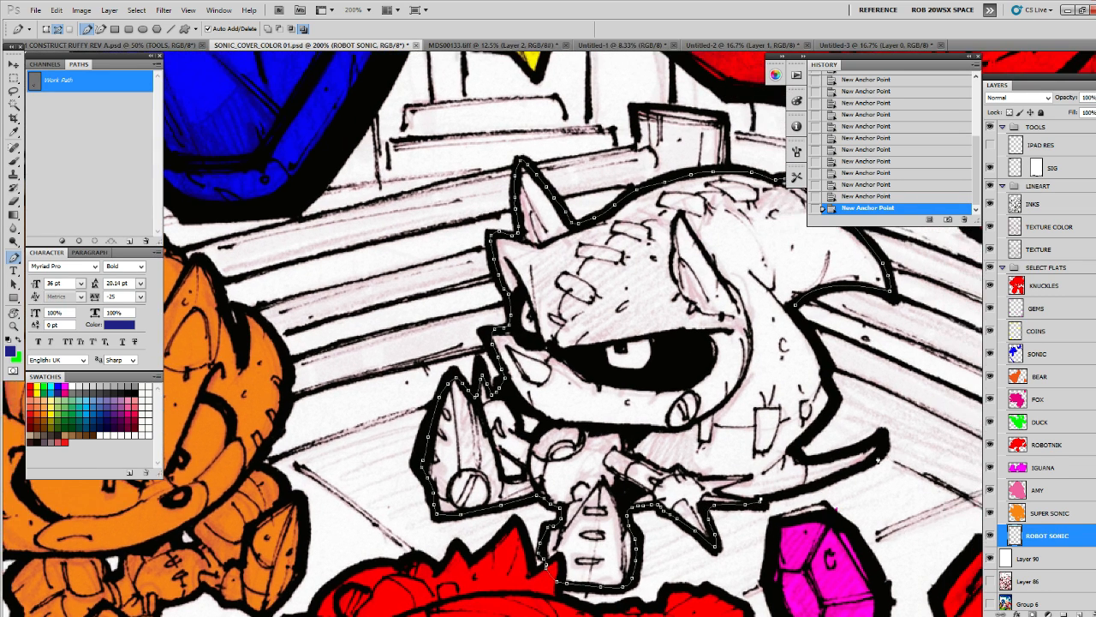
{"action": "left_click_drag", "start_coordinate": [879, 454], "coordinate": [918, 425]}
{"action": "left_click", "coordinate": [879, 454], "text": "alt"}
Continue the Pen path along the tail's upper edge and around the curve of the lower back
{"action": "left_click", "coordinate": [880, 436]}
{"action": "left_click", "coordinate": [867, 444]}
{"action": "left_click", "coordinate": [849, 449]}
{"action": "left_click", "coordinate": [829, 456]}
{"action": "left_click", "coordinate": [815, 459]}
{"action": "left_click", "coordinate": [801, 450]}
{"action": "left_click_drag", "start_coordinate": [839, 383], "coordinate": [824, 398]}
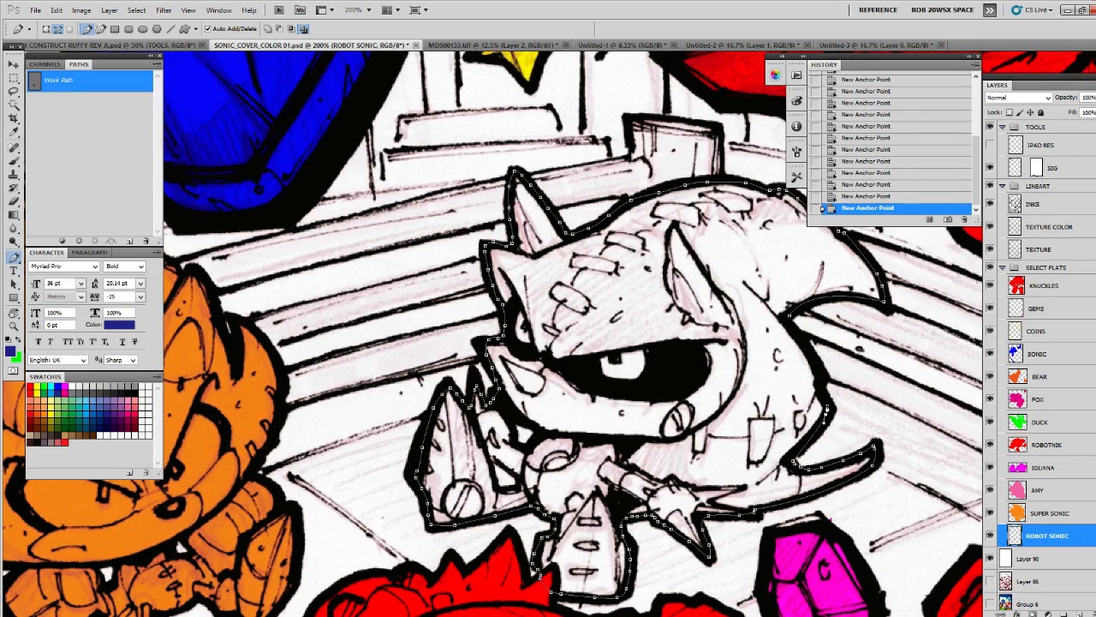
Close the Pen path up the robot's back to the rear spike and fill it with dark blue
{"action": "left_click", "coordinate": [827, 411], "text": "alt"}
{"action": "left_click", "coordinate": [822, 378]}
{"action": "left_click_drag", "start_coordinate": [820, 354], "coordinate": [819, 387]}
{"action": "left_click", "coordinate": [813, 385]}
{"action": "left_click", "coordinate": [802, 363]}
{"action": "left_click", "coordinate": [790, 348]}
{"action": "left_click_drag", "start_coordinate": [790, 349], "coordinate": [814, 325]}
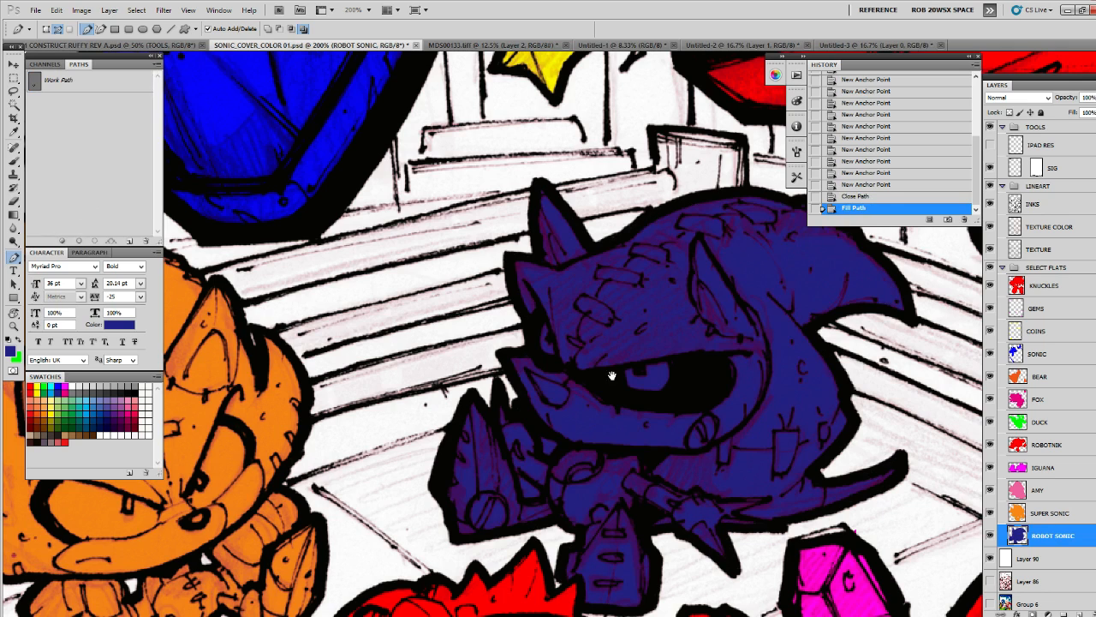
Lasso the two background gaps between the robot's claws and body and cut the fill from them
{"action": "left_click_drag", "start_coordinate": [612, 376], "coordinate": [625, 351]}
{"action": "key", "text": "l"}
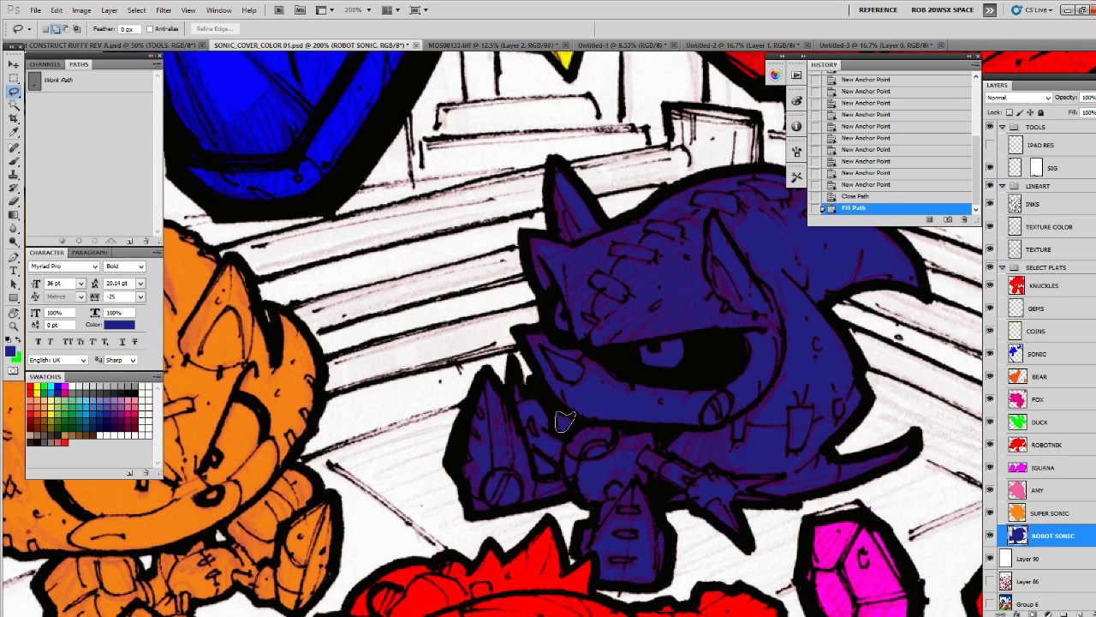
{"action": "key", "text": "ctrl+x"}
{"action": "mouse_move", "coordinate": [563, 420]}
{"action": "left_mouse_down"}
{"action": "mouse_move", "coordinate": [530, 447]}
{"action": "mouse_move", "coordinate": [548, 467]}
{"action": "left_mouse_up"}
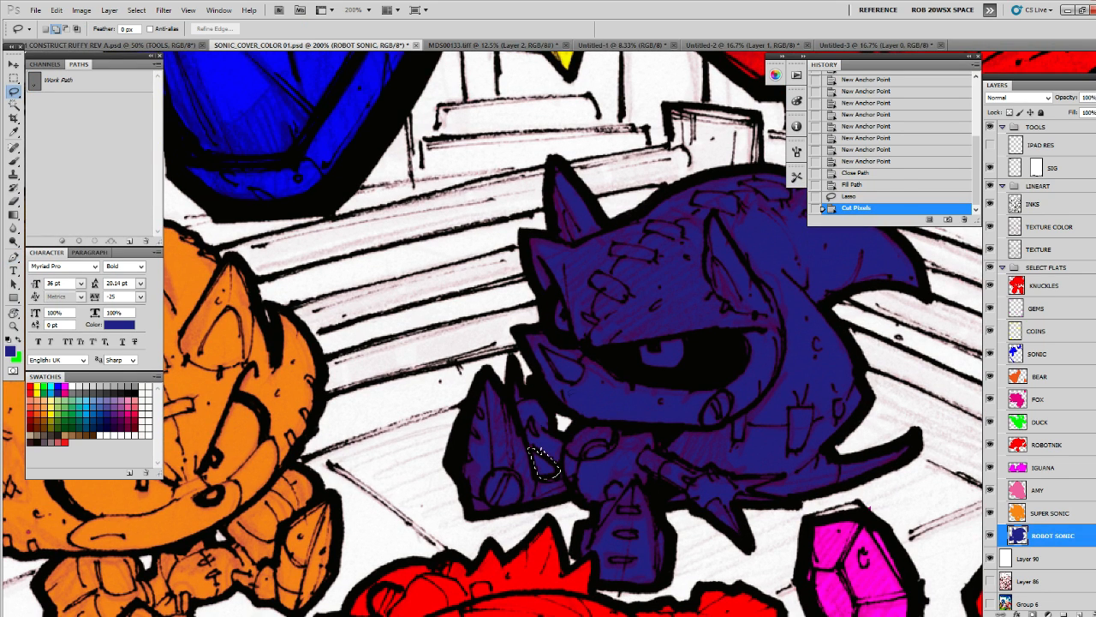
{"action": "key", "text": "ctrl+x"}
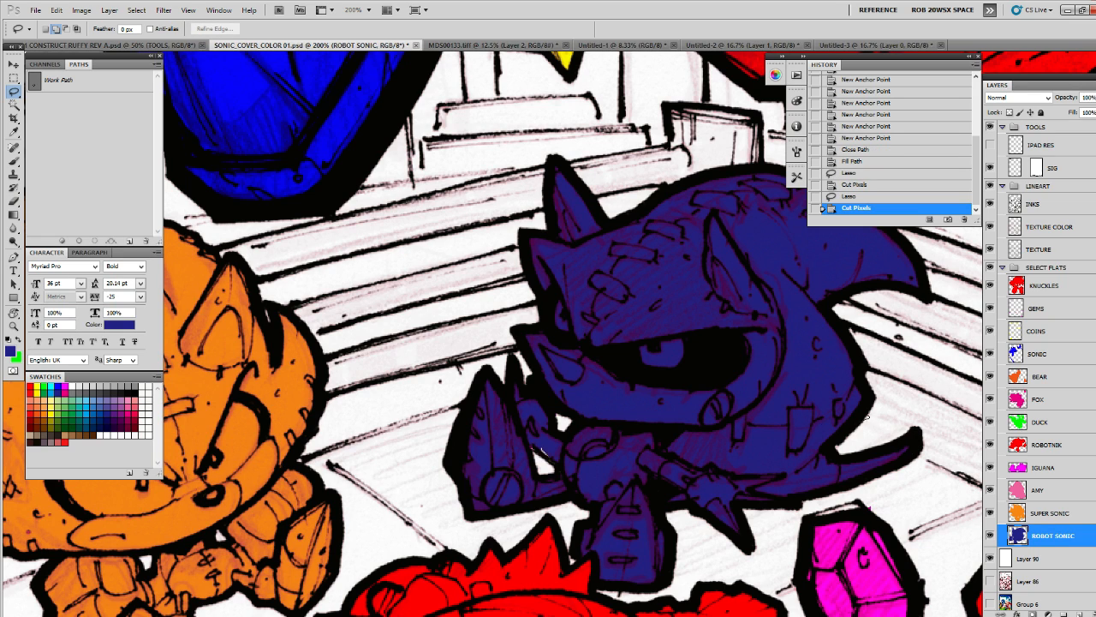
Lasso a small area beside the lower gap, fill it with dark blue and deselect
{"action": "left_click_drag", "start_coordinate": [537, 451], "coordinate": [515, 437]}
{"action": "key", "text": "alt+BackSpace"}
{"action": "key", "text": "ctrl+d"}
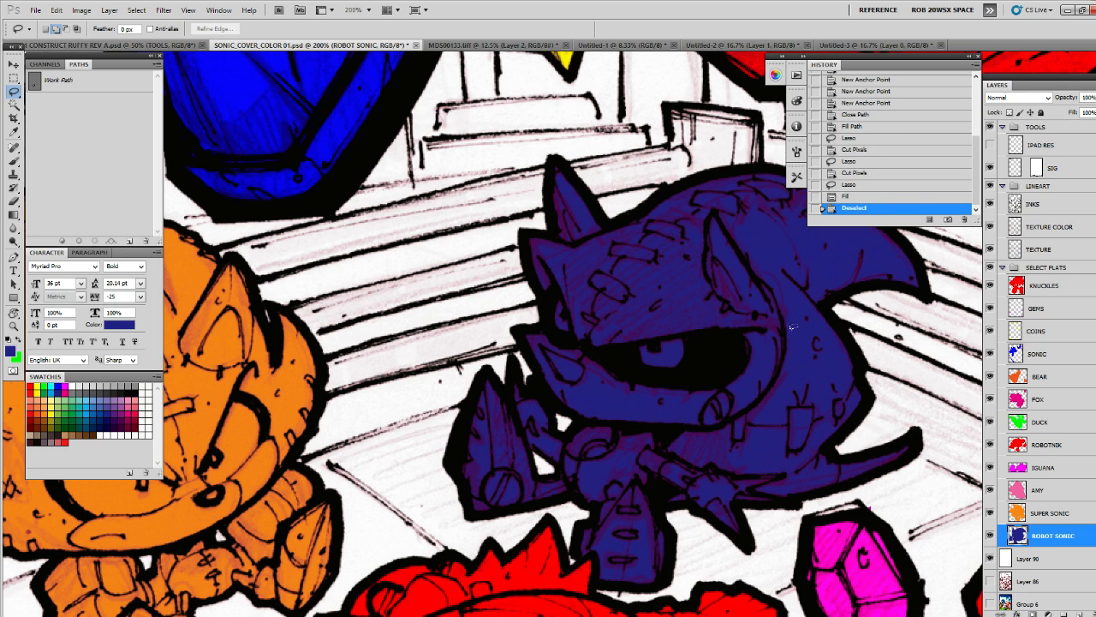
Examine the whole cover for background figures that still lack a flat colour
{"action": "left_click_drag", "start_coordinate": [789, 327], "coordinate": [780, 334]}
{"action": "key", "text": "z"}
{"action": "left_click", "coordinate": [796, 334], "text": "alt"}
{"action": "left_click", "coordinate": [796, 334], "text": "alt"}
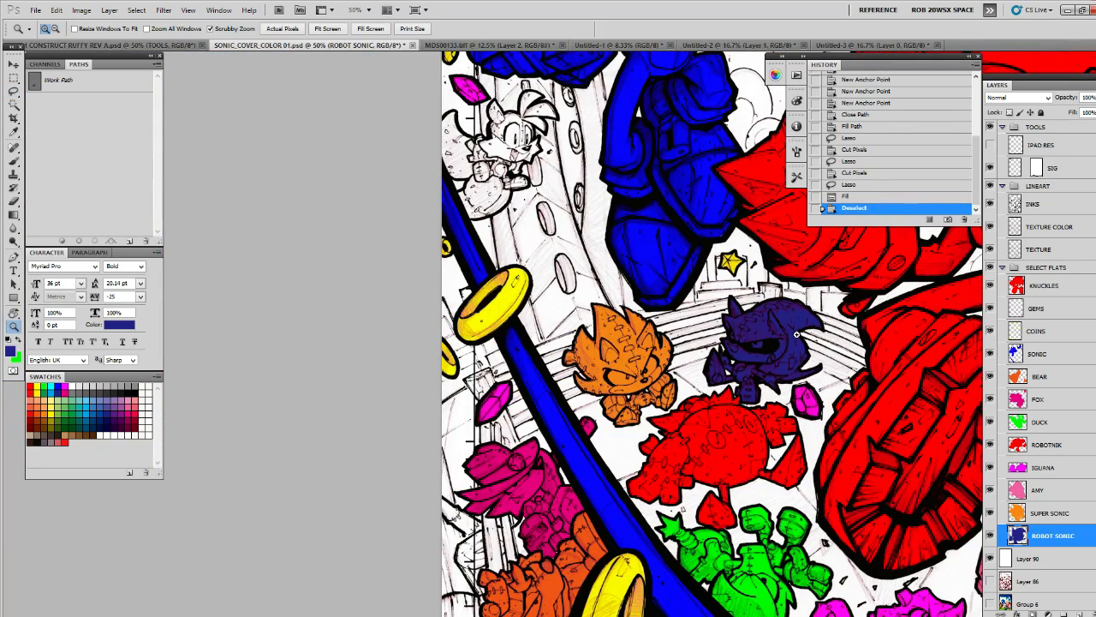
{"action": "left_click_drag", "start_coordinate": [929, 439], "coordinate": [718, 406]}
{"action": "left_click", "coordinate": [695, 402], "text": "alt"}
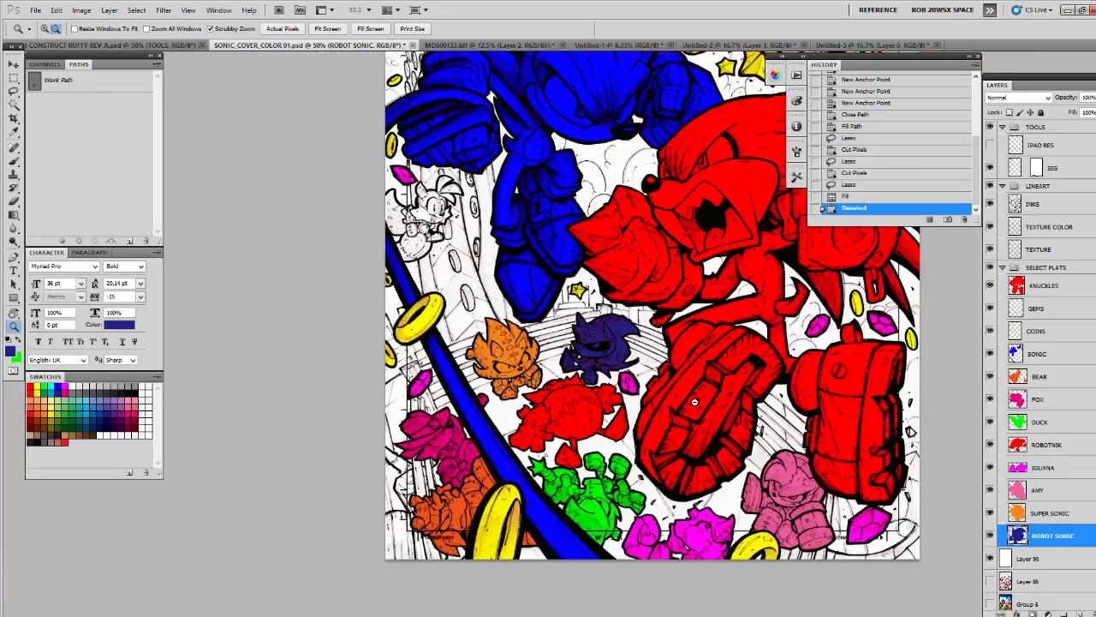
{"action": "left_click", "coordinate": [704, 407], "text": "alt"}
{"action": "left_click", "coordinate": [711, 409], "text": "alt"}
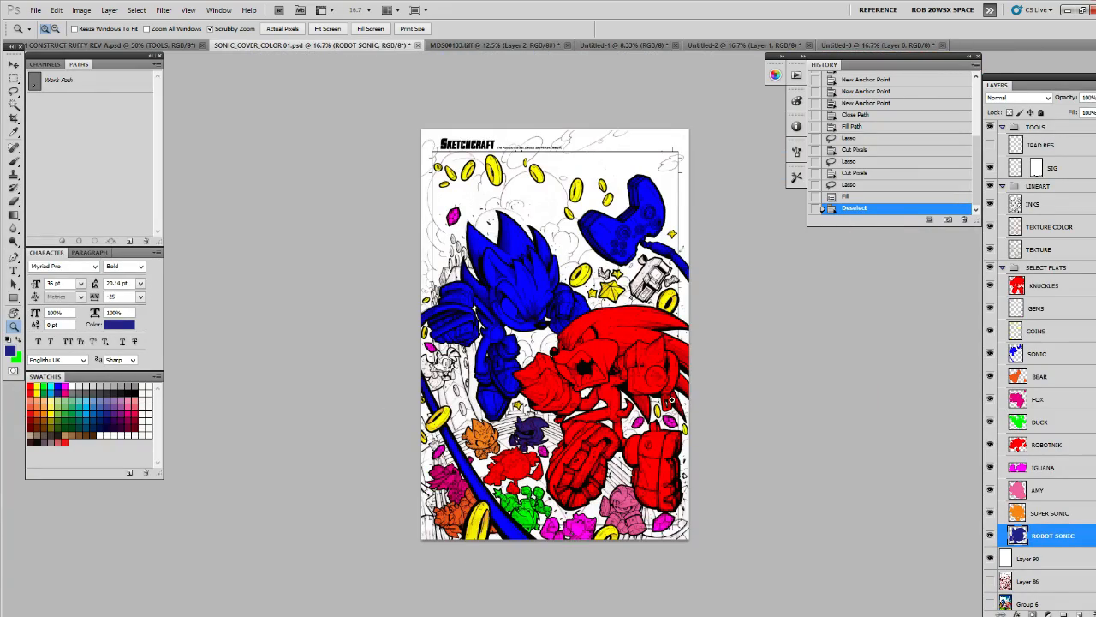
{"action": "left_click_drag", "start_coordinate": [673, 400], "coordinate": [723, 377]}
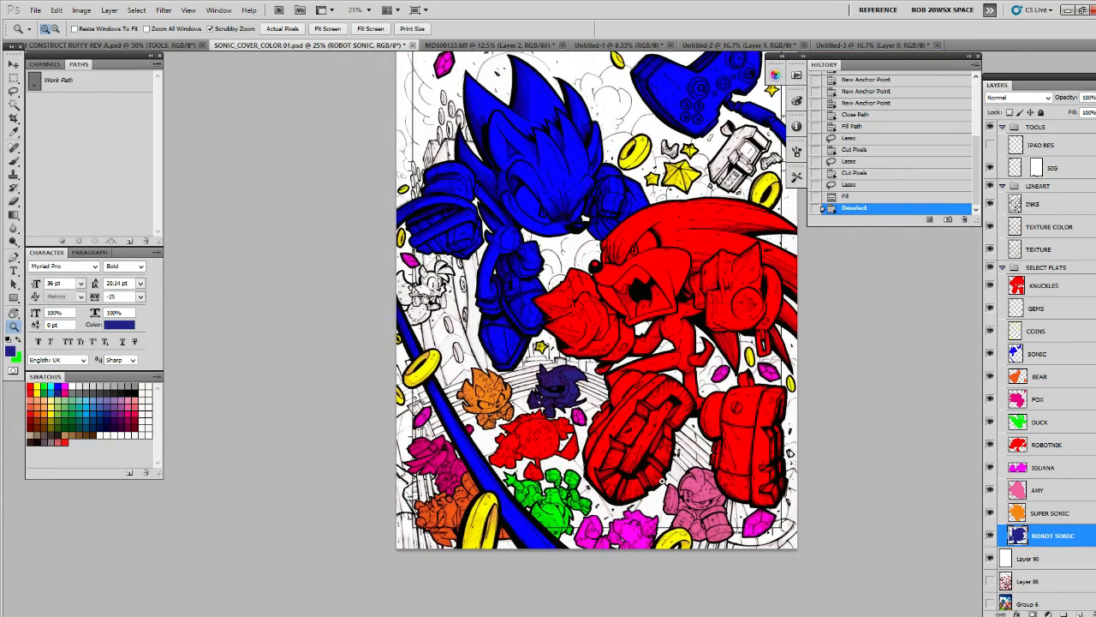
Add a new layer directly below ROBOT SONIC and choose red-orange as the fill colour for the two-tailed fox
{"action": "left_click", "coordinate": [1078, 614]}
{"action": "left_click_drag", "start_coordinate": [1062, 559], "coordinate": [1064, 561]}
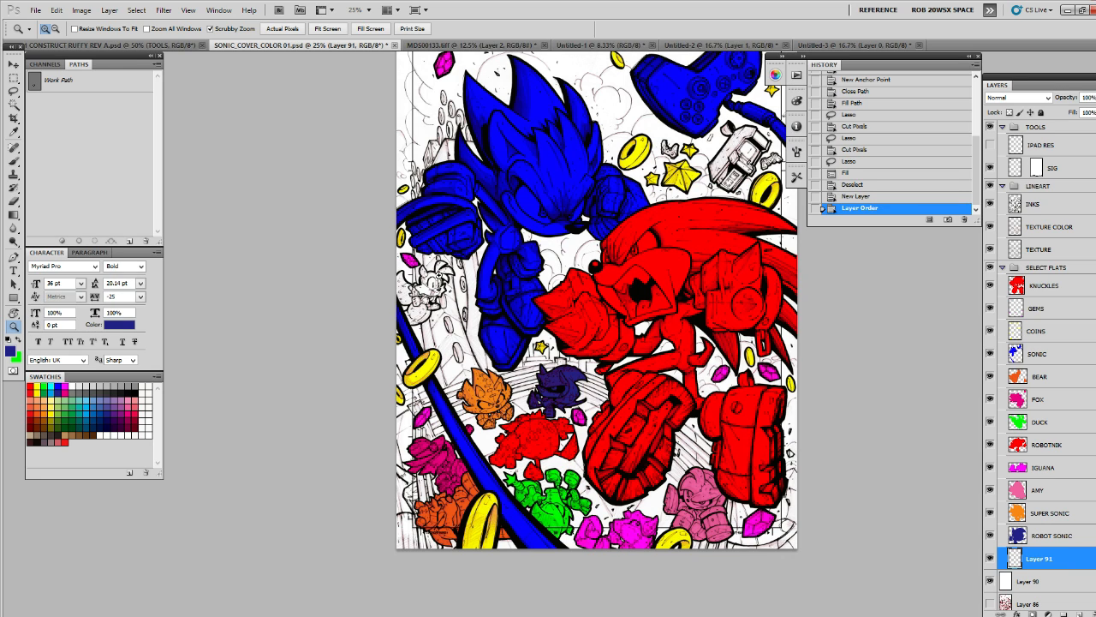
{"action": "left_click_drag", "start_coordinate": [438, 270], "coordinate": [490, 252]}
{"action": "key", "text": "p"}
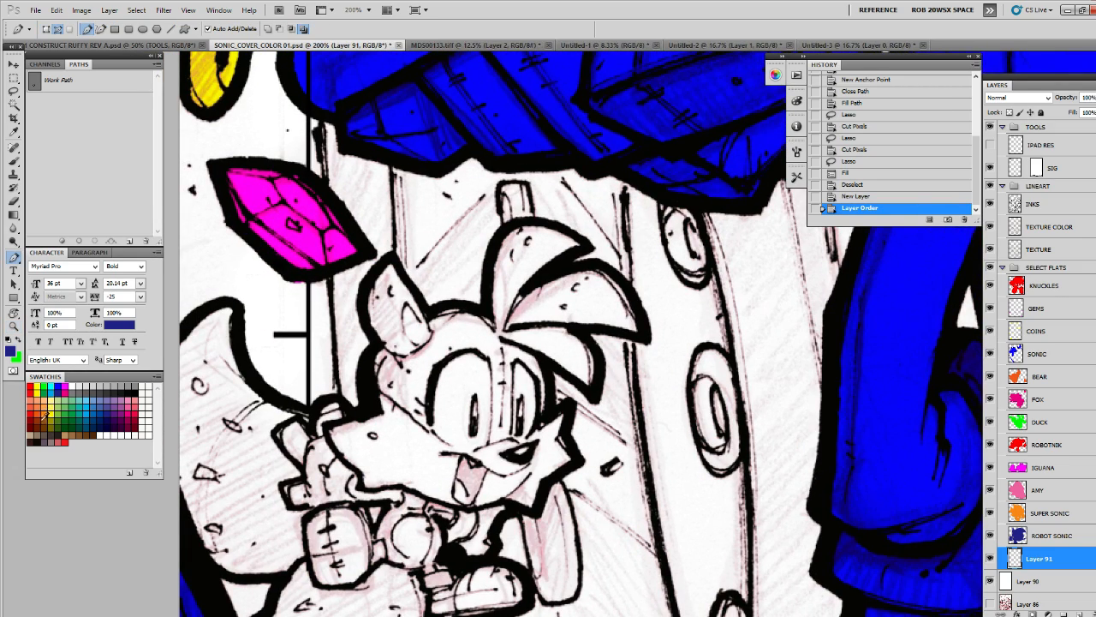
{"action": "left_click", "coordinate": [37, 415]}
Start a Pen path up the outer edge of the fox's tallest hair tuft, undoing the last misplaced point
{"action": "left_click", "coordinate": [486, 303]}
{"action": "left_click", "coordinate": [487, 283]}
{"action": "left_click", "coordinate": [487, 263]}
{"action": "left_click", "coordinate": [490, 247]}
{"action": "left_click", "coordinate": [497, 234]}
{"action": "left_click", "coordinate": [505, 227]}
{"action": "left_click", "coordinate": [517, 224]}
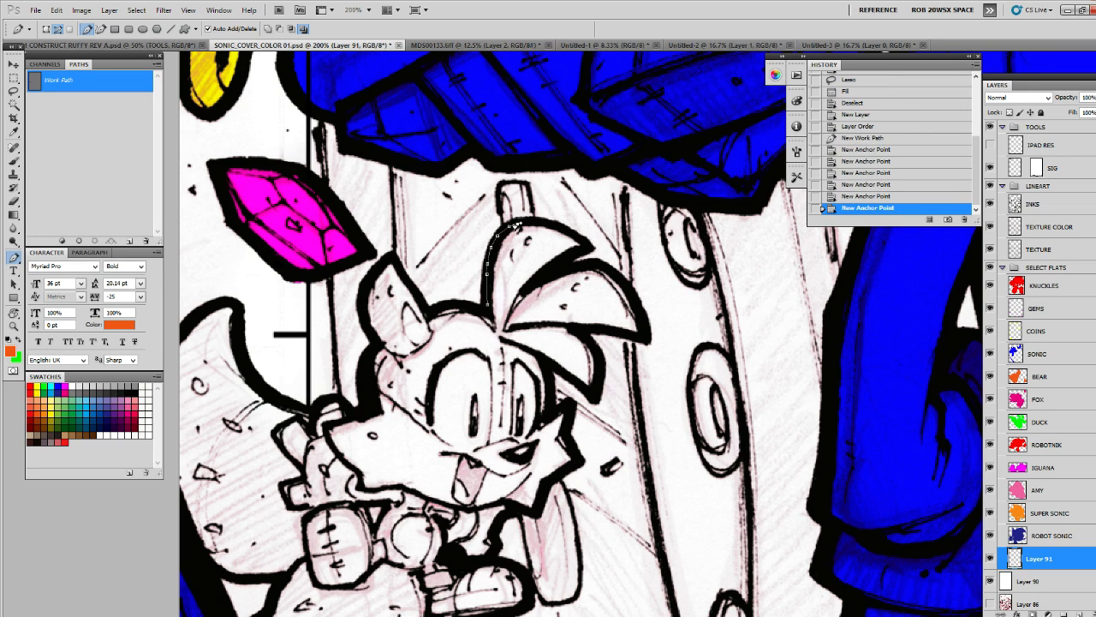
{"action": "key", "text": "ctrl+z"}
Continue the Pen path up and over the narrow upright shape behind the fox's hair tuft
{"action": "left_click", "coordinate": [503, 224]}
{"action": "left_click", "coordinate": [501, 203]}
{"action": "left_click", "coordinate": [501, 191]}
{"action": "left_click", "coordinate": [505, 181]}
{"action": "left_click", "coordinate": [514, 181]}
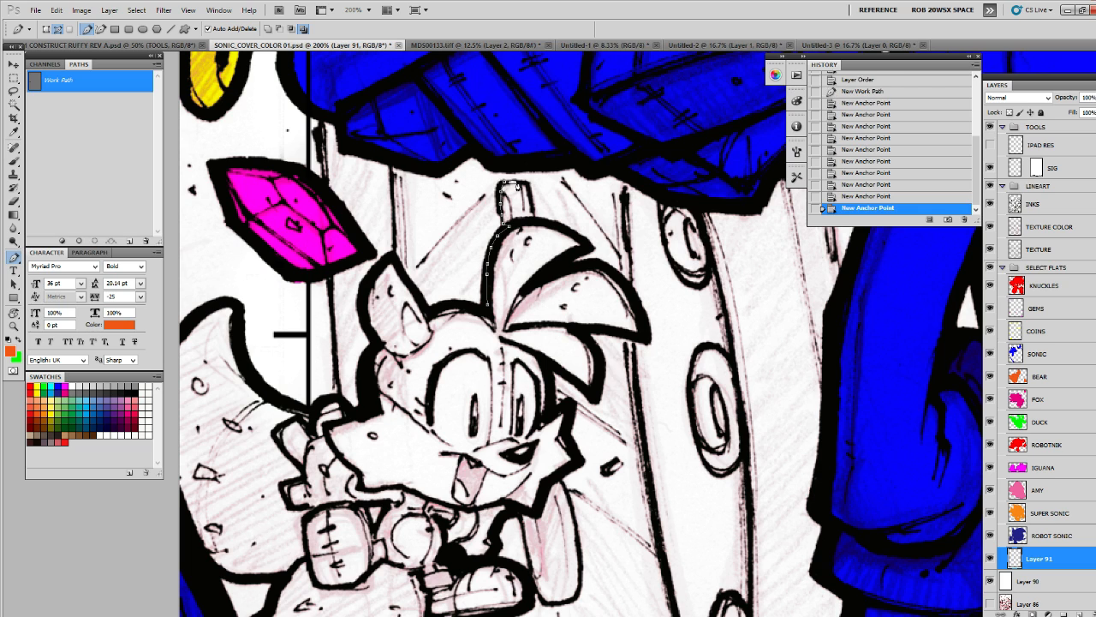
Continue the Pen path around the fox's upright strand and the outer edges of its two upper hair tufts
{"action": "left_click", "coordinate": [526, 184]}
{"action": "left_click_drag", "start_coordinate": [532, 212], "coordinate": [619, 197]}
{"action": "left_click", "coordinate": [571, 255]}
{"action": "left_click", "coordinate": [566, 264]}
{"action": "left_click", "coordinate": [575, 265]}
{"action": "left_click", "coordinate": [589, 264]}
{"action": "left_click", "coordinate": [599, 264]}
{"action": "left_click", "coordinate": [617, 215]}
{"action": "left_click", "coordinate": [626, 239]}
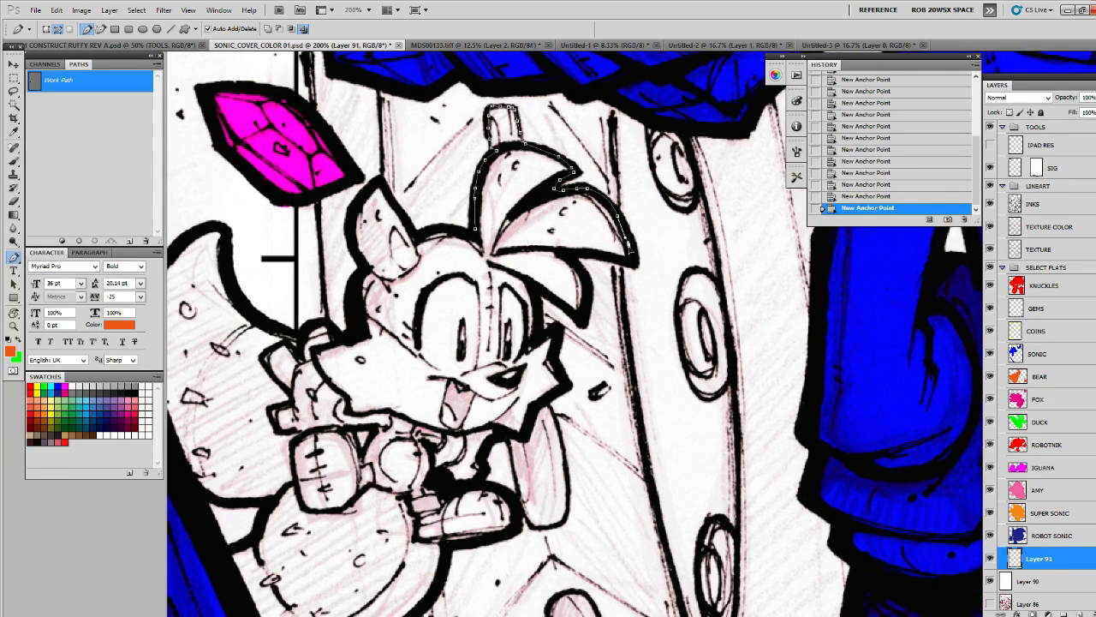
{"action": "left_click", "coordinate": [632, 255]}
{"action": "left_click", "coordinate": [605, 257]}
Extend the path around the fox's lowest hair tuft and back to the side of its head
{"action": "left_click", "coordinate": [572, 255]}
{"action": "left_click", "coordinate": [576, 267]}
{"action": "left_click", "coordinate": [586, 284]}
{"action": "left_click", "coordinate": [588, 300]}
{"action": "left_click", "coordinate": [578, 319]}
{"action": "left_click", "coordinate": [541, 298]}
{"action": "left_click", "coordinate": [541, 331]}
{"action": "left_click", "coordinate": [558, 332]}
Trace the path along the fox's pointed cheek fur and under its chin
{"action": "left_click_drag", "start_coordinate": [562, 354], "coordinate": [584, 297]}
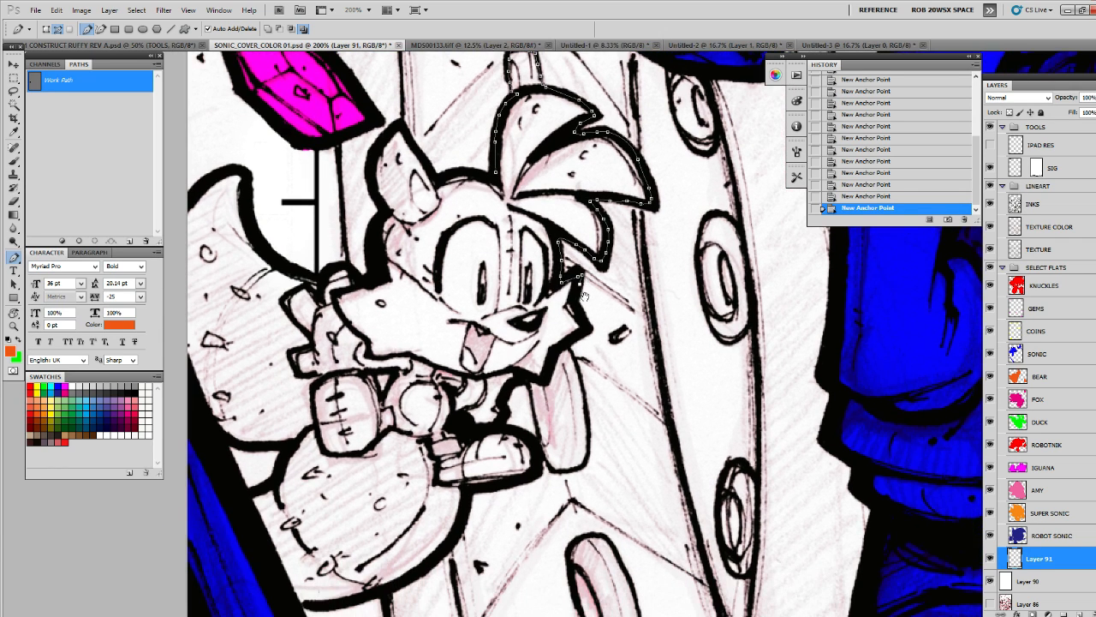
{"action": "left_click", "coordinate": [583, 292]}
{"action": "left_click", "coordinate": [580, 310]}
{"action": "left_click", "coordinate": [585, 328]}
{"action": "left_click", "coordinate": [572, 343]}
{"action": "left_click", "coordinate": [557, 351]}
{"action": "left_click", "coordinate": [546, 370]}
{"action": "left_click", "coordinate": [529, 377]}
{"action": "left_click", "coordinate": [517, 370]}
{"action": "left_click_drag", "start_coordinate": [513, 369], "coordinate": [525, 363]}
Trace the path down the fox's arm and around the toe and sole of its shoe
{"action": "left_click", "coordinate": [517, 389]}
{"action": "left_click", "coordinate": [514, 406]}
{"action": "left_click", "coordinate": [518, 419]}
{"action": "left_click", "coordinate": [530, 428]}
{"action": "left_click", "coordinate": [541, 436]}
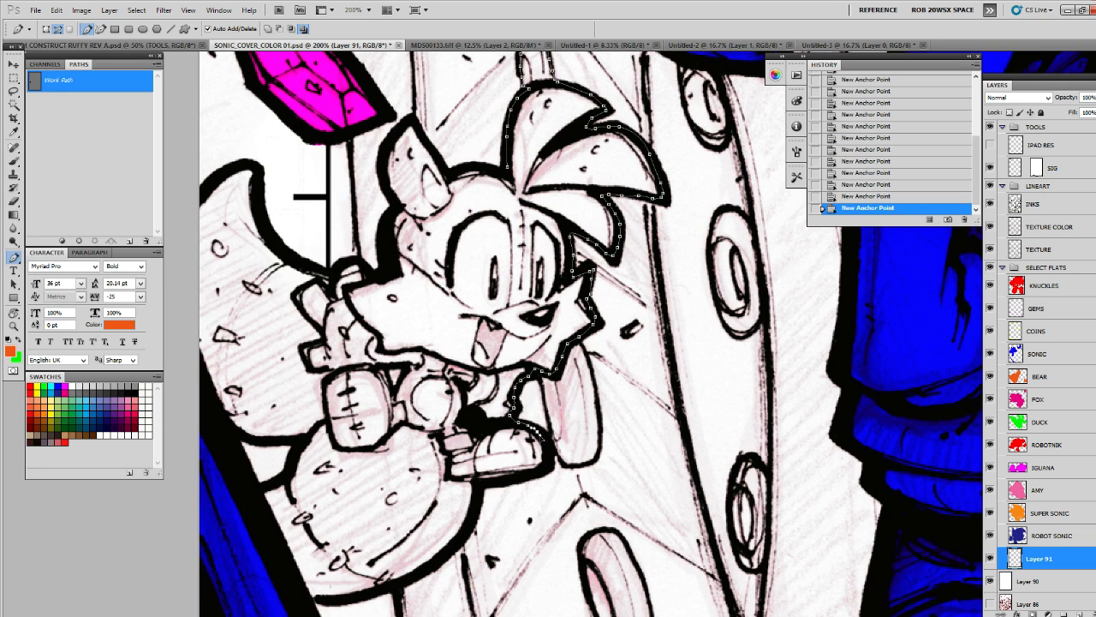
{"action": "left_click_drag", "start_coordinate": [541, 436], "coordinate": [565, 358]}
{"action": "left_click", "coordinate": [572, 377]}
{"action": "left_click", "coordinate": [567, 395]}
{"action": "left_click", "coordinate": [548, 401]}
{"action": "left_click", "coordinate": [526, 404]}
{"action": "left_click", "coordinate": [500, 408]}
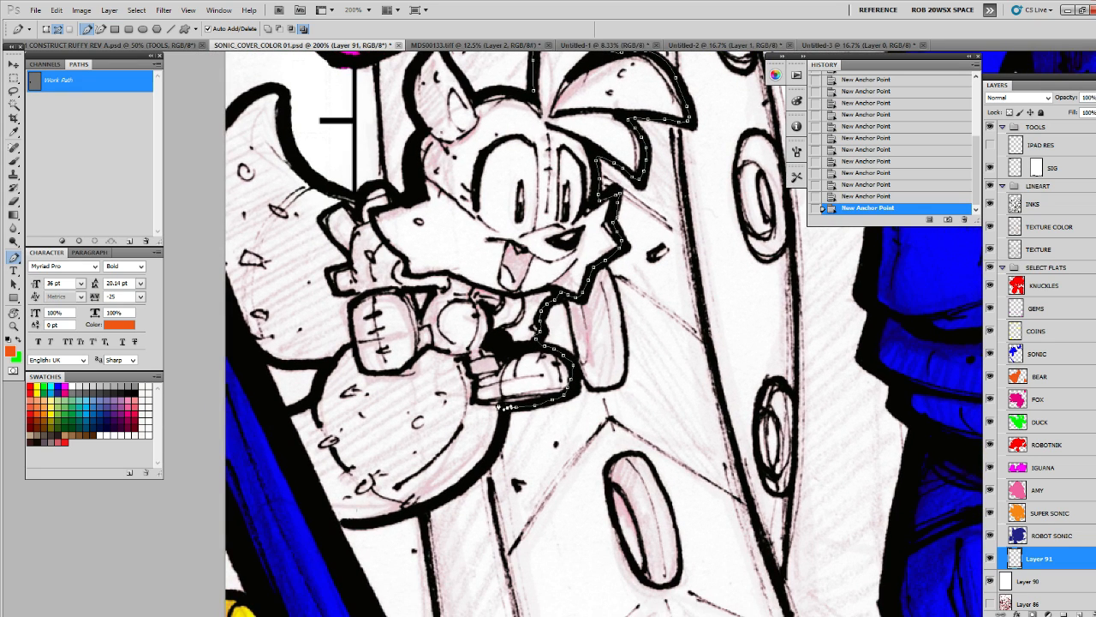
Trace the path around the underside of the round lower tail and up along the diagonal blue cable
{"action": "left_click_drag", "start_coordinate": [498, 407], "coordinate": [540, 385]}
{"action": "left_click", "coordinate": [536, 421]}
{"action": "left_click", "coordinate": [521, 444]}
{"action": "left_click", "coordinate": [486, 475]}
{"action": "left_click", "coordinate": [460, 485]}
{"action": "left_click", "coordinate": [427, 501]}
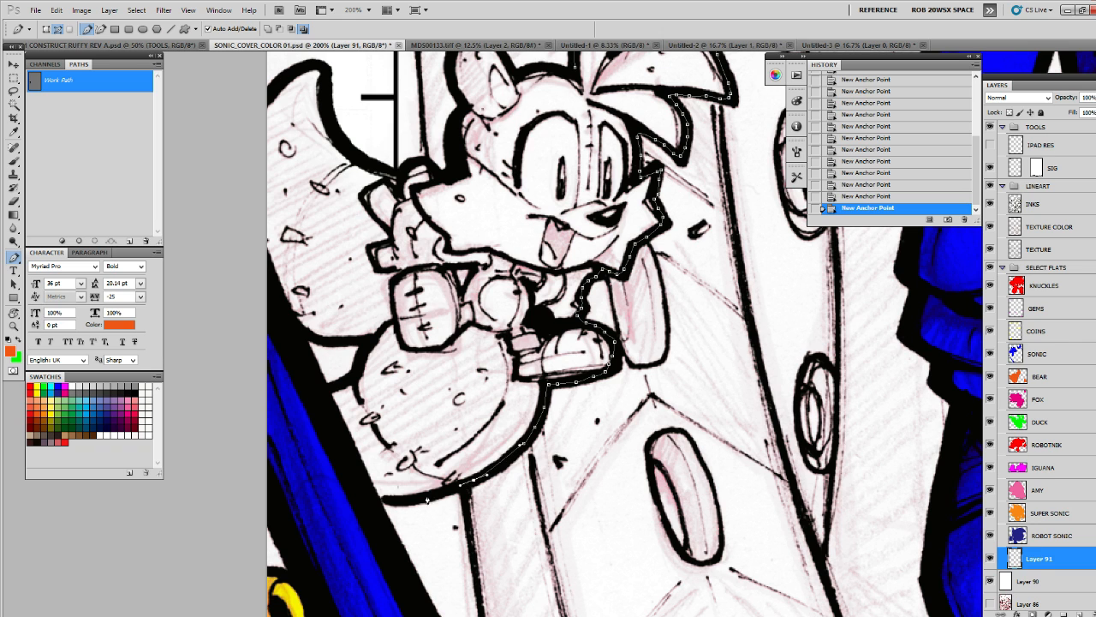
{"action": "left_click", "coordinate": [399, 501]}
{"action": "left_click", "coordinate": [374, 497]}
{"action": "left_click_drag", "start_coordinate": [335, 430], "coordinate": [391, 490]}
{"action": "left_click", "coordinate": [388, 447]}
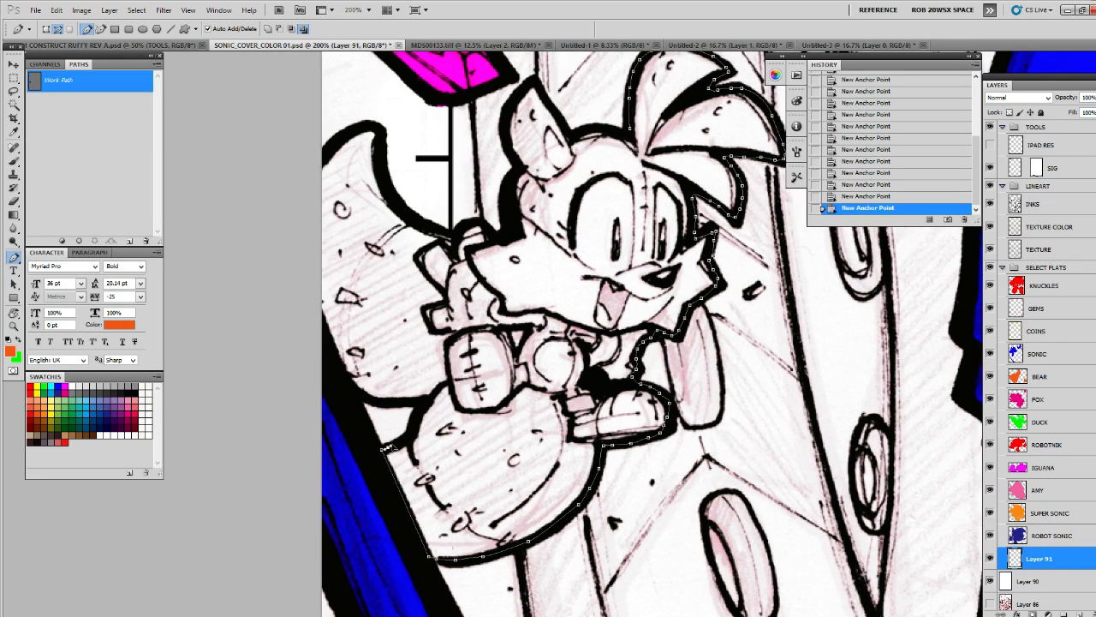
Carry the path through the notch between the two tails and out past the canvas edge around the upper tail
{"action": "left_click", "coordinate": [419, 408]}
{"action": "left_click", "coordinate": [359, 396]}
{"action": "left_click_drag", "start_coordinate": [296, 321], "coordinate": [327, 374]}
{"action": "left_click", "coordinate": [327, 374]}
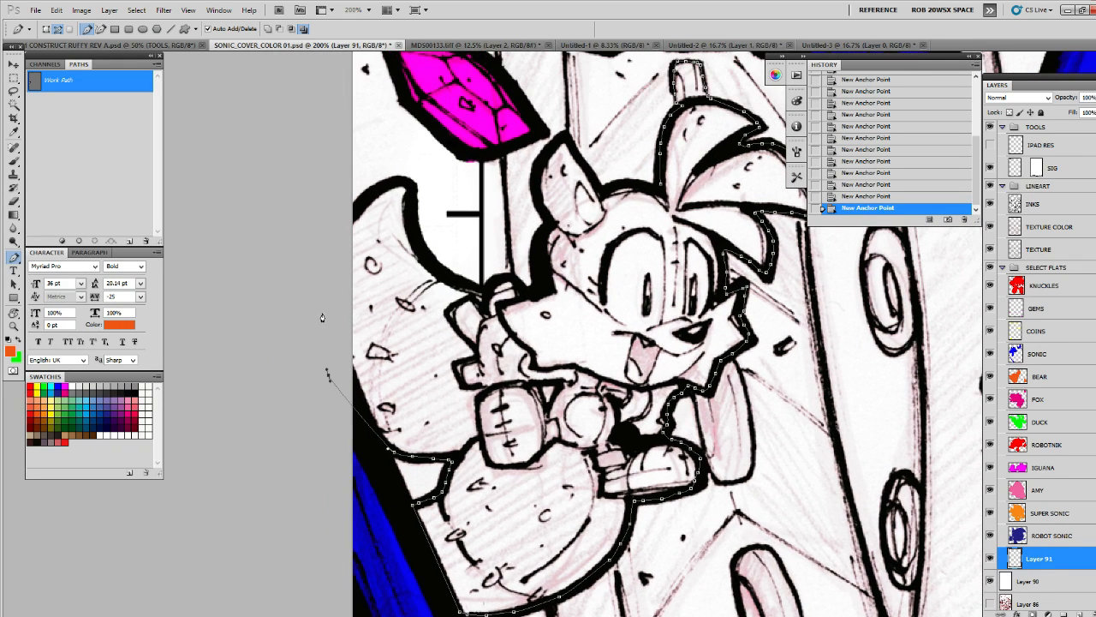
{"action": "left_click", "coordinate": [328, 259]}
{"action": "key", "text": "ctrl+z"}
{"action": "left_click_drag", "start_coordinate": [356, 208], "coordinate": [385, 182]}
{"action": "key", "text": "ctrl+z"}
Trace the path over the upper tail's tip and along its inner curve, past the raised hand to the fox's cheek
{"action": "left_click", "coordinate": [391, 183]}
{"action": "left_click", "coordinate": [400, 182]}
{"action": "left_click", "coordinate": [410, 182]}
{"action": "left_click", "coordinate": [411, 204]}
{"action": "left_click", "coordinate": [416, 229]}
{"action": "left_click", "coordinate": [422, 249]}
{"action": "left_click", "coordinate": [442, 275]}
{"action": "left_click", "coordinate": [481, 290]}
{"action": "left_click", "coordinate": [497, 281]}
{"action": "left_click", "coordinate": [512, 279]}
{"action": "left_click", "coordinate": [525, 284]}
{"action": "left_click", "coordinate": [541, 290]}
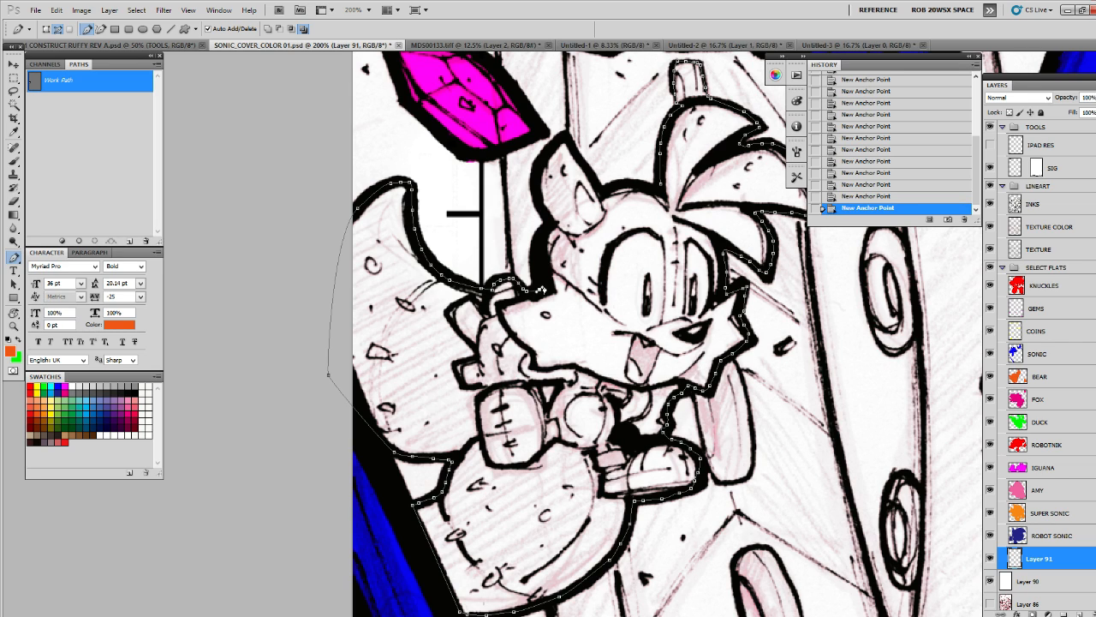
Trace the path up the back of the fox's head, around its ear and across the crown to the hair
{"action": "left_click", "coordinate": [545, 271]}
{"action": "left_click", "coordinate": [546, 250]}
{"action": "left_click", "coordinate": [543, 228]}
{"action": "left_click", "coordinate": [539, 208]}
{"action": "left_click", "coordinate": [539, 185]}
{"action": "left_click", "coordinate": [542, 166]}
{"action": "left_click", "coordinate": [550, 150]}
{"action": "left_click", "coordinate": [562, 137]}
{"action": "left_click", "coordinate": [576, 152]}
{"action": "left_click", "coordinate": [589, 174]}
{"action": "left_click", "coordinate": [602, 191]}
{"action": "left_click", "coordinate": [611, 188]}
{"action": "left_click_drag", "start_coordinate": [618, 186], "coordinate": [651, 182]}
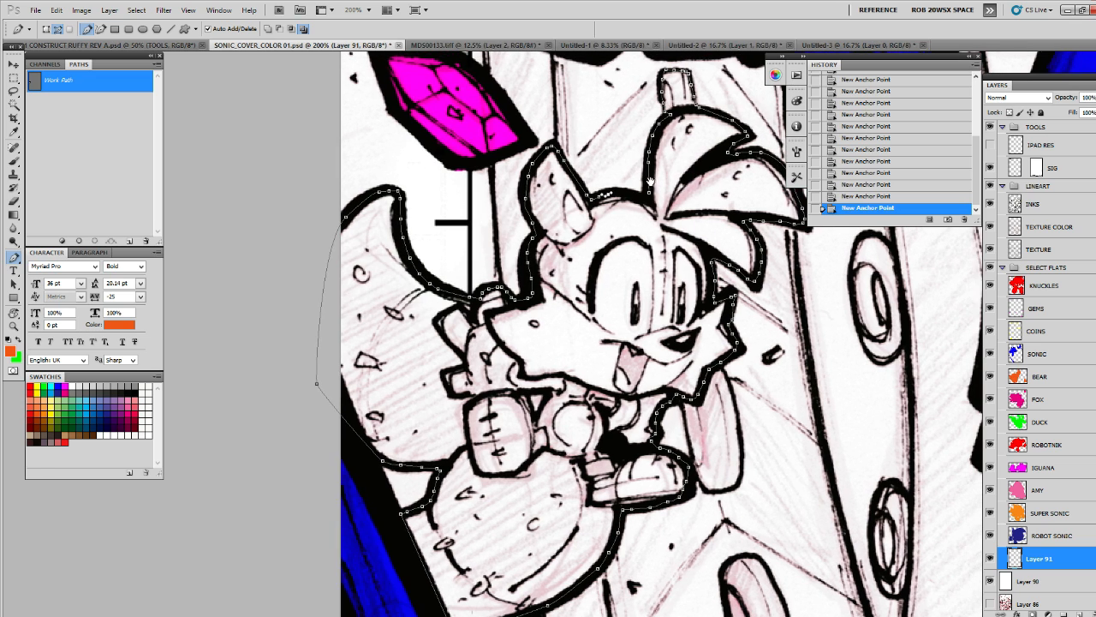
{"action": "left_click", "coordinate": [648, 186]}
Fill the fox-shaped work path with the orange foreground colour on Layer 91, then deselect the path
{"action": "left_click", "coordinate": [72, 218]}
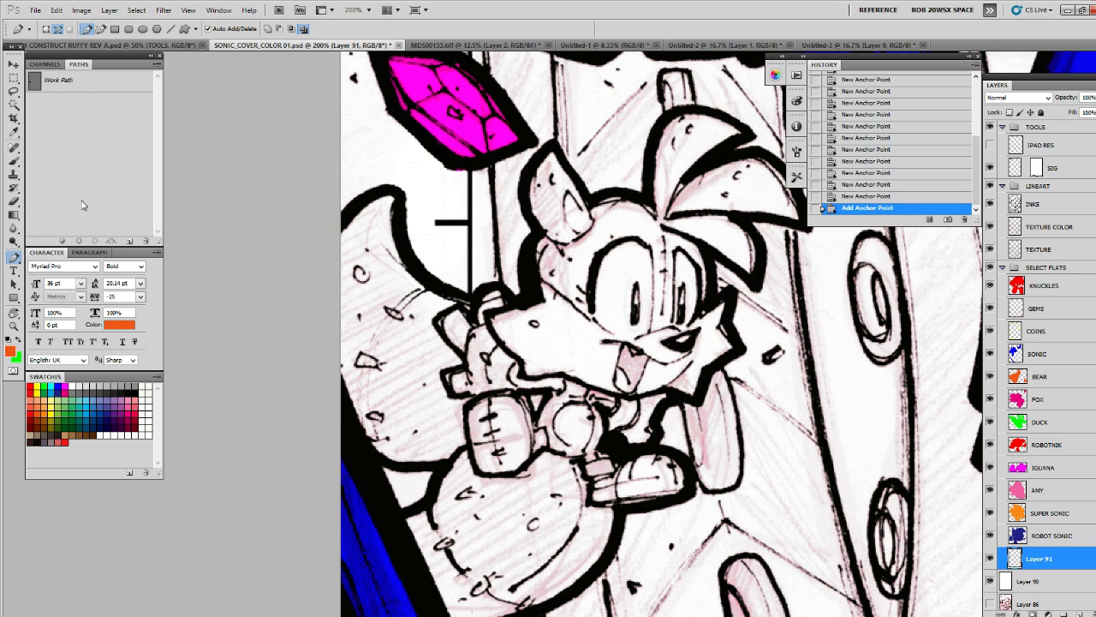
{"action": "left_click", "coordinate": [103, 81]}
{"action": "left_click", "coordinate": [62, 241]}
{"action": "left_click", "coordinate": [109, 176]}
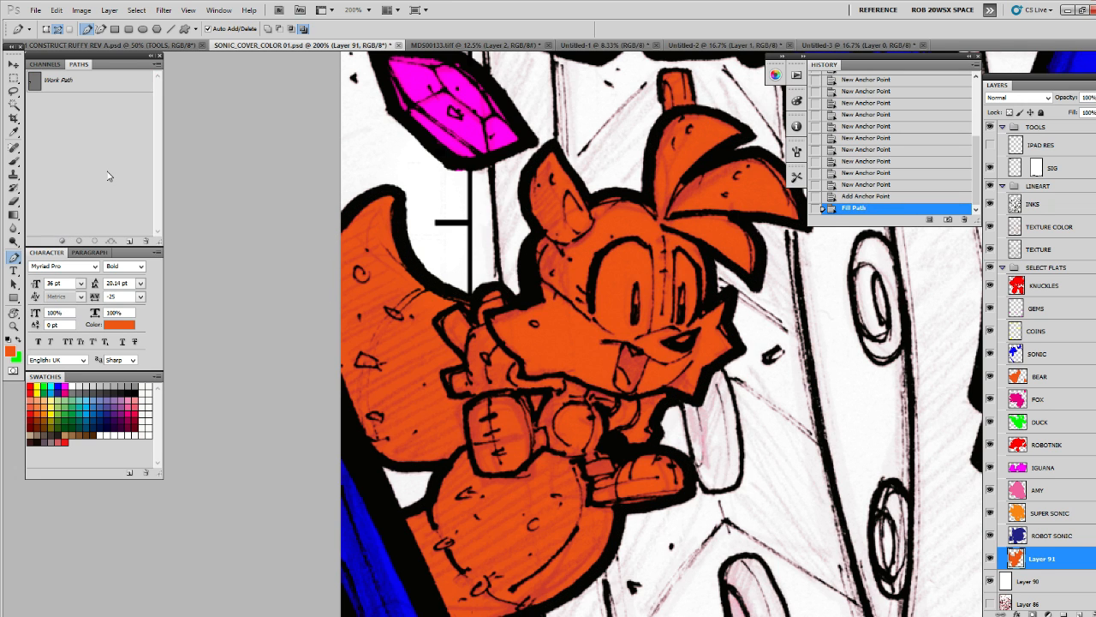
Load the SONIC layer's shape as a selection and cut that area out of the orange fill on Layer 91
{"action": "left_click_drag", "start_coordinate": [540, 300], "coordinate": [537, 284]}
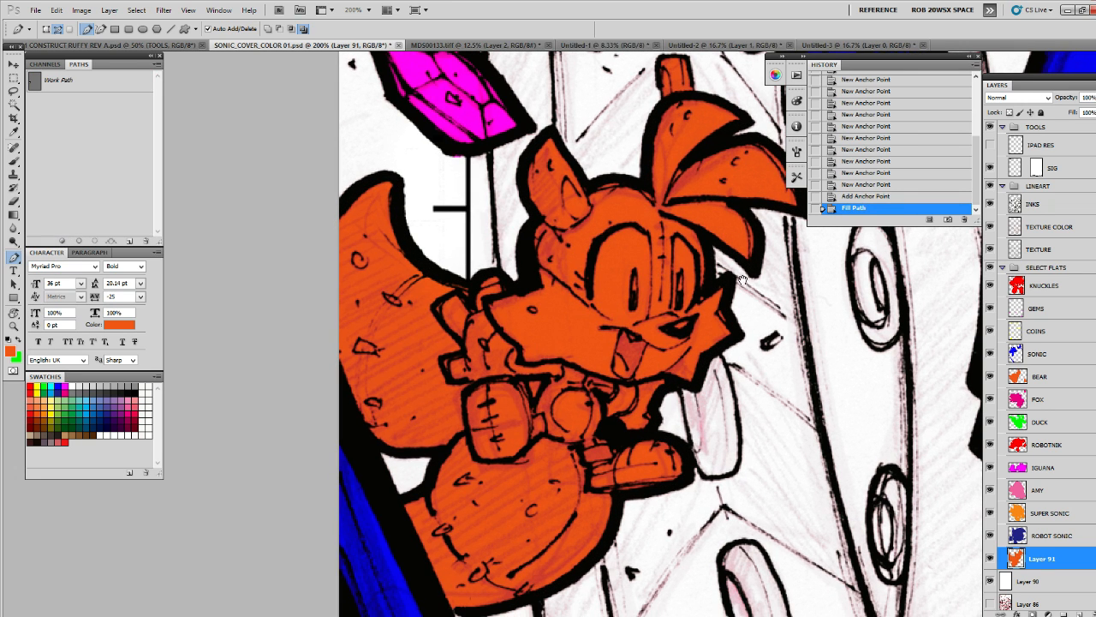
{"action": "left_click_drag", "start_coordinate": [718, 286], "coordinate": [709, 252]}
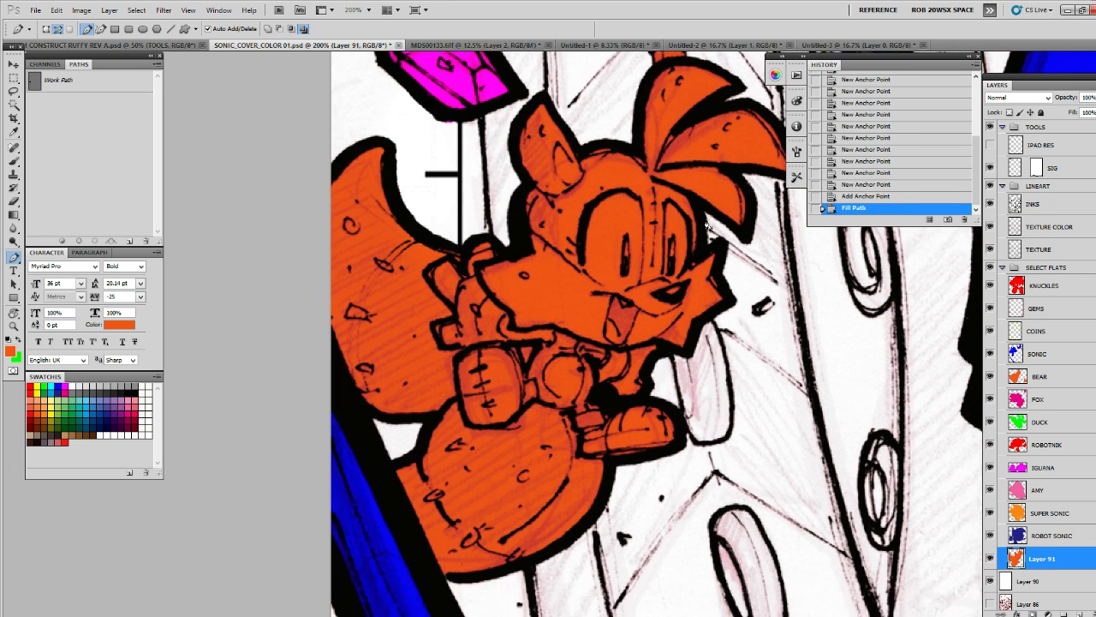
{"action": "left_click", "coordinate": [1016, 355], "text": "ctrl"}
{"action": "key", "text": "ctrl+x"}
{"action": "left_click_drag", "start_coordinate": [826, 378], "coordinate": [794, 422]}
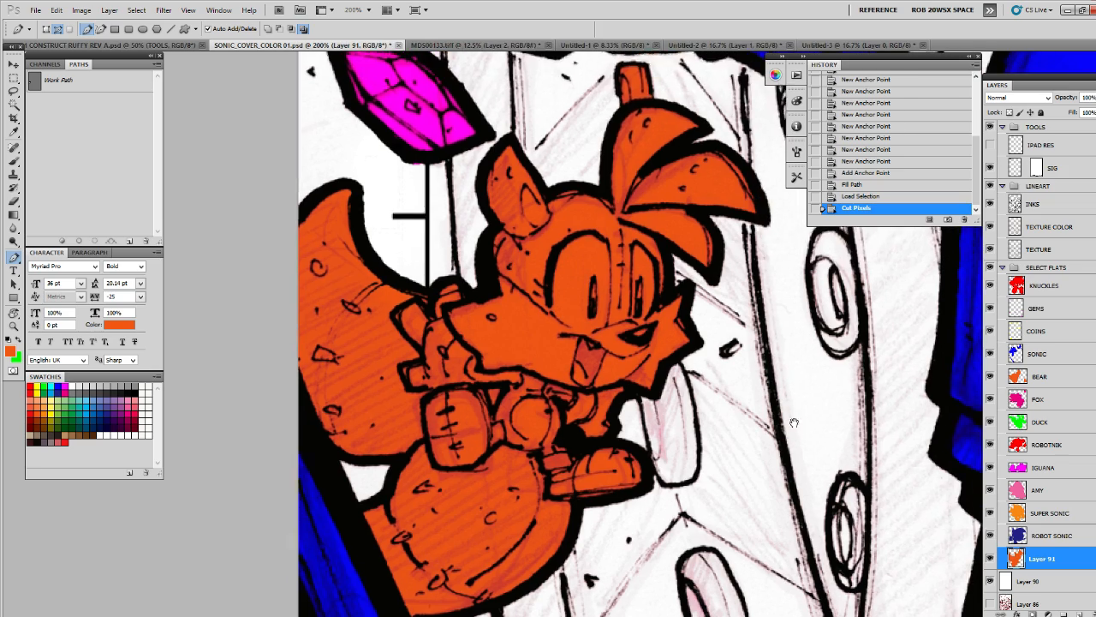
Examine the flat colours across the whole cover at 25% zoom
{"action": "left_click", "coordinate": [794, 422], "text": "ctrl+alt"}
{"action": "left_click", "coordinate": [794, 423], "text": "ctrl+alt"}
{"action": "left_click", "coordinate": [794, 426], "text": "ctrl+alt"}
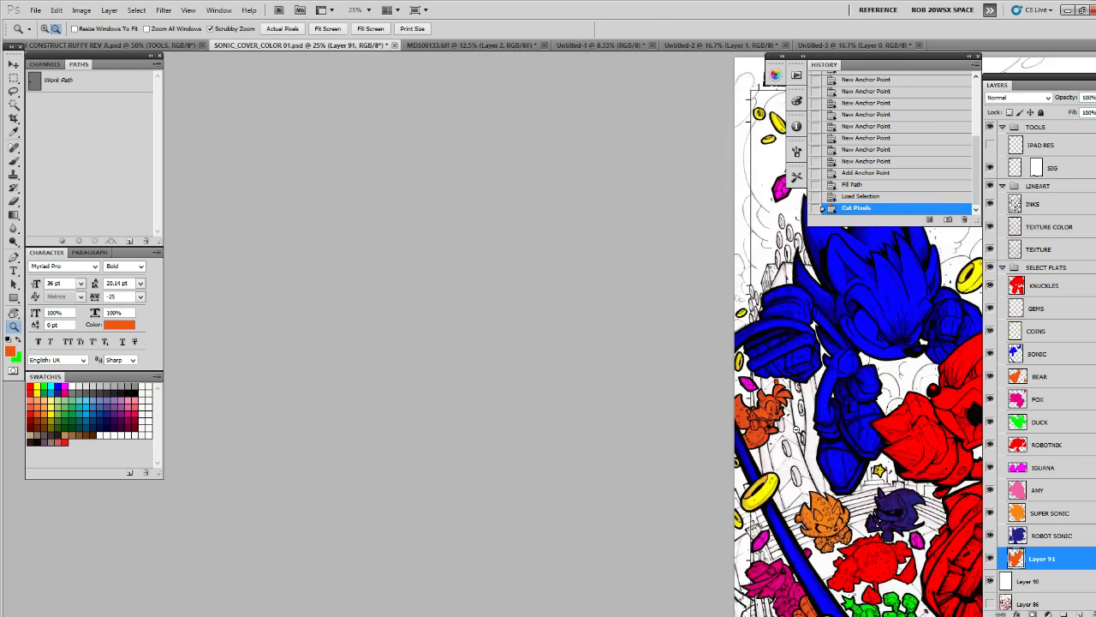
{"action": "left_click_drag", "start_coordinate": [651, 425], "coordinate": [691, 403]}
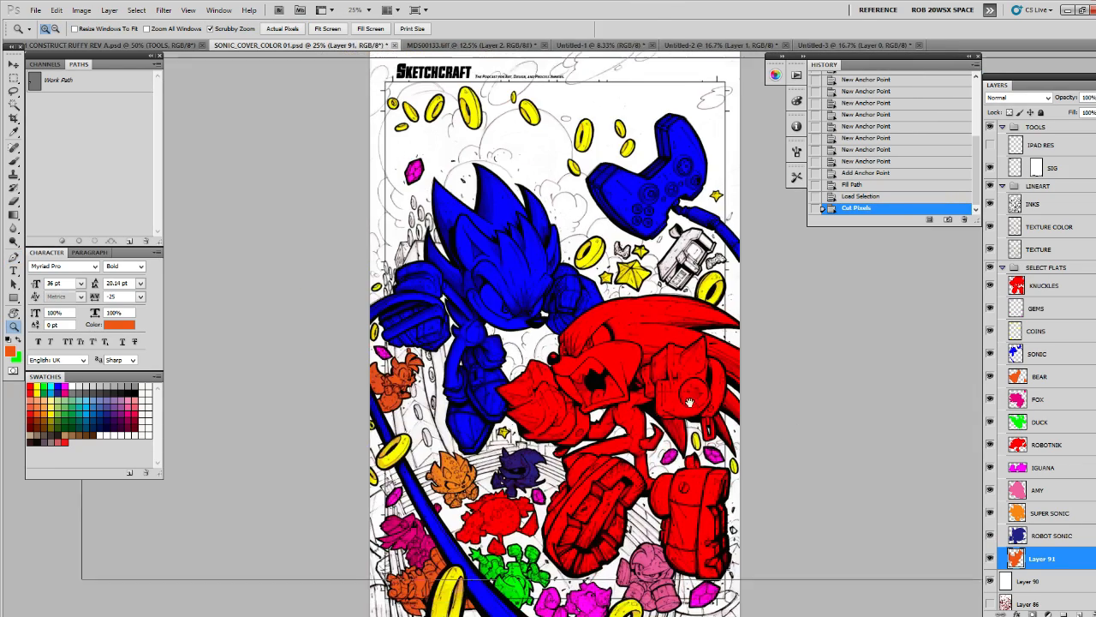
{"action": "key", "text": "p"}
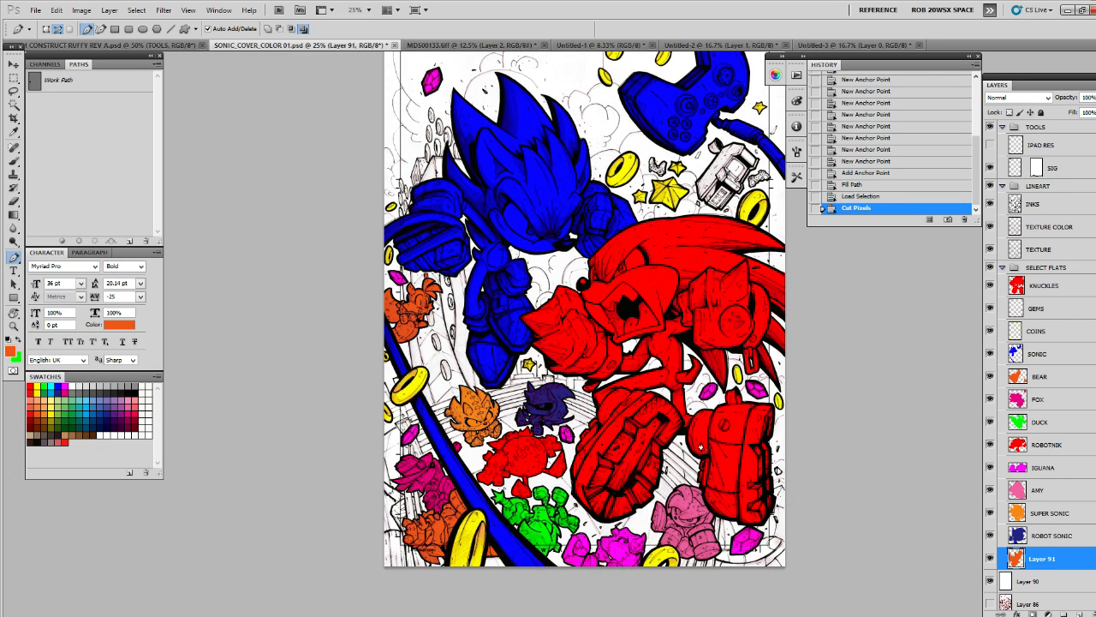
{"action": "left_click_drag", "start_coordinate": [709, 387], "coordinate": [707, 404]}
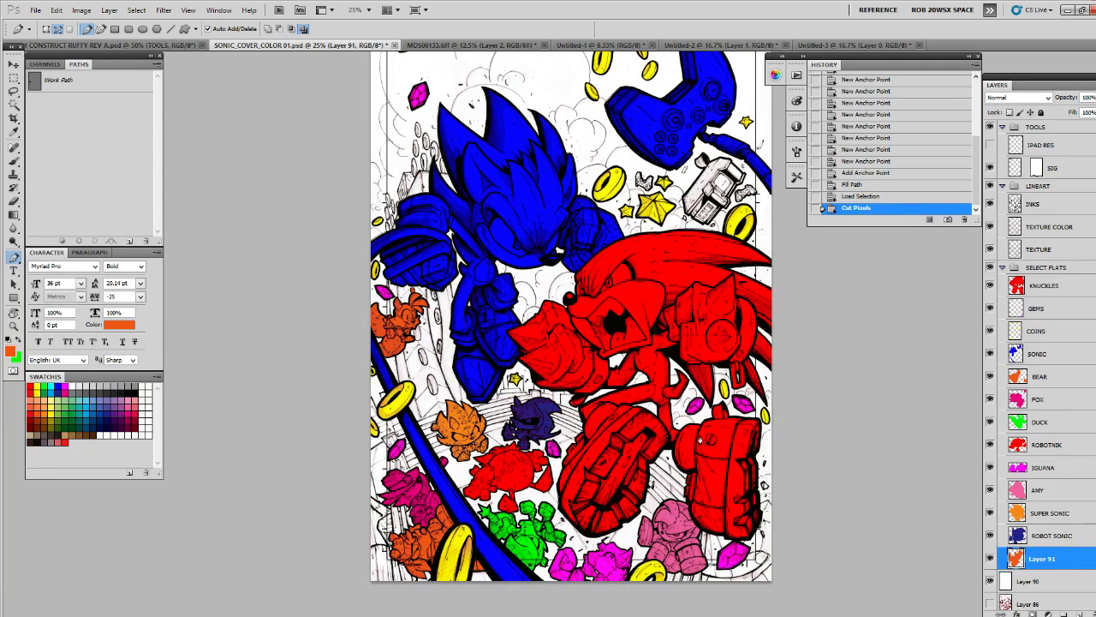
{"action": "left_click_drag", "start_coordinate": [705, 458], "coordinate": [704, 435]}
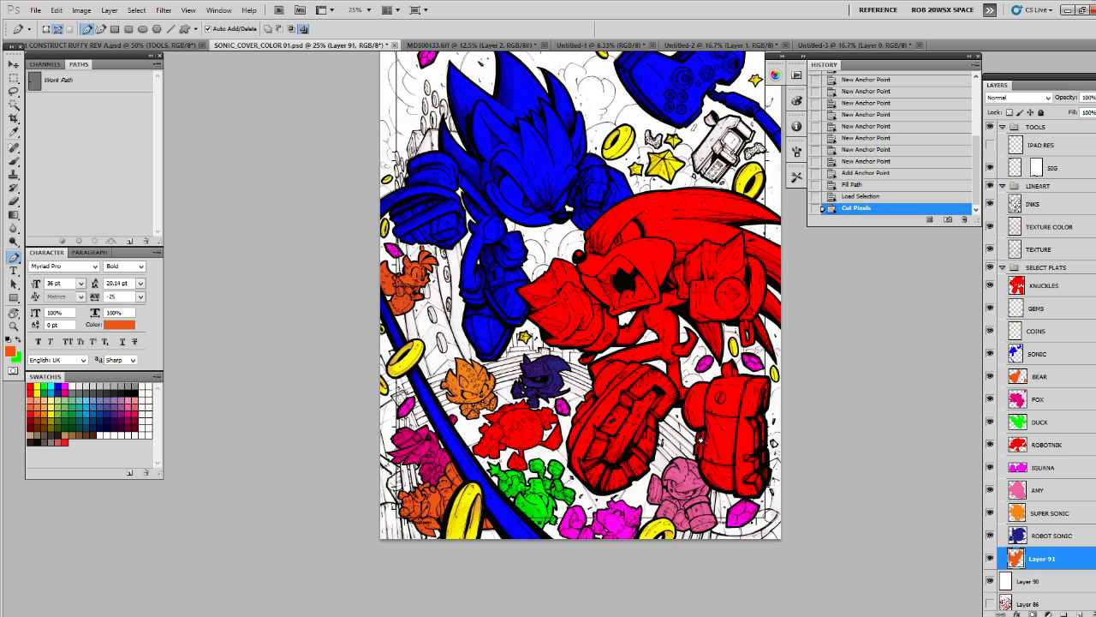
{"action": "left_click_drag", "start_coordinate": [710, 395], "coordinate": [709, 495]}
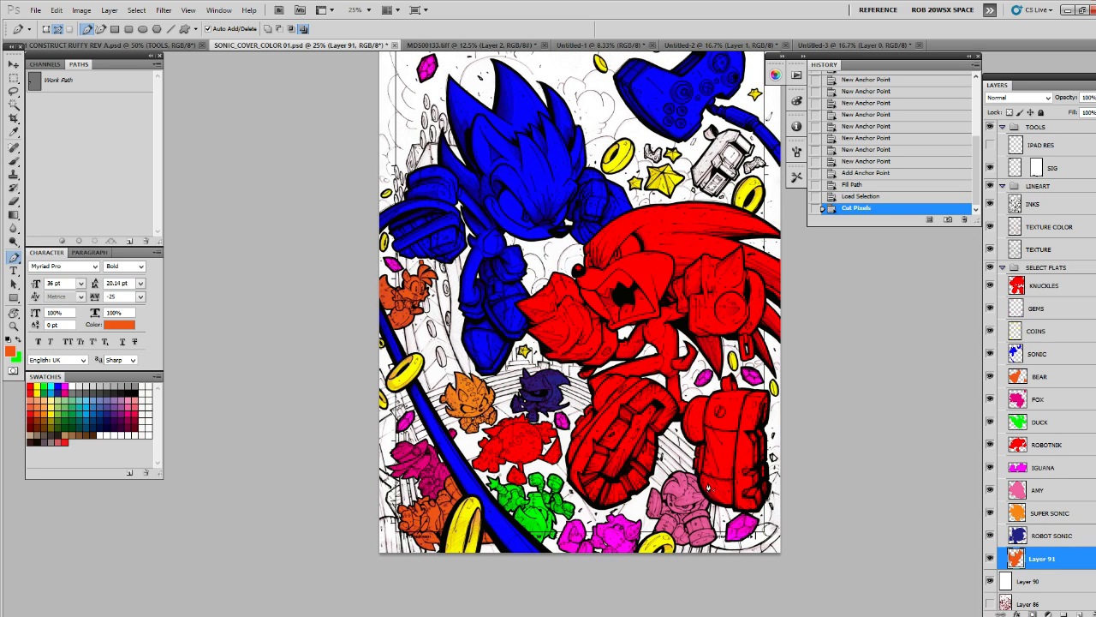
{"action": "left_click_drag", "start_coordinate": [711, 413], "coordinate": [712, 436]}
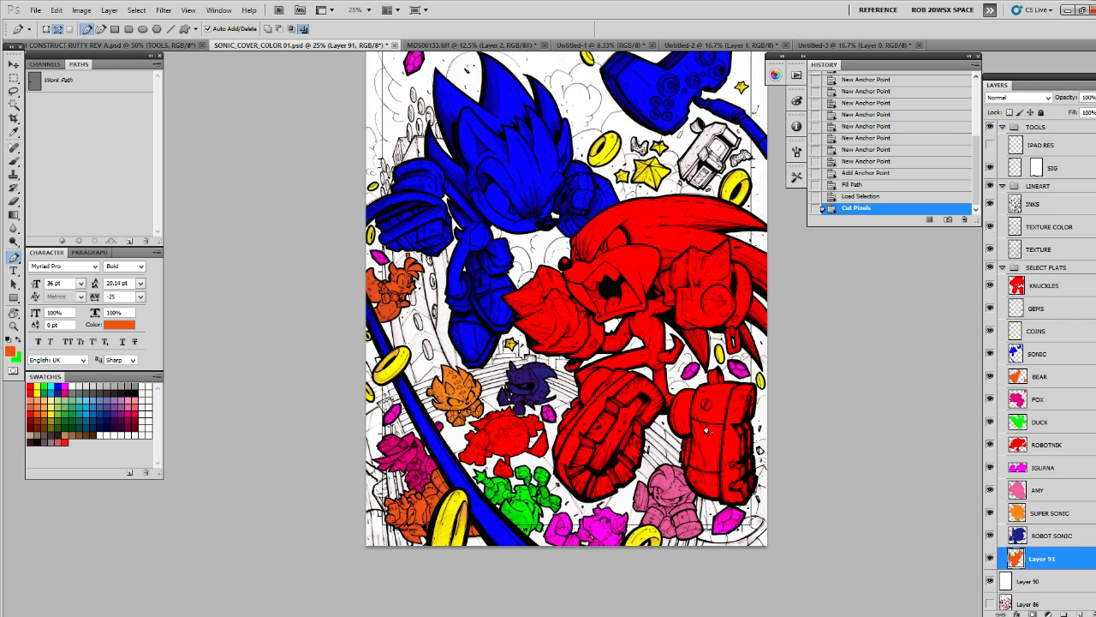
{"action": "mouse_move", "coordinate": [722, 349]}
{"action": "left_mouse_down"}
{"action": "mouse_move", "coordinate": [709, 487]}
{"action": "mouse_move", "coordinate": [722, 466]}
{"action": "mouse_move", "coordinate": [718, 419]}
{"action": "mouse_move", "coordinate": [711, 455]}
{"action": "mouse_move", "coordinate": [719, 423]}
{"action": "left_mouse_up"}
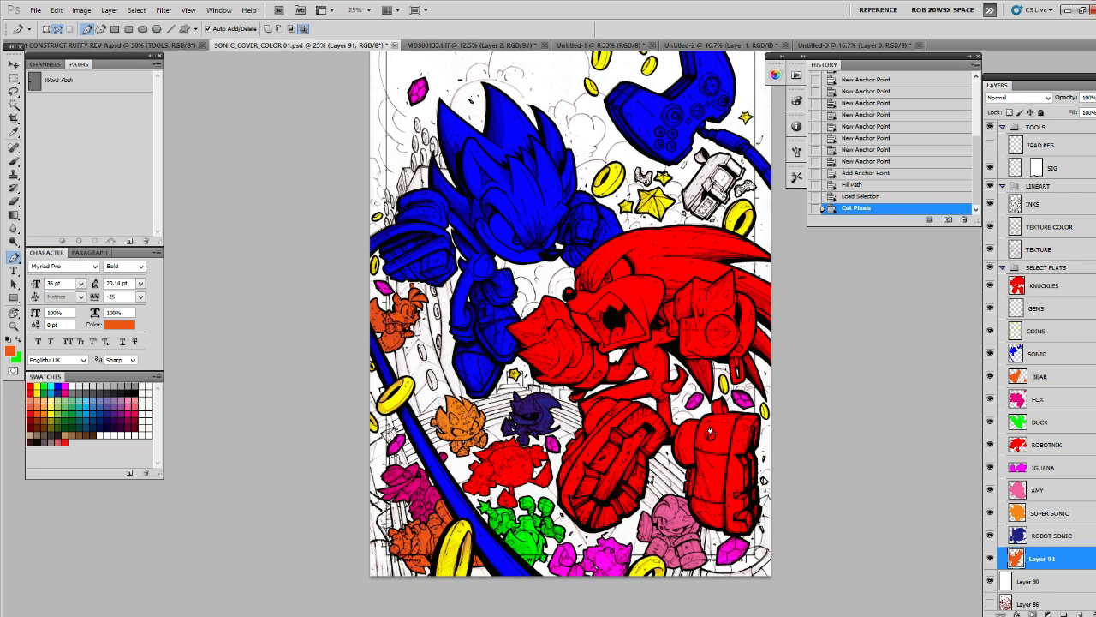
{"action": "left_click_drag", "start_coordinate": [711, 432], "coordinate": [720, 390]}
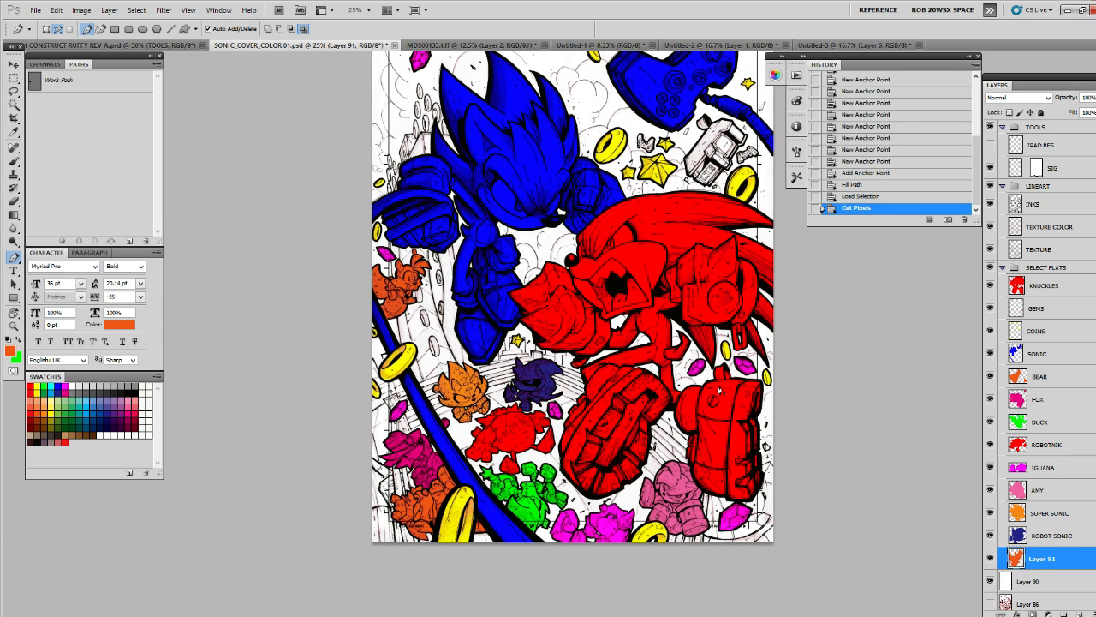
{"action": "left_click_drag", "start_coordinate": [754, 414], "coordinate": [751, 458]}
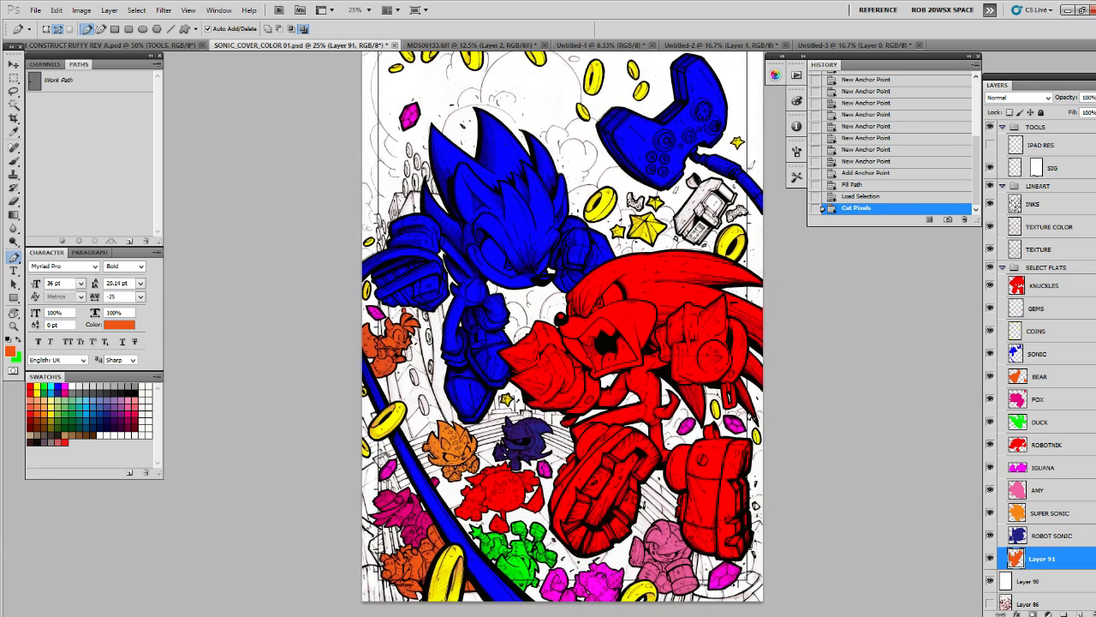
{"action": "left_click_drag", "start_coordinate": [752, 391], "coordinate": [747, 463]}
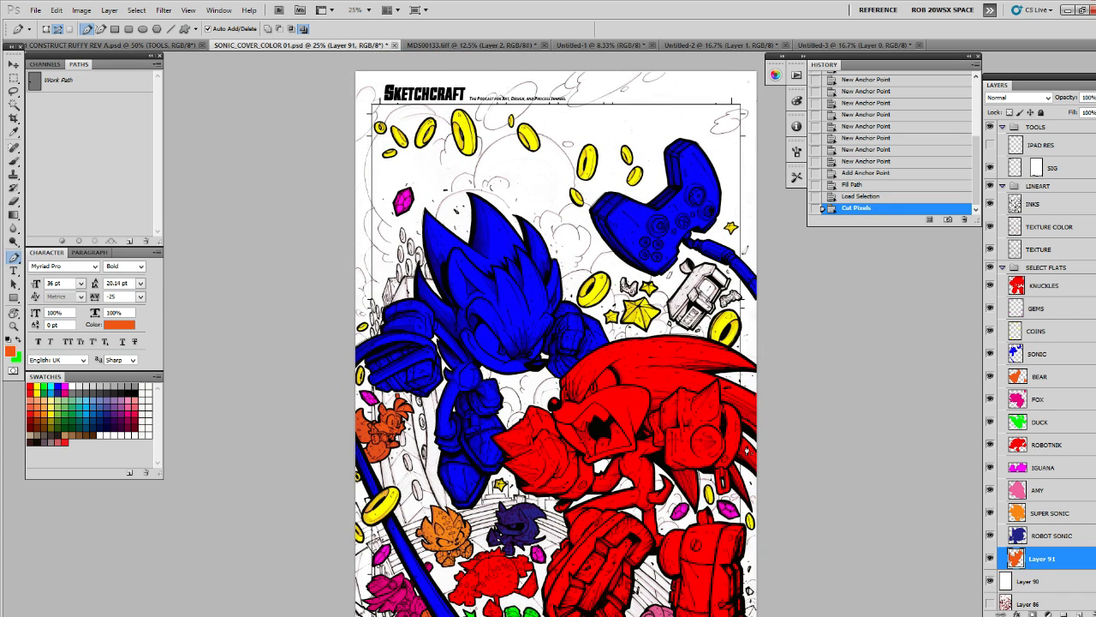
{"action": "left_click_drag", "start_coordinate": [746, 416], "coordinate": [748, 438]}
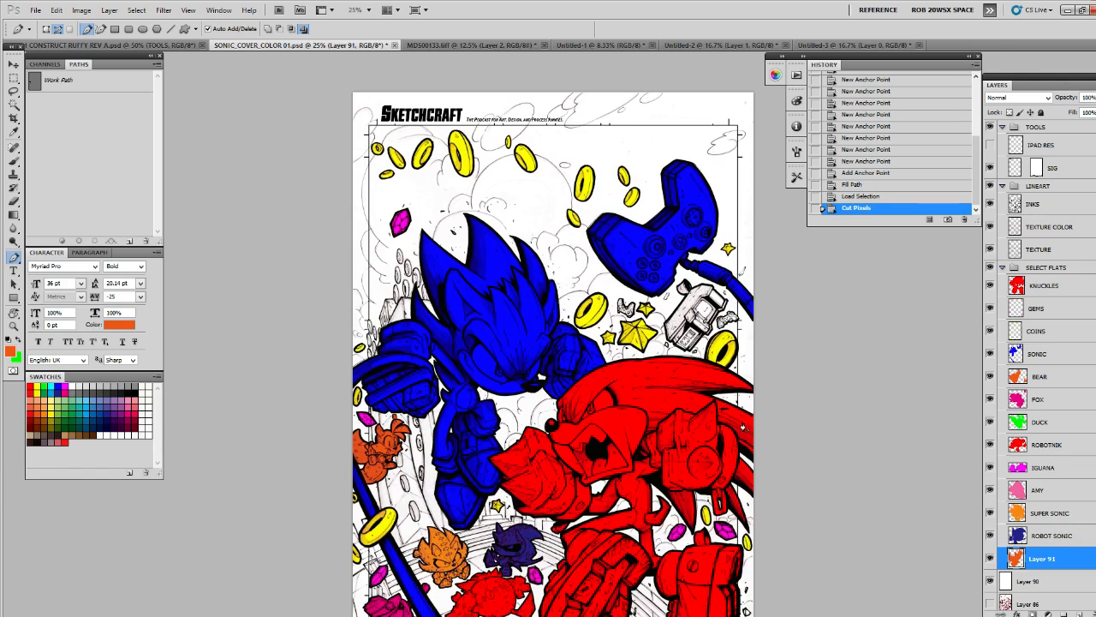
{"action": "left_click_drag", "start_coordinate": [736, 478], "coordinate": [759, 391]}
{"action": "left_click_drag", "start_coordinate": [741, 473], "coordinate": [754, 392]}
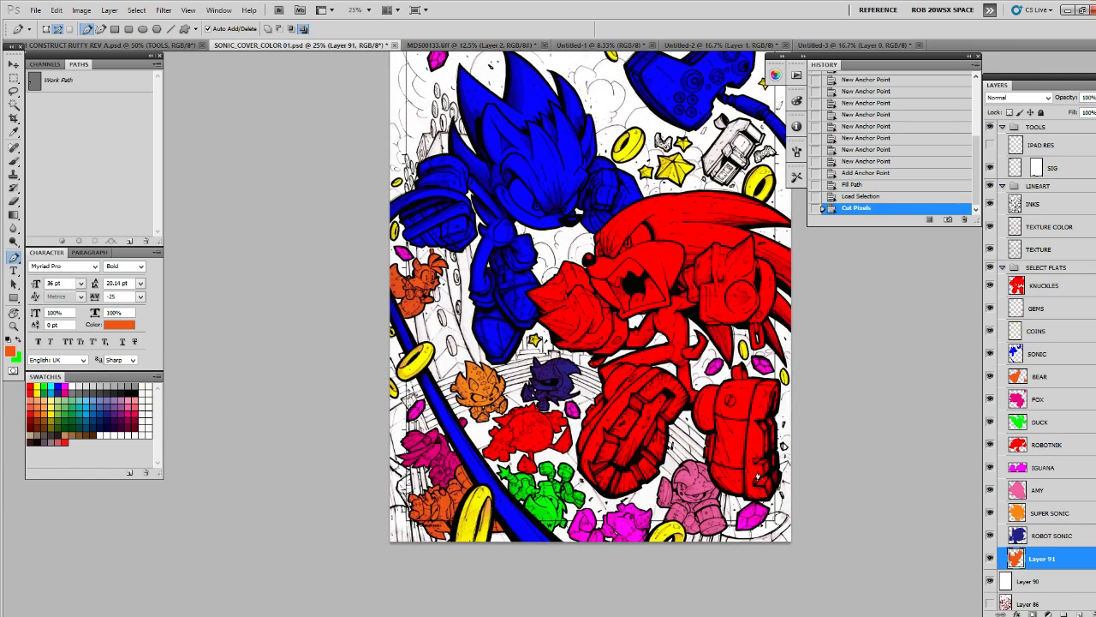
{"action": "left_click_drag", "start_coordinate": [775, 457], "coordinate": [760, 471]}
{"action": "left_click_drag", "start_coordinate": [755, 420], "coordinate": [748, 466]}
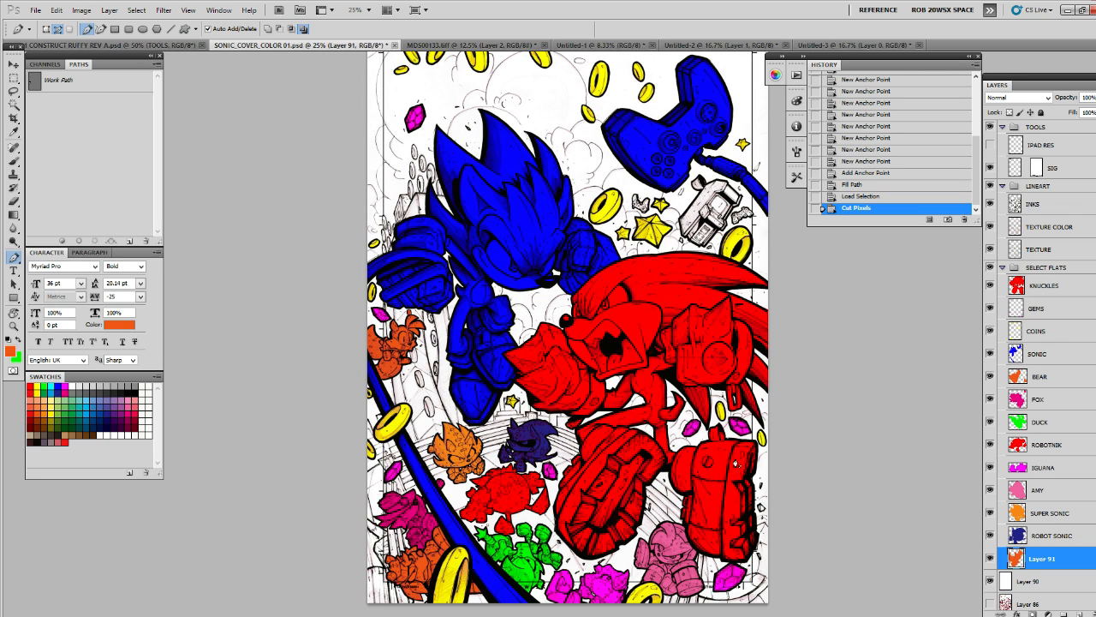
{"action": "left_click_drag", "start_coordinate": [706, 514], "coordinate": [713, 470]}
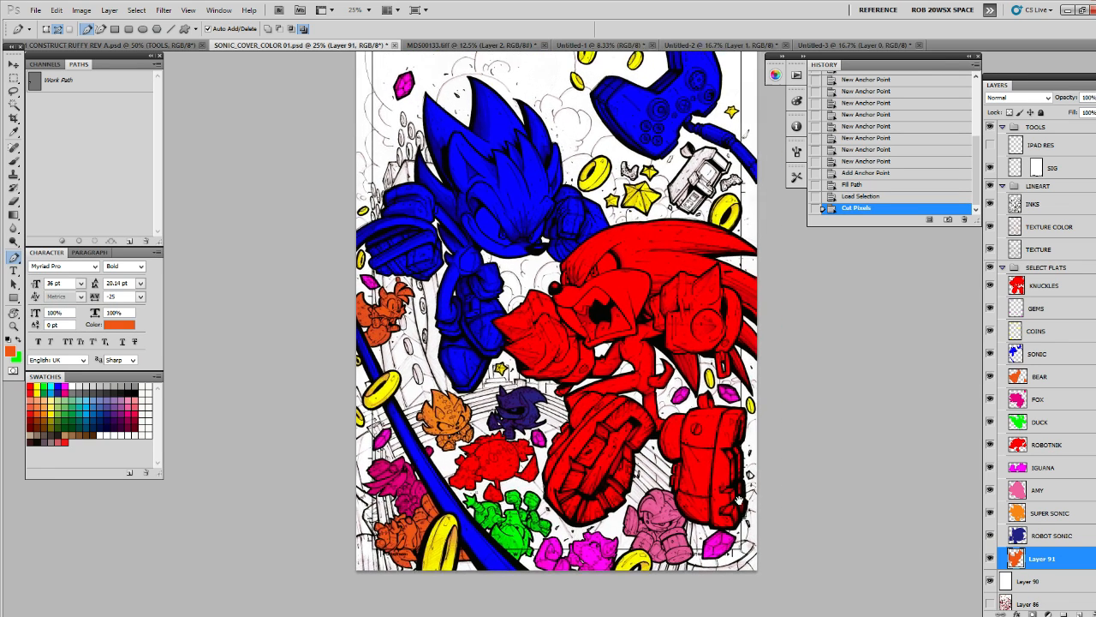
{"action": "scroll", "coordinate": [711, 466], "scroll_direction": "up", "scroll_amount": 3}
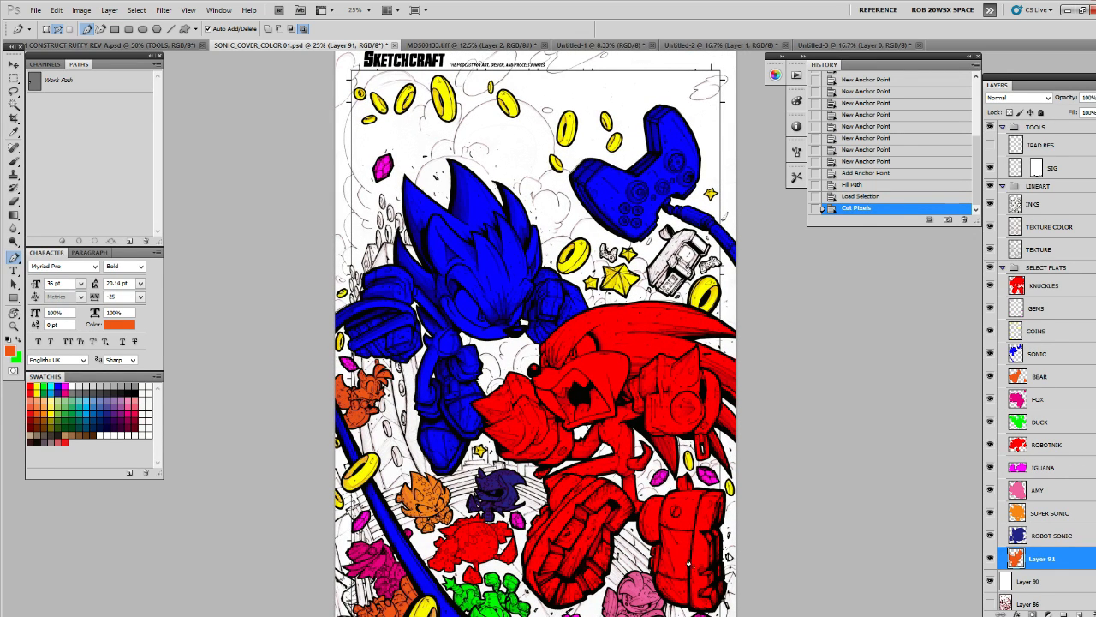
Rename Layer 91 as FOX
{"action": "double_click", "coordinate": [1039, 561]}
{"action": "type", "text": "FOX"}
{"action": "key", "text": "Return"}
{"action": "left_click_drag", "start_coordinate": [710, 503], "coordinate": [724, 421]}
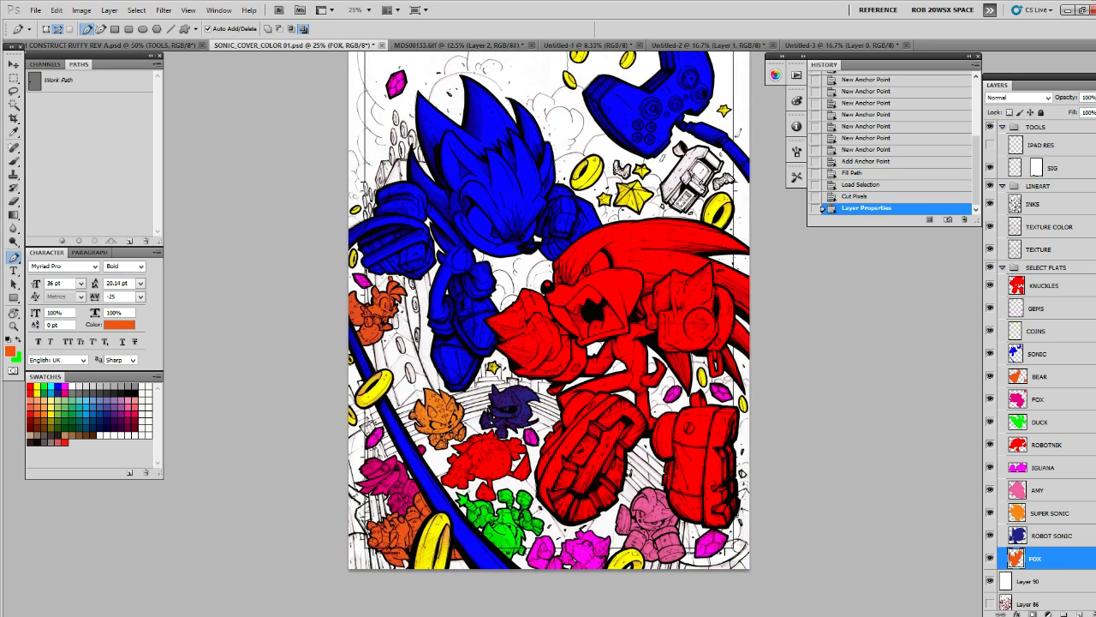
{"action": "scroll", "coordinate": [1090, 490], "scroll_direction": "down", "scroll_amount": 1}
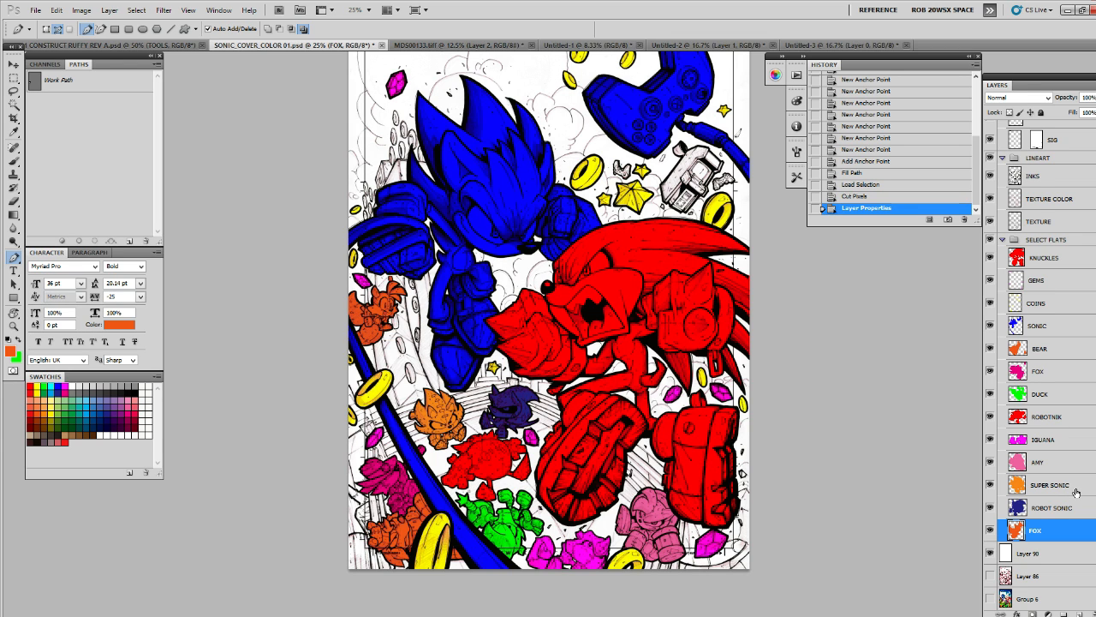
{"action": "left_click_drag", "start_coordinate": [741, 484], "coordinate": [775, 487]}
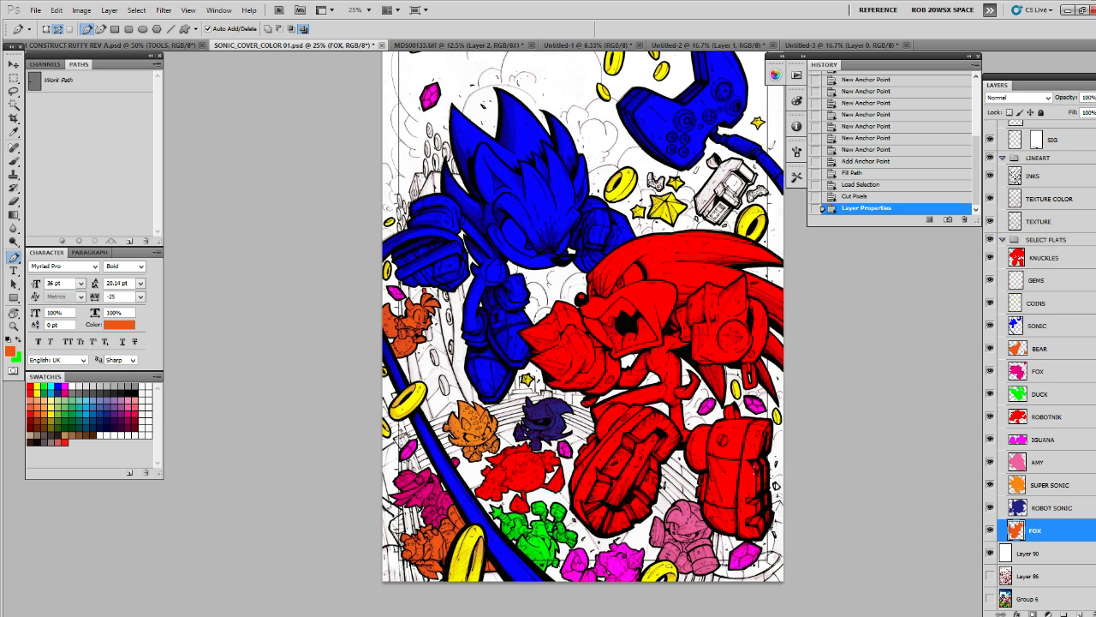
{"action": "left_click_drag", "start_coordinate": [729, 440], "coordinate": [739, 411]}
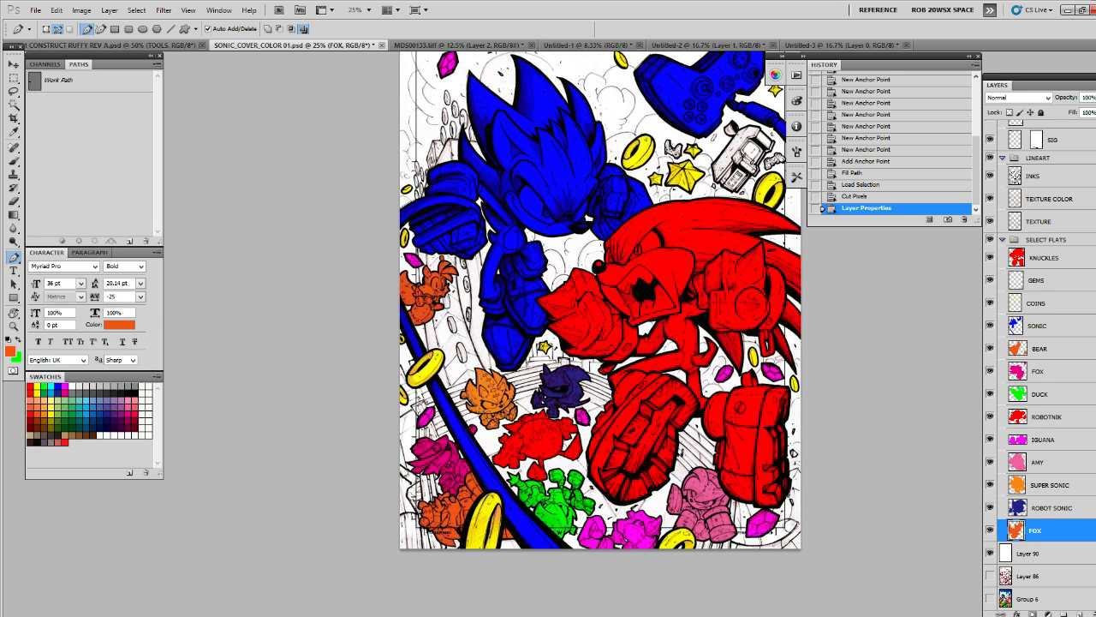
{"action": "left_click_drag", "start_coordinate": [766, 368], "coordinate": [754, 391]}
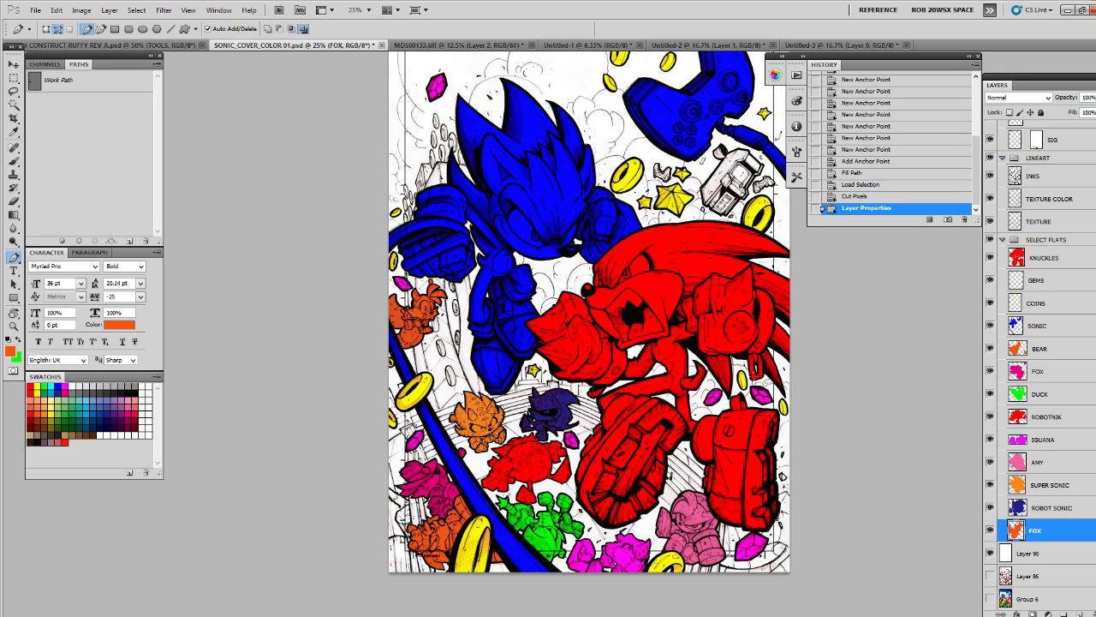
Lasso the outline of the small game controller beside the yellow stars
{"action": "left_click_drag", "start_coordinate": [746, 320], "coordinate": [738, 347]}
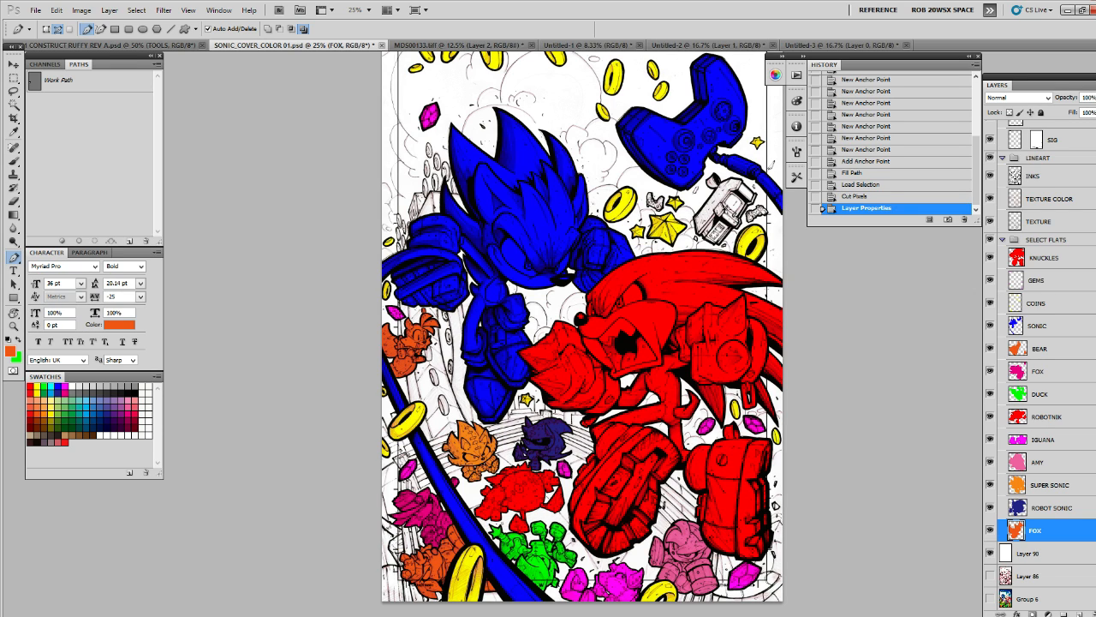
{"action": "scroll", "coordinate": [733, 214], "scroll_direction": "up", "scroll_amount": 1}
{"action": "key", "text": "z"}
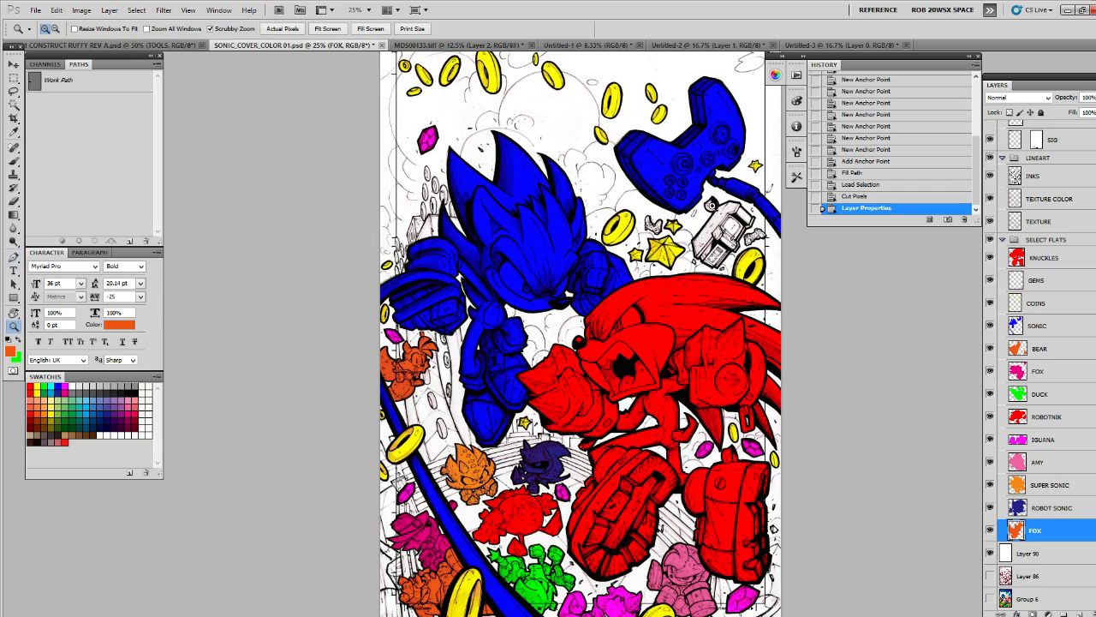
{"action": "left_click", "coordinate": [711, 202]}
{"action": "left_click", "coordinate": [710, 208]}
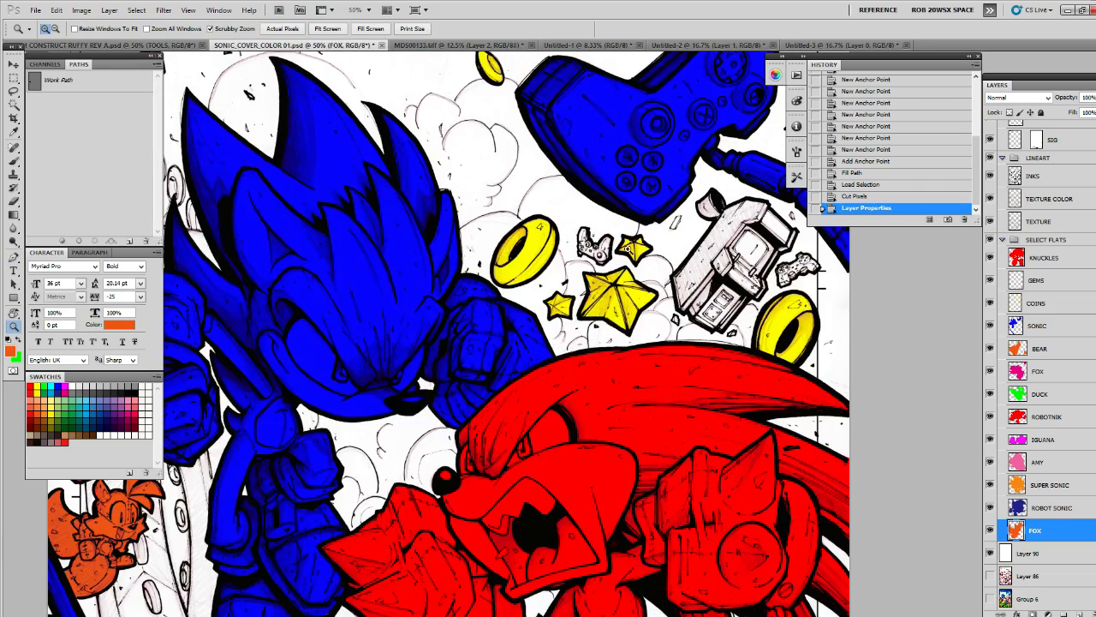
{"action": "left_click", "coordinate": [613, 246]}
{"action": "left_click", "coordinate": [617, 252]}
{"action": "left_click", "coordinate": [618, 255]}
{"action": "left_click", "coordinate": [621, 258]}
{"action": "key", "text": "l"}
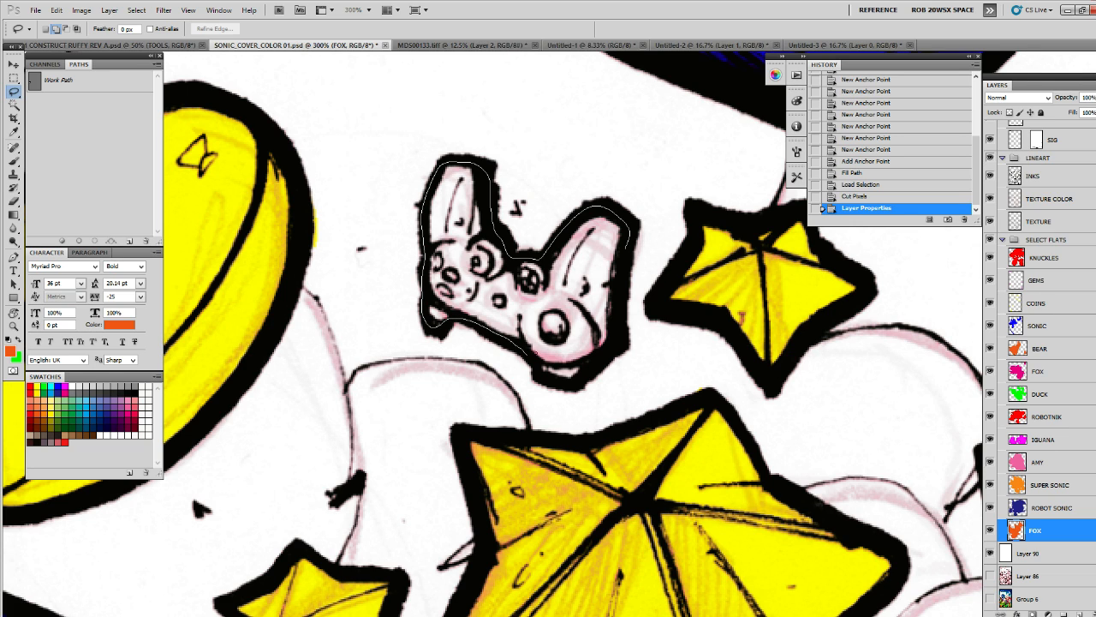
{"action": "left_click_drag", "start_coordinate": [425, 199], "coordinate": [428, 193]}
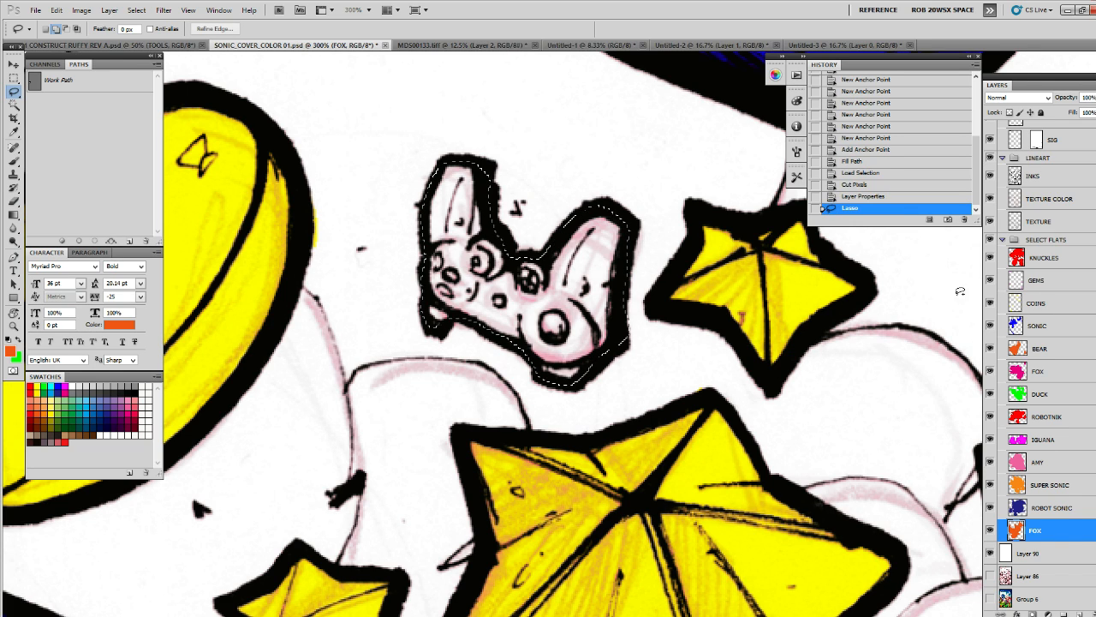
Create a new layer above GEMS, fill the small controller selection with gray, and deselect
{"action": "left_click", "coordinate": [1042, 279]}
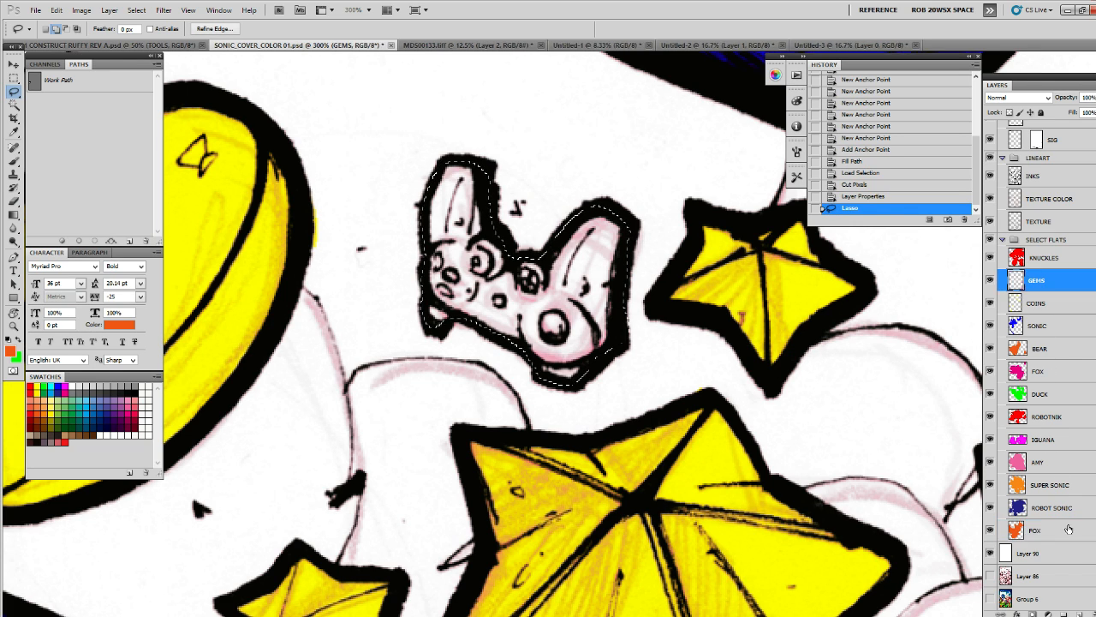
{"action": "left_click", "coordinate": [1075, 613]}
{"action": "scroll", "coordinate": [493, 334], "scroll_direction": "up", "scroll_amount": 1}
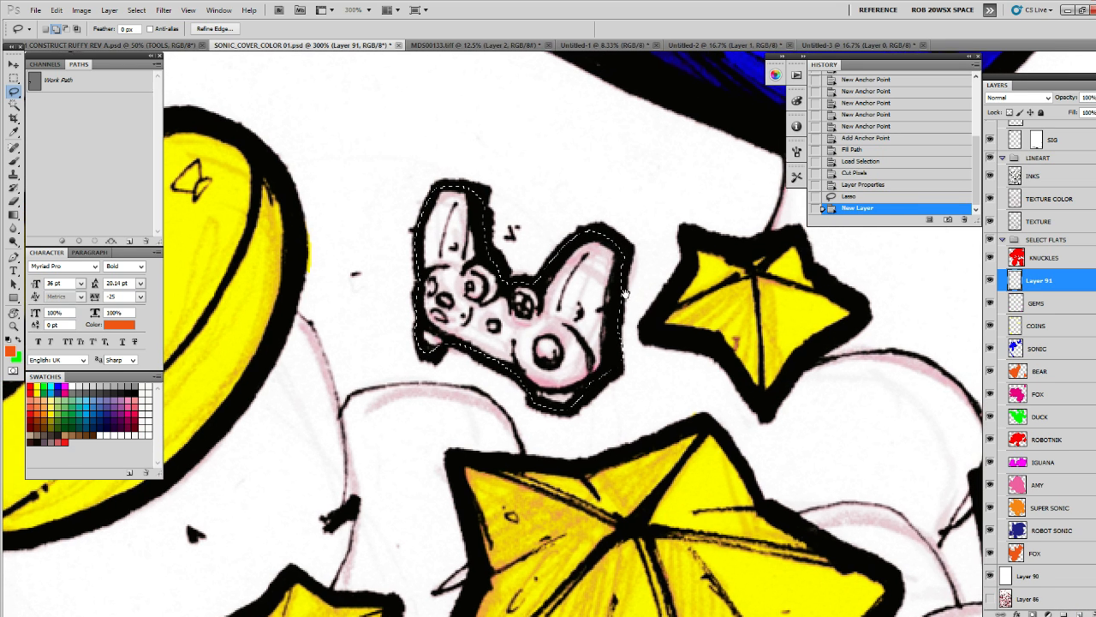
{"action": "left_click", "coordinate": [74, 384]}
{"action": "key", "text": "alt+BackSpace"}
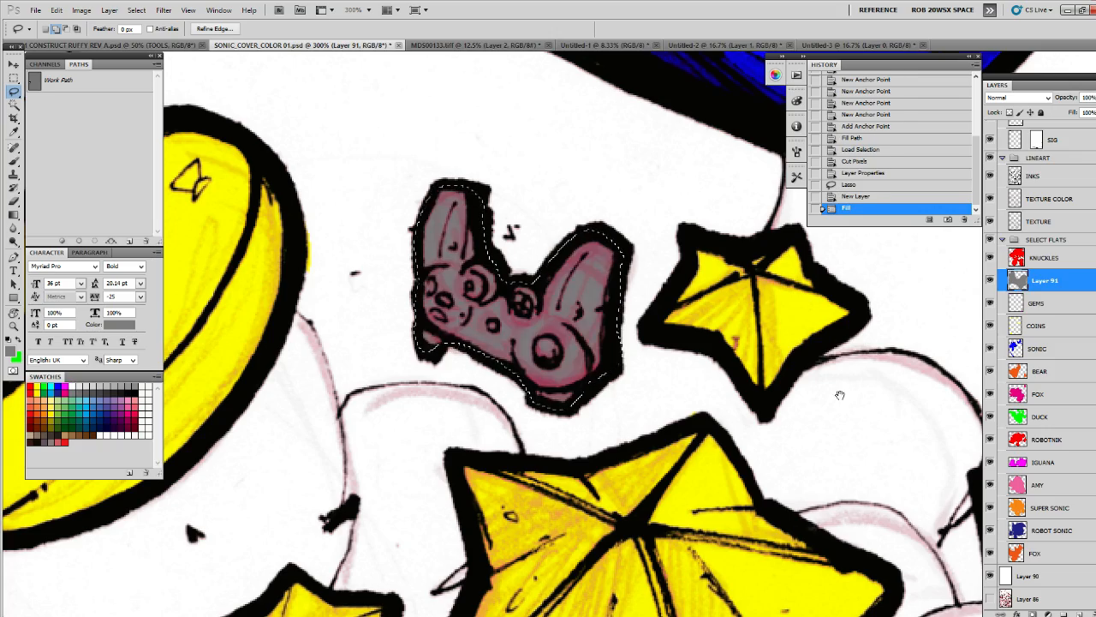
{"action": "left_click_drag", "start_coordinate": [840, 394], "coordinate": [485, 436]}
{"action": "left_click_drag", "start_coordinate": [737, 403], "coordinate": [533, 385]}
{"action": "left_click", "coordinate": [647, 342], "text": "alt"}
{"action": "left_click_drag", "start_coordinate": [647, 342], "coordinate": [507, 356]}
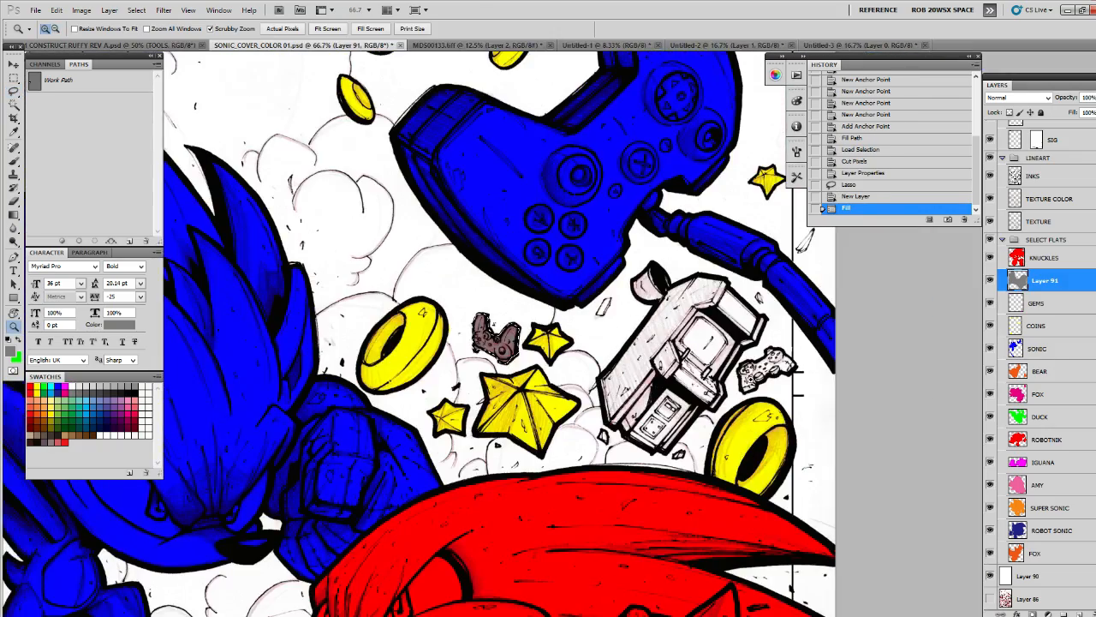
{"action": "key", "text": "ctrl+d"}
Lasso the second small controller beside the arcade cabinet, fill it with the same gray on Layer 91, and deselect
{"action": "mouse_move", "coordinate": [751, 374]}
{"action": "left_mouse_down"}
{"action": "mouse_move", "coordinate": [782, 370]}
{"action": "mouse_move", "coordinate": [748, 366]}
{"action": "left_mouse_up"}
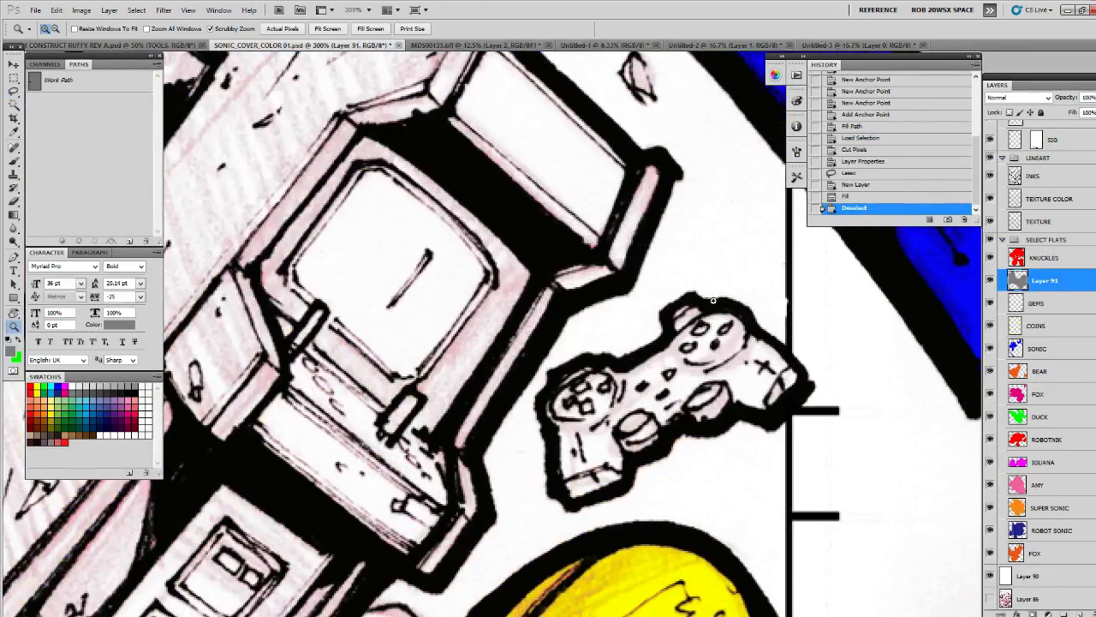
{"action": "key", "text": "l"}
{"action": "left_click_drag", "start_coordinate": [666, 319], "coordinate": [623, 360]}
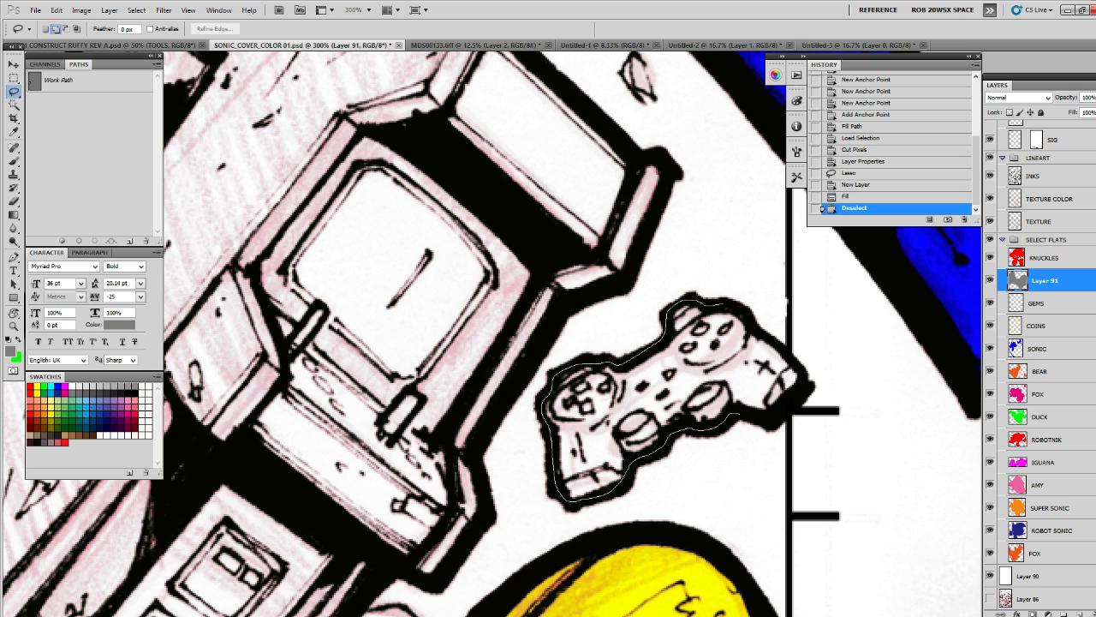
{"action": "left_click_drag", "start_coordinate": [769, 332], "coordinate": [796, 403]}
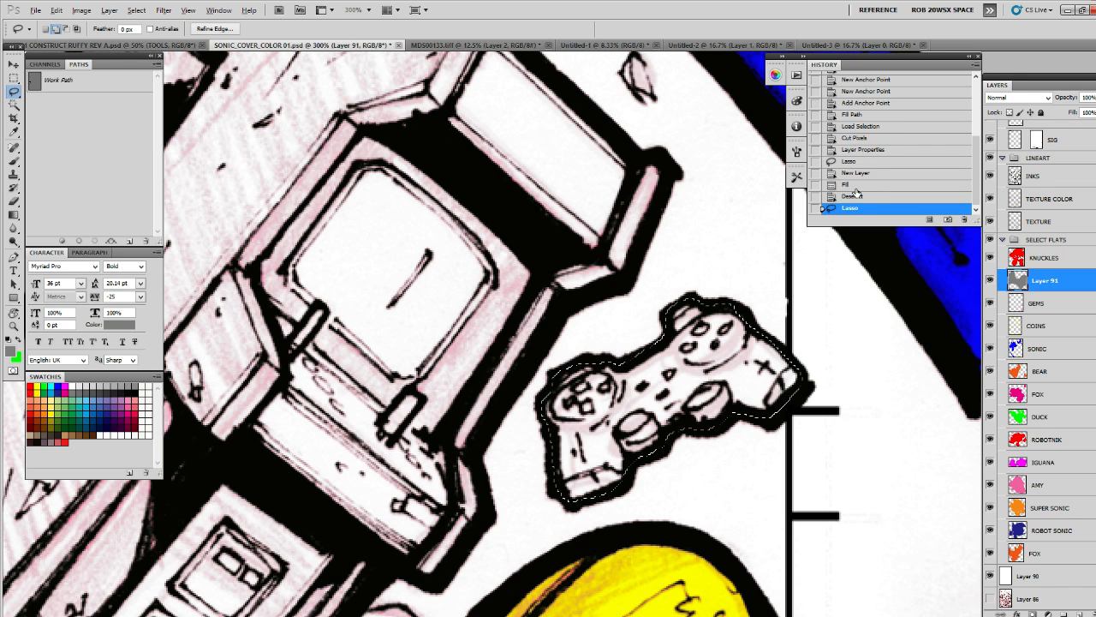
{"action": "key", "text": "alt+BackSpace"}
{"action": "left_click_drag", "start_coordinate": [669, 230], "coordinate": [791, 453]}
{"action": "key", "text": "ctrl+d"}
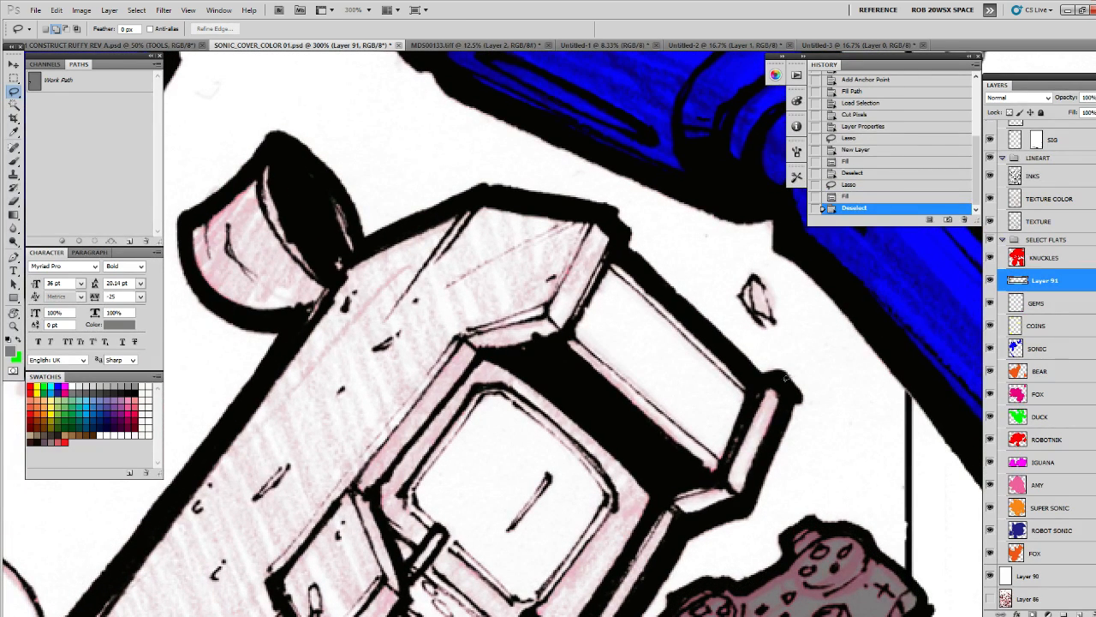
Lasso the whole arcade cabinet outline, fill it with gray on Layer 91, and deselect
{"action": "mouse_move", "coordinate": [771, 377]}
{"action": "left_mouse_down"}
{"action": "mouse_move", "coordinate": [741, 368]}
{"action": "mouse_move", "coordinate": [687, 325]}
{"action": "mouse_move", "coordinate": [602, 221]}
{"action": "mouse_move", "coordinate": [481, 199]}
{"action": "mouse_move", "coordinate": [366, 246]}
{"action": "mouse_move", "coordinate": [350, 208]}
{"action": "left_mouse_up"}
{"action": "left_click_drag", "start_coordinate": [275, 149], "coordinate": [191, 214]}
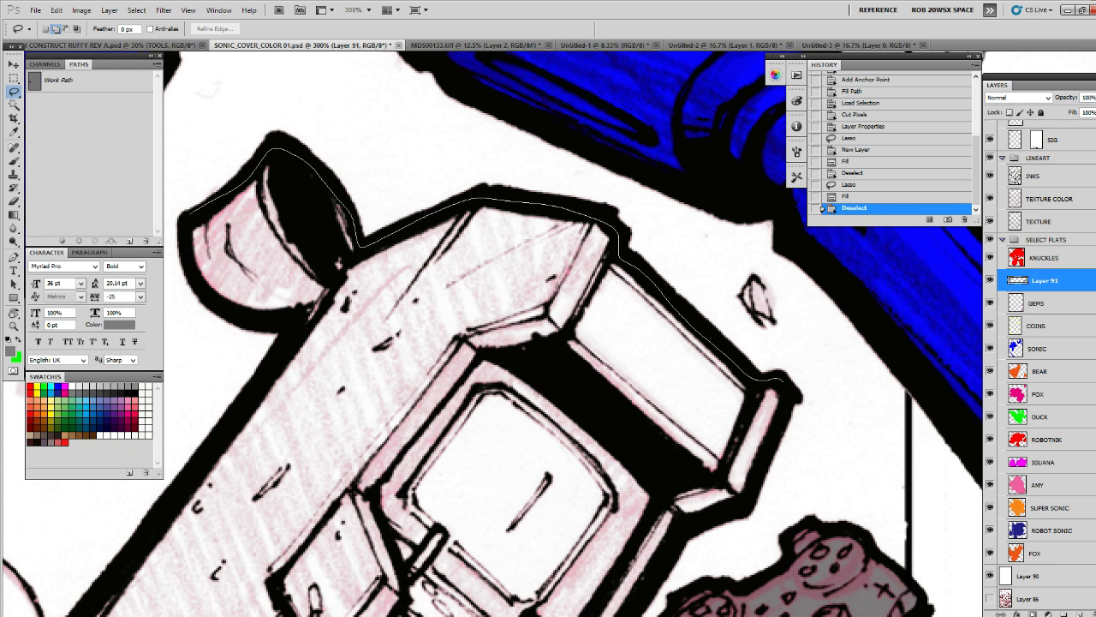
{"action": "mouse_move", "coordinate": [224, 297]}
{"action": "left_mouse_down"}
{"action": "mouse_move", "coordinate": [286, 340]}
{"action": "mouse_move", "coordinate": [424, 162]}
{"action": "mouse_move", "coordinate": [221, 441]}
{"action": "mouse_move", "coordinate": [293, 308]}
{"action": "mouse_move", "coordinate": [254, 360]}
{"action": "mouse_move", "coordinate": [278, 514]}
{"action": "mouse_move", "coordinate": [304, 552]}
{"action": "mouse_move", "coordinate": [335, 565]}
{"action": "mouse_move", "coordinate": [306, 404]}
{"action": "mouse_move", "coordinate": [339, 454]}
{"action": "mouse_move", "coordinate": [439, 505]}
{"action": "left_mouse_up"}
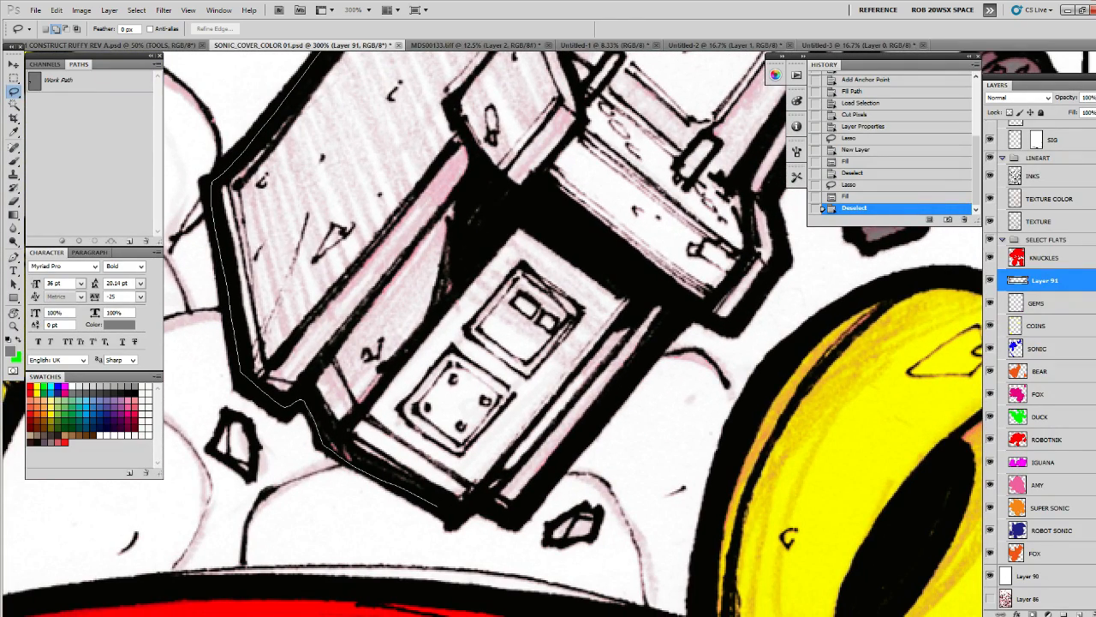
{"action": "mouse_move", "coordinate": [559, 471]}
{"action": "left_mouse_down"}
{"action": "mouse_move", "coordinate": [684, 319]}
{"action": "mouse_move", "coordinate": [720, 315]}
{"action": "mouse_move", "coordinate": [661, 441]}
{"action": "mouse_move", "coordinate": [700, 381]}
{"action": "mouse_move", "coordinate": [698, 302]}
{"action": "mouse_move", "coordinate": [651, 128]}
{"action": "mouse_move", "coordinate": [601, 57]}
{"action": "left_mouse_up"}
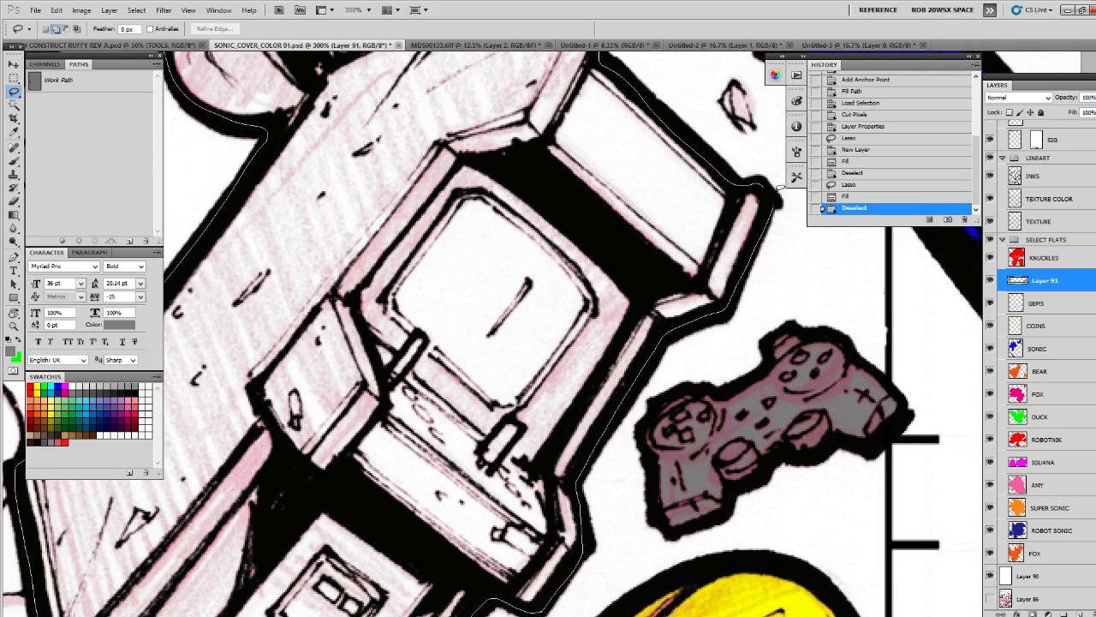
{"action": "key", "text": "alt+BackSpace"}
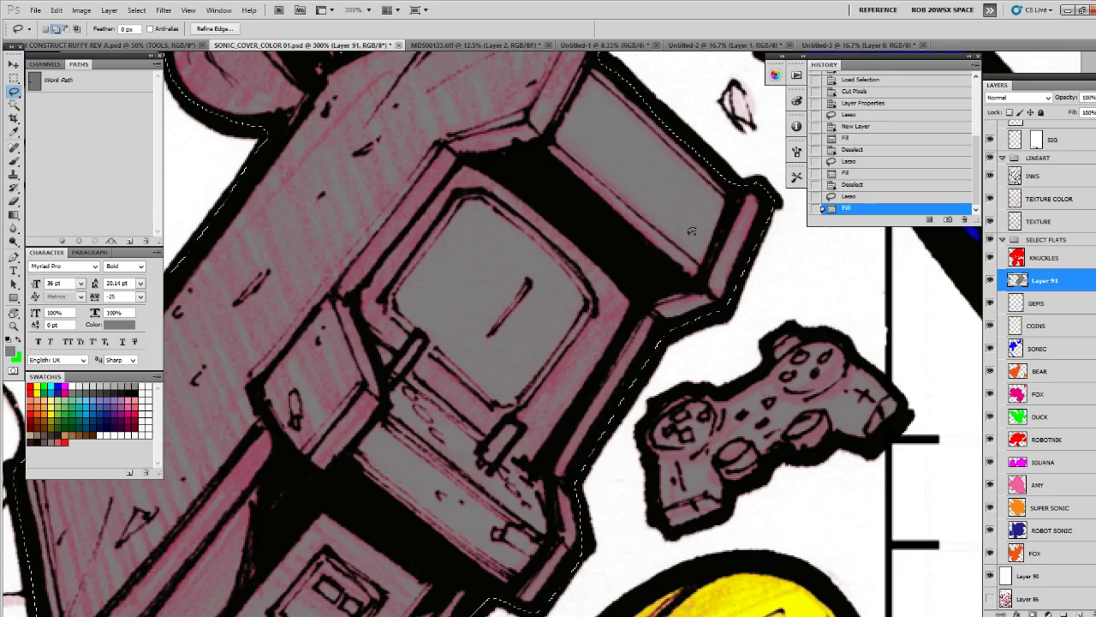
{"action": "left_click_drag", "start_coordinate": [691, 235], "coordinate": [725, 385]}
{"action": "key", "text": "ctrl+d"}
Rename Layer 91 as ARCADE ITEMS
{"action": "key", "text": "z"}
{"action": "left_click", "coordinate": [692, 319], "text": "alt"}
{"action": "left_click", "coordinate": [691, 319], "text": "alt"}
{"action": "left_click", "coordinate": [692, 319], "text": "alt"}
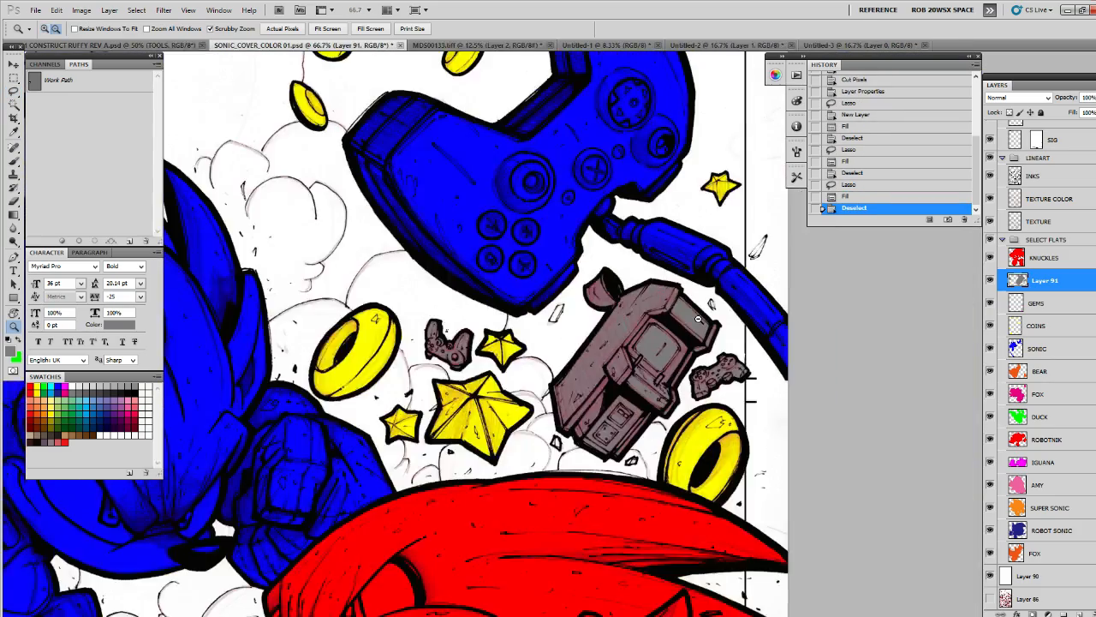
{"action": "left_click", "coordinate": [693, 309], "text": "alt"}
{"action": "left_click", "coordinate": [698, 292], "text": "alt"}
{"action": "left_click", "coordinate": [703, 277], "text": "alt"}
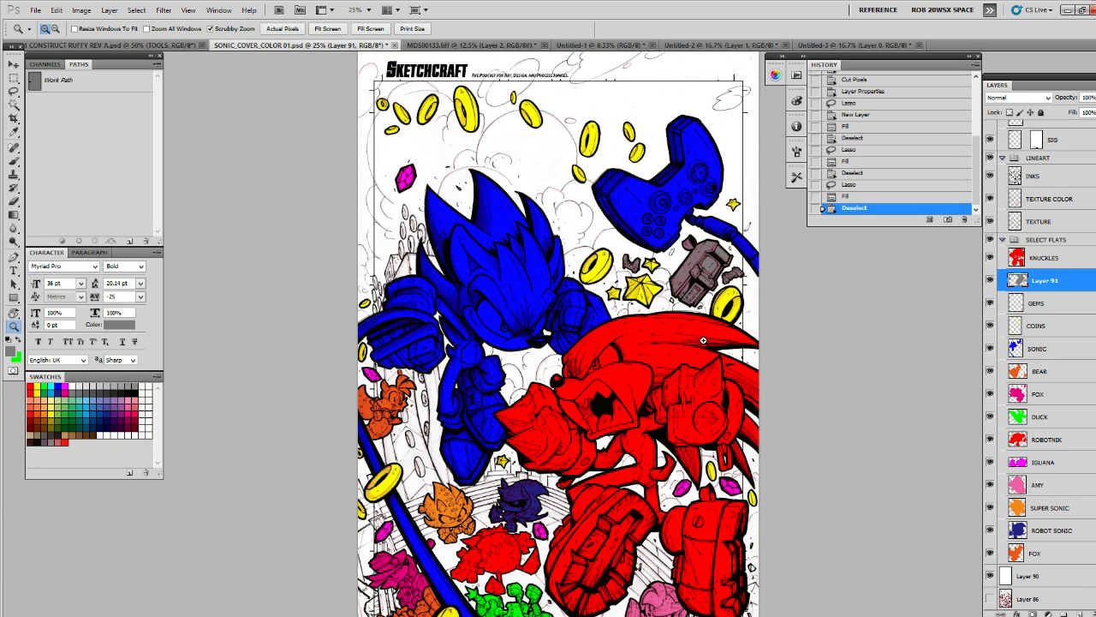
{"action": "scroll", "coordinate": [716, 325], "scroll_direction": "down", "scroll_amount": 2}
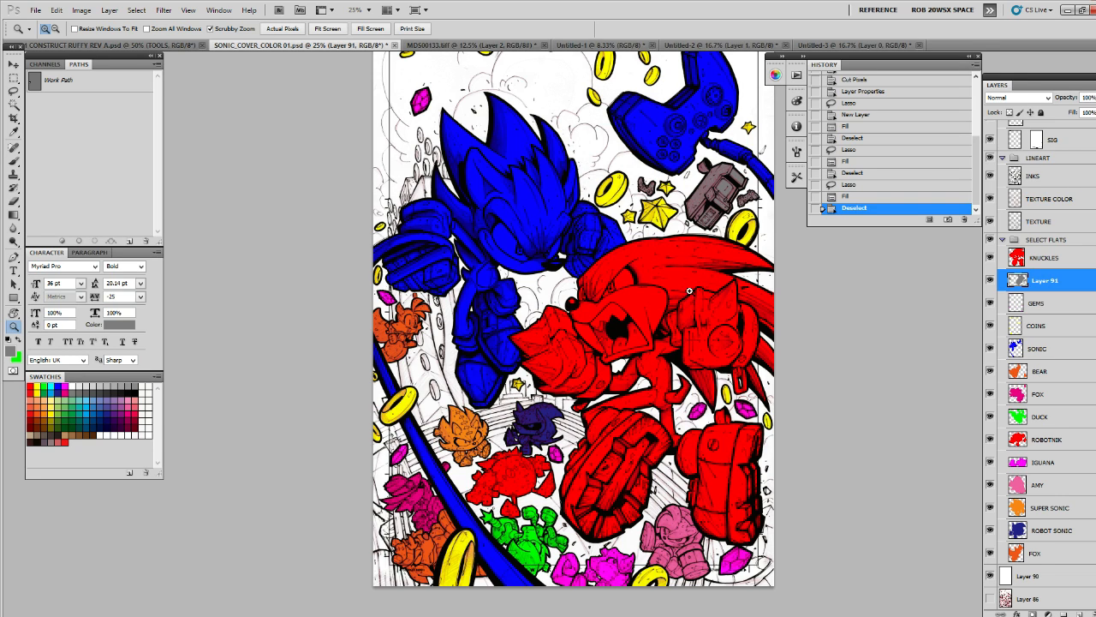
{"action": "double_click", "coordinate": [1047, 280]}
{"action": "type", "text": "ARCADE ITEMS"}
{"action": "key", "text": "Return"}
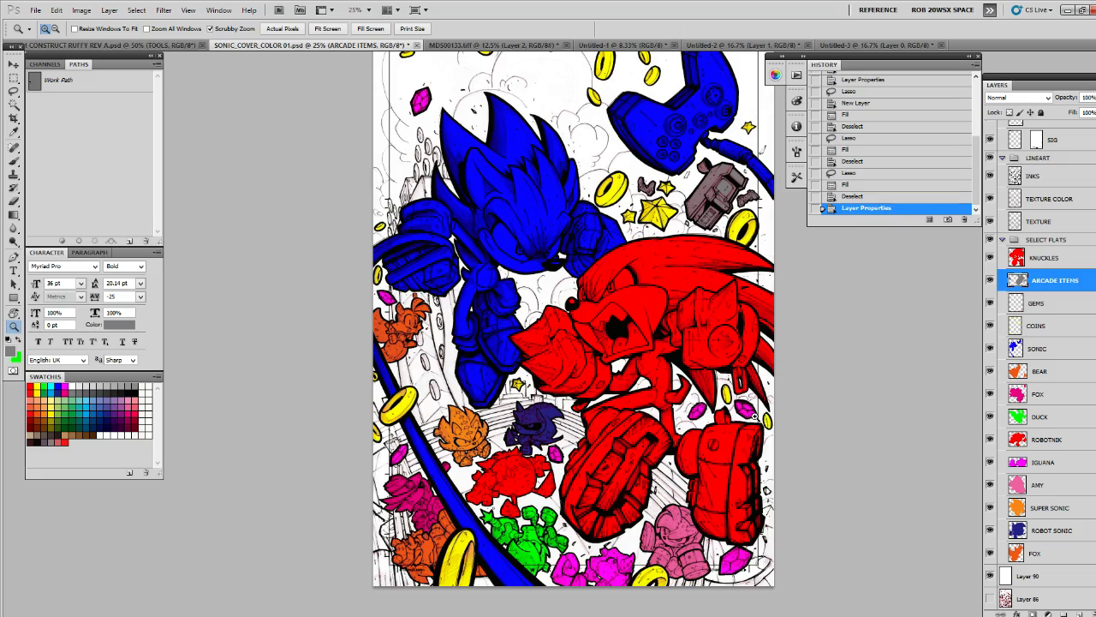
Create a new layer above Layer 90 and place it in the SELECT FLATS group directly below FOX
{"action": "left_click", "coordinate": [755, 416]}
{"action": "left_click_drag", "start_coordinate": [711, 128], "coordinate": [759, 404]}
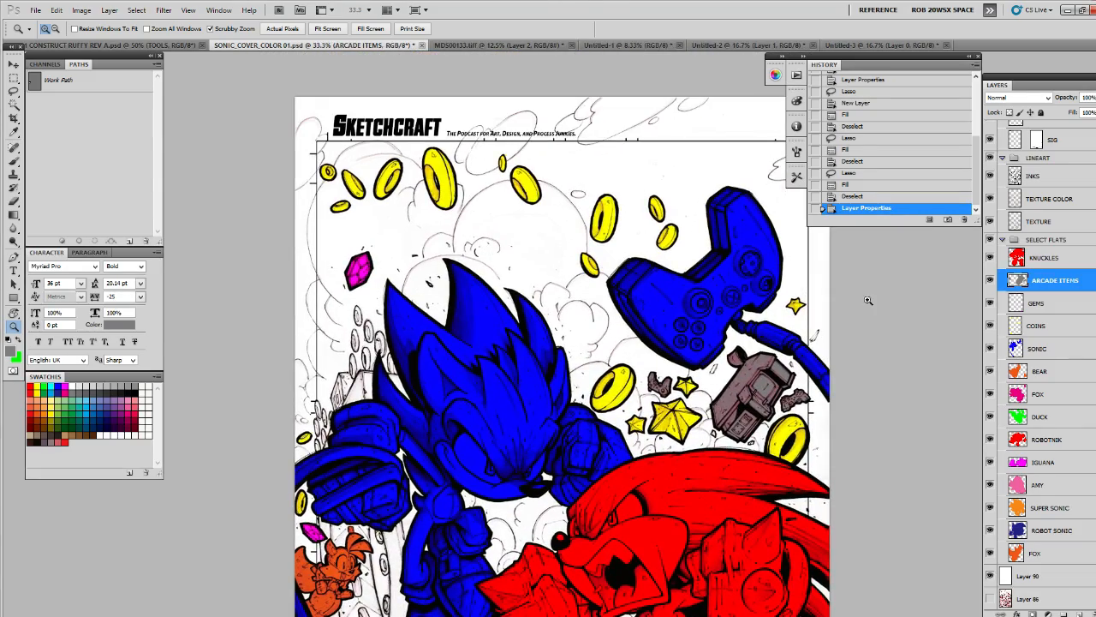
{"action": "left_click_drag", "start_coordinate": [788, 529], "coordinate": [819, 358]}
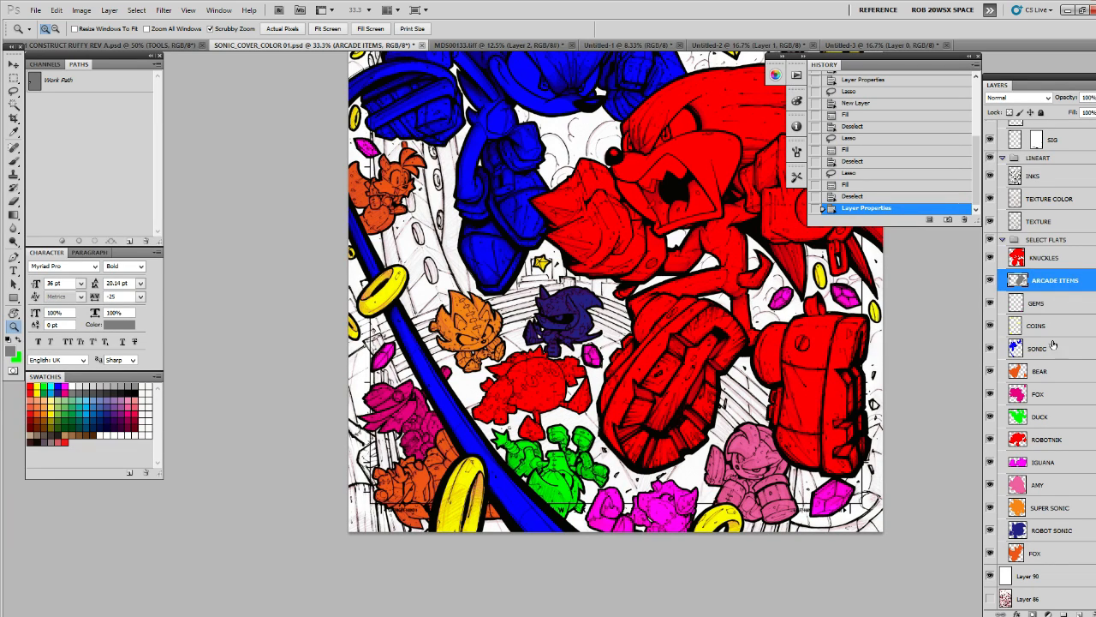
{"action": "scroll", "coordinate": [1070, 462], "scroll_direction": "down", "scroll_amount": 1}
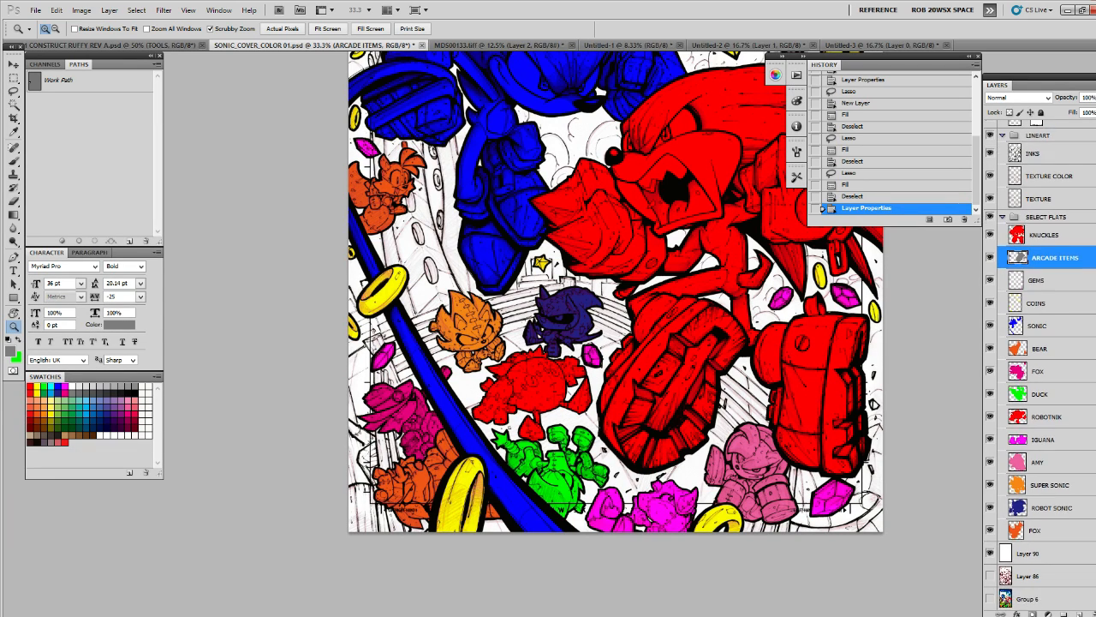
{"action": "left_click", "coordinate": [1040, 554]}
{"action": "left_click", "coordinate": [1081, 613]}
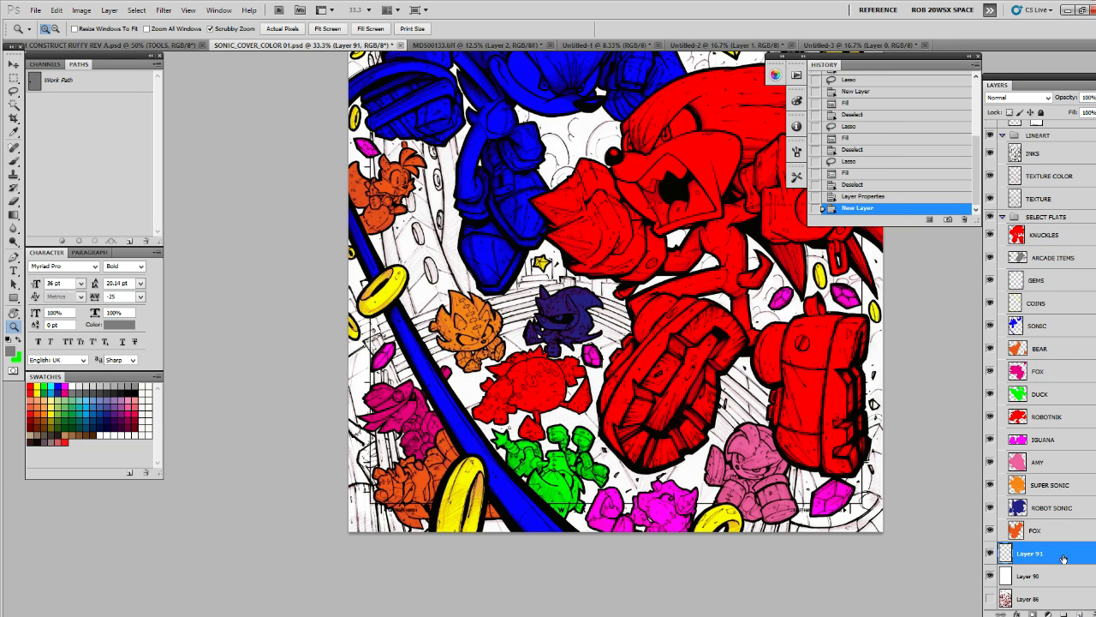
{"action": "left_click_drag", "start_coordinate": [1036, 575], "coordinate": [1062, 545]}
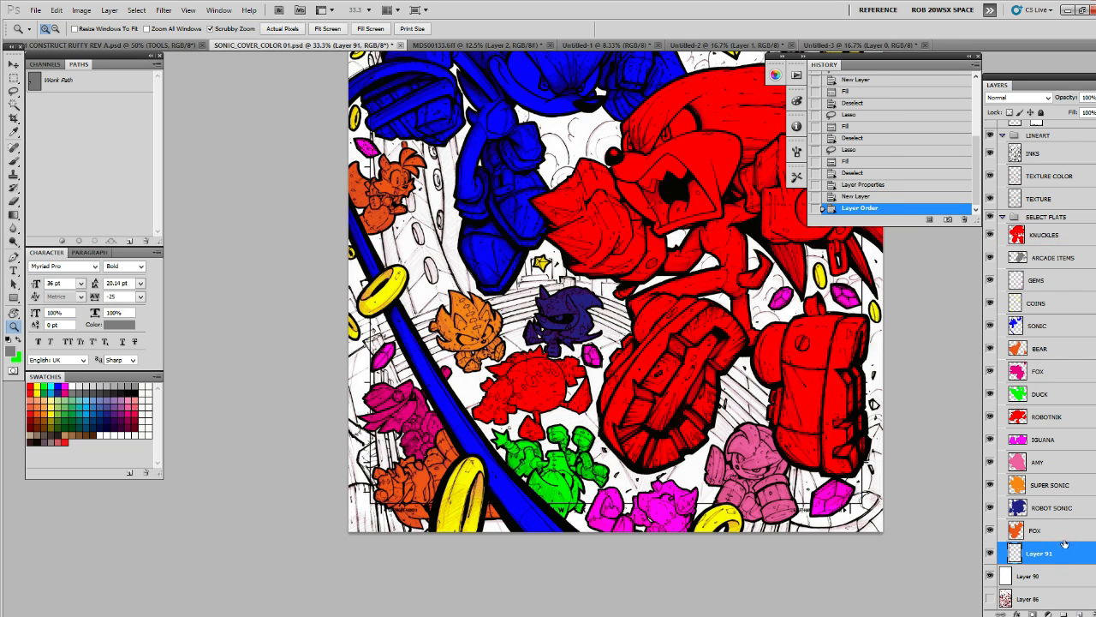
Set the foreground colour to cyan and start a pen path from below the cover's bottom edge up the background's left side to the magenta gem
{"action": "left_click", "coordinate": [846, 437], "text": "alt"}
{"action": "scroll", "coordinate": [846, 436], "scroll_direction": "down", "scroll_amount": 3}
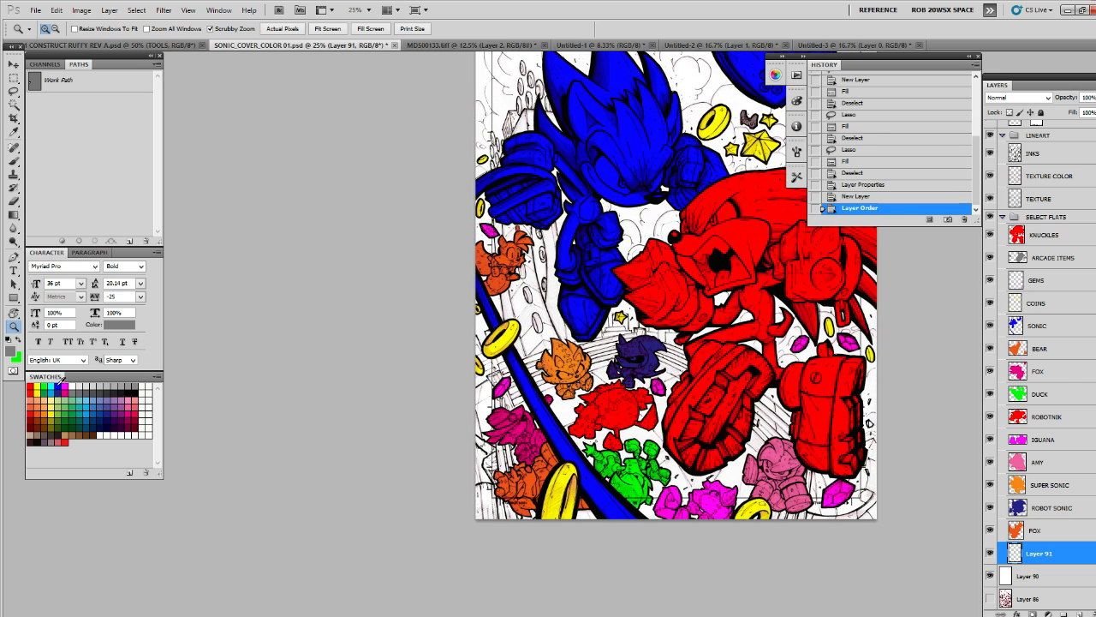
{"action": "left_click", "coordinate": [44, 385]}
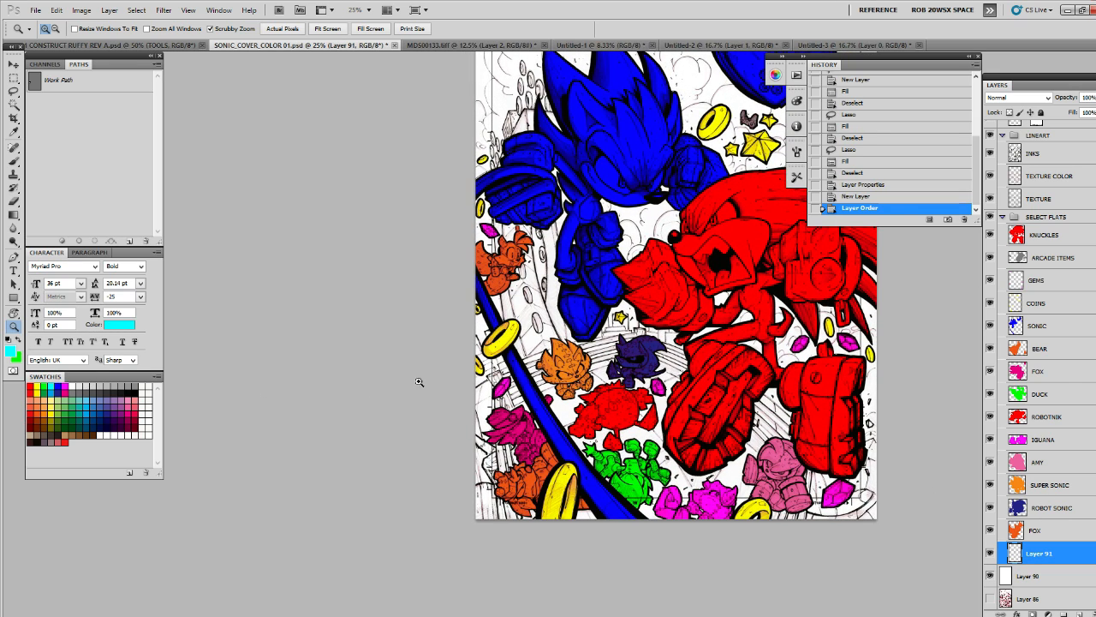
{"action": "left_click", "coordinate": [528, 476]}
{"action": "key", "text": "p"}
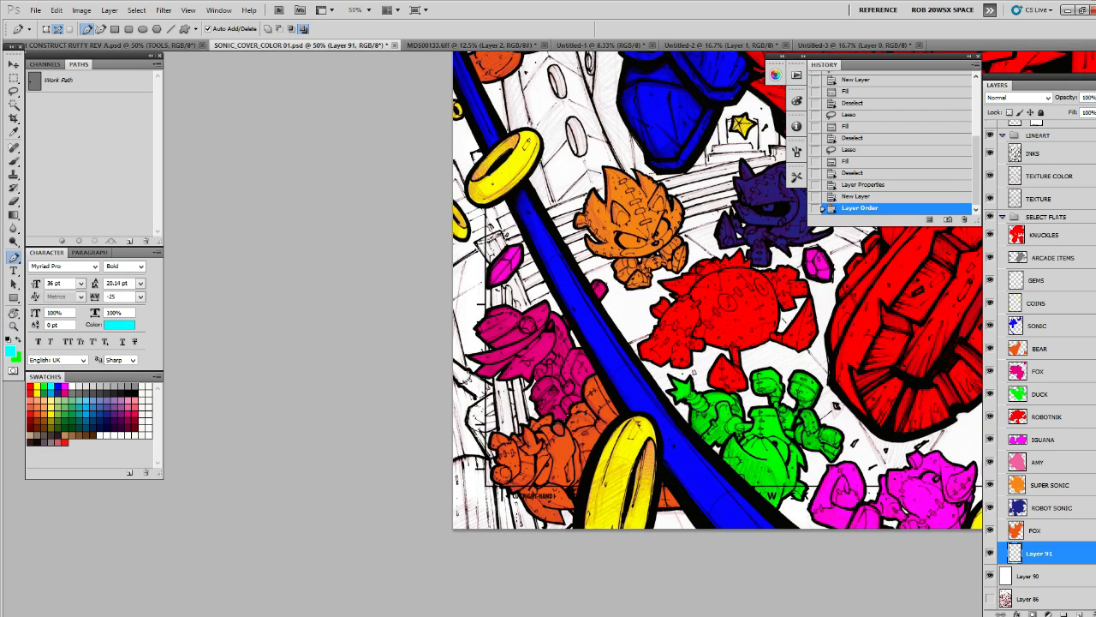
{"action": "left_click", "coordinate": [516, 535]}
{"action": "left_click", "coordinate": [509, 484]}
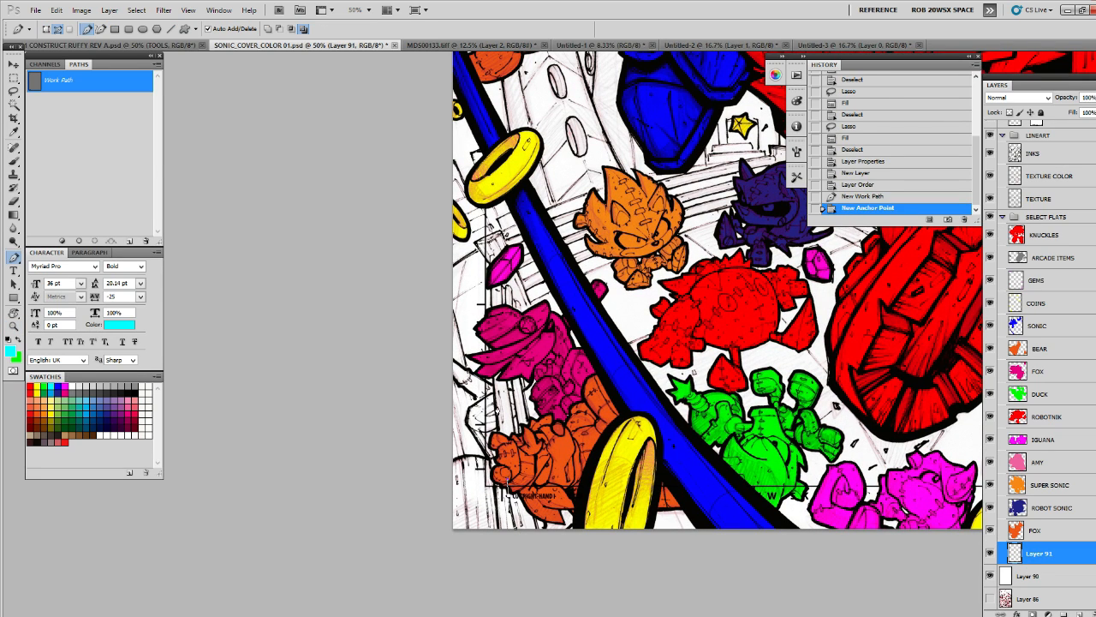
{"action": "left_click", "coordinate": [491, 387]}
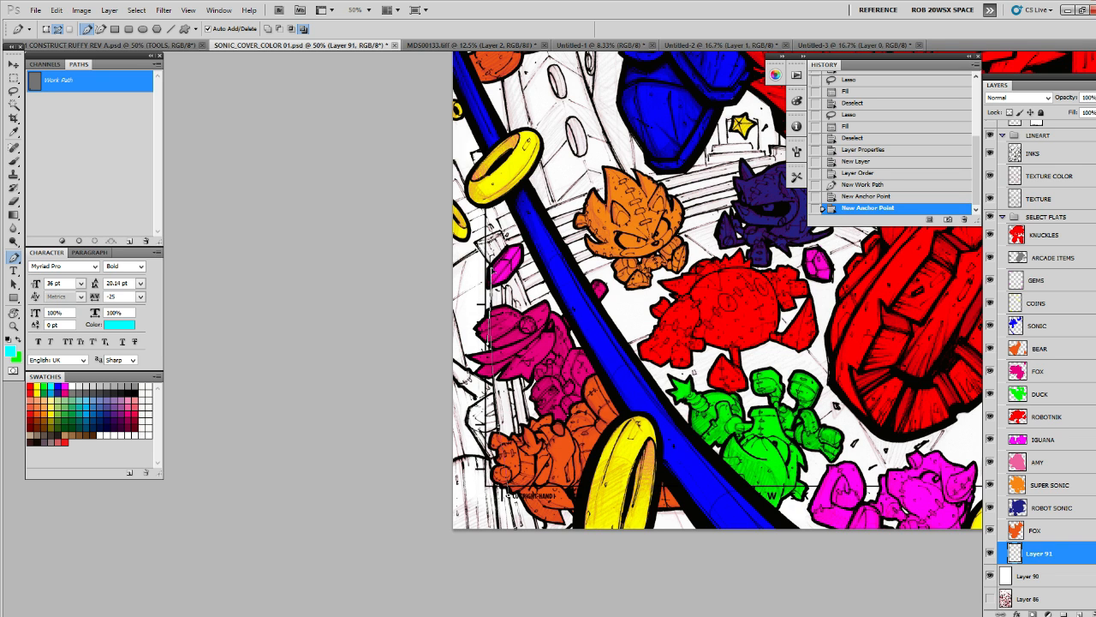
{"action": "left_click", "coordinate": [491, 295]}
{"action": "left_click", "coordinate": [491, 266]}
Extend the pen path with closely spaced points along the left edge of the background block above the magenta gem, up to its outer corner
{"action": "key", "text": "z"}
{"action": "left_click", "coordinate": [486, 236]}
{"action": "left_click", "coordinate": [485, 235]}
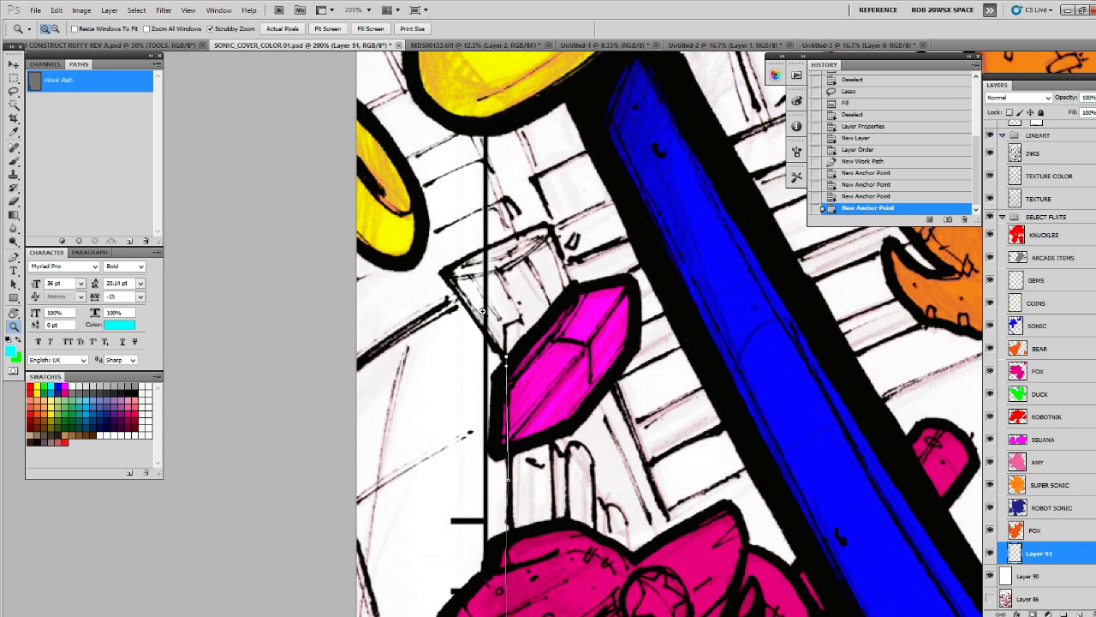
{"action": "key", "text": "p"}
{"action": "left_click", "coordinate": [492, 341]}
{"action": "left_click", "coordinate": [482, 328]}
{"action": "left_click", "coordinate": [473, 315]}
{"action": "left_click", "coordinate": [464, 304]}
{"action": "left_click", "coordinate": [454, 291]}
{"action": "left_click", "coordinate": [444, 278]}
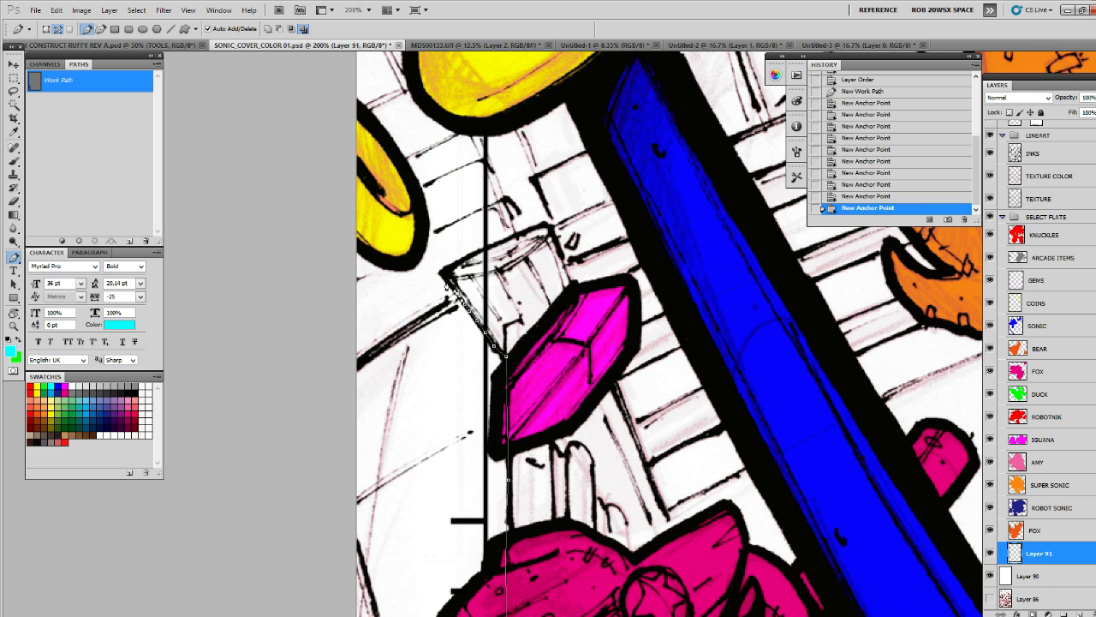
{"action": "left_click", "coordinate": [447, 282]}
{"action": "left_click", "coordinate": [445, 274]}
Extend the pen path over the top and down the inner side of the background block above the magenta gem
{"action": "left_click_drag", "start_coordinate": [545, 225], "coordinate": [521, 306]}
{"action": "left_click", "coordinate": [530, 322]}
{"action": "left_click", "coordinate": [542, 344]}
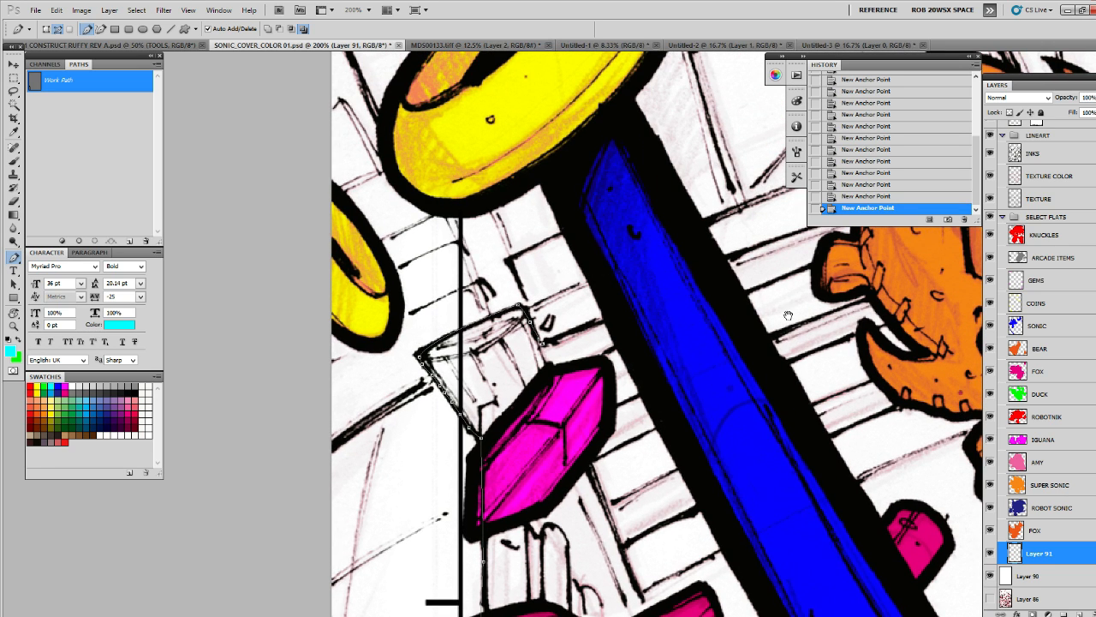
Continue the path along the background rail's upper edge, across the blue pole and orange character, to the small post below the yellow star
{"action": "left_click_drag", "start_coordinate": [788, 316], "coordinate": [522, 440]}
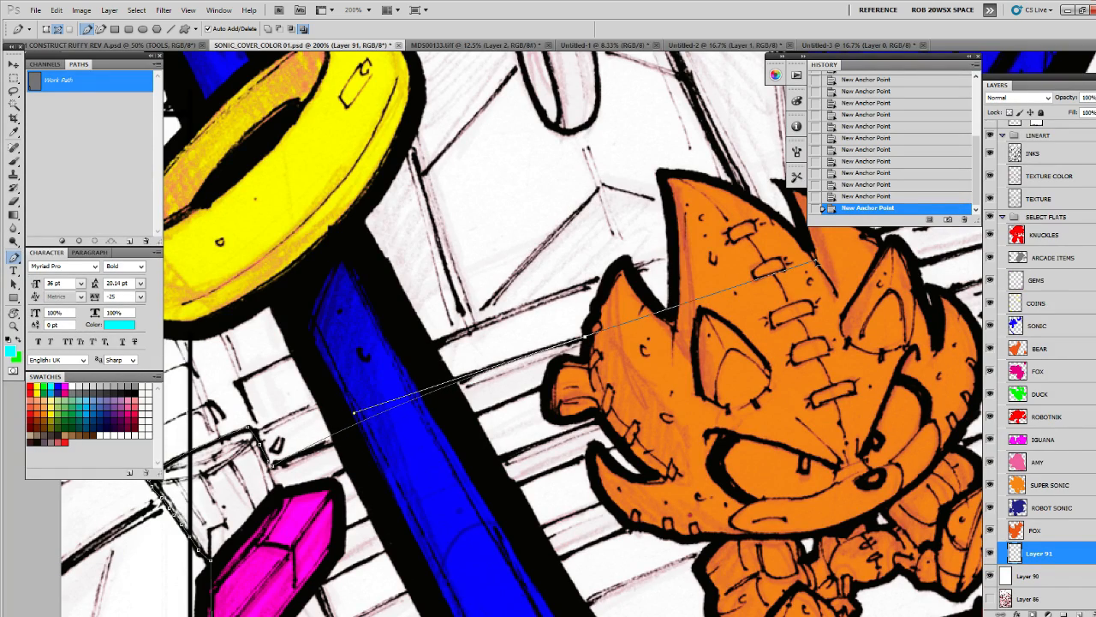
{"action": "left_click_drag", "start_coordinate": [818, 262], "coordinate": [739, 288]}
{"action": "left_click_drag", "start_coordinate": [805, 282], "coordinate": [336, 488]}
{"action": "left_click_drag", "start_coordinate": [597, 389], "coordinate": [643, 380]}
{"action": "left_click_drag", "start_coordinate": [885, 381], "coordinate": [710, 430]}
{"action": "mouse_move", "coordinate": [681, 384]}
{"action": "left_mouse_down"}
{"action": "mouse_move", "coordinate": [805, 364]}
{"action": "mouse_move", "coordinate": [690, 381]}
{"action": "mouse_move", "coordinate": [687, 365]}
{"action": "left_mouse_up"}
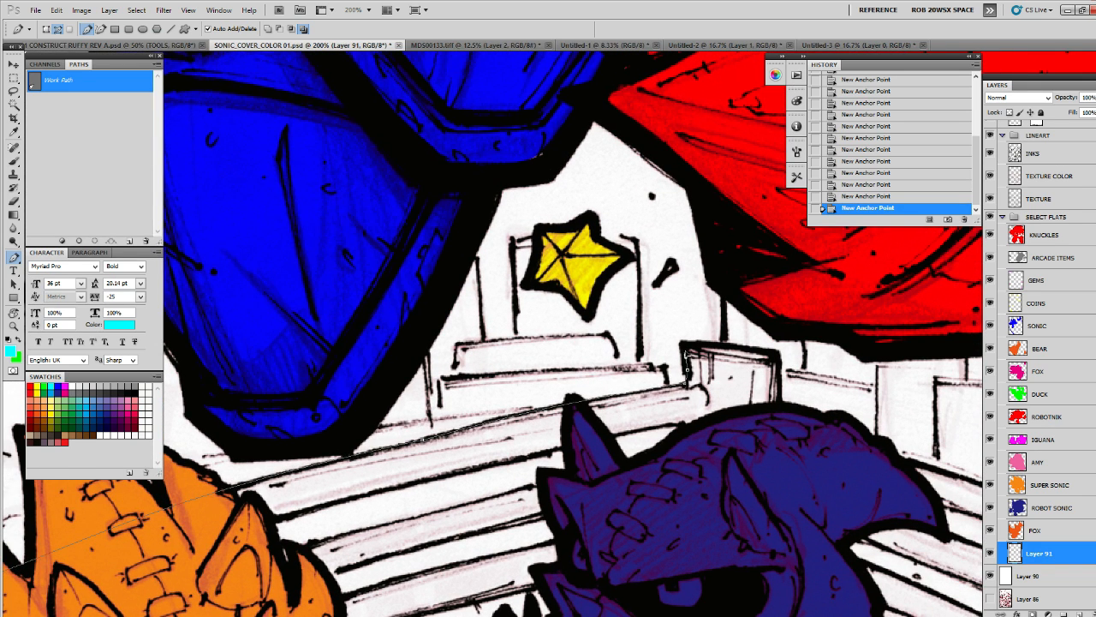
Trace the path around the small post below the star and across the back of the dark blue character's head
{"action": "mouse_move", "coordinate": [776, 353]}
{"action": "left_mouse_down"}
{"action": "mouse_move", "coordinate": [808, 362]}
{"action": "mouse_move", "coordinate": [778, 363]}
{"action": "left_mouse_up"}
{"action": "left_click", "coordinate": [780, 398]}
{"action": "left_click_drag", "start_coordinate": [952, 515], "coordinate": [566, 384]}
{"action": "left_click", "coordinate": [447, 316]}
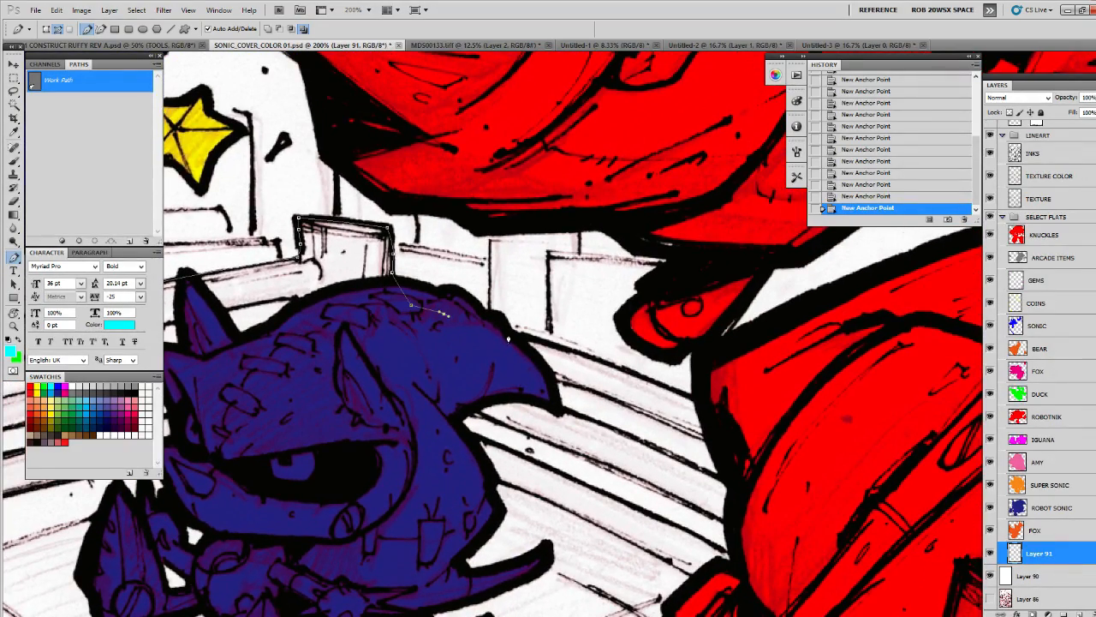
{"action": "left_click", "coordinate": [519, 334]}
Continue the path along the rail's upper edge behind the large red fist and into the red shape above the pink character
{"action": "left_click_drag", "start_coordinate": [714, 405], "coordinate": [783, 432]}
{"action": "left_click_drag", "start_coordinate": [885, 516], "coordinate": [420, 311]}
{"action": "left_click", "coordinate": [728, 428]}
{"action": "left_click_drag", "start_coordinate": [829, 528], "coordinate": [453, 218]}
{"action": "left_click", "coordinate": [614, 323]}
{"action": "left_click", "coordinate": [683, 405]}
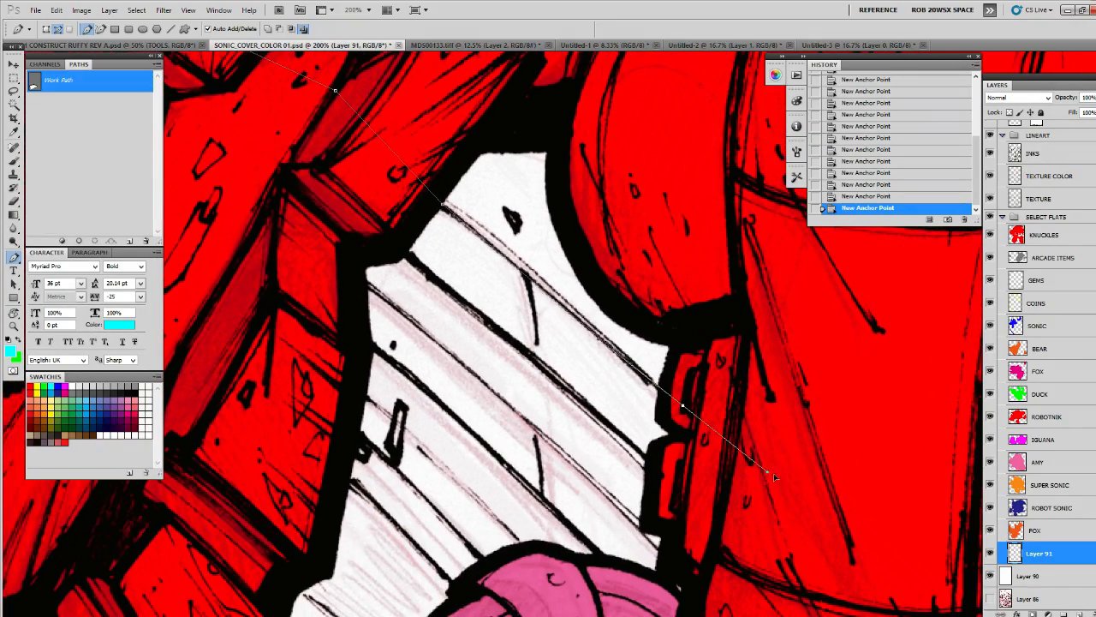
{"action": "left_click_drag", "start_coordinate": [799, 504], "coordinate": [826, 545]}
{"action": "left_click_drag", "start_coordinate": [826, 545], "coordinate": [663, 416]}
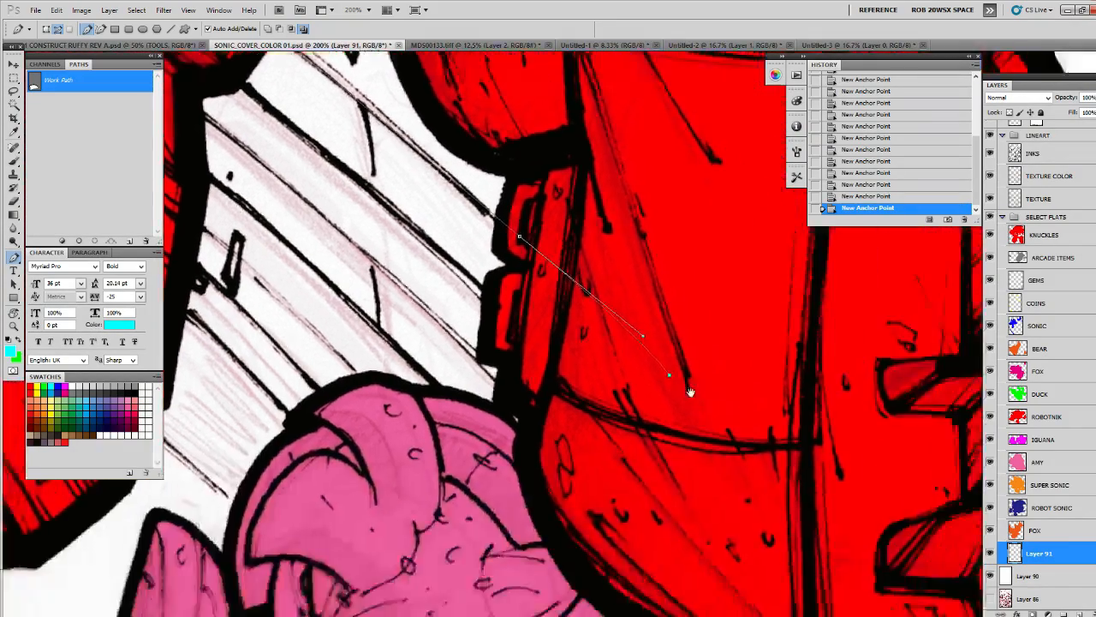
Curve the path down behind the red shape and past the pink character to below the cover's bottom edge
{"action": "mouse_move", "coordinate": [935, 571]}
{"action": "left_mouse_down"}
{"action": "mouse_move", "coordinate": [780, 404]}
{"action": "mouse_move", "coordinate": [611, 448]}
{"action": "left_mouse_up"}
{"action": "left_click_drag", "start_coordinate": [771, 510], "coordinate": [746, 365]}
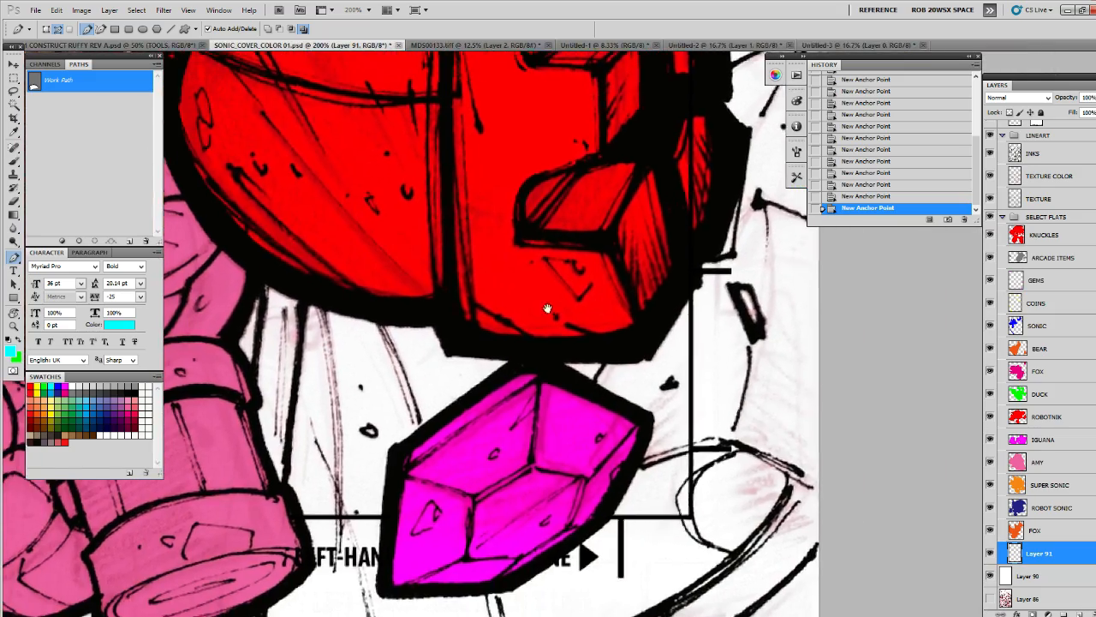
{"action": "left_click_drag", "start_coordinate": [566, 394], "coordinate": [673, 411]}
{"action": "left_click_drag", "start_coordinate": [646, 286], "coordinate": [717, 359]}
{"action": "left_click", "coordinate": [693, 426], "text": "alt"}
{"action": "left_click", "coordinate": [693, 426], "text": "alt"}
{"action": "left_click", "coordinate": [717, 360], "text": "ctrl"}
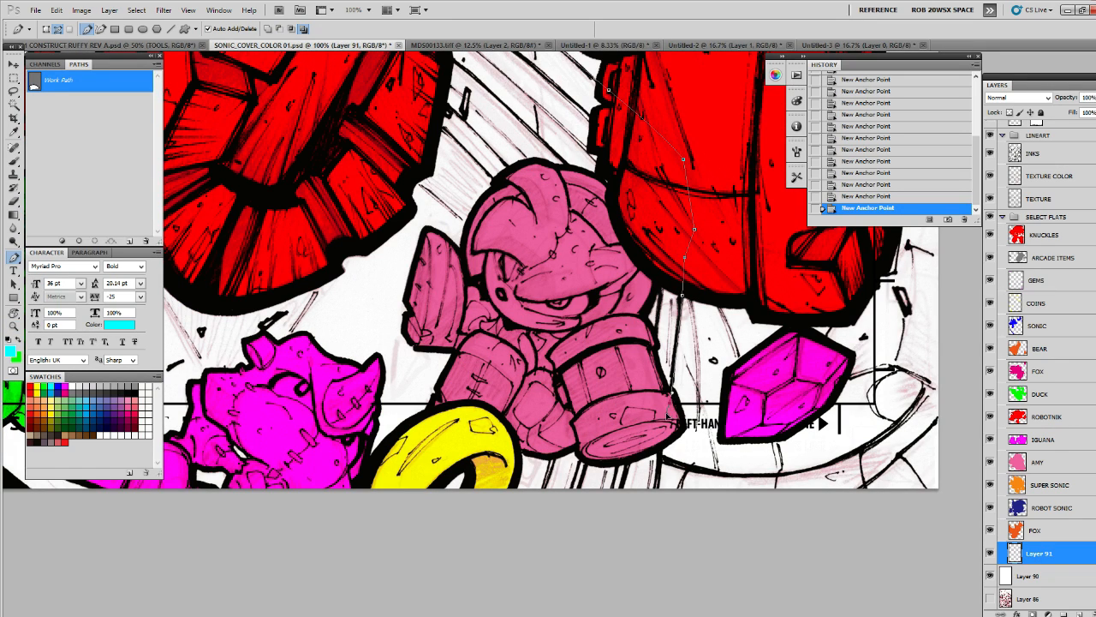
{"action": "left_click", "coordinate": [618, 493]}
Bring the path back along the rail's lower edge behind the red fist, dark blue character and orange character to the magenta gem
{"action": "scroll", "coordinate": [618, 492], "scroll_direction": "up", "scroll_amount": 5}
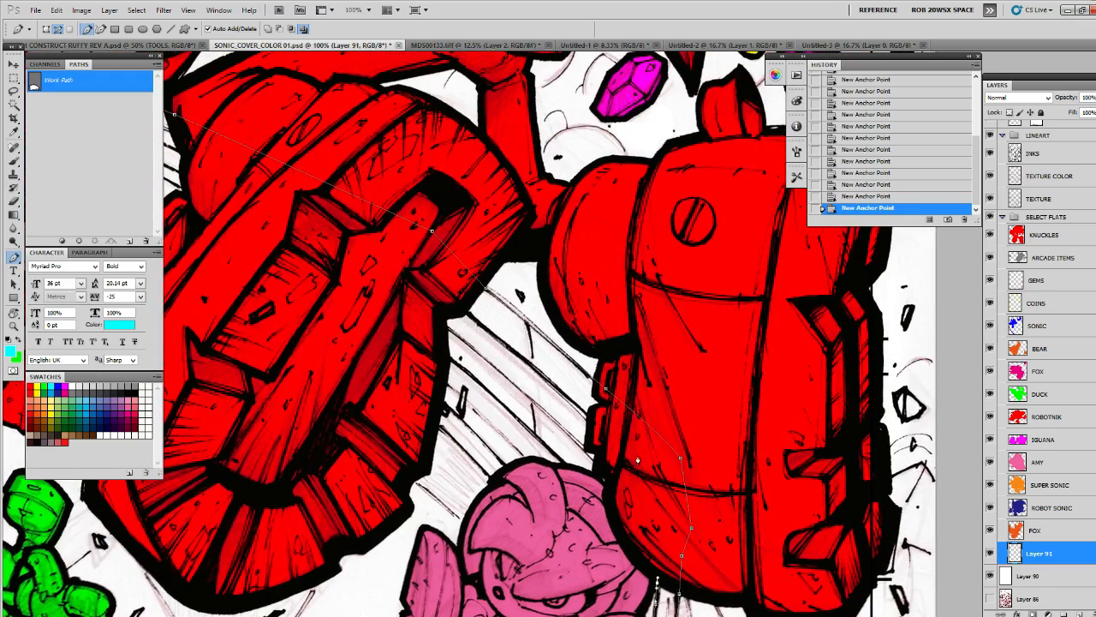
{"action": "left_click", "coordinate": [458, 306]}
{"action": "left_click_drag", "start_coordinate": [391, 251], "coordinate": [543, 411]}
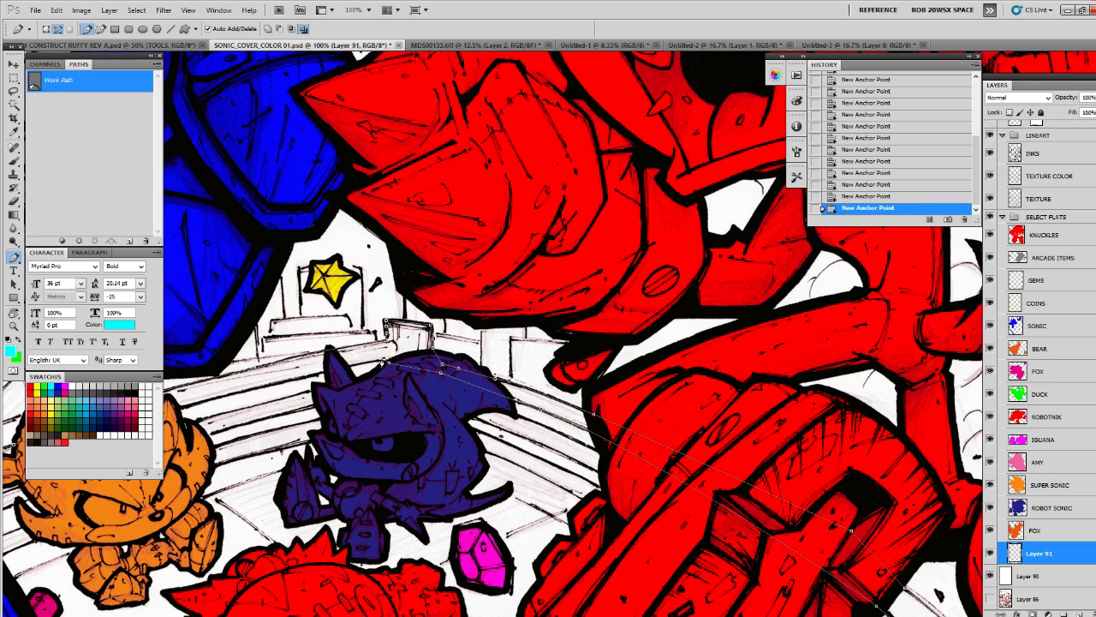
{"action": "left_click_drag", "start_coordinate": [390, 366], "coordinate": [857, 340]}
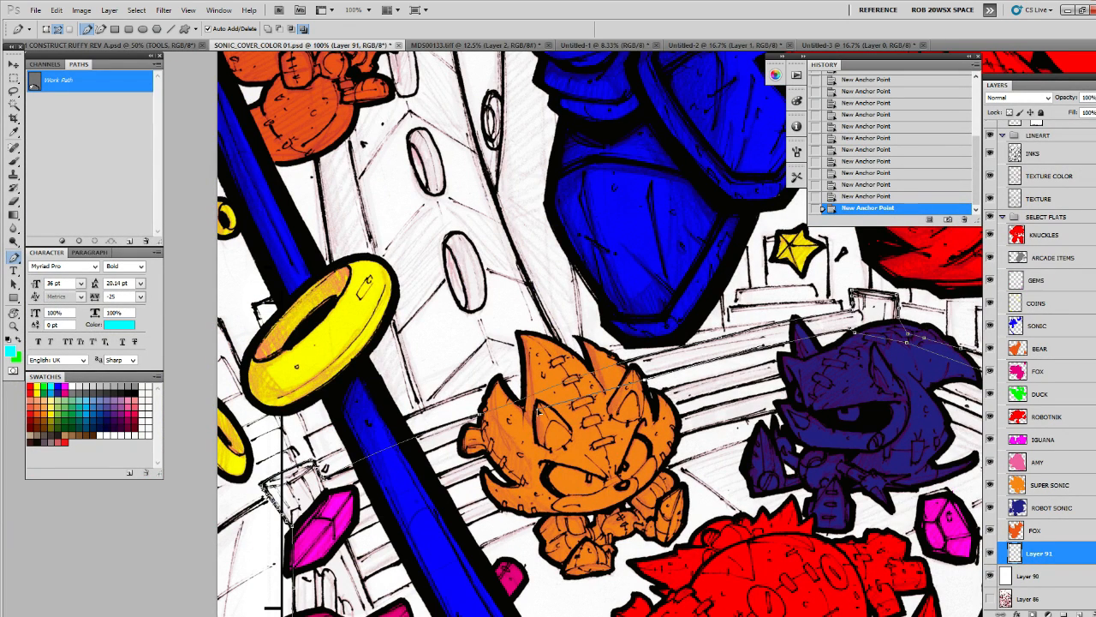
{"action": "left_click", "coordinate": [524, 419]}
{"action": "left_click_drag", "start_coordinate": [526, 420], "coordinate": [730, 366]}
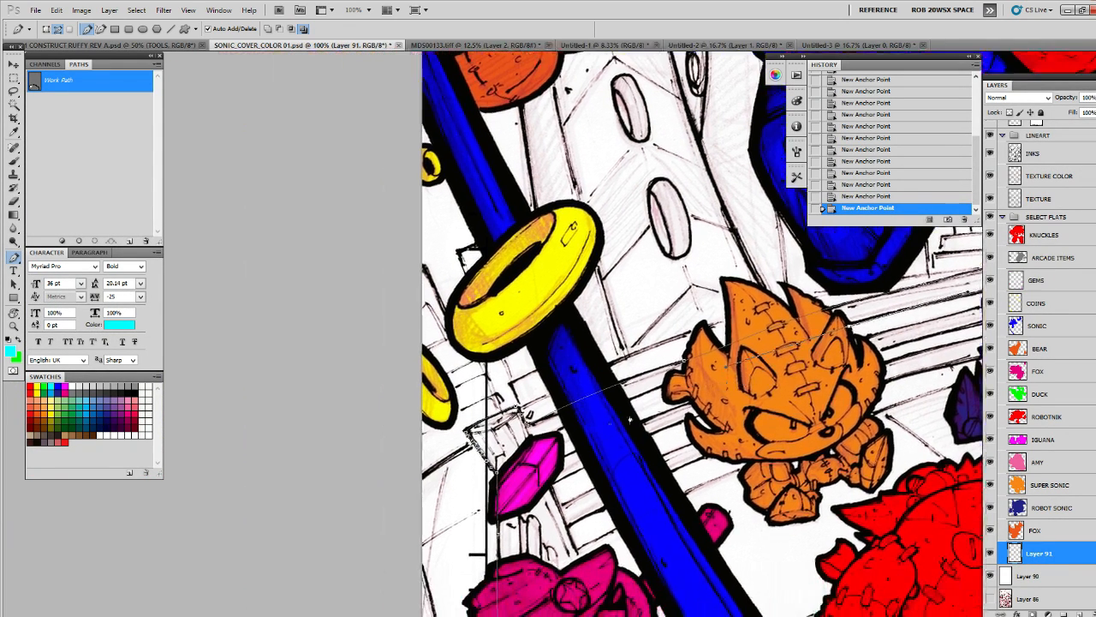
{"action": "left_click_drag", "start_coordinate": [553, 436], "coordinate": [522, 451]}
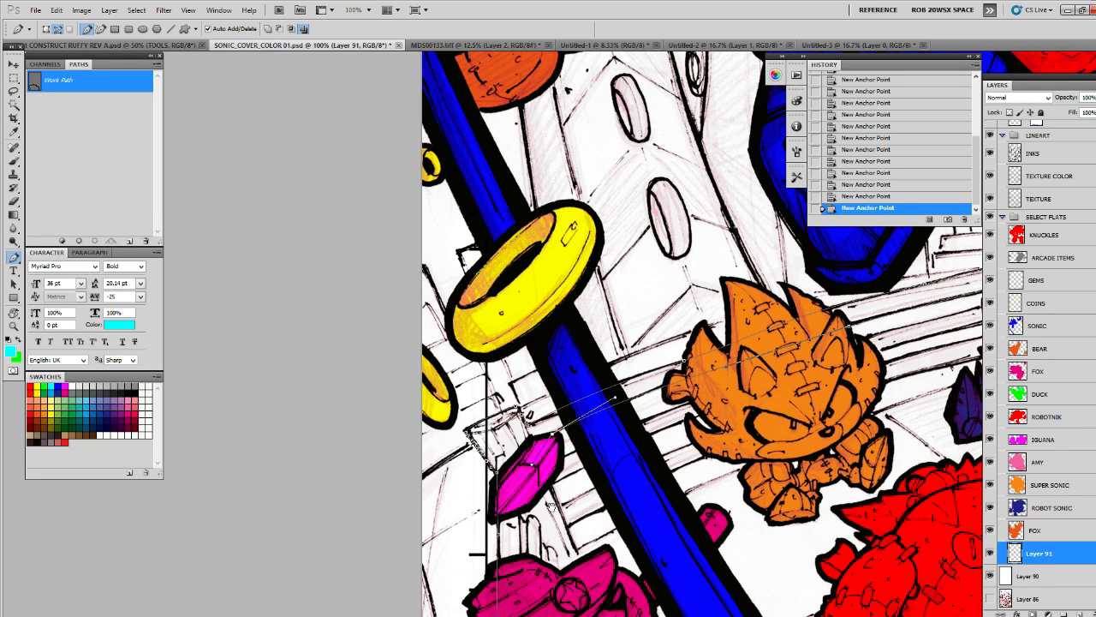
Run the path down the inner edge of the post behind the magenta and orange characters and close it below the cover's bottom edge
{"action": "left_click_drag", "start_coordinate": [550, 505], "coordinate": [584, 418]}
{"action": "left_click_drag", "start_coordinate": [588, 612], "coordinate": [556, 422]}
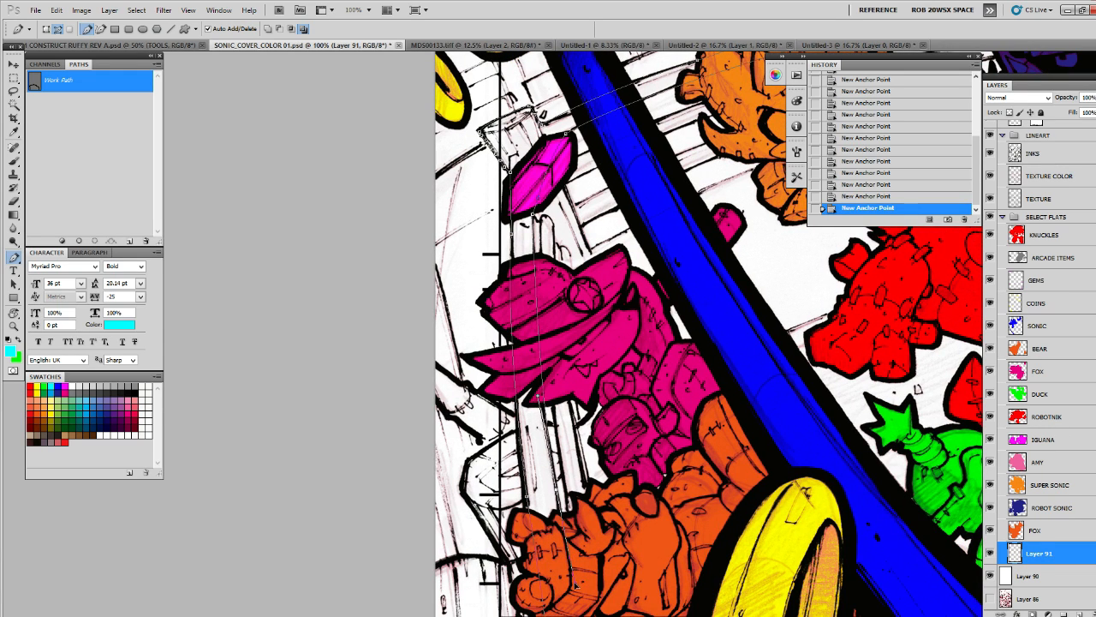
{"action": "left_click_drag", "start_coordinate": [585, 579], "coordinate": [539, 416]}
{"action": "left_click", "coordinate": [533, 373], "text": "alt"}
{"action": "left_click_drag", "start_coordinate": [558, 485], "coordinate": [566, 507]}
{"action": "left_click_drag", "start_coordinate": [571, 506], "coordinate": [567, 491]}
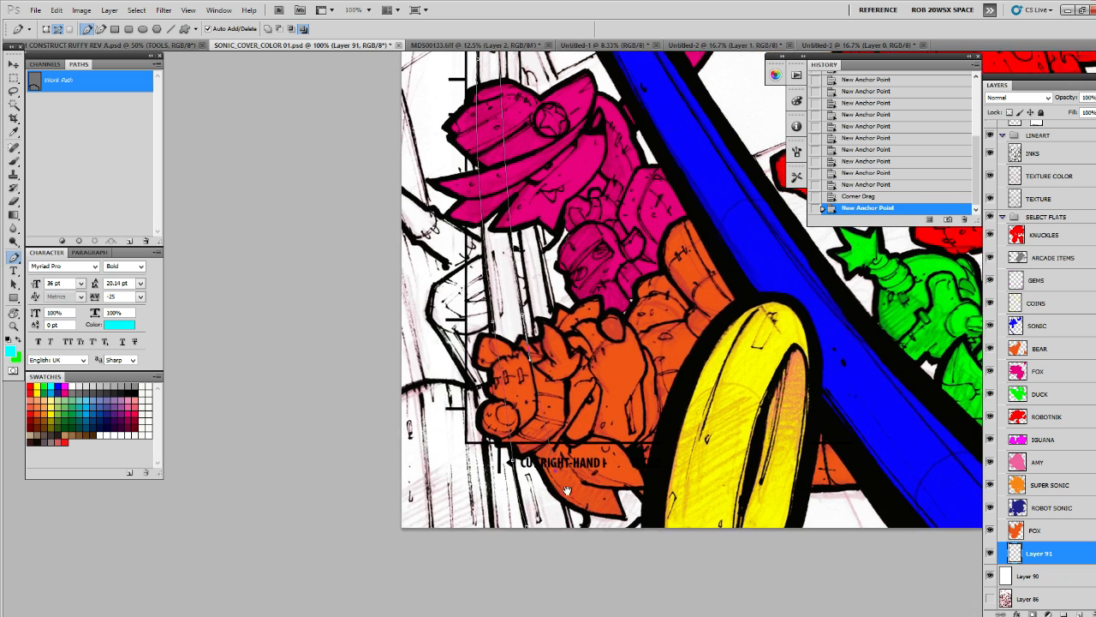
{"action": "left_click", "coordinate": [571, 530]}
{"action": "left_click", "coordinate": [568, 531]}
{"action": "left_click", "coordinate": [566, 528]}
{"action": "left_click", "coordinate": [543, 426]}
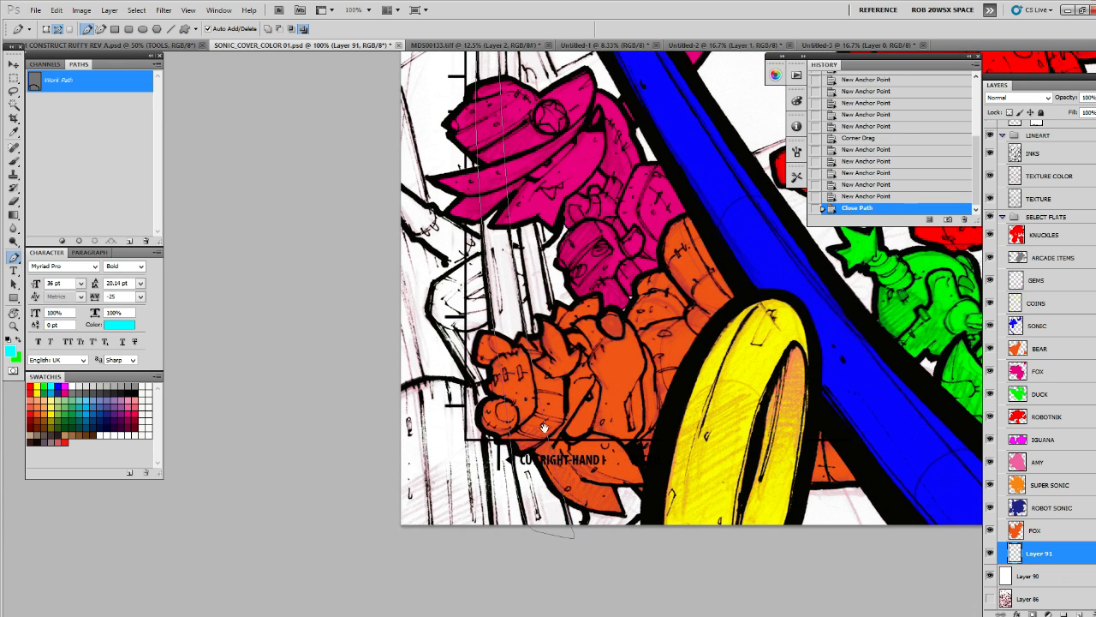
Fill the closed path with cyan twice on Layer 91
{"action": "scroll", "coordinate": [548, 424], "scroll_direction": "up", "scroll_amount": 2}
{"action": "left_click", "coordinate": [62, 241]}
{"action": "left_click", "coordinate": [76, 229]}
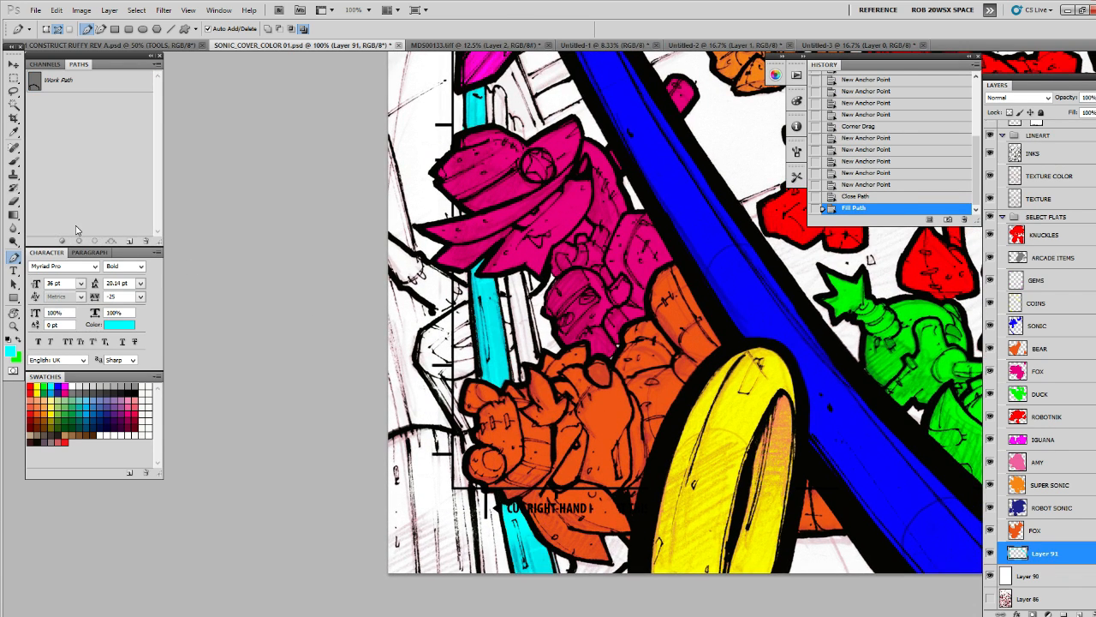
{"action": "left_click", "coordinate": [100, 84]}
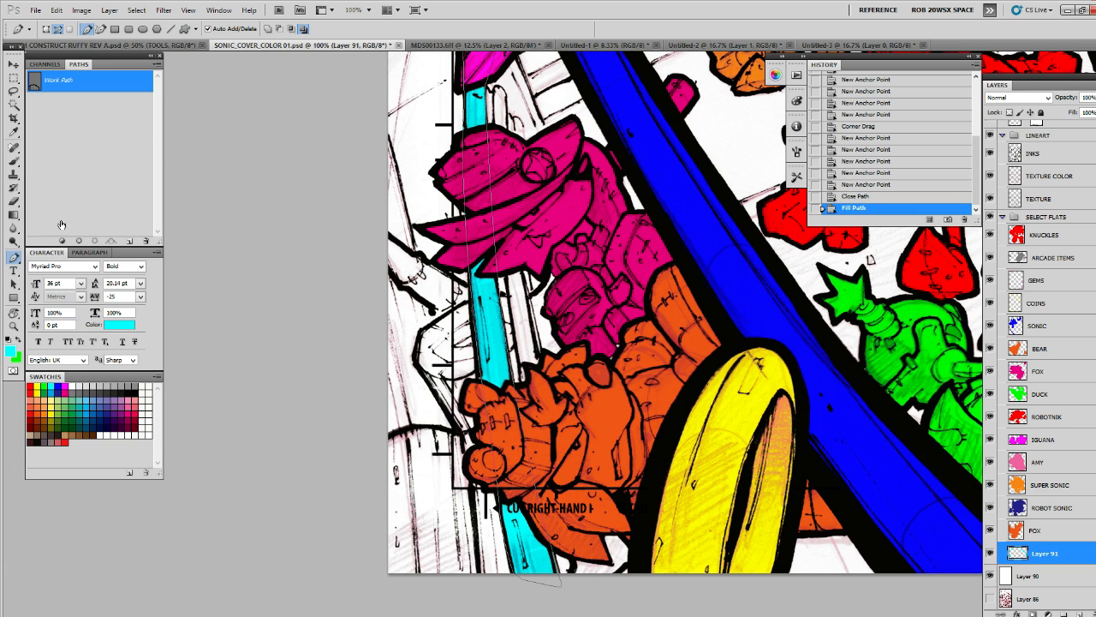
{"action": "left_click", "coordinate": [62, 240]}
{"action": "left_click", "coordinate": [100, 184]}
Start a new pen path below the cover's bottom edge and take it up beside the cyan post to the magenta gem
{"action": "left_click_drag", "start_coordinate": [668, 321], "coordinate": [677, 303]}
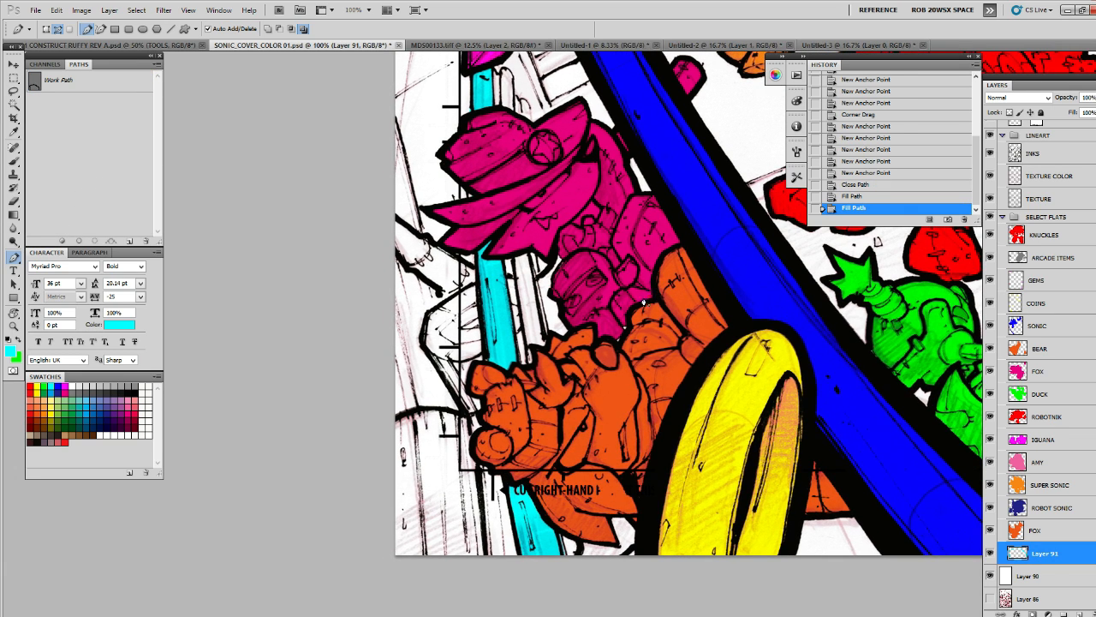
{"action": "left_click_drag", "start_coordinate": [635, 282], "coordinate": [637, 283]}
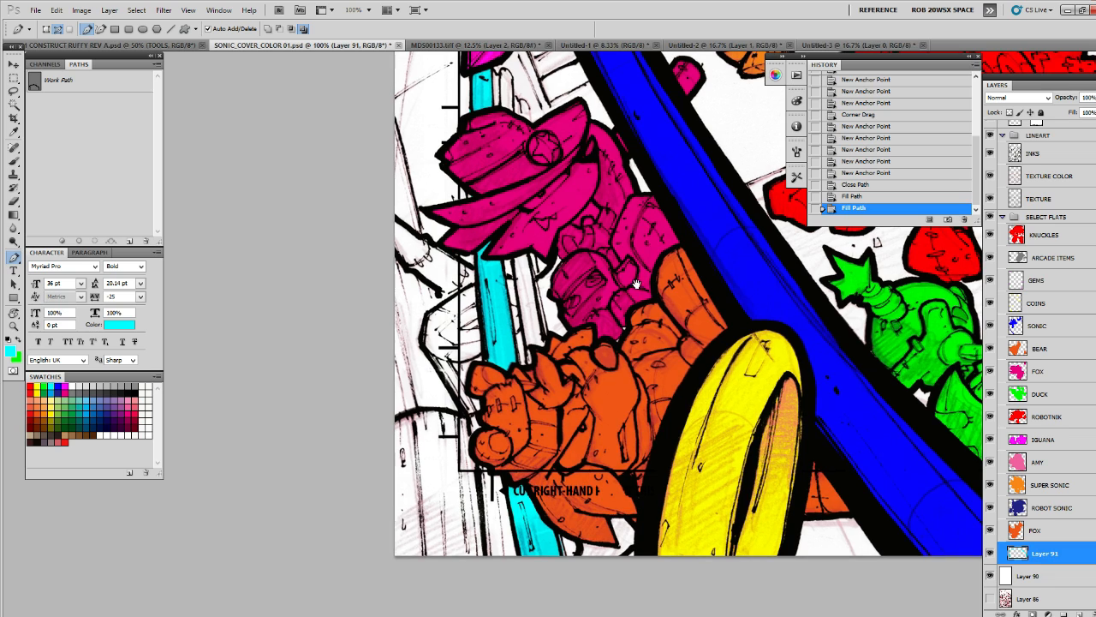
{"action": "left_click", "coordinate": [581, 556]}
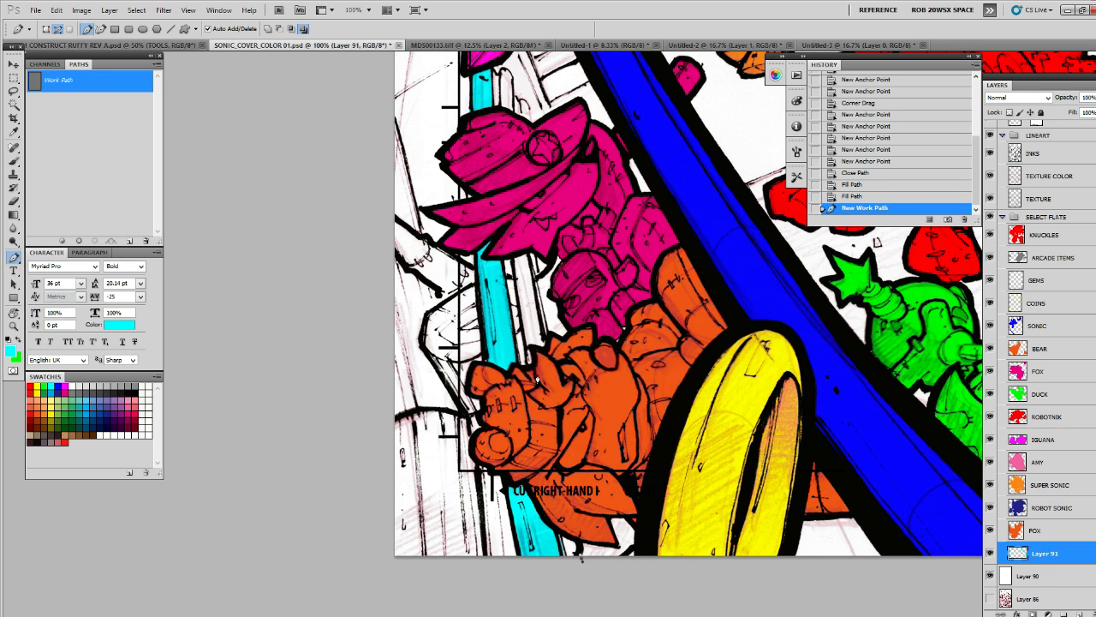
{"action": "left_click", "coordinate": [512, 238]}
{"action": "left_click", "coordinate": [501, 98]}
{"action": "left_click_drag", "start_coordinate": [501, 97], "coordinate": [523, 304]}
{"action": "left_click", "coordinate": [523, 287]}
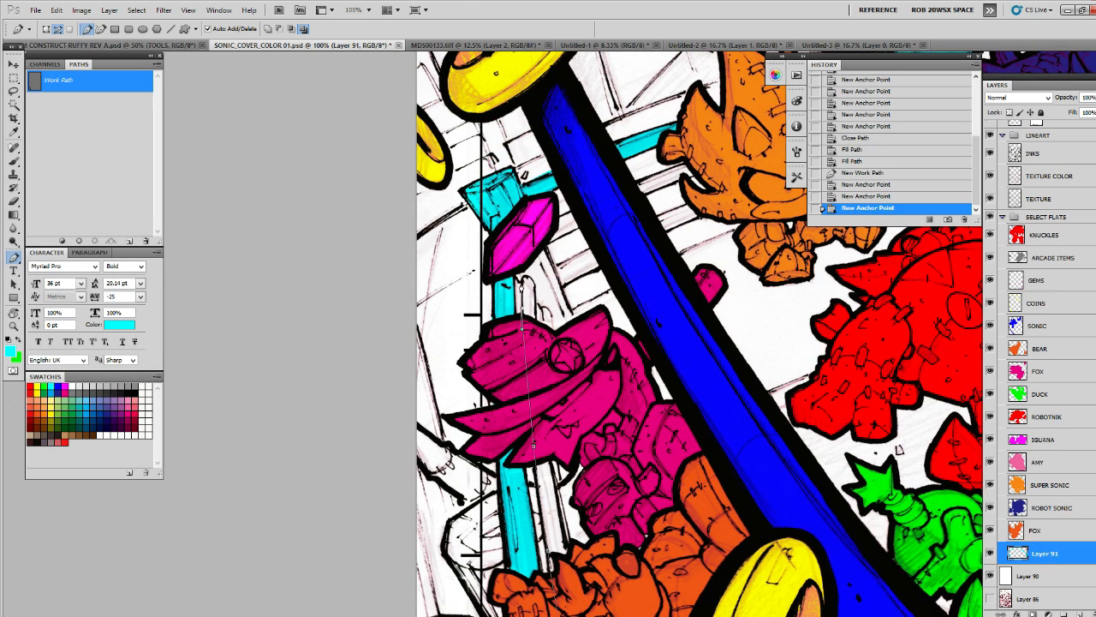
{"action": "left_click", "coordinate": [520, 281]}
{"action": "left_click", "coordinate": [517, 276]}
{"action": "left_click", "coordinate": [512, 253]}
{"action": "left_click", "coordinate": [511, 248]}
Extend the new path from the gem along the stripes below the cyan rail, across the orange character, to the dark blue character
{"action": "left_click_drag", "start_coordinate": [571, 214], "coordinate": [531, 284]}
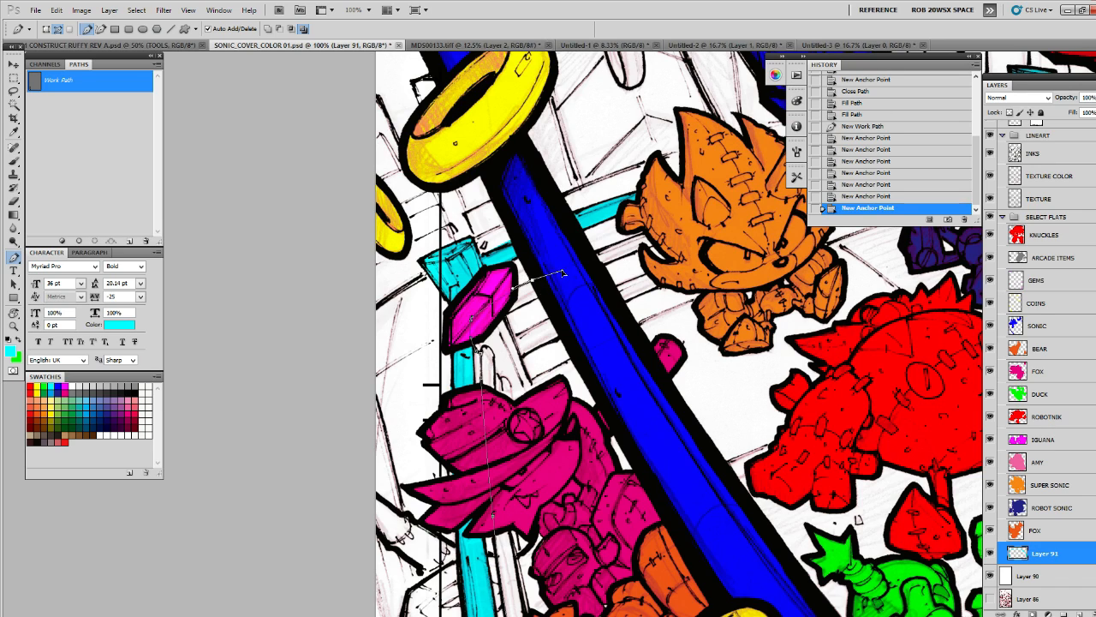
{"action": "left_click", "coordinate": [603, 250]}
{"action": "left_click_drag", "start_coordinate": [759, 274], "coordinate": [474, 413]}
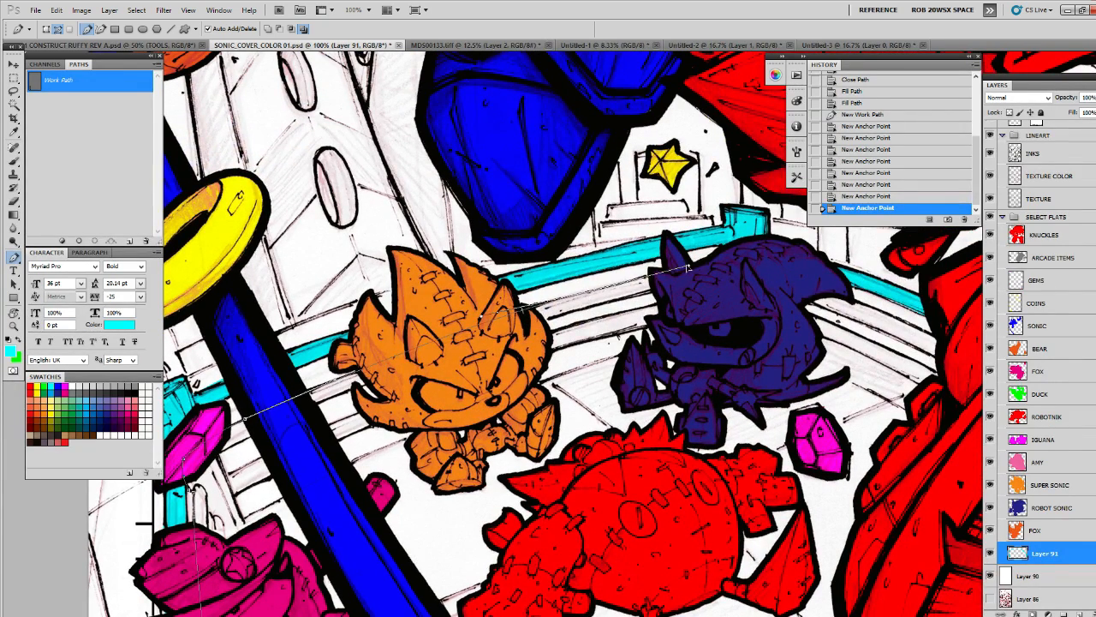
{"action": "left_click", "coordinate": [517, 305]}
{"action": "left_click", "coordinate": [650, 278]}
{"action": "left_click_drag", "start_coordinate": [649, 278], "coordinate": [602, 289]}
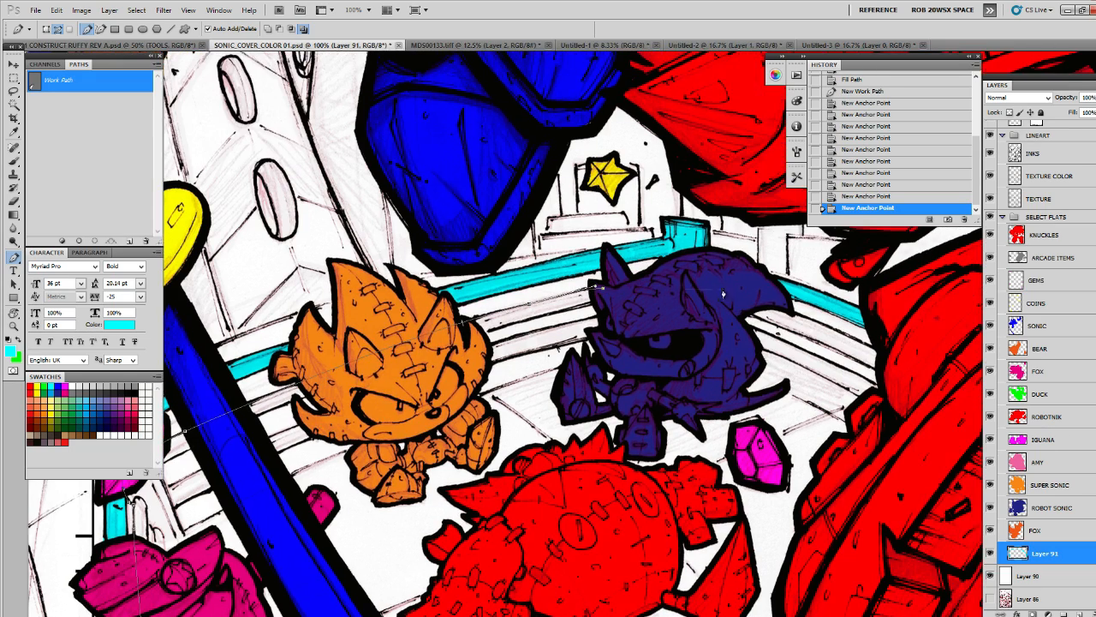
Continue the path across the dark blue character's head and behind the large red fist to the fist's far edge
{"action": "left_click", "coordinate": [725, 290]}
{"action": "left_click", "coordinate": [790, 313]}
{"action": "left_click_drag", "start_coordinate": [959, 343], "coordinate": [779, 308]}
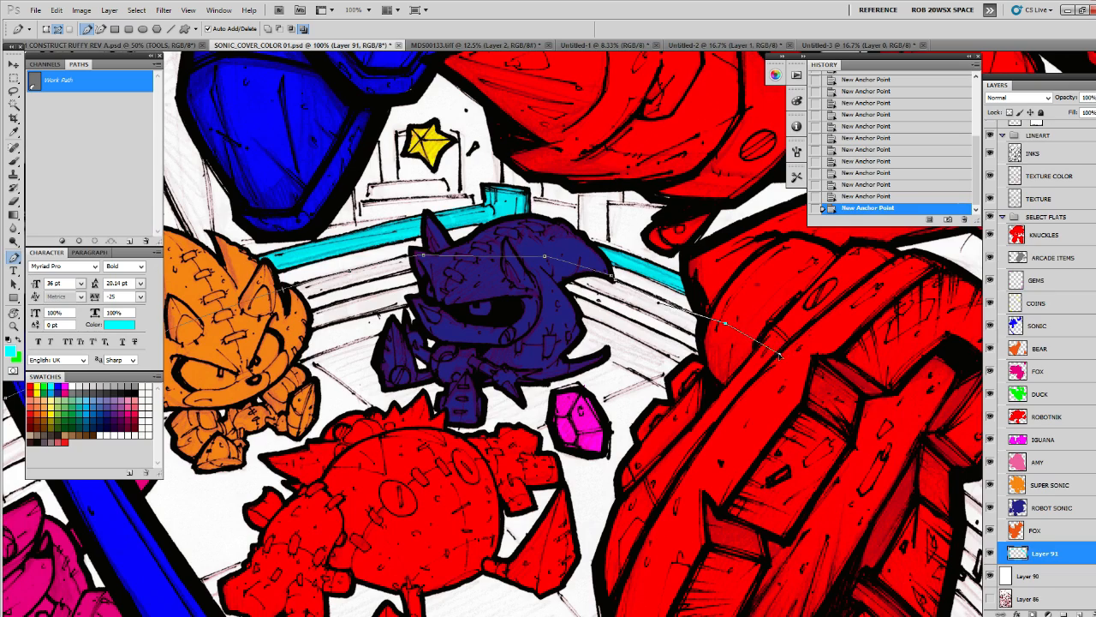
{"action": "left_click_drag", "start_coordinate": [918, 432], "coordinate": [554, 261]}
{"action": "left_click", "coordinate": [598, 319]}
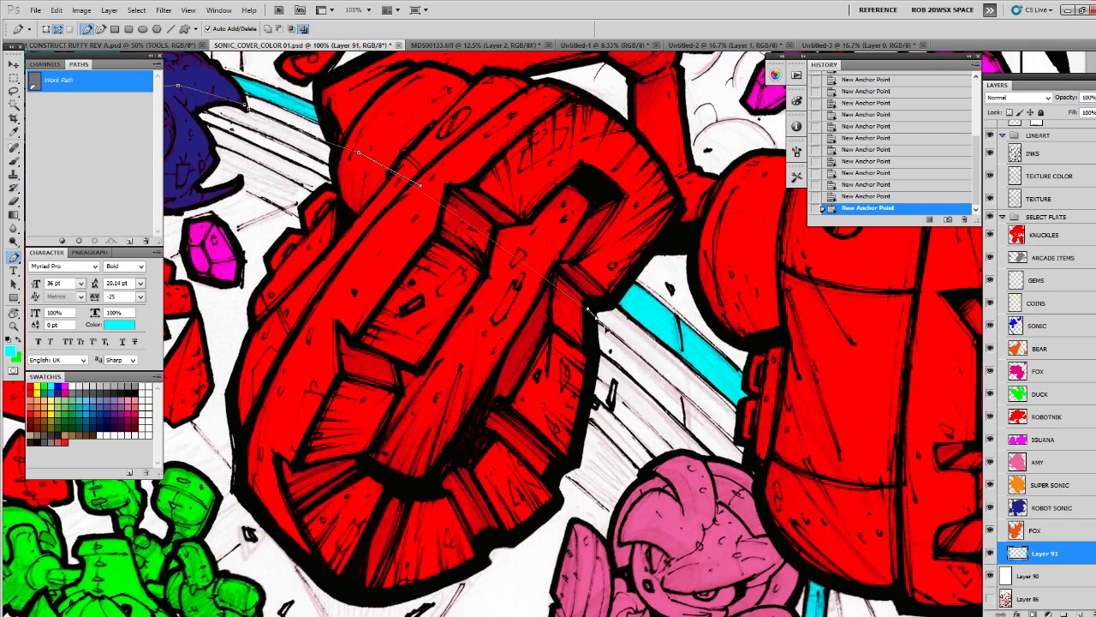
Take the path behind the red shape beside the pink character and turn it back at the top of the pink head
{"action": "left_click", "coordinate": [748, 458]}
{"action": "left_click_drag", "start_coordinate": [796, 519], "coordinate": [745, 451]}
{"action": "left_click", "coordinate": [773, 336]}
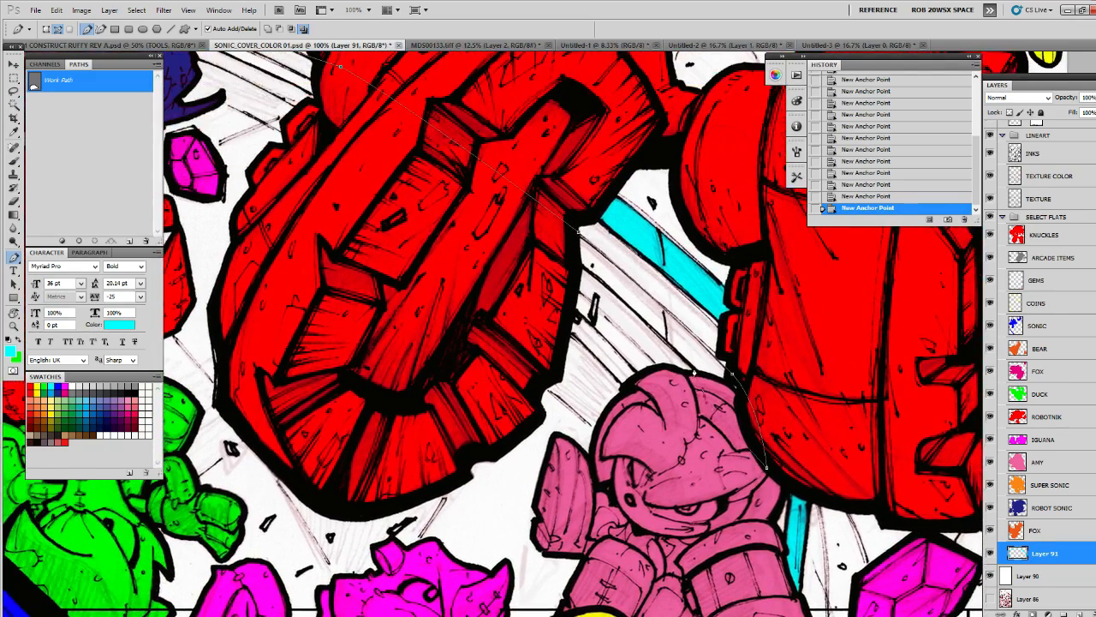
{"action": "left_click_drag", "start_coordinate": [689, 367], "coordinate": [716, 435]}
Return the path along the strip's lower edge behind the red fist and dark blue character to the orange character
{"action": "left_click_drag", "start_coordinate": [527, 277], "coordinate": [527, 273]}
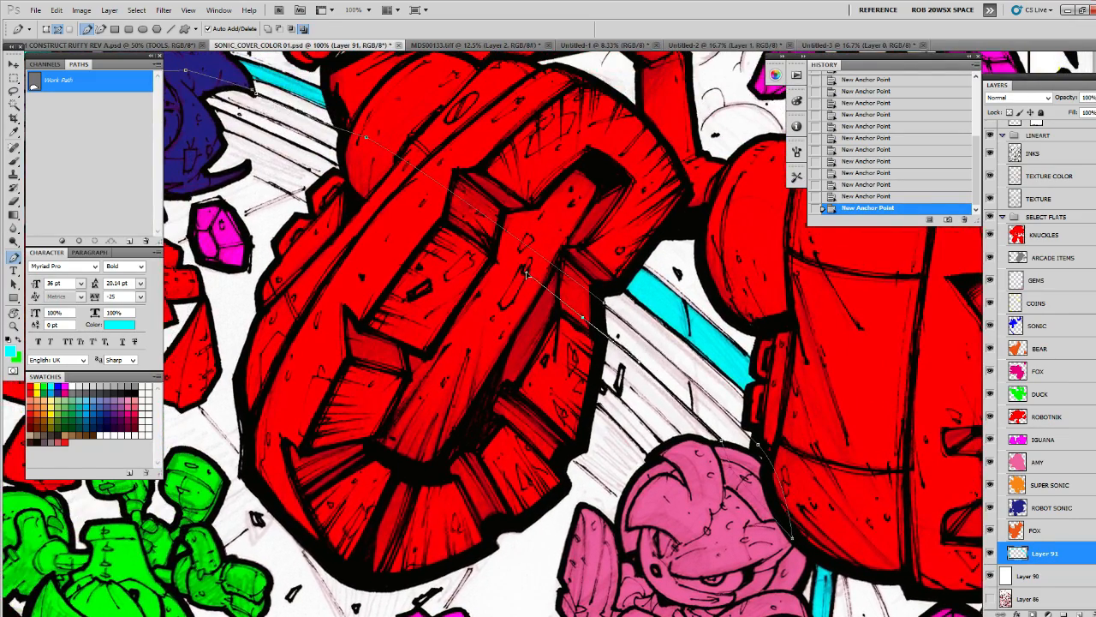
{"action": "left_click_drag", "start_coordinate": [382, 220], "coordinate": [516, 415]}
{"action": "left_click", "coordinate": [519, 380]}
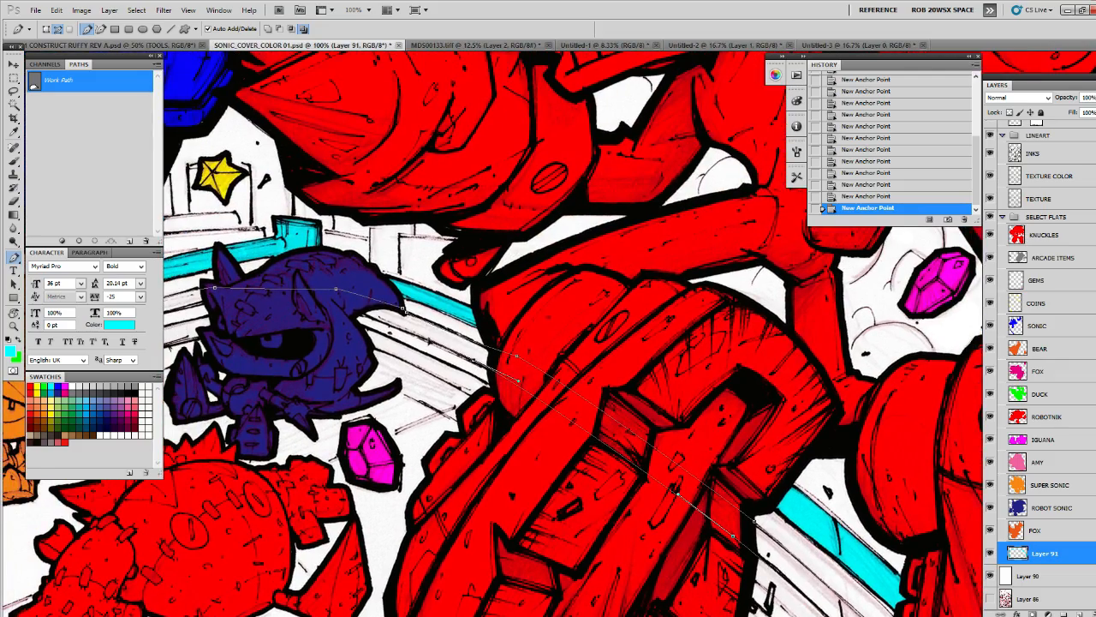
{"action": "left_click_drag", "start_coordinate": [459, 353], "coordinate": [320, 308]}
{"action": "left_click_drag", "start_coordinate": [291, 275], "coordinate": [856, 312]}
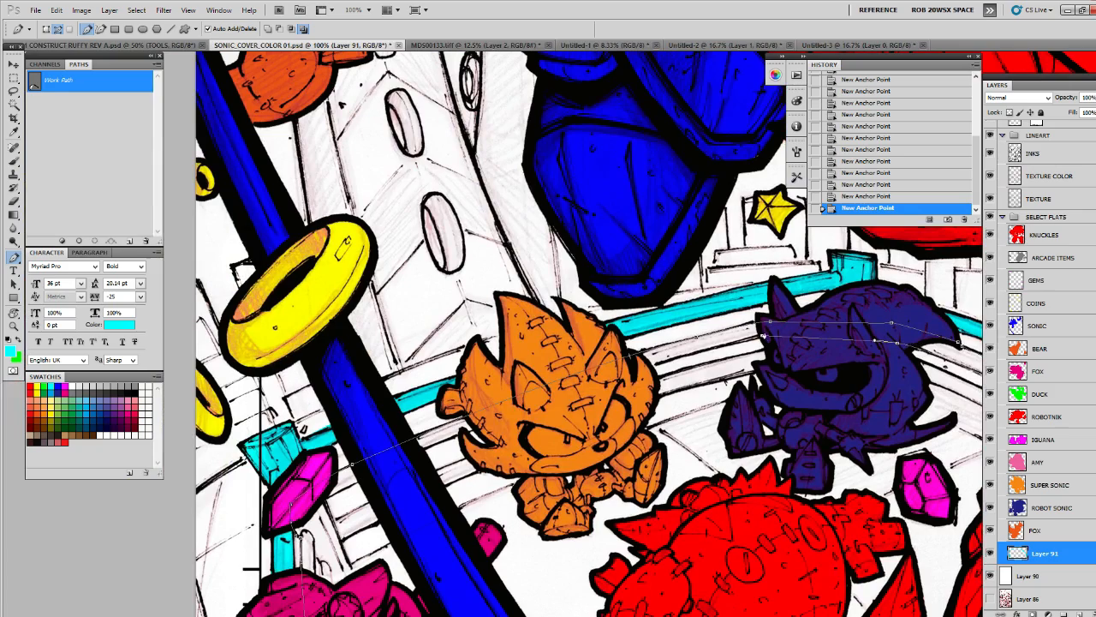
{"action": "left_click_drag", "start_coordinate": [808, 367], "coordinate": [835, 370]}
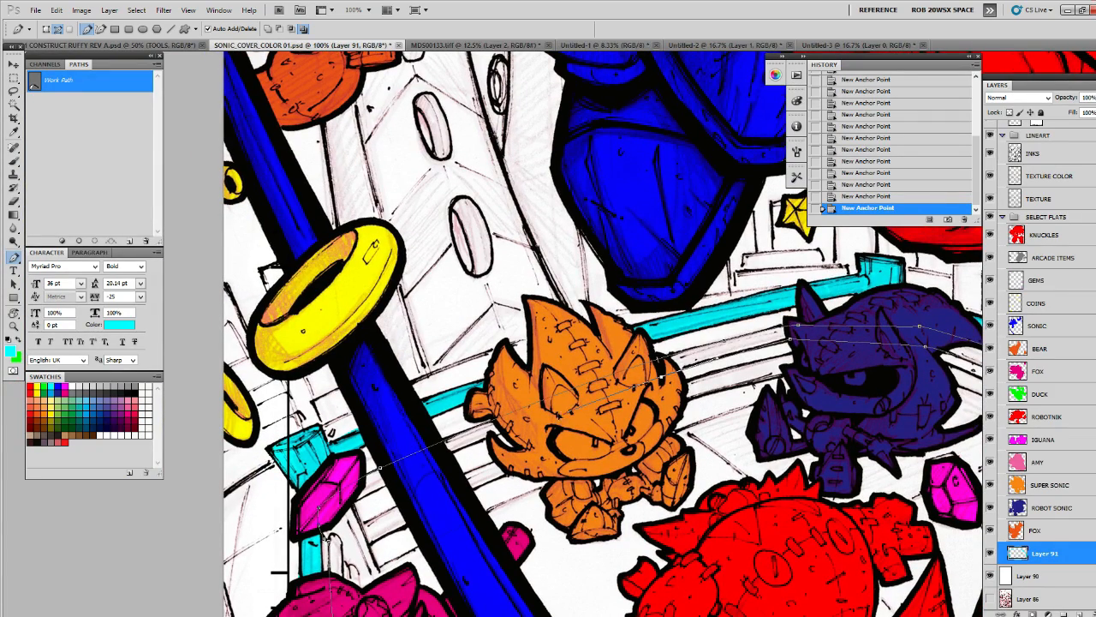
Finish the path down behind the pink and orange characters to the page's bottom edge and fill it with cyan
{"action": "left_click_drag", "start_coordinate": [505, 435], "coordinate": [542, 459]}
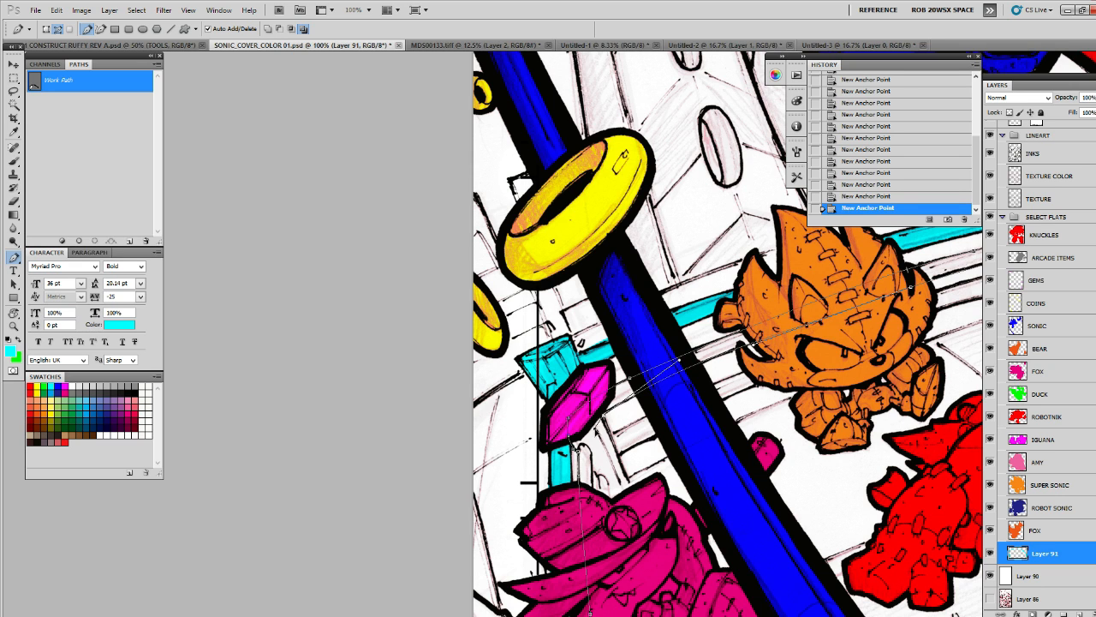
{"action": "scroll", "coordinate": [597, 470], "scroll_direction": "down", "scroll_amount": 2}
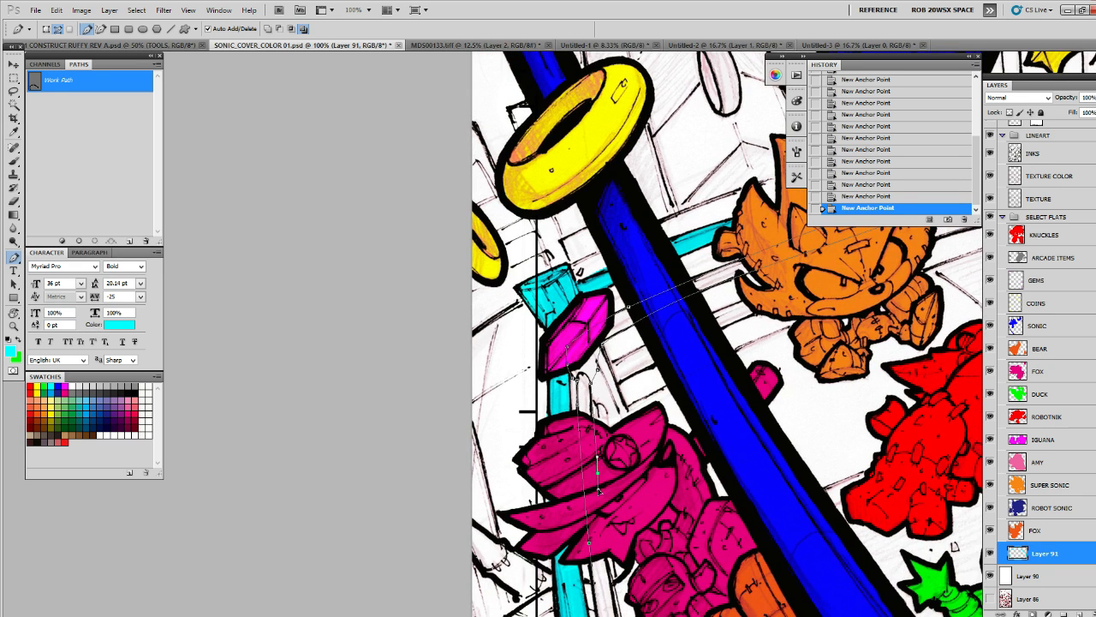
{"action": "left_click_drag", "start_coordinate": [591, 444], "coordinate": [593, 466]}
{"action": "scroll", "coordinate": [594, 489], "scroll_direction": "down", "scroll_amount": 2}
{"action": "scroll", "coordinate": [595, 486], "scroll_direction": "down", "scroll_amount": 2}
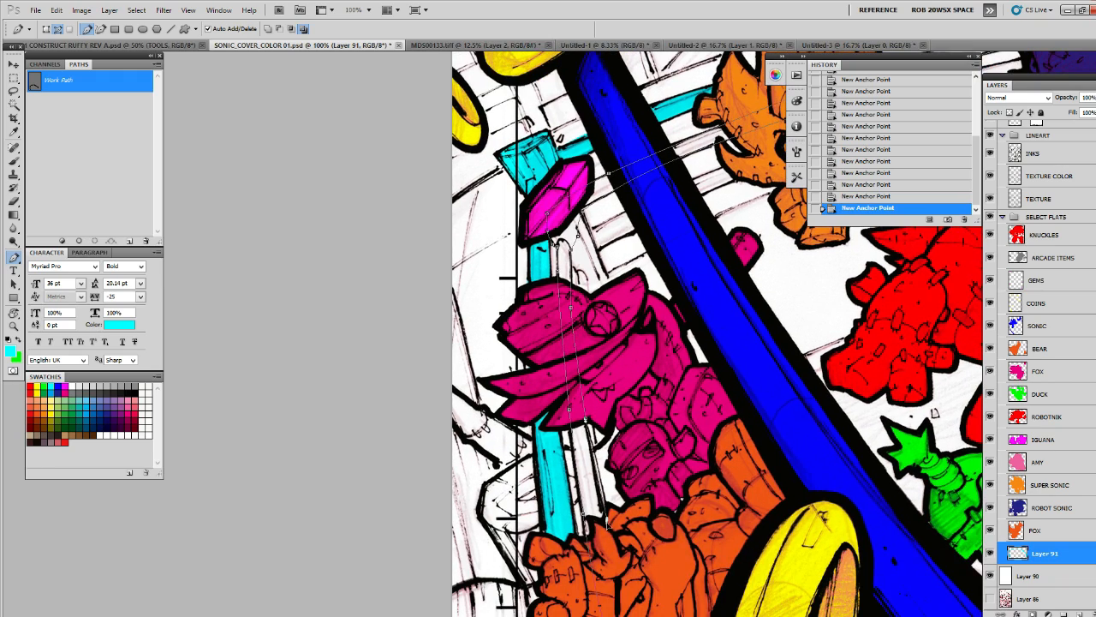
{"action": "scroll", "coordinate": [604, 505], "scroll_direction": "down", "scroll_amount": 2}
{"action": "scroll", "coordinate": [612, 526], "scroll_direction": "down", "scroll_amount": 2}
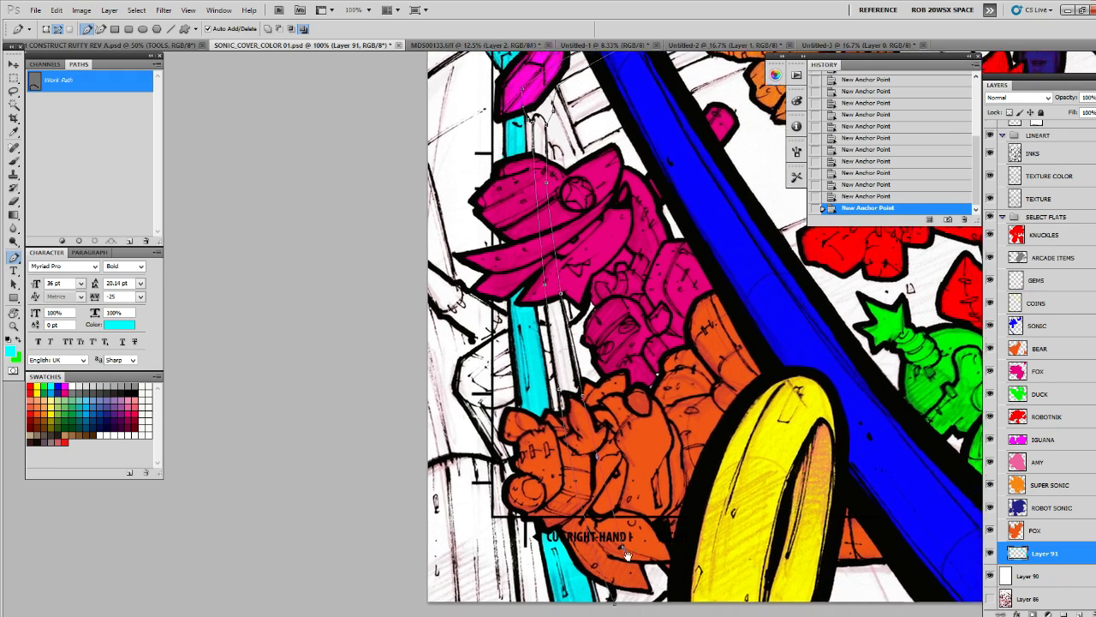
{"action": "scroll", "coordinate": [632, 552], "scroll_direction": "down", "scroll_amount": 2}
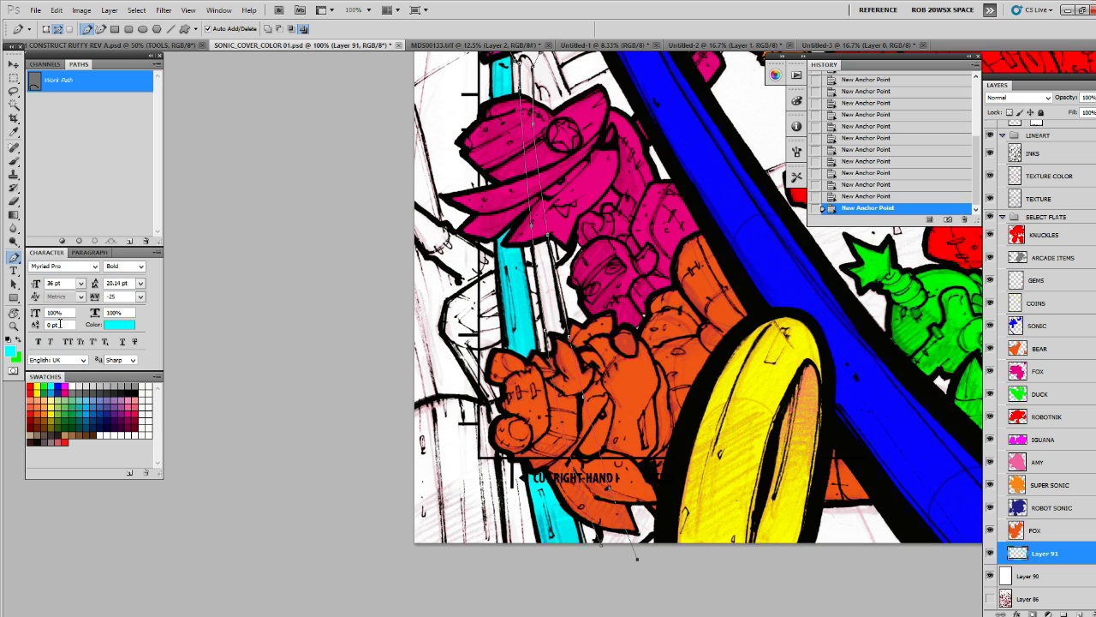
{"action": "left_click", "coordinate": [61, 242]}
{"action": "left_click", "coordinate": [78, 218]}
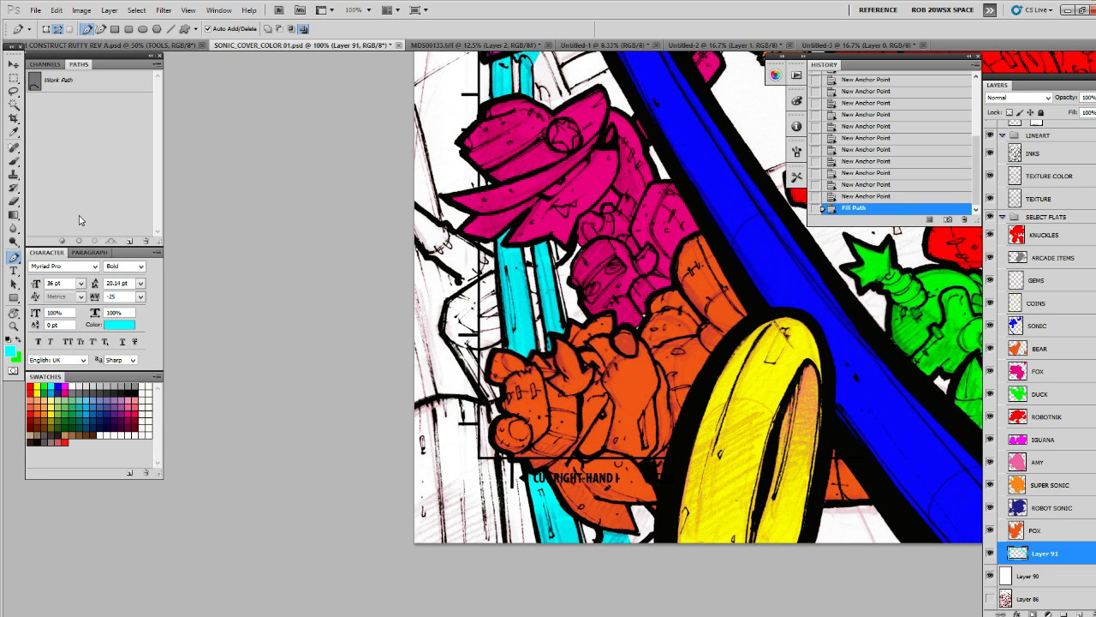
On the BEAR layer, fill the uncoloured gap at the page's bottom edge with sampled orange and cut away the stray sliver beside it
{"action": "left_click_drag", "start_coordinate": [870, 472], "coordinate": [801, 457]}
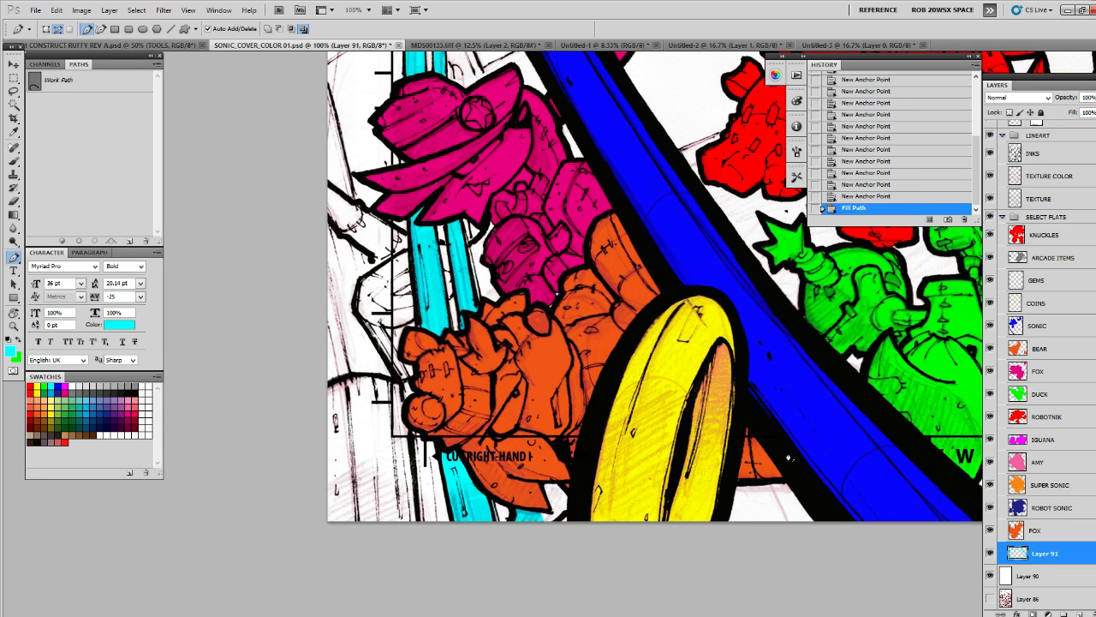
{"action": "left_click_drag", "start_coordinate": [750, 396], "coordinate": [722, 429]}
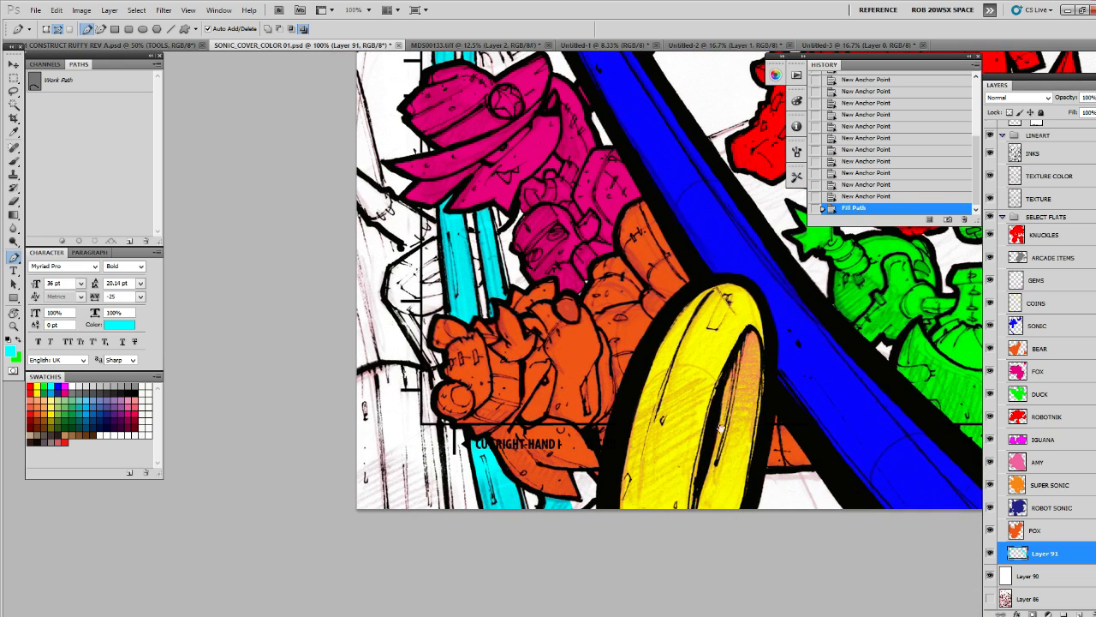
{"action": "left_click_drag", "start_coordinate": [570, 447], "coordinate": [571, 451]}
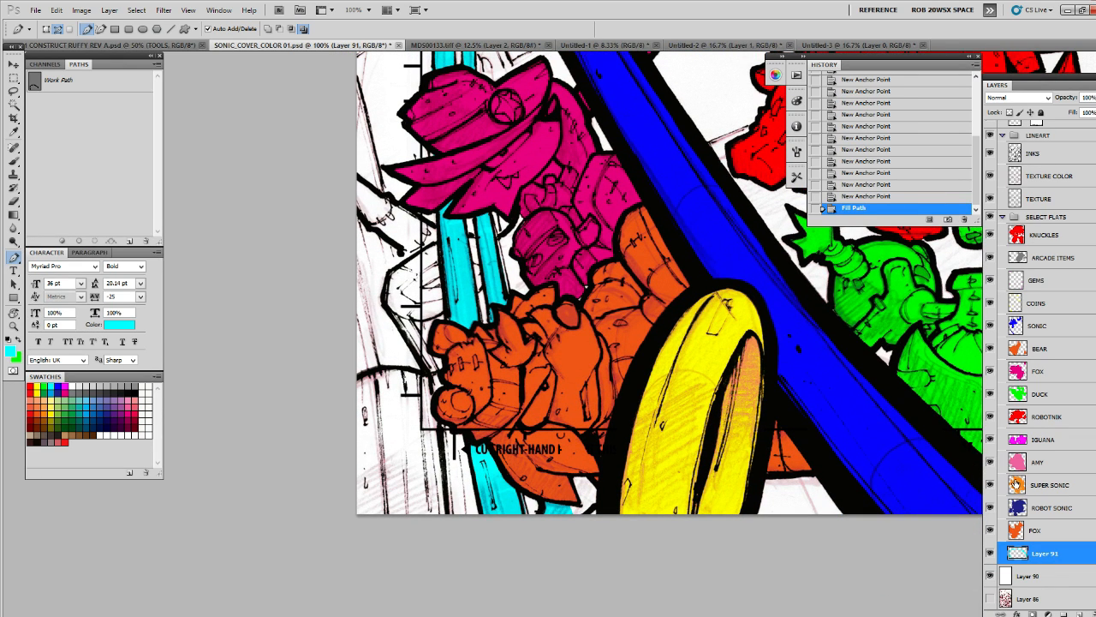
{"action": "left_click", "coordinate": [1009, 350]}
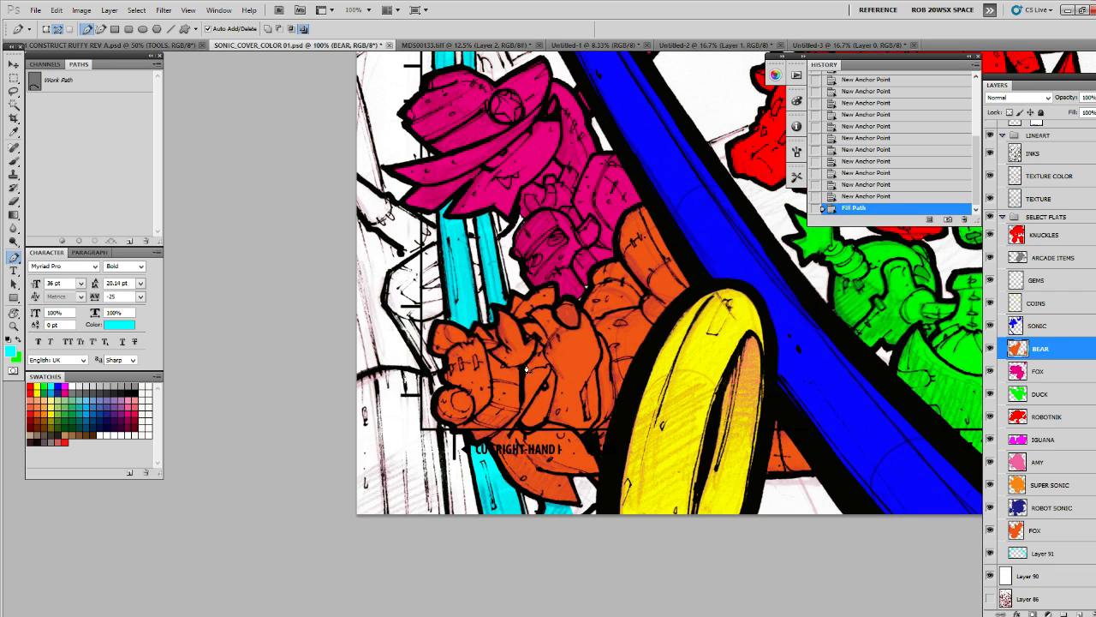
{"action": "key", "text": "b"}
{"action": "left_click", "coordinate": [561, 356], "text": "alt"}
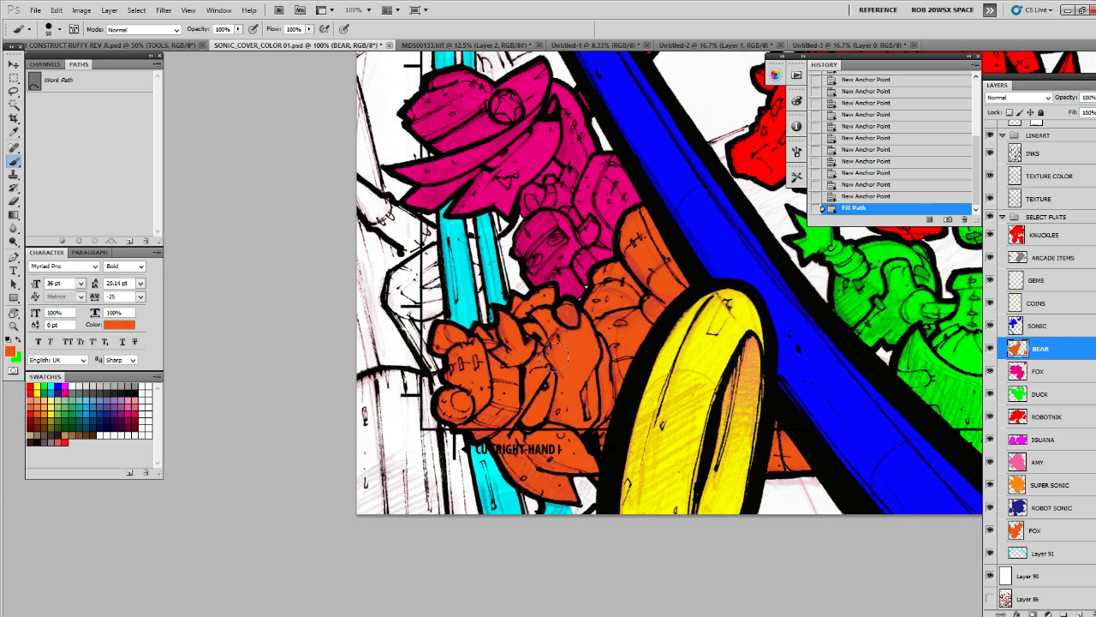
{"action": "key", "text": "l"}
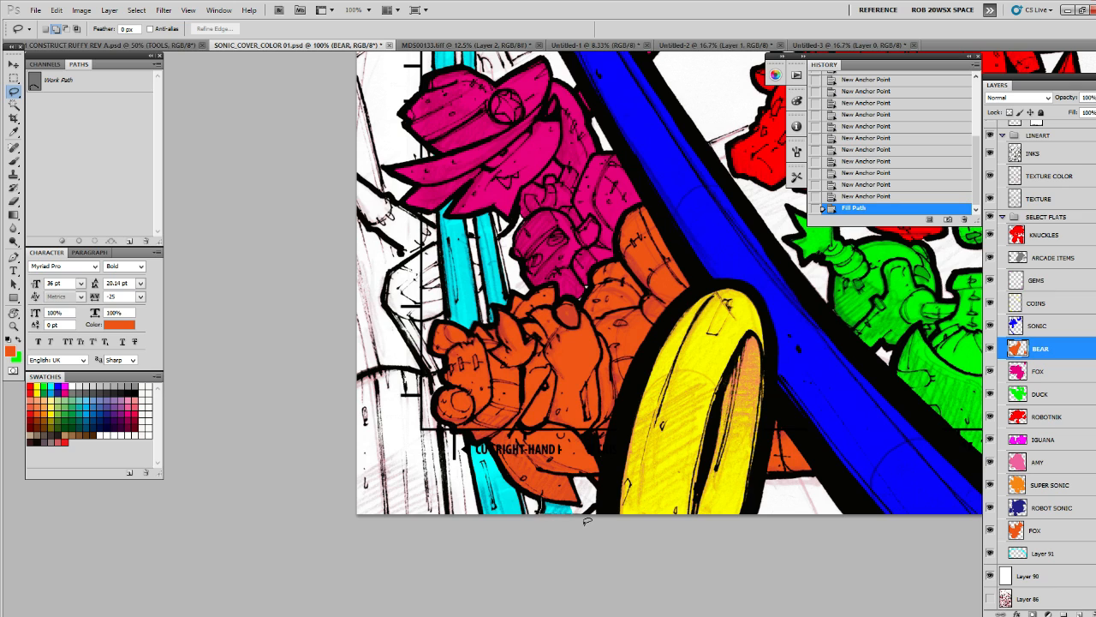
{"action": "mouse_move", "coordinate": [591, 495]}
{"action": "left_mouse_down"}
{"action": "mouse_move", "coordinate": [548, 484]}
{"action": "mouse_move", "coordinate": [592, 505]}
{"action": "left_mouse_up"}
{"action": "key", "text": "alt+BackSpace"}
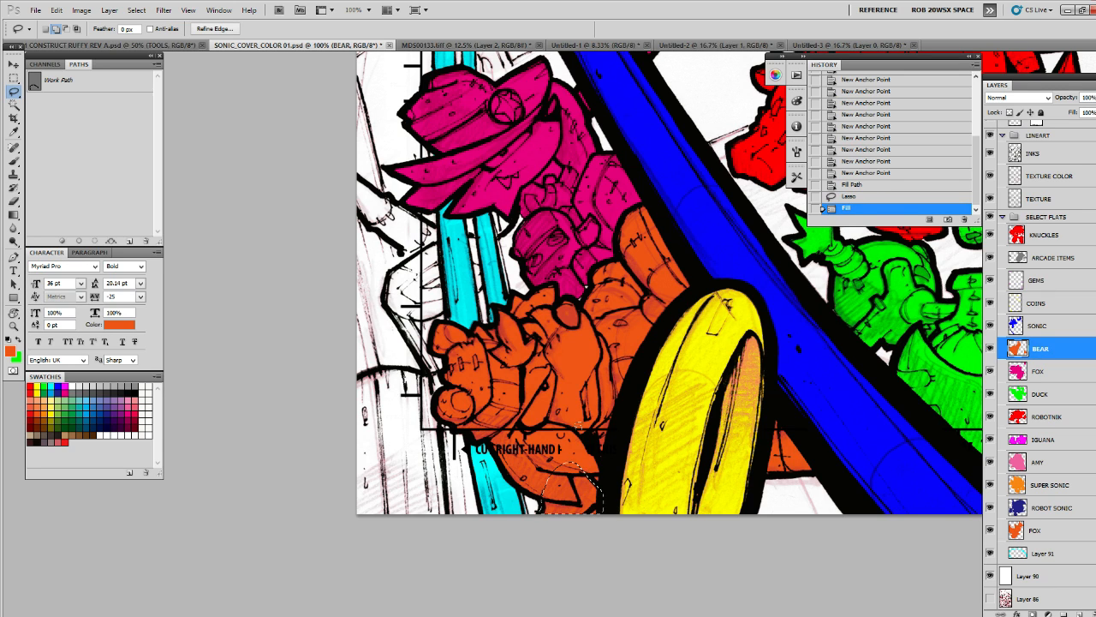
{"action": "key", "text": "ctrl+d"}
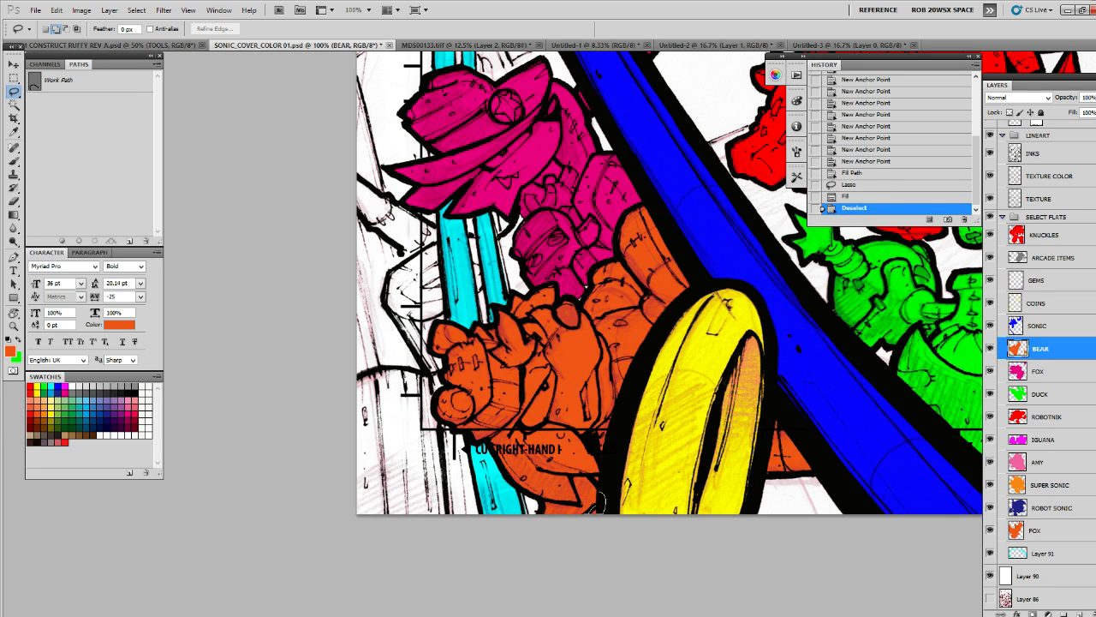
{"action": "left_click_drag", "start_coordinate": [593, 511], "coordinate": [600, 499]}
{"action": "key", "text": "ctrl+x"}
{"action": "left_click_drag", "start_coordinate": [903, 420], "coordinate": [831, 458]}
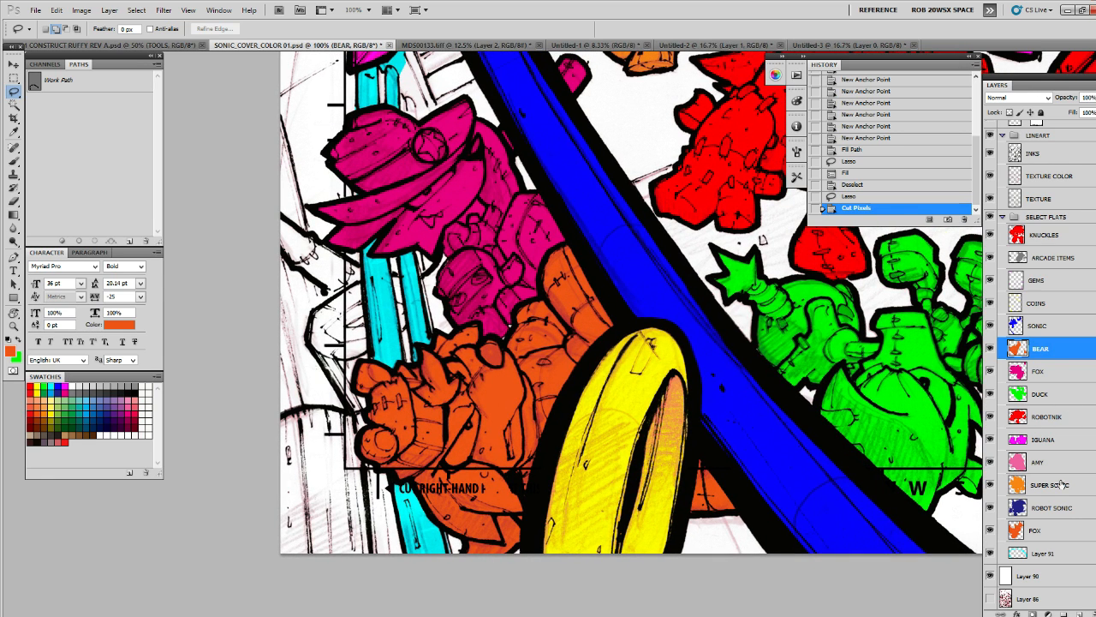
{"action": "left_click", "coordinate": [1045, 552]}
{"action": "left_click_drag", "start_coordinate": [697, 354], "coordinate": [709, 385]}
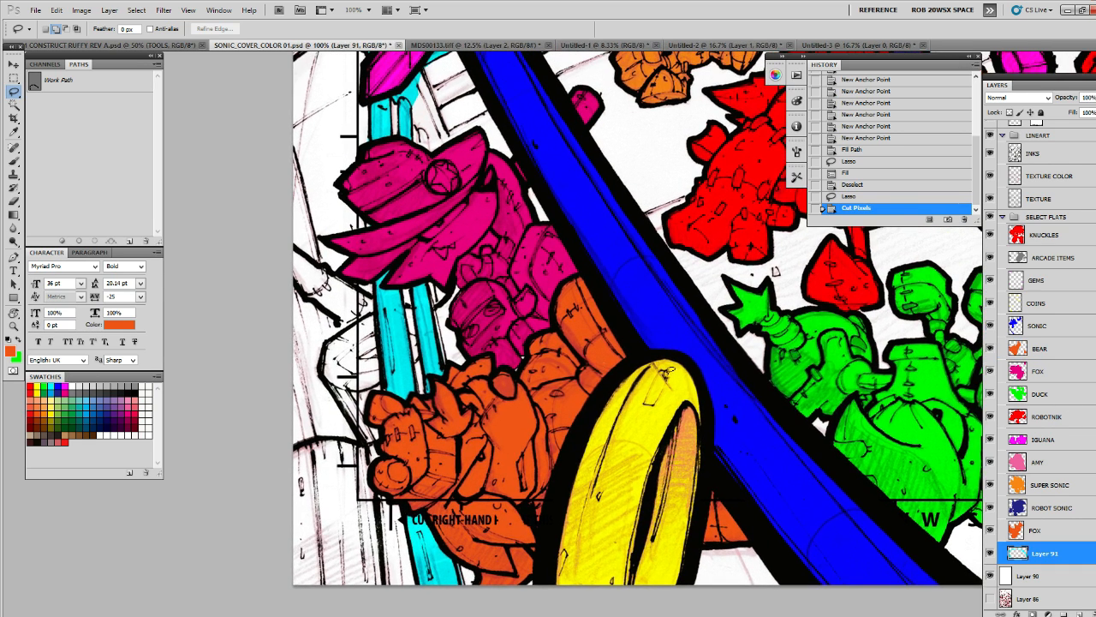
{"action": "left_click", "coordinate": [56, 386]}
{"action": "key", "text": "p"}
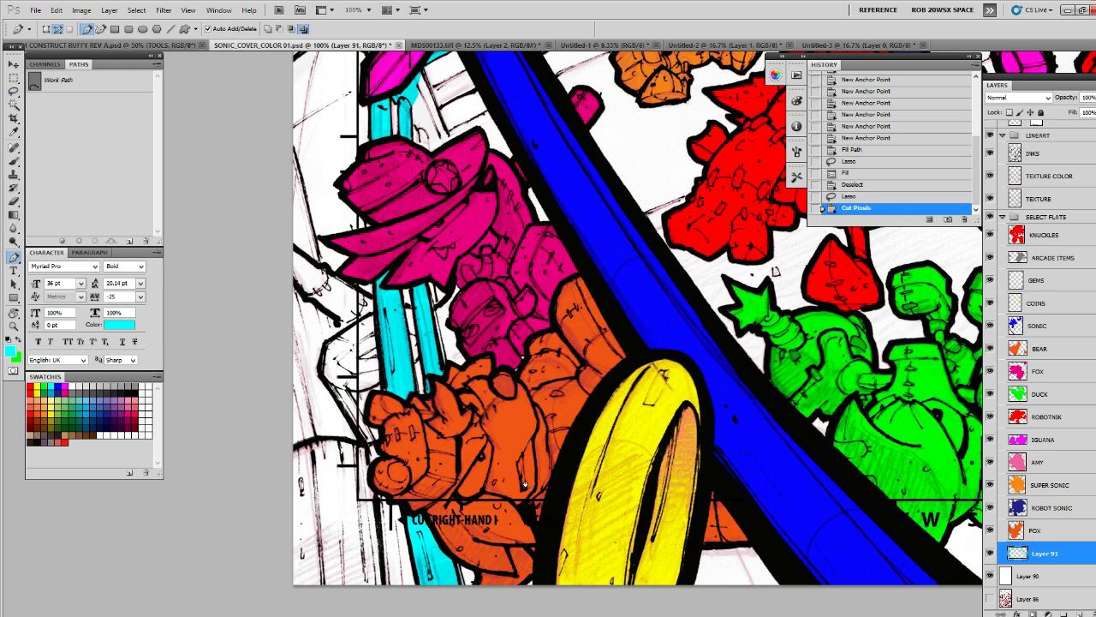
{"action": "left_click_drag", "start_coordinate": [522, 388], "coordinate": [529, 529]}
{"action": "left_click_drag", "start_coordinate": [516, 433], "coordinate": [537, 226]}
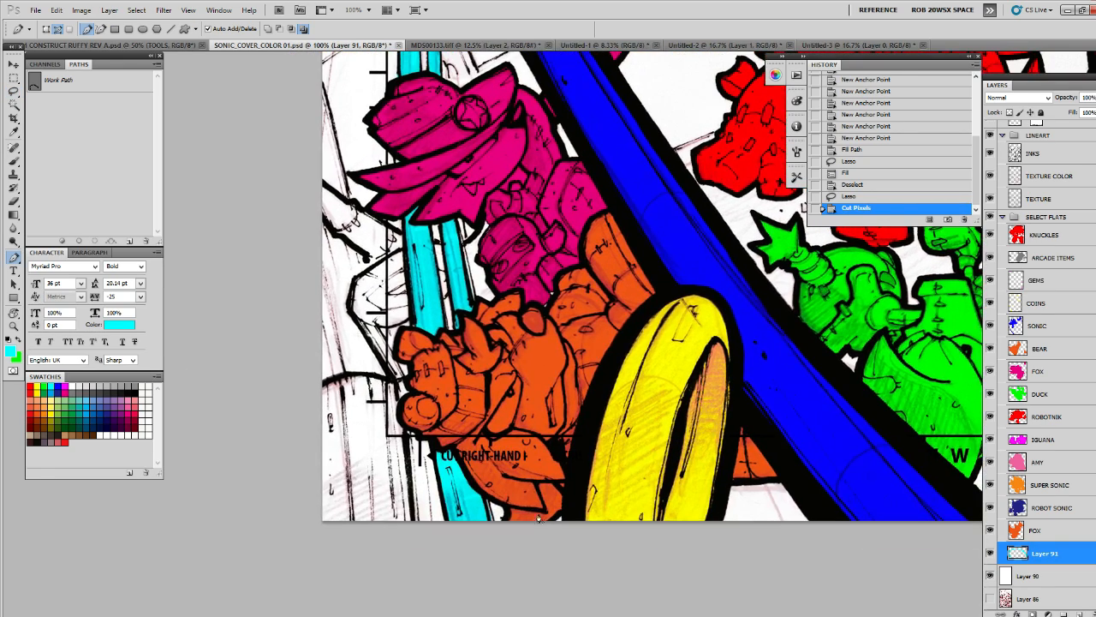
{"action": "left_click_drag", "start_coordinate": [501, 347], "coordinate": [519, 480]}
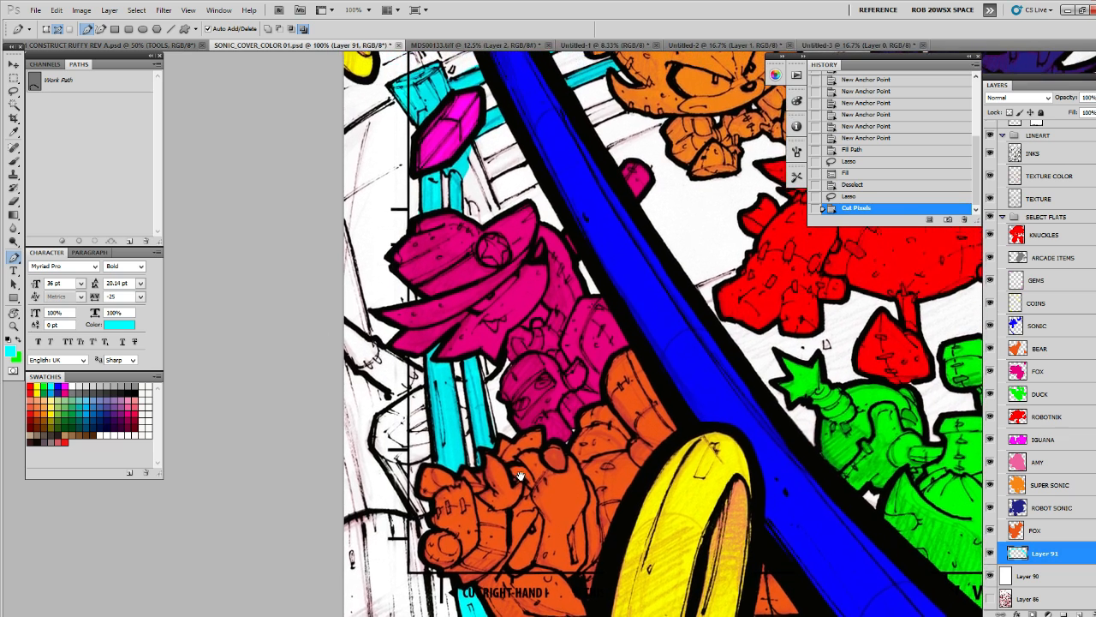
On the magenta FOX layer, lasso the uncoloured areas beside the cyan posts below the hat and fill them with sampled magenta
{"action": "left_click", "coordinate": [1035, 372]}
{"action": "key", "text": "l"}
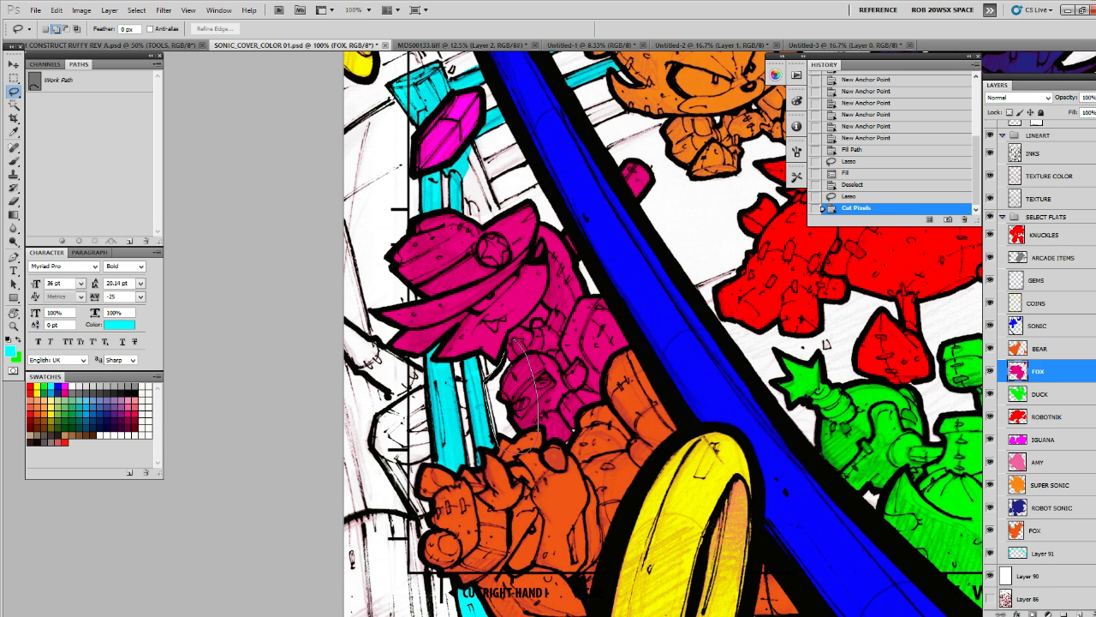
{"action": "left_click_drag", "start_coordinate": [538, 428], "coordinate": [504, 447]}
{"action": "mouse_move", "coordinate": [460, 376]}
{"action": "left_mouse_down"}
{"action": "mouse_move", "coordinate": [476, 452]}
{"action": "mouse_move", "coordinate": [462, 369]}
{"action": "mouse_move", "coordinate": [484, 426]}
{"action": "left_mouse_up"}
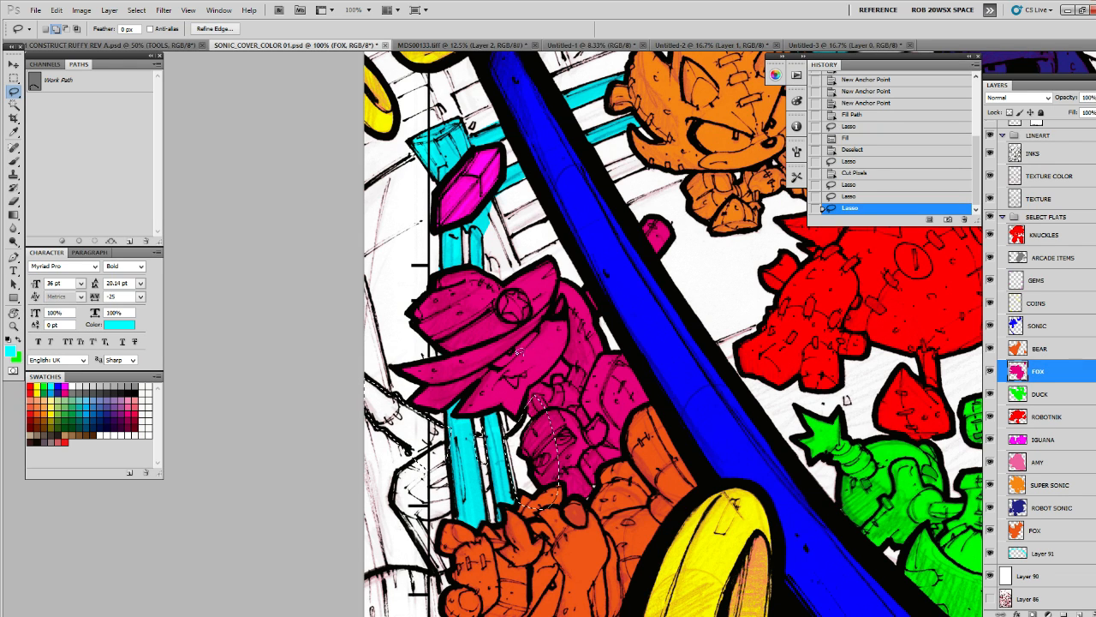
{"action": "key", "text": "b"}
{"action": "left_click", "coordinate": [549, 343], "text": "alt"}
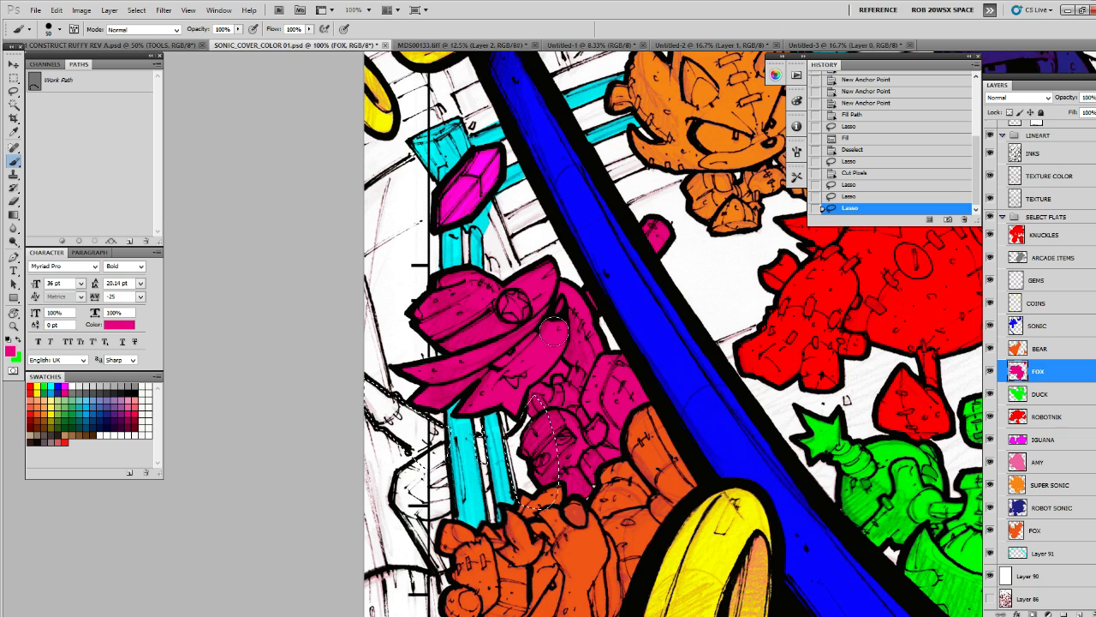
{"action": "key", "text": "alt+BackSpace"}
Load Layer 91's contents as a selection, erase the FOX layer's magenta over the cyan posts below the hat, and deselect
{"action": "scroll", "coordinate": [843, 349], "scroll_direction": "down", "scroll_amount": 1}
{"action": "left_click_drag", "start_coordinate": [843, 349], "coordinate": [815, 269]}
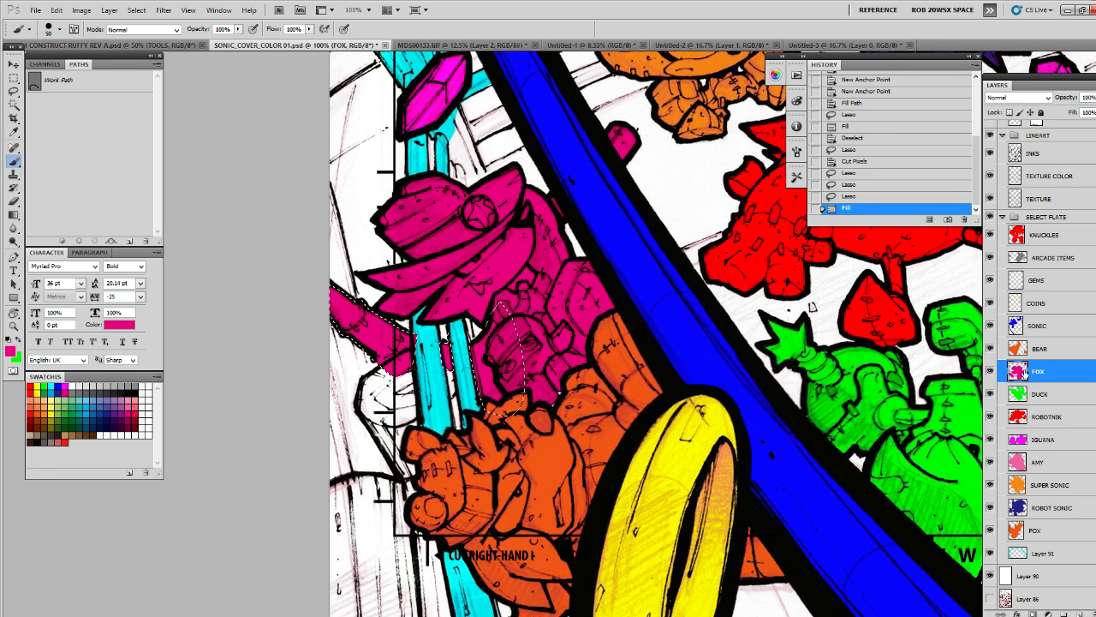
{"action": "left_click", "coordinate": [1018, 553], "text": "ctrl"}
{"action": "key", "text": "ctrl+x"}
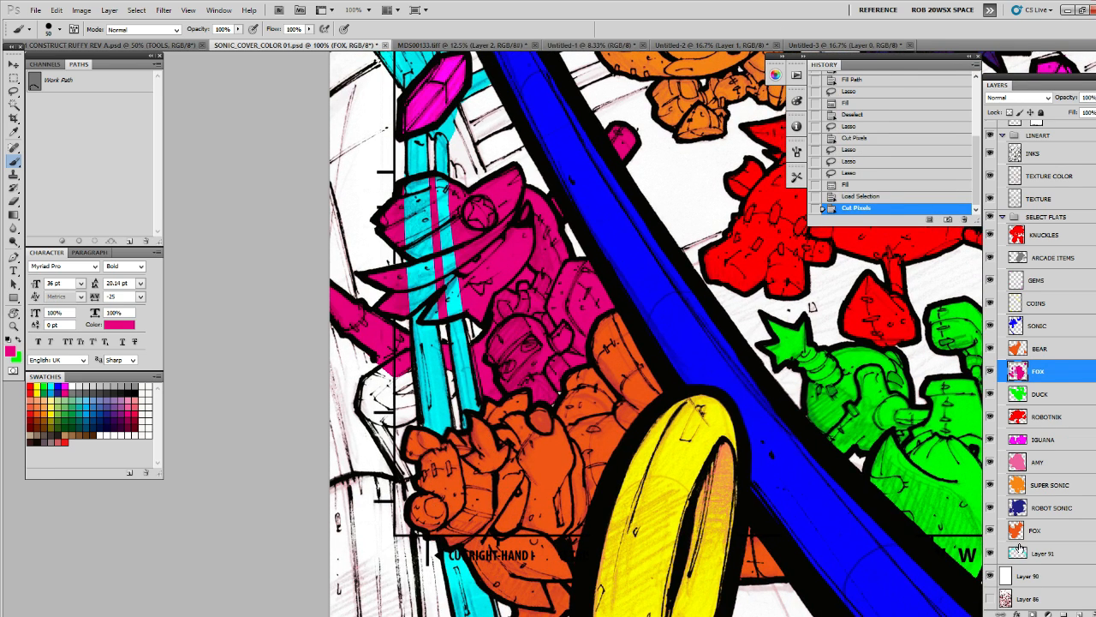
{"action": "key", "text": "ctrl+z"}
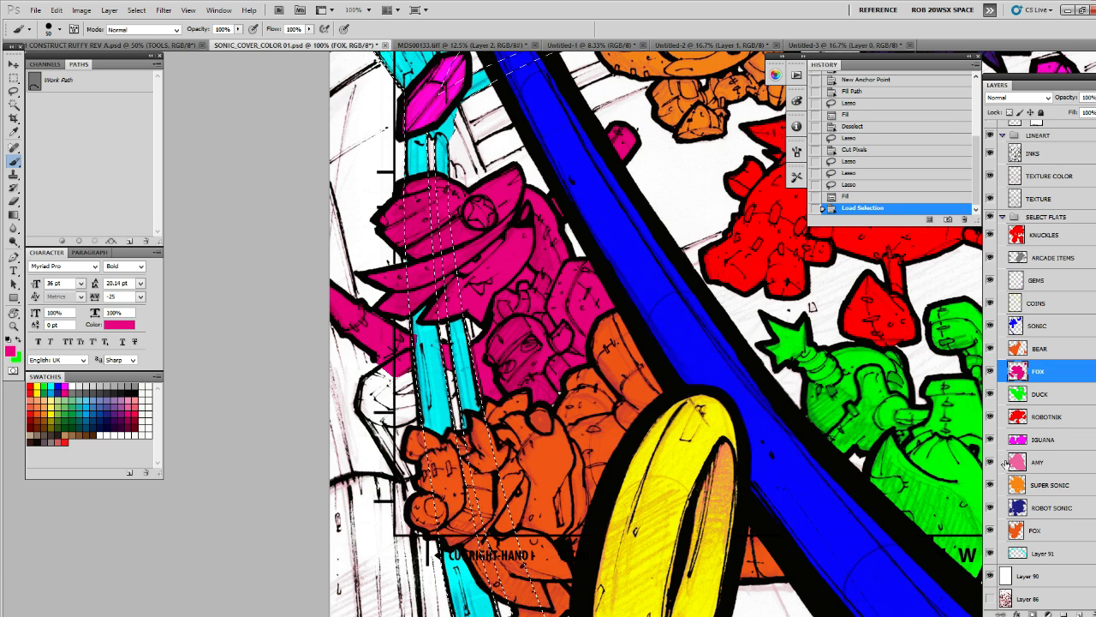
{"action": "key", "text": "e"}
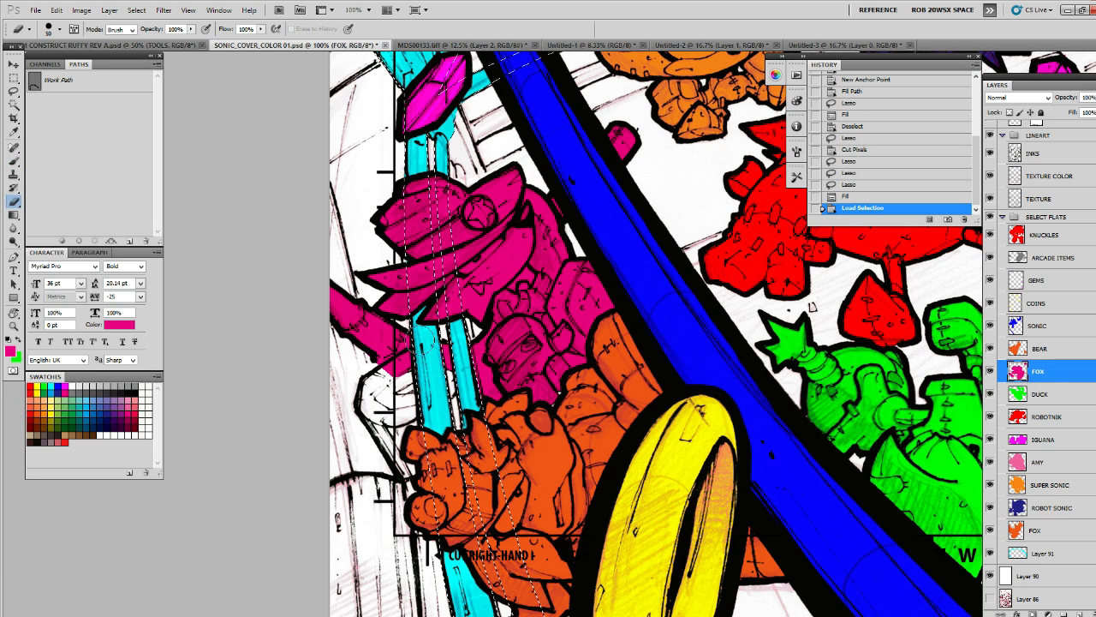
{"action": "left_click_drag", "start_coordinate": [440, 366], "coordinate": [454, 345]}
{"action": "left_click_drag", "start_coordinate": [452, 337], "coordinate": [453, 385]}
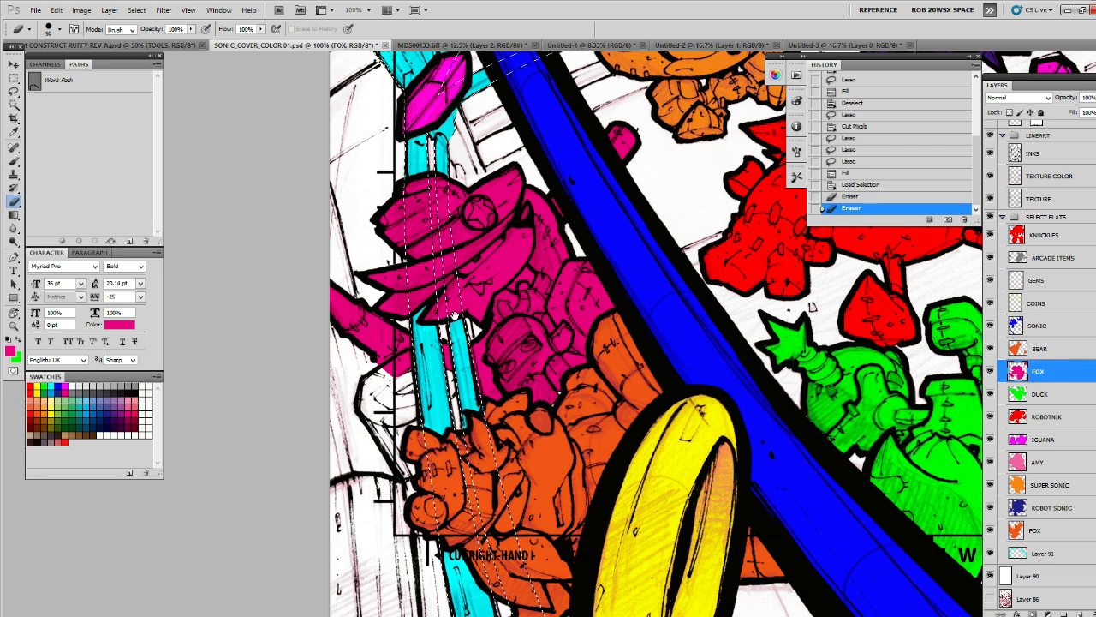
{"action": "mouse_move", "coordinate": [448, 291]}
{"action": "left_mouse_down"}
{"action": "mouse_move", "coordinate": [453, 361]}
{"action": "mouse_move", "coordinate": [392, 262]}
{"action": "left_mouse_up"}
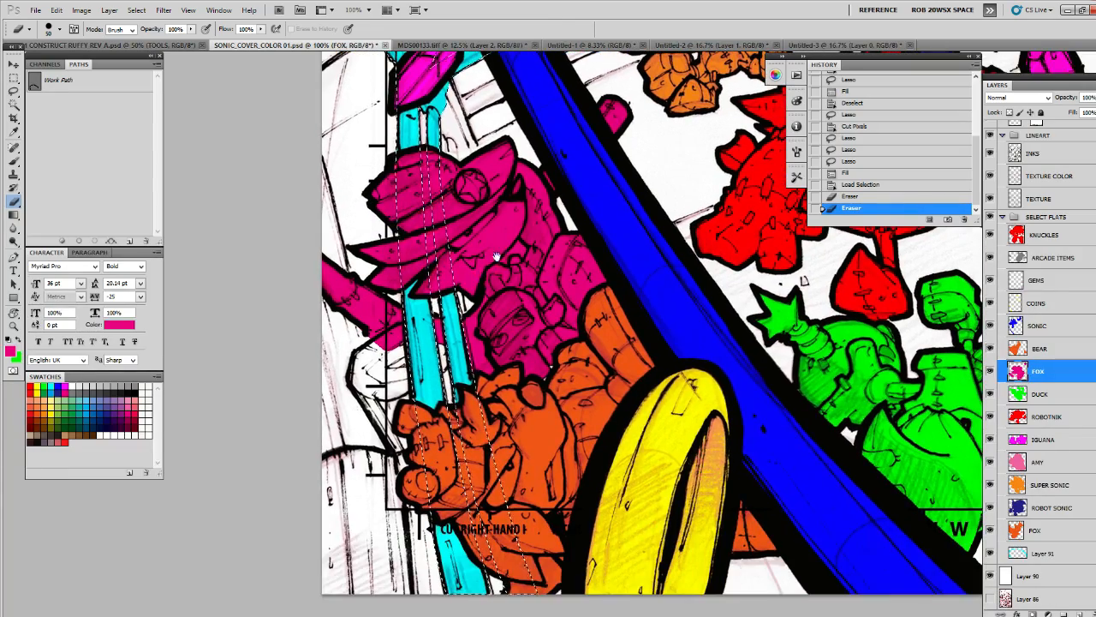
{"action": "left_click_drag", "start_coordinate": [470, 321], "coordinate": [510, 291]}
{"action": "key", "text": "ctrl+d"}
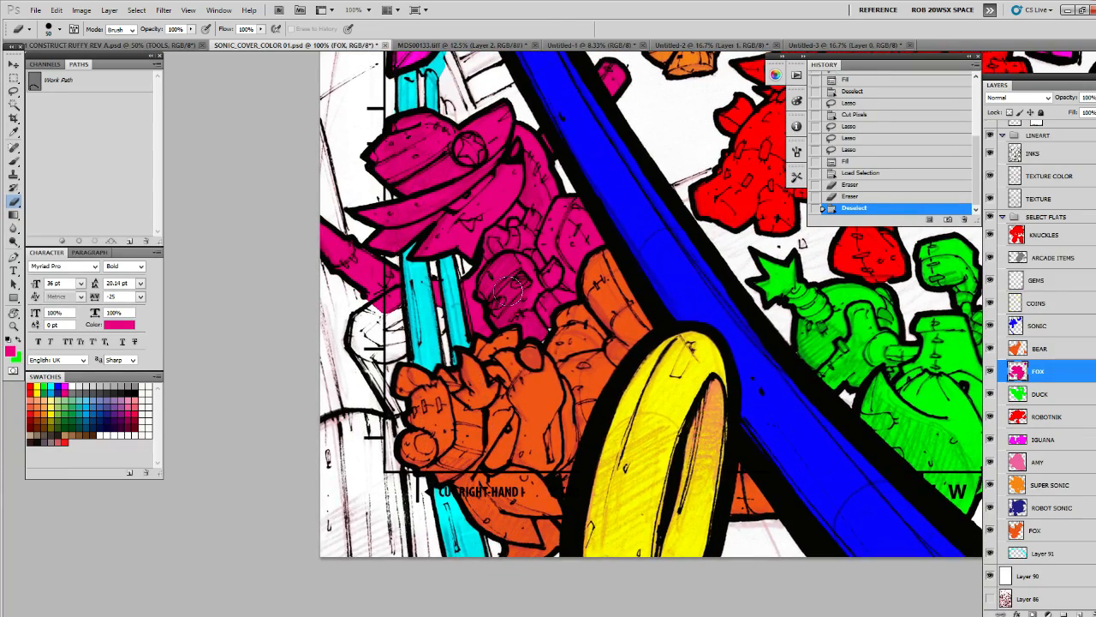
On Layer 91, lasso the uncoloured background shapes beside the orange bear down to the page's bottom corner and fill them with sampled cyan
{"action": "left_click", "coordinate": [1044, 553]}
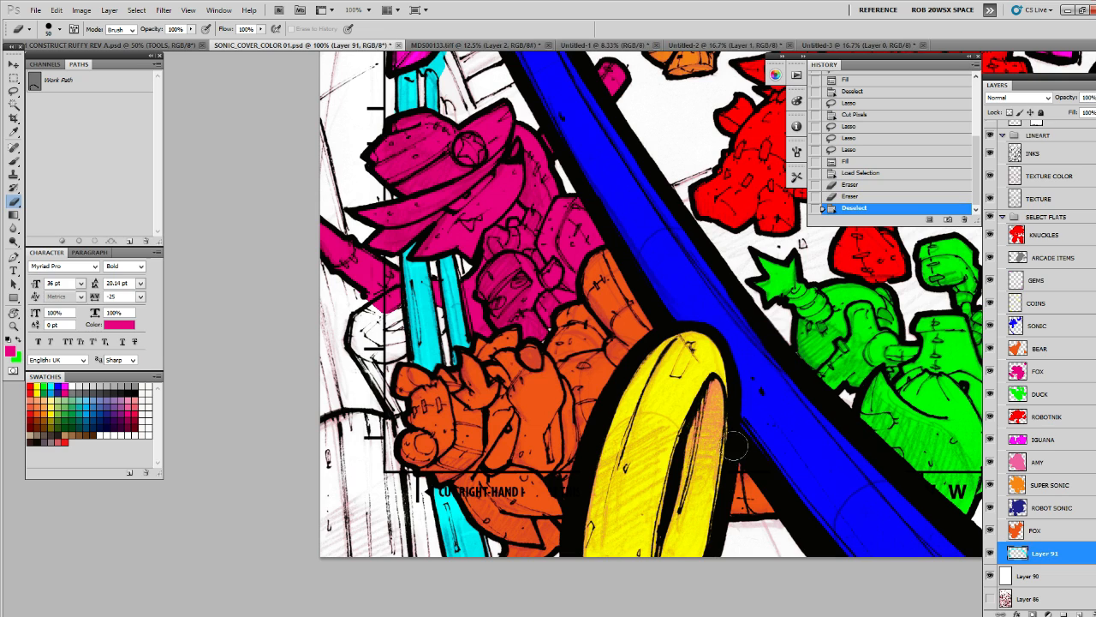
{"action": "key", "text": "l"}
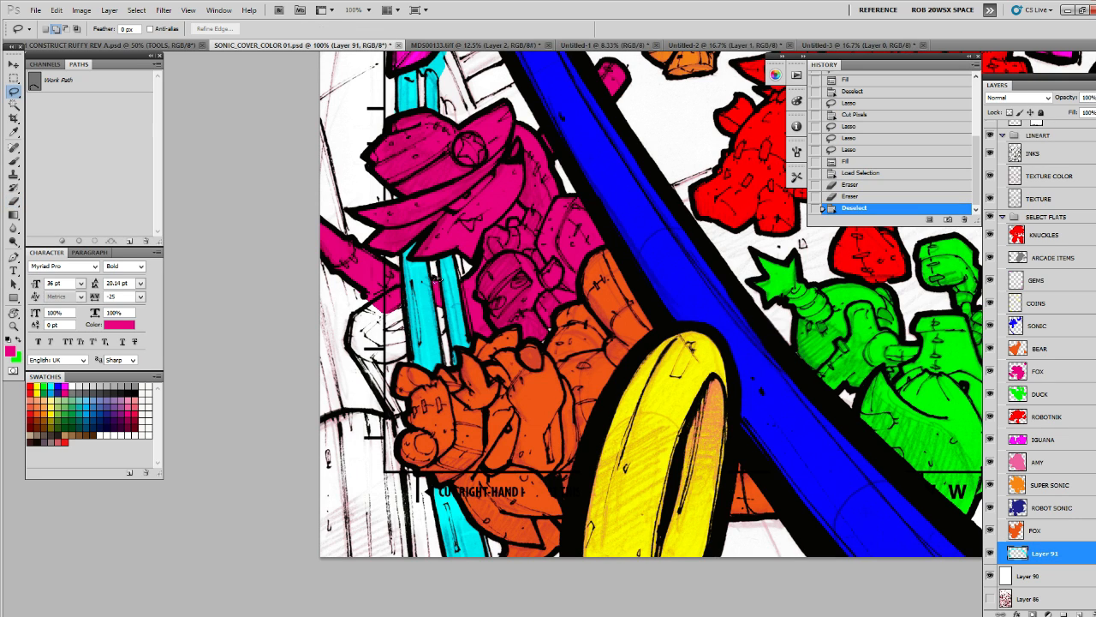
{"action": "key", "text": "b"}
{"action": "left_click", "coordinate": [428, 339], "text": "alt"}
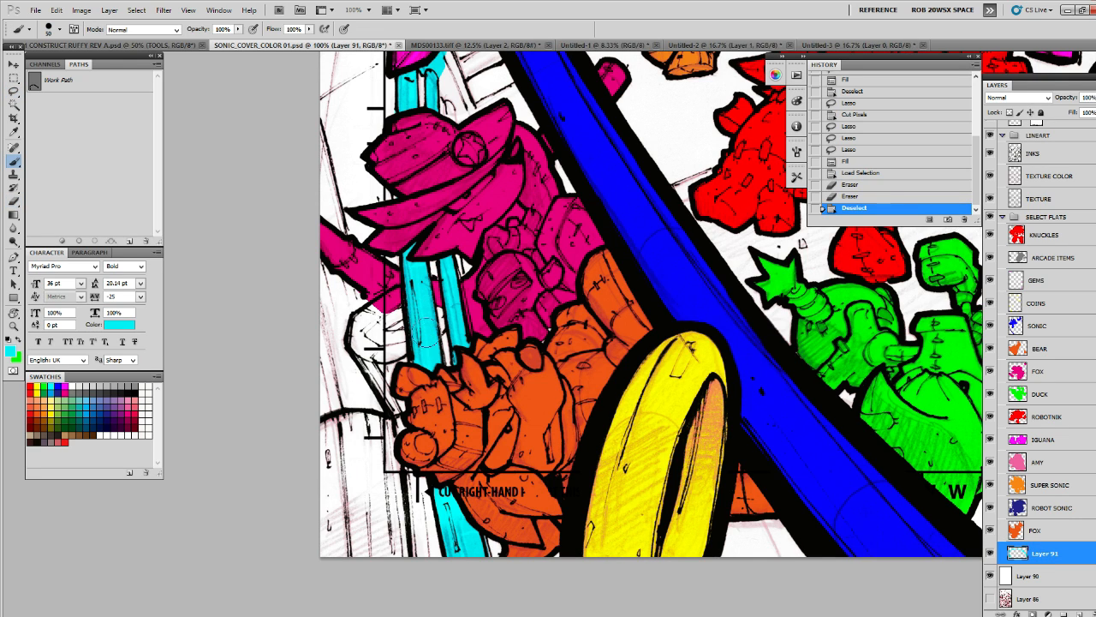
{"action": "key", "text": "l"}
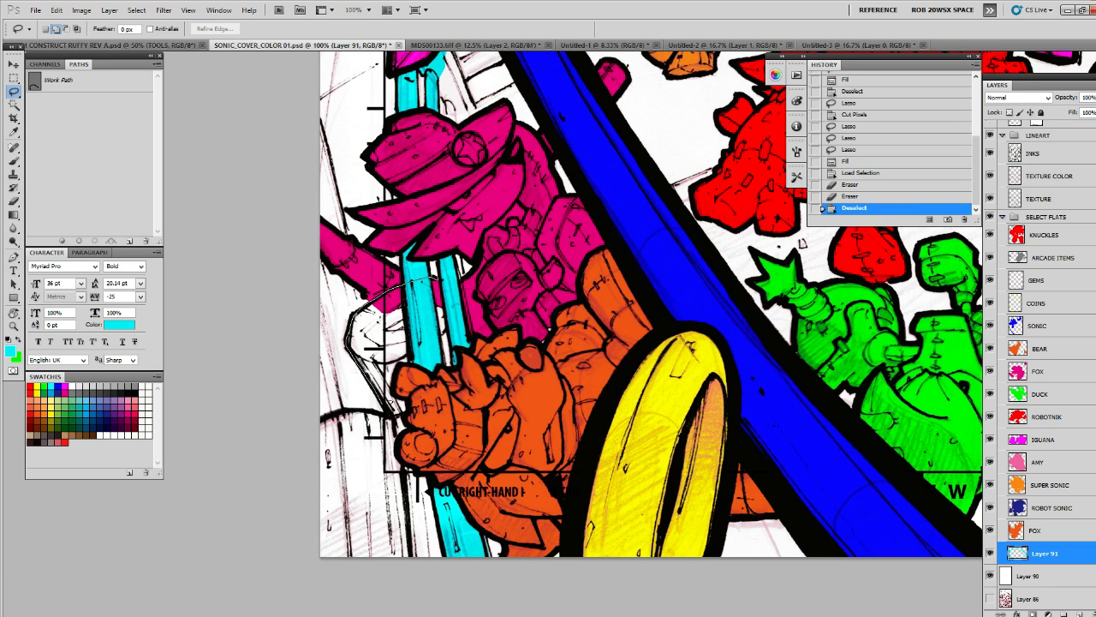
{"action": "mouse_move", "coordinate": [331, 411]}
{"action": "left_mouse_down"}
{"action": "mouse_move", "coordinate": [367, 577]}
{"action": "mouse_move", "coordinate": [488, 563]}
{"action": "left_mouse_up"}
{"action": "left_click_drag", "start_coordinate": [432, 281], "coordinate": [434, 279]}
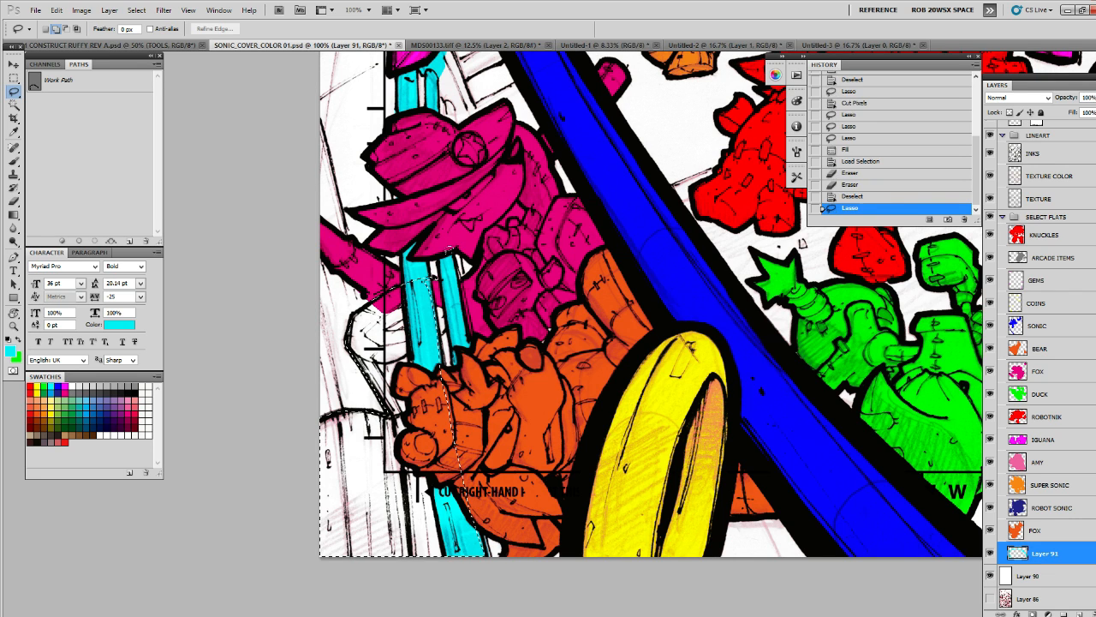
{"action": "key", "text": "alt+BackSpace"}
{"action": "key", "text": "ctrl+d"}
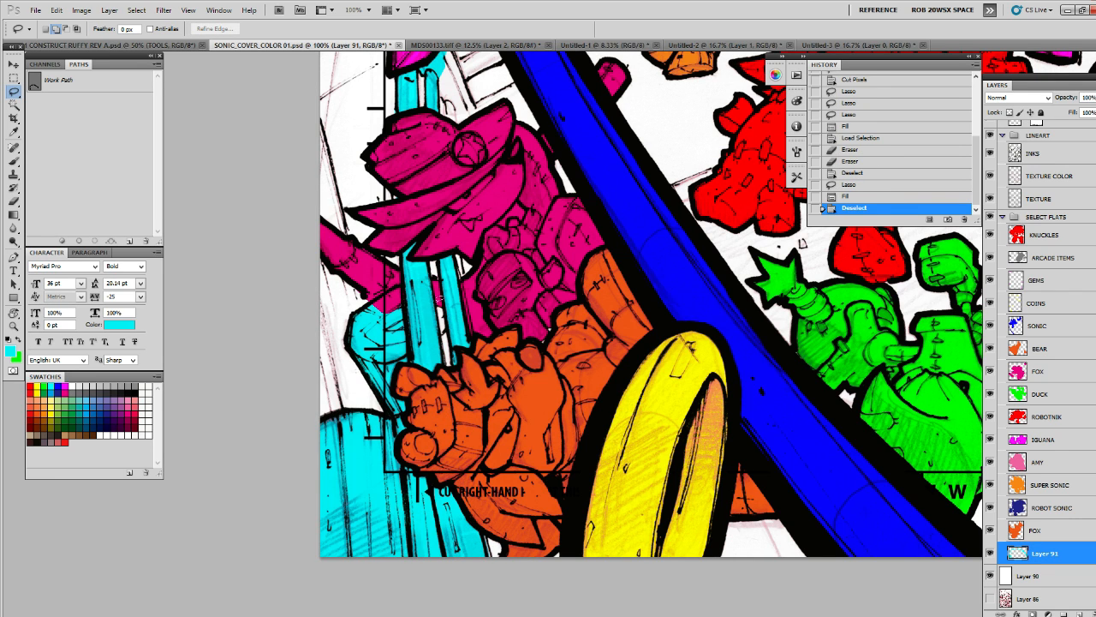
On Layer 91, lasso the uncoloured gaps between the cyan posts and beside the orange bear, fill them with cyan, and deselect
{"action": "left_click_drag", "start_coordinate": [435, 291], "coordinate": [444, 297]}
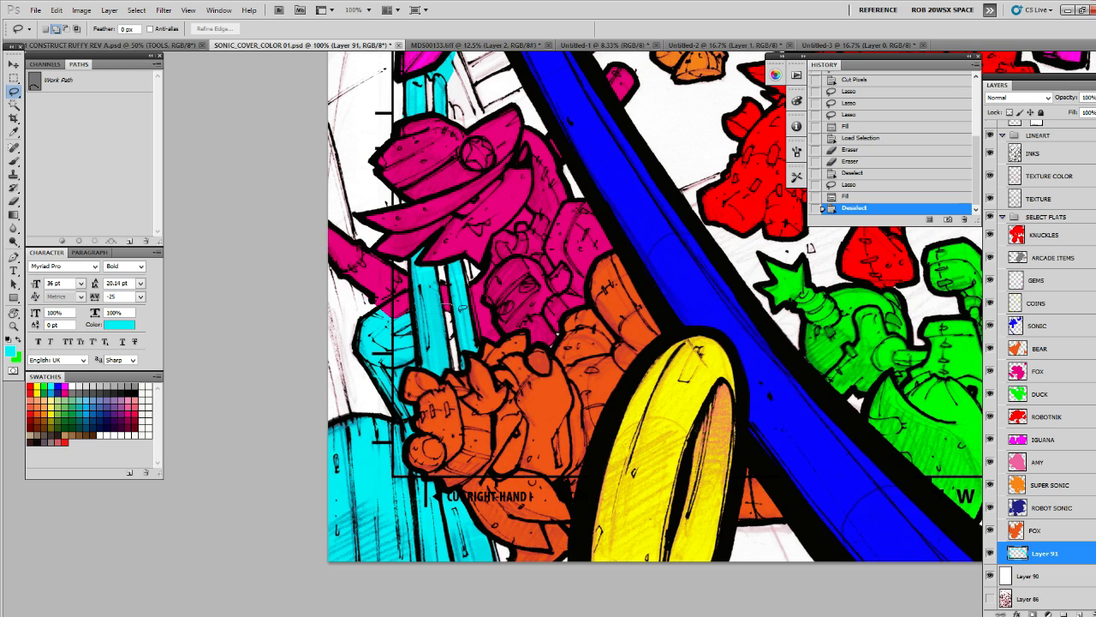
{"action": "left_click_drag", "start_coordinate": [464, 383], "coordinate": [438, 293]}
{"action": "mouse_move", "coordinate": [485, 502]}
{"action": "left_mouse_down"}
{"action": "mouse_move", "coordinate": [511, 571]}
{"action": "mouse_move", "coordinate": [480, 505]}
{"action": "left_mouse_up"}
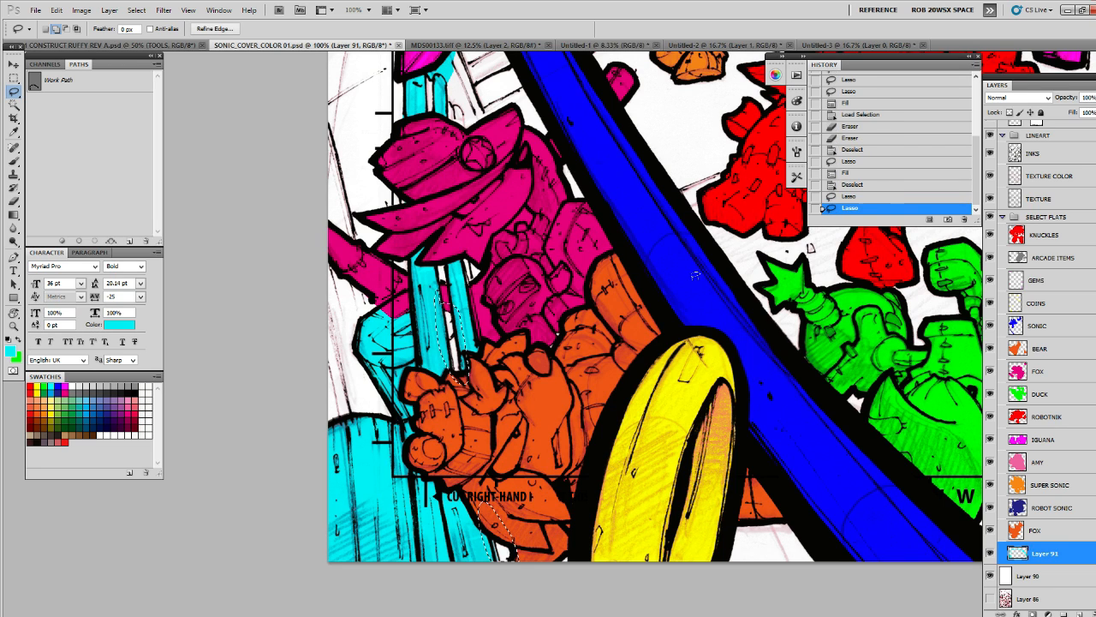
{"action": "key", "text": "alt+BackSpace"}
{"action": "key", "text": "ctrl+d"}
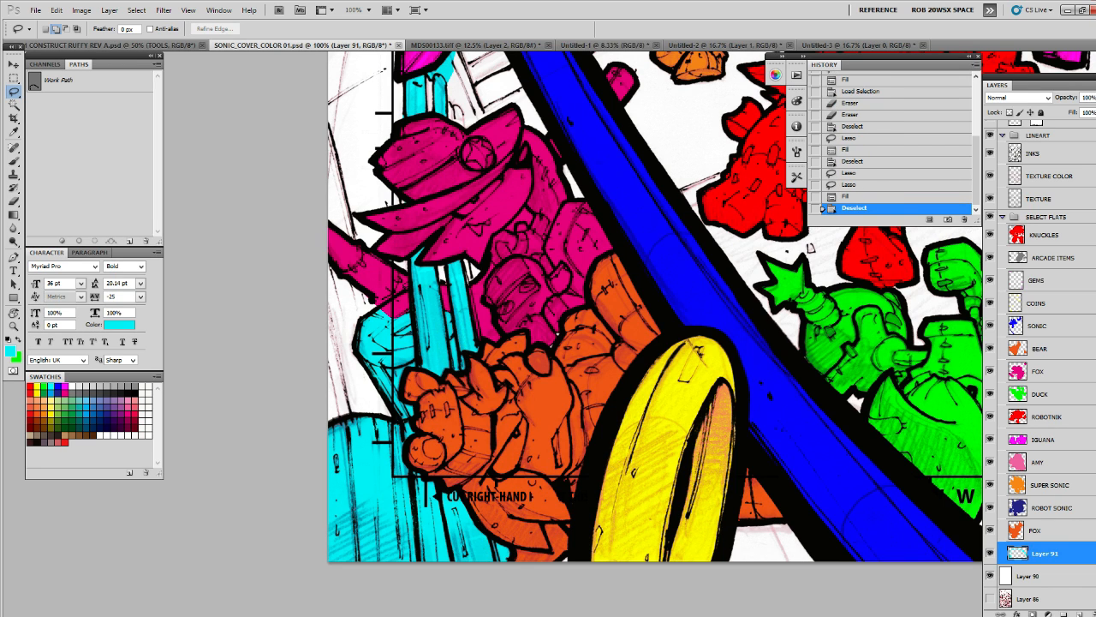
Lasso the stray magenta over the cyan structure below the hat and cut it from the magenta FOX layer
{"action": "left_click_drag", "start_coordinate": [428, 291], "coordinate": [409, 290]}
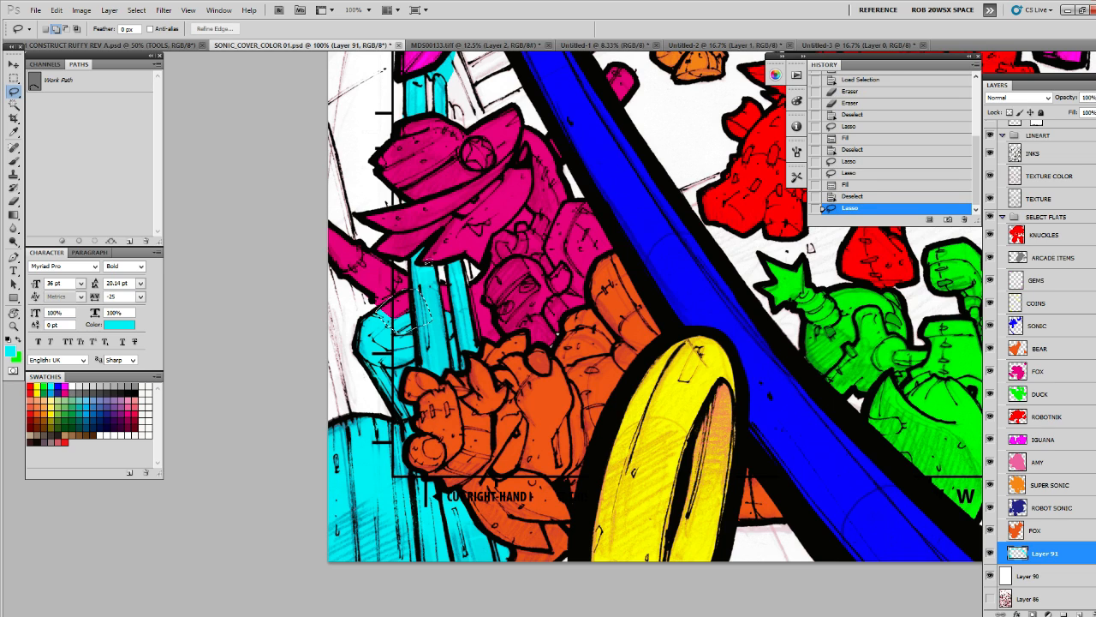
{"action": "left_click", "coordinate": [1024, 371]}
{"action": "key", "text": "ctrl+x"}
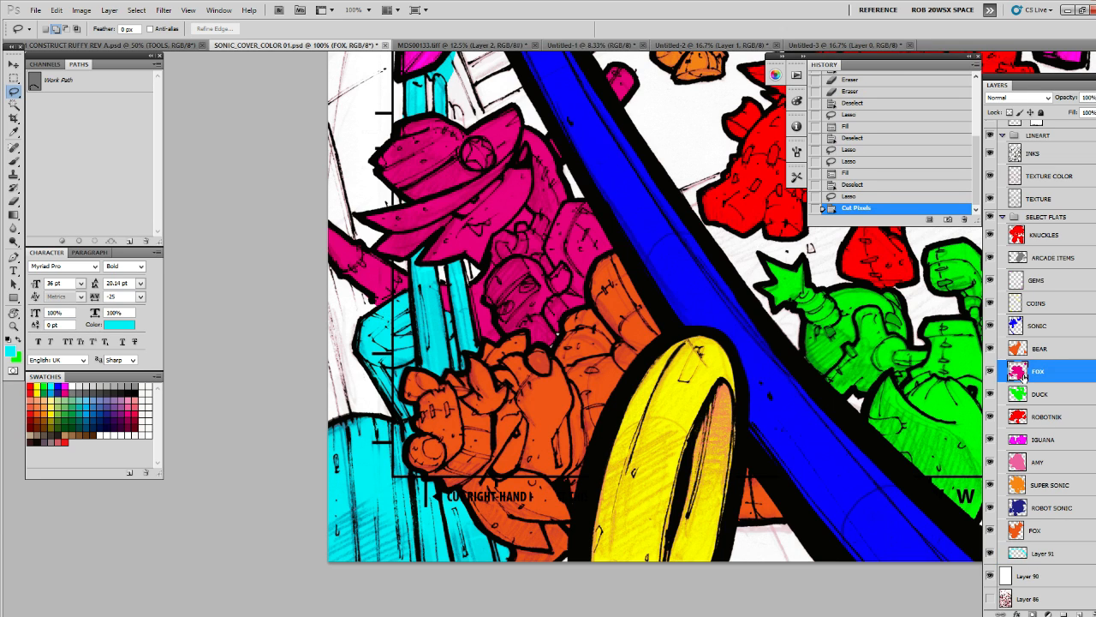
On Layer 91, start a Pen path from beside the cyan posts up across the magenta hat to the uncoloured post above it
{"action": "left_click", "coordinate": [1036, 557]}
{"action": "left_click_drag", "start_coordinate": [673, 321], "coordinate": [683, 268]}
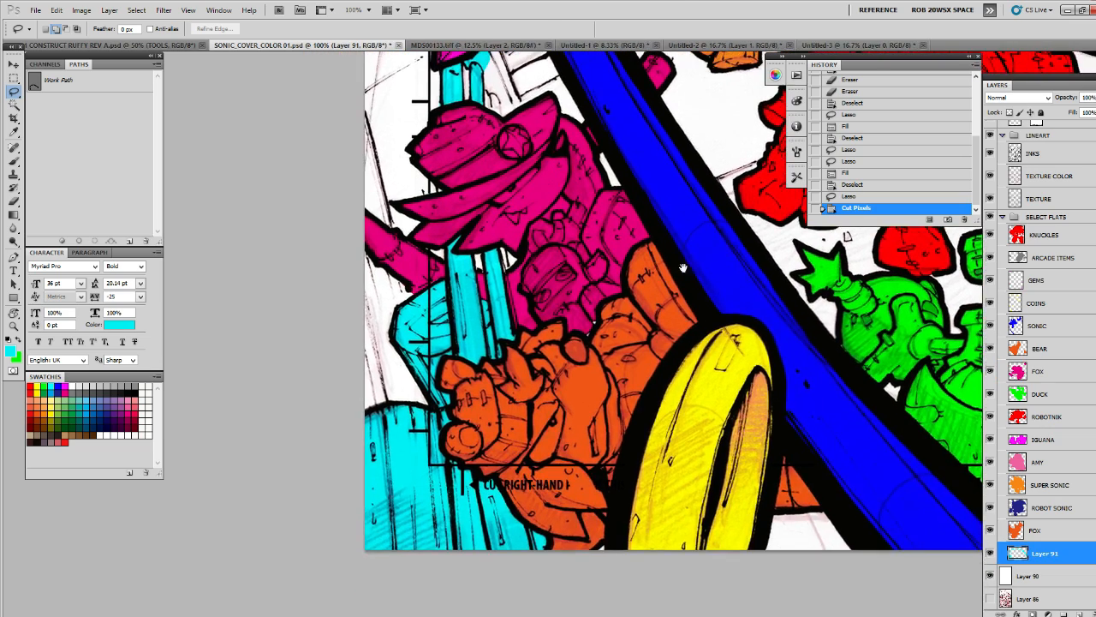
{"action": "key", "text": "p"}
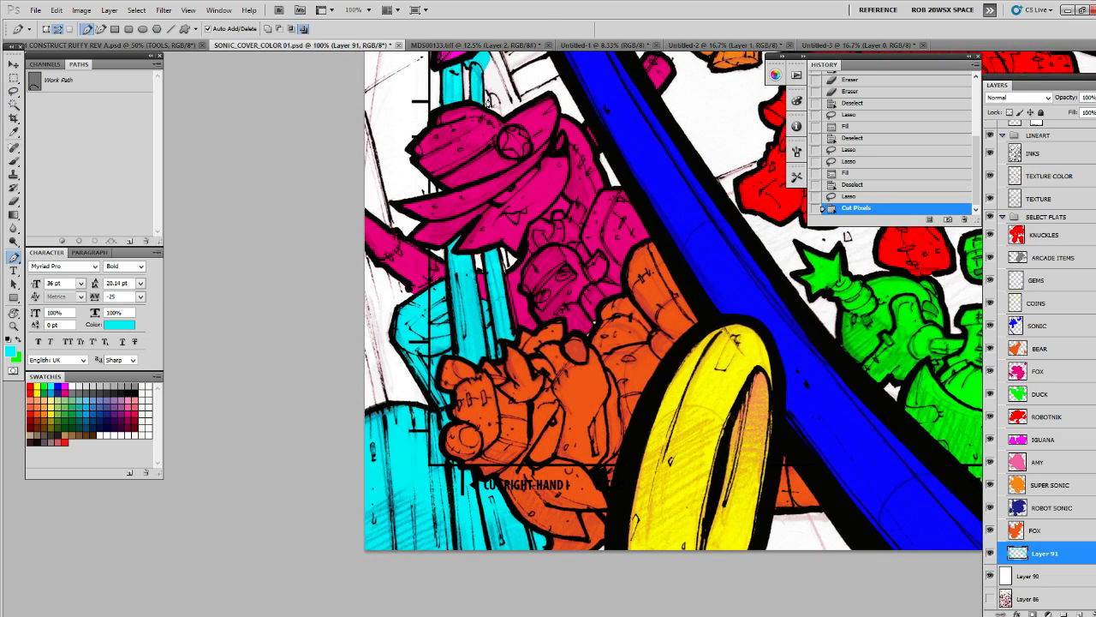
{"action": "left_click", "coordinate": [509, 276]}
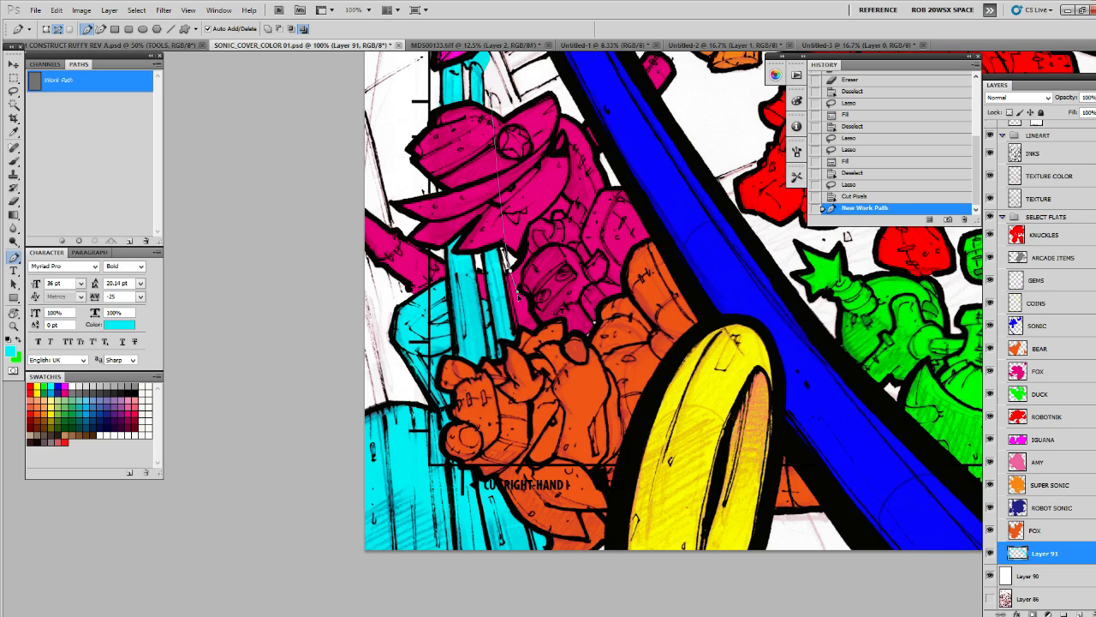
{"action": "left_click_drag", "start_coordinate": [501, 233], "coordinate": [520, 299]}
{"action": "left_click", "coordinate": [510, 266]}
{"action": "scroll", "coordinate": [514, 274], "scroll_direction": "up", "scroll_amount": 3}
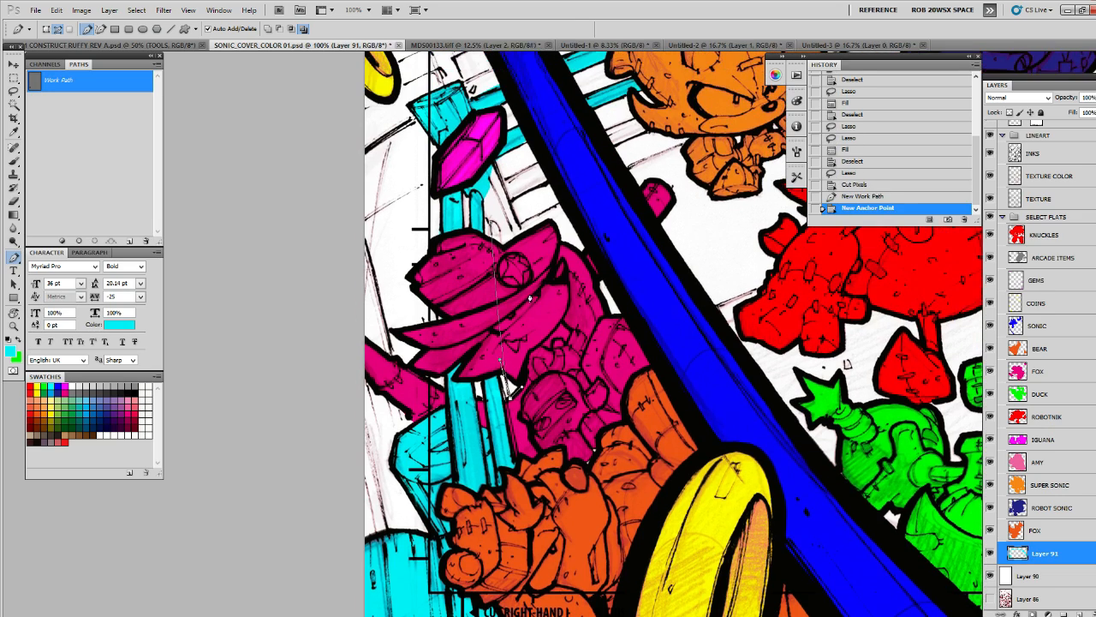
{"action": "left_click", "coordinate": [530, 292]}
{"action": "left_click", "coordinate": [521, 238]}
{"action": "left_click", "coordinate": [522, 238]}
{"action": "left_click_drag", "start_coordinate": [562, 211], "coordinate": [510, 238]}
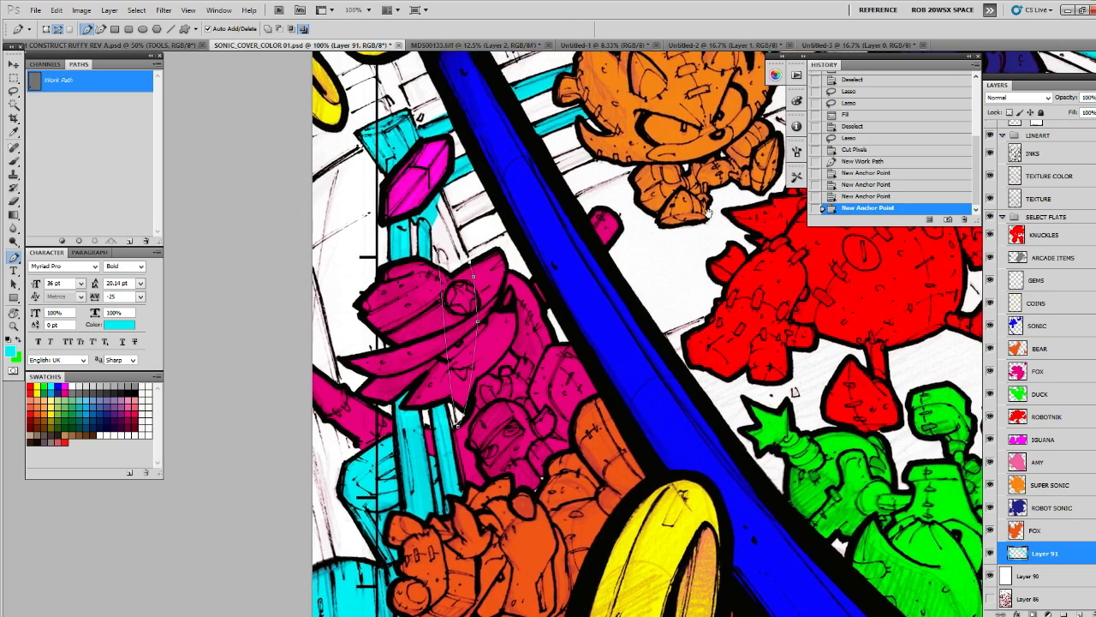
{"action": "left_click_drag", "start_coordinate": [707, 212], "coordinate": [499, 411]}
{"action": "left_click", "coordinate": [377, 438]}
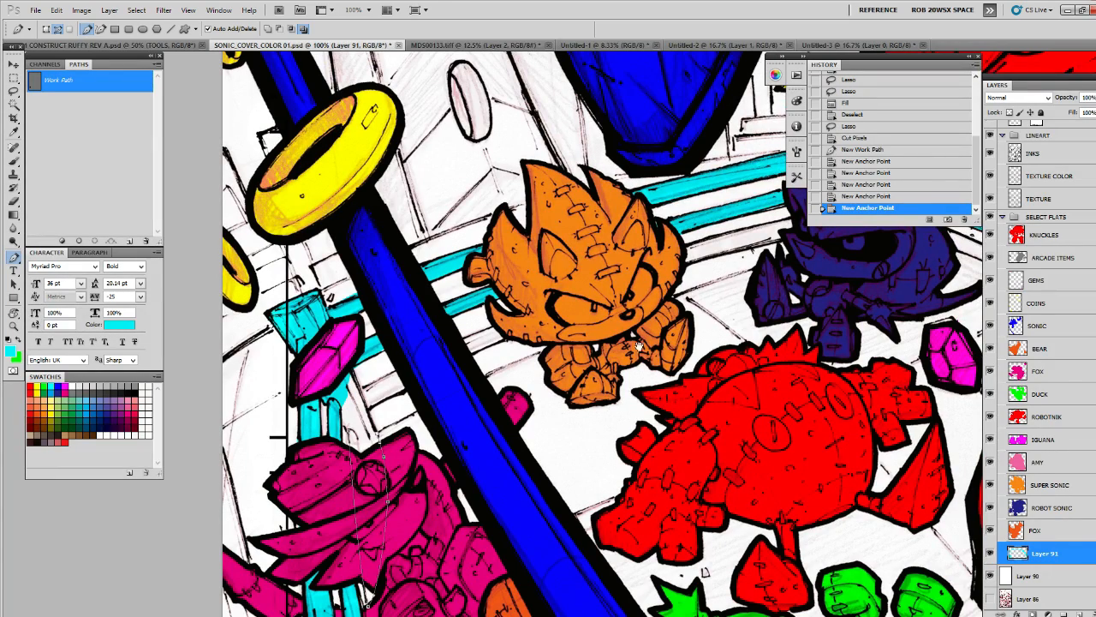
{"action": "left_click_drag", "start_coordinate": [724, 291], "coordinate": [640, 339]}
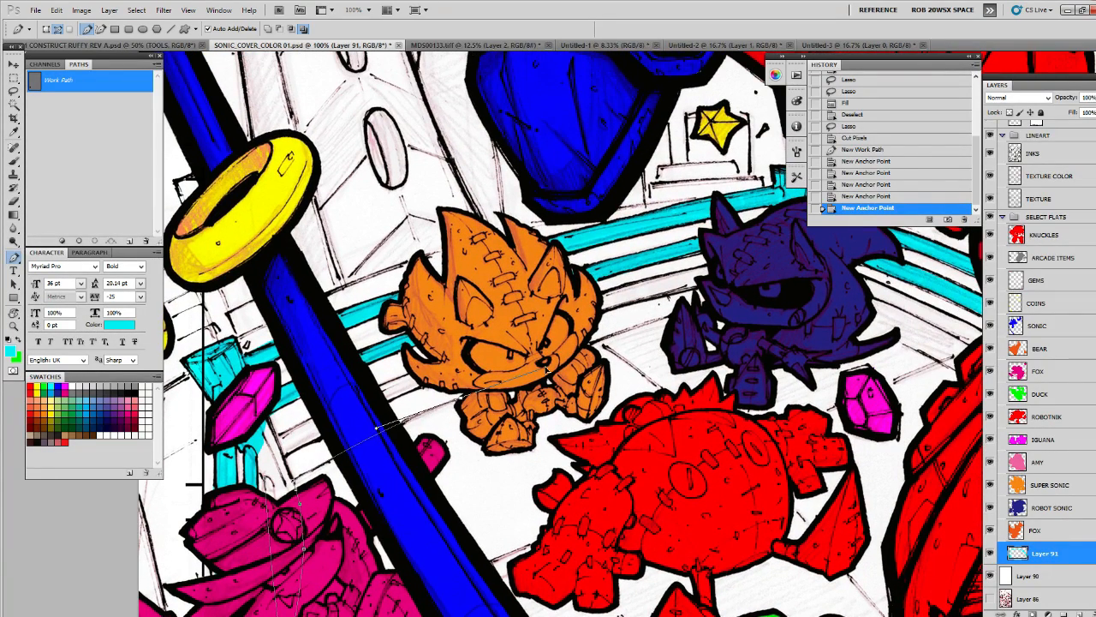
{"action": "left_click", "coordinate": [676, 315]}
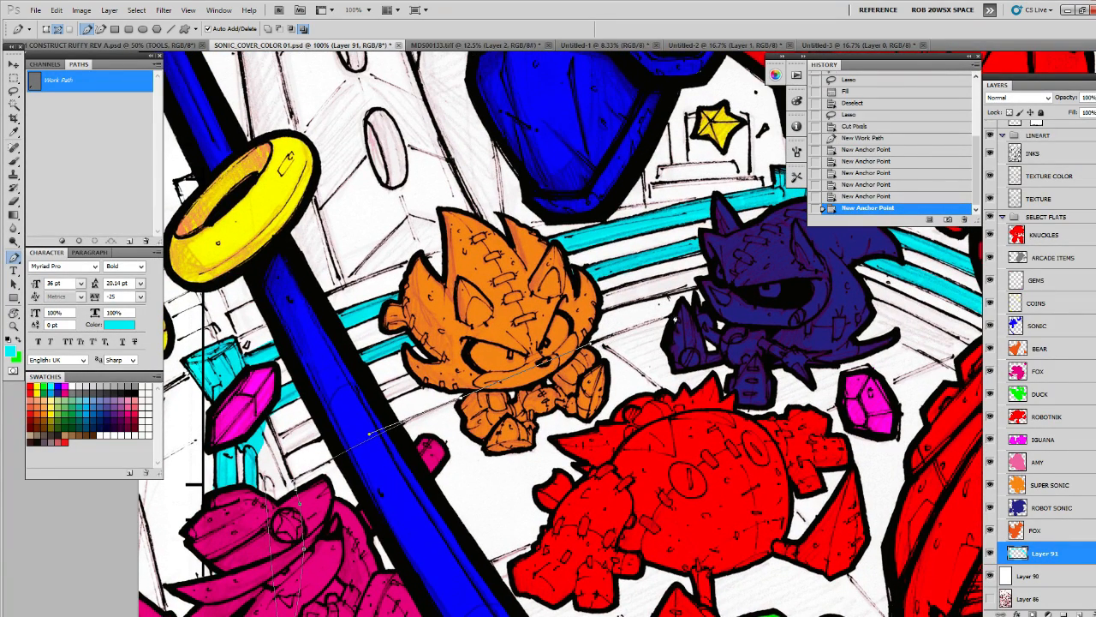
{"action": "left_click", "coordinate": [747, 299]}
{"action": "left_click", "coordinate": [720, 300]}
{"action": "left_click_drag", "start_coordinate": [720, 300], "coordinate": [777, 297]}
{"action": "left_click", "coordinate": [699, 299]}
{"action": "left_click_drag", "start_coordinate": [656, 331], "coordinate": [578, 358]}
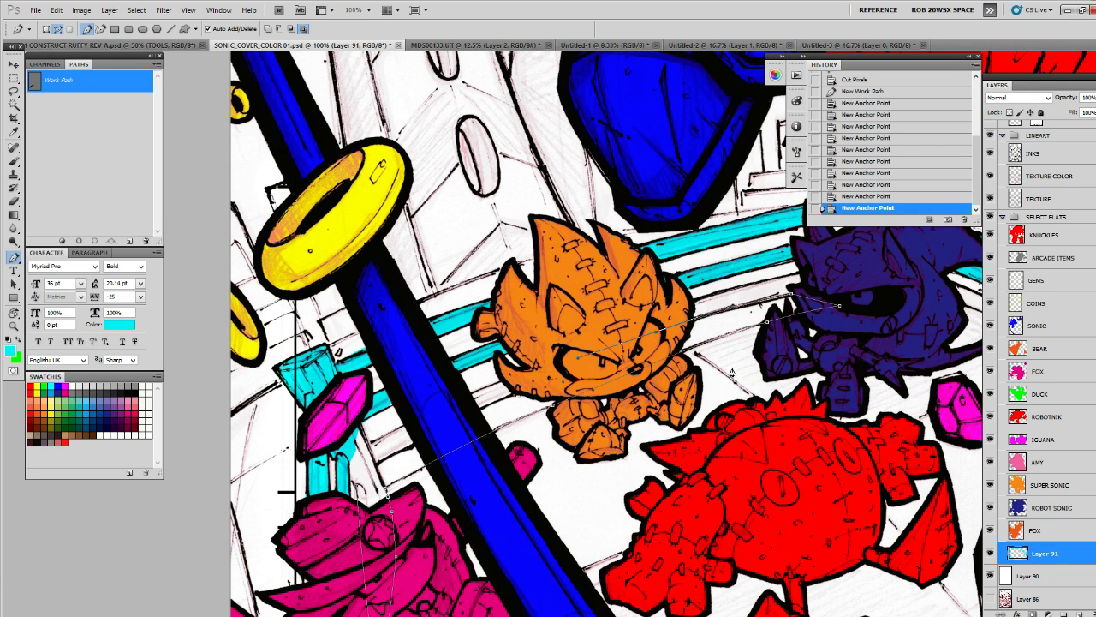
{"action": "key", "text": "ctrl+alt+z"}
{"action": "key", "text": "ctrl+alt+z"}
{"action": "key", "text": "ctrl+alt+z"}
{"action": "key", "text": "ctrl+alt+z"}
{"action": "key", "text": "ctrl+alt+z"}
{"action": "key", "text": "ctrl+alt+z"}
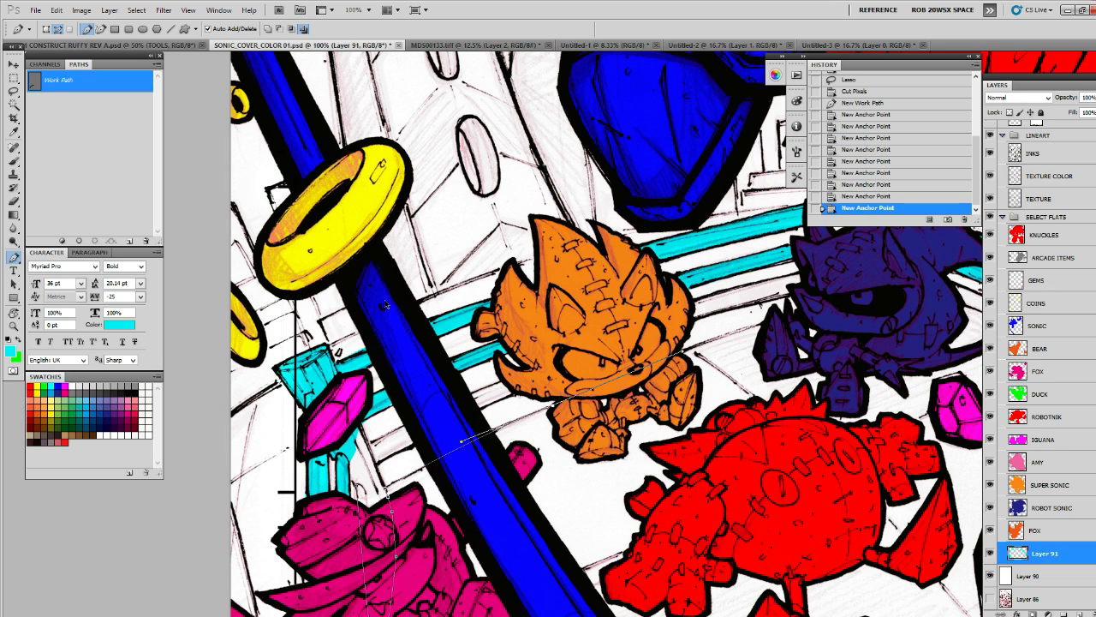
Continue the path along the lower railing to Robot Sonic and back behind Super Sonic, and fill the enclosed post and railing with cyan
{"action": "left_click", "coordinate": [381, 473]}
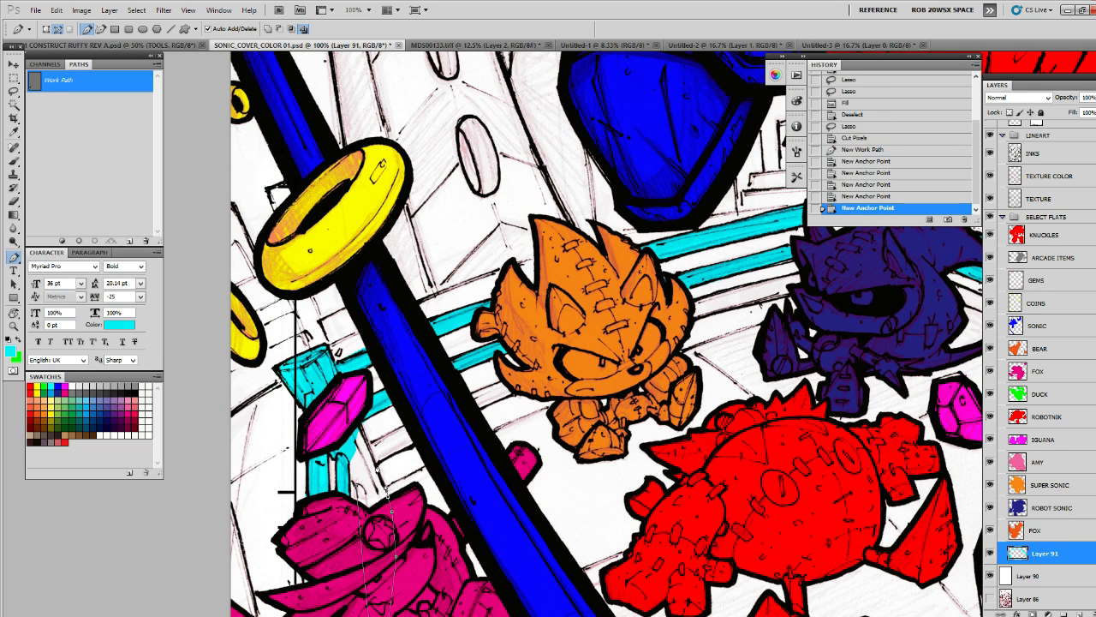
{"action": "left_click", "coordinate": [382, 457]}
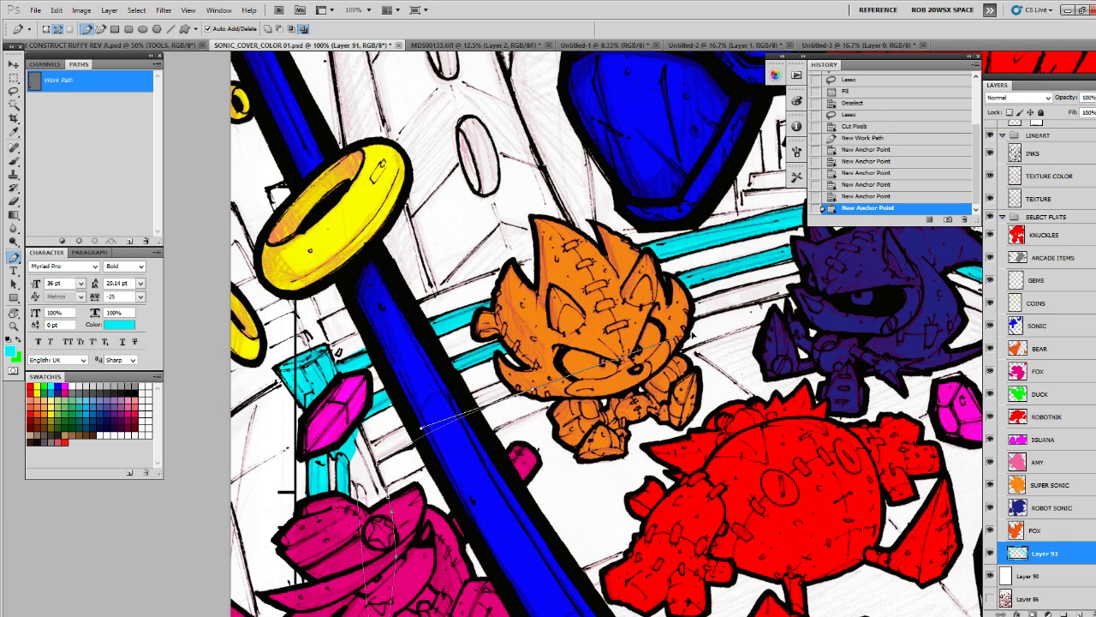
{"action": "left_click", "coordinate": [696, 322]}
{"action": "left_click_drag", "start_coordinate": [758, 332], "coordinate": [844, 302]}
{"action": "left_click", "coordinate": [752, 324]}
{"action": "left_click", "coordinate": [734, 319]}
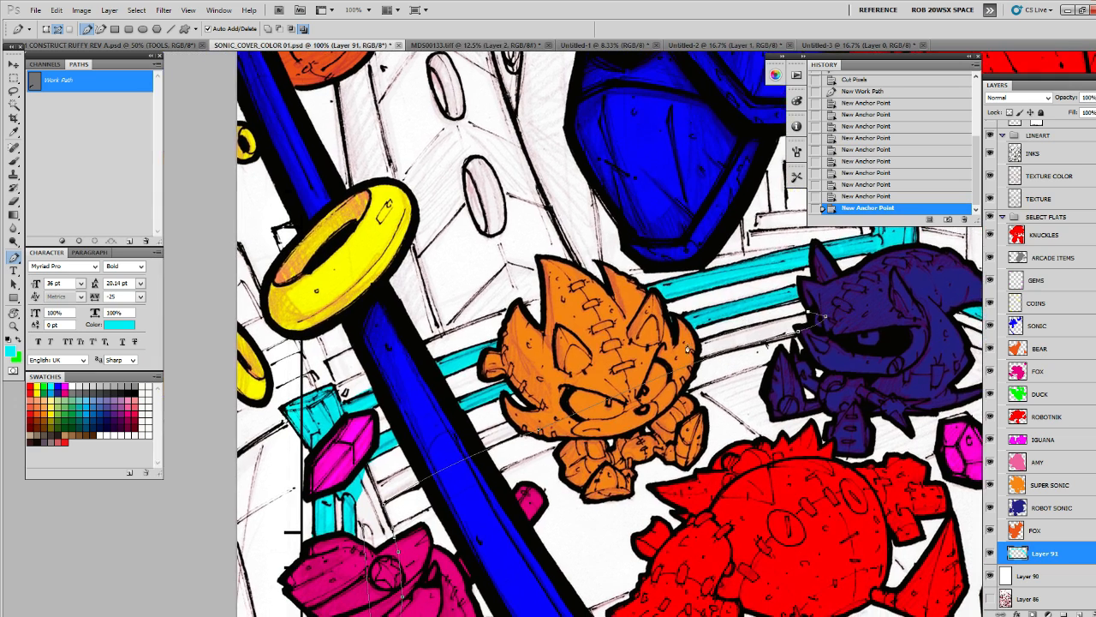
{"action": "left_click", "coordinate": [570, 394]}
{"action": "left_click_drag", "start_coordinate": [569, 394], "coordinate": [628, 374]}
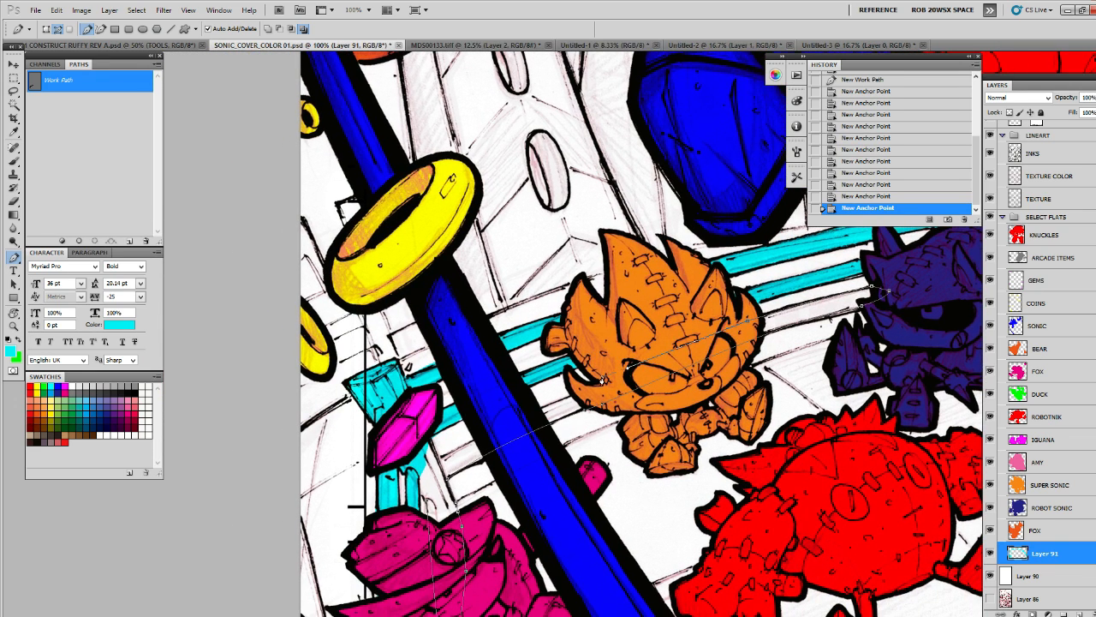
{"action": "left_click", "coordinate": [592, 387]}
{"action": "left_click", "coordinate": [62, 240]}
{"action": "left_click", "coordinate": [115, 203]}
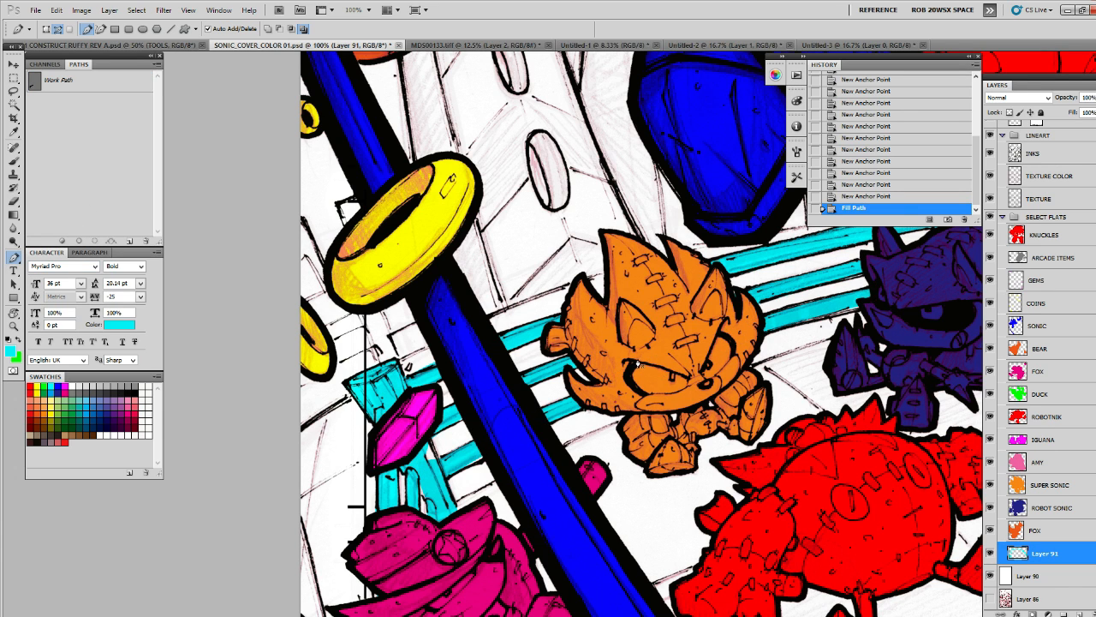
Hide Layer 91 to show the whole cover without the cyan background flats
{"action": "key", "text": "z"}
{"action": "left_click", "coordinate": [632, 358], "text": "alt"}
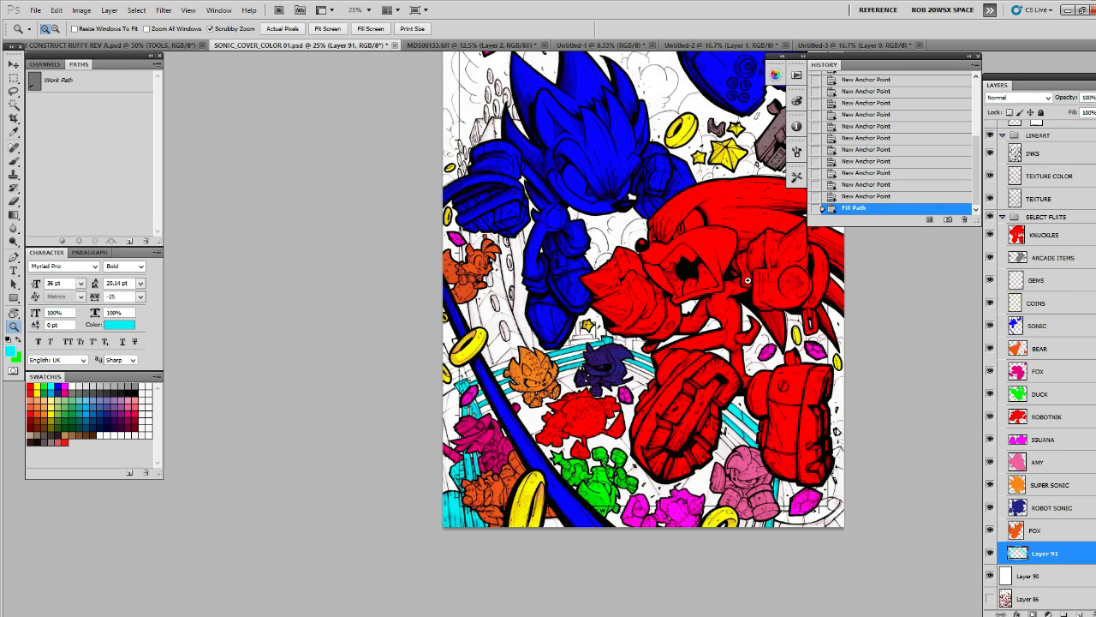
{"action": "left_click", "coordinate": [990, 553]}
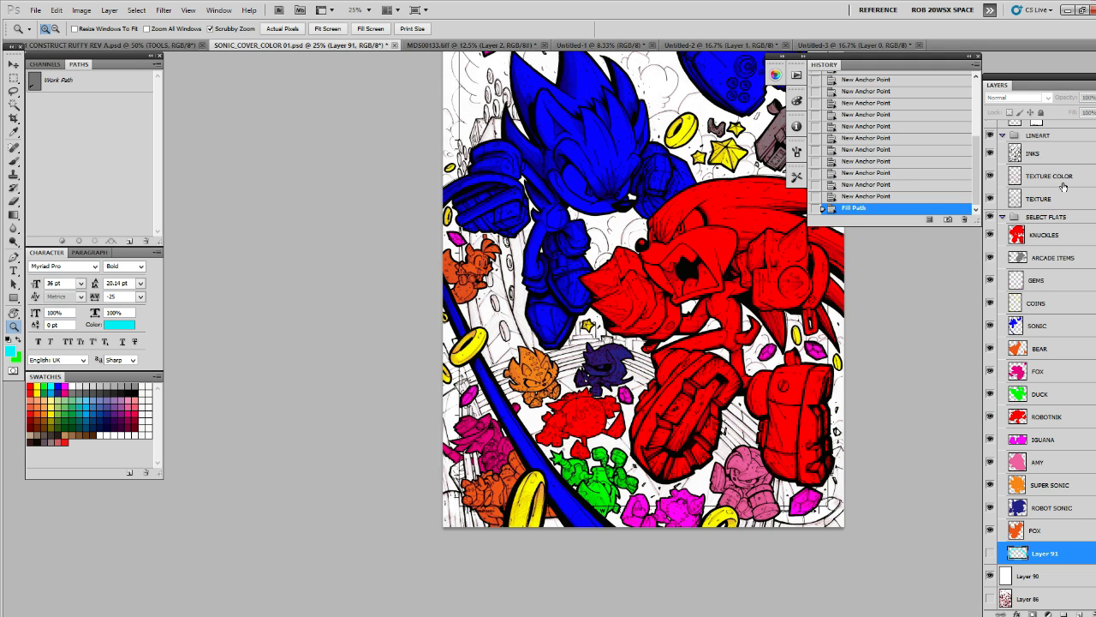
Toggle the visibility of the TEXTURE COLOR and TEXTURE layers to compare their effect on the line art
{"action": "scroll", "coordinate": [1039, 342], "scroll_direction": "up", "scroll_amount": 2}
{"action": "left_click", "coordinate": [991, 226]}
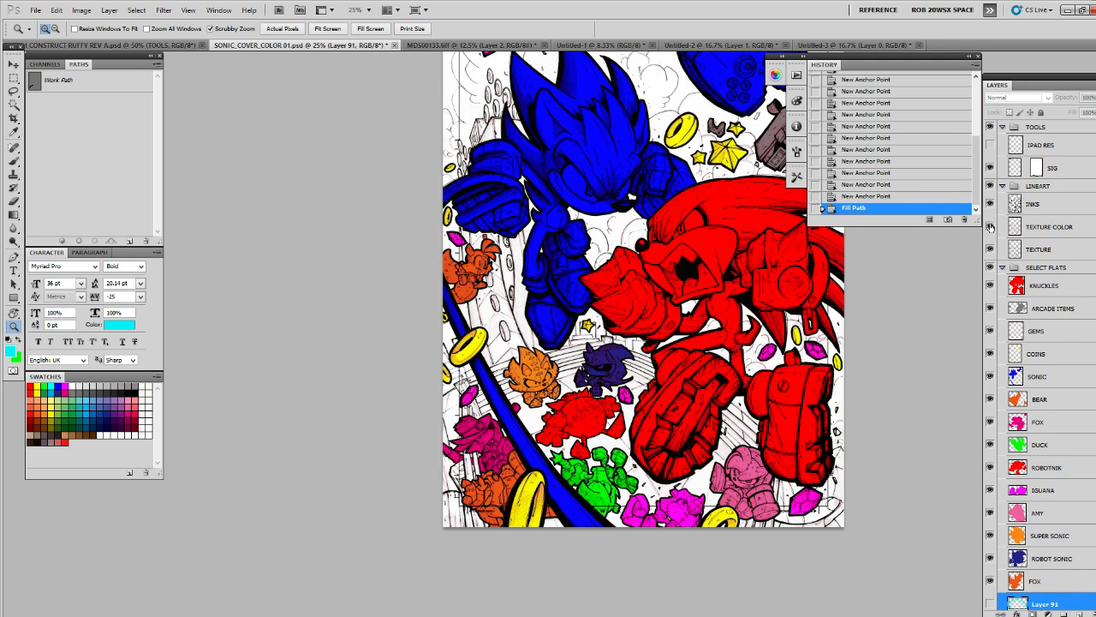
{"action": "left_click", "coordinate": [992, 248]}
{"action": "left_click", "coordinate": [991, 226]}
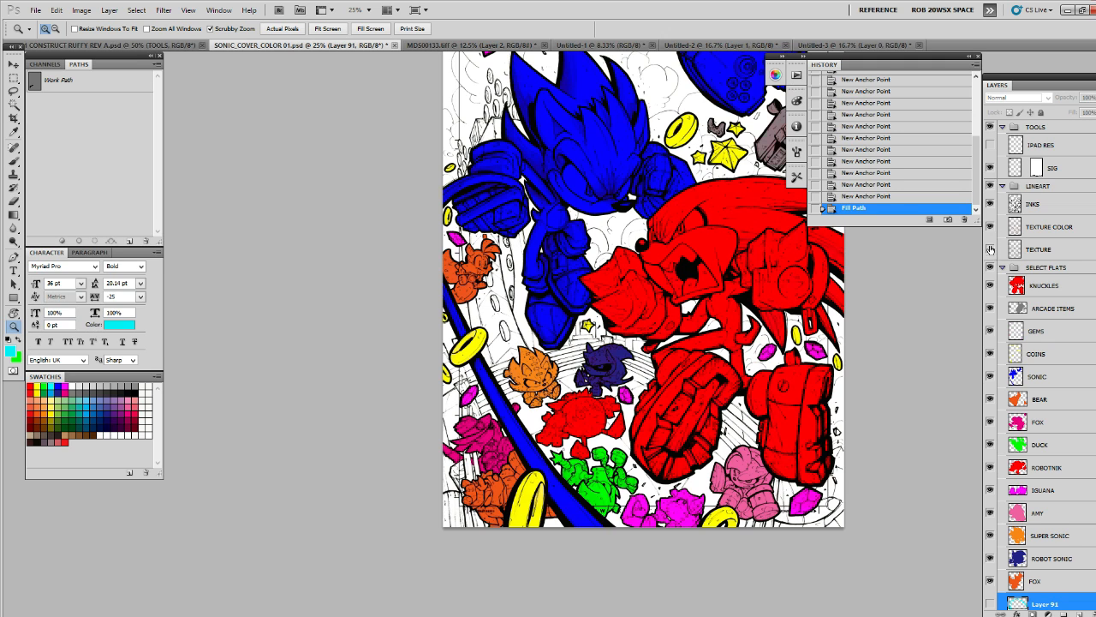
{"action": "left_click", "coordinate": [991, 248]}
Collapse and select the LINEART group, and toggle its visibility to check the line art over the flats
{"action": "left_click", "coordinate": [1003, 187]}
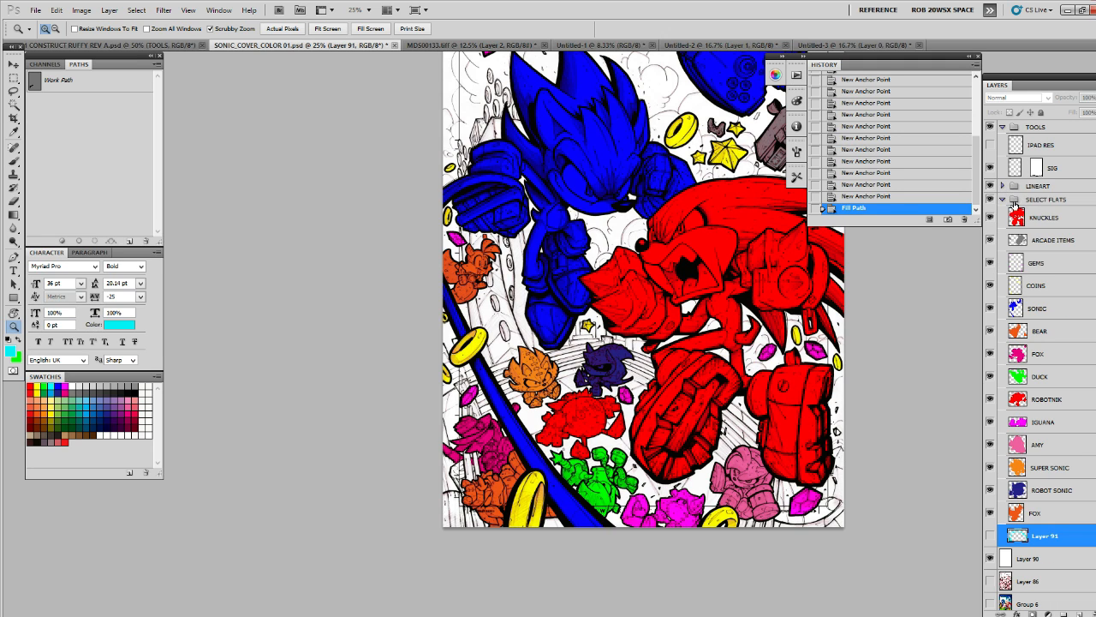
{"action": "left_click", "coordinate": [1053, 188]}
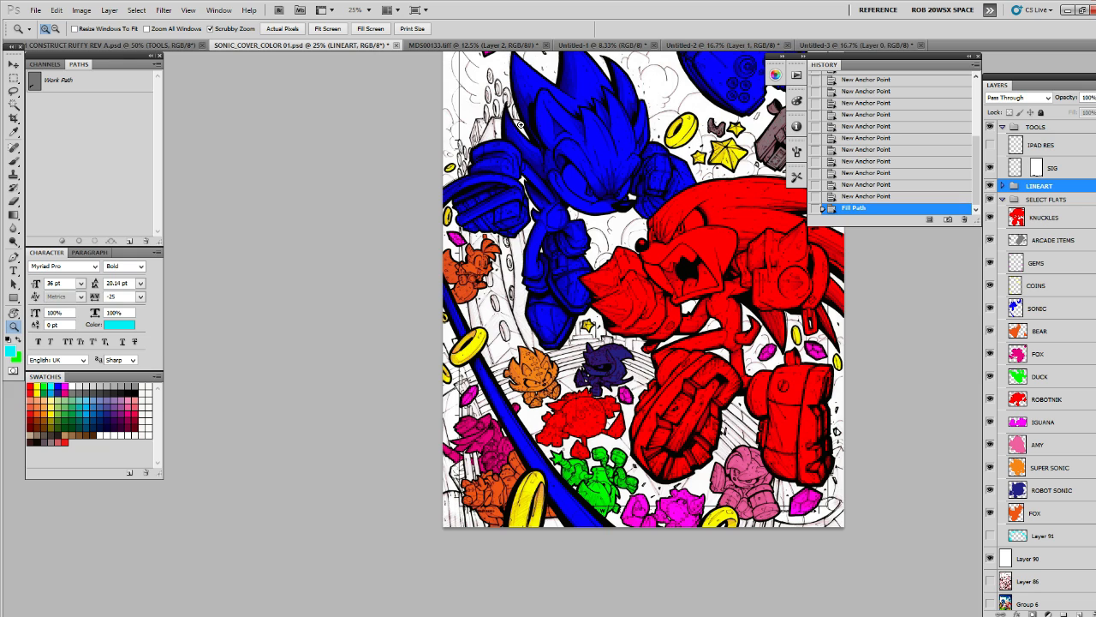
{"action": "left_click_drag", "start_coordinate": [712, 209], "coordinate": [704, 270]}
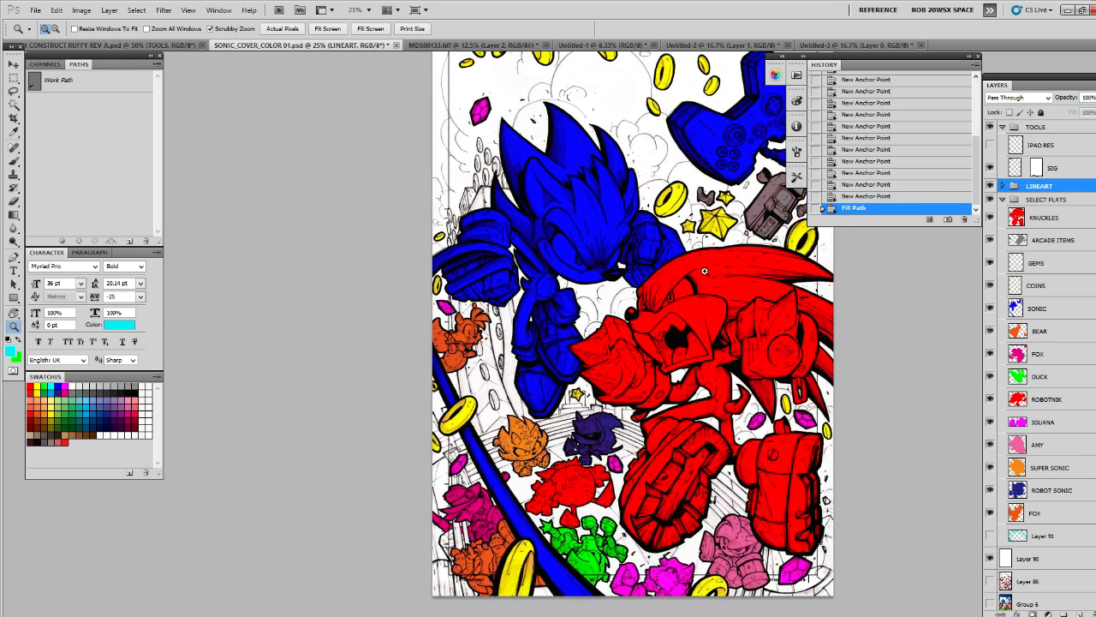
{"action": "scroll", "coordinate": [706, 273], "scroll_direction": "down", "scroll_amount": 3}
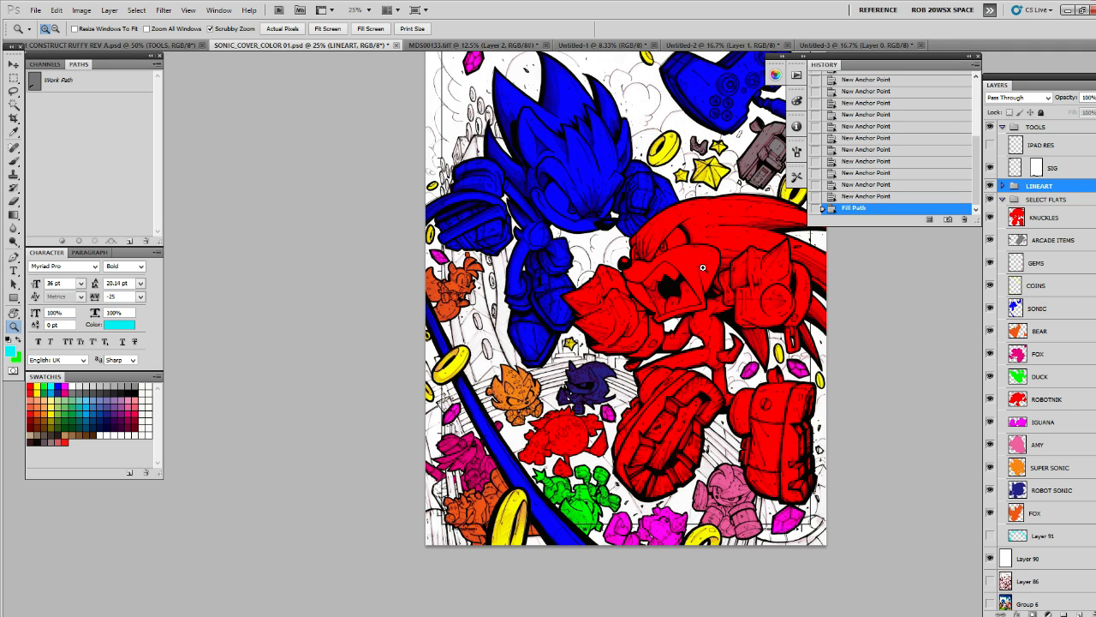
{"action": "scroll", "coordinate": [692, 254], "scroll_direction": "down", "scroll_amount": 1}
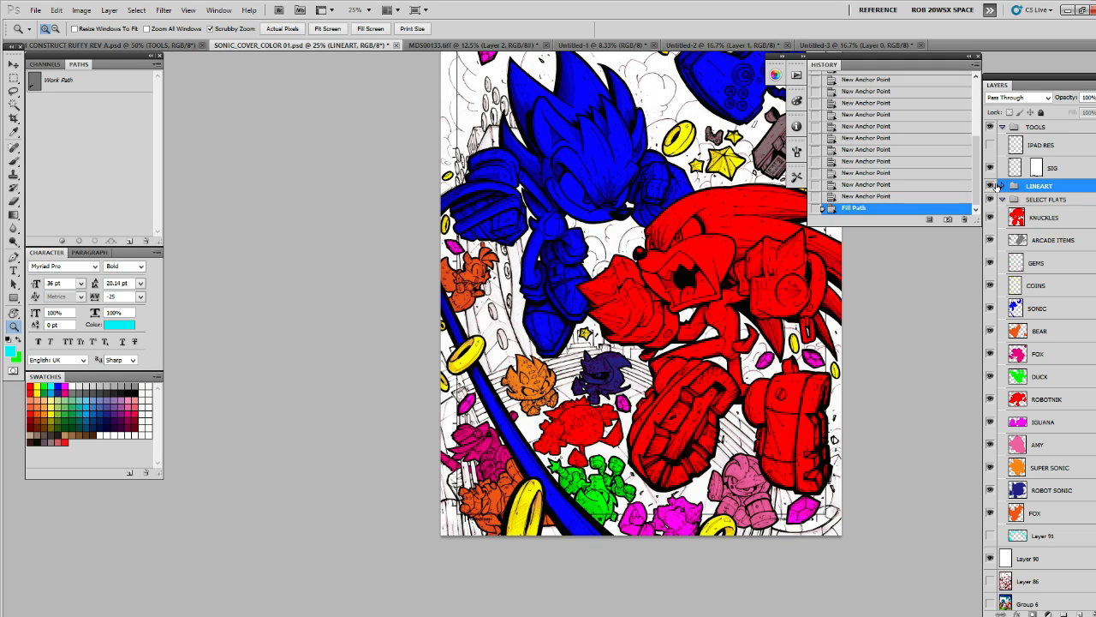
{"action": "left_click", "coordinate": [990, 186]}
{"action": "left_click", "coordinate": [990, 186]}
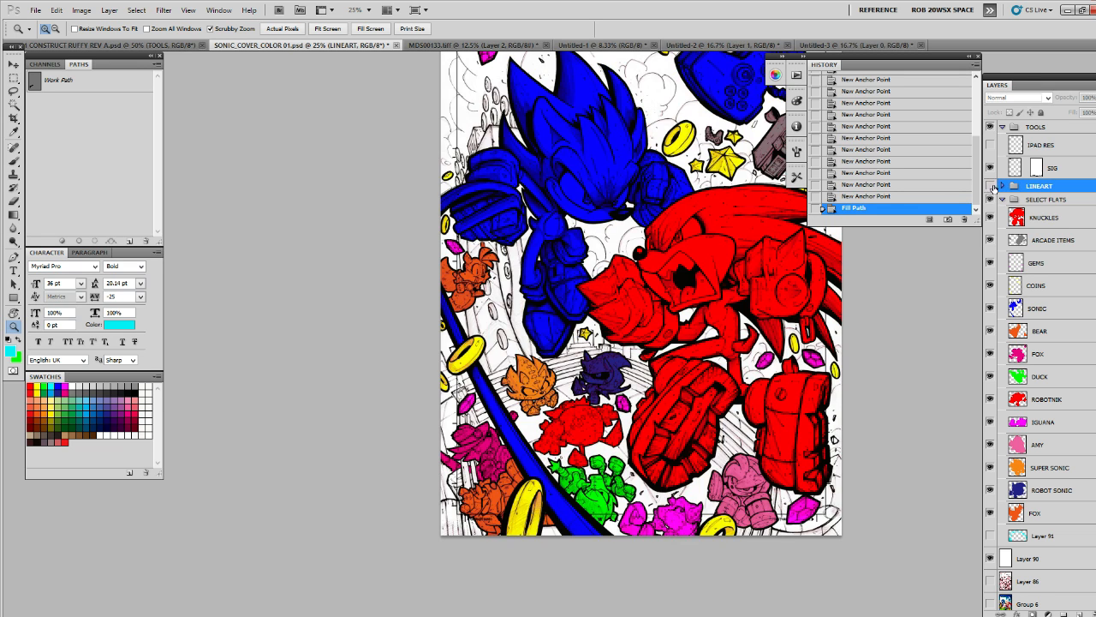
{"action": "left_click", "coordinate": [991, 186]}
{"action": "left_click", "coordinate": [991, 186]}
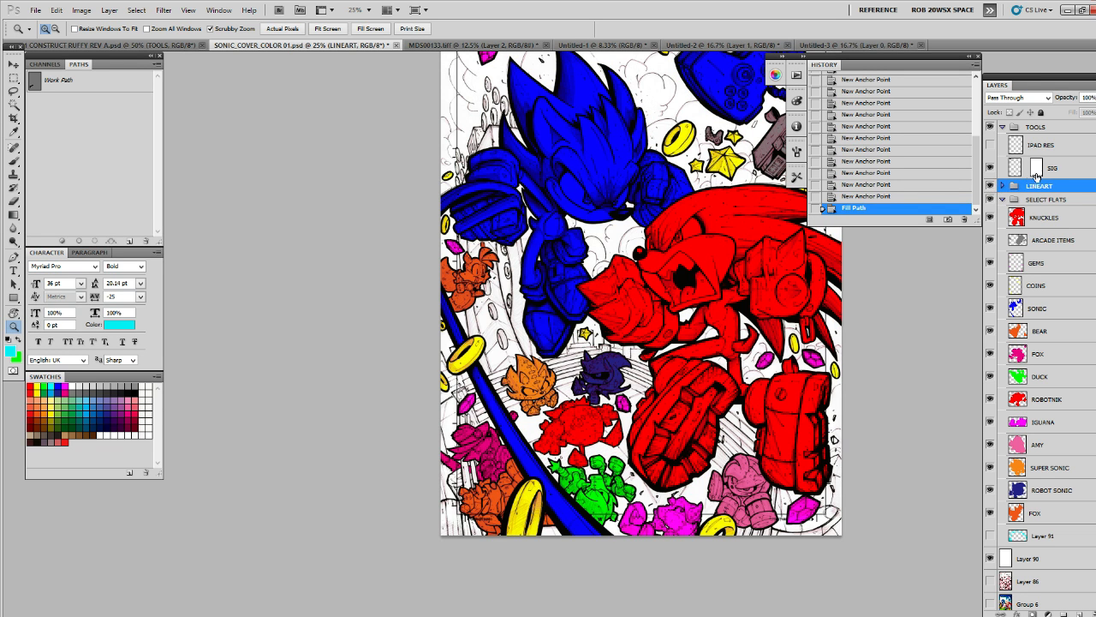
Collapse the SELECT FLATS group, duplicate the LINEART group as a hidden backup copy, and select the original LINEART group
{"action": "left_click", "coordinate": [1003, 200]}
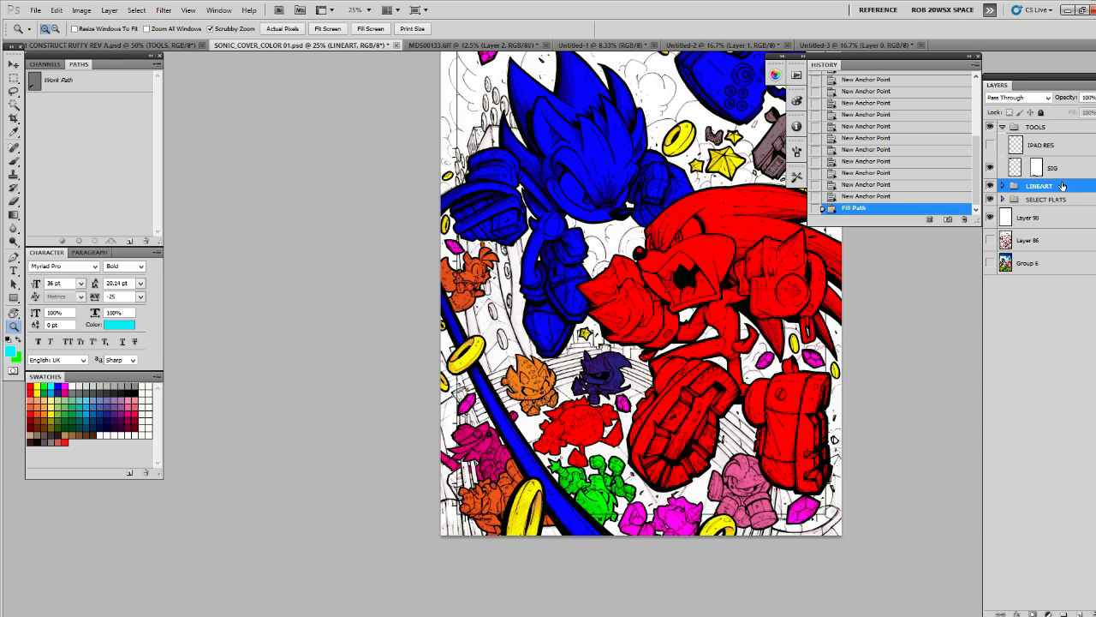
{"action": "left_click_drag", "start_coordinate": [1065, 188], "coordinate": [1076, 613]}
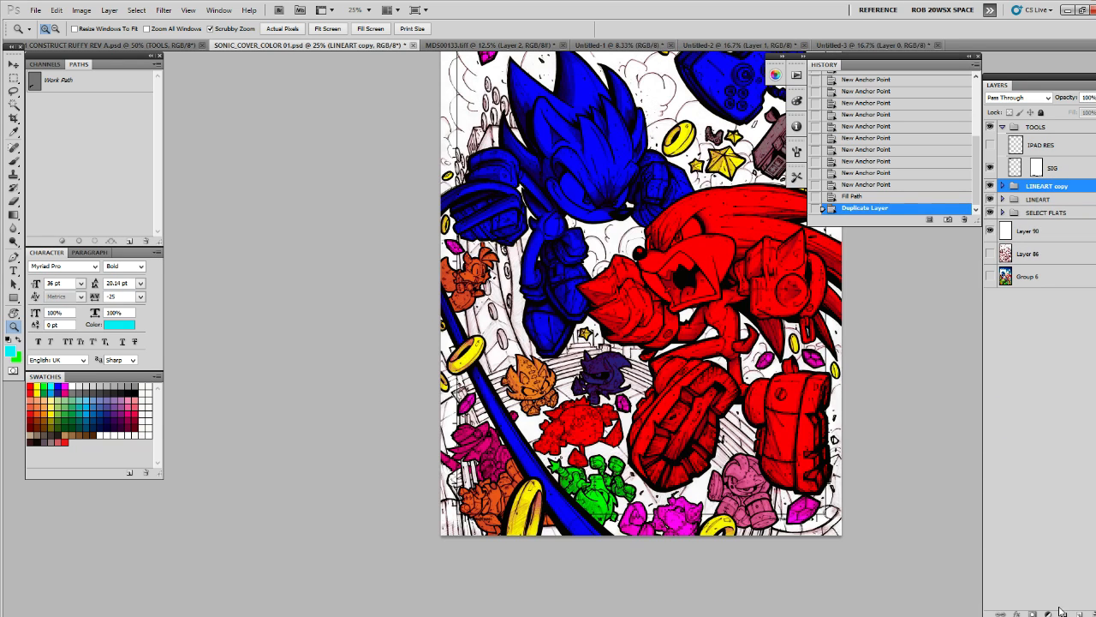
{"action": "left_click", "coordinate": [990, 186]}
{"action": "left_click", "coordinate": [1039, 199]}
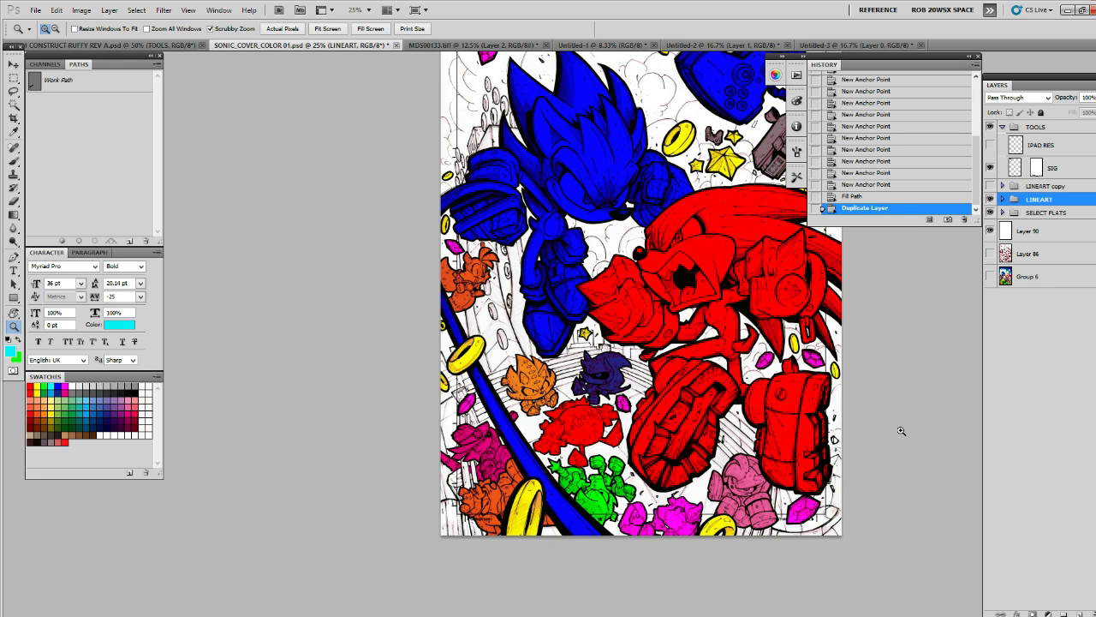
{"action": "left_click_drag", "start_coordinate": [858, 419], "coordinate": [885, 406]}
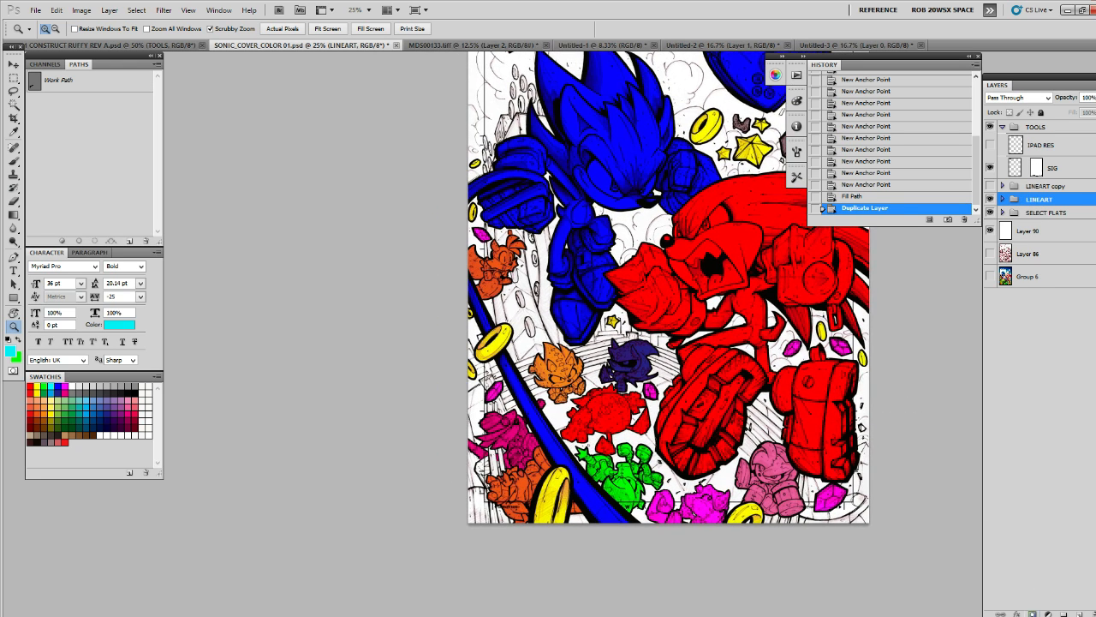
Add a layer mask to the LINEART group, collapse and hide the TOOLS group, and reselect the LINEART mask
{"action": "left_click", "coordinate": [1035, 614]}
{"action": "left_click", "coordinate": [857, 514]}
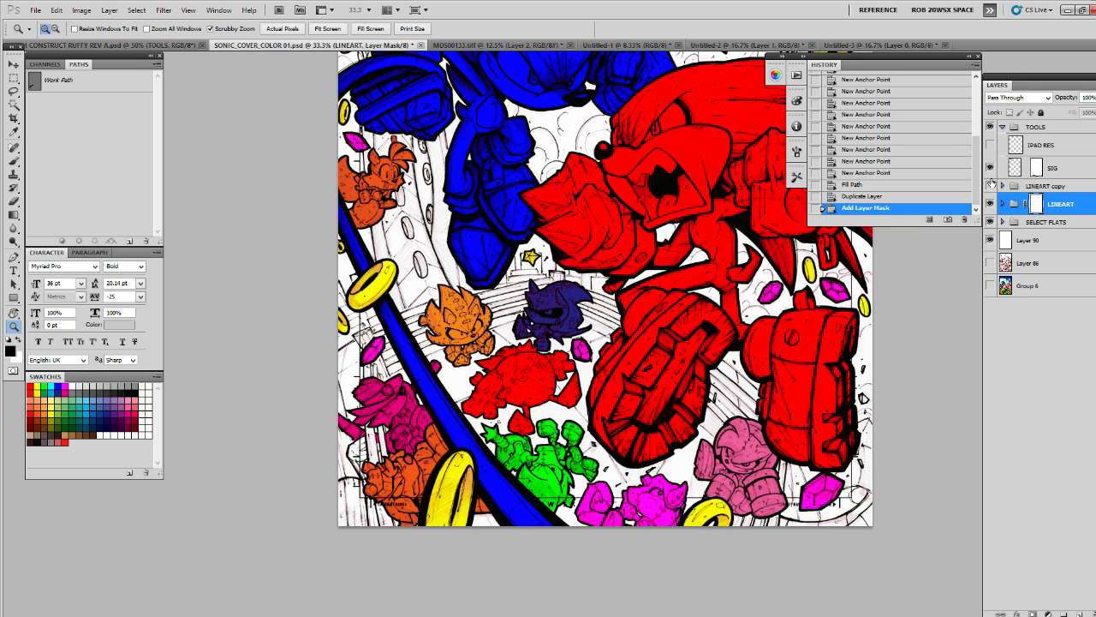
{"action": "left_click", "coordinate": [1002, 127]}
{"action": "left_click", "coordinate": [1032, 127]}
{"action": "left_click", "coordinate": [992, 126]}
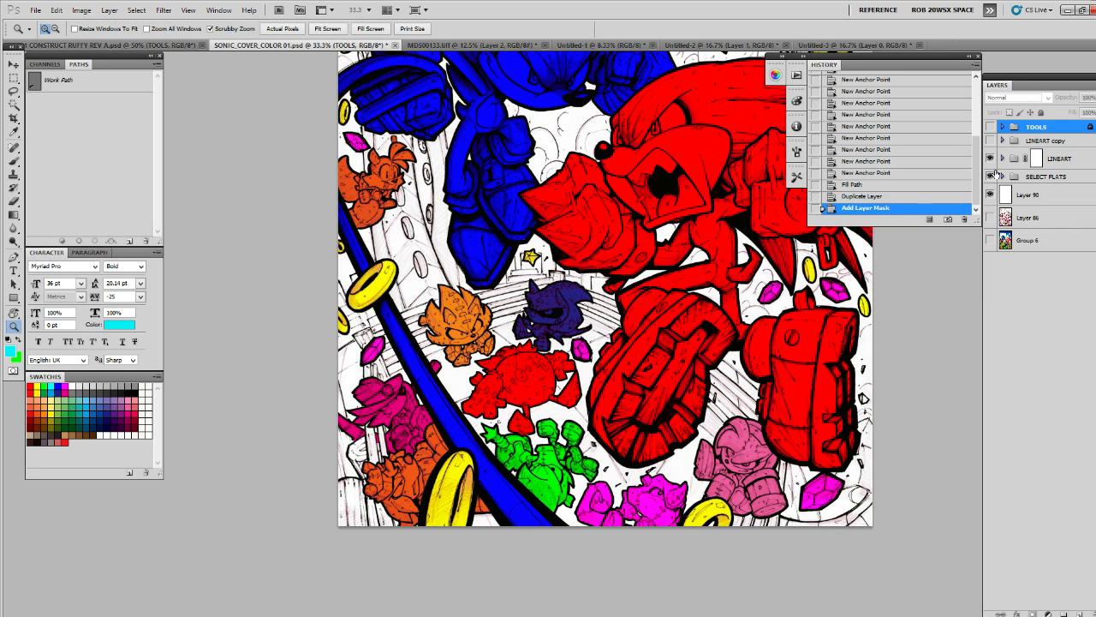
{"action": "left_click", "coordinate": [1039, 159]}
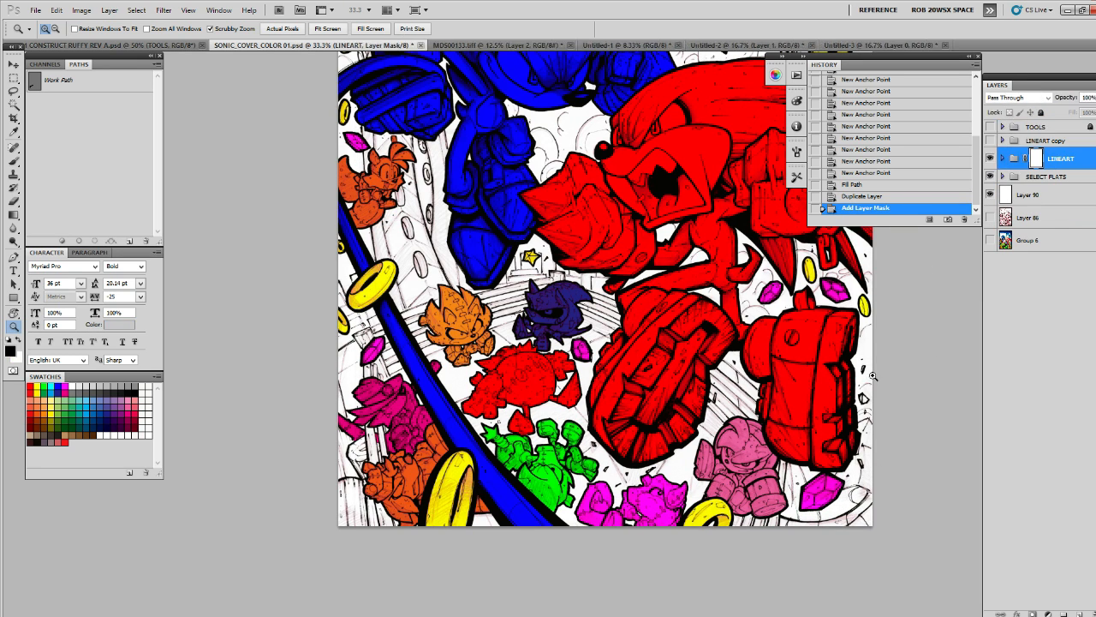
Paint black on the LINEART mask with a 50 px brush to remove background lines around the pink character and the magenta gem below the boots
{"action": "left_click", "coordinate": [853, 509]}
{"action": "left_click", "coordinate": [853, 509]}
{"action": "key", "text": "b"}
{"action": "mouse_move", "coordinate": [703, 521]}
{"action": "left_mouse_down"}
{"action": "mouse_move", "coordinate": [787, 519]}
{"action": "mouse_move", "coordinate": [720, 537]}
{"action": "mouse_move", "coordinate": [851, 503]}
{"action": "mouse_move", "coordinate": [829, 544]}
{"action": "mouse_move", "coordinate": [864, 533]}
{"action": "mouse_move", "coordinate": [858, 476]}
{"action": "mouse_move", "coordinate": [837, 463]}
{"action": "mouse_move", "coordinate": [890, 427]}
{"action": "mouse_move", "coordinate": [845, 436]}
{"action": "mouse_move", "coordinate": [836, 463]}
{"action": "mouse_move", "coordinate": [840, 439]}
{"action": "mouse_move", "coordinate": [783, 514]}
{"action": "left_mouse_up"}
{"action": "scroll", "coordinate": [784, 514], "scroll_direction": "left", "scroll_amount": 1}
{"action": "mouse_move", "coordinate": [704, 522]}
{"action": "left_mouse_down"}
{"action": "mouse_move", "coordinate": [653, 528]}
{"action": "mouse_move", "coordinate": [697, 536]}
{"action": "mouse_move", "coordinate": [670, 534]}
{"action": "mouse_move", "coordinate": [718, 520]}
{"action": "left_mouse_up"}
{"action": "mouse_move", "coordinate": [721, 406]}
{"action": "left_mouse_down"}
{"action": "mouse_move", "coordinate": [733, 463]}
{"action": "mouse_move", "coordinate": [730, 413]}
{"action": "mouse_move", "coordinate": [753, 513]}
{"action": "mouse_move", "coordinate": [734, 413]}
{"action": "mouse_move", "coordinate": [748, 417]}
{"action": "mouse_move", "coordinate": [757, 454]}
{"action": "mouse_move", "coordinate": [766, 441]}
{"action": "mouse_move", "coordinate": [706, 470]}
{"action": "mouse_move", "coordinate": [671, 437]}
{"action": "left_mouse_up"}
{"action": "key", "text": "x"}
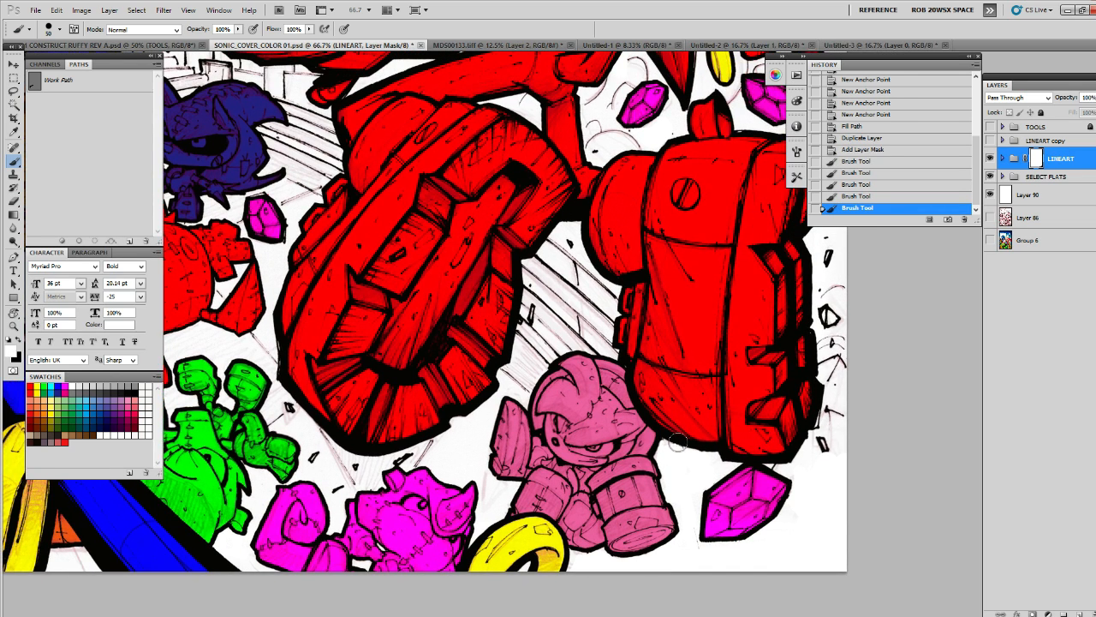
{"action": "key", "text": "x"}
{"action": "left_click", "coordinate": [670, 442]}
{"action": "left_click_drag", "start_coordinate": [689, 522], "coordinate": [702, 561]}
{"action": "left_click_drag", "start_coordinate": [831, 478], "coordinate": [797, 520]}
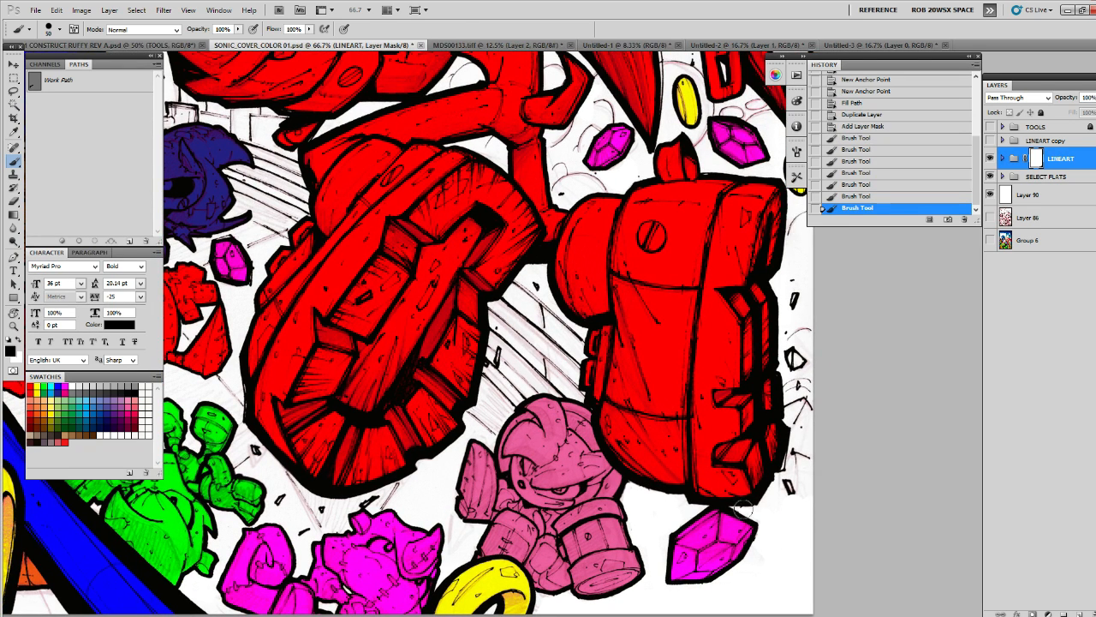
Mask out the background lines and debris along the cover's right edge beside Knuckles' boot
{"action": "left_click_drag", "start_coordinate": [744, 509], "coordinate": [771, 501]}
{"action": "mouse_move", "coordinate": [800, 480]}
{"action": "left_mouse_down"}
{"action": "mouse_move", "coordinate": [782, 524]}
{"action": "mouse_move", "coordinate": [791, 438]}
{"action": "left_mouse_up"}
{"action": "left_click_drag", "start_coordinate": [796, 484], "coordinate": [791, 552]}
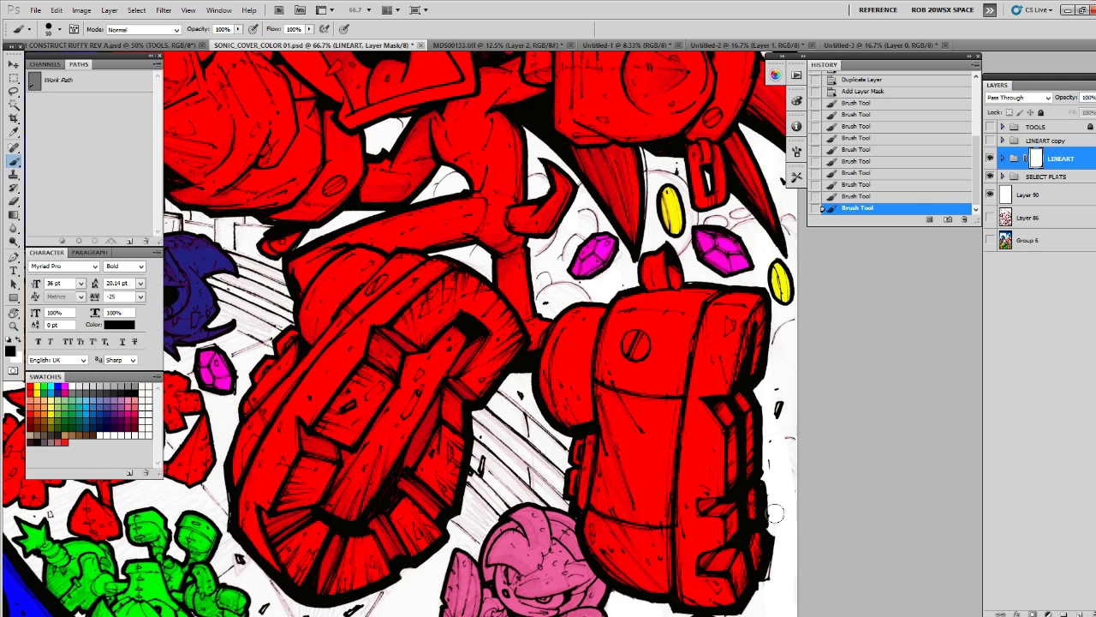
{"action": "mouse_move", "coordinate": [787, 480]}
{"action": "left_mouse_down"}
{"action": "mouse_move", "coordinate": [790, 438]}
{"action": "mouse_move", "coordinate": [788, 514]}
{"action": "left_mouse_up"}
{"action": "left_click_drag", "start_coordinate": [777, 423], "coordinate": [788, 402]}
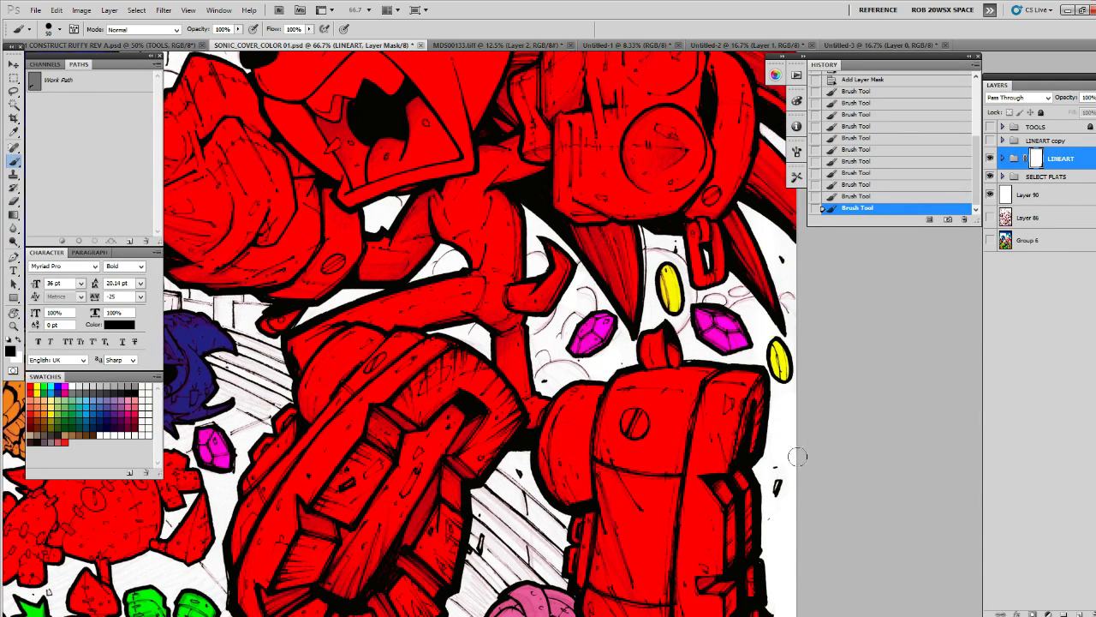
{"action": "mouse_move", "coordinate": [789, 531]}
{"action": "left_mouse_down"}
{"action": "mouse_move", "coordinate": [785, 460]}
{"action": "mouse_move", "coordinate": [975, 418]}
{"action": "left_mouse_up"}
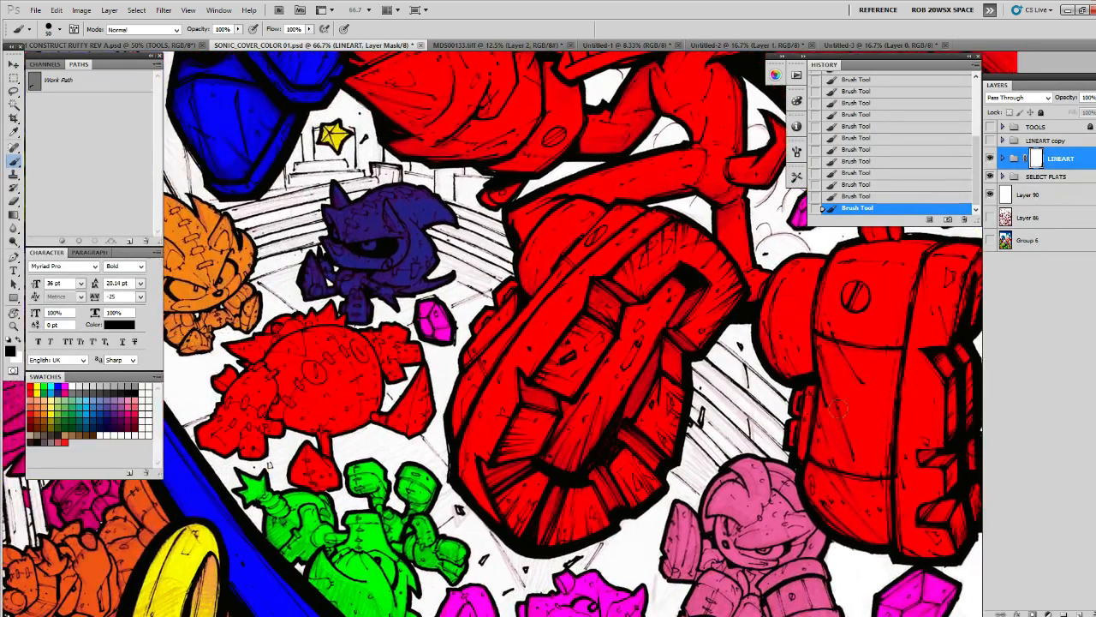
Reduce the brush to 35 px and mask out the structure lines between Knuckles' two boots
{"action": "mouse_move", "coordinate": [778, 408]}
{"action": "left_mouse_down"}
{"action": "mouse_move", "coordinate": [779, 451]}
{"action": "mouse_move", "coordinate": [788, 458]}
{"action": "mouse_move", "coordinate": [739, 445]}
{"action": "mouse_move", "coordinate": [694, 492]}
{"action": "mouse_move", "coordinate": [676, 470]}
{"action": "mouse_move", "coordinate": [702, 454]}
{"action": "left_mouse_up"}
{"action": "key", "text": "x"}
{"action": "key", "text": "x"}
{"action": "key", "text": "bracketleft"}
{"action": "key", "text": "bracketleft"}
{"action": "left_click_drag", "start_coordinate": [719, 415], "coordinate": [700, 450]}
{"action": "left_click_drag", "start_coordinate": [686, 446], "coordinate": [675, 452]}
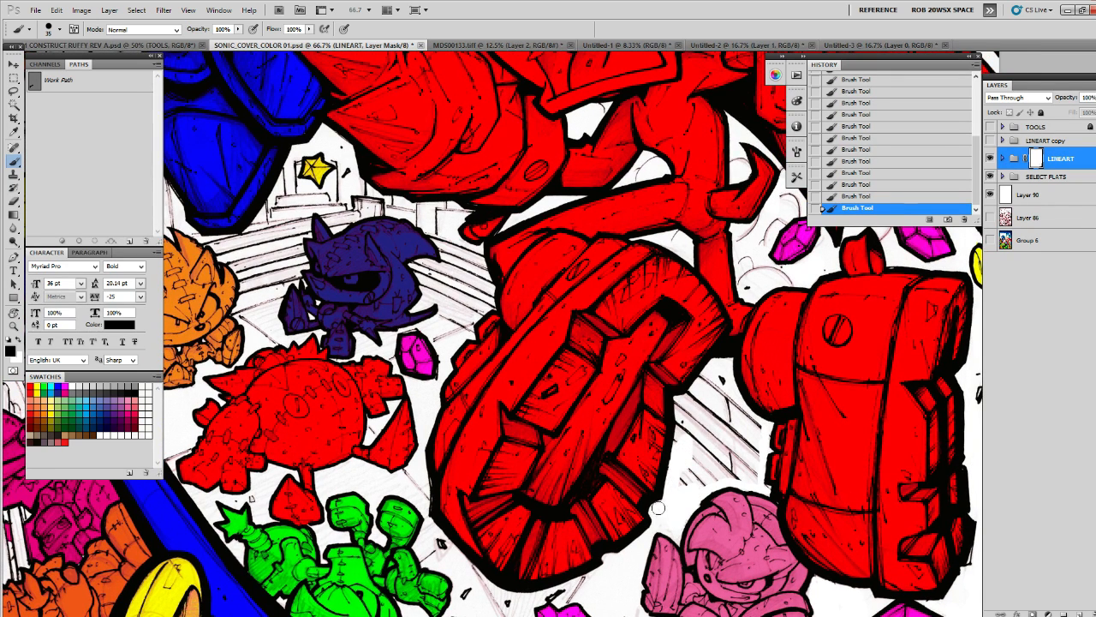
{"action": "left_click_drag", "start_coordinate": [699, 428], "coordinate": [682, 456]}
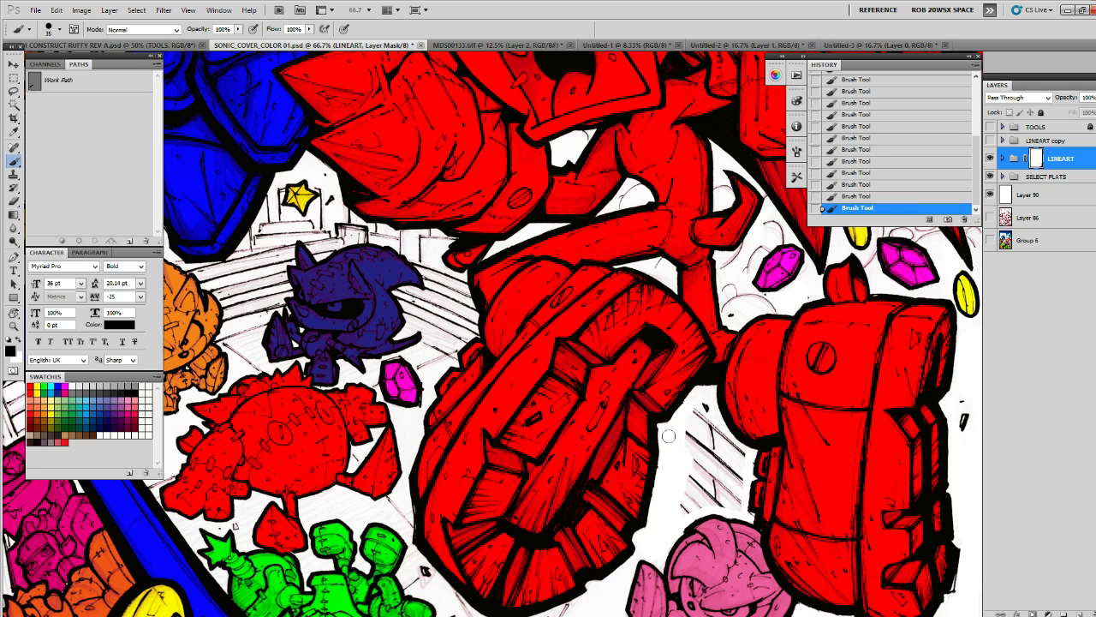
{"action": "mouse_move", "coordinate": [661, 466]}
{"action": "left_mouse_down"}
{"action": "mouse_move", "coordinate": [698, 413]}
{"action": "mouse_move", "coordinate": [736, 467]}
{"action": "mouse_move", "coordinate": [724, 492]}
{"action": "mouse_move", "coordinate": [704, 454]}
{"action": "mouse_move", "coordinate": [685, 501]}
{"action": "mouse_move", "coordinate": [720, 505]}
{"action": "left_mouse_up"}
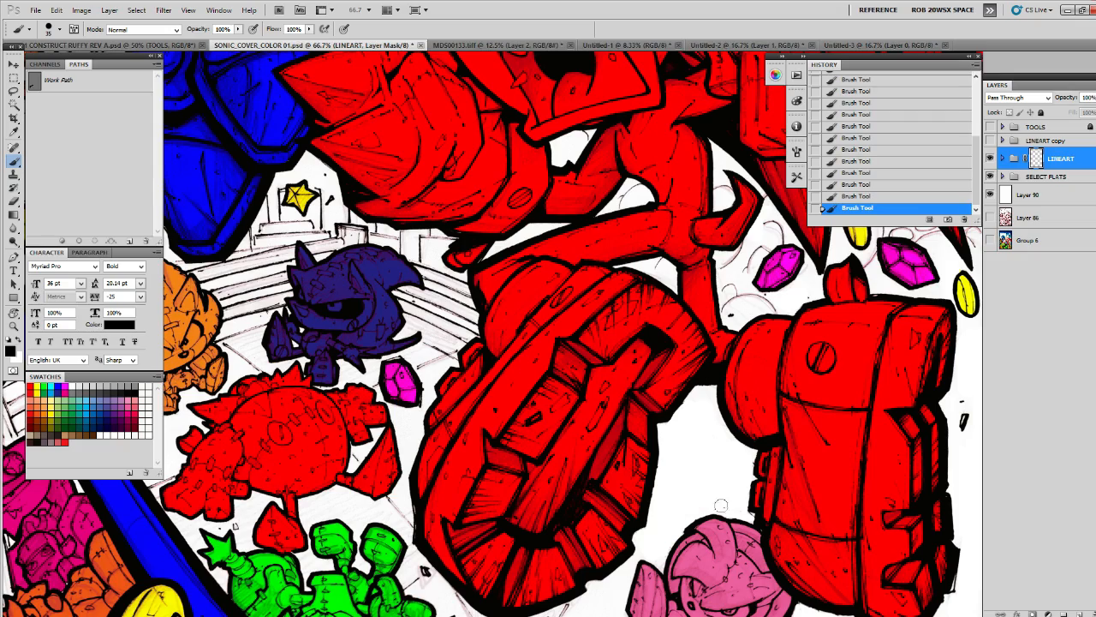
Mask out the stray background lines around the small red and green characters, between Knuckles' boot and the blue pole
{"action": "left_click_drag", "start_coordinate": [655, 546], "coordinate": [785, 360]}
{"action": "mouse_move", "coordinate": [705, 419]}
{"action": "left_mouse_down"}
{"action": "mouse_move", "coordinate": [682, 442]}
{"action": "mouse_move", "coordinate": [699, 430]}
{"action": "left_mouse_up"}
{"action": "key", "text": "x"}
{"action": "left_click_drag", "start_coordinate": [703, 426], "coordinate": [759, 452]}
{"action": "key", "text": "x"}
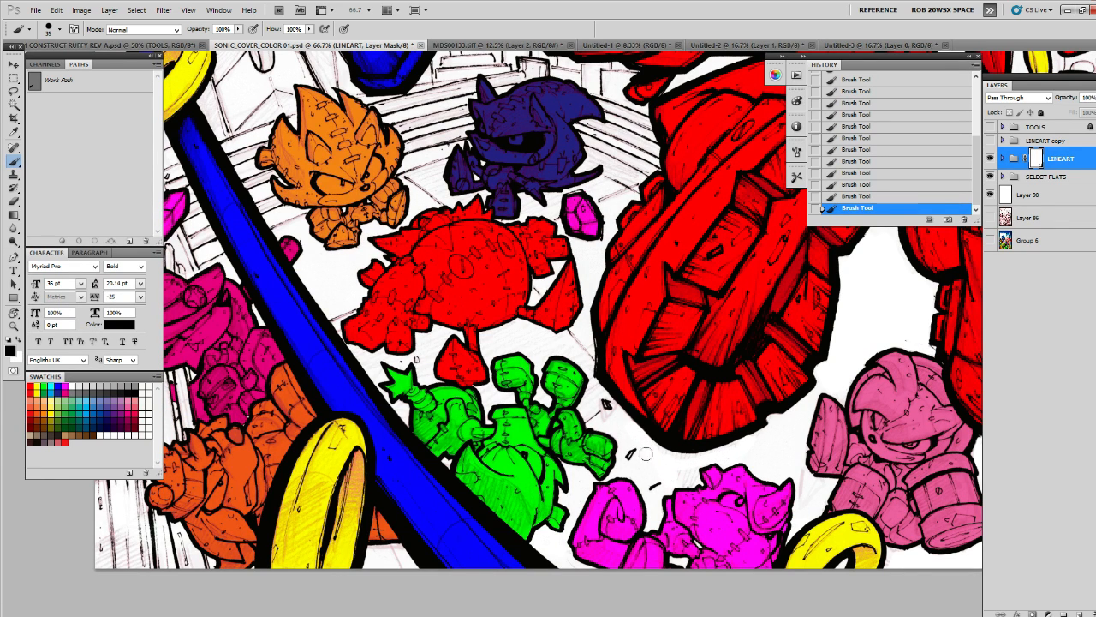
{"action": "left_click_drag", "start_coordinate": [659, 486], "coordinate": [686, 547]}
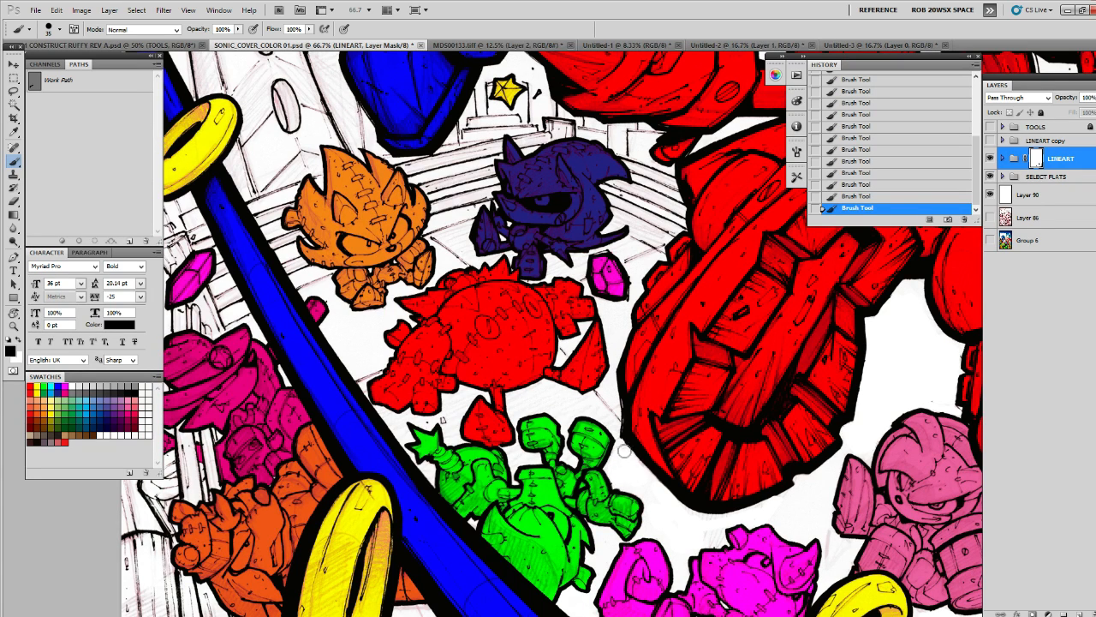
{"action": "mouse_move", "coordinate": [610, 406]}
{"action": "left_mouse_down"}
{"action": "mouse_move", "coordinate": [632, 463]}
{"action": "mouse_move", "coordinate": [650, 469]}
{"action": "left_mouse_up"}
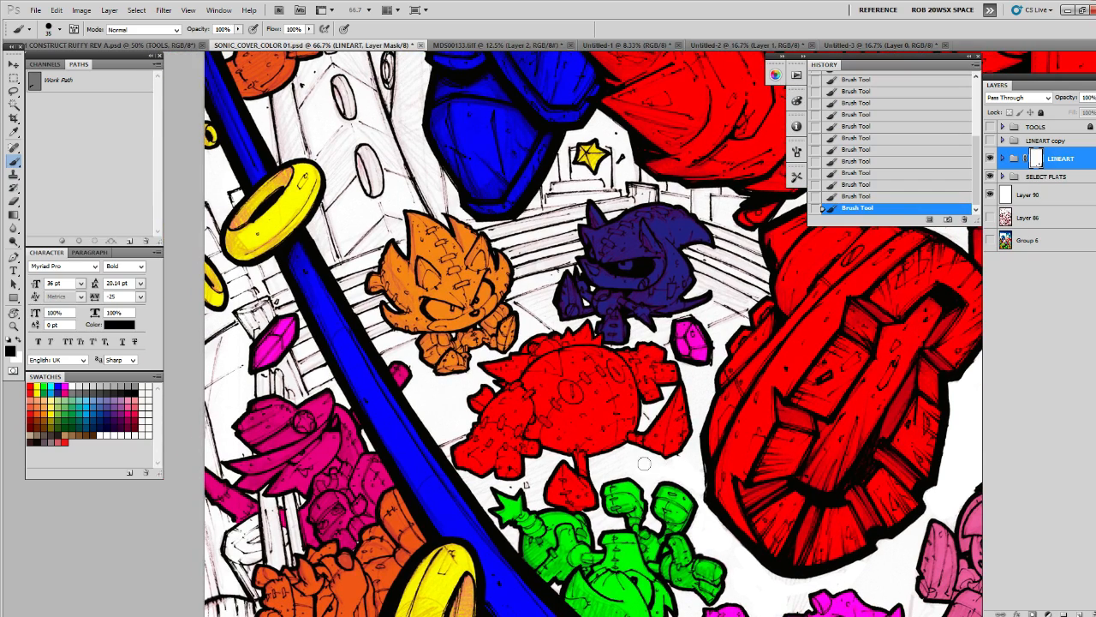
{"action": "left_click_drag", "start_coordinate": [603, 412], "coordinate": [847, 403]}
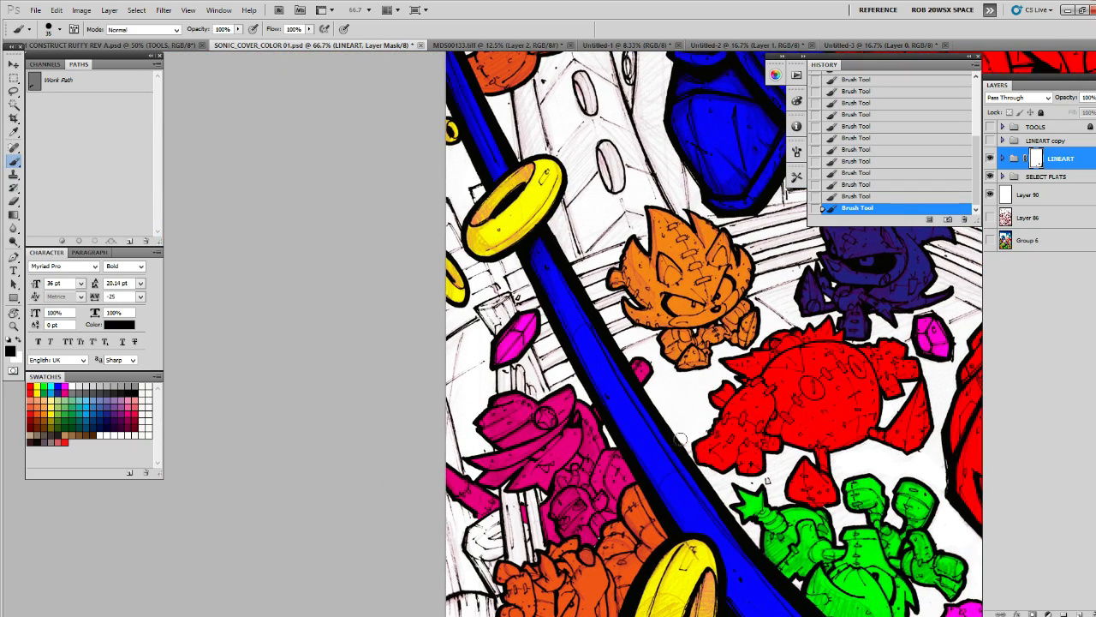
{"action": "left_click_drag", "start_coordinate": [685, 439], "coordinate": [677, 361]}
{"action": "left_click_drag", "start_coordinate": [702, 400], "coordinate": [703, 398]}
Mask out the column and structure lines in the cover's lower-left corner, around the magenta and orange characters
{"action": "left_click_drag", "start_coordinate": [558, 410], "coordinate": [564, 453]}
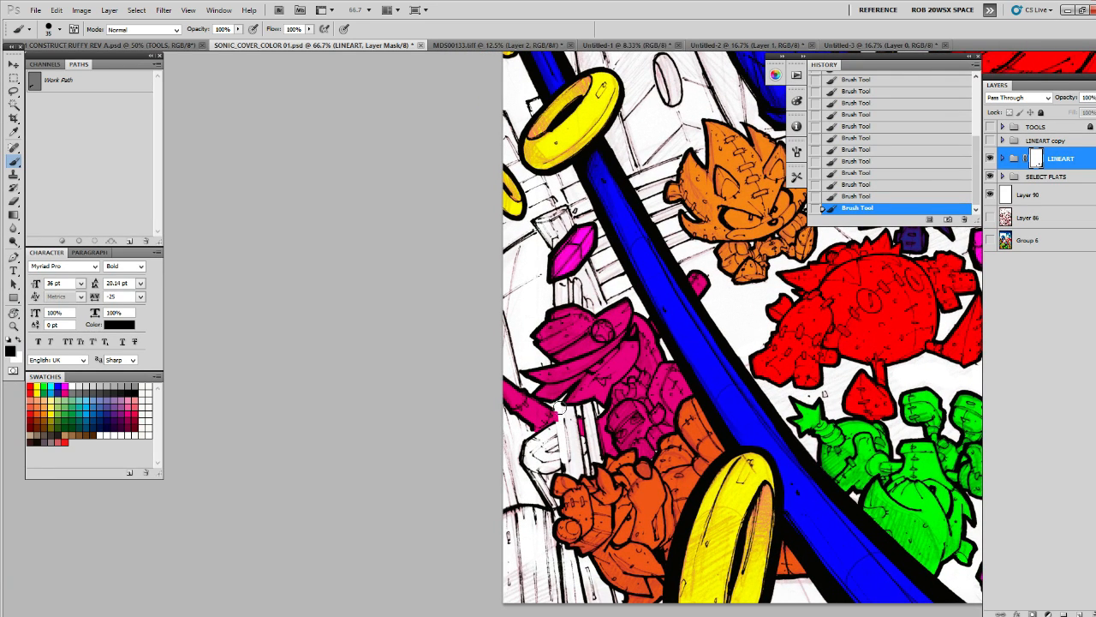
{"action": "key", "text": "x"}
{"action": "key", "text": "x"}
{"action": "mouse_move", "coordinate": [558, 424]}
{"action": "left_mouse_down"}
{"action": "mouse_move", "coordinate": [564, 467]}
{"action": "mouse_move", "coordinate": [556, 427]}
{"action": "mouse_move", "coordinate": [528, 443]}
{"action": "mouse_move", "coordinate": [531, 468]}
{"action": "mouse_move", "coordinate": [550, 453]}
{"action": "mouse_move", "coordinate": [556, 466]}
{"action": "mouse_move", "coordinate": [525, 466]}
{"action": "mouse_move", "coordinate": [506, 449]}
{"action": "mouse_move", "coordinate": [512, 586]}
{"action": "left_mouse_up"}
{"action": "scroll", "coordinate": [531, 514], "scroll_direction": "down", "scroll_amount": 2}
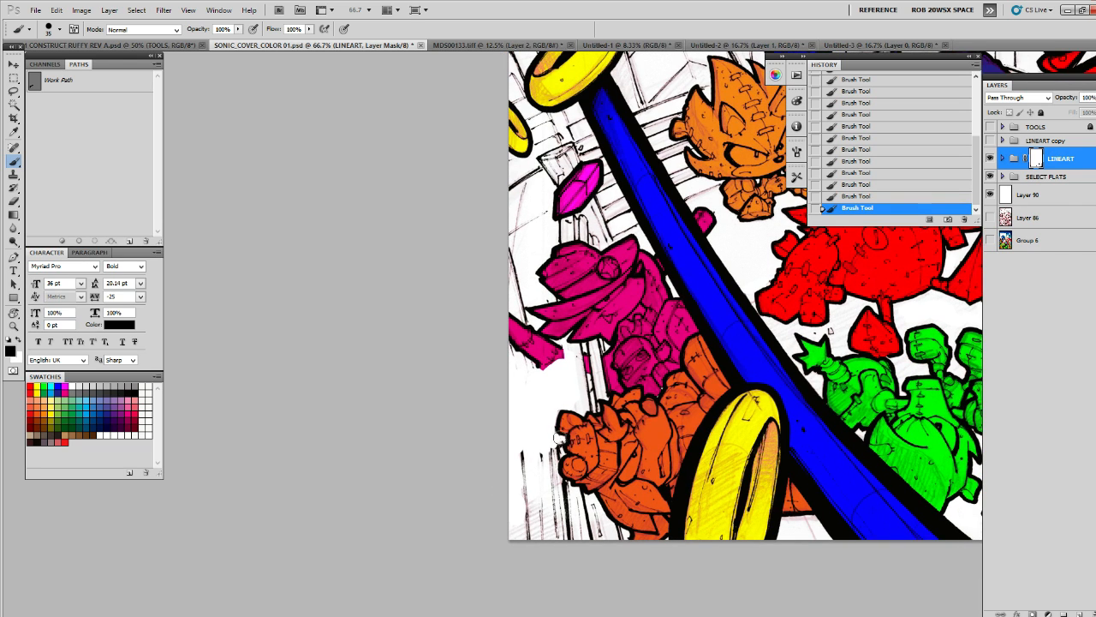
{"action": "mouse_move", "coordinate": [556, 455]}
{"action": "left_mouse_down"}
{"action": "mouse_move", "coordinate": [552, 511]}
{"action": "mouse_move", "coordinate": [559, 482]}
{"action": "mouse_move", "coordinate": [620, 547]}
{"action": "mouse_move", "coordinate": [612, 531]}
{"action": "mouse_move", "coordinate": [578, 549]}
{"action": "mouse_move", "coordinate": [533, 483]}
{"action": "mouse_move", "coordinate": [519, 548]}
{"action": "left_mouse_up"}
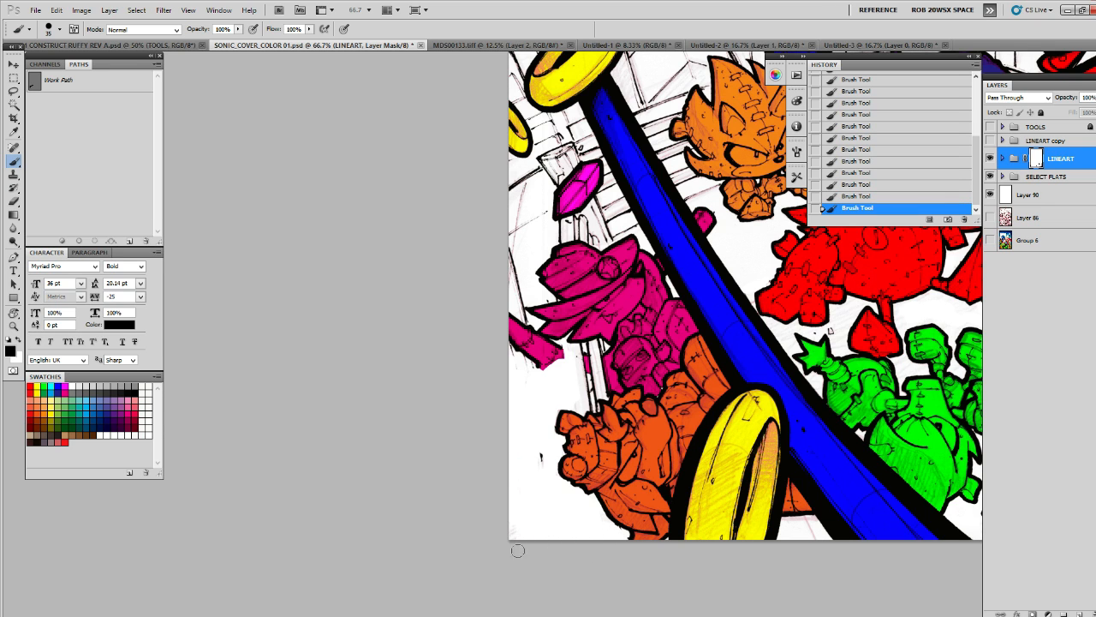
{"action": "scroll", "coordinate": [533, 459], "scroll_direction": "up", "scroll_amount": 4}
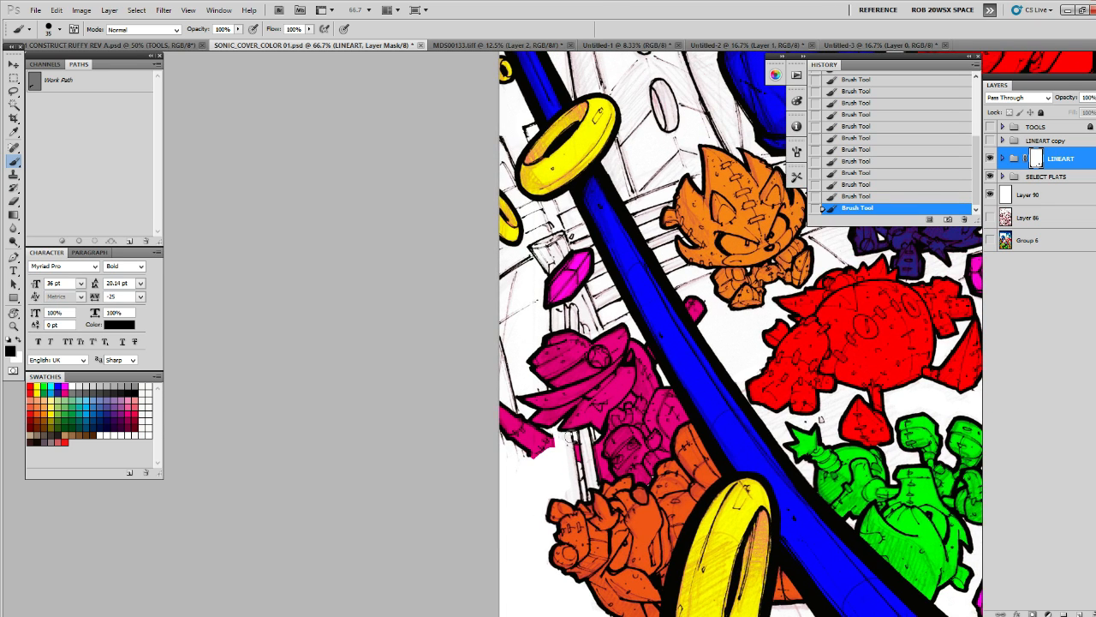
{"action": "left_click_drag", "start_coordinate": [569, 441], "coordinate": [580, 499]}
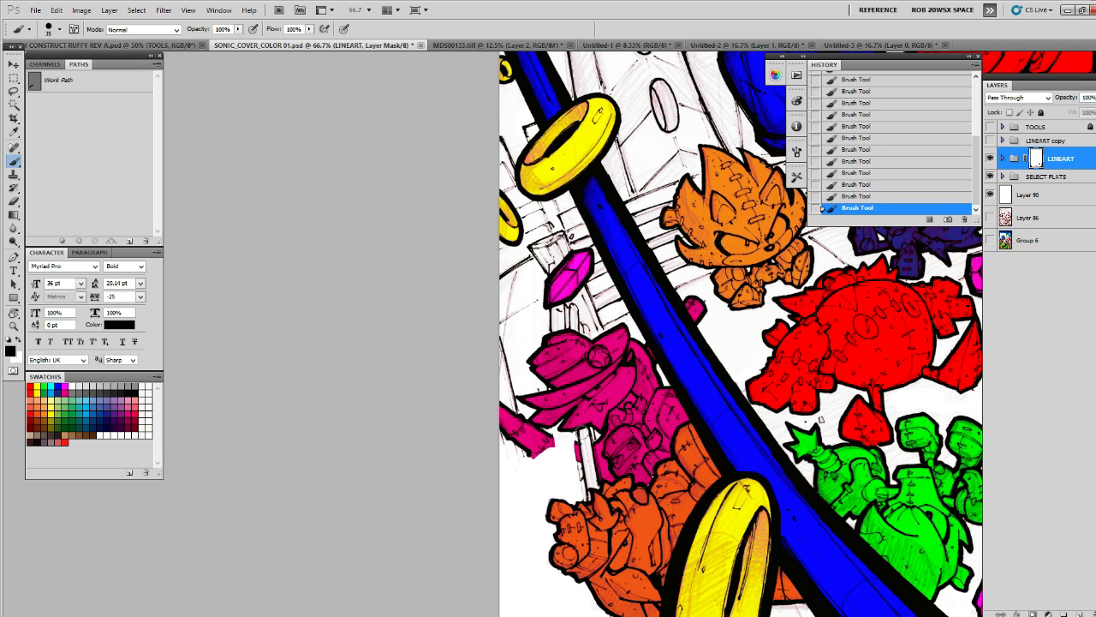
{"action": "mouse_move", "coordinate": [581, 432]}
{"action": "left_mouse_down"}
{"action": "mouse_move", "coordinate": [585, 490]}
{"action": "mouse_move", "coordinate": [580, 477]}
{"action": "left_mouse_up"}
{"action": "left_click_drag", "start_coordinate": [821, 418], "coordinate": [787, 449]}
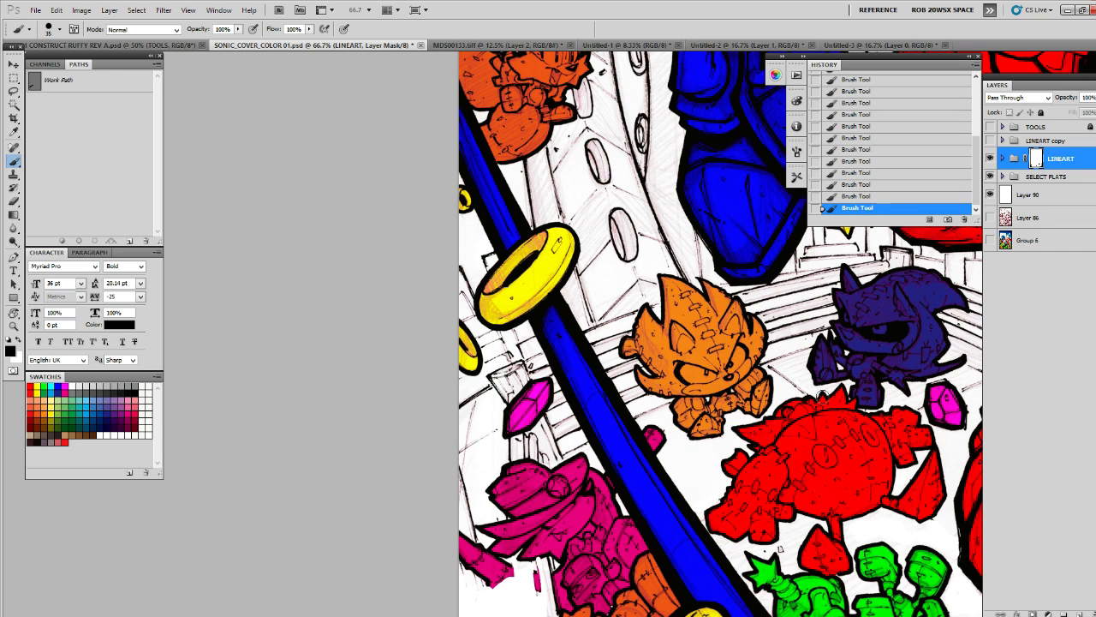
Mask out the background lines along the cover's left edge, from above the magenta character up past the yellow rings
{"action": "key", "text": "z"}
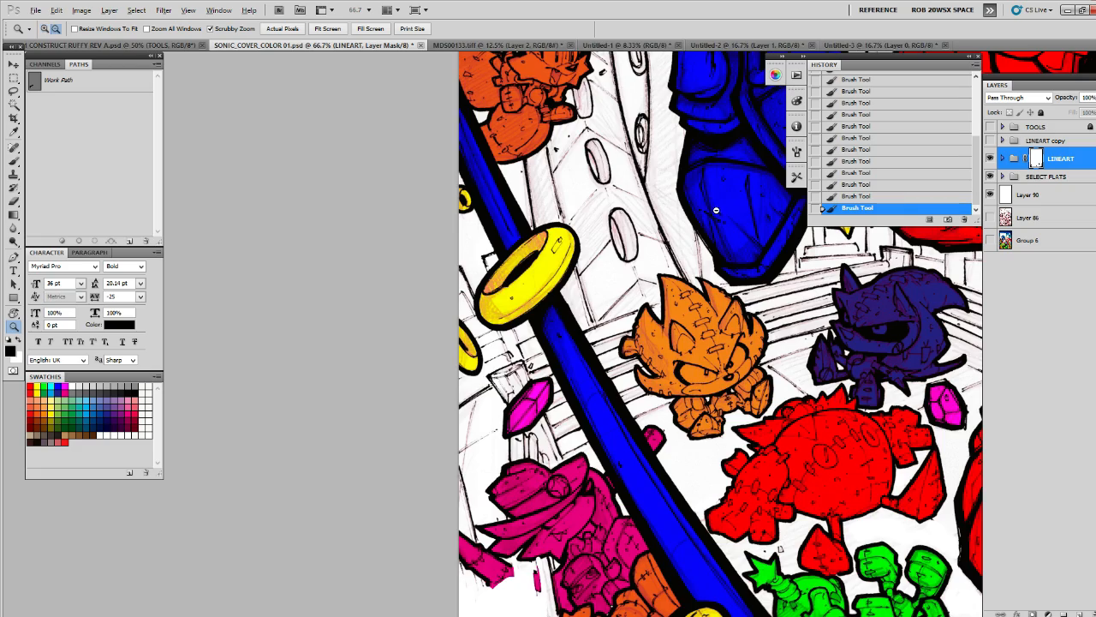
{"action": "left_click", "coordinate": [721, 211], "text": "alt"}
{"action": "left_click", "coordinate": [720, 265]}
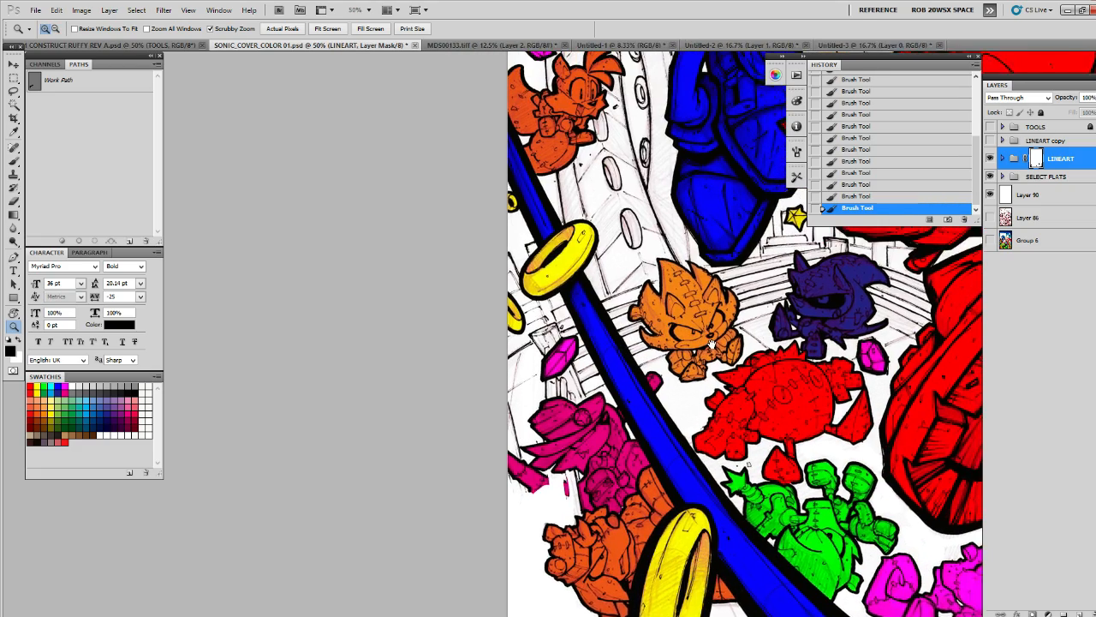
{"action": "left_click", "coordinate": [533, 439]}
{"action": "key", "text": "b"}
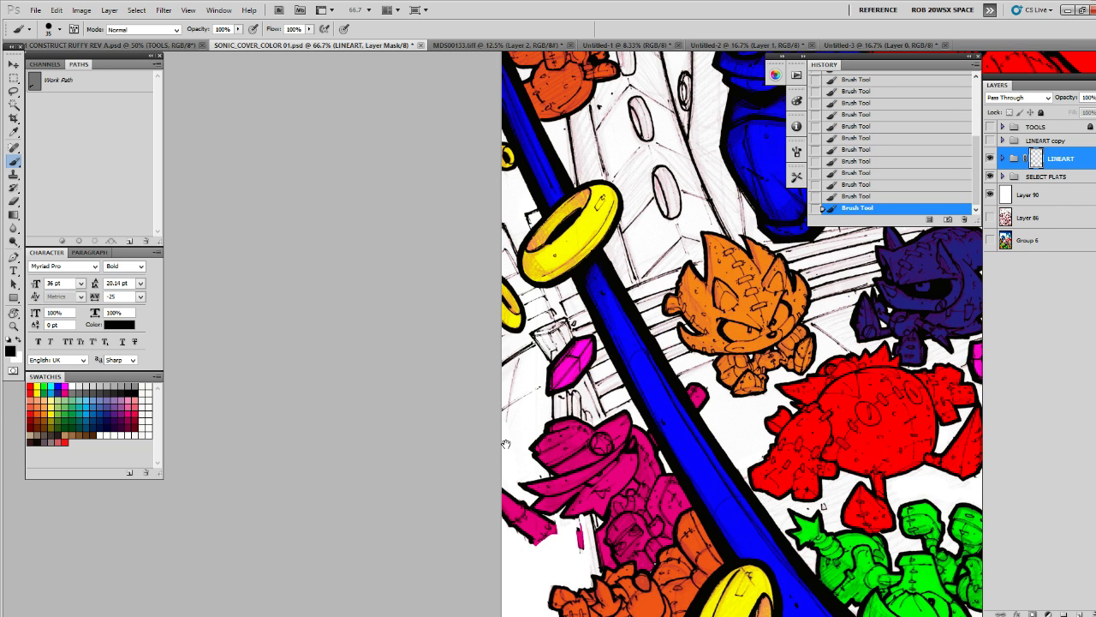
{"action": "scroll", "coordinate": [518, 377], "scroll_direction": "up", "scroll_amount": 1}
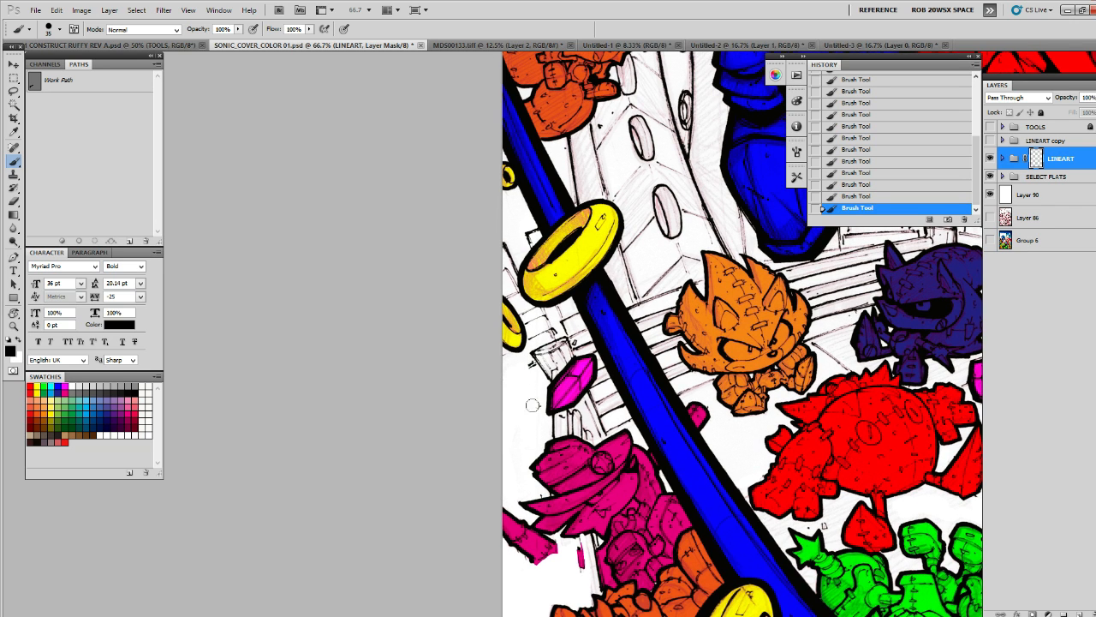
{"action": "scroll", "coordinate": [529, 367], "scroll_direction": "up", "scroll_amount": 1}
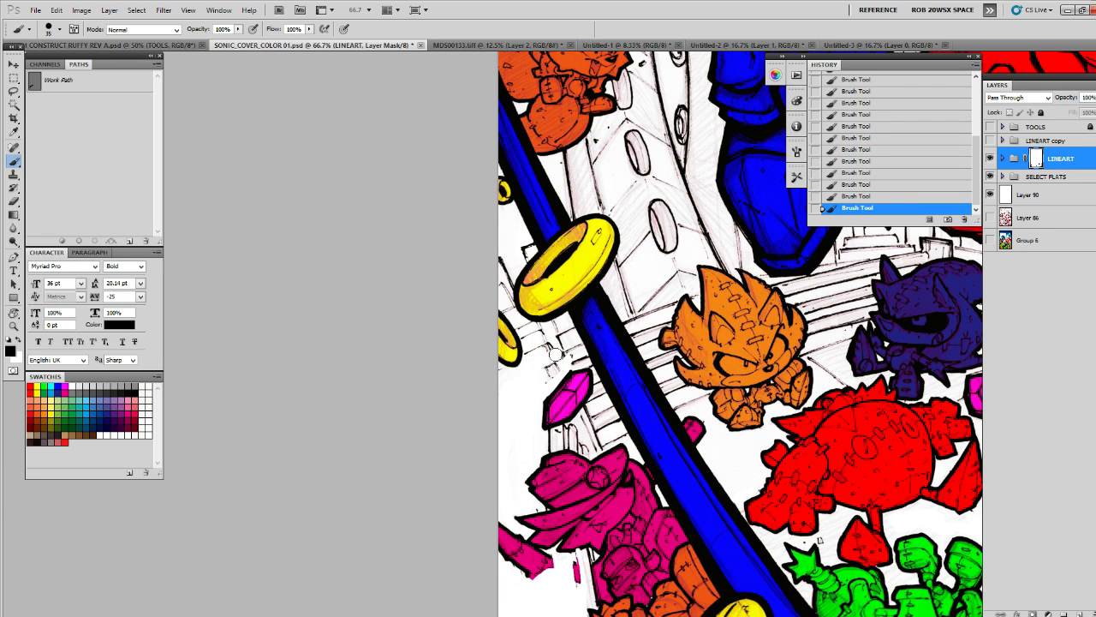
{"action": "scroll", "coordinate": [557, 358], "scroll_direction": "up", "scroll_amount": 4}
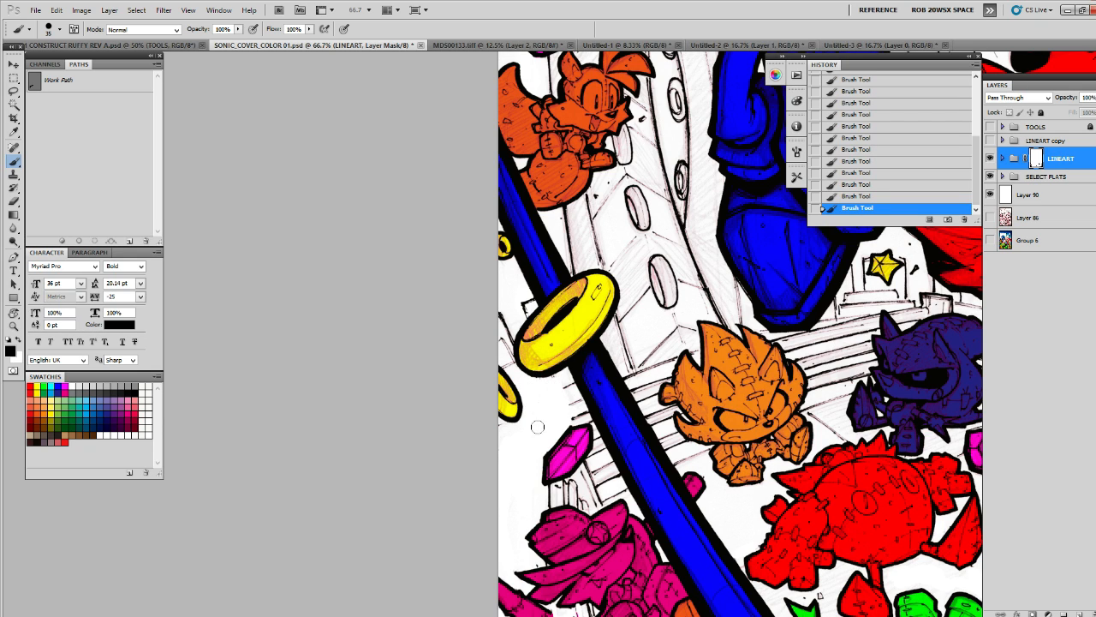
{"action": "scroll", "coordinate": [501, 432], "scroll_direction": "up", "scroll_amount": 3}
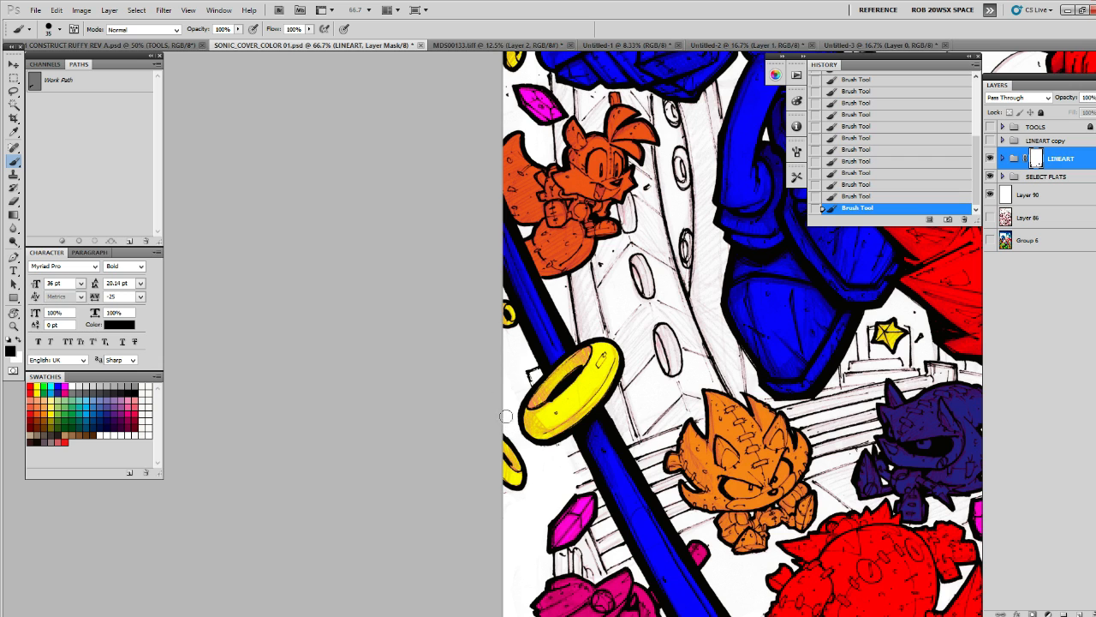
{"action": "scroll", "coordinate": [513, 379], "scroll_direction": "up", "scroll_amount": 1}
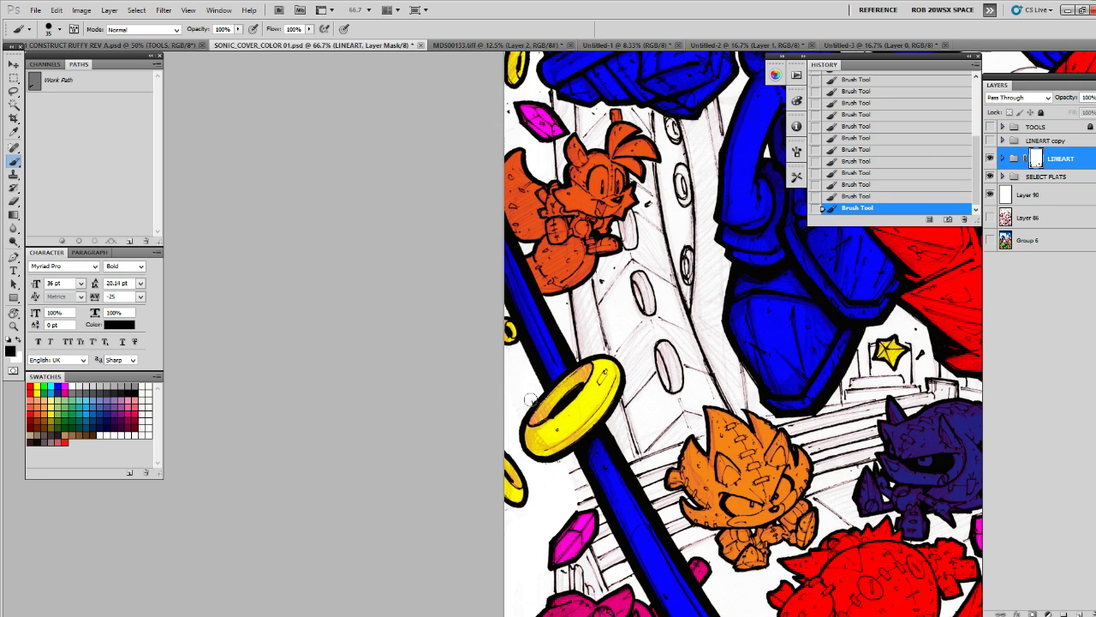
Mask out the structure lines between the blue pole and the magenta crystal, down to the magenta character's hat
{"action": "left_click_drag", "start_coordinate": [615, 457], "coordinate": [565, 330]}
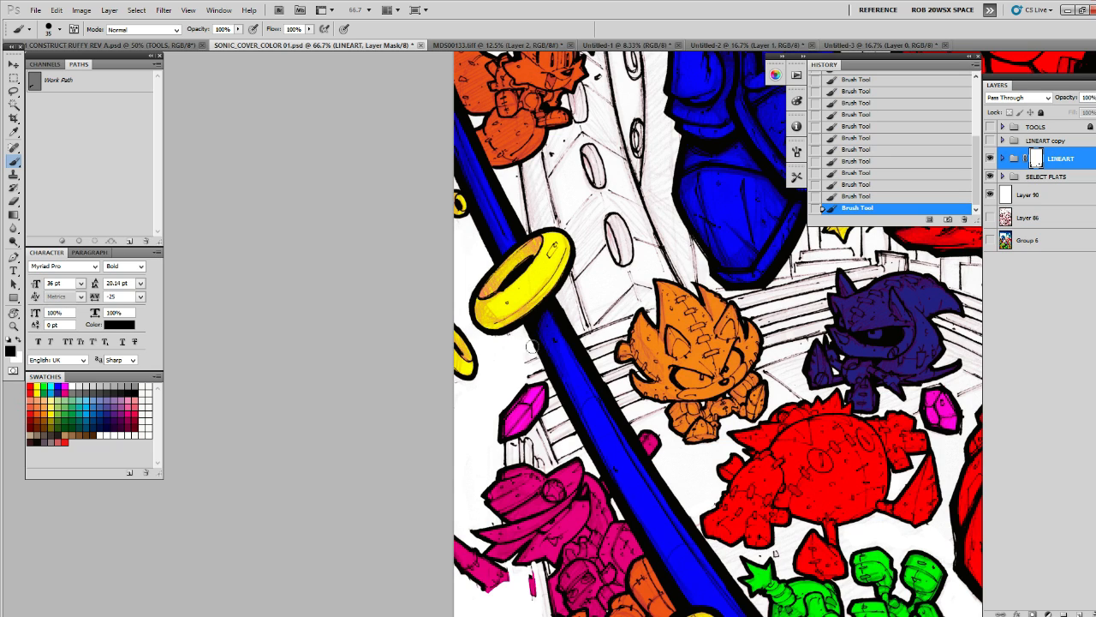
{"action": "key", "text": "x"}
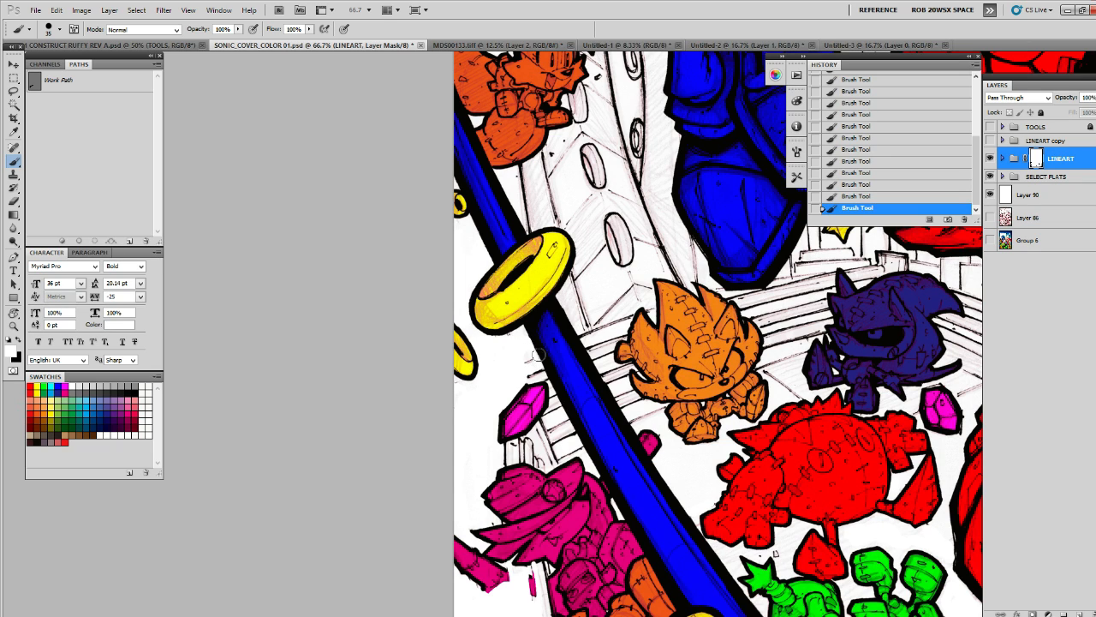
{"action": "key", "text": "x"}
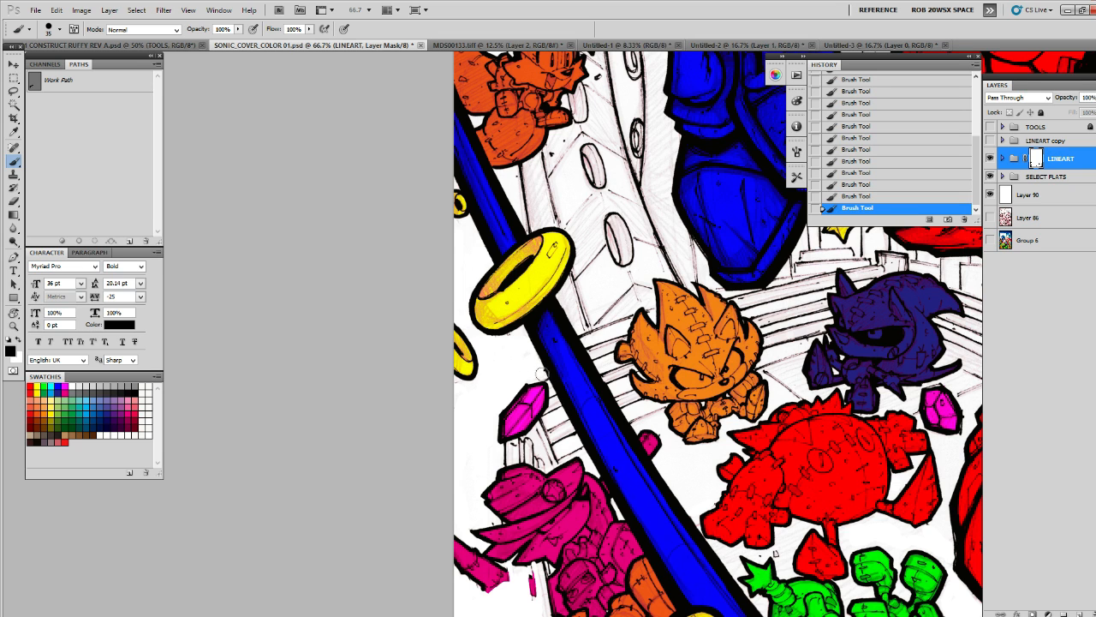
{"action": "left_click_drag", "start_coordinate": [547, 380], "coordinate": [553, 348]}
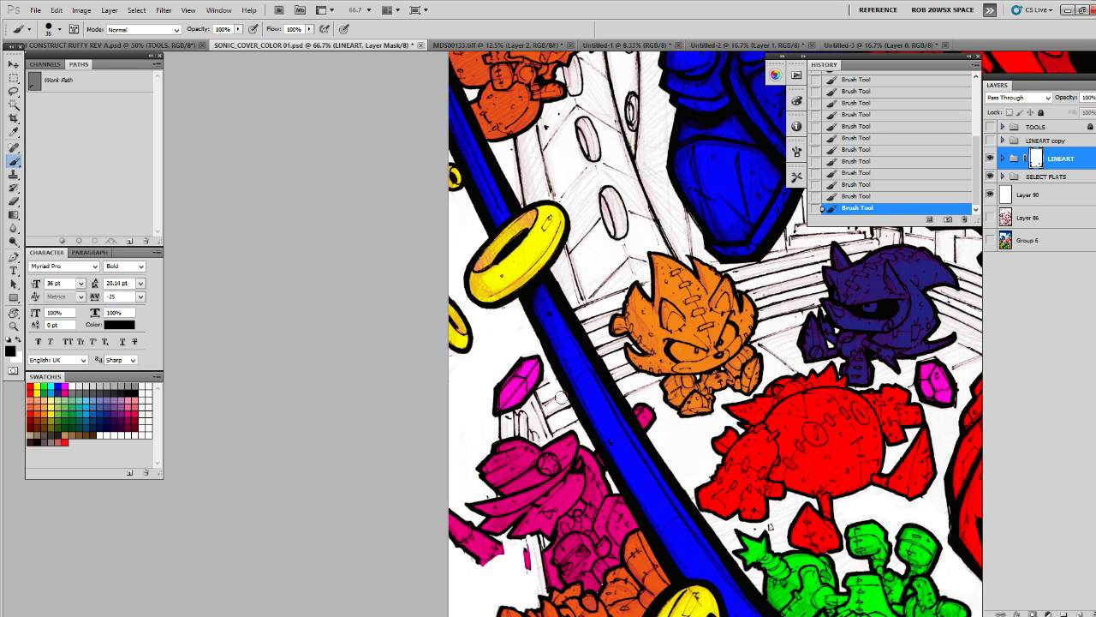
{"action": "left_click_drag", "start_coordinate": [563, 355], "coordinate": [551, 330]}
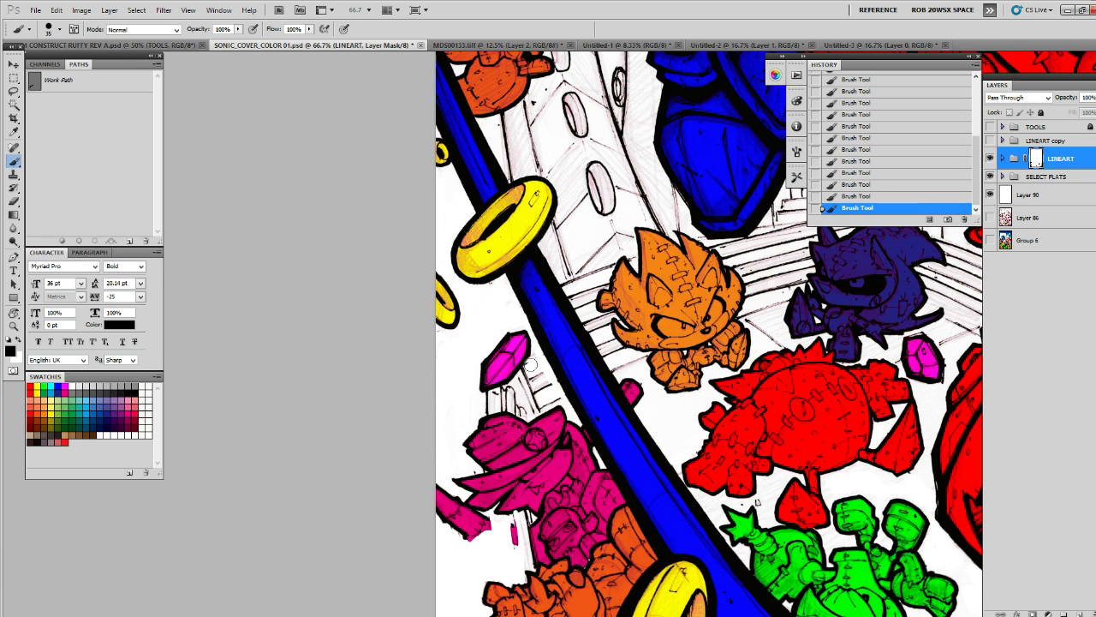
{"action": "left_click_drag", "start_coordinate": [534, 368], "coordinate": [533, 365]}
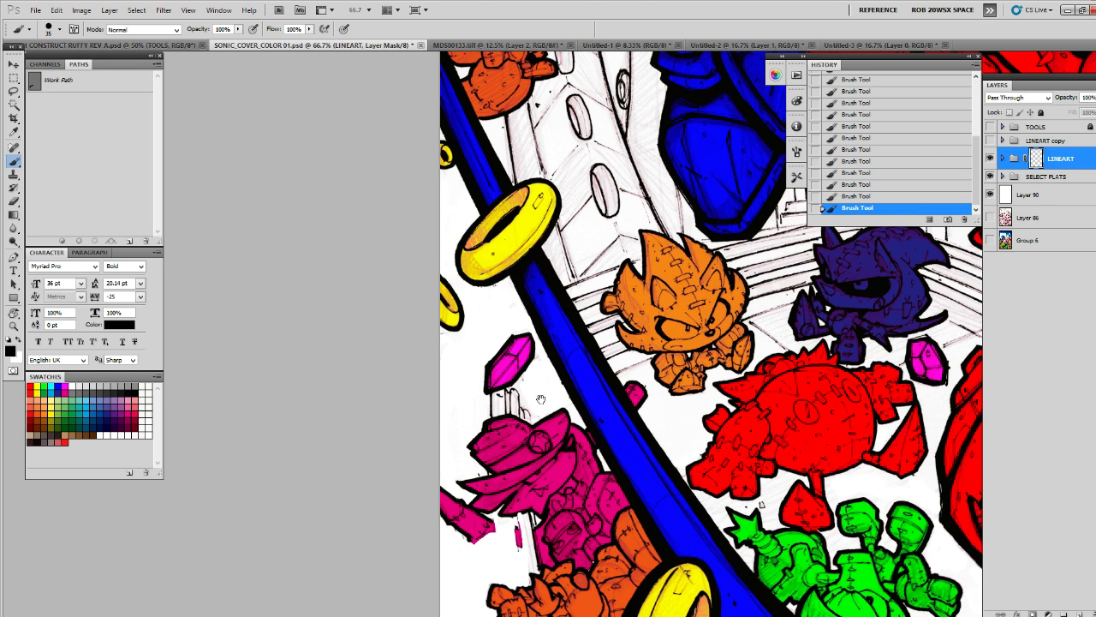
{"action": "left_click_drag", "start_coordinate": [526, 386], "coordinate": [549, 375]}
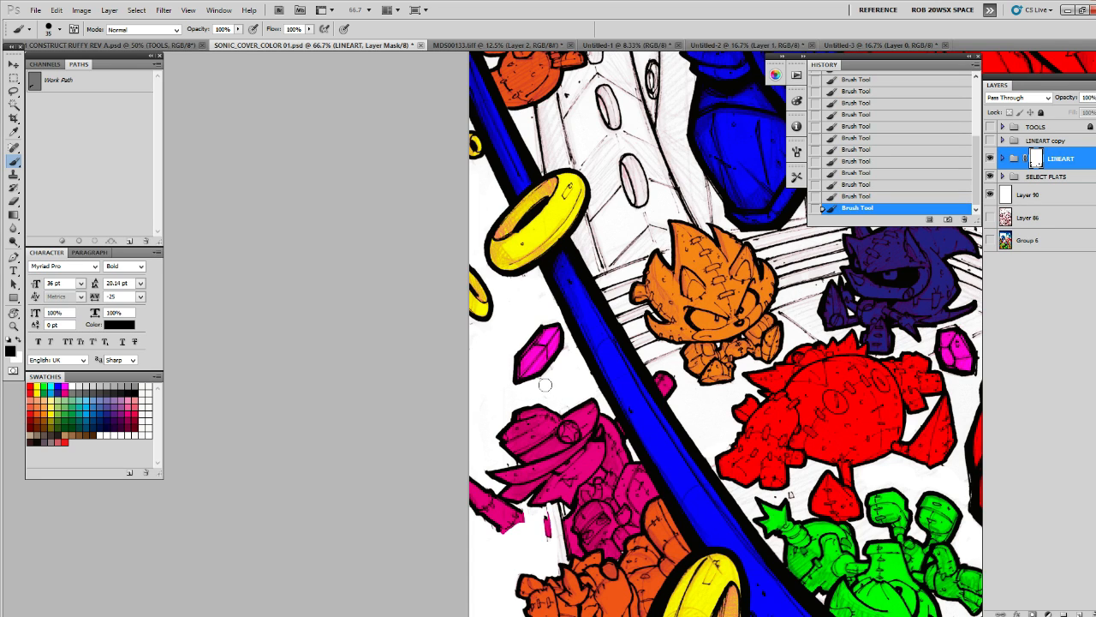
{"action": "key", "text": "x"}
{"action": "key", "text": "x"}
{"action": "scroll", "coordinate": [557, 367], "scroll_direction": "down", "scroll_amount": 2}
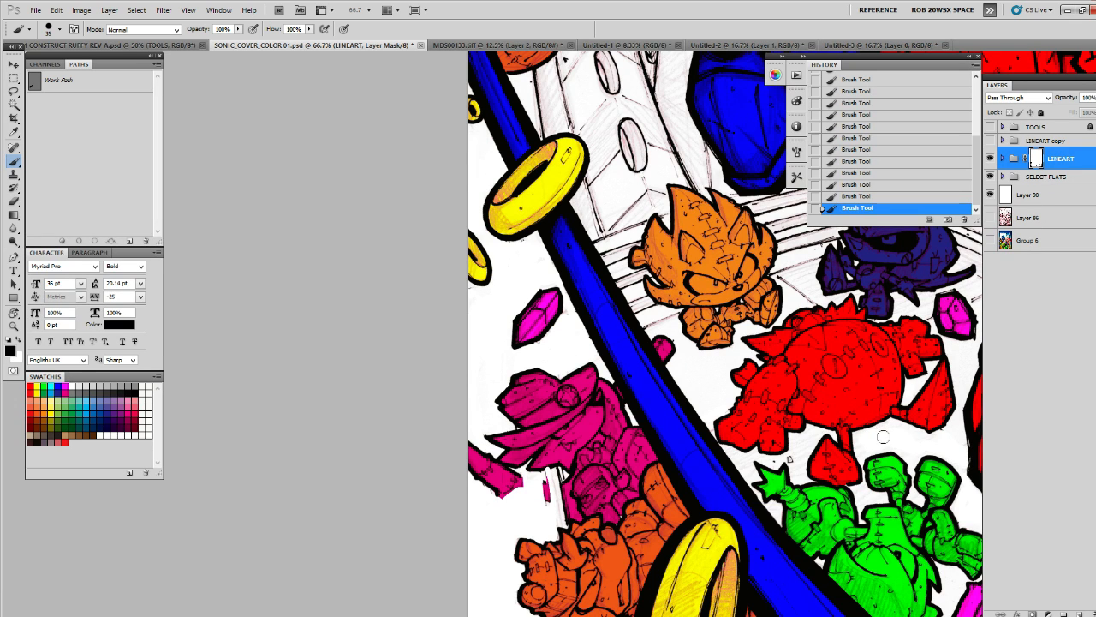
Mask out the step lines between the blue pole and the small orange hedgehog character
{"action": "left_click_drag", "start_coordinate": [887, 394], "coordinate": [848, 503]}
{"action": "left_click_drag", "start_coordinate": [841, 455], "coordinate": [824, 515]}
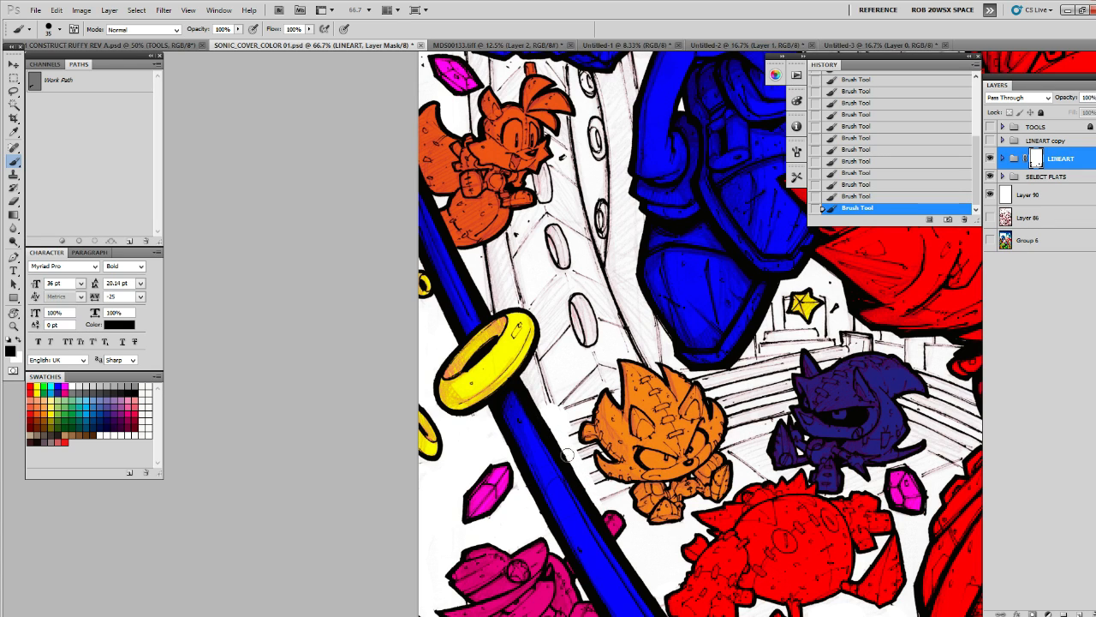
{"action": "key", "text": "x"}
{"action": "key", "text": "x"}
{"action": "mouse_move", "coordinate": [625, 421]}
{"action": "left_mouse_down"}
{"action": "mouse_move", "coordinate": [616, 439]}
{"action": "mouse_move", "coordinate": [608, 434]}
{"action": "mouse_move", "coordinate": [651, 438]}
{"action": "mouse_move", "coordinate": [727, 415]}
{"action": "left_mouse_up"}
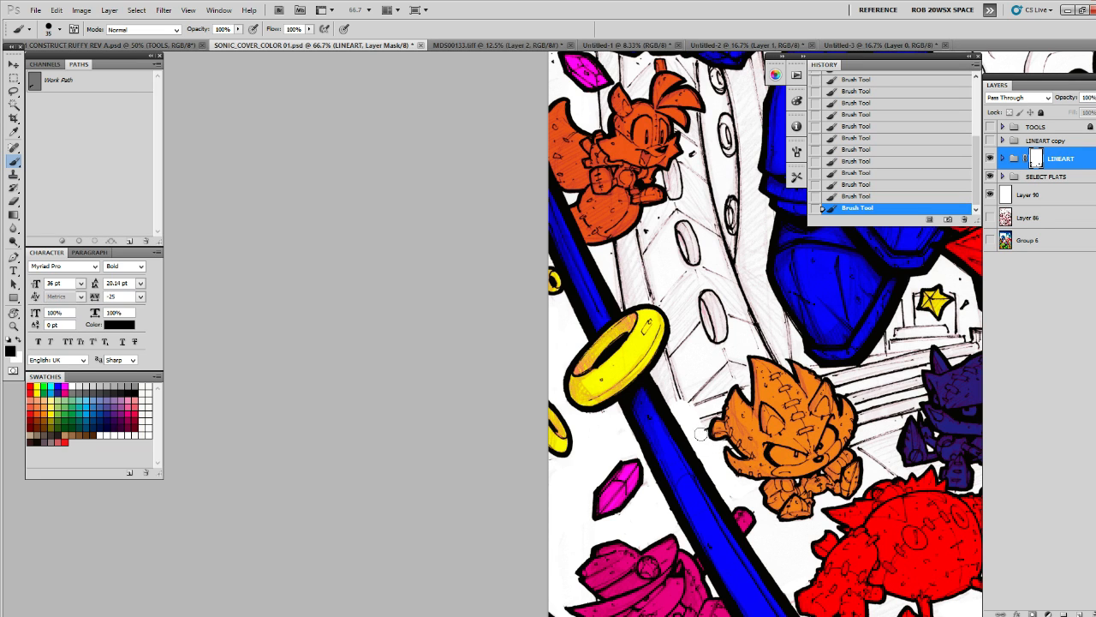
{"action": "left_click_drag", "start_coordinate": [705, 429], "coordinate": [688, 465]}
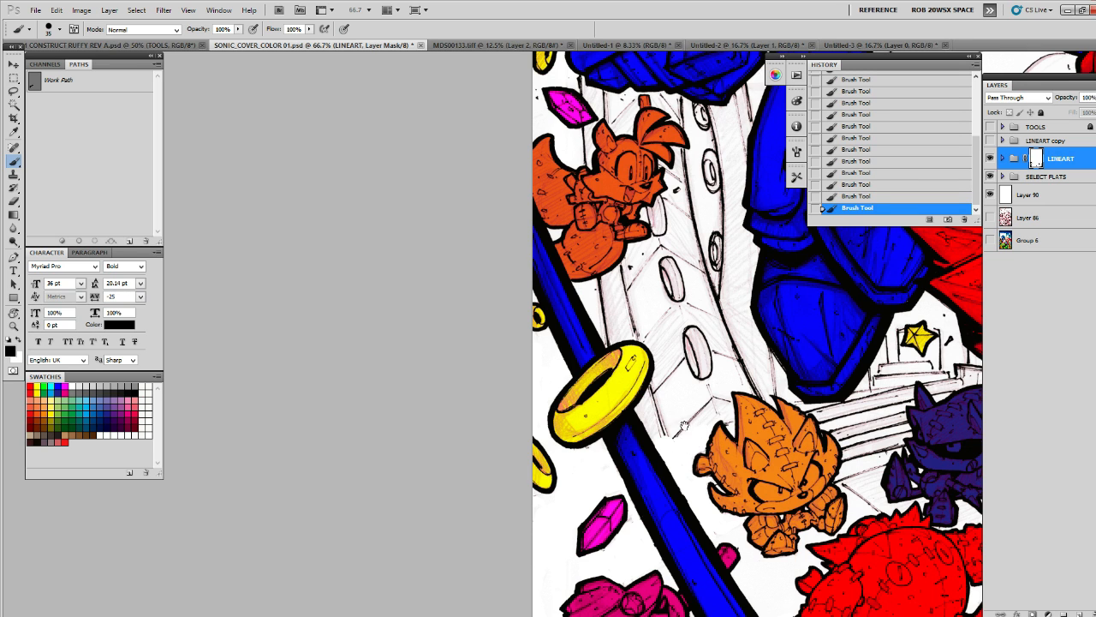
{"action": "left_click_drag", "start_coordinate": [684, 425], "coordinate": [687, 453]}
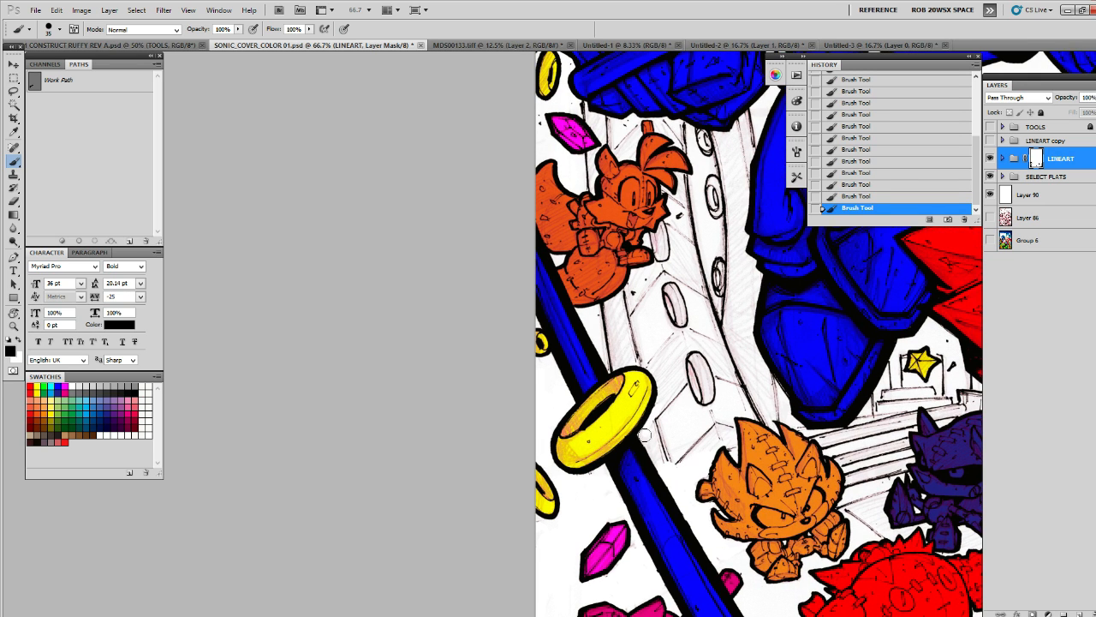
Mask out the lower part of the oval-windowed tower between the blue pole, the orange fox character and the pointed blue boot
{"action": "mouse_move", "coordinate": [682, 406]}
{"action": "left_mouse_down"}
{"action": "mouse_move", "coordinate": [656, 460]}
{"action": "mouse_move", "coordinate": [672, 424]}
{"action": "mouse_move", "coordinate": [685, 446]}
{"action": "mouse_move", "coordinate": [678, 473]}
{"action": "mouse_move", "coordinate": [697, 481]}
{"action": "mouse_move", "coordinate": [704, 507]}
{"action": "mouse_move", "coordinate": [689, 500]}
{"action": "mouse_move", "coordinate": [679, 468]}
{"action": "mouse_move", "coordinate": [632, 520]}
{"action": "left_mouse_up"}
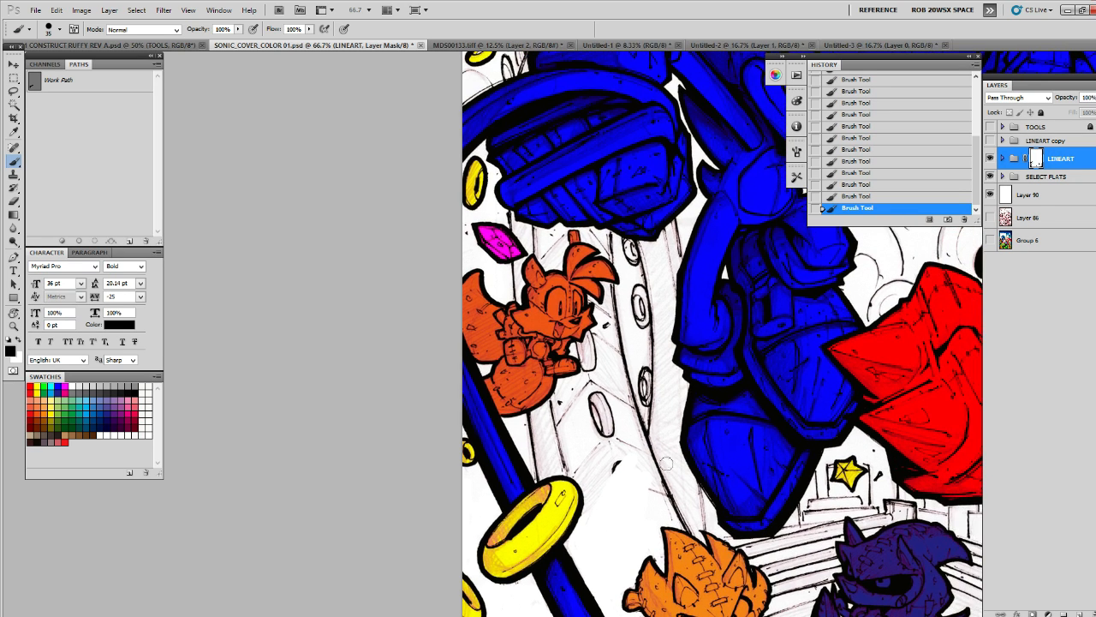
{"action": "mouse_move", "coordinate": [664, 441]}
{"action": "left_mouse_down"}
{"action": "mouse_move", "coordinate": [660, 509]}
{"action": "mouse_move", "coordinate": [681, 520]}
{"action": "left_mouse_up"}
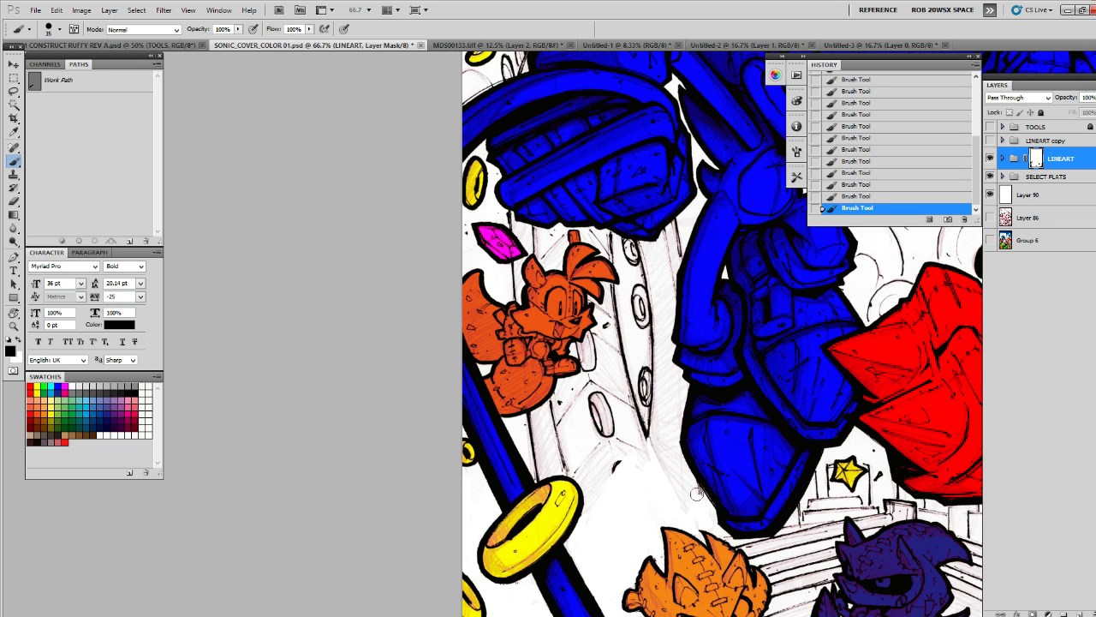
{"action": "mouse_move", "coordinate": [652, 442]}
{"action": "left_mouse_down"}
{"action": "mouse_move", "coordinate": [671, 467]}
{"action": "mouse_move", "coordinate": [639, 408]}
{"action": "mouse_move", "coordinate": [631, 489]}
{"action": "mouse_move", "coordinate": [690, 509]}
{"action": "mouse_move", "coordinate": [711, 503]}
{"action": "mouse_move", "coordinate": [682, 484]}
{"action": "mouse_move", "coordinate": [665, 511]}
{"action": "mouse_move", "coordinate": [658, 573]}
{"action": "mouse_move", "coordinate": [644, 533]}
{"action": "mouse_move", "coordinate": [607, 537]}
{"action": "mouse_move", "coordinate": [597, 478]}
{"action": "mouse_move", "coordinate": [634, 461]}
{"action": "mouse_move", "coordinate": [651, 485]}
{"action": "mouse_move", "coordinate": [690, 454]}
{"action": "mouse_move", "coordinate": [659, 498]}
{"action": "mouse_move", "coordinate": [681, 467]}
{"action": "mouse_move", "coordinate": [675, 502]}
{"action": "mouse_move", "coordinate": [656, 514]}
{"action": "mouse_move", "coordinate": [620, 501]}
{"action": "mouse_move", "coordinate": [655, 484]}
{"action": "mouse_move", "coordinate": [636, 451]}
{"action": "mouse_move", "coordinate": [653, 443]}
{"action": "mouse_move", "coordinate": [641, 472]}
{"action": "mouse_move", "coordinate": [658, 451]}
{"action": "mouse_move", "coordinate": [655, 535]}
{"action": "mouse_move", "coordinate": [675, 482]}
{"action": "left_mouse_up"}
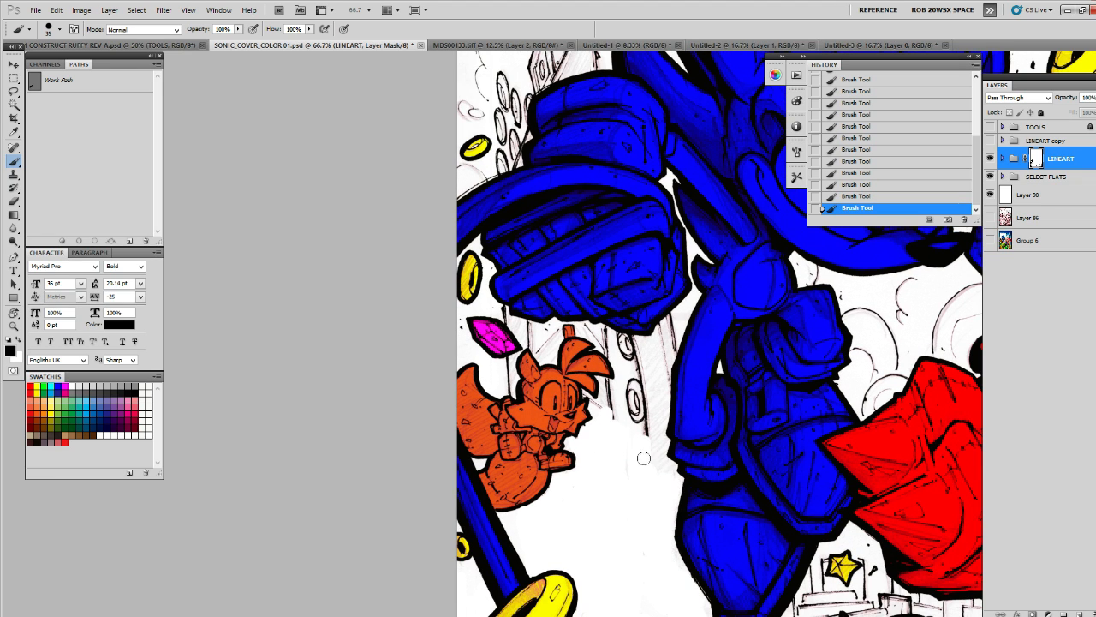
Mask out the remaining tower lines beneath Sonic's large blue limb, around the orange fox character and the magenta crystal
{"action": "scroll", "coordinate": [625, 458], "scroll_direction": "up", "scroll_amount": 3}
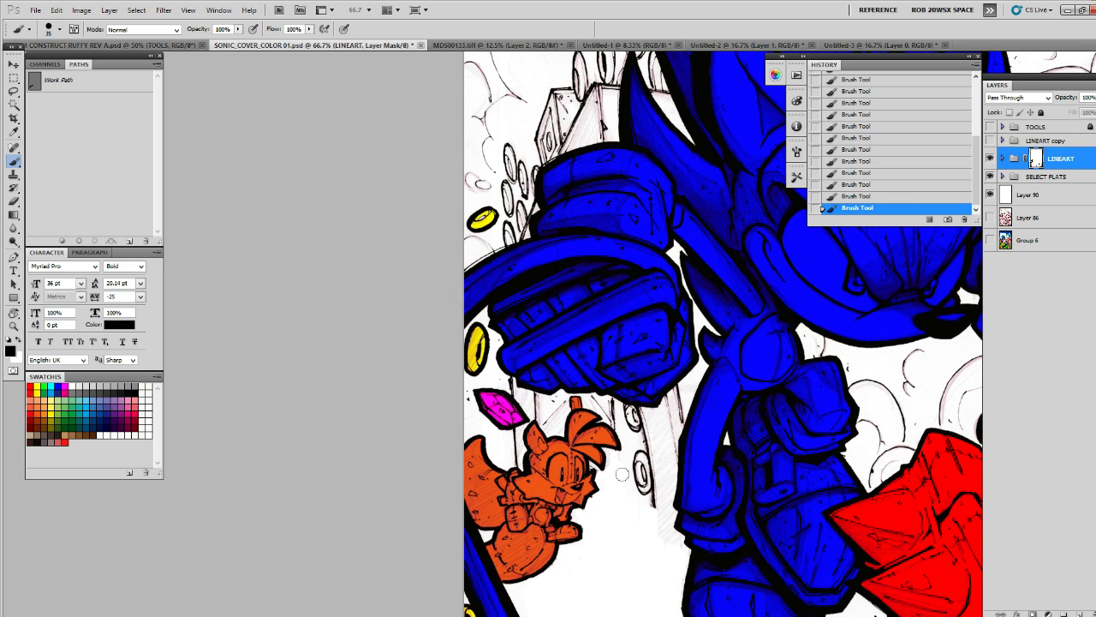
{"action": "mouse_move", "coordinate": [637, 498]}
{"action": "left_mouse_down"}
{"action": "mouse_move", "coordinate": [645, 467]}
{"action": "mouse_move", "coordinate": [663, 502]}
{"action": "left_mouse_up"}
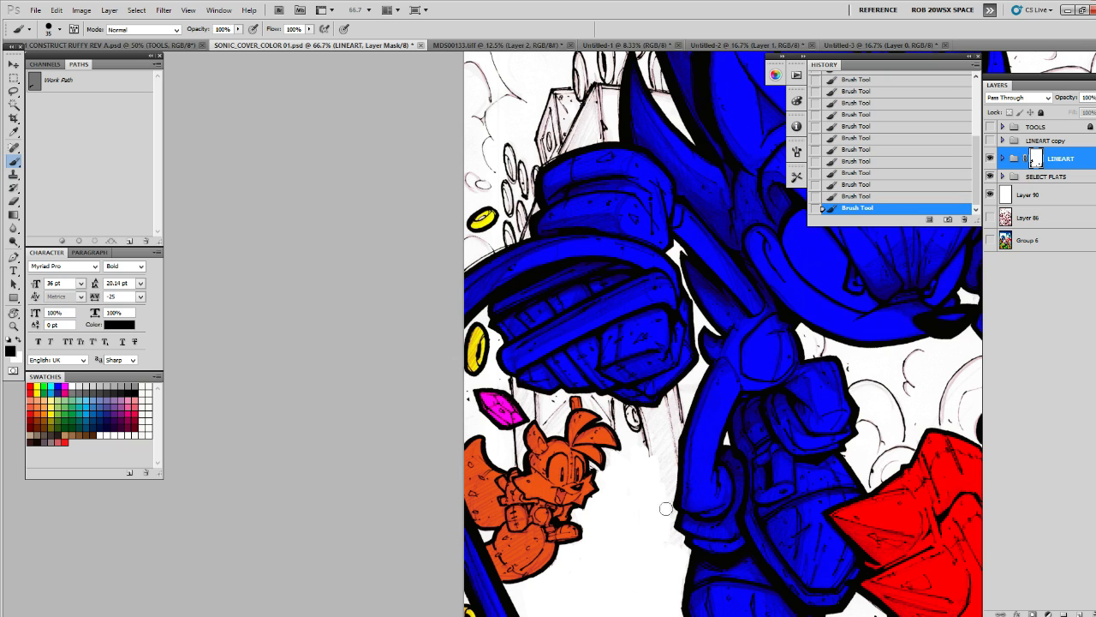
{"action": "scroll", "coordinate": [667, 449], "scroll_direction": "up", "scroll_amount": 3}
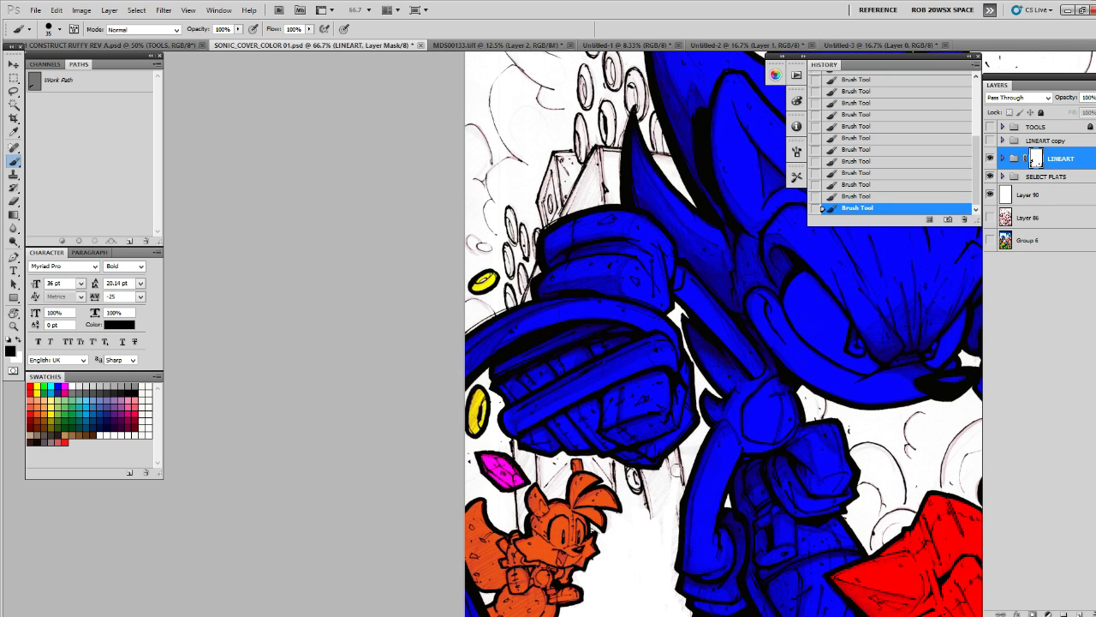
{"action": "mouse_move", "coordinate": [662, 521]}
{"action": "left_mouse_down"}
{"action": "mouse_move", "coordinate": [627, 476]}
{"action": "mouse_move", "coordinate": [650, 477]}
{"action": "left_mouse_up"}
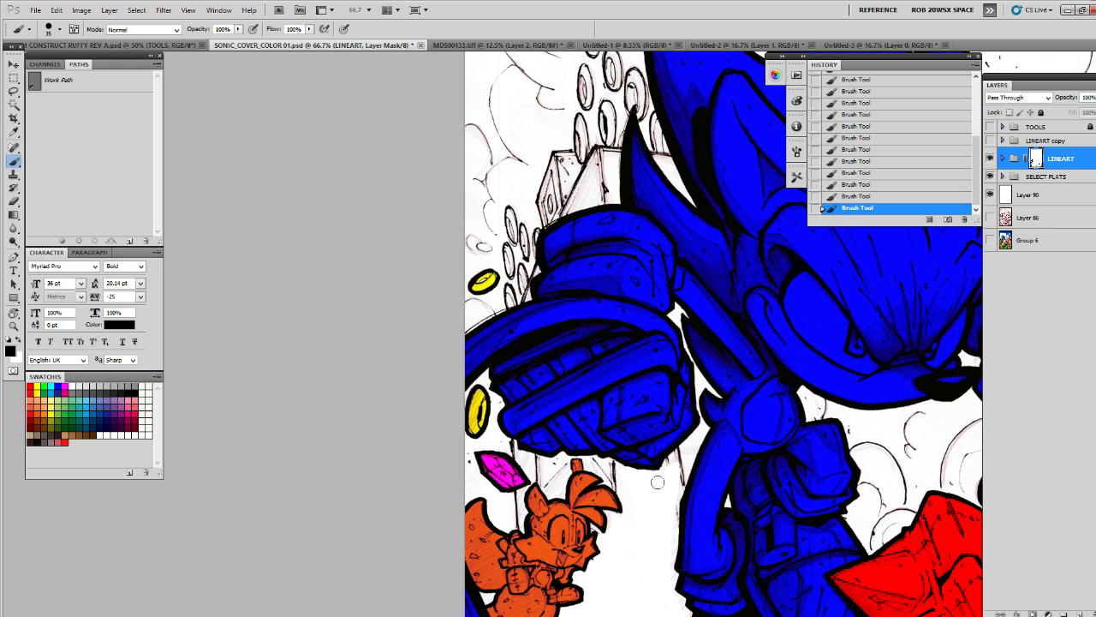
{"action": "mouse_move", "coordinate": [665, 465]}
{"action": "left_mouse_down"}
{"action": "mouse_move", "coordinate": [678, 454]}
{"action": "mouse_move", "coordinate": [676, 539]}
{"action": "left_mouse_up"}
{"action": "mouse_move", "coordinate": [635, 491]}
{"action": "left_mouse_down"}
{"action": "mouse_move", "coordinate": [620, 498]}
{"action": "mouse_move", "coordinate": [634, 548]}
{"action": "mouse_move", "coordinate": [689, 450]}
{"action": "mouse_move", "coordinate": [670, 459]}
{"action": "mouse_move", "coordinate": [666, 447]}
{"action": "left_mouse_up"}
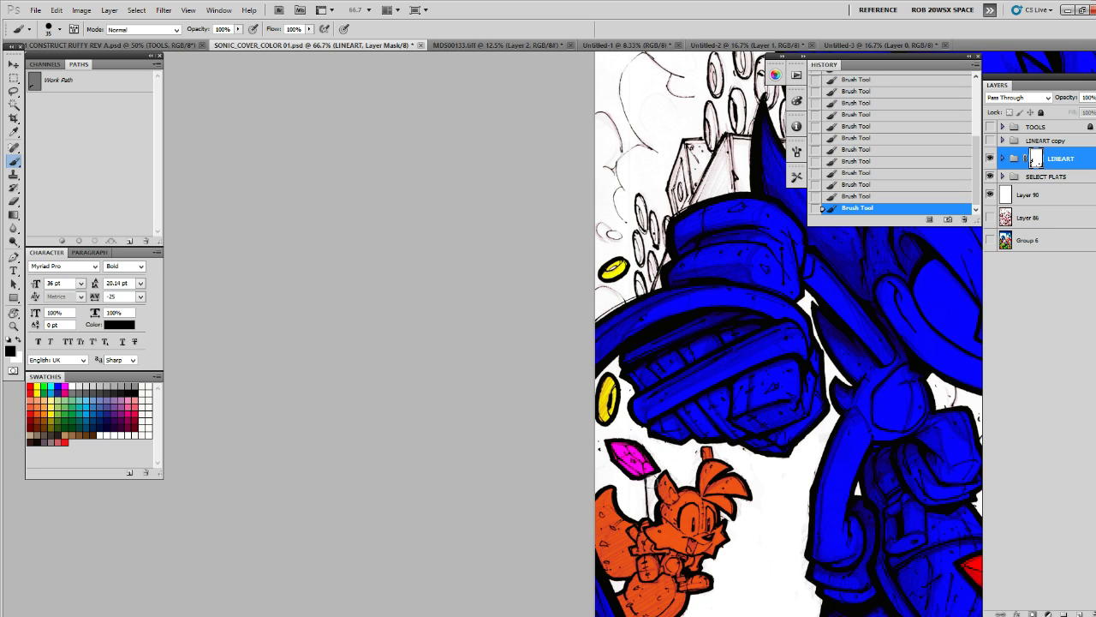
{"action": "left_click_drag", "start_coordinate": [644, 481], "coordinate": [647, 512]}
Mask out the small ovals beside the yellow ring and the box-shaped building above Sonic's large blue limb
{"action": "scroll", "coordinate": [653, 436], "scroll_direction": "up", "scroll_amount": 5}
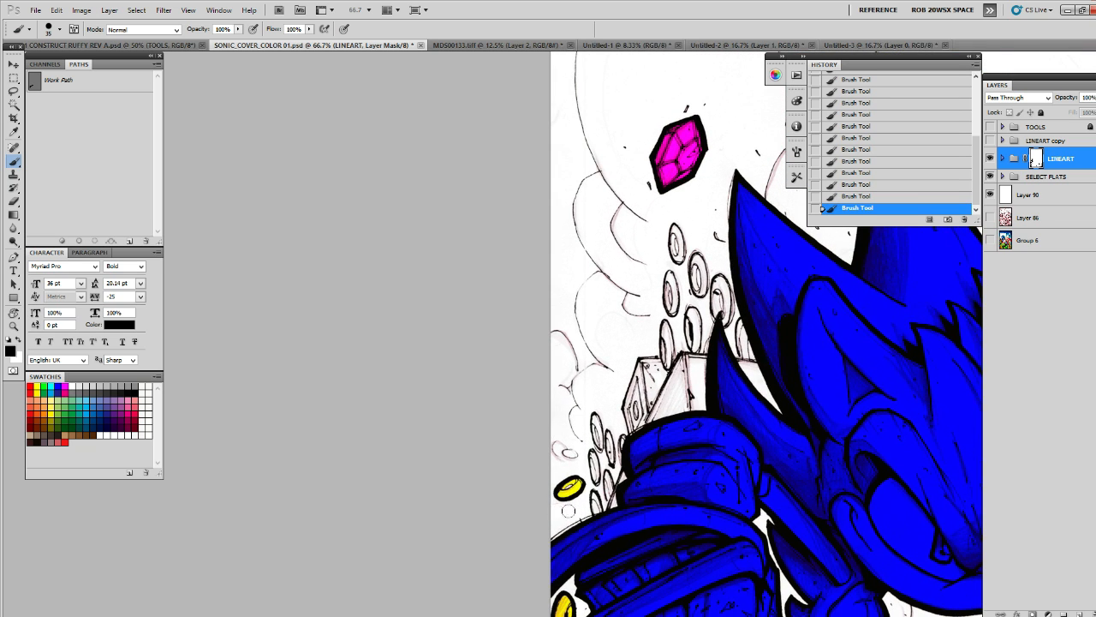
{"action": "scroll", "coordinate": [583, 507], "scroll_direction": "down", "scroll_amount": 1}
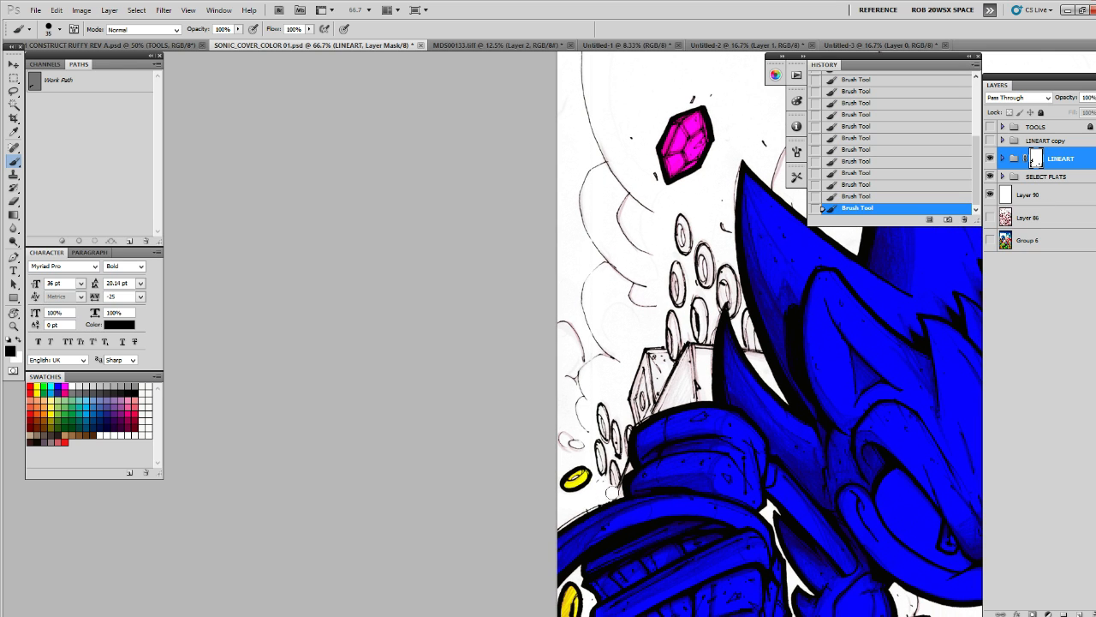
{"action": "mouse_move", "coordinate": [615, 478]}
{"action": "left_mouse_down"}
{"action": "mouse_move", "coordinate": [623, 432]}
{"action": "mouse_move", "coordinate": [598, 479]}
{"action": "mouse_move", "coordinate": [574, 483]}
{"action": "mouse_move", "coordinate": [591, 440]}
{"action": "left_mouse_up"}
{"action": "scroll", "coordinate": [607, 456], "scroll_direction": "up", "scroll_amount": 3}
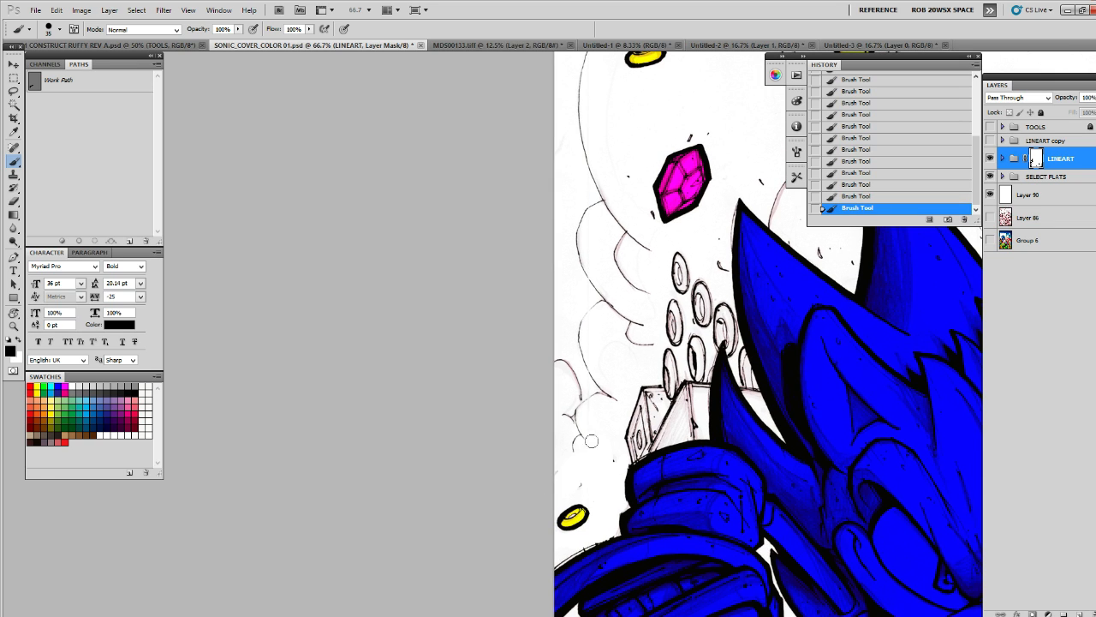
{"action": "mouse_move", "coordinate": [657, 428]}
{"action": "left_mouse_down"}
{"action": "mouse_move", "coordinate": [576, 490]}
{"action": "mouse_move", "coordinate": [568, 478]}
{"action": "mouse_move", "coordinate": [594, 433]}
{"action": "mouse_move", "coordinate": [636, 412]}
{"action": "mouse_move", "coordinate": [630, 445]}
{"action": "mouse_move", "coordinate": [599, 474]}
{"action": "mouse_move", "coordinate": [637, 461]}
{"action": "left_mouse_up"}
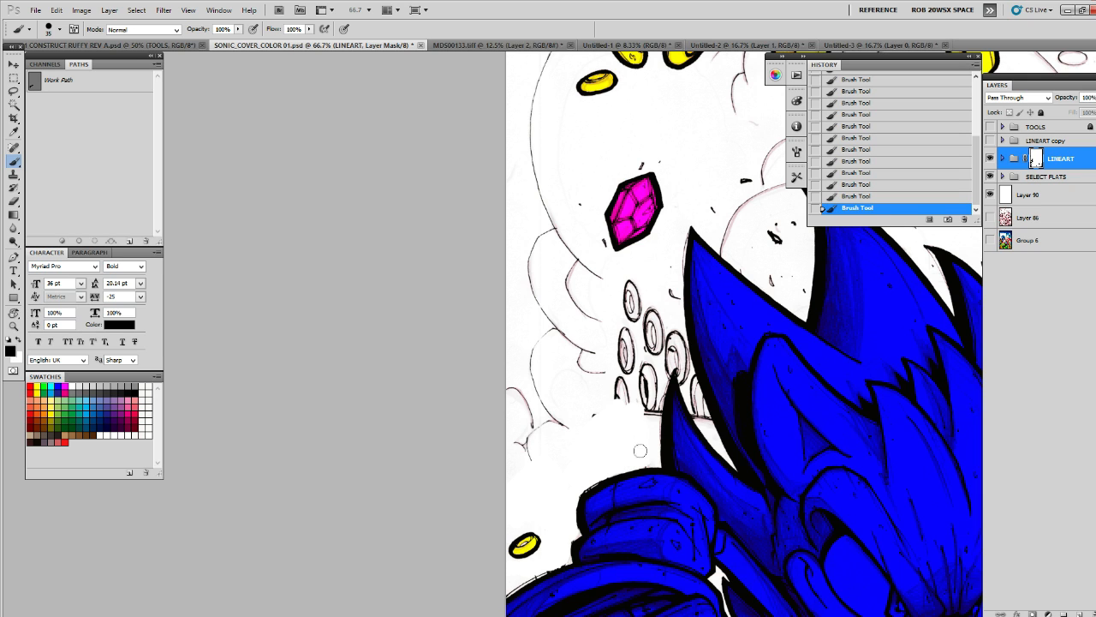
{"action": "left_click_drag", "start_coordinate": [644, 422], "coordinate": [633, 460]}
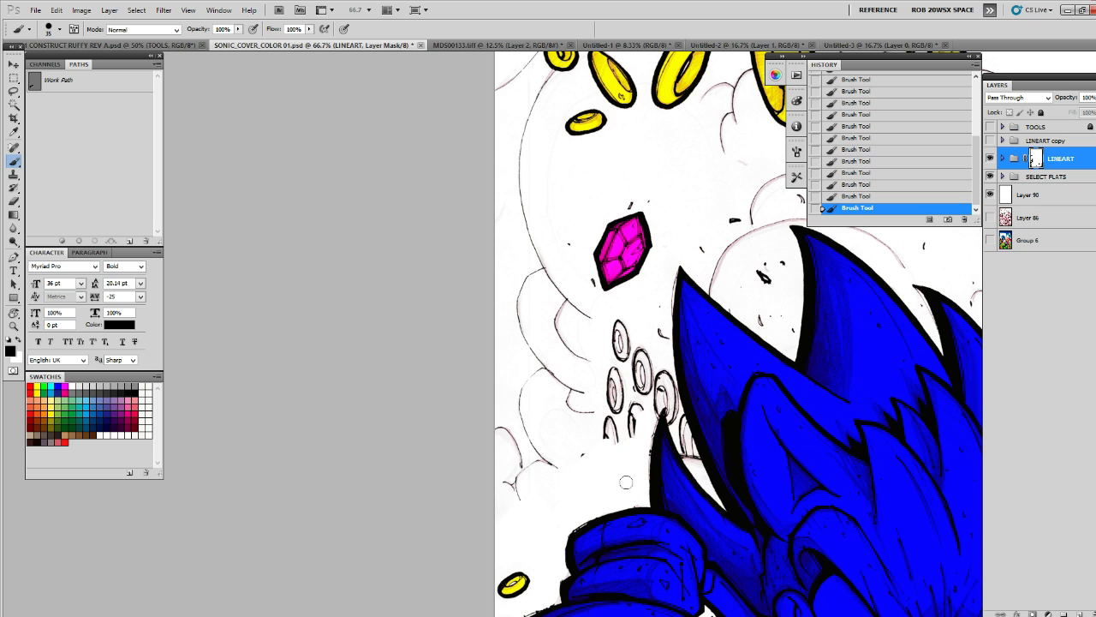
Mask out the floating oval outlines and the cloud lines left of Sonic's quills, below the magenta crystal
{"action": "mouse_move", "coordinate": [626, 482]}
{"action": "left_mouse_down"}
{"action": "mouse_move", "coordinate": [605, 447]}
{"action": "mouse_move", "coordinate": [580, 470]}
{"action": "mouse_move", "coordinate": [587, 485]}
{"action": "left_mouse_up"}
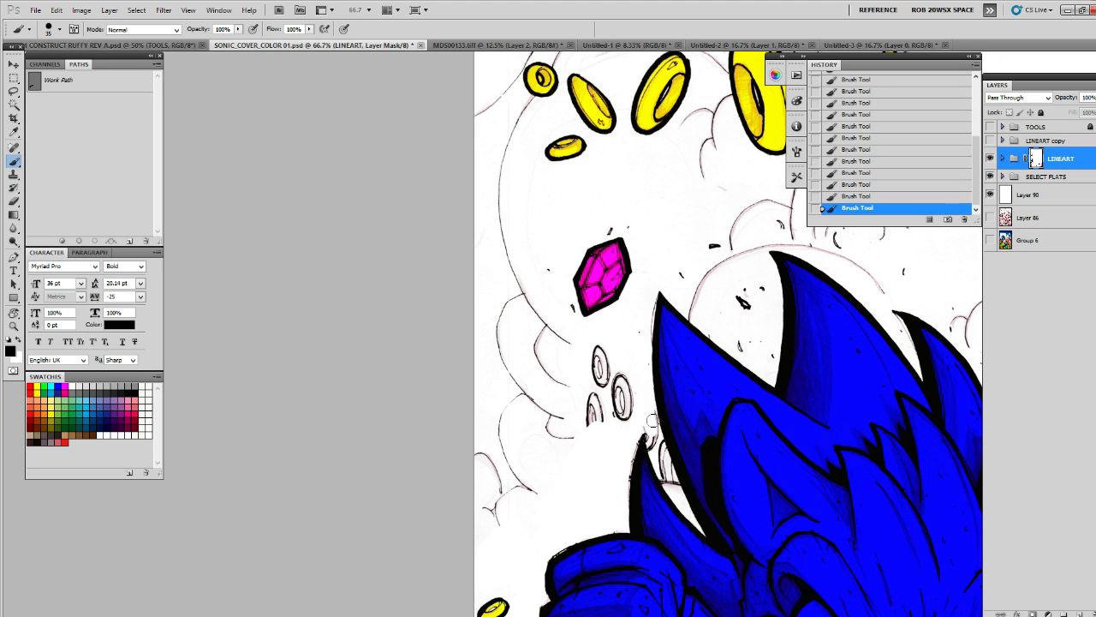
{"action": "left_click_drag", "start_coordinate": [662, 442], "coordinate": [672, 480]}
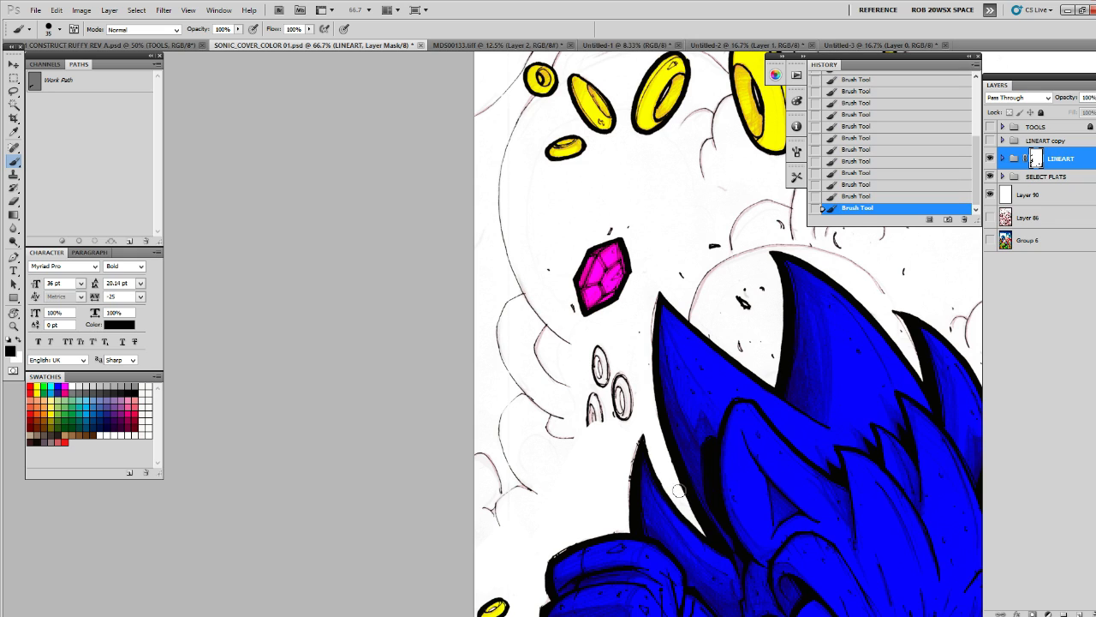
{"action": "mouse_move", "coordinate": [631, 437]}
{"action": "left_mouse_down"}
{"action": "mouse_move", "coordinate": [628, 484]}
{"action": "mouse_move", "coordinate": [634, 444]}
{"action": "mouse_move", "coordinate": [629, 468]}
{"action": "mouse_move", "coordinate": [643, 440]}
{"action": "mouse_move", "coordinate": [633, 483]}
{"action": "mouse_move", "coordinate": [652, 415]}
{"action": "left_mouse_up"}
{"action": "key", "text": "x"}
{"action": "key", "text": "x"}
{"action": "scroll", "coordinate": [592, 479], "scroll_direction": "up", "scroll_amount": 1}
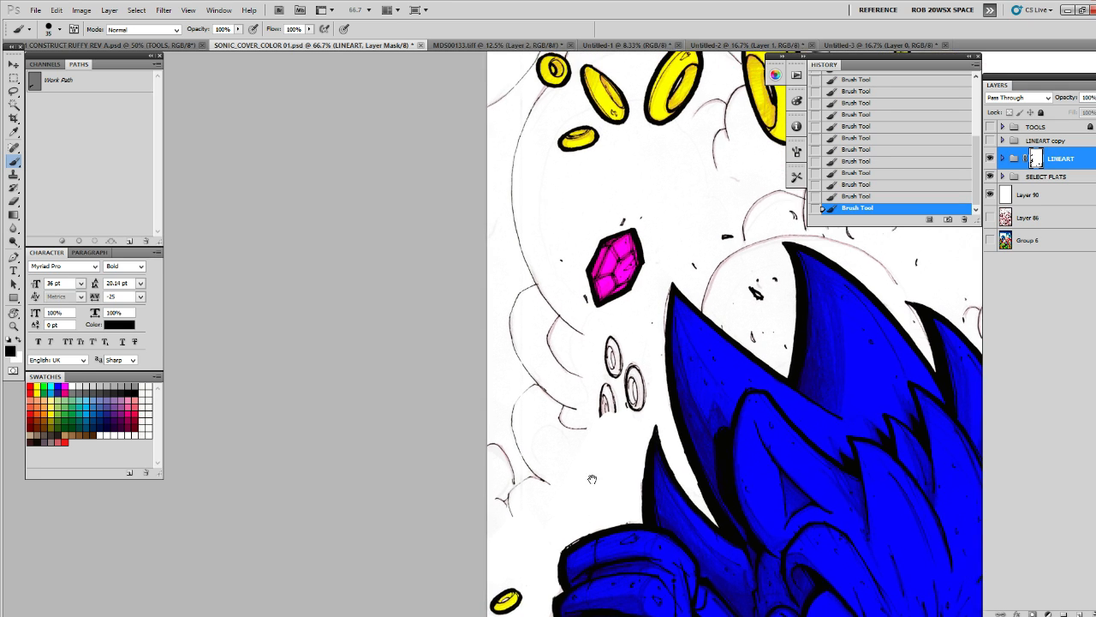
{"action": "left_click_drag", "start_coordinate": [591, 479], "coordinate": [595, 524]}
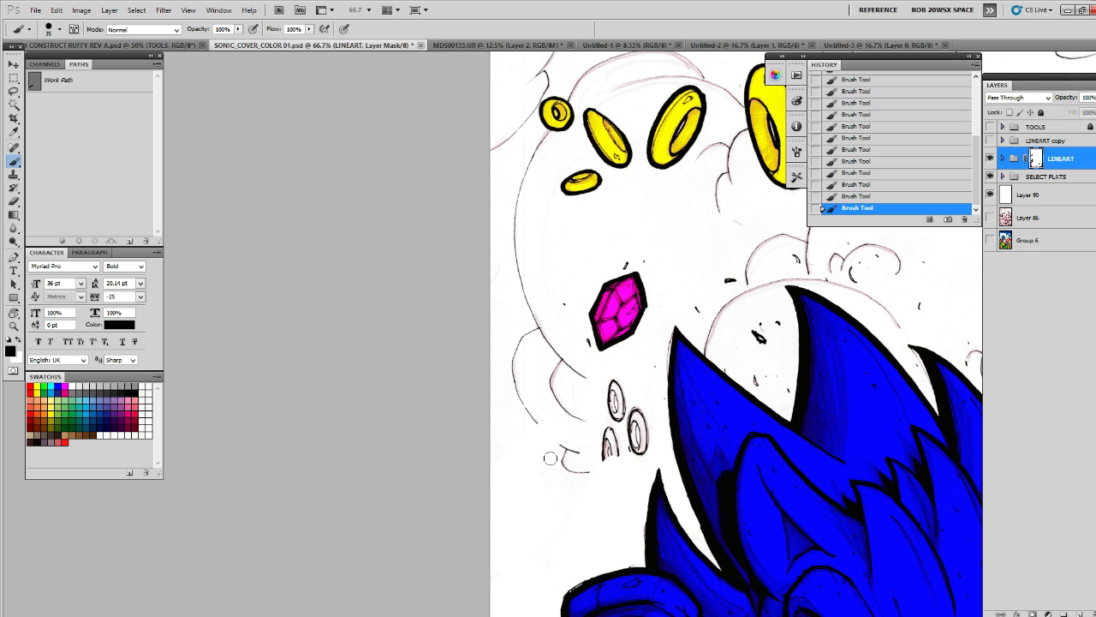
{"action": "mouse_move", "coordinate": [550, 459]}
{"action": "left_mouse_down"}
{"action": "mouse_move", "coordinate": [628, 424]}
{"action": "mouse_move", "coordinate": [583, 485]}
{"action": "mouse_move", "coordinate": [650, 447]}
{"action": "mouse_move", "coordinate": [608, 417]}
{"action": "mouse_move", "coordinate": [606, 399]}
{"action": "mouse_move", "coordinate": [621, 408]}
{"action": "mouse_move", "coordinate": [639, 394]}
{"action": "mouse_move", "coordinate": [630, 510]}
{"action": "mouse_move", "coordinate": [564, 447]}
{"action": "mouse_move", "coordinate": [565, 471]}
{"action": "mouse_move", "coordinate": [521, 520]}
{"action": "mouse_move", "coordinate": [510, 509]}
{"action": "mouse_move", "coordinate": [534, 523]}
{"action": "left_mouse_up"}
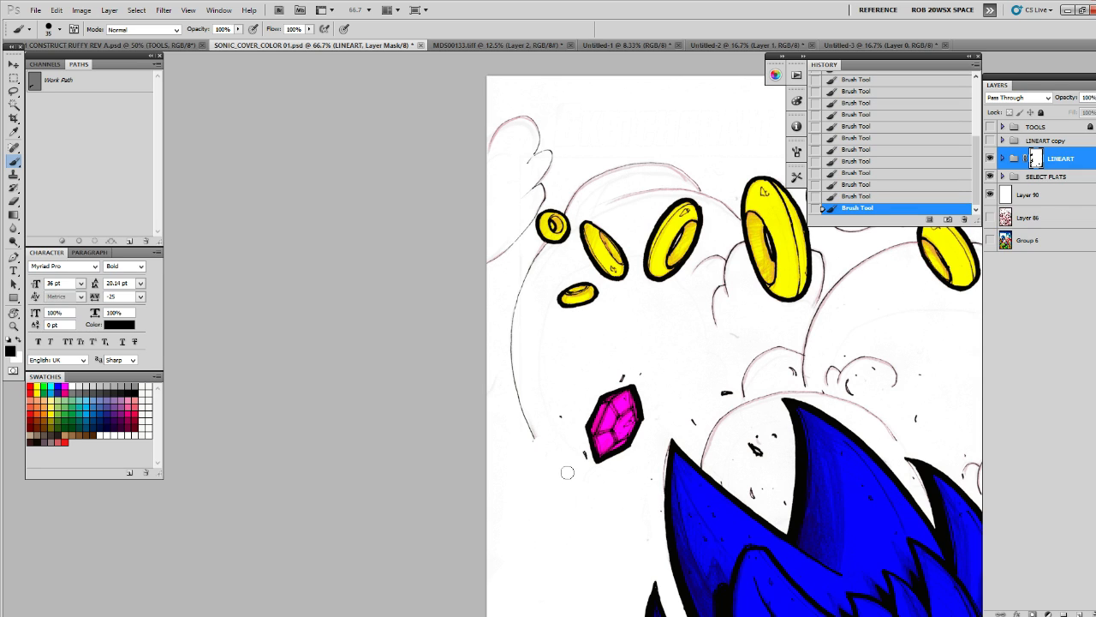
Enlarge the brush to 60 px and mask out the cloud outlines around the yellow rings in the cover's upper-left corner
{"action": "mouse_move", "coordinate": [543, 249]}
{"action": "left_mouse_down"}
{"action": "mouse_move", "coordinate": [513, 370]}
{"action": "mouse_move", "coordinate": [519, 332]}
{"action": "mouse_move", "coordinate": [507, 326]}
{"action": "mouse_move", "coordinate": [524, 415]}
{"action": "mouse_move", "coordinate": [497, 438]}
{"action": "left_mouse_up"}
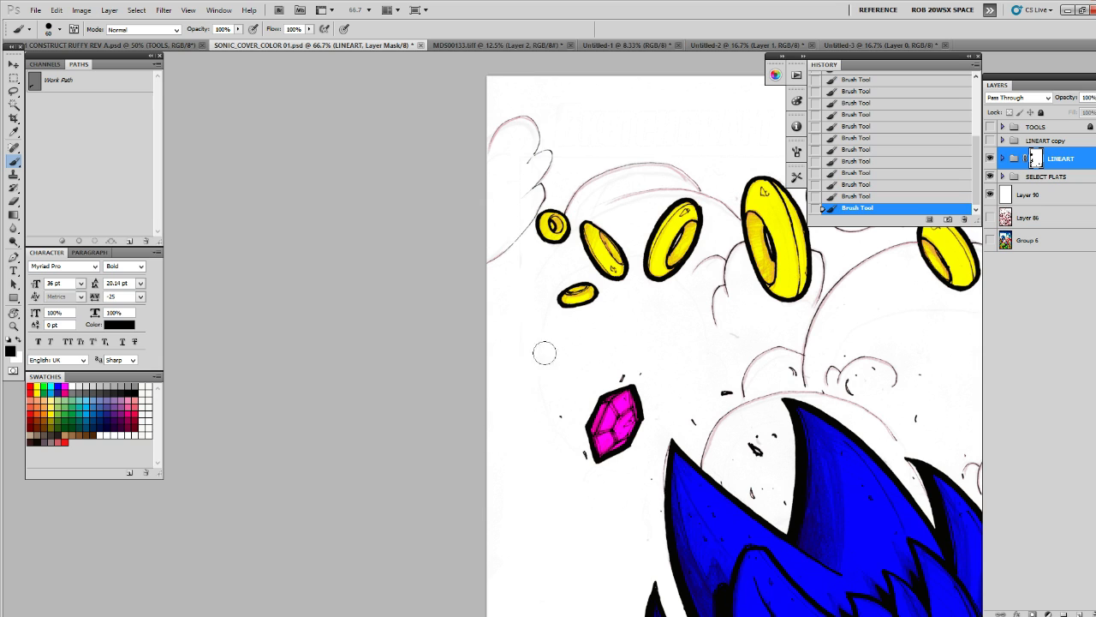
{"action": "left_click_drag", "start_coordinate": [552, 345], "coordinate": [525, 492]}
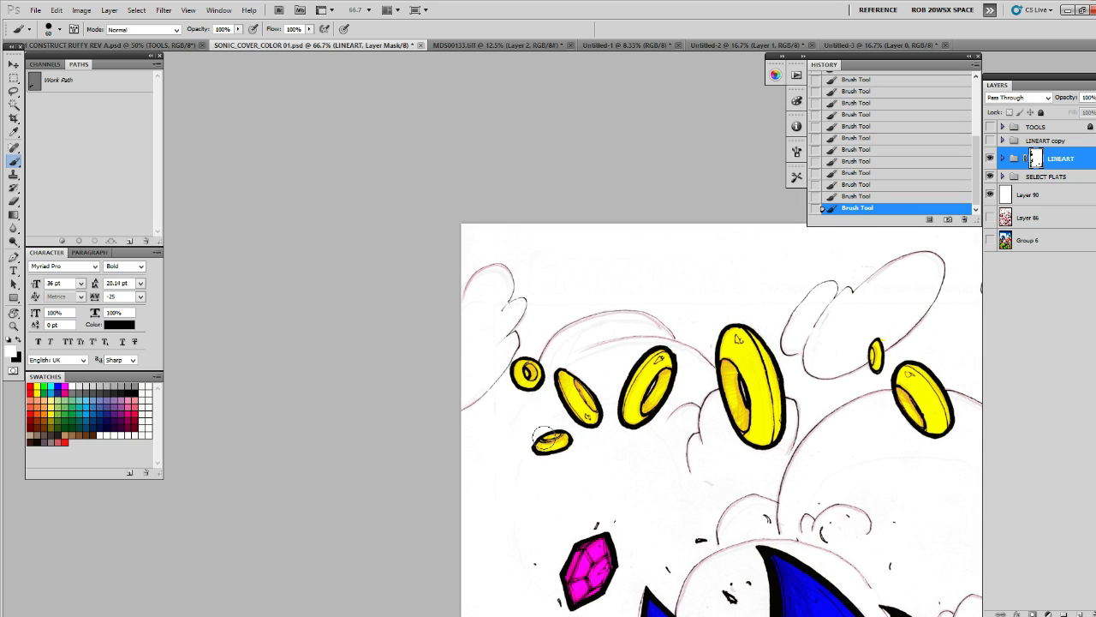
{"action": "mouse_move", "coordinate": [493, 408]}
{"action": "left_mouse_down"}
{"action": "mouse_move", "coordinate": [554, 403]}
{"action": "mouse_move", "coordinate": [514, 404]}
{"action": "left_mouse_up"}
{"action": "mouse_move", "coordinate": [516, 321]}
{"action": "left_mouse_down"}
{"action": "mouse_move", "coordinate": [443, 412]}
{"action": "mouse_move", "coordinate": [500, 318]}
{"action": "mouse_move", "coordinate": [471, 274]}
{"action": "mouse_move", "coordinate": [535, 295]}
{"action": "mouse_move", "coordinate": [544, 351]}
{"action": "mouse_move", "coordinate": [528, 323]}
{"action": "left_mouse_up"}
{"action": "mouse_move", "coordinate": [601, 320]}
{"action": "left_mouse_down"}
{"action": "mouse_move", "coordinate": [584, 347]}
{"action": "mouse_move", "coordinate": [641, 313]}
{"action": "mouse_move", "coordinate": [536, 318]}
{"action": "mouse_move", "coordinate": [580, 345]}
{"action": "mouse_move", "coordinate": [597, 383]}
{"action": "mouse_move", "coordinate": [596, 366]}
{"action": "mouse_move", "coordinate": [597, 398]}
{"action": "mouse_move", "coordinate": [571, 427]}
{"action": "mouse_move", "coordinate": [589, 496]}
{"action": "mouse_move", "coordinate": [497, 423]}
{"action": "mouse_move", "coordinate": [441, 337]}
{"action": "left_mouse_up"}
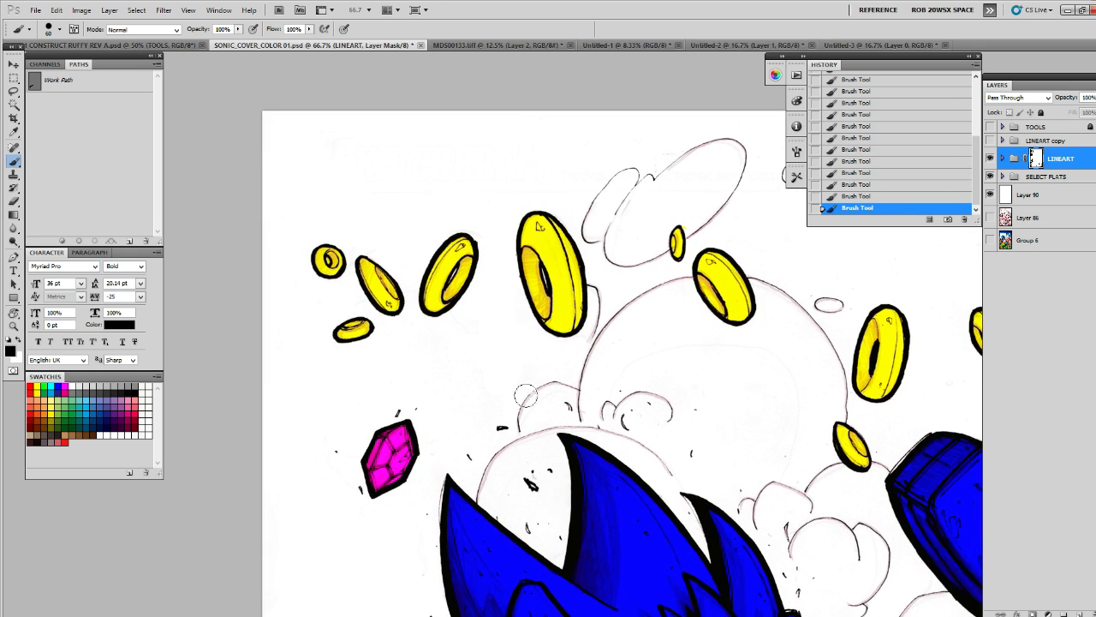
Reduce the brush to 30 px and mask out the cloud outlines beside Sonic's leftmost tall quills and around the smallest upper yellow ring
{"action": "left_click_drag", "start_coordinate": [484, 489], "coordinate": [480, 479]}
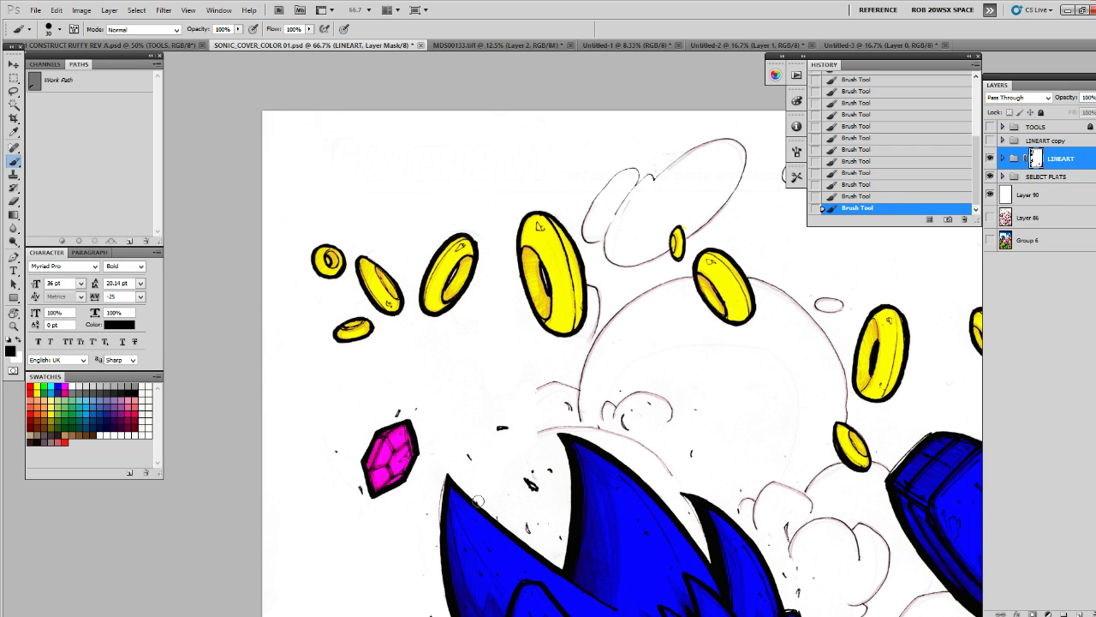
{"action": "mouse_move", "coordinate": [540, 431]}
{"action": "left_mouse_down"}
{"action": "mouse_move", "coordinate": [586, 425]}
{"action": "mouse_move", "coordinate": [572, 396]}
{"action": "mouse_move", "coordinate": [562, 408]}
{"action": "mouse_move", "coordinate": [615, 313]}
{"action": "mouse_move", "coordinate": [600, 315]}
{"action": "mouse_move", "coordinate": [522, 404]}
{"action": "left_mouse_up"}
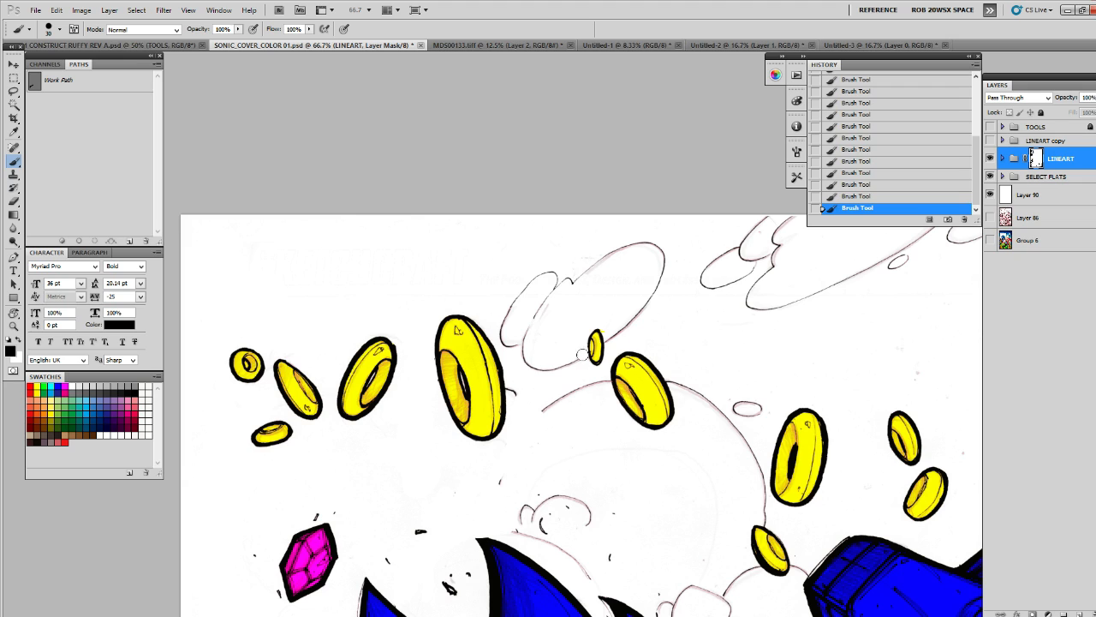
{"action": "mouse_move", "coordinate": [582, 354]}
{"action": "left_mouse_down"}
{"action": "mouse_move", "coordinate": [555, 368]}
{"action": "mouse_move", "coordinate": [505, 343]}
{"action": "mouse_move", "coordinate": [516, 378]}
{"action": "left_mouse_up"}
{"action": "mouse_move", "coordinate": [506, 331]}
{"action": "left_mouse_down"}
{"action": "mouse_move", "coordinate": [547, 278]}
{"action": "mouse_move", "coordinate": [630, 248]}
{"action": "mouse_move", "coordinate": [592, 260]}
{"action": "mouse_move", "coordinate": [663, 252]}
{"action": "mouse_move", "coordinate": [651, 294]}
{"action": "mouse_move", "coordinate": [609, 339]}
{"action": "mouse_move", "coordinate": [608, 364]}
{"action": "mouse_move", "coordinate": [538, 403]}
{"action": "left_mouse_up"}
Mask out the small cloud puffs and curved outline just above Sonic's tallest quills
{"action": "scroll", "coordinate": [607, 351], "scroll_direction": "down", "scroll_amount": 1}
{"action": "scroll", "coordinate": [538, 402], "scroll_direction": "down", "scroll_amount": 5}
{"action": "scroll", "coordinate": [537, 403], "scroll_direction": "right", "scroll_amount": 2}
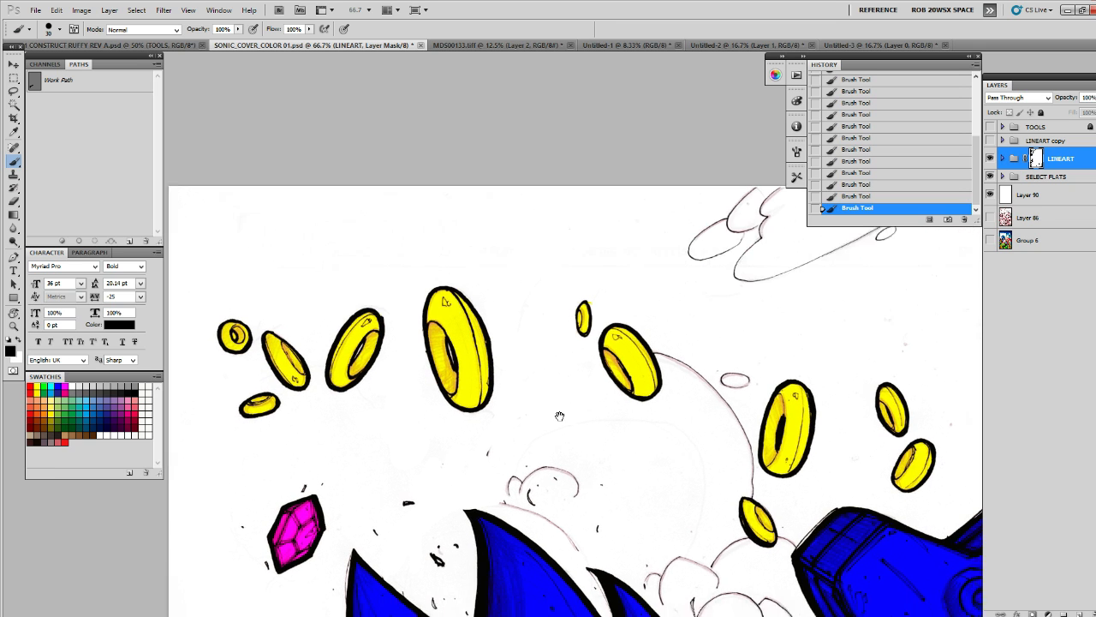
{"action": "mouse_move", "coordinate": [514, 456]}
{"action": "left_mouse_down"}
{"action": "mouse_move", "coordinate": [539, 415]}
{"action": "mouse_move", "coordinate": [512, 397]}
{"action": "mouse_move", "coordinate": [482, 415]}
{"action": "left_mouse_up"}
{"action": "left_click_drag", "start_coordinate": [567, 361], "coordinate": [564, 361]}
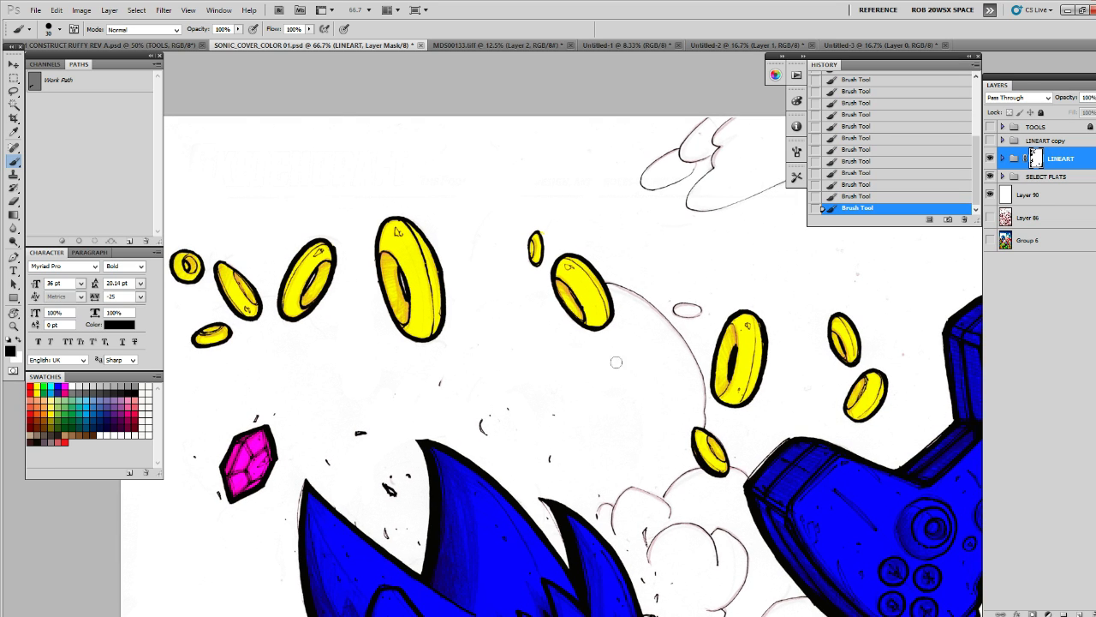
Mask out the large arc between the yellow rings and the small oval beside it, above Sonic's quills
{"action": "scroll", "coordinate": [439, 349], "scroll_direction": "right", "scroll_amount": 2}
{"action": "scroll", "coordinate": [534, 268], "scroll_direction": "down", "scroll_amount": 1}
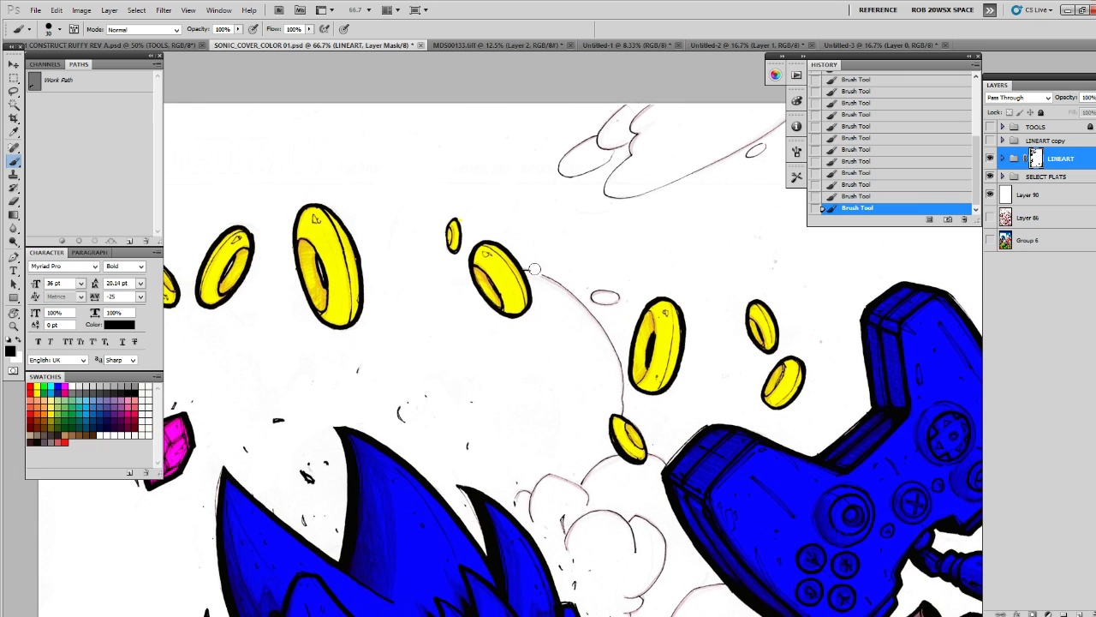
{"action": "mouse_move", "coordinate": [529, 265]}
{"action": "left_mouse_down"}
{"action": "mouse_move", "coordinate": [560, 281]}
{"action": "mouse_move", "coordinate": [551, 276]}
{"action": "mouse_move", "coordinate": [620, 381]}
{"action": "left_mouse_up"}
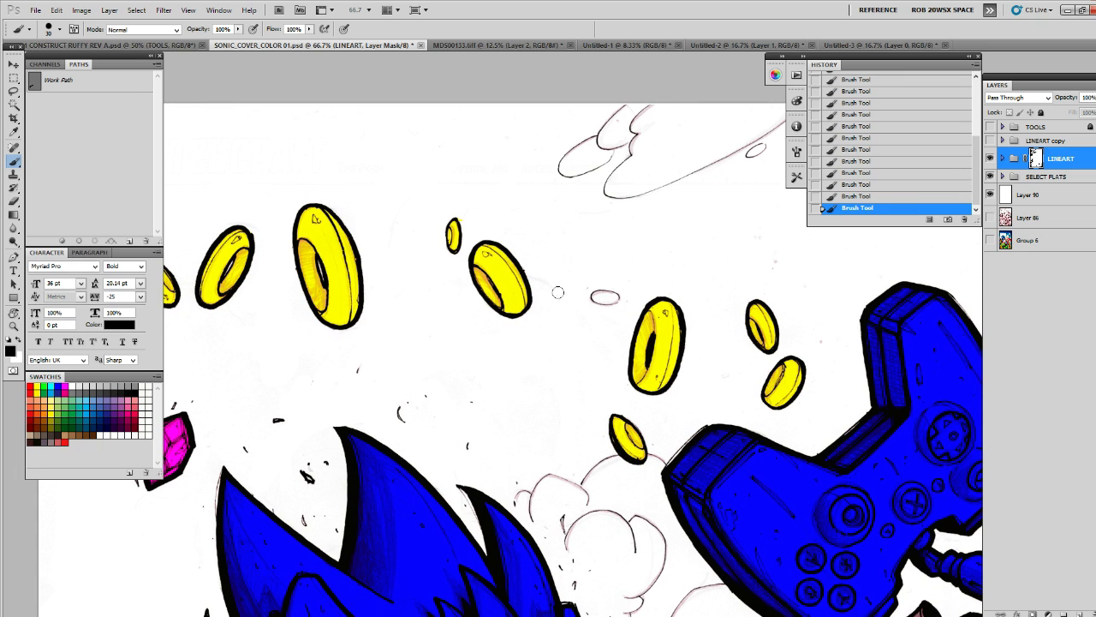
{"action": "scroll", "coordinate": [532, 271], "scroll_direction": "up", "scroll_amount": 3}
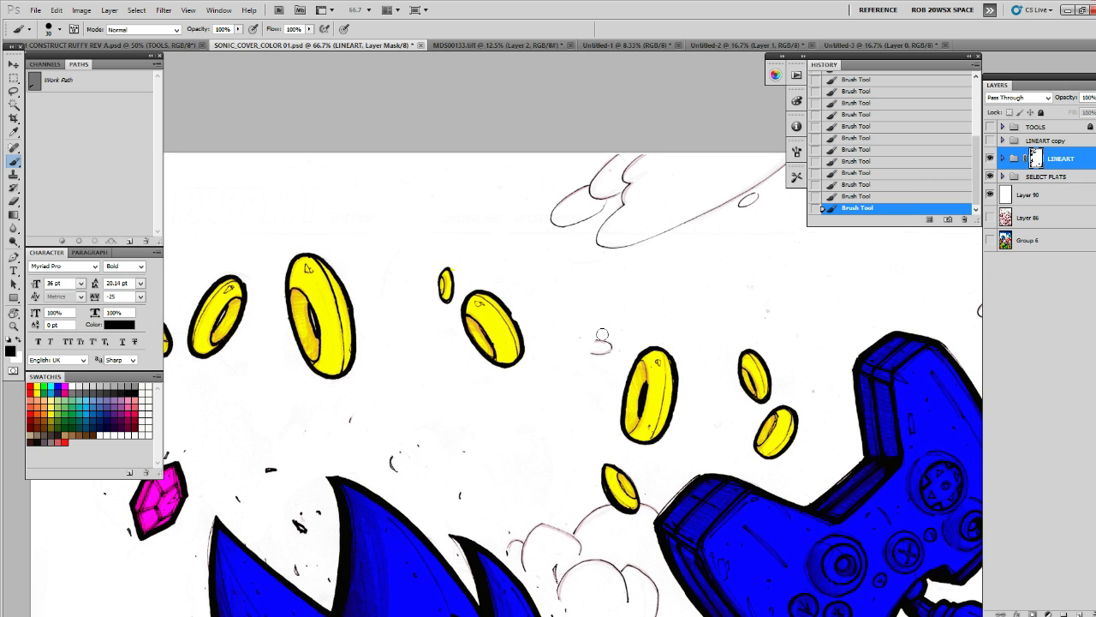
Enlarge the brush to 80 px and mask out the cloud outlines along the cover's upper edge and in its upper-right corner
{"action": "scroll", "coordinate": [605, 356], "scroll_direction": "up", "scroll_amount": 5}
{"action": "scroll", "coordinate": [605, 355], "scroll_direction": "right", "scroll_amount": 3}
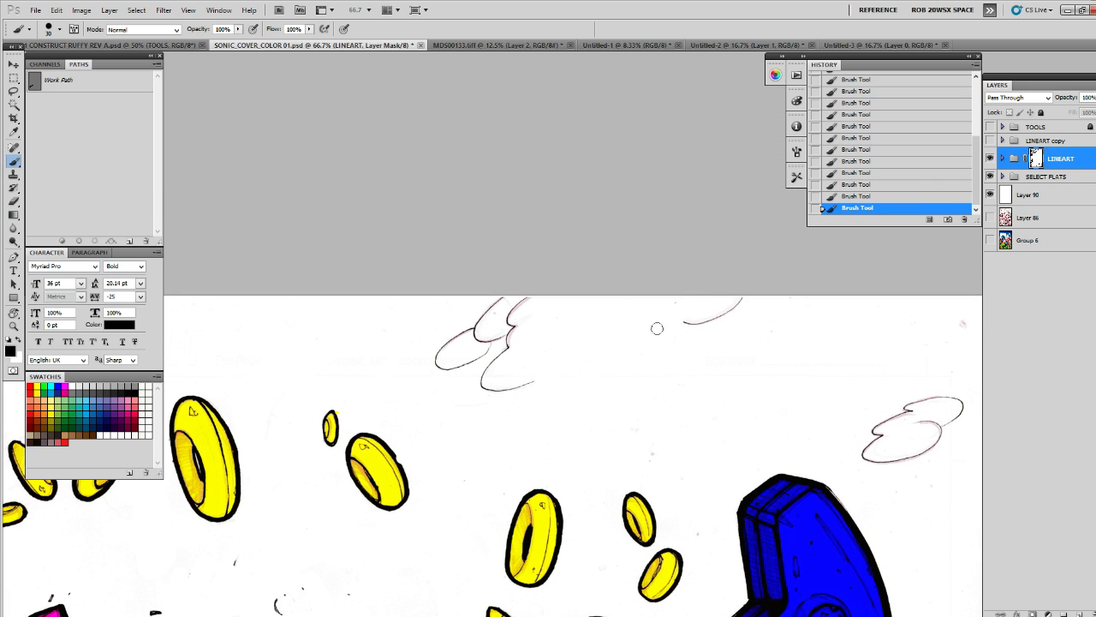
{"action": "key", "text": "bracketright"}
{"action": "key", "text": "bracketright"}
{"action": "key", "text": "bracketright"}
{"action": "key", "text": "bracketright"}
{"action": "left_click_drag", "start_coordinate": [691, 319], "coordinate": [740, 295]}
{"action": "mouse_move", "coordinate": [530, 382]}
{"action": "left_mouse_down"}
{"action": "mouse_move", "coordinate": [561, 349]}
{"action": "mouse_move", "coordinate": [436, 370]}
{"action": "mouse_move", "coordinate": [553, 308]}
{"action": "left_mouse_up"}
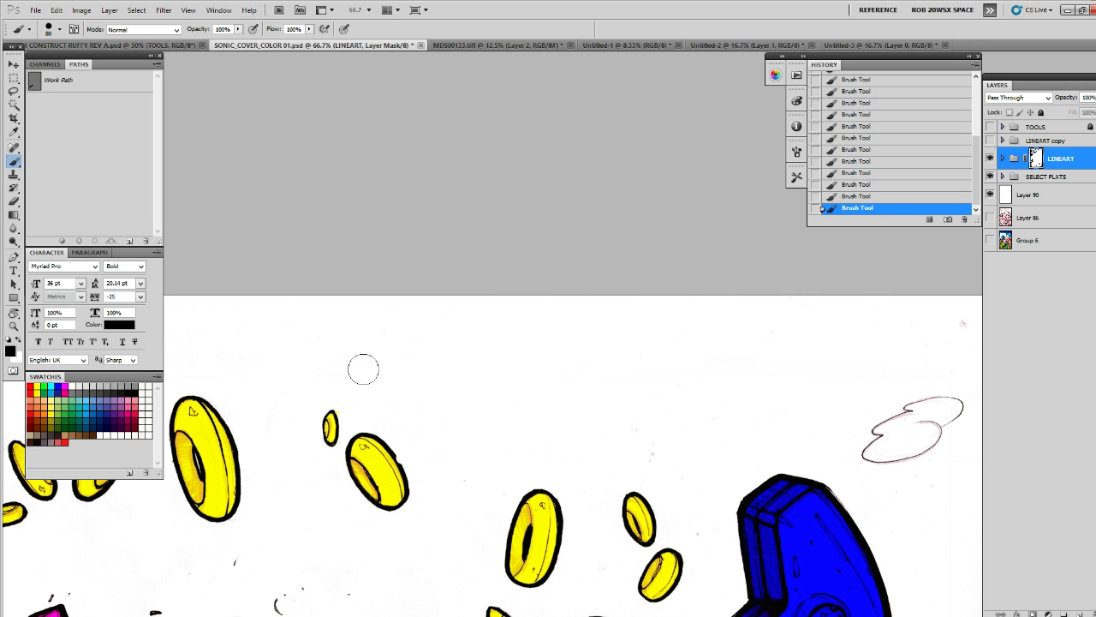
{"action": "left_click_drag", "start_coordinate": [789, 389], "coordinate": [630, 360]}
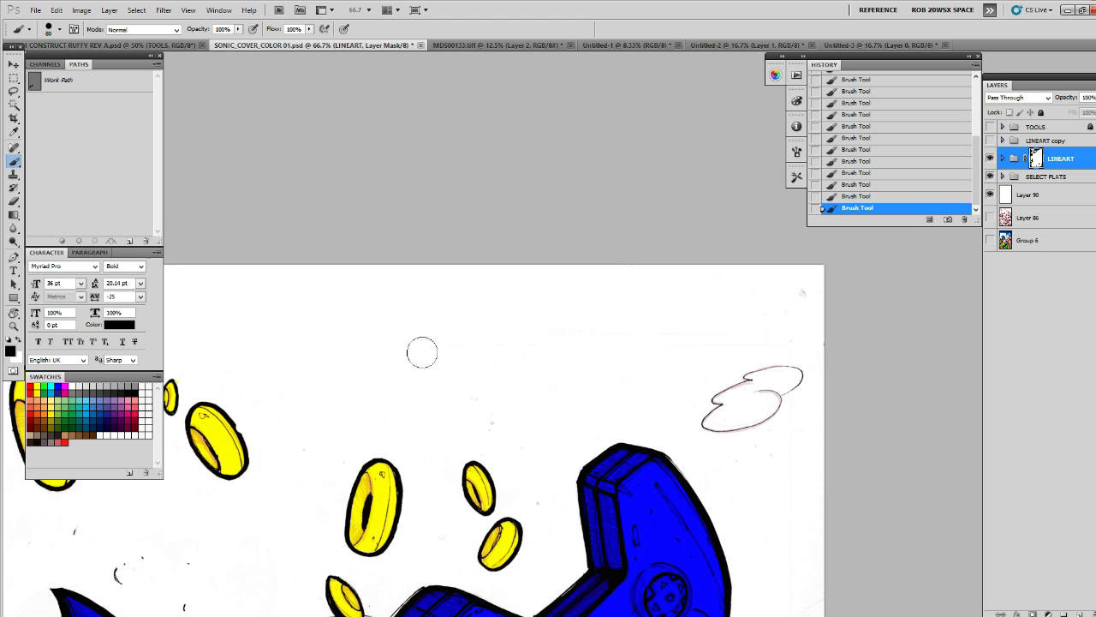
{"action": "mouse_move", "coordinate": [785, 346]}
{"action": "left_mouse_down"}
{"action": "mouse_move", "coordinate": [720, 402]}
{"action": "mouse_move", "coordinate": [791, 395]}
{"action": "mouse_move", "coordinate": [727, 232]}
{"action": "left_mouse_up"}
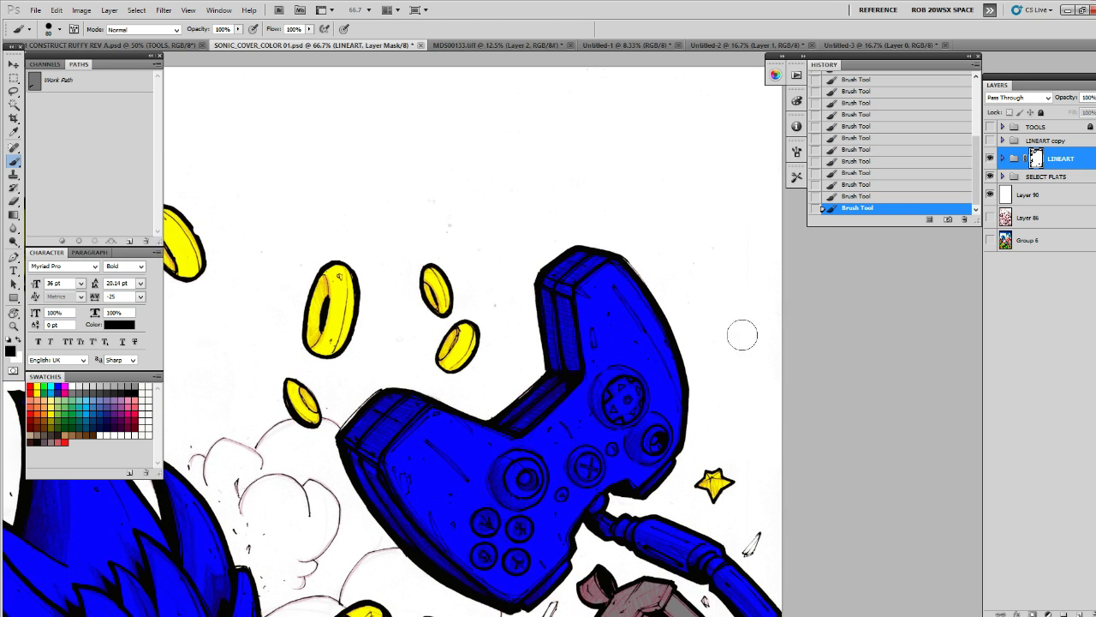
Reduce the brush to 40 px and mask out the cloud outlines between Sonic's quills and the blue game controller
{"action": "left_click_drag", "start_coordinate": [797, 456], "coordinate": [841, 367]}
{"action": "left_click_drag", "start_coordinate": [433, 457], "coordinate": [655, 447]}
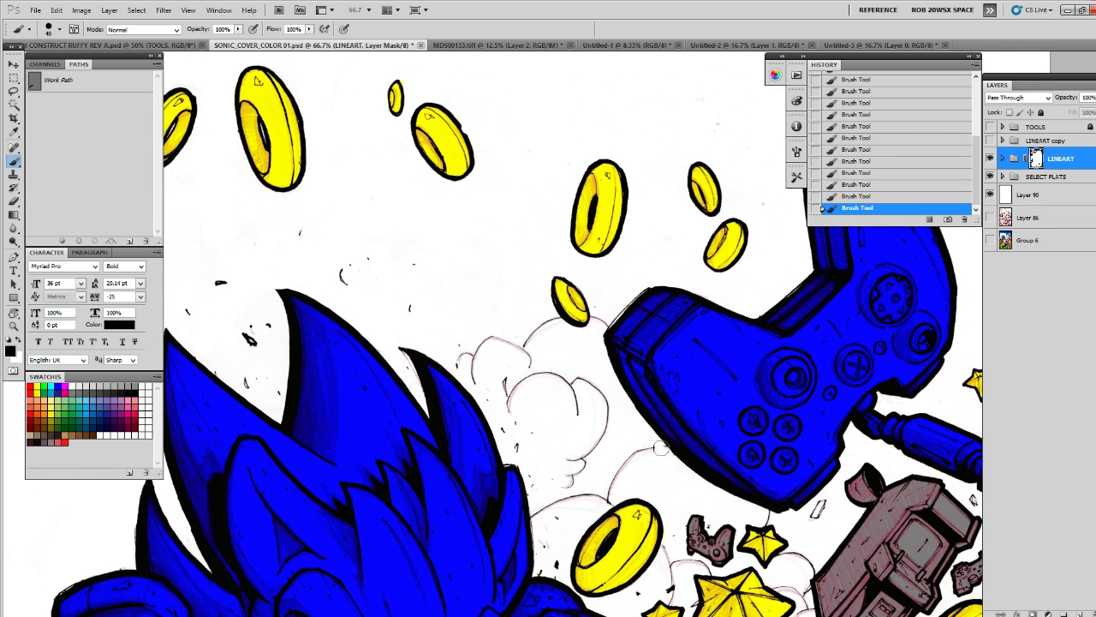
{"action": "mouse_move", "coordinate": [665, 447]}
{"action": "left_mouse_down"}
{"action": "mouse_move", "coordinate": [632, 460]}
{"action": "mouse_move", "coordinate": [607, 498]}
{"action": "mouse_move", "coordinate": [536, 513]}
{"action": "left_mouse_up"}
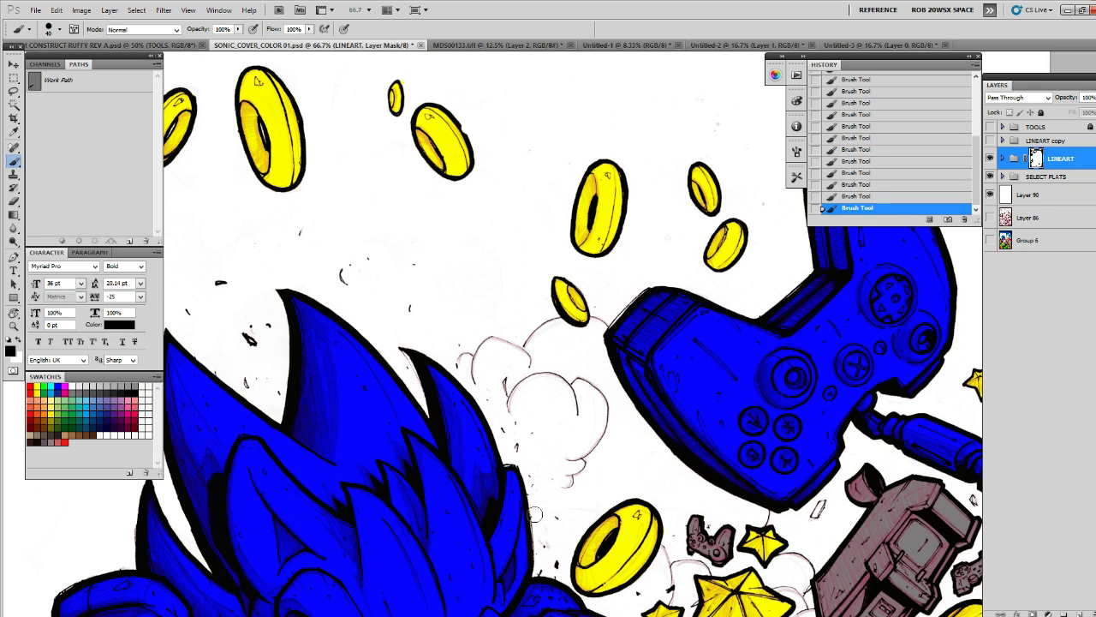
{"action": "mouse_move", "coordinate": [573, 442]}
{"action": "left_mouse_down"}
{"action": "mouse_move", "coordinate": [602, 441]}
{"action": "mouse_move", "coordinate": [590, 383]}
{"action": "mouse_move", "coordinate": [538, 376]}
{"action": "mouse_move", "coordinate": [511, 412]}
{"action": "mouse_move", "coordinate": [492, 341]}
{"action": "mouse_move", "coordinate": [462, 358]}
{"action": "mouse_move", "coordinate": [555, 321]}
{"action": "left_mouse_up"}
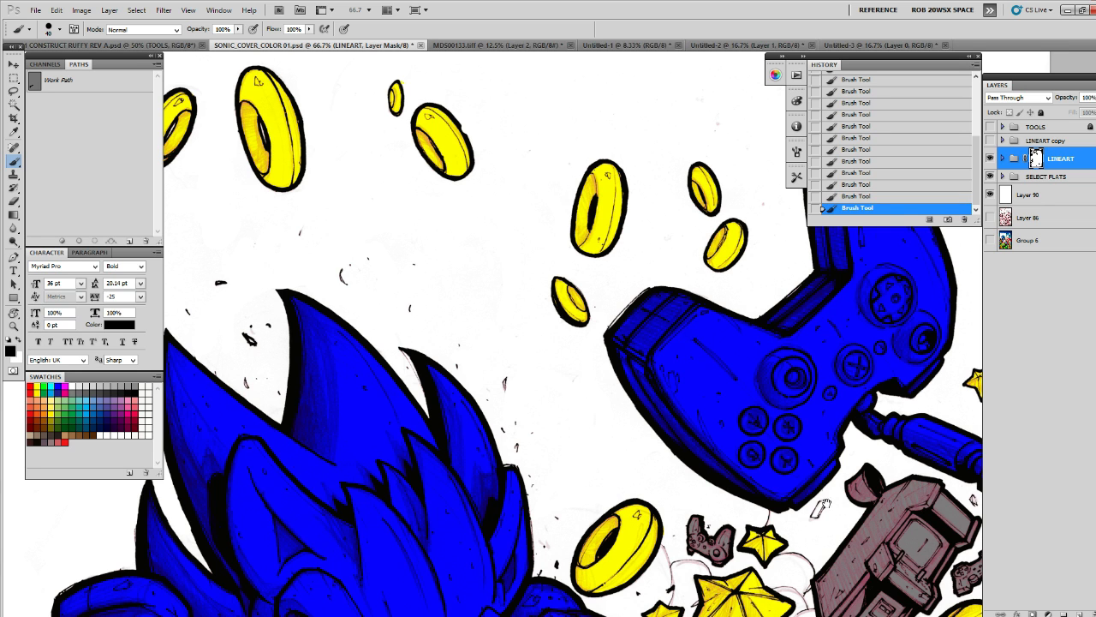
Reduce the brush to 25 px and mask out the cloud lines around the stars, yellow rings and arcade machine above the red character
{"action": "mouse_move", "coordinate": [827, 504]}
{"action": "left_mouse_down"}
{"action": "mouse_move", "coordinate": [673, 303]}
{"action": "mouse_move", "coordinate": [666, 308]}
{"action": "left_mouse_up"}
{"action": "key", "text": "bracketleft"}
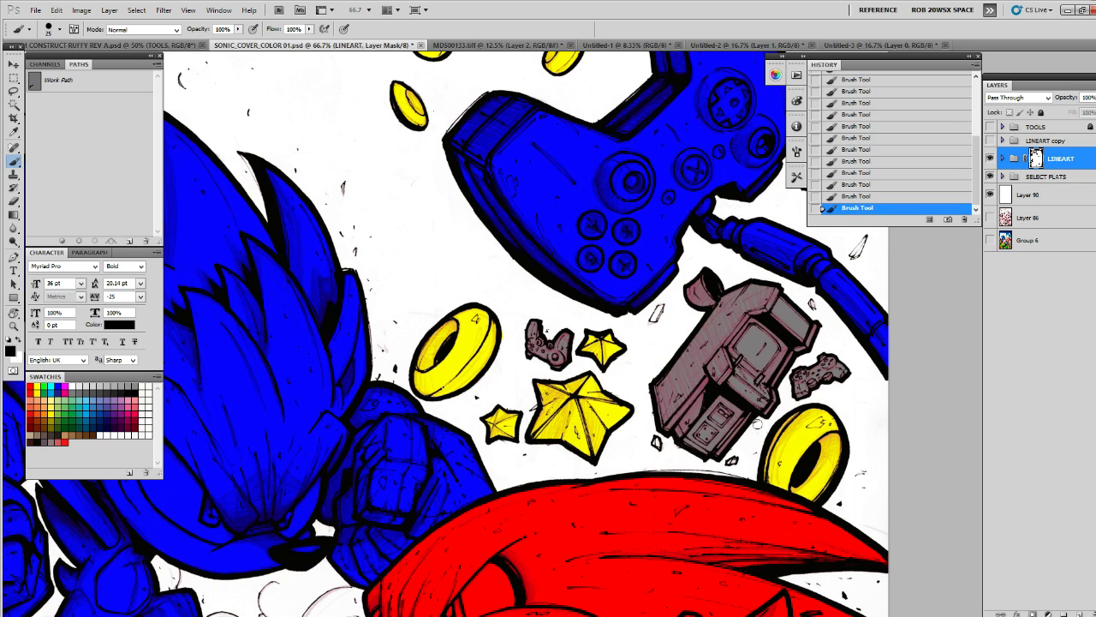
{"action": "scroll", "coordinate": [757, 424], "scroll_direction": "down", "scroll_amount": 3}
{"action": "scroll", "coordinate": [757, 424], "scroll_direction": "right", "scroll_amount": 4}
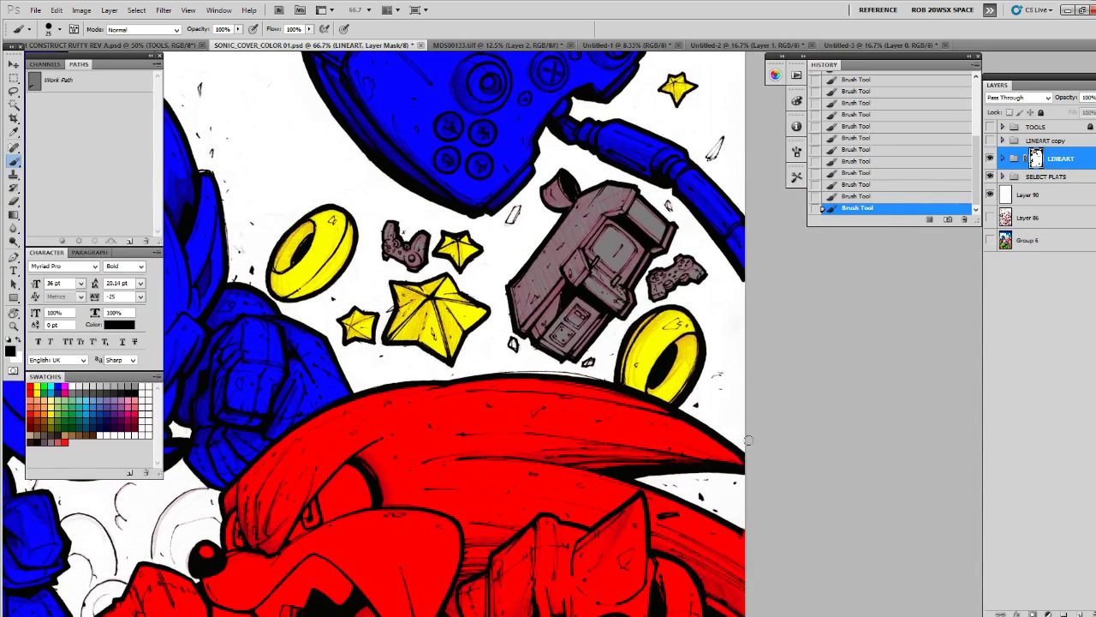
{"action": "scroll", "coordinate": [599, 381], "scroll_direction": "up", "scroll_amount": 2}
{"action": "scroll", "coordinate": [600, 382], "scroll_direction": "left", "scroll_amount": 4}
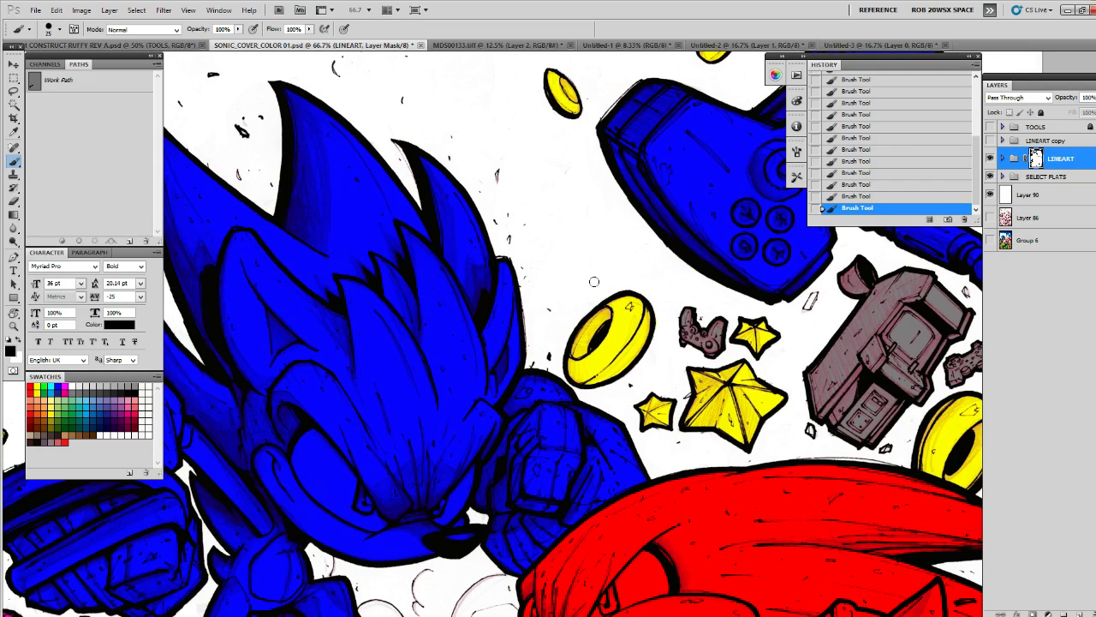
Mask out the cloud outlines below the left magenta crystal, between the red character's body and large boot
{"action": "scroll", "coordinate": [805, 433], "scroll_direction": "down", "scroll_amount": 5}
{"action": "scroll", "coordinate": [805, 433], "scroll_direction": "right", "scroll_amount": 3}
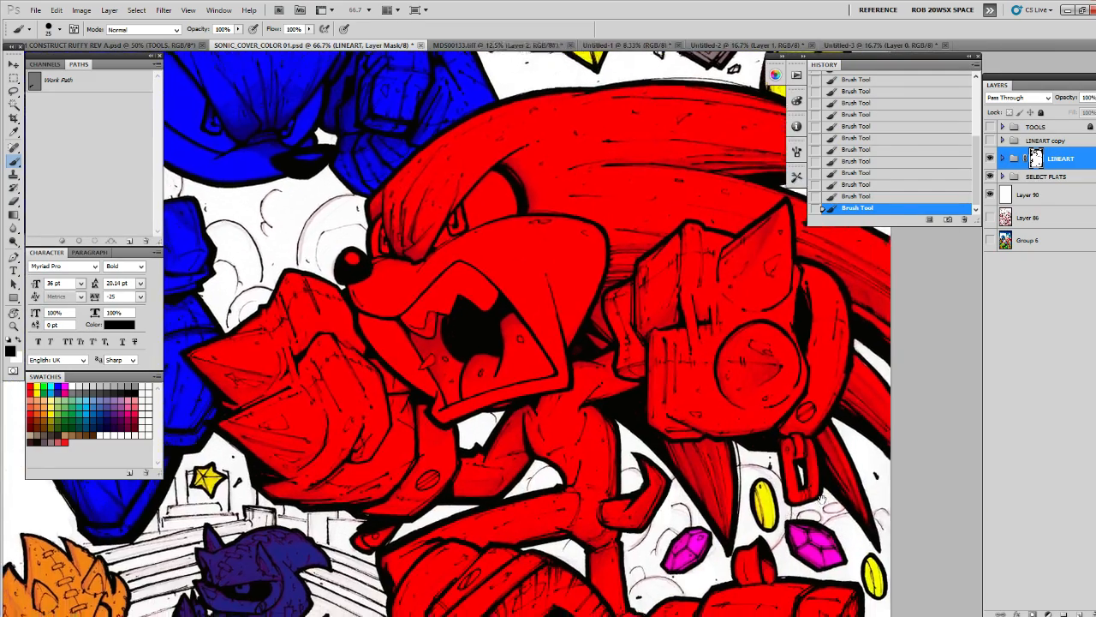
{"action": "scroll", "coordinate": [809, 389], "scroll_direction": "up", "scroll_amount": 1}
{"action": "scroll", "coordinate": [810, 390], "scroll_direction": "right", "scroll_amount": 1}
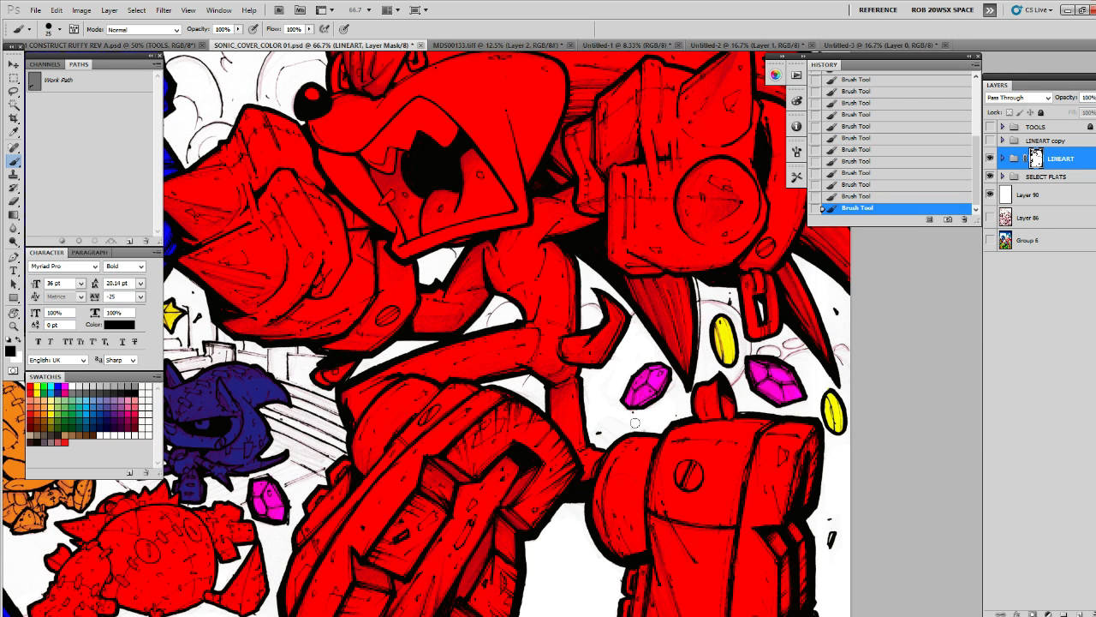
{"action": "left_click_drag", "start_coordinate": [635, 422], "coordinate": [616, 370]}
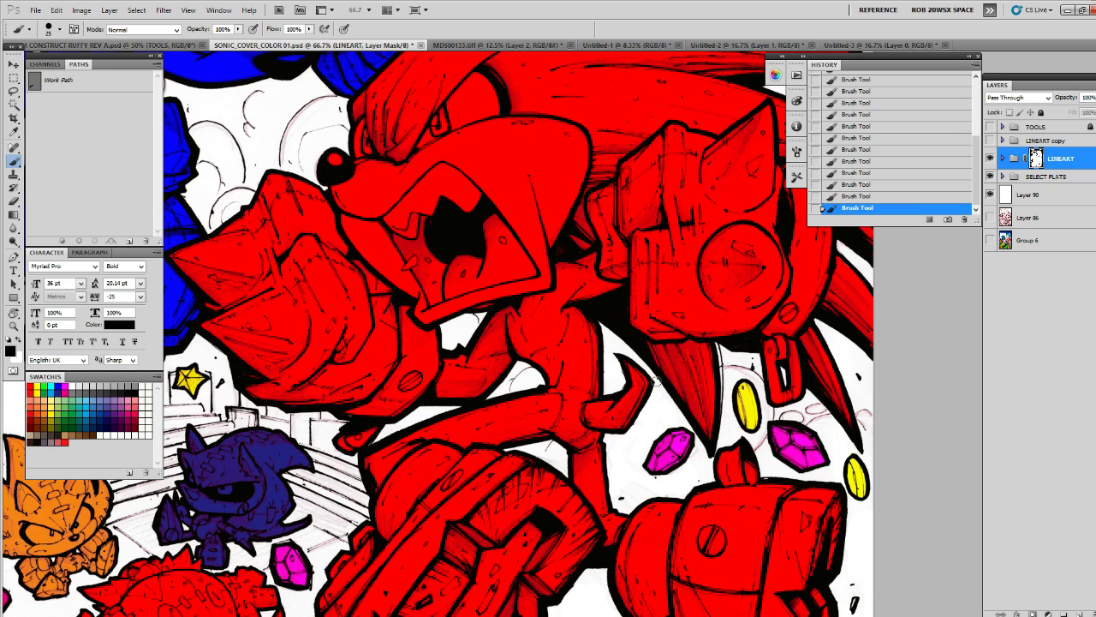
Mask out the cloud outlines in the gap between Sonic's face and legs and the red character's nose and fist
{"action": "scroll", "coordinate": [657, 382], "scroll_direction": "left", "scroll_amount": 5}
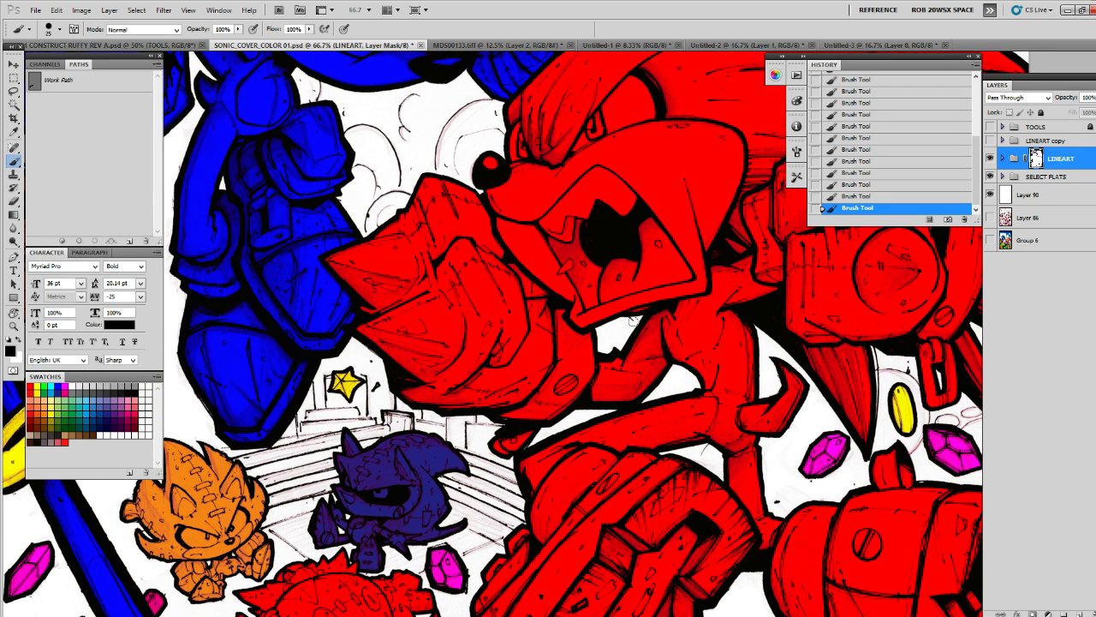
{"action": "scroll", "coordinate": [651, 359], "scroll_direction": "up", "scroll_amount": 9}
{"action": "scroll", "coordinate": [660, 377], "scroll_direction": "left", "scroll_amount": 6}
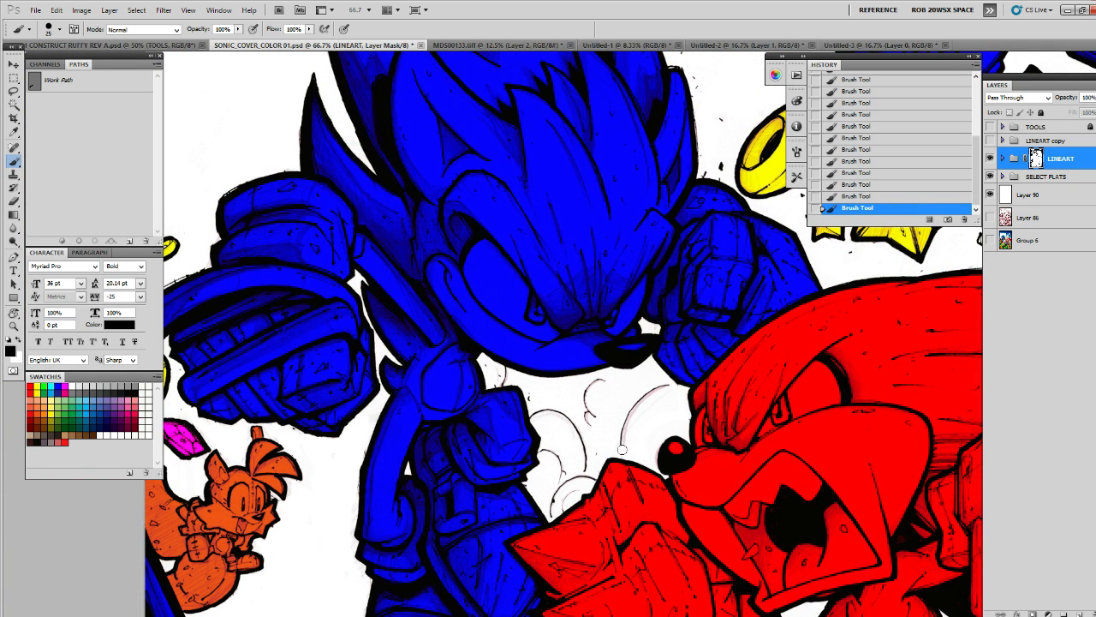
{"action": "scroll", "coordinate": [664, 390], "scroll_direction": "down", "scroll_amount": 1}
{"action": "scroll", "coordinate": [663, 390], "scroll_direction": "left", "scroll_amount": 1}
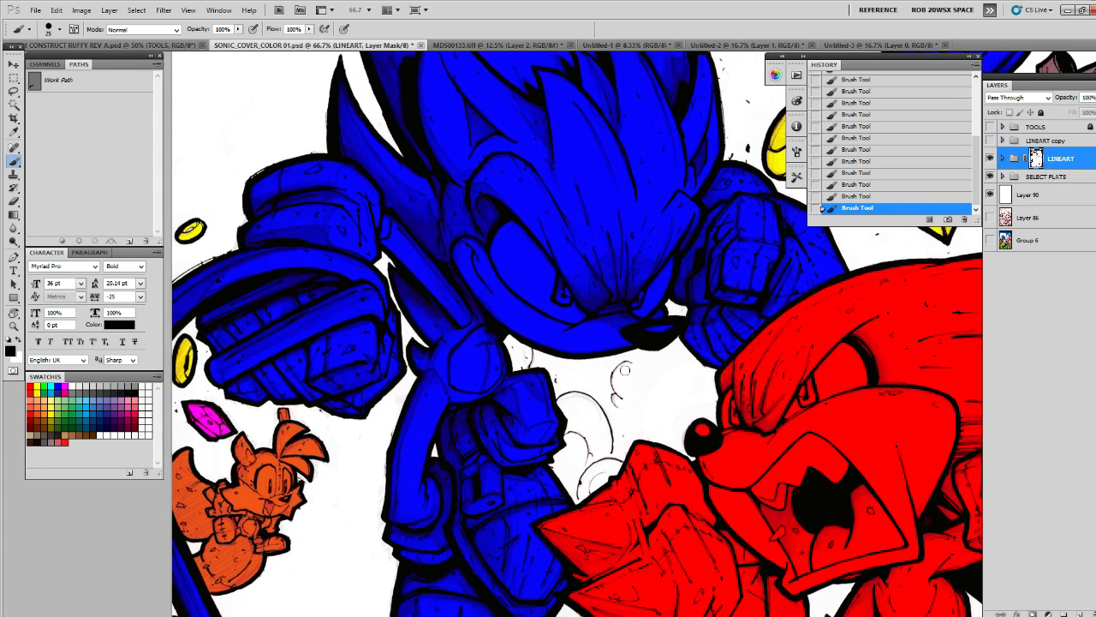
{"action": "mouse_move", "coordinate": [561, 399]}
{"action": "left_mouse_down"}
{"action": "mouse_move", "coordinate": [563, 379]}
{"action": "mouse_move", "coordinate": [609, 433]}
{"action": "mouse_move", "coordinate": [567, 436]}
{"action": "left_mouse_up"}
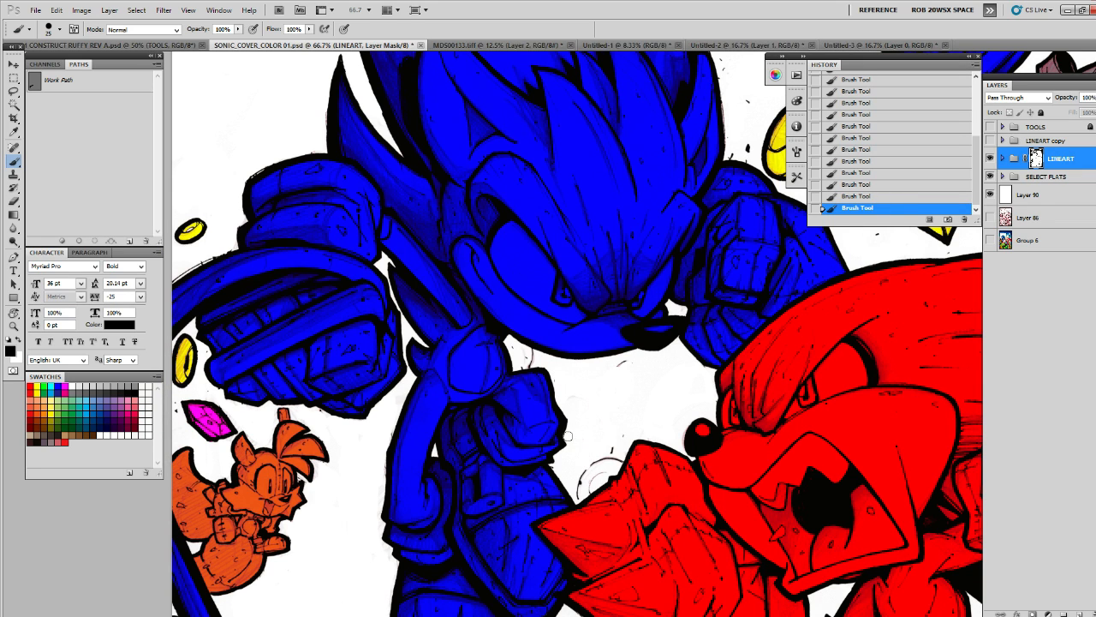
{"action": "scroll", "coordinate": [605, 397], "scroll_direction": "up", "scroll_amount": 1}
{"action": "scroll", "coordinate": [590, 383], "scroll_direction": "right", "scroll_amount": 1}
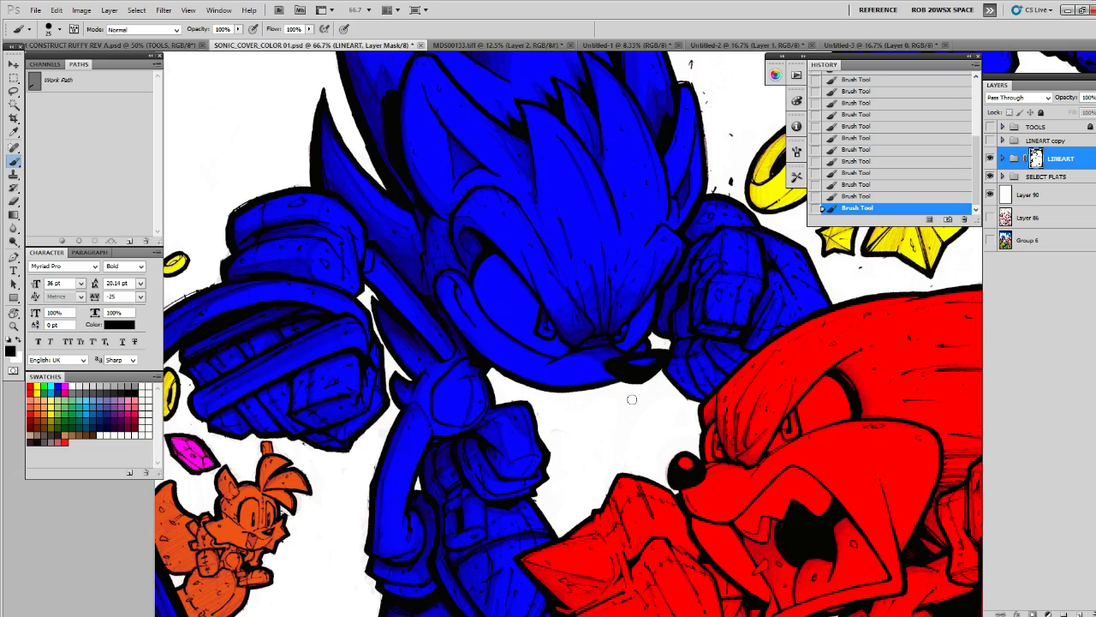
Mask out the remaining cloud lines around the red character's waist and the yellow rings and crystals beneath his raised fist
{"action": "left_click_drag", "start_coordinate": [807, 543], "coordinate": [720, 355]}
{"action": "mouse_move", "coordinate": [856, 533]}
{"action": "left_mouse_down"}
{"action": "mouse_move", "coordinate": [789, 347]}
{"action": "mouse_move", "coordinate": [767, 327]}
{"action": "left_mouse_up"}
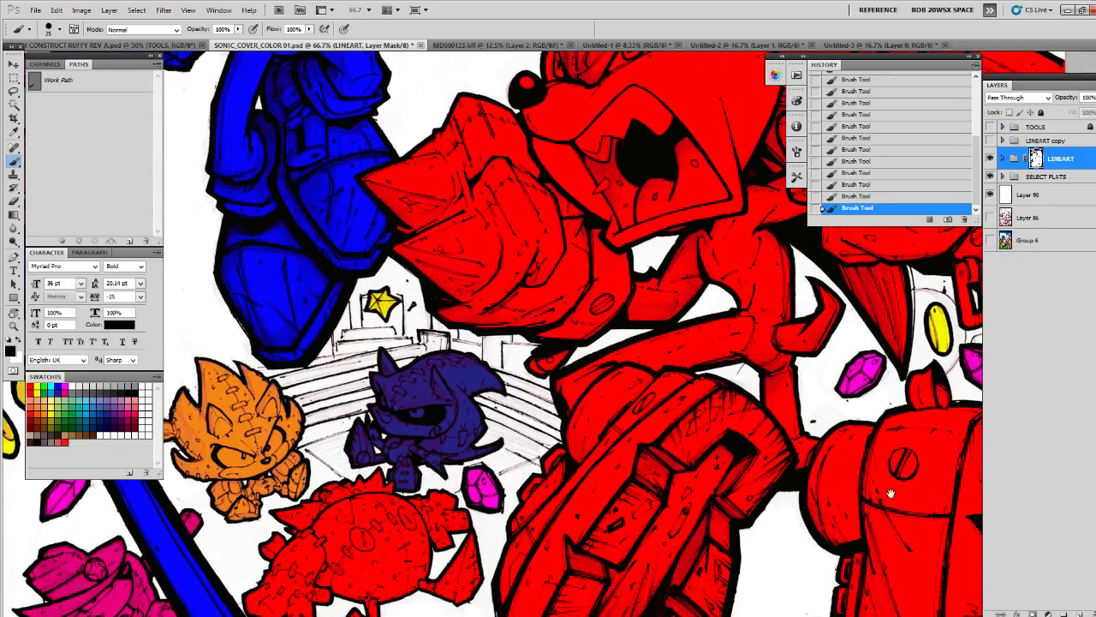
{"action": "mouse_move", "coordinate": [891, 493]}
{"action": "left_mouse_down"}
{"action": "mouse_move", "coordinate": [579, 474]}
{"action": "mouse_move", "coordinate": [531, 497]}
{"action": "left_mouse_up"}
{"action": "mouse_move", "coordinate": [713, 427]}
{"action": "left_mouse_down"}
{"action": "mouse_move", "coordinate": [688, 430]}
{"action": "mouse_move", "coordinate": [768, 444]}
{"action": "left_mouse_up"}
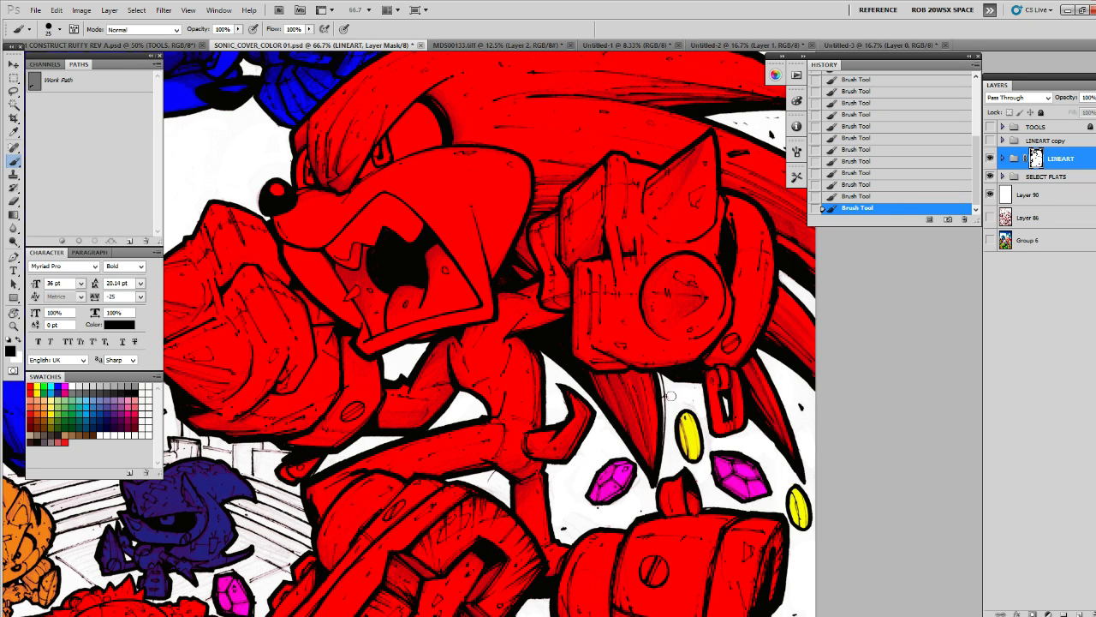
{"action": "left_click_drag", "start_coordinate": [672, 395], "coordinate": [1053, 317]}
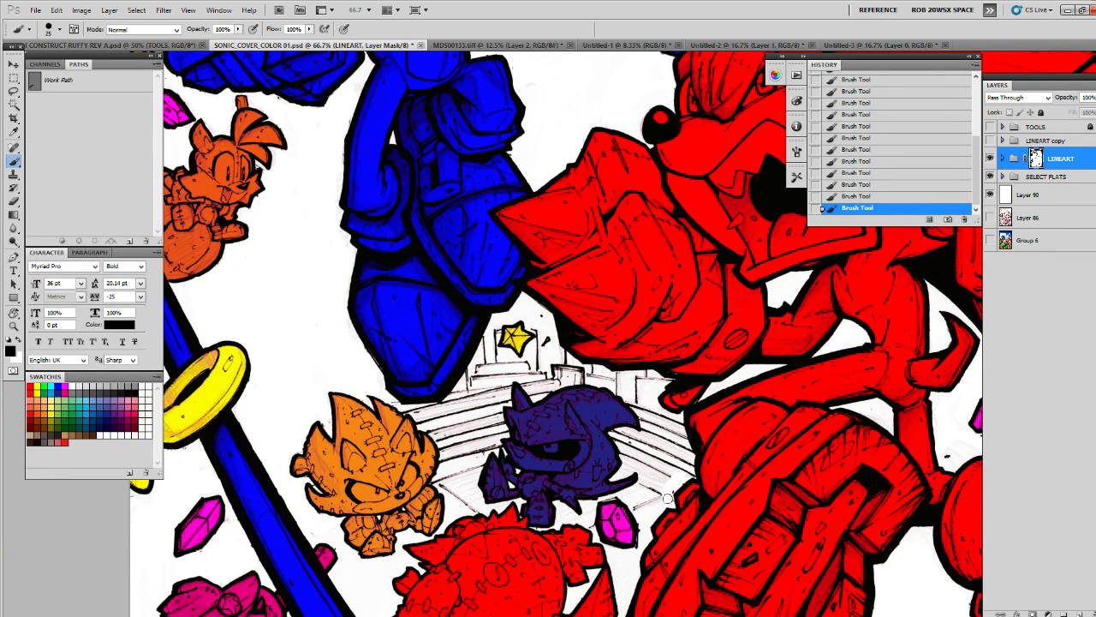
Mask out the stair lines between the small dark blue character and the red character's leg
{"action": "left_click_drag", "start_coordinate": [653, 477], "coordinate": [626, 499]}
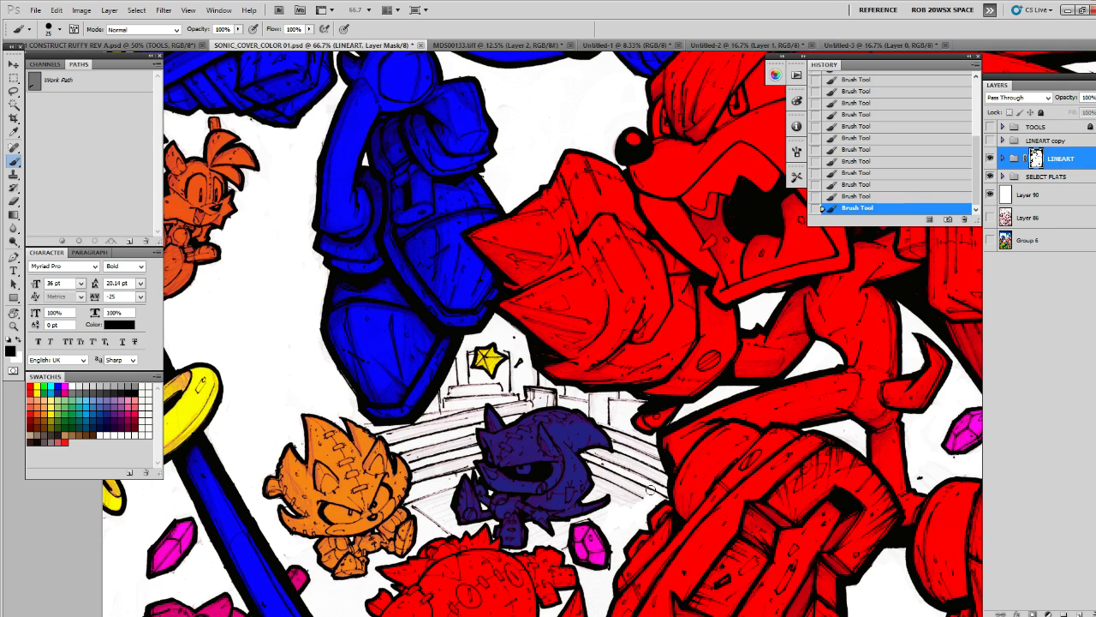
{"action": "left_click_drag", "start_coordinate": [651, 486], "coordinate": [619, 507]}
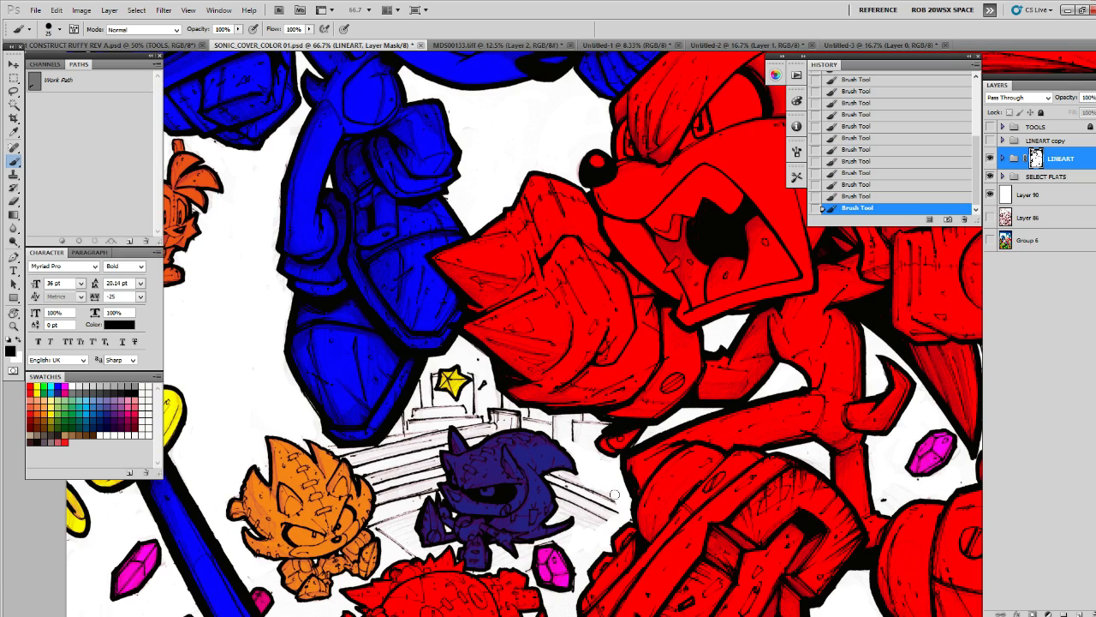
{"action": "mouse_move", "coordinate": [614, 495]}
{"action": "left_mouse_down"}
{"action": "mouse_move", "coordinate": [553, 476]}
{"action": "mouse_move", "coordinate": [558, 492]}
{"action": "mouse_move", "coordinate": [573, 488]}
{"action": "mouse_move", "coordinate": [593, 510]}
{"action": "mouse_move", "coordinate": [591, 528]}
{"action": "left_mouse_up"}
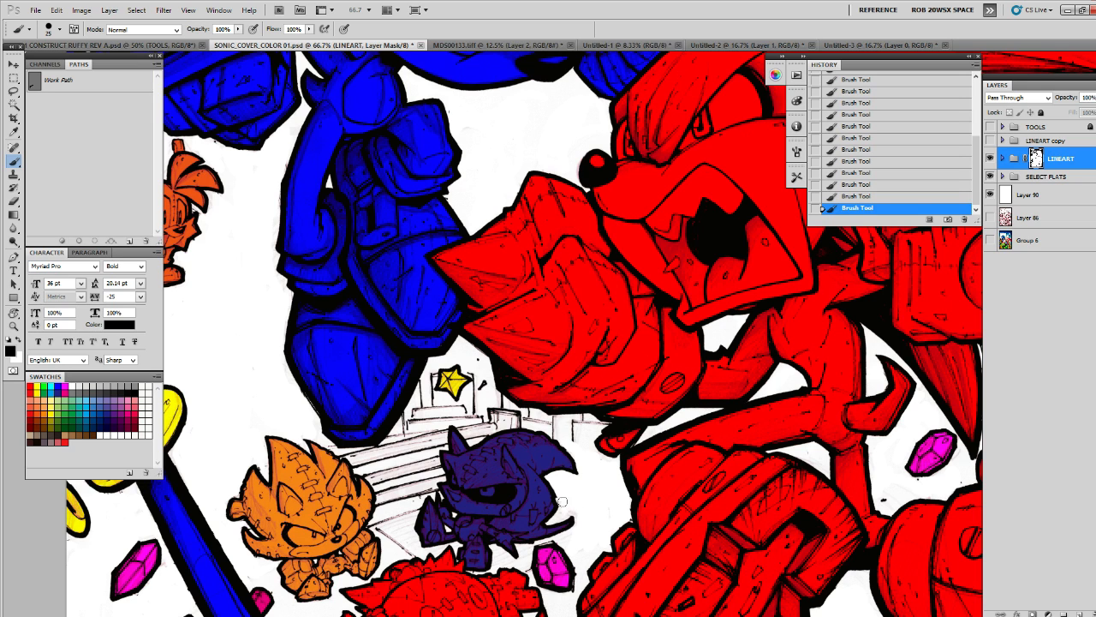
{"action": "left_click_drag", "start_coordinate": [575, 512], "coordinate": [580, 482]}
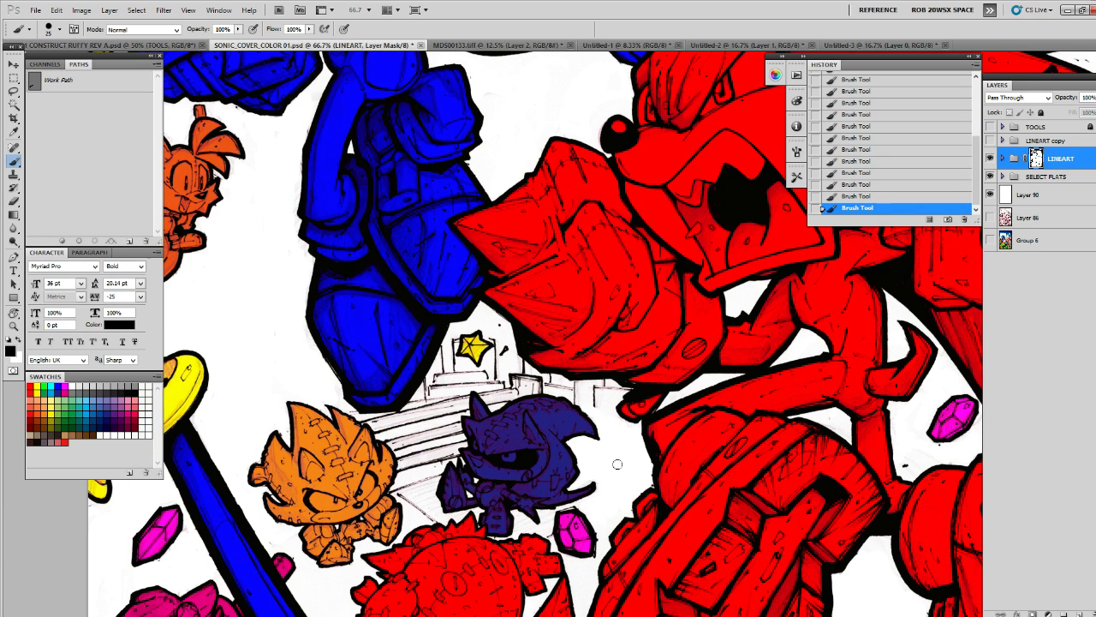
Mask out the stair and building lines between the orange and dark blue characters and around the small star beneath Sonic's shoes
{"action": "left_click_drag", "start_coordinate": [536, 482], "coordinate": [681, 432]}
{"action": "left_click_drag", "start_coordinate": [560, 451], "coordinate": [567, 483]}
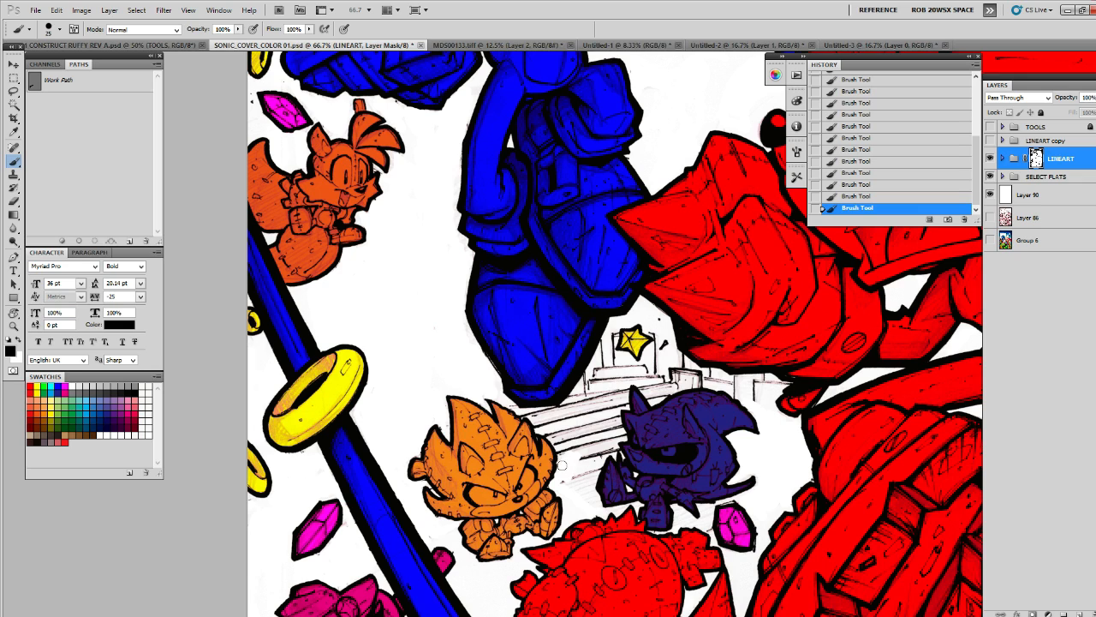
{"action": "left_click_drag", "start_coordinate": [563, 453], "coordinate": [562, 481]}
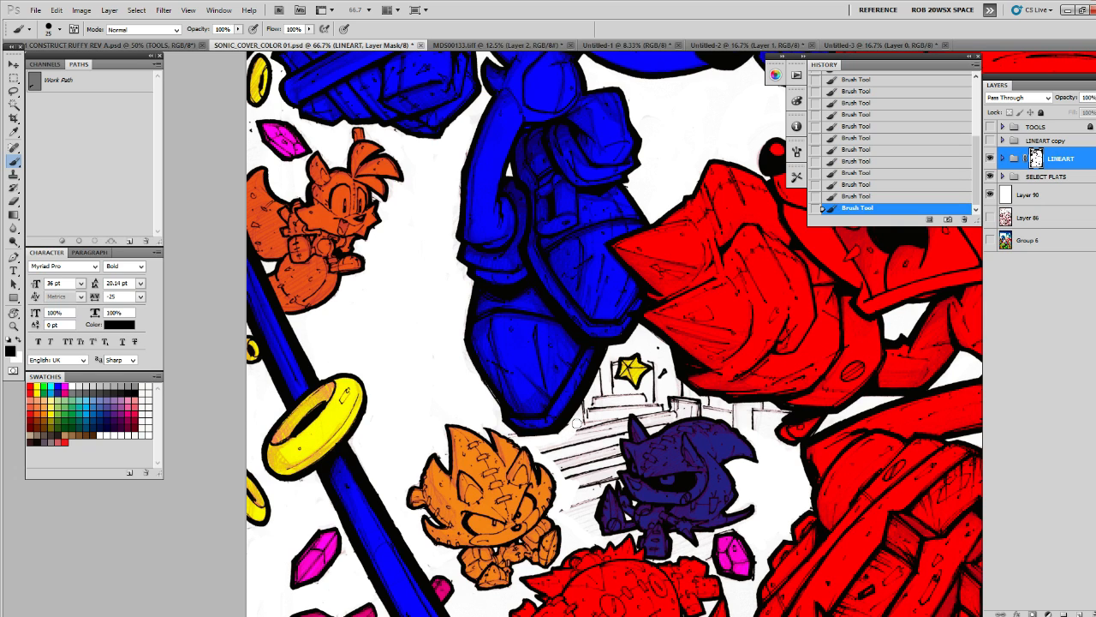
{"action": "mouse_move", "coordinate": [576, 423]}
{"action": "left_mouse_down"}
{"action": "mouse_move", "coordinate": [553, 451]}
{"action": "mouse_move", "coordinate": [565, 452]}
{"action": "mouse_move", "coordinate": [562, 513]}
{"action": "mouse_move", "coordinate": [591, 533]}
{"action": "mouse_move", "coordinate": [605, 452]}
{"action": "mouse_move", "coordinate": [578, 463]}
{"action": "mouse_move", "coordinate": [583, 452]}
{"action": "mouse_move", "coordinate": [564, 475]}
{"action": "left_mouse_up"}
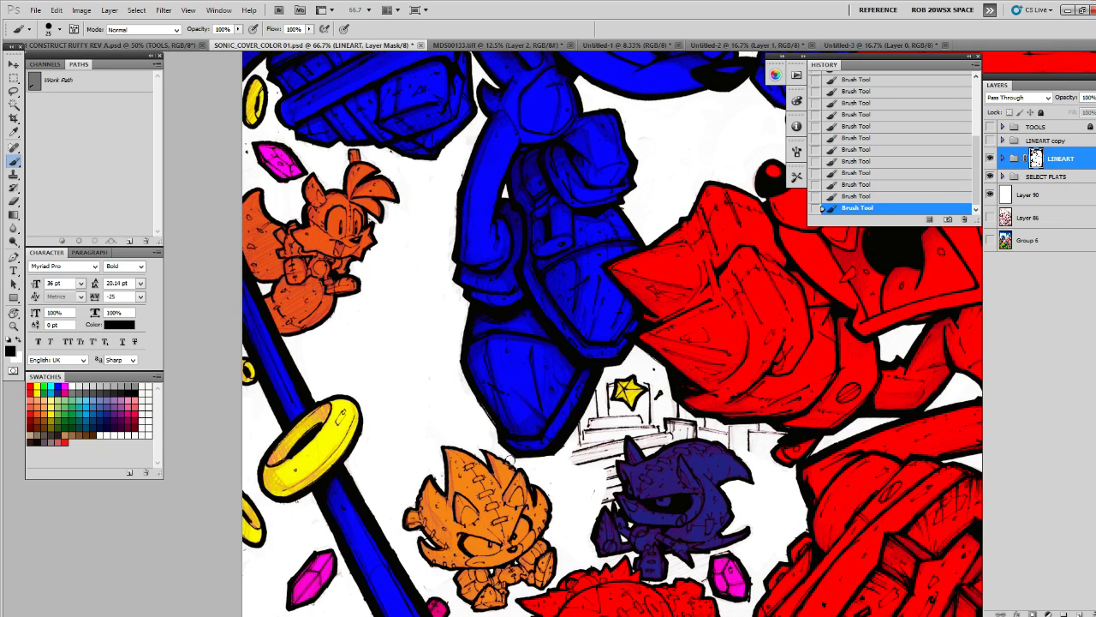
{"action": "left_click_drag", "start_coordinate": [557, 427], "coordinate": [566, 455]}
{"action": "mouse_move", "coordinate": [579, 438]}
{"action": "left_mouse_down"}
{"action": "mouse_move", "coordinate": [608, 387]}
{"action": "mouse_move", "coordinate": [584, 464]}
{"action": "mouse_move", "coordinate": [612, 438]}
{"action": "mouse_move", "coordinate": [617, 487]}
{"action": "mouse_move", "coordinate": [601, 501]}
{"action": "mouse_move", "coordinate": [606, 475]}
{"action": "mouse_move", "coordinate": [574, 494]}
{"action": "left_mouse_up"}
{"action": "mouse_move", "coordinate": [577, 456]}
{"action": "left_mouse_down"}
{"action": "mouse_move", "coordinate": [668, 442]}
{"action": "mouse_move", "coordinate": [684, 512]}
{"action": "mouse_move", "coordinate": [647, 514]}
{"action": "mouse_move", "coordinate": [625, 447]}
{"action": "mouse_move", "coordinate": [604, 462]}
{"action": "mouse_move", "coordinate": [588, 446]}
{"action": "mouse_move", "coordinate": [602, 392]}
{"action": "left_mouse_up"}
{"action": "mouse_move", "coordinate": [604, 442]}
{"action": "left_mouse_down"}
{"action": "mouse_move", "coordinate": [622, 456]}
{"action": "mouse_move", "coordinate": [643, 451]}
{"action": "mouse_move", "coordinate": [624, 428]}
{"action": "mouse_move", "coordinate": [699, 472]}
{"action": "mouse_move", "coordinate": [705, 451]}
{"action": "mouse_move", "coordinate": [668, 327]}
{"action": "left_mouse_up"}
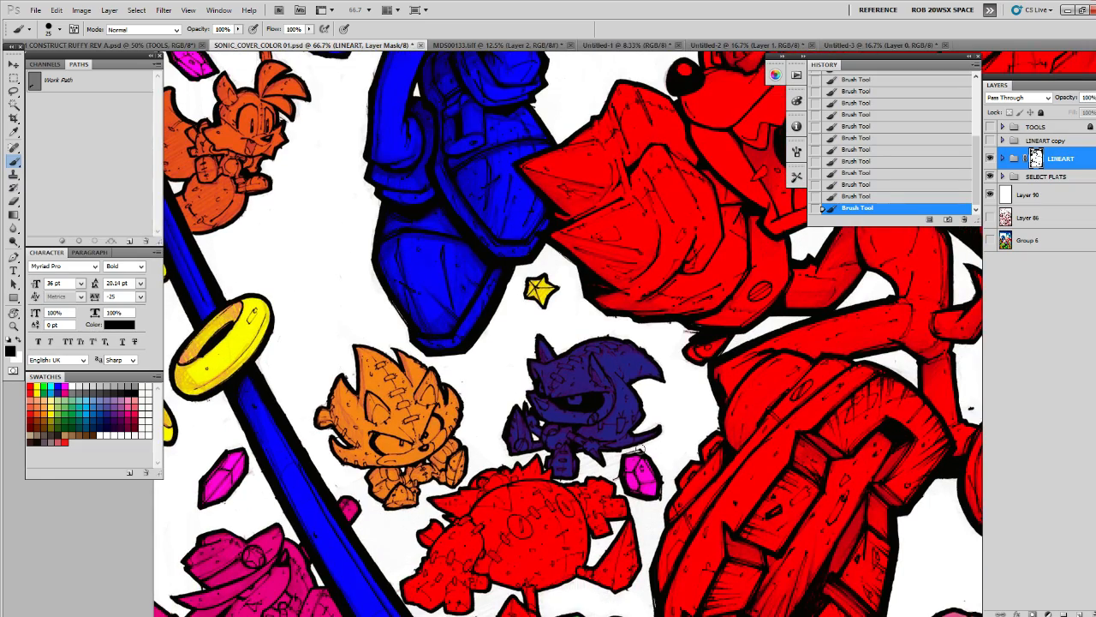
Inspect the rest of the cover, from the lower characters up to the rings and controller, for leftover background lines, ending on the full page
{"action": "left_click_drag", "start_coordinate": [668, 492], "coordinate": [634, 403]}
{"action": "left_click_drag", "start_coordinate": [668, 513], "coordinate": [676, 384]}
{"action": "left_click_drag", "start_coordinate": [768, 536], "coordinate": [778, 393]}
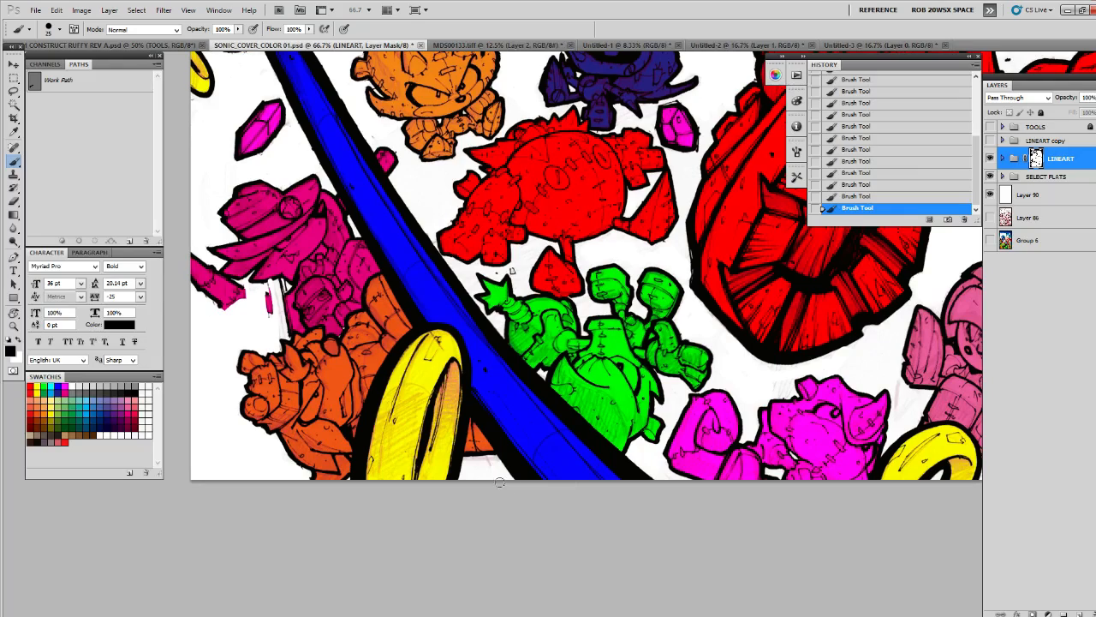
{"action": "mouse_move", "coordinate": [856, 506]}
{"action": "left_mouse_down"}
{"action": "mouse_move", "coordinate": [737, 540]}
{"action": "mouse_move", "coordinate": [768, 494]}
{"action": "mouse_move", "coordinate": [745, 498]}
{"action": "left_mouse_up"}
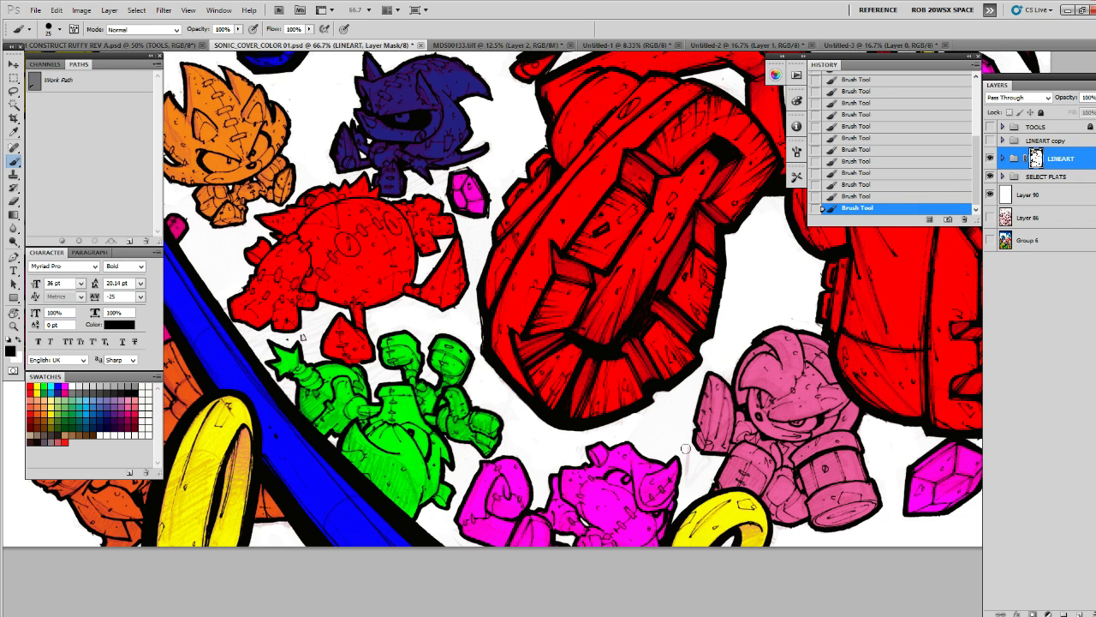
{"action": "left_click_drag", "start_coordinate": [820, 432], "coordinate": [745, 452]}
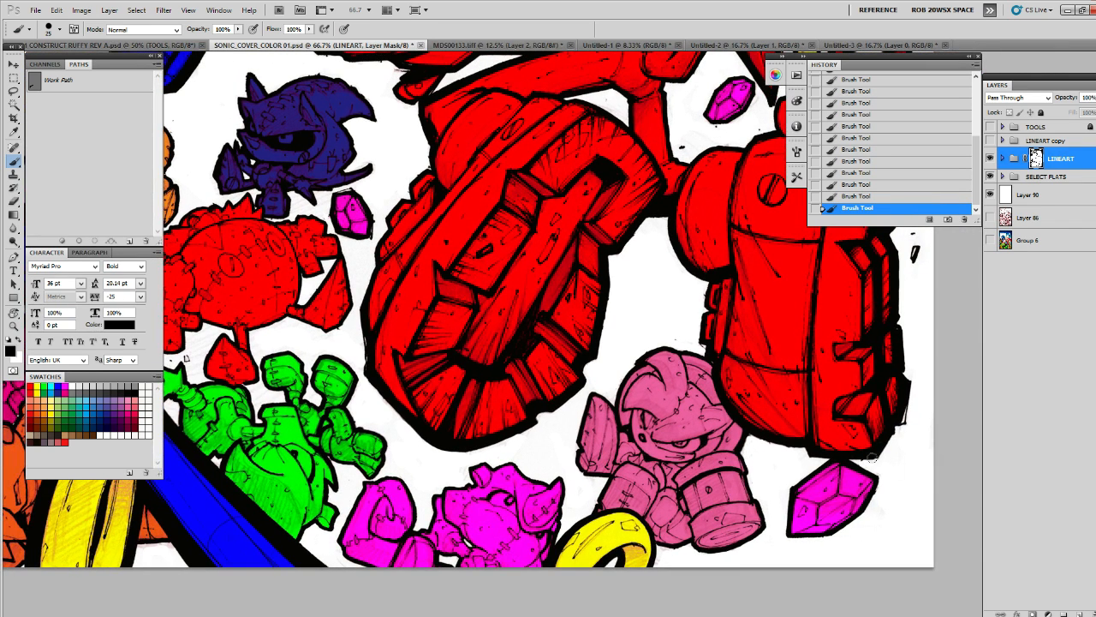
{"action": "left_click_drag", "start_coordinate": [911, 499], "coordinate": [804, 558]}
{"action": "left_click_drag", "start_coordinate": [823, 422], "coordinate": [790, 556]}
{"action": "left_click_drag", "start_coordinate": [734, 373], "coordinate": [810, 553]}
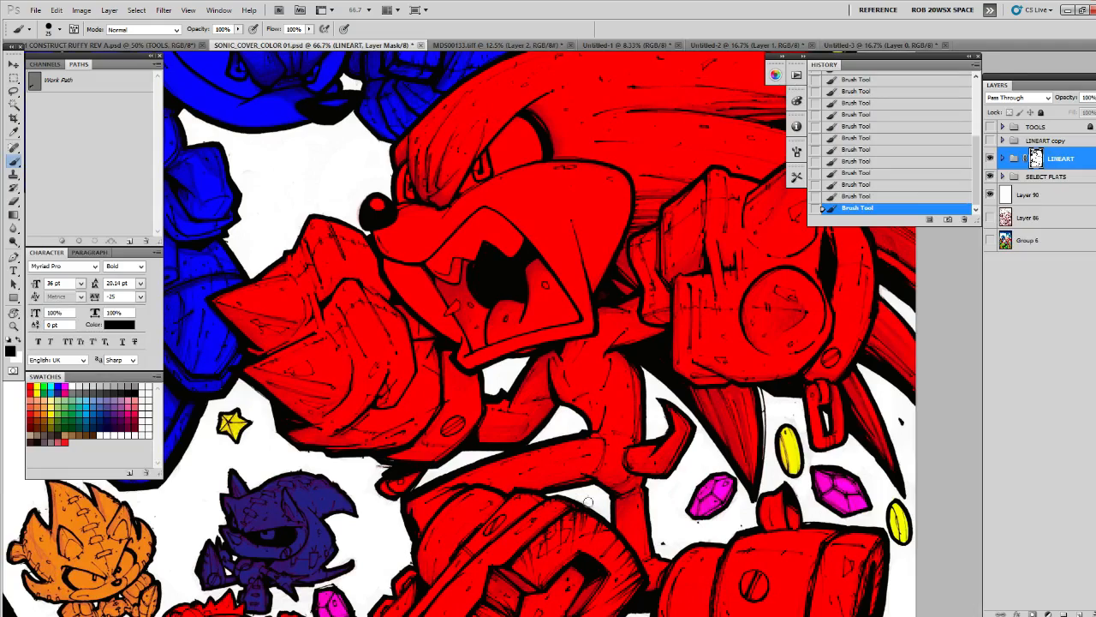
{"action": "left_click_drag", "start_coordinate": [595, 497], "coordinate": [657, 511]}
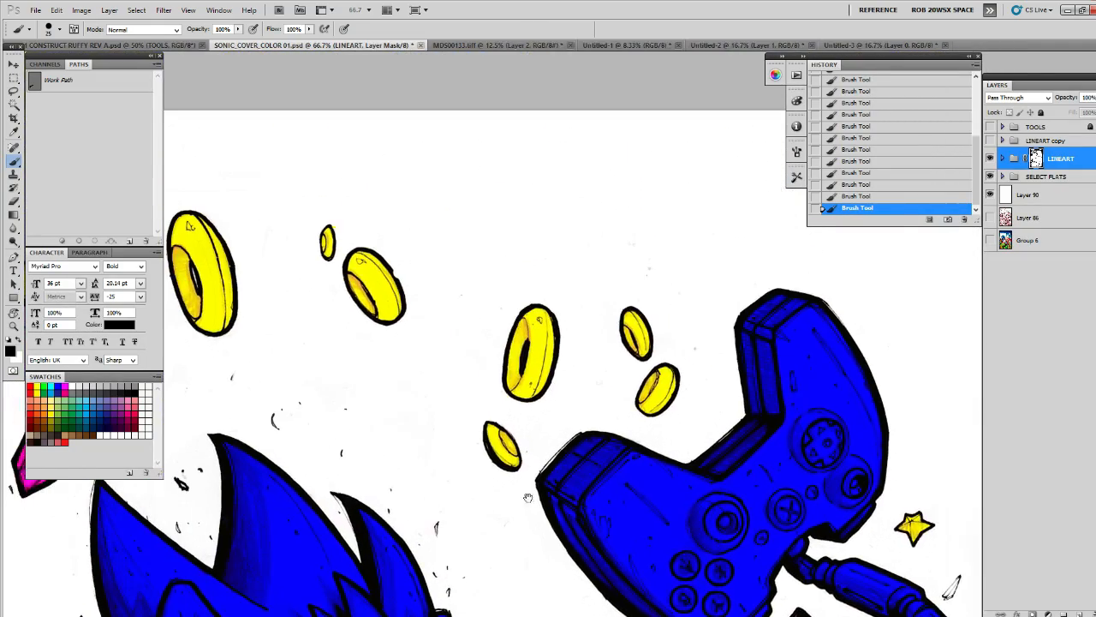
{"action": "left_click_drag", "start_coordinate": [317, 533], "coordinate": [703, 440]}
{"action": "key", "text": "z"}
{"action": "left_click", "coordinate": [690, 445], "text": "alt"}
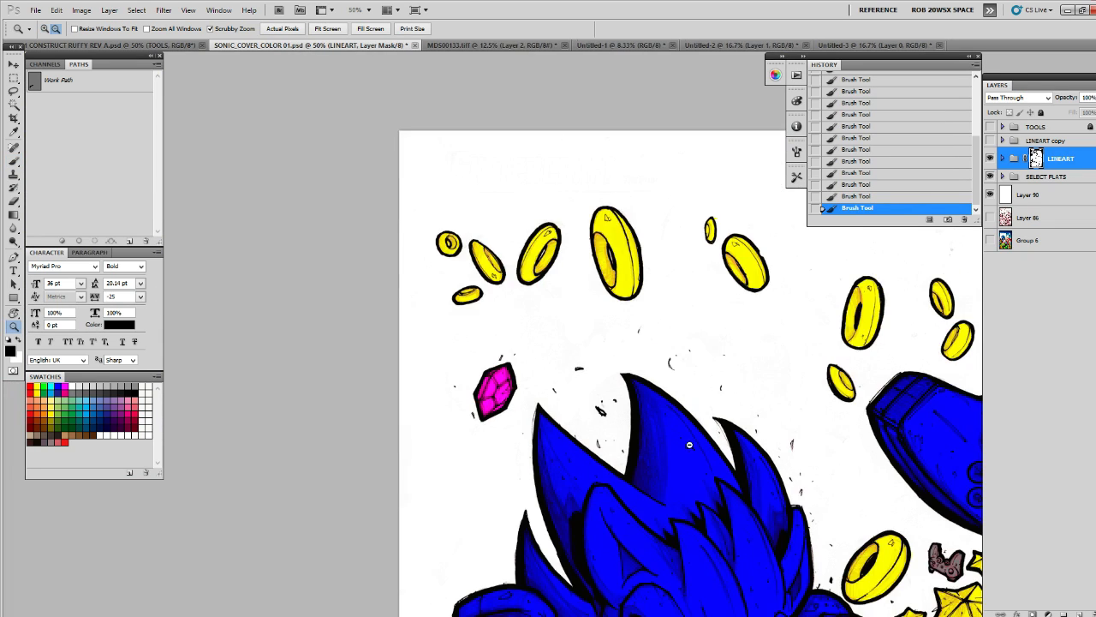
{"action": "left_click", "coordinate": [689, 450], "text": "alt"}
{"action": "left_click", "coordinate": [689, 456], "text": "alt"}
{"action": "left_click", "coordinate": [689, 456], "text": "alt"}
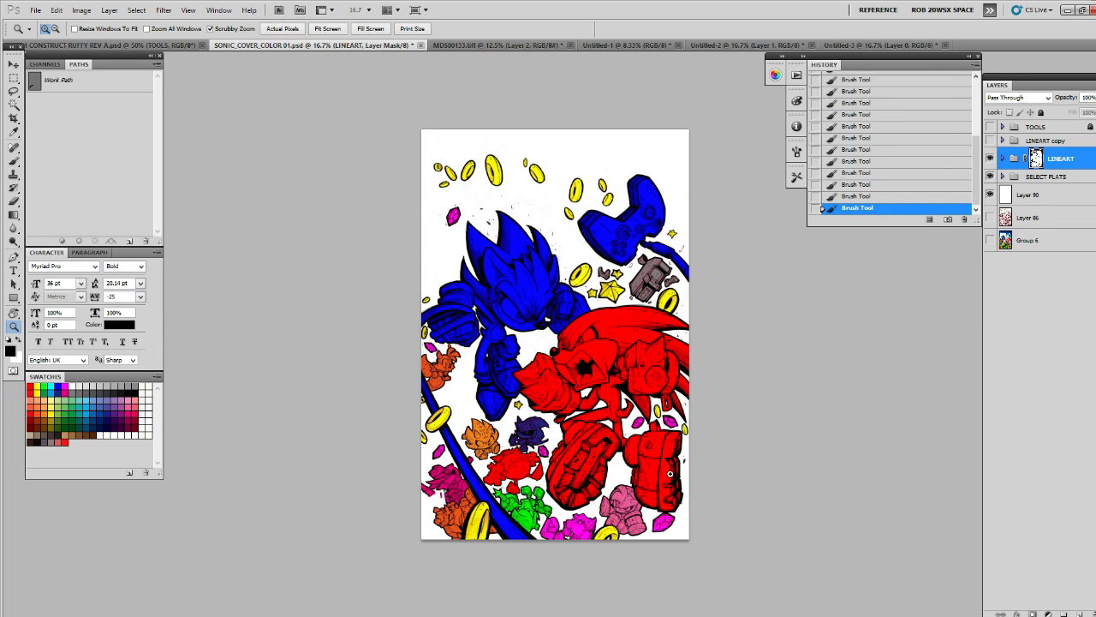
Show the LINEART copy group and give it a layer mask made from the inverted LINEART mask
{"action": "left_click", "coordinate": [1038, 154], "text": "ctrl"}
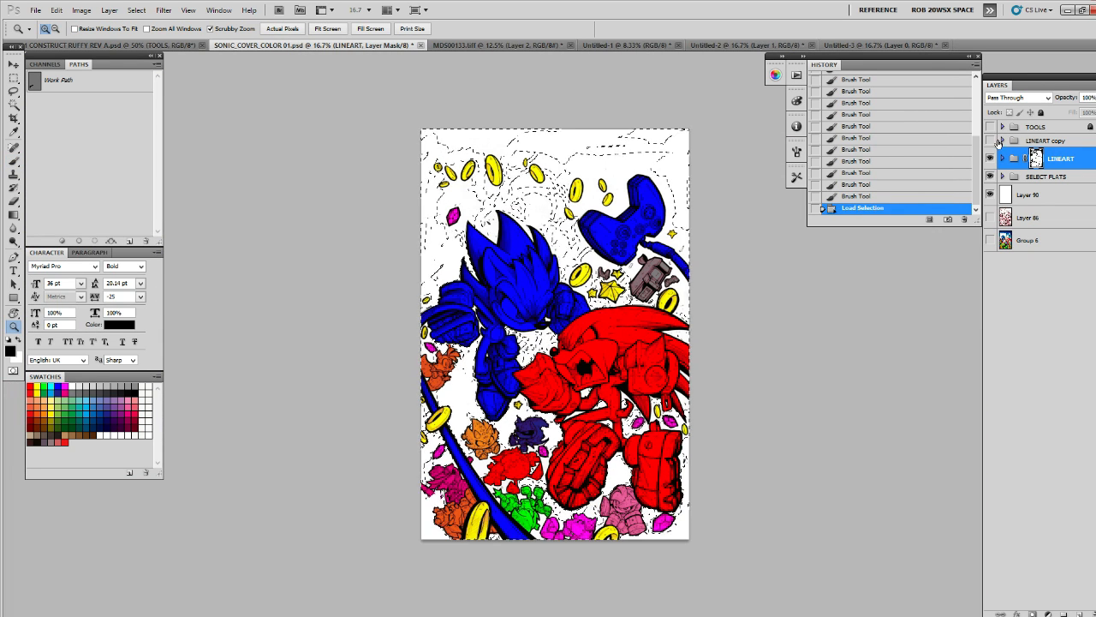
{"action": "left_click", "coordinate": [991, 140]}
{"action": "left_click", "coordinate": [1043, 140]}
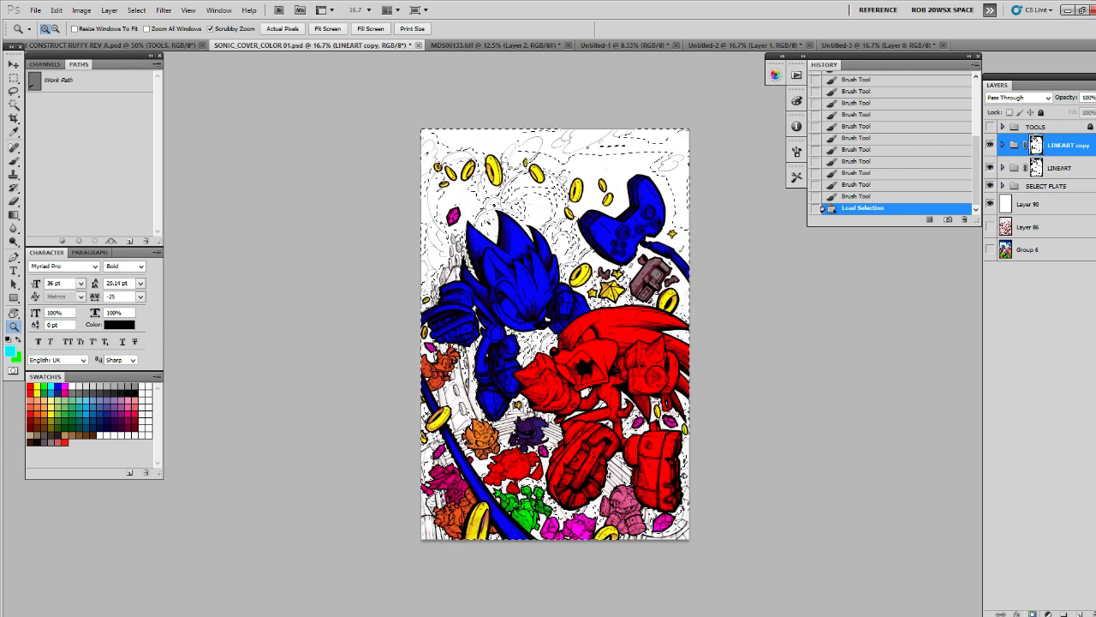
{"action": "key", "text": "ctrl+i"}
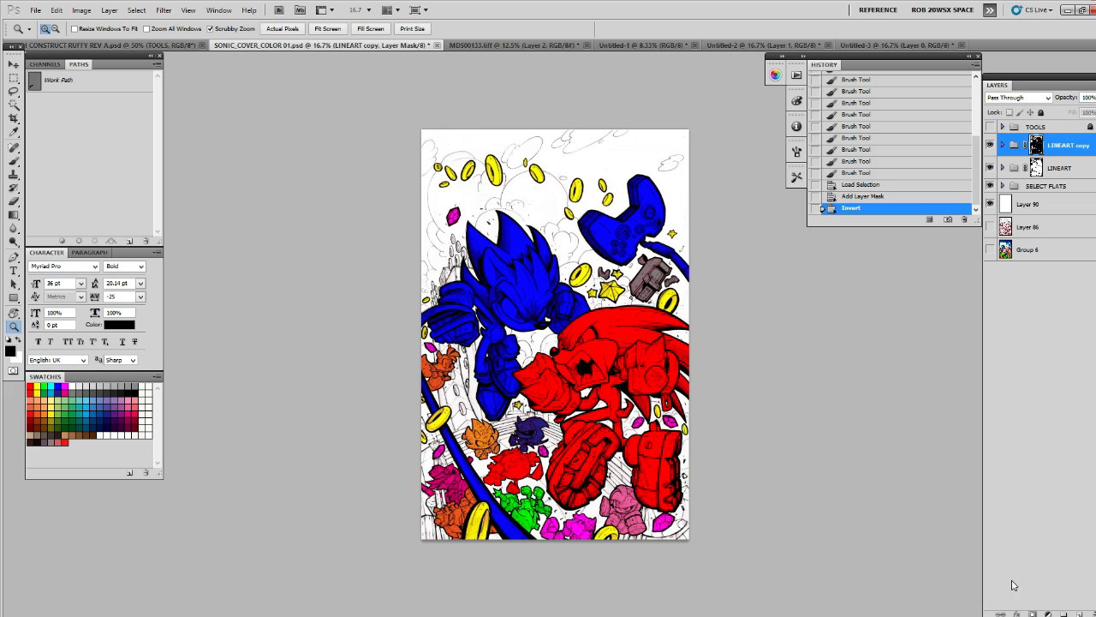
Compare the cover with the LINEART copy group hidden and shown to check the separated background lines
{"action": "left_click", "coordinate": [991, 144]}
{"action": "left_click", "coordinate": [991, 144]}
{"action": "left_click", "coordinate": [991, 145]}
{"action": "left_click", "coordinate": [990, 145]}
{"action": "left_click", "coordinate": [990, 145]}
{"action": "left_click", "coordinate": [990, 146]}
{"action": "left_click", "coordinate": [990, 146]}
{"action": "left_click", "coordinate": [990, 146]}
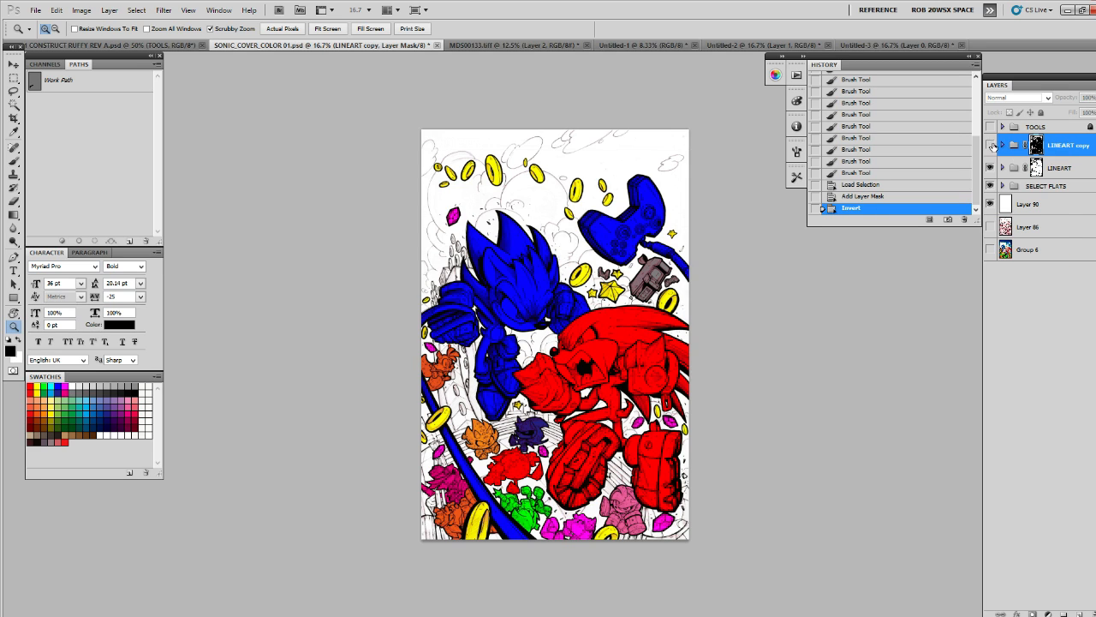
{"action": "left_click", "coordinate": [991, 145]}
{"action": "left_click", "coordinate": [991, 145]}
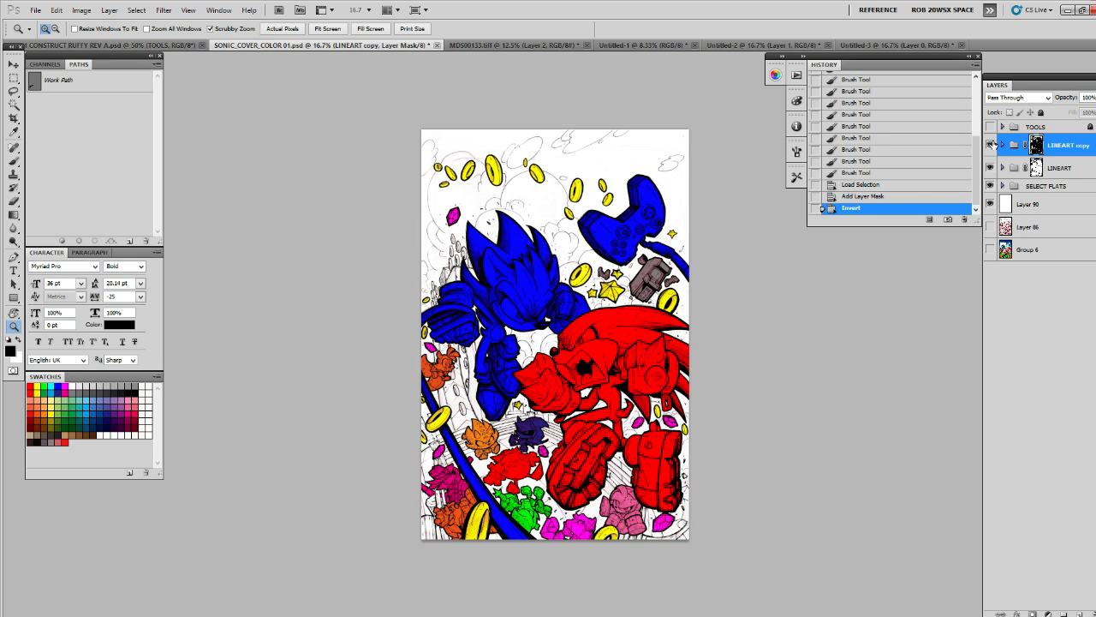
{"action": "left_click", "coordinate": [991, 145]}
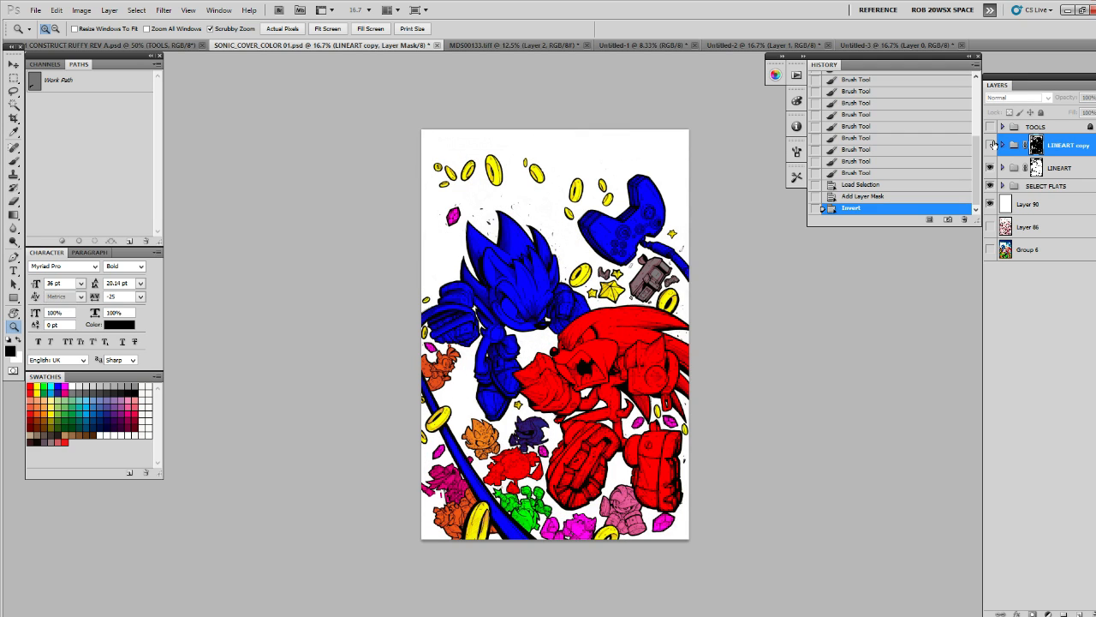
{"action": "left_click", "coordinate": [992, 144]}
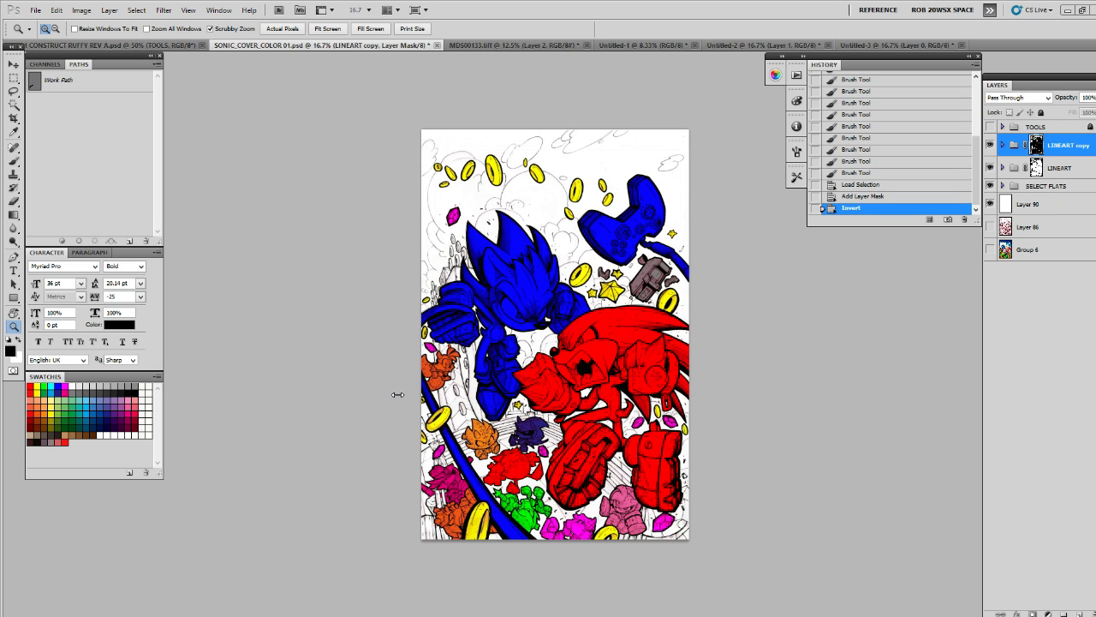
{"action": "left_click", "coordinate": [991, 148]}
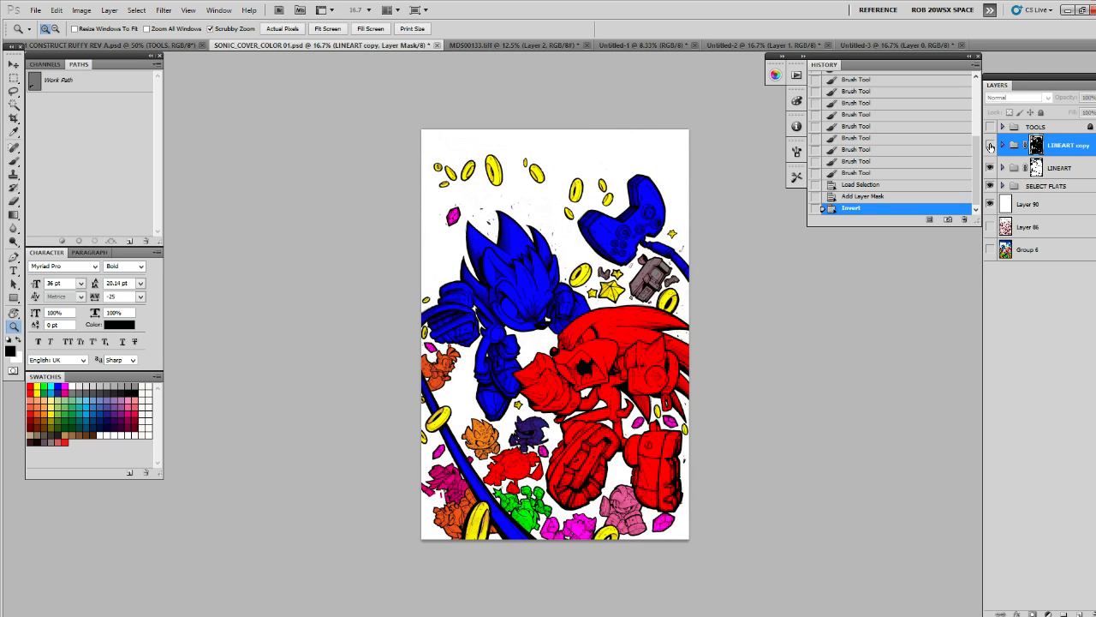
{"action": "left_click", "coordinate": [991, 147]}
{"action": "left_click", "coordinate": [991, 147]}
{"action": "left_click", "coordinate": [991, 147]}
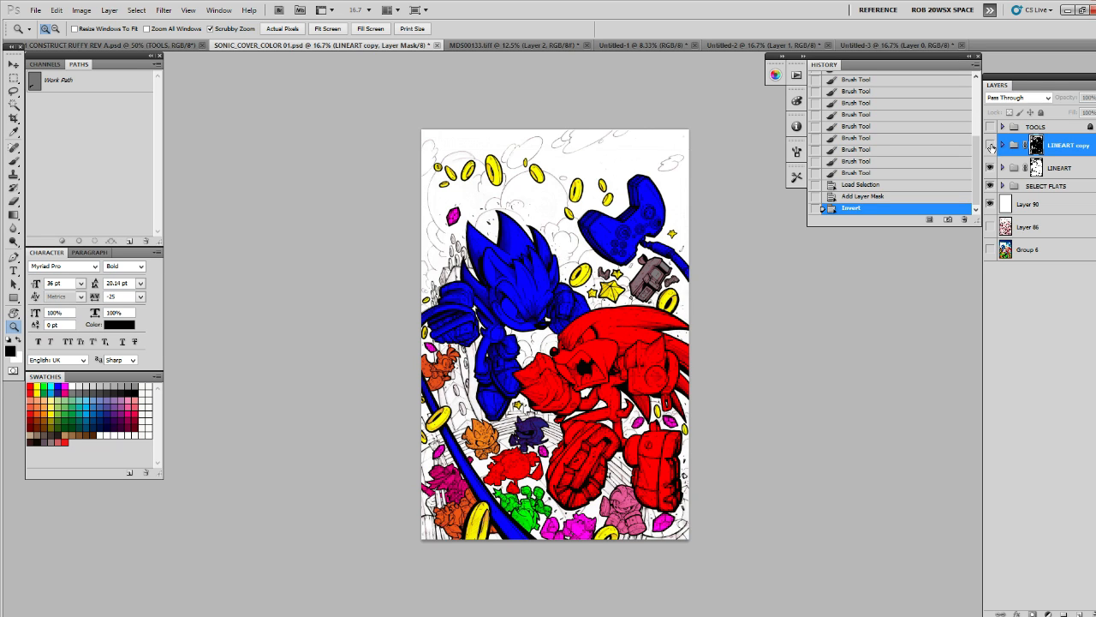
{"action": "left_click", "coordinate": [991, 147]}
{"action": "left_click", "coordinate": [991, 148]}
Review the layers inside the SELECT FLATS group and compare the line art with the flats hidden and shown
{"action": "left_click", "coordinate": [1003, 185]}
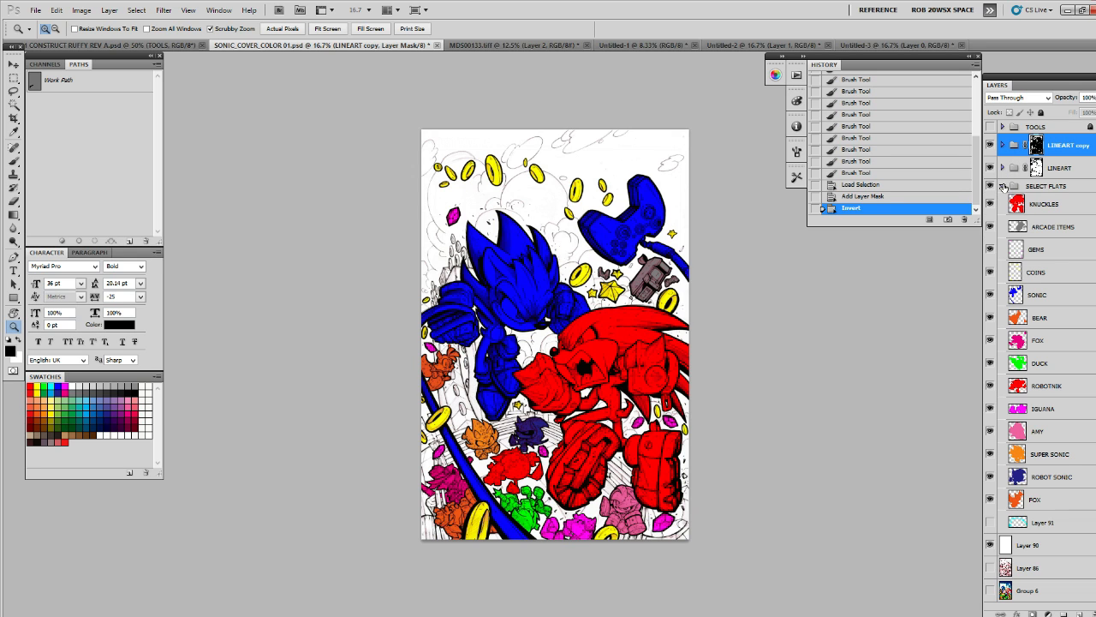
{"action": "left_click", "coordinate": [1006, 186]}
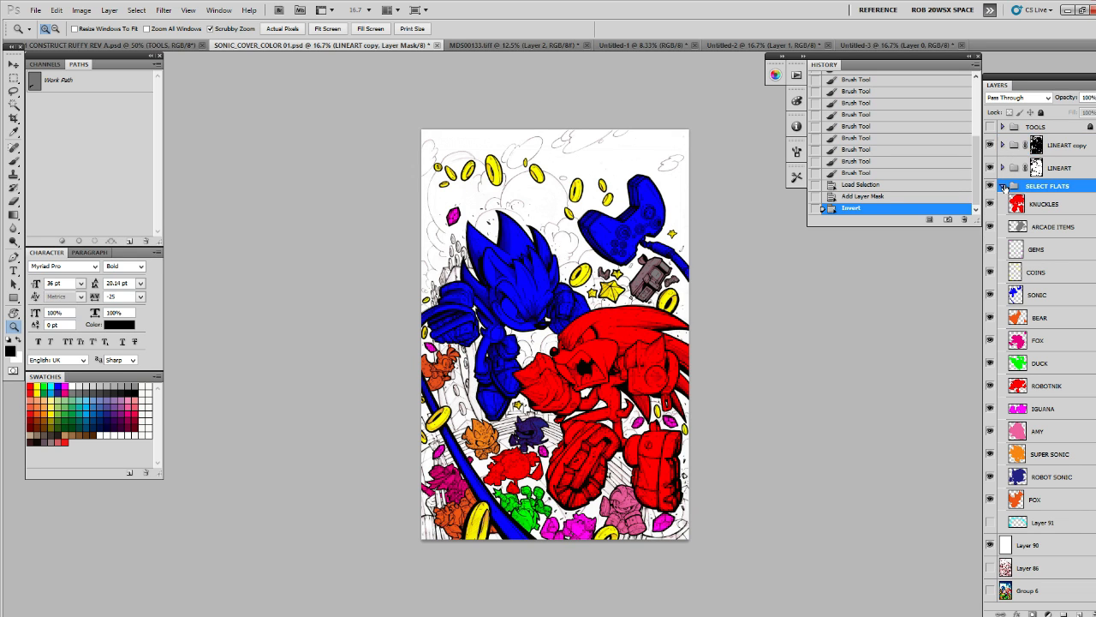
{"action": "left_click", "coordinate": [1004, 185]}
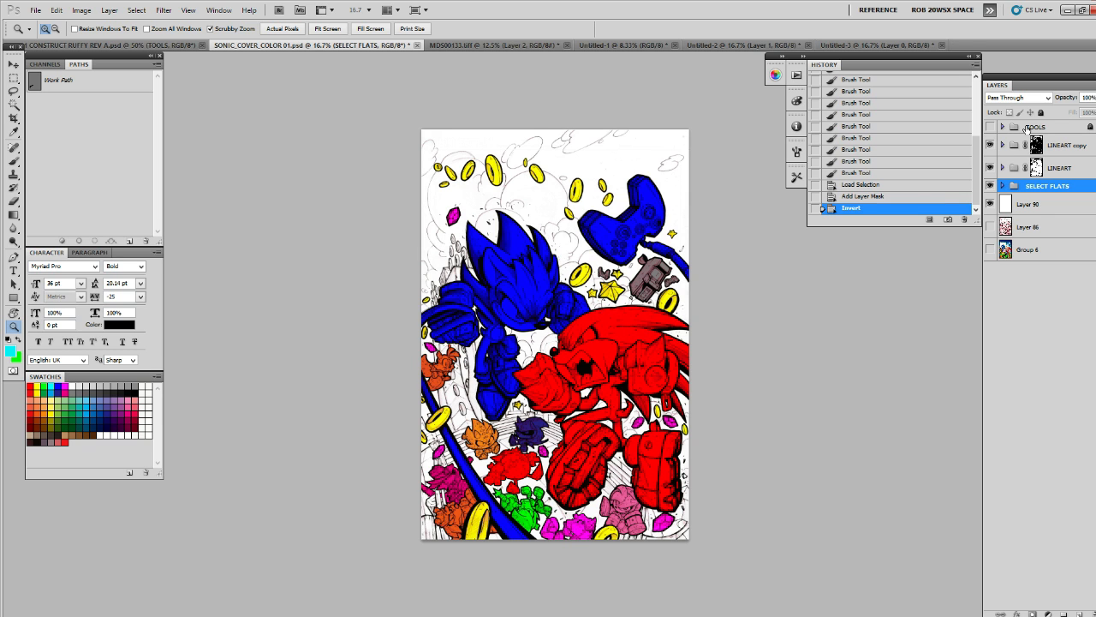
{"action": "left_click", "coordinate": [991, 186]}
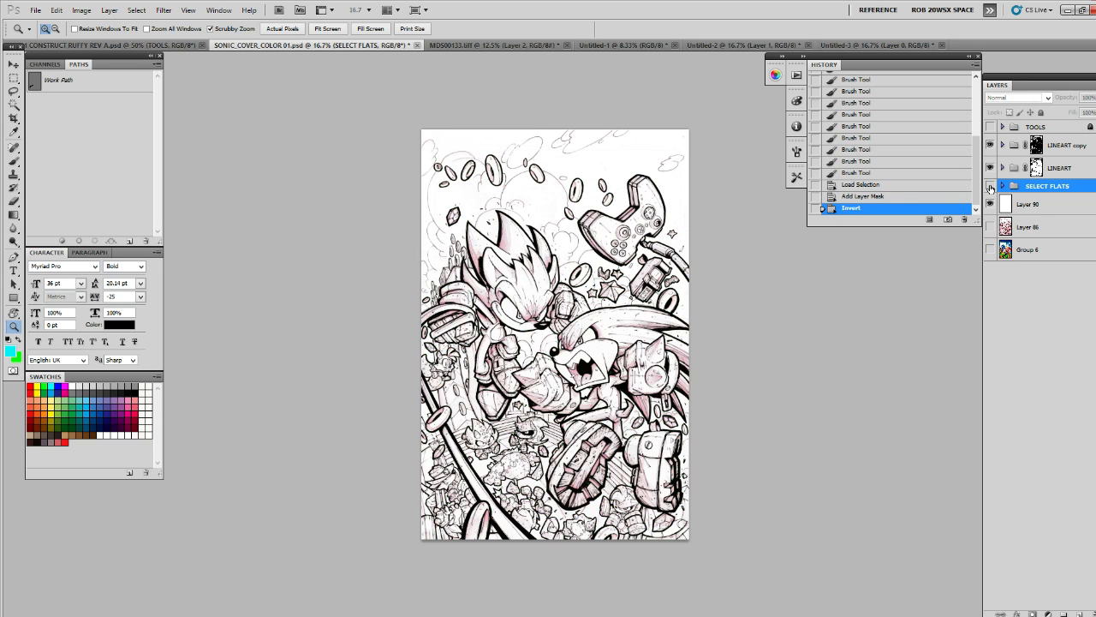
{"action": "left_click", "coordinate": [990, 186]}
{"action": "left_click", "coordinate": [990, 185]}
{"action": "left_click", "coordinate": [990, 186]}
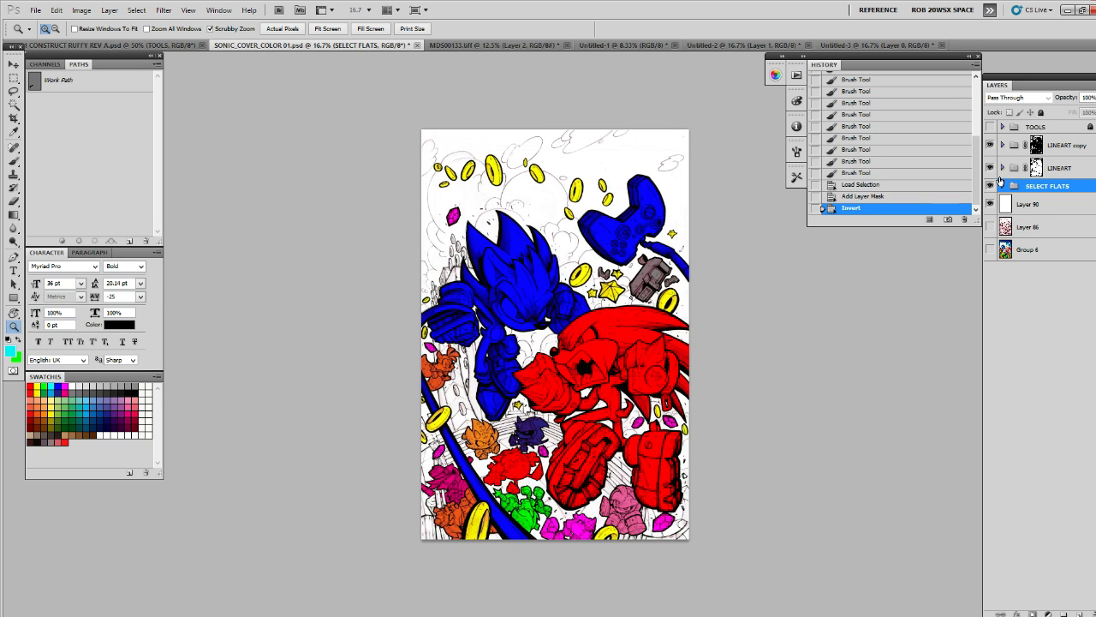
{"action": "left_click", "coordinate": [1003, 186]}
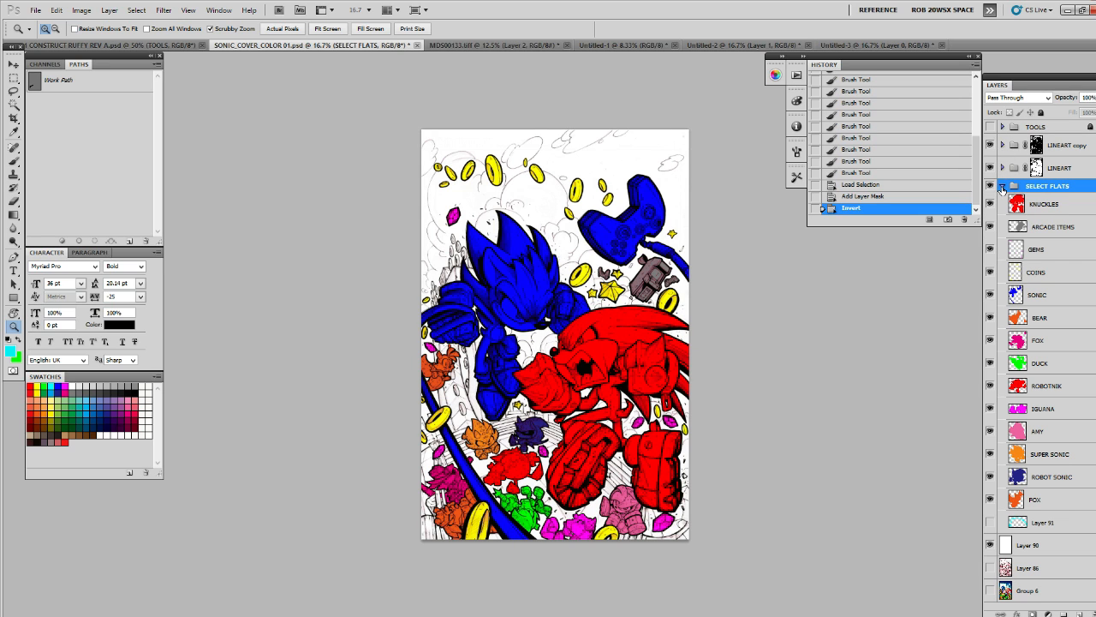
{"action": "left_click", "coordinate": [1003, 186]}
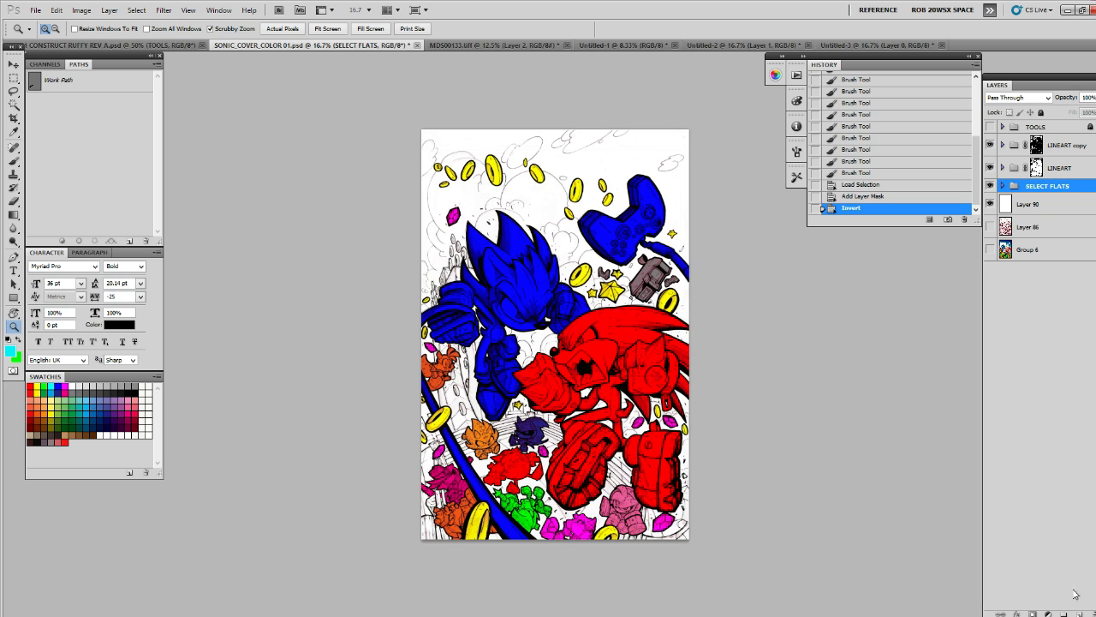
Add a new empty layer above SELECT FLATS, put it in a group named COLORING FLATS, and select the layer
{"action": "key", "text": "ctrl+shift+alt+n"}
{"action": "key", "text": "ctrl+g"}
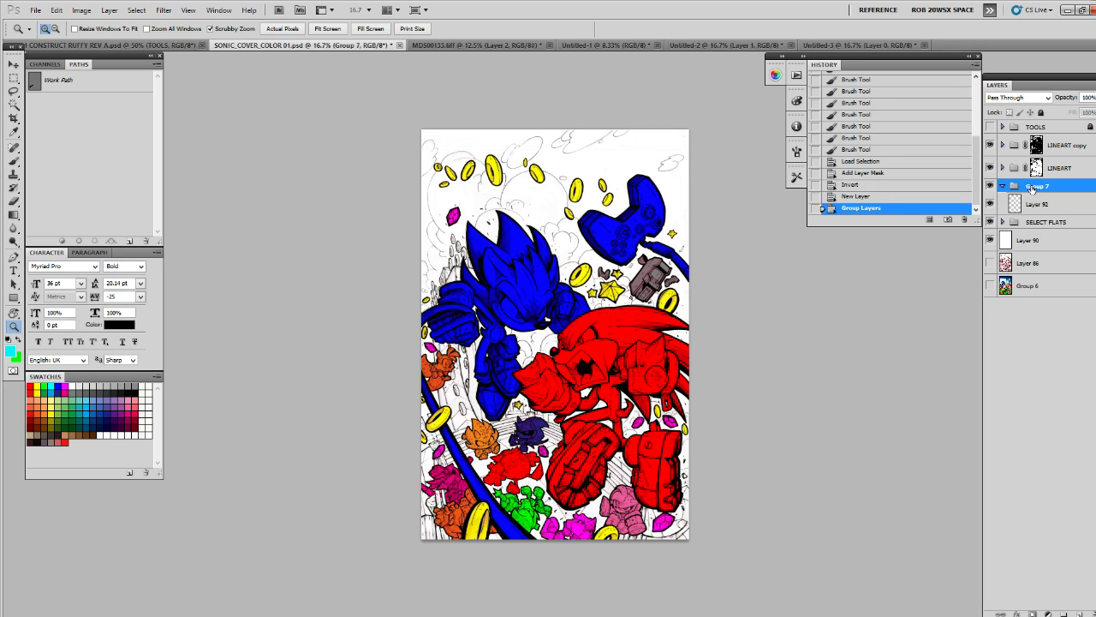
{"action": "double_click", "coordinate": [1039, 186]}
{"action": "type", "text": "COLORING FLATS"}
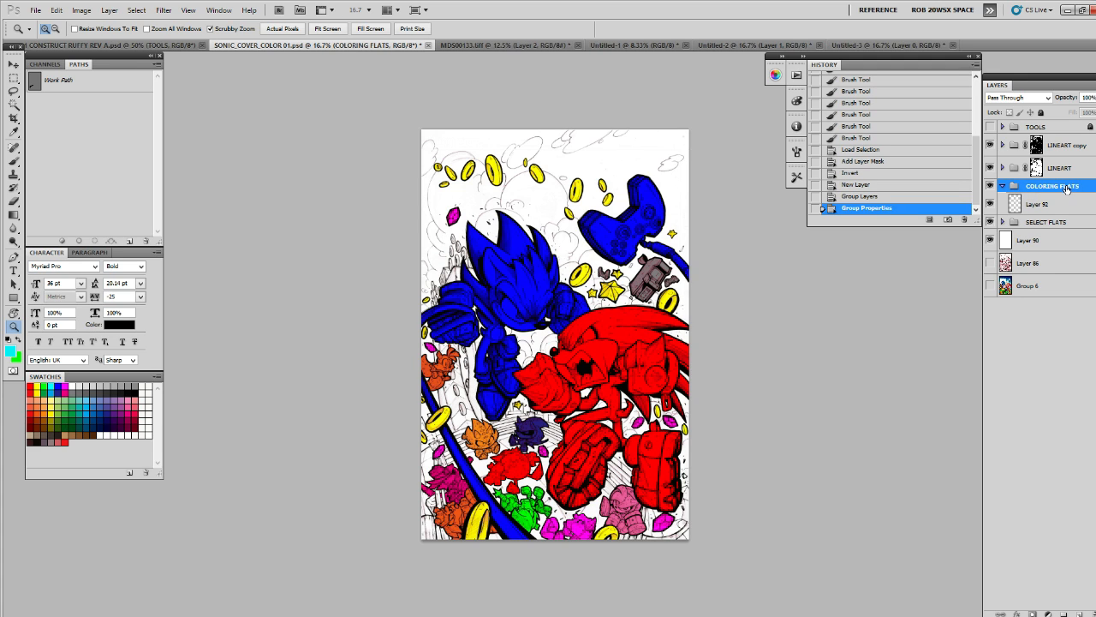
{"action": "left_click", "coordinate": [1044, 203]}
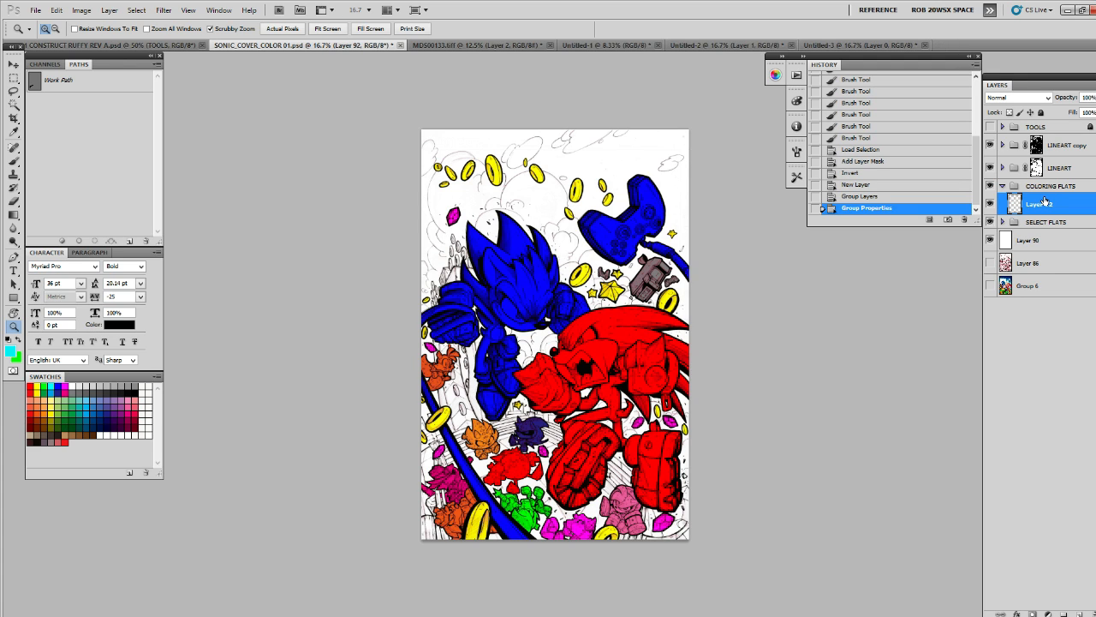
Look briefly at the 01_DIGICOLOR_REV 01.psd document, return to the Sonic cover, and select and expand the SELECT FLATS group
{"action": "key", "text": "ctrl+Tab"}
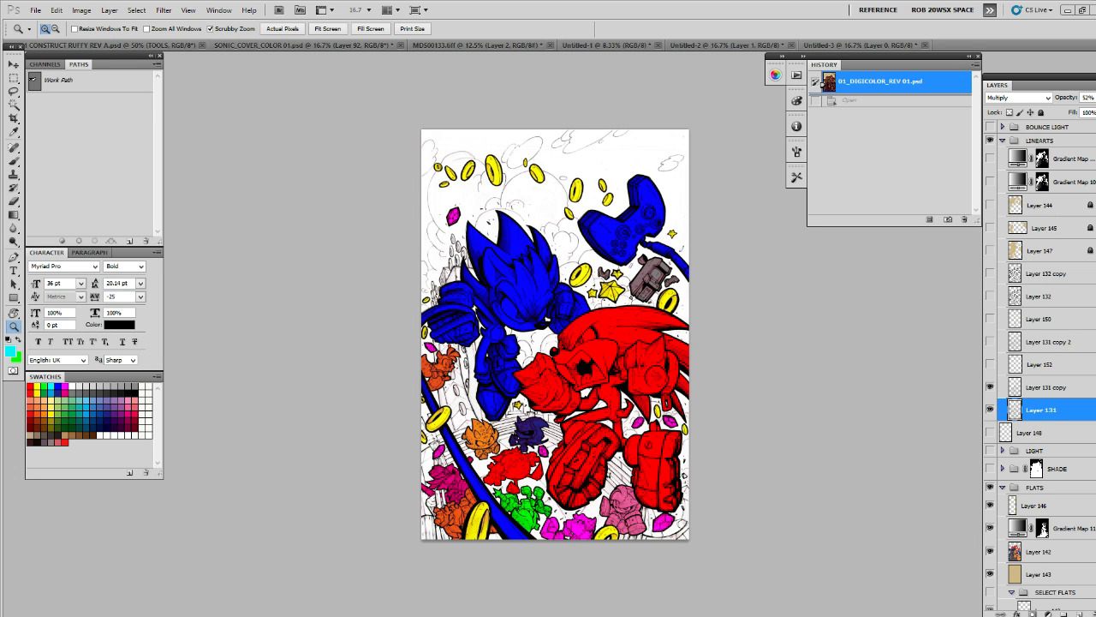
{"action": "key", "text": "ctrl+Tab"}
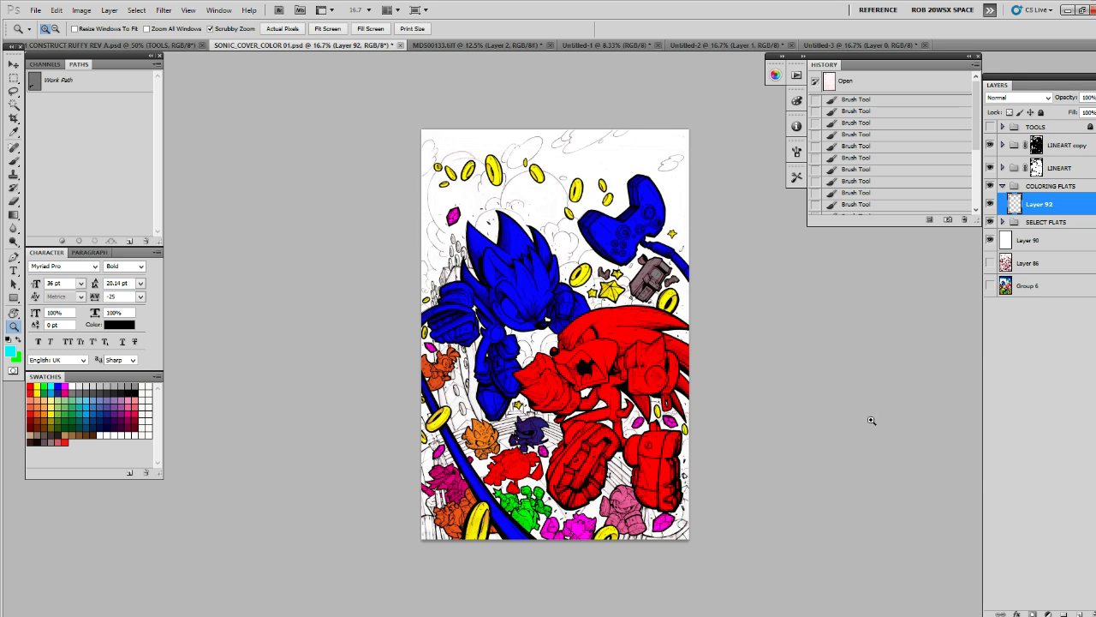
{"action": "left_click", "coordinate": [1003, 222]}
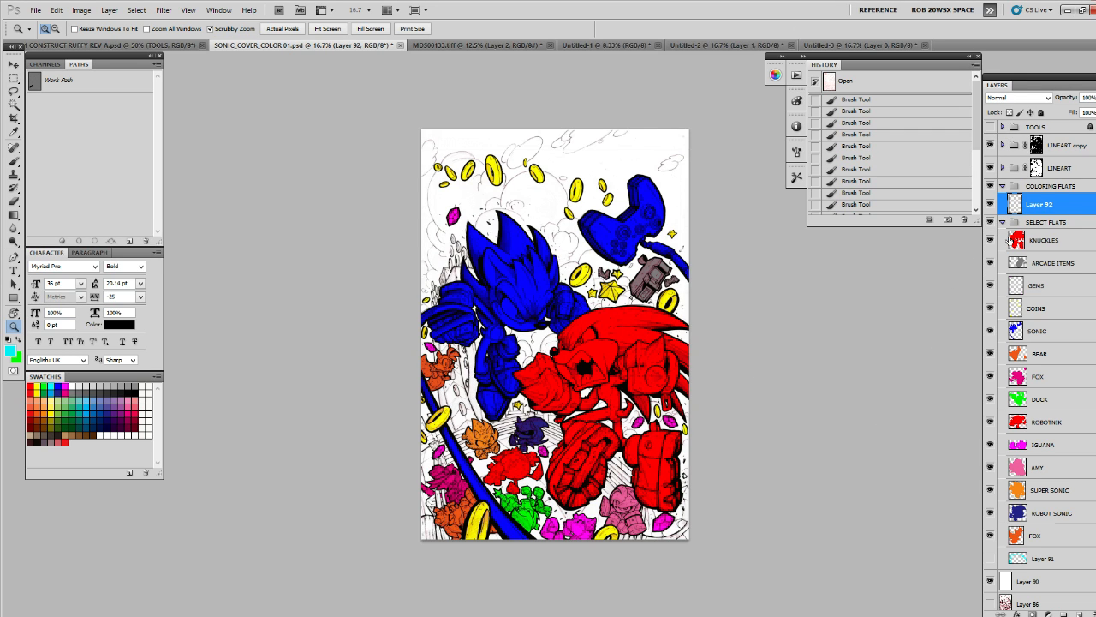
{"action": "left_click", "coordinate": [1003, 223]}
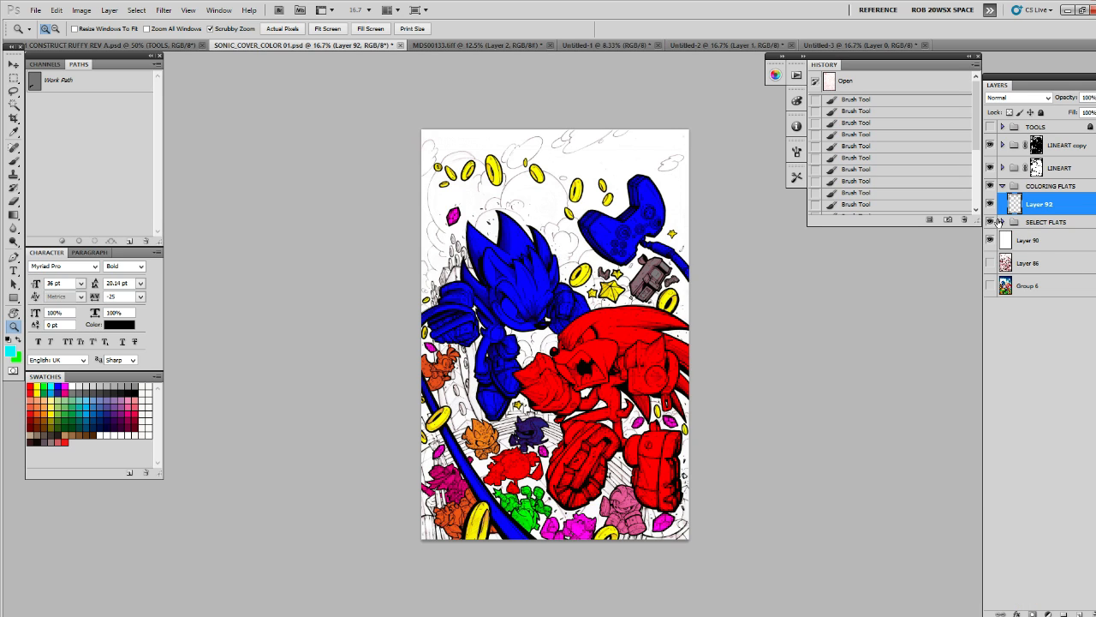
{"action": "left_click", "coordinate": [1006, 224]}
{"action": "left_click", "coordinate": [1003, 223]}
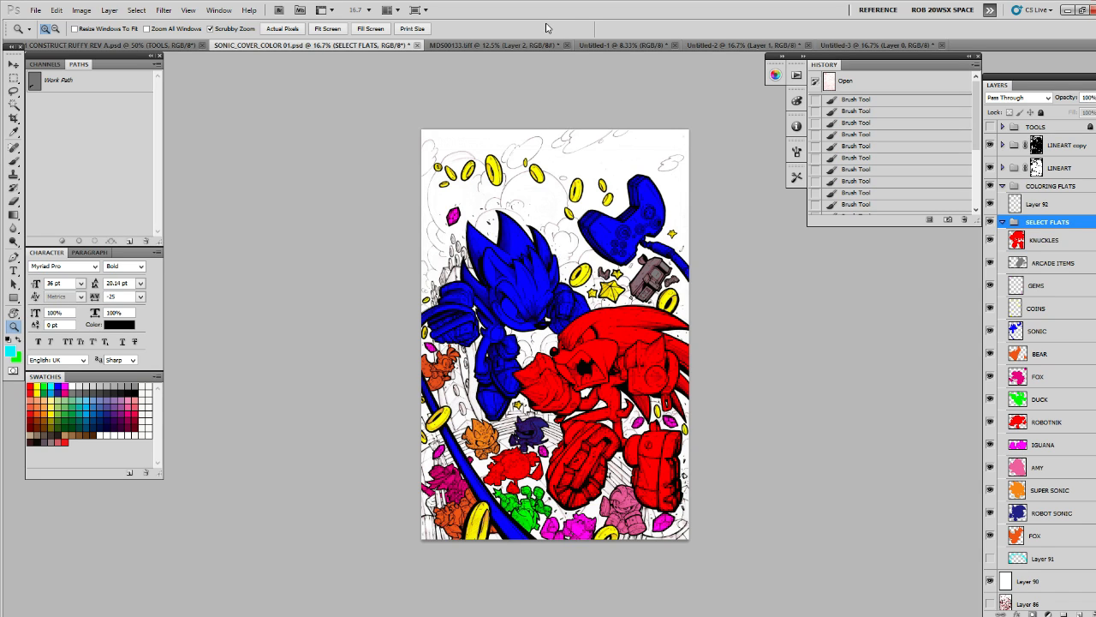
Browse the 03_SONIC FIGHTERS folder and its parent folders for an earlier coloured version of the cover
{"action": "left_click", "coordinate": [36, 10]}
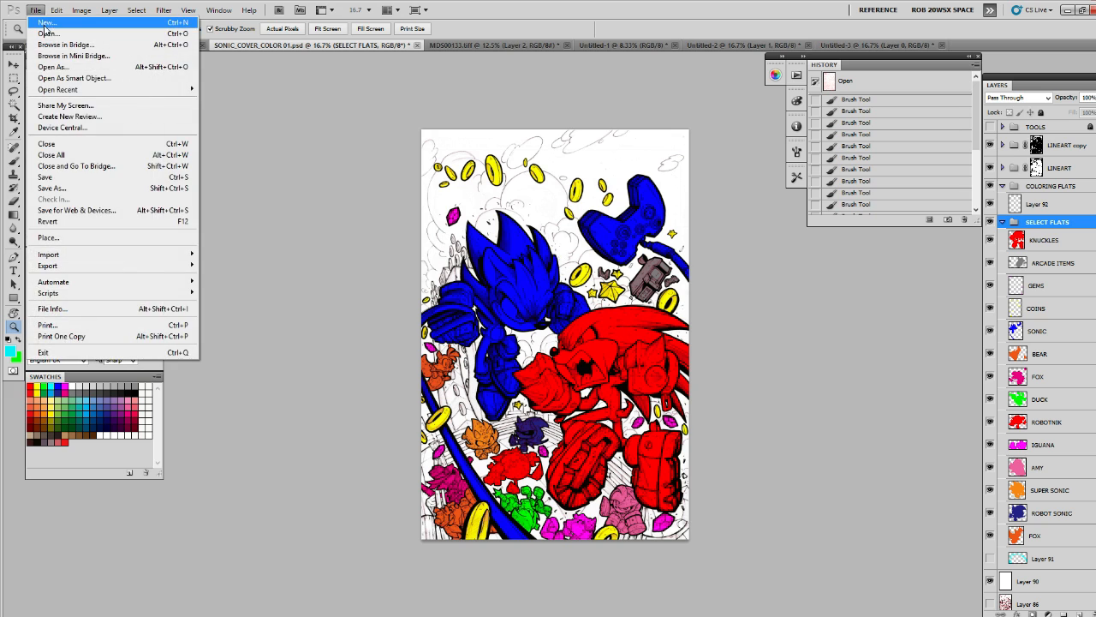
{"action": "left_click", "coordinate": [47, 33]}
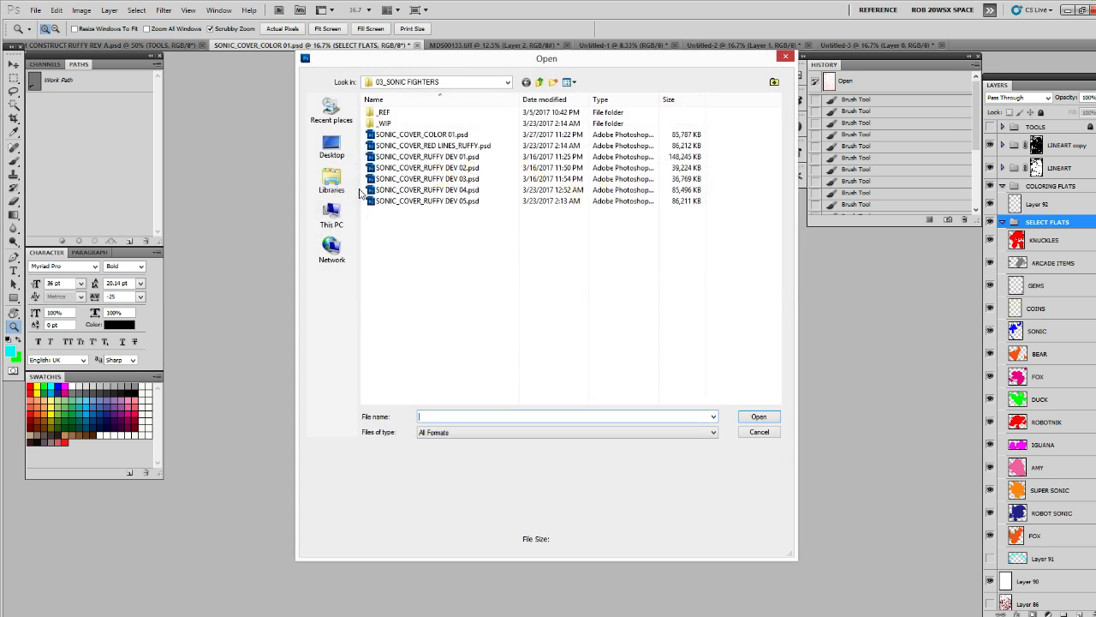
{"action": "left_click", "coordinate": [417, 203]}
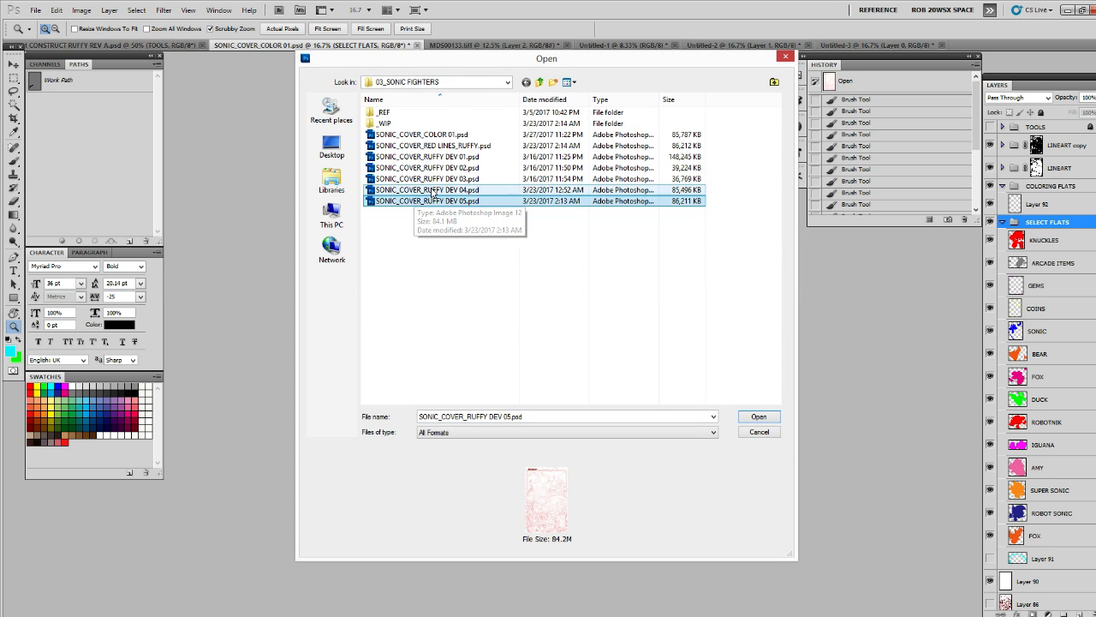
{"action": "left_click", "coordinate": [432, 191]}
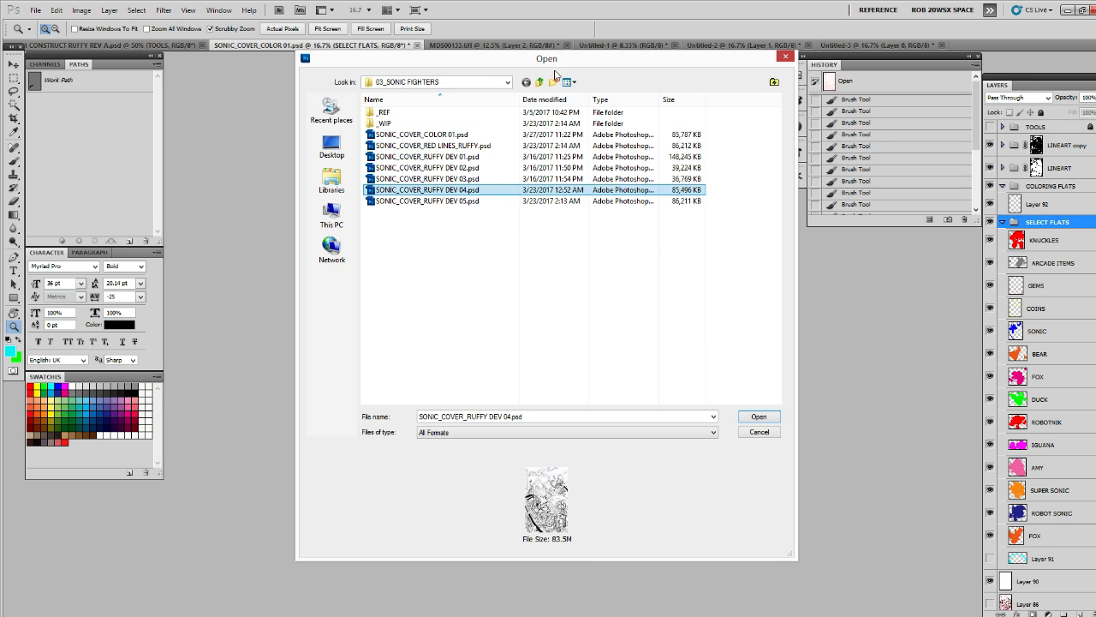
{"action": "left_click", "coordinate": [539, 81]}
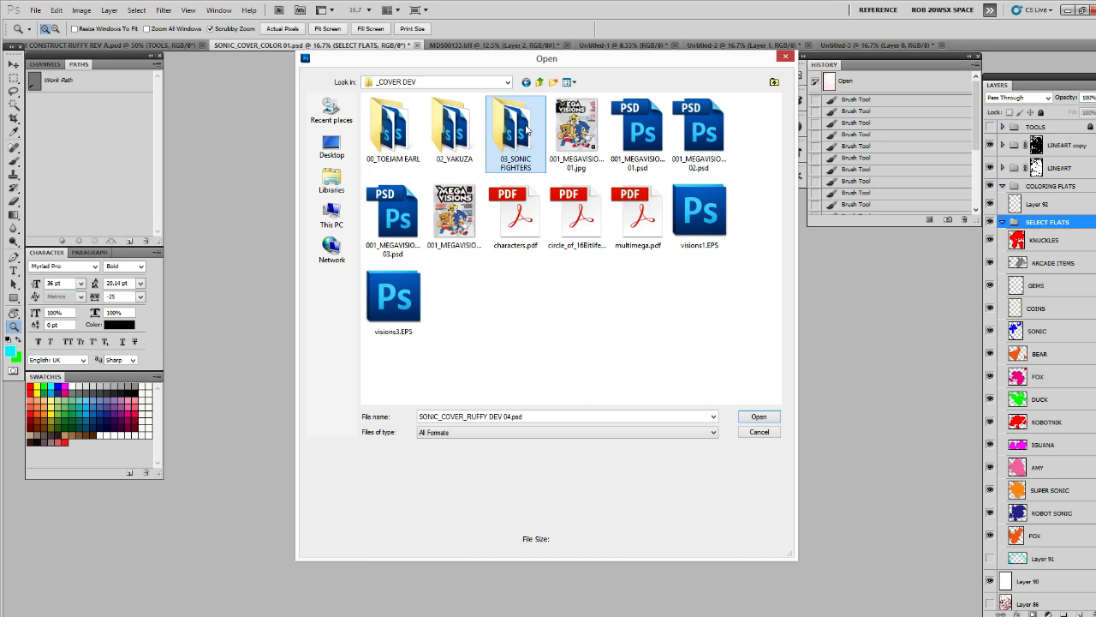
{"action": "left_click", "coordinate": [539, 82]}
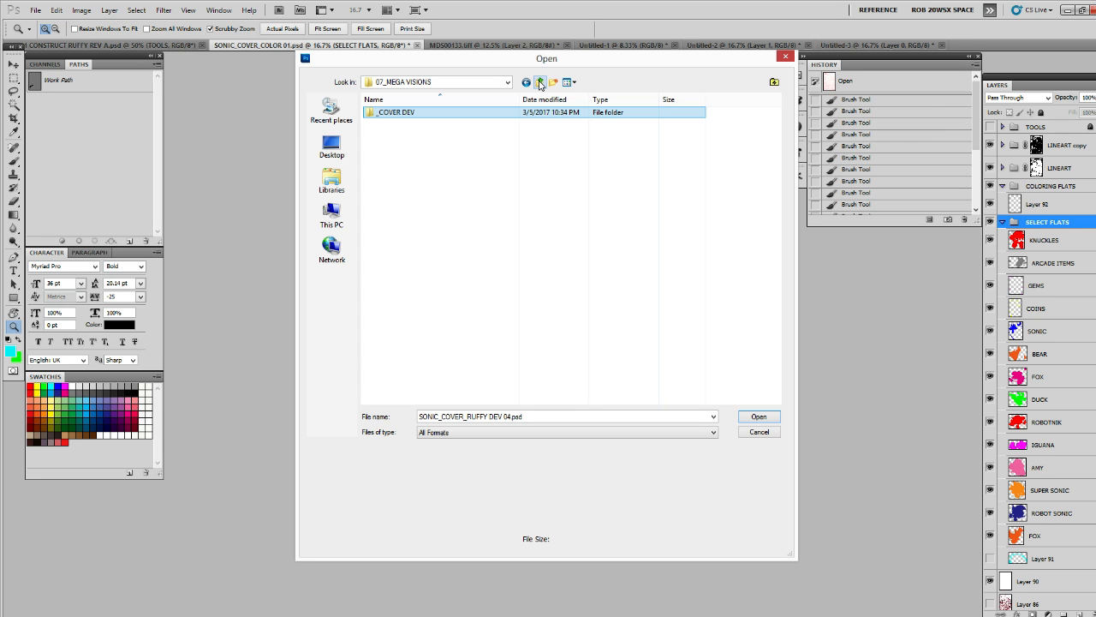
{"action": "double_click", "coordinate": [512, 115]}
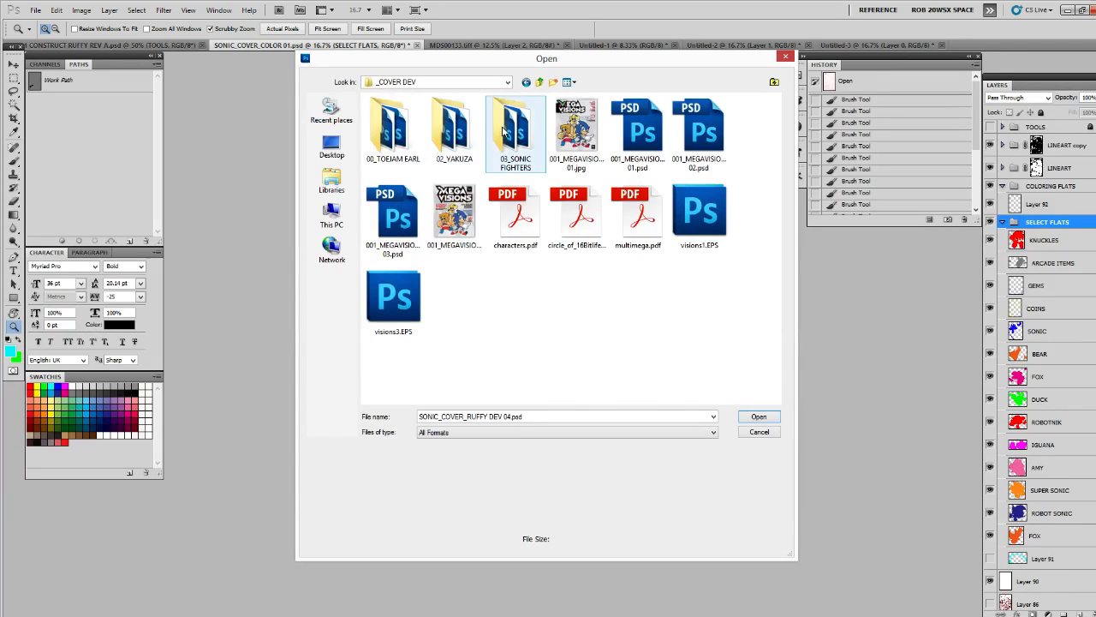
{"action": "double_click", "coordinate": [506, 129]}
Open SONIC_COVER_RUFFY DEV 02.psd from the 03_SONIC FIGHTERS folder and check its layers
{"action": "left_click", "coordinate": [462, 202]}
{"action": "key", "text": "Up"}
{"action": "key", "text": "Up"}
{"action": "key", "text": "Up"}
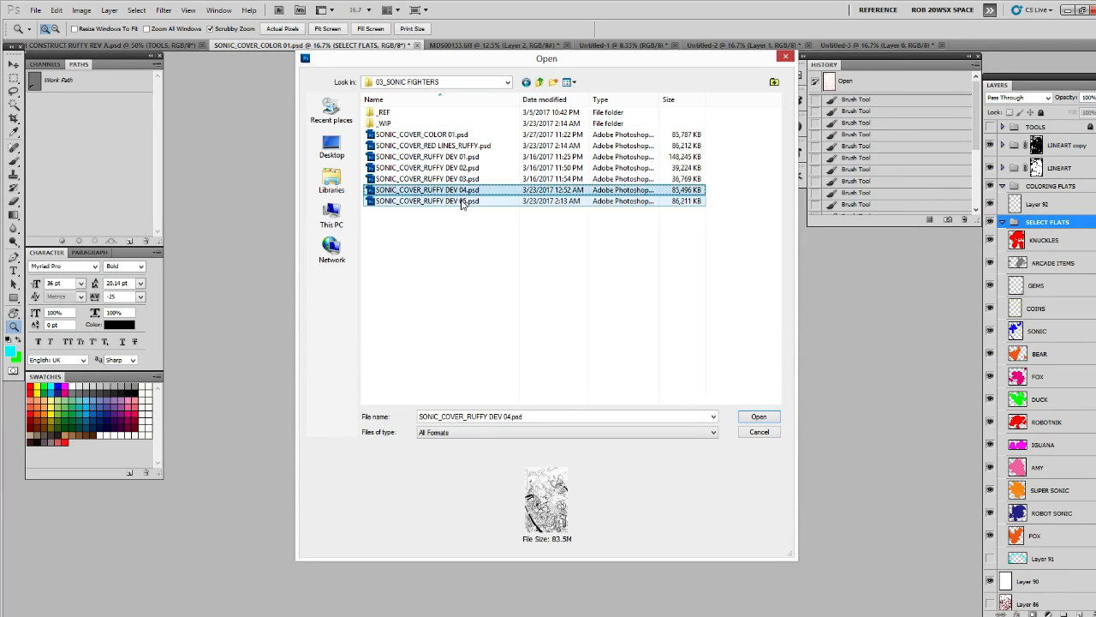
{"action": "key", "text": "Up"}
{"action": "key", "text": "Up"}
{"action": "key", "text": "Down"}
{"action": "key", "text": "Down"}
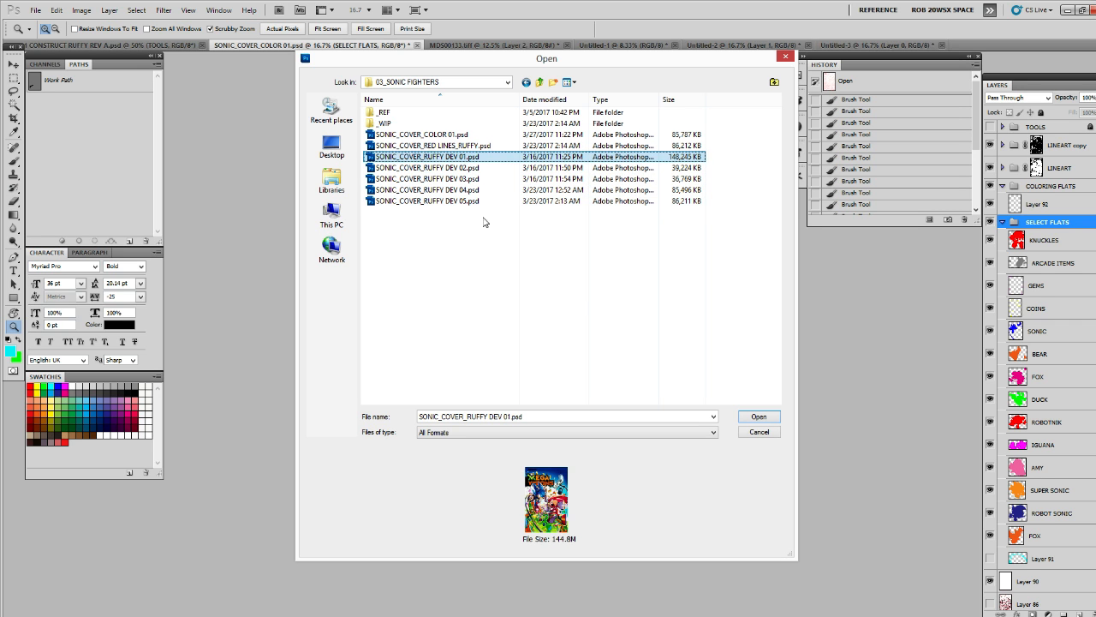
{"action": "key", "text": "Up"}
{"action": "left_click", "coordinate": [758, 417]}
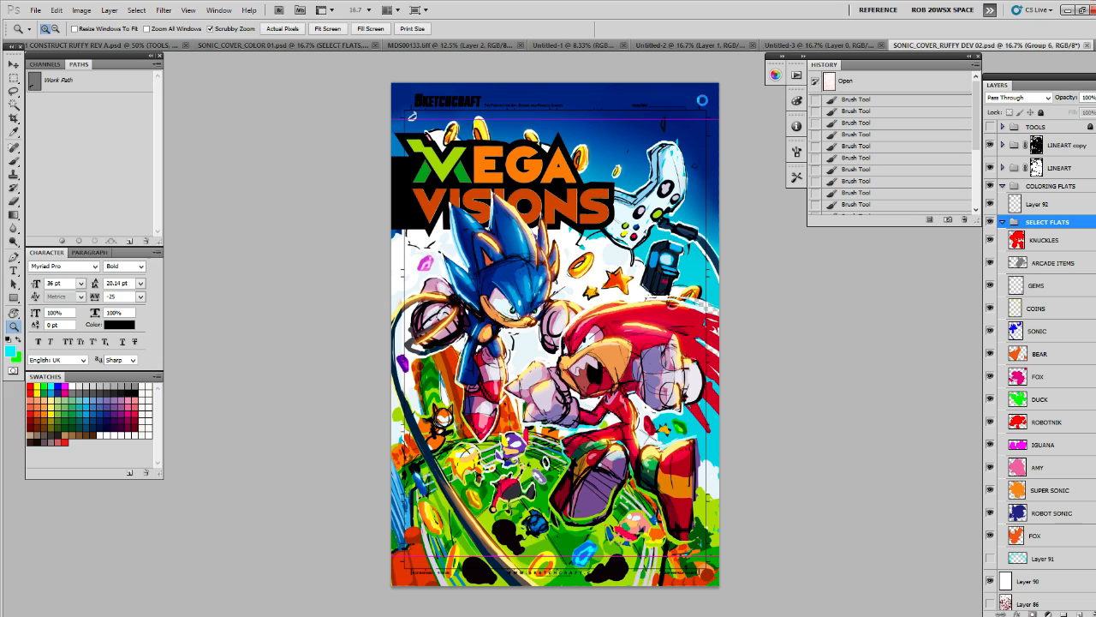
{"action": "key", "text": "F12"}
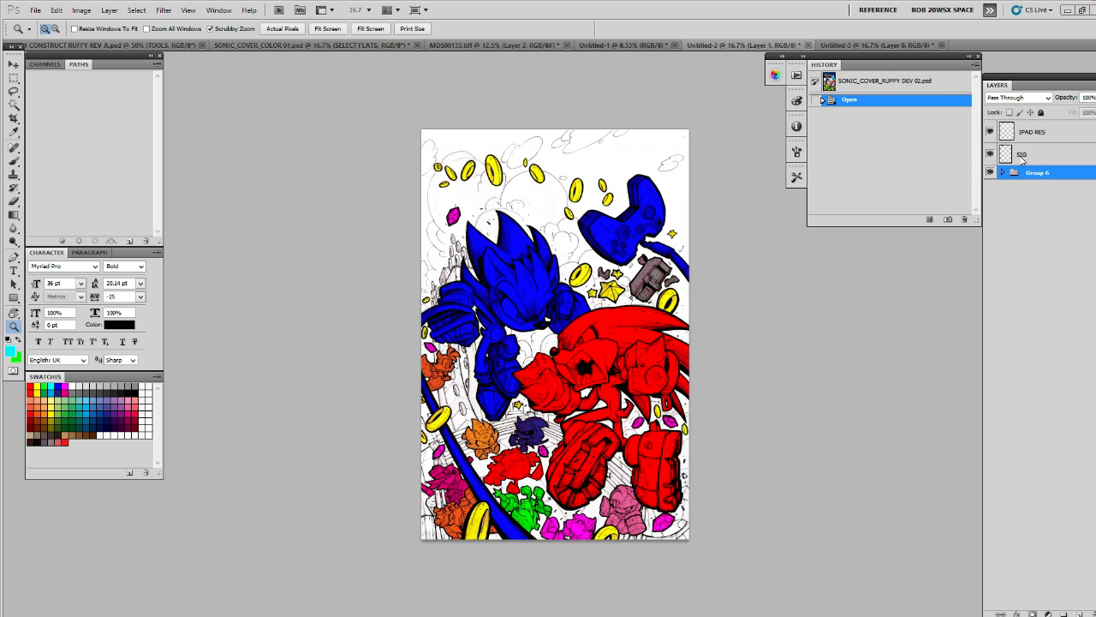
{"action": "key", "text": "shift+alt+m"}
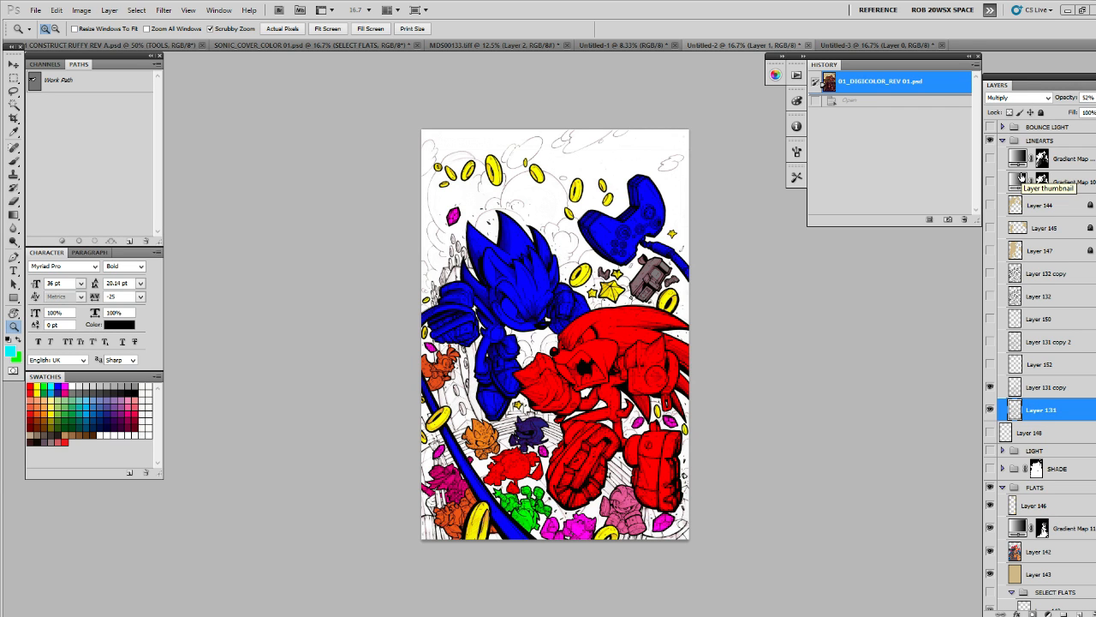
Compare the cover development files in the 03_SONIC FIGHTERS folder and open SONIC_COVER_RUFFY DEV 03.psd as the colour reference
{"action": "key", "text": "ctrl+o"}
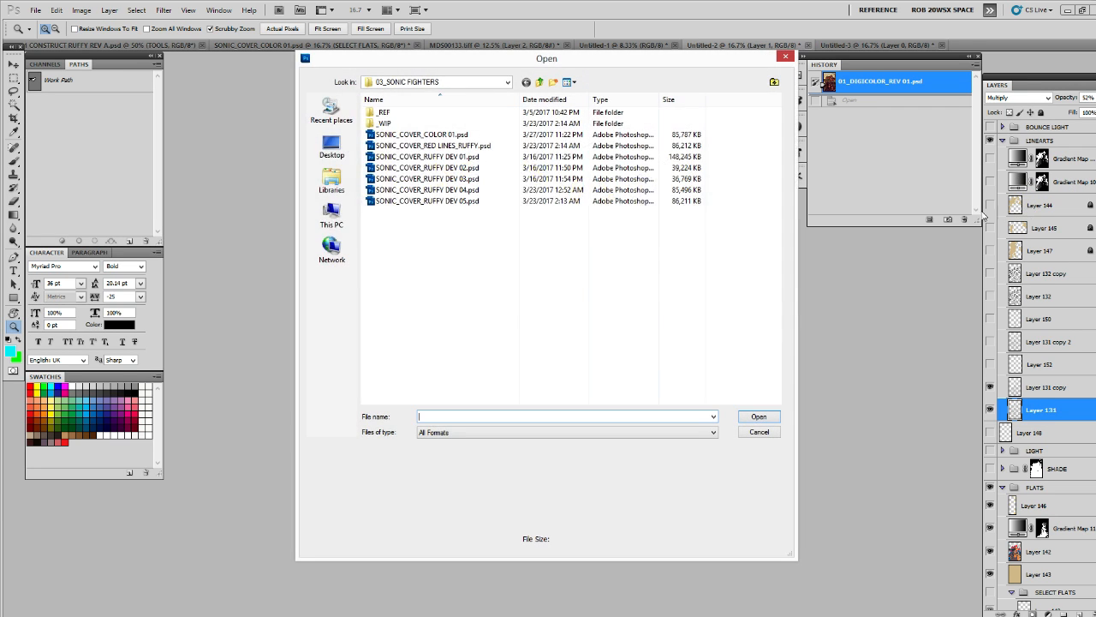
{"action": "left_click", "coordinate": [531, 200]}
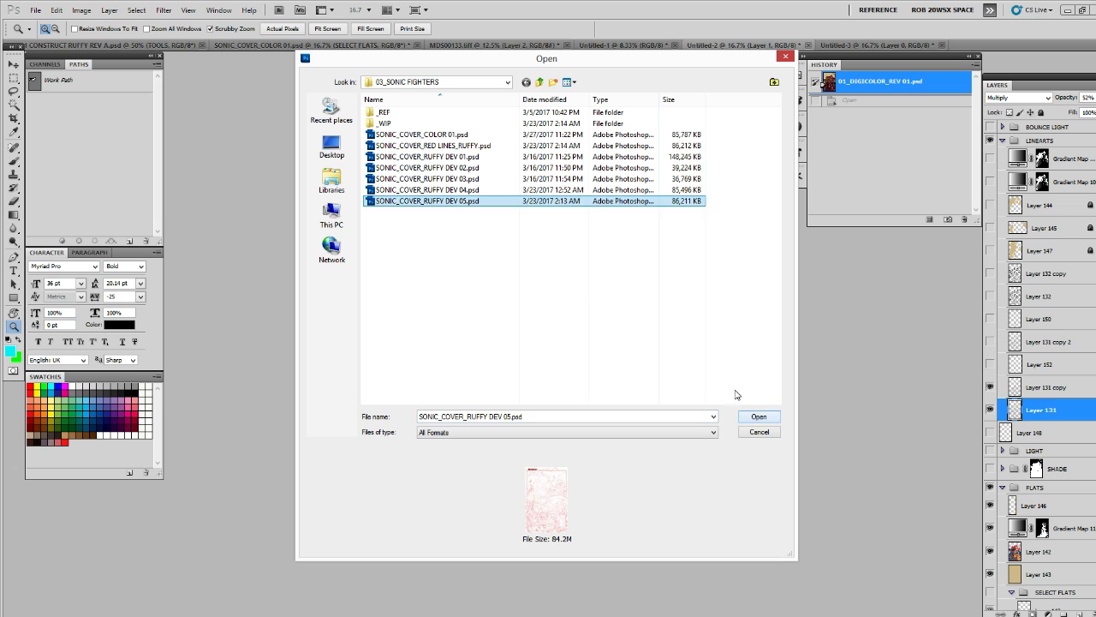
{"action": "left_click", "coordinate": [433, 191]}
{"action": "key", "text": "Up"}
{"action": "key", "text": "Up"}
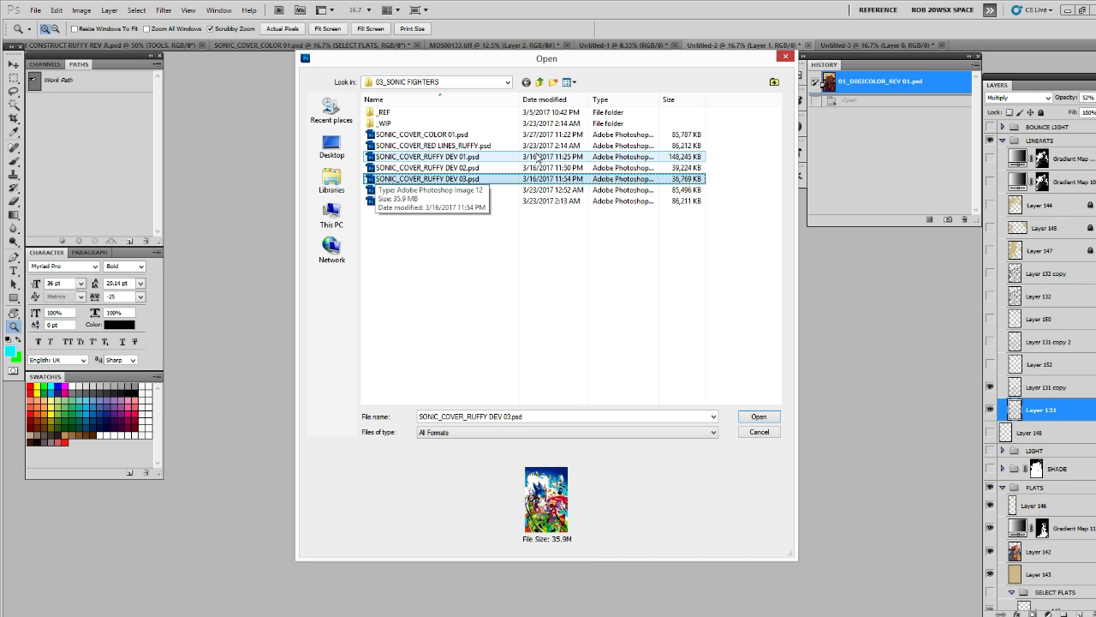
{"action": "key", "text": "Down"}
{"action": "key", "text": "Down"}
{"action": "key", "text": "Up"}
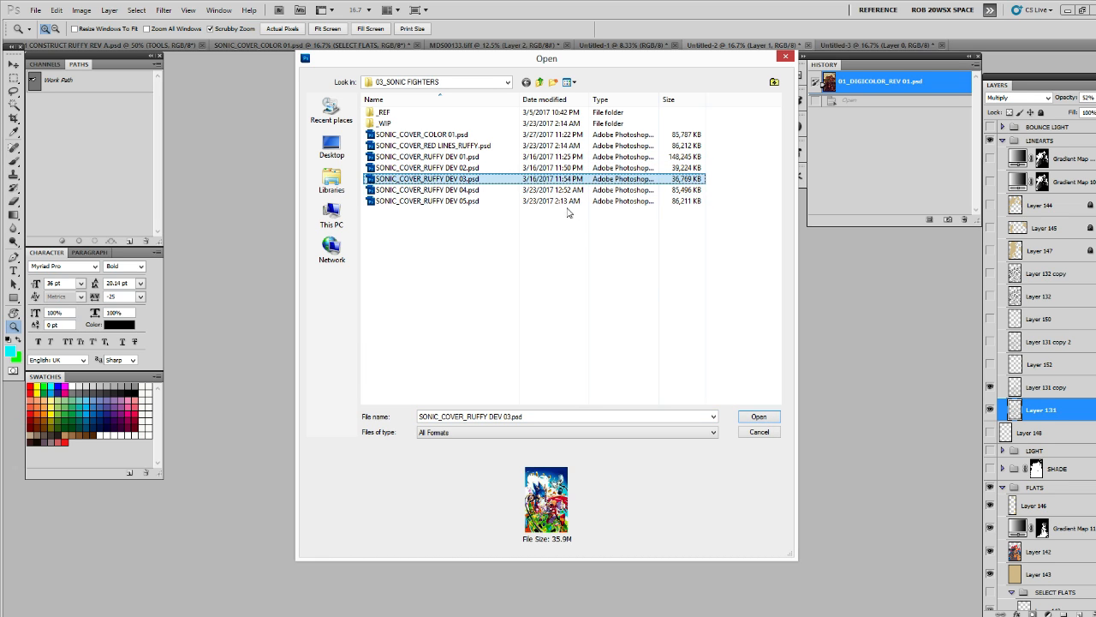
{"action": "left_click", "coordinate": [750, 416]}
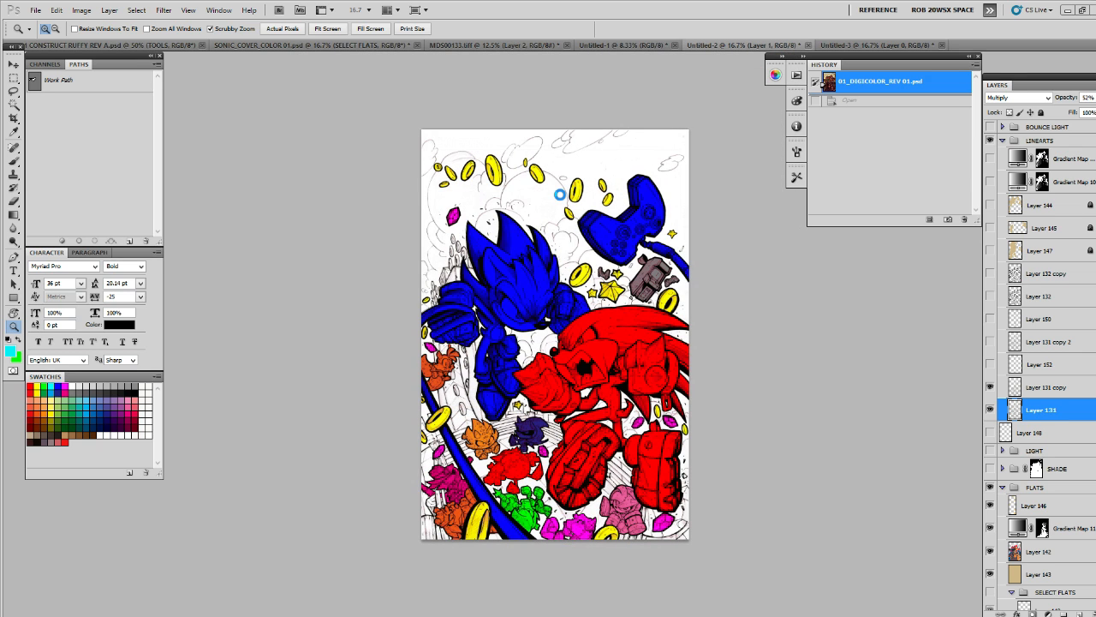
{"action": "key", "text": "shift+alt+n"}
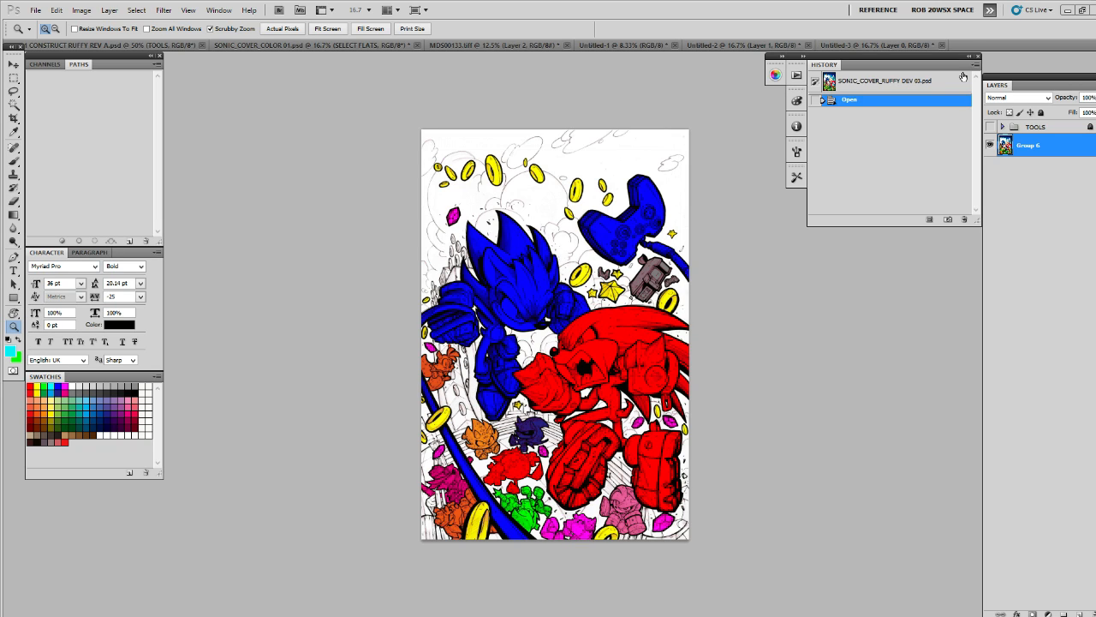
Sample Sonic's dark blue from the colour reference and return to SONIC_COVER_COLOR 01.psd with the SELECT FLATS group expanded
{"action": "key", "text": "b"}
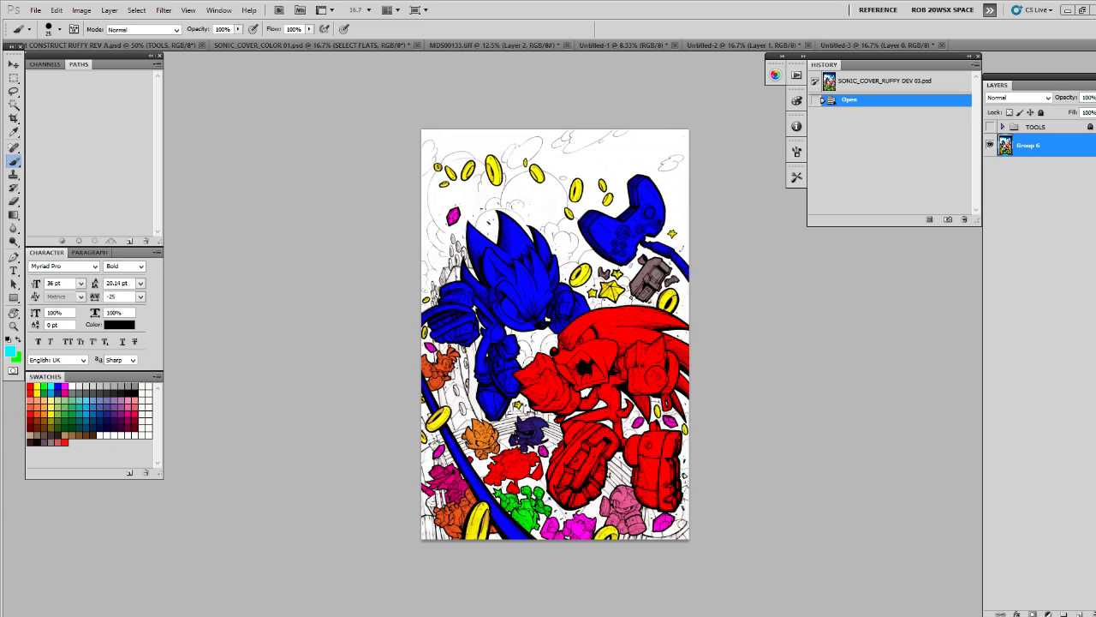
{"action": "left_click", "coordinate": [514, 285], "text": "alt"}
{"action": "key", "text": "ctrl+Tab"}
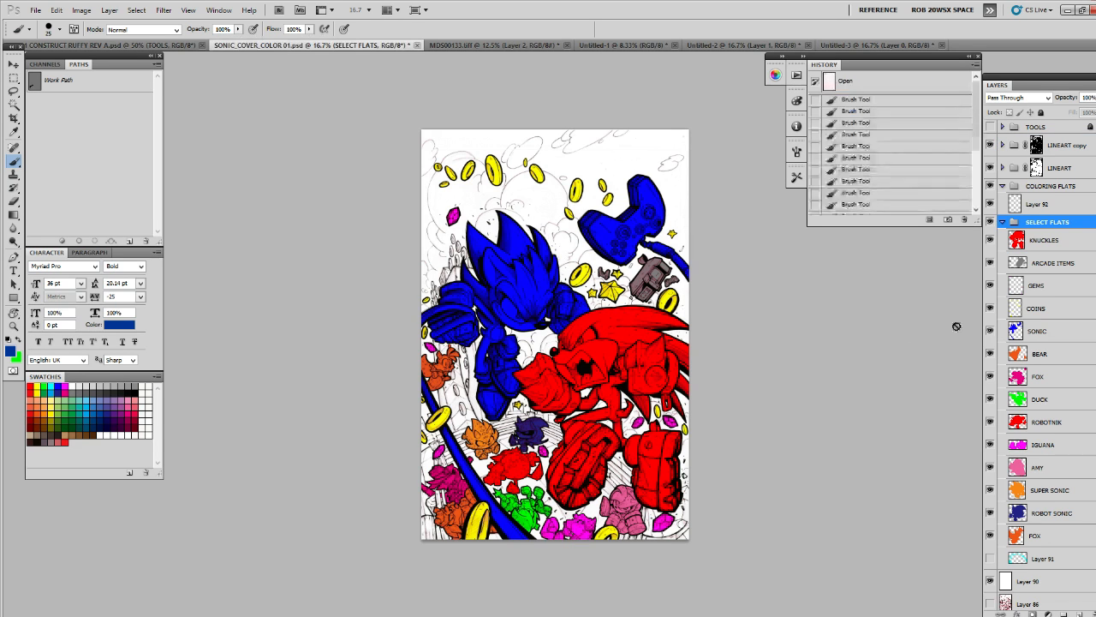
{"action": "left_click", "coordinate": [1004, 223]}
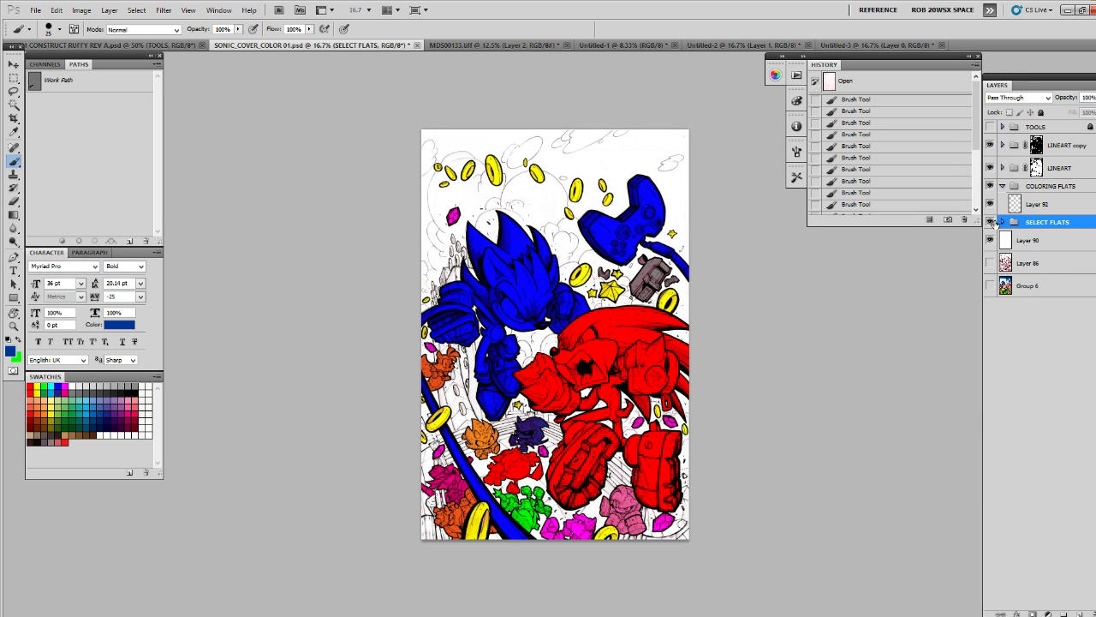
{"action": "left_click", "coordinate": [1000, 222]}
{"action": "left_click", "coordinate": [1000, 223]}
{"action": "left_click", "coordinate": [1002, 223]}
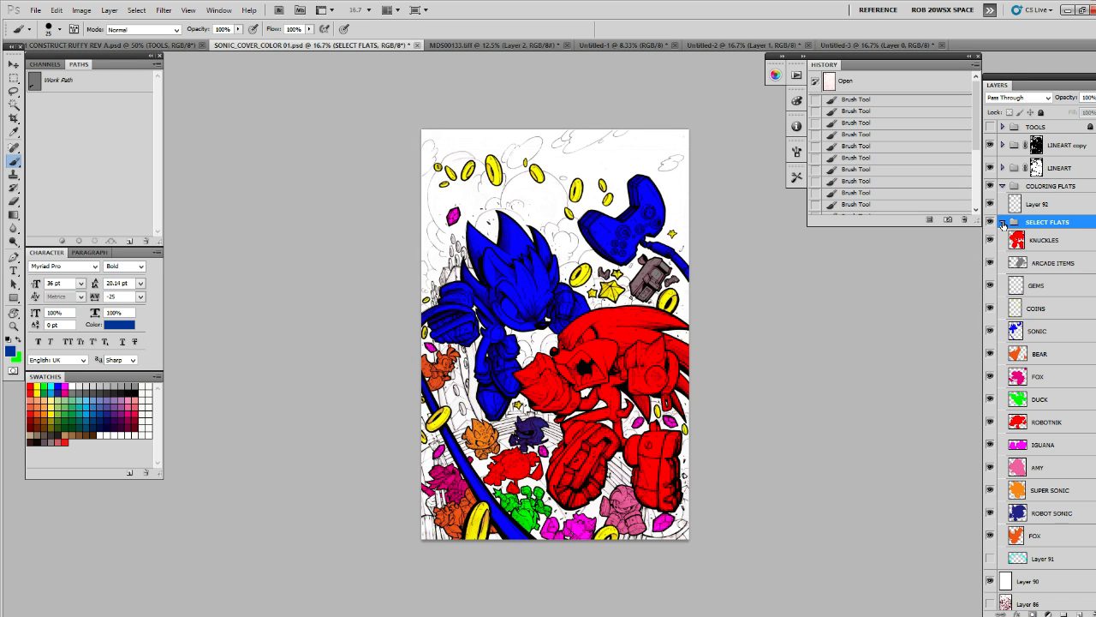
Load the SONIC flat as a selection, fill it with the sampled dark blue on Layer 92, and deselect
{"action": "left_click", "coordinate": [1015, 336], "text": "ctrl"}
{"action": "left_click", "coordinate": [1034, 208]}
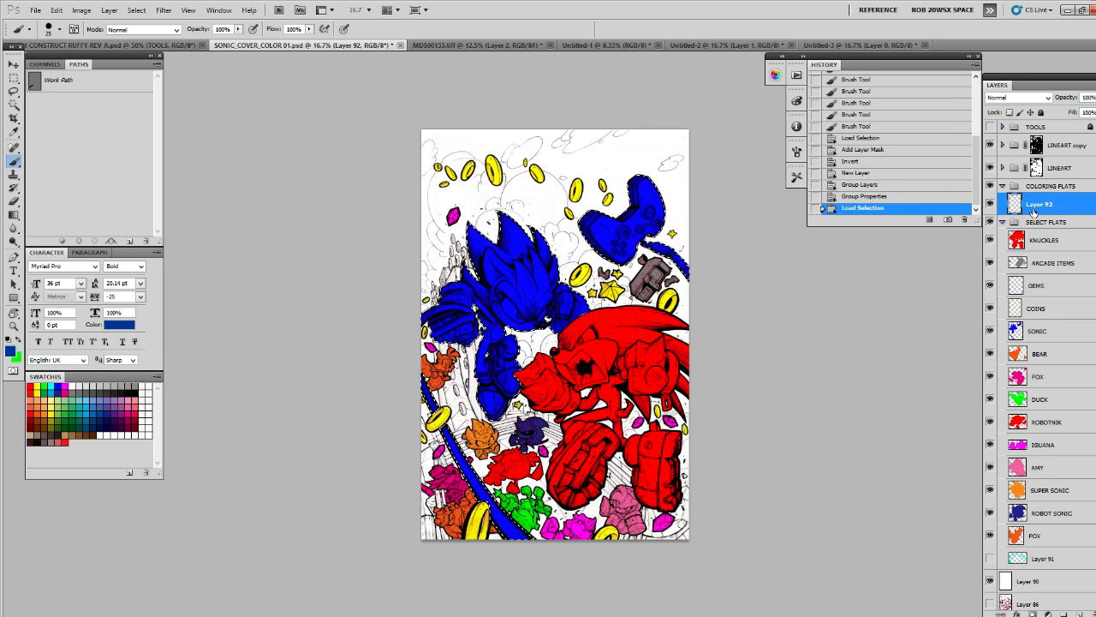
{"action": "key", "text": "alt+BackSpace"}
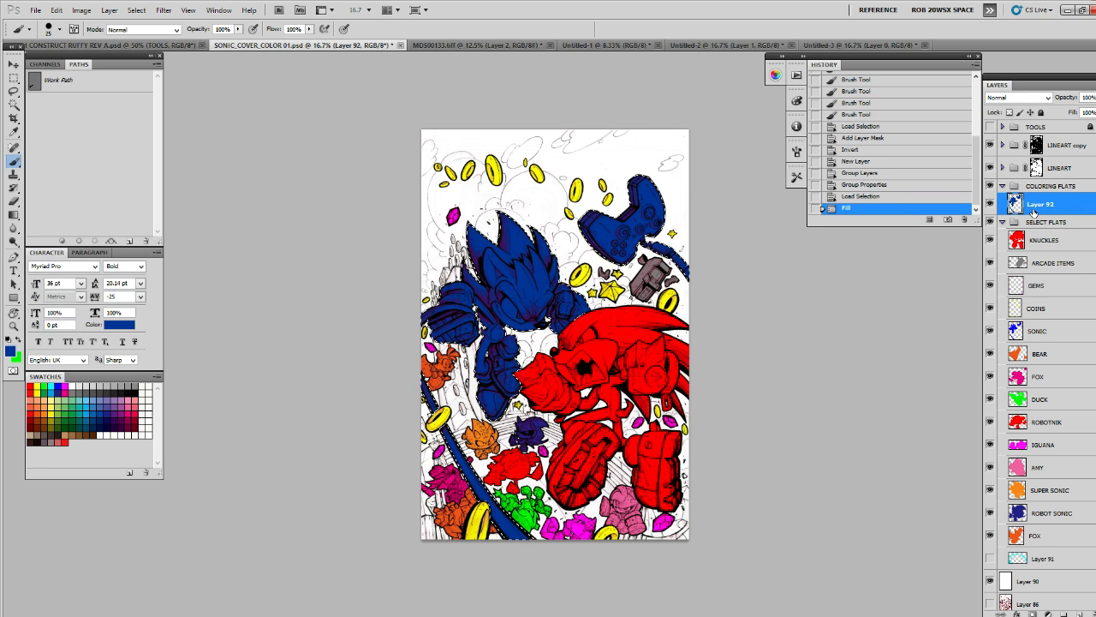
{"action": "key", "text": "ctrl+d"}
Turn on the CMYK proof preview, then collapse and hide the SELECT FLATS group
{"action": "key", "text": "ctrl+y"}
{"action": "key", "text": "ctrl+y"}
{"action": "key", "text": "ctrl+y"}
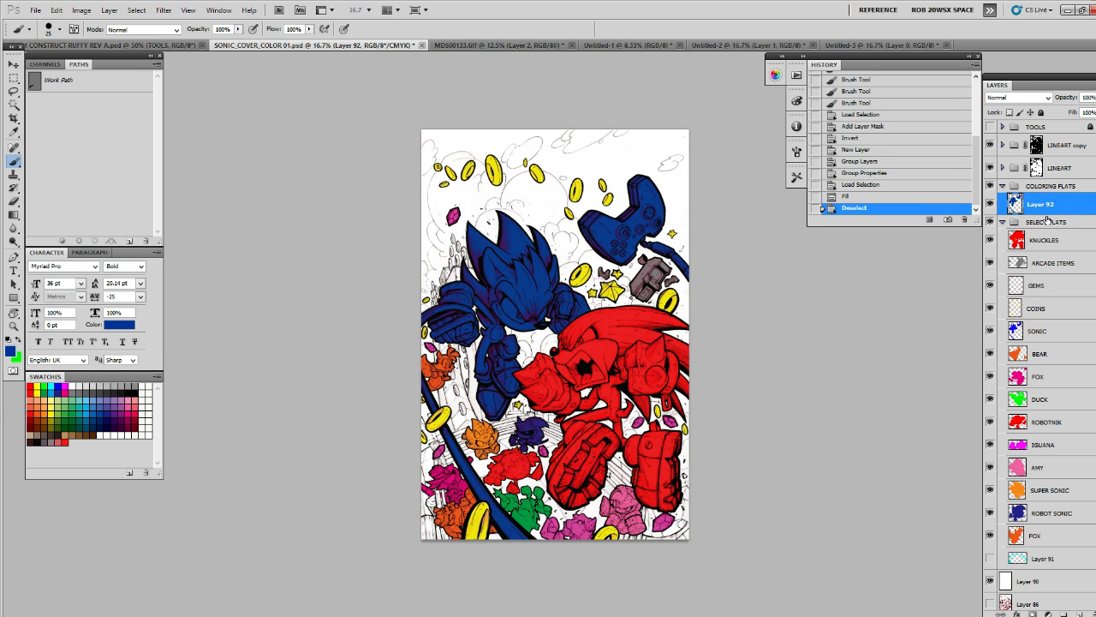
{"action": "left_click", "coordinate": [1003, 222]}
{"action": "left_click", "coordinate": [990, 221]}
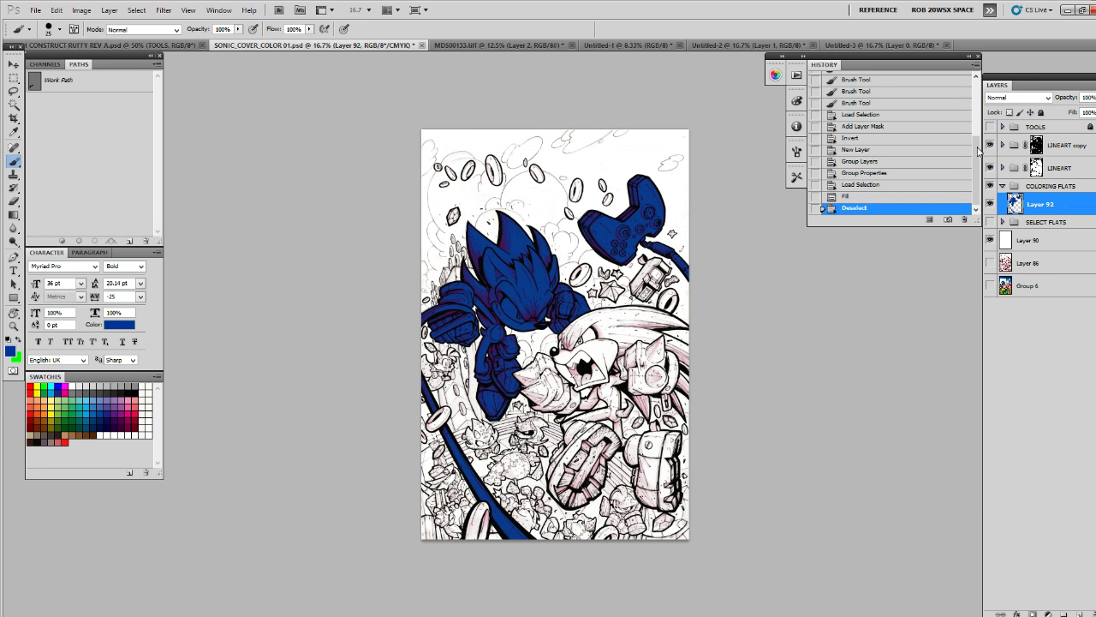
Enlarge the cover around Sonic, create a new document, and paste the copied reference image into it
{"action": "key", "text": "z"}
{"action": "left_click", "coordinate": [589, 252]}
{"action": "left_click_drag", "start_coordinate": [591, 254], "coordinate": [605, 244]}
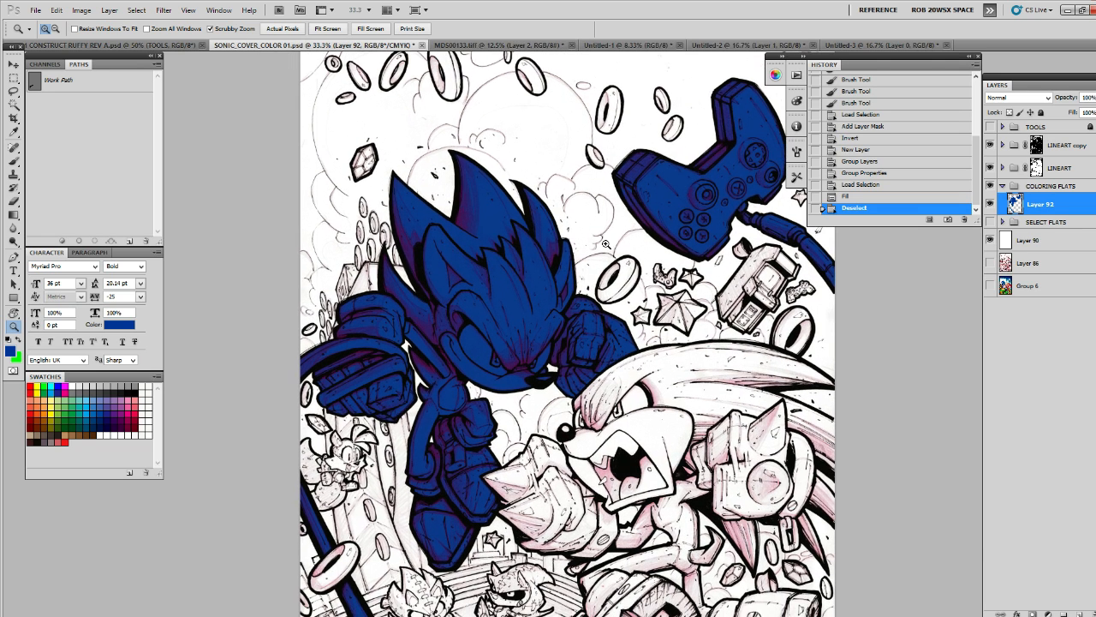
{"action": "key", "text": "b"}
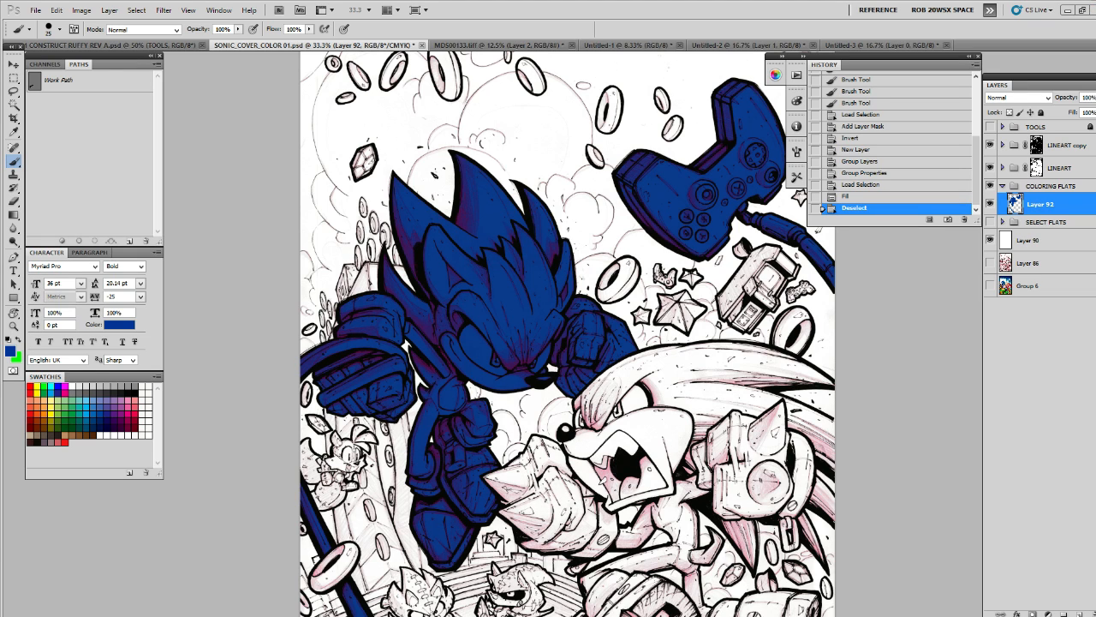
{"action": "key", "text": "ctrl+n"}
{"action": "key", "text": "Return"}
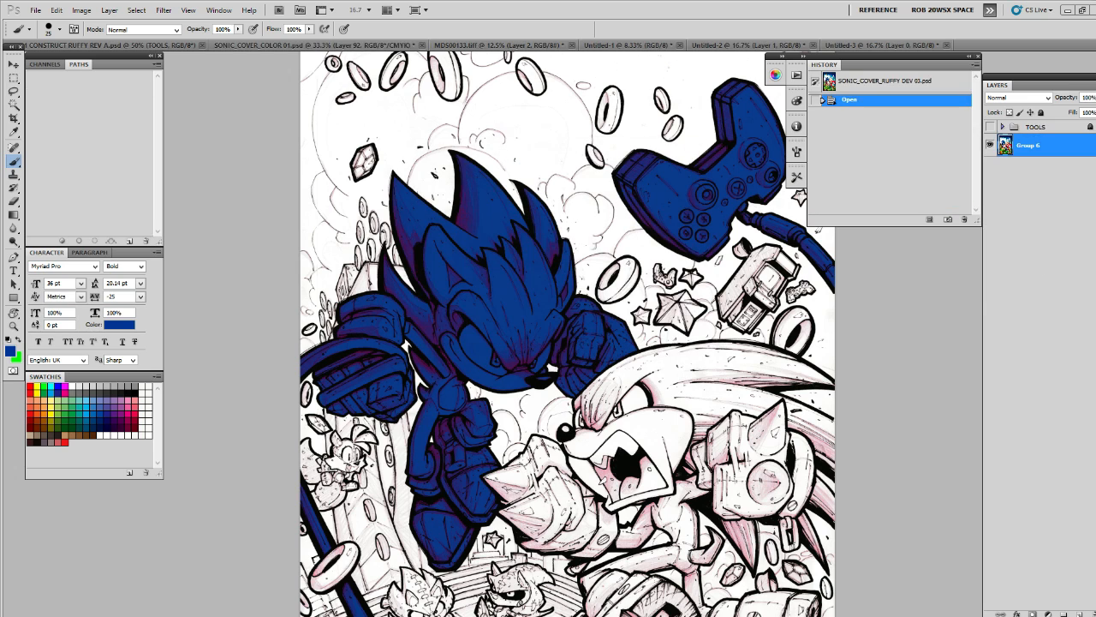
{"action": "key", "text": "ctrl+v"}
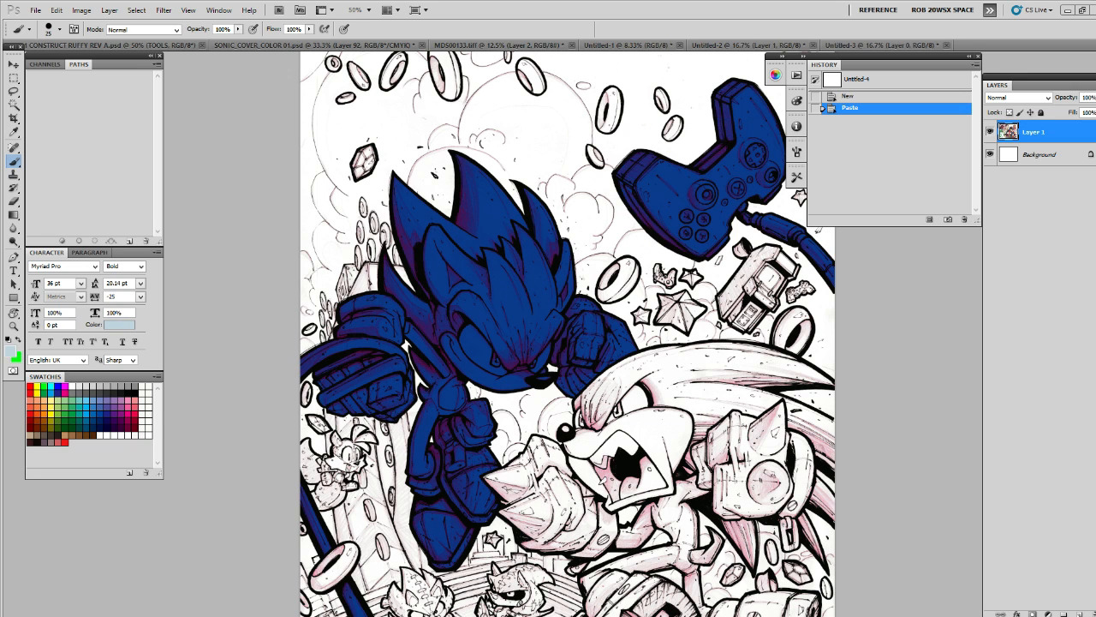
Set up light blue and red as the two painting colours on the Sonic cover
{"action": "left_click", "coordinate": [772, 389]}
{"action": "left_click_drag", "start_coordinate": [778, 461], "coordinate": [884, 409]}
{"action": "key", "text": "x"}
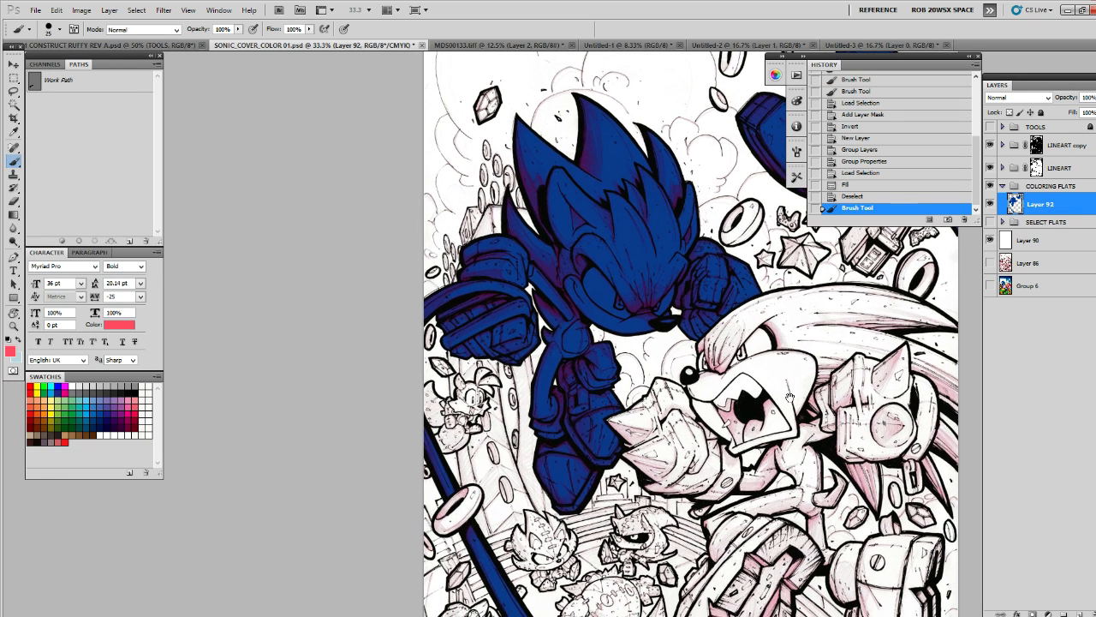
{"action": "left_click_drag", "start_coordinate": [756, 397], "coordinate": [775, 393]}
Lock Layer 92's transparent pixels, lasso the curved cuff above Sonic's raised shoe, and fill it with light blue
{"action": "left_click", "coordinate": [1010, 112]}
{"action": "key", "text": "z"}
{"action": "left_click", "coordinate": [592, 371]}
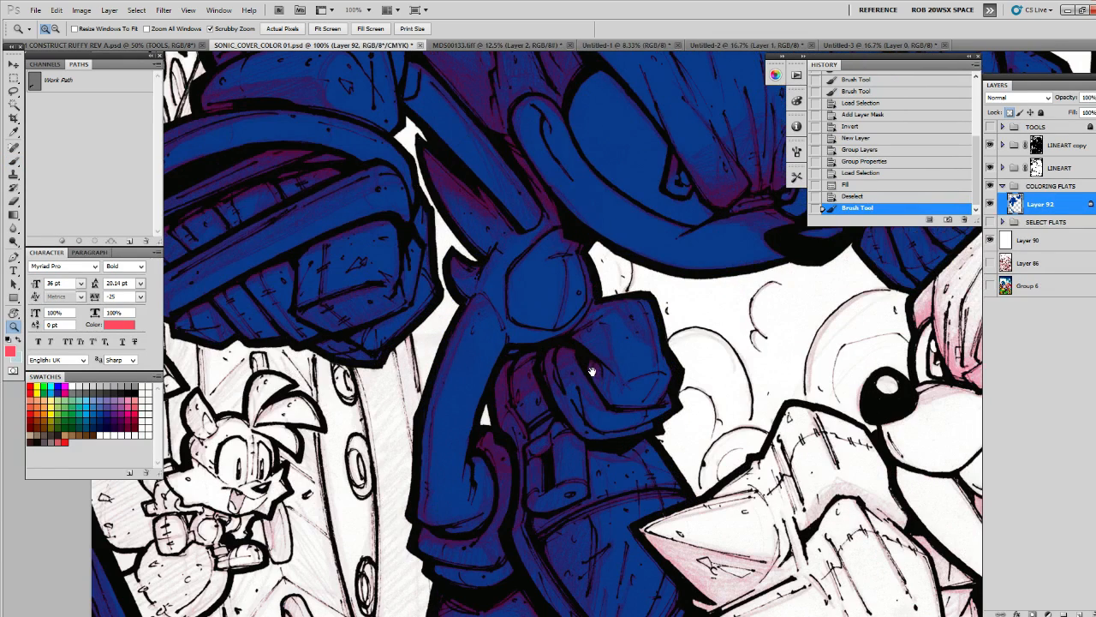
{"action": "key", "text": "l"}
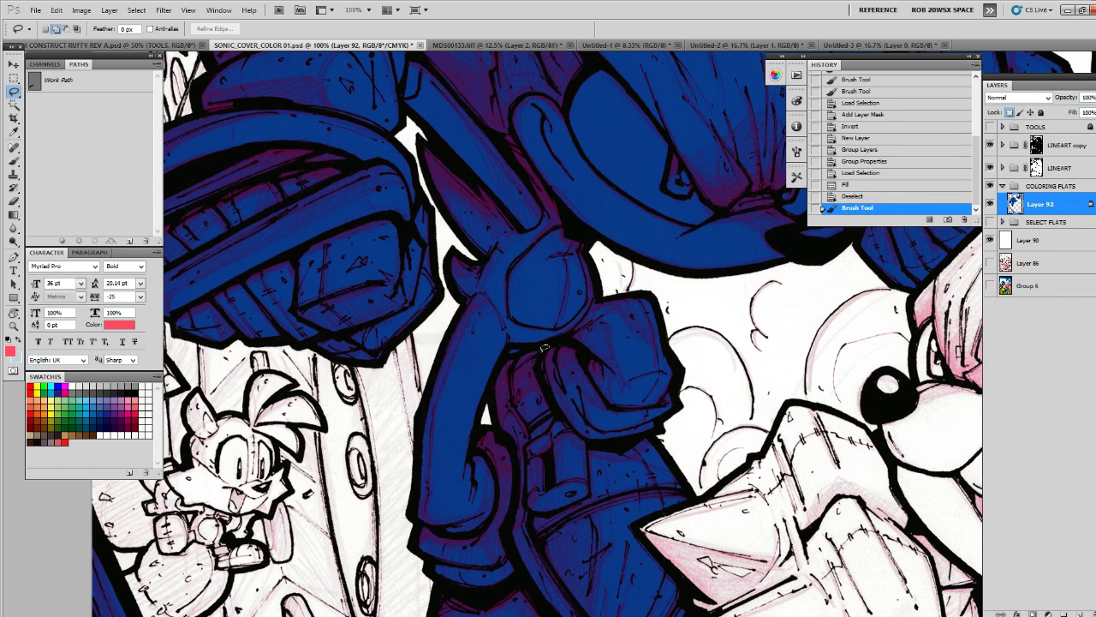
{"action": "mouse_move", "coordinate": [567, 338]}
{"action": "left_mouse_down"}
{"action": "mouse_move", "coordinate": [530, 295]}
{"action": "mouse_move", "coordinate": [538, 290]}
{"action": "mouse_move", "coordinate": [499, 290]}
{"action": "mouse_move", "coordinate": [483, 327]}
{"action": "mouse_move", "coordinate": [512, 373]}
{"action": "mouse_move", "coordinate": [540, 383]}
{"action": "mouse_move", "coordinate": [593, 377]}
{"action": "mouse_move", "coordinate": [616, 342]}
{"action": "mouse_move", "coordinate": [562, 350]}
{"action": "mouse_move", "coordinate": [540, 334]}
{"action": "mouse_move", "coordinate": [519, 288]}
{"action": "mouse_move", "coordinate": [487, 298]}
{"action": "mouse_move", "coordinate": [490, 287]}
{"action": "mouse_move", "coordinate": [507, 336]}
{"action": "mouse_move", "coordinate": [543, 363]}
{"action": "mouse_move", "coordinate": [634, 396]}
{"action": "mouse_move", "coordinate": [644, 416]}
{"action": "mouse_move", "coordinate": [634, 519]}
{"action": "mouse_move", "coordinate": [596, 561]}
{"action": "mouse_move", "coordinate": [572, 565]}
{"action": "mouse_move", "coordinate": [548, 555]}
{"action": "mouse_move", "coordinate": [481, 462]}
{"action": "mouse_move", "coordinate": [476, 350]}
{"action": "mouse_move", "coordinate": [463, 324]}
{"action": "mouse_move", "coordinate": [468, 283]}
{"action": "mouse_move", "coordinate": [487, 273]}
{"action": "left_mouse_up"}
{"action": "key", "text": "x"}
{"action": "key", "text": "alt+BackSpace"}
{"action": "key", "text": "ctrl+d"}
Lasso Sonic's raised shoe, fill it with red, deselect, and switch the painting colour back to light blue
{"action": "key", "text": "x"}
{"action": "key", "text": "alt+BackSpace"}
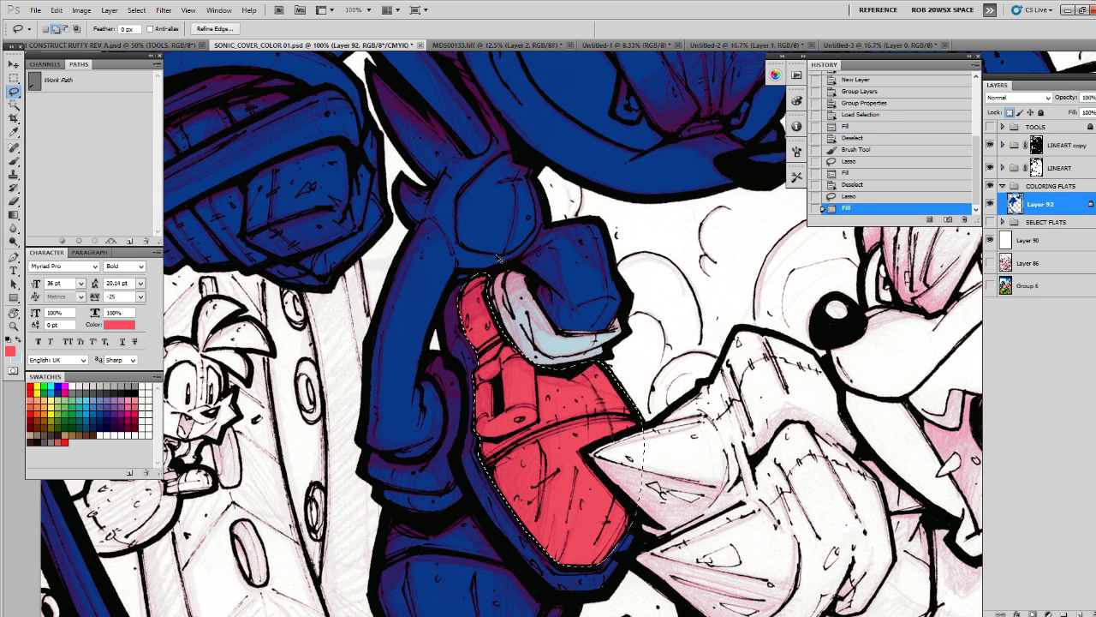
{"action": "key", "text": "ctrl+d"}
{"action": "left_click_drag", "start_coordinate": [624, 374], "coordinate": [681, 305]}
{"action": "key", "text": "x"}
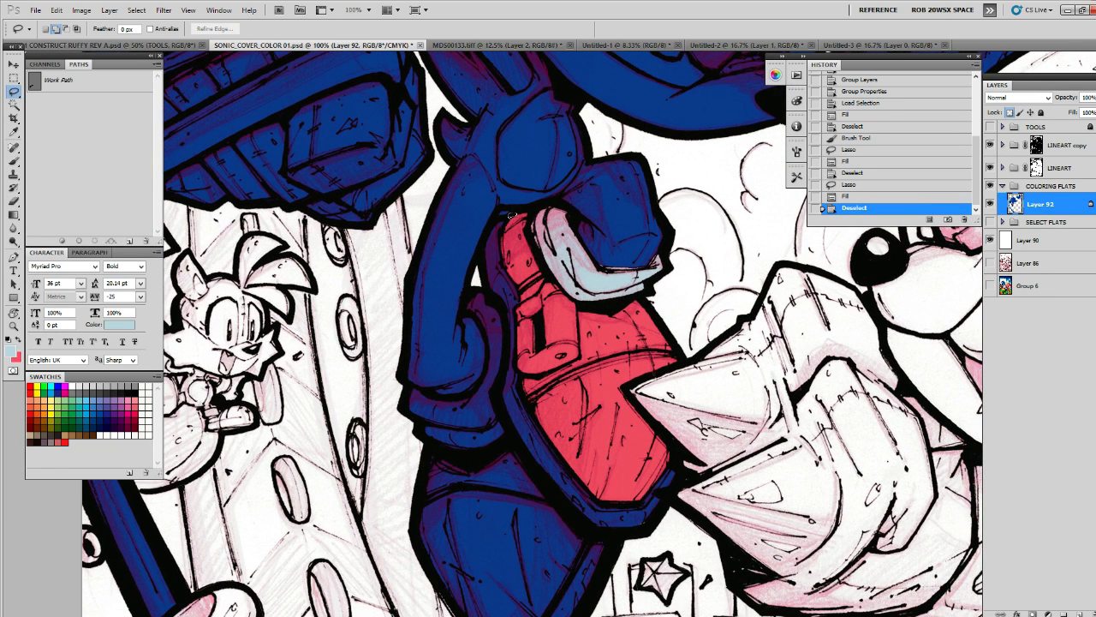
Lasso the sole of Sonic's raised shoe, exclude the red area with the Magic Wand, fill the sole with light blue, and deselect
{"action": "mouse_move", "coordinate": [495, 219]}
{"action": "left_mouse_down"}
{"action": "mouse_move", "coordinate": [482, 250]}
{"action": "mouse_move", "coordinate": [504, 339]}
{"action": "mouse_move", "coordinate": [496, 391]}
{"action": "mouse_move", "coordinate": [565, 506]}
{"action": "mouse_move", "coordinate": [614, 534]}
{"action": "mouse_move", "coordinate": [650, 517]}
{"action": "mouse_move", "coordinate": [673, 477]}
{"action": "mouse_move", "coordinate": [666, 468]}
{"action": "mouse_move", "coordinate": [644, 493]}
{"action": "mouse_move", "coordinate": [615, 502]}
{"action": "mouse_move", "coordinate": [534, 411]}
{"action": "mouse_move", "coordinate": [507, 221]}
{"action": "mouse_move", "coordinate": [542, 446]}
{"action": "mouse_move", "coordinate": [616, 509]}
{"action": "mouse_move", "coordinate": [672, 453]}
{"action": "mouse_move", "coordinate": [672, 437]}
{"action": "left_mouse_up"}
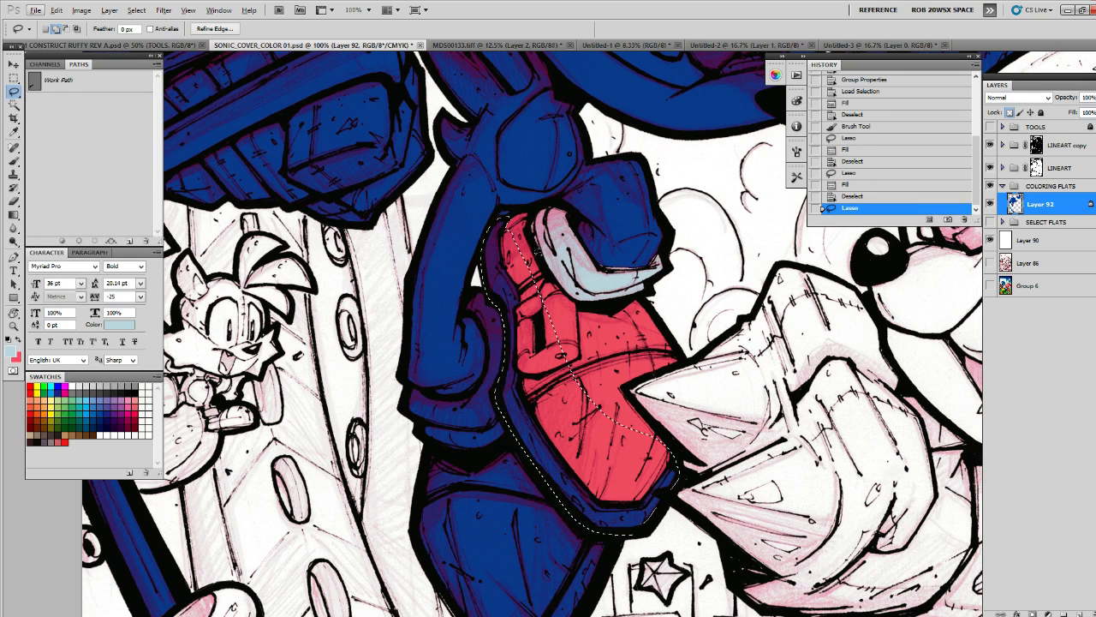
{"action": "key", "text": "w"}
{"action": "left_click", "coordinate": [599, 394]}
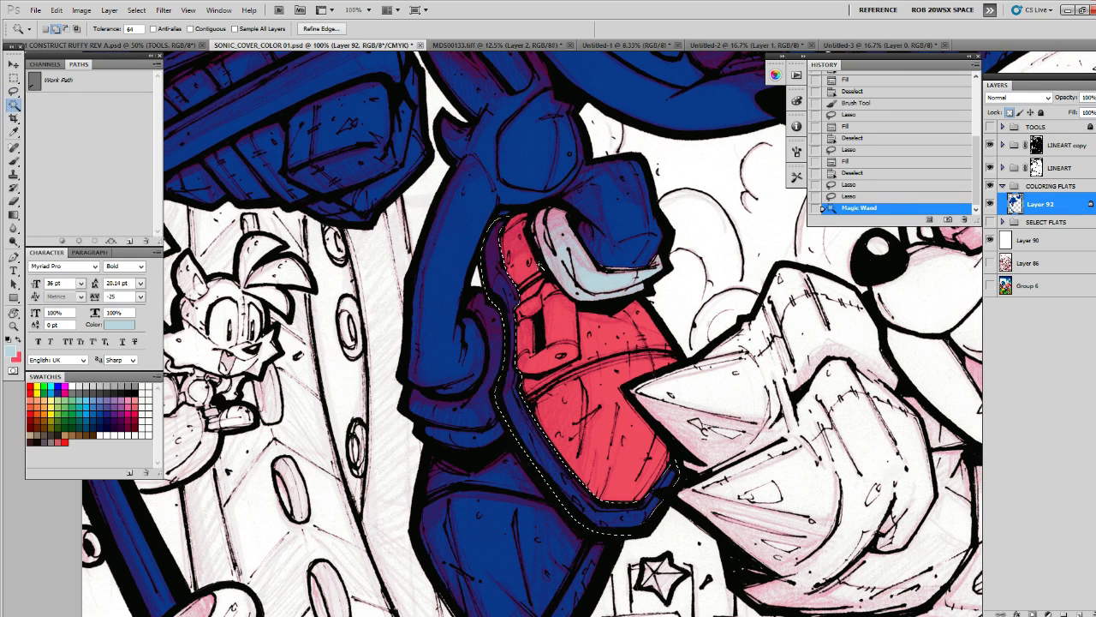
{"action": "key", "text": "alt+BackSpace"}
{"action": "left_click_drag", "start_coordinate": [638, 364], "coordinate": [706, 308]}
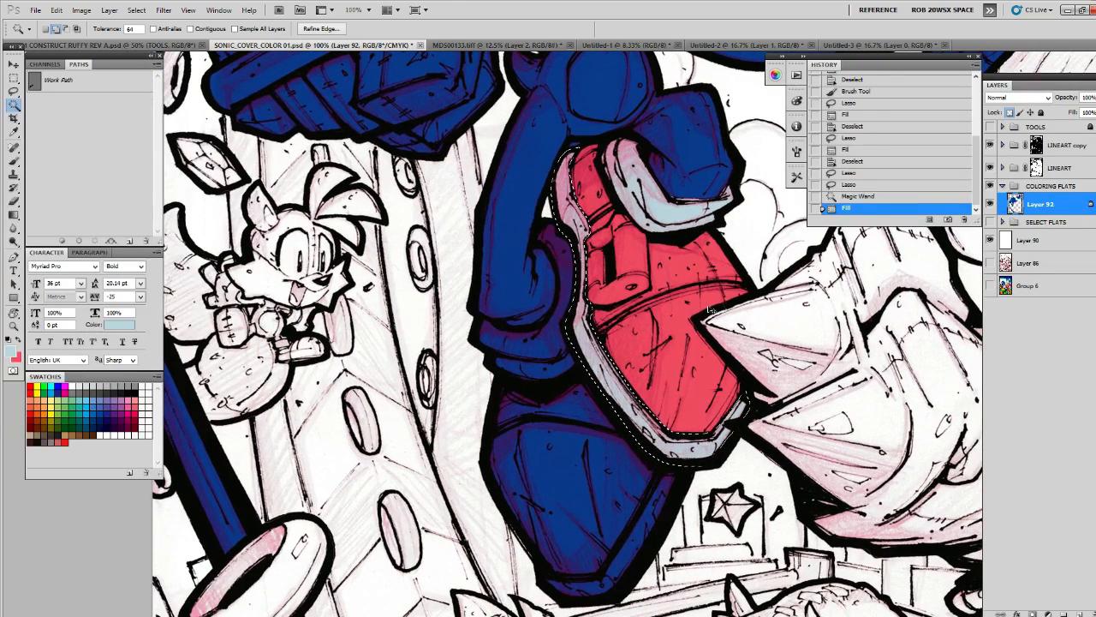
{"action": "key", "text": "ctrl+d"}
Lasso the curved cuff above Sonic's lower shoe, fill it with light blue, and deselect
{"action": "key", "text": "l"}
{"action": "left_click_drag", "start_coordinate": [637, 268], "coordinate": [643, 271]}
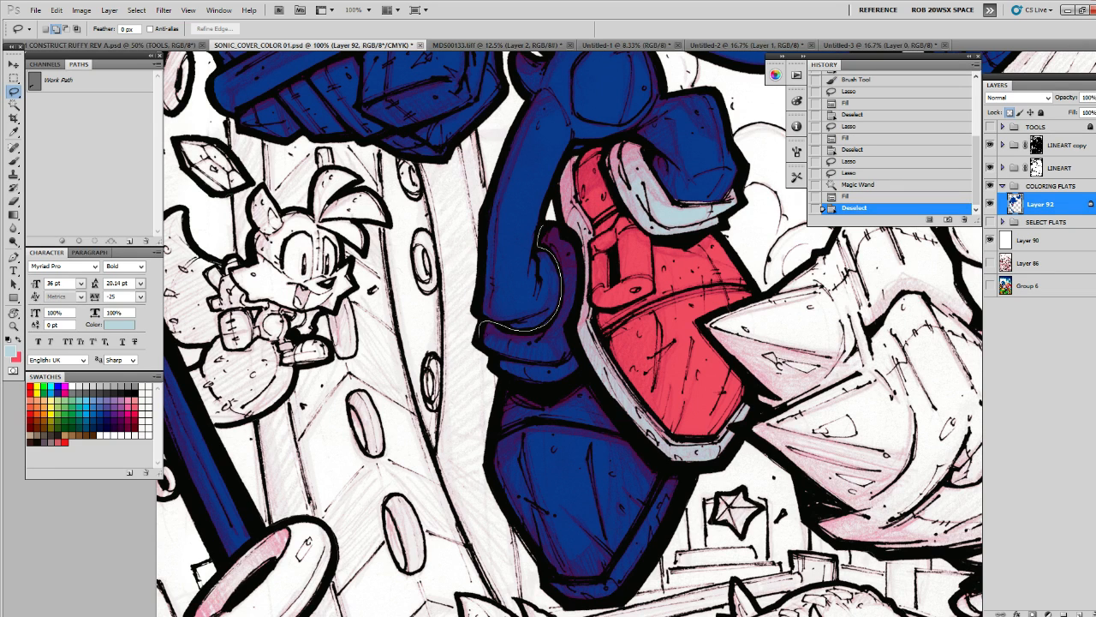
{"action": "mouse_move", "coordinate": [490, 360]}
{"action": "left_mouse_down"}
{"action": "mouse_move", "coordinate": [558, 387]}
{"action": "mouse_move", "coordinate": [591, 346]}
{"action": "left_mouse_up"}
{"action": "mouse_move", "coordinate": [588, 282]}
{"action": "left_mouse_down"}
{"action": "mouse_move", "coordinate": [572, 224]}
{"action": "mouse_move", "coordinate": [540, 228]}
{"action": "left_mouse_up"}
{"action": "key", "text": "alt+BackSpace"}
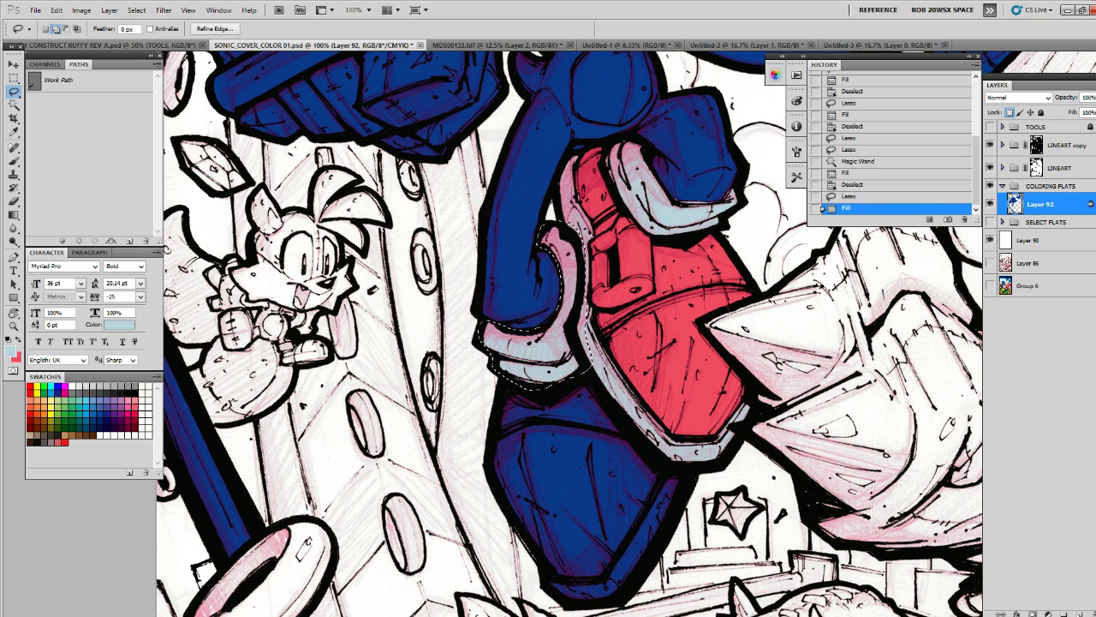
{"action": "left_click_drag", "start_coordinate": [585, 372], "coordinate": [598, 320]}
{"action": "key", "text": "ctrl+d"}
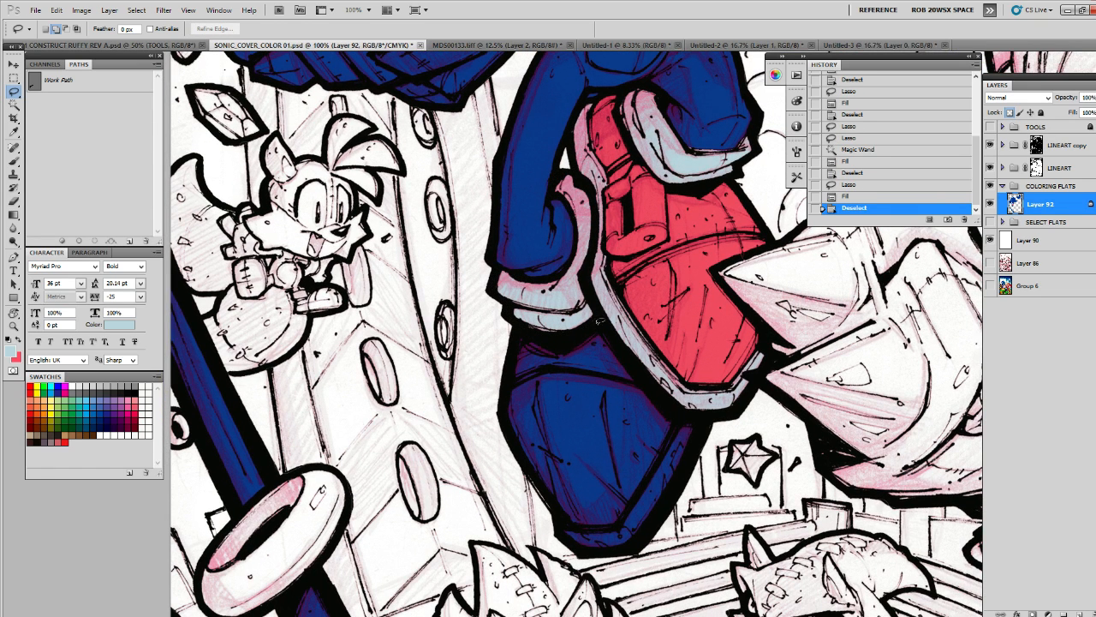
Switch the painting colour to red, lasso the body of Sonic's lower shoe, fill it, and deselect
{"action": "key", "text": "x"}
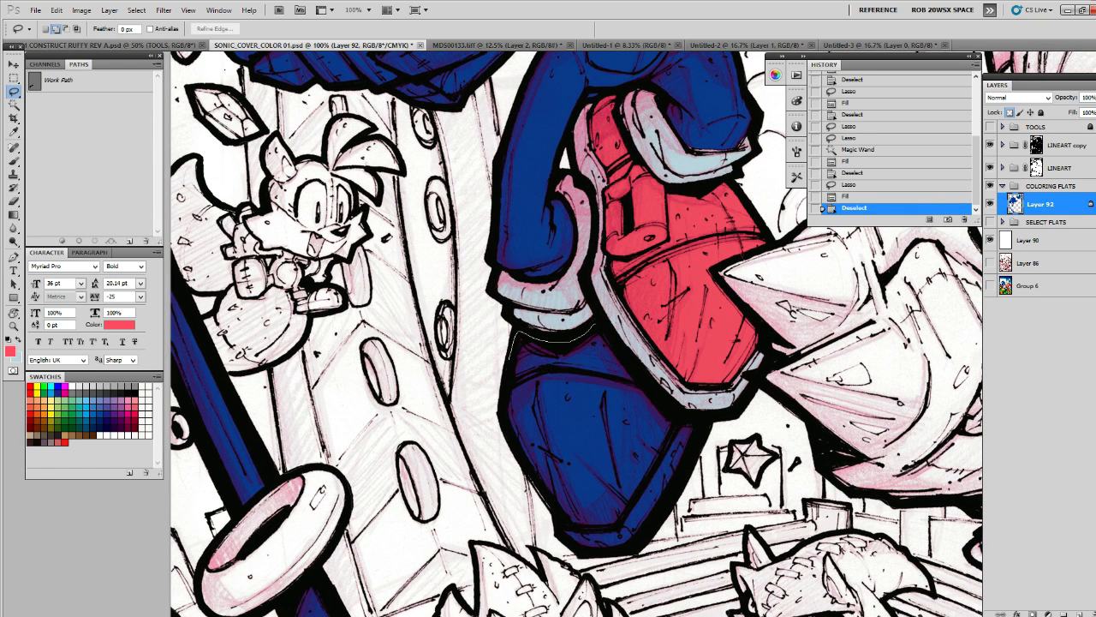
{"action": "left_click_drag", "start_coordinate": [503, 423], "coordinate": [548, 495]}
{"action": "left_click_drag", "start_coordinate": [676, 423], "coordinate": [609, 330]}
{"action": "key", "text": "alt+BackSpace"}
{"action": "scroll", "coordinate": [615, 266], "scroll_direction": "down", "scroll_amount": 2}
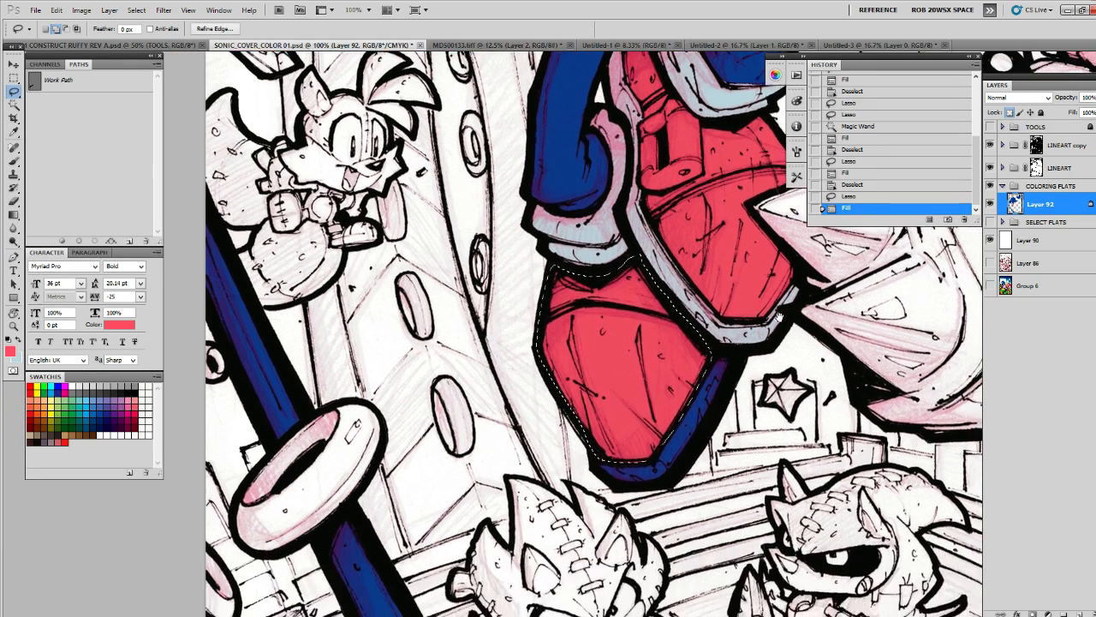
{"action": "key", "text": "ctrl+d"}
Switch the painting colour to light blue, lasso the lower shoe's sole edge, fill it, and deselect
{"action": "key", "text": "x"}
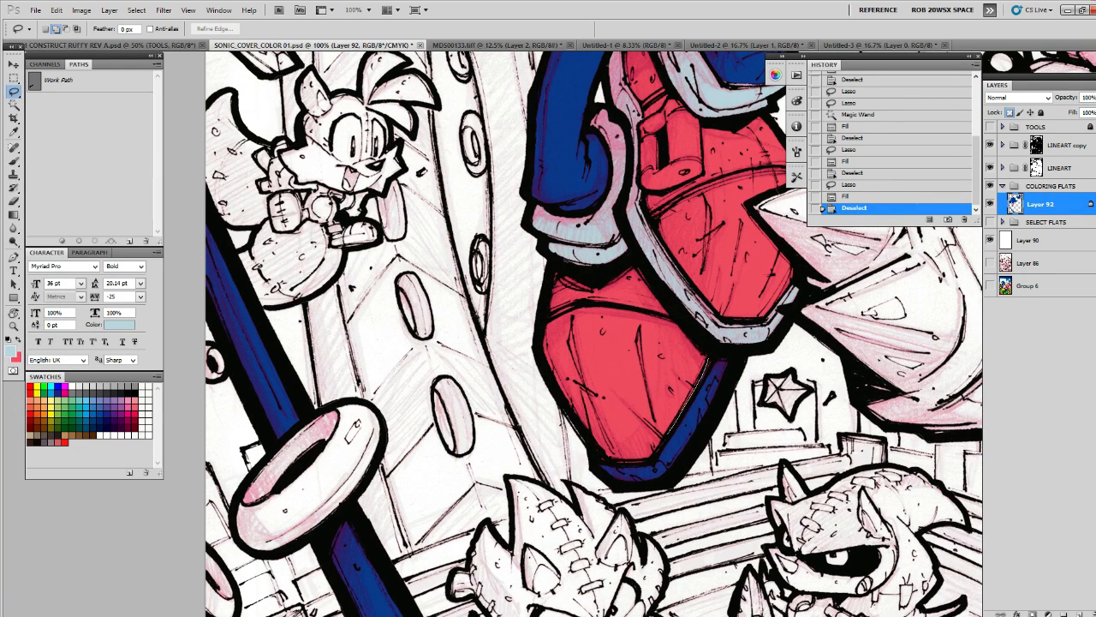
{"action": "mouse_move", "coordinate": [600, 463]}
{"action": "left_mouse_down"}
{"action": "mouse_move", "coordinate": [675, 478]}
{"action": "mouse_move", "coordinate": [742, 364]}
{"action": "mouse_move", "coordinate": [724, 327]}
{"action": "left_mouse_up"}
{"action": "key", "text": "alt+BackSpace"}
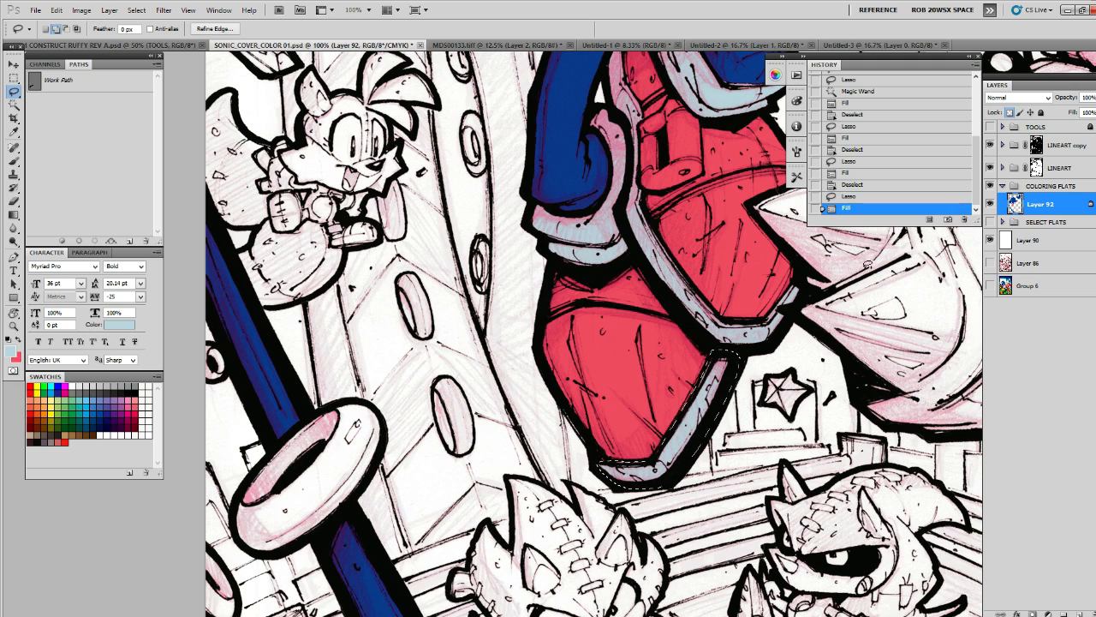
{"action": "left_click_drag", "start_coordinate": [846, 299], "coordinate": [832, 345]}
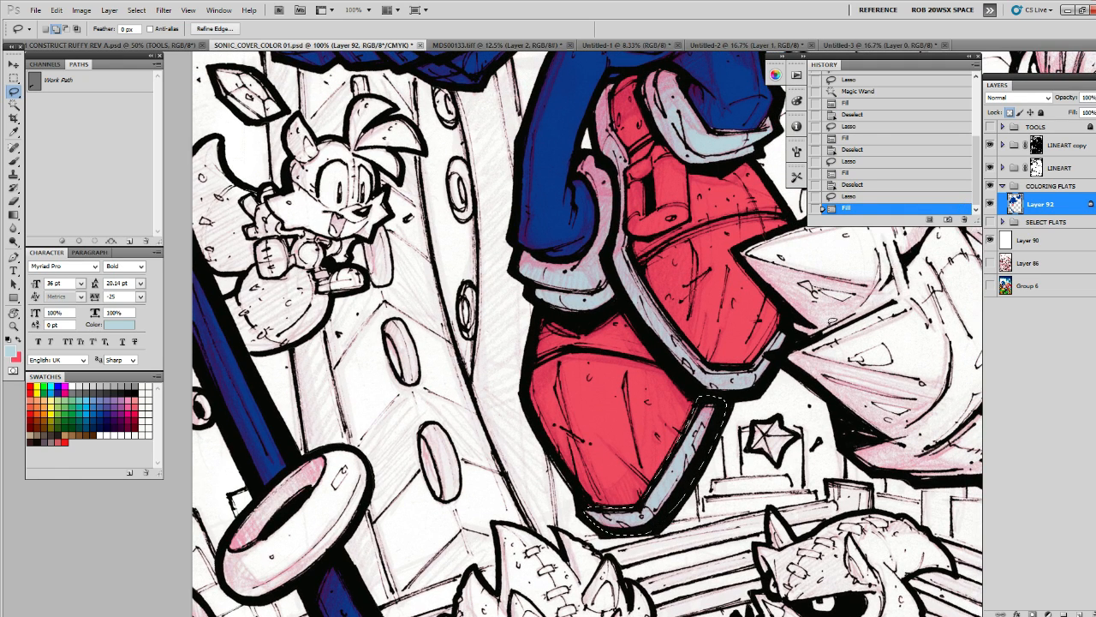
{"action": "left_click_drag", "start_coordinate": [835, 258], "coordinate": [837, 330]}
{"action": "key", "text": "ctrl+d"}
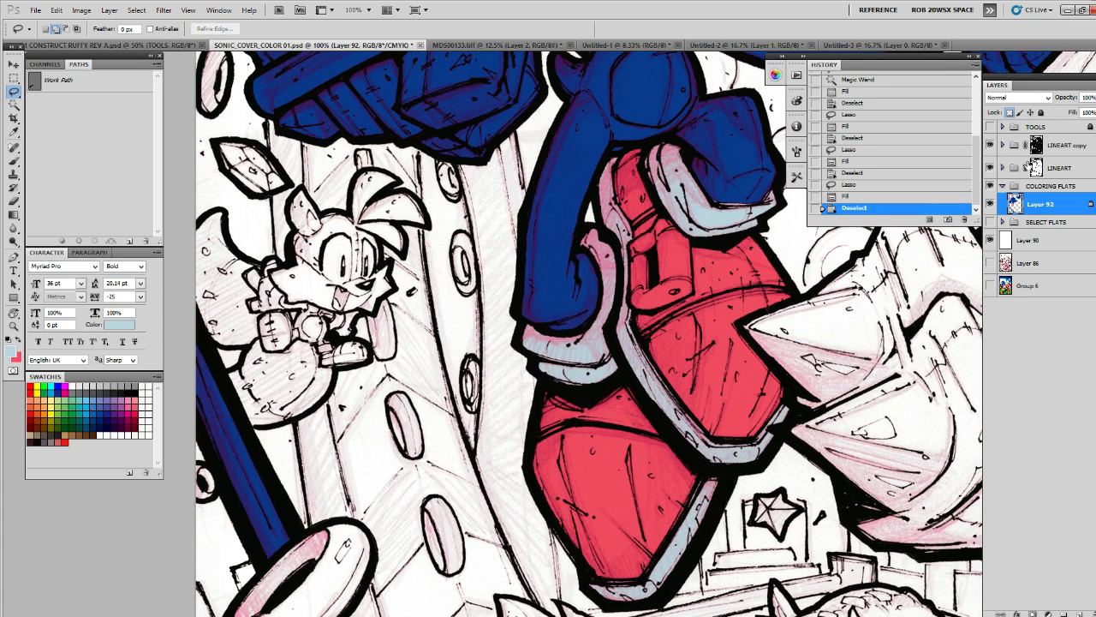
Expand the LINEART group and hide its TEXTURE COLOR layer, keeping TEXTURE visible
{"action": "left_click", "coordinate": [992, 168]}
{"action": "left_click", "coordinate": [992, 169]}
{"action": "left_click", "coordinate": [1003, 168]}
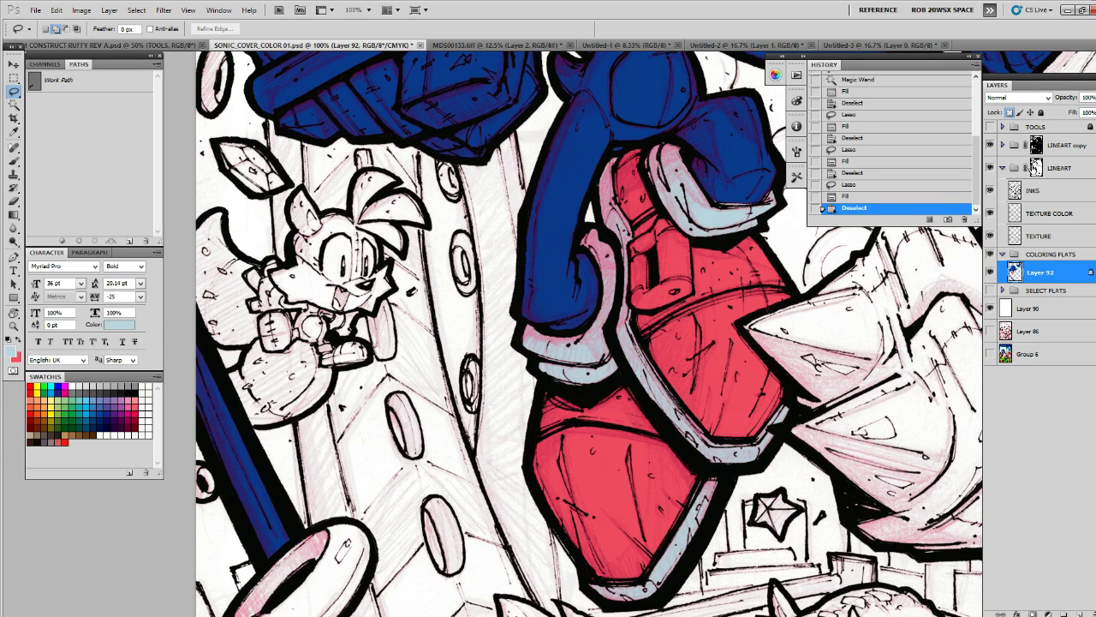
{"action": "left_click", "coordinate": [991, 236]}
{"action": "left_click", "coordinate": [991, 236]}
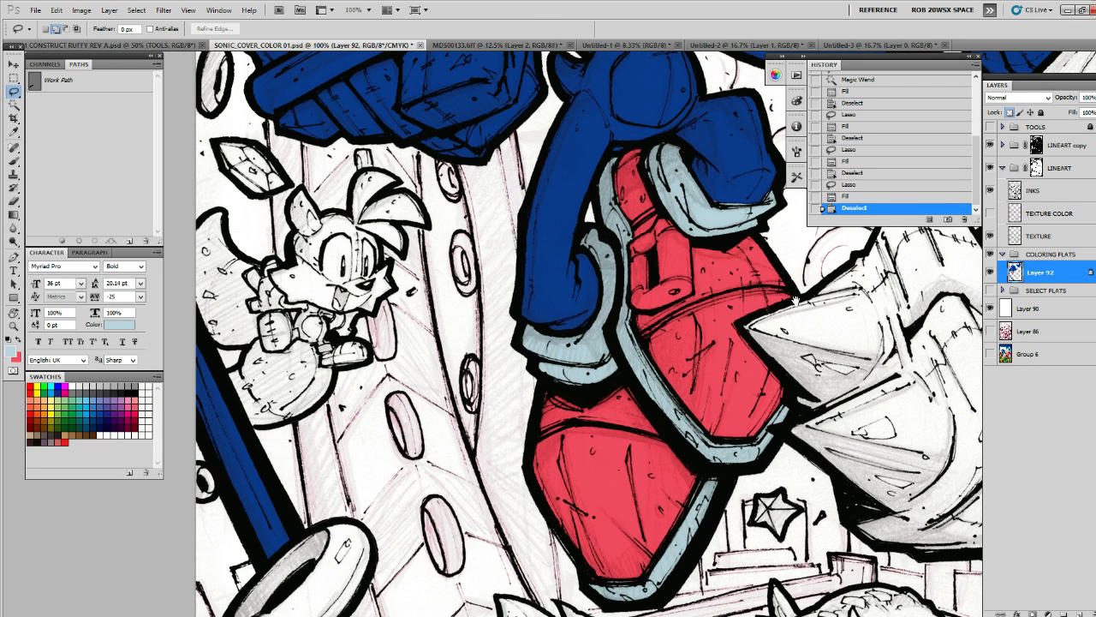
{"action": "scroll", "coordinate": [801, 377], "scroll_direction": "up", "scroll_amount": 3}
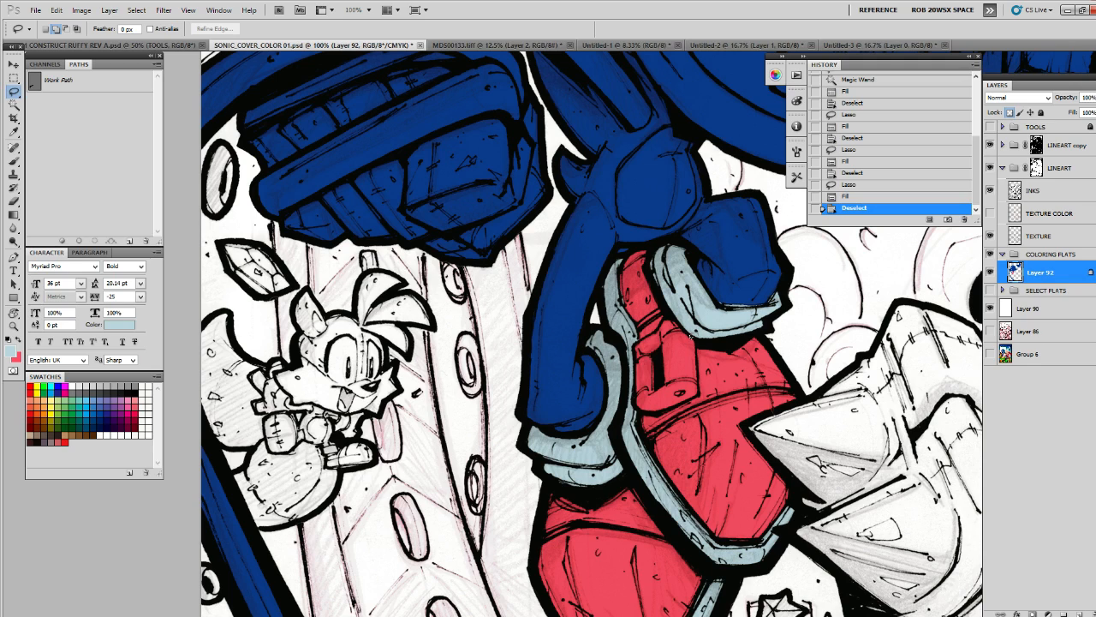
Check the pasted reference image and the SONIC_COVER_RUFFY DEV 03 document, and return to the Sonic cover
{"action": "key", "text": "b"}
{"action": "key", "text": "x"}
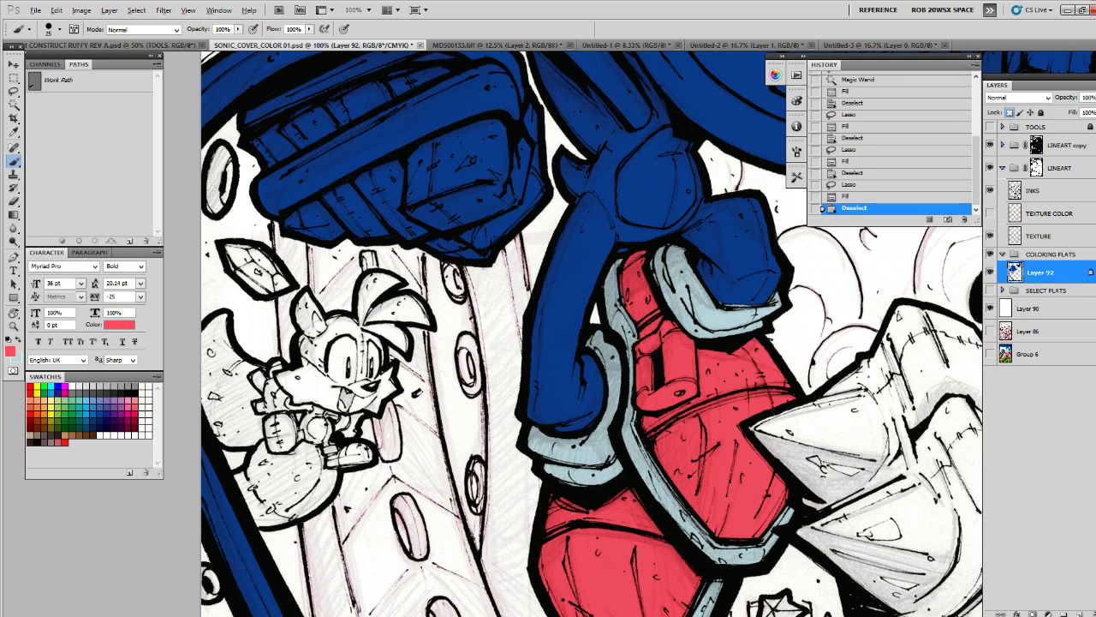
{"action": "key", "text": "x"}
{"action": "key", "text": "ctrl+Tab"}
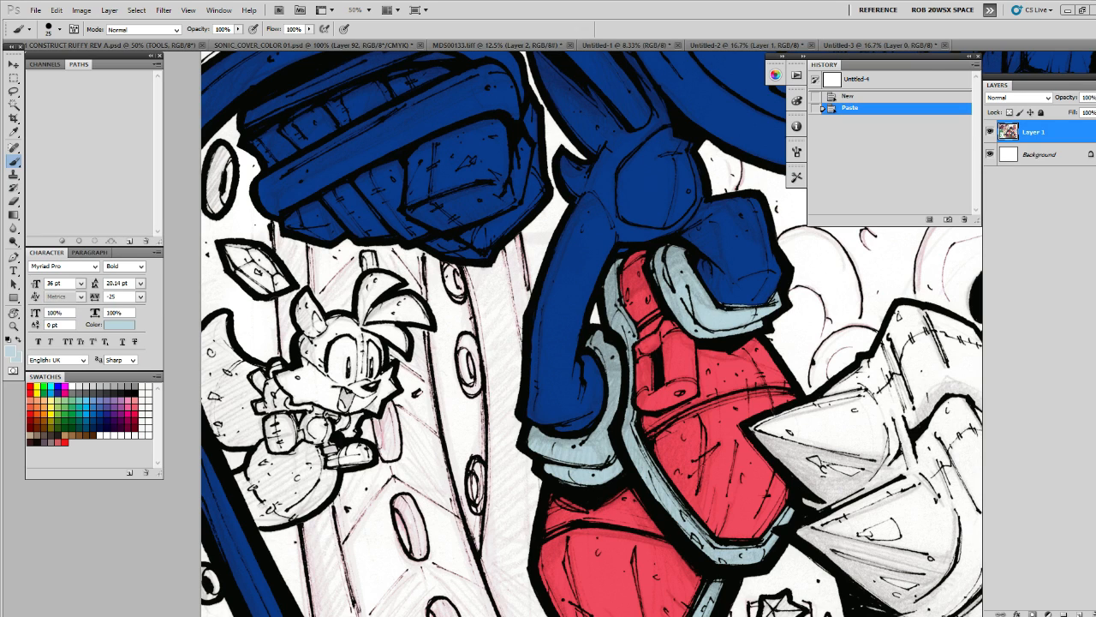
{"action": "key", "text": "ctrl+Tab"}
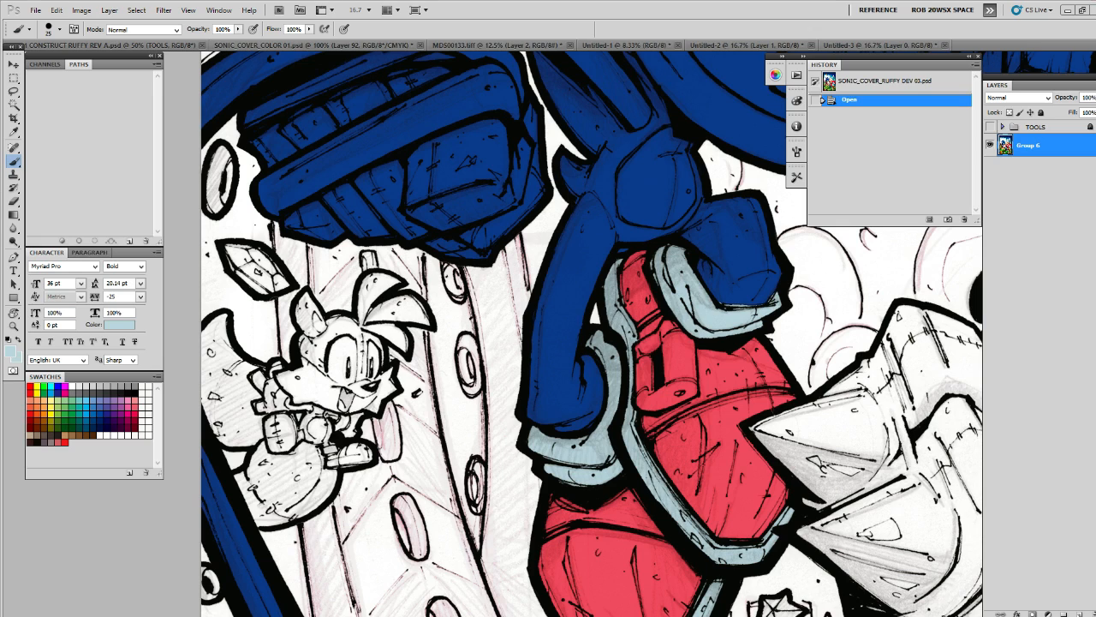
{"action": "key", "text": "ctrl+shift+Tab"}
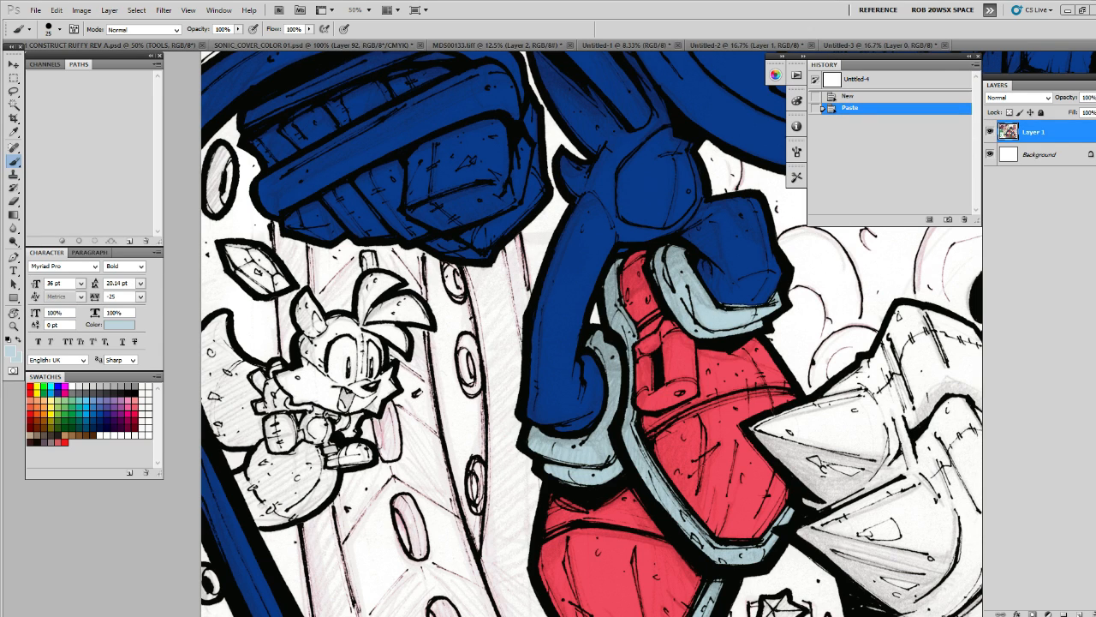
{"action": "key", "text": "ctrl+Tab"}
Lasso the panel between the buckle and toe cap of Sonic's raised shoe, fill it with light blue, and deselect
{"action": "key", "text": "l"}
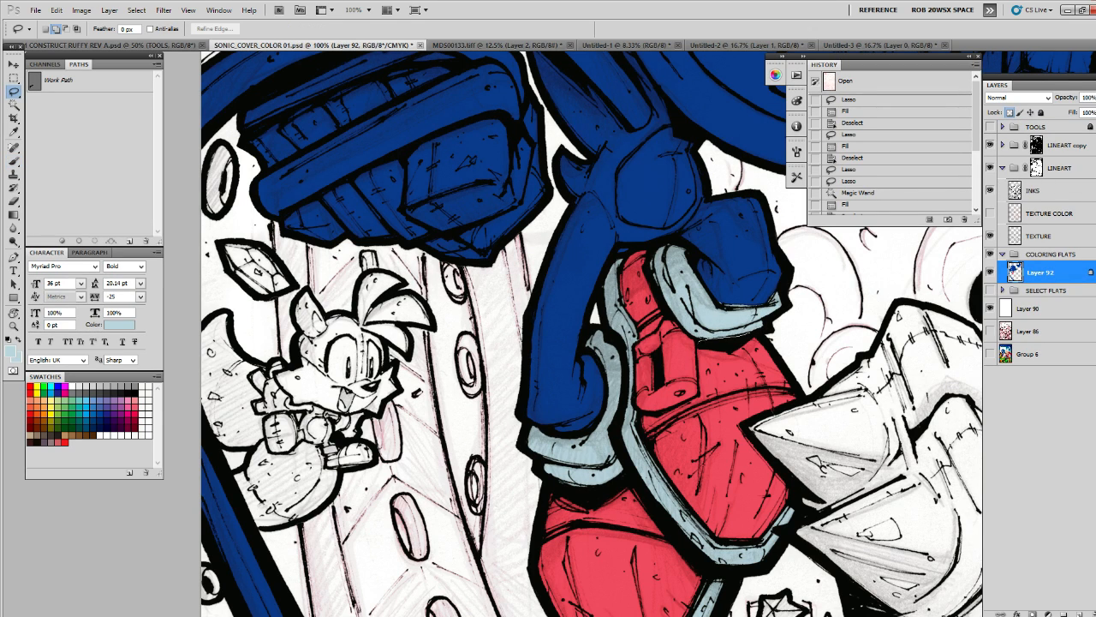
{"action": "left_click_drag", "start_coordinate": [697, 387], "coordinate": [642, 428]}
{"action": "mouse_move", "coordinate": [733, 387]}
{"action": "left_mouse_down"}
{"action": "mouse_move", "coordinate": [778, 381]}
{"action": "mouse_move", "coordinate": [754, 336]}
{"action": "mouse_move", "coordinate": [771, 368]}
{"action": "mouse_move", "coordinate": [743, 410]}
{"action": "left_mouse_up"}
{"action": "key", "text": "alt"}
{"action": "key", "text": "alt+BackSpace"}
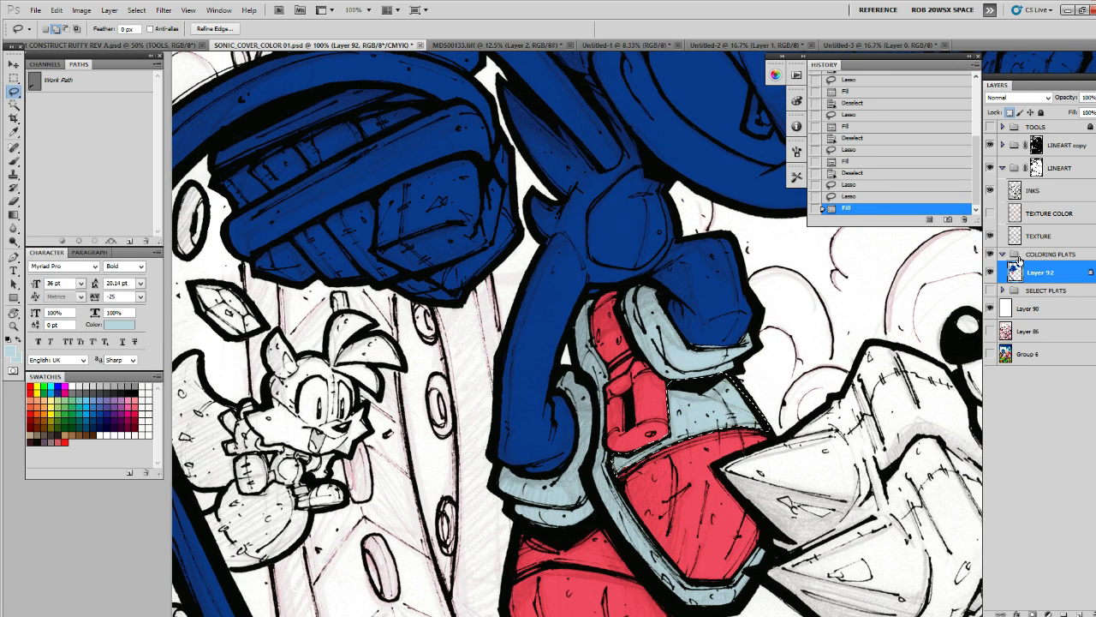
{"action": "key", "text": "ctrl+d"}
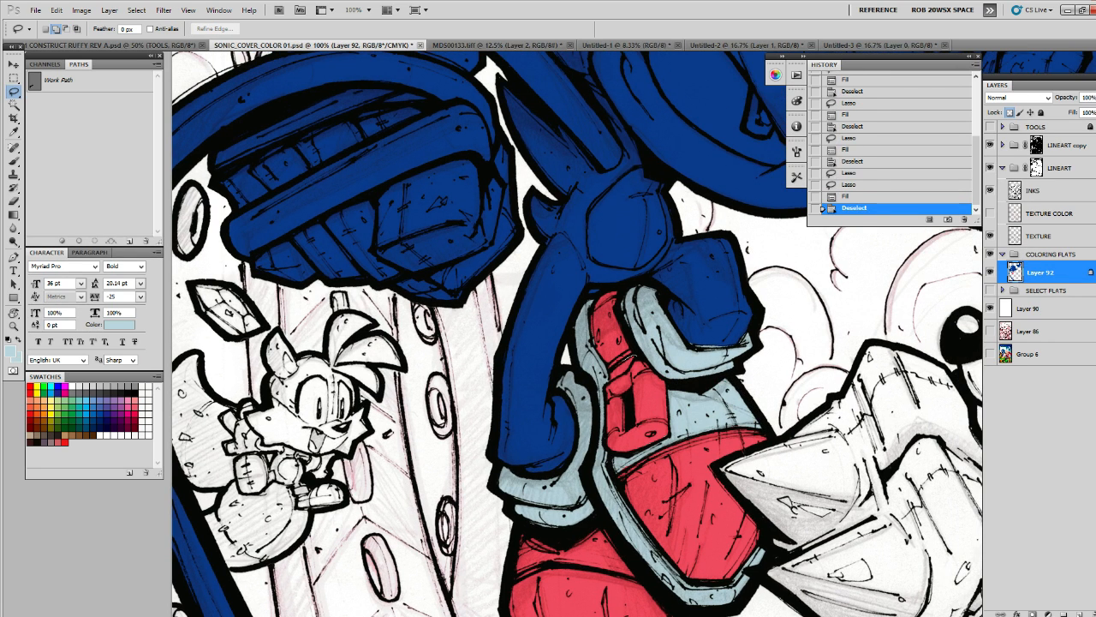
Lasso the small strip above the buckle on Sonic's raised shoe, fill it with light blue, and deselect
{"action": "left_click_drag", "start_coordinate": [610, 380], "coordinate": [611, 380]}
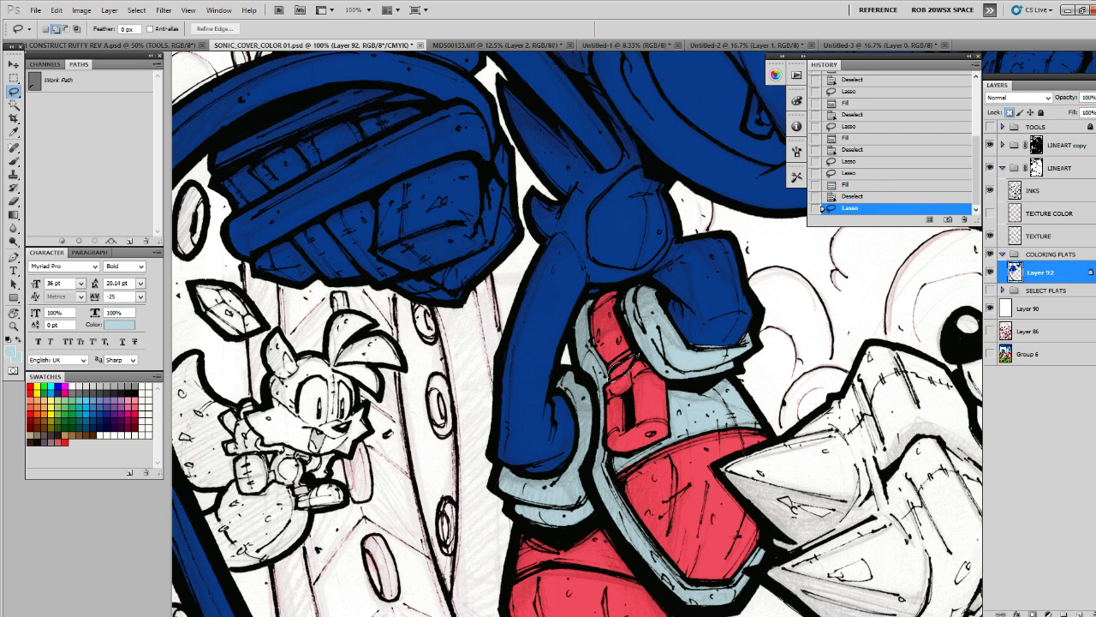
{"action": "key", "text": "alt+BackSpace"}
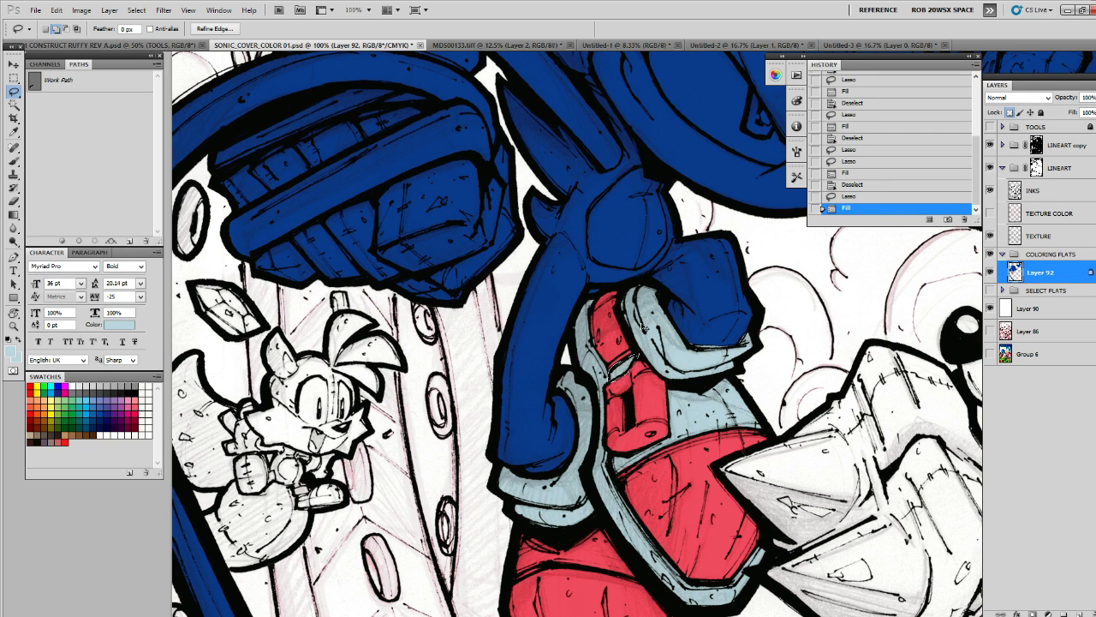
{"action": "key", "text": "ctrl+d"}
{"action": "scroll", "coordinate": [759, 388], "scroll_direction": "down", "scroll_amount": 2}
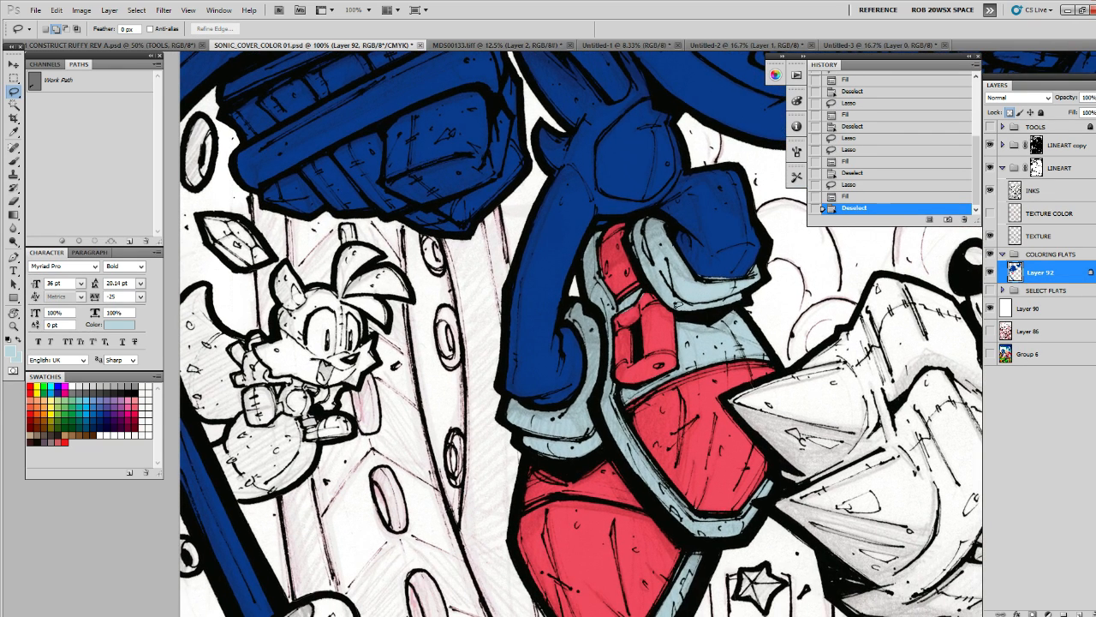
Select the buckle on Sonic's red shoe with the Lasso, fill it with golden yellow, and deselect
{"action": "left_click_drag", "start_coordinate": [644, 293], "coordinate": [615, 310]}
{"action": "mouse_move", "coordinate": [617, 377]}
{"action": "left_mouse_down"}
{"action": "mouse_move", "coordinate": [654, 381]}
{"action": "mouse_move", "coordinate": [675, 362]}
{"action": "mouse_move", "coordinate": [677, 308]}
{"action": "mouse_move", "coordinate": [649, 293]}
{"action": "left_mouse_up"}
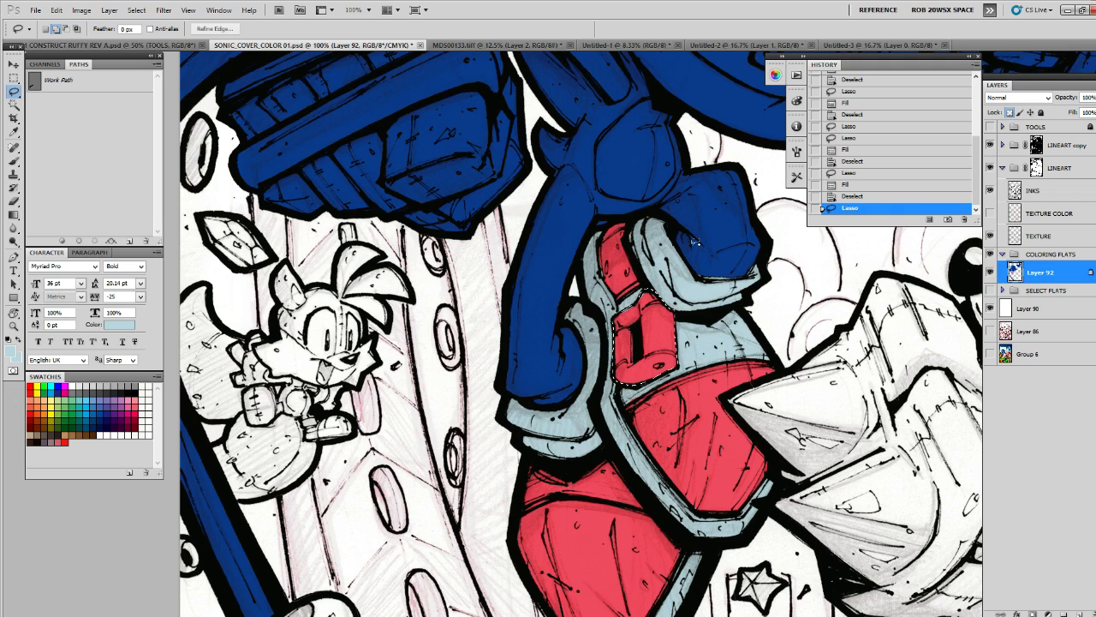
{"action": "key", "text": "b"}
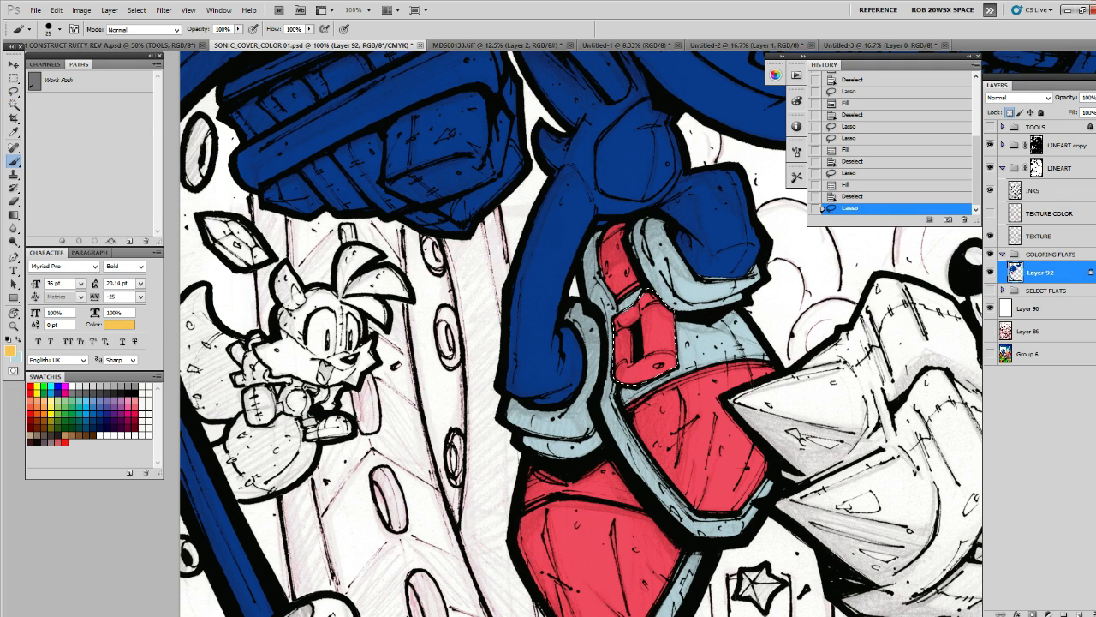
{"action": "key", "text": "alt+BackSpace"}
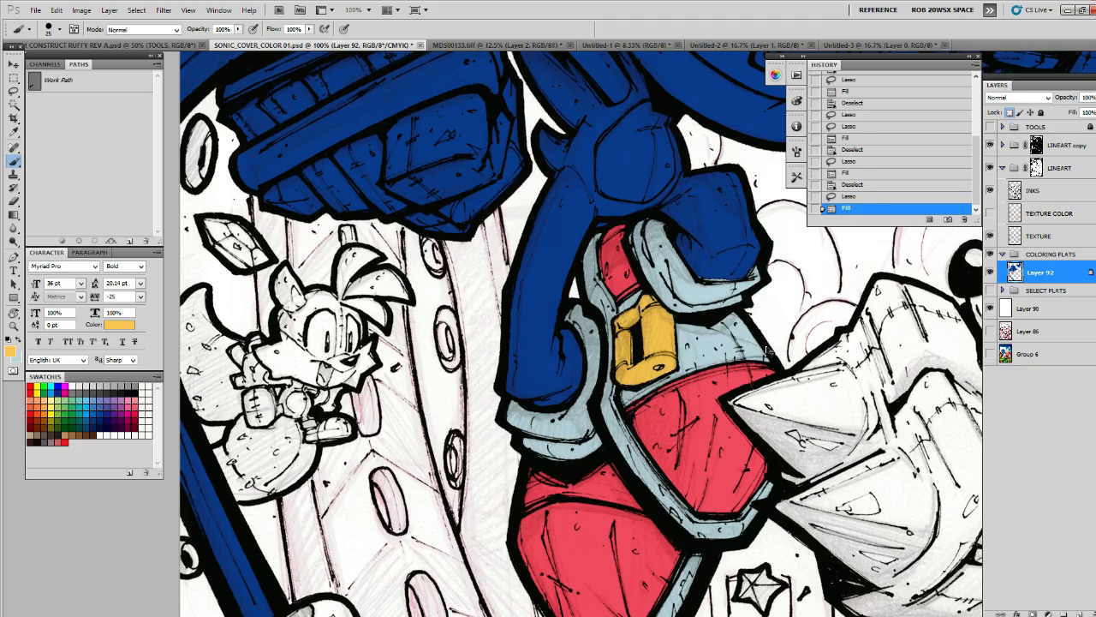
{"action": "key", "text": "ctrl+d"}
Lasso the small blue gap just above the red part of the shoe and cut its pixels from Layer 92, then restore the transparency lock
{"action": "left_click_drag", "start_coordinate": [769, 305], "coordinate": [768, 491]}
{"action": "key", "text": "z"}
{"action": "left_click", "coordinate": [754, 396], "text": "alt"}
{"action": "left_click", "coordinate": [752, 397], "text": "alt"}
{"action": "left_click", "coordinate": [745, 400], "text": "alt"}
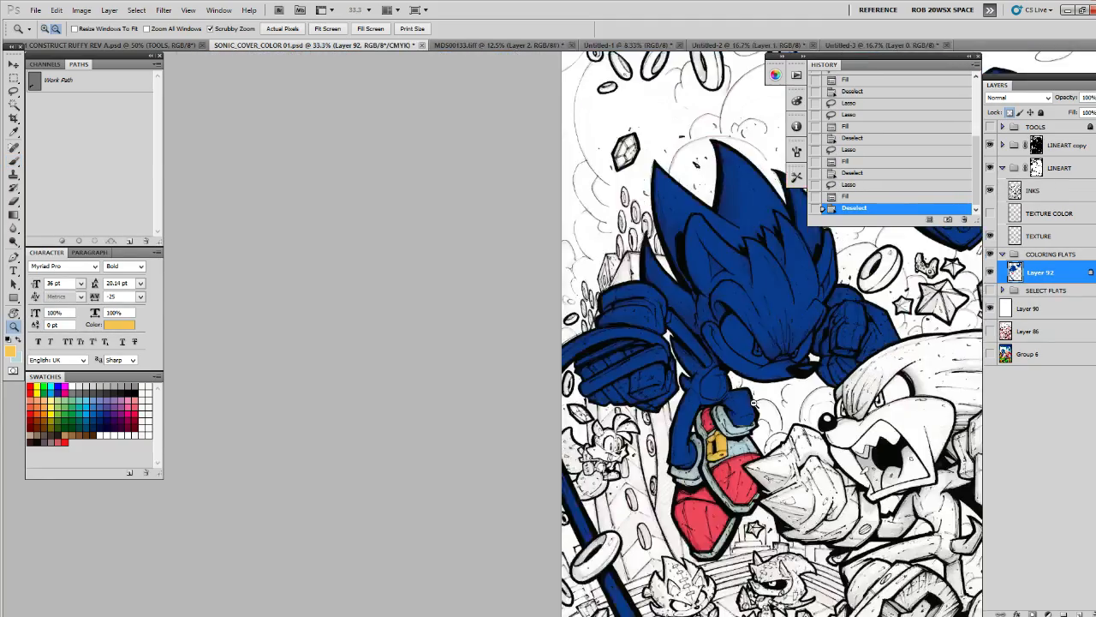
{"action": "left_click", "coordinate": [735, 408], "text": "alt"}
{"action": "left_click", "coordinate": [727, 405]}
{"action": "left_click", "coordinate": [726, 405]}
{"action": "left_click", "coordinate": [711, 416]}
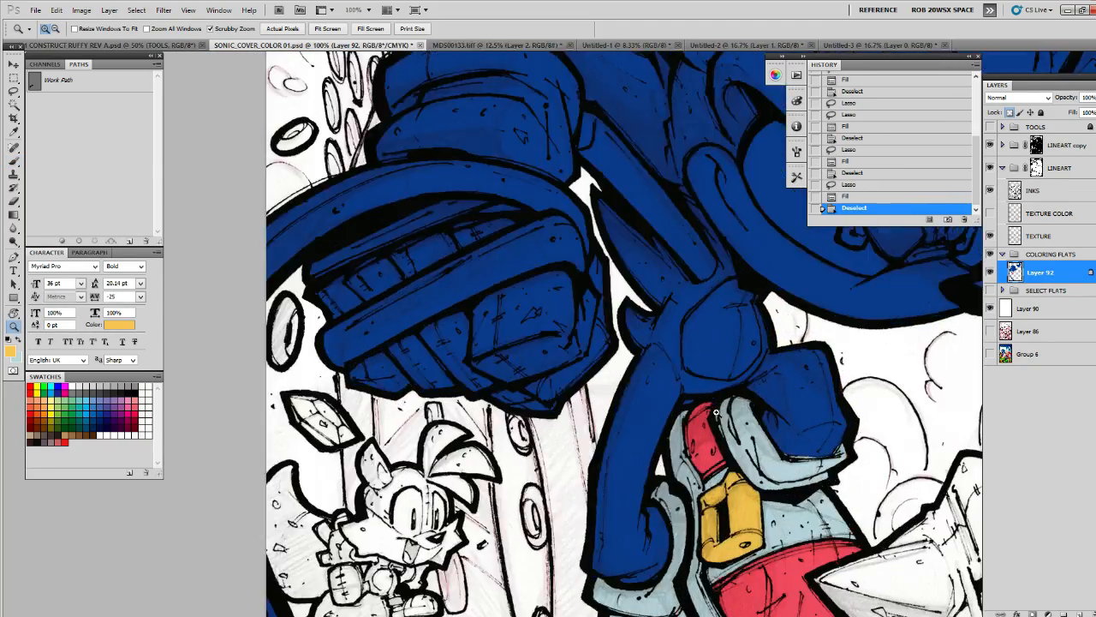
{"action": "key", "text": "l"}
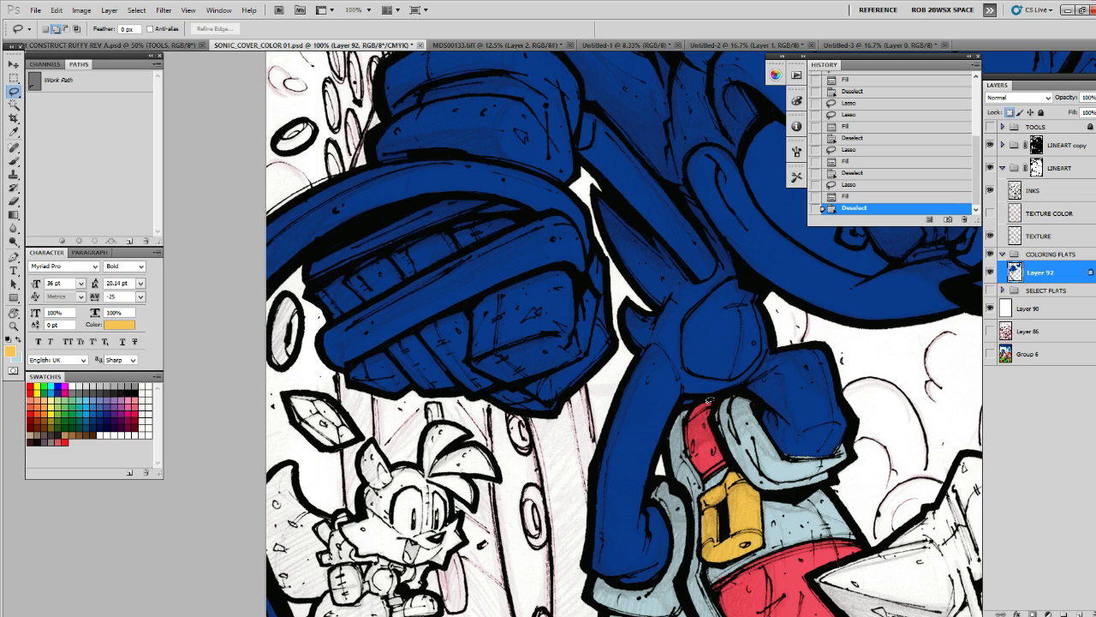
{"action": "left_click_drag", "start_coordinate": [701, 395], "coordinate": [694, 403]}
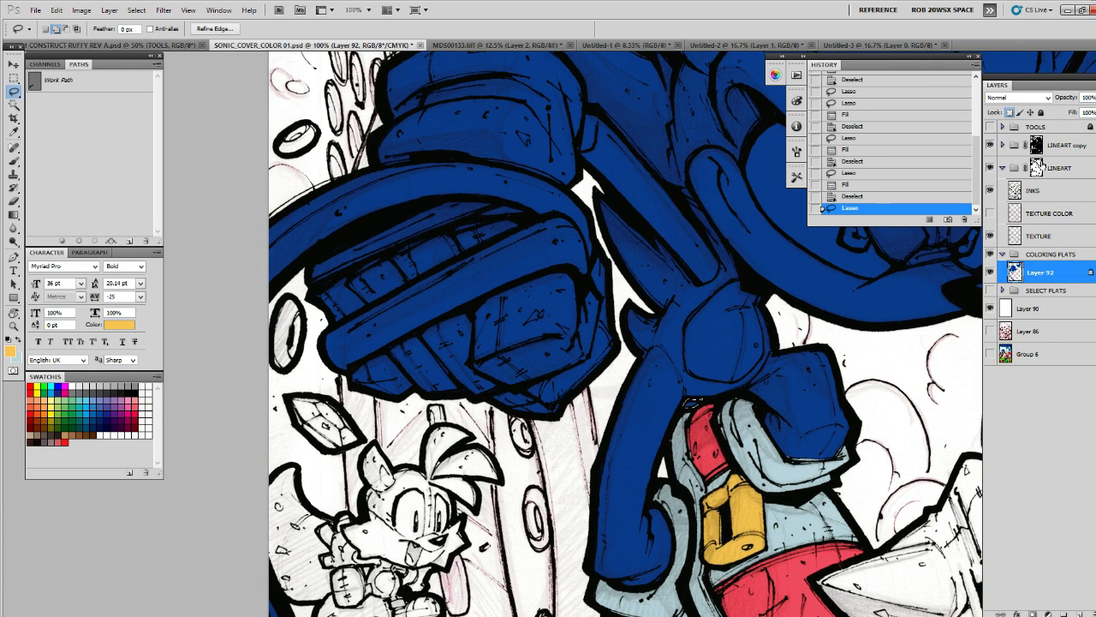
{"action": "key", "text": "ctrl+x"}
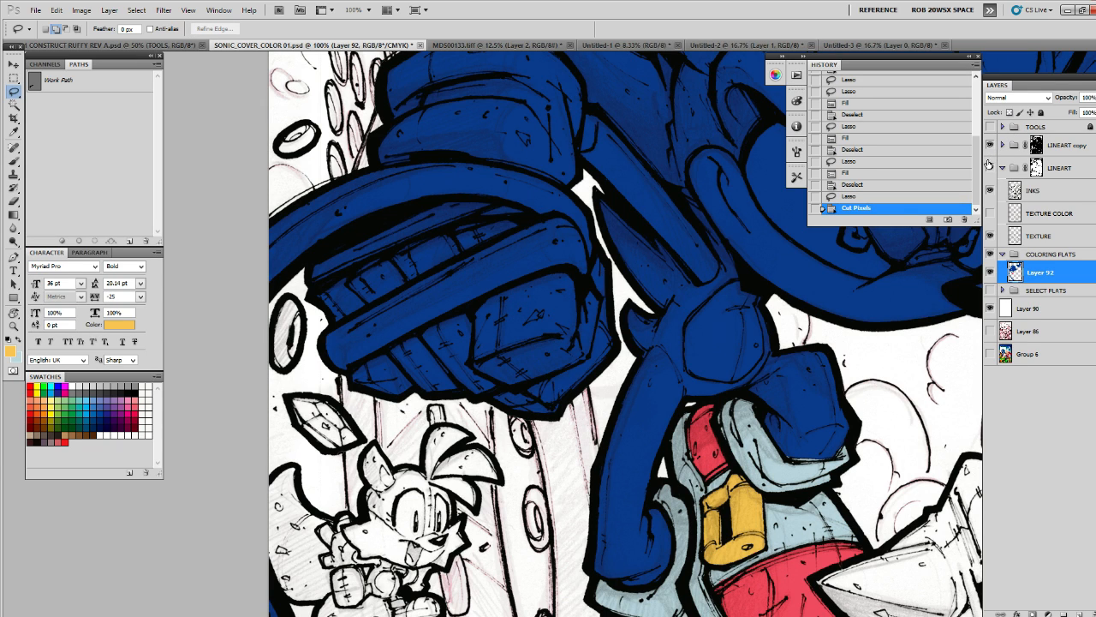
{"action": "left_click", "coordinate": [1010, 112]}
{"action": "scroll", "coordinate": [853, 336], "scroll_direction": "up", "scroll_amount": 3}
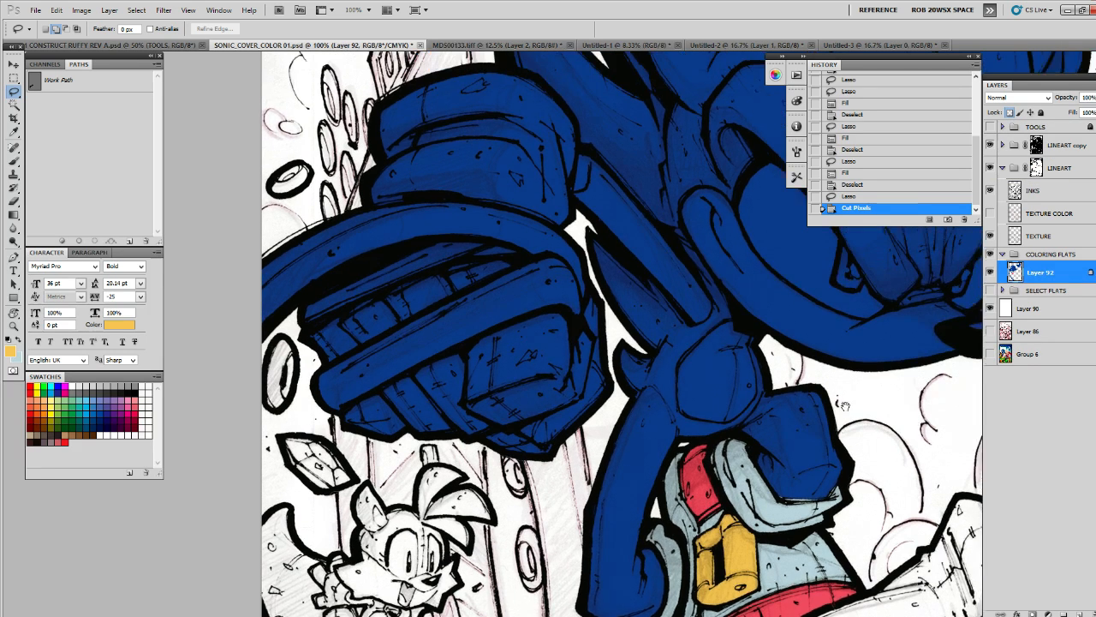
Lasso the end of the blue limb inside the shoe's pale cuff, fill it with the sampled dark blue, and deselect
{"action": "left_click_drag", "start_coordinate": [866, 461], "coordinate": [822, 342]}
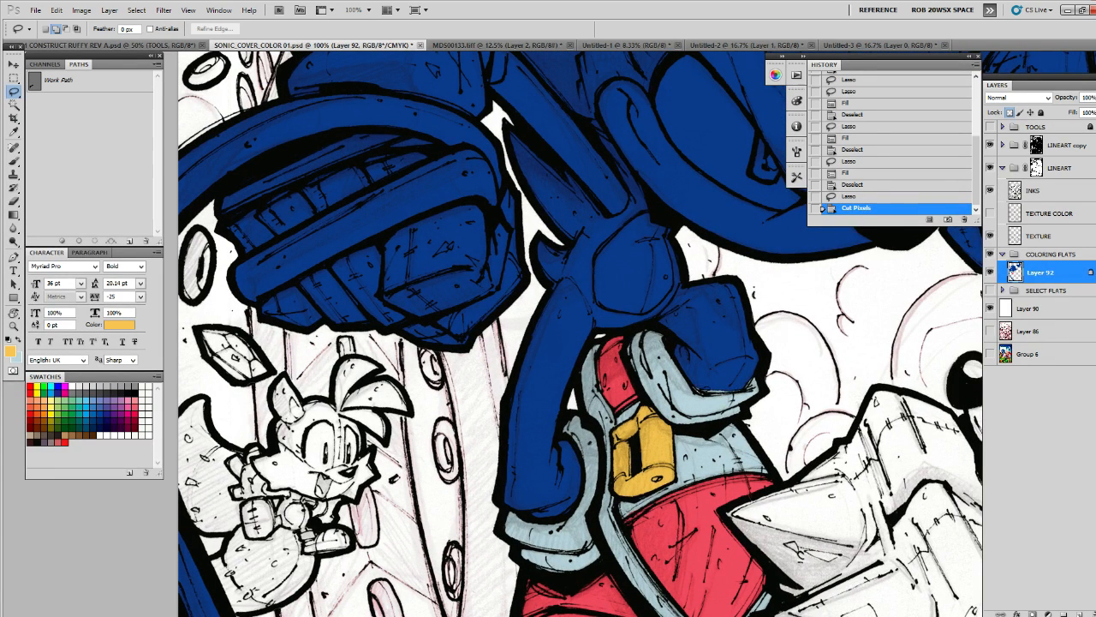
{"action": "mouse_move", "coordinate": [701, 390]}
{"action": "left_mouse_down"}
{"action": "mouse_move", "coordinate": [728, 392]}
{"action": "mouse_move", "coordinate": [750, 367]}
{"action": "mouse_move", "coordinate": [695, 370]}
{"action": "mouse_move", "coordinate": [717, 367]}
{"action": "left_mouse_up"}
{"action": "key", "text": "b"}
{"action": "left_click", "coordinate": [716, 352], "text": "alt"}
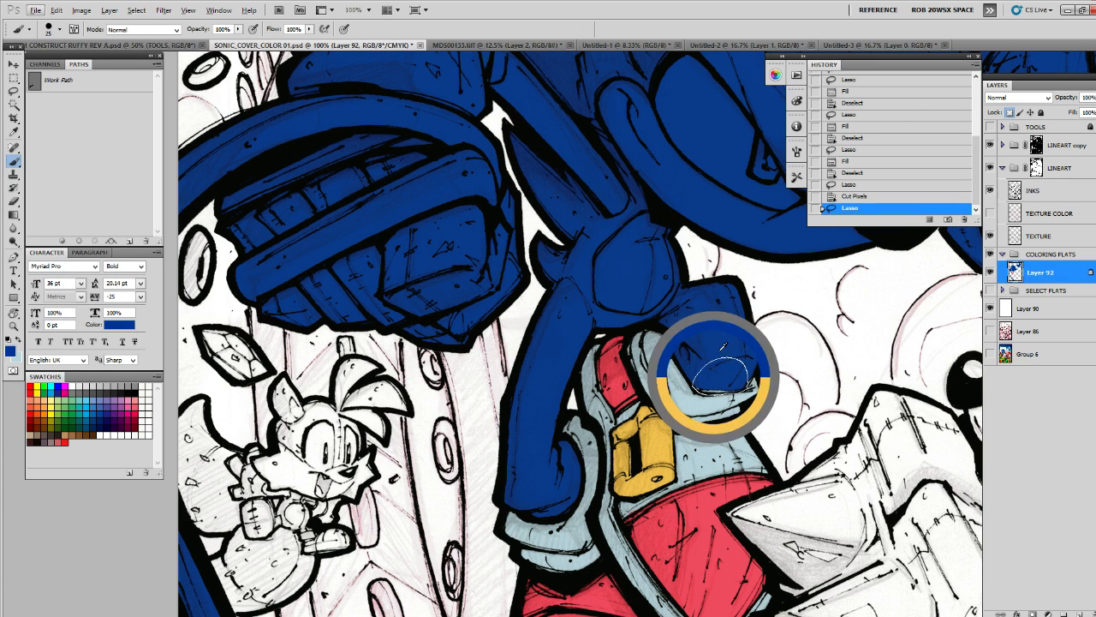
{"action": "key", "text": "alt+BackSpace"}
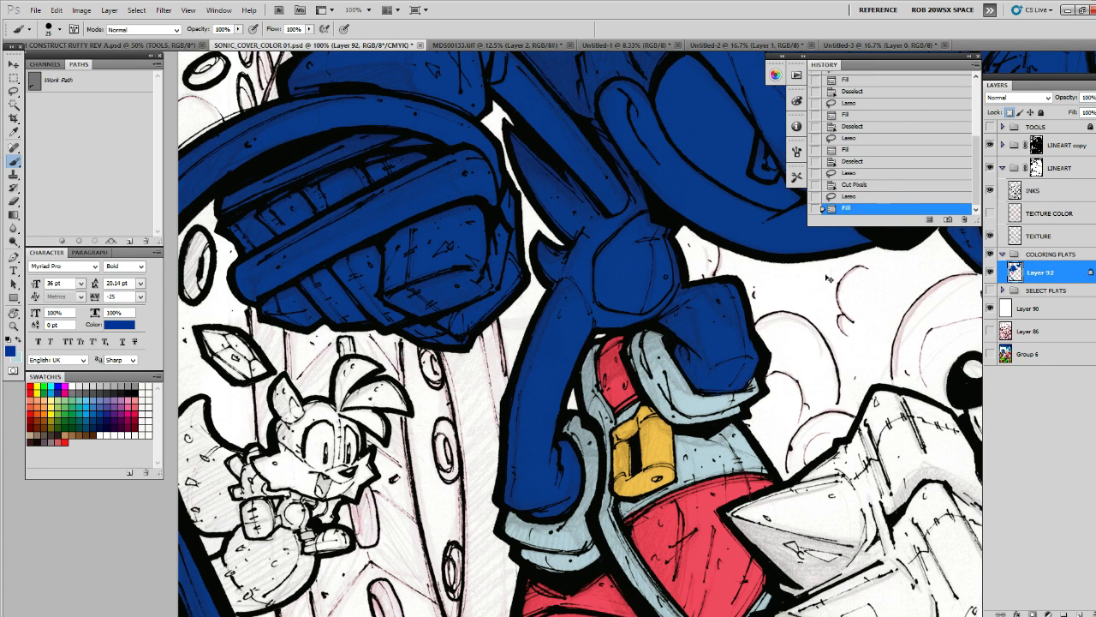
{"action": "key", "text": "ctrl+d"}
Lasso the segmented lower part of Sonic's large fist and fill it with light blue-grey
{"action": "mouse_move", "coordinate": [749, 384]}
{"action": "left_mouse_down"}
{"action": "mouse_move", "coordinate": [762, 356]}
{"action": "mouse_move", "coordinate": [751, 372]}
{"action": "left_mouse_up"}
{"action": "key", "text": "l"}
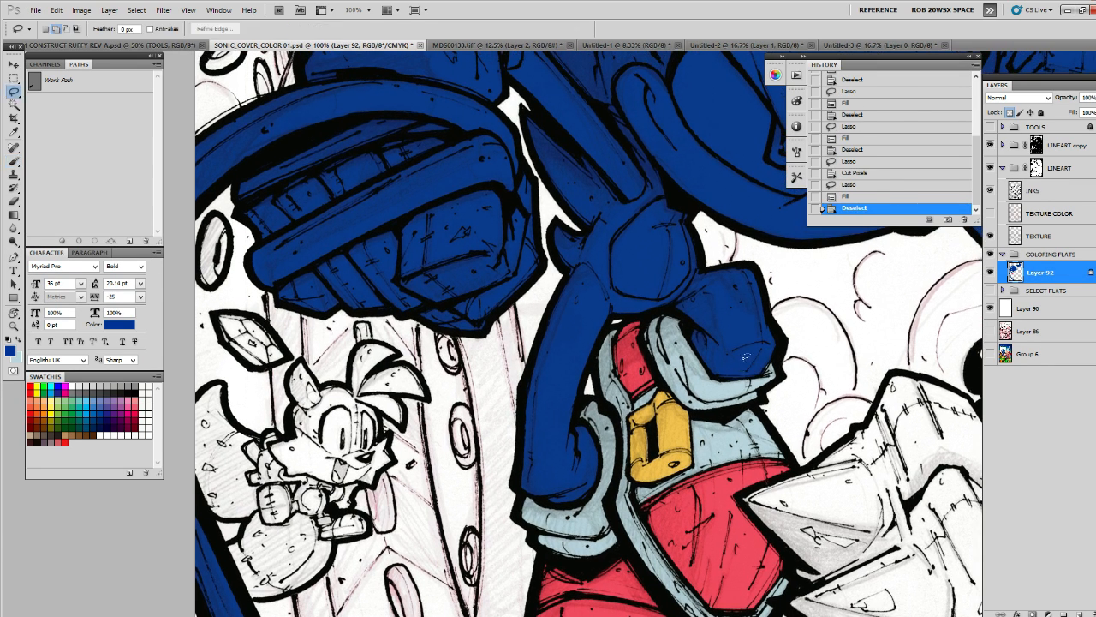
{"action": "left_click_drag", "start_coordinate": [747, 283], "coordinate": [653, 366]}
{"action": "key", "text": "x"}
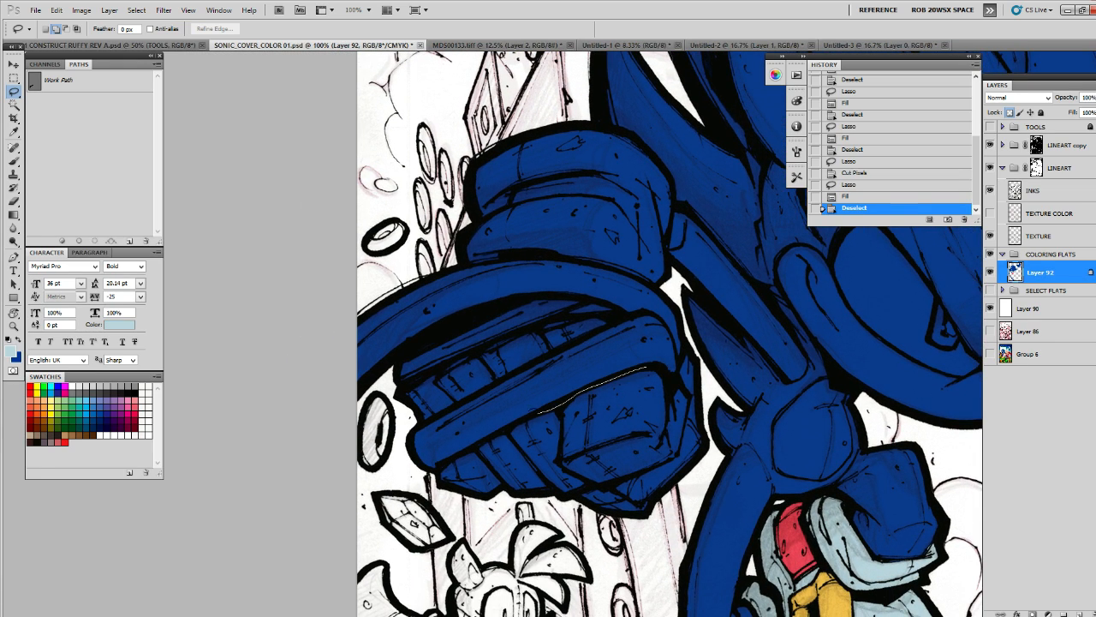
{"action": "mouse_move", "coordinate": [538, 412]}
{"action": "left_mouse_down"}
{"action": "mouse_move", "coordinate": [476, 441]}
{"action": "mouse_move", "coordinate": [485, 515]}
{"action": "mouse_move", "coordinate": [621, 531]}
{"action": "mouse_move", "coordinate": [707, 459]}
{"action": "mouse_move", "coordinate": [703, 366]}
{"action": "mouse_move", "coordinate": [651, 370]}
{"action": "left_mouse_up"}
{"action": "key", "text": "alt+BackSpace"}
{"action": "key", "text": "ctrl+d"}
Lasso the segmented strip between the two blue bands of the fist and fill it with light blue-grey
{"action": "left_click_drag", "start_coordinate": [613, 310], "coordinate": [648, 329]}
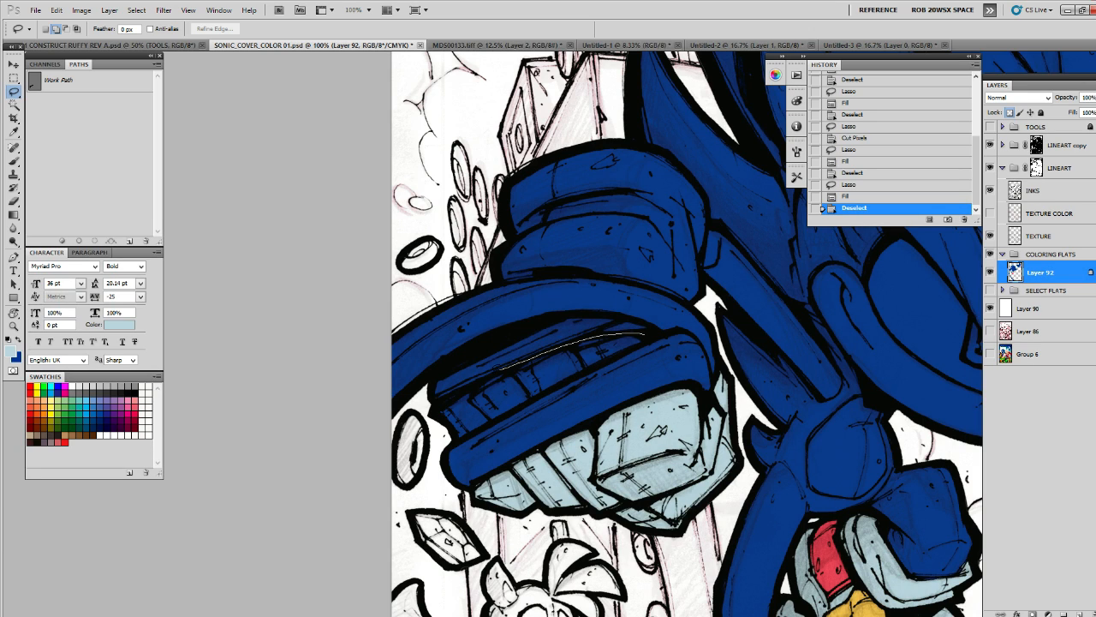
{"action": "mouse_move", "coordinate": [444, 397]}
{"action": "left_mouse_down"}
{"action": "mouse_move", "coordinate": [434, 428]}
{"action": "mouse_move", "coordinate": [444, 437]}
{"action": "left_mouse_up"}
{"action": "left_click_drag", "start_coordinate": [517, 409], "coordinate": [649, 335]}
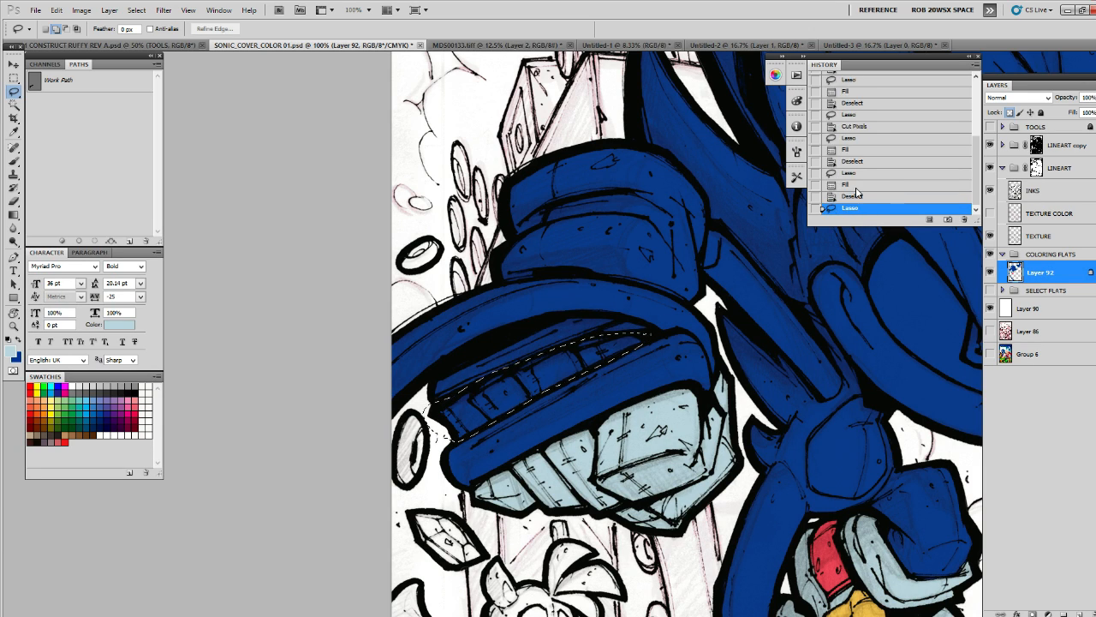
{"action": "key", "text": "alt+BackSpace"}
{"action": "key", "text": "ctrl+d"}
Lasso the double-rolled cuff above the large fist, fill it with light blue-grey, and deselect
{"action": "left_click_drag", "start_coordinate": [733, 246], "coordinate": [698, 306]}
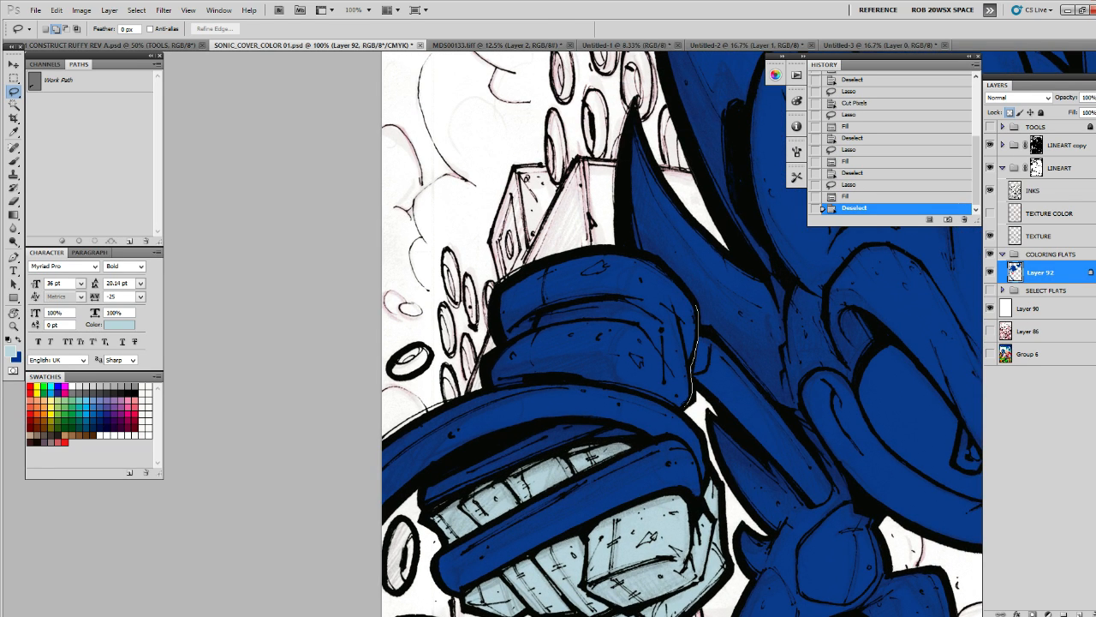
{"action": "left_click_drag", "start_coordinate": [686, 405], "coordinate": [629, 388]}
{"action": "mouse_move", "coordinate": [541, 383]}
{"action": "left_mouse_down"}
{"action": "mouse_move", "coordinate": [478, 383]}
{"action": "mouse_move", "coordinate": [476, 266]}
{"action": "mouse_move", "coordinate": [599, 208]}
{"action": "mouse_move", "coordinate": [630, 221]}
{"action": "left_mouse_up"}
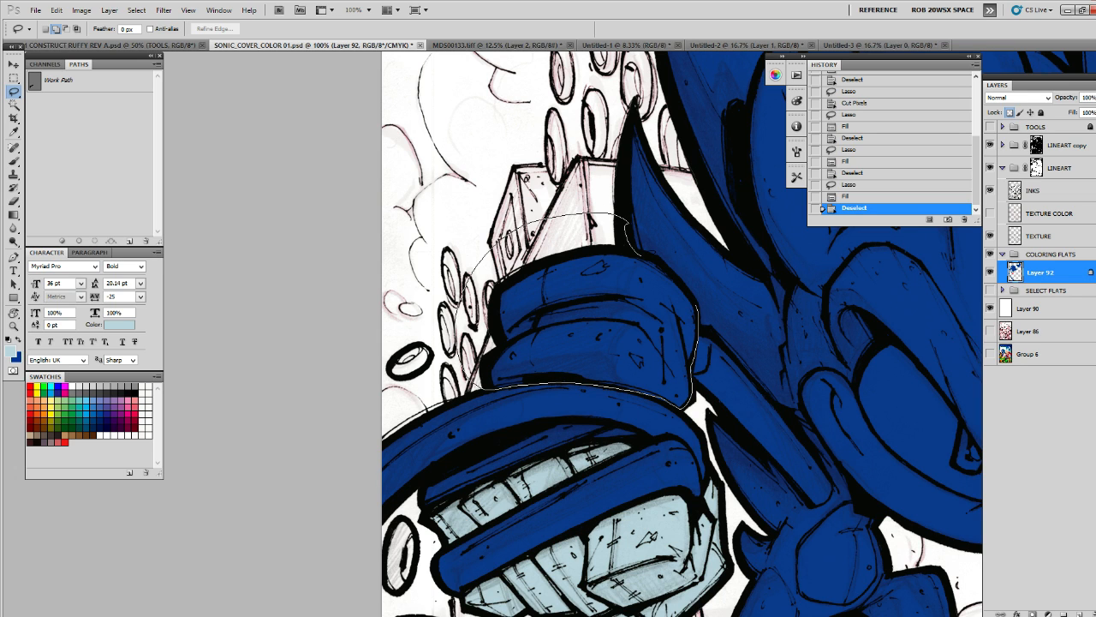
{"action": "left_click_drag", "start_coordinate": [687, 291], "coordinate": [699, 288]}
{"action": "key", "text": "alt+BackSpace"}
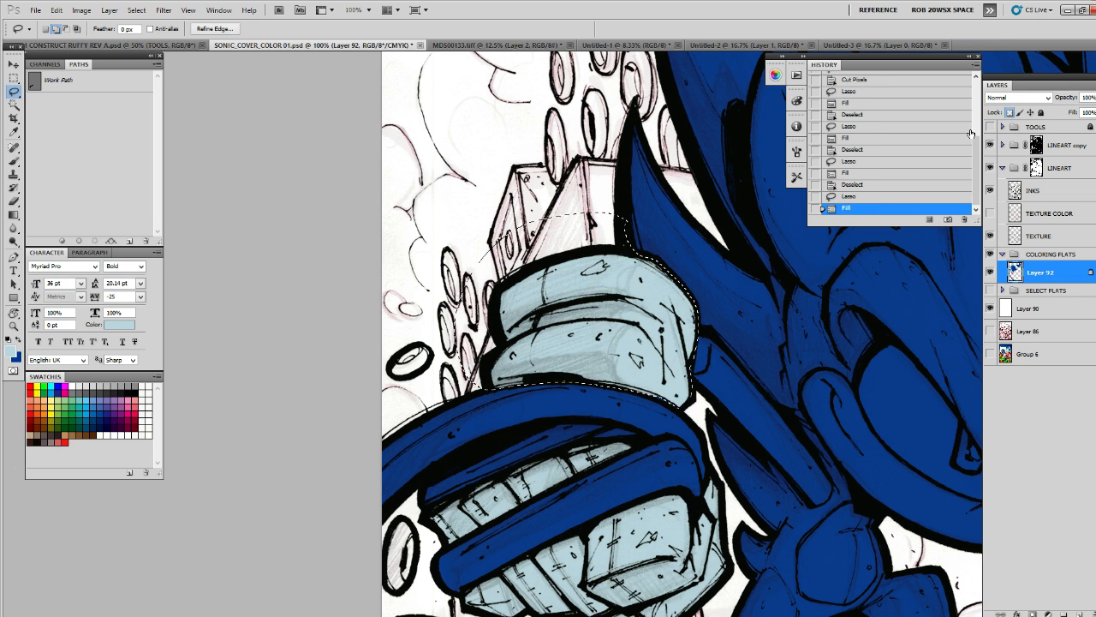
{"action": "left_click_drag", "start_coordinate": [775, 380], "coordinate": [772, 366]}
{"action": "key", "text": "ctrl+d"}
Lasso the thin arm beside the fist's cuff and fill it with an orange taken from the reference artwork
{"action": "left_click_drag", "start_coordinate": [924, 434], "coordinate": [698, 496]}
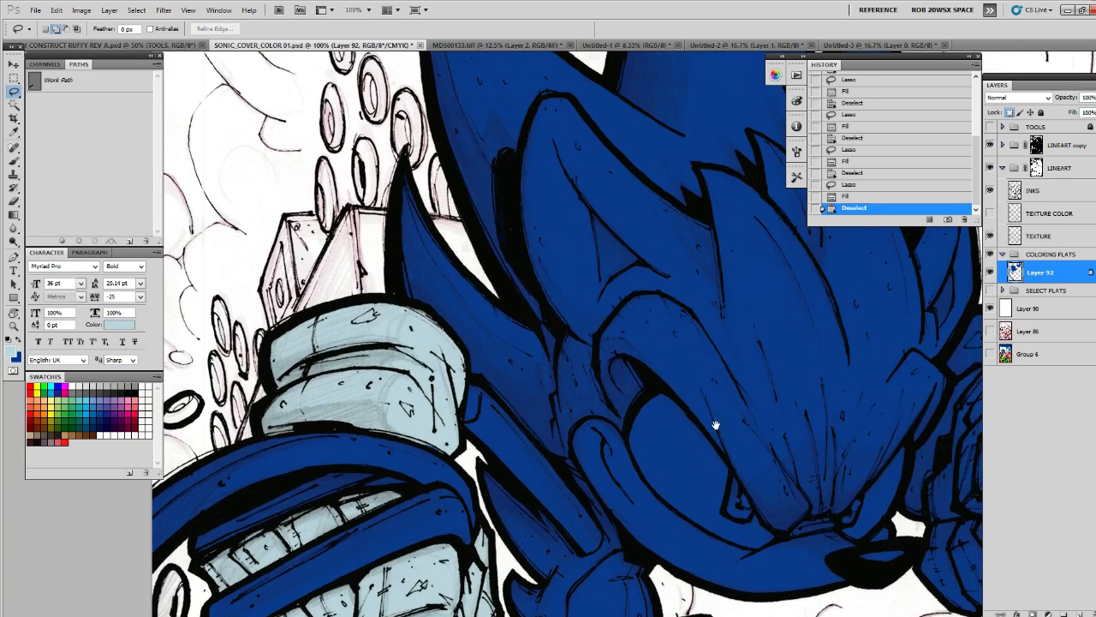
{"action": "left_click_drag", "start_coordinate": [838, 495], "coordinate": [786, 455]}
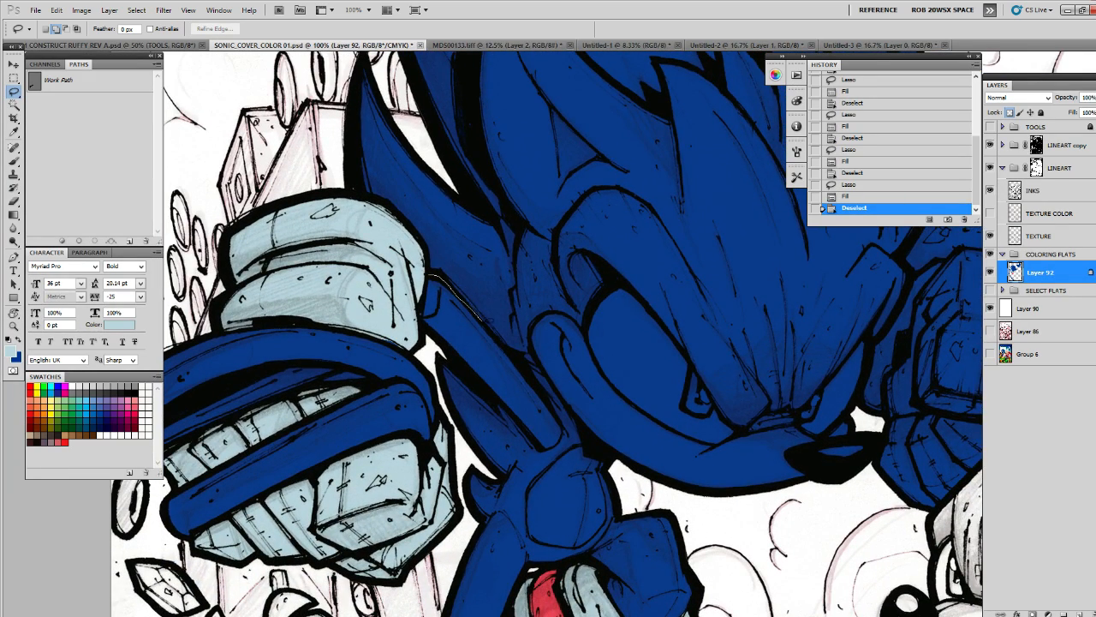
{"action": "mouse_move", "coordinate": [553, 409]}
{"action": "left_mouse_down"}
{"action": "mouse_move", "coordinate": [565, 425]}
{"action": "mouse_move", "coordinate": [555, 446]}
{"action": "mouse_move", "coordinate": [421, 324]}
{"action": "left_mouse_up"}
{"action": "left_click_drag", "start_coordinate": [426, 278], "coordinate": [429, 274]}
{"action": "key", "text": "b"}
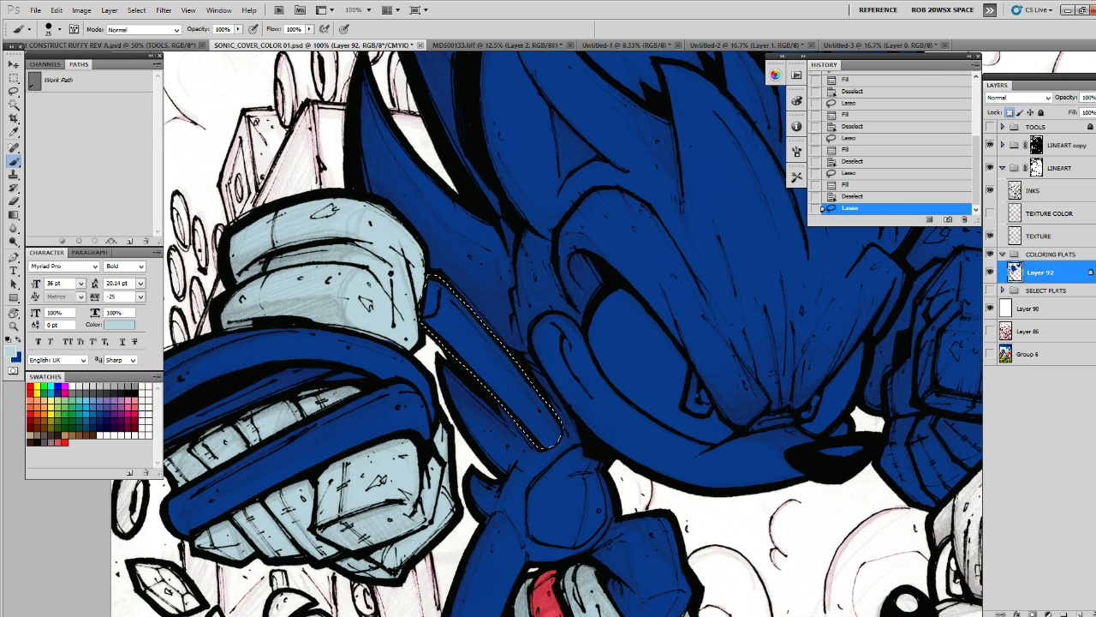
{"action": "key", "text": "ctrl+Tab"}
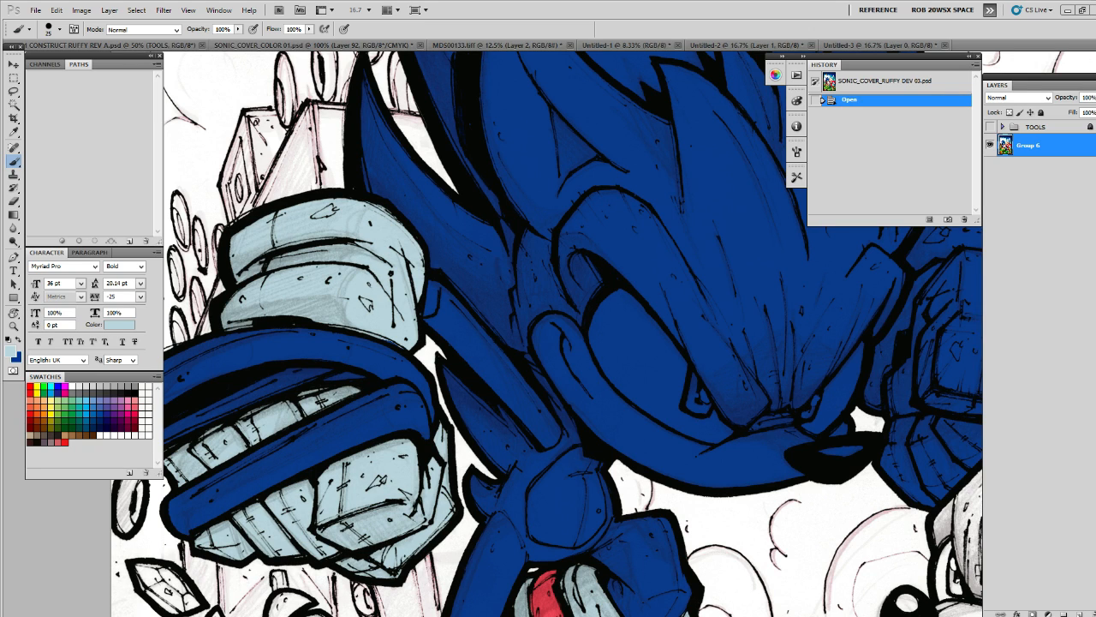
{"action": "key", "text": "ctrl+Tab"}
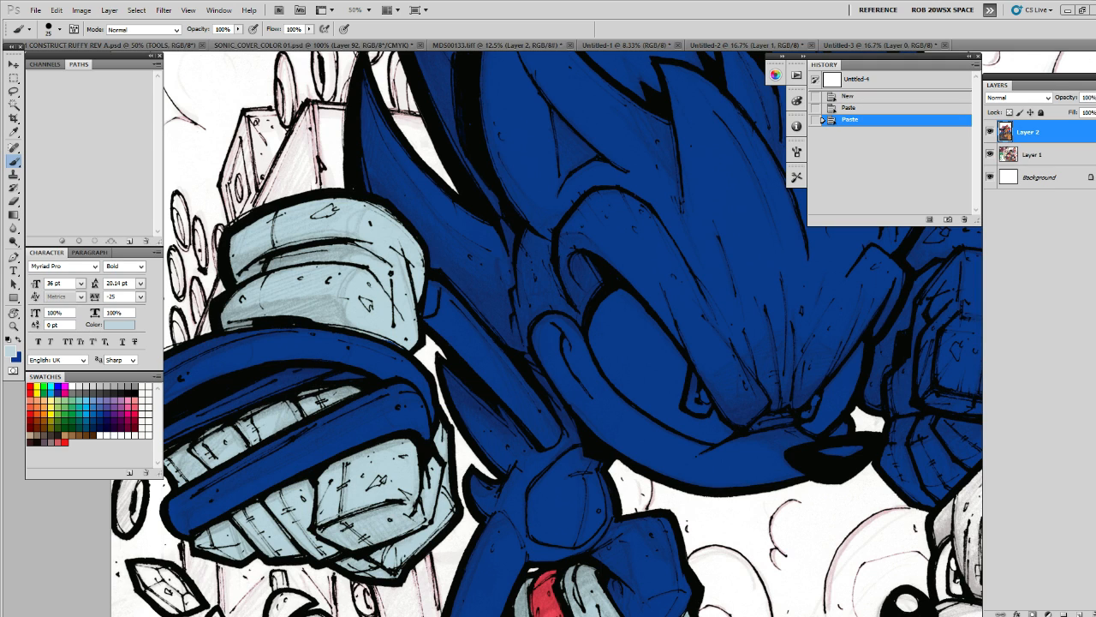
{"action": "left_click", "coordinate": [66, 435]}
{"action": "key", "text": "ctrl+Tab"}
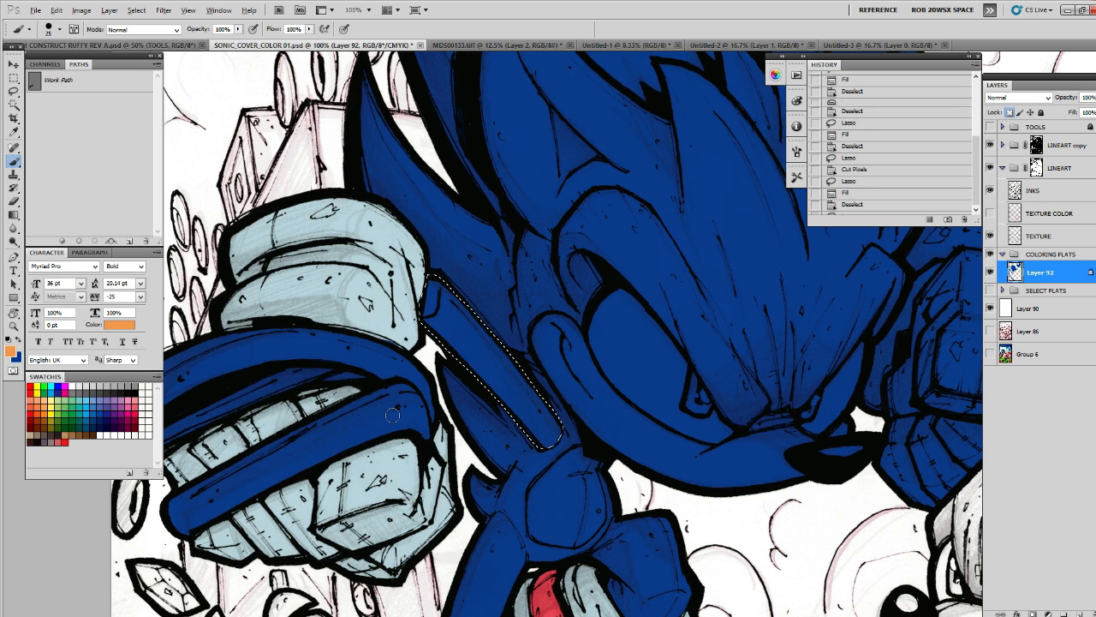
{"action": "key", "text": "alt+BackSpace"}
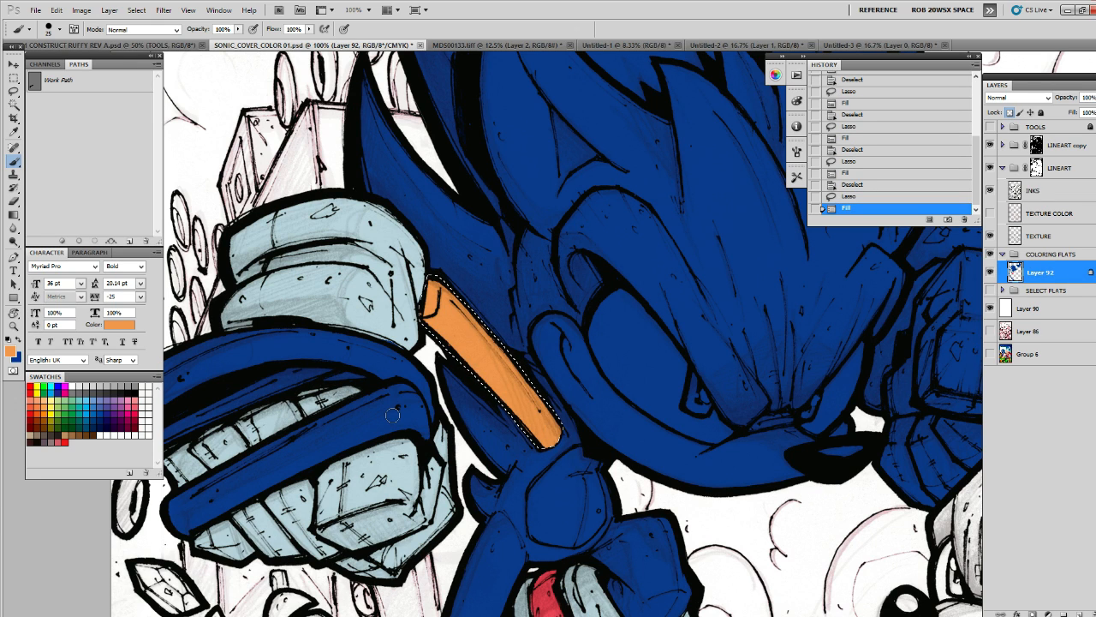
Refill the selected arm with a slightly lighter orange and deselect it
{"action": "key", "text": "x"}
{"action": "left_click", "coordinate": [493, 364], "text": "alt"}
{"action": "key", "text": "alt+BackSpace"}
{"action": "left_click_drag", "start_coordinate": [810, 426], "coordinate": [761, 419]}
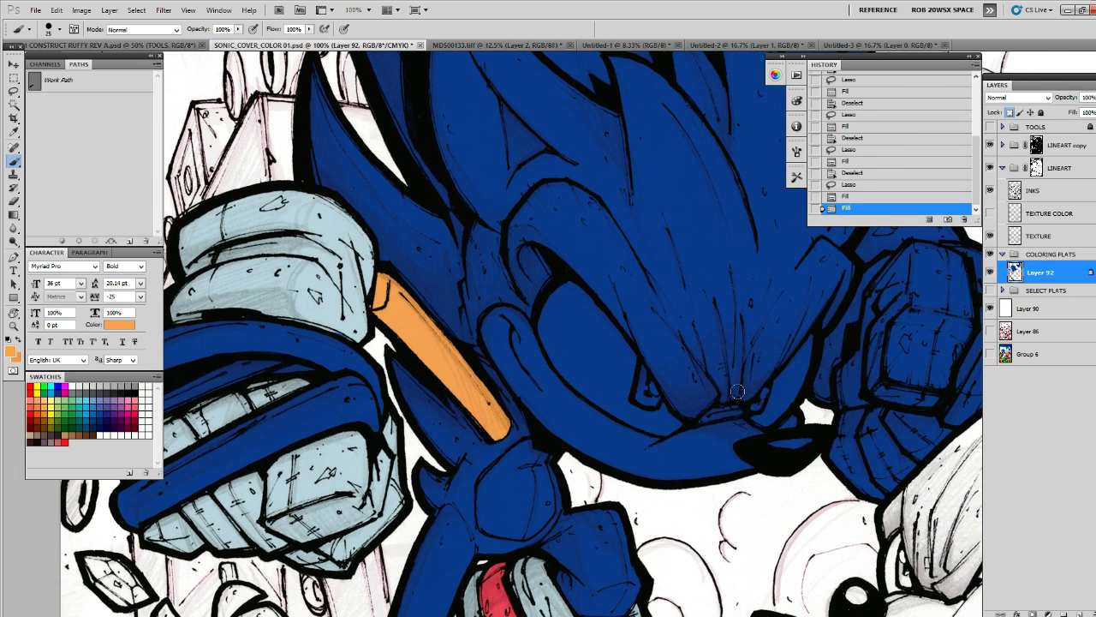
{"action": "key", "text": "ctrl+d"}
Lasso Sonic's muzzle from the cheek curl to the nose, fill it with the same light orange, and deselect
{"action": "key", "text": "l"}
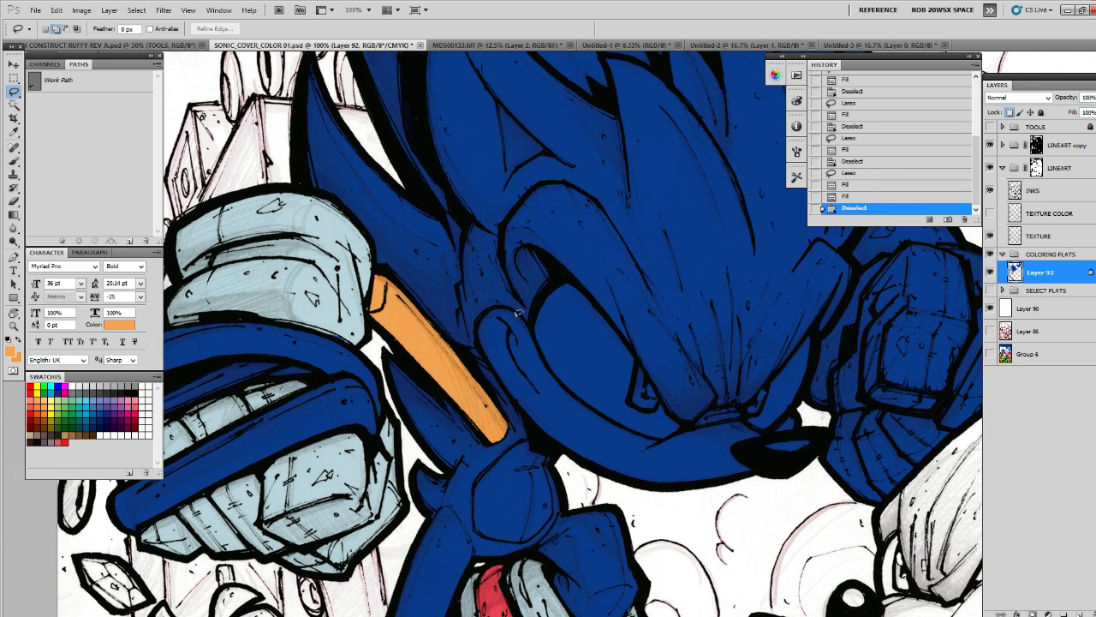
{"action": "left_click_drag", "start_coordinate": [478, 325], "coordinate": [514, 395]}
{"action": "mouse_move", "coordinate": [548, 440]}
{"action": "left_mouse_down"}
{"action": "mouse_move", "coordinate": [741, 505]}
{"action": "mouse_move", "coordinate": [770, 488]}
{"action": "mouse_move", "coordinate": [759, 475]}
{"action": "left_mouse_up"}
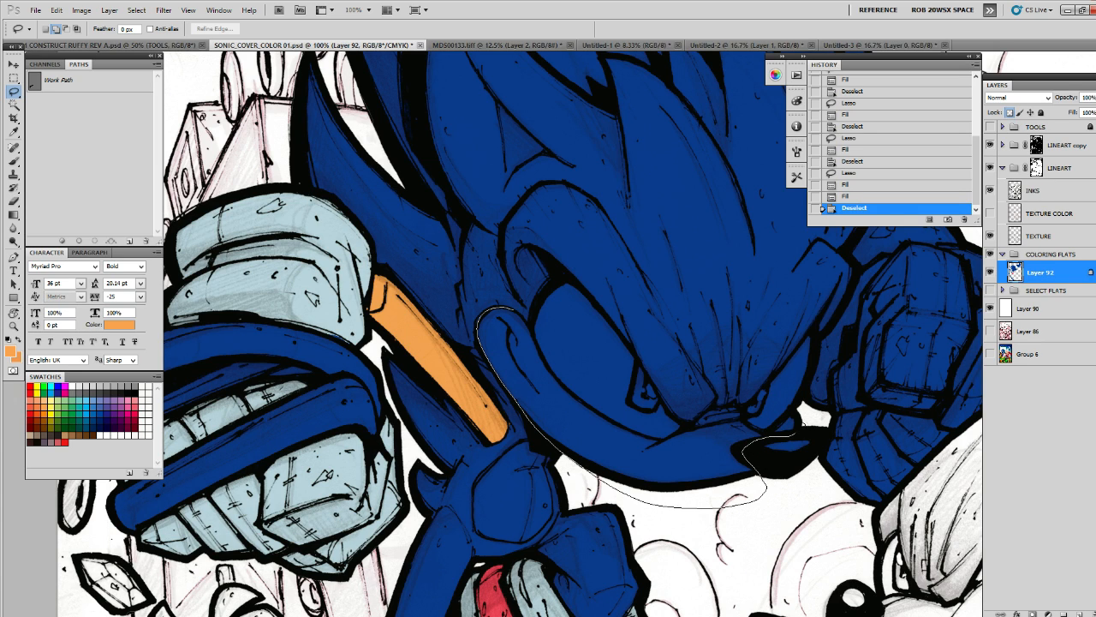
{"action": "left_click_drag", "start_coordinate": [777, 425], "coordinate": [623, 425]}
{"action": "left_click_drag", "start_coordinate": [577, 398], "coordinate": [558, 382]}
{"action": "left_click_drag", "start_coordinate": [795, 422], "coordinate": [797, 424]}
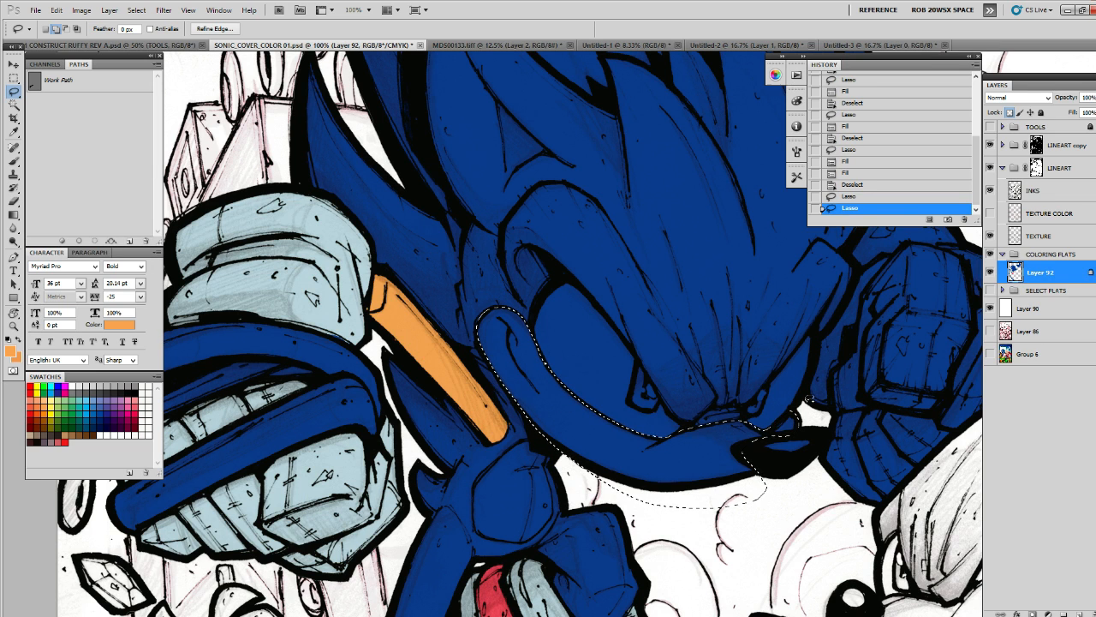
{"action": "key", "text": "alt+BackSpace"}
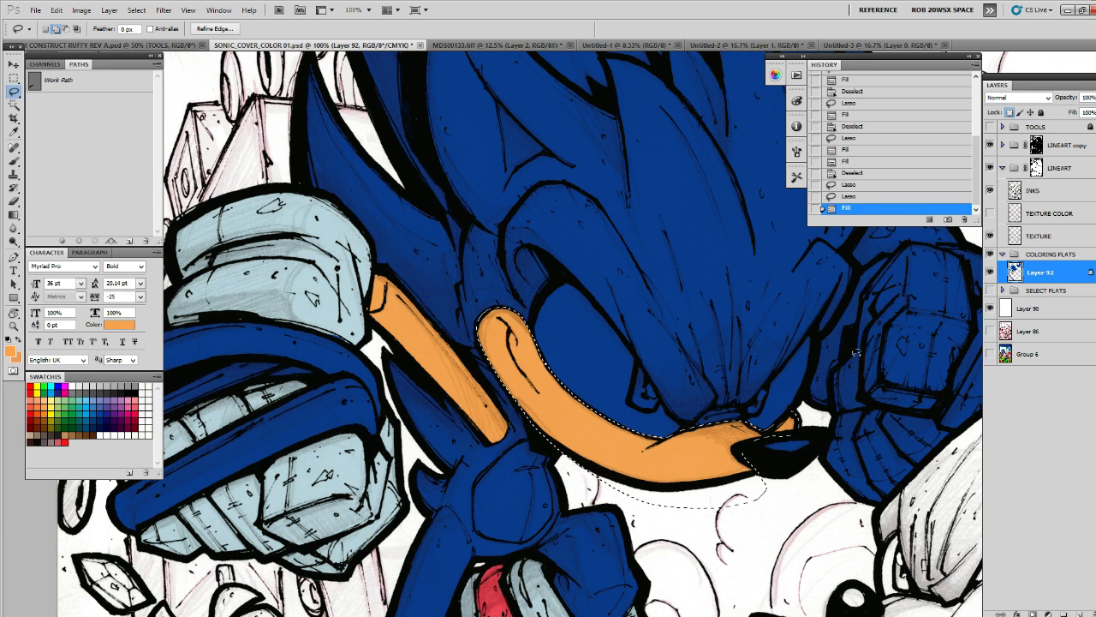
{"action": "key", "text": "ctrl+d"}
Lasso Sonic's smaller eye beside the nose, fill it with a pale cream sampled from the reference artwork, and deselect
{"action": "left_click_drag", "start_coordinate": [890, 423], "coordinate": [866, 439]}
{"action": "mouse_move", "coordinate": [785, 359]}
{"action": "left_mouse_down"}
{"action": "mouse_move", "coordinate": [721, 434]}
{"action": "mouse_move", "coordinate": [728, 451]}
{"action": "mouse_move", "coordinate": [749, 452]}
{"action": "mouse_move", "coordinate": [792, 354]}
{"action": "left_mouse_up"}
{"action": "key", "text": "b"}
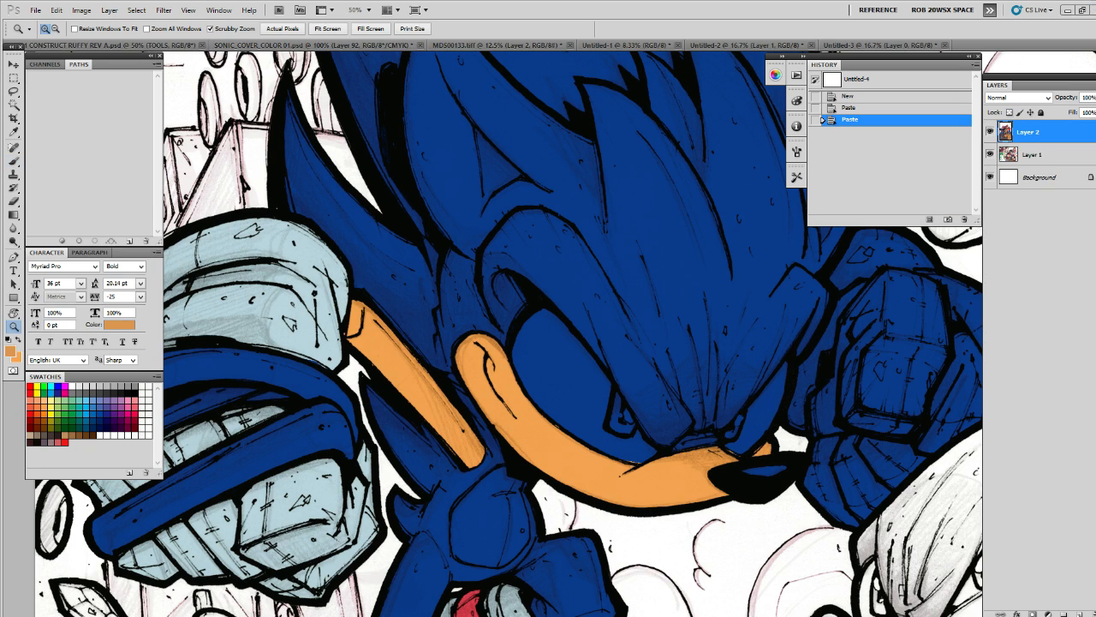
{"action": "key", "text": "b"}
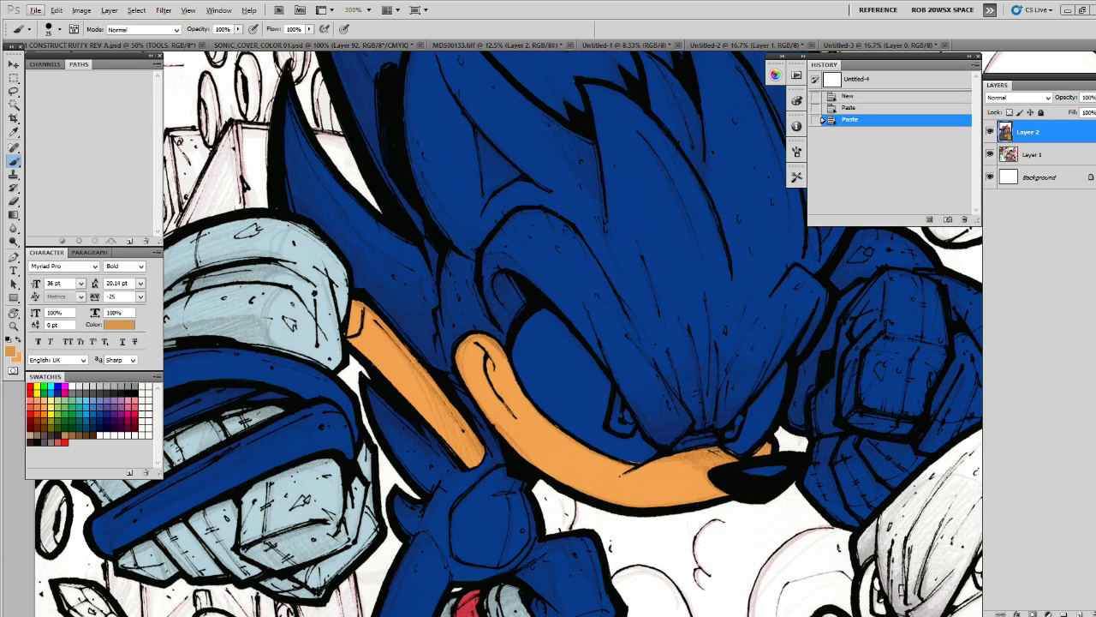
{"action": "key", "text": "ctrl+Tab"}
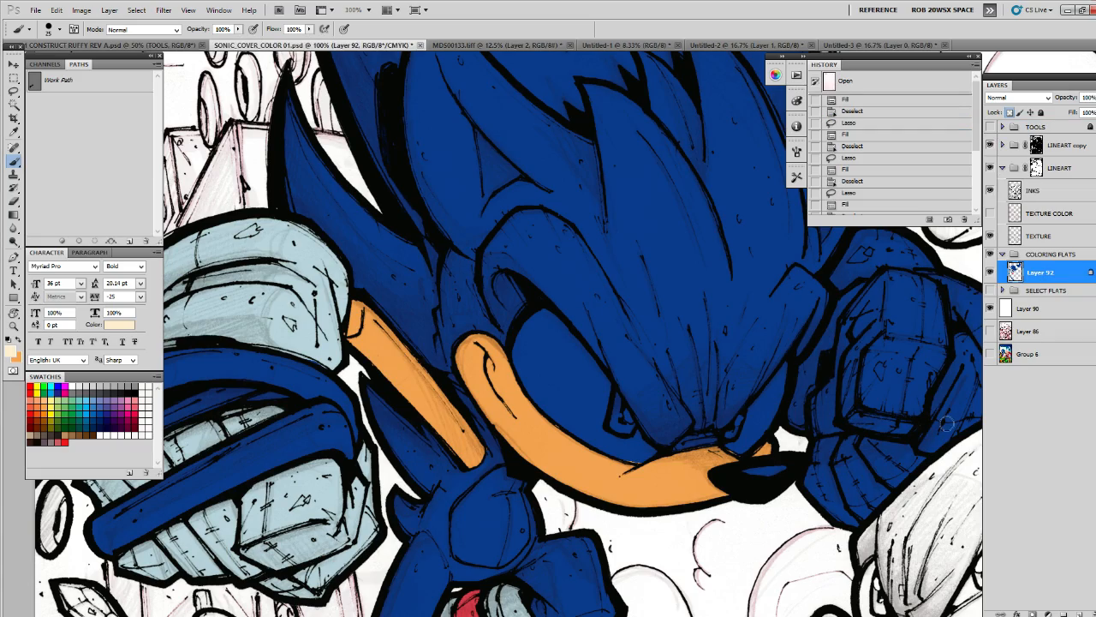
{"action": "key", "text": "h"}
{"action": "left_click", "coordinate": [836, 404]}
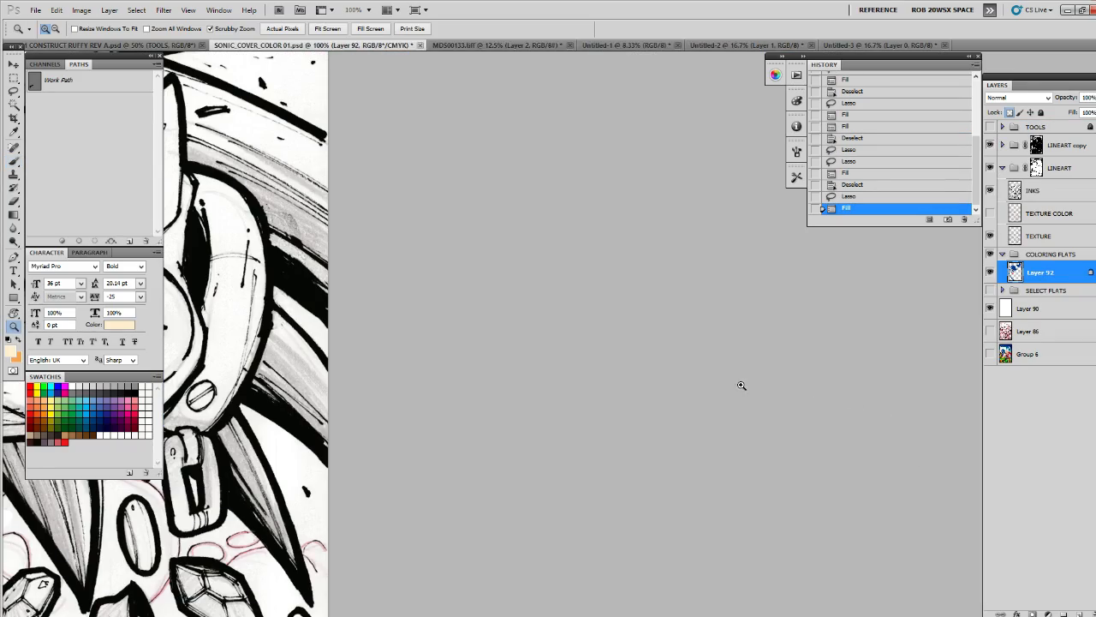
{"action": "key", "text": "ctrl+0"}
{"action": "key", "text": "z"}
{"action": "left_click_drag", "start_coordinate": [547, 333], "coordinate": [549, 374]}
{"action": "key", "text": "ctrl+d"}
Lasso Sonic's larger eye above the muzzle, fill it with the same pale cream, and deselect
{"action": "key", "text": "l"}
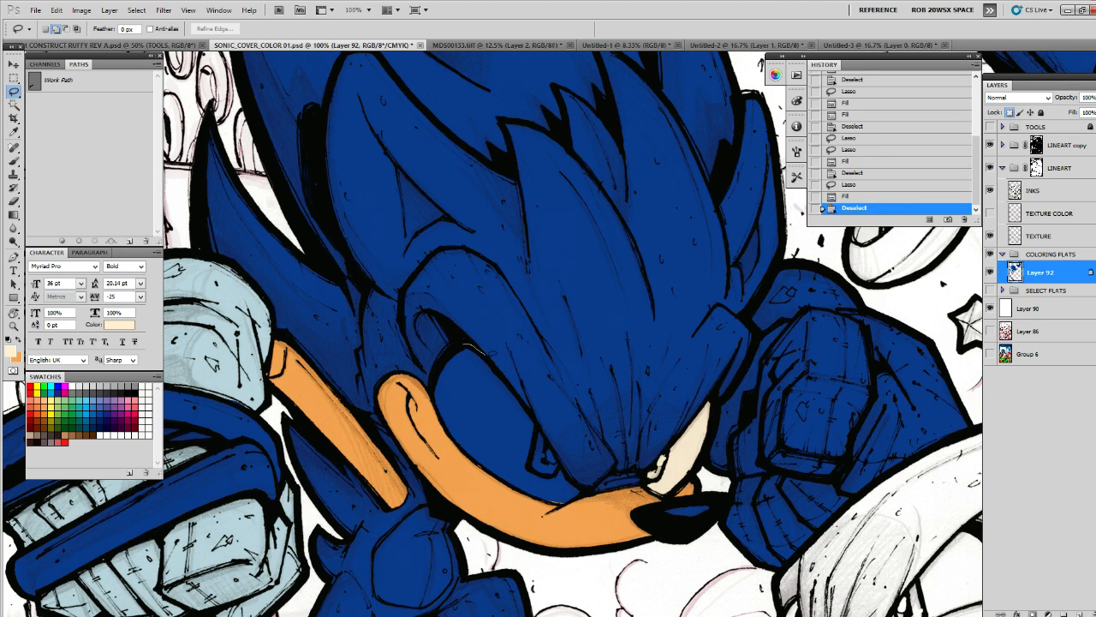
{"action": "left_click_drag", "start_coordinate": [536, 420], "coordinate": [557, 447]}
{"action": "left_click_drag", "start_coordinate": [576, 497], "coordinate": [510, 484]}
{"action": "left_click_drag", "start_coordinate": [463, 459], "coordinate": [448, 436]}
{"action": "left_click_drag", "start_coordinate": [446, 353], "coordinate": [461, 344]}
{"action": "key", "text": "alt+BackSpace"}
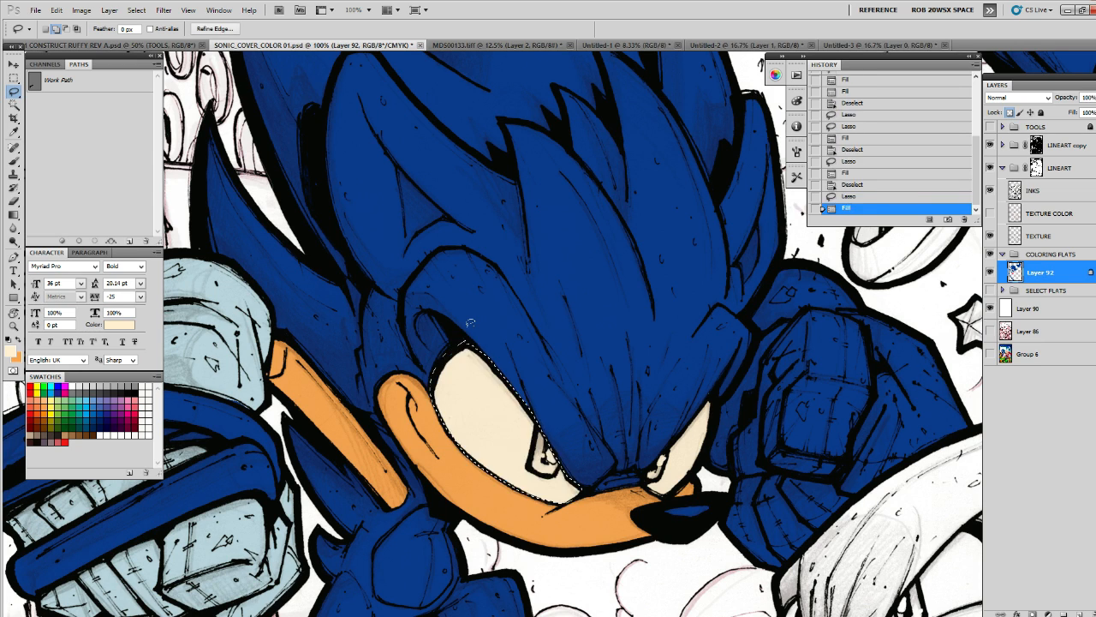
{"action": "key", "text": "ctrl+d"}
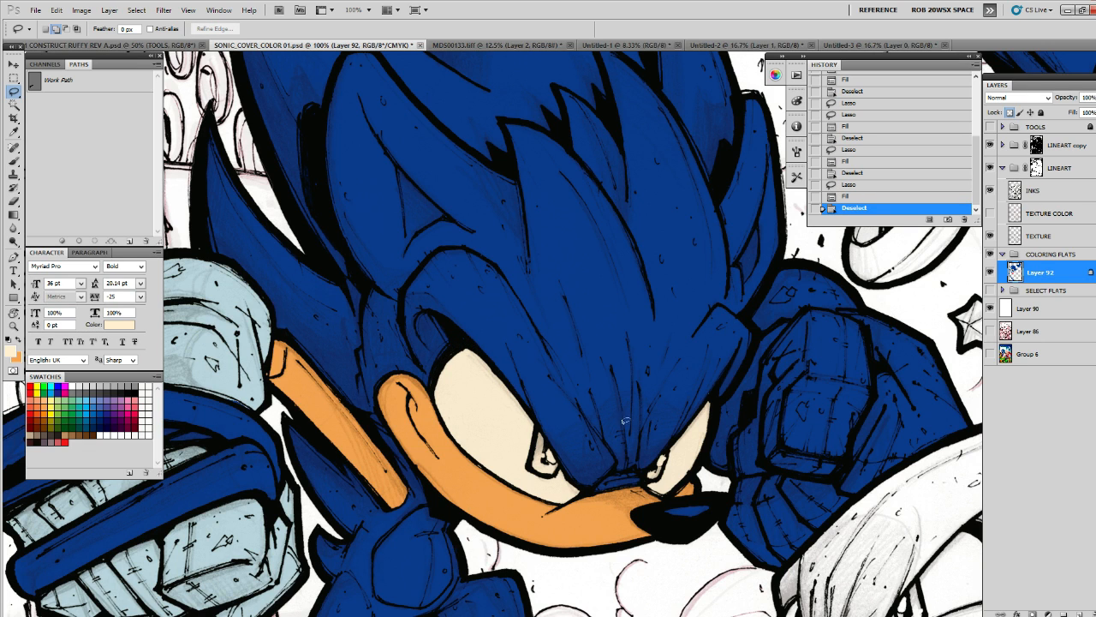
Lasso the triangular inner area of Sonic's ear above the larger eye
{"action": "left_click_drag", "start_coordinate": [585, 419], "coordinate": [705, 425]}
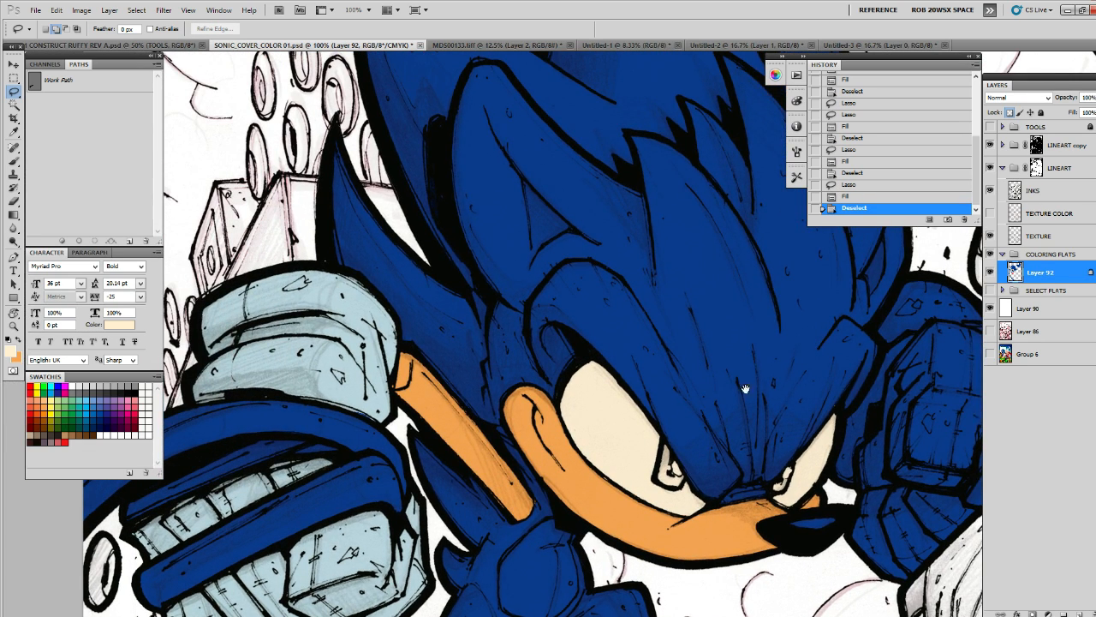
{"action": "left_click_drag", "start_coordinate": [761, 400], "coordinate": [686, 394]}
{"action": "left_click_drag", "start_coordinate": [683, 339], "coordinate": [710, 437]}
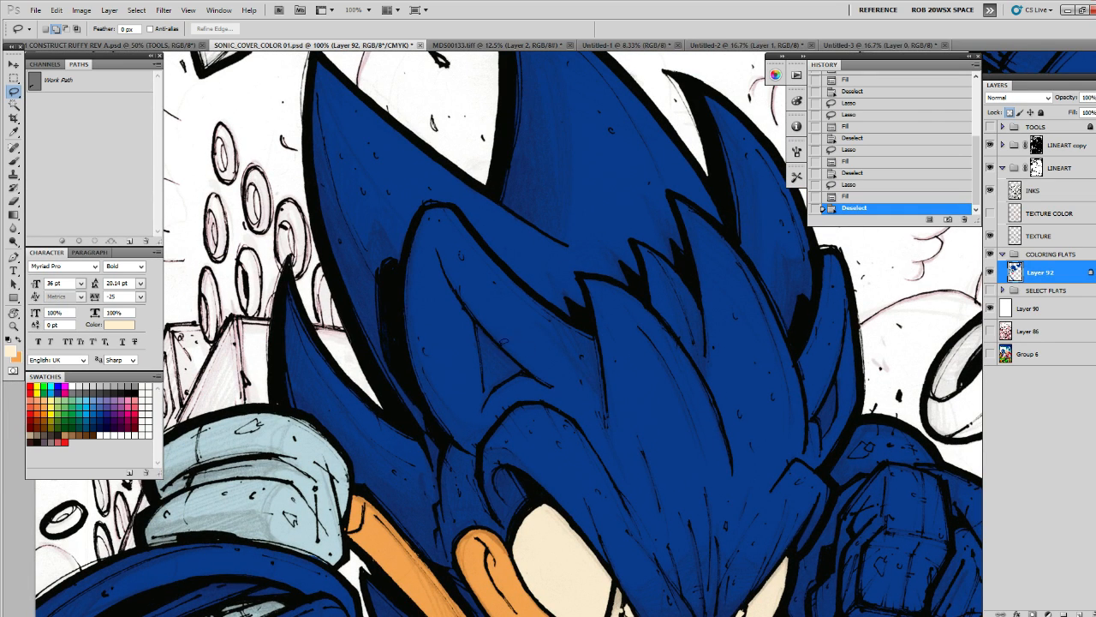
{"action": "mouse_move", "coordinate": [480, 358]}
{"action": "left_mouse_down"}
{"action": "mouse_move", "coordinate": [487, 397]}
{"action": "mouse_move", "coordinate": [531, 374]}
{"action": "left_mouse_up"}
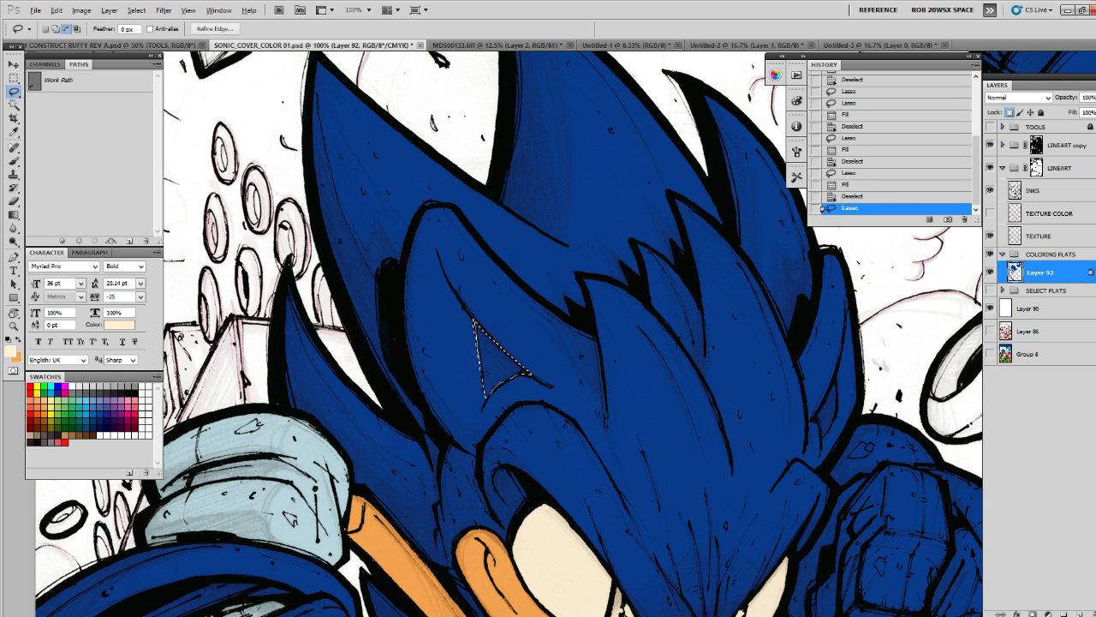
{"action": "left_click", "coordinate": [476, 301], "text": "shift"}
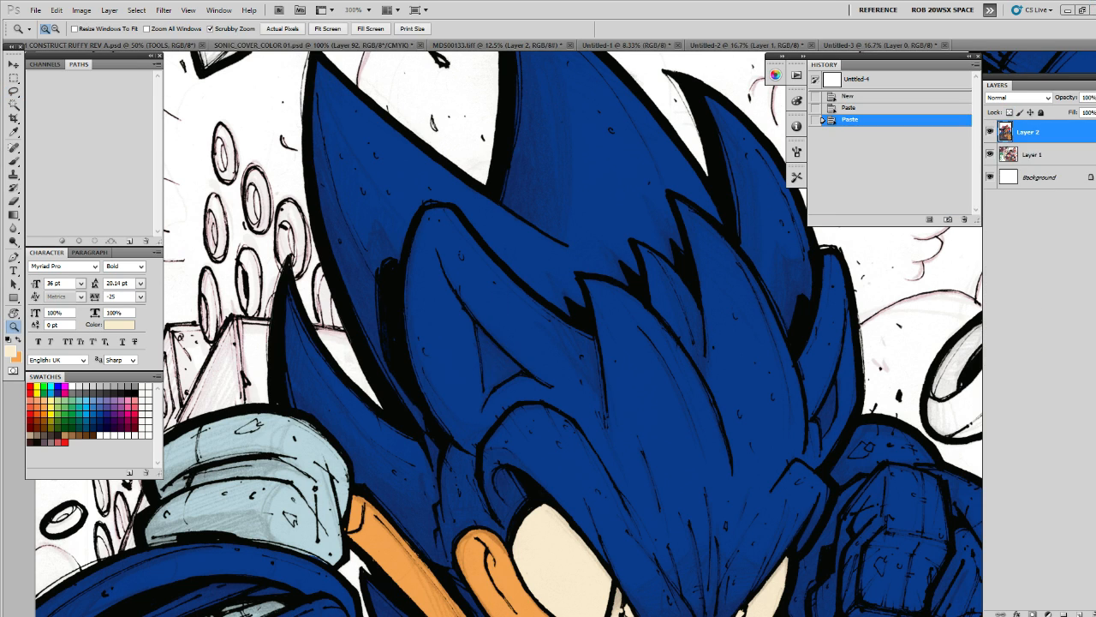
Shift the top layer of the reference artwork and sample a pink from it for the inner ear
{"action": "left_click", "coordinate": [549, 334], "text": "alt"}
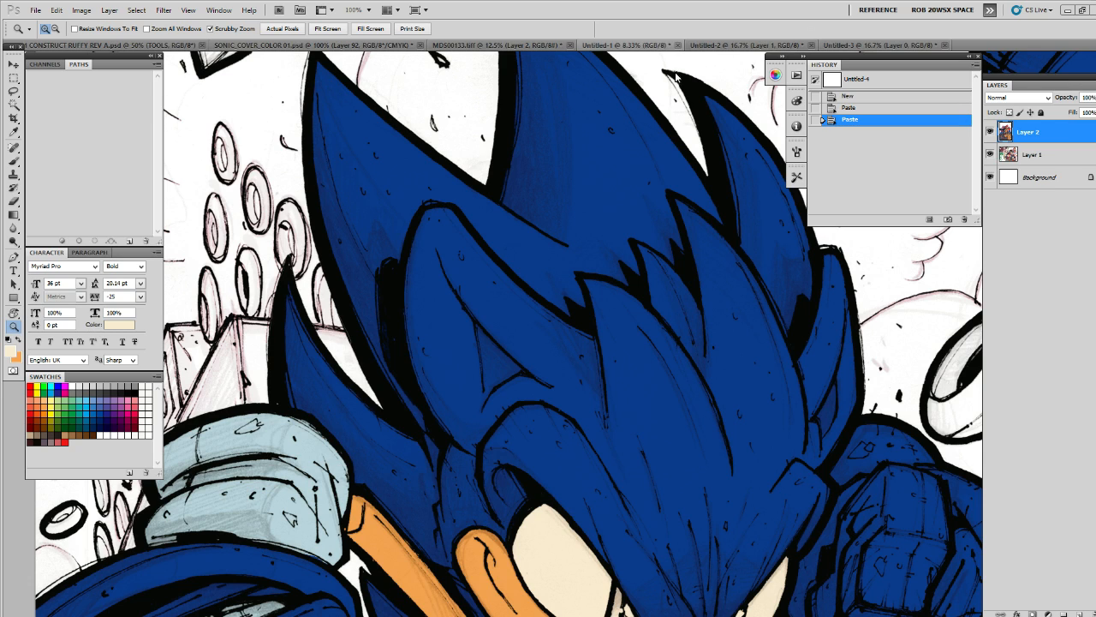
{"action": "key", "text": "alt"}
{"action": "left_click", "coordinate": [548, 334], "text": "alt"}
{"action": "left_click", "coordinate": [548, 334], "text": "alt"}
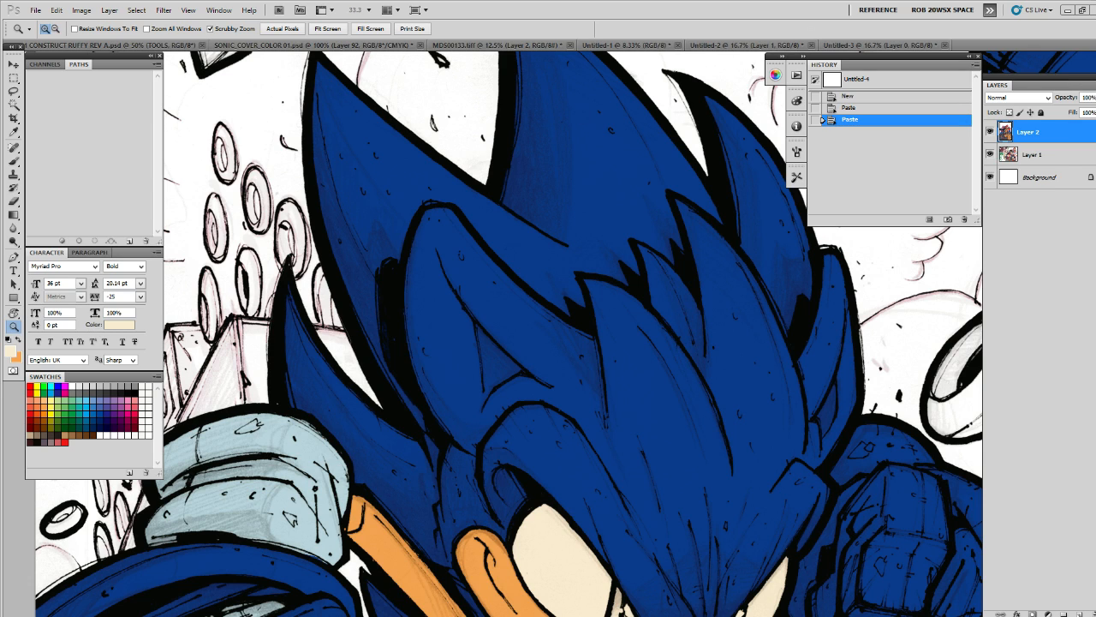
{"action": "key", "text": "v"}
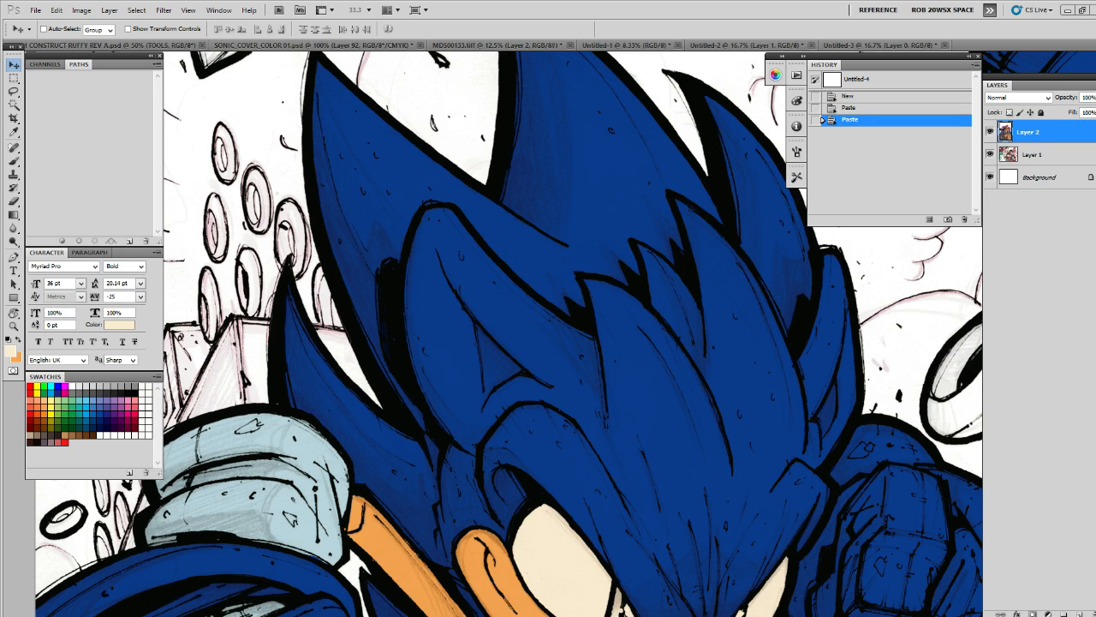
{"action": "left_click_drag", "start_coordinate": [548, 334], "coordinate": [565, 343]}
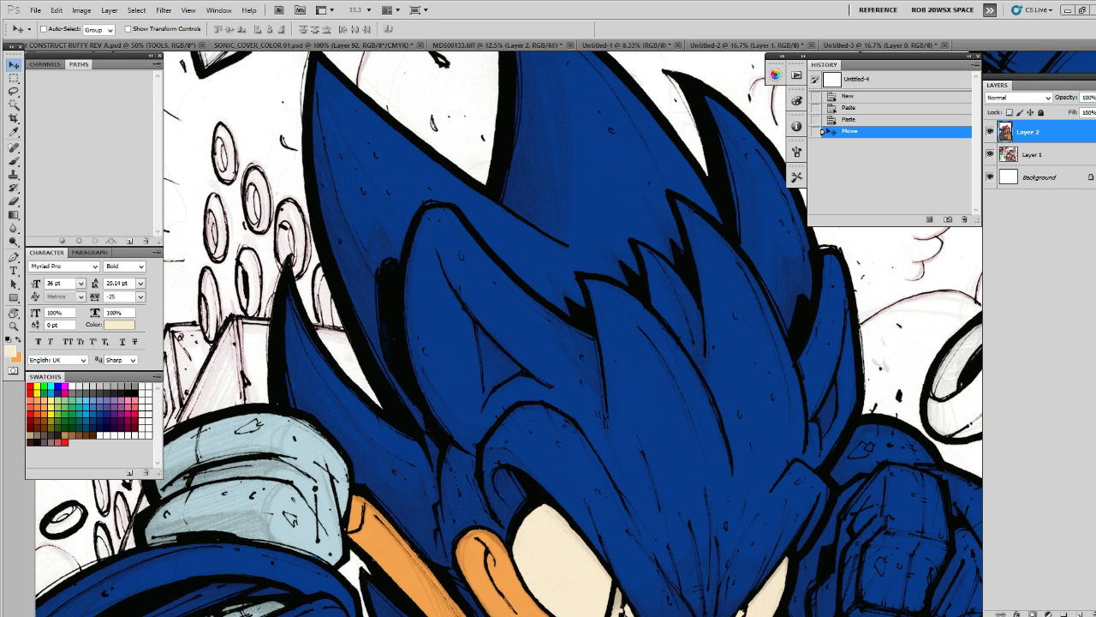
{"action": "key", "text": "z"}
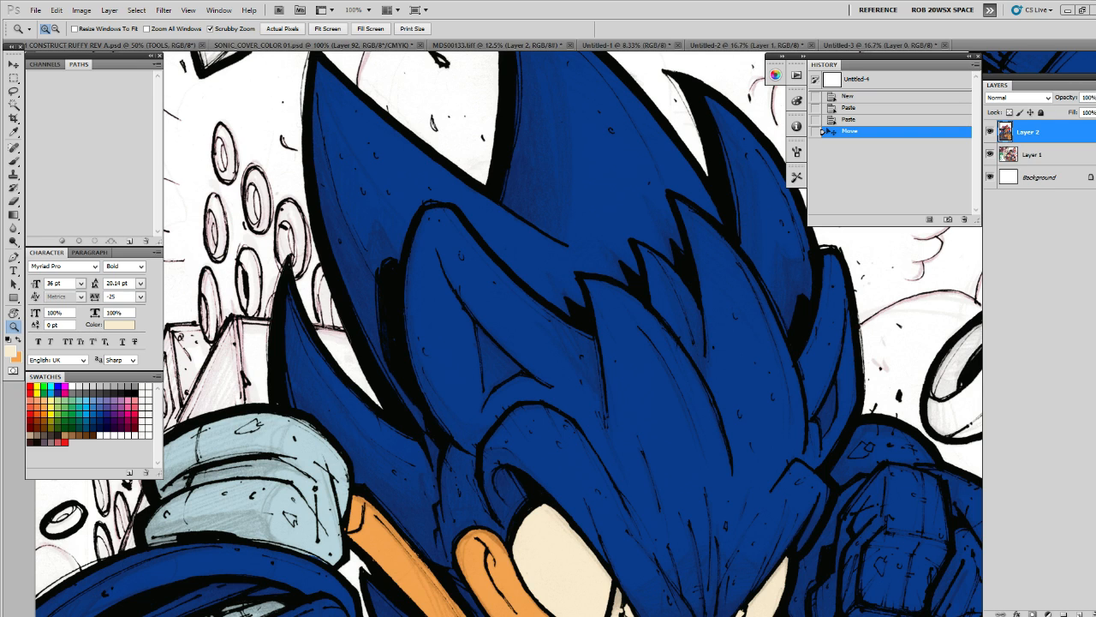
{"action": "key", "text": "b"}
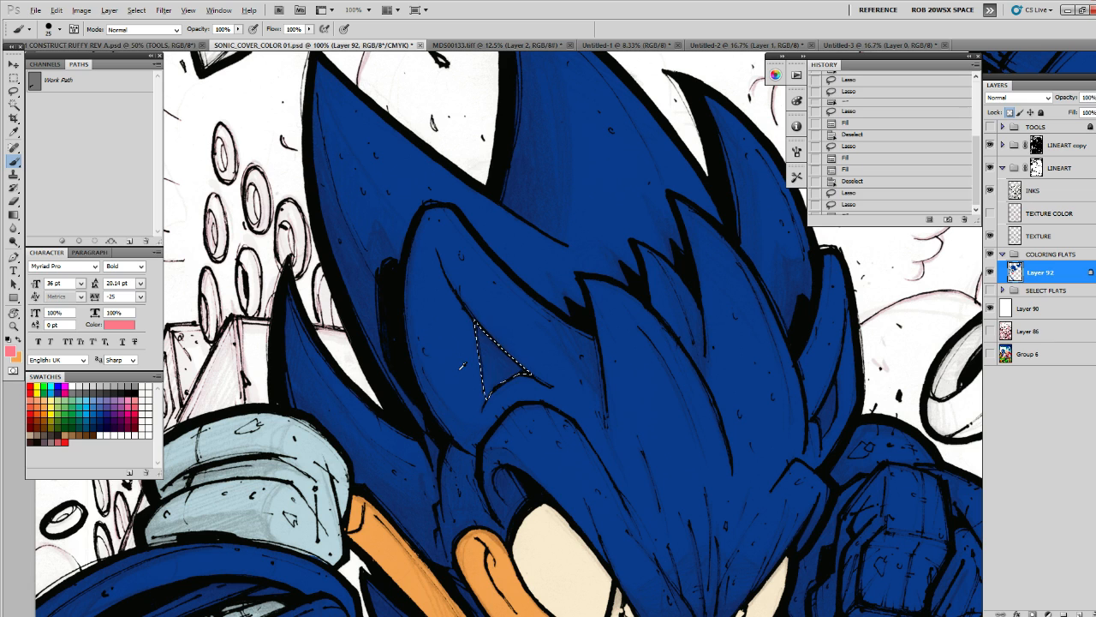
Try a pink fill on the selected inner ear, undo it, and dab the selection's tip with the brush
{"action": "key", "text": "alt+BackSpace"}
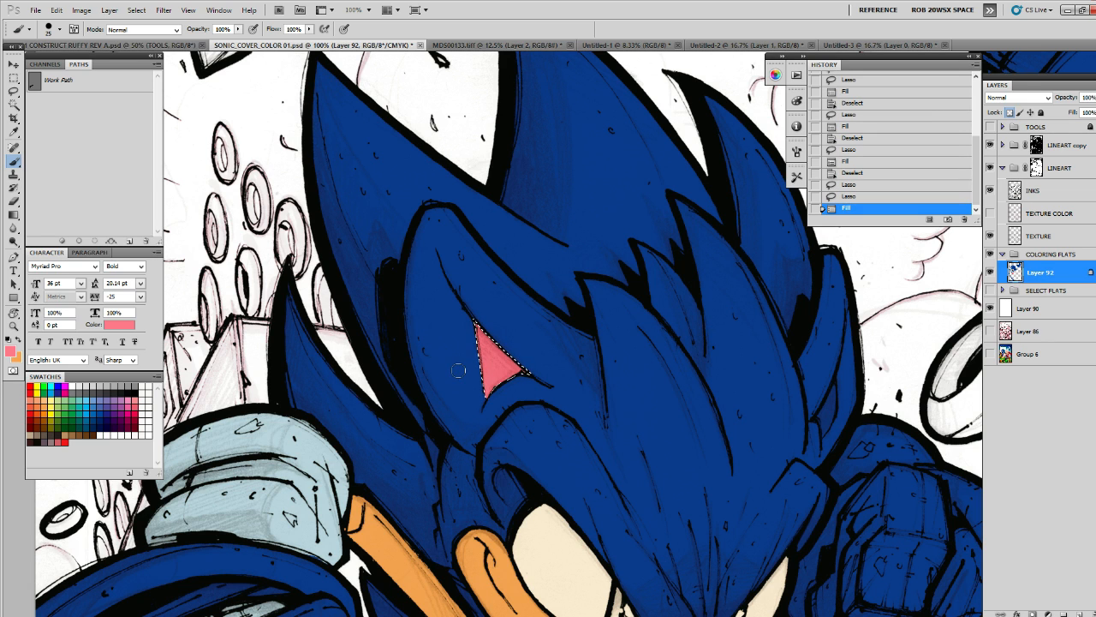
{"action": "key", "text": "ctrl+z"}
{"action": "left_click", "coordinate": [488, 332]}
{"action": "left_click", "coordinate": [488, 333]}
Extend the inner-ear selection along its inked edge, fill it with the sampled pink, and deselect
{"action": "key", "text": "z"}
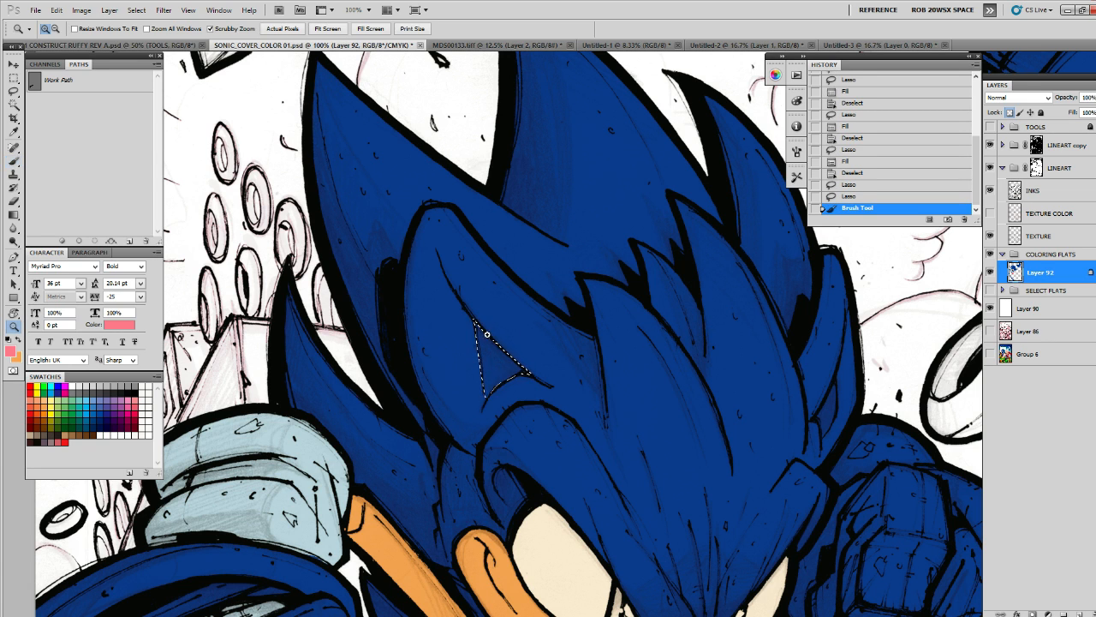
{"action": "left_click", "coordinate": [490, 332]}
{"action": "left_click", "coordinate": [490, 333]}
{"action": "left_click_drag", "start_coordinate": [491, 341], "coordinate": [494, 301]}
{"action": "key", "text": "l"}
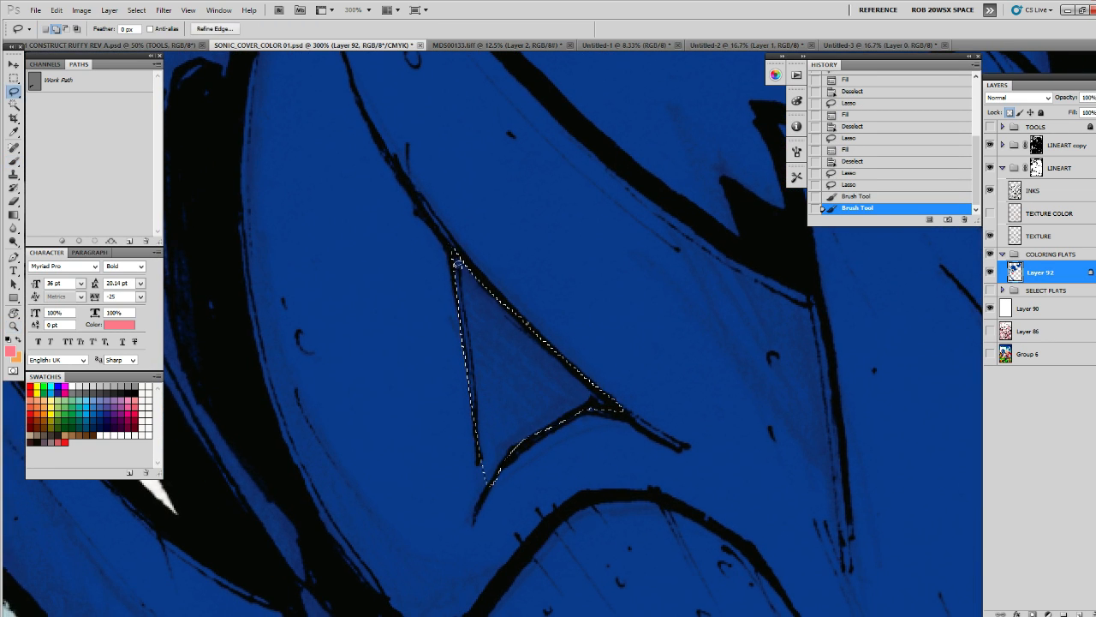
{"action": "mouse_move", "coordinate": [478, 398]}
{"action": "left_mouse_down"}
{"action": "mouse_move", "coordinate": [438, 263]}
{"action": "mouse_move", "coordinate": [448, 244]}
{"action": "left_mouse_up"}
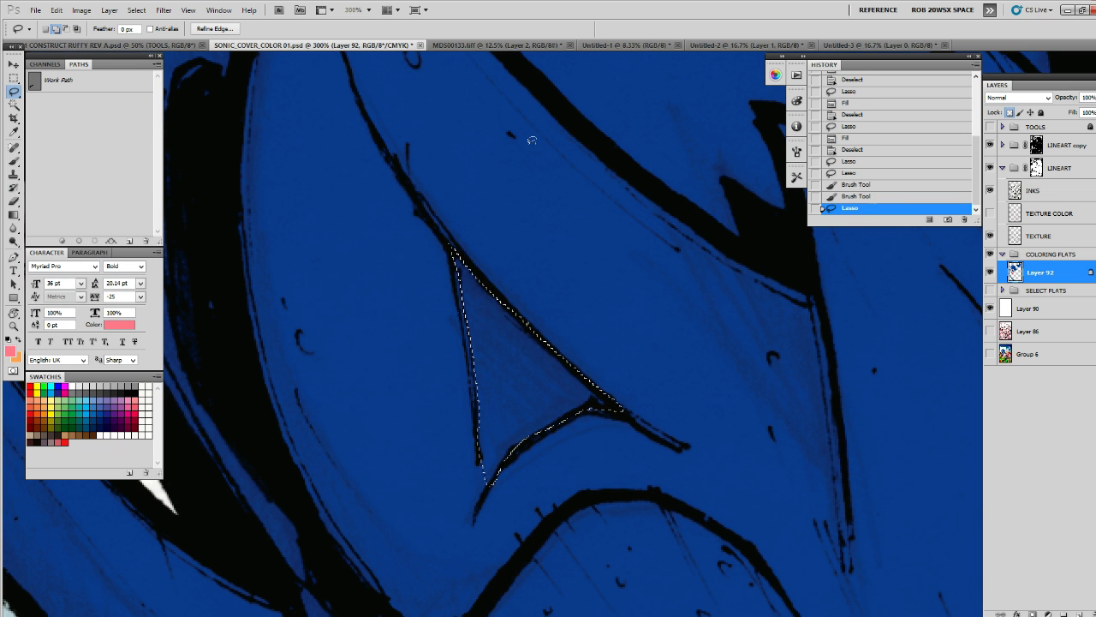
{"action": "key", "text": "alt+BackSpace"}
{"action": "key", "text": "ctrl+d"}
Lasso the narrow inner area of Sonic's other ear above the raised fist, fill it with the same pink, and deselect
{"action": "key", "text": "z"}
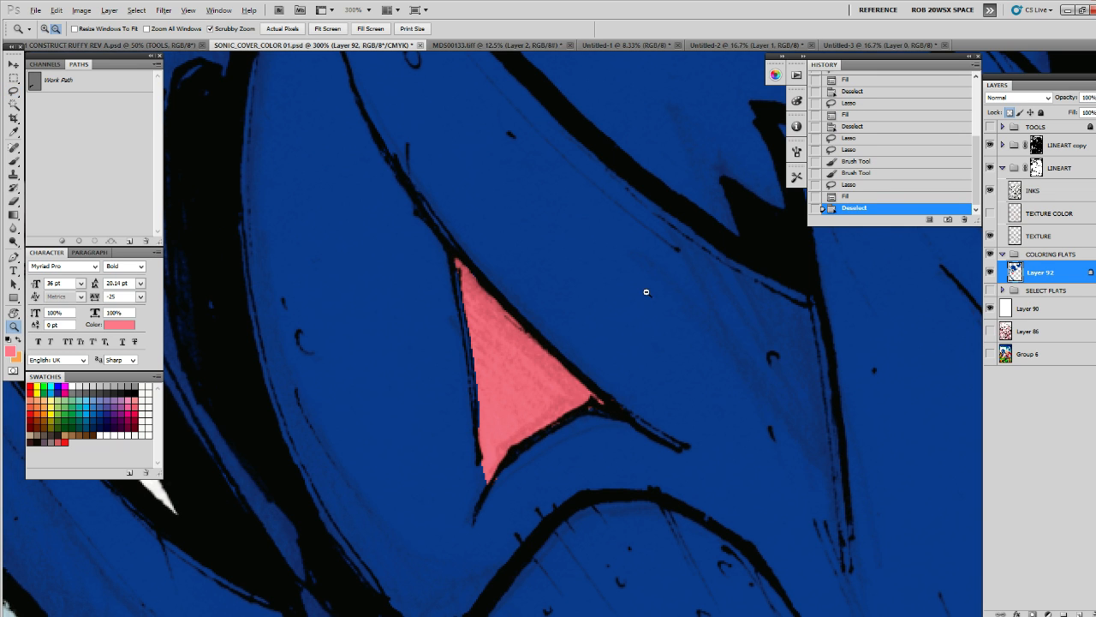
{"action": "left_click", "coordinate": [647, 293], "text": "alt"}
{"action": "left_click", "coordinate": [649, 294], "text": "alt"}
{"action": "left_click", "coordinate": [654, 296], "text": "alt"}
{"action": "left_click", "coordinate": [657, 296], "text": "alt"}
{"action": "left_click", "coordinate": [668, 303], "text": "alt"}
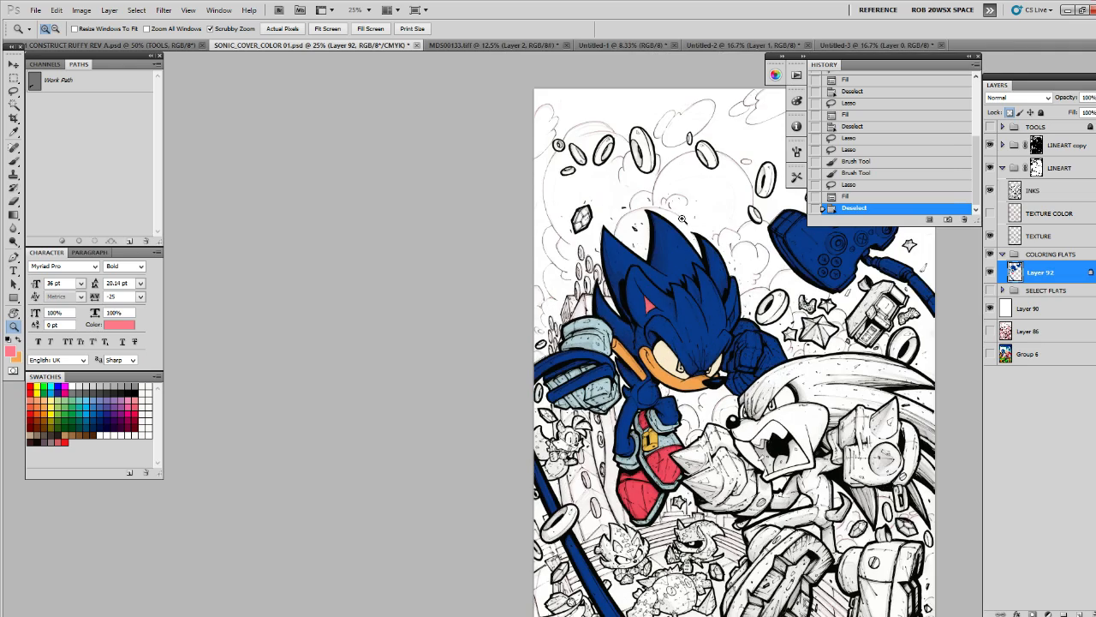
{"action": "left_click", "coordinate": [737, 319]}
{"action": "left_click", "coordinate": [733, 318]}
{"action": "left_click", "coordinate": [732, 317]}
{"action": "left_click", "coordinate": [732, 316]}
{"action": "left_click", "coordinate": [730, 301]}
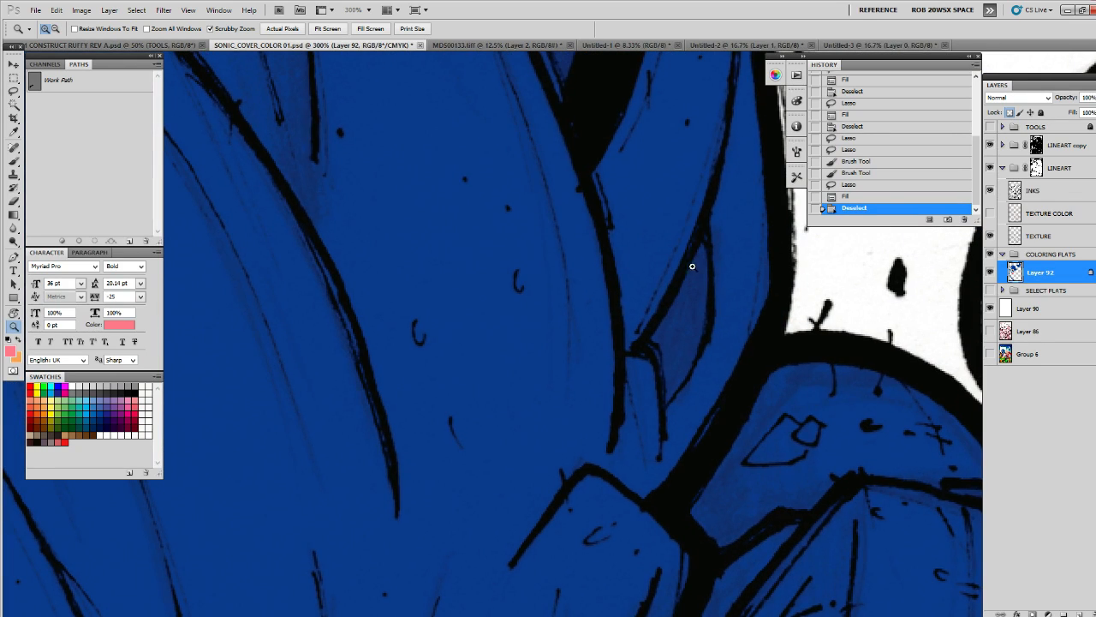
{"action": "key", "text": "l"}
{"action": "left_click_drag", "start_coordinate": [698, 230], "coordinate": [658, 317]}
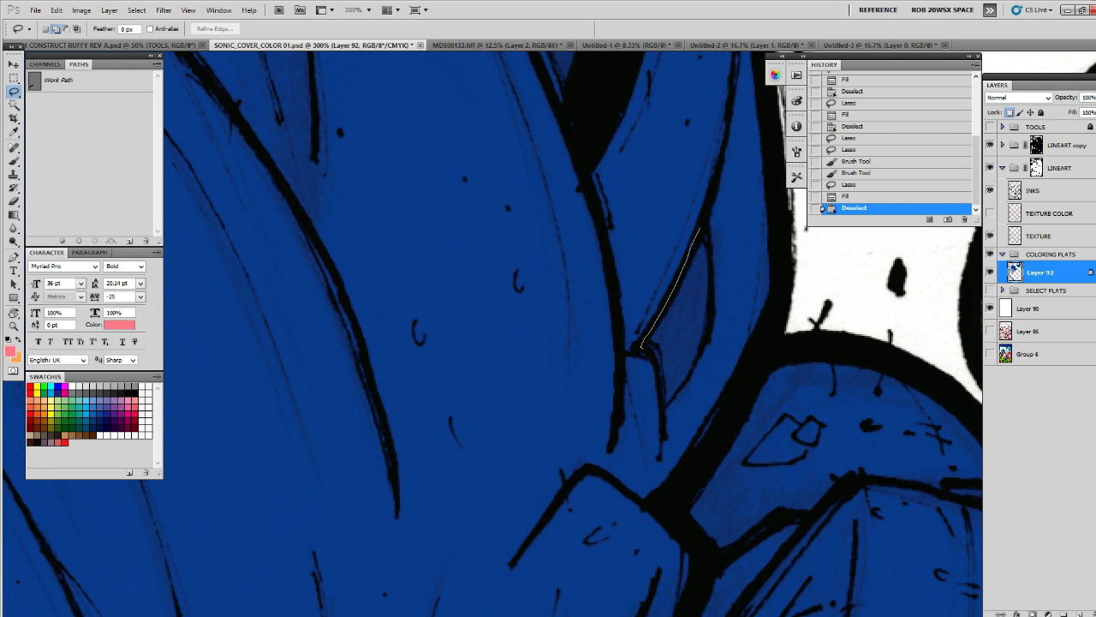
{"action": "left_click_drag", "start_coordinate": [661, 385], "coordinate": [688, 380]}
{"action": "left_click_drag", "start_coordinate": [715, 253], "coordinate": [702, 224]}
{"action": "key", "text": "alt+BackSpace"}
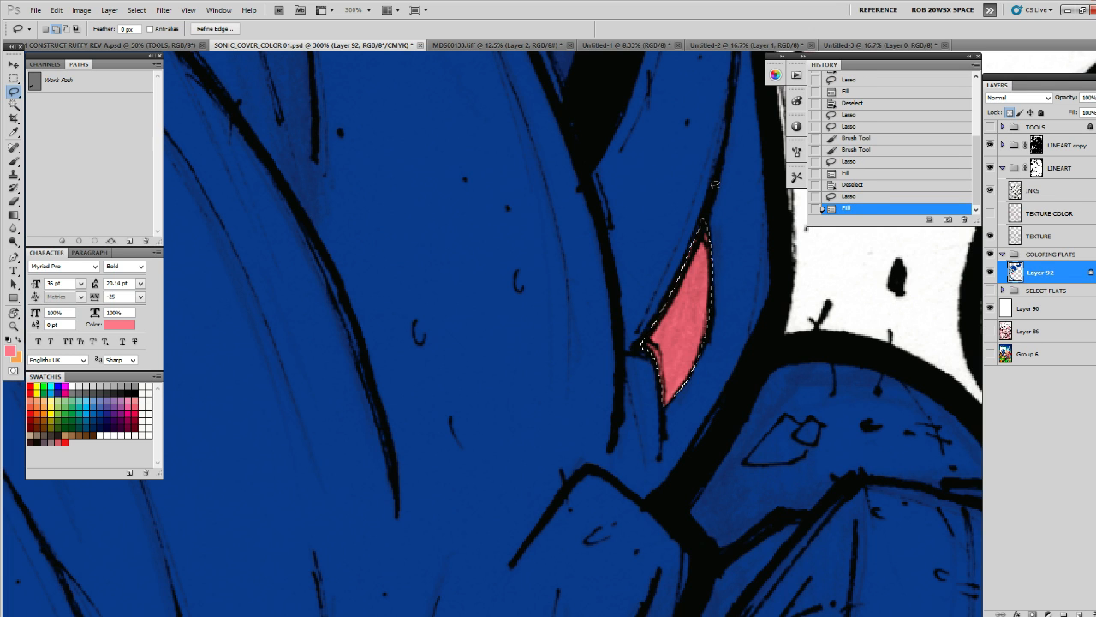
{"action": "key", "text": "ctrl+d"}
Lasso Sonic's rounded belly below the muzzle, fill it with the light orange used on the muzzle, and deselect
{"action": "key", "text": "z"}
{"action": "left_click", "coordinate": [769, 261], "text": "alt"}
{"action": "left_click", "coordinate": [770, 263], "text": "alt"}
{"action": "left_click", "coordinate": [772, 266], "text": "alt"}
{"action": "left_click", "coordinate": [772, 270], "text": "alt"}
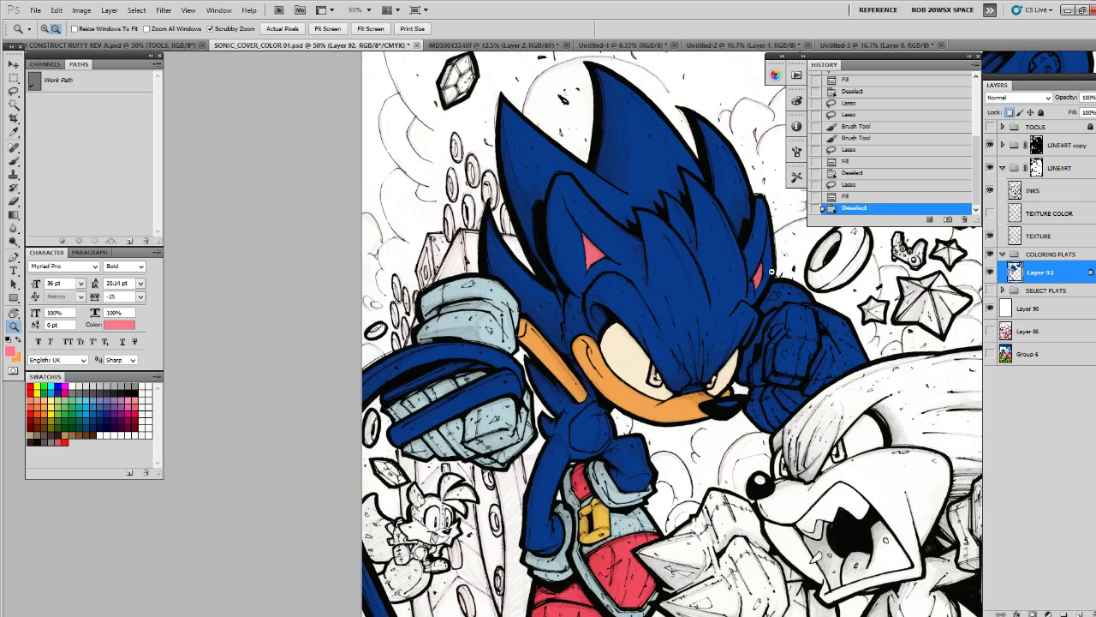
{"action": "left_click", "coordinate": [773, 274], "text": "alt"}
{"action": "left_click", "coordinate": [772, 276], "text": "alt"}
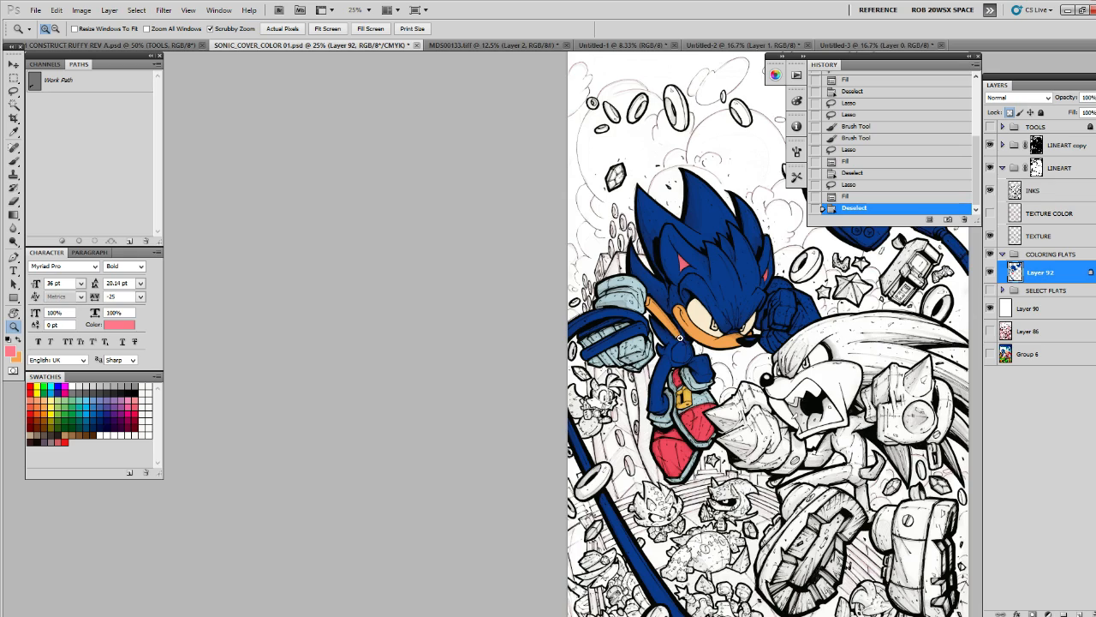
{"action": "left_click", "coordinate": [682, 339]}
{"action": "left_click", "coordinate": [682, 339]}
{"action": "left_click", "coordinate": [682, 339]}
{"action": "left_click", "coordinate": [682, 339]}
{"action": "left_click", "coordinate": [682, 339]}
{"action": "left_click", "coordinate": [682, 340]}
{"action": "left_click_drag", "start_coordinate": [714, 255], "coordinate": [707, 250]}
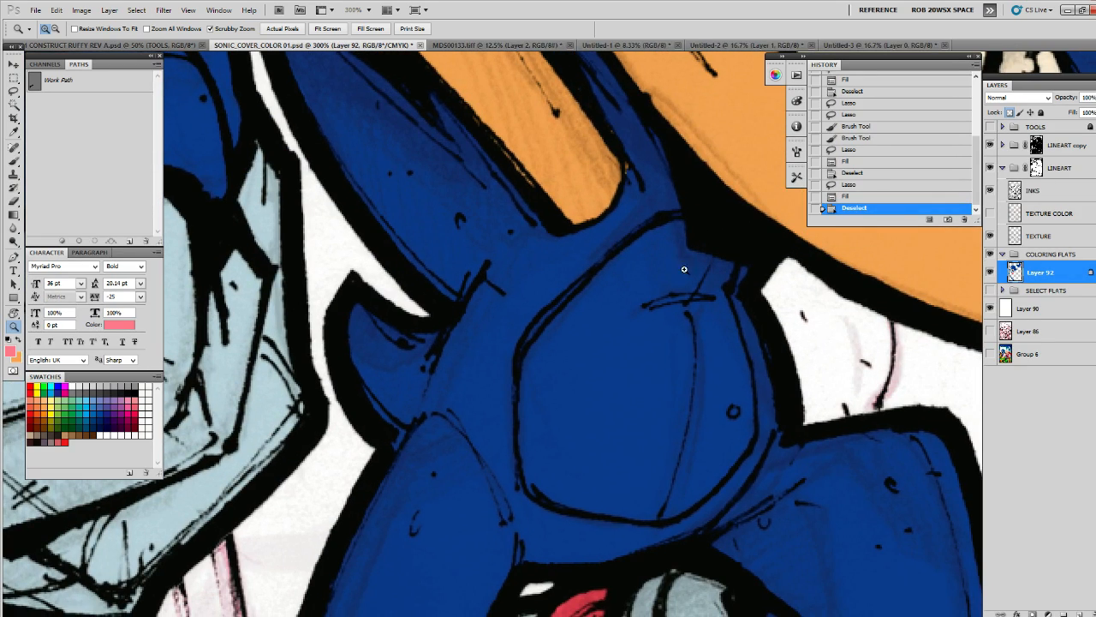
{"action": "key", "text": "l"}
{"action": "key", "text": "x"}
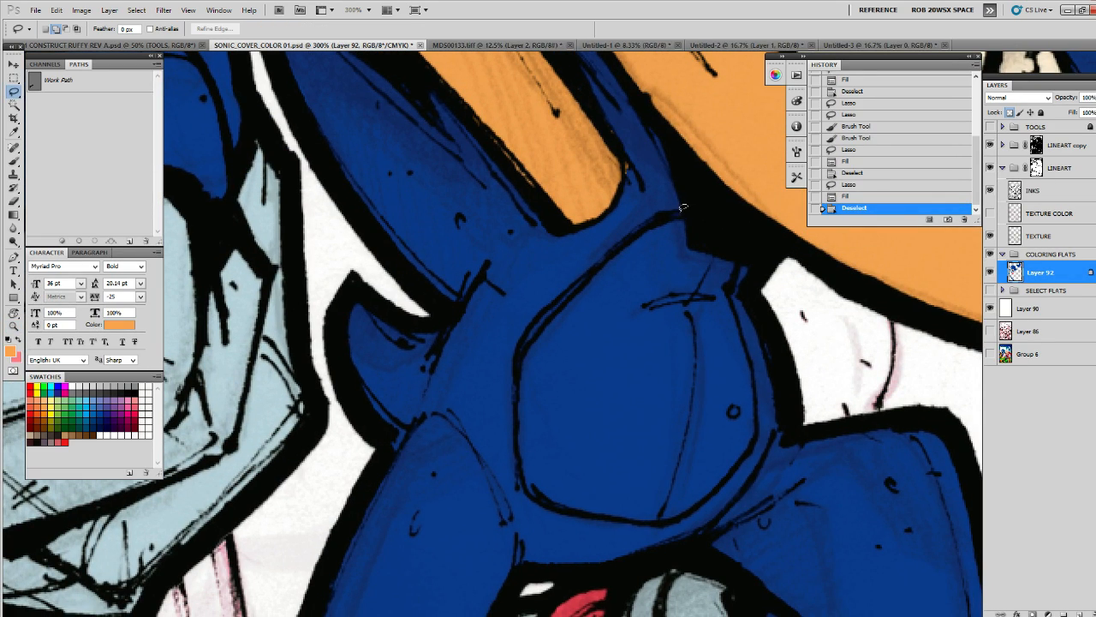
{"action": "mouse_move", "coordinate": [678, 210]}
{"action": "left_mouse_down"}
{"action": "mouse_move", "coordinate": [645, 224]}
{"action": "mouse_move", "coordinate": [543, 324]}
{"action": "left_mouse_up"}
{"action": "left_click_drag", "start_coordinate": [520, 371], "coordinate": [517, 435]}
{"action": "mouse_move", "coordinate": [520, 485]}
{"action": "left_mouse_down"}
{"action": "mouse_move", "coordinate": [666, 522]}
{"action": "mouse_move", "coordinate": [731, 476]}
{"action": "mouse_move", "coordinate": [758, 434]}
{"action": "mouse_move", "coordinate": [734, 269]}
{"action": "mouse_move", "coordinate": [685, 211]}
{"action": "left_mouse_up"}
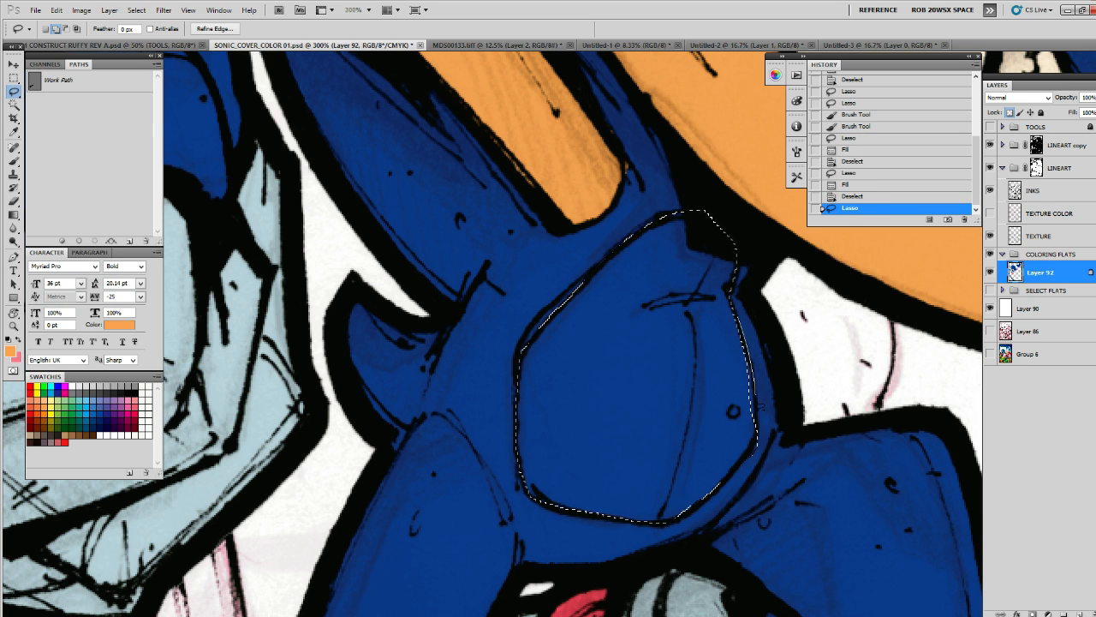
{"action": "left_click_drag", "start_coordinate": [733, 312], "coordinate": [755, 391]}
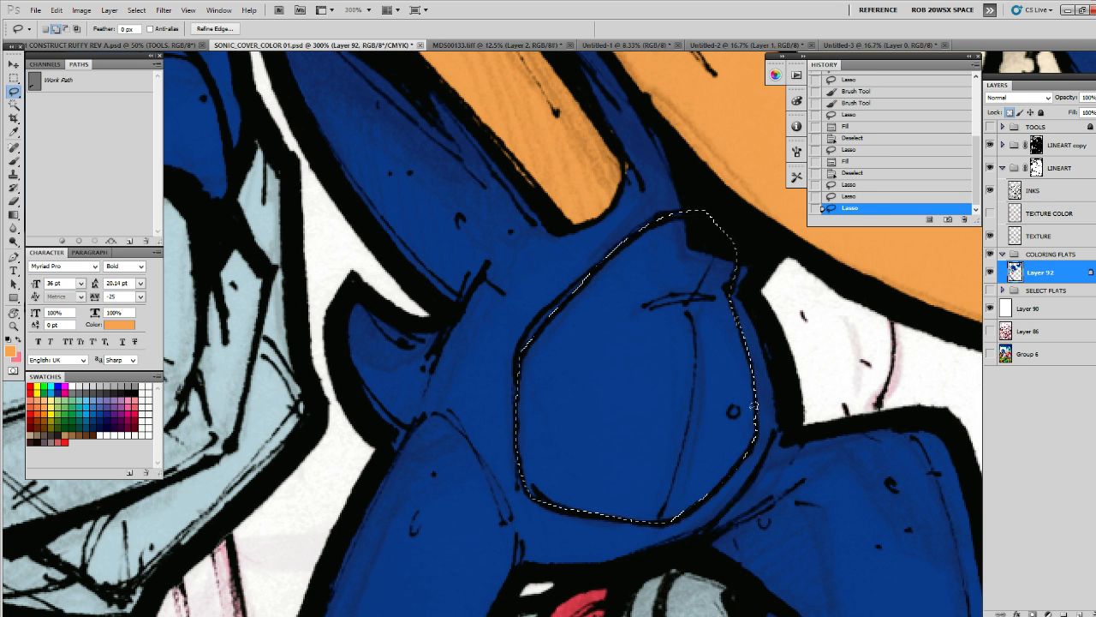
{"action": "key", "text": "alt+BackSpace"}
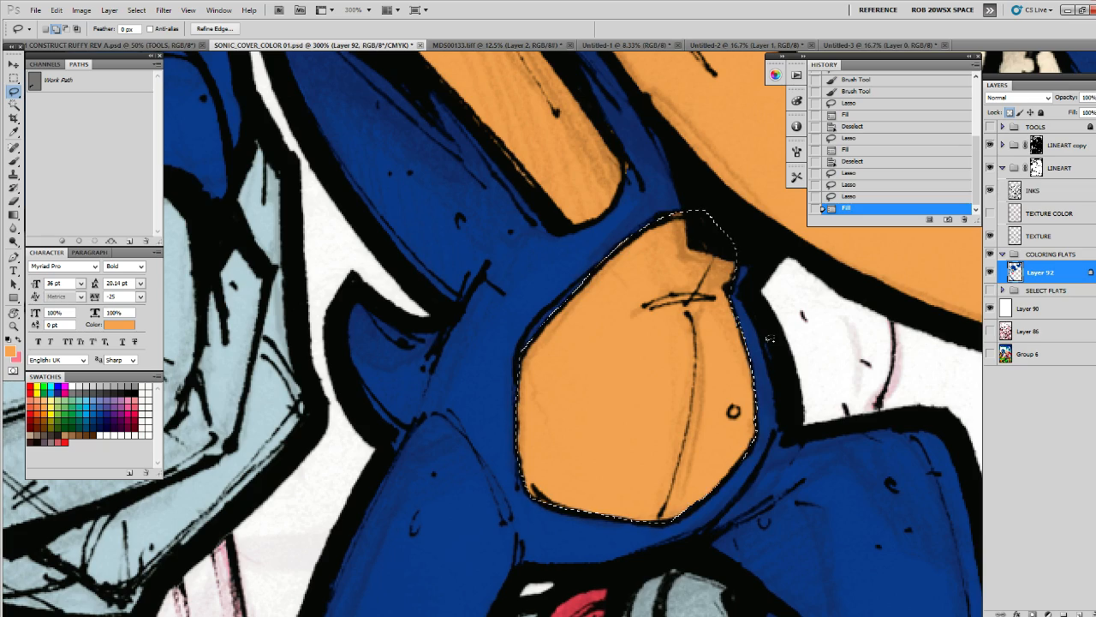
{"action": "key", "text": "ctrl+d"}
{"action": "key", "text": "z"}
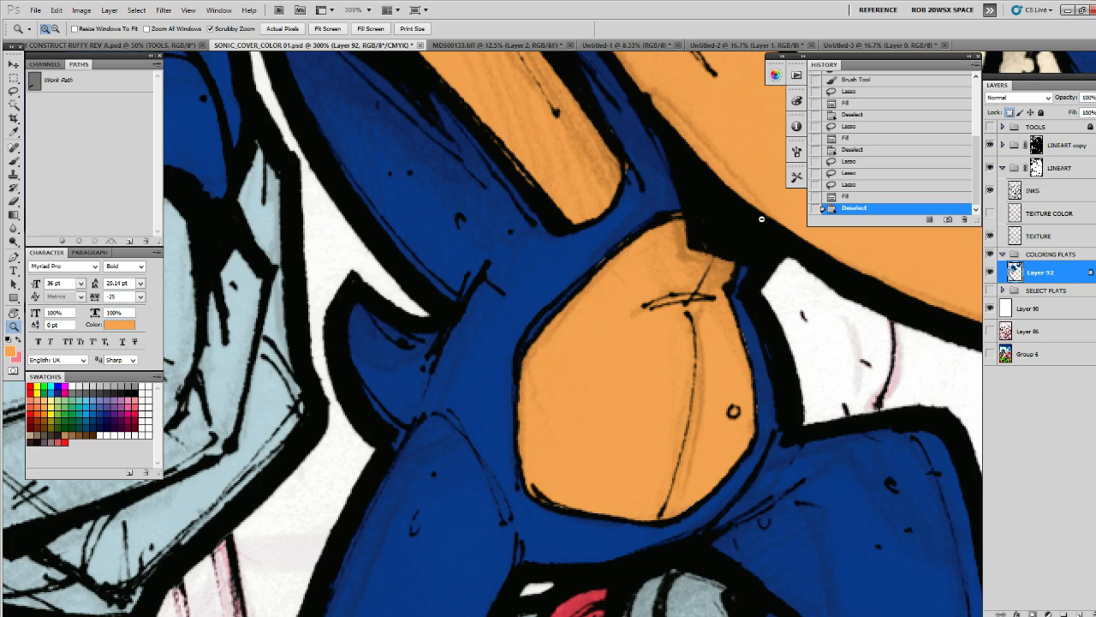
{"action": "left_click", "coordinate": [692, 308], "text": "alt"}
{"action": "left_click", "coordinate": [692, 308], "text": "alt"}
{"action": "left_click", "coordinate": [692, 308], "text": "alt"}
{"action": "left_click_drag", "start_coordinate": [692, 309], "coordinate": [582, 380]}
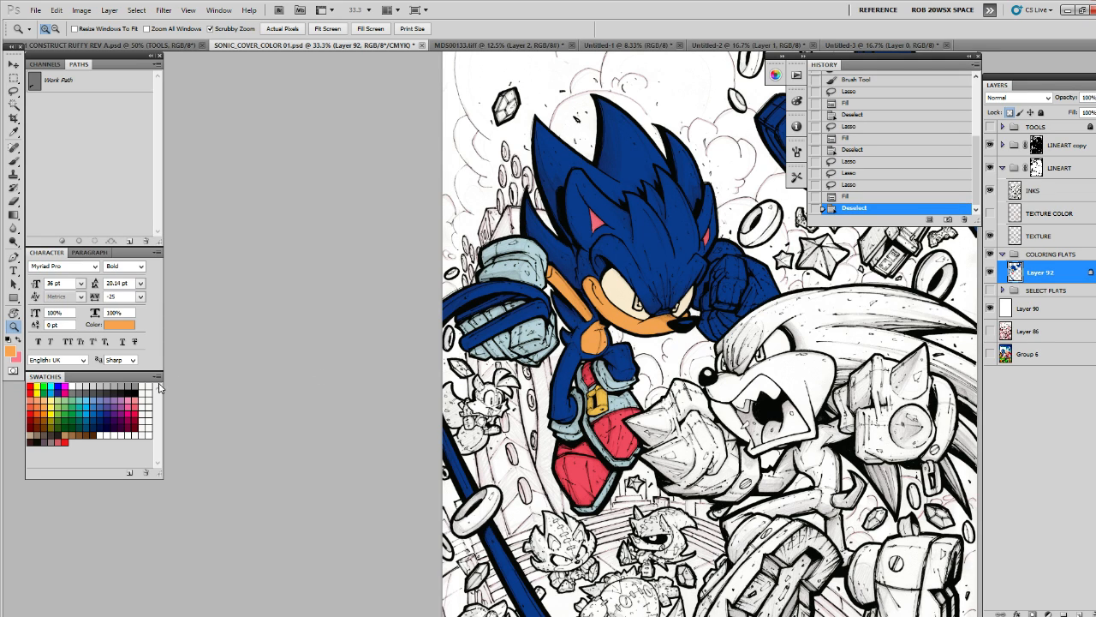
Sample the pale blue glove colour from the reference document Untitled-4 and return to the cover
{"action": "key", "text": "b"}
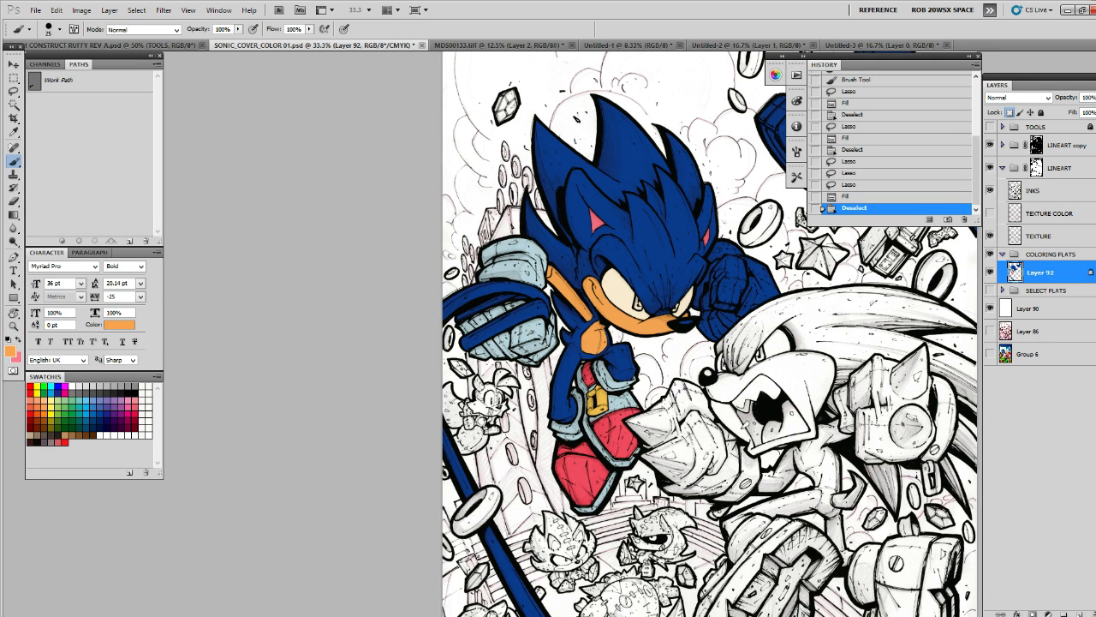
{"action": "key", "text": "ctrl+Tab"}
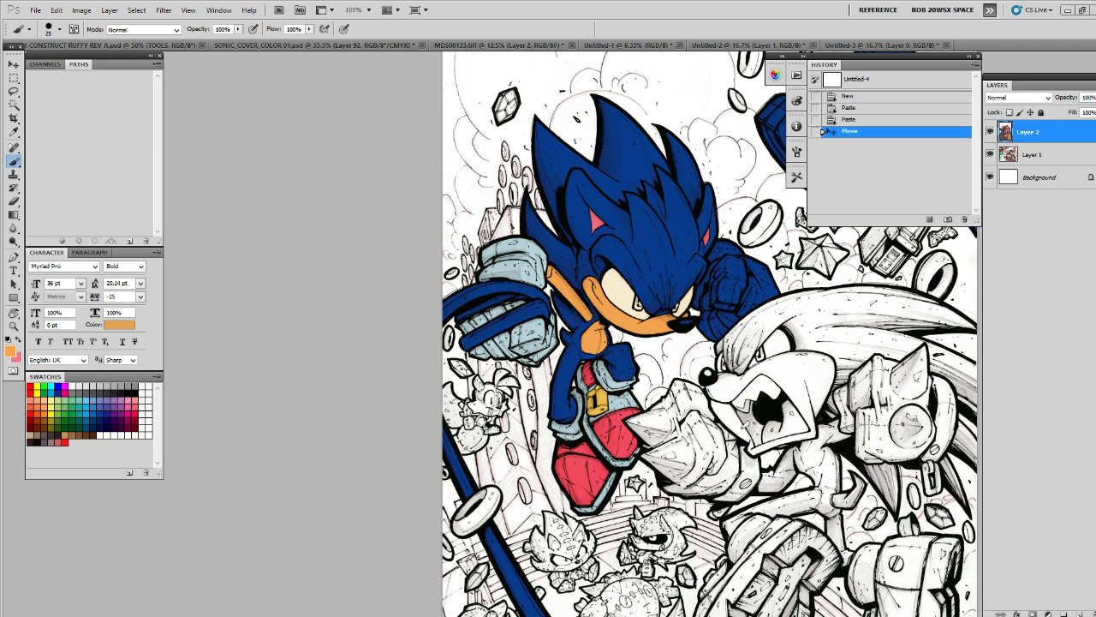
{"action": "left_click", "coordinate": [524, 336], "text": "alt"}
{"action": "left_click", "coordinate": [736, 258]}
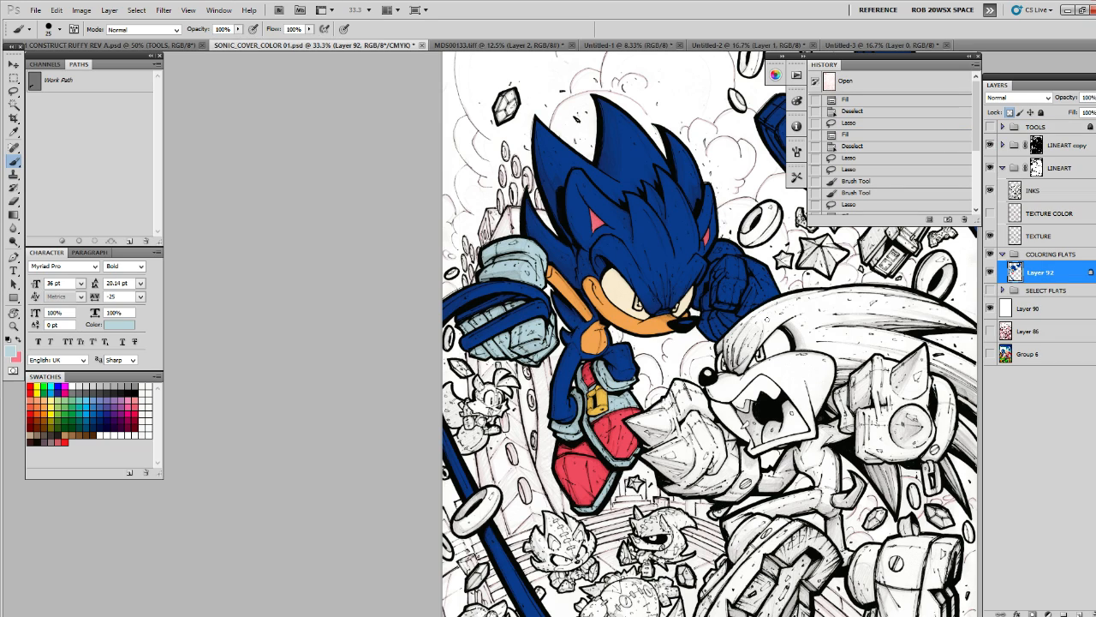
Lasso Sonic's raised fist beside his face, fill it with the sampled pale blue, and deselect
{"action": "key", "text": "z"}
{"action": "left_click", "coordinate": [732, 239]}
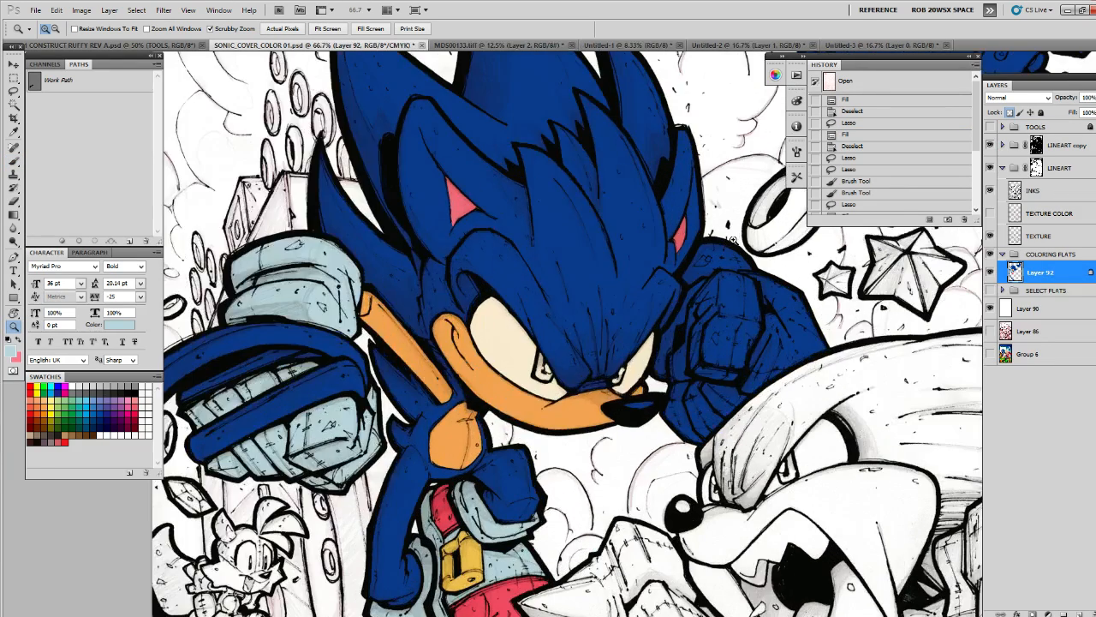
{"action": "key", "text": "l"}
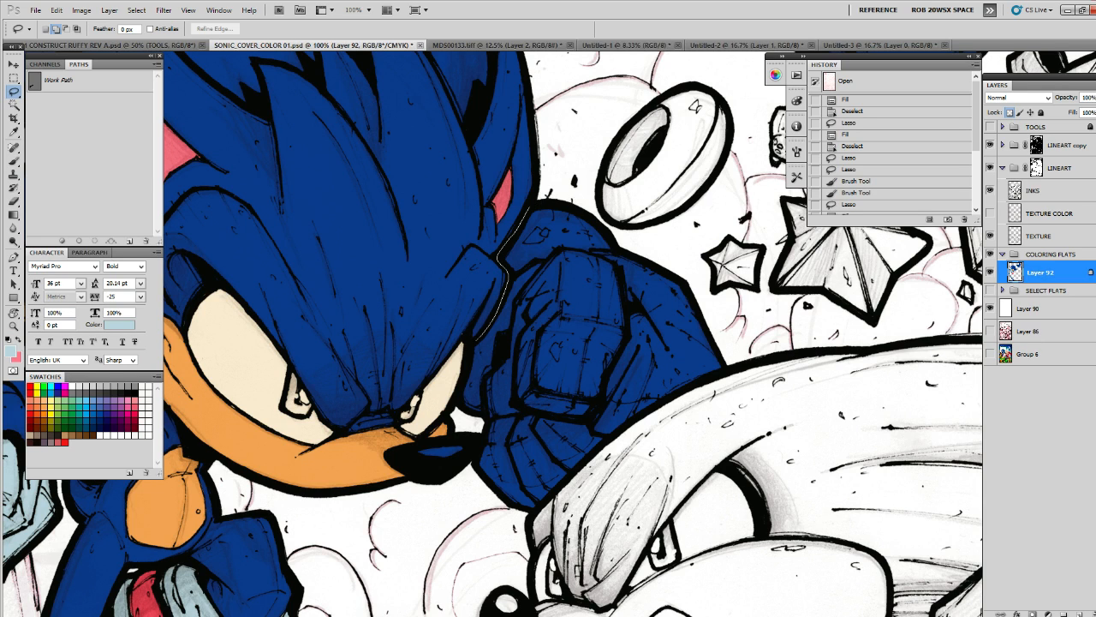
{"action": "mouse_move", "coordinate": [460, 392]}
{"action": "left_mouse_down"}
{"action": "mouse_move", "coordinate": [480, 430]}
{"action": "mouse_move", "coordinate": [466, 471]}
{"action": "mouse_move", "coordinate": [572, 526]}
{"action": "mouse_move", "coordinate": [728, 305]}
{"action": "mouse_move", "coordinate": [548, 171]}
{"action": "left_mouse_up"}
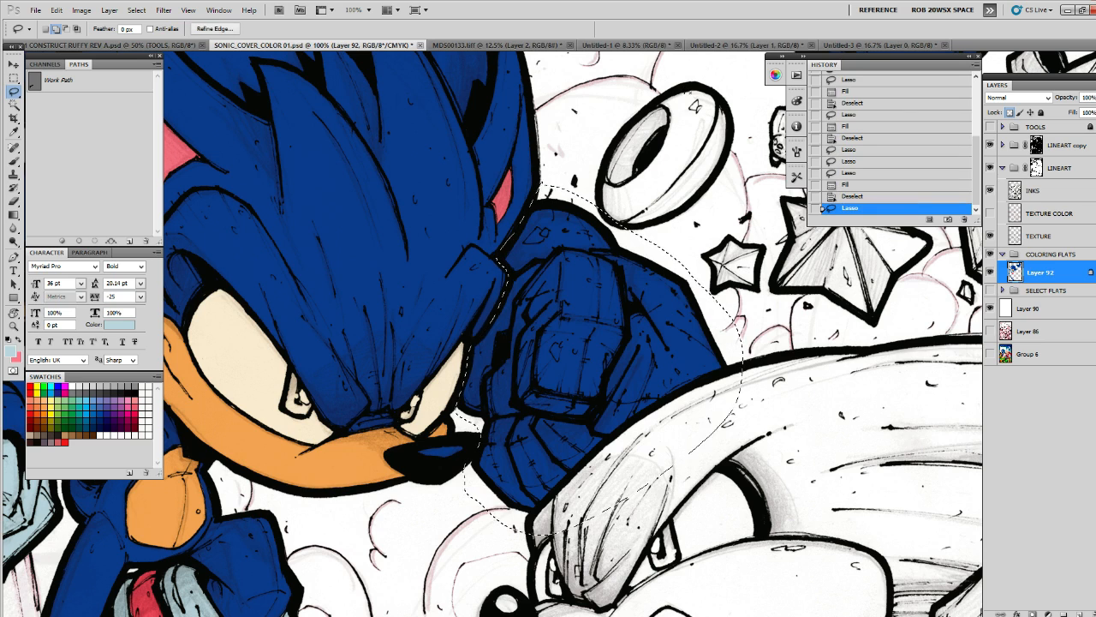
{"action": "key", "text": "alt+BackSpace"}
{"action": "key", "text": "ctrl+d"}
Lasso the highlight on Sonic's nose, fill it with the same pale blue, and deselect
{"action": "mouse_move", "coordinate": [437, 437]}
{"action": "left_mouse_down"}
{"action": "mouse_move", "coordinate": [720, 401]}
{"action": "mouse_move", "coordinate": [747, 424]}
{"action": "mouse_move", "coordinate": [718, 400]}
{"action": "left_mouse_up"}
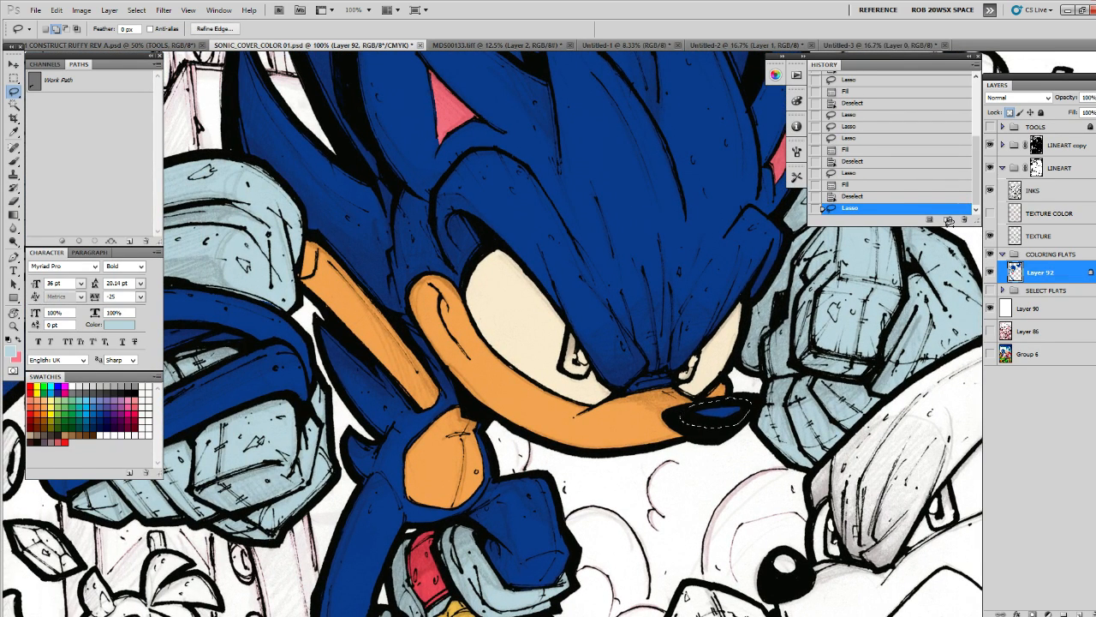
{"action": "key", "text": "alt+BackSpace"}
{"action": "key", "text": "ctrl+d"}
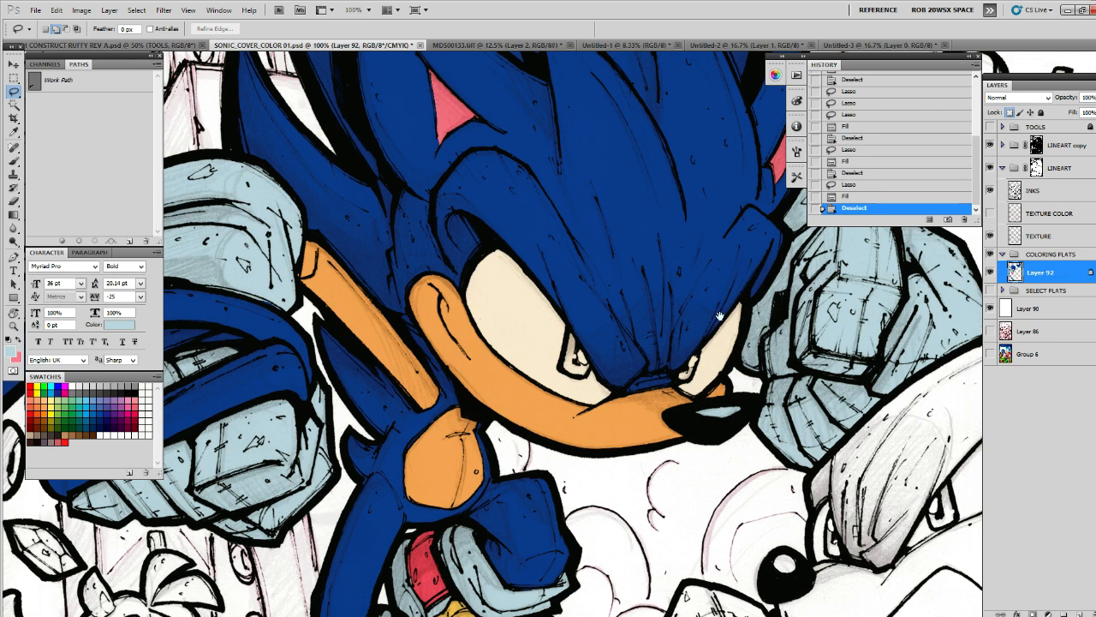
Pick a green swatch, lasso the irises of both of Sonic's eyes, fill them with it, and deselect
{"action": "left_click_drag", "start_coordinate": [703, 289], "coordinate": [766, 327]}
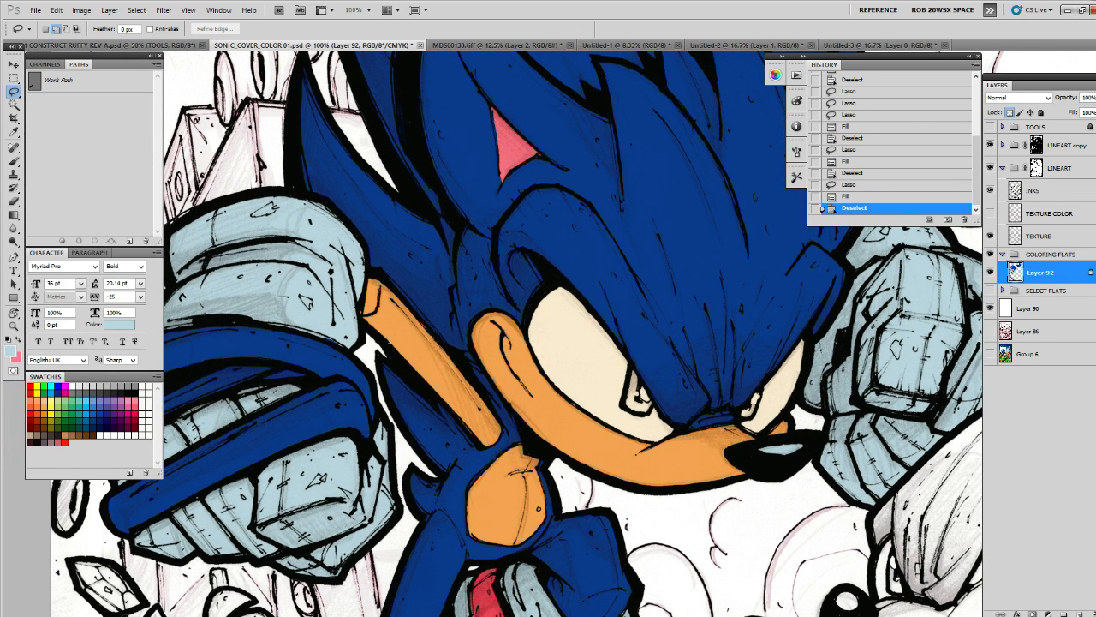
{"action": "left_click", "coordinate": [71, 408]}
{"action": "mouse_move", "coordinate": [628, 396]}
{"action": "left_mouse_down"}
{"action": "mouse_move", "coordinate": [647, 409]}
{"action": "mouse_move", "coordinate": [642, 370]}
{"action": "mouse_move", "coordinate": [625, 384]}
{"action": "left_mouse_up"}
{"action": "mouse_move", "coordinate": [762, 383]}
{"action": "left_mouse_down"}
{"action": "mouse_move", "coordinate": [744, 417]}
{"action": "mouse_move", "coordinate": [762, 384]}
{"action": "left_mouse_up"}
{"action": "key", "text": "alt+BackSpace"}
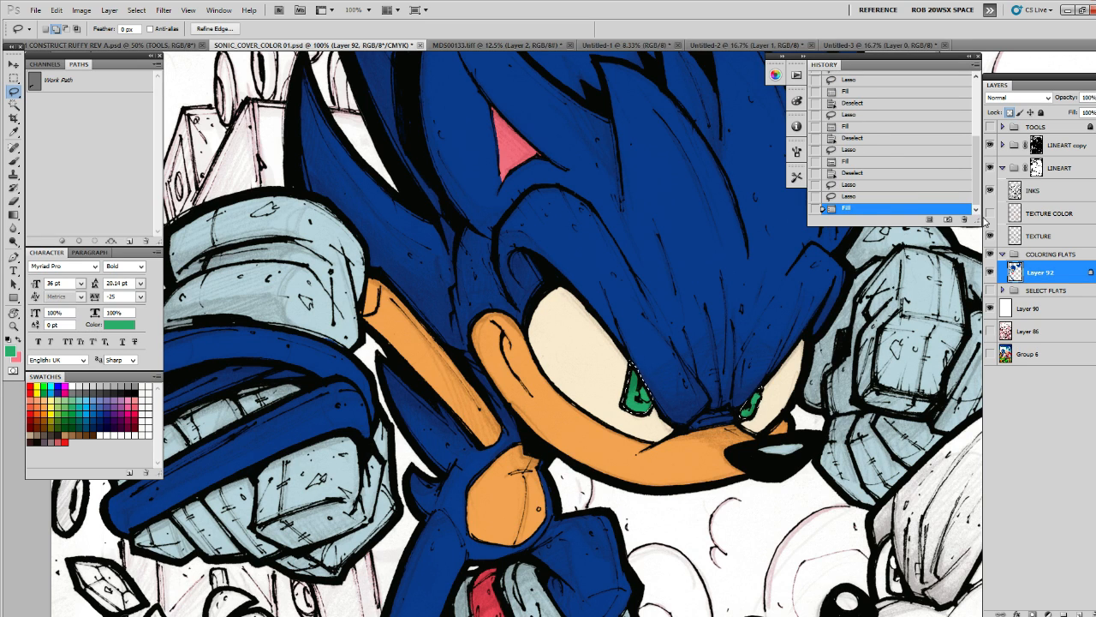
{"action": "key", "text": "ctrl+d"}
Examine the whole cover at 33.3%, checking Sonic's colours against the uncoloured figures around him
{"action": "left_click_drag", "start_coordinate": [813, 274], "coordinate": [819, 352]}
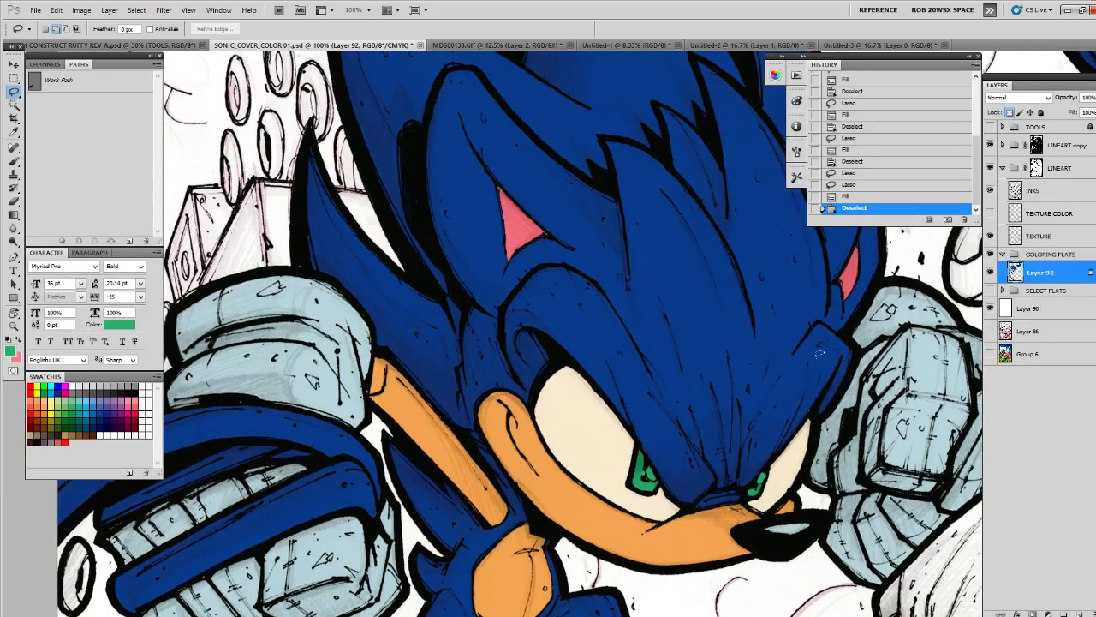
{"action": "left_click_drag", "start_coordinate": [788, 317], "coordinate": [787, 292]}
{"action": "key", "text": "z"}
{"action": "left_click", "coordinate": [785, 349], "text": "alt"}
{"action": "left_click", "coordinate": [786, 348], "text": "alt"}
{"action": "left_click", "coordinate": [785, 349], "text": "alt"}
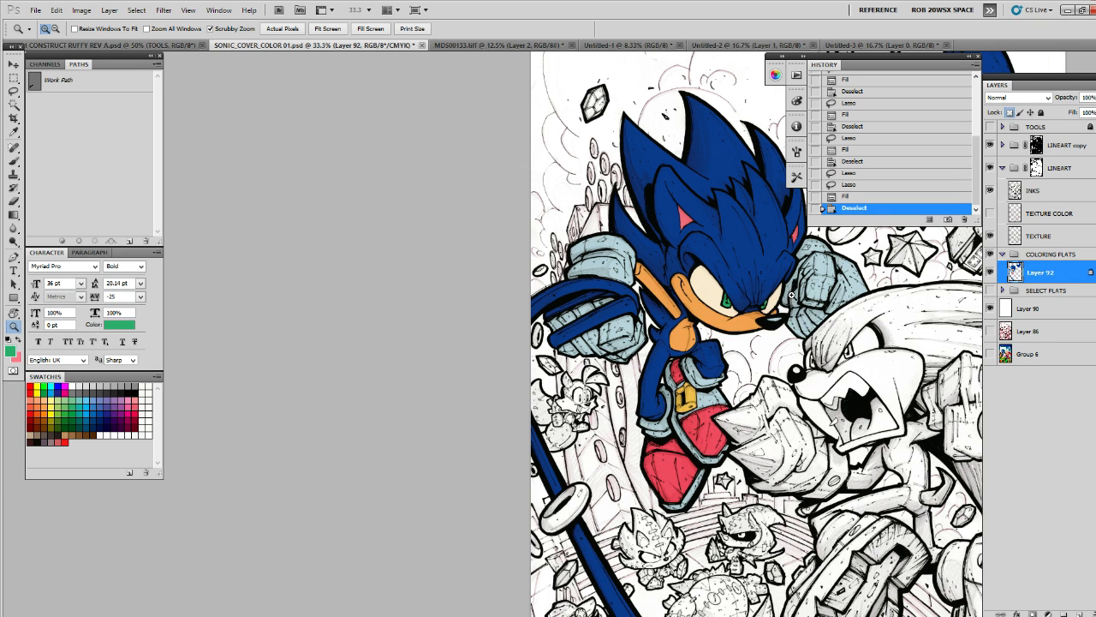
{"action": "left_click_drag", "start_coordinate": [792, 296], "coordinate": [720, 310]}
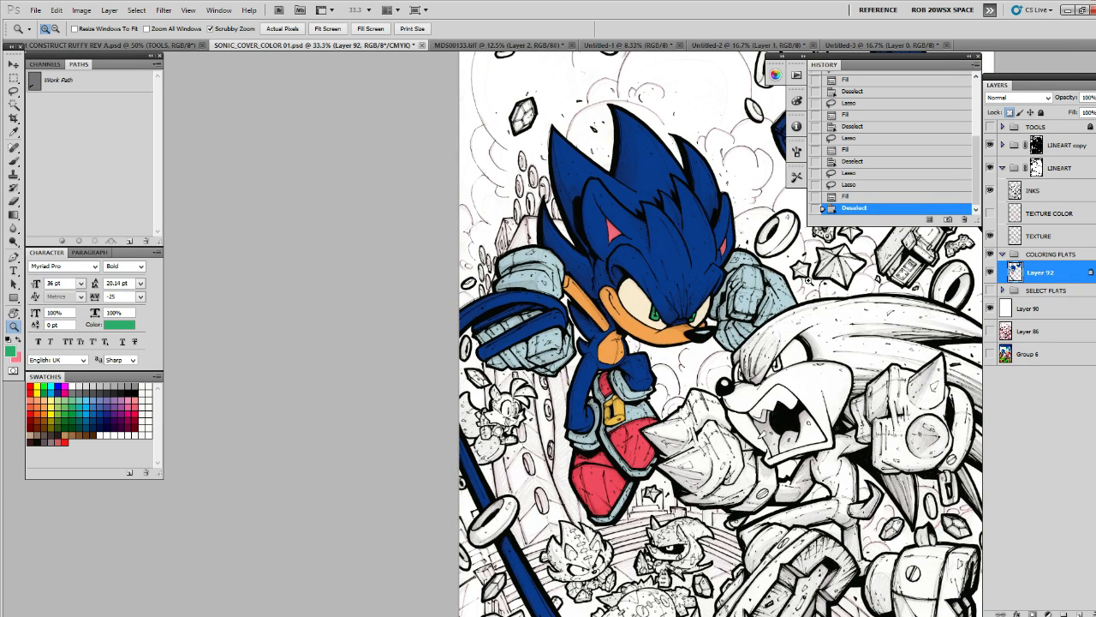
{"action": "left_click_drag", "start_coordinate": [809, 280], "coordinate": [590, 126]}
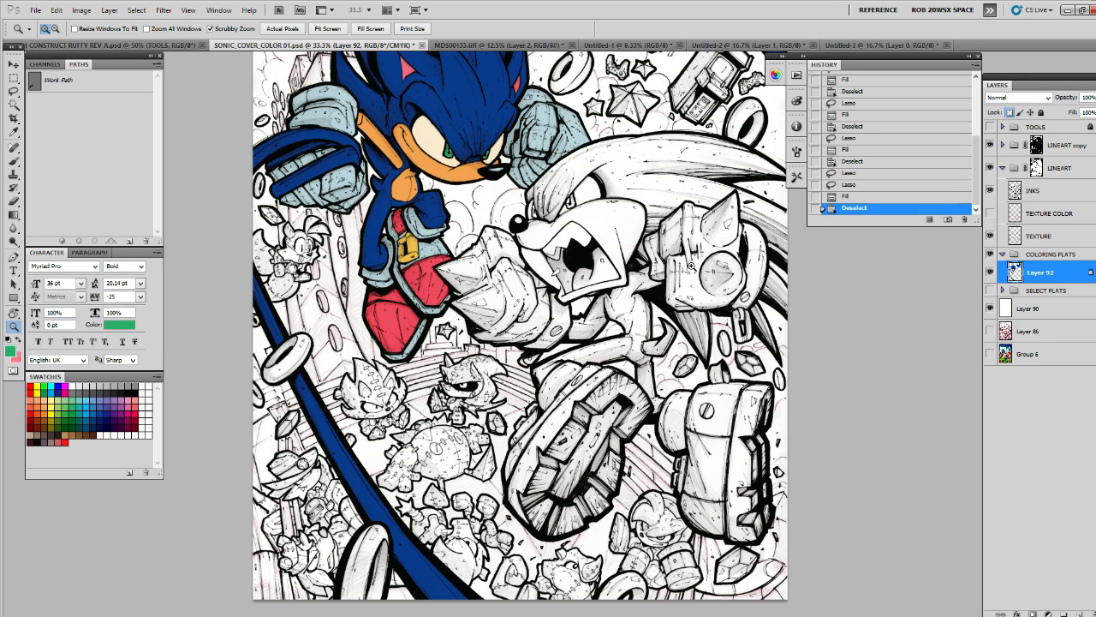
{"action": "scroll", "coordinate": [677, 214], "scroll_direction": "up", "scroll_amount": 1}
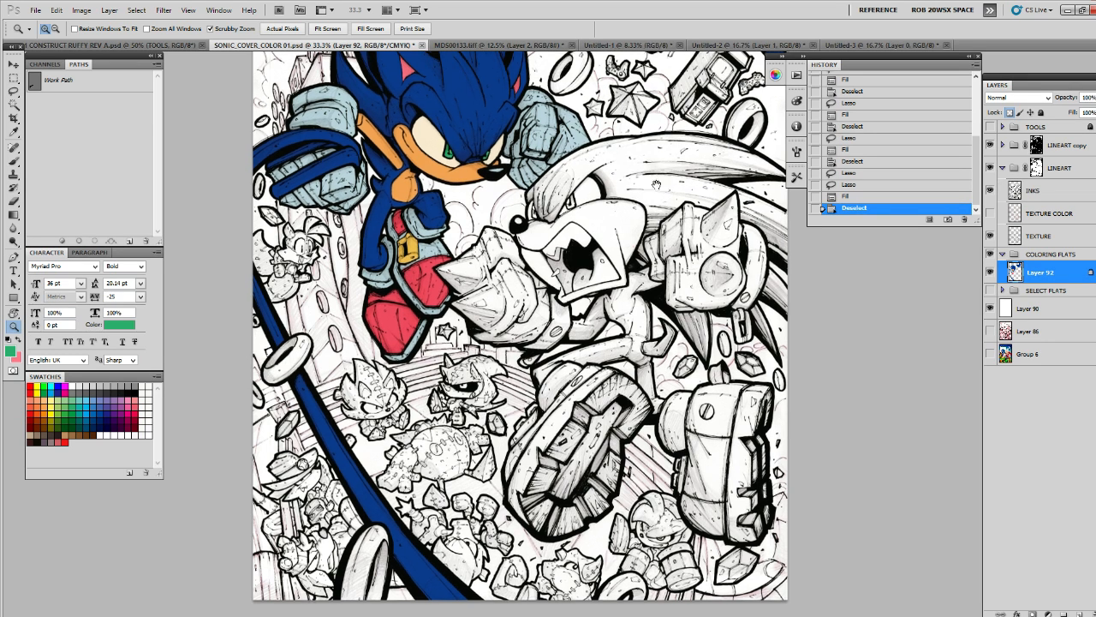
{"action": "scroll", "coordinate": [724, 250], "scroll_direction": "down", "scroll_amount": 1}
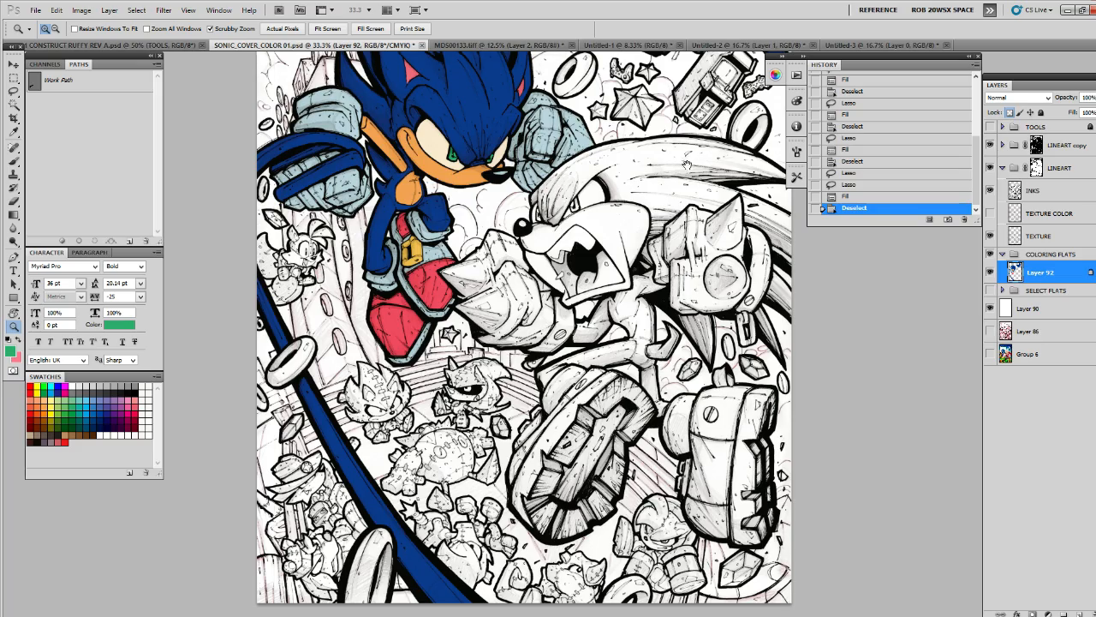
{"action": "left_click_drag", "start_coordinate": [684, 164], "coordinate": [718, 166]}
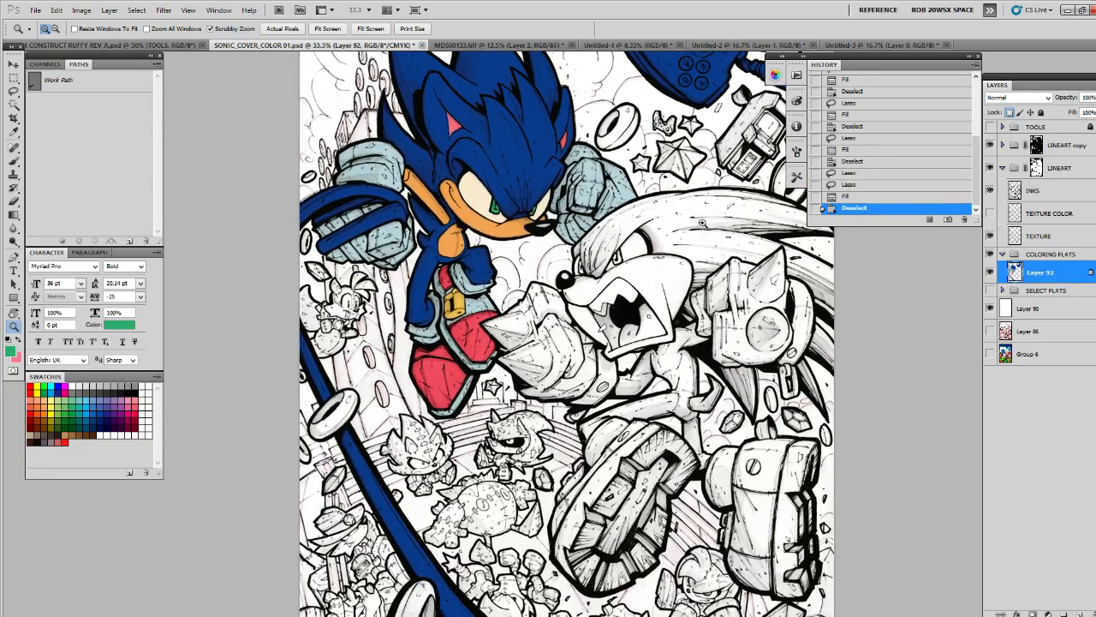
Show the TEXTURE COLOR layer, compare the art with and without it, and make it the active layer
{"action": "left_click", "coordinate": [991, 214]}
{"action": "left_click", "coordinate": [991, 214]}
{"action": "left_click", "coordinate": [991, 214]}
{"action": "left_click", "coordinate": [1020, 214]}
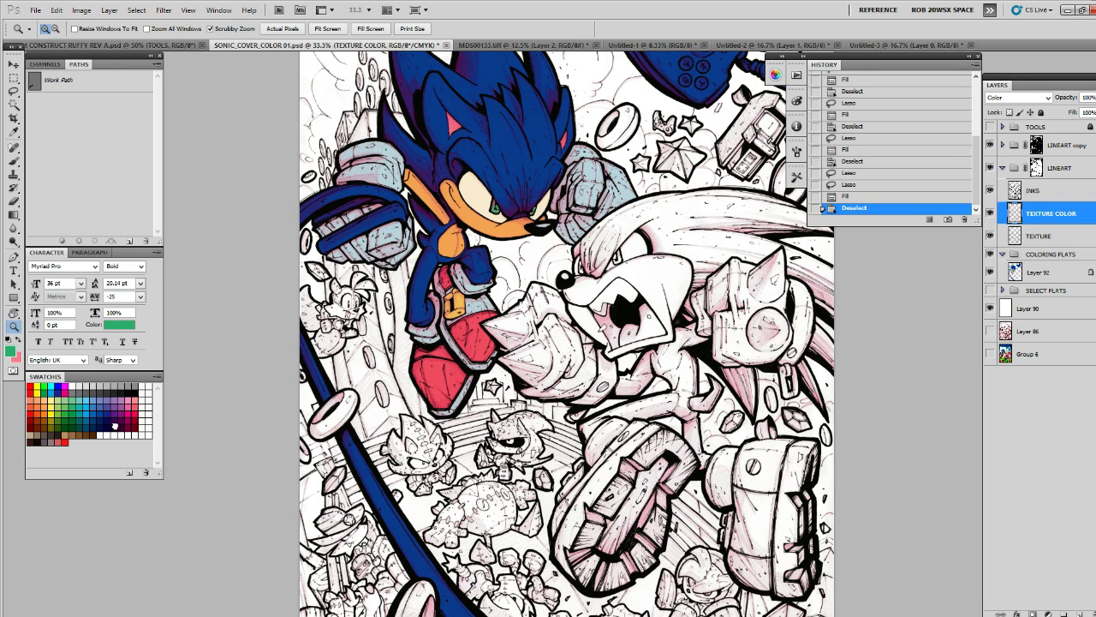
Try dark violet and dark navy swatch fills on the TEXTURE COLOR layer
{"action": "left_click", "coordinate": [118, 421]}
{"action": "left_click", "coordinate": [118, 409]}
{"action": "left_click", "coordinate": [119, 415]}
{"action": "left_click", "coordinate": [107, 406]}
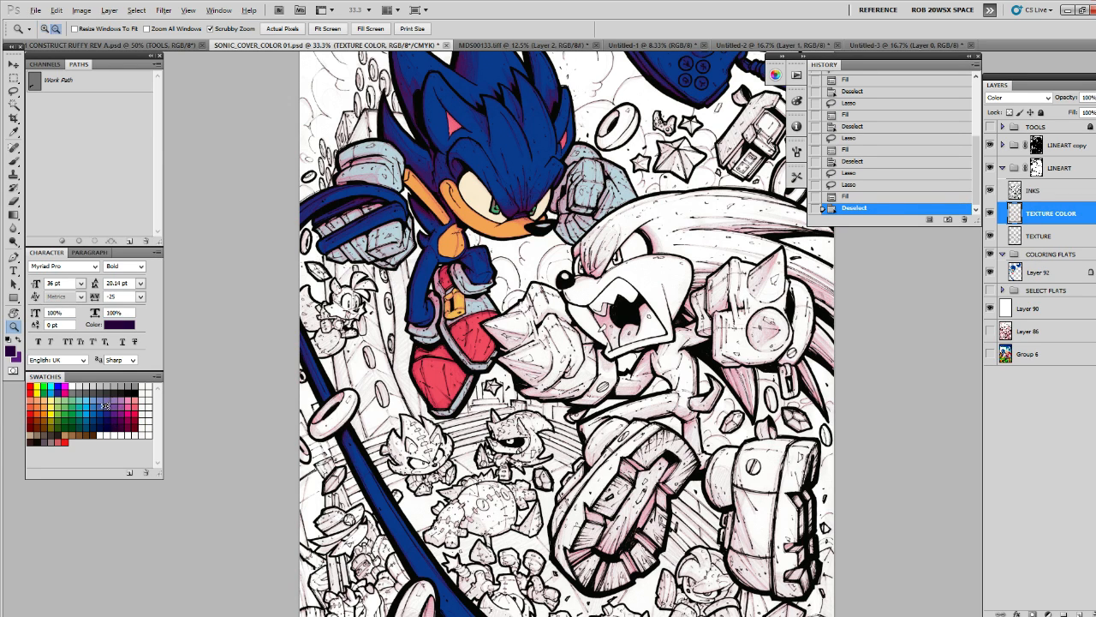
{"action": "key", "text": "alt+BackSpace"}
{"action": "left_click_drag", "start_coordinate": [747, 281], "coordinate": [761, 414]}
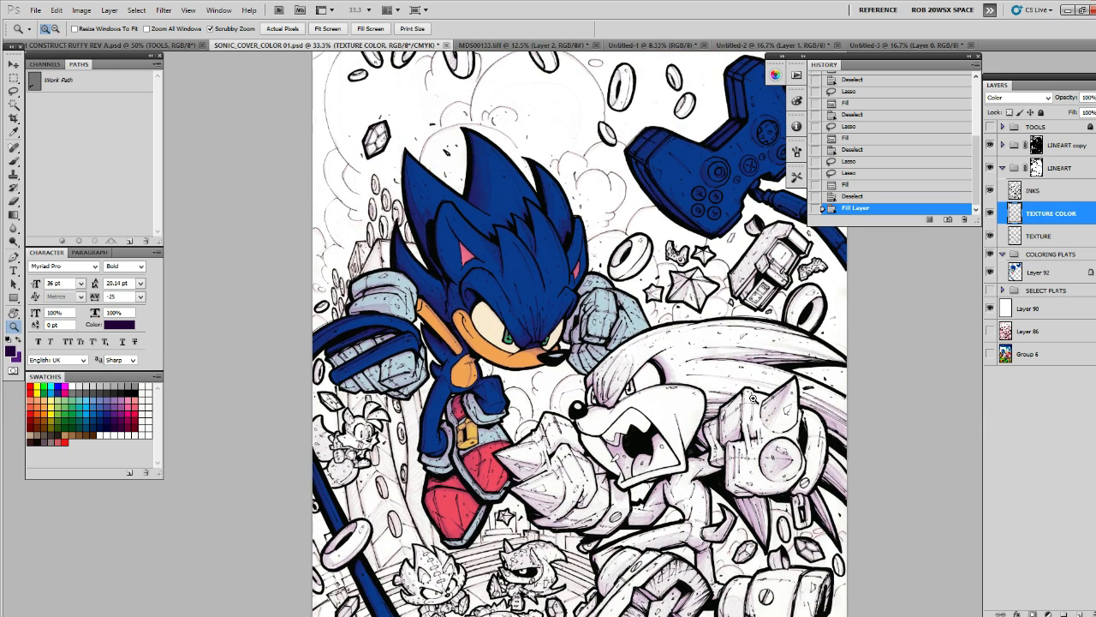
{"action": "scroll", "coordinate": [748, 390], "scroll_direction": "down", "scroll_amount": 1}
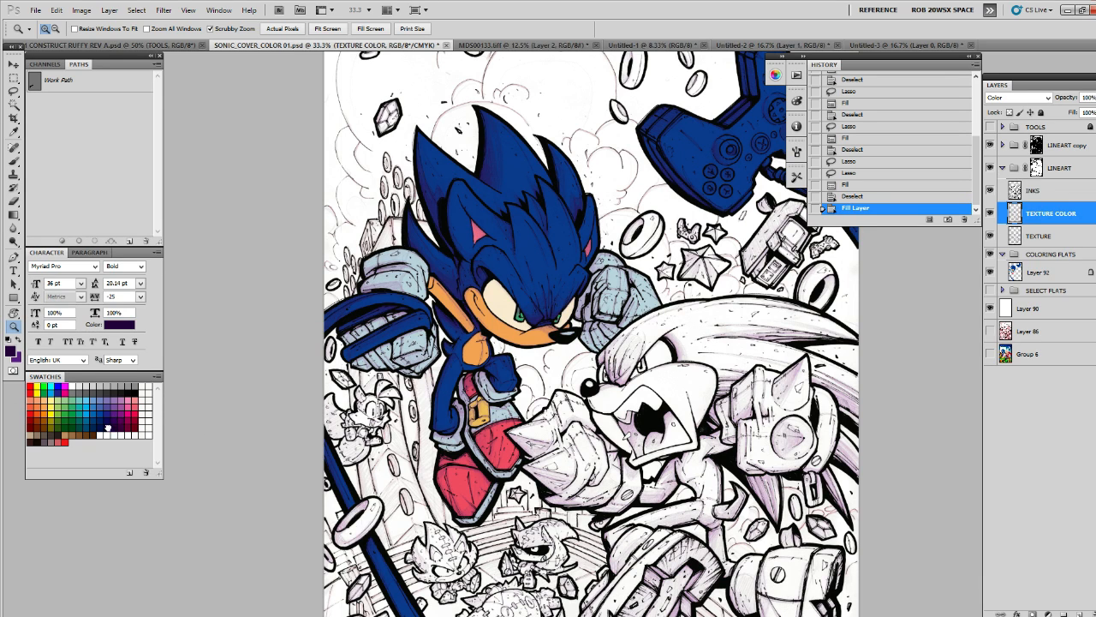
{"action": "left_click", "coordinate": [117, 408]}
{"action": "key", "text": "alt+shift+BackSpace"}
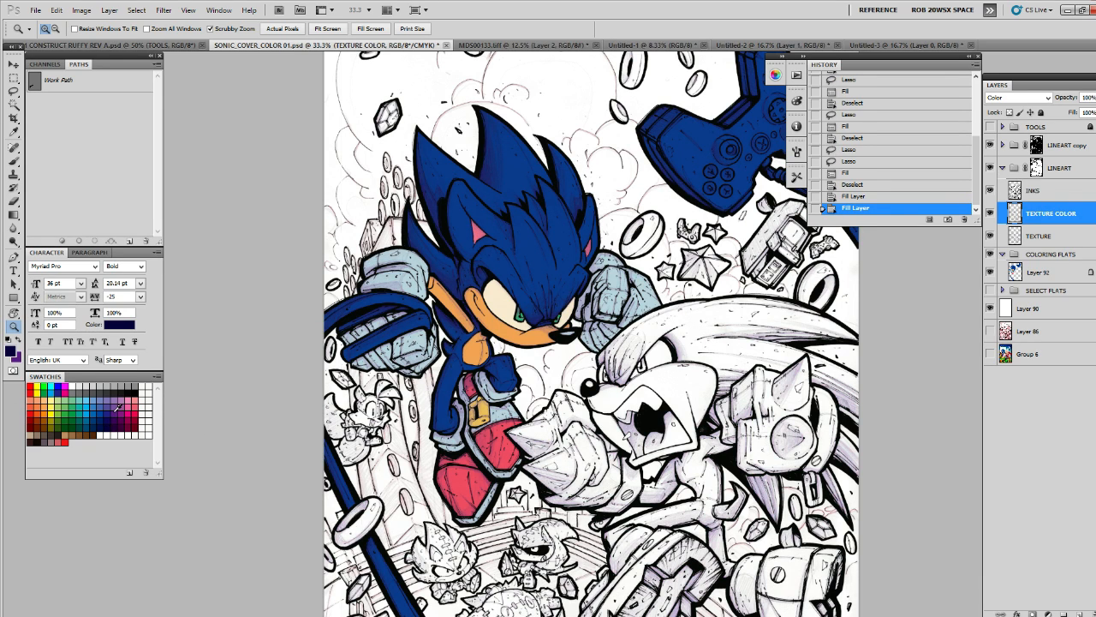
Fill the TEXTURE COLOR layer with a dark purple swatch, preserving its transparency, and check the tinted shading across the cover
{"action": "left_click", "coordinate": [123, 401]}
{"action": "key", "text": "alt+shift+BackSpace"}
{"action": "scroll", "coordinate": [681, 257], "scroll_direction": "down", "scroll_amount": 2}
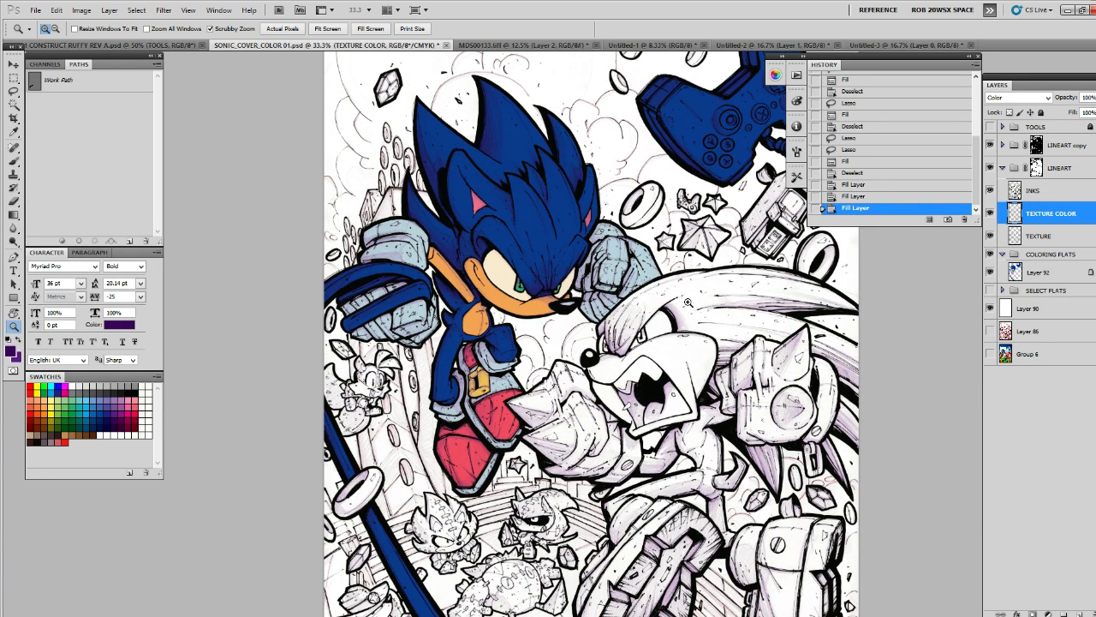
{"action": "scroll", "coordinate": [692, 326], "scroll_direction": "down", "scroll_amount": 3}
{"action": "scroll", "coordinate": [709, 315], "scroll_direction": "down", "scroll_amount": 4}
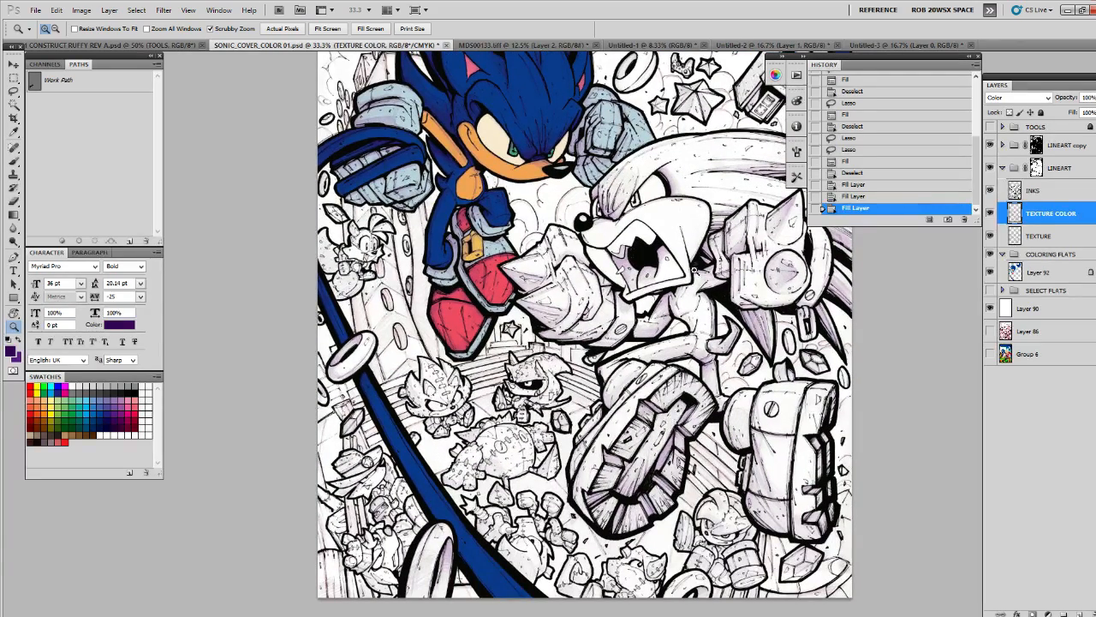
Make Layer 92 active, sample a bright red from the reference document 01_DIGICOLOR_REV 01.psd, and return to the cover
{"action": "left_click", "coordinate": [1030, 270]}
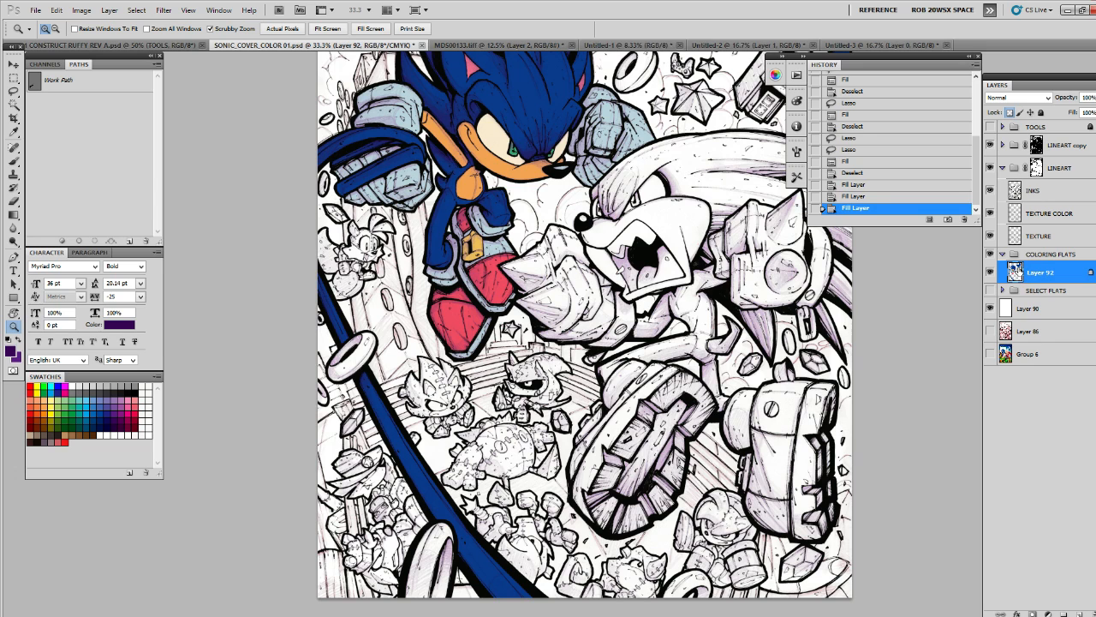
{"action": "left_click_drag", "start_coordinate": [617, 231], "coordinate": [571, 225]}
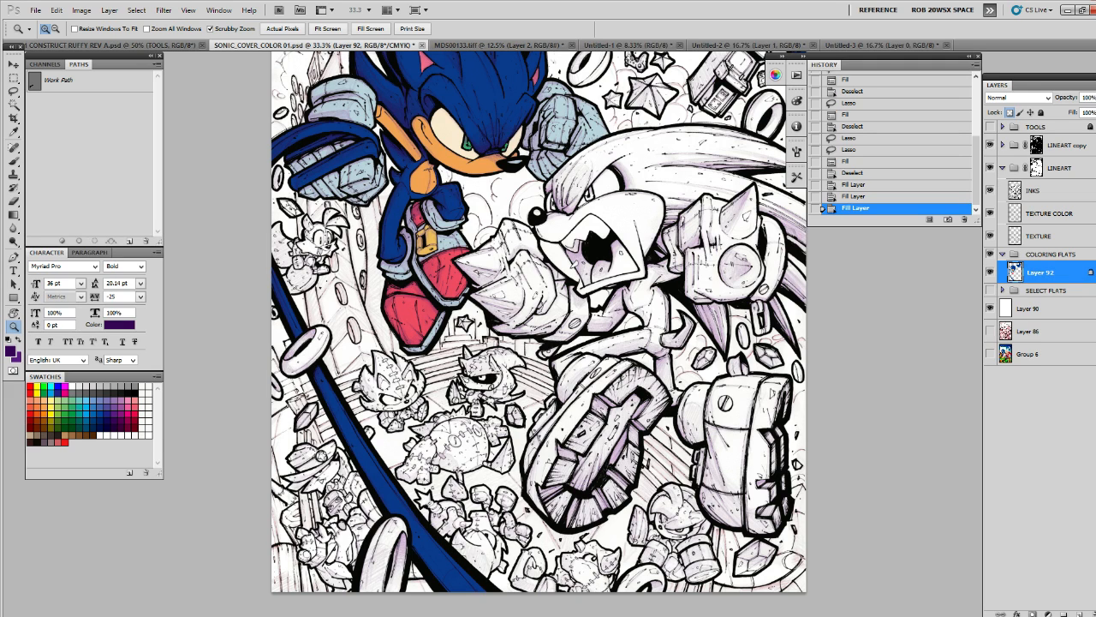
{"action": "key", "text": "ctrl+Tab"}
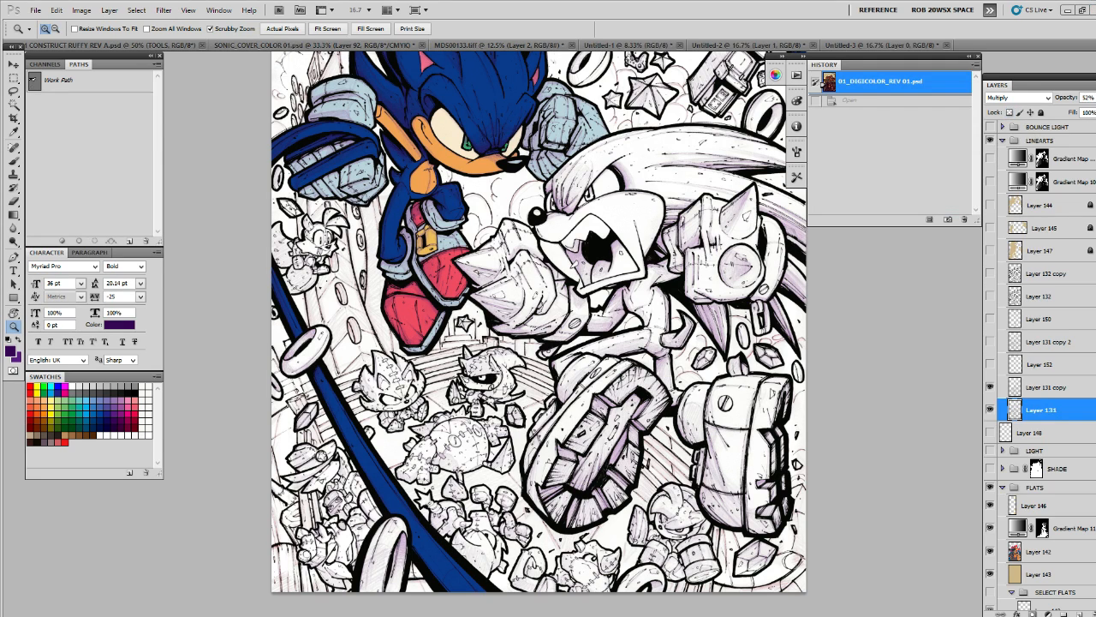
{"action": "key", "text": "b"}
{"action": "left_click", "coordinate": [443, 272], "text": "alt"}
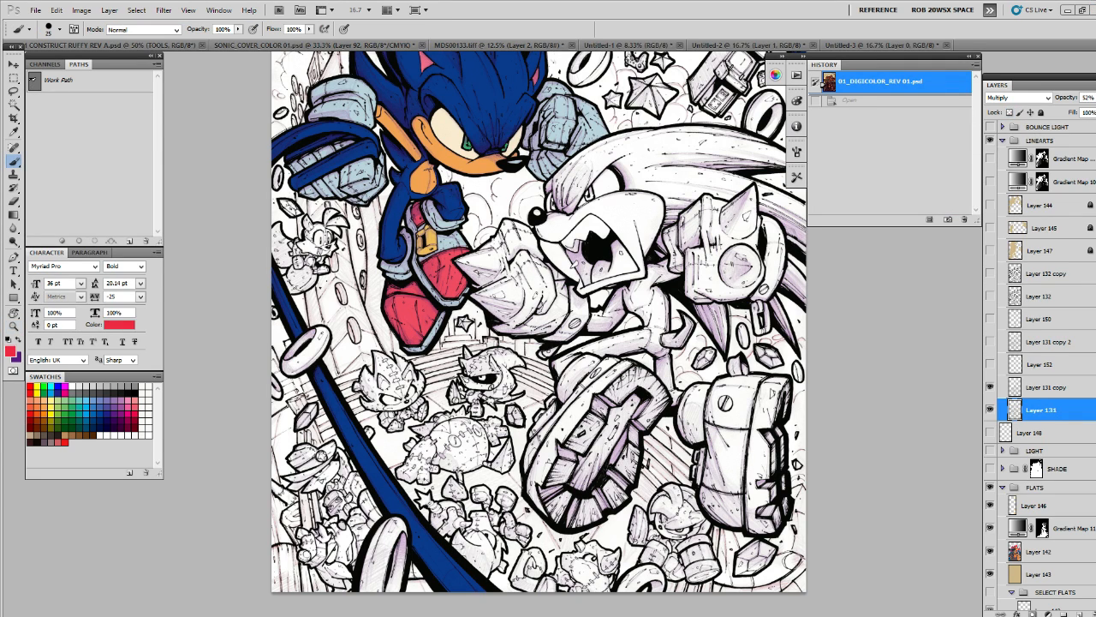
{"action": "key", "text": "ctrl+Tab"}
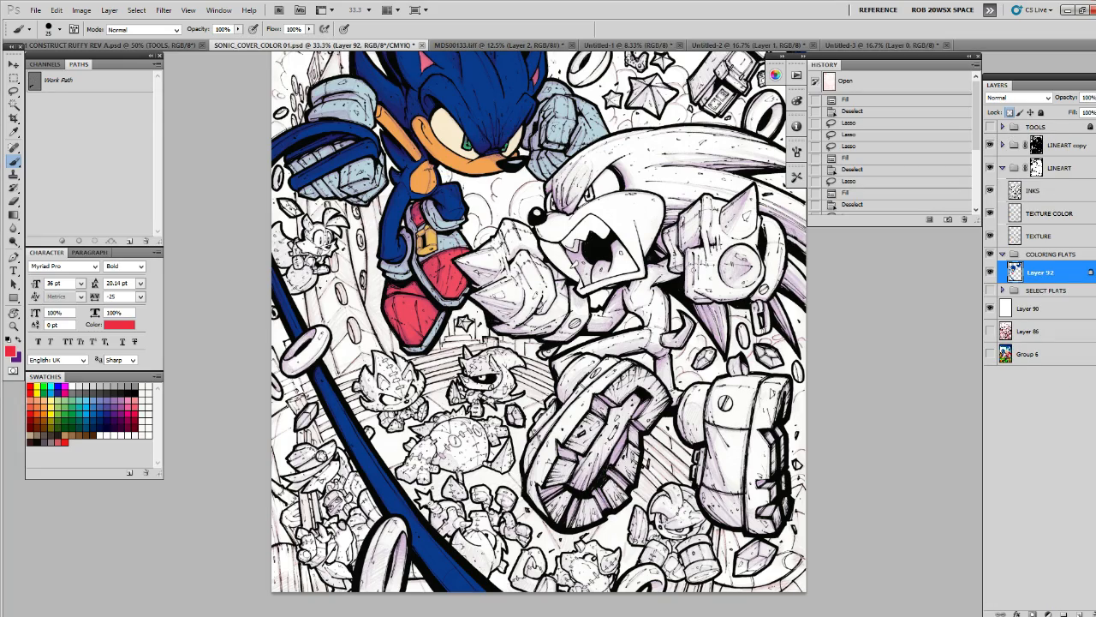
Expand the SELECT FLATS group, load the KNUCKLES layer as a selection, fill it with the sampled red on Layer 92, and deselect
{"action": "left_click_drag", "start_coordinate": [690, 254], "coordinate": [695, 292]}
{"action": "key", "text": "z"}
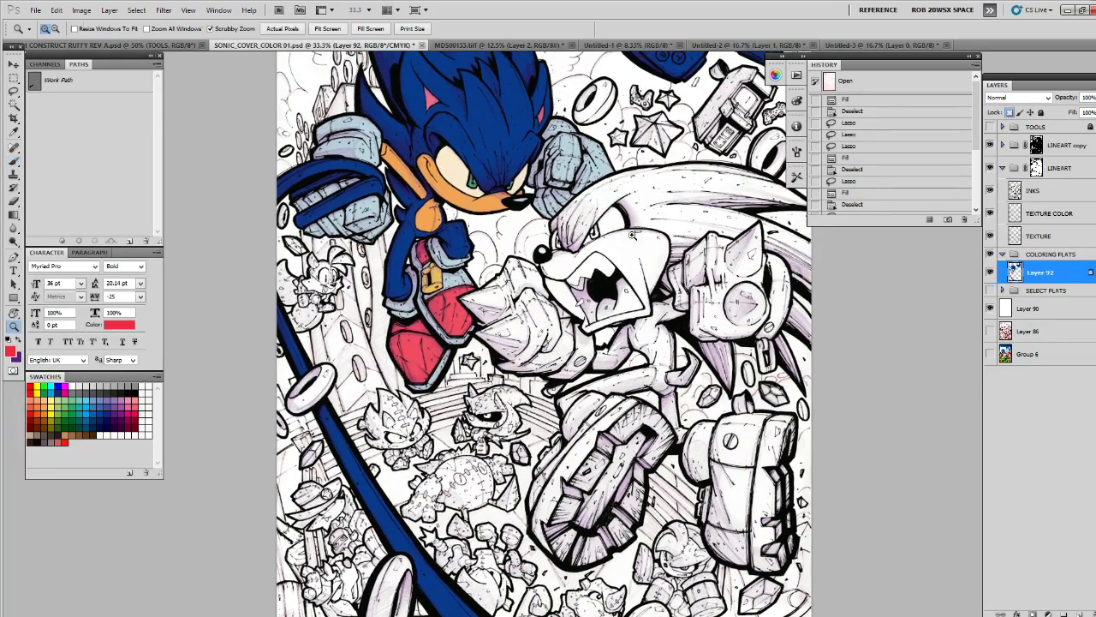
{"action": "double_click", "coordinate": [565, 210]}
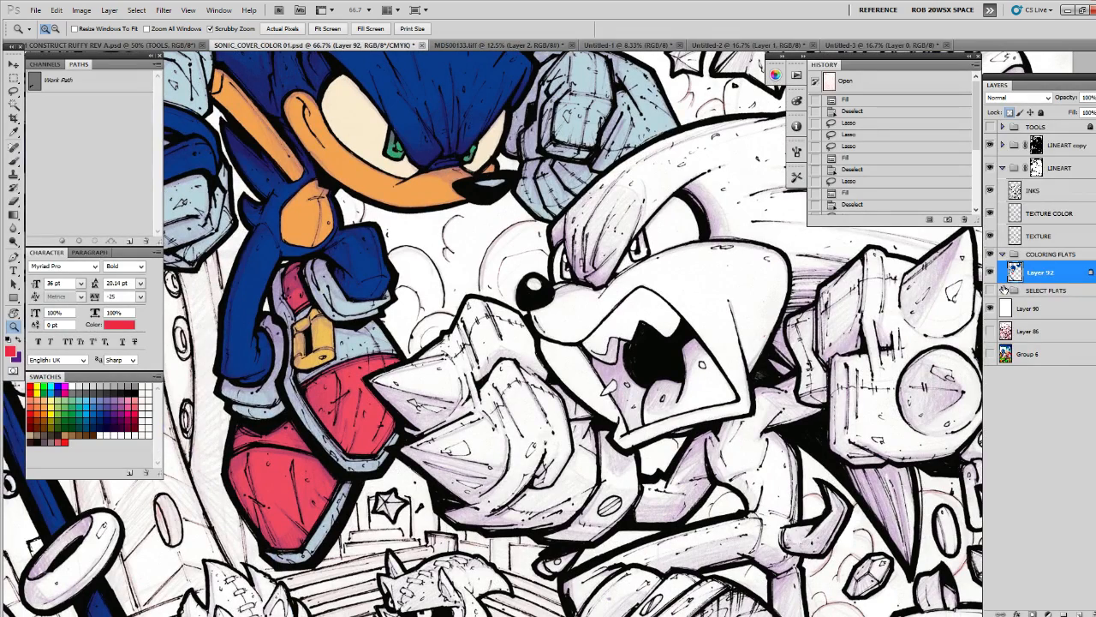
{"action": "left_click", "coordinate": [1002, 291]}
{"action": "left_click", "coordinate": [1016, 310], "text": "ctrl"}
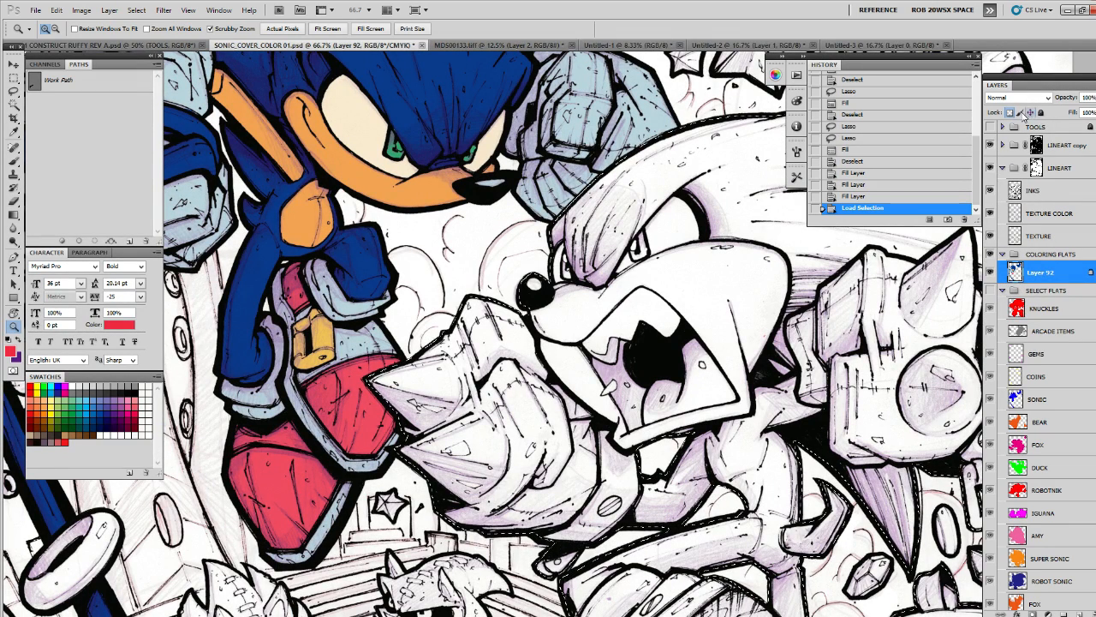
{"action": "key", "text": "alt+BackSpace"}
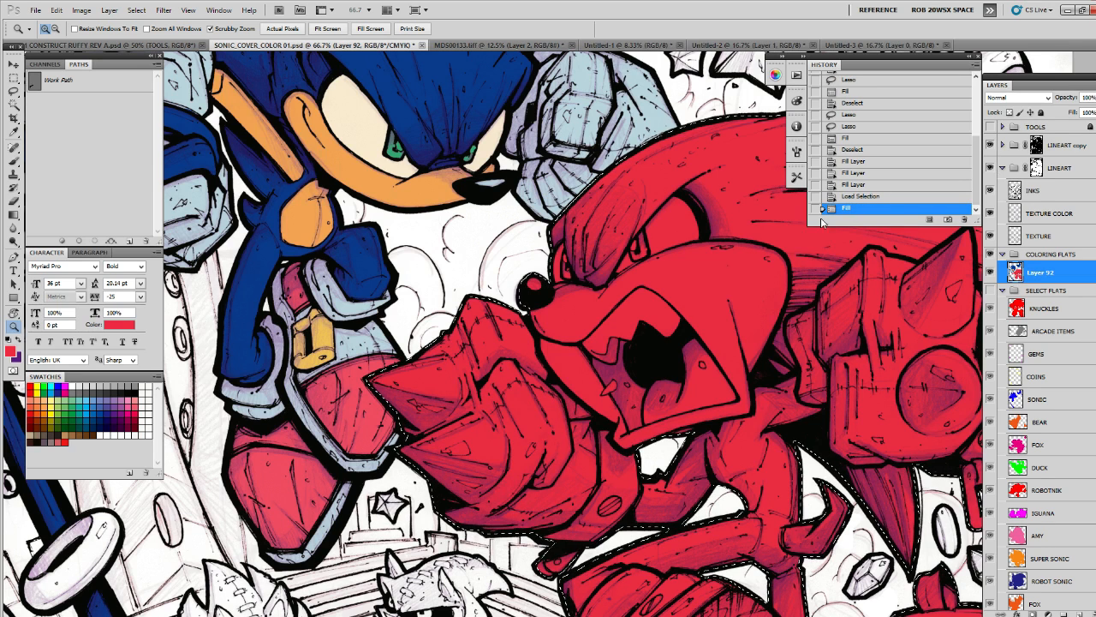
{"action": "key", "text": "ctrl+d"}
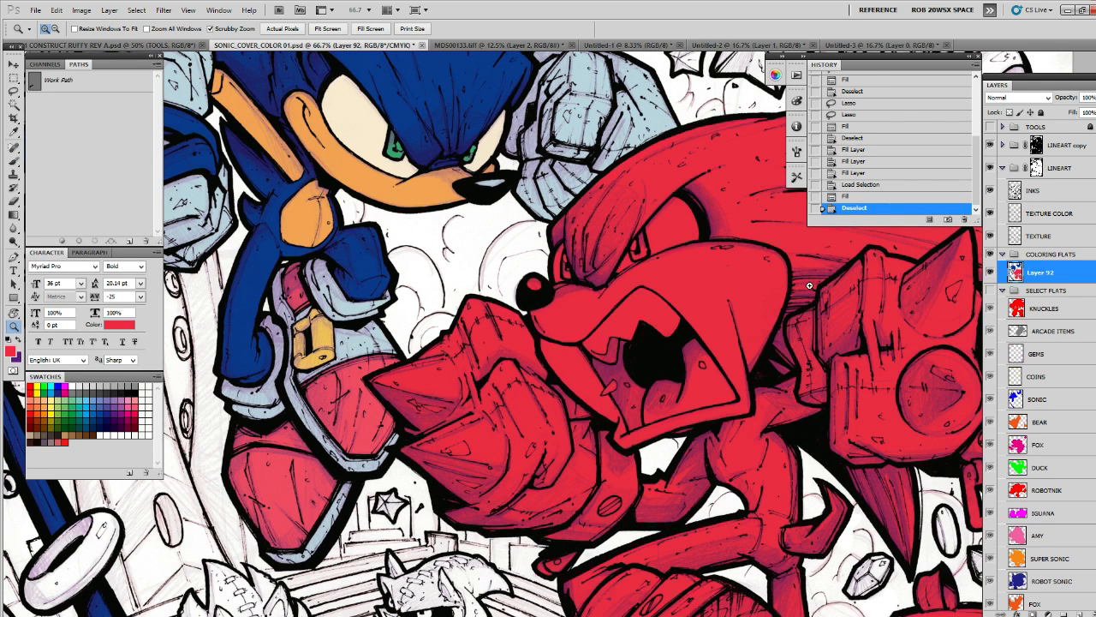
Swap the foreground and background colours, and hide the TEXTURE COLOR and TEXTURE layers
{"action": "key", "text": "x"}
{"action": "left_click", "coordinate": [990, 213]}
{"action": "left_click", "coordinate": [990, 237]}
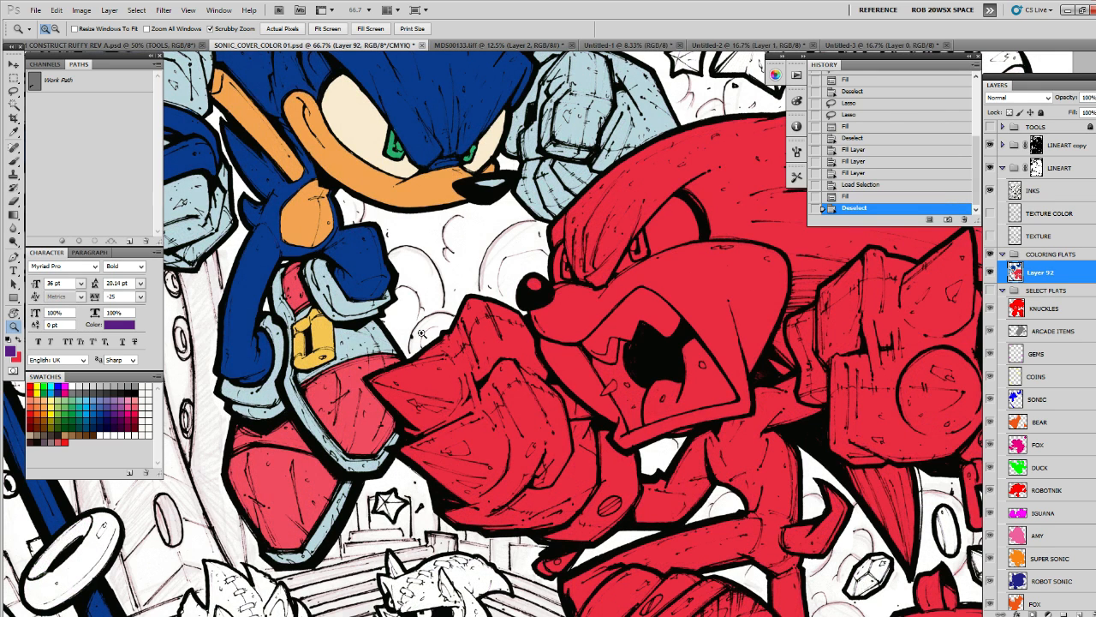
Lock Layer 92's transparent pixels, lasso Knuckles' glove beside Sonic's shoes, fill it with the light blue glove colour, and deselect
{"action": "key", "text": "b"}
{"action": "key", "text": "x"}
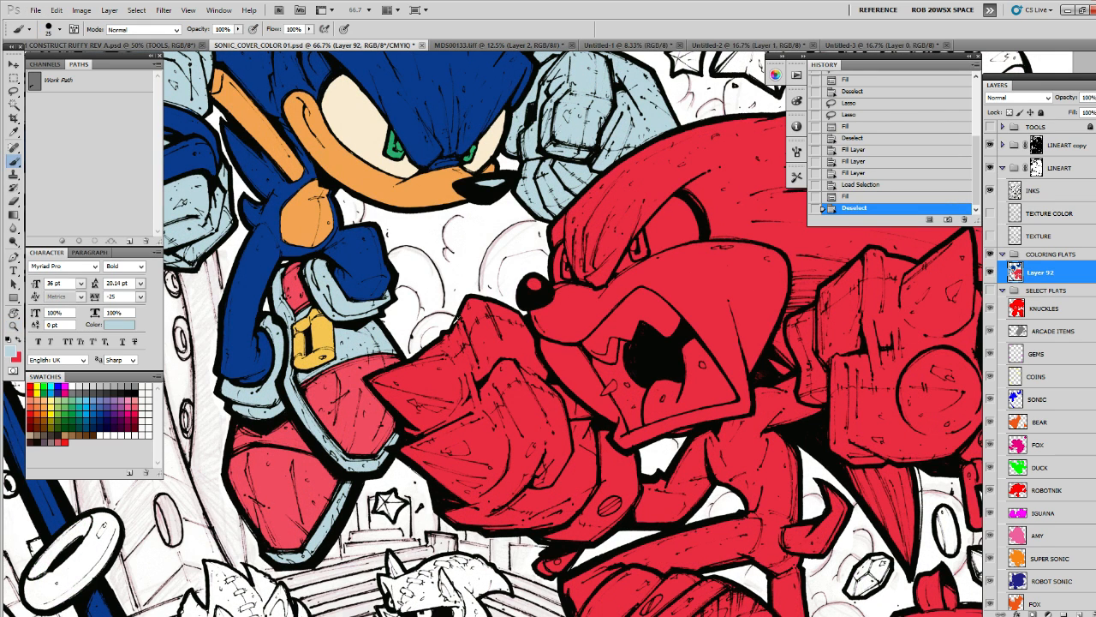
{"action": "key", "text": "z"}
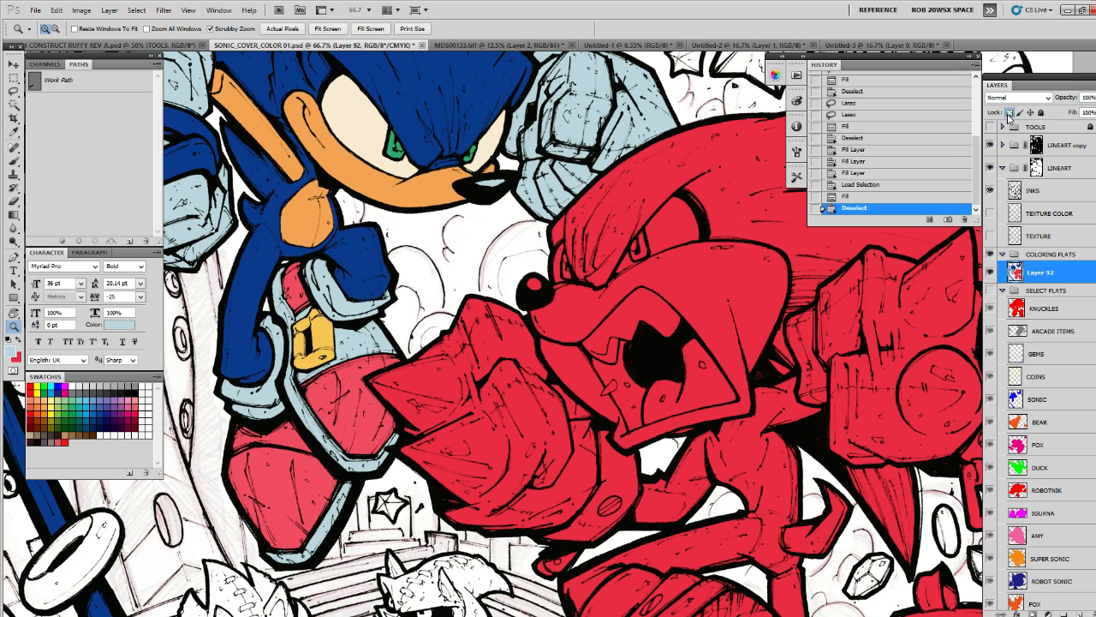
{"action": "key", "text": "l"}
{"action": "mouse_move", "coordinate": [543, 317]}
{"action": "left_mouse_down"}
{"action": "mouse_move", "coordinate": [529, 265]}
{"action": "mouse_move", "coordinate": [546, 308]}
{"action": "mouse_move", "coordinate": [595, 347]}
{"action": "left_mouse_up"}
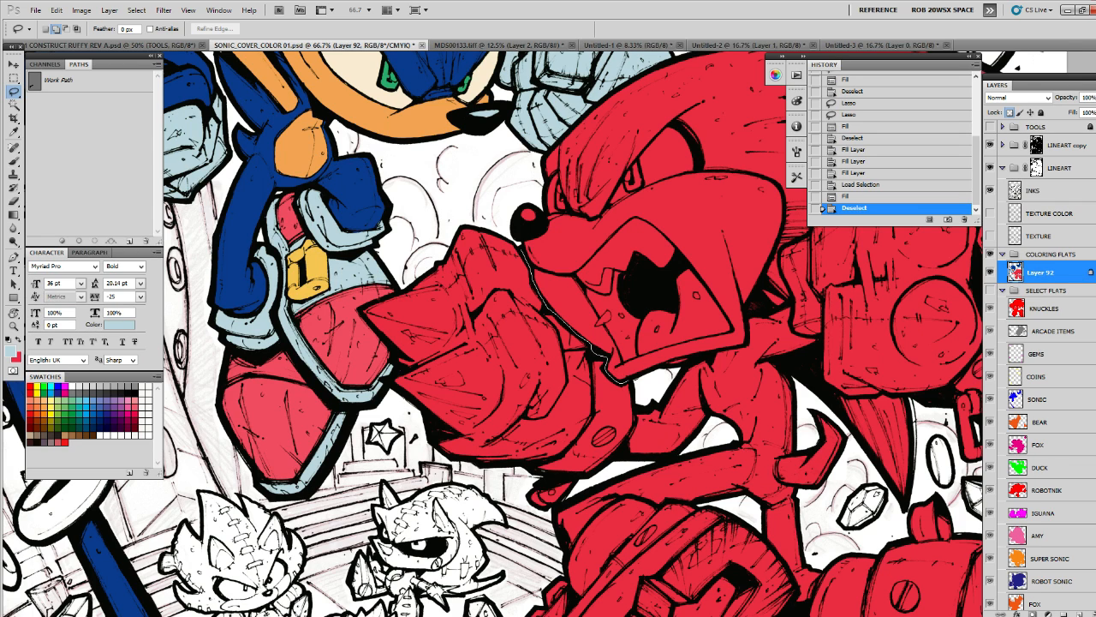
{"action": "mouse_move", "coordinate": [608, 372]}
{"action": "left_mouse_down"}
{"action": "mouse_move", "coordinate": [602, 478]}
{"action": "mouse_move", "coordinate": [567, 498]}
{"action": "mouse_move", "coordinate": [497, 491]}
{"action": "mouse_move", "coordinate": [398, 413]}
{"action": "left_mouse_up"}
{"action": "mouse_move", "coordinate": [407, 276]}
{"action": "left_mouse_down"}
{"action": "mouse_move", "coordinate": [475, 213]}
{"action": "mouse_move", "coordinate": [514, 243]}
{"action": "left_mouse_up"}
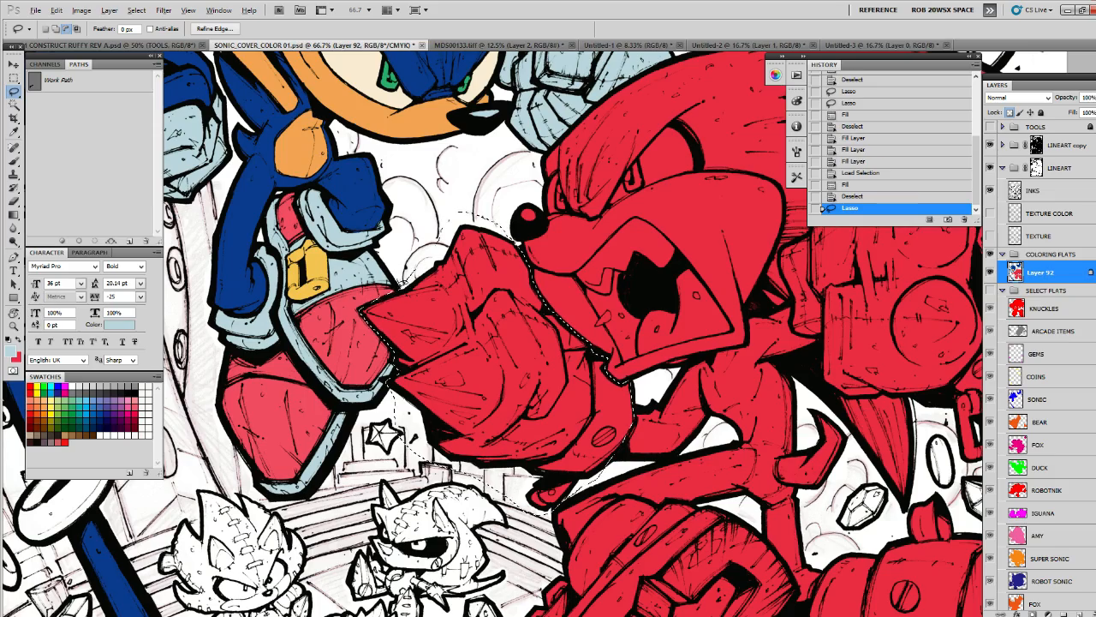
{"action": "key", "text": "alt+BackSpace"}
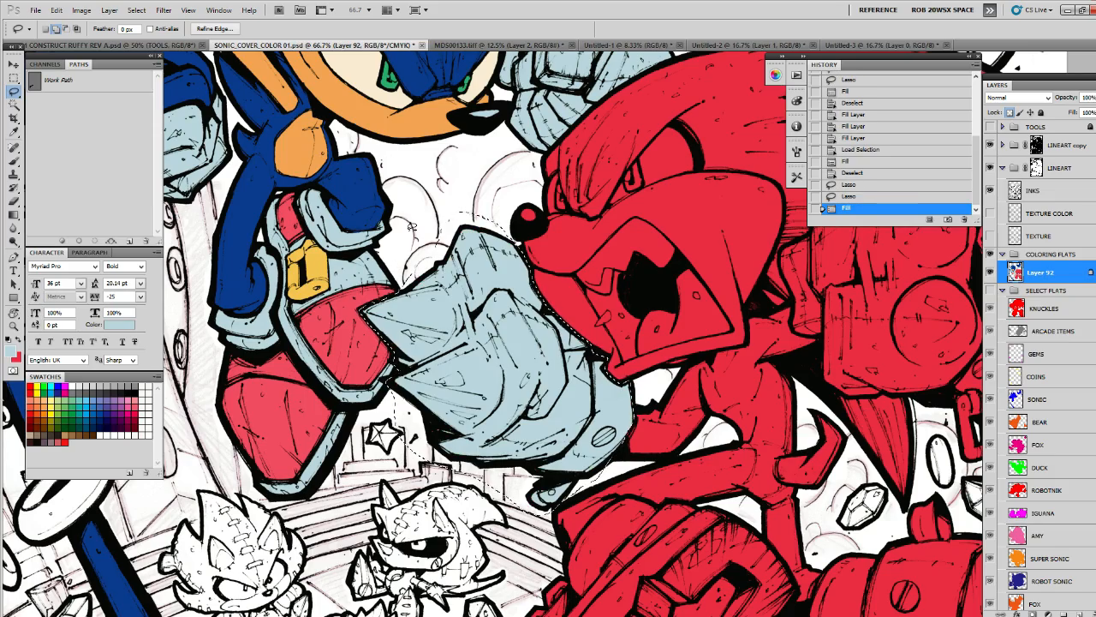
{"action": "key", "text": "ctrl+d"}
Lasso Knuckles' other glove together with the link hanging from it, fill both with the light blue, and deselect
{"action": "mouse_move", "coordinate": [908, 497]}
{"action": "left_mouse_down"}
{"action": "mouse_move", "coordinate": [736, 411]}
{"action": "mouse_move", "coordinate": [713, 364]}
{"action": "left_mouse_up"}
{"action": "left_click_drag", "start_coordinate": [756, 210], "coordinate": [674, 300]}
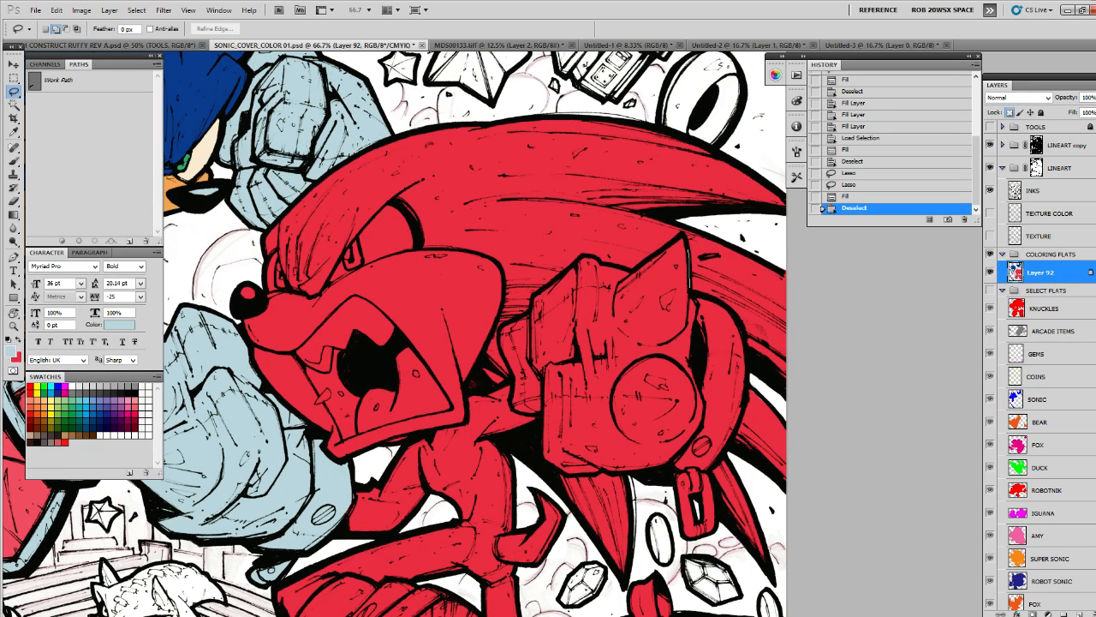
{"action": "mouse_move", "coordinate": [676, 239]}
{"action": "left_mouse_down"}
{"action": "mouse_move", "coordinate": [616, 272]}
{"action": "mouse_move", "coordinate": [581, 254]}
{"action": "left_mouse_up"}
{"action": "mouse_move", "coordinate": [533, 300]}
{"action": "left_mouse_down"}
{"action": "mouse_move", "coordinate": [501, 334]}
{"action": "mouse_move", "coordinate": [513, 368]}
{"action": "left_mouse_up"}
{"action": "mouse_move", "coordinate": [517, 408]}
{"action": "left_mouse_down"}
{"action": "mouse_move", "coordinate": [536, 418]}
{"action": "mouse_move", "coordinate": [548, 456]}
{"action": "mouse_move", "coordinate": [591, 474]}
{"action": "left_mouse_up"}
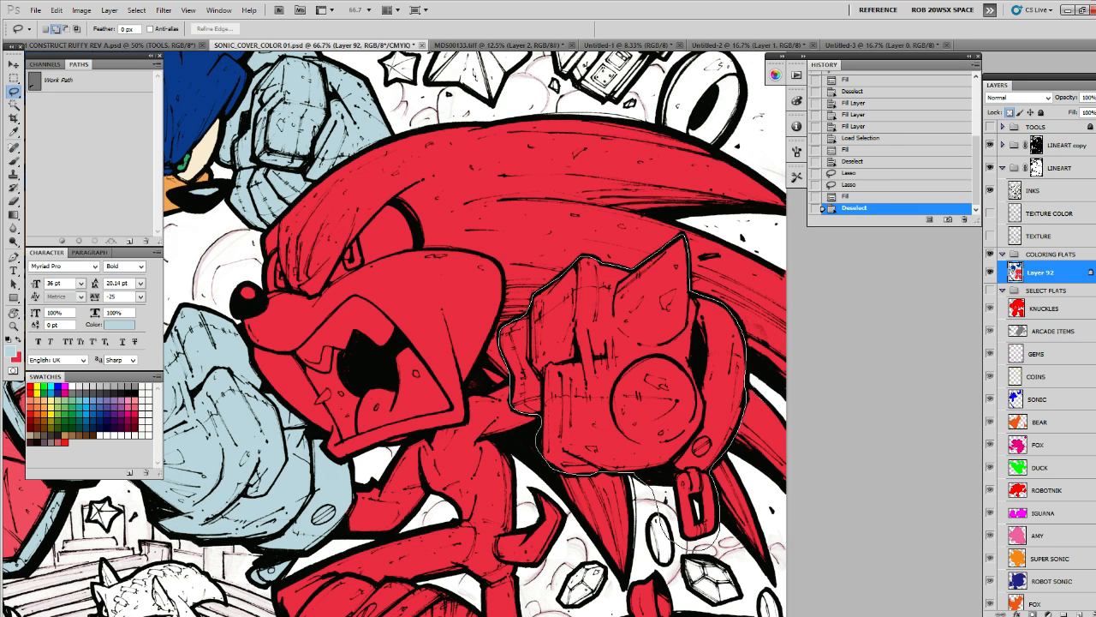
{"action": "left_click_drag", "start_coordinate": [743, 338], "coordinate": [750, 343]}
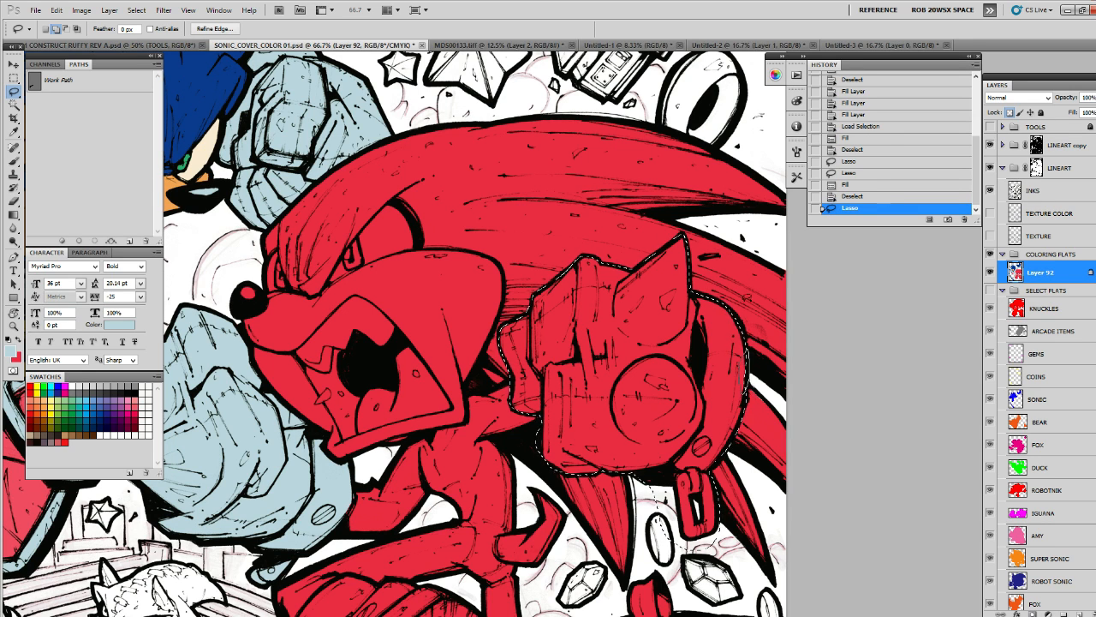
{"action": "left_click_drag", "start_coordinate": [747, 341], "coordinate": [745, 368]}
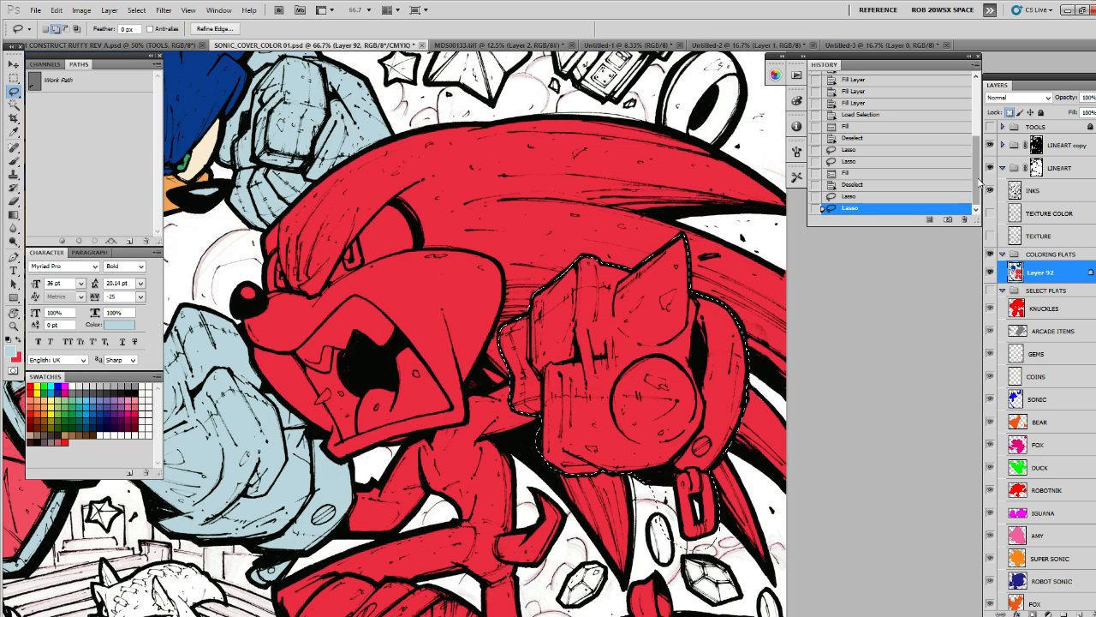
{"action": "key", "text": "alt+BackSpace"}
{"action": "scroll", "coordinate": [479, 334], "scroll_direction": "down", "scroll_amount": 1}
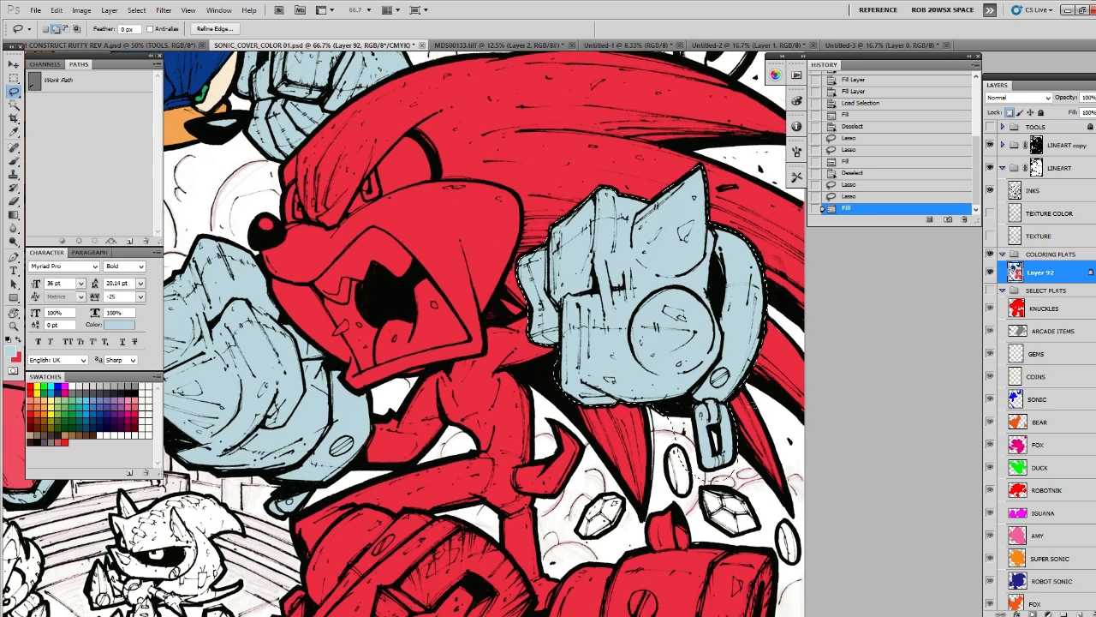
{"action": "key", "text": "ctrl+d"}
Sample the cream from Sonic's eye, lasso Knuckles' larger eye, fill it with the cream, and deselect
{"action": "left_click_drag", "start_coordinate": [522, 251], "coordinate": [759, 424]}
{"action": "key", "text": "b"}
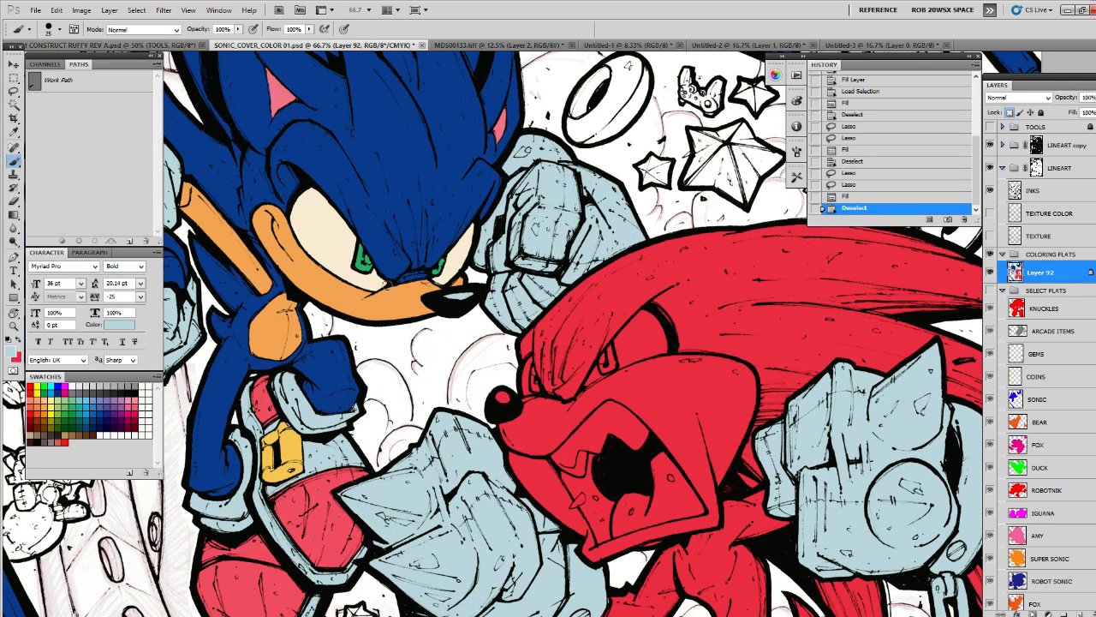
{"action": "left_click", "coordinate": [345, 252], "text": "alt"}
{"action": "key", "text": "l"}
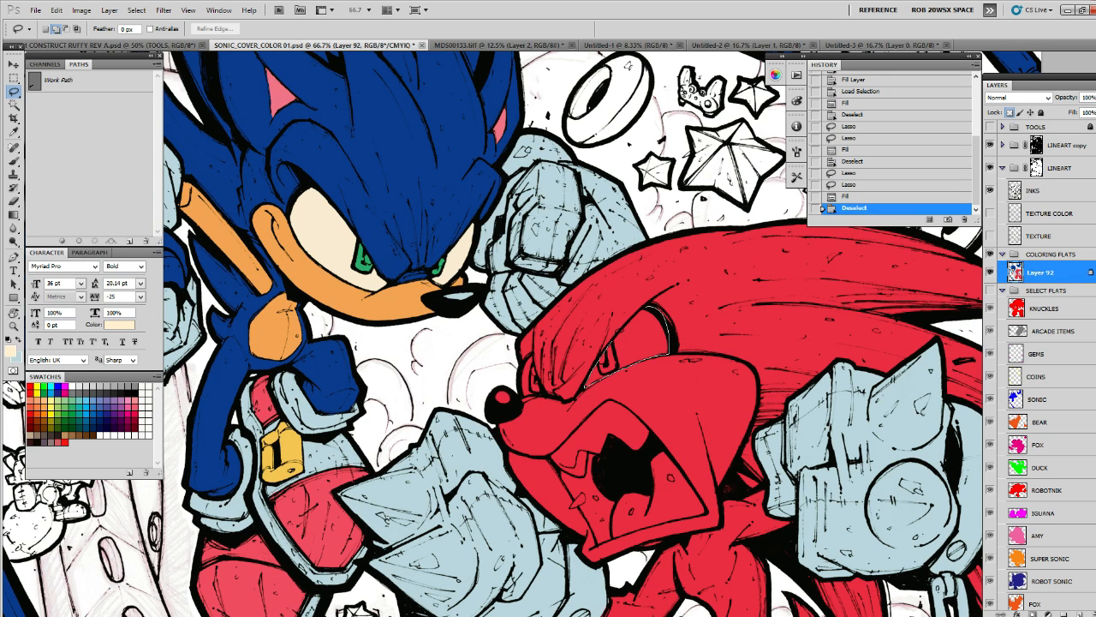
{"action": "left_click_drag", "start_coordinate": [680, 264], "coordinate": [672, 309]}
{"action": "key", "text": "alt+BackSpace"}
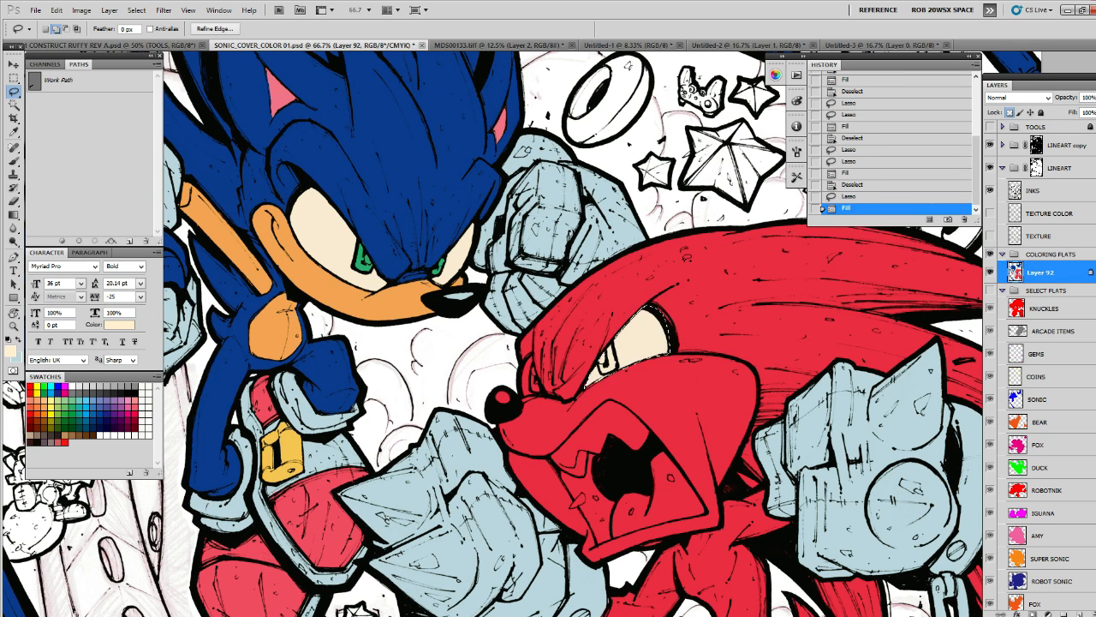
{"action": "left_click_drag", "start_coordinate": [721, 345], "coordinate": [778, 360]}
{"action": "key", "text": "ctrl+d"}
Sample the red just below Knuckles' larger eye as the painting colour
{"action": "key", "text": "z"}
{"action": "left_click", "coordinate": [721, 370]}
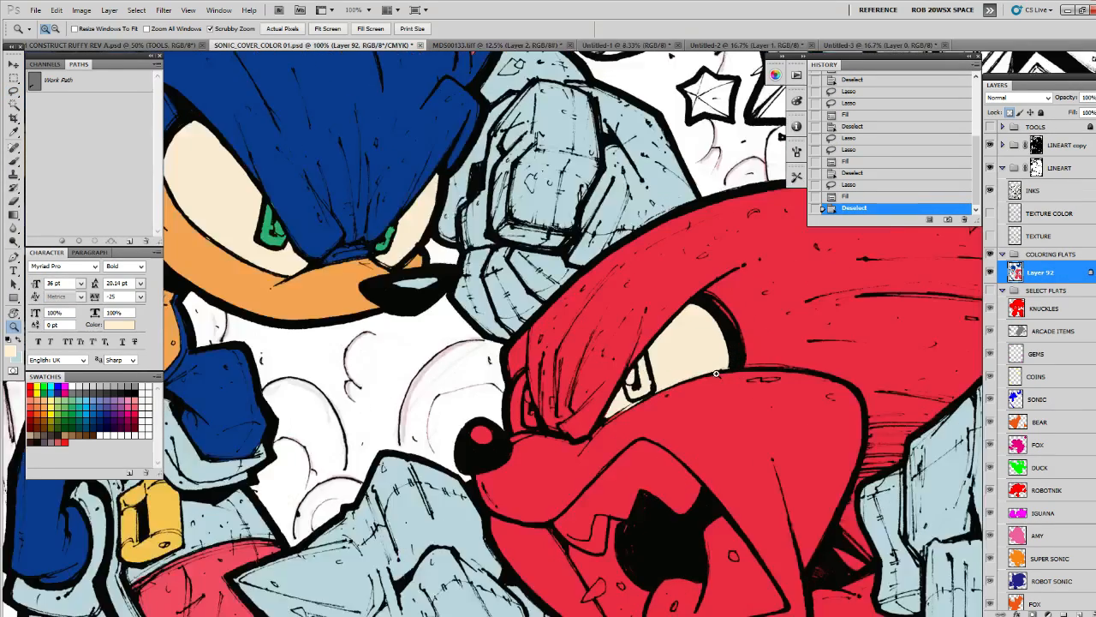
{"action": "left_click", "coordinate": [718, 380]}
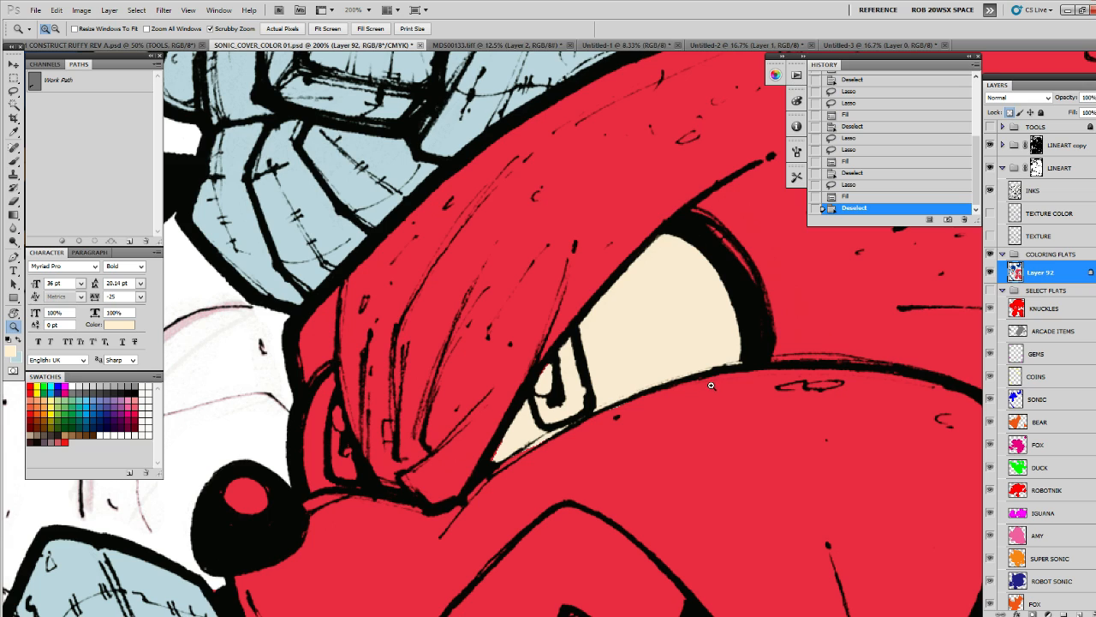
{"action": "key", "text": "b"}
{"action": "left_click", "coordinate": [665, 419], "text": "alt"}
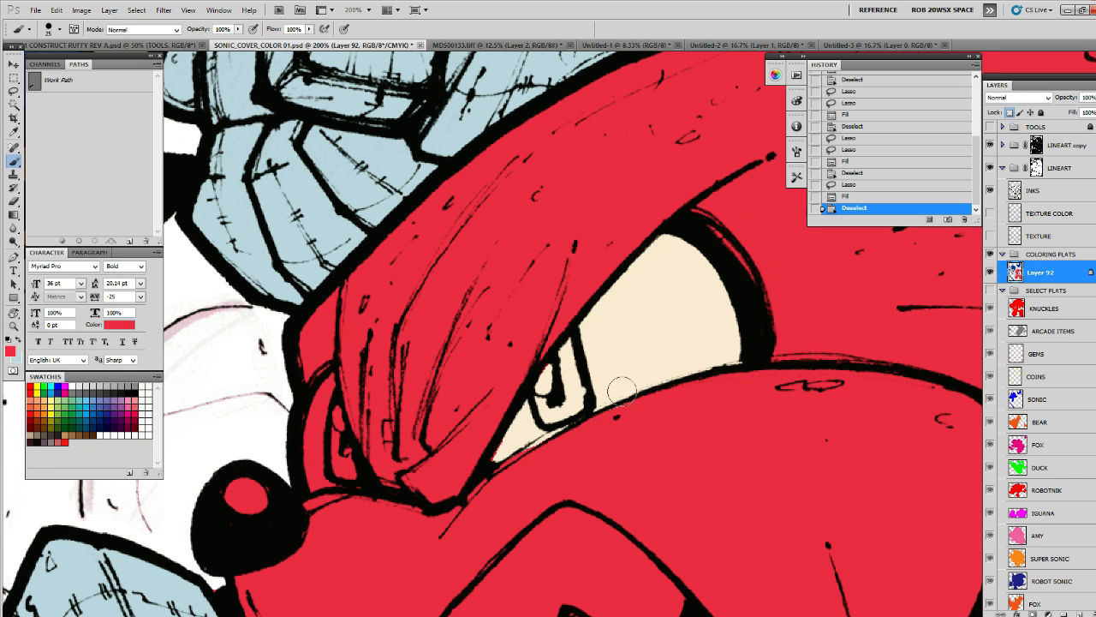
Try filling a thin strip along the whole lower edge of Knuckles' larger eye with the sampled red
{"action": "key", "text": "z"}
{"action": "key", "text": "l"}
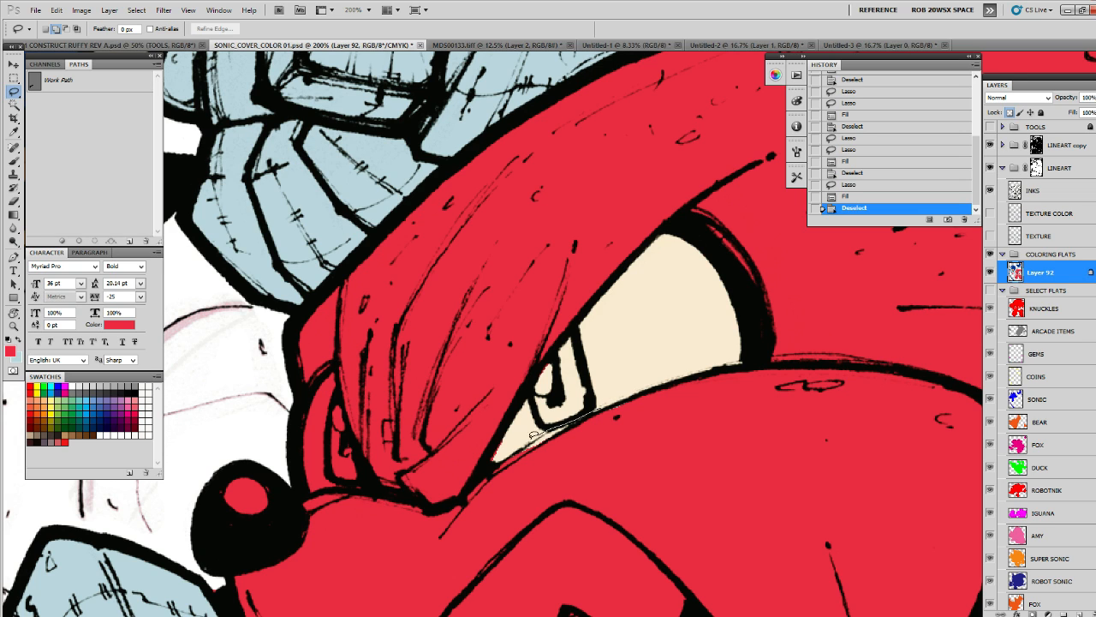
{"action": "left_click_drag", "start_coordinate": [728, 363], "coordinate": [730, 364]}
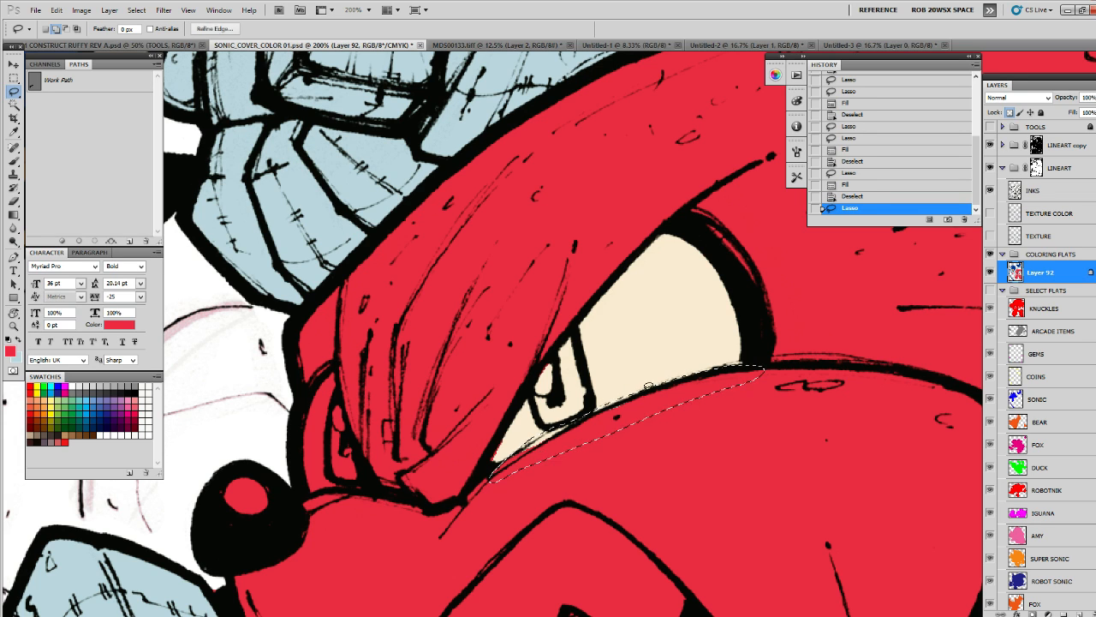
{"action": "mouse_move", "coordinate": [641, 388]}
{"action": "left_mouse_down"}
{"action": "mouse_move", "coordinate": [599, 401]}
{"action": "mouse_move", "coordinate": [681, 370]}
{"action": "left_mouse_up"}
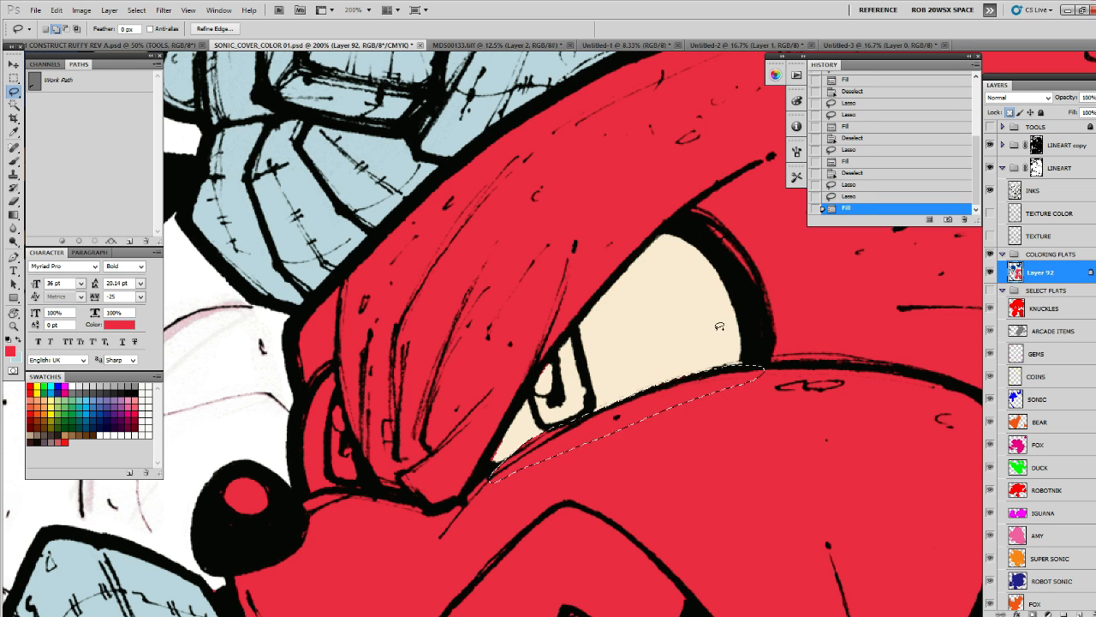
{"action": "key", "text": "ctrl+d"}
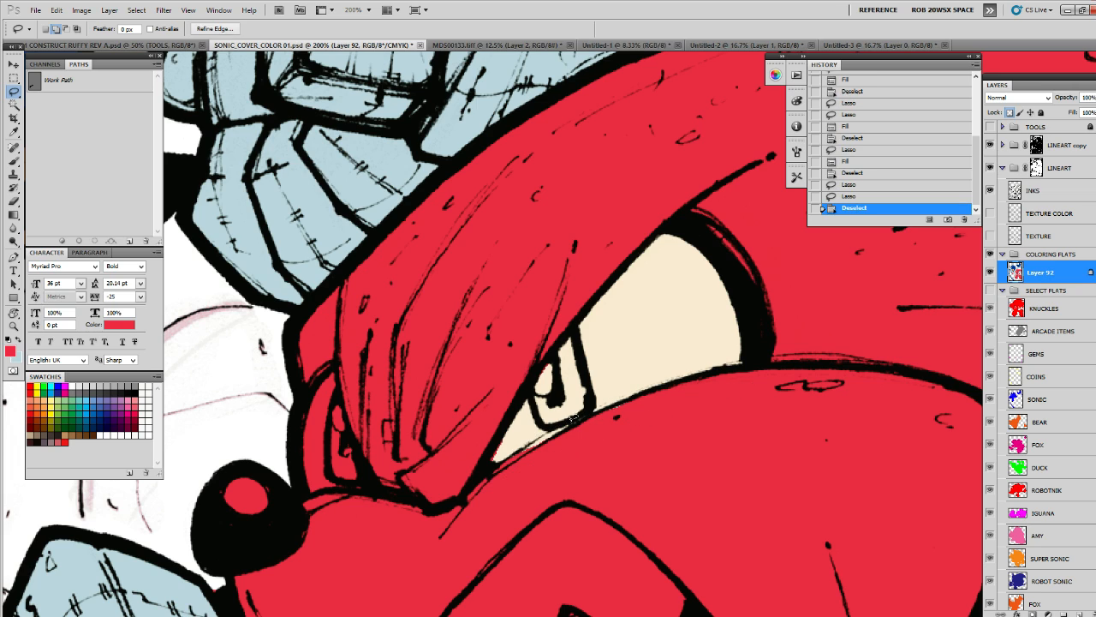
Lasso the thin strip below the inner half of Knuckles' larger eye, fill it with red, and deselect
{"action": "mouse_move", "coordinate": [507, 455]}
{"action": "left_mouse_down"}
{"action": "mouse_move", "coordinate": [661, 394]}
{"action": "mouse_move", "coordinate": [548, 432]}
{"action": "left_mouse_up"}
{"action": "key", "text": "alt+BackSpace"}
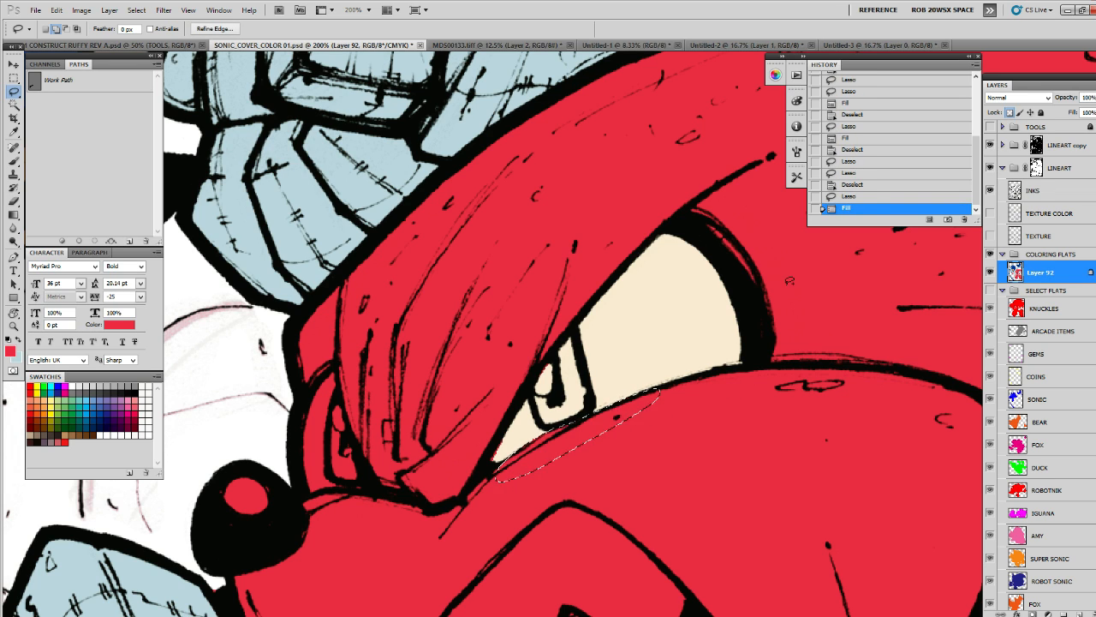
{"action": "key", "text": "ctrl+d"}
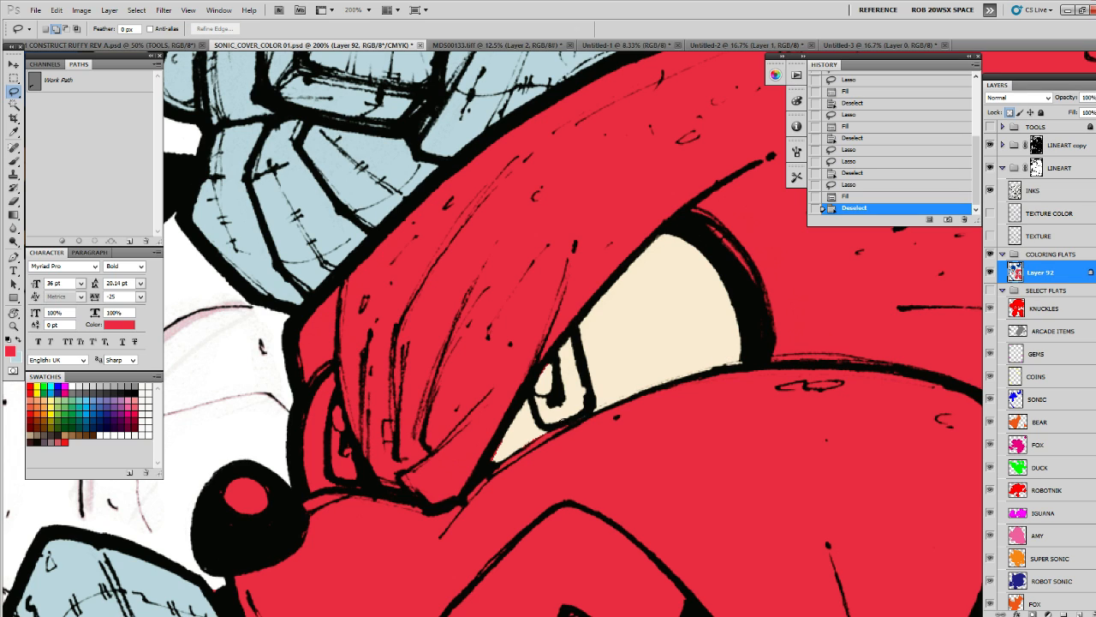
Sample the eye's cream and fill the leftover patches at the inner corner and around the pupil of Knuckles' larger eye
{"action": "mouse_move", "coordinate": [557, 425]}
{"action": "left_mouse_down"}
{"action": "mouse_move", "coordinate": [523, 404]}
{"action": "mouse_move", "coordinate": [497, 454]}
{"action": "left_mouse_up"}
{"action": "key", "text": "b"}
{"action": "left_click", "coordinate": [653, 335], "text": "alt"}
{"action": "key", "text": "alt+BackSpace"}
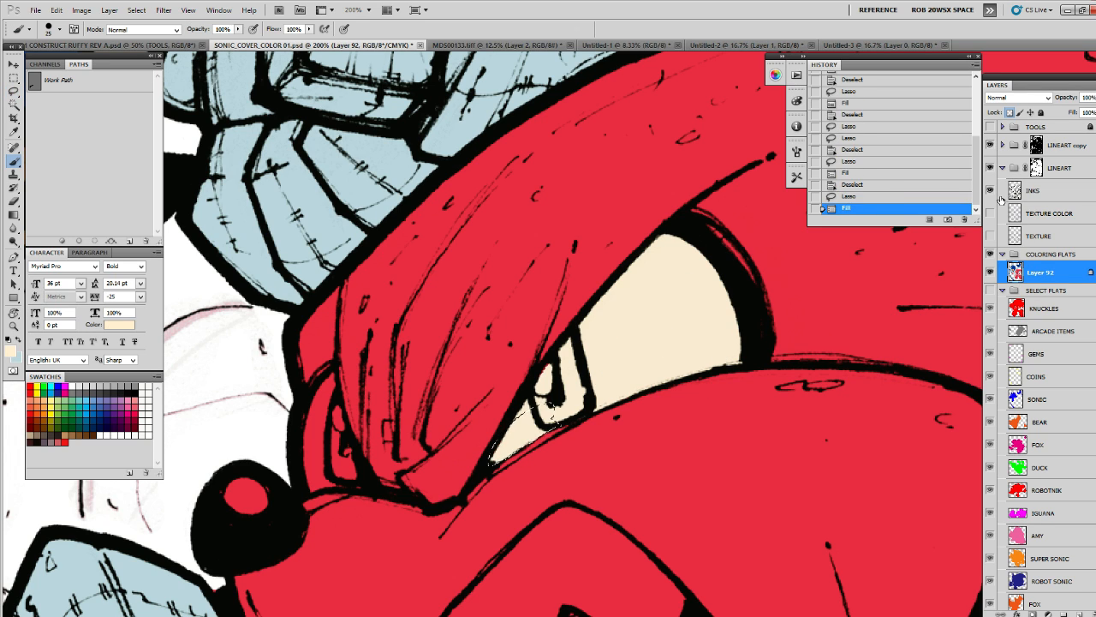
{"action": "key", "text": "ctrl+d"}
{"action": "key", "text": "l"}
{"action": "mouse_move", "coordinate": [556, 348]}
{"action": "left_mouse_down"}
{"action": "mouse_move", "coordinate": [539, 399]}
{"action": "mouse_move", "coordinate": [586, 336]}
{"action": "left_mouse_up"}
{"action": "key", "text": "alt+BackSpace"}
{"action": "key", "text": "ctrl+d"}
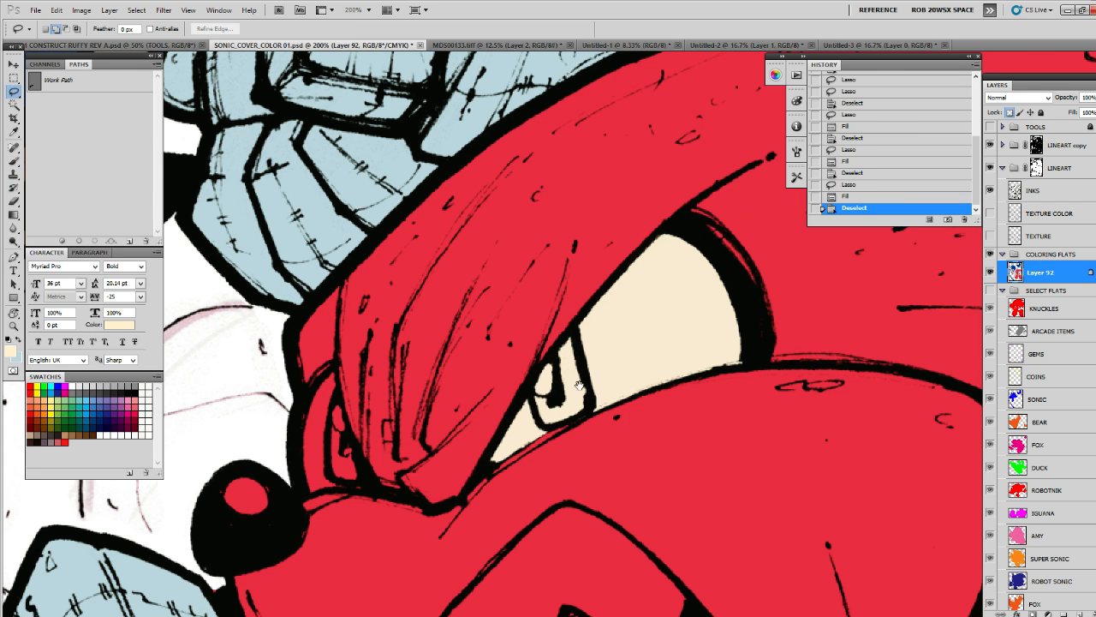
Lasso Knuckles' smaller far eye beside the nose, fill it with the same cream, and deselect
{"action": "left_click_drag", "start_coordinate": [579, 385], "coordinate": [712, 395]}
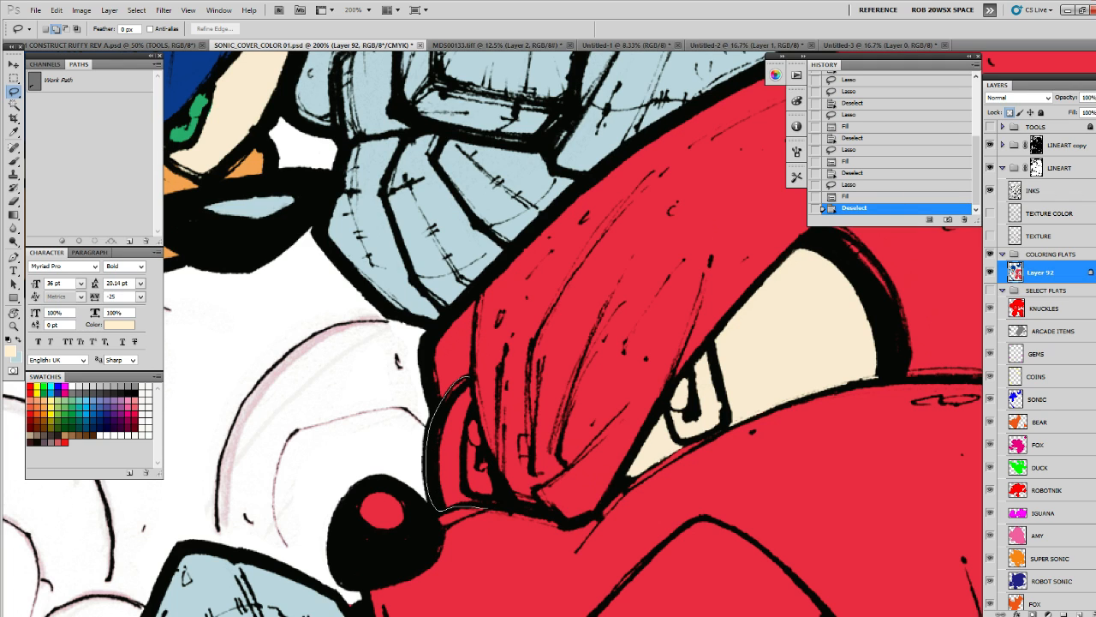
{"action": "left_click_drag", "start_coordinate": [469, 381], "coordinate": [468, 377]}
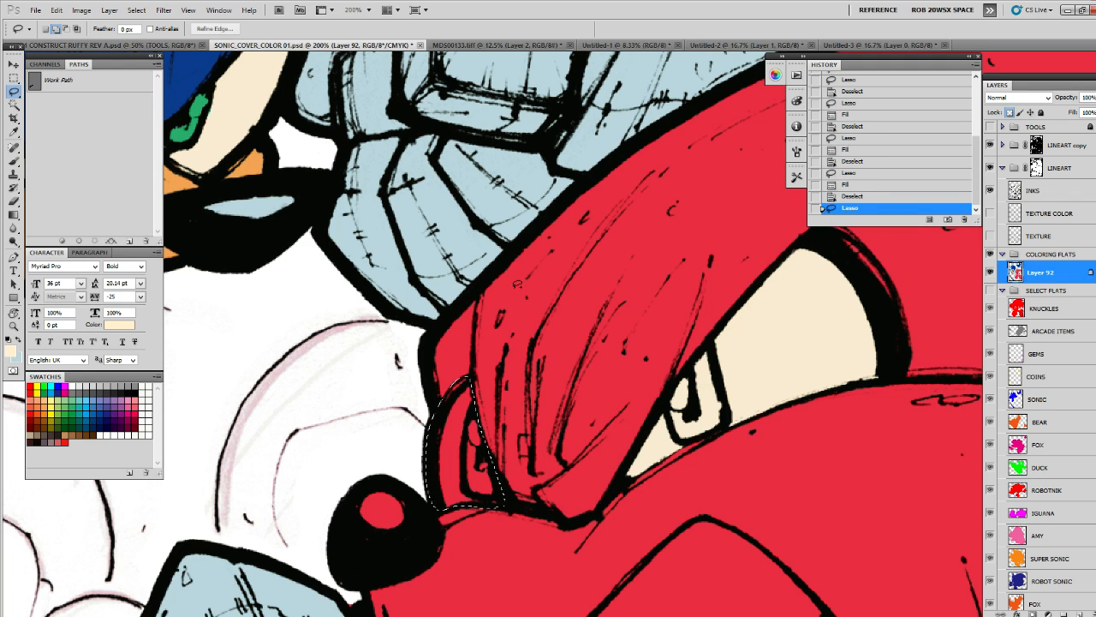
{"action": "key", "text": "alt+BackSpace"}
{"action": "key", "text": "ctrl+d"}
{"action": "left_click_drag", "start_coordinate": [768, 402], "coordinate": [816, 351]}
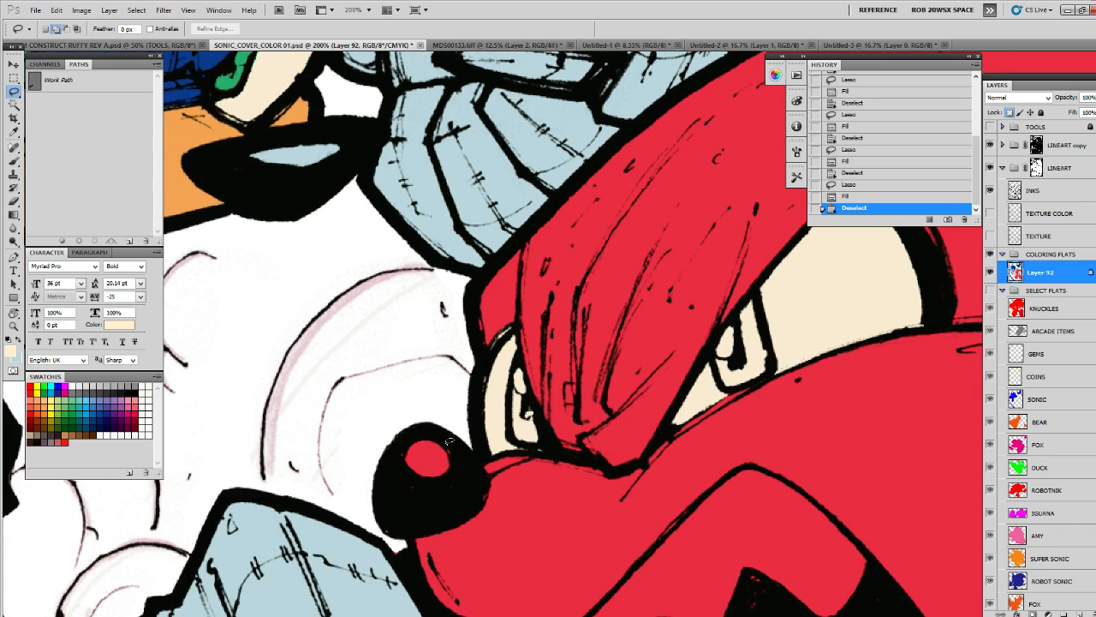
Select the highlight on Knuckles' nose, try cream in it, and refill it with the light blue sampled from Sonic's glove
{"action": "mouse_move", "coordinate": [444, 435]}
{"action": "left_mouse_down"}
{"action": "mouse_move", "coordinate": [391, 472]}
{"action": "mouse_move", "coordinate": [464, 470]}
{"action": "mouse_move", "coordinate": [442, 434]}
{"action": "left_mouse_up"}
{"action": "key", "text": "alt+BackSpace"}
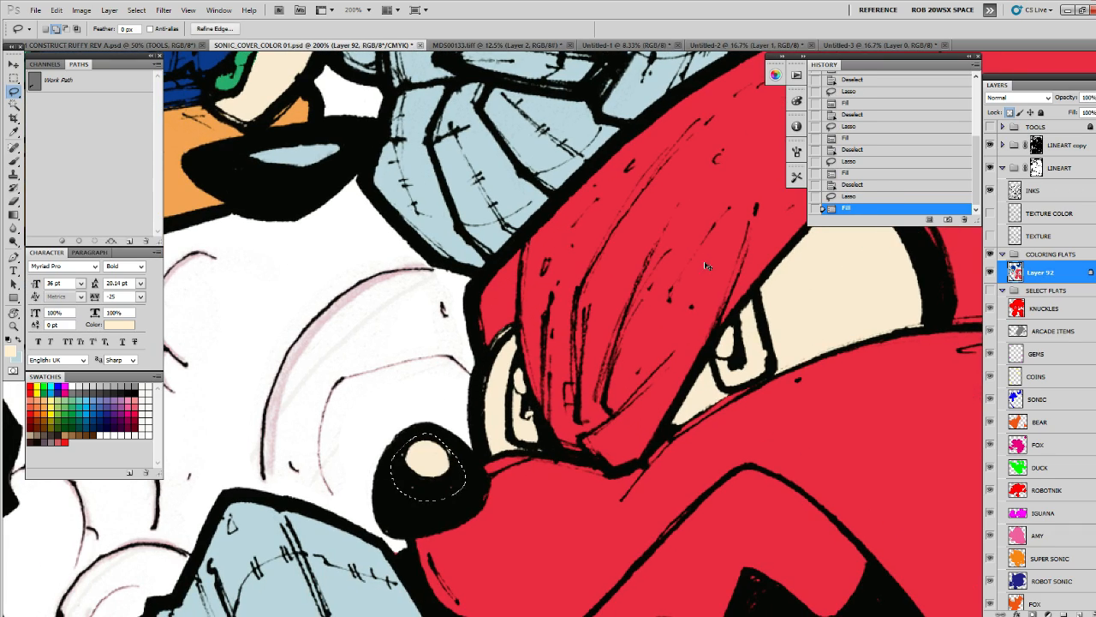
{"action": "key", "text": "ctrl+d"}
{"action": "key", "text": "z"}
{"action": "left_click", "coordinate": [844, 372], "text": "alt"}
{"action": "left_click", "coordinate": [844, 372], "text": "alt"}
{"action": "left_click", "coordinate": [844, 372], "text": "alt"}
{"action": "left_click", "coordinate": [844, 372], "text": "alt"}
{"action": "left_click_drag", "start_coordinate": [844, 372], "coordinate": [822, 374]}
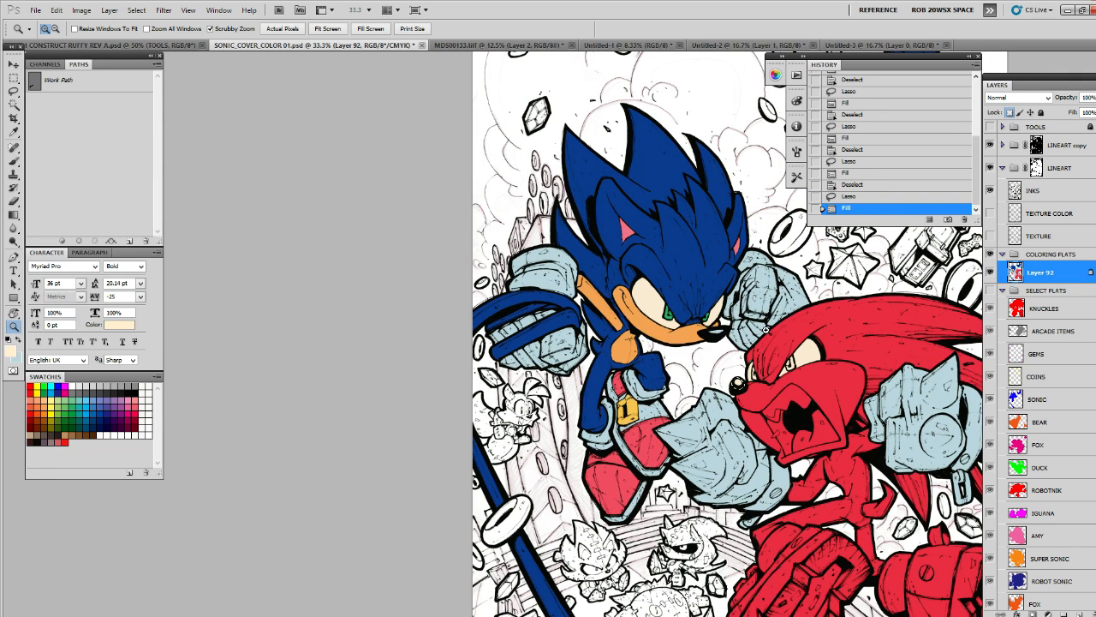
{"action": "key", "text": "b"}
{"action": "left_click", "coordinate": [759, 300], "text": "alt"}
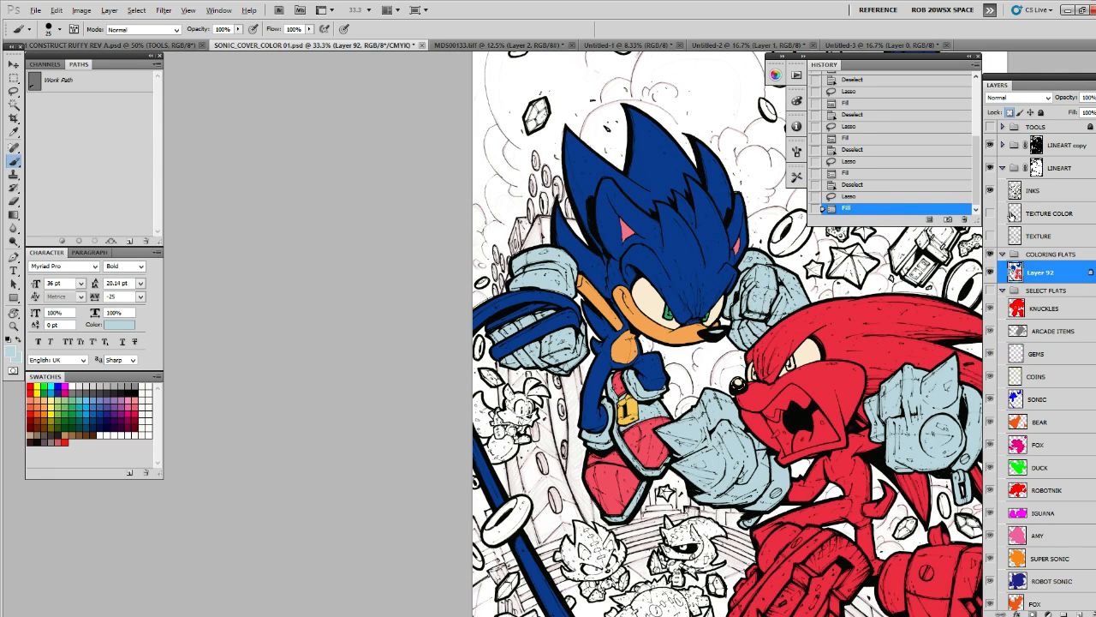
{"action": "left_click_drag", "start_coordinate": [621, 216], "coordinate": [505, 181]}
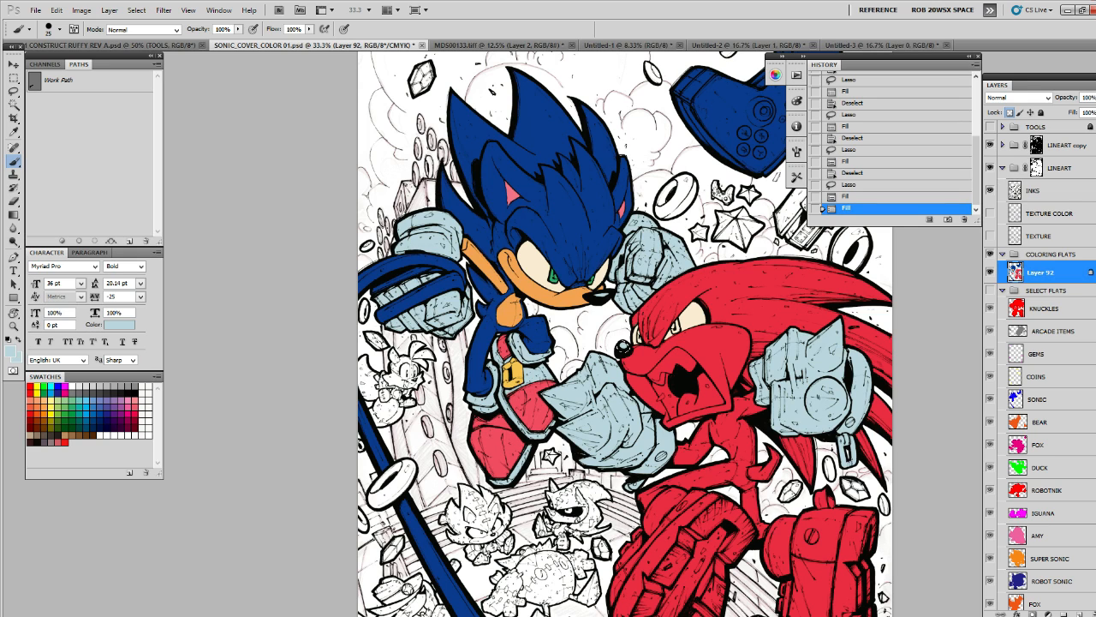
Sample a pale yellow as the foreground colour with a muted red as the background colour, and deselect the nose highlight
{"action": "left_click", "coordinate": [622, 347], "text": "alt"}
{"action": "key", "text": "x"}
{"action": "key", "text": "x"}
{"action": "left_click", "coordinate": [623, 347], "text": "alt"}
{"action": "key", "text": "ctrl+d"}
{"action": "key", "text": "z"}
{"action": "left_click_drag", "start_coordinate": [676, 370], "coordinate": [618, 374]}
Lasso Knuckles' upper row of teeth along the mouth outline, fill it with the pale yellow, and deselect
{"action": "key", "text": "l"}
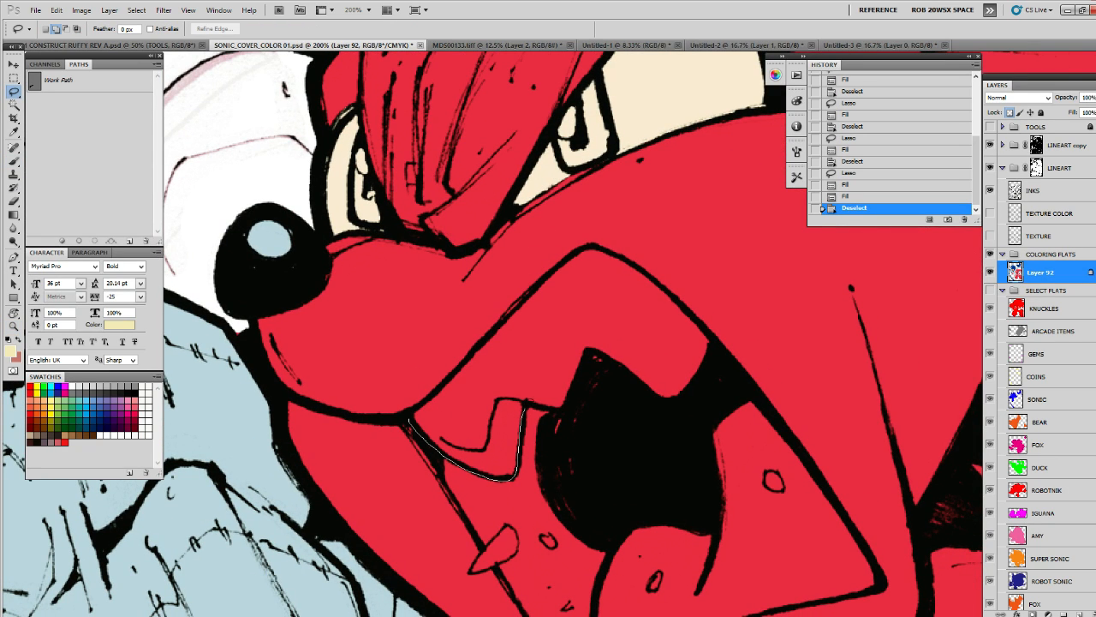
{"action": "mouse_move", "coordinate": [601, 388]}
{"action": "left_mouse_down"}
{"action": "mouse_move", "coordinate": [666, 407]}
{"action": "mouse_move", "coordinate": [705, 379]}
{"action": "left_mouse_up"}
{"action": "left_click_drag", "start_coordinate": [712, 329], "coordinate": [673, 289]}
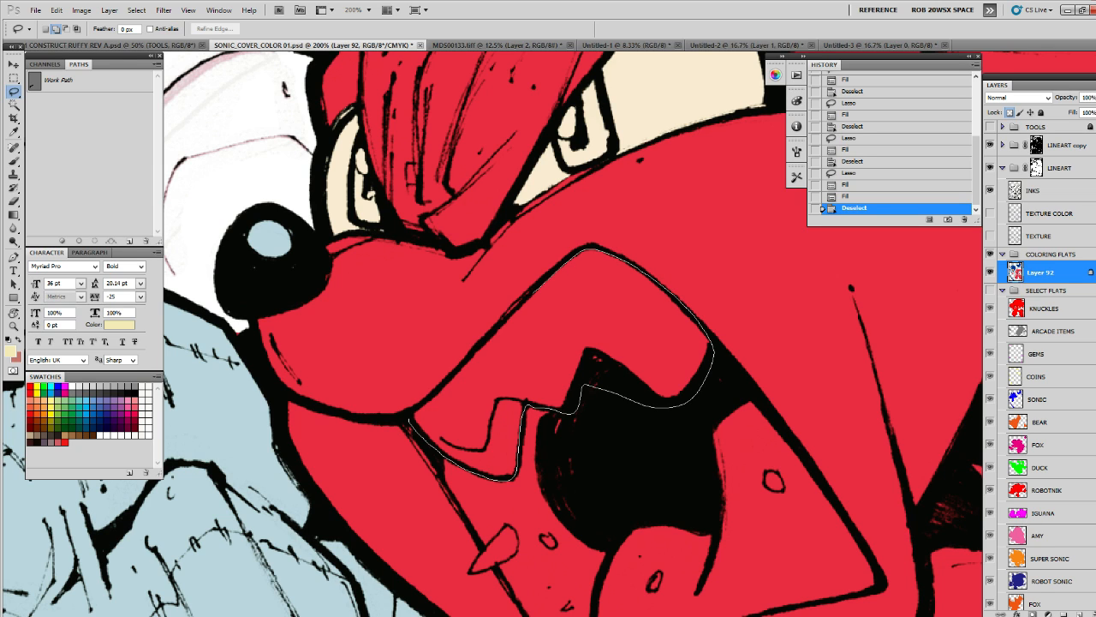
{"action": "left_click_drag", "start_coordinate": [531, 294], "coordinate": [407, 414]}
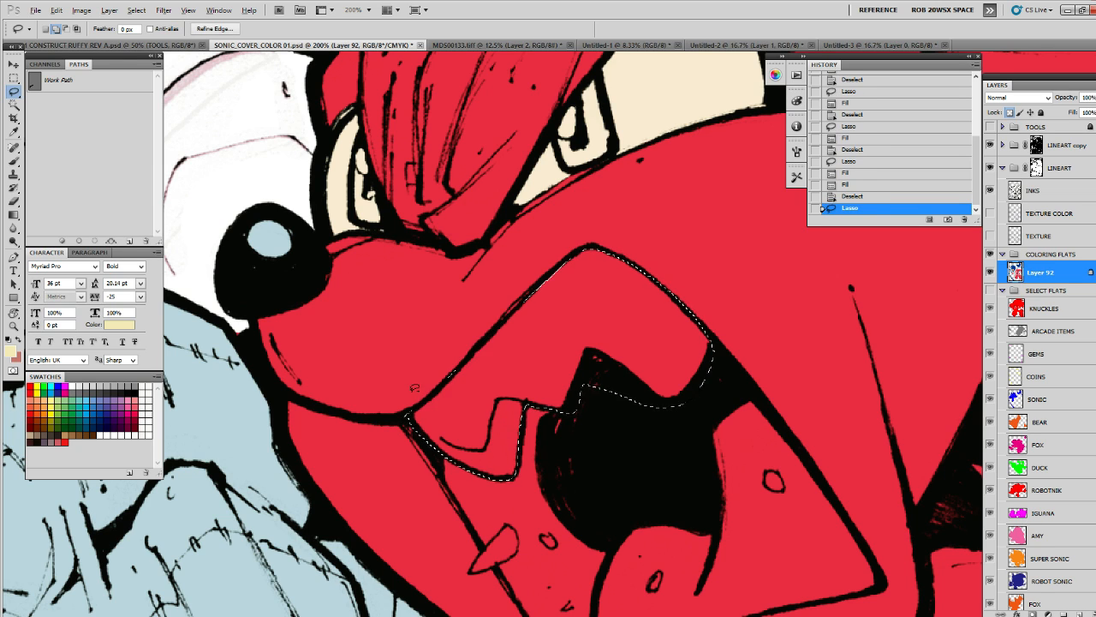
{"action": "key", "text": "alt+BackSpace"}
{"action": "scroll", "coordinate": [692, 396], "scroll_direction": "left", "scroll_amount": 2}
{"action": "key", "text": "ctrl+d"}
{"action": "scroll", "coordinate": [692, 396], "scroll_direction": "down", "scroll_amount": 5}
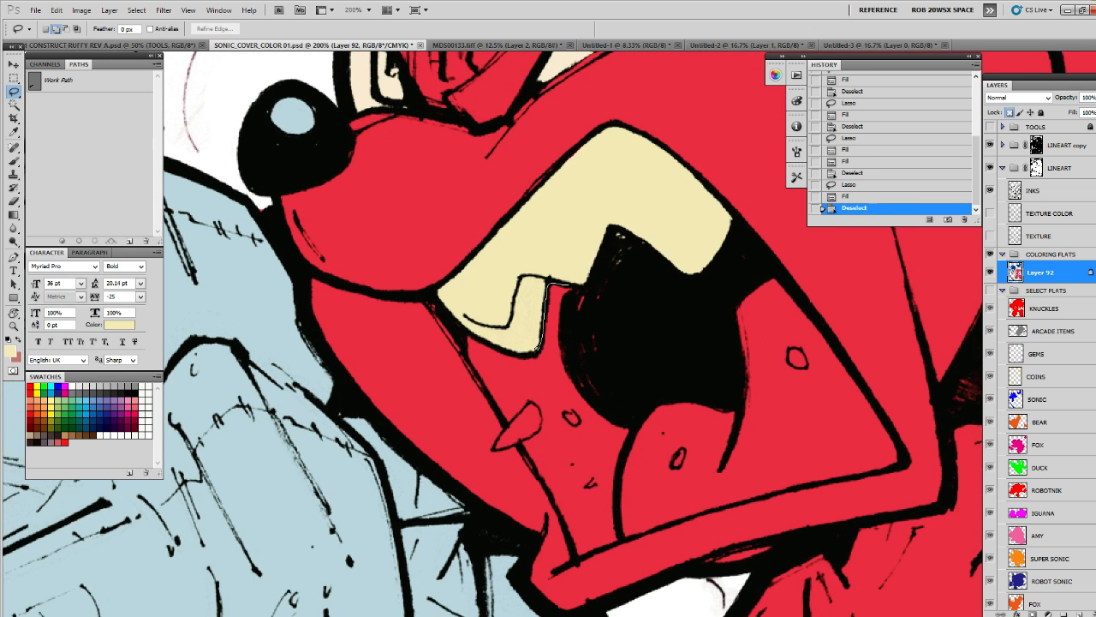
Lasso the inside of Knuckles' lower mouth below the teeth, fill it with the muted red, and deselect
{"action": "mouse_move", "coordinate": [519, 350]}
{"action": "left_mouse_down"}
{"action": "mouse_move", "coordinate": [490, 340]}
{"action": "mouse_move", "coordinate": [467, 360]}
{"action": "mouse_move", "coordinate": [504, 409]}
{"action": "left_mouse_up"}
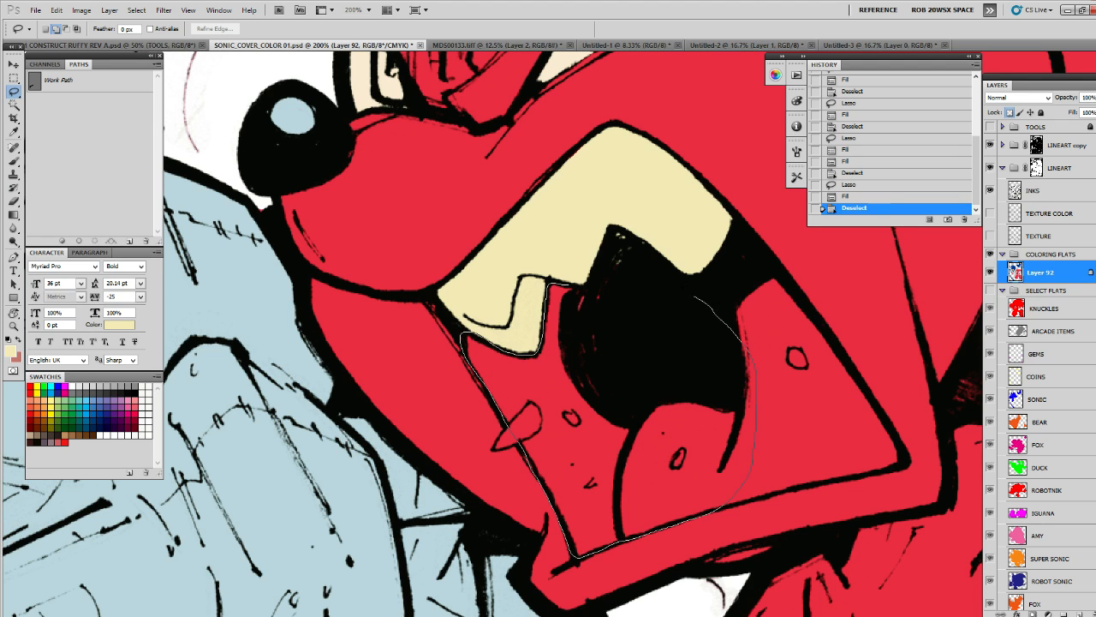
{"action": "mouse_move", "coordinate": [695, 296]}
{"action": "left_mouse_down"}
{"action": "mouse_move", "coordinate": [647, 279]}
{"action": "mouse_move", "coordinate": [565, 280]}
{"action": "left_mouse_up"}
{"action": "scroll", "coordinate": [565, 281], "scroll_direction": "down", "scroll_amount": 2}
{"action": "scroll", "coordinate": [565, 281], "scroll_direction": "right", "scroll_amount": 1}
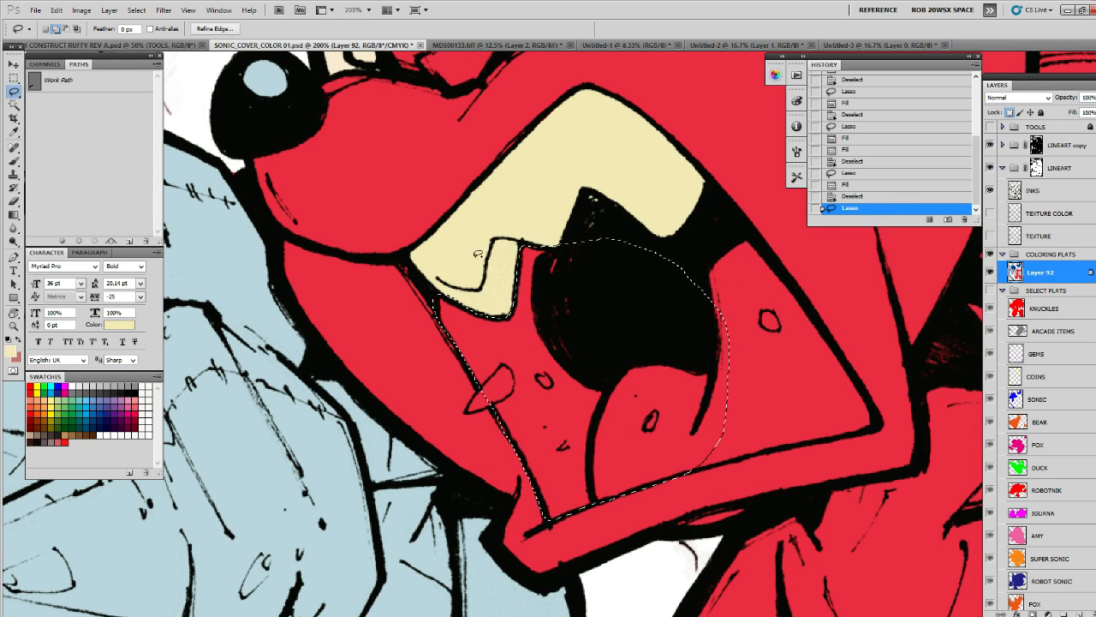
{"action": "key", "text": "alt+BackSpace"}
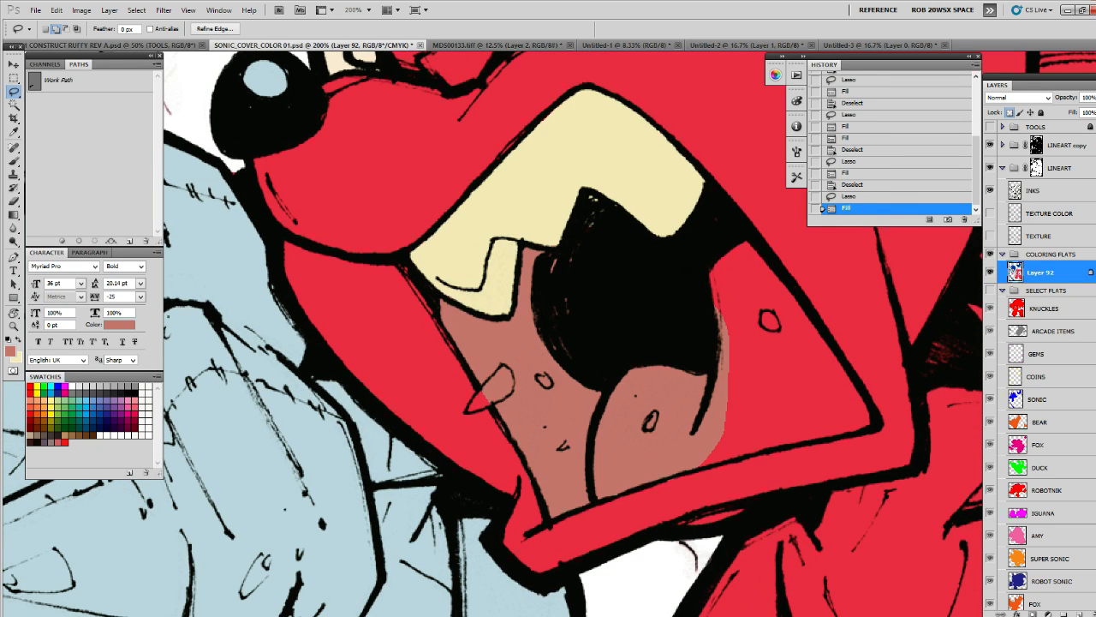
{"action": "key", "text": "ctrl+d"}
Lasso Knuckles' tongue along its outline and the lower lip, fill it with a deep crimson, and deselect
{"action": "left_click_drag", "start_coordinate": [714, 257], "coordinate": [618, 364]}
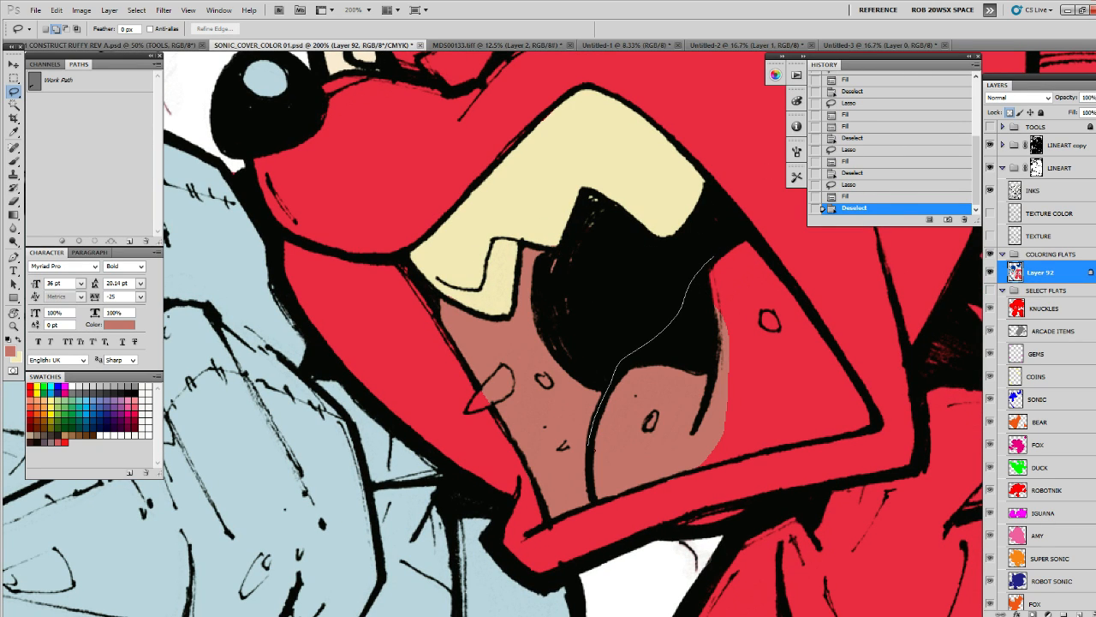
{"action": "mouse_move", "coordinate": [588, 445]}
{"action": "left_mouse_down"}
{"action": "mouse_move", "coordinate": [600, 496]}
{"action": "mouse_move", "coordinate": [758, 450]}
{"action": "left_mouse_up"}
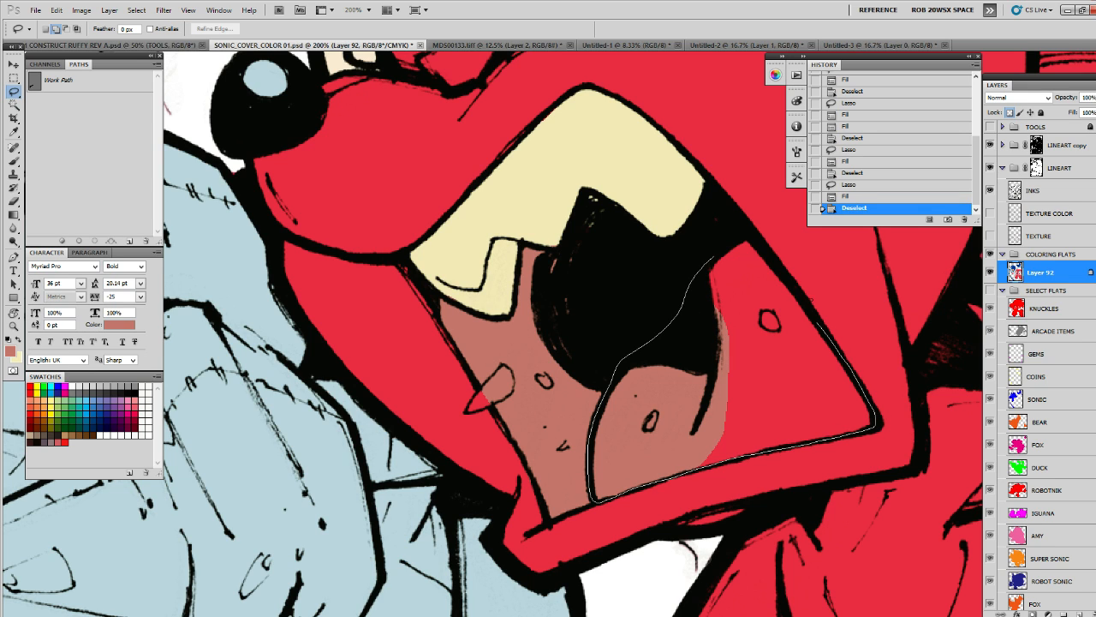
{"action": "mouse_move", "coordinate": [818, 323]}
{"action": "left_mouse_down"}
{"action": "mouse_move", "coordinate": [767, 238]}
{"action": "mouse_move", "coordinate": [713, 257]}
{"action": "left_mouse_up"}
{"action": "key", "text": "b"}
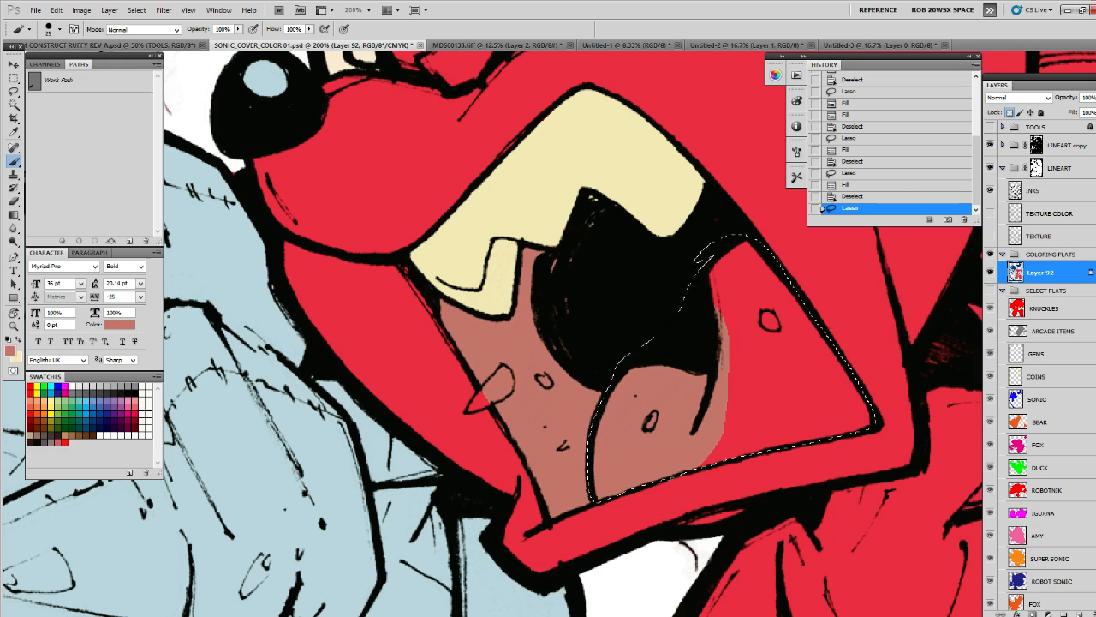
{"action": "left_click", "coordinate": [754, 359], "text": "alt"}
{"action": "key", "text": "alt+BackSpace"}
{"action": "key", "text": "ctrl+d"}
Sample the orange of Sonic's muzzle as the foreground colour
{"action": "key", "text": "z"}
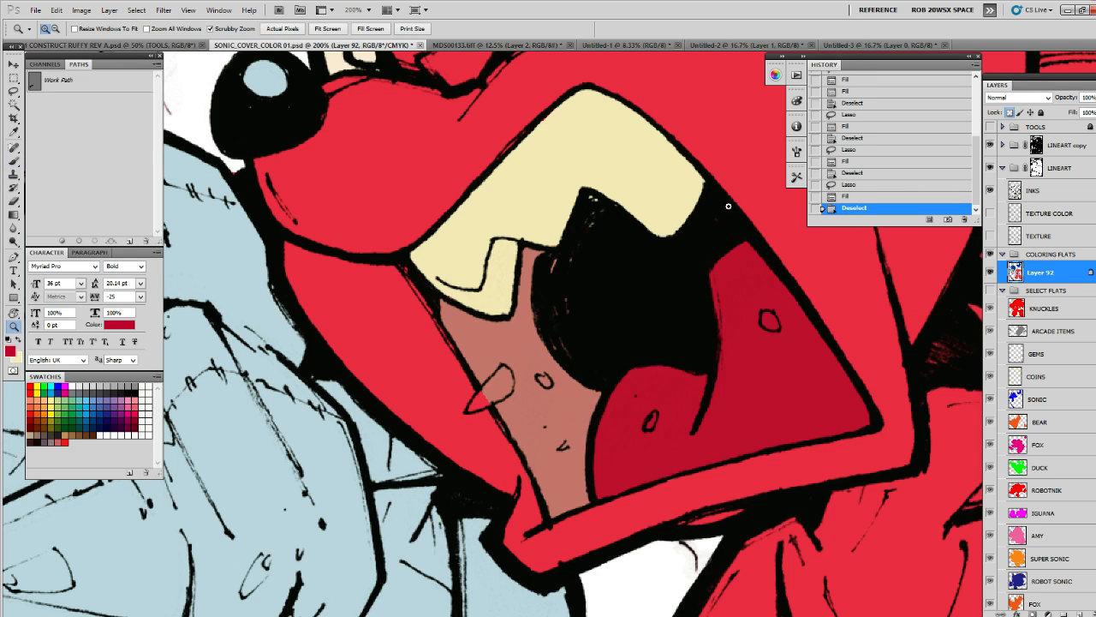
{"action": "left_click", "coordinate": [729, 207], "text": "alt"}
{"action": "left_click", "coordinate": [729, 207], "text": "alt"}
{"action": "left_click", "coordinate": [730, 208], "text": "alt"}
{"action": "left_click", "coordinate": [730, 209], "text": "alt"}
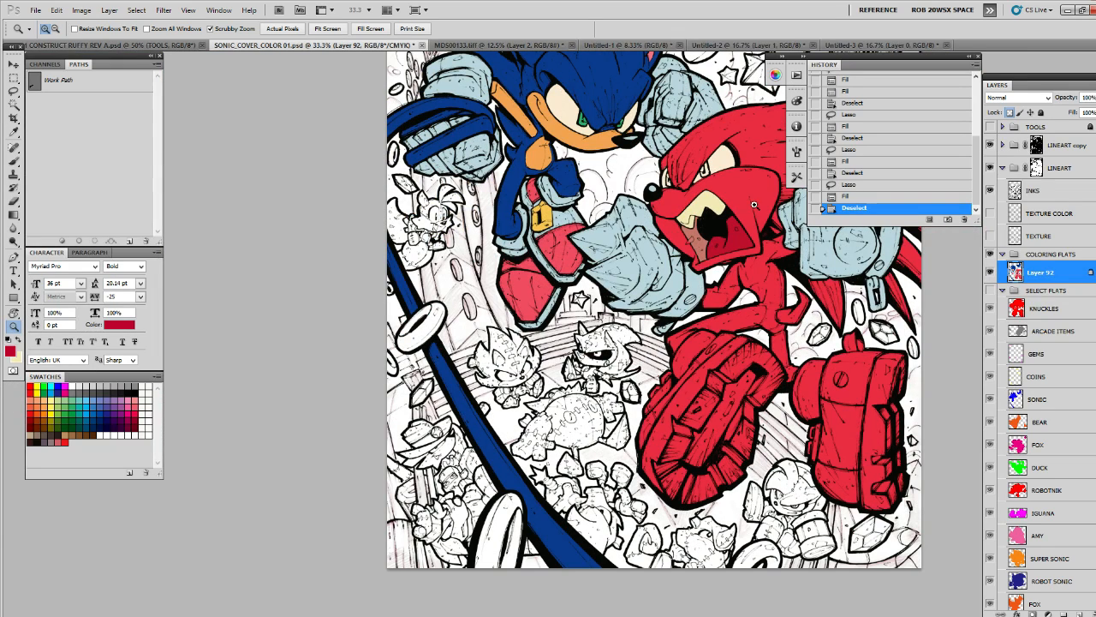
{"action": "key", "text": "b"}
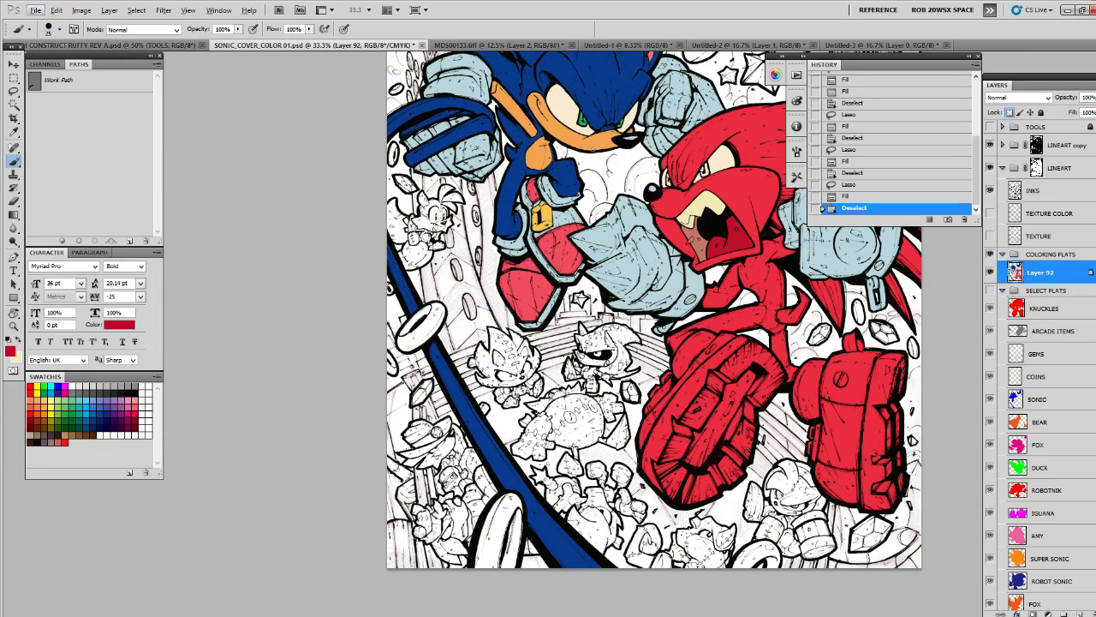
{"action": "left_click", "coordinate": [600, 141], "text": "alt"}
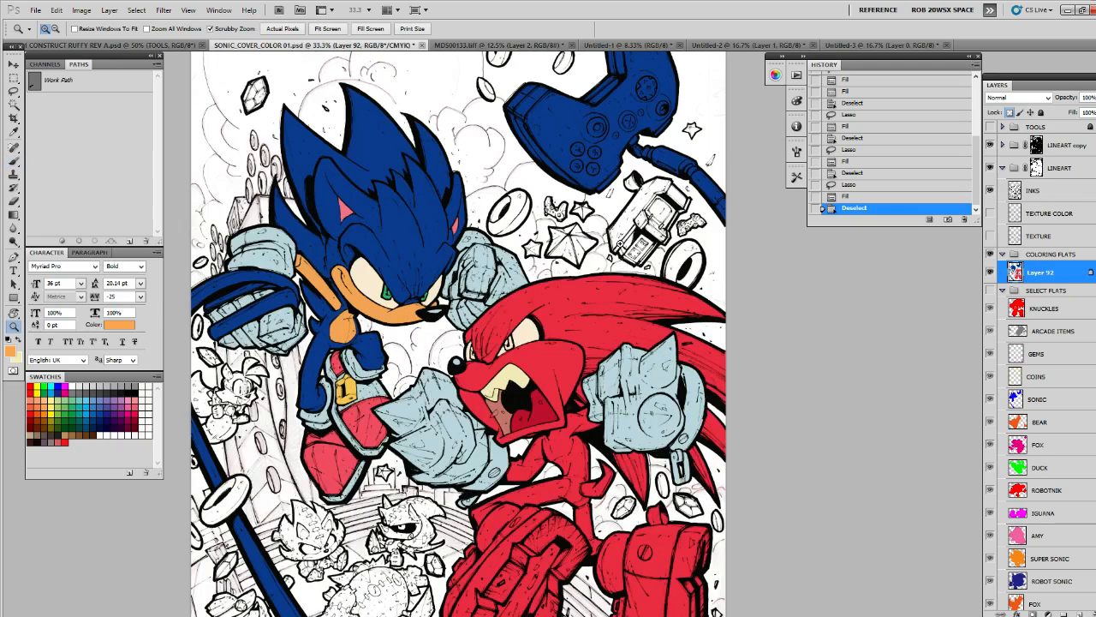
Lasso the front of Knuckles' muzzle between nose, eyes and upper teeth, fill it with the orange, and deselect
{"action": "left_click", "coordinate": [541, 363]}
{"action": "left_click", "coordinate": [541, 363]}
{"action": "left_click", "coordinate": [531, 365]}
{"action": "left_click", "coordinate": [531, 366]}
{"action": "left_click_drag", "start_coordinate": [531, 367], "coordinate": [846, 365]}
{"action": "key", "text": "l"}
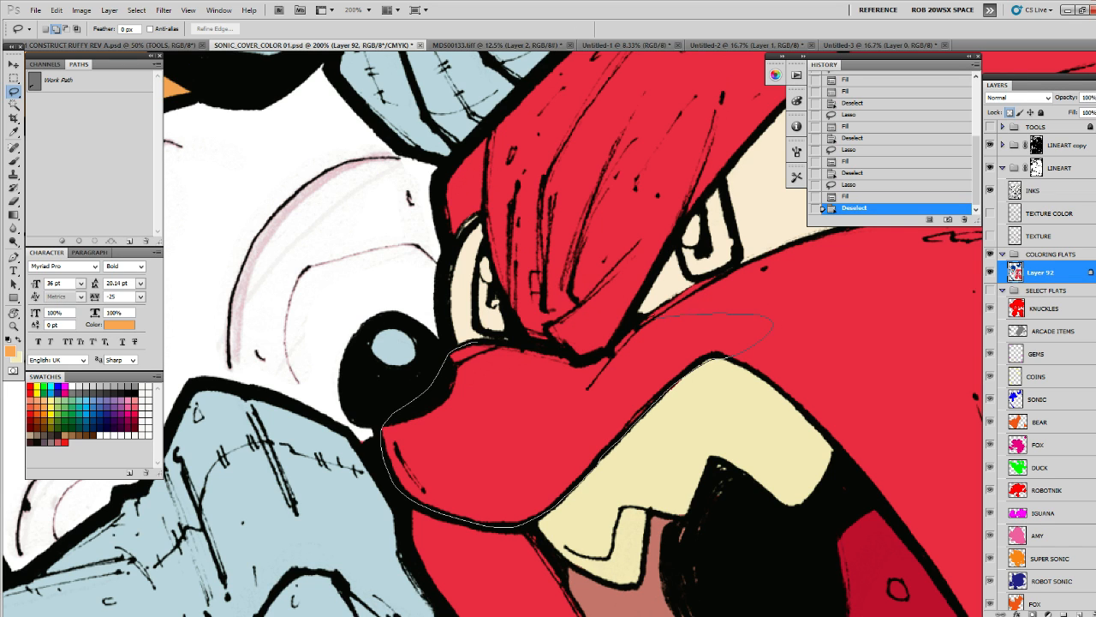
{"action": "left_click_drag", "start_coordinate": [716, 360], "coordinate": [771, 324]}
{"action": "key", "text": "space"}
{"action": "mouse_move", "coordinate": [829, 414]}
{"action": "left_mouse_down"}
{"action": "mouse_move", "coordinate": [828, 397]}
{"action": "mouse_move", "coordinate": [689, 441]}
{"action": "left_mouse_up"}
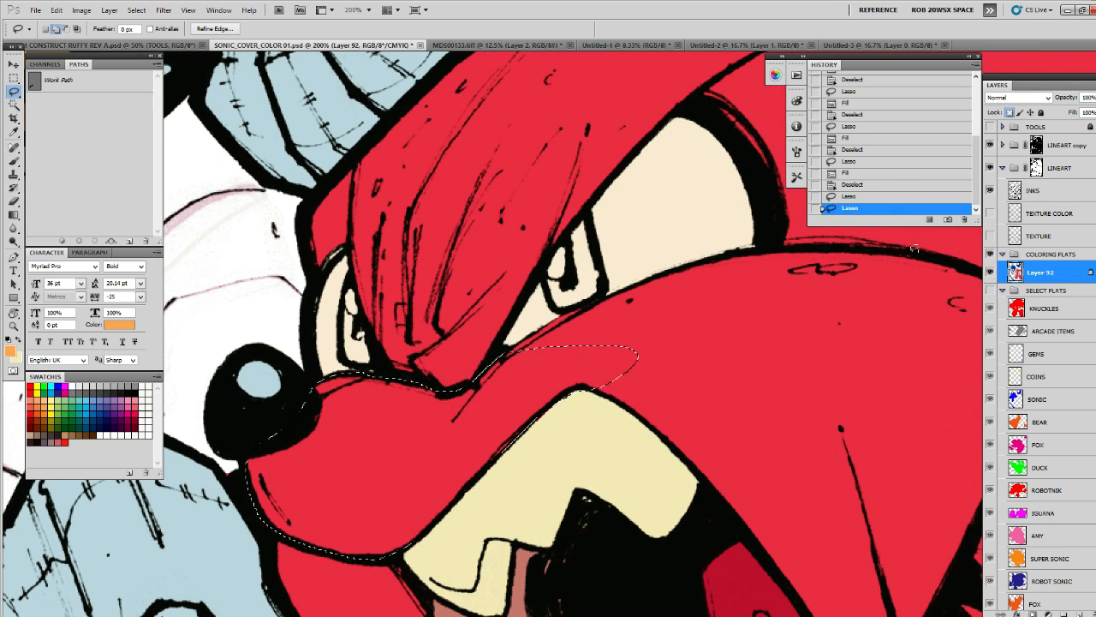
{"action": "key", "text": "alt+BackSpace"}
{"action": "key", "text": "ctrl+d"}
Start a Pen path at the inner eye corner and trace Knuckles' upper muzzle edge around the back of the cheek
{"action": "left_click_drag", "start_coordinate": [826, 433], "coordinate": [659, 457]}
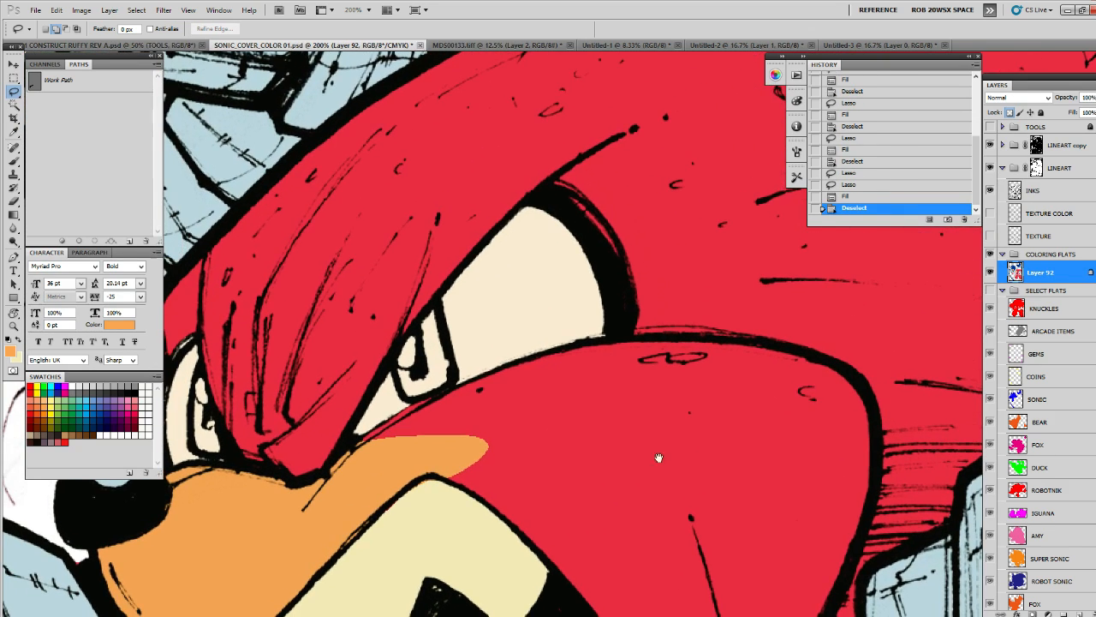
{"action": "key", "text": "p"}
{"action": "left_click", "coordinate": [486, 343]}
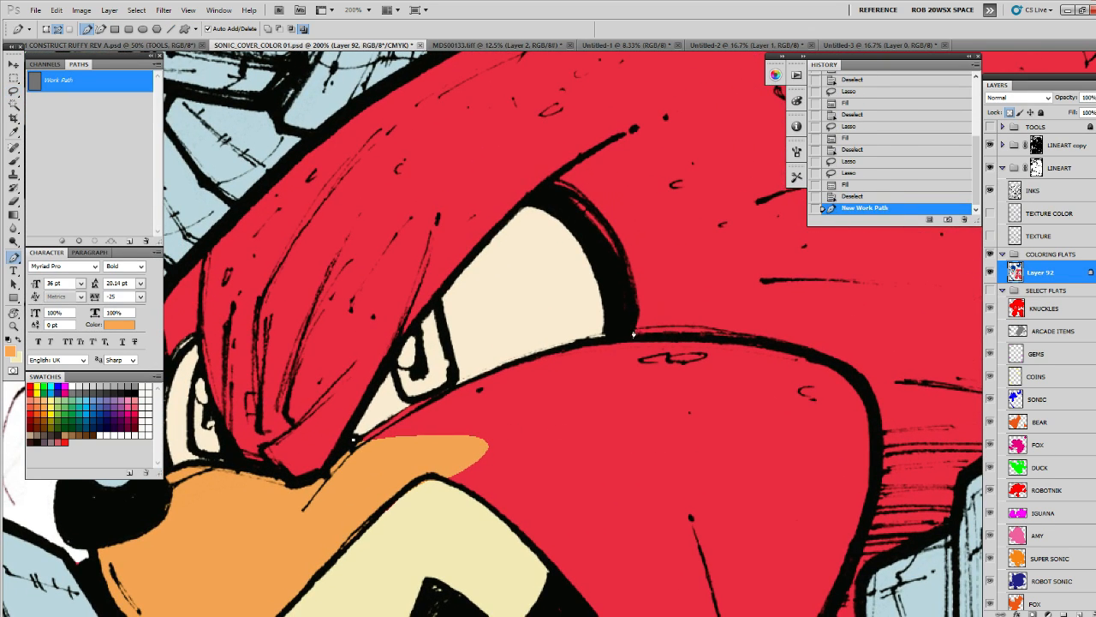
{"action": "left_click_drag", "start_coordinate": [641, 334], "coordinate": [710, 336]}
{"action": "left_click_drag", "start_coordinate": [834, 362], "coordinate": [863, 379]}
{"action": "left_click_drag", "start_coordinate": [868, 402], "coordinate": [873, 423]}
{"action": "left_click_drag", "start_coordinate": [860, 445], "coordinate": [826, 244]}
{"action": "left_click_drag", "start_coordinate": [839, 267], "coordinate": [834, 306]}
{"action": "left_click", "coordinate": [833, 308]}
{"action": "left_click", "coordinate": [823, 345]}
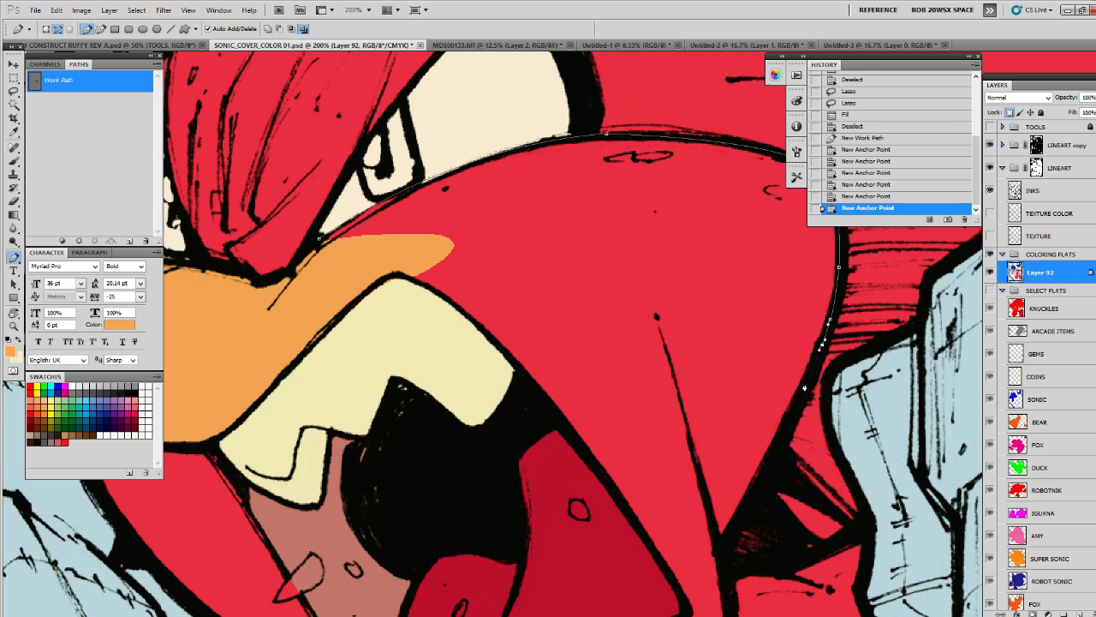
Continue the path down the back of the cheek, around the jaw corner and across to the mouth's lower corner
{"action": "left_click", "coordinate": [805, 384]}
{"action": "left_click_drag", "start_coordinate": [777, 446], "coordinate": [793, 345]}
{"action": "left_click", "coordinate": [792, 346]}
{"action": "left_click", "coordinate": [769, 392]}
{"action": "left_click_drag", "start_coordinate": [759, 414], "coordinate": [754, 420]}
{"action": "left_click_drag", "start_coordinate": [745, 435], "coordinate": [806, 373]}
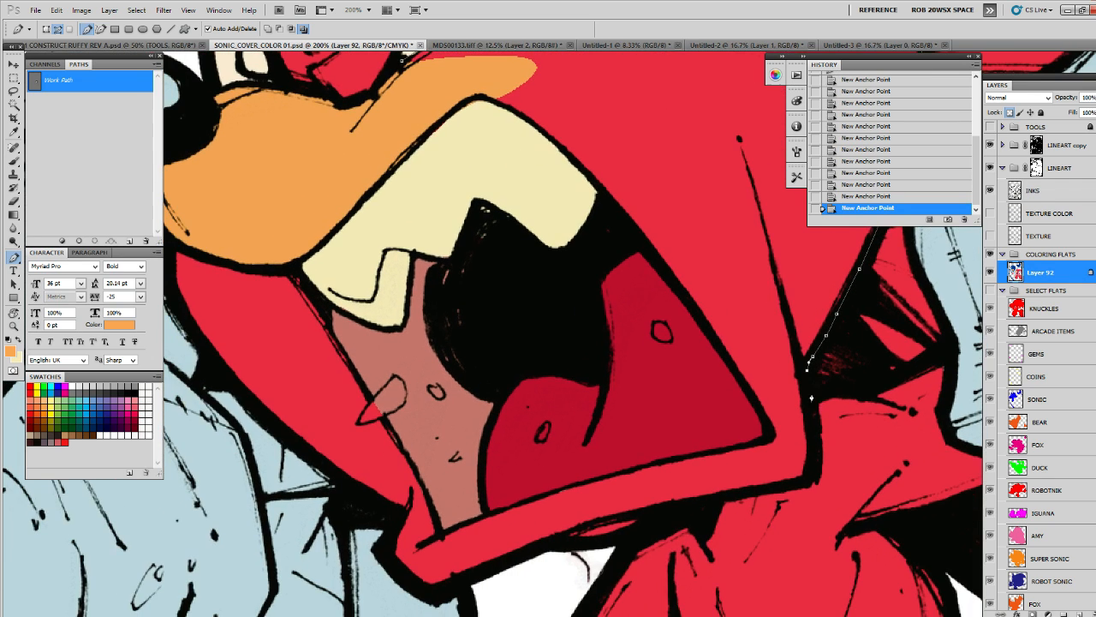
{"action": "left_click", "coordinate": [744, 476]}
{"action": "left_click", "coordinate": [746, 505]}
{"action": "left_click", "coordinate": [742, 549]}
{"action": "left_click", "coordinate": [730, 564]}
{"action": "left_click", "coordinate": [692, 570]}
{"action": "left_click", "coordinate": [736, 493]}
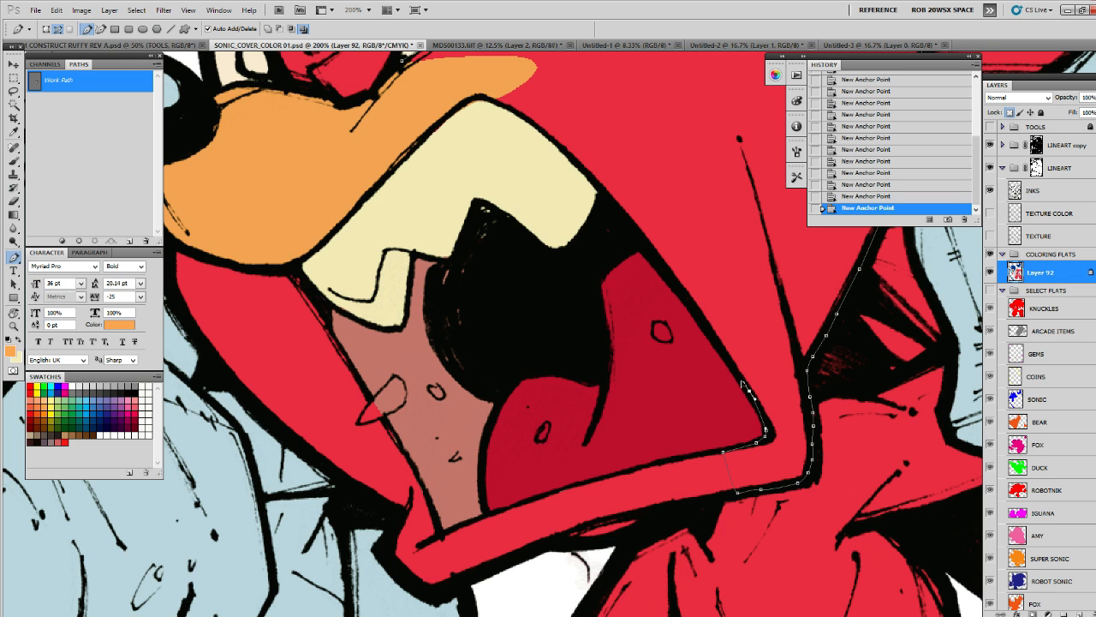
Trace the path back up the mouth edge and over the upper teeth to the muzzle, and fill it with orange
{"action": "left_click_drag", "start_coordinate": [738, 373], "coordinate": [813, 556]}
{"action": "left_click", "coordinate": [668, 362]}
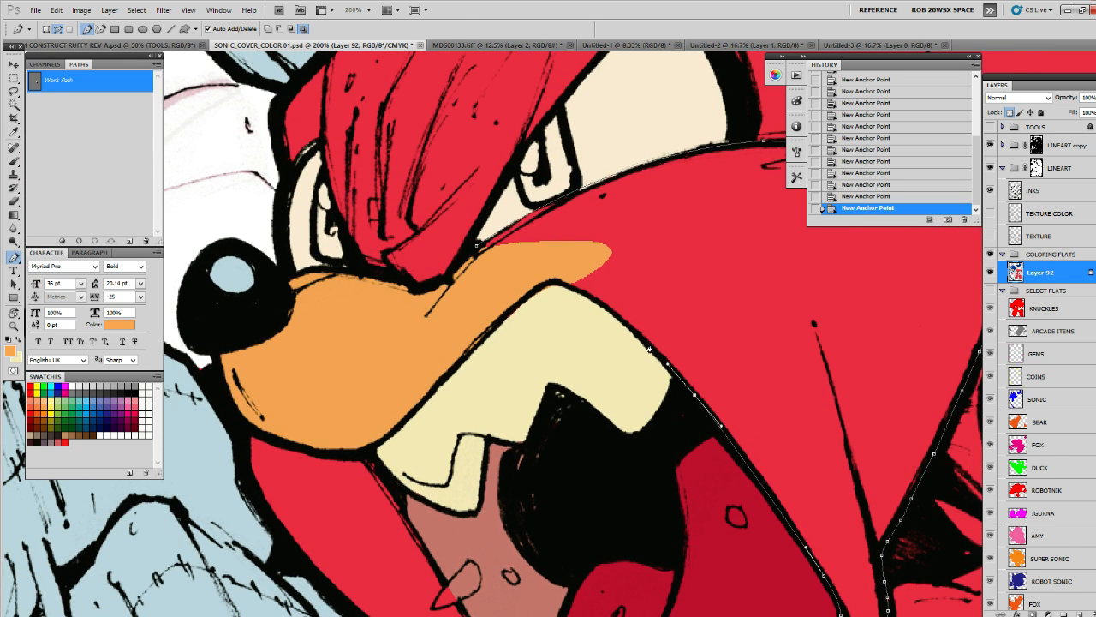
{"action": "left_click", "coordinate": [651, 345]}
{"action": "left_click", "coordinate": [633, 328]}
{"action": "left_click", "coordinate": [545, 283]}
{"action": "left_click_drag", "start_coordinate": [482, 295], "coordinate": [472, 279]}
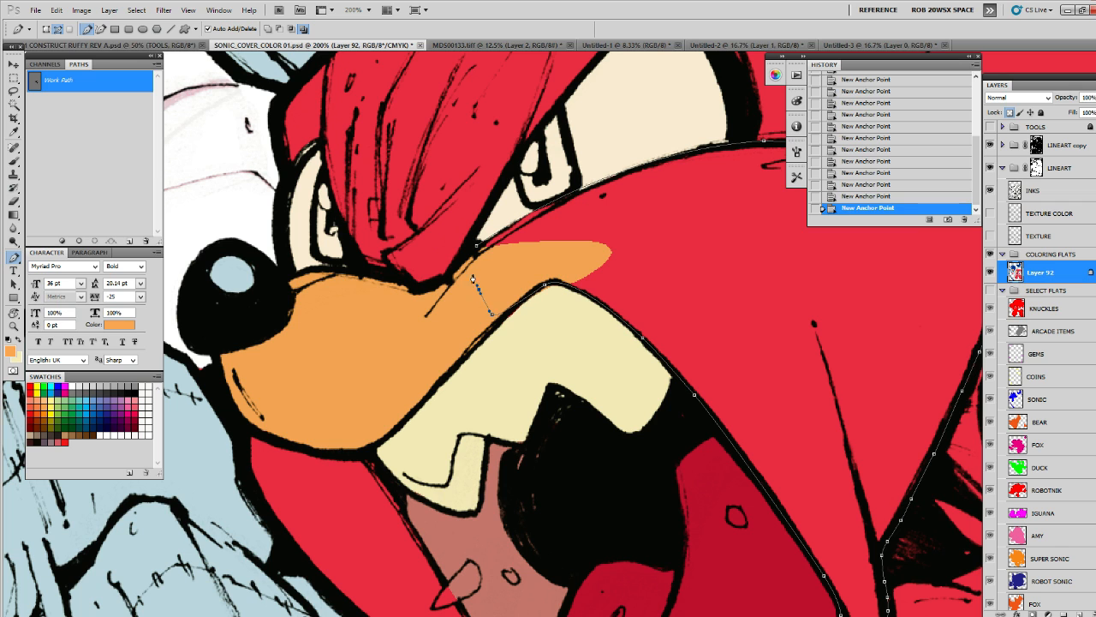
{"action": "left_click", "coordinate": [63, 241]}
{"action": "left_click", "coordinate": [98, 216]}
Start a new Pen path at the front mouth corner and trace the inner edge of the lower jaw to the orange area
{"action": "left_click_drag", "start_coordinate": [636, 341], "coordinate": [718, 125]}
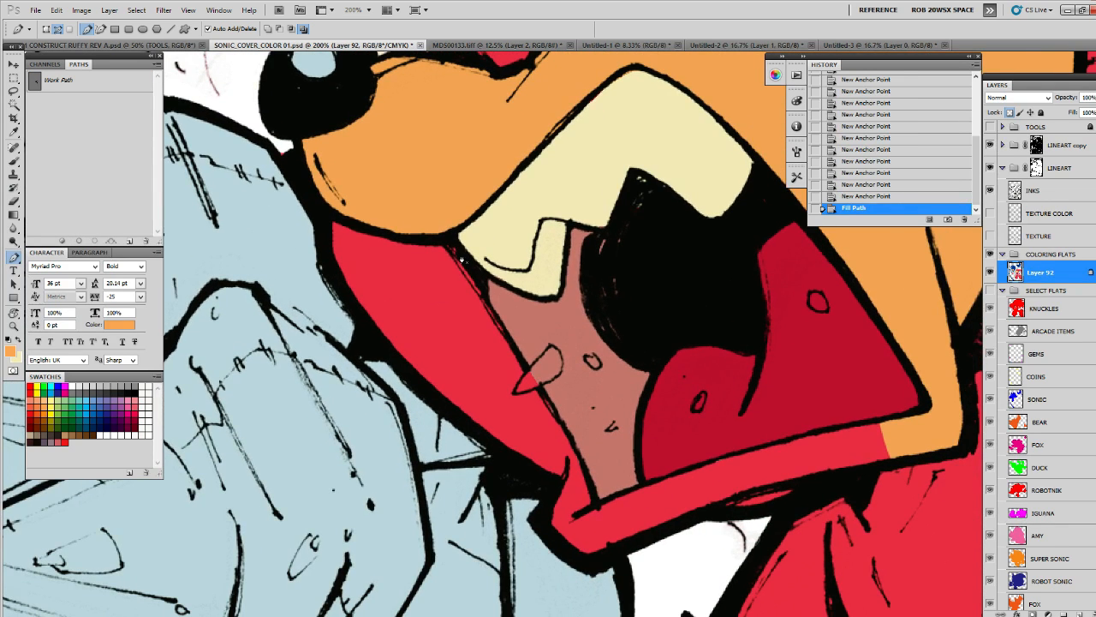
{"action": "left_click", "coordinate": [453, 242]}
{"action": "left_click", "coordinate": [485, 292]}
{"action": "left_click_drag", "start_coordinate": [524, 366], "coordinate": [534, 382]}
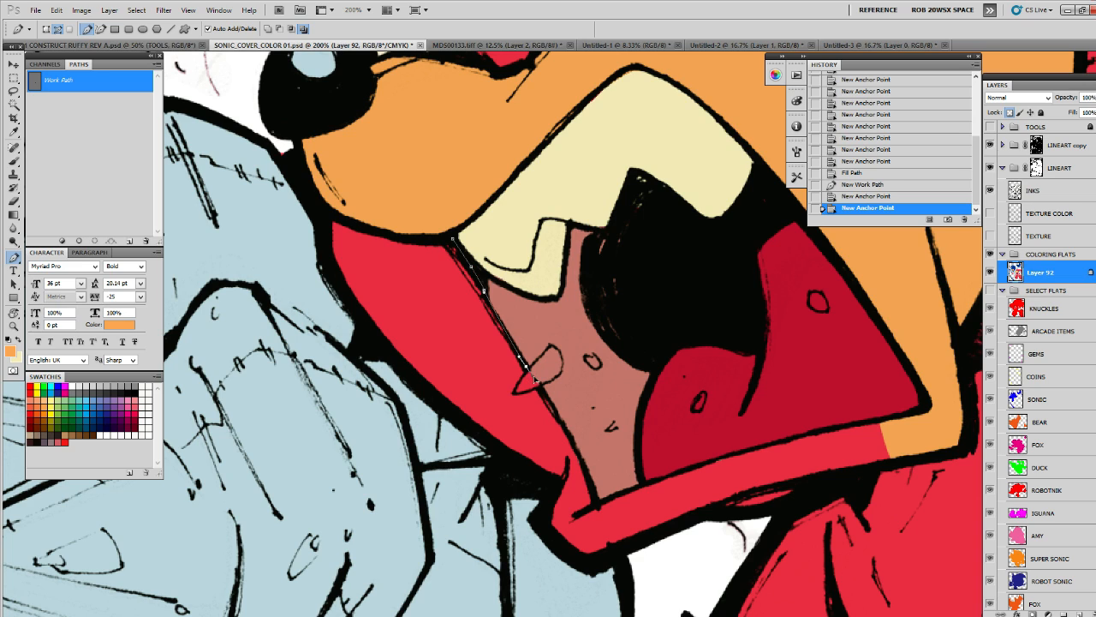
{"action": "left_click", "coordinate": [548, 400]}
{"action": "left_click_drag", "start_coordinate": [595, 500], "coordinate": [600, 507]}
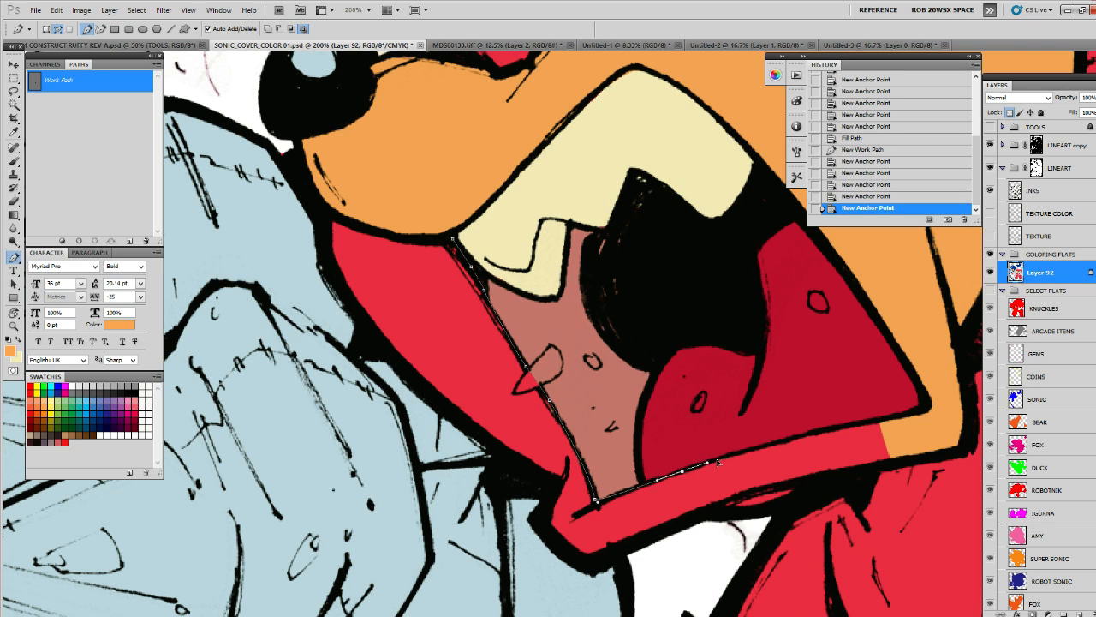
{"action": "left_click", "coordinate": [744, 451]}
{"action": "left_click_drag", "start_coordinate": [790, 439], "coordinate": [835, 430]}
{"action": "left_click", "coordinate": [843, 428]}
{"action": "left_click", "coordinate": [858, 429]}
{"action": "left_click", "coordinate": [868, 448]}
{"action": "left_click_drag", "start_coordinate": [869, 467], "coordinate": [910, 450]}
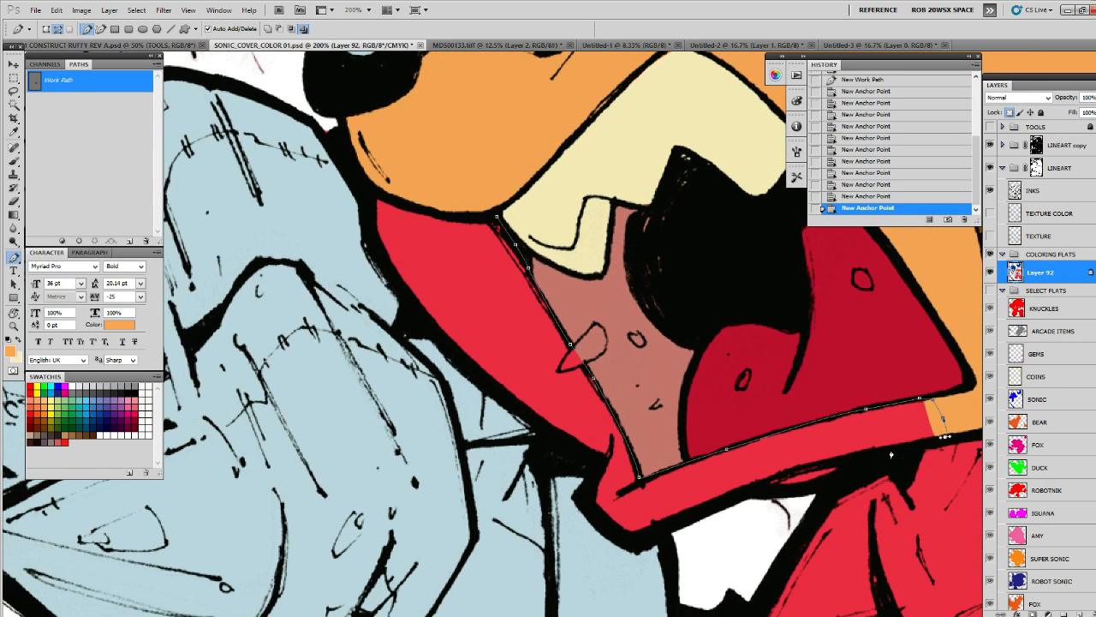
Continue the path along the underside of Knuckles' lower jaw and around the tip of the chin
{"action": "left_click", "coordinate": [892, 447]}
{"action": "left_click", "coordinate": [852, 458]}
{"action": "left_click", "coordinate": [815, 467]}
{"action": "left_click", "coordinate": [788, 476]}
{"action": "left_click", "coordinate": [734, 497]}
{"action": "left_click_drag", "start_coordinate": [681, 518], "coordinate": [669, 523]}
{"action": "left_click_drag", "start_coordinate": [646, 538], "coordinate": [641, 538]}
{"action": "left_click", "coordinate": [631, 537]}
{"action": "left_click", "coordinate": [619, 533]}
{"action": "left_click", "coordinate": [603, 518]}
Trace the path up the front of the lower jaw to the muzzle, and fill it with orange
{"action": "left_click", "coordinate": [590, 508]}
{"action": "left_click", "coordinate": [589, 485]}
{"action": "left_click", "coordinate": [594, 465]}
{"action": "left_click", "coordinate": [582, 456]}
{"action": "left_click", "coordinate": [564, 441]}
{"action": "left_click", "coordinate": [425, 326]}
{"action": "left_click", "coordinate": [402, 296]}
{"action": "left_click", "coordinate": [388, 274]}
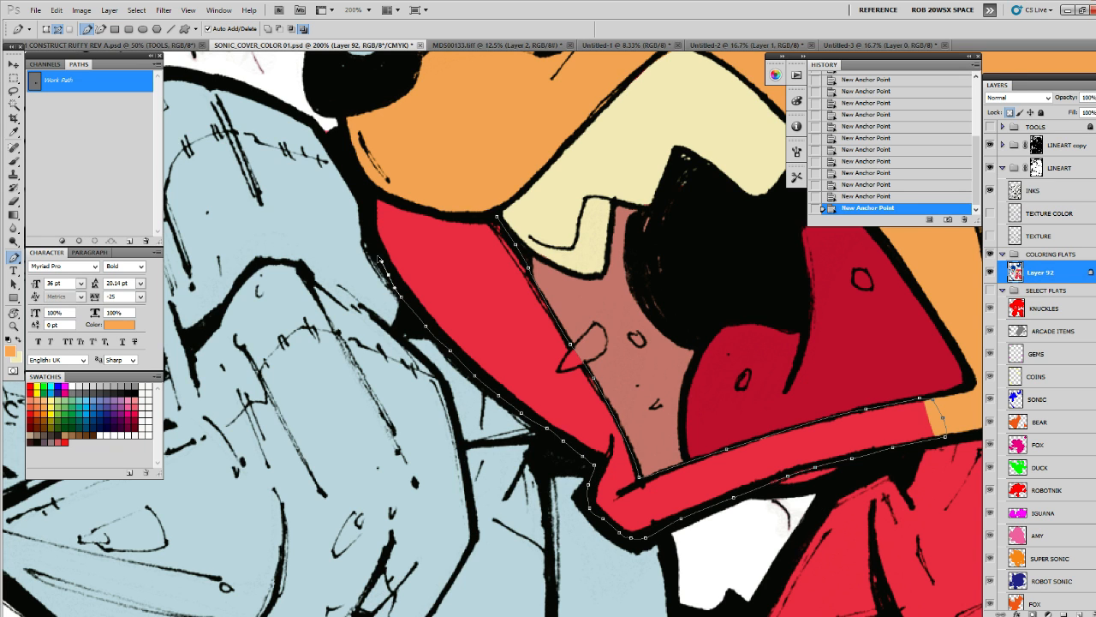
{"action": "left_click", "coordinate": [375, 252]}
{"action": "left_click", "coordinate": [370, 210]}
{"action": "left_click", "coordinate": [369, 190]}
{"action": "left_click_drag", "start_coordinate": [438, 160], "coordinate": [481, 177]}
{"action": "left_click", "coordinate": [62, 241]}
{"action": "left_click", "coordinate": [111, 214]}
Review Knuckles' orange muzzle against the rest of the cover's flat colours
{"action": "scroll", "coordinate": [766, 396], "scroll_direction": "right", "scroll_amount": 5}
{"action": "scroll", "coordinate": [749, 296], "scroll_direction": "up", "scroll_amount": 2}
{"action": "key", "text": "z"}
{"action": "left_click", "coordinate": [762, 325], "text": "alt"}
{"action": "left_click", "coordinate": [770, 342], "text": "alt"}
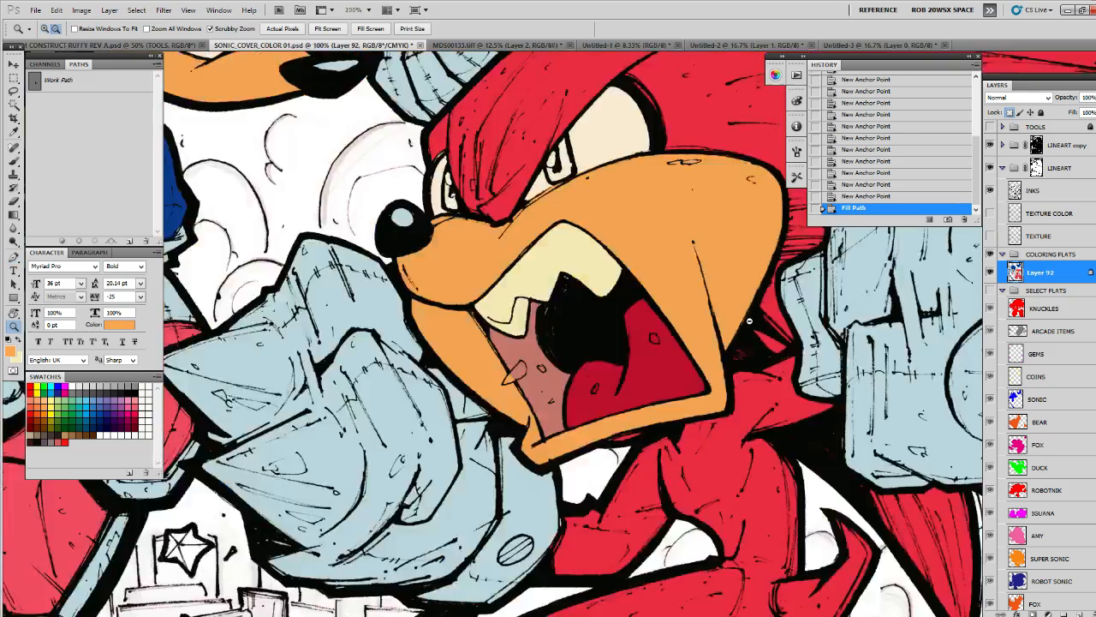
{"action": "left_click", "coordinate": [792, 381], "text": "alt"}
{"action": "left_click", "coordinate": [792, 385], "text": "alt"}
{"action": "left_click", "coordinate": [792, 386], "text": "alt"}
{"action": "left_click", "coordinate": [792, 386], "text": "alt"}
{"action": "left_click", "coordinate": [640, 389]}
{"action": "left_click", "coordinate": [639, 389]}
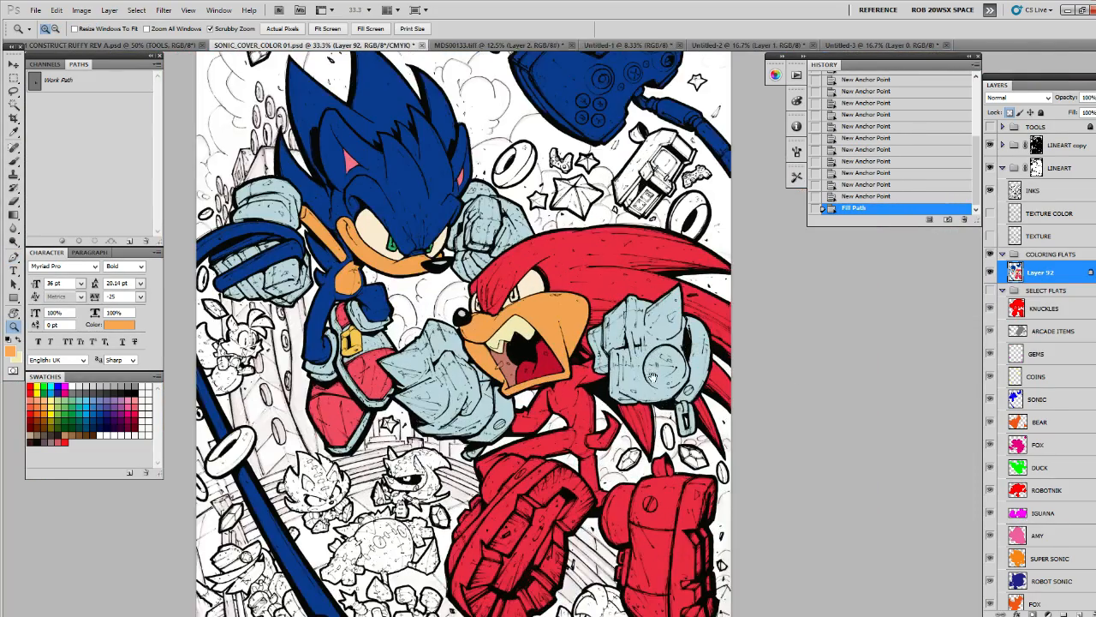
{"action": "left_click_drag", "start_coordinate": [629, 416], "coordinate": [766, 367]}
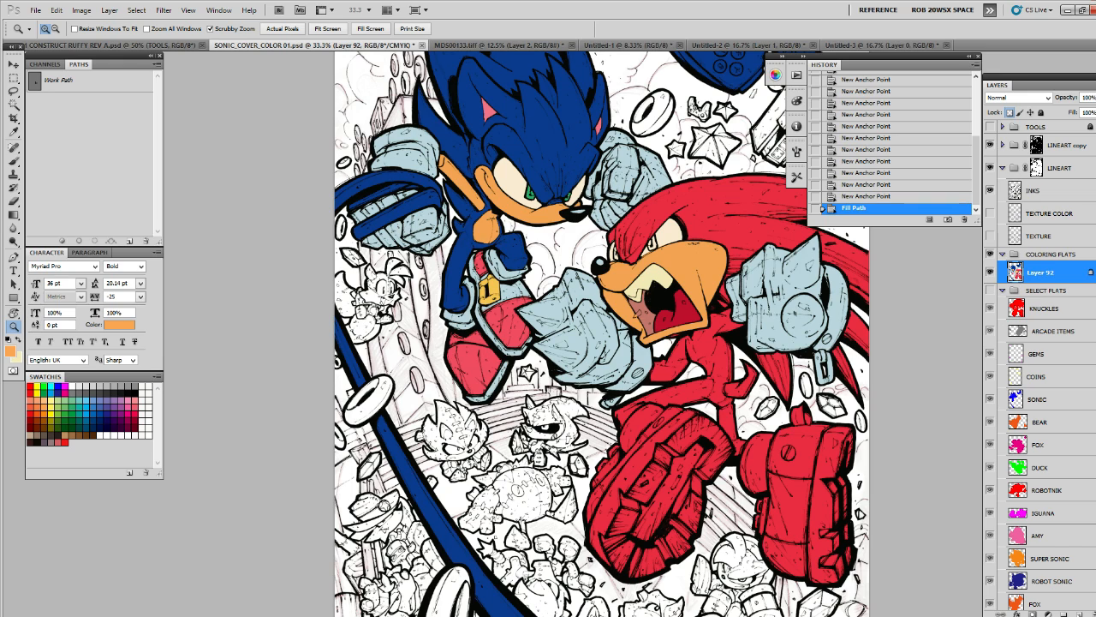
Sample a dark red from the Untitled-4 reference document as the foreground colour, with orange as the background, and return to the cover
{"action": "key", "text": "ctrl+Tab"}
{"action": "key", "text": "b"}
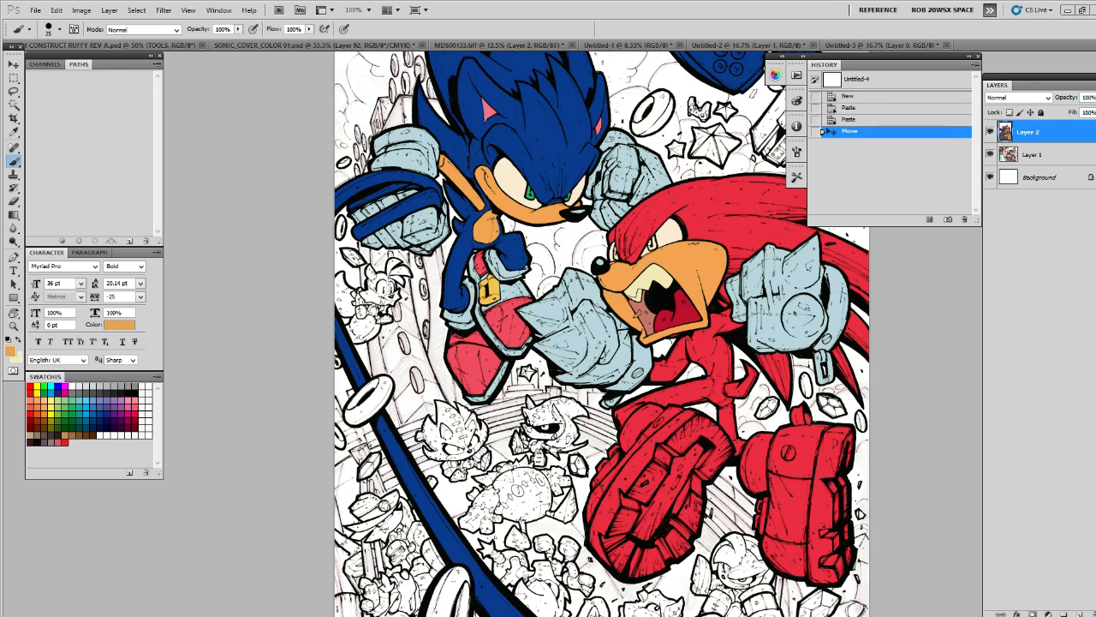
{"action": "key", "text": "x"}
{"action": "left_click", "coordinate": [681, 314], "text": "alt"}
{"action": "key", "text": "ctrl+Tab"}
{"action": "key", "text": "z"}
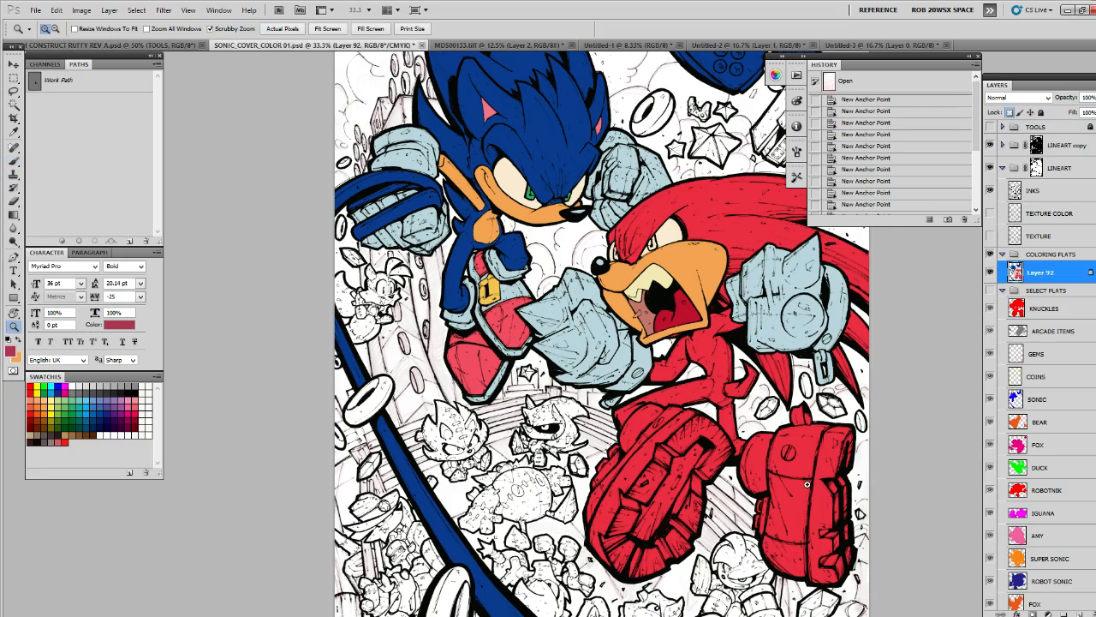
{"action": "left_click", "coordinate": [805, 485]}
{"action": "left_click_drag", "start_coordinate": [806, 484], "coordinate": [675, 262]}
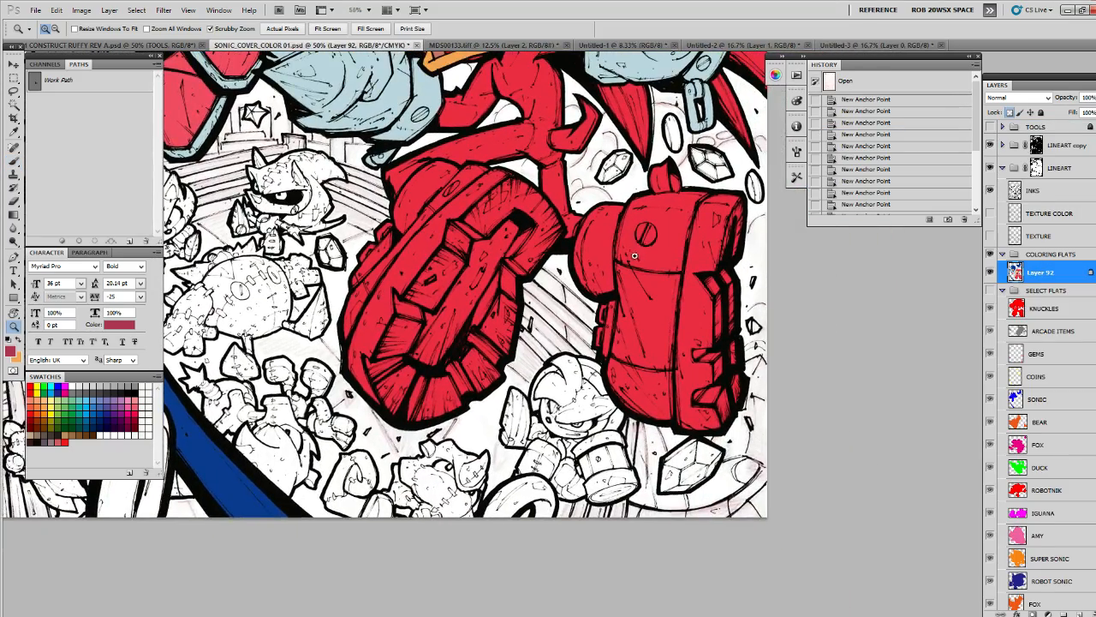
{"action": "left_click", "coordinate": [635, 251]}
{"action": "key", "text": "p"}
{"action": "left_click_drag", "start_coordinate": [624, 184], "coordinate": [593, 231]}
{"action": "scroll", "coordinate": [595, 262], "scroll_direction": "down", "scroll_amount": 1}
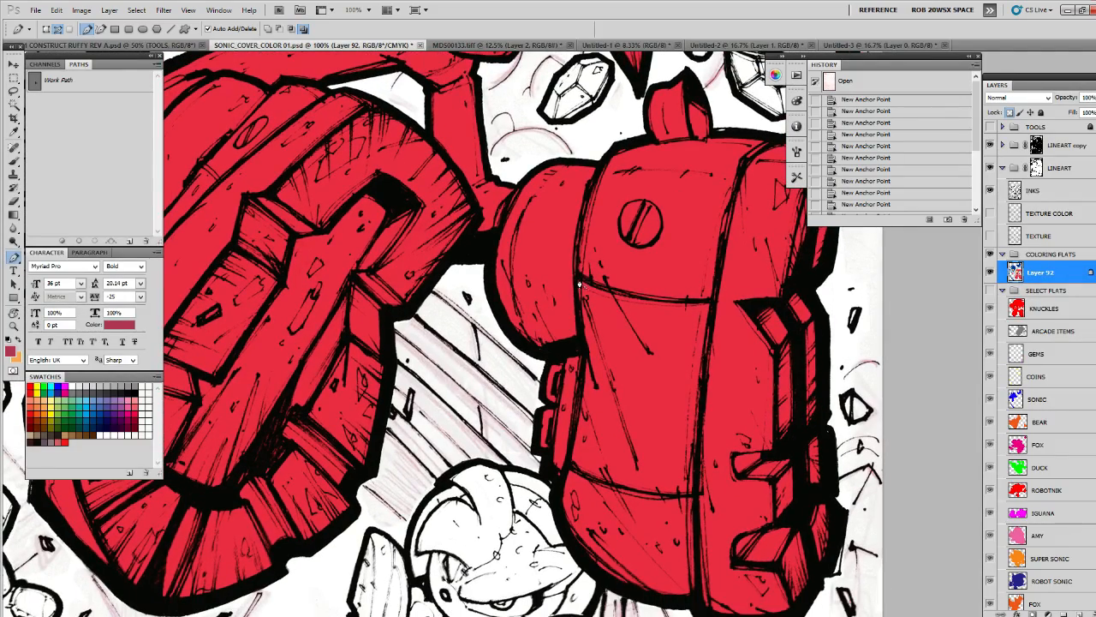
Sample the lighter red of Sonic's shoe as the foreground colour for Knuckles' boots
{"action": "key", "text": "z"}
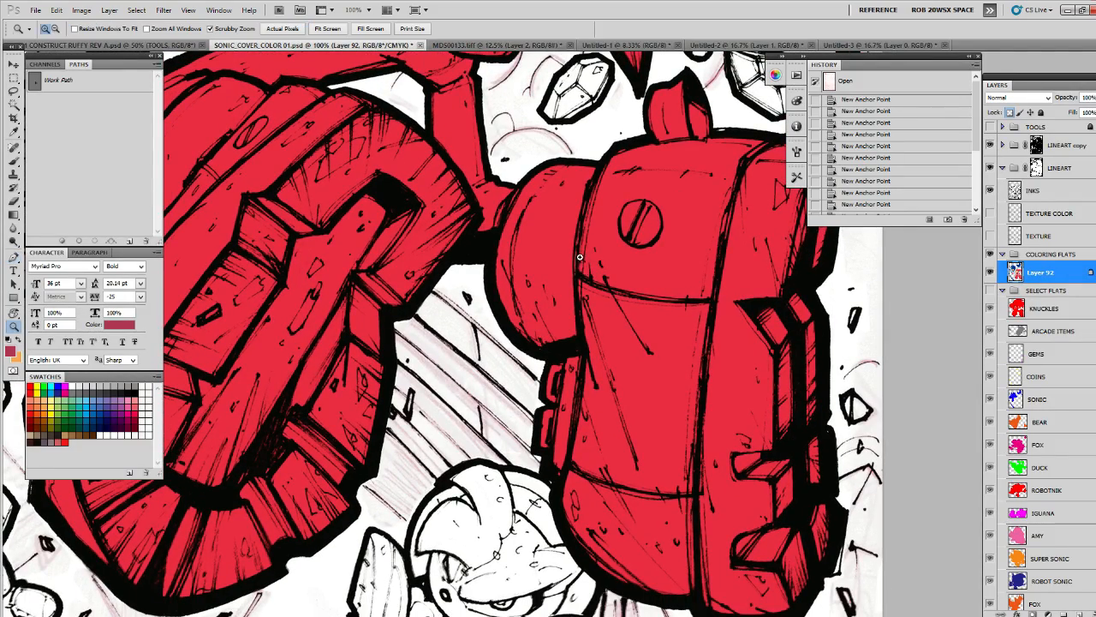
{"action": "left_click", "coordinate": [581, 257], "text": "alt"}
{"action": "left_click", "coordinate": [571, 231], "text": "alt"}
{"action": "left_click", "coordinate": [626, 350], "text": "alt"}
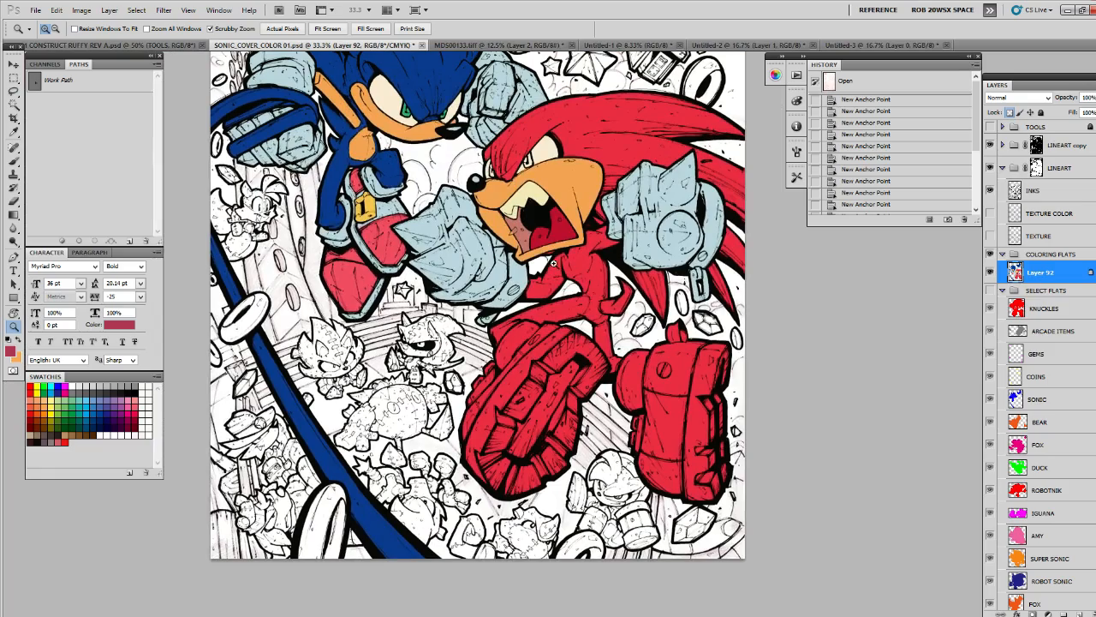
{"action": "key", "text": "b"}
{"action": "left_click", "coordinate": [350, 272], "text": "alt"}
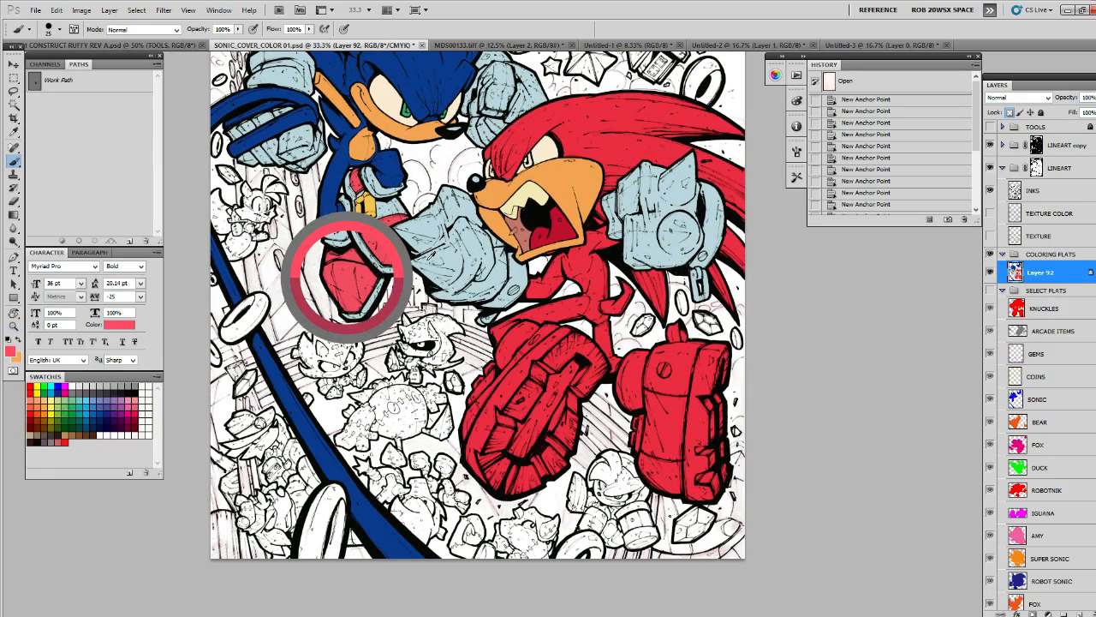
{"action": "key", "text": "z"}
{"action": "left_click", "coordinate": [680, 327]}
{"action": "left_click", "coordinate": [679, 327]}
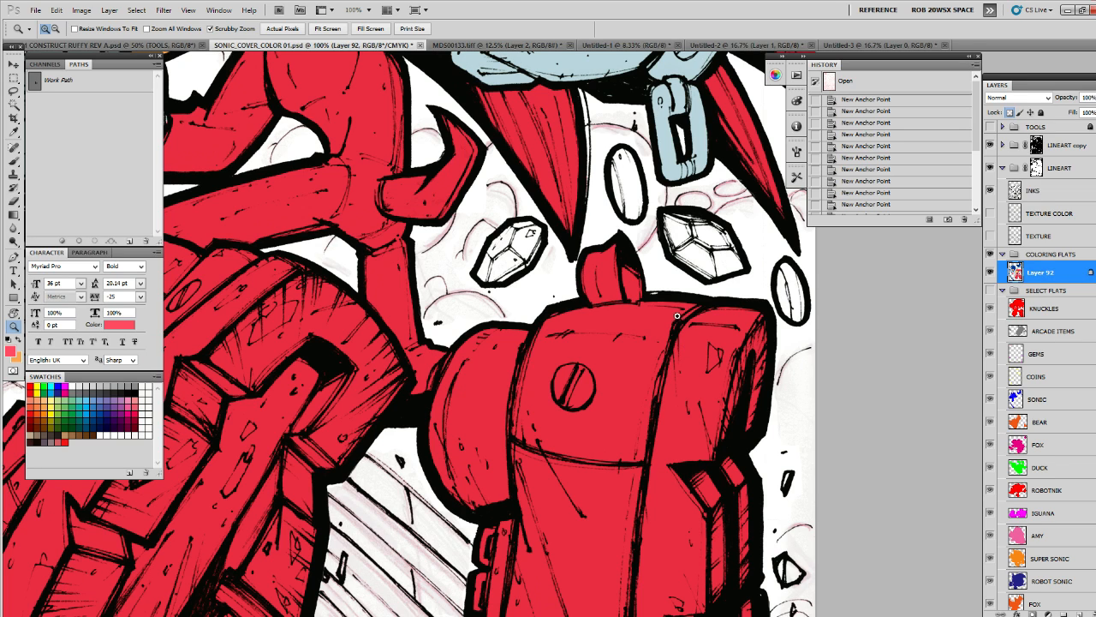
Trace a path down the side seam and across the lower seam of the upper panel on Knuckles' upright boot
{"action": "key", "text": "p"}
{"action": "left_click", "coordinate": [708, 304]}
{"action": "left_click", "coordinate": [692, 314]}
{"action": "left_click", "coordinate": [681, 323]}
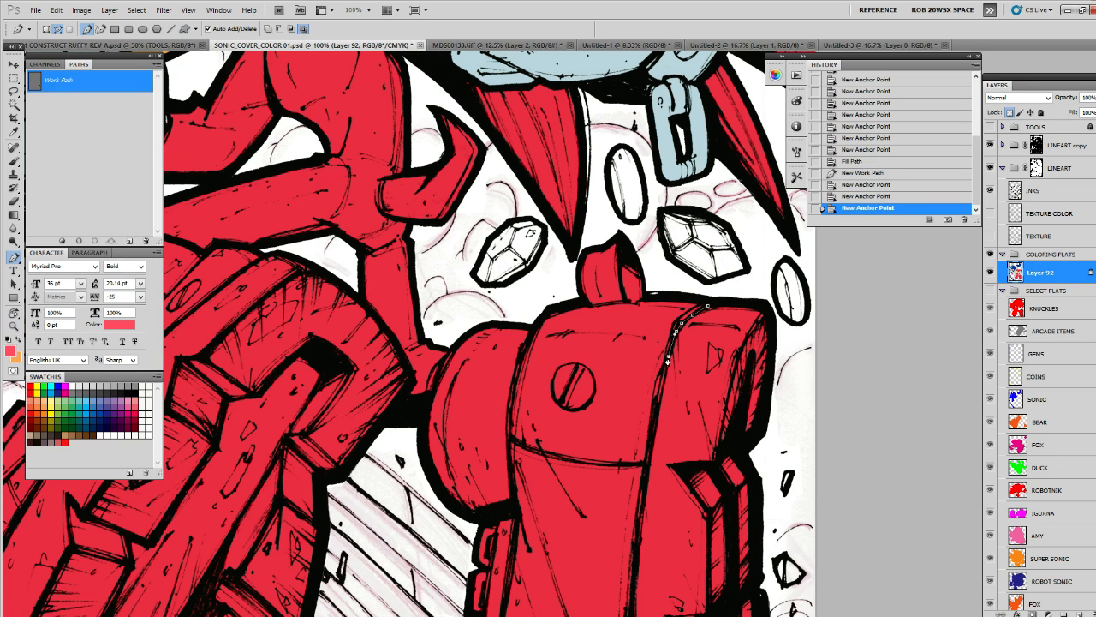
{"action": "left_click", "coordinate": [668, 354]}
{"action": "left_click", "coordinate": [649, 466]}
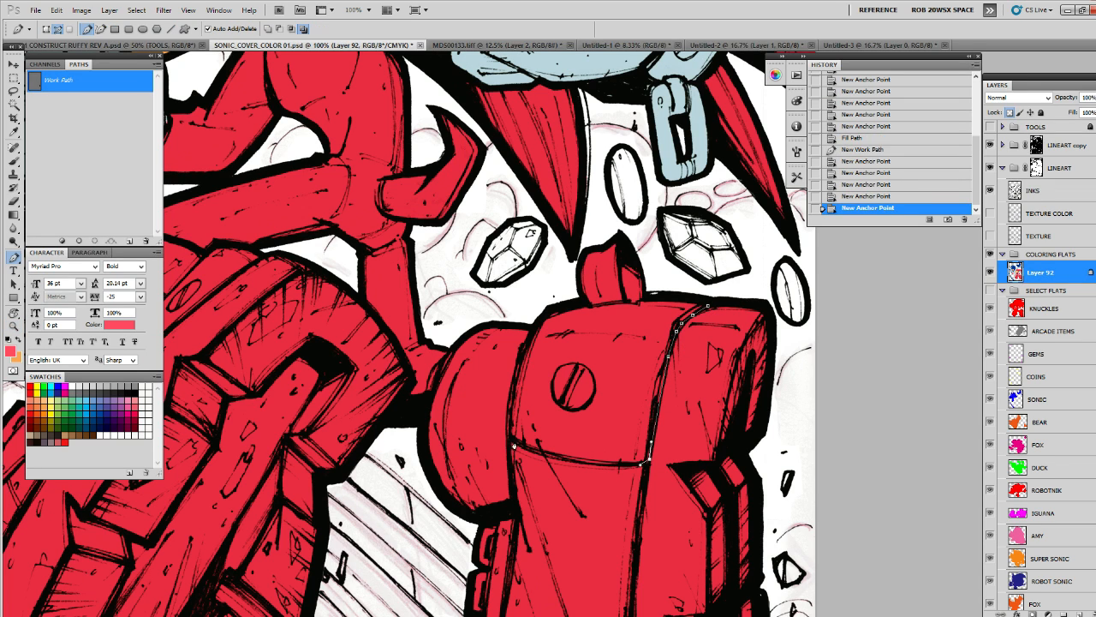
{"action": "left_click_drag", "start_coordinate": [510, 439], "coordinate": [447, 400]}
Complete the path around the boot's top and pull tab, fill it with the lighter red, and deselect
{"action": "left_click_drag", "start_coordinate": [545, 311], "coordinate": [581, 274]}
{"action": "left_click", "coordinate": [563, 272]}
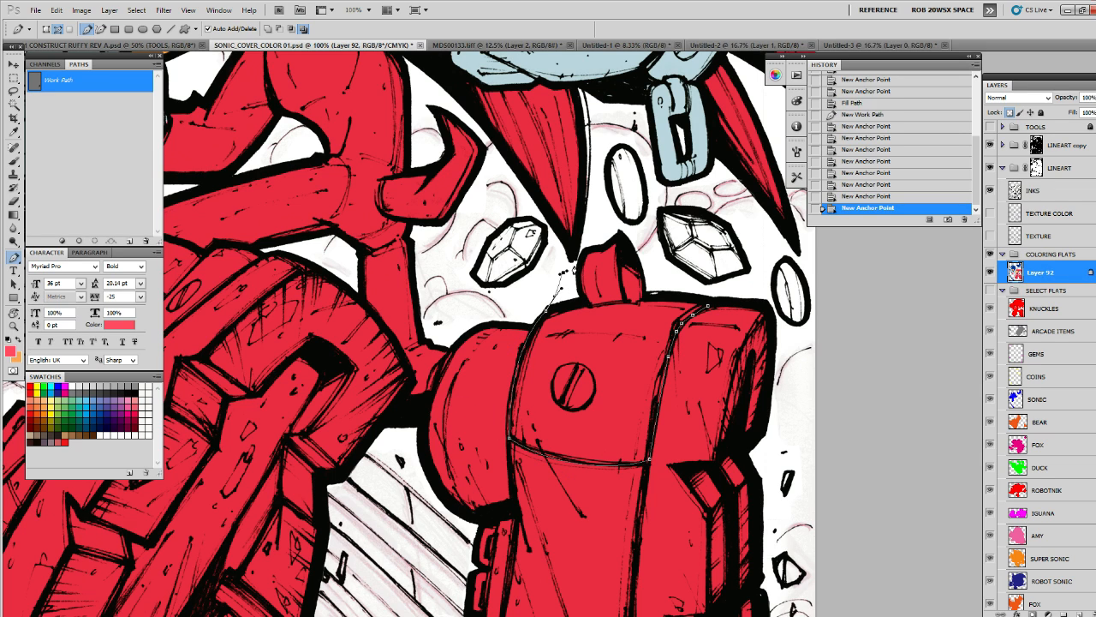
{"action": "left_click", "coordinate": [587, 237]}
{"action": "left_click", "coordinate": [606, 226]}
{"action": "left_click", "coordinate": [634, 233]}
{"action": "left_click", "coordinate": [665, 272]}
{"action": "left_click", "coordinate": [711, 291]}
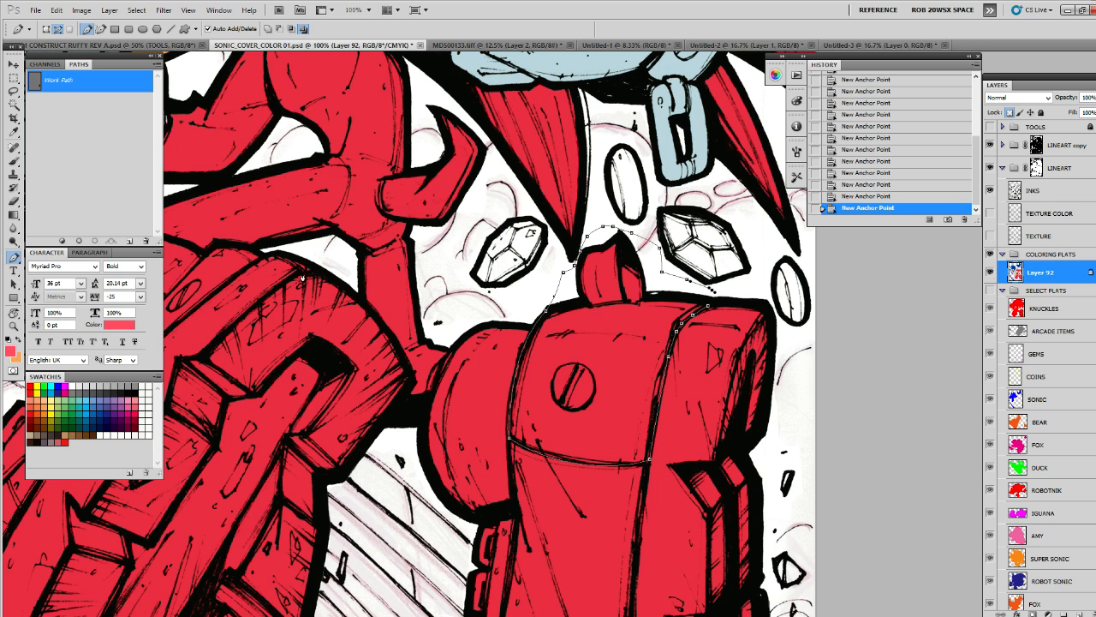
{"action": "key", "text": "ctrl+Return"}
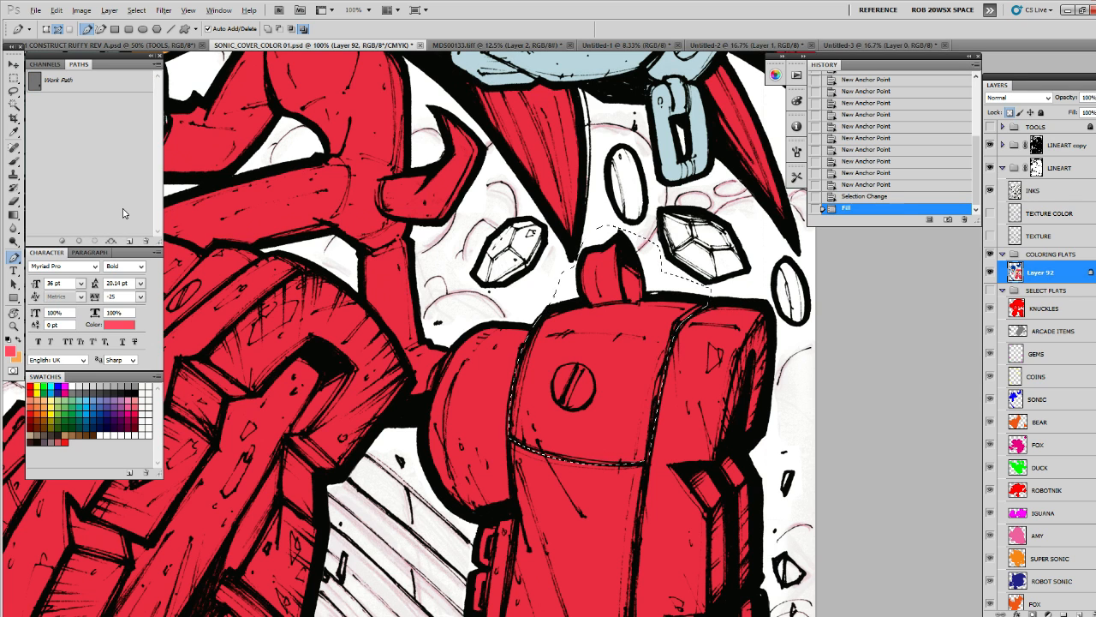
{"action": "key", "text": "alt+BackSpace"}
{"action": "key", "text": "ctrl+d"}
Trace a closed path around the boot's bottom section below the lower seam, fill it with the lighter red, and deselect
{"action": "scroll", "coordinate": [708, 304], "scroll_direction": "down", "scroll_amount": 10}
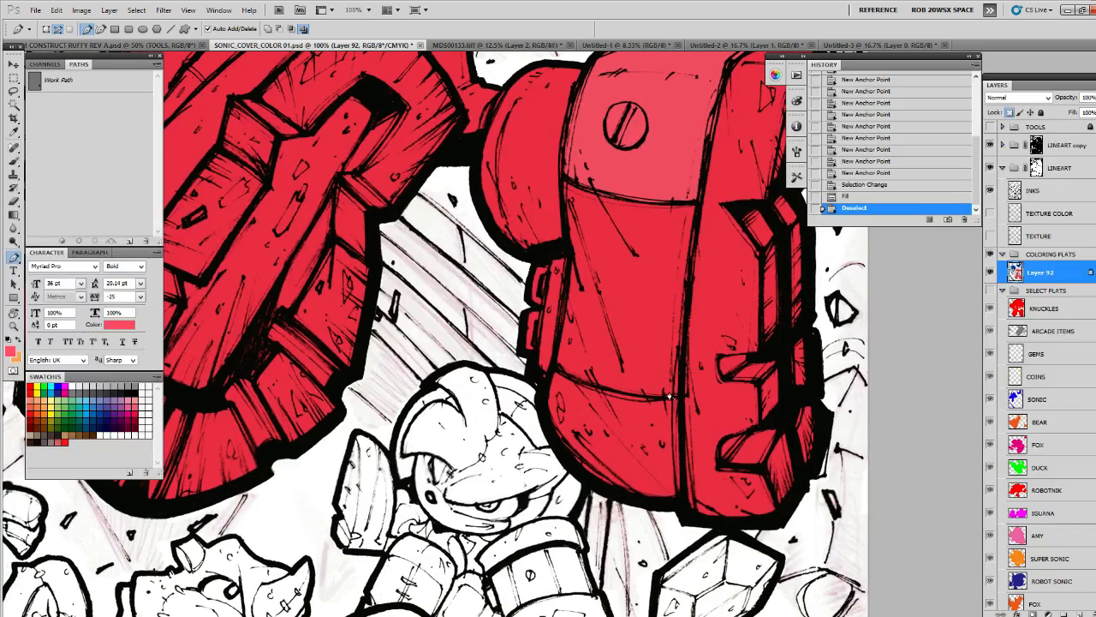
{"action": "left_click", "coordinate": [675, 396]}
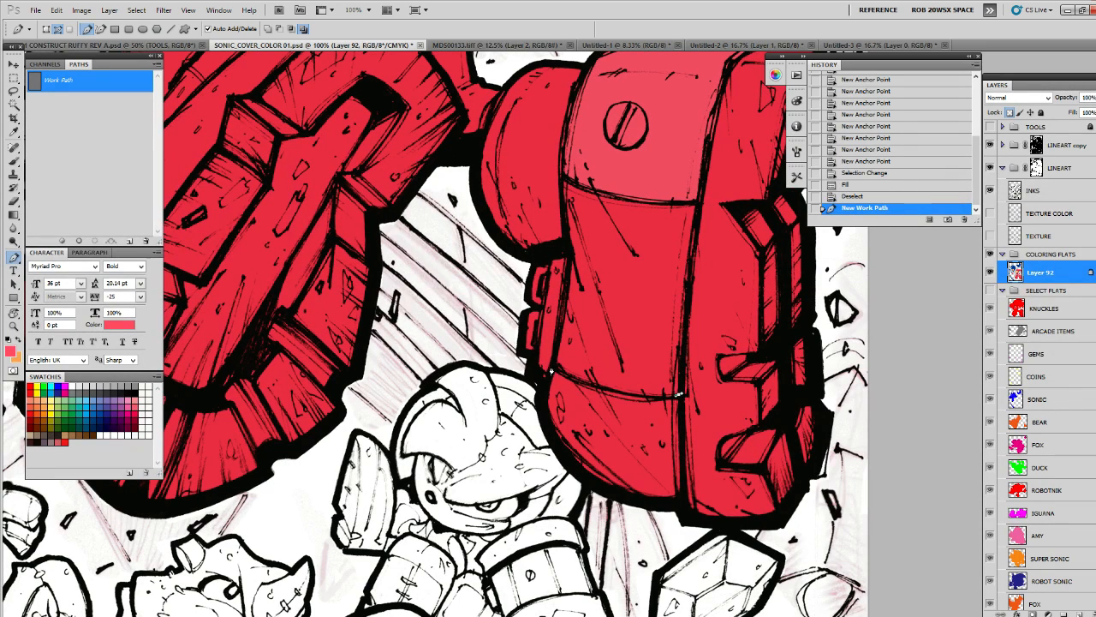
{"action": "left_click_drag", "start_coordinate": [552, 364], "coordinate": [501, 328]}
{"action": "left_click", "coordinate": [538, 395]}
{"action": "left_click", "coordinate": [557, 495]}
{"action": "left_click", "coordinate": [672, 523]}
{"action": "left_click", "coordinate": [686, 504]}
{"action": "left_click", "coordinate": [684, 484]}
{"action": "left_click", "coordinate": [683, 457]}
{"action": "left_click", "coordinate": [680, 398]}
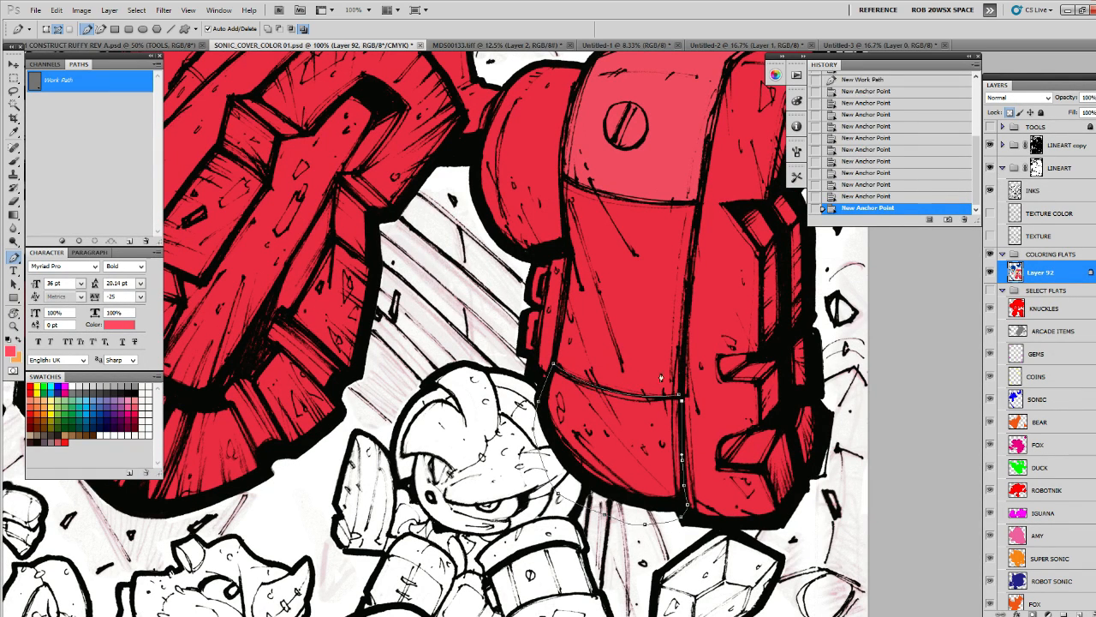
{"action": "left_click", "coordinate": [95, 241]}
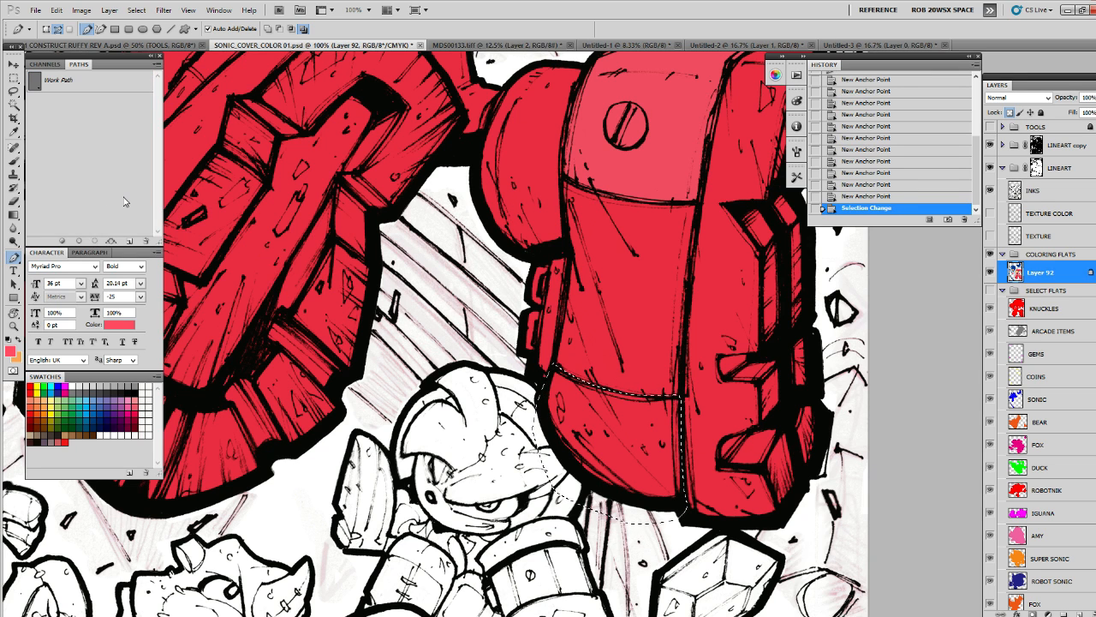
{"action": "key", "text": "alt+BackSpace"}
{"action": "key", "text": "ctrl+d"}
Trace a closed path around the boot's middle panel, between the two lighter red sections
{"action": "scroll", "coordinate": [728, 308], "scroll_direction": "up", "scroll_amount": 2}
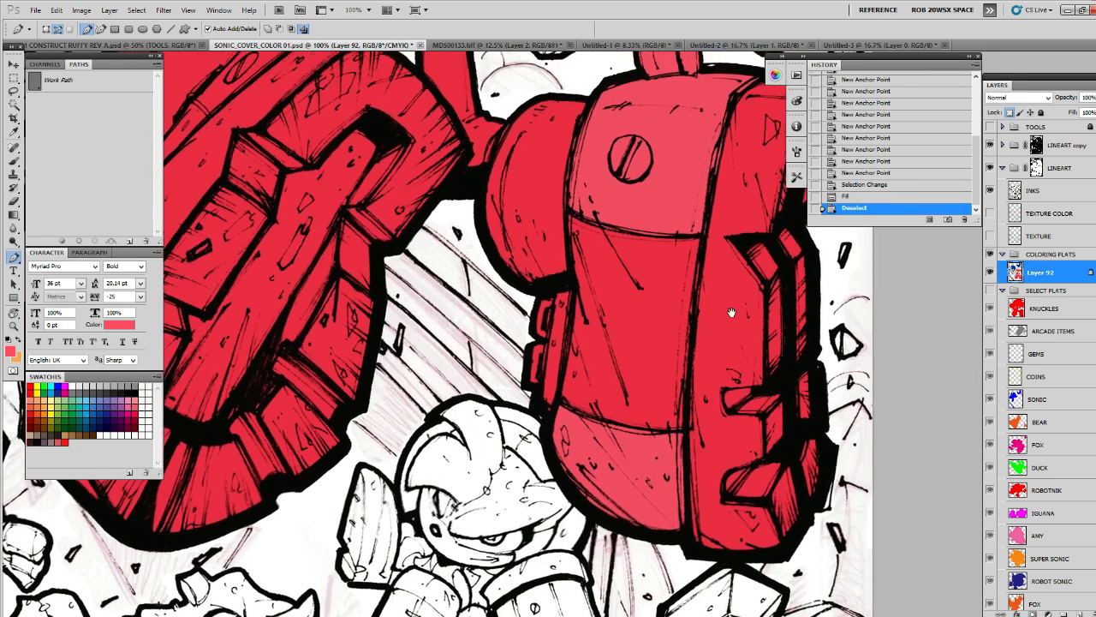
{"action": "key", "text": "o"}
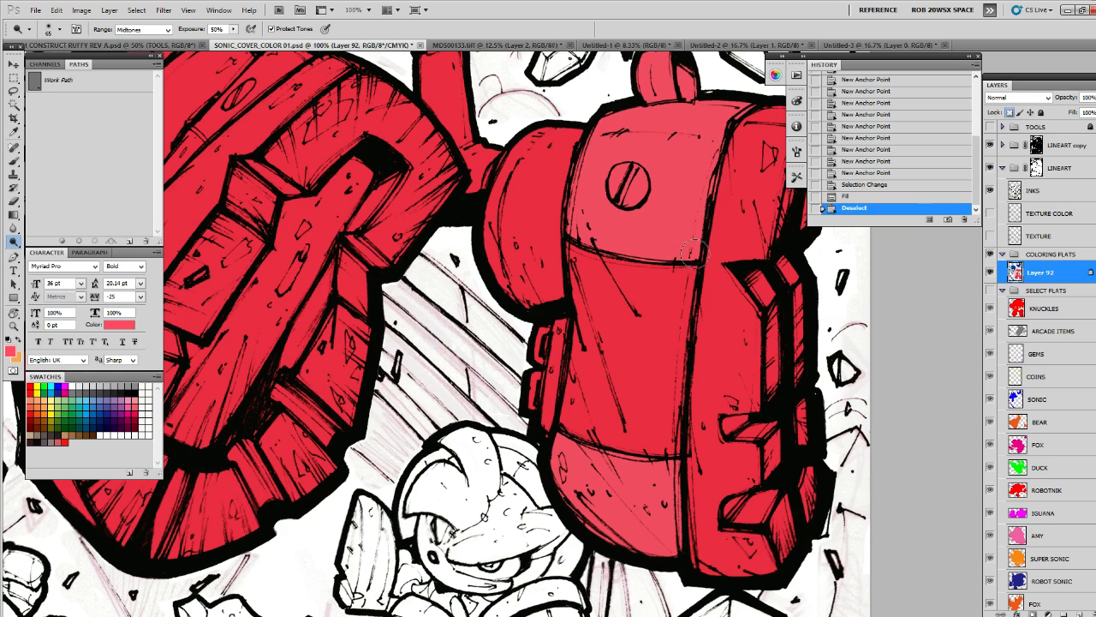
{"action": "key", "text": "p"}
{"action": "left_click", "coordinate": [700, 259]}
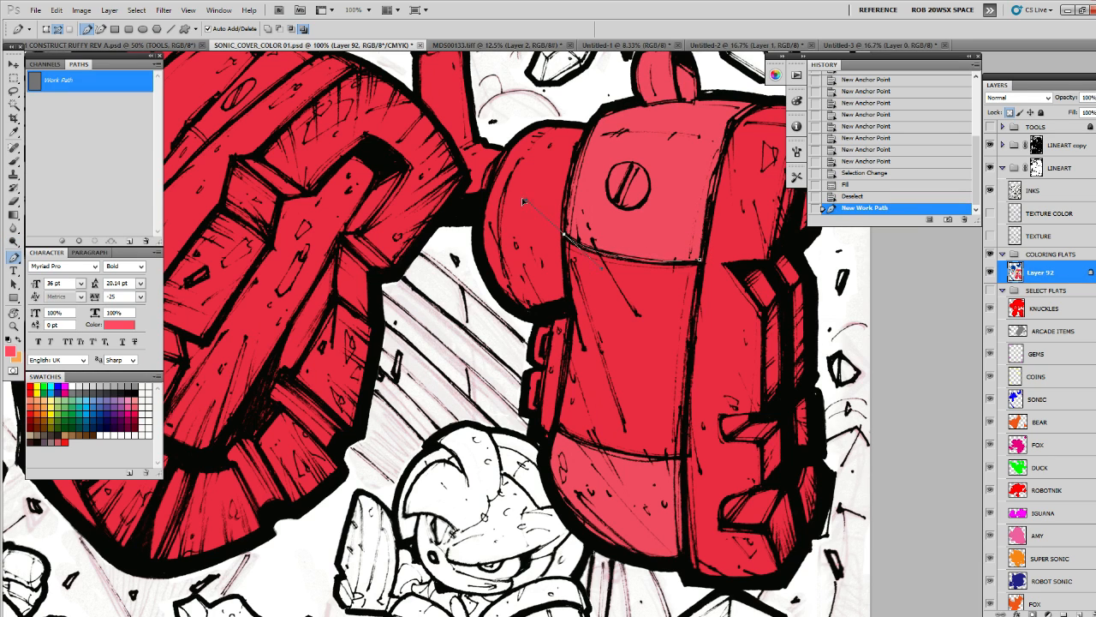
{"action": "left_click", "coordinate": [564, 237]}
{"action": "left_click", "coordinate": [564, 266]}
{"action": "left_click", "coordinate": [569, 289]}
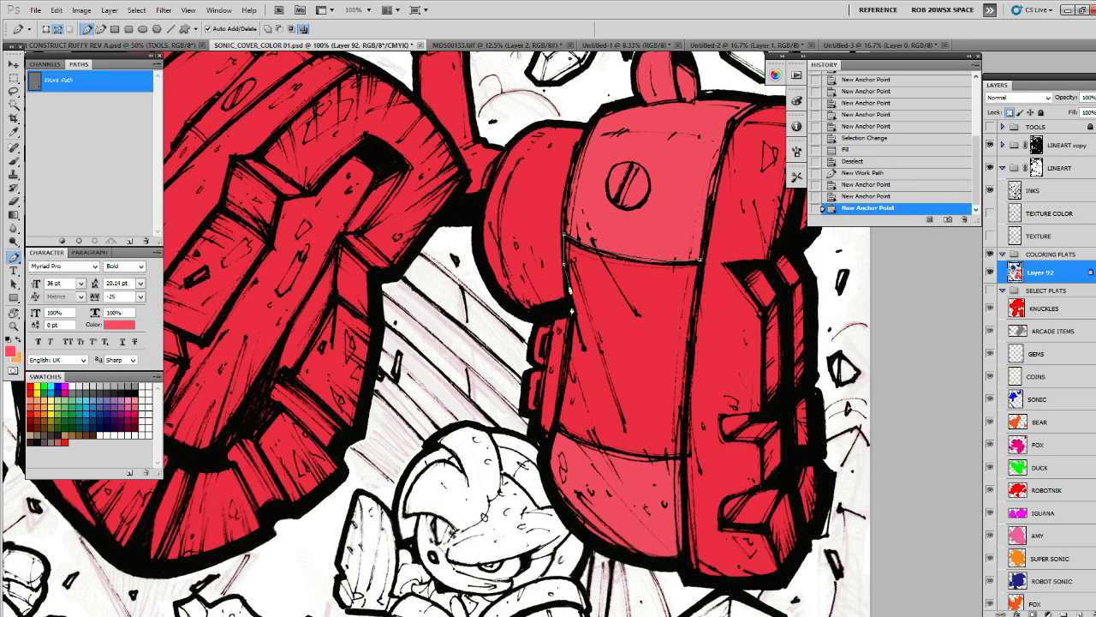
{"action": "left_click", "coordinate": [572, 306]}
{"action": "left_click", "coordinate": [571, 318]}
{"action": "left_click", "coordinate": [564, 371]}
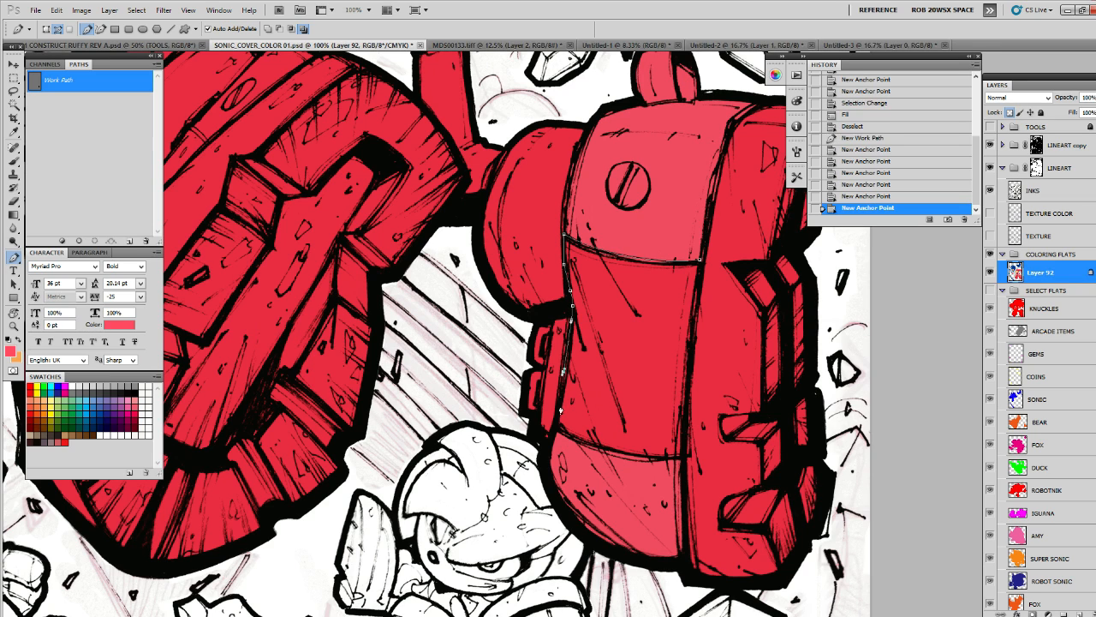
{"action": "left_click", "coordinate": [562, 402]}
{"action": "left_click", "coordinate": [556, 426]}
{"action": "left_click_drag", "start_coordinate": [682, 460], "coordinate": [768, 455]}
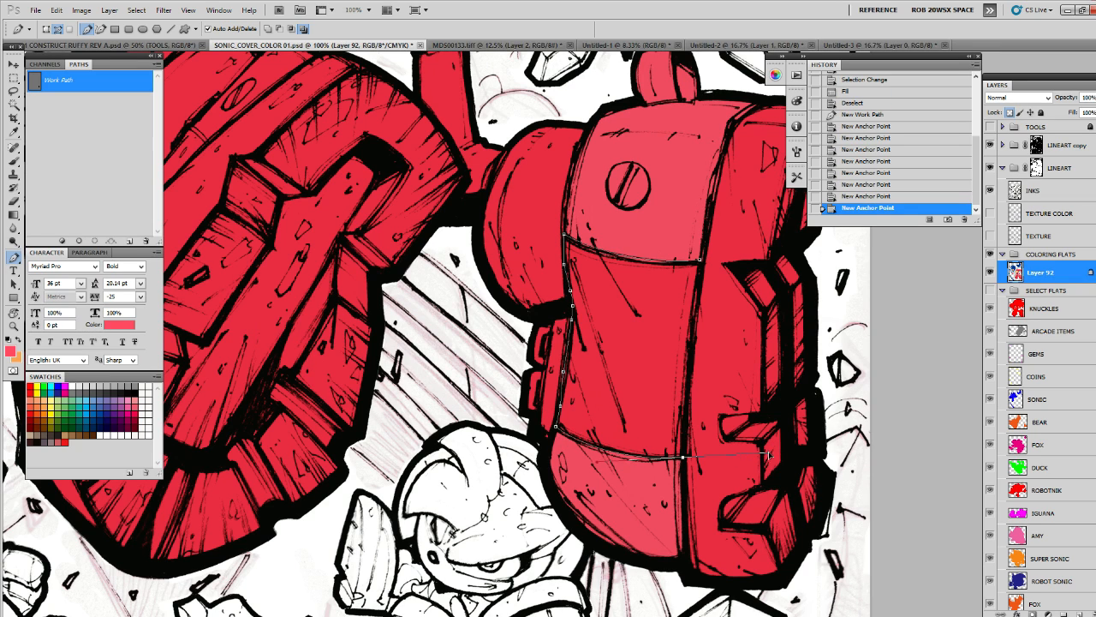
{"action": "left_click", "coordinate": [687, 409]}
{"action": "left_click", "coordinate": [701, 261]}
Choose a light yellowish orange and fill the middle panel's path with it
{"action": "key", "text": "b"}
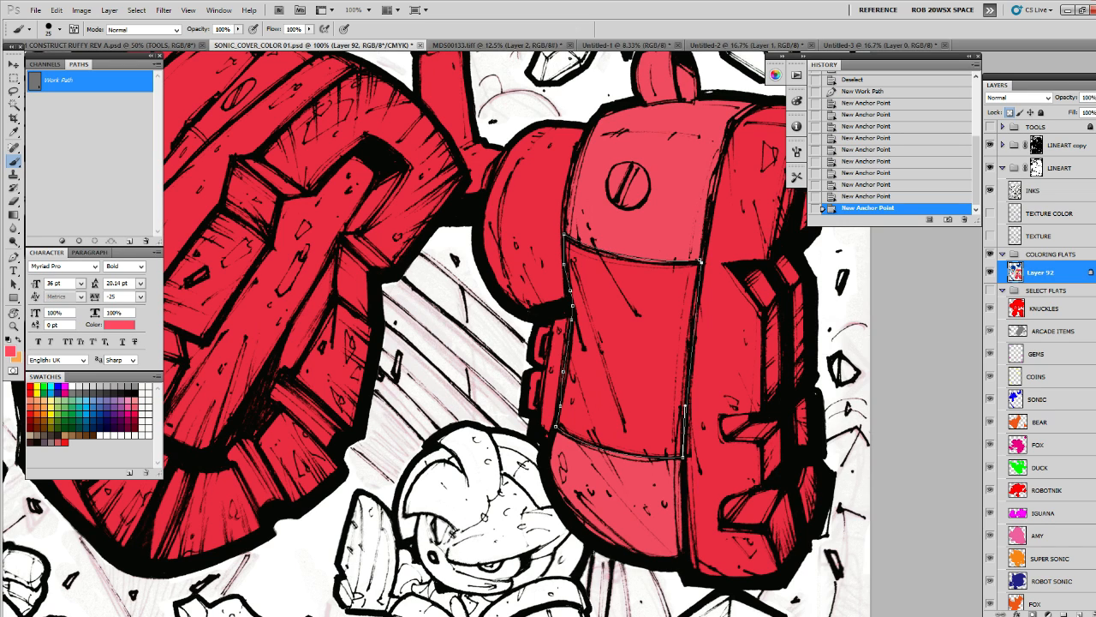
{"action": "key", "text": "x"}
{"action": "left_click", "coordinate": [48, 410]}
{"action": "left_click", "coordinate": [43, 410]}
{"action": "left_click", "coordinate": [37, 415]}
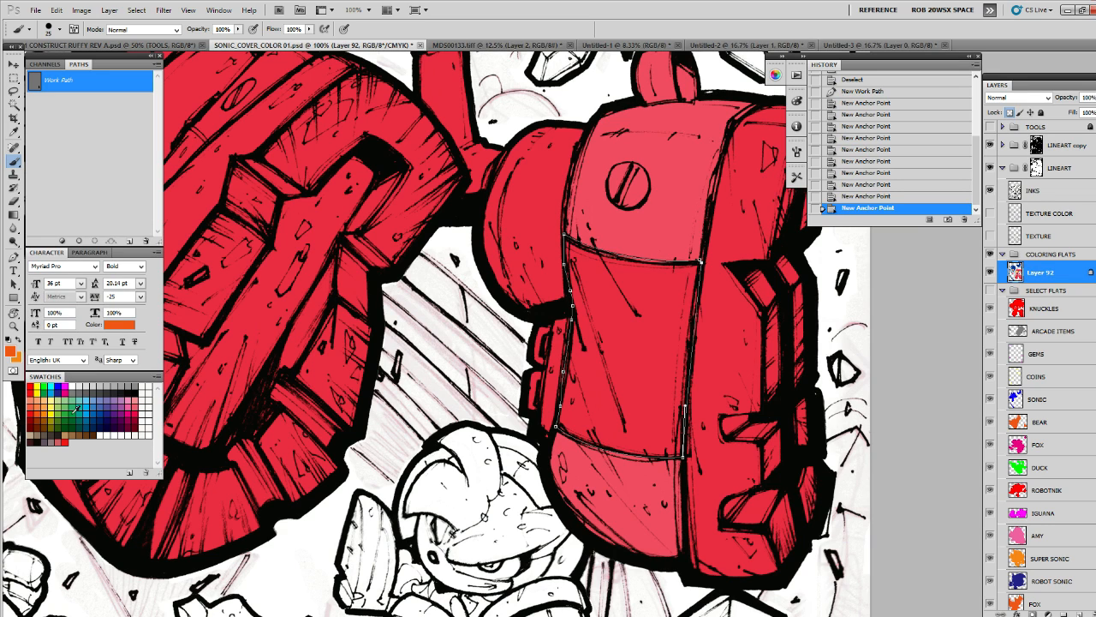
{"action": "left_click", "coordinate": [62, 241]}
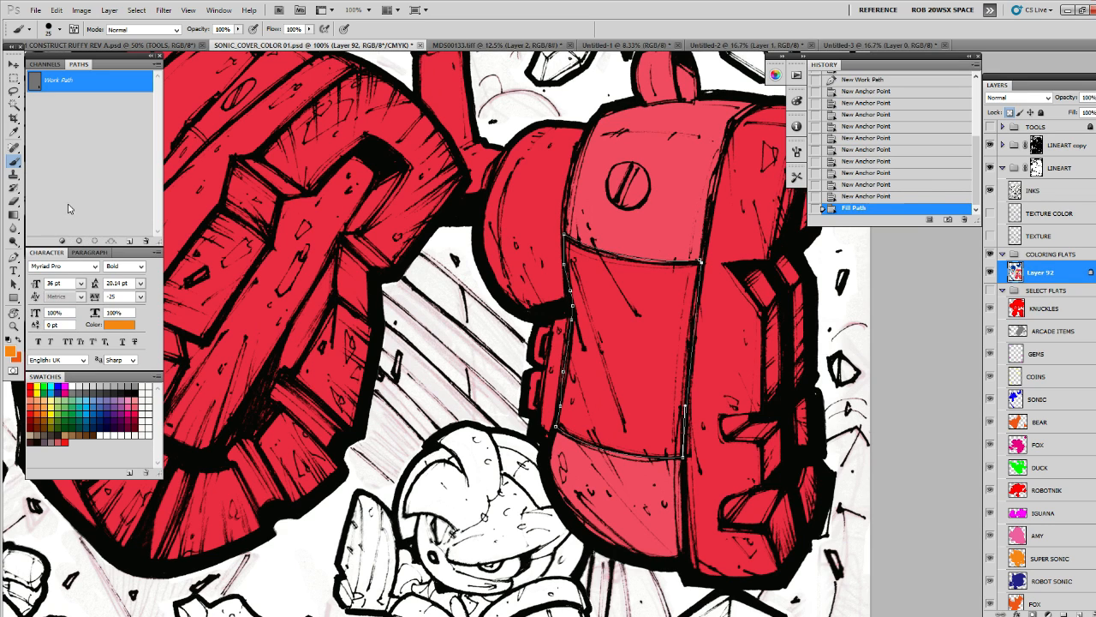
{"action": "left_click", "coordinate": [91, 183]}
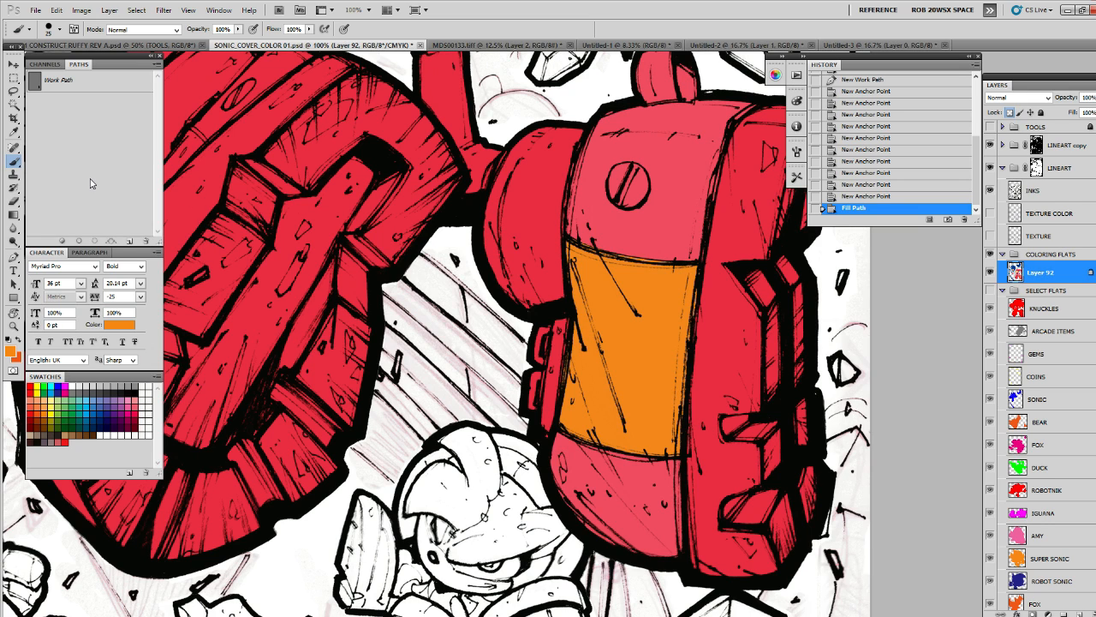
Try a darker reddish orange fill on the boot's middle panel, and undo it
{"action": "left_click", "coordinate": [95, 85]}
{"action": "left_click", "coordinate": [61, 240]}
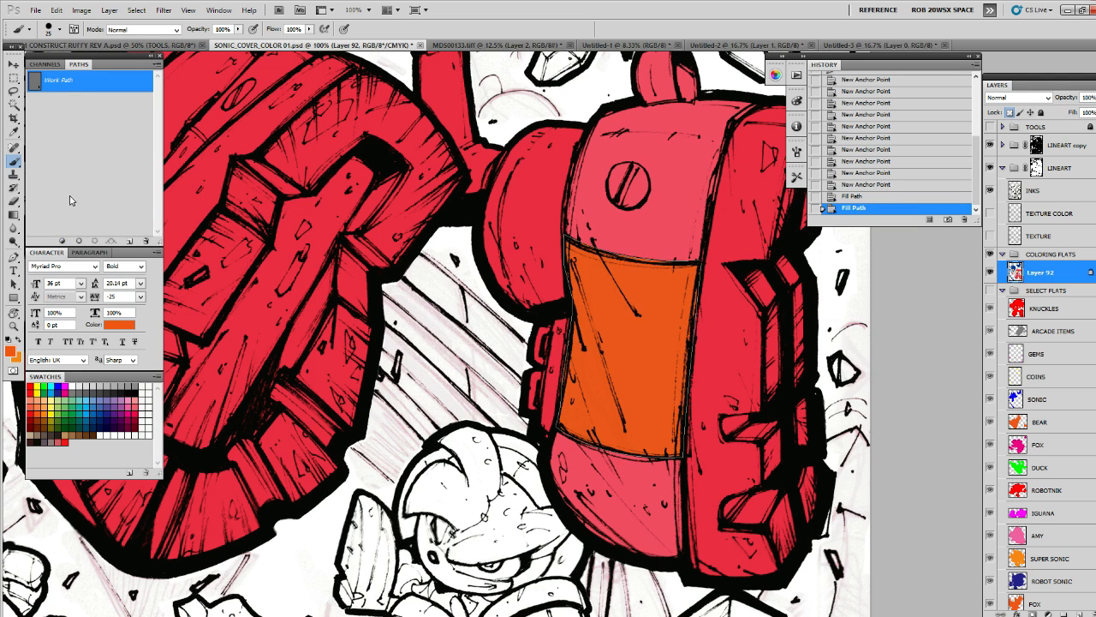
{"action": "key", "text": "ctrl+z"}
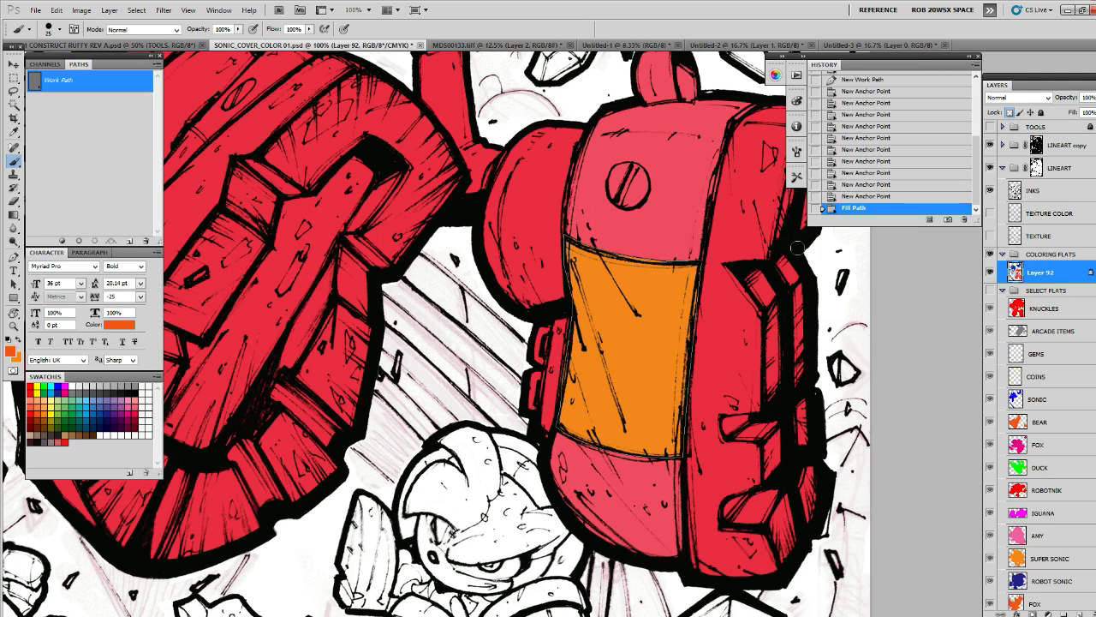
Limit the Magic Wand to contiguous areas and set its tolerance to 7
{"action": "key", "text": "z"}
{"action": "left_click", "coordinate": [755, 274], "text": "alt"}
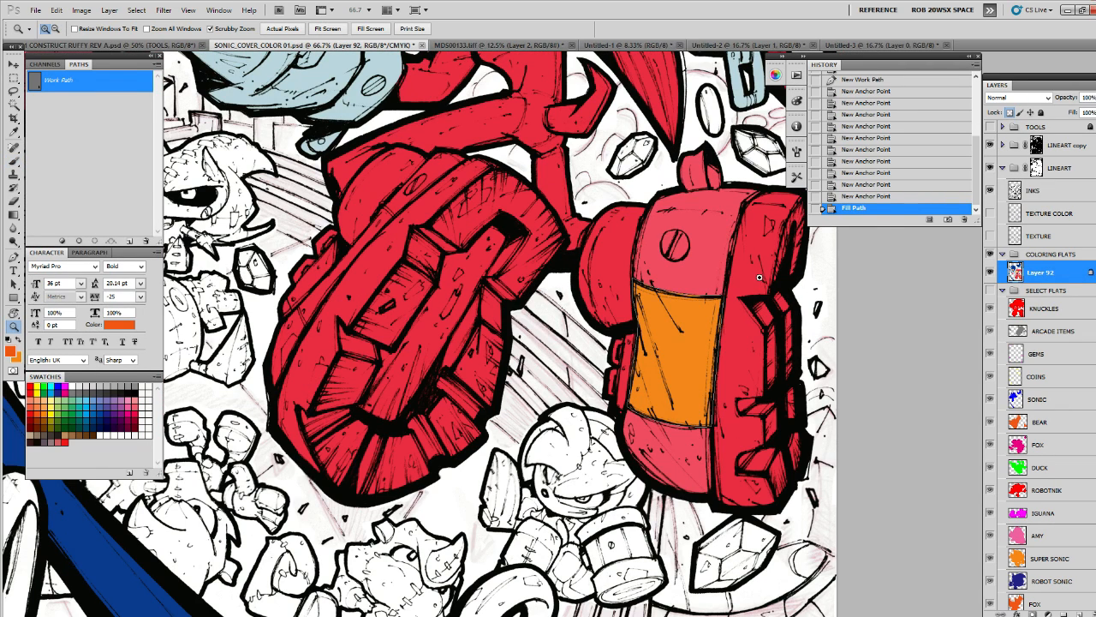
{"action": "left_click", "coordinate": [760, 276], "text": "alt"}
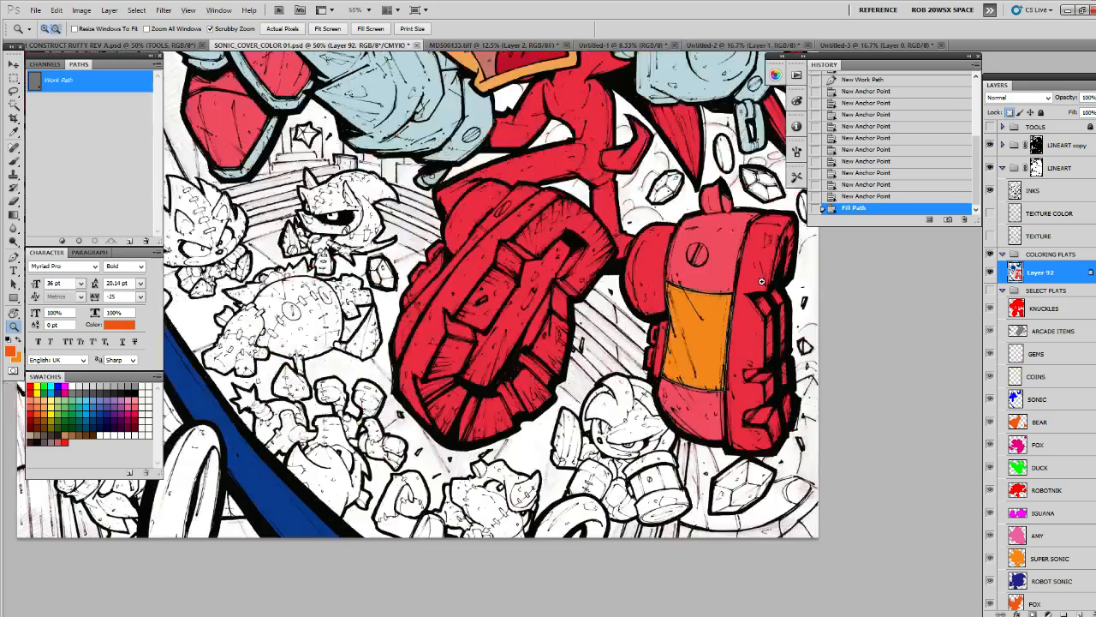
{"action": "scroll", "coordinate": [719, 283], "scroll_direction": "up", "scroll_amount": 5}
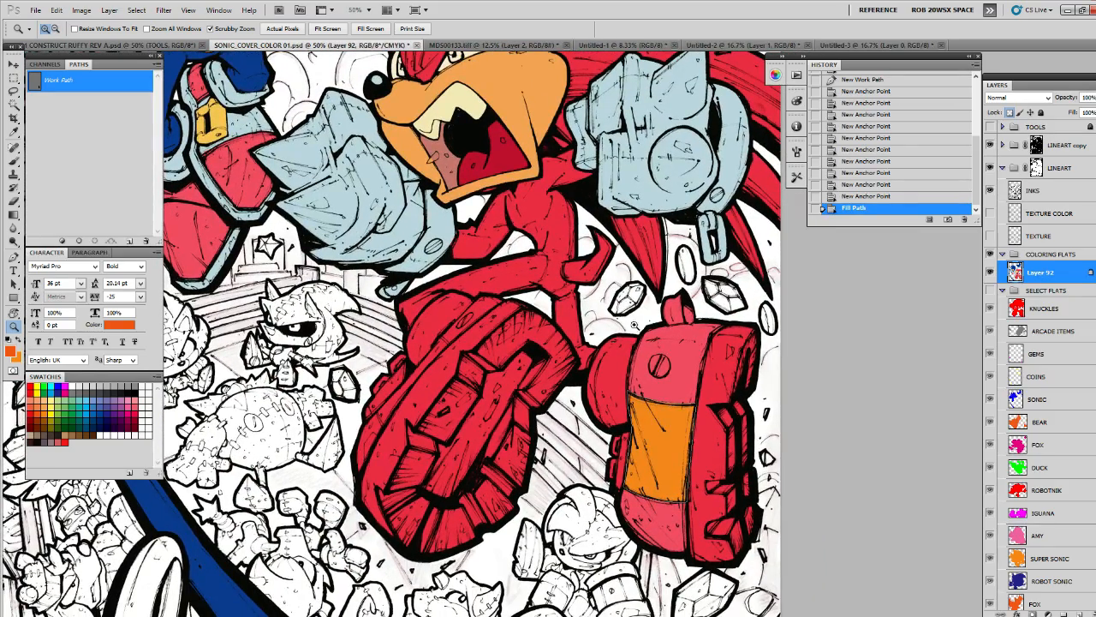
{"action": "key", "text": "w"}
{"action": "left_click", "coordinate": [677, 367]}
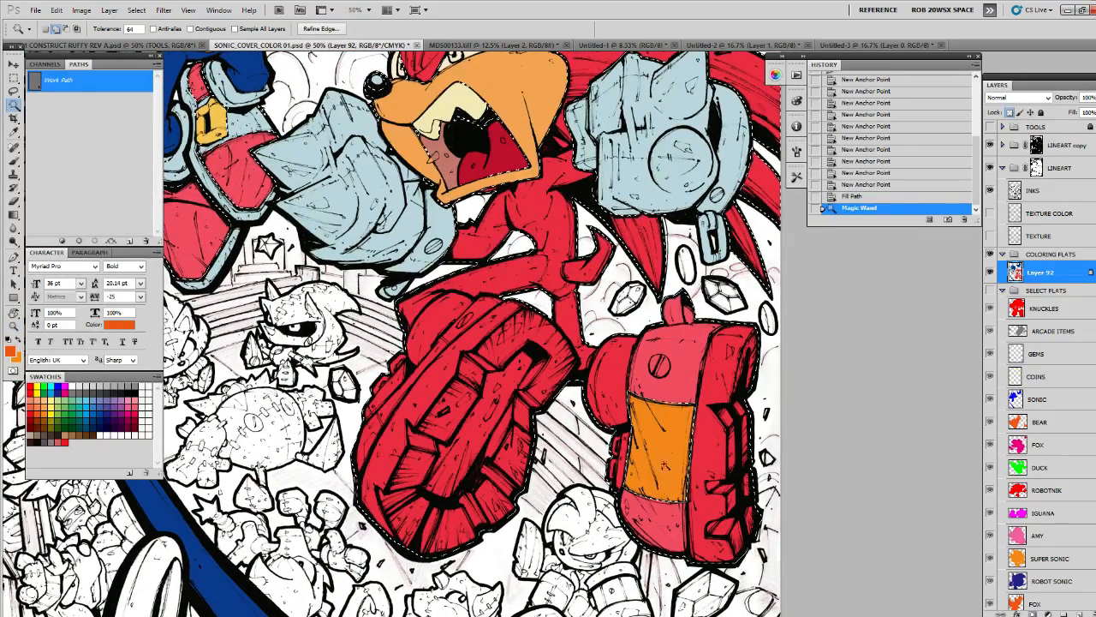
{"action": "left_click", "coordinate": [191, 29]}
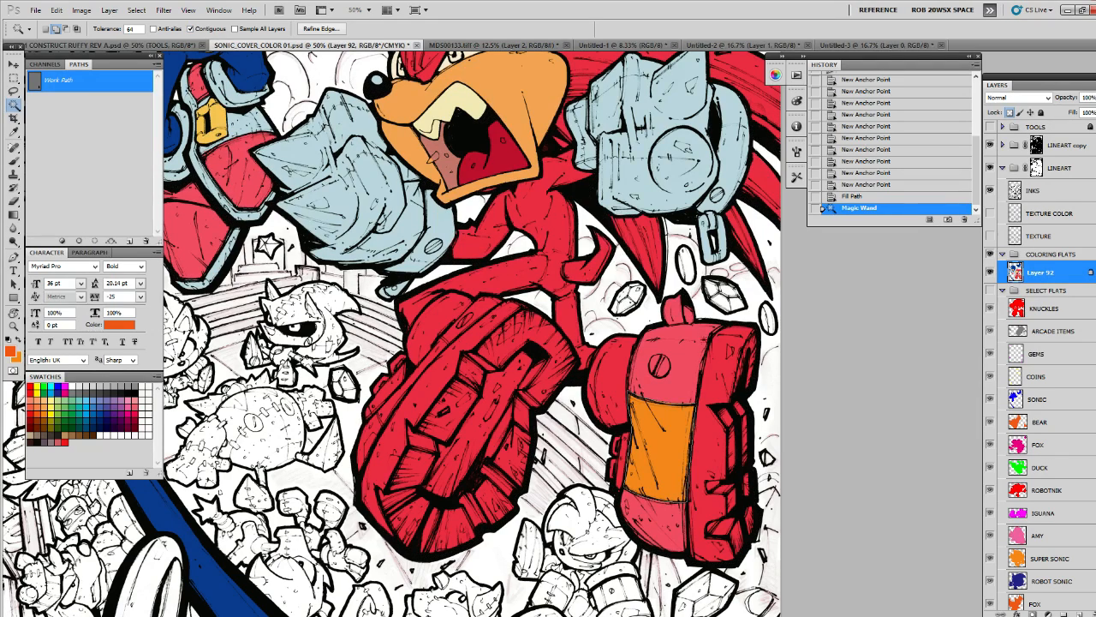
{"action": "key", "text": "ctrl+d"}
{"action": "left_click", "coordinate": [377, 266]}
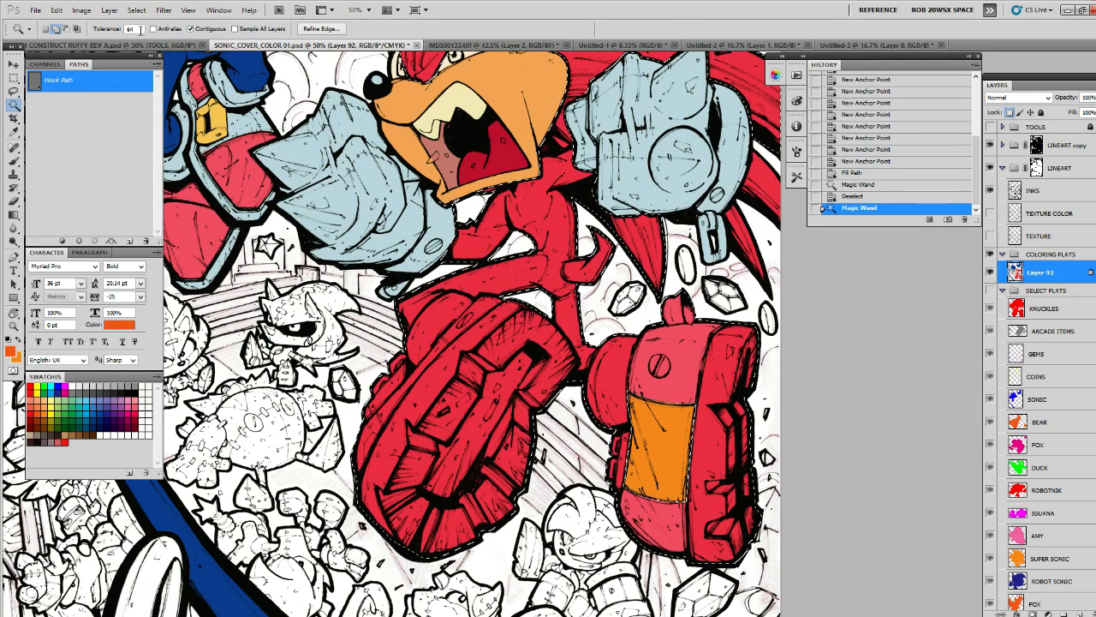
{"action": "left_click", "coordinate": [104, 29]}
{"action": "type", "text": "7"}
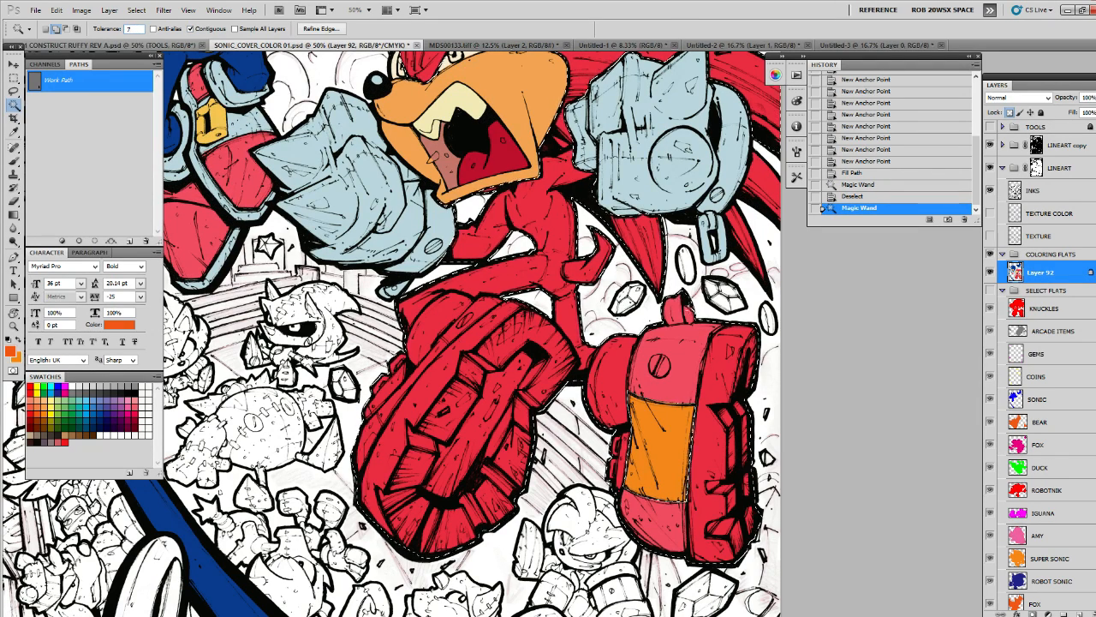
Select the boot's lighter red upper and bottom sections, refill them with a deeper red, and hide the selection outline
{"action": "left_click", "coordinate": [694, 350]}
{"action": "left_click", "coordinate": [689, 361]}
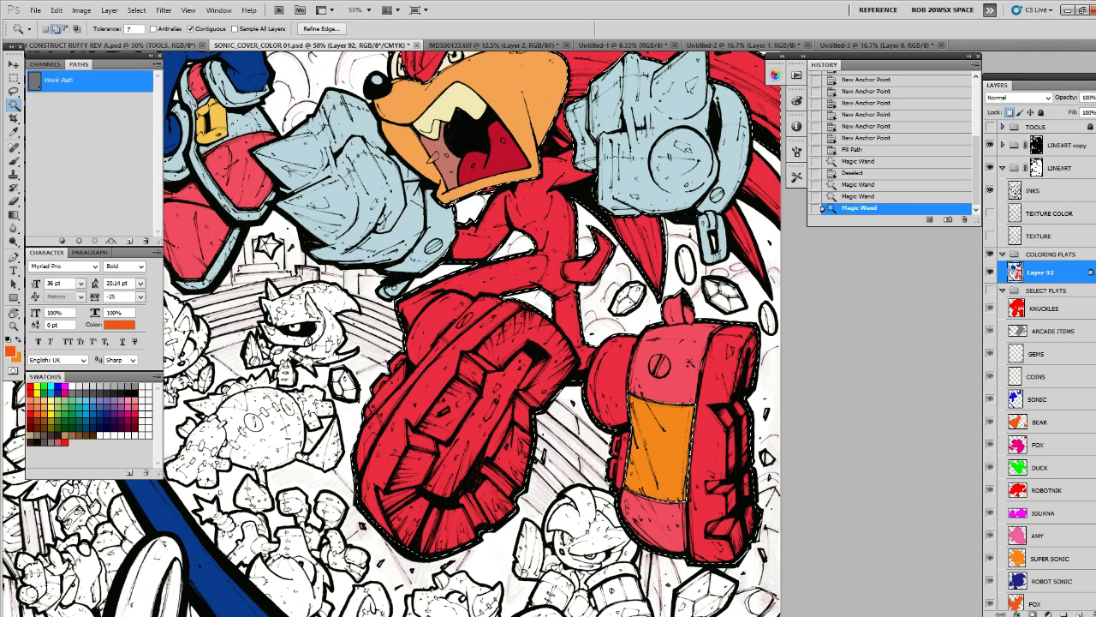
{"action": "key", "text": "ctrl+d"}
{"action": "left_click", "coordinate": [689, 361]}
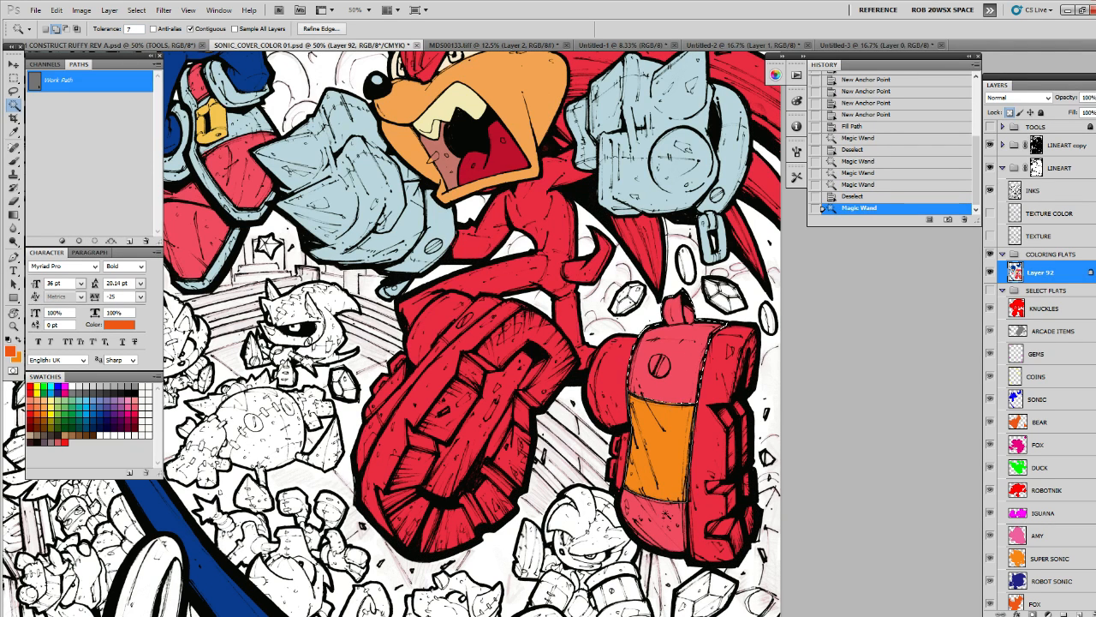
{"action": "left_click", "coordinate": [679, 507], "text": "shift"}
{"action": "key", "text": "b"}
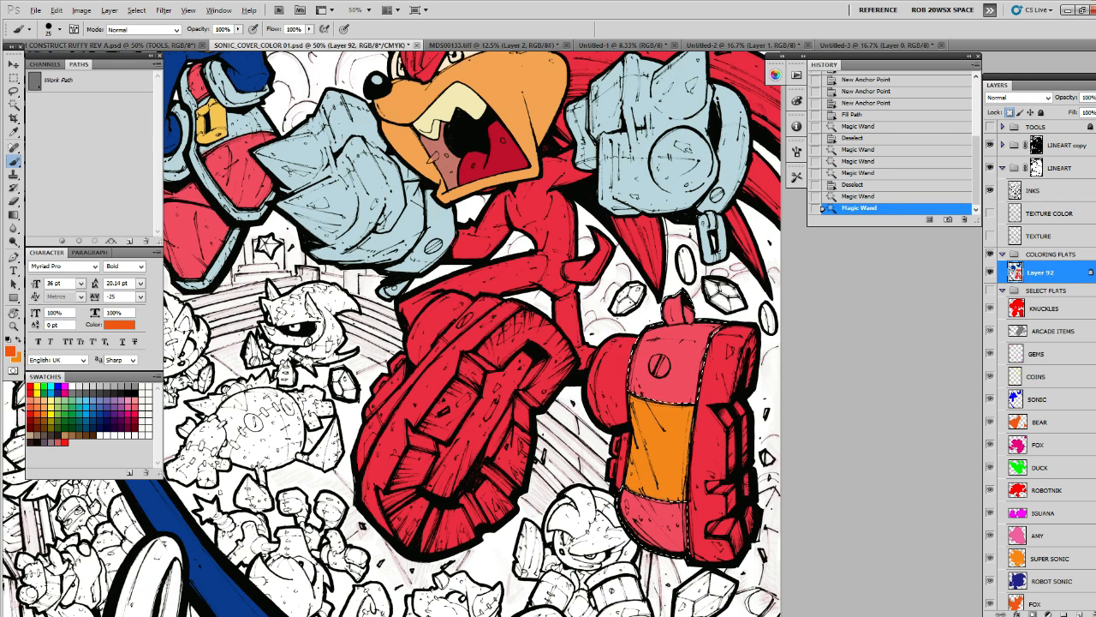
{"action": "key", "text": "x"}
{"action": "key", "text": "alt+BackSpace"}
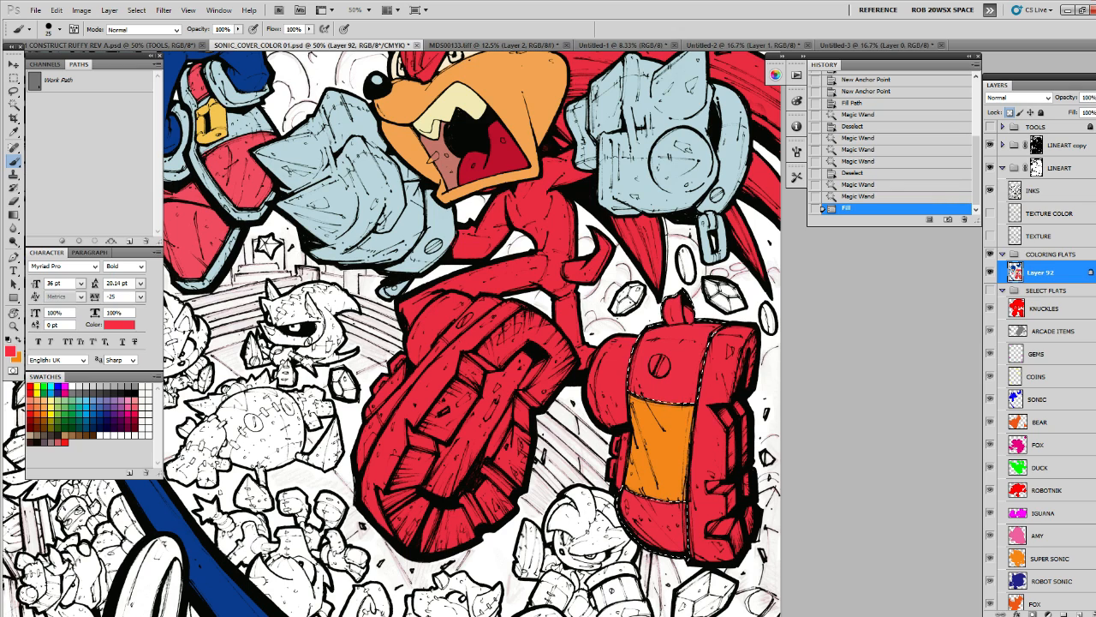
{"action": "key", "text": "ctrl+h"}
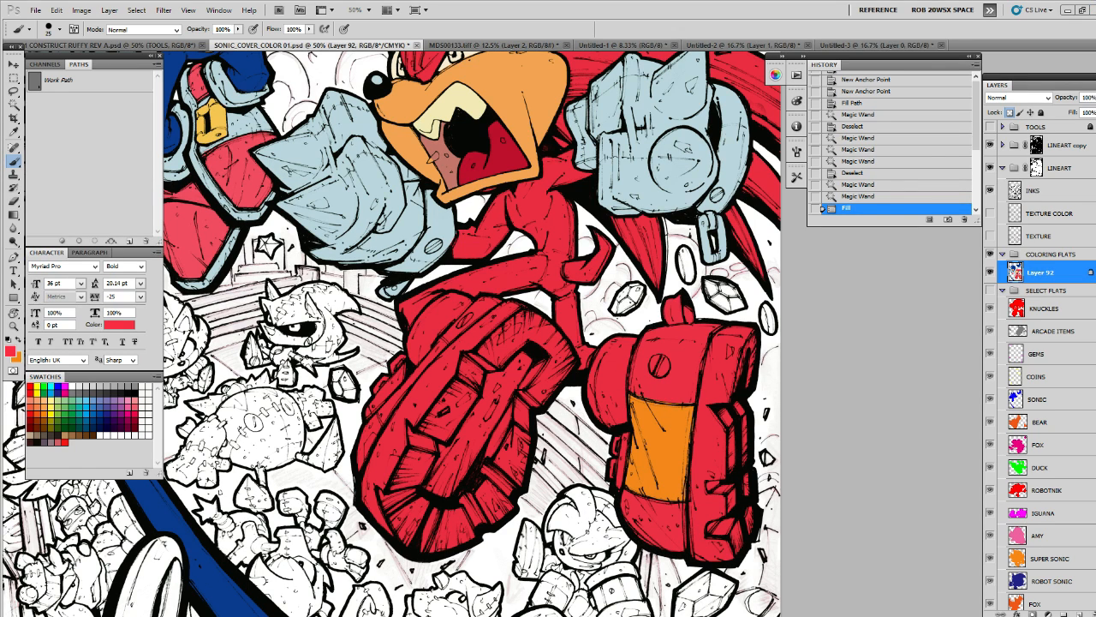
Switch to the Untitled-4 reference document and nudge Layer 3 to the left
{"action": "key", "text": "ctrl+Tab"}
{"action": "key", "text": "v"}
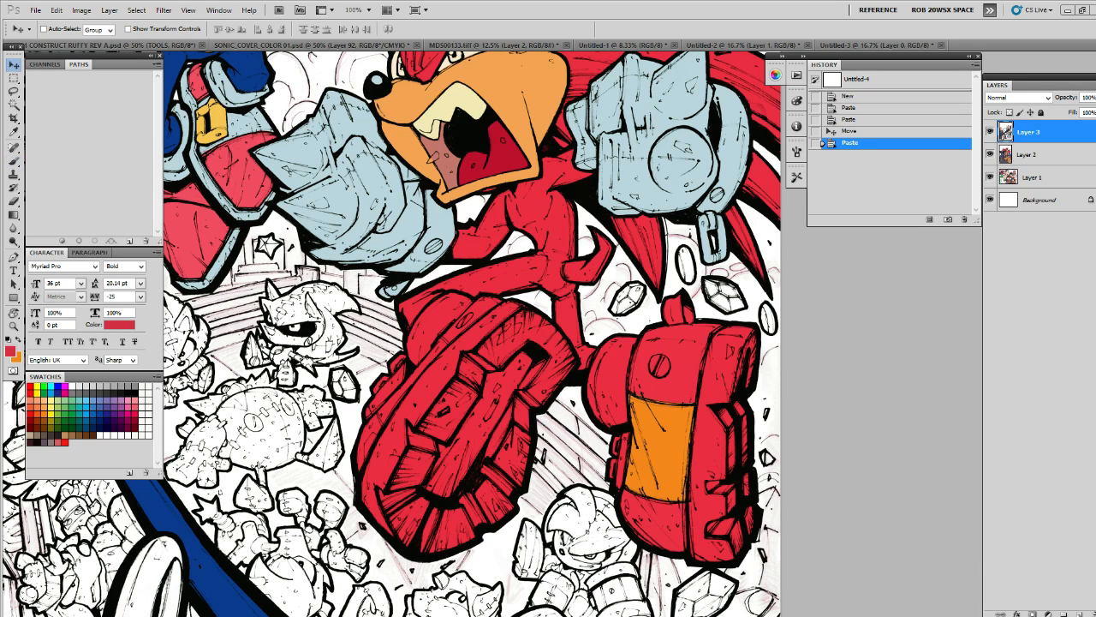
{"action": "key", "text": "Left"}
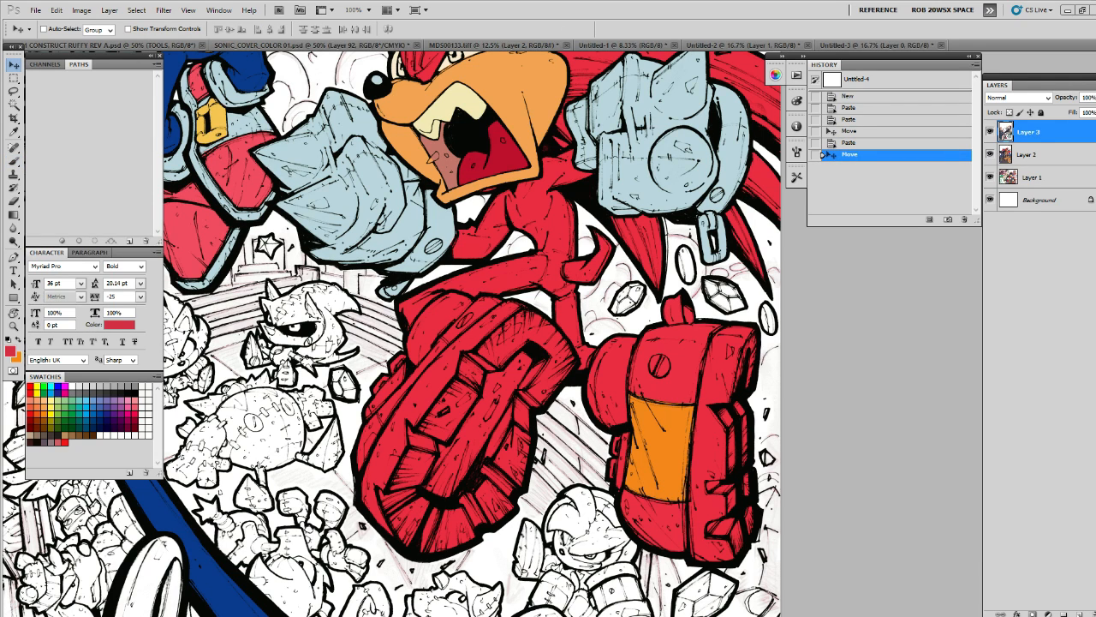
Return to the SONIC_COVER_COLOR 01.psd document and clear any active selection
{"action": "key", "text": "ctrl+z"}
{"action": "key", "text": "Left"}
{"action": "left_click", "coordinate": [783, 318]}
{"action": "key", "text": "ctrl+d"}
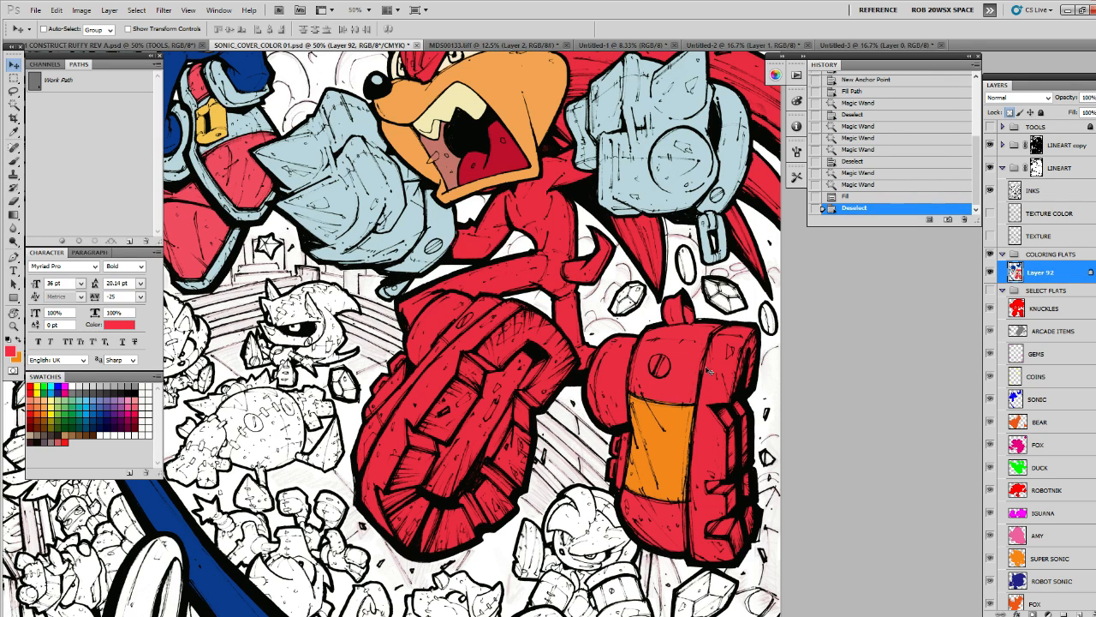
Lasso the rounded cuff of the boot with the orange panel, fill it with green, and deselect
{"action": "key", "text": "l"}
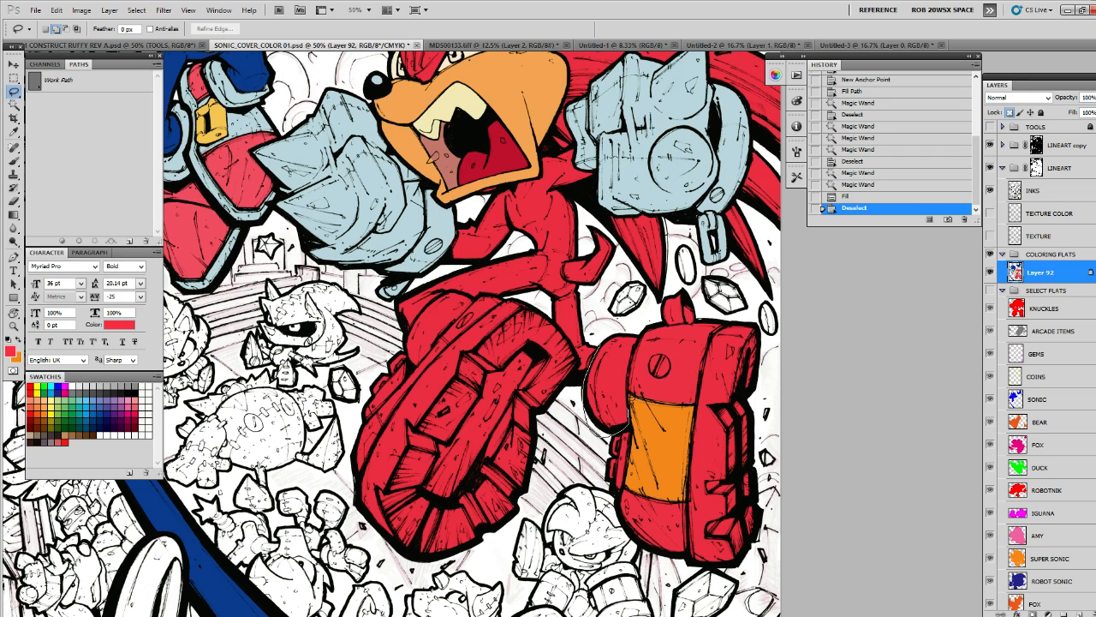
{"action": "mouse_move", "coordinate": [635, 351]}
{"action": "left_mouse_down"}
{"action": "mouse_move", "coordinate": [637, 321]}
{"action": "mouse_move", "coordinate": [585, 419]}
{"action": "mouse_move", "coordinate": [591, 433]}
{"action": "left_mouse_up"}
{"action": "key", "text": "b"}
{"action": "left_click", "coordinate": [76, 400]}
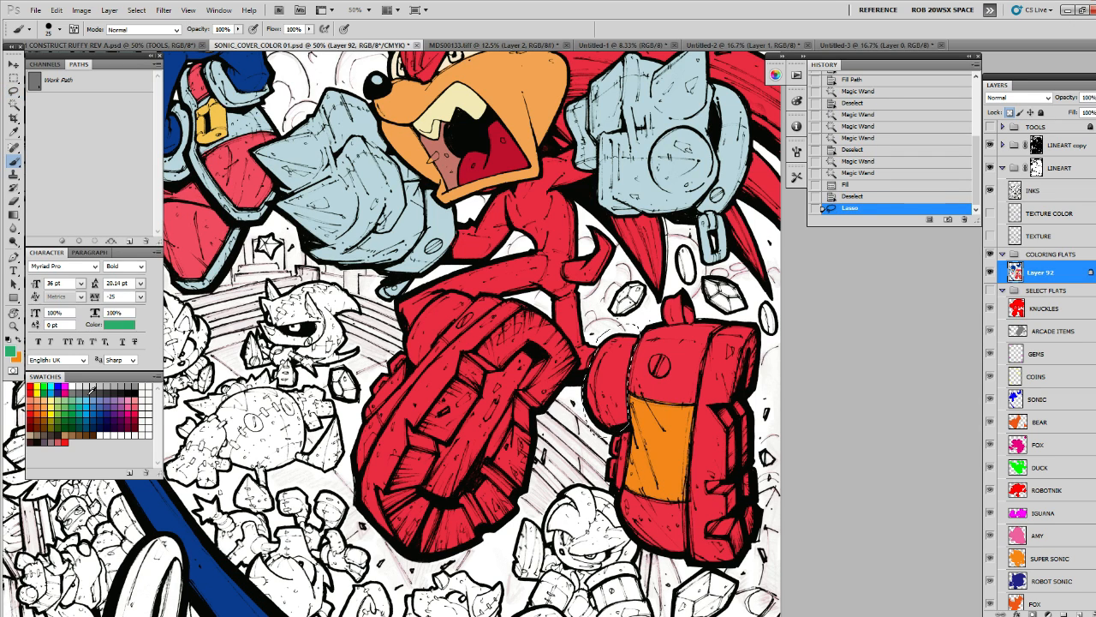
{"action": "key", "text": "alt+BackSpace"}
{"action": "left_click_drag", "start_coordinate": [699, 368], "coordinate": [803, 368]}
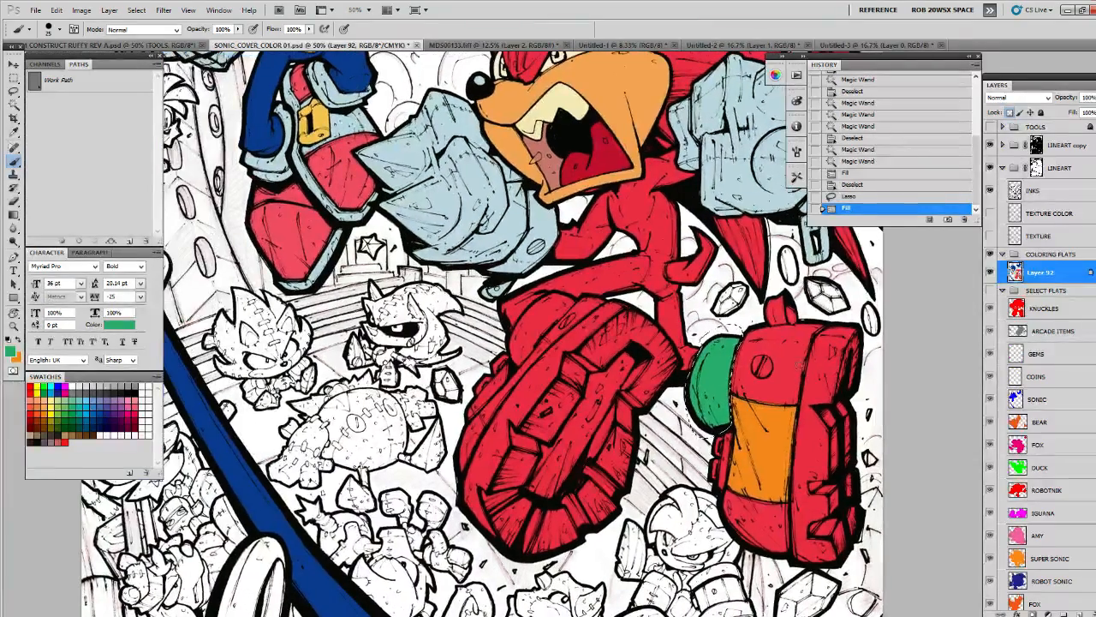
{"action": "key", "text": "ctrl+d"}
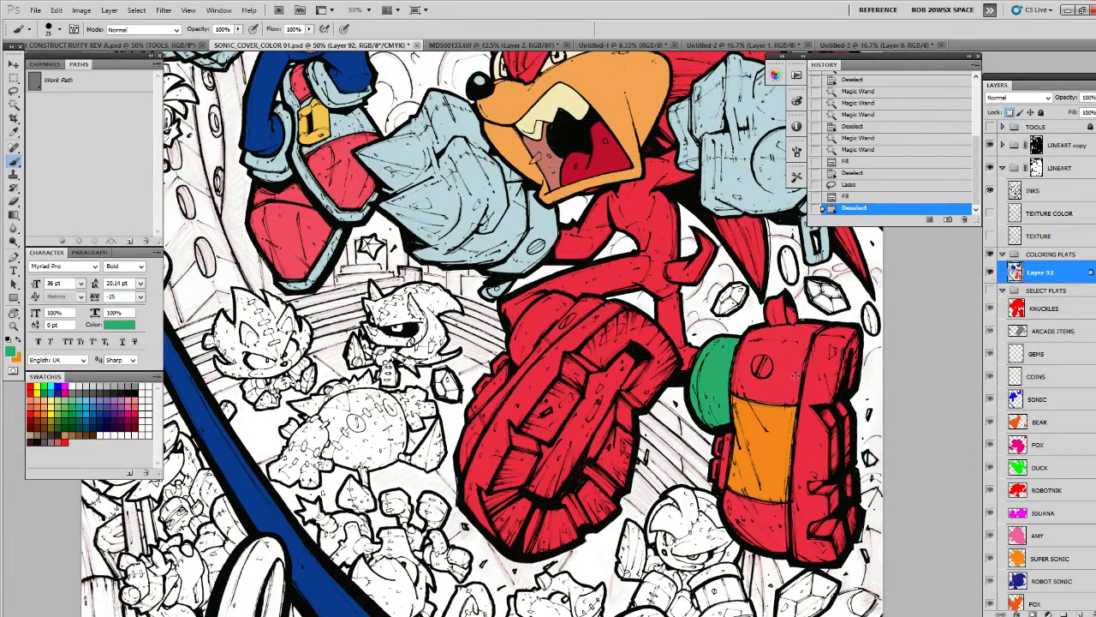
Trace a closed Pen path around the rounded cuff of the boot whose sole faces the viewer, and fill it with the same green
{"action": "key", "text": "z"}
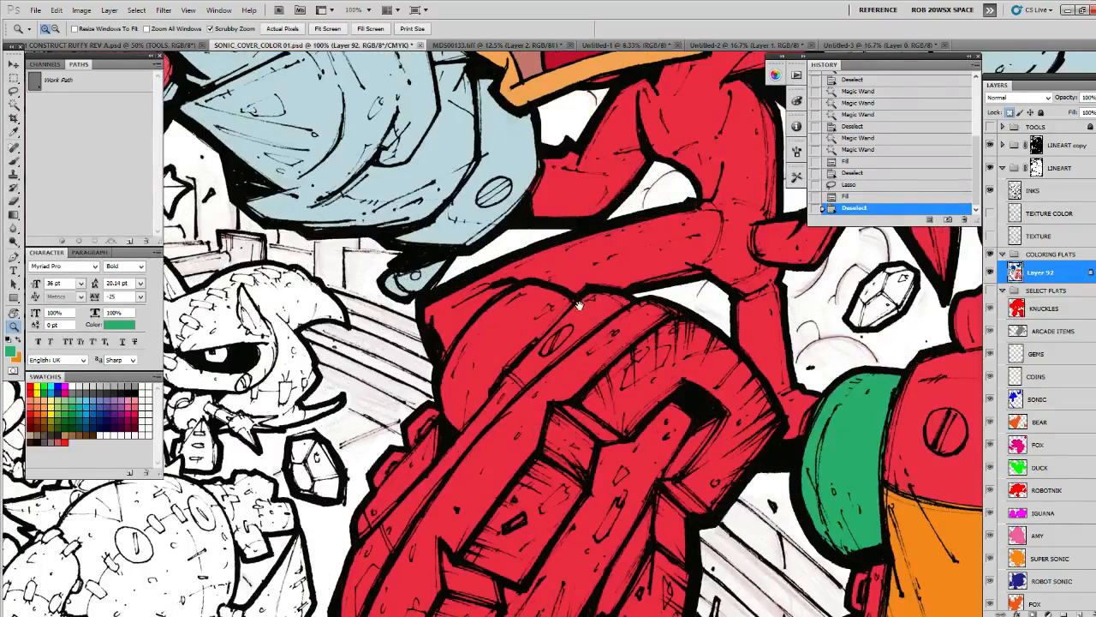
{"action": "left_click", "coordinate": [464, 265]}
{"action": "key", "text": "p"}
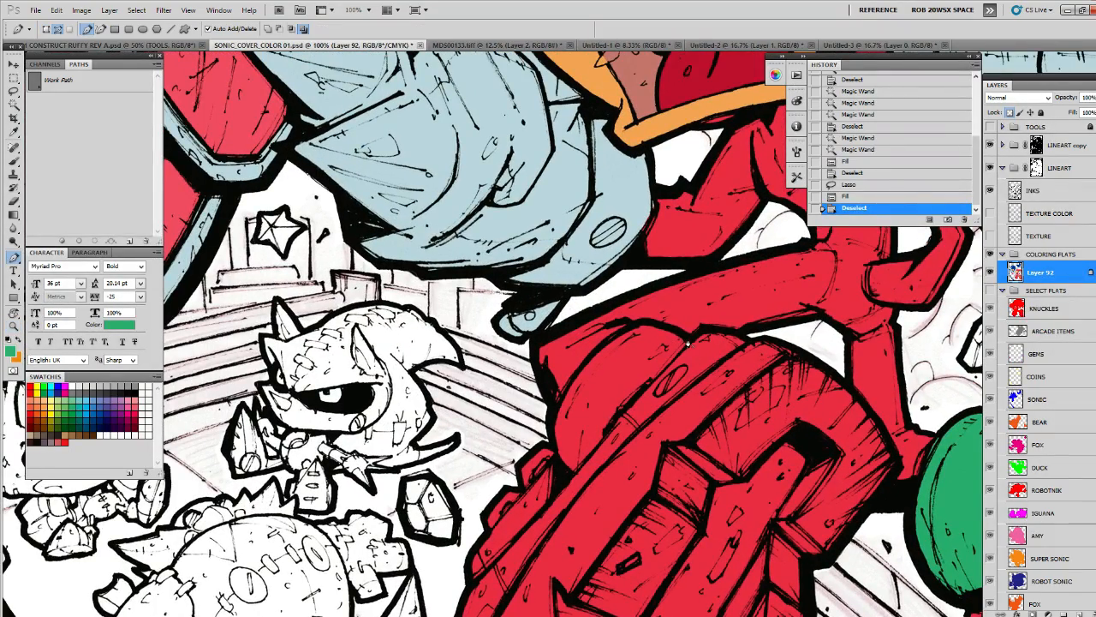
{"action": "left_click", "coordinate": [688, 340]}
{"action": "left_click", "coordinate": [658, 326]}
{"action": "left_click", "coordinate": [638, 324]}
{"action": "left_click", "coordinate": [609, 330]}
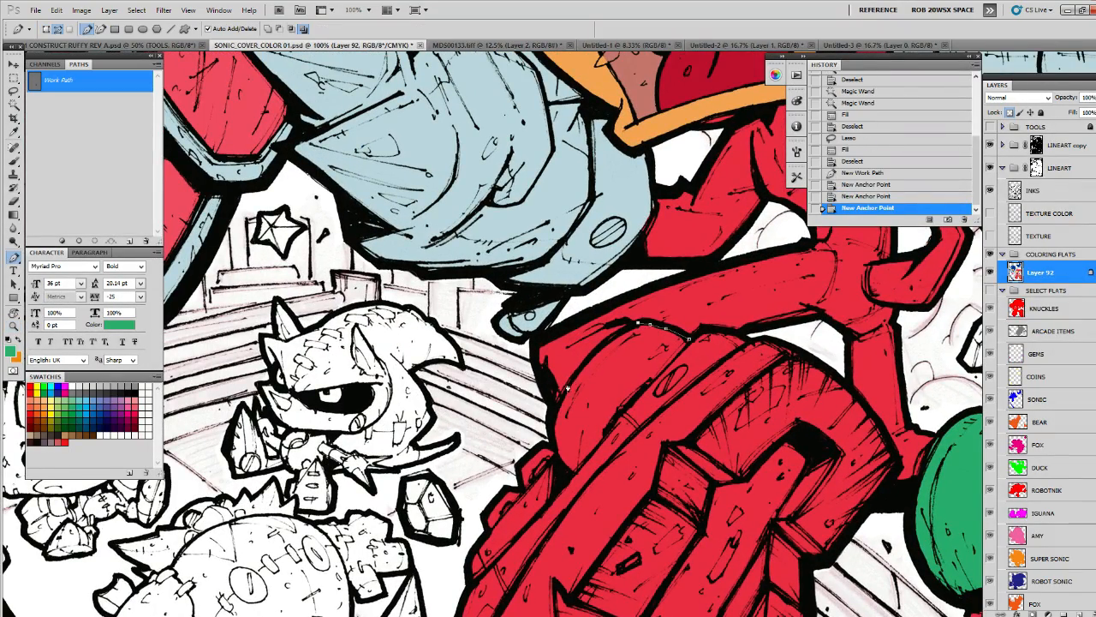
{"action": "left_click_drag", "start_coordinate": [570, 380], "coordinate": [555, 414]}
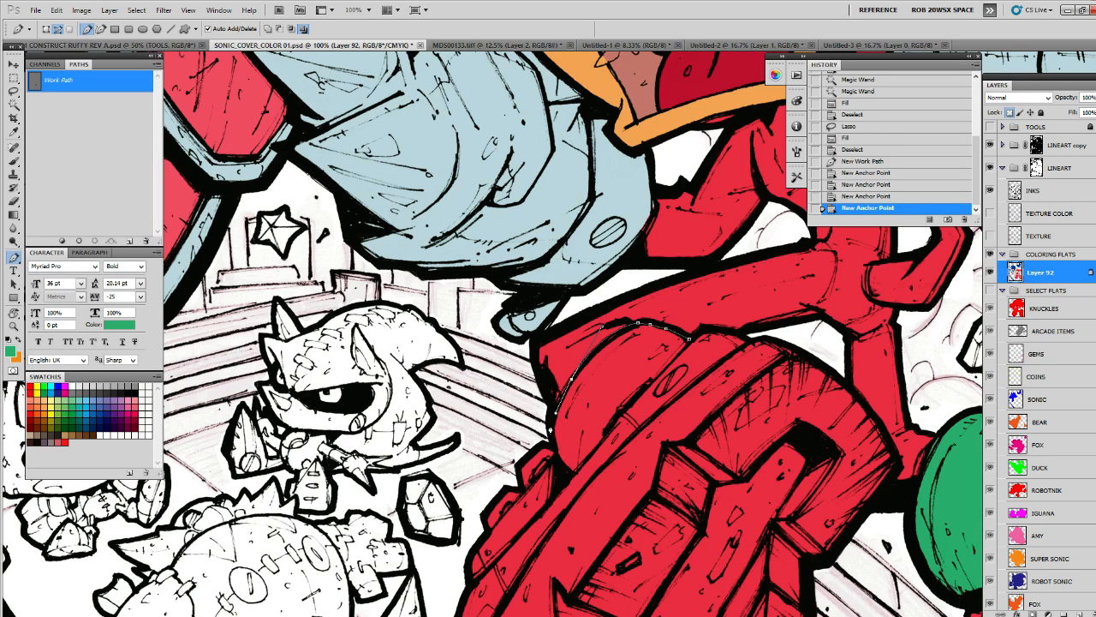
{"action": "left_click", "coordinate": [551, 435]}
{"action": "left_click", "coordinate": [562, 463]}
{"action": "left_click", "coordinate": [571, 476]}
{"action": "left_click", "coordinate": [610, 433]}
{"action": "left_click", "coordinate": [626, 409]}
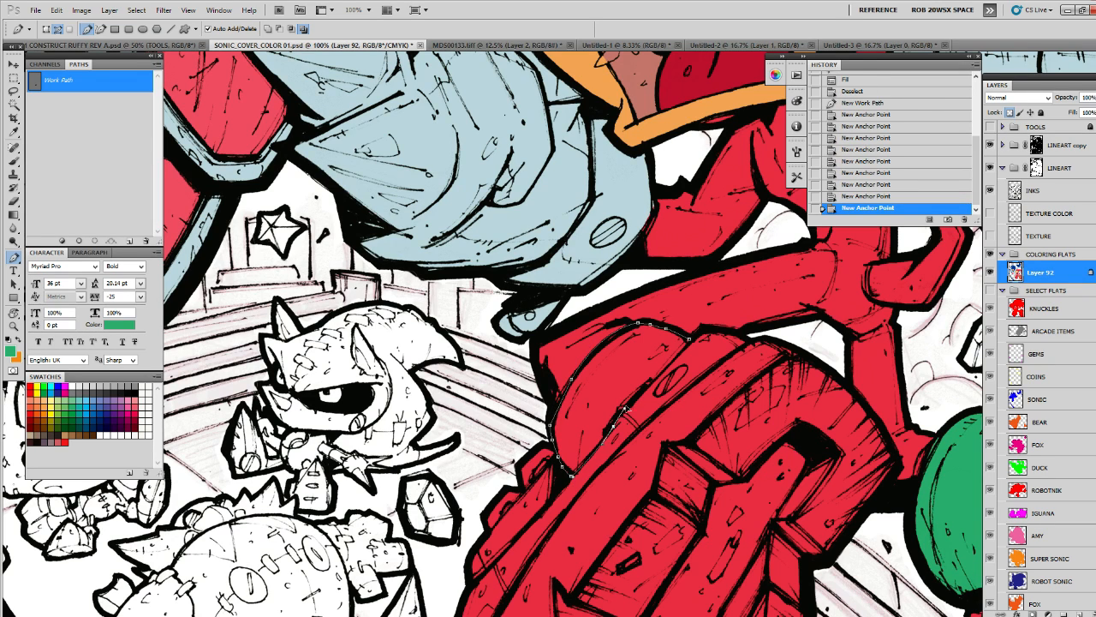
{"action": "left_click_drag", "start_coordinate": [625, 410], "coordinate": [627, 406]}
{"action": "left_click", "coordinate": [654, 385]}
{"action": "left_click", "coordinate": [689, 340]}
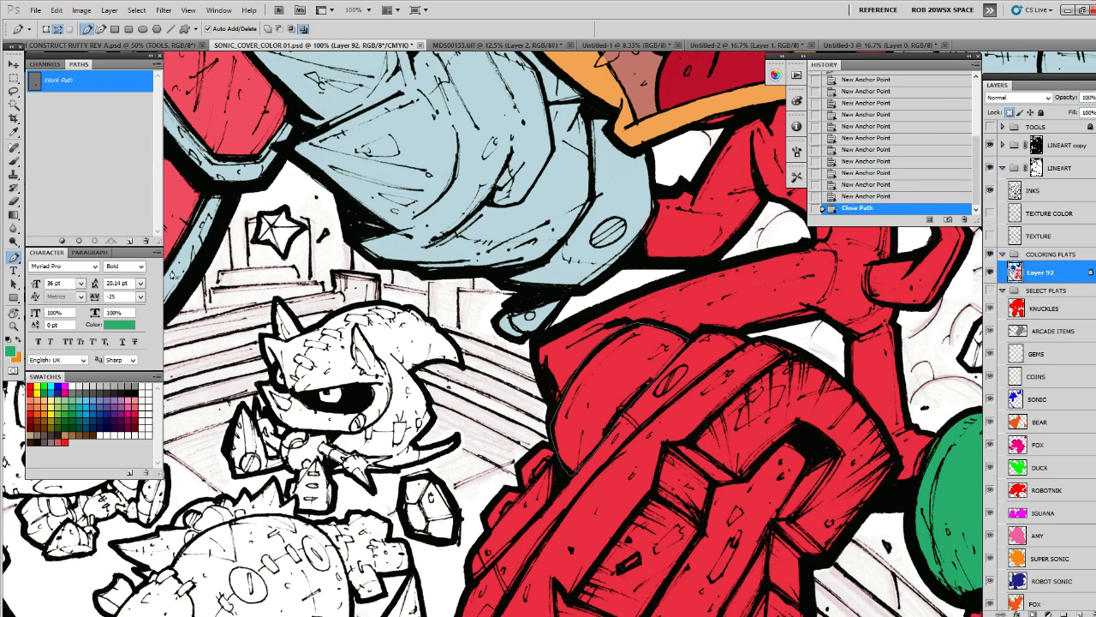
{"action": "left_click", "coordinate": [64, 235]}
{"action": "left_click", "coordinate": [120, 232]}
Outline the narrow side panel below the green cuff on the sole-facing boot with a closed path and fill it with orange
{"action": "left_click_drag", "start_coordinate": [759, 497], "coordinate": [745, 300]}
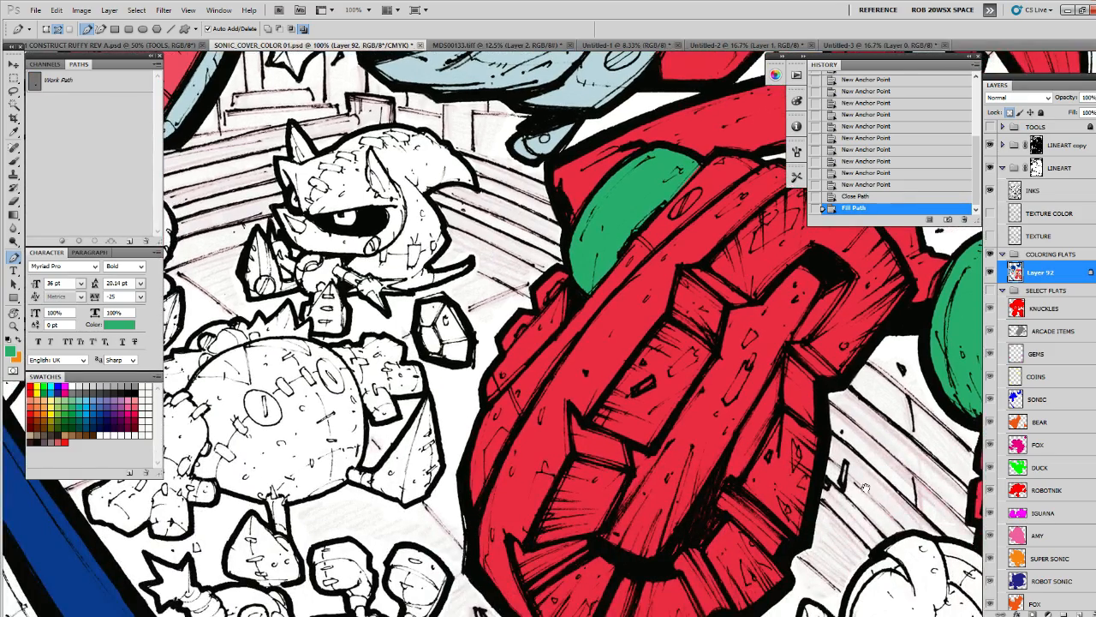
{"action": "left_click_drag", "start_coordinate": [867, 490], "coordinate": [865, 398]}
{"action": "left_click_drag", "start_coordinate": [691, 272], "coordinate": [631, 322]}
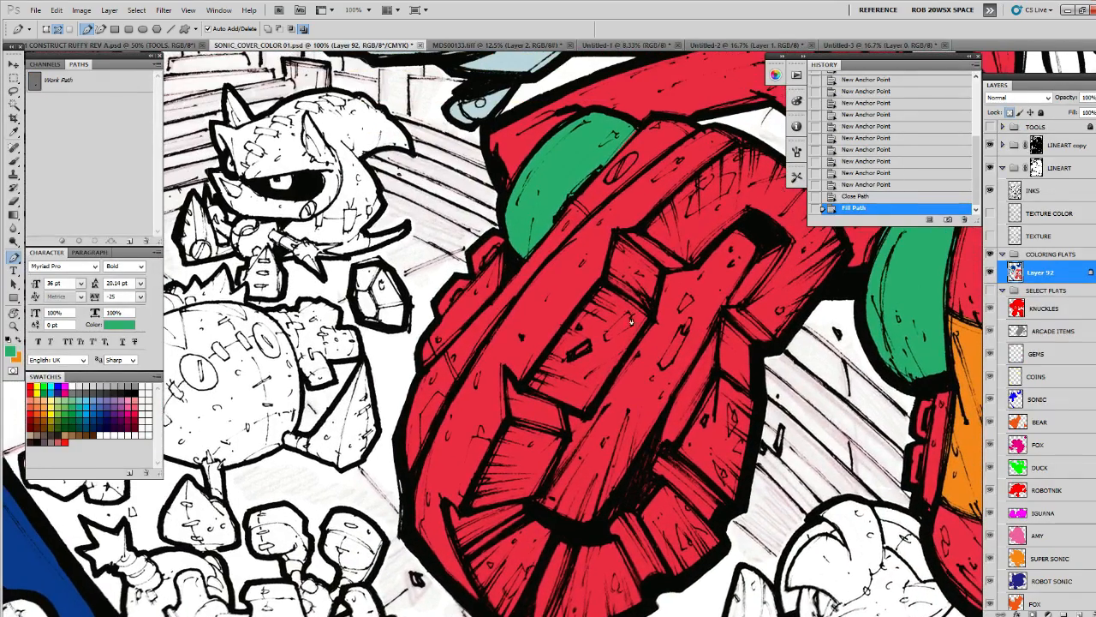
{"action": "left_click", "coordinate": [575, 201]}
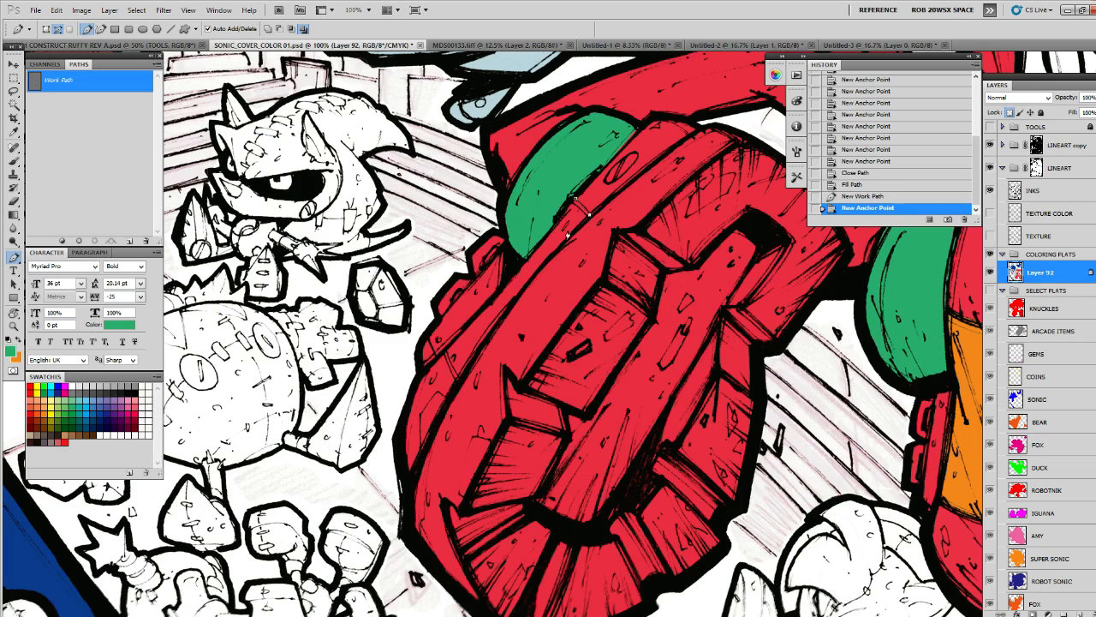
{"action": "left_click", "coordinate": [445, 351]}
{"action": "left_click", "coordinate": [458, 388]}
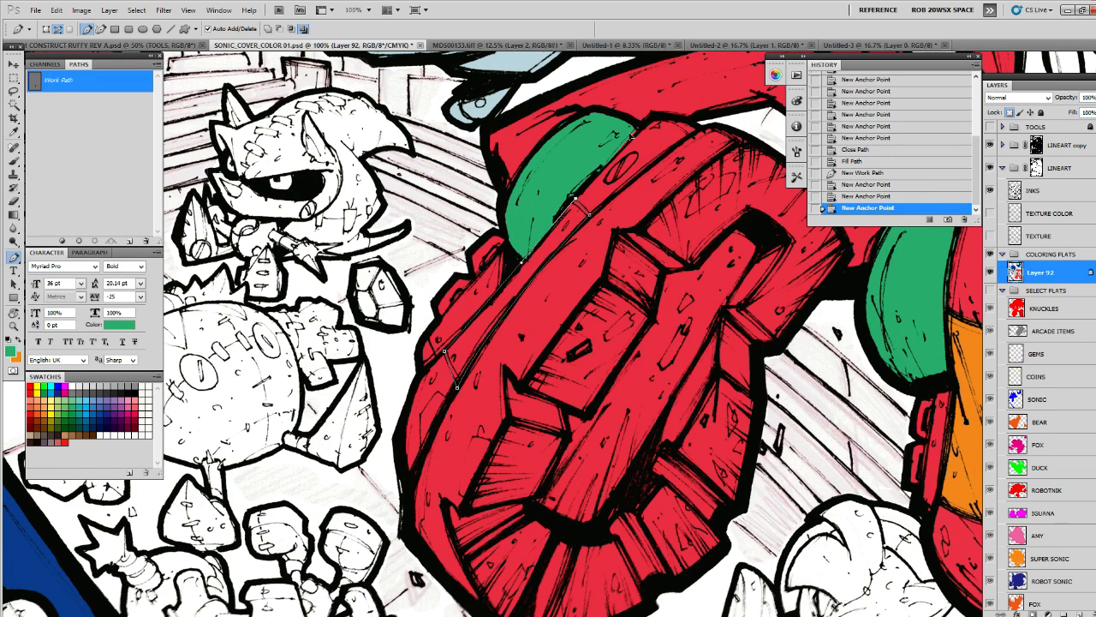
{"action": "left_click", "coordinate": [576, 201]}
{"action": "key", "text": "b"}
{"action": "left_click", "coordinate": [49, 408]}
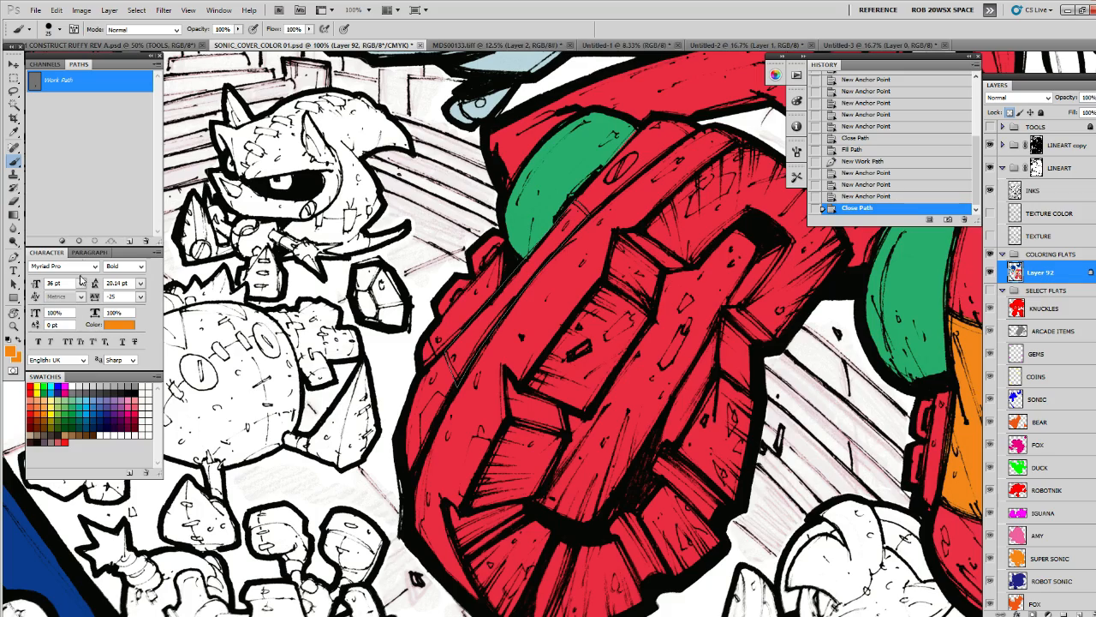
{"action": "left_click", "coordinate": [62, 241]}
{"action": "left_click", "coordinate": [146, 225]}
{"action": "mouse_move", "coordinate": [584, 342]}
{"action": "left_mouse_down"}
{"action": "mouse_move", "coordinate": [620, 282]}
{"action": "mouse_move", "coordinate": [599, 353]}
{"action": "left_mouse_up"}
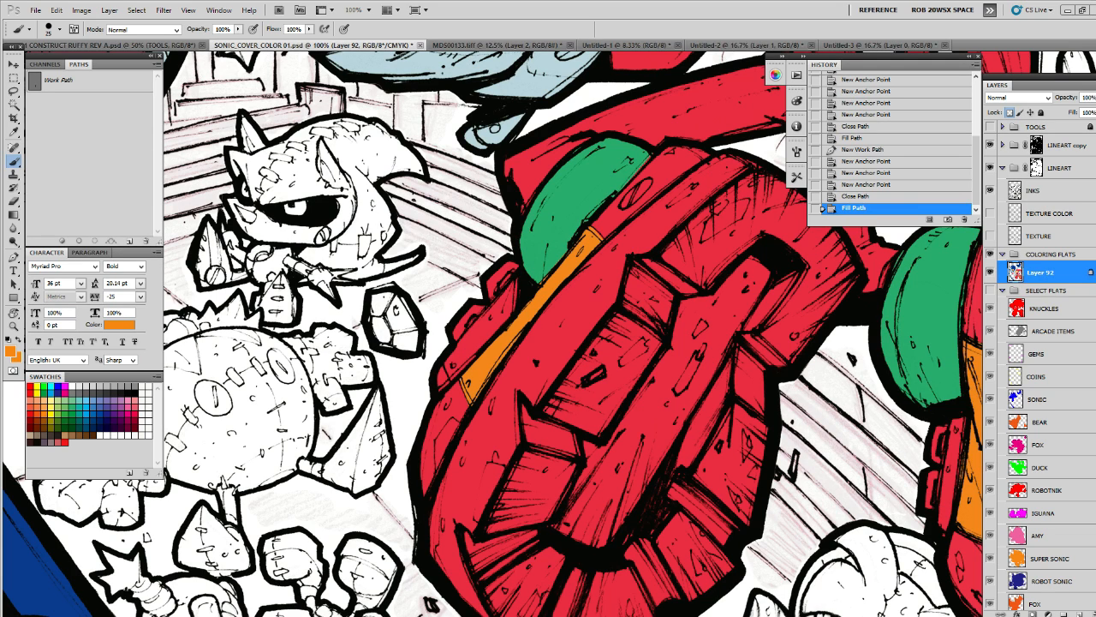
Select the orange panels on both boots with the Magic Wand, refill them with a lighter golden yellow, and deselect
{"action": "key", "text": "z"}
{"action": "left_click", "coordinate": [828, 474], "text": "alt"}
{"action": "key", "text": "w"}
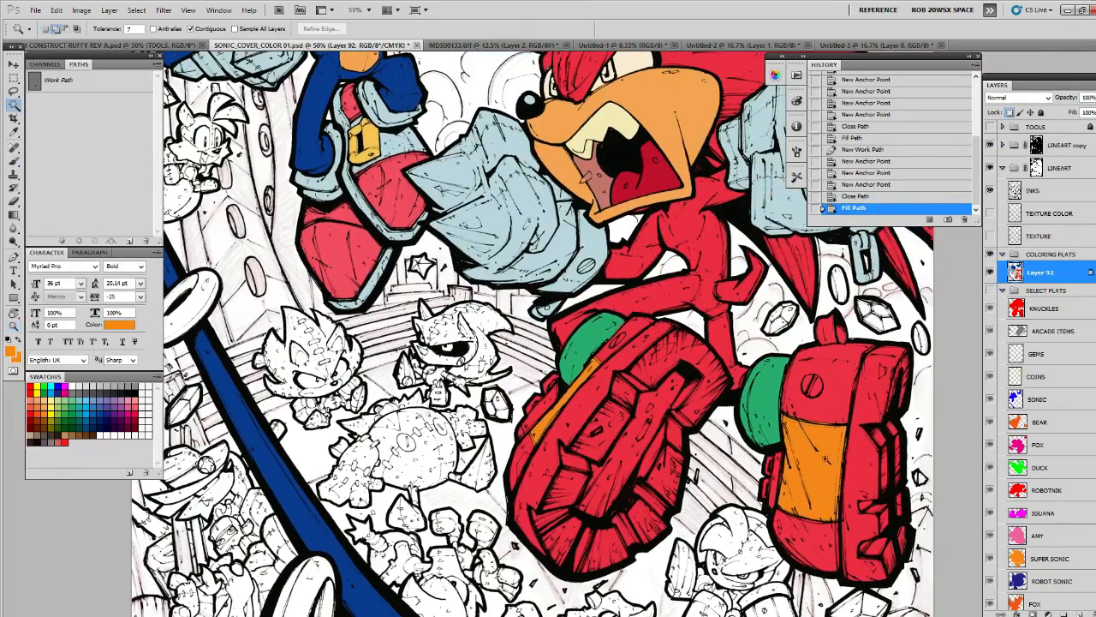
{"action": "left_click", "coordinate": [826, 460]}
{"action": "left_click", "coordinate": [561, 412], "text": "shift"}
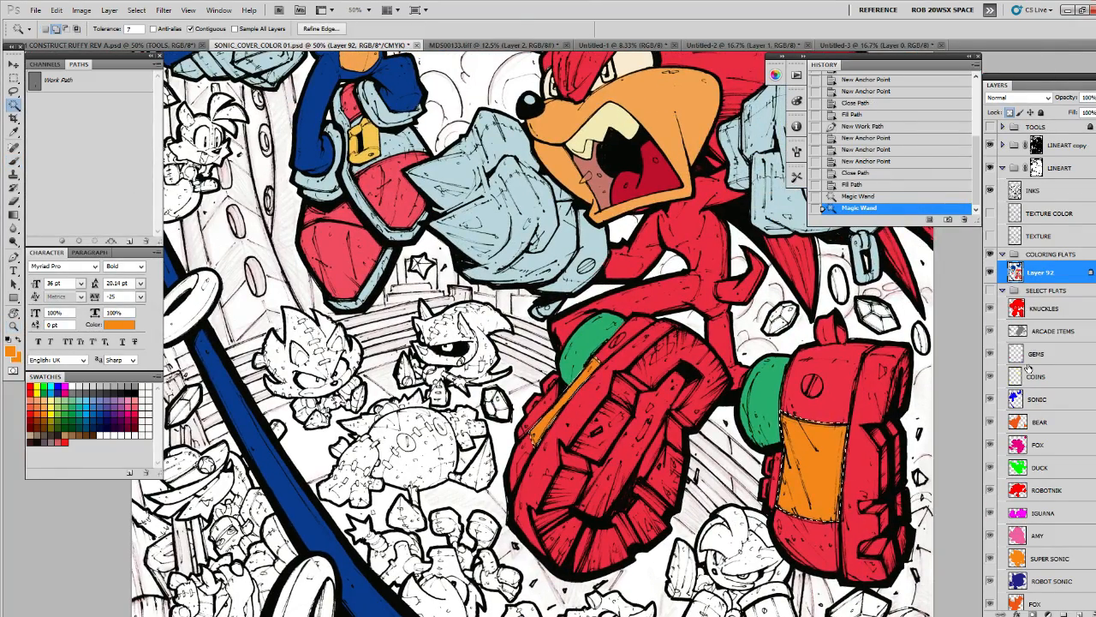
{"action": "key", "text": "b"}
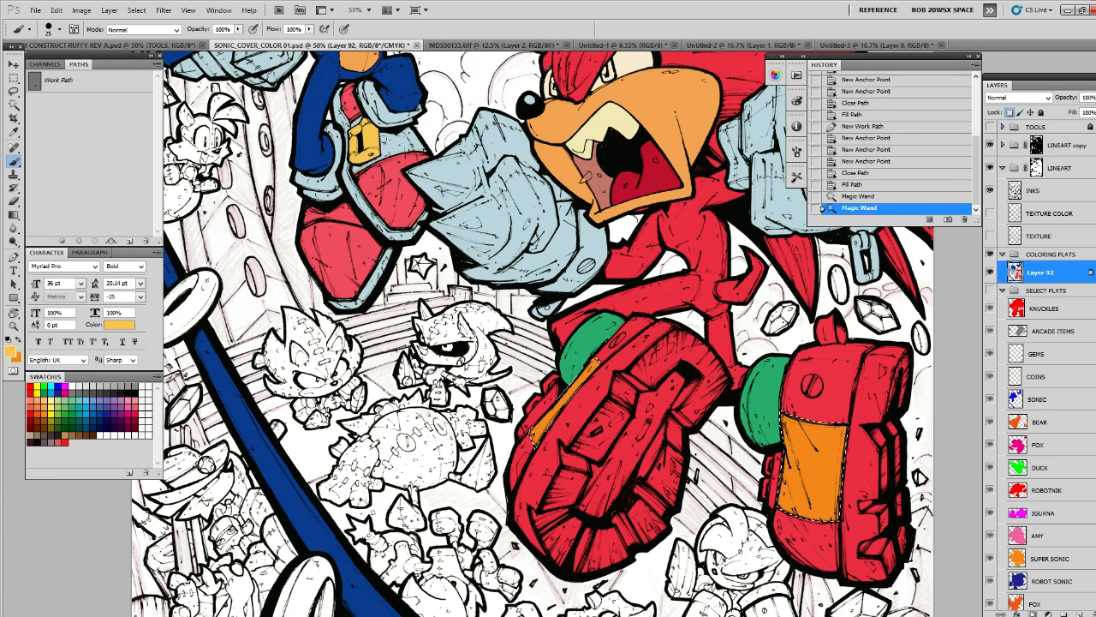
{"action": "key", "text": "alt+BackSpace"}
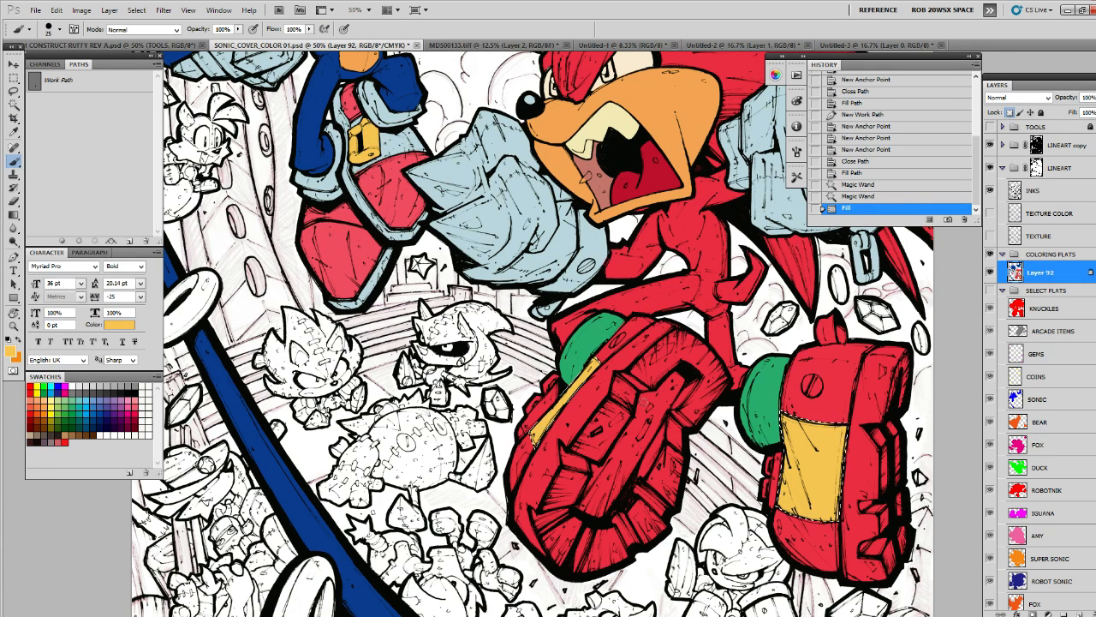
{"action": "key", "text": "ctrl+d"}
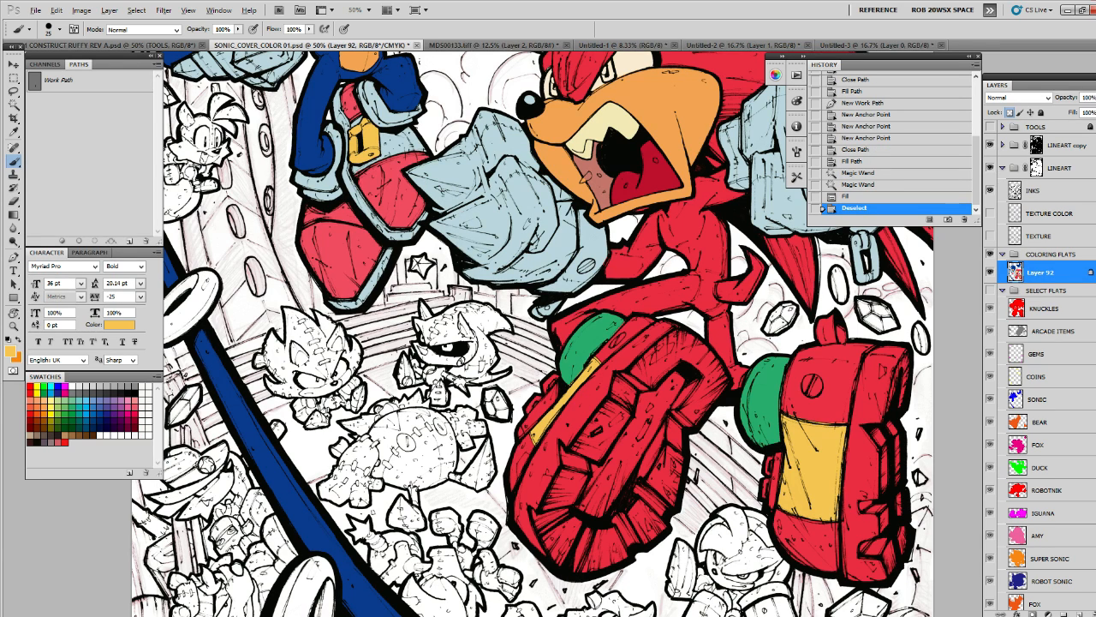
Choose a mid grey, lasso the small lugs on the outer edge of the sole-facing boot, fill them, and deselect
{"action": "key", "text": "x"}
{"action": "left_click", "coordinate": [746, 437]}
{"action": "key", "text": "z"}
{"action": "left_click_drag", "start_coordinate": [505, 402], "coordinate": [587, 345]}
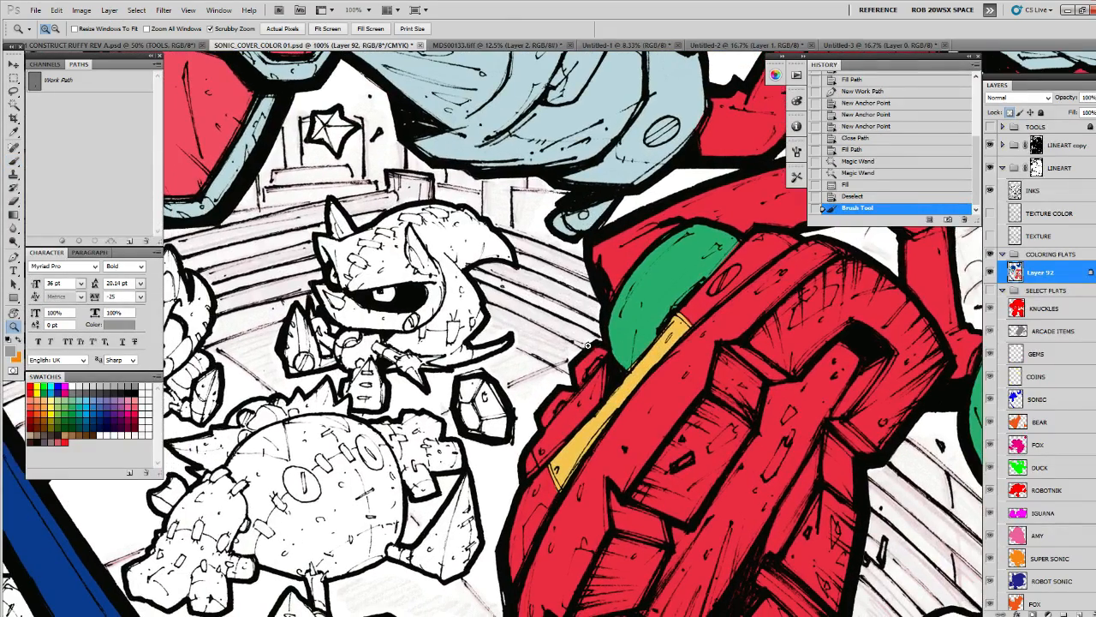
{"action": "key", "text": "l"}
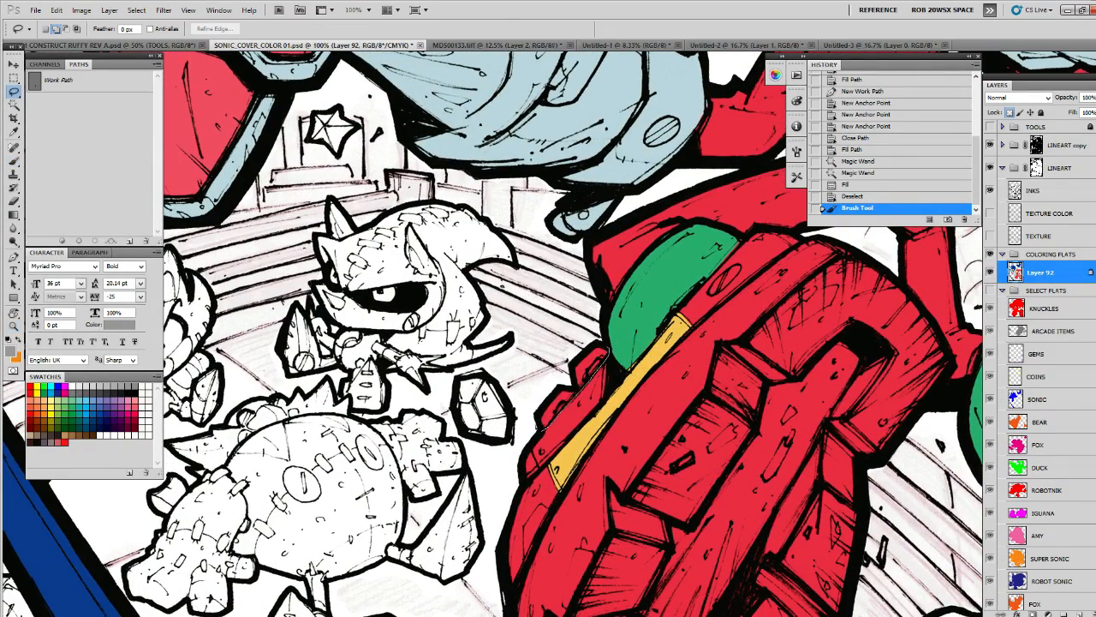
{"action": "mouse_move", "coordinate": [538, 425]}
{"action": "left_mouse_down"}
{"action": "mouse_move", "coordinate": [596, 331]}
{"action": "mouse_move", "coordinate": [604, 344]}
{"action": "left_mouse_up"}
{"action": "key", "text": "alt+BackSpace"}
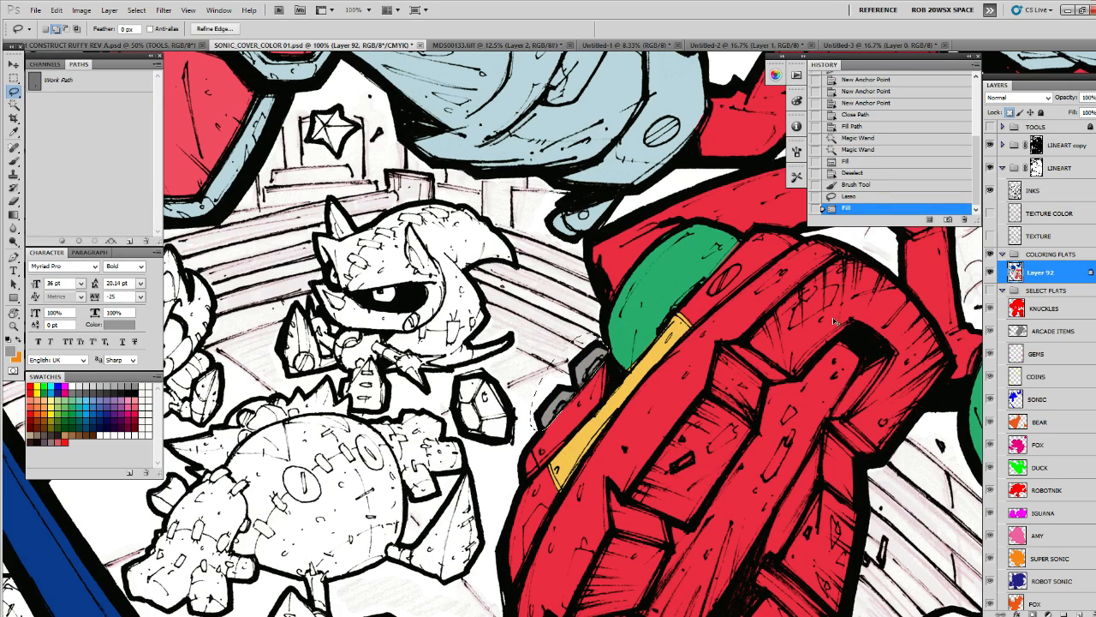
{"action": "key", "text": "ctrl+d"}
Lasso the remaining red strip between the lugs and the yellow panel, fill it with the same grey, and deselect
{"action": "scroll", "coordinate": [786, 334], "scroll_direction": "down", "scroll_amount": 1}
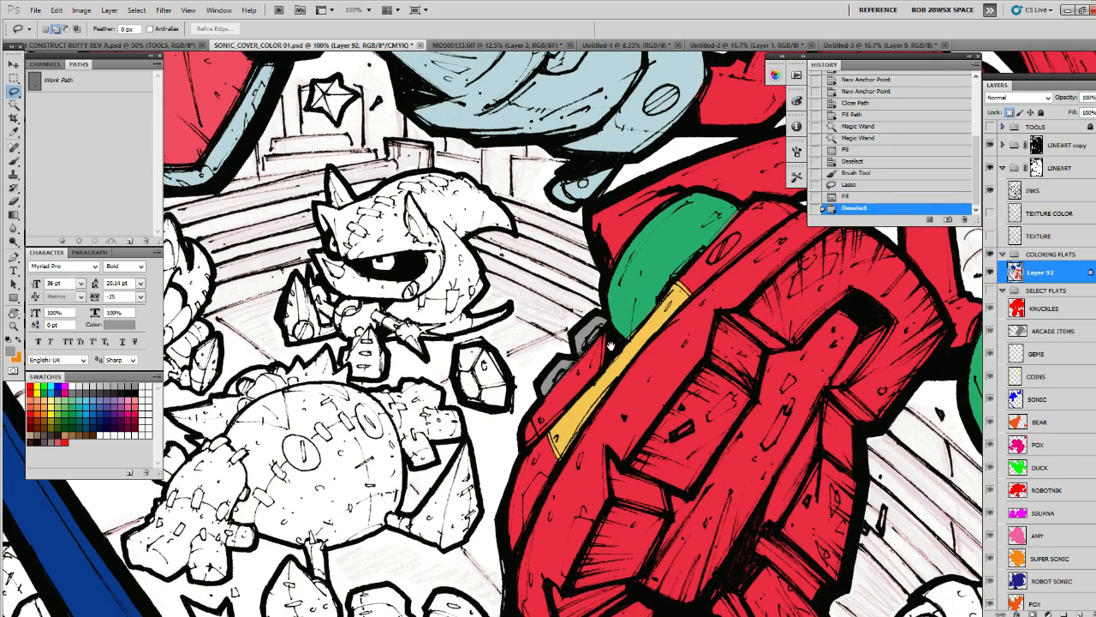
{"action": "scroll", "coordinate": [611, 345], "scroll_direction": "down", "scroll_amount": 1}
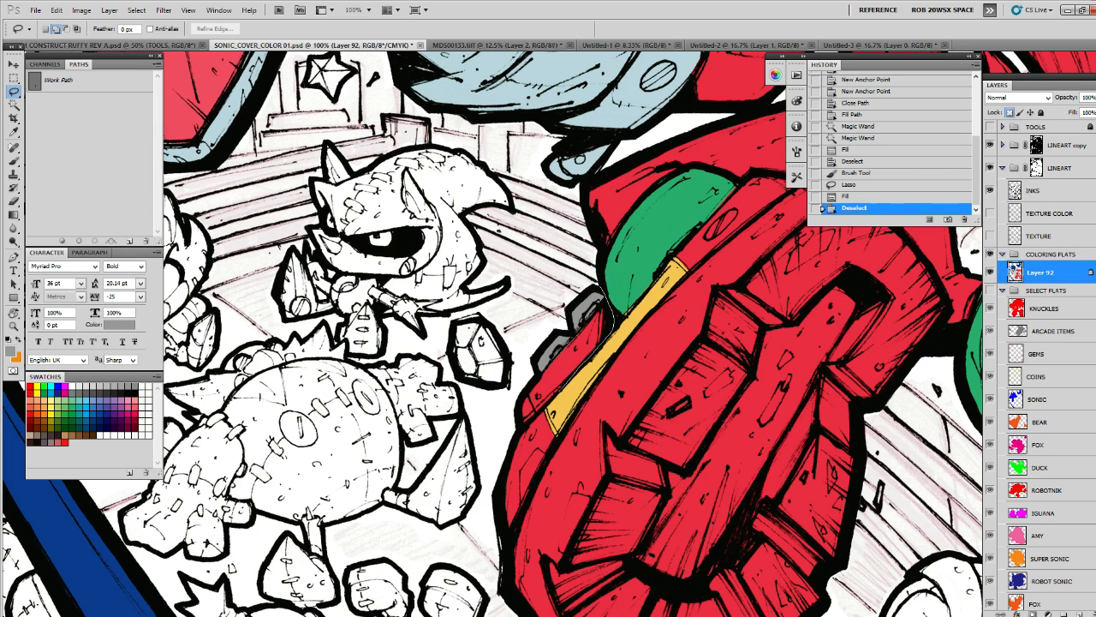
{"action": "mouse_move", "coordinate": [508, 419]}
{"action": "left_mouse_down"}
{"action": "mouse_move", "coordinate": [579, 265]}
{"action": "mouse_move", "coordinate": [600, 284]}
{"action": "left_mouse_up"}
{"action": "key", "text": "alt+BackSpace"}
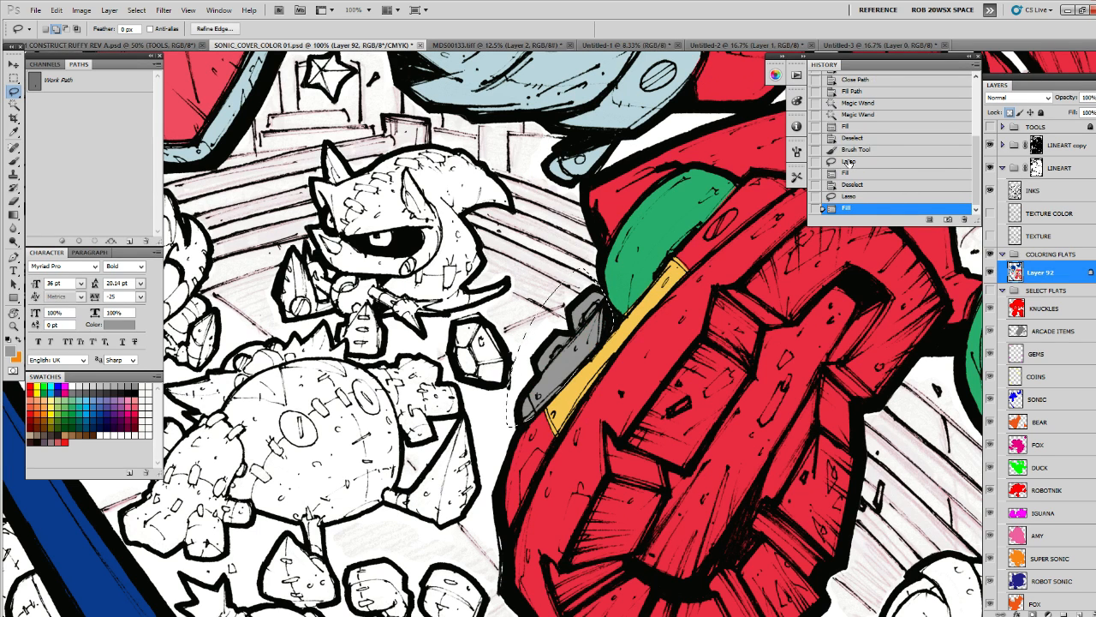
{"action": "key", "text": "ctrl+d"}
Lasso the side strip and lugs beside the other boot's large yellow panel, fill them with grey, and deselect
{"action": "left_click_drag", "start_coordinate": [888, 518], "coordinate": [589, 345]}
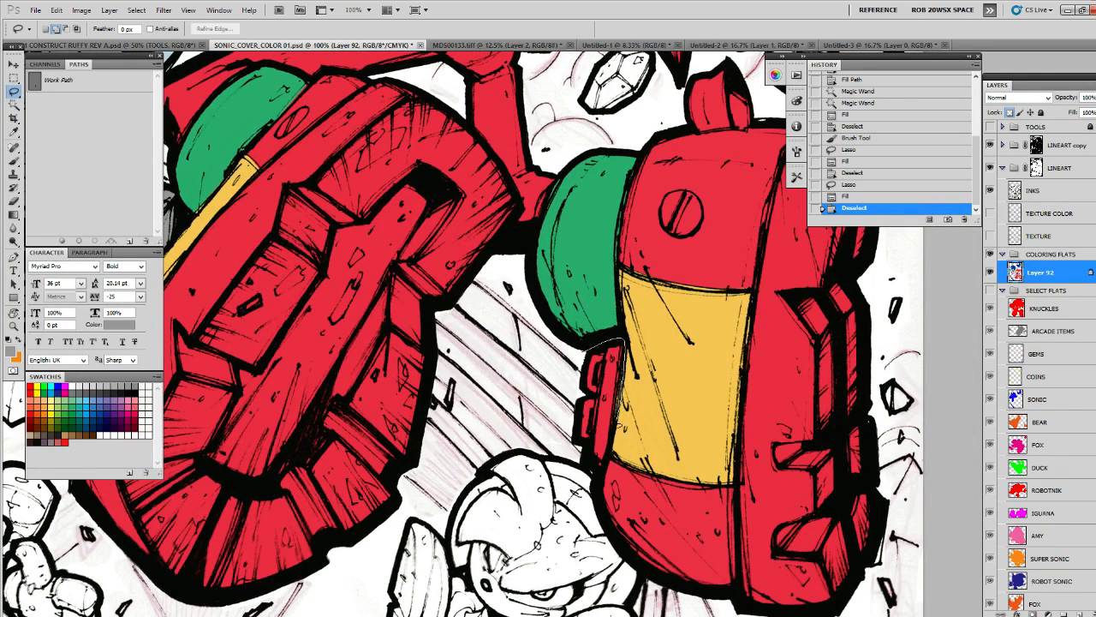
{"action": "mouse_move", "coordinate": [593, 482]}
{"action": "left_mouse_down"}
{"action": "mouse_move", "coordinate": [576, 346]}
{"action": "mouse_move", "coordinate": [615, 339]}
{"action": "left_mouse_up"}
{"action": "key", "text": "alt+BackSpace"}
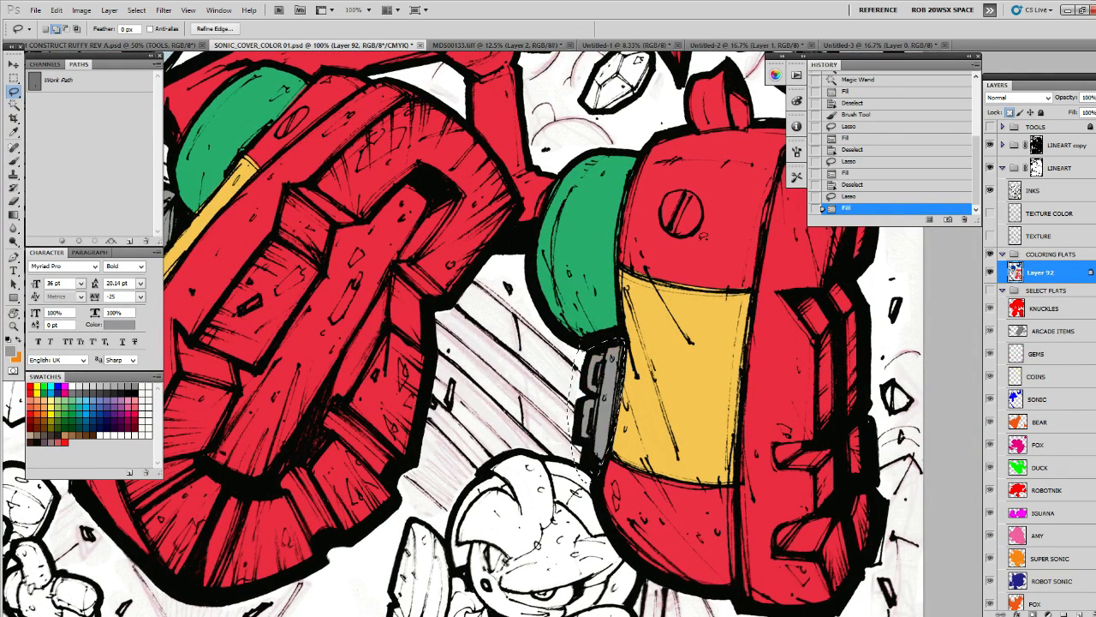
{"action": "key", "text": "ctrl+d"}
Deselect the grey-filled area and sample the light blue of Knuckles' metal glove as the foreground colour
{"action": "key", "text": "ctrl+minus"}
{"action": "key", "text": "z"}
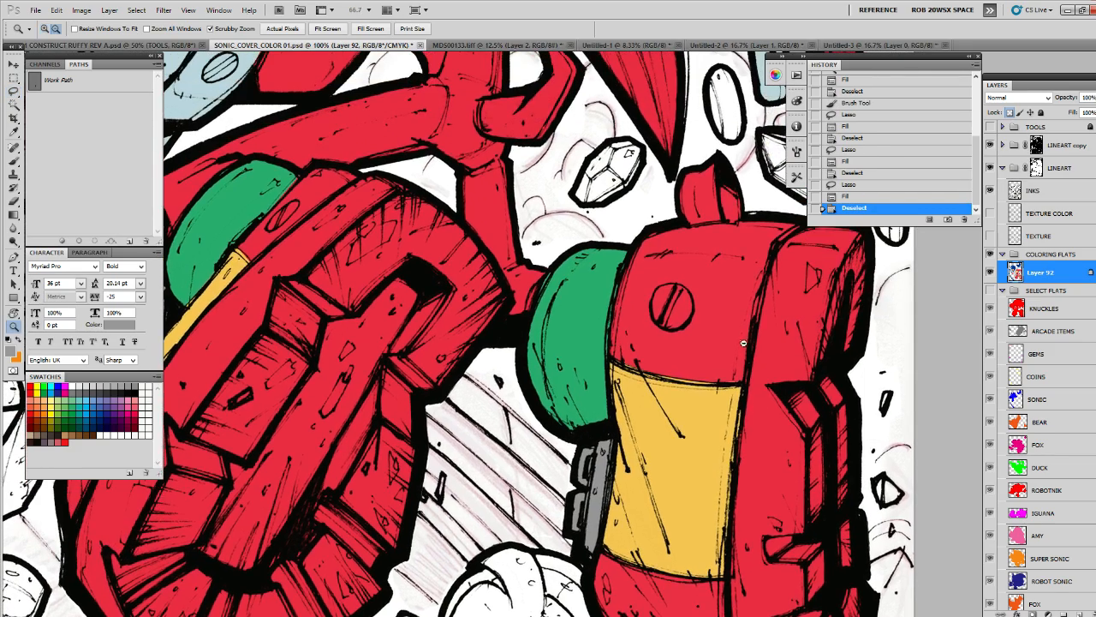
{"action": "left_click", "coordinate": [741, 351], "text": "alt"}
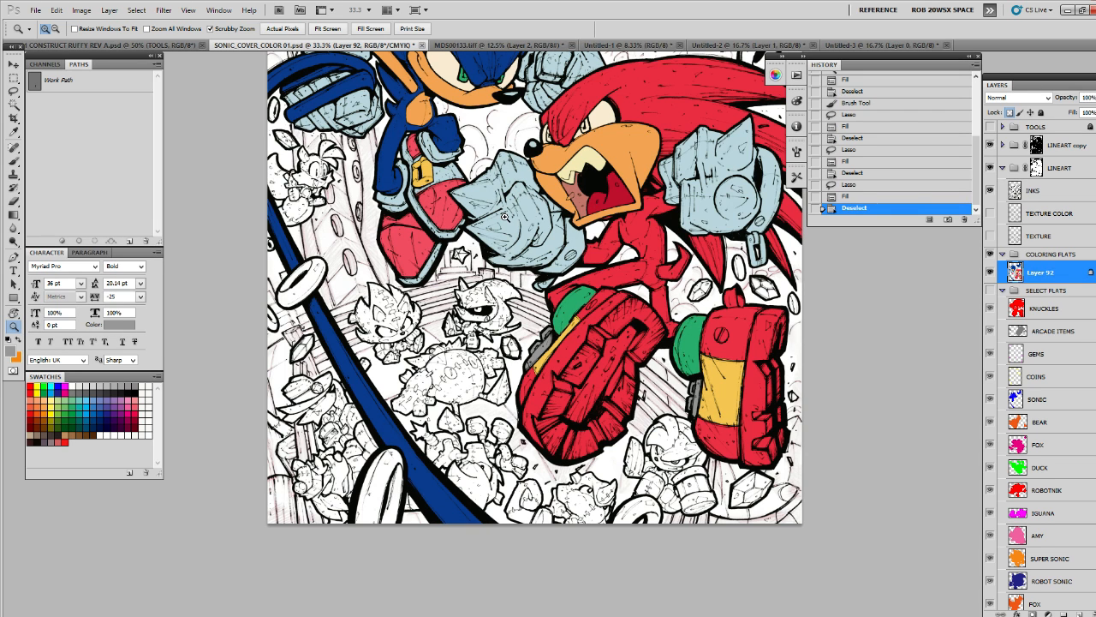
{"action": "left_click_drag", "start_coordinate": [739, 302], "coordinate": [724, 272]}
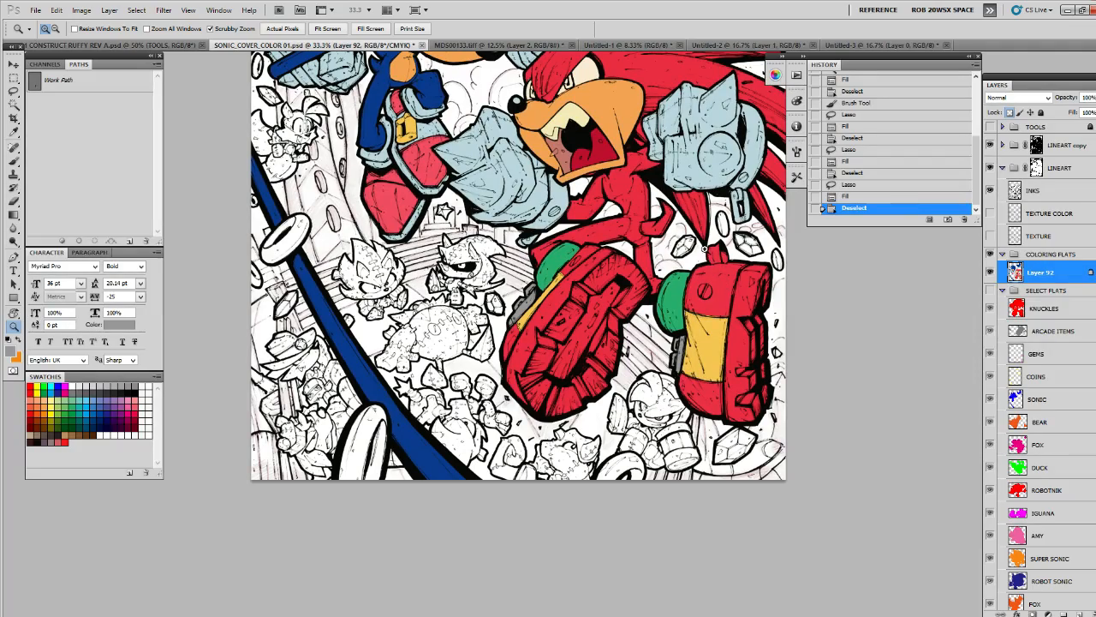
{"action": "key", "text": "i"}
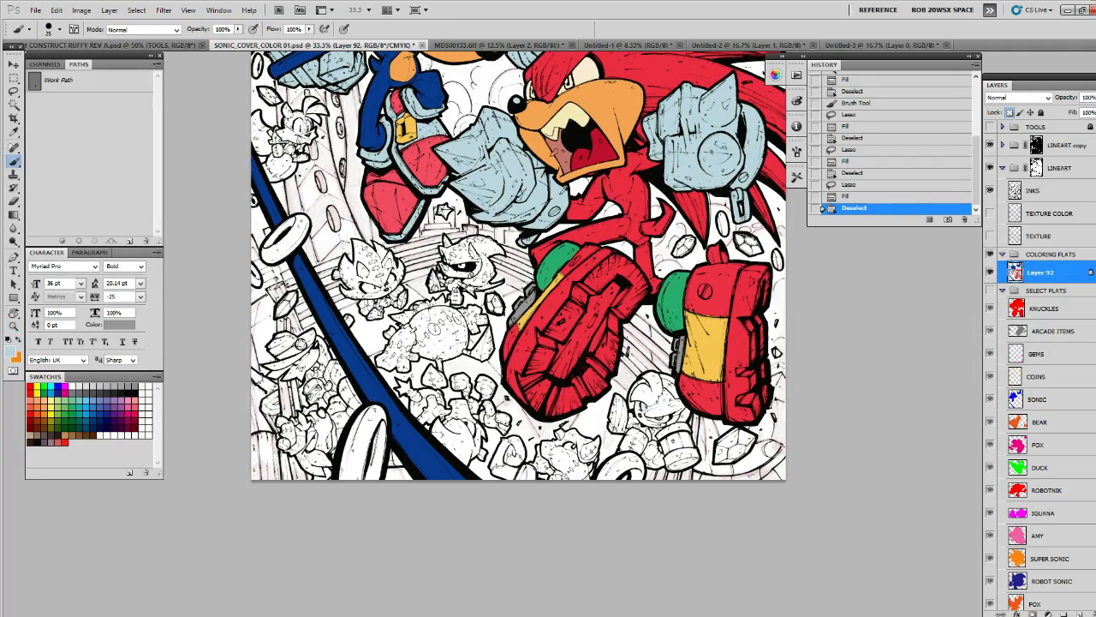
{"action": "left_click", "coordinate": [561, 193]}
{"action": "left_click", "coordinate": [577, 301]}
{"action": "left_click", "coordinate": [577, 301]}
{"action": "left_click", "coordinate": [577, 302]}
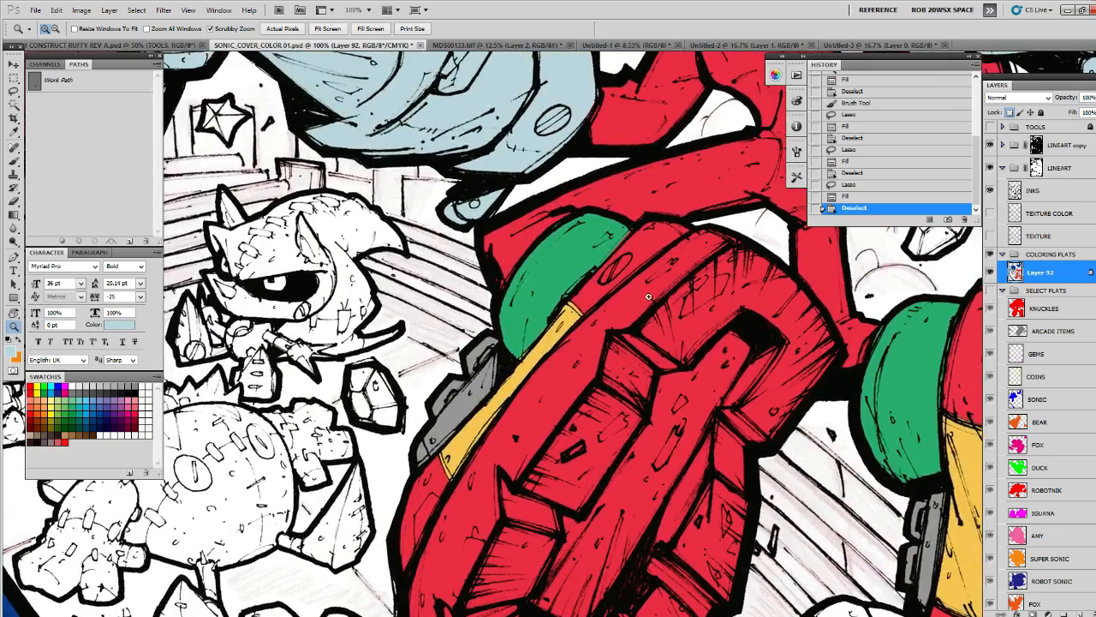
Start a Pen path along the seam between the sole-facing boot's yellow panel and its sole, continuing down toward the toe
{"action": "key", "text": "p"}
{"action": "left_click", "coordinate": [684, 241]}
{"action": "left_click_drag", "start_coordinate": [684, 241], "coordinate": [727, 198]}
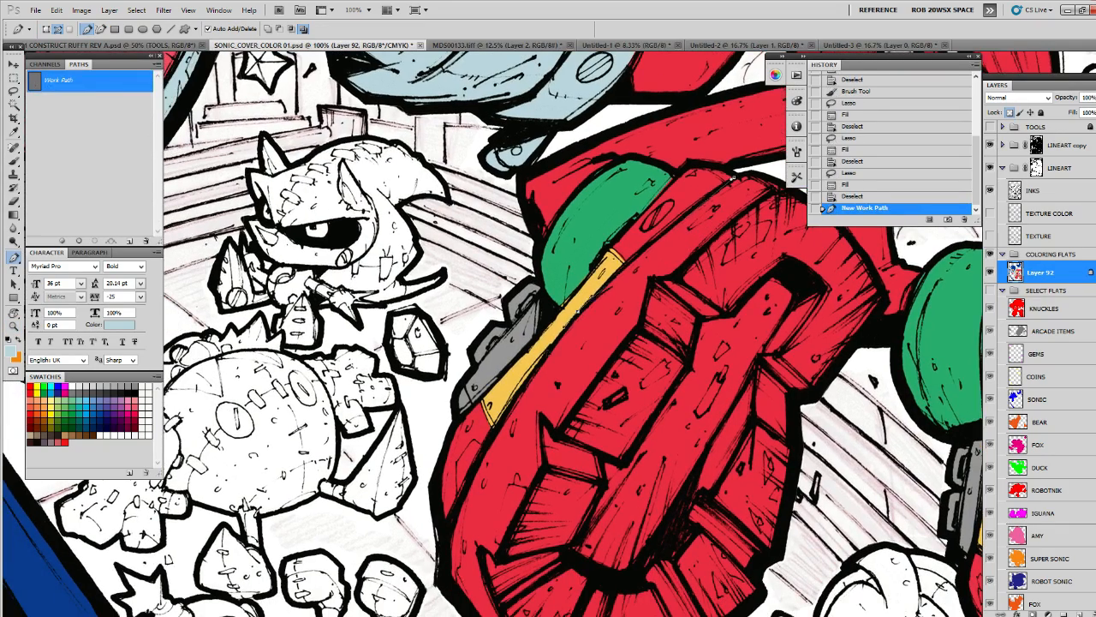
{"action": "left_click", "coordinate": [643, 245]}
{"action": "left_click", "coordinate": [578, 310]}
{"action": "left_click", "coordinate": [466, 484]}
{"action": "left_click_drag", "start_coordinate": [446, 611], "coordinate": [476, 534]}
{"action": "left_click_drag", "start_coordinate": [496, 404], "coordinate": [494, 408]}
{"action": "left_click", "coordinate": [478, 431]}
{"action": "left_click", "coordinate": [467, 455]}
{"action": "left_click", "coordinate": [462, 482]}
{"action": "left_click", "coordinate": [460, 504]}
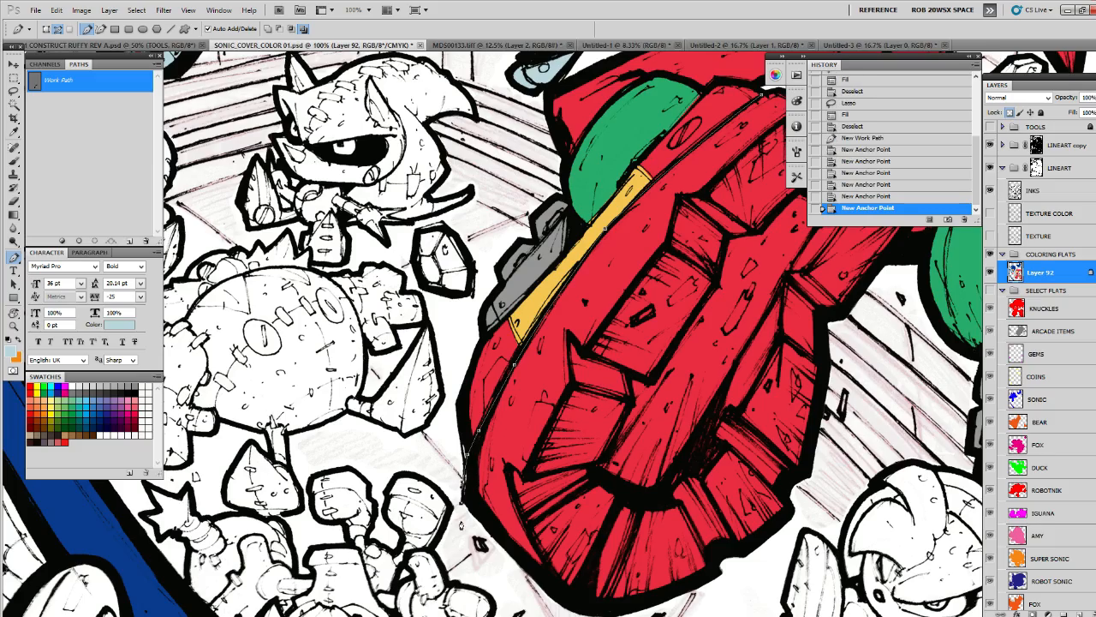
Continue the path around the toe, up the outer edge and over the top of the sole-facing boot's sole
{"action": "left_click_drag", "start_coordinate": [467, 515], "coordinate": [440, 449]}
{"action": "left_click", "coordinate": [487, 515]}
{"action": "left_click", "coordinate": [531, 550]}
{"action": "left_click", "coordinate": [579, 565]}
{"action": "left_click_drag", "start_coordinate": [736, 500], "coordinate": [647, 523]}
{"action": "left_click", "coordinate": [650, 524]}
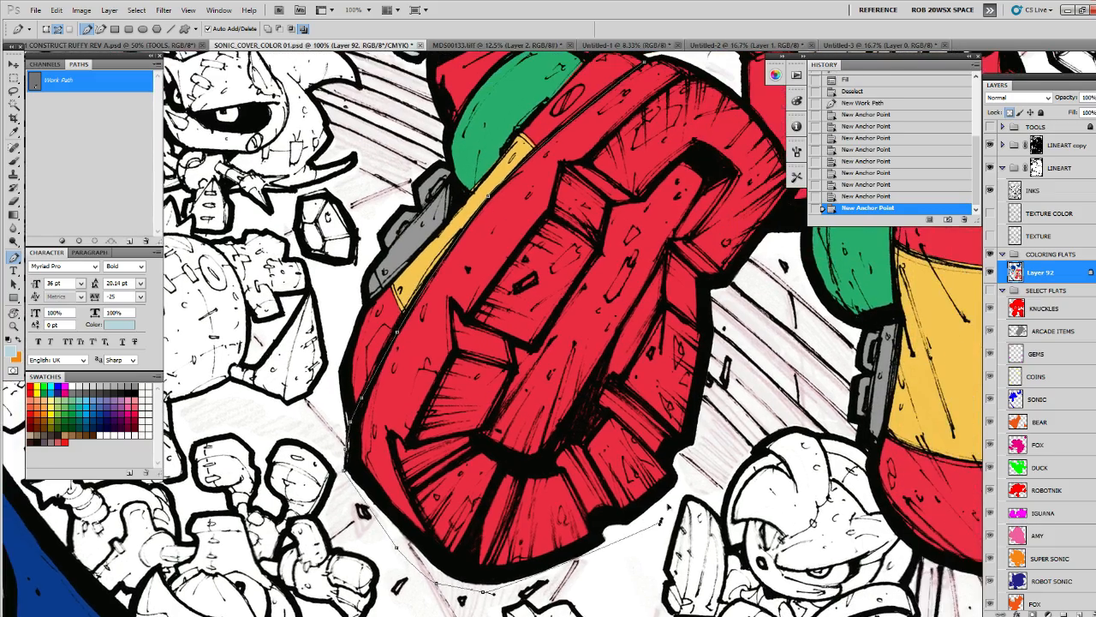
{"action": "left_click", "coordinate": [695, 470]}
{"action": "left_click_drag", "start_coordinate": [762, 250], "coordinate": [674, 451]}
{"action": "left_click", "coordinate": [685, 441]}
{"action": "left_click", "coordinate": [686, 405]}
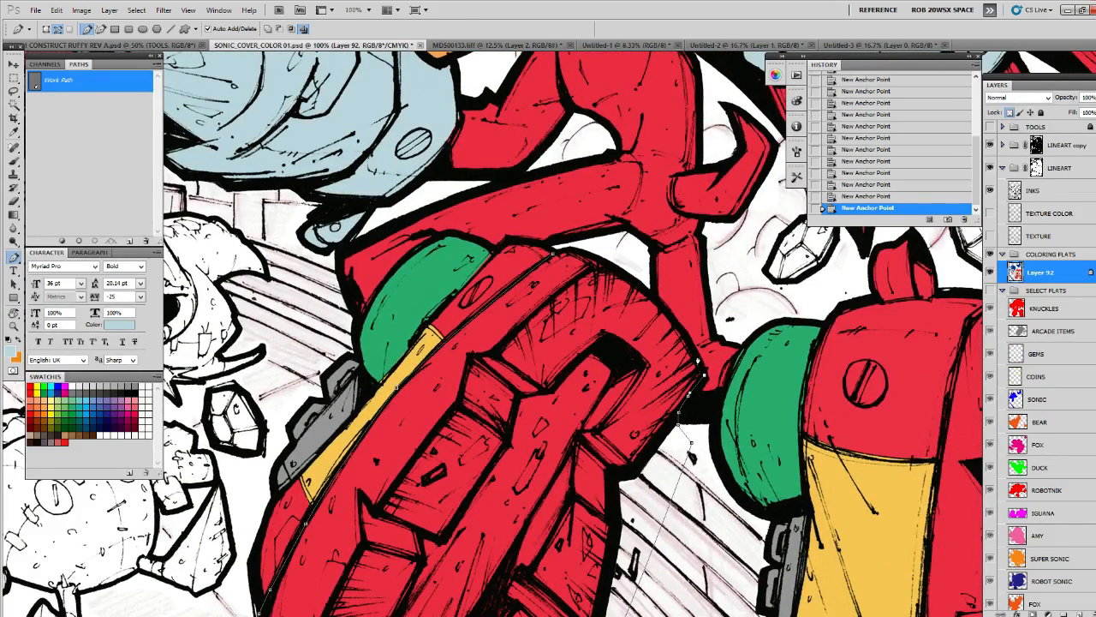
{"action": "left_click_drag", "start_coordinate": [662, 309], "coordinate": [512, 256]}
Turn the sole path into a selection, fill it with the light blue, and deselect
{"action": "key", "text": "ctrl+Return"}
{"action": "key", "text": "alt+BackSpace"}
{"action": "left_click_drag", "start_coordinate": [805, 422], "coordinate": [634, 243]}
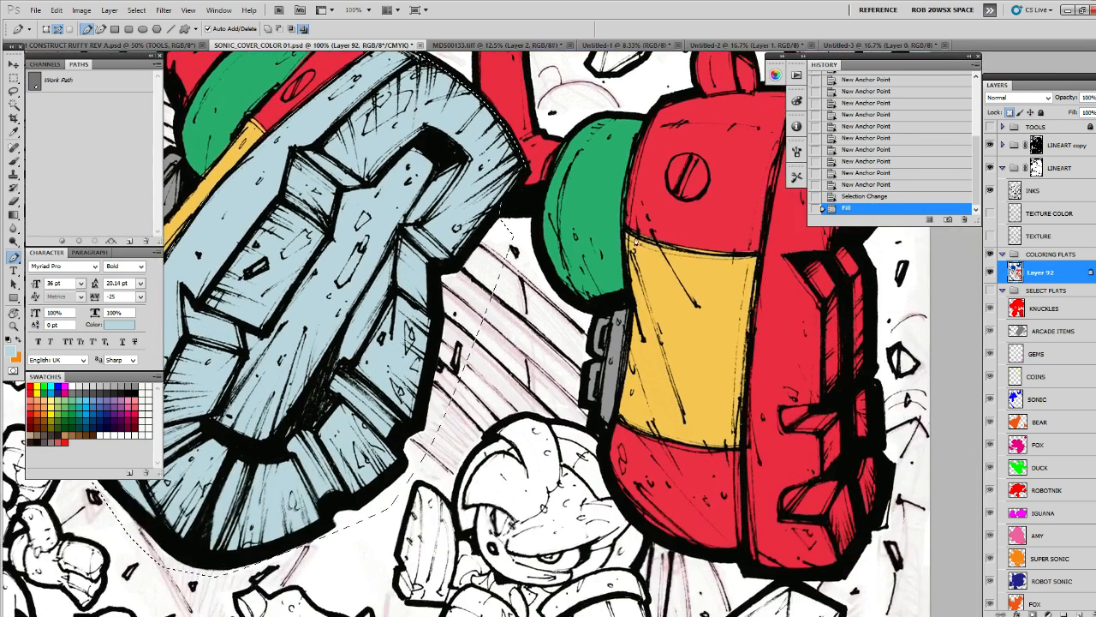
{"action": "key", "text": "ctrl+d"}
Start a Pen path down the seam between the other boot's red and yellow body and its sole, then beneath it
{"action": "left_click_drag", "start_coordinate": [778, 173], "coordinate": [675, 122]}
{"action": "left_click", "coordinate": [660, 145]}
{"action": "left_click", "coordinate": [641, 255]}
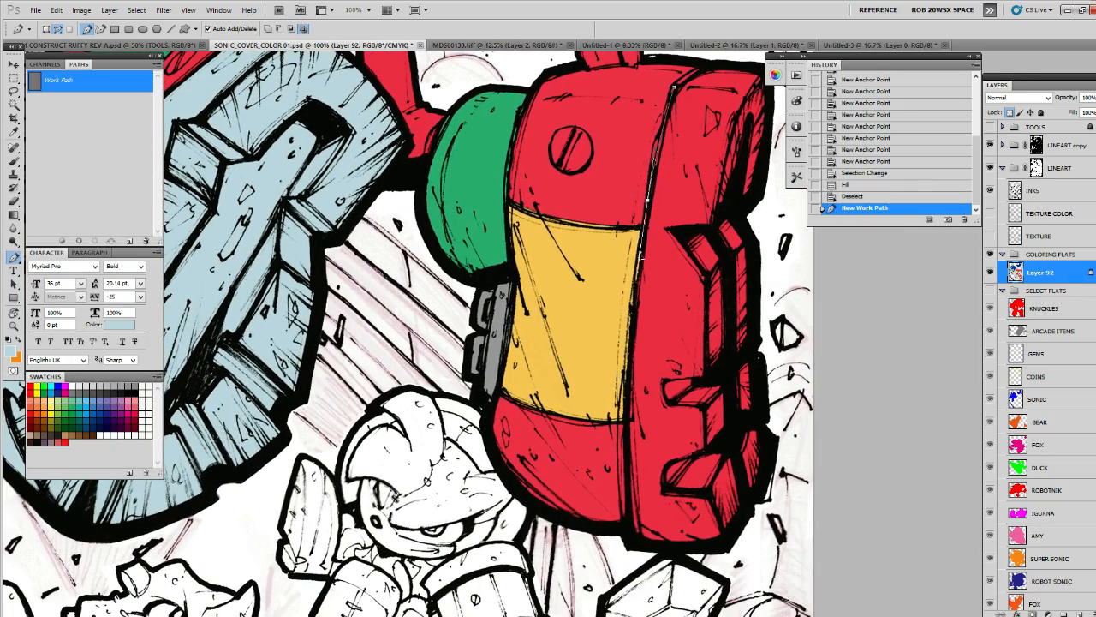
{"action": "left_click_drag", "start_coordinate": [638, 270], "coordinate": [642, 188]}
{"action": "left_click", "coordinate": [632, 462]}
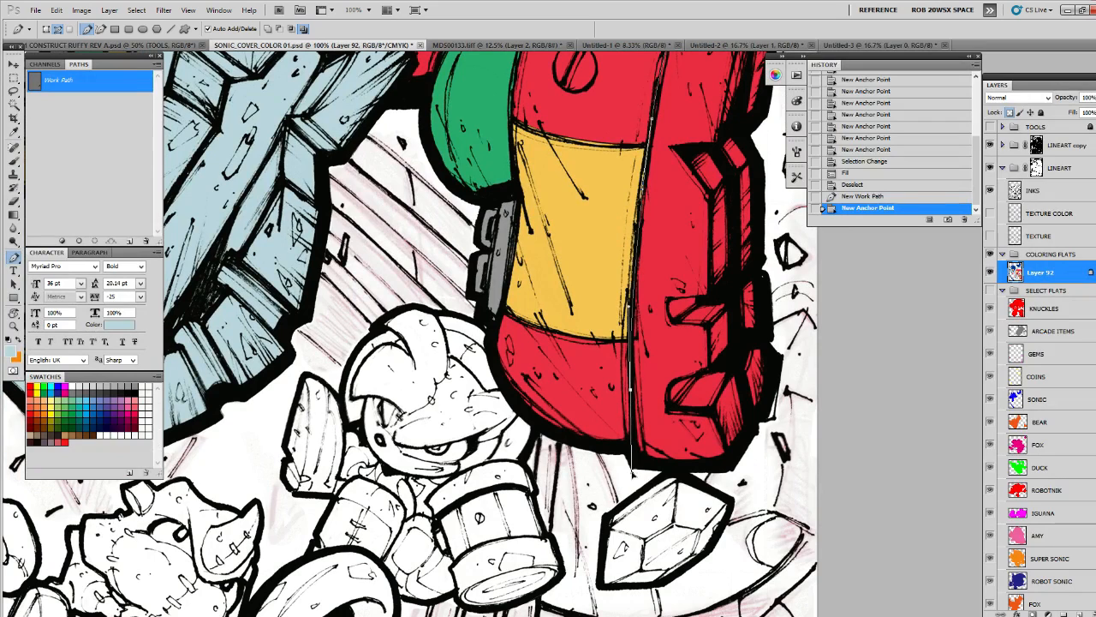
{"action": "left_click", "coordinate": [646, 488]}
{"action": "left_click", "coordinate": [711, 504]}
{"action": "left_click", "coordinate": [778, 470]}
Continue the path up the sole's outer side and over its top, undo the surplus anchor points, and close it
{"action": "left_click_drag", "start_coordinate": [796, 334], "coordinate": [701, 492]}
{"action": "left_click", "coordinate": [712, 475]}
{"action": "left_click", "coordinate": [706, 414]}
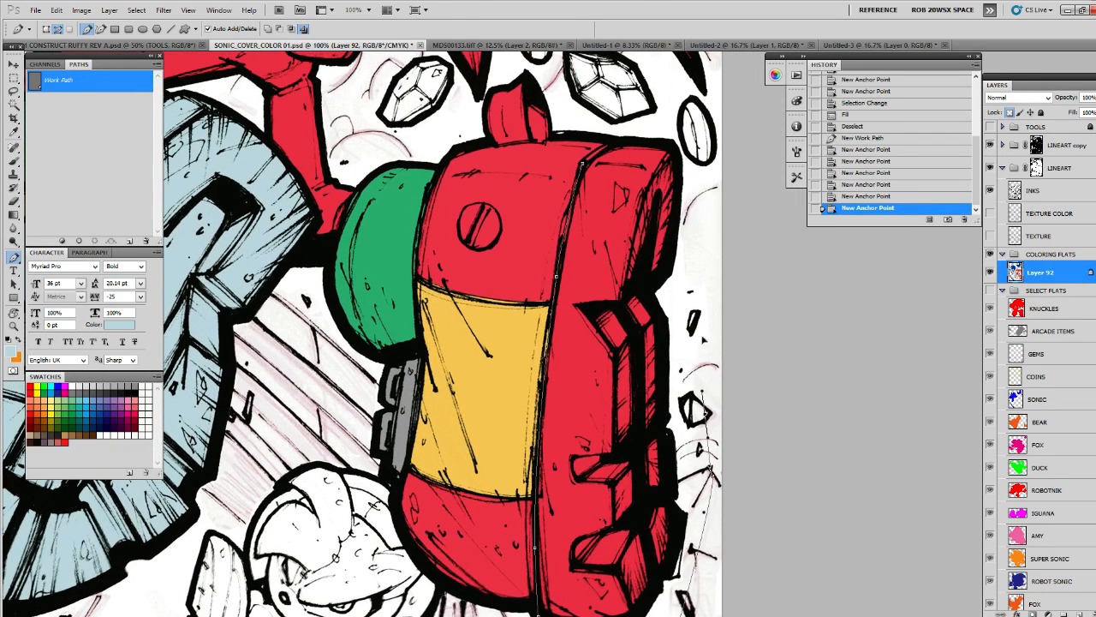
{"action": "left_click", "coordinate": [702, 312]}
{"action": "left_click_drag", "start_coordinate": [658, 131], "coordinate": [628, 131]}
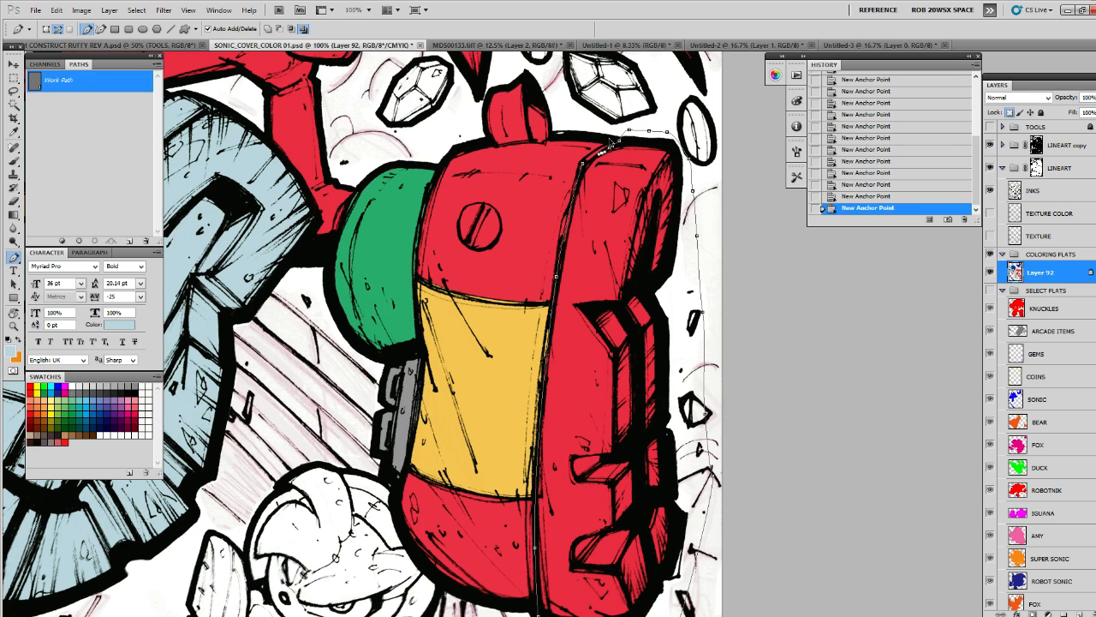
{"action": "key", "text": "ctrl+alt+z"}
{"action": "key", "text": "ctrl+alt+z"}
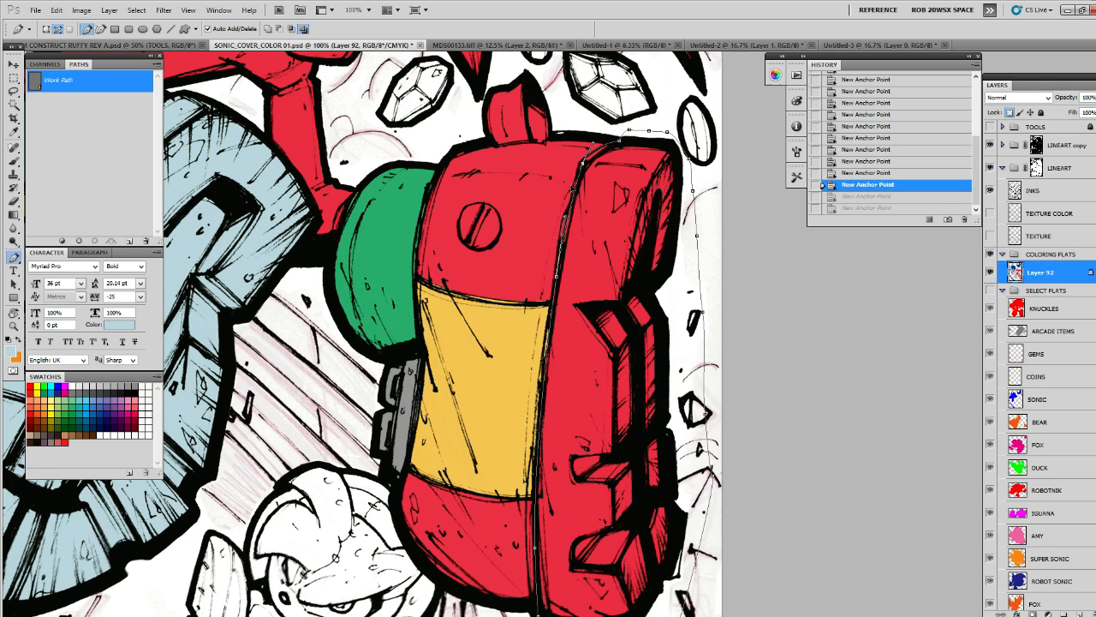
{"action": "left_click", "coordinate": [585, 159]}
Load the closed path as a selection, fill the second boot's sole with light blue, and deselect
{"action": "left_click", "coordinate": [94, 241]}
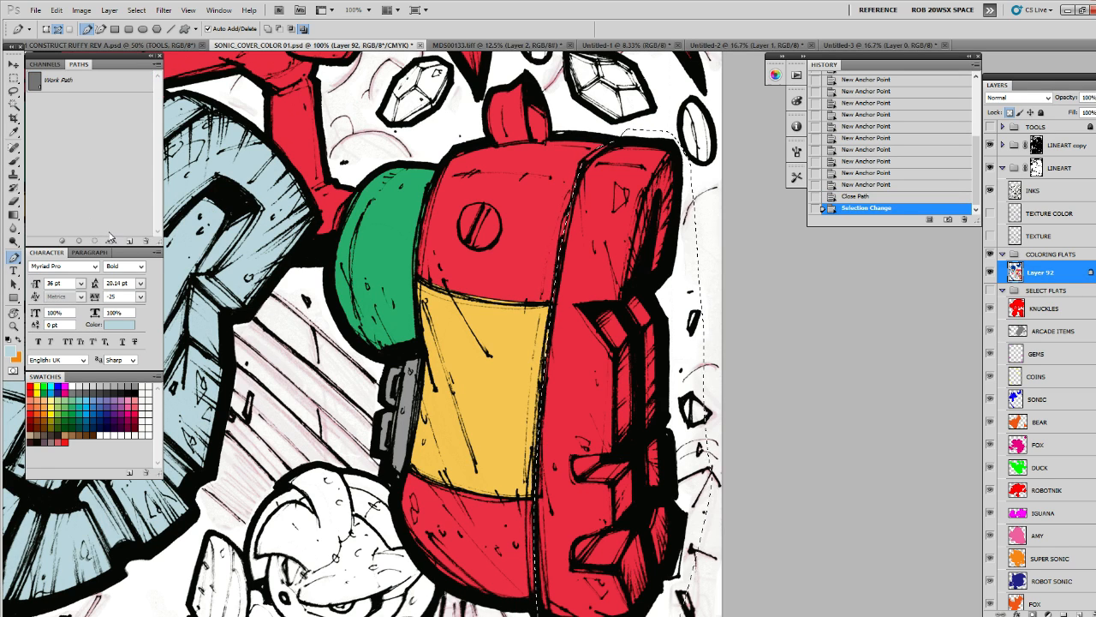
{"action": "key", "text": "ctrl+BackSpace"}
{"action": "key", "text": "ctrl+d"}
Sample the golden yellow from the boot's large panel as the foreground colour
{"action": "key", "text": "z"}
{"action": "left_click", "coordinate": [665, 226], "text": "alt"}
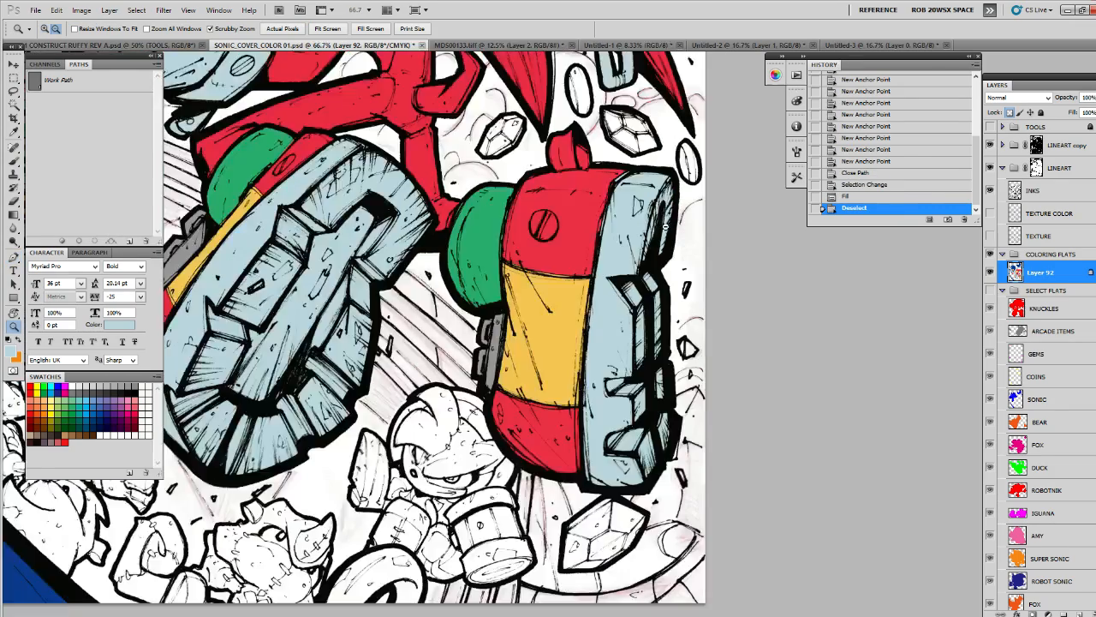
{"action": "left_click", "coordinate": [664, 226], "text": "alt"}
{"action": "left_click", "coordinate": [663, 231], "text": "alt"}
{"action": "left_click", "coordinate": [656, 177], "text": "alt"}
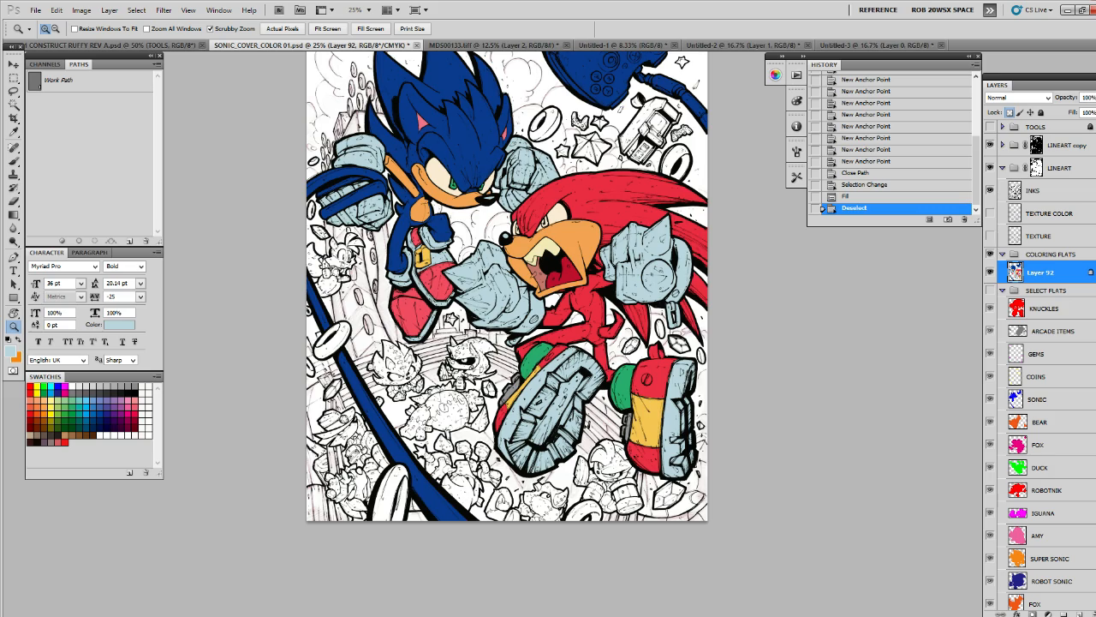
{"action": "left_click", "coordinate": [658, 404]}
{"action": "key", "text": "b"}
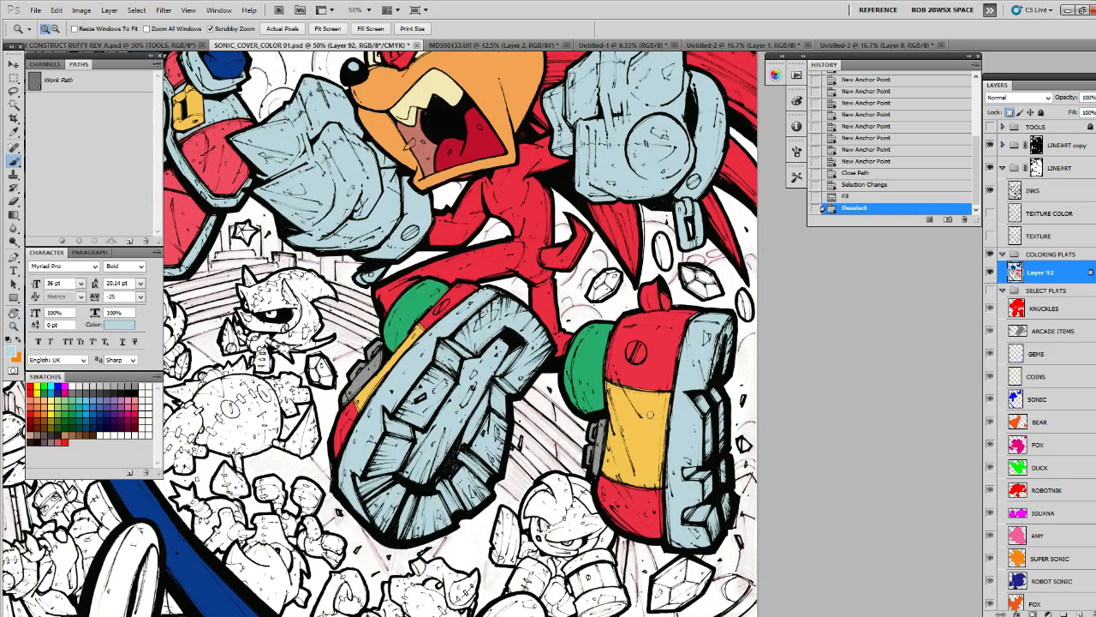
{"action": "left_click", "coordinate": [653, 415], "text": "alt"}
Lasso the buckle loop hanging below Knuckles' raised glove, fill it with golden yellow, and deselect
{"action": "key", "text": "z"}
{"action": "left_click", "coordinate": [696, 202]}
{"action": "left_click", "coordinate": [695, 199]}
{"action": "left_click_drag", "start_coordinate": [678, 176], "coordinate": [650, 215]}
{"action": "key", "text": "l"}
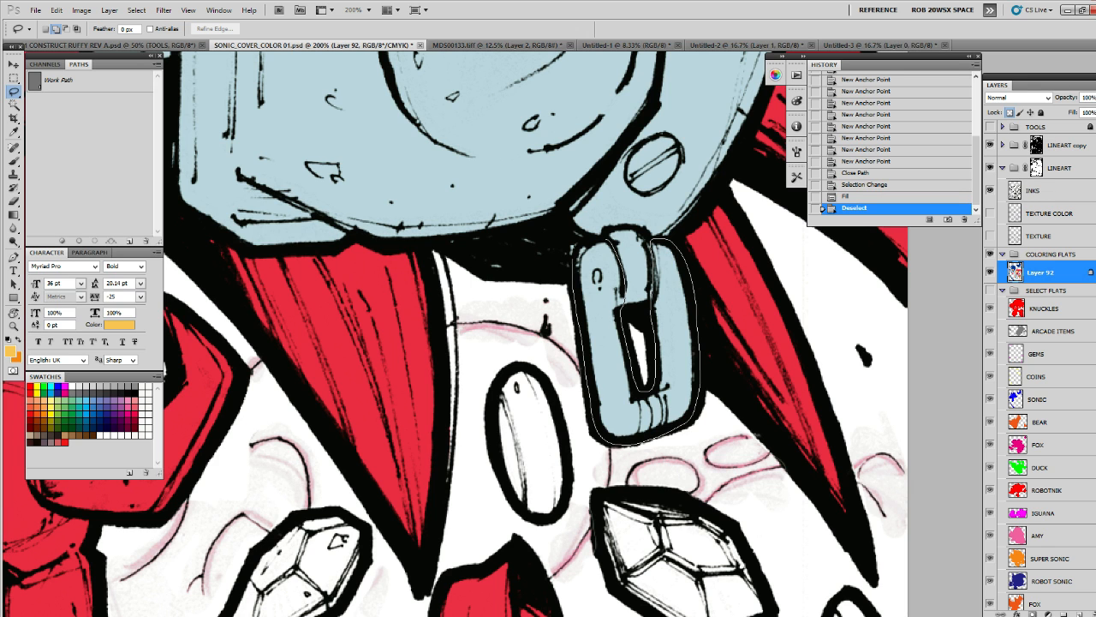
{"action": "left_click_drag", "start_coordinate": [591, 238], "coordinate": [591, 239]}
{"action": "key", "text": "alt+BackSpace"}
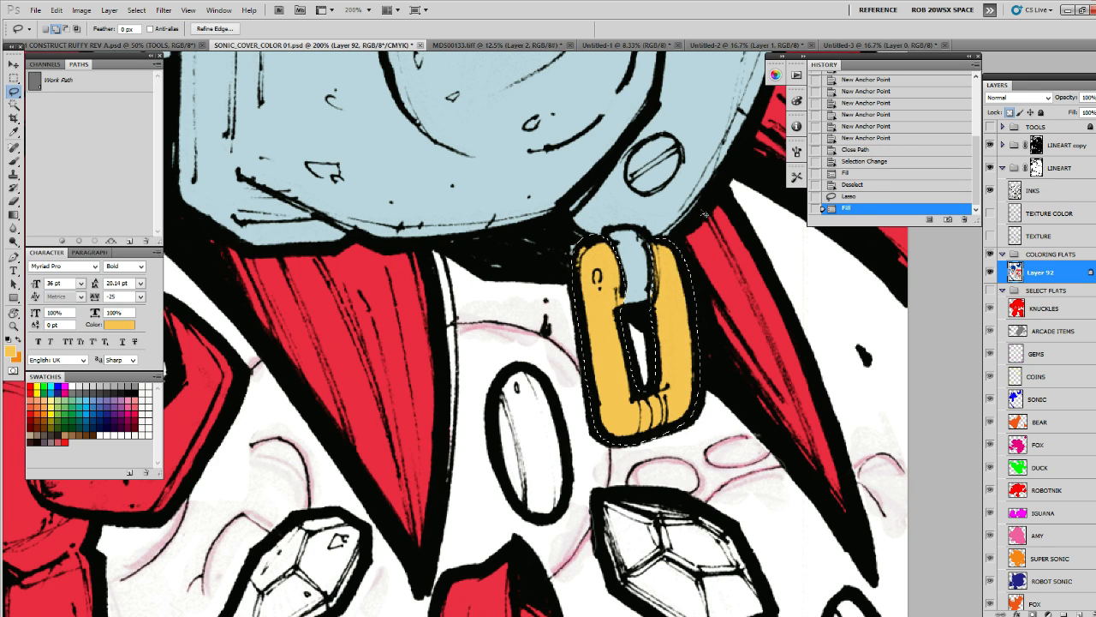
{"action": "key", "text": "ctrl+d"}
Lasso the small tab beneath Knuckles' forward glove, fill it with the red sampled from his leg, and deselect
{"action": "left_click_drag", "start_coordinate": [655, 145], "coordinate": [646, 459]}
{"action": "key", "text": "z"}
{"action": "left_click", "coordinate": [672, 440], "text": "alt"}
{"action": "left_click", "coordinate": [672, 440], "text": "alt"}
{"action": "left_click", "coordinate": [672, 440], "text": "alt"}
{"action": "left_click", "coordinate": [671, 440], "text": "alt"}
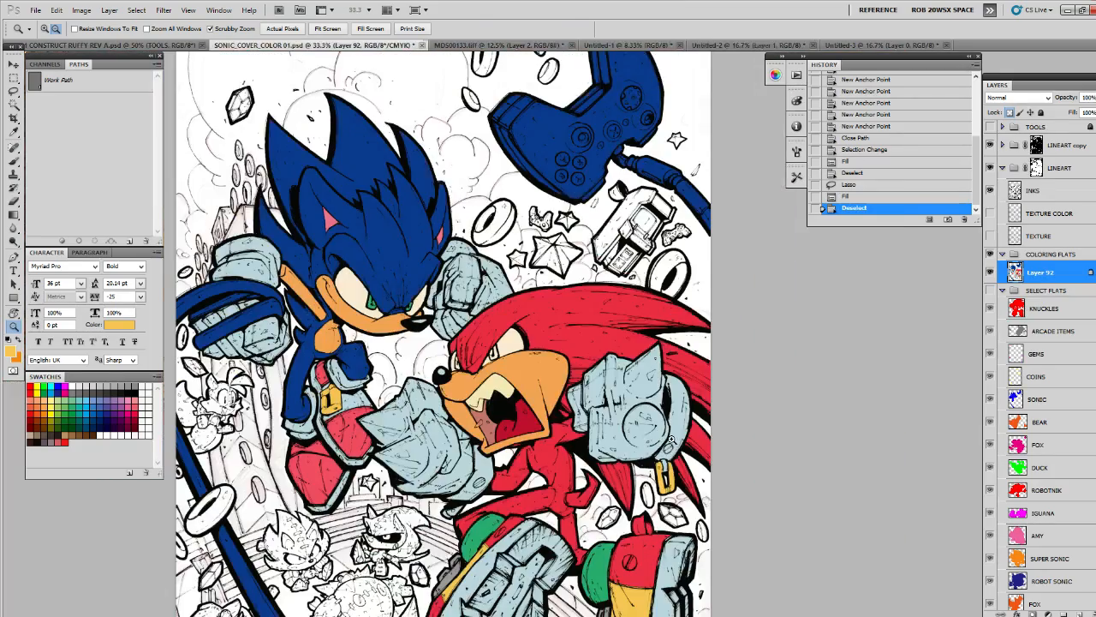
{"action": "left_click_drag", "start_coordinate": [576, 459], "coordinate": [627, 403]}
{"action": "left_click", "coordinate": [509, 451]}
{"action": "left_click", "coordinate": [510, 452]}
{"action": "left_click", "coordinate": [510, 452]}
{"action": "left_click_drag", "start_coordinate": [553, 437], "coordinate": [608, 393]}
{"action": "key", "text": "l"}
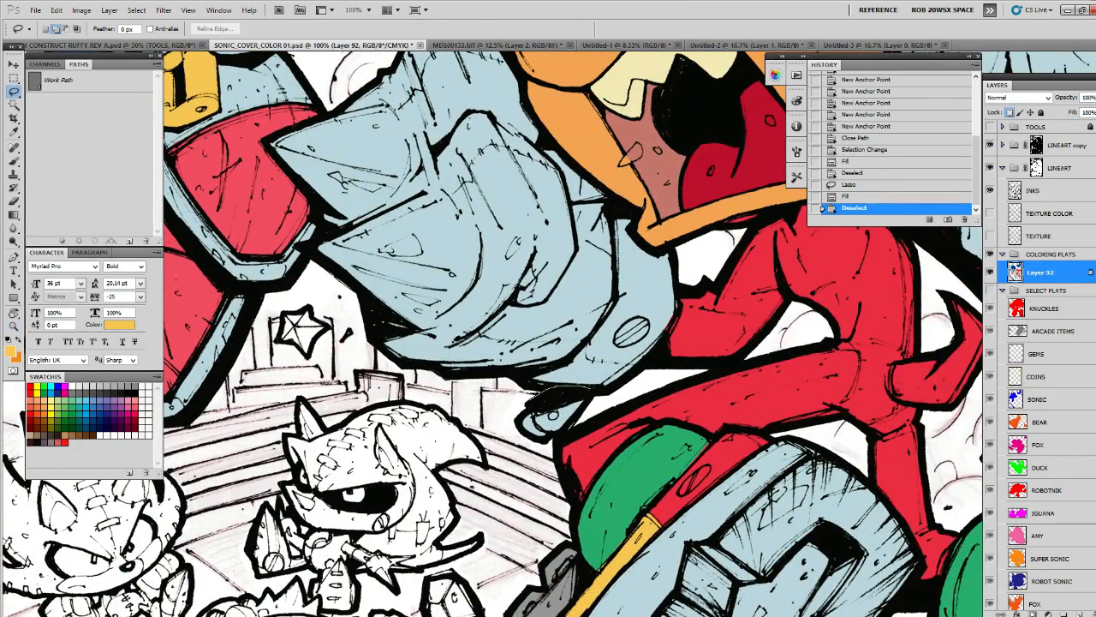
{"action": "left_click_drag", "start_coordinate": [589, 391], "coordinate": [591, 388]}
{"action": "key", "text": "b"}
{"action": "key", "text": "x"}
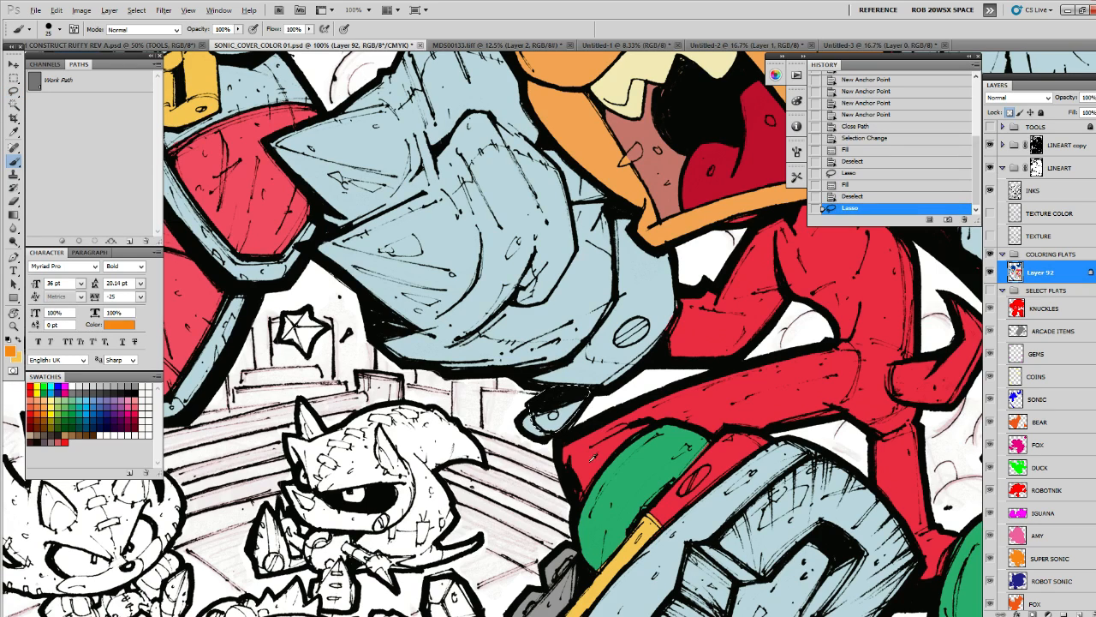
{"action": "left_click", "coordinate": [589, 463], "text": "alt"}
{"action": "key", "text": "alt+BackSpace"}
{"action": "left_click_drag", "start_coordinate": [526, 405], "coordinate": [586, 401]}
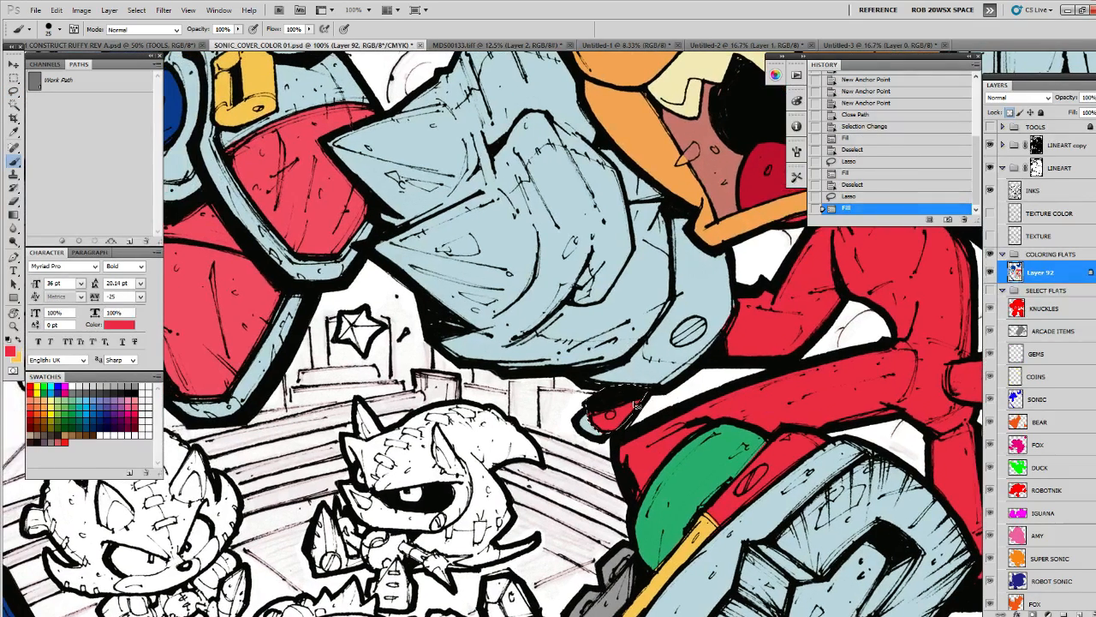
{"action": "key", "text": "ctrl+d"}
Lasso the remaining light blue tip of the small tab, fill it with golden yellow, and deselect
{"action": "key", "text": "l"}
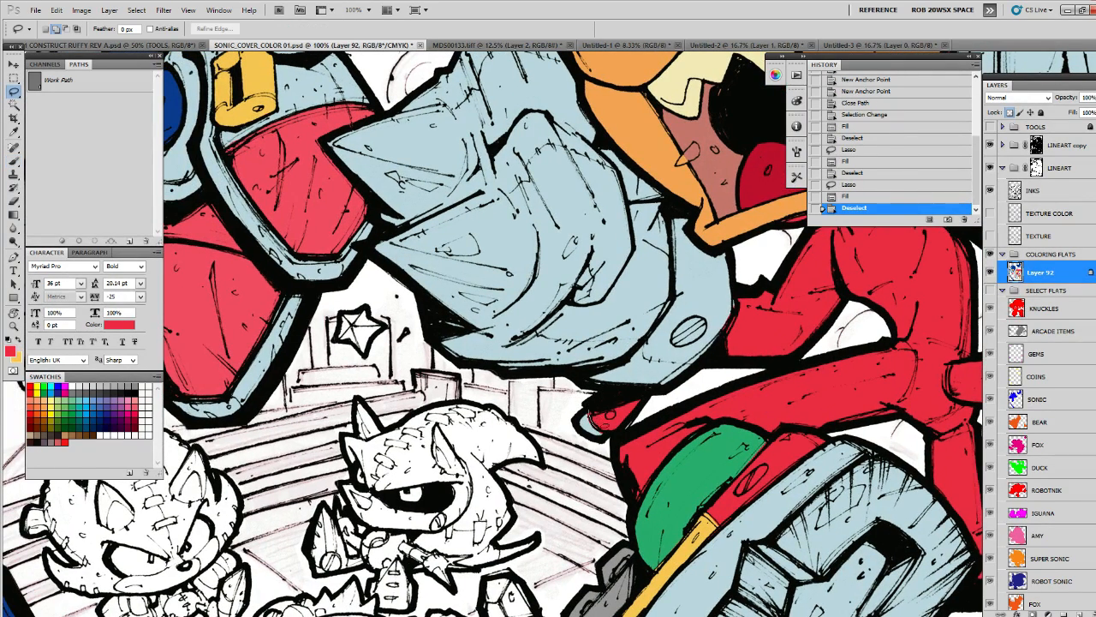
{"action": "left_click_drag", "start_coordinate": [587, 410], "coordinate": [587, 411]}
{"action": "key", "text": "alt+BackSpace"}
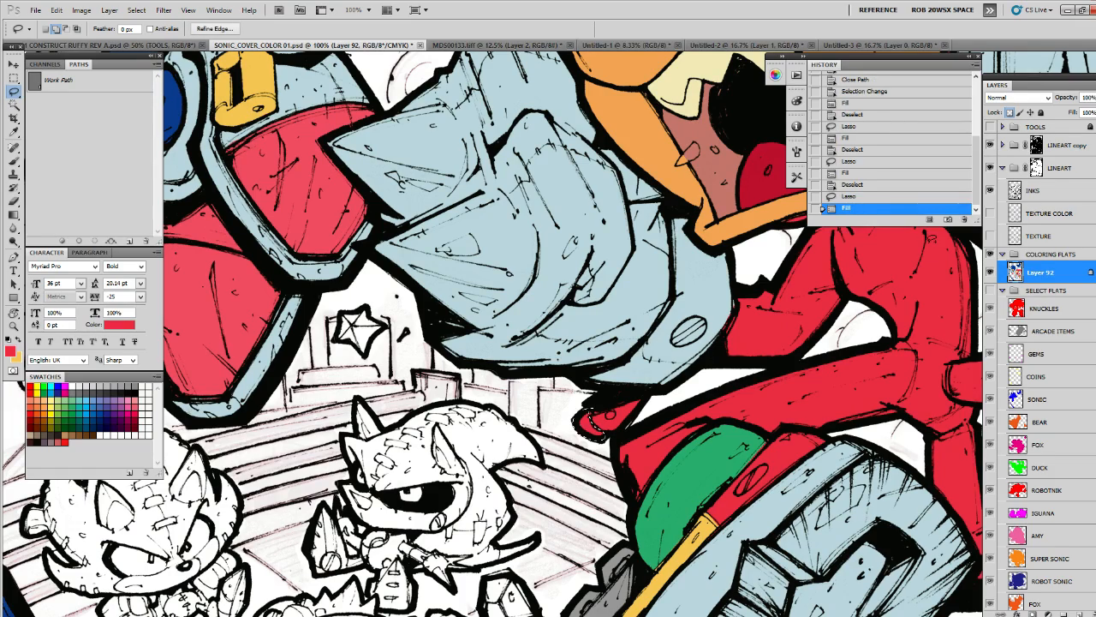
{"action": "key", "text": "ctrl+BackSpace"}
{"action": "key", "text": "ctrl+d"}
Lasso the red part of the small tab beneath the forward glove, refill it with golden yellow, and deselect
{"action": "key", "text": "z"}
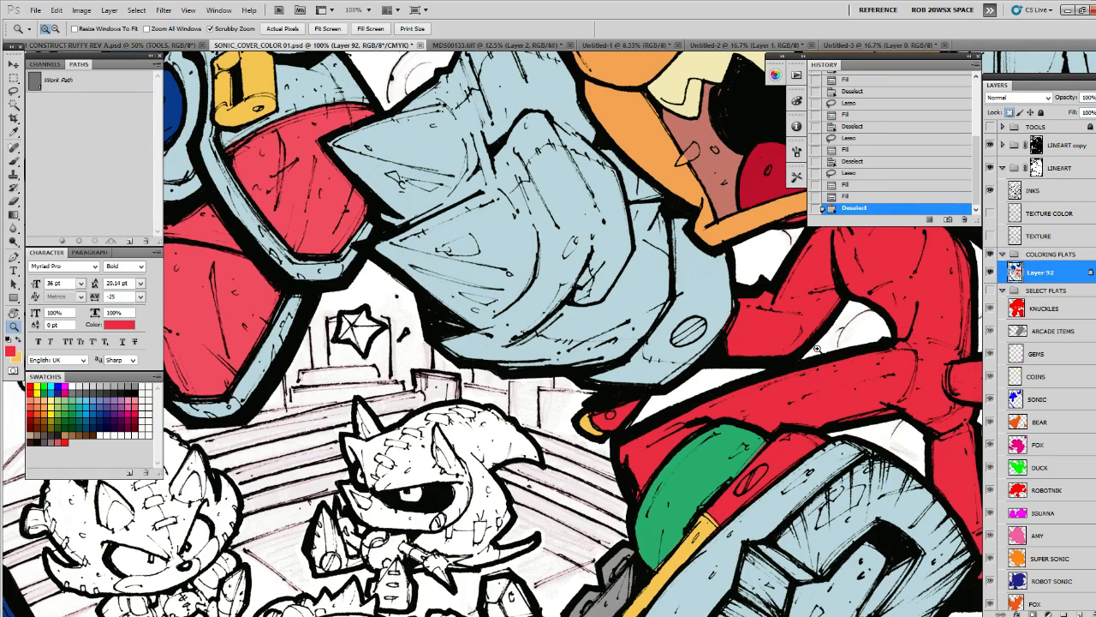
{"action": "left_click", "coordinate": [823, 355], "text": "alt"}
{"action": "left_click", "coordinate": [823, 354], "text": "alt"}
{"action": "left_click_drag", "start_coordinate": [888, 432], "coordinate": [798, 415]}
{"action": "left_click", "coordinate": [642, 356]}
{"action": "left_click", "coordinate": [642, 356]}
{"action": "key", "text": "l"}
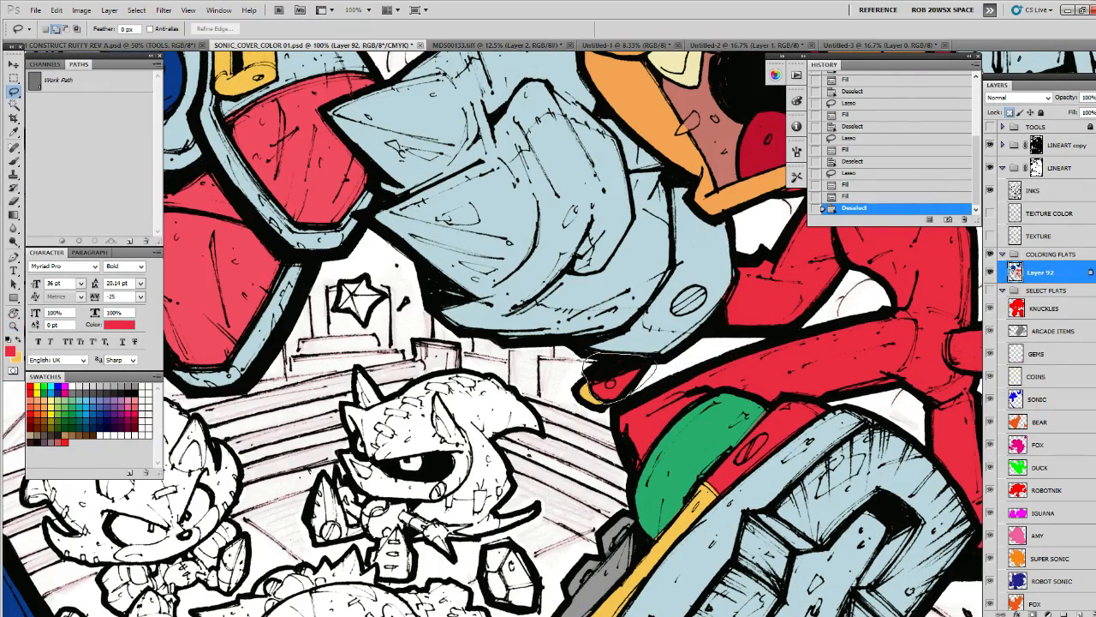
{"action": "left_click_drag", "start_coordinate": [600, 402], "coordinate": [584, 377]}
{"action": "key", "text": "x"}
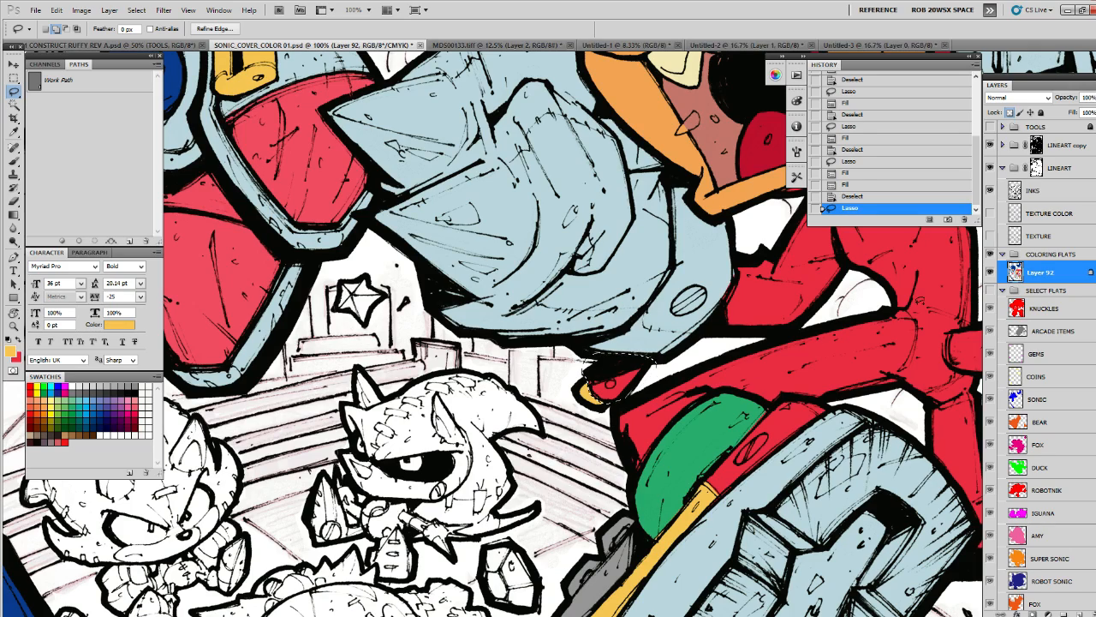
{"action": "key", "text": "alt+BackSpace"}
{"action": "key", "text": "alt+BackSpace"}
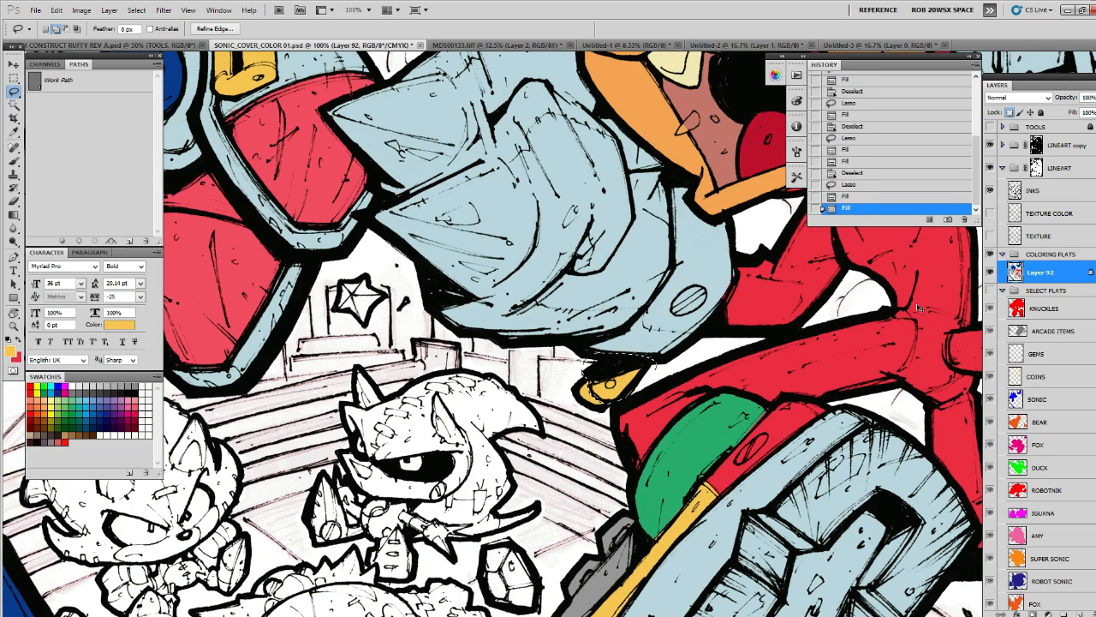
{"action": "key", "text": "ctrl+d"}
Add a new empty layer above Layer 92 in the COLORING FLATS group, then make Layer 92 active again
{"action": "left_click_drag", "start_coordinate": [783, 397], "coordinate": [733, 531]}
{"action": "key", "text": "z"}
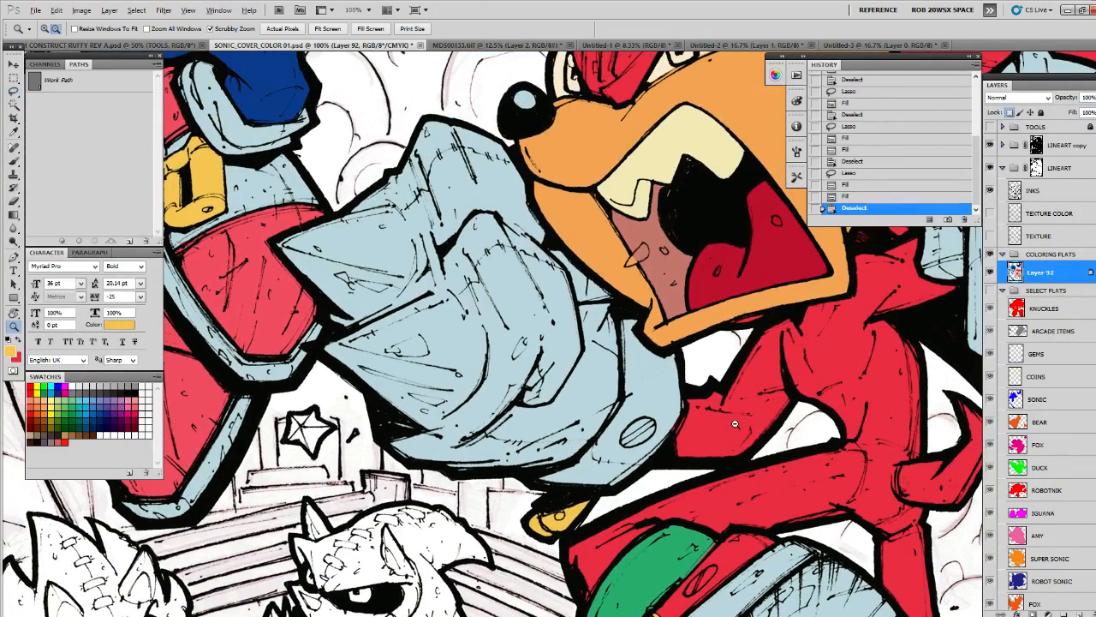
{"action": "left_click", "coordinate": [734, 424], "text": "alt"}
{"action": "left_click", "coordinate": [734, 424], "text": "alt"}
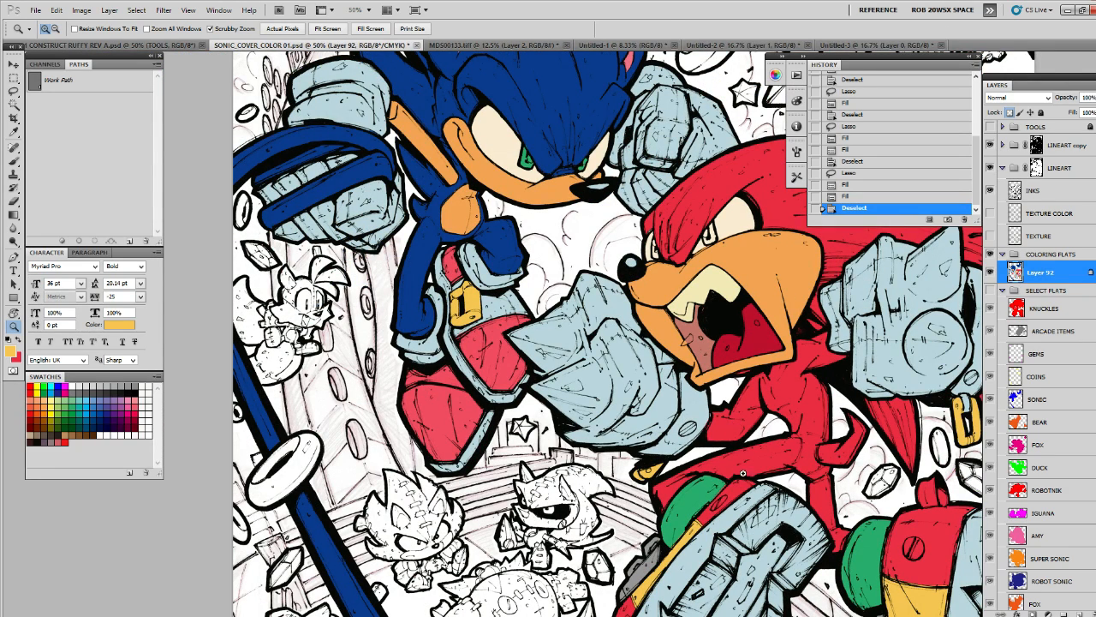
{"action": "left_click", "coordinate": [1077, 613]}
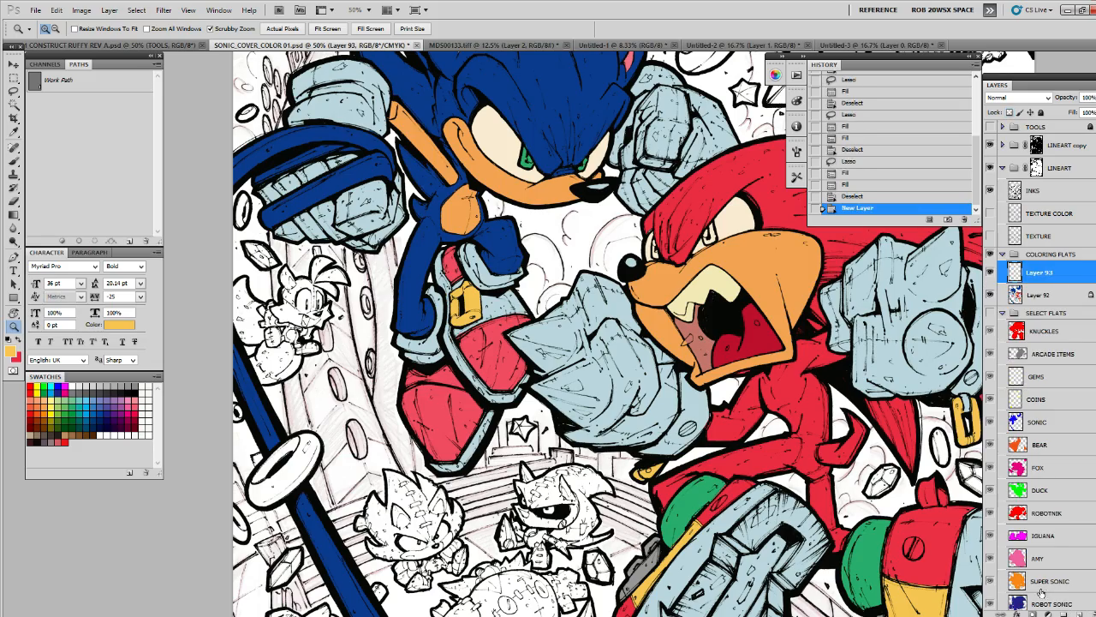
{"action": "key", "text": "b"}
{"action": "key", "text": "z"}
{"action": "left_click", "coordinate": [724, 497]}
{"action": "left_click", "coordinate": [1039, 295]}
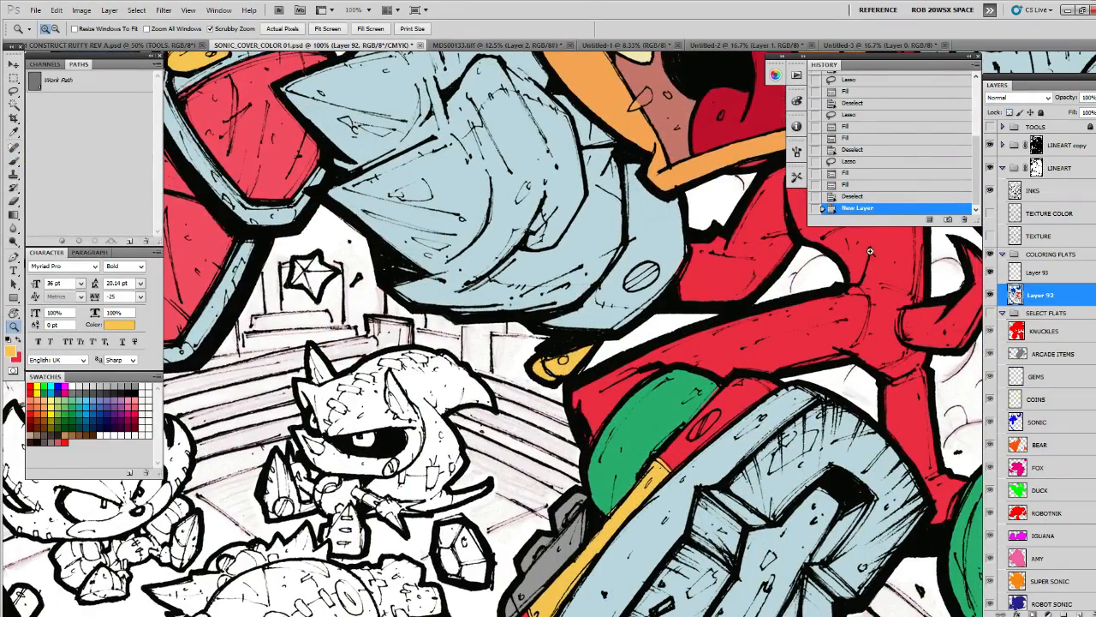
Lasso the slivers along the edge of the forward boot's green cuff, fill them with the sampled green, and deselect
{"action": "left_click", "coordinate": [728, 421]}
{"action": "left_click", "coordinate": [728, 421]}
{"action": "key", "text": "l"}
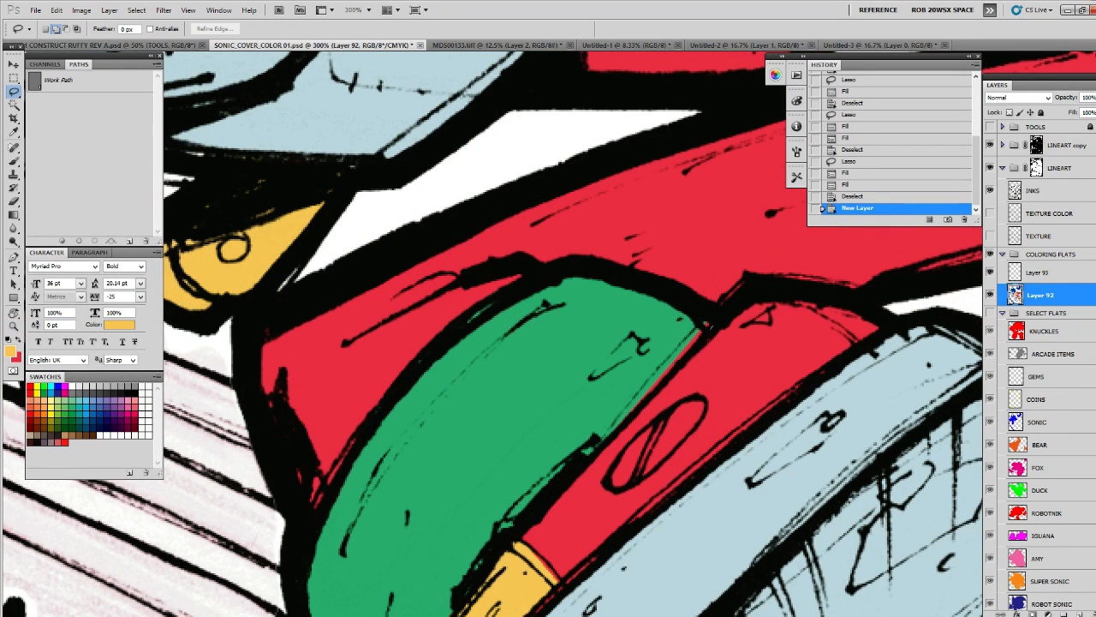
{"action": "mouse_move", "coordinate": [708, 328]}
{"action": "left_mouse_down"}
{"action": "mouse_move", "coordinate": [625, 379]}
{"action": "mouse_move", "coordinate": [709, 327]}
{"action": "left_mouse_up"}
{"action": "left_click_drag", "start_coordinate": [654, 471], "coordinate": [740, 258]}
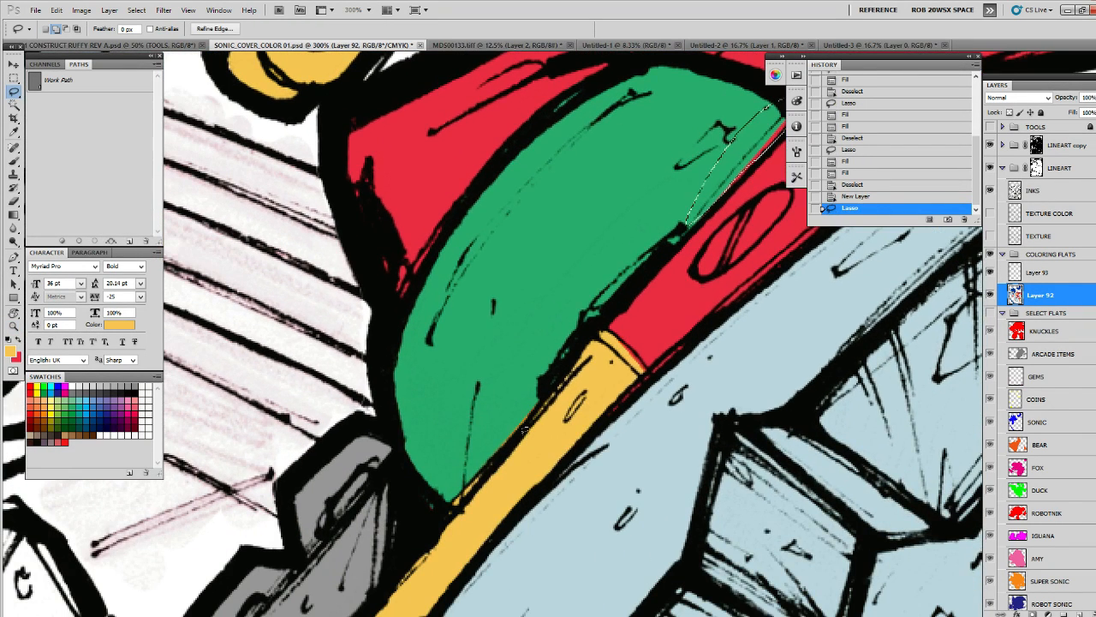
{"action": "mouse_move", "coordinate": [525, 430]}
{"action": "left_mouse_down"}
{"action": "mouse_move", "coordinate": [443, 505]}
{"action": "mouse_move", "coordinate": [535, 411]}
{"action": "mouse_move", "coordinate": [524, 430]}
{"action": "left_mouse_up"}
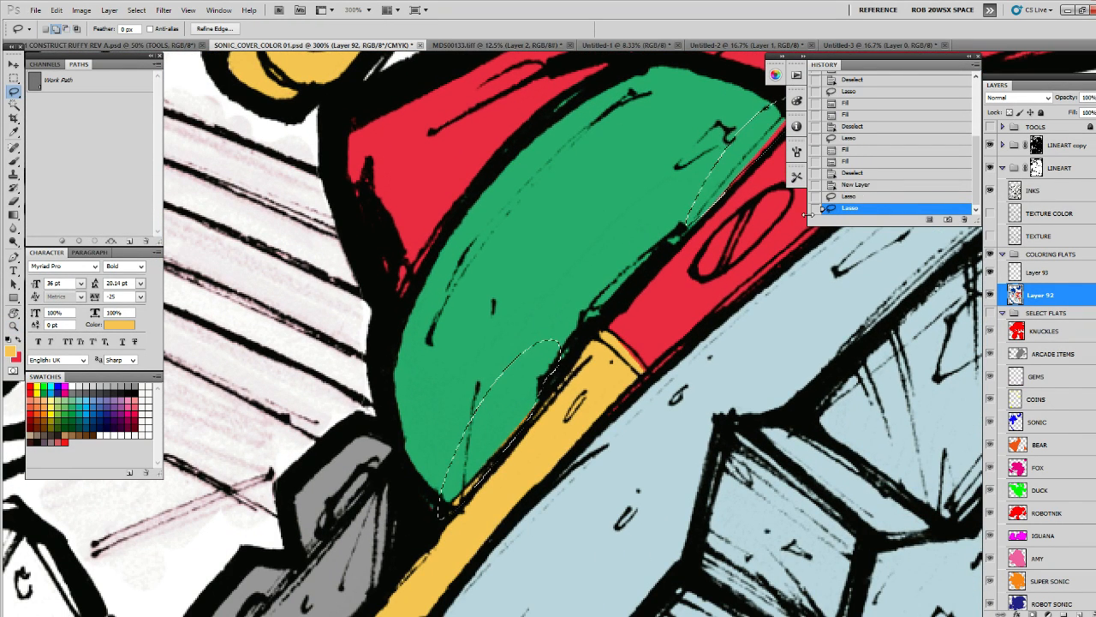
{"action": "key", "text": "b"}
{"action": "left_click", "coordinate": [592, 267], "text": "alt"}
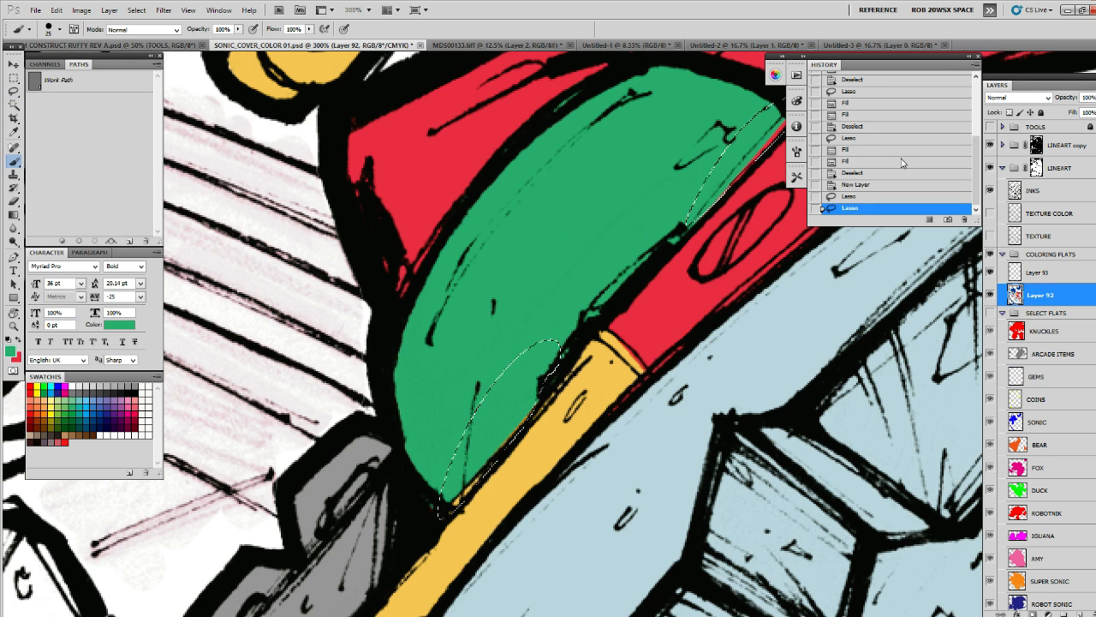
{"action": "key", "text": "alt+BackSpace"}
{"action": "mouse_move", "coordinate": [758, 142]}
{"action": "left_mouse_down"}
{"action": "mouse_move", "coordinate": [613, 336]}
{"action": "mouse_move", "coordinate": [625, 336]}
{"action": "mouse_move", "coordinate": [555, 399]}
{"action": "mouse_move", "coordinate": [633, 310]}
{"action": "left_mouse_up"}
{"action": "key", "text": "ctrl+d"}
Lasso the remaining sliver at the upper corner of the green cuff, fill it with green, and deselect
{"action": "key", "text": "l"}
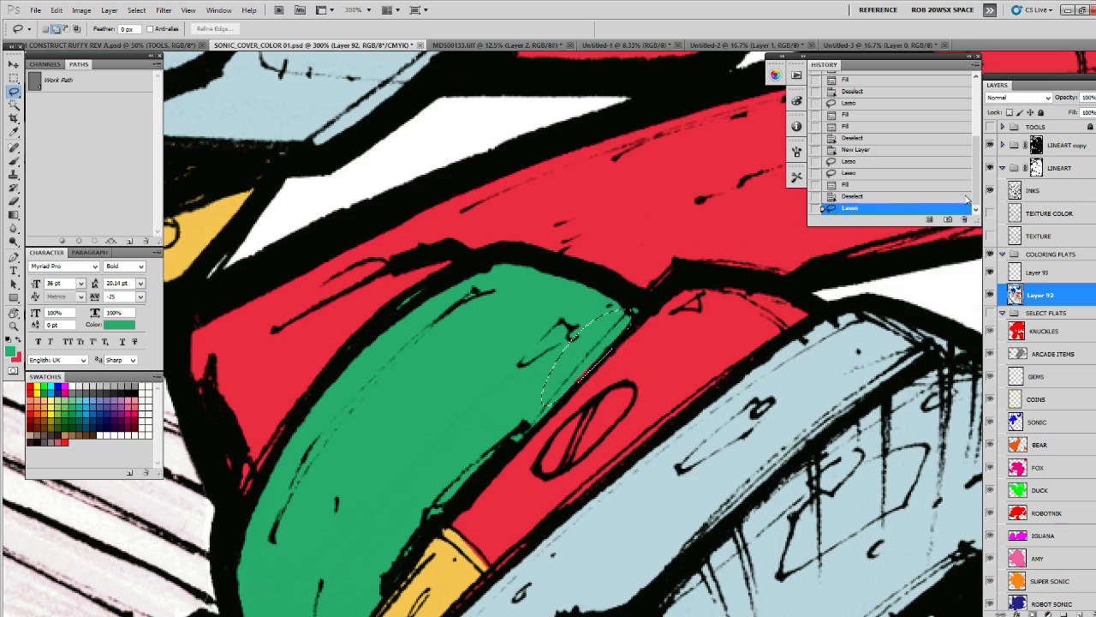
{"action": "key", "text": "alt+BackSpace"}
{"action": "key", "text": "ctrl+d"}
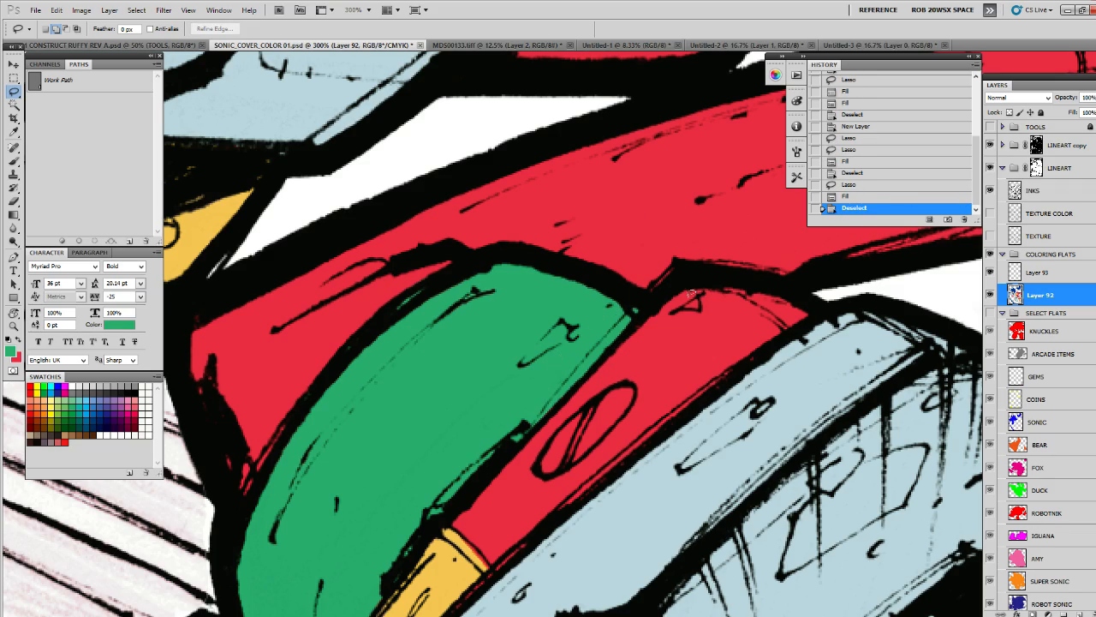
Lasso the small tab above Knuckles' rear boot, fill it with the light blue sampled from the sole, and deselect
{"action": "key", "text": "z"}
{"action": "left_click", "coordinate": [673, 314], "text": "alt"}
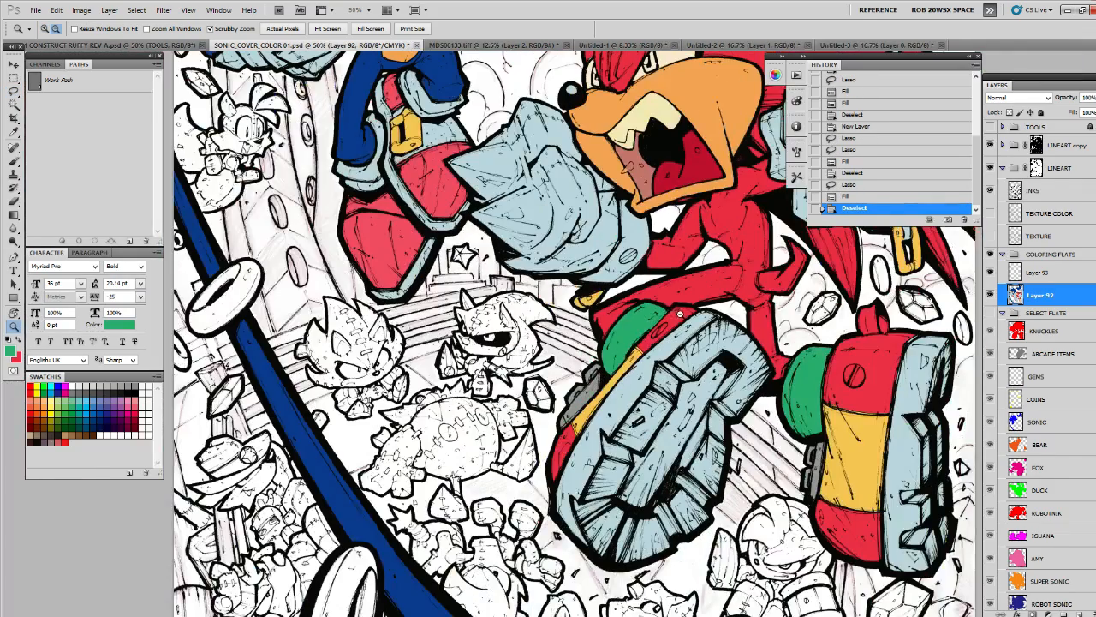
{"action": "left_click", "coordinate": [681, 314], "text": "alt"}
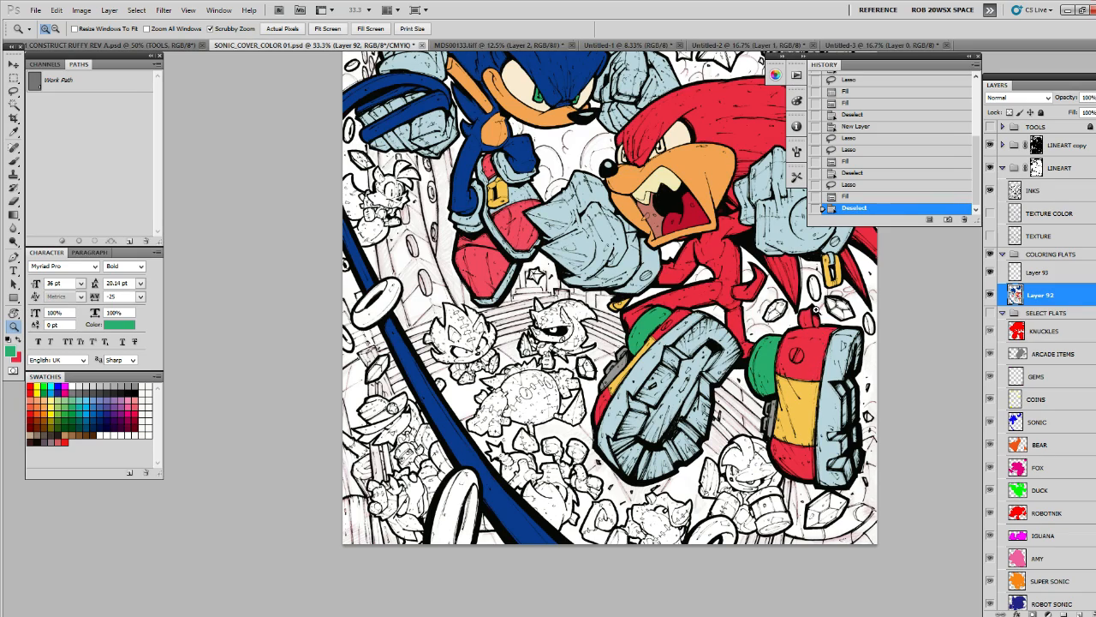
{"action": "left_click_drag", "start_coordinate": [816, 310], "coordinate": [817, 310]}
{"action": "key", "text": "l"}
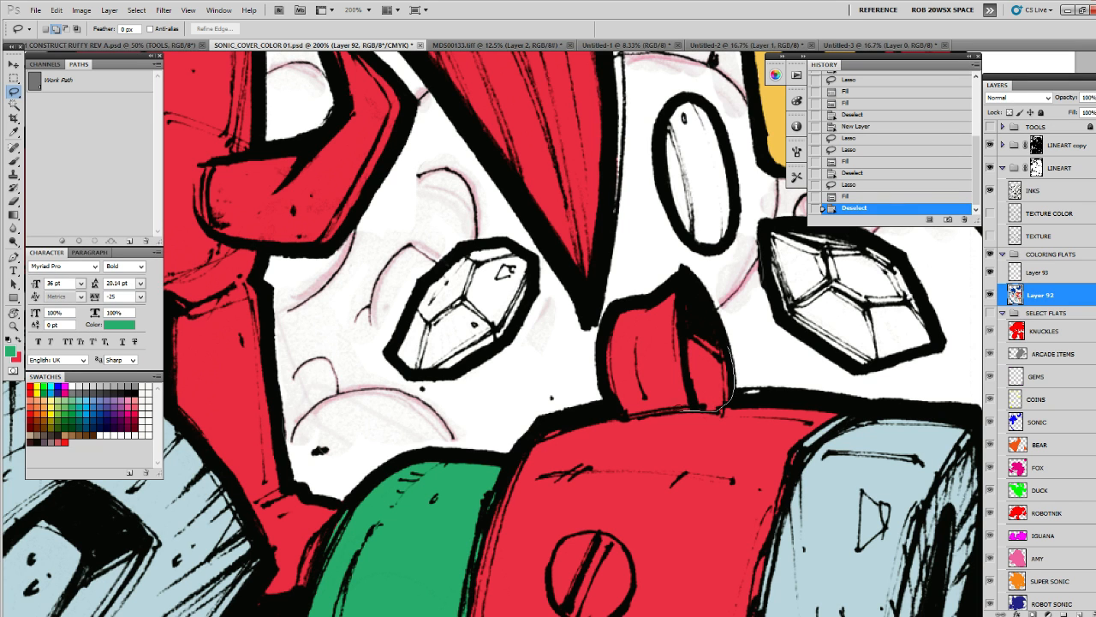
{"action": "mouse_move", "coordinate": [681, 412]}
{"action": "left_mouse_down"}
{"action": "mouse_move", "coordinate": [592, 383]}
{"action": "mouse_move", "coordinate": [594, 327]}
{"action": "mouse_move", "coordinate": [624, 276]}
{"action": "mouse_move", "coordinate": [685, 247]}
{"action": "mouse_move", "coordinate": [742, 302]}
{"action": "mouse_move", "coordinate": [744, 366]}
{"action": "left_mouse_up"}
{"action": "mouse_move", "coordinate": [720, 457]}
{"action": "left_mouse_down"}
{"action": "mouse_move", "coordinate": [719, 410]}
{"action": "mouse_move", "coordinate": [754, 345]}
{"action": "left_mouse_up"}
{"action": "key", "text": "b"}
{"action": "left_click", "coordinate": [857, 410], "text": "alt"}
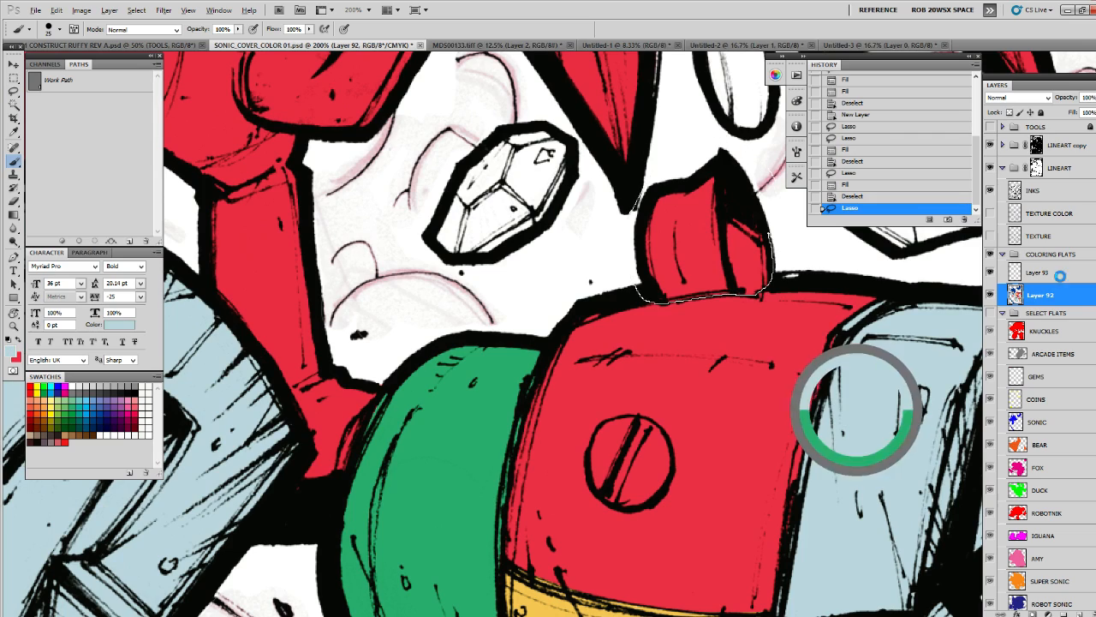
{"action": "key", "text": "alt+BackSpace"}
{"action": "key", "text": "ctrl+z"}
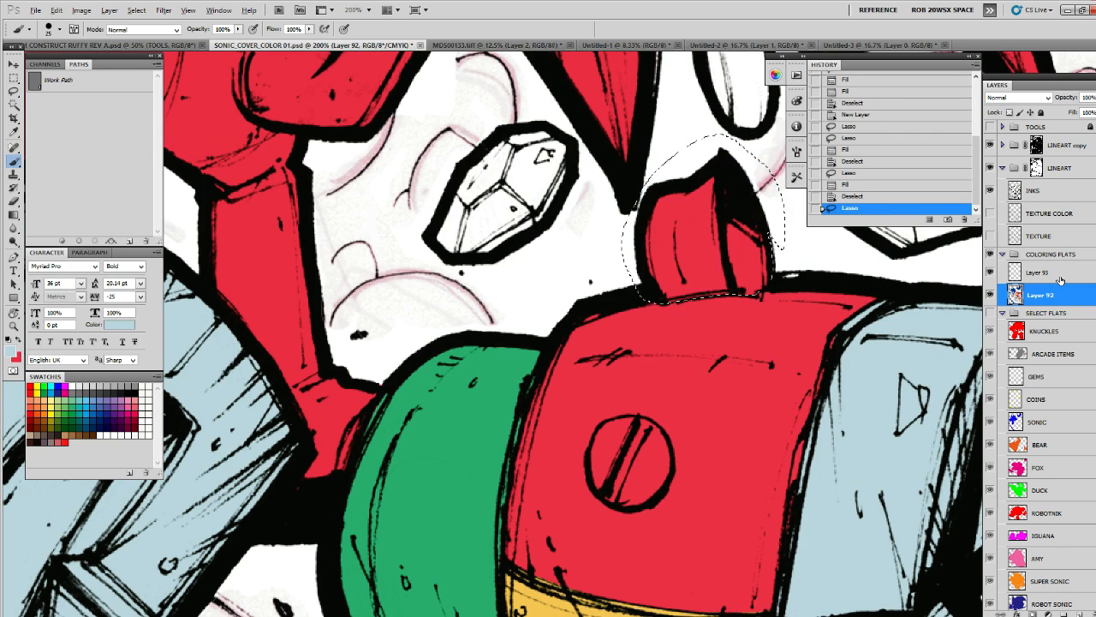
{"action": "key", "text": "alt+BackSpace"}
{"action": "key", "text": "ctrl+d"}
Lasso the oval screw on the red band of the forward boot, fill it with light blue, and deselect
{"action": "mouse_move", "coordinate": [369, 608]}
{"action": "left_mouse_down"}
{"action": "mouse_move", "coordinate": [566, 391]}
{"action": "mouse_move", "coordinate": [904, 486]}
{"action": "left_mouse_up"}
{"action": "mouse_move", "coordinate": [420, 88]}
{"action": "left_mouse_down"}
{"action": "mouse_move", "coordinate": [433, 149]}
{"action": "mouse_move", "coordinate": [425, 397]}
{"action": "mouse_move", "coordinate": [549, 355]}
{"action": "left_mouse_up"}
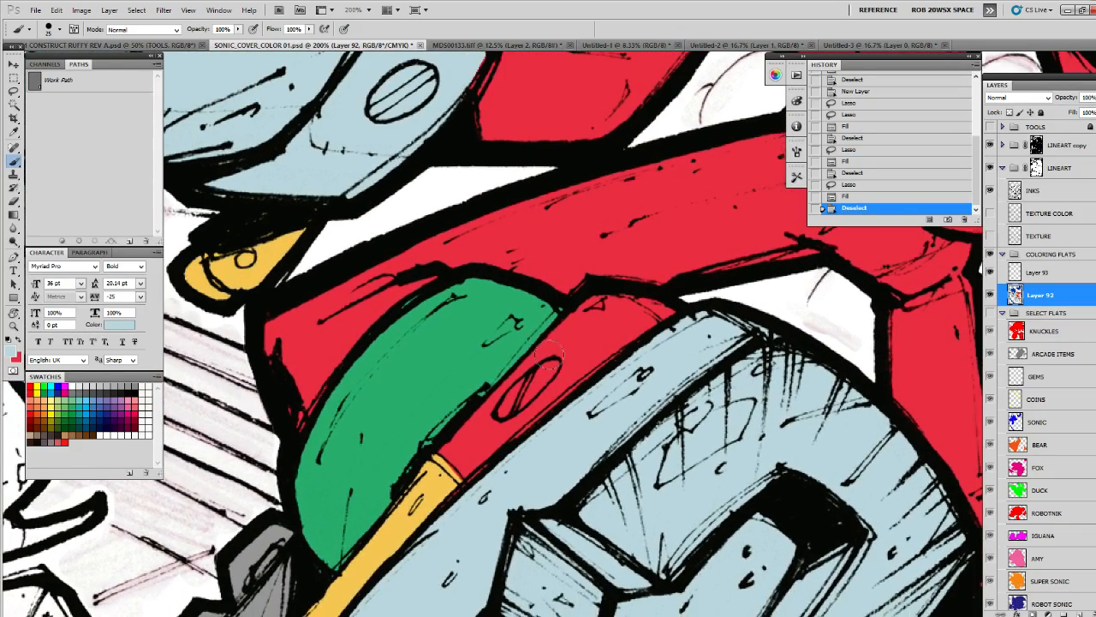
{"action": "mouse_move", "coordinate": [537, 357]}
{"action": "left_mouse_down"}
{"action": "mouse_move", "coordinate": [494, 418]}
{"action": "mouse_move", "coordinate": [551, 384]}
{"action": "mouse_move", "coordinate": [562, 354]}
{"action": "mouse_move", "coordinate": [532, 365]}
{"action": "left_mouse_up"}
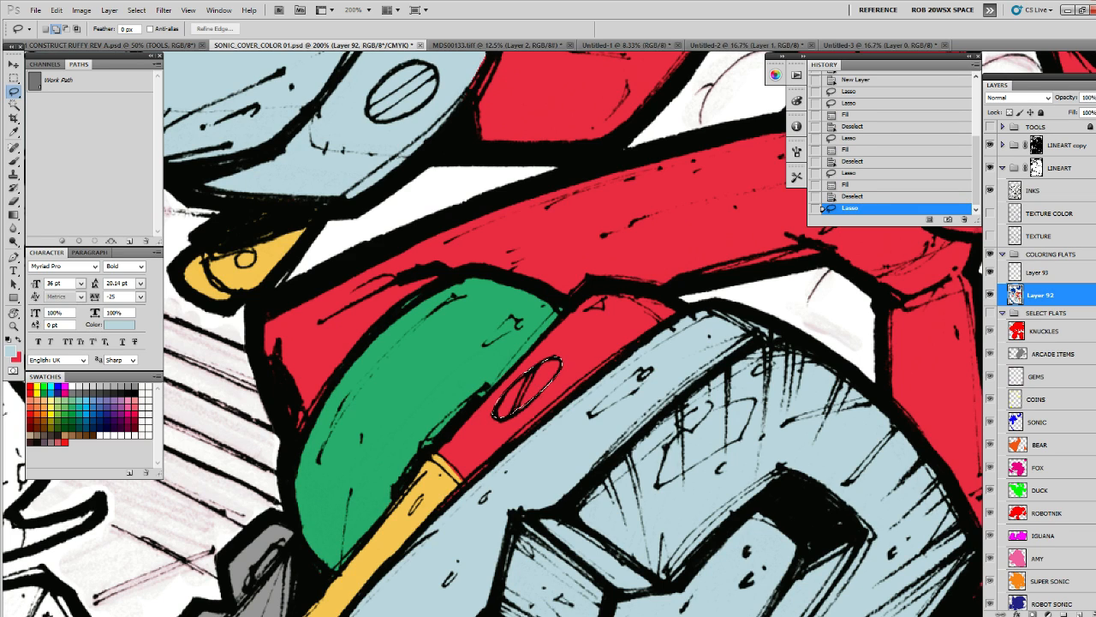
{"action": "key", "text": "alt+BackSpace"}
{"action": "key", "text": "ctrl+d"}
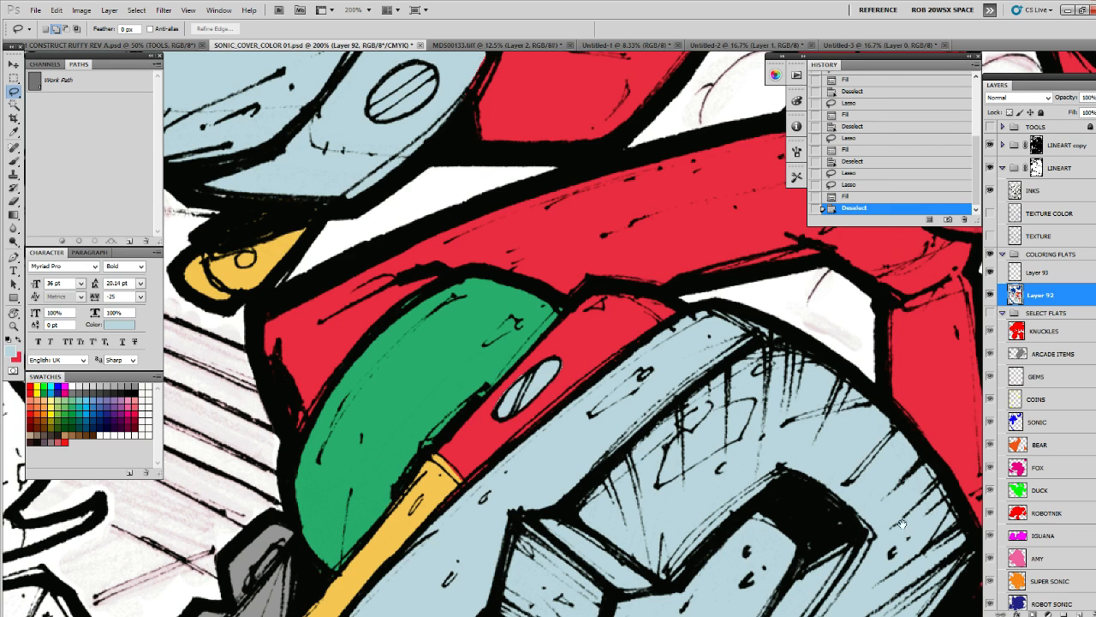
Lasso the round screw on the red part of the rear boot, fill it with light blue, and deselect
{"action": "left_click_drag", "start_coordinate": [671, 233], "coordinate": [769, 285]}
{"action": "left_click_drag", "start_coordinate": [600, 400], "coordinate": [582, 431]}
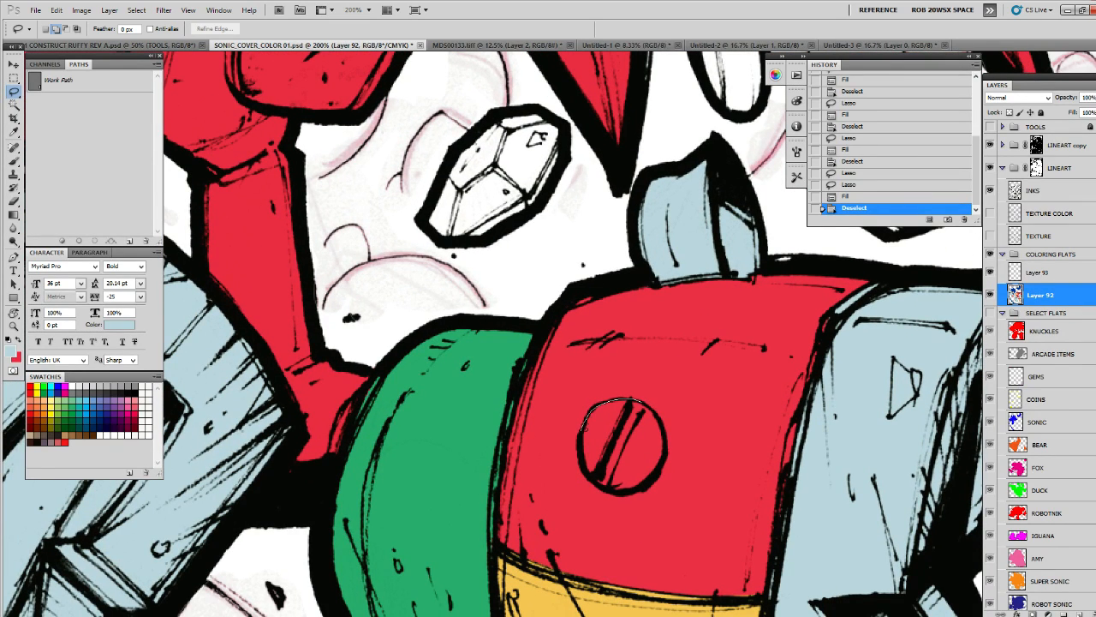
{"action": "mouse_move", "coordinate": [636, 490]}
{"action": "left_mouse_down"}
{"action": "mouse_move", "coordinate": [671, 442]}
{"action": "mouse_move", "coordinate": [639, 393]}
{"action": "mouse_move", "coordinate": [618, 397]}
{"action": "left_mouse_up"}
{"action": "key", "text": "alt+BackSpace"}
{"action": "key", "text": "ctrl+d"}
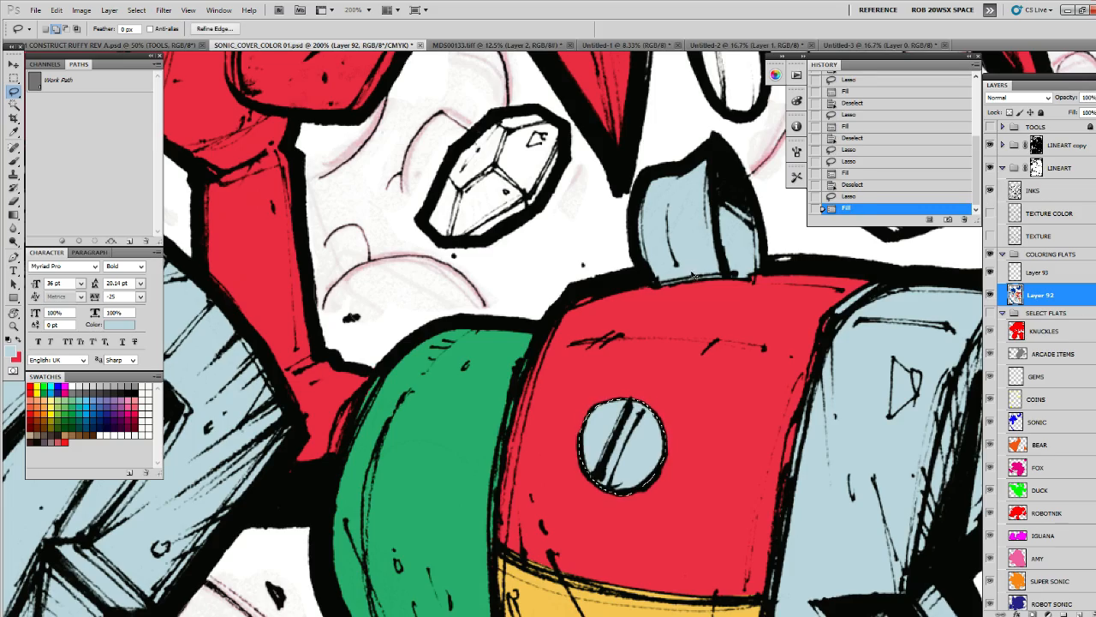
Choose the pale yellow swatch and lasso the lower tooth and the small spots inside Knuckles' mouth
{"action": "key", "text": "z"}
{"action": "left_click", "coordinate": [692, 310], "text": "alt"}
{"action": "left_click", "coordinate": [692, 311], "text": "alt"}
{"action": "left_click", "coordinate": [692, 310], "text": "alt"}
{"action": "left_click", "coordinate": [694, 313], "text": "alt"}
{"action": "left_click", "coordinate": [693, 313], "text": "alt"}
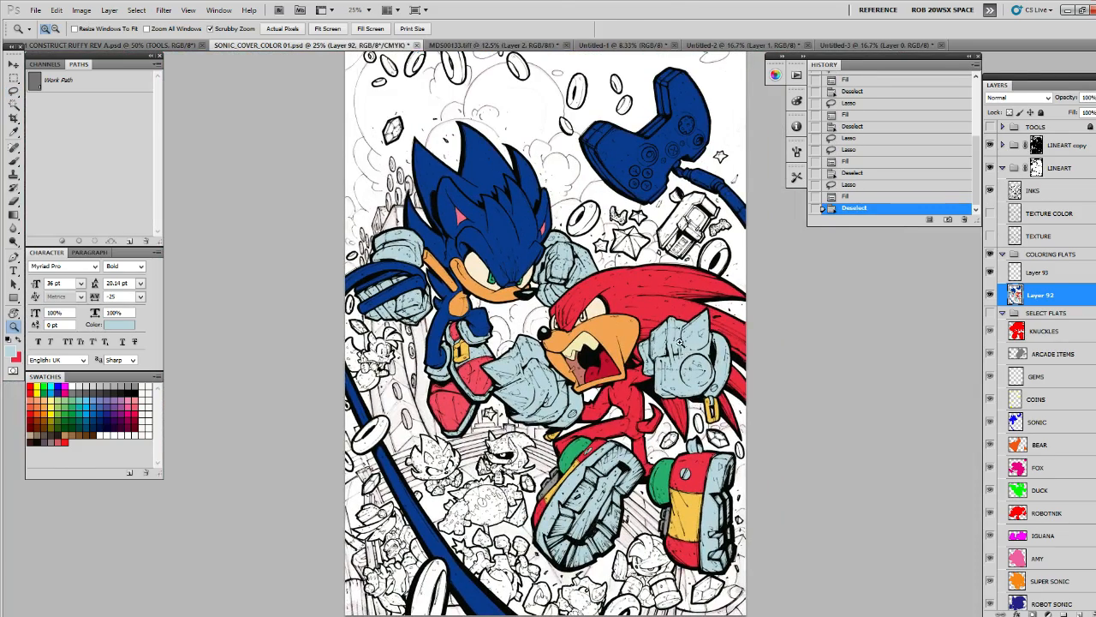
{"action": "left_click_drag", "start_coordinate": [679, 343], "coordinate": [690, 284]}
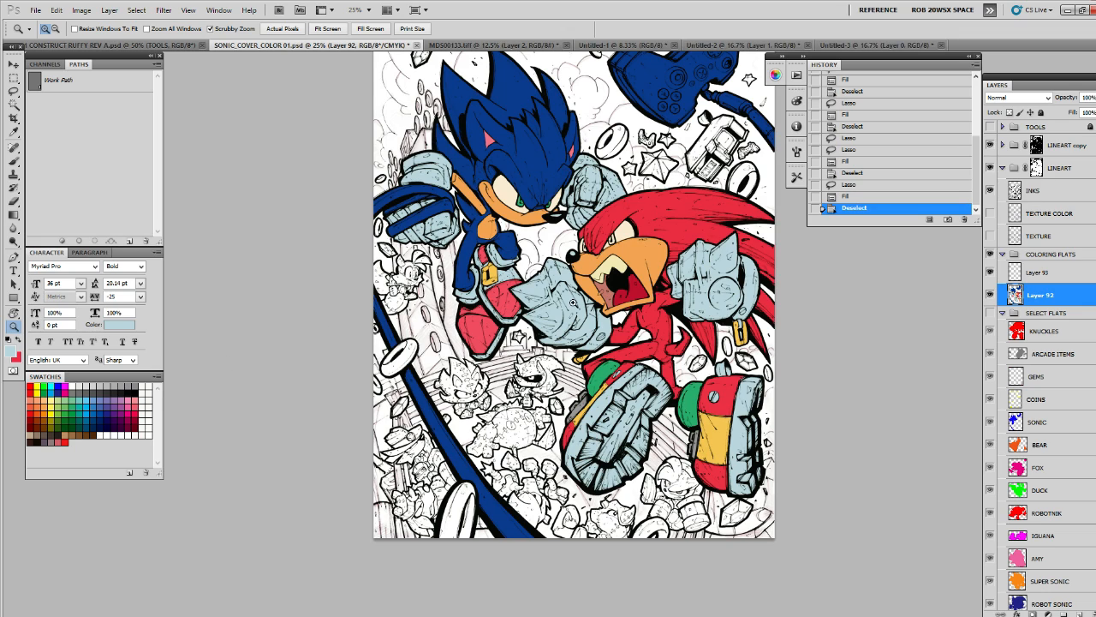
{"action": "left_click", "coordinate": [52, 400]}
{"action": "left_click", "coordinate": [612, 279]}
{"action": "left_click", "coordinate": [612, 280]}
{"action": "left_click", "coordinate": [612, 280]}
{"action": "left_click", "coordinate": [611, 285]}
{"action": "left_click", "coordinate": [614, 314]}
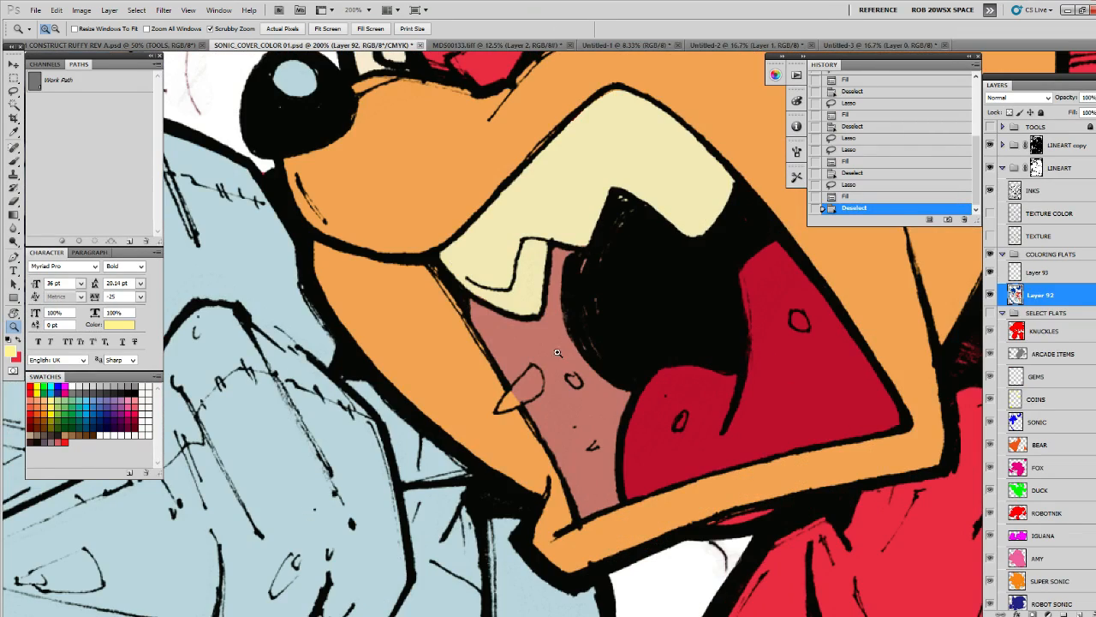
{"action": "key", "text": "l"}
{"action": "mouse_move", "coordinate": [529, 367]}
{"action": "left_mouse_down"}
{"action": "mouse_move", "coordinate": [500, 408]}
{"action": "mouse_move", "coordinate": [535, 396]}
{"action": "mouse_move", "coordinate": [548, 379]}
{"action": "mouse_move", "coordinate": [542, 361]}
{"action": "mouse_move", "coordinate": [573, 365]}
{"action": "left_mouse_up"}
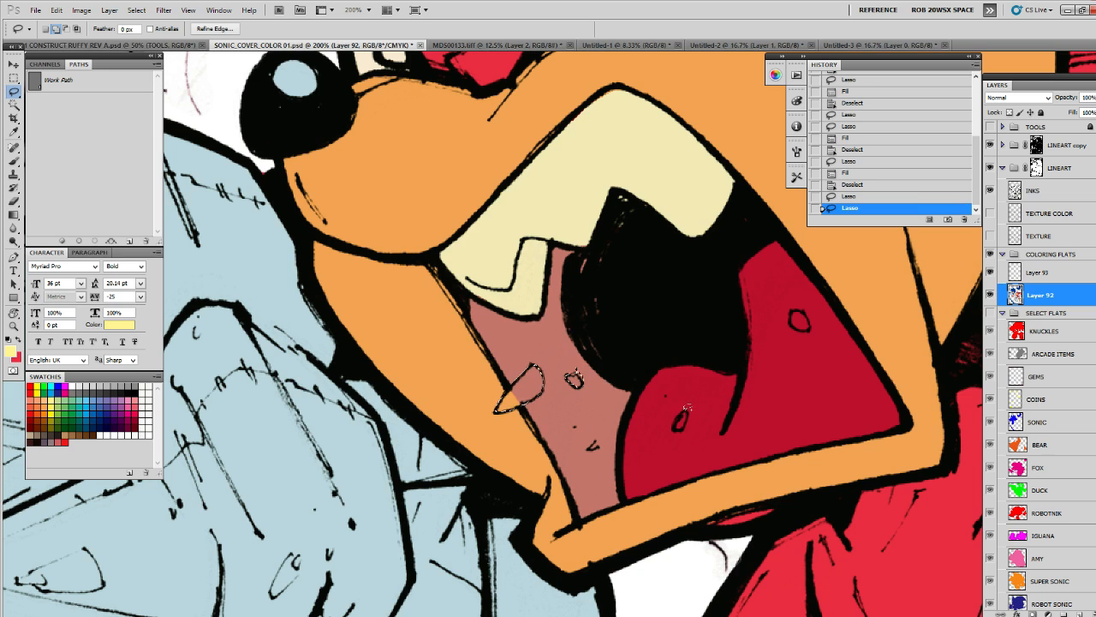
{"action": "left_click_drag", "start_coordinate": [682, 407], "coordinate": [683, 409]}
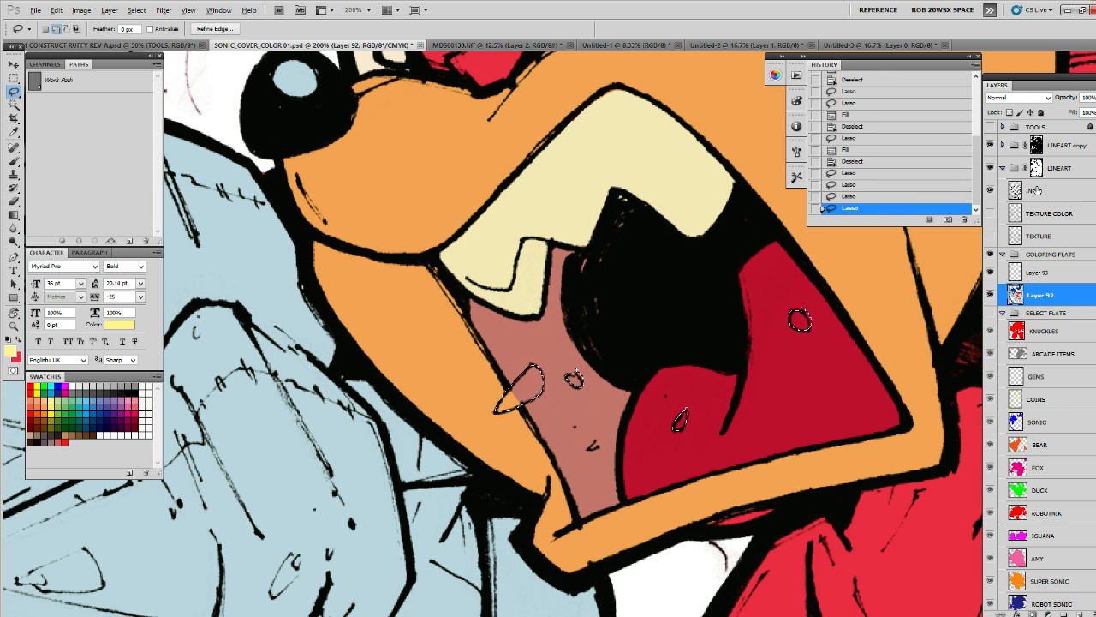
{"action": "left_click_drag", "start_coordinate": [891, 371], "coordinate": [779, 406]}
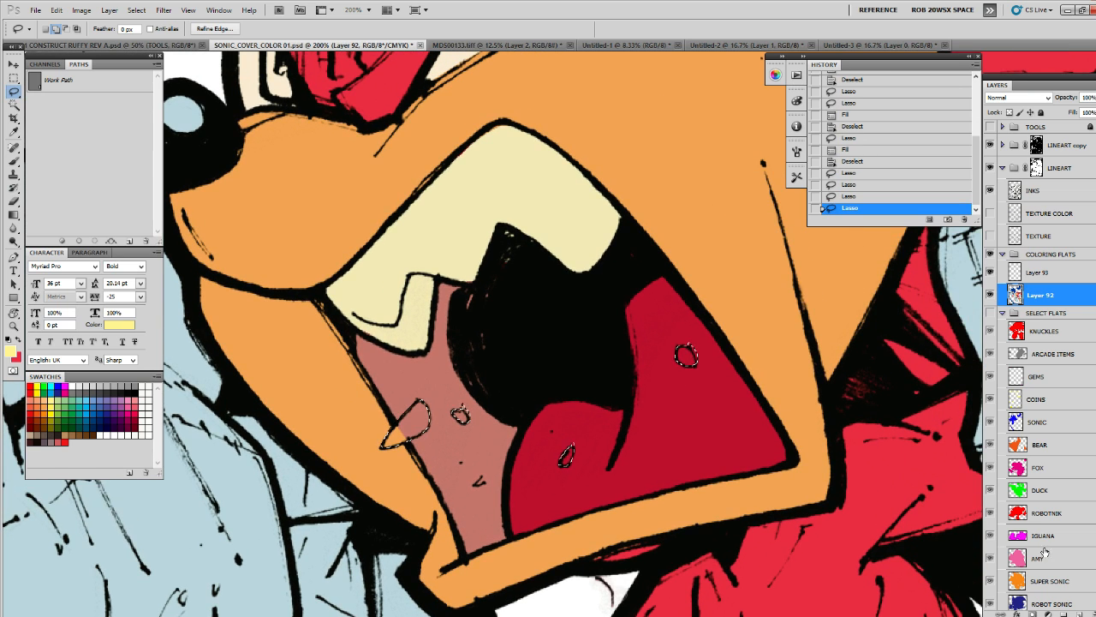
Add a new layer above Layer 92, refine the selection around the mouth spots, fill tooth and spots with pale yellow, and deselect
{"action": "key", "text": "ctrl+shift+alt+n"}
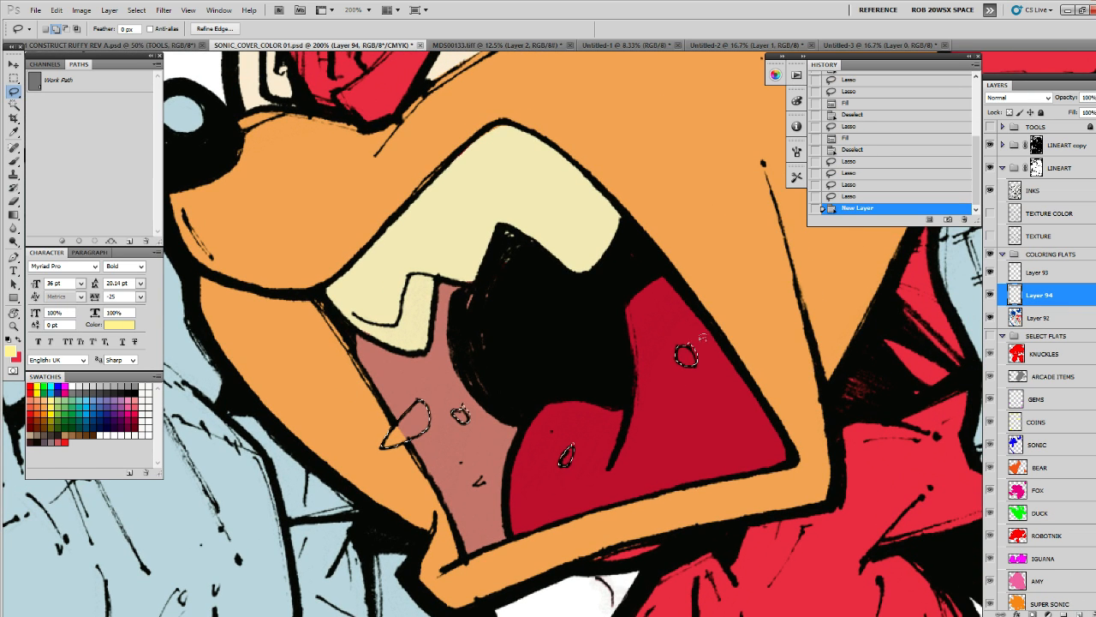
{"action": "left_click_drag", "start_coordinate": [701, 340], "coordinate": [696, 350]}
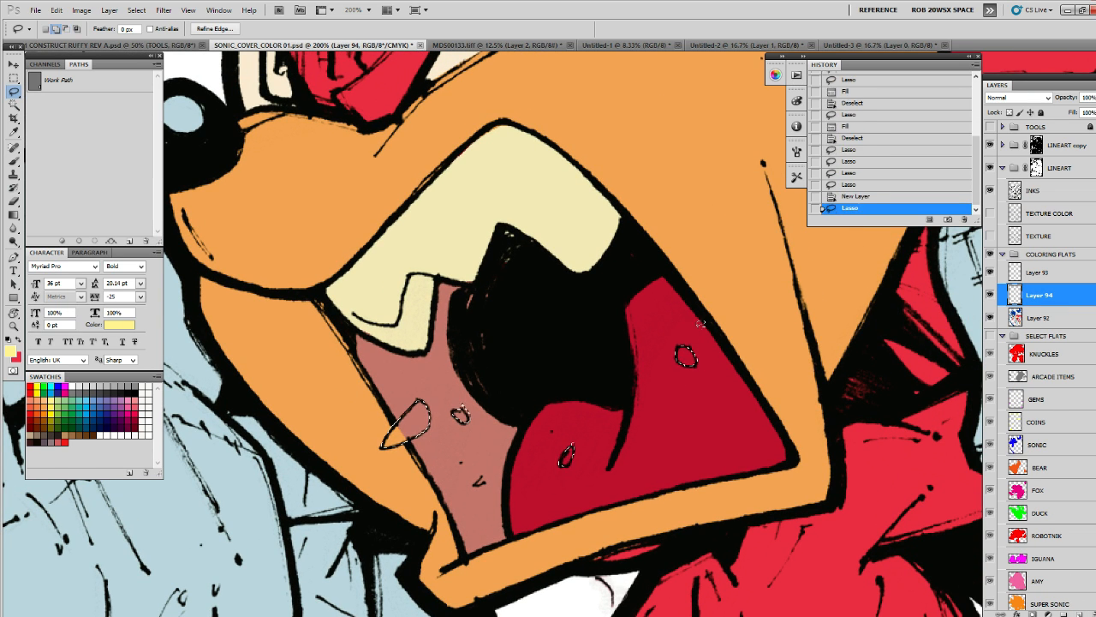
{"action": "mouse_move", "coordinate": [473, 407]}
{"action": "left_mouse_down"}
{"action": "mouse_move", "coordinate": [454, 411]}
{"action": "mouse_move", "coordinate": [463, 421]}
{"action": "mouse_move", "coordinate": [470, 409]}
{"action": "left_mouse_up"}
{"action": "left_click_drag", "start_coordinate": [572, 447], "coordinate": [574, 443]}
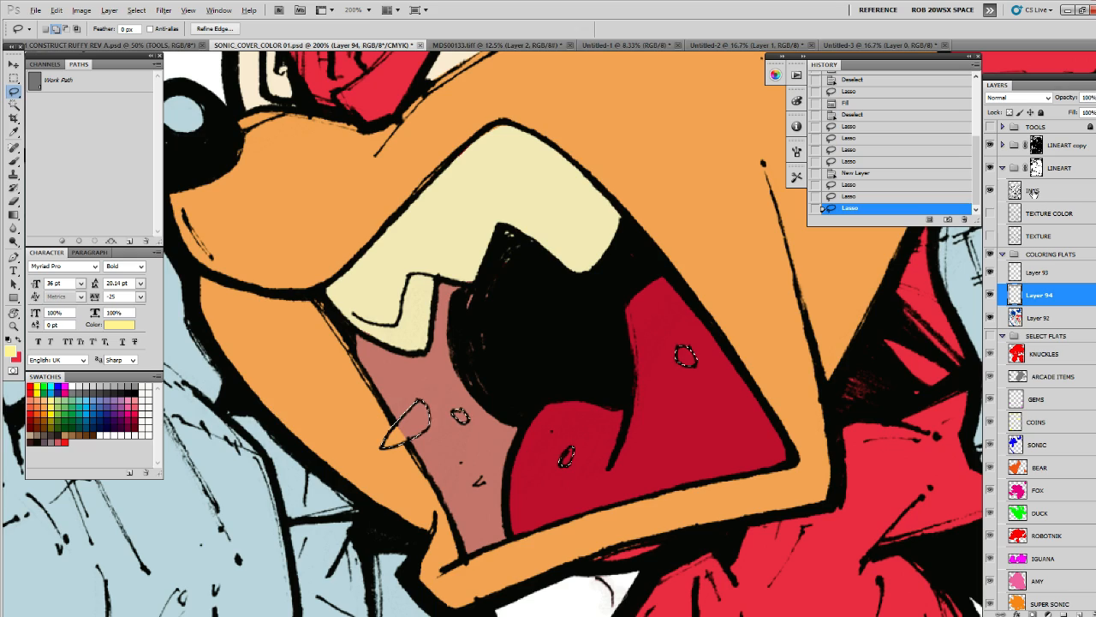
{"action": "key", "text": "alt+BackSpace"}
{"action": "key", "text": "ctrl+d"}
Examine the flat colours across the whole cover
{"action": "key", "text": "z"}
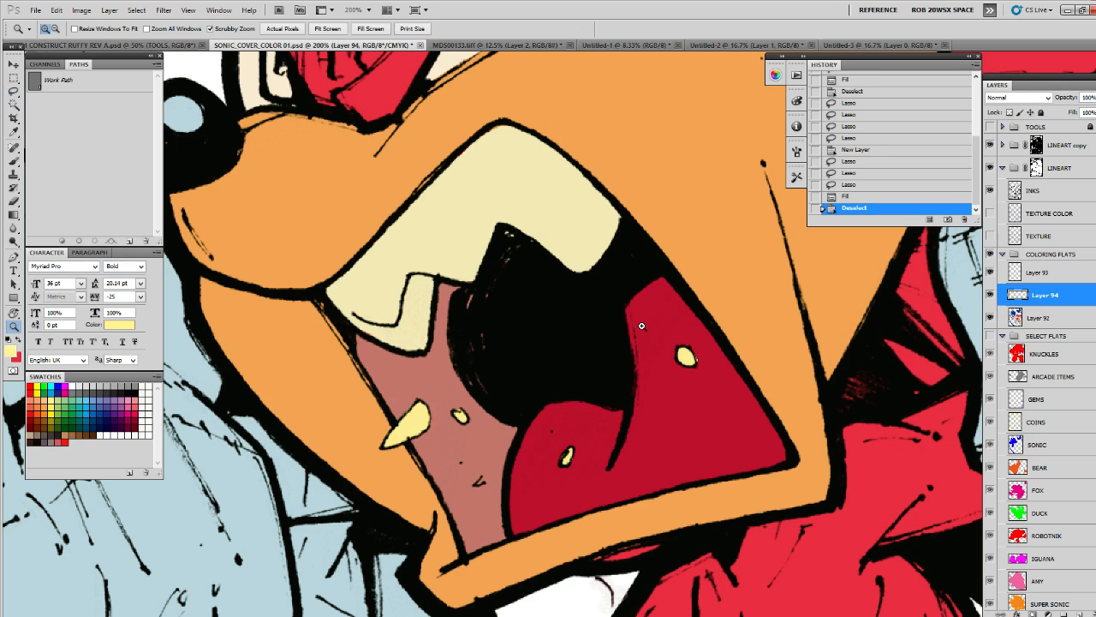
{"action": "left_click", "coordinate": [655, 303], "text": "alt"}
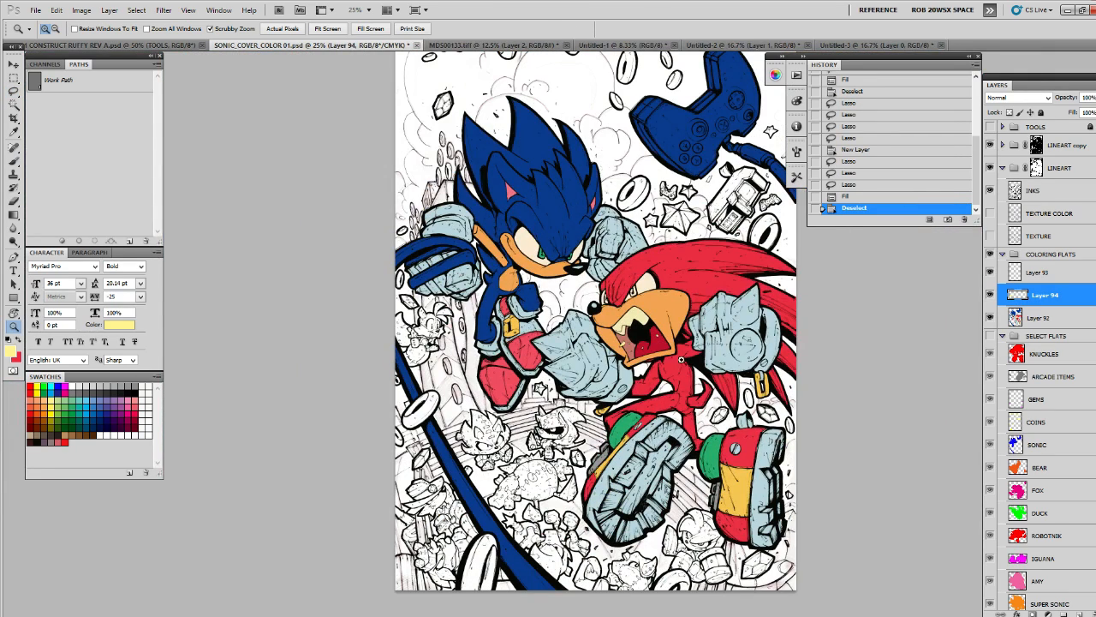
{"action": "left_click_drag", "start_coordinate": [696, 199], "coordinate": [667, 301]}
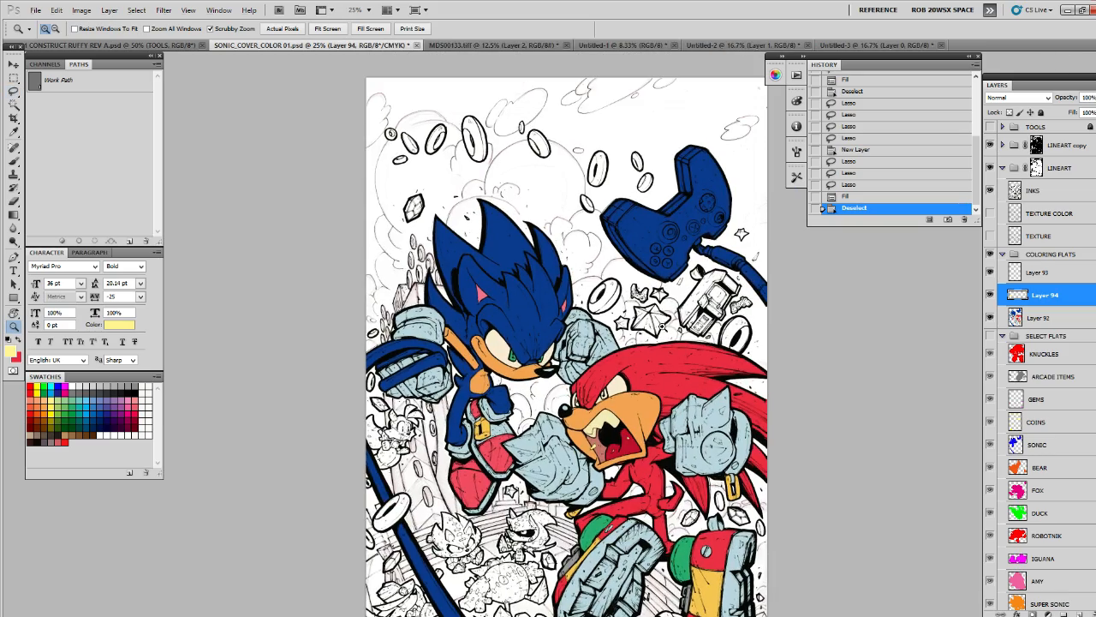
{"action": "left_click", "coordinate": [669, 366], "text": "alt"}
{"action": "left_click", "coordinate": [669, 380]}
{"action": "left_click_drag", "start_coordinate": [666, 382], "coordinate": [701, 319]}
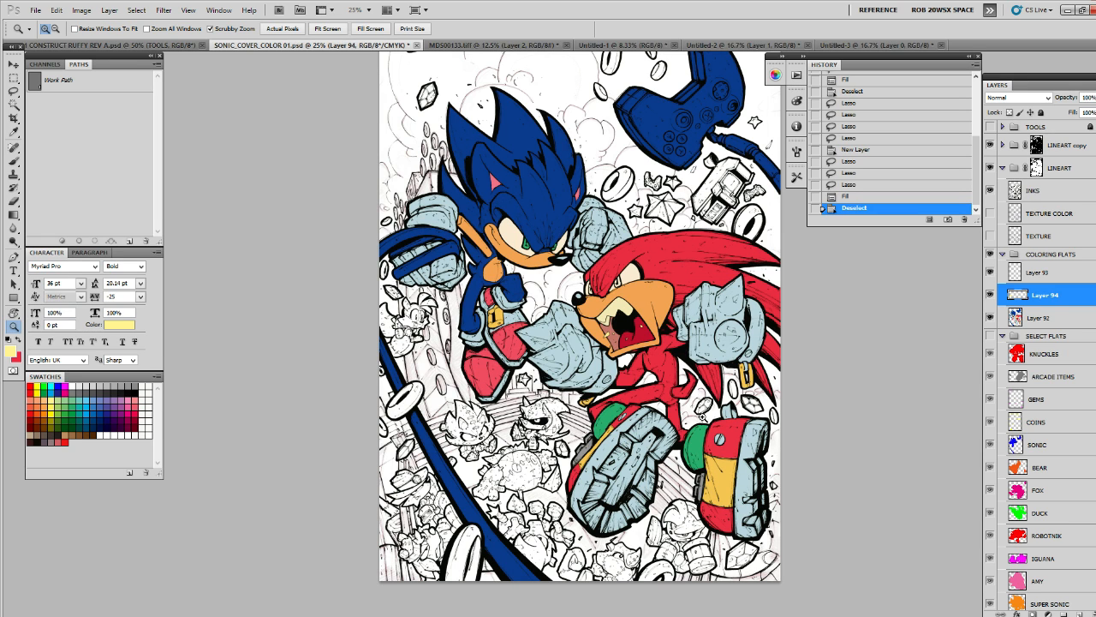
{"action": "left_click_drag", "start_coordinate": [670, 322], "coordinate": [672, 344]}
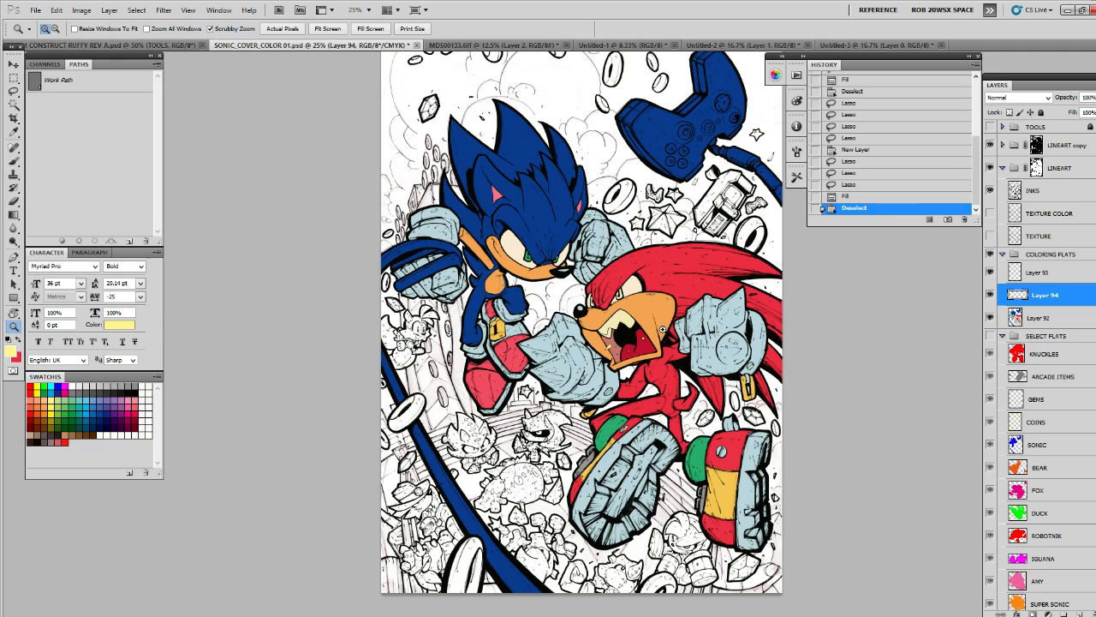
{"action": "left_click_drag", "start_coordinate": [668, 323], "coordinate": [666, 257]}
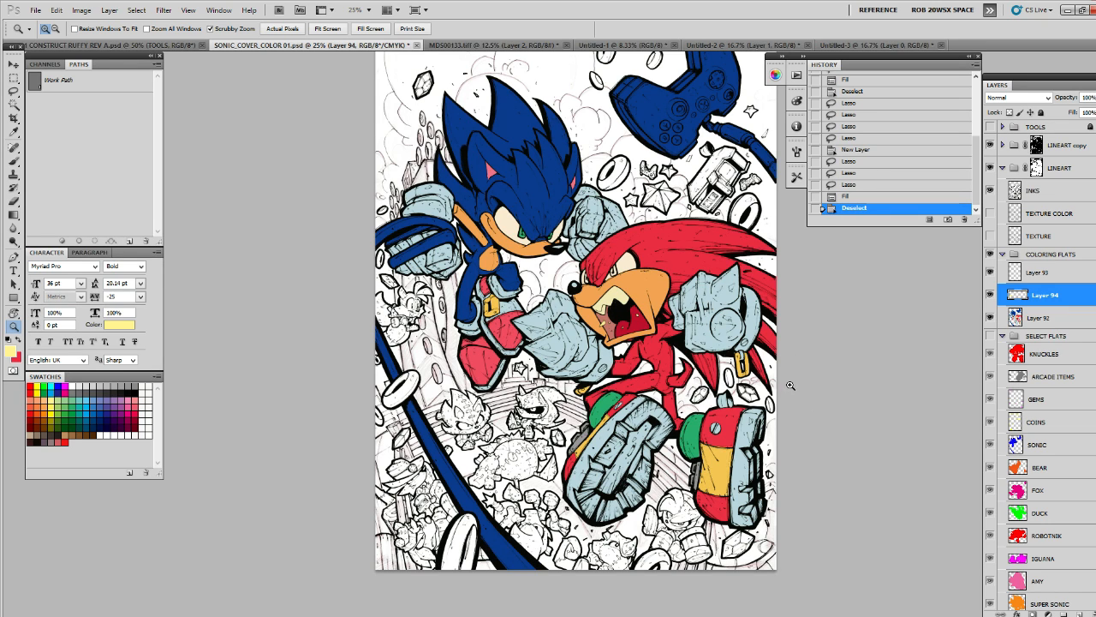
Choose a light purple swatch, lasso the iris of Knuckles' larger visible eye, and fill it with the purple
{"action": "left_click", "coordinate": [135, 402]}
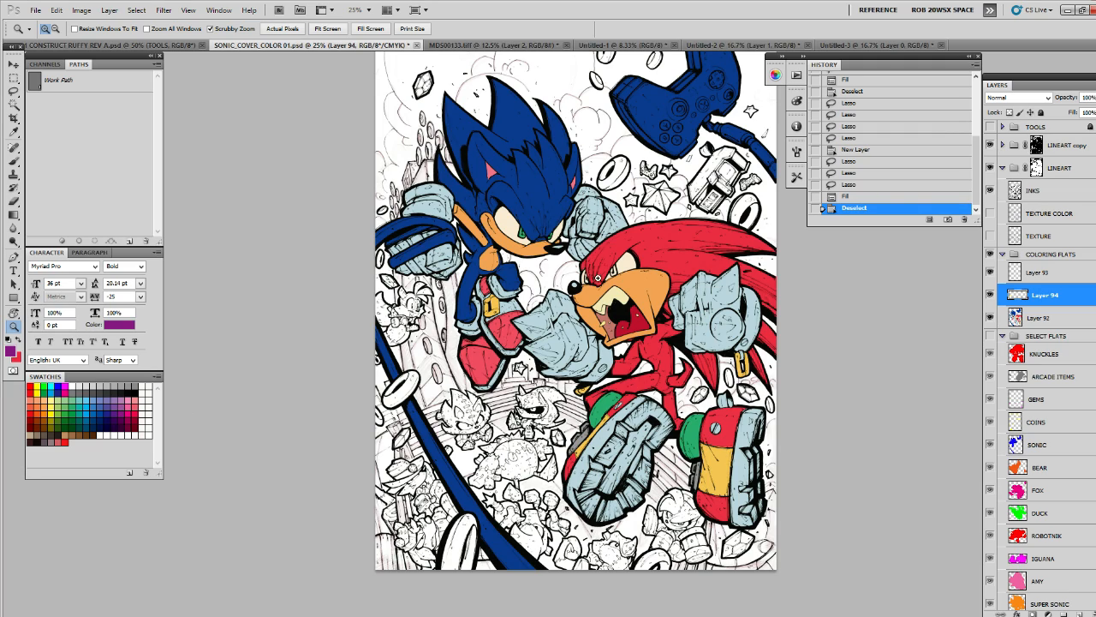
{"action": "left_click", "coordinate": [131, 397]}
{"action": "left_click", "coordinate": [127, 403]}
{"action": "left_click_drag", "start_coordinate": [627, 256], "coordinate": [614, 281]}
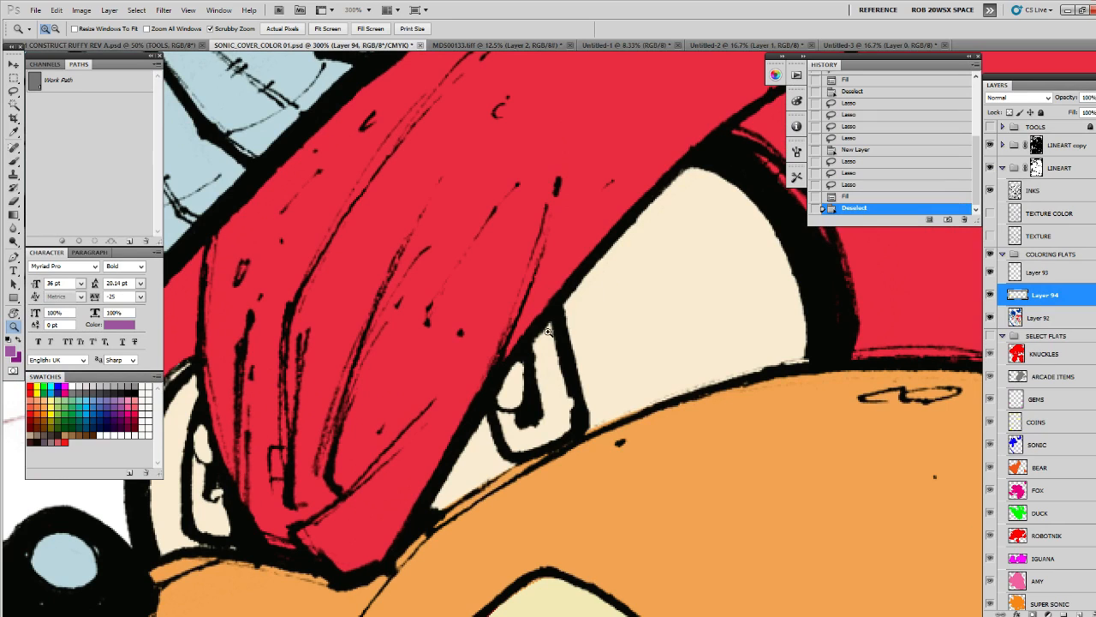
{"action": "key", "text": "l"}
{"action": "mouse_move", "coordinate": [557, 310]}
{"action": "left_mouse_down"}
{"action": "mouse_move", "coordinate": [579, 425]}
{"action": "mouse_move", "coordinate": [541, 451]}
{"action": "mouse_move", "coordinate": [498, 430]}
{"action": "mouse_move", "coordinate": [534, 328]}
{"action": "mouse_move", "coordinate": [558, 308]}
{"action": "left_mouse_up"}
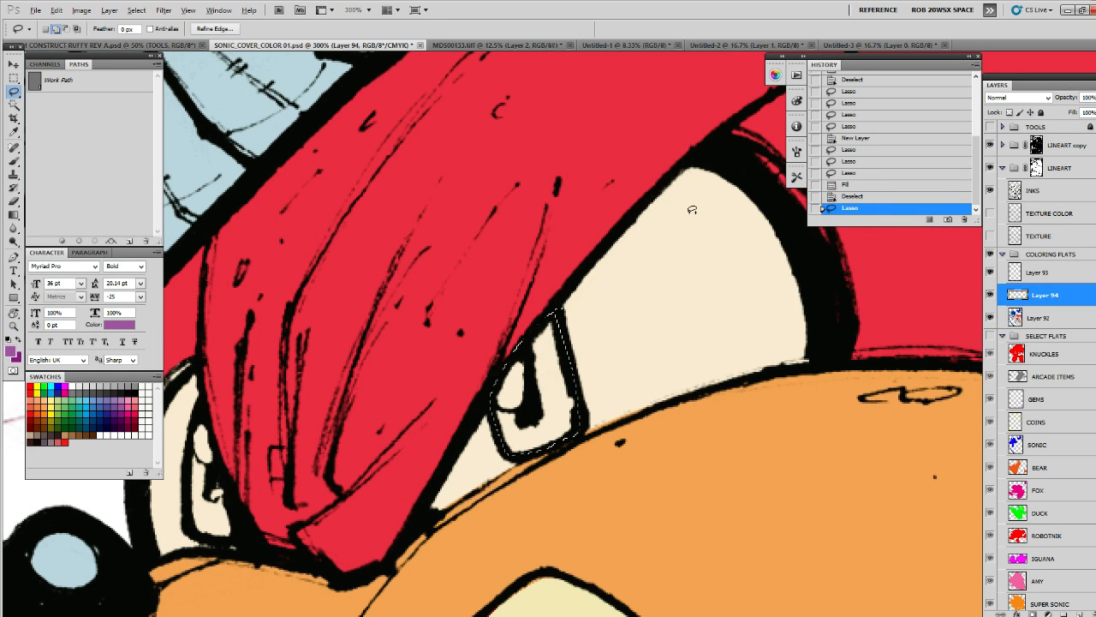
{"action": "key", "text": "alt+BackSpace"}
Lasso the iris of Knuckles' smaller visible eye, fill it with the same purple, and deselect
{"action": "left_click_drag", "start_coordinate": [487, 318], "coordinate": [693, 281]}
{"action": "mouse_move", "coordinate": [404, 370]}
{"action": "left_mouse_down"}
{"action": "mouse_move", "coordinate": [392, 445]}
{"action": "mouse_move", "coordinate": [402, 501]}
{"action": "mouse_move", "coordinate": [441, 497]}
{"action": "mouse_move", "coordinate": [416, 377]}
{"action": "left_mouse_up"}
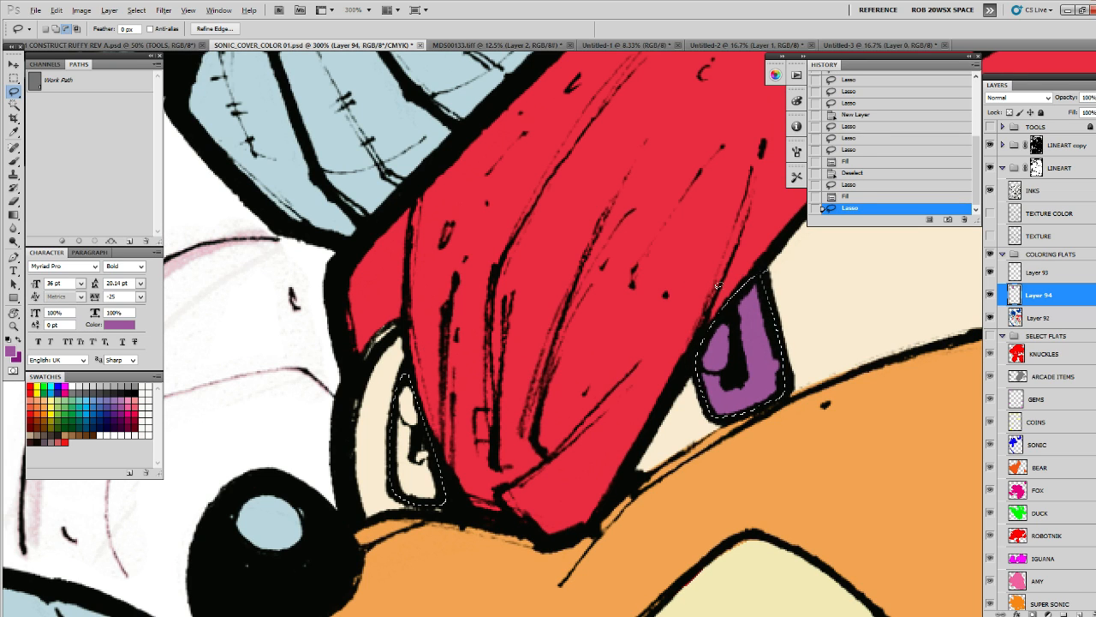
{"action": "mouse_move", "coordinate": [762, 261]}
{"action": "left_mouse_down"}
{"action": "mouse_move", "coordinate": [793, 377]}
{"action": "mouse_move", "coordinate": [781, 387]}
{"action": "left_mouse_up"}
{"action": "key", "text": "alt+BackSpace"}
{"action": "key", "text": "ctrl+d"}
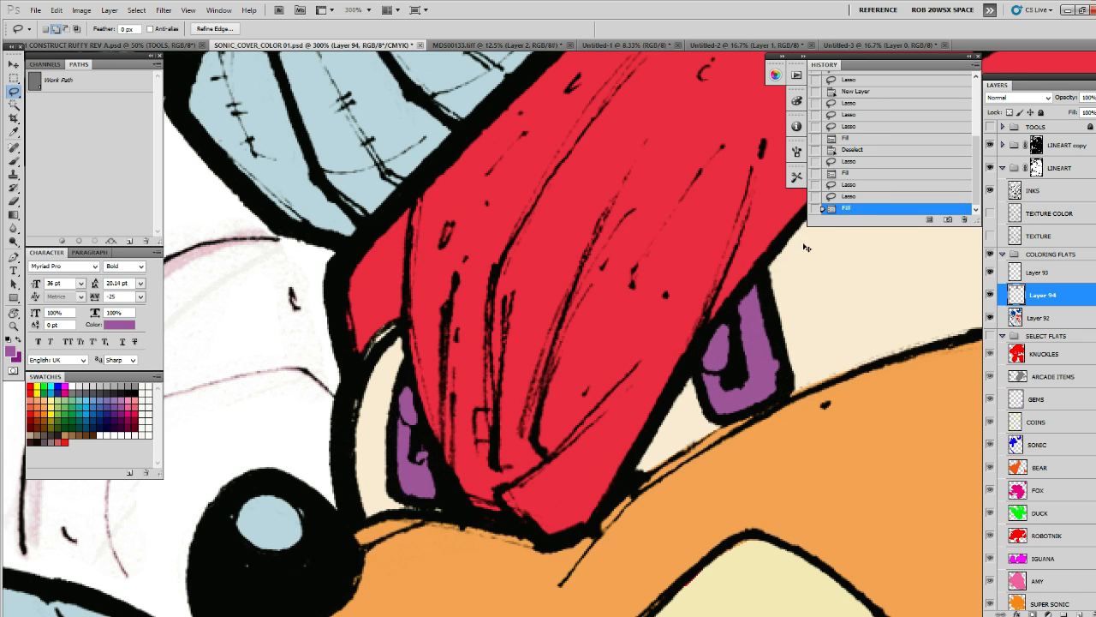
Review the flats across the whole cover and check the SELECT FLATS group by toggling its visibility
{"action": "key", "text": "z"}
{"action": "left_click", "coordinate": [809, 315], "text": "alt"}
{"action": "left_click", "coordinate": [810, 315], "text": "alt"}
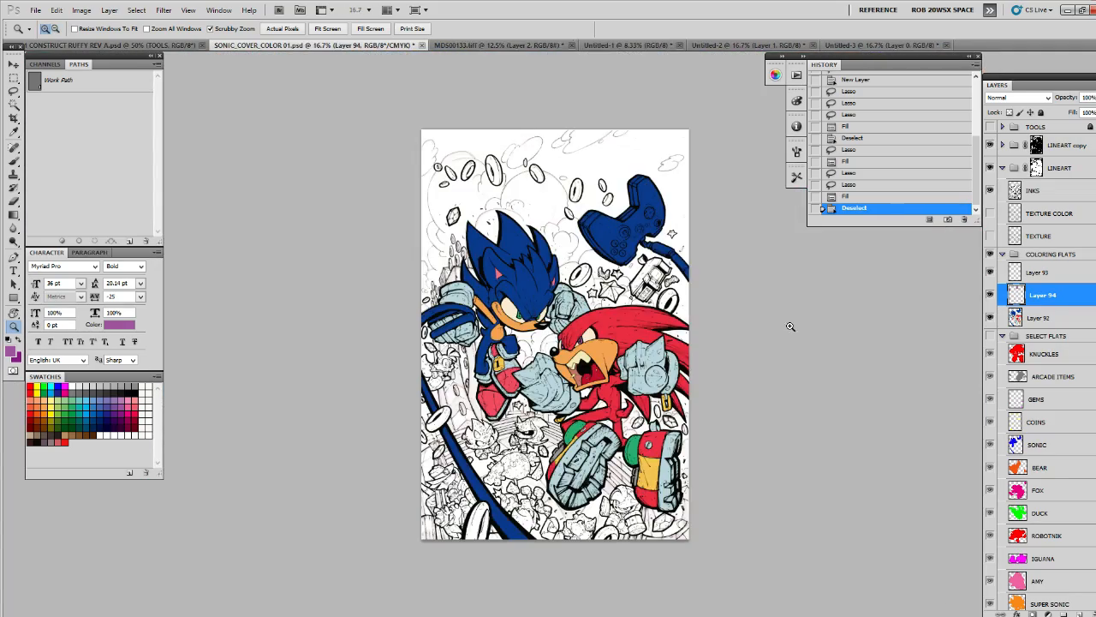
{"action": "left_click", "coordinate": [776, 334]}
{"action": "left_click_drag", "start_coordinate": [589, 385], "coordinate": [725, 313]}
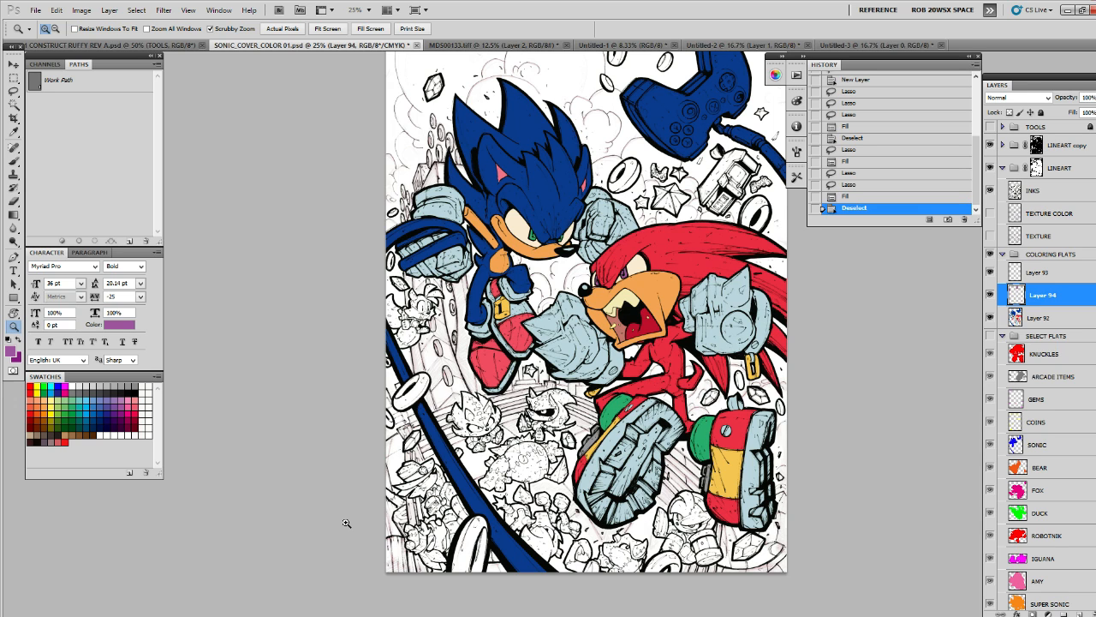
{"action": "left_click", "coordinate": [1002, 254]}
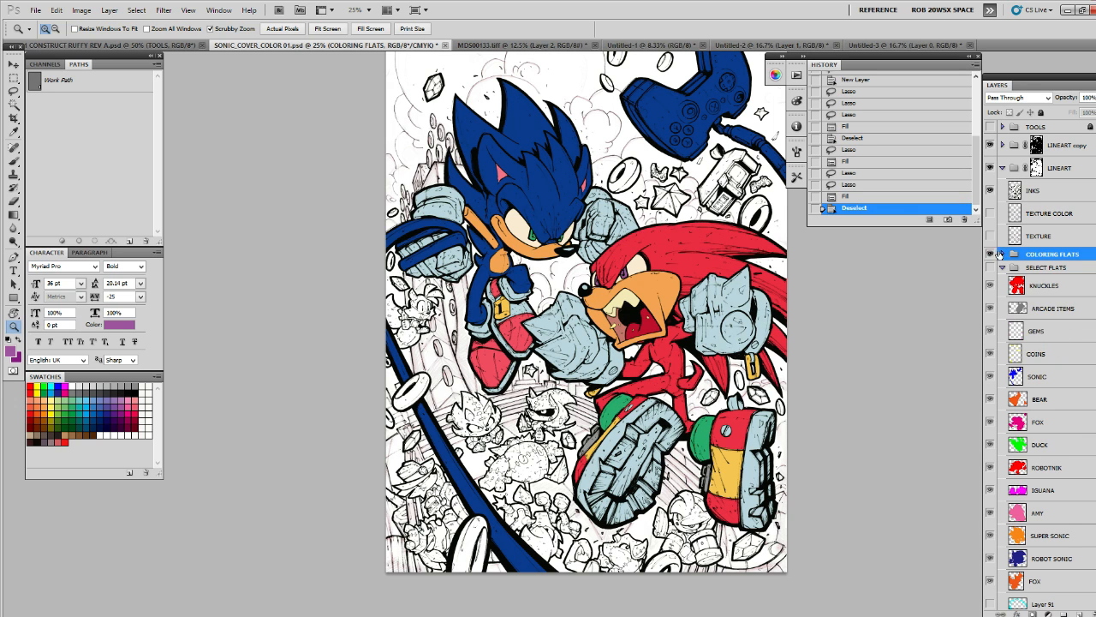
{"action": "left_click", "coordinate": [991, 268]}
{"action": "left_click", "coordinate": [991, 269]}
{"action": "left_click", "coordinate": [991, 269]}
{"action": "left_click", "coordinate": [991, 269]}
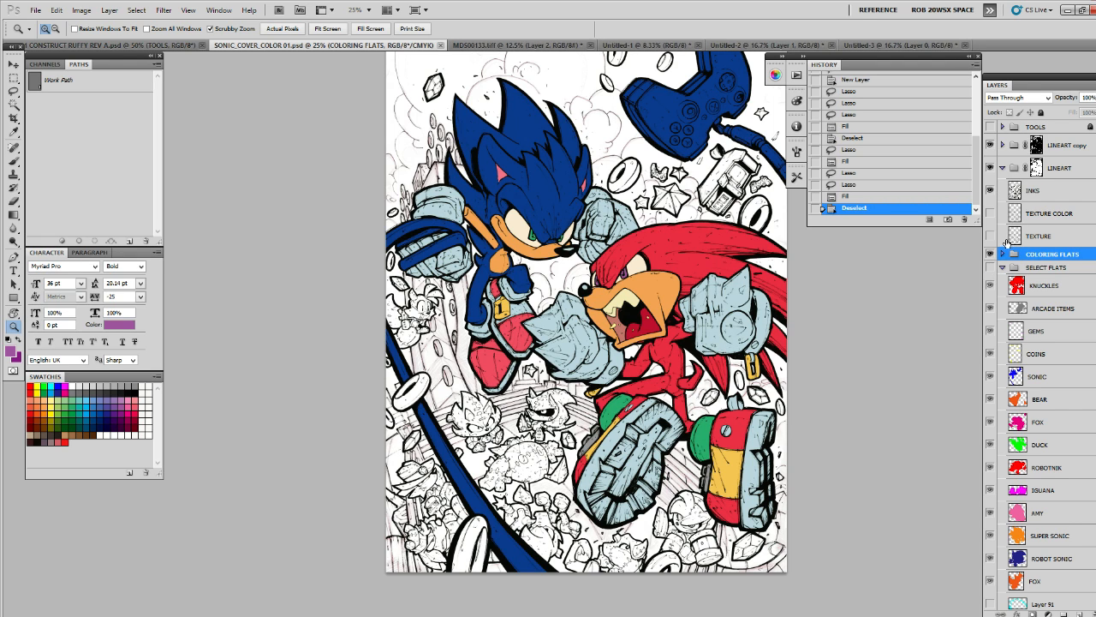
On Layer 92, select the blue sections of the long controller cable beside Sonic with the Magic Wand
{"action": "left_click", "coordinate": [1003, 255]}
{"action": "left_click", "coordinate": [1016, 314]}
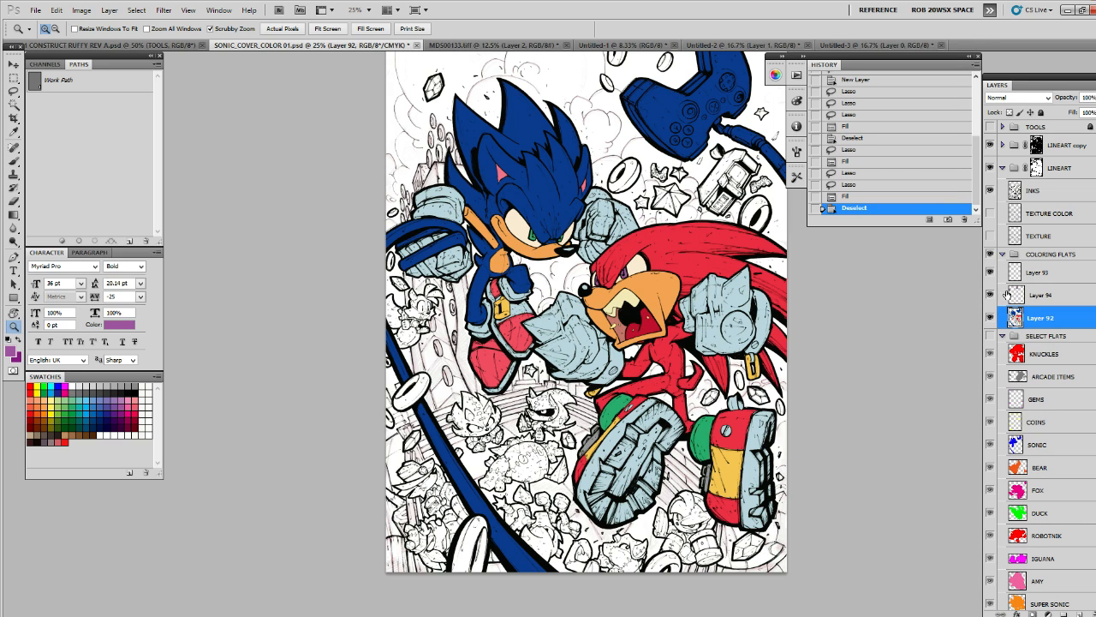
{"action": "key", "text": "w"}
{"action": "left_click", "coordinate": [461, 242]}
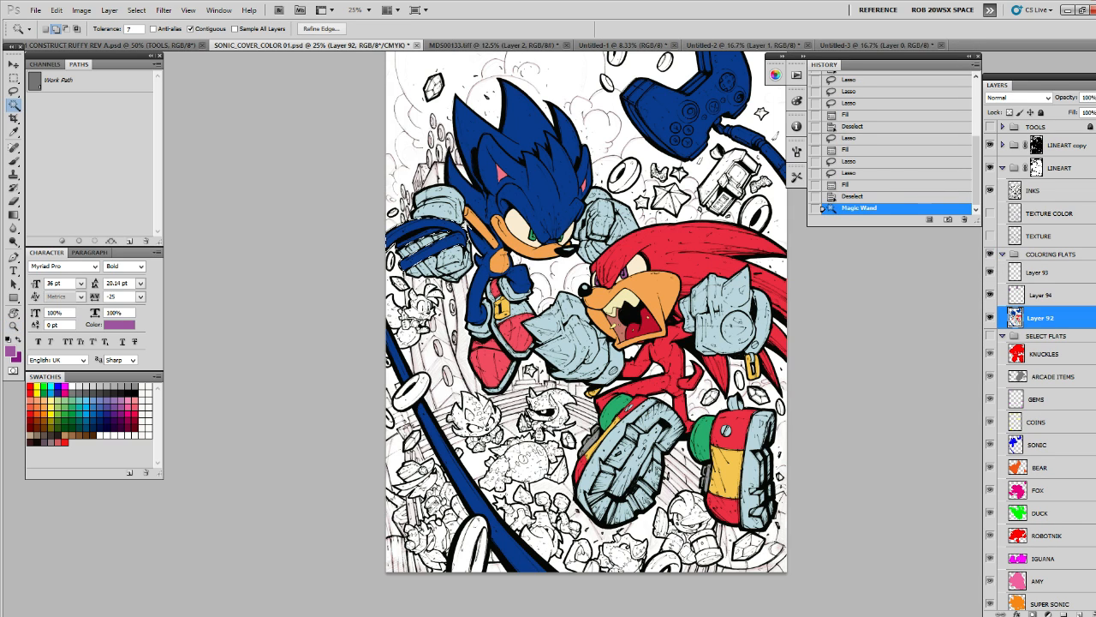
{"action": "left_click", "coordinate": [399, 363]}
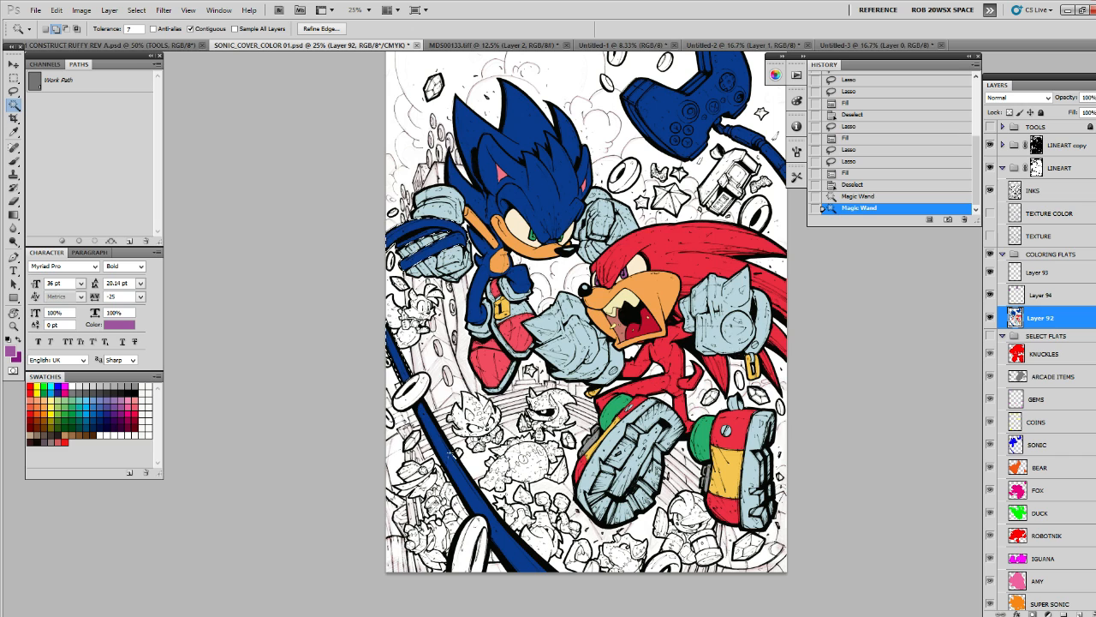
{"action": "left_click", "coordinate": [401, 369], "text": "shift"}
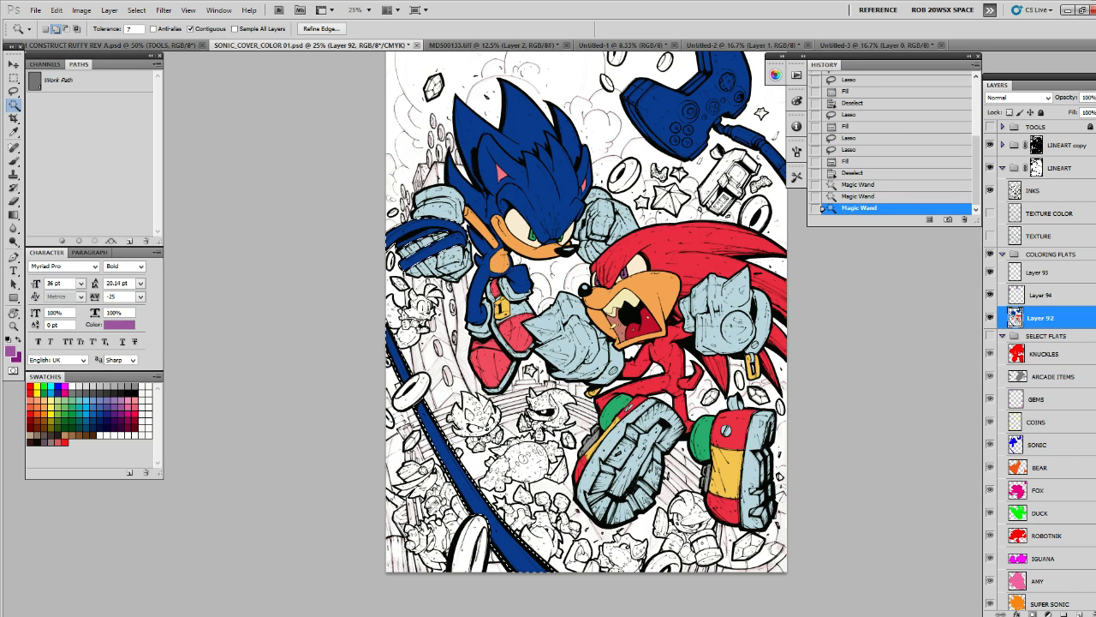
Fill the selected cable sections with a very dark purple and deselect
{"action": "key", "text": "b"}
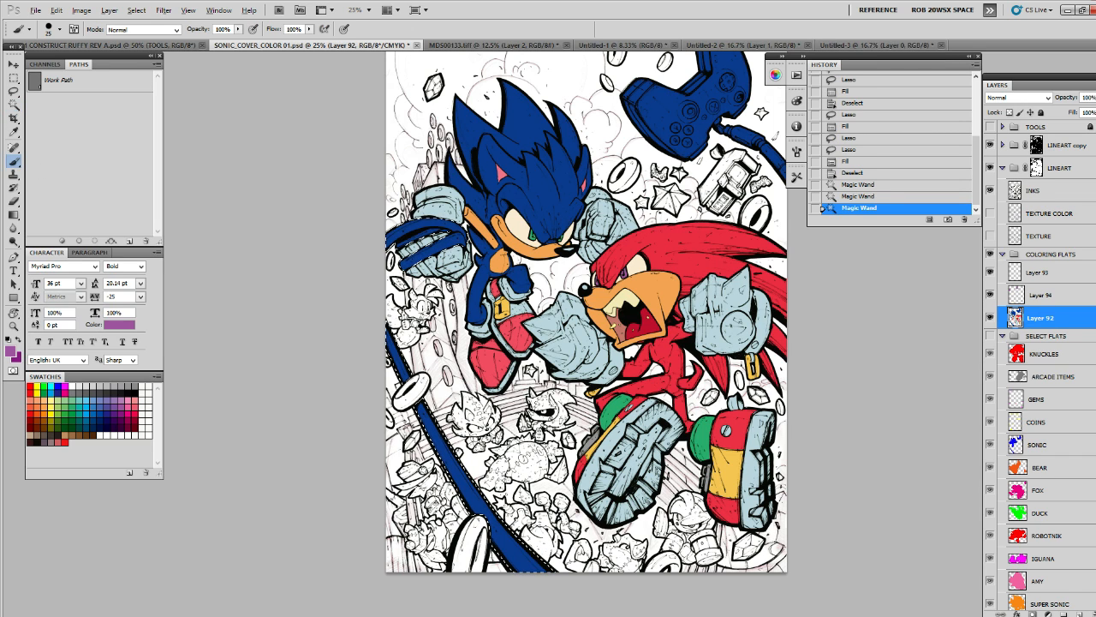
{"action": "key", "text": "d"}
{"action": "key", "text": "alt+BackSpace"}
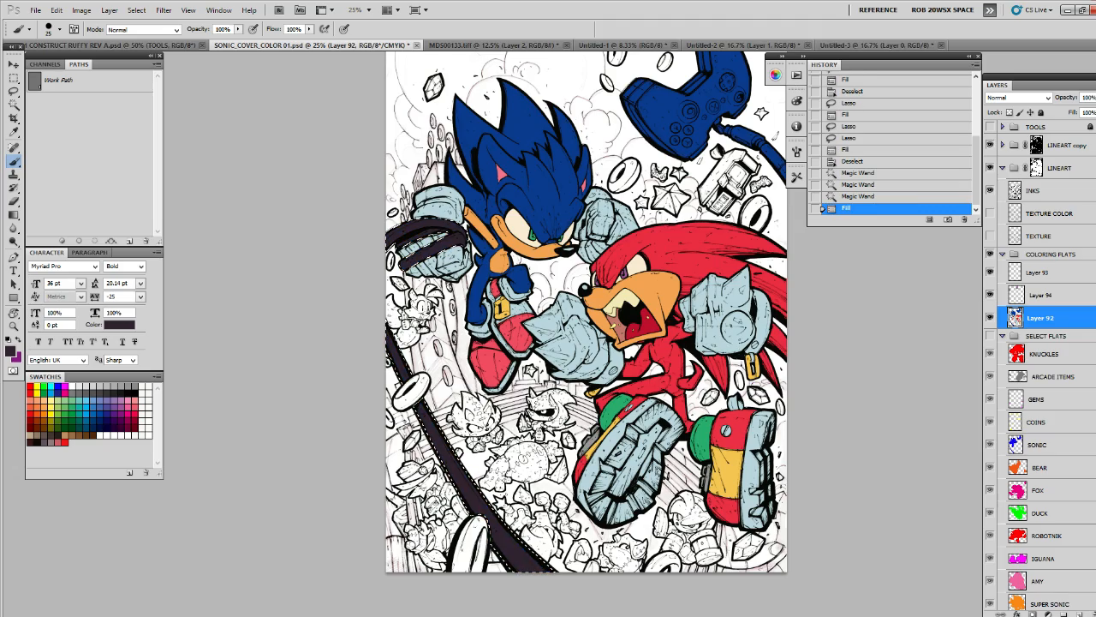
{"action": "left_click_drag", "start_coordinate": [496, 162], "coordinate": [469, 224]}
{"action": "key", "text": "ctrl+d"}
Lasso the cable end plugged into the large controller, fill it with the same dark purple, and deselect
{"action": "key", "text": "z"}
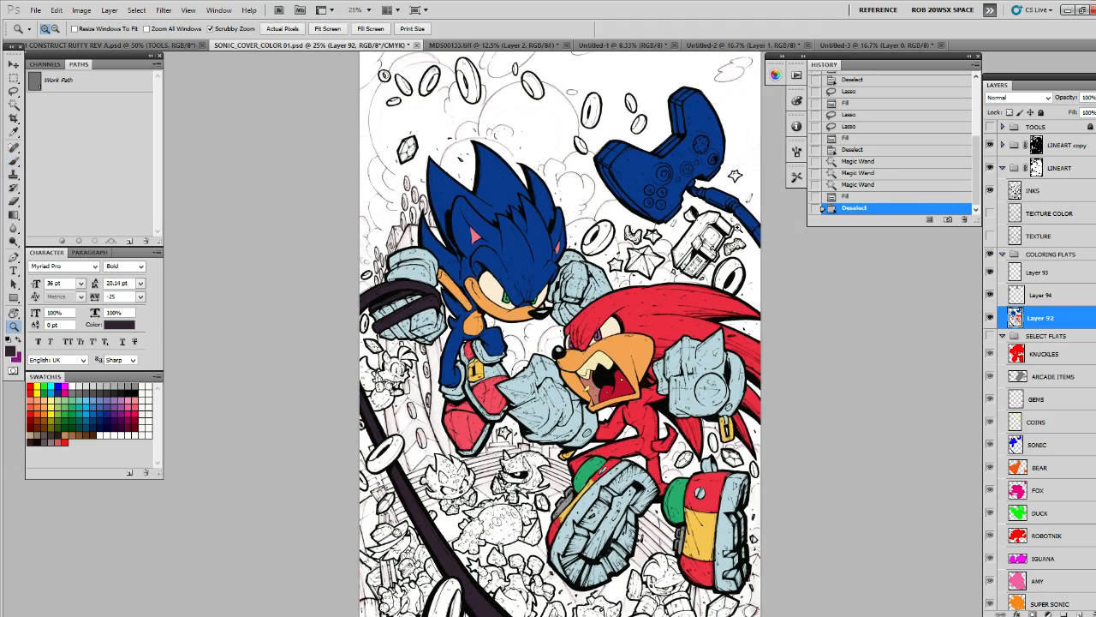
{"action": "left_click", "coordinate": [737, 228]}
{"action": "left_click", "coordinate": [737, 228]}
{"action": "left_click_drag", "start_coordinate": [734, 195], "coordinate": [660, 374]}
{"action": "left_click", "coordinate": [660, 376]}
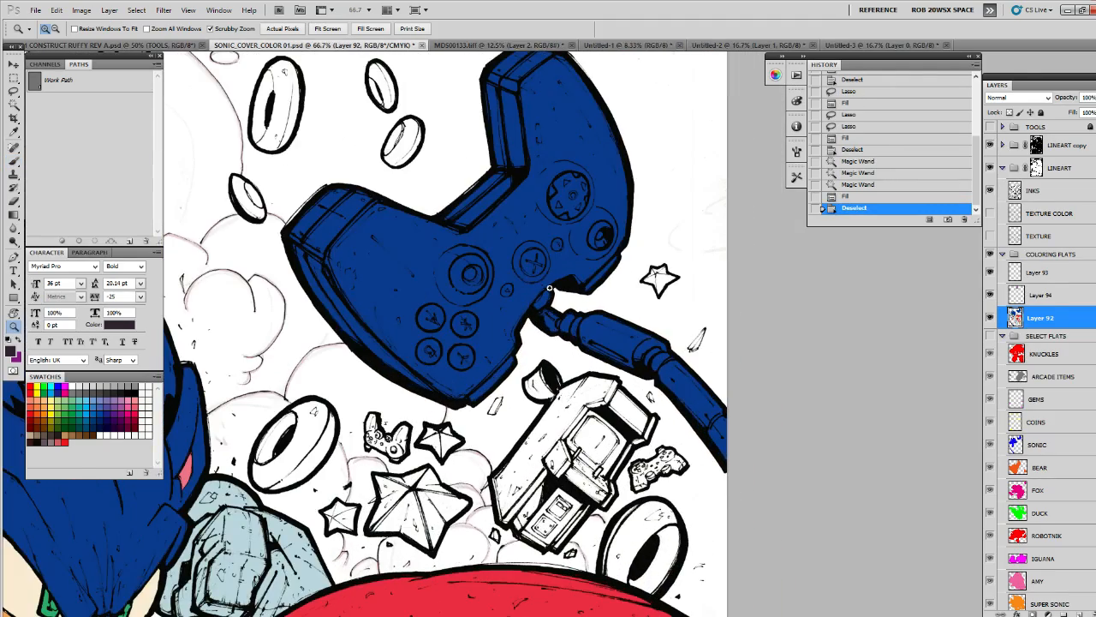
{"action": "key", "text": "l"}
{"action": "mouse_move", "coordinate": [549, 287]}
{"action": "left_mouse_down"}
{"action": "mouse_move", "coordinate": [528, 325]}
{"action": "mouse_move", "coordinate": [553, 348]}
{"action": "mouse_move", "coordinate": [622, 369]}
{"action": "mouse_move", "coordinate": [758, 482]}
{"action": "mouse_move", "coordinate": [726, 378]}
{"action": "mouse_move", "coordinate": [650, 313]}
{"action": "mouse_move", "coordinate": [550, 290]}
{"action": "left_mouse_up"}
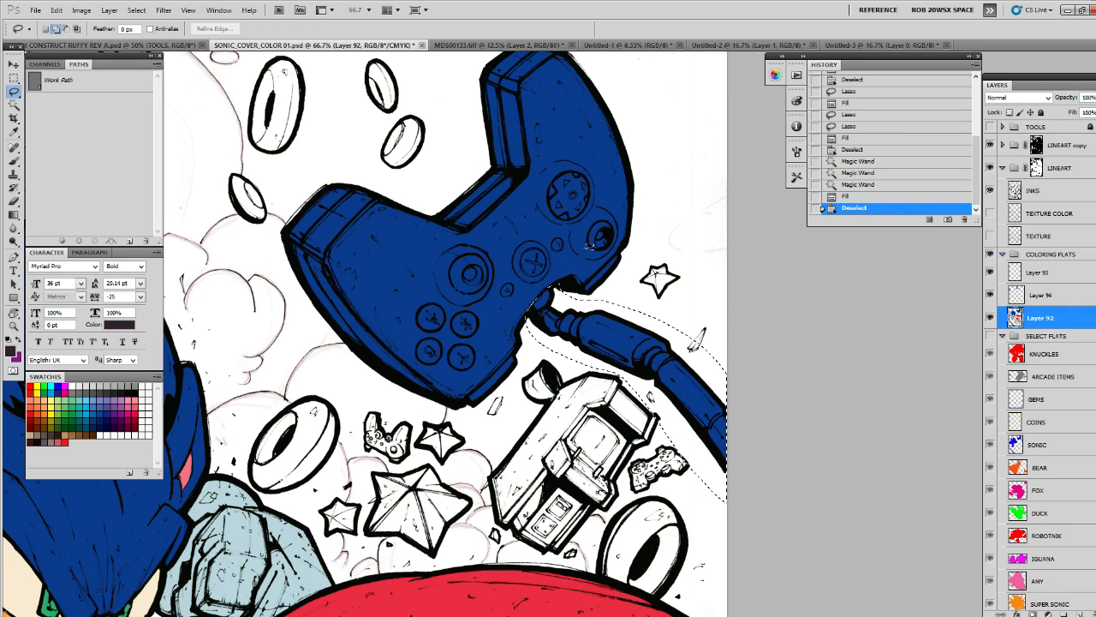
{"action": "key", "text": "alt+BackSpace"}
{"action": "left_click_drag", "start_coordinate": [627, 229], "coordinate": [644, 295]}
{"action": "key", "text": "ctrl+d"}
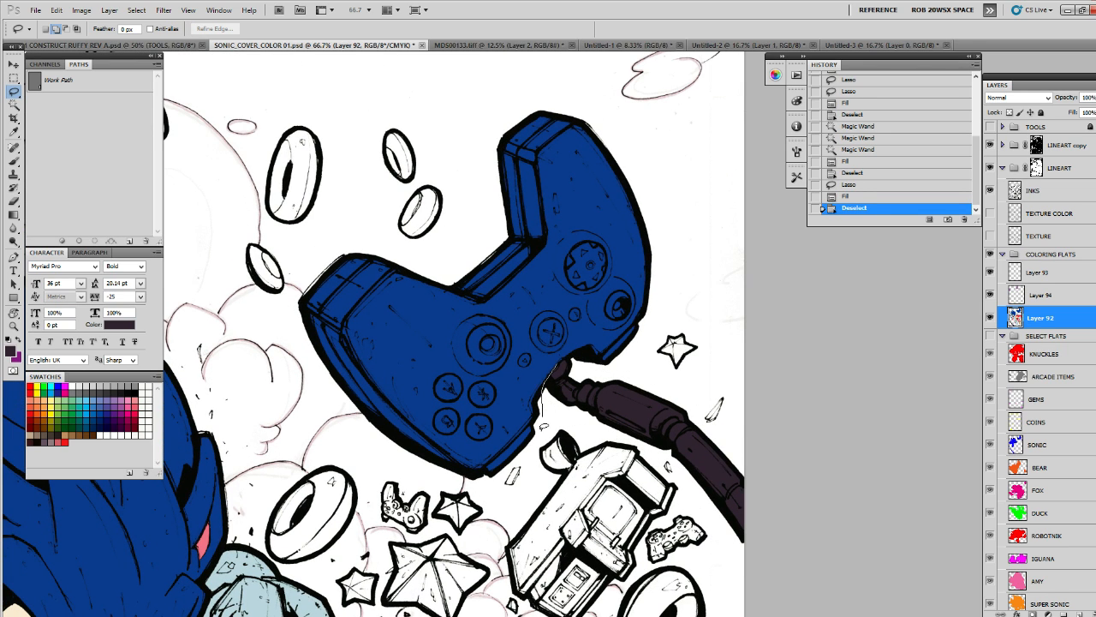
Lasso the large controller's body, pick a pale blue using the reference document with Layer 3 hidden, fill the body, and deselect
{"action": "mouse_move", "coordinate": [543, 424]}
{"action": "left_mouse_down"}
{"action": "mouse_move", "coordinate": [450, 482]}
{"action": "mouse_move", "coordinate": [328, 420]}
{"action": "mouse_move", "coordinate": [367, 164]}
{"action": "mouse_move", "coordinate": [578, 88]}
{"action": "mouse_move", "coordinate": [668, 239]}
{"action": "mouse_move", "coordinate": [650, 337]}
{"action": "mouse_move", "coordinate": [621, 368]}
{"action": "mouse_move", "coordinate": [566, 363]}
{"action": "left_mouse_up"}
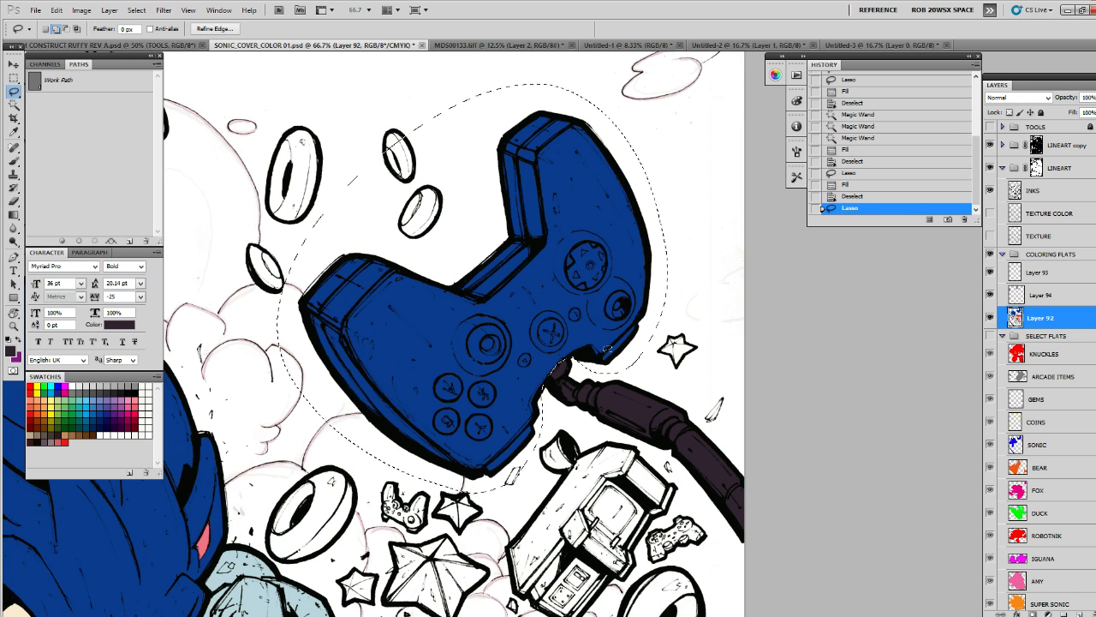
{"action": "key", "text": "b"}
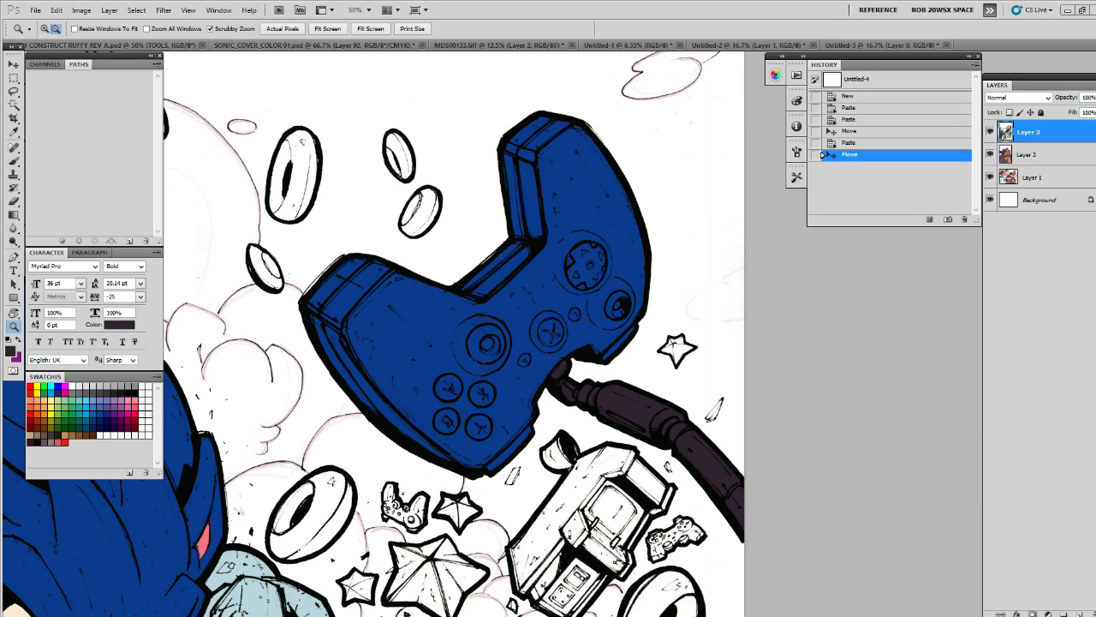
{"action": "key", "text": "b"}
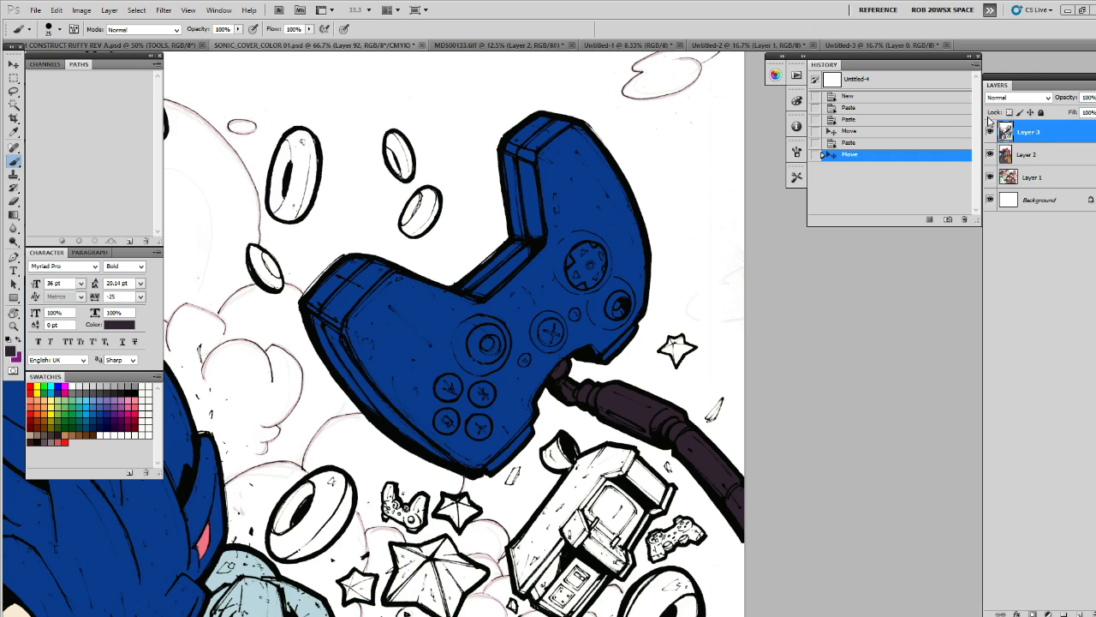
{"action": "left_click", "coordinate": [990, 132]}
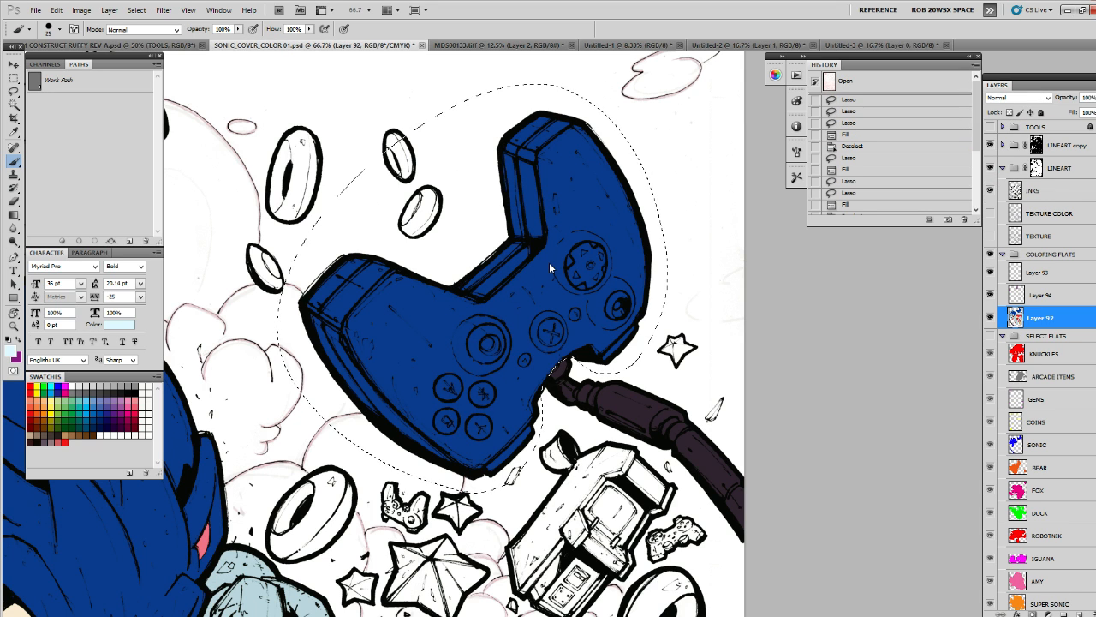
{"action": "key", "text": "alt+BackSpace"}
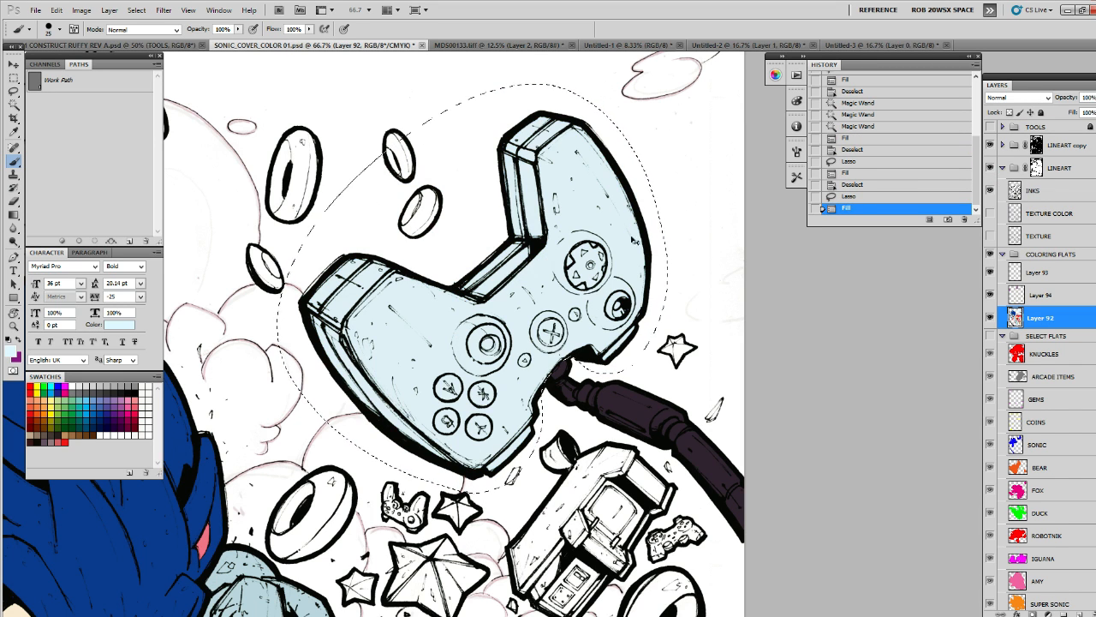
{"action": "key", "text": "ctrl+d"}
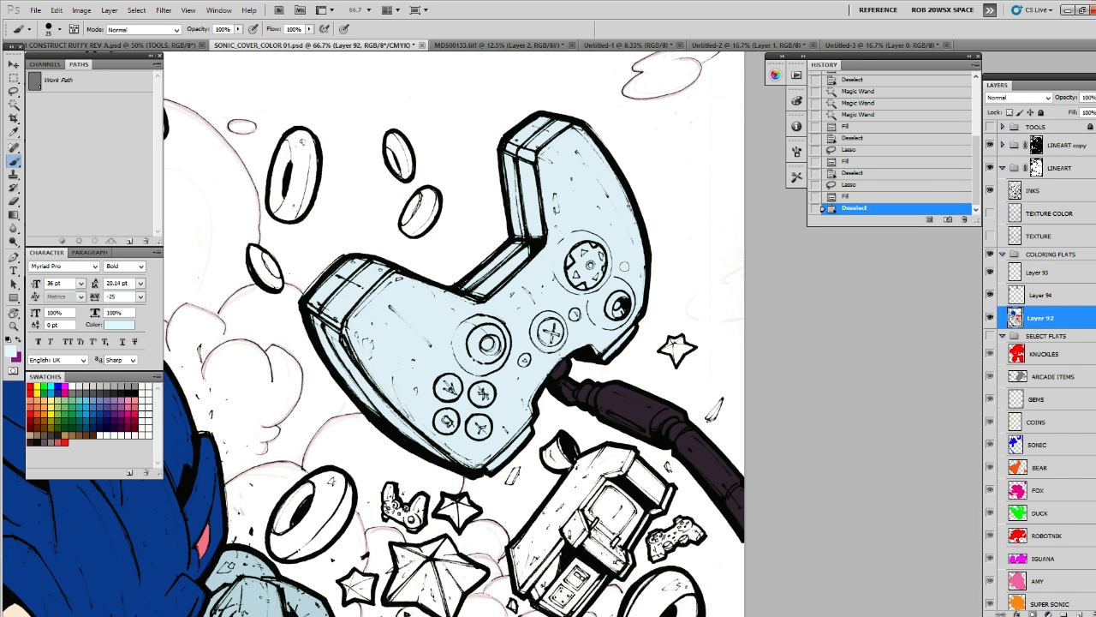
Lasso the controller's small thumbstick near its edge and the round directional pad
{"action": "left_click_drag", "start_coordinate": [621, 283], "coordinate": [648, 282]}
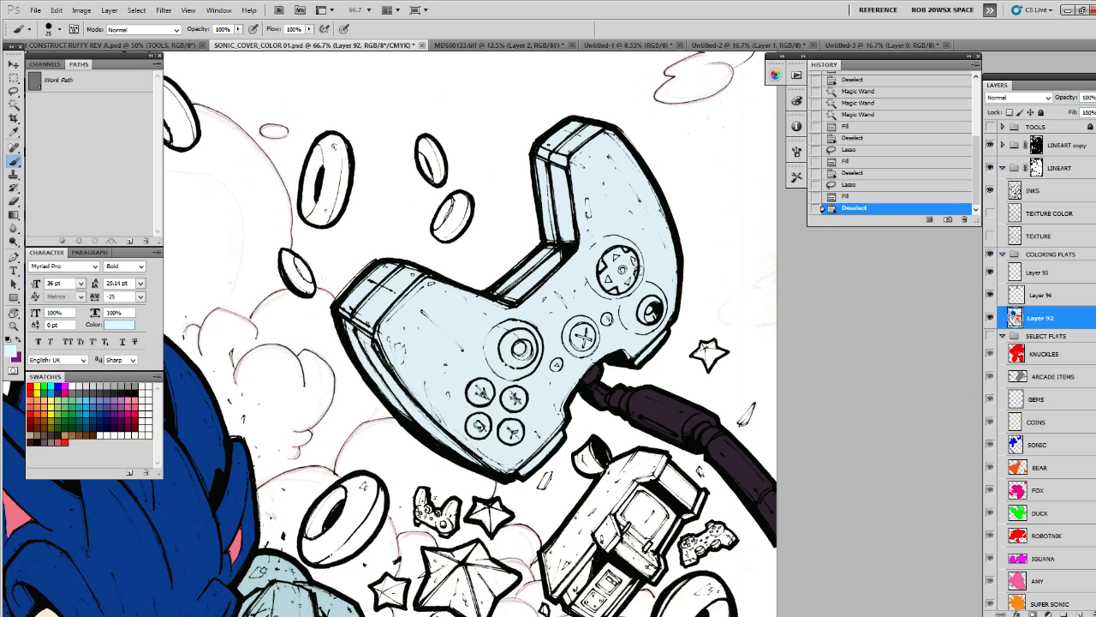
{"action": "key", "text": "z"}
{"action": "left_click", "coordinate": [654, 300]}
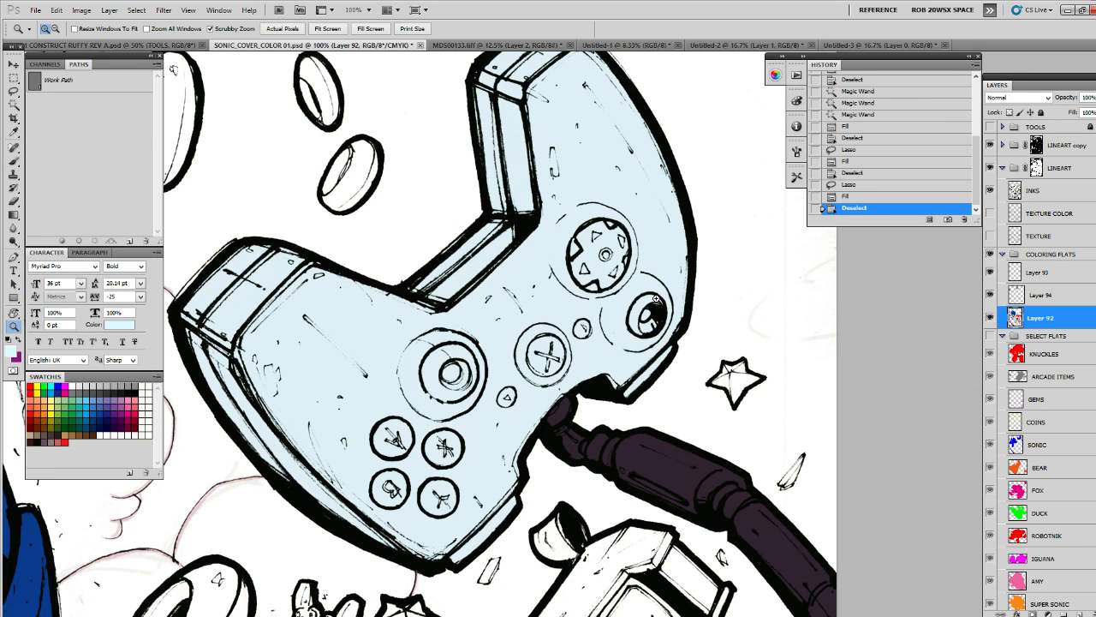
{"action": "left_click", "coordinate": [655, 300]}
{"action": "key", "text": "l"}
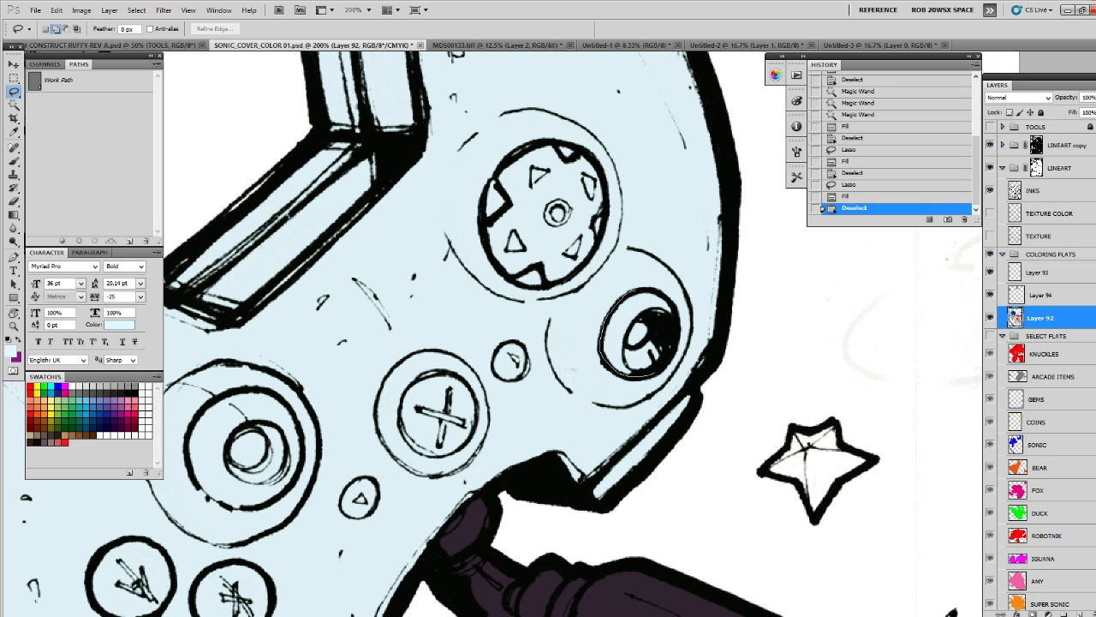
{"action": "mouse_move", "coordinate": [656, 370]}
{"action": "left_mouse_down"}
{"action": "mouse_move", "coordinate": [676, 334]}
{"action": "mouse_move", "coordinate": [663, 289]}
{"action": "mouse_move", "coordinate": [625, 276]}
{"action": "left_mouse_up"}
{"action": "left_click_drag", "start_coordinate": [627, 245], "coordinate": [641, 296]}
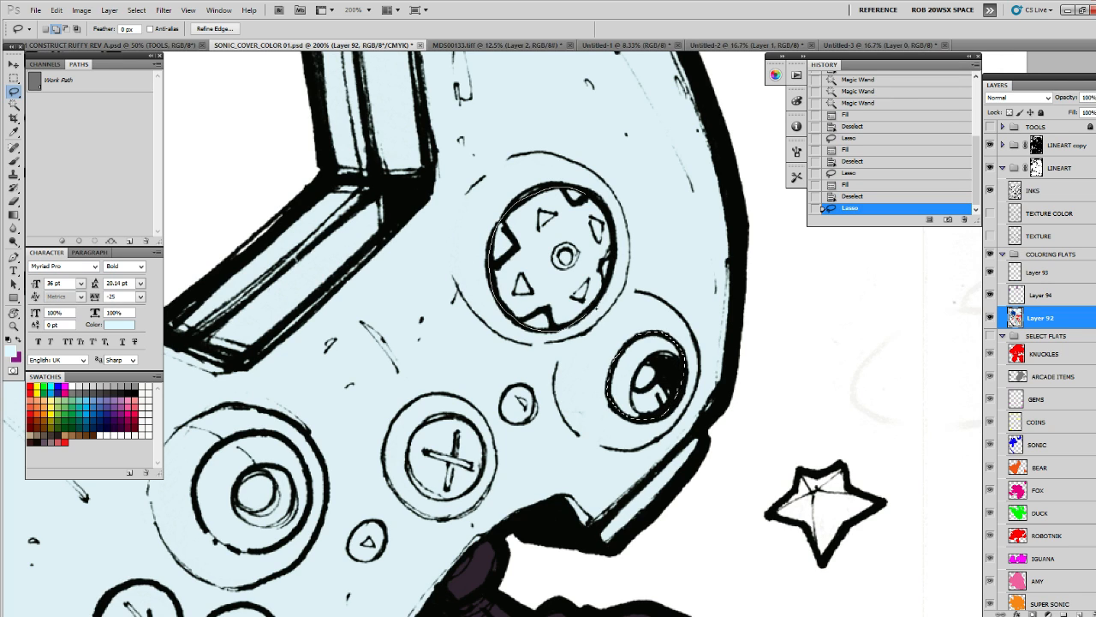
{"action": "mouse_move", "coordinate": [597, 307]}
{"action": "left_mouse_down"}
{"action": "mouse_move", "coordinate": [616, 235]}
{"action": "mouse_move", "coordinate": [582, 186]}
{"action": "mouse_move", "coordinate": [562, 184]}
{"action": "left_mouse_up"}
Fill the selected thumbstick and directional pad with dark grey and deselect
{"action": "key", "text": "b"}
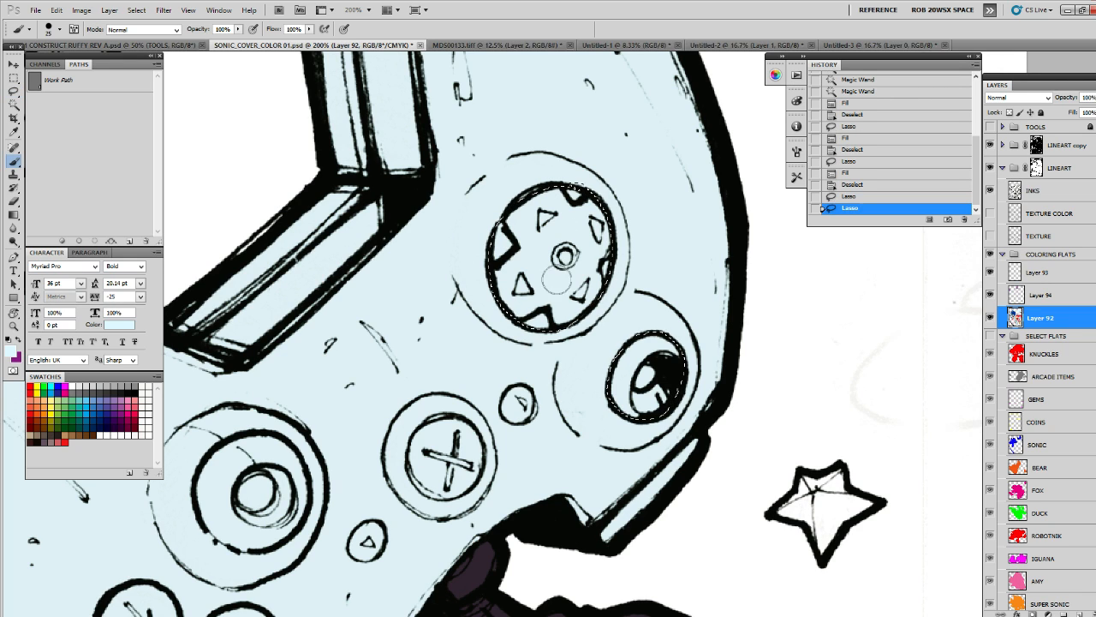
{"action": "key", "text": "x"}
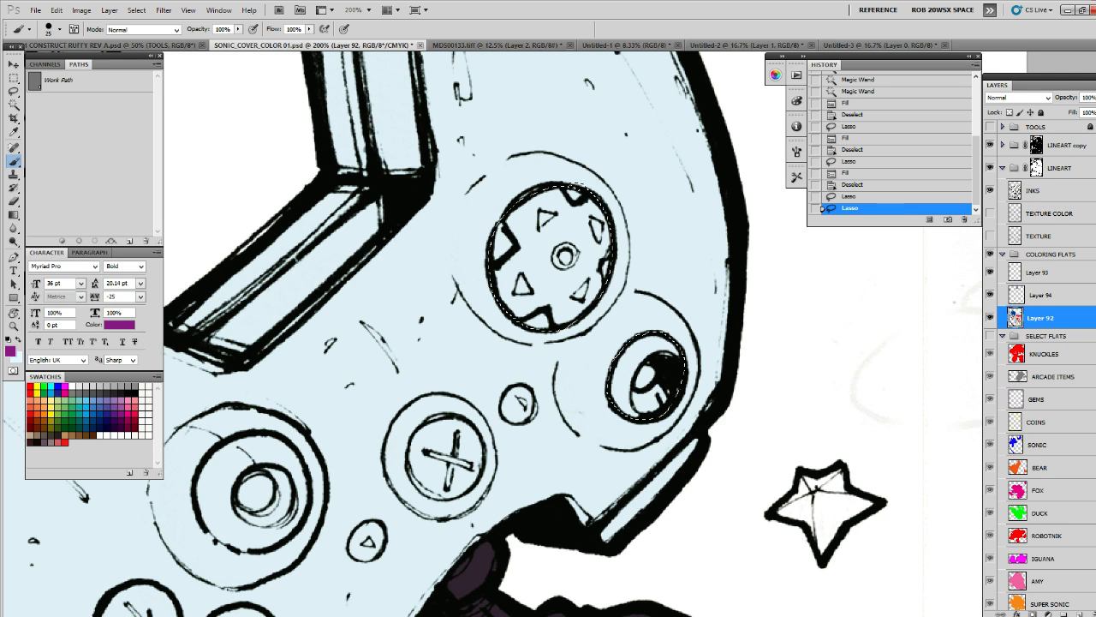
{"action": "key", "text": "x"}
{"action": "key", "text": "alt+BackSpace"}
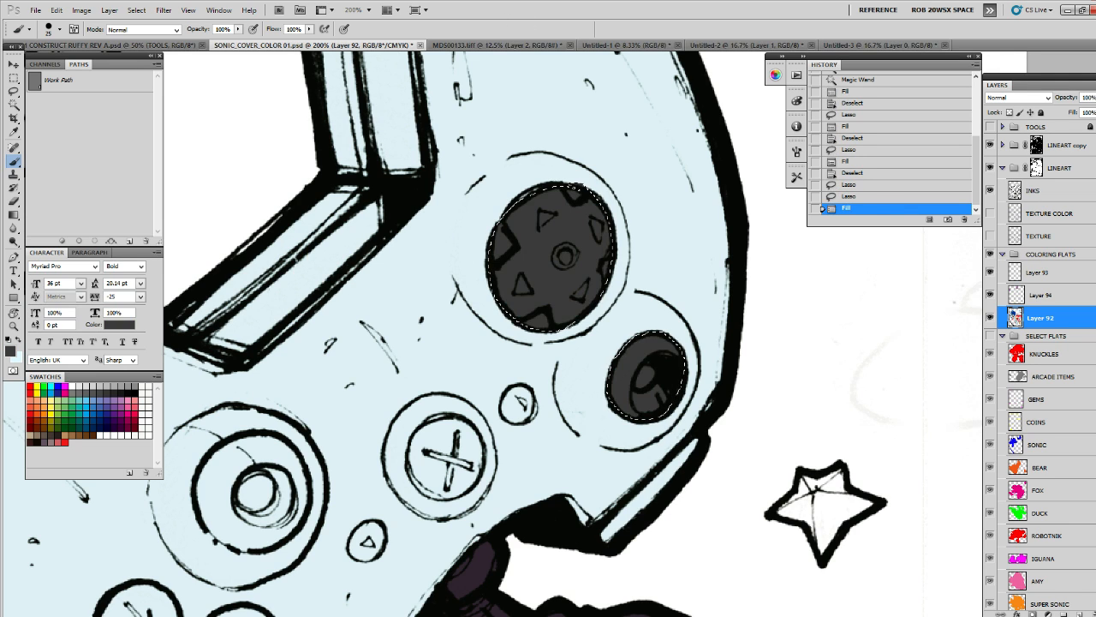
{"action": "key", "text": "ctrl+d"}
Lasso the controller's other thumbstick above the four lettered buttons, fill it with the dark grey, and deselect
{"action": "mouse_move", "coordinate": [748, 329]}
{"action": "left_mouse_down"}
{"action": "mouse_move", "coordinate": [805, 280]}
{"action": "mouse_move", "coordinate": [882, 245]}
{"action": "left_mouse_up"}
{"action": "left_click_drag", "start_coordinate": [608, 345], "coordinate": [715, 285]}
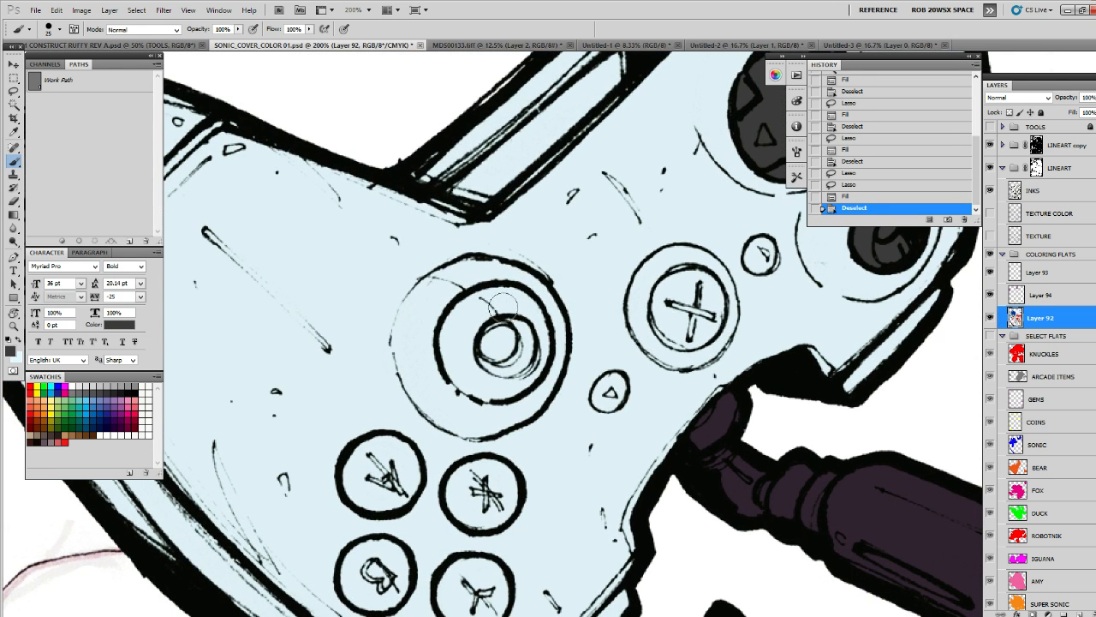
{"action": "key", "text": "l"}
{"action": "mouse_move", "coordinate": [501, 293]}
{"action": "left_mouse_down"}
{"action": "mouse_move", "coordinate": [448, 307]}
{"action": "mouse_move", "coordinate": [442, 343]}
{"action": "mouse_move", "coordinate": [470, 392]}
{"action": "mouse_move", "coordinate": [503, 399]}
{"action": "mouse_move", "coordinate": [525, 394]}
{"action": "mouse_move", "coordinate": [557, 345]}
{"action": "mouse_move", "coordinate": [549, 306]}
{"action": "mouse_move", "coordinate": [504, 284]}
{"action": "left_mouse_up"}
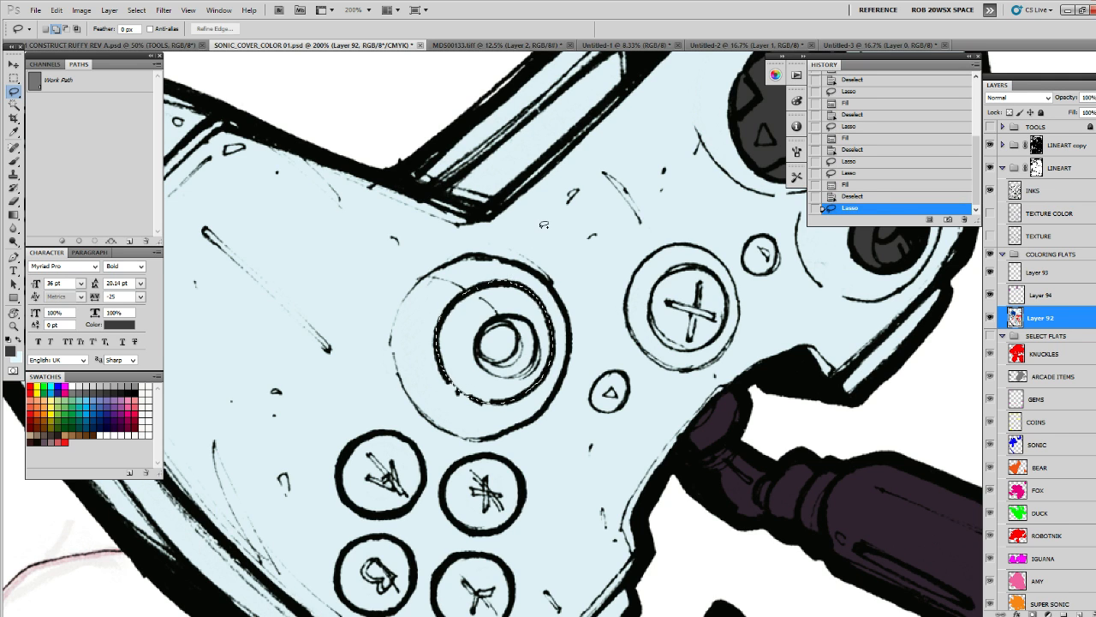
{"action": "key", "text": "alt+BackSpace"}
{"action": "key", "text": "ctrl+d"}
In the untitled reference document, hide Layer 2 and show Layer 3 as the reference for the controller's button colours
{"action": "left_click_drag", "start_coordinate": [755, 355], "coordinate": [856, 257]}
{"action": "key", "text": "b"}
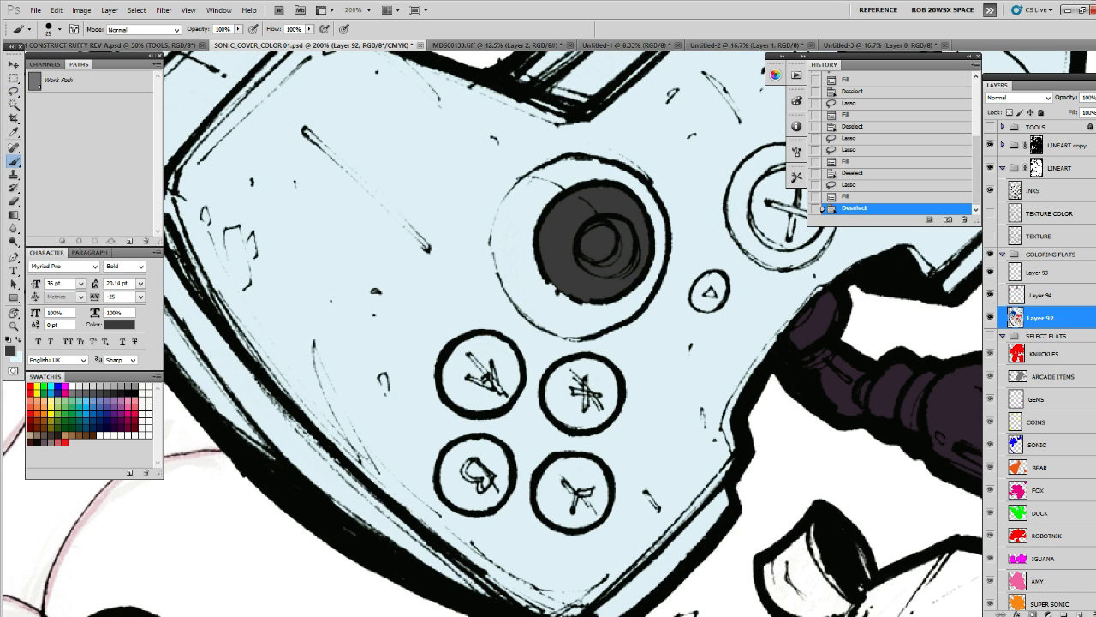
{"action": "left_click", "coordinate": [1095, 206]}
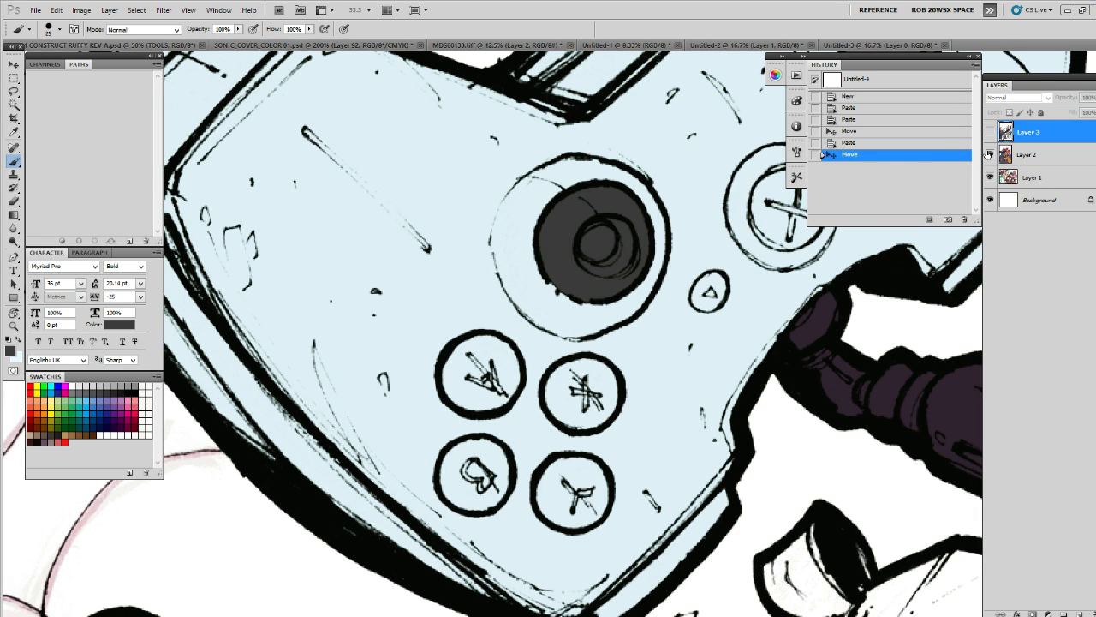
{"action": "left_click", "coordinate": [990, 154]}
{"action": "left_click", "coordinate": [991, 131]}
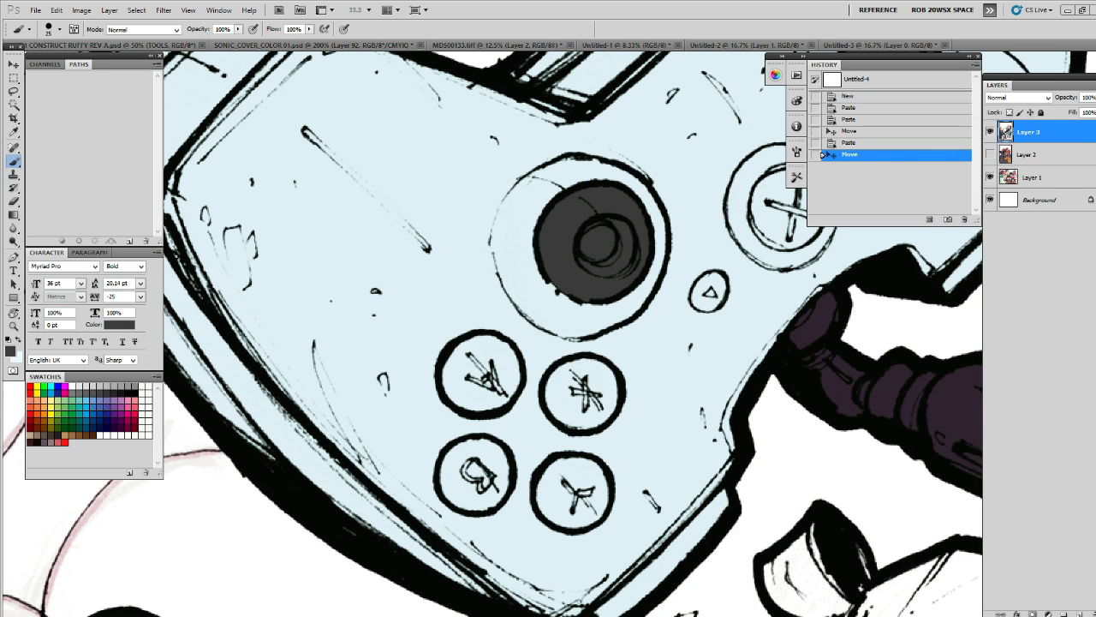
{"action": "key", "text": "v"}
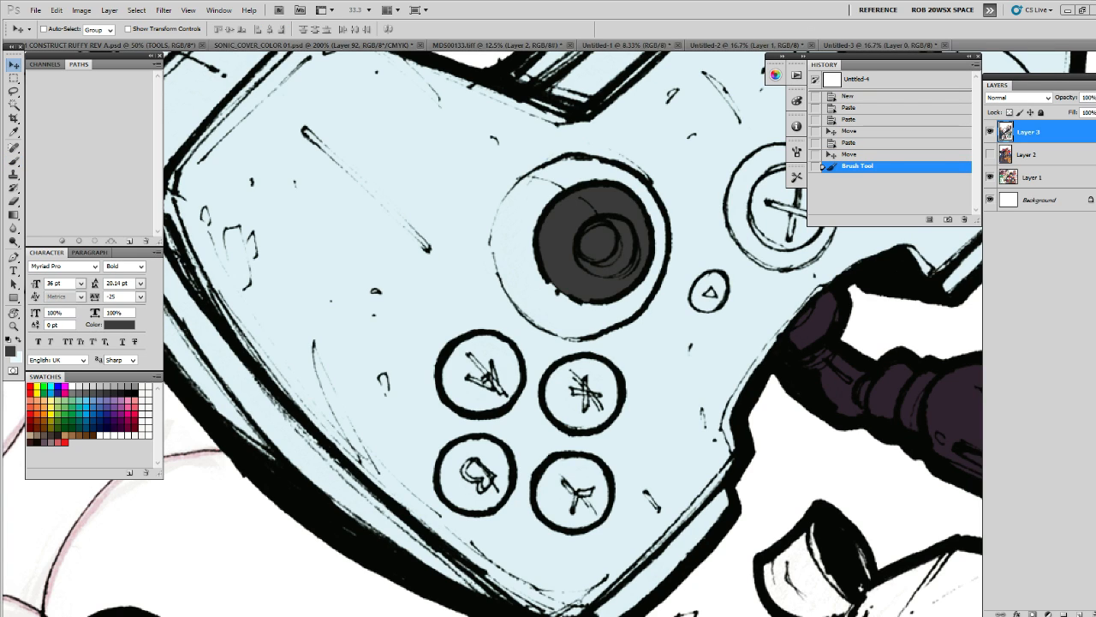
{"action": "left_click", "coordinate": [546, 272]}
{"action": "key", "text": "b"}
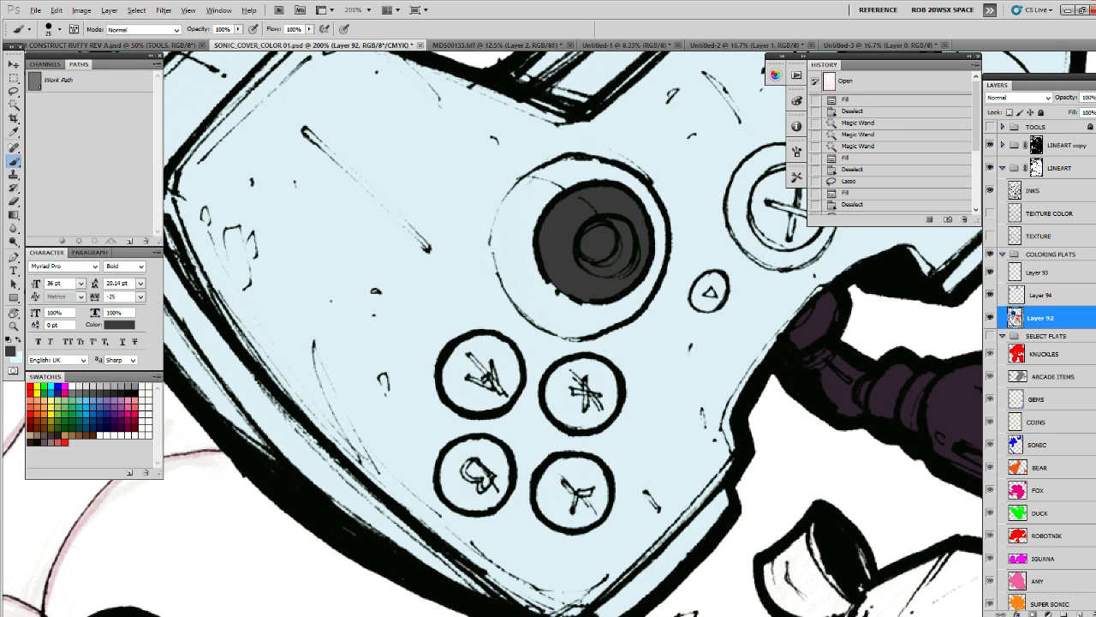
Pick a lime green from the SONIC_COVER_RUFFY DEV 03.psd document and return to the cover colouring document
{"action": "key", "text": "x"}
{"action": "key", "text": "z"}
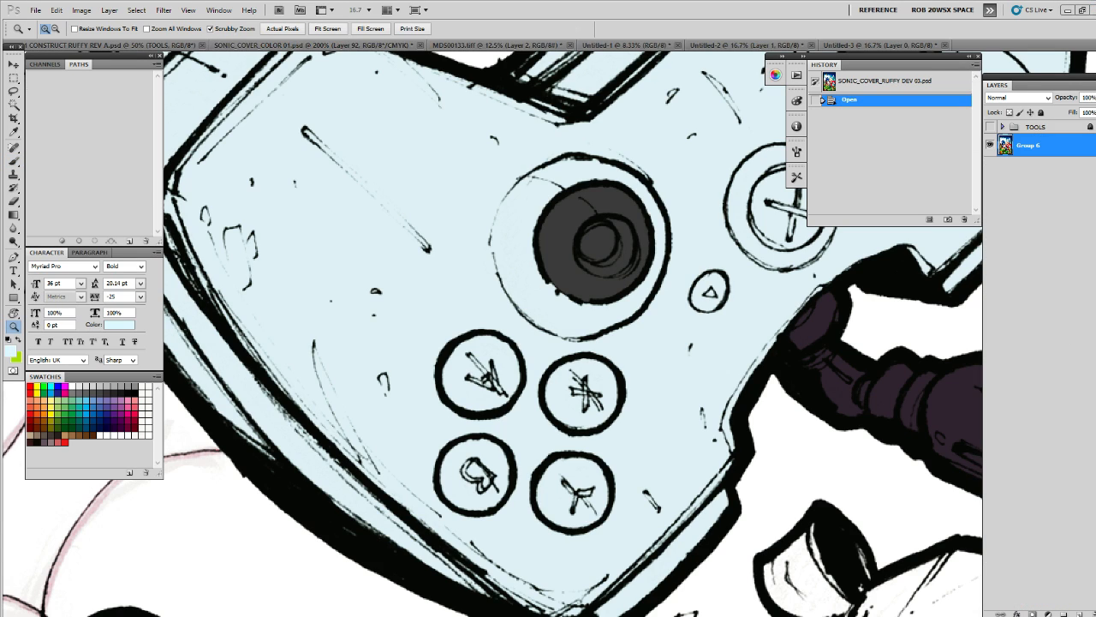
{"action": "key", "text": "b"}
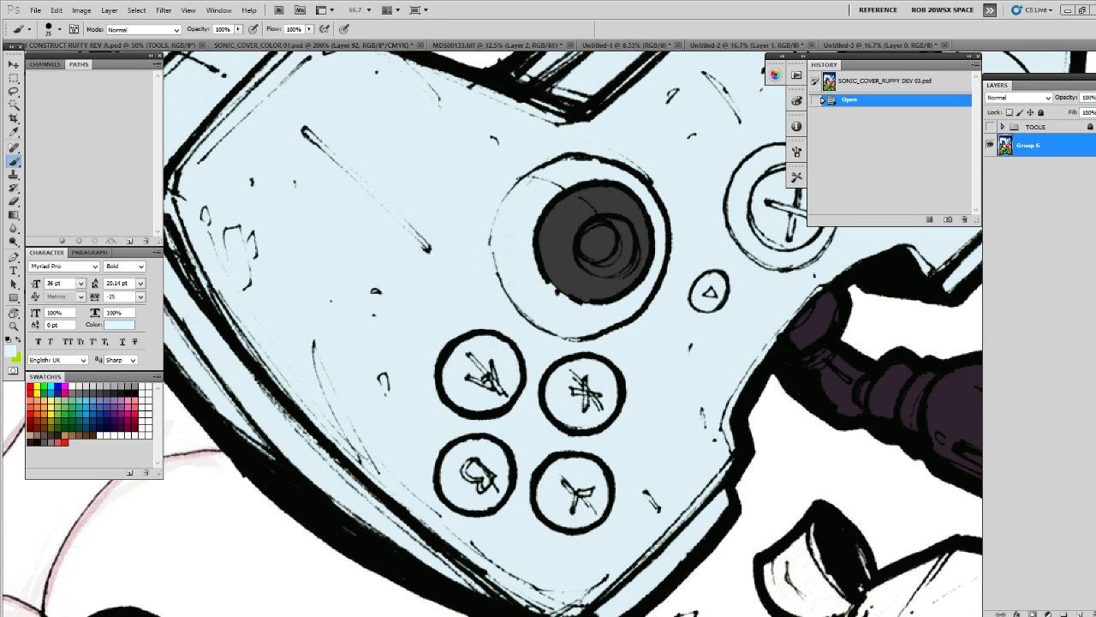
{"action": "key", "text": "x"}
{"action": "key", "text": "ctrl+Tab"}
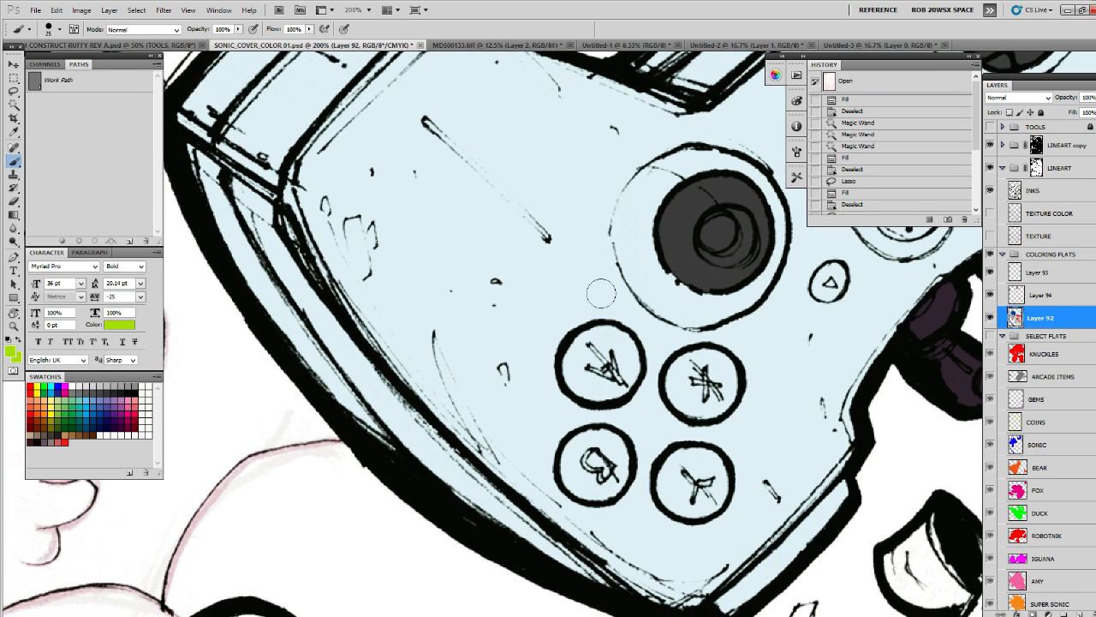
Lasso the upper-left of the controller's four lettered buttons, fill it with the lime green, and deselect
{"action": "key", "text": "l"}
{"action": "mouse_move", "coordinate": [604, 315]}
{"action": "left_mouse_down"}
{"action": "mouse_move", "coordinate": [565, 352]}
{"action": "mouse_move", "coordinate": [567, 377]}
{"action": "mouse_move", "coordinate": [608, 406]}
{"action": "left_mouse_up"}
{"action": "left_click_drag", "start_coordinate": [647, 361], "coordinate": [628, 323]}
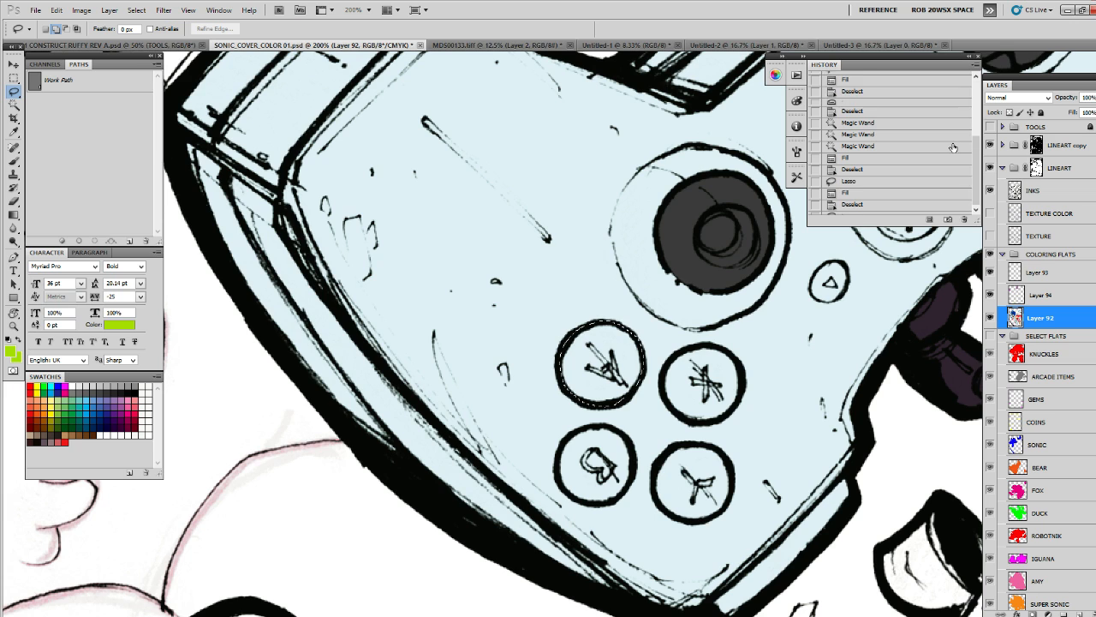
{"action": "key", "text": "alt+BackSpace"}
{"action": "key", "text": "ctrl+d"}
Lasso the upper-right of the four lettered buttons, fill it with a blue swatch, and deselect
{"action": "left_click_drag", "start_coordinate": [771, 363], "coordinate": [733, 332]}
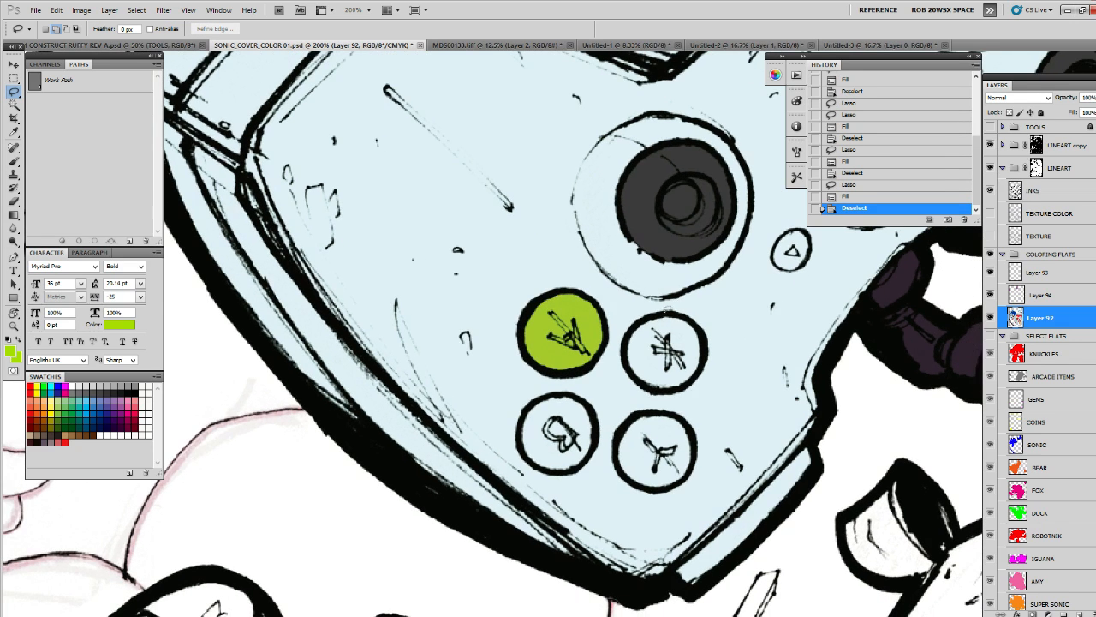
{"action": "mouse_move", "coordinate": [667, 309]}
{"action": "left_mouse_down"}
{"action": "mouse_move", "coordinate": [631, 358]}
{"action": "mouse_move", "coordinate": [641, 376]}
{"action": "mouse_move", "coordinate": [687, 388]}
{"action": "left_mouse_up"}
{"action": "mouse_move", "coordinate": [704, 326]}
{"action": "left_mouse_down"}
{"action": "mouse_move", "coordinate": [645, 307]}
{"action": "mouse_move", "coordinate": [698, 319]}
{"action": "mouse_move", "coordinate": [699, 331]}
{"action": "mouse_move", "coordinate": [675, 321]}
{"action": "left_mouse_up"}
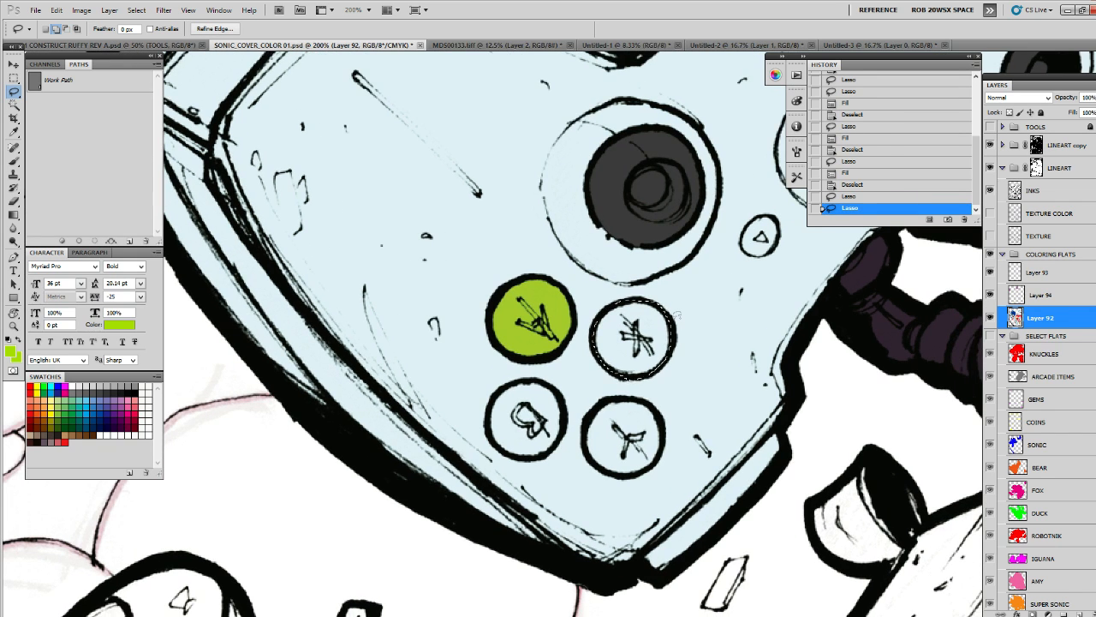
{"action": "key", "text": "b"}
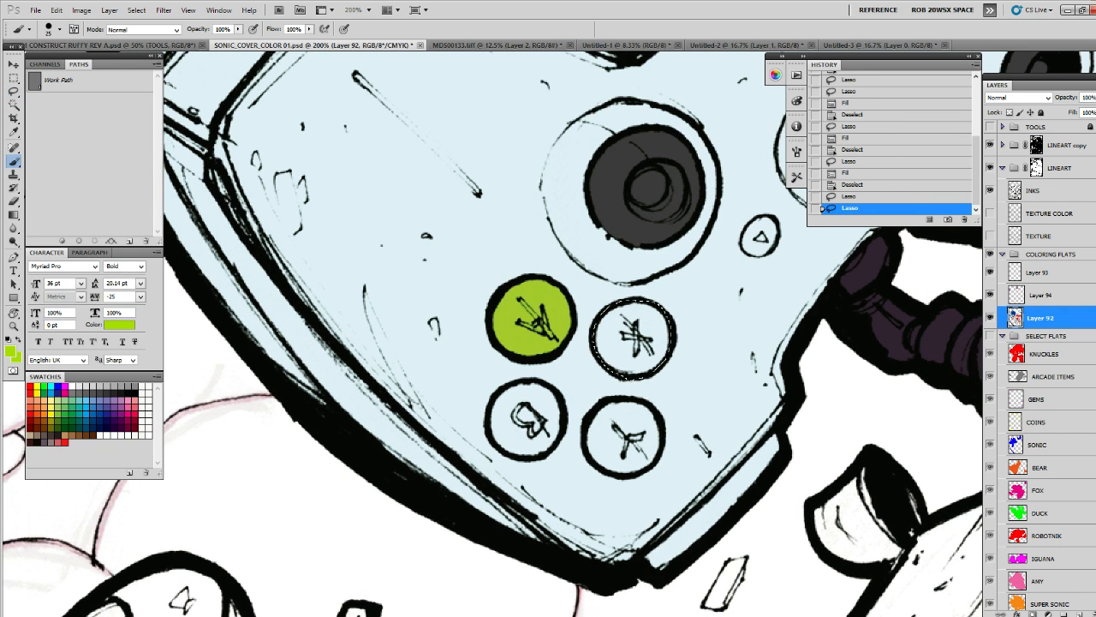
{"action": "left_click", "coordinate": [104, 412]}
{"action": "key", "text": "alt+BackSpace"}
{"action": "left_click_drag", "start_coordinate": [587, 328], "coordinate": [597, 337]}
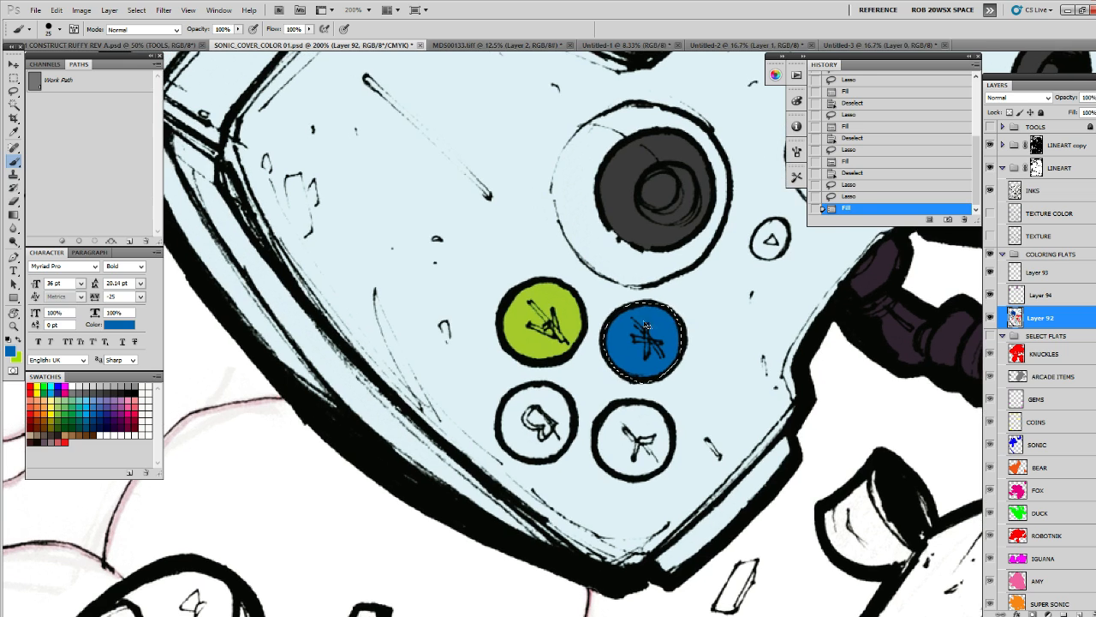
{"action": "key", "text": "ctrl+d"}
Lasso the lettered button below the green one and fill it with the yellow swatch
{"action": "key", "text": "l"}
{"action": "mouse_move", "coordinate": [553, 380]}
{"action": "left_mouse_down"}
{"action": "mouse_move", "coordinate": [519, 382]}
{"action": "mouse_move", "coordinate": [503, 418]}
{"action": "mouse_move", "coordinate": [516, 453]}
{"action": "mouse_move", "coordinate": [546, 456]}
{"action": "left_mouse_up"}
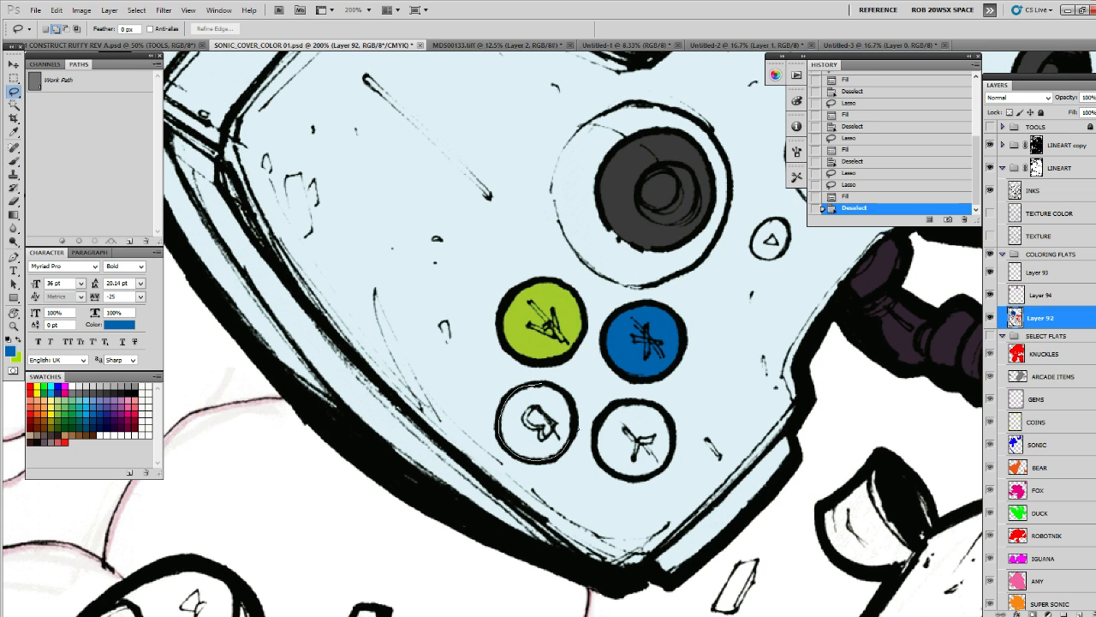
{"action": "left_click_drag", "start_coordinate": [571, 414], "coordinate": [548, 382]}
{"action": "key", "text": "b"}
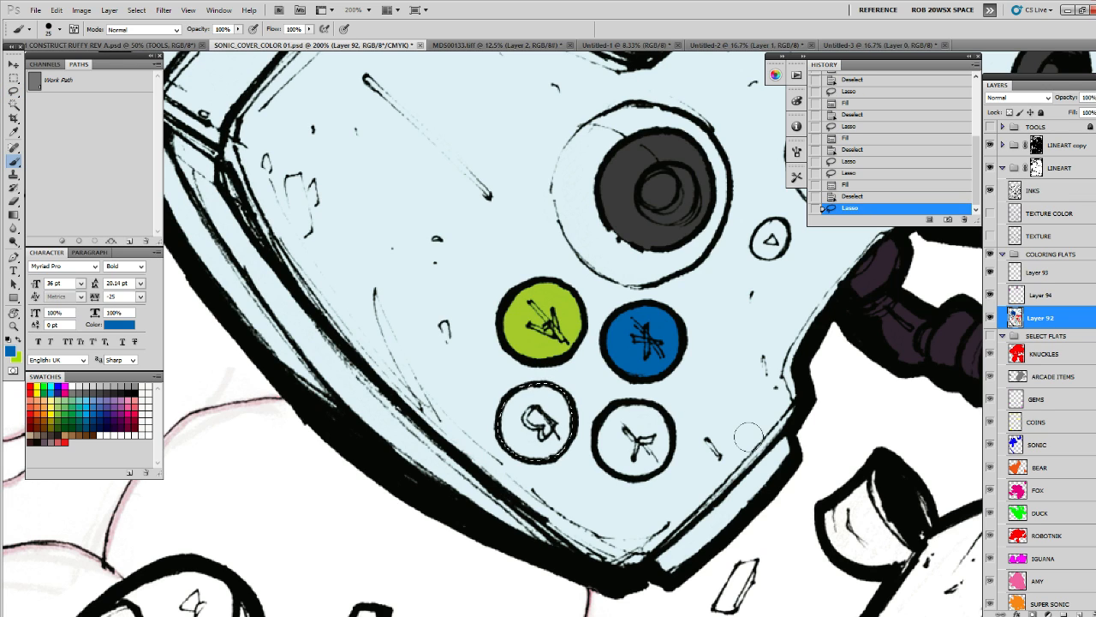
{"action": "key", "text": "x"}
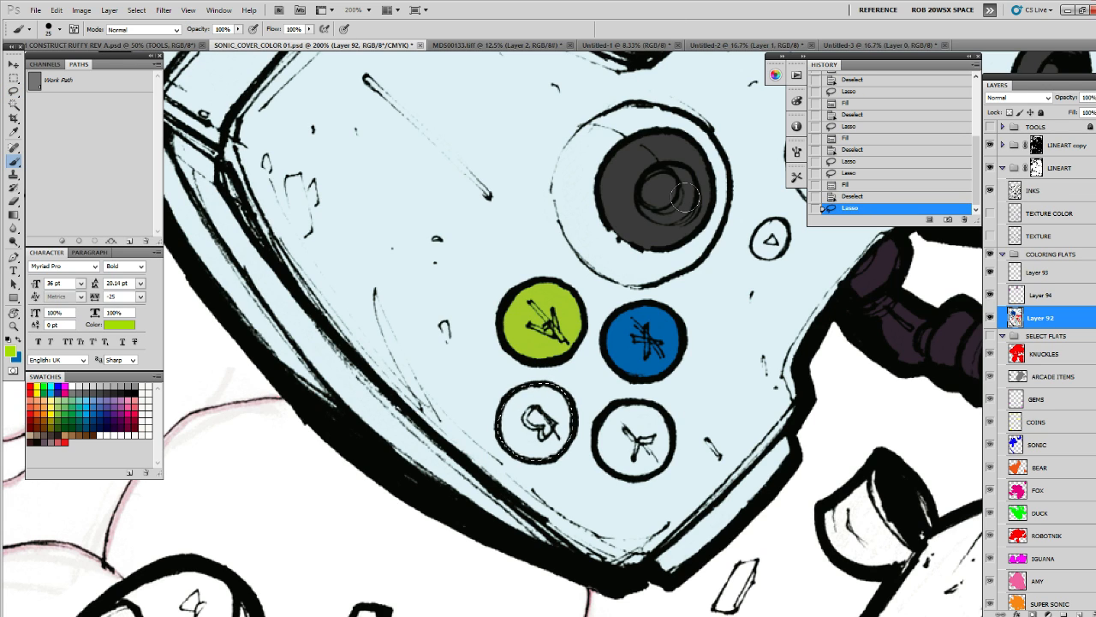
{"action": "left_click", "coordinate": [37, 391]}
{"action": "key", "text": "alt+BackSpace"}
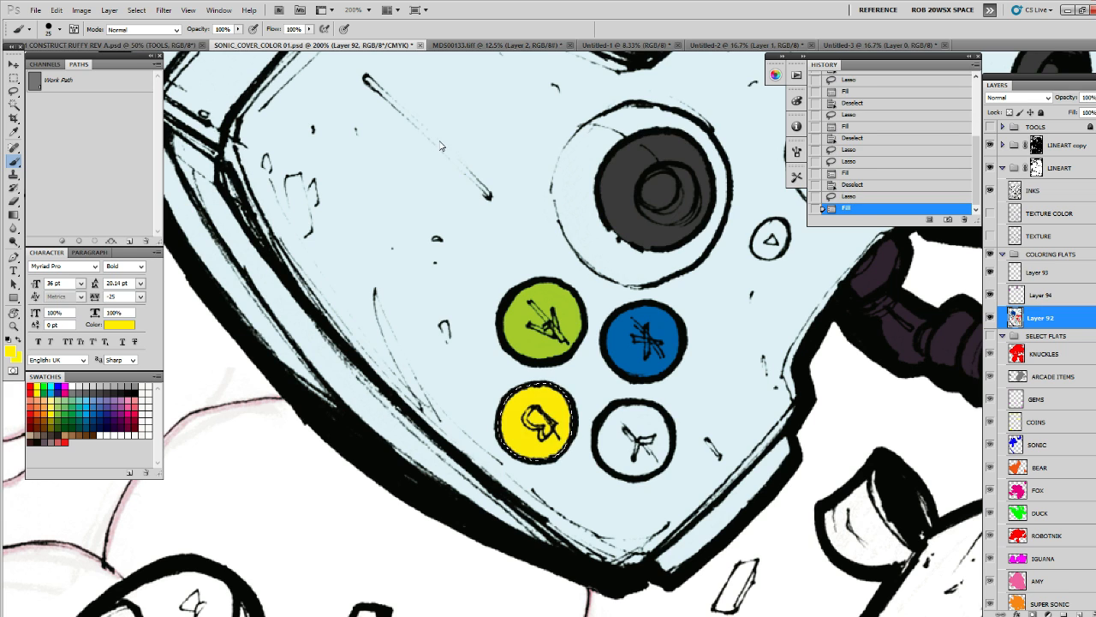
Examine the coloured controller buttons against the rest of the cover at 33.3% and 66.7% zoom
{"action": "key", "text": "z"}
{"action": "left_click", "coordinate": [435, 356], "text": "alt"}
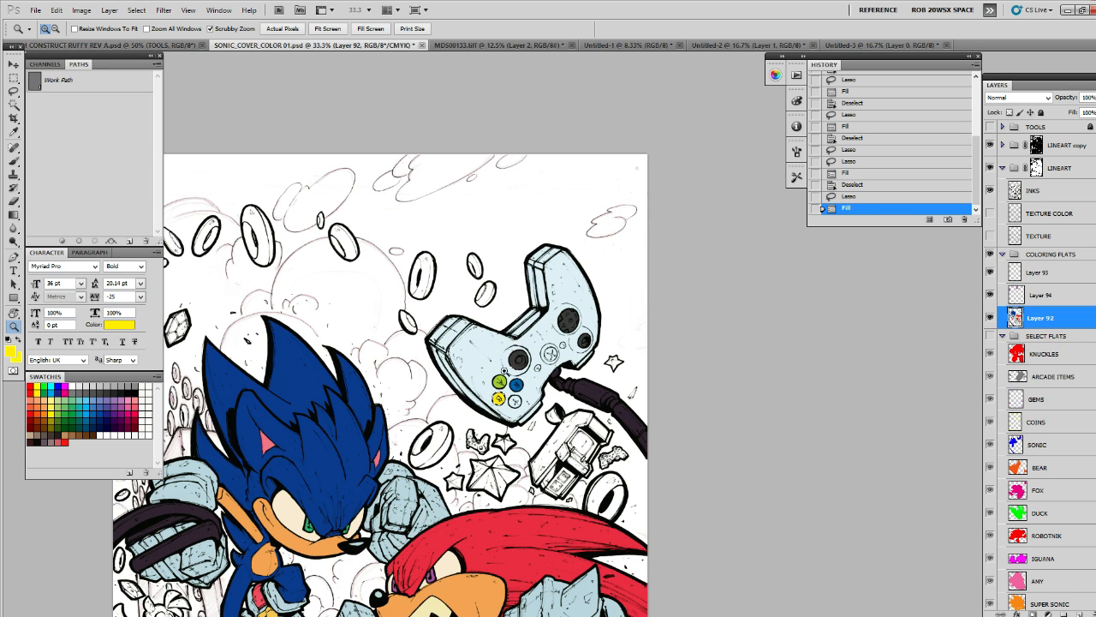
{"action": "left_click", "coordinate": [504, 379]}
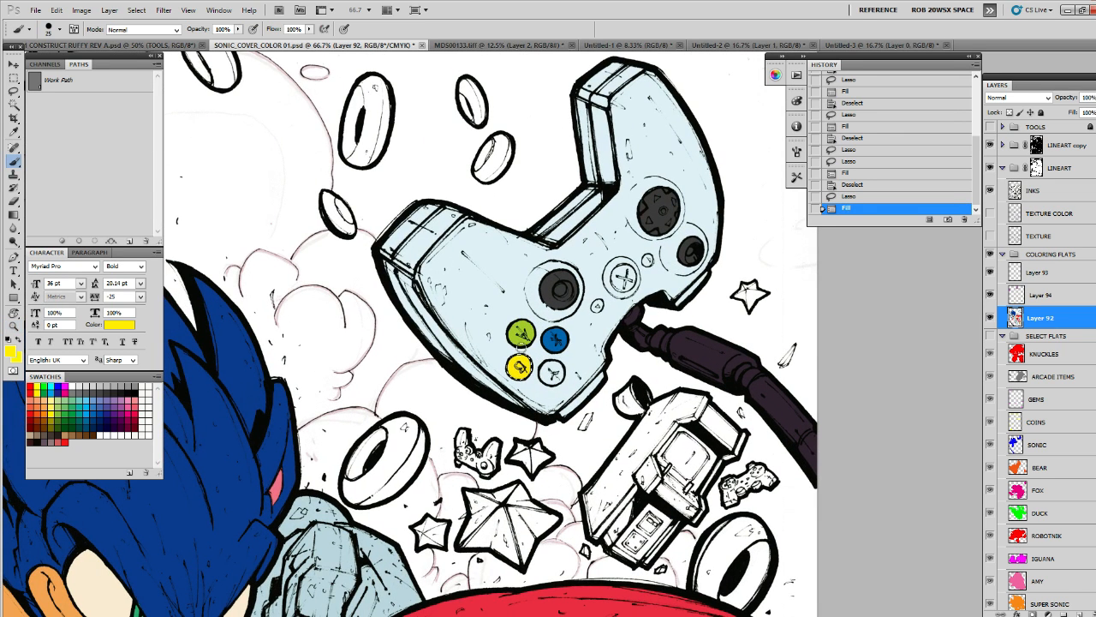
{"action": "left_click", "coordinate": [520, 351], "text": "alt"}
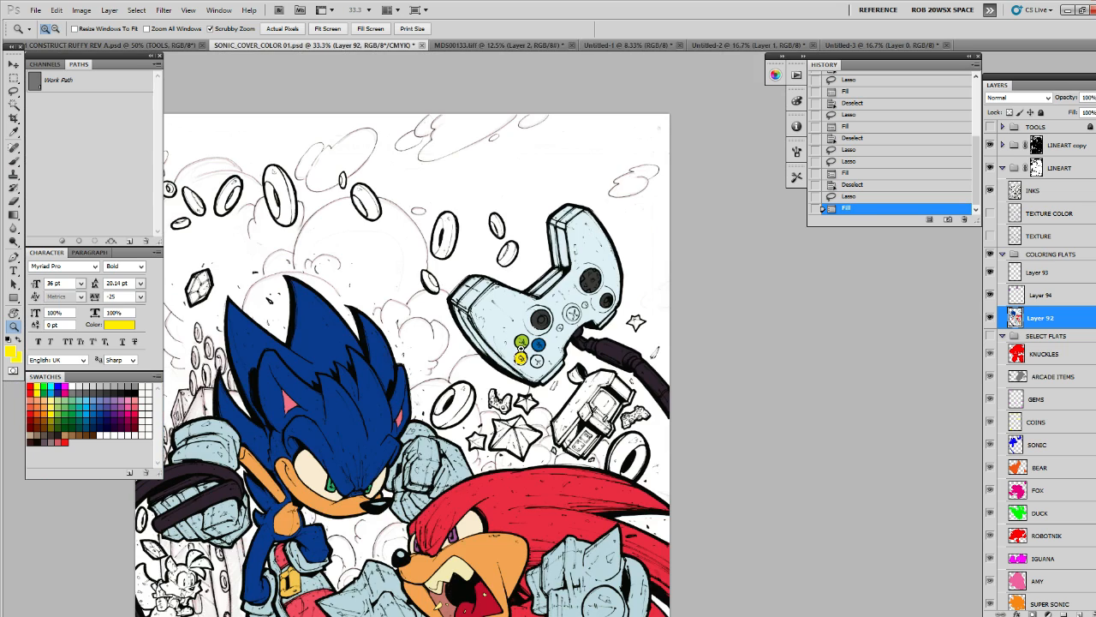
{"action": "key", "text": "b"}
{"action": "left_click_drag", "start_coordinate": [282, 388], "coordinate": [290, 266]}
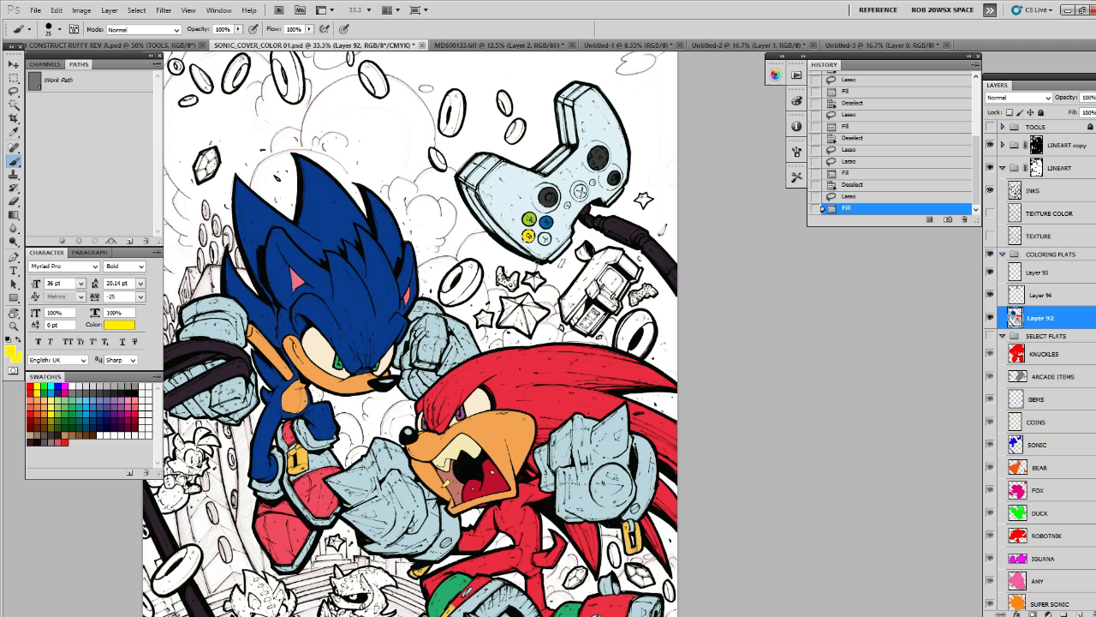
{"action": "scroll", "coordinate": [546, 307], "scroll_direction": "down", "scroll_amount": 5}
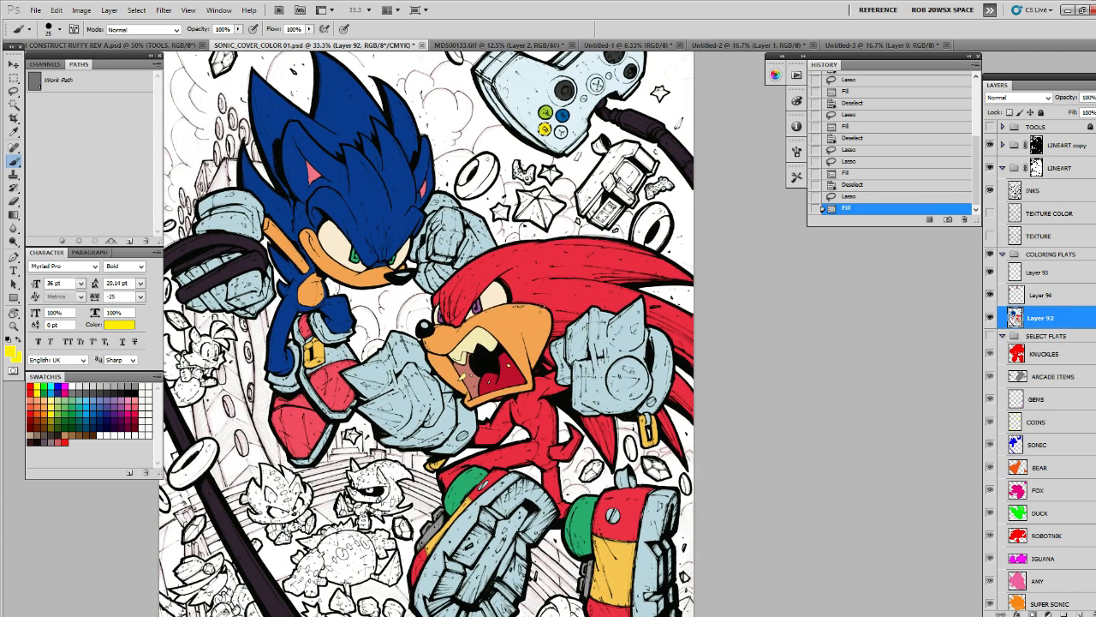
{"action": "left_click_drag", "start_coordinate": [524, 283], "coordinate": [527, 284]}
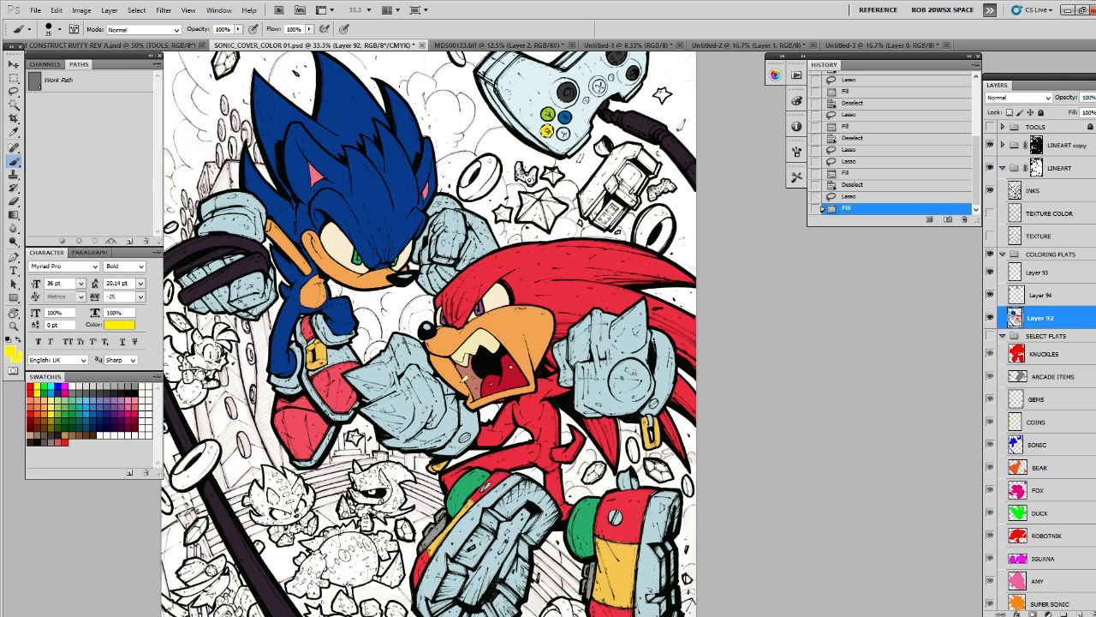
Sample a golden yellow from the Untitled-4 reference collage and look through the other open reference document
{"action": "key", "text": "ctrl+Tab"}
{"action": "key", "text": "z"}
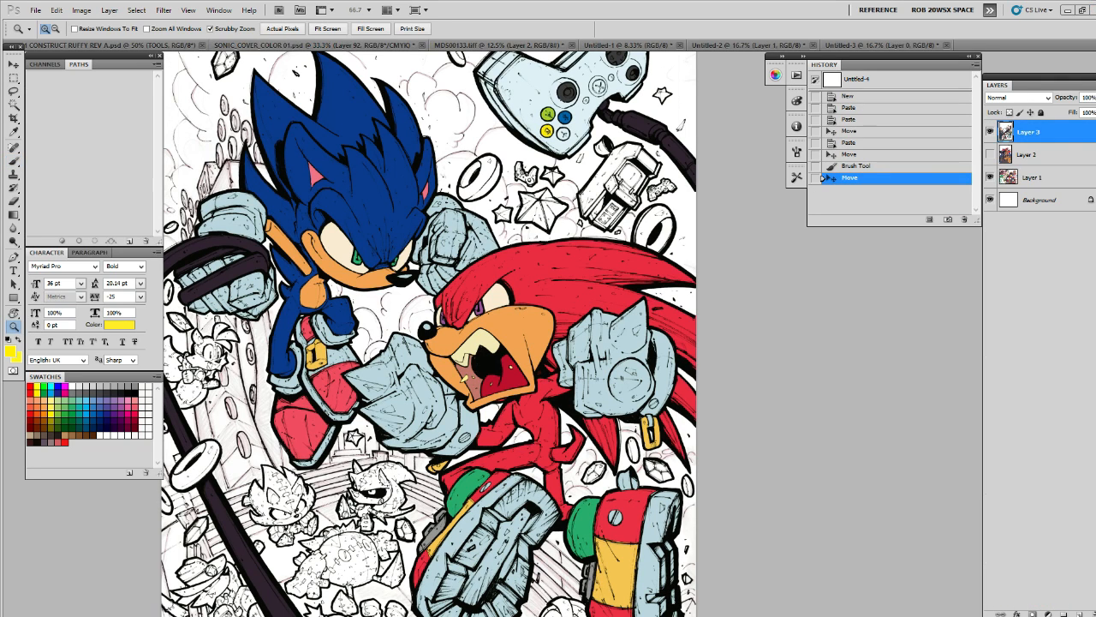
{"action": "key", "text": "b"}
{"action": "left_click", "coordinate": [616, 561], "text": "alt"}
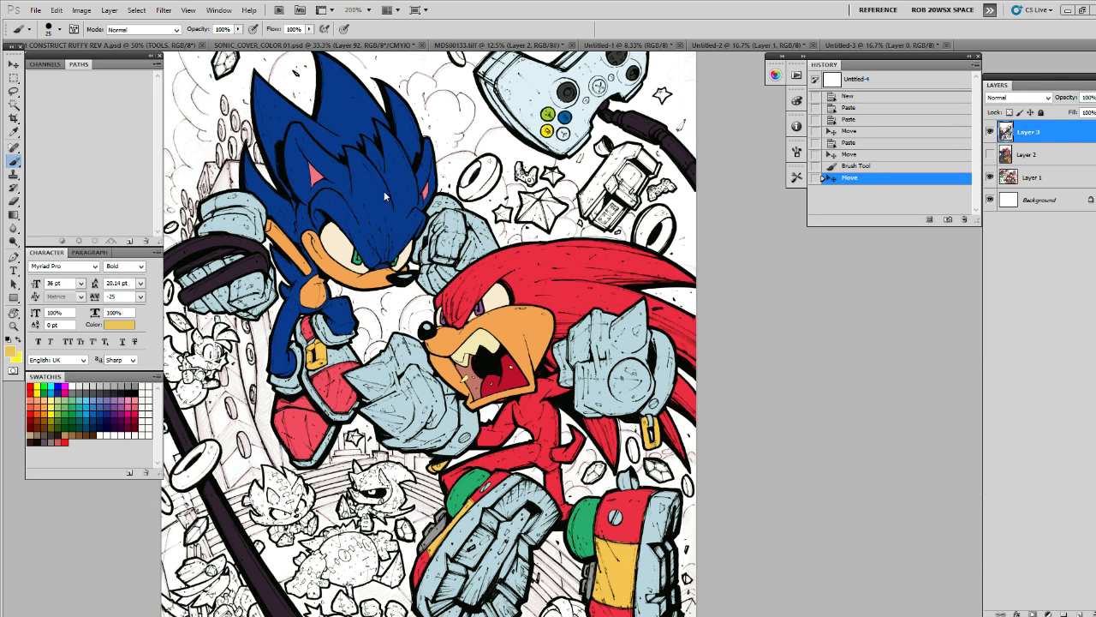
{"action": "key", "text": "z"}
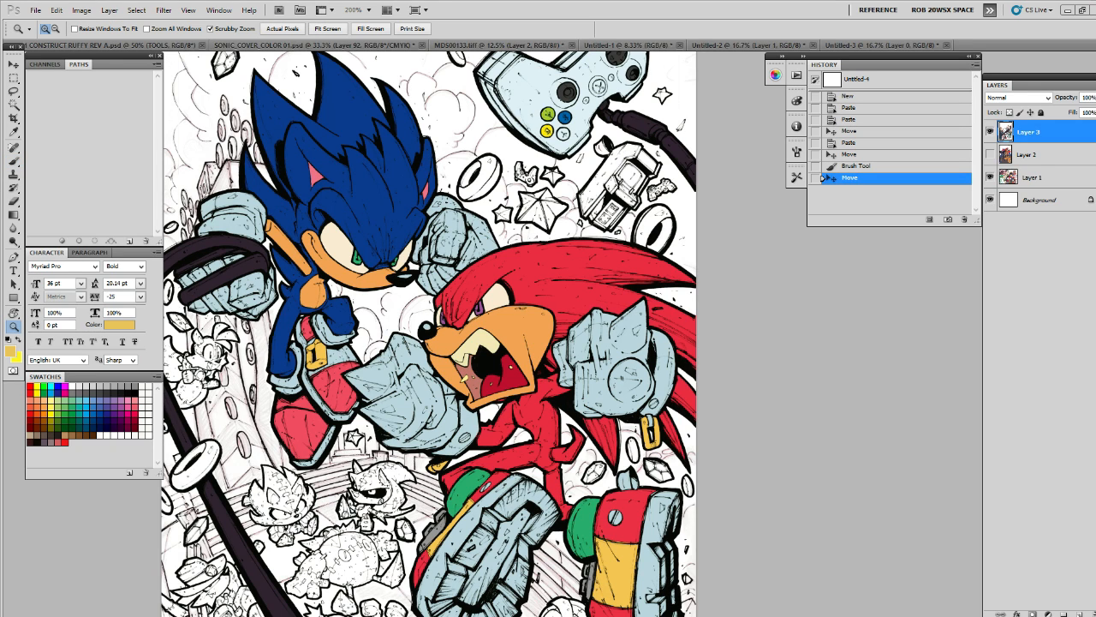
{"action": "key", "text": "ctrl+Tab"}
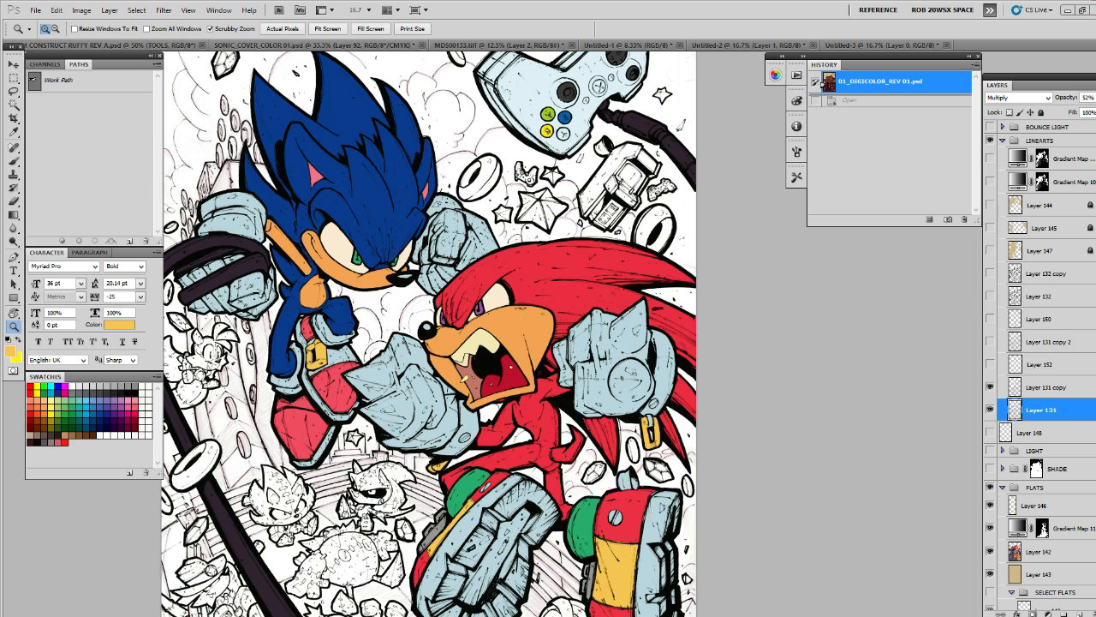
{"action": "key", "text": "ctrl+Tab"}
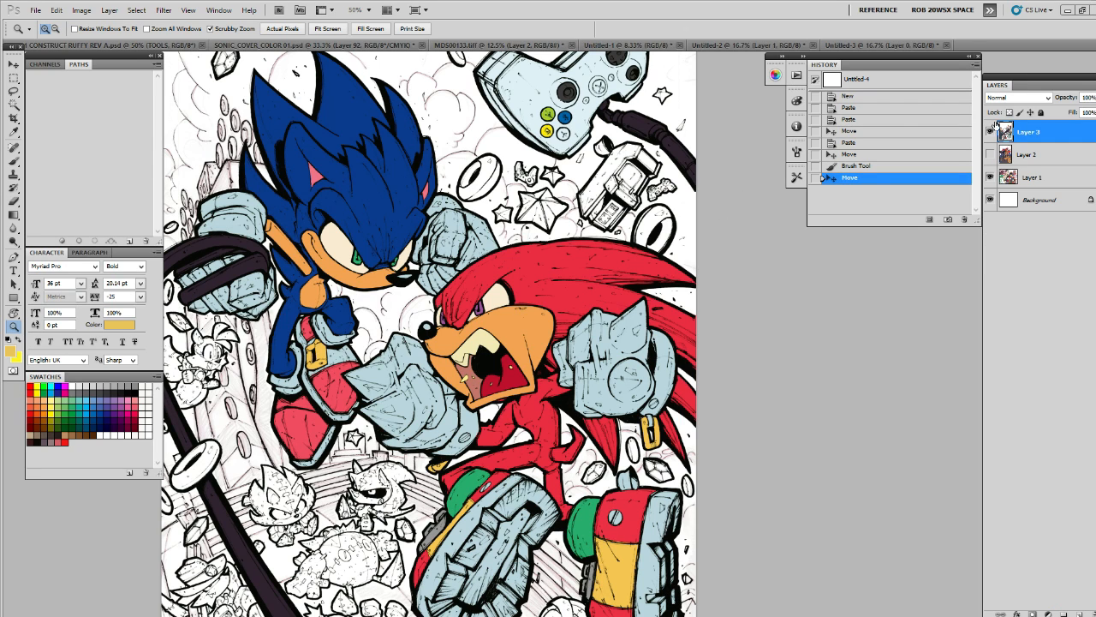
Hide Layer 3 in the reference collage, show Layer 2, and reposition the Layer 2 and Layer 1 images
{"action": "left_click", "coordinate": [990, 133]}
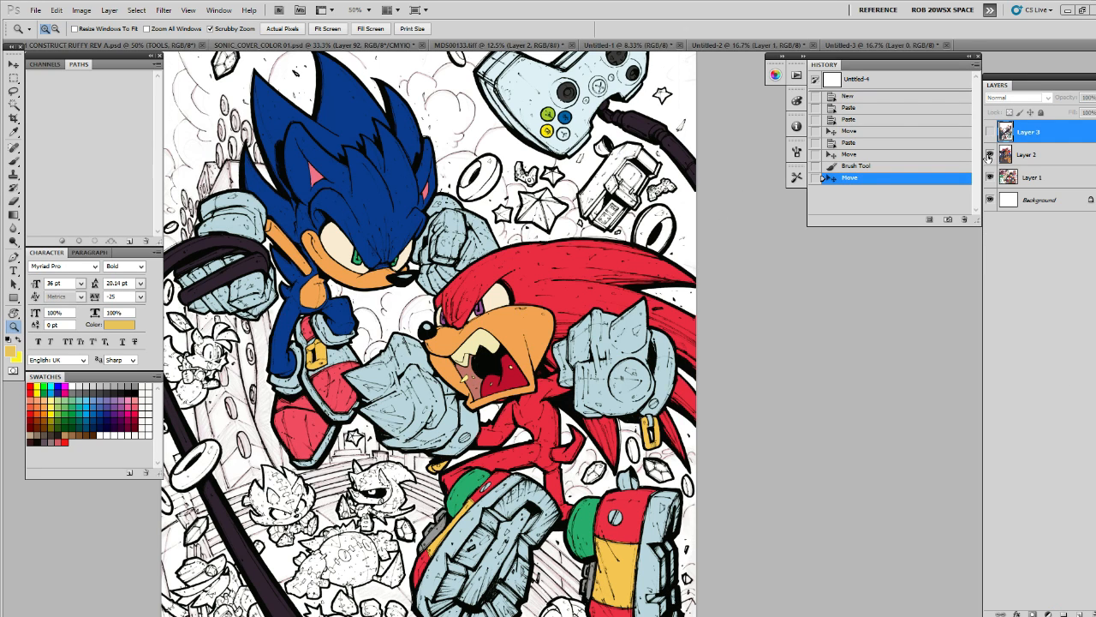
{"action": "left_click", "coordinate": [1023, 155]}
{"action": "key", "text": "v"}
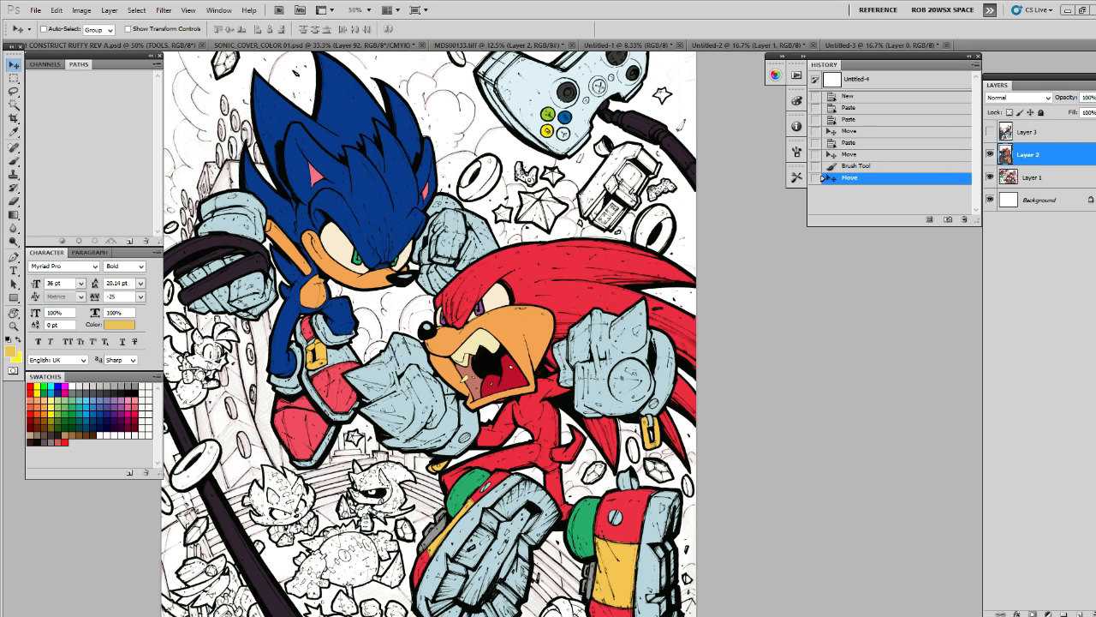
{"action": "key", "text": "Left"}
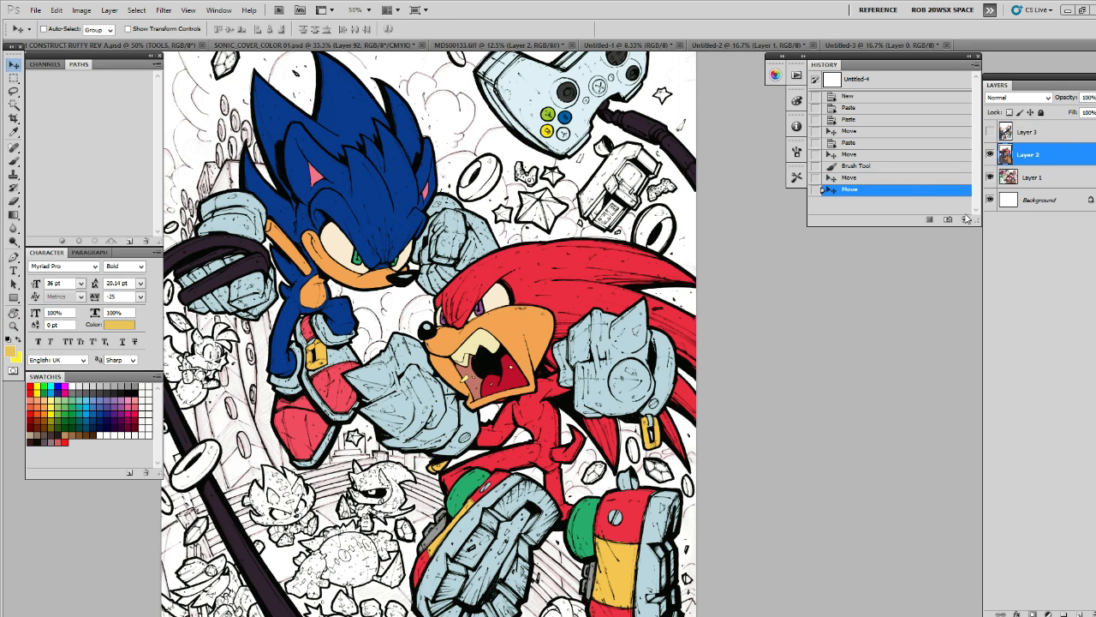
{"action": "left_click", "coordinate": [1006, 182]}
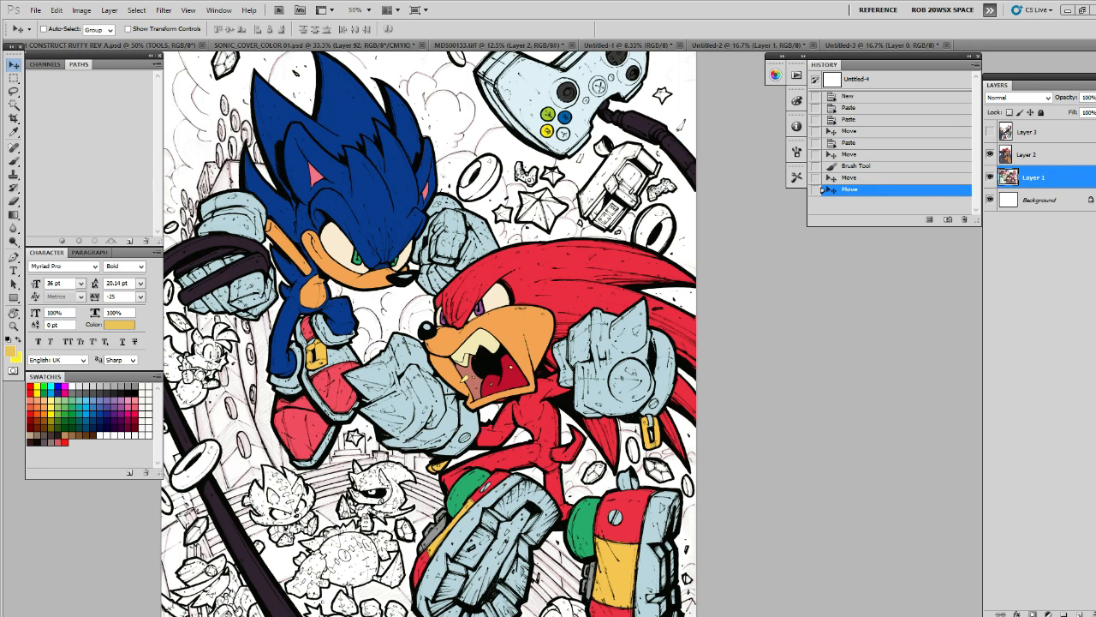
{"action": "key", "text": "Left"}
Sample a golden yellow as the brush colour and return to SONIC_COVER_COLOR 01.psd
{"action": "key", "text": "b"}
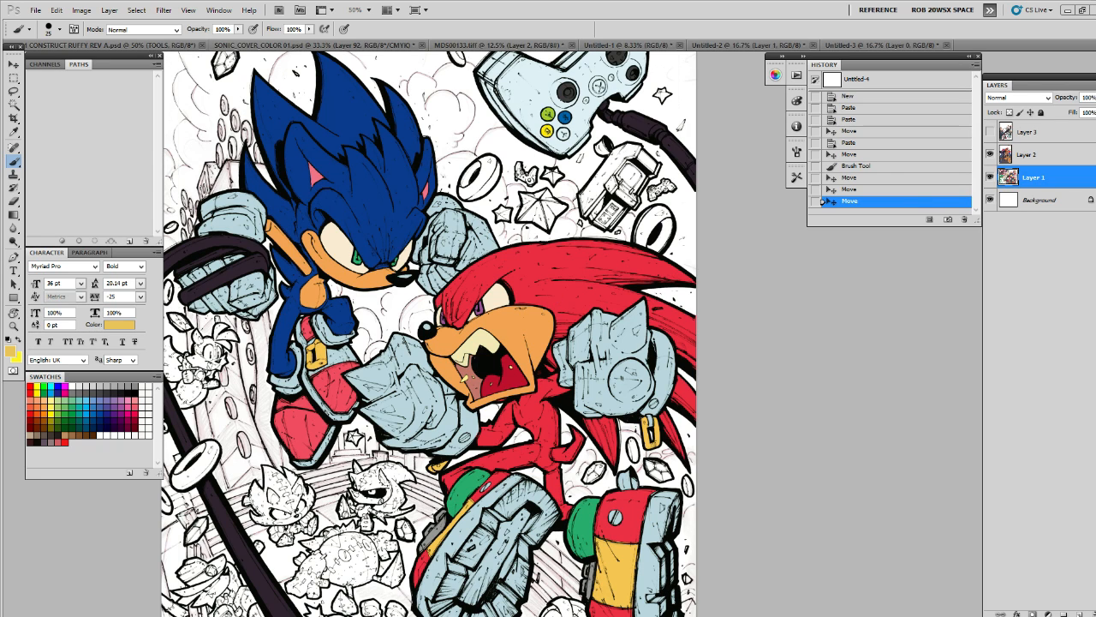
{"action": "key", "text": "x"}
{"action": "key", "text": "x"}
{"action": "left_click", "coordinate": [323, 328]}
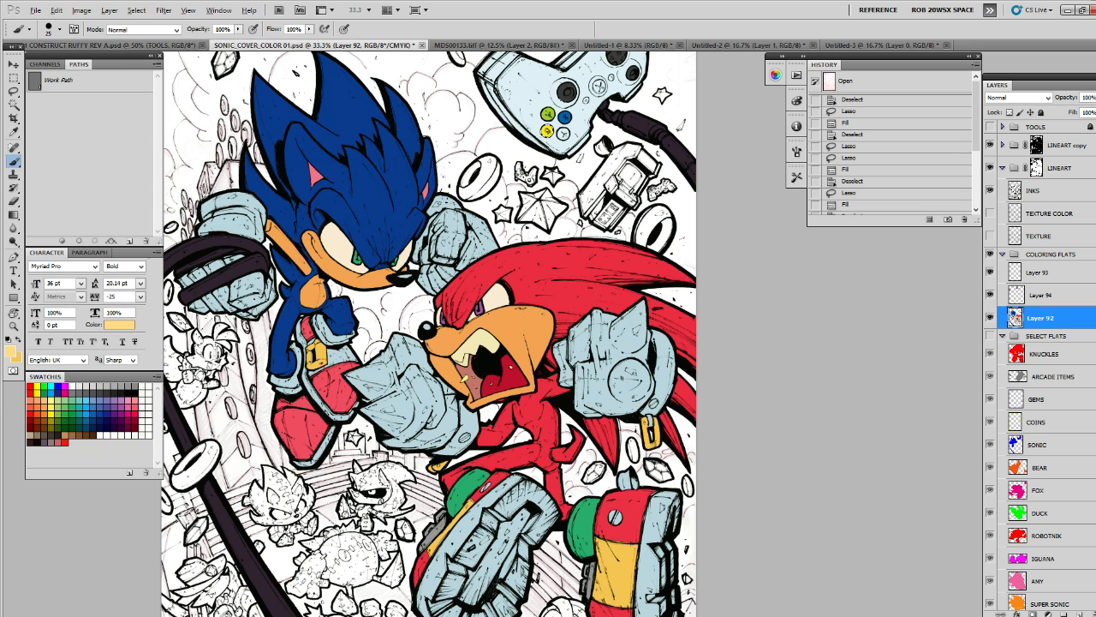
{"action": "left_click", "coordinate": [547, 131], "text": "alt"}
{"action": "left_click_drag", "start_coordinate": [547, 131], "coordinate": [574, 218]}
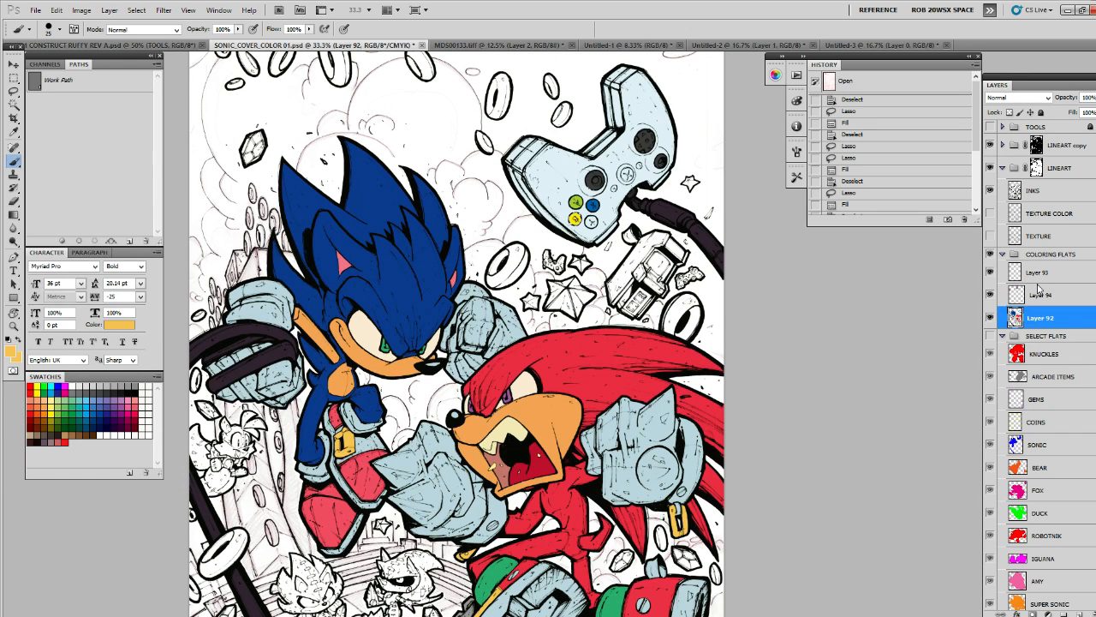
{"action": "scroll", "coordinate": [796, 321], "scroll_direction": "down", "scroll_amount": 2}
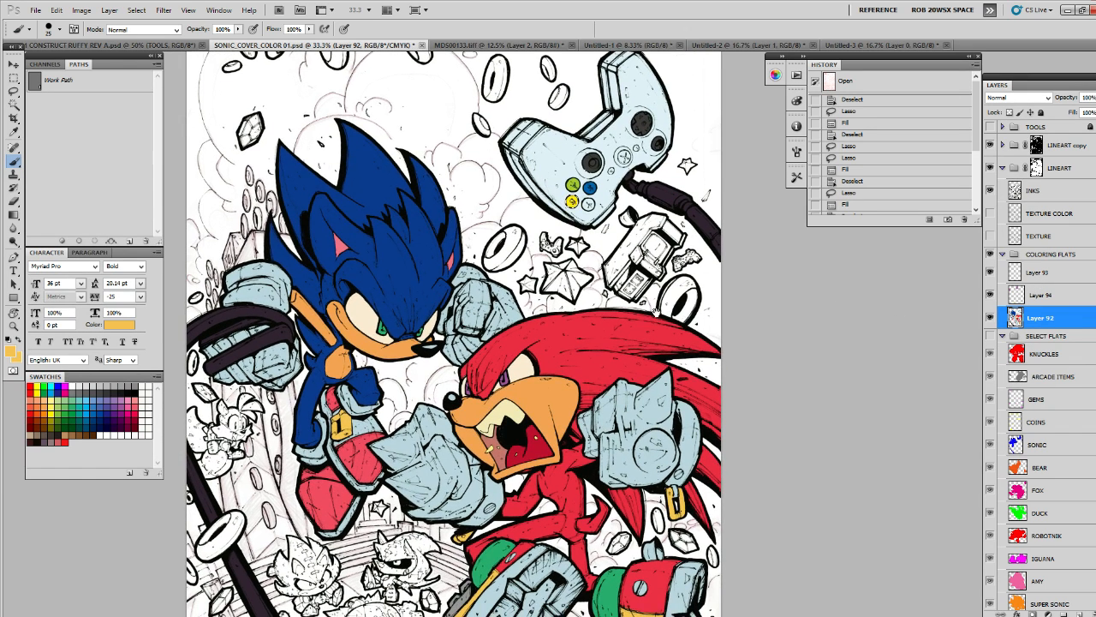
{"action": "left_click_drag", "start_coordinate": [656, 313], "coordinate": [664, 303]}
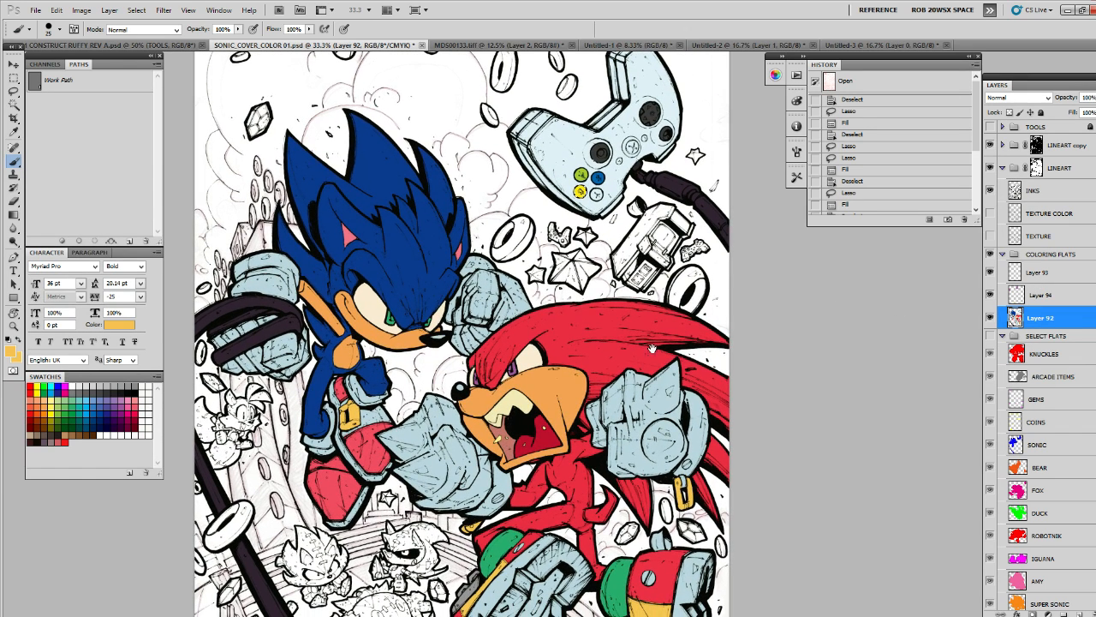
{"action": "left_click_drag", "start_coordinate": [652, 349], "coordinate": [656, 313]}
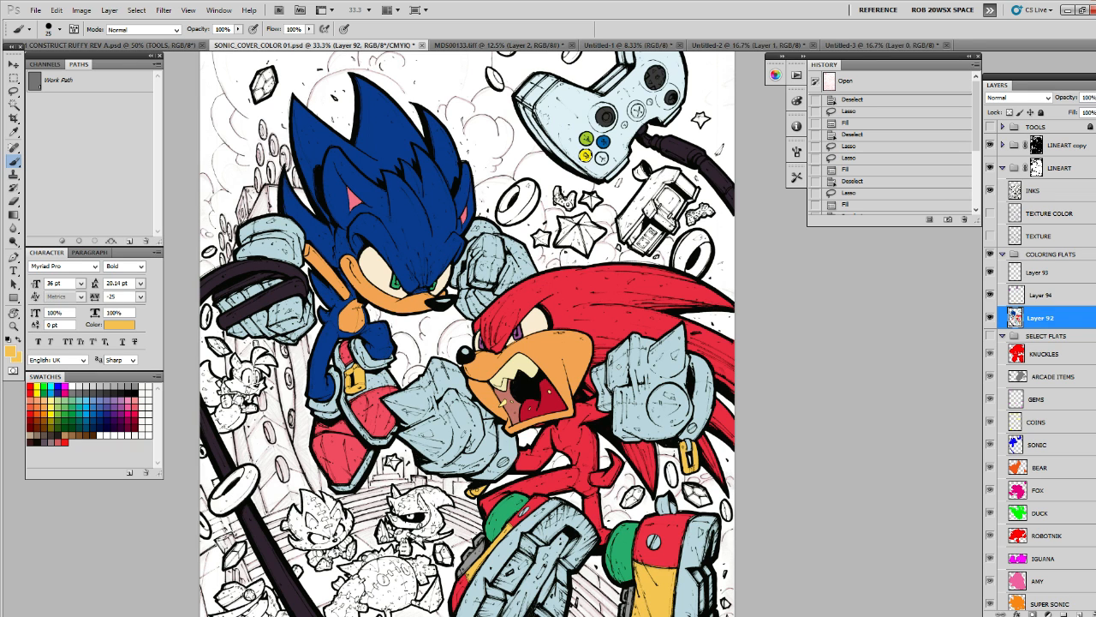
{"action": "left_click_drag", "start_coordinate": [589, 151], "coordinate": [582, 83]}
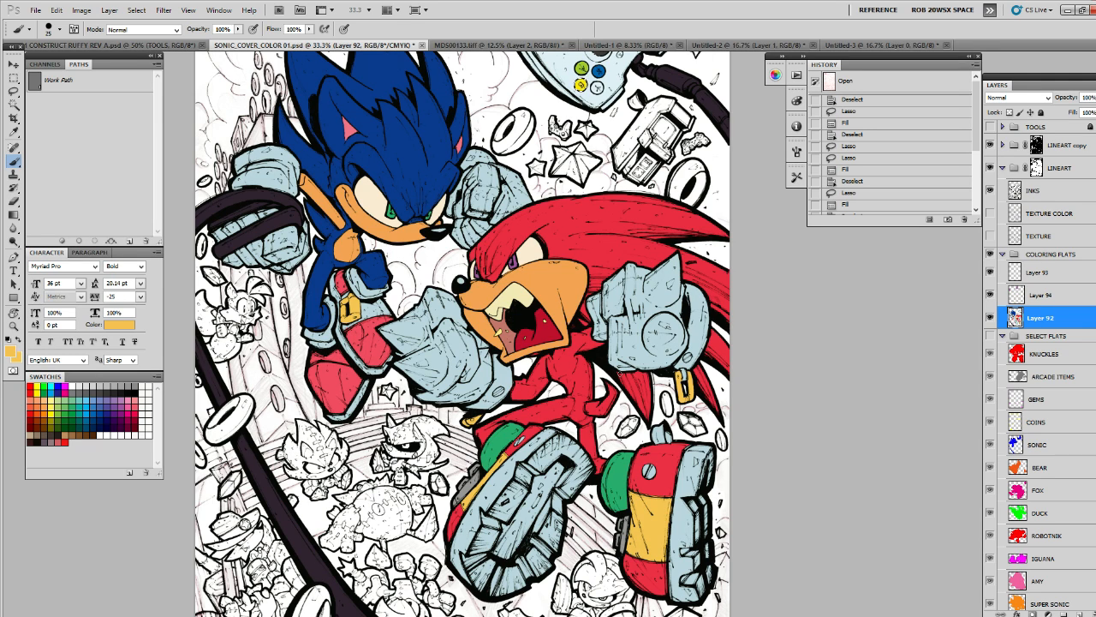
{"action": "left_click_drag", "start_coordinate": [614, 206], "coordinate": [621, 274]}
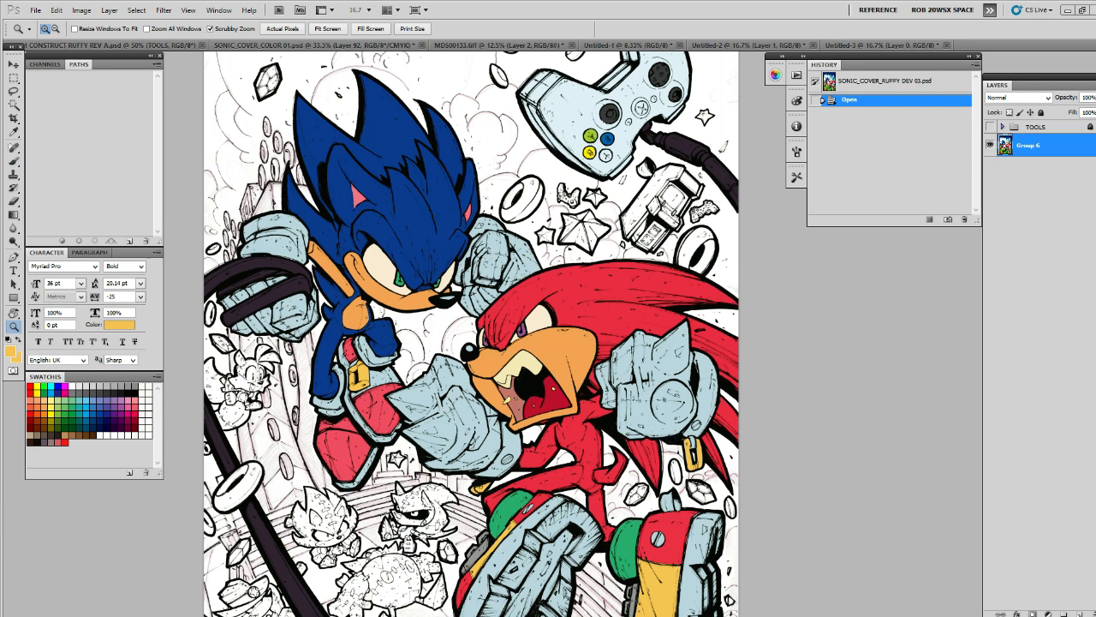
Fill the selected yellow button on the game controller with golden yellow on Layer 92
{"action": "key", "text": "b"}
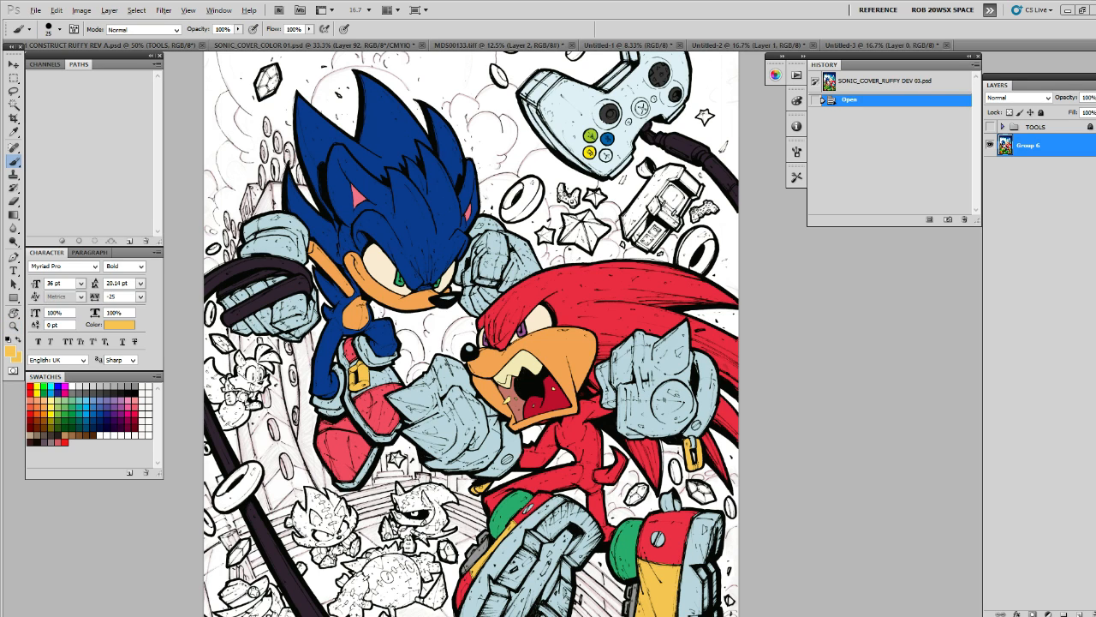
{"action": "left_click", "coordinate": [37, 392]}
{"action": "key", "text": "ctrl+Tab"}
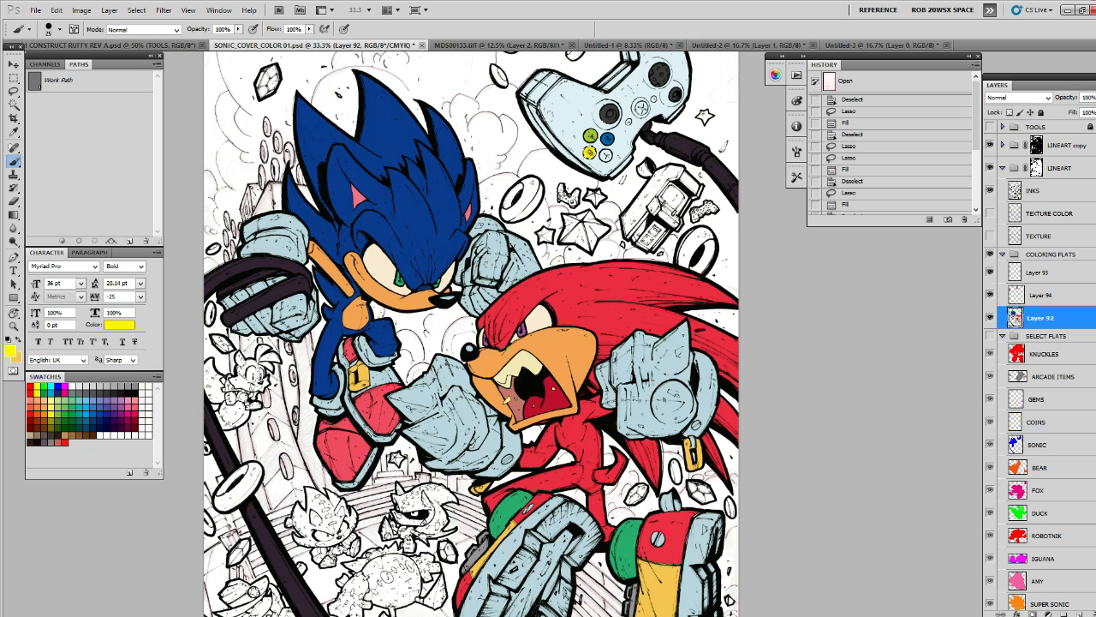
{"action": "left_click", "coordinate": [590, 153], "text": "alt"}
{"action": "left_click", "coordinate": [590, 152]}
{"action": "key", "text": "alt+BackSpace"}
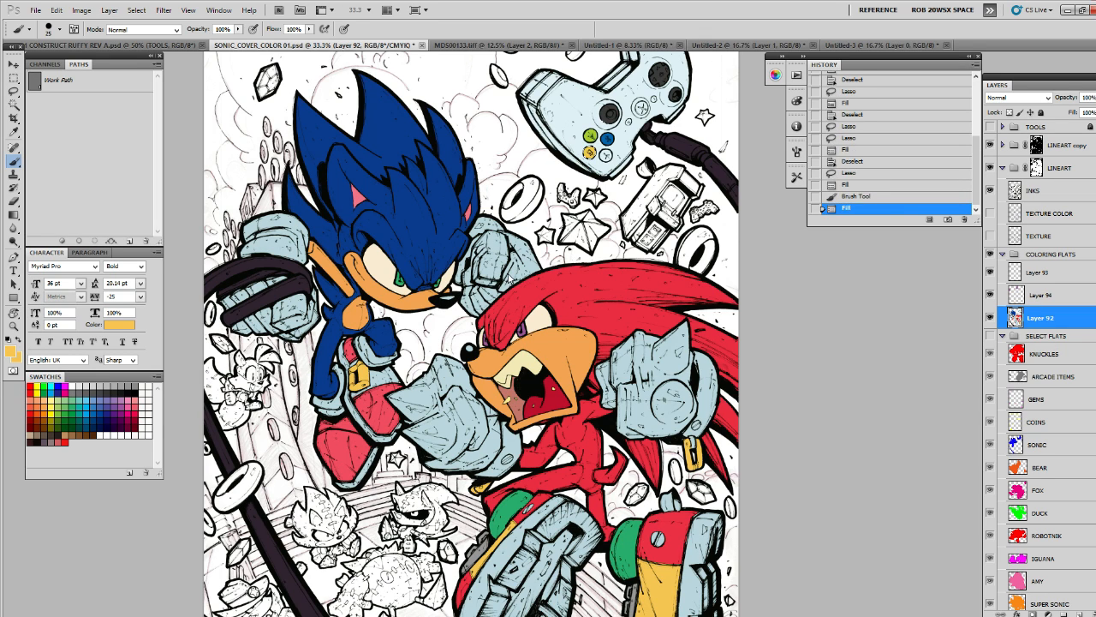
Load the COINS layer as a selection, fill it with golden yellow on Layer 92, and deselect
{"action": "left_click_drag", "start_coordinate": [639, 183], "coordinate": [640, 226]}
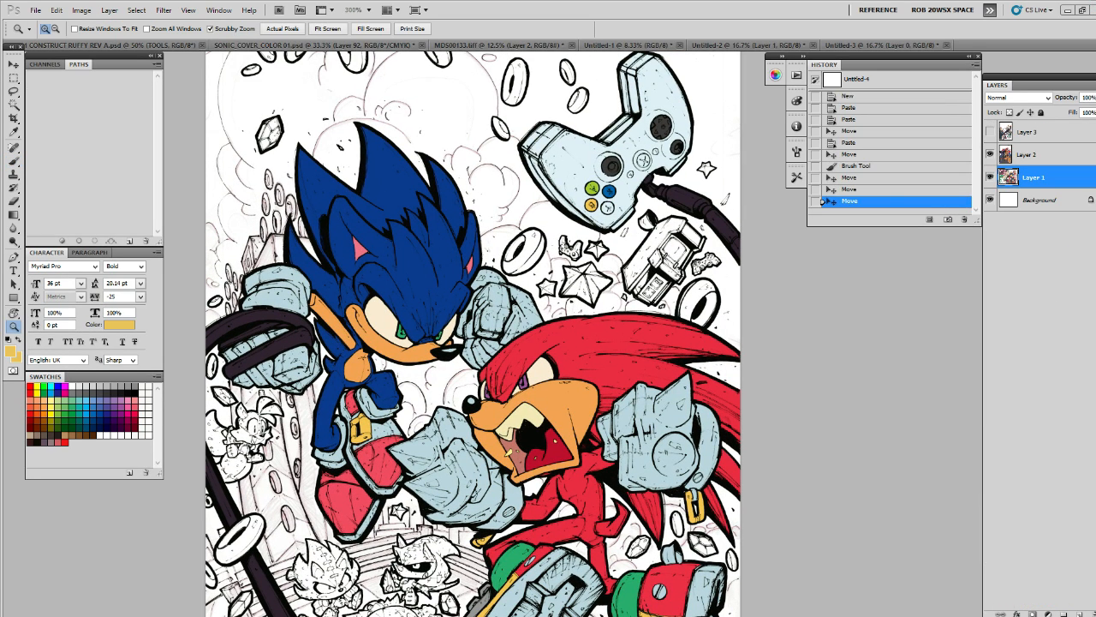
{"action": "key", "text": "b"}
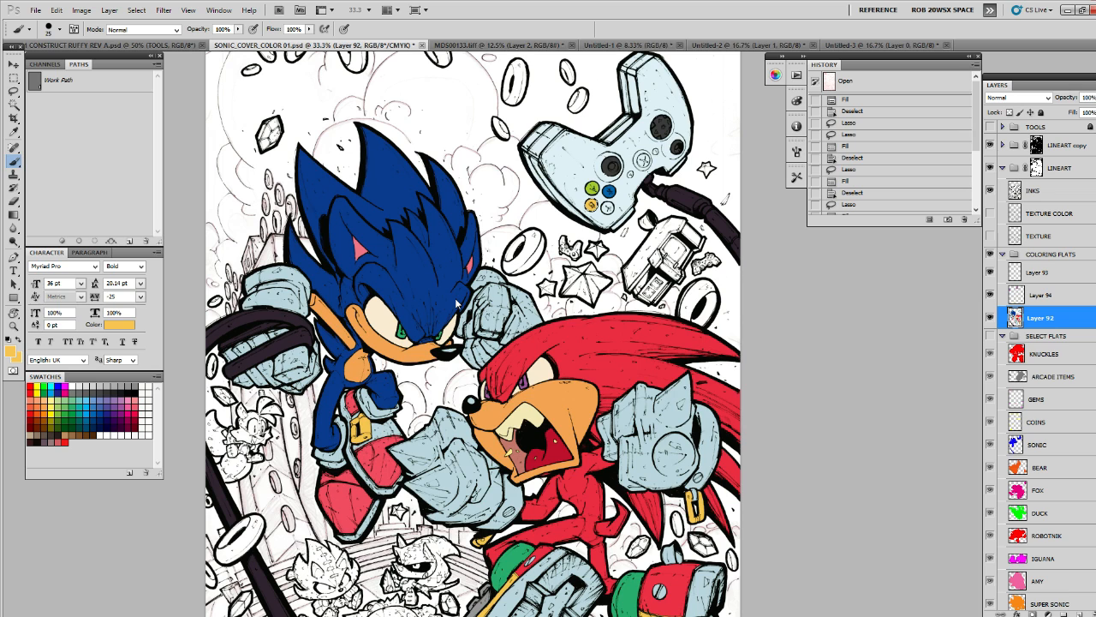
{"action": "left_click", "coordinate": [1016, 422], "text": "ctrl"}
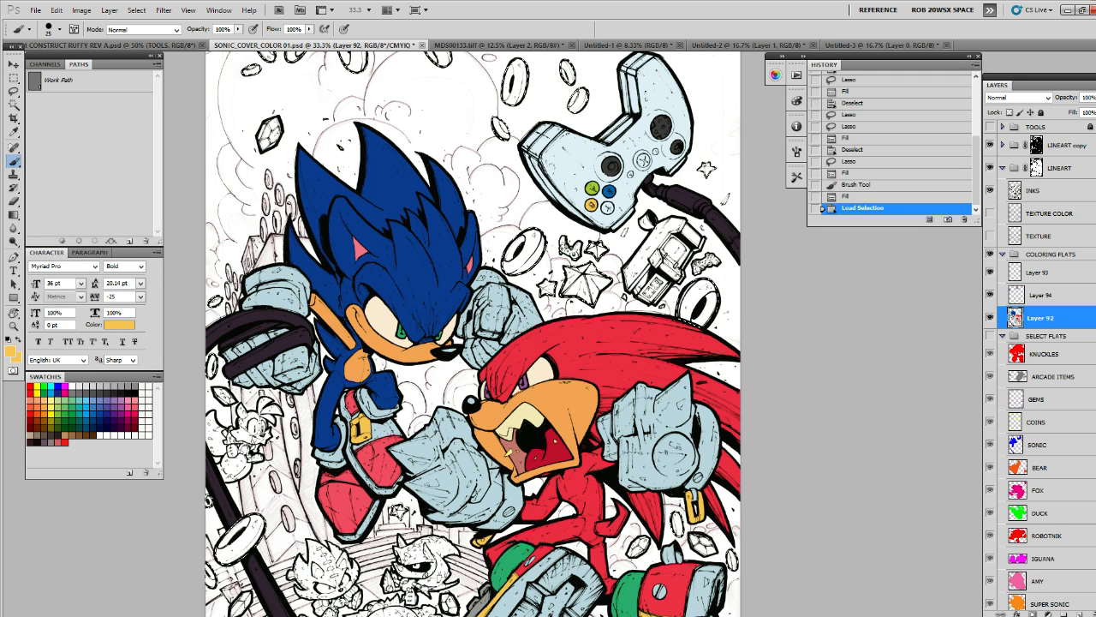
{"action": "key", "text": "alt+BackSpace"}
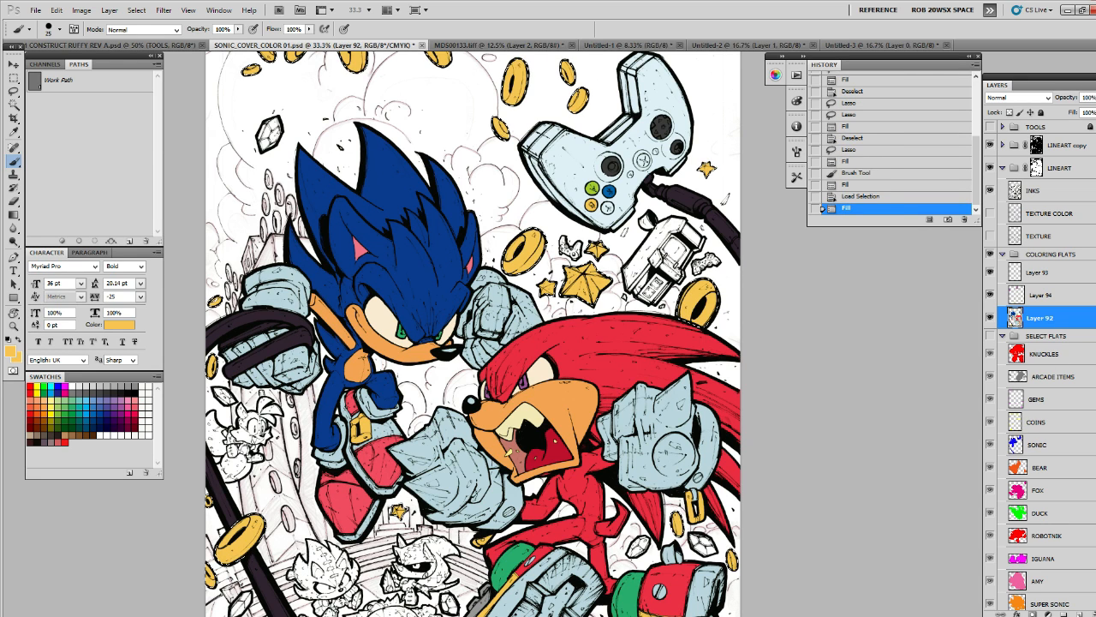
{"action": "key", "text": "ctrl+d"}
Lasso the cluster of three stars between the gold rings, above the red character's hair
{"action": "key", "text": "l"}
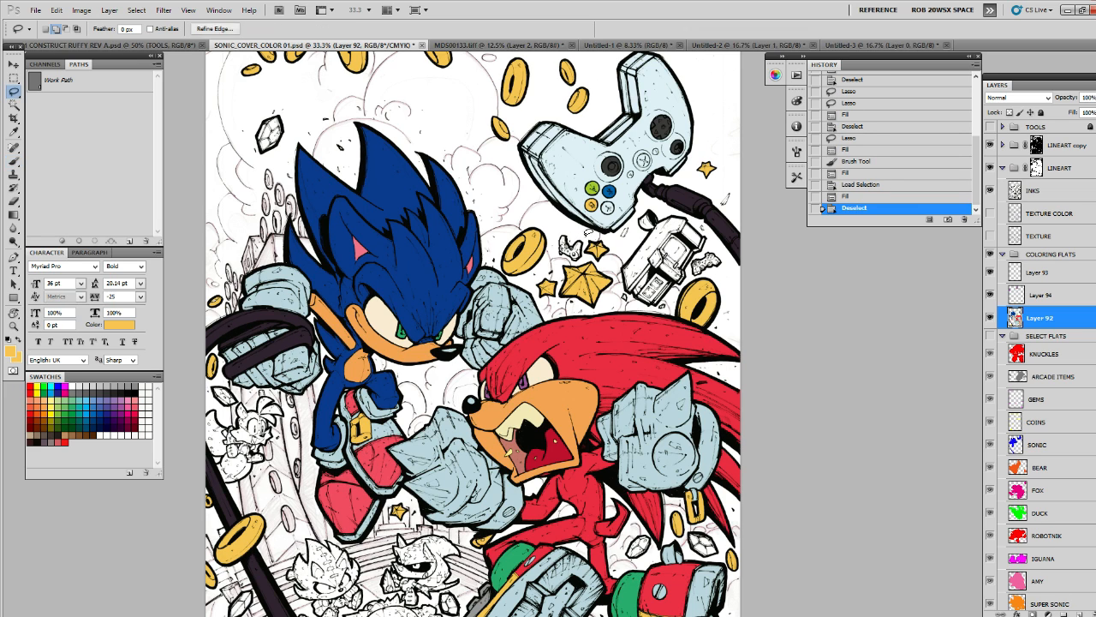
{"action": "mouse_move", "coordinate": [588, 240]}
{"action": "left_mouse_down"}
{"action": "mouse_move", "coordinate": [539, 300]}
{"action": "mouse_move", "coordinate": [609, 301]}
{"action": "mouse_move", "coordinate": [612, 240]}
{"action": "left_mouse_up"}
{"action": "key", "text": "b"}
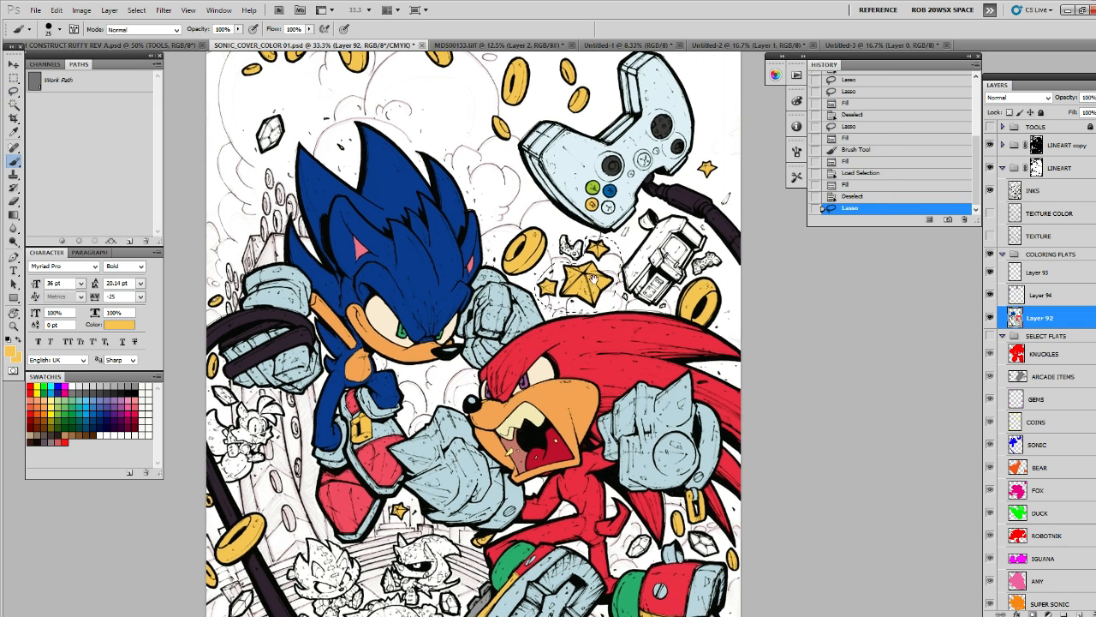
{"action": "left_click_drag", "start_coordinate": [548, 303], "coordinate": [557, 288]}
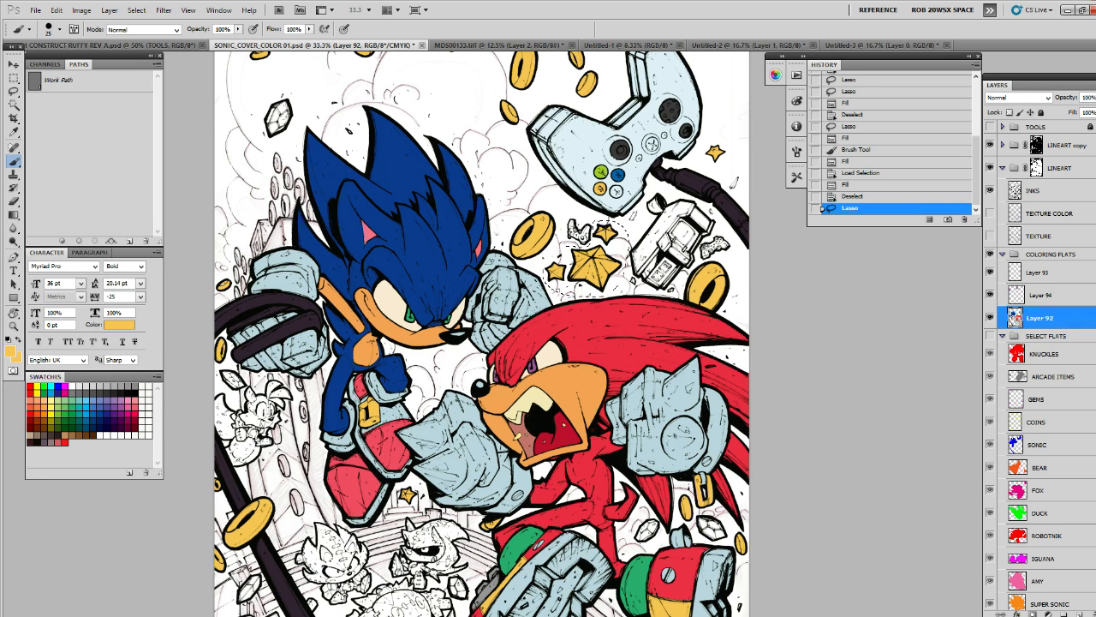
Recolour only the painted stars in the selection with a light peach sampled from the reference collage, and deselect
{"action": "key", "text": "ctrl+Tab"}
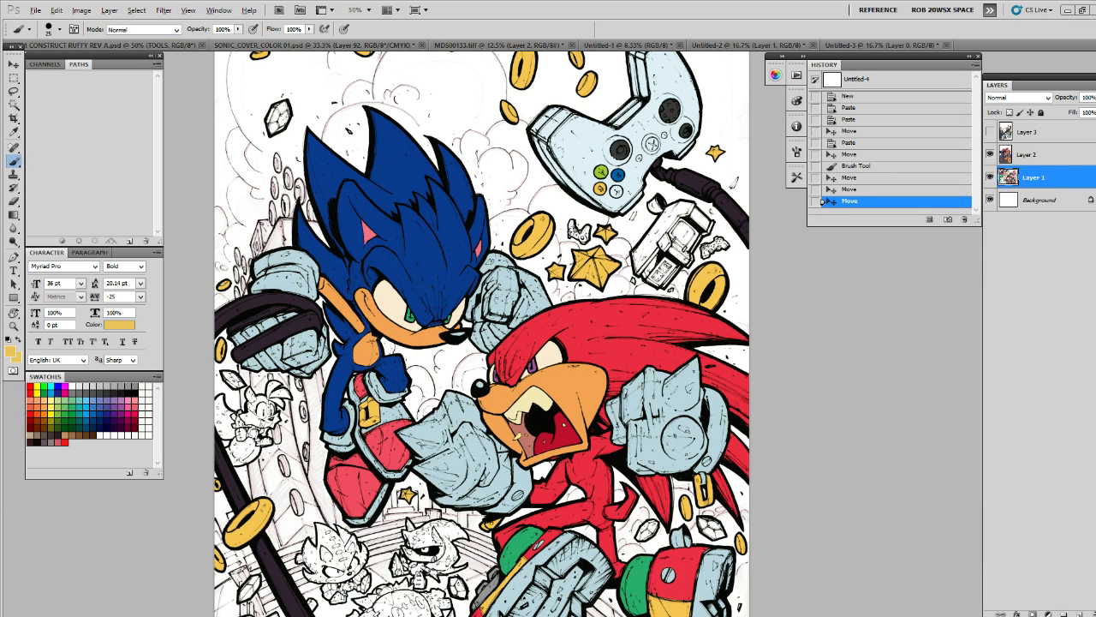
{"action": "left_click", "coordinate": [565, 386], "text": "alt"}
{"action": "left_click", "coordinate": [539, 398], "text": "alt"}
{"action": "key", "text": "ctrl+Tab"}
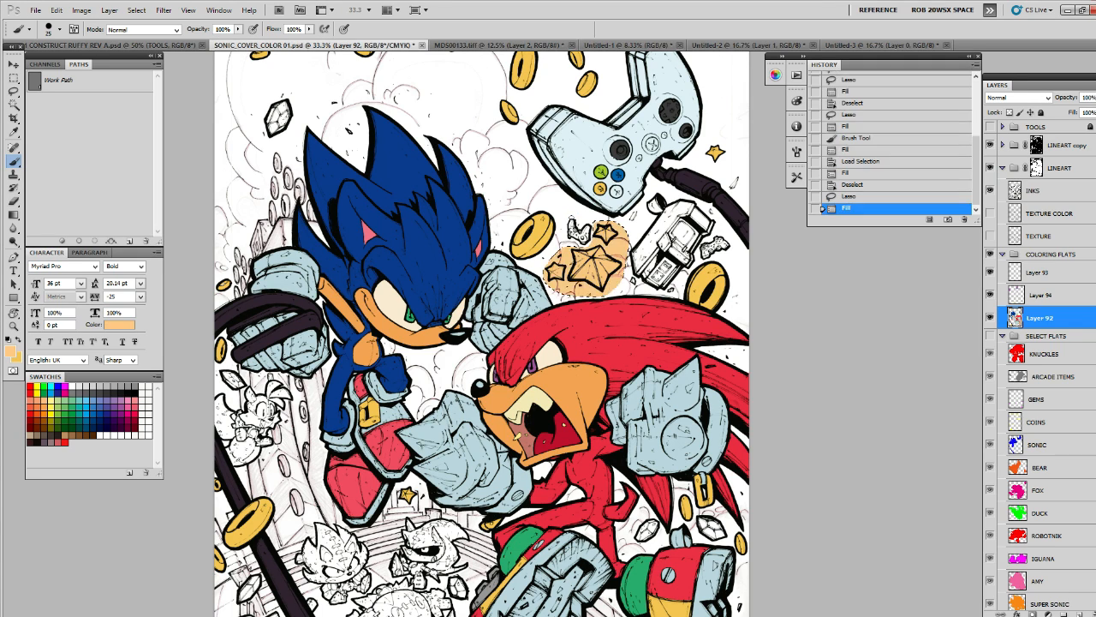
{"action": "key", "text": "ctrl+z"}
{"action": "key", "text": "alt+shift+BackSpace"}
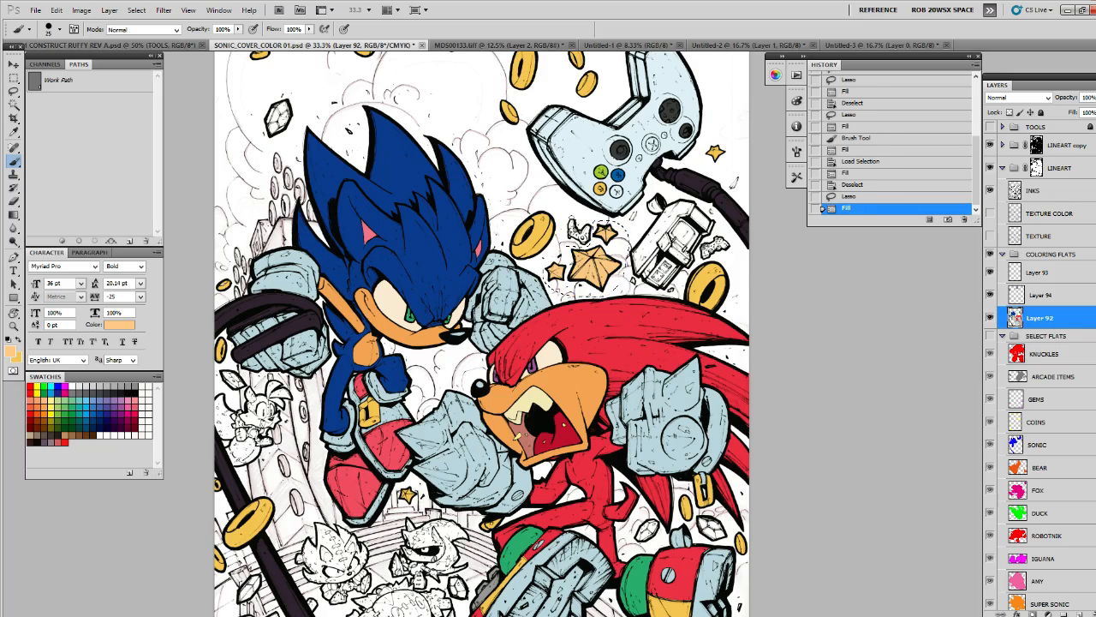
{"action": "key", "text": "ctrl+d"}
Load the GEMS layer as a selection and paint the gem beside the dark cable, below the lower-left gold ring, pink on Layer 92
{"action": "scroll", "coordinate": [364, 250], "scroll_direction": "up", "scroll_amount": 2}
{"action": "scroll", "coordinate": [371, 323], "scroll_direction": "down", "scroll_amount": 2}
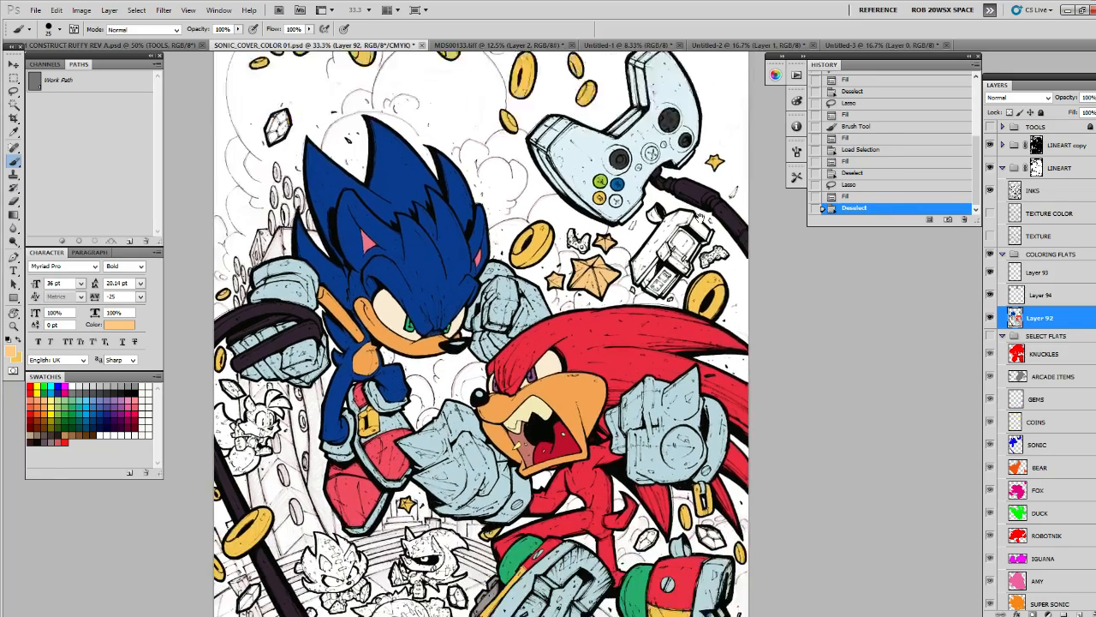
{"action": "left_click_drag", "start_coordinate": [371, 323], "coordinate": [392, 178]}
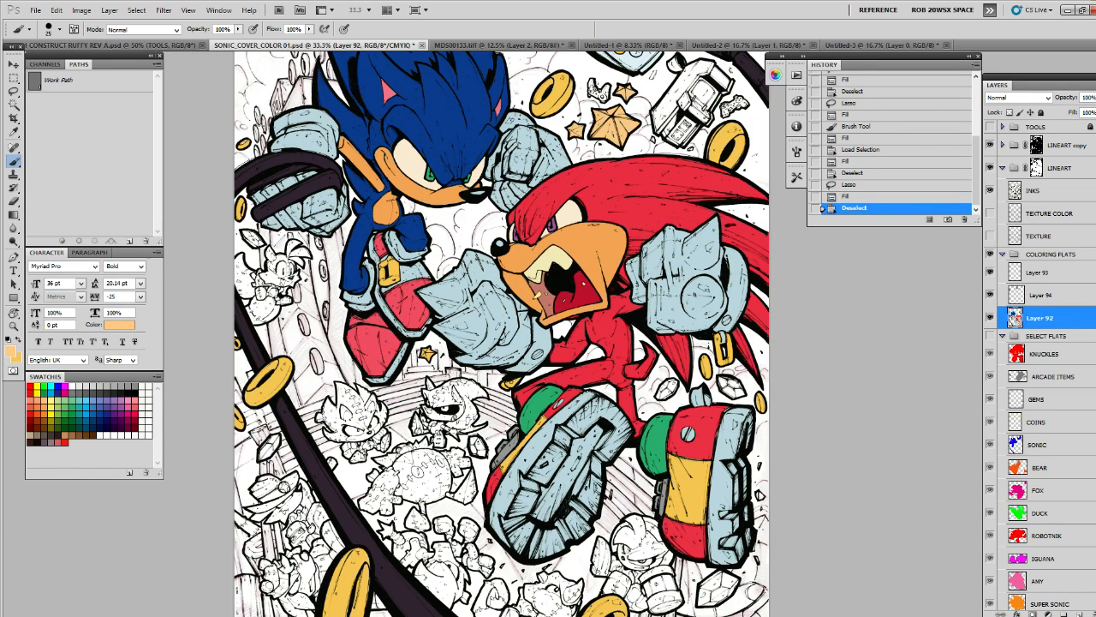
{"action": "key", "text": "ctrl+Tab"}
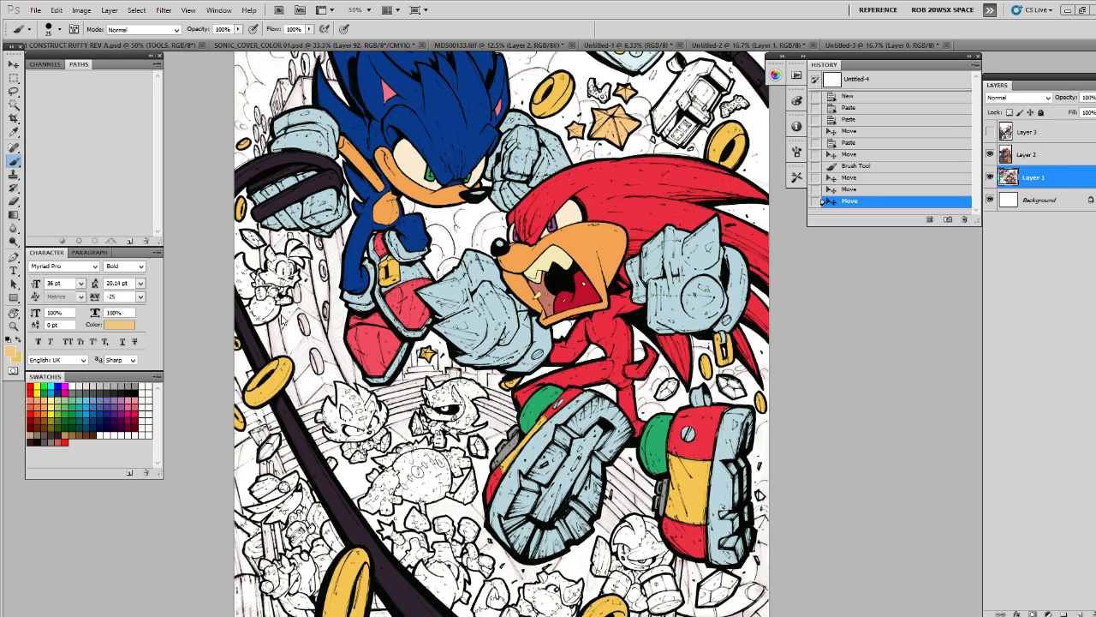
{"action": "key", "text": "ctrl+Tab"}
{"action": "left_click_drag", "start_coordinate": [436, 269], "coordinate": [472, 387]}
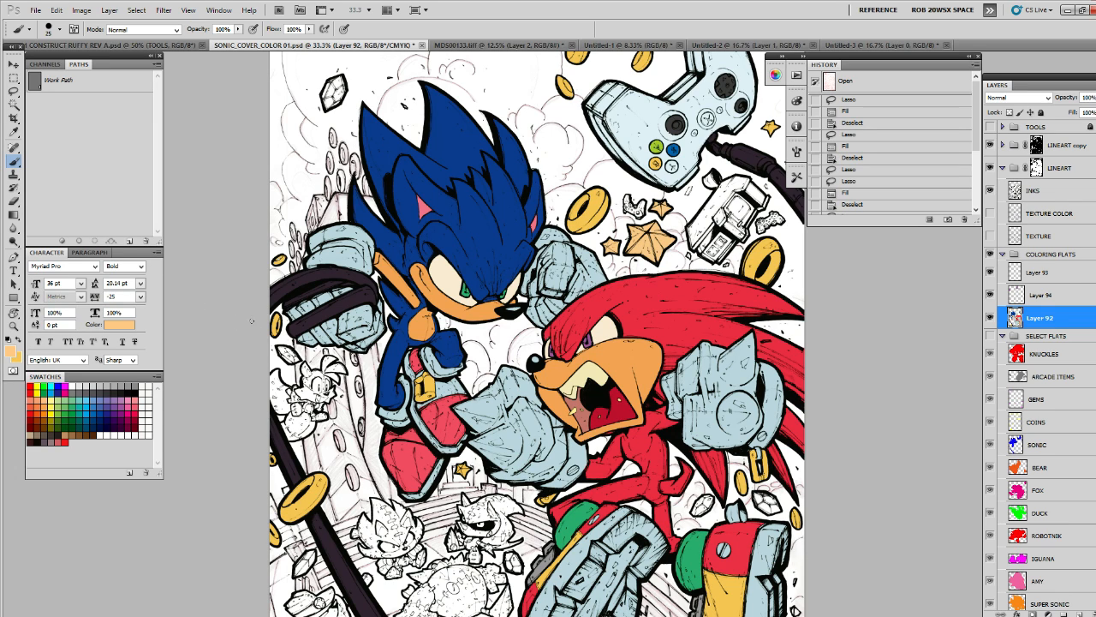
{"action": "left_click", "coordinate": [128, 407]}
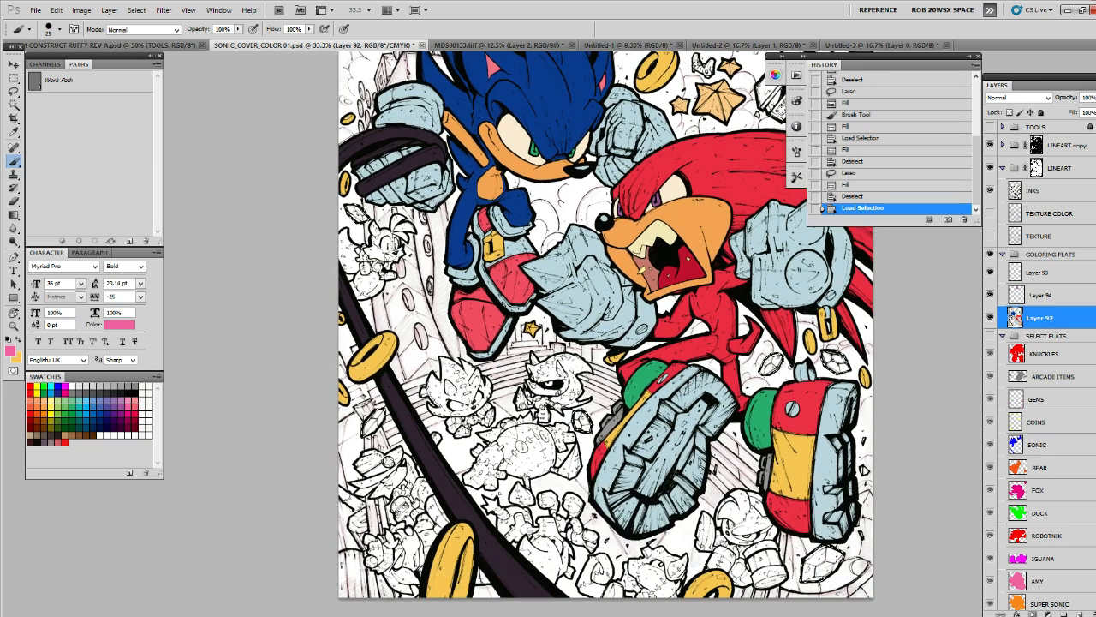
{"action": "left_click_drag", "start_coordinate": [600, 326], "coordinate": [602, 325]}
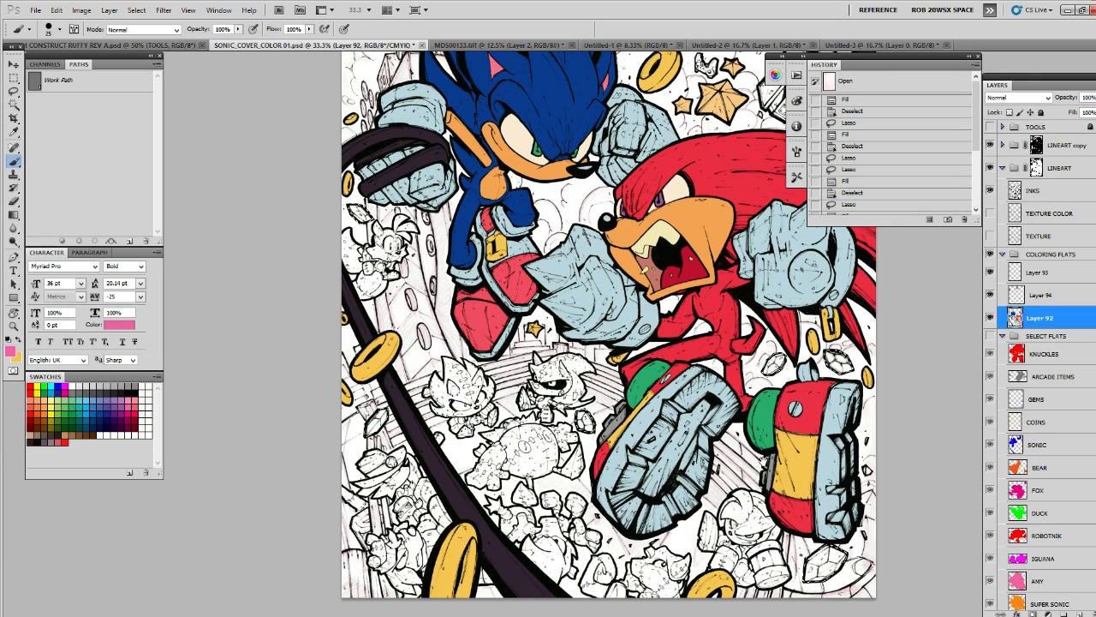
{"action": "left_click_drag", "start_coordinate": [599, 325], "coordinate": [616, 301]}
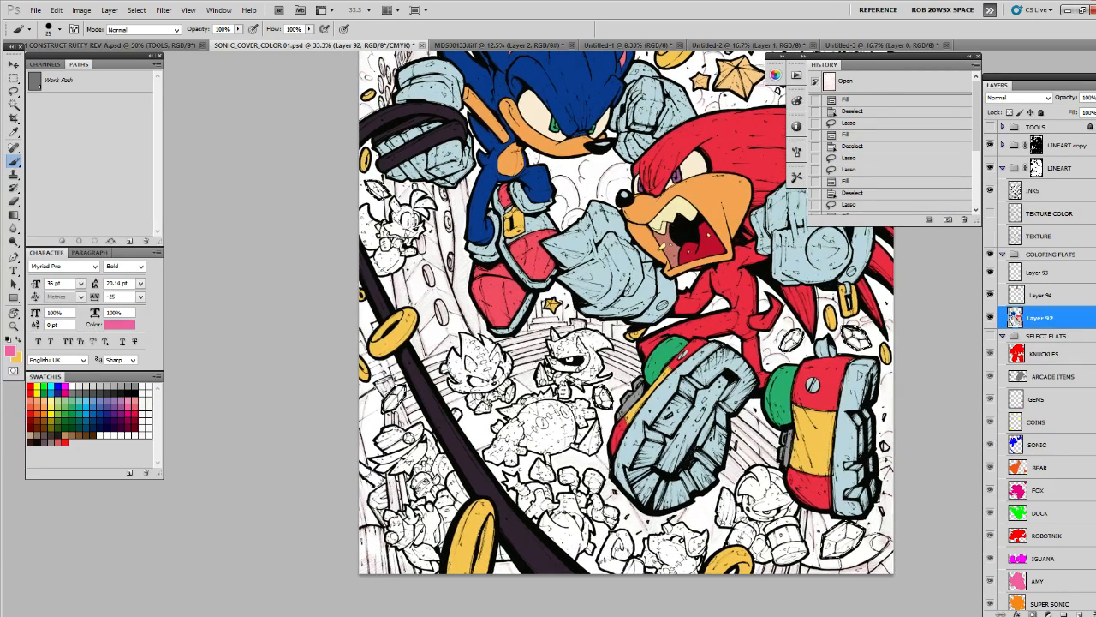
{"action": "left_click_drag", "start_coordinate": [399, 390], "coordinate": [395, 399]}
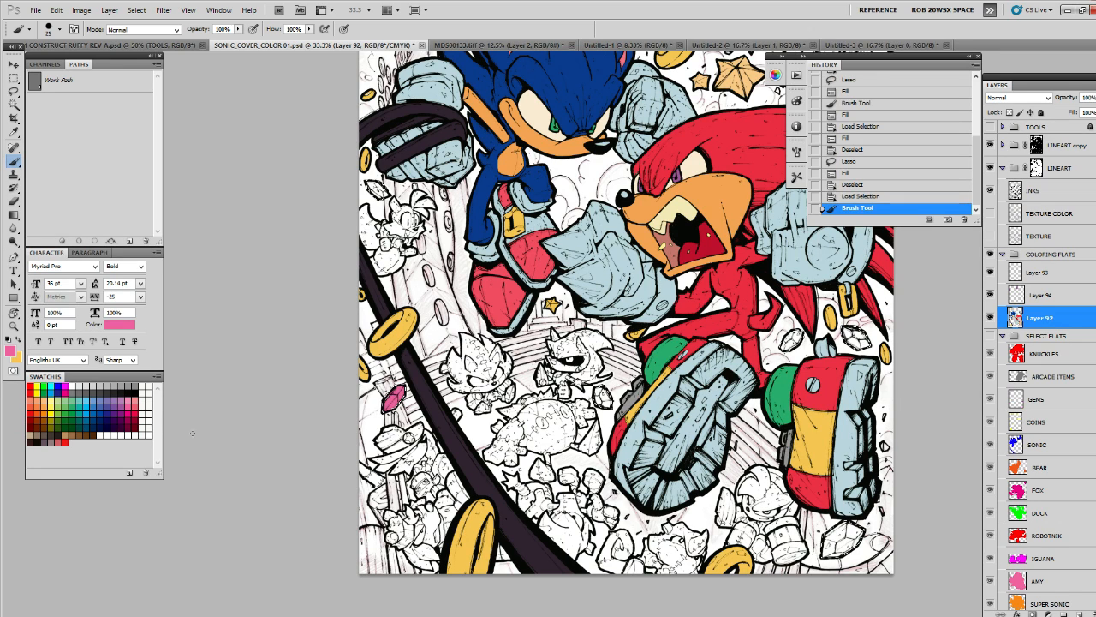
Paint the small gem above the little two-tailed fox, beneath the blue character's raised glove, medium blue
{"action": "left_click", "coordinate": [461, 276], "text": "alt"}
{"action": "left_click_drag", "start_coordinate": [461, 277], "coordinate": [450, 360]}
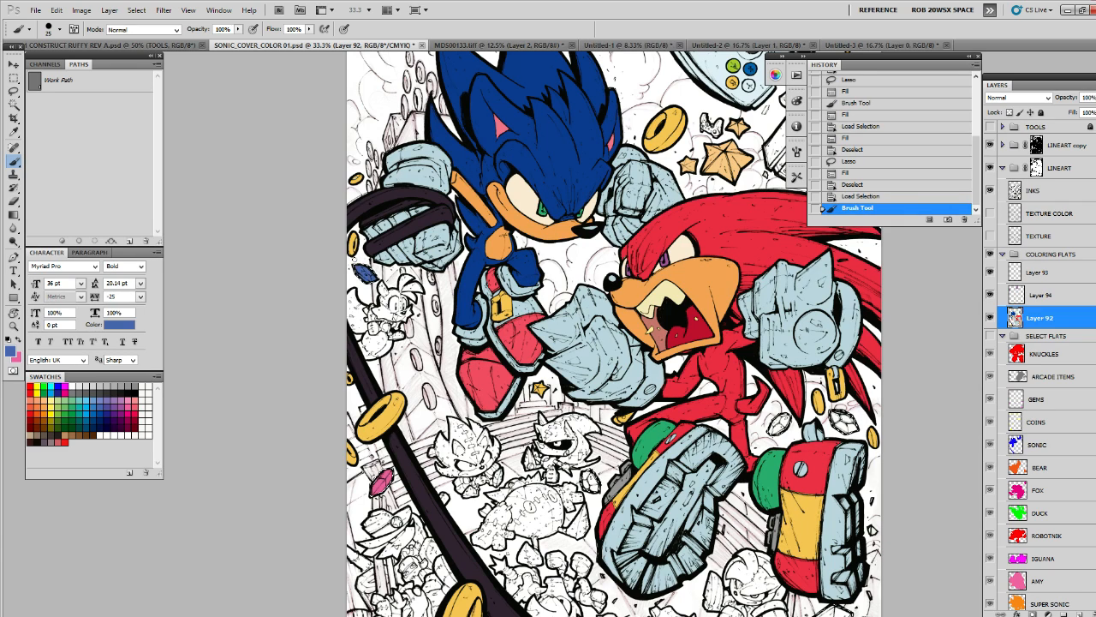
{"action": "left_click_drag", "start_coordinate": [672, 396], "coordinate": [618, 257]}
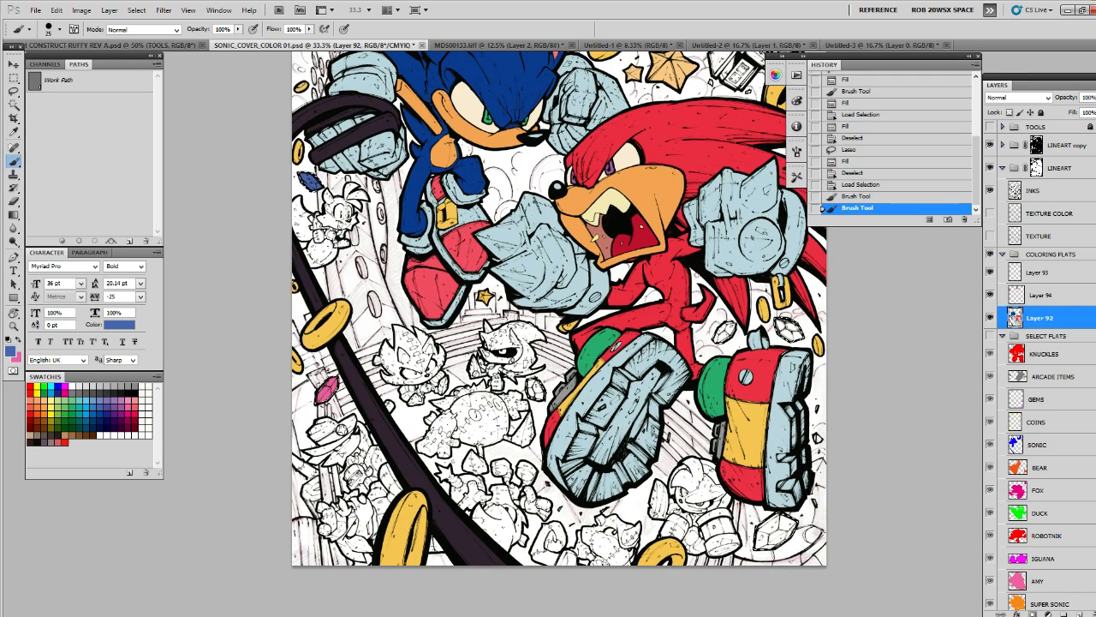
Sample the light blue of the gloves and paint the gem beside the small metal robot character with it
{"action": "left_click_drag", "start_coordinate": [697, 275], "coordinate": [690, 288]}
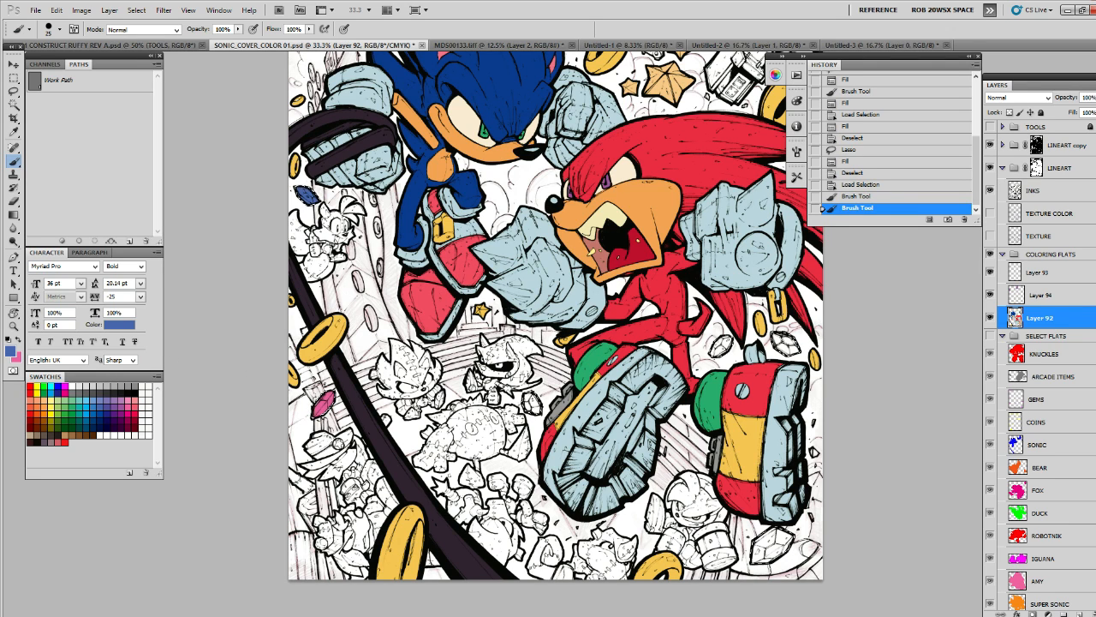
{"action": "left_click", "coordinate": [353, 165], "text": "alt"}
{"action": "left_click", "coordinate": [789, 445]}
{"action": "mouse_move", "coordinate": [788, 445]}
{"action": "left_mouse_down"}
{"action": "mouse_move", "coordinate": [738, 437]}
{"action": "mouse_move", "coordinate": [700, 412]}
{"action": "left_mouse_up"}
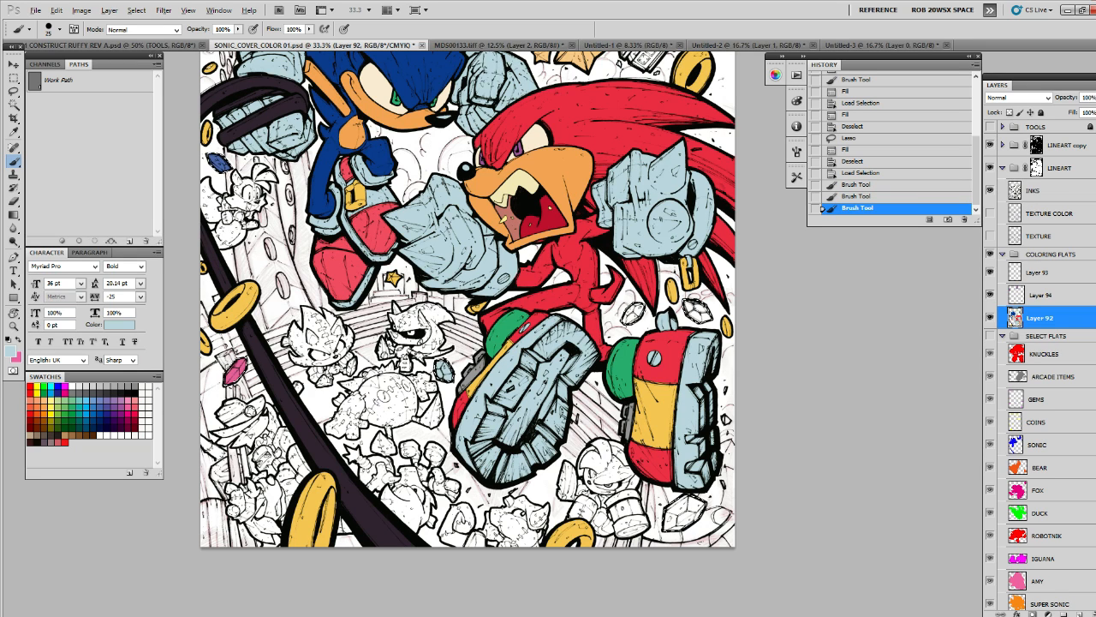
Check the reference collage, choose a light green, and paint the gem above the red character's upright shoe with it
{"action": "key", "text": "alt"}
{"action": "key", "text": "ctrl+Tab"}
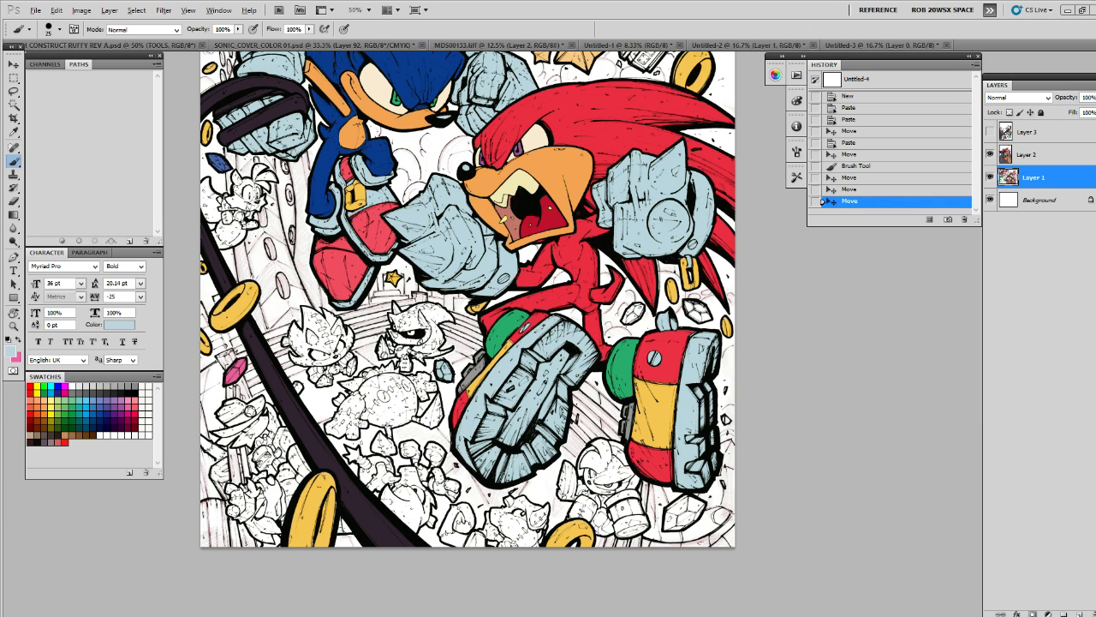
{"action": "key", "text": "alt"}
{"action": "key", "text": "alt"}
{"action": "left_click", "coordinate": [57, 405]}
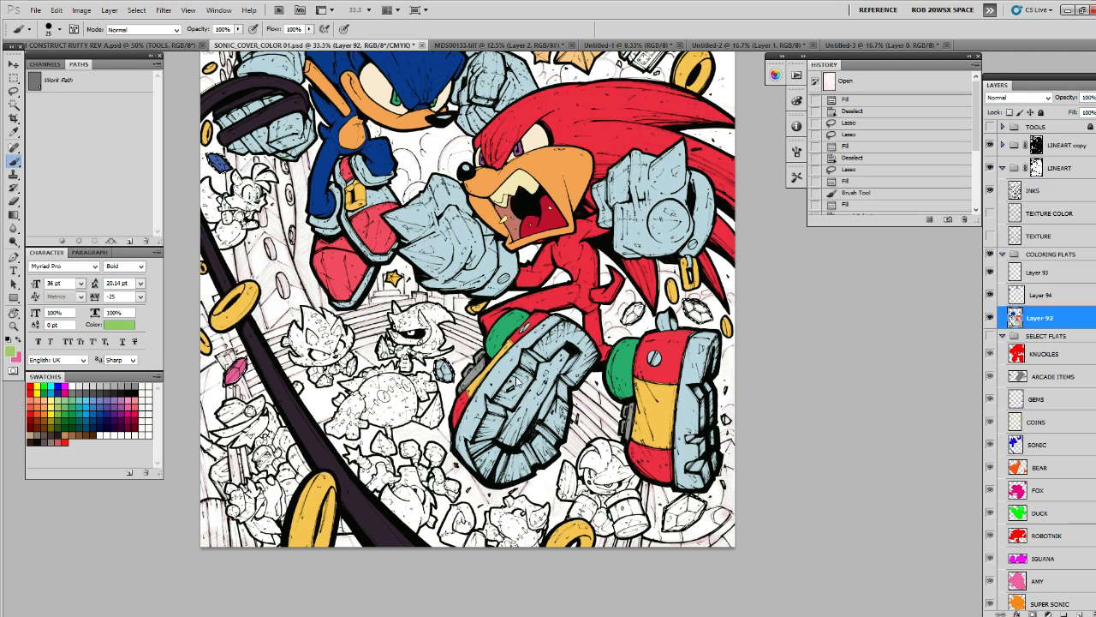
{"action": "key", "text": "ctrl+Tab"}
{"action": "left_click_drag", "start_coordinate": [693, 310], "coordinate": [701, 307]}
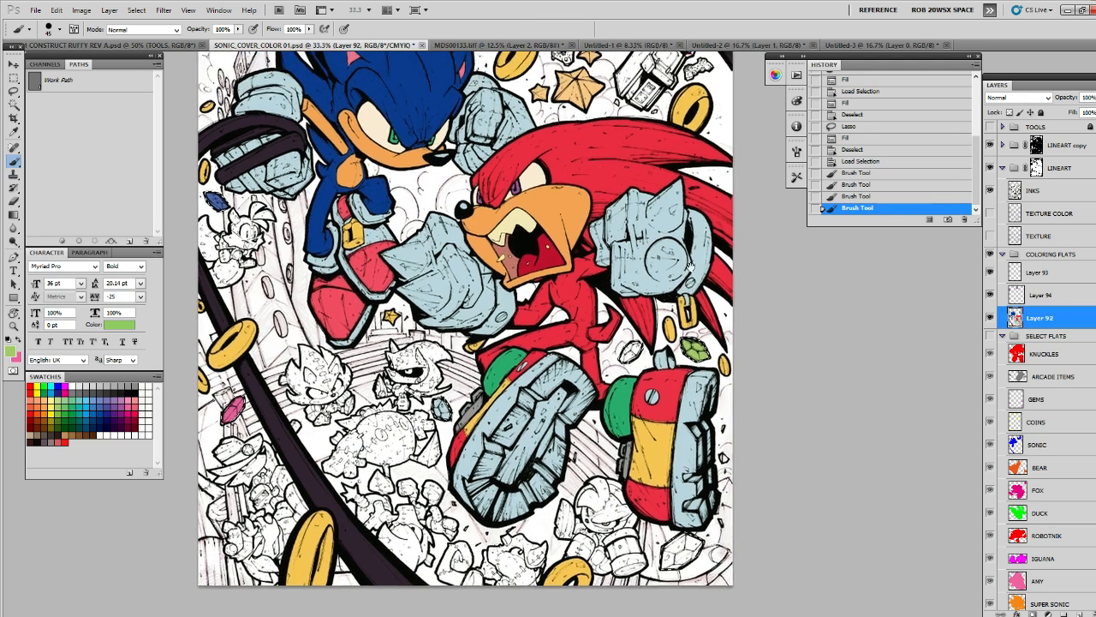
Paint the gem between the red character's leg and the green gem a coral red
{"action": "scroll", "coordinate": [696, 266], "scroll_direction": "up", "scroll_amount": 2}
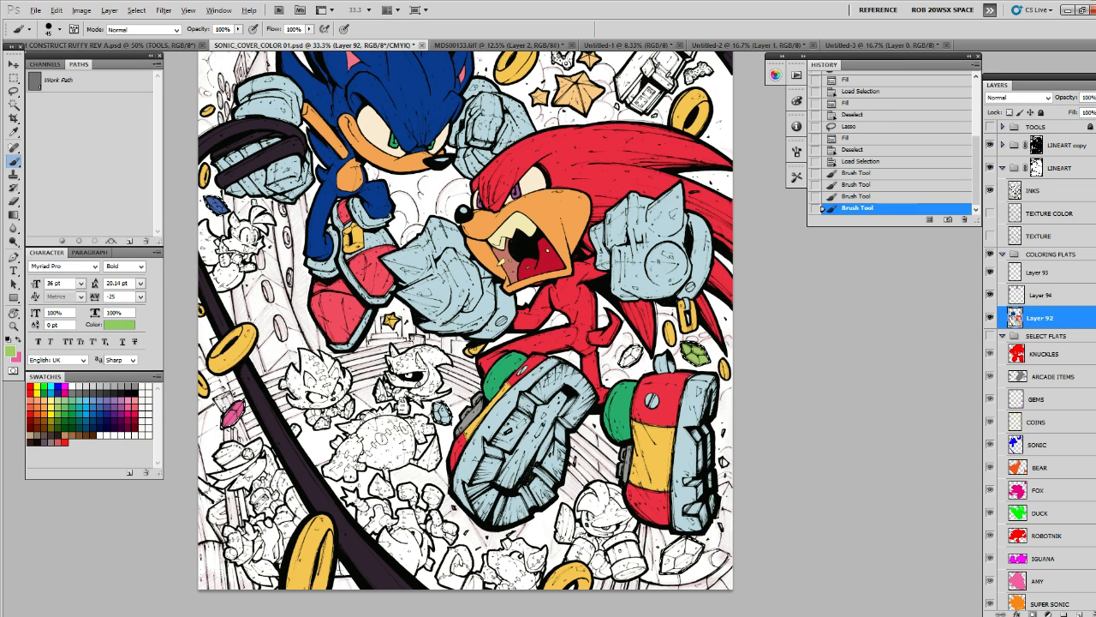
{"action": "key", "text": "x"}
{"action": "left_click_drag", "start_coordinate": [625, 346], "coordinate": [631, 363]}
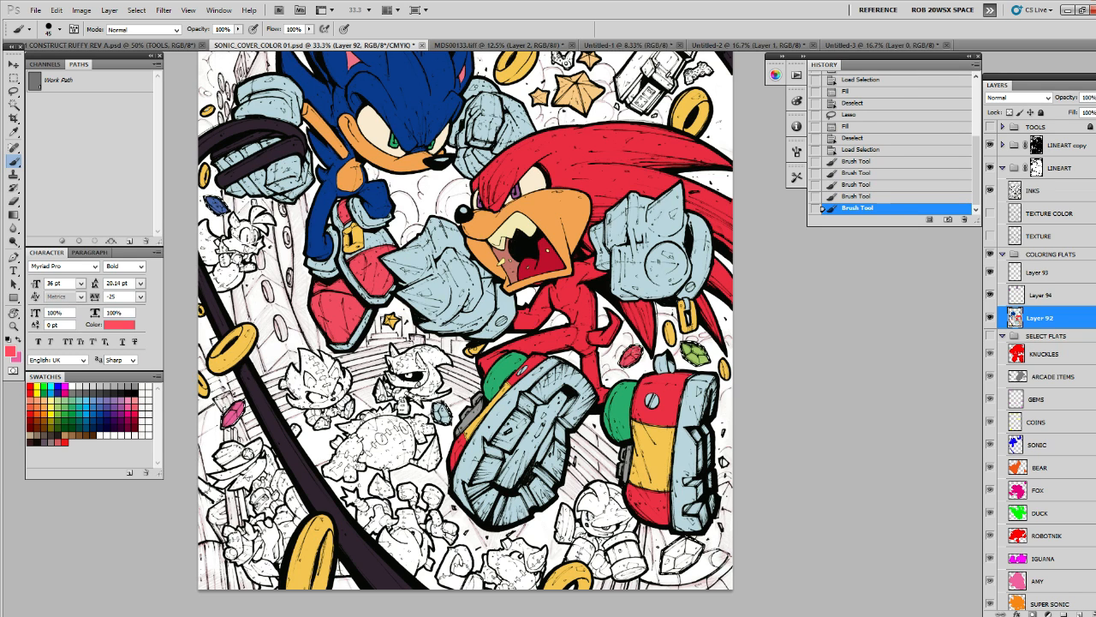
Examine the flat colours across the whole cover, from the gold rings and controller down to the gems and small background characters
{"action": "scroll", "coordinate": [653, 344], "scroll_direction": "up", "scroll_amount": 5}
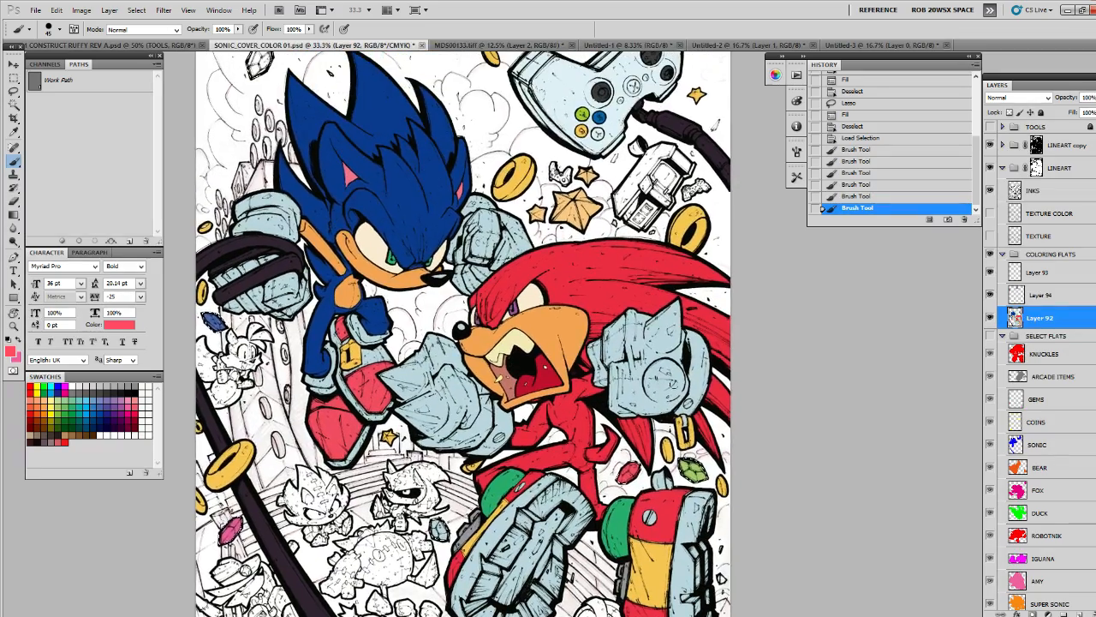
{"action": "left_click_drag", "start_coordinate": [343, 161], "coordinate": [361, 307]}
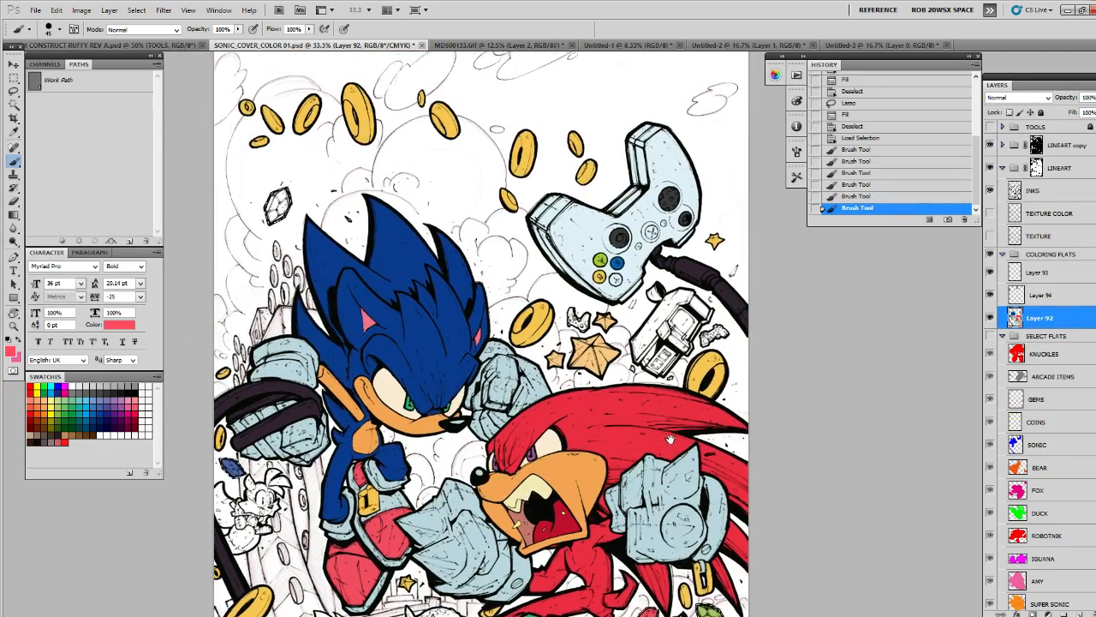
{"action": "scroll", "coordinate": [362, 307], "scroll_direction": "down", "scroll_amount": 7}
{"action": "scroll", "coordinate": [645, 284], "scroll_direction": "up", "scroll_amount": 6}
{"action": "scroll", "coordinate": [655, 326], "scroll_direction": "left", "scroll_amount": 2}
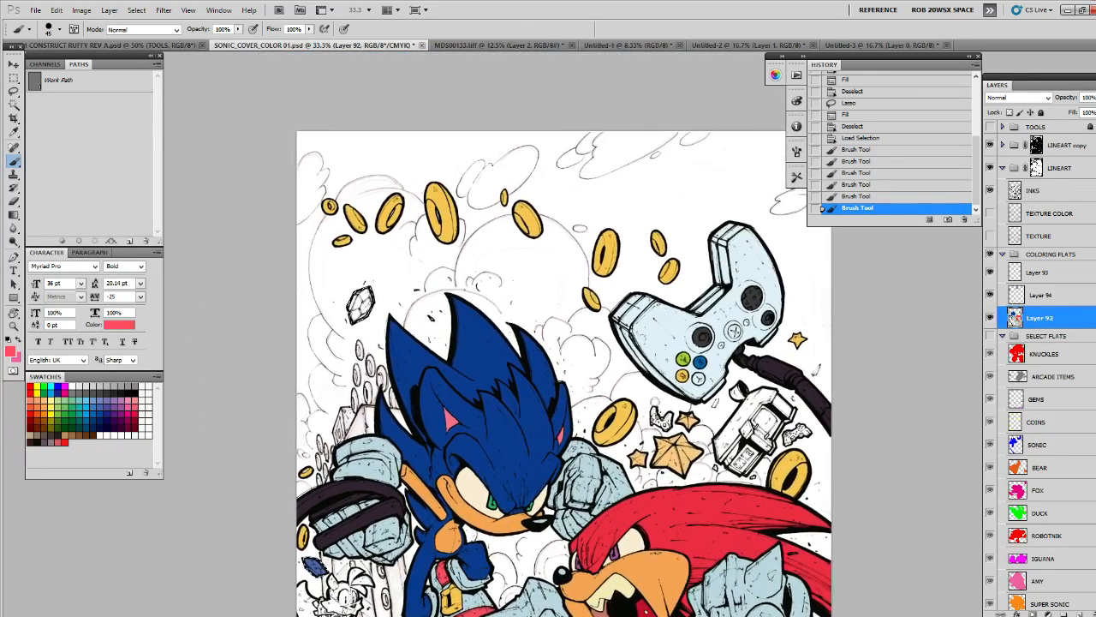
{"action": "scroll", "coordinate": [655, 325], "scroll_direction": "down", "scroll_amount": 6}
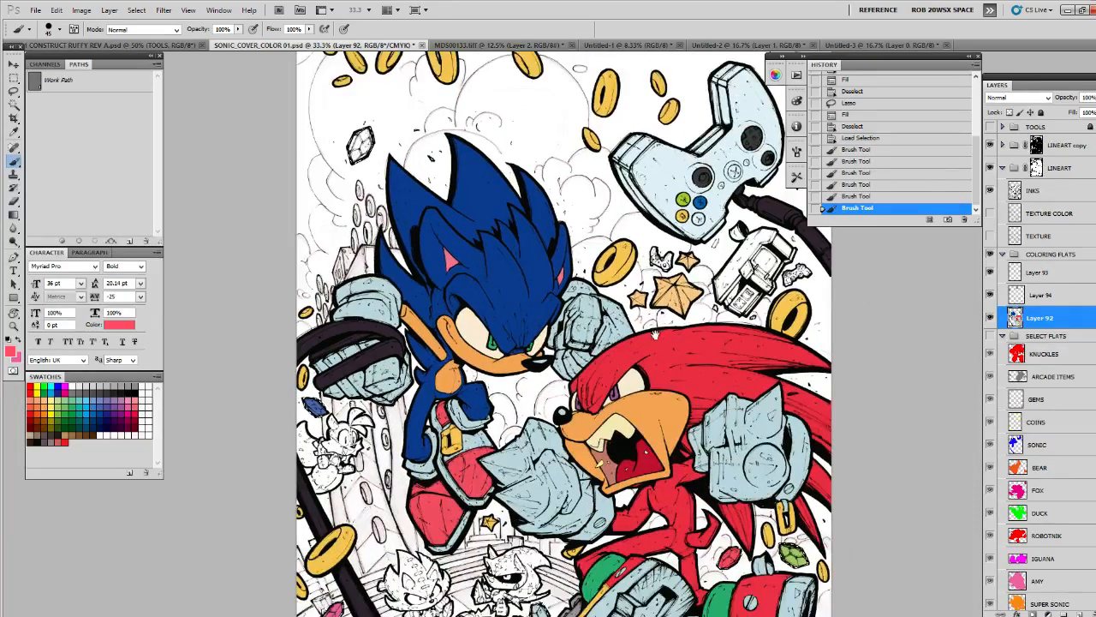
{"action": "scroll", "coordinate": [655, 307], "scroll_direction": "up", "scroll_amount": 3}
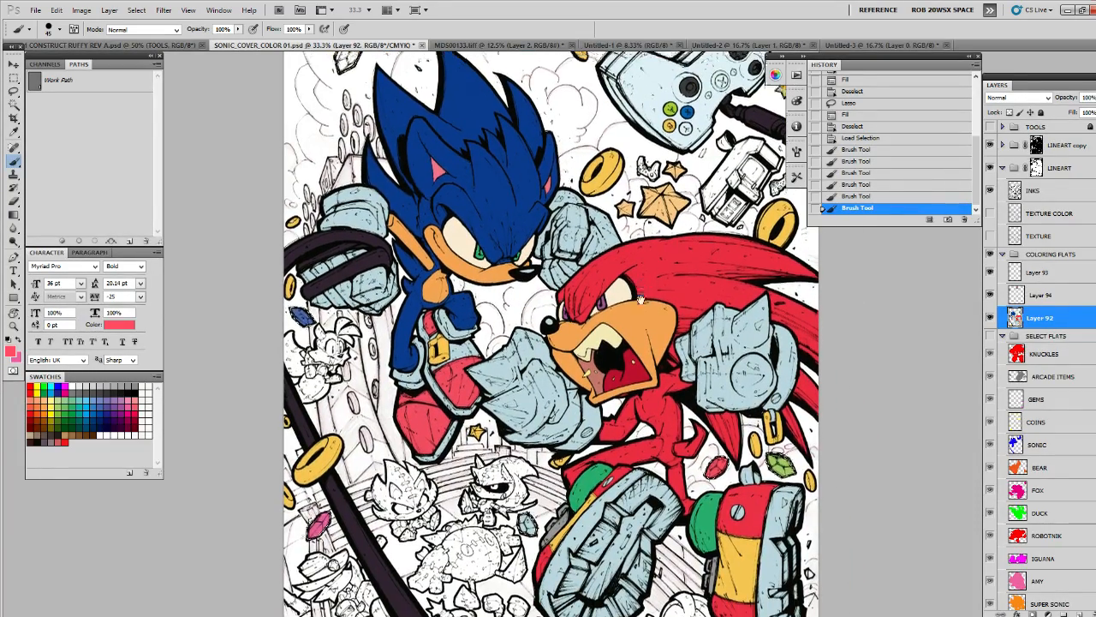
{"action": "scroll", "coordinate": [614, 318], "scroll_direction": "up", "scroll_amount": 4}
{"action": "scroll", "coordinate": [614, 319], "scroll_direction": "left", "scroll_amount": 1}
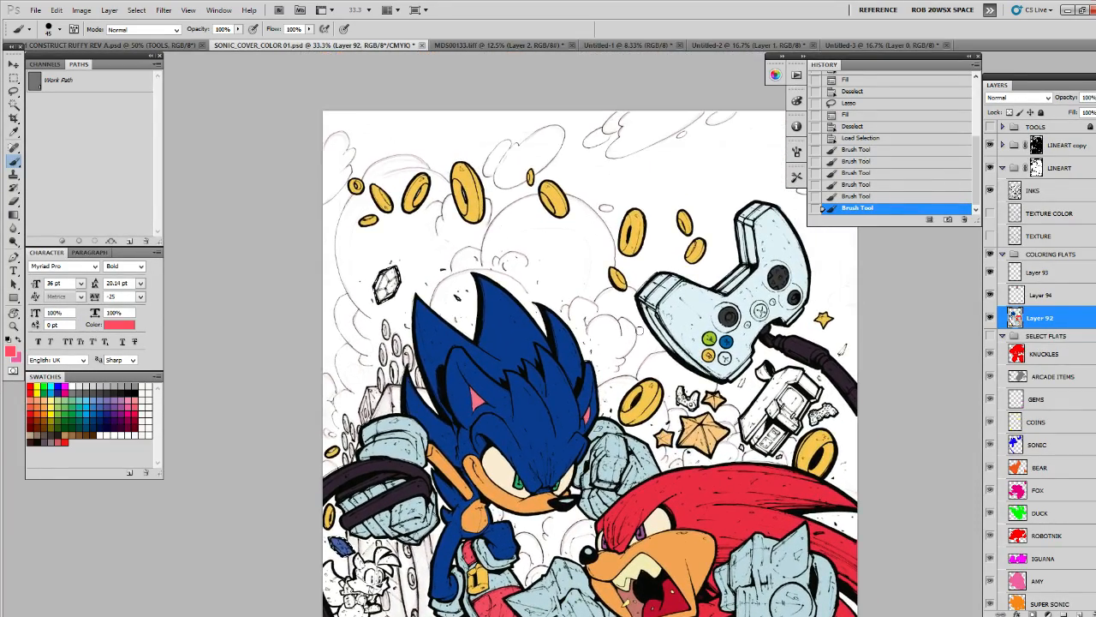
{"action": "scroll", "coordinate": [614, 318], "scroll_direction": "left", "scroll_amount": 1}
{"action": "scroll", "coordinate": [641, 339], "scroll_direction": "left", "scroll_amount": 1}
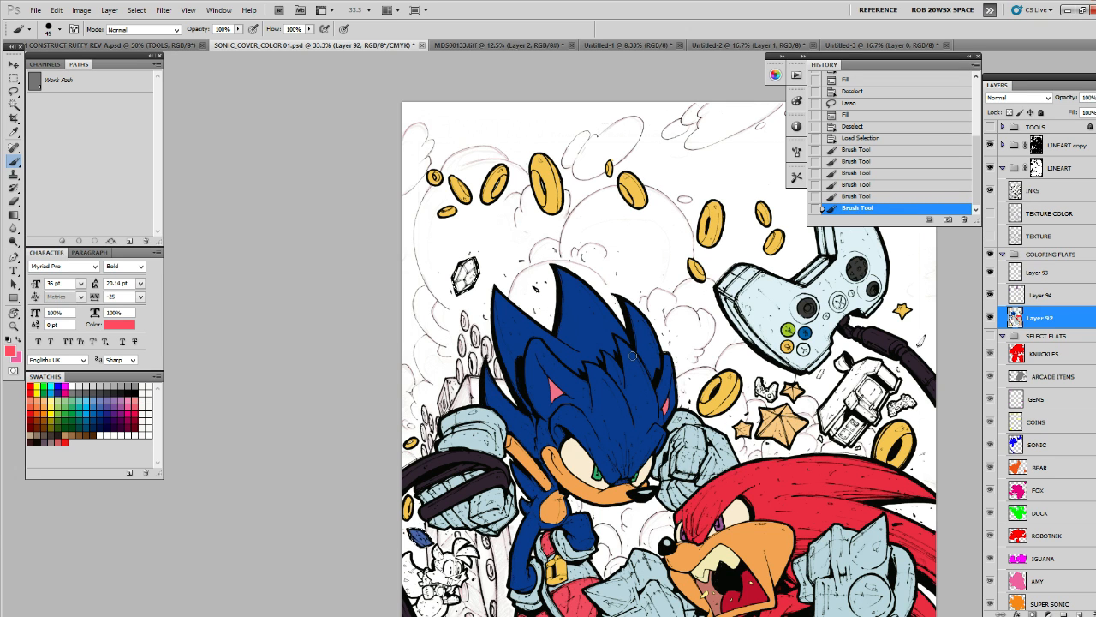
{"action": "mouse_move", "coordinate": [634, 355]}
{"action": "left_mouse_down"}
{"action": "mouse_move", "coordinate": [623, 228]}
{"action": "mouse_move", "coordinate": [639, 316]}
{"action": "mouse_move", "coordinate": [638, 274]}
{"action": "left_mouse_up"}
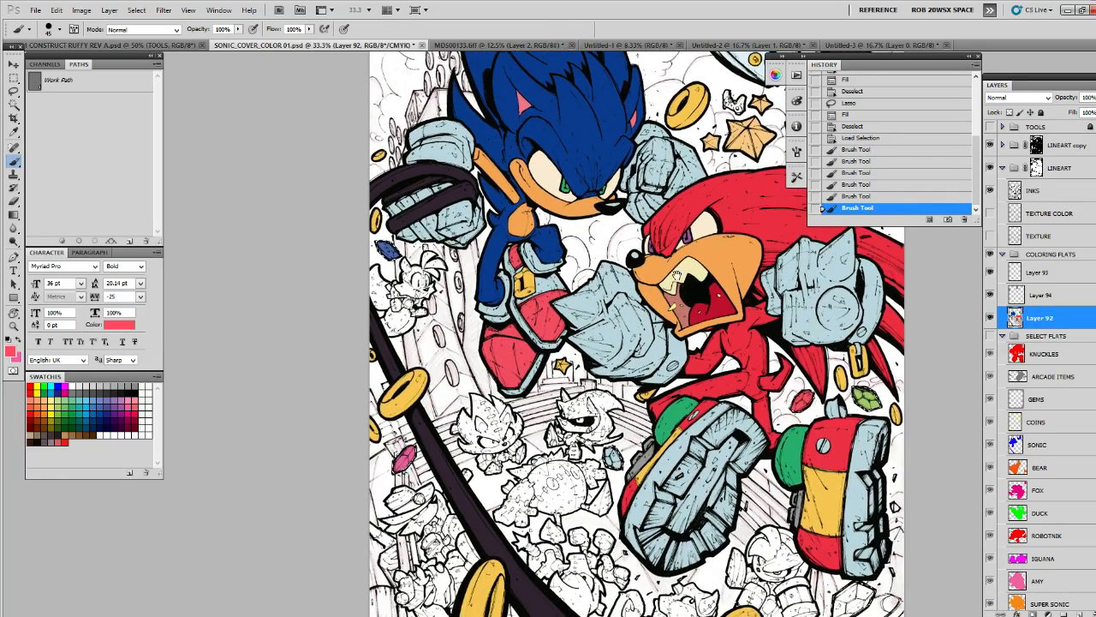
{"action": "left_click_drag", "start_coordinate": [653, 236], "coordinate": [661, 413]}
{"action": "left_click_drag", "start_coordinate": [512, 256], "coordinate": [521, 308]}
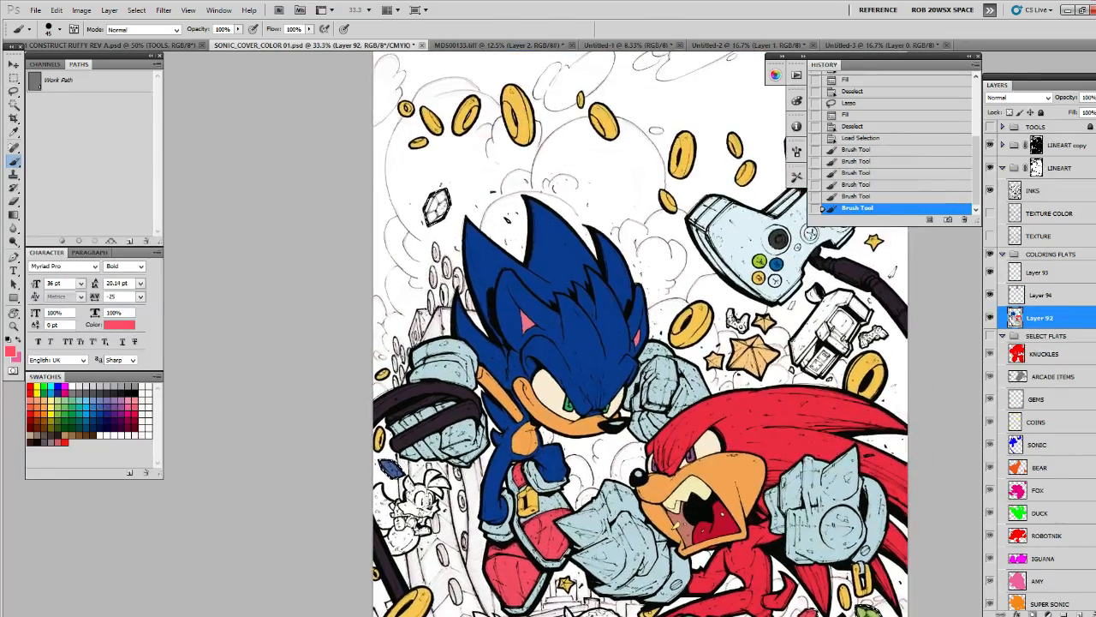
{"action": "left_click_drag", "start_coordinate": [761, 385], "coordinate": [641, 300]}
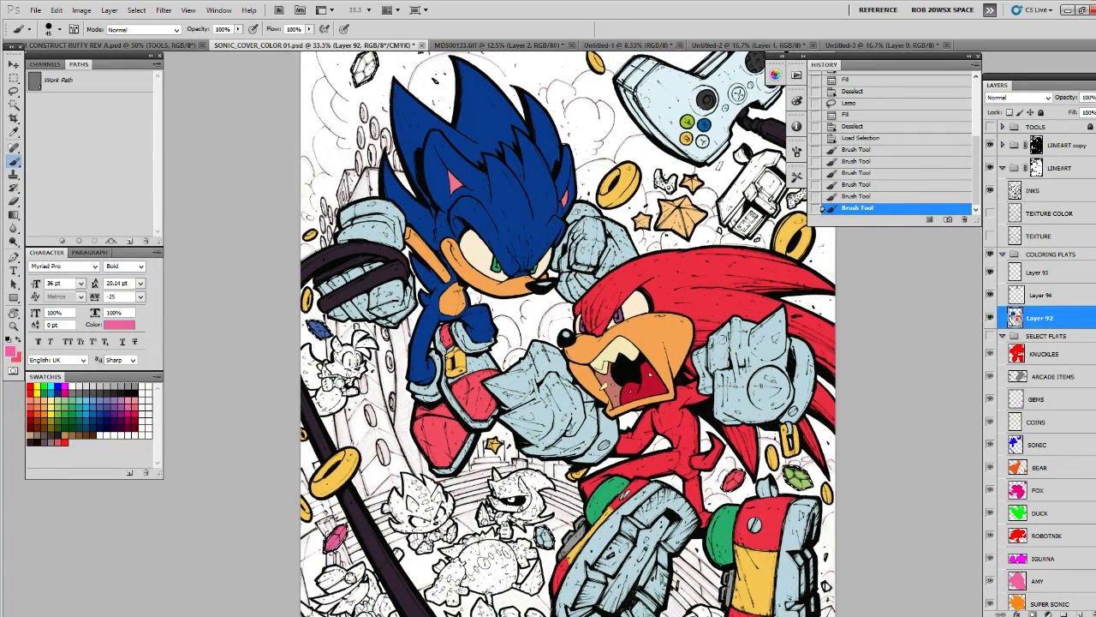
{"action": "left_click_drag", "start_coordinate": [448, 168], "coordinate": [508, 412]}
{"action": "left_click_drag", "start_coordinate": [776, 519], "coordinate": [730, 191]}
{"action": "left_click_drag", "start_coordinate": [560, 454], "coordinate": [510, 296]}
{"action": "left_click_drag", "start_coordinate": [286, 88], "coordinate": [263, 111]}
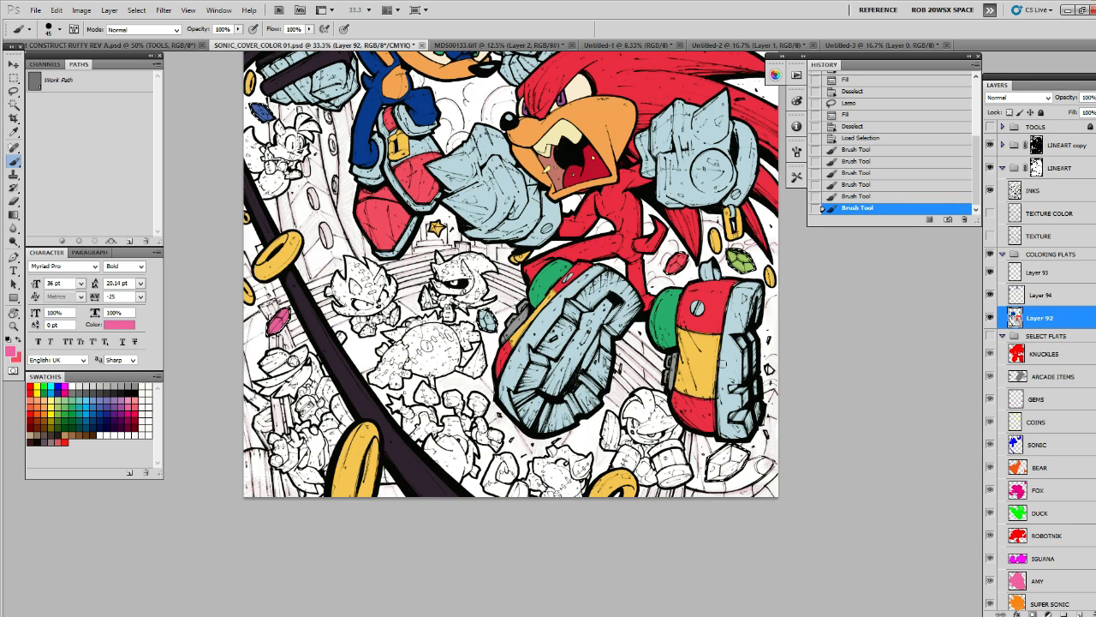
{"action": "scroll", "coordinate": [514, 283], "scroll_direction": "up", "scroll_amount": 5}
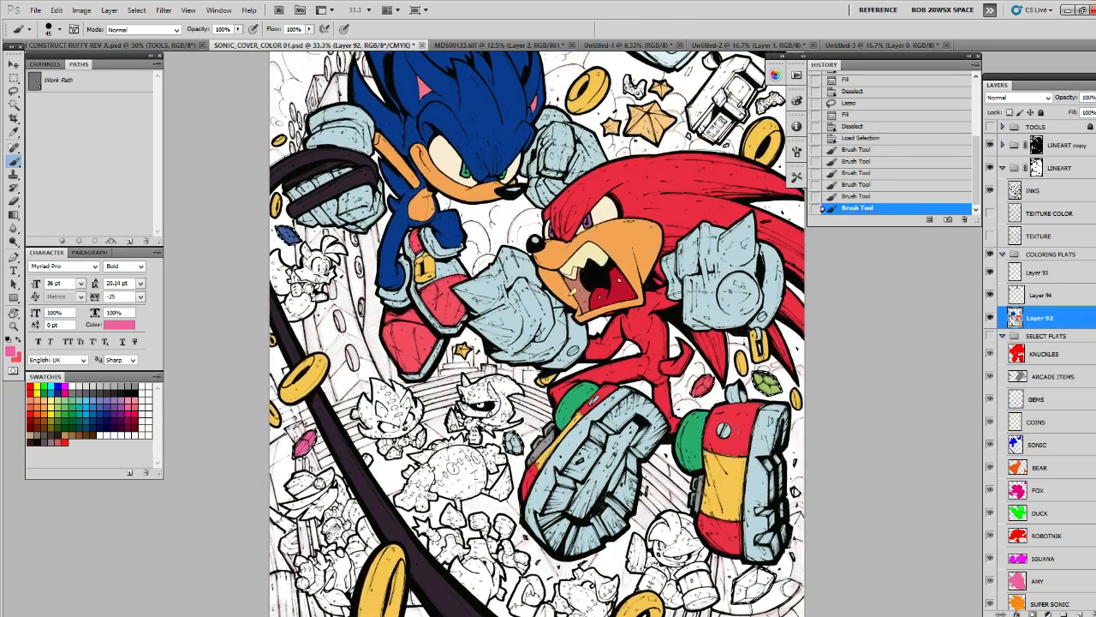
{"action": "scroll", "coordinate": [536, 333], "scroll_direction": "up", "scroll_amount": 10}
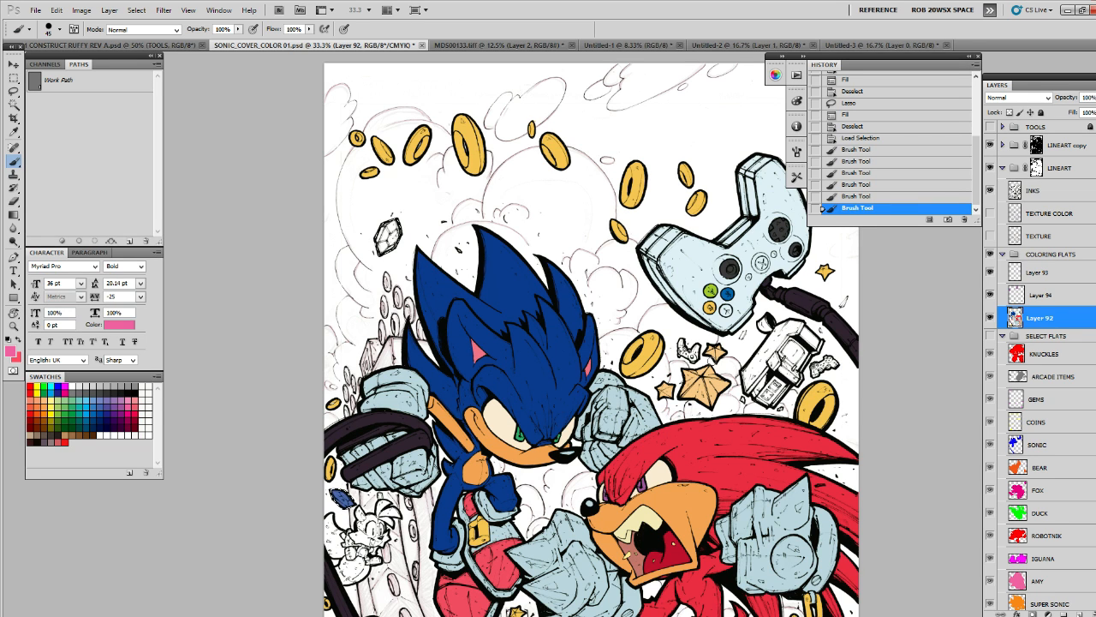
{"action": "scroll", "coordinate": [548, 334], "scroll_direction": "down", "scroll_amount": 6}
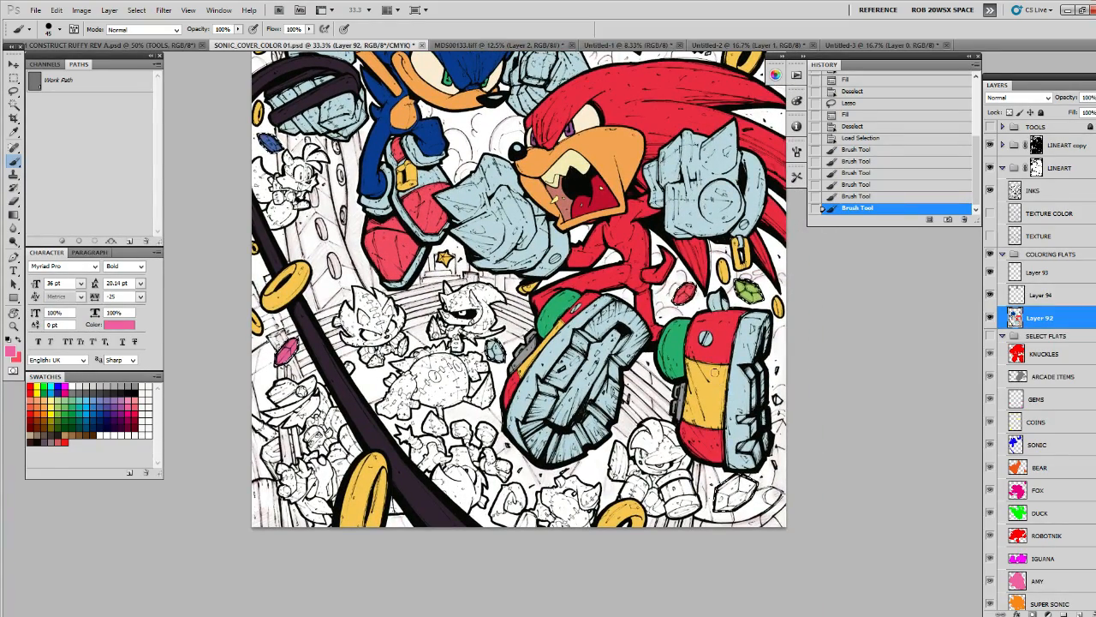
{"action": "scroll", "coordinate": [723, 392], "scroll_direction": "up", "scroll_amount": 1}
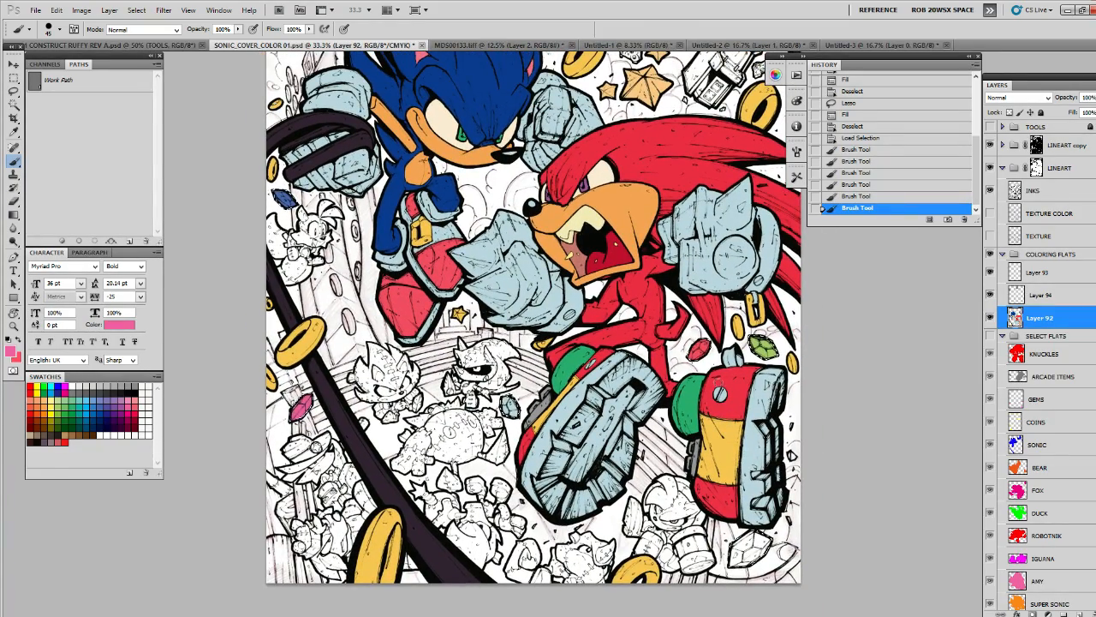
{"action": "scroll", "coordinate": [723, 392], "scroll_direction": "up", "scroll_amount": 1}
{"action": "scroll", "coordinate": [721, 390], "scroll_direction": "up", "scroll_amount": 1}
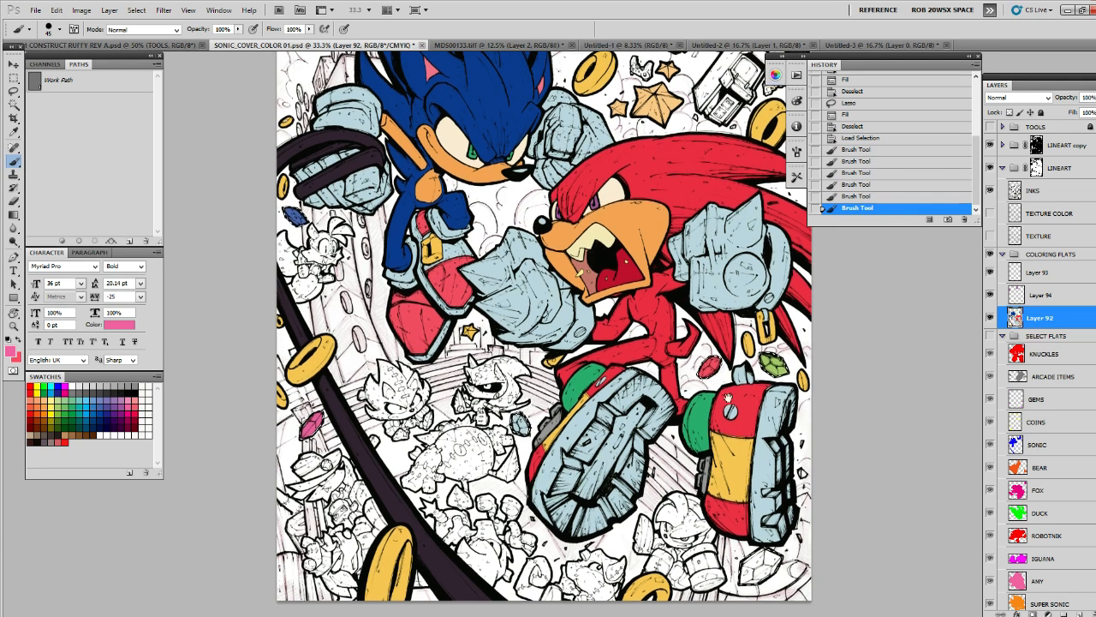
{"action": "scroll", "coordinate": [721, 390], "scroll_direction": "down", "scroll_amount": 2}
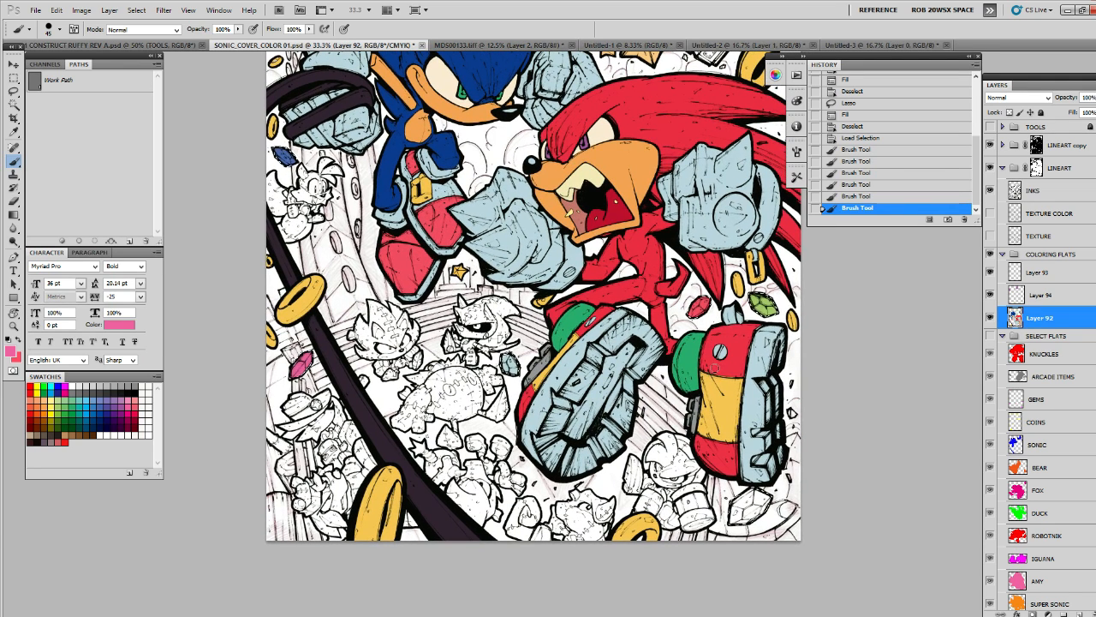
{"action": "left_click_drag", "start_coordinate": [733, 404], "coordinate": [726, 365]}
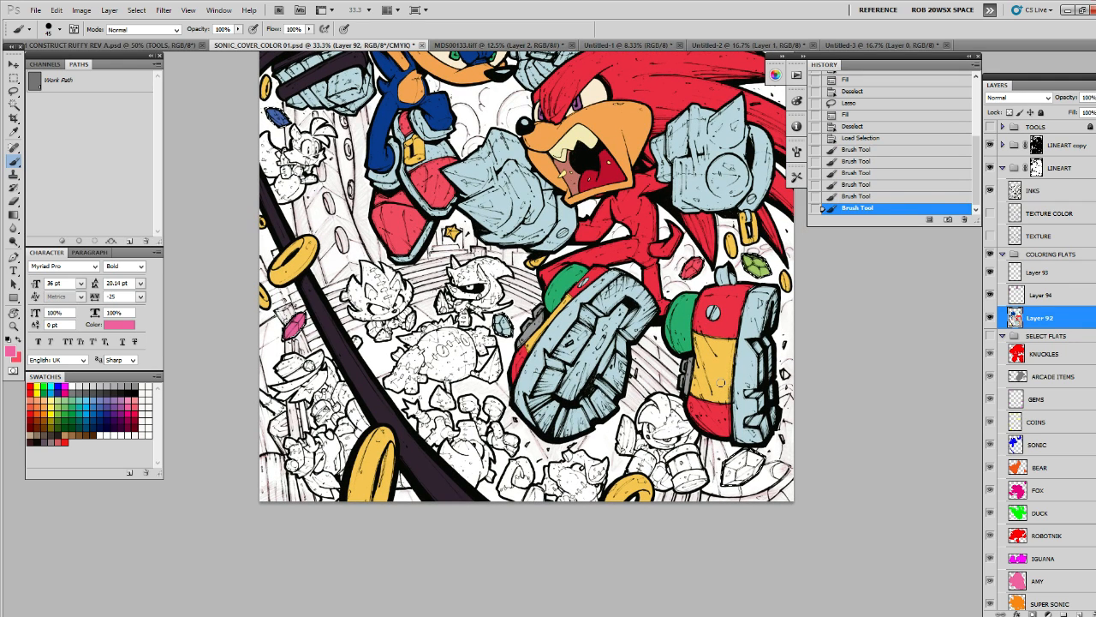
Choose a light yellow and paint the gem below the red character's upright shoe with it, clearing the selection when done
{"action": "left_click_drag", "start_coordinate": [722, 383], "coordinate": [730, 404]}
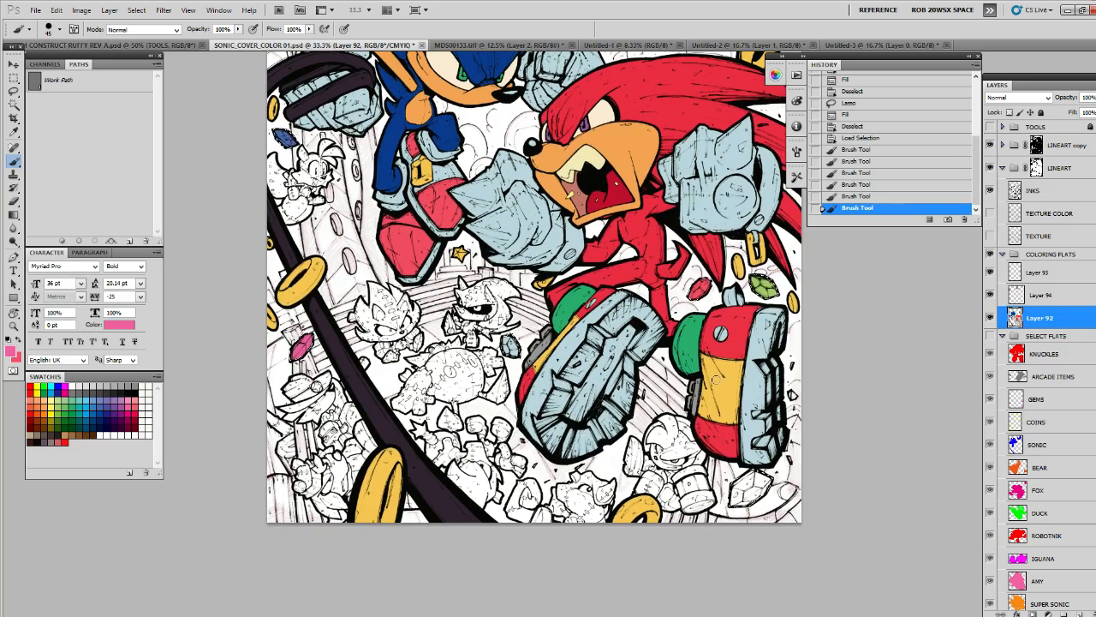
{"action": "left_click_drag", "start_coordinate": [716, 367], "coordinate": [725, 399]}
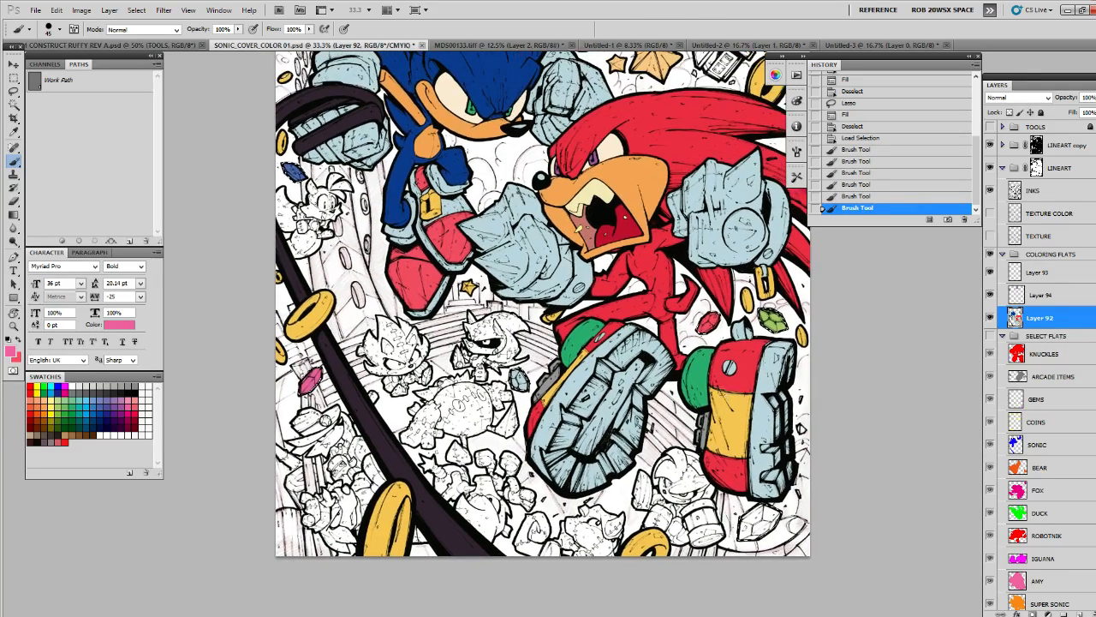
{"action": "mouse_move", "coordinate": [711, 351]}
{"action": "left_mouse_down"}
{"action": "mouse_move", "coordinate": [721, 392]}
{"action": "mouse_move", "coordinate": [705, 344]}
{"action": "left_mouse_up"}
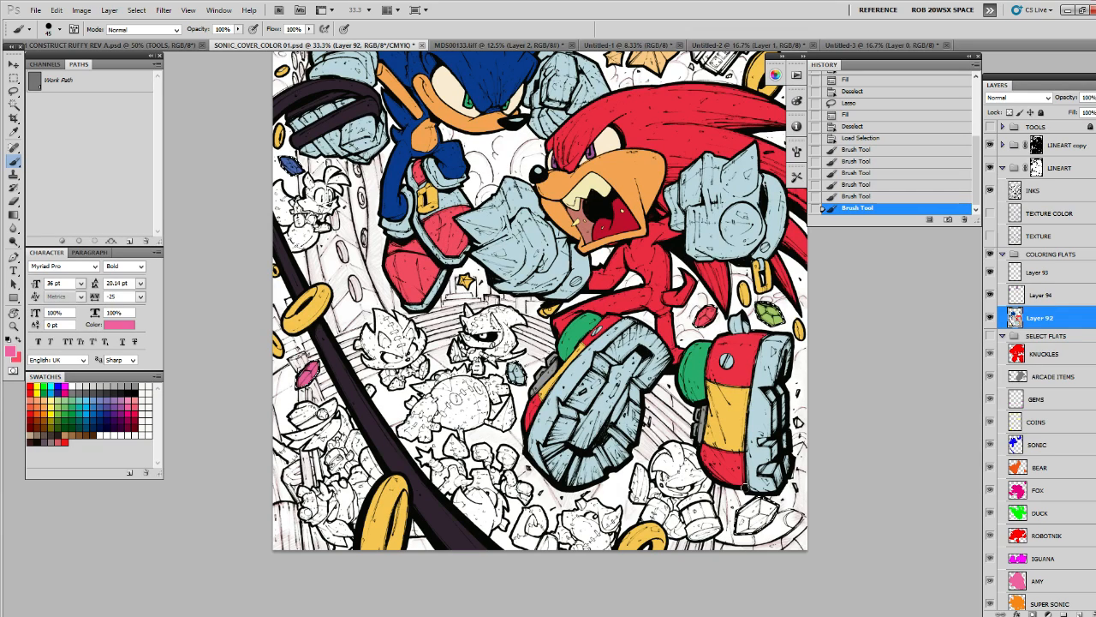
{"action": "left_click_drag", "start_coordinate": [726, 391], "coordinate": [730, 400]}
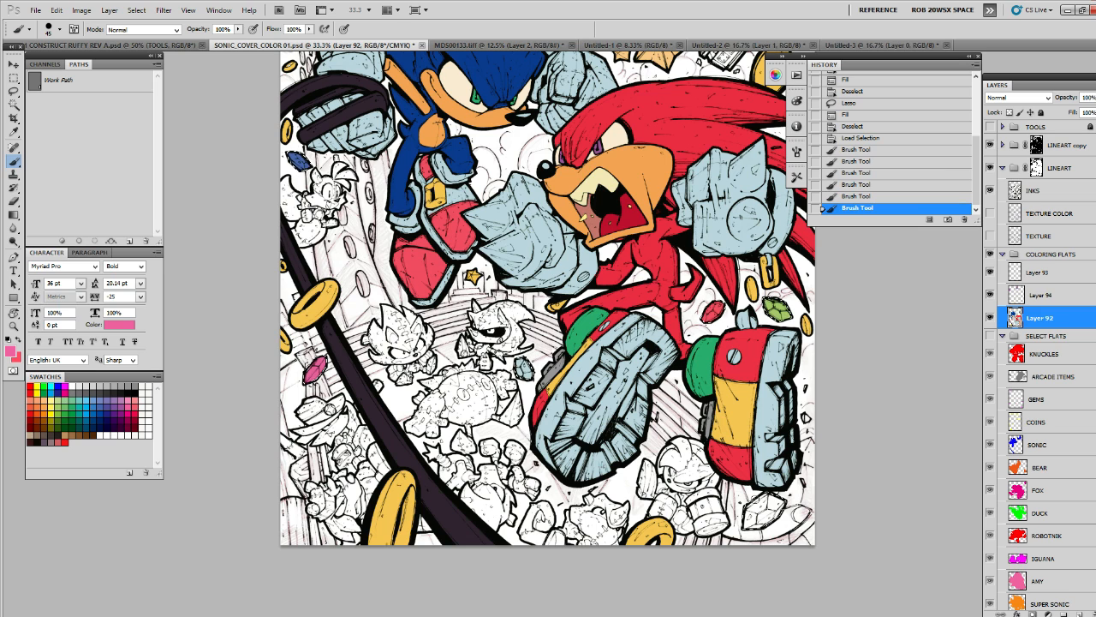
{"action": "left_click_drag", "start_coordinate": [733, 422], "coordinate": [728, 403]}
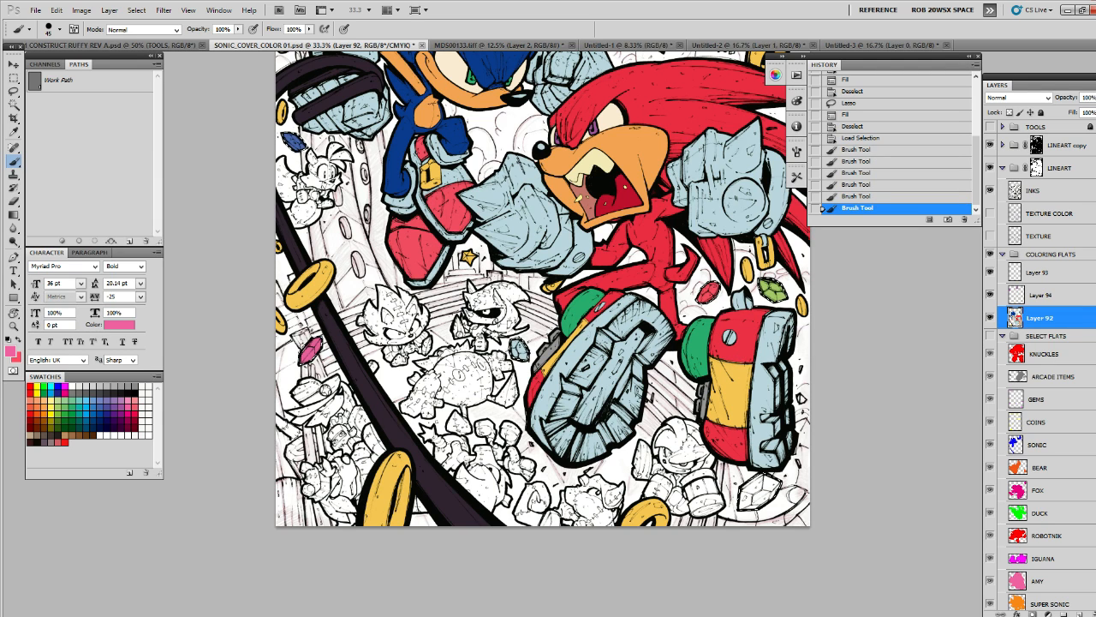
{"action": "left_click", "coordinate": [51, 408]}
{"action": "mouse_move", "coordinate": [745, 502]}
{"action": "left_mouse_down"}
{"action": "mouse_move", "coordinate": [761, 483]}
{"action": "mouse_move", "coordinate": [773, 489]}
{"action": "left_mouse_up"}
{"action": "left_click_drag", "start_coordinate": [736, 323], "coordinate": [725, 614]}
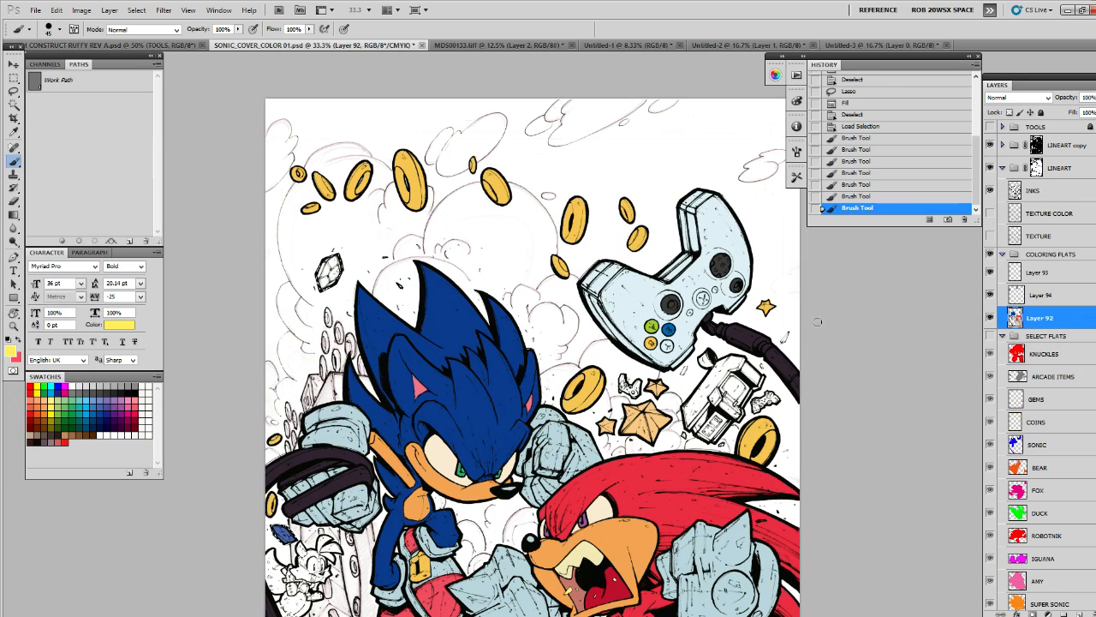
{"action": "key", "text": "ctrl+d"}
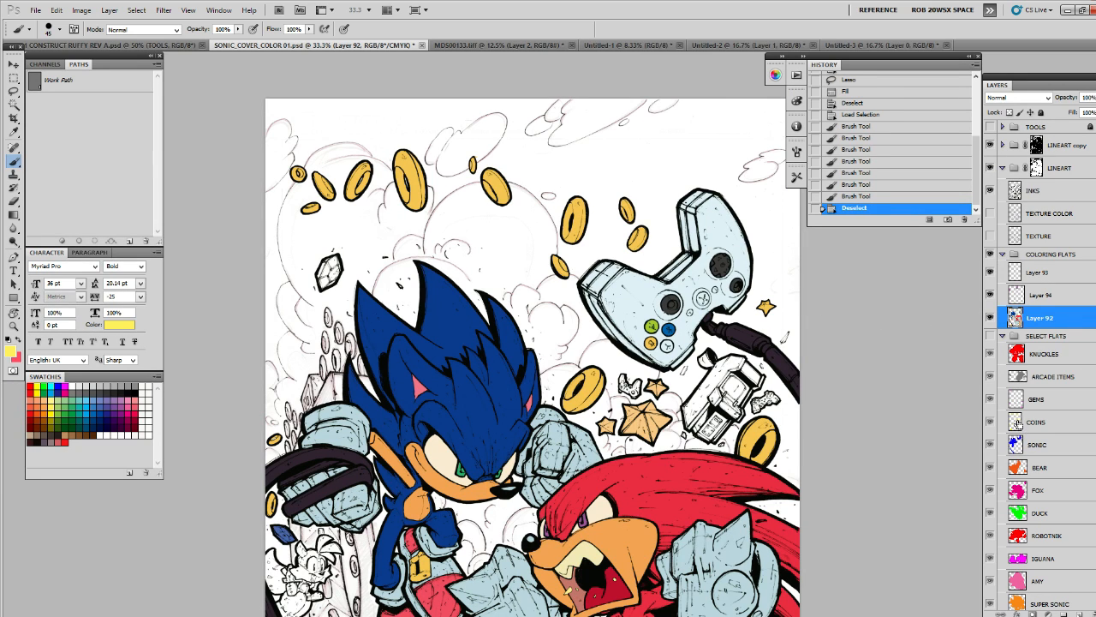
Try filling all the coins and stars with the light yellow
{"action": "left_click", "coordinate": [1016, 422], "text": "ctrl"}
{"action": "key", "text": "alt+BackSpace"}
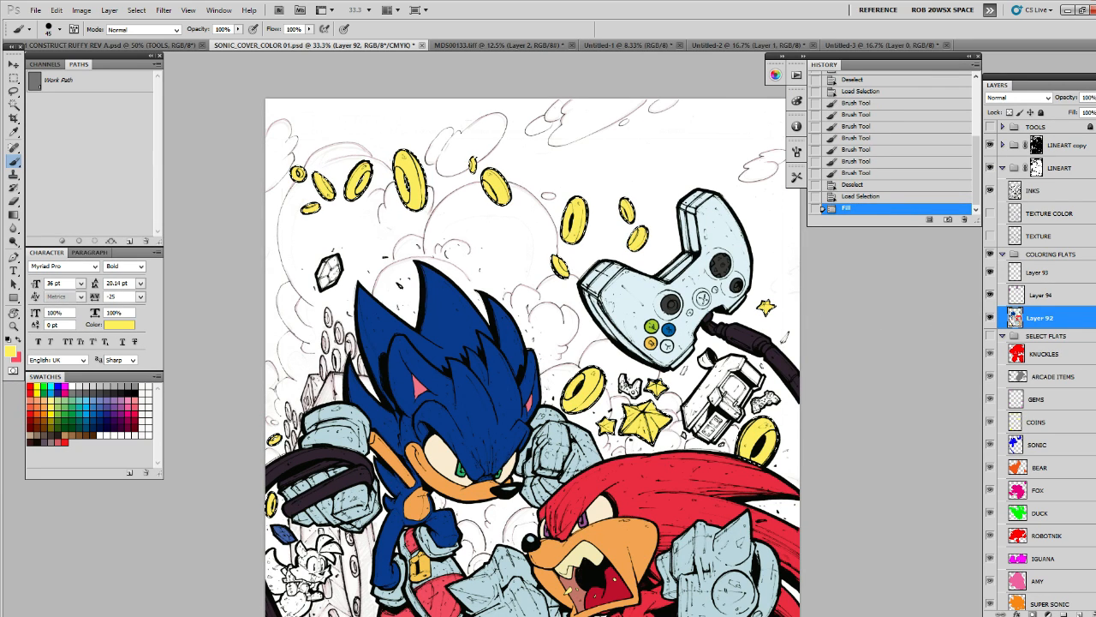
{"action": "key", "text": "ctrl+z"}
{"action": "key", "text": "ctrl+d"}
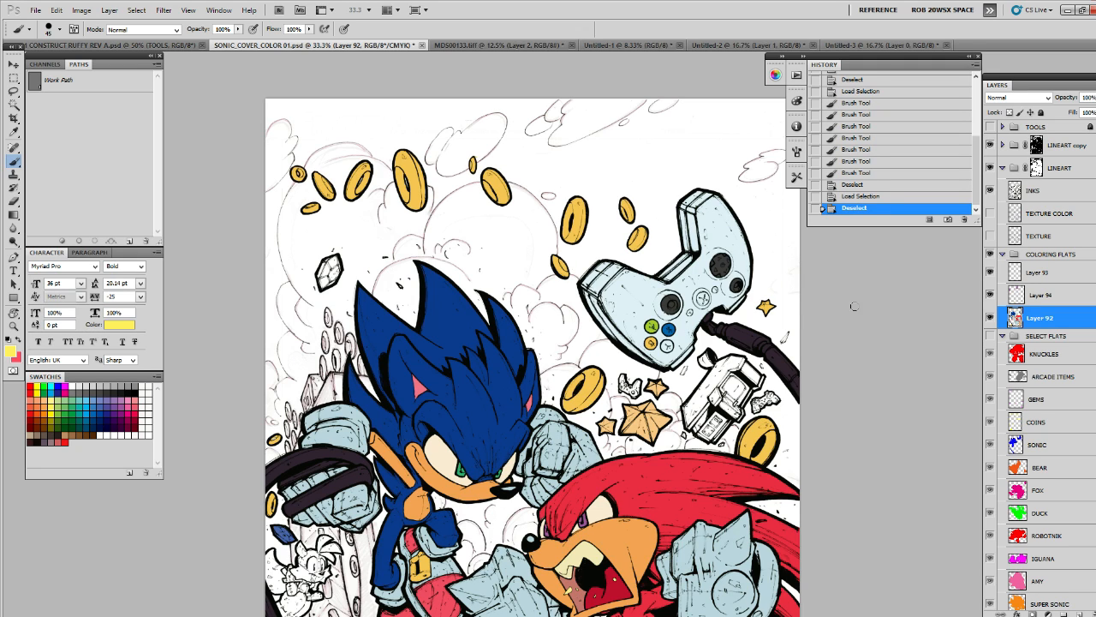
Select the orange face button of the game controller with the Magic Wand and fill it with the light yellow
{"action": "key", "text": "w"}
{"action": "left_click", "coordinate": [653, 342]}
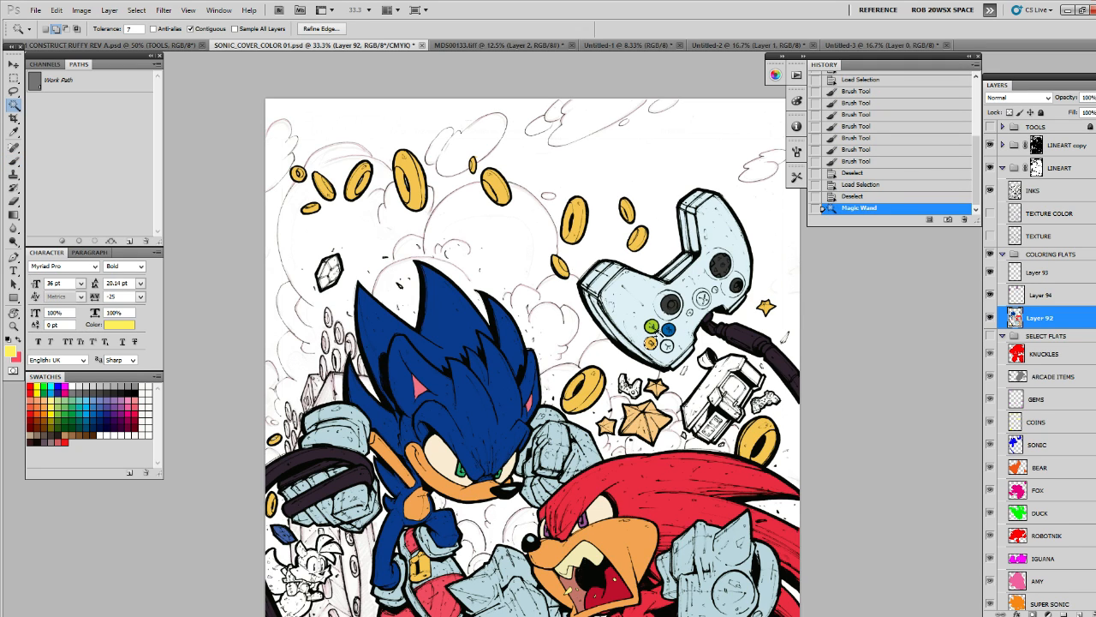
{"action": "key", "text": "alt+BackSpace"}
{"action": "key", "text": "ctrl+d"}
Lasso the uncoloured face button of the game controller and fill it with red
{"action": "key", "text": "z"}
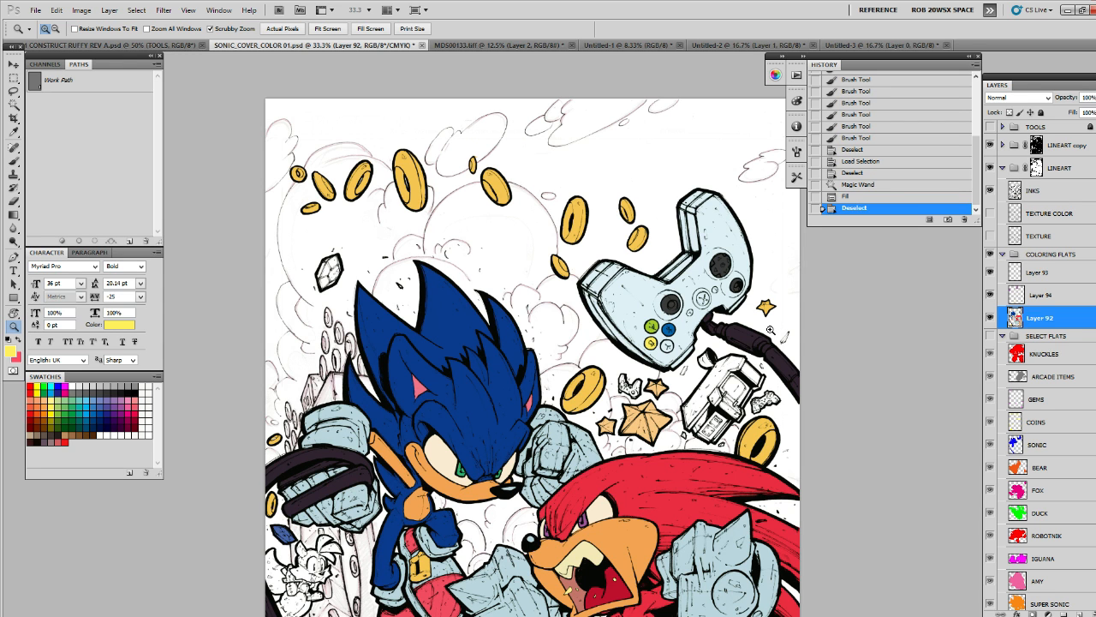
{"action": "left_click", "coordinate": [668, 344]}
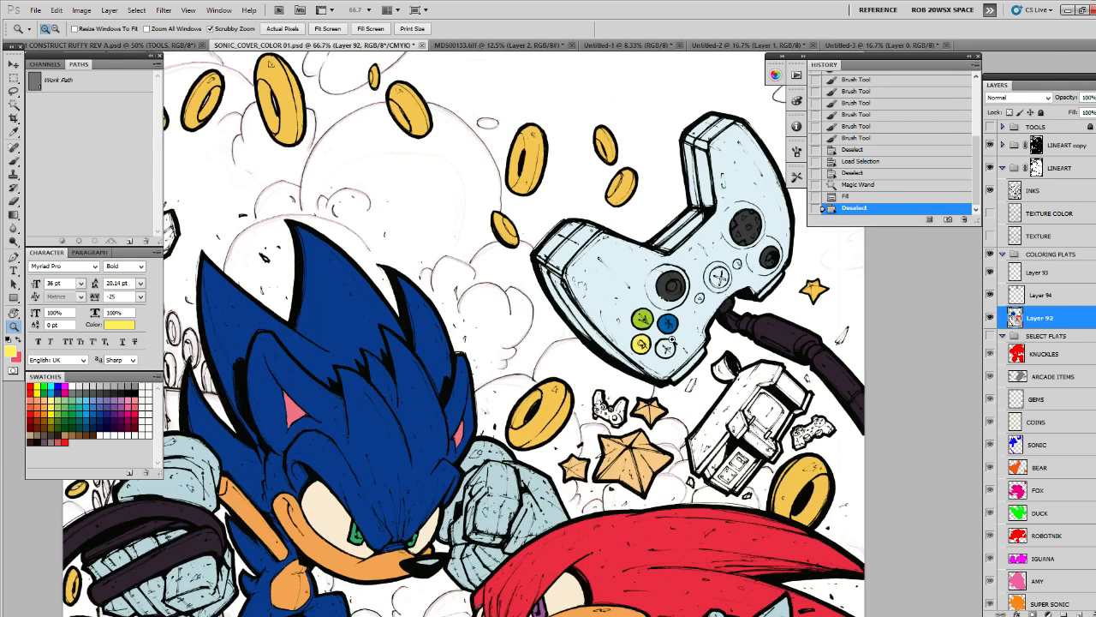
{"action": "left_click", "coordinate": [665, 345]}
{"action": "left_click", "coordinate": [658, 346]}
{"action": "key", "text": "l"}
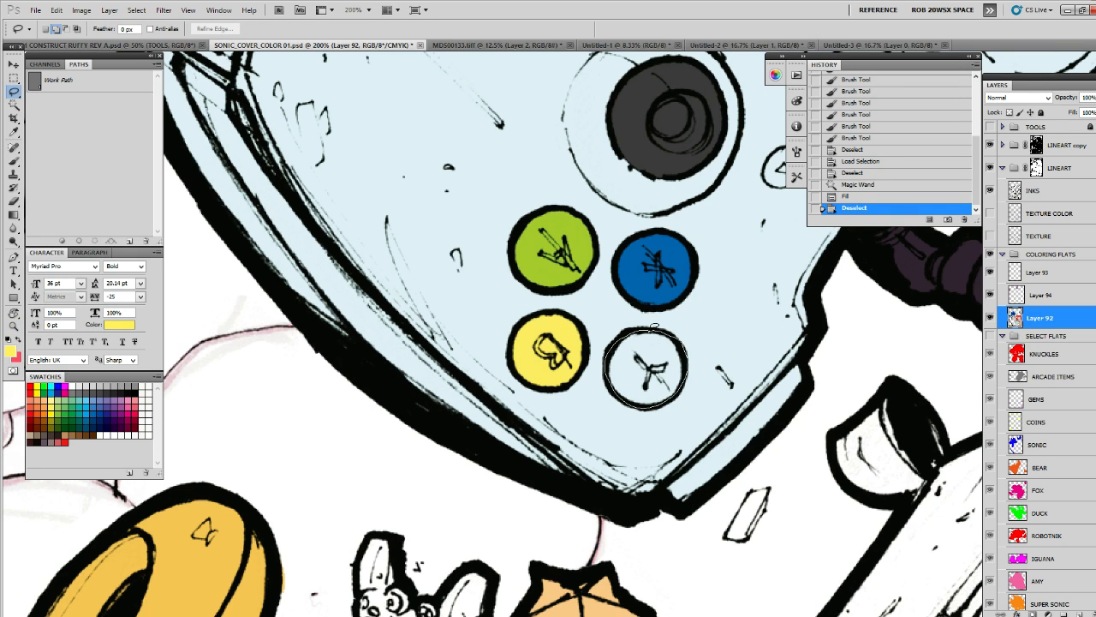
{"action": "mouse_move", "coordinate": [653, 327]}
{"action": "left_mouse_down"}
{"action": "mouse_move", "coordinate": [649, 409]}
{"action": "mouse_move", "coordinate": [654, 329]}
{"action": "left_mouse_up"}
{"action": "key", "text": "b"}
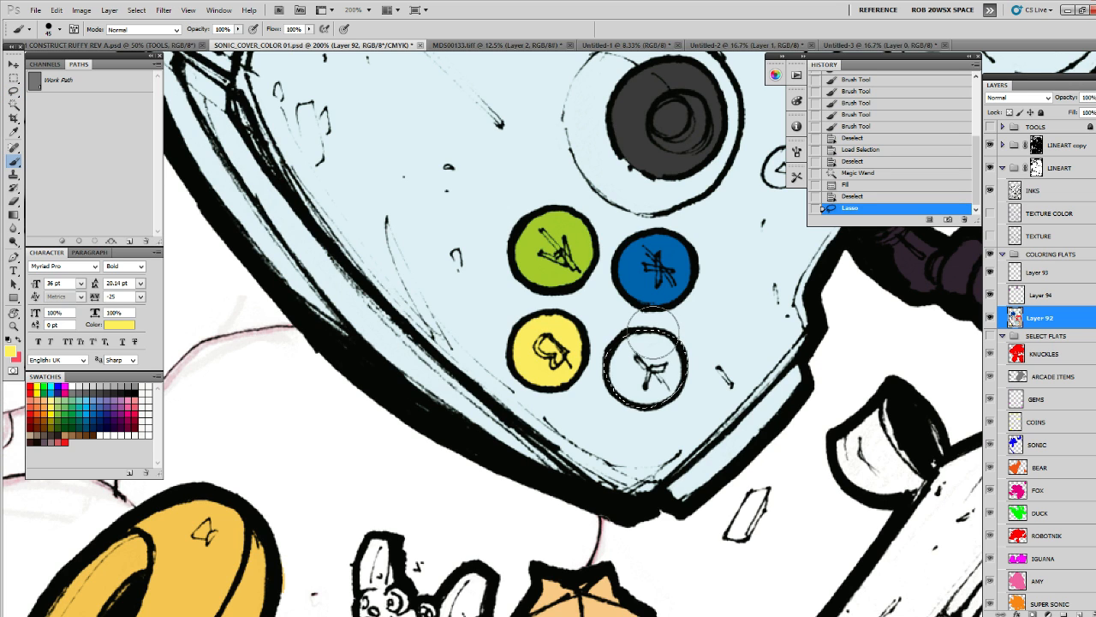
{"action": "key", "text": "z"}
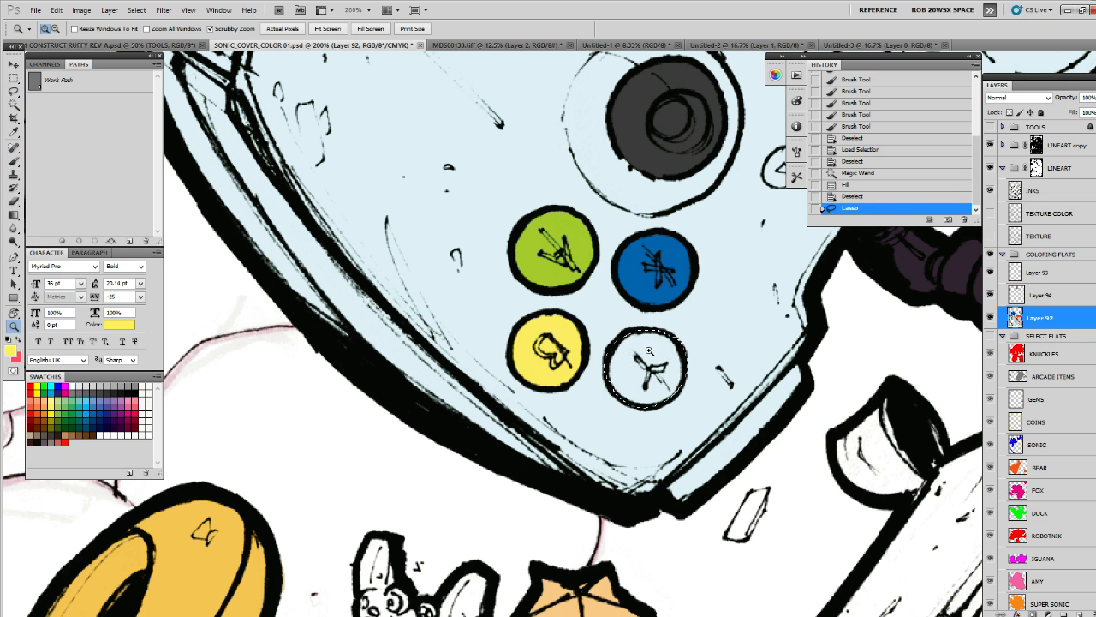
{"action": "left_click", "coordinate": [648, 351], "text": "alt"}
{"action": "left_click", "coordinate": [648, 351], "text": "alt"}
{"action": "left_click", "coordinate": [648, 351], "text": "alt"}
{"action": "left_click", "coordinate": [649, 351], "text": "alt"}
{"action": "left_click", "coordinate": [648, 351], "text": "alt"}
{"action": "key", "text": "b"}
{"action": "key", "text": "x"}
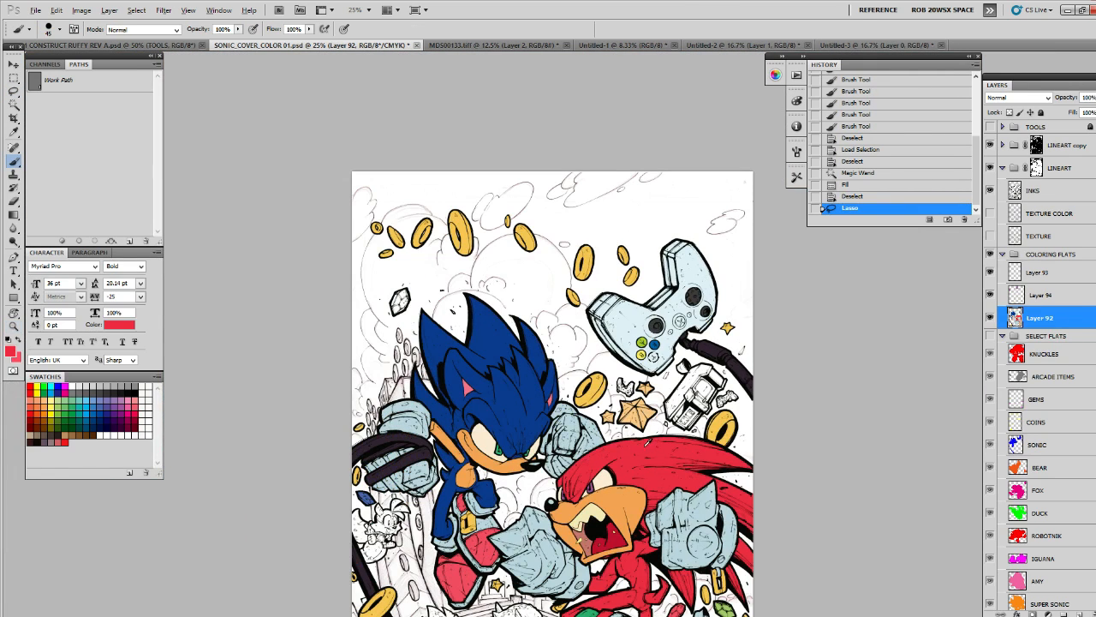
{"action": "key", "text": "z"}
{"action": "left_click", "coordinate": [665, 346]}
{"action": "left_click", "coordinate": [665, 345]}
{"action": "left_click", "coordinate": [665, 345]}
{"action": "key", "text": "alt+BackSpace"}
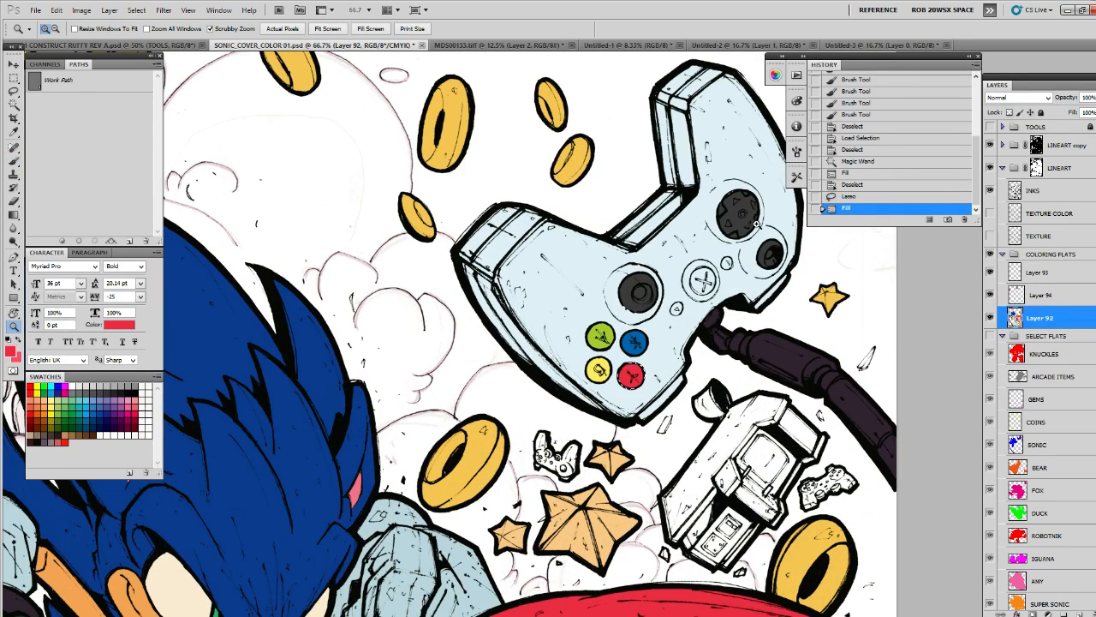
{"action": "key", "text": "ctrl+d"}
{"action": "left_click", "coordinate": [742, 329], "text": "alt"}
{"action": "left_click", "coordinate": [742, 330], "text": "alt"}
{"action": "left_click", "coordinate": [742, 329], "text": "alt"}
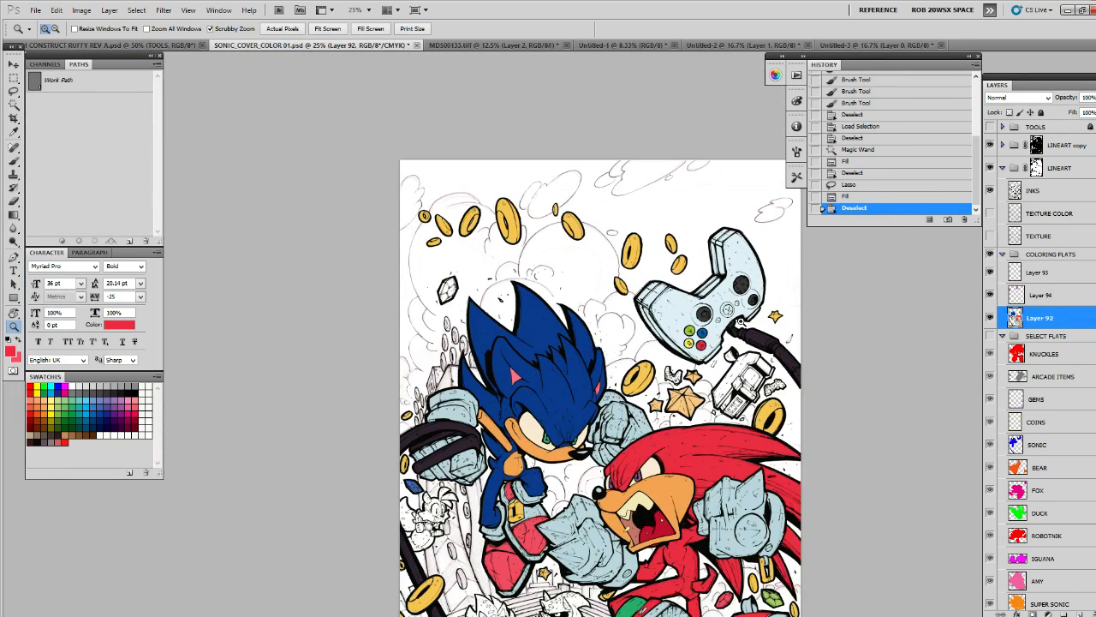
Sample the green of the controller's face button and paint the X on the central round button with a smaller brush
{"action": "key", "text": "b"}
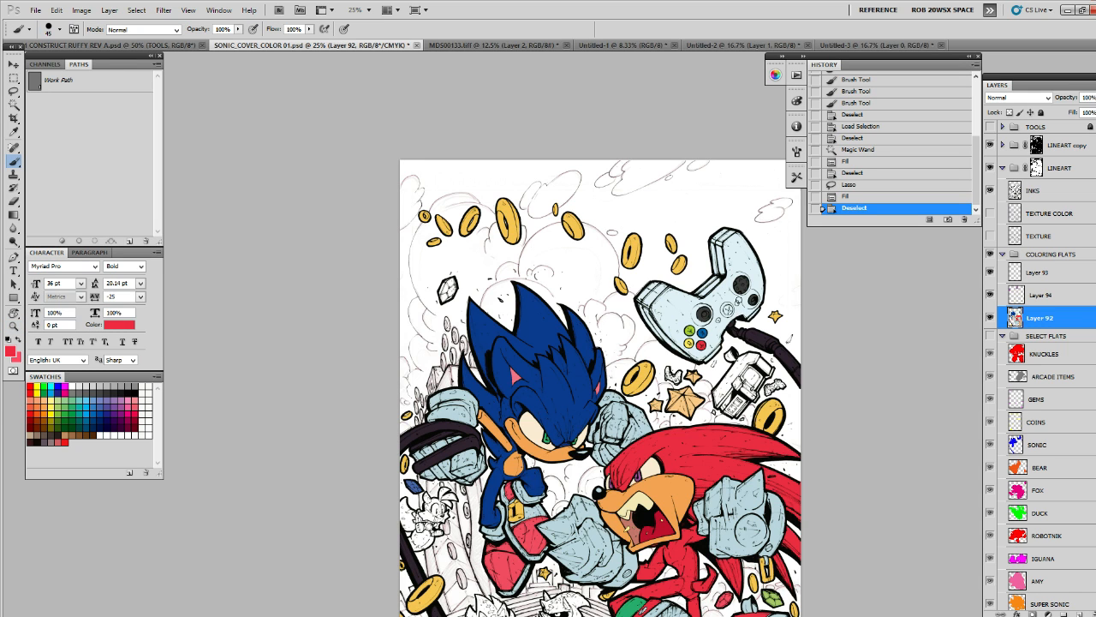
{"action": "left_click_drag", "start_coordinate": [509, 364], "coordinate": [510, 291]}
{"action": "key", "text": "z"}
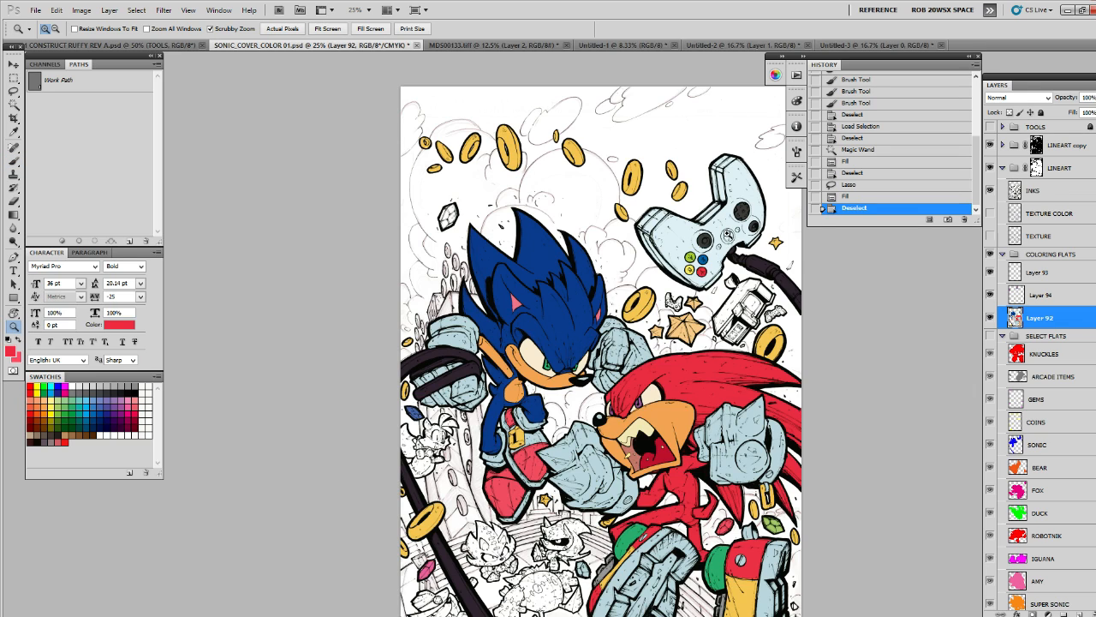
{"action": "left_click", "coordinate": [728, 235]}
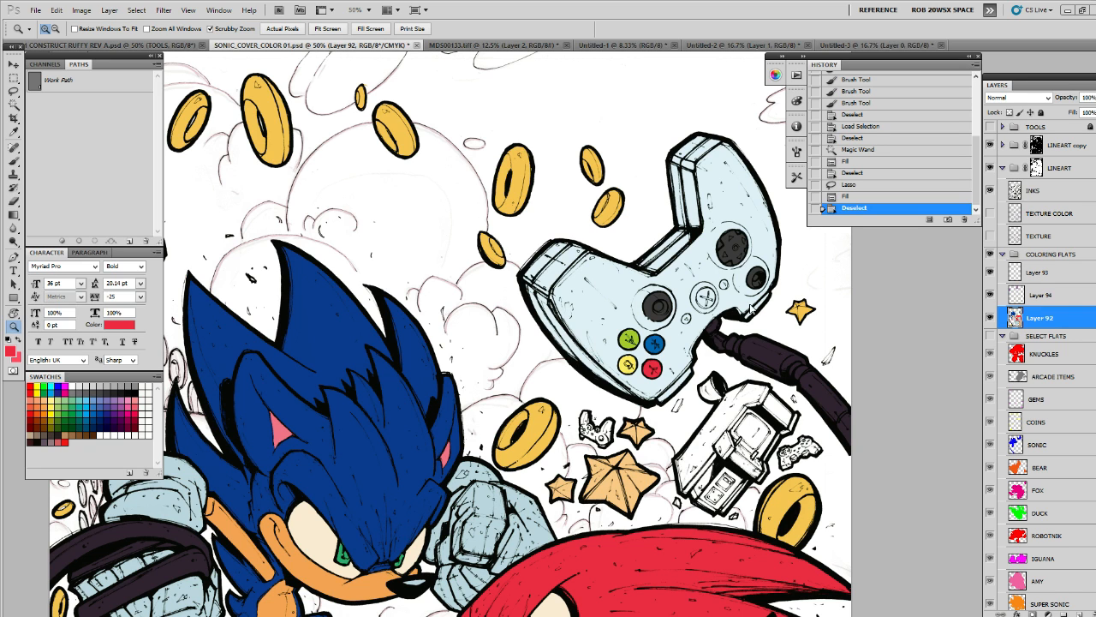
{"action": "left_click_drag", "start_coordinate": [754, 305], "coordinate": [741, 329]}
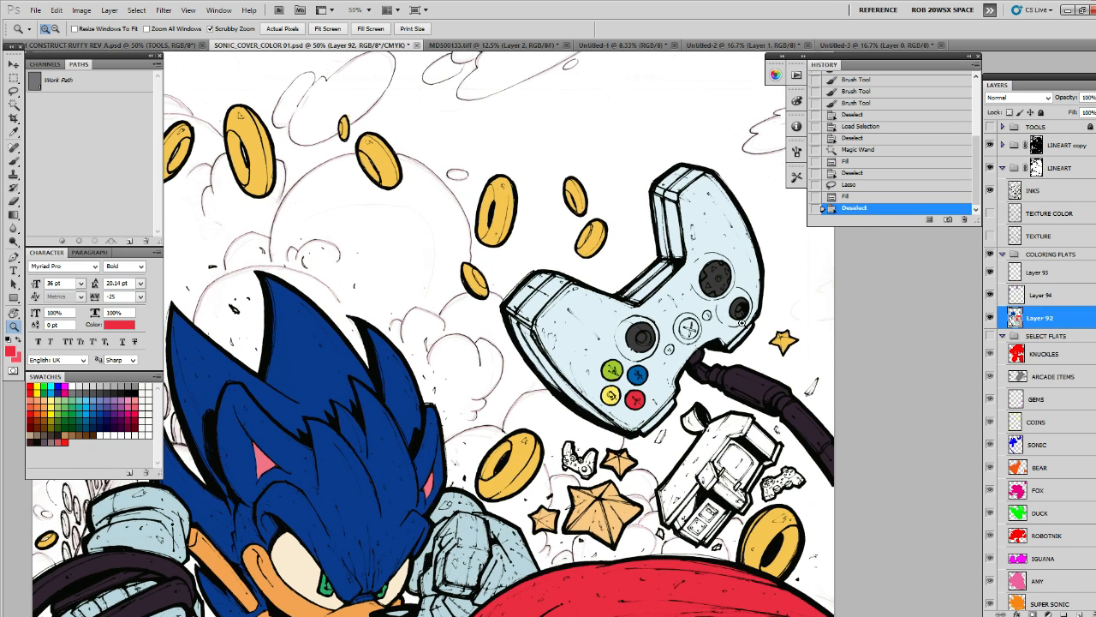
{"action": "key", "text": "b"}
{"action": "left_click", "coordinate": [618, 368], "text": "alt"}
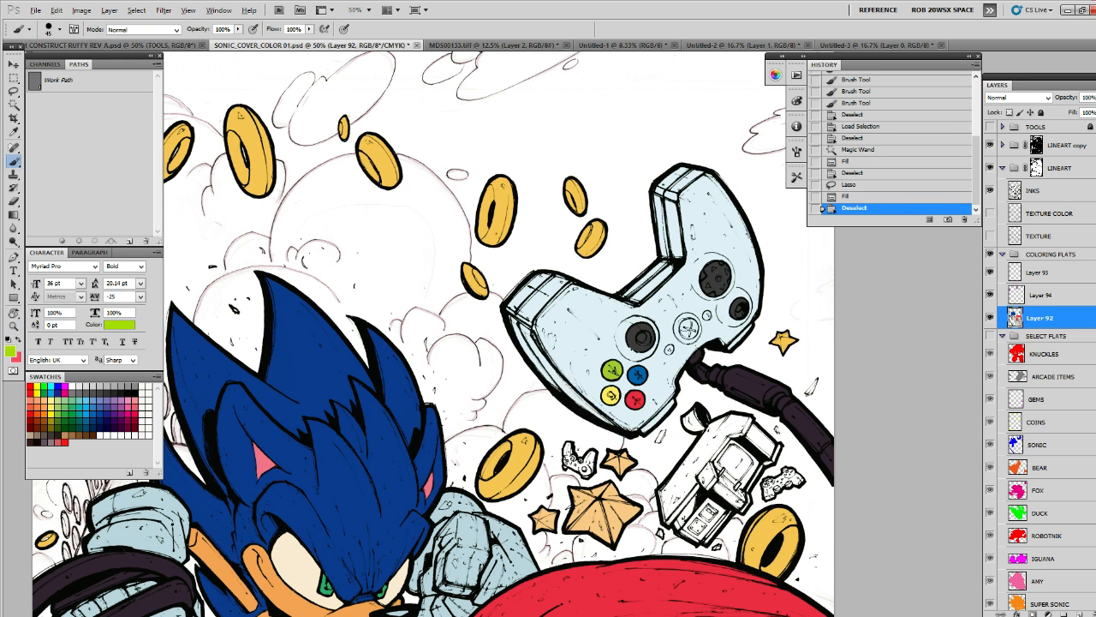
{"action": "key", "text": "z"}
{"action": "triple_click", "coordinate": [690, 322]}
{"action": "left_click", "coordinate": [691, 322]}
{"action": "key", "text": "b"}
{"action": "left_click_drag", "start_coordinate": [699, 324], "coordinate": [681, 390]}
{"action": "key", "text": "ctrl+z"}
{"action": "key", "text": "bracketleft"}
{"action": "key", "text": "bracketleft"}
{"action": "key", "text": "bracketleft"}
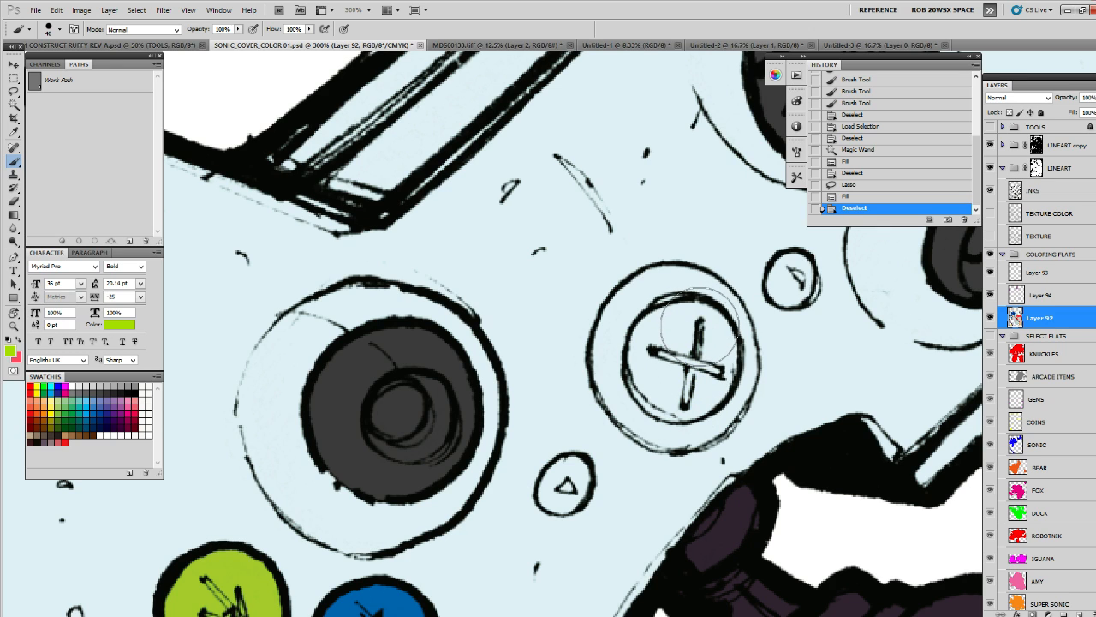
{"action": "mouse_move", "coordinate": [701, 324]}
{"action": "left_mouse_down"}
{"action": "mouse_move", "coordinate": [687, 398]}
{"action": "mouse_move", "coordinate": [653, 351]}
{"action": "left_mouse_up"}
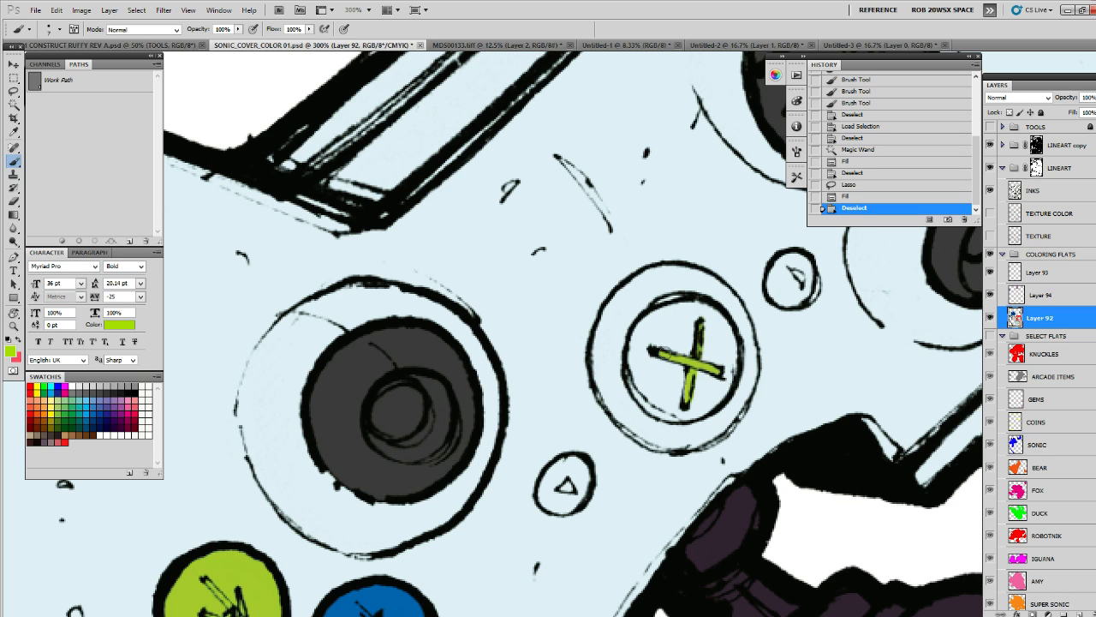
Clean up around the central button's X with the controller's light blue and touch up the X in green
{"action": "left_click", "coordinate": [700, 390]}
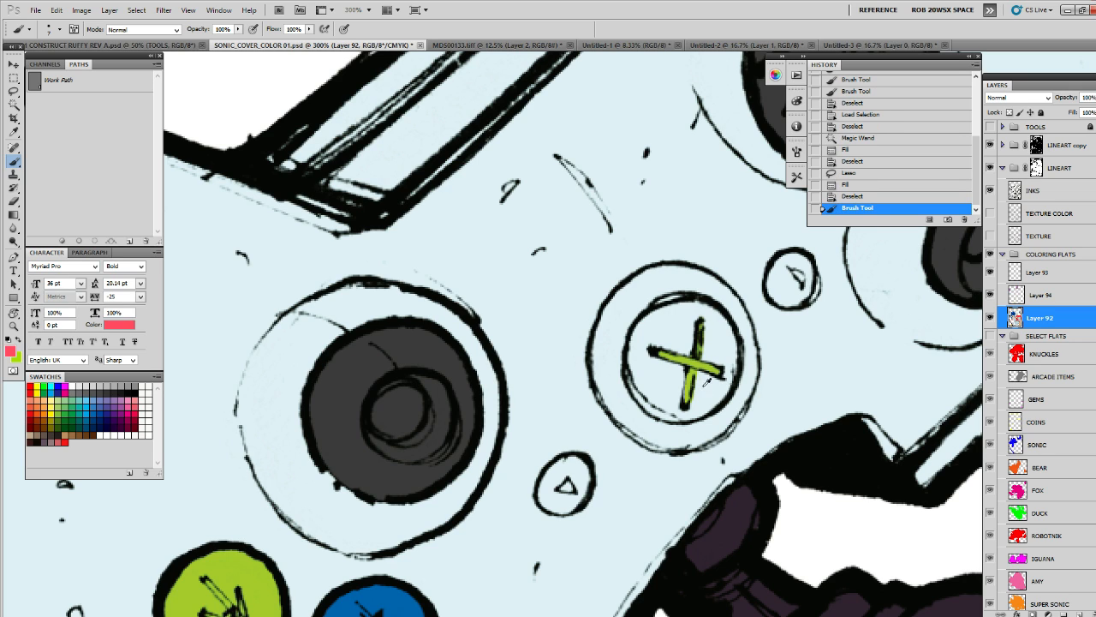
{"action": "left_click", "coordinate": [702, 387], "text": "alt"}
{"action": "left_click", "coordinate": [695, 401]}
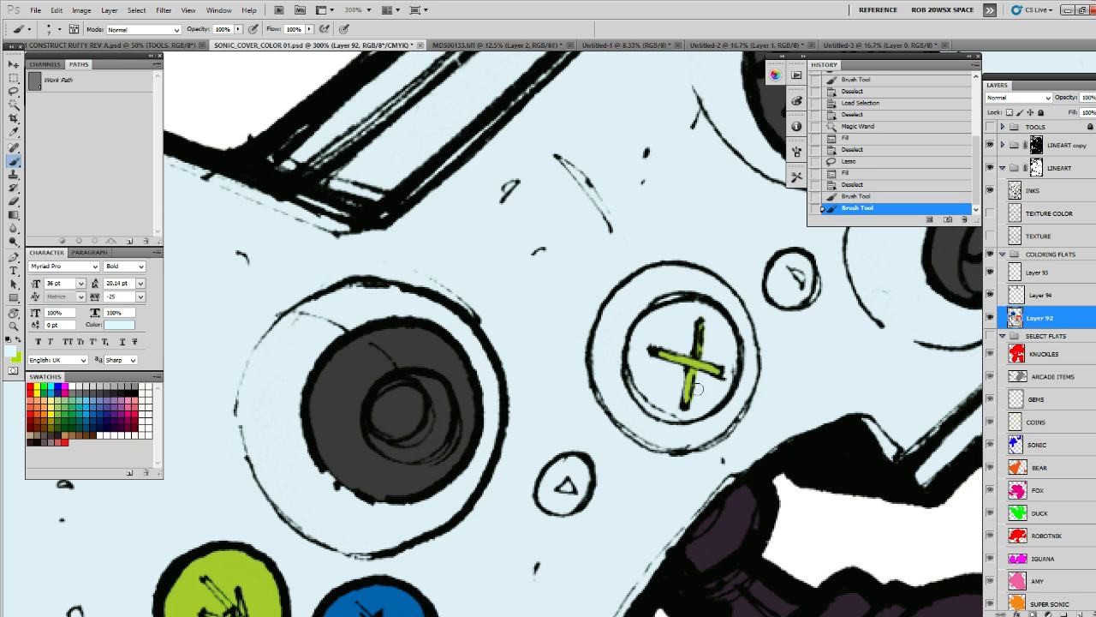
{"action": "left_click", "coordinate": [698, 389]}
{"action": "left_click", "coordinate": [702, 355], "text": "alt"}
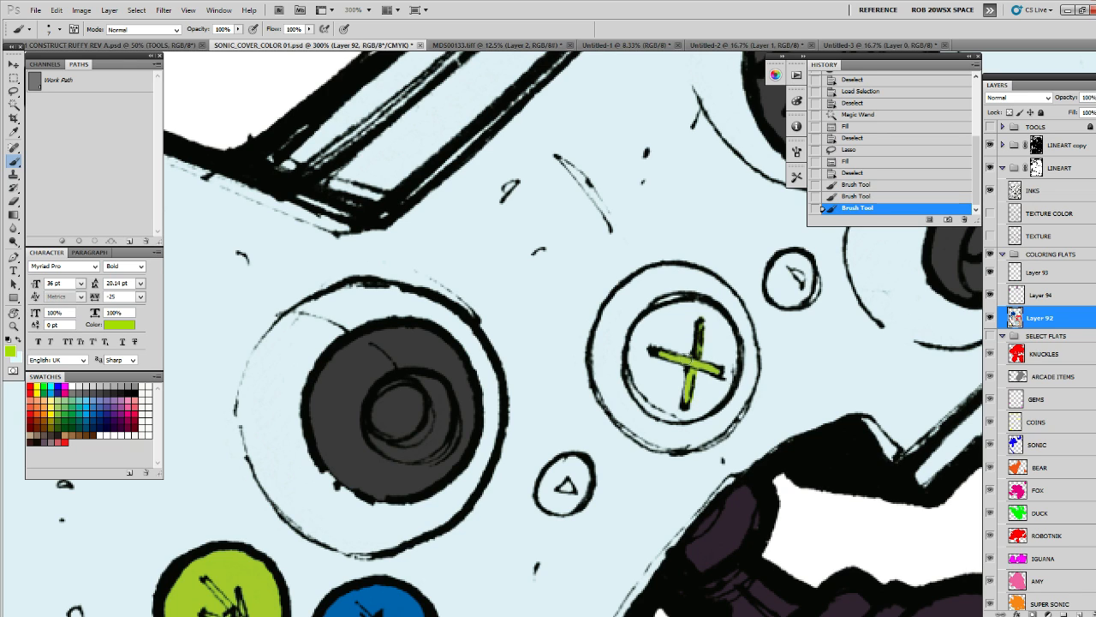
{"action": "left_click", "coordinate": [719, 372]}
{"action": "left_click", "coordinate": [685, 361]}
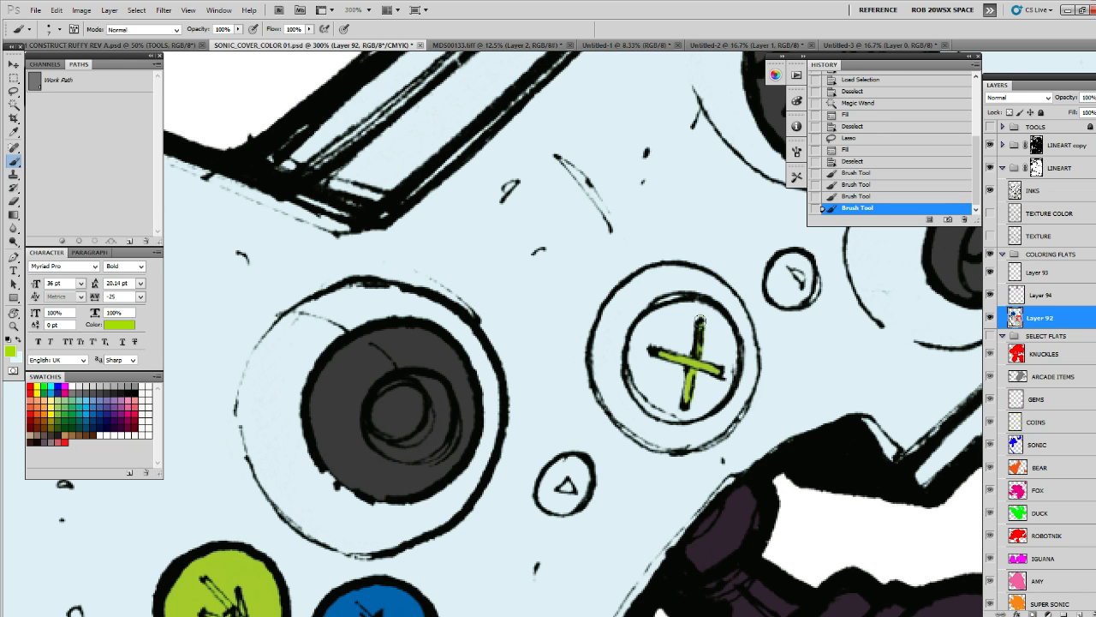
Examine the whole cover, from the controller's coloured buttons down to the yellow gem and the uncoloured background characters
{"action": "key", "text": "z"}
{"action": "left_click", "coordinate": [702, 330], "text": "alt"}
{"action": "left_click", "coordinate": [703, 331], "text": "alt"}
{"action": "left_click", "coordinate": [702, 331], "text": "alt"}
{"action": "left_click", "coordinate": [702, 331], "text": "alt"}
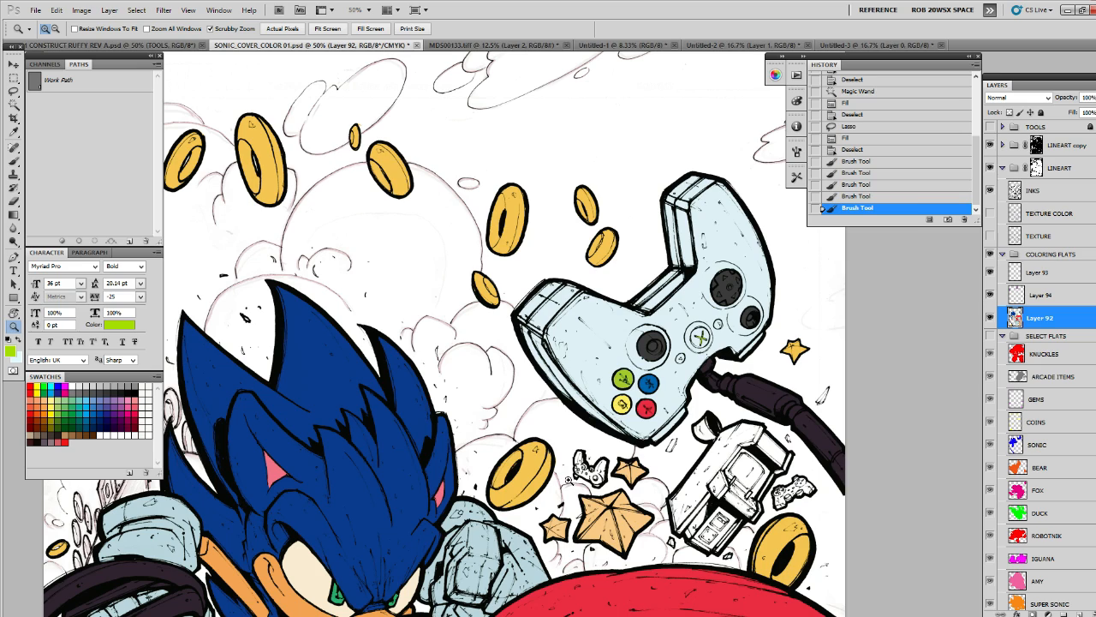
{"action": "left_click", "coordinate": [681, 262], "text": "alt"}
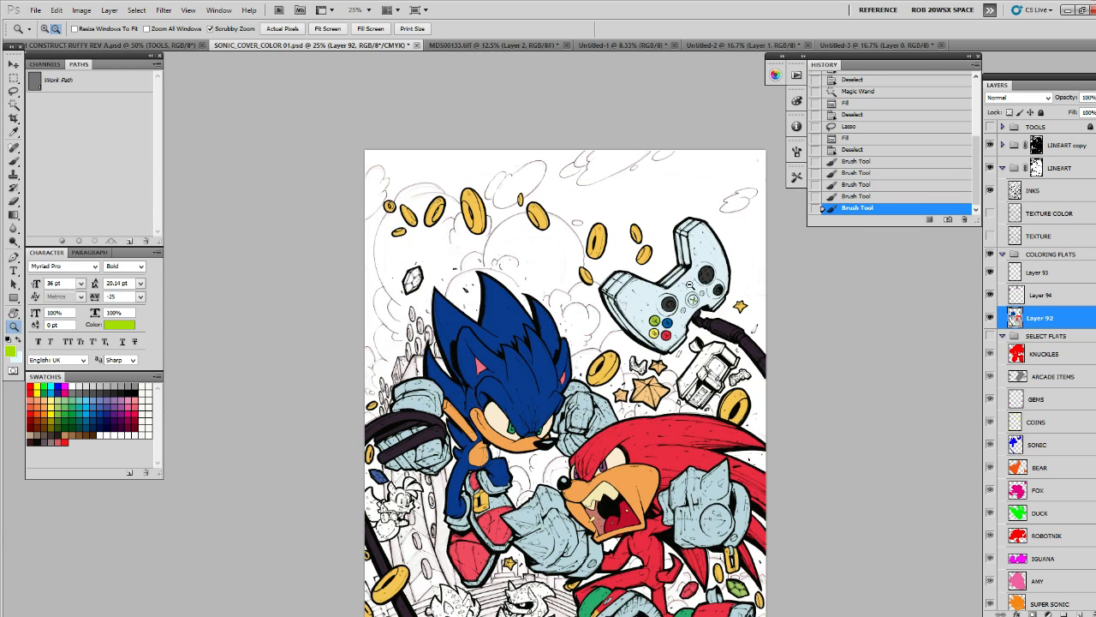
{"action": "scroll", "coordinate": [713, 334], "scroll_direction": "down", "scroll_amount": 5}
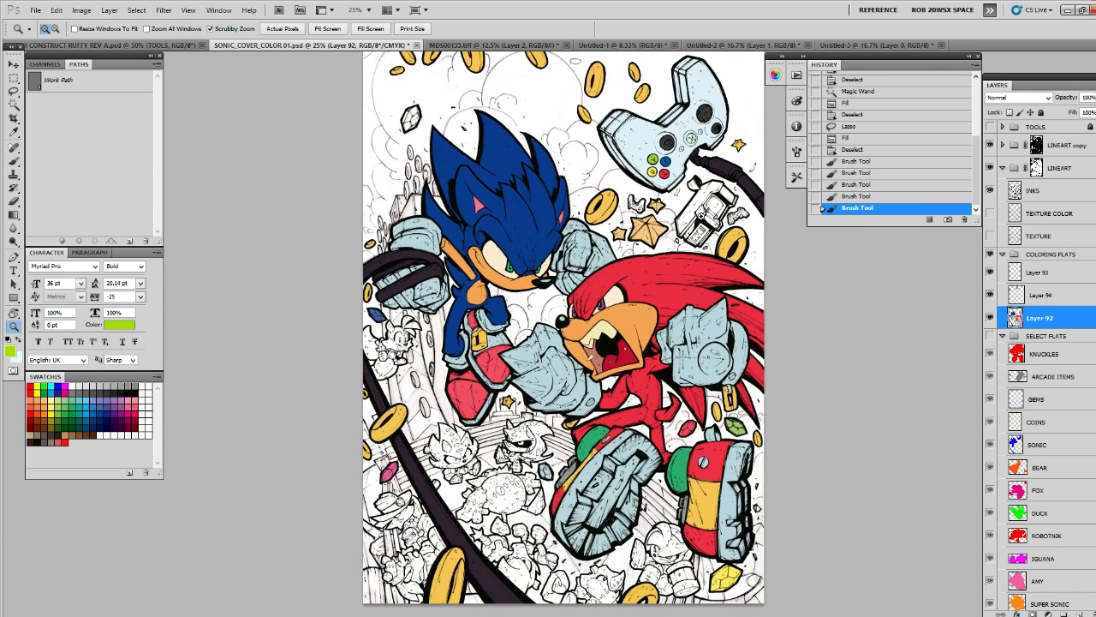
{"action": "left_click_drag", "start_coordinate": [672, 242], "coordinate": [701, 232]}
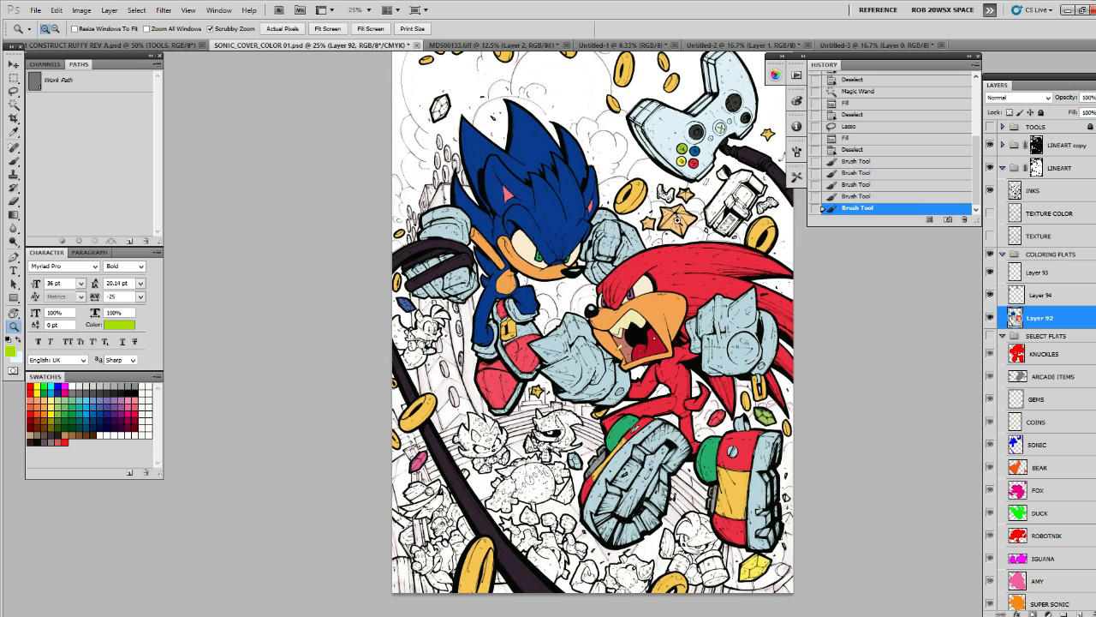
{"action": "left_click_drag", "start_coordinate": [502, 183], "coordinate": [522, 243]}
{"action": "key", "text": "b"}
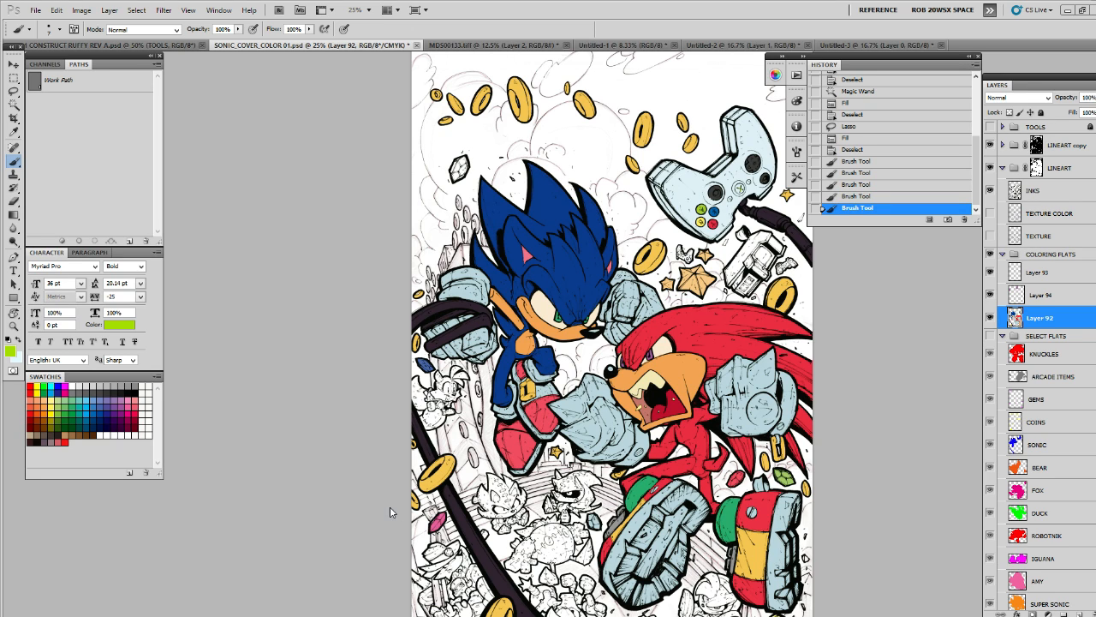
{"action": "scroll", "coordinate": [387, 463], "scroll_direction": "down", "scroll_amount": 3}
{"action": "scroll", "coordinate": [612, 326], "scroll_direction": "down", "scroll_amount": 1}
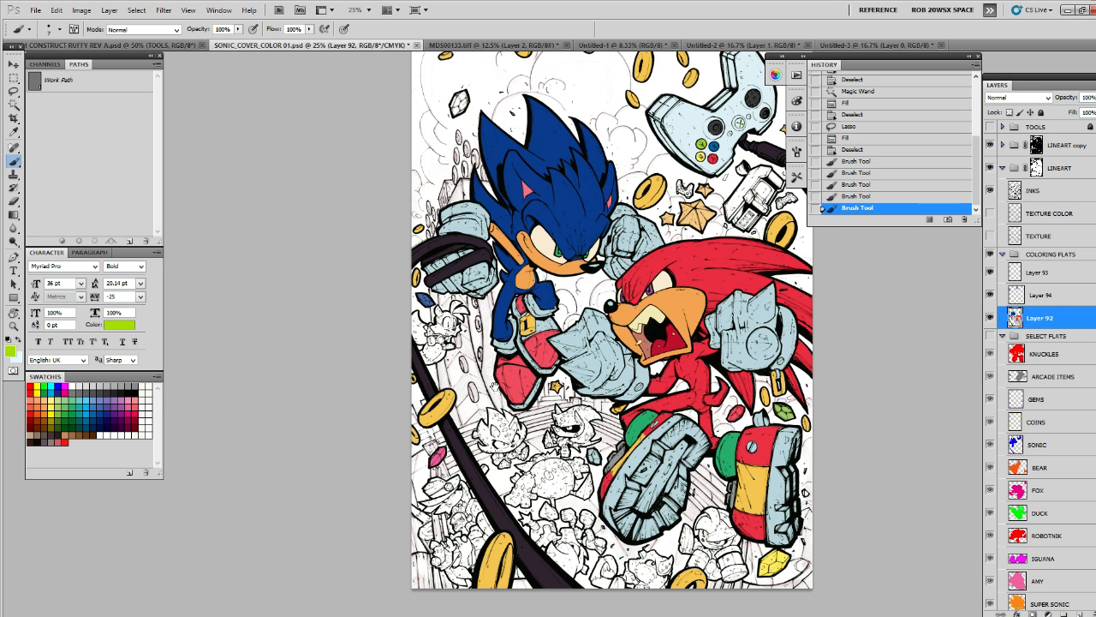
Toggle the visibility of the LINEART copy and LINEART groups to check which parts of the drawing each contains
{"action": "left_click_drag", "start_coordinate": [495, 387], "coordinate": [469, 389]}
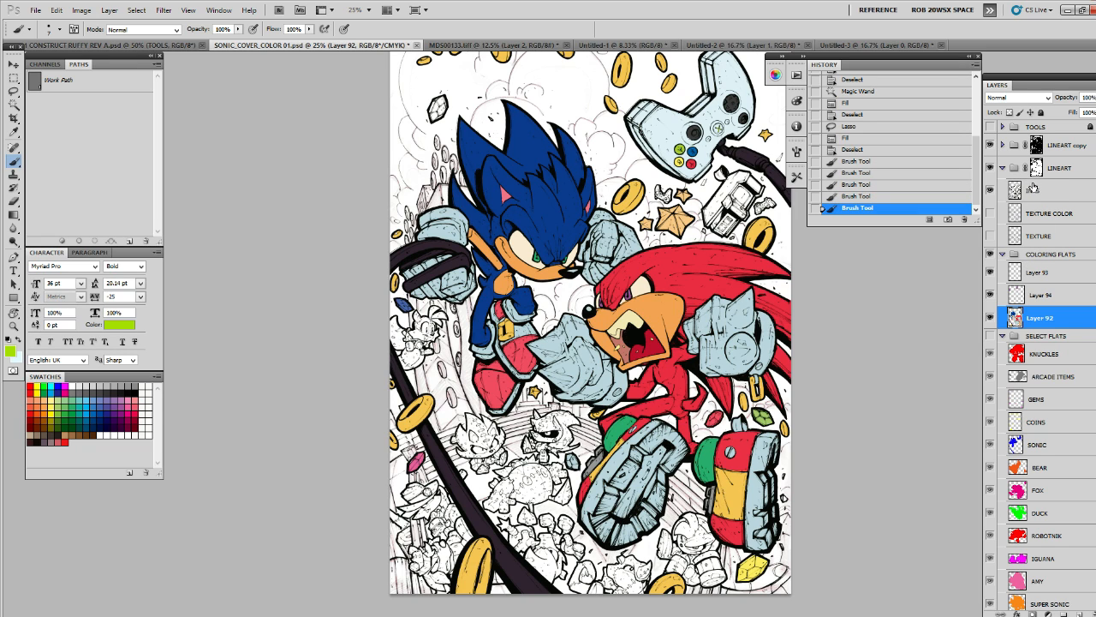
{"action": "left_click", "coordinate": [989, 147]}
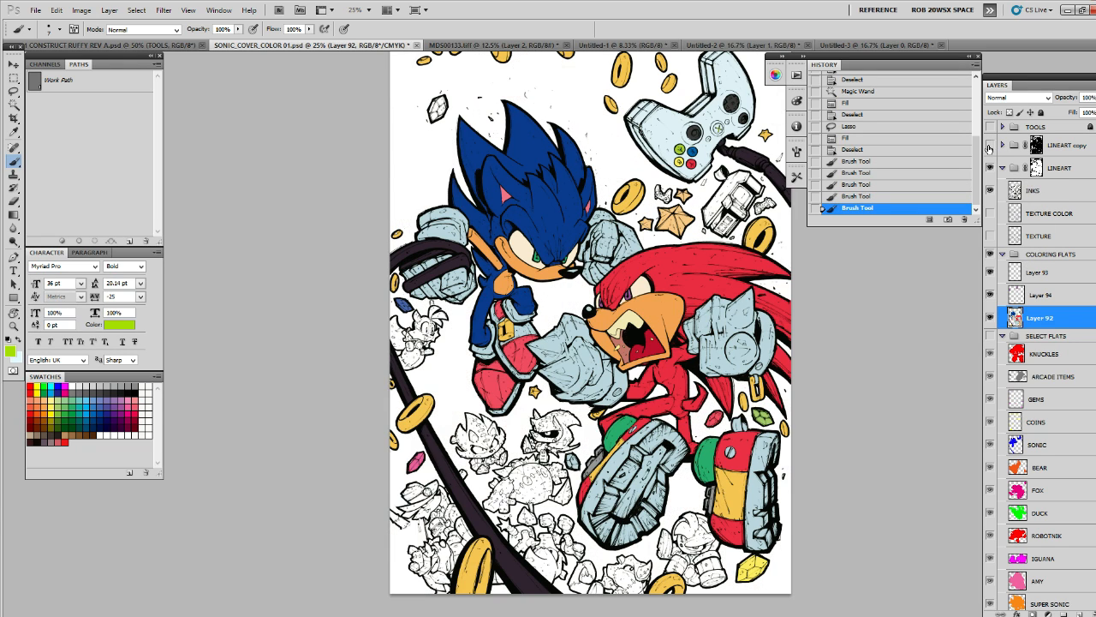
{"action": "left_click", "coordinate": [990, 148]}
{"action": "left_click", "coordinate": [990, 168]}
{"action": "left_click", "coordinate": [990, 168]}
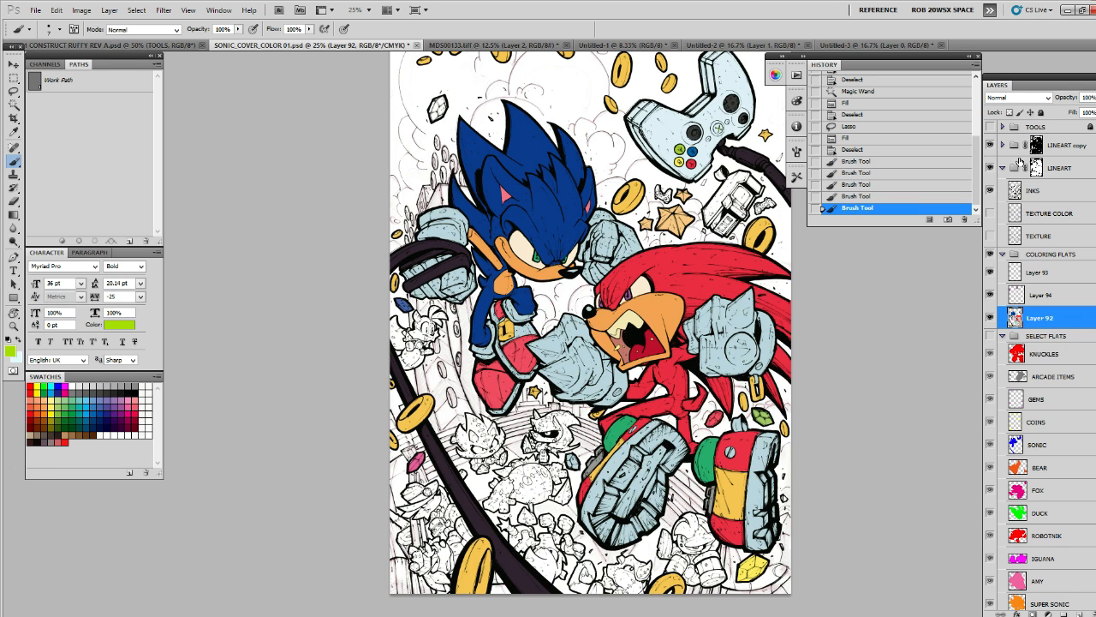
On the LINEART group's mask, lasso the uncoloured gem above Sonic's quills and fill it with black to hide it
{"action": "left_click", "coordinate": [1036, 168]}
{"action": "key", "text": "z"}
{"action": "mouse_move", "coordinate": [425, 110]}
{"action": "left_mouse_down"}
{"action": "mouse_move", "coordinate": [433, 159]}
{"action": "mouse_move", "coordinate": [474, 140]}
{"action": "mouse_move", "coordinate": [455, 130]}
{"action": "left_mouse_up"}
{"action": "key", "text": "l"}
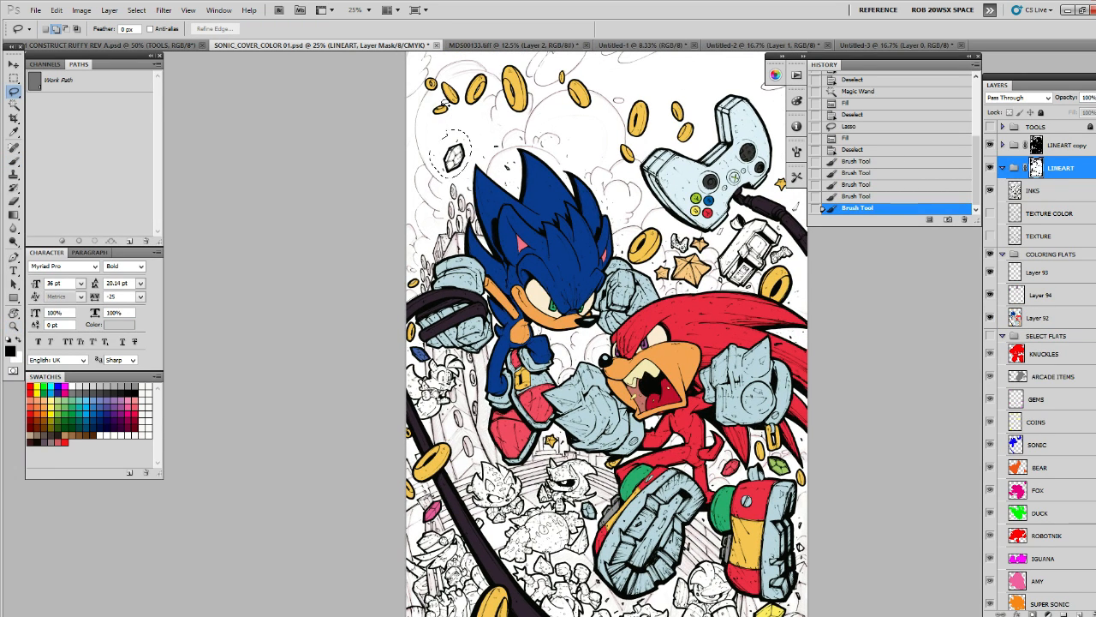
{"action": "key", "text": "alt+BackSpace"}
{"action": "key", "text": "ctrl+d"}
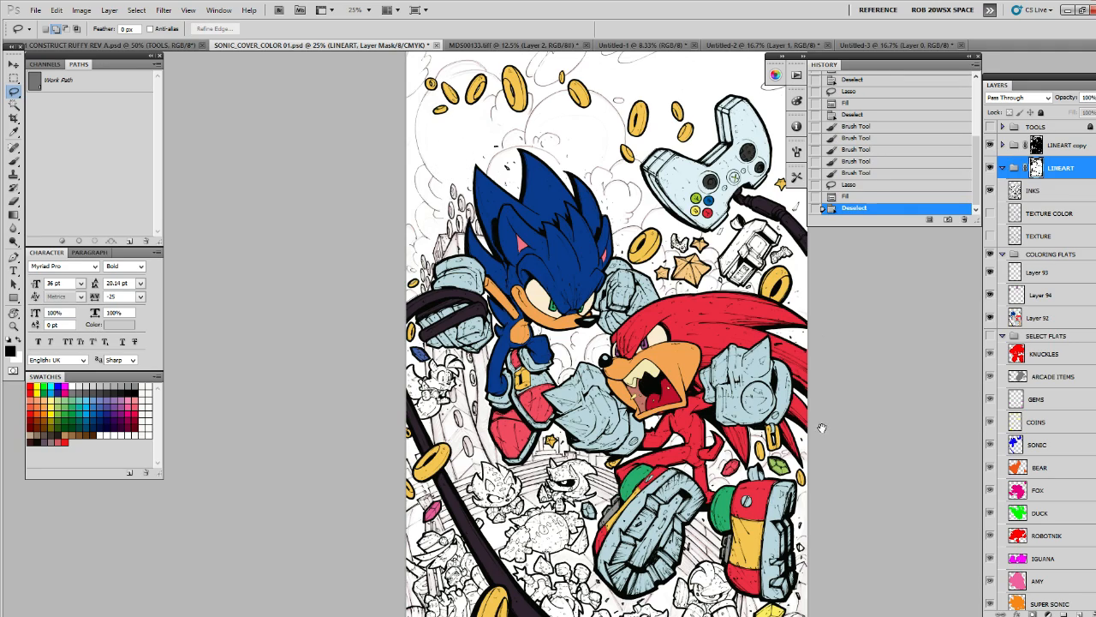
Lasso the hidden gem's area above Sonic and check Layer 94 and Layer 92 for its flat colour
{"action": "left_click_drag", "start_coordinate": [821, 428], "coordinate": [790, 271]}
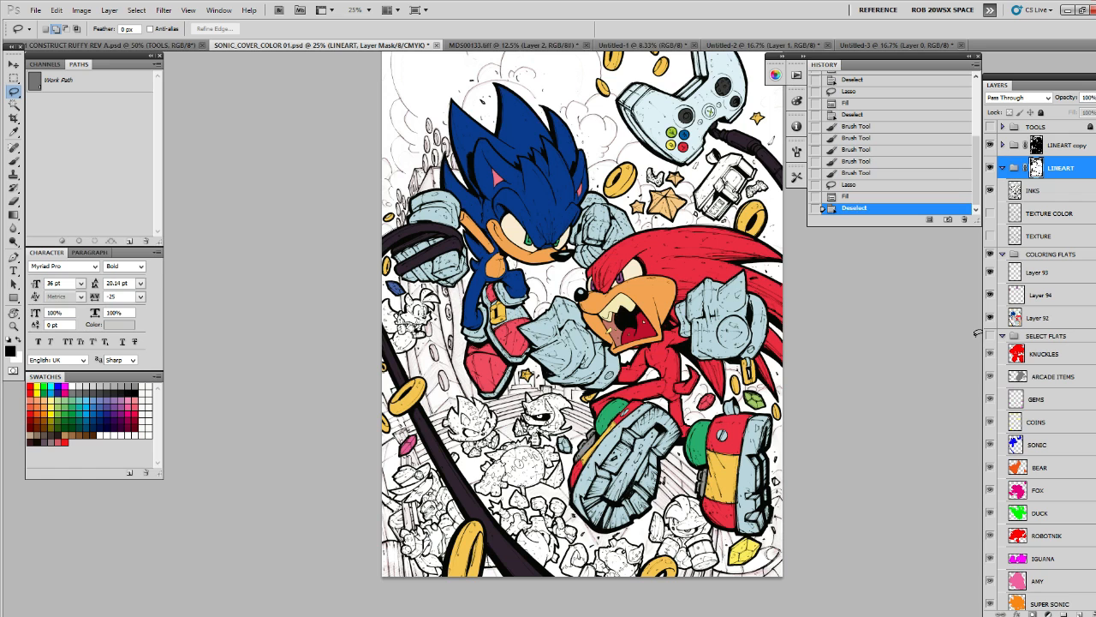
{"action": "key", "text": "ctrl+plus"}
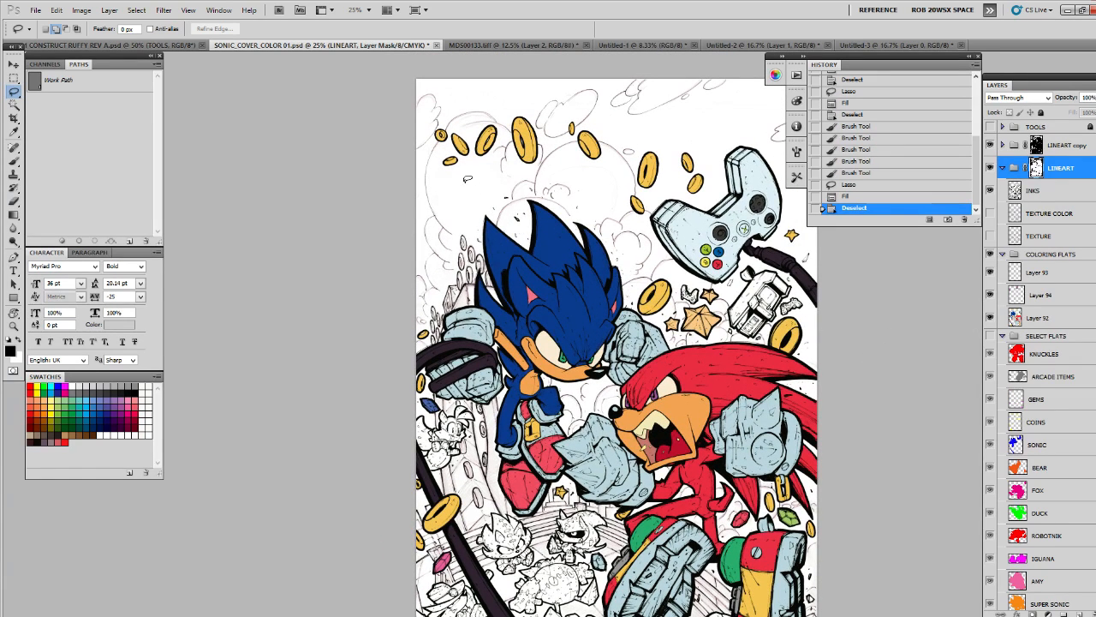
{"action": "mouse_move", "coordinate": [467, 178]}
{"action": "left_mouse_down"}
{"action": "mouse_move", "coordinate": [440, 212]}
{"action": "mouse_move", "coordinate": [478, 202]}
{"action": "mouse_move", "coordinate": [467, 176]}
{"action": "left_mouse_up"}
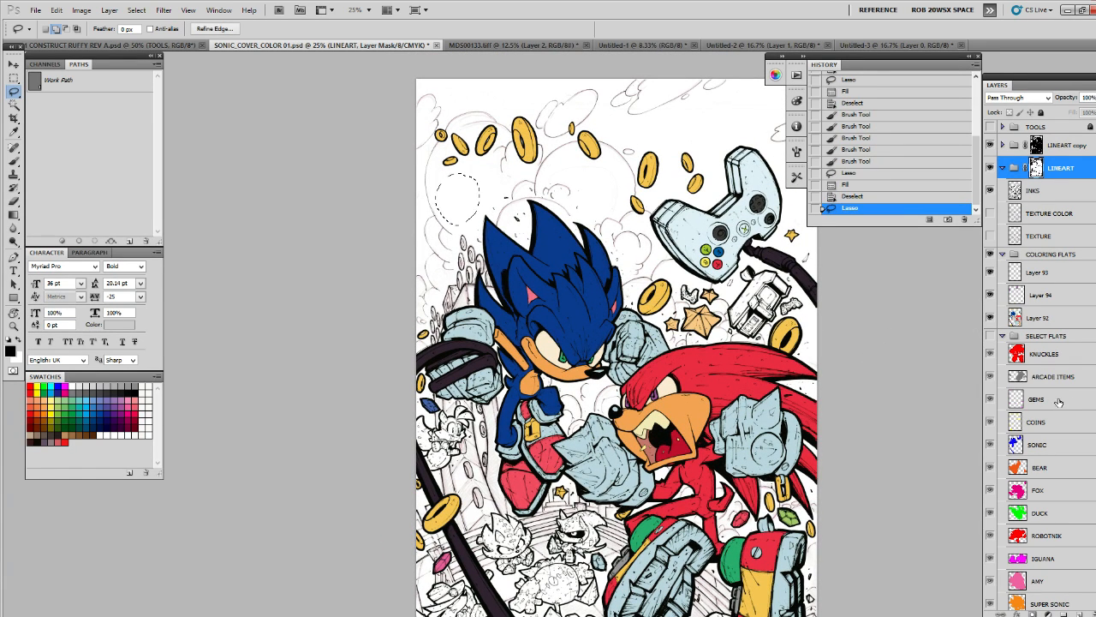
{"action": "scroll", "coordinate": [1062, 377], "scroll_direction": "down", "scroll_amount": 3}
{"action": "scroll", "coordinate": [1079, 342], "scroll_direction": "up", "scroll_amount": 3}
{"action": "left_click", "coordinate": [1003, 336]}
{"action": "left_click", "coordinate": [990, 295]}
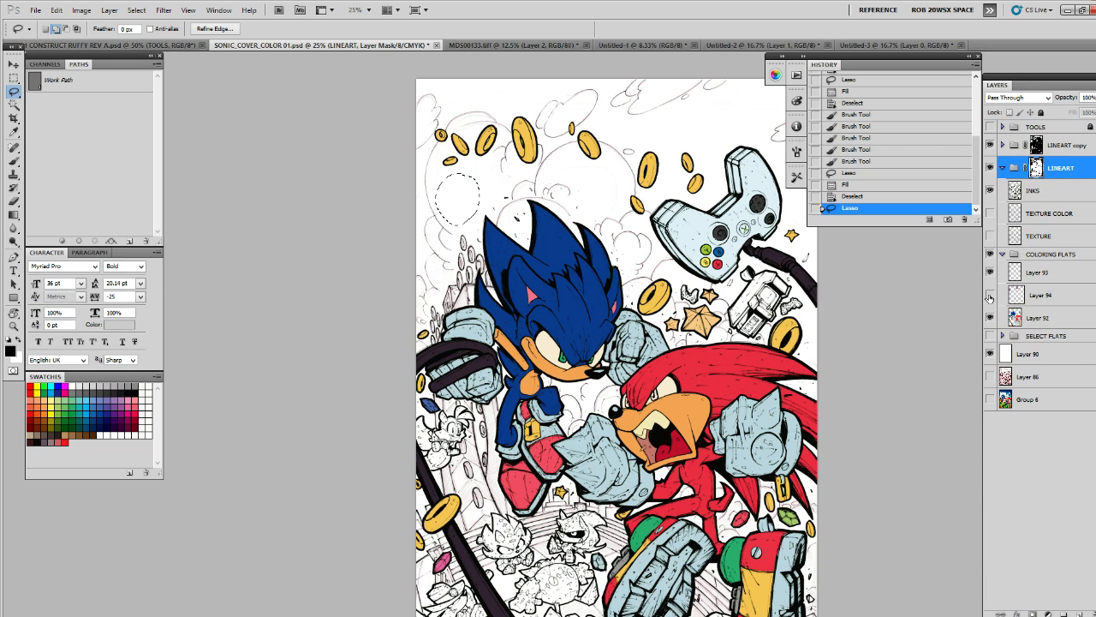
{"action": "left_click", "coordinate": [990, 295]}
{"action": "left_click", "coordinate": [990, 318]}
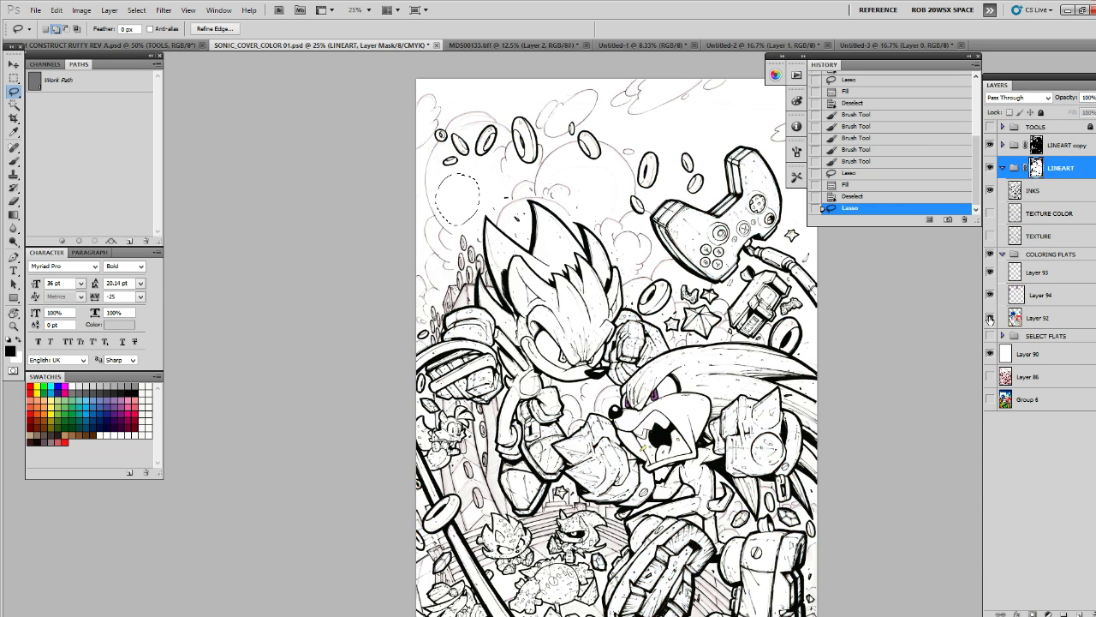
{"action": "left_click", "coordinate": [990, 318]}
{"action": "left_click", "coordinate": [1007, 336]}
{"action": "left_click", "coordinate": [1003, 336]}
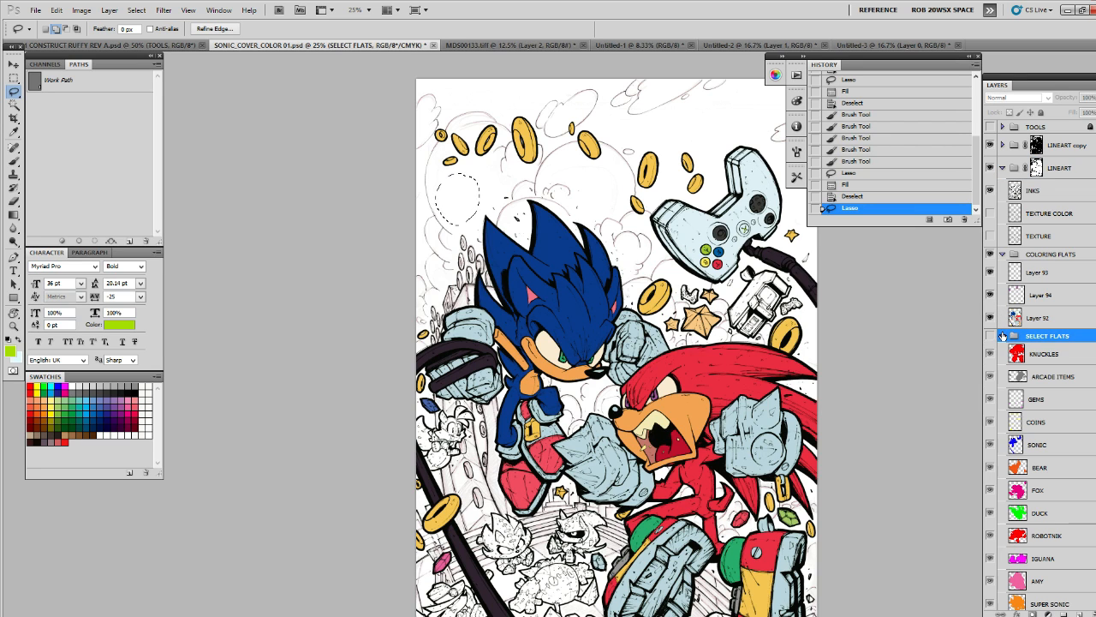
Show the SELECT FLATS group, cut the lassoed pink gem from the GEMS layer, and hide the group again
{"action": "left_click", "coordinate": [990, 335]}
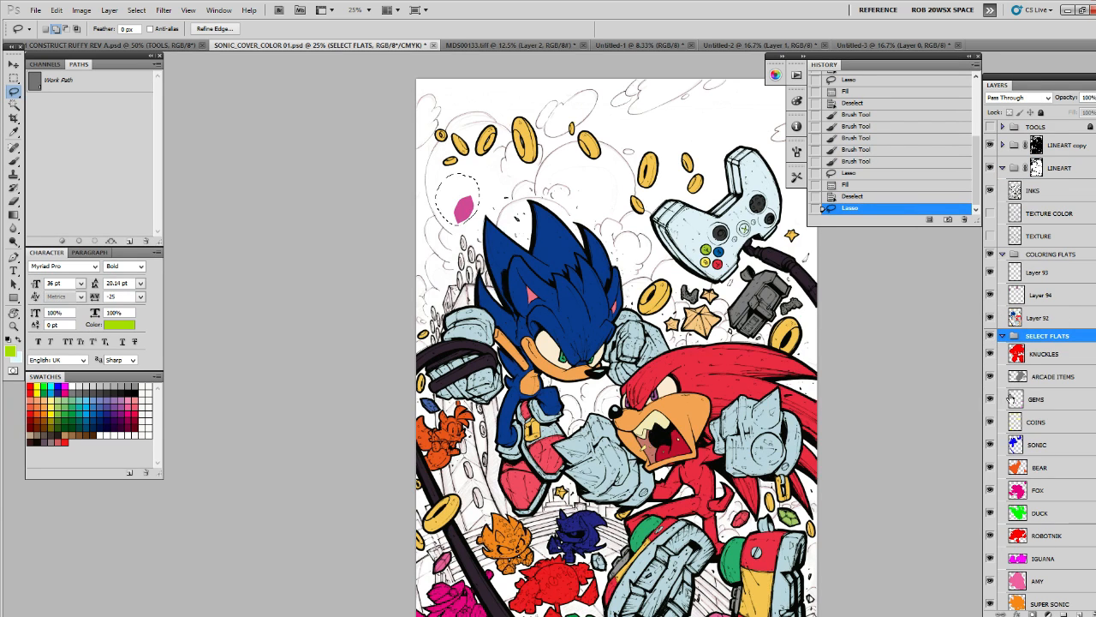
{"action": "left_click", "coordinate": [1012, 398]}
{"action": "key", "text": "ctrl+x"}
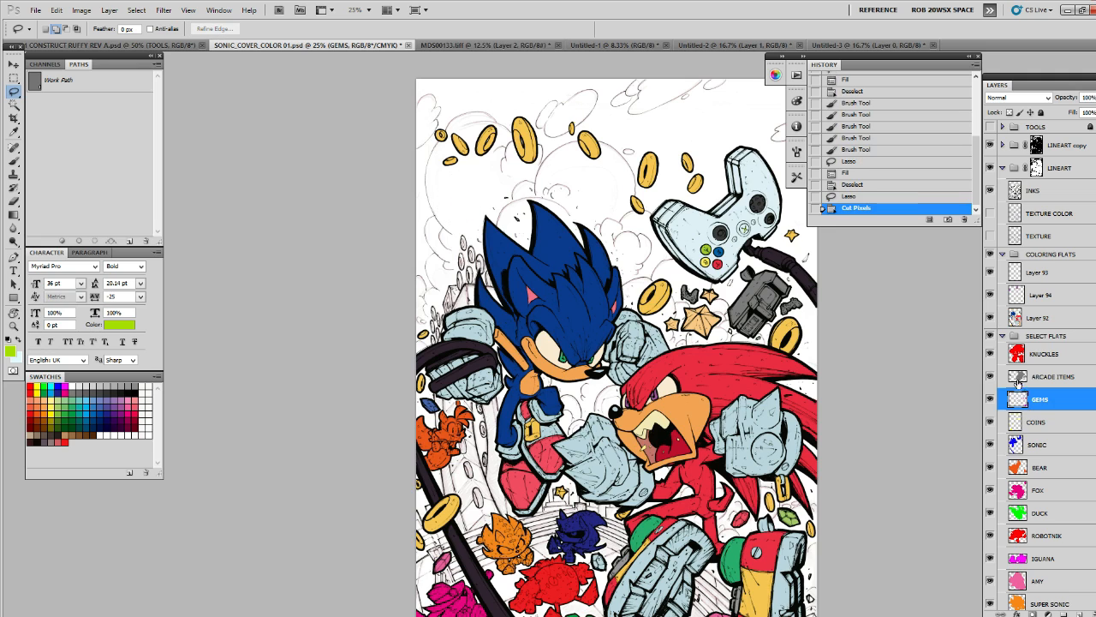
{"action": "left_click", "coordinate": [1003, 335]}
{"action": "left_click", "coordinate": [991, 336]}
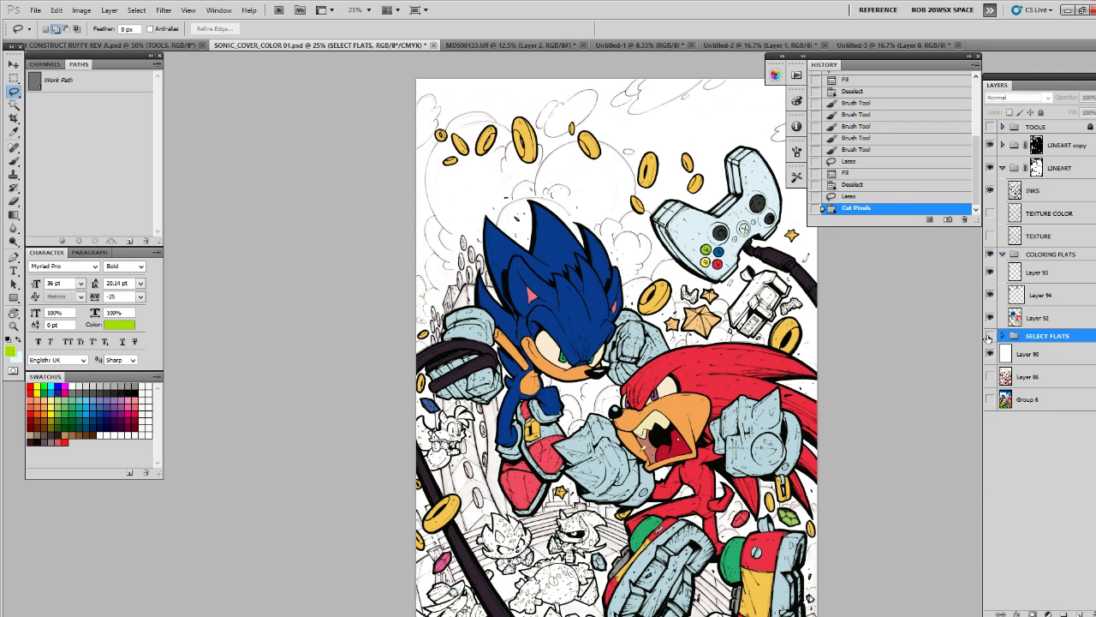
Create a new layer and place it directly below Layer 92 in the COLORING FLATS group
{"action": "left_click_drag", "start_coordinate": [762, 445], "coordinate": [773, 358]}
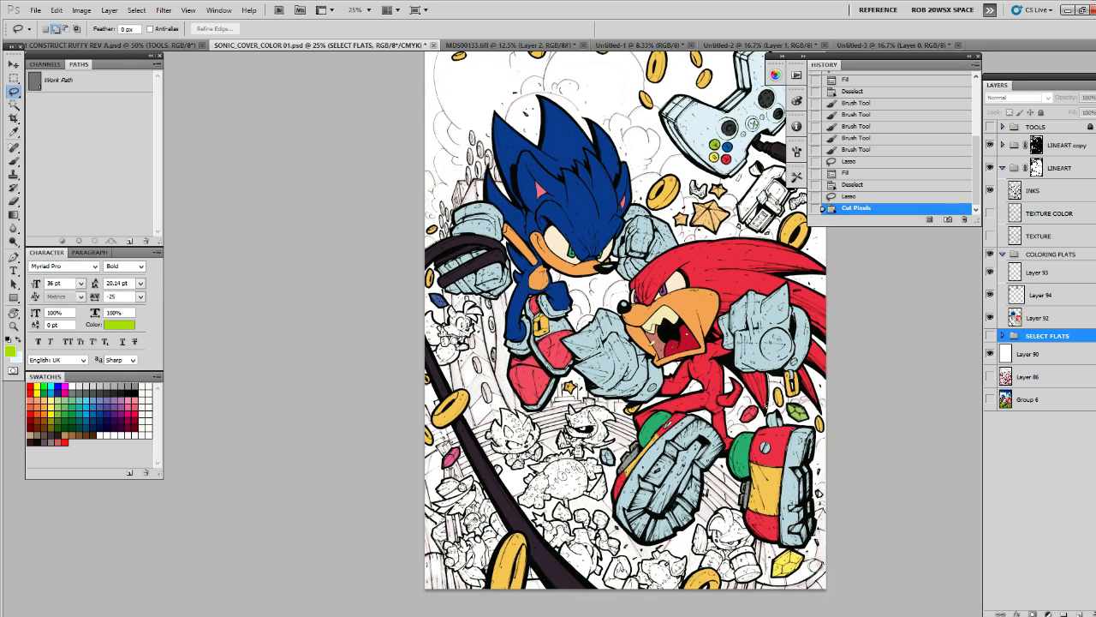
{"action": "left_click_drag", "start_coordinate": [759, 432], "coordinate": [771, 395]}
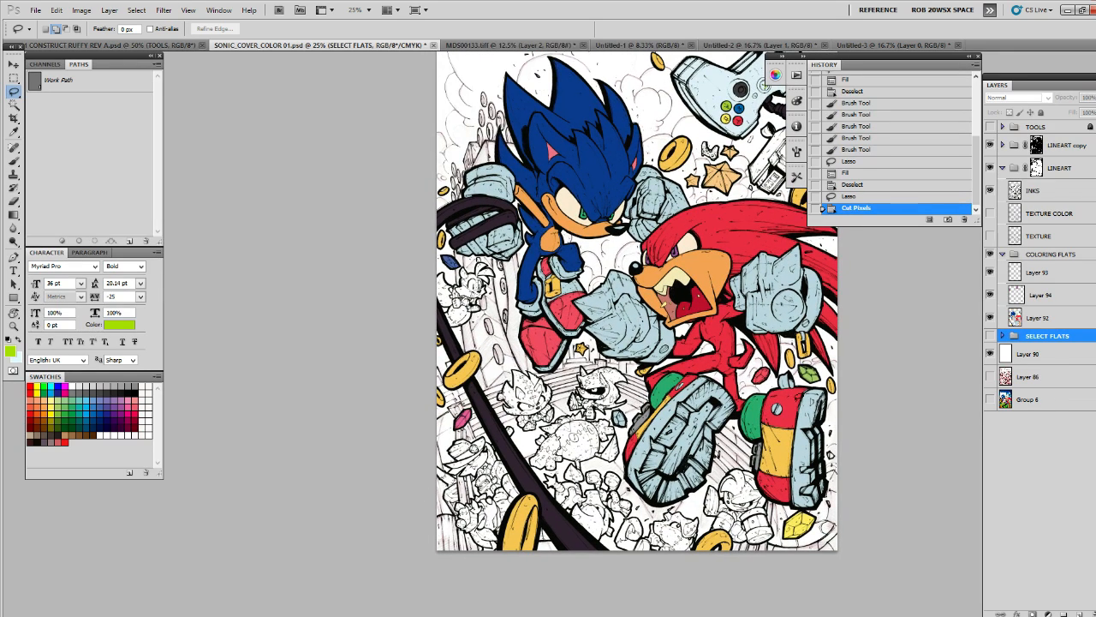
{"action": "left_click", "coordinate": [1003, 336]}
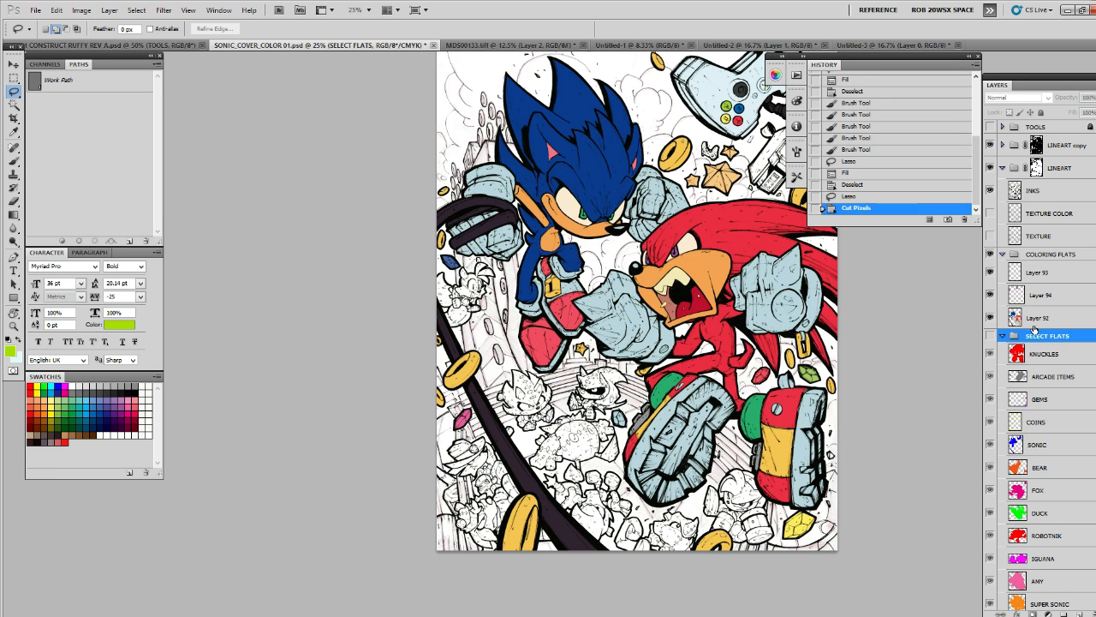
{"action": "left_click", "coordinate": [1035, 323]}
{"action": "left_click", "coordinate": [1078, 613]}
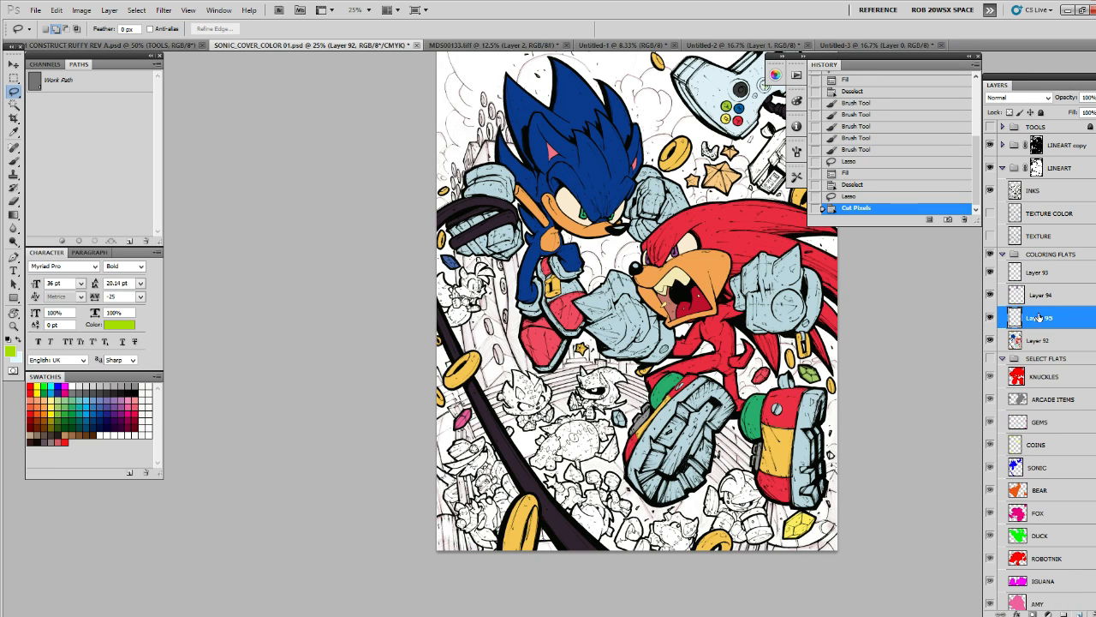
{"action": "key", "text": "ctrl+bracketleft"}
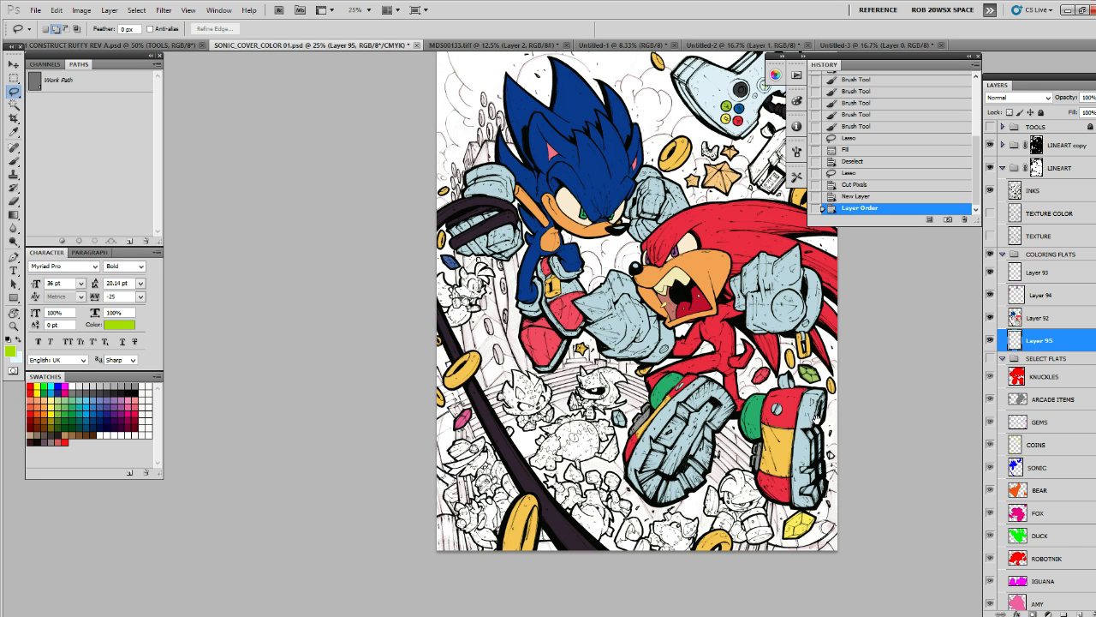
{"action": "left_click_drag", "start_coordinate": [813, 420], "coordinate": [827, 402]}
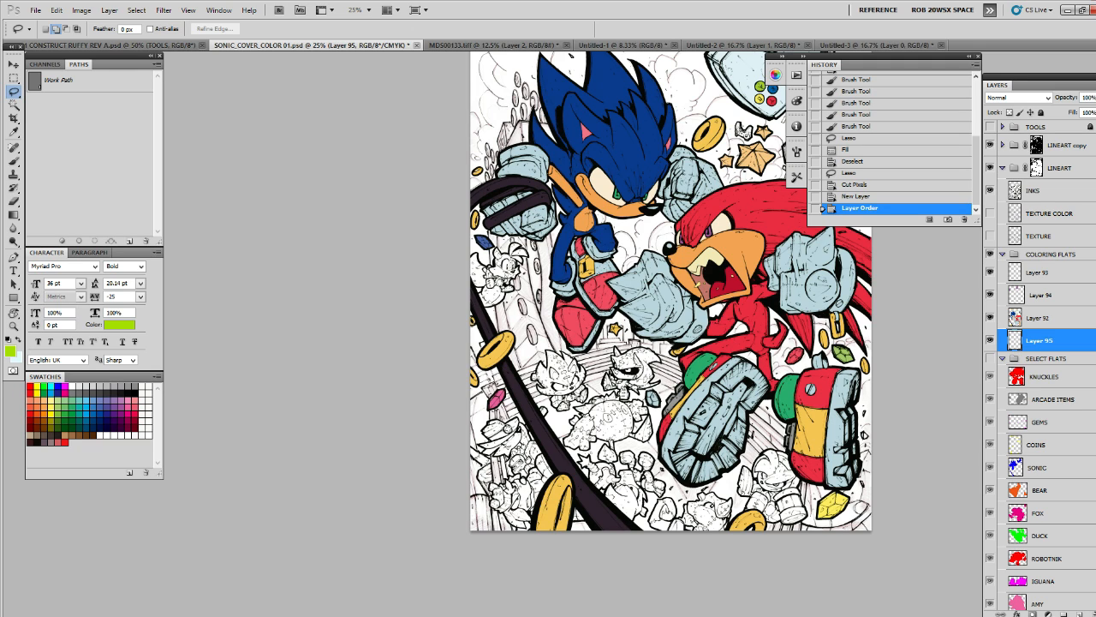
Switch to Chrome, search Google for "sonic chas gems" and open Sonic Retro's Chaos Emeralds article
{"action": "key", "text": "z"}
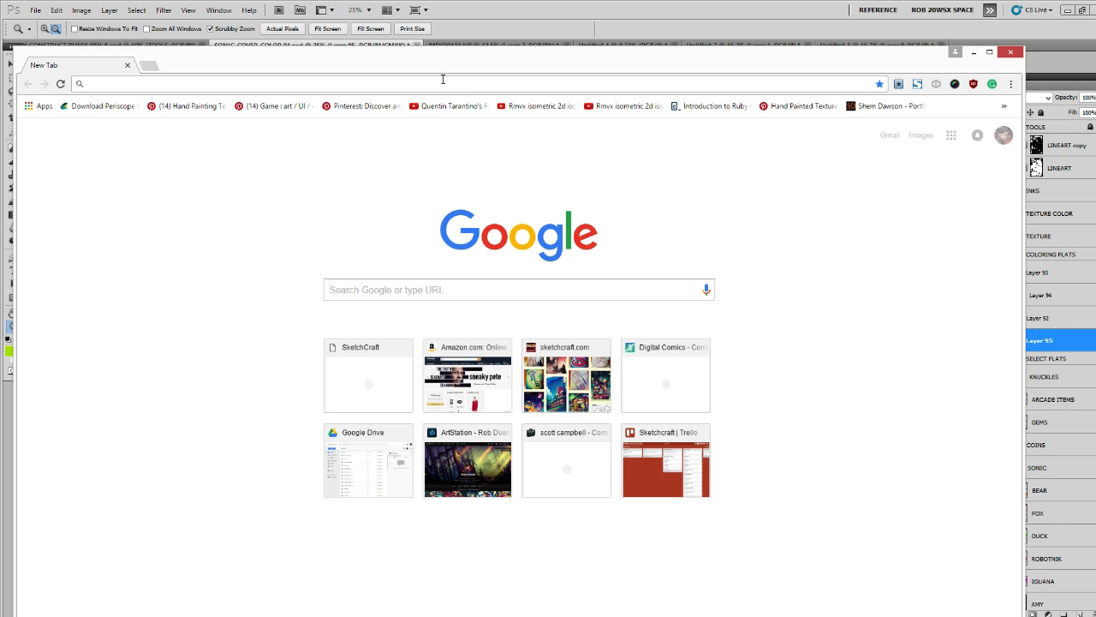
{"action": "type", "text": "soni"}
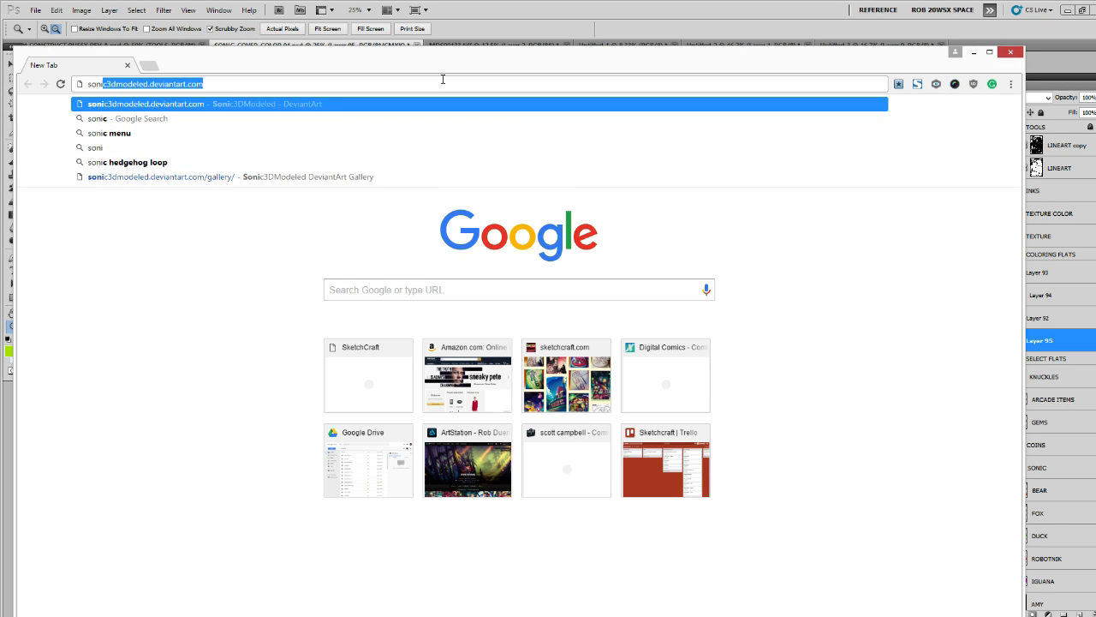
{"action": "type", "text": "c cha"}
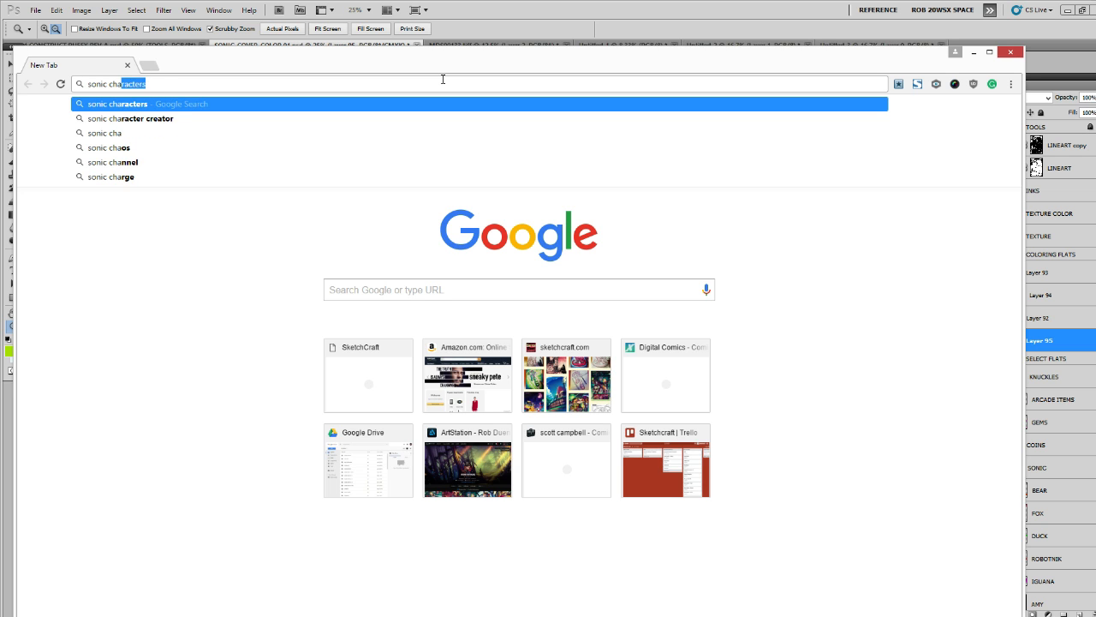
{"action": "type", "text": "s gems"}
{"action": "key", "text": "Return"}
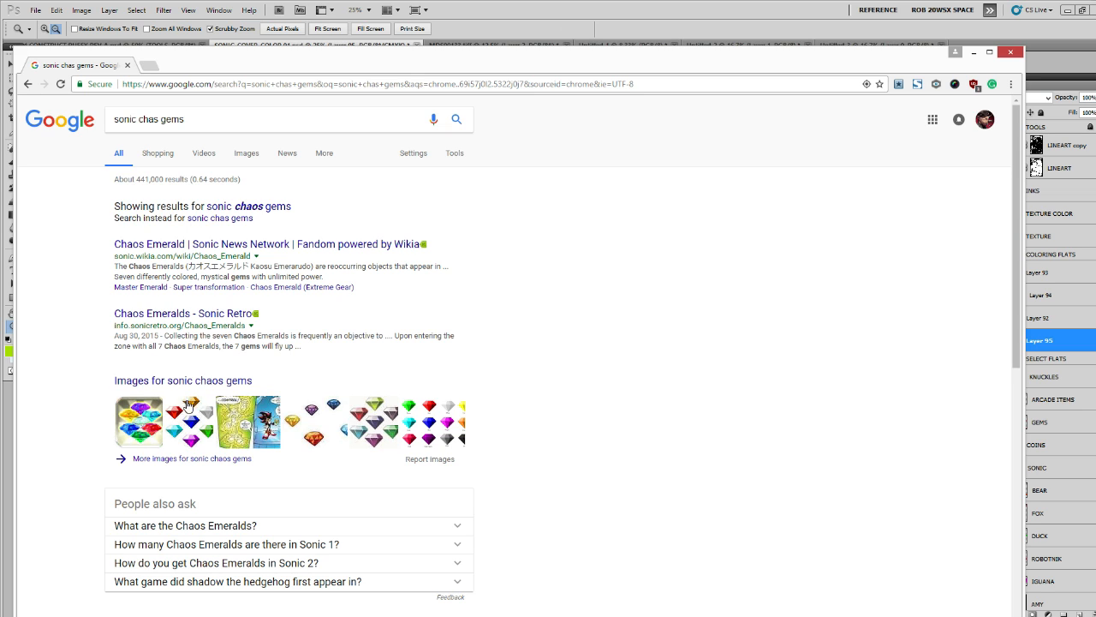
{"action": "left_click", "coordinate": [174, 436]}
{"action": "left_click", "coordinate": [226, 314]}
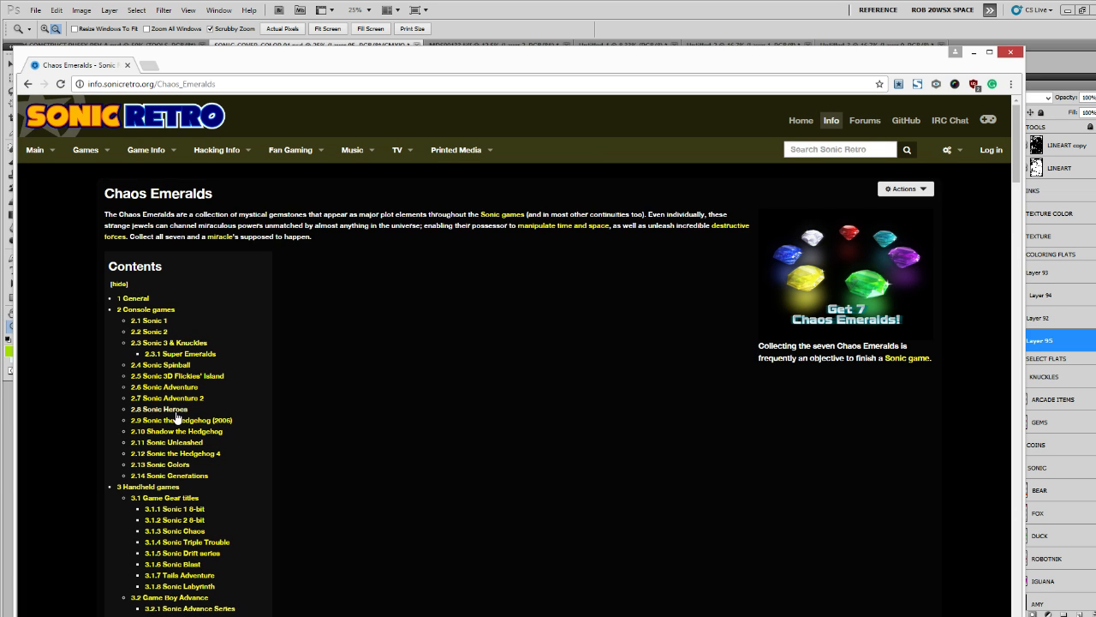
Examine the emerald pictures from the Super Emeralds section to Sonic 3D Flickies' Island, and return to Photoshop
{"action": "left_click", "coordinate": [162, 359]}
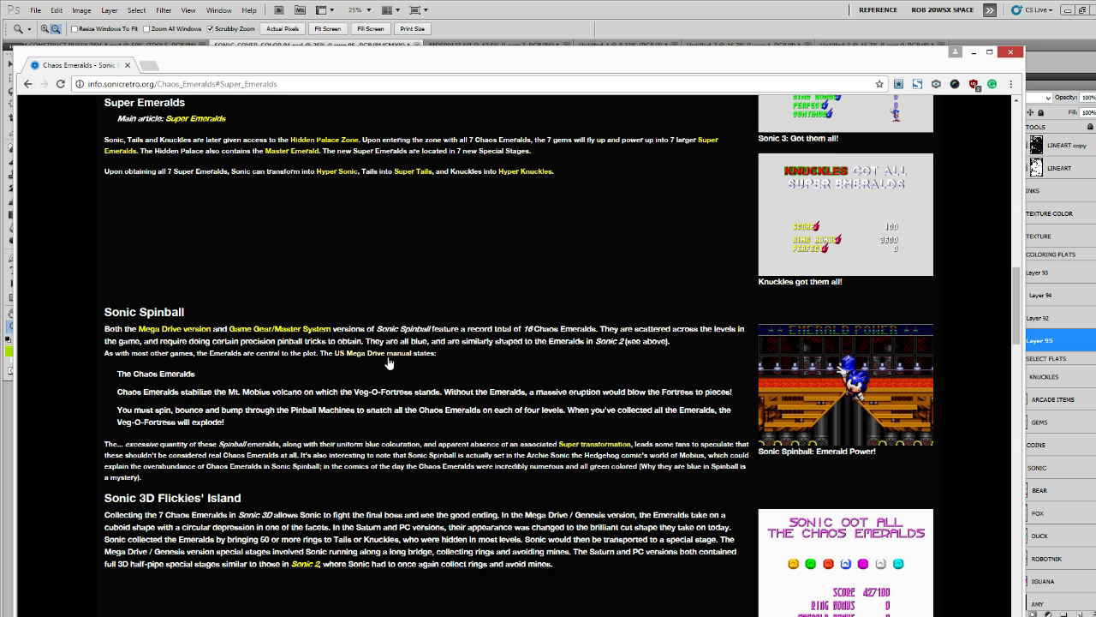
{"action": "scroll", "coordinate": [811, 505], "scroll_direction": "down", "scroll_amount": 1}
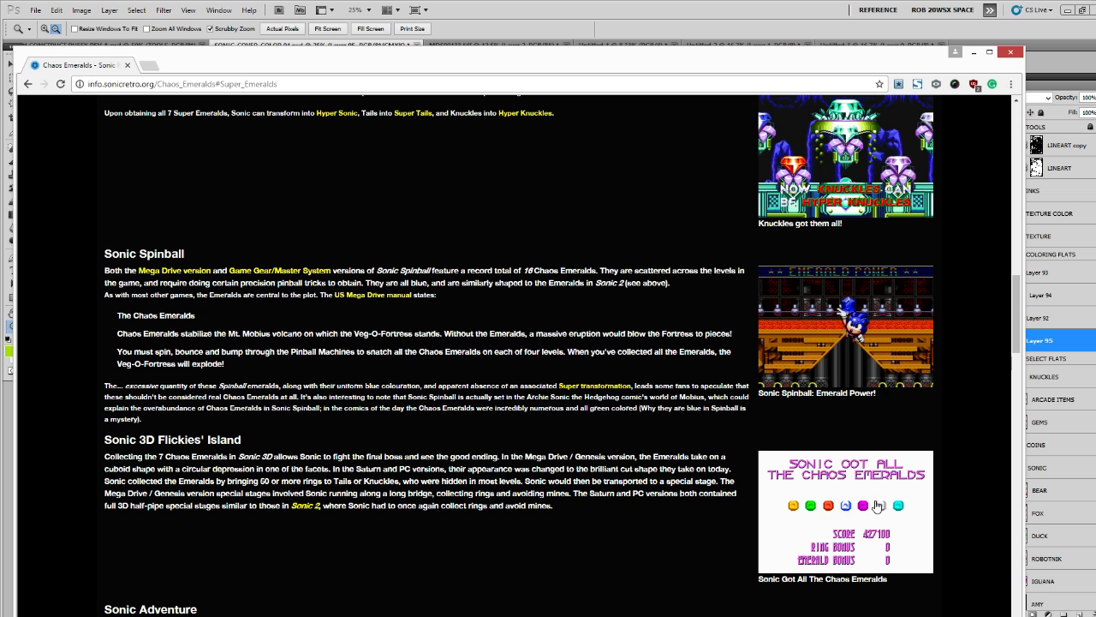
{"action": "left_click", "coordinate": [974, 52]}
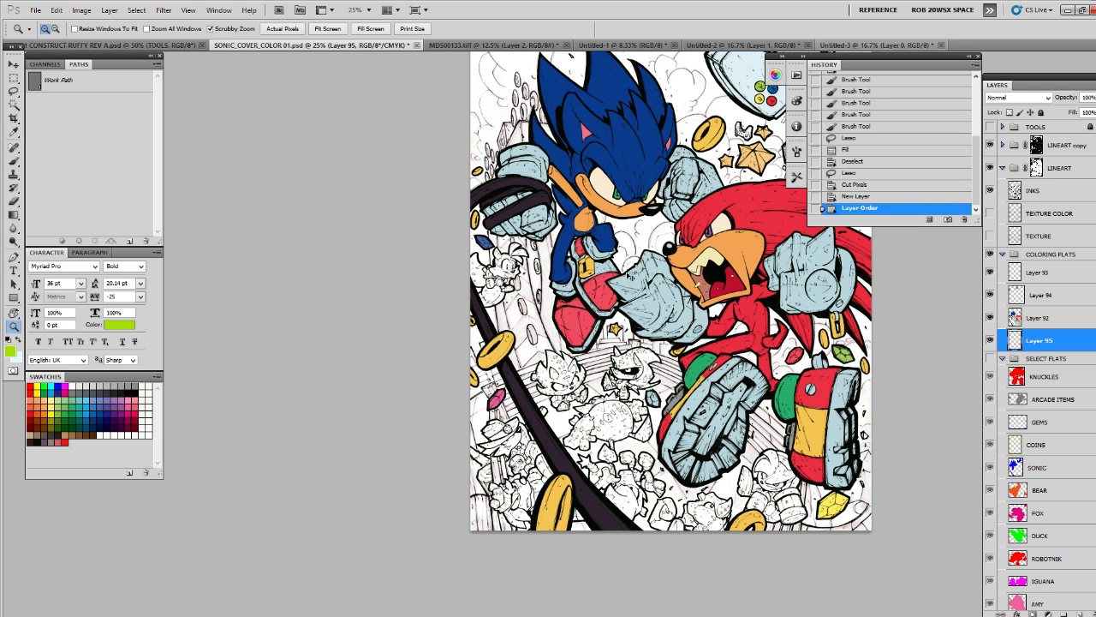
Paste the gem reference image twice, raise one copy above Layer 92, and position it over Sonic's forehead quills
{"action": "left_click", "coordinate": [603, 199]}
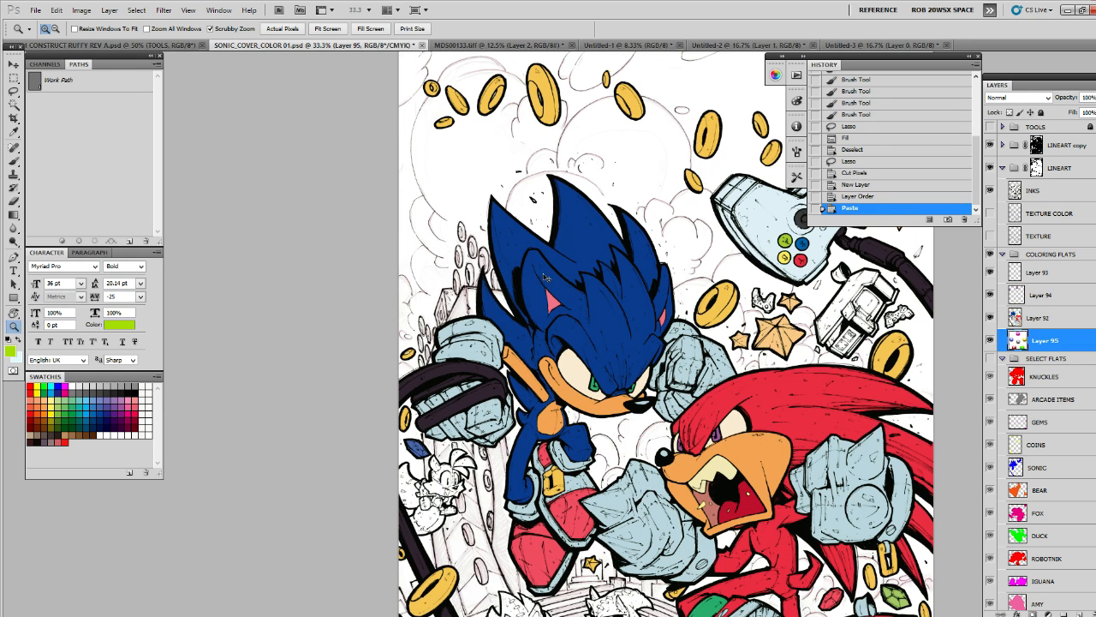
{"action": "key", "text": "ctrl+v"}
{"action": "key", "text": "ctrl+v"}
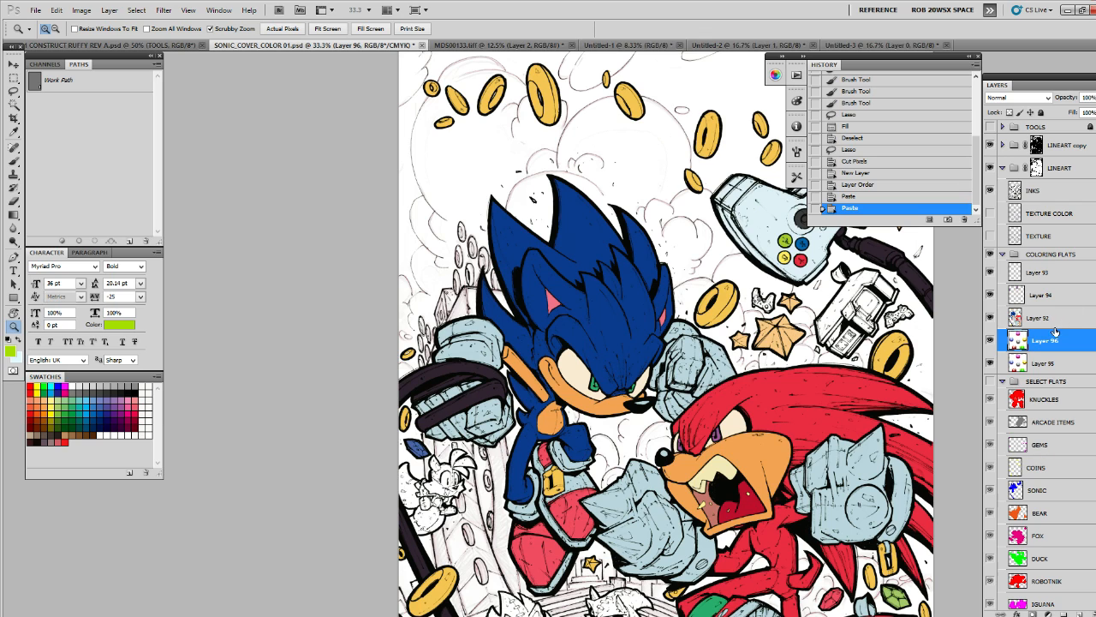
{"action": "left_click_drag", "start_coordinate": [1056, 334], "coordinate": [1051, 313]}
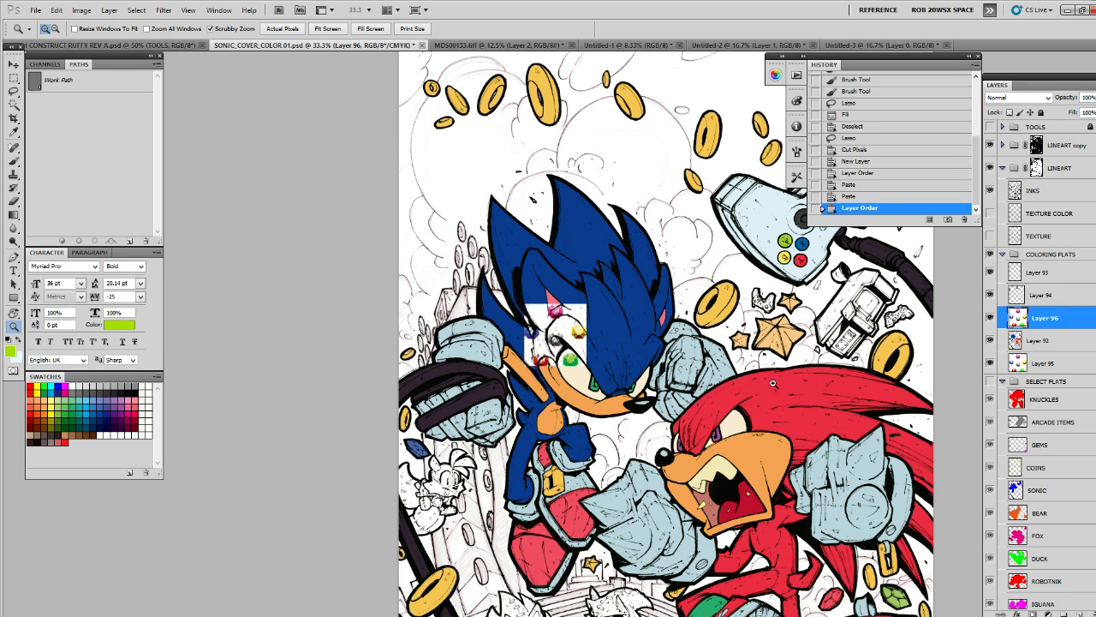
{"action": "key", "text": "v"}
{"action": "left_click_drag", "start_coordinate": [581, 333], "coordinate": [638, 315]}
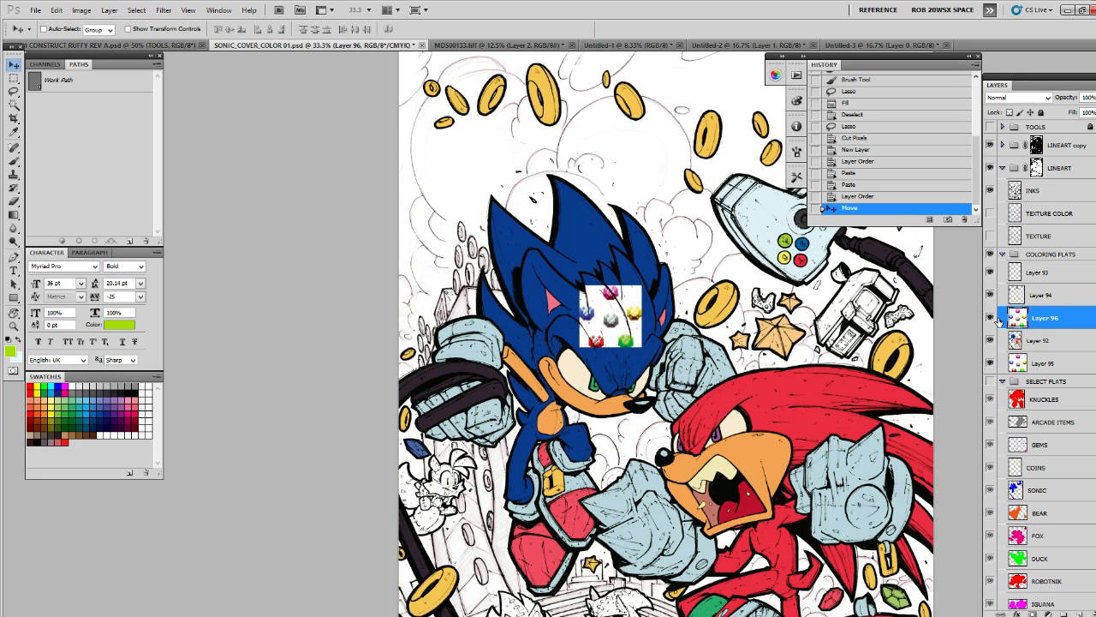
Delete both pasted gem reference layers and make Layer 94 active
{"action": "left_click", "coordinate": [990, 318]}
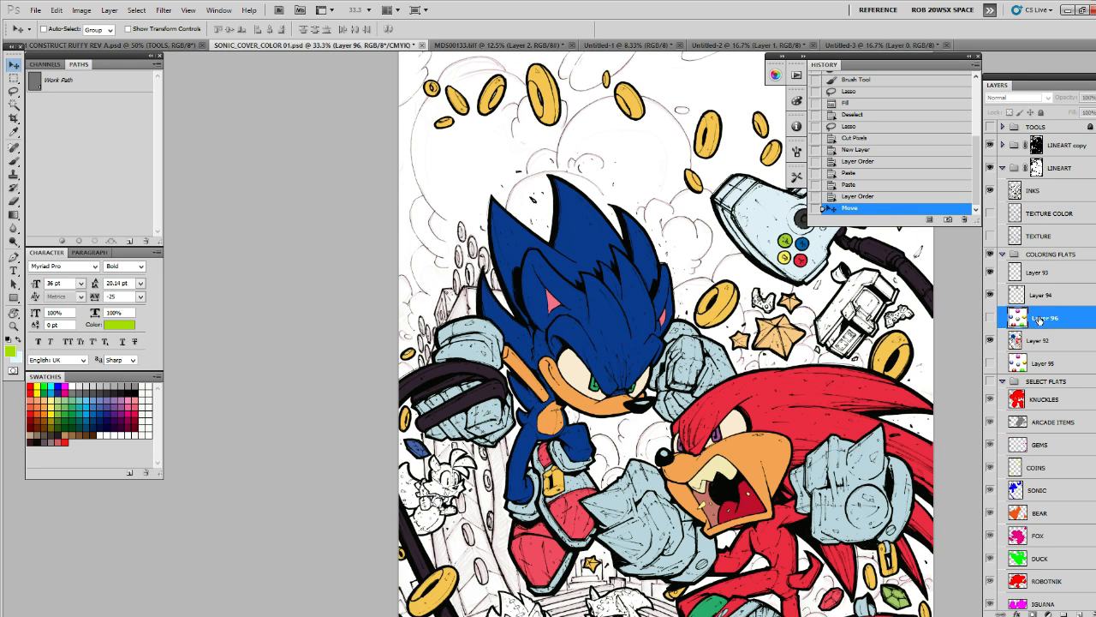
{"action": "left_click_drag", "start_coordinate": [1039, 318], "coordinate": [1086, 614]}
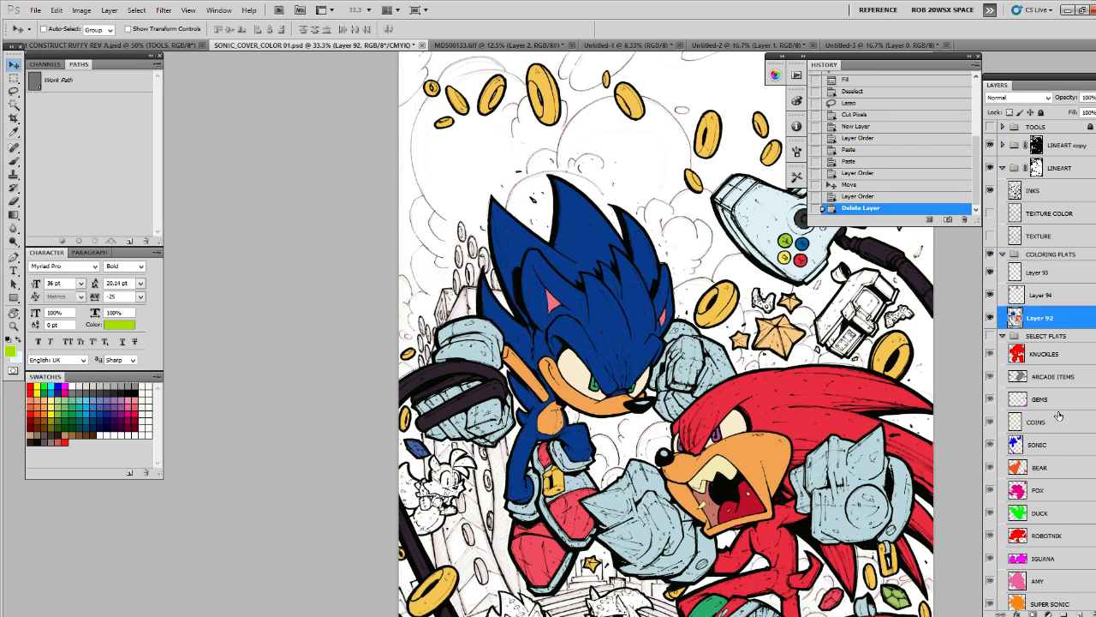
{"action": "left_click", "coordinate": [1034, 300]}
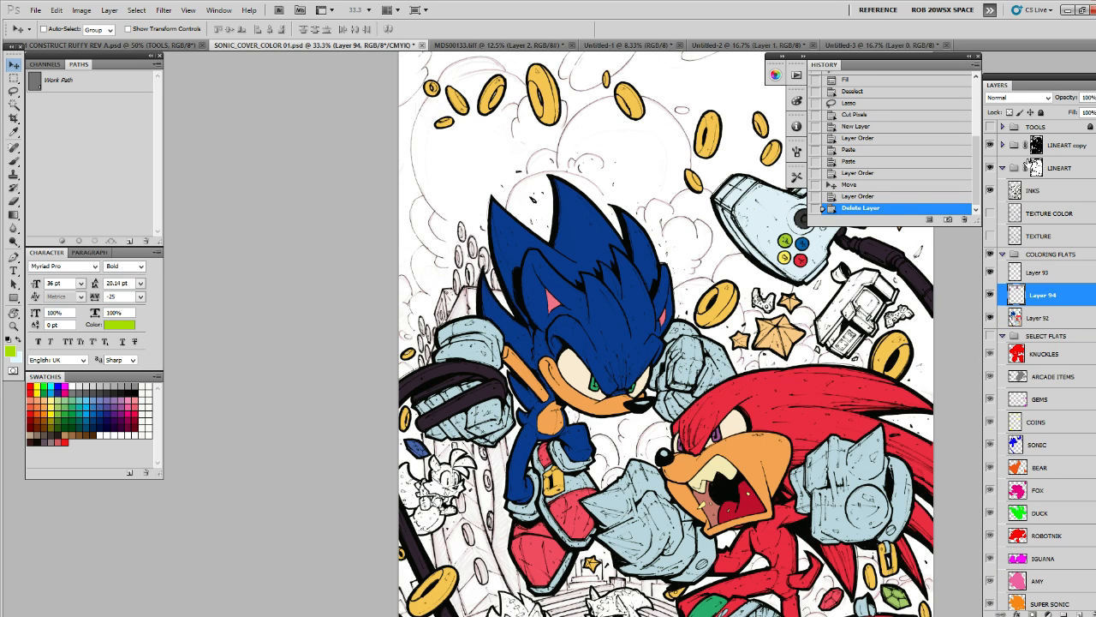
Undo the gem reference pastes, layer changes and line-art fill, back to the lasso selection around the gem above Sonic's quills
{"action": "left_click", "coordinate": [1037, 168]}
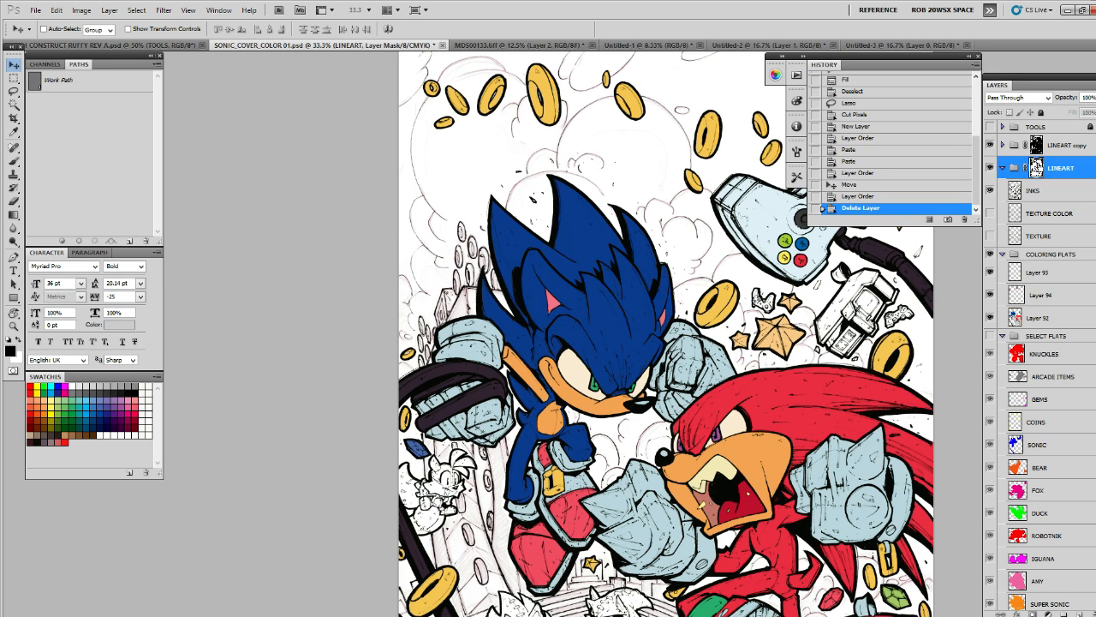
{"action": "key", "text": "ctrl+alt+z"}
{"action": "key", "text": "ctrl+alt+z"}
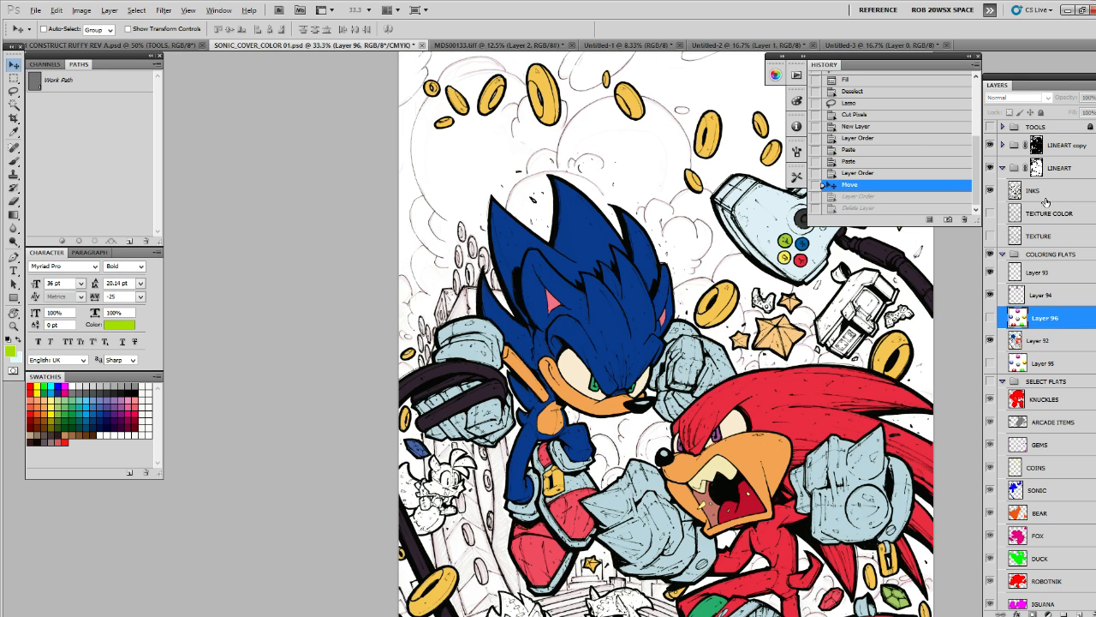
{"action": "key", "text": "ctrl+alt+z"}
{"action": "key", "text": "ctrl+alt+z"}
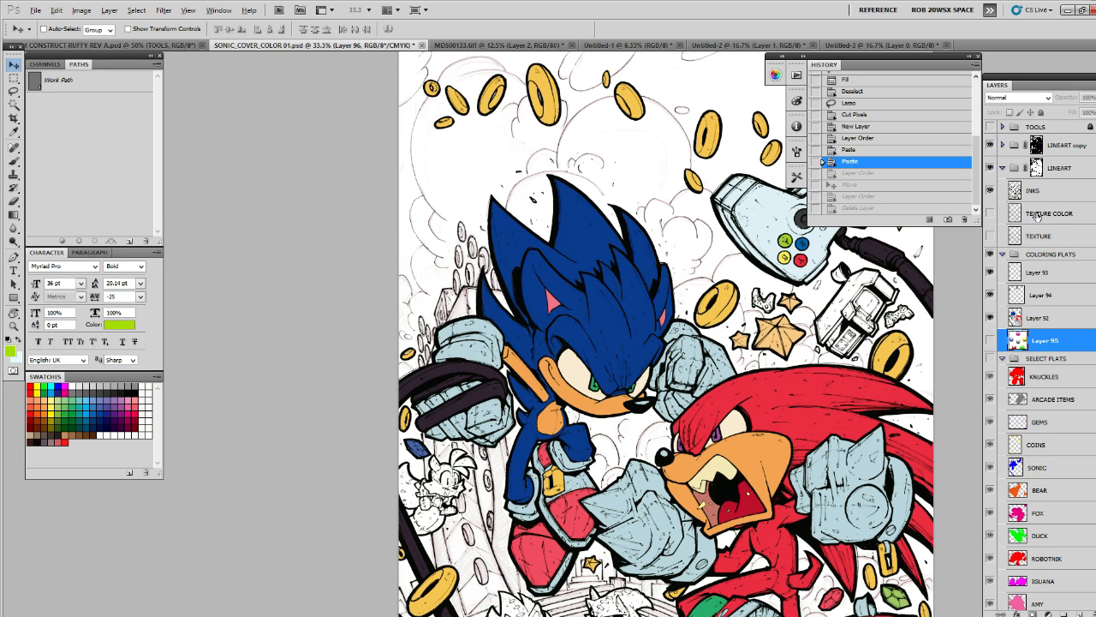
{"action": "key", "text": "ctrl+alt+z"}
{"action": "key", "text": "ctrl+alt+z"}
{"action": "key", "text": "ctrl+alt+z"}
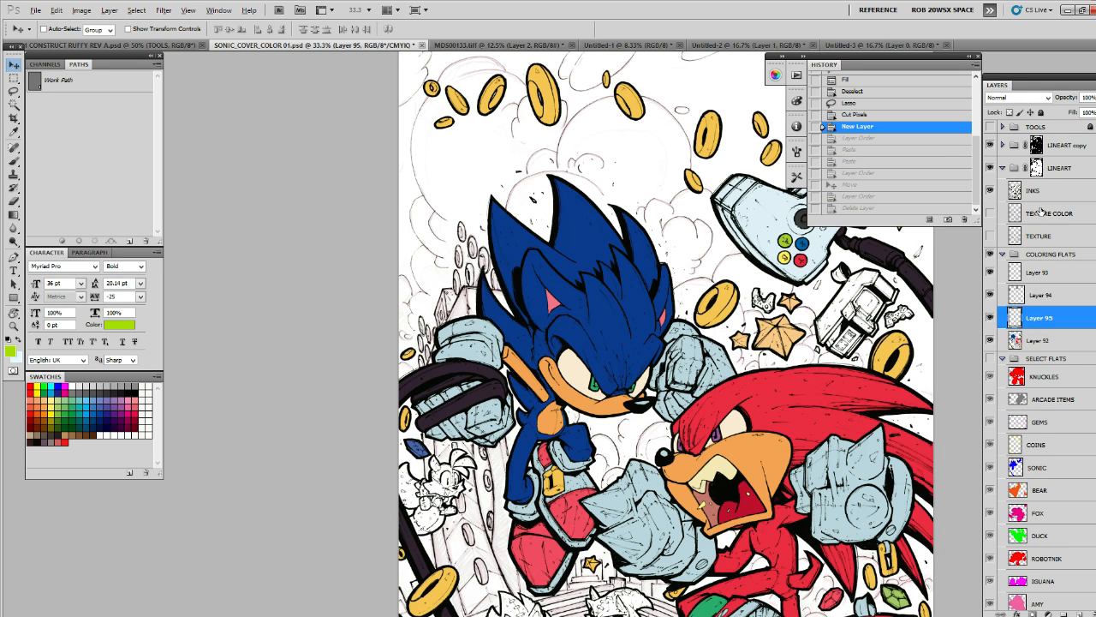
{"action": "key", "text": "ctrl+alt+z"}
{"action": "key", "text": "ctrl+alt+z"}
{"action": "key", "text": "ctrl+alt+z"}
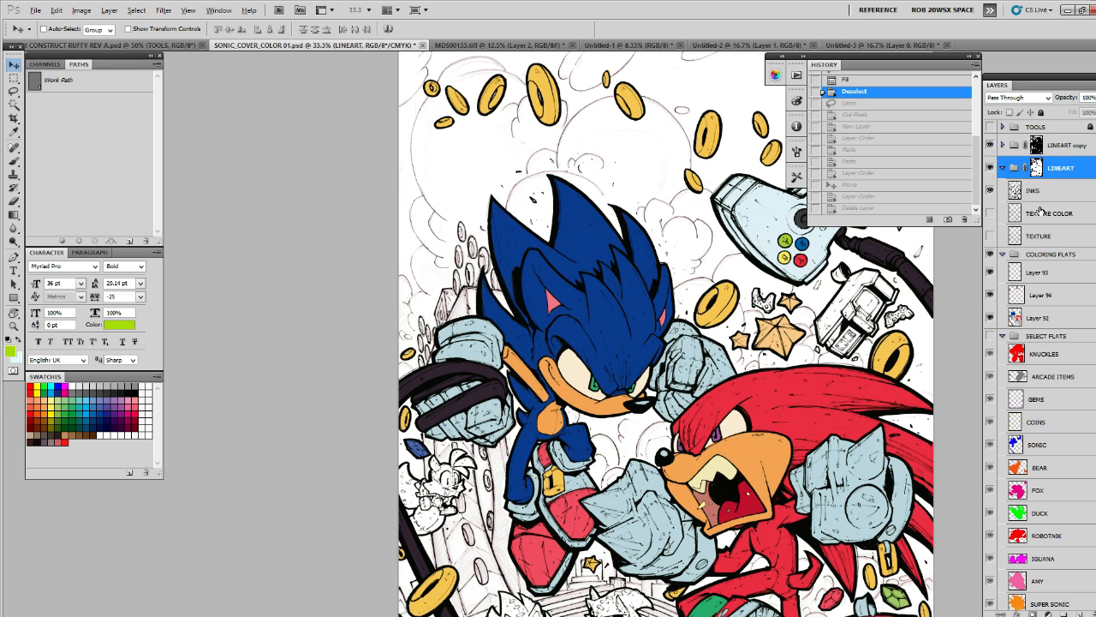
{"action": "key", "text": "ctrl+alt+z"}
{"action": "key", "text": "ctrl+alt+z"}
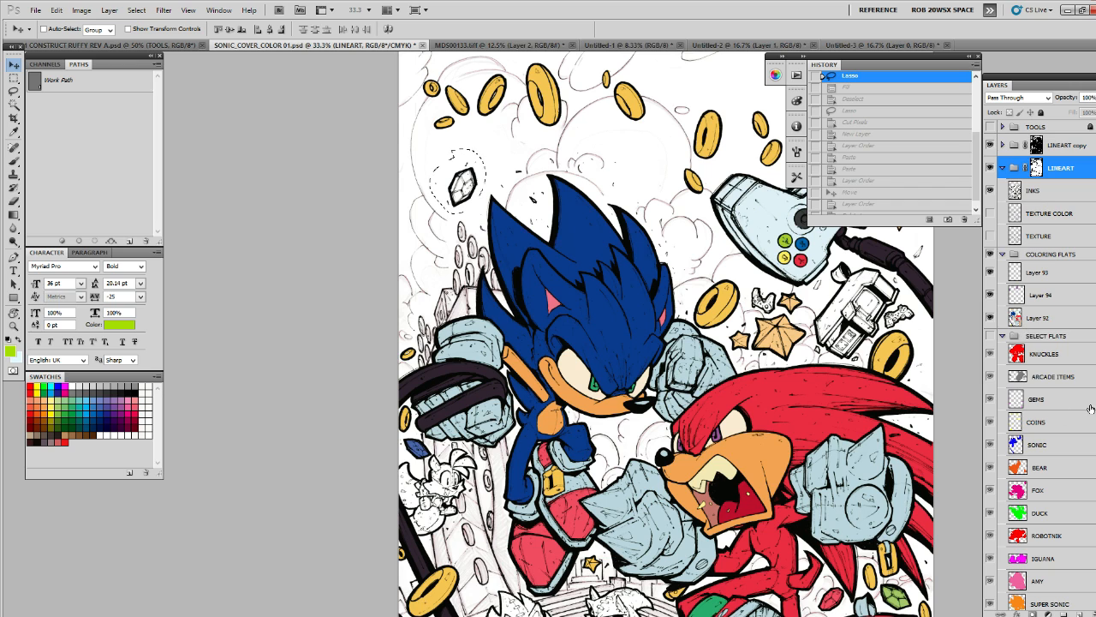
Load the GEMS layer as a selection and paint the gem above Sonic's quills light blue on Layer 92
{"action": "scroll", "coordinate": [1091, 408], "scroll_direction": "down", "scroll_amount": 3}
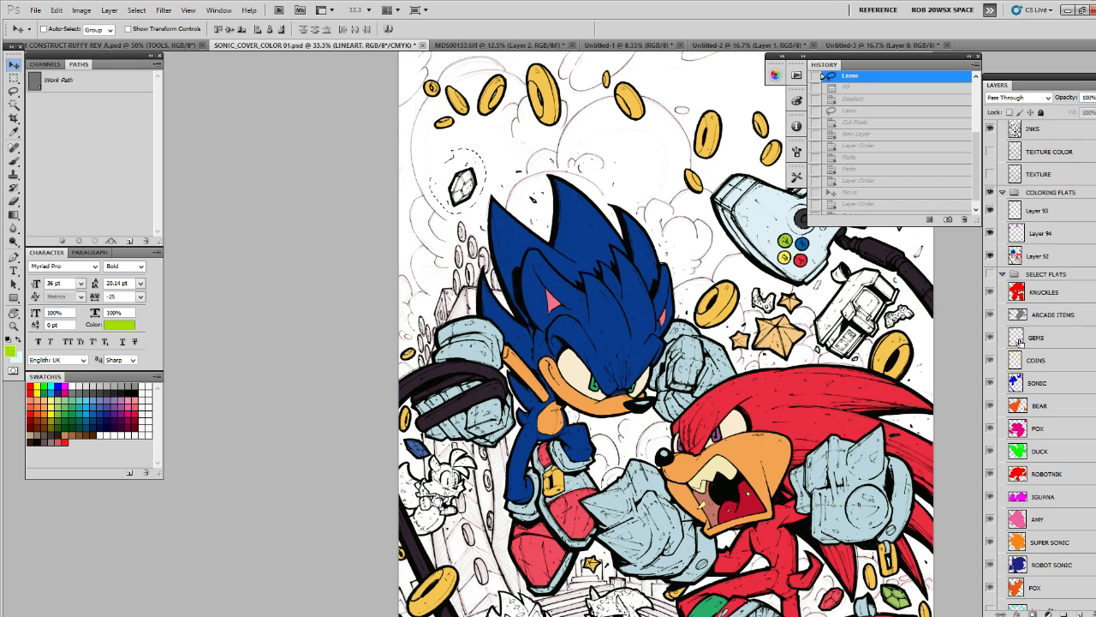
{"action": "left_click", "coordinate": [1018, 340], "text": "ctrl"}
{"action": "left_click", "coordinate": [886, 249], "text": "ctrl"}
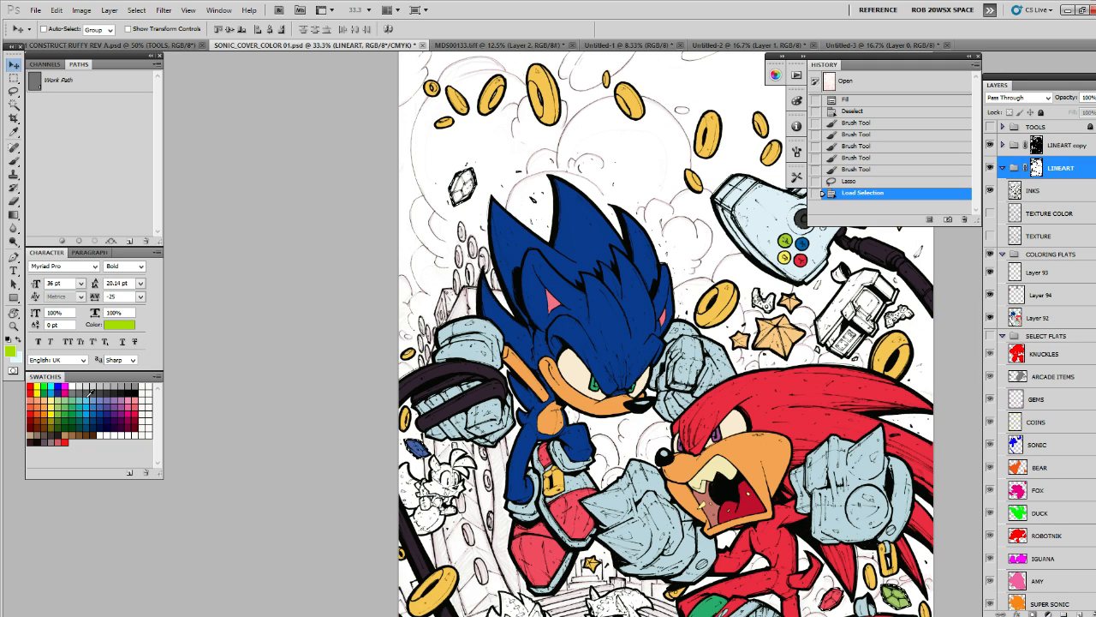
{"action": "key", "text": "b"}
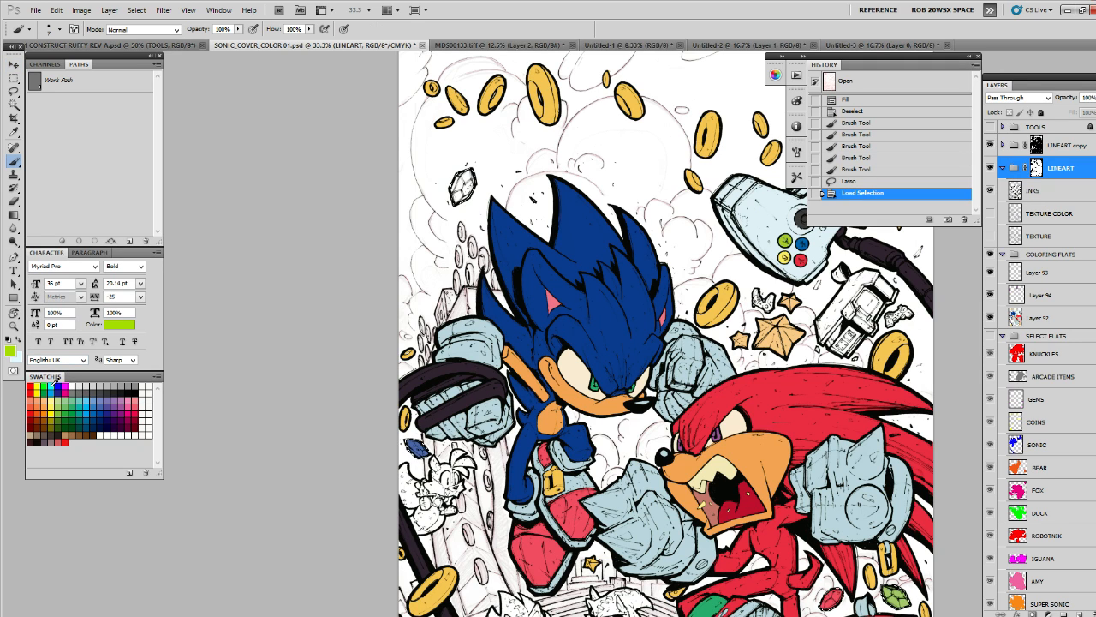
{"action": "left_click", "coordinate": [83, 396]}
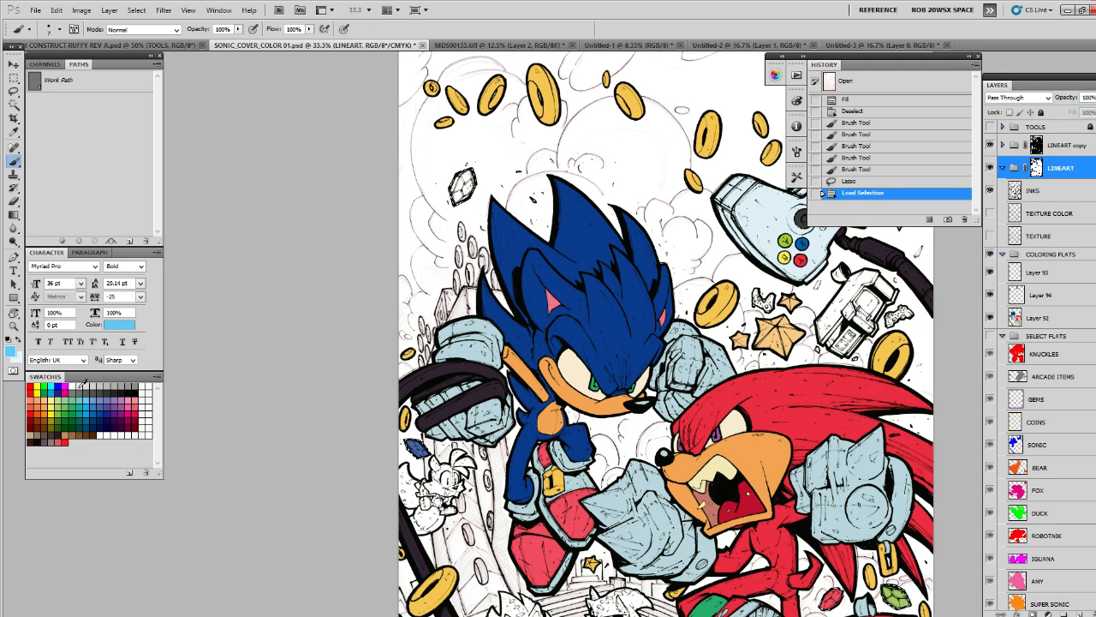
{"action": "key", "text": "alt+BackSpace"}
{"action": "key", "text": "Return"}
{"action": "left_click", "coordinate": [1038, 321]}
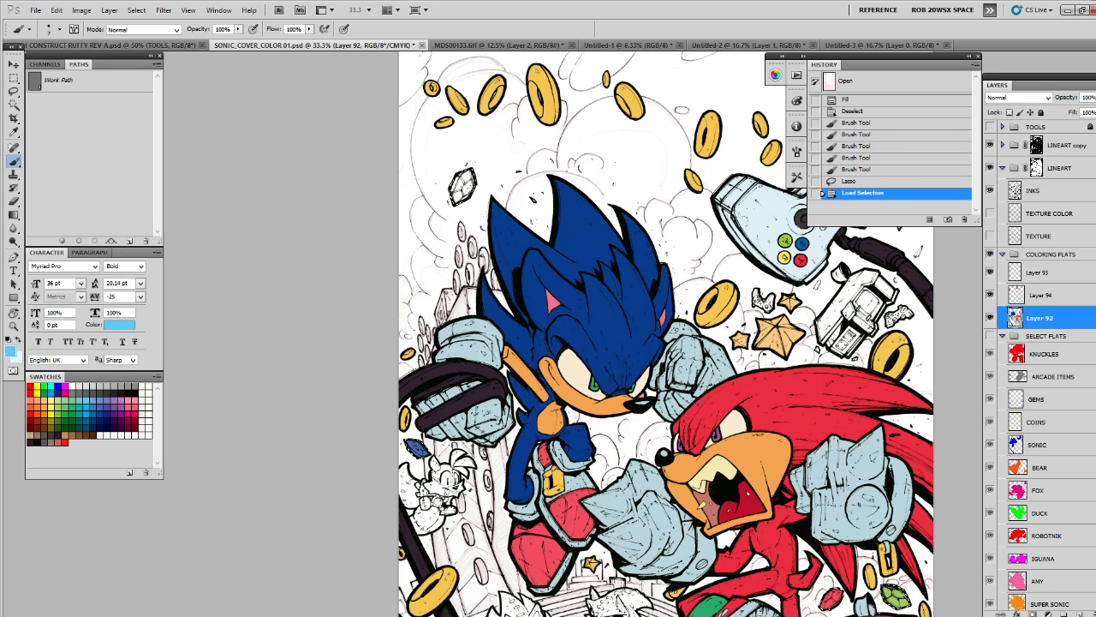
{"action": "left_click_drag", "start_coordinate": [460, 182], "coordinate": [459, 195]}
{"action": "right_click", "coordinate": [481, 197]}
{"action": "double_click", "coordinate": [522, 317]}
{"action": "key", "text": "ctrl+d"}
Examine the whole cover's flat colours, from the coins and controller down to the crowd below the characters
{"action": "key", "text": "z"}
{"action": "left_click", "coordinate": [520, 219], "text": "alt"}
{"action": "left_click", "coordinate": [545, 252], "text": "alt"}
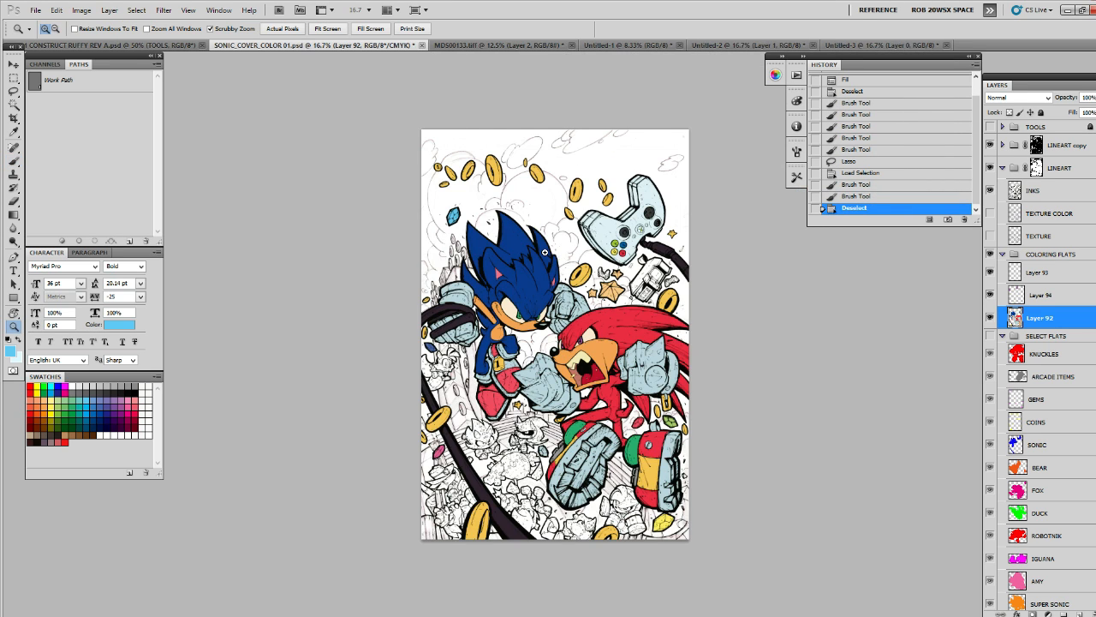
{"action": "left_click", "coordinate": [544, 252]}
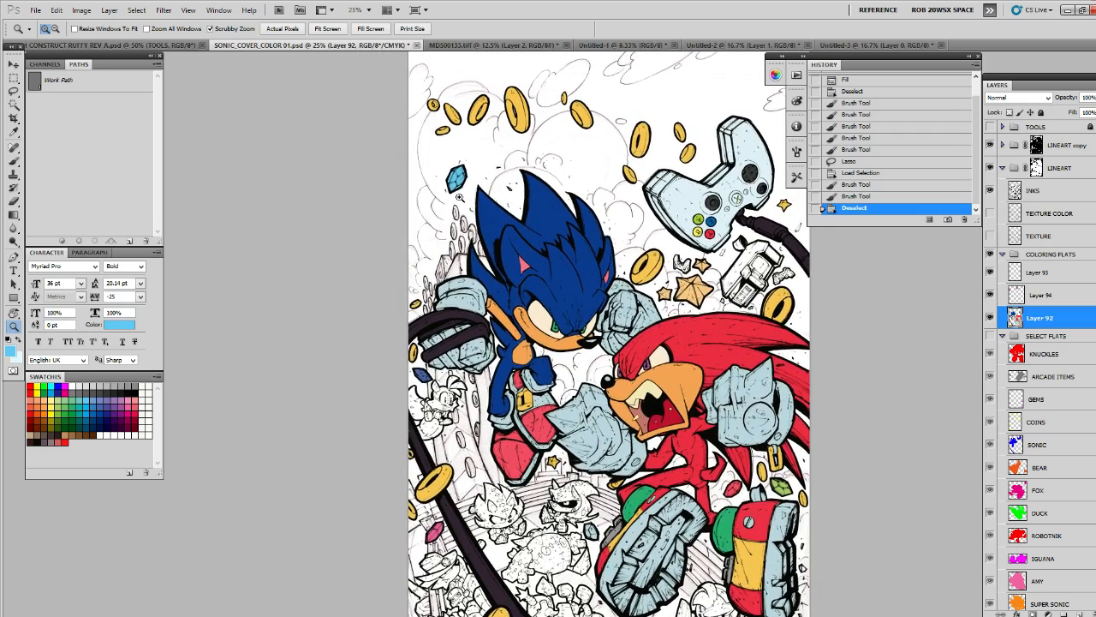
{"action": "scroll", "coordinate": [702, 257], "scroll_direction": "down", "scroll_amount": 3}
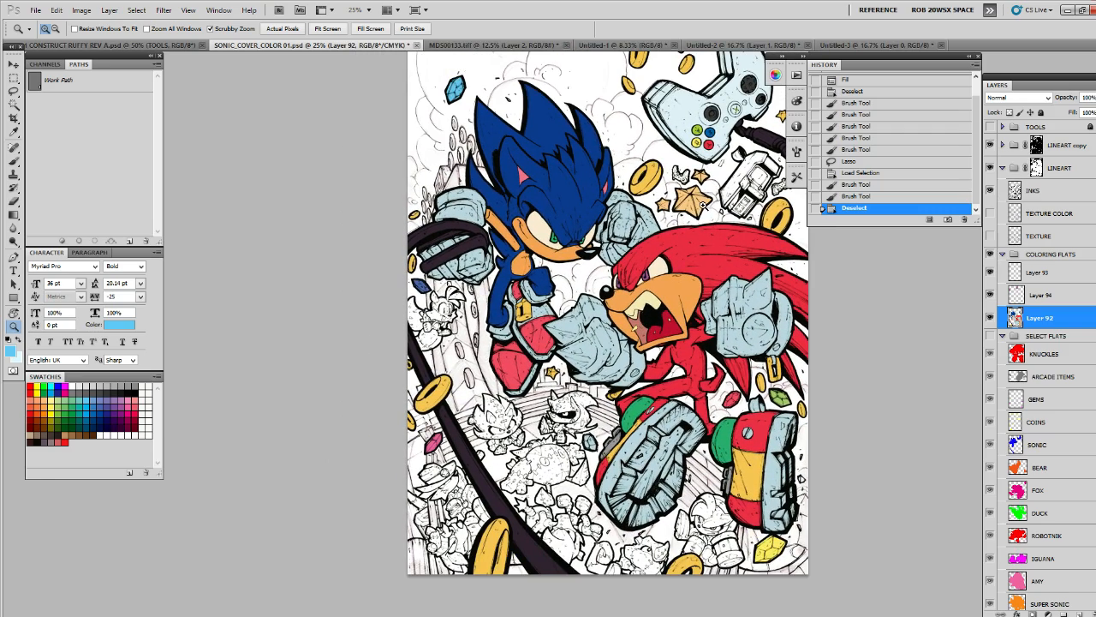
{"action": "left_click_drag", "start_coordinate": [717, 279], "coordinate": [707, 239]}
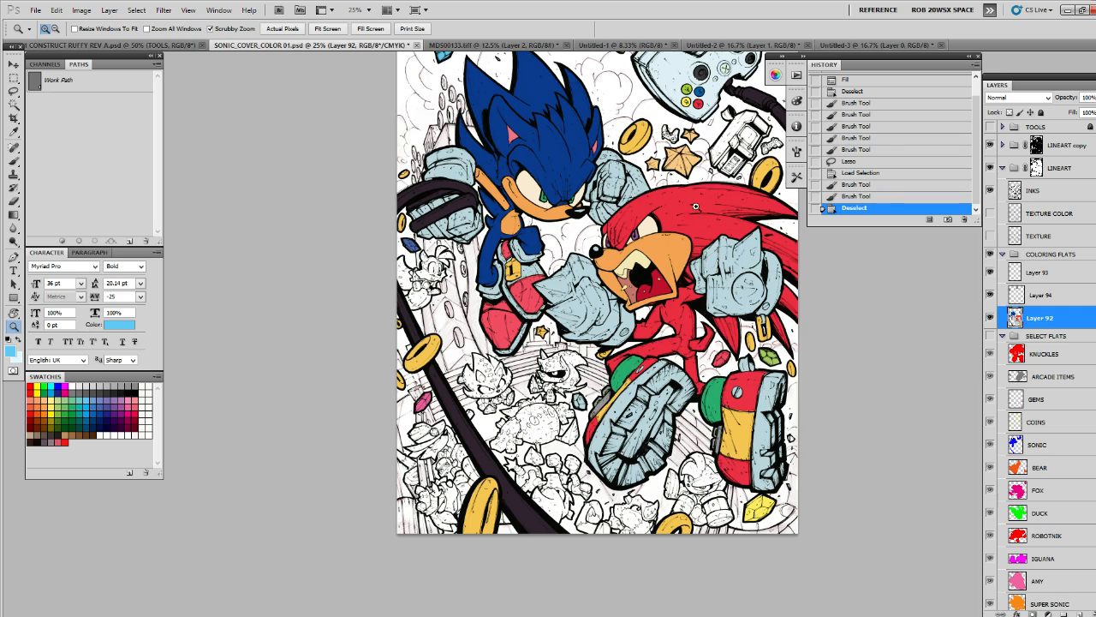
{"action": "mouse_move", "coordinate": [696, 206]}
{"action": "left_mouse_down"}
{"action": "mouse_move", "coordinate": [700, 274]}
{"action": "mouse_move", "coordinate": [690, 197]}
{"action": "left_mouse_up"}
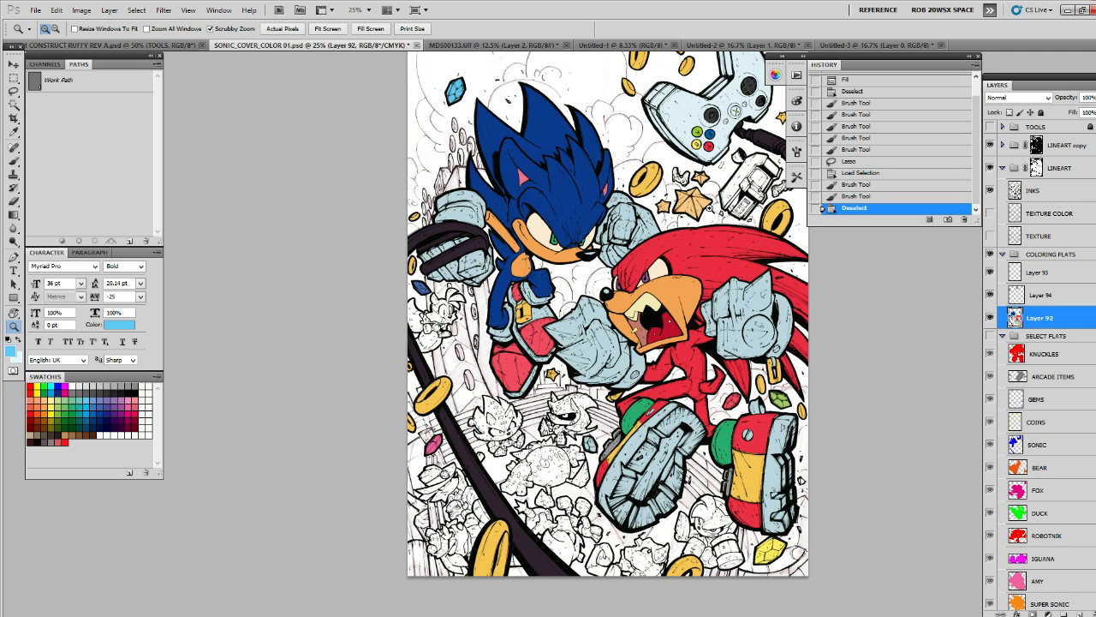
{"action": "scroll", "coordinate": [709, 207], "scroll_direction": "up", "scroll_amount": 2}
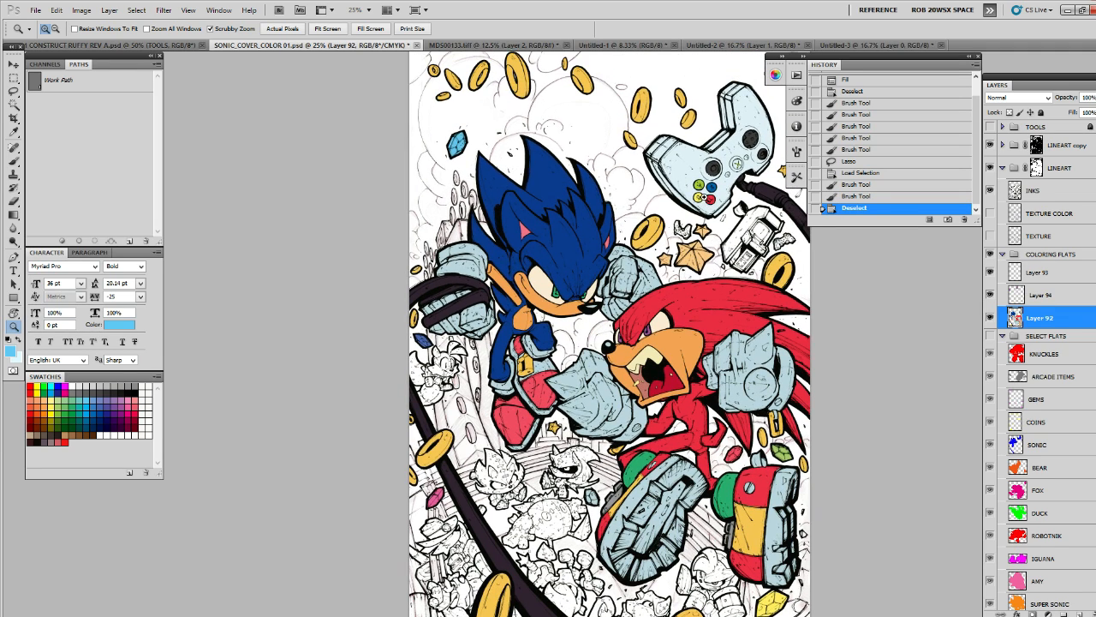
{"action": "left_click_drag", "start_coordinate": [713, 226], "coordinate": [717, 180]}
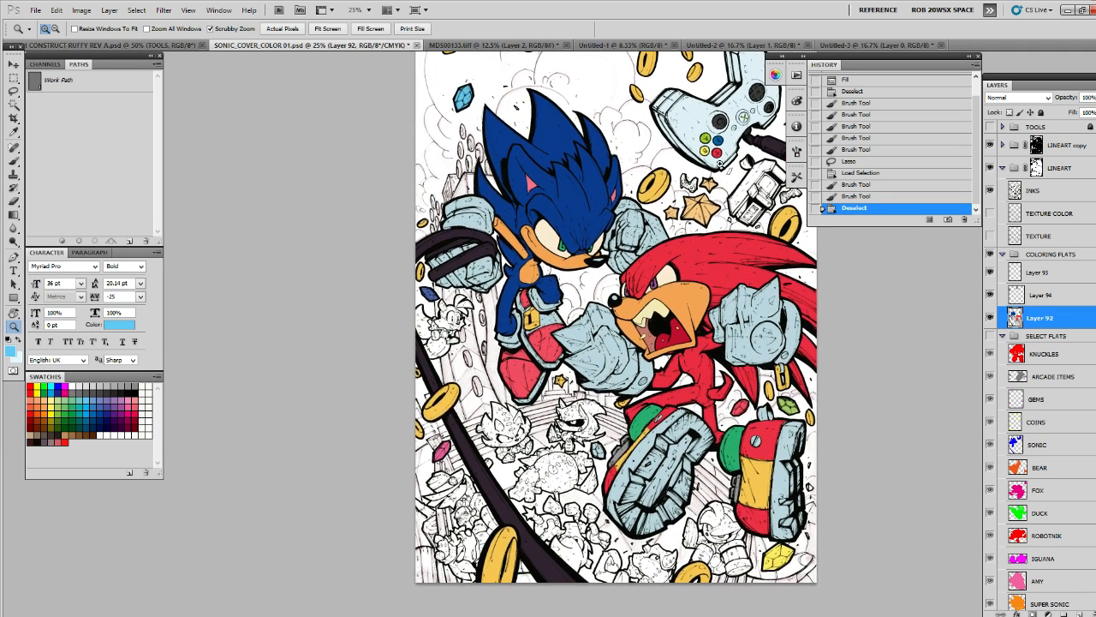
Sample the yellow from the link below Knuckles' raised glove and brush it onto the upper part of the glove's screw
{"action": "left_click_drag", "start_coordinate": [771, 347], "coordinate": [767, 354]}
{"action": "double_click", "coordinate": [766, 348]}
{"action": "key", "text": "b"}
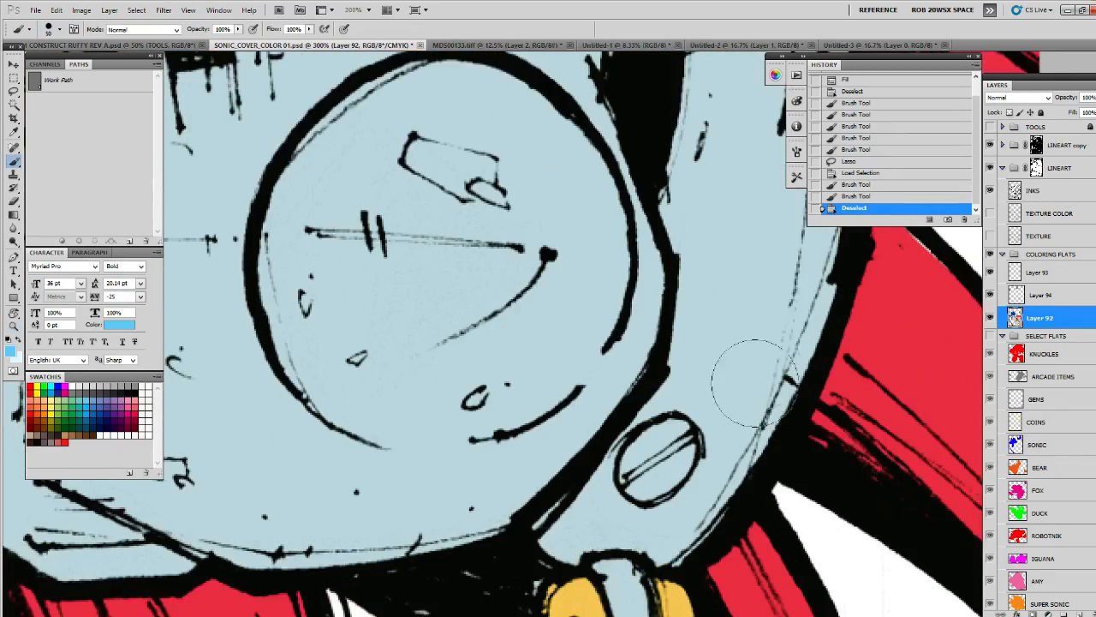
{"action": "left_click_drag", "start_coordinate": [754, 415], "coordinate": [775, 316]}
{"action": "left_click", "coordinate": [700, 516], "text": "alt"}
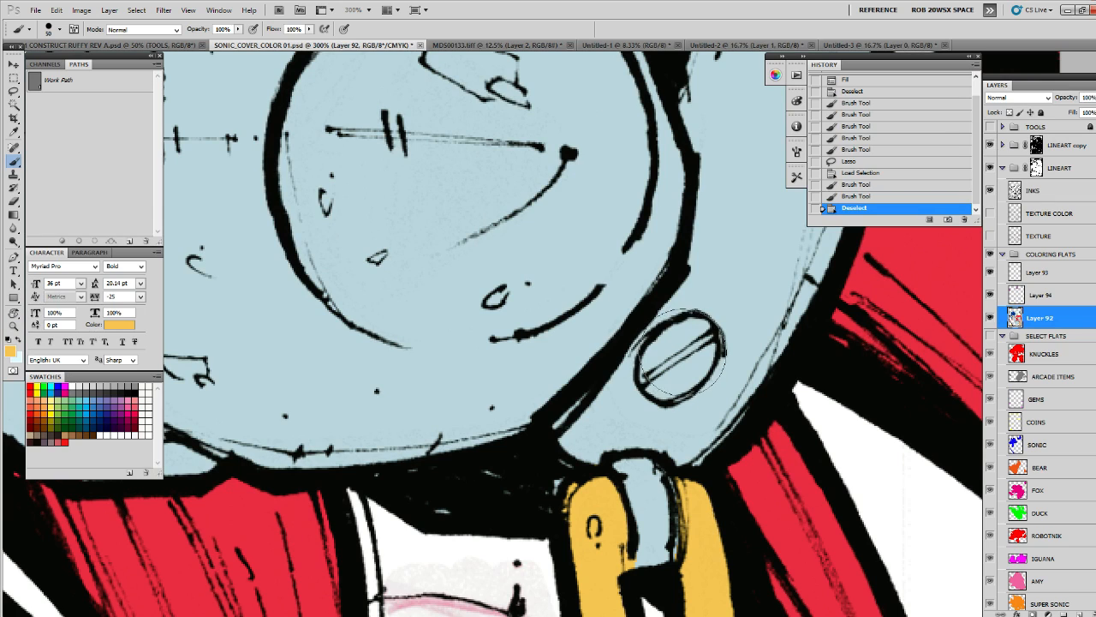
{"action": "key", "text": "bracketleft"}
{"action": "key", "text": "bracketleft"}
{"action": "key", "text": "bracketleft"}
{"action": "mouse_move", "coordinate": [668, 352]}
{"action": "left_mouse_down"}
{"action": "mouse_move", "coordinate": [688, 335]}
{"action": "mouse_move", "coordinate": [664, 330]}
{"action": "left_mouse_up"}
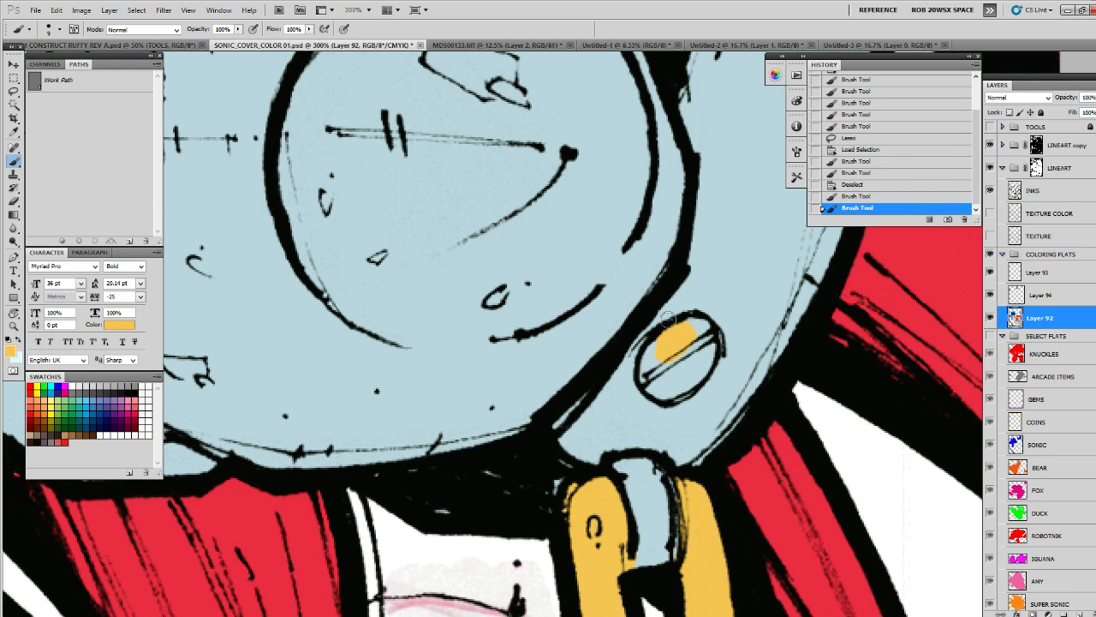
Lasso the entire screw on Knuckles' raised glove and fill it with the sampled yellow
{"action": "key", "text": "l"}
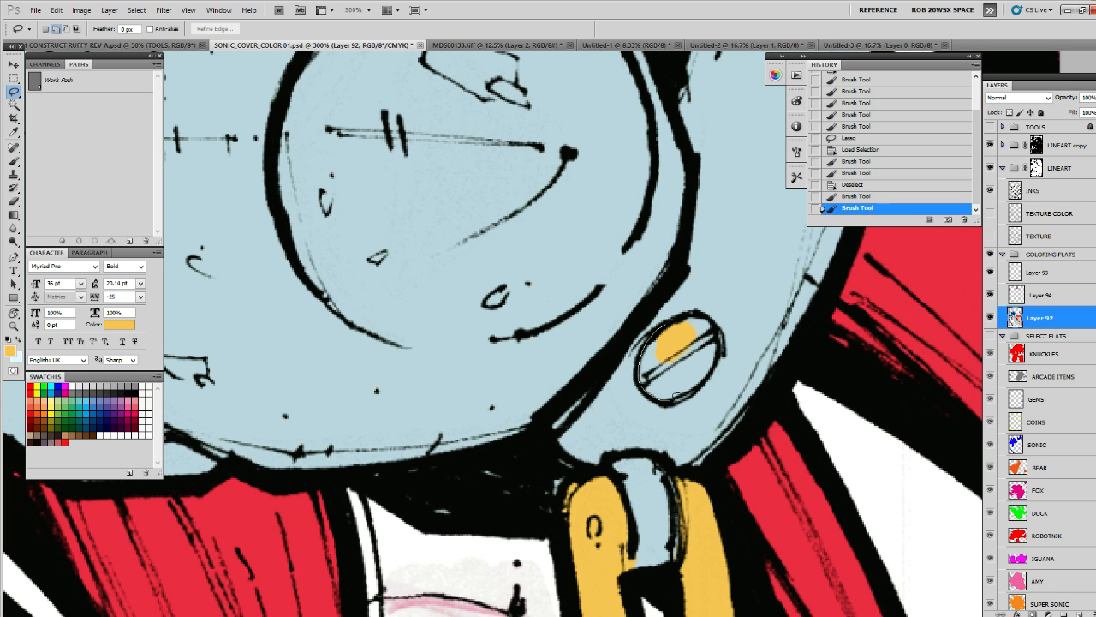
{"action": "mouse_move", "coordinate": [712, 377]}
{"action": "left_mouse_down"}
{"action": "mouse_move", "coordinate": [726, 338]}
{"action": "mouse_move", "coordinate": [673, 319]}
{"action": "mouse_move", "coordinate": [655, 389]}
{"action": "left_mouse_up"}
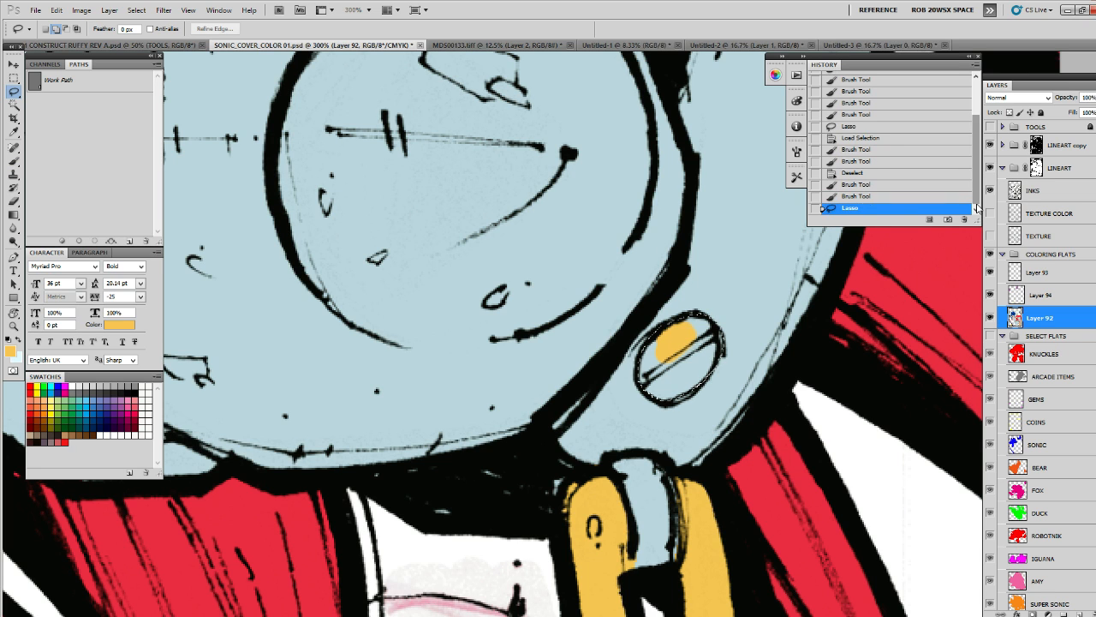
{"action": "key", "text": "alt+BackSpace"}
{"action": "key", "text": "ctrl+d"}
Lasso the slotted screw on Knuckles' other glove, in front of his body, and fill it with the same yellow
{"action": "key", "text": "z"}
{"action": "left_click", "coordinate": [726, 317], "text": "alt"}
{"action": "left_click", "coordinate": [726, 318], "text": "alt"}
{"action": "left_click", "coordinate": [727, 317], "text": "alt"}
{"action": "left_click", "coordinate": [727, 318], "text": "alt"}
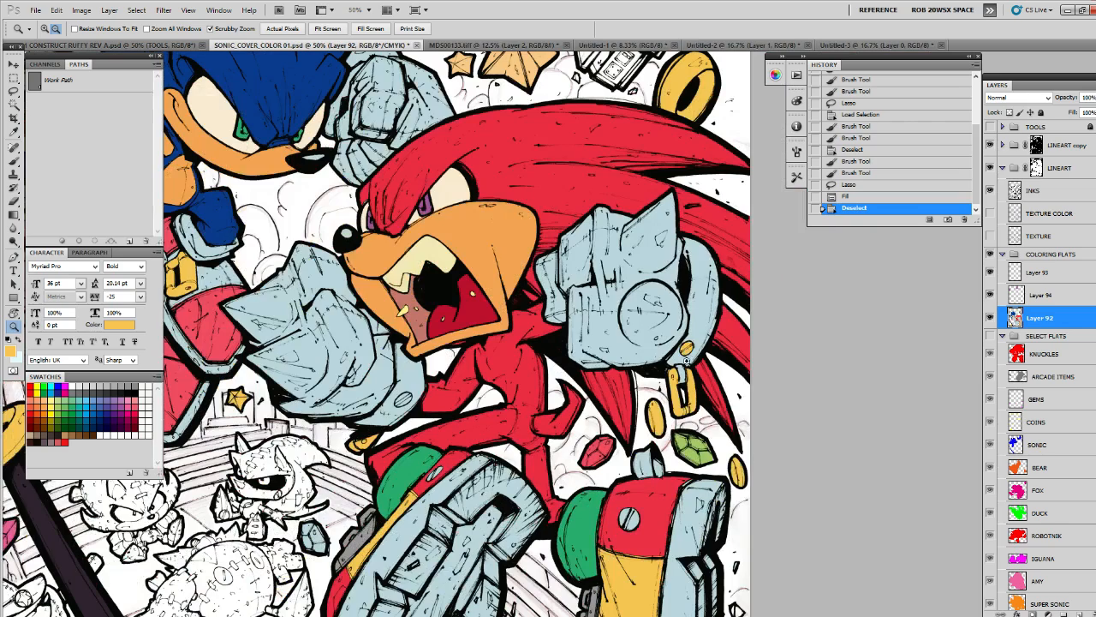
{"action": "left_click", "coordinate": [503, 368]}
{"action": "left_click", "coordinate": [504, 369]}
{"action": "left_click", "coordinate": [504, 368]}
{"action": "left_click", "coordinate": [504, 368]}
{"action": "key", "text": "l"}
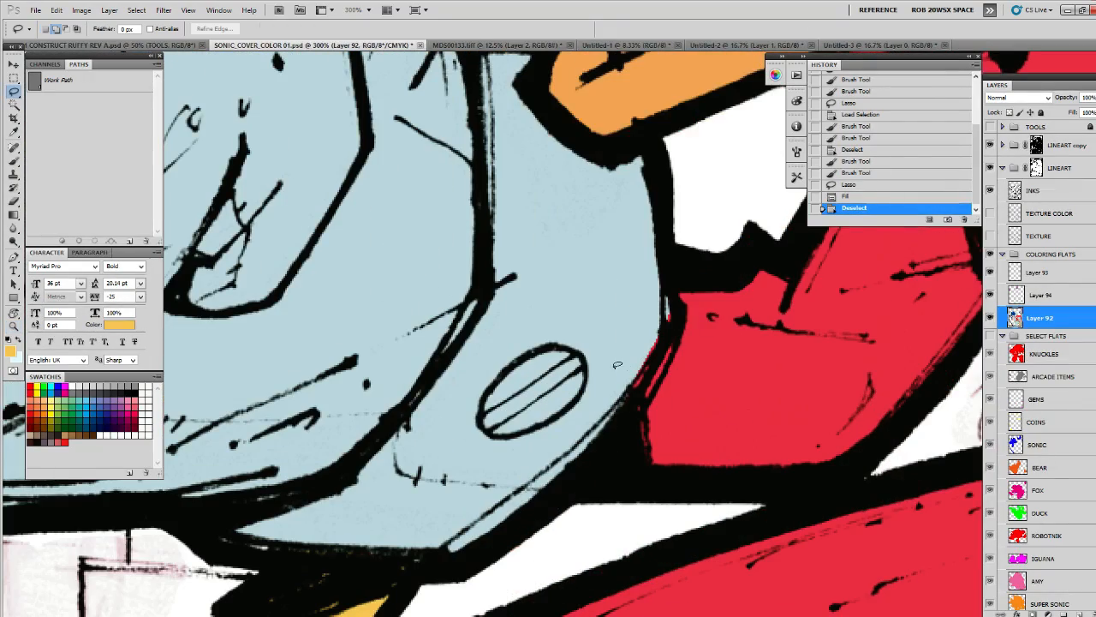
{"action": "mouse_move", "coordinate": [589, 373]}
{"action": "left_mouse_down"}
{"action": "mouse_move", "coordinate": [572, 399]}
{"action": "mouse_move", "coordinate": [495, 432]}
{"action": "mouse_move", "coordinate": [485, 403]}
{"action": "mouse_move", "coordinate": [540, 345]}
{"action": "mouse_move", "coordinate": [598, 336]}
{"action": "left_mouse_up"}
{"action": "key", "text": "alt+BackSpace"}
{"action": "key", "text": "ctrl+d"}
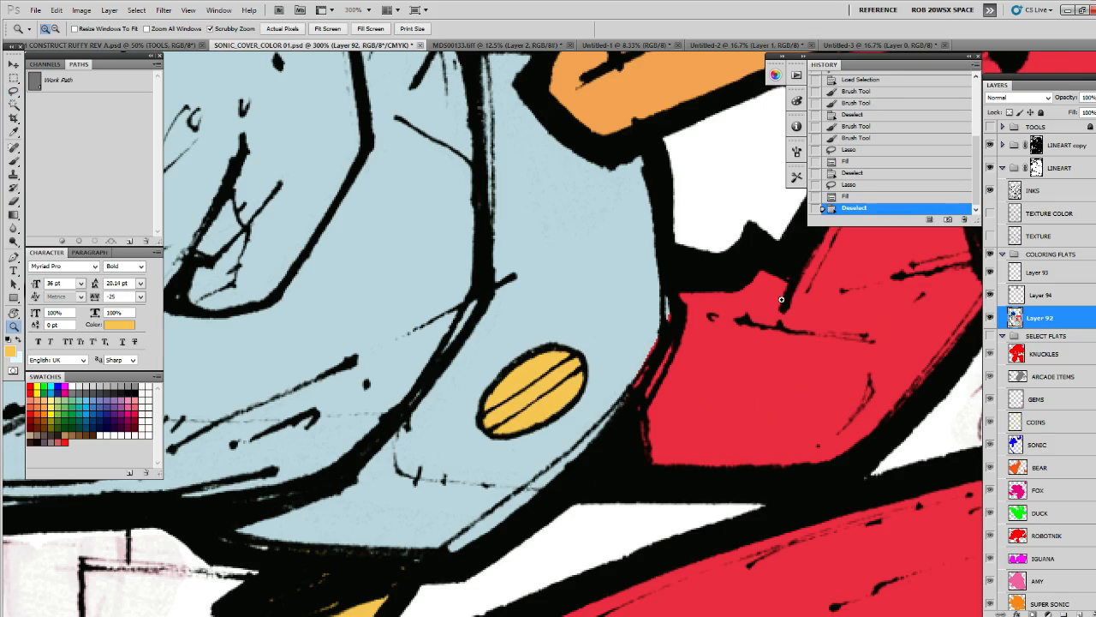
Examine the flats around Knuckles' gloves and shoes and the lower part of the cover for remaining colour changes
{"action": "key", "text": "z"}
{"action": "left_click", "coordinate": [777, 306], "text": "alt"}
{"action": "left_click", "coordinate": [777, 306], "text": "alt"}
{"action": "left_click", "coordinate": [777, 306], "text": "alt"}
{"action": "left_click", "coordinate": [778, 306], "text": "alt"}
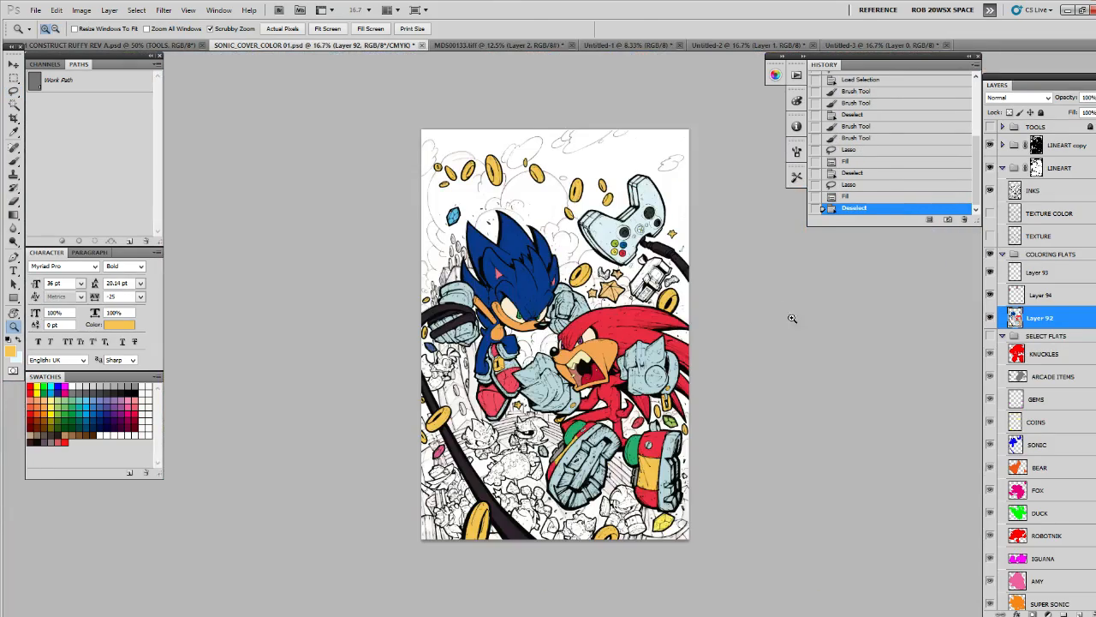
{"action": "left_click", "coordinate": [703, 360]}
{"action": "left_click_drag", "start_coordinate": [708, 333], "coordinate": [794, 283]}
{"action": "left_click_drag", "start_coordinate": [764, 331], "coordinate": [806, 303]}
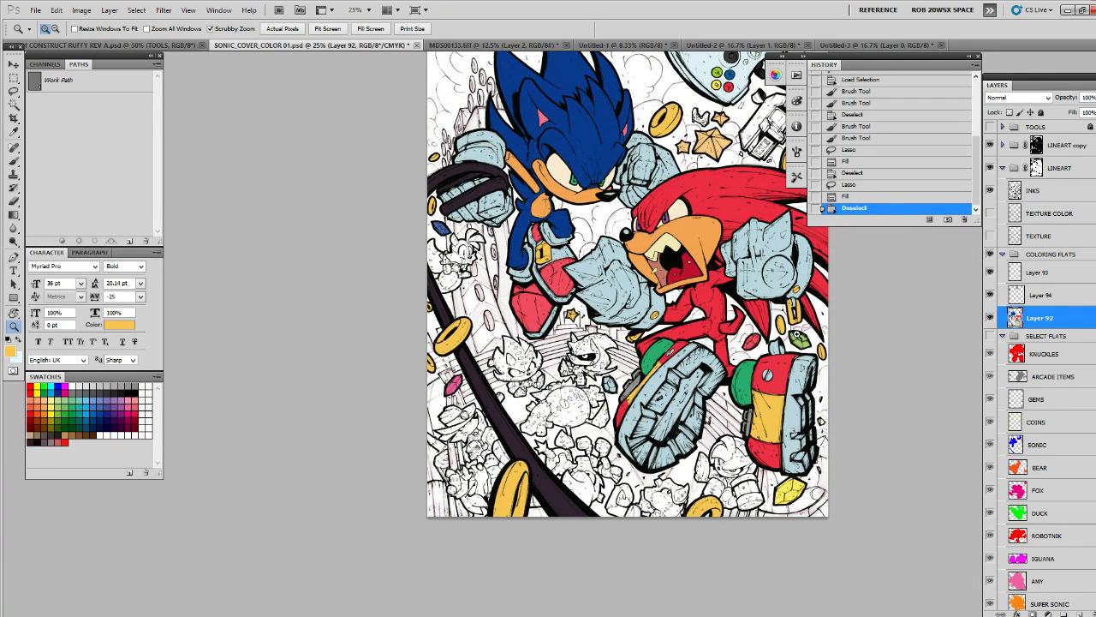
{"action": "scroll", "coordinate": [793, 312], "scroll_direction": "up", "scroll_amount": 2}
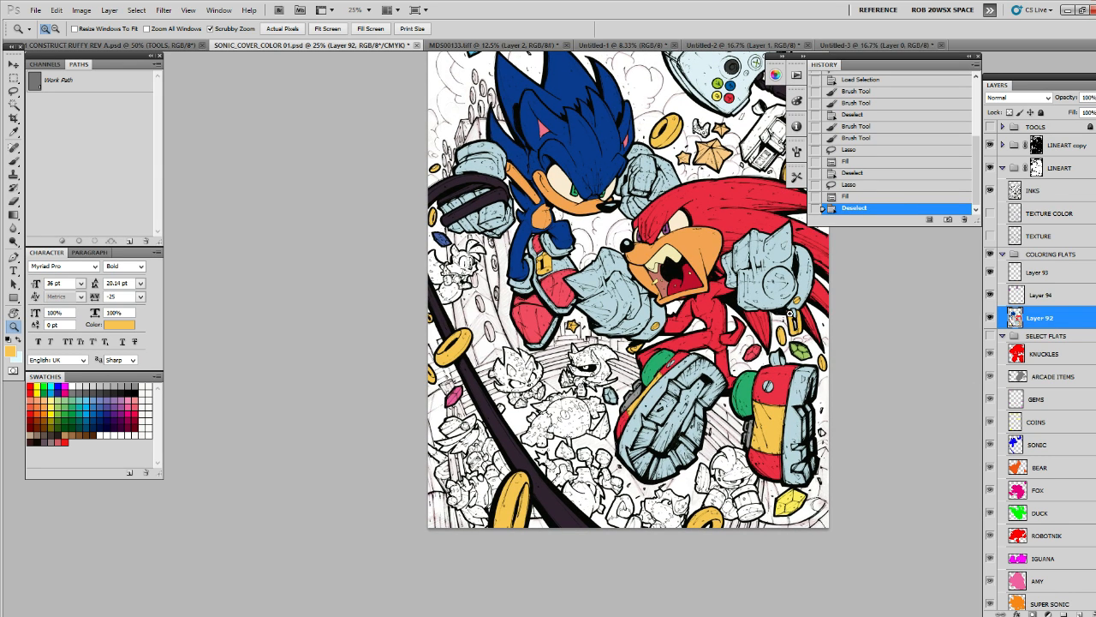
{"action": "mouse_move", "coordinate": [792, 315]}
{"action": "left_mouse_down"}
{"action": "mouse_move", "coordinate": [777, 377]}
{"action": "mouse_move", "coordinate": [780, 311]}
{"action": "left_mouse_up"}
Sample a dark purplish grey, select every part of the controller cable with non-contiguous Magic Wand, and fill it with that colour
{"action": "key", "text": "b"}
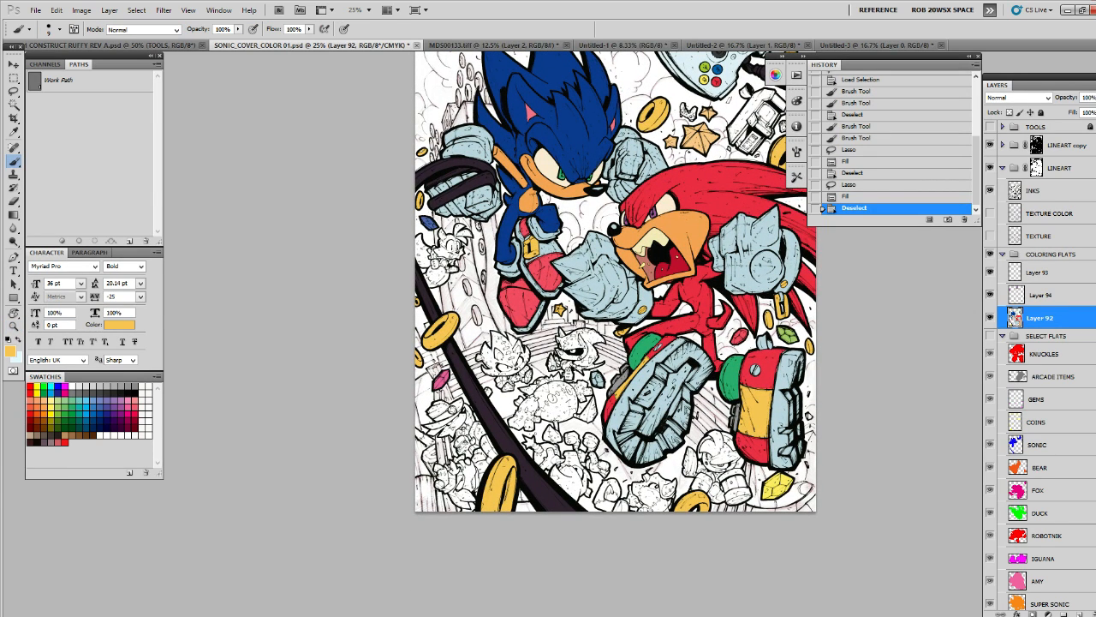
{"action": "left_click", "coordinate": [525, 101], "text": "alt"}
{"action": "key", "text": "w"}
{"action": "left_click", "coordinate": [525, 101]}
{"action": "left_click_drag", "start_coordinate": [525, 101], "coordinate": [523, 116]}
{"action": "left_click_drag", "start_coordinate": [560, 402], "coordinate": [556, 415]}
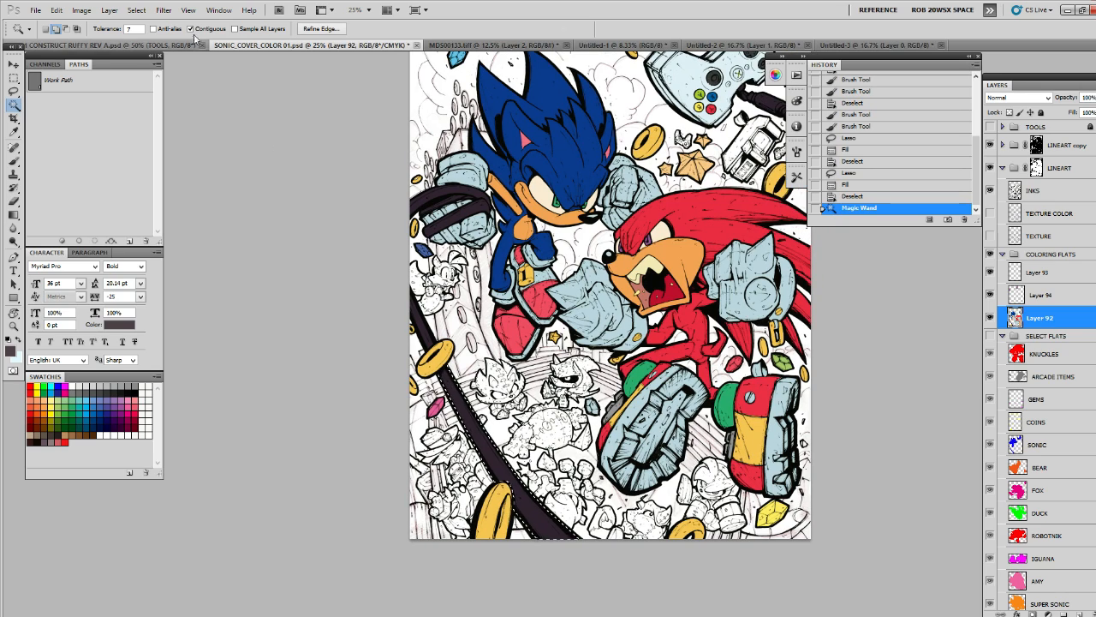
{"action": "left_click", "coordinate": [191, 29]}
{"action": "left_click", "coordinate": [453, 218]}
{"action": "left_click_drag", "start_coordinate": [585, 257], "coordinate": [520, 305]}
{"action": "key", "text": "alt+BackSpace"}
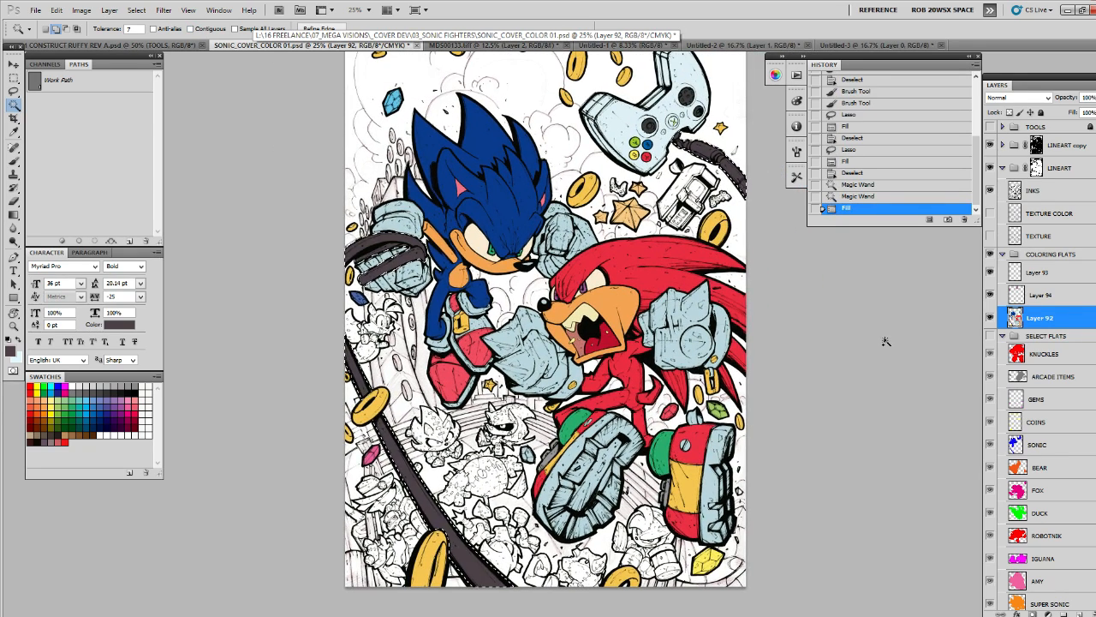
{"action": "left_click_drag", "start_coordinate": [454, 176], "coordinate": [444, 253]}
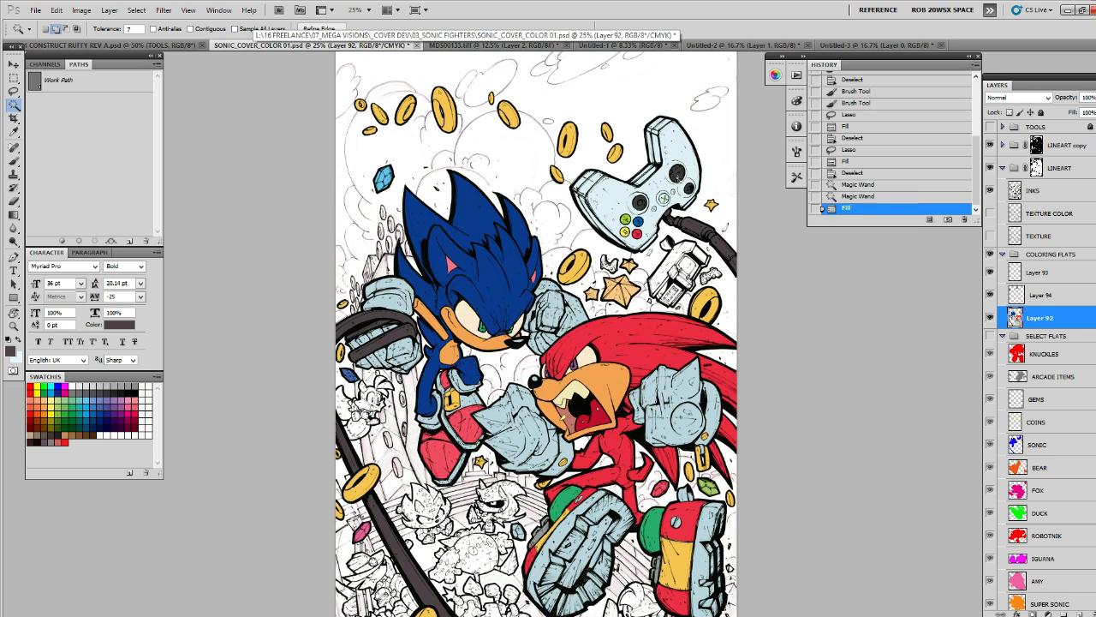
{"action": "key", "text": "ctrl+d"}
Select the controller's dark thumbstick areas by colour and fill them with the same dark purplish grey
{"action": "left_click", "coordinate": [635, 197]}
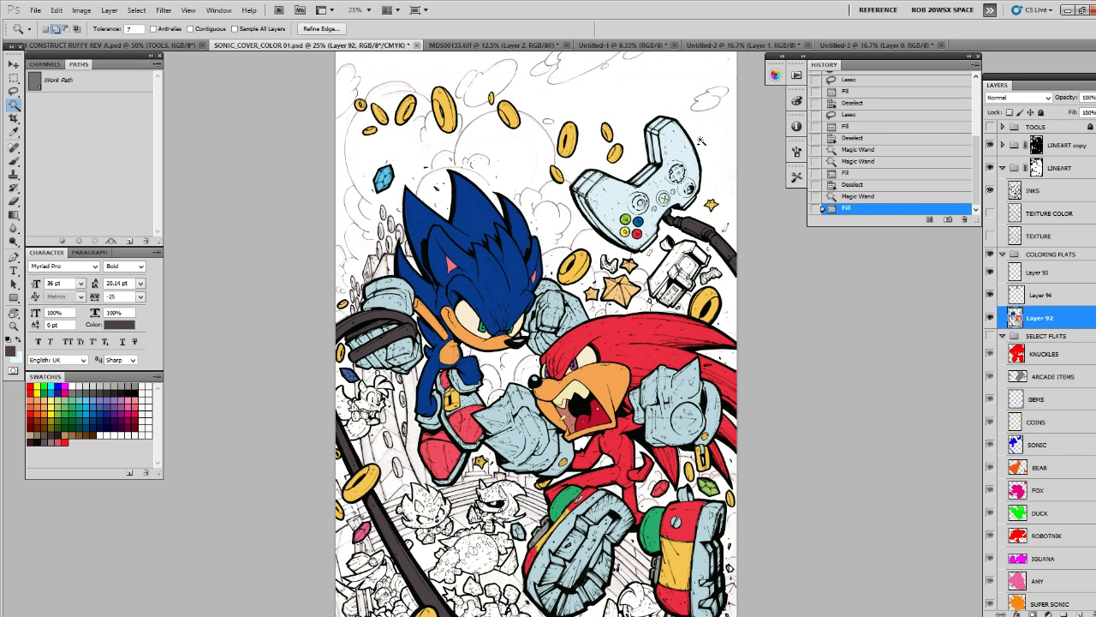
{"action": "key", "text": "alt+BackSpace"}
{"action": "key", "text": "ctrl+d"}
{"action": "left_click_drag", "start_coordinate": [719, 313], "coordinate": [745, 251]}
{"action": "scroll", "coordinate": [746, 250], "scroll_direction": "up", "scroll_amount": 3}
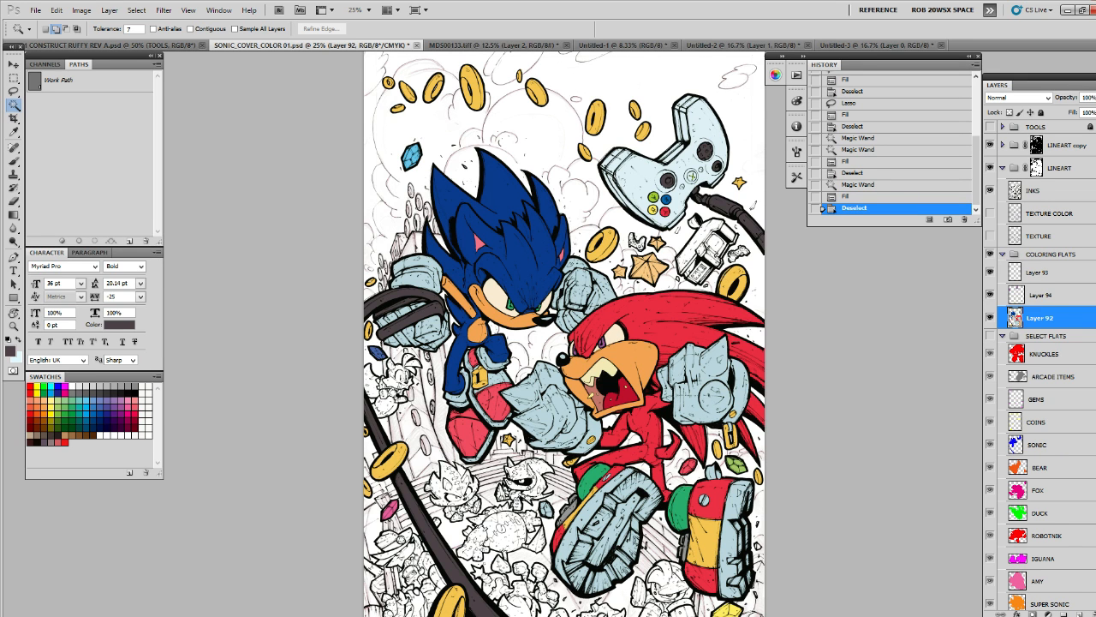
Collapse the SELECT FLATS group and merge Layer 93 and Layer 94 down into Layer 92
{"action": "left_click_drag", "start_coordinate": [733, 258], "coordinate": [741, 214]}
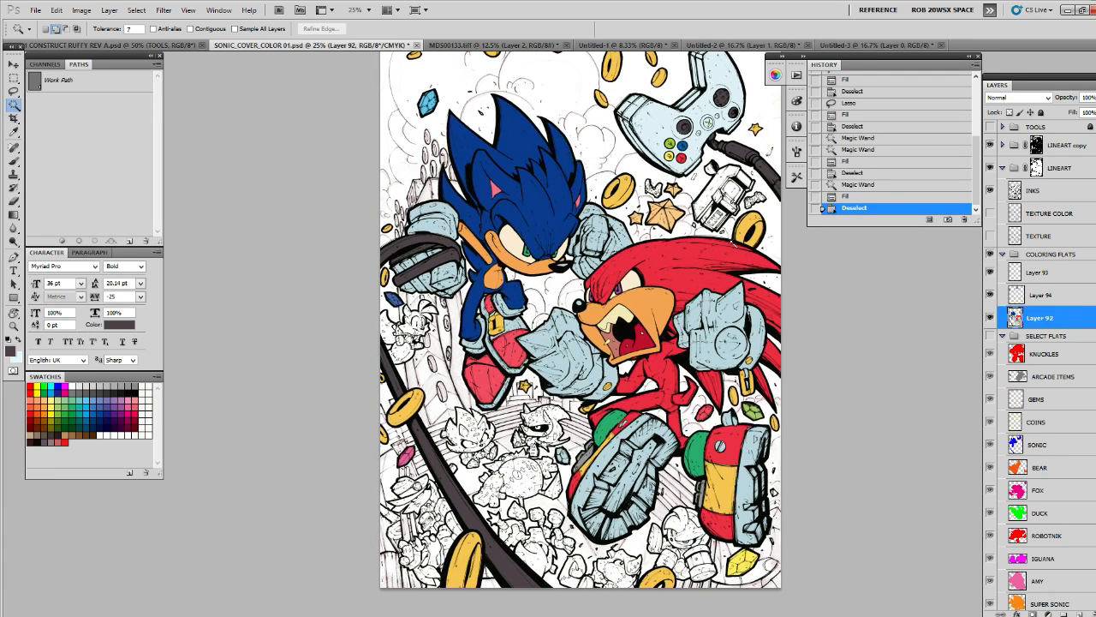
{"action": "scroll", "coordinate": [579, 329], "scroll_direction": "up", "scroll_amount": 3}
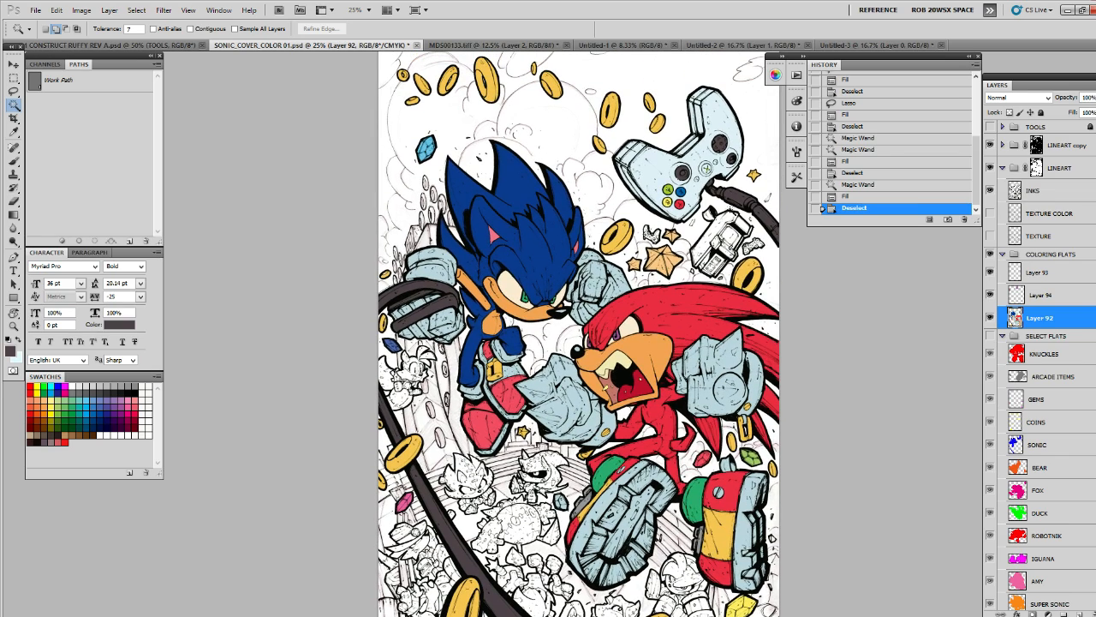
{"action": "left_click_drag", "start_coordinate": [735, 281], "coordinate": [730, 240]}
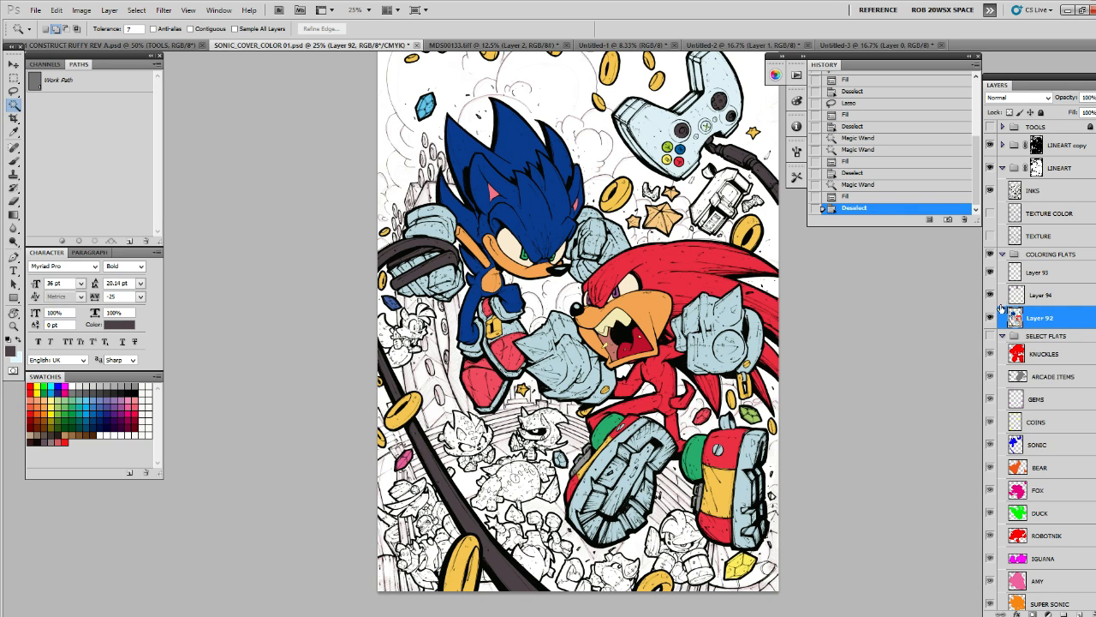
{"action": "left_click", "coordinate": [1003, 335]}
{"action": "left_click", "coordinate": [990, 295]}
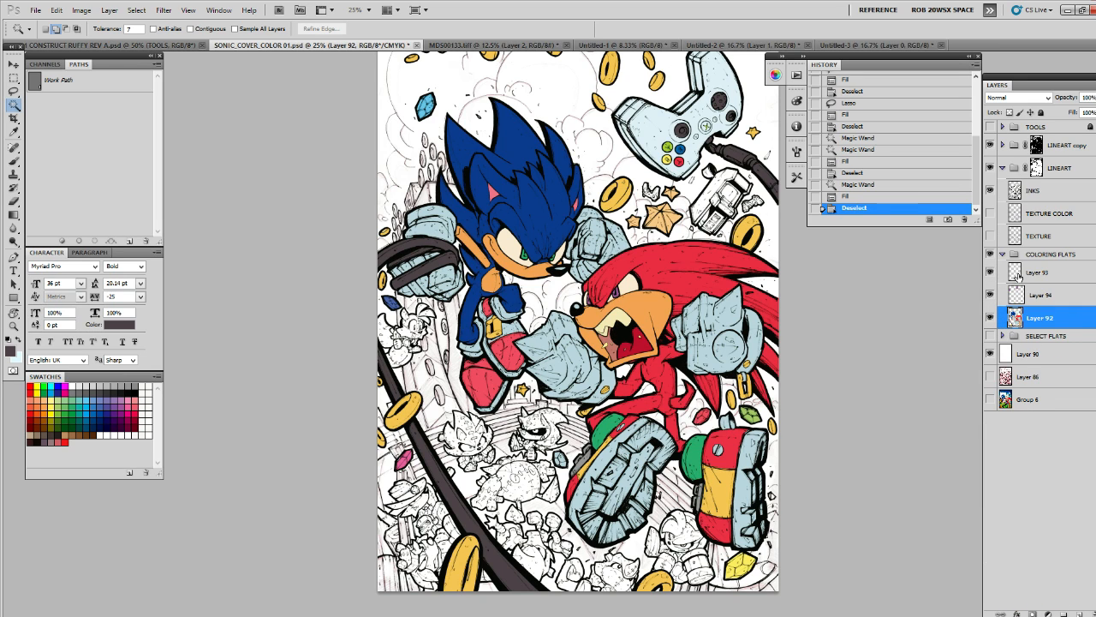
{"action": "left_click", "coordinate": [1014, 274]}
{"action": "key", "text": "ctrl+e"}
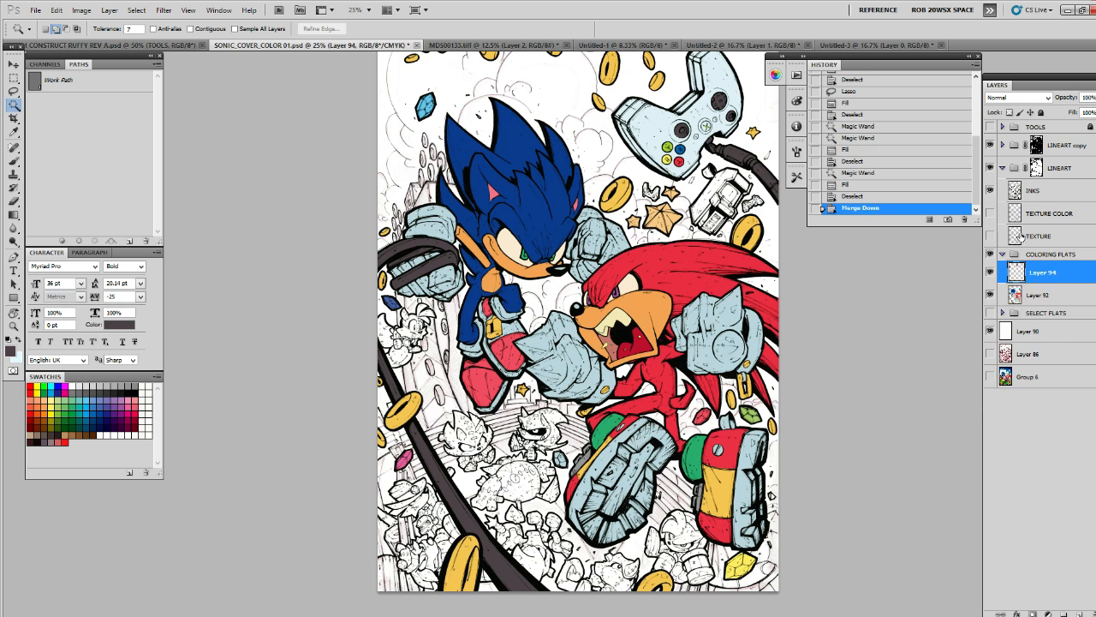
{"action": "key", "text": "ctrl+e"}
{"action": "left_click", "coordinate": [991, 271]}
{"action": "left_click", "coordinate": [991, 272]}
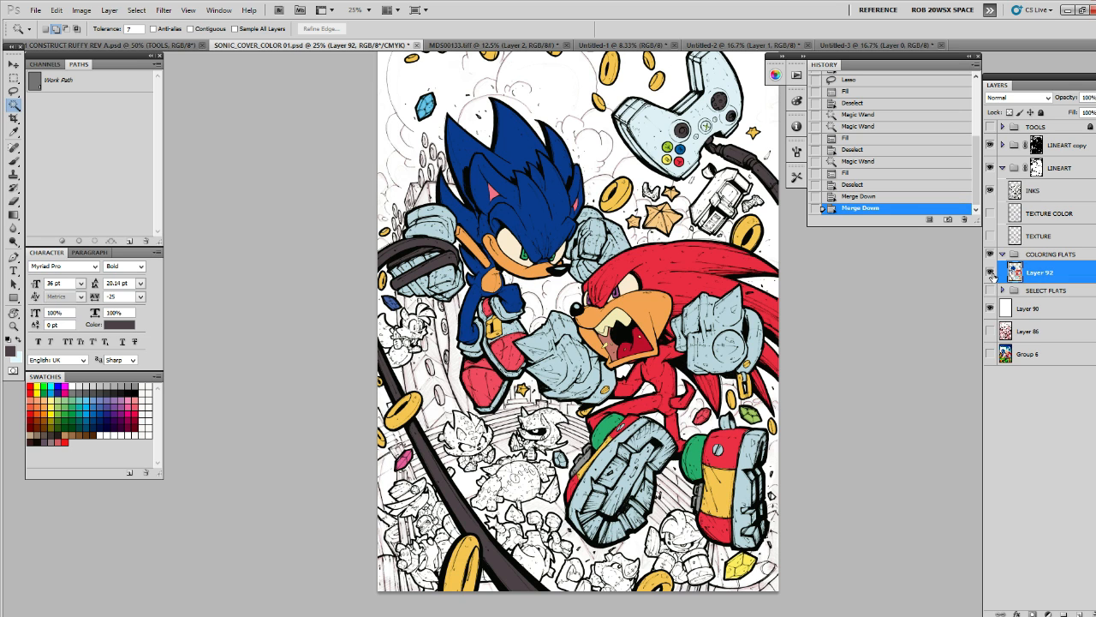
{"action": "left_click_drag", "start_coordinate": [752, 281], "coordinate": [731, 317]}
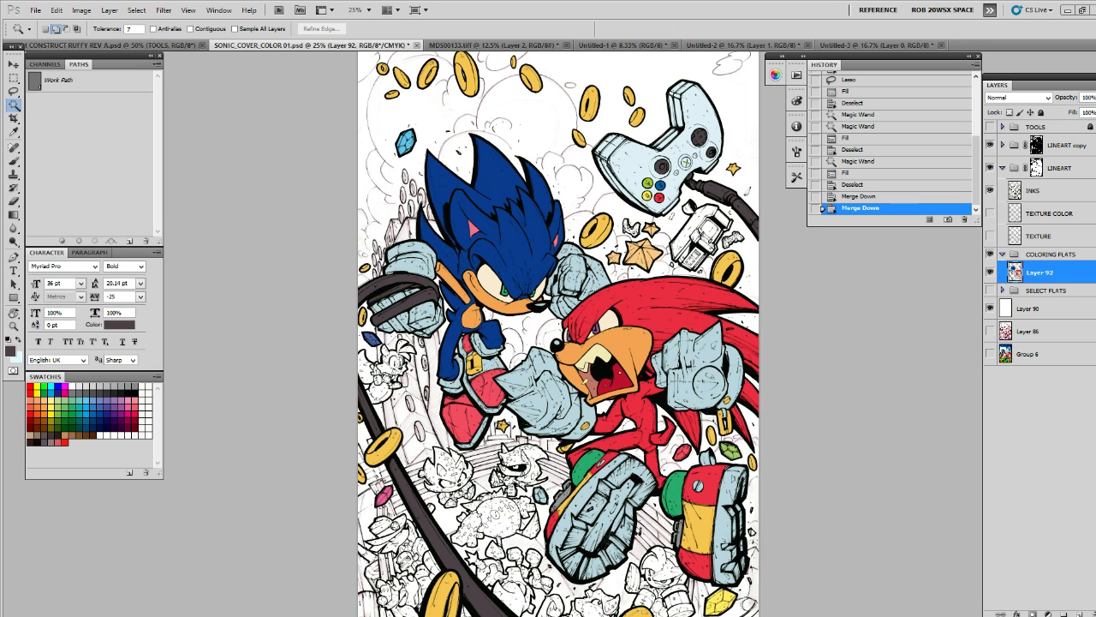
Load the ARCADE ITEMS flat as a selection and paint the arcade cabinet very dark purple on Layer 92 with an enlarged brush
{"action": "left_click", "coordinate": [1004, 291]}
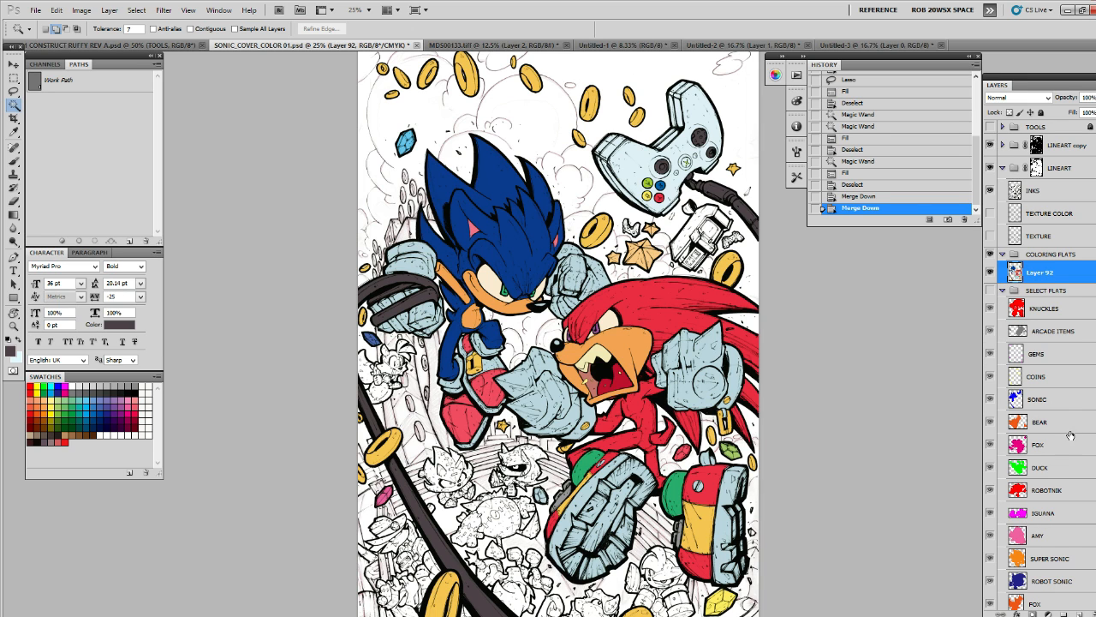
{"action": "scroll", "coordinate": [1094, 385], "scroll_direction": "down", "scroll_amount": 2}
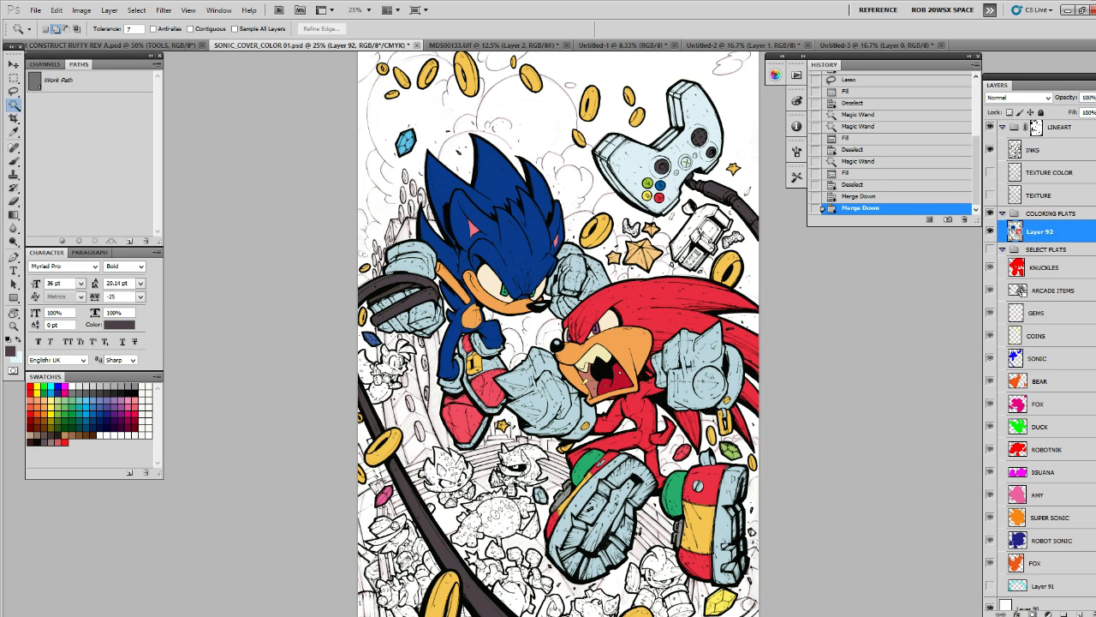
{"action": "left_click", "coordinate": [1017, 291], "text": "ctrl"}
{"action": "scroll", "coordinate": [1045, 342], "scroll_direction": "up", "scroll_amount": 2}
{"action": "key", "text": "z"}
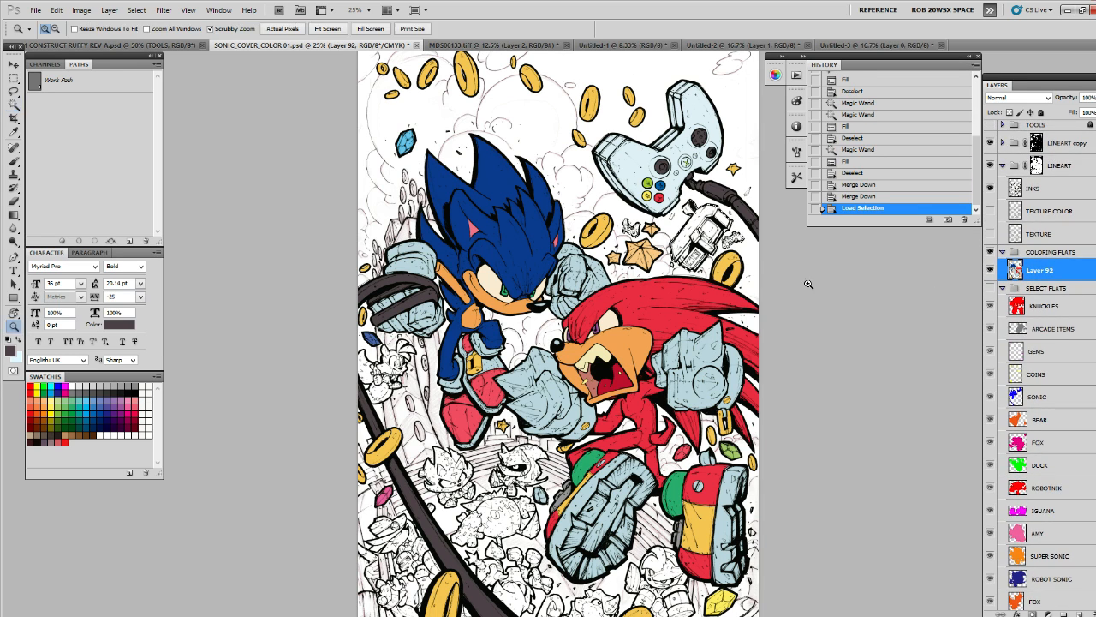
{"action": "left_click_drag", "start_coordinate": [720, 224], "coordinate": [771, 224]}
{"action": "key", "text": "b"}
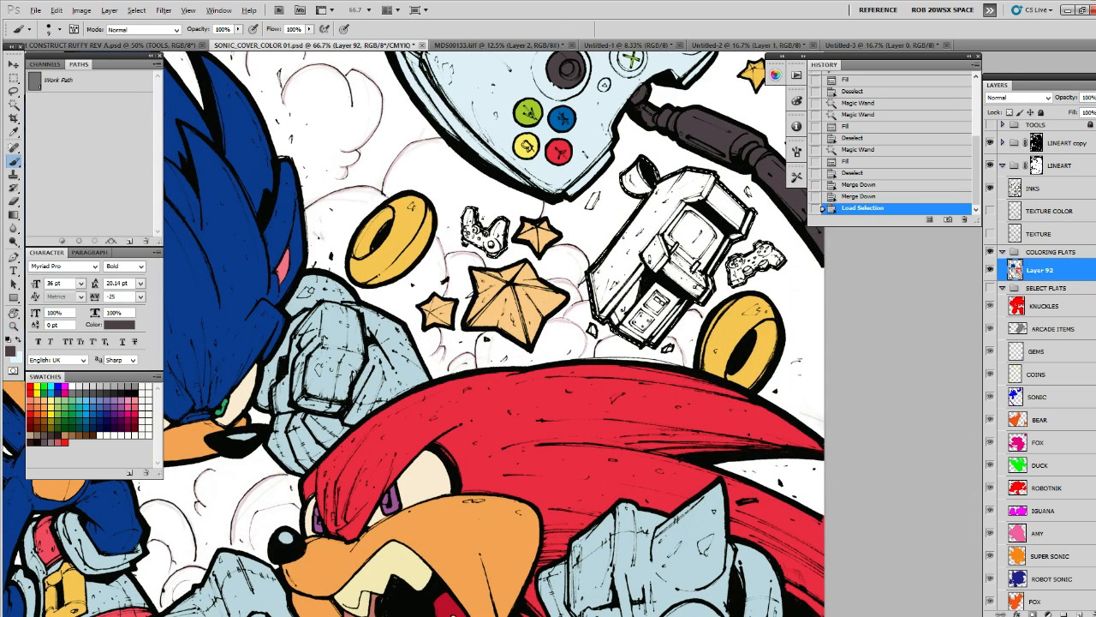
{"action": "key", "text": "d"}
{"action": "key", "text": "bracketright"}
{"action": "key", "text": "bracketright"}
{"action": "key", "text": "bracketright"}
{"action": "key", "text": "bracketright"}
{"action": "key", "text": "bracketright"}
{"action": "key", "text": "bracketright"}
{"action": "mouse_move", "coordinate": [675, 192]}
{"action": "left_mouse_down"}
{"action": "mouse_move", "coordinate": [618, 276]}
{"action": "mouse_move", "coordinate": [634, 329]}
{"action": "mouse_move", "coordinate": [692, 281]}
{"action": "mouse_move", "coordinate": [714, 242]}
{"action": "mouse_move", "coordinate": [678, 192]}
{"action": "mouse_move", "coordinate": [729, 204]}
{"action": "mouse_move", "coordinate": [663, 162]}
{"action": "mouse_move", "coordinate": [639, 163]}
{"action": "mouse_move", "coordinate": [714, 201]}
{"action": "mouse_move", "coordinate": [666, 232]}
{"action": "mouse_move", "coordinate": [648, 196]}
{"action": "mouse_move", "coordinate": [694, 196]}
{"action": "mouse_move", "coordinate": [665, 262]}
{"action": "mouse_move", "coordinate": [688, 249]}
{"action": "left_mouse_up"}
{"action": "key", "text": "ctrl+d"}
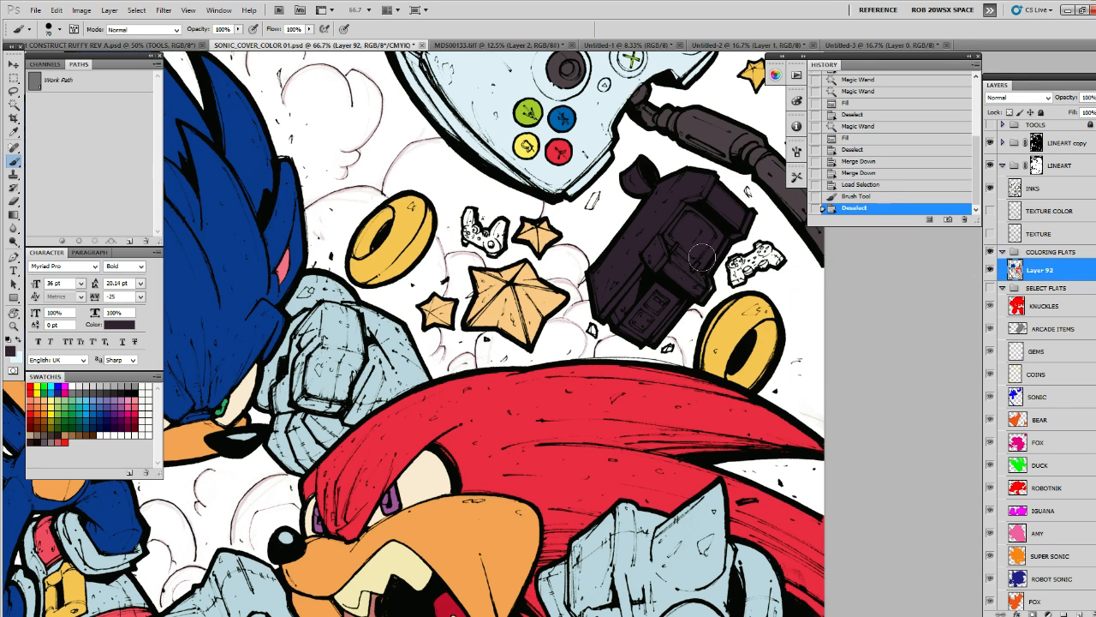
Restore the arcade selection and brush the same dark purple over the cabinet's lower and side edges, clearing the selection when finished
{"action": "key", "text": "ctrl+z"}
{"action": "left_click_drag", "start_coordinate": [705, 274], "coordinate": [677, 313]}
{"action": "left_click_drag", "start_coordinate": [610, 251], "coordinate": [596, 263]}
{"action": "key", "text": "ctrl+d"}
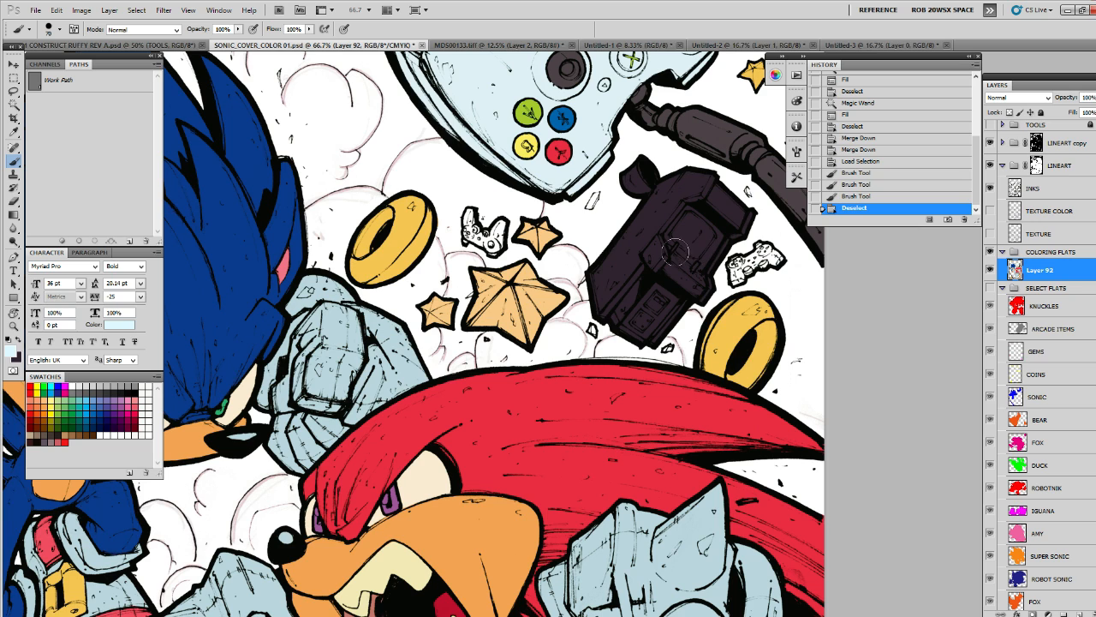
Choose bright cyan and trace the arcade cabinet's control panel with the Pen tool, converting the closed path to a selection
{"action": "key", "text": "z"}
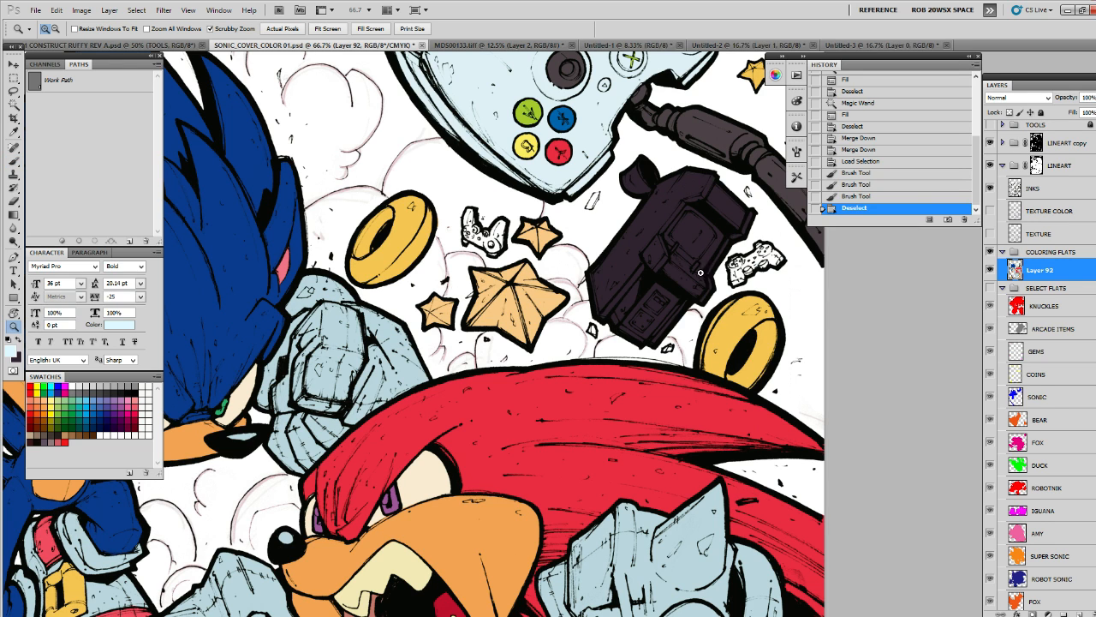
{"action": "mouse_move", "coordinate": [693, 265]}
{"action": "left_mouse_down"}
{"action": "mouse_move", "coordinate": [705, 265]}
{"action": "mouse_move", "coordinate": [699, 273]}
{"action": "left_mouse_up"}
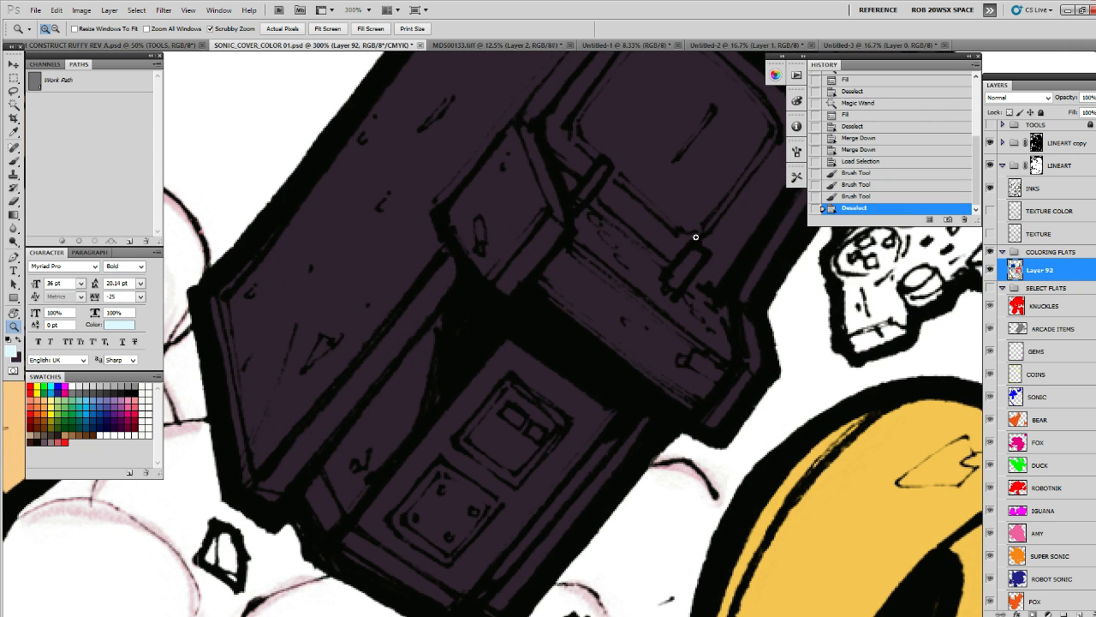
{"action": "key", "text": "b"}
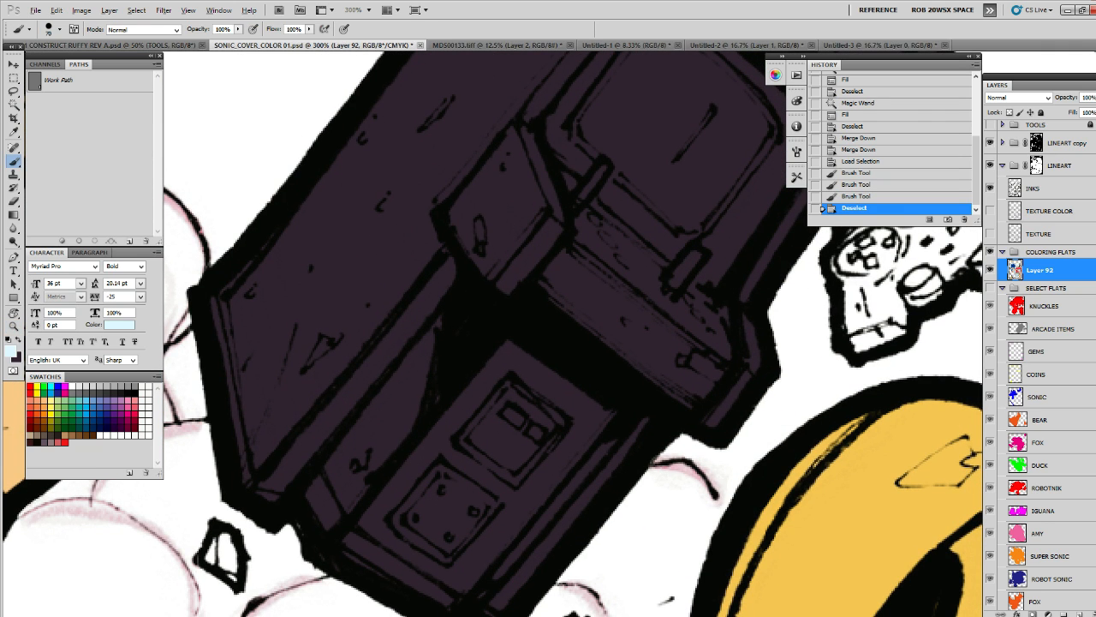
{"action": "left_click", "coordinate": [85, 414]}
{"action": "left_click", "coordinate": [121, 415]}
{"action": "left_click", "coordinate": [87, 402]}
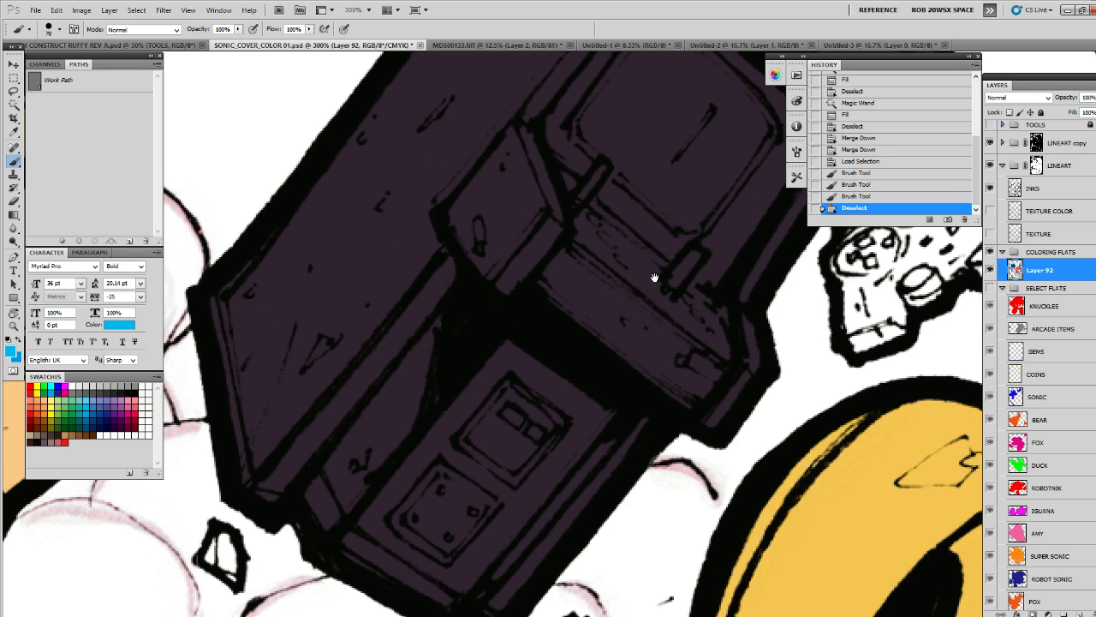
{"action": "left_click_drag", "start_coordinate": [654, 277], "coordinate": [588, 289]}
{"action": "key", "text": "p"}
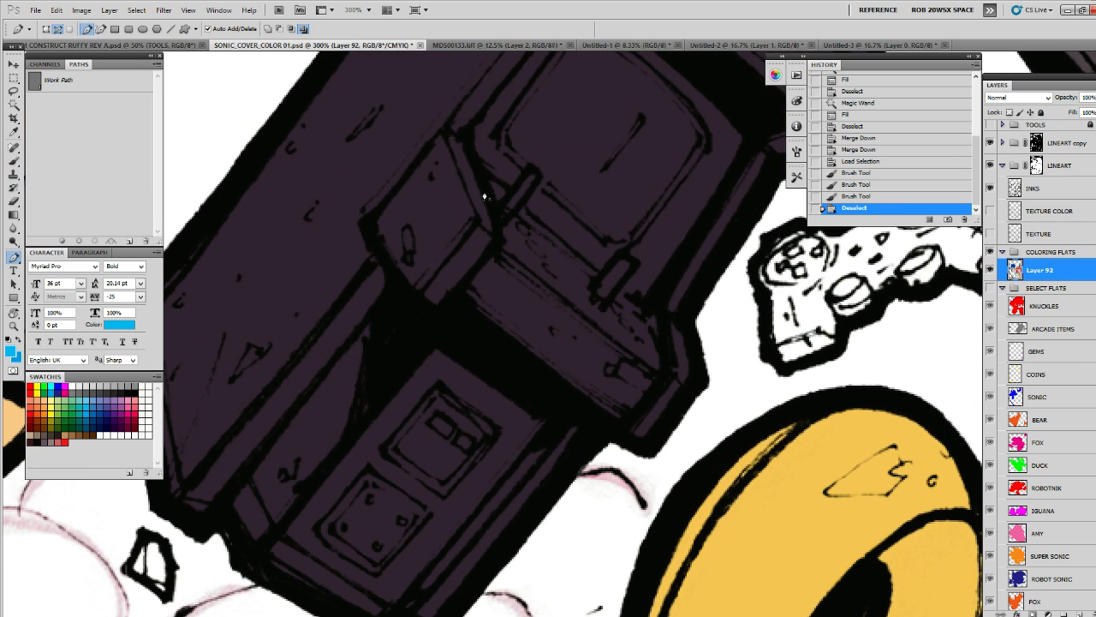
{"action": "left_click_drag", "start_coordinate": [493, 181], "coordinate": [502, 206]}
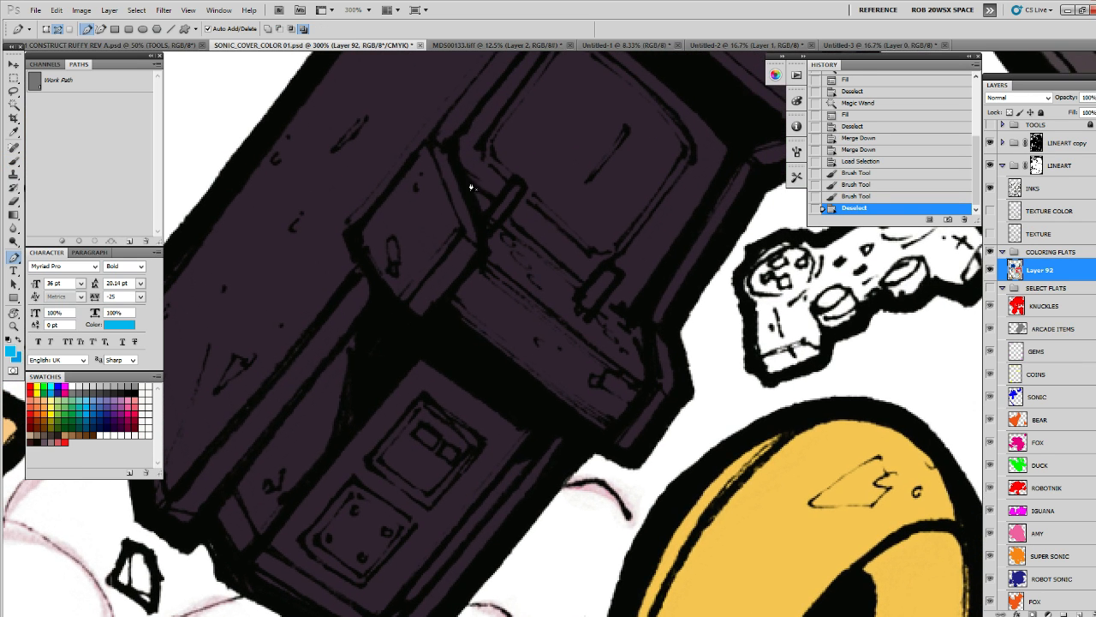
{"action": "left_click", "coordinate": [471, 182]}
{"action": "left_click", "coordinate": [638, 321]}
{"action": "left_click", "coordinate": [651, 347]}
{"action": "left_click", "coordinate": [648, 383]}
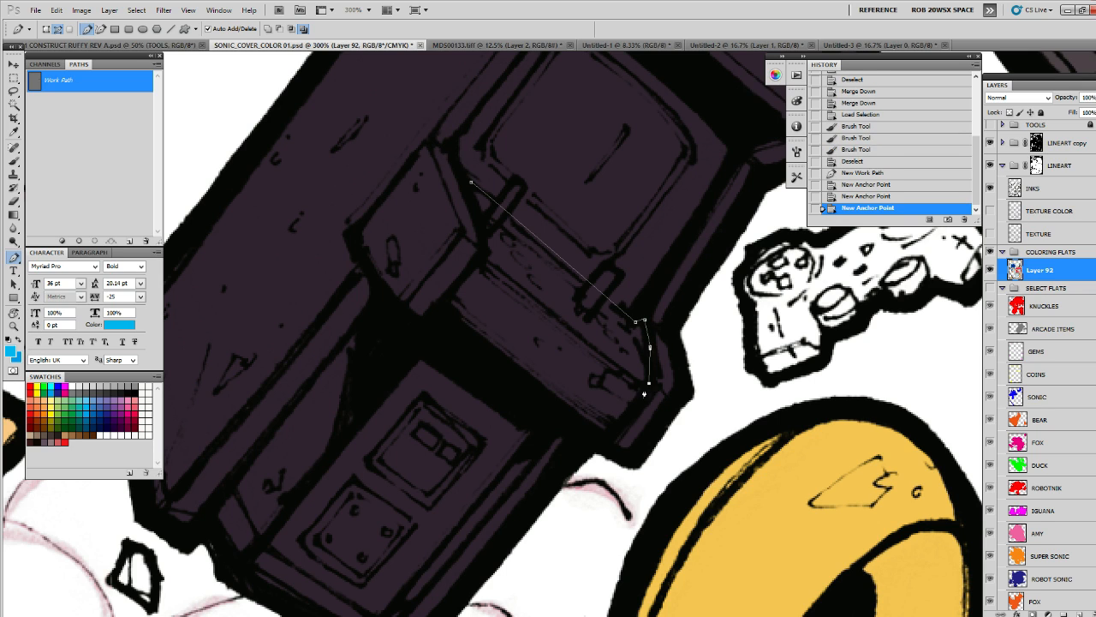
{"action": "left_click", "coordinate": [613, 431]}
{"action": "left_click", "coordinate": [578, 427]}
{"action": "left_click", "coordinate": [512, 375]}
{"action": "left_click", "coordinate": [439, 302]}
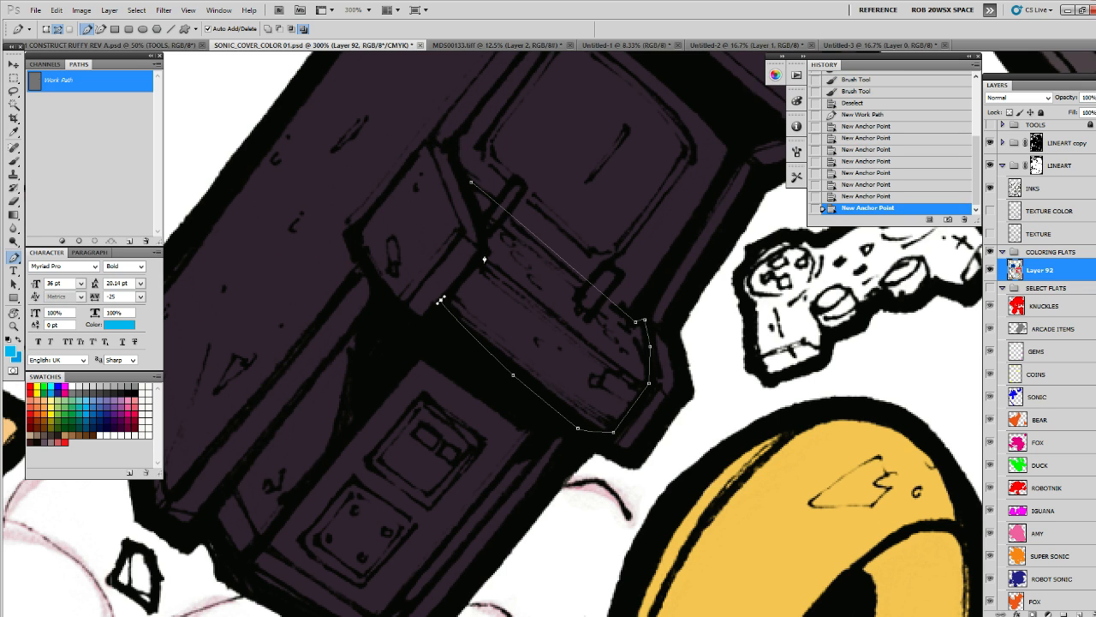
{"action": "left_click", "coordinate": [484, 255]}
{"action": "left_click", "coordinate": [470, 182]}
{"action": "left_click", "coordinate": [95, 240]}
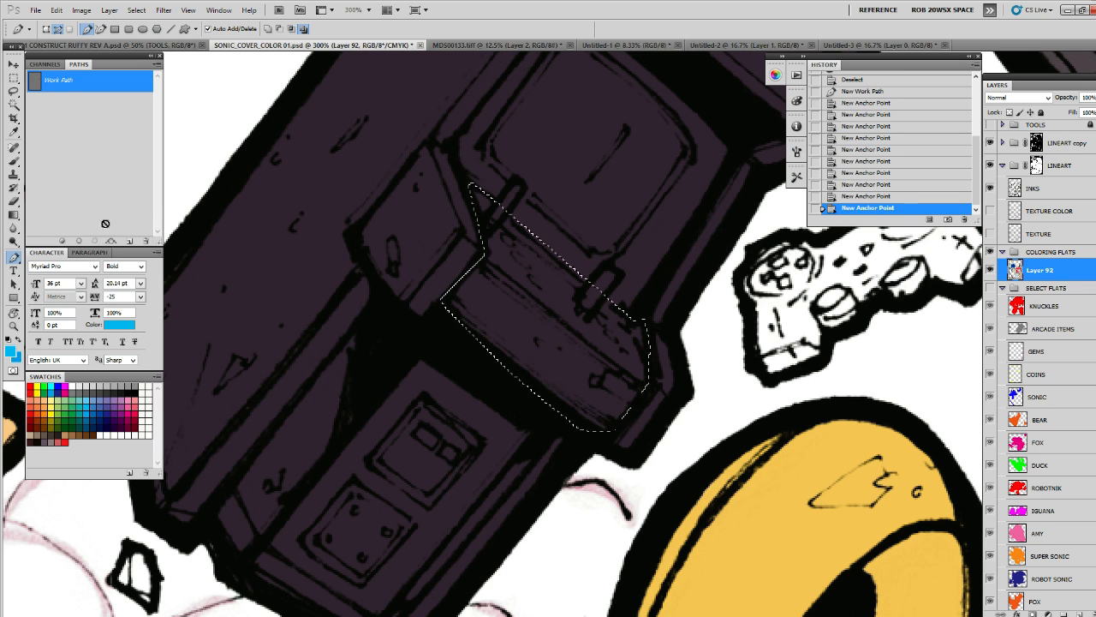
{"action": "left_click", "coordinate": [90, 171]}
Subtract the two joysticks from the control panel selection with the Lasso and fill the panel with bright cyan
{"action": "key", "text": "l"}
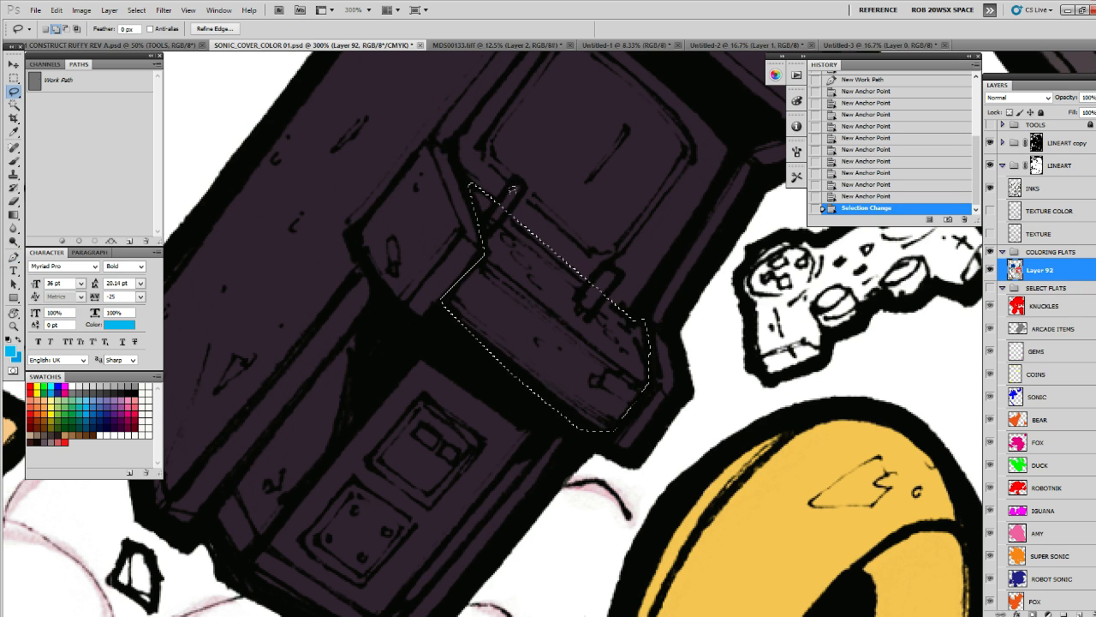
{"action": "left_click_drag", "start_coordinate": [493, 206], "coordinate": [509, 216]}
{"action": "left_click_drag", "start_coordinate": [611, 275], "coordinate": [607, 283]}
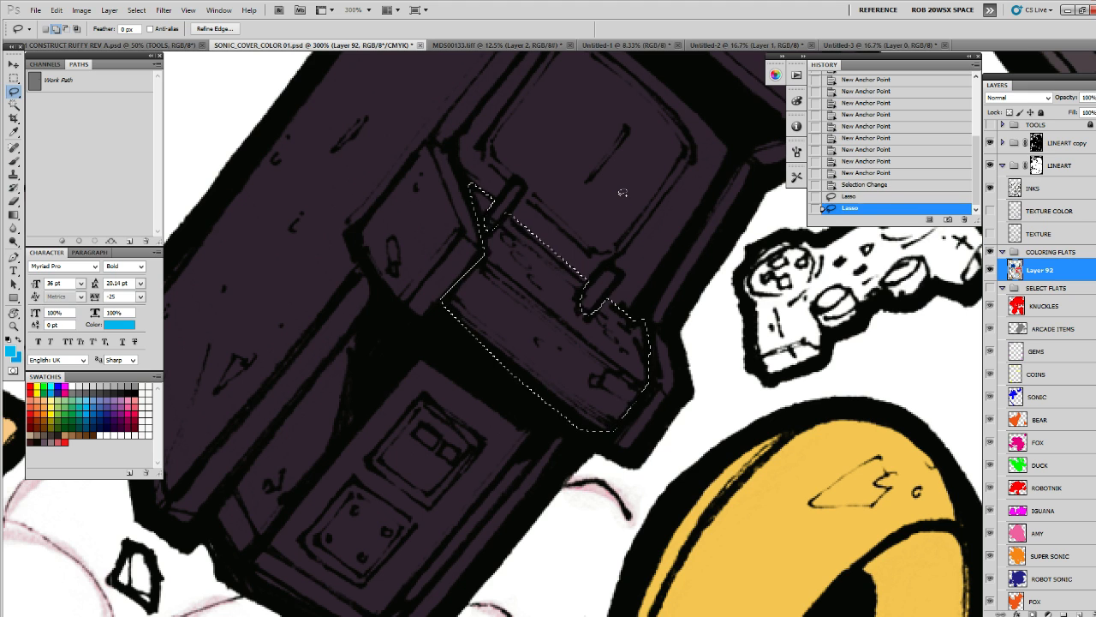
{"action": "key", "text": "alt+BackSpace"}
{"action": "key", "text": "ctrl+d"}
Lasso both joysticks on the arcade control panel and fill them with crimson red
{"action": "left_click_drag", "start_coordinate": [660, 186], "coordinate": [495, 238]}
{"action": "left_click_drag", "start_coordinate": [618, 307], "coordinate": [661, 336]}
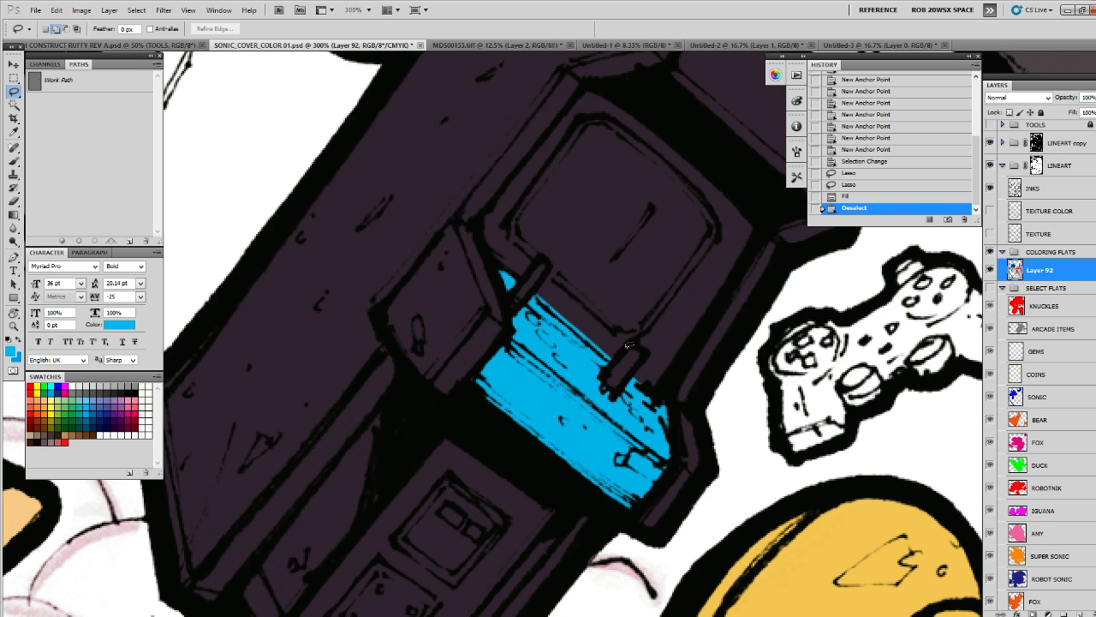
{"action": "left_click_drag", "start_coordinate": [644, 346], "coordinate": [632, 347]}
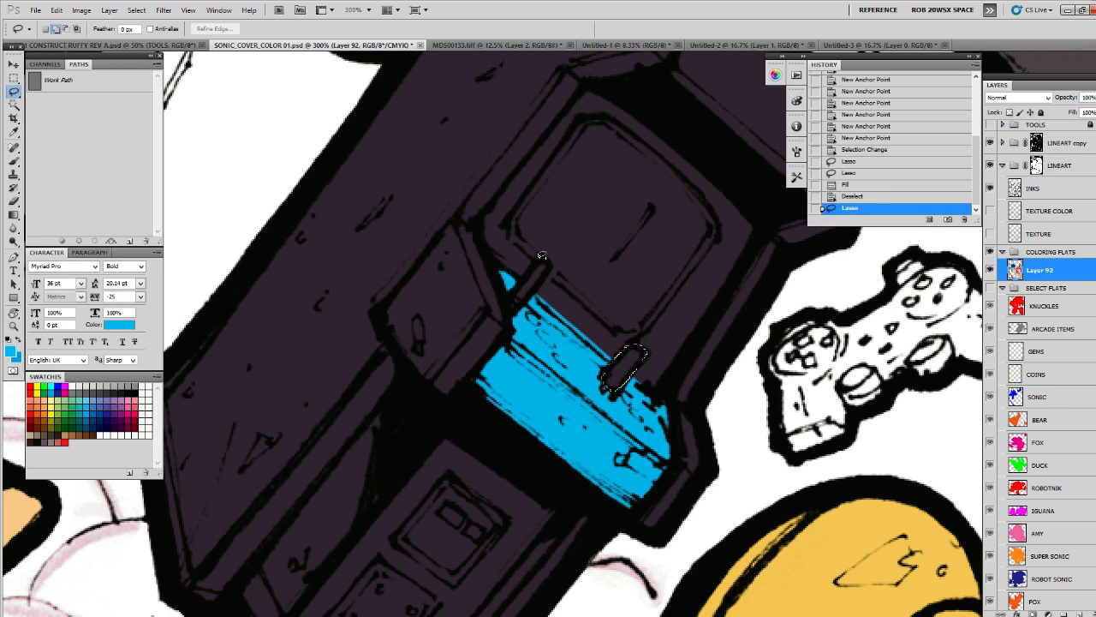
{"action": "mouse_move", "coordinate": [544, 258]}
{"action": "left_mouse_down"}
{"action": "mouse_move", "coordinate": [512, 288]}
{"action": "mouse_move", "coordinate": [511, 308]}
{"action": "mouse_move", "coordinate": [545, 259]}
{"action": "left_mouse_up"}
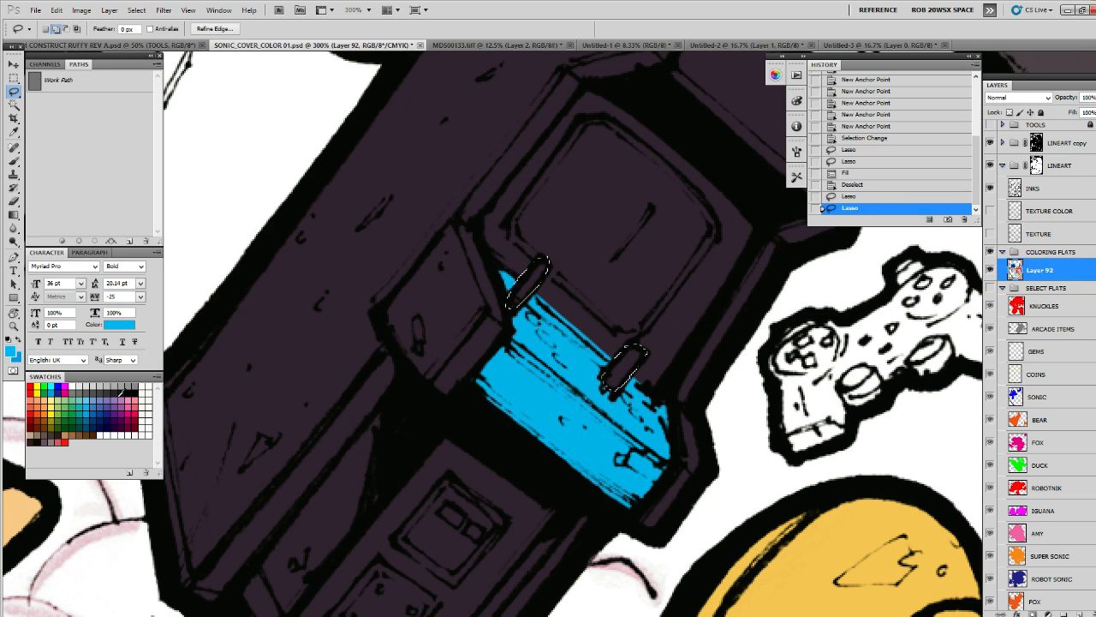
{"action": "left_click", "coordinate": [135, 408]}
{"action": "key", "text": "alt+BackSpace"}
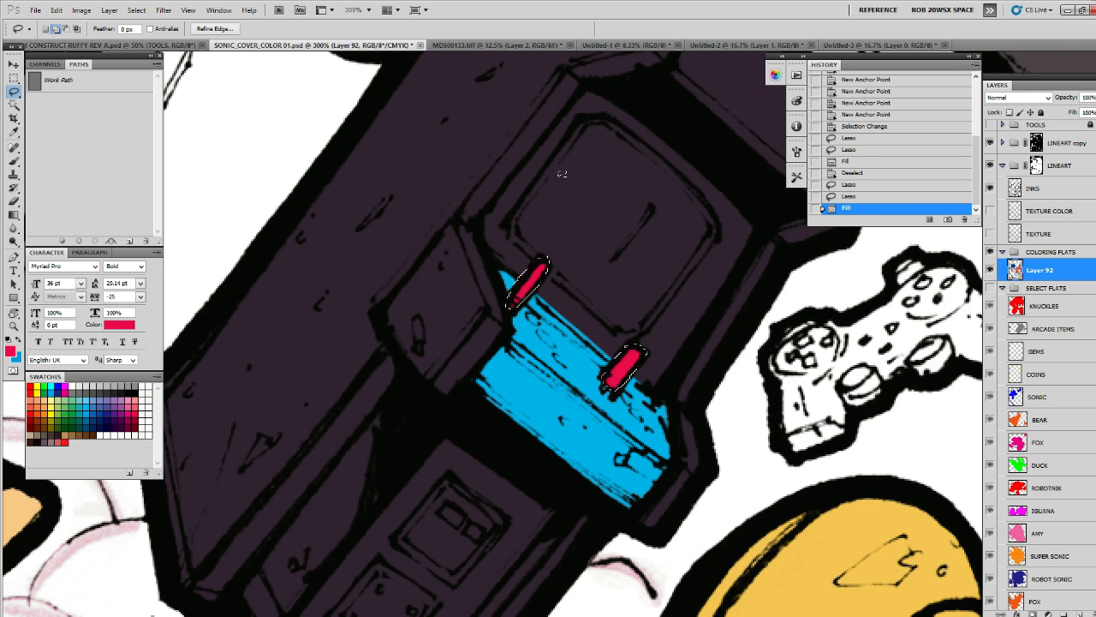
{"action": "key", "text": "ctrl+d"}
Lasso one small button beside each joystick on the cyan panel and fill both with the same crimson red
{"action": "left_click_drag", "start_coordinate": [529, 315], "coordinate": [533, 316]}
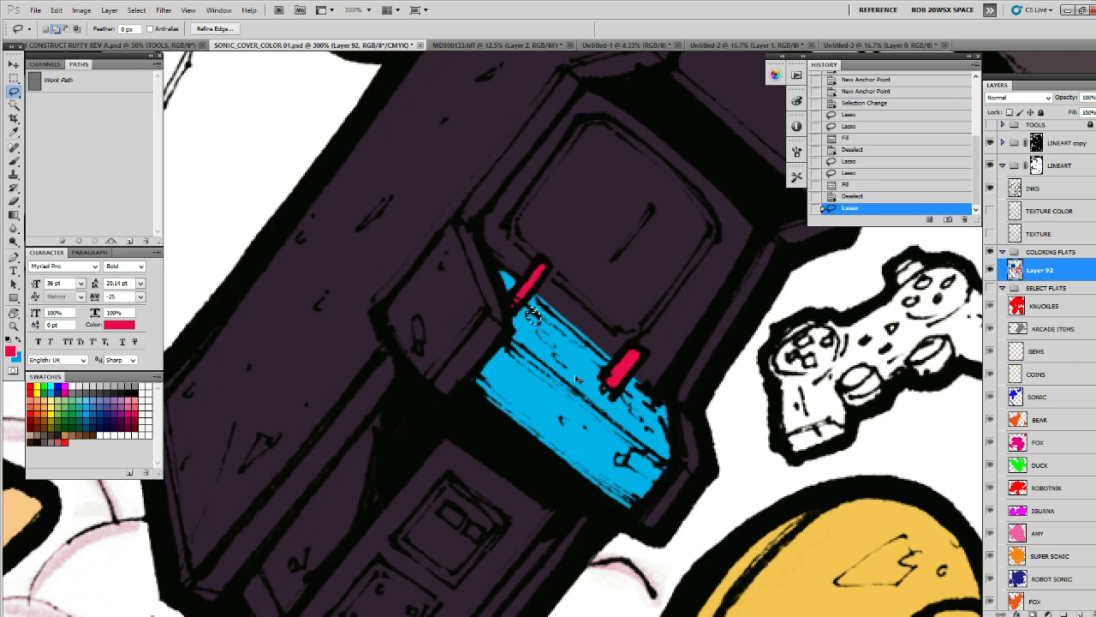
{"action": "key", "text": "ctrl+z"}
{"action": "left_click_drag", "start_coordinate": [555, 352], "coordinate": [569, 366]}
{"action": "left_click_drag", "start_coordinate": [646, 423], "coordinate": [660, 435]}
{"action": "key", "text": "alt+BackSpace"}
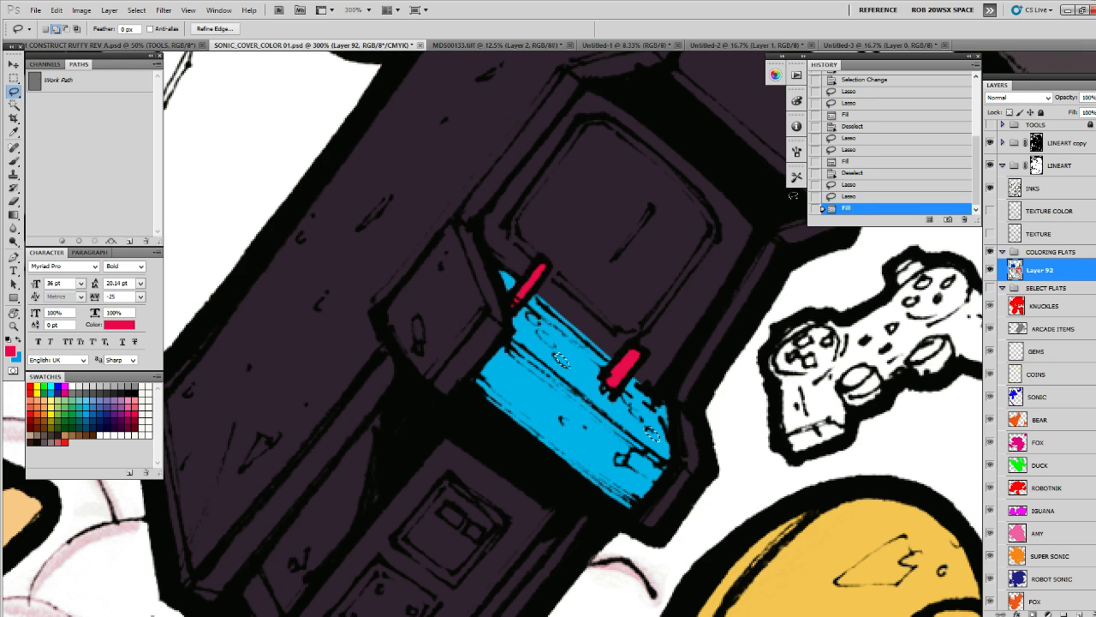
{"action": "key", "text": "ctrl+d"}
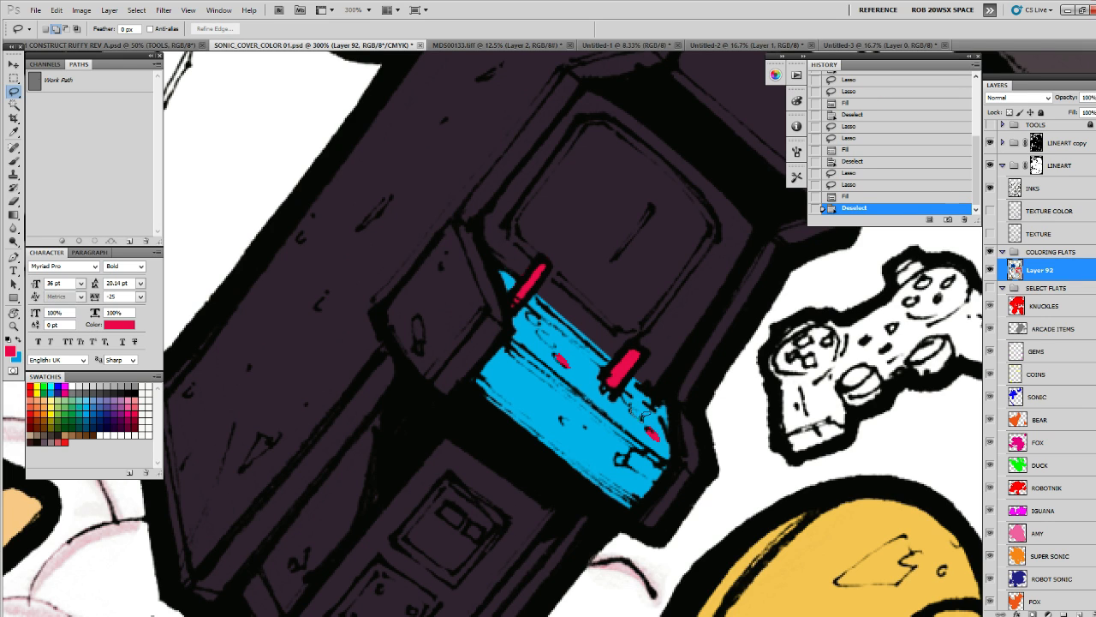
Lasso the small buttons next to the two red ones on the control panel and fill them with dark blue
{"action": "left_click_drag", "start_coordinate": [538, 329], "coordinate": [555, 346]}
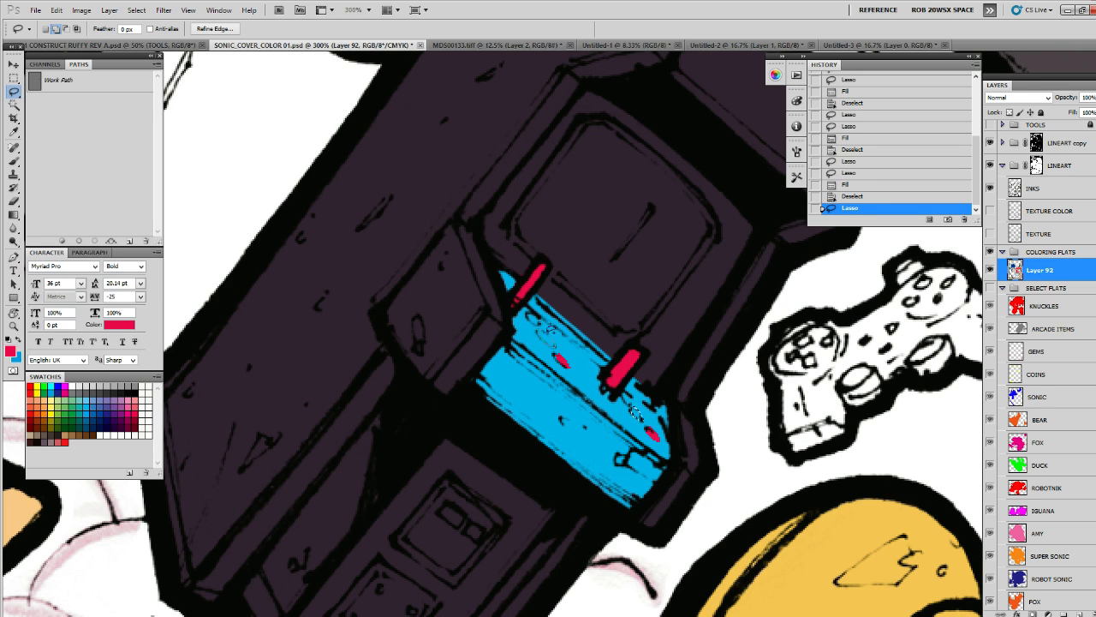
{"action": "left_click_drag", "start_coordinate": [630, 409], "coordinate": [645, 421]}
{"action": "left_click", "coordinate": [100, 408]}
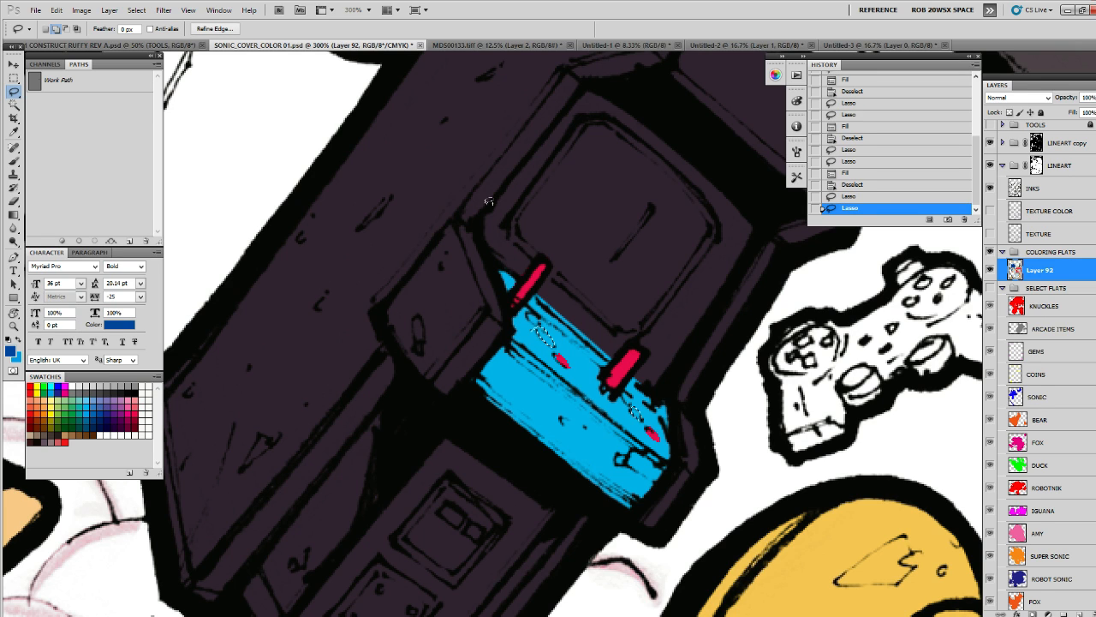
{"action": "key", "text": "alt+BackSpace"}
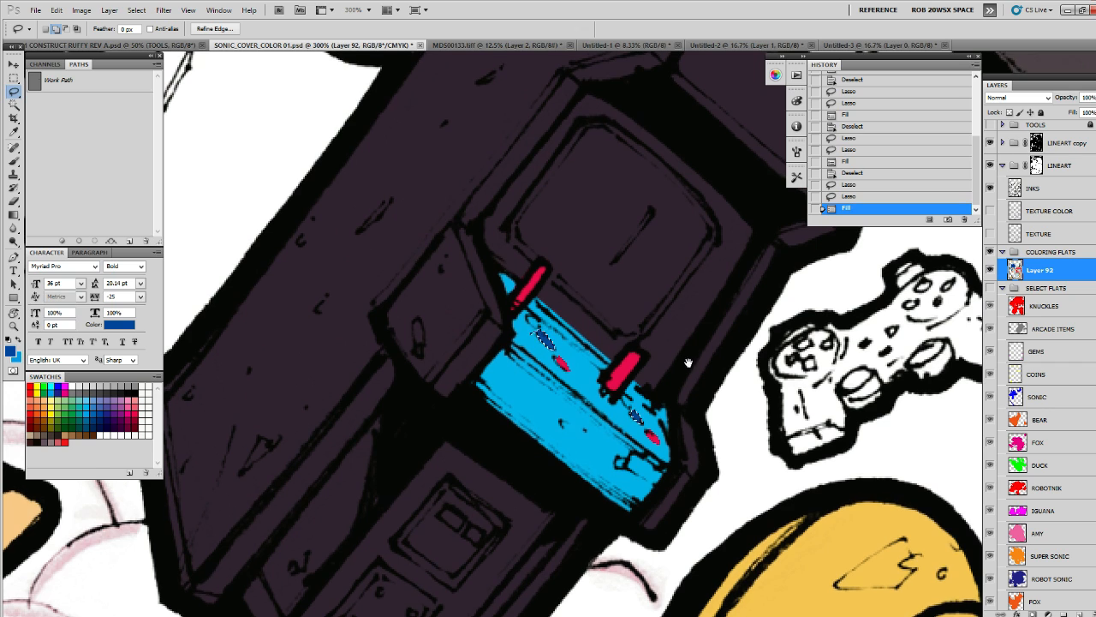
{"action": "key", "text": "ctrl+d"}
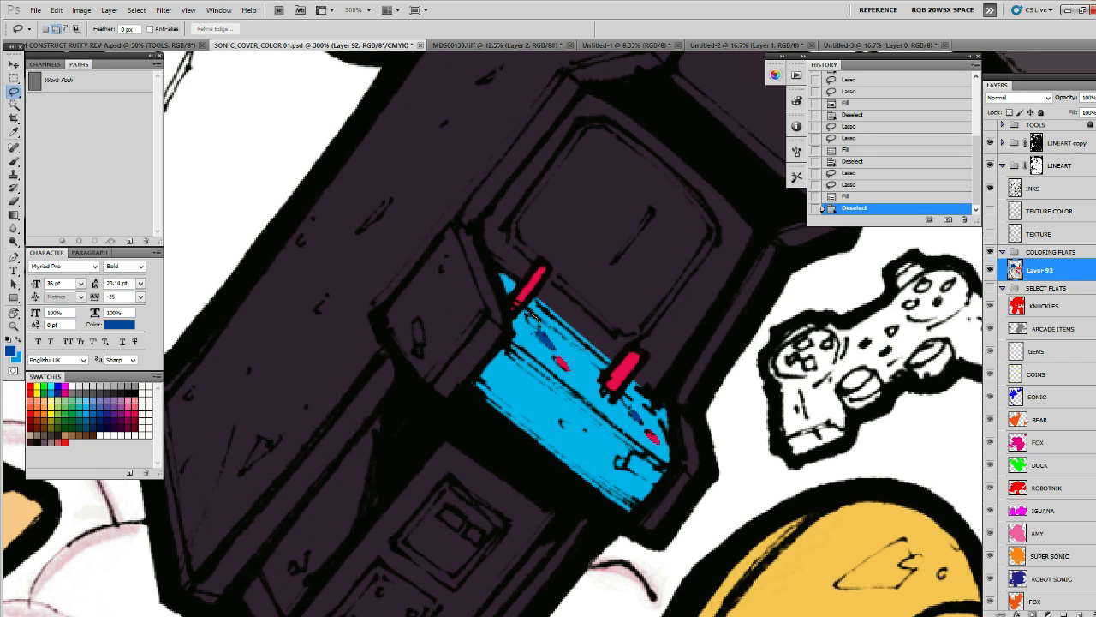
Lasso the small buttons next to the two dark blue ones on the control panel and fill them with green
{"action": "left_click_drag", "start_coordinate": [532, 319], "coordinate": [530, 324]}
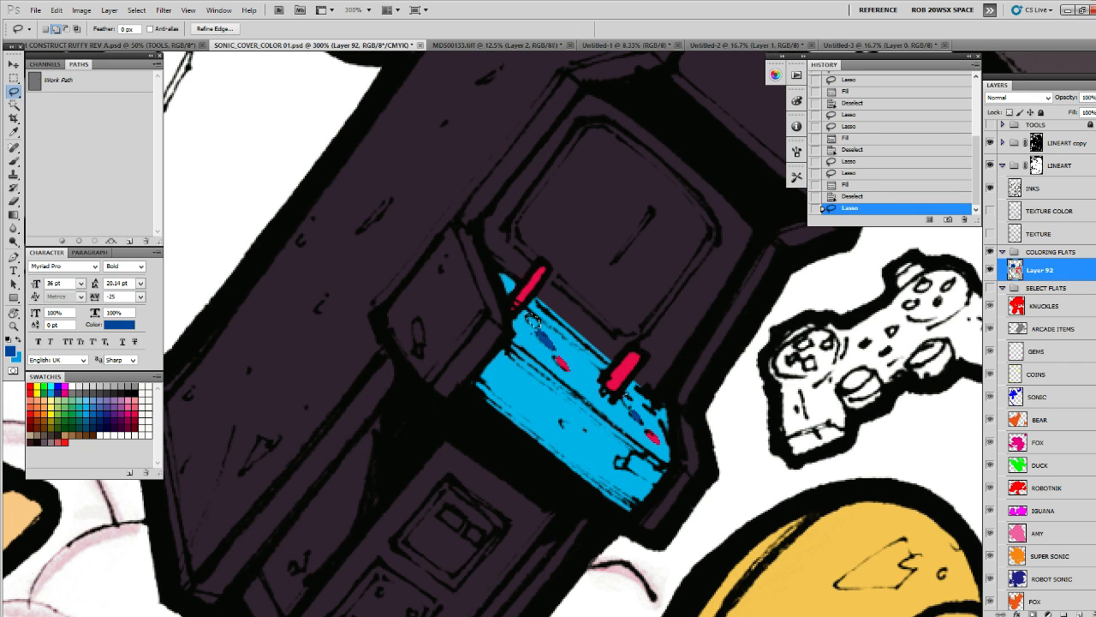
{"action": "left_click_drag", "start_coordinate": [623, 393], "coordinate": [628, 404]}
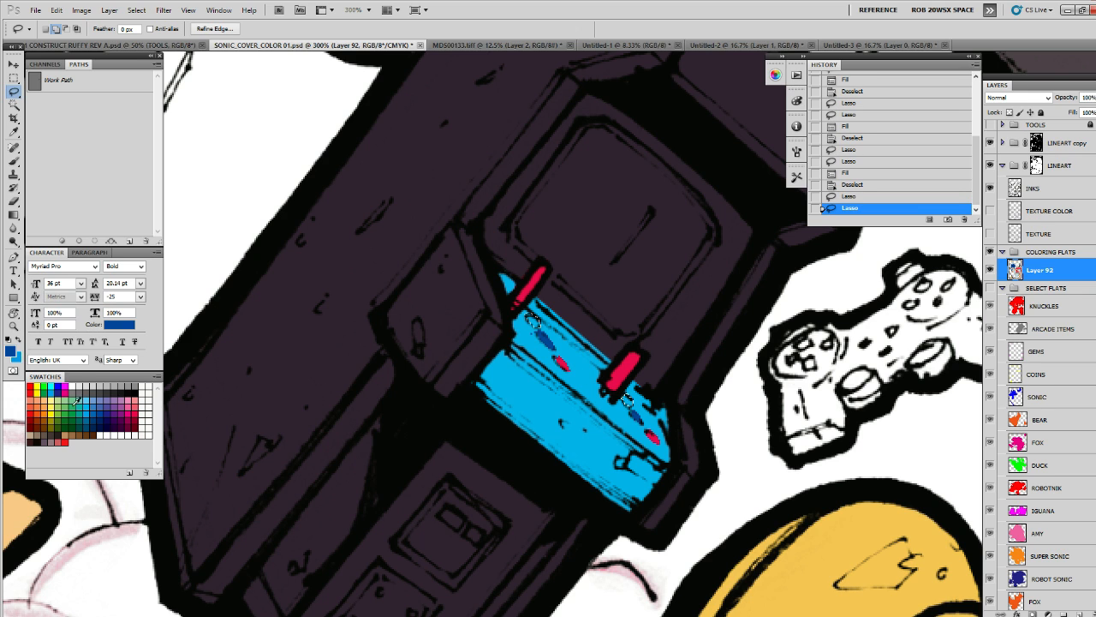
{"action": "left_click", "coordinate": [76, 402]}
{"action": "key", "text": "alt+BackSpace"}
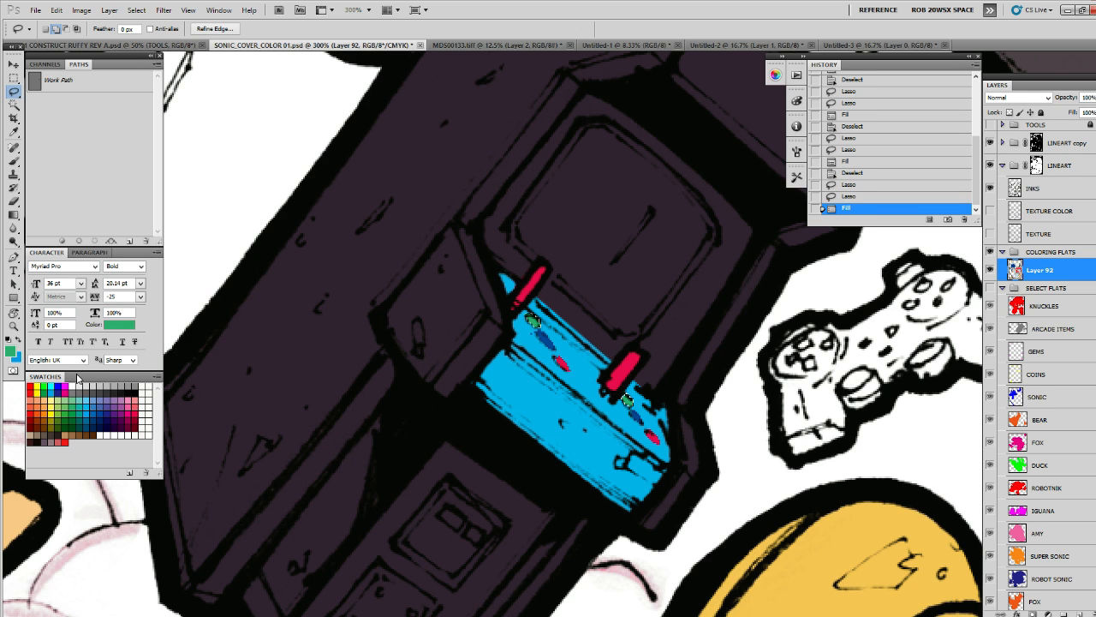
{"action": "key", "text": "ctrl+d"}
{"action": "left_click_drag", "start_coordinate": [653, 259], "coordinate": [595, 319]}
{"action": "key", "text": "p"}
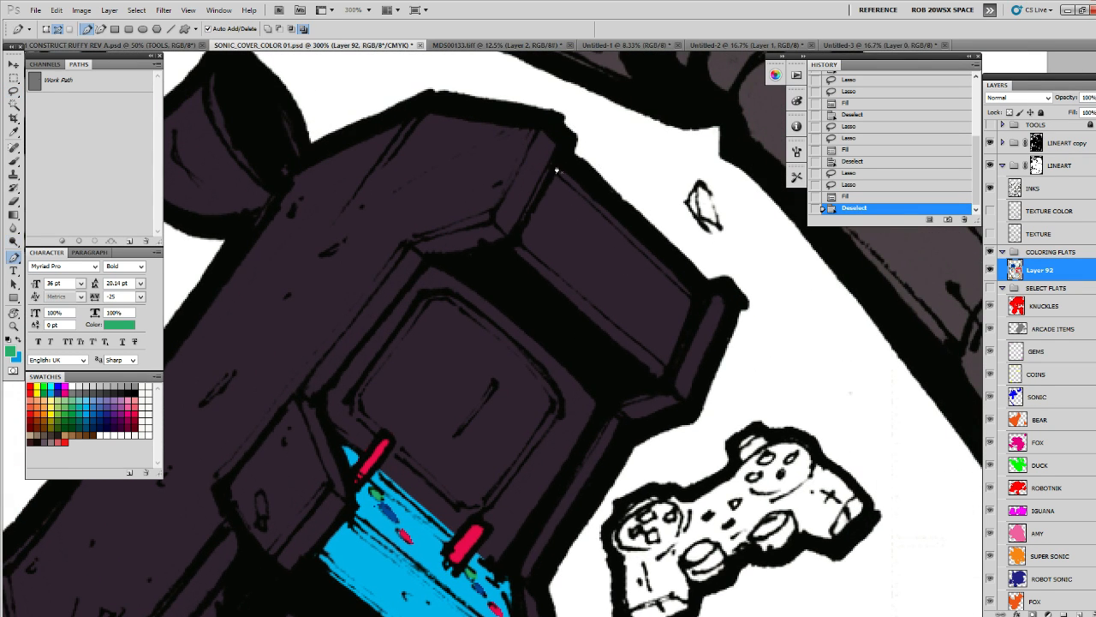
{"action": "left_click", "coordinate": [556, 160]}
{"action": "left_click", "coordinate": [510, 246]}
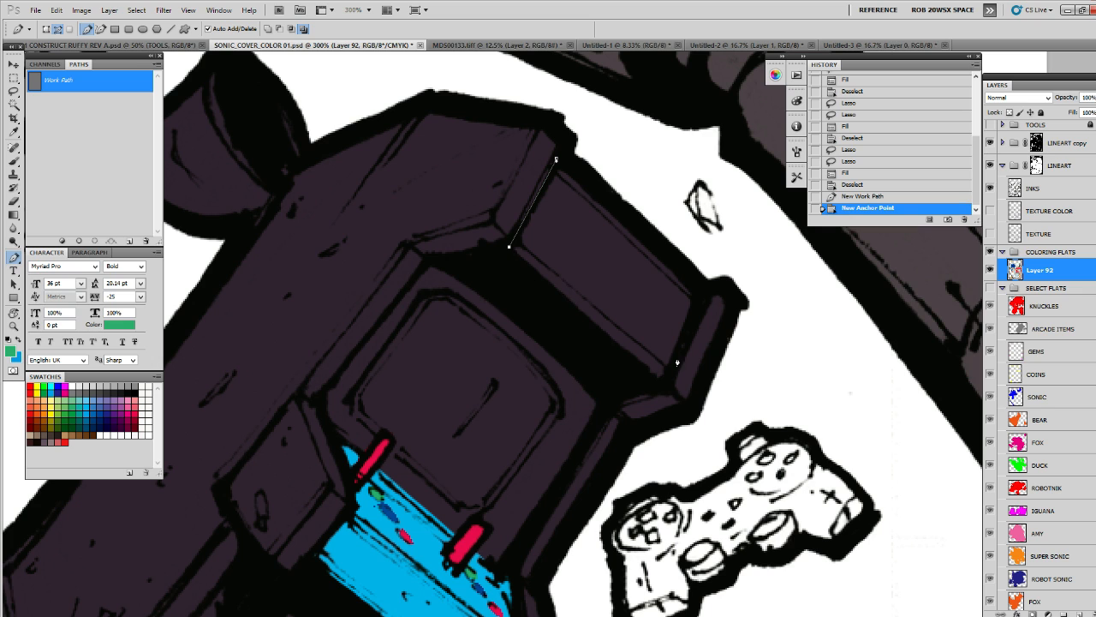
{"action": "left_click_drag", "start_coordinate": [682, 289], "coordinate": [665, 320]}
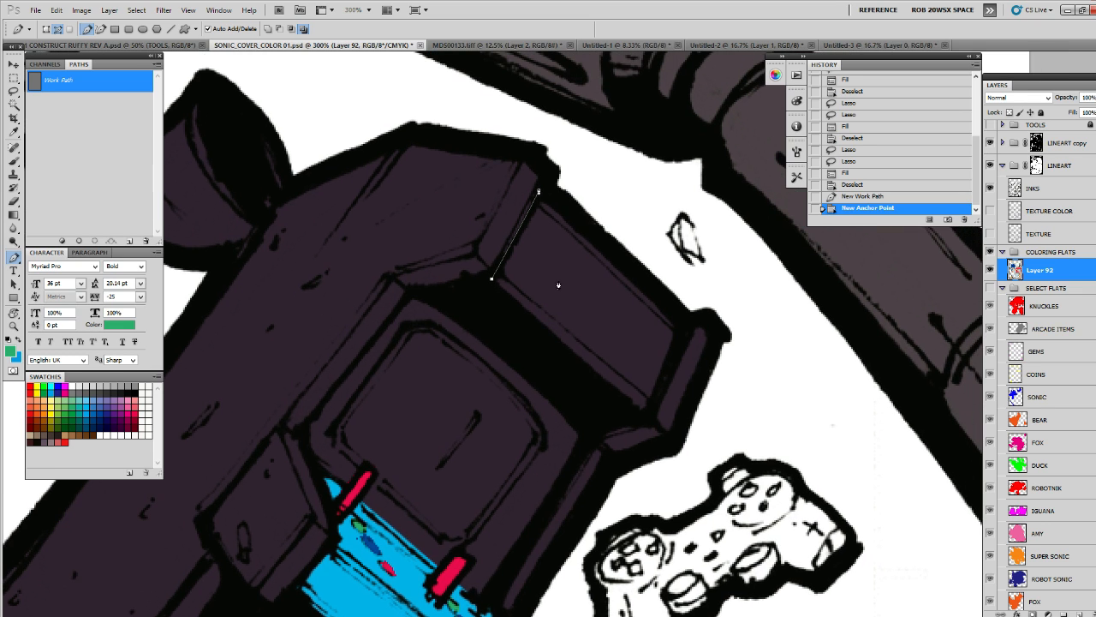
{"action": "left_click", "coordinate": [122, 197]}
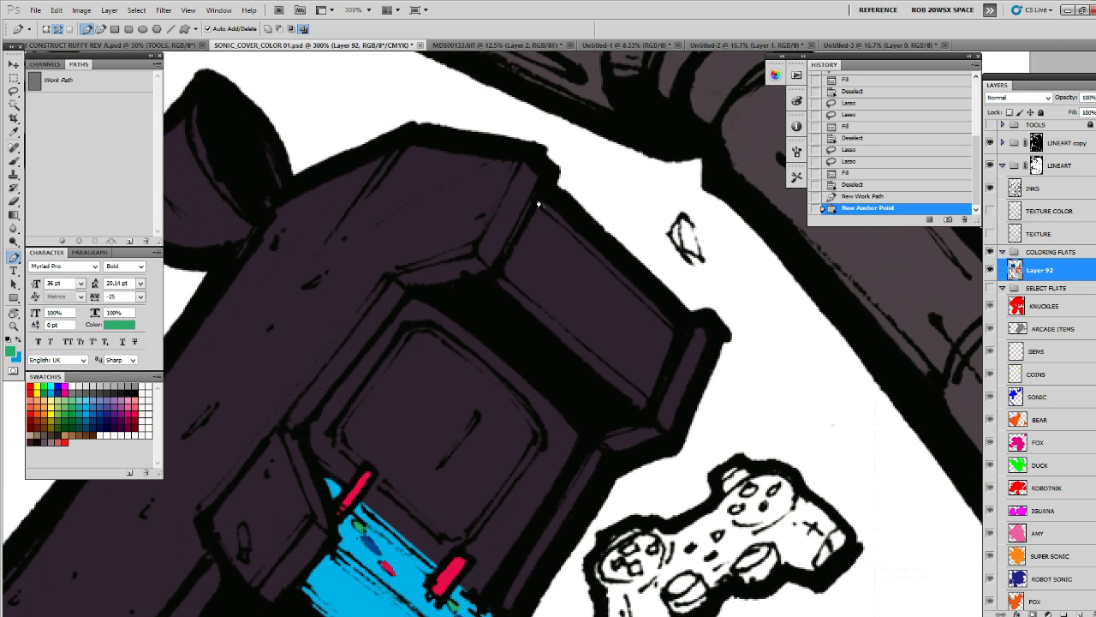
{"action": "left_click_drag", "start_coordinate": [523, 226], "coordinate": [580, 190]}
{"action": "left_click_drag", "start_coordinate": [555, 218], "coordinate": [602, 125]}
{"action": "key", "text": "z"}
{"action": "key", "text": "l"}
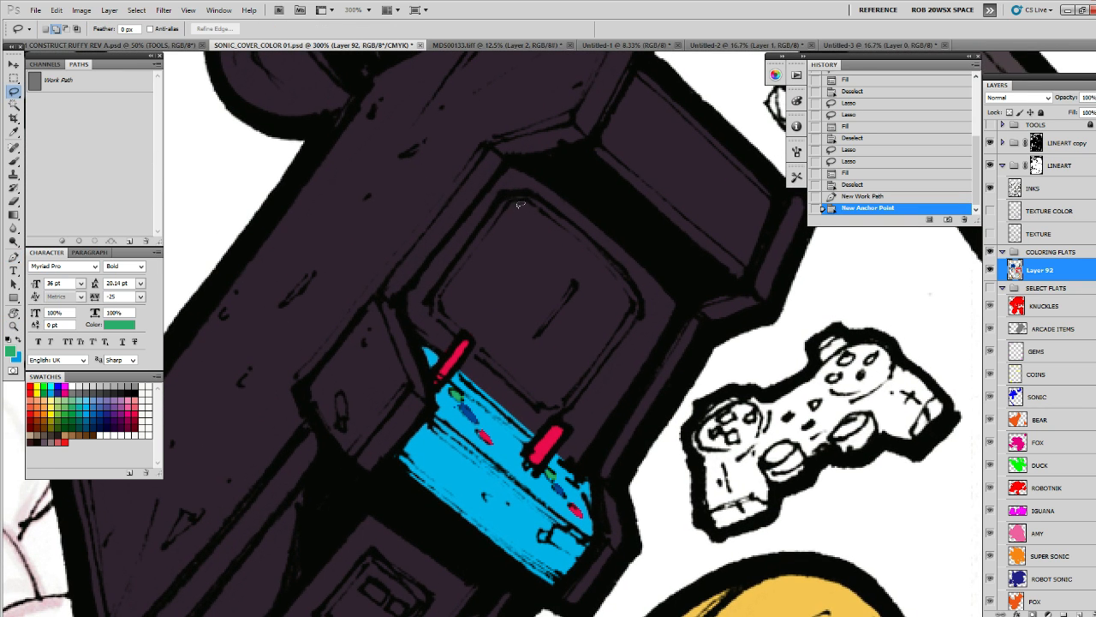
Trace the rounded outline of the arcade cabinet's screen as a closed path with the Pen tool
{"action": "key", "text": "p"}
{"action": "left_click", "coordinate": [510, 202]}
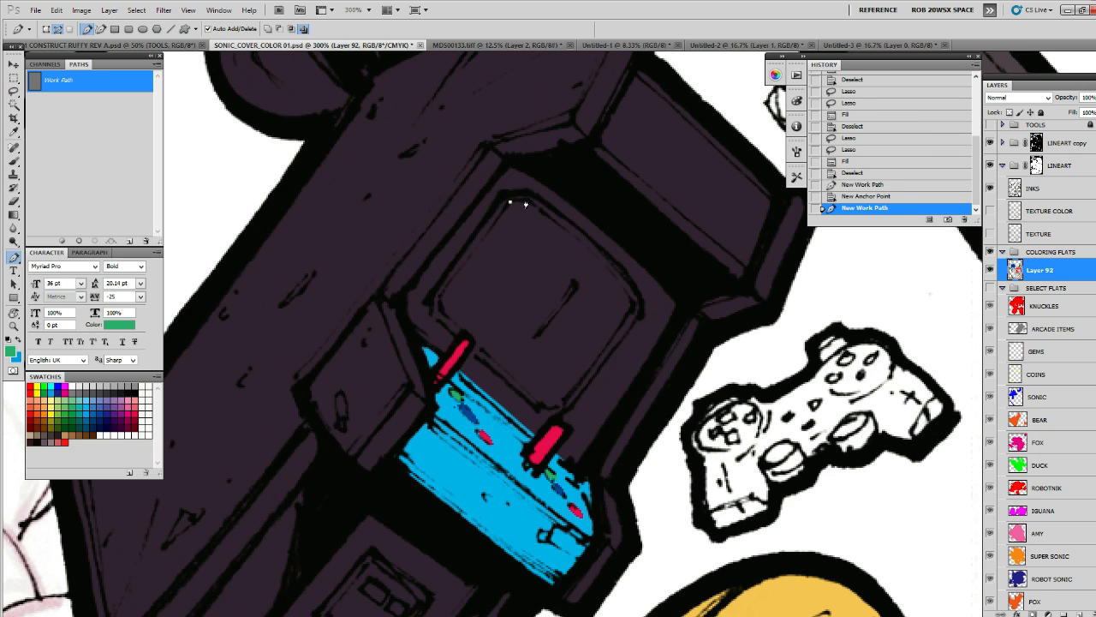
{"action": "left_click", "coordinate": [527, 199]}
{"action": "left_click_drag", "start_coordinate": [632, 307], "coordinate": [657, 355]}
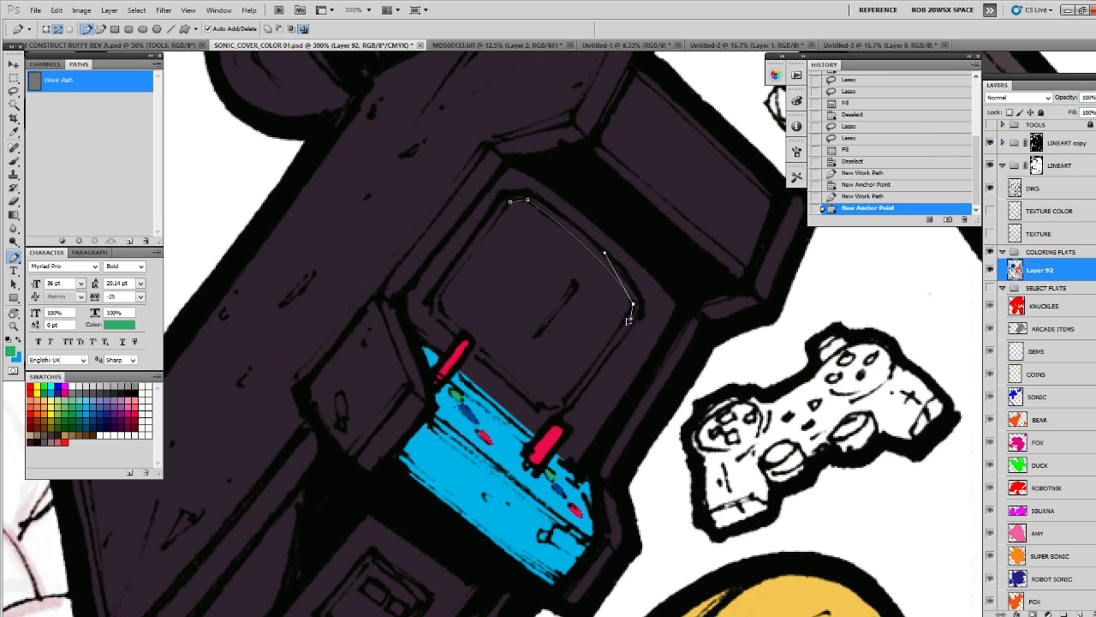
{"action": "mouse_move", "coordinate": [561, 403]}
{"action": "left_mouse_down"}
{"action": "mouse_move", "coordinate": [531, 433]}
{"action": "mouse_move", "coordinate": [550, 413]}
{"action": "left_mouse_up"}
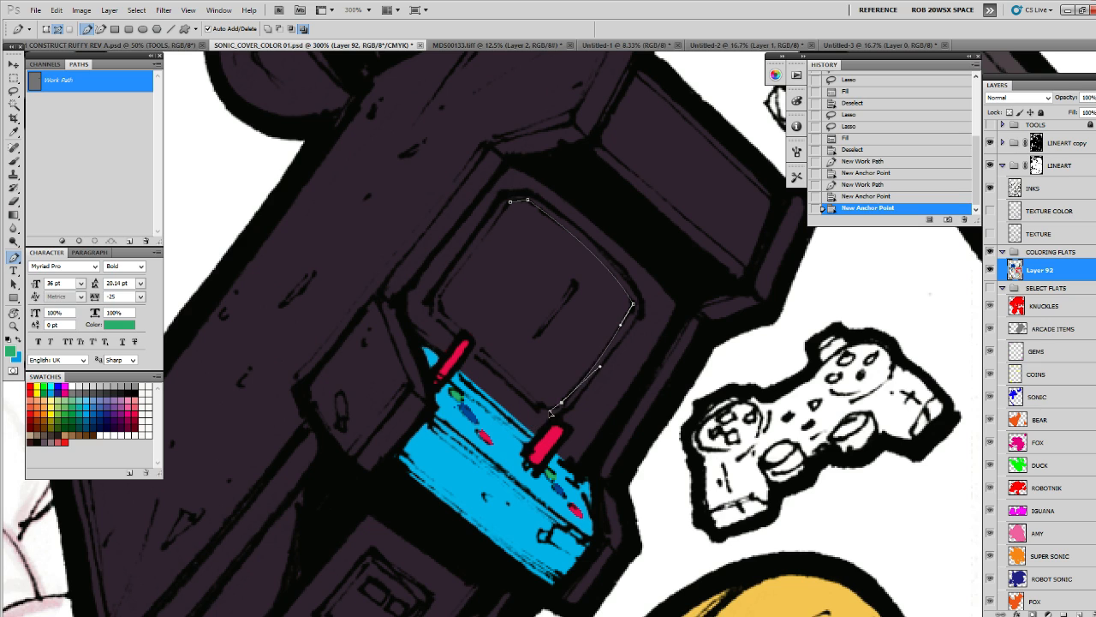
{"action": "left_click", "coordinate": [540, 404]}
{"action": "mouse_move", "coordinate": [443, 311]}
{"action": "left_mouse_down"}
{"action": "mouse_move", "coordinate": [417, 286]}
{"action": "mouse_move", "coordinate": [440, 298]}
{"action": "left_mouse_up"}
{"action": "left_click", "coordinate": [509, 204]}
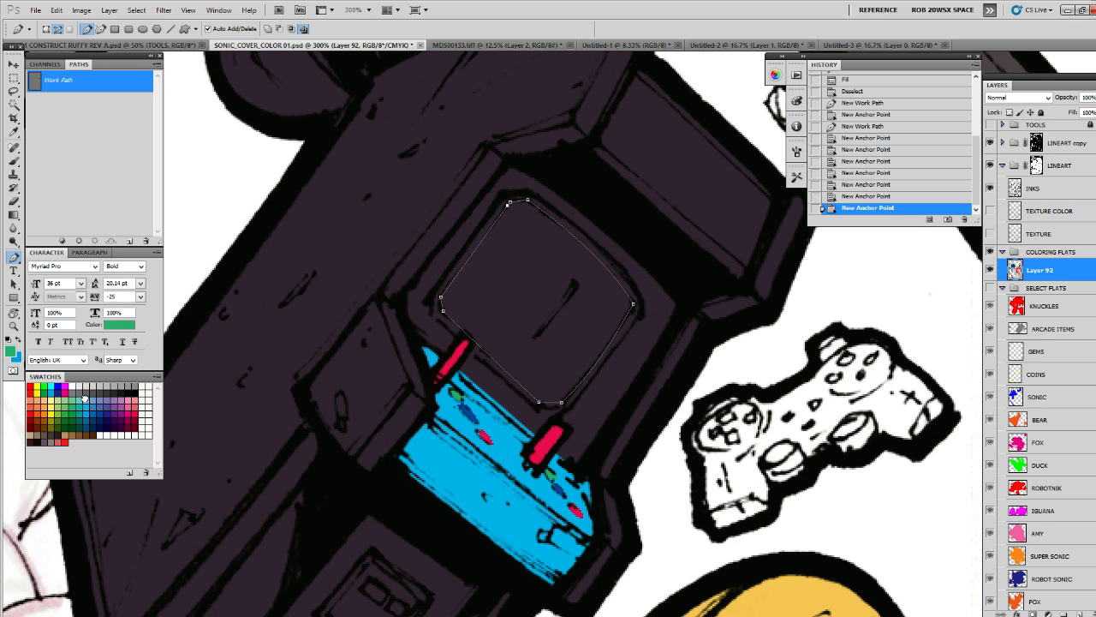
Convert the screen path to a selection, subtract the joystick tip with the Lasso, and fill the screen with pale blue
{"action": "left_click", "coordinate": [84, 397]}
{"action": "key", "text": "b"}
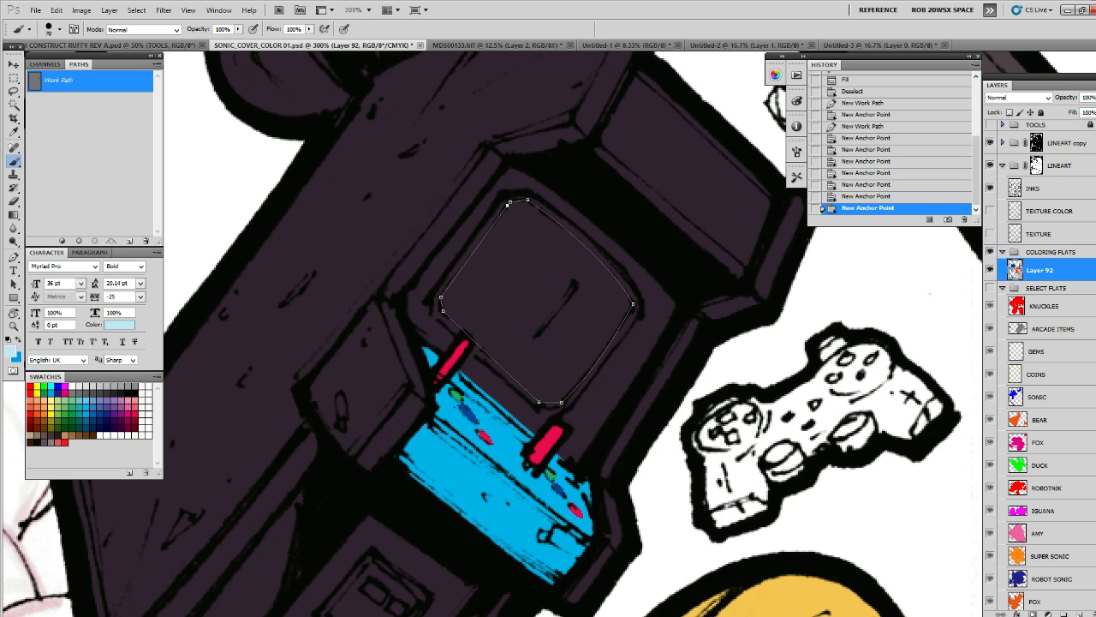
{"action": "key", "text": "ctrl+Return"}
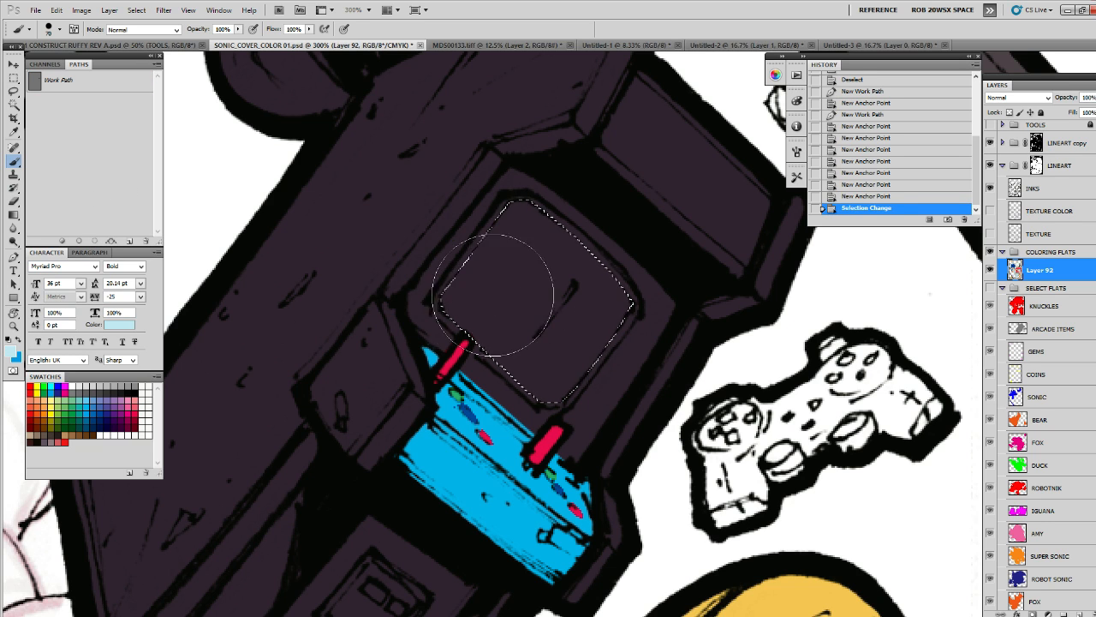
{"action": "key", "text": "l"}
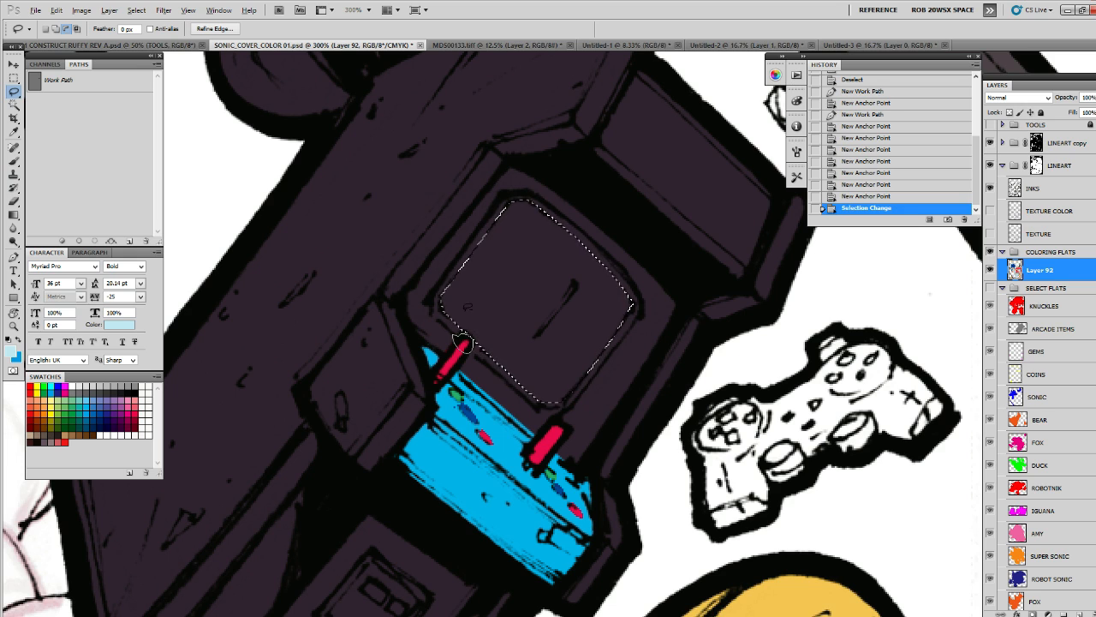
{"action": "left_click_drag", "start_coordinate": [462, 342], "coordinate": [496, 295]}
{"action": "key", "text": "alt+BackSpace"}
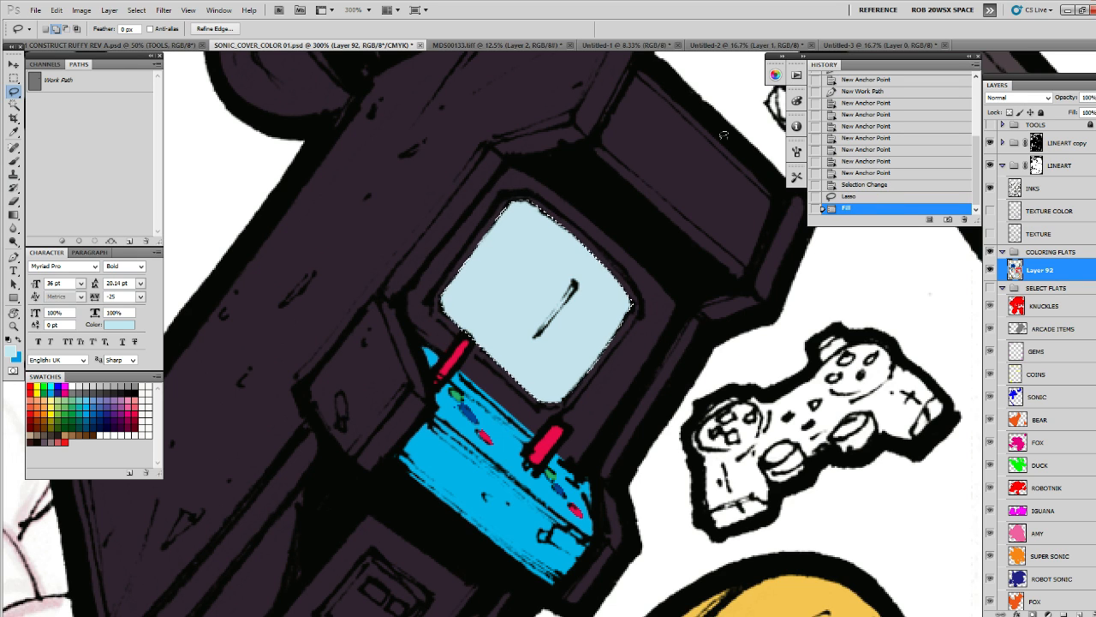
{"action": "key", "text": "ctrl+d"}
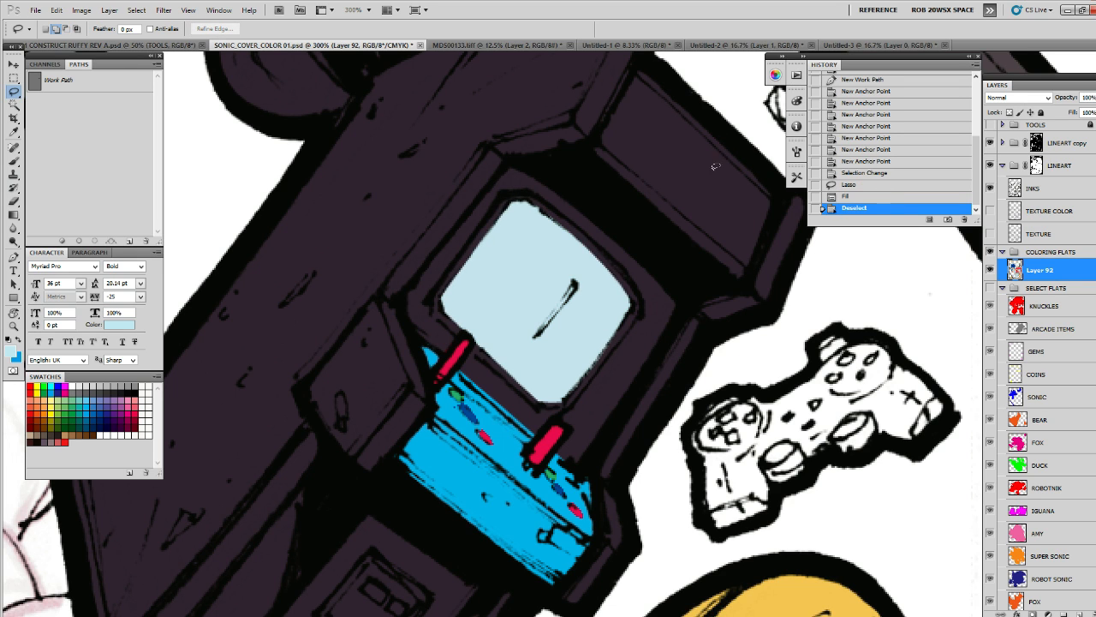
Try recolouring the crimson joysticks and buttons with the red sampled from Knuckles, using a Magic Wand selection
{"action": "key", "text": "z"}
{"action": "left_click", "coordinate": [704, 192], "text": "alt"}
{"action": "left_click", "coordinate": [702, 205], "text": "alt"}
{"action": "left_click", "coordinate": [702, 214], "text": "alt"}
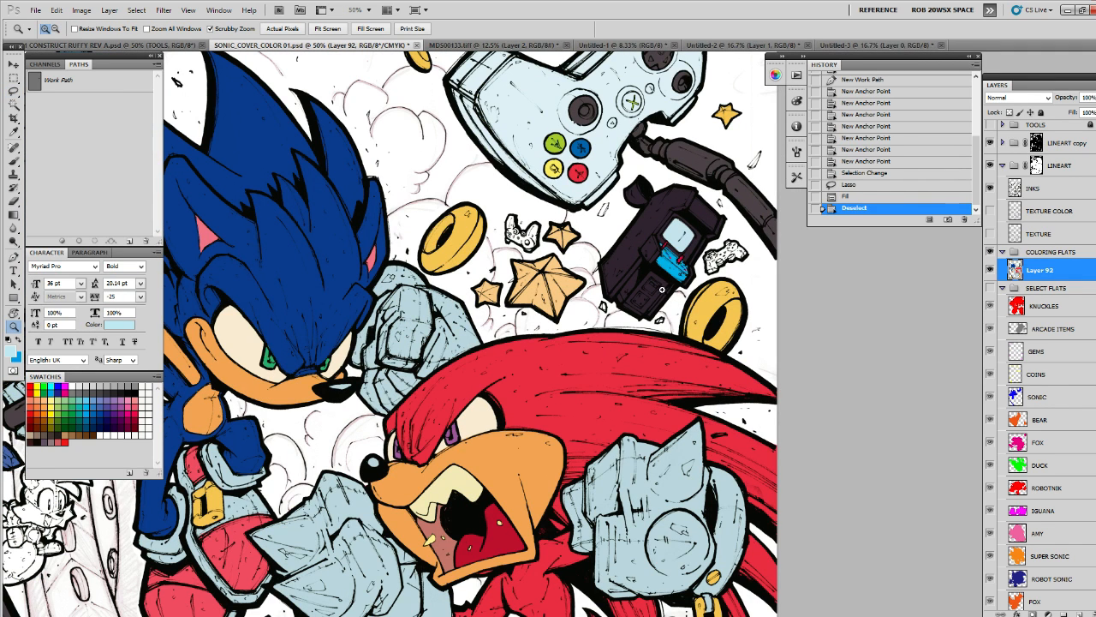
{"action": "key", "text": "i"}
{"action": "left_click", "coordinate": [651, 355]}
{"action": "key", "text": "z"}
{"action": "left_click", "coordinate": [665, 252]}
{"action": "left_click", "coordinate": [665, 252]}
{"action": "left_click", "coordinate": [665, 252]}
{"action": "left_click", "coordinate": [666, 252]}
{"action": "key", "text": "w"}
{"action": "left_click", "coordinate": [621, 212]}
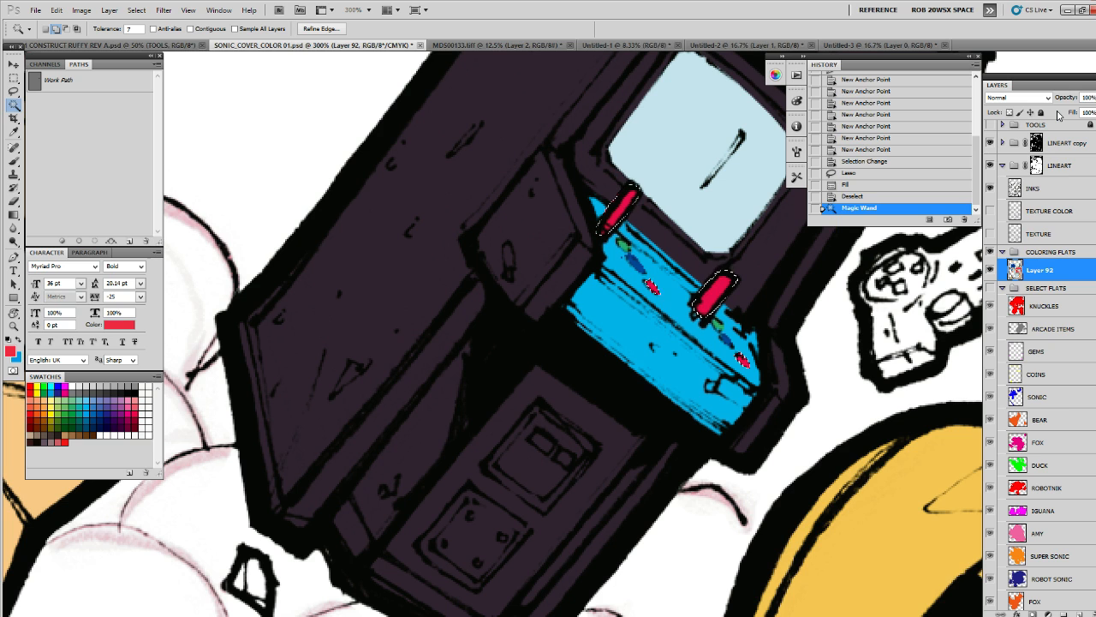
{"action": "key", "text": "alt+BackSpace"}
{"action": "key", "text": "ctrl+z"}
{"action": "left_click_drag", "start_coordinate": [734, 425], "coordinate": [781, 319]}
{"action": "key", "text": "ctrl+d"}
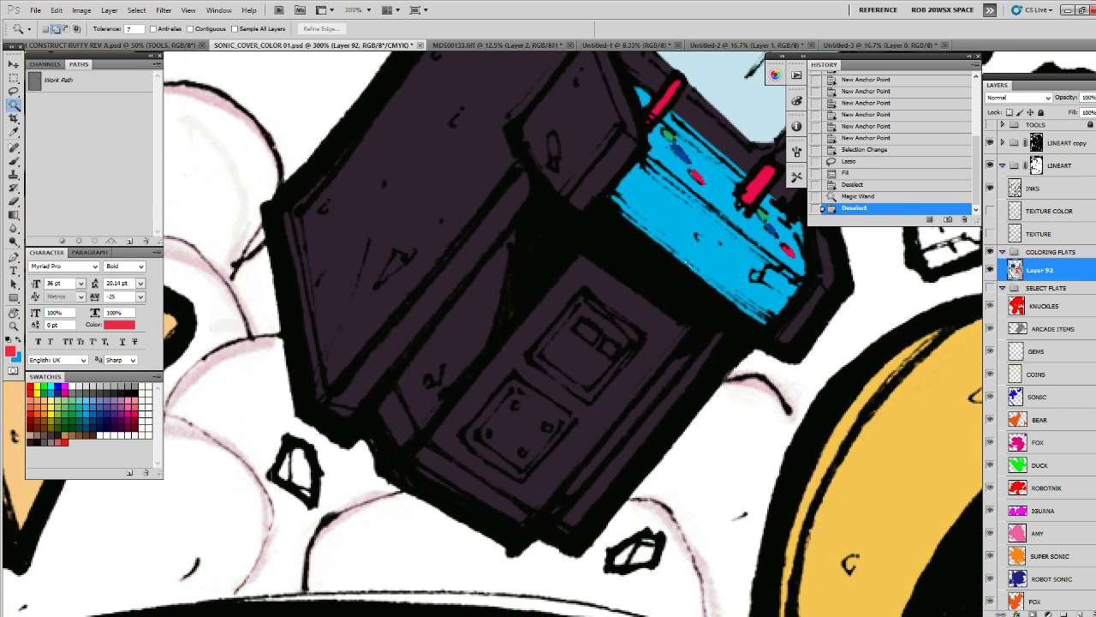
Lasso the two small slots on the cabinet's lower front and fill them with the joysticks' crimson red
{"action": "key", "text": "l"}
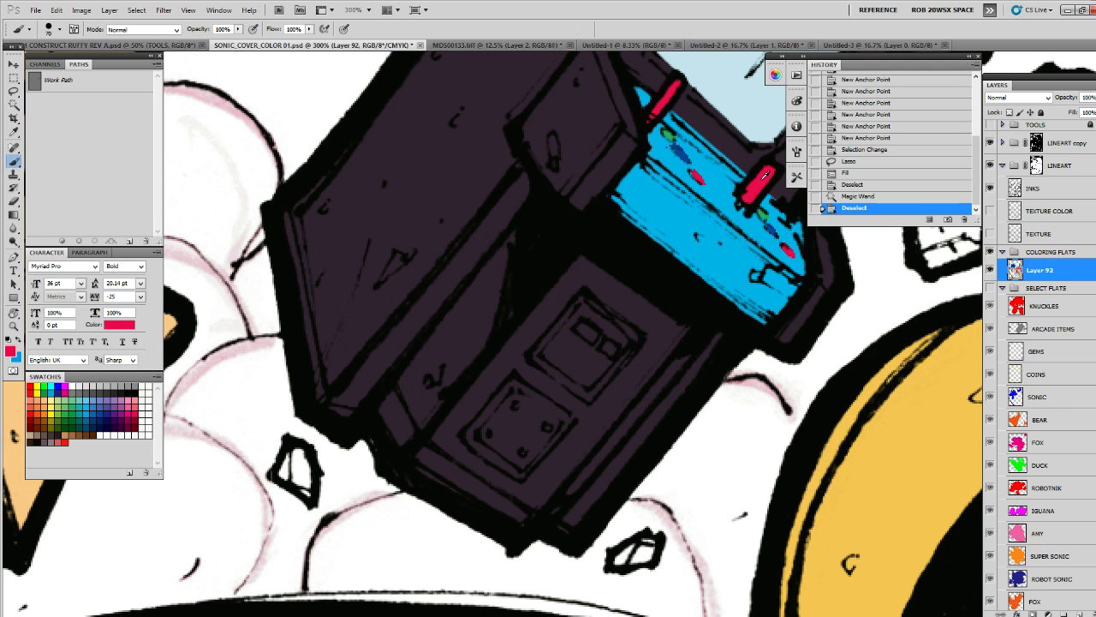
{"action": "key", "text": "shift+l"}
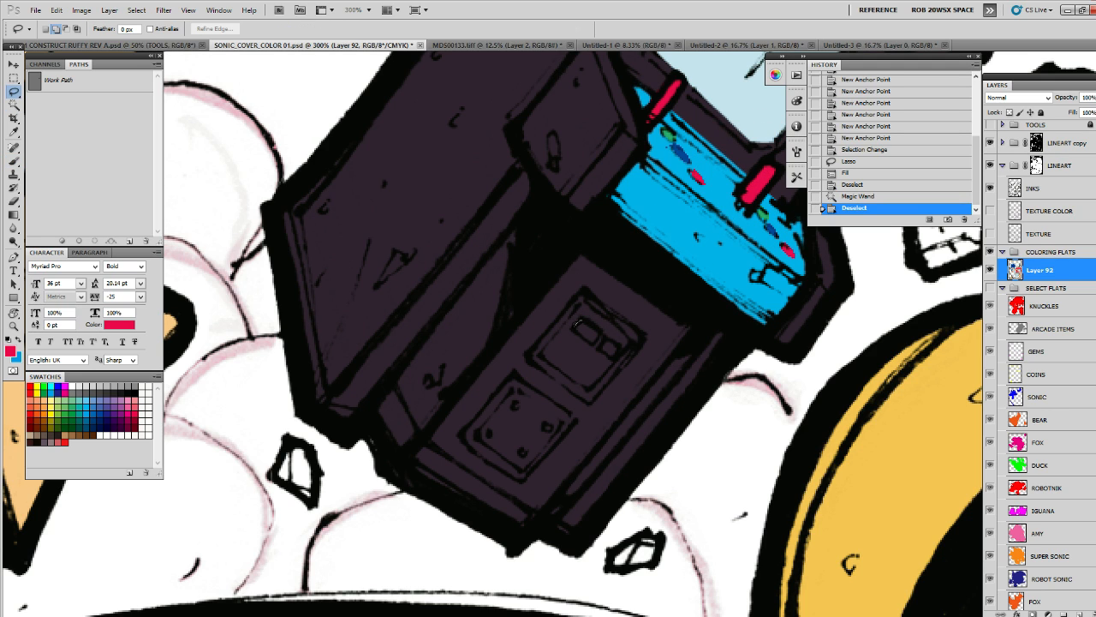
{"action": "mouse_move", "coordinate": [579, 326]}
{"action": "left_mouse_down"}
{"action": "mouse_move", "coordinate": [613, 353]}
{"action": "mouse_move", "coordinate": [610, 334]}
{"action": "left_mouse_up"}
{"action": "key", "text": "alt+BackSpace"}
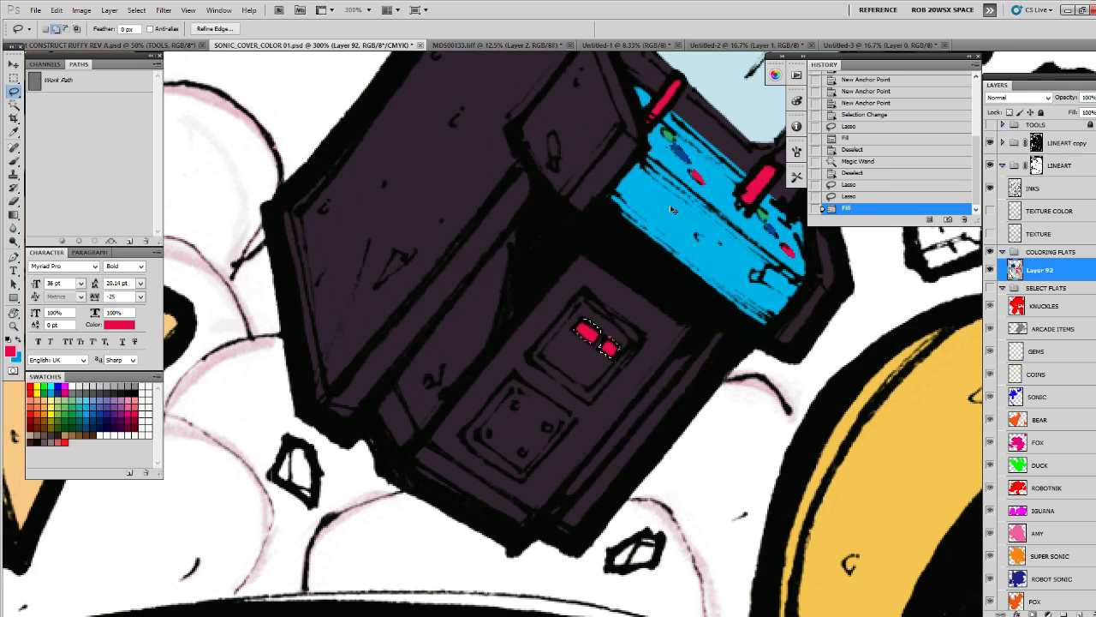
{"action": "key", "text": "ctrl+d"}
Examine the flat colours across the whole cover for background items still left uncoloured
{"action": "key", "text": "z"}
{"action": "left_click", "coordinate": [656, 230], "text": "alt"}
{"action": "left_click", "coordinate": [656, 230], "text": "alt"}
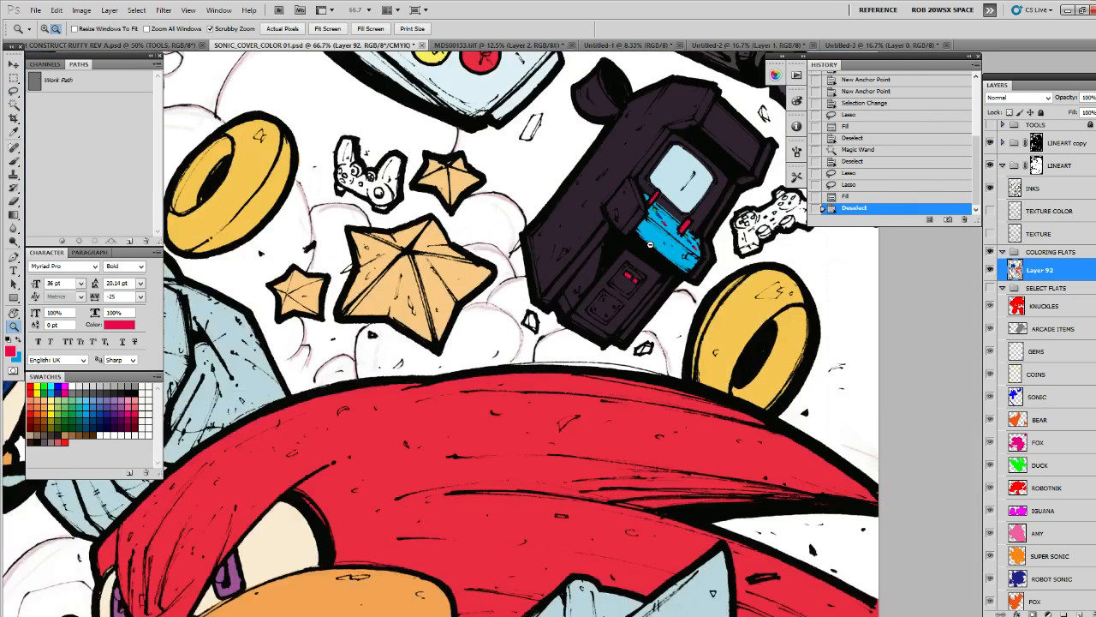
{"action": "left_click", "coordinate": [656, 230], "text": "alt"}
{"action": "left_click", "coordinate": [656, 230], "text": "alt"}
{"action": "left_click", "coordinate": [656, 230], "text": "alt"}
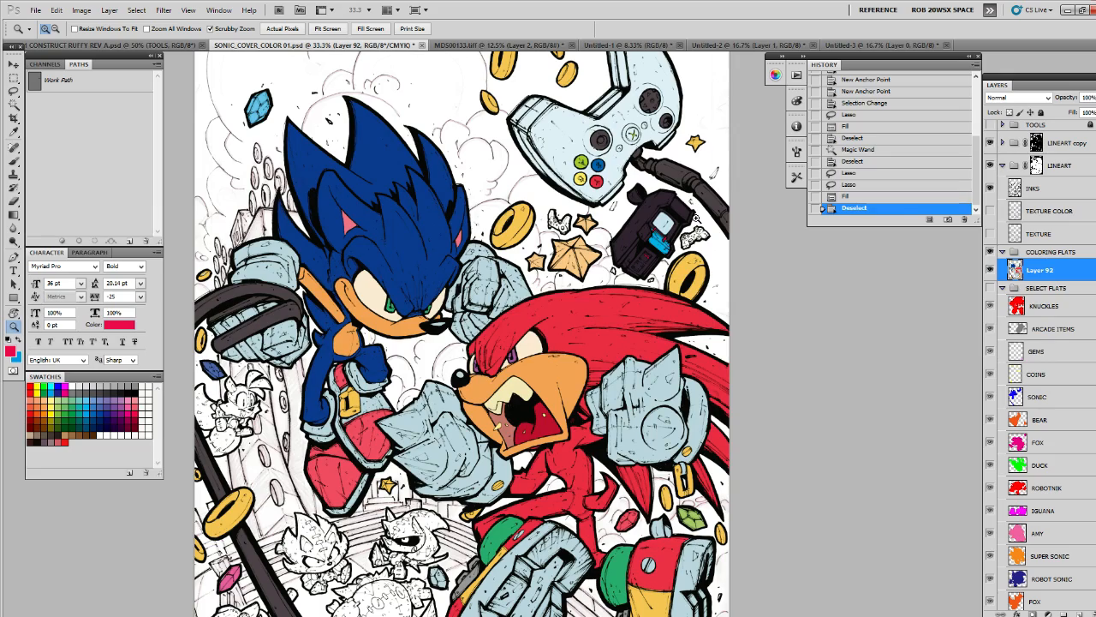
{"action": "left_click_drag", "start_coordinate": [692, 208], "coordinate": [689, 177]}
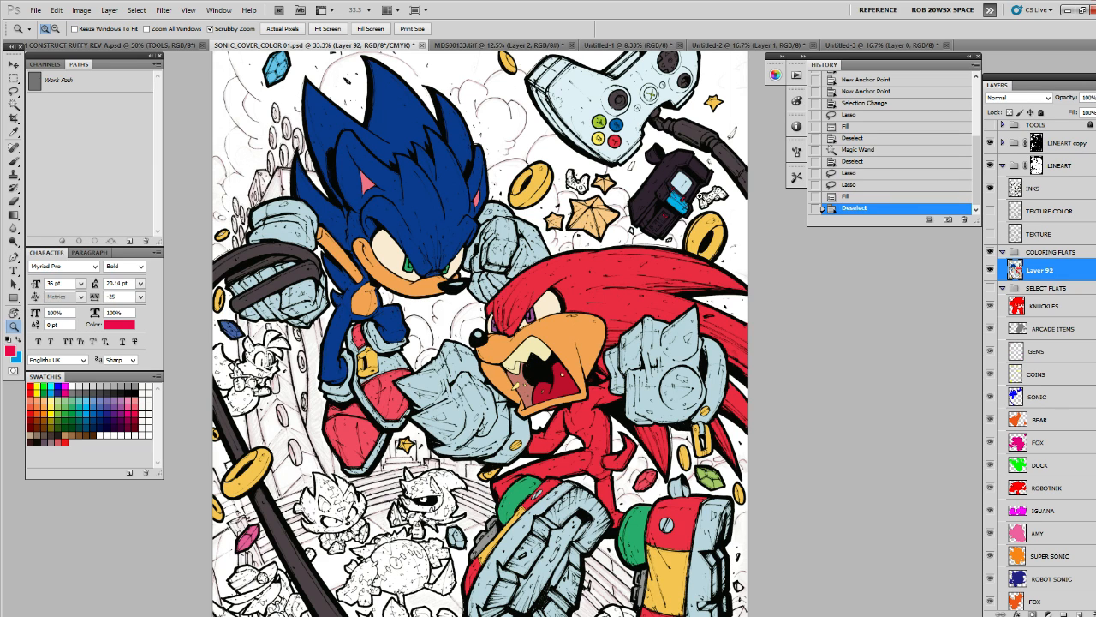
Load the ARCADE ITEMS layer's shapes as a selection while keeping Layer 92 active
{"action": "left_click_drag", "start_coordinate": [720, 187], "coordinate": [723, 182]}
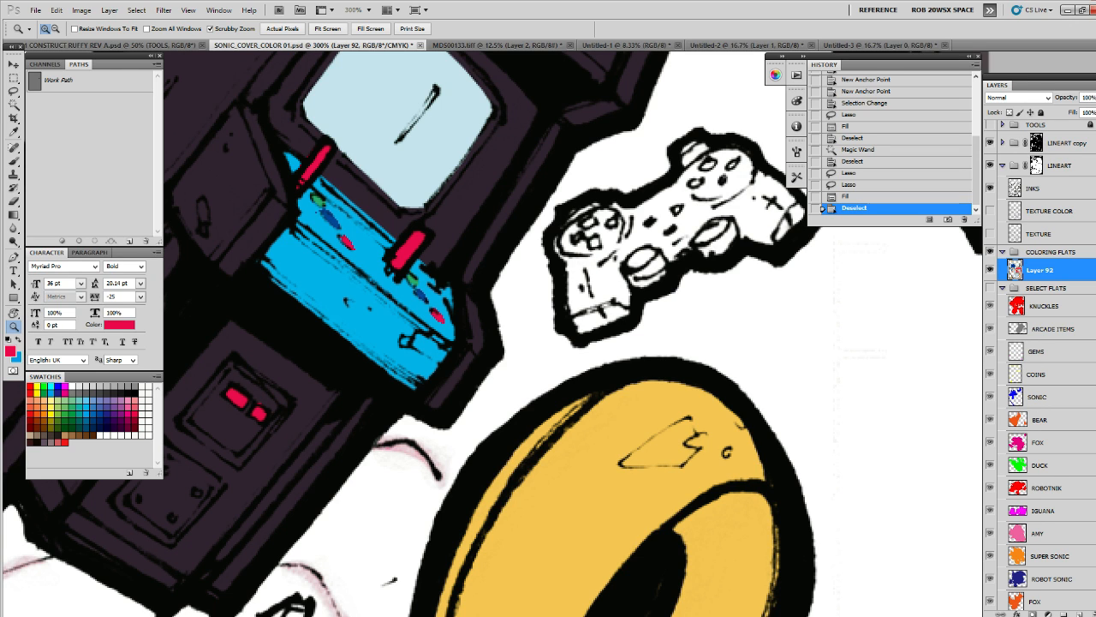
{"action": "mouse_move", "coordinate": [1095, 363]}
{"action": "left_mouse_down"}
{"action": "mouse_move", "coordinate": [1094, 420]}
{"action": "mouse_move", "coordinate": [1095, 360]}
{"action": "left_mouse_up"}
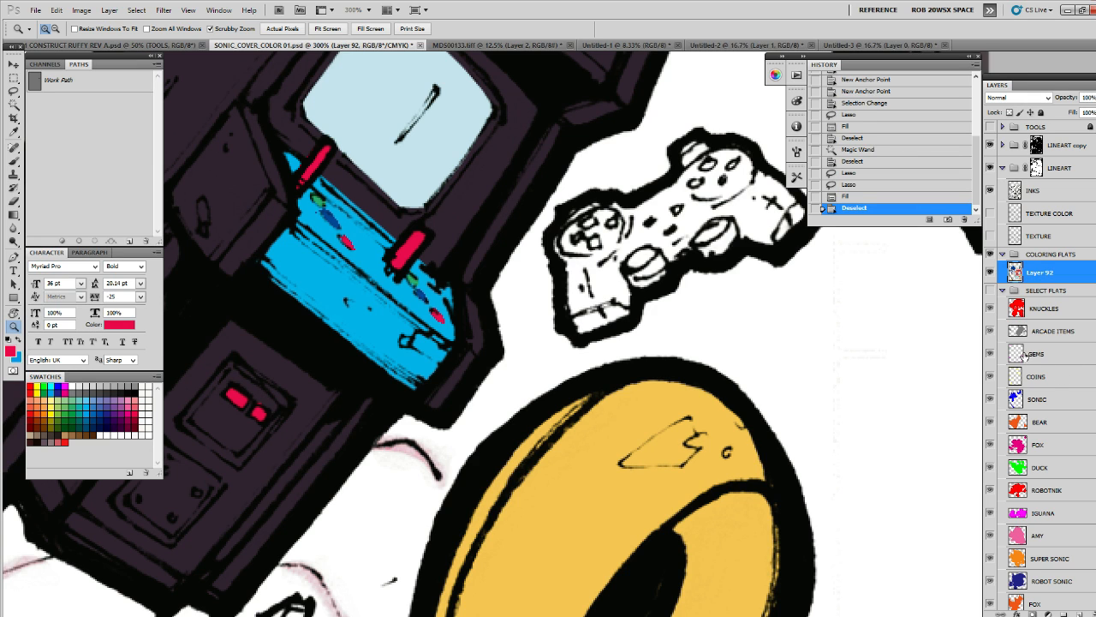
{"action": "left_click", "coordinate": [1017, 355], "text": "ctrl"}
{"action": "left_click", "coordinate": [1016, 374], "text": "ctrl"}
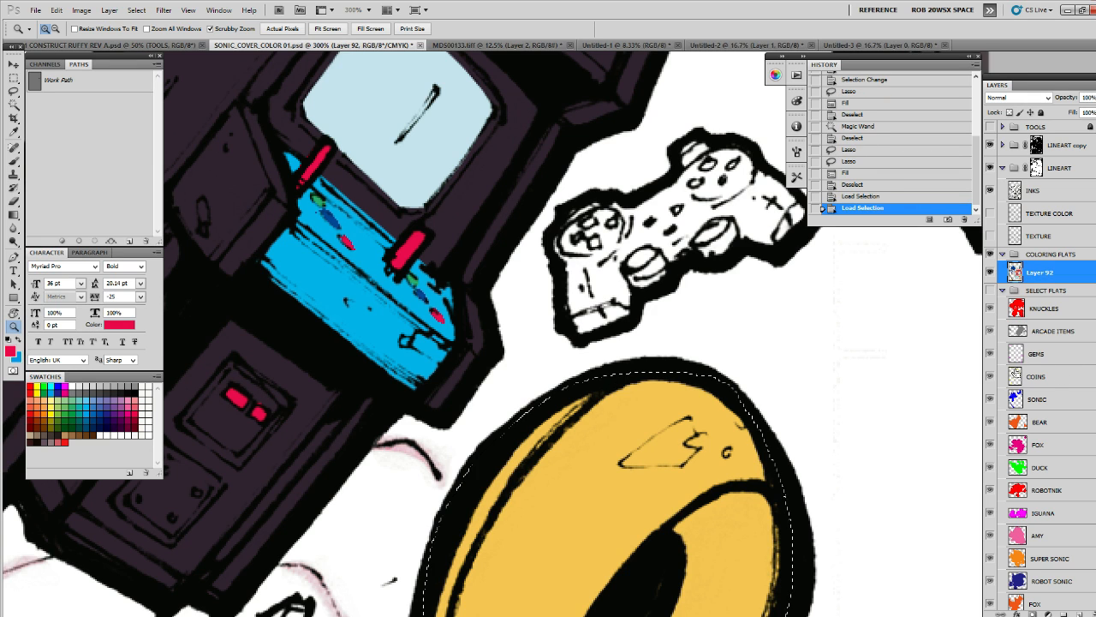
{"action": "left_click", "coordinate": [1015, 330], "text": "ctrl"}
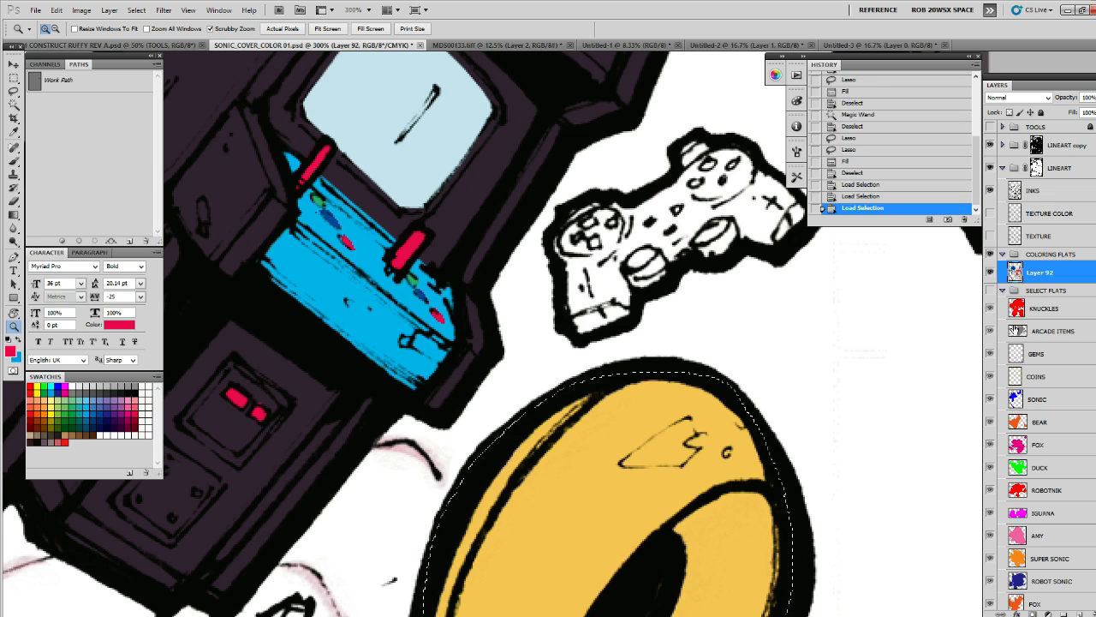
{"action": "left_click_drag", "start_coordinate": [876, 391], "coordinate": [720, 391]}
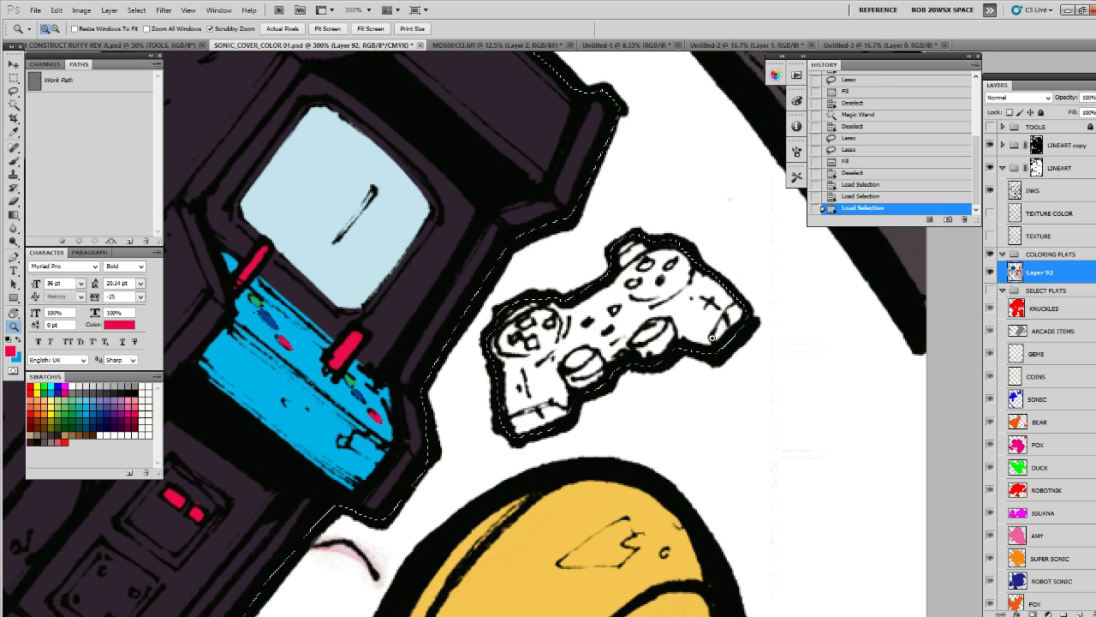
Sample the dark grey-brown of the large controller's cable and brush it over the small controller beside the arcade cabinet
{"action": "key", "text": "b"}
{"action": "scroll", "coordinate": [710, 354], "scroll_direction": "right", "scroll_amount": 2}
{"action": "scroll", "coordinate": [710, 355], "scroll_direction": "up", "scroll_amount": 1}
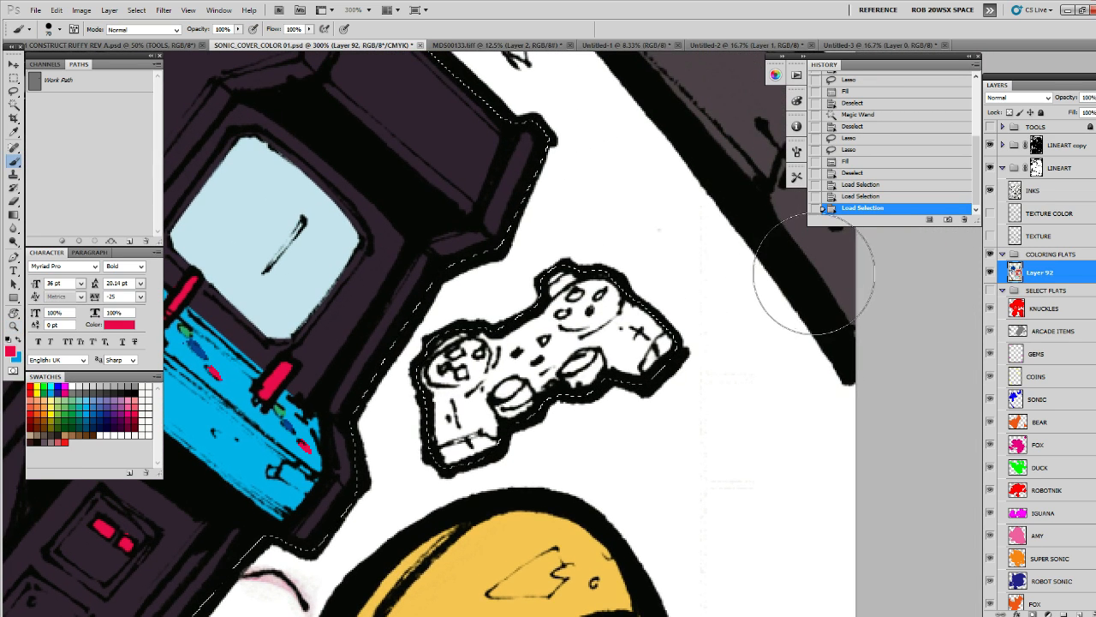
{"action": "left_click_drag", "start_coordinate": [765, 368], "coordinate": [785, 399]}
{"action": "left_click", "coordinate": [820, 267], "text": "alt"}
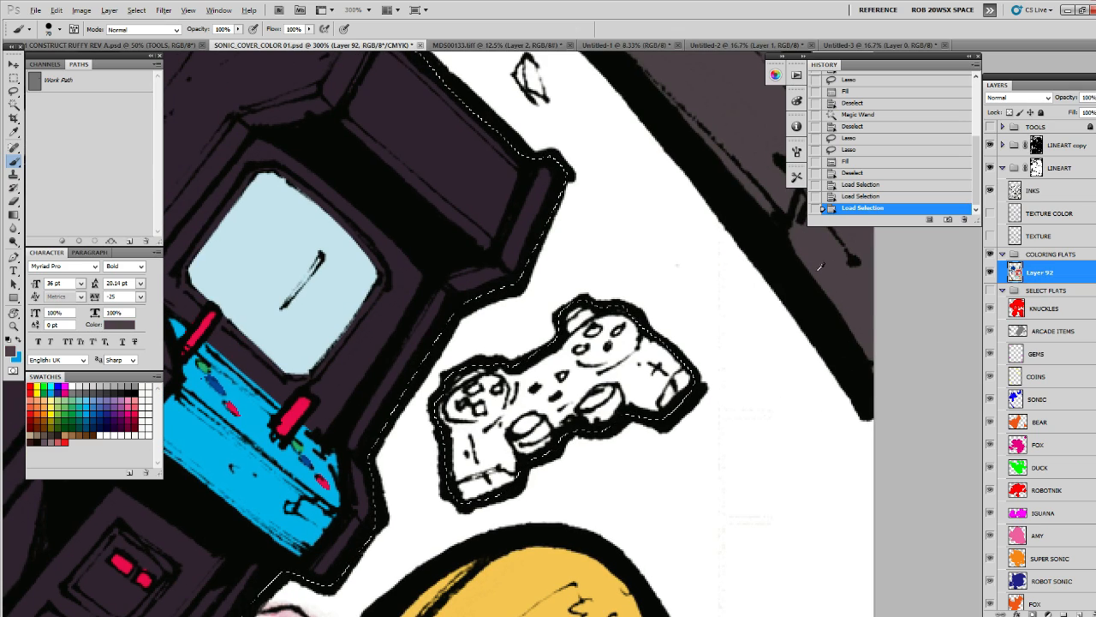
{"action": "mouse_move", "coordinate": [645, 351]}
{"action": "left_mouse_down"}
{"action": "mouse_move", "coordinate": [510, 418]}
{"action": "mouse_move", "coordinate": [549, 393]}
{"action": "mouse_move", "coordinate": [610, 316]}
{"action": "mouse_move", "coordinate": [458, 427]}
{"action": "mouse_move", "coordinate": [668, 357]}
{"action": "mouse_move", "coordinate": [608, 430]}
{"action": "mouse_move", "coordinate": [634, 396]}
{"action": "mouse_move", "coordinate": [605, 330]}
{"action": "mouse_move", "coordinate": [568, 309]}
{"action": "mouse_move", "coordinate": [647, 343]}
{"action": "left_mouse_up"}
Sample the purple from another open document and brush it over the small uncoloured controller between the gold ring and small star
{"action": "key", "text": "z"}
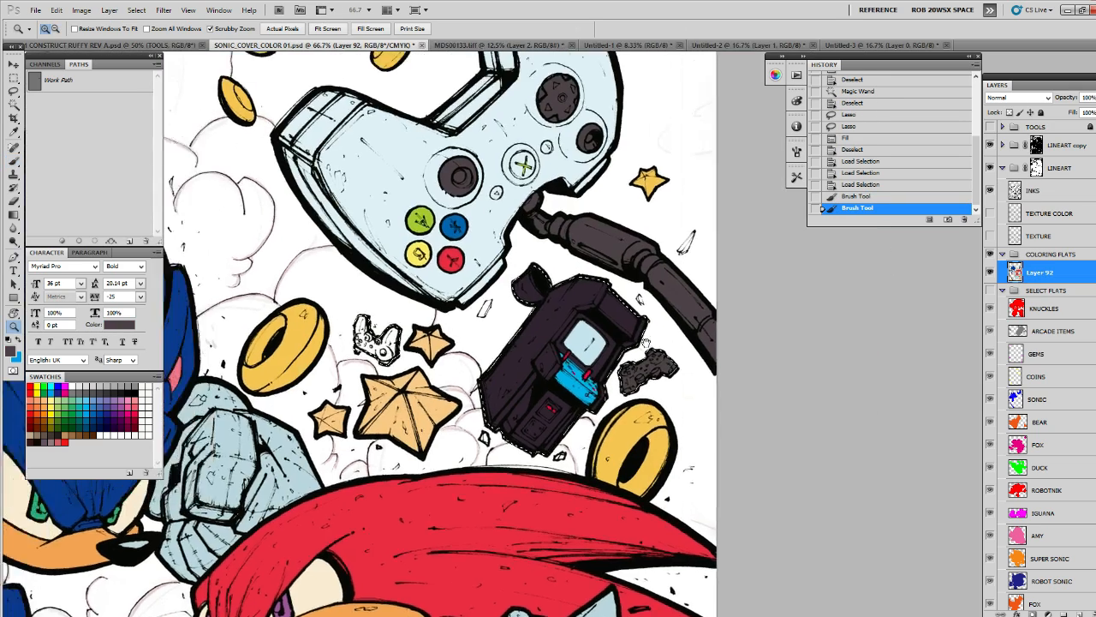
{"action": "left_click", "coordinate": [646, 343]}
{"action": "key", "text": "b"}
{"action": "key", "text": "x"}
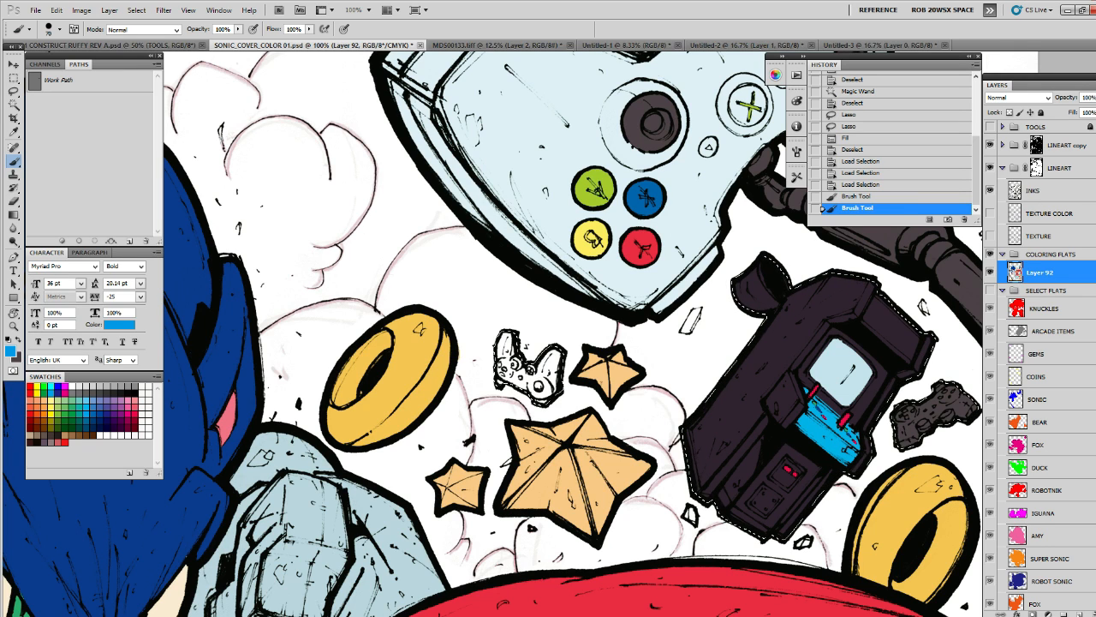
{"action": "key", "text": "ctrl+Tab"}
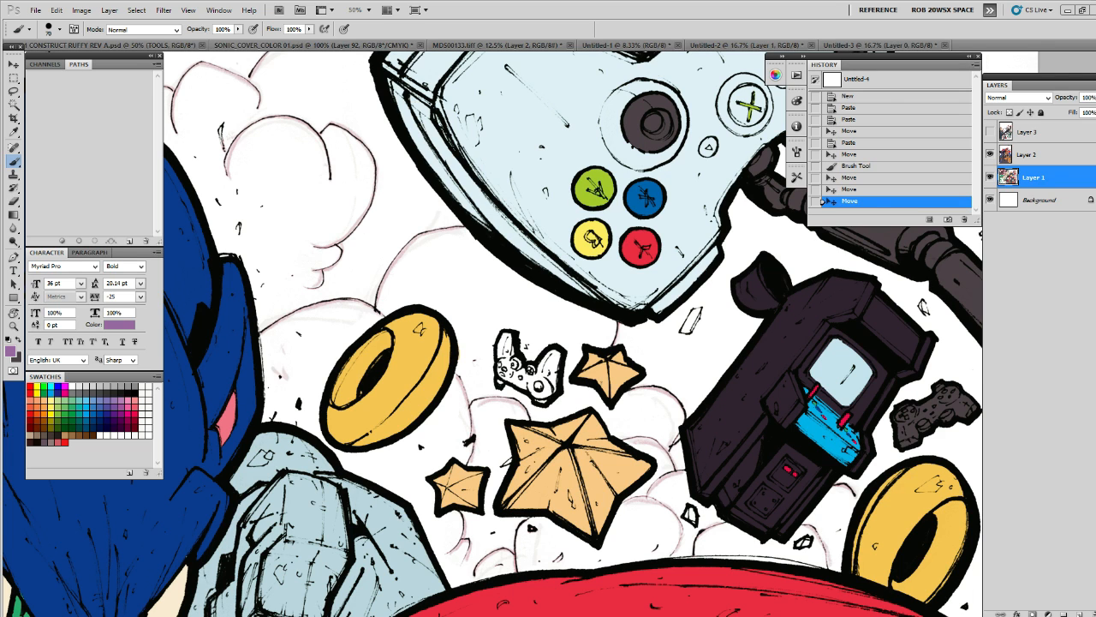
{"action": "key", "text": "ctrl+Tab"}
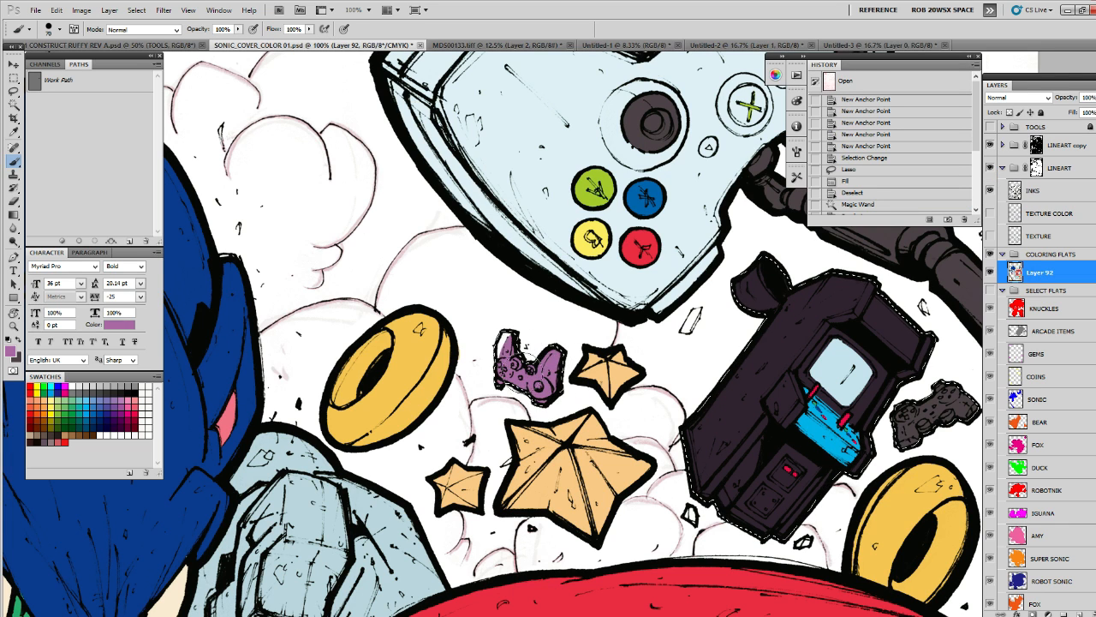
{"action": "left_click_drag", "start_coordinate": [538, 352], "coordinate": [543, 342]}
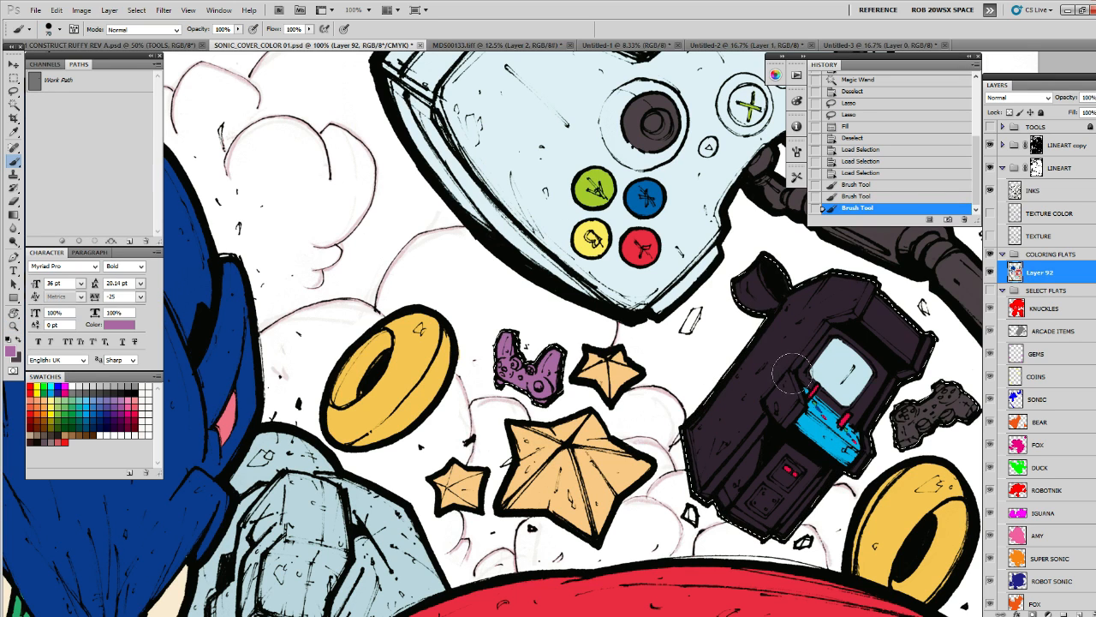
{"action": "key", "text": "ctrl+h"}
{"action": "key", "text": "ctrl+h"}
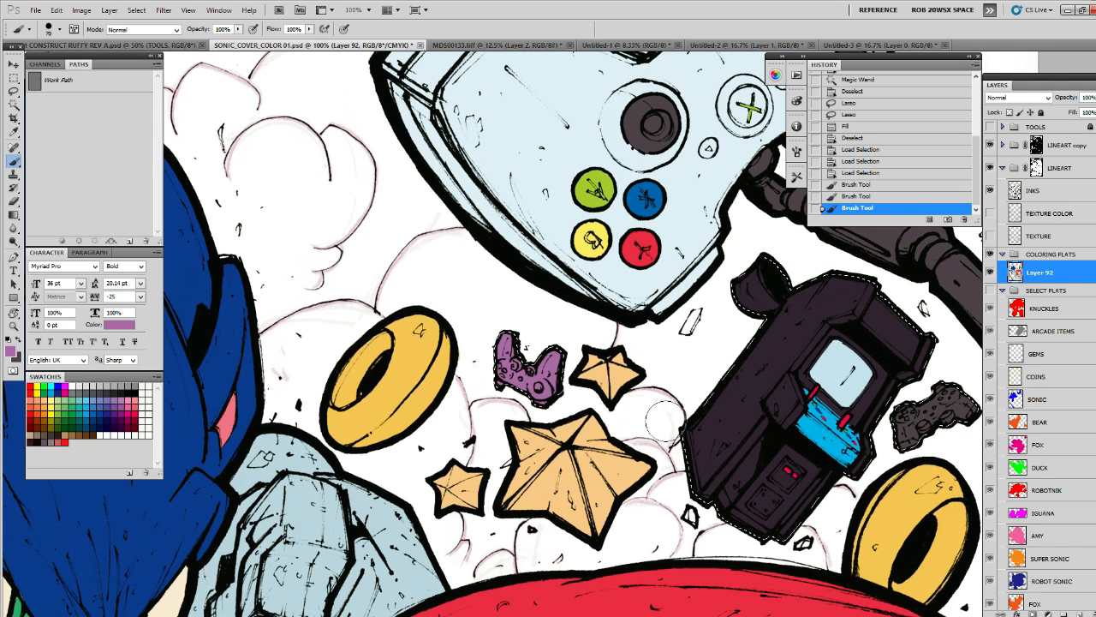
Sample the large controller's pale blue and brush it onto the purple controller's thumbstick, small centre button and directional pad
{"action": "key", "text": "z"}
{"action": "left_click", "coordinate": [648, 281], "text": "alt"}
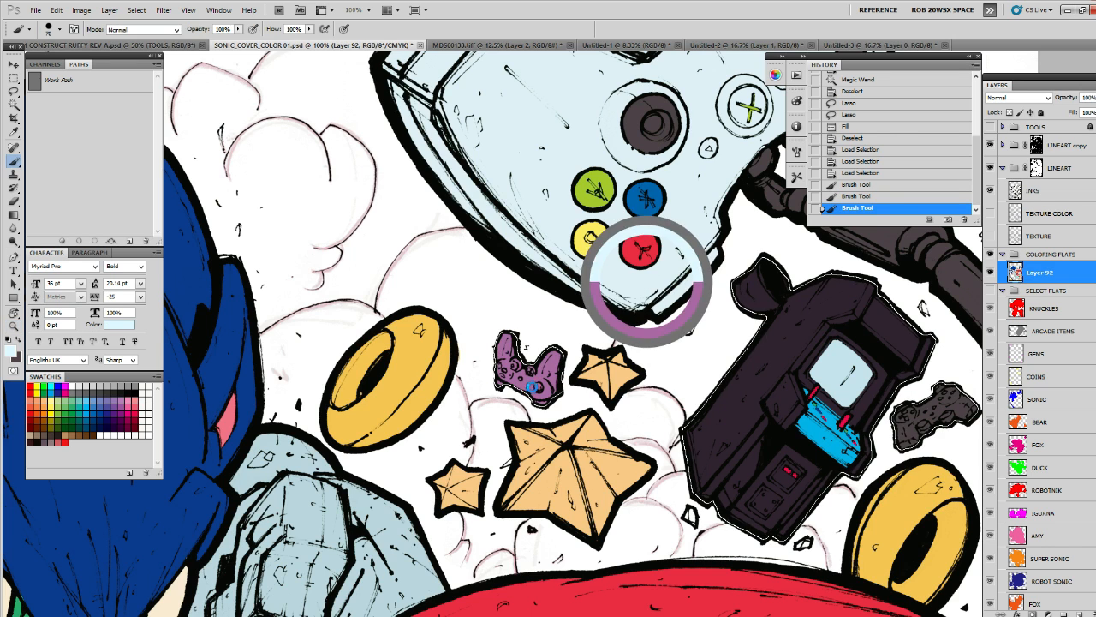
{"action": "triple_click", "coordinate": [533, 387], "text": "ctrl"}
{"action": "key", "text": "bracketleft"}
{"action": "key", "text": "bracketleft"}
{"action": "key", "text": "bracketleft"}
{"action": "key", "text": "bracketleft"}
{"action": "key", "text": "bracketleft"}
{"action": "key", "text": "bracketleft"}
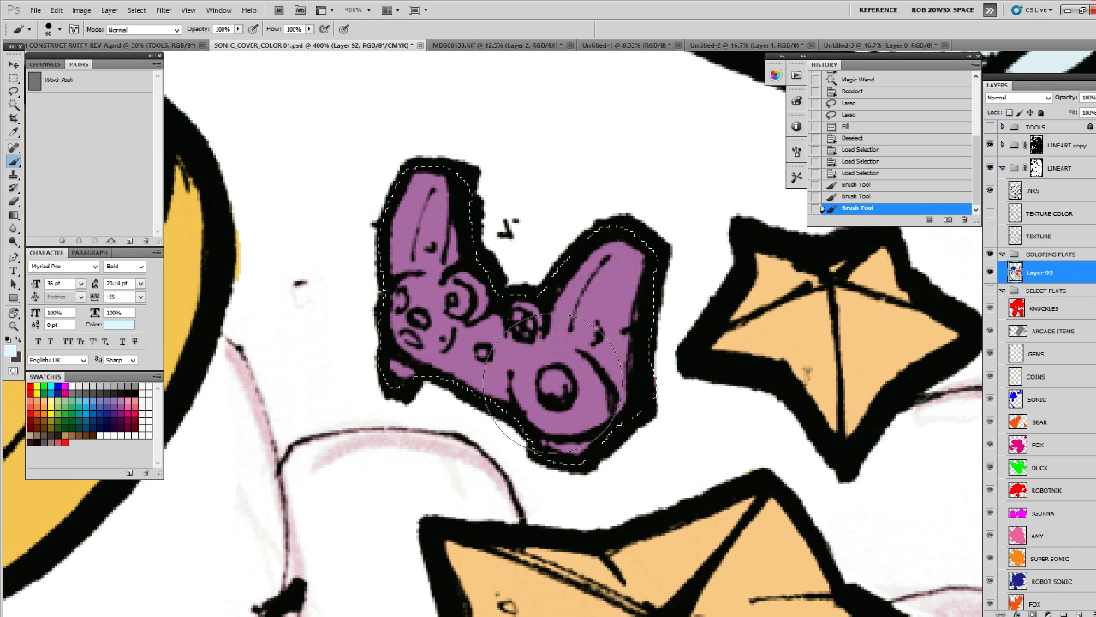
{"action": "left_click", "coordinate": [552, 385]}
{"action": "left_click_drag", "start_coordinate": [548, 382], "coordinate": [559, 390]}
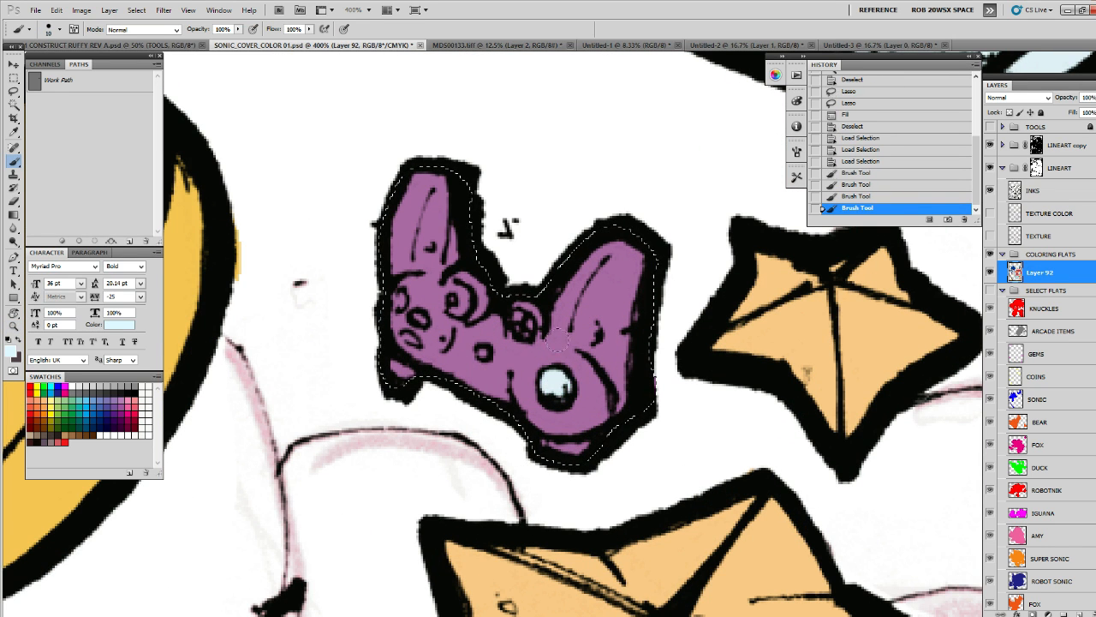
{"action": "left_click_drag", "start_coordinate": [557, 323], "coordinate": [566, 344]}
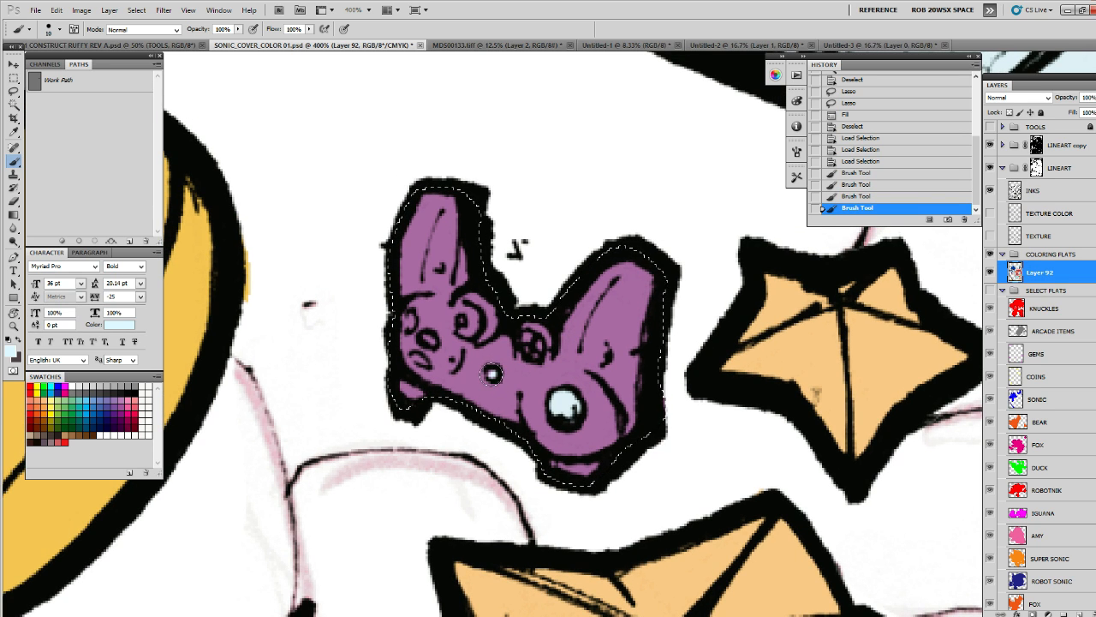
{"action": "left_click", "coordinate": [495, 373]}
{"action": "left_click", "coordinate": [528, 339]}
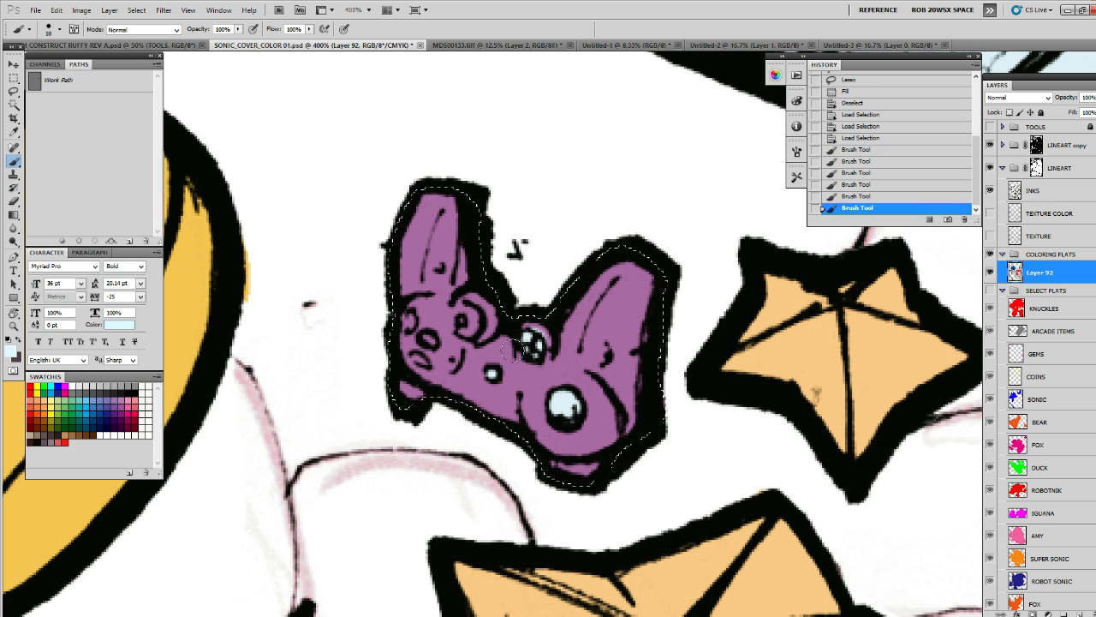
{"action": "left_click", "coordinate": [44, 390]}
{"action": "left_click", "coordinate": [13, 326]}
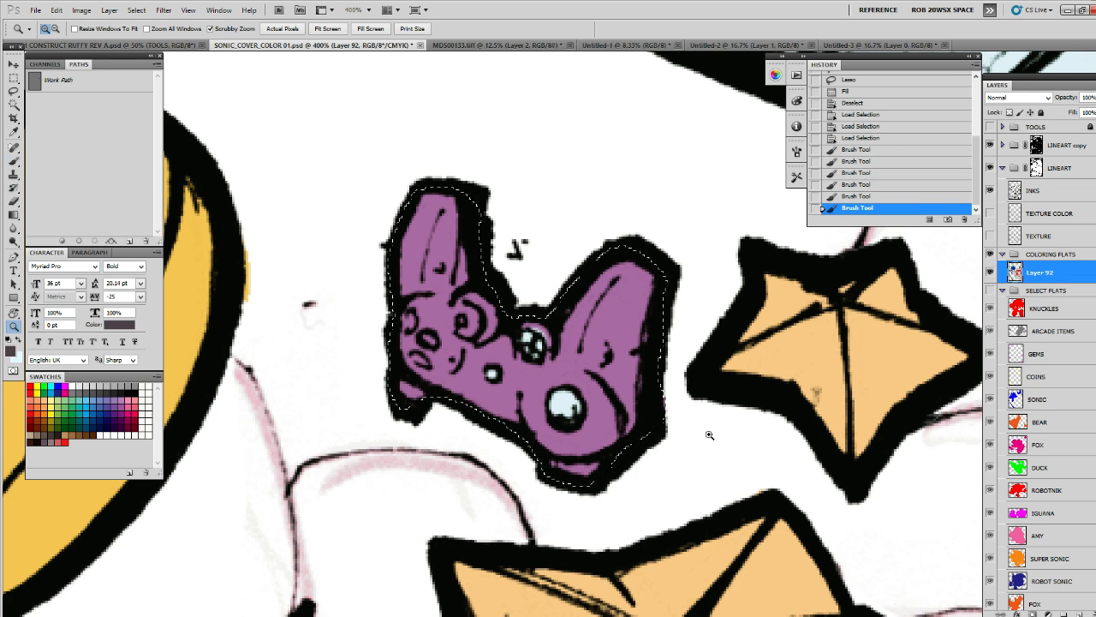
{"action": "left_click", "coordinate": [715, 430], "text": "alt"}
{"action": "left_click", "coordinate": [715, 430], "text": "alt"}
{"action": "left_click", "coordinate": [715, 430], "text": "alt"}
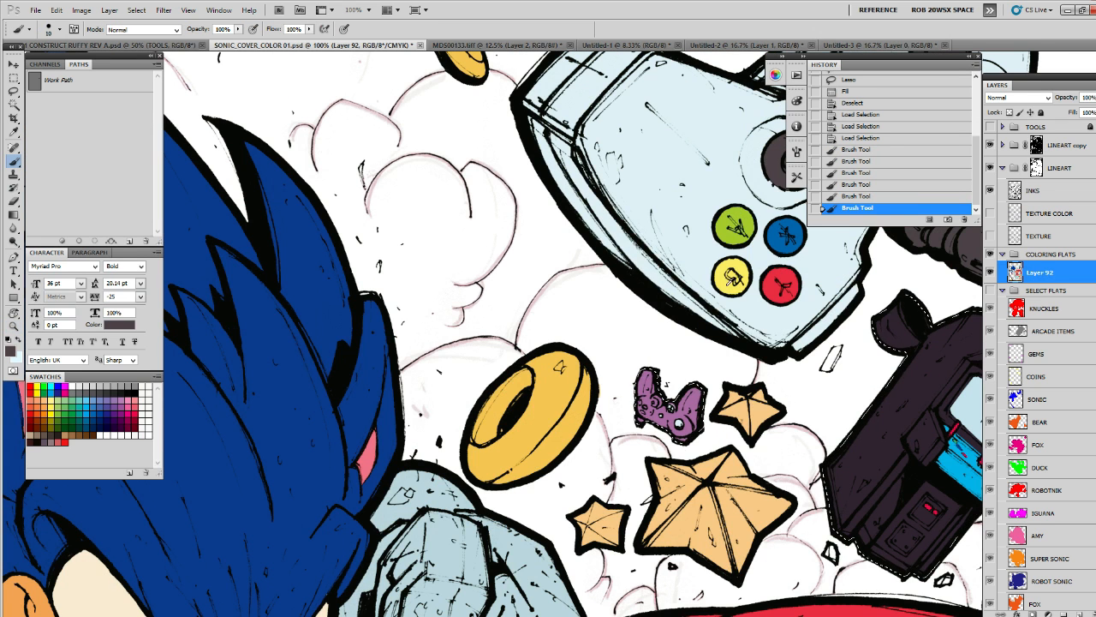
Sample the large controller's yellow button colour, brush it onto the purple controller's large upper face button, and clear the selection
{"action": "key", "text": "i"}
{"action": "left_click", "coordinate": [729, 279]}
{"action": "key", "text": "z"}
{"action": "left_click", "coordinate": [642, 409]}
{"action": "left_click", "coordinate": [643, 411]}
{"action": "left_click", "coordinate": [644, 411]}
{"action": "left_click", "coordinate": [643, 411]}
{"action": "left_click", "coordinate": [643, 411]}
{"action": "key", "text": "b"}
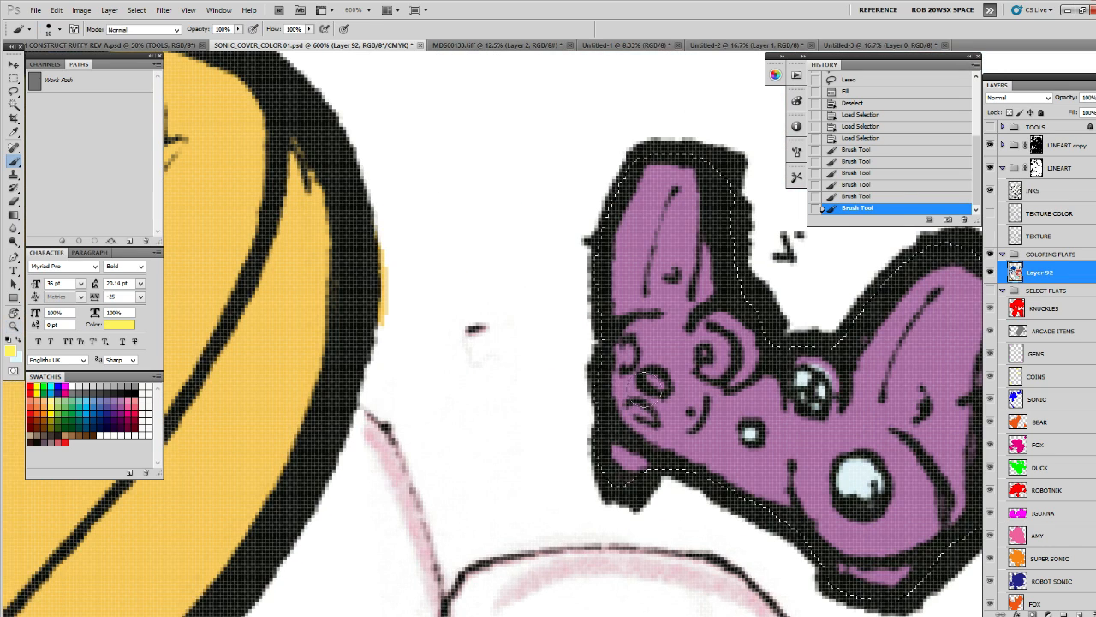
{"action": "left_click_drag", "start_coordinate": [632, 399], "coordinate": [579, 395]}
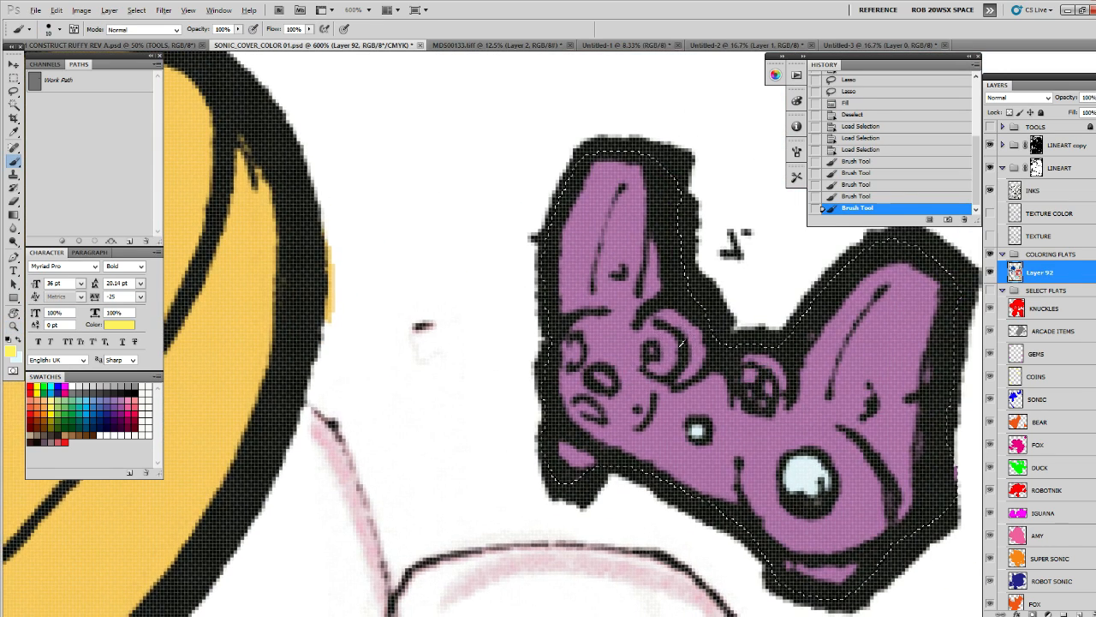
{"action": "key", "text": "d"}
{"action": "key", "text": "z"}
{"action": "left_click", "coordinate": [677, 353], "text": "alt"}
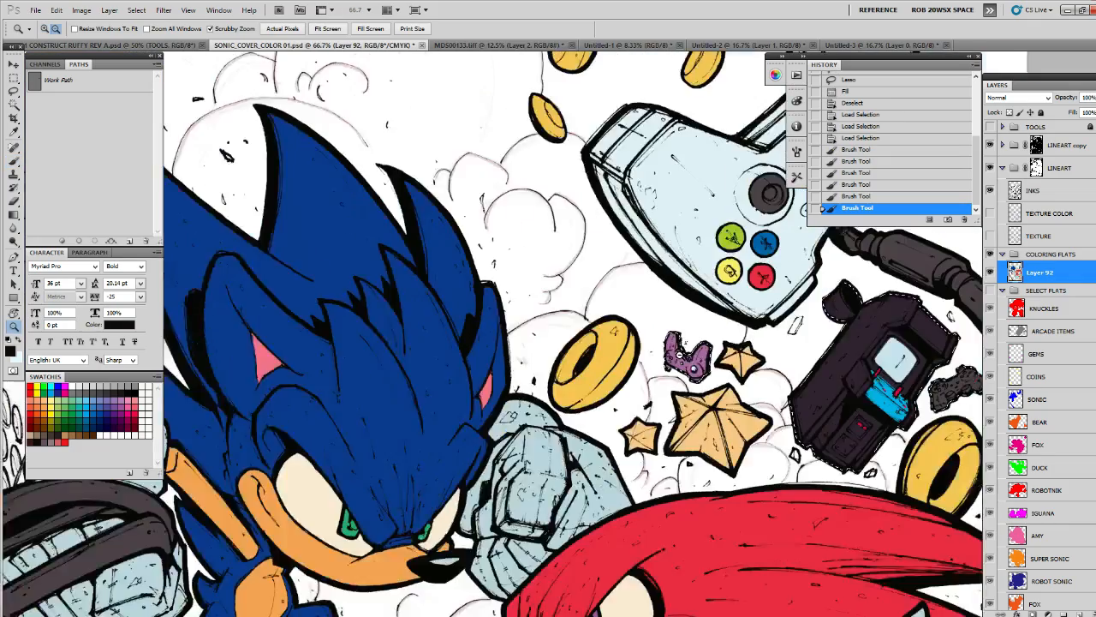
{"action": "key", "text": "b"}
{"action": "key", "text": "z"}
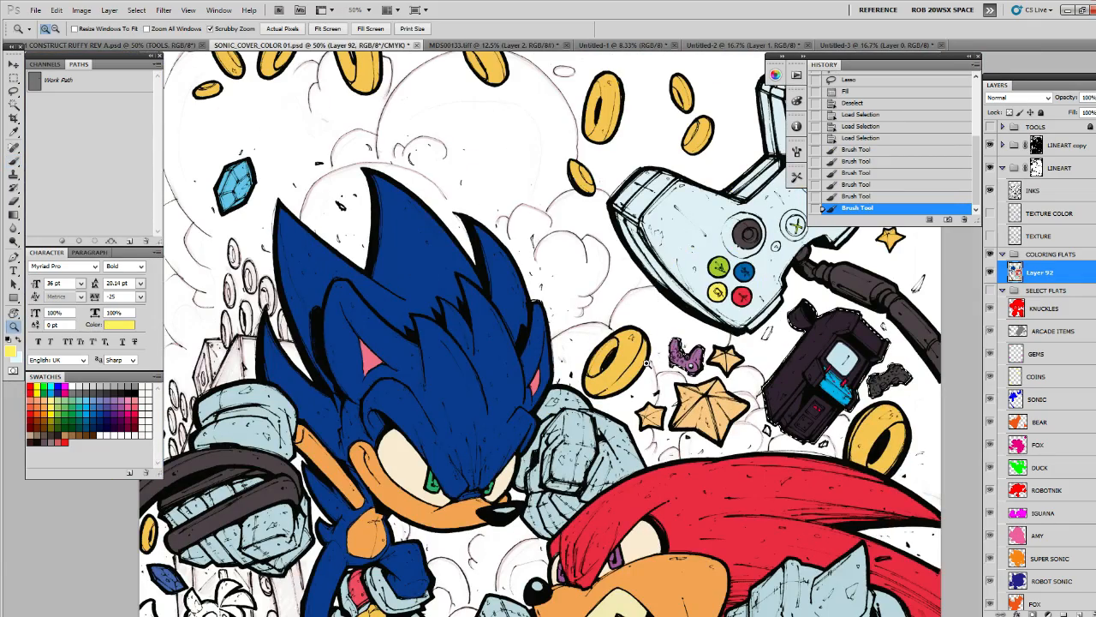
{"action": "left_click", "coordinate": [677, 355]}
{"action": "key", "text": "b"}
{"action": "left_click", "coordinate": [656, 393]}
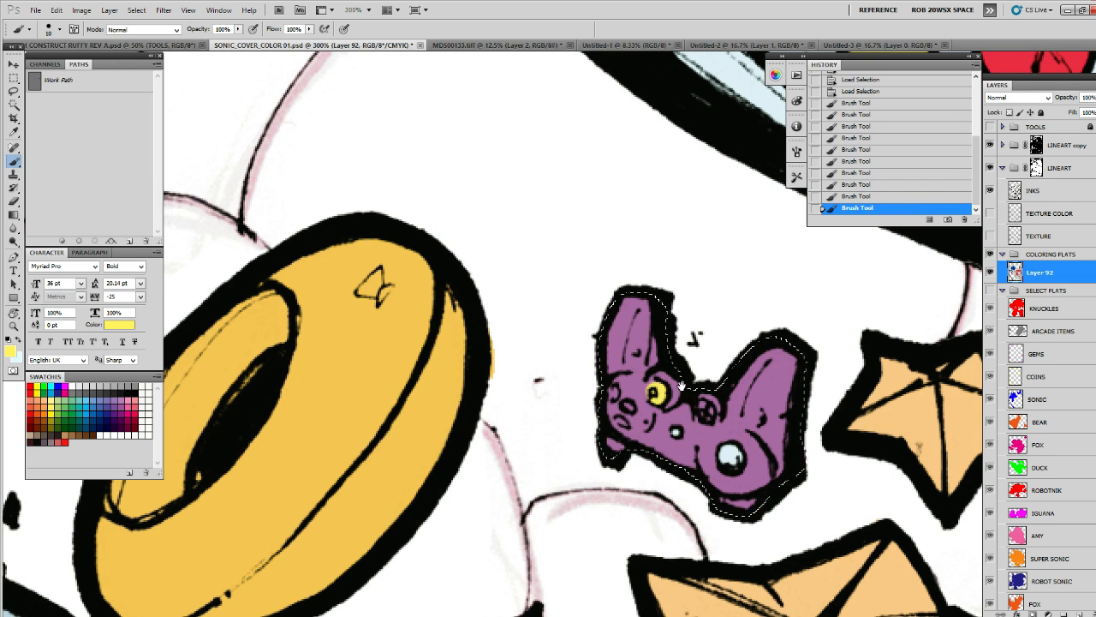
{"action": "left_click_drag", "start_coordinate": [733, 390], "coordinate": [657, 362]}
{"action": "key", "text": "ctrl+d"}
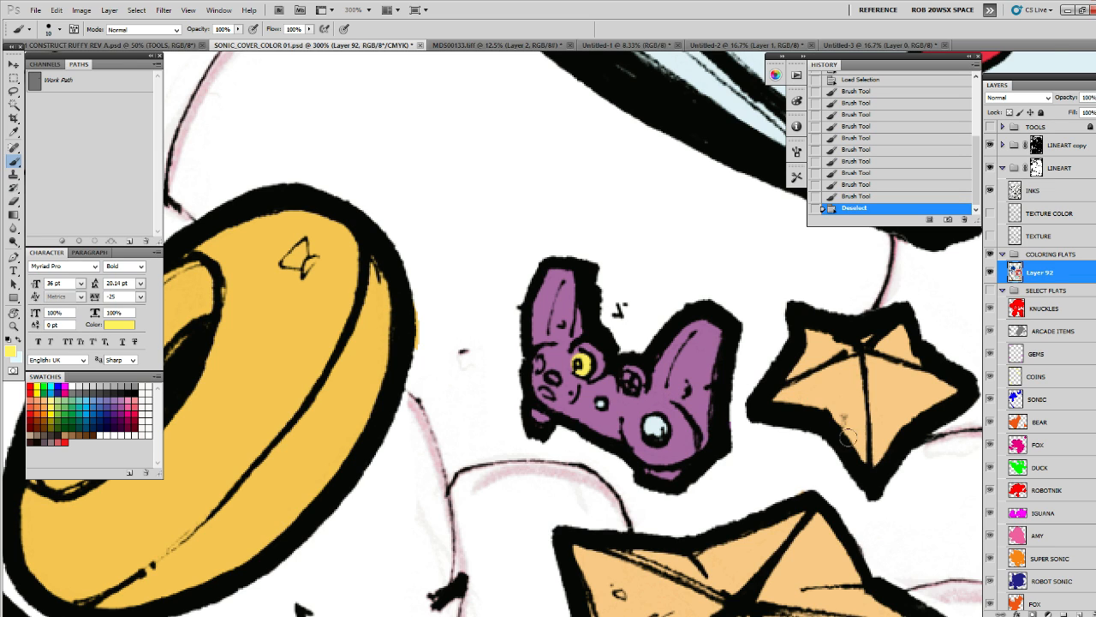
Sample the green of Sonic's eye and keep it as the background colour for the brush
{"action": "mouse_move", "coordinate": [909, 397]}
{"action": "left_mouse_down"}
{"action": "mouse_move", "coordinate": [783, 410]}
{"action": "mouse_move", "coordinate": [759, 446]}
{"action": "mouse_move", "coordinate": [727, 447]}
{"action": "left_mouse_up"}
{"action": "left_click", "coordinate": [774, 414], "text": "ctrl+alt"}
{"action": "left_click", "coordinate": [775, 413], "text": "ctrl+alt"}
{"action": "left_click", "coordinate": [774, 414], "text": "ctrl+alt"}
{"action": "left_click", "coordinate": [774, 414], "text": "ctrl+alt"}
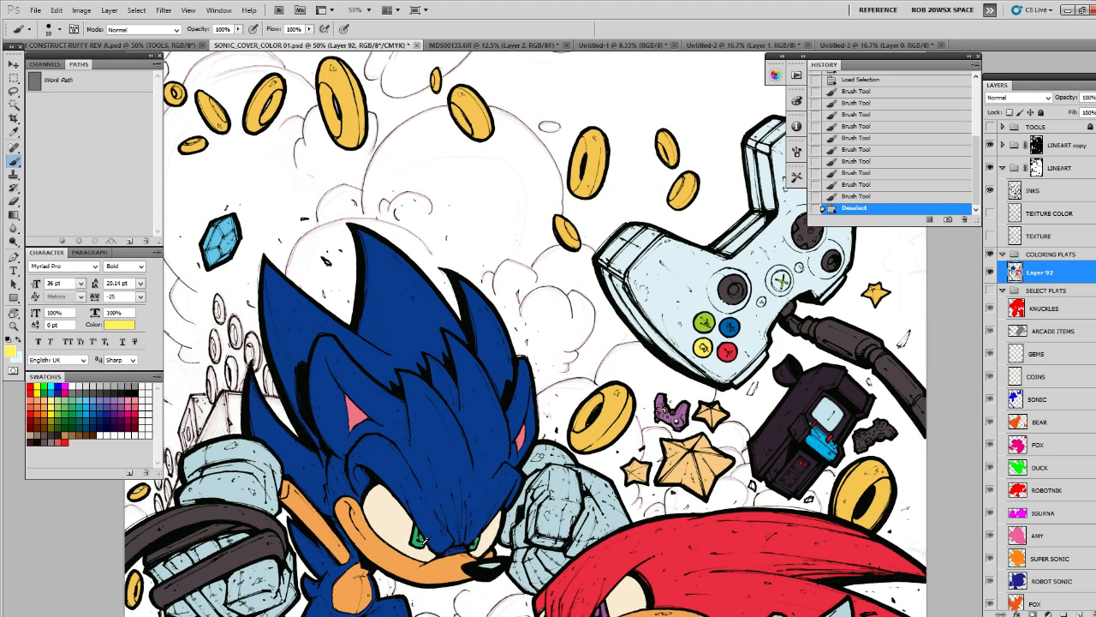
{"action": "left_click", "coordinate": [425, 540], "text": "alt"}
{"action": "key", "text": "ctrl+space"}
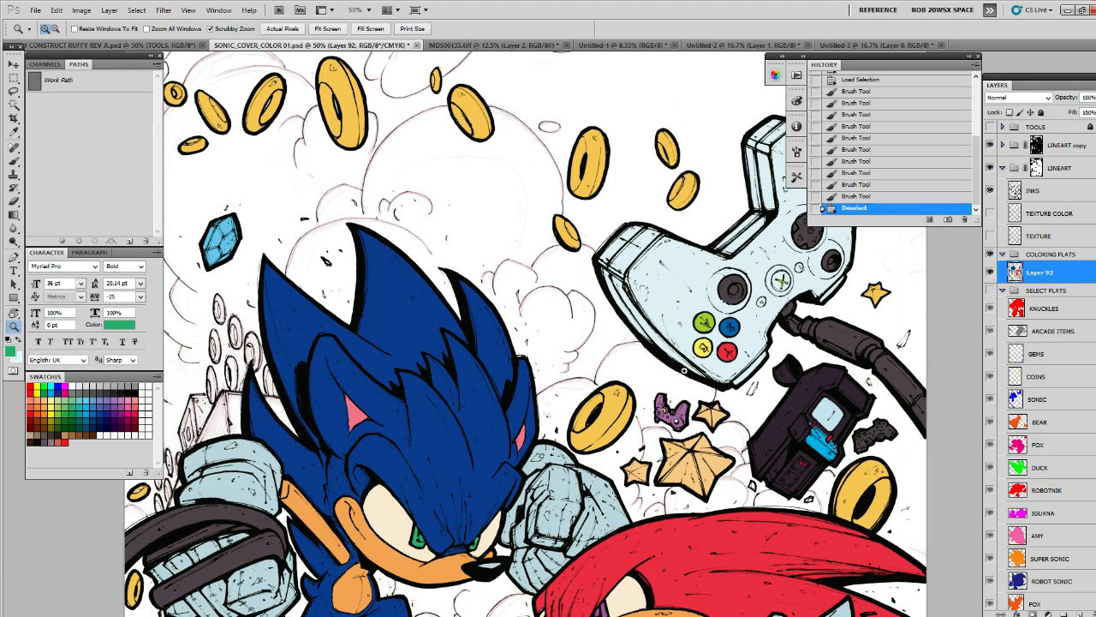
{"action": "key", "text": "v"}
{"action": "key", "text": "x"}
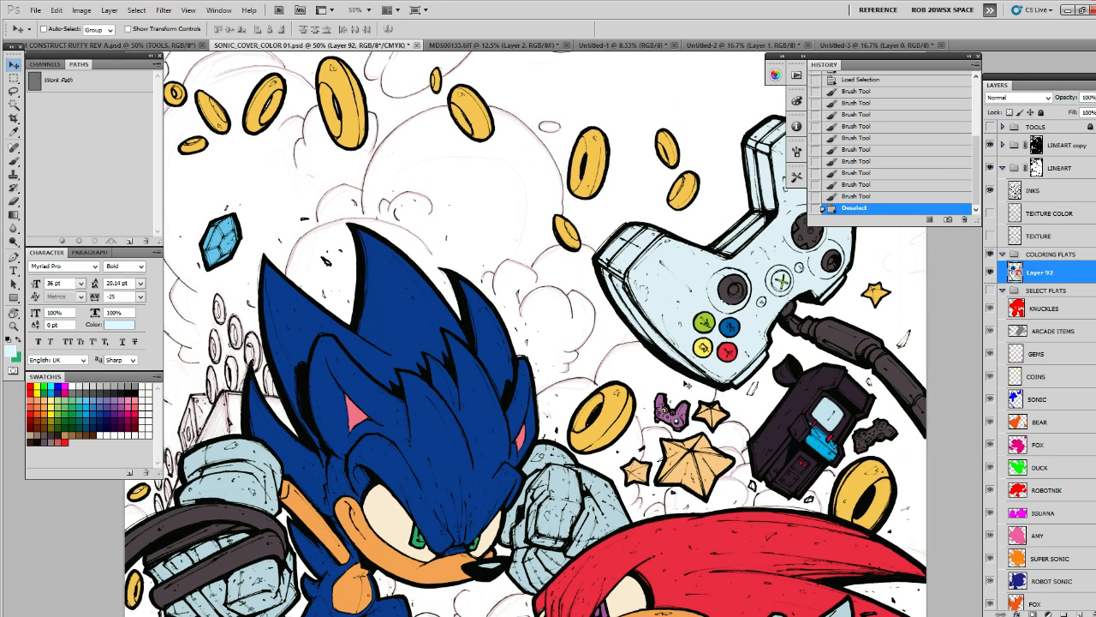
{"action": "key", "text": "b"}
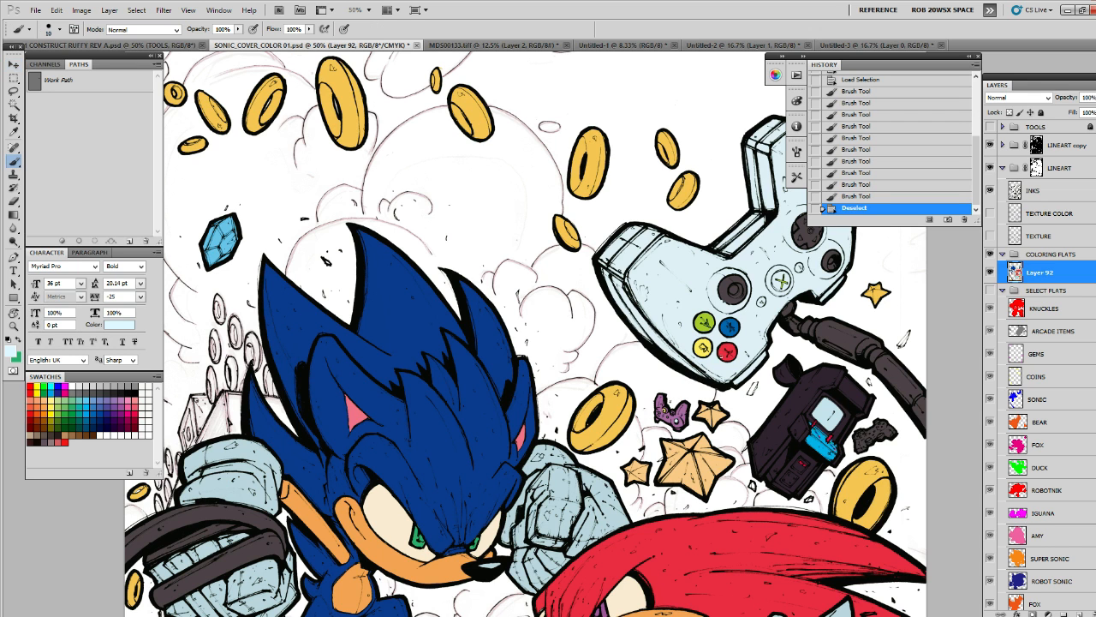
Sample the large controller's red button colour and brush the purple controller's middle face button green and its lower one red
{"action": "left_click", "coordinate": [727, 351], "text": "alt"}
{"action": "key", "text": "z"}
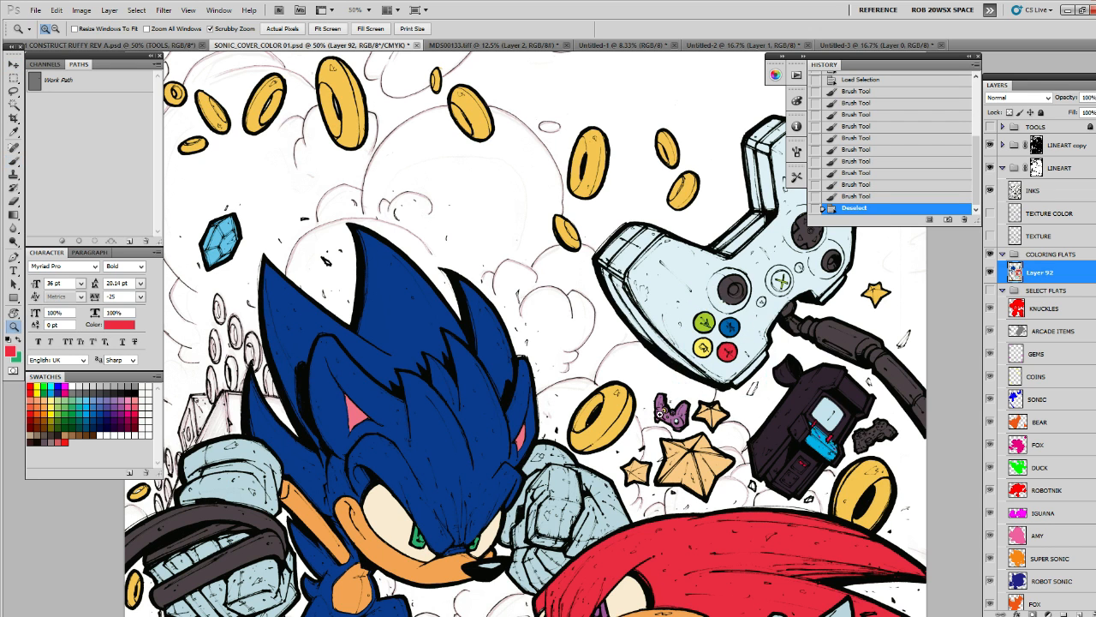
{"action": "left_click_drag", "start_coordinate": [661, 413], "coordinate": [659, 413]}
{"action": "key", "text": "b"}
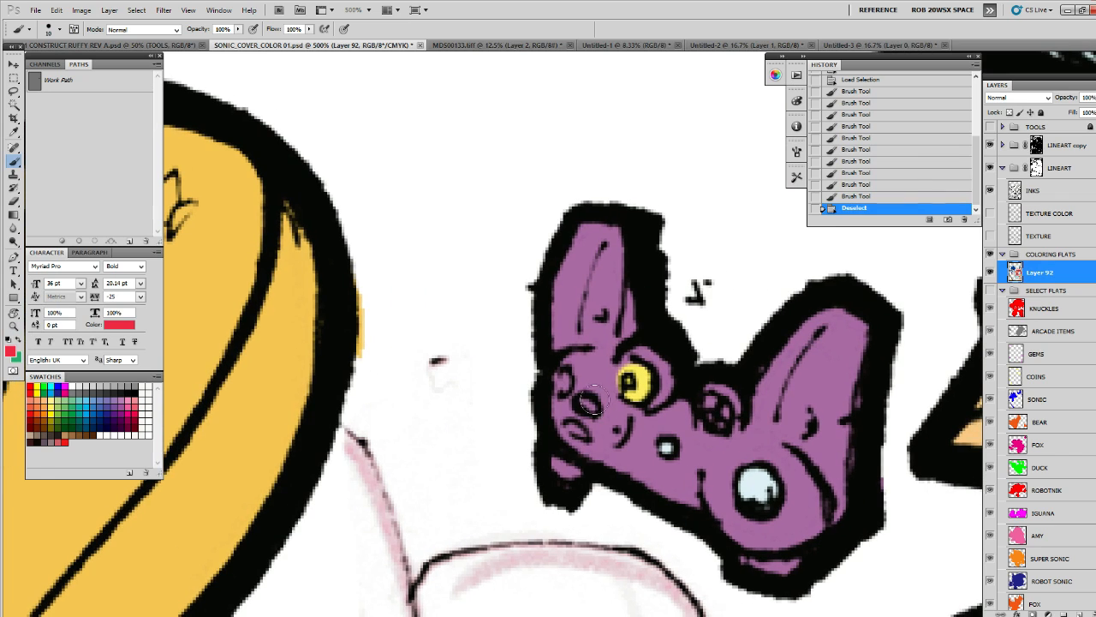
{"action": "key", "text": "x"}
{"action": "mouse_move", "coordinate": [582, 400]}
{"action": "left_mouse_down"}
{"action": "mouse_move", "coordinate": [593, 408]}
{"action": "mouse_move", "coordinate": [578, 431]}
{"action": "left_mouse_up"}
{"action": "key", "text": "ctrl+z"}
{"action": "key", "text": "x"}
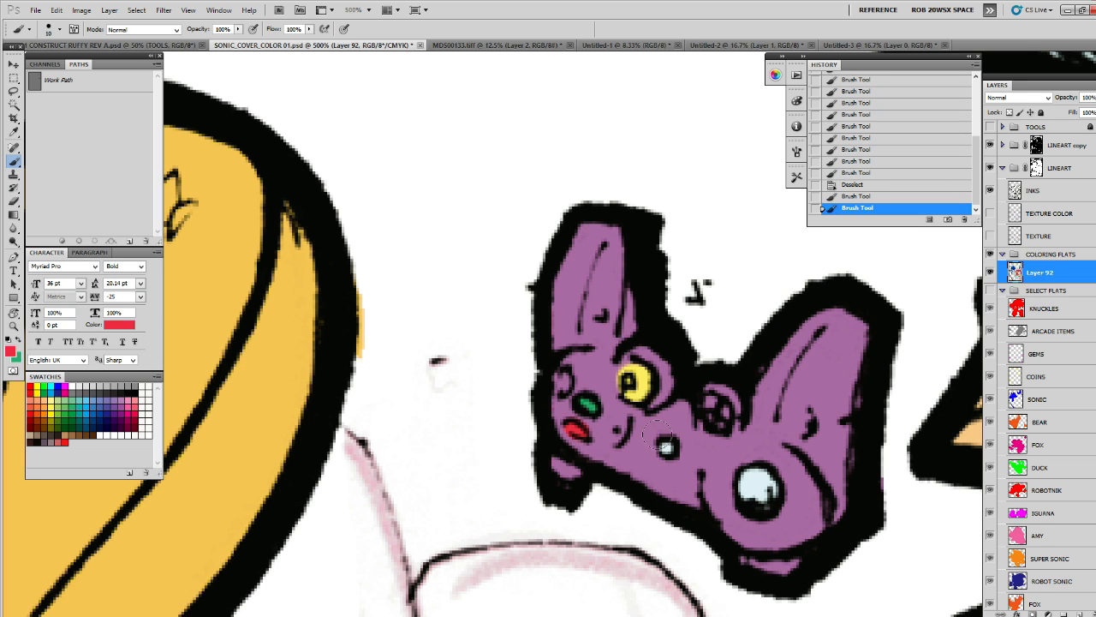
Sample the pale blue of the purple controller's centre button and brush it onto the leftmost face button and directional pad
{"action": "left_click", "coordinate": [666, 448], "text": "alt"}
{"action": "left_click_drag", "start_coordinate": [567, 381], "coordinate": [563, 390]}
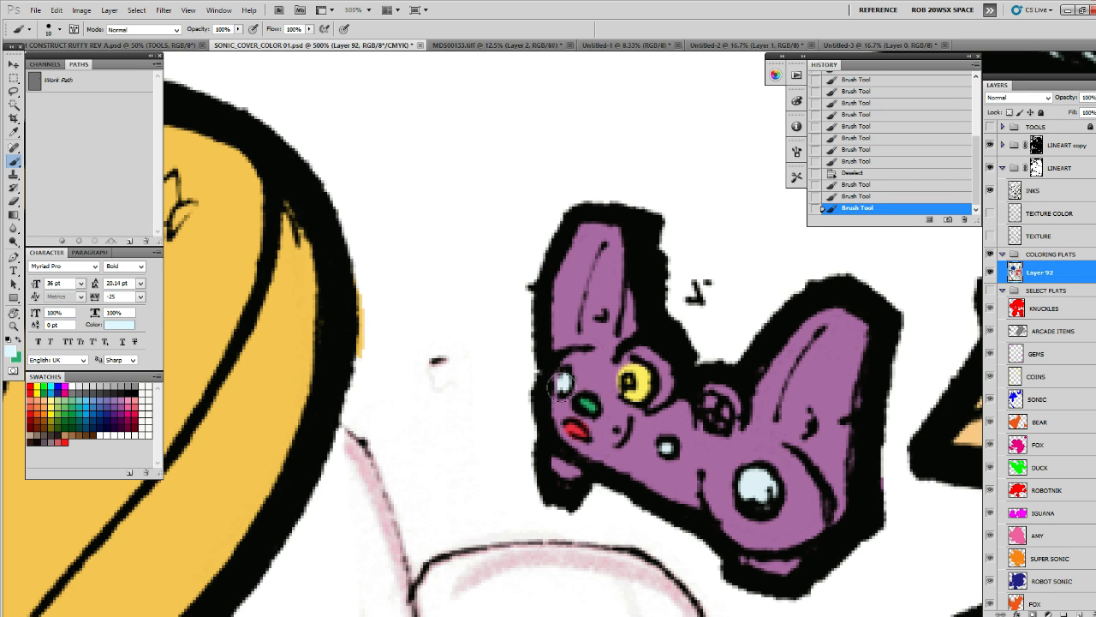
{"action": "left_click_drag", "start_coordinate": [829, 424], "coordinate": [701, 424]}
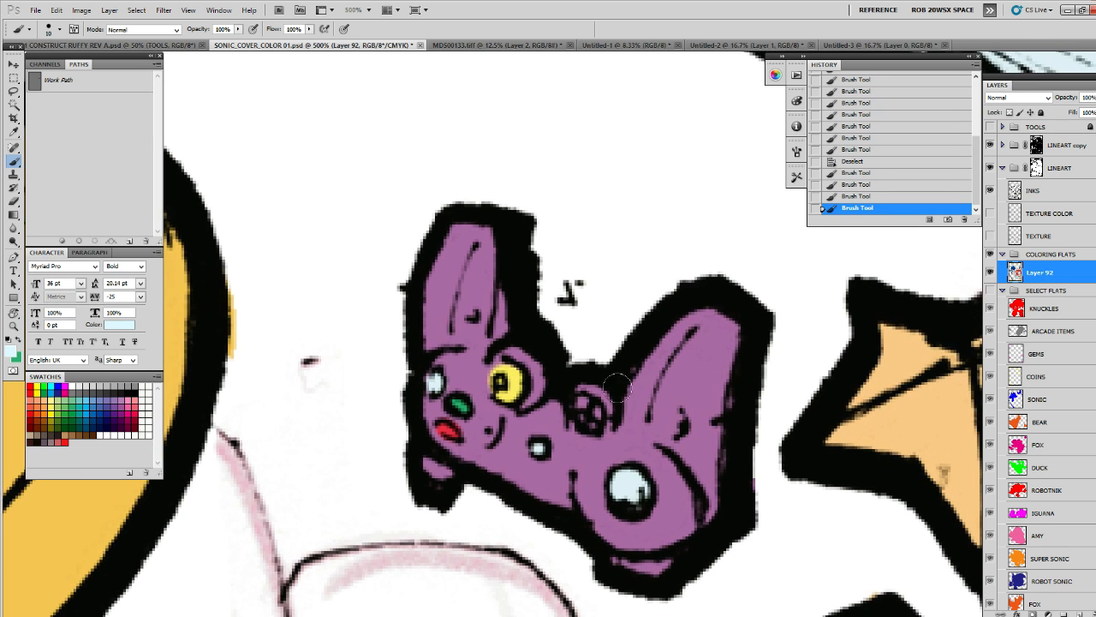
{"action": "mouse_move", "coordinate": [594, 414]}
{"action": "left_mouse_down"}
{"action": "mouse_move", "coordinate": [583, 406]}
{"action": "mouse_move", "coordinate": [581, 416]}
{"action": "mouse_move", "coordinate": [600, 409]}
{"action": "left_mouse_up"}
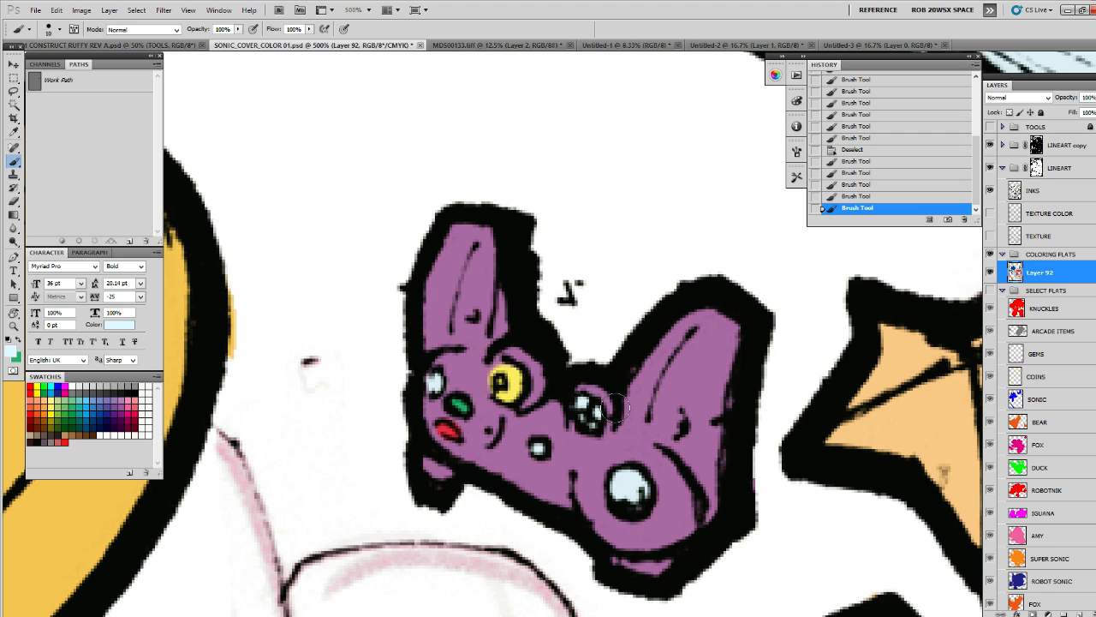
Brush pale blue onto the two shoulder pieces along the purple controller's lower edge
{"action": "key", "text": "z"}
{"action": "left_click", "coordinate": [623, 402], "text": "alt"}
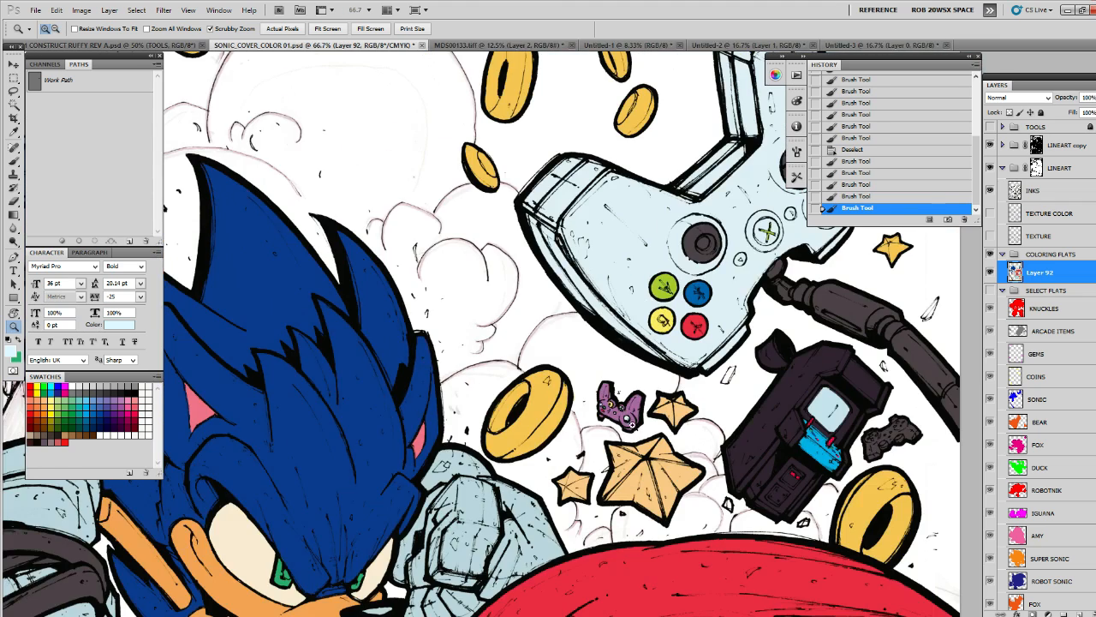
{"action": "left_click", "coordinate": [629, 425]}
{"action": "key", "text": "b"}
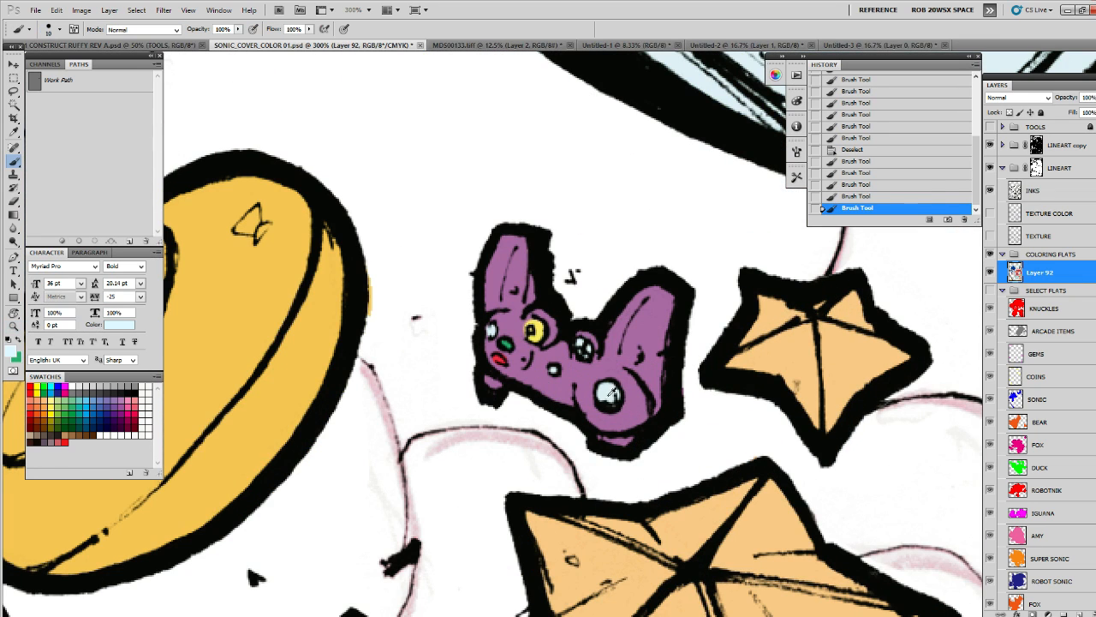
{"action": "left_click_drag", "start_coordinate": [600, 440], "coordinate": [632, 441]}
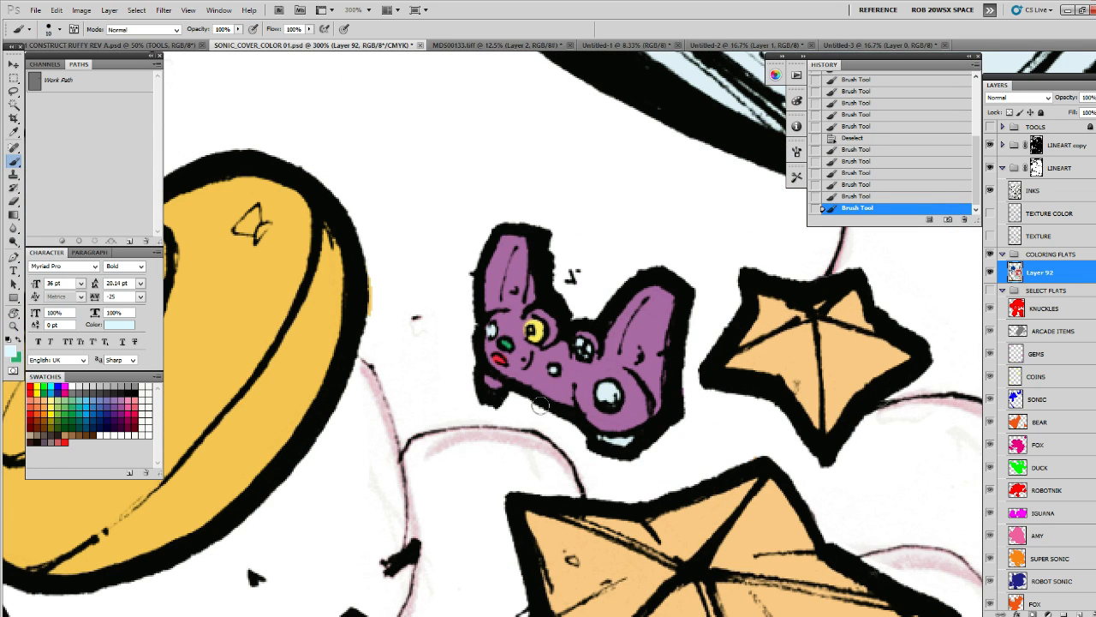
{"action": "left_click", "coordinate": [492, 384]}
{"action": "key", "text": "z"}
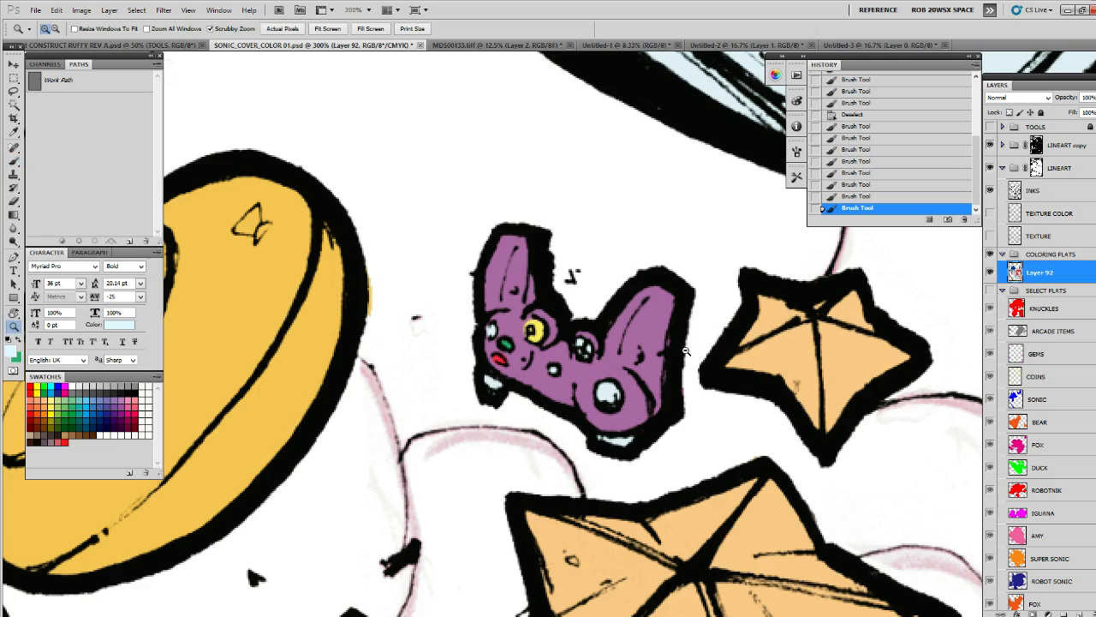
Review the finished controller and arcade item colours in the context of the whole cover
{"action": "left_click", "coordinate": [694, 347], "text": "alt"}
{"action": "left_click", "coordinate": [689, 349], "text": "alt"}
{"action": "left_click", "coordinate": [690, 349], "text": "alt"}
{"action": "left_click", "coordinate": [690, 350], "text": "alt"}
{"action": "left_click", "coordinate": [692, 351], "text": "alt"}
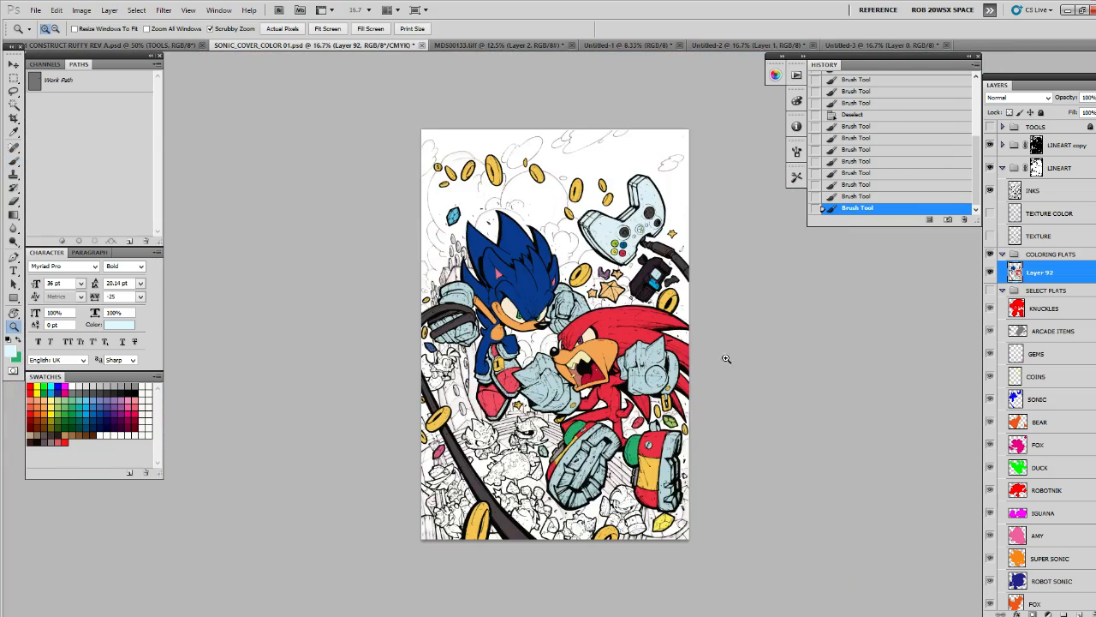
{"action": "left_click", "coordinate": [682, 334]}
{"action": "left_click", "coordinate": [673, 259]}
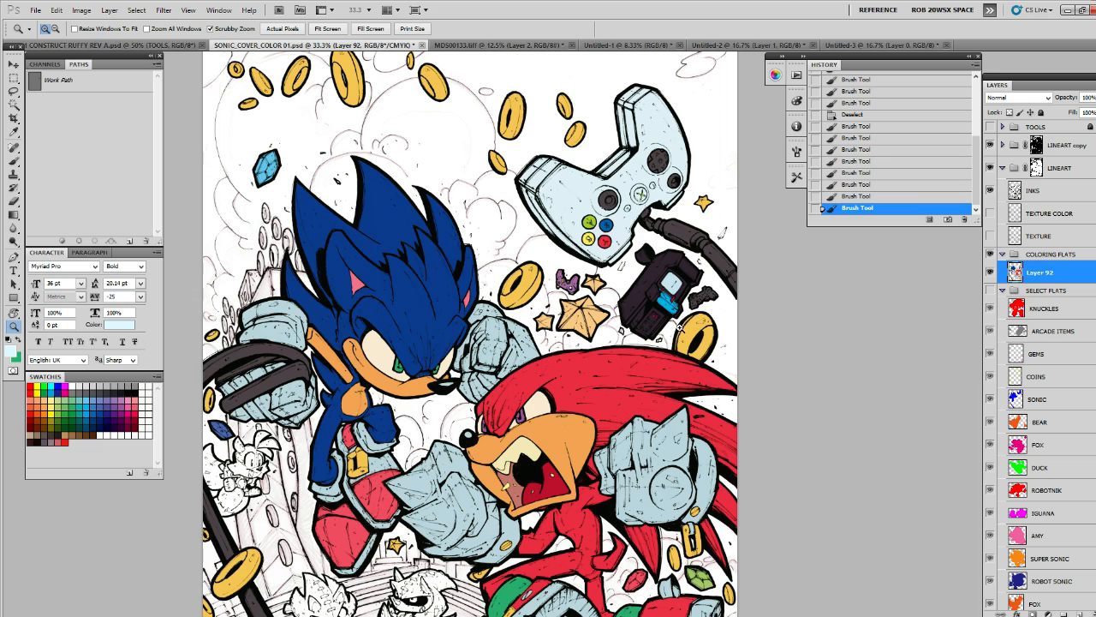
Look over the cover's flat colours from the coins and controller down to the uncoloured background characters
{"action": "left_click_drag", "start_coordinate": [681, 328], "coordinate": [686, 366]}
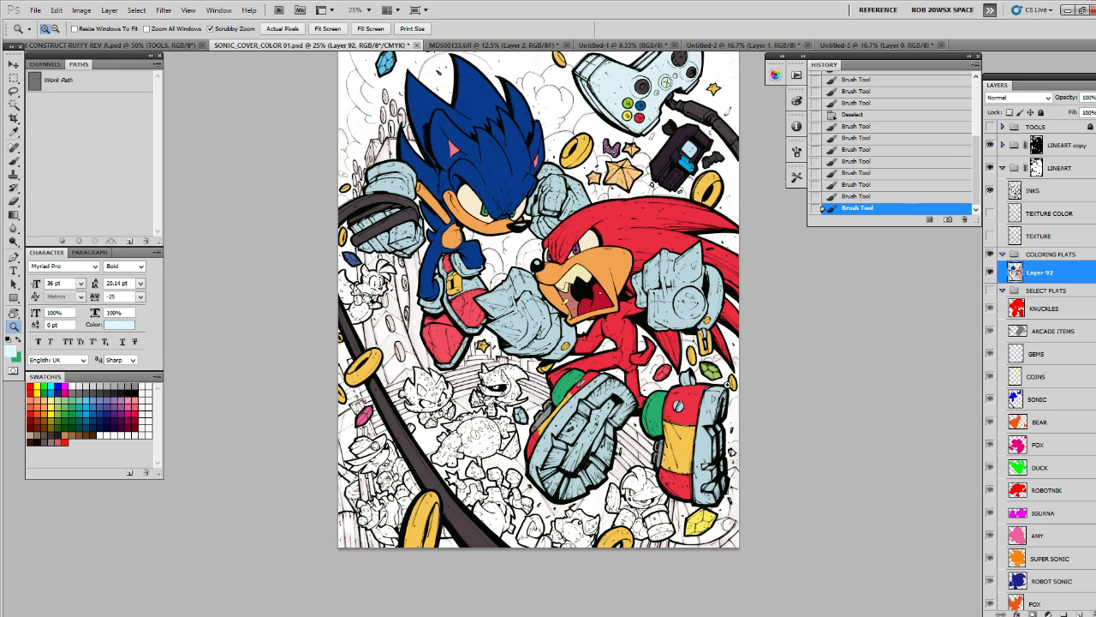
{"action": "left_click_drag", "start_coordinate": [696, 302], "coordinate": [749, 299]}
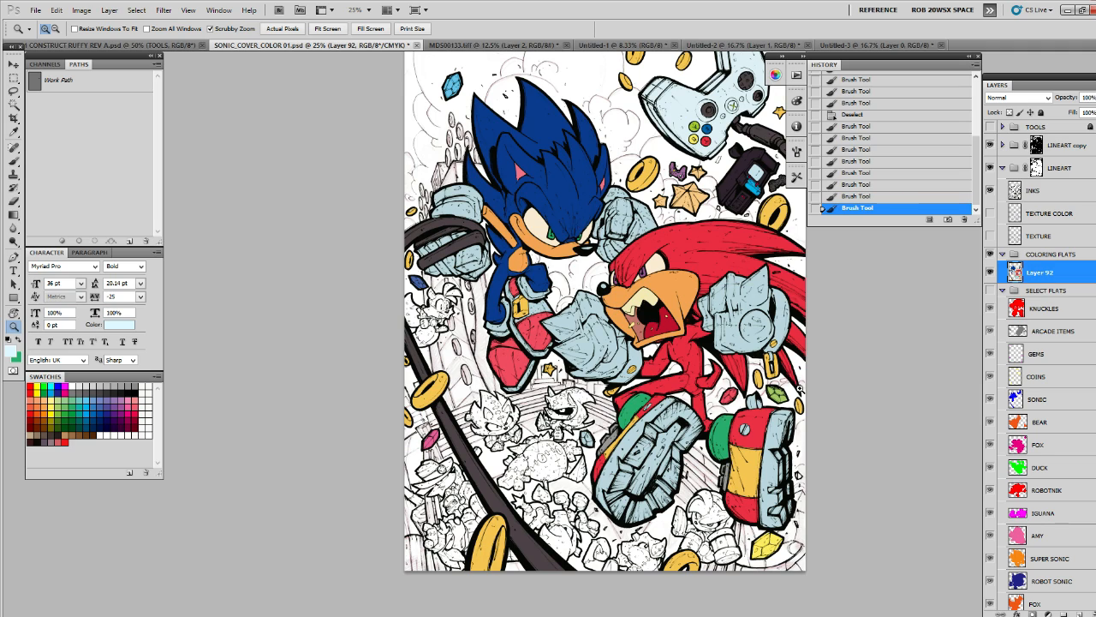
{"action": "left_click_drag", "start_coordinate": [714, 221], "coordinate": [716, 184]}
{"action": "left_click_drag", "start_coordinate": [710, 235], "coordinate": [711, 261]}
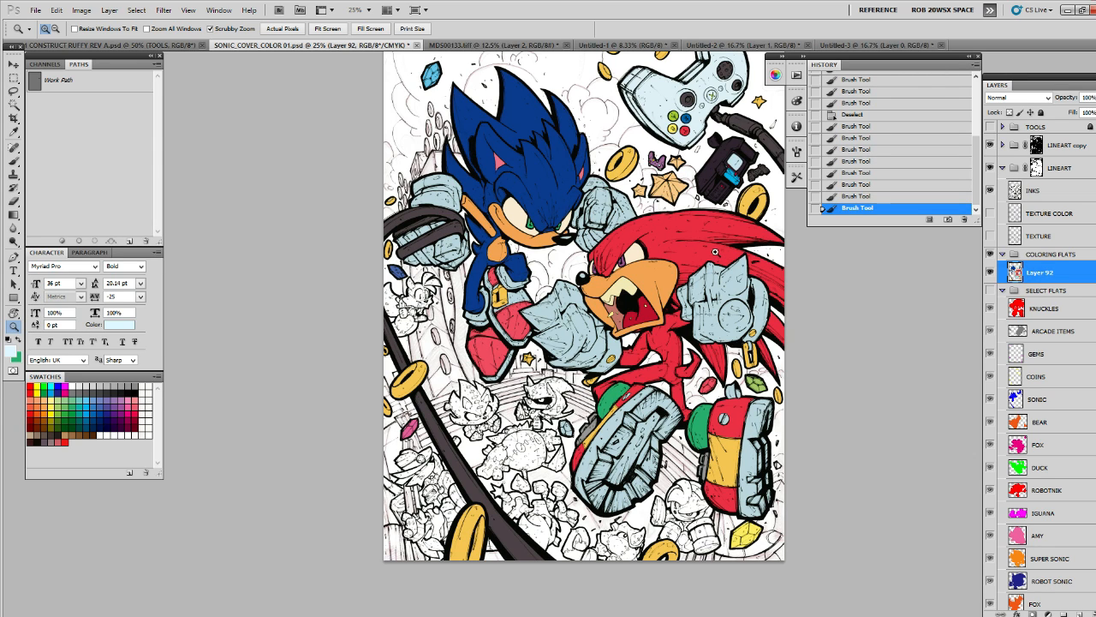
{"action": "scroll", "coordinate": [713, 255], "scroll_direction": "down", "scroll_amount": 2}
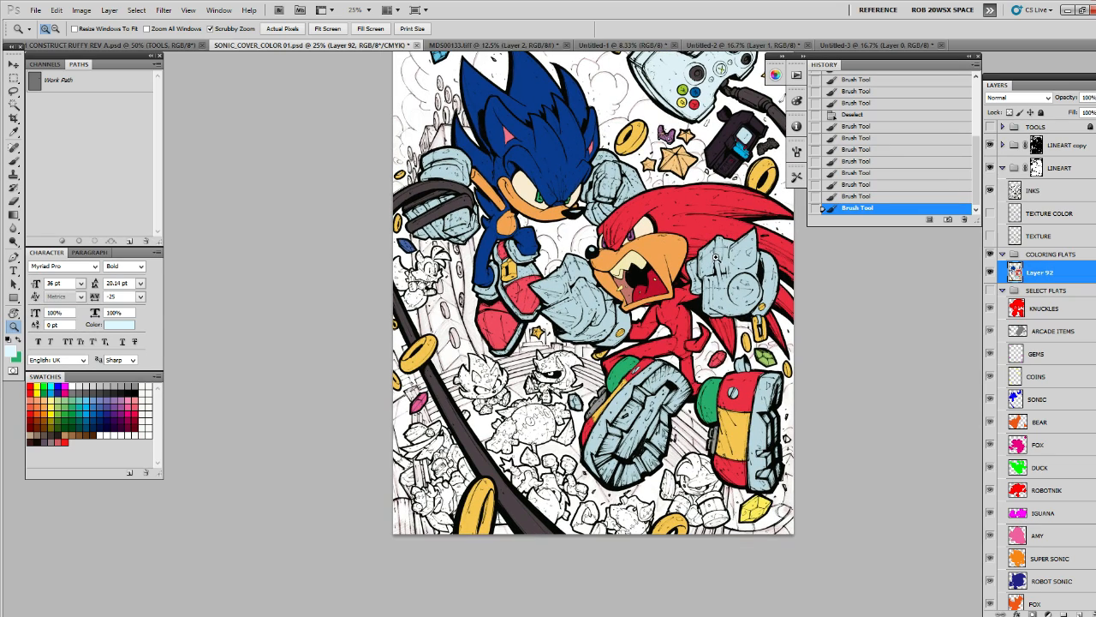
{"action": "mouse_move", "coordinate": [717, 241]}
{"action": "left_mouse_down"}
{"action": "mouse_move", "coordinate": [733, 334]}
{"action": "mouse_move", "coordinate": [710, 252]}
{"action": "left_mouse_up"}
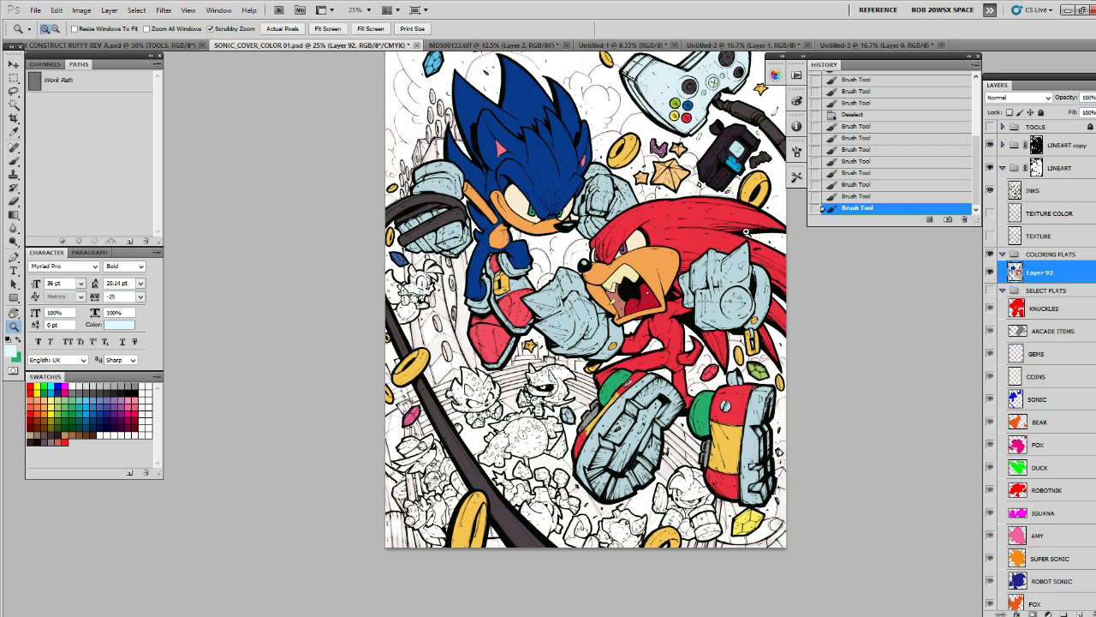
{"action": "left_click_drag", "start_coordinate": [721, 194], "coordinate": [723, 243]}
{"action": "scroll", "coordinate": [724, 245], "scroll_direction": "down", "scroll_amount": 3}
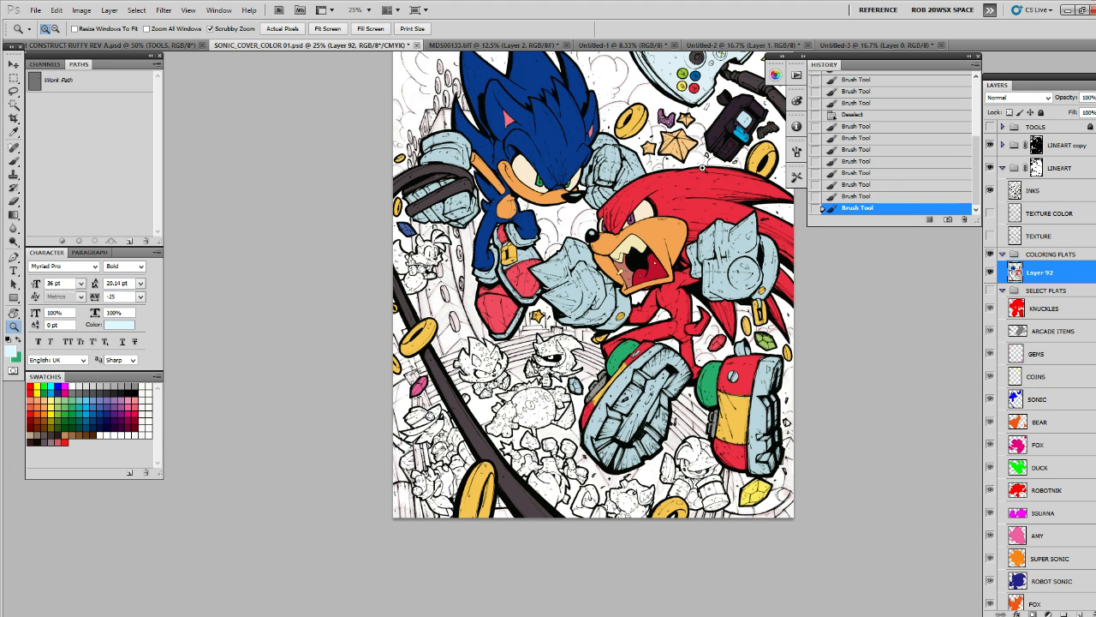
{"action": "left_click_drag", "start_coordinate": [708, 174], "coordinate": [704, 139]}
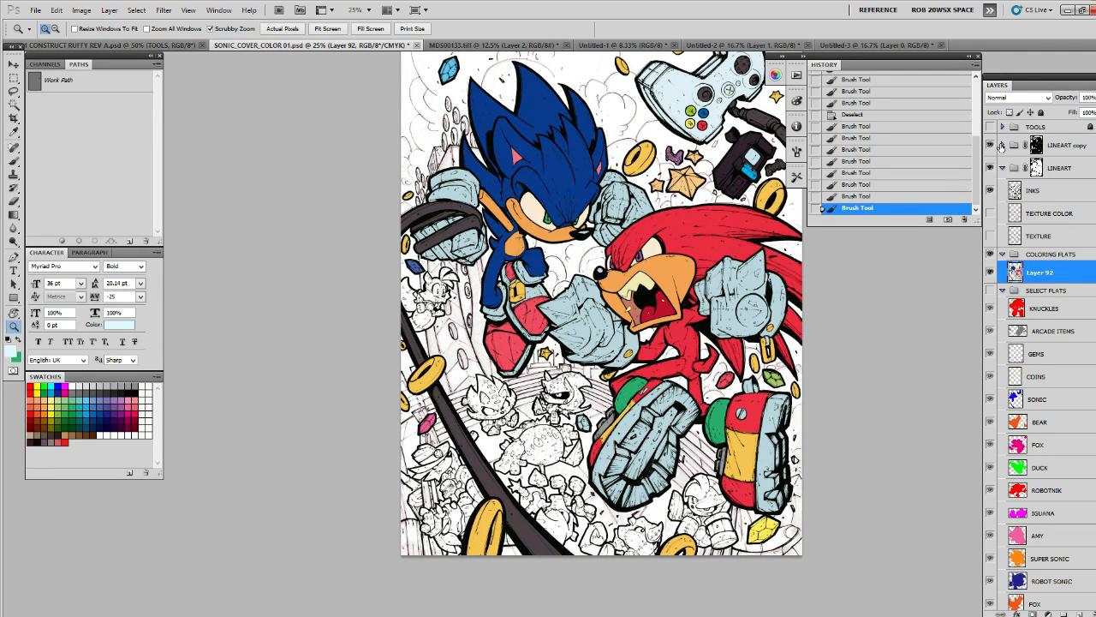
Hide and show the LINEART copy group repeatedly to compare the cover with and without its background line art
{"action": "left_click", "coordinate": [990, 146]}
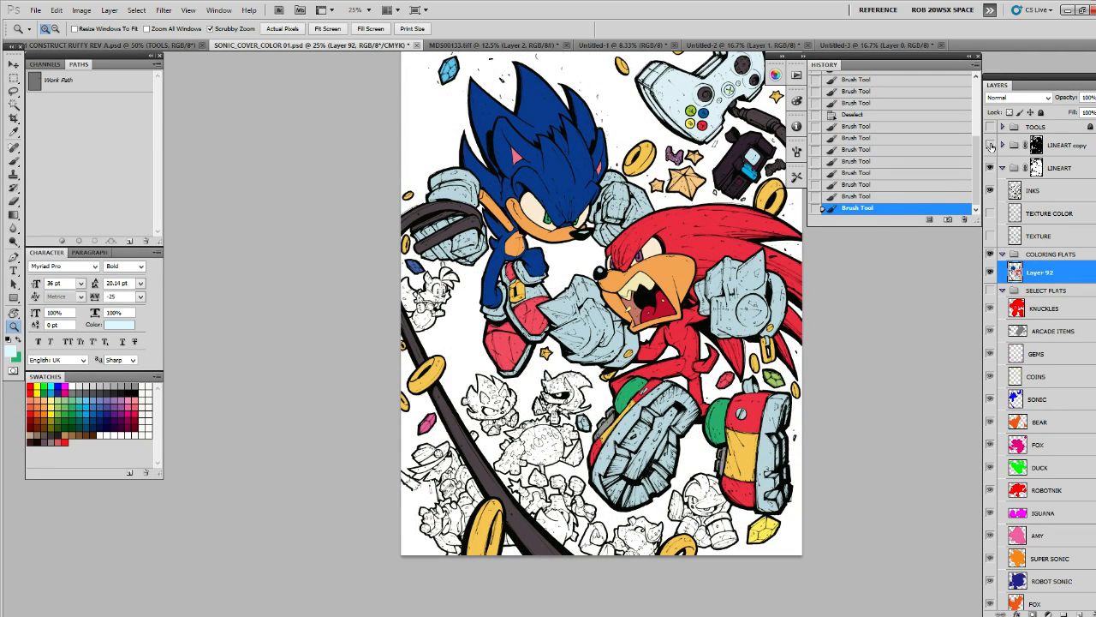
{"action": "left_click", "coordinate": [990, 146]}
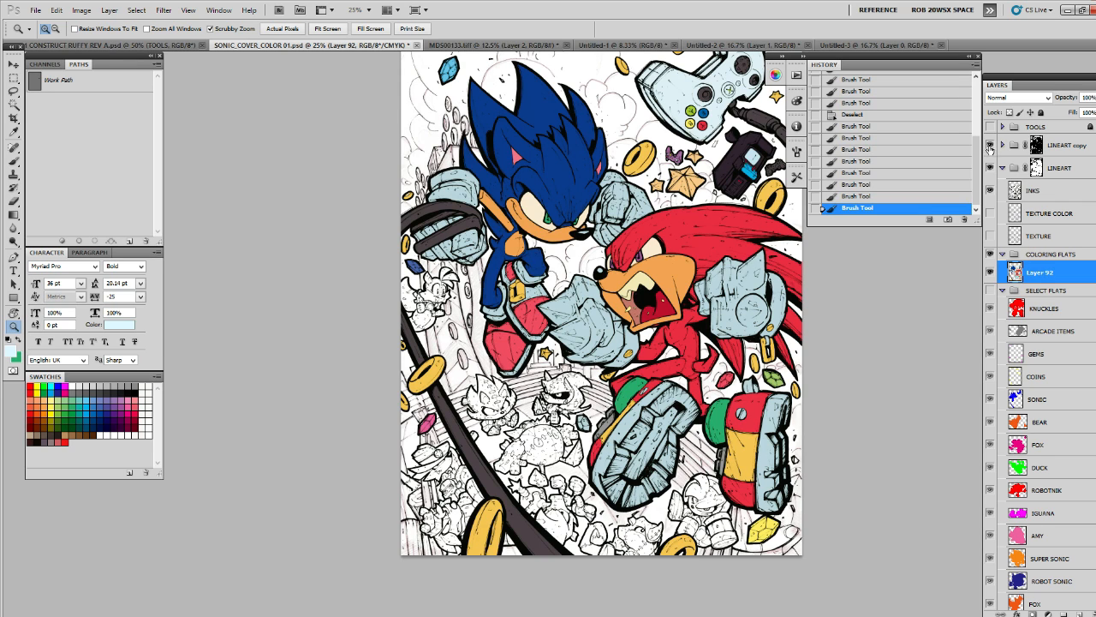
{"action": "left_click", "coordinate": [990, 146]}
{"action": "left_click", "coordinate": [990, 145]}
{"action": "left_click", "coordinate": [990, 145]}
{"action": "left_click", "coordinate": [990, 146]}
{"action": "left_click_drag", "start_coordinate": [771, 259], "coordinate": [754, 282]}
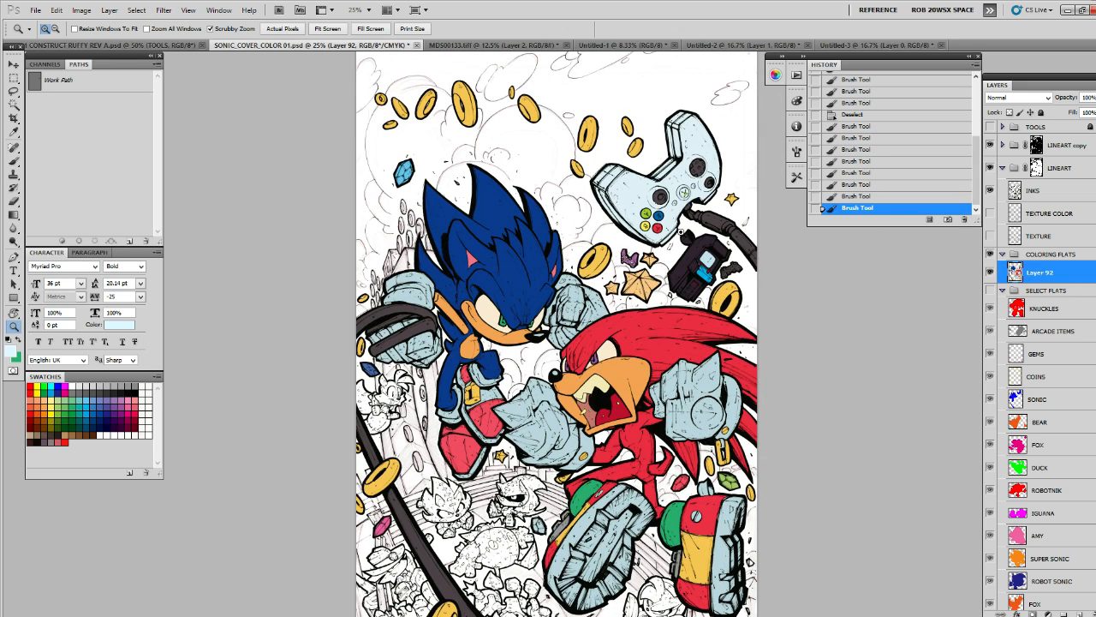
Select the pale orange of the star cluster beside the arcade cabinet with the Magic Wand and fill it with red-orange
{"action": "key", "text": "l"}
{"action": "left_click_drag", "start_coordinate": [654, 248], "coordinate": [644, 253]}
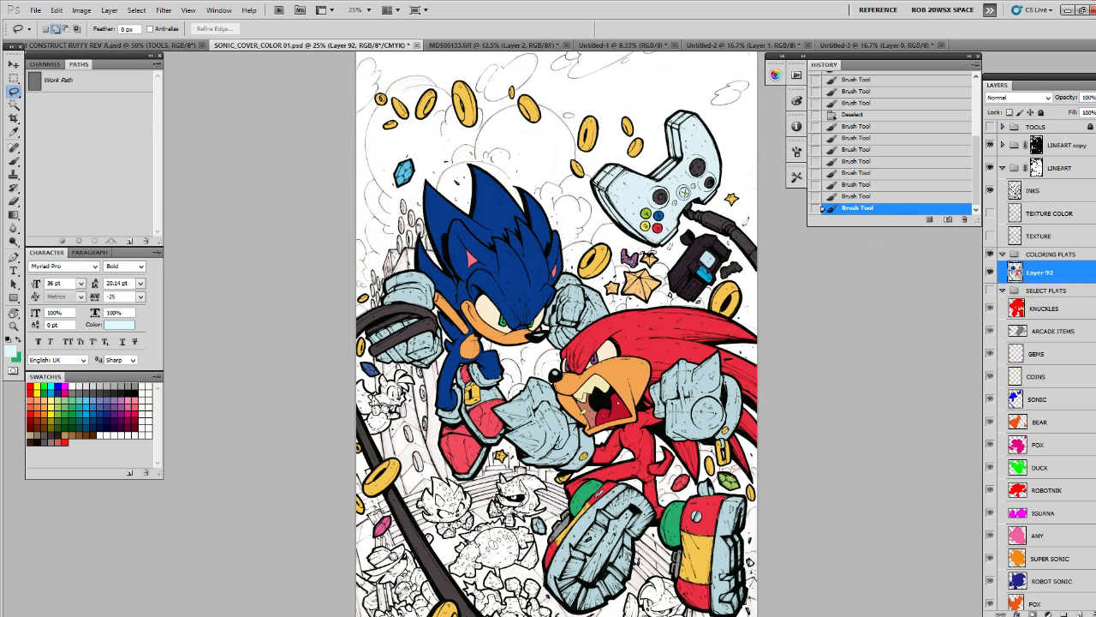
{"action": "key", "text": "ctrl+d"}
{"action": "key", "text": "w"}
{"action": "left_click", "coordinate": [644, 283]}
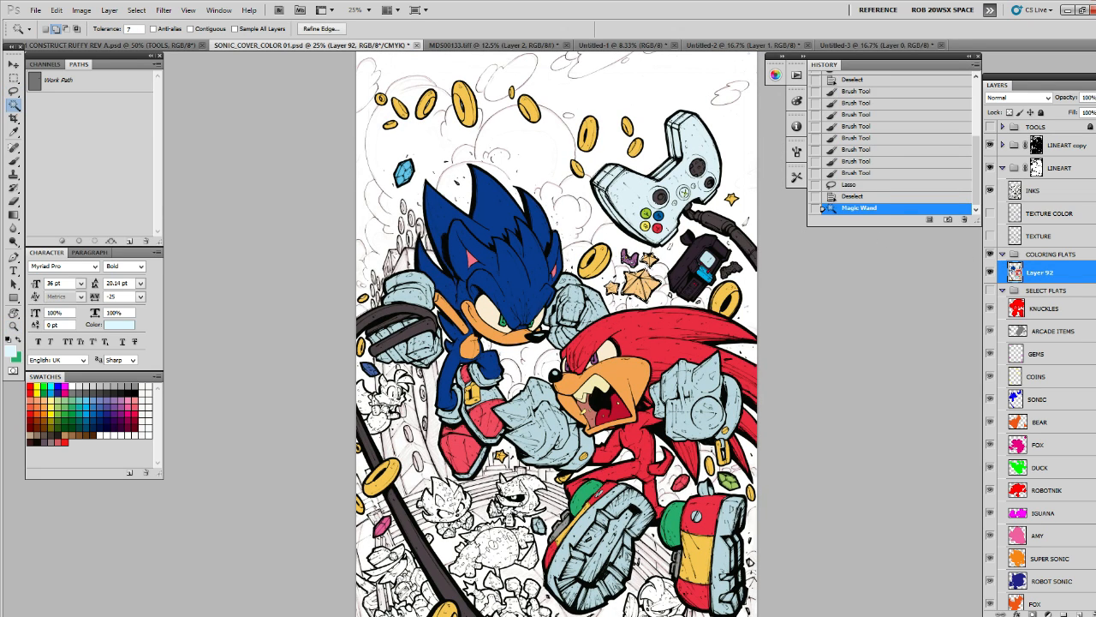
{"action": "key", "text": "b"}
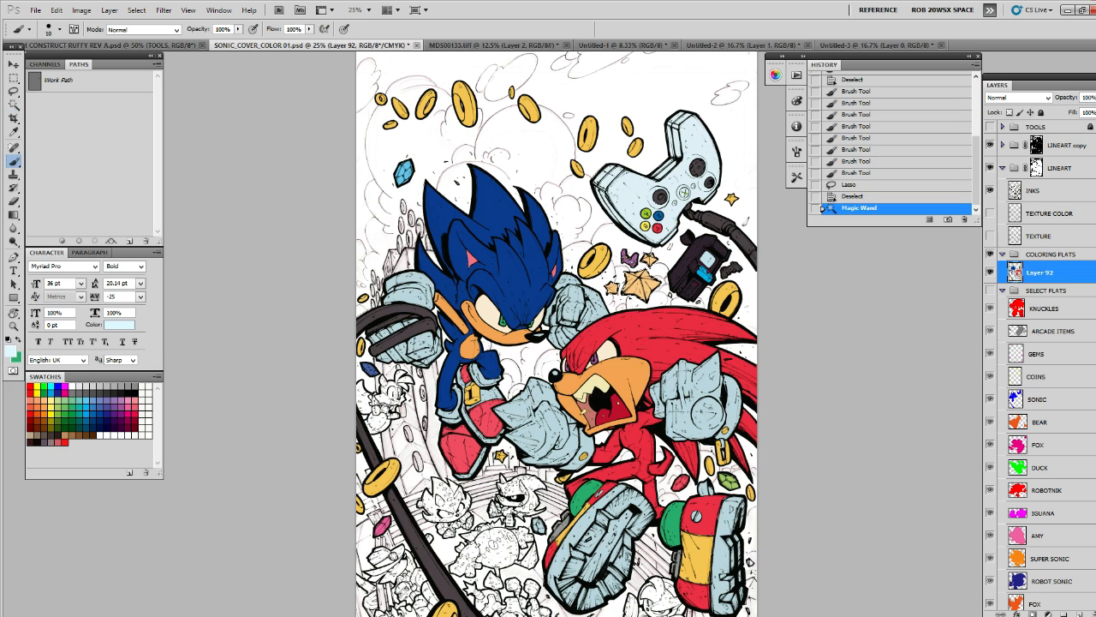
{"action": "left_click", "coordinate": [44, 409]}
{"action": "key", "text": "alt+BackSpace"}
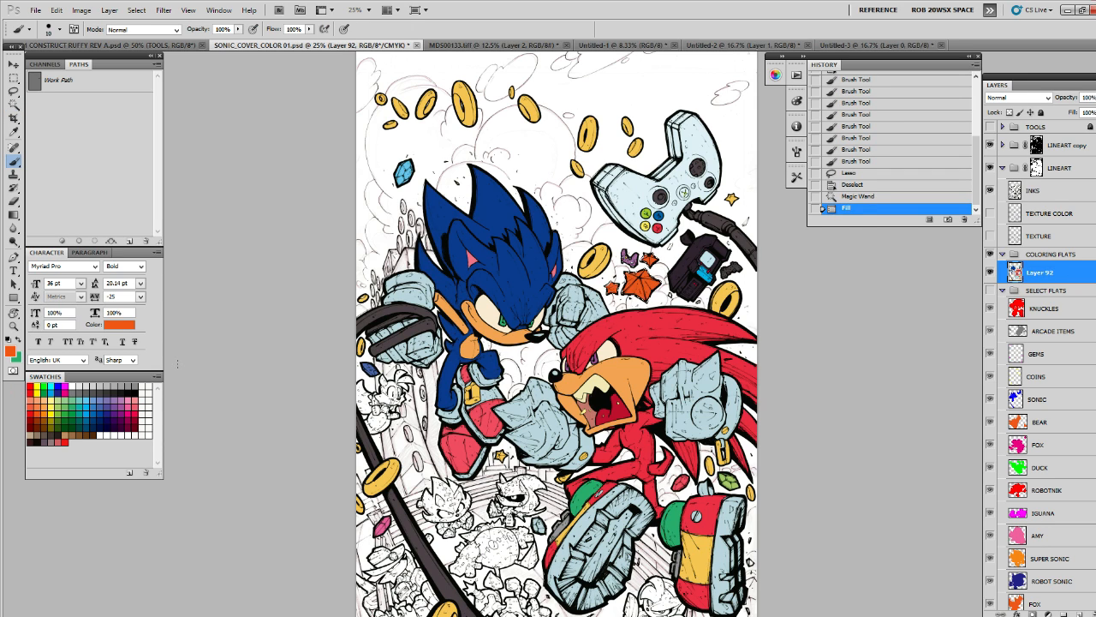
{"action": "scroll", "coordinate": [557, 334], "scroll_direction": "down", "scroll_amount": 2}
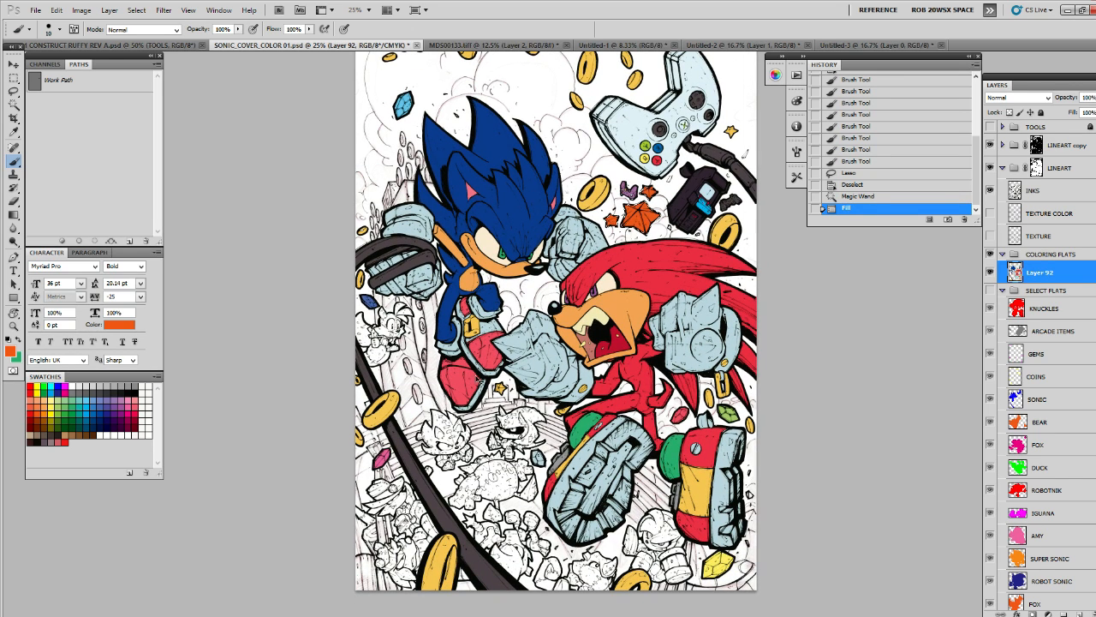
{"action": "key", "text": "ctrl+d"}
With the 50 px ROB RUFFY DRAW brush and transparency locked, paint the stars near Sonic's shoe and the large controller red-orange
{"action": "right_click", "coordinate": [509, 389]}
{"action": "left_click", "coordinate": [547, 509]}
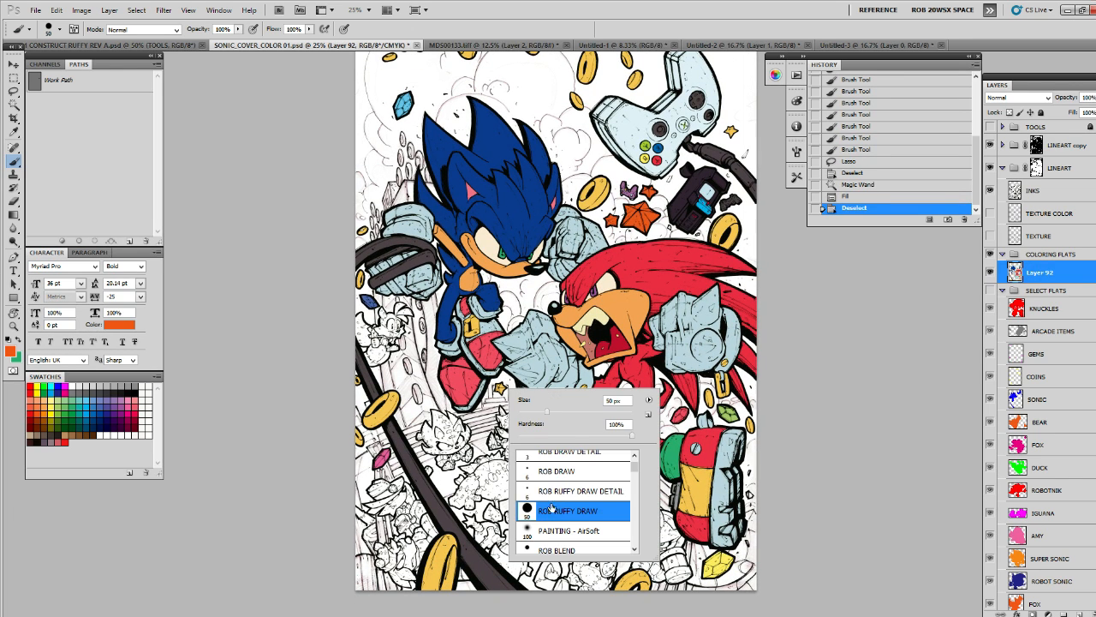
{"action": "left_click", "coordinate": [1010, 113]}
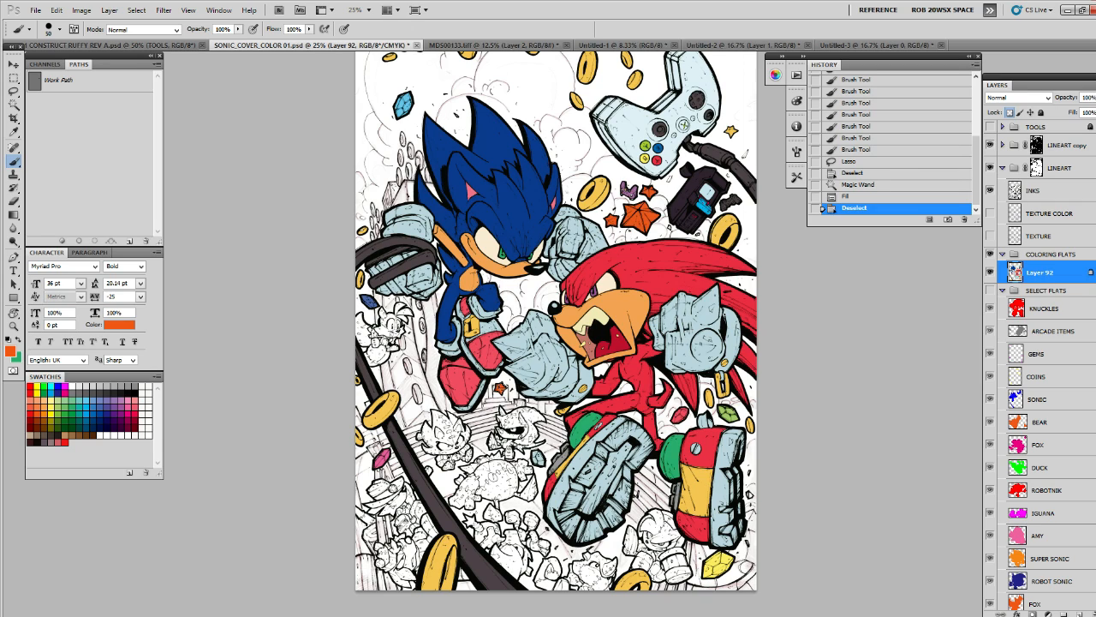
{"action": "mouse_move", "coordinate": [683, 328]}
{"action": "left_mouse_down"}
{"action": "mouse_move", "coordinate": [754, 356]}
{"action": "mouse_move", "coordinate": [736, 405]}
{"action": "left_mouse_up"}
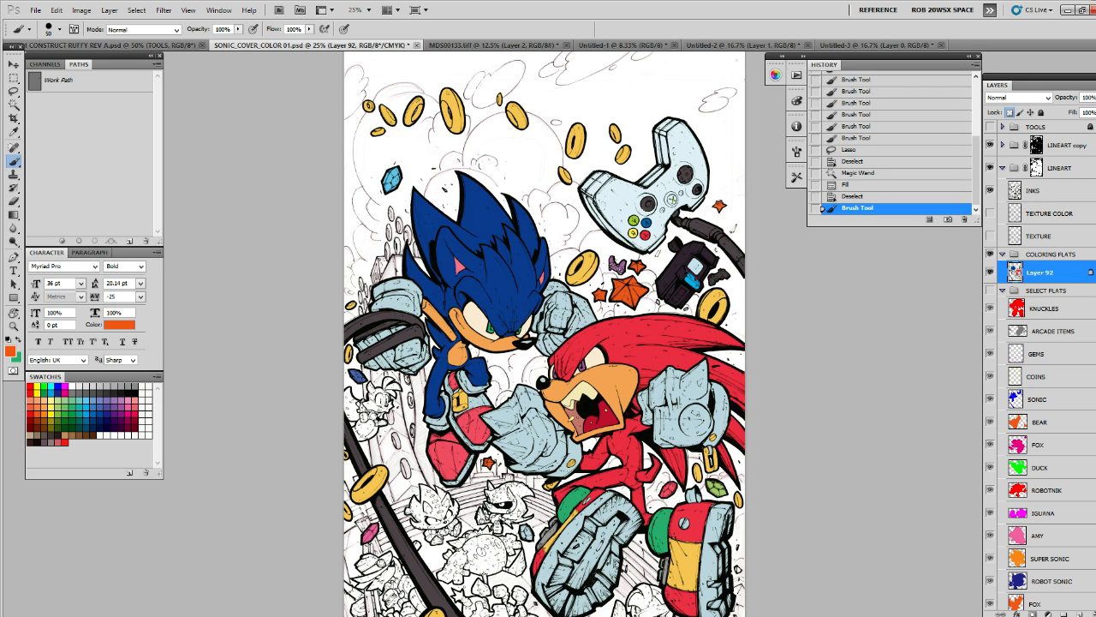
{"action": "left_click", "coordinate": [717, 309]}
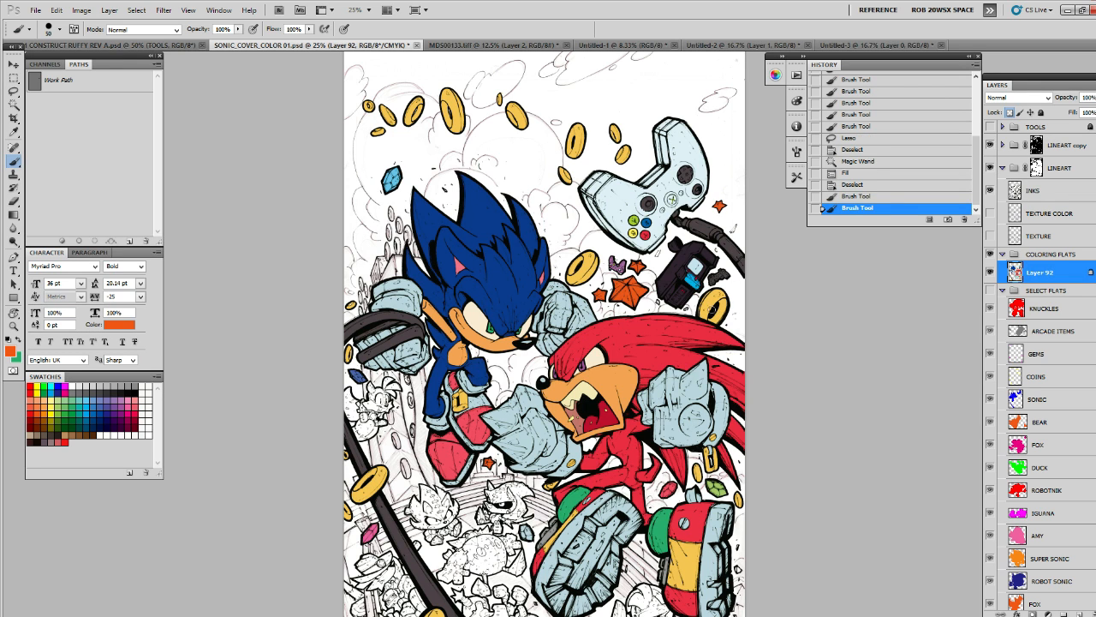
{"action": "left_click_drag", "start_coordinate": [713, 343], "coordinate": [719, 288]}
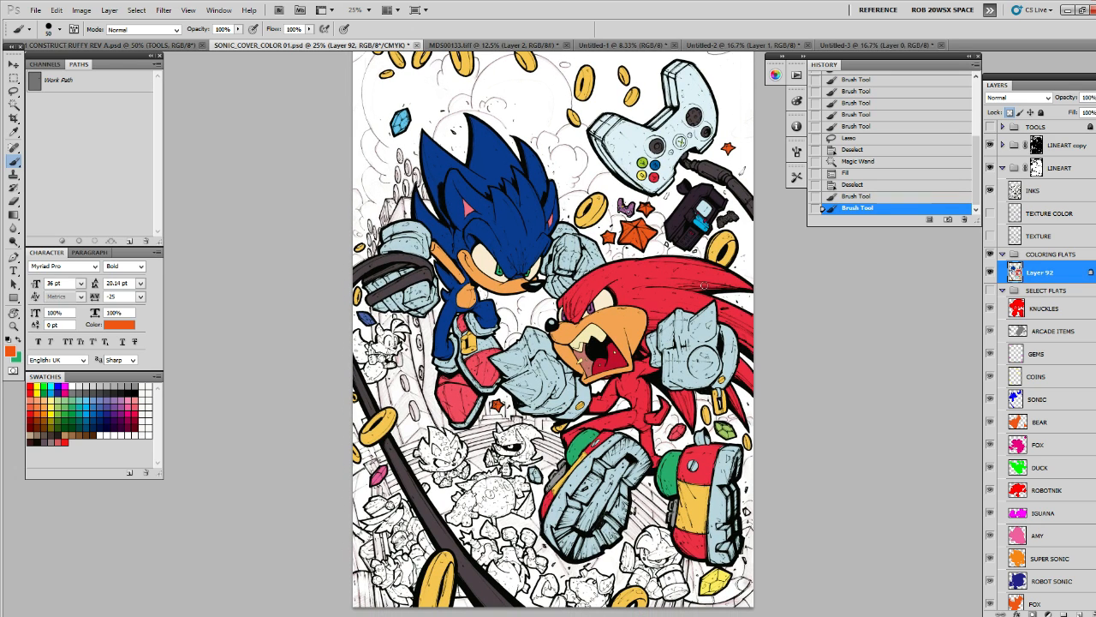
{"action": "left_click_drag", "start_coordinate": [701, 246], "coordinate": [693, 268]}
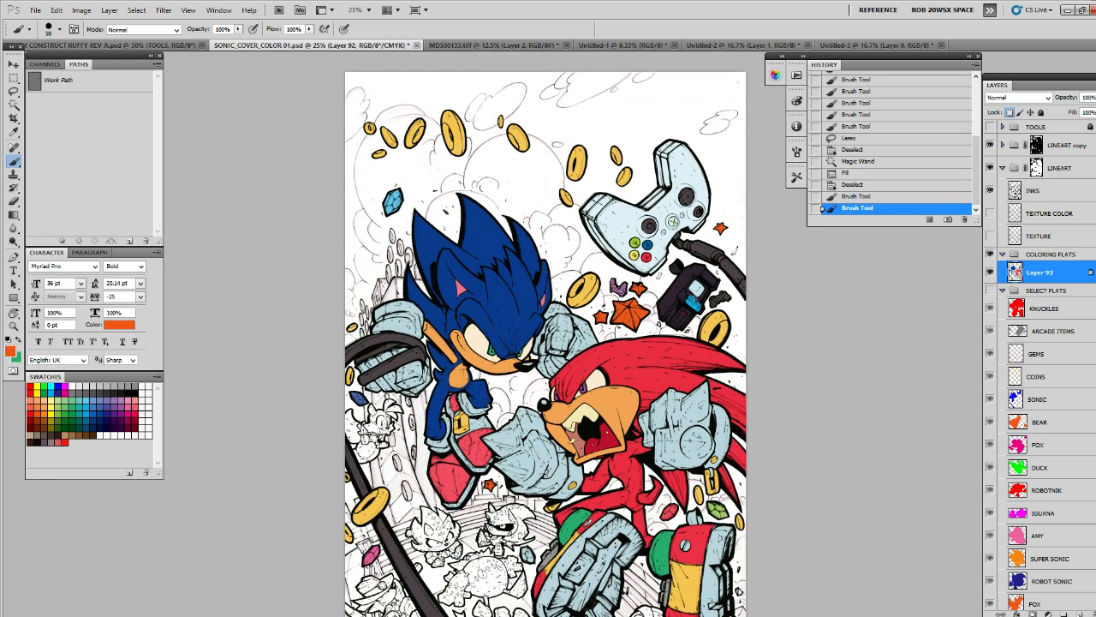
{"action": "left_click_drag", "start_coordinate": [701, 336], "coordinate": [692, 291]}
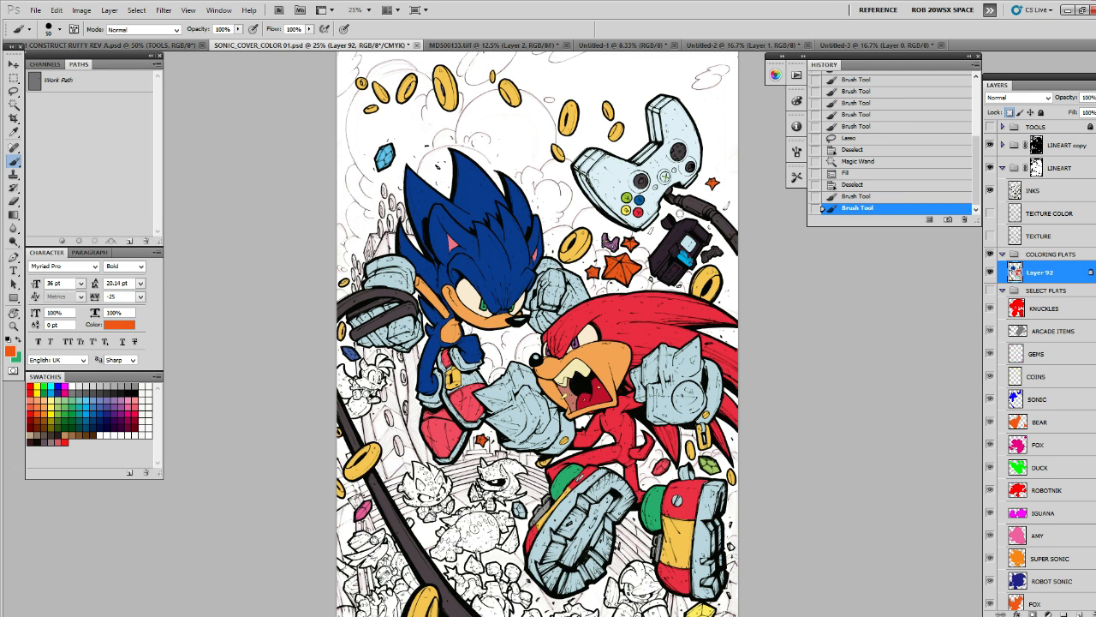
{"action": "left_click_drag", "start_coordinate": [614, 275], "coordinate": [700, 183]}
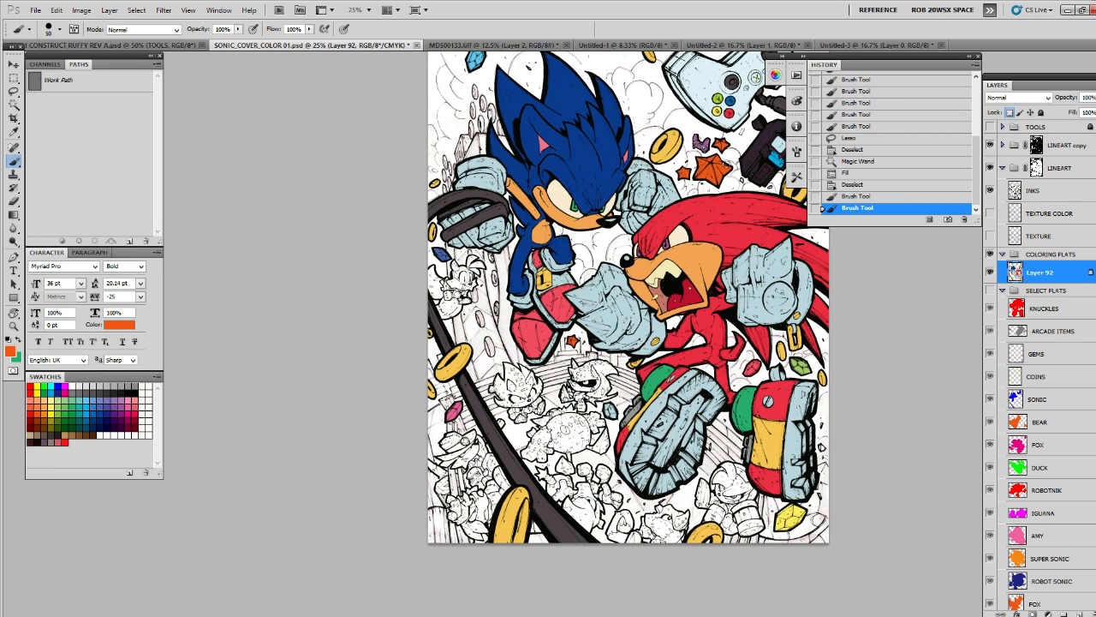
Sample a bright orange from the reference collage document and return to the Sonic cover
{"action": "key", "text": "ctrl+Tab"}
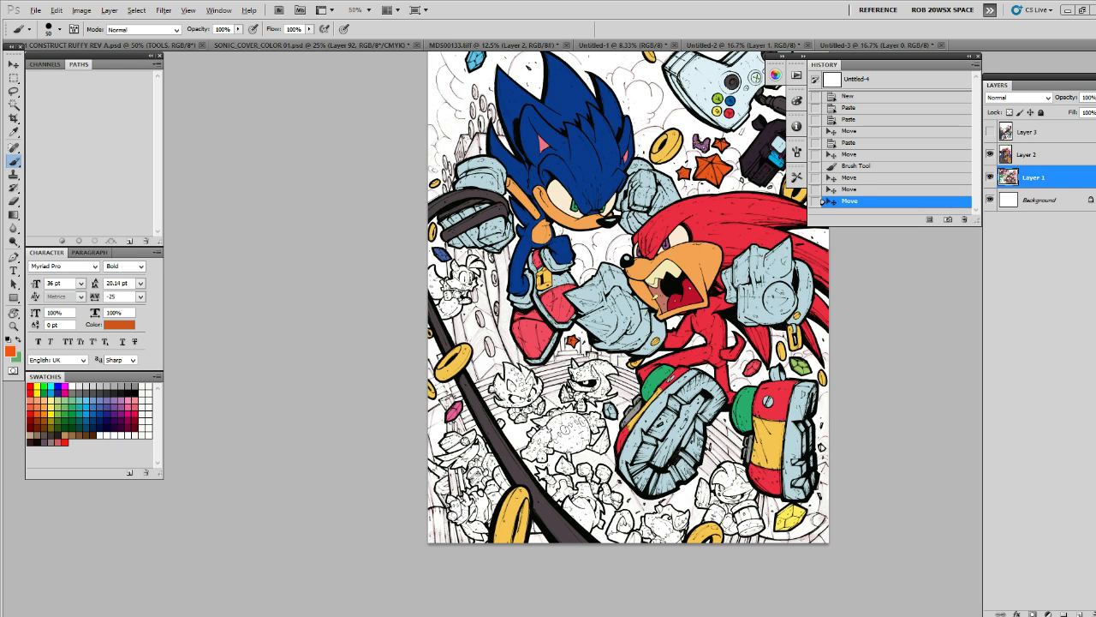
{"action": "left_click", "coordinate": [453, 363], "text": "alt"}
{"action": "key", "text": "ctrl+Tab"}
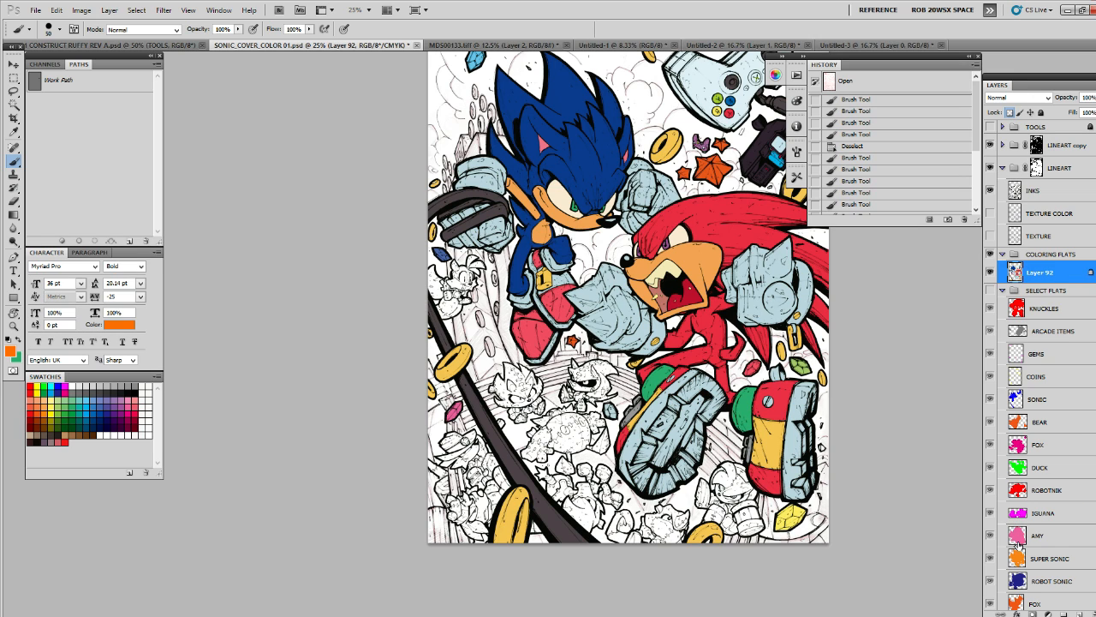
Load the lowest FOX layer's shape as a selection, fill it with orange on Layer 92 with transparency unlocked, and deselect
{"action": "scroll", "coordinate": [1036, 447], "scroll_direction": "down", "scroll_amount": 2}
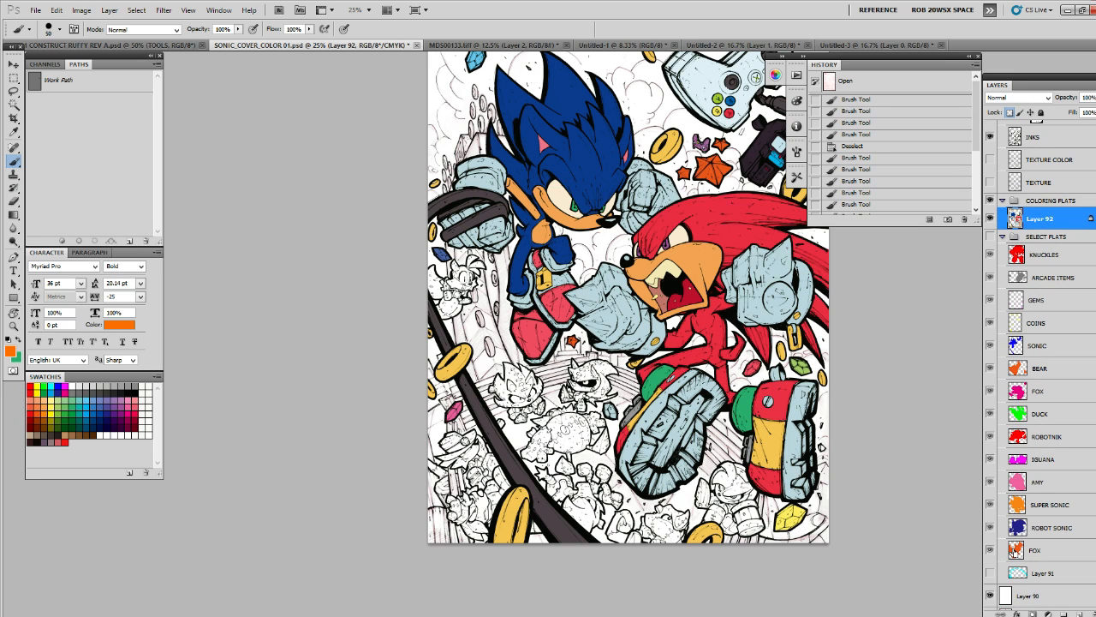
{"action": "left_click", "coordinate": [1015, 549], "text": "ctrl"}
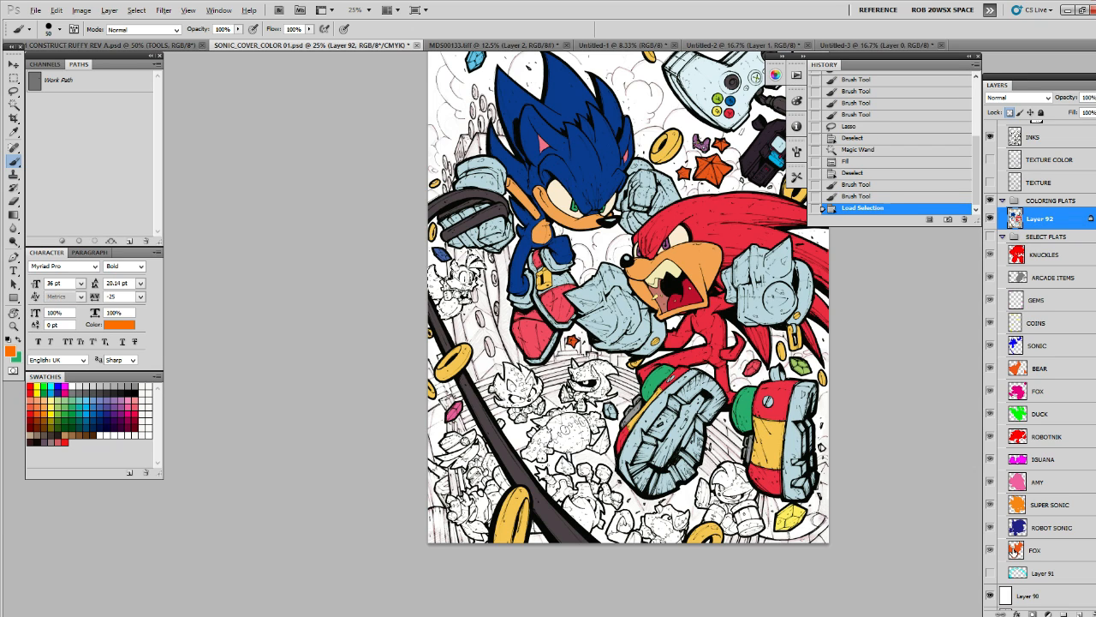
{"action": "key", "text": "alt+BackSpace"}
{"action": "key", "text": "alt+BackSpace"}
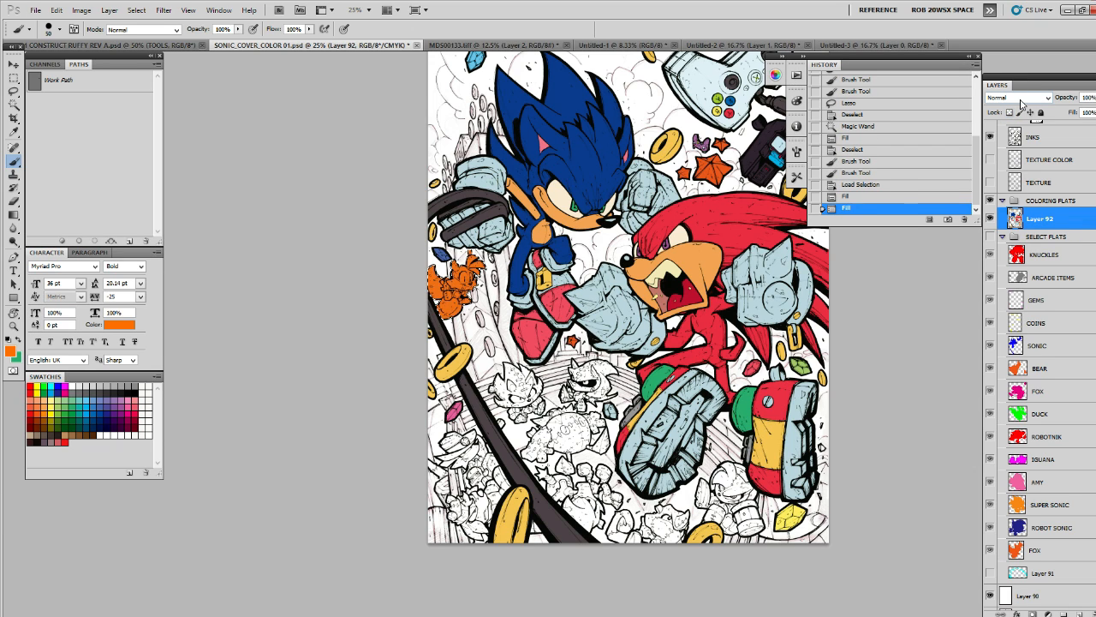
{"action": "key", "text": "ctrl+d"}
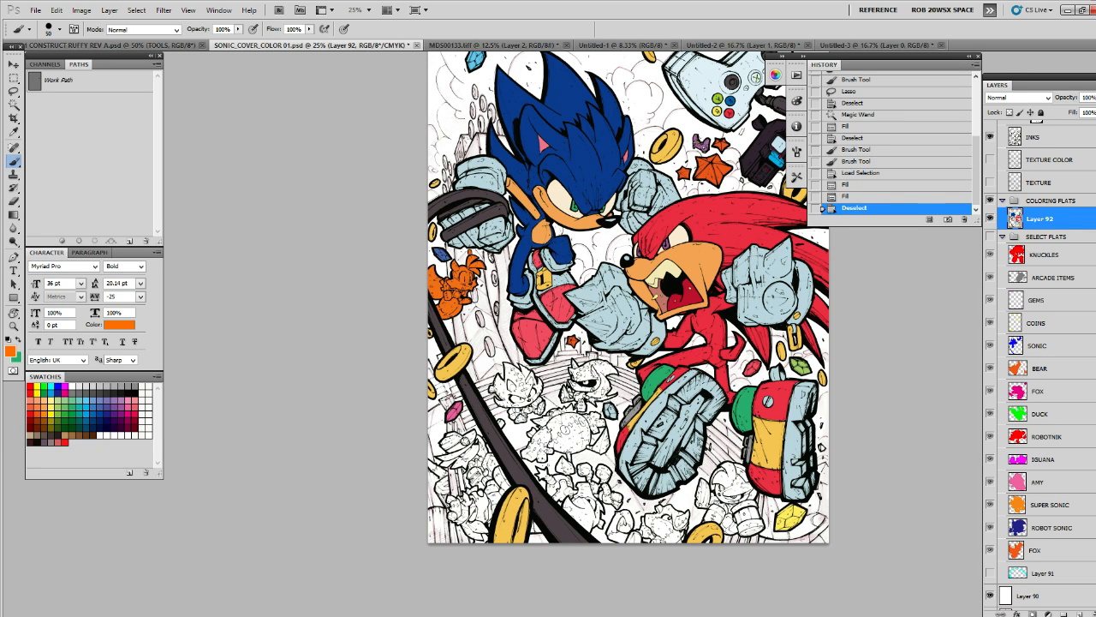
Check the reference documents, sample the cream of Knuckles' teeth on the cover, and lock Layer 92's transparent pixels
{"action": "key", "text": "ctrl+Tab"}
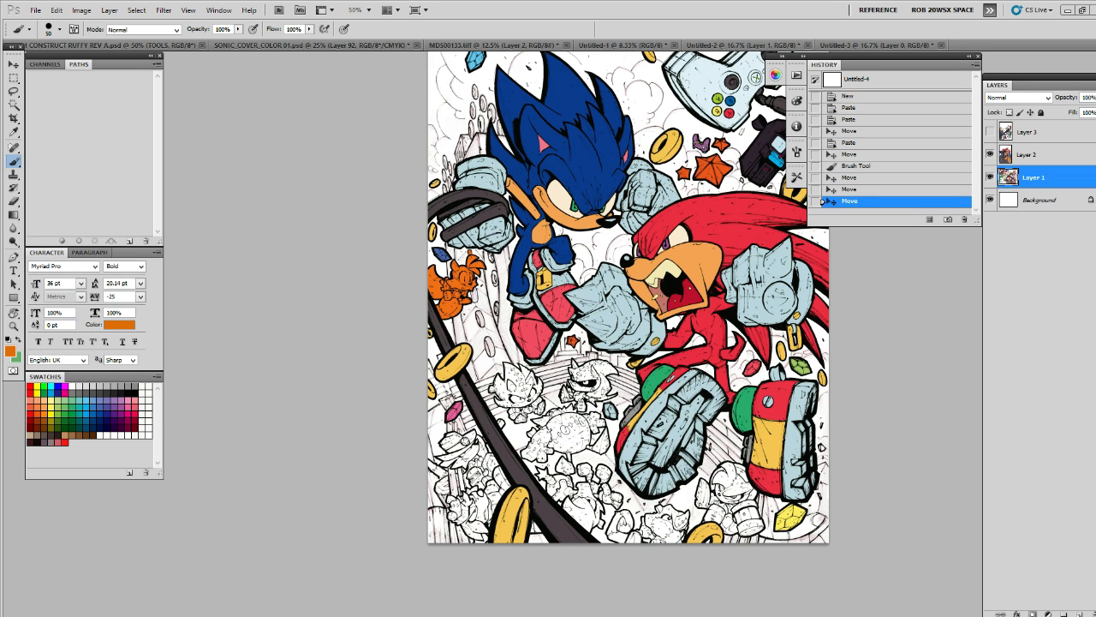
{"action": "key", "text": "alt"}
{"action": "key", "text": "ctrl+Tab"}
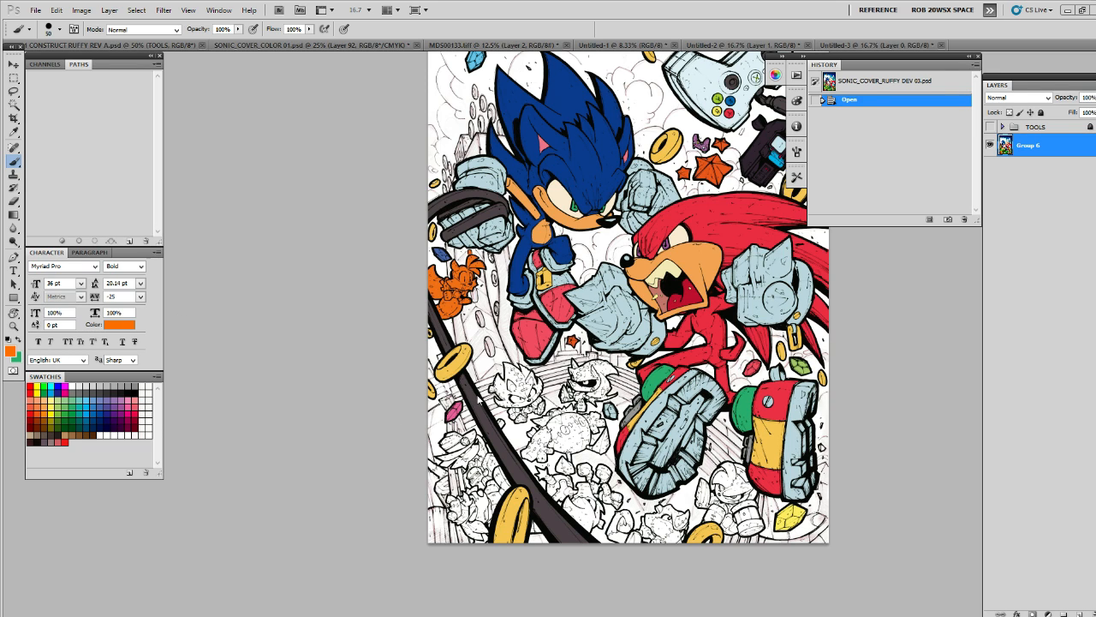
{"action": "key", "text": "ctrl+Tab"}
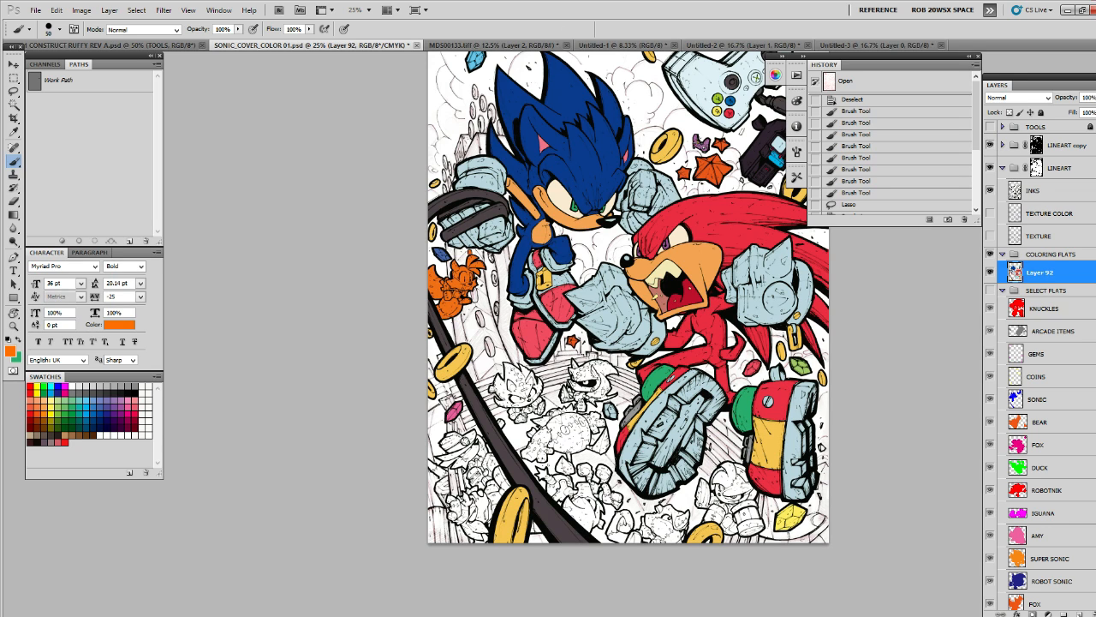
{"action": "left_click", "coordinate": [661, 279], "text": "alt"}
{"action": "left_click", "coordinate": [1009, 113]}
Lasso the fox's muzzle on Layer 92, fill it with a pale icy blue, and deselect
{"action": "key", "text": "z"}
{"action": "left_click_drag", "start_coordinate": [437, 267], "coordinate": [681, 385]}
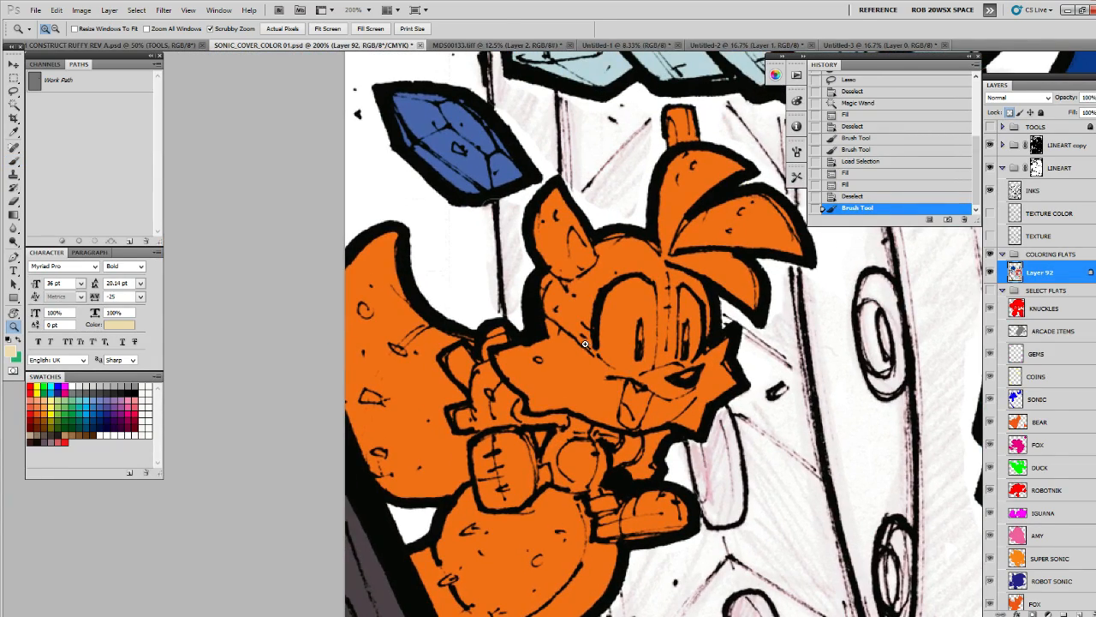
{"action": "key", "text": "l"}
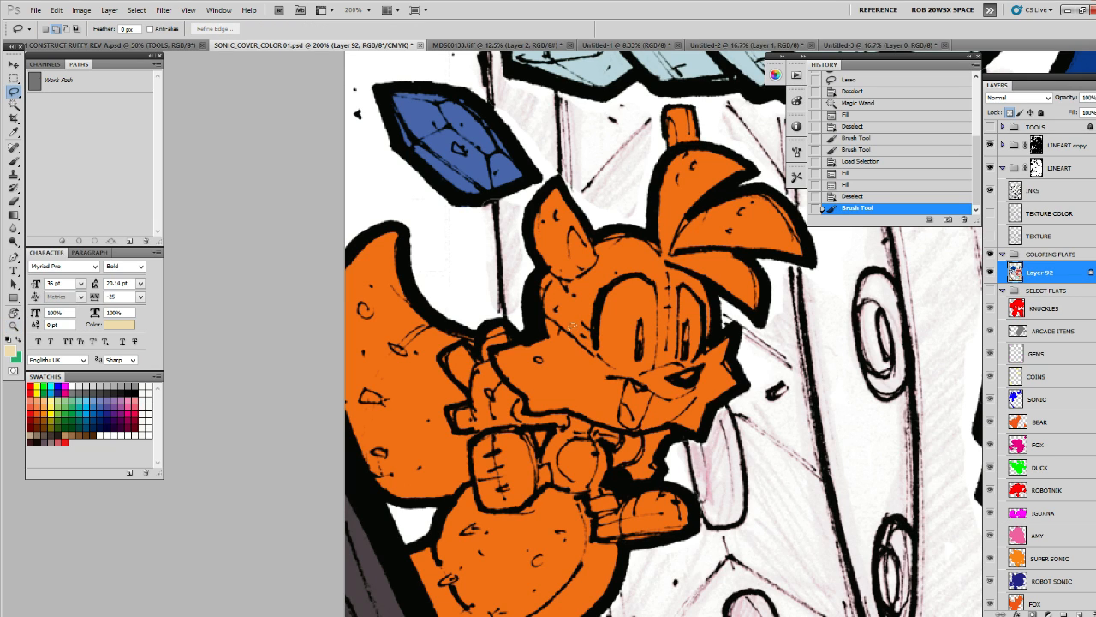
{"action": "mouse_move", "coordinate": [490, 349]}
{"action": "left_mouse_down"}
{"action": "mouse_move", "coordinate": [532, 410]}
{"action": "mouse_move", "coordinate": [574, 408]}
{"action": "mouse_move", "coordinate": [632, 430]}
{"action": "mouse_move", "coordinate": [689, 425]}
{"action": "left_mouse_up"}
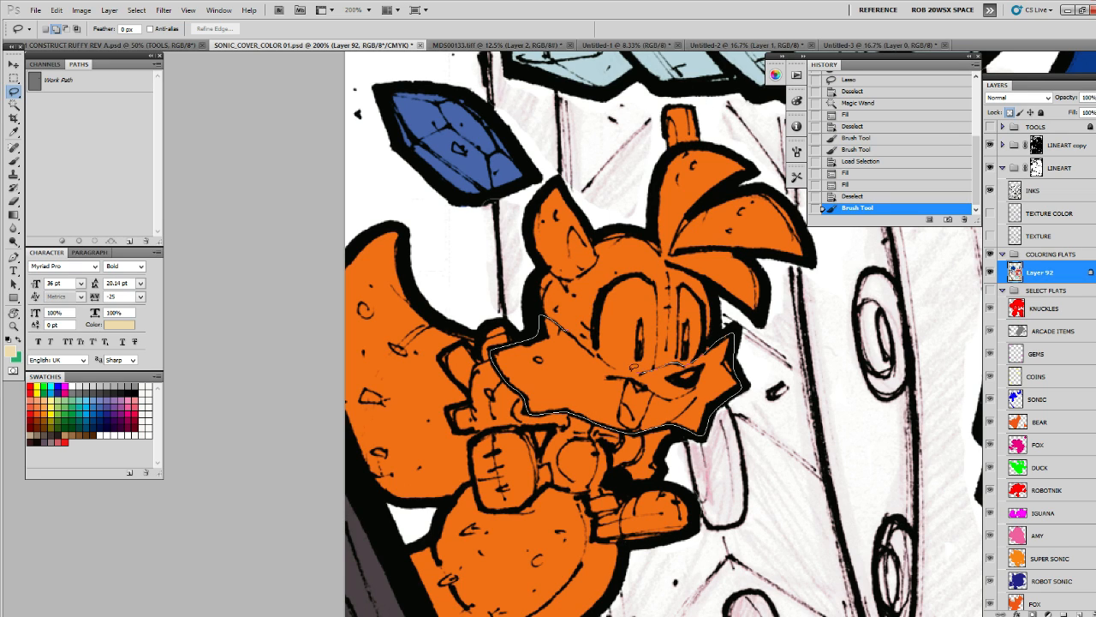
{"action": "left_click_drag", "start_coordinate": [634, 366], "coordinate": [610, 361]}
{"action": "left_click_drag", "start_coordinate": [565, 329], "coordinate": [559, 326]}
{"action": "key", "text": "b"}
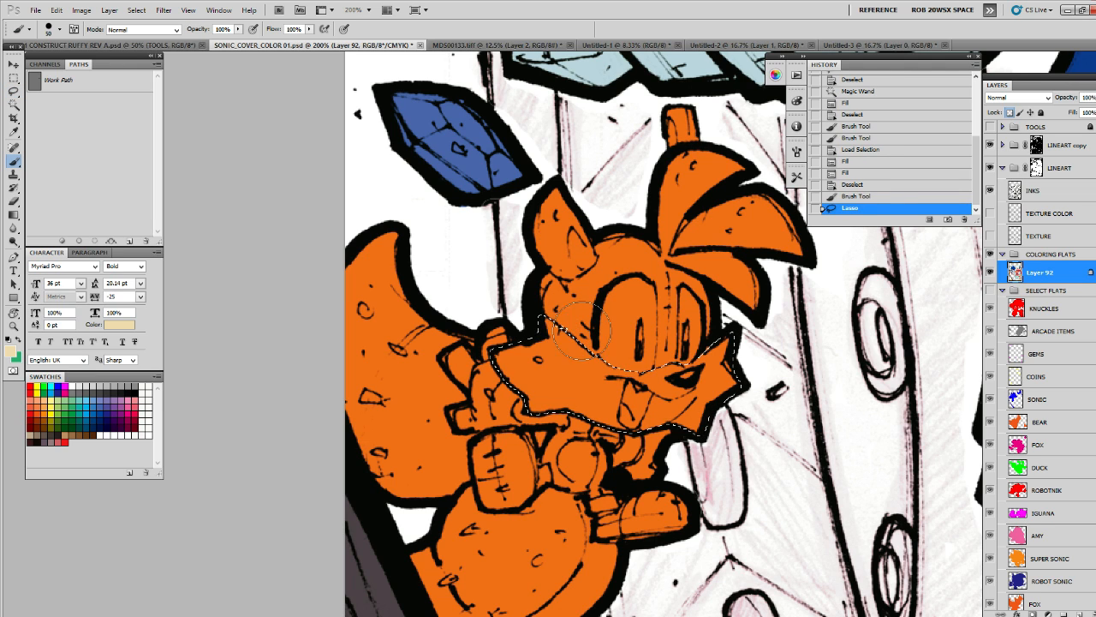
{"action": "key", "text": "x"}
{"action": "key", "text": "alt"}
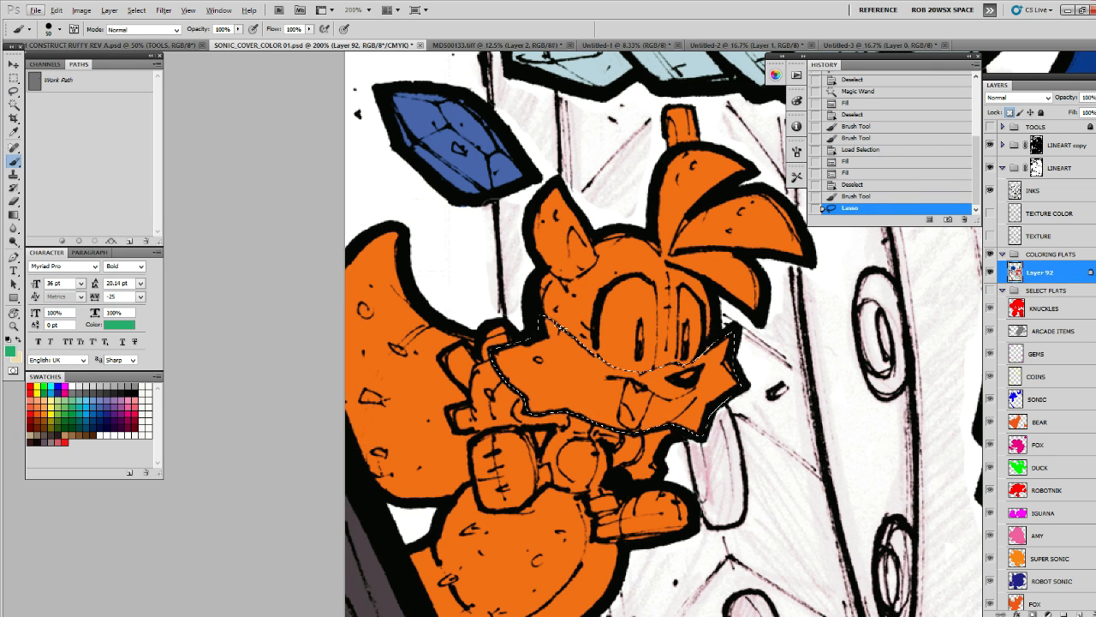
{"action": "key", "text": "x"}
{"action": "key", "text": "alt+BackSpace"}
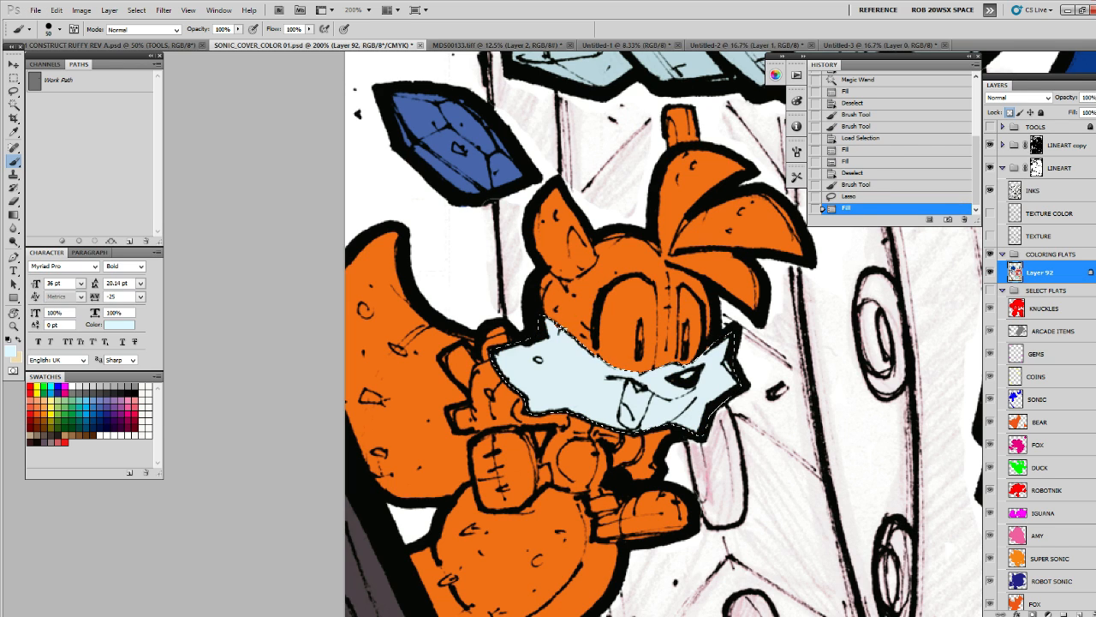
{"action": "left_click_drag", "start_coordinate": [744, 357], "coordinate": [715, 377]}
{"action": "key", "text": "ctrl+d"}
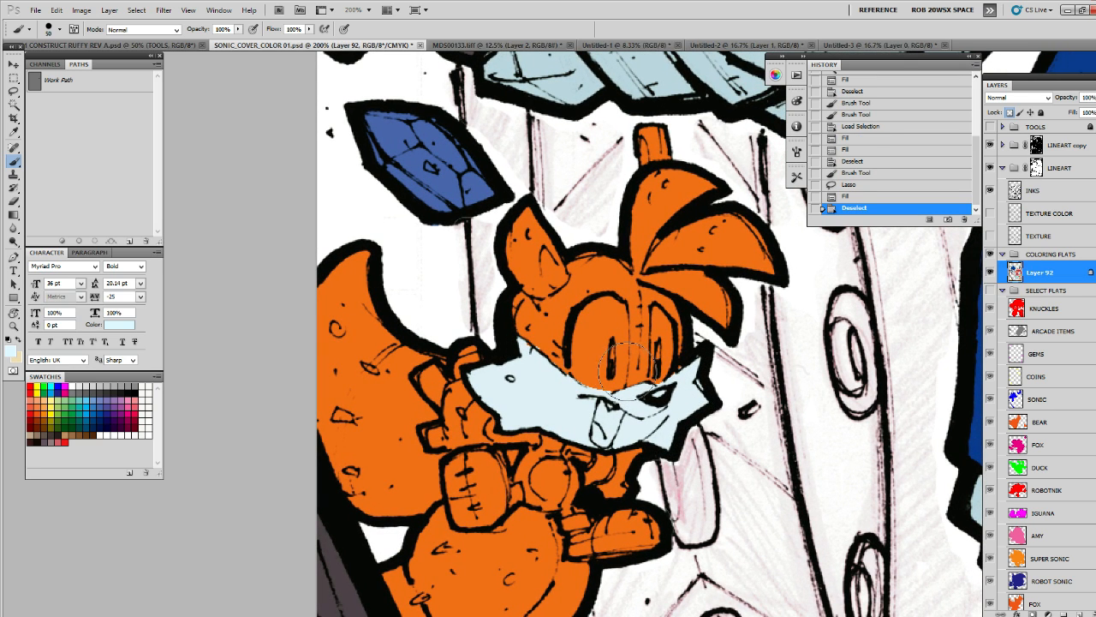
Lasso the fox's larger eye, try filling it with the tan background colour, and undo the fill
{"action": "key", "text": "l"}
{"action": "mouse_move", "coordinate": [632, 348]}
{"action": "left_mouse_down"}
{"action": "mouse_move", "coordinate": [626, 298]}
{"action": "mouse_move", "coordinate": [599, 288]}
{"action": "mouse_move", "coordinate": [567, 353]}
{"action": "mouse_move", "coordinate": [607, 389]}
{"action": "mouse_move", "coordinate": [623, 388]}
{"action": "mouse_move", "coordinate": [630, 351]}
{"action": "mouse_move", "coordinate": [599, 291]}
{"action": "mouse_move", "coordinate": [565, 363]}
{"action": "mouse_move", "coordinate": [617, 393]}
{"action": "left_mouse_up"}
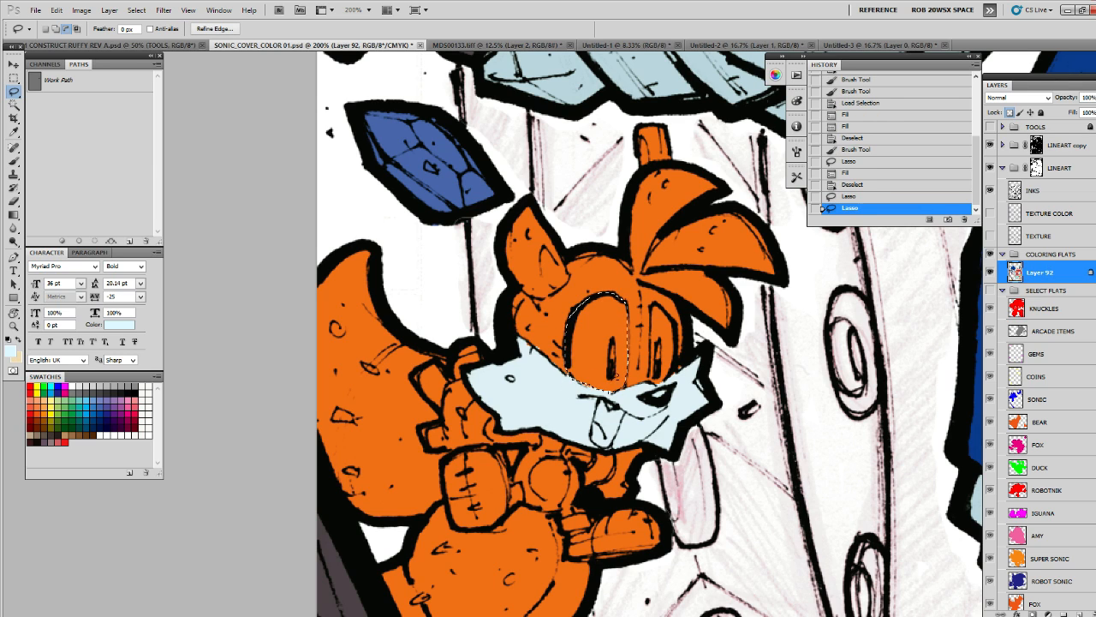
{"action": "key", "text": "alt+BackSpace"}
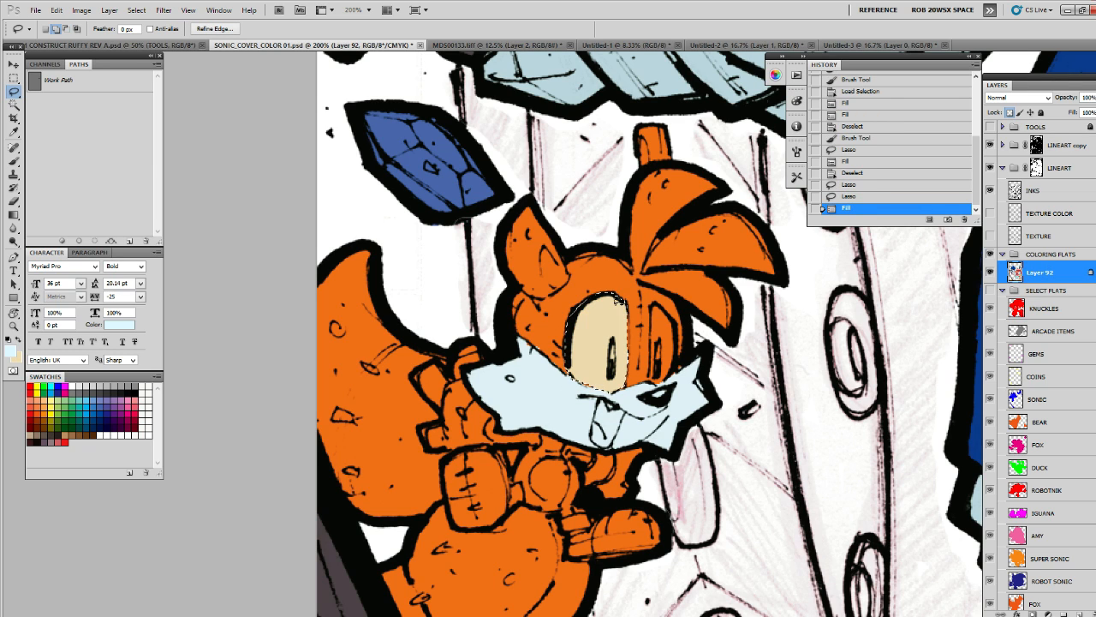
{"action": "key", "text": "ctrl+z"}
{"action": "key", "text": "b"}
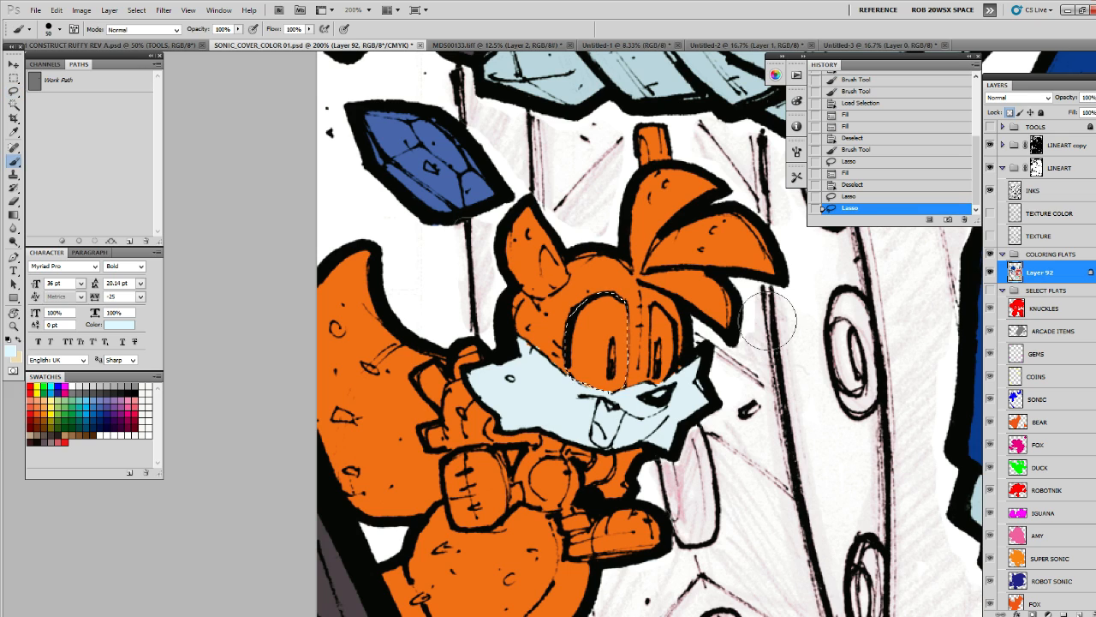
Sample the pale cream of the main characters' eyes, fill the fox's selected larger eye with it, and deselect
{"action": "key", "text": "z"}
{"action": "left_click", "coordinate": [857, 319], "text": "alt"}
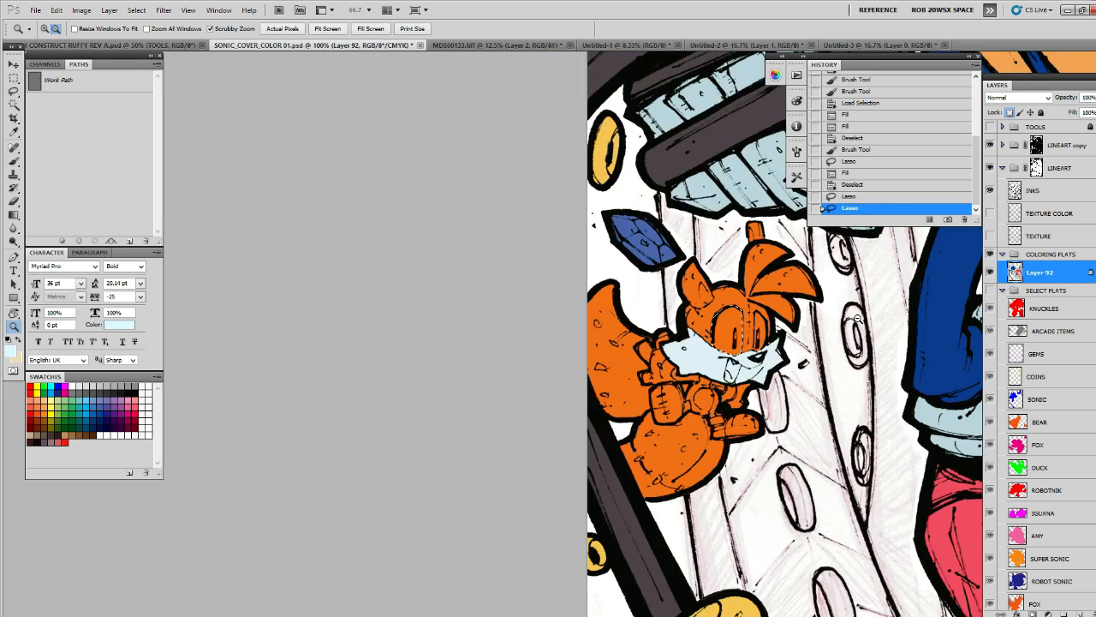
{"action": "left_click", "coordinate": [857, 319], "text": "alt"}
{"action": "left_click", "coordinate": [856, 319], "text": "alt"}
{"action": "key", "text": "b"}
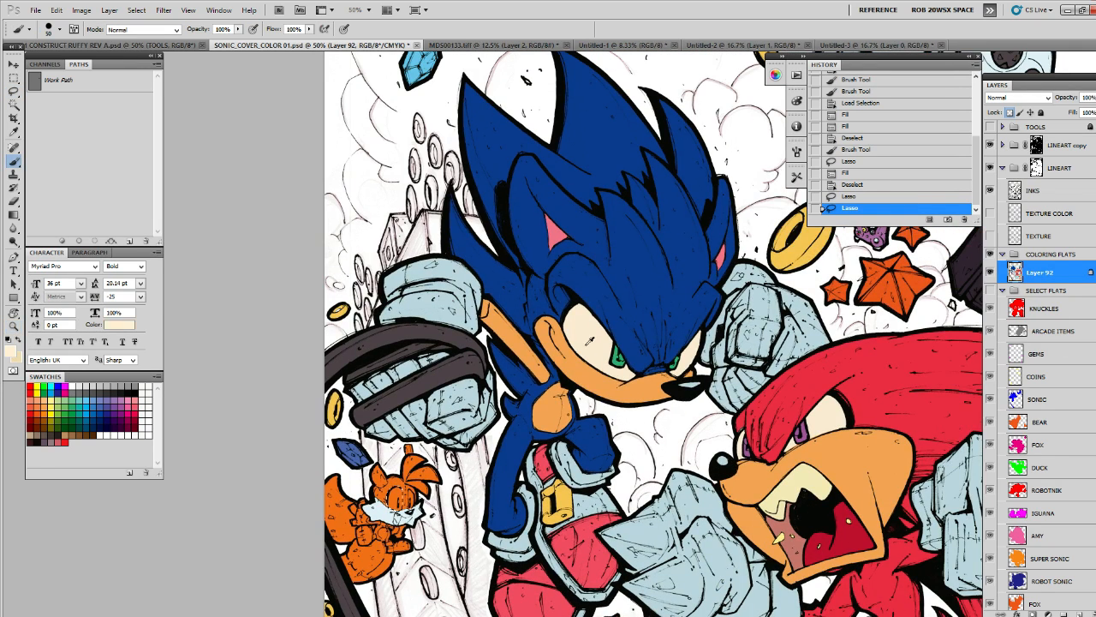
{"action": "left_click", "coordinate": [575, 393], "text": "alt"}
{"action": "left_click", "coordinate": [820, 412], "text": "alt"}
{"action": "key", "text": "z"}
{"action": "left_click", "coordinate": [586, 448]}
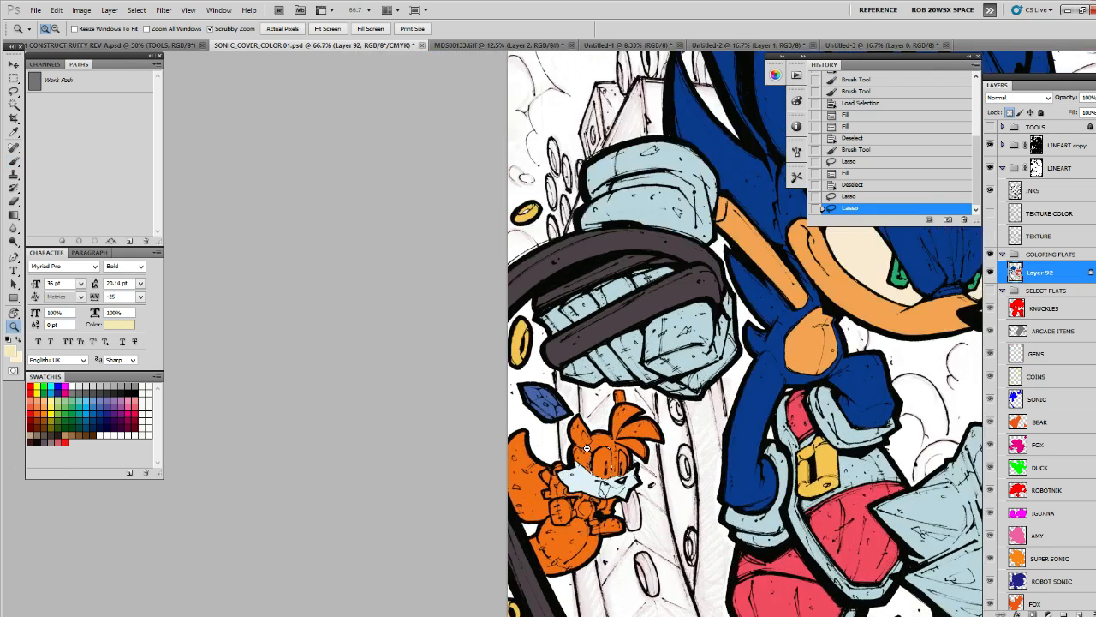
{"action": "left_click", "coordinate": [586, 448]}
{"action": "left_click", "coordinate": [597, 432]}
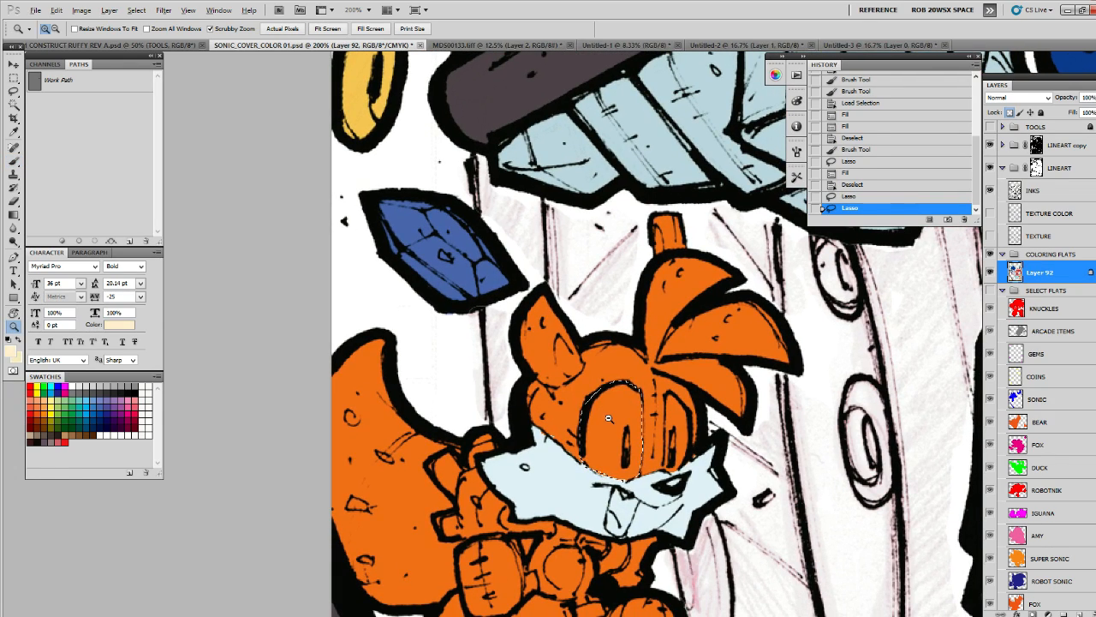
{"action": "key", "text": "alt+BackSpace"}
{"action": "key", "text": "ctrl+d"}
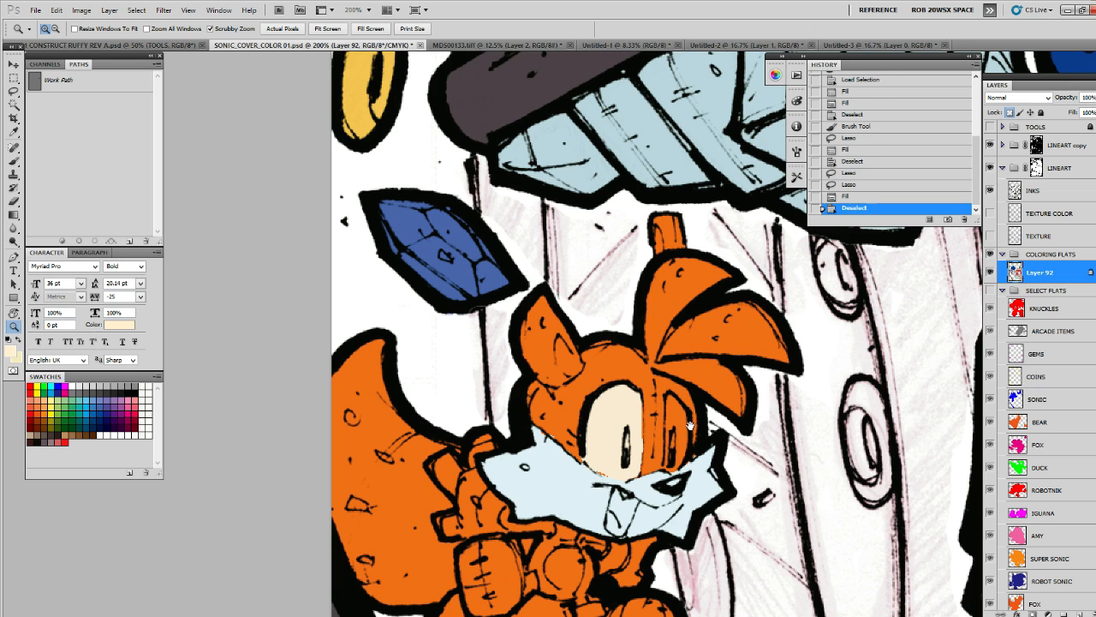
Lasso the fox's smaller eye, fill it with the same pale cream, and deselect
{"action": "mouse_move", "coordinate": [690, 424]}
{"action": "left_mouse_down"}
{"action": "mouse_move", "coordinate": [672, 404]}
{"action": "mouse_move", "coordinate": [669, 422]}
{"action": "mouse_move", "coordinate": [668, 407]}
{"action": "mouse_move", "coordinate": [672, 452]}
{"action": "mouse_move", "coordinate": [689, 448]}
{"action": "mouse_move", "coordinate": [694, 420]}
{"action": "mouse_move", "coordinate": [673, 377]}
{"action": "left_mouse_up"}
{"action": "key", "text": "l"}
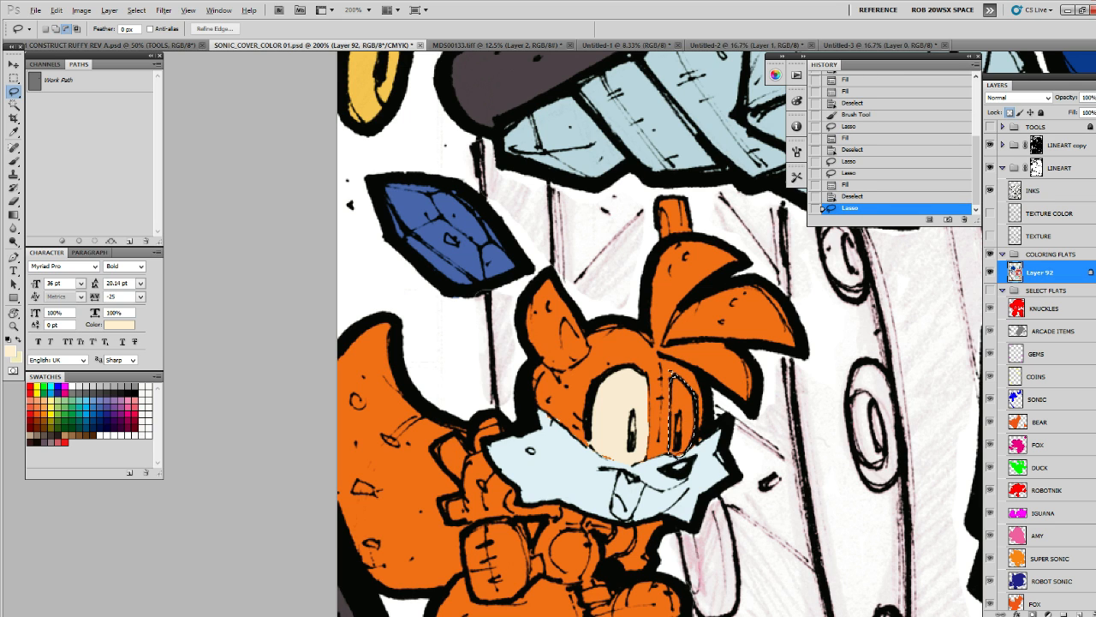
{"action": "mouse_move", "coordinate": [703, 442]}
{"action": "left_mouse_down"}
{"action": "mouse_move", "coordinate": [701, 409]}
{"action": "mouse_move", "coordinate": [724, 371]}
{"action": "left_mouse_up"}
{"action": "key", "text": "alt+BackSpace"}
{"action": "key", "text": "ctrl+d"}
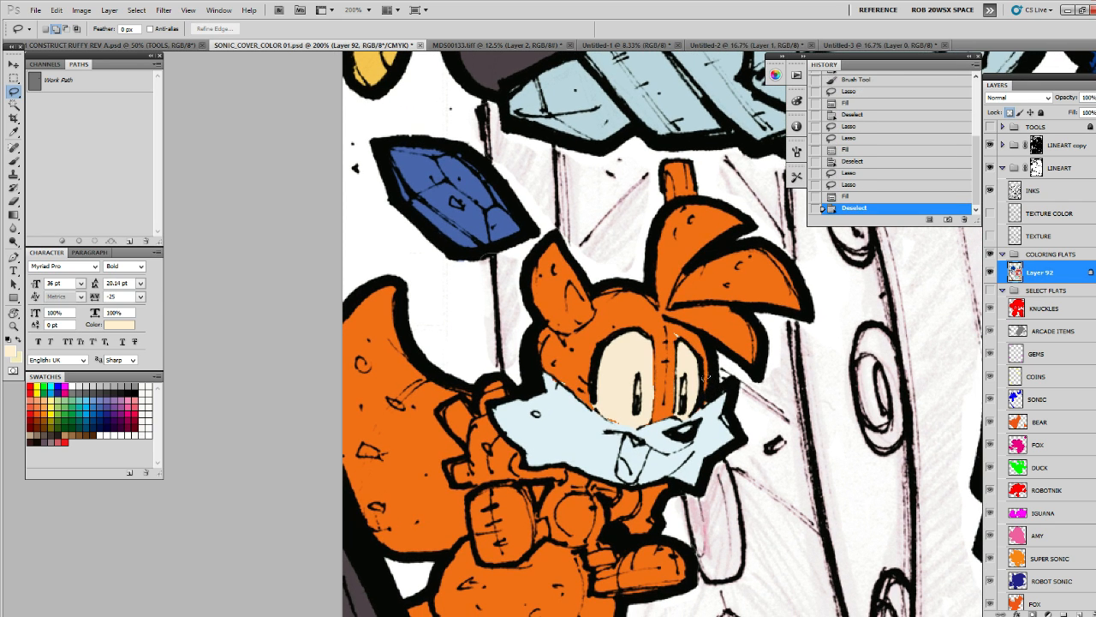
Lasso the upper edge of the fox's smaller eye, fill it with orange sampled from the fur, and deselect
{"action": "left_click_drag", "start_coordinate": [679, 325], "coordinate": [670, 334]}
{"action": "key", "text": "b"}
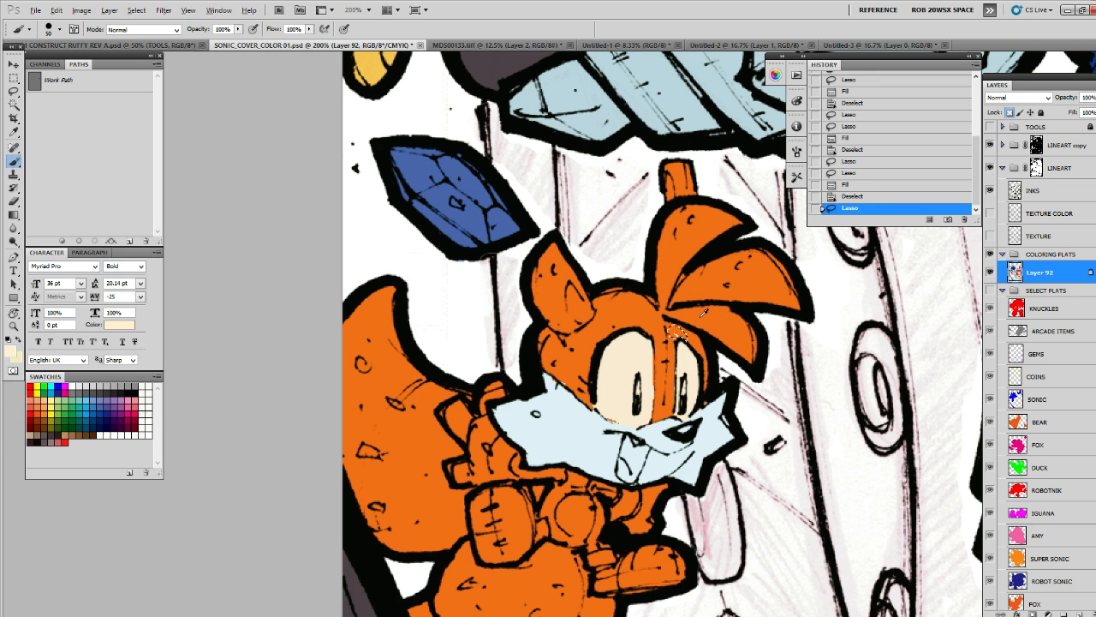
{"action": "left_click", "coordinate": [701, 318], "text": "alt"}
{"action": "key", "text": "alt+BackSpace"}
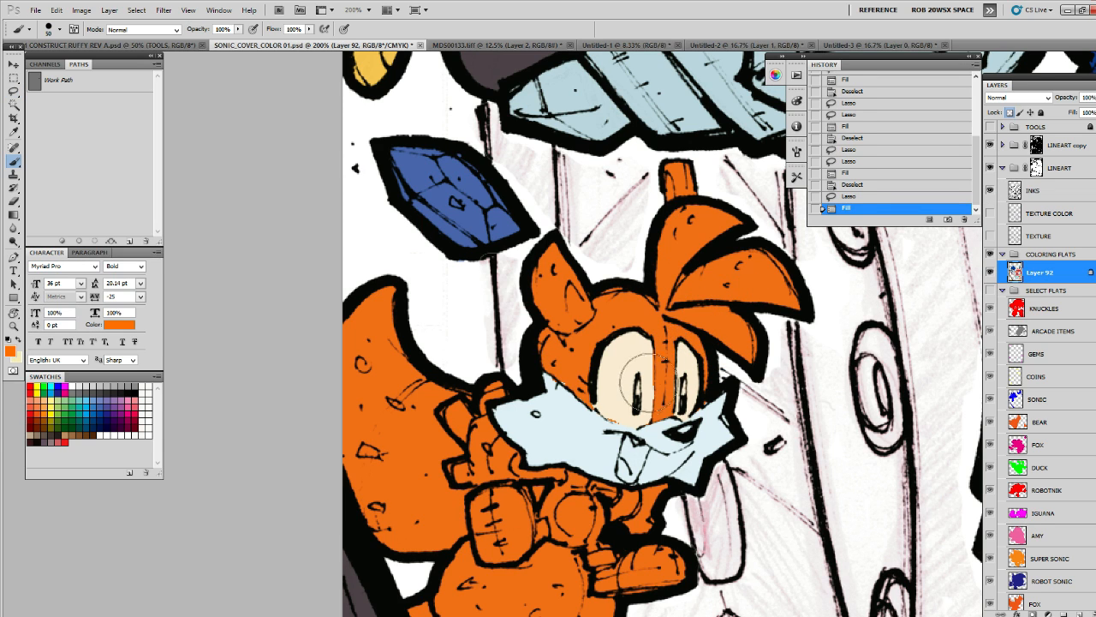
{"action": "key", "text": "ctrl+d"}
{"action": "scroll", "coordinate": [625, 392], "scroll_direction": "down", "scroll_amount": 1}
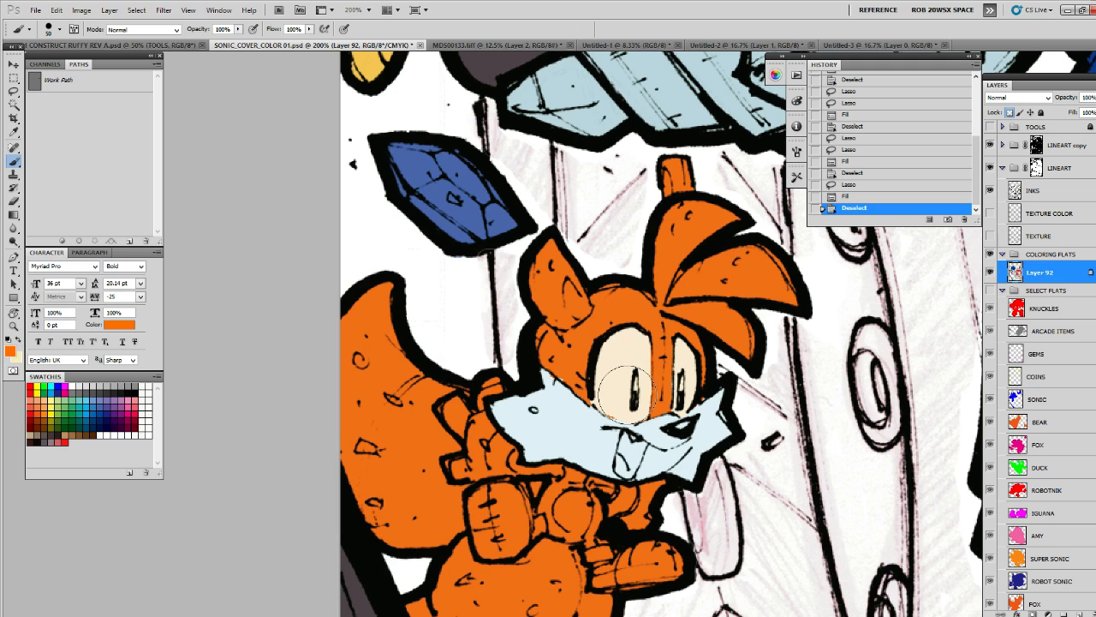
Lasso the lower outer edge of the fox's larger eye, fill it with the sampled eye cream, and deselect
{"action": "key", "text": "l"}
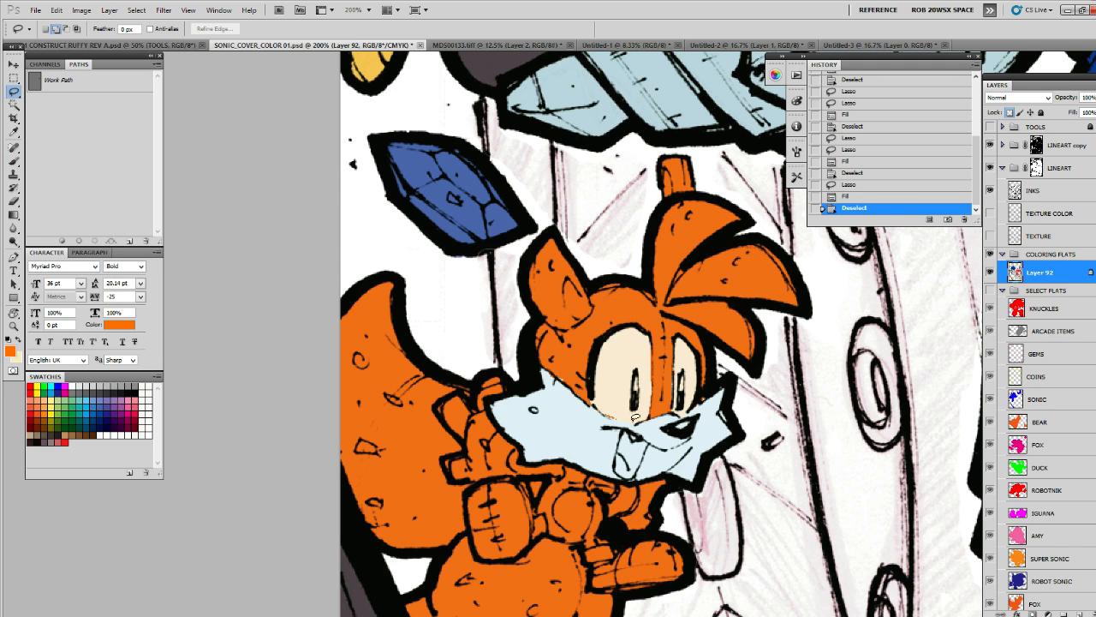
{"action": "mouse_move", "coordinate": [636, 420]}
{"action": "left_mouse_down"}
{"action": "mouse_move", "coordinate": [595, 398]}
{"action": "mouse_move", "coordinate": [599, 367]}
{"action": "mouse_move", "coordinate": [630, 388]}
{"action": "mouse_move", "coordinate": [636, 420]}
{"action": "left_mouse_up"}
{"action": "key", "text": "b"}
{"action": "left_click", "coordinate": [628, 358], "text": "alt"}
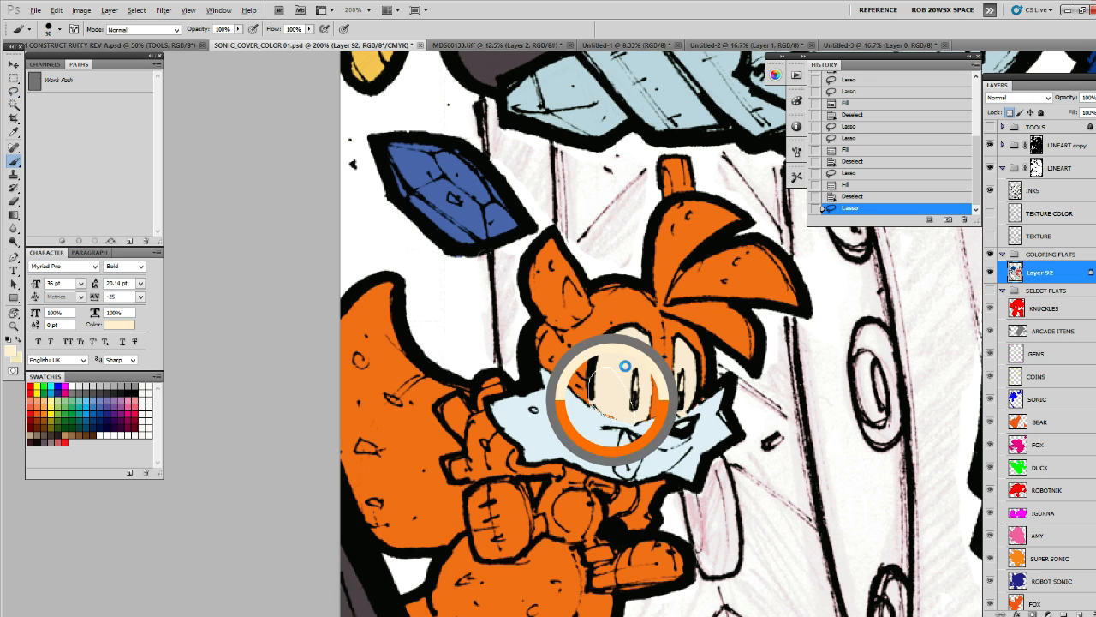
{"action": "key", "text": "alt+BackSpace"}
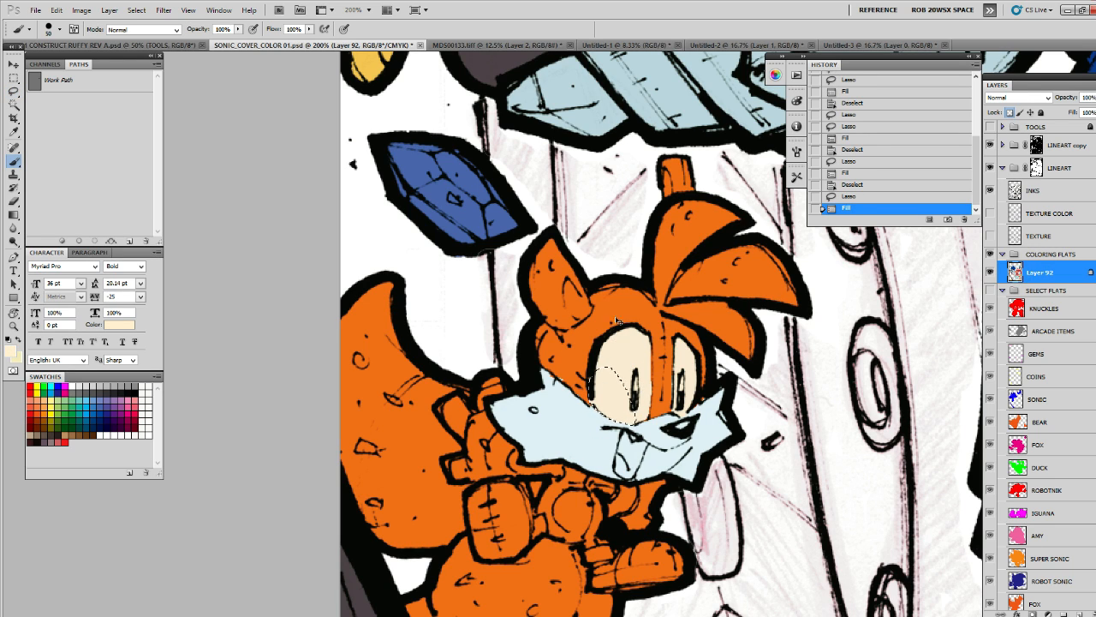
{"action": "key", "text": "ctrl+d"}
Lasso the cheek area between the larger eye and the muzzle, fill it with the fox's sampled orange, and deselect
{"action": "key", "text": "l"}
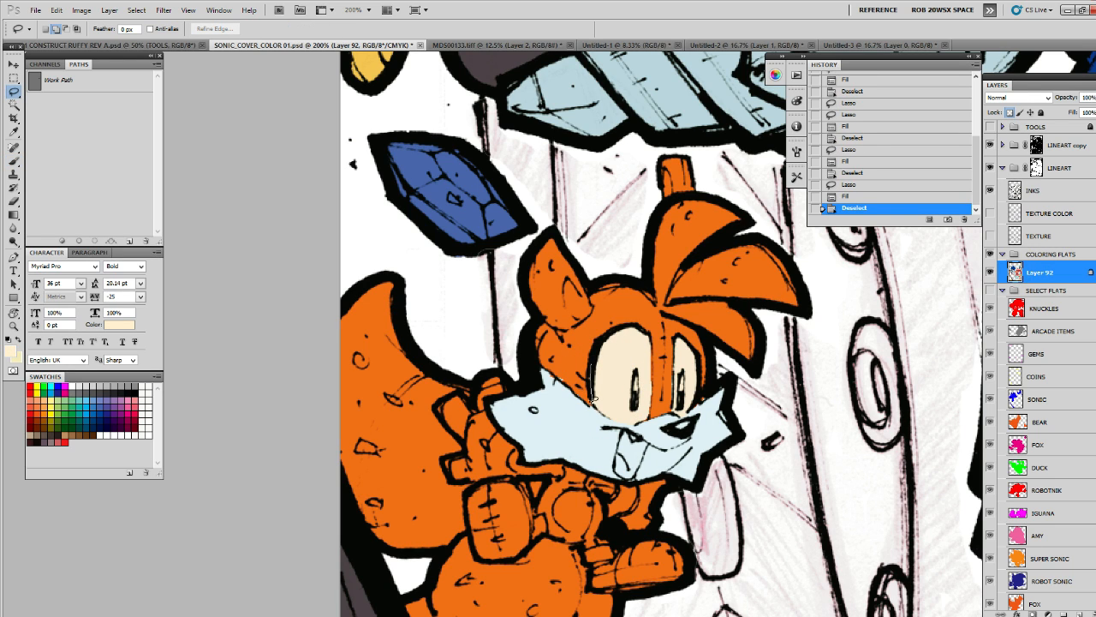
{"action": "mouse_move", "coordinate": [582, 399]}
{"action": "left_mouse_down"}
{"action": "mouse_move", "coordinate": [568, 378]}
{"action": "mouse_move", "coordinate": [593, 351]}
{"action": "left_mouse_up"}
{"action": "key", "text": "b"}
{"action": "left_click", "coordinate": [583, 336], "text": "alt"}
{"action": "key", "text": "alt+BackSpace"}
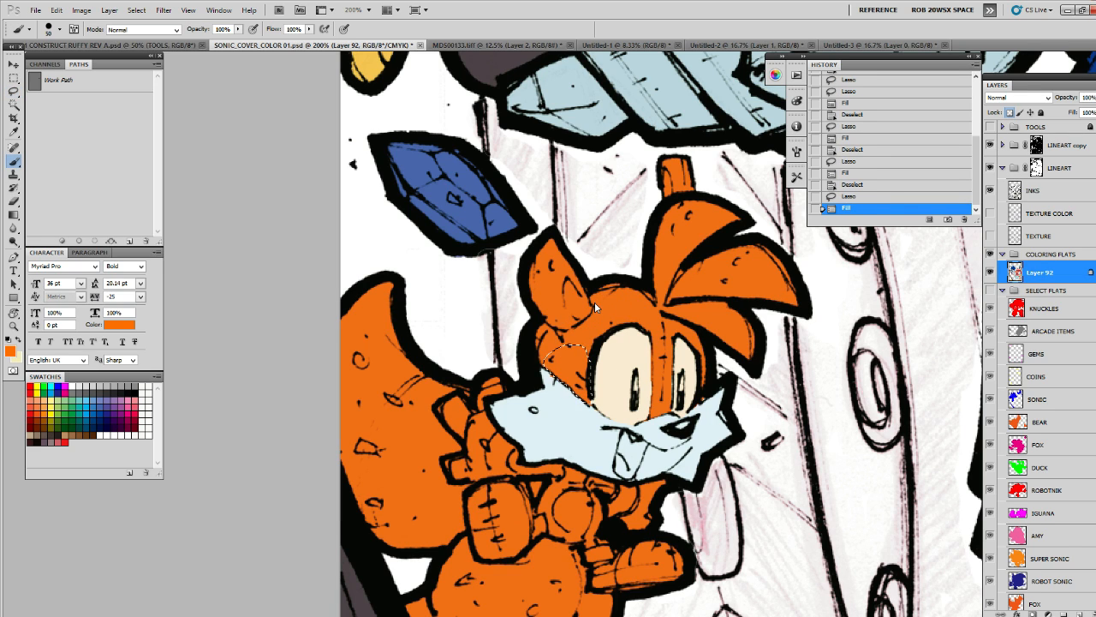
{"action": "key", "text": "ctrl+d"}
{"action": "left_click_drag", "start_coordinate": [730, 368], "coordinate": [734, 355]}
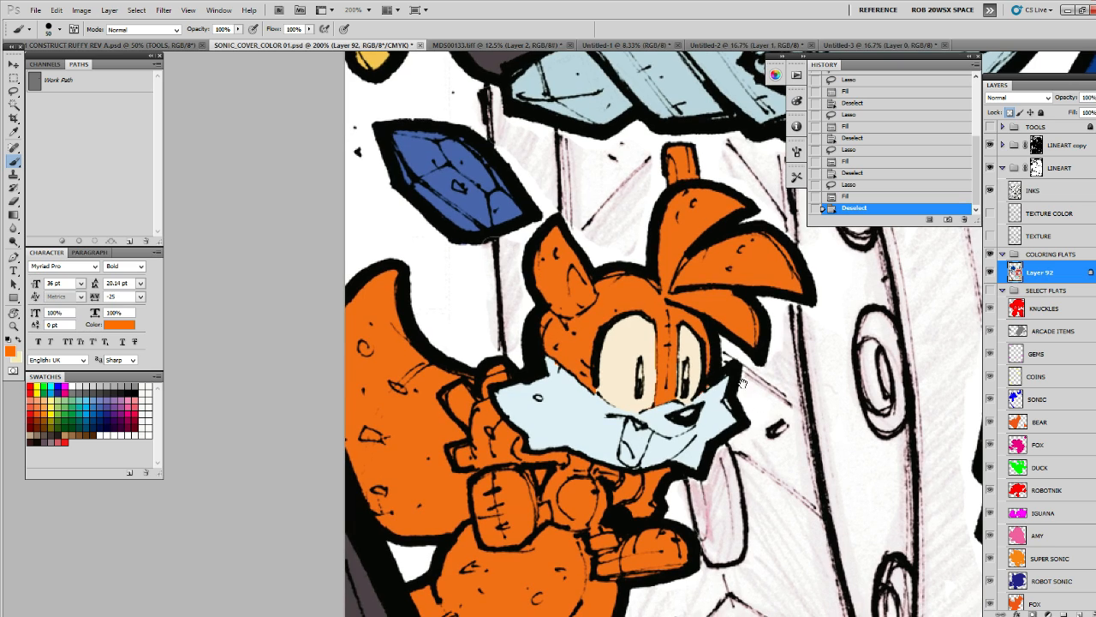
Lasso the inner edge of the fox's larger eye, fill it with the sampled eye cream, and deselect
{"action": "key", "text": "l"}
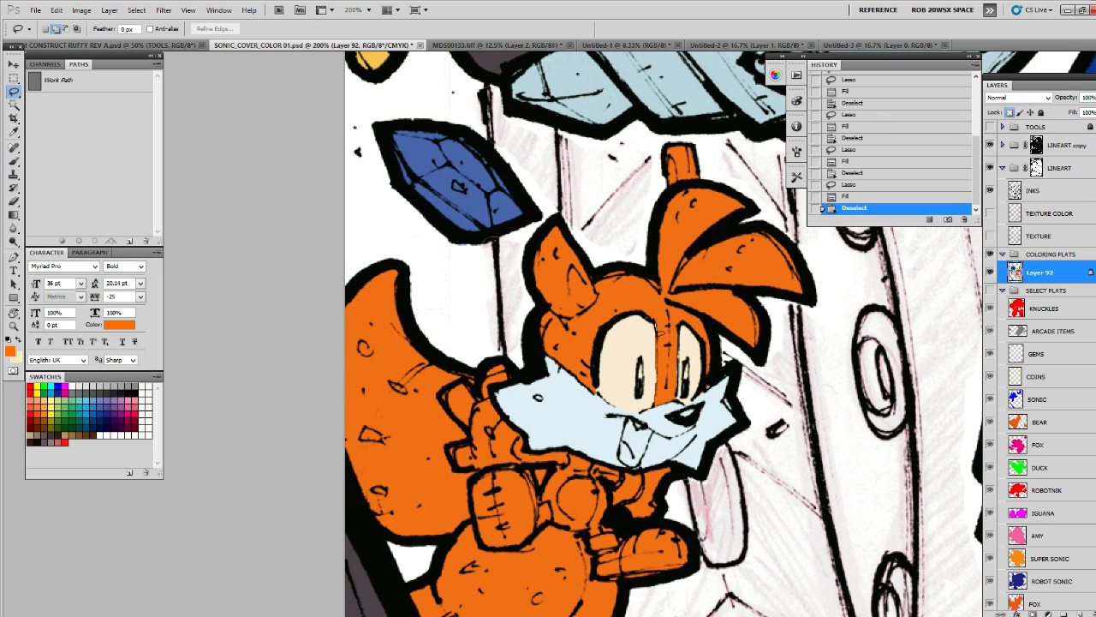
{"action": "mouse_move", "coordinate": [661, 333]}
{"action": "left_mouse_down"}
{"action": "mouse_move", "coordinate": [654, 381]}
{"action": "mouse_move", "coordinate": [651, 324]}
{"action": "left_mouse_up"}
{"action": "key", "text": "b"}
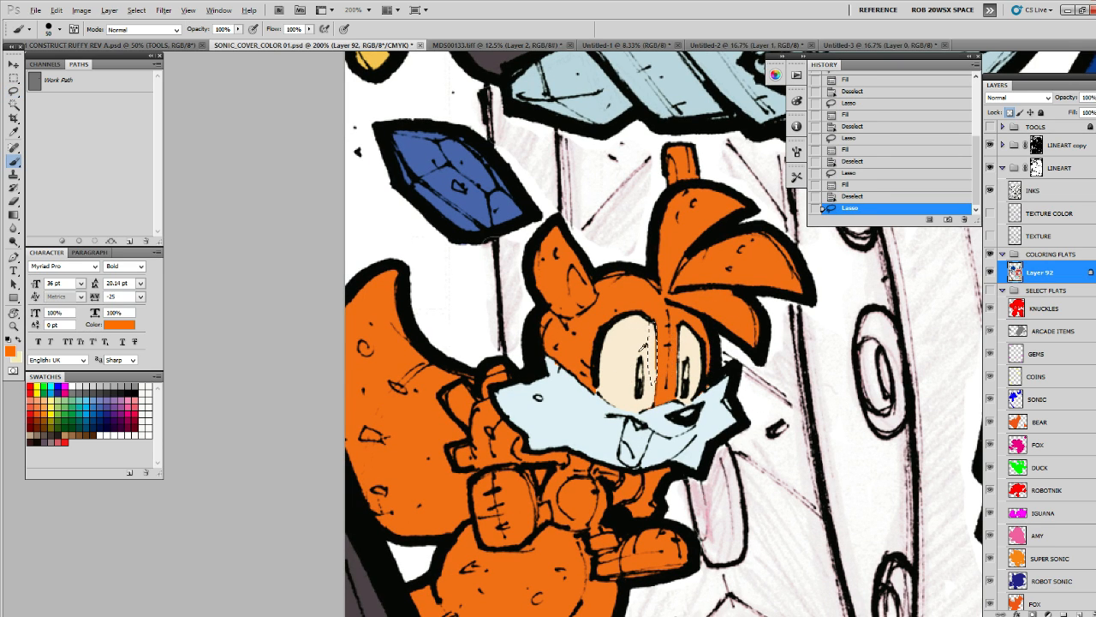
{"action": "left_click", "coordinate": [644, 346], "text": "alt"}
{"action": "key", "text": "alt+BackSpace"}
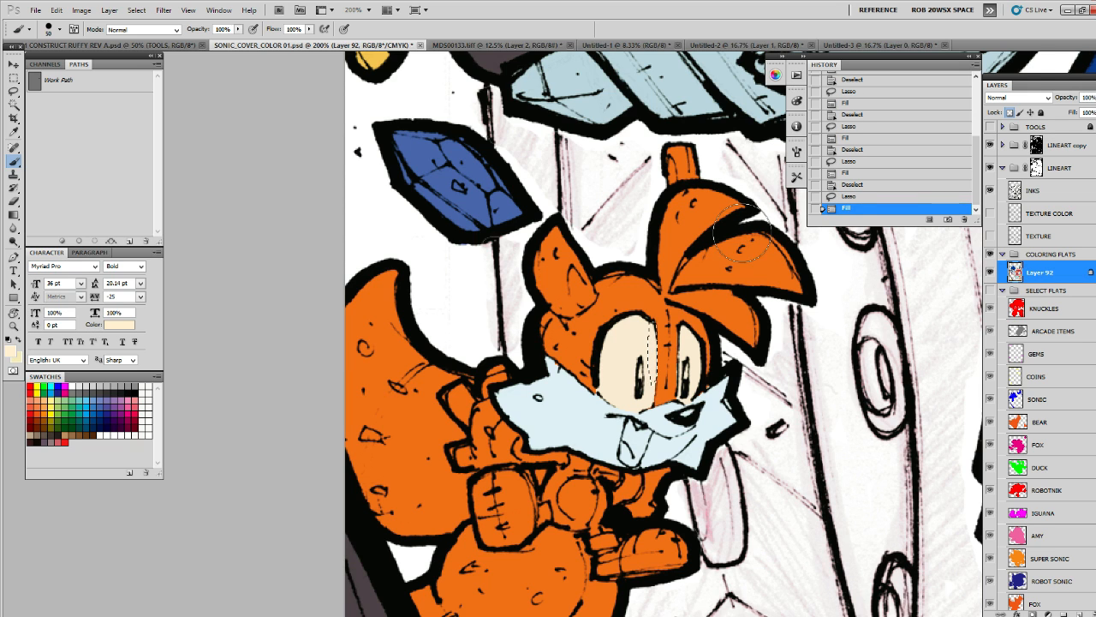
{"action": "scroll", "coordinate": [679, 371], "scroll_direction": "down", "scroll_amount": 3}
{"action": "key", "text": "ctrl+d"}
Lasso the fox's raised glove beside the muzzle and fill it with the light blue sampled from Sonic's glove
{"action": "key", "text": "l"}
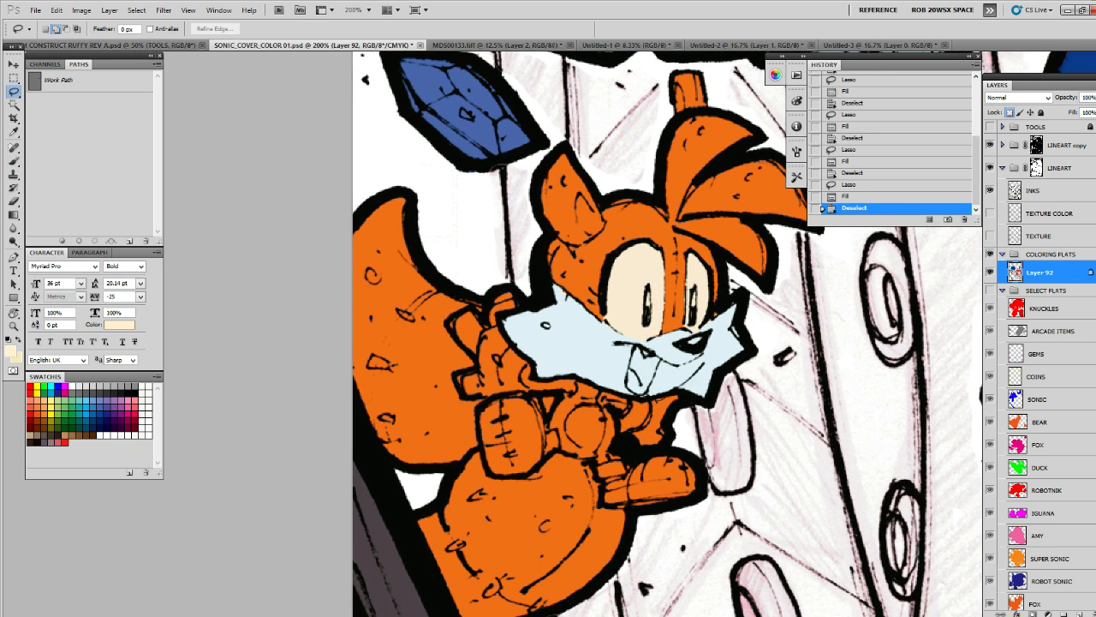
{"action": "left_click_drag", "start_coordinate": [619, 400], "coordinate": [649, 392]}
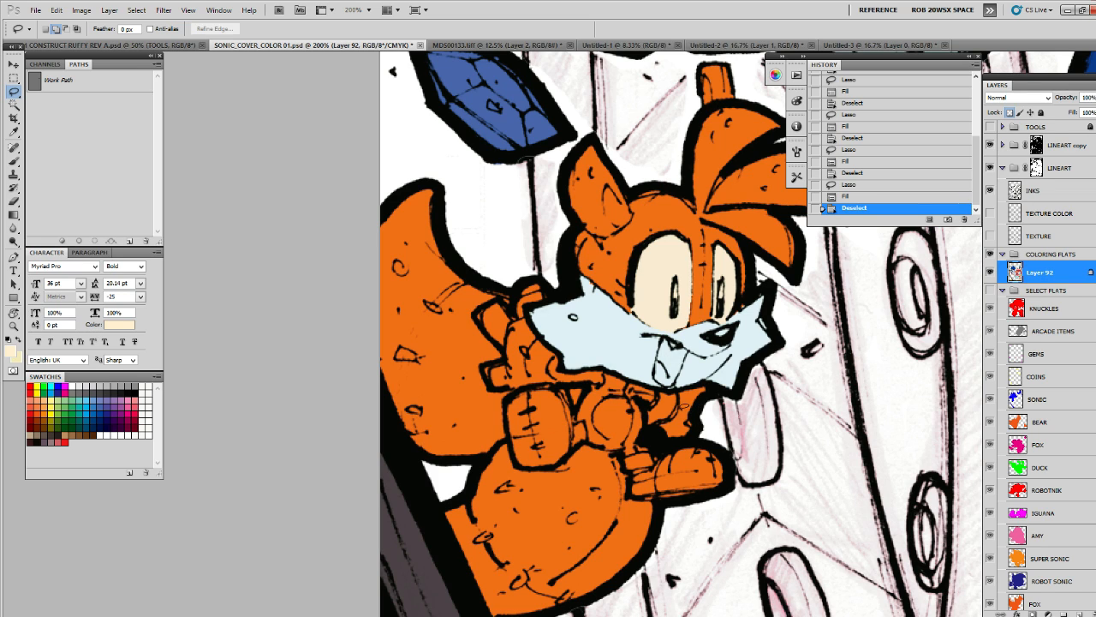
{"action": "mouse_move", "coordinate": [557, 370]}
{"action": "left_mouse_down"}
{"action": "mouse_move", "coordinate": [541, 382]}
{"action": "mouse_move", "coordinate": [487, 377]}
{"action": "mouse_move", "coordinate": [483, 333]}
{"action": "mouse_move", "coordinate": [539, 283]}
{"action": "left_mouse_up"}
{"action": "left_click_drag", "start_coordinate": [540, 328], "coordinate": [559, 355]}
{"action": "key", "text": "z"}
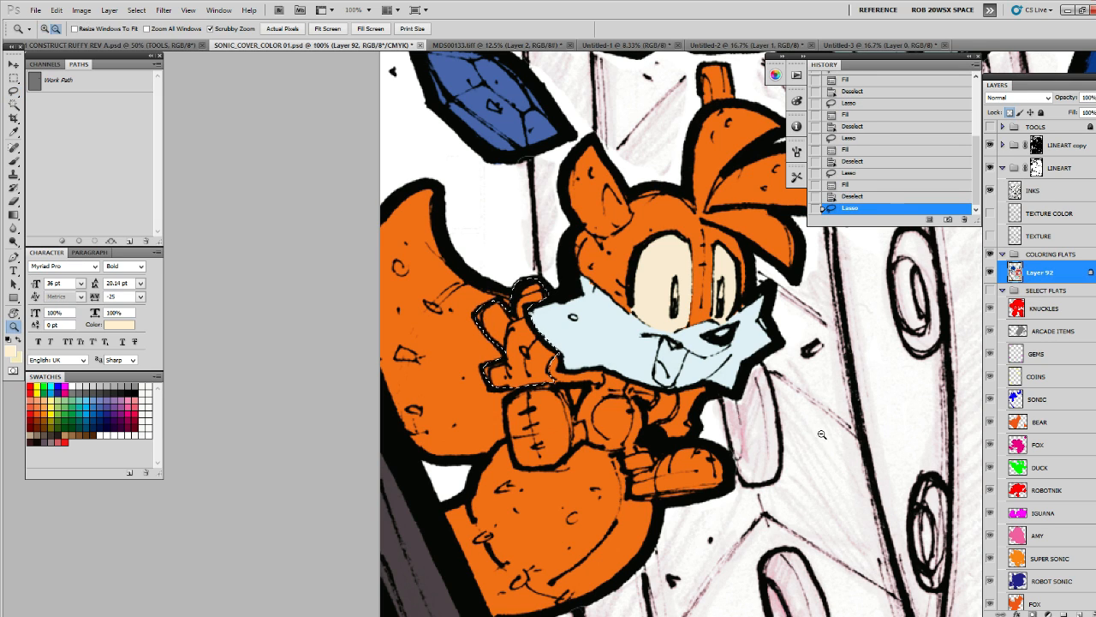
{"action": "left_click", "coordinate": [824, 435], "text": "alt"}
{"action": "left_click", "coordinate": [824, 434], "text": "alt"}
{"action": "key", "text": "b"}
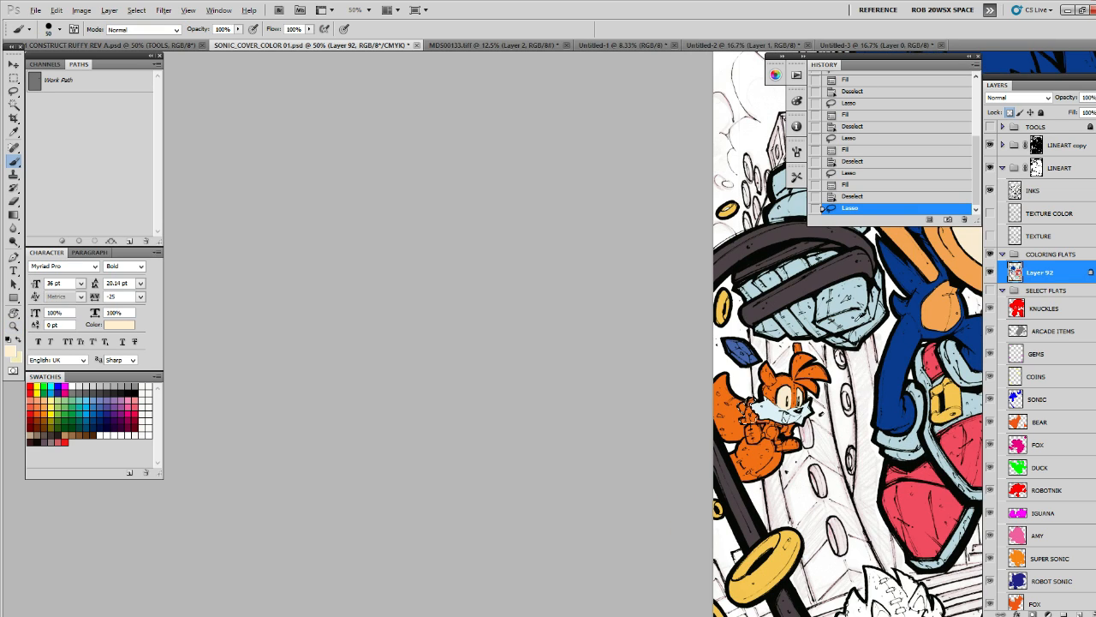
{"action": "left_click", "coordinate": [857, 324], "text": "alt"}
{"action": "key", "text": "z"}
{"action": "left_click", "coordinate": [737, 407]}
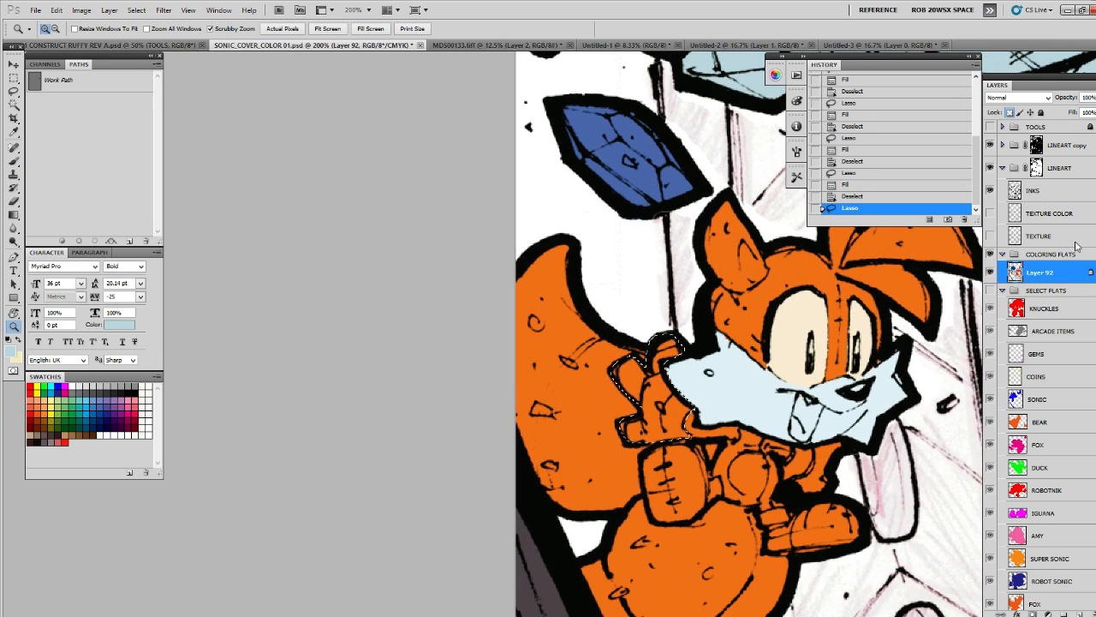
{"action": "key", "text": "alt+BackSpace"}
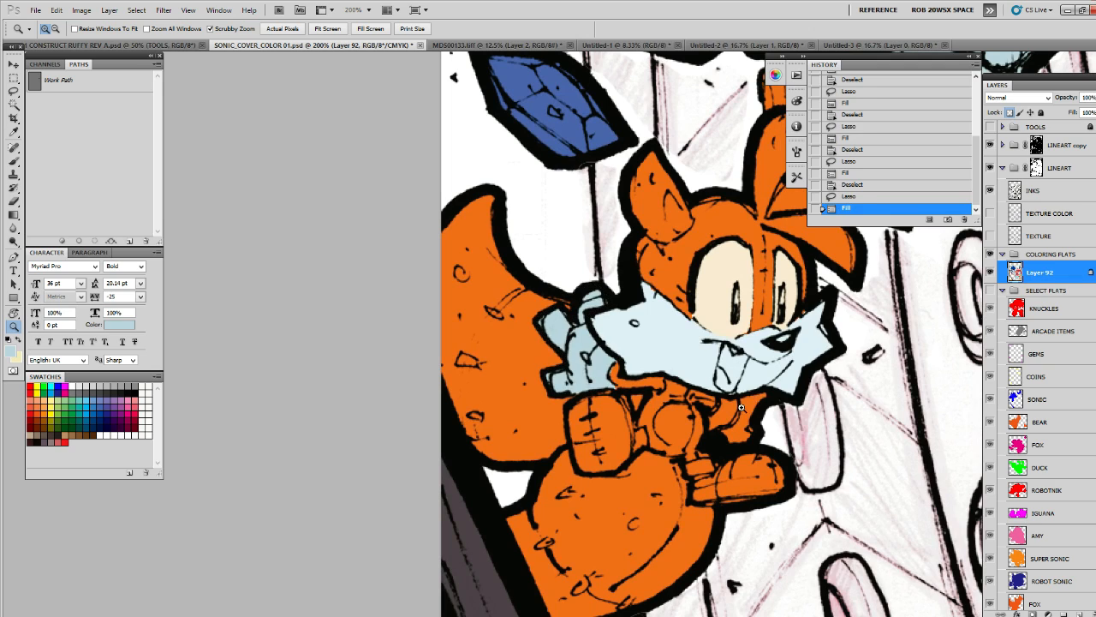
Lasso the fox's lower glove beneath the muzzle, fill it with the same light blue, and deselect
{"action": "key", "text": "ctrl+d"}
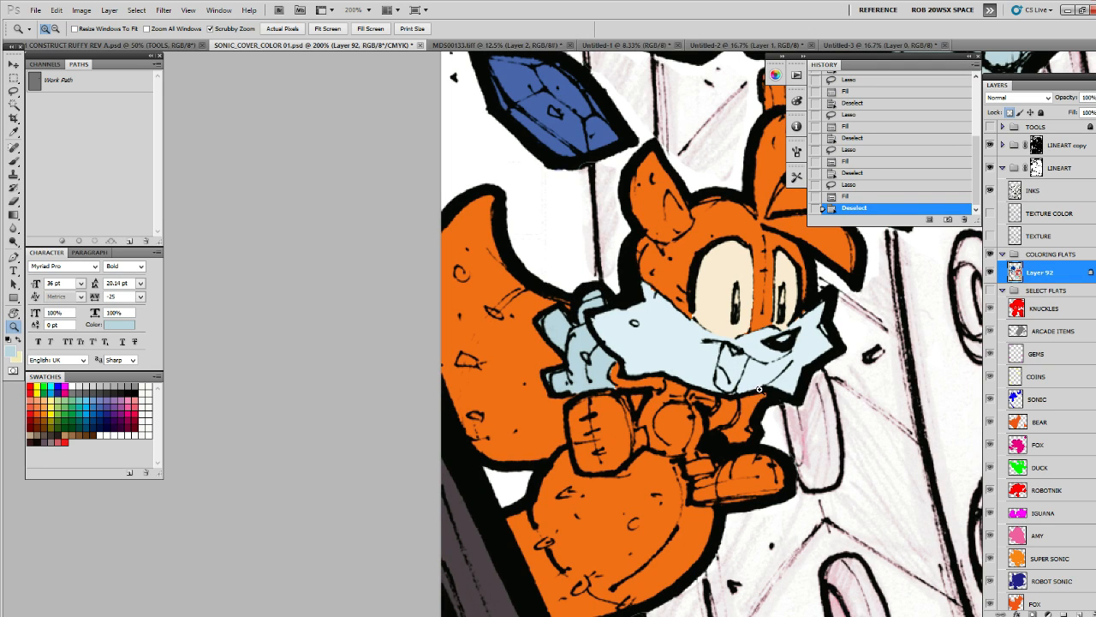
{"action": "key", "text": "l"}
{"action": "left_click_drag", "start_coordinate": [763, 387], "coordinate": [737, 392]}
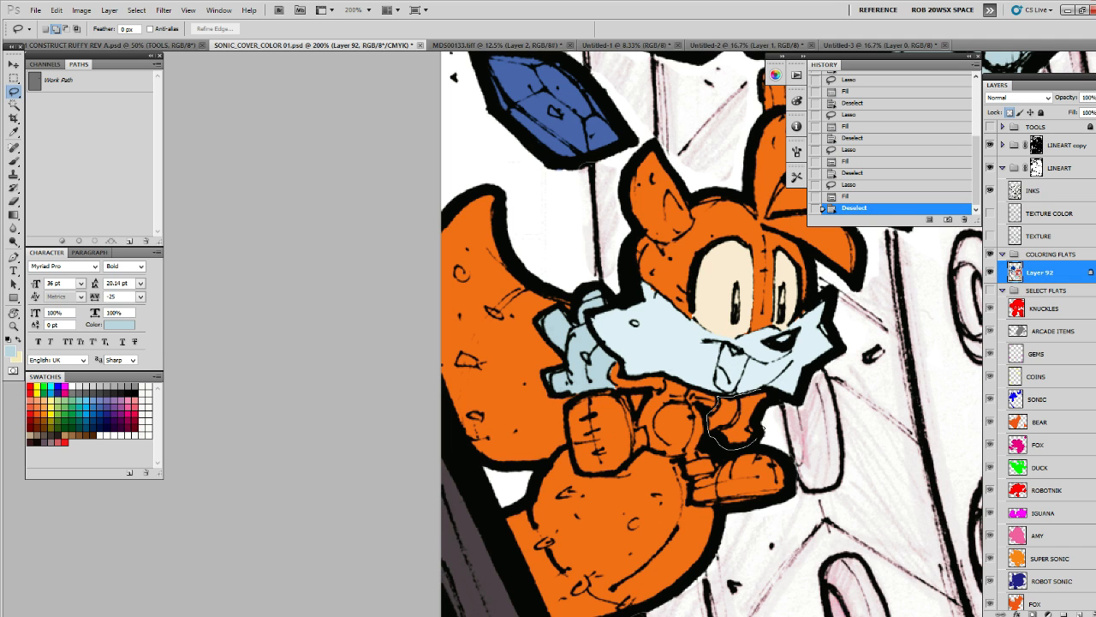
{"action": "left_click_drag", "start_coordinate": [763, 430], "coordinate": [763, 387]}
{"action": "key", "text": "alt+BackSpace"}
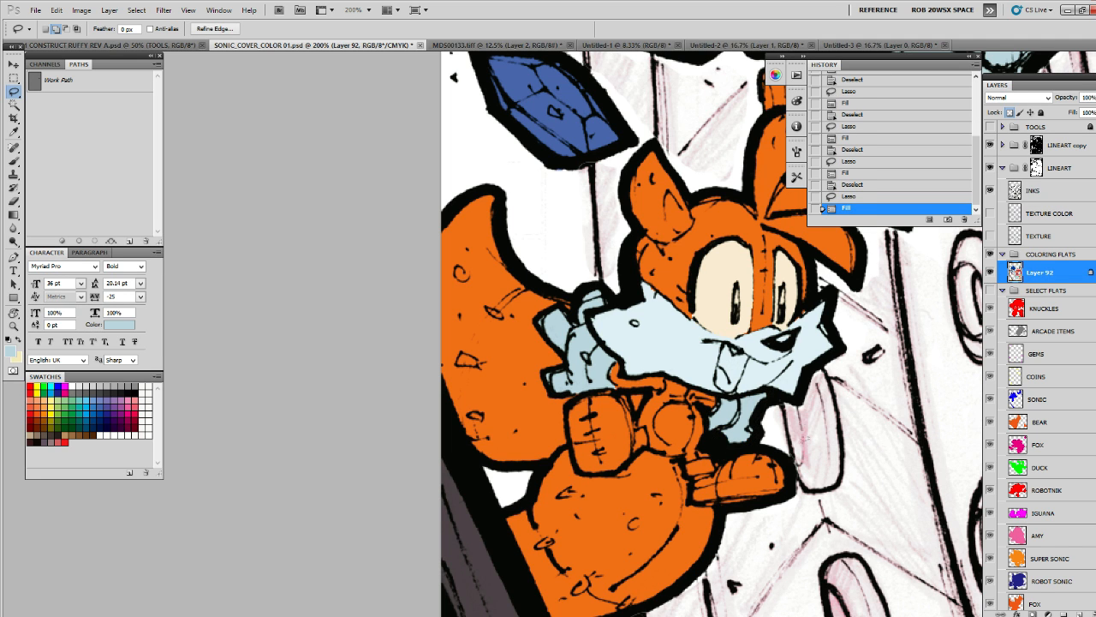
{"action": "key", "text": "ctrl+d"}
Lasso the toe caps of the fox's two shoes one after the other and fill each with the glove's light blue
{"action": "left_click_drag", "start_coordinate": [806, 439], "coordinate": [698, 377]}
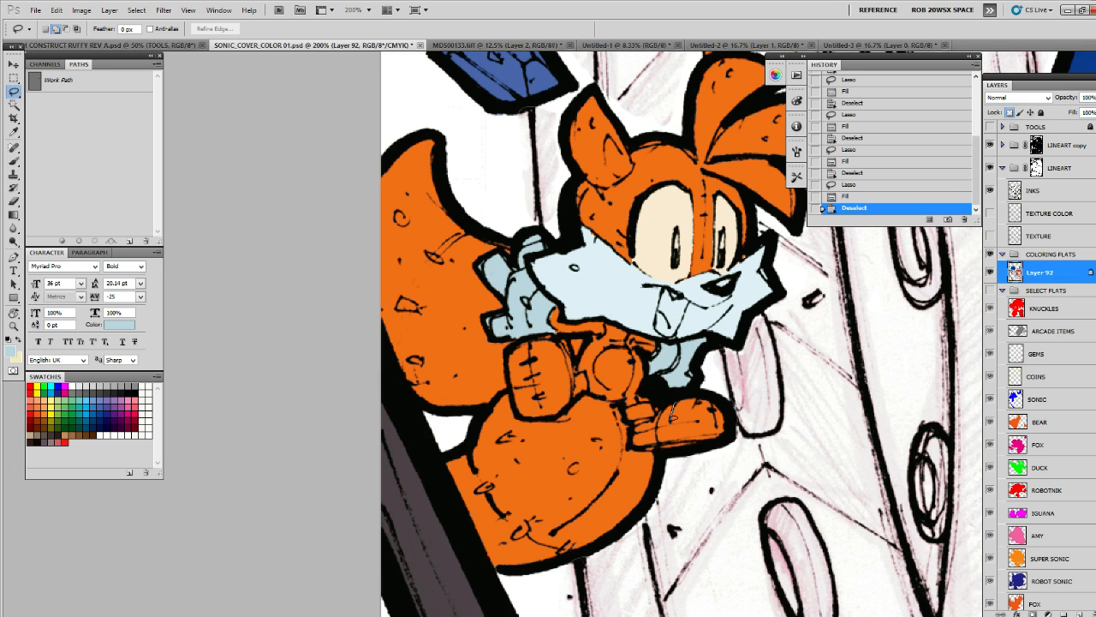
{"action": "mouse_move", "coordinate": [670, 418]}
{"action": "left_mouse_down"}
{"action": "mouse_move", "coordinate": [690, 442]}
{"action": "mouse_move", "coordinate": [726, 437]}
{"action": "left_mouse_up"}
{"action": "left_click_drag", "start_coordinate": [719, 396], "coordinate": [671, 416]}
{"action": "key", "text": "alt+BackSpace"}
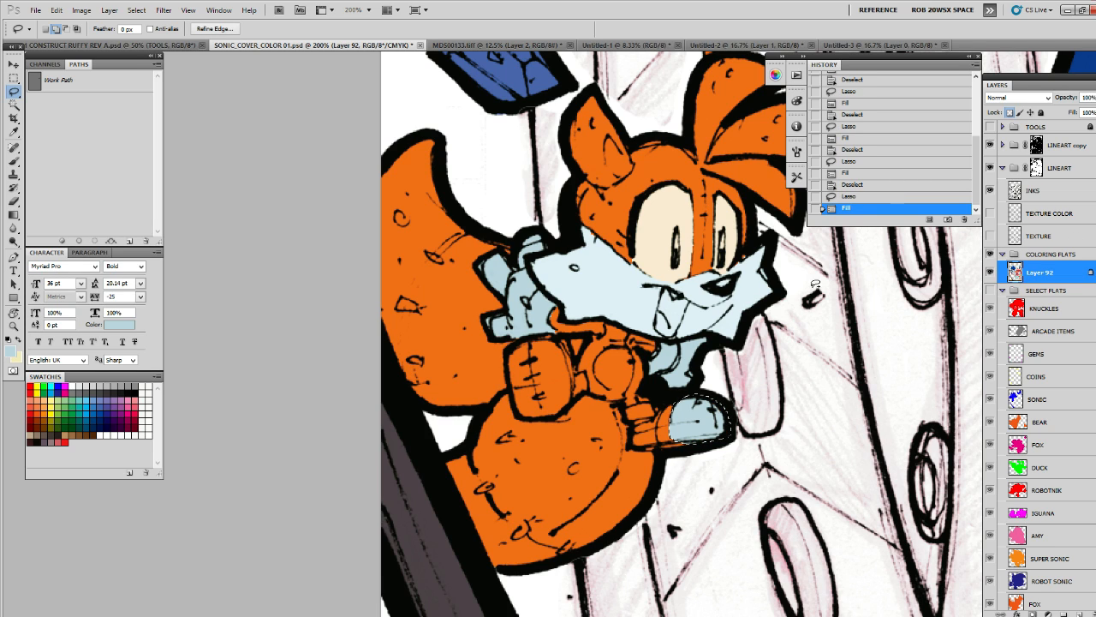
{"action": "key", "text": "ctrl+d"}
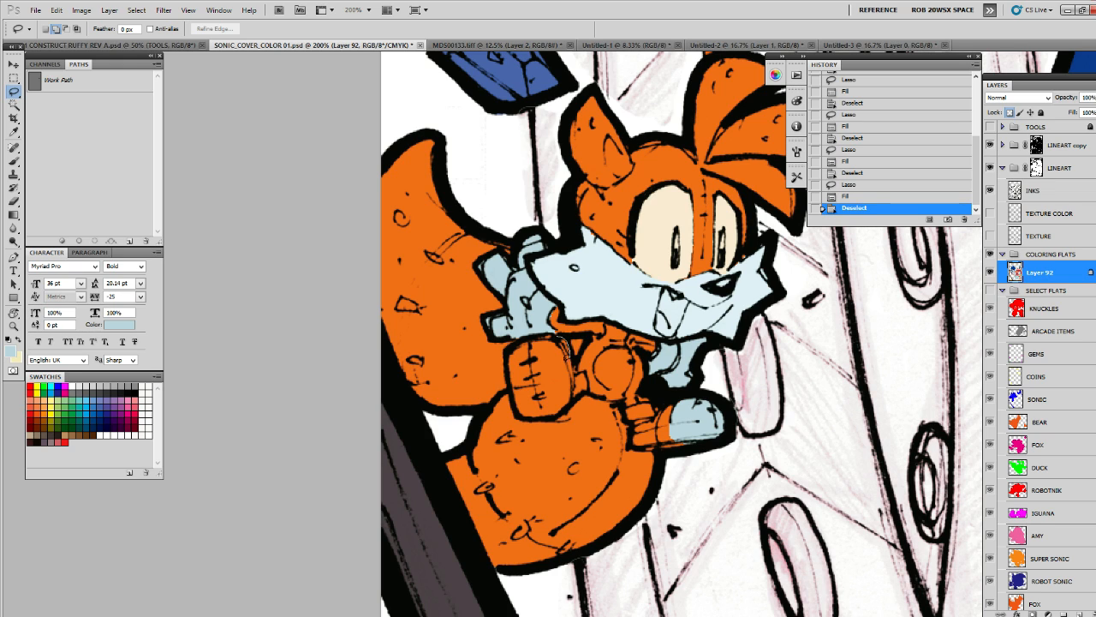
{"action": "mouse_move", "coordinate": [564, 358]}
{"action": "left_mouse_down"}
{"action": "mouse_move", "coordinate": [513, 372]}
{"action": "mouse_move", "coordinate": [529, 331]}
{"action": "mouse_move", "coordinate": [567, 336]}
{"action": "mouse_move", "coordinate": [510, 370]}
{"action": "mouse_move", "coordinate": [557, 325]}
{"action": "mouse_move", "coordinate": [568, 373]}
{"action": "left_mouse_up"}
{"action": "key", "text": "alt+BackSpace"}
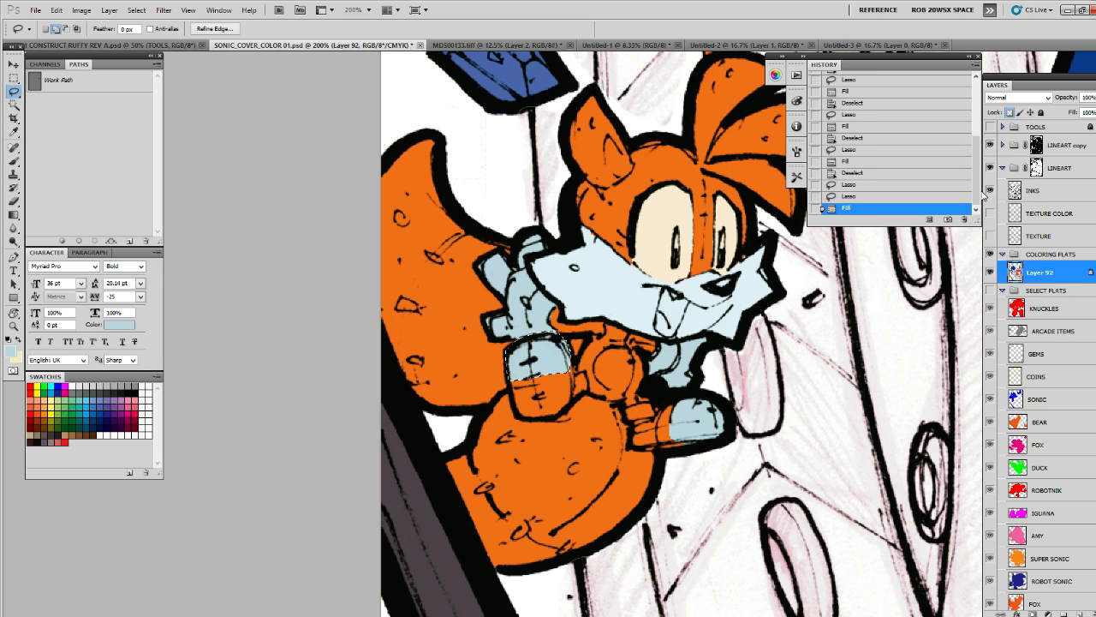
Sample the pinkish red from Sonic's shoe, lasso the middle sections of both fox shoes, fill them with it, and deselect
{"action": "key", "text": "b"}
{"action": "scroll", "coordinate": [829, 514], "scroll_direction": "right", "scroll_amount": 5}
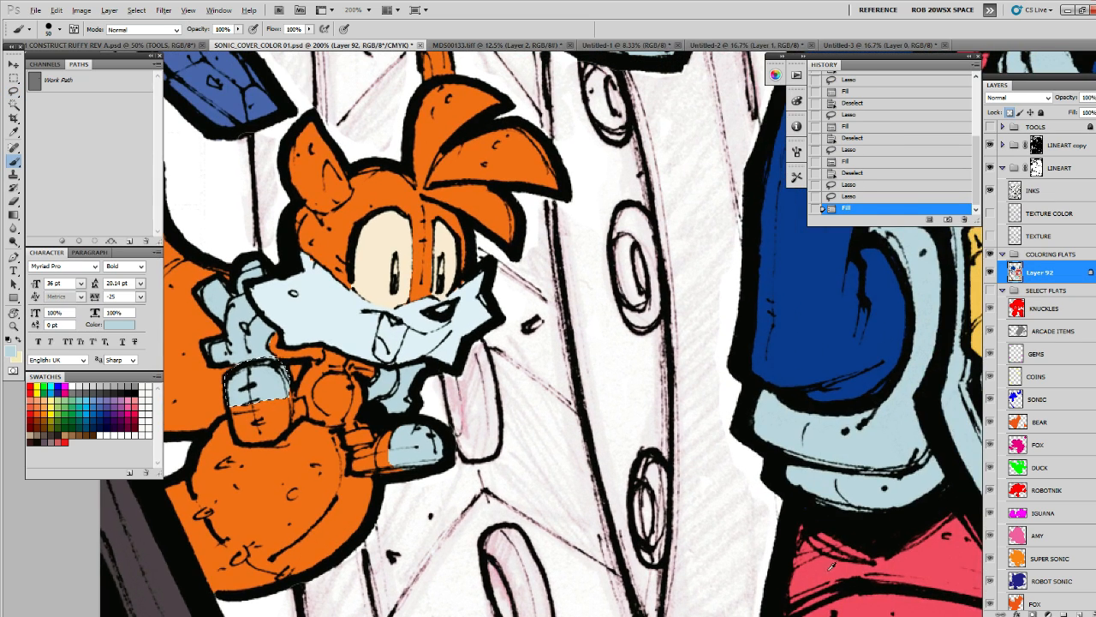
{"action": "scroll", "coordinate": [526, 465], "scroll_direction": "left", "scroll_amount": 4}
{"action": "key", "text": "ctrl+d"}
{"action": "key", "text": "l"}
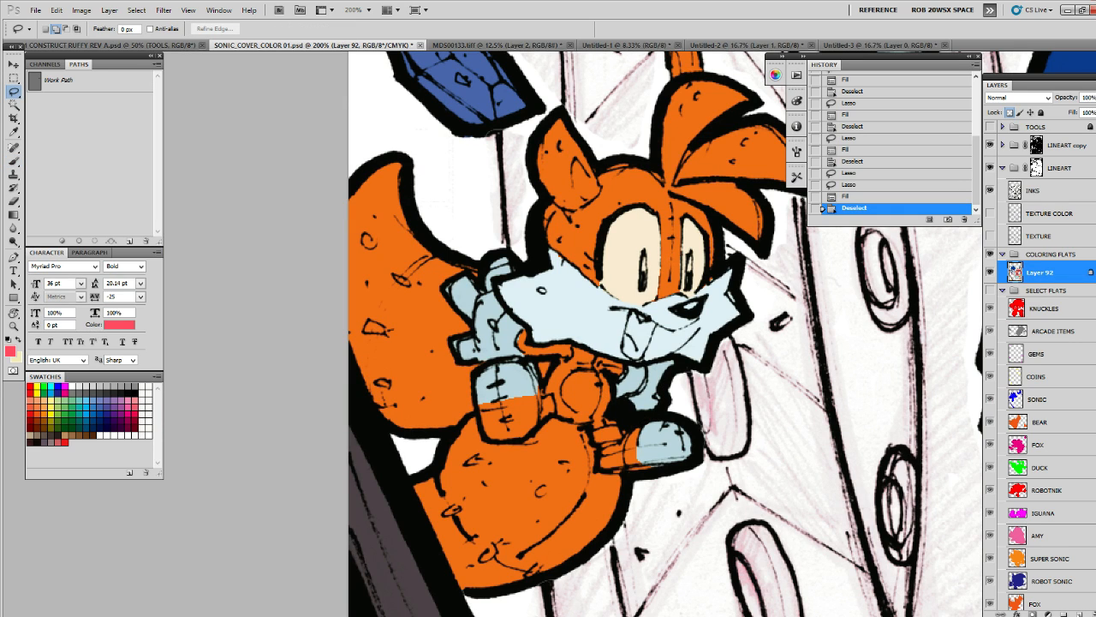
{"action": "mouse_move", "coordinate": [641, 436]}
{"action": "left_mouse_down"}
{"action": "mouse_move", "coordinate": [607, 454]}
{"action": "mouse_move", "coordinate": [604, 442]}
{"action": "mouse_move", "coordinate": [641, 431]}
{"action": "left_mouse_up"}
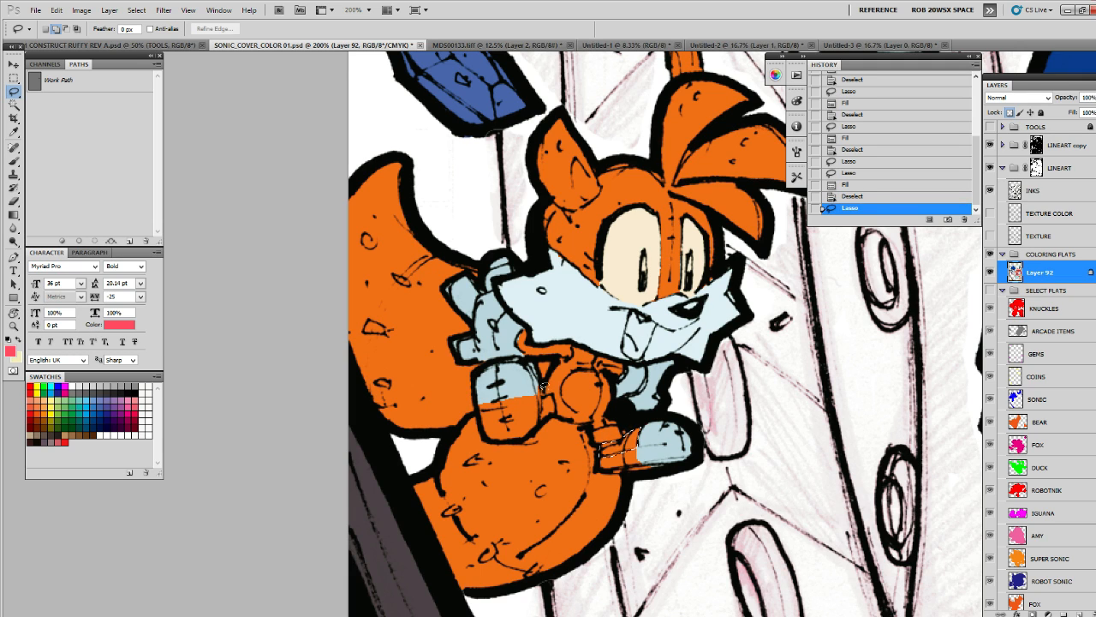
{"action": "mouse_move", "coordinate": [538, 397]}
{"action": "left_mouse_down"}
{"action": "mouse_move", "coordinate": [542, 418]}
{"action": "mouse_move", "coordinate": [539, 401]}
{"action": "left_mouse_up"}
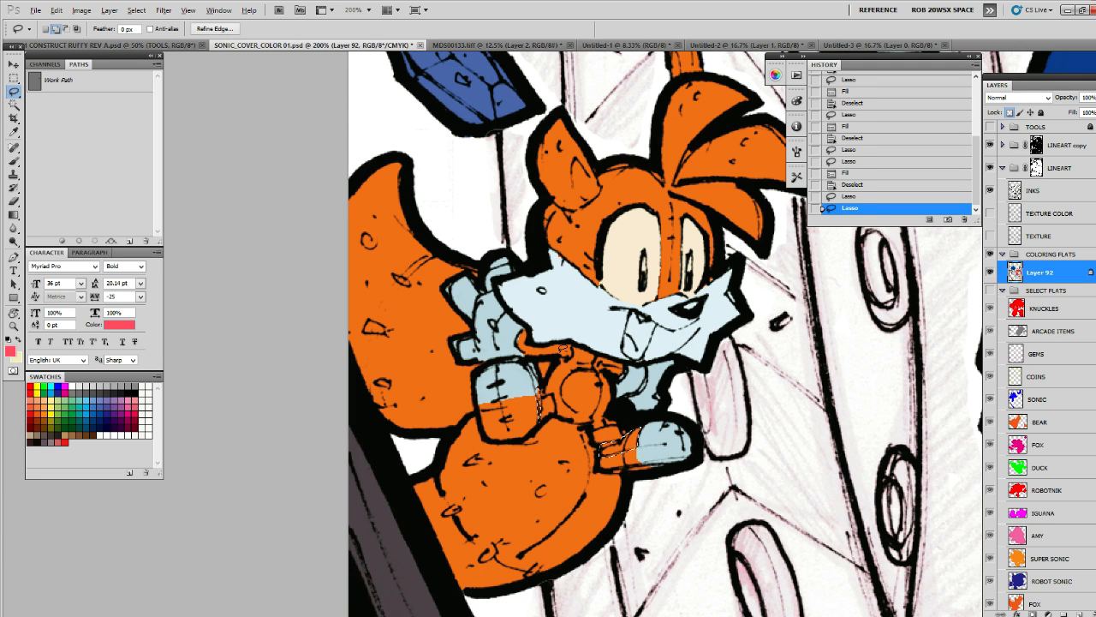
{"action": "key", "text": "alt+BackSpace"}
{"action": "key", "text": "ctrl+d"}
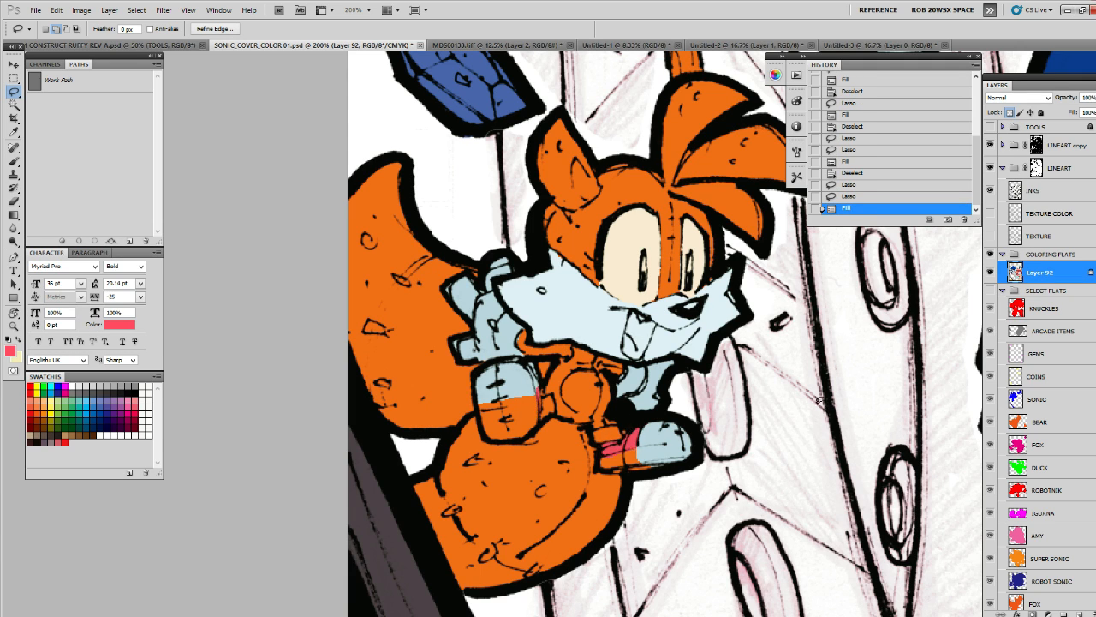
Sample the dark grey from the cover artwork, lasso the sole of the fox's outstretched shoe, fill it, and deselect
{"action": "key", "text": "z"}
{"action": "left_click_drag", "start_coordinate": [828, 400], "coordinate": [400, 537]}
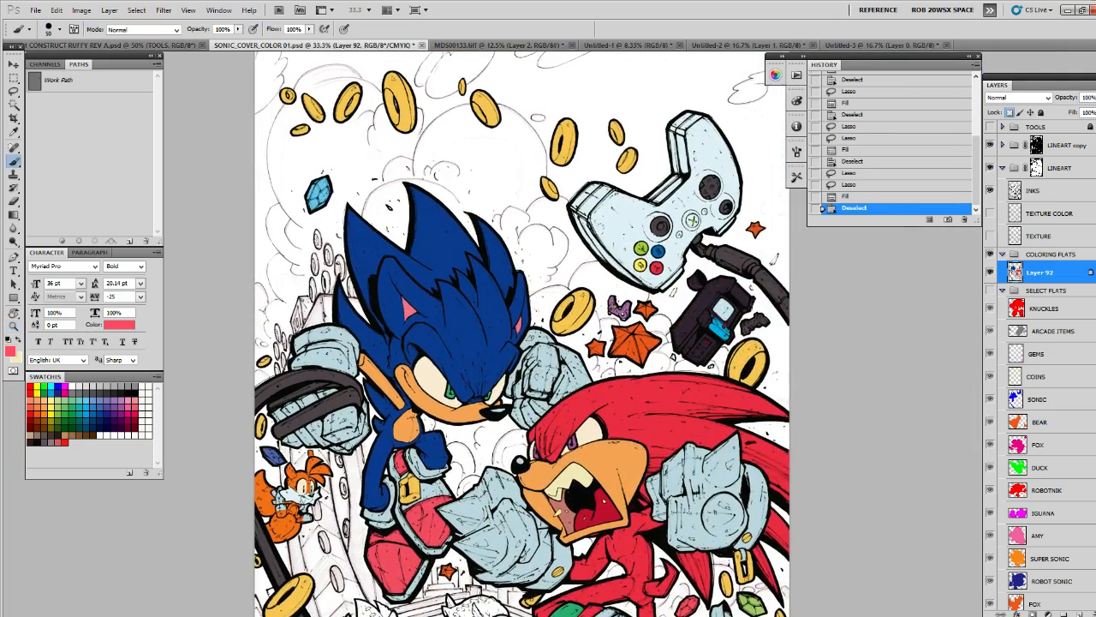
{"action": "key", "text": "d"}
{"action": "left_click_drag", "start_coordinate": [370, 462], "coordinate": [541, 377]}
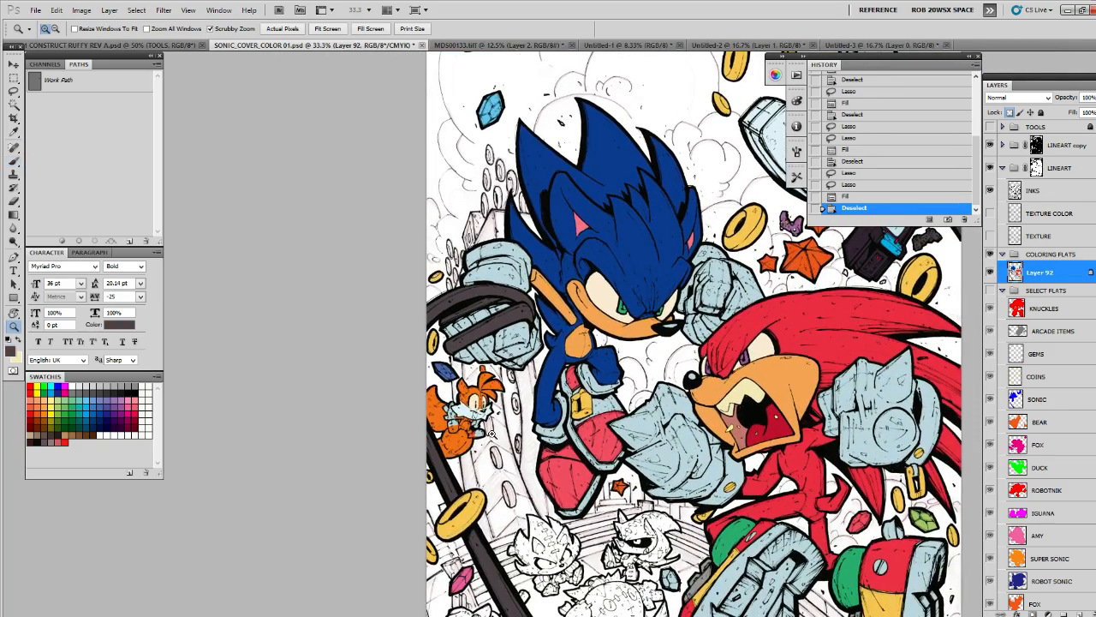
{"action": "left_click_drag", "start_coordinate": [494, 433], "coordinate": [722, 392]}
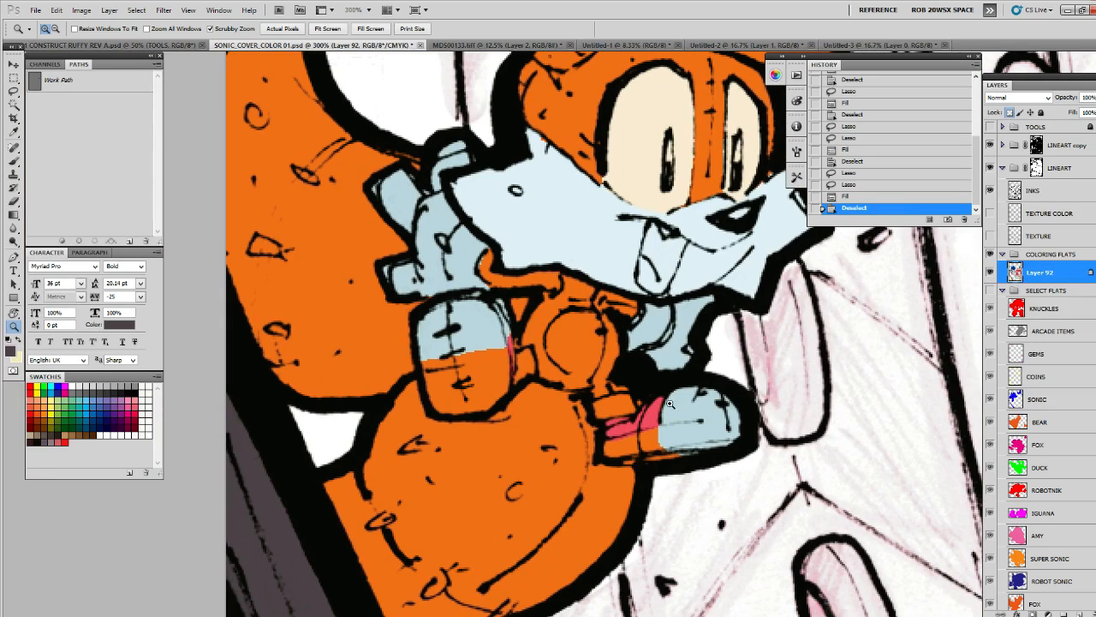
{"action": "key", "text": "l"}
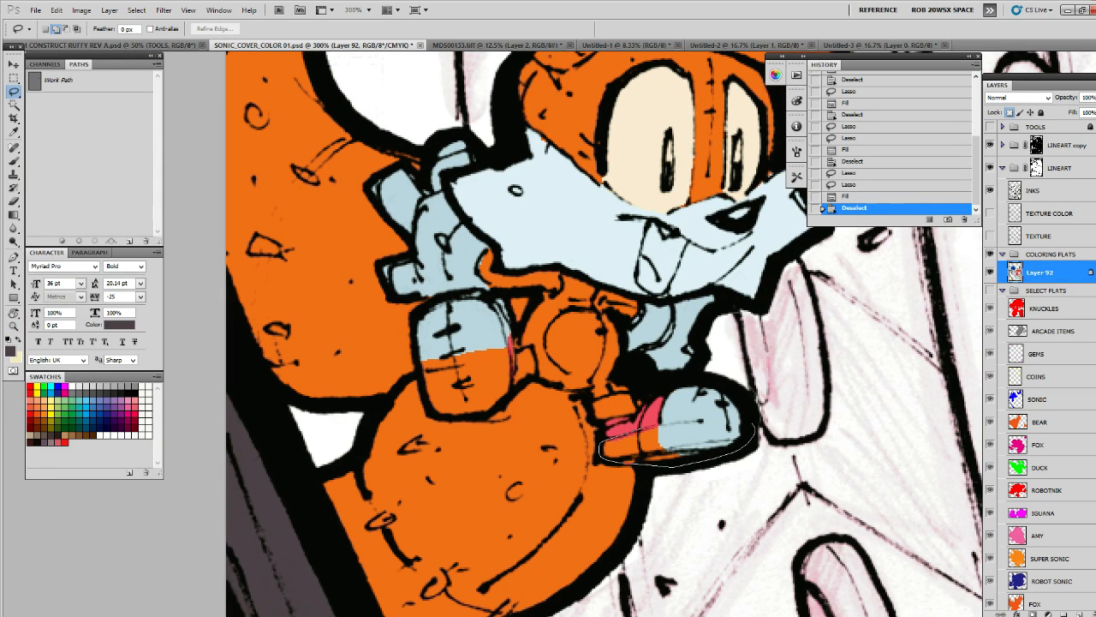
{"action": "left_click_drag", "start_coordinate": [738, 417], "coordinate": [660, 423]}
{"action": "key", "text": "alt+BackSpace"}
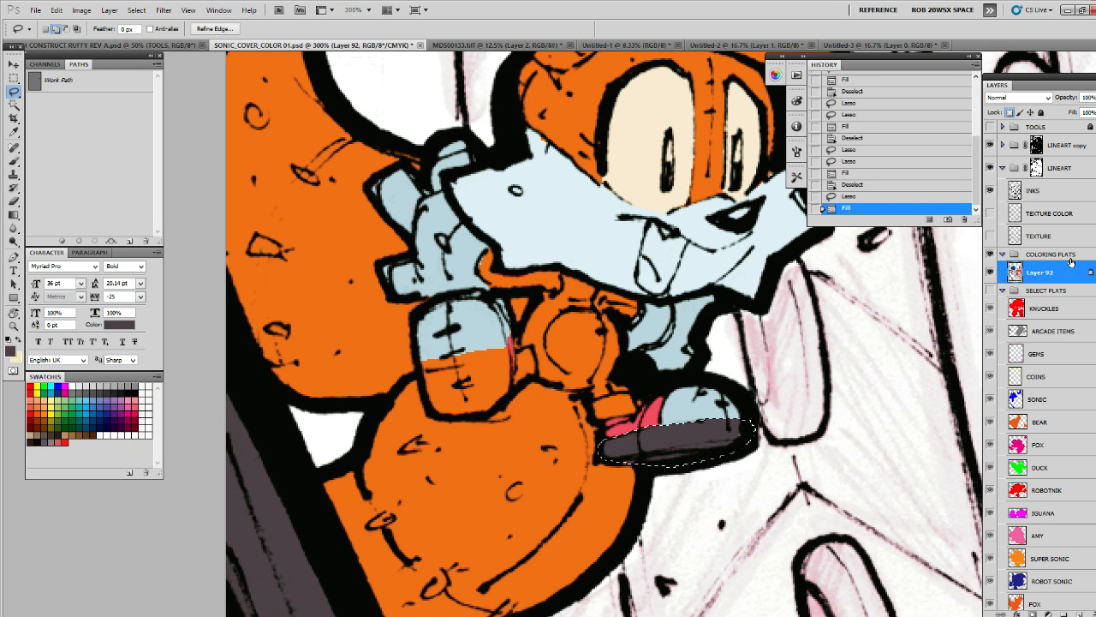
{"action": "key", "text": "ctrl+d"}
{"action": "left_click_drag", "start_coordinate": [520, 341], "coordinate": [576, 375]}
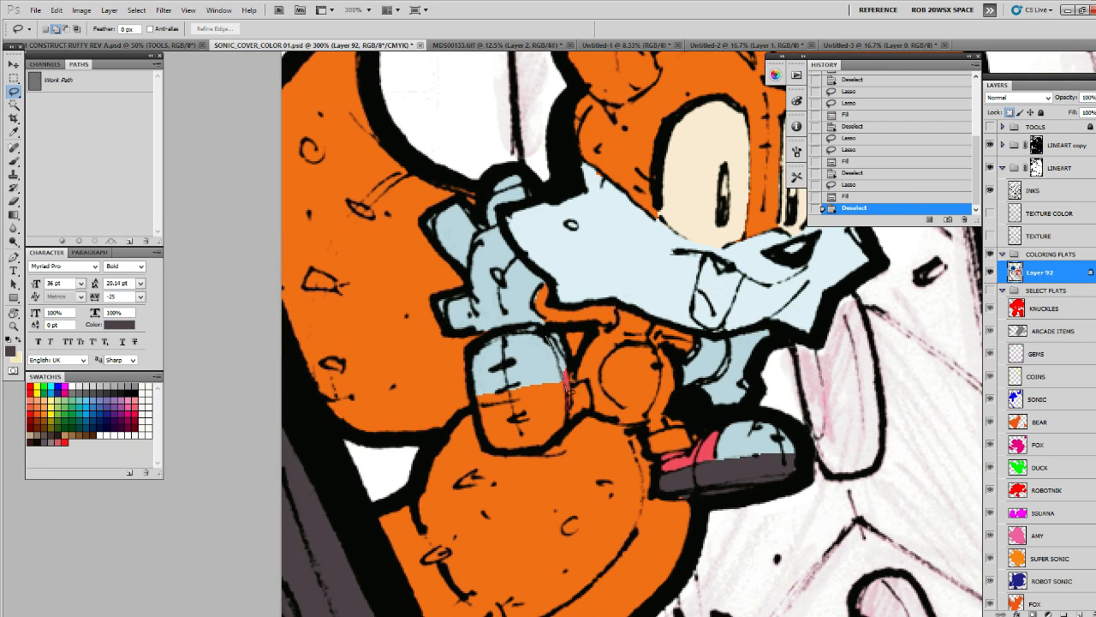
Fill the sole of the fox's raised shoe with dark grey and clear the selection
{"action": "mouse_move", "coordinate": [557, 437]}
{"action": "left_mouse_down"}
{"action": "mouse_move", "coordinate": [492, 445]}
{"action": "mouse_move", "coordinate": [473, 349]}
{"action": "mouse_move", "coordinate": [535, 318]}
{"action": "mouse_move", "coordinate": [561, 428]}
{"action": "left_mouse_up"}
{"action": "key", "text": "alt+BackSpace"}
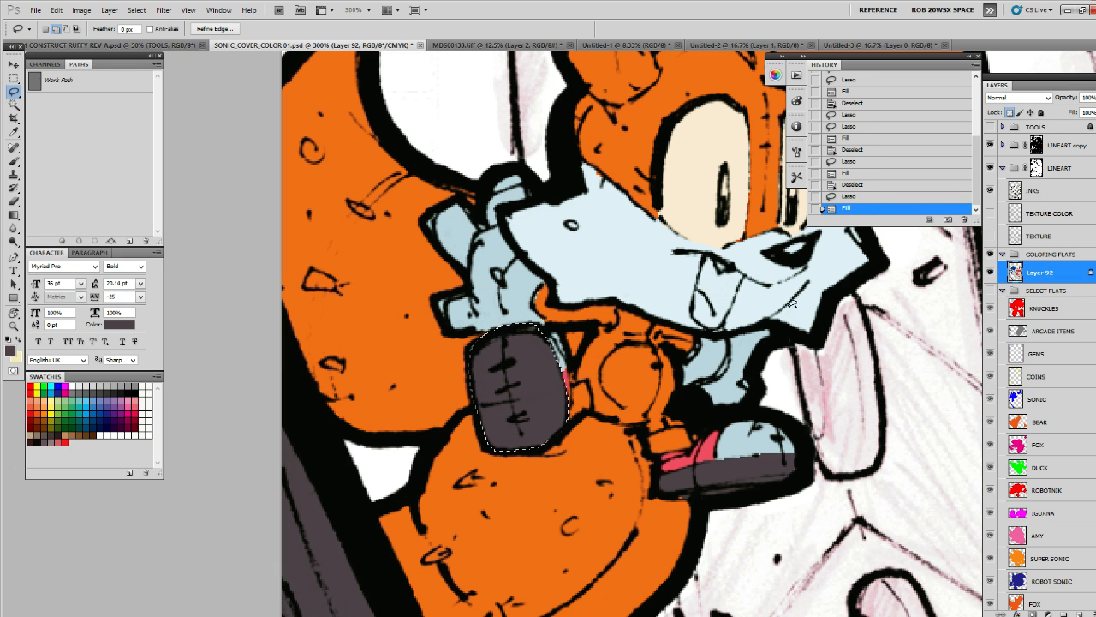
{"action": "key", "text": "ctrl+d"}
Look over the fox's head, body, tails and shoes for areas that still need flat color
{"action": "scroll", "coordinate": [771, 319], "scroll_direction": "right", "scroll_amount": 3}
{"action": "scroll", "coordinate": [754, 323], "scroll_direction": "up", "scroll_amount": 3}
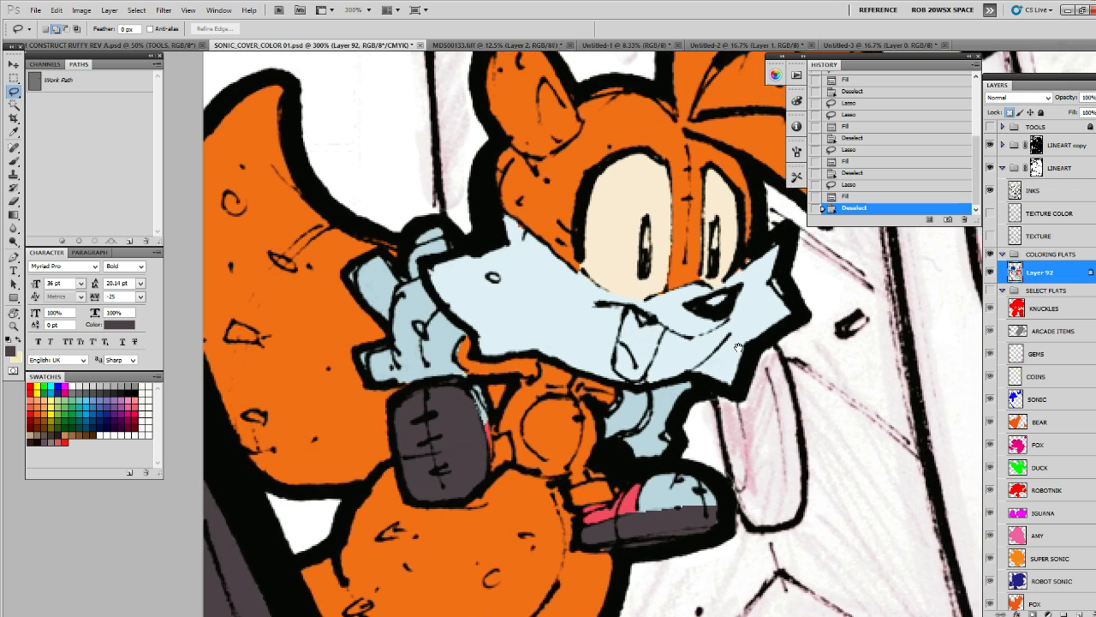
{"action": "scroll", "coordinate": [750, 323], "scroll_direction": "up", "scroll_amount": 3}
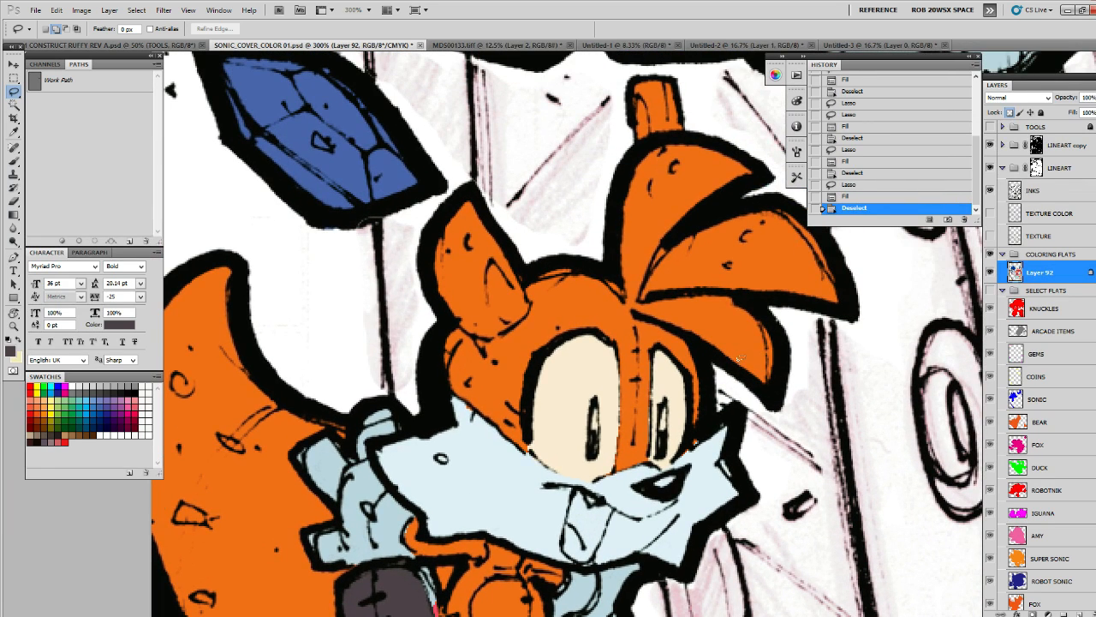
{"action": "scroll", "coordinate": [743, 352], "scroll_direction": "down", "scroll_amount": 1}
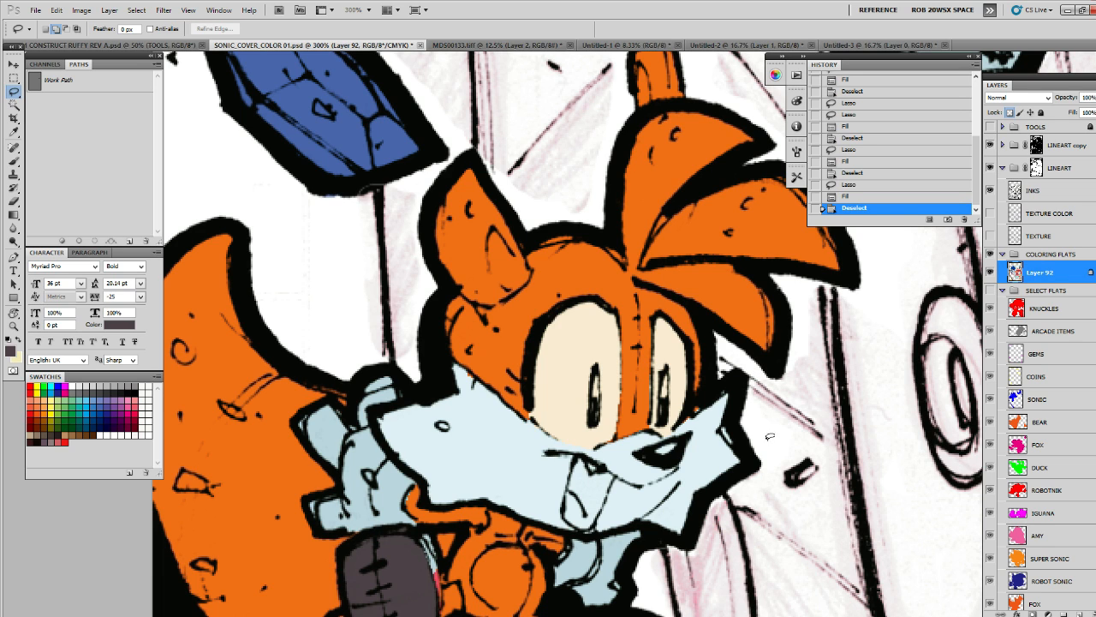
{"action": "scroll", "coordinate": [734, 388], "scroll_direction": "down", "scroll_amount": 3}
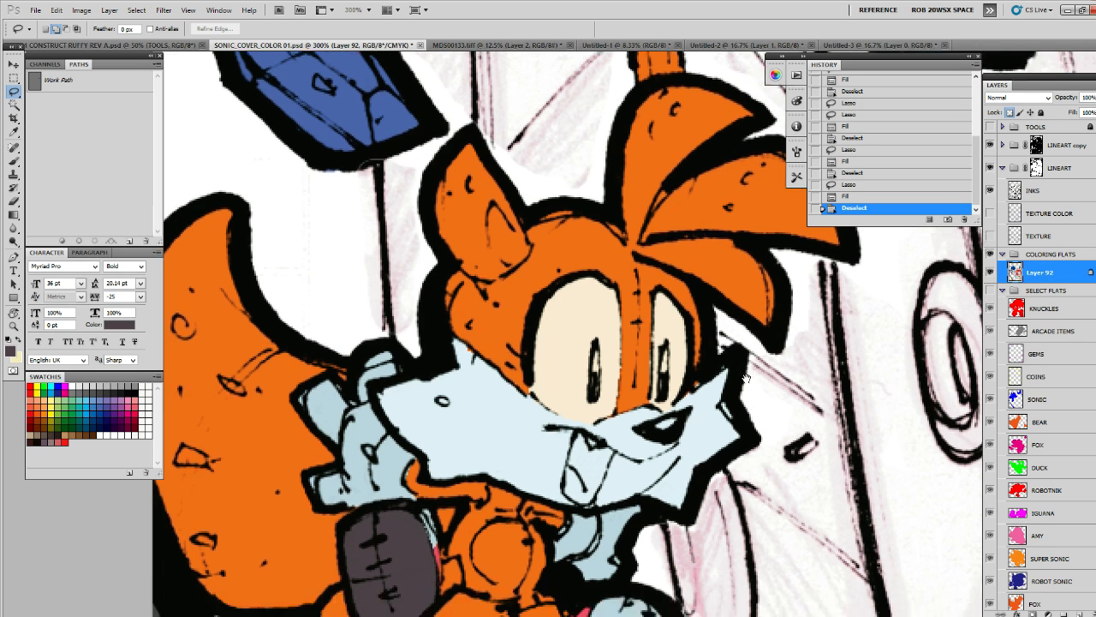
{"action": "scroll", "coordinate": [749, 370], "scroll_direction": "down", "scroll_amount": 3}
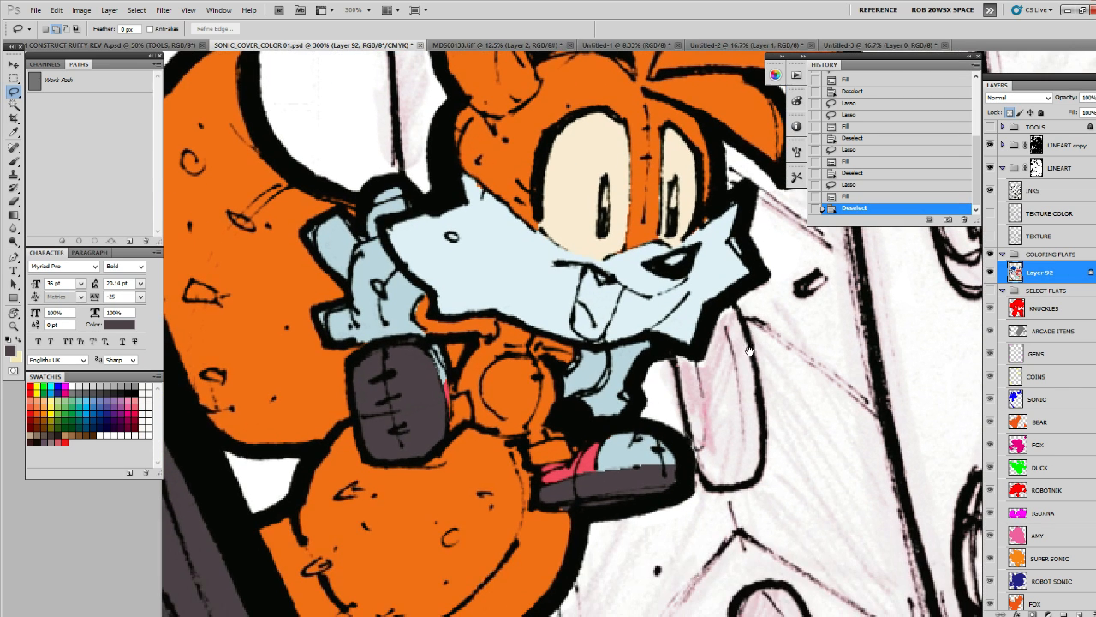
{"action": "scroll", "coordinate": [743, 384], "scroll_direction": "down", "scroll_amount": 2}
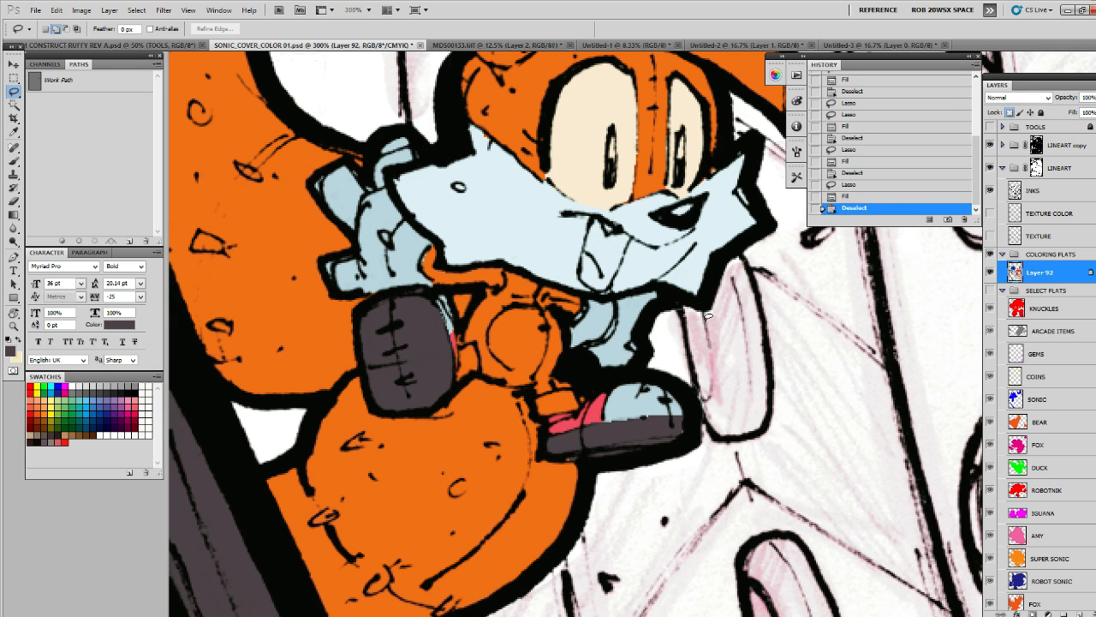
{"action": "left_click_drag", "start_coordinate": [691, 419], "coordinate": [690, 370]}
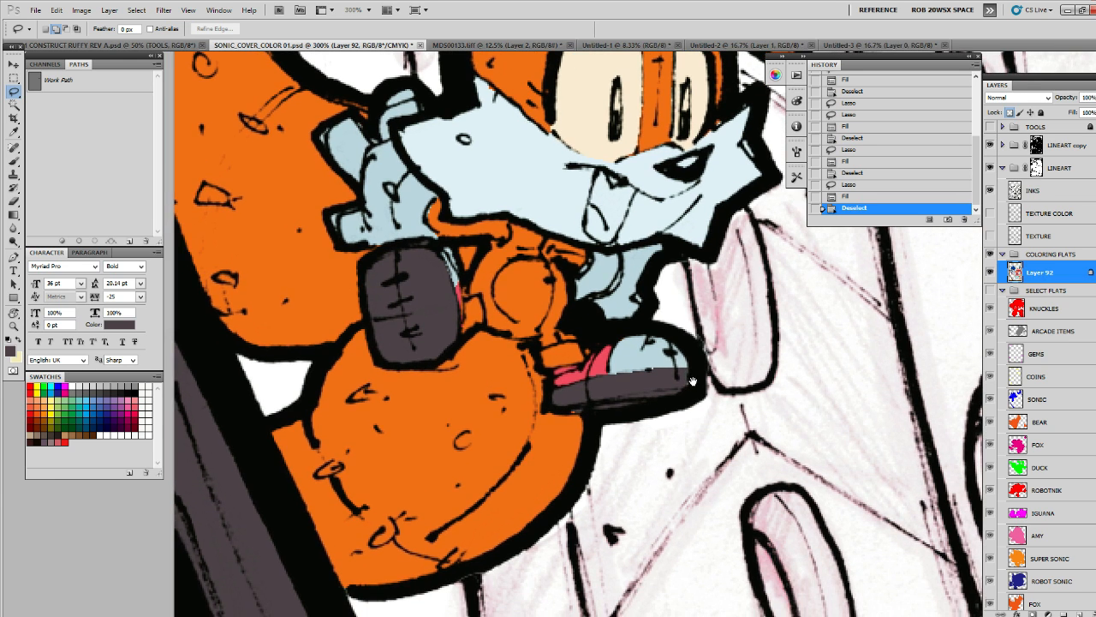
{"action": "left_click_drag", "start_coordinate": [663, 310], "coordinate": [689, 398]}
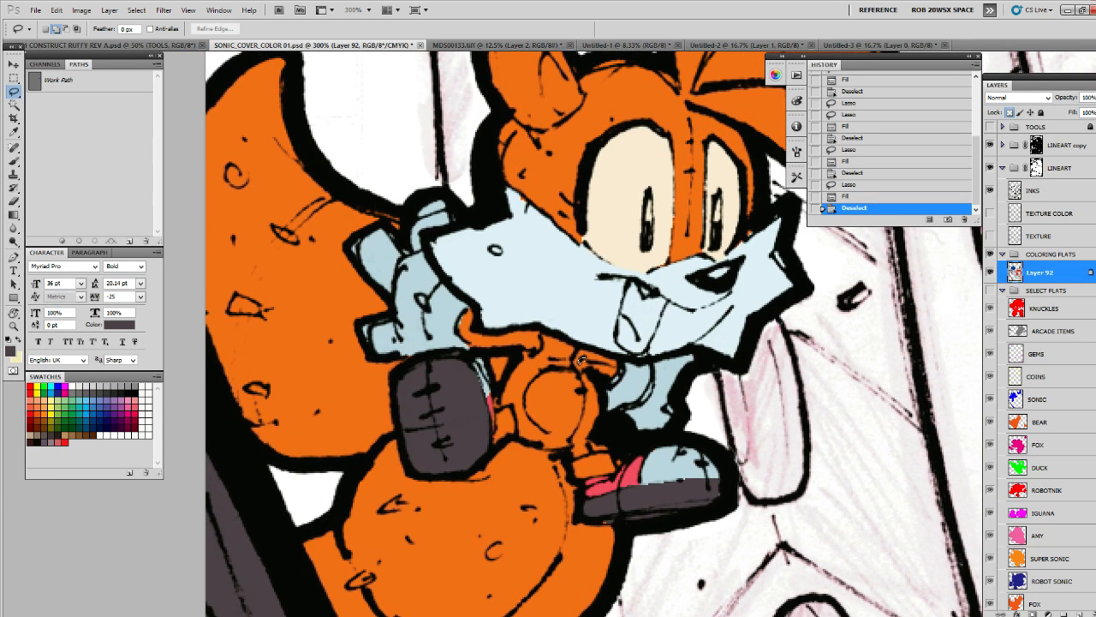
Lasso the round area on the fox's torso and fill it with the light blue sampled beside it
{"action": "mouse_move", "coordinate": [538, 373]}
{"action": "left_mouse_down"}
{"action": "mouse_move", "coordinate": [525, 402]}
{"action": "mouse_move", "coordinate": [544, 430]}
{"action": "mouse_move", "coordinate": [592, 434]}
{"action": "mouse_move", "coordinate": [572, 370]}
{"action": "left_mouse_up"}
{"action": "key", "text": "b"}
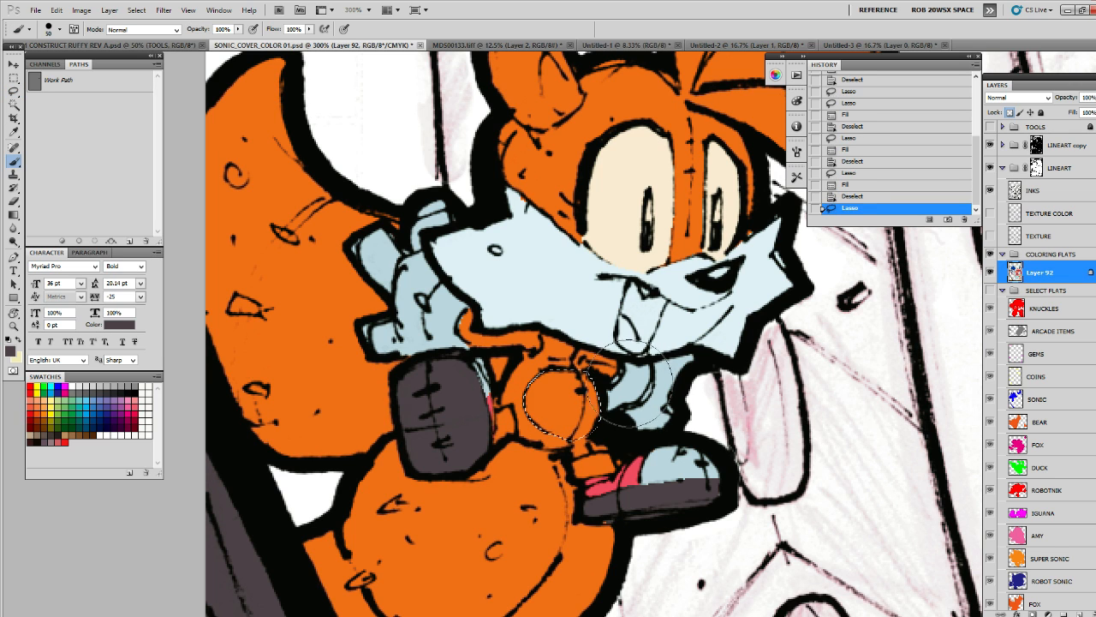
{"action": "left_click", "coordinate": [611, 396], "text": "alt"}
{"action": "key", "text": "alt+BackSpace"}
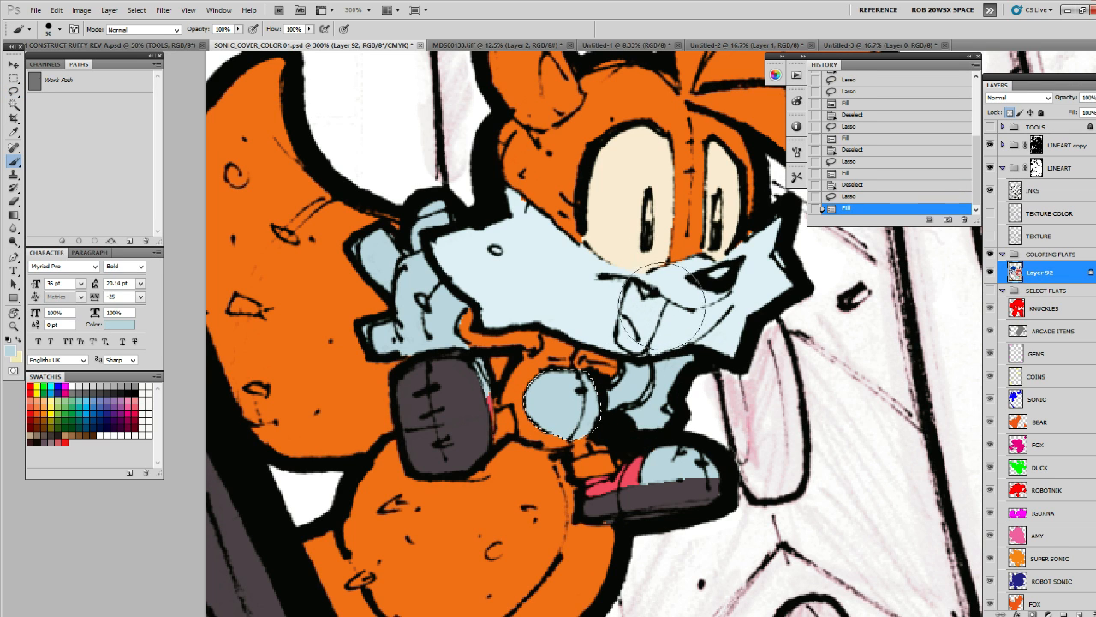
{"action": "key", "text": "ctrl+d"}
Lasso the inside of the fox's open mouth and fill it with a muted reddish-brown
{"action": "mouse_move", "coordinate": [662, 297]}
{"action": "left_mouse_down"}
{"action": "mouse_move", "coordinate": [651, 328]}
{"action": "mouse_move", "coordinate": [662, 322]}
{"action": "left_mouse_up"}
{"action": "key", "text": "l"}
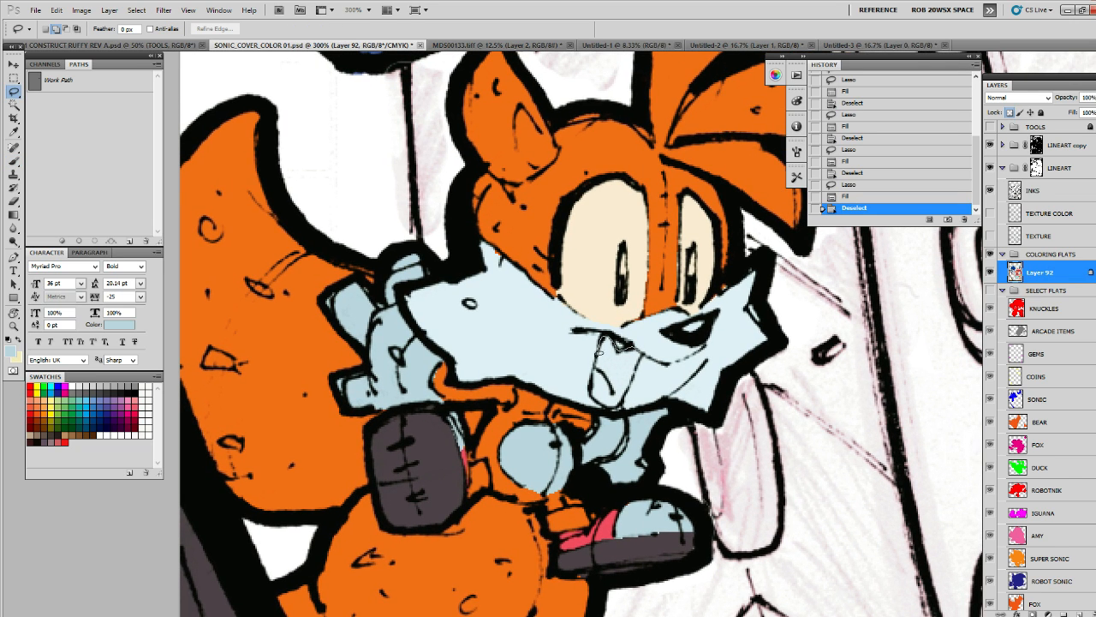
{"action": "mouse_move", "coordinate": [604, 368]}
{"action": "left_mouse_down"}
{"action": "mouse_move", "coordinate": [618, 398]}
{"action": "mouse_move", "coordinate": [637, 373]}
{"action": "mouse_move", "coordinate": [637, 342]}
{"action": "mouse_move", "coordinate": [630, 357]}
{"action": "left_mouse_up"}
{"action": "key", "text": "b"}
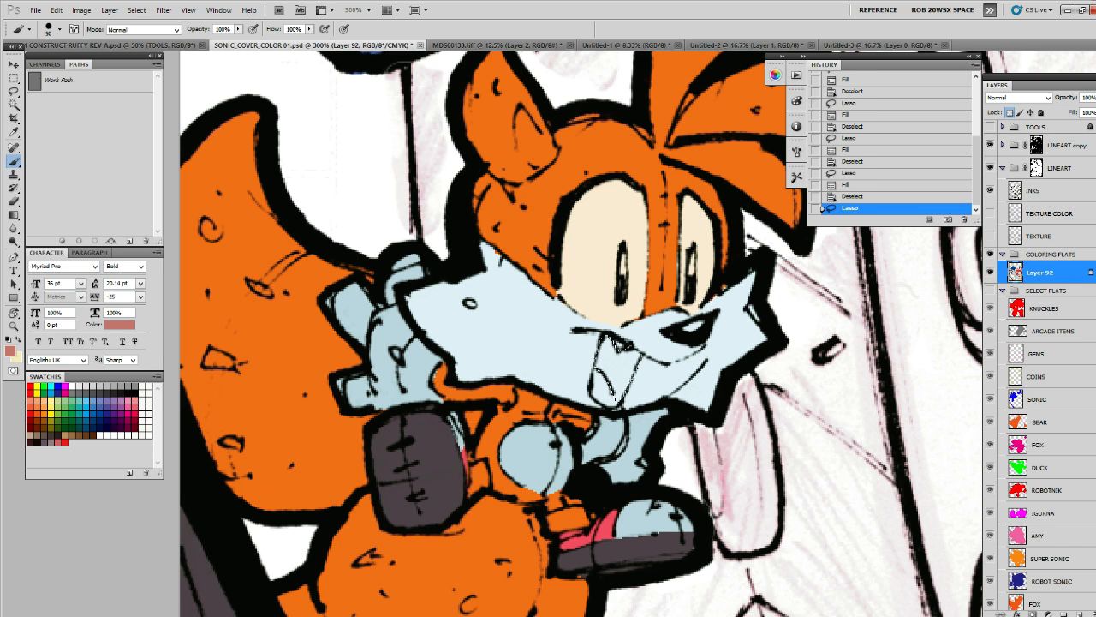
{"action": "key", "text": "alt+BackSpace"}
{"action": "key", "text": "ctrl+d"}
Lasso the fox's tongue and fill it with the pinkish red sampled from the shoe
{"action": "key", "text": "l"}
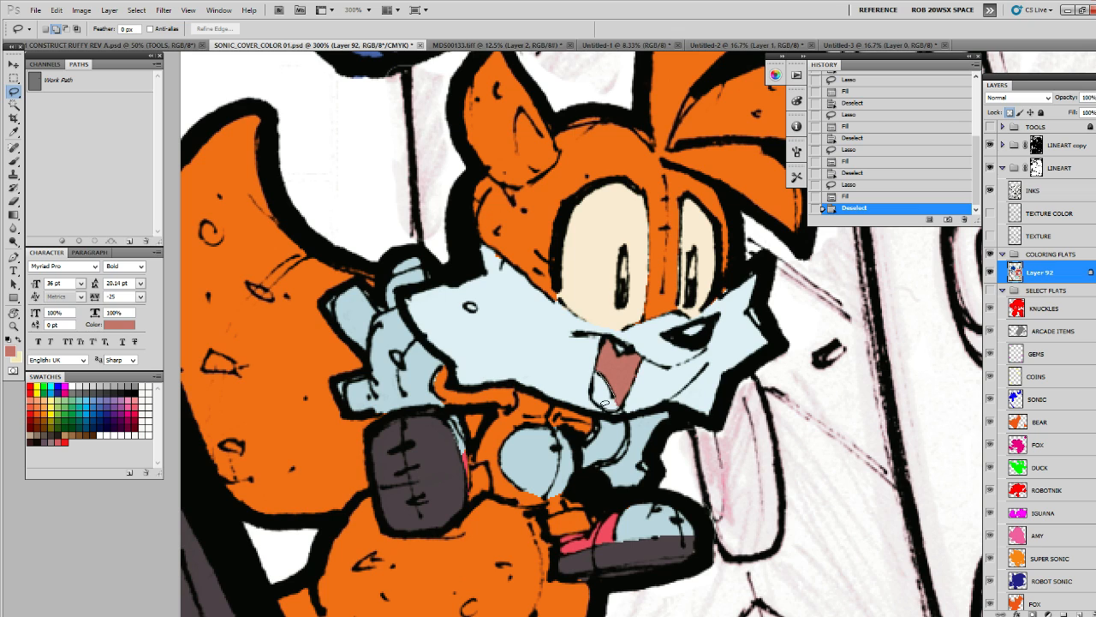
{"action": "left_click_drag", "start_coordinate": [600, 410], "coordinate": [593, 381]}
{"action": "key", "text": "b"}
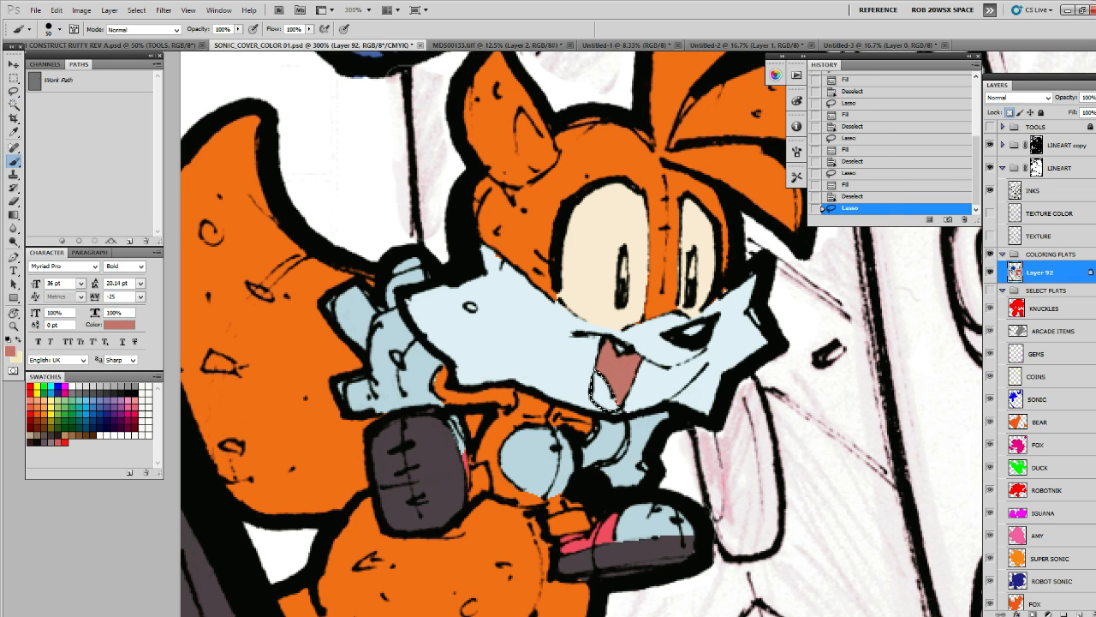
{"action": "left_click", "coordinate": [606, 528], "text": "alt"}
{"action": "key", "text": "ctrl+BackSpace"}
{"action": "key", "text": "ctrl+alt+BackSpace"}
{"action": "key", "text": "Return"}
{"action": "left_click", "coordinate": [791, 366]}
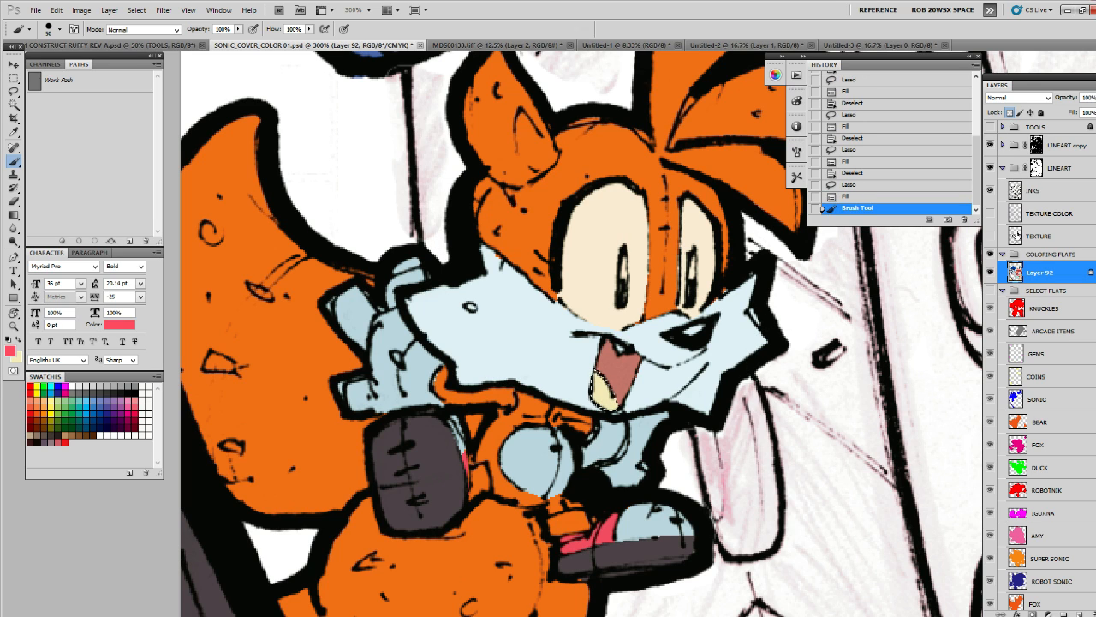
{"action": "key", "text": "alt+BackSpace"}
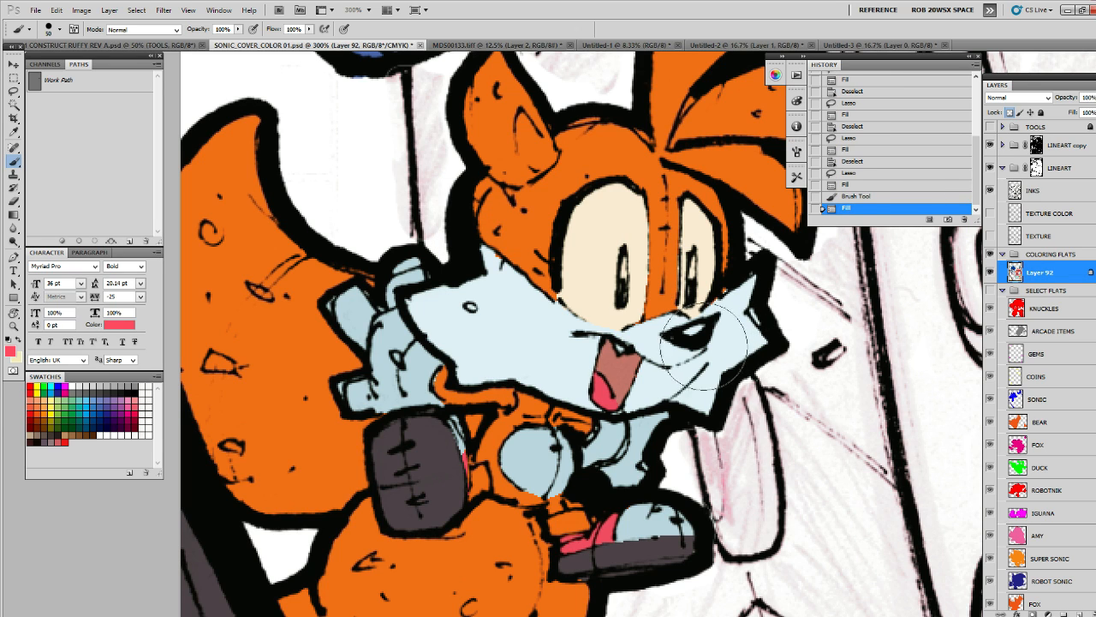
{"action": "key", "text": "ctrl+d"}
Lasso the small tooth in the fox's mouth and fill it with the cream sampled from the eye
{"action": "key", "text": "l"}
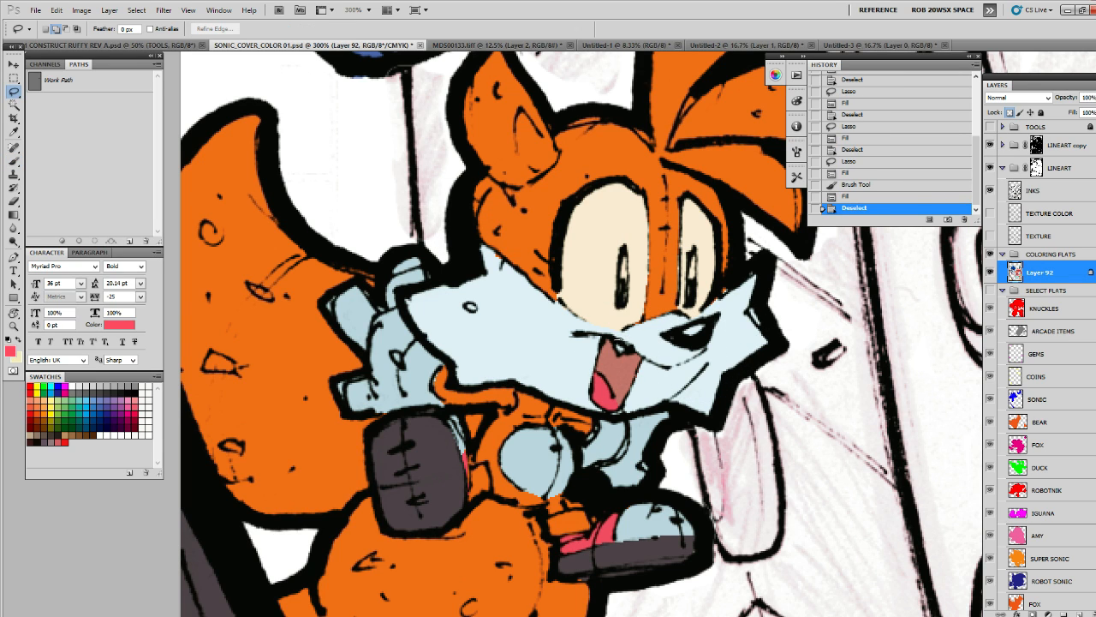
{"action": "left_click_drag", "start_coordinate": [618, 337], "coordinate": [618, 320]}
{"action": "key", "text": "b"}
{"action": "left_click", "coordinate": [588, 274], "text": "alt"}
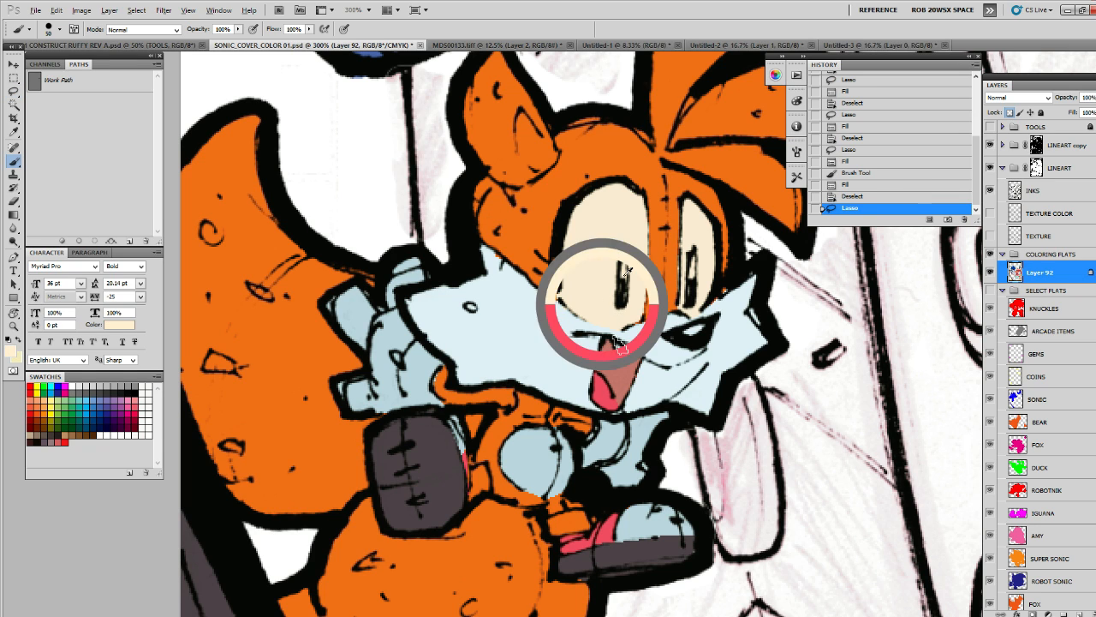
{"action": "key", "text": "alt+BackSpace"}
{"action": "key", "text": "ctrl+d"}
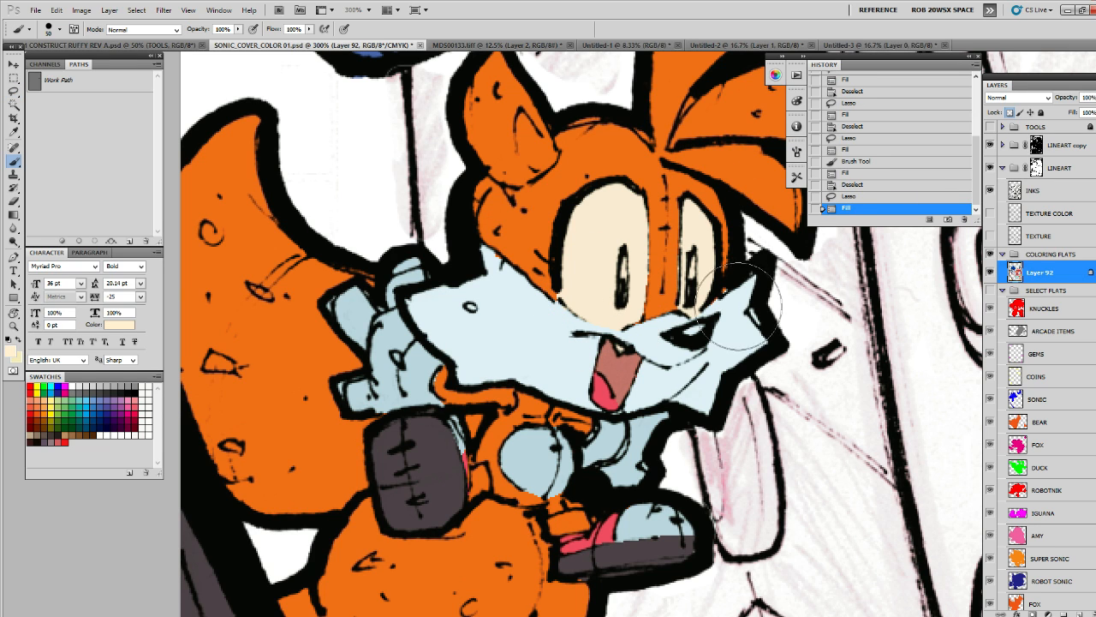
Lasso the tips of both fox tails and fill them with the light blue sampled from the torso circle
{"action": "left_click_drag", "start_coordinate": [741, 389], "coordinate": [775, 300]}
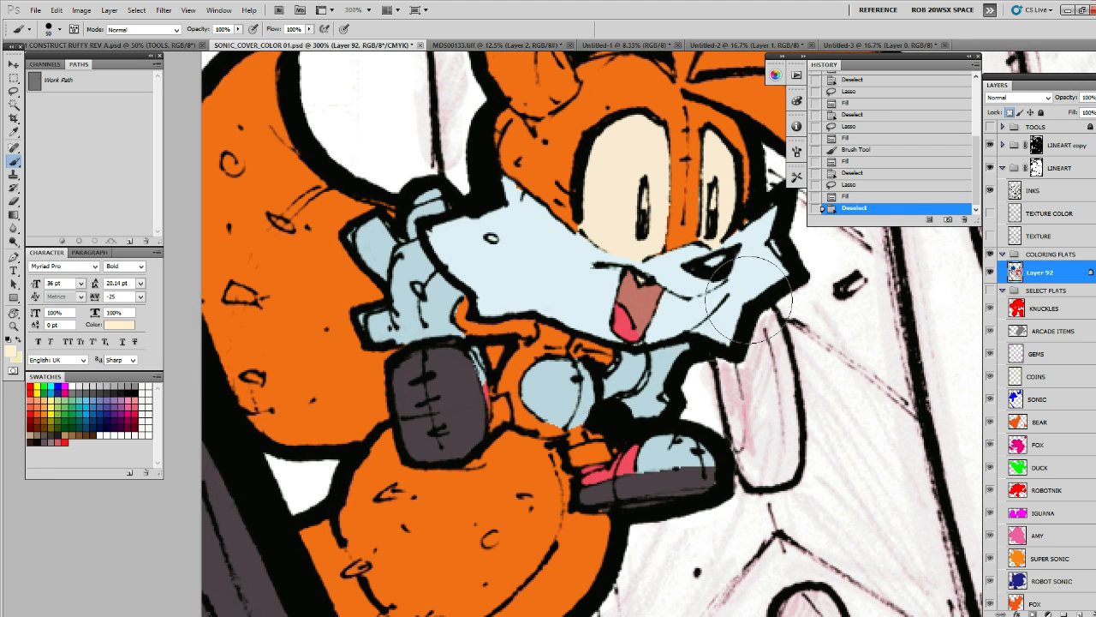
{"action": "key", "text": "z"}
{"action": "left_click", "coordinate": [744, 293], "text": "alt"}
{"action": "left_click", "coordinate": [744, 293], "text": "alt"}
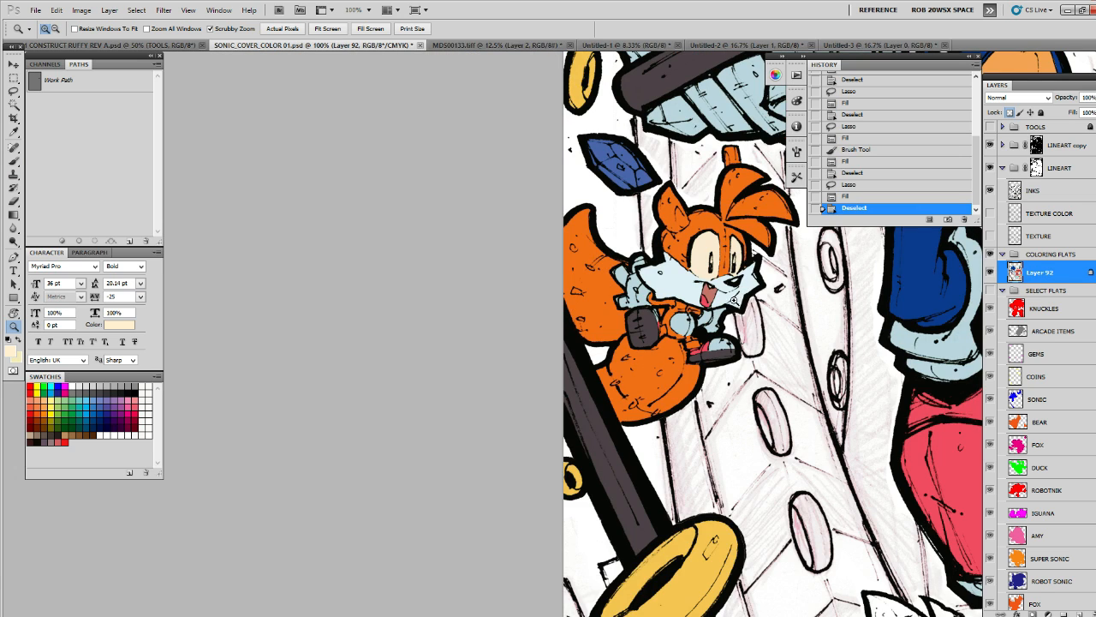
{"action": "left_click", "coordinate": [726, 327]}
{"action": "key", "text": "m"}
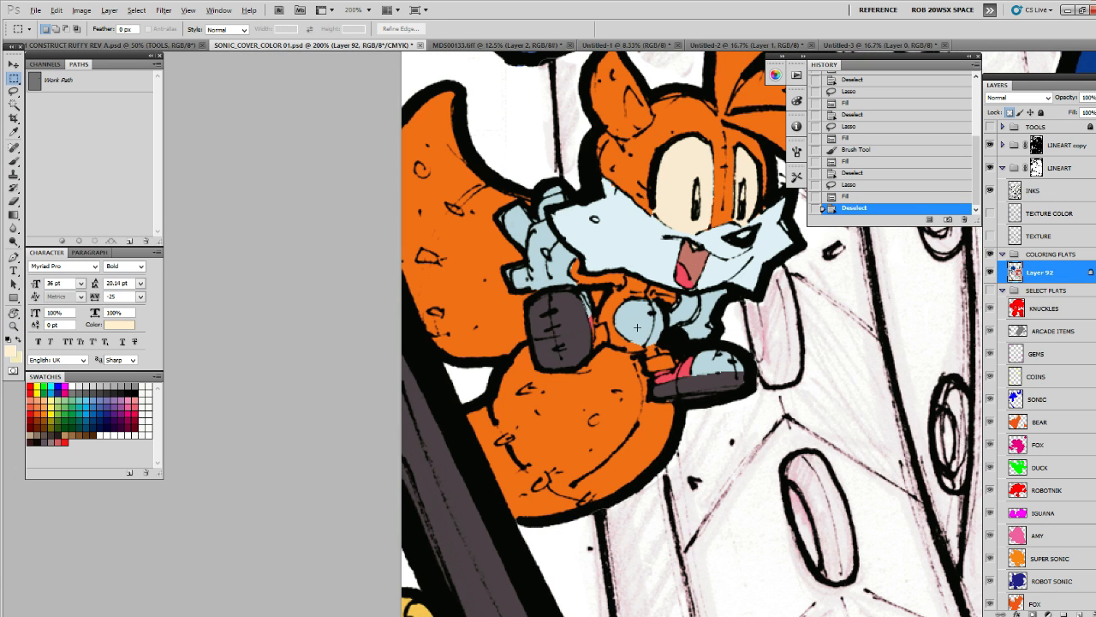
{"action": "key", "text": "b"}
{"action": "left_click", "coordinate": [639, 317], "text": "alt"}
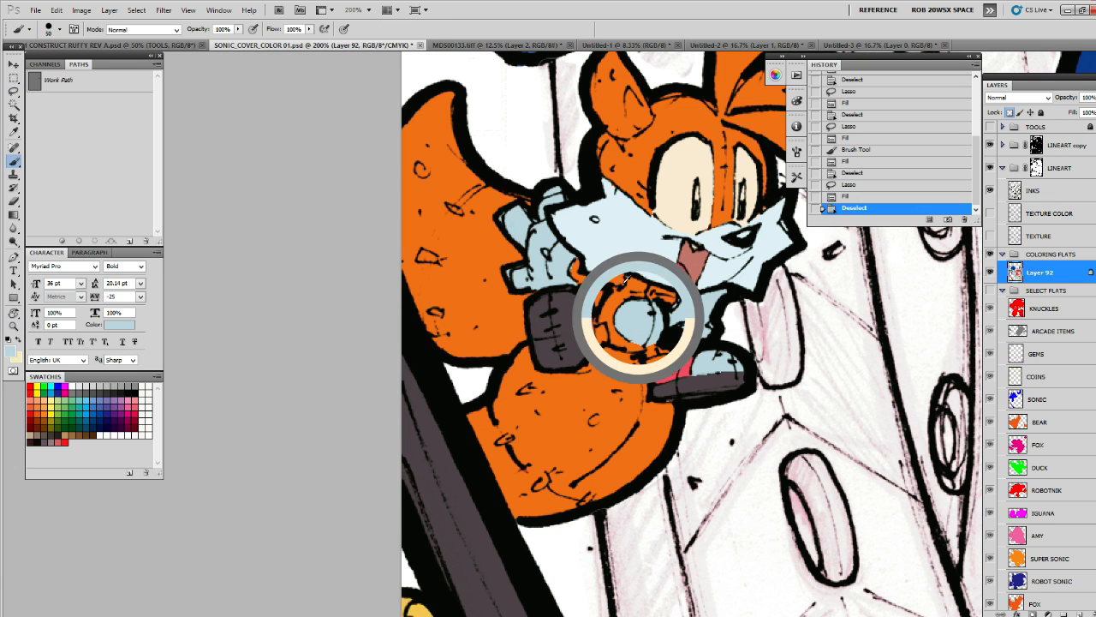
{"action": "left_click_drag", "start_coordinate": [613, 276], "coordinate": [641, 317]}
{"action": "key", "text": "l"}
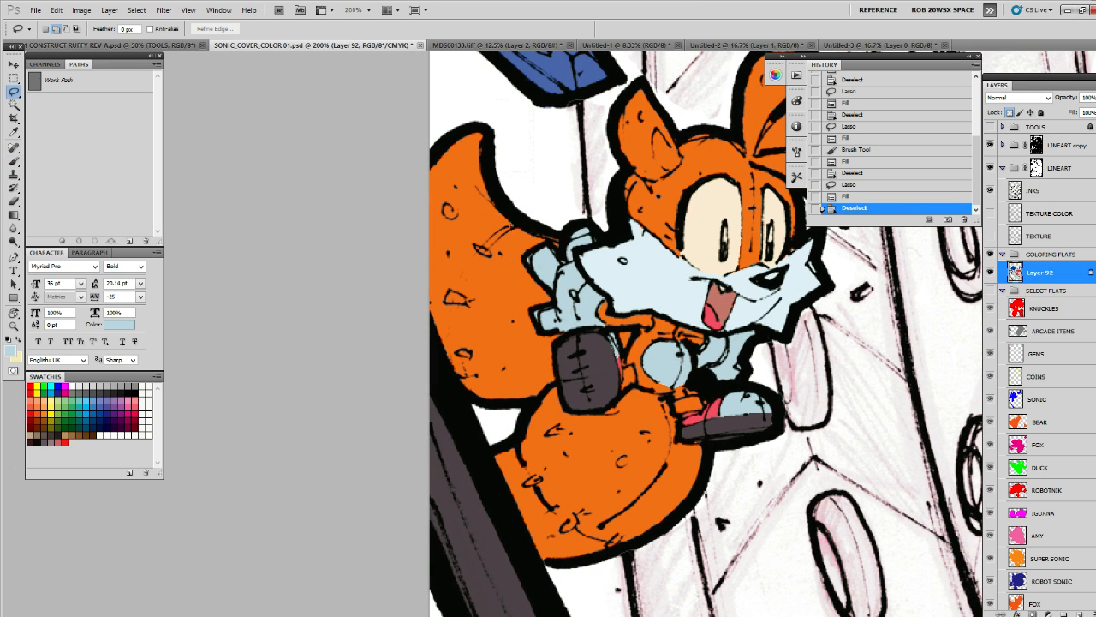
{"action": "mouse_move", "coordinate": [517, 225]}
{"action": "left_mouse_down"}
{"action": "mouse_move", "coordinate": [469, 273]}
{"action": "mouse_move", "coordinate": [462, 346]}
{"action": "mouse_move", "coordinate": [441, 368]}
{"action": "mouse_move", "coordinate": [401, 186]}
{"action": "mouse_move", "coordinate": [462, 124]}
{"action": "mouse_move", "coordinate": [493, 135]}
{"action": "mouse_move", "coordinate": [520, 284]}
{"action": "mouse_move", "coordinate": [581, 343]}
{"action": "mouse_move", "coordinate": [592, 371]}
{"action": "mouse_move", "coordinate": [530, 365]}
{"action": "mouse_move", "coordinate": [499, 300]}
{"action": "mouse_move", "coordinate": [516, 256]}
{"action": "left_mouse_up"}
{"action": "scroll", "coordinate": [519, 232], "scroll_direction": "down", "scroll_amount": 5}
{"action": "key", "text": "alt+BackSpace"}
{"action": "key", "text": "ctrl+d"}
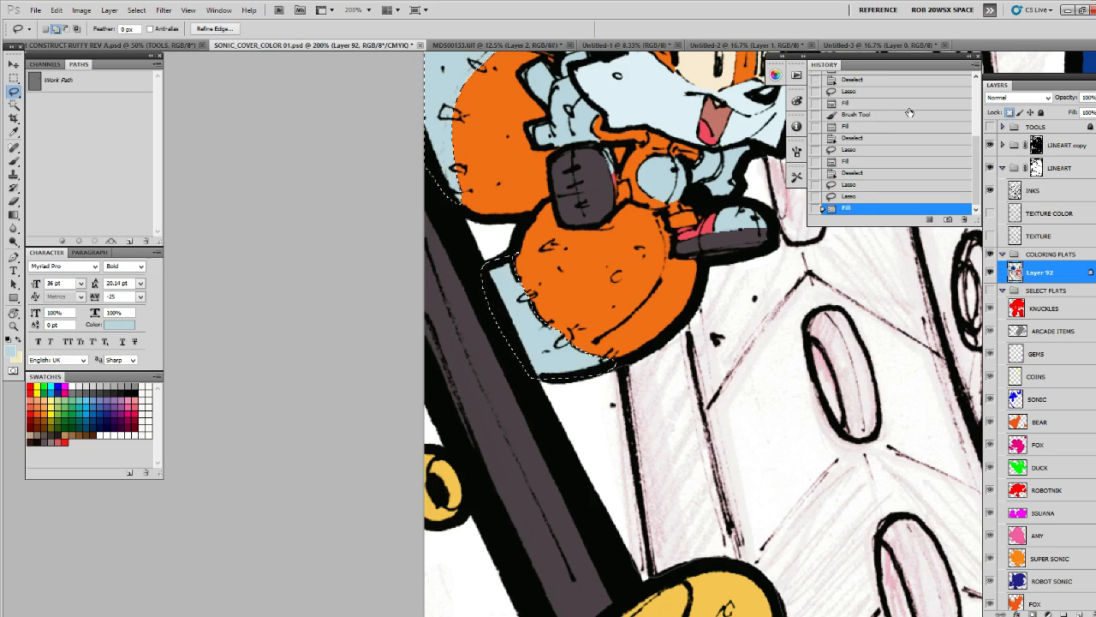
Review the whole cover at 25% zoom to check which characters and objects are still uncolored
{"action": "key", "text": "z"}
{"action": "left_click", "coordinate": [769, 276], "text": "alt"}
{"action": "left_click", "coordinate": [768, 276], "text": "alt"}
{"action": "left_click", "coordinate": [769, 276], "text": "alt"}
{"action": "left_click", "coordinate": [768, 276], "text": "alt"}
{"action": "left_click", "coordinate": [784, 301], "text": "alt"}
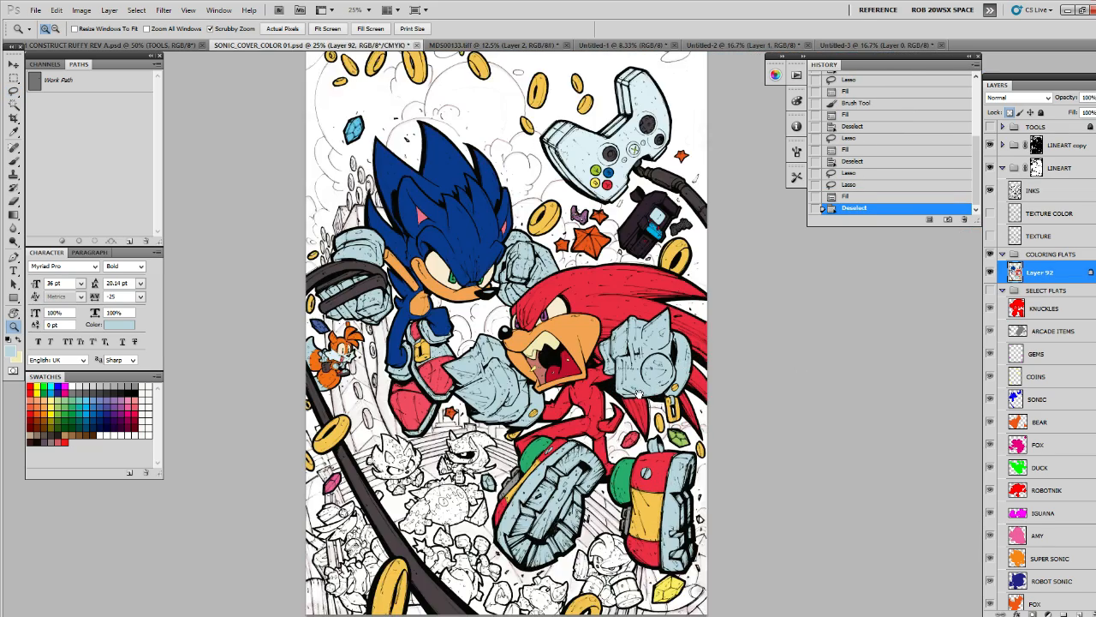
{"action": "left_click_drag", "start_coordinate": [638, 394], "coordinate": [738, 328]}
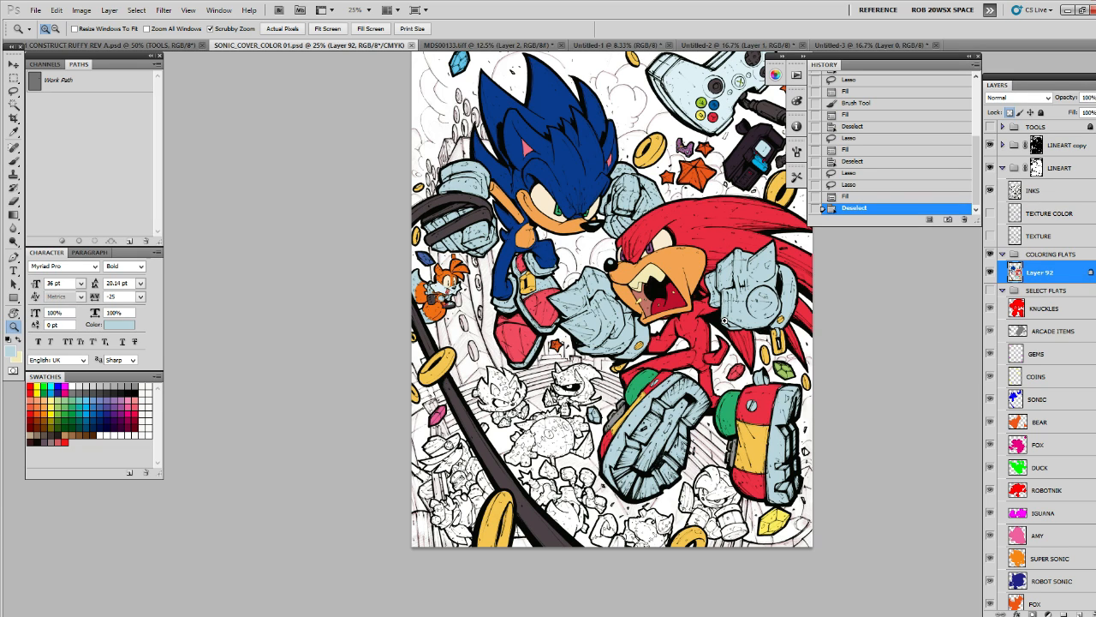
{"action": "left_click_drag", "start_coordinate": [762, 384], "coordinate": [715, 445]}
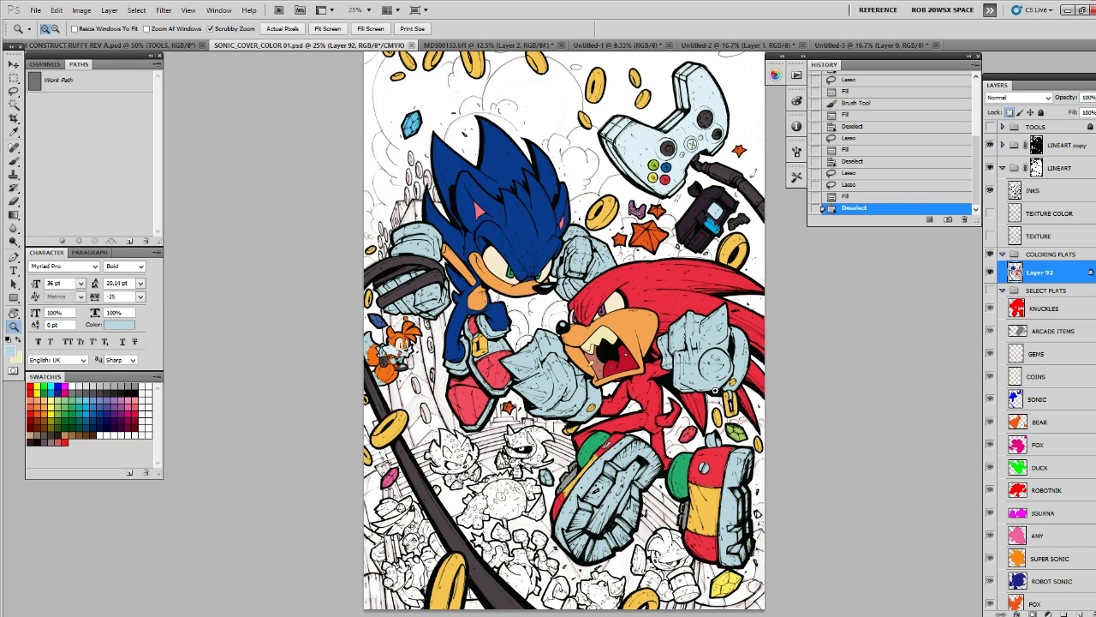
{"action": "left_click_drag", "start_coordinate": [673, 418], "coordinate": [699, 394]}
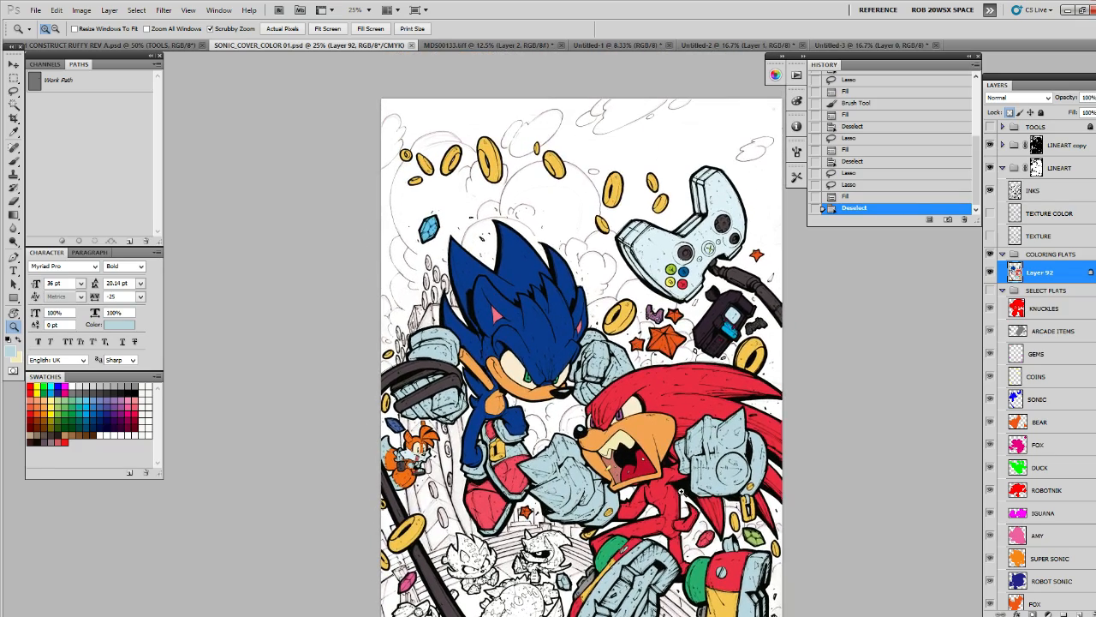
{"action": "left_click_drag", "start_coordinate": [645, 351], "coordinate": [701, 387]}
Select the yellow of the gem and controller button with the Magic Wand, fill it with light orange-yellow, and sample the gem's color
{"action": "key", "text": "b"}
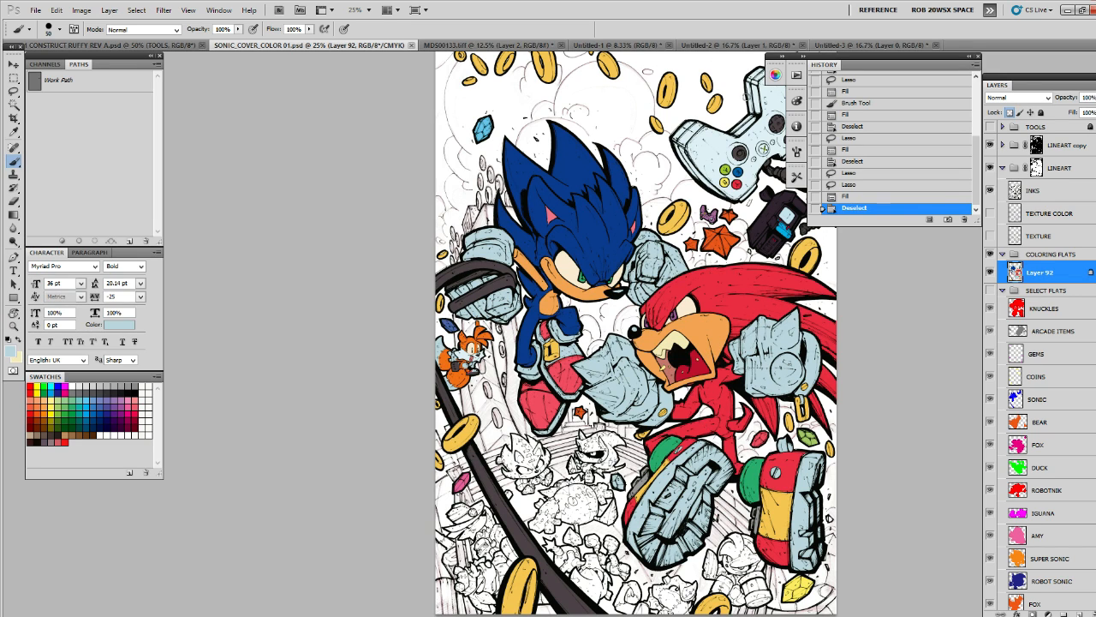
{"action": "key", "text": "x"}
{"action": "key", "text": "w"}
{"action": "left_click", "coordinate": [746, 166]}
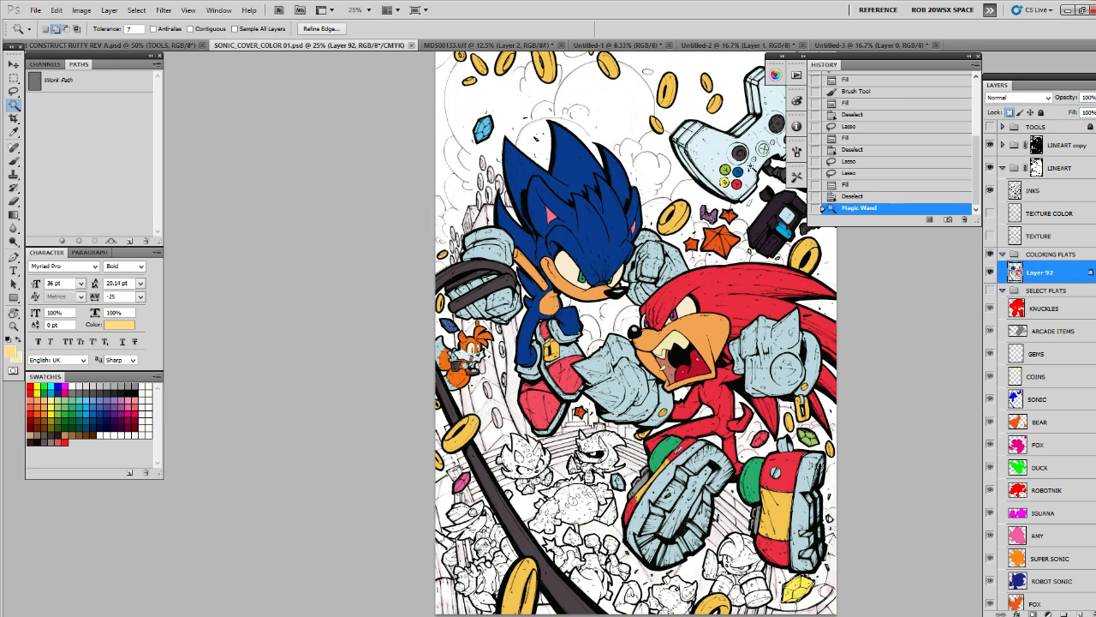
{"action": "key", "text": "alt+BackSpace"}
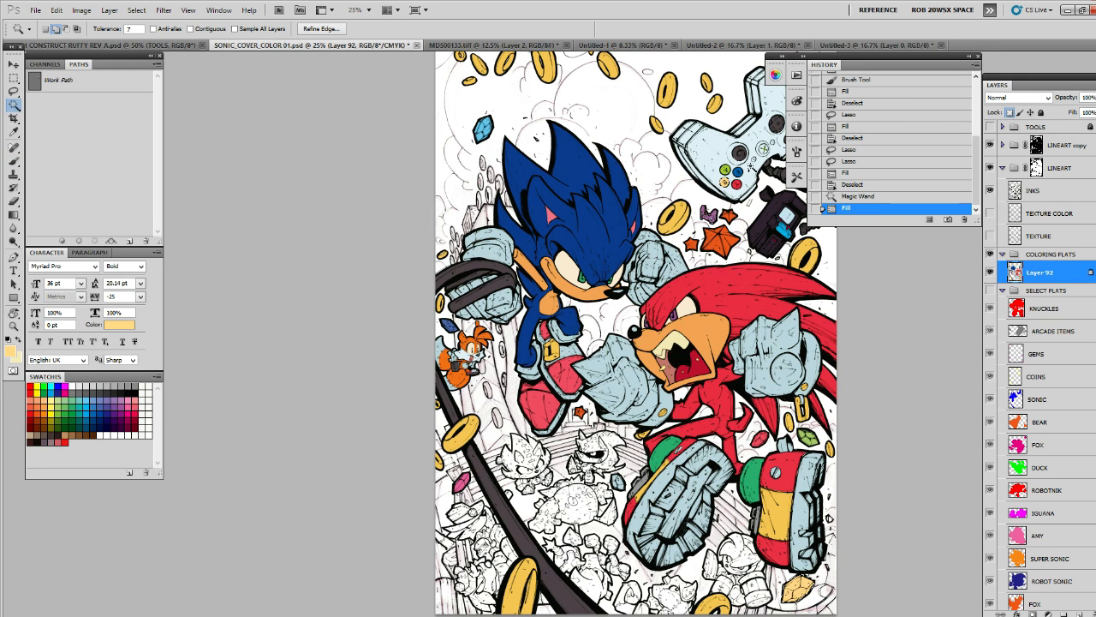
{"action": "key", "text": "b"}
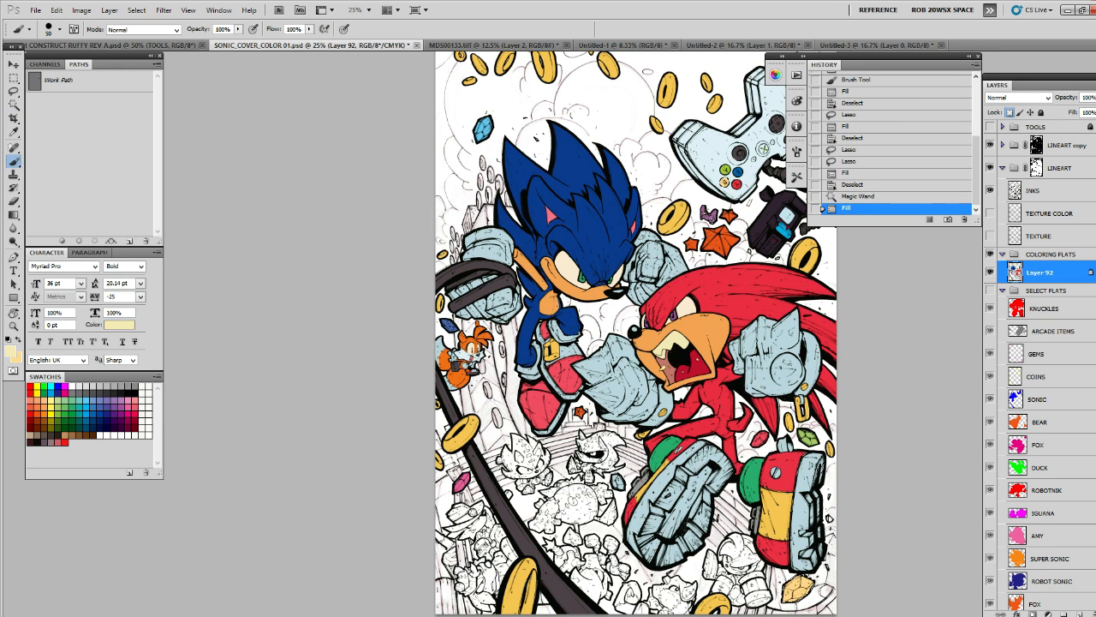
{"action": "left_click", "coordinate": [798, 588], "text": "alt"}
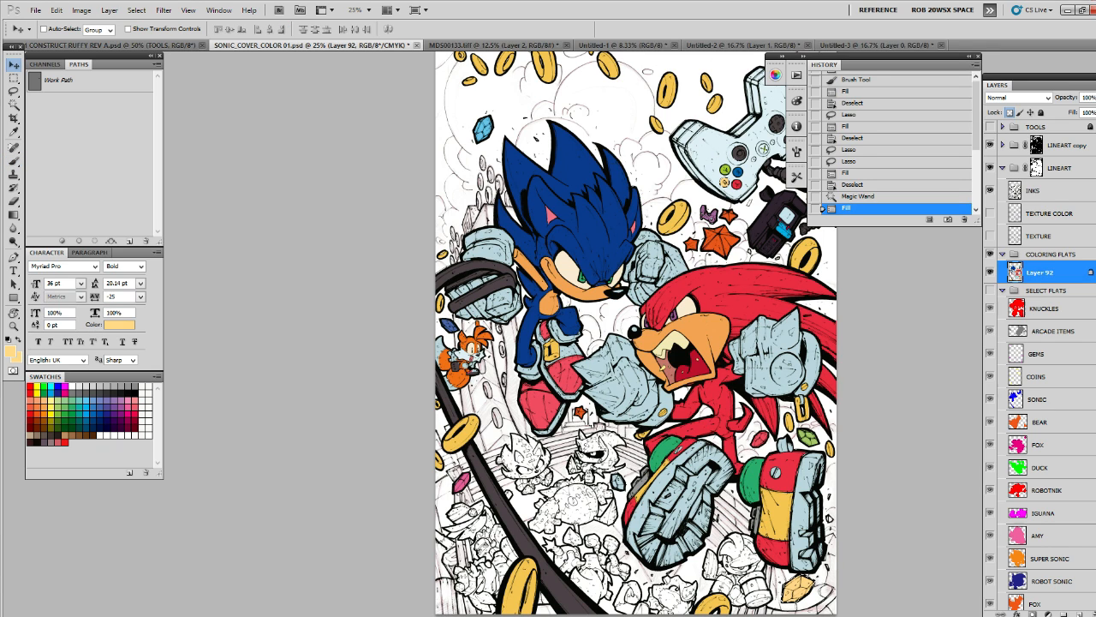
Compare the flat-color character reference and the painted development version of the cover with the gem's current yellow
{"action": "key", "text": "ctrl+Tab"}
{"action": "left_click", "coordinate": [991, 154]}
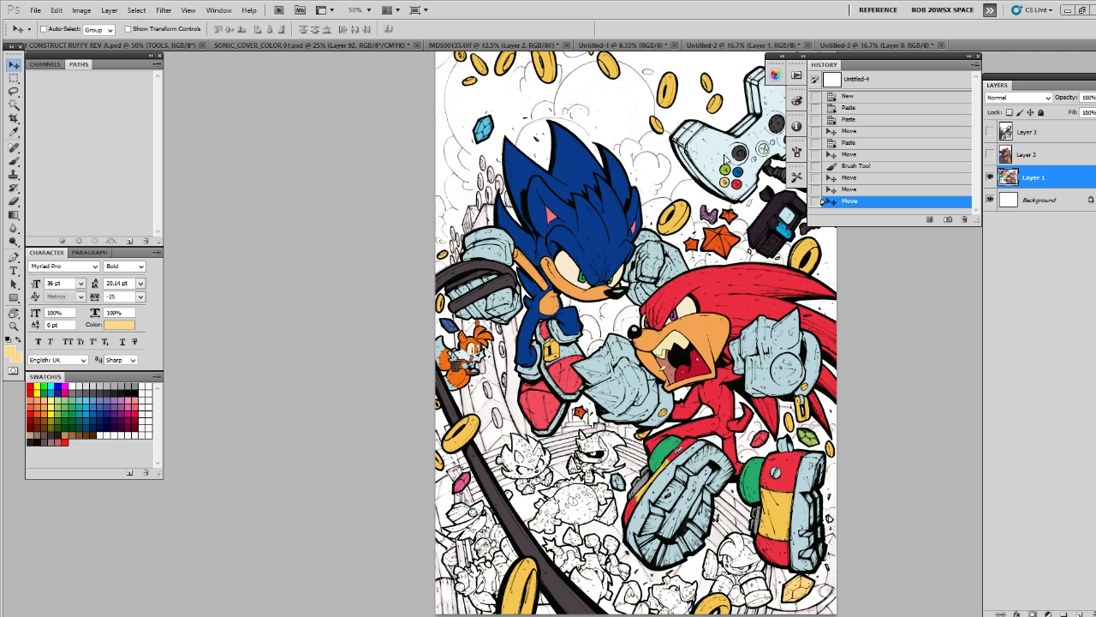
{"action": "key", "text": "b"}
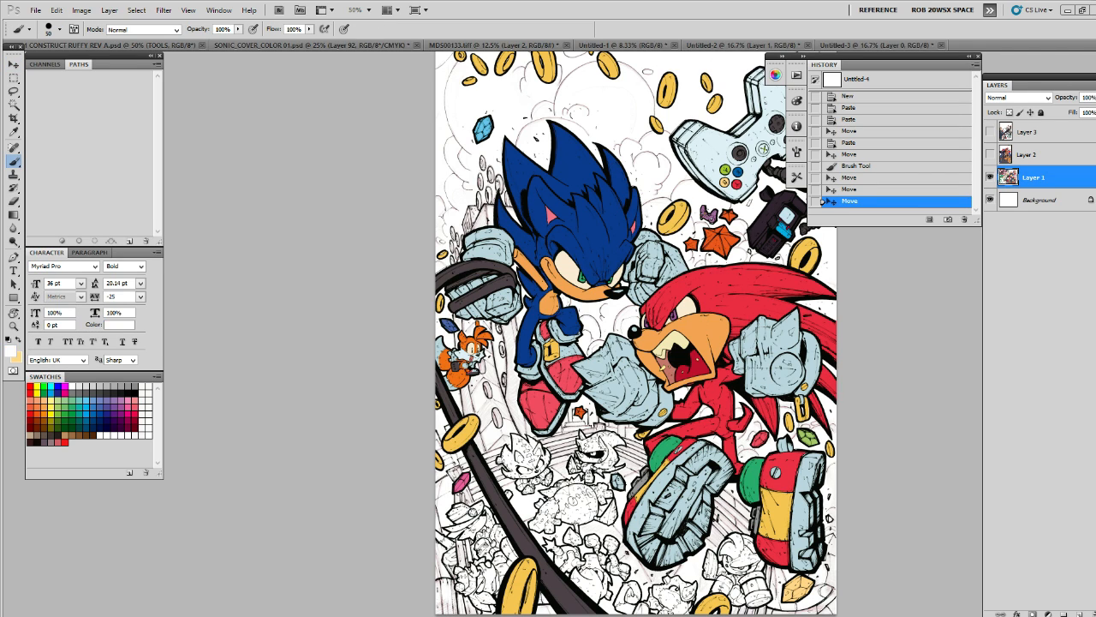
{"action": "key", "text": "x"}
{"action": "key", "text": "x"}
{"action": "key", "text": "ctrl+Tab"}
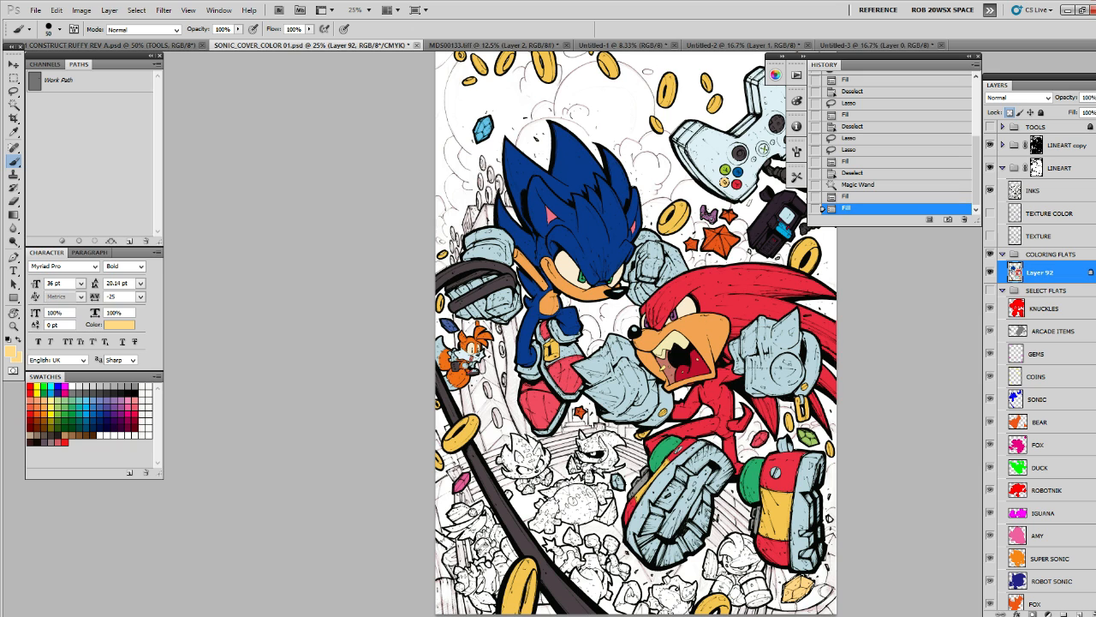
{"action": "key", "text": "ctrl+Tab"}
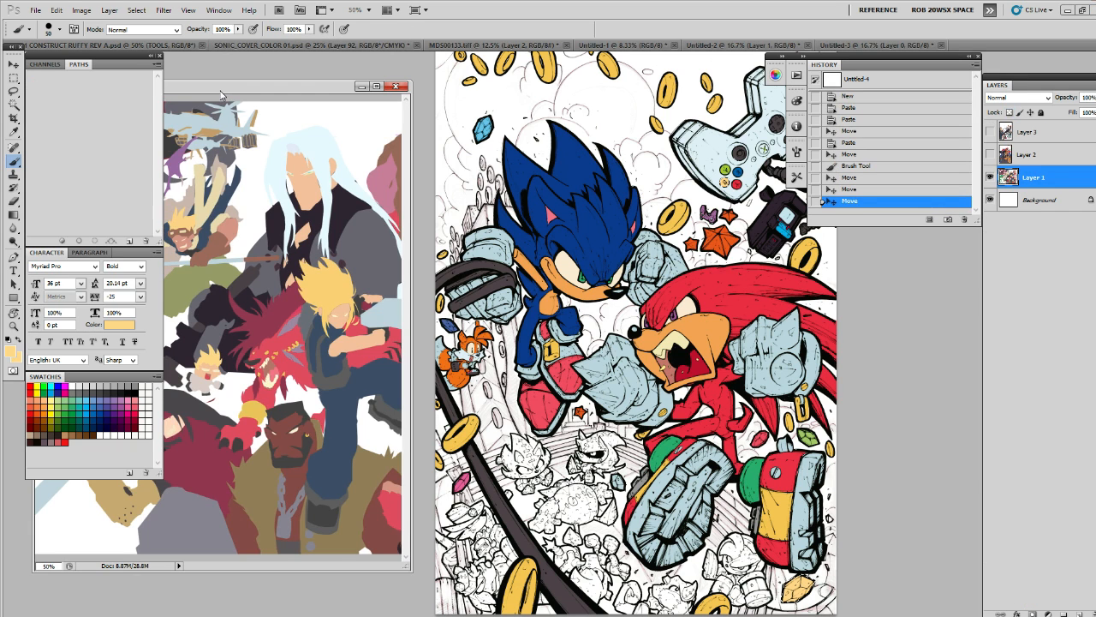
{"action": "left_click_drag", "start_coordinate": [221, 92], "coordinate": [0, 137]}
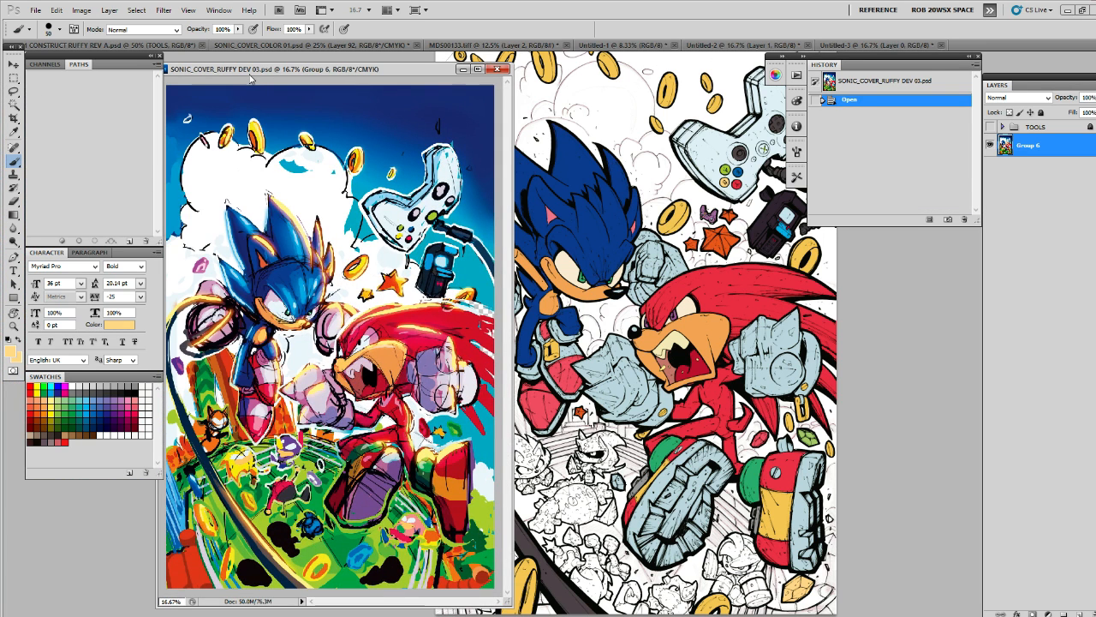
{"action": "left_click_drag", "start_coordinate": [250, 75], "coordinate": [0, 75]}
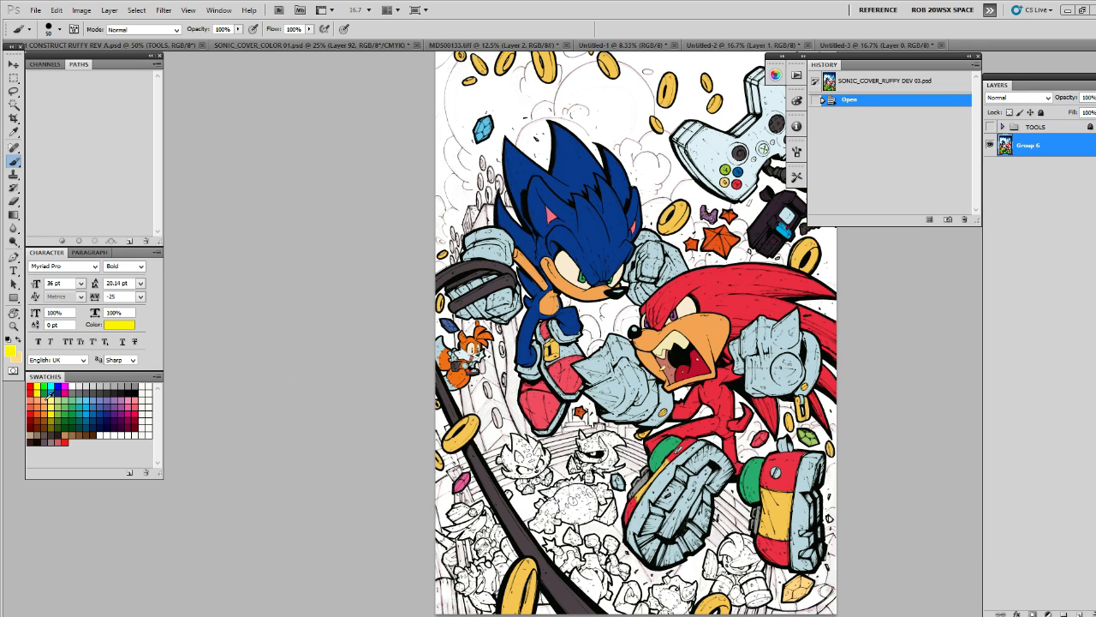
Fill the selected gem and controller button with a brighter yellow based on the swatches, and deselect them
{"action": "left_click", "coordinate": [50, 407]}
{"action": "left_click", "coordinate": [529, 375]}
{"action": "key", "text": "alt+BackSpace"}
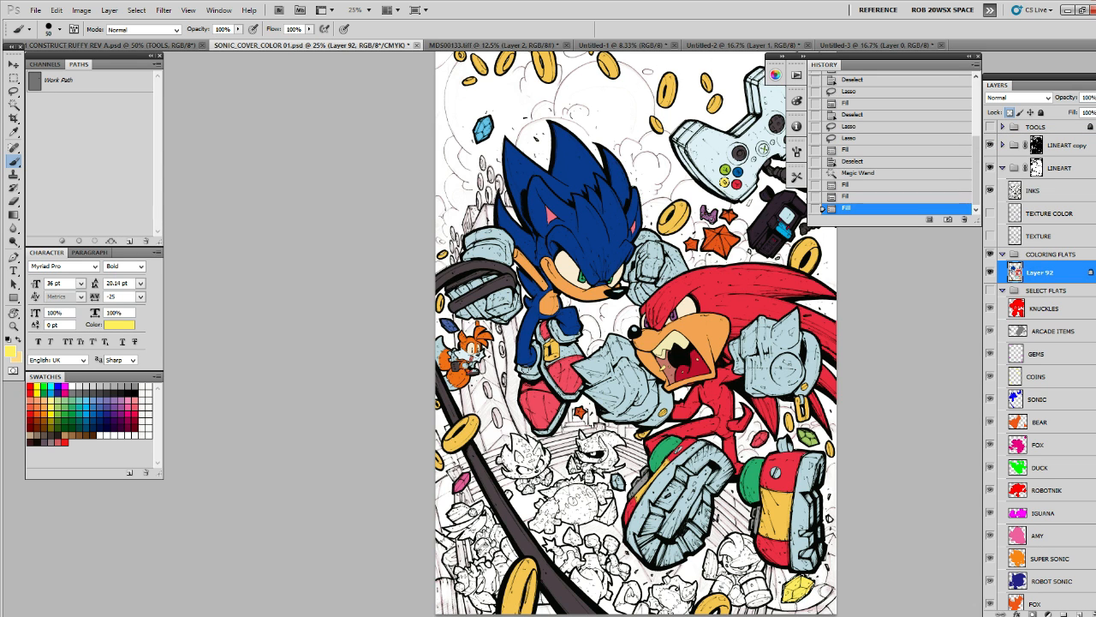
{"action": "key", "text": "ctrl+d"}
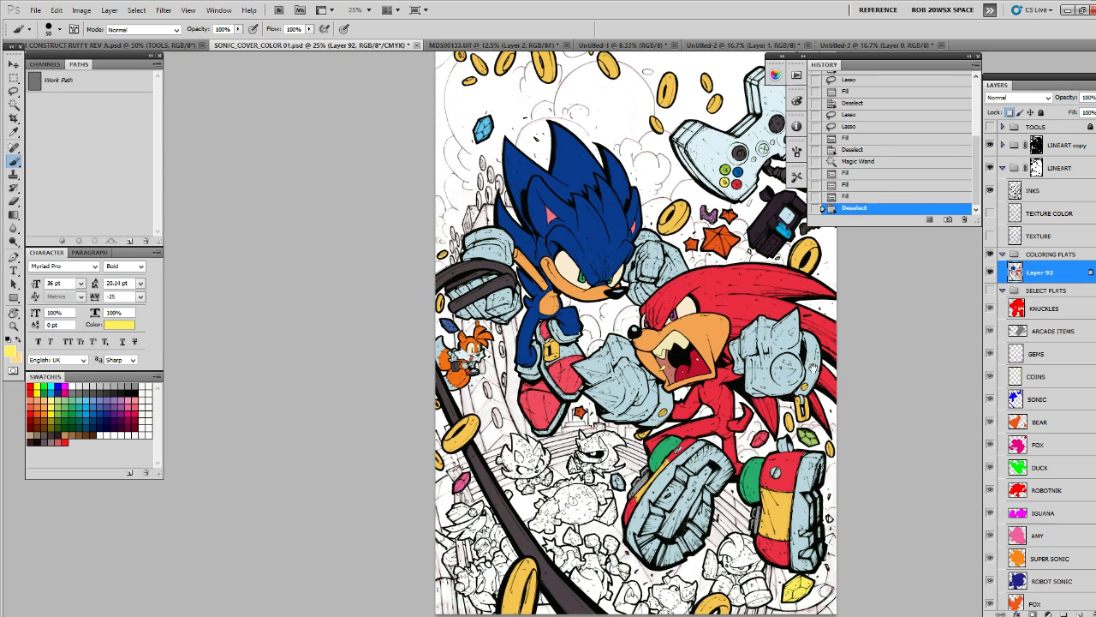
Review the cover's flat colors from the controller and coins down to the small characters and the yellow gem
{"action": "left_click_drag", "start_coordinate": [810, 367], "coordinate": [785, 475]}
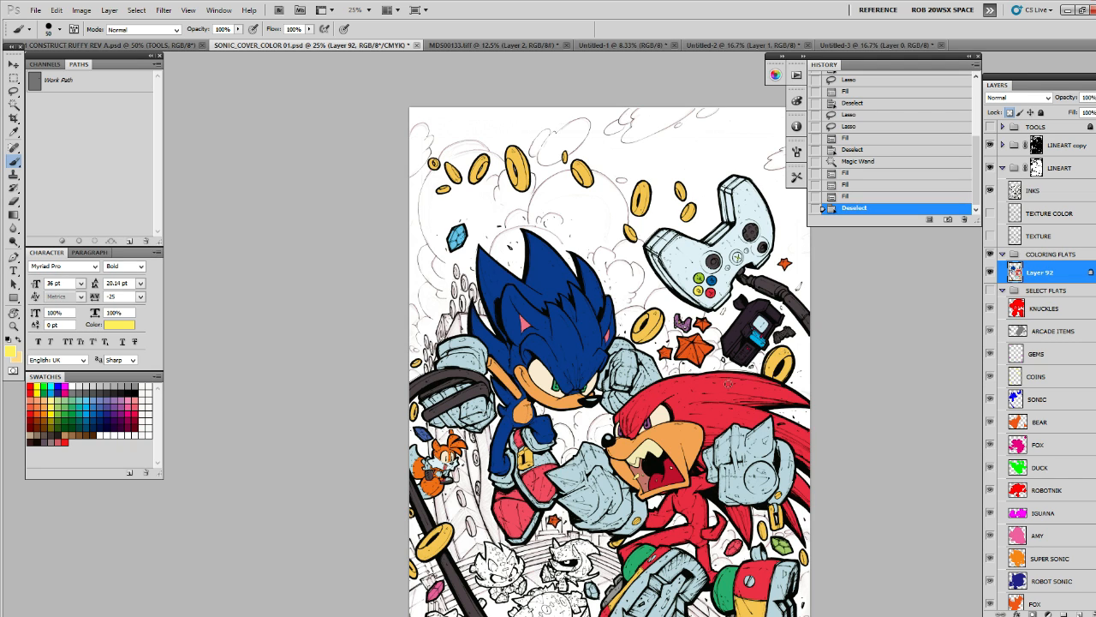
{"action": "left_click", "coordinate": [729, 385]}
{"action": "left_click_drag", "start_coordinate": [743, 412], "coordinate": [744, 267]}
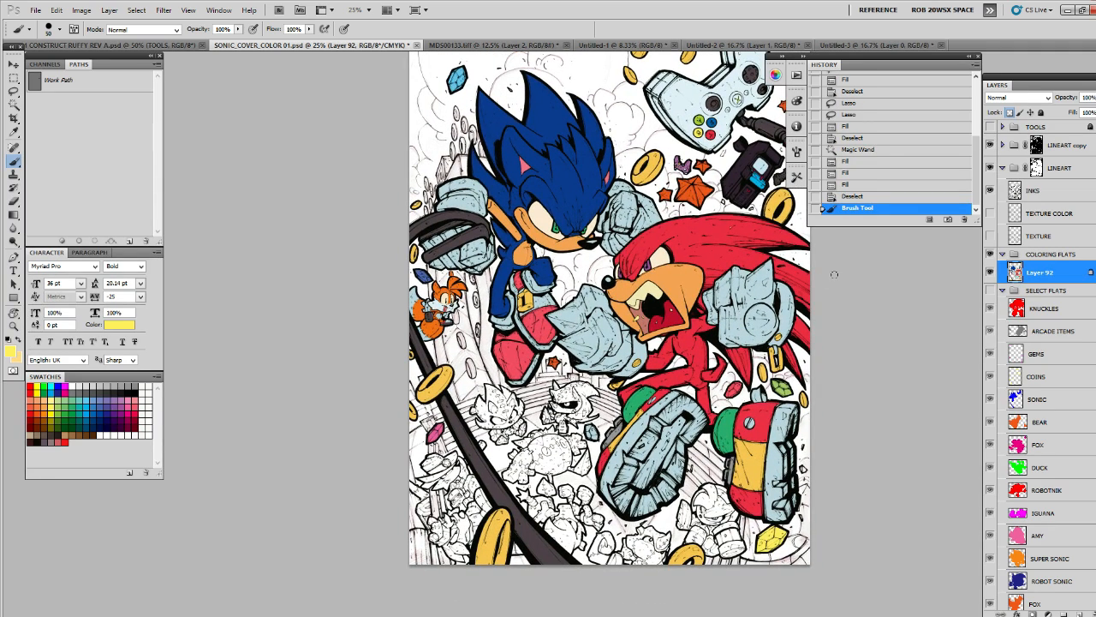
{"action": "left_click_drag", "start_coordinate": [732, 296], "coordinate": [694, 293]}
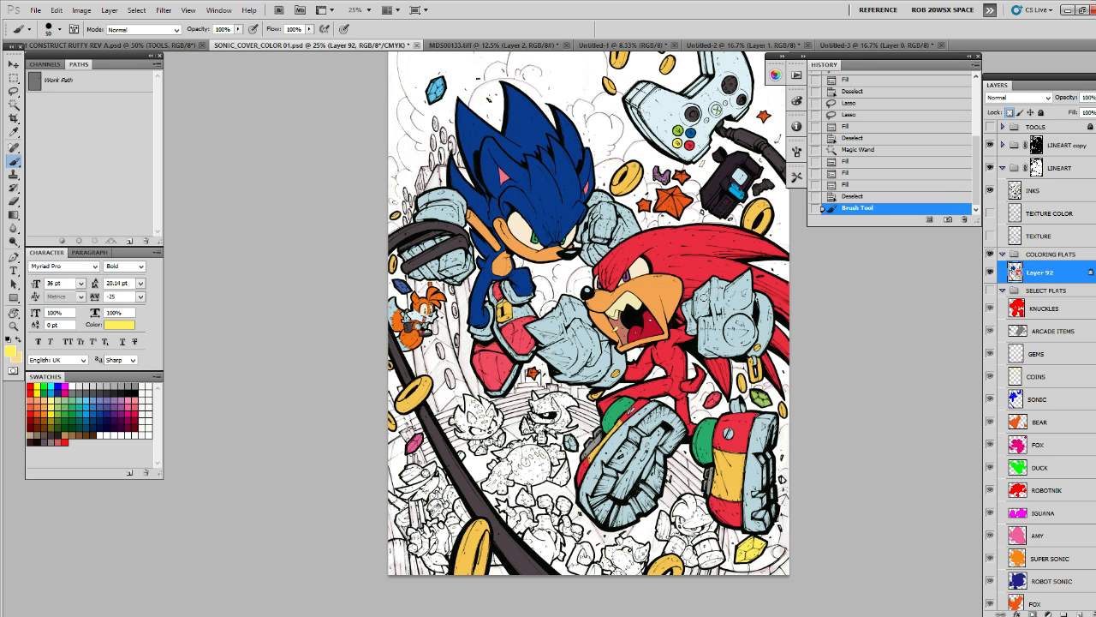
{"action": "left_click_drag", "start_coordinate": [704, 298], "coordinate": [699, 293]}
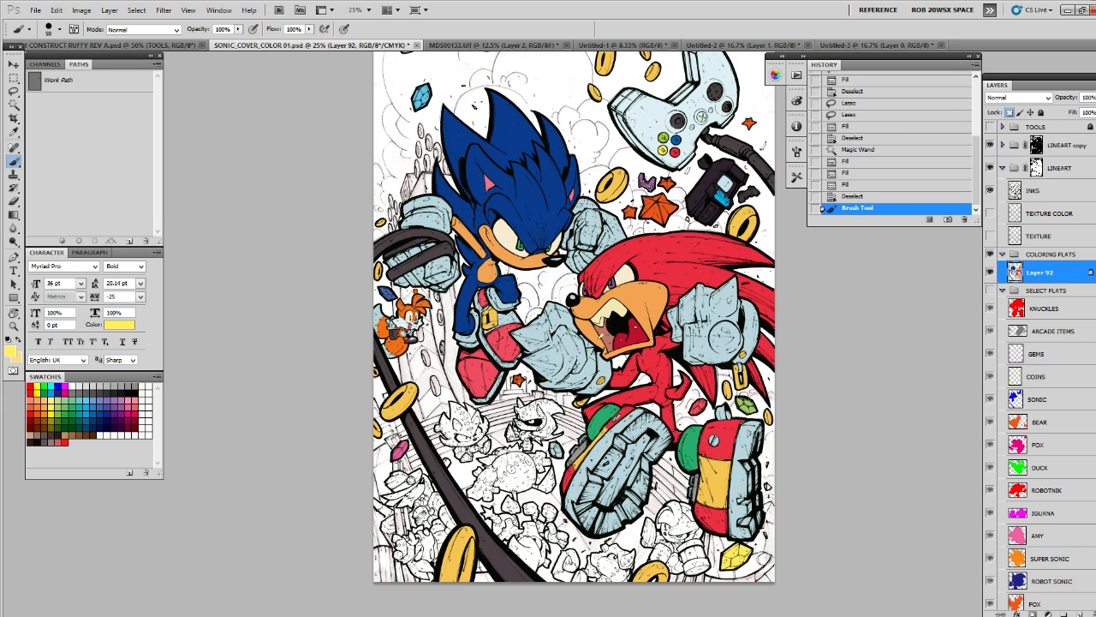
{"action": "left_click_drag", "start_coordinate": [685, 320], "coordinate": [699, 283]}
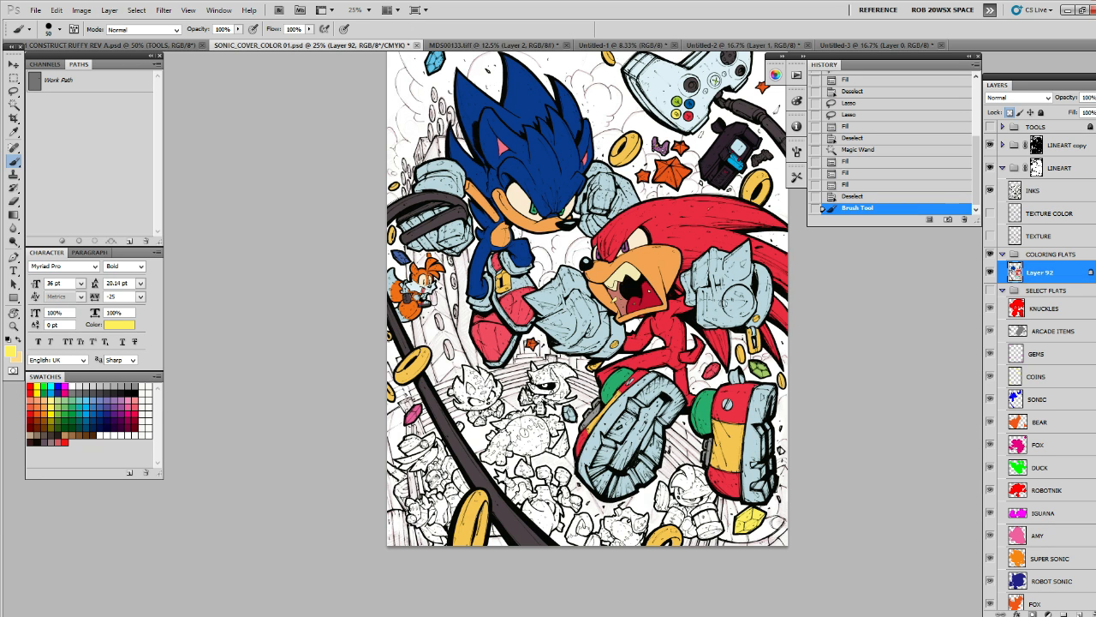
{"action": "left_click", "coordinate": [723, 302]}
{"action": "mouse_move", "coordinate": [697, 242]}
{"action": "left_mouse_down"}
{"action": "mouse_move", "coordinate": [718, 289]}
{"action": "mouse_move", "coordinate": [731, 255]}
{"action": "left_mouse_up"}
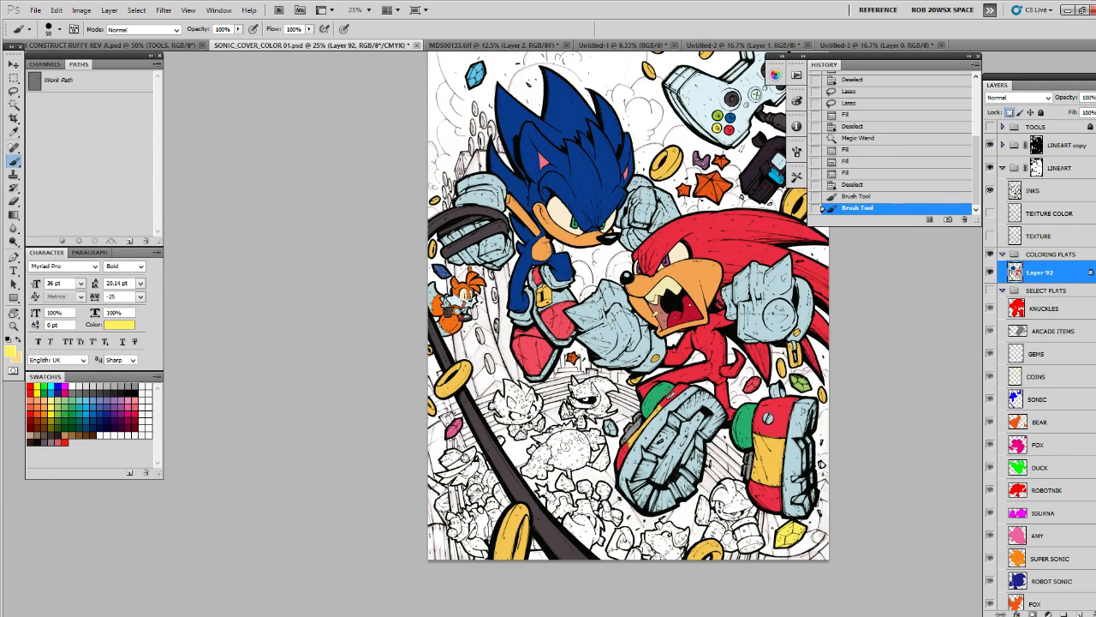
{"action": "left_click_drag", "start_coordinate": [722, 312], "coordinate": [733, 299]}
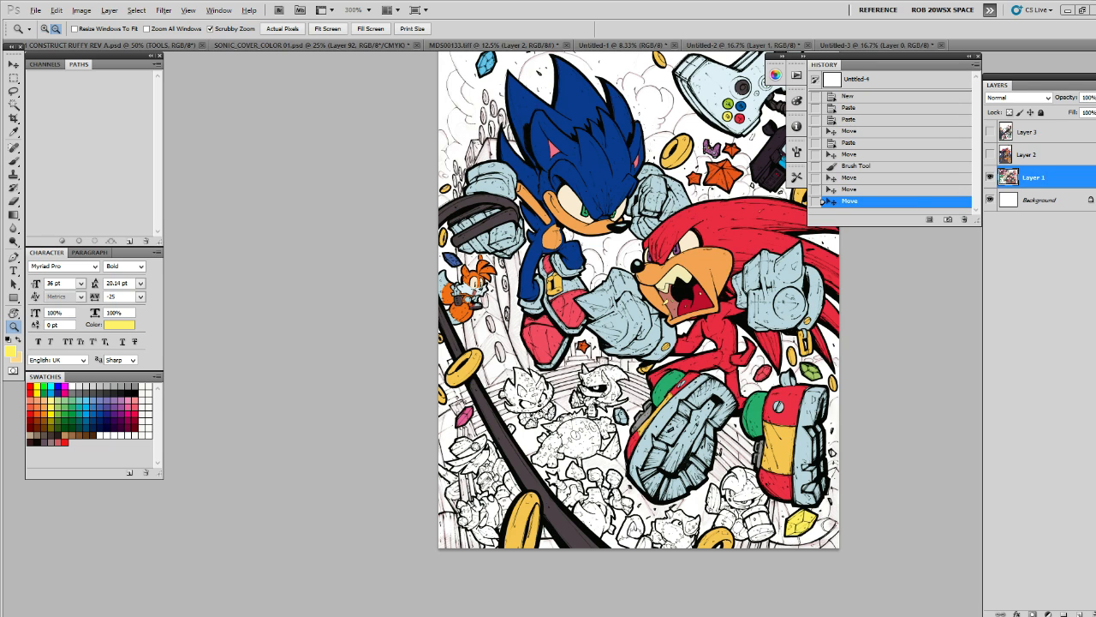
Sample a blue from the flat-color character reference with the Brush tool active, and switch back to SONIC_COVER_COLOR 01.psd
{"action": "key", "text": "b"}
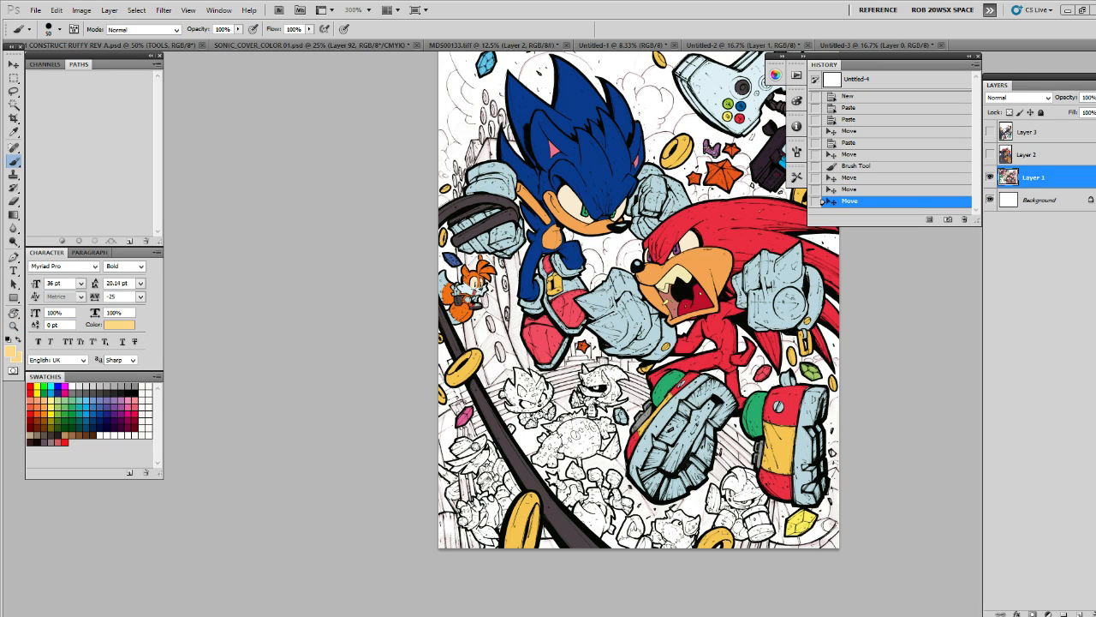
{"action": "key", "text": "ctrl+alt+space"}
{"action": "left_click", "coordinate": [453, 259], "text": "alt"}
{"action": "left_click", "coordinate": [220, 11]}
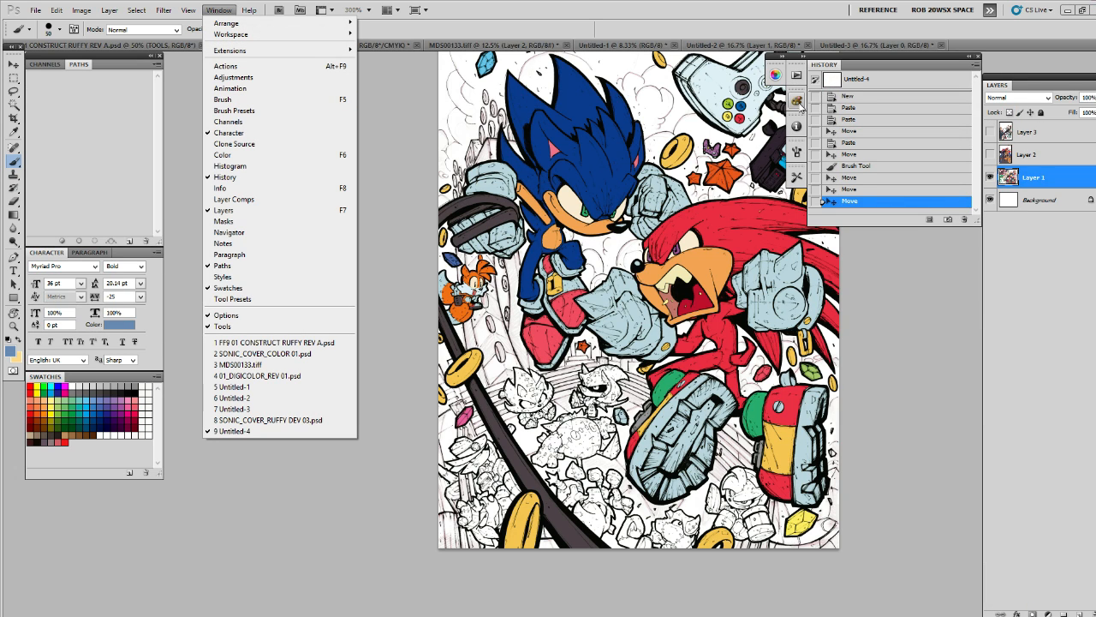
{"action": "left_click", "coordinate": [220, 11]}
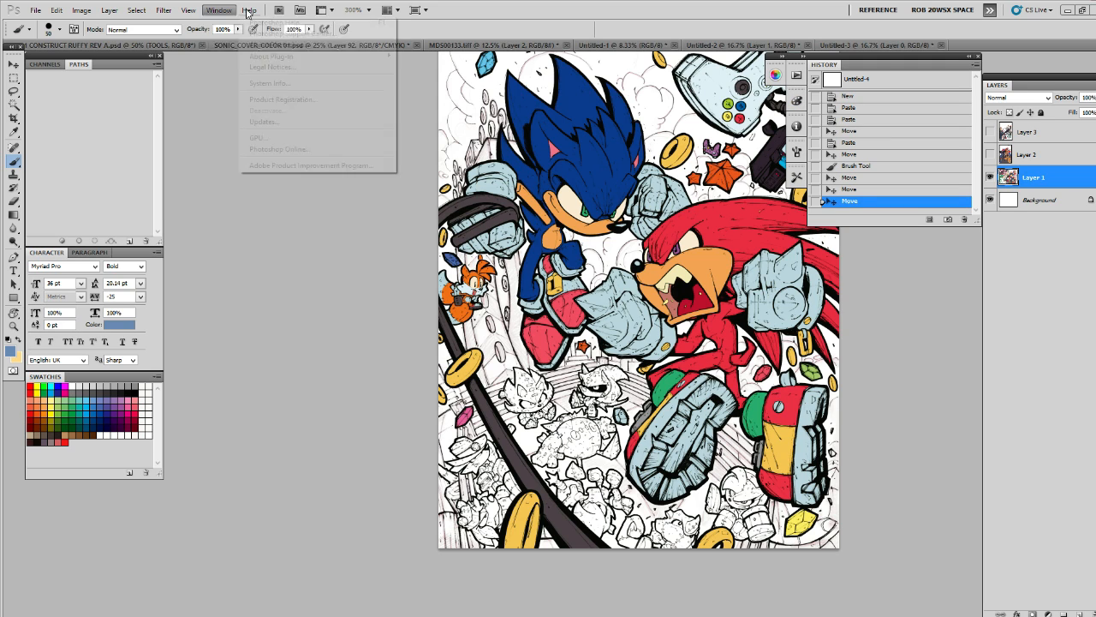
{"action": "left_click", "coordinate": [219, 10]}
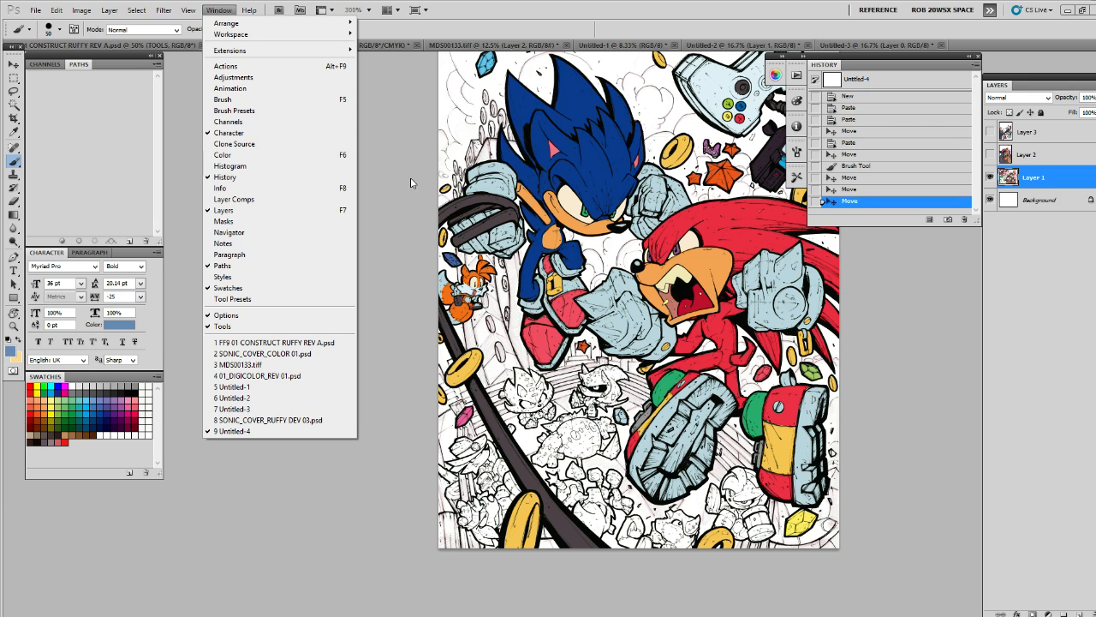
{"action": "left_click", "coordinate": [266, 353]}
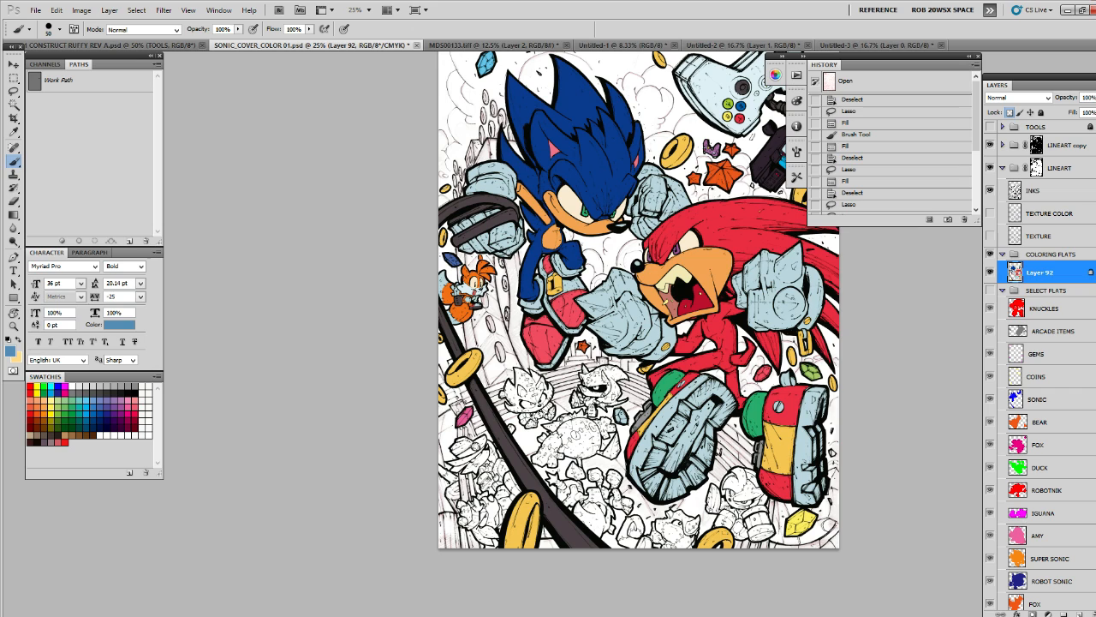
Duplicate the flat-color character reference into a new document and examine its small characters at 100% zoom
{"action": "left_click", "coordinate": [743, 45]}
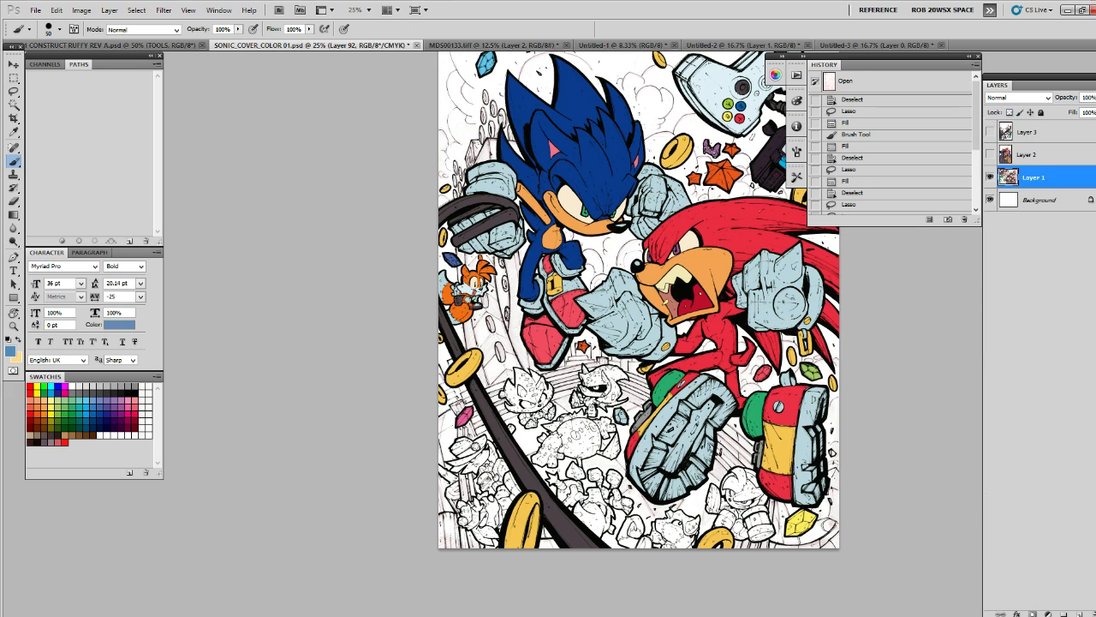
{"action": "left_click", "coordinate": [948, 220]}
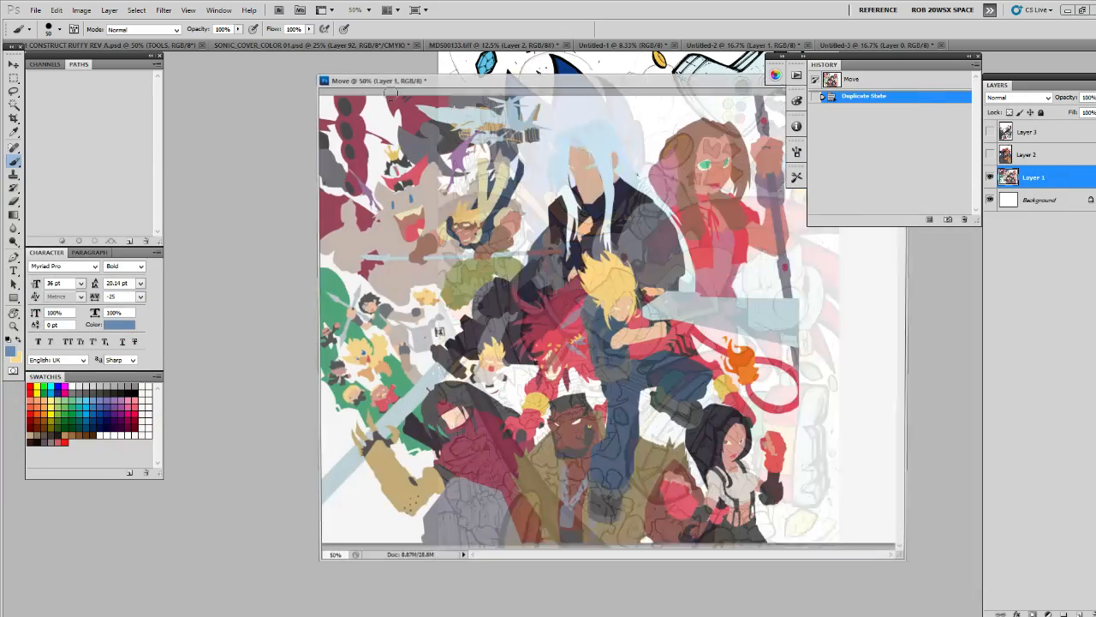
{"action": "key", "text": "z"}
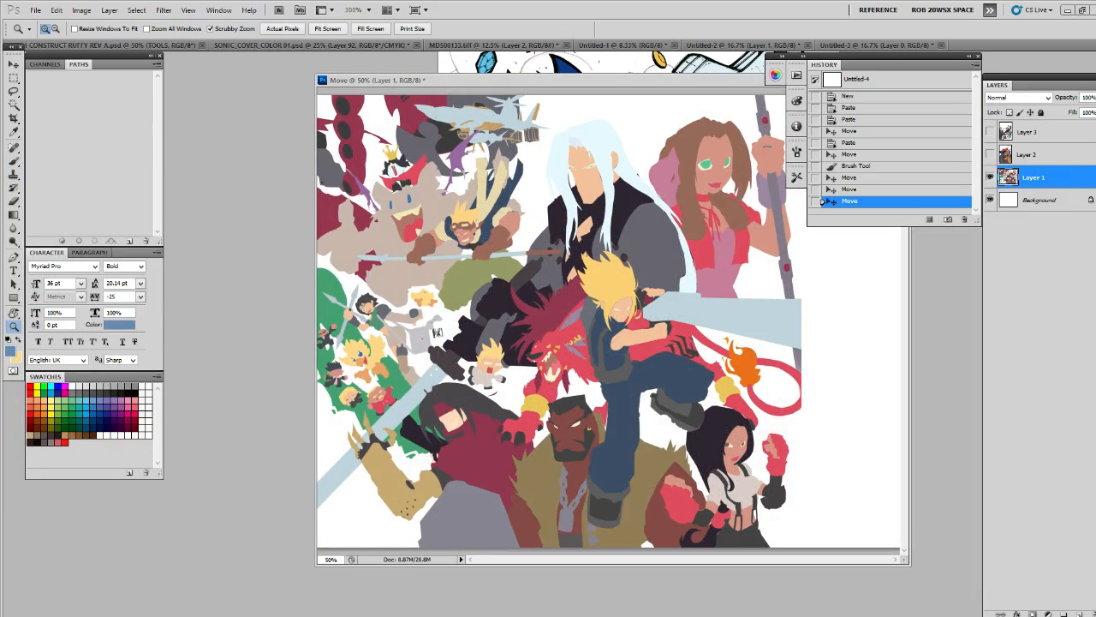
{"action": "left_click", "coordinate": [359, 360]}
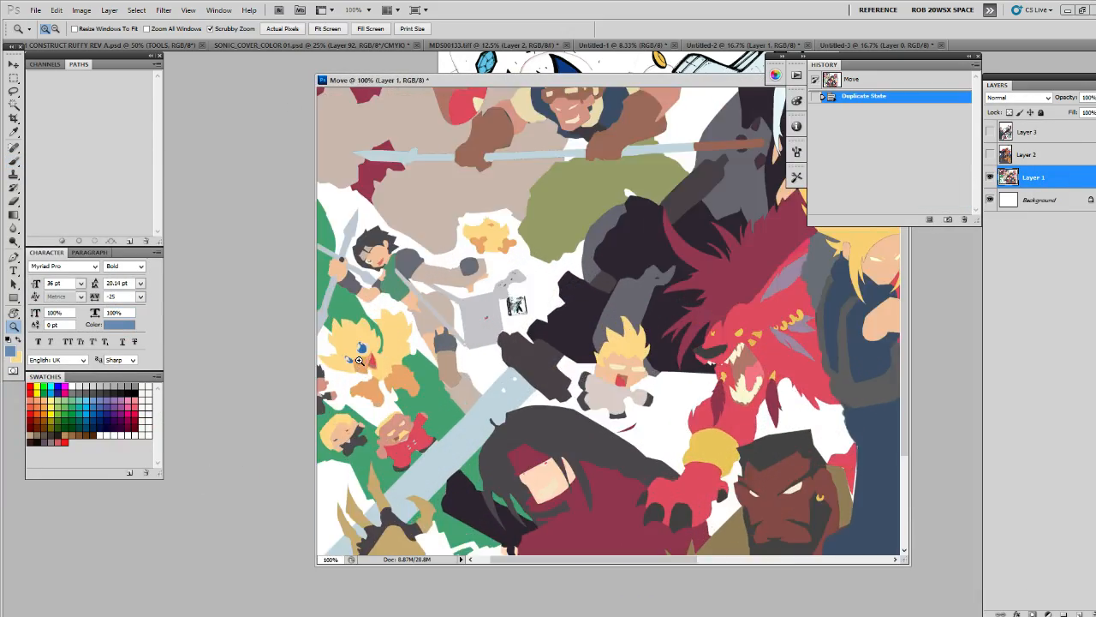
{"action": "key", "text": "b"}
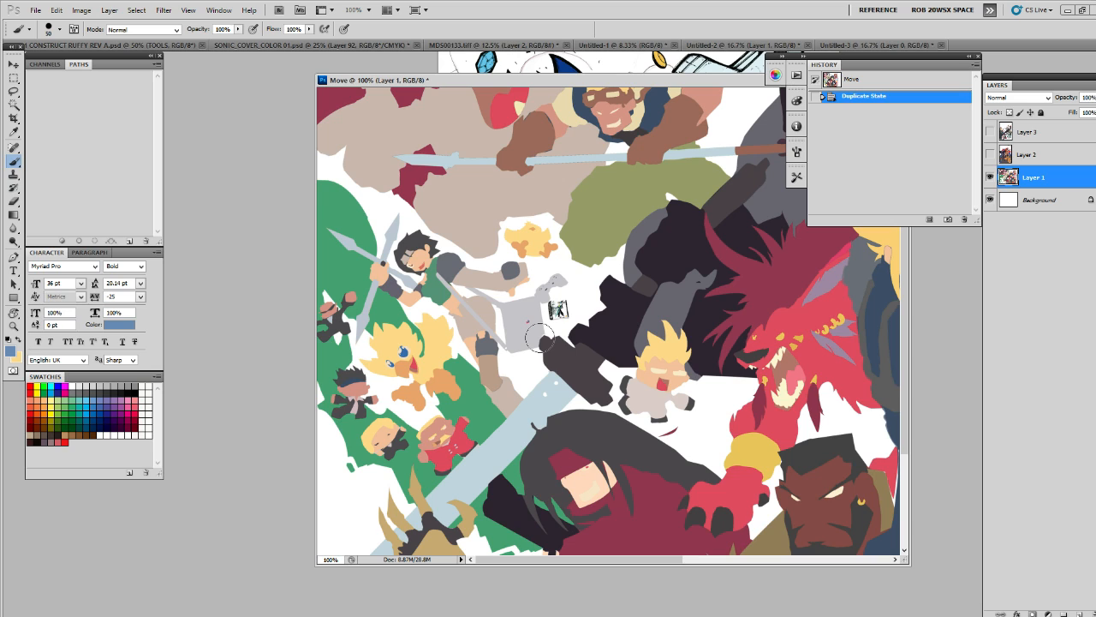
{"action": "left_click_drag", "start_coordinate": [539, 338], "coordinate": [523, 341]}
{"action": "left_click_drag", "start_coordinate": [0, 65], "coordinate": [0, 72]}
{"action": "left_click", "coordinate": [559, 310]}
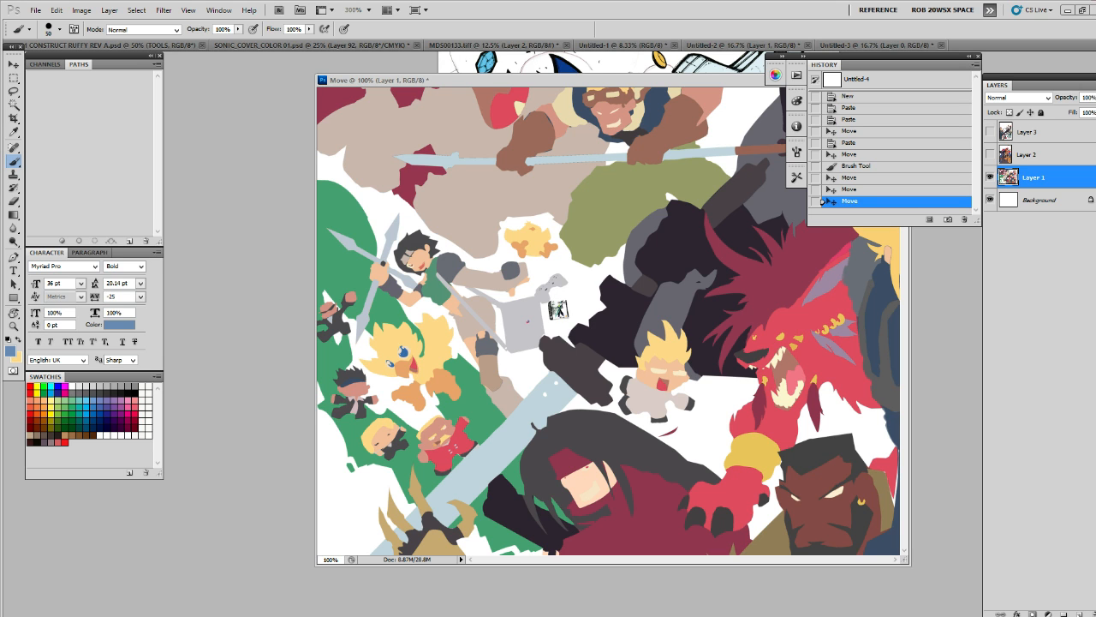
{"action": "left_click_drag", "start_coordinate": [544, 80], "coordinate": [0, 227]}
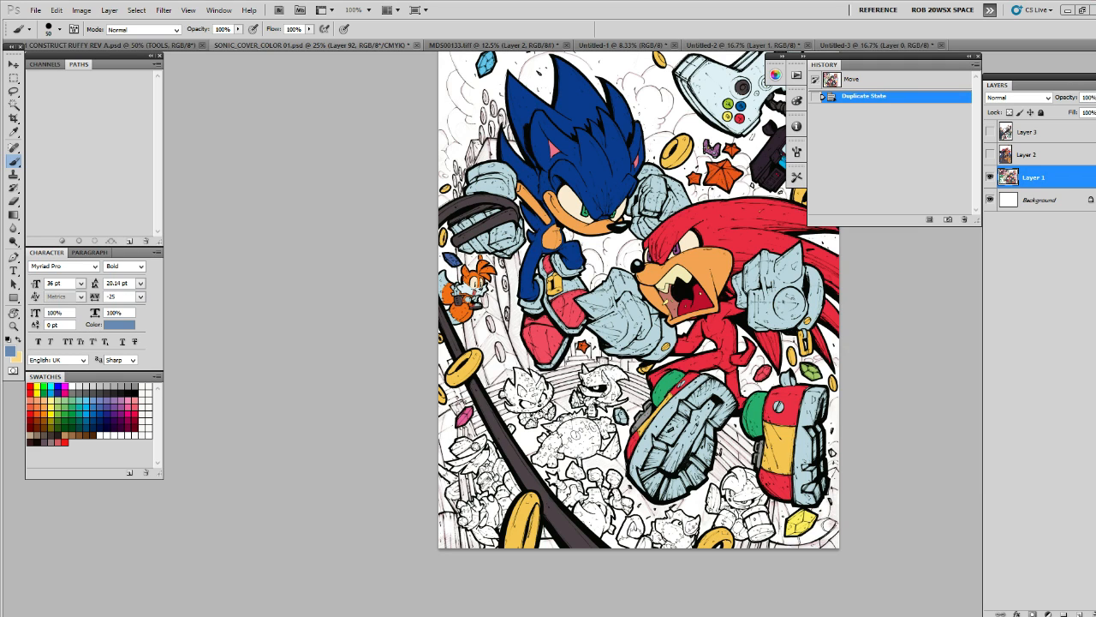
Zoom the duplicated reference out to 33.3% and return to the Sonic cover document
{"action": "type", "text": "z"}
{"action": "type", "text": "33.3"}
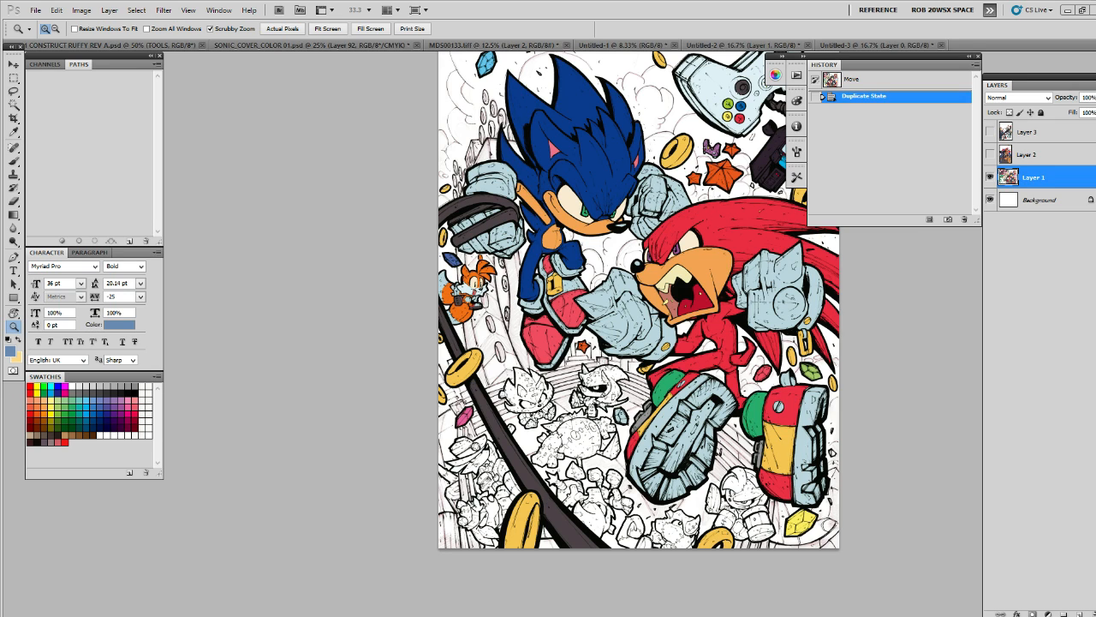
{"action": "key", "text": "Escape"}
{"action": "key", "text": "ctrl+minus"}
{"action": "key", "text": "ctrl+minus"}
{"action": "key", "text": "ctrl+Tab"}
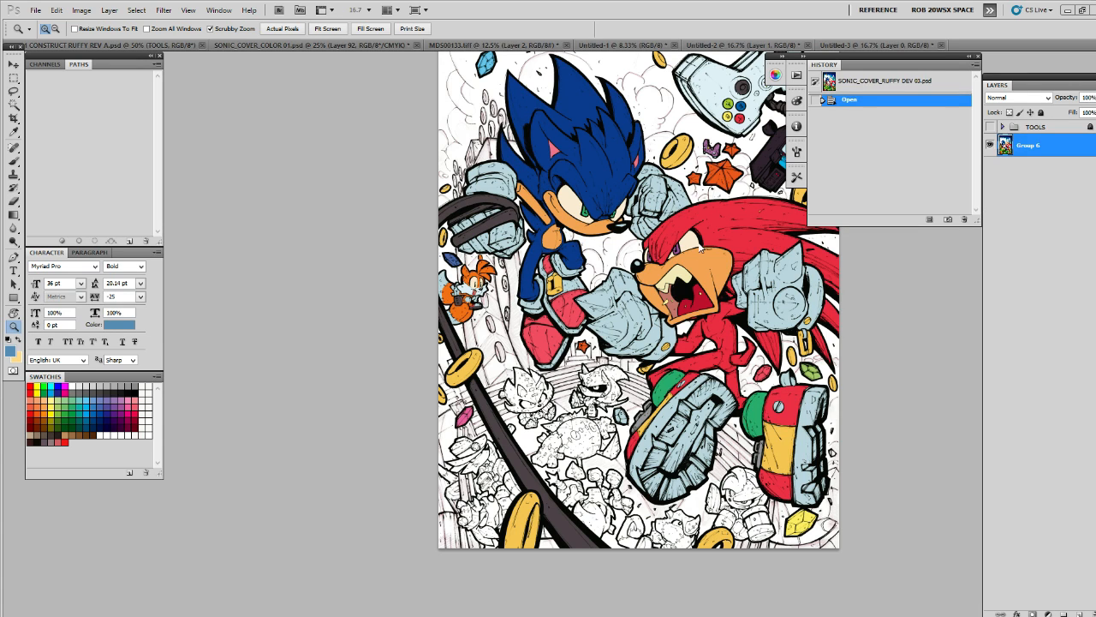
{"action": "key", "text": "ctrl+Tab"}
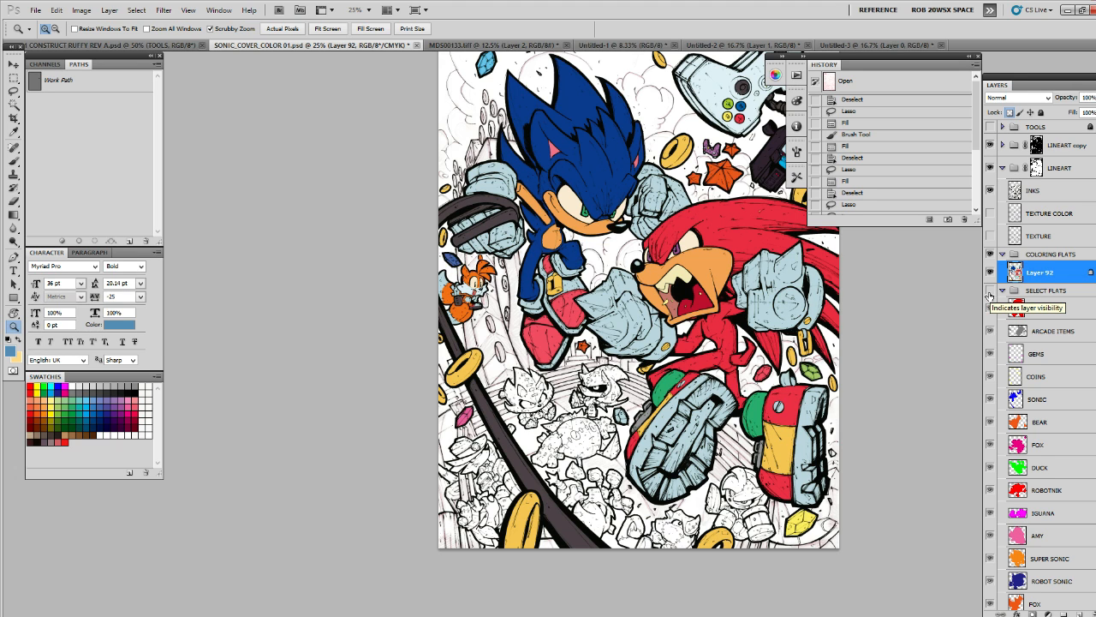
{"action": "left_click_drag", "start_coordinate": [730, 279], "coordinate": [698, 341]}
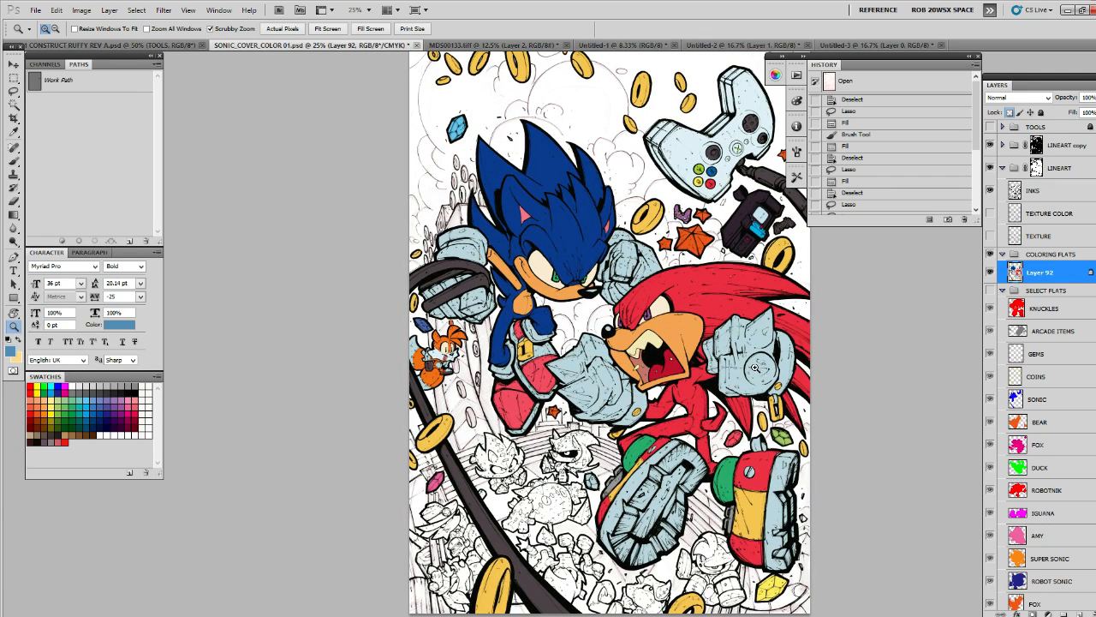
{"action": "left_click_drag", "start_coordinate": [735, 359], "coordinate": [723, 338]}
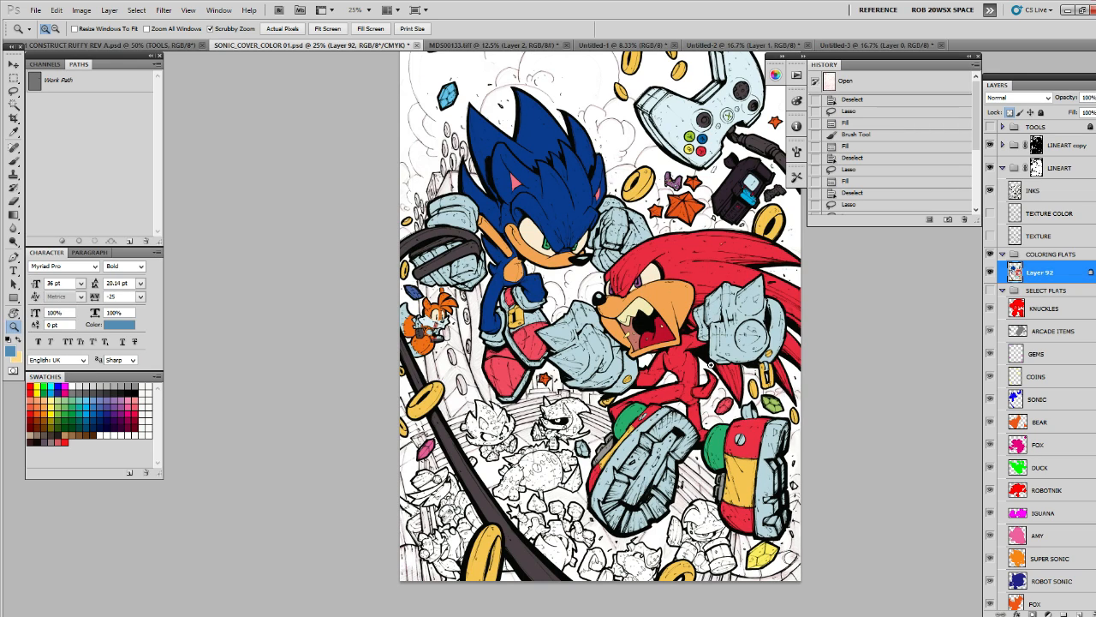
{"action": "left_click_drag", "start_coordinate": [692, 335], "coordinate": [669, 309]}
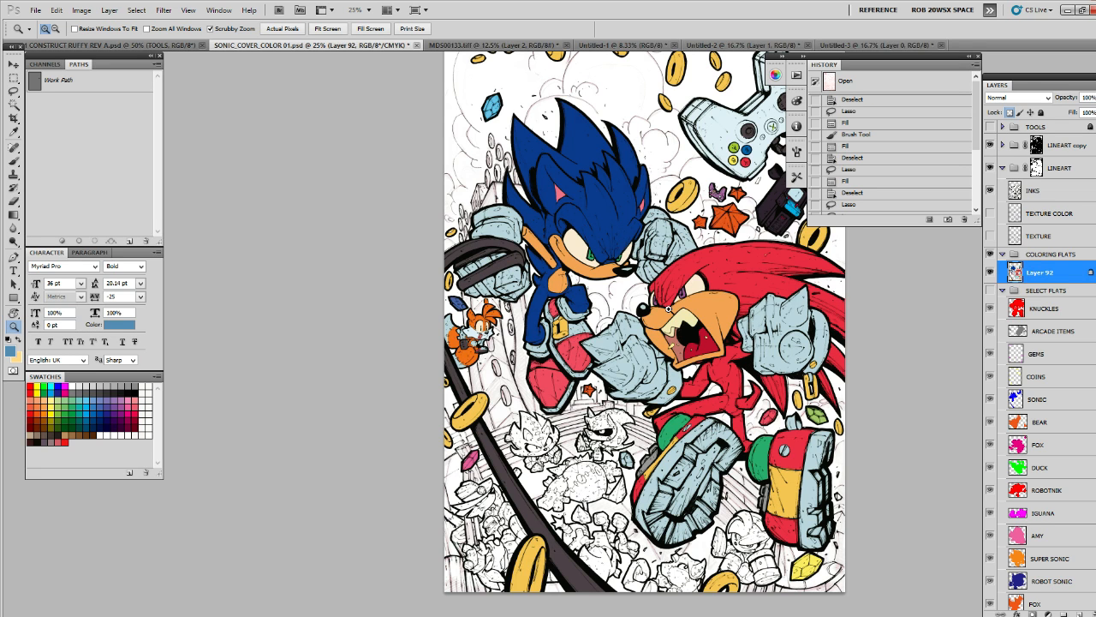
{"action": "left_click_drag", "start_coordinate": [669, 308], "coordinate": [622, 295]}
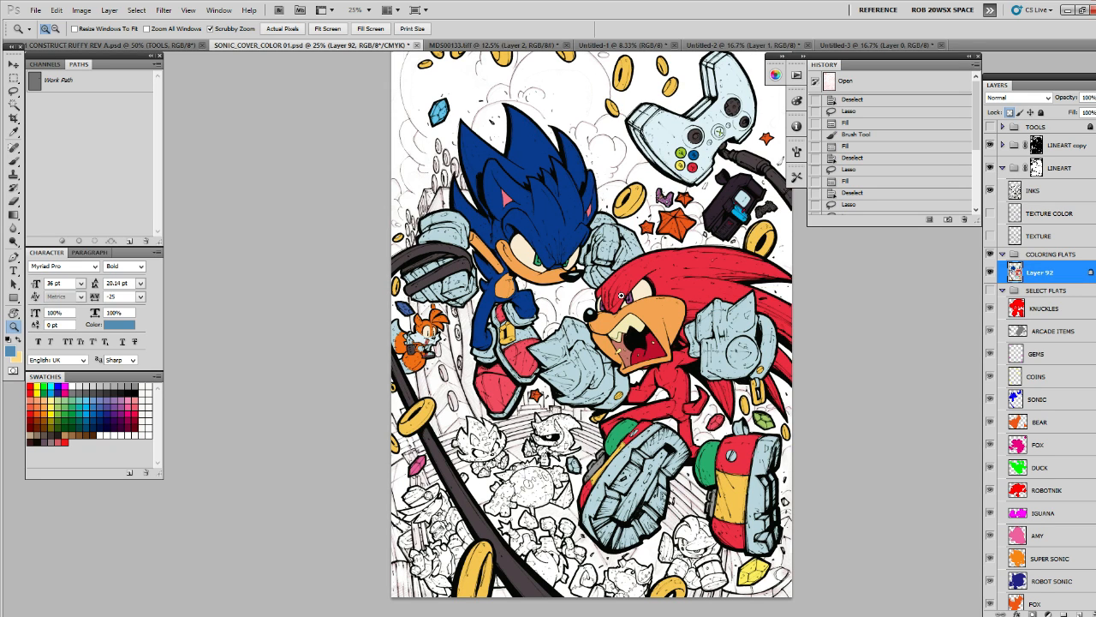
{"action": "left_click_drag", "start_coordinate": [622, 296], "coordinate": [624, 300]}
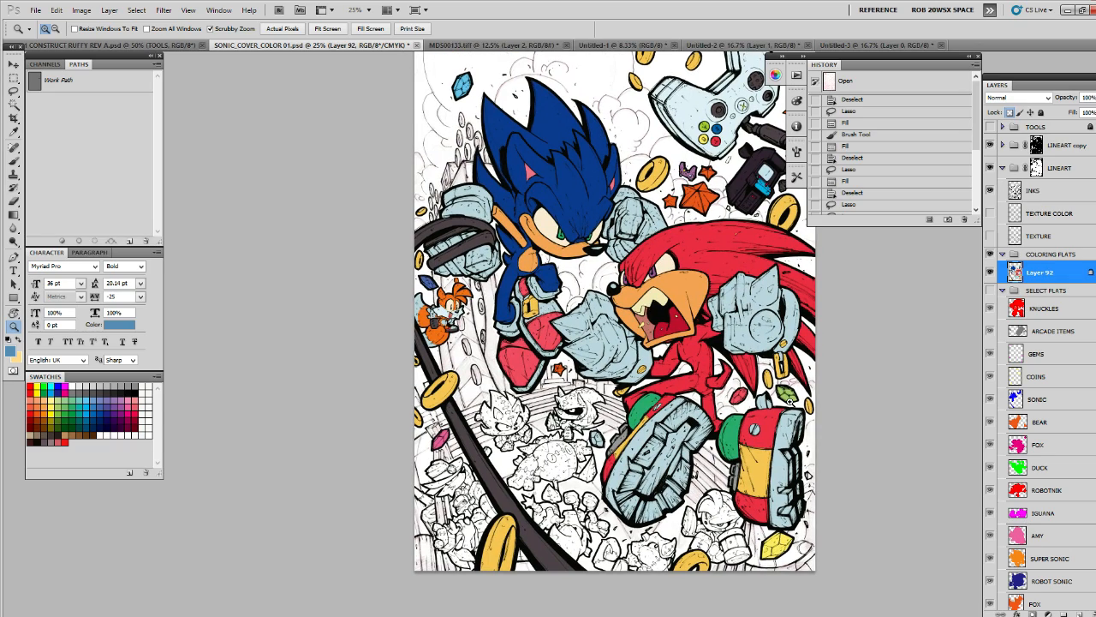
Clean up the narrow strip along the brow beside Sonic's larger green iris, filling it with the blue sampled from his head
{"action": "left_click", "coordinate": [565, 234]}
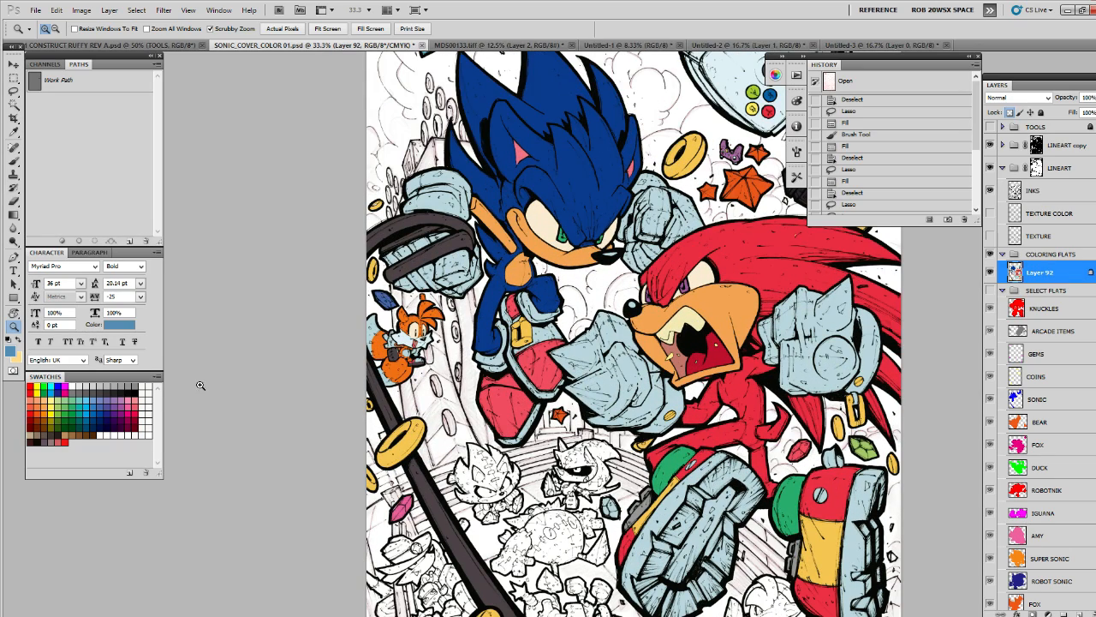
{"action": "left_click_drag", "start_coordinate": [567, 232], "coordinate": [562, 342]}
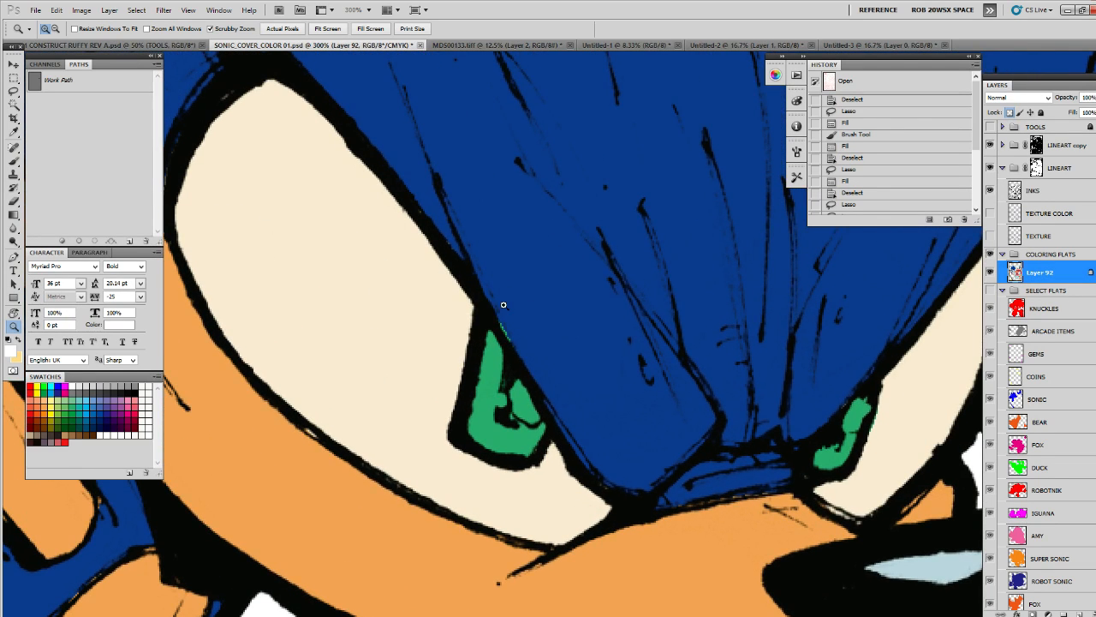
{"action": "key", "text": "l"}
{"action": "left_click_drag", "start_coordinate": [478, 274], "coordinate": [469, 237]}
{"action": "key", "text": "b"}
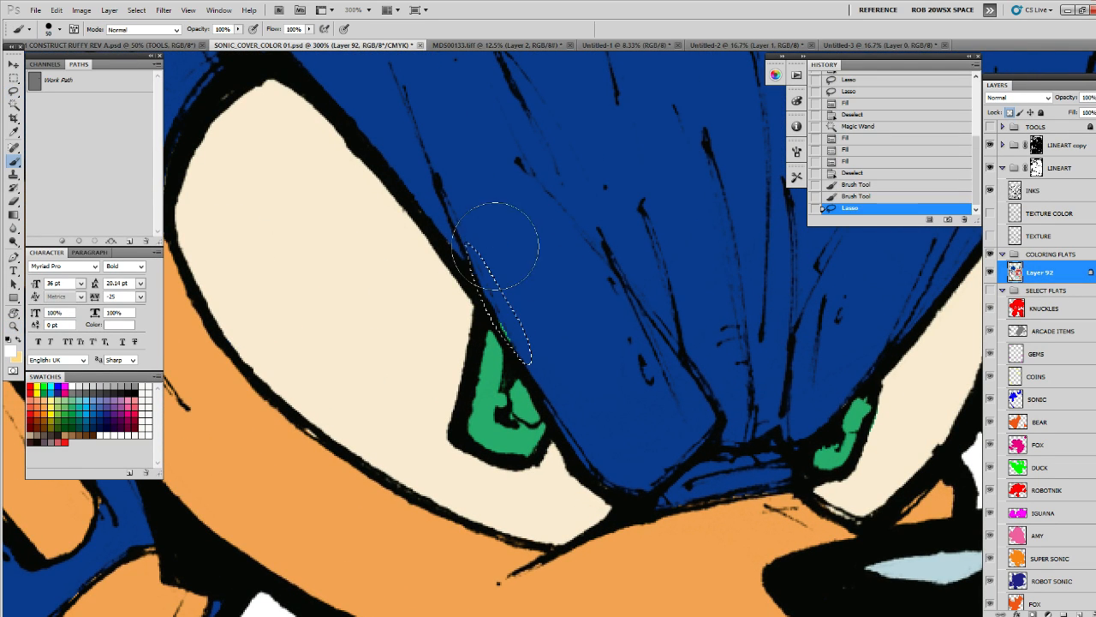
{"action": "left_click", "coordinate": [514, 202], "text": "alt"}
{"action": "key", "text": "alt+BackSpace"}
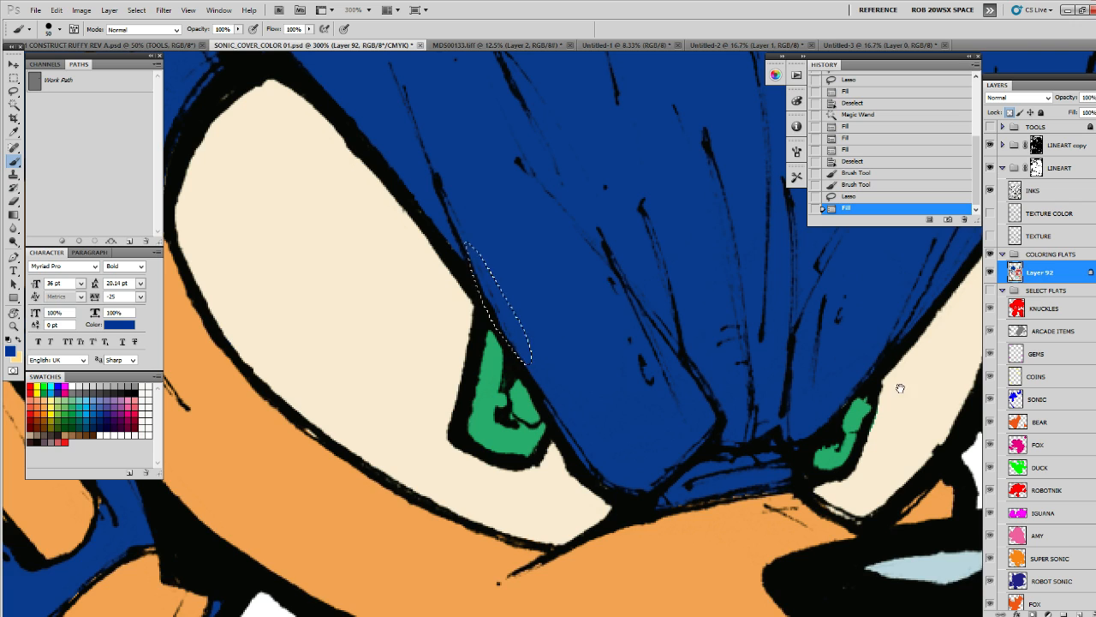
{"action": "left_click_drag", "start_coordinate": [898, 386], "coordinate": [708, 410]}
{"action": "key", "text": "ctrl+d"}
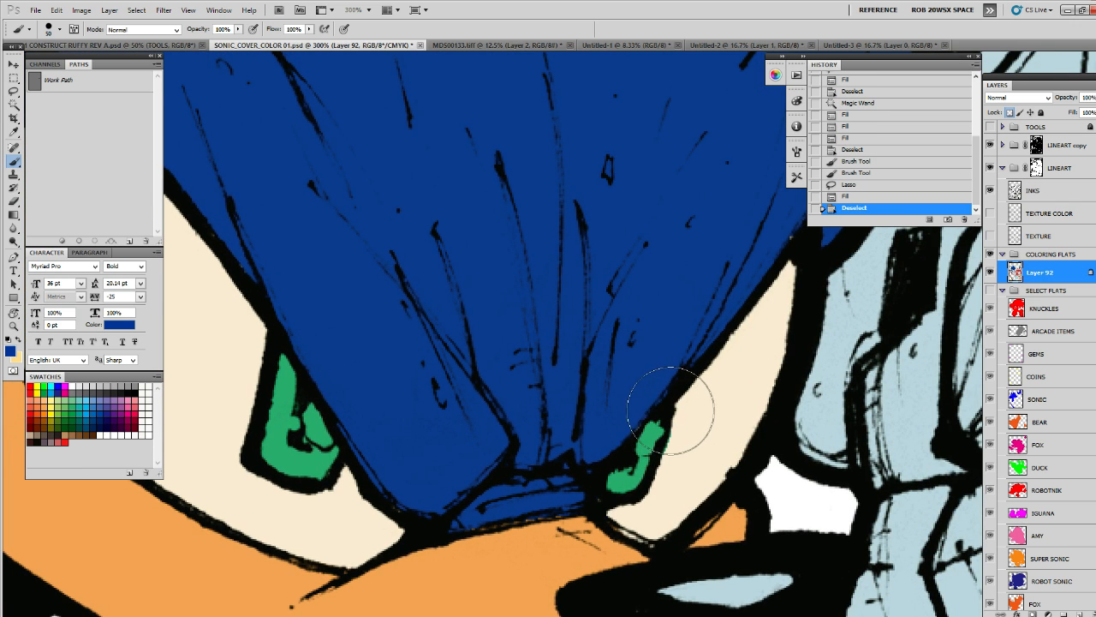
Clean up the edge beside the green iris in Sonic's other eye, filling it with the cream sampled from the eye white
{"action": "key", "text": "l"}
{"action": "mouse_move", "coordinate": [670, 408]}
{"action": "left_mouse_down"}
{"action": "mouse_move", "coordinate": [662, 466]}
{"action": "mouse_move", "coordinate": [700, 416]}
{"action": "mouse_move", "coordinate": [672, 403]}
{"action": "left_mouse_up"}
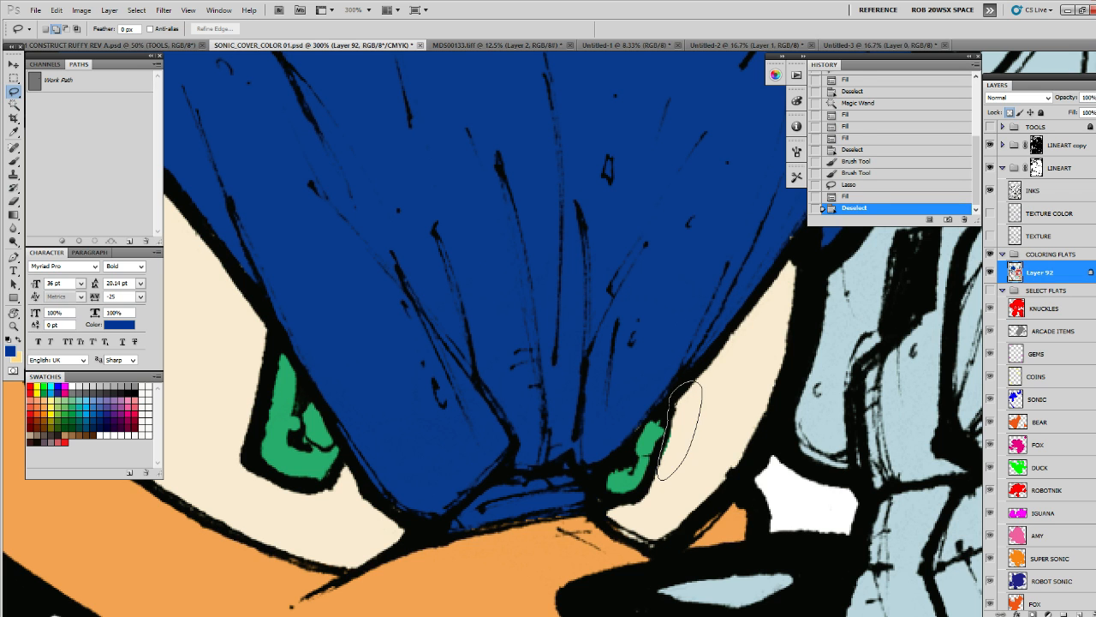
{"action": "key", "text": "b"}
{"action": "left_click", "coordinate": [682, 420], "text": "alt"}
{"action": "key", "text": "alt+BackSpace"}
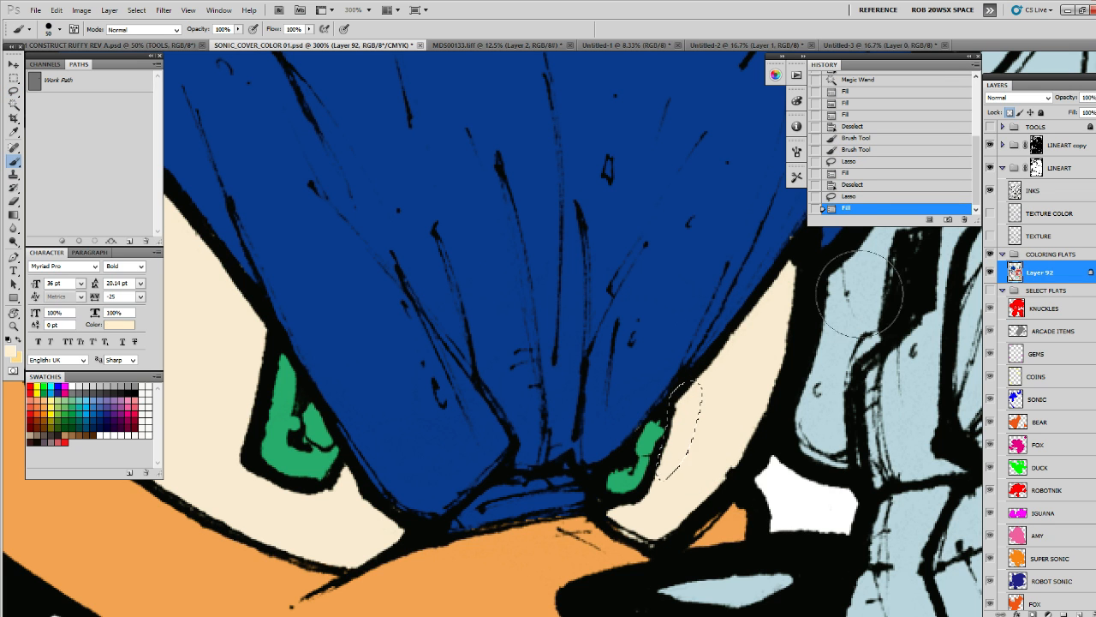
{"action": "key", "text": "ctrl+d"}
Load the SUPER SONIC layer's outline as a selection and fill it on Layer 92 with a sampled yellow
{"action": "key", "text": "z"}
{"action": "left_click", "coordinate": [827, 394], "text": "alt"}
{"action": "left_click", "coordinate": [828, 394], "text": "alt"}
{"action": "left_click", "coordinate": [828, 394], "text": "alt"}
{"action": "left_click", "coordinate": [827, 395], "text": "alt"}
{"action": "left_click", "coordinate": [827, 395], "text": "alt"}
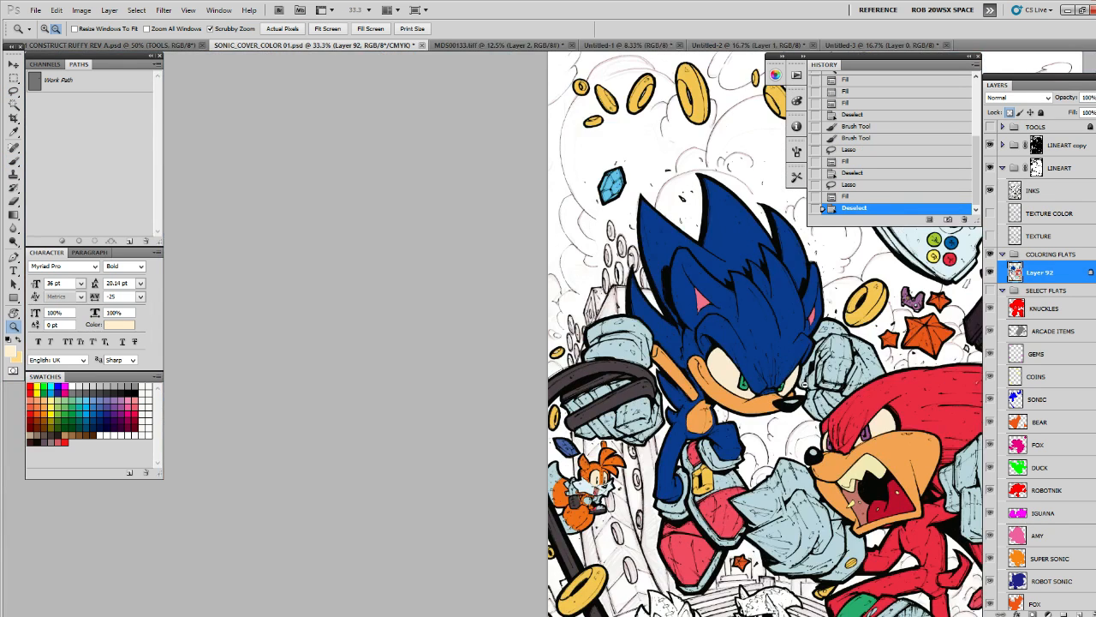
{"action": "left_click", "coordinate": [829, 398], "text": "alt"}
{"action": "scroll", "coordinate": [829, 397], "scroll_direction": "right", "scroll_amount": 3}
{"action": "scroll", "coordinate": [829, 398], "scroll_direction": "down", "scroll_amount": 4}
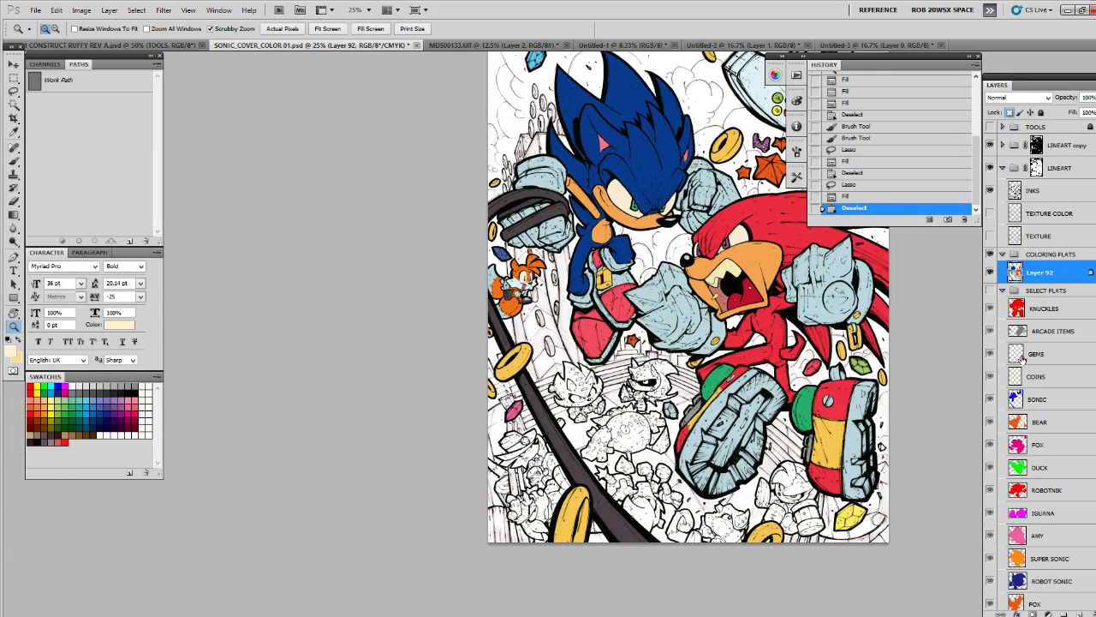
{"action": "left_click", "coordinate": [1016, 557], "text": "ctrl"}
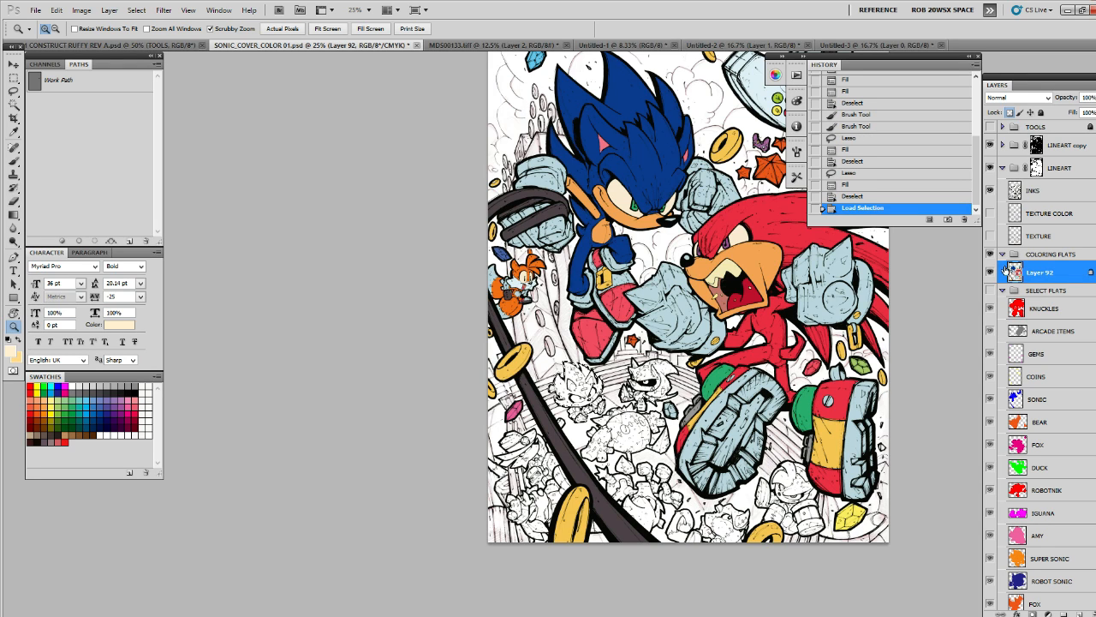
{"action": "key", "text": "b"}
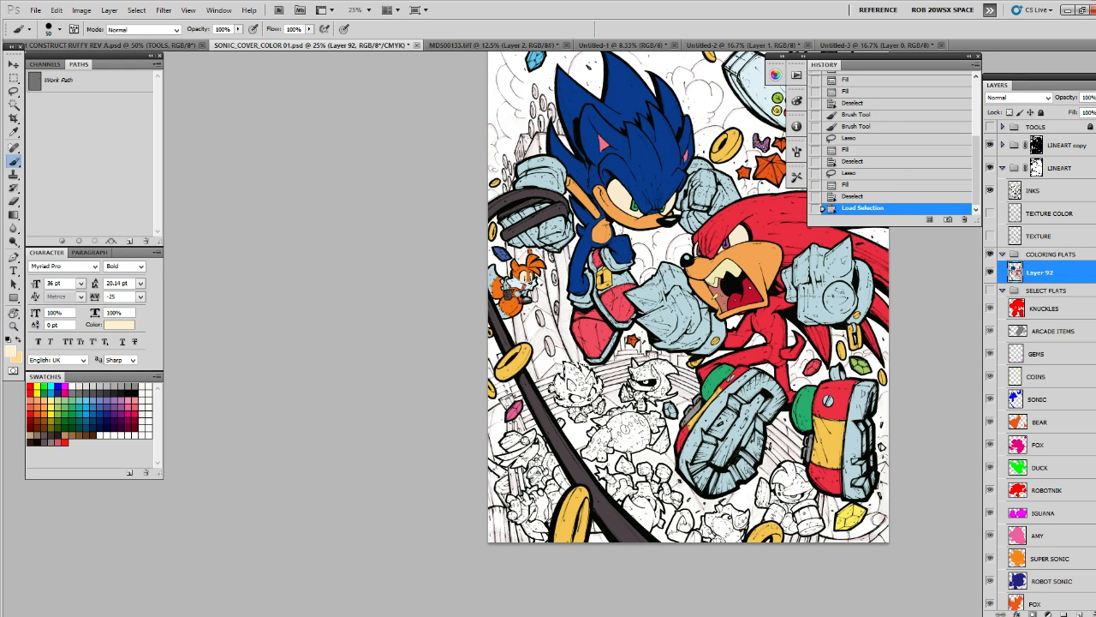
{"action": "left_click", "coordinate": [775, 109], "text": "alt"}
{"action": "key", "text": "alt+BackSpace"}
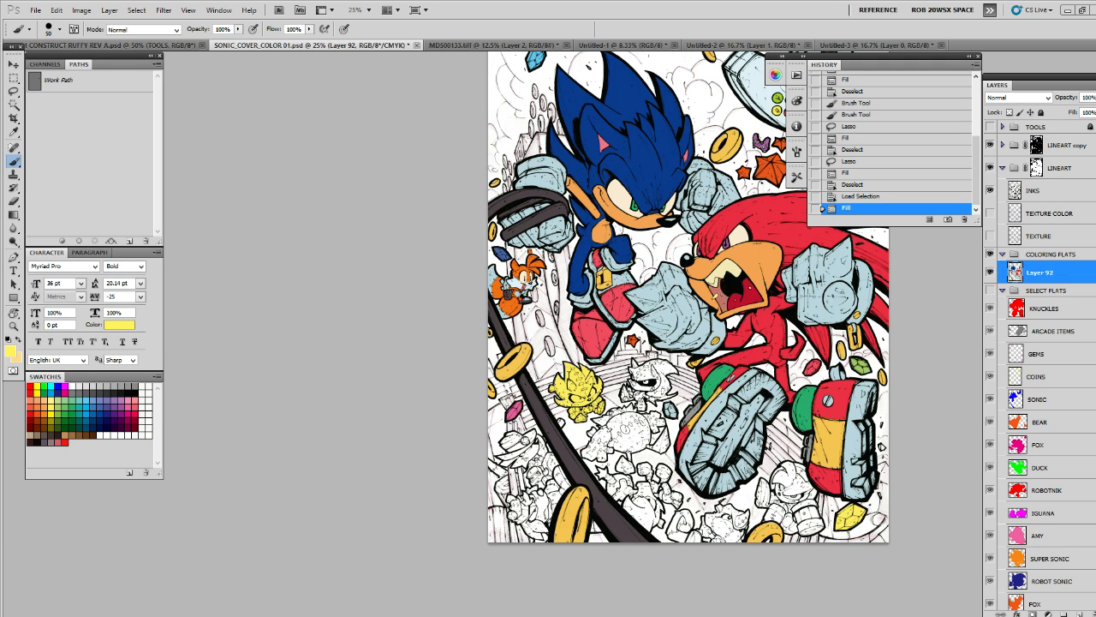
{"action": "key", "text": "z"}
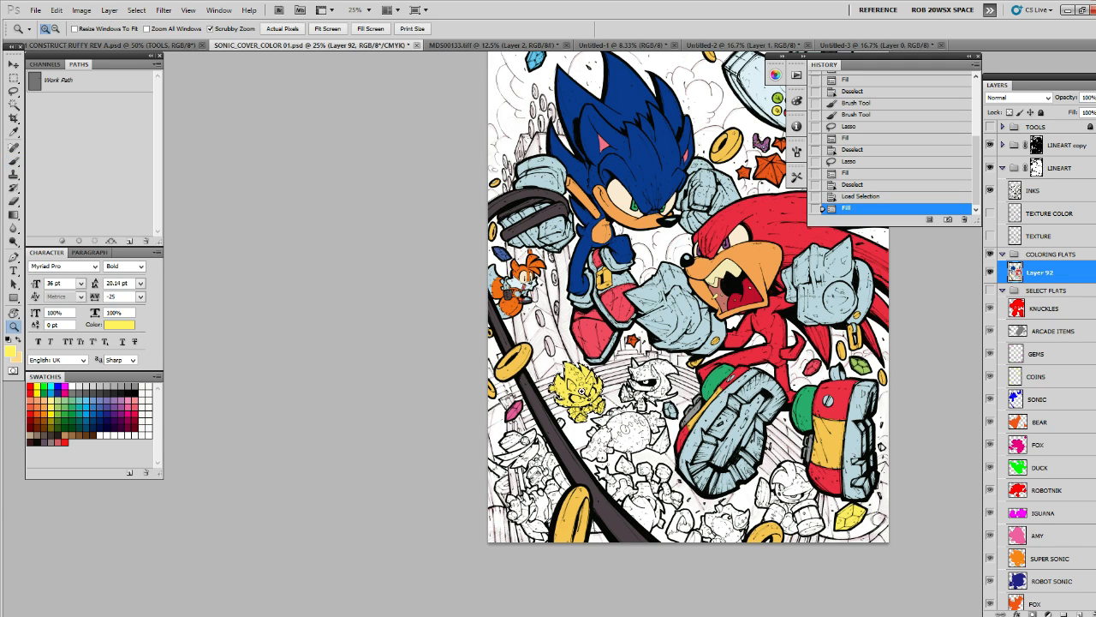
{"action": "left_click", "coordinate": [582, 392]}
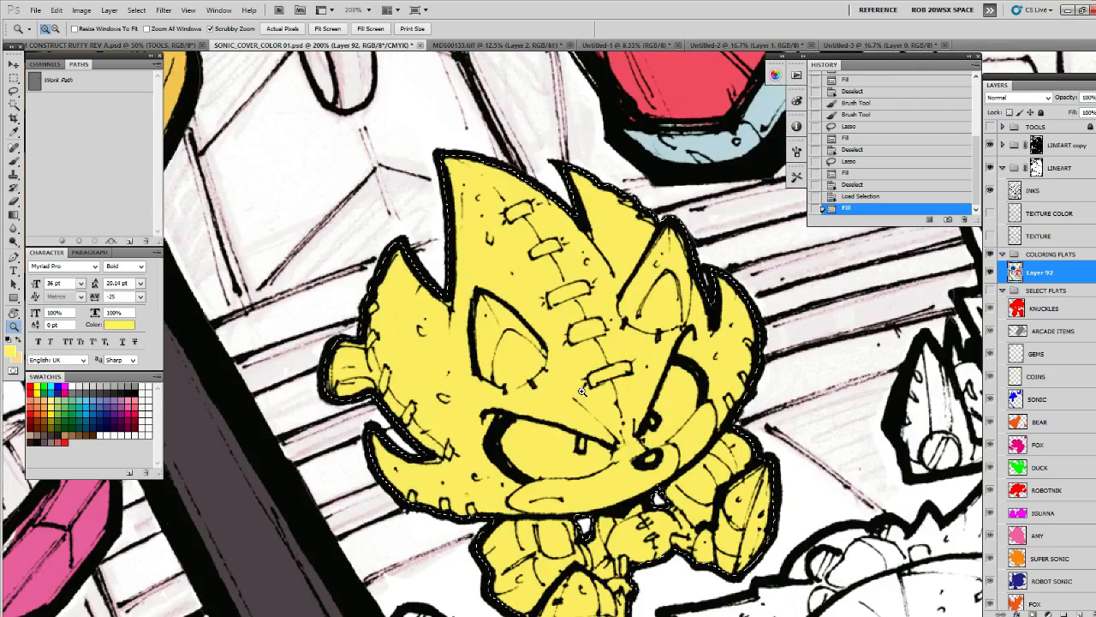
{"action": "key", "text": "ctrl+d"}
Lasso the small yellow Super Sonic's narrower eye, beside the nose, and fill it with the sampled cream eye color
{"action": "key", "text": "l"}
{"action": "left_click_drag", "start_coordinate": [728, 359], "coordinate": [727, 251]}
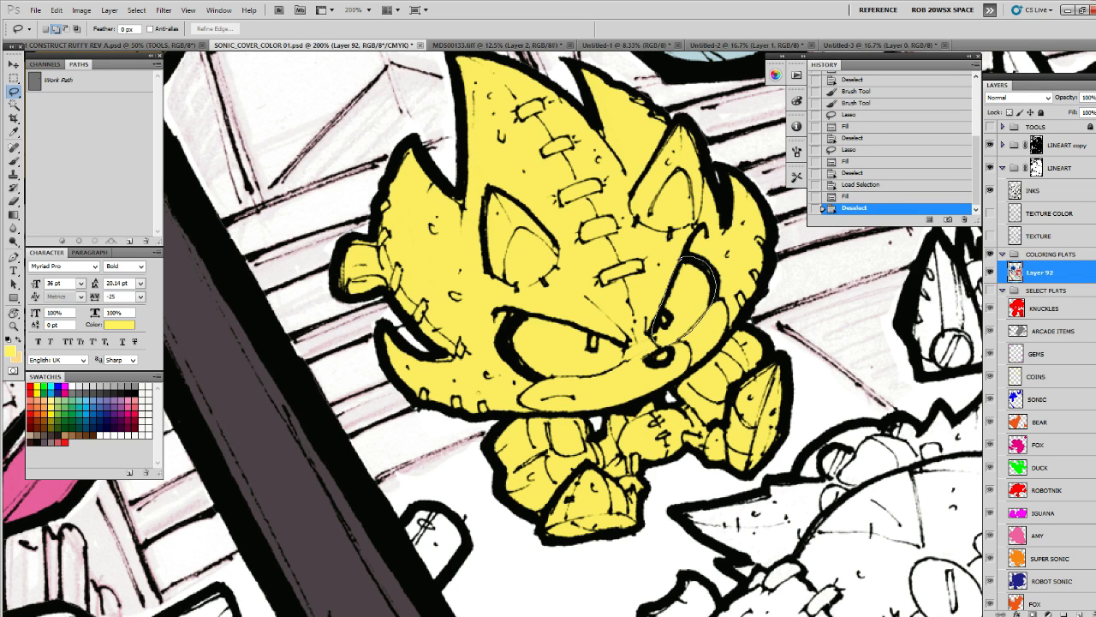
{"action": "left_click_drag", "start_coordinate": [655, 342], "coordinate": [653, 341]}
{"action": "key", "text": "b"}
{"action": "key", "text": "z"}
{"action": "left_click", "coordinate": [876, 424], "text": "alt"}
{"action": "left_click", "coordinate": [875, 424], "text": "alt"}
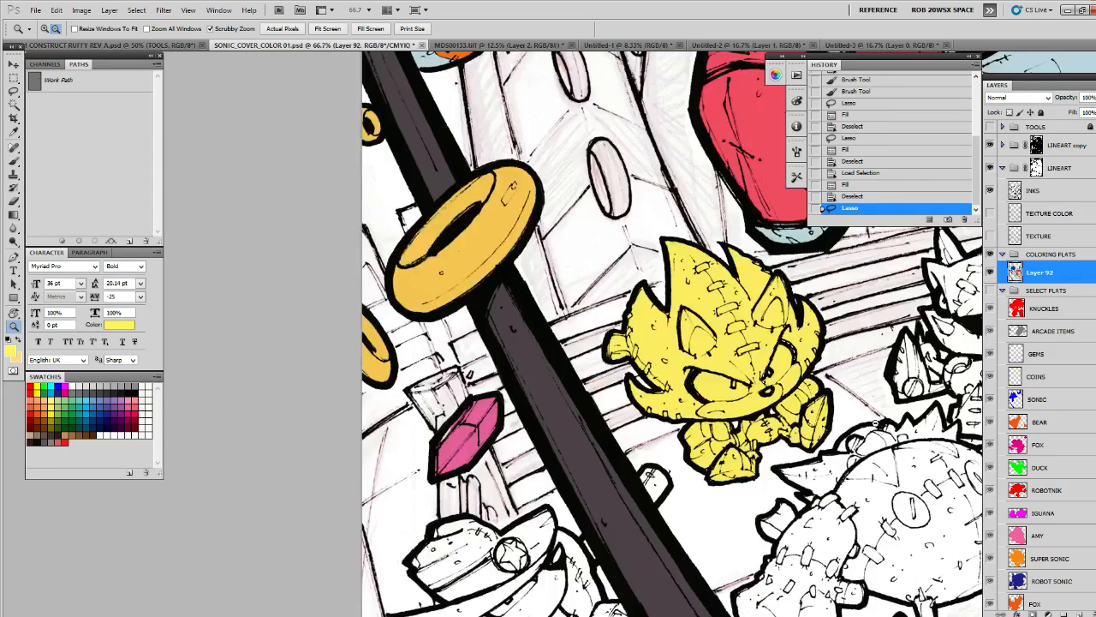
{"action": "left_click_drag", "start_coordinate": [899, 413], "coordinate": [752, 521]}
{"action": "key", "text": "b"}
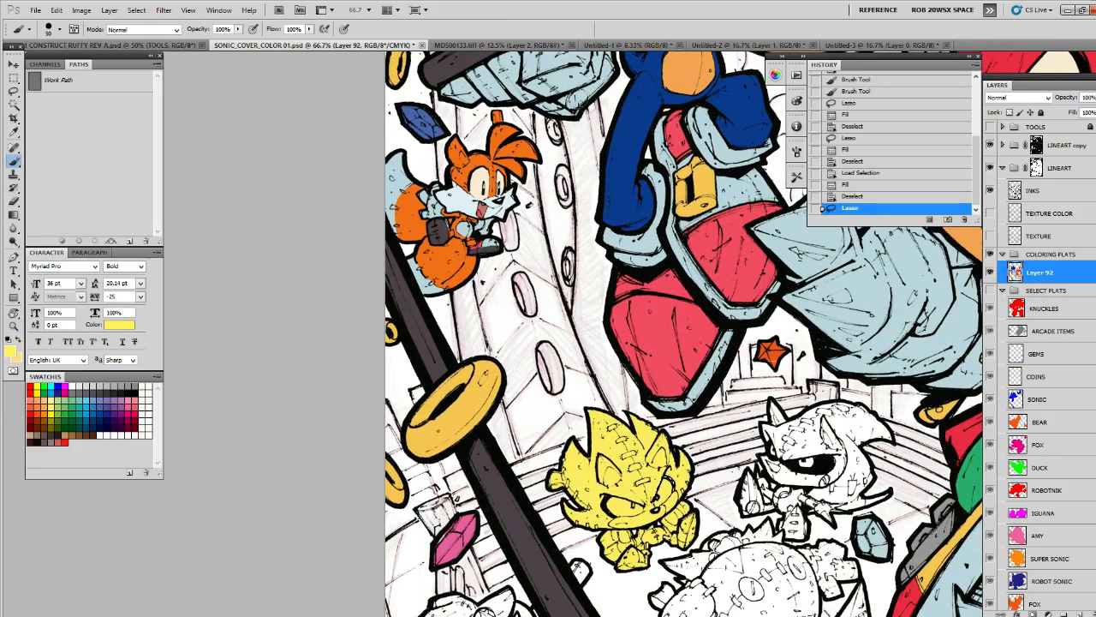
{"action": "key", "text": "z"}
{"action": "left_click", "coordinate": [662, 492]}
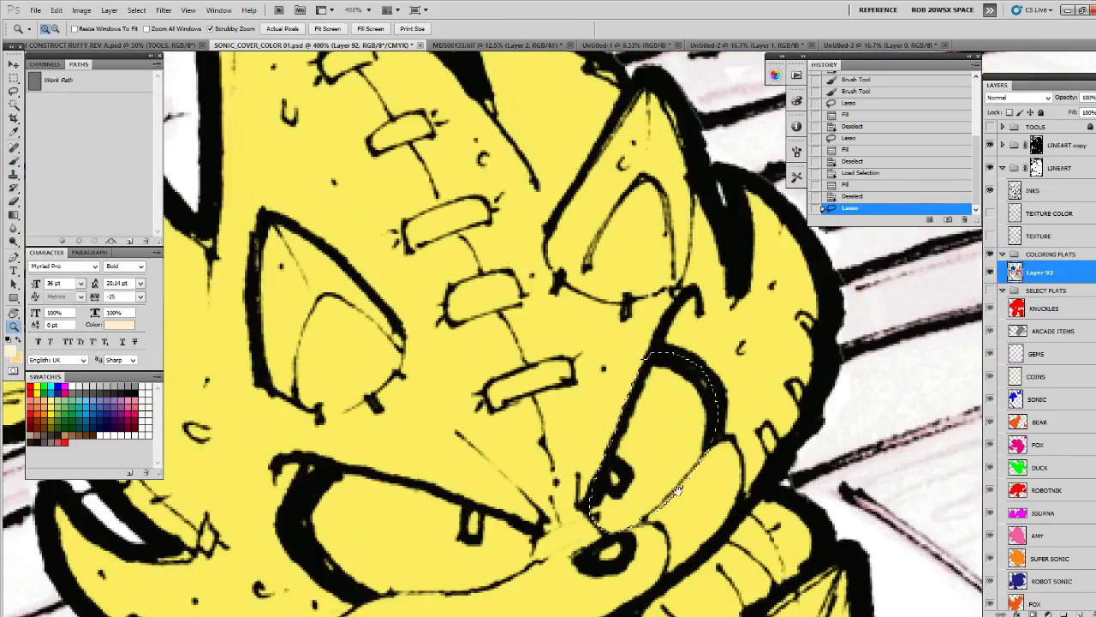
{"action": "left_click_drag", "start_coordinate": [677, 491], "coordinate": [720, 388]}
{"action": "key", "text": "alt+BackSpace"}
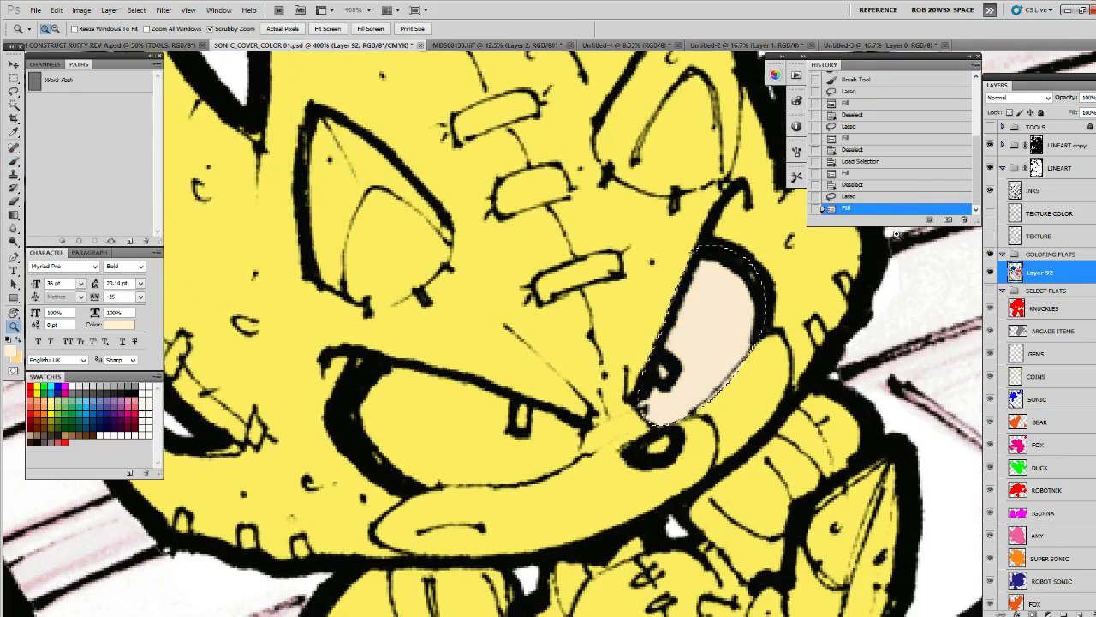
{"action": "key", "text": "ctrl+d"}
Lasso Super Sonic's wider eye, refining the selection around its corner and lower edge, and fill it with the same cream
{"action": "key", "text": "l"}
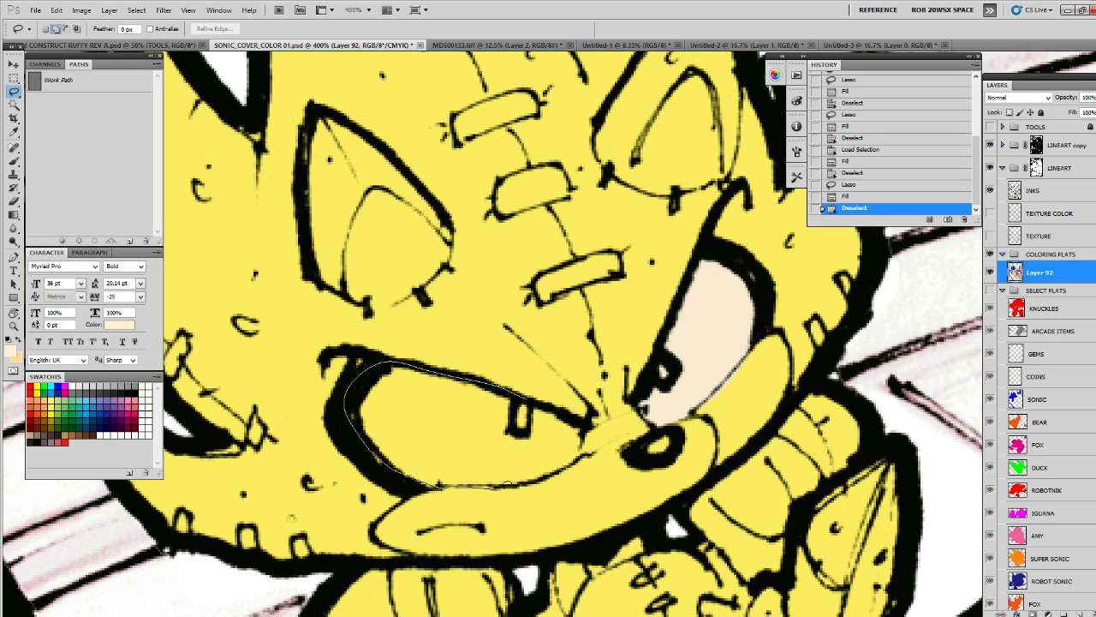
{"action": "left_click_drag", "start_coordinate": [518, 392], "coordinate": [516, 391]}
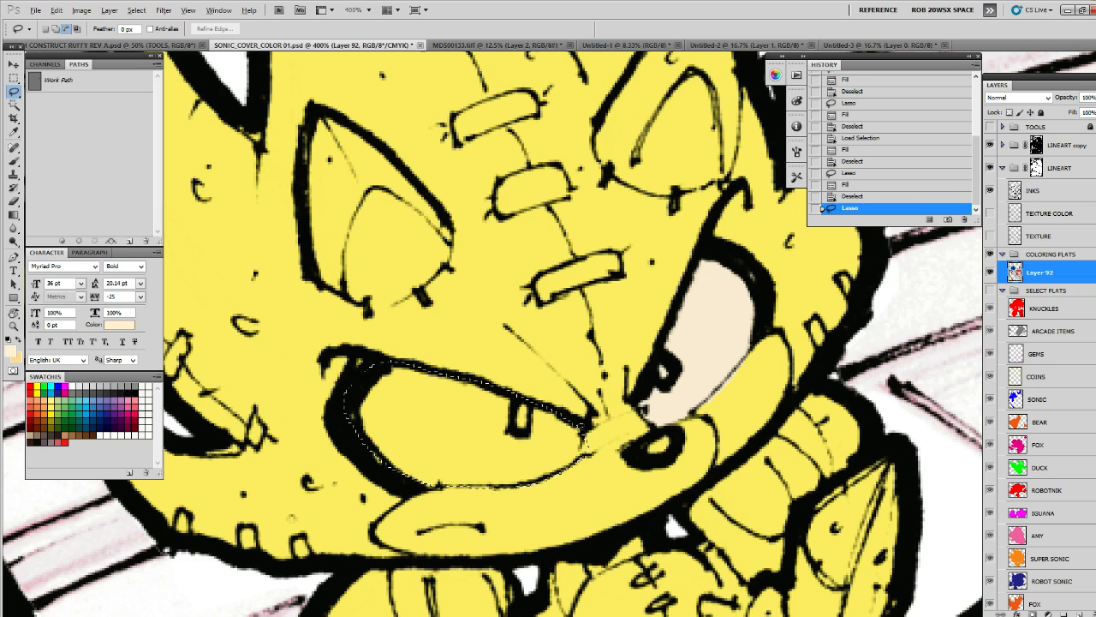
{"action": "mouse_move", "coordinate": [589, 427]}
{"action": "left_mouse_down"}
{"action": "mouse_move", "coordinate": [598, 445]}
{"action": "mouse_move", "coordinate": [593, 425]}
{"action": "left_mouse_up"}
{"action": "left_click_drag", "start_coordinate": [597, 415], "coordinate": [667, 394]}
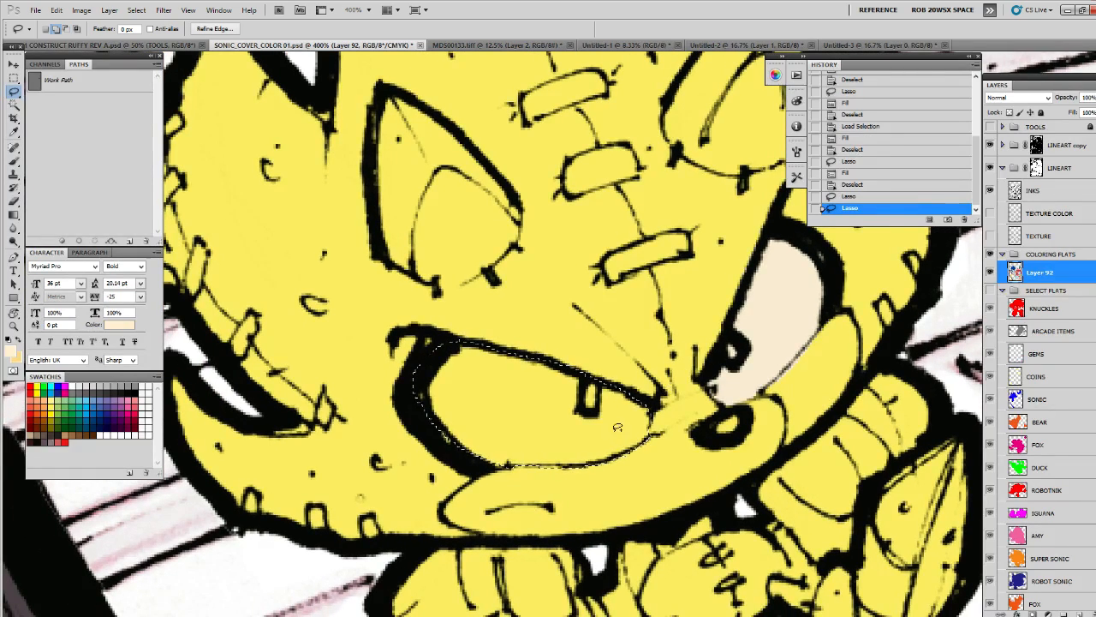
{"action": "mouse_move", "coordinate": [565, 463]}
{"action": "left_mouse_down"}
{"action": "mouse_move", "coordinate": [593, 458]}
{"action": "mouse_move", "coordinate": [591, 471]}
{"action": "mouse_move", "coordinate": [527, 467]}
{"action": "left_mouse_up"}
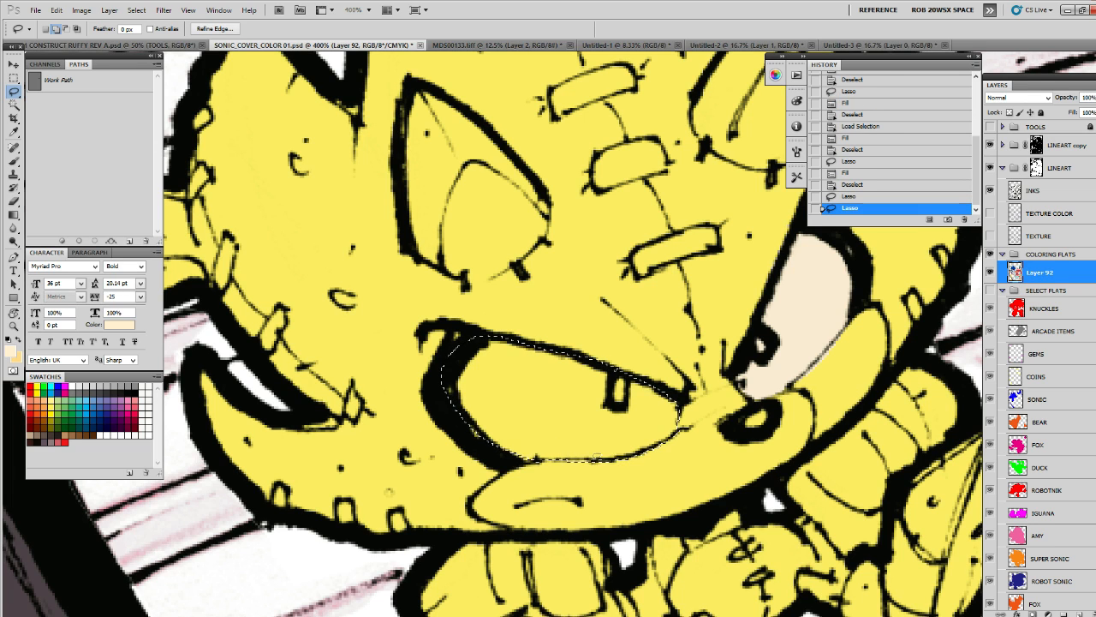
{"action": "mouse_move", "coordinate": [619, 459]}
{"action": "left_mouse_down"}
{"action": "mouse_move", "coordinate": [549, 460]}
{"action": "mouse_move", "coordinate": [557, 477]}
{"action": "mouse_move", "coordinate": [613, 470]}
{"action": "left_mouse_up"}
{"action": "mouse_move", "coordinate": [463, 400]}
{"action": "left_mouse_down"}
{"action": "mouse_move", "coordinate": [447, 344]}
{"action": "mouse_move", "coordinate": [433, 390]}
{"action": "mouse_move", "coordinate": [450, 442]}
{"action": "mouse_move", "coordinate": [485, 370]}
{"action": "left_mouse_up"}
{"action": "key", "text": "alt+BackSpace"}
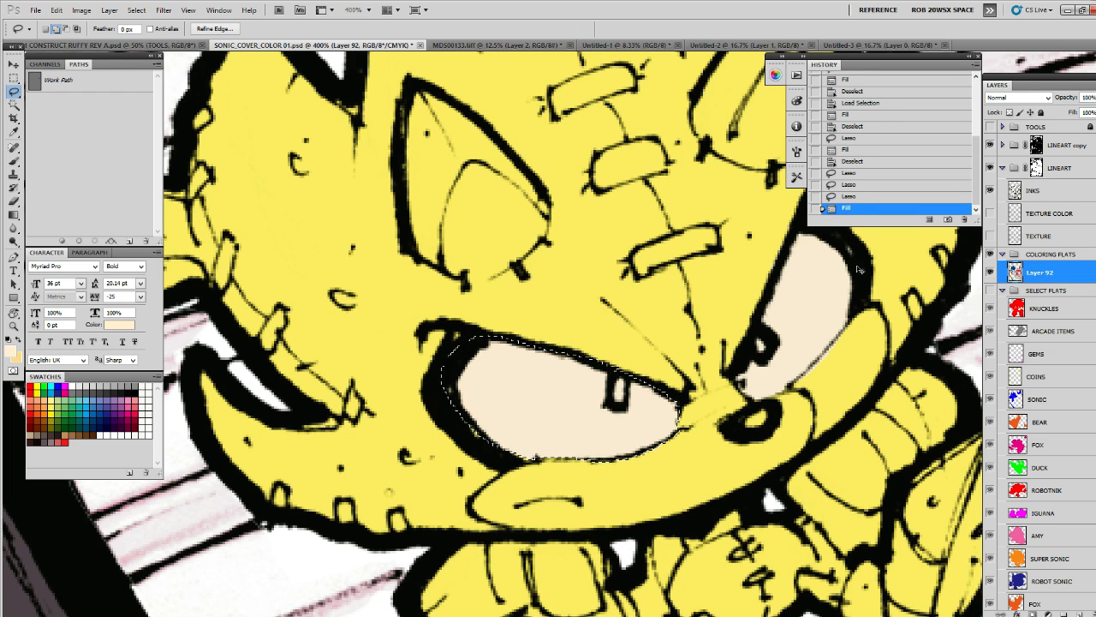
{"action": "key", "text": "ctrl+d"}
Lasso Super Sonic's muzzle and fill it with the orange skin tone sampled from the large characters
{"action": "mouse_move", "coordinate": [845, 372]}
{"action": "left_mouse_down"}
{"action": "mouse_move", "coordinate": [810, 383]}
{"action": "mouse_move", "coordinate": [826, 323]}
{"action": "left_mouse_up"}
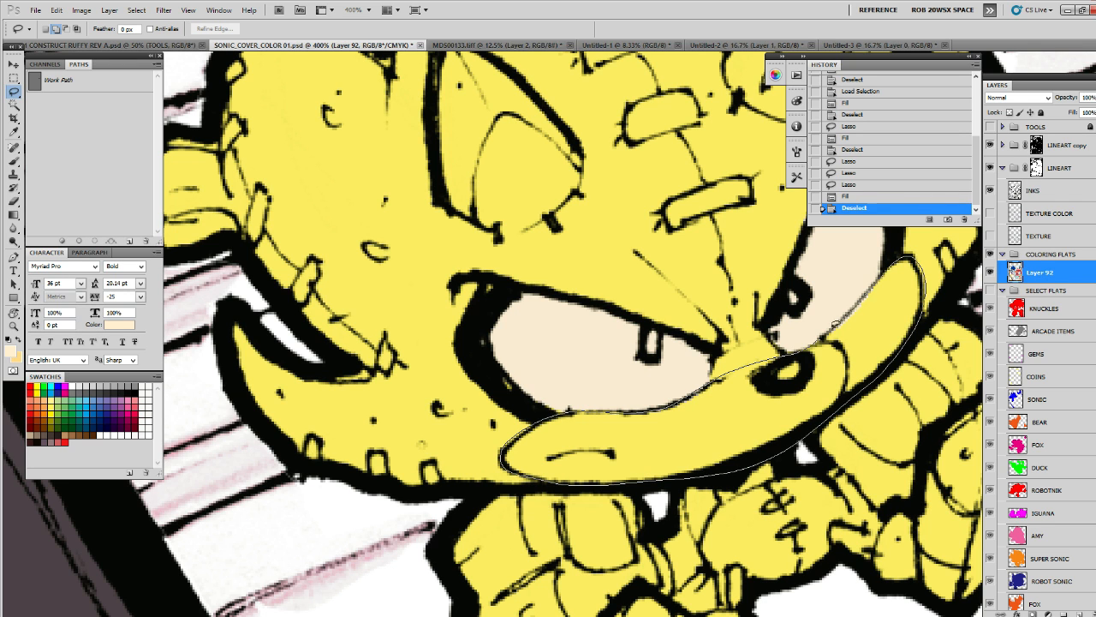
{"action": "mouse_move", "coordinate": [835, 324]}
{"action": "left_mouse_down"}
{"action": "mouse_move", "coordinate": [858, 385]}
{"action": "mouse_move", "coordinate": [798, 403]}
{"action": "mouse_move", "coordinate": [798, 257]}
{"action": "left_mouse_up"}
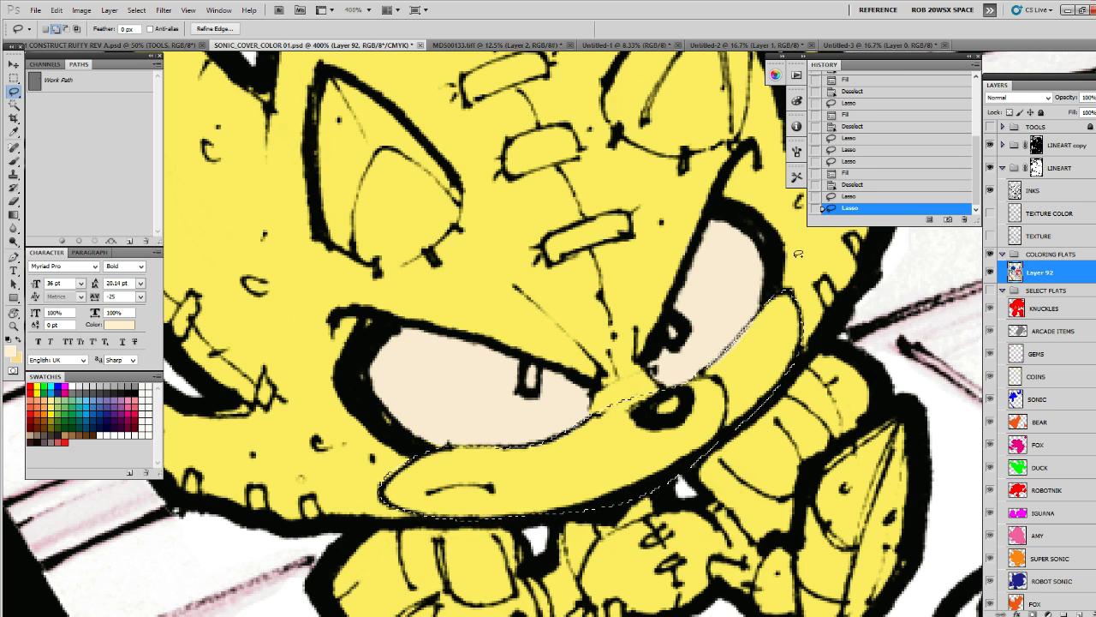
{"action": "left_click_drag", "start_coordinate": [381, 502], "coordinate": [434, 434]}
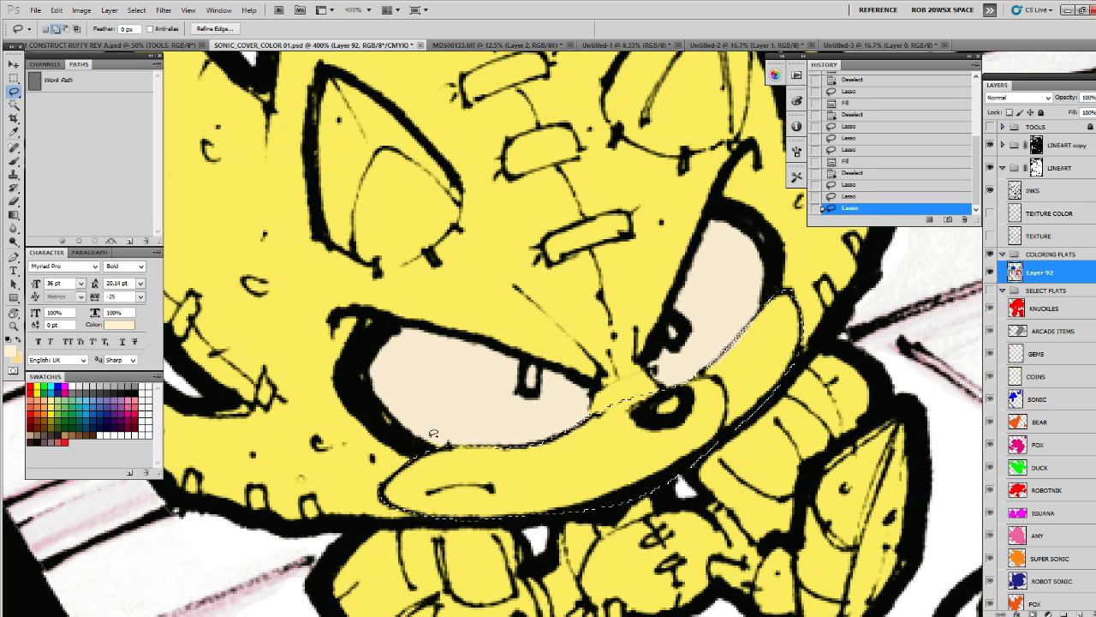
{"action": "key", "text": "z"}
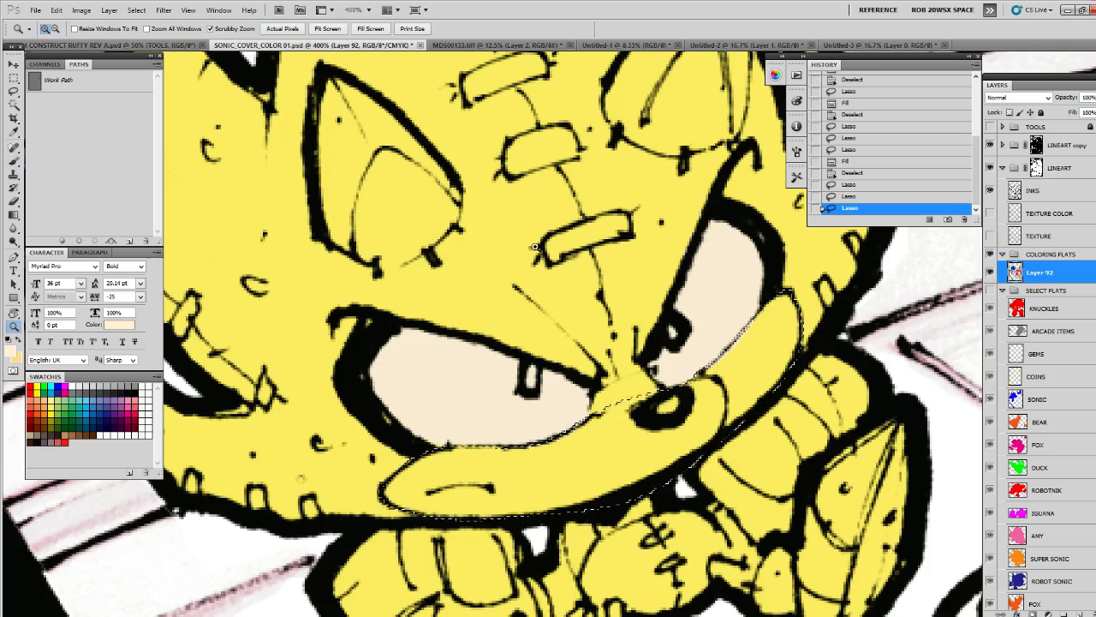
{"action": "left_click", "coordinate": [535, 247], "text": "alt"}
{"action": "left_click", "coordinate": [533, 257], "text": "alt"}
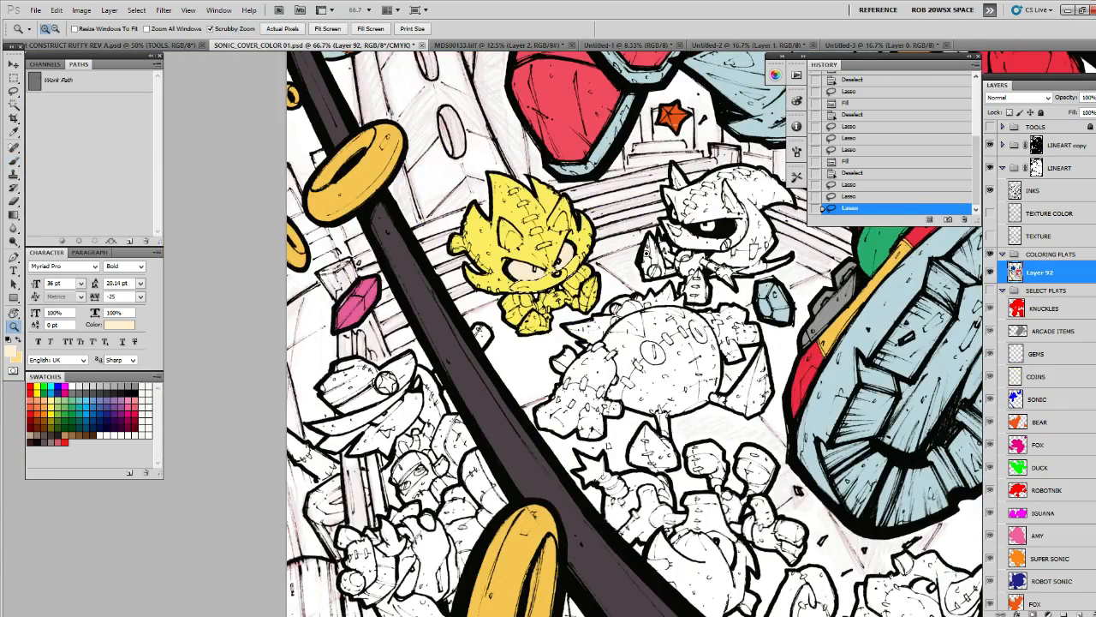
{"action": "key", "text": "b"}
{"action": "mouse_move", "coordinate": [533, 281]}
{"action": "left_mouse_down"}
{"action": "mouse_move", "coordinate": [387, 537]}
{"action": "mouse_move", "coordinate": [484, 482]}
{"action": "mouse_move", "coordinate": [429, 458]}
{"action": "left_mouse_up"}
{"action": "left_click", "coordinate": [715, 193], "text": "alt"}
{"action": "key", "text": "z"}
{"action": "left_click", "coordinate": [454, 493]}
{"action": "left_click", "coordinate": [458, 492]}
{"action": "left_click", "coordinate": [471, 484]}
{"action": "left_click", "coordinate": [471, 480]}
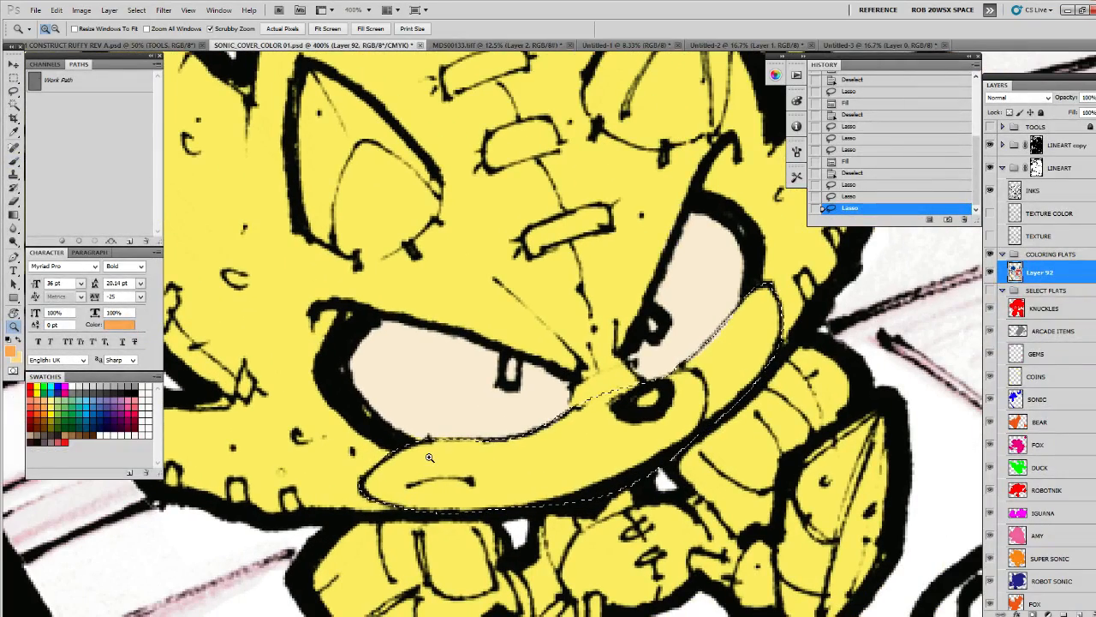
{"action": "key", "text": "alt+BackSpace"}
{"action": "key", "text": "ctrl+d"}
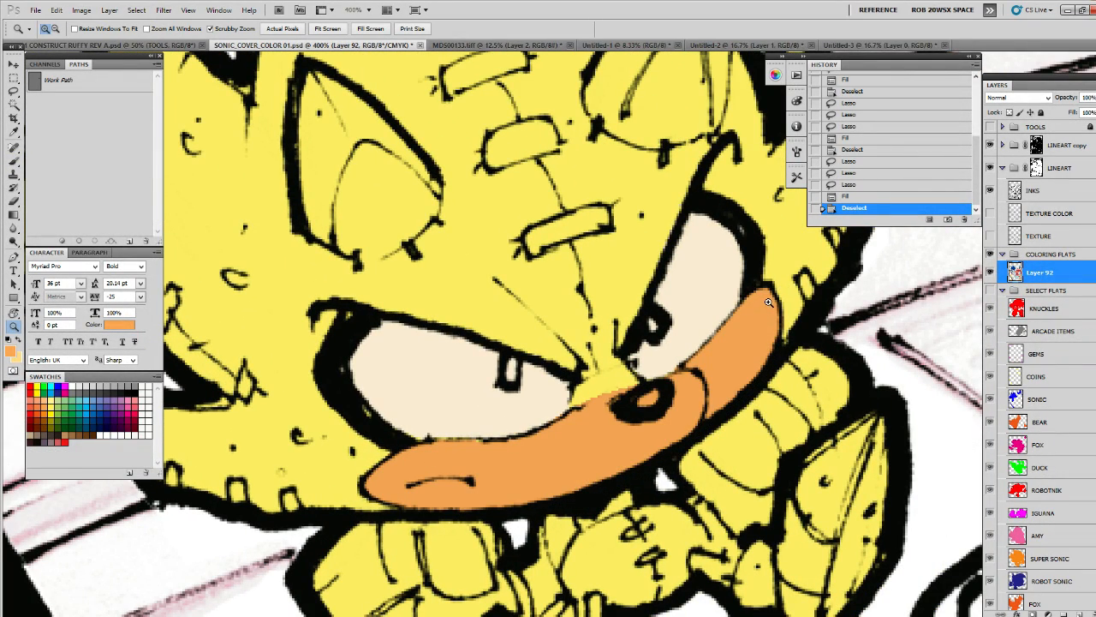
Sample a pink from the colored artwork as the fill color for Super Sonic's inner ears
{"action": "left_click", "coordinate": [768, 308], "text": "alt"}
{"action": "left_click", "coordinate": [769, 311], "text": "alt"}
{"action": "left_click", "coordinate": [771, 317], "text": "alt"}
{"action": "left_click", "coordinate": [773, 322], "text": "alt"}
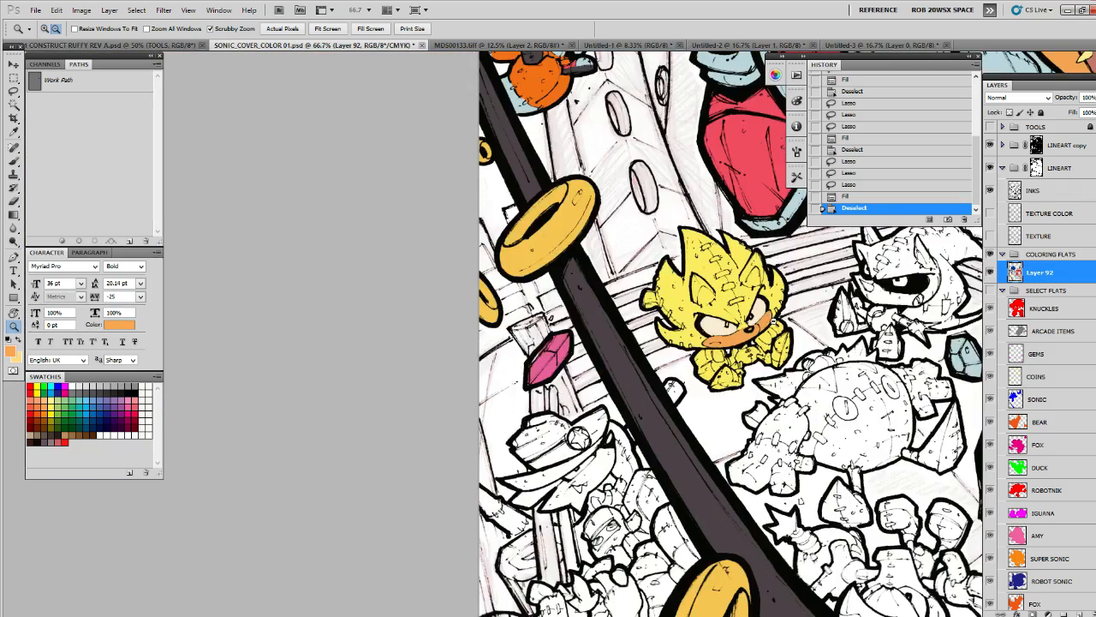
{"action": "left_click", "coordinate": [773, 321], "text": "alt"}
{"action": "left_click_drag", "start_coordinate": [773, 321], "coordinate": [499, 466]}
{"action": "key", "text": "b"}
{"action": "left_click_drag", "start_coordinate": [876, 321], "coordinate": [685, 341]}
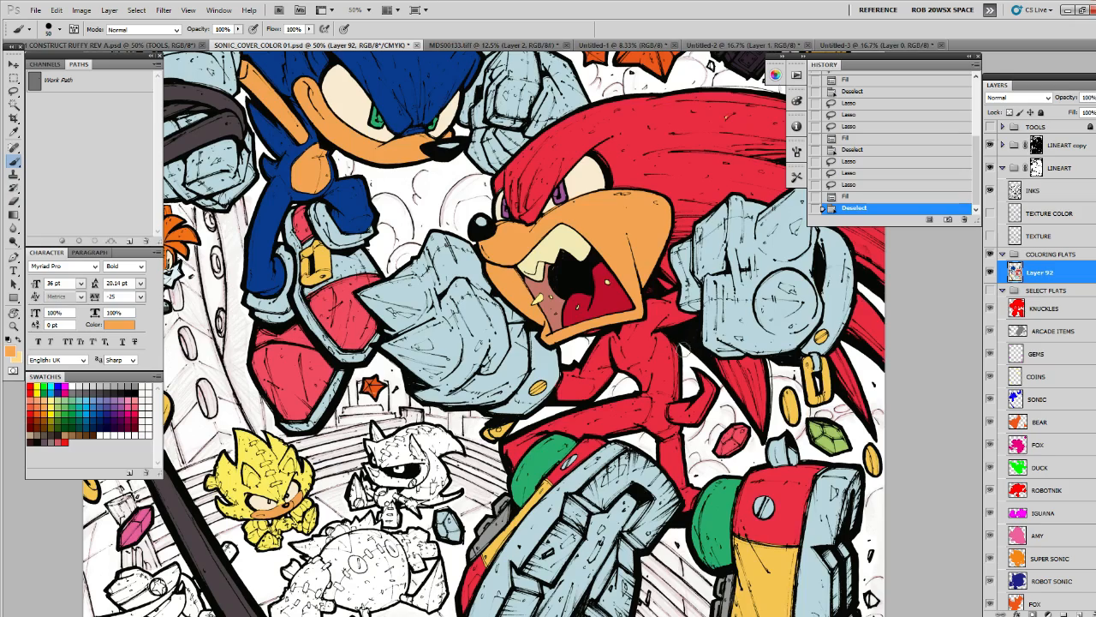
{"action": "left_click_drag", "start_coordinate": [662, 368], "coordinate": [696, 352]}
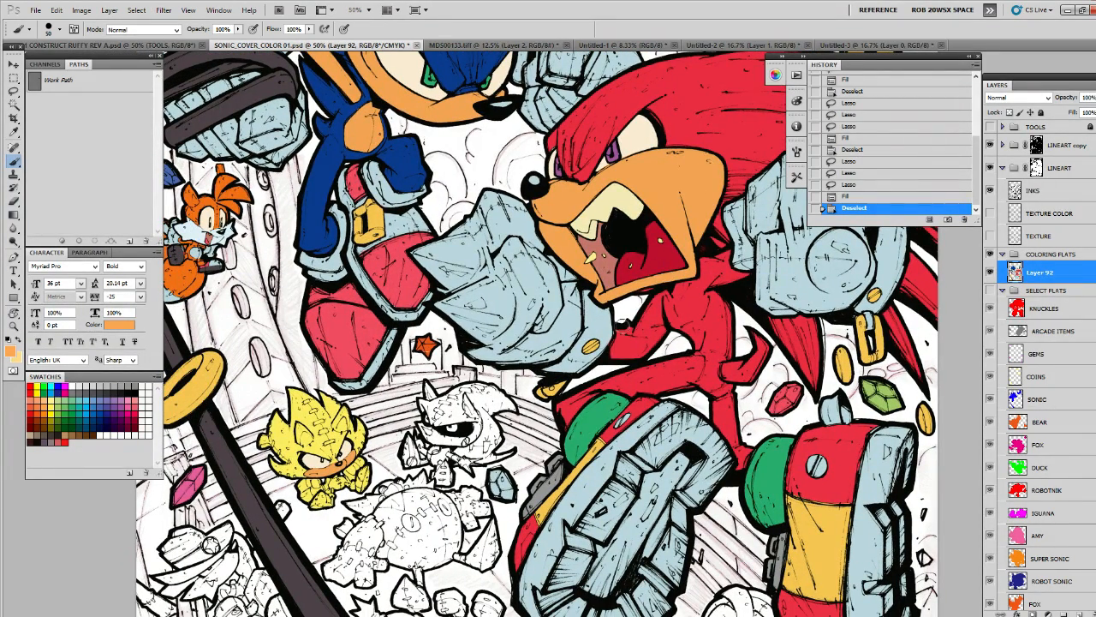
{"action": "left_click_drag", "start_coordinate": [497, 169], "coordinate": [670, 107]}
{"action": "left_click", "coordinate": [591, 377], "text": "alt"}
Lasso both of the small Super Sonic's inner ears and fill them with the sampled pink
{"action": "key", "text": "z"}
{"action": "left_click", "coordinate": [517, 369]}
{"action": "left_click", "coordinate": [516, 370]}
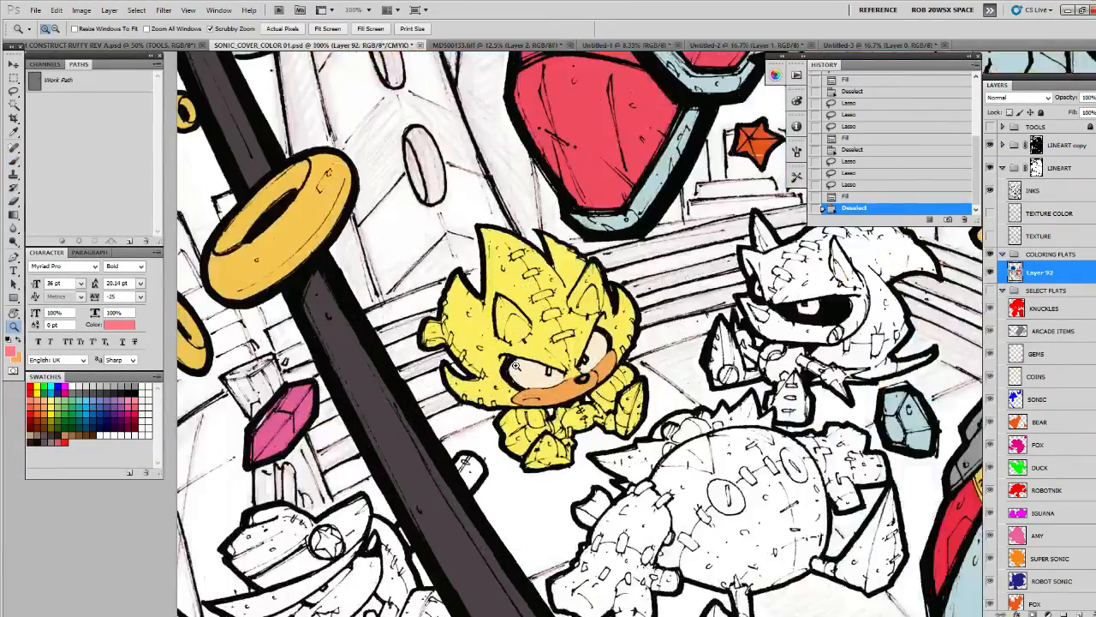
{"action": "left_click", "coordinate": [517, 369]}
{"action": "left_click", "coordinate": [516, 369]}
{"action": "left_click", "coordinate": [516, 370]}
{"action": "left_click_drag", "start_coordinate": [557, 316], "coordinate": [502, 413]}
{"action": "key", "text": "l"}
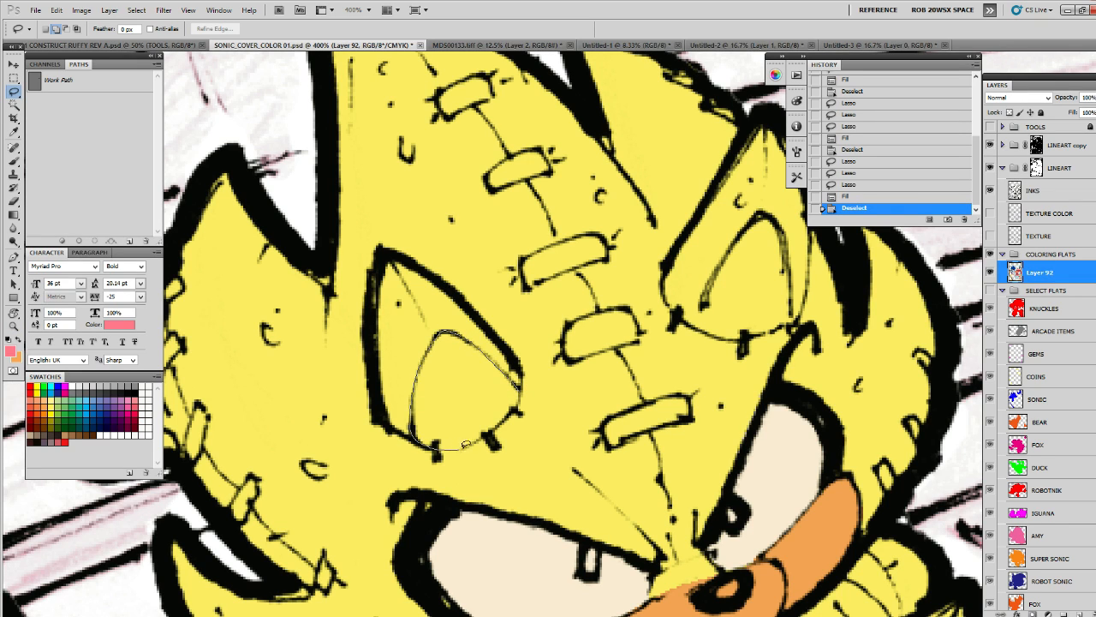
{"action": "left_click_drag", "start_coordinate": [521, 386], "coordinate": [521, 385]}
{"action": "left_click_drag", "start_coordinate": [603, 331], "coordinate": [514, 391]}
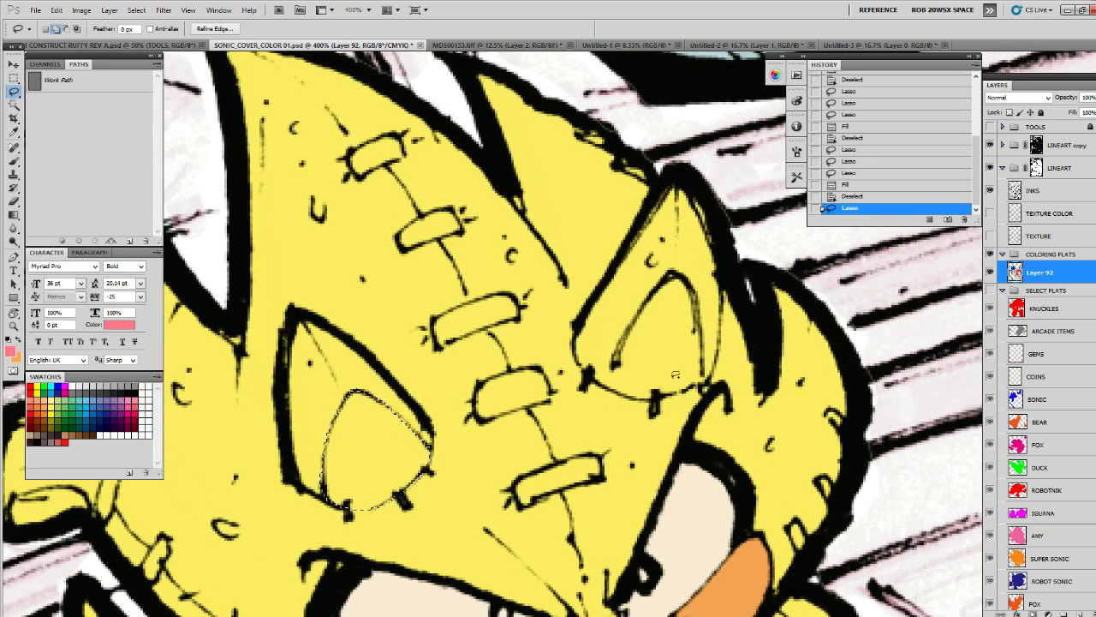
{"action": "mouse_move", "coordinate": [651, 396]}
{"action": "left_mouse_down"}
{"action": "mouse_move", "coordinate": [617, 370]}
{"action": "mouse_move", "coordinate": [638, 299]}
{"action": "mouse_move", "coordinate": [679, 274]}
{"action": "mouse_move", "coordinate": [704, 382]}
{"action": "mouse_move", "coordinate": [709, 374]}
{"action": "left_mouse_up"}
{"action": "key", "text": "alt+BackSpace"}
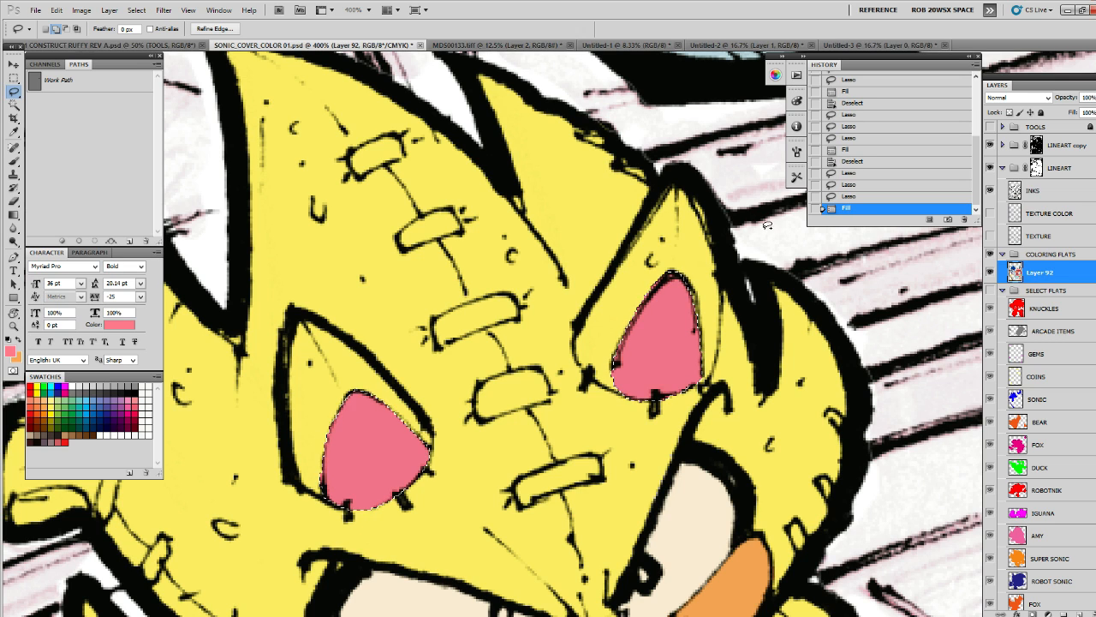
{"action": "key", "text": "ctrl+d"}
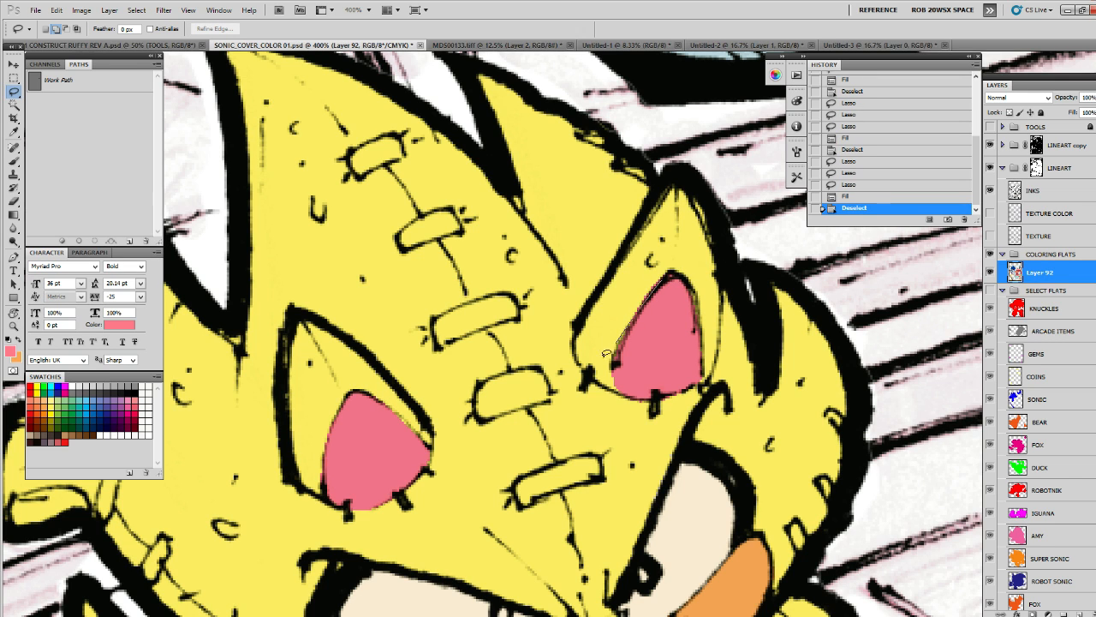
Lasso the thin strip along the pink edge of the ear above the wider eye and refill it with Super Sonic's sampled yellow
{"action": "left_click_drag", "start_coordinate": [683, 254], "coordinate": [677, 254]}
{"action": "key", "text": "b"}
{"action": "left_click", "coordinate": [672, 257], "text": "alt"}
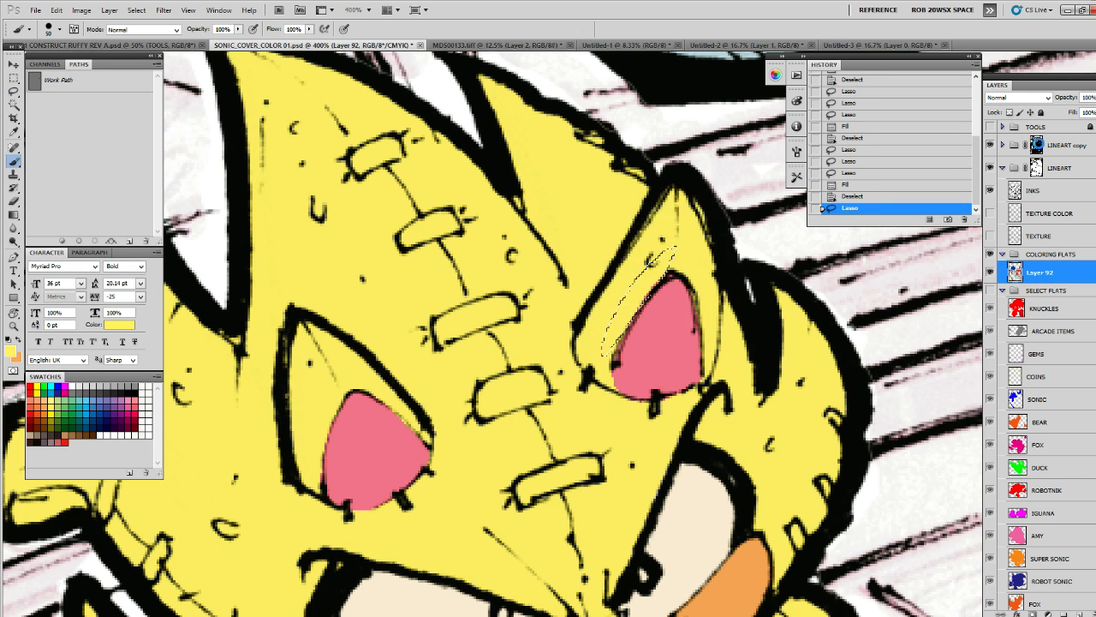
{"action": "key", "text": "alt+BackSpace"}
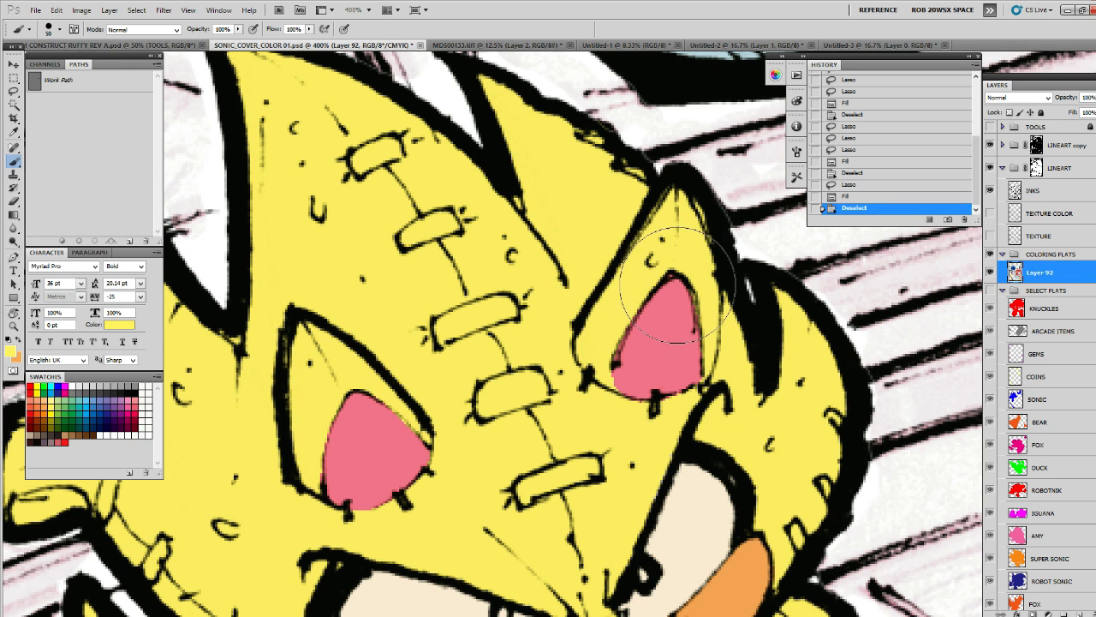
{"action": "key", "text": "ctrl+d"}
Lasso the small rounded shape protruding from behind Super Sonic's head and fill it with the cream sampled from the eye
{"action": "key", "text": "l"}
{"action": "left_click_drag", "start_coordinate": [650, 276], "coordinate": [705, 291]}
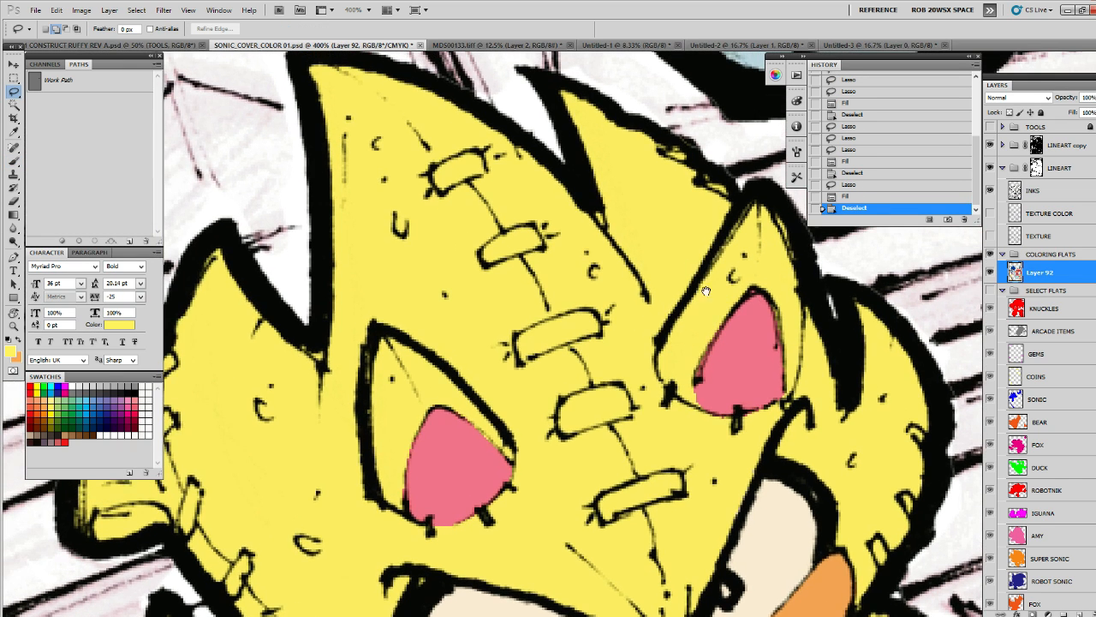
{"action": "left_click_drag", "start_coordinate": [381, 434], "coordinate": [512, 298]}
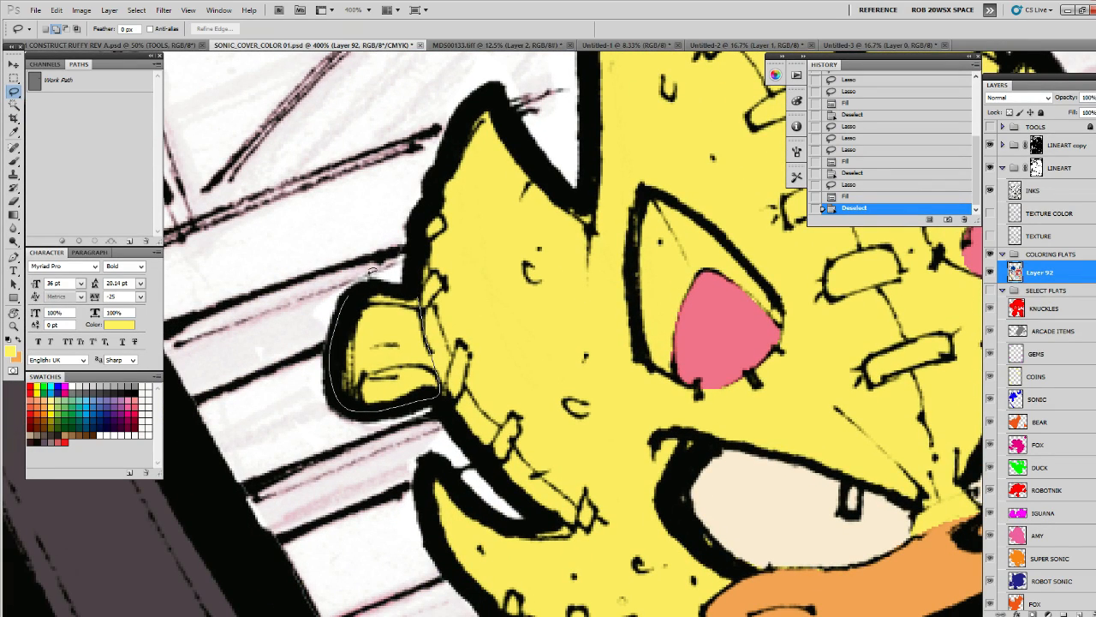
{"action": "key", "text": "b"}
{"action": "left_click_drag", "start_coordinate": [824, 505], "coordinate": [752, 457]}
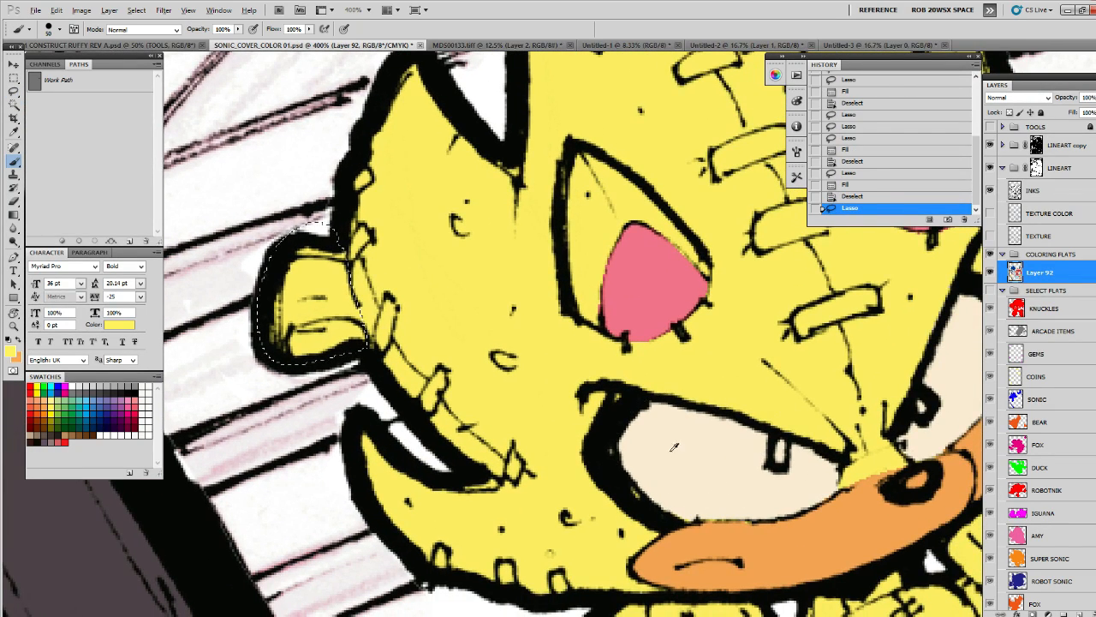
{"action": "left_click", "coordinate": [671, 451], "text": "alt"}
{"action": "key", "text": "alt+BackSpace"}
{"action": "key", "text": "ctrl+d"}
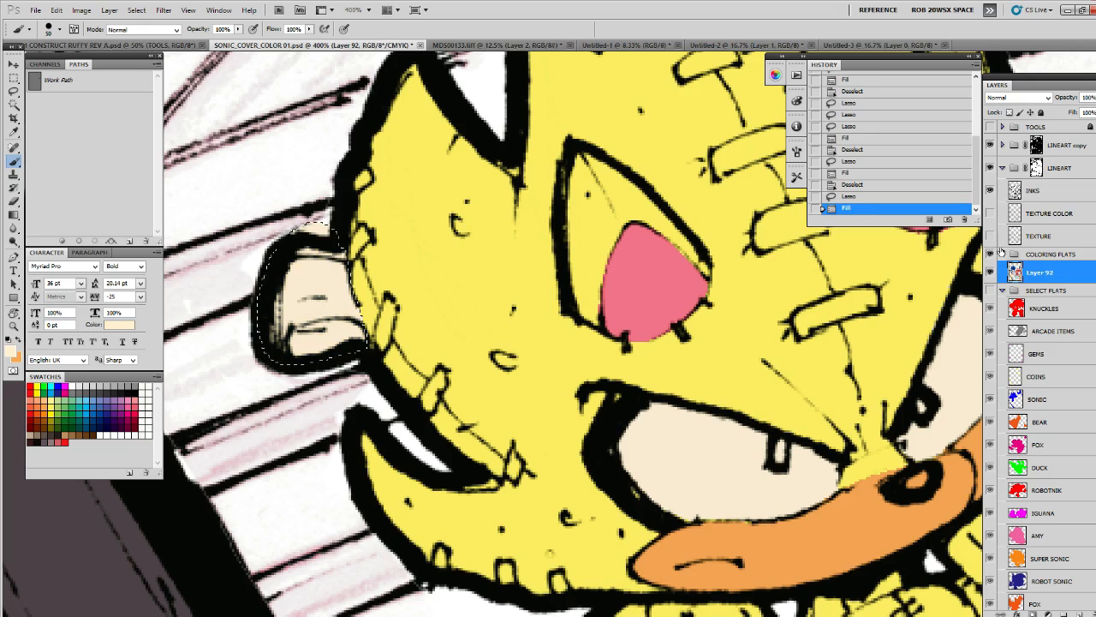
Lasso Super Sonic's belly patch and fill it with the sampled orange skin tone
{"action": "key", "text": "z"}
{"action": "left_click_drag", "start_coordinate": [767, 395], "coordinate": [716, 374]}
{"action": "key", "text": "b"}
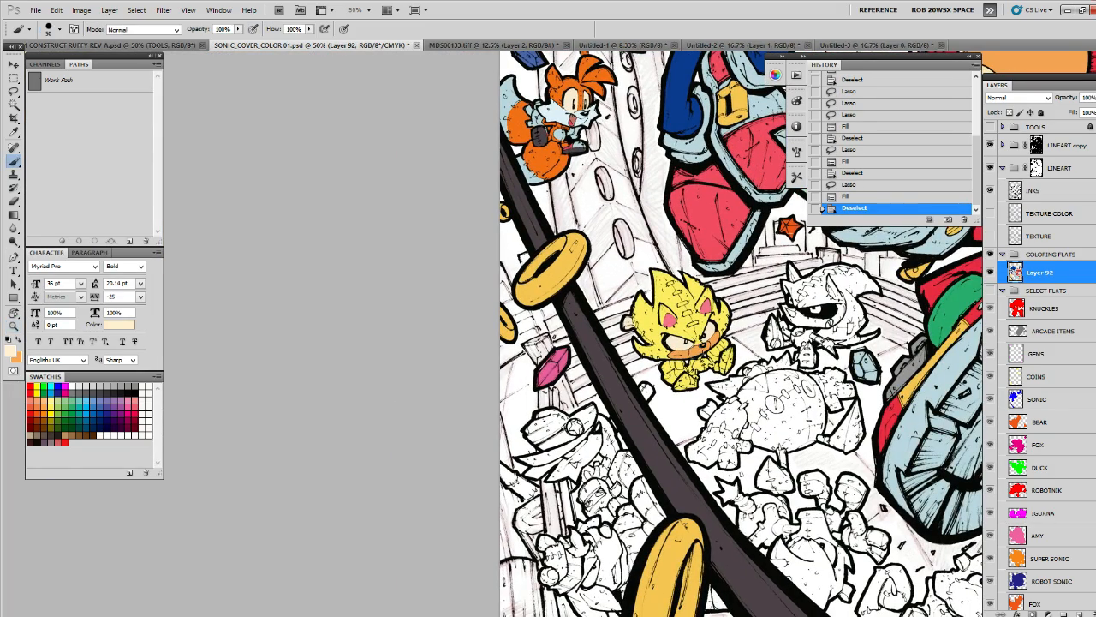
{"action": "key", "text": "z"}
{"action": "mouse_move", "coordinate": [707, 364]}
{"action": "left_mouse_down"}
{"action": "mouse_move", "coordinate": [711, 421]}
{"action": "mouse_move", "coordinate": [717, 358]}
{"action": "mouse_move", "coordinate": [676, 360]}
{"action": "mouse_move", "coordinate": [579, 321]}
{"action": "left_mouse_up"}
{"action": "key", "text": "l"}
{"action": "key", "text": "ctrl+d"}
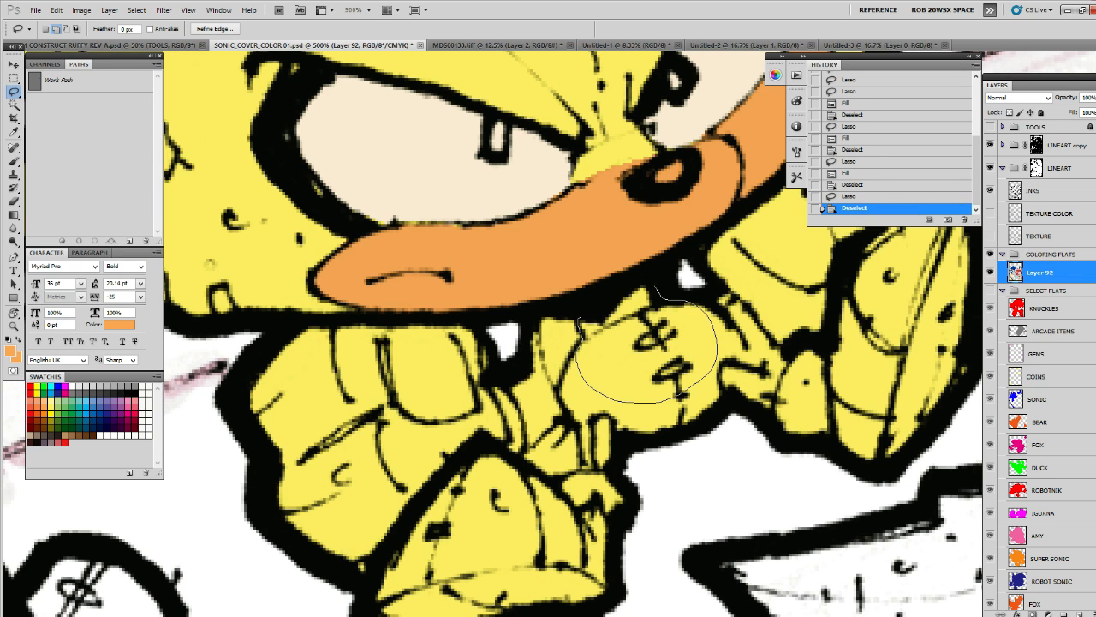
{"action": "left_click_drag", "start_coordinate": [655, 287], "coordinate": [612, 288]}
{"action": "key", "text": "alt+BackSpace"}
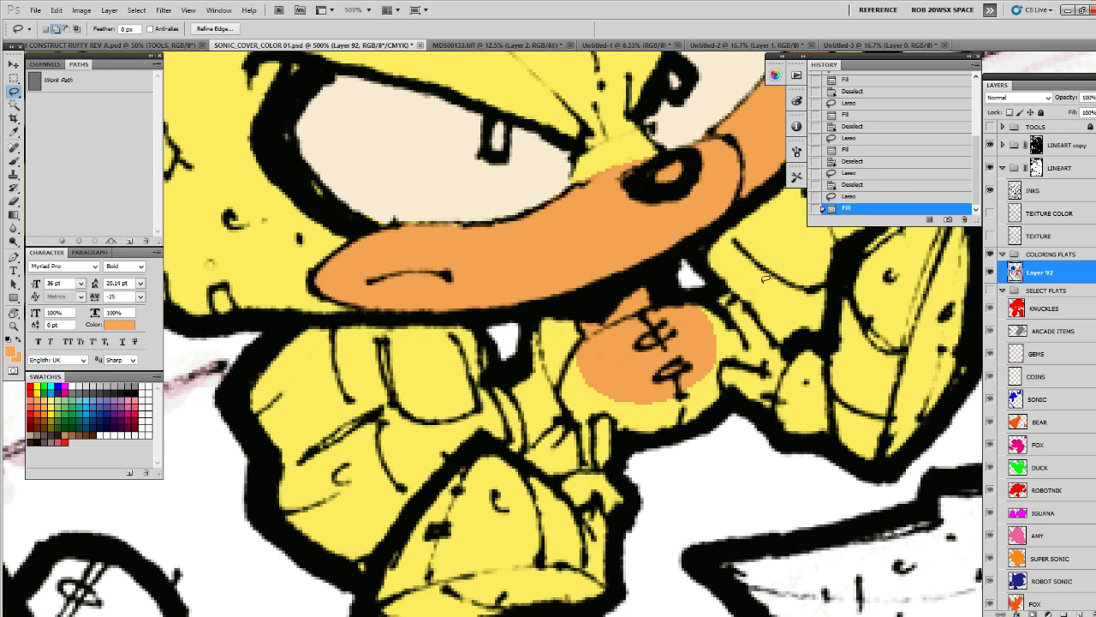
{"action": "key", "text": "ctrl+d"}
Lasso both of Super Sonic's gloves into one selection, refining the edge near the belly
{"action": "left_click_drag", "start_coordinate": [759, 307], "coordinate": [729, 302]}
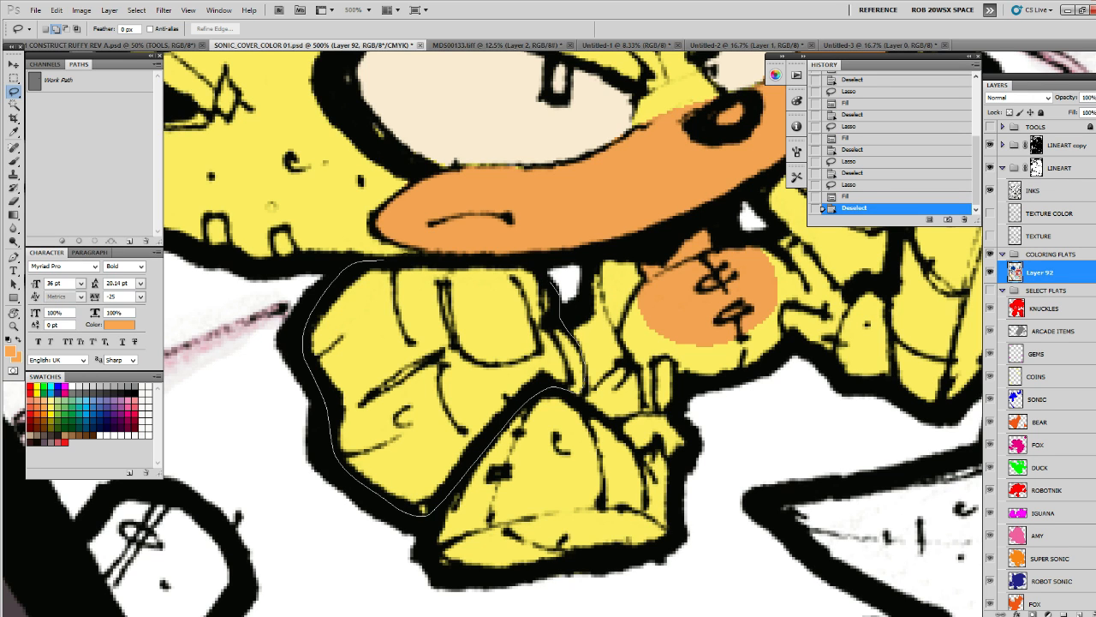
{"action": "mouse_move", "coordinate": [514, 261]}
{"action": "left_mouse_down"}
{"action": "mouse_move", "coordinate": [542, 262]}
{"action": "mouse_move", "coordinate": [310, 374]}
{"action": "left_mouse_up"}
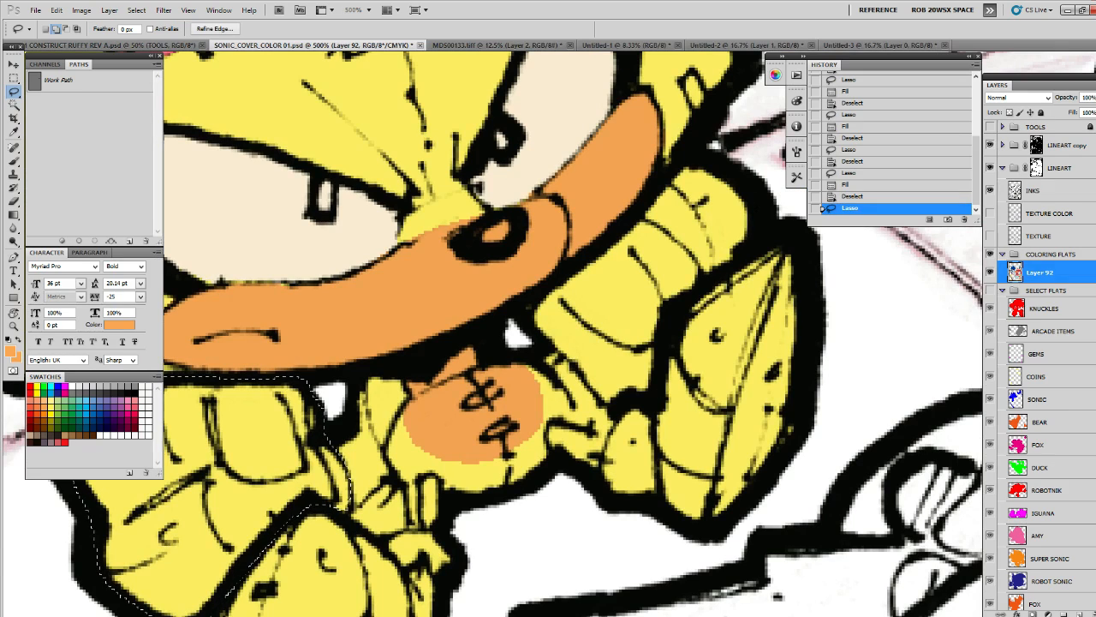
{"action": "mouse_move", "coordinate": [698, 159]}
{"action": "left_mouse_down"}
{"action": "mouse_move", "coordinate": [570, 257]}
{"action": "mouse_move", "coordinate": [529, 330]}
{"action": "mouse_move", "coordinate": [621, 401]}
{"action": "mouse_move", "coordinate": [715, 248]}
{"action": "left_mouse_up"}
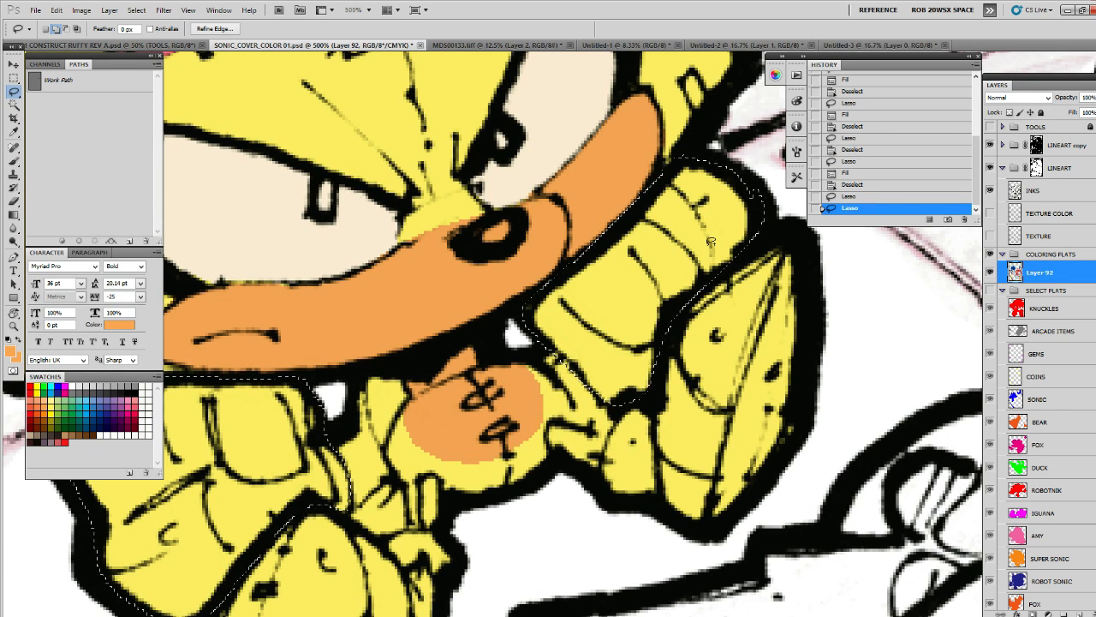
{"action": "mouse_move", "coordinate": [555, 353]}
{"action": "left_mouse_down"}
{"action": "mouse_move", "coordinate": [588, 402]}
{"action": "mouse_move", "coordinate": [596, 374]}
{"action": "mouse_move", "coordinate": [557, 347]}
{"action": "left_mouse_up"}
{"action": "left_click_drag", "start_coordinate": [514, 326], "coordinate": [560, 297]}
Fill the selected gloves with the light blue sampled from the large Sonic's shoe cuff, and clear the selection
{"action": "key", "text": "b"}
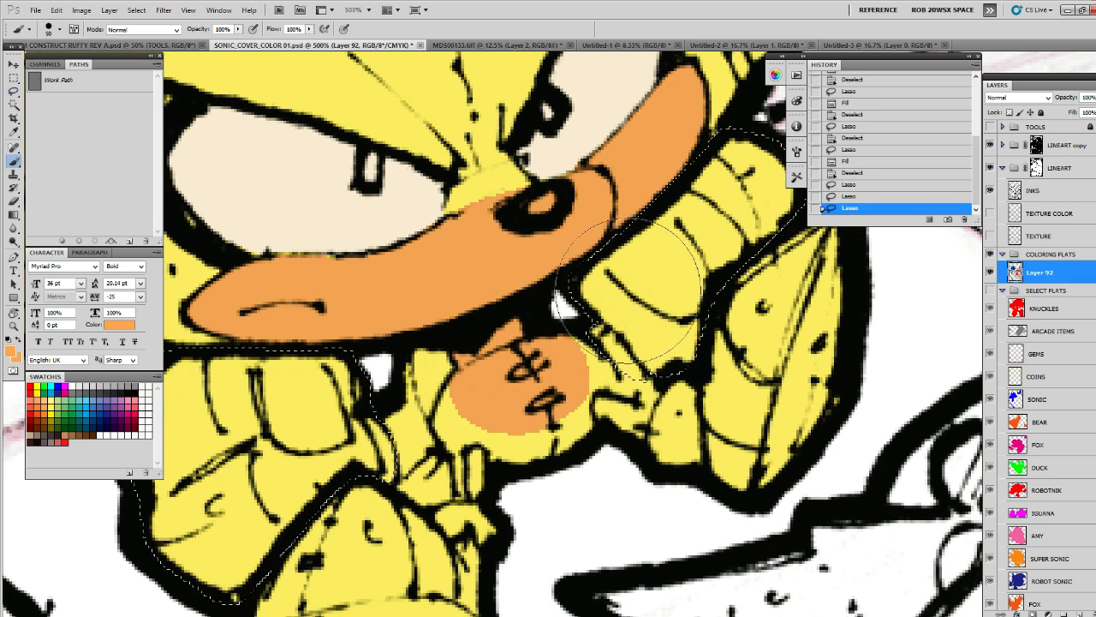
{"action": "left_click", "coordinate": [553, 158], "text": "alt"}
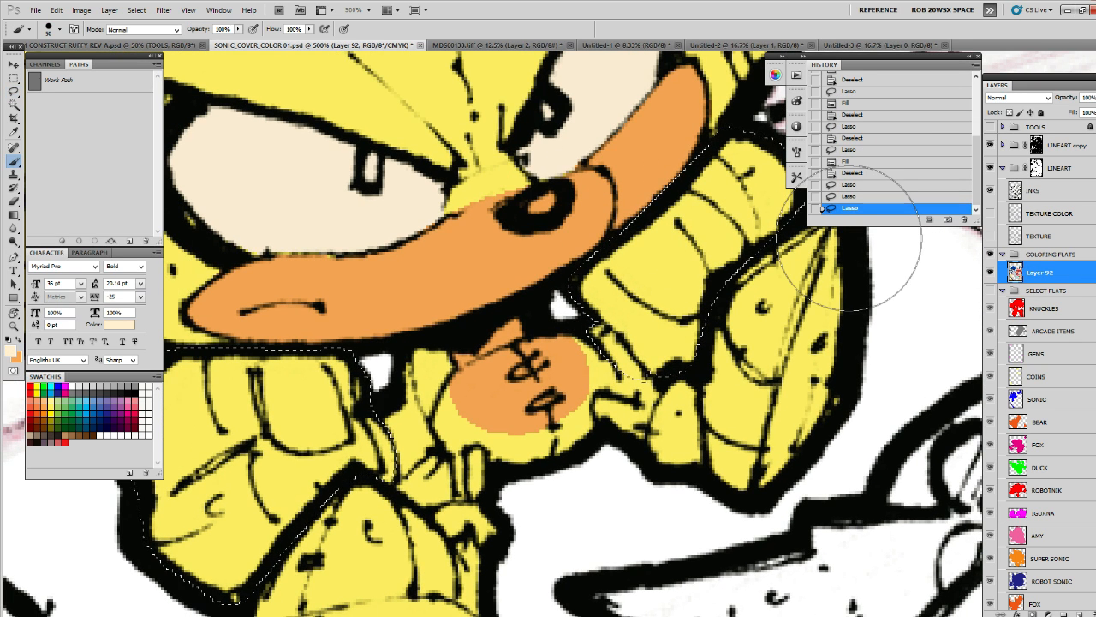
{"action": "key", "text": "z"}
{"action": "mouse_move", "coordinate": [809, 407]}
{"action": "left_mouse_down"}
{"action": "mouse_move", "coordinate": [750, 442]}
{"action": "mouse_move", "coordinate": [675, 522]}
{"action": "mouse_move", "coordinate": [608, 569]}
{"action": "left_mouse_up"}
{"action": "key", "text": "b"}
{"action": "left_click", "coordinate": [497, 218], "text": "alt"}
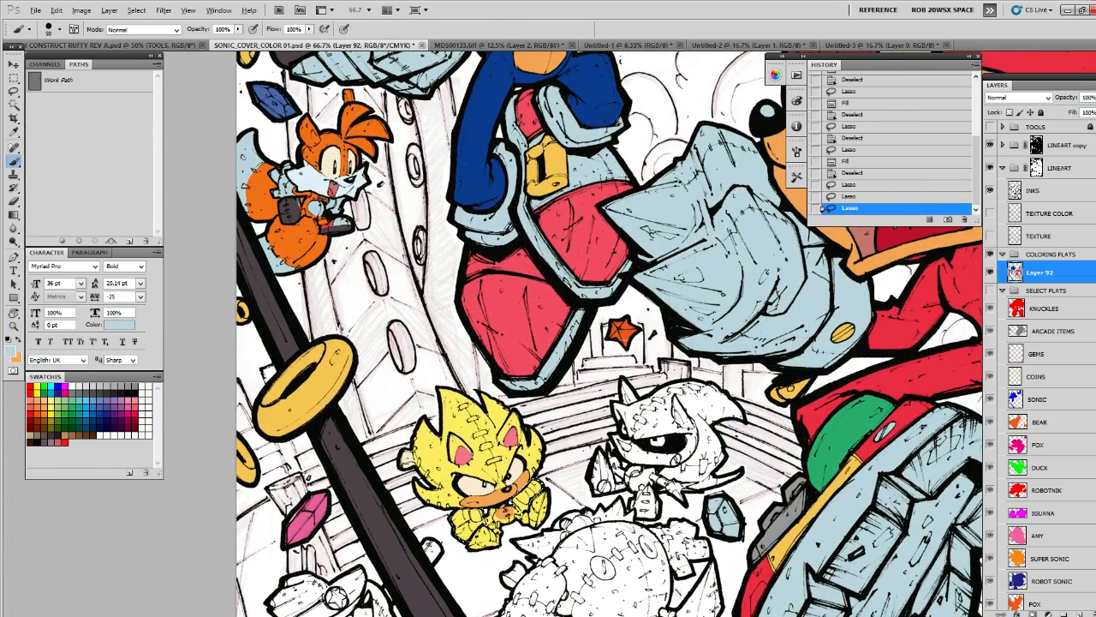
{"action": "key", "text": "z"}
{"action": "left_click", "coordinate": [501, 411]}
{"action": "left_click", "coordinate": [500, 411]}
{"action": "left_click_drag", "start_coordinate": [501, 411], "coordinate": [514, 235]}
{"action": "left_click_drag", "start_coordinate": [566, 488], "coordinate": [594, 316]}
{"action": "left_click", "coordinate": [540, 360]}
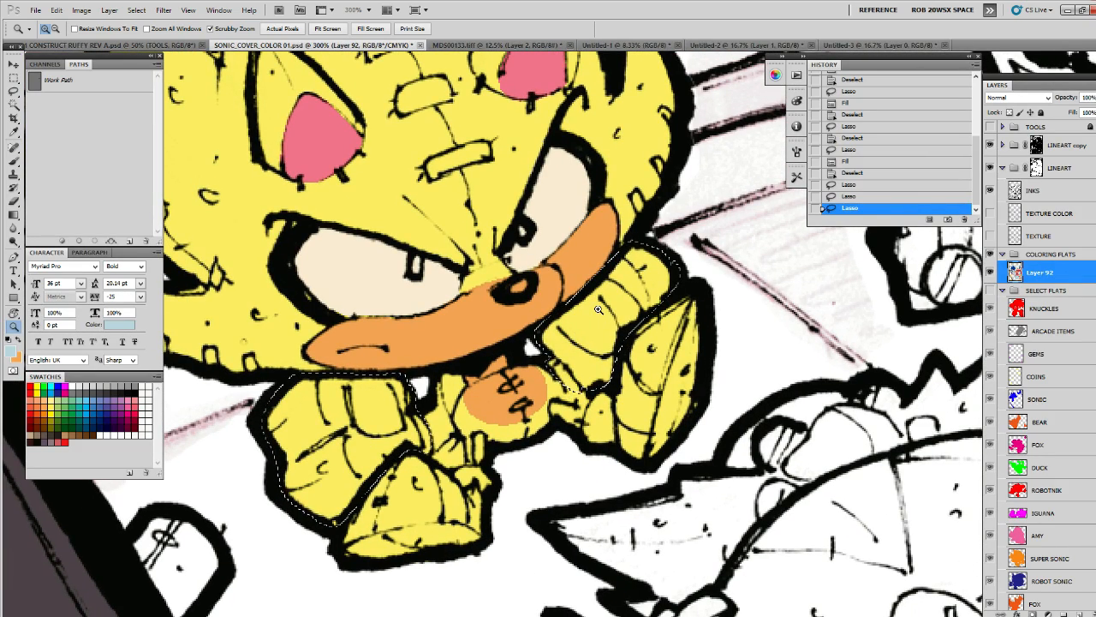
{"action": "key", "text": "alt+BackSpace"}
{"action": "key", "text": "ctrl+d"}
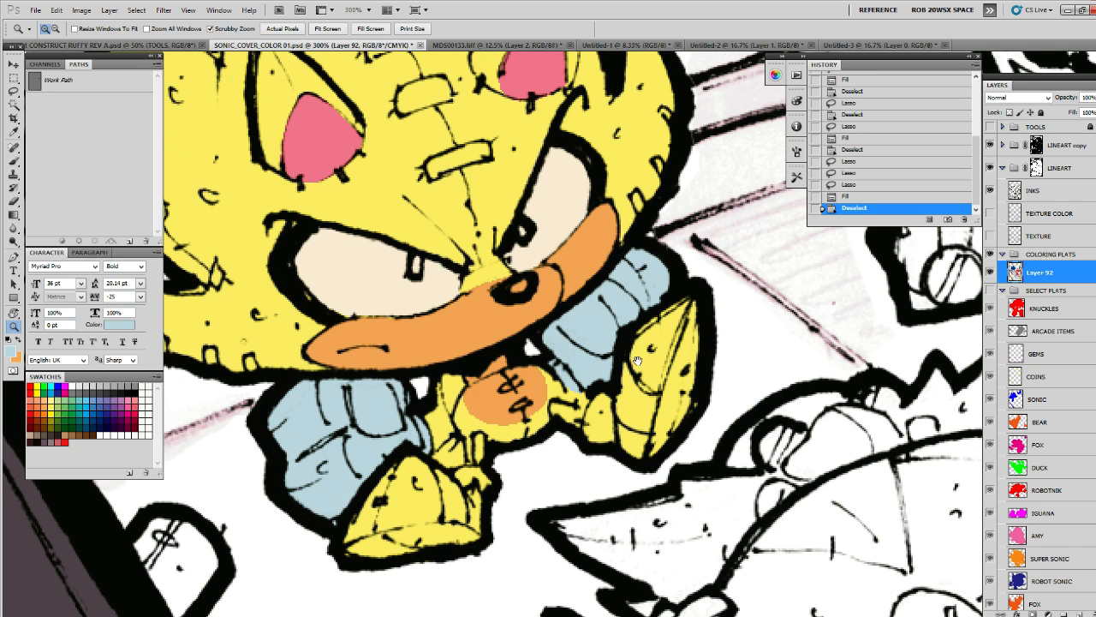
Lasso both of Super Sonic's shoes into one selection
{"action": "scroll", "coordinate": [640, 332], "scroll_direction": "down", "scroll_amount": 2}
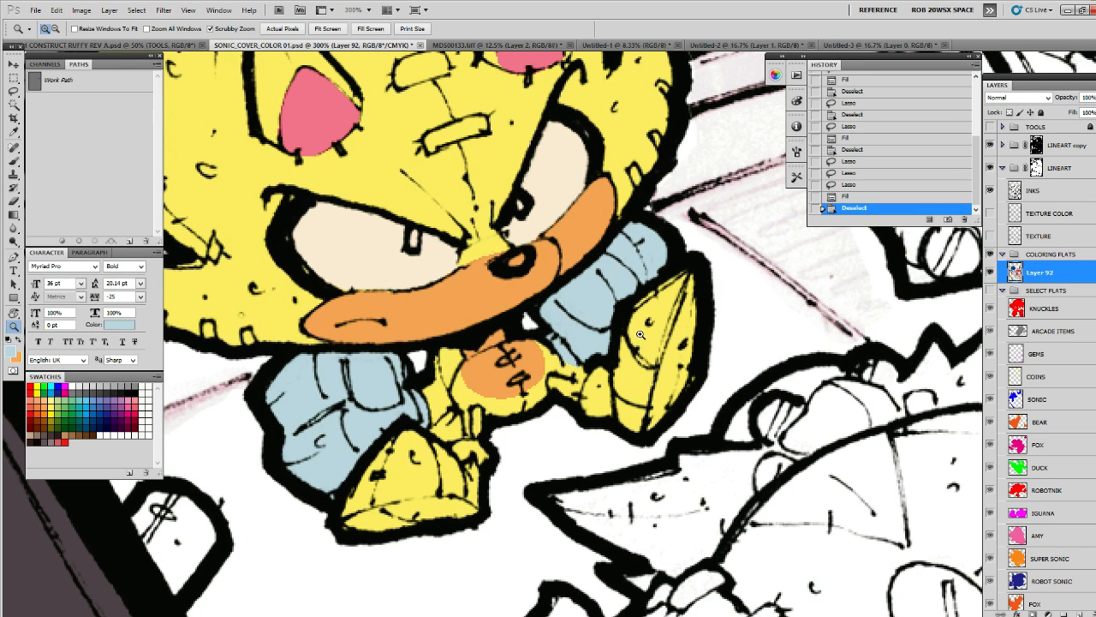
{"action": "key", "text": "l"}
{"action": "left_click_drag", "start_coordinate": [700, 277], "coordinate": [658, 292]}
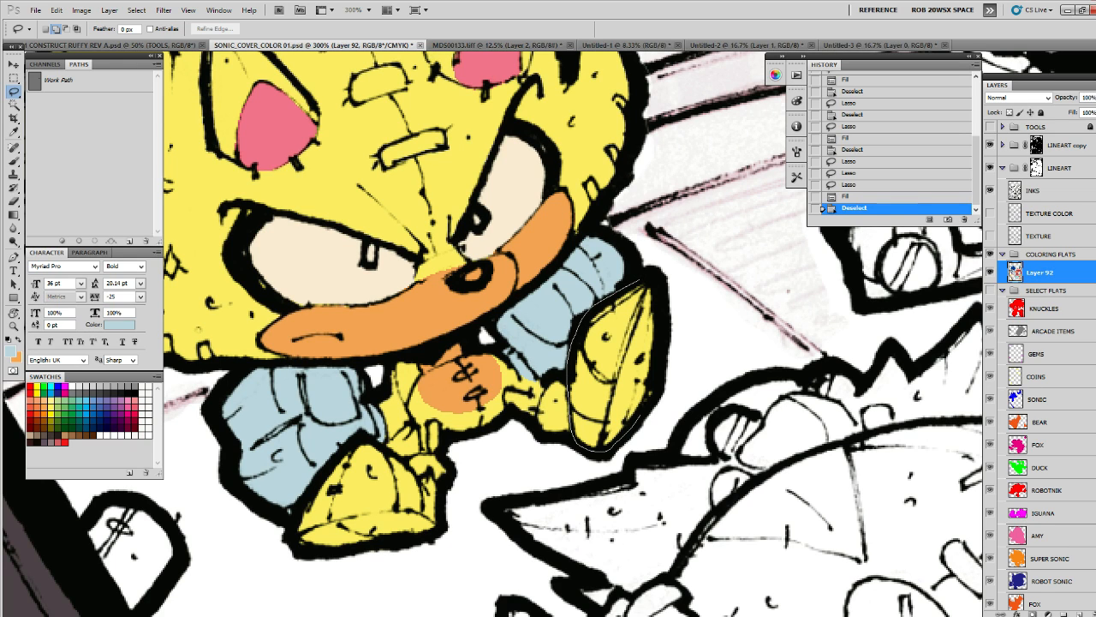
{"action": "left_click_drag", "start_coordinate": [636, 272], "coordinate": [678, 272]}
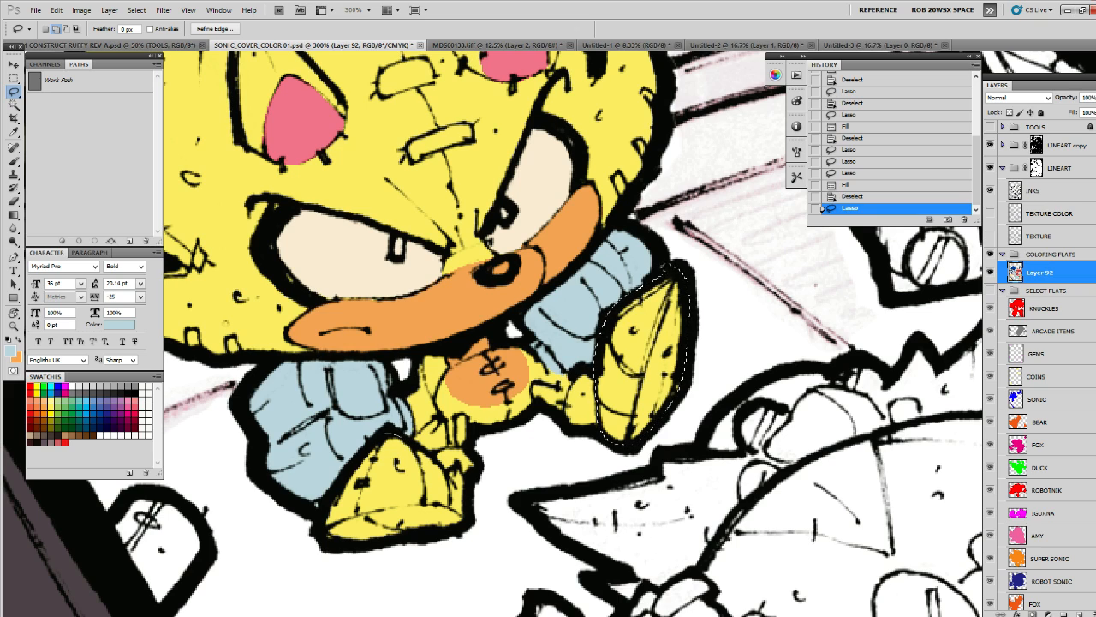
{"action": "mouse_move", "coordinate": [322, 505]}
{"action": "left_mouse_down"}
{"action": "mouse_move", "coordinate": [335, 543]}
{"action": "mouse_move", "coordinate": [459, 525]}
{"action": "mouse_move", "coordinate": [468, 476]}
{"action": "mouse_move", "coordinate": [428, 449]}
{"action": "left_mouse_up"}
Fill the selected shoes with the red sampled from Knuckles' large shoe, and clear the selection
{"action": "key", "text": "z"}
{"action": "left_click", "coordinate": [535, 362], "text": "alt"}
{"action": "left_click", "coordinate": [535, 361], "text": "alt"}
{"action": "left_click", "coordinate": [536, 362], "text": "alt"}
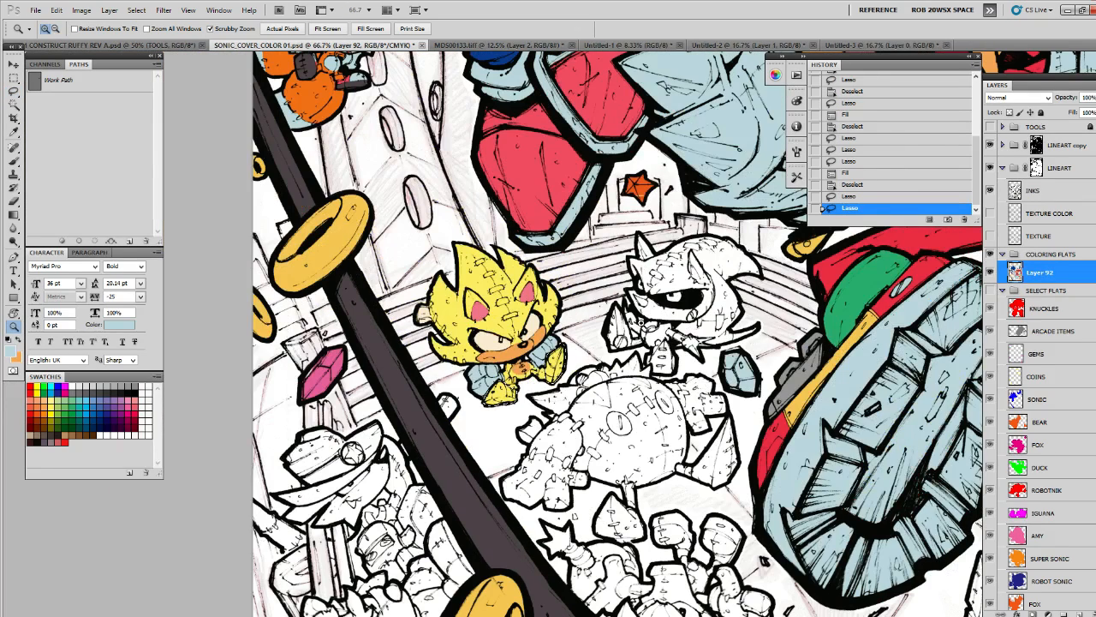
{"action": "key", "text": "b"}
{"action": "left_click", "coordinate": [769, 442], "text": "alt"}
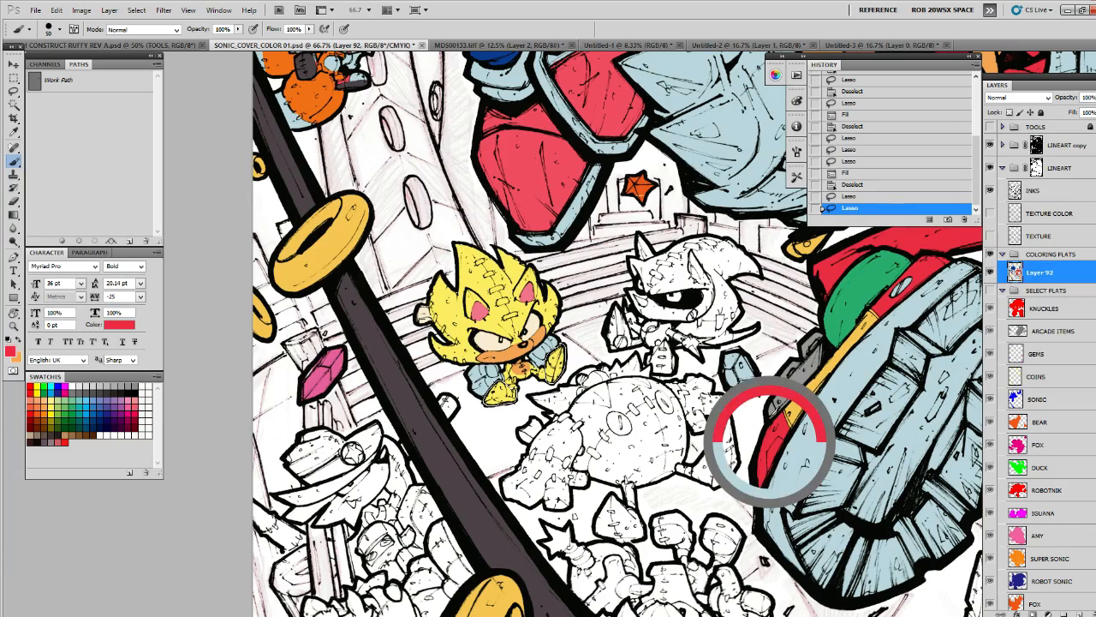
{"action": "left_click_drag", "start_coordinate": [885, 292], "coordinate": [829, 381]}
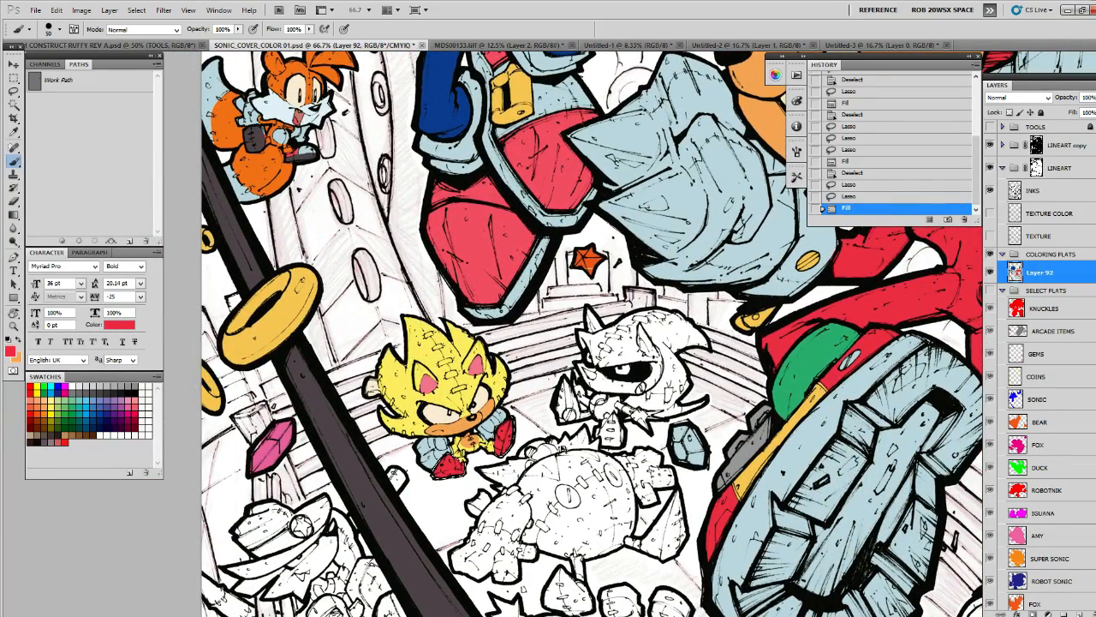
{"action": "key", "text": "z"}
{"action": "key", "text": "ctrl+d"}
Fill the stripe areas on both of Super Sonic's shoes with the light blue sampled from his glove, and clear the selection
{"action": "left_click_drag", "start_coordinate": [454, 462], "coordinate": [690, 359]}
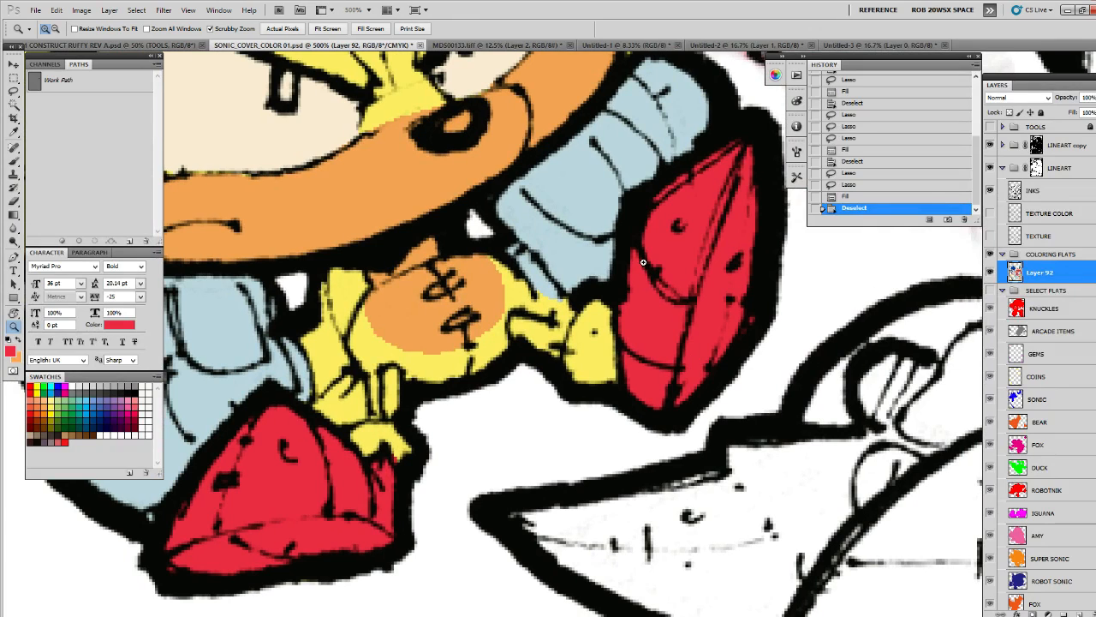
{"action": "key", "text": "b"}
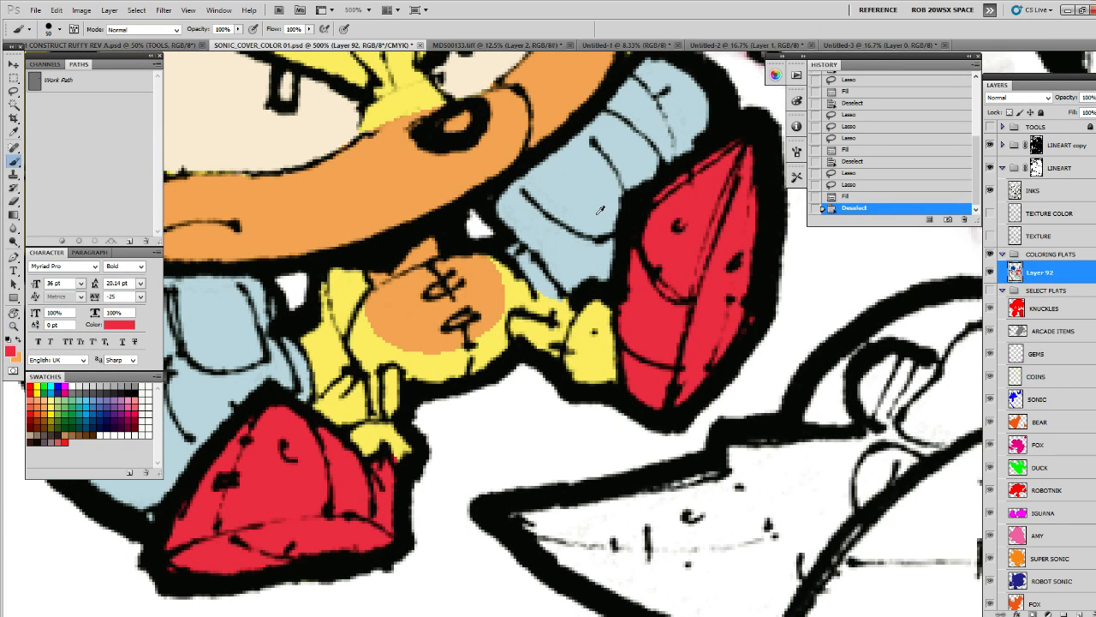
{"action": "left_click", "coordinate": [591, 218], "text": "alt"}
{"action": "left_click_drag", "start_coordinate": [591, 219], "coordinate": [483, 265]}
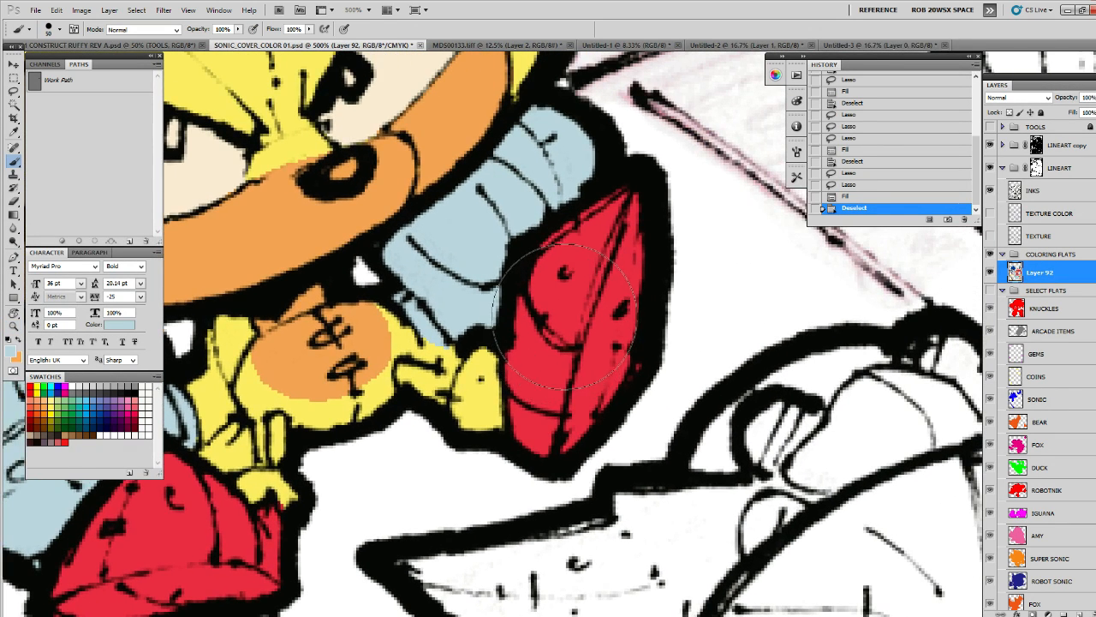
{"action": "key", "text": "l"}
{"action": "mouse_move", "coordinate": [550, 339]}
{"action": "left_mouse_down"}
{"action": "mouse_move", "coordinate": [520, 292]}
{"action": "mouse_move", "coordinate": [577, 347]}
{"action": "mouse_move", "coordinate": [567, 406]}
{"action": "mouse_move", "coordinate": [514, 388]}
{"action": "mouse_move", "coordinate": [519, 287]}
{"action": "mouse_move", "coordinate": [725, 200]}
{"action": "left_mouse_up"}
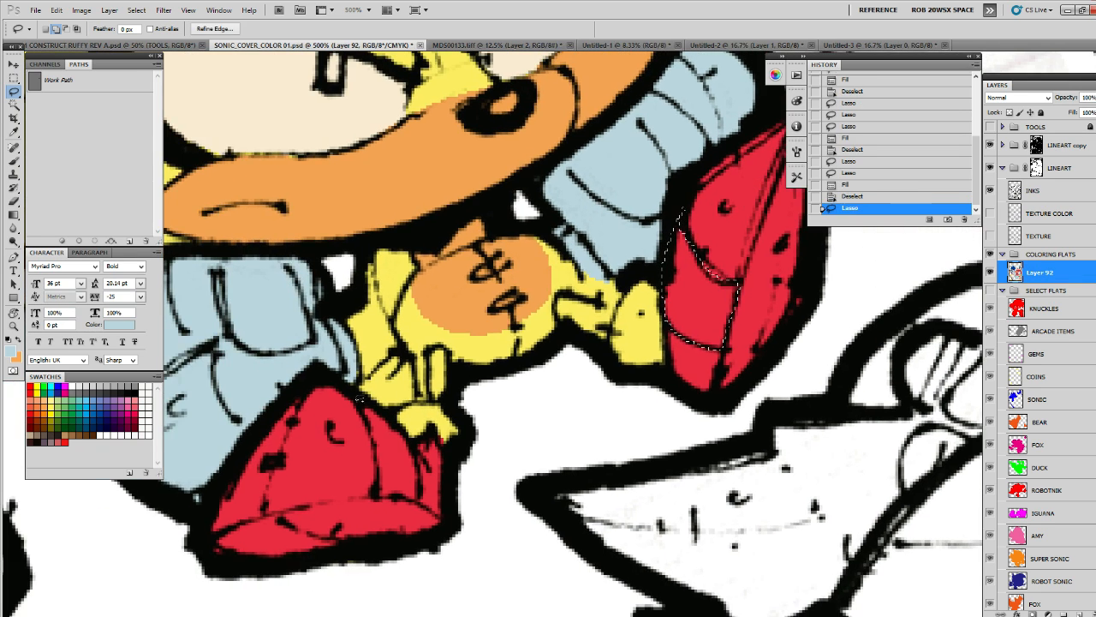
{"action": "mouse_move", "coordinate": [377, 463]}
{"action": "left_mouse_down"}
{"action": "mouse_move", "coordinate": [377, 497]}
{"action": "mouse_move", "coordinate": [411, 498]}
{"action": "mouse_move", "coordinate": [417, 441]}
{"action": "left_mouse_up"}
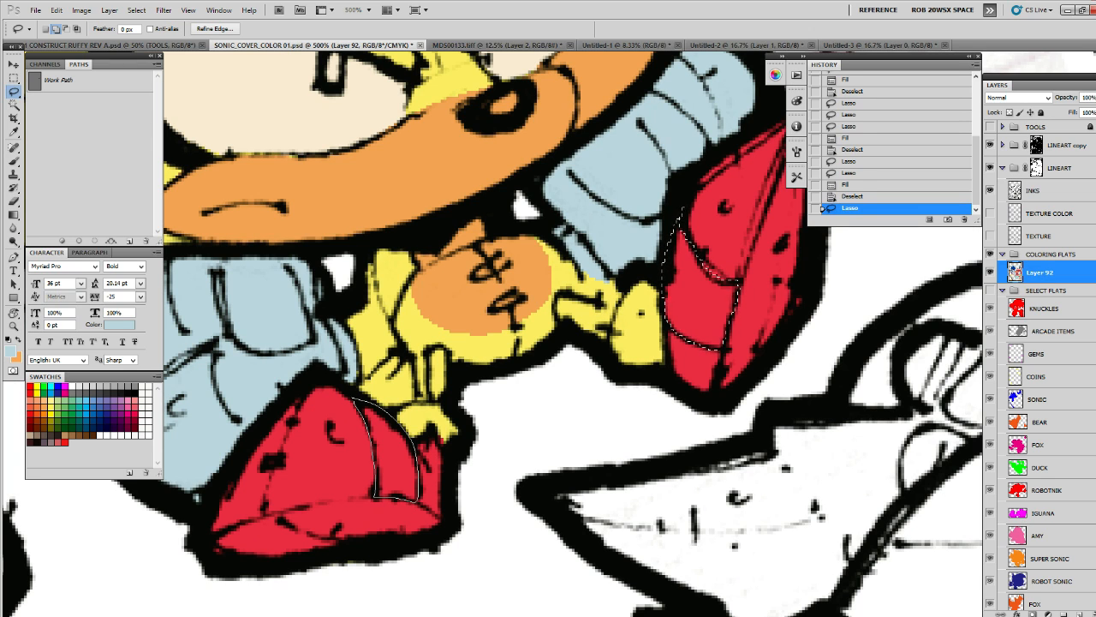
{"action": "key", "text": "alt+BackSpace"}
{"action": "key", "text": "ctrl+d"}
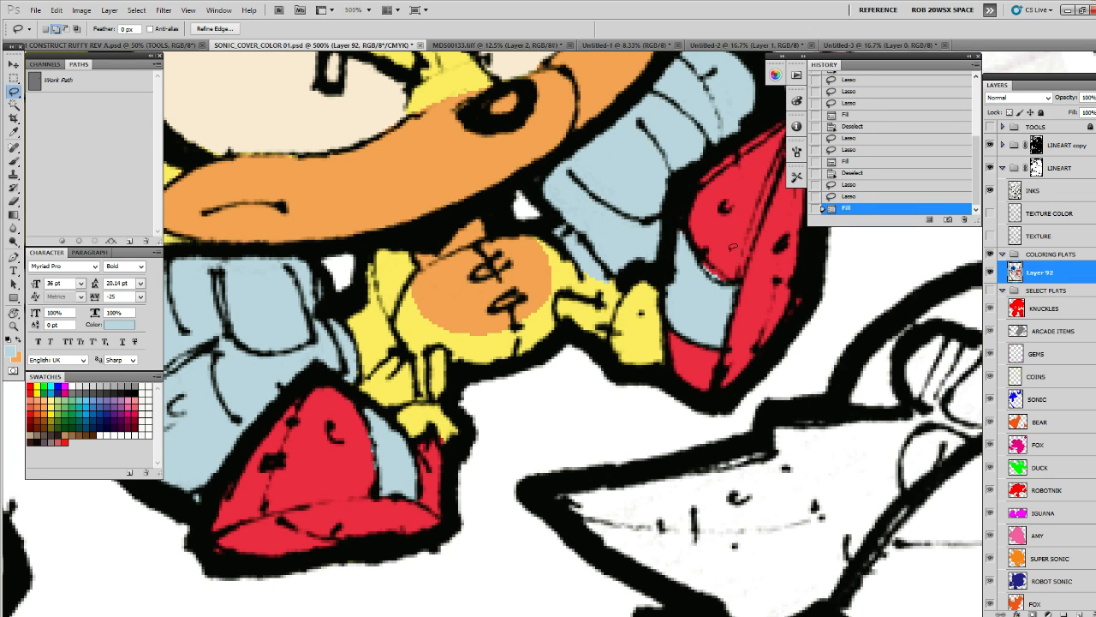
Refill the area just above the stripe on Super Sonic's raised shoe with the sampled shoe red, and clear the selection
{"action": "mouse_move", "coordinate": [722, 280]}
{"action": "left_mouse_down"}
{"action": "mouse_move", "coordinate": [701, 263]}
{"action": "mouse_move", "coordinate": [733, 273]}
{"action": "mouse_move", "coordinate": [700, 267]}
{"action": "left_mouse_up"}
{"action": "key", "text": "b"}
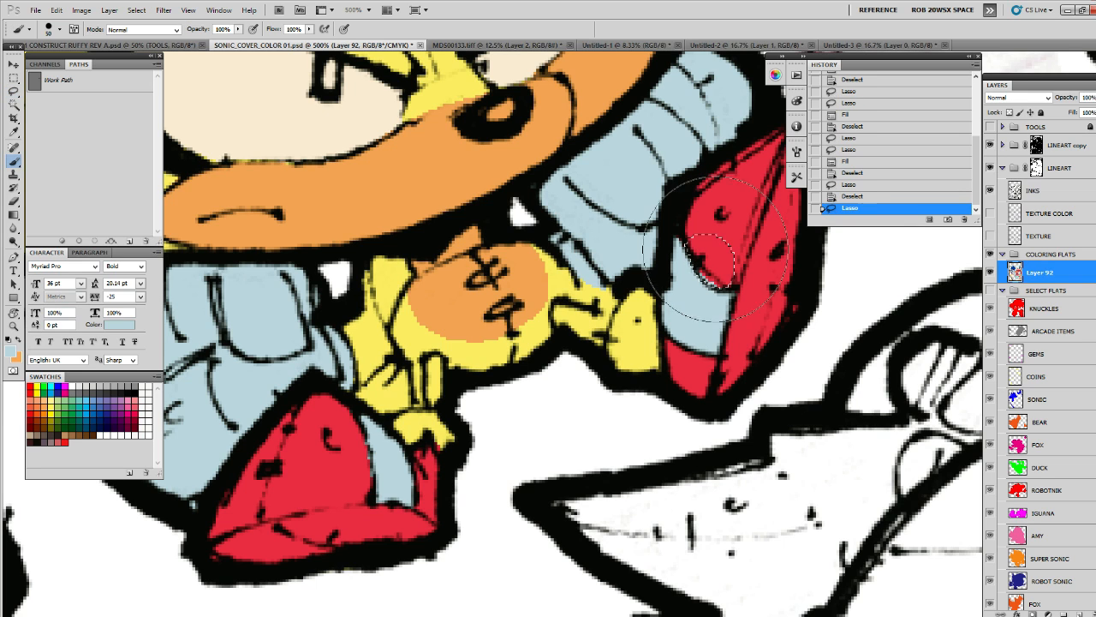
{"action": "left_click", "coordinate": [718, 253], "text": "alt"}
{"action": "key", "text": "alt+BackSpace"}
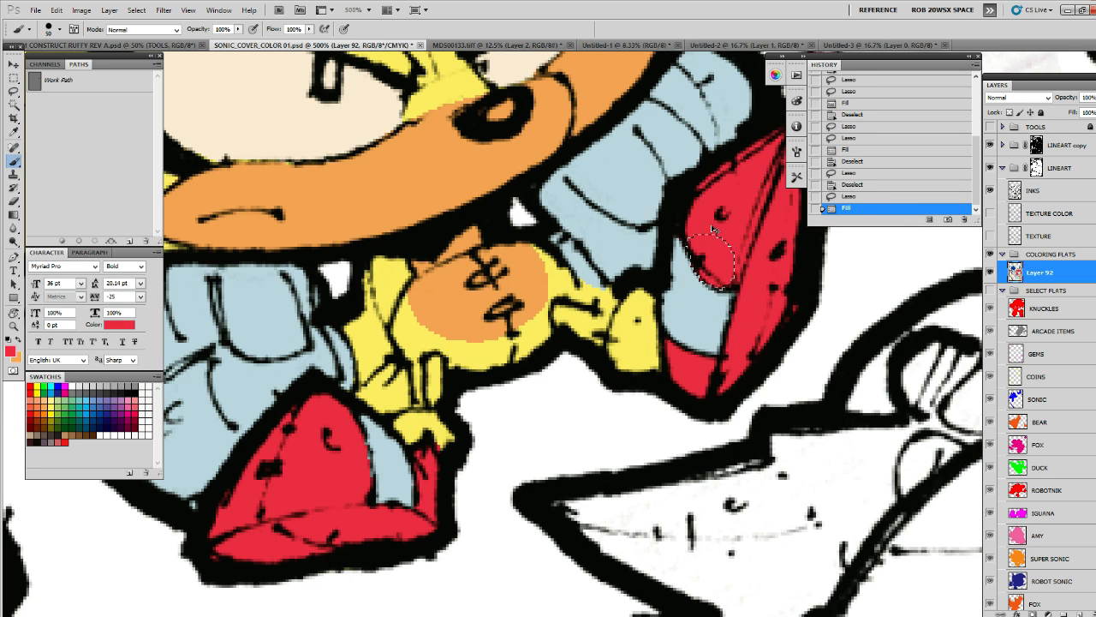
{"action": "key", "text": "ctrl+d"}
Fill the yellow heel of the raised shoe with red and the yellow spill on the neighboring glove edge with the sampled light blue
{"action": "key", "text": "l"}
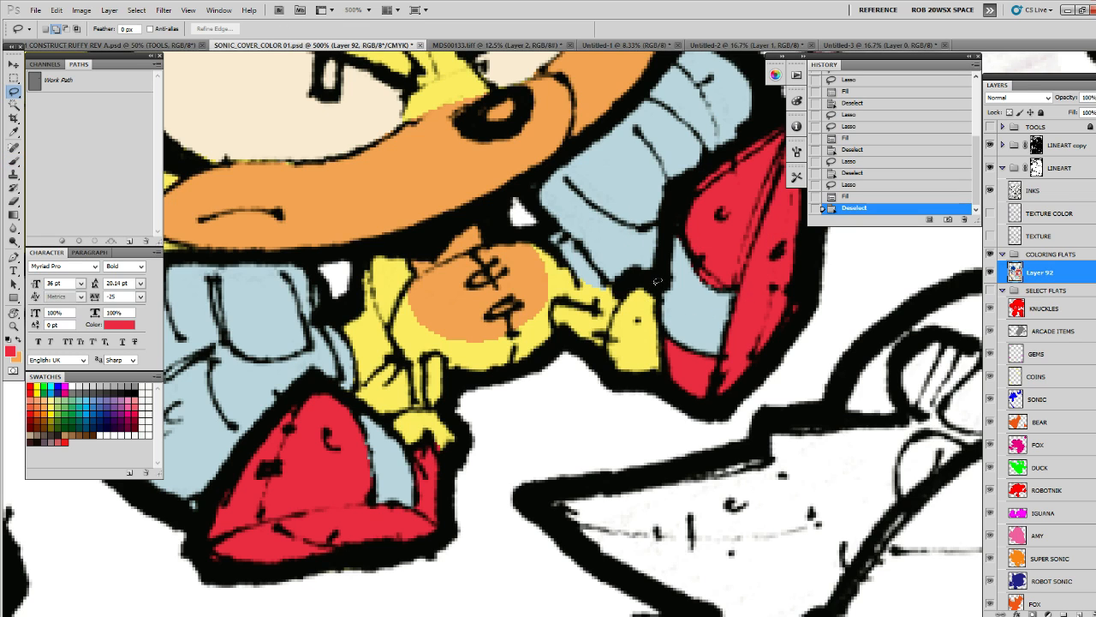
{"action": "mouse_move", "coordinate": [648, 281]}
{"action": "left_mouse_down"}
{"action": "mouse_move", "coordinate": [615, 303]}
{"action": "mouse_move", "coordinate": [607, 329]}
{"action": "mouse_move", "coordinate": [608, 360]}
{"action": "mouse_move", "coordinate": [633, 382]}
{"action": "mouse_move", "coordinate": [660, 369]}
{"action": "mouse_move", "coordinate": [665, 300]}
{"action": "mouse_move", "coordinate": [579, 280]}
{"action": "mouse_move", "coordinate": [615, 291]}
{"action": "mouse_move", "coordinate": [613, 257]}
{"action": "left_mouse_up"}
{"action": "key", "text": "alt+BackSpace"}
{"action": "key", "text": "ctrl+d"}
{"action": "key", "text": "b"}
{"action": "left_click", "coordinate": [612, 257], "text": "alt"}
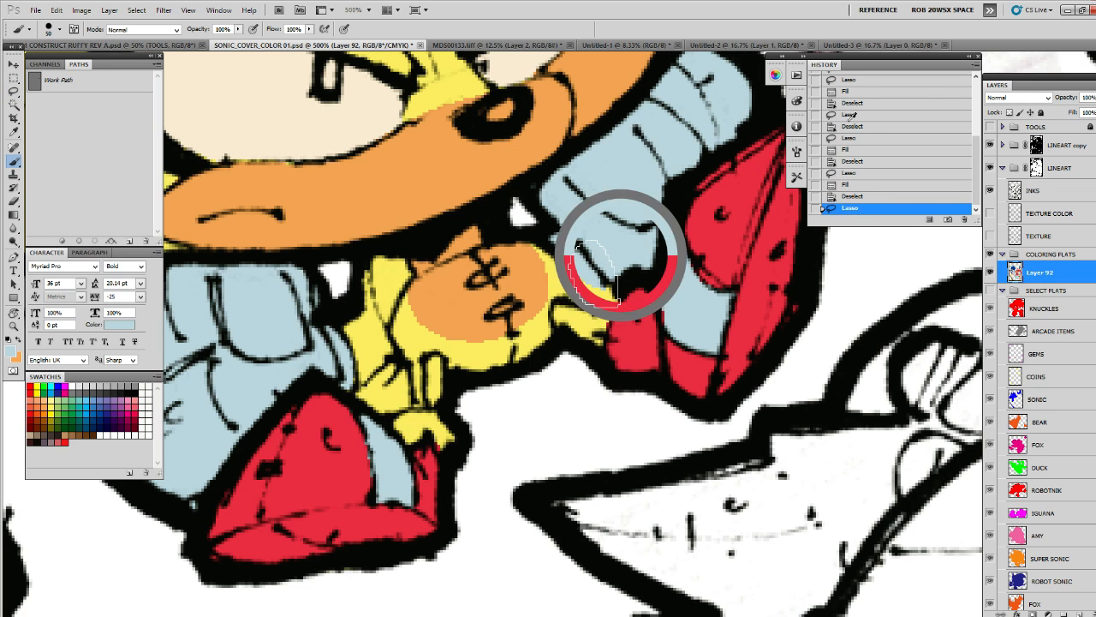
{"action": "key", "text": "alt+BackSpace"}
{"action": "key", "text": "ctrl+d"}
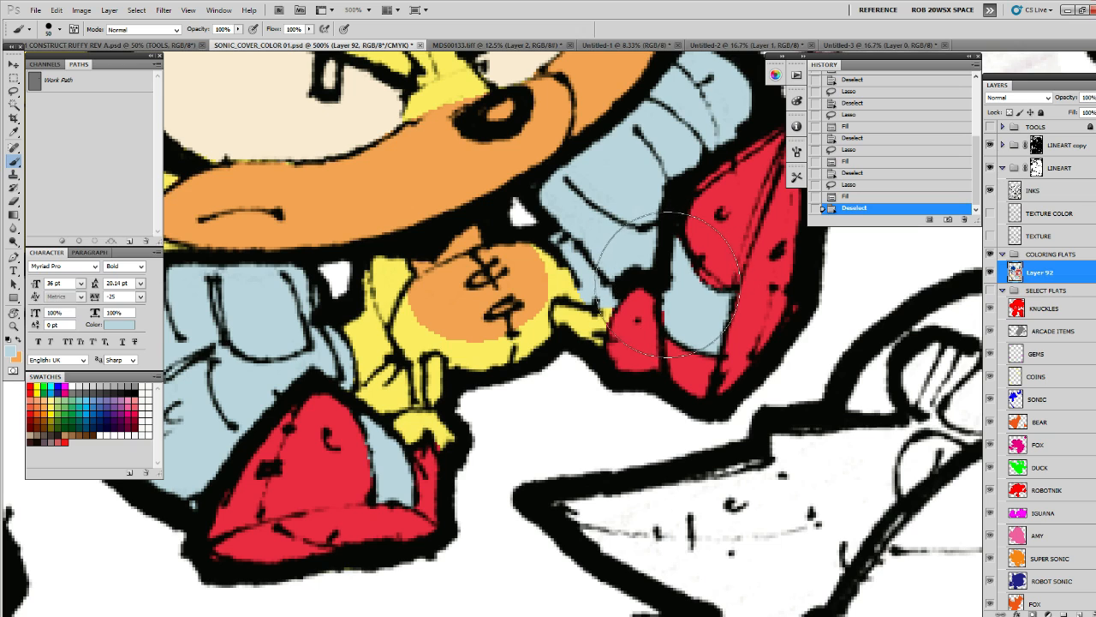
Fill the yellow heel of Super Sonic's other shoe with the red sampled from the finished heel, and clear the selection
{"action": "left_click", "coordinate": [638, 328], "text": "alt"}
{"action": "key", "text": "l"}
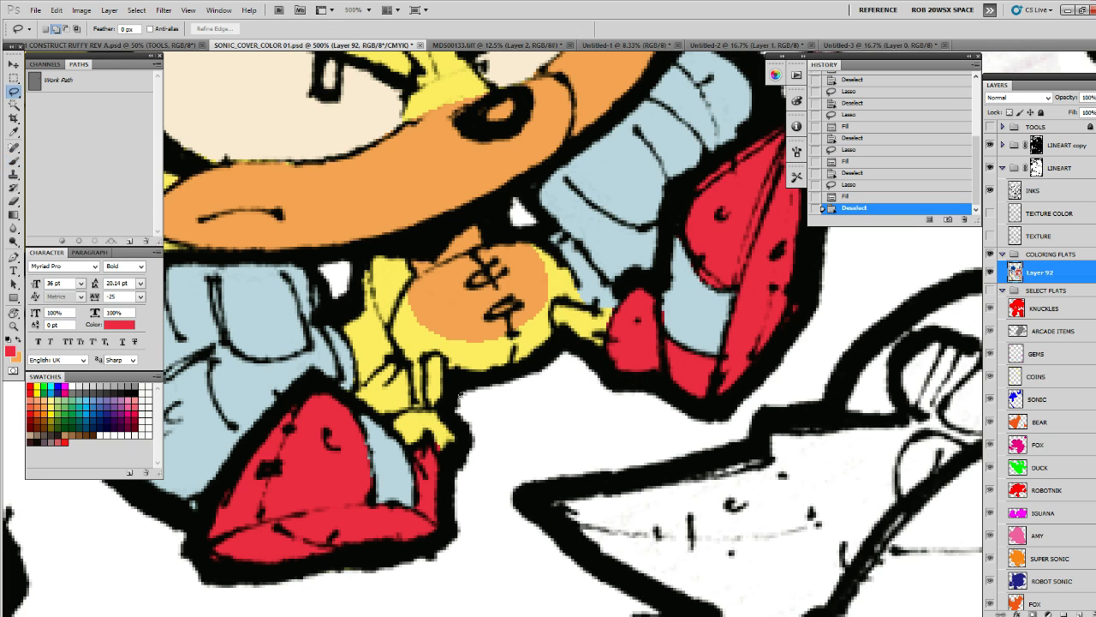
{"action": "mouse_move", "coordinate": [434, 406]}
{"action": "left_mouse_down"}
{"action": "mouse_move", "coordinate": [405, 406]}
{"action": "mouse_move", "coordinate": [391, 424]}
{"action": "mouse_move", "coordinate": [420, 467]}
{"action": "mouse_move", "coordinate": [432, 408]}
{"action": "left_mouse_up"}
{"action": "key", "text": "alt+BackSpace"}
{"action": "key", "text": "ctrl+d"}
Fill the highlight on Super Sonic's nose with the light blue sampled from his glove, and clear the selection
{"action": "key", "text": "z"}
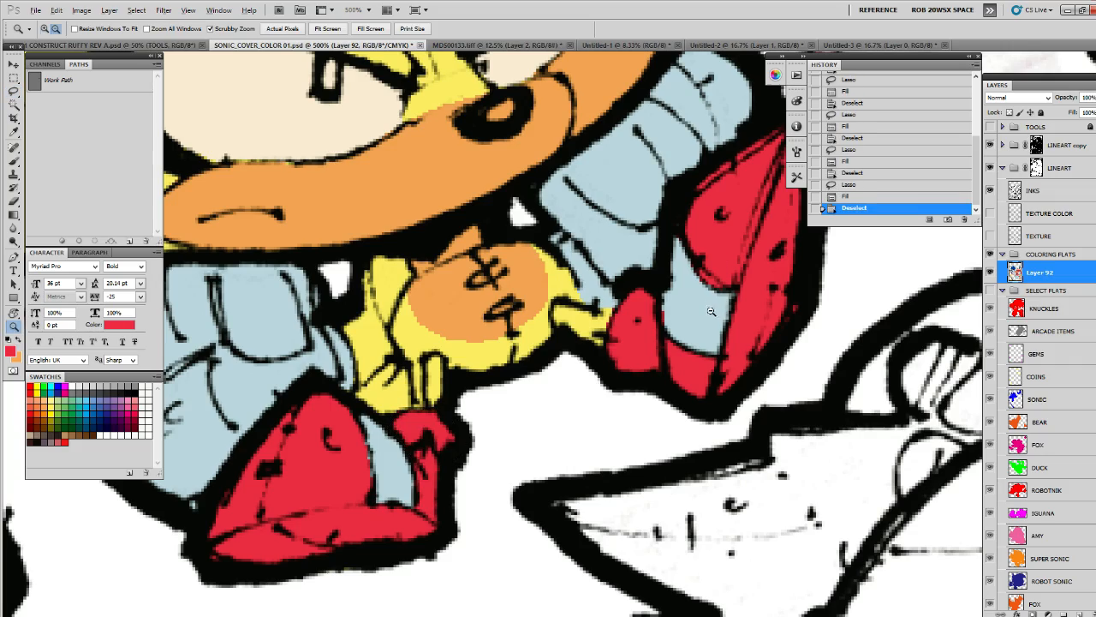
{"action": "left_click", "coordinate": [710, 309], "text": "alt"}
{"action": "left_click", "coordinate": [710, 309], "text": "alt"}
{"action": "left_click", "coordinate": [710, 310], "text": "alt"}
{"action": "left_click", "coordinate": [710, 310], "text": "alt"}
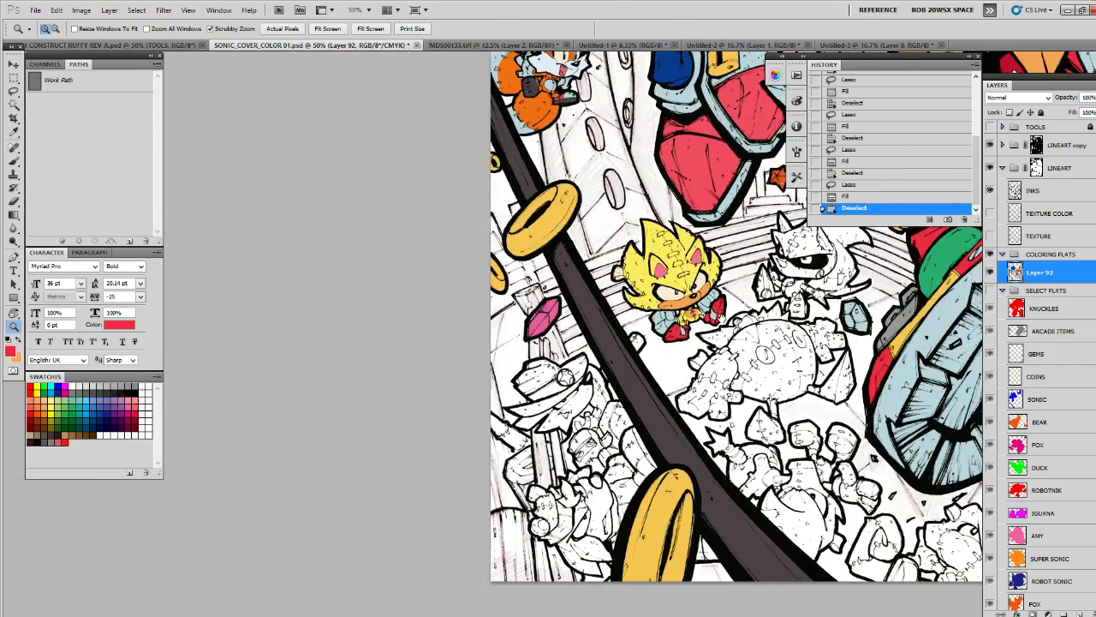
{"action": "left_click", "coordinate": [711, 313]}
{"action": "left_click", "coordinate": [701, 305]}
{"action": "key", "text": "b"}
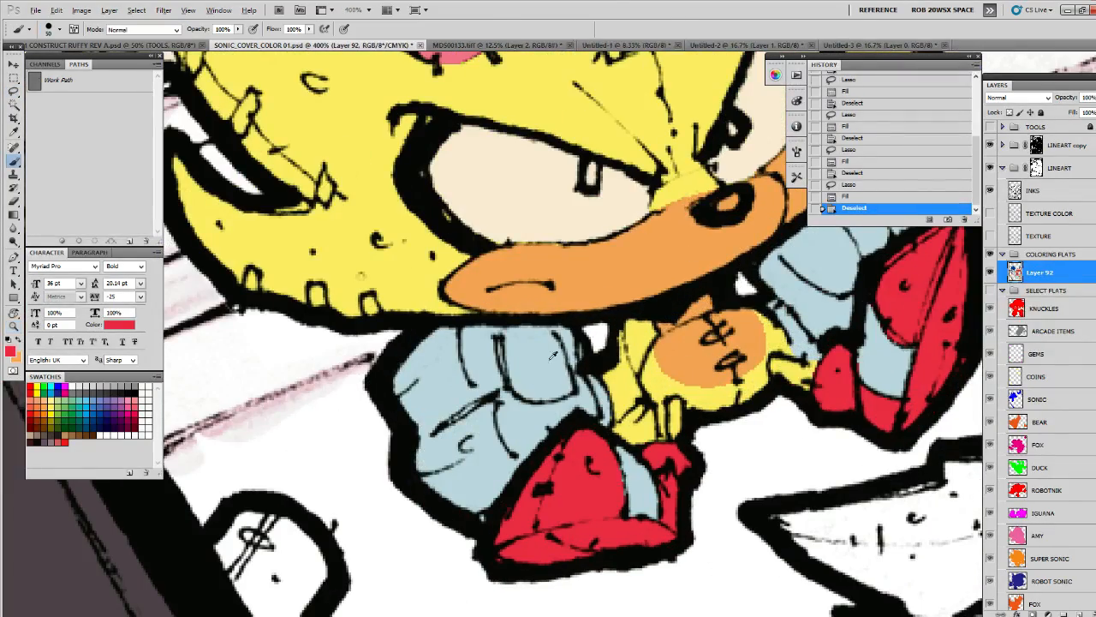
{"action": "left_click", "coordinate": [548, 363], "text": "alt"}
{"action": "left_click_drag", "start_coordinate": [695, 336], "coordinate": [600, 473]}
{"action": "key", "text": "z"}
{"action": "left_click", "coordinate": [643, 334]}
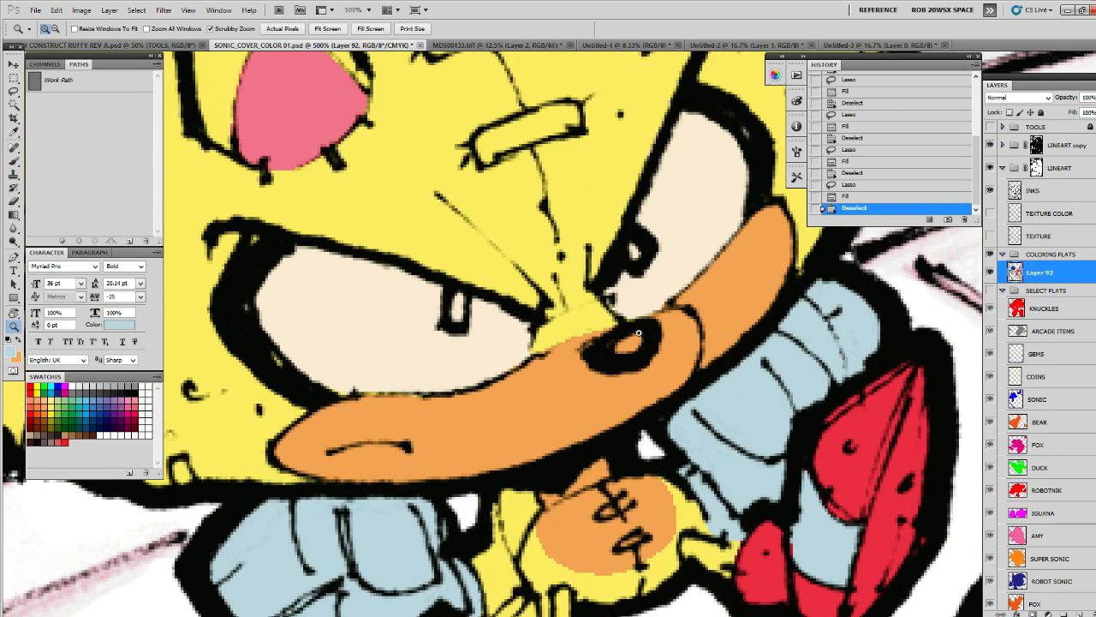
{"action": "key", "text": "l"}
{"action": "mouse_move", "coordinate": [631, 330]}
{"action": "left_mouse_down"}
{"action": "mouse_move", "coordinate": [599, 350]}
{"action": "mouse_move", "coordinate": [648, 344]}
{"action": "mouse_move", "coordinate": [632, 328]}
{"action": "left_mouse_up"}
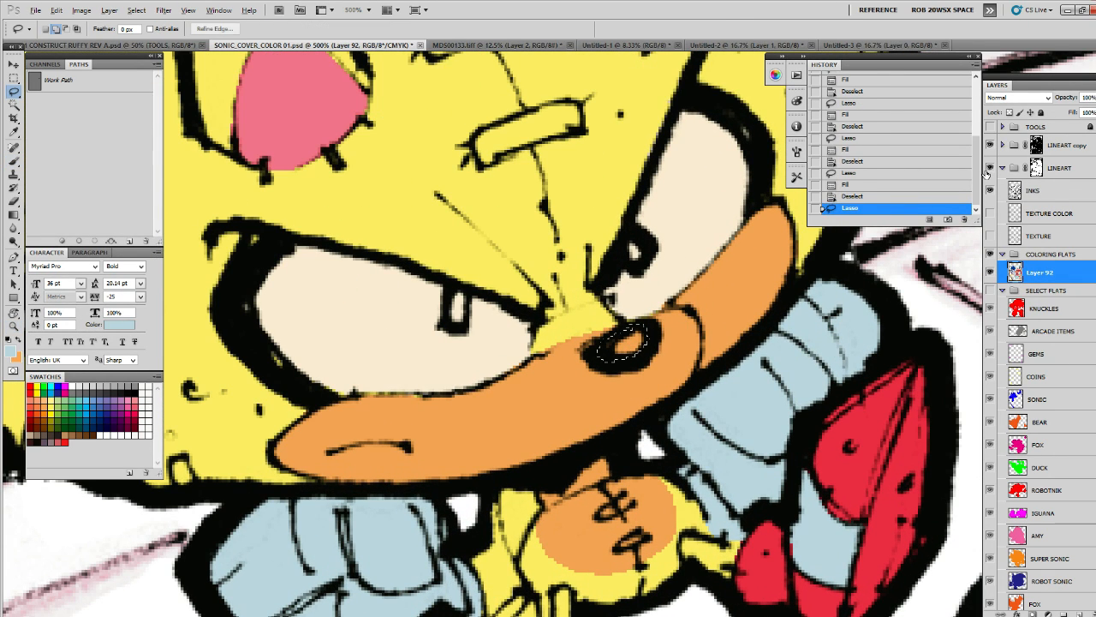
{"action": "key", "text": "alt+BackSpace"}
{"action": "key", "text": "ctrl+d"}
Load the ROBOT SONIC layer's shape as a selection, fill it with dark blue on Layer 92, and clear the selection
{"action": "key", "text": "z"}
{"action": "left_click", "coordinate": [707, 308], "text": "alt"}
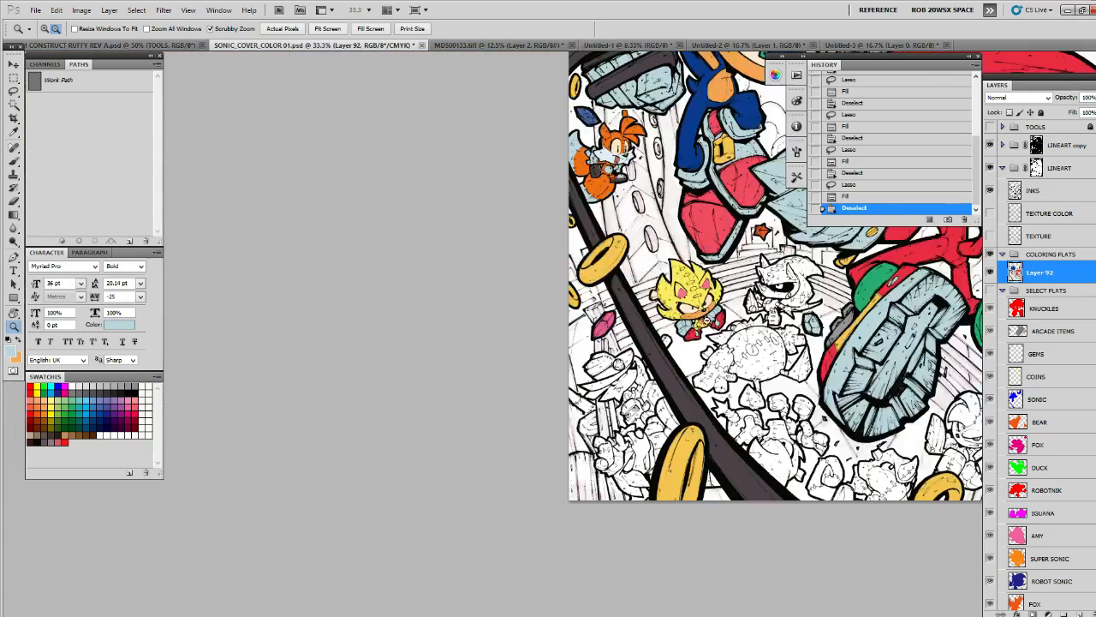
{"action": "left_click", "coordinate": [709, 320], "text": "alt"}
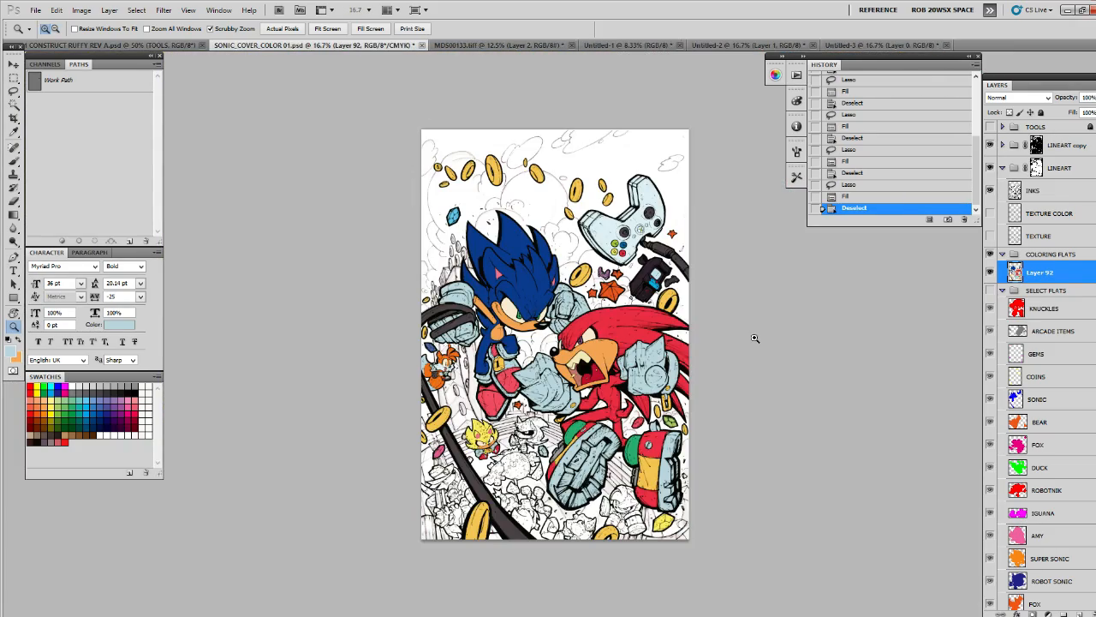
{"action": "key", "text": "ctrl+0"}
{"action": "left_click_drag", "start_coordinate": [615, 435], "coordinate": [745, 319]}
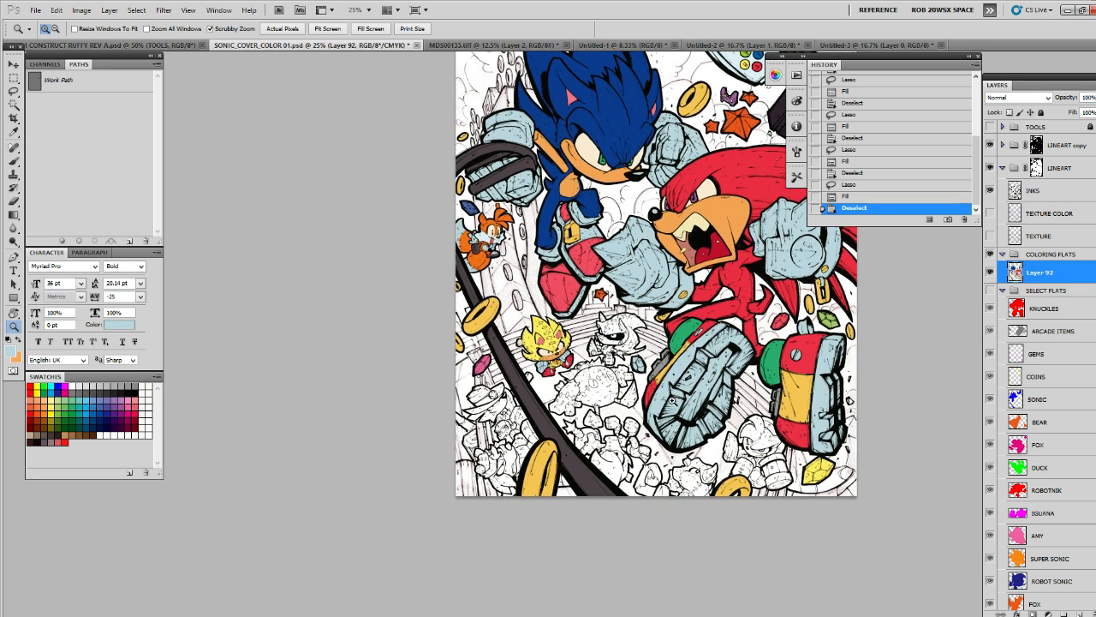
{"action": "left_click_drag", "start_coordinate": [669, 392], "coordinate": [677, 412]}
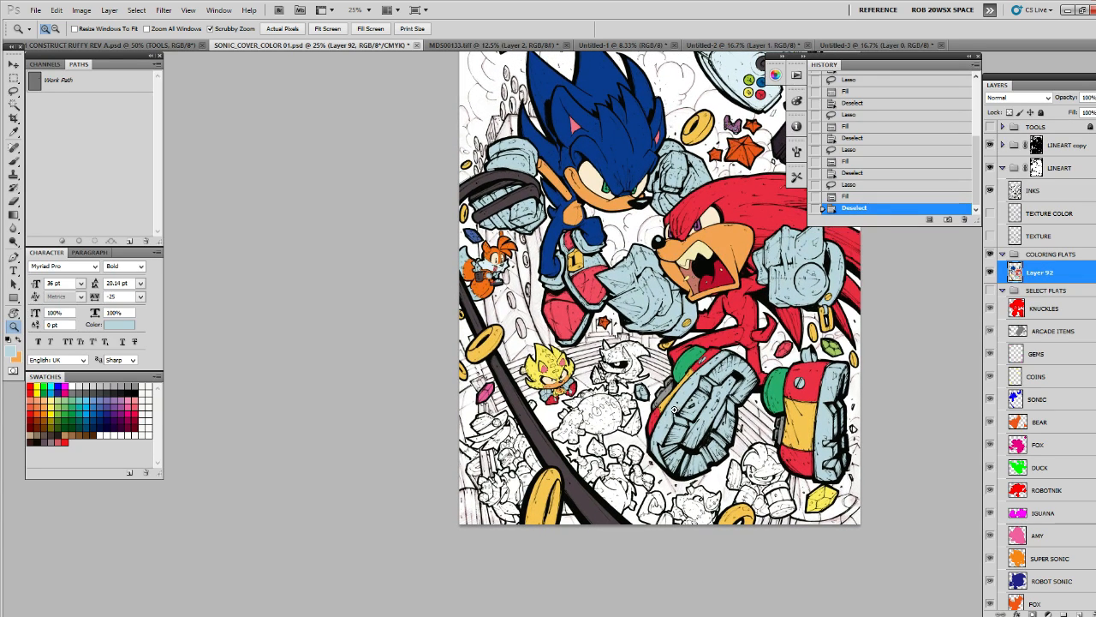
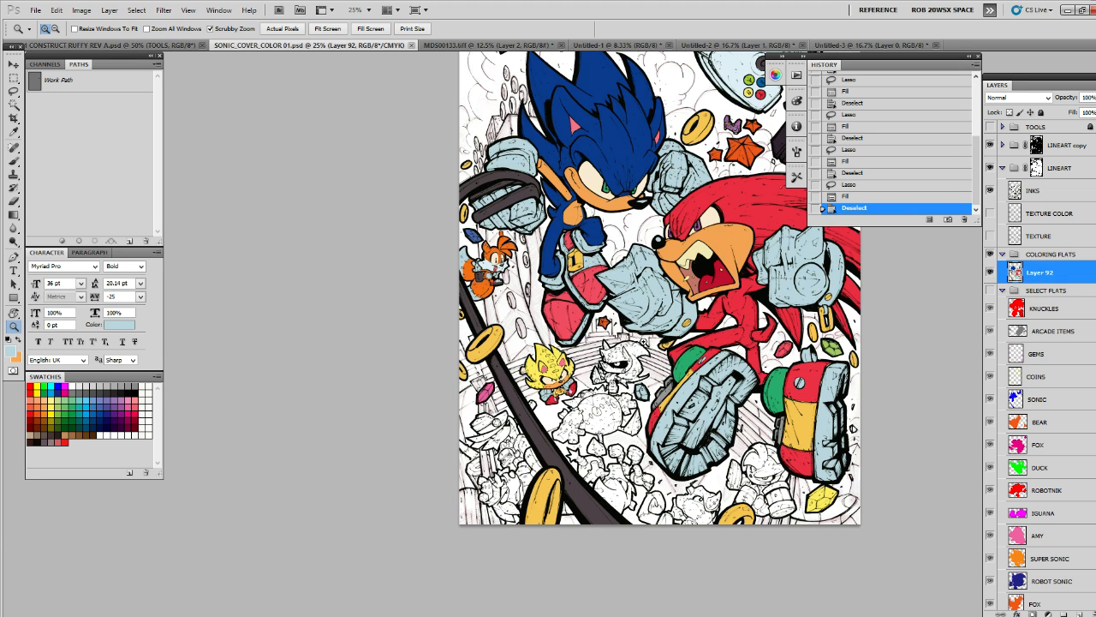
{"action": "left_click_drag", "start_coordinate": [570, 114], "coordinate": [518, 127]}
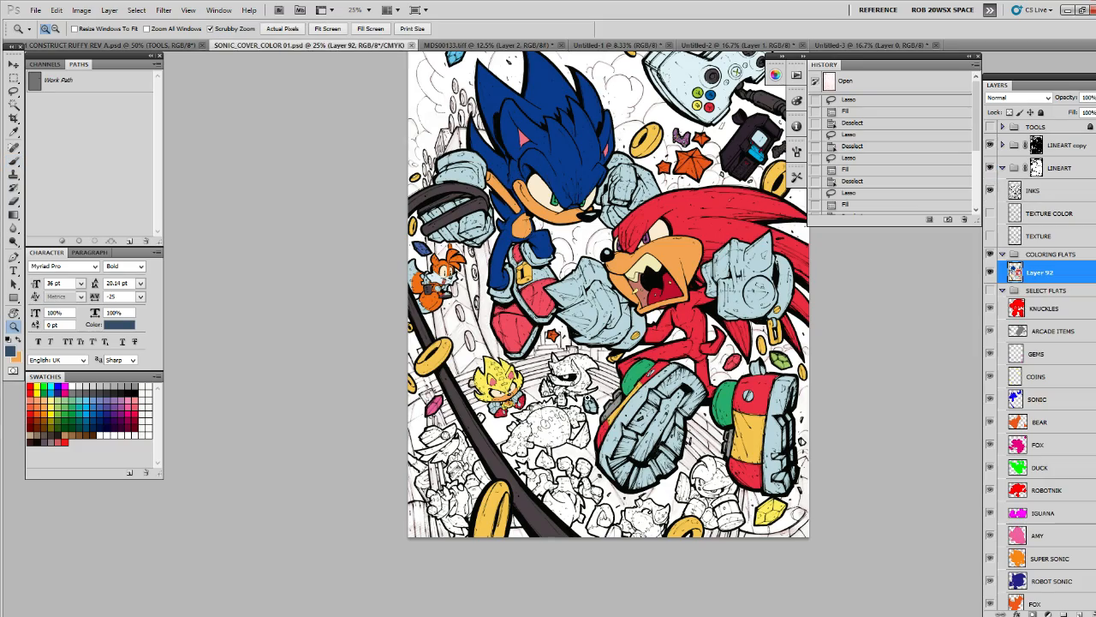
{"action": "left_click", "coordinate": [562, 394]}
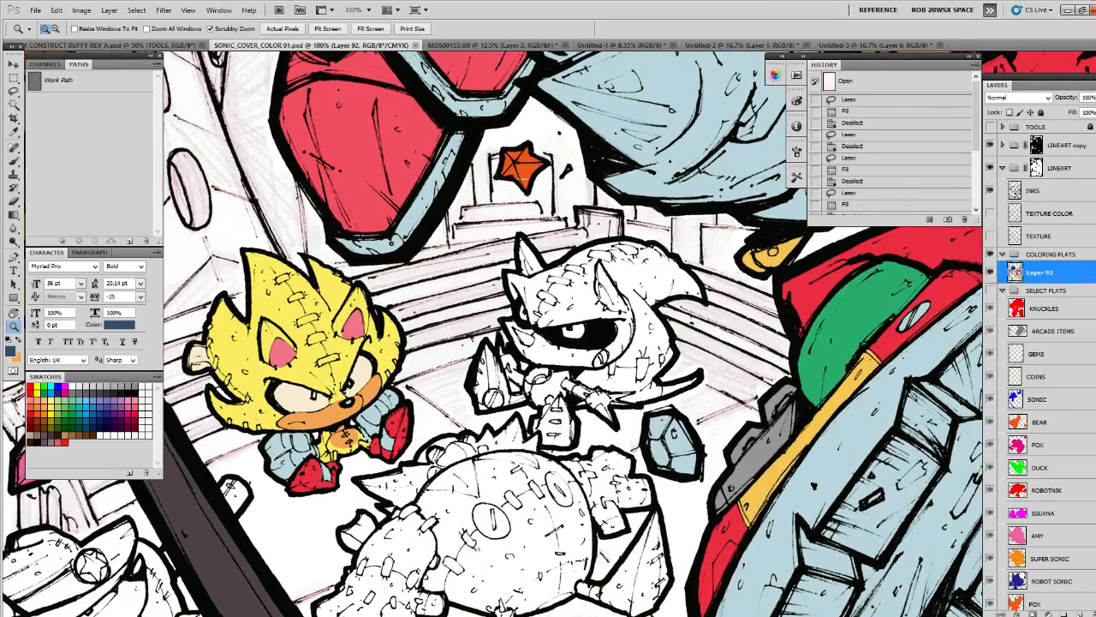
{"action": "left_click", "coordinate": [1018, 577], "text": "ctrl"}
{"action": "key", "text": "alt+BackSpace"}
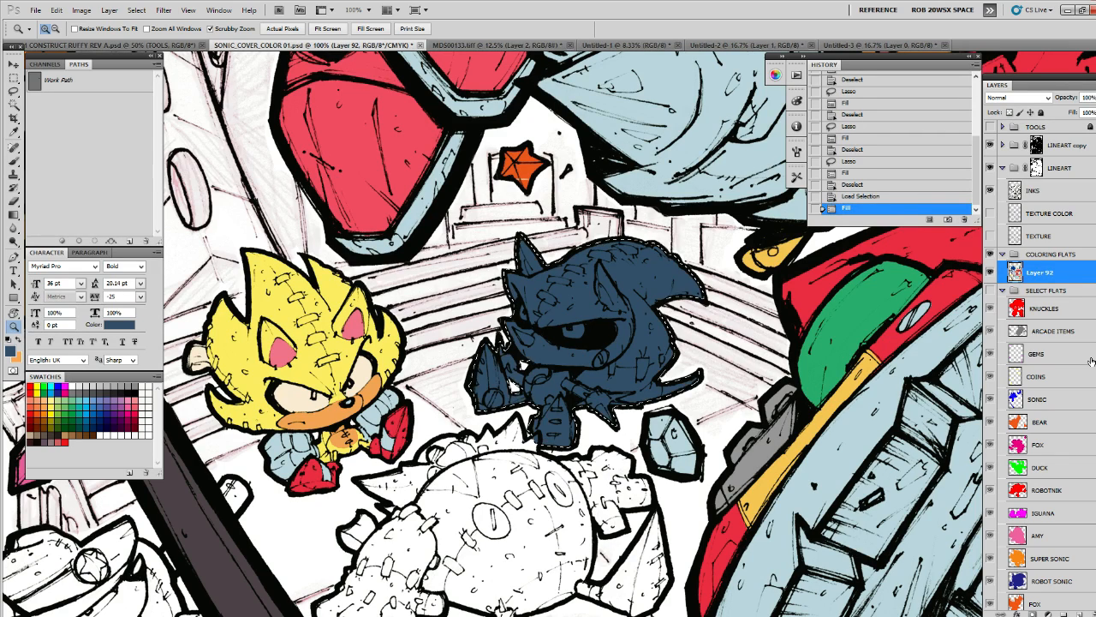
{"action": "key", "text": "ctrl+d"}
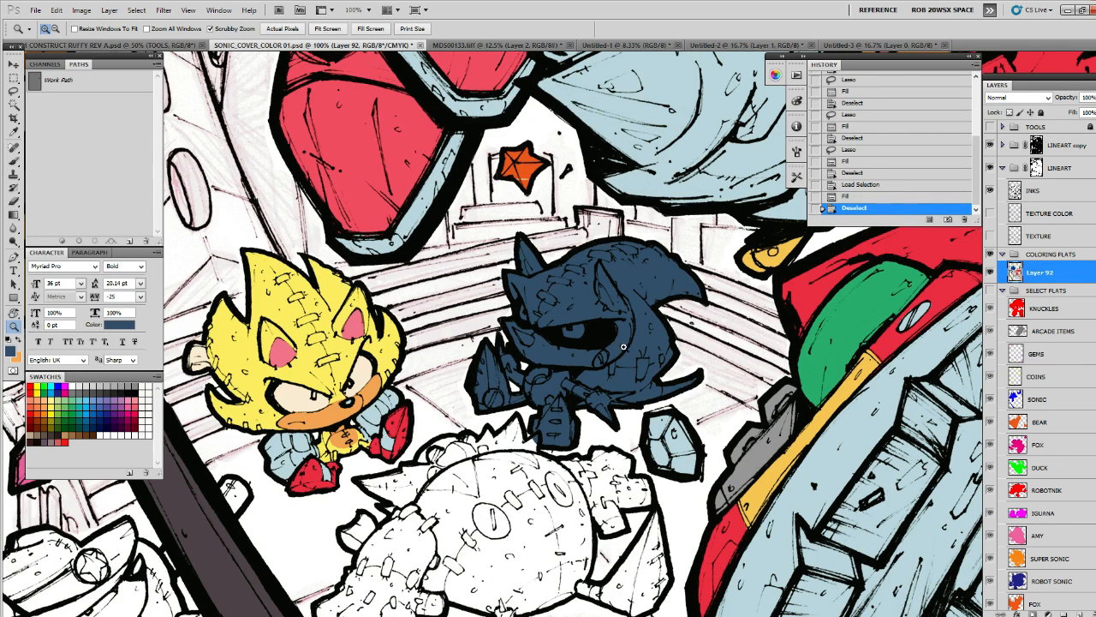
Fill the round chest piece below Robot Sonic's chin with the yellow sampled from Super Sonic, and clear the selection
{"action": "mouse_move", "coordinate": [585, 375]}
{"action": "left_mouse_down"}
{"action": "mouse_move", "coordinate": [791, 386]}
{"action": "mouse_move", "coordinate": [691, 379]}
{"action": "mouse_move", "coordinate": [655, 411]}
{"action": "mouse_move", "coordinate": [614, 403]}
{"action": "mouse_move", "coordinate": [613, 392]}
{"action": "mouse_move", "coordinate": [670, 354]}
{"action": "mouse_move", "coordinate": [688, 374]}
{"action": "left_mouse_up"}
{"action": "key", "text": "l"}
{"action": "key", "text": "b"}
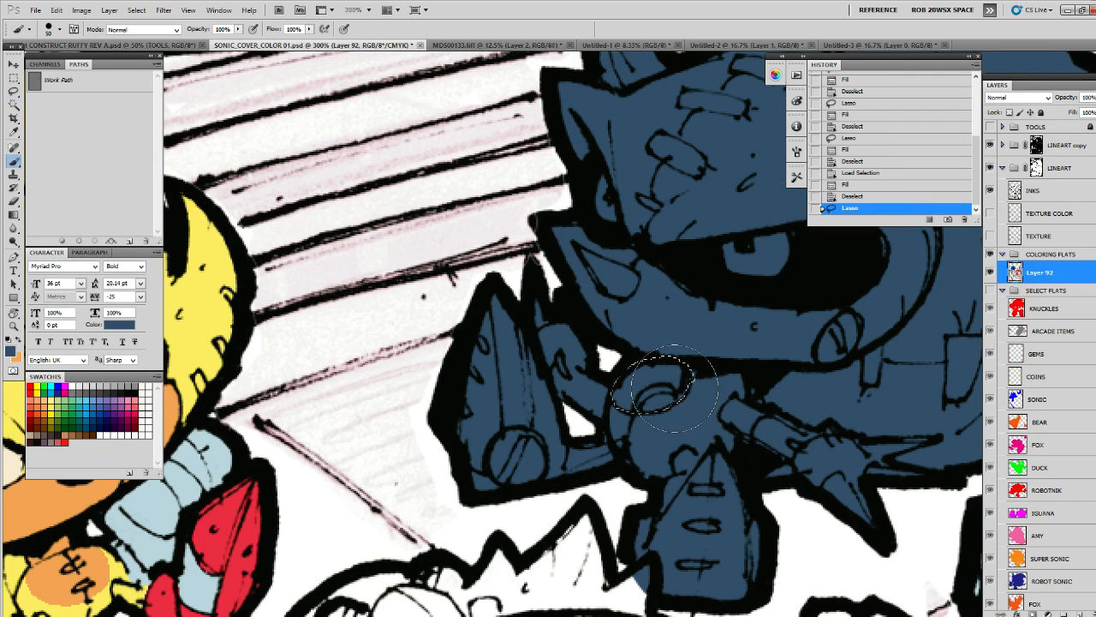
{"action": "left_click", "coordinate": [194, 334], "text": "alt"}
{"action": "key", "text": "alt+BackSpace"}
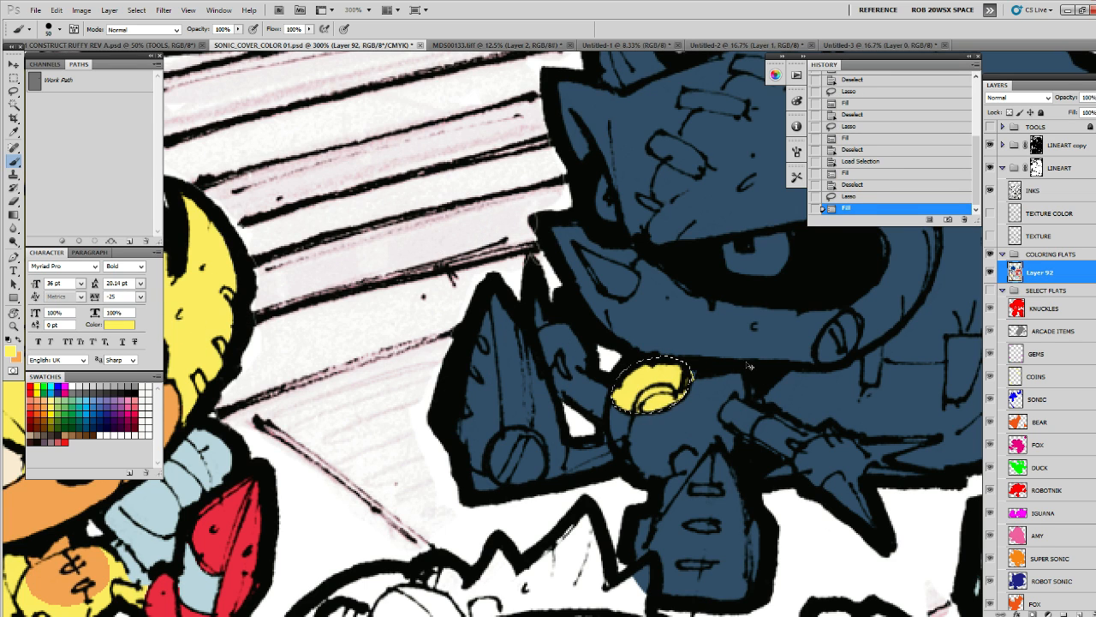
{"action": "key", "text": "ctrl+d"}
Refill the yellow spill beside Robot Sonic's round chest piece with the dark blue sampled from his body, and clear the selection
{"action": "key", "text": "l"}
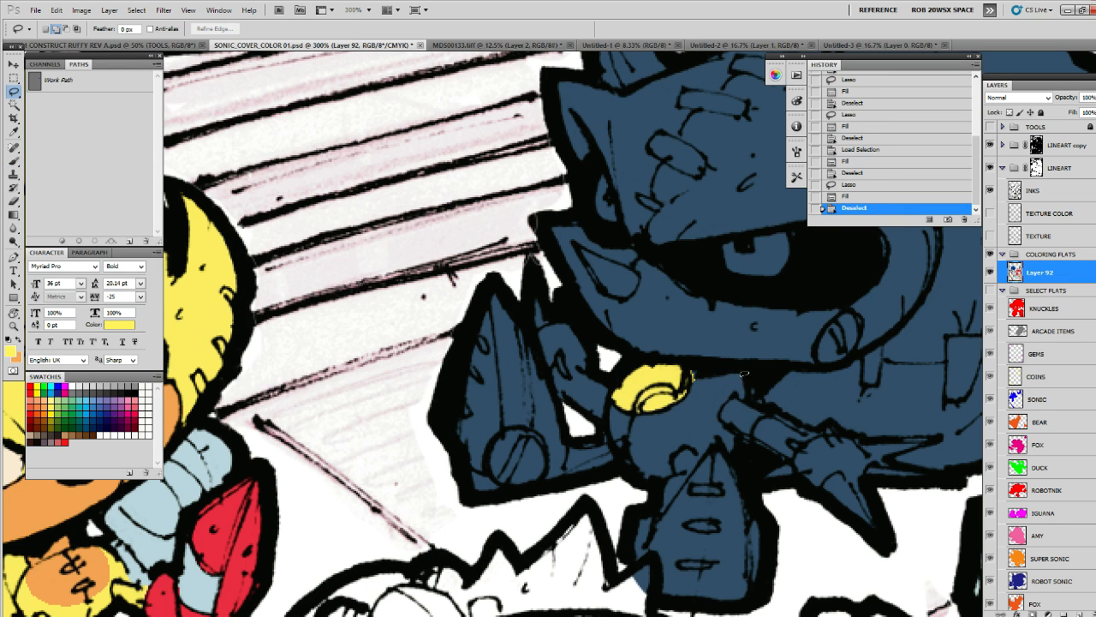
{"action": "mouse_move", "coordinate": [752, 383]}
{"action": "left_mouse_down"}
{"action": "mouse_move", "coordinate": [692, 366]}
{"action": "mouse_move", "coordinate": [702, 371]}
{"action": "left_mouse_up"}
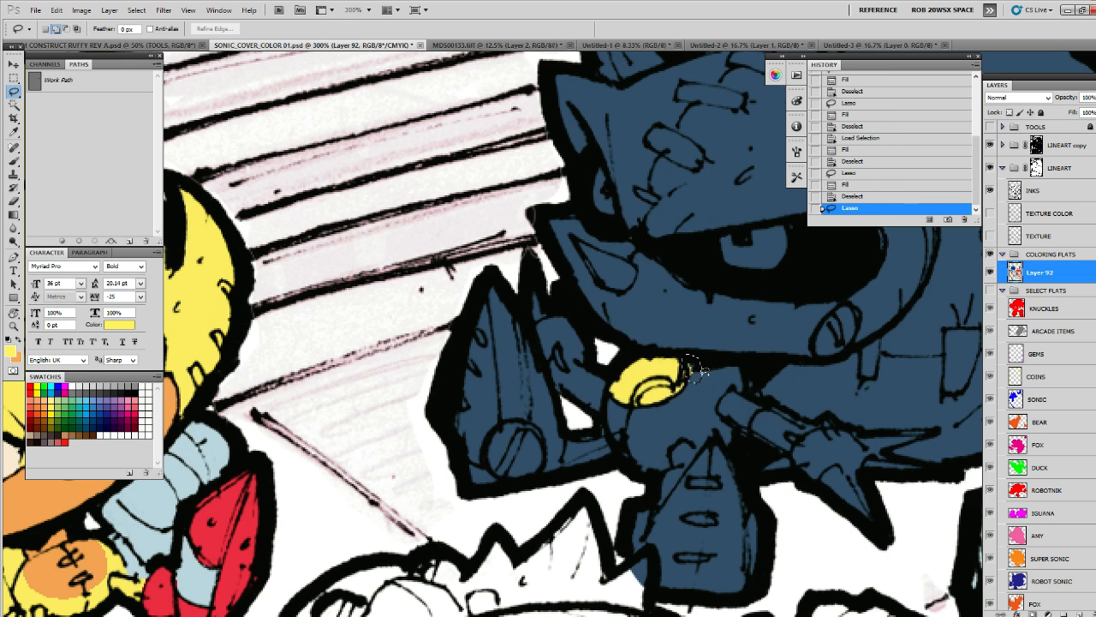
{"action": "key", "text": "b"}
{"action": "left_click", "coordinate": [704, 390], "text": "alt"}
{"action": "key", "text": "alt+BackSpace"}
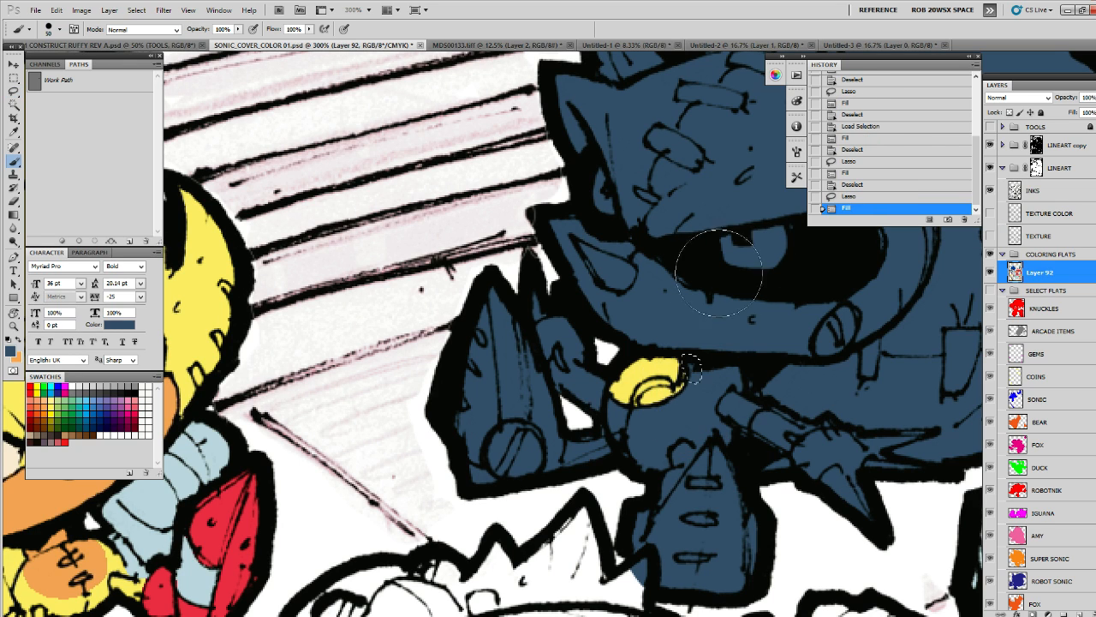
{"action": "key", "text": "ctrl+d"}
Lasso both of Robot Sonic's eyes and fill them with the red sampled from Super Sonic's shoe
{"action": "key", "text": "l"}
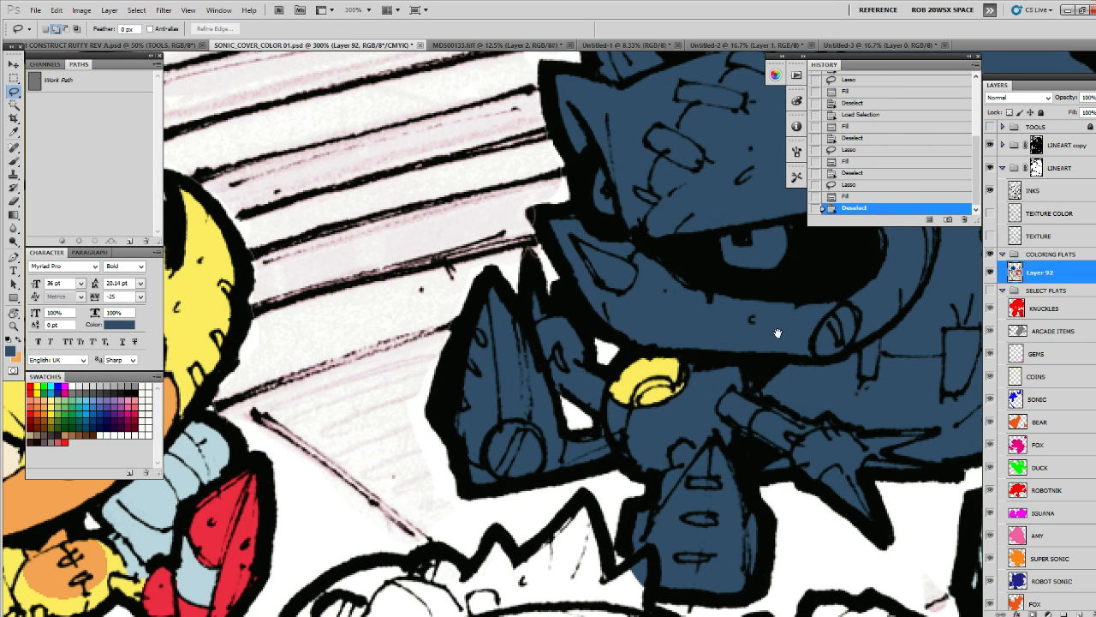
{"action": "left_click_drag", "start_coordinate": [777, 333], "coordinate": [688, 426]}
{"action": "mouse_move", "coordinate": [680, 317]}
{"action": "left_mouse_down"}
{"action": "mouse_move", "coordinate": [666, 314]}
{"action": "mouse_move", "coordinate": [623, 351]}
{"action": "mouse_move", "coordinate": [685, 318]}
{"action": "left_mouse_up"}
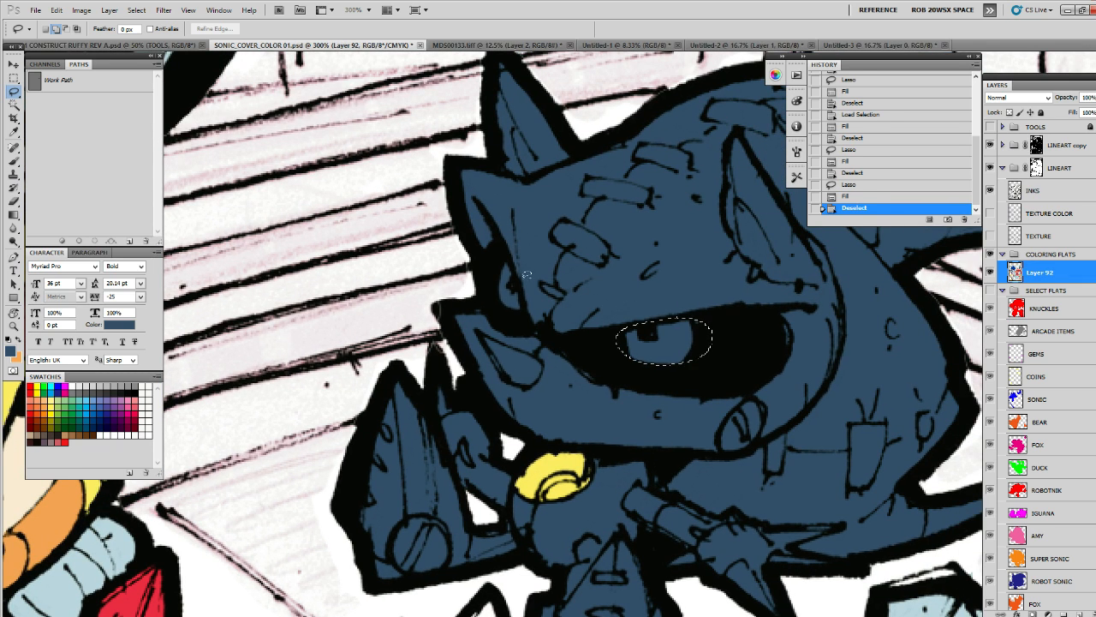
{"action": "mouse_move", "coordinate": [526, 274]}
{"action": "left_mouse_down"}
{"action": "mouse_move", "coordinate": [501, 256]}
{"action": "mouse_move", "coordinate": [525, 267]}
{"action": "left_mouse_up"}
{"action": "left_click_drag", "start_coordinate": [514, 308], "coordinate": [584, 231]}
{"action": "key", "text": "b"}
{"action": "left_click", "coordinate": [203, 528], "text": "alt"}
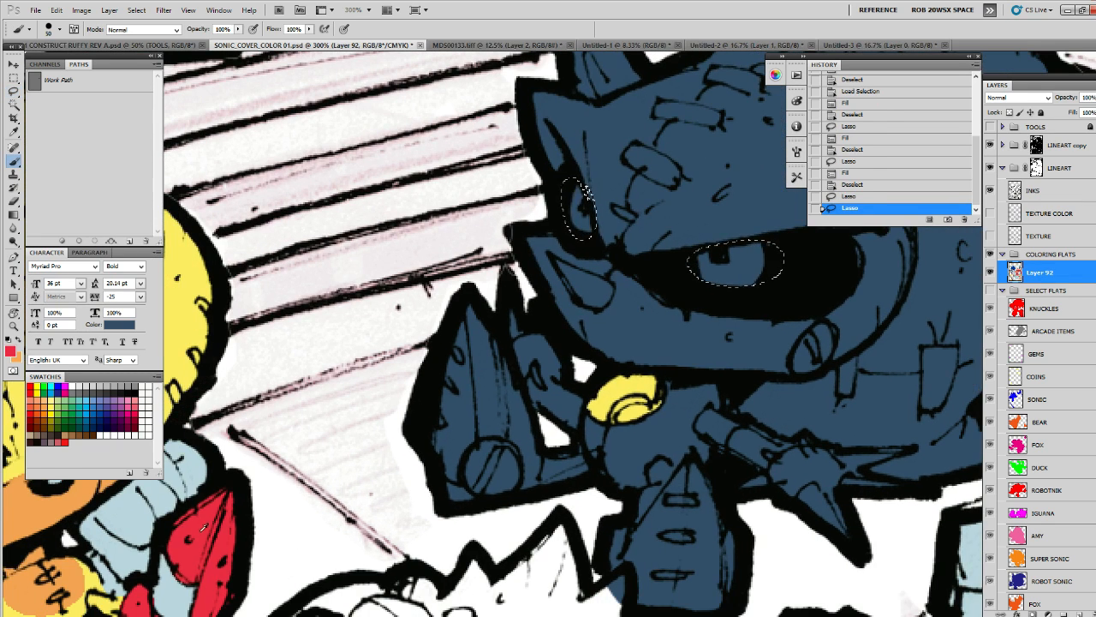
{"action": "key", "text": "alt+BackSpace"}
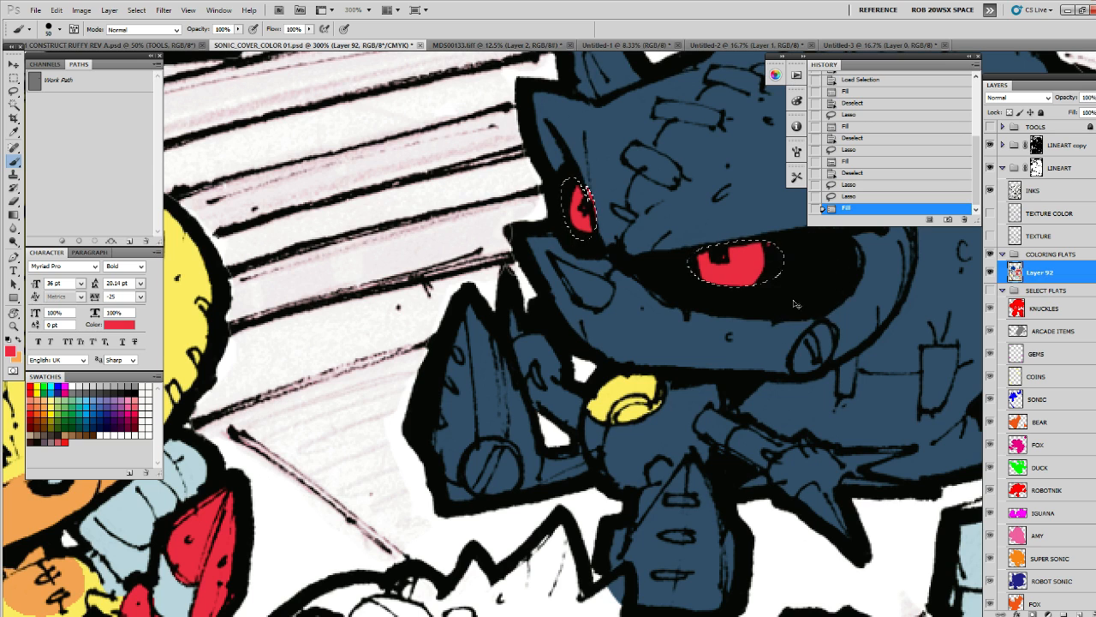
Refill the red spill beside Robot Sonic's far eye with the dark blue sampled from his head, and clear the selection
{"action": "key", "text": "ctrl+d"}
{"action": "left_click_drag", "start_coordinate": [795, 304], "coordinate": [765, 369]}
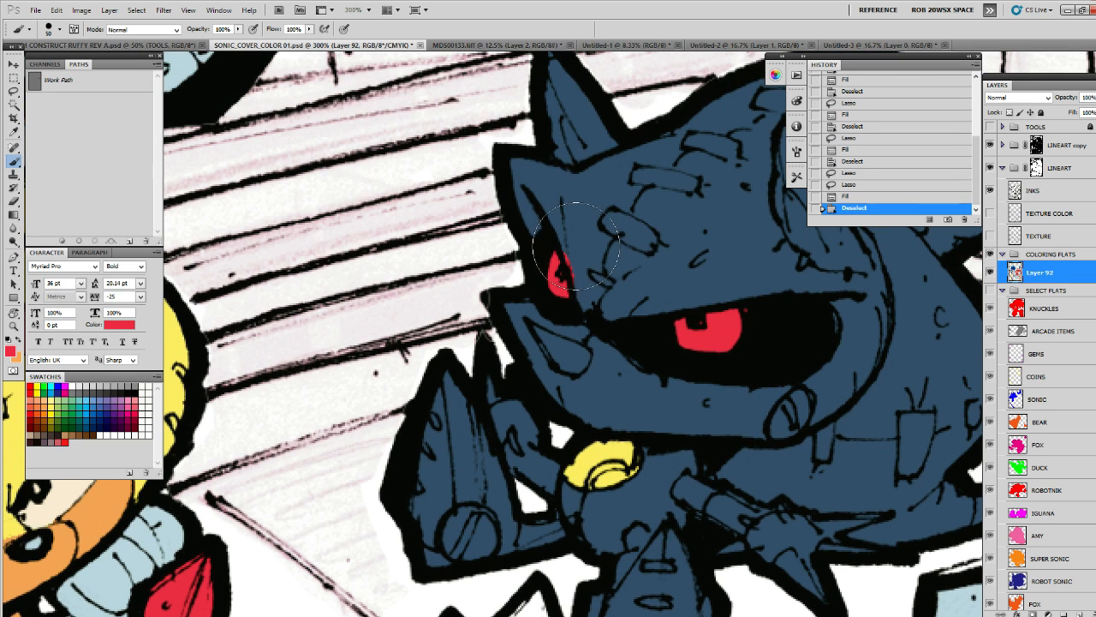
{"action": "key", "text": "l"}
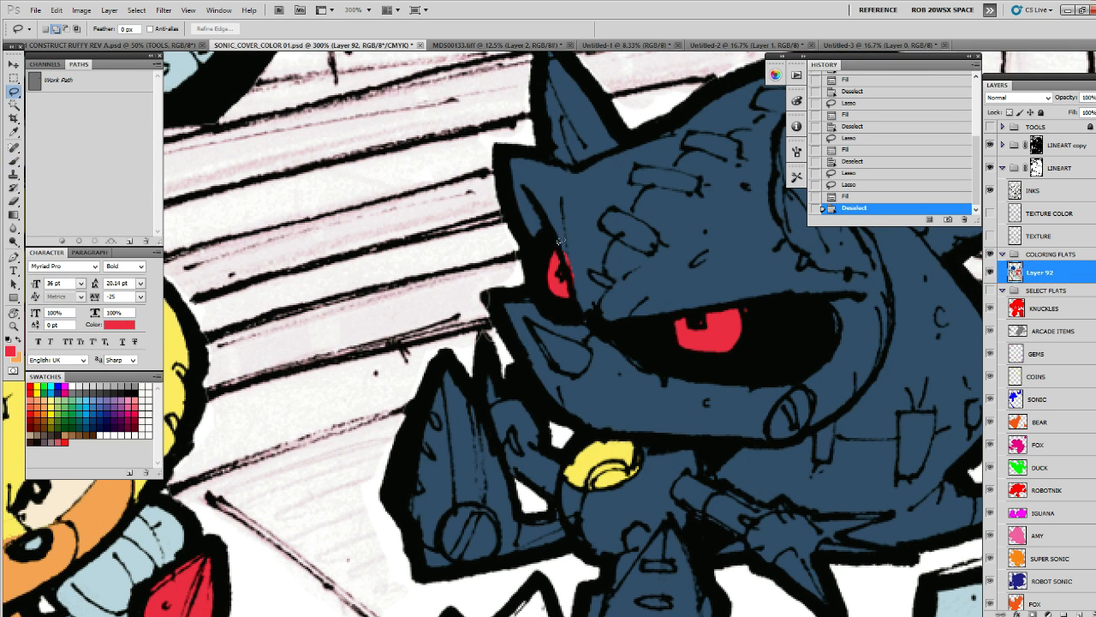
{"action": "mouse_move", "coordinate": [558, 242]}
{"action": "left_mouse_down"}
{"action": "mouse_move", "coordinate": [587, 301]}
{"action": "mouse_move", "coordinate": [567, 222]}
{"action": "left_mouse_up"}
{"action": "key", "text": "b"}
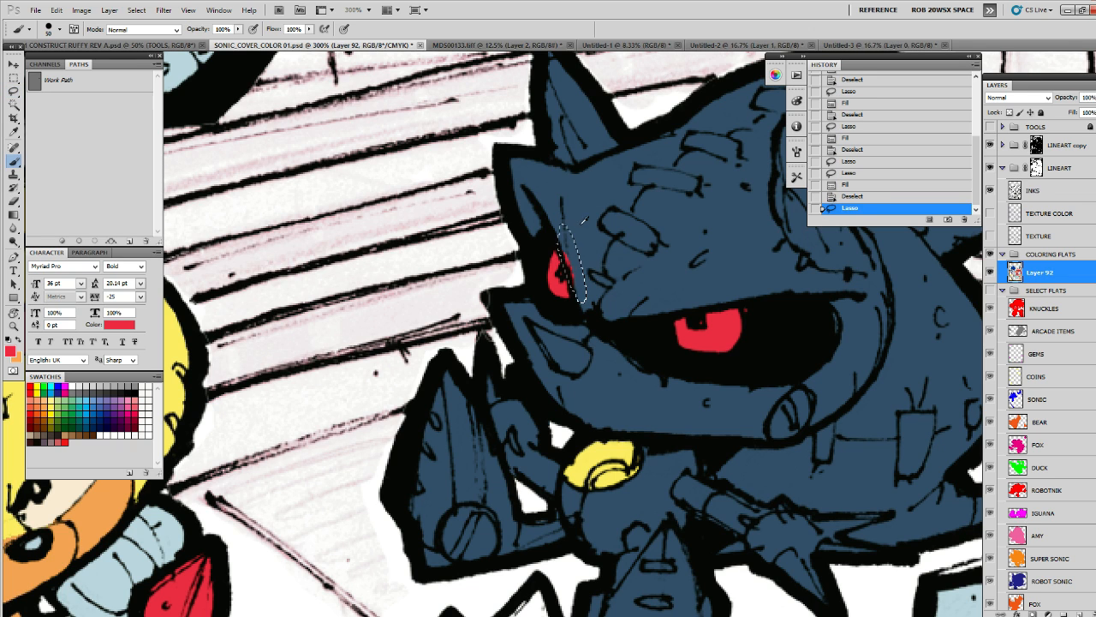
{"action": "left_click", "coordinate": [594, 177], "text": "alt"}
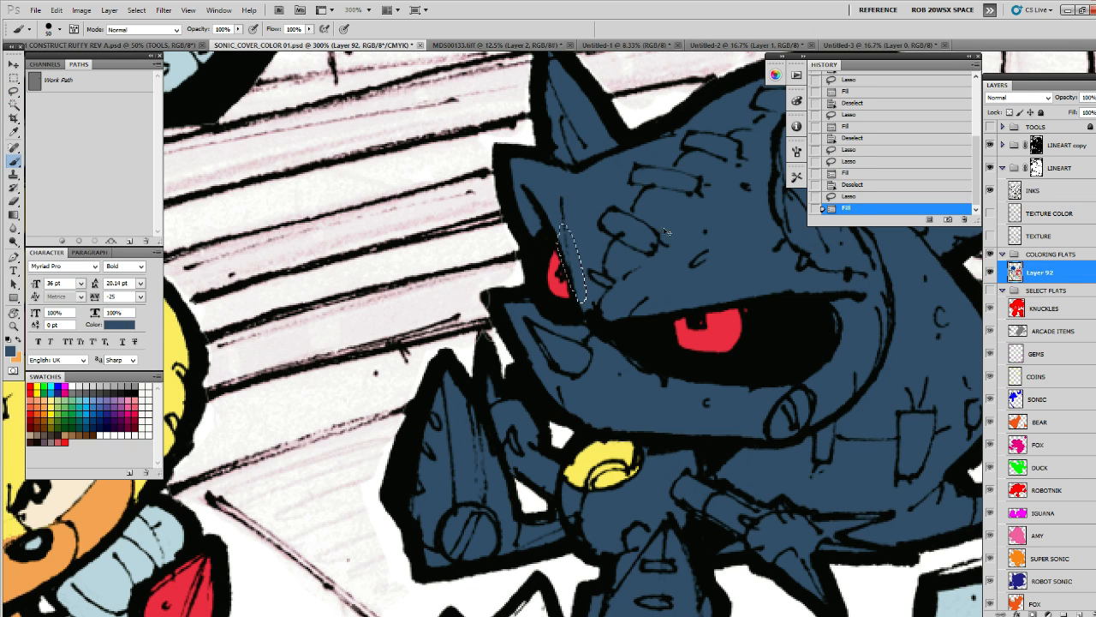
{"action": "key", "text": "ctrl+d"}
Lasso both of Robot Sonic's pointed shoes, fill them with the red sampled from his eye, and clear the selection
{"action": "key", "text": "l"}
{"action": "left_click_drag", "start_coordinate": [627, 371], "coordinate": [647, 255]}
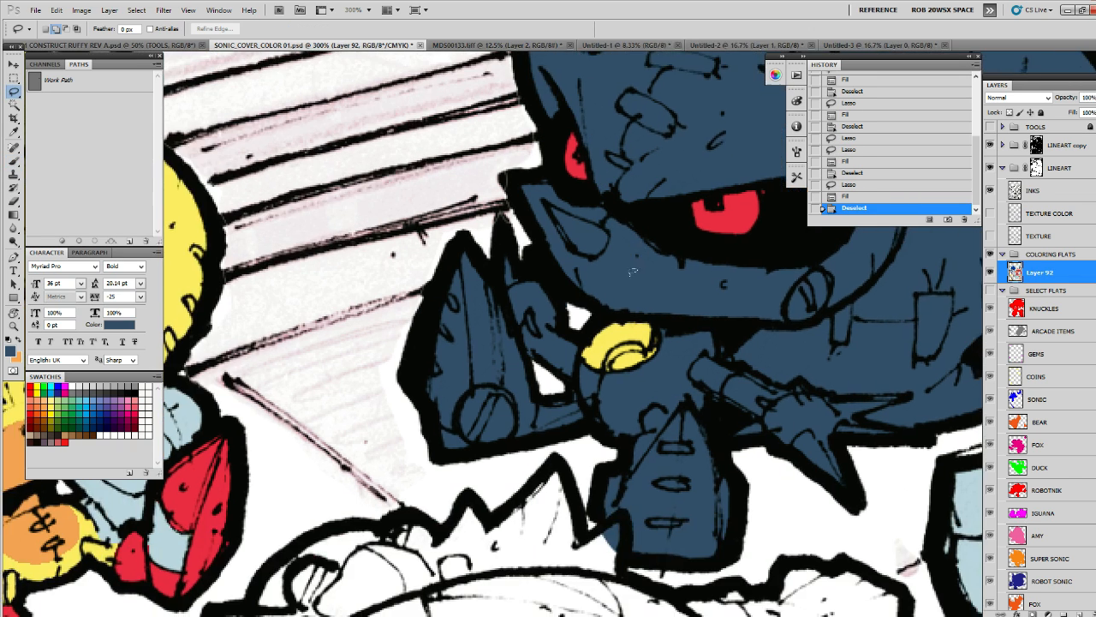
{"action": "left_click_drag", "start_coordinate": [480, 259], "coordinate": [516, 328]}
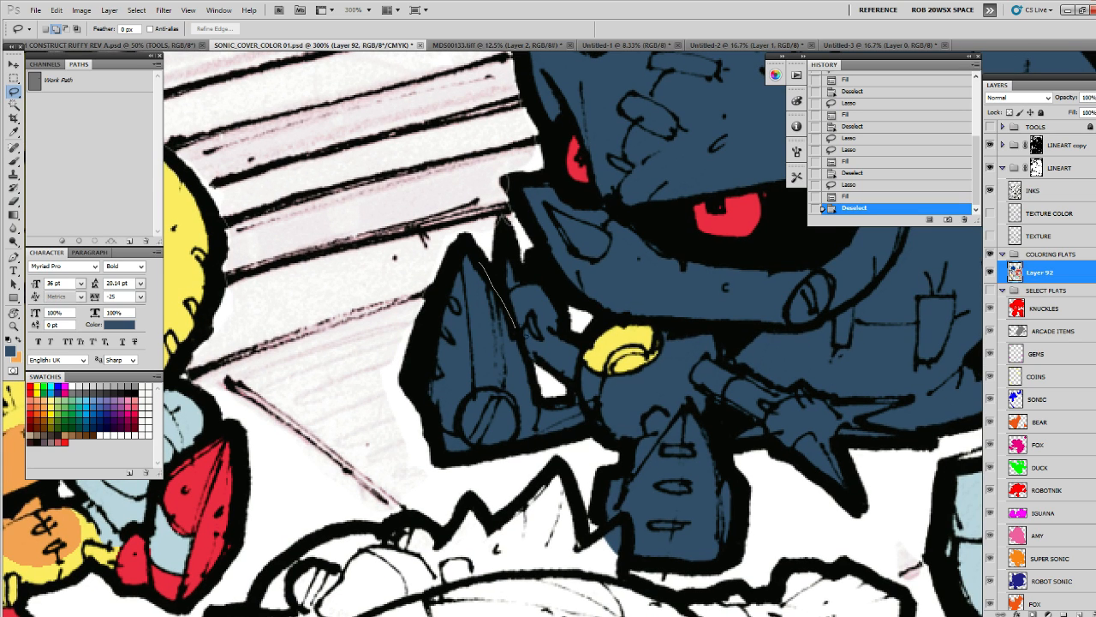
{"action": "mouse_move", "coordinate": [539, 409]}
{"action": "left_mouse_down"}
{"action": "mouse_move", "coordinate": [533, 440]}
{"action": "mouse_move", "coordinate": [435, 454]}
{"action": "mouse_move", "coordinate": [422, 335]}
{"action": "mouse_move", "coordinate": [452, 261]}
{"action": "mouse_move", "coordinate": [478, 272]}
{"action": "left_mouse_up"}
{"action": "mouse_move", "coordinate": [687, 403]}
{"action": "left_mouse_down"}
{"action": "mouse_move", "coordinate": [679, 397]}
{"action": "mouse_move", "coordinate": [630, 459]}
{"action": "mouse_move", "coordinate": [604, 464]}
{"action": "mouse_move", "coordinate": [587, 487]}
{"action": "mouse_move", "coordinate": [595, 527]}
{"action": "mouse_move", "coordinate": [634, 561]}
{"action": "mouse_move", "coordinate": [703, 564]}
{"action": "mouse_move", "coordinate": [727, 449]}
{"action": "left_mouse_up"}
{"action": "key", "text": "b"}
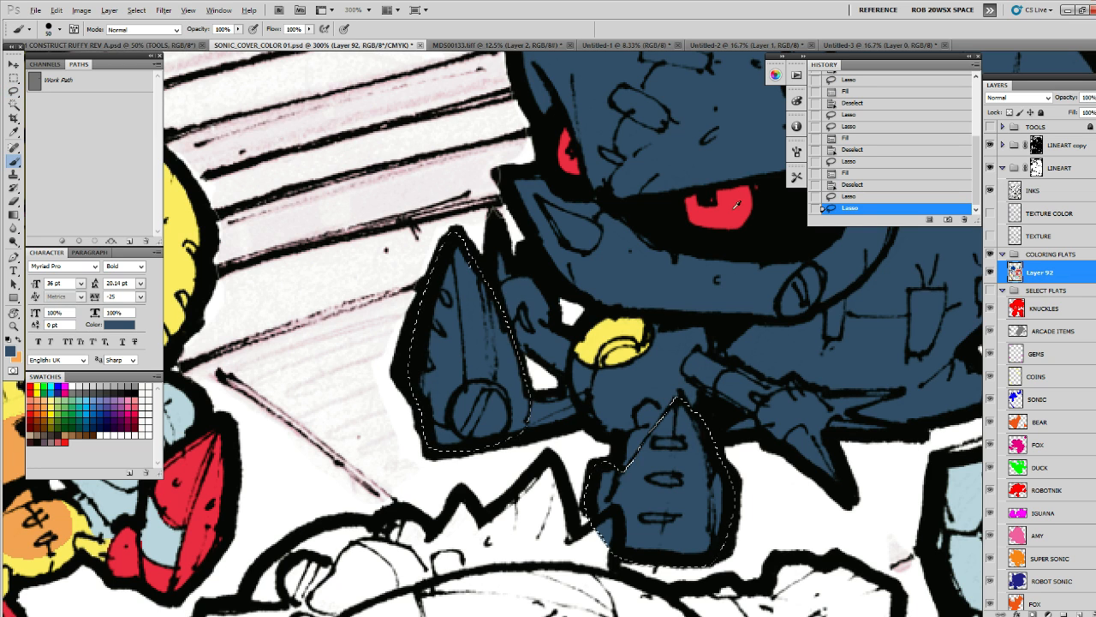
{"action": "left_click", "coordinate": [729, 215], "text": "alt"}
{"action": "key", "text": "alt+BackSpace"}
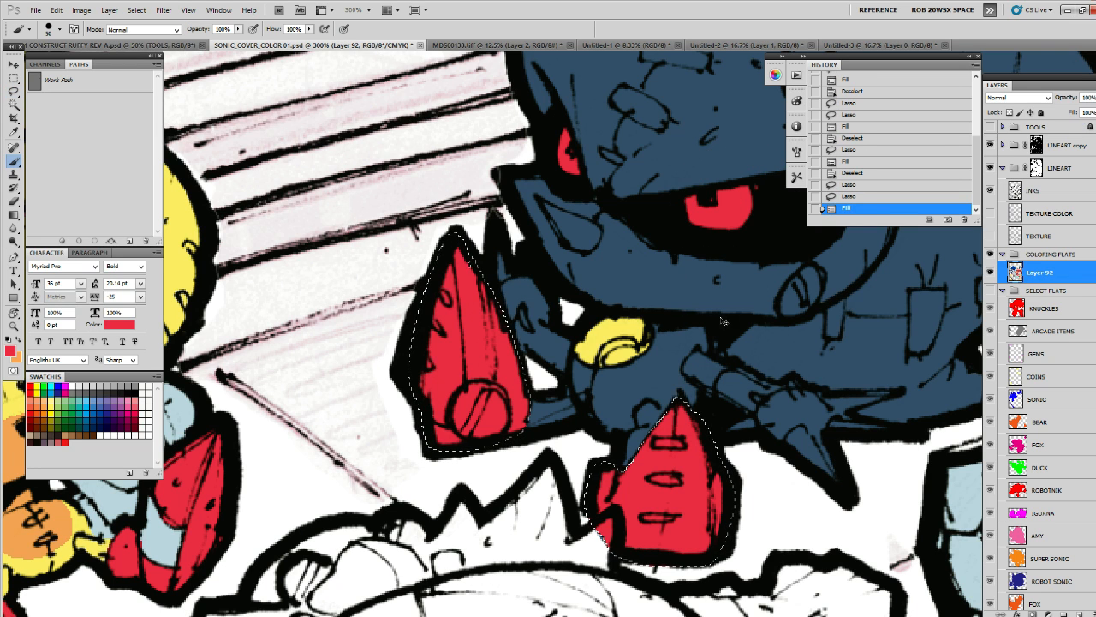
{"action": "key", "text": "ctrl+d"}
Load the FOX layer's shape as a selection and cut the overlapping pixels from the ROBOT SONIC layer and Layer 92
{"action": "scroll", "coordinate": [721, 323], "scroll_direction": "down", "scroll_amount": 2}
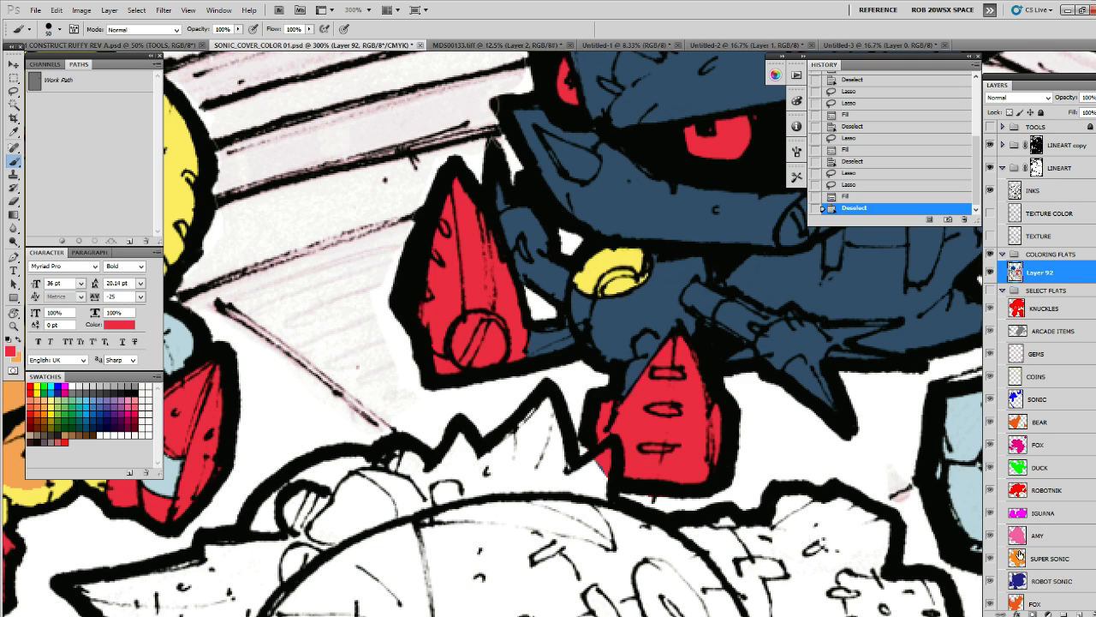
{"action": "scroll", "coordinate": [1040, 342], "scroll_direction": "down", "scroll_amount": 4}
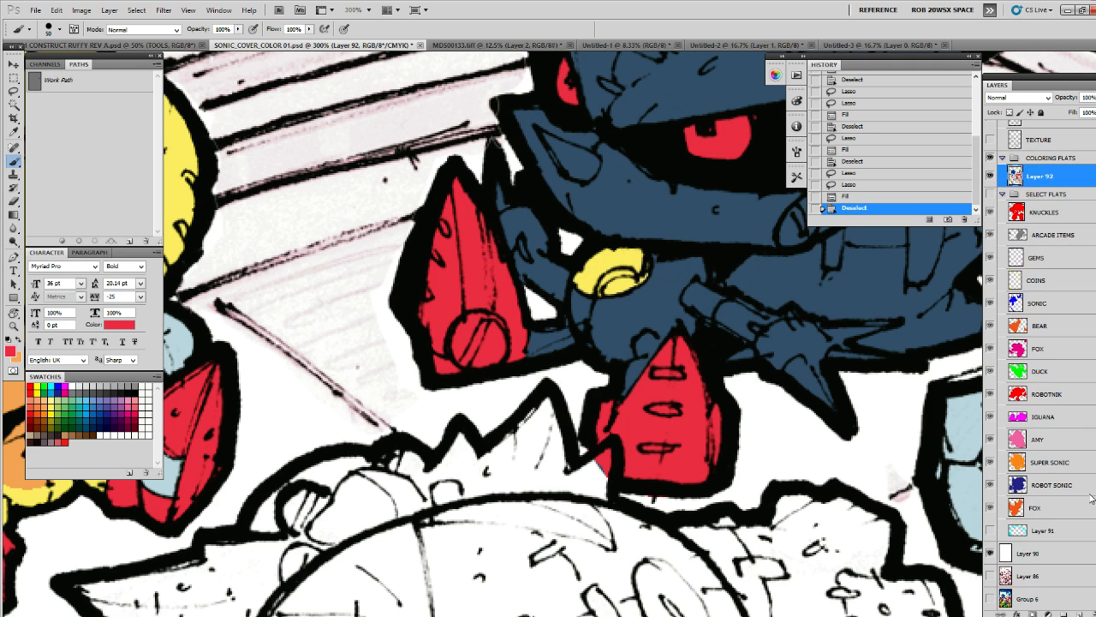
{"action": "left_click", "coordinate": [1032, 481]}
{"action": "left_click", "coordinate": [1017, 484], "text": "ctrl"}
{"action": "key", "text": "ctrl+x"}
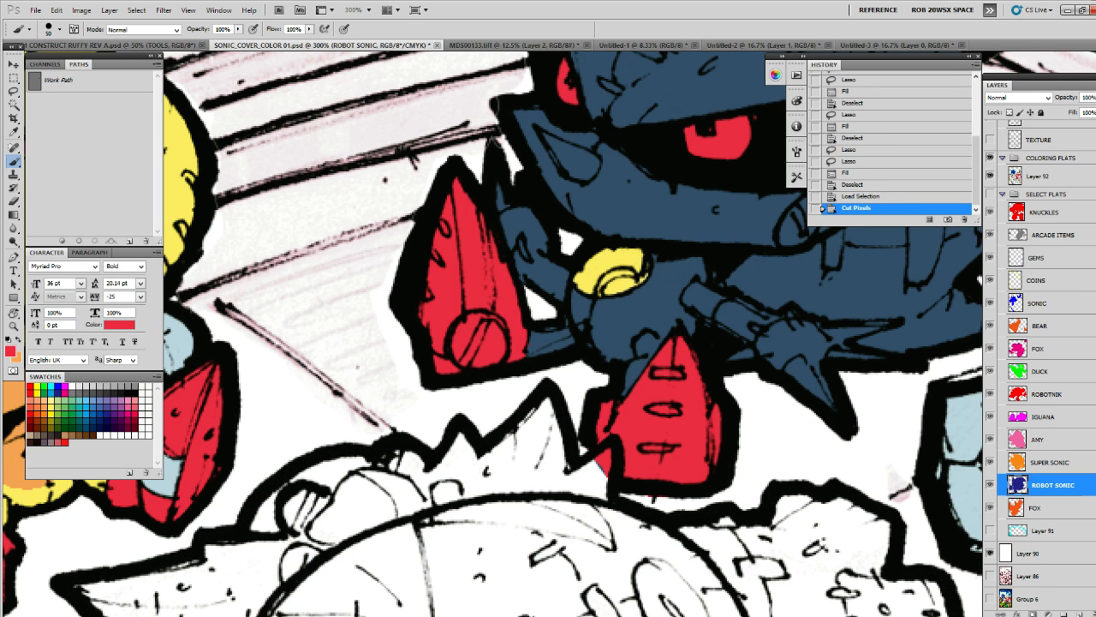
{"action": "scroll", "coordinate": [1018, 371], "scroll_direction": "up", "scroll_amount": 2}
{"action": "left_click", "coordinate": [1017, 404], "text": "ctrl"}
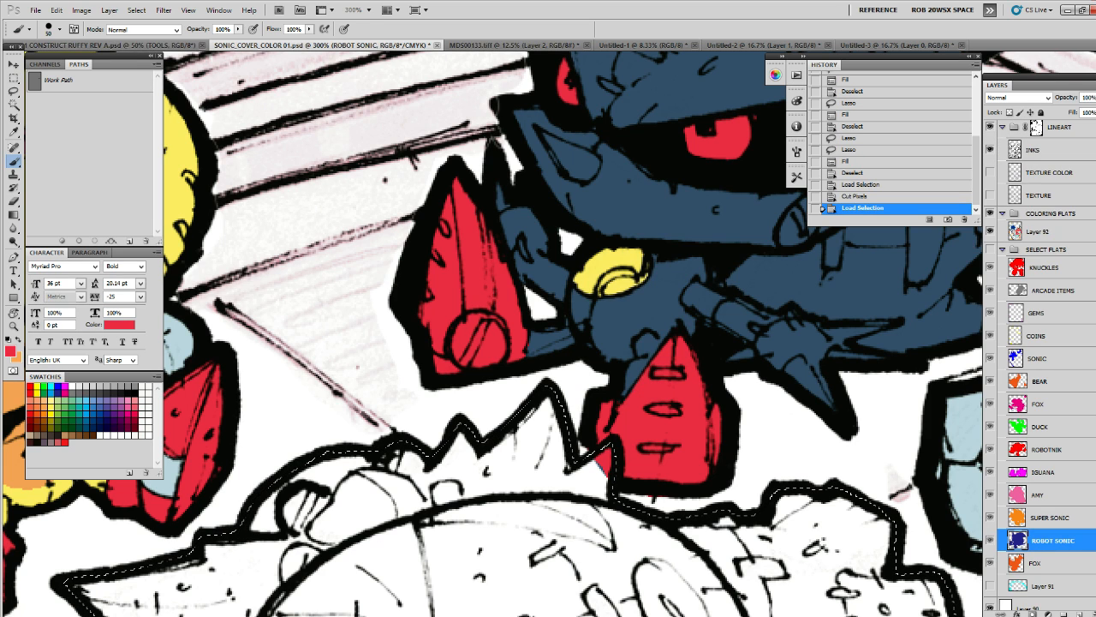
{"action": "scroll", "coordinate": [1037, 360], "scroll_direction": "up", "scroll_amount": 2}
{"action": "key", "text": "ctrl+x"}
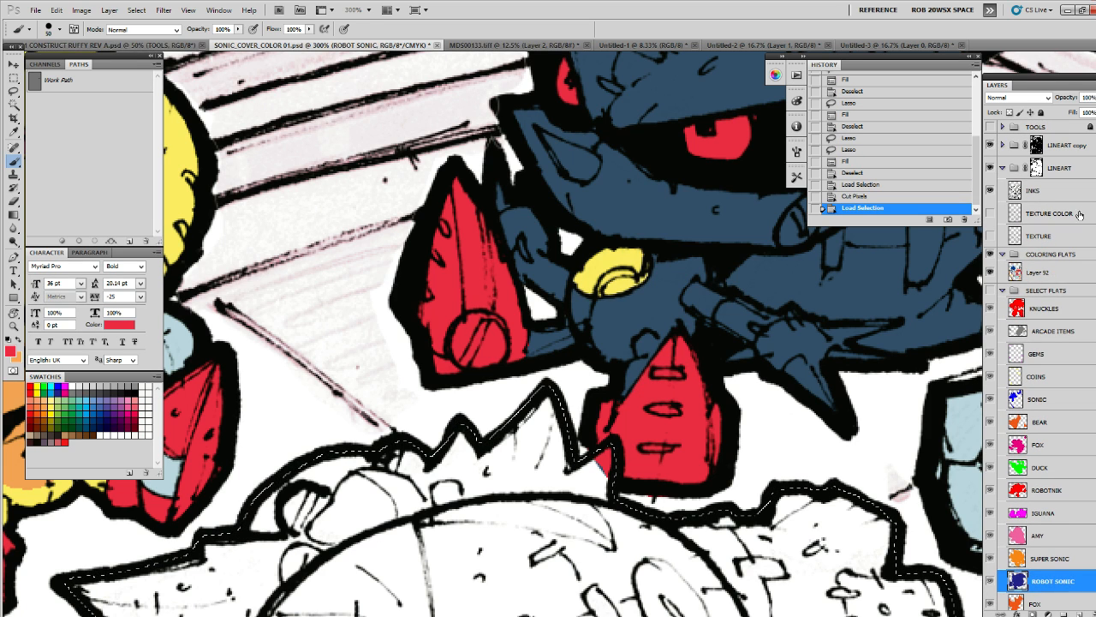
{"action": "left_click", "coordinate": [1048, 275]}
Lasso Robot Sonic's muzzle below the eyes on Layer 92, fill it with the light blue sampled from the gem, and clear the selection
{"action": "key", "text": "z"}
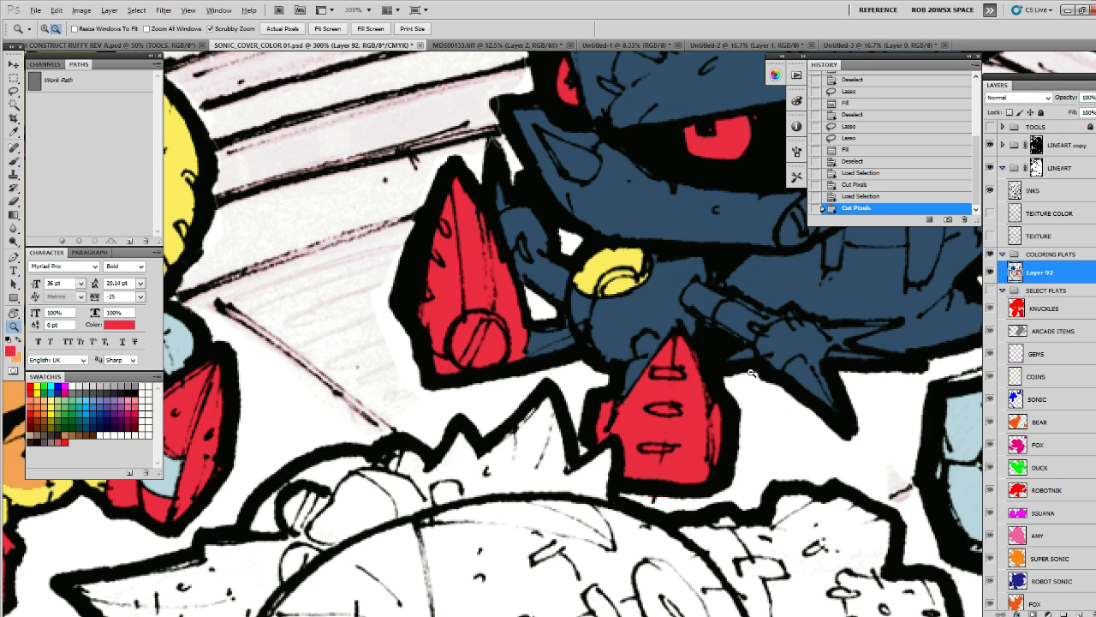
{"action": "left_click", "coordinate": [761, 370], "text": "alt"}
{"action": "left_click", "coordinate": [762, 370], "text": "alt"}
{"action": "left_click", "coordinate": [761, 370], "text": "alt"}
{"action": "left_click", "coordinate": [781, 374]}
{"action": "left_click", "coordinate": [781, 375]}
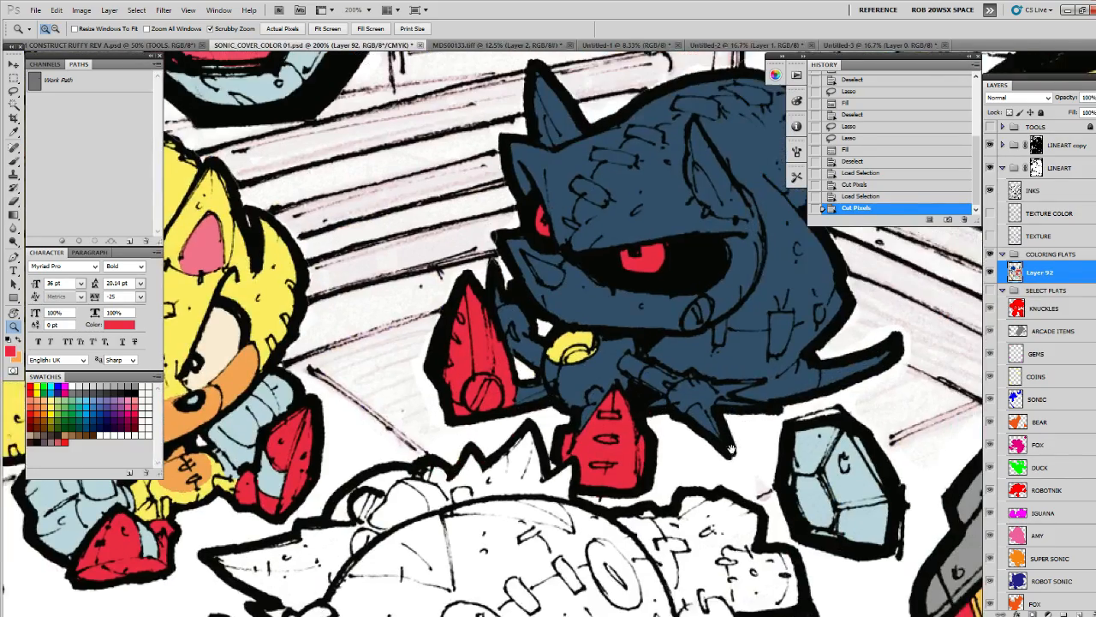
{"action": "left_click", "coordinate": [702, 421]}
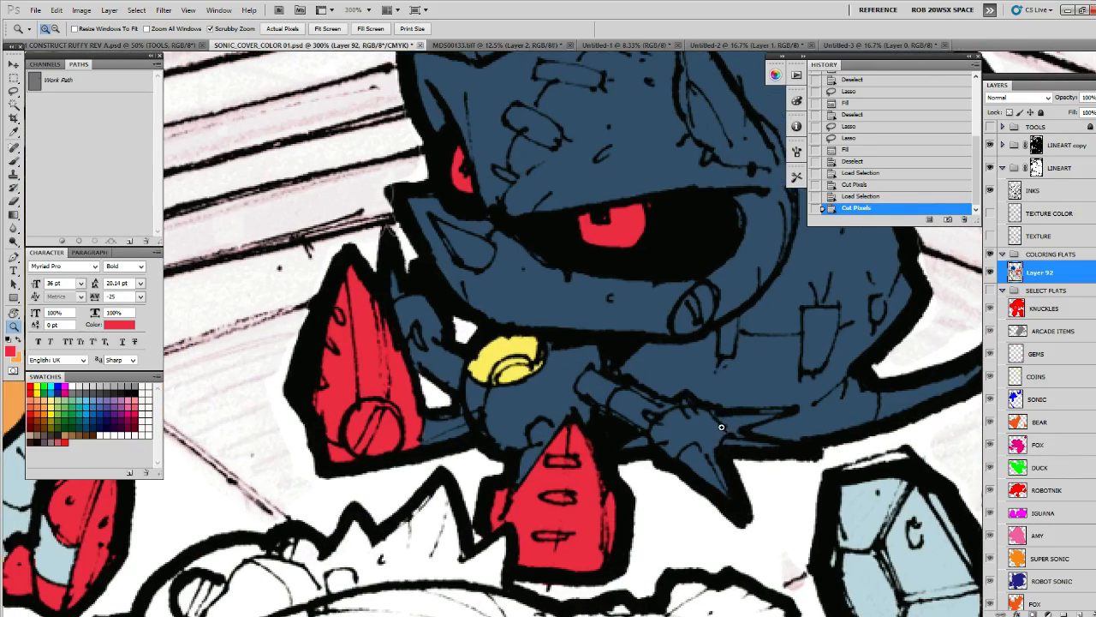
{"action": "key", "text": "j"}
{"action": "key", "text": "l"}
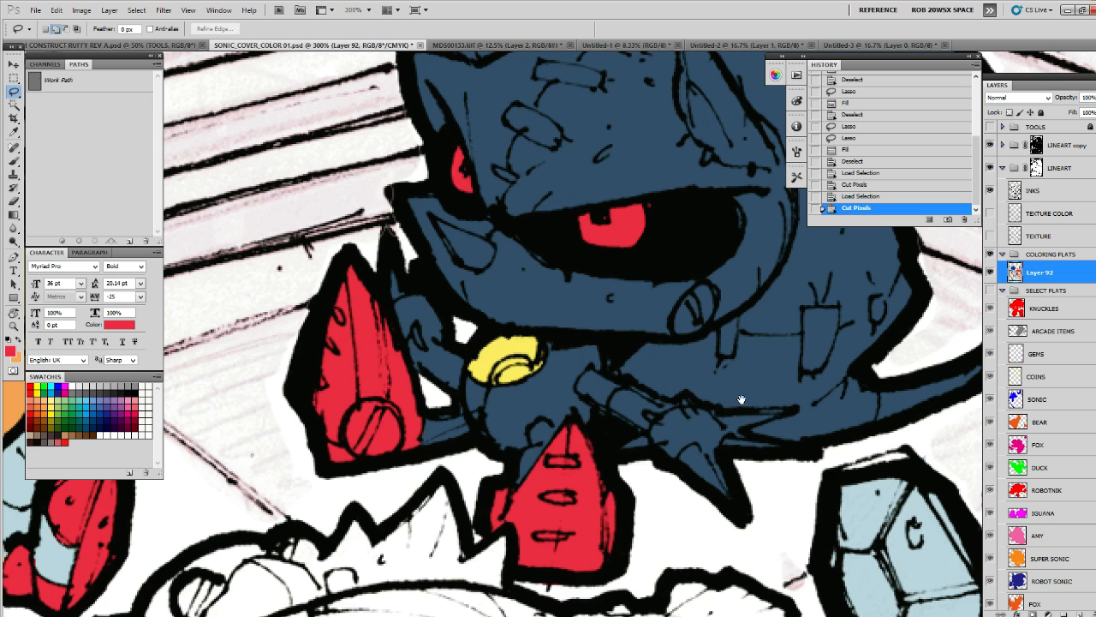
{"action": "scroll", "coordinate": [741, 400], "scroll_direction": "up", "scroll_amount": 1}
{"action": "scroll", "coordinate": [719, 317], "scroll_direction": "up", "scroll_amount": 2}
{"action": "mouse_move", "coordinate": [728, 359]}
{"action": "left_mouse_down"}
{"action": "mouse_move", "coordinate": [627, 344]}
{"action": "mouse_move", "coordinate": [465, 271]}
{"action": "mouse_move", "coordinate": [434, 263]}
{"action": "mouse_move", "coordinate": [415, 273]}
{"action": "mouse_move", "coordinate": [462, 378]}
{"action": "mouse_move", "coordinate": [521, 405]}
{"action": "left_mouse_up"}
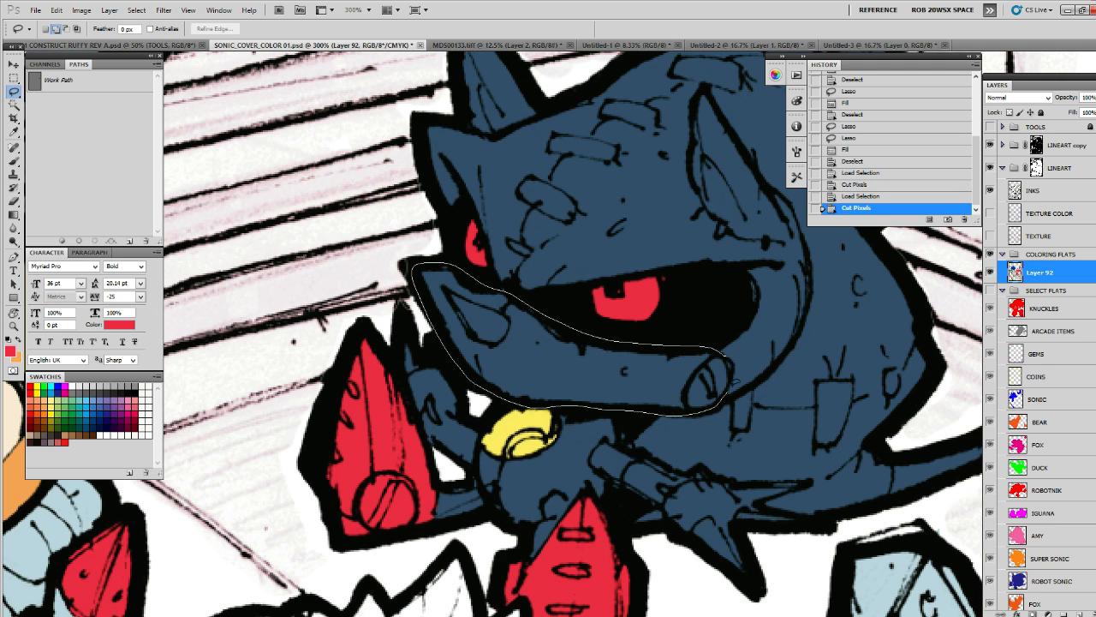
{"action": "key", "text": "b"}
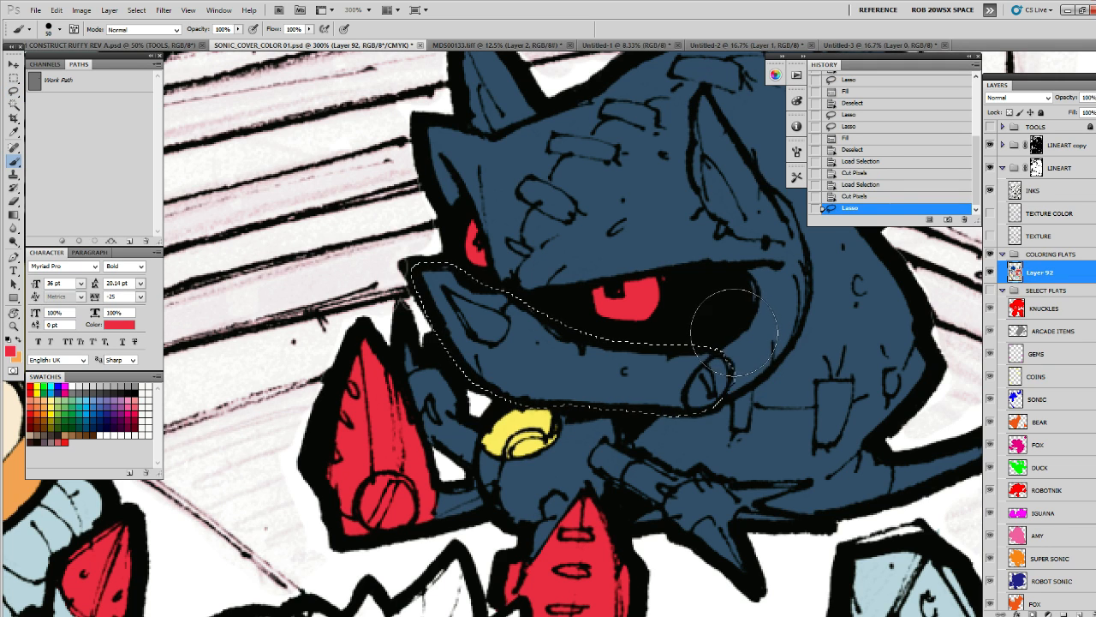
{"action": "left_click_drag", "start_coordinate": [734, 308], "coordinate": [755, 314]}
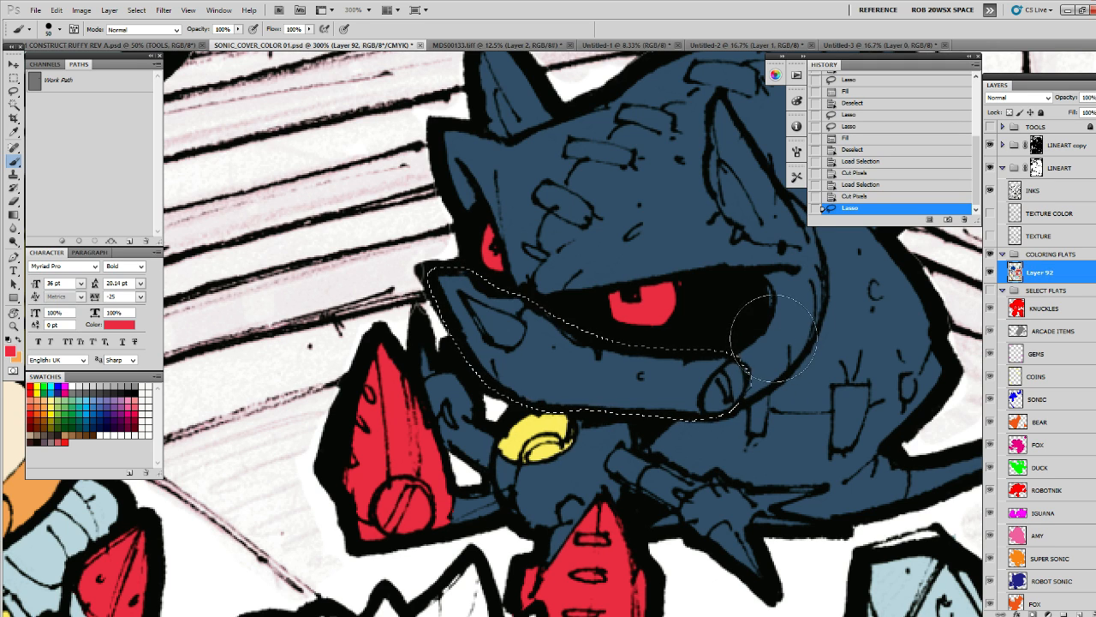
{"action": "mouse_move", "coordinate": [765, 359]}
{"action": "left_mouse_down"}
{"action": "mouse_move", "coordinate": [777, 379]}
{"action": "mouse_move", "coordinate": [789, 376]}
{"action": "left_mouse_up"}
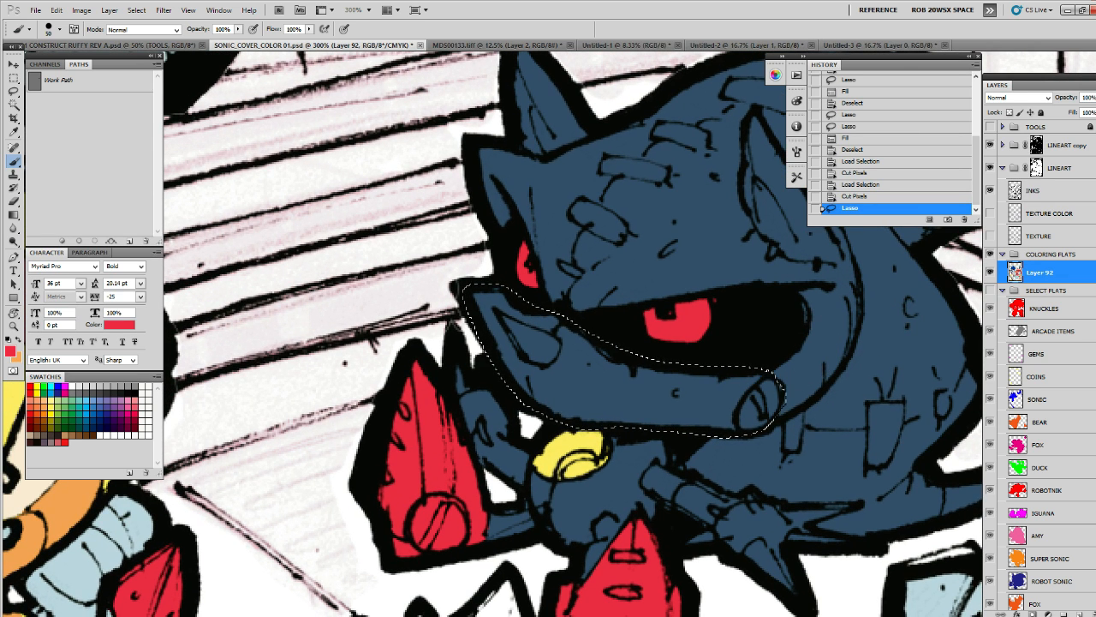
{"action": "left_click", "coordinate": [934, 589], "text": "alt"}
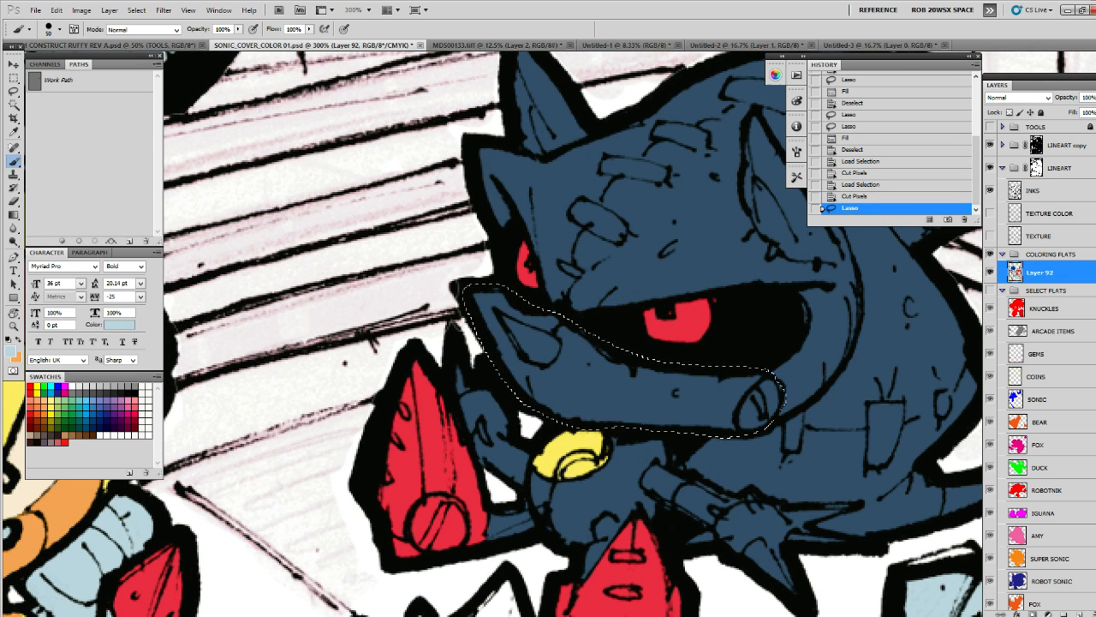
{"action": "left_click", "coordinate": [843, 445]}
{"action": "left_click_drag", "start_coordinate": [844, 445], "coordinate": [848, 457]}
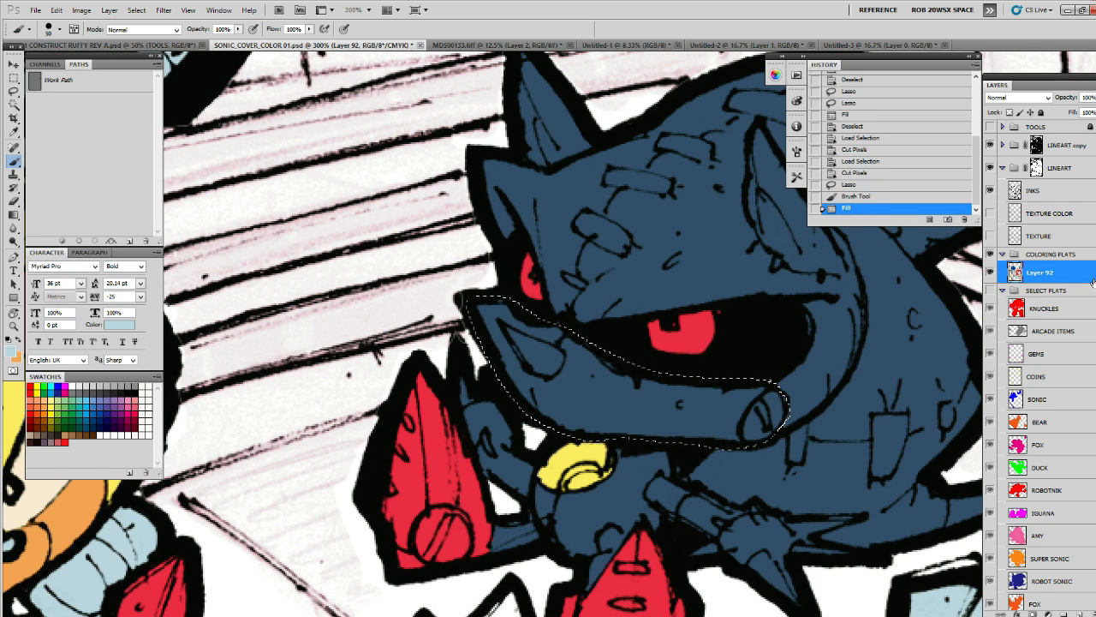
{"action": "key", "text": "alt+BackSpace"}
{"action": "left_click_drag", "start_coordinate": [805, 319], "coordinate": [737, 385]}
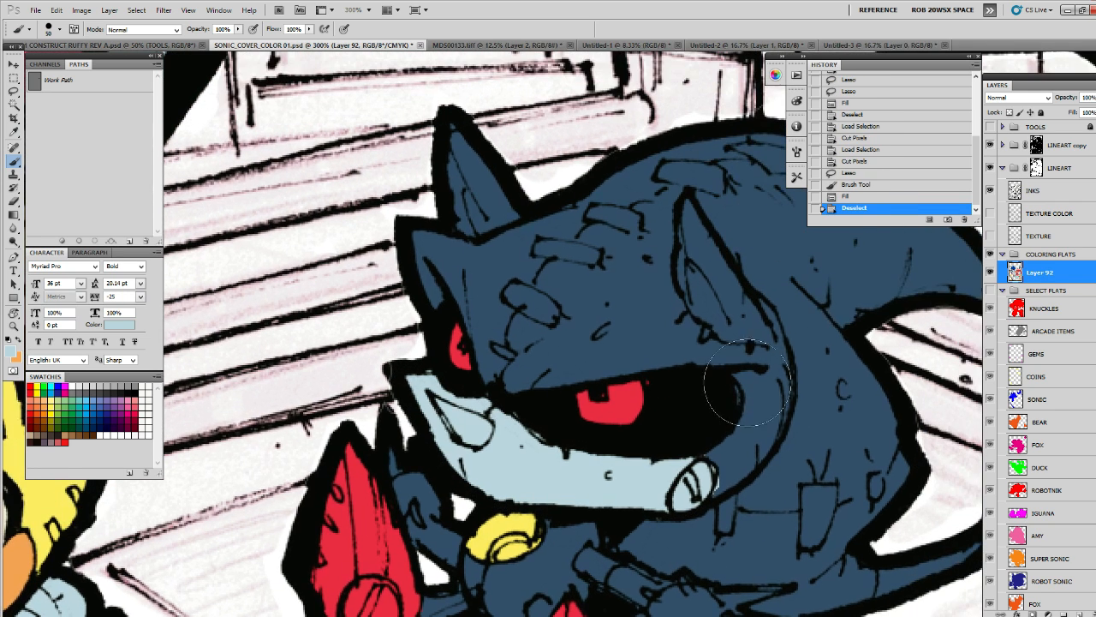
{"action": "key", "text": "l"}
{"action": "key", "text": "ctrl+d"}
Lasso the inner areas of both of Robot Sonic's ears, fill them with the light blue, and clear the selection
{"action": "mouse_move", "coordinate": [707, 271]}
{"action": "left_mouse_down"}
{"action": "mouse_move", "coordinate": [670, 282]}
{"action": "mouse_move", "coordinate": [674, 324]}
{"action": "mouse_move", "coordinate": [716, 357]}
{"action": "mouse_move", "coordinate": [697, 293]}
{"action": "mouse_move", "coordinate": [669, 279]}
{"action": "left_mouse_up"}
{"action": "mouse_move", "coordinate": [475, 231]}
{"action": "left_mouse_down"}
{"action": "mouse_move", "coordinate": [452, 214]}
{"action": "mouse_move", "coordinate": [446, 225]}
{"action": "mouse_move", "coordinate": [466, 253]}
{"action": "mouse_move", "coordinate": [472, 243]}
{"action": "left_mouse_up"}
{"action": "key", "text": "alt+BackSpace"}
{"action": "key", "text": "ctrl+d"}
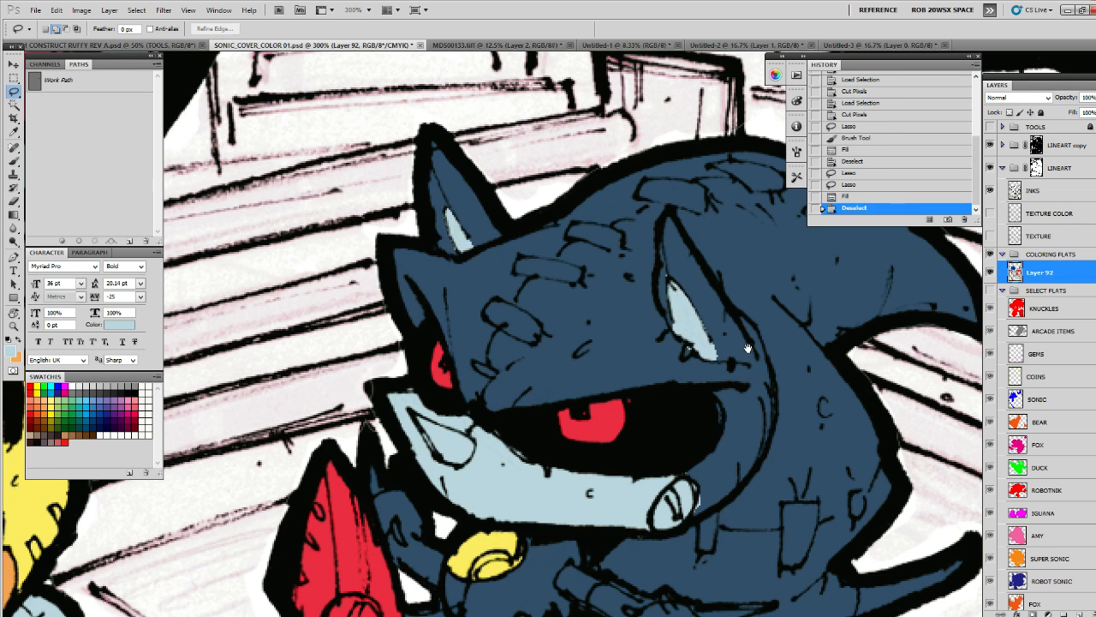
Lasso the pointed claws of Robot Sonic's near hand, fill them with the light blue, and clear the selection
{"action": "left_click_drag", "start_coordinate": [746, 435], "coordinate": [711, 301]}
{"action": "scroll", "coordinate": [712, 301], "scroll_direction": "down", "scroll_amount": 4}
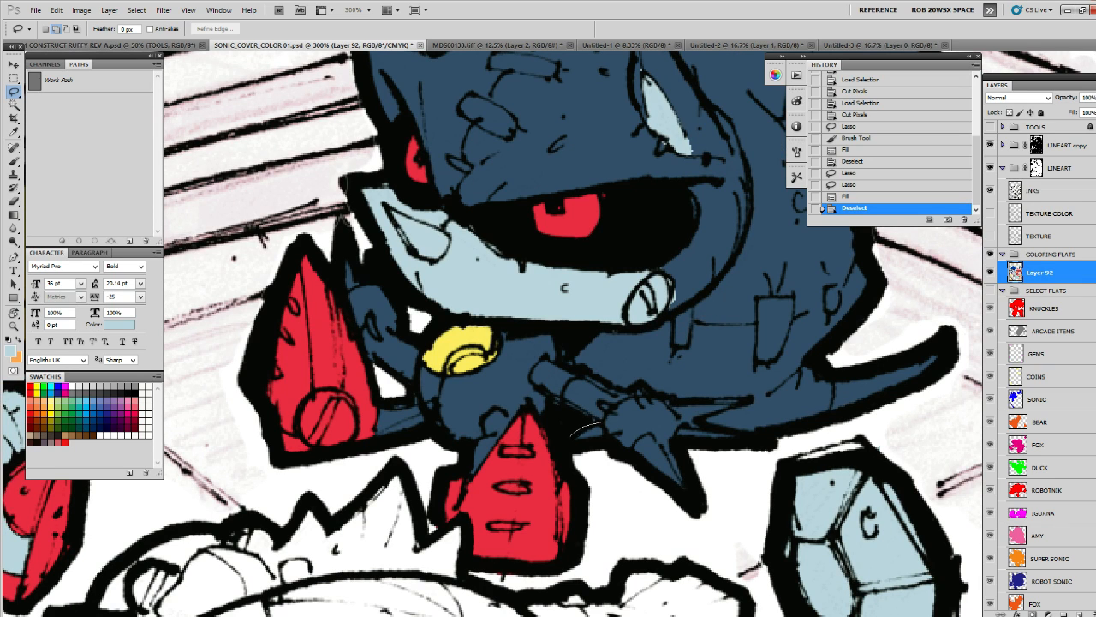
{"action": "mouse_move", "coordinate": [605, 439]}
{"action": "left_mouse_down"}
{"action": "mouse_move", "coordinate": [604, 426]}
{"action": "mouse_move", "coordinate": [695, 500]}
{"action": "mouse_move", "coordinate": [654, 436]}
{"action": "mouse_move", "coordinate": [738, 403]}
{"action": "mouse_move", "coordinate": [671, 402]}
{"action": "mouse_move", "coordinate": [684, 422]}
{"action": "left_mouse_up"}
{"action": "left_click_drag", "start_coordinate": [707, 383], "coordinate": [710, 391]}
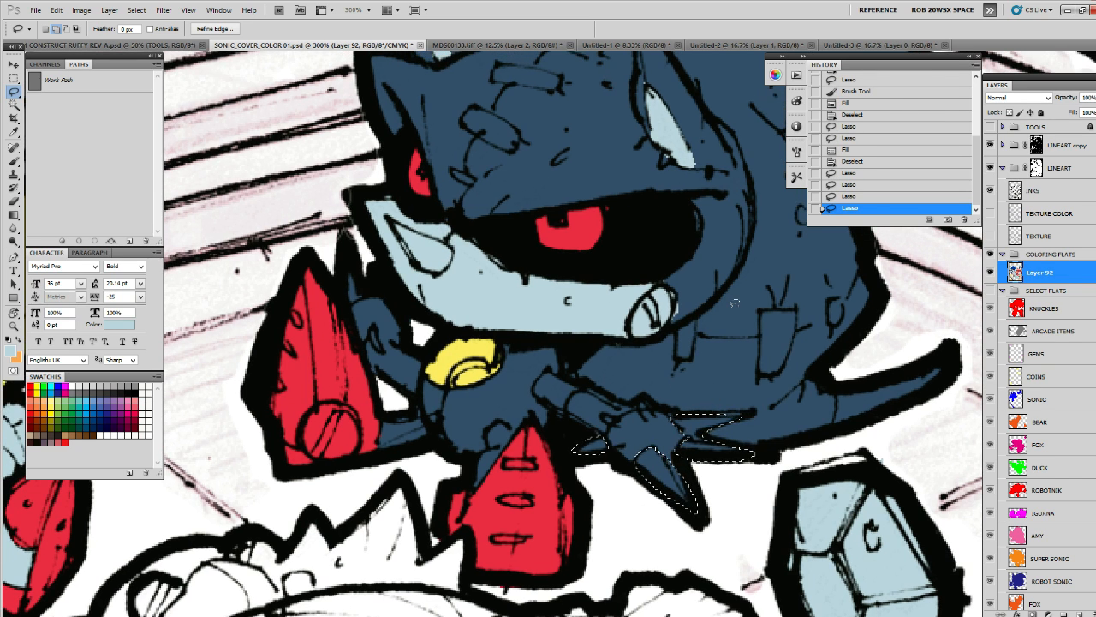
{"action": "left_click_drag", "start_coordinate": [707, 368], "coordinate": [715, 350]}
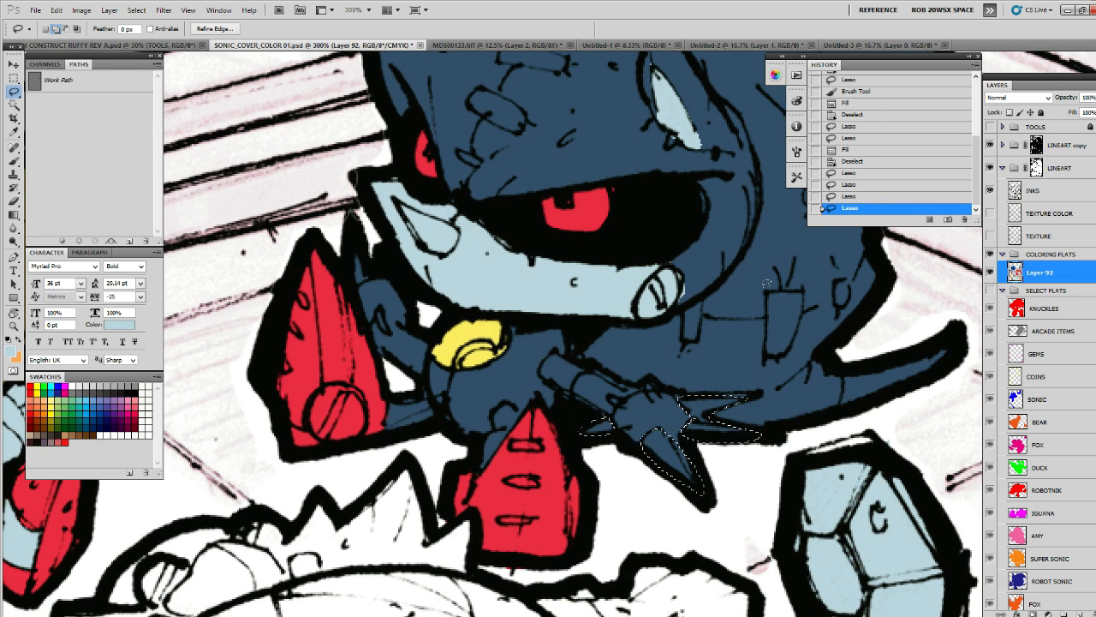
{"action": "key", "text": "alt+BackSpace"}
{"action": "key", "text": "ctrl+d"}
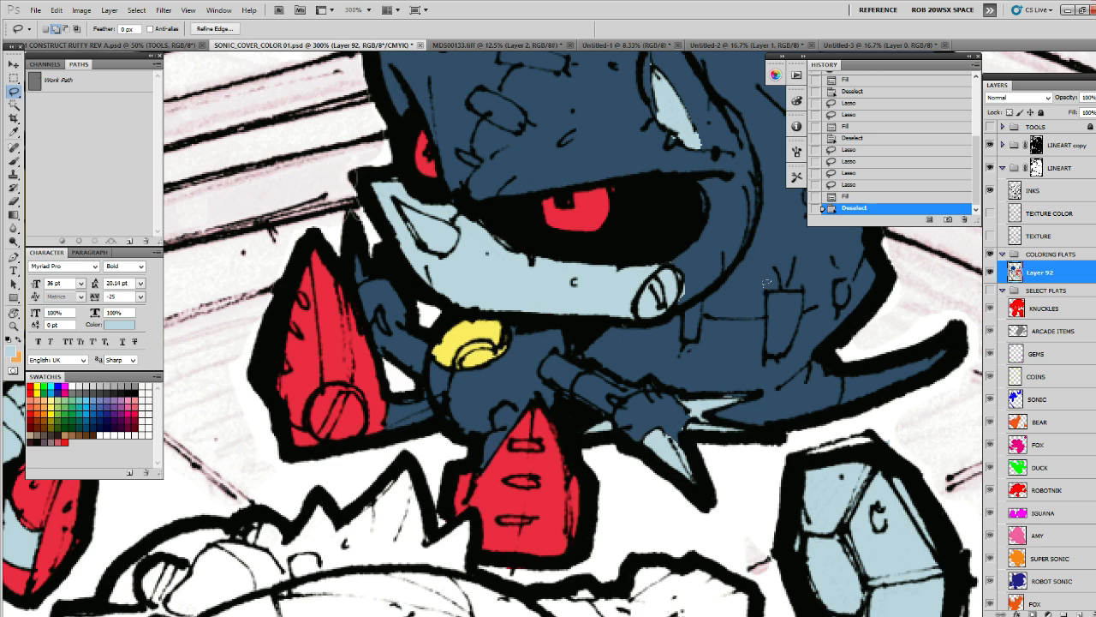
Lasso the rounded palms of both of Robot Sonic's hands as one selection, leaving out the claws
{"action": "left_click_drag", "start_coordinate": [691, 374], "coordinate": [693, 370]}
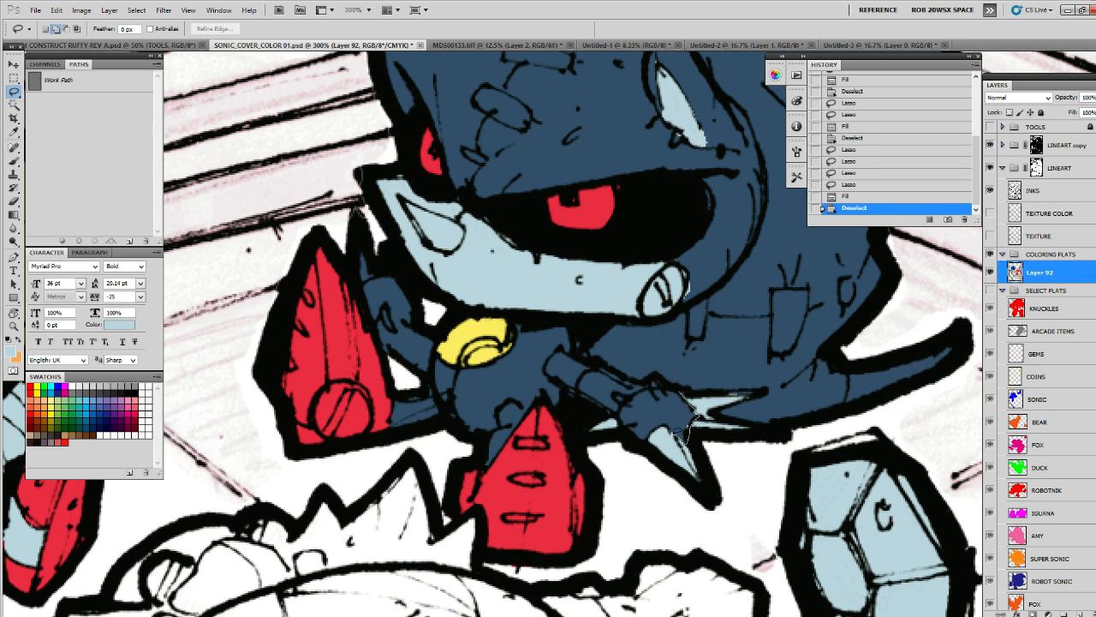
{"action": "mouse_move", "coordinate": [653, 435]}
{"action": "left_mouse_down"}
{"action": "mouse_move", "coordinate": [618, 422]}
{"action": "mouse_move", "coordinate": [644, 439]}
{"action": "left_mouse_up"}
{"action": "left_click_drag", "start_coordinate": [665, 351], "coordinate": [676, 380]}
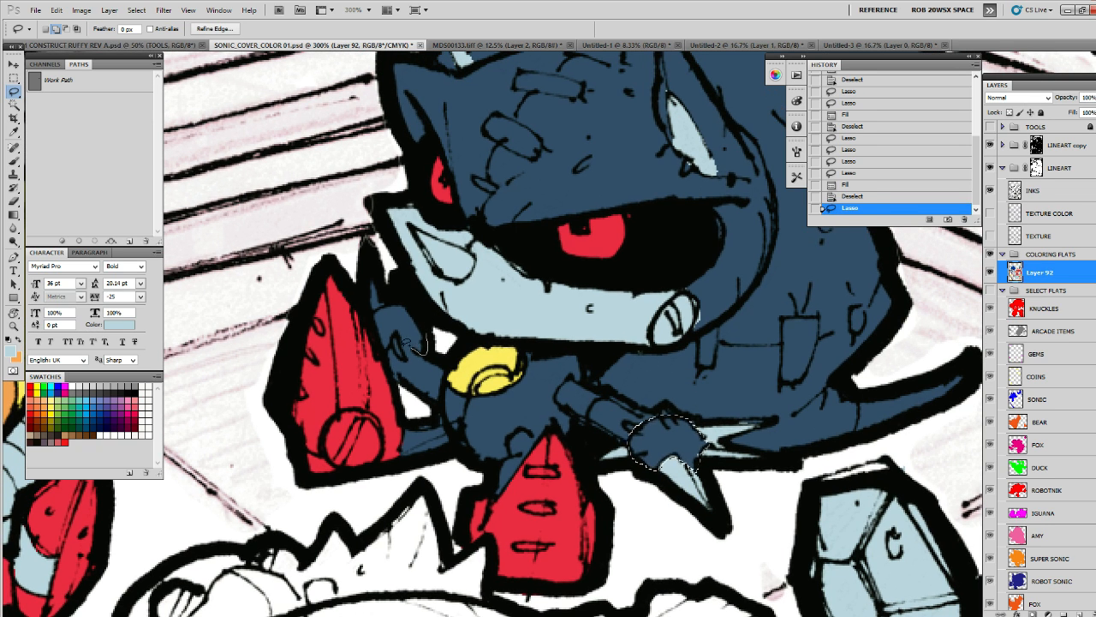
{"action": "mouse_move", "coordinate": [409, 346]}
{"action": "left_mouse_down"}
{"action": "mouse_move", "coordinate": [383, 348]}
{"action": "mouse_move", "coordinate": [374, 323]}
{"action": "mouse_move", "coordinate": [381, 309]}
{"action": "mouse_move", "coordinate": [423, 330]}
{"action": "left_mouse_up"}
Try filling the selected palms with a dark purple swatch, and undo the fill
{"action": "key", "text": "b"}
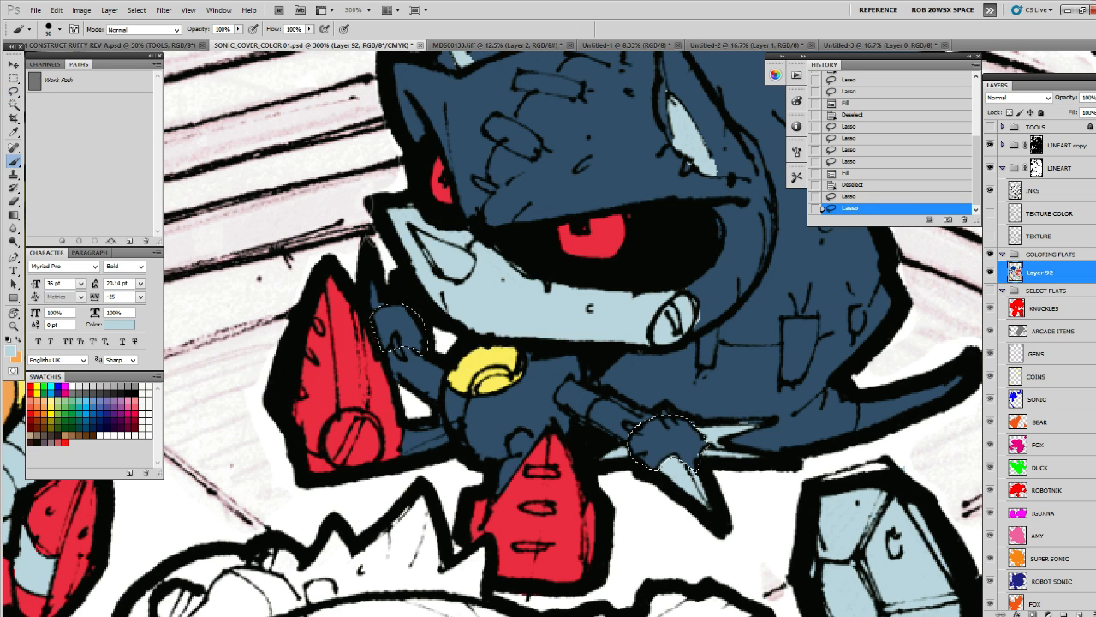
{"action": "left_click", "coordinate": [30, 443]}
{"action": "key", "text": "alt+BackSpace"}
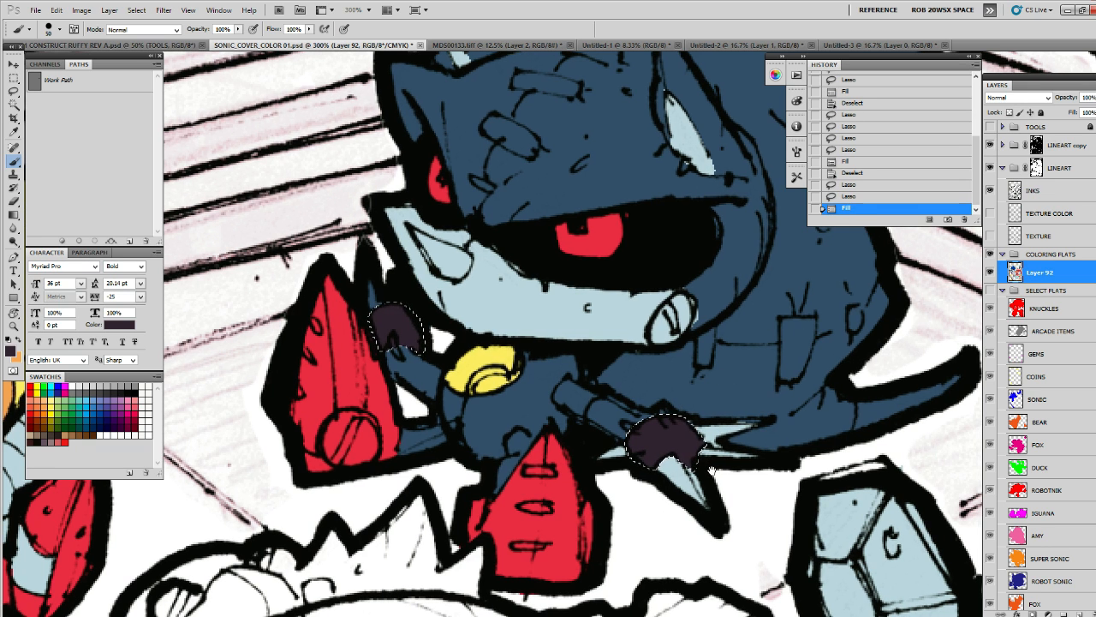
{"action": "left_click_drag", "start_coordinate": [713, 469], "coordinate": [692, 464]}
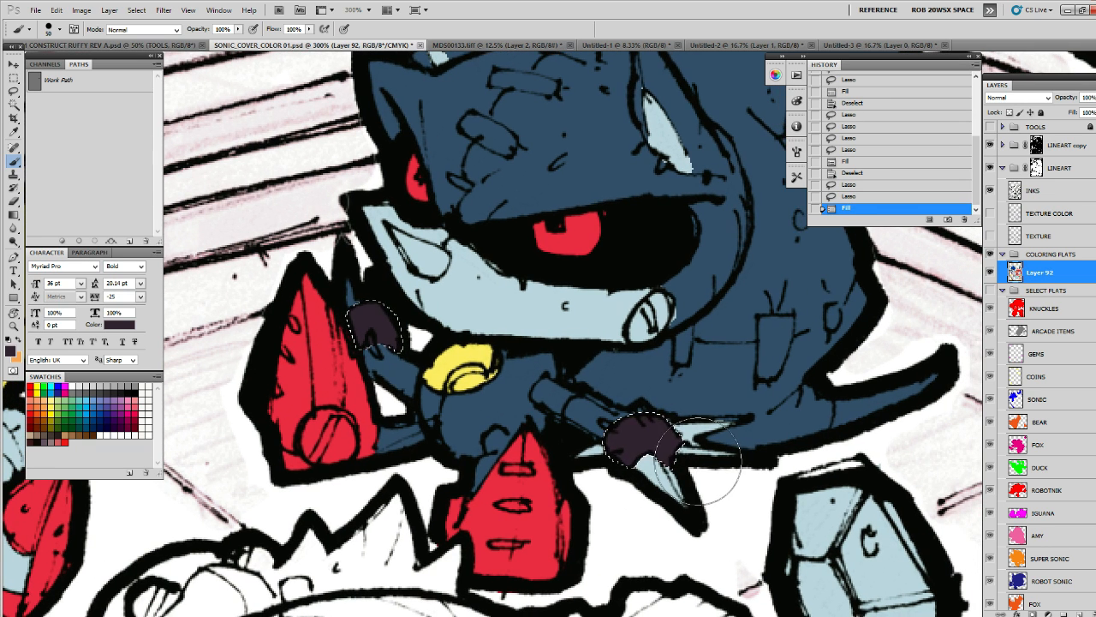
{"action": "key", "text": "ctrl+z"}
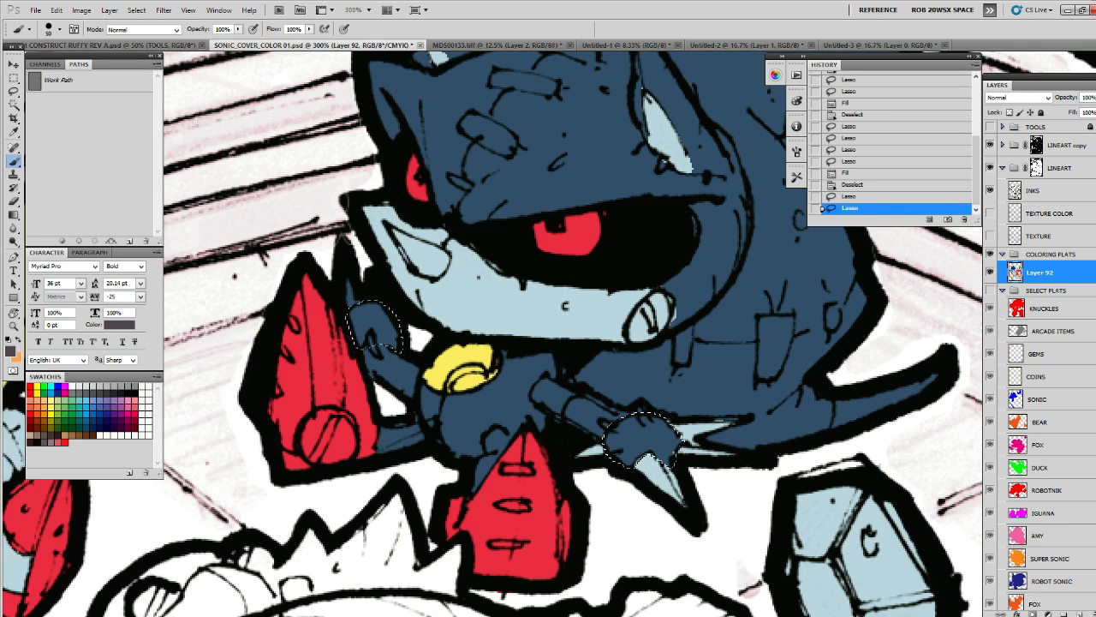
Fill the selected palms of Robot Sonic's hands with the dark grey and clear the selection
{"action": "left_click", "coordinate": [899, 388]}
{"action": "key", "text": "alt+BackSpace"}
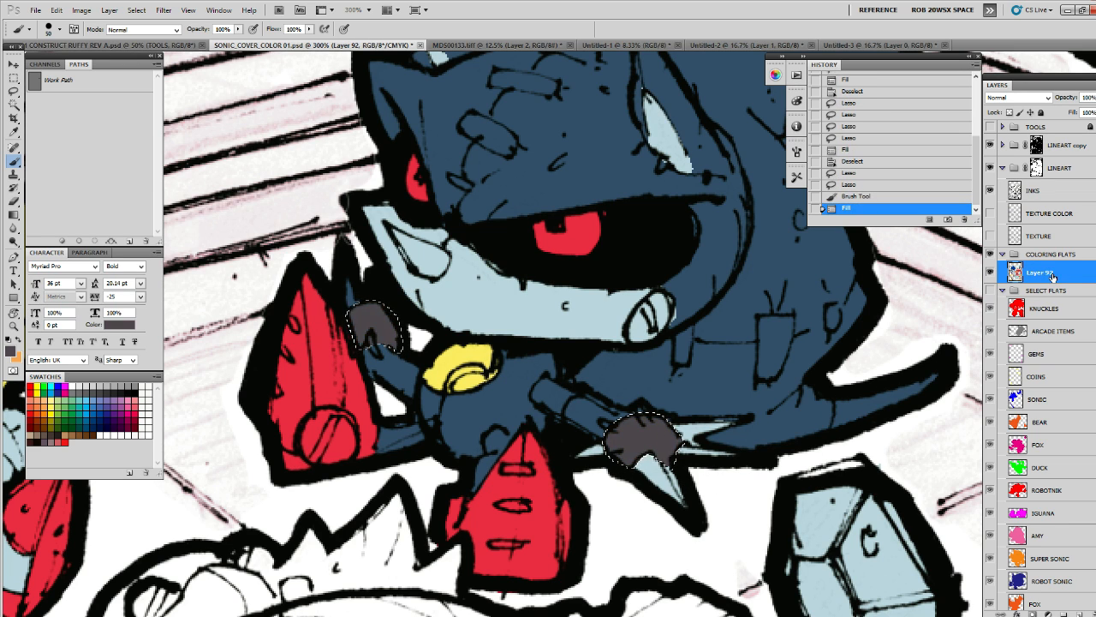
{"action": "key", "text": "ctrl+d"}
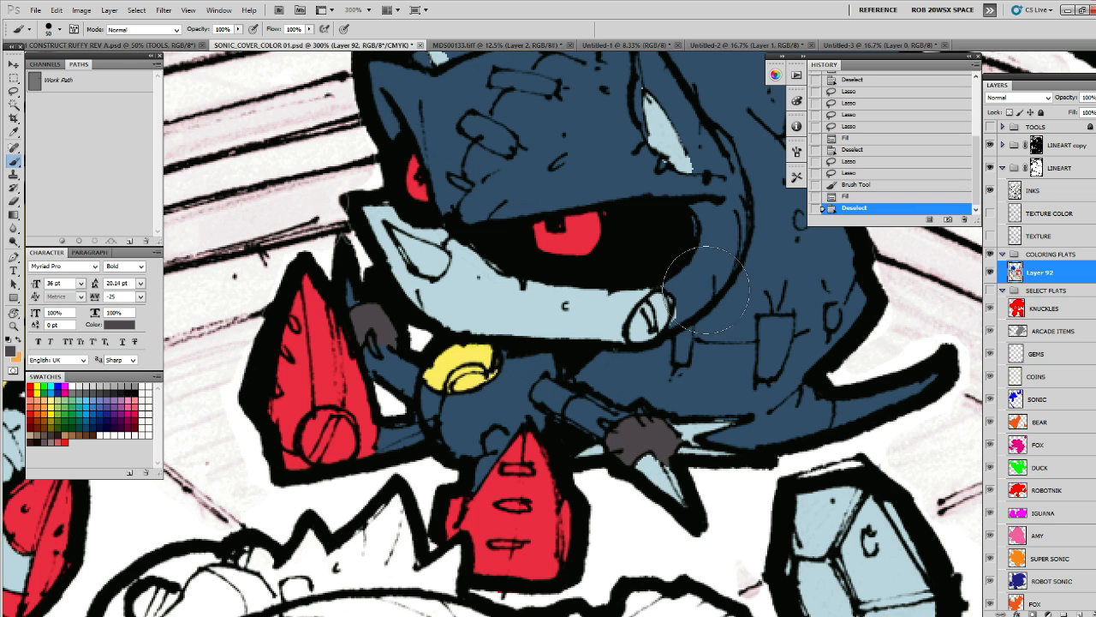
{"action": "left_click_drag", "start_coordinate": [700, 288], "coordinate": [699, 296]}
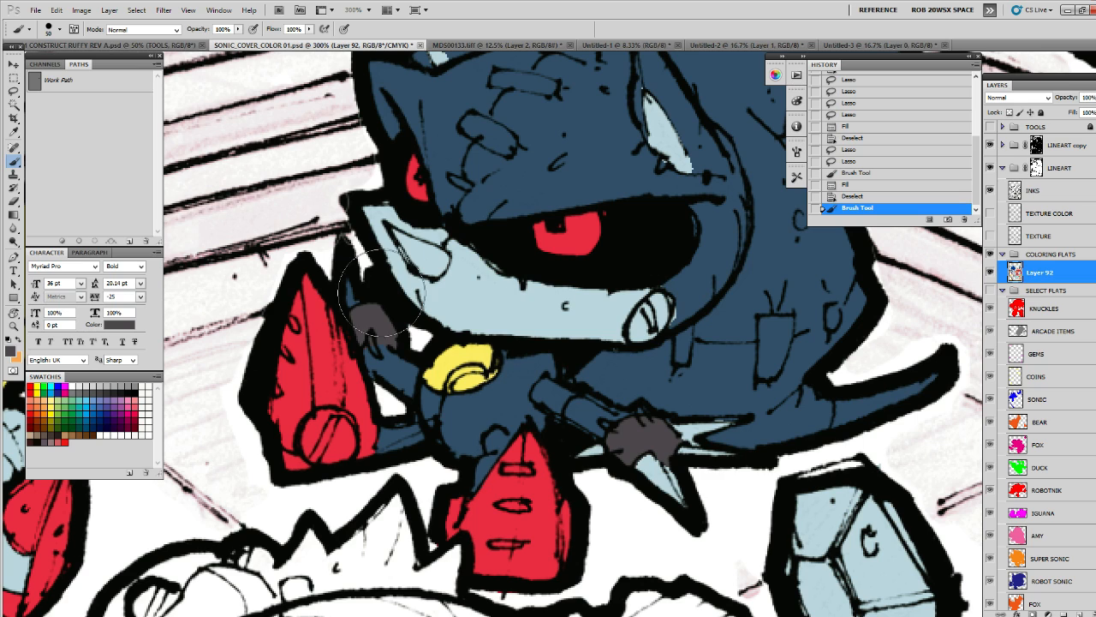
Lasso the pointed claw of Robot Sonic's far hand, fill it with the light blue sampled from the face, and clear the selection
{"action": "key", "text": "l"}
{"action": "mouse_move", "coordinate": [364, 285]}
{"action": "left_mouse_down"}
{"action": "mouse_move", "coordinate": [352, 270]}
{"action": "mouse_move", "coordinate": [360, 307]}
{"action": "left_mouse_up"}
{"action": "key", "text": "b"}
{"action": "left_click", "coordinate": [599, 322], "text": "alt"}
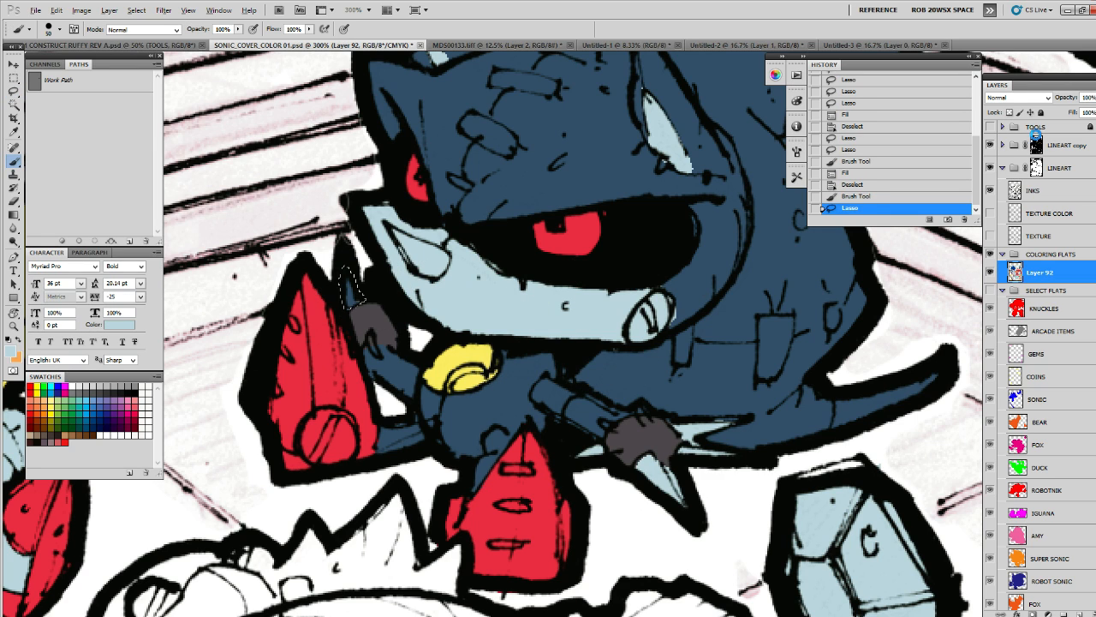
{"action": "key", "text": "alt+BackSpace"}
{"action": "key", "text": "ctrl+d"}
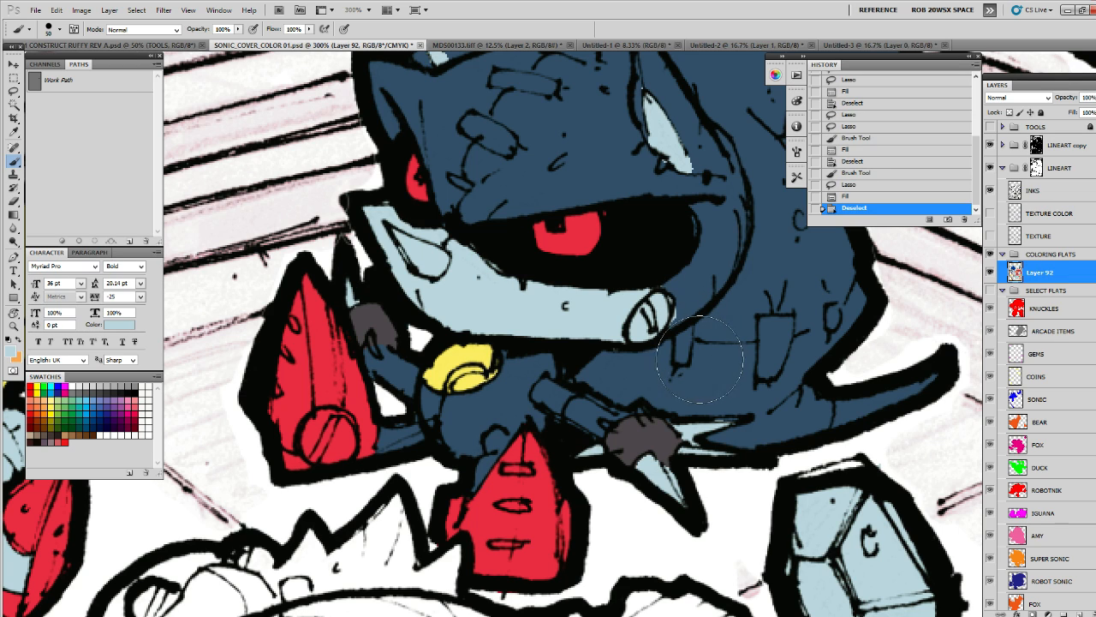
Lasso both of Robot Sonic's forearms together with the palms, fill them with the light blue, and clear the selection
{"action": "key", "text": "l"}
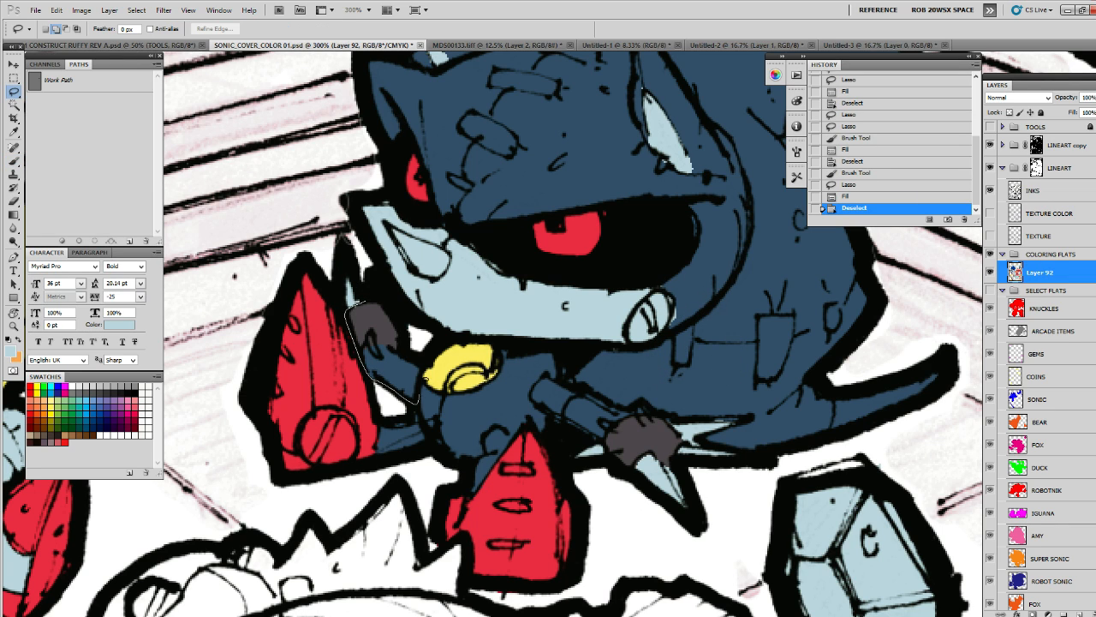
{"action": "left_click_drag", "start_coordinate": [408, 352], "coordinate": [360, 301]}
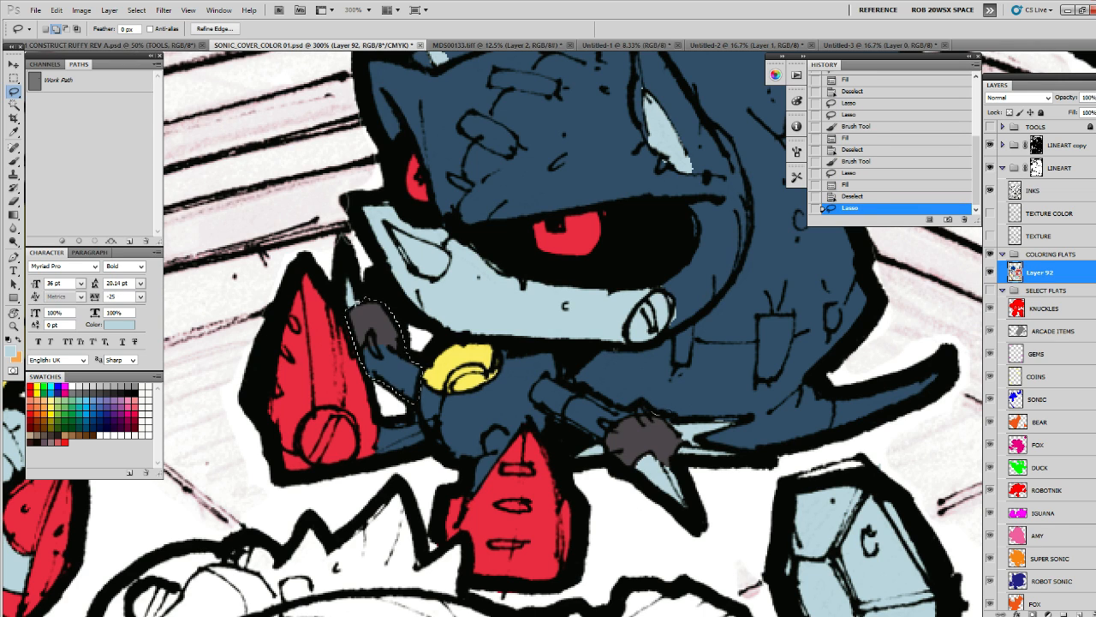
{"action": "mouse_move", "coordinate": [683, 426]}
{"action": "left_mouse_down"}
{"action": "mouse_move", "coordinate": [655, 467]}
{"action": "mouse_move", "coordinate": [625, 458]}
{"action": "mouse_move", "coordinate": [611, 434]}
{"action": "mouse_move", "coordinate": [561, 420]}
{"action": "mouse_move", "coordinate": [574, 420]}
{"action": "mouse_move", "coordinate": [532, 389]}
{"action": "mouse_move", "coordinate": [548, 372]}
{"action": "mouse_move", "coordinate": [645, 403]}
{"action": "left_mouse_up"}
{"action": "key", "text": "b"}
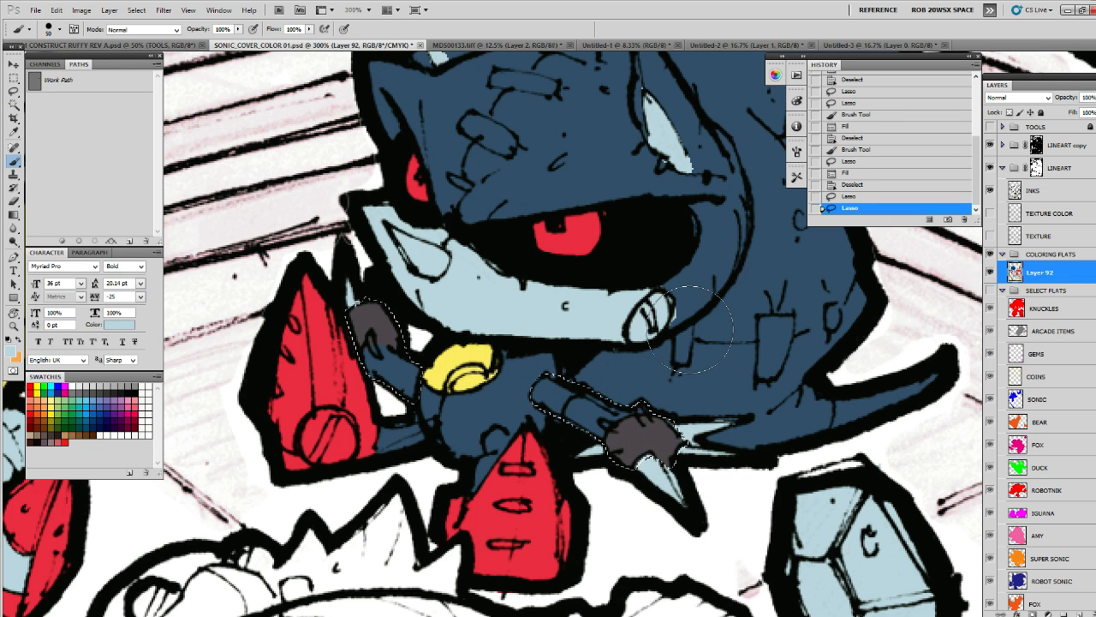
{"action": "key", "text": "alt+BackSpace"}
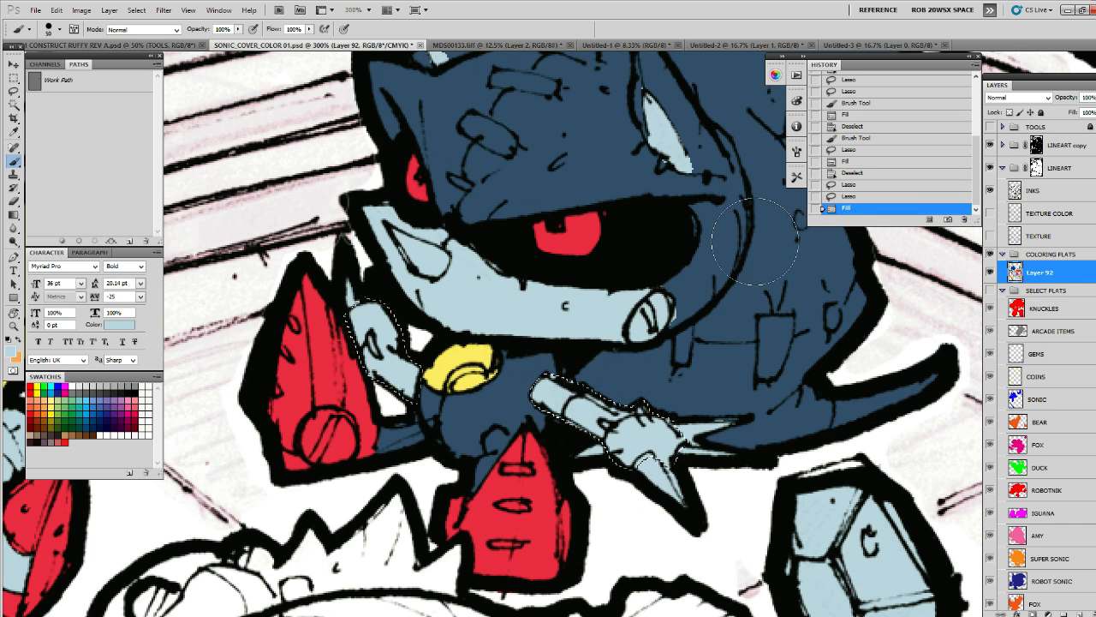
{"action": "left_click_drag", "start_coordinate": [736, 276], "coordinate": [712, 374]}
{"action": "key", "text": "ctrl+d"}
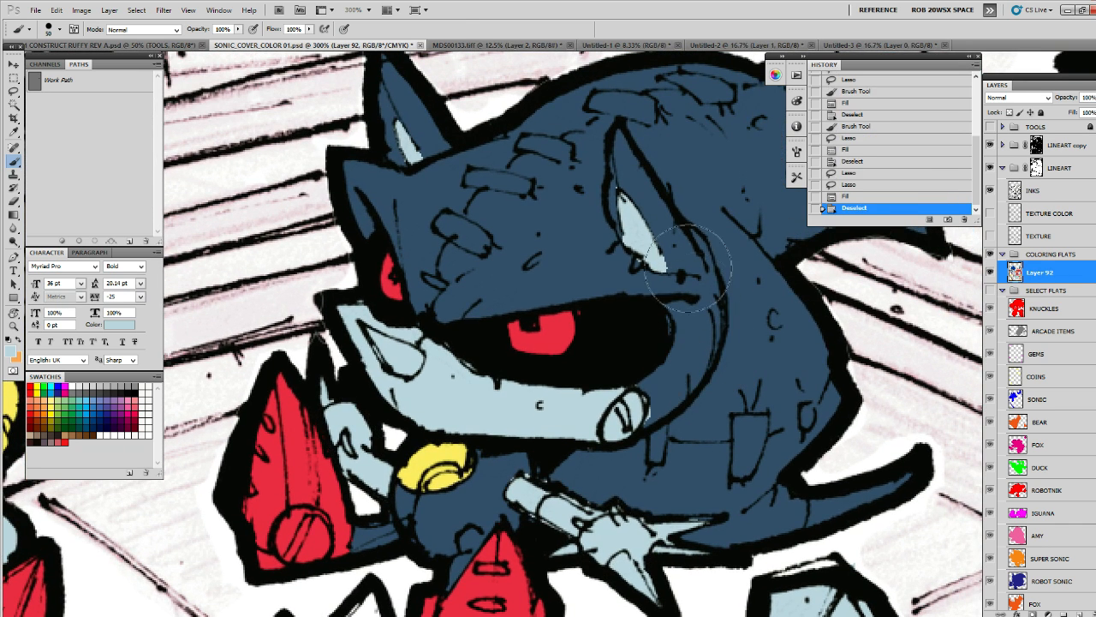
Lasso a thin strip along the edge of the near ear's inner area, fill it with the sampled dark blue, and clear the selection
{"action": "key", "text": "l"}
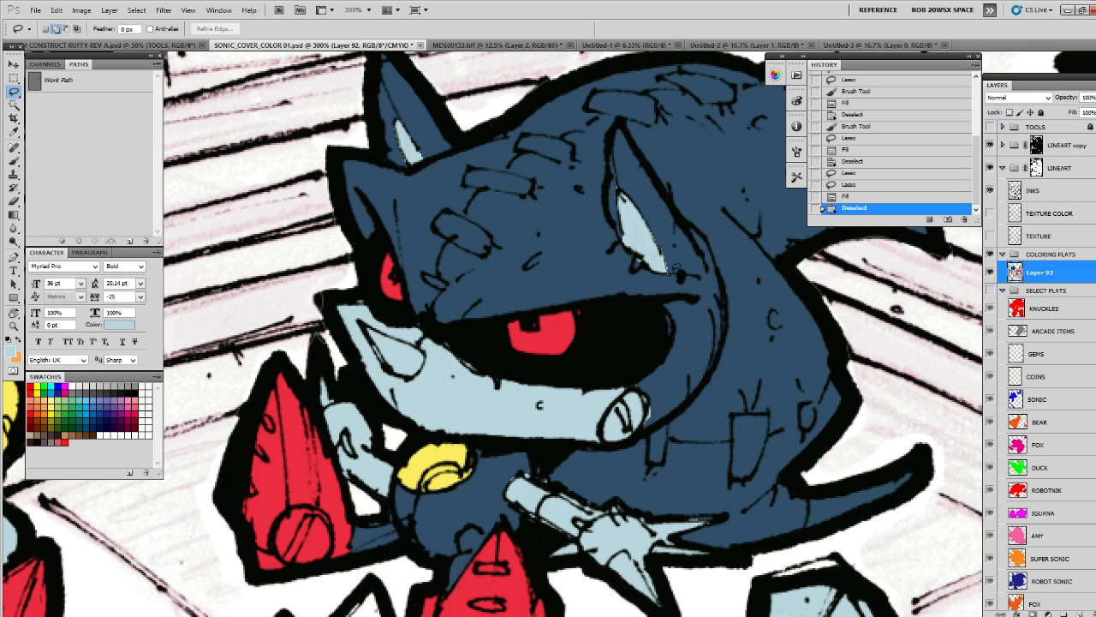
{"action": "left_click_drag", "start_coordinate": [665, 231], "coordinate": [666, 237]}
{"action": "key", "text": "b"}
{"action": "left_click", "coordinate": [686, 254], "text": "alt"}
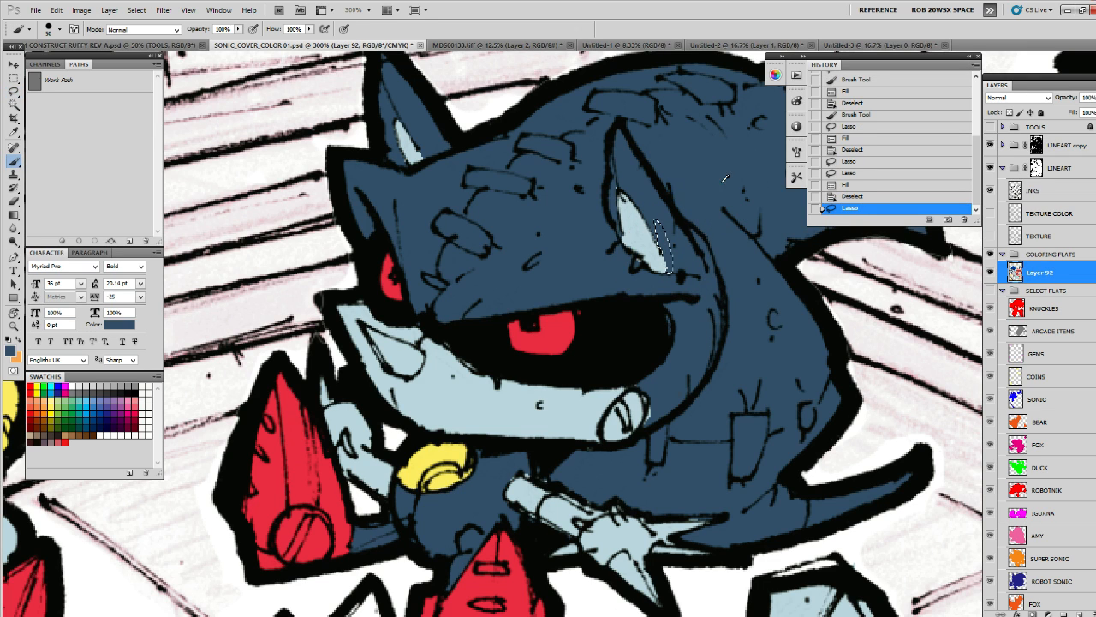
{"action": "key", "text": "alt+BackSpace"}
{"action": "key", "text": "ctrl+d"}
{"action": "left_click_drag", "start_coordinate": [754, 326], "coordinate": [743, 252]}
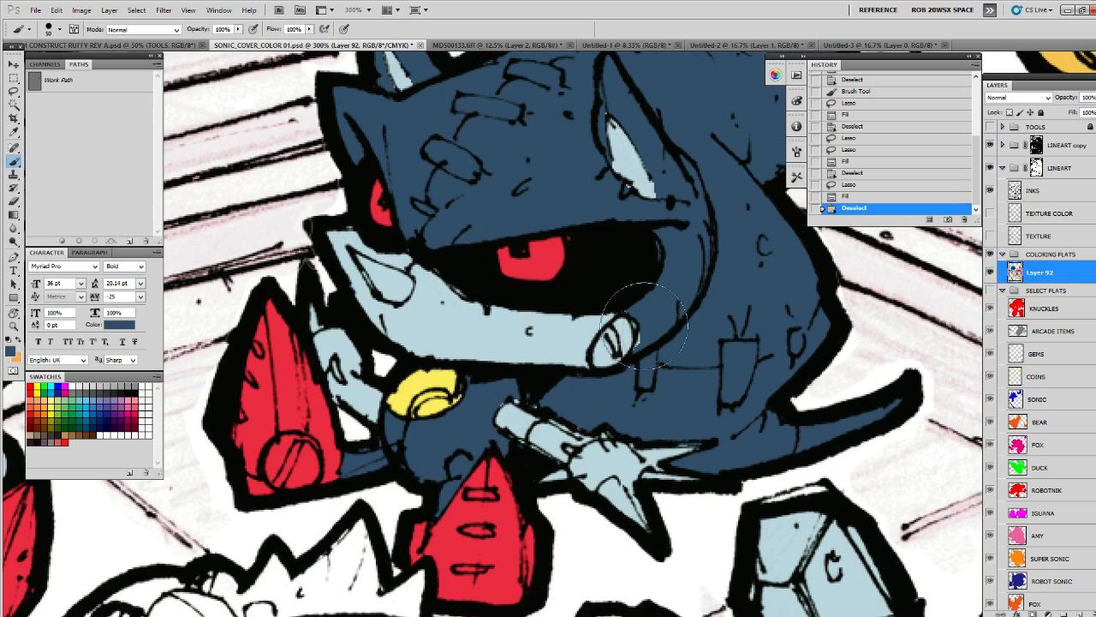
Lasso the cheek area beside the round bolt on Robot Sonic's jaw, fill it with the sampled dark blue, and clear the selection
{"action": "key", "text": "l"}
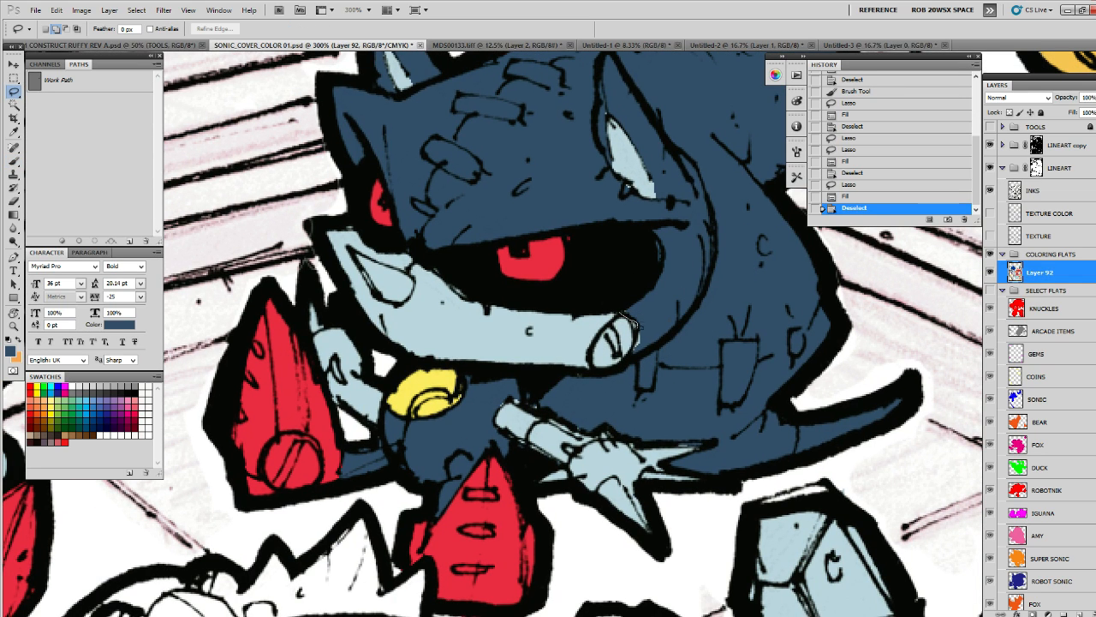
{"action": "mouse_move", "coordinate": [633, 351]}
{"action": "left_mouse_down"}
{"action": "mouse_move", "coordinate": [625, 287]}
{"action": "mouse_move", "coordinate": [631, 347]}
{"action": "left_mouse_up"}
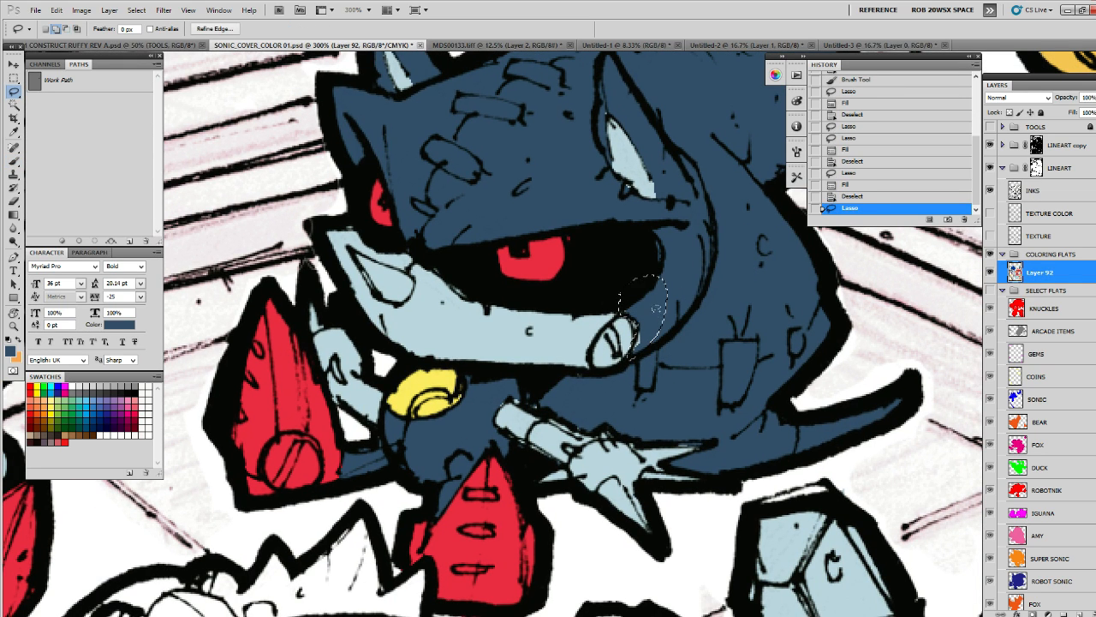
{"action": "key", "text": "b"}
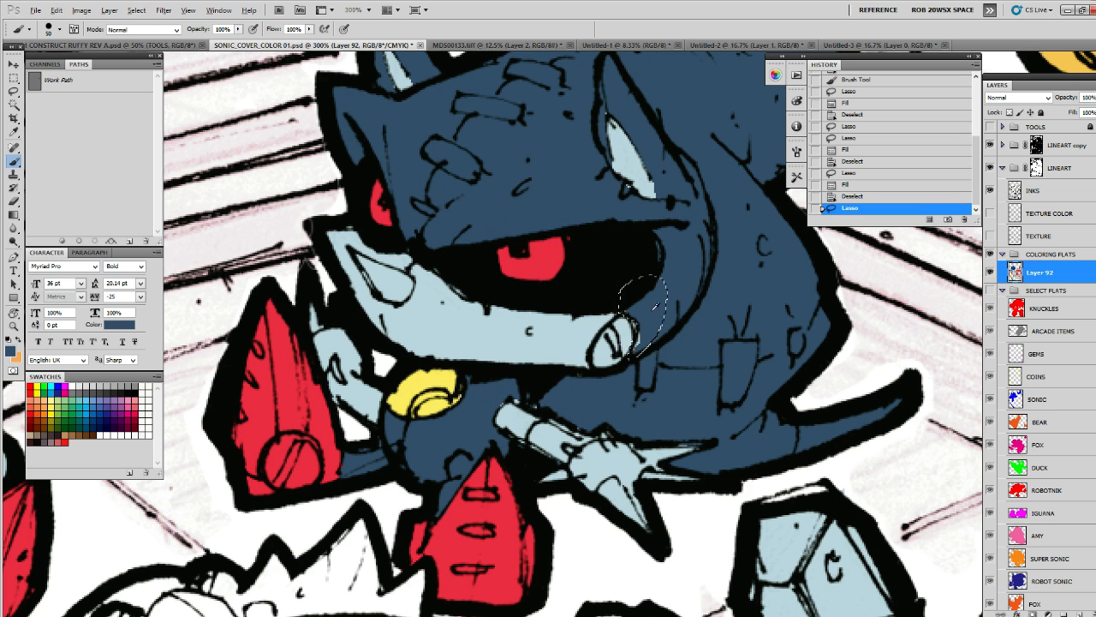
{"action": "left_click", "coordinate": [688, 255], "text": "alt"}
{"action": "key", "text": "alt+BackSpace"}
{"action": "key", "text": "ctrl+d"}
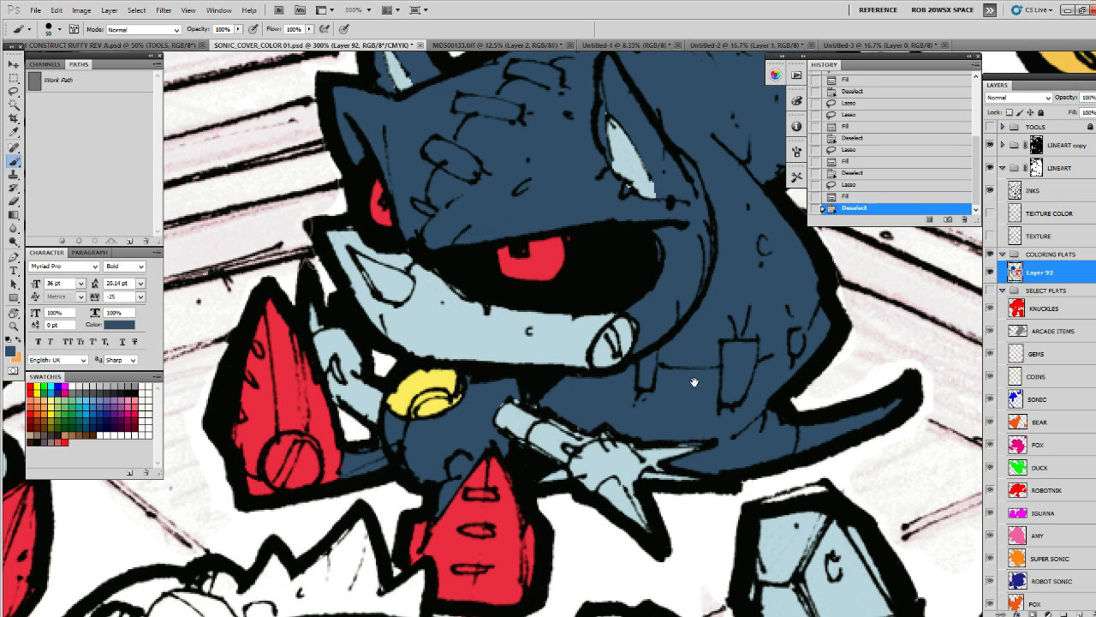
{"action": "left_click_drag", "start_coordinate": [694, 383], "coordinate": [685, 322]}
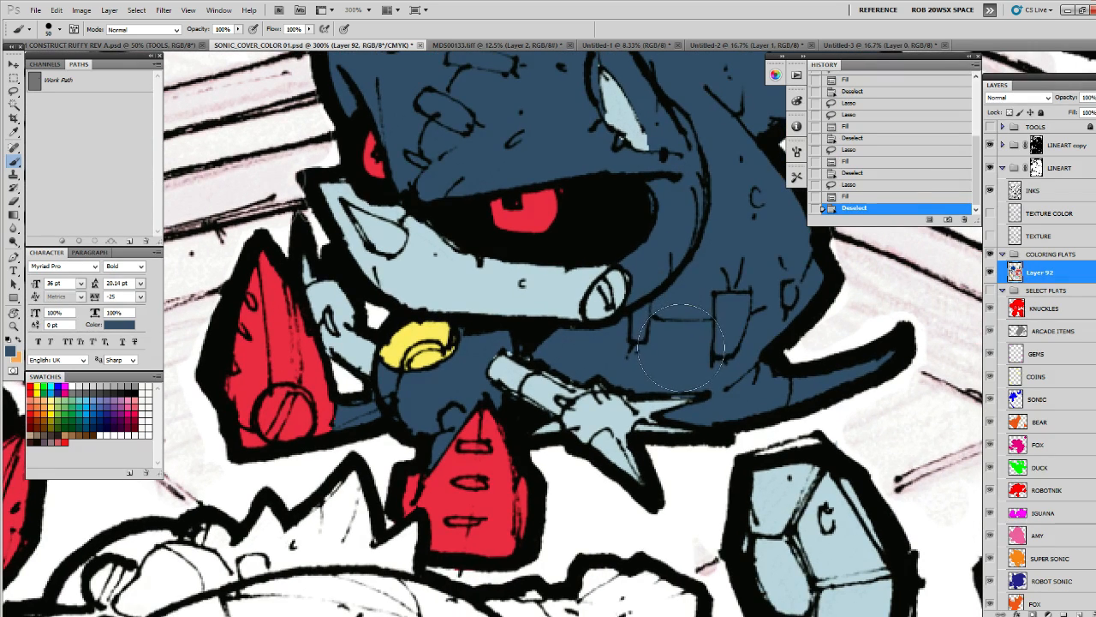
Lasso the rounded palm of Robot Sonic's near hand without its claws, fill it with the dark blue, and clear the selection
{"action": "key", "text": "z"}
{"action": "left_click", "coordinate": [636, 343], "text": "alt"}
{"action": "left_click", "coordinate": [636, 345], "text": "alt"}
{"action": "left_click", "coordinate": [637, 349]}
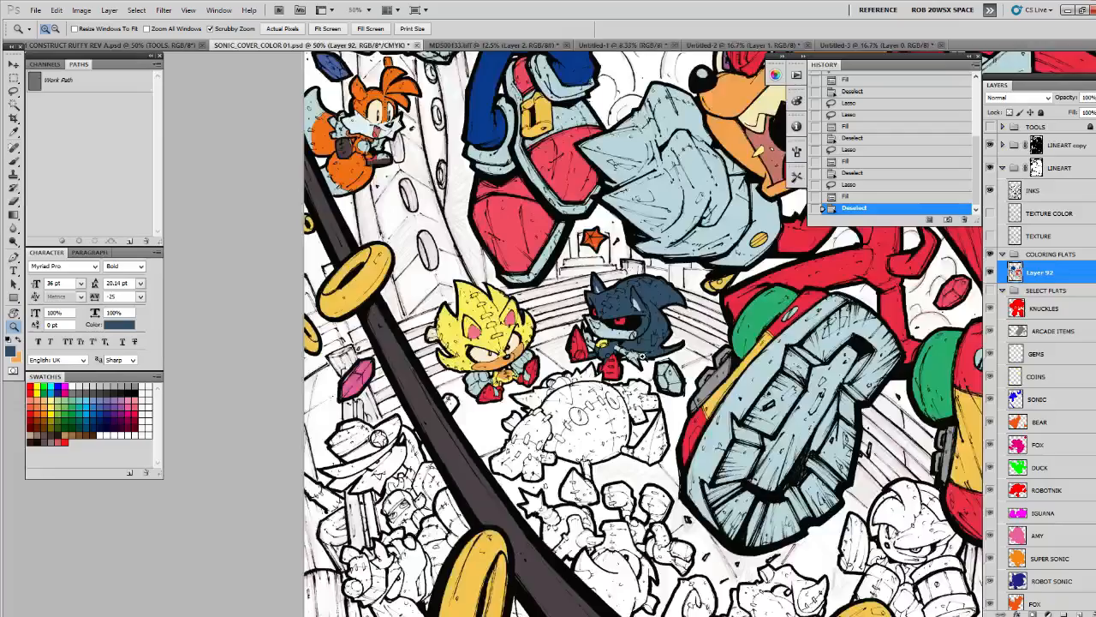
{"action": "left_click", "coordinate": [638, 355]}
{"action": "left_click", "coordinate": [638, 355]}
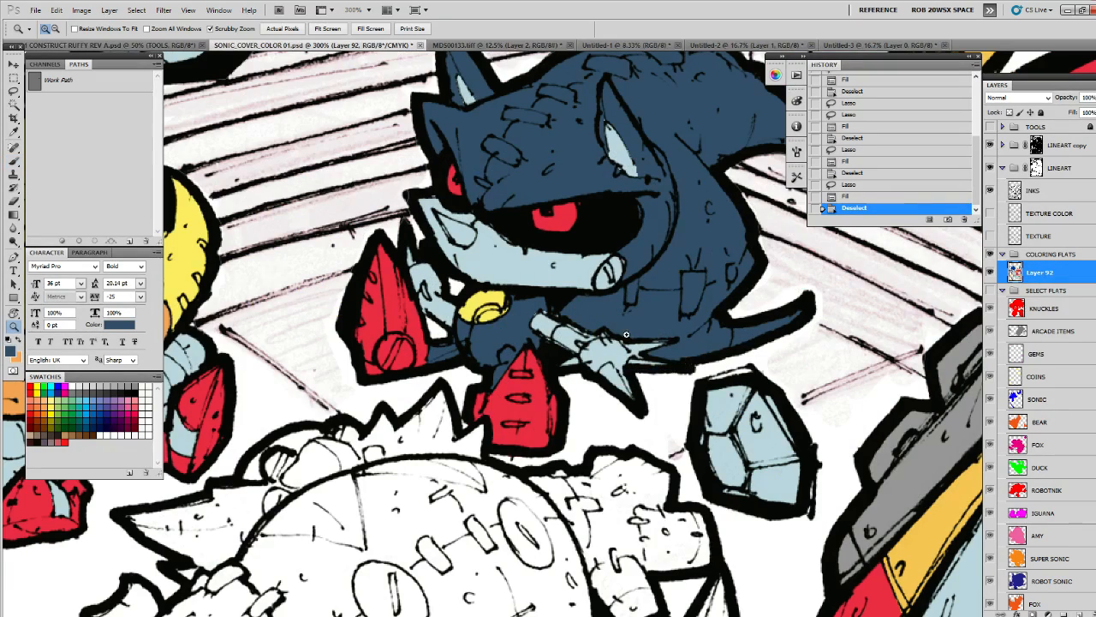
{"action": "left_click", "coordinate": [634, 342]}
{"action": "key", "text": "l"}
{"action": "left_click_drag", "start_coordinate": [621, 327], "coordinate": [634, 325]}
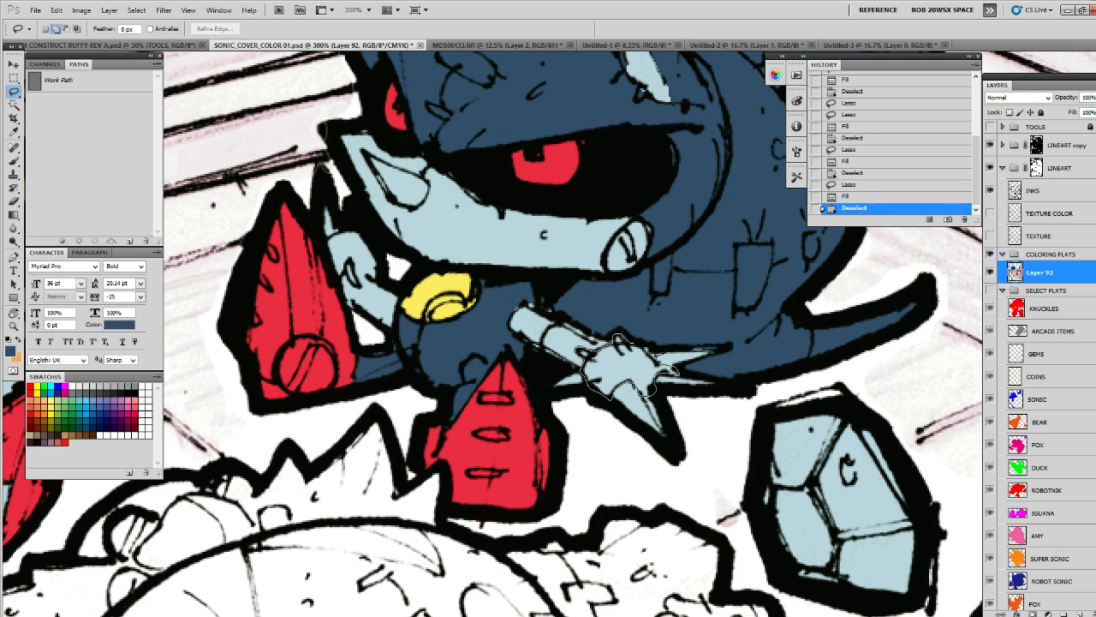
{"action": "left_click_drag", "start_coordinate": [638, 319], "coordinate": [618, 336]}
{"action": "key", "text": "alt+BackSpace"}
{"action": "key", "text": "ctrl+d"}
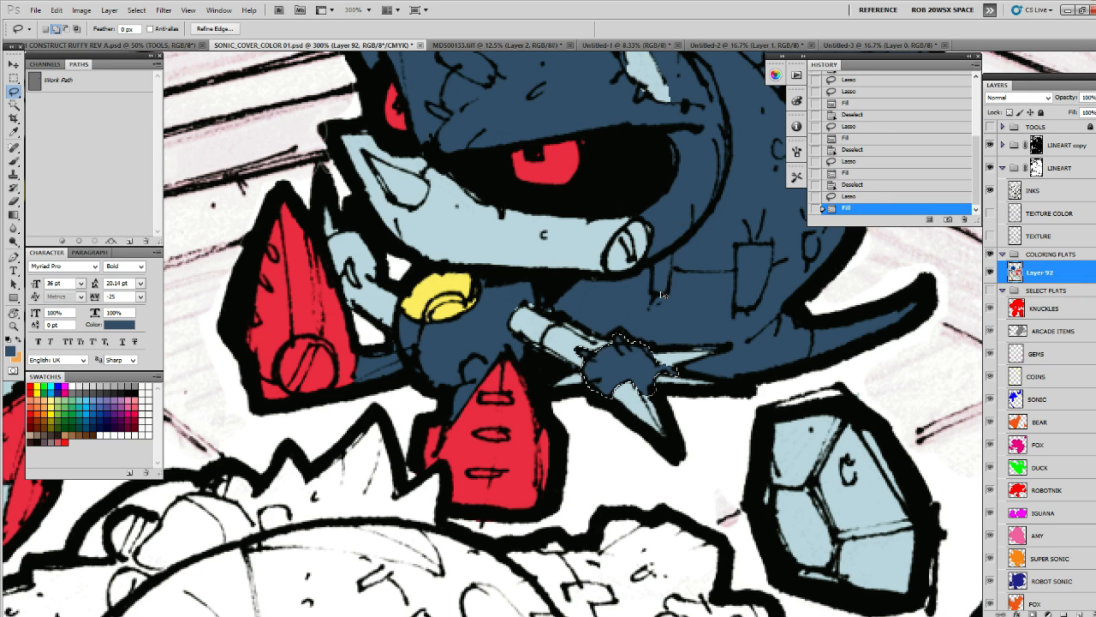
Lasso the area bordering Robot Sonic's near forearm, leaving out the arm itself, fill it with the dark blue, and clear the selection
{"action": "left_click_drag", "start_coordinate": [591, 260], "coordinate": [604, 290]}
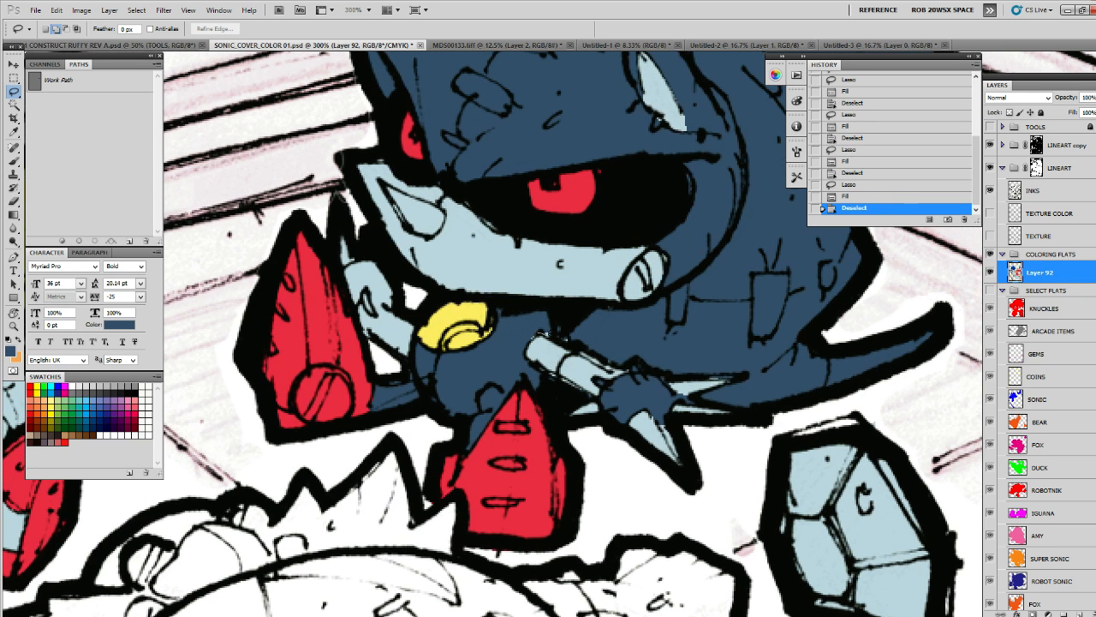
{"action": "mouse_move", "coordinate": [535, 325]}
{"action": "left_mouse_down"}
{"action": "mouse_move", "coordinate": [624, 364]}
{"action": "mouse_move", "coordinate": [599, 389]}
{"action": "mouse_move", "coordinate": [548, 377]}
{"action": "mouse_move", "coordinate": [514, 347]}
{"action": "left_mouse_up"}
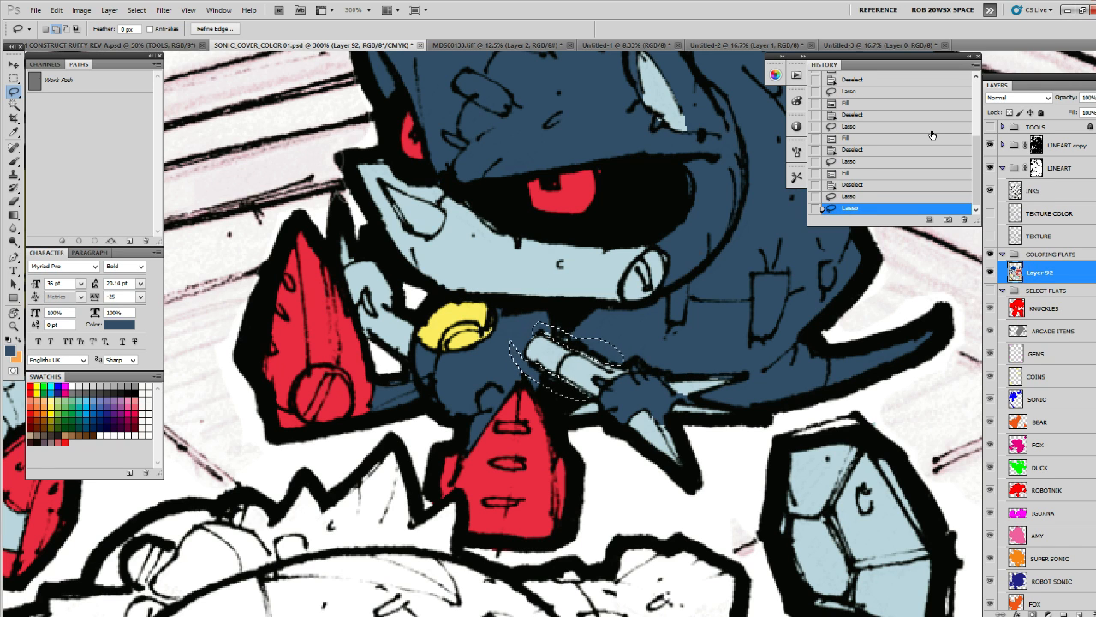
{"action": "key", "text": "alt+BackSpace"}
{"action": "left_click_drag", "start_coordinate": [669, 294], "coordinate": [672, 307]}
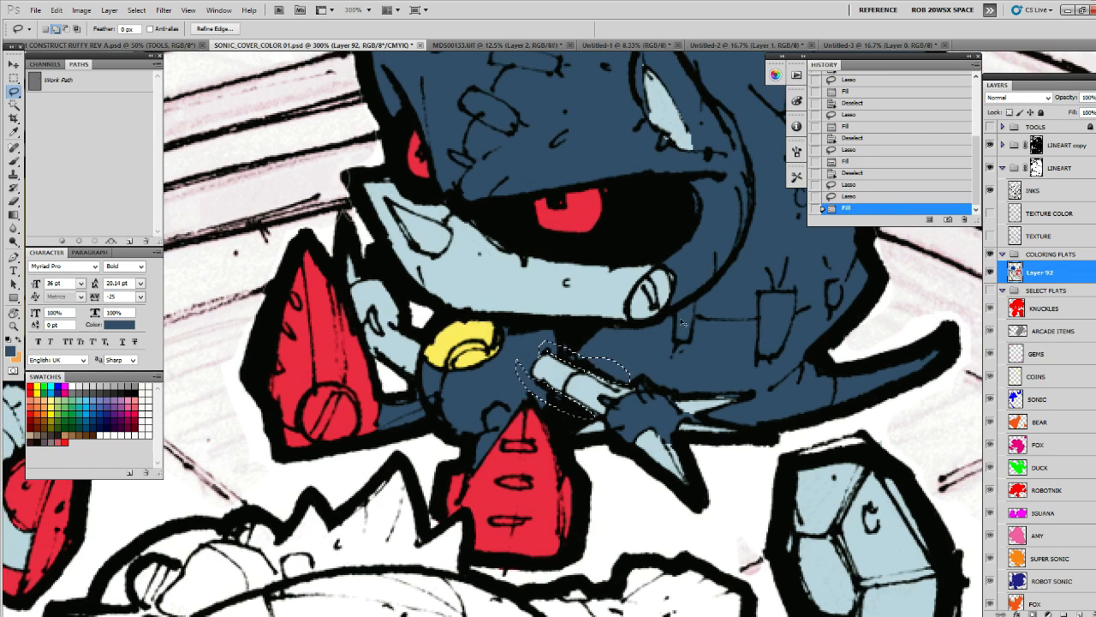
{"action": "key", "text": "ctrl+d"}
Lasso the rounded palm of Robot Sonic's far hand, fill it with the dark blue, and clear the selection
{"action": "left_click_drag", "start_coordinate": [521, 304], "coordinate": [531, 314]}
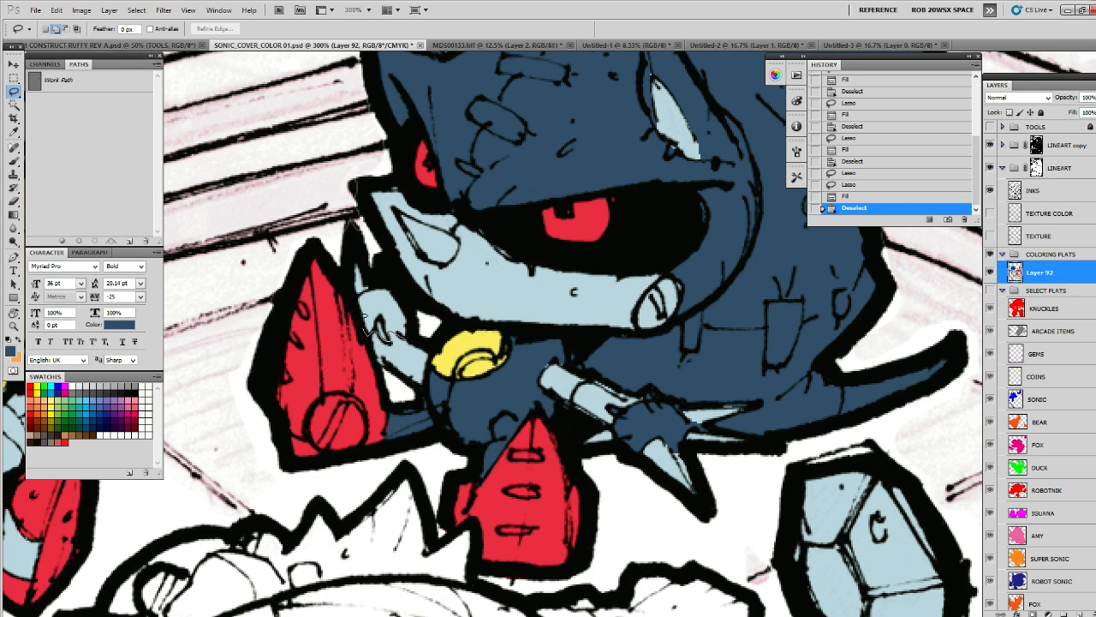
{"action": "mouse_move", "coordinate": [395, 331]}
{"action": "left_mouse_down"}
{"action": "mouse_move", "coordinate": [366, 335]}
{"action": "mouse_move", "coordinate": [356, 302]}
{"action": "left_mouse_up"}
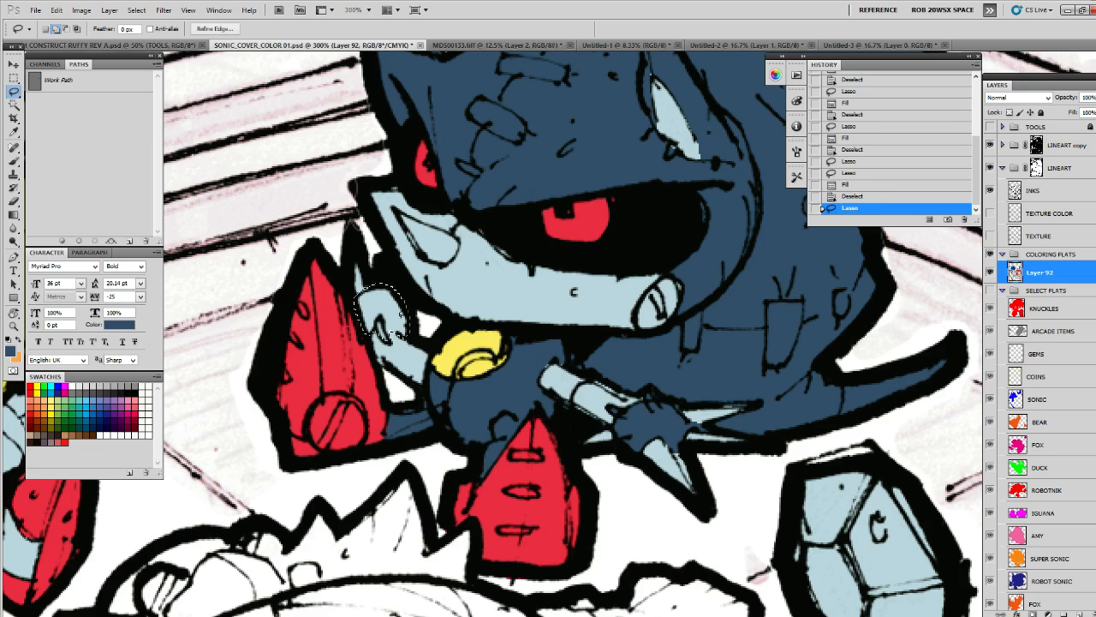
{"action": "key", "text": "alt+BackSpace"}
{"action": "key", "text": "ctrl+d"}
Load the Robotnik layer's silhouette as a selection, fill it on Layer 92 with the red sampled from Knuckles, and clear the selection
{"action": "key", "text": "z"}
{"action": "left_click", "coordinate": [692, 271], "text": "alt"}
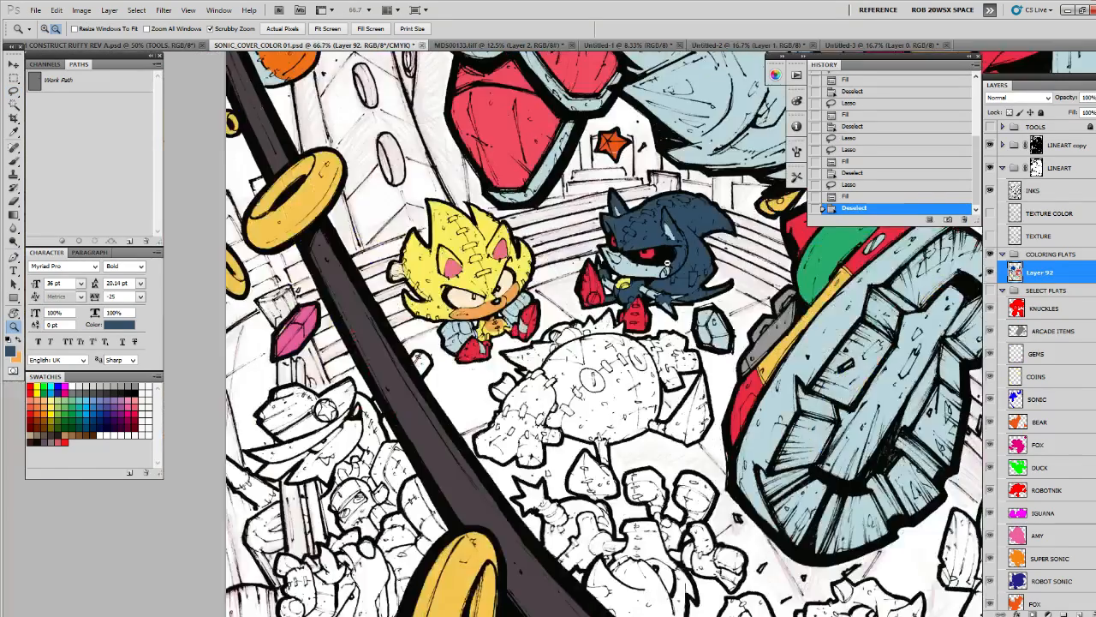
{"action": "left_click", "coordinate": [701, 276]}
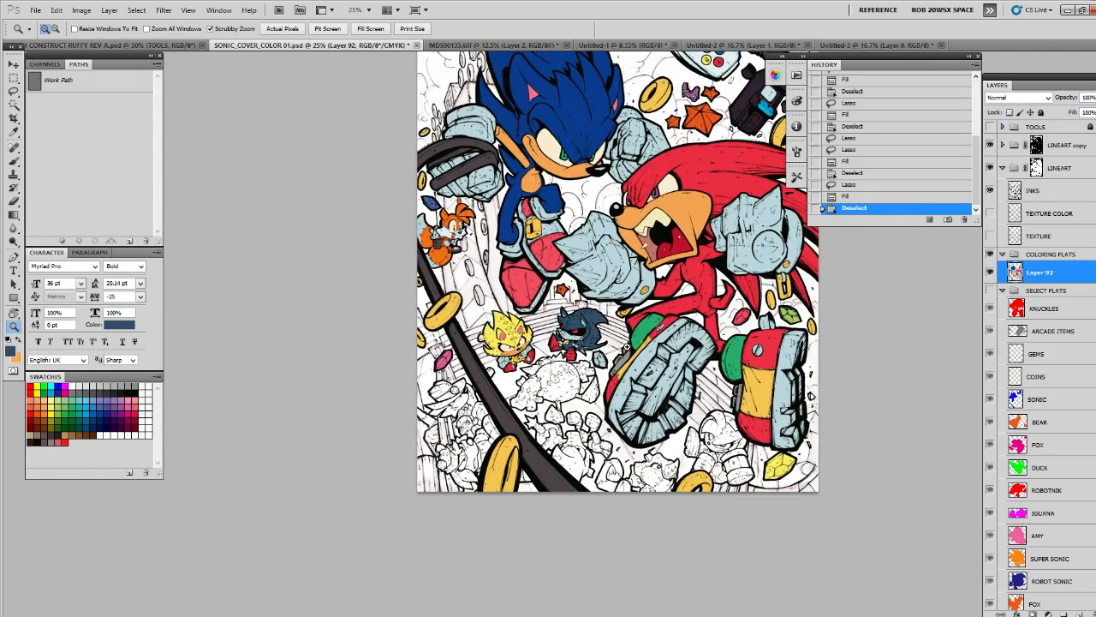
{"action": "left_click", "coordinate": [639, 342], "text": "alt"}
{"action": "left_click", "coordinate": [623, 375]}
{"action": "left_click_drag", "start_coordinate": [617, 380], "coordinate": [673, 278]}
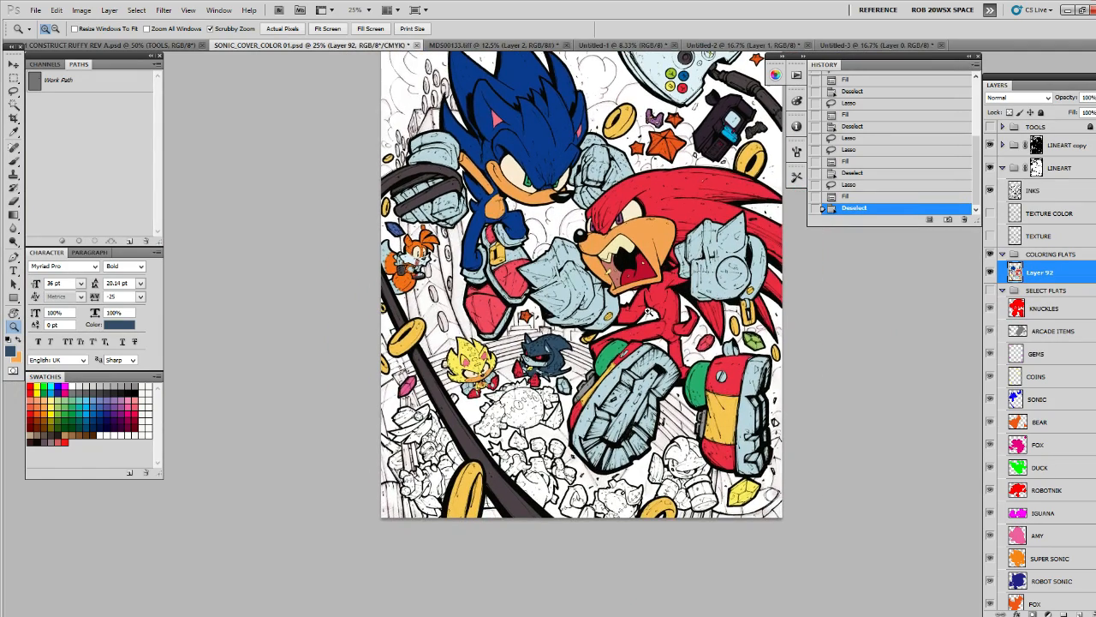
{"action": "left_click_drag", "start_coordinate": [626, 331], "coordinate": [662, 271]}
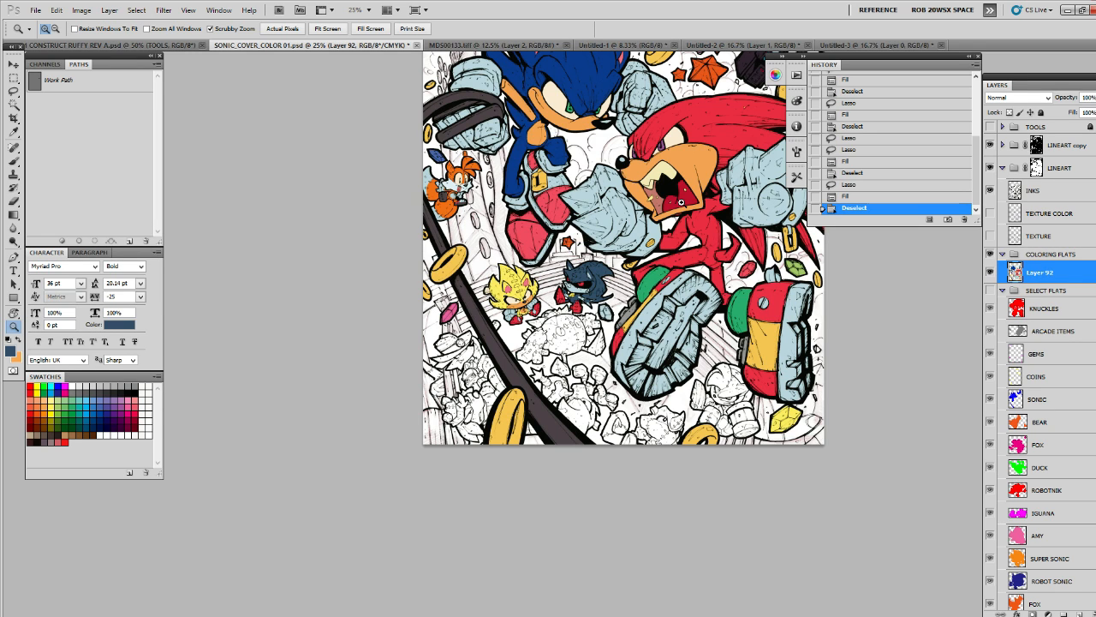
{"action": "left_click", "coordinate": [1018, 490], "text": "ctrl"}
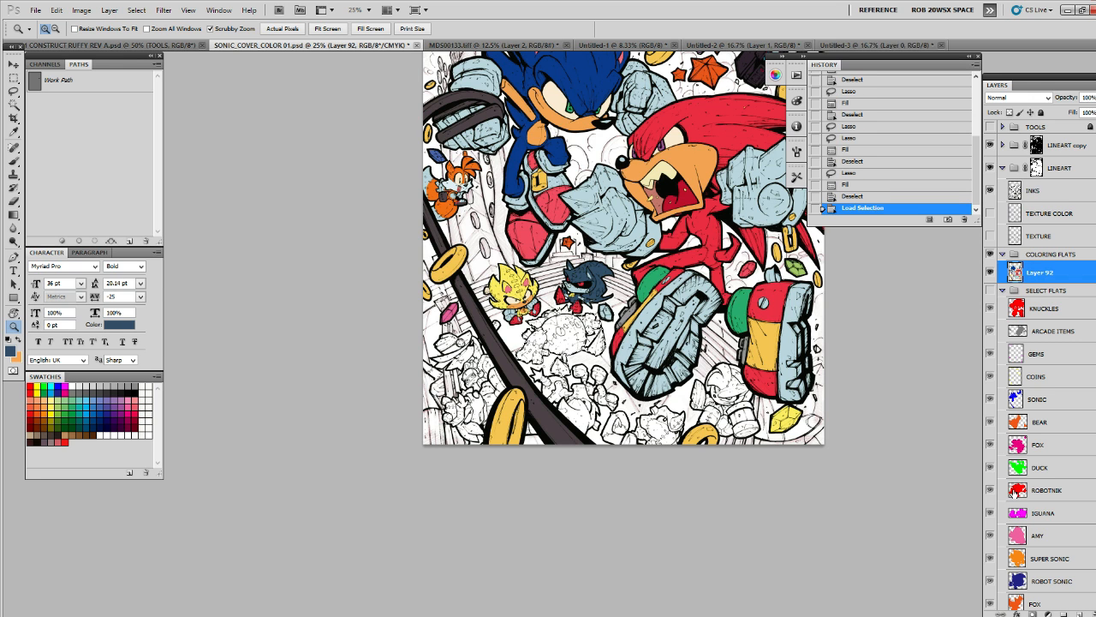
{"action": "key", "text": "b"}
{"action": "left_click_drag", "start_coordinate": [692, 258], "coordinate": [704, 332]}
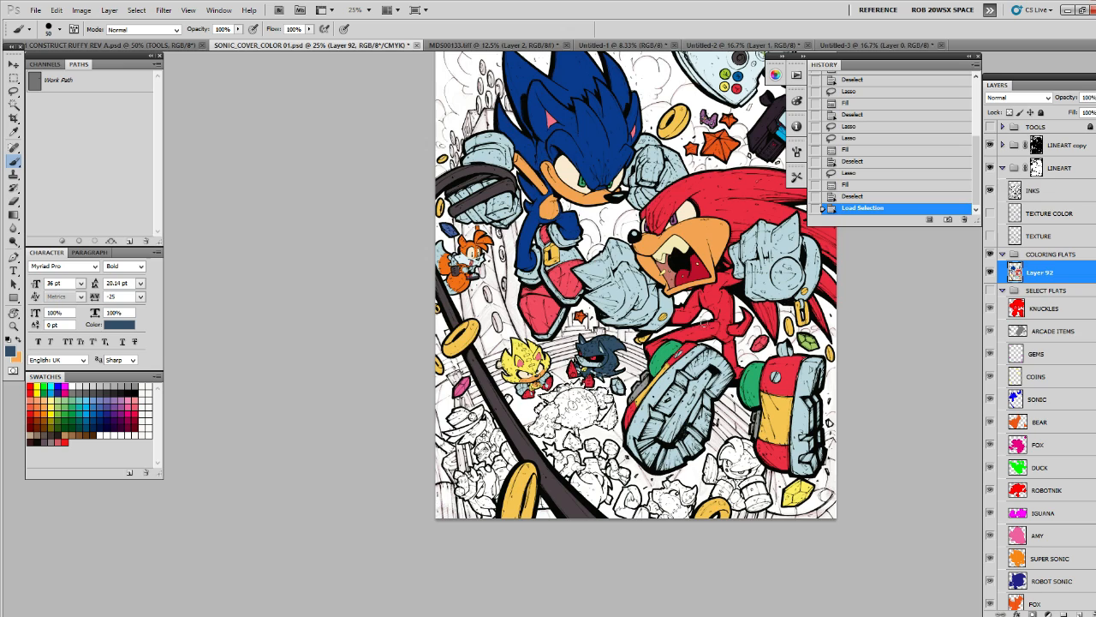
{"action": "left_click", "coordinate": [703, 334], "text": "alt"}
{"action": "key", "text": "alt+BackSpace"}
{"action": "left_click_drag", "start_coordinate": [546, 108], "coordinate": [560, 82]}
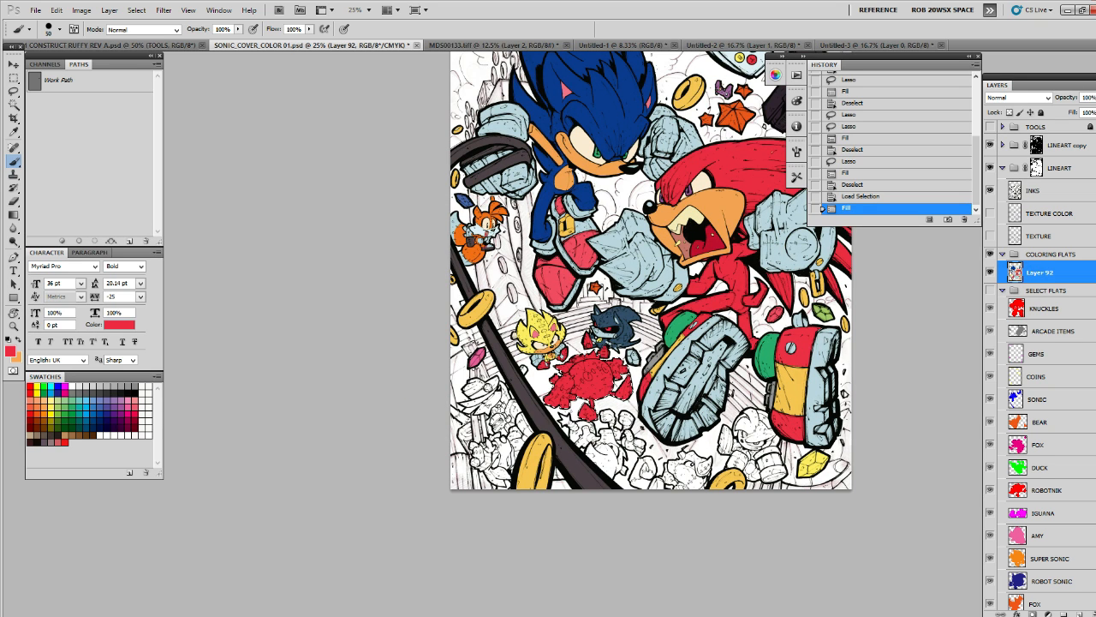
{"action": "key", "text": "ctrl+d"}
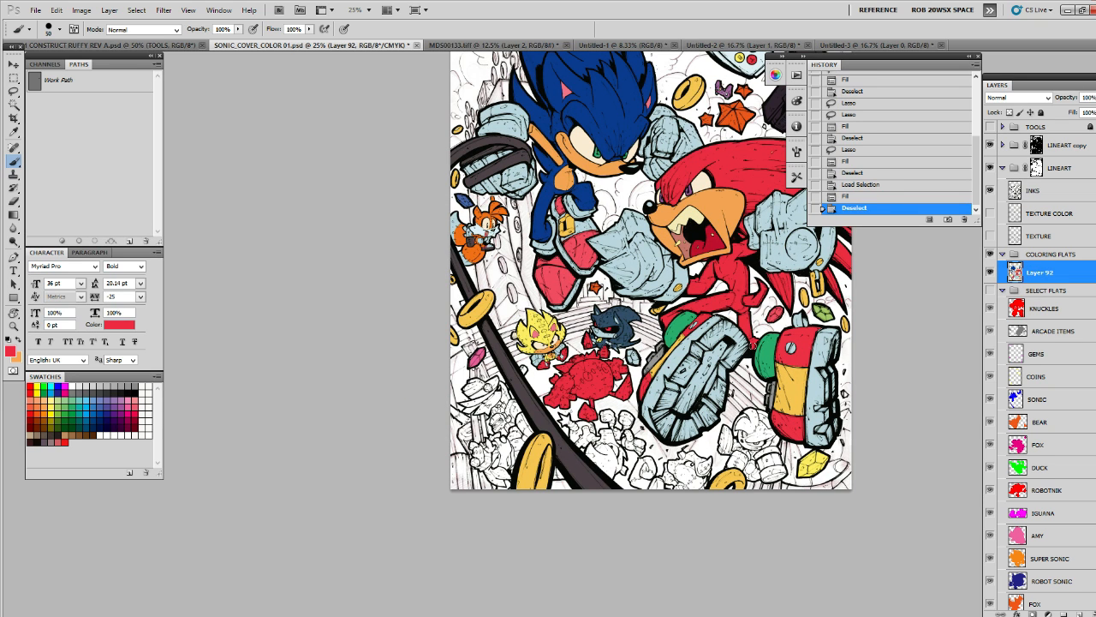
Sample the dark gray, lasso Robotnik's lower body with the legs and pointed feet, fill it on Layer 92, and clear the selection
{"action": "left_click", "coordinate": [511, 163], "text": "alt"}
{"action": "key", "text": "z"}
{"action": "left_click_drag", "start_coordinate": [583, 377], "coordinate": [769, 417]}
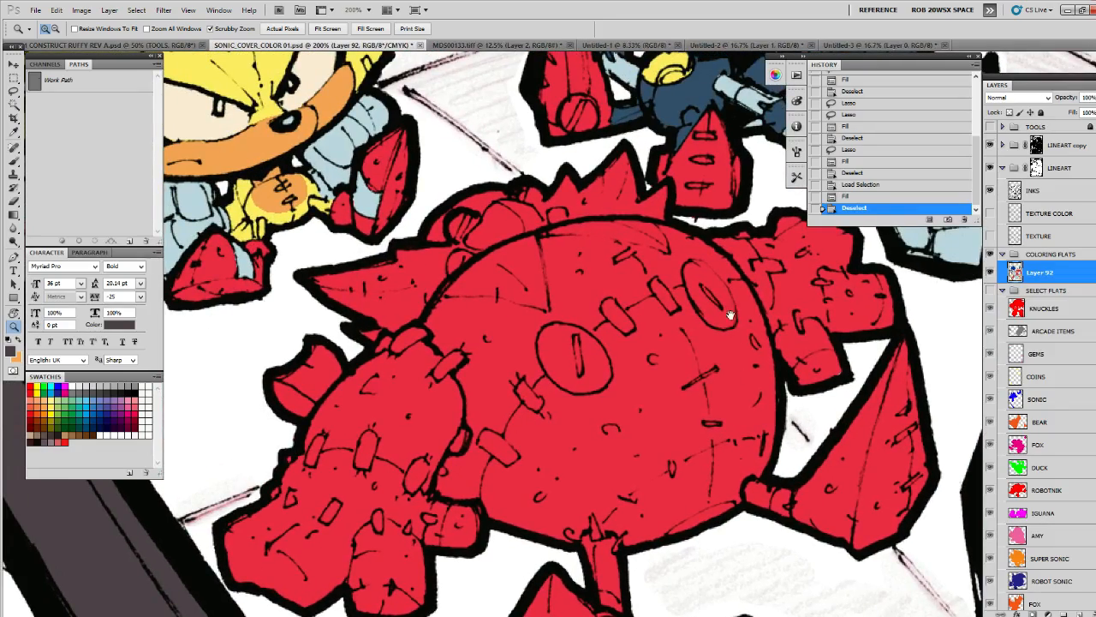
{"action": "key", "text": "l"}
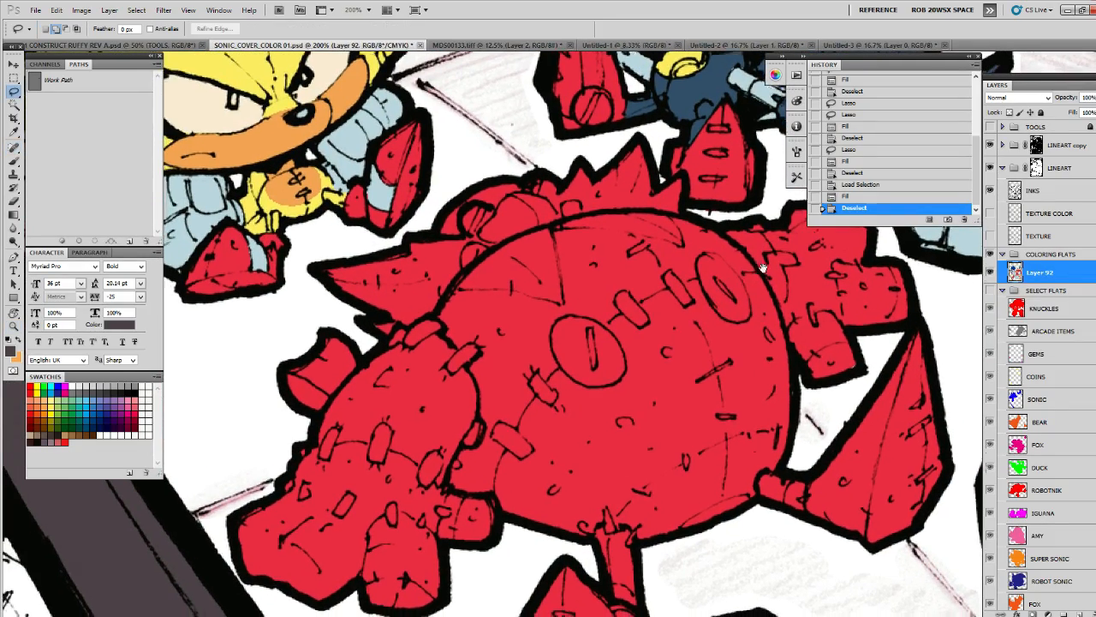
{"action": "left_click_drag", "start_coordinate": [763, 268], "coordinate": [748, 210]}
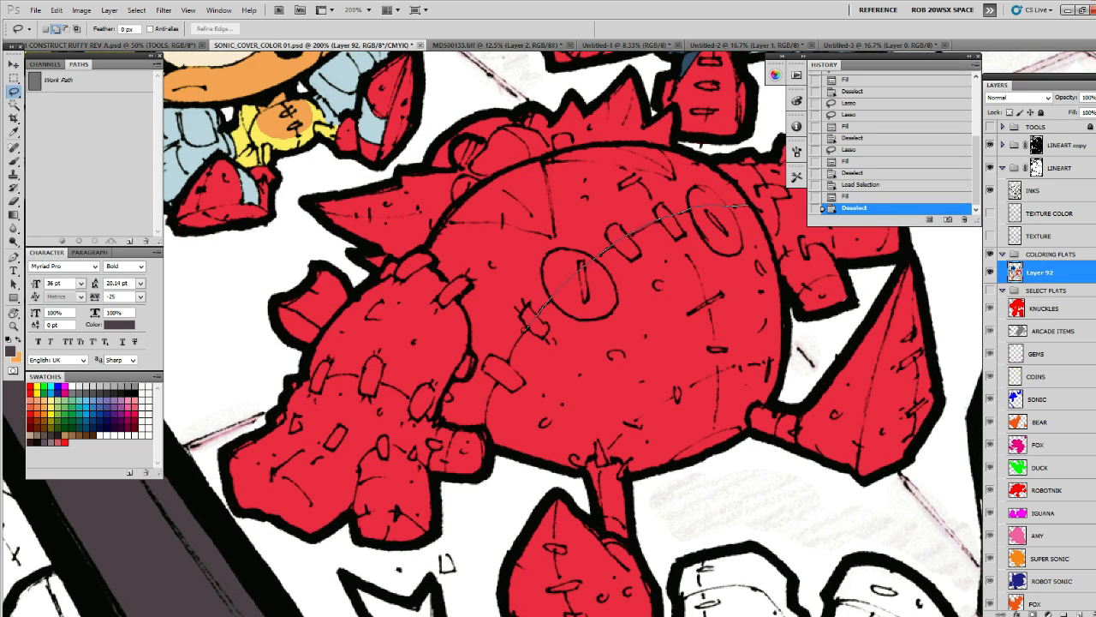
{"action": "left_click_drag", "start_coordinate": [509, 361], "coordinate": [490, 396]}
{"action": "mouse_move", "coordinate": [536, 459]}
{"action": "left_mouse_down"}
{"action": "mouse_move", "coordinate": [562, 471]}
{"action": "mouse_move", "coordinate": [519, 378]}
{"action": "mouse_move", "coordinate": [470, 402]}
{"action": "mouse_move", "coordinate": [449, 436]}
{"action": "mouse_move", "coordinate": [447, 512]}
{"action": "left_mouse_up"}
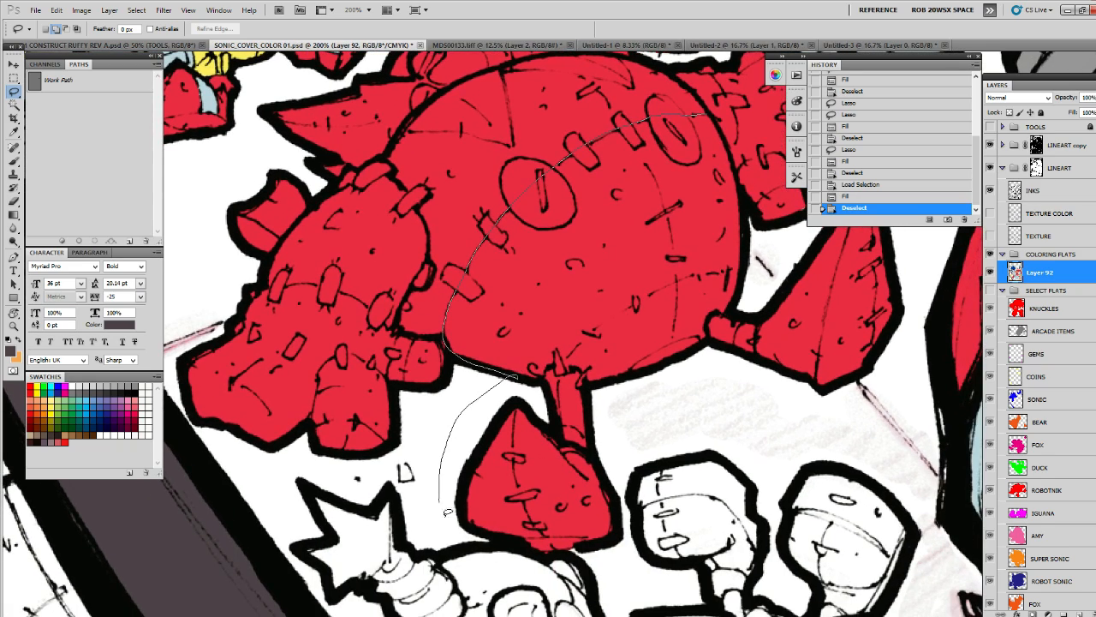
{"action": "mouse_move", "coordinate": [527, 564]}
{"action": "left_mouse_down"}
{"action": "mouse_move", "coordinate": [689, 541]}
{"action": "mouse_move", "coordinate": [795, 449]}
{"action": "mouse_move", "coordinate": [681, 560]}
{"action": "mouse_move", "coordinate": [741, 515]}
{"action": "mouse_move", "coordinate": [788, 454]}
{"action": "mouse_move", "coordinate": [803, 342]}
{"action": "mouse_move", "coordinate": [789, 297]}
{"action": "mouse_move", "coordinate": [794, 339]}
{"action": "mouse_move", "coordinate": [767, 304]}
{"action": "left_mouse_up"}
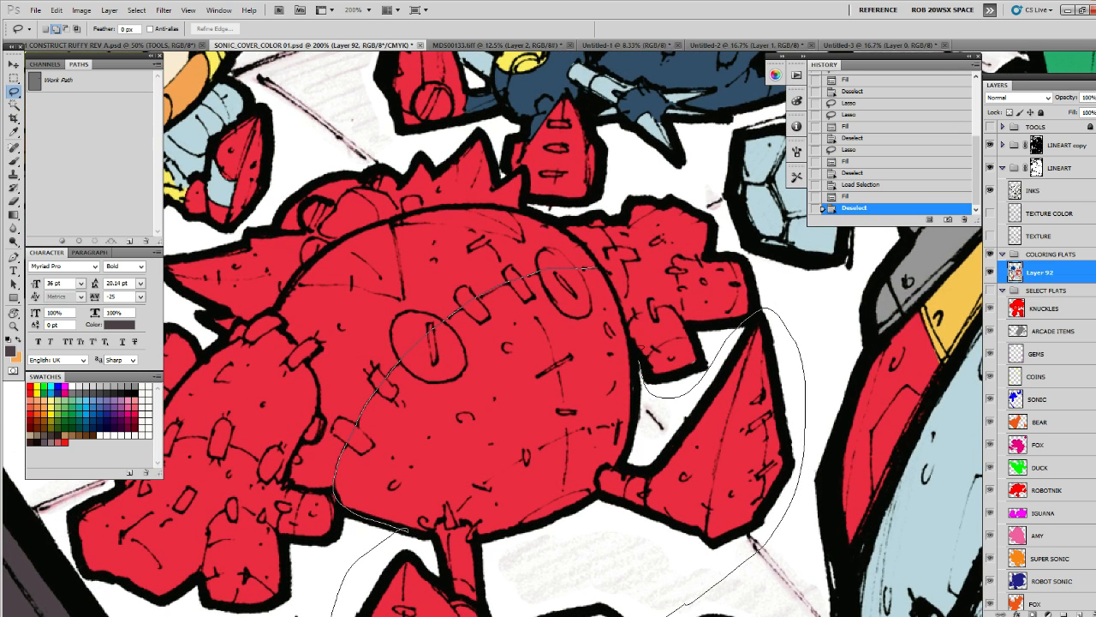
{"action": "left_click_drag", "start_coordinate": [597, 267], "coordinate": [597, 269]}
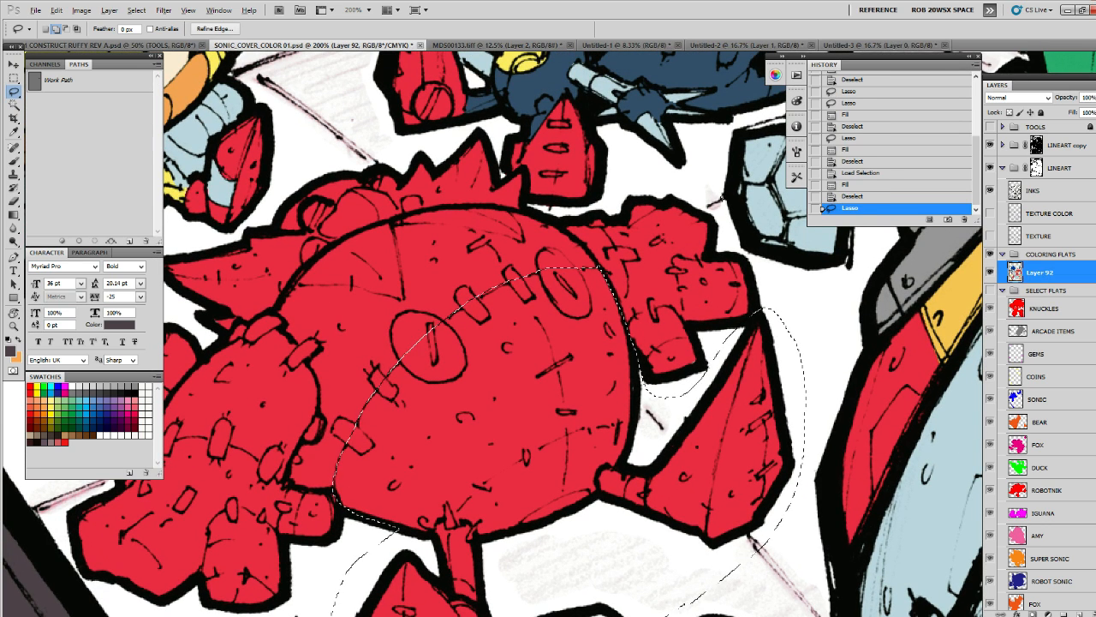
{"action": "key", "text": "alt+BackSpace"}
{"action": "key", "text": "ctrl+d"}
Lasso the red halves of the four stitches along Robotnik's waistline, fill them with the dark gray, and clear the selection
{"action": "left_click_drag", "start_coordinate": [579, 370], "coordinate": [654, 376]}
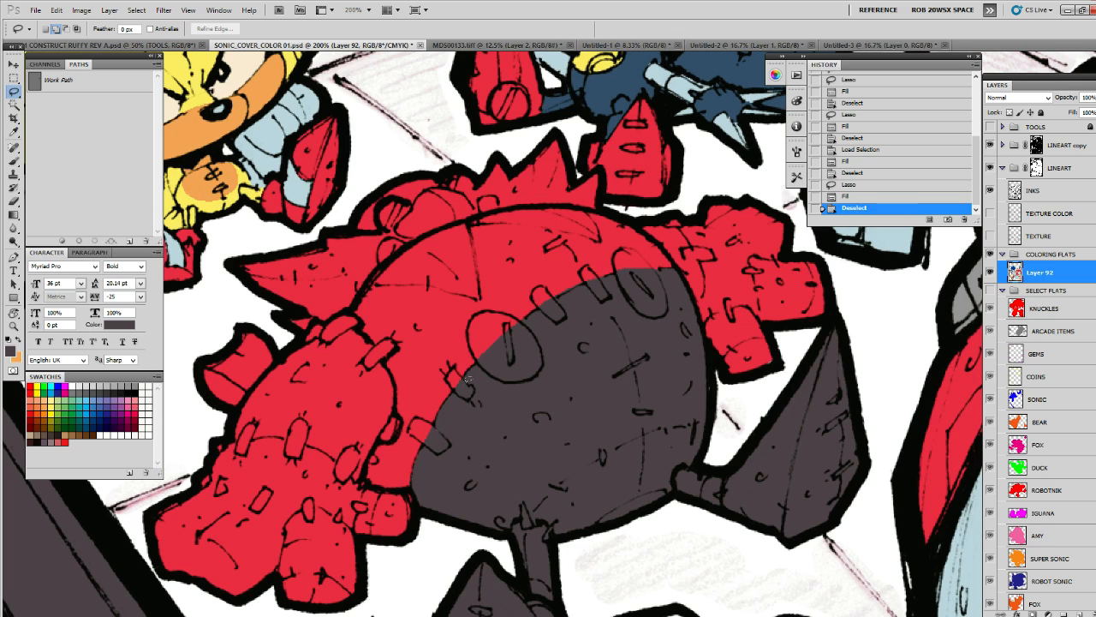
{"action": "left_click_drag", "start_coordinate": [468, 385], "coordinate": [463, 374]}
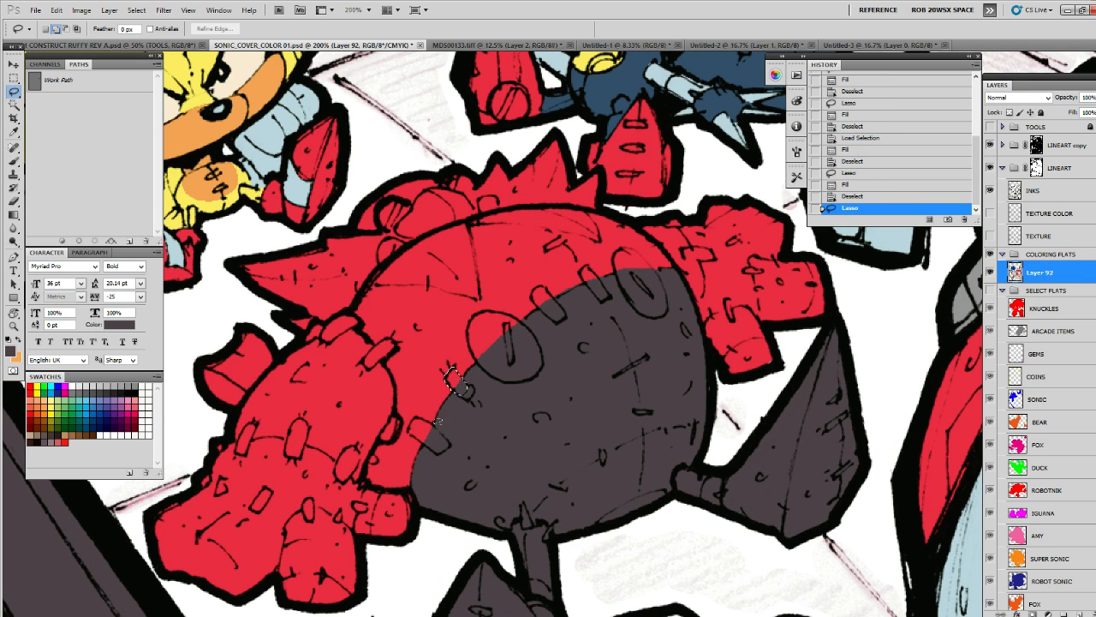
{"action": "mouse_move", "coordinate": [435, 423]}
{"action": "left_mouse_down"}
{"action": "mouse_move", "coordinate": [416, 417]}
{"action": "mouse_move", "coordinate": [408, 428]}
{"action": "mouse_move", "coordinate": [435, 427]}
{"action": "mouse_move", "coordinate": [428, 420]}
{"action": "left_mouse_up"}
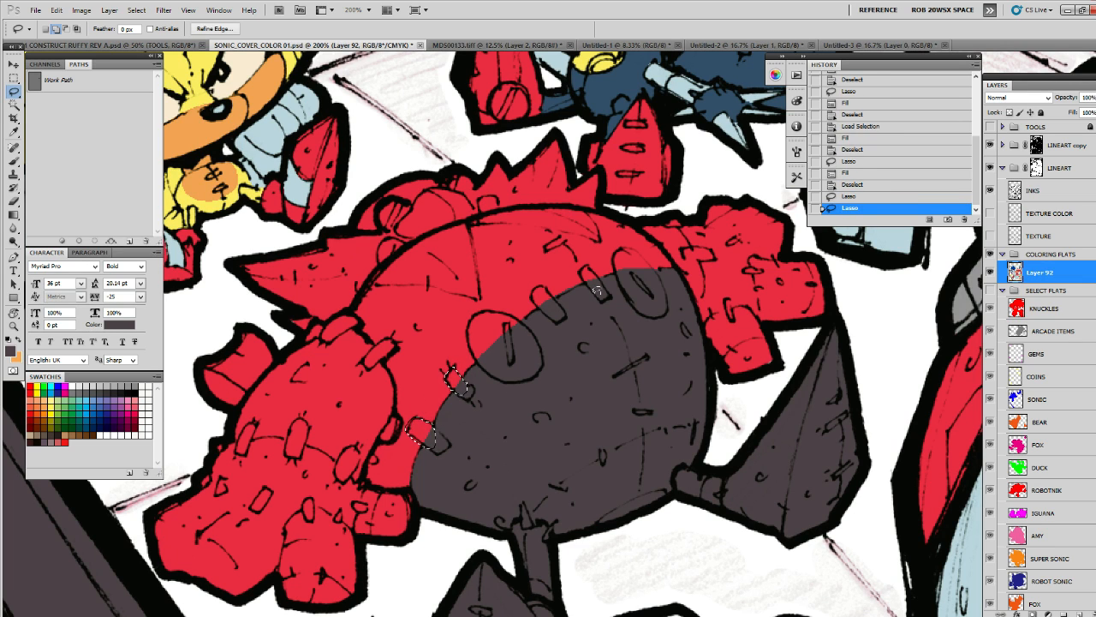
{"action": "mouse_move", "coordinate": [557, 295]}
{"action": "left_mouse_down"}
{"action": "mouse_move", "coordinate": [539, 286]}
{"action": "mouse_move", "coordinate": [552, 314]}
{"action": "mouse_move", "coordinate": [557, 291]}
{"action": "mouse_move", "coordinate": [601, 276]}
{"action": "mouse_move", "coordinate": [586, 293]}
{"action": "mouse_move", "coordinate": [579, 267]}
{"action": "left_mouse_up"}
{"action": "key", "text": "alt+BackSpace"}
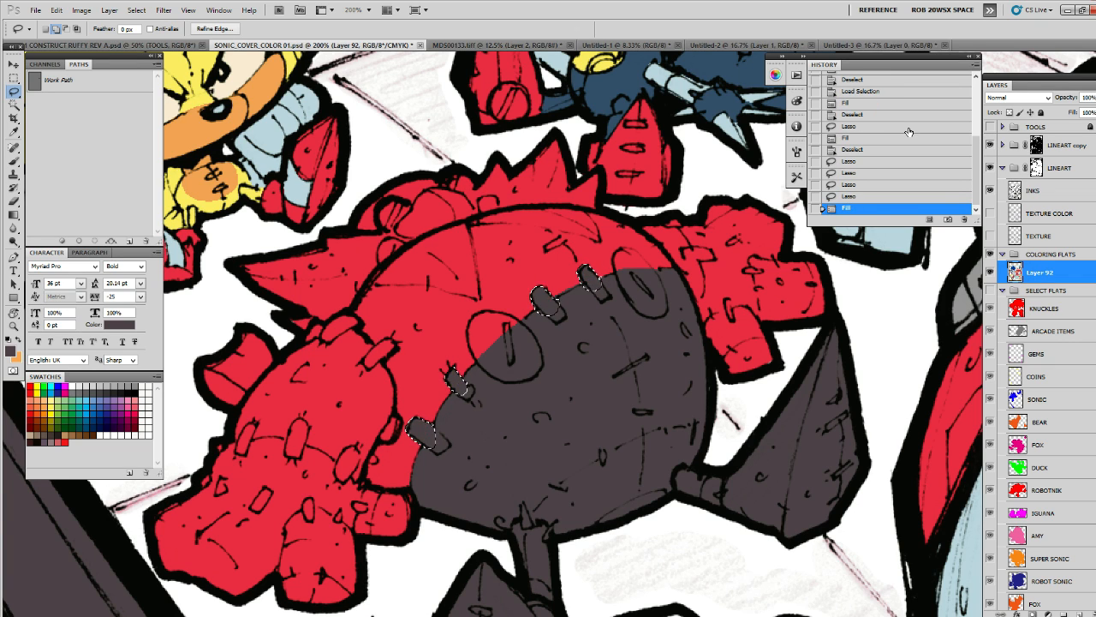
{"action": "key", "text": "ctrl+d"}
Lasso both spiky halves of Robotnik's moustache, fill them with the brown sampled from the 01_DIGICOLOR_REV 01.psd reference, and clear the selection
{"action": "left_click_drag", "start_coordinate": [674, 349], "coordinate": [709, 425]}
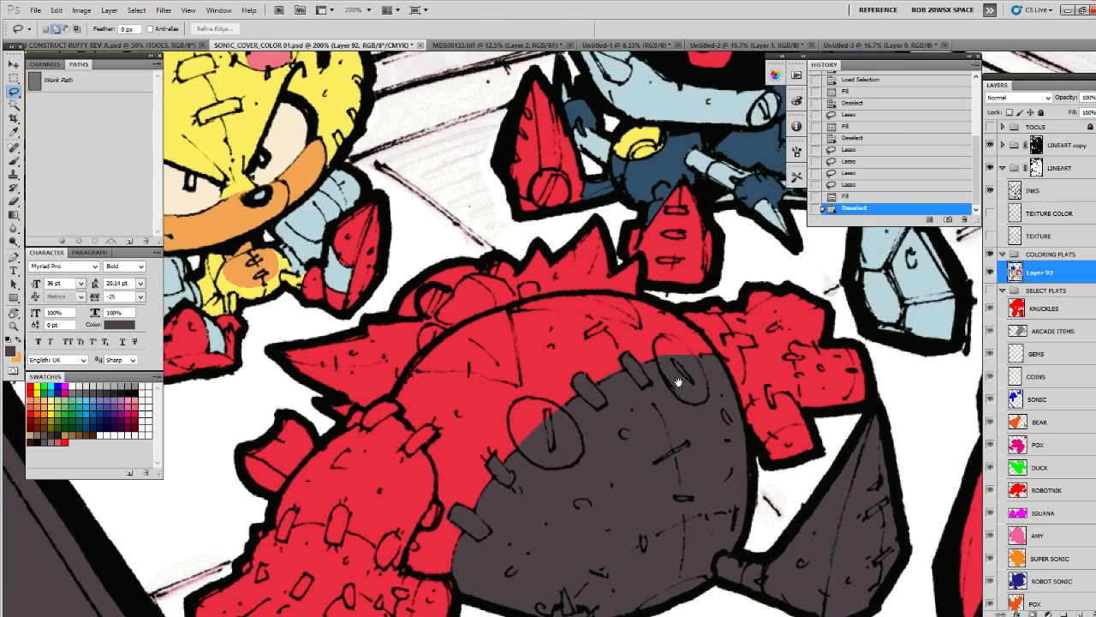
{"action": "mouse_move", "coordinate": [677, 371]}
{"action": "left_mouse_down"}
{"action": "mouse_move", "coordinate": [722, 414]}
{"action": "mouse_move", "coordinate": [744, 417]}
{"action": "left_mouse_up"}
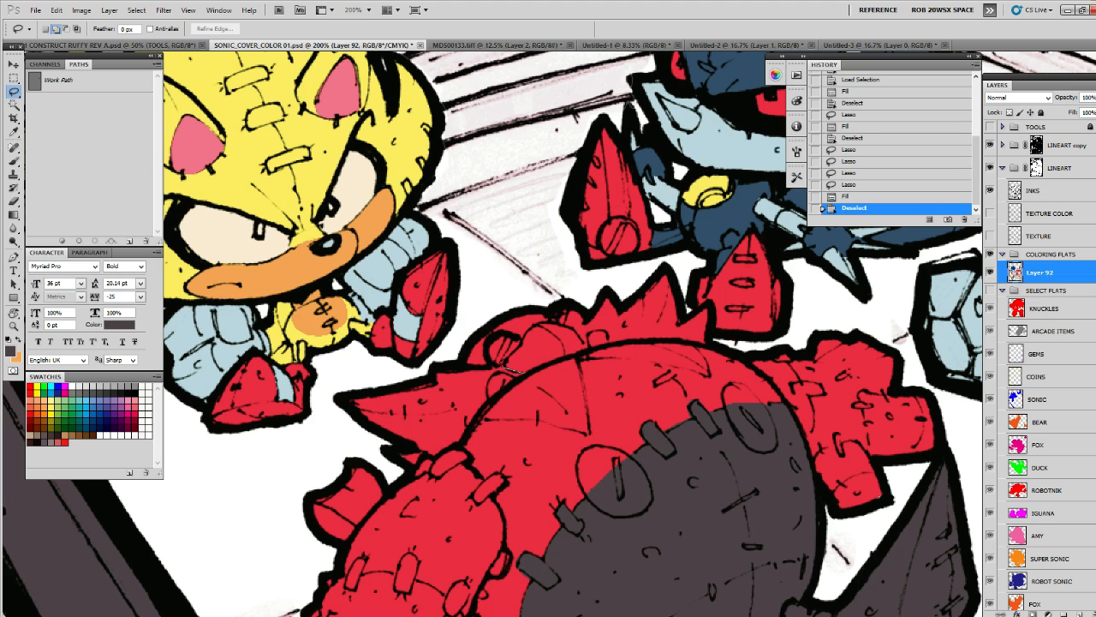
{"action": "mouse_move", "coordinate": [472, 360]}
{"action": "left_mouse_down"}
{"action": "mouse_move", "coordinate": [322, 399]}
{"action": "mouse_move", "coordinate": [394, 469]}
{"action": "left_mouse_up"}
{"action": "left_click_drag", "start_coordinate": [524, 374], "coordinate": [525, 374]}
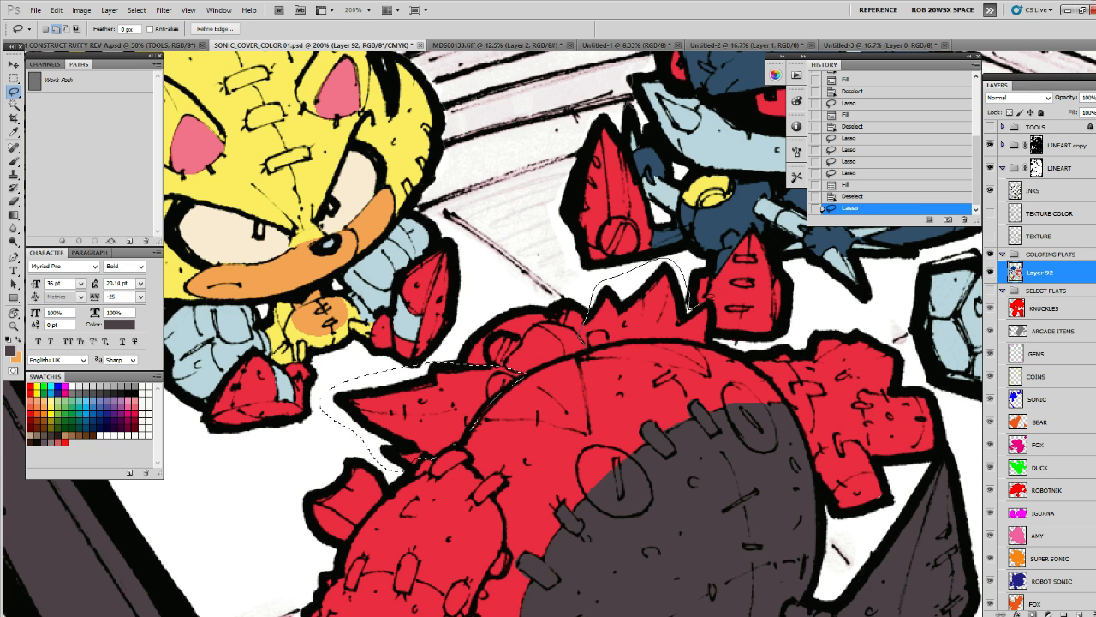
{"action": "left_click_drag", "start_coordinate": [587, 346], "coordinate": [589, 346]}
{"action": "key", "text": "b"}
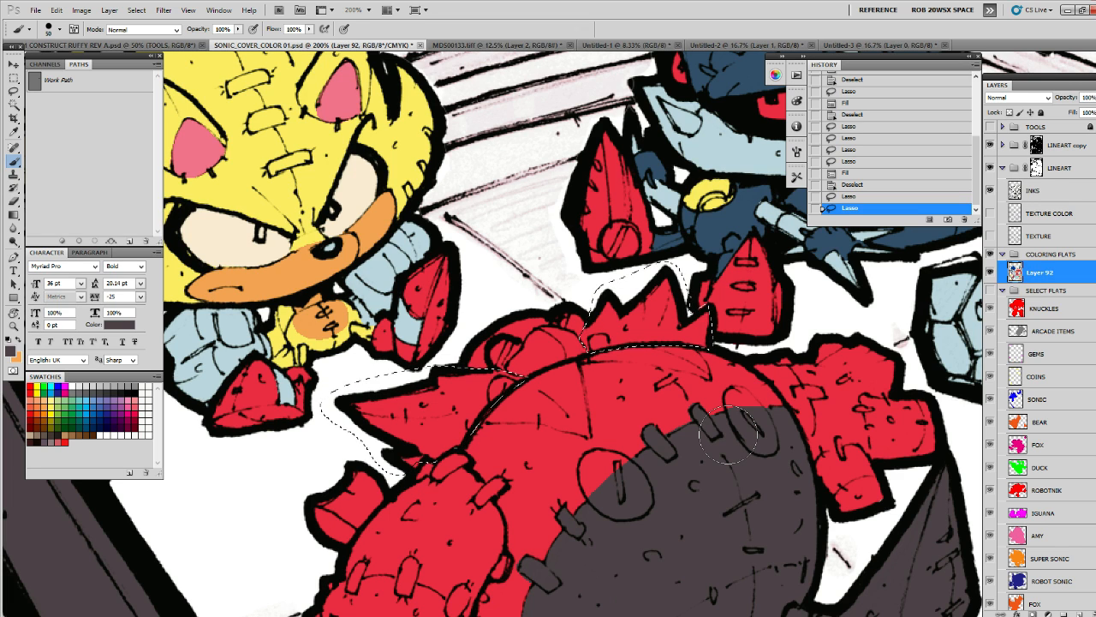
{"action": "key", "text": "ctrl+Tab"}
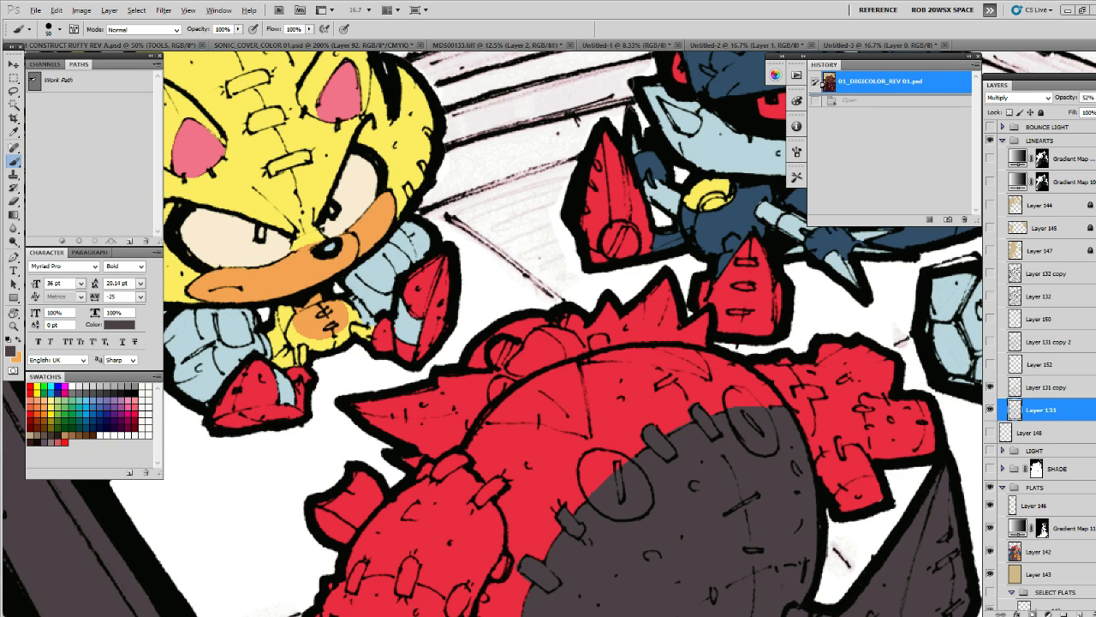
{"action": "left_click", "coordinate": [601, 484], "text": "alt"}
{"action": "key", "text": "ctrl+Tab"}
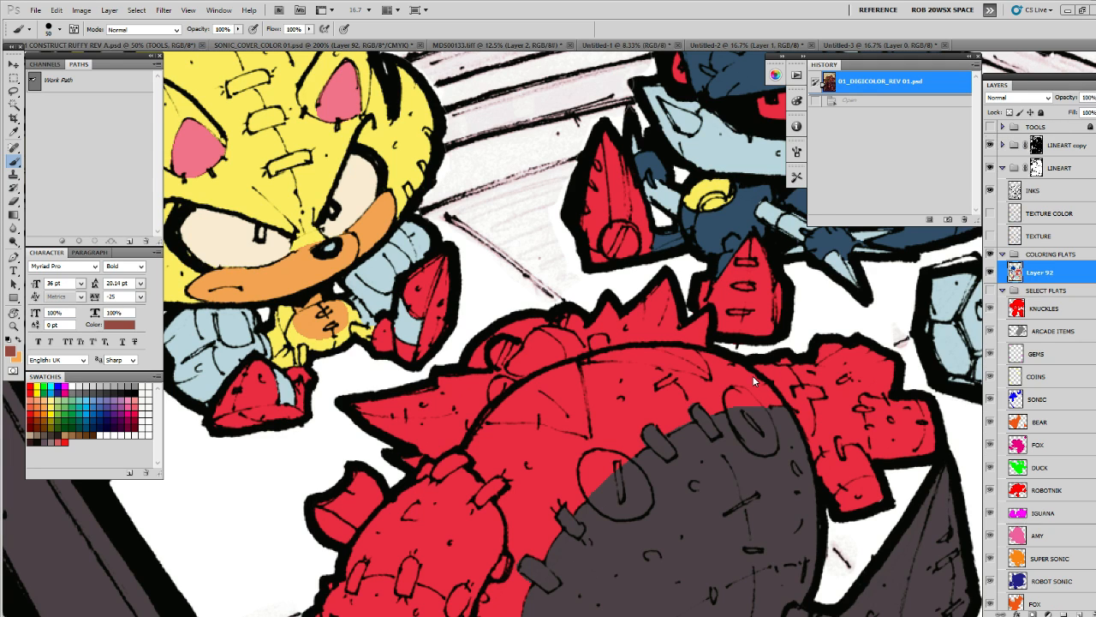
{"action": "key", "text": "alt+BackSpace"}
{"action": "key", "text": "ctrl+d"}
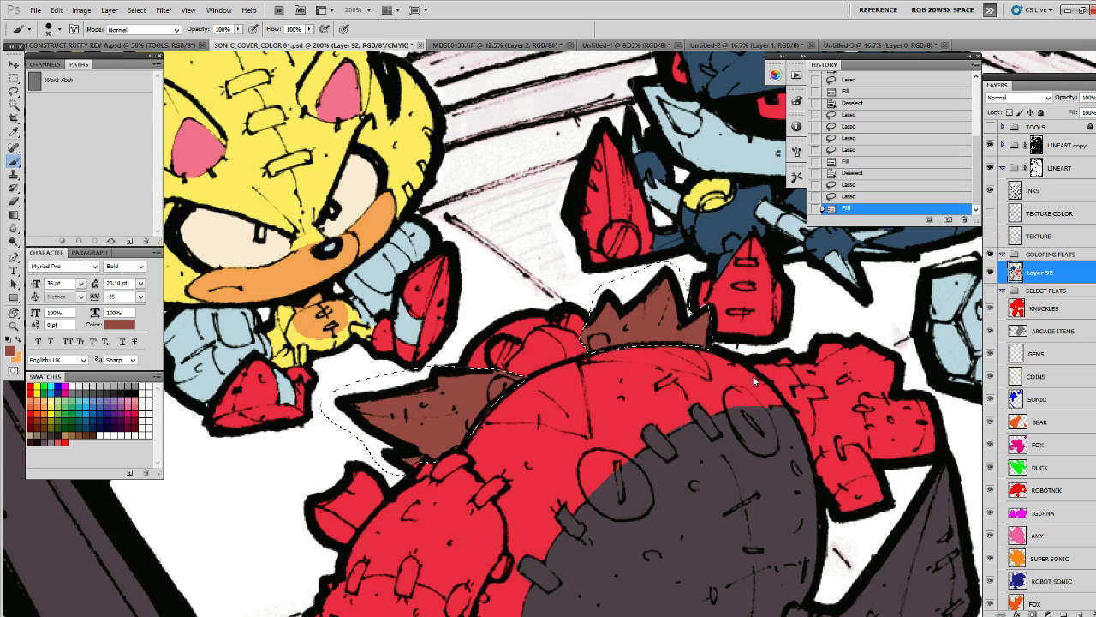
Lasso Robotnik's head above the nose, fill it with the orange sampled from Super Sonic's muzzle, and clear the selection
{"action": "key", "text": "l"}
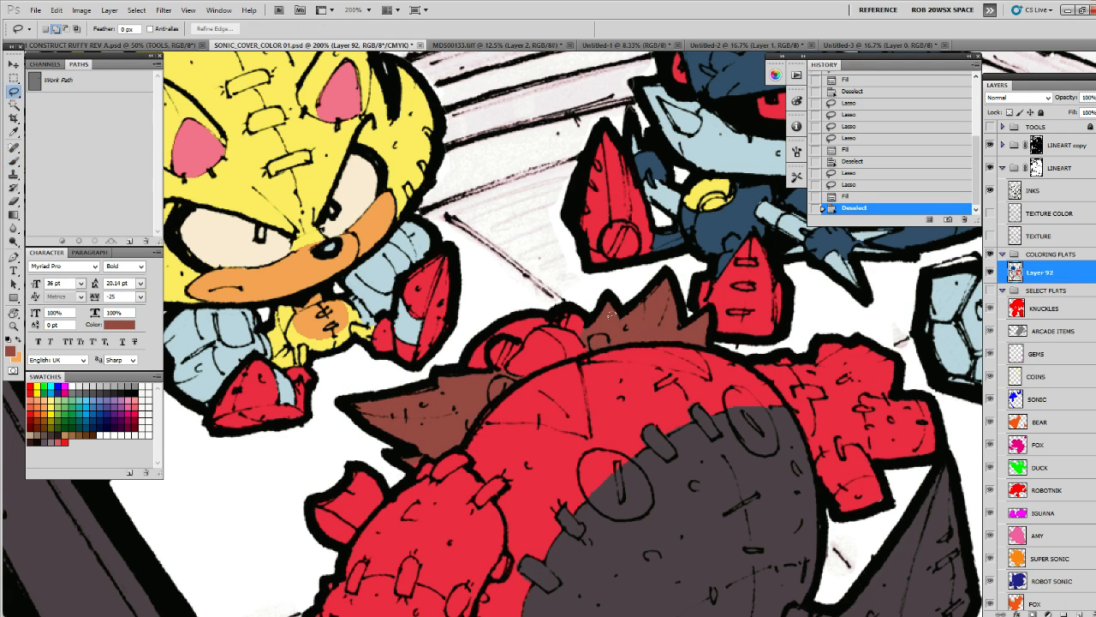
{"action": "left_click_drag", "start_coordinate": [573, 305], "coordinate": [577, 308]}
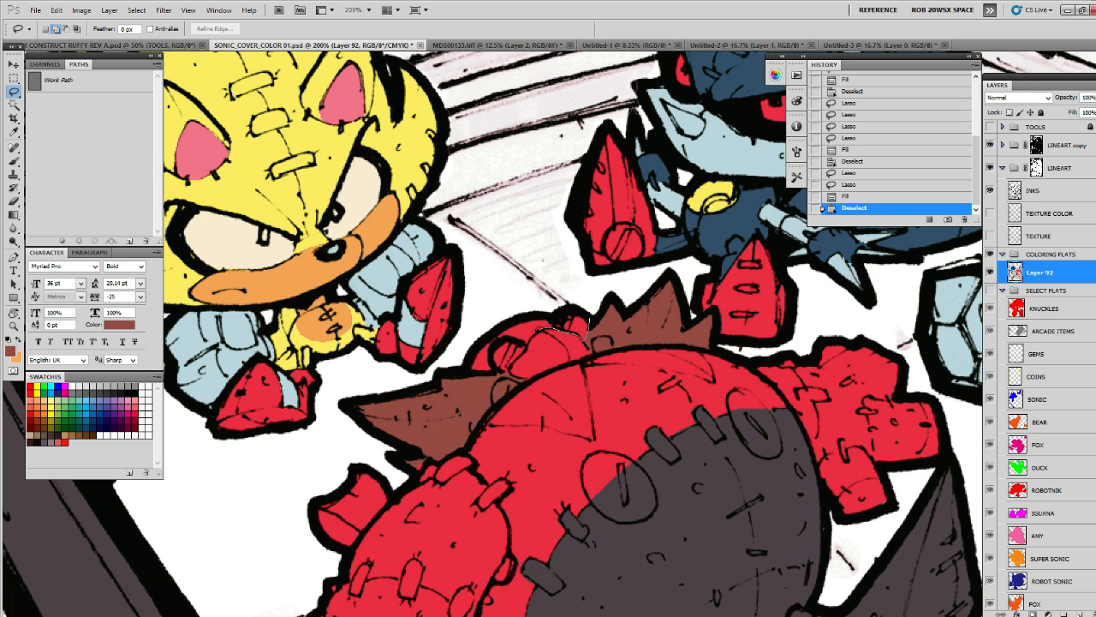
{"action": "mouse_move", "coordinate": [490, 370]}
{"action": "left_mouse_down"}
{"action": "mouse_move", "coordinate": [569, 277]}
{"action": "mouse_move", "coordinate": [586, 298]}
{"action": "left_mouse_up"}
{"action": "key", "text": "b"}
{"action": "left_click", "coordinate": [315, 261], "text": "alt"}
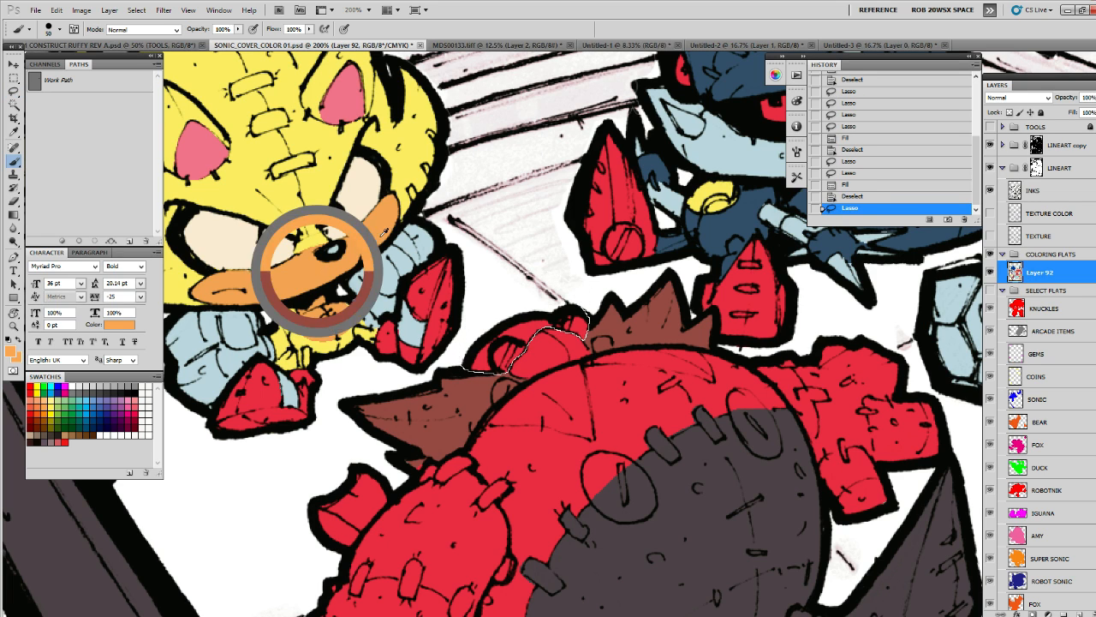
{"action": "key", "text": "alt+BackSpace"}
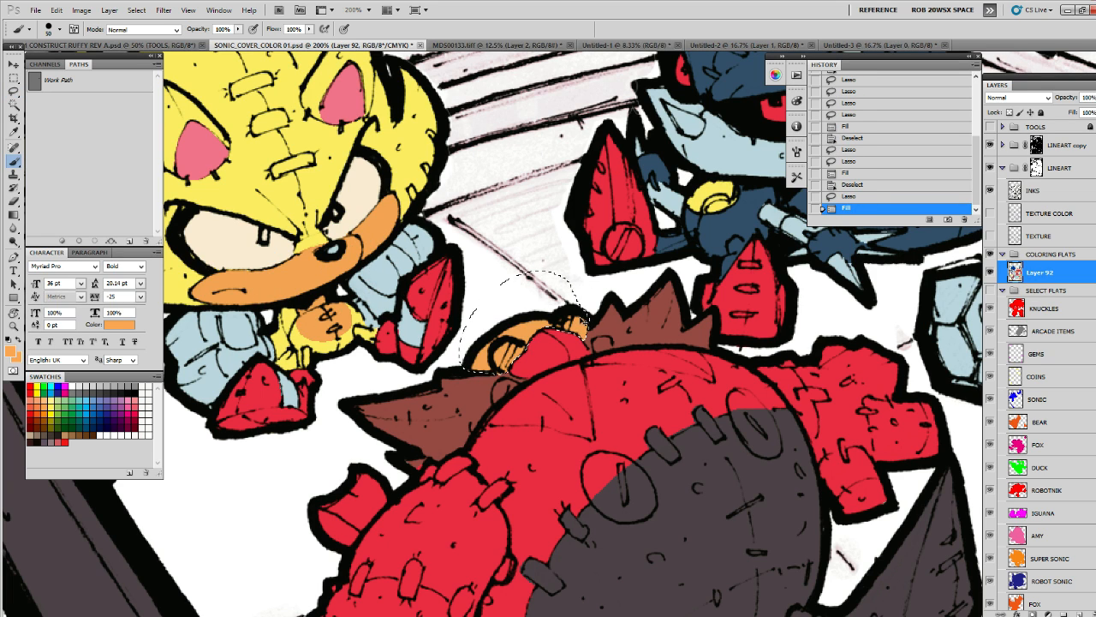
{"action": "key", "text": "ctrl+d"}
Lasso both of Robotnik's eyes, fill them with the cream sampled from Super Sonic's eye, and clear the selection
{"action": "key", "text": "j"}
{"action": "key", "text": "l"}
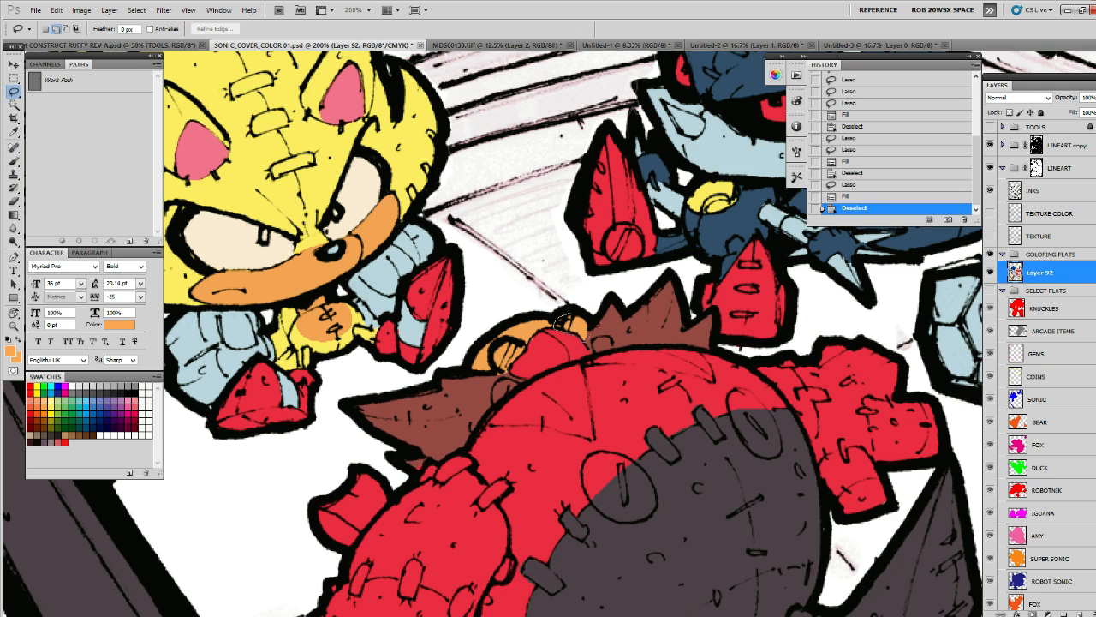
{"action": "left_click_drag", "start_coordinate": [568, 323], "coordinate": [561, 329]}
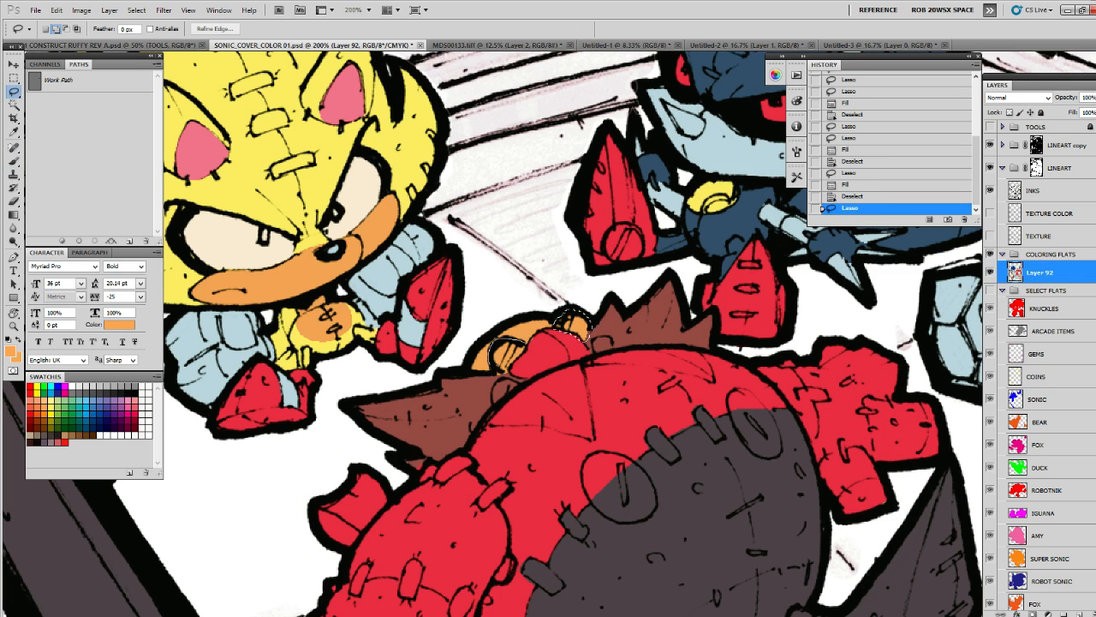
{"action": "left_click_drag", "start_coordinate": [514, 367], "coordinate": [502, 370]}
{"action": "key", "text": "b"}
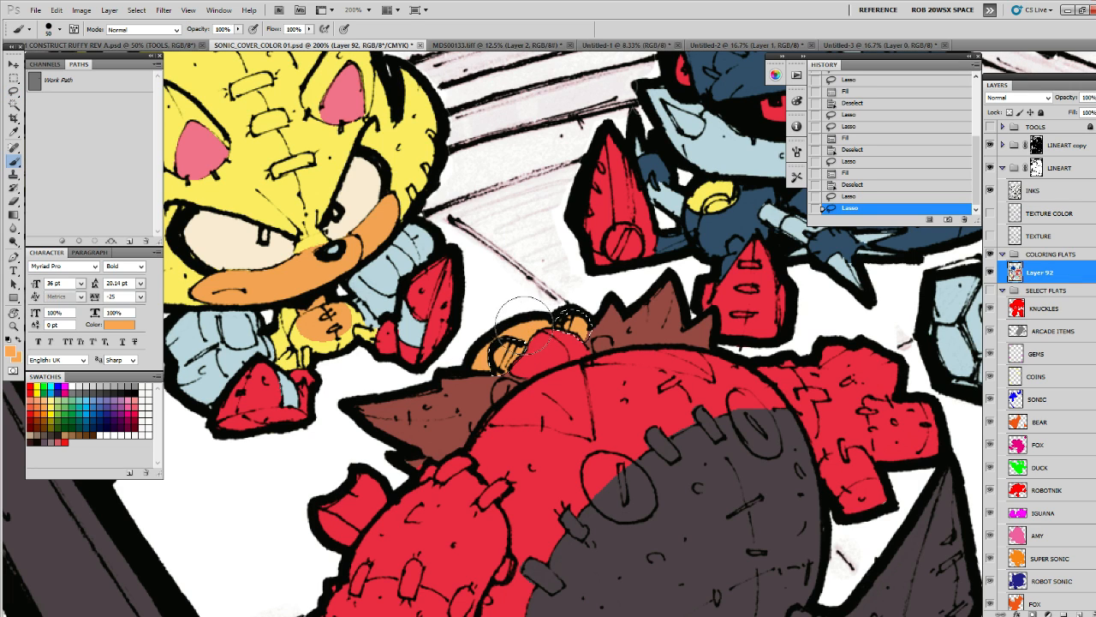
{"action": "left_click", "coordinate": [343, 191], "text": "alt"}
{"action": "key", "text": "alt+BackSpace"}
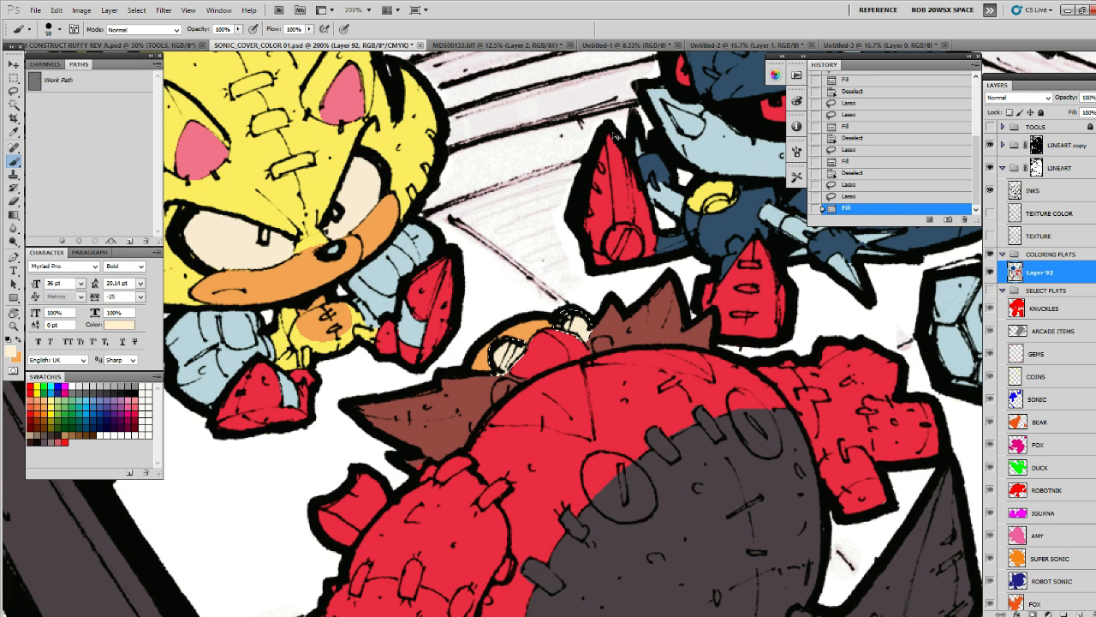
{"action": "key", "text": "ctrl+d"}
Drop the lasso around the nose and touch up the moustache edge beside it with brush strokes in the moustache's sampled brown
{"action": "key", "text": "l"}
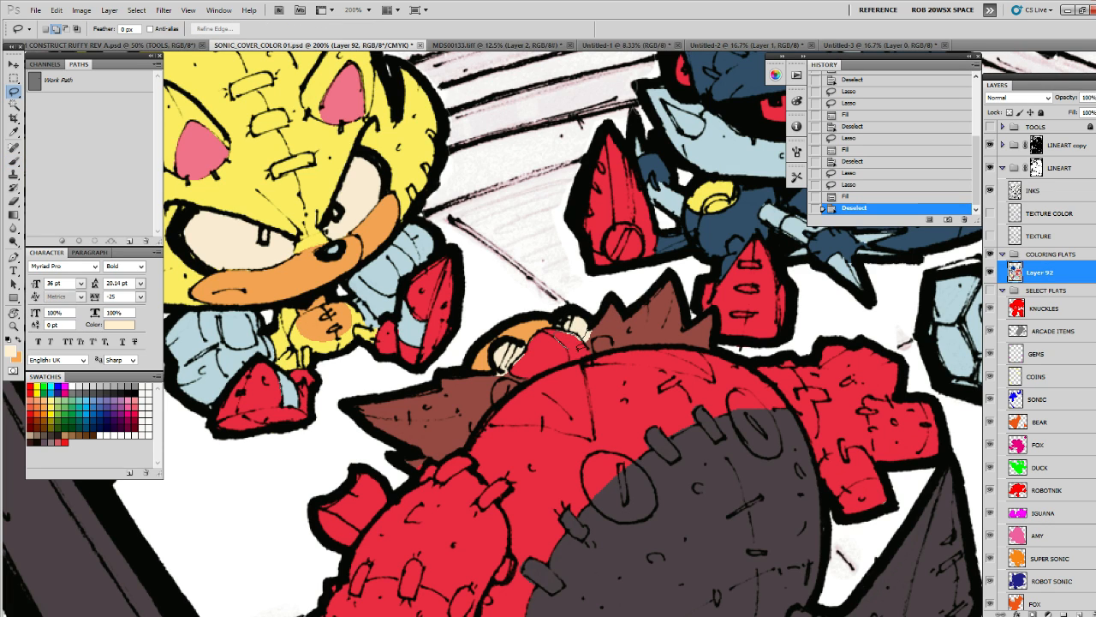
{"action": "mouse_move", "coordinate": [580, 347]}
{"action": "left_mouse_down"}
{"action": "mouse_move", "coordinate": [604, 324]}
{"action": "mouse_move", "coordinate": [558, 343]}
{"action": "mouse_move", "coordinate": [564, 310]}
{"action": "mouse_move", "coordinate": [568, 342]}
{"action": "mouse_move", "coordinate": [490, 376]}
{"action": "mouse_move", "coordinate": [531, 373]}
{"action": "left_mouse_up"}
{"action": "key", "text": "ctrl+d"}
{"action": "key", "text": "b"}
{"action": "left_click", "coordinate": [597, 330], "text": "alt"}
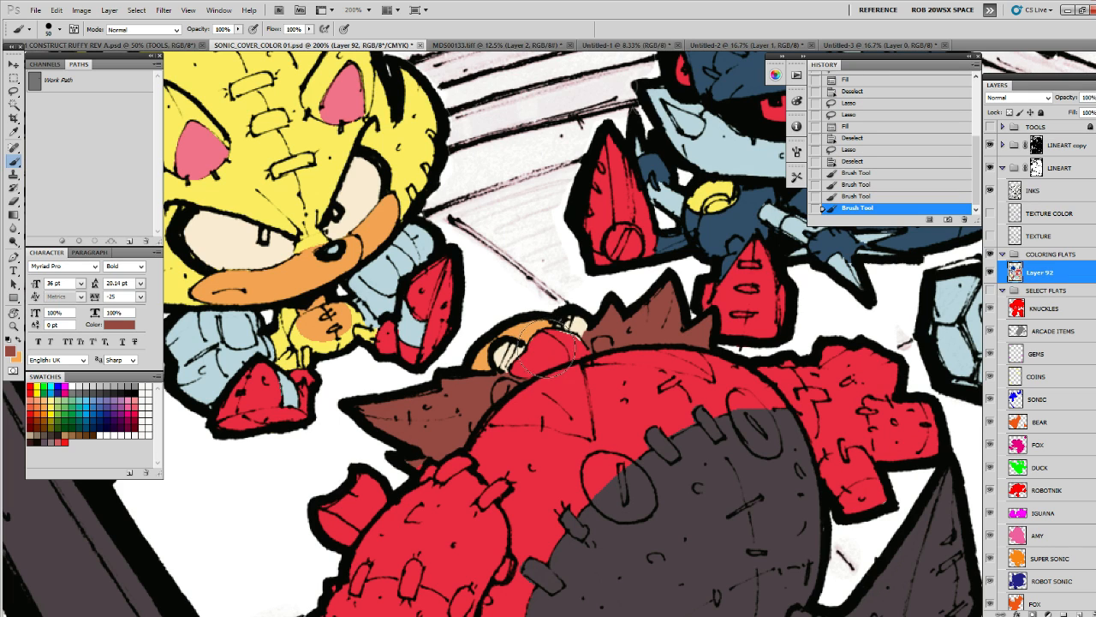
Lasso Robotnik's rounded nose, fill it with the pink sampled from another open reference image, and clear the selection
{"action": "key", "text": "l"}
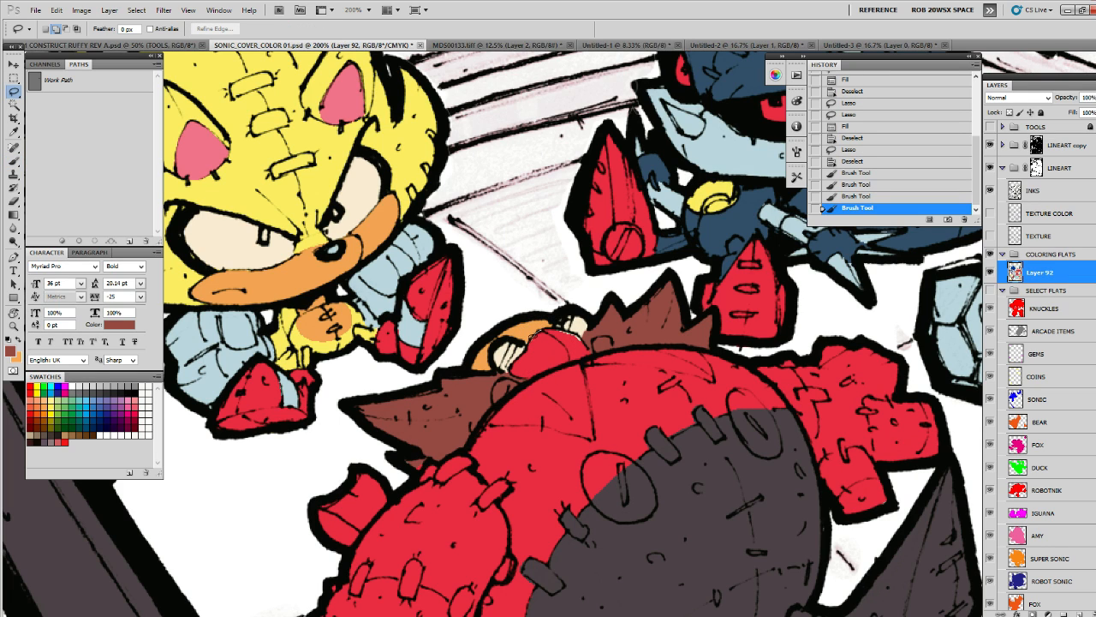
{"action": "left_click_drag", "start_coordinate": [538, 377], "coordinate": [575, 363]}
{"action": "left_click_drag", "start_coordinate": [567, 322], "coordinate": [553, 327]}
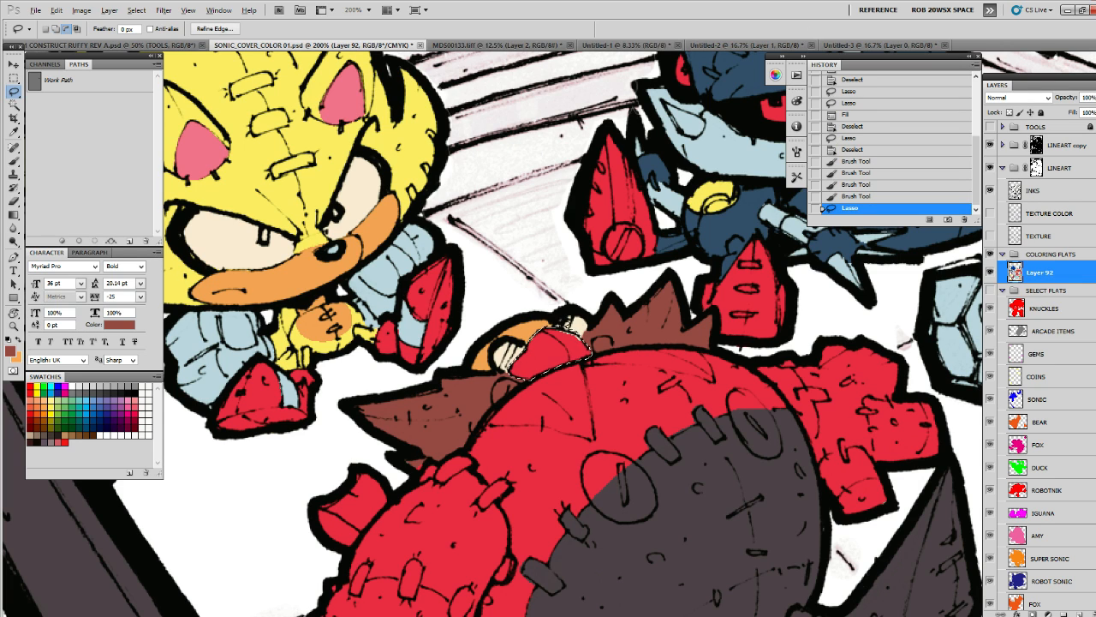
{"action": "left_click_drag", "start_coordinate": [567, 322], "coordinate": [569, 316]}
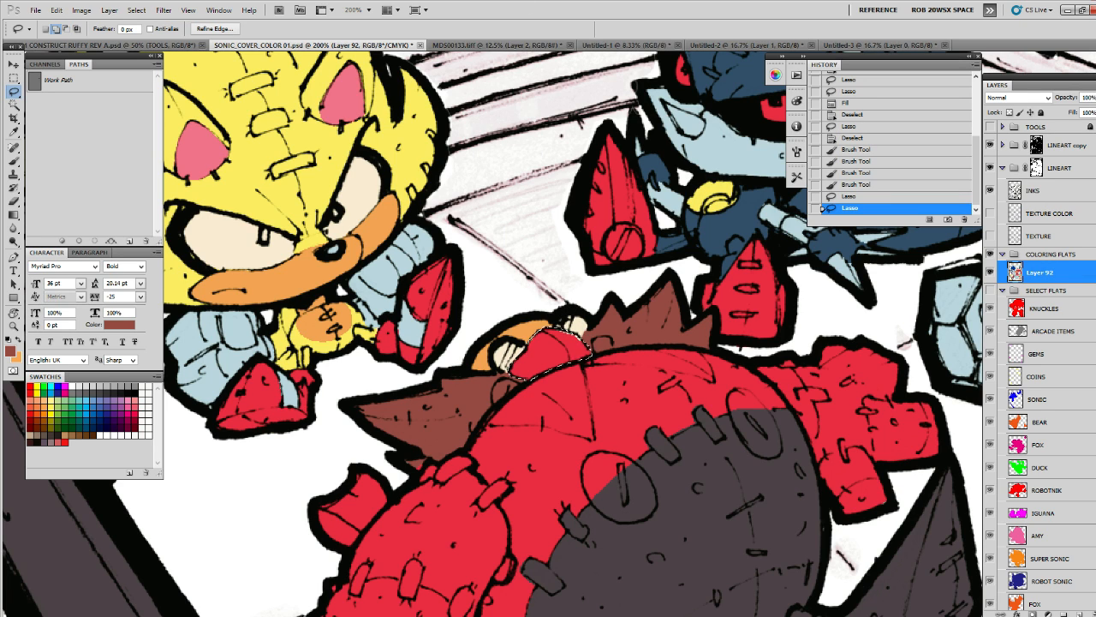
{"action": "key", "text": "b"}
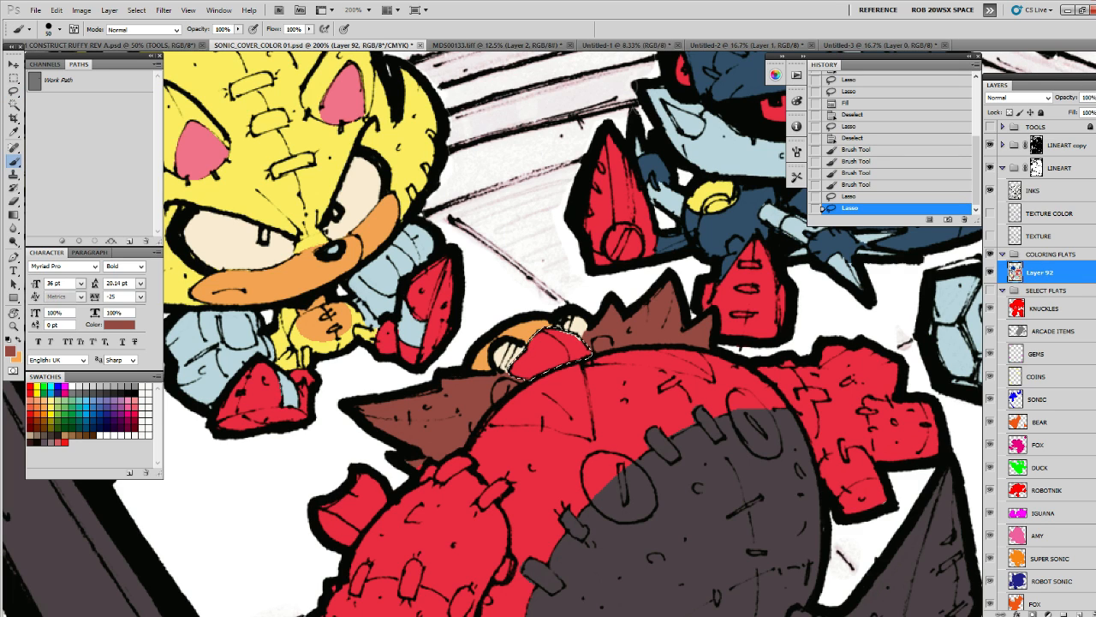
{"action": "key", "text": "ctrl+Tab"}
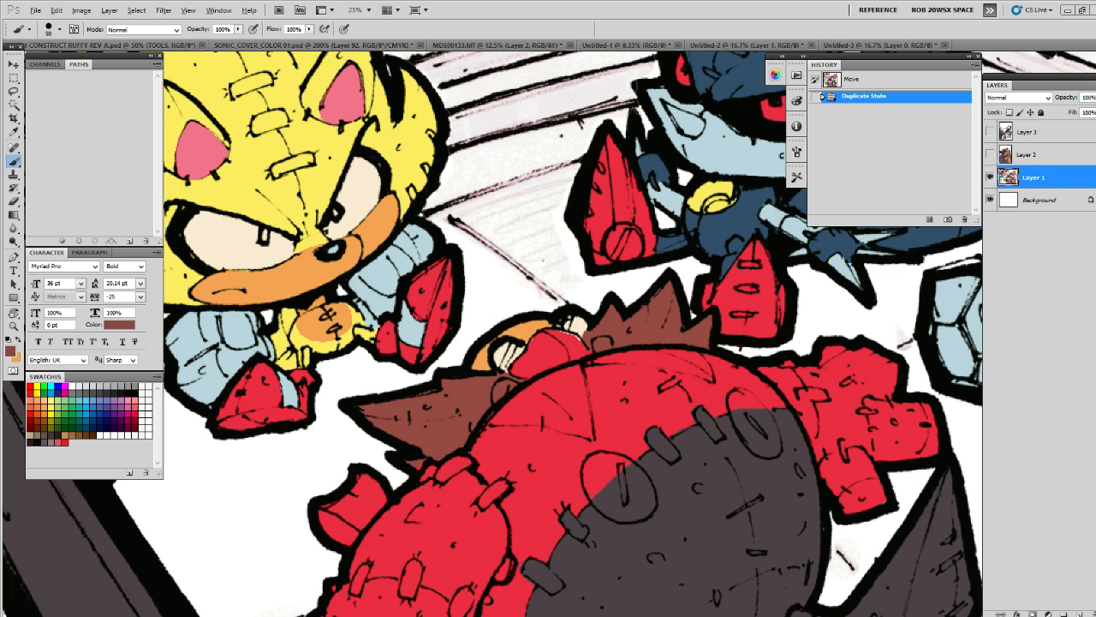
{"action": "left_click", "coordinate": [524, 338], "text": "alt"}
{"action": "key", "text": "ctrl+shift+Tab"}
{"action": "key", "text": "alt+BackSpace"}
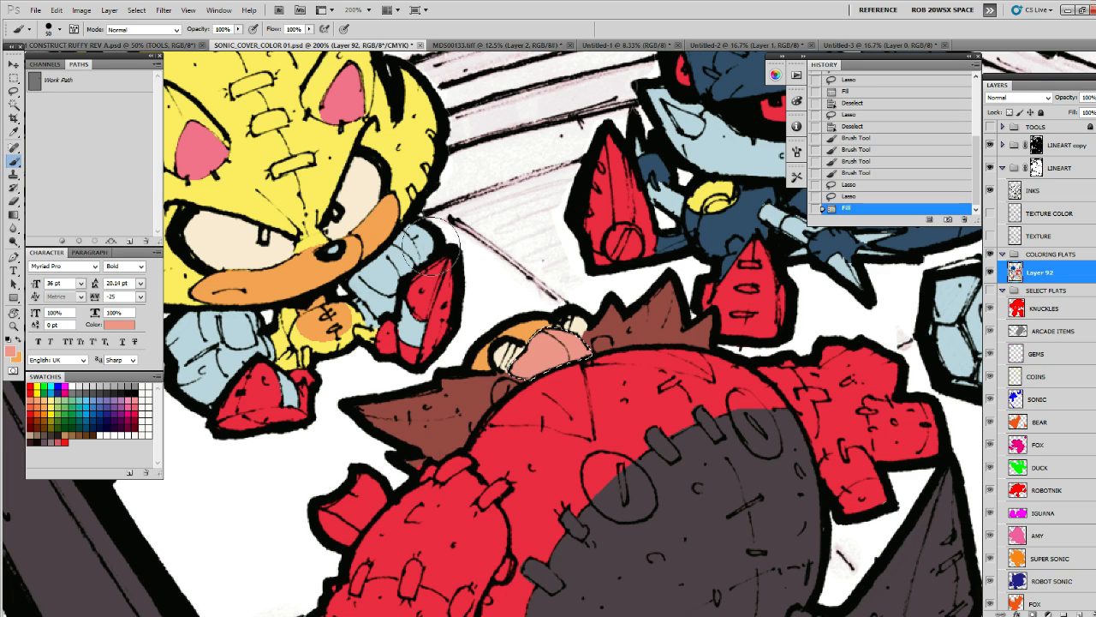
{"action": "key", "text": "ctrl+d"}
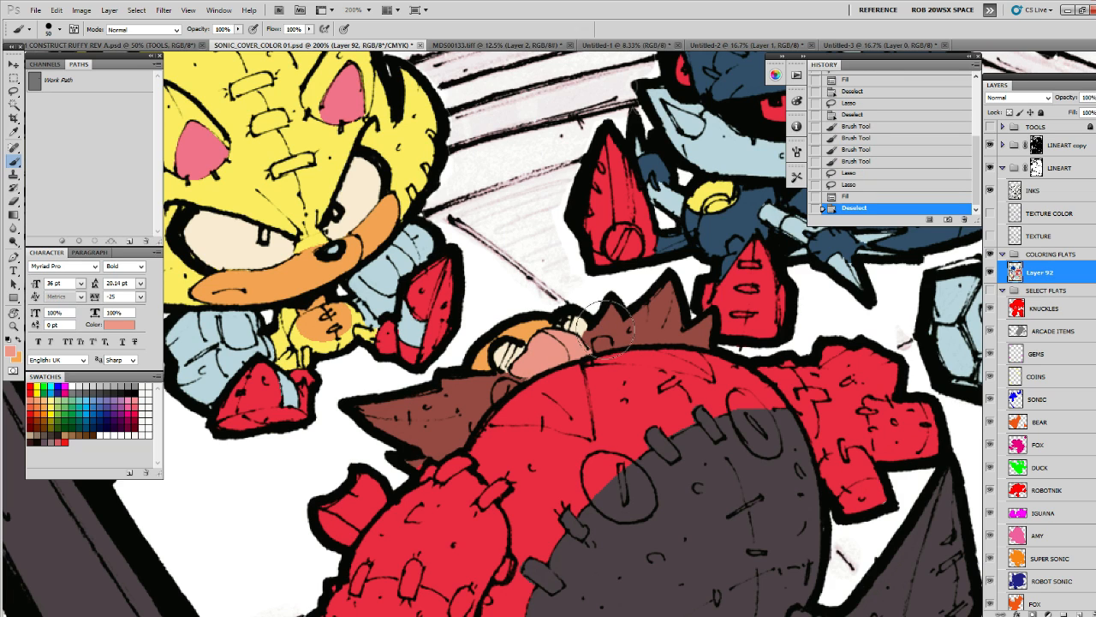
{"action": "key", "text": "l"}
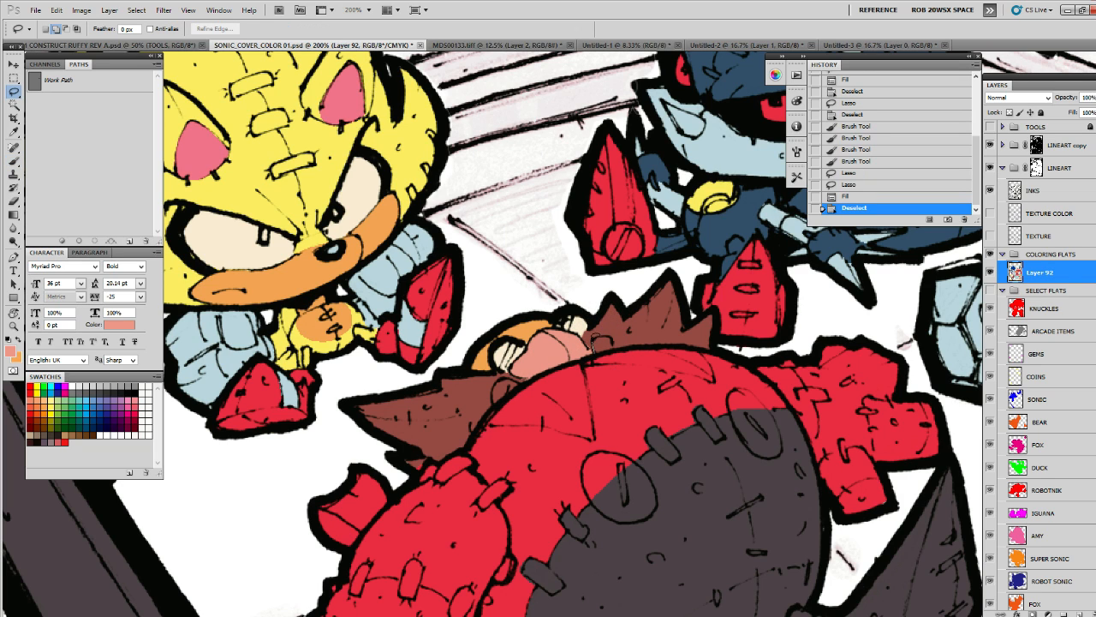
Lasso the two small rounded shapes on either side of Robotnik's nose, fill them with cream sampled from his eye, and clear the selection
{"action": "left_click_drag", "start_coordinate": [603, 344], "coordinate": [602, 343]}
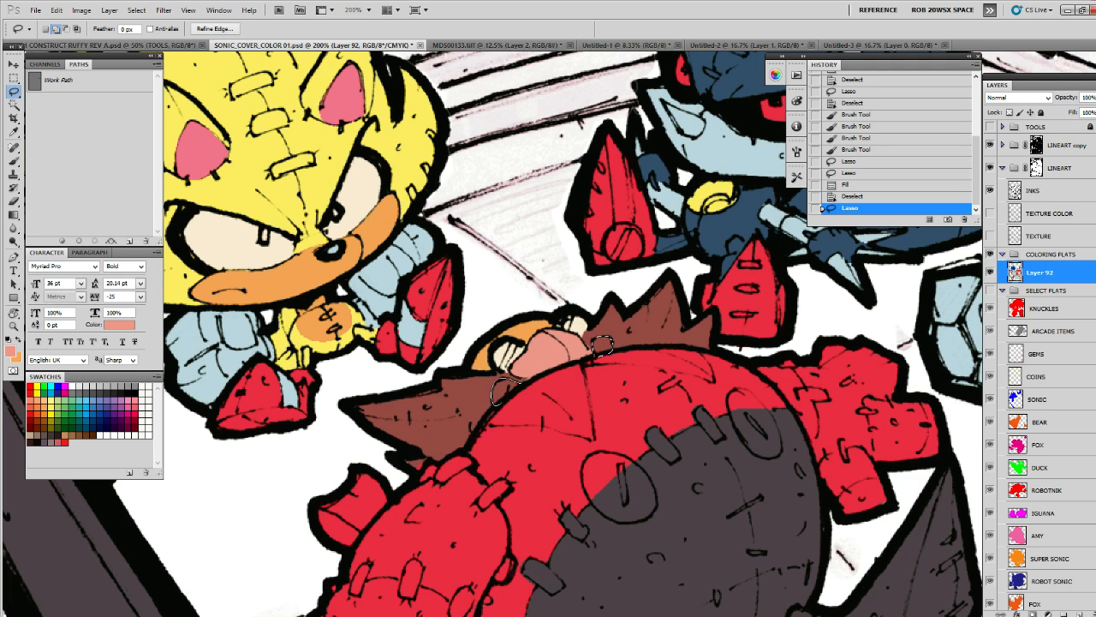
{"action": "key", "text": "b"}
{"action": "left_click", "coordinate": [501, 356], "text": "alt"}
{"action": "key", "text": "alt+BackSpace"}
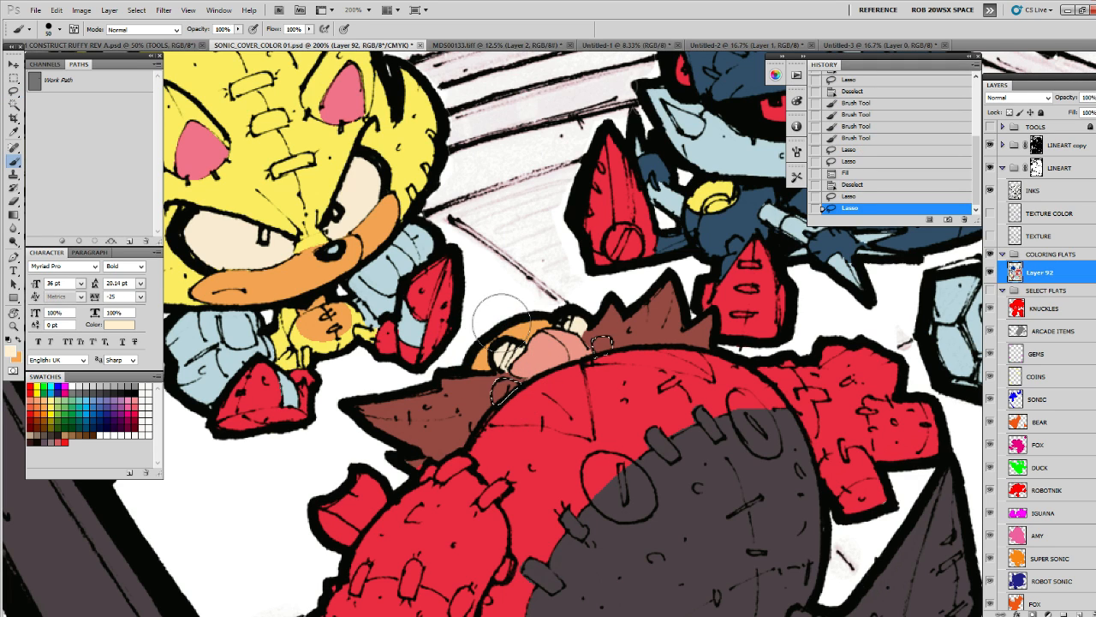
{"action": "key", "text": "ctrl+d"}
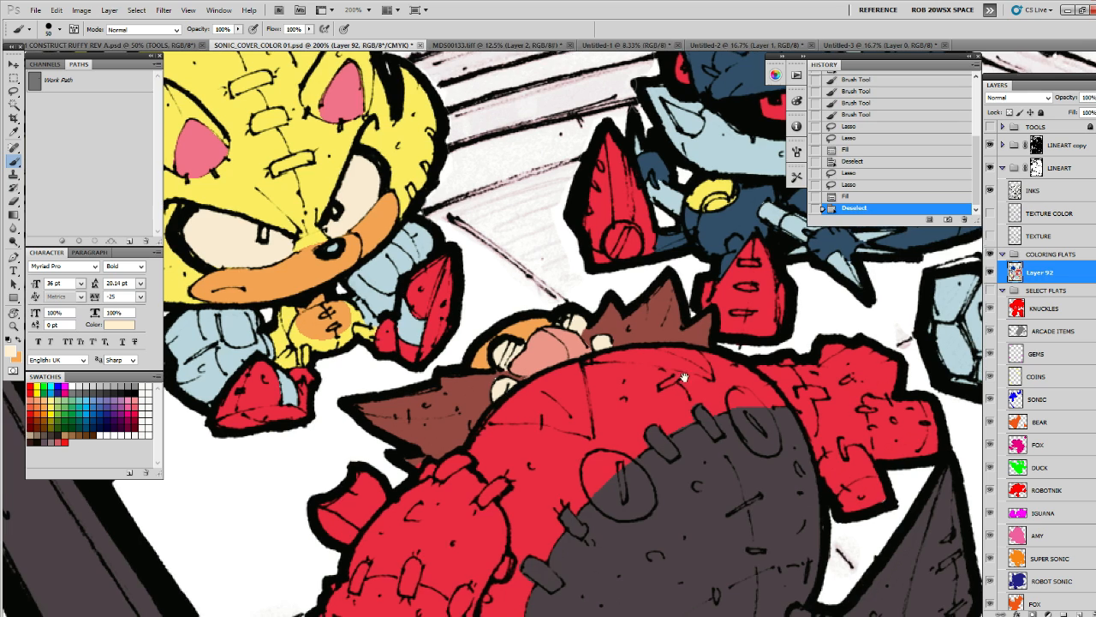
Select the cream areas by color, paint Robotnik's eyes with light blue sampled from Super Sonic's shoe, and clear the selection
{"action": "scroll", "coordinate": [668, 334], "scroll_direction": "down", "scroll_amount": 2}
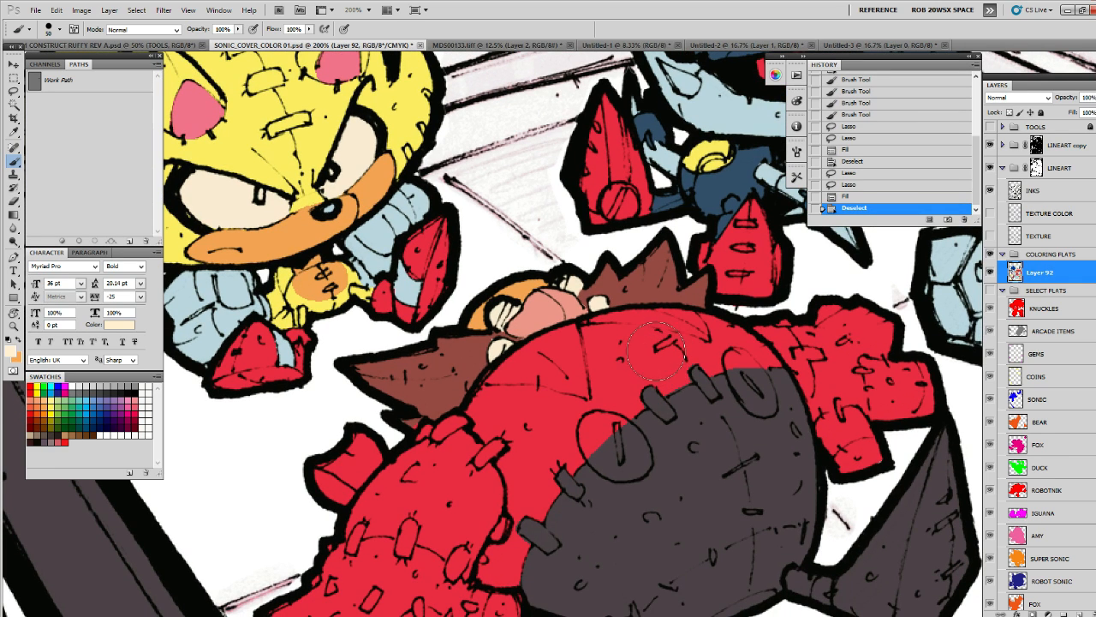
{"action": "key", "text": "l"}
{"action": "scroll", "coordinate": [682, 363], "scroll_direction": "down", "scroll_amount": 2}
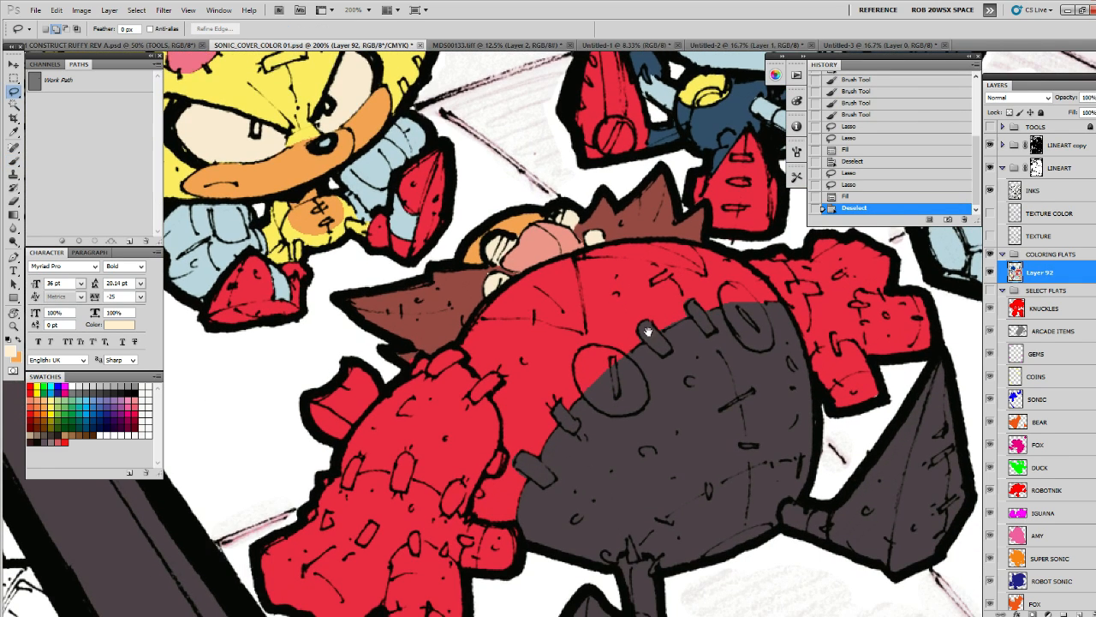
{"action": "left_click_drag", "start_coordinate": [648, 331], "coordinate": [664, 300]}
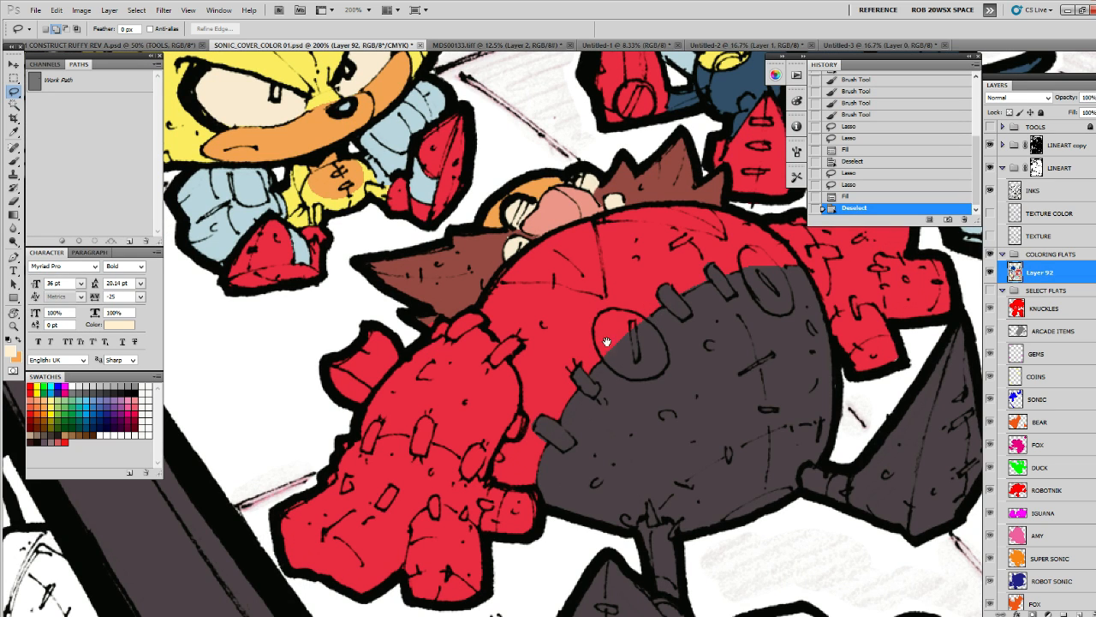
{"action": "left_click_drag", "start_coordinate": [606, 342], "coordinate": [665, 295]}
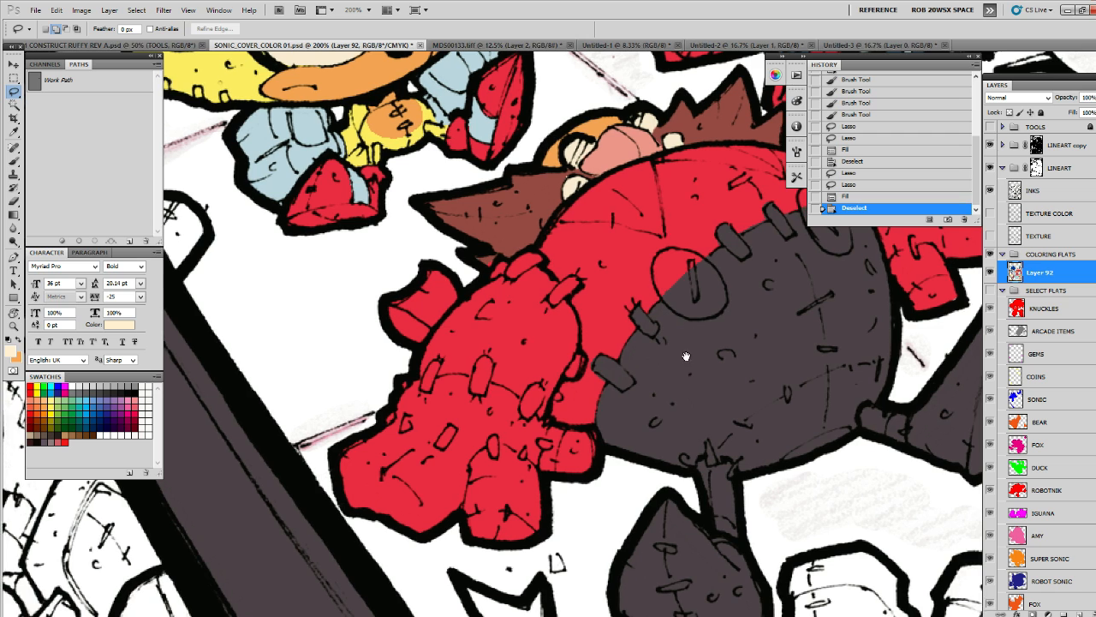
{"action": "left_click_drag", "start_coordinate": [694, 347], "coordinate": [660, 306]}
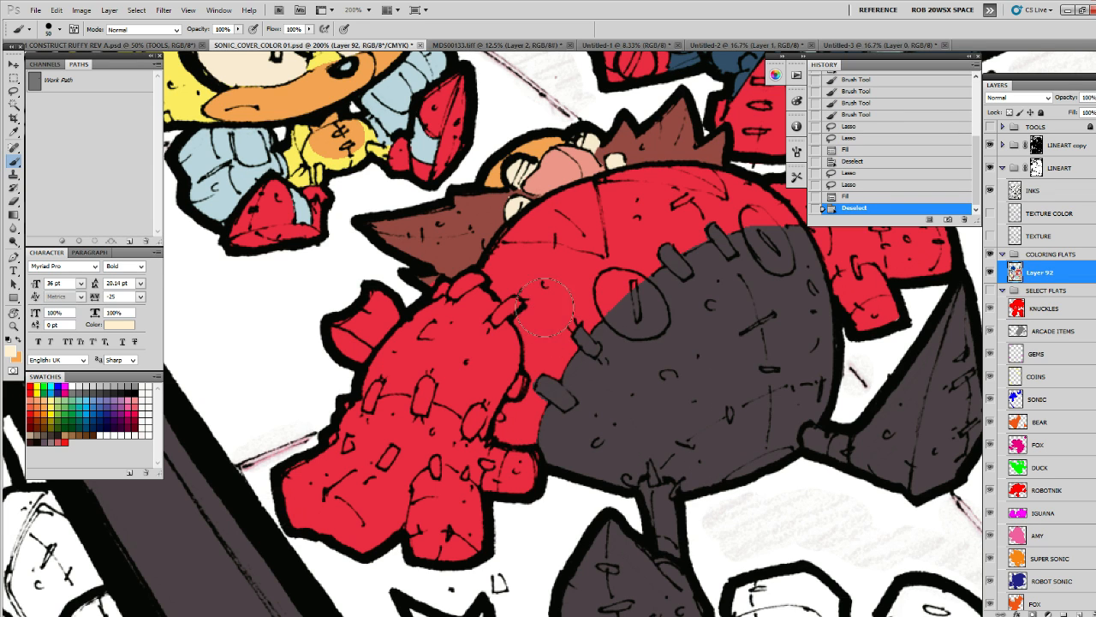
{"action": "left_click", "coordinate": [433, 146], "text": "alt"}
{"action": "left_click_drag", "start_coordinate": [615, 352], "coordinate": [627, 406]}
{"action": "key", "text": "w"}
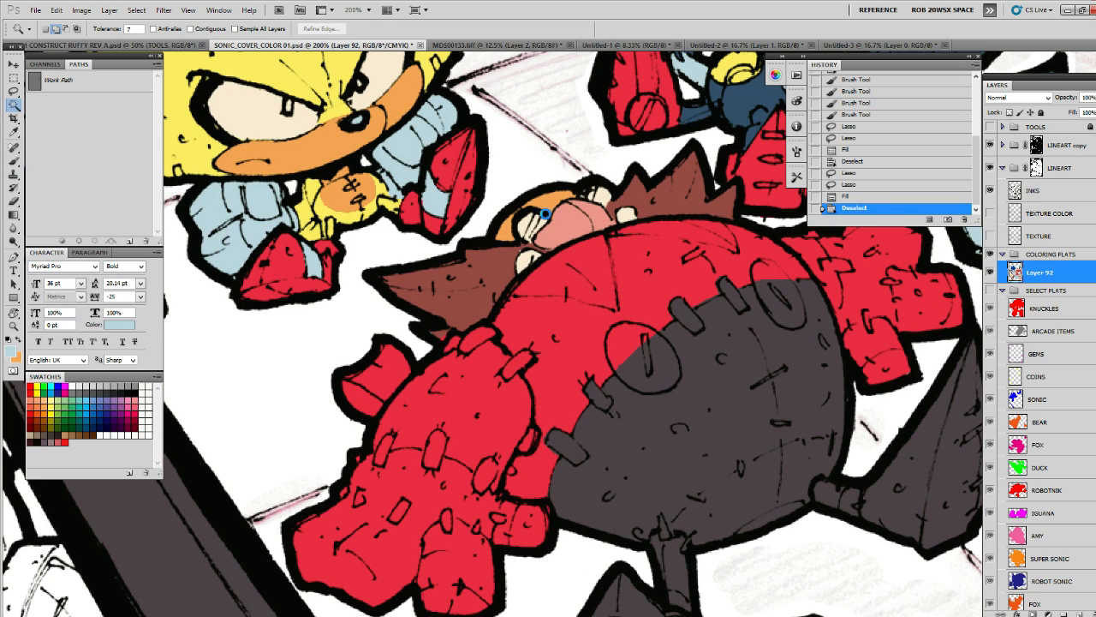
{"action": "left_click", "coordinate": [545, 213]}
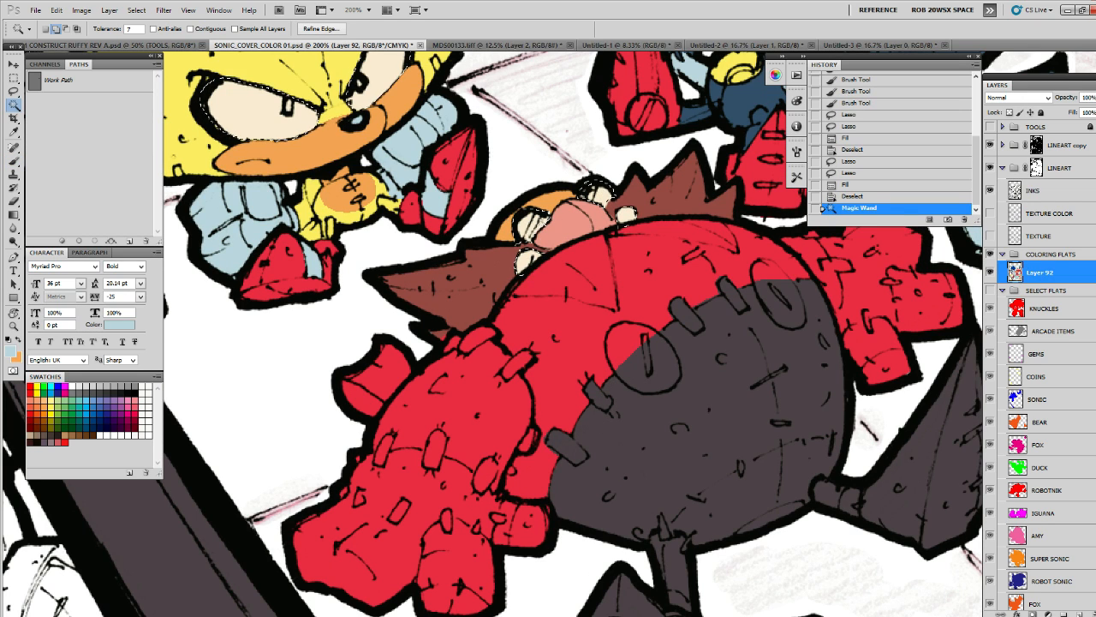
{"action": "key", "text": "b"}
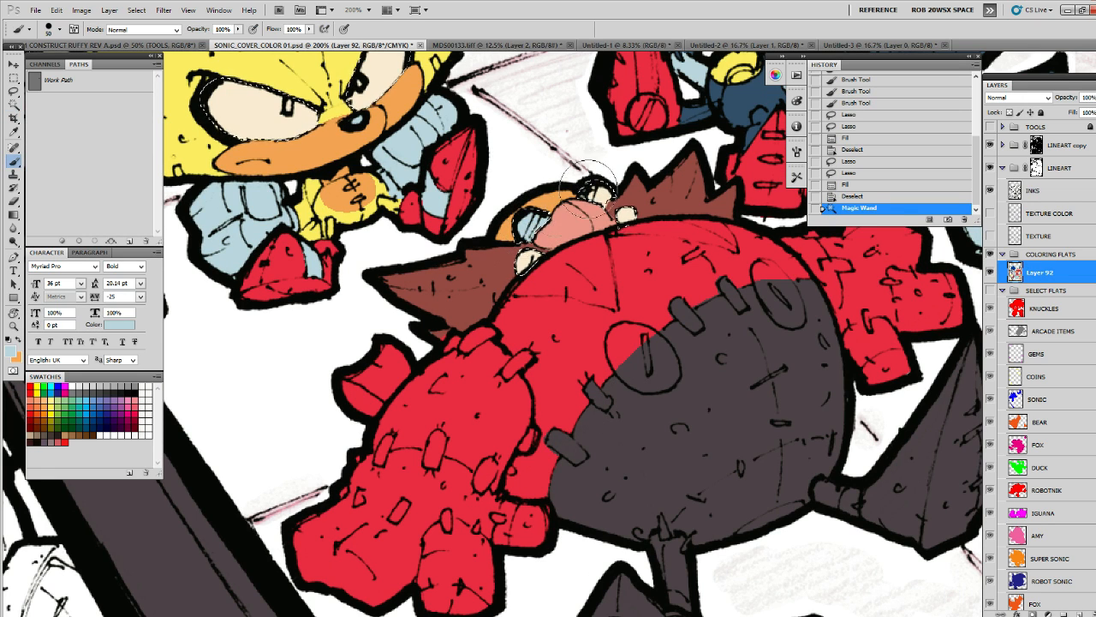
{"action": "left_click_drag", "start_coordinate": [591, 183], "coordinate": [600, 202]}
{"action": "left_click_drag", "start_coordinate": [557, 272], "coordinate": [611, 209]}
{"action": "key", "text": "ctrl+d"}
Lasso the small red piece jutting out behind Robotnik's near arm, fill it with the light blue, and clear the selection
{"action": "key", "text": "l"}
{"action": "mouse_move", "coordinate": [453, 294]}
{"action": "left_mouse_down"}
{"action": "mouse_move", "coordinate": [471, 255]}
{"action": "mouse_move", "coordinate": [442, 185]}
{"action": "mouse_move", "coordinate": [477, 211]}
{"action": "left_mouse_up"}
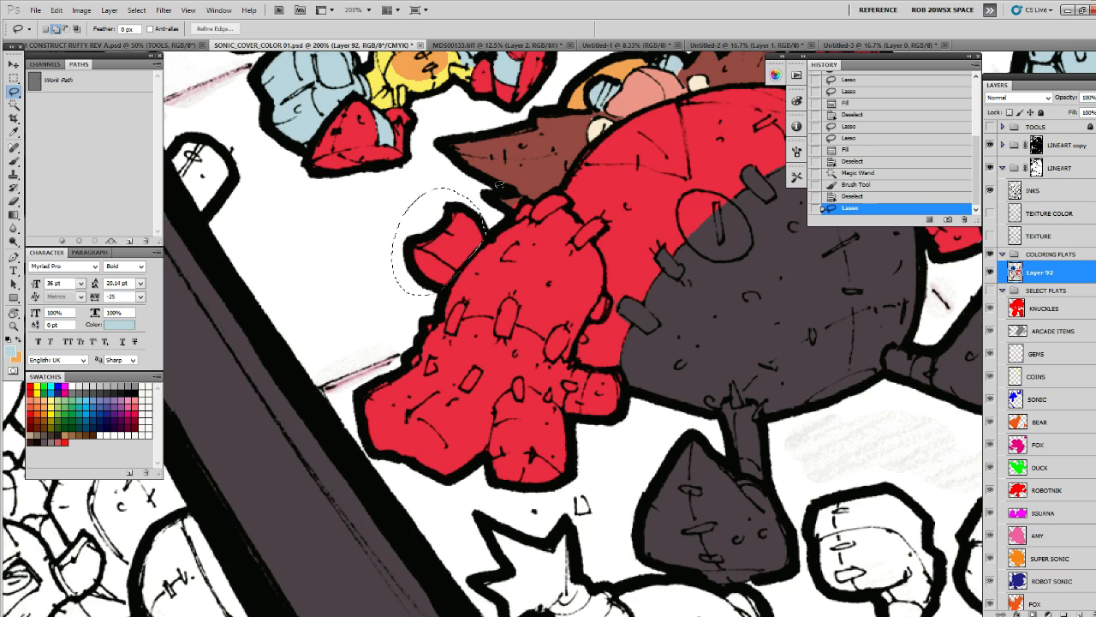
{"action": "key", "text": "alt+BackSpace"}
{"action": "key", "text": "ctrl+d"}
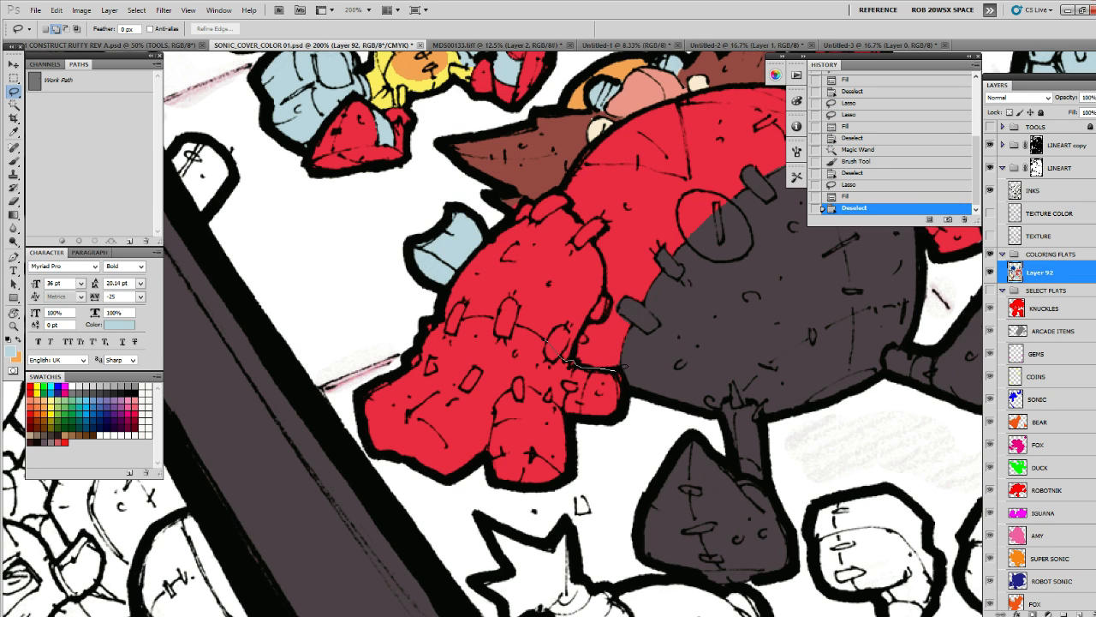
Lasso Robotnik's large near glove up to its stitched cuff line, fill it with the light blue, and clear the selection
{"action": "mouse_move", "coordinate": [622, 406]}
{"action": "left_mouse_down"}
{"action": "mouse_move", "coordinate": [589, 473]}
{"action": "mouse_move", "coordinate": [512, 501]}
{"action": "mouse_move", "coordinate": [383, 467]}
{"action": "mouse_move", "coordinate": [336, 375]}
{"action": "mouse_move", "coordinate": [362, 313]}
{"action": "mouse_move", "coordinate": [422, 314]}
{"action": "left_mouse_up"}
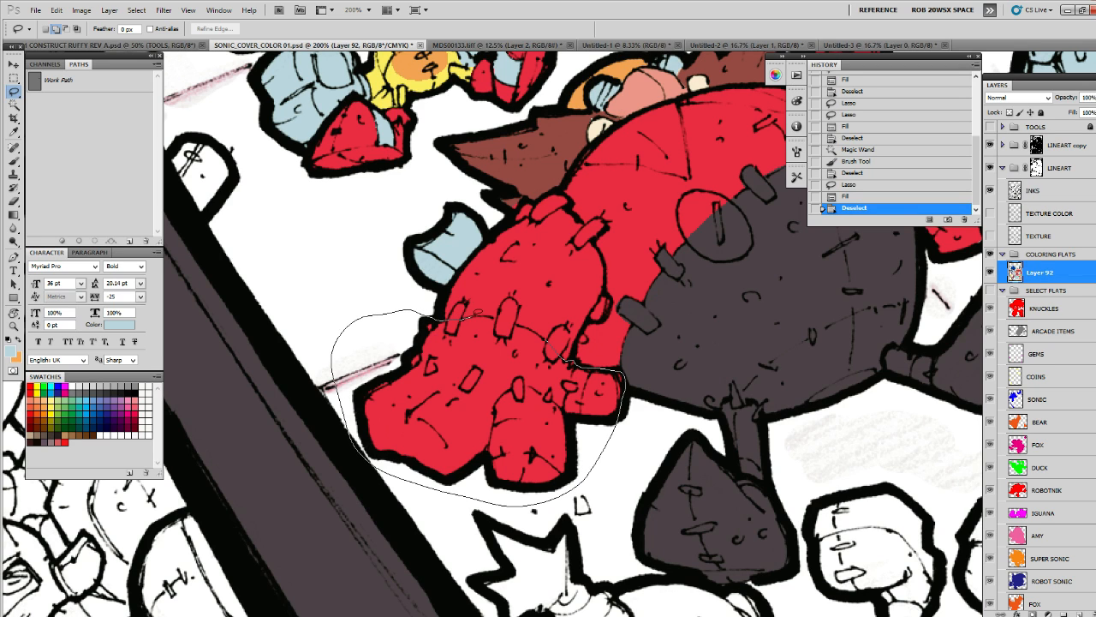
{"action": "left_click_drag", "start_coordinate": [522, 324], "coordinate": [557, 355]}
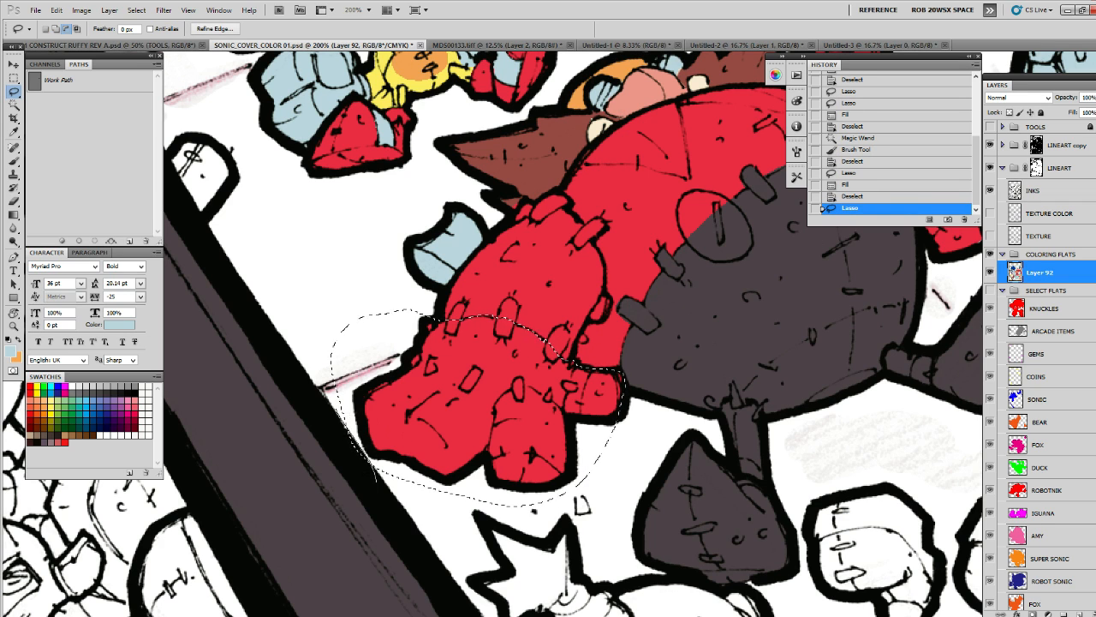
{"action": "left_click", "coordinate": [467, 432], "text": "alt"}
{"action": "key", "text": "alt+BackSpace"}
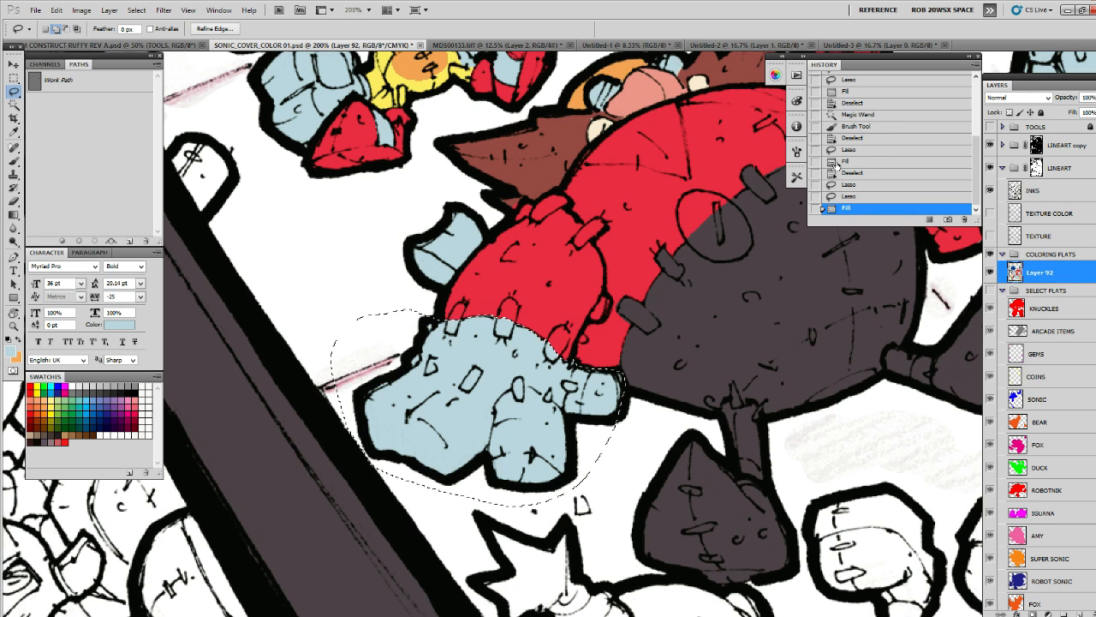
{"action": "key", "text": "ctrl+d"}
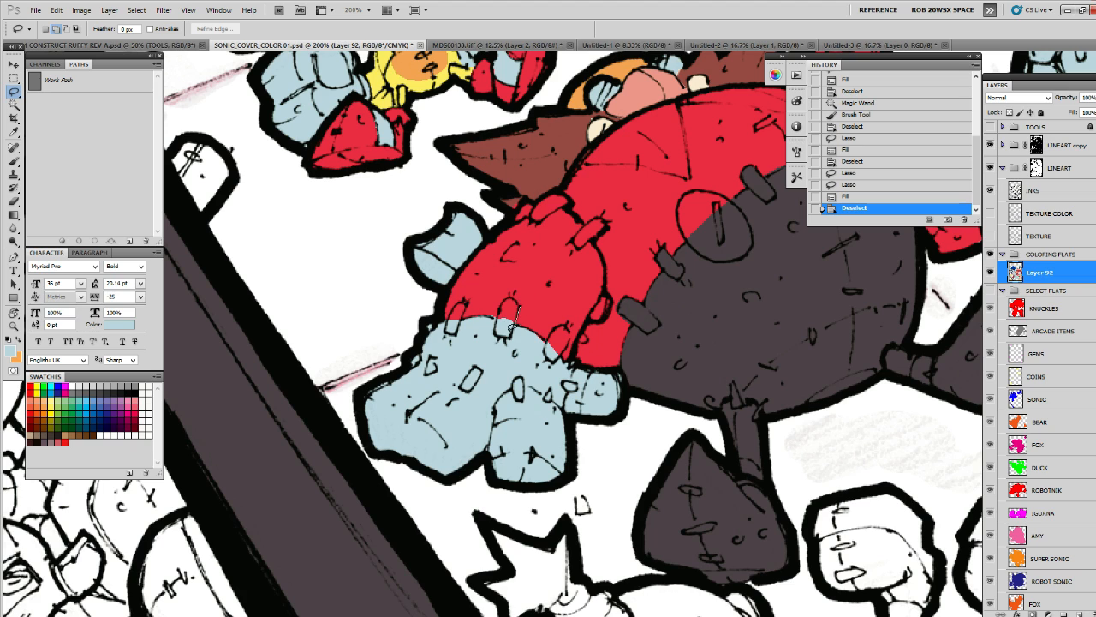
Lasso the three stitches along the near glove's cuff, fill their red parts with the light blue, and clear the selection
{"action": "mouse_move", "coordinate": [510, 307]}
{"action": "left_mouse_down"}
{"action": "mouse_move", "coordinate": [504, 330]}
{"action": "mouse_move", "coordinate": [512, 300]}
{"action": "left_mouse_up"}
{"action": "left_click_drag", "start_coordinate": [565, 339], "coordinate": [562, 326]}
{"action": "mouse_move", "coordinate": [466, 301]}
{"action": "left_mouse_down"}
{"action": "mouse_move", "coordinate": [452, 330]}
{"action": "mouse_move", "coordinate": [467, 302]}
{"action": "left_mouse_up"}
{"action": "key", "text": "alt+BackSpace"}
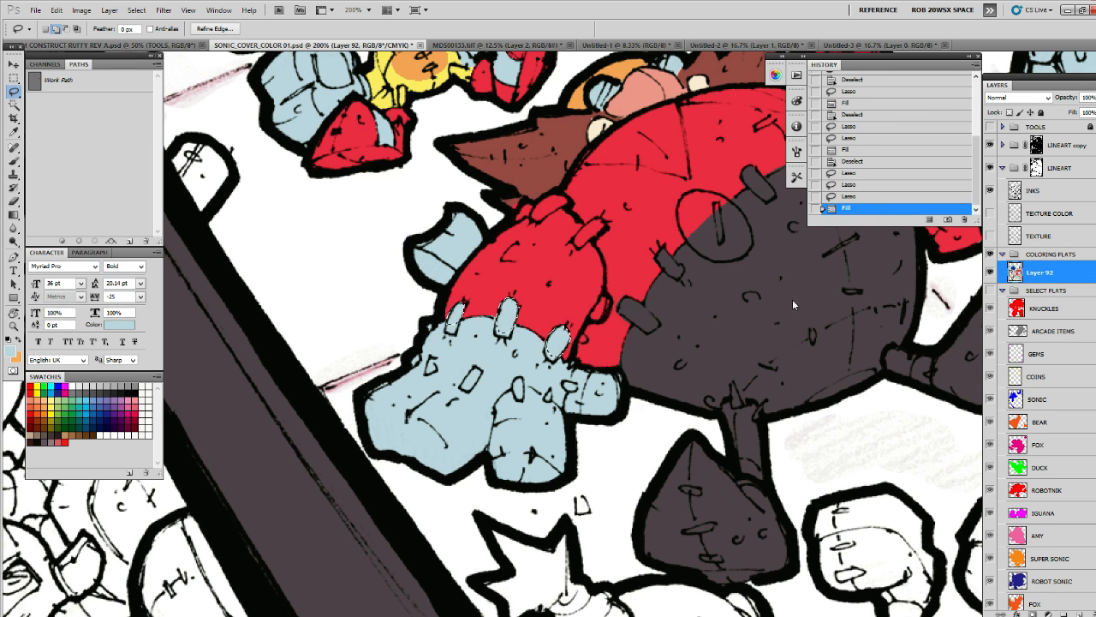
{"action": "key", "text": "ctrl+d"}
Lasso the two oval buttons on Robotnik's body, fill them with yellow sampled from Metal Sonic's chest ring, and clear the selection
{"action": "left_click_drag", "start_coordinate": [837, 331], "coordinate": [624, 468]}
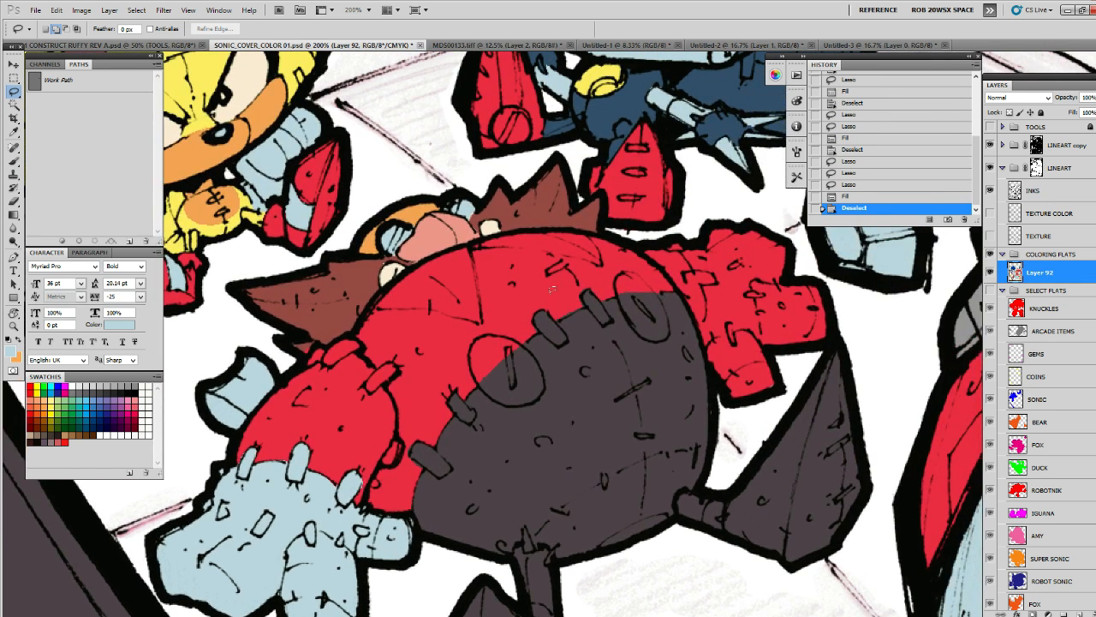
{"action": "mouse_move", "coordinate": [637, 295]}
{"action": "left_mouse_down"}
{"action": "mouse_move", "coordinate": [615, 253]}
{"action": "mouse_move", "coordinate": [604, 309]}
{"action": "left_mouse_up"}
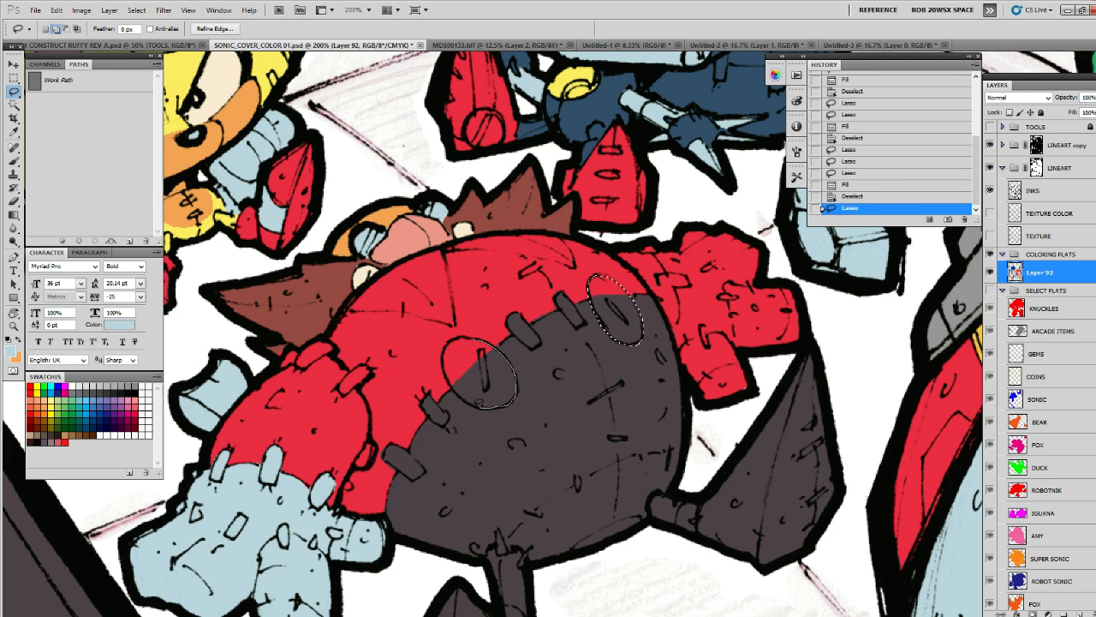
{"action": "mouse_move", "coordinate": [477, 401]}
{"action": "left_mouse_down"}
{"action": "mouse_move", "coordinate": [449, 379]}
{"action": "mouse_move", "coordinate": [453, 341]}
{"action": "left_mouse_up"}
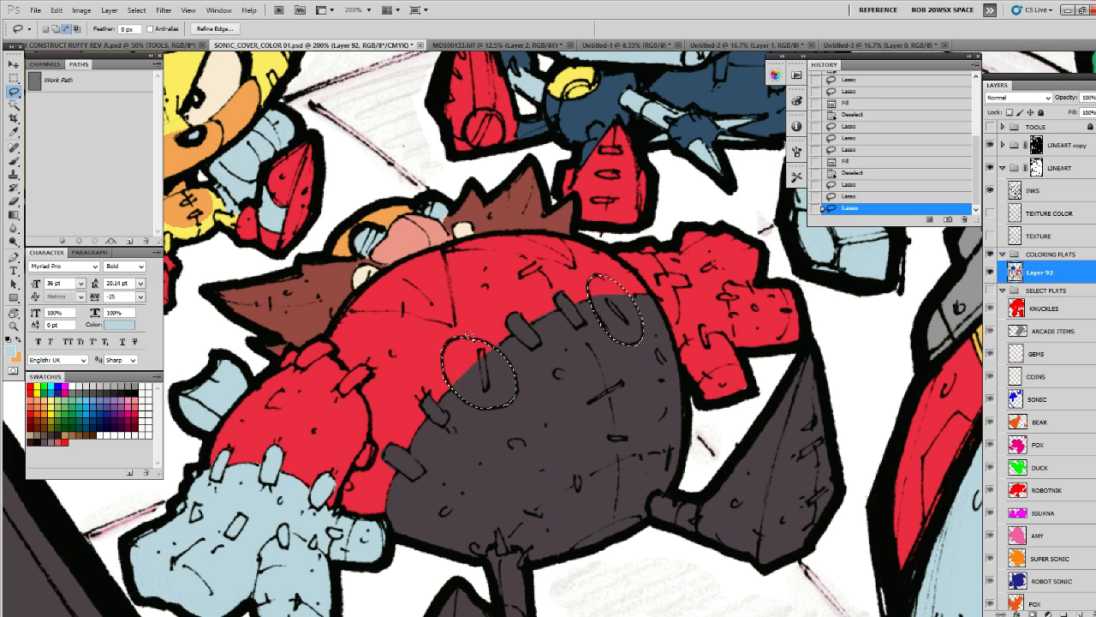
{"action": "mouse_move", "coordinate": [468, 340]}
{"action": "left_mouse_down"}
{"action": "mouse_move", "coordinate": [445, 336]}
{"action": "mouse_move", "coordinate": [514, 369]}
{"action": "mouse_move", "coordinate": [497, 402]}
{"action": "mouse_move", "coordinate": [454, 394]}
{"action": "mouse_move", "coordinate": [480, 393]}
{"action": "left_mouse_up"}
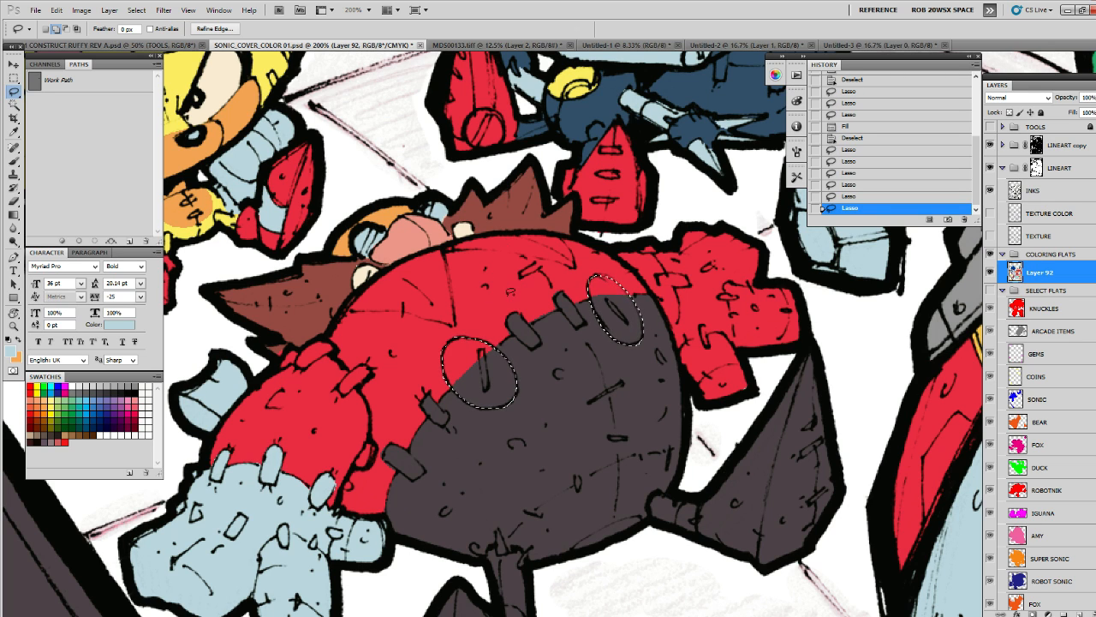
{"action": "key", "text": "b"}
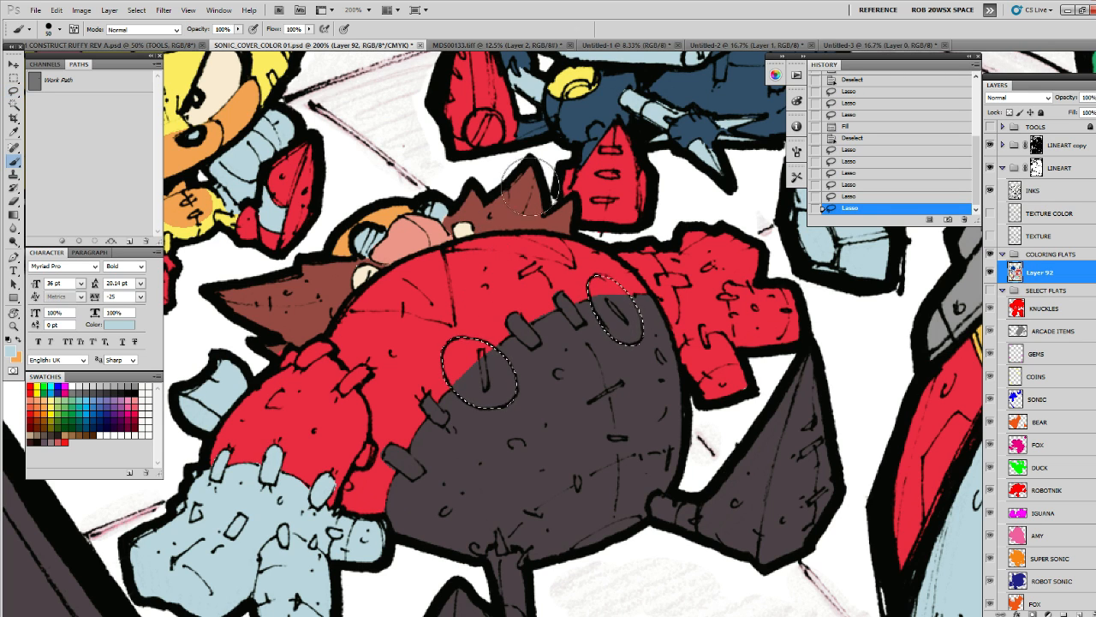
{"action": "left_click", "coordinate": [557, 87], "text": "alt"}
{"action": "key", "text": "alt+BackSpace"}
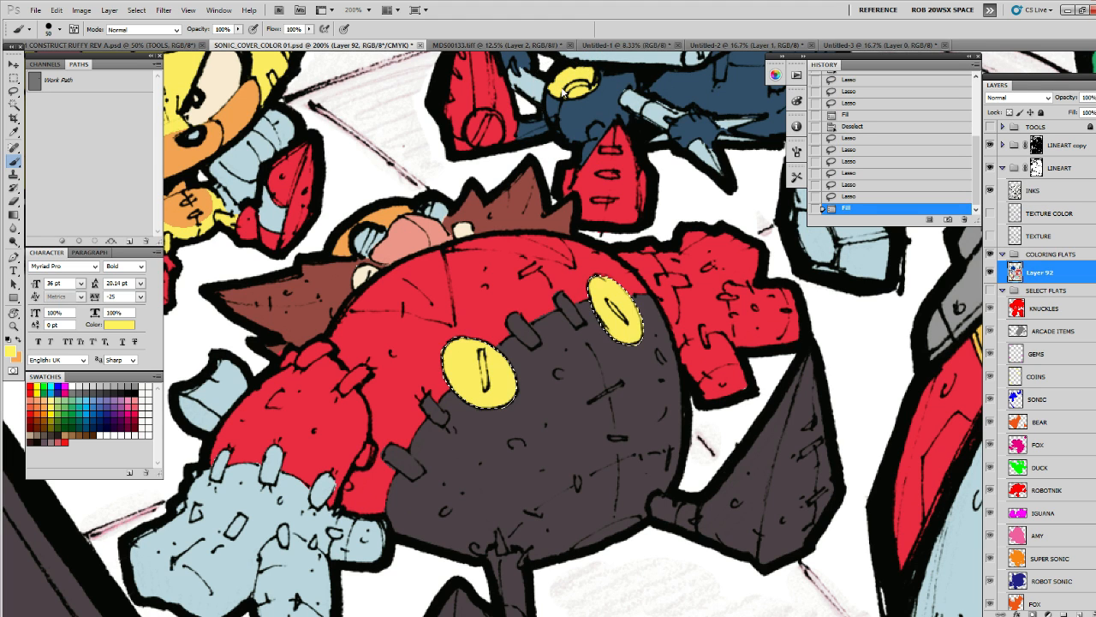
{"action": "key", "text": "ctrl+d"}
Lasso the two pointed collar shapes below Robotnik's face, fill them with the same yellow, and clear the selection
{"action": "key", "text": "l"}
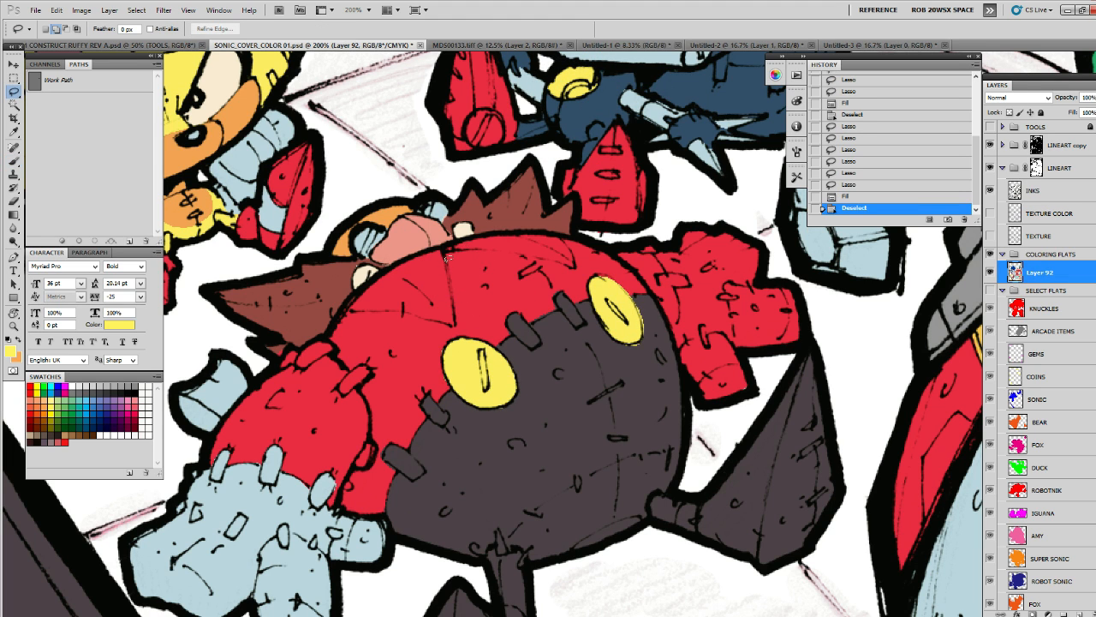
{"action": "left_click_drag", "start_coordinate": [455, 250], "coordinate": [462, 284]}
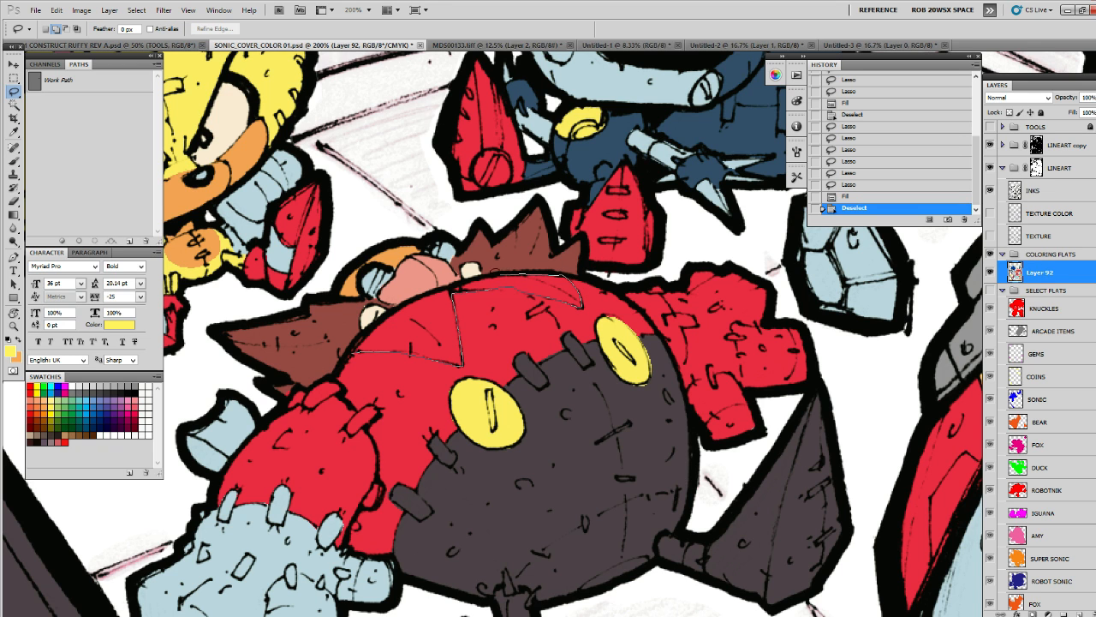
{"action": "left_click_drag", "start_coordinate": [524, 288], "coordinate": [625, 294]}
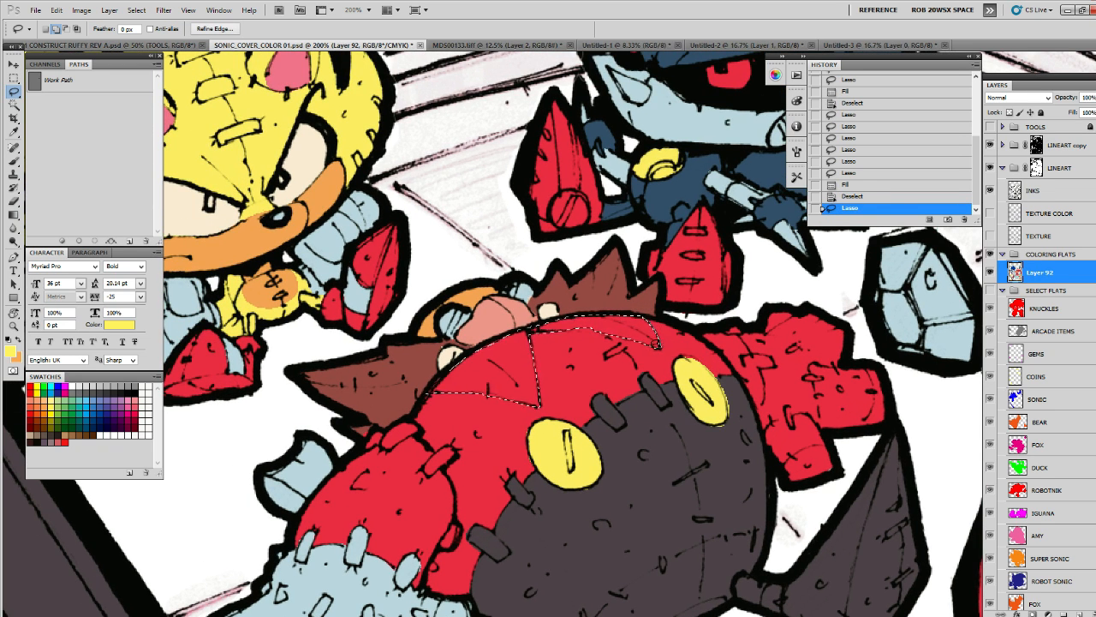
{"action": "mouse_move", "coordinate": [577, 330]}
{"action": "left_mouse_down"}
{"action": "mouse_move", "coordinate": [543, 321]}
{"action": "mouse_move", "coordinate": [519, 343]}
{"action": "left_mouse_up"}
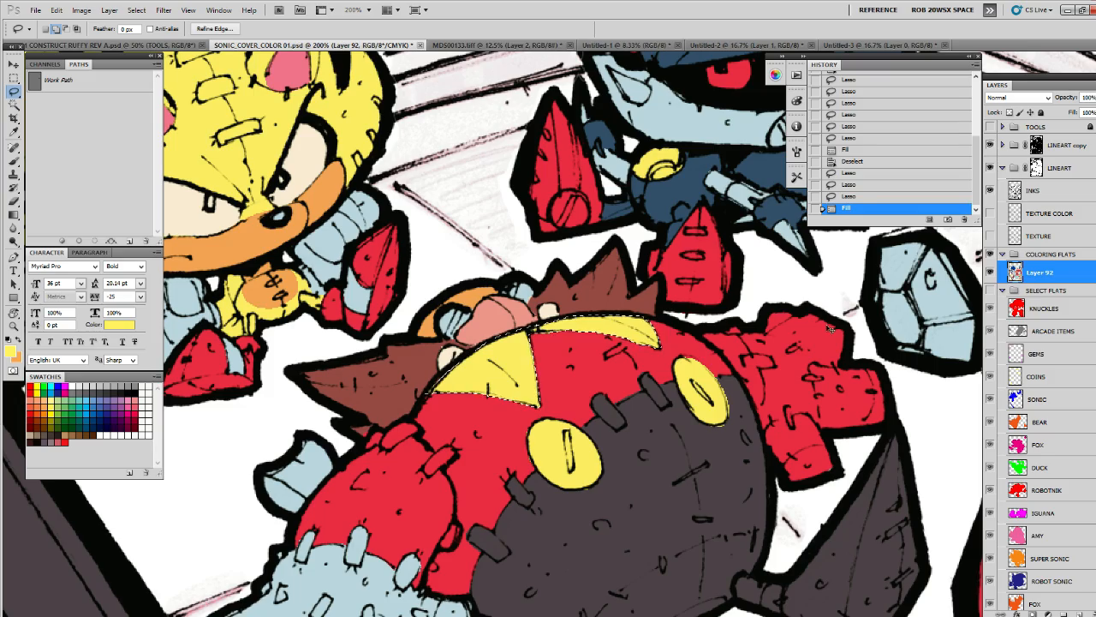
{"action": "key", "text": "ctrl+d"}
Lasso Robotnik's far glove, fill it with the light blue sampled from the faceted shape beside it, and clear the selection
{"action": "left_click_drag", "start_coordinate": [815, 354], "coordinate": [793, 334]}
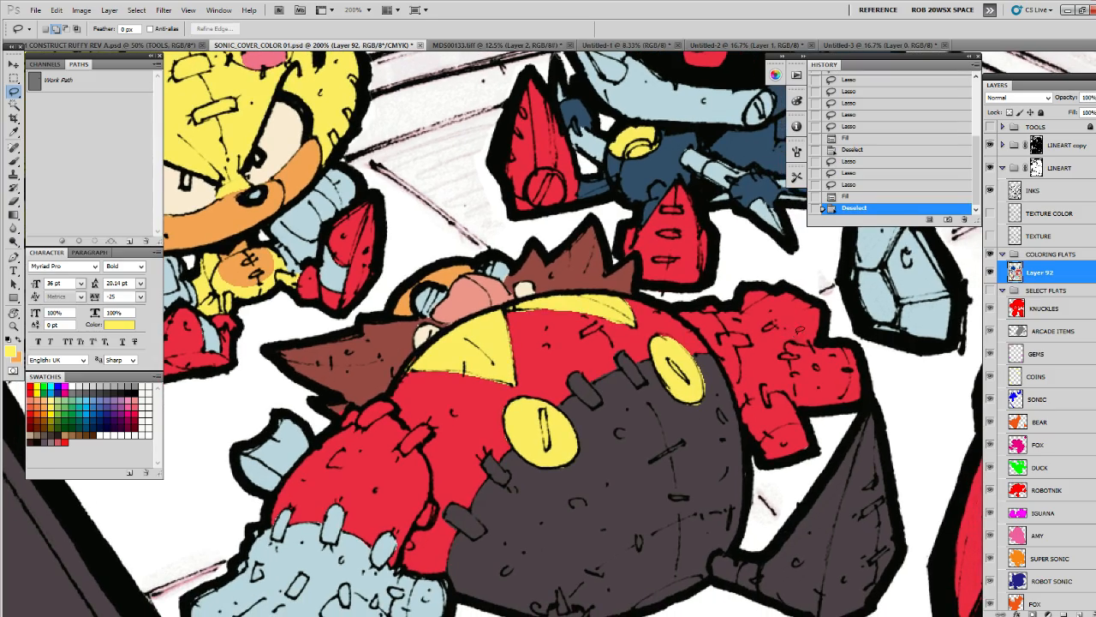
{"action": "key", "text": "z"}
{"action": "left_click", "coordinate": [799, 336], "text": "alt"}
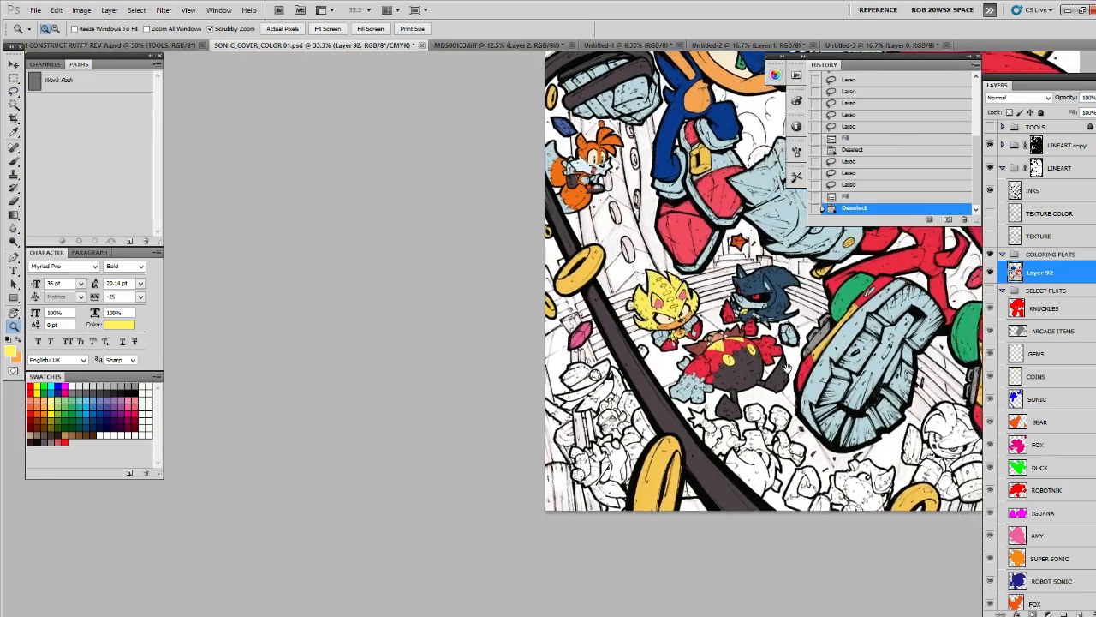
{"action": "left_click", "coordinate": [775, 359]}
{"action": "left_click", "coordinate": [555, 450]}
{"action": "left_click", "coordinate": [555, 455]}
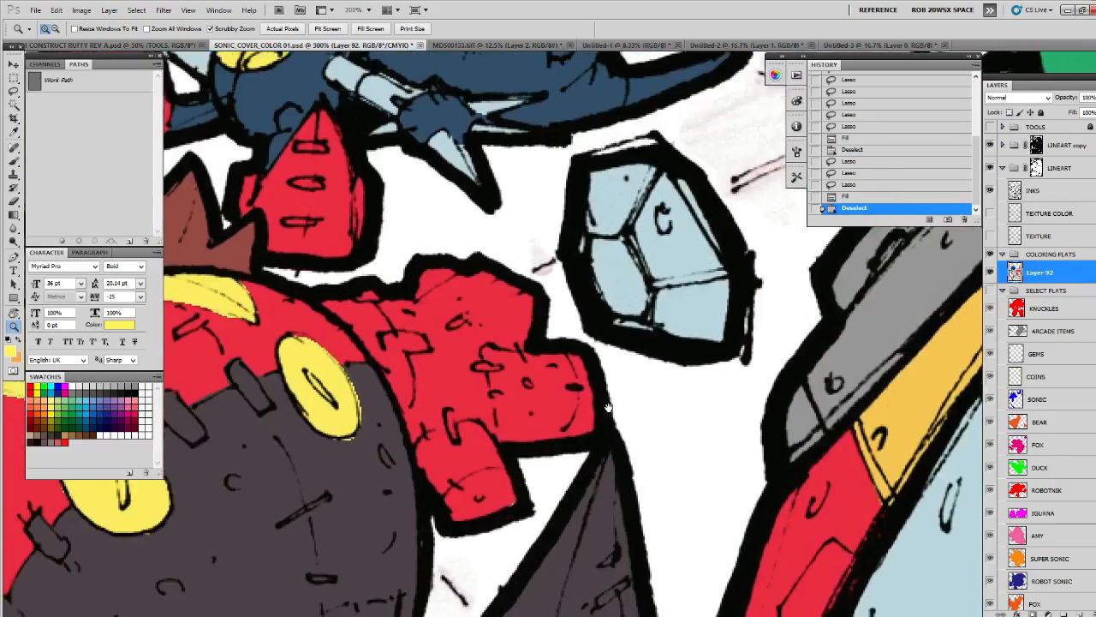
{"action": "left_click", "coordinate": [591, 347]}
{"action": "key", "text": "l"}
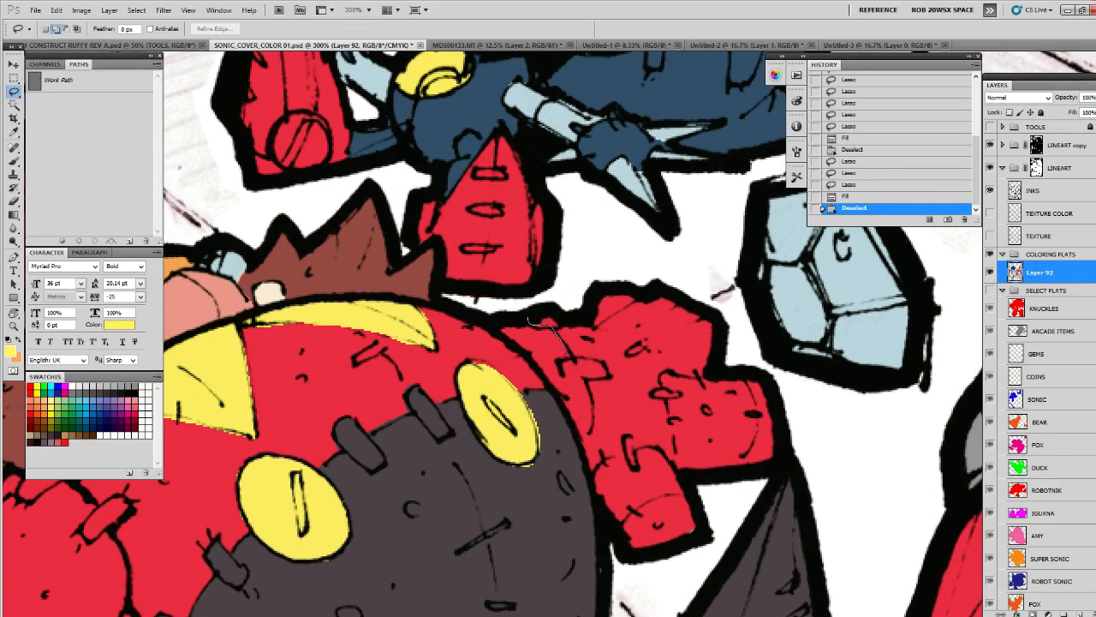
{"action": "mouse_move", "coordinate": [561, 370]}
{"action": "left_mouse_down"}
{"action": "mouse_move", "coordinate": [584, 396]}
{"action": "mouse_move", "coordinate": [599, 524]}
{"action": "mouse_move", "coordinate": [653, 580]}
{"action": "mouse_move", "coordinate": [722, 526]}
{"action": "mouse_move", "coordinate": [807, 423]}
{"action": "mouse_move", "coordinate": [729, 318]}
{"action": "mouse_move", "coordinate": [646, 267]}
{"action": "mouse_move", "coordinate": [557, 287]}
{"action": "mouse_move", "coordinate": [533, 319]}
{"action": "left_mouse_up"}
{"action": "key", "text": "b"}
{"action": "left_click", "coordinate": [844, 306], "text": "alt"}
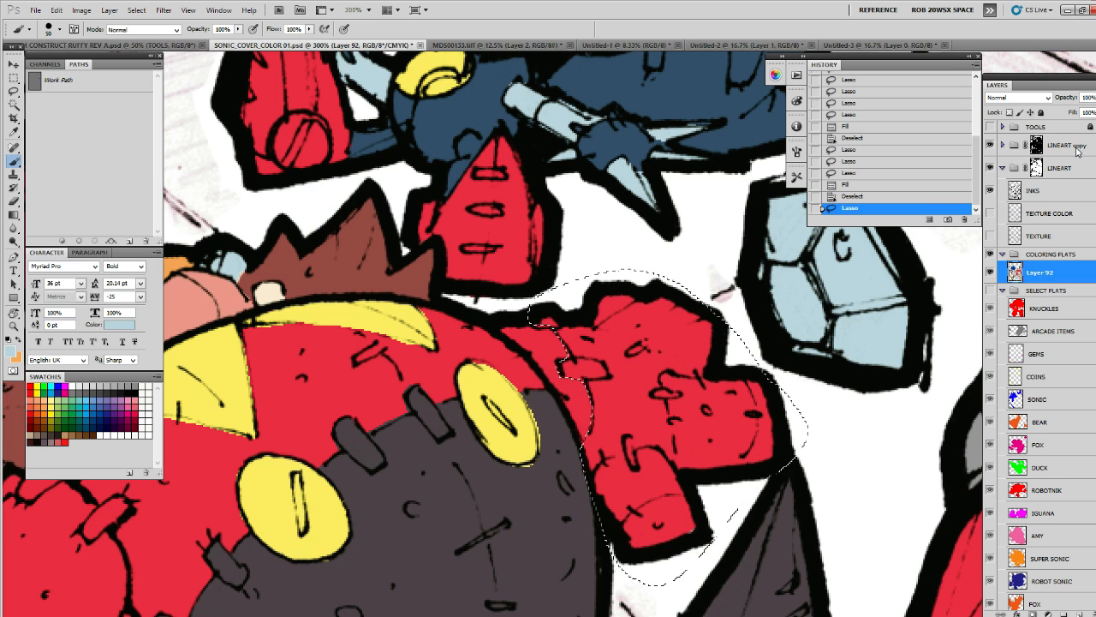
{"action": "key", "text": "alt+BackSpace"}
{"action": "key", "text": "ctrl+d"}
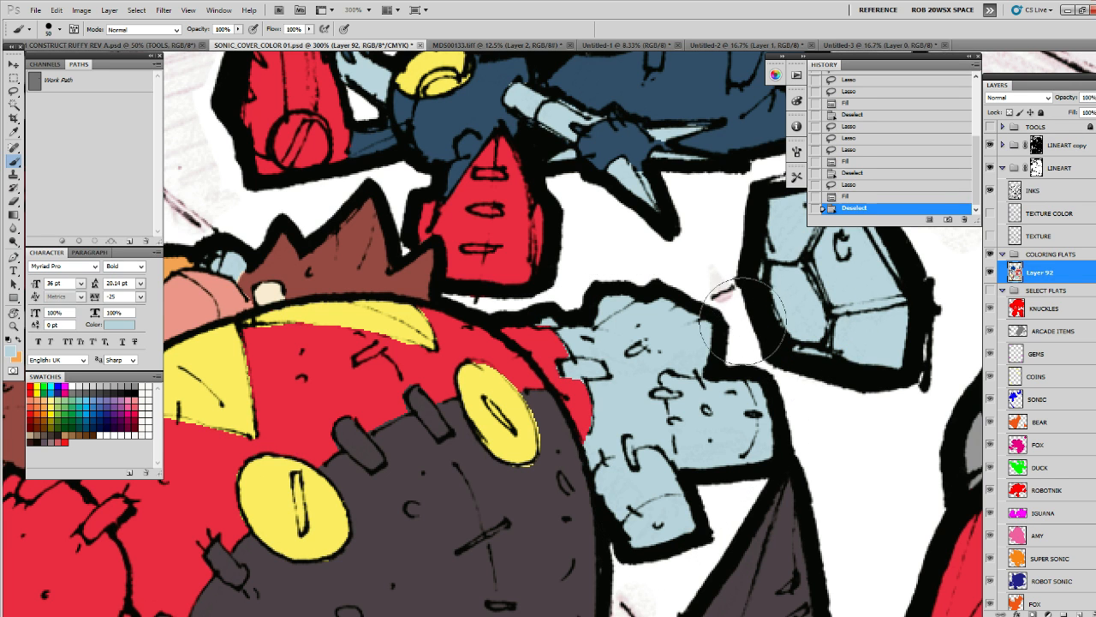
{"action": "left_click_drag", "start_coordinate": [603, 392], "coordinate": [724, 310]}
{"action": "key", "text": "l"}
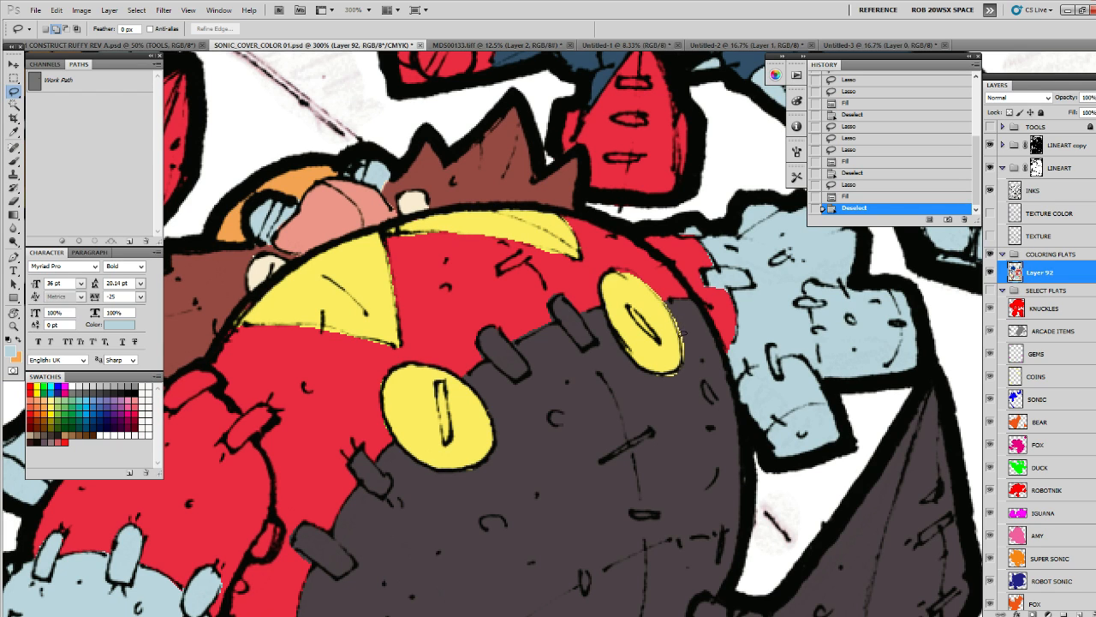
Lasso the sliver beside Robotnik's far oval button, fill it with the dark grey sampled from his body, and clear the selection
{"action": "mouse_move", "coordinate": [685, 355]}
{"action": "left_mouse_down"}
{"action": "mouse_move", "coordinate": [654, 391]}
{"action": "mouse_move", "coordinate": [696, 341]}
{"action": "mouse_move", "coordinate": [666, 299]}
{"action": "left_mouse_up"}
{"action": "key", "text": "b"}
{"action": "left_click", "coordinate": [689, 340], "text": "alt"}
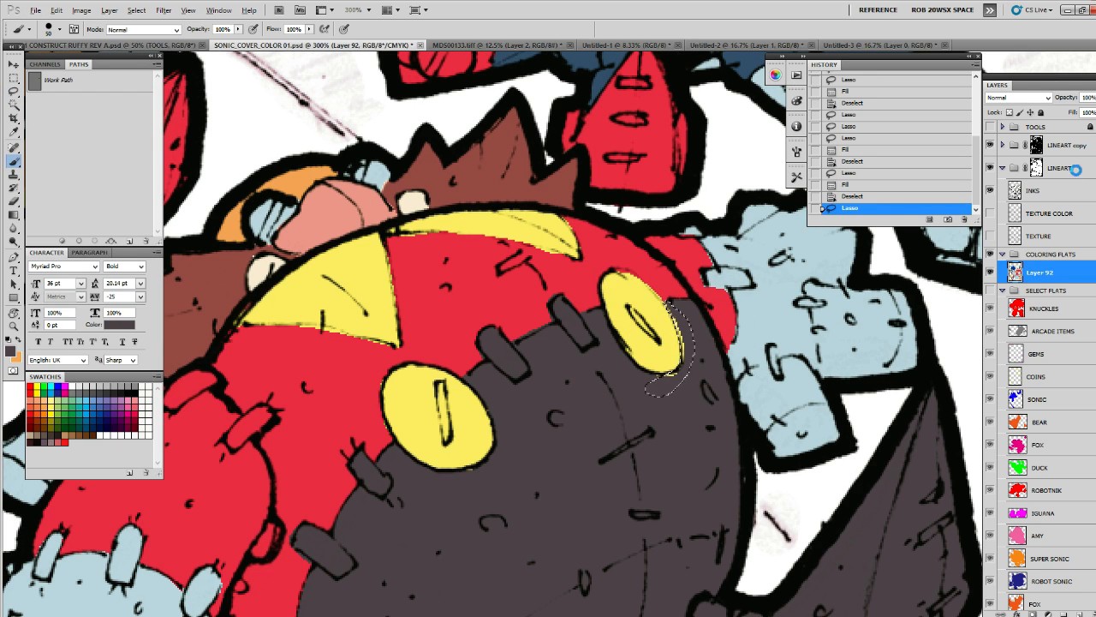
{"action": "key", "text": "alt+BackSpace"}
{"action": "left_click_drag", "start_coordinate": [578, 429], "coordinate": [741, 374]}
{"action": "key", "text": "ctrl+d"}
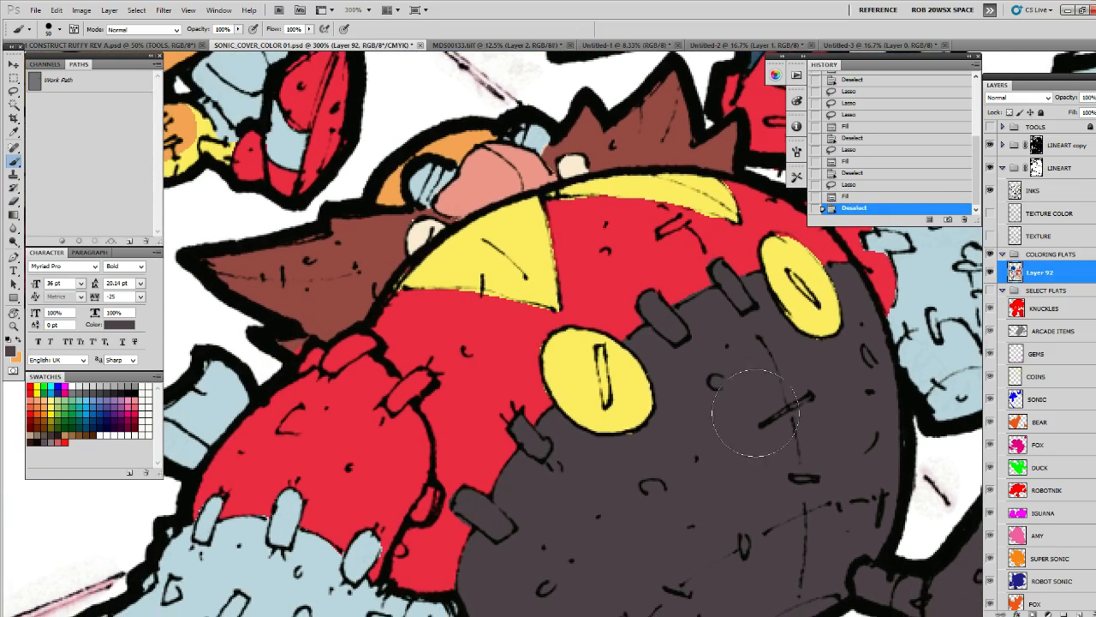
Examine the whole cover illustration for characters and objects that still lack flat colors
{"action": "key", "text": "z"}
{"action": "left_click", "coordinate": [748, 390], "text": "alt"}
{"action": "left_click", "coordinate": [748, 390], "text": "alt"}
{"action": "left_click", "coordinate": [748, 390], "text": "alt"}
{"action": "left_click", "coordinate": [774, 390], "text": "alt"}
{"action": "left_click", "coordinate": [773, 389], "text": "alt"}
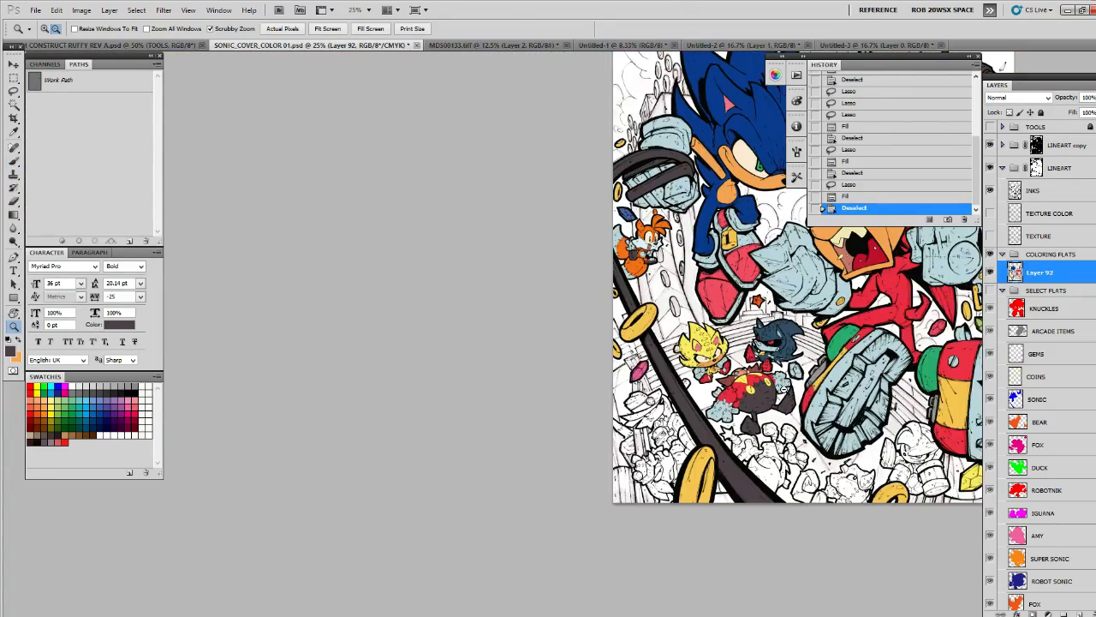
{"action": "left_click", "coordinate": [638, 408], "text": "alt"}
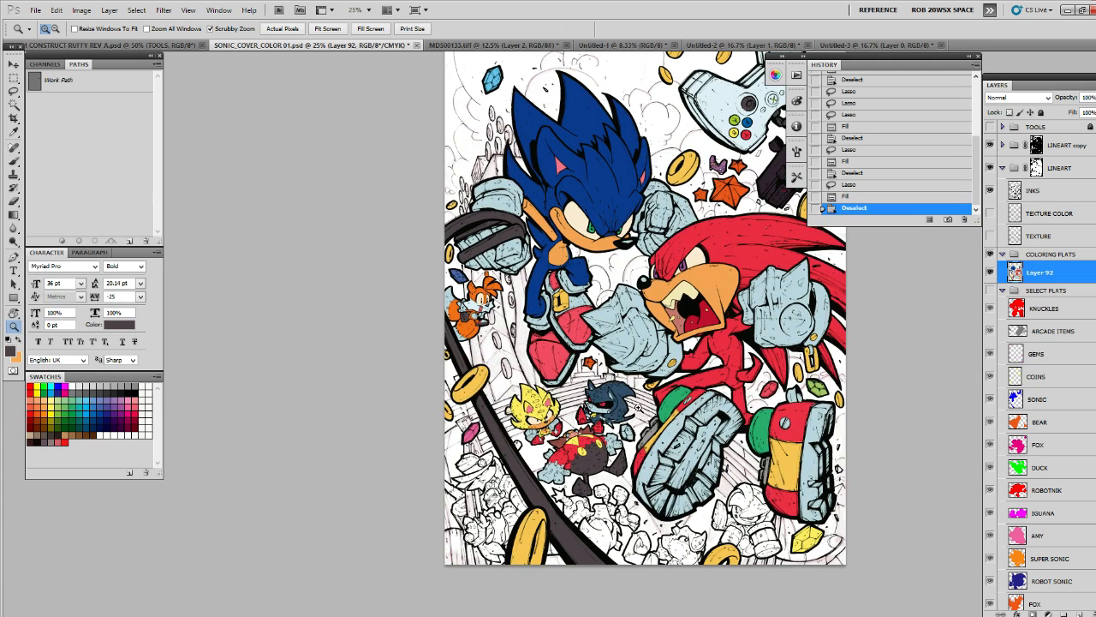
{"action": "left_click_drag", "start_coordinate": [774, 383], "coordinate": [728, 340]}
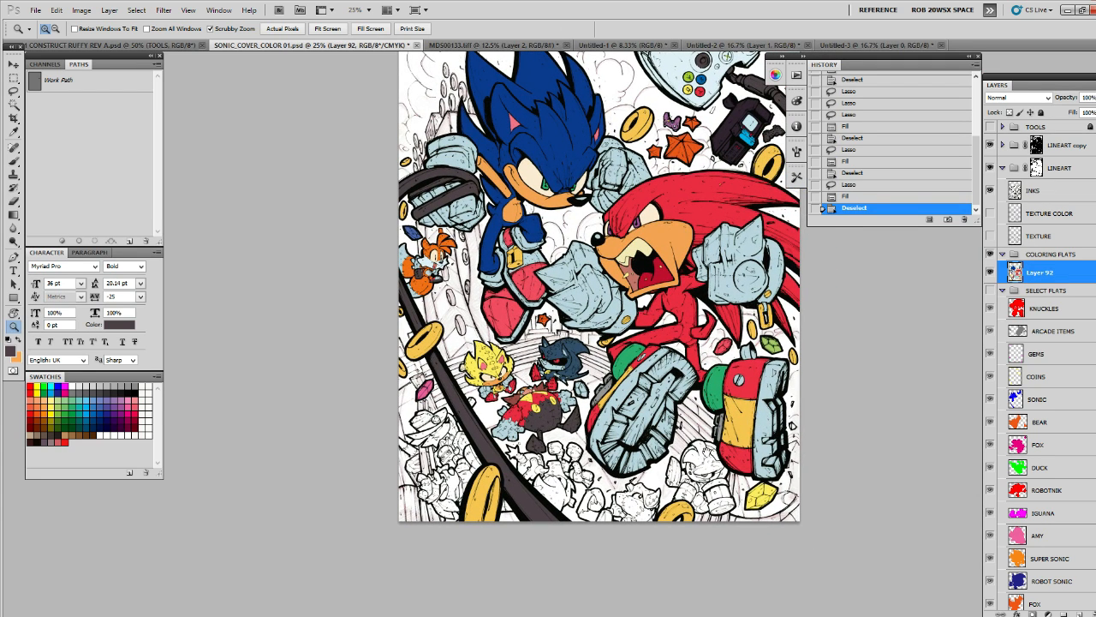
{"action": "left_click_drag", "start_coordinate": [681, 483], "coordinate": [710, 437]}
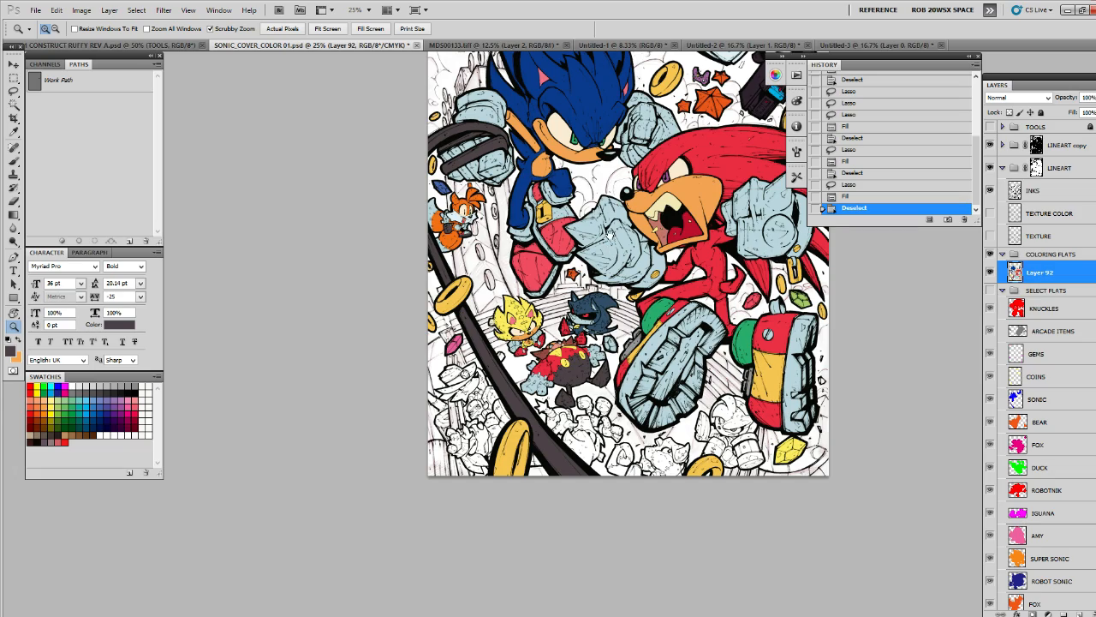
{"action": "scroll", "coordinate": [609, 231], "scroll_direction": "up", "scroll_amount": 2}
{"action": "left_click", "coordinate": [700, 202]}
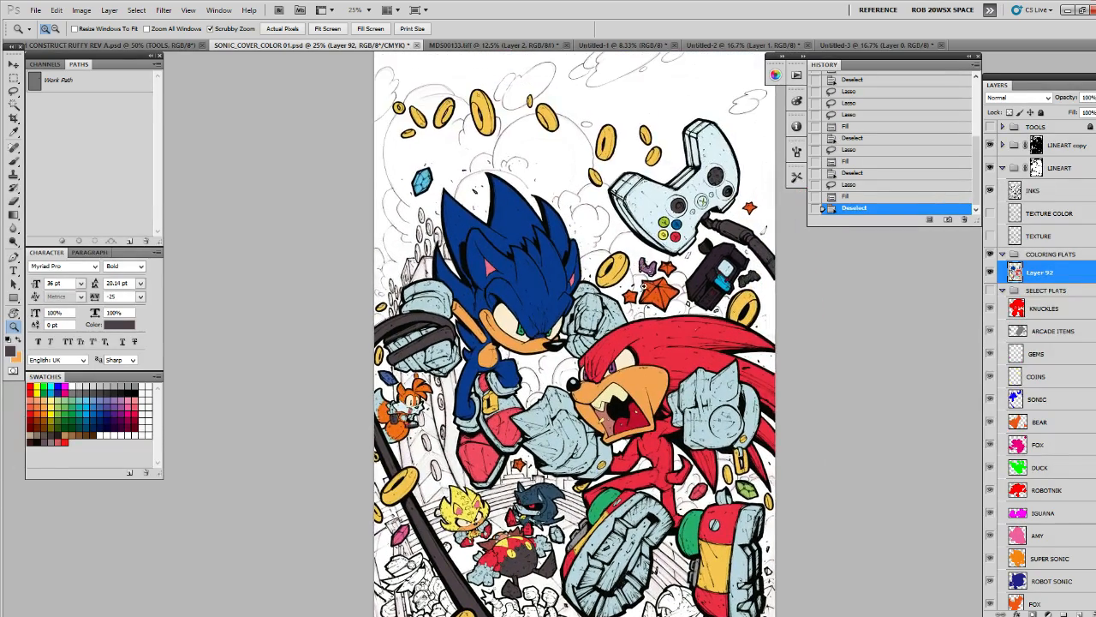
{"action": "scroll", "coordinate": [676, 330], "scroll_direction": "down", "scroll_amount": 3}
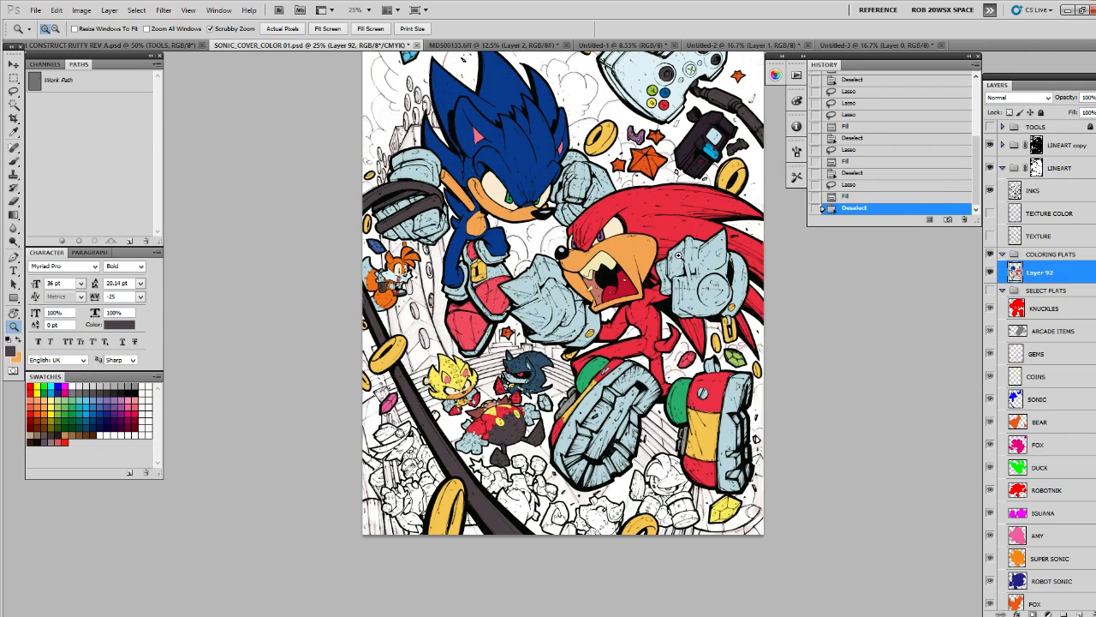
{"action": "left_click_drag", "start_coordinate": [615, 459], "coordinate": [631, 428]}
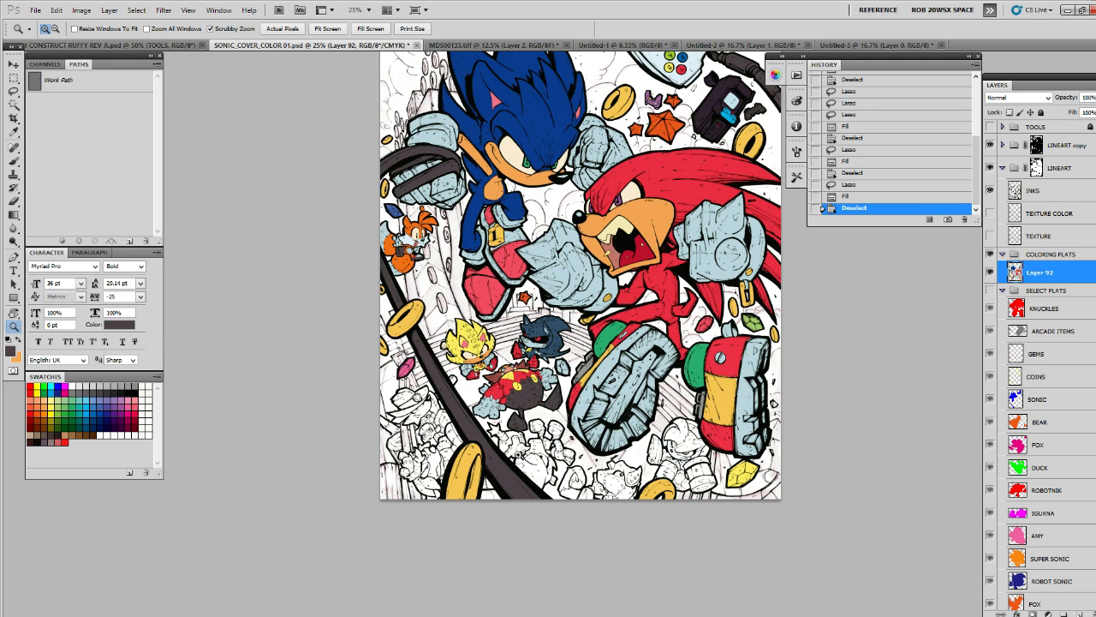
Sample the light orange from Super Sonic and load the BEAR layer's shape as a selection
{"action": "key", "text": "b"}
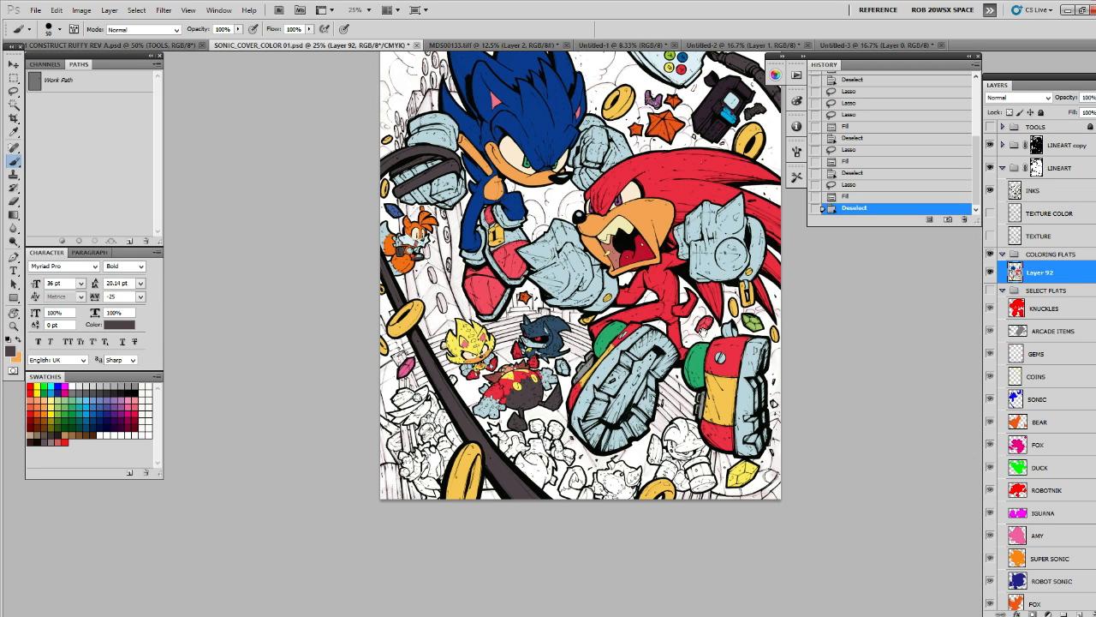
{"action": "scroll", "coordinate": [490, 88], "scroll_direction": "up", "scroll_amount": 1}
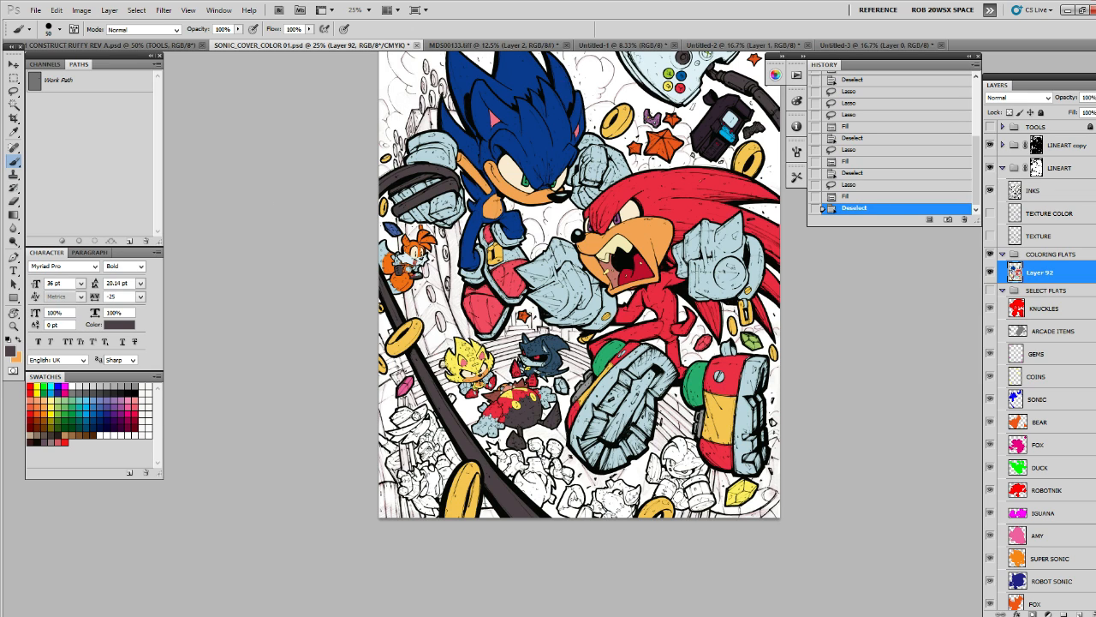
{"action": "left_click", "coordinate": [472, 374], "text": "alt"}
{"action": "left_click", "coordinate": [494, 499]}
{"action": "key", "text": "z"}
{"action": "left_click_drag", "start_coordinate": [494, 499], "coordinate": [534, 442]}
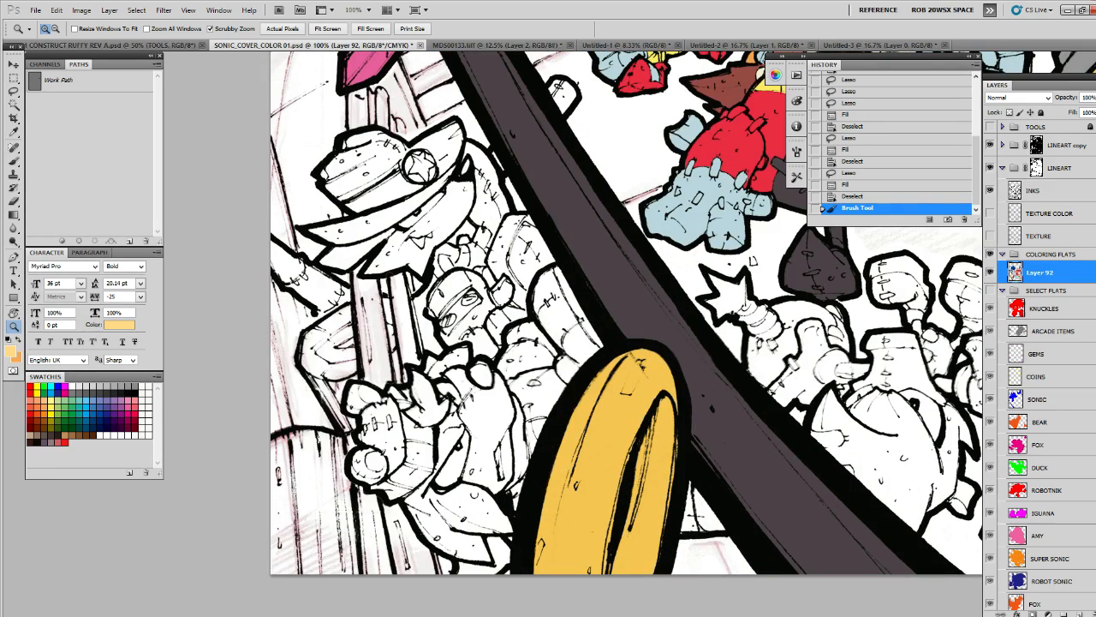
{"action": "scroll", "coordinate": [1040, 428], "scroll_direction": "down", "scroll_amount": 3}
{"action": "scroll", "coordinate": [1040, 477], "scroll_direction": "down", "scroll_amount": 1}
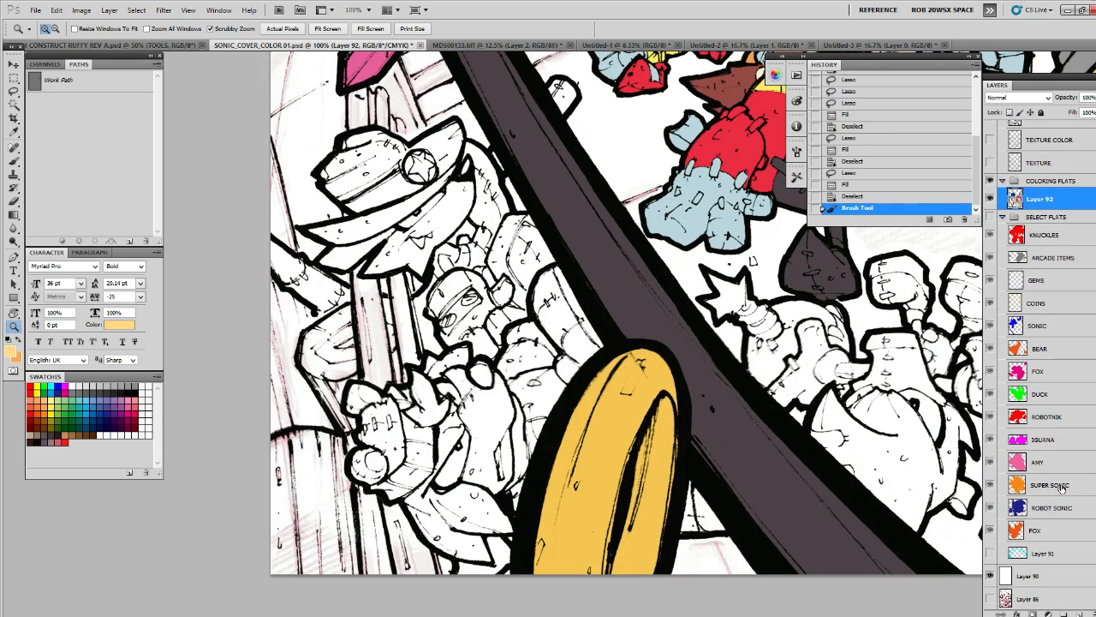
{"action": "scroll", "coordinate": [1040, 394], "scroll_direction": "down", "scroll_amount": 1}
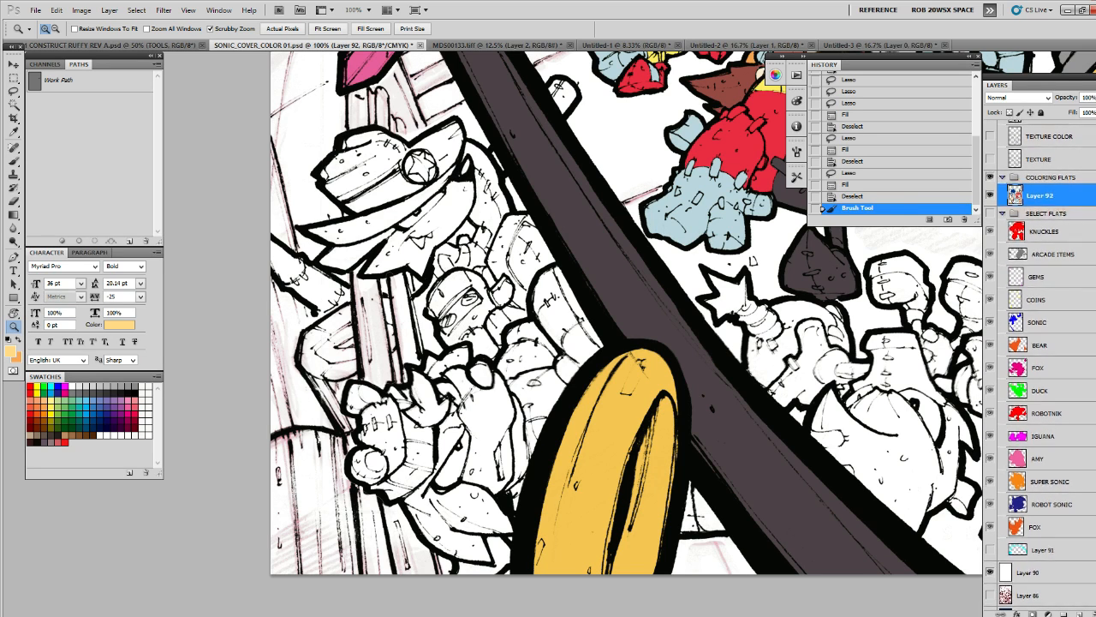
{"action": "scroll", "coordinate": [1041, 505], "scroll_direction": "up", "scroll_amount": 1}
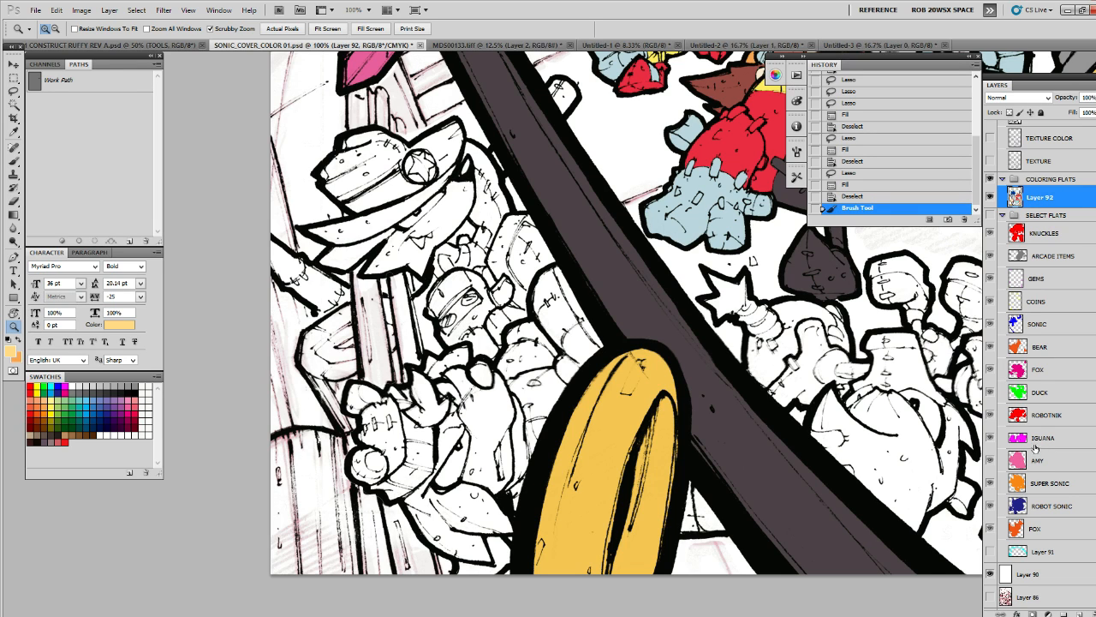
{"action": "left_click", "coordinate": [1017, 347], "text": "ctrl"}
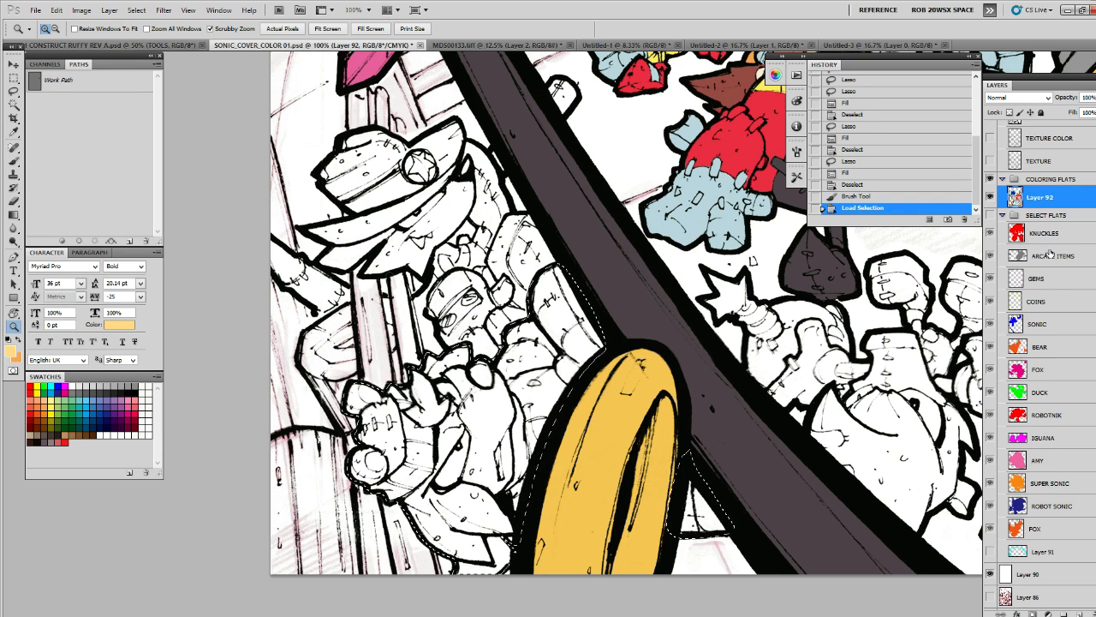
Add a new layer beneath Layer 92, fill the bear selection on it with the sampled light orange, and clear the selection
{"action": "left_click", "coordinate": [1079, 613]}
{"action": "left_click_drag", "start_coordinate": [1048, 199], "coordinate": [1052, 229]}
{"action": "key", "text": "alt+BackSpace"}
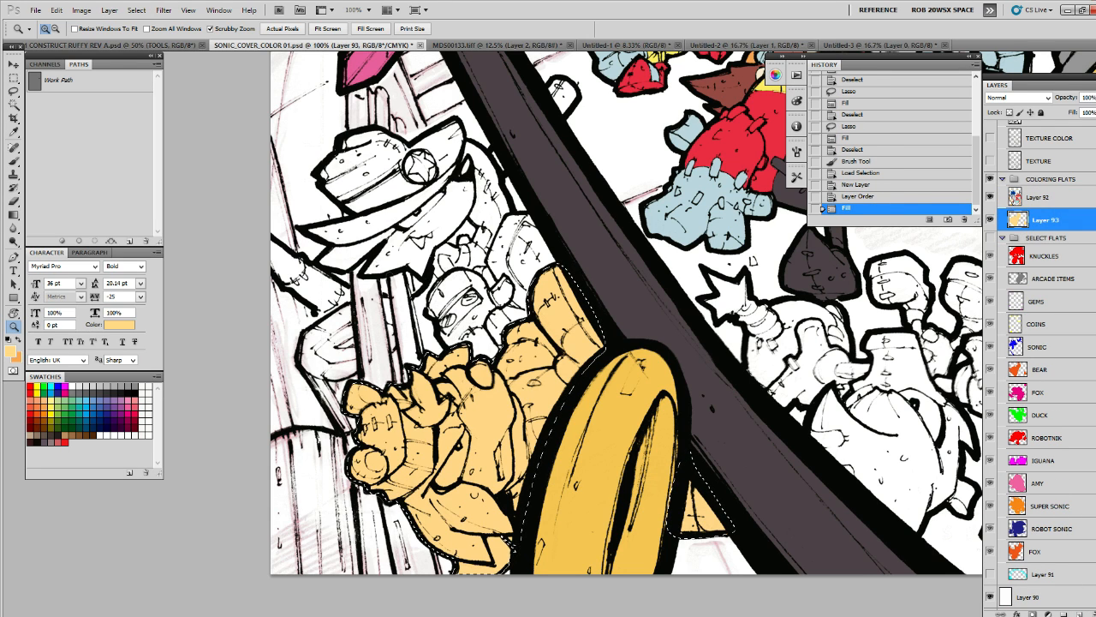
{"action": "key", "text": "ctrl+d"}
Lasso the stitched shape around the bear figure's round nose, excluding the nose and ear, fill it with red, and clear the selection
{"action": "key", "text": "l"}
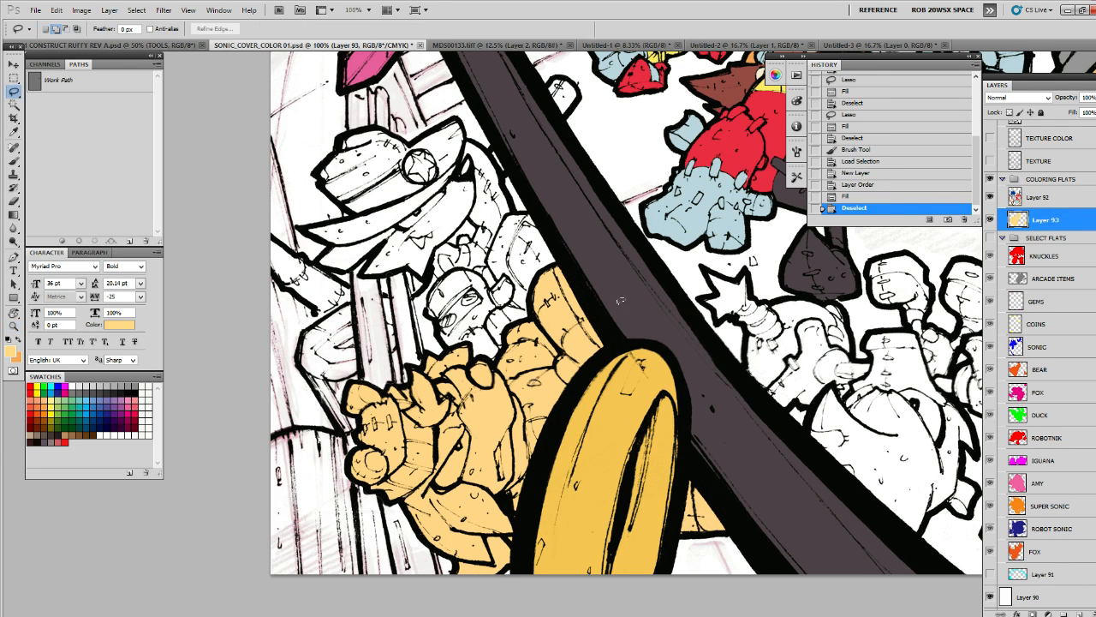
{"action": "scroll", "coordinate": [627, 303], "scroll_direction": "left", "scroll_amount": 2}
{"action": "scroll", "coordinate": [626, 303], "scroll_direction": "down", "scroll_amount": 1}
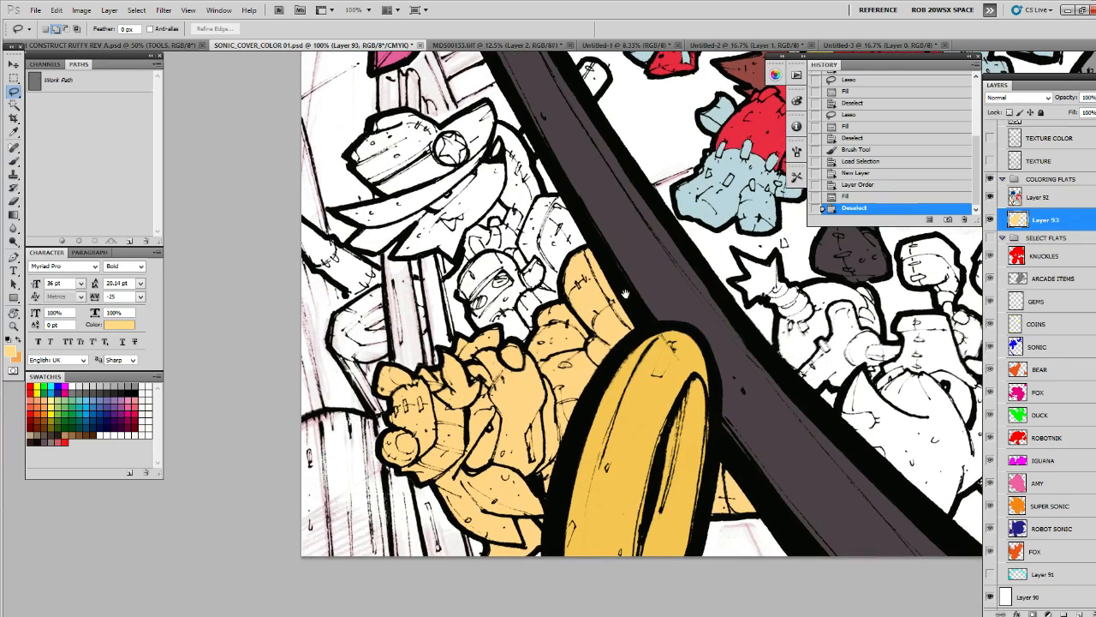
{"action": "key", "text": "z"}
{"action": "left_click", "coordinate": [441, 369]}
{"action": "left_click_drag", "start_coordinate": [441, 369], "coordinate": [462, 334]}
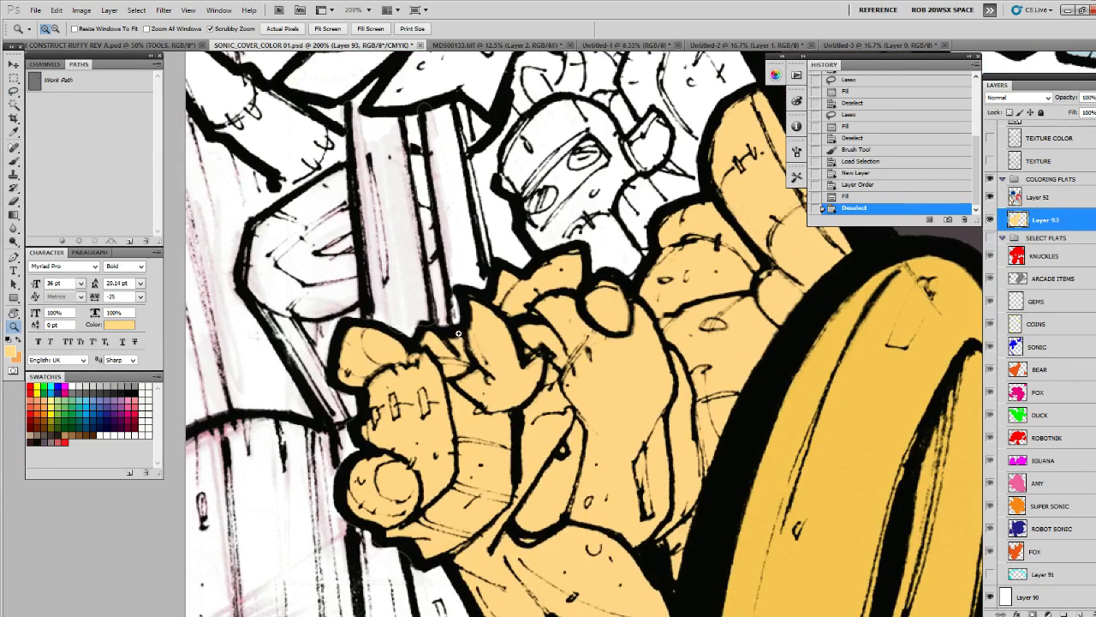
{"action": "key", "text": "j"}
{"action": "key", "text": "l"}
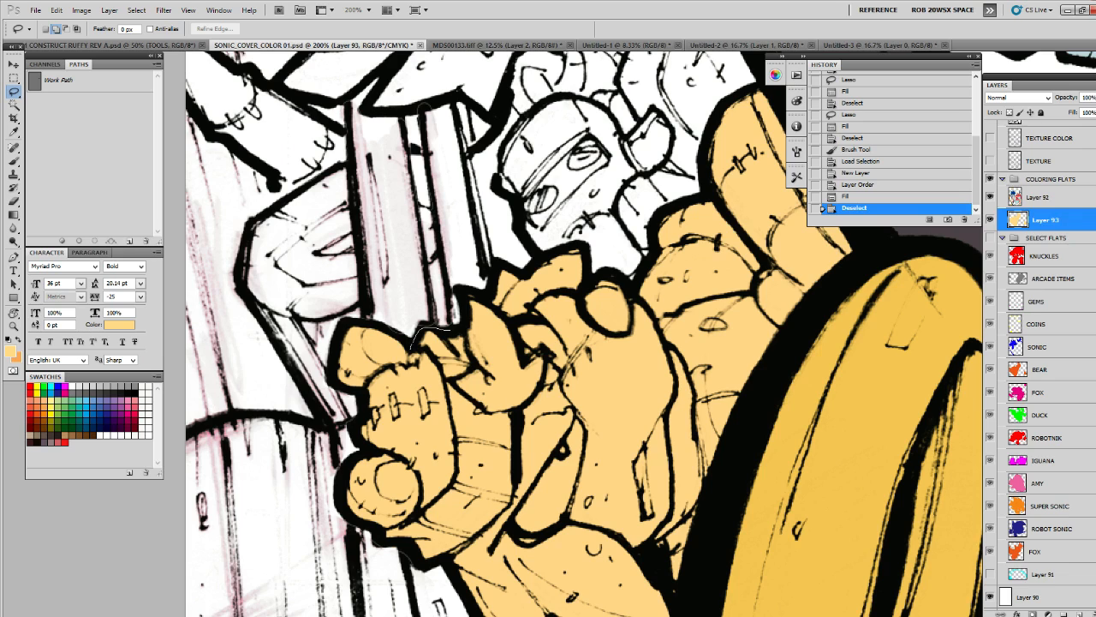
{"action": "mouse_move", "coordinate": [409, 358]}
{"action": "left_mouse_down"}
{"action": "mouse_move", "coordinate": [379, 367]}
{"action": "mouse_move", "coordinate": [352, 446]}
{"action": "mouse_move", "coordinate": [412, 463]}
{"action": "mouse_move", "coordinate": [416, 507]}
{"action": "mouse_move", "coordinate": [360, 561]}
{"action": "mouse_move", "coordinate": [393, 588]}
{"action": "mouse_move", "coordinate": [419, 581]}
{"action": "mouse_move", "coordinate": [519, 494]}
{"action": "left_mouse_up"}
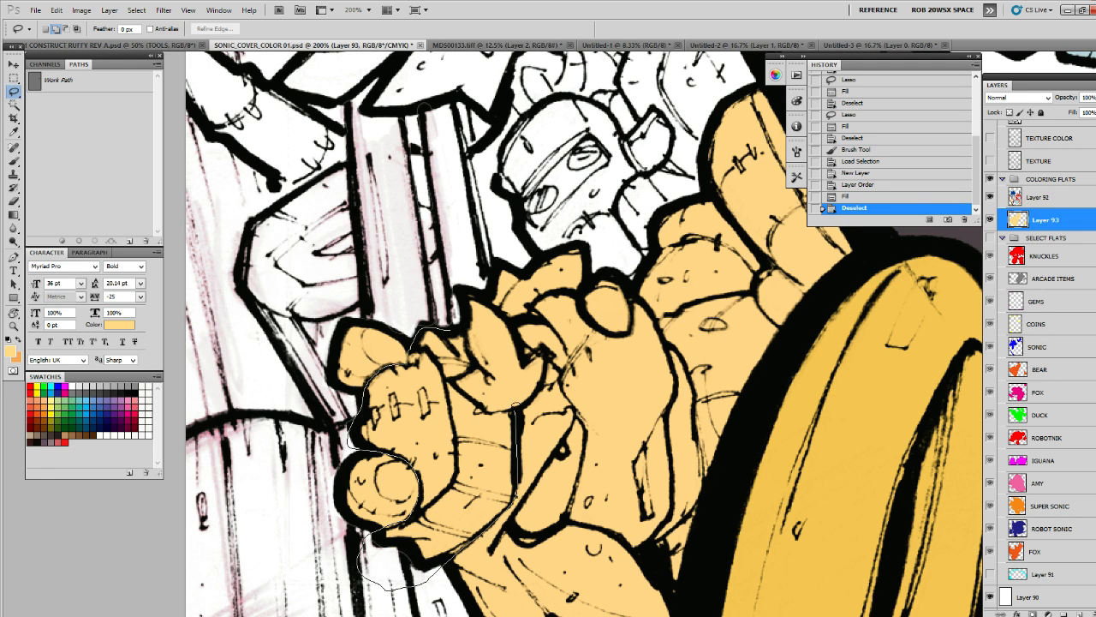
{"action": "mouse_move", "coordinate": [515, 407]}
{"action": "left_mouse_down"}
{"action": "mouse_move", "coordinate": [475, 410]}
{"action": "mouse_move", "coordinate": [454, 322]}
{"action": "left_mouse_up"}
{"action": "key", "text": "b"}
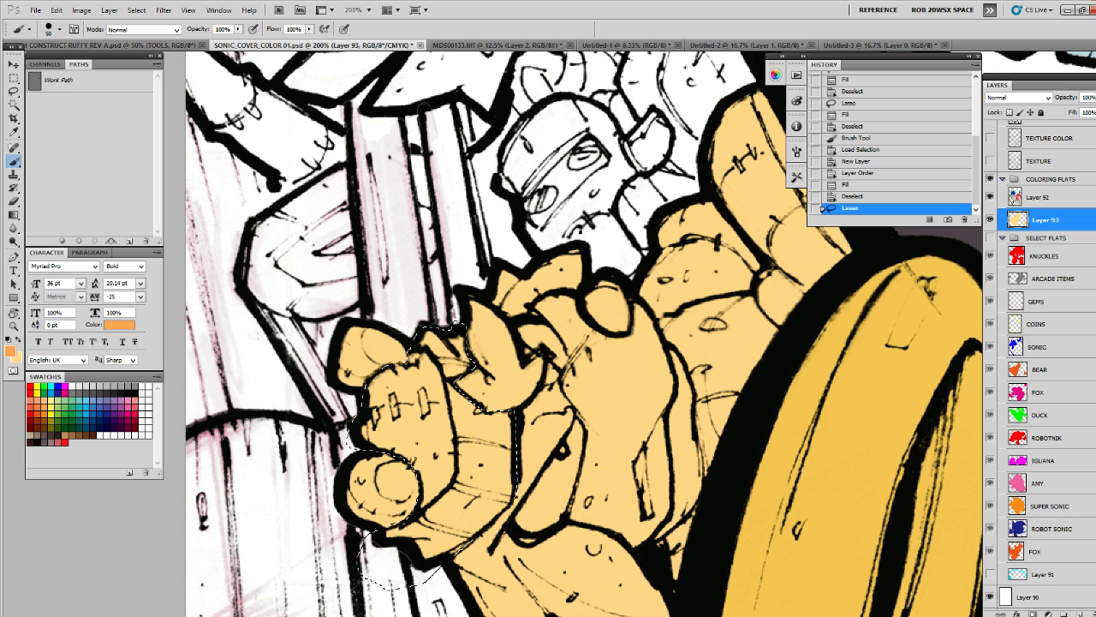
{"action": "key", "text": "x"}
{"action": "key", "text": "shift+alt+BackSpace"}
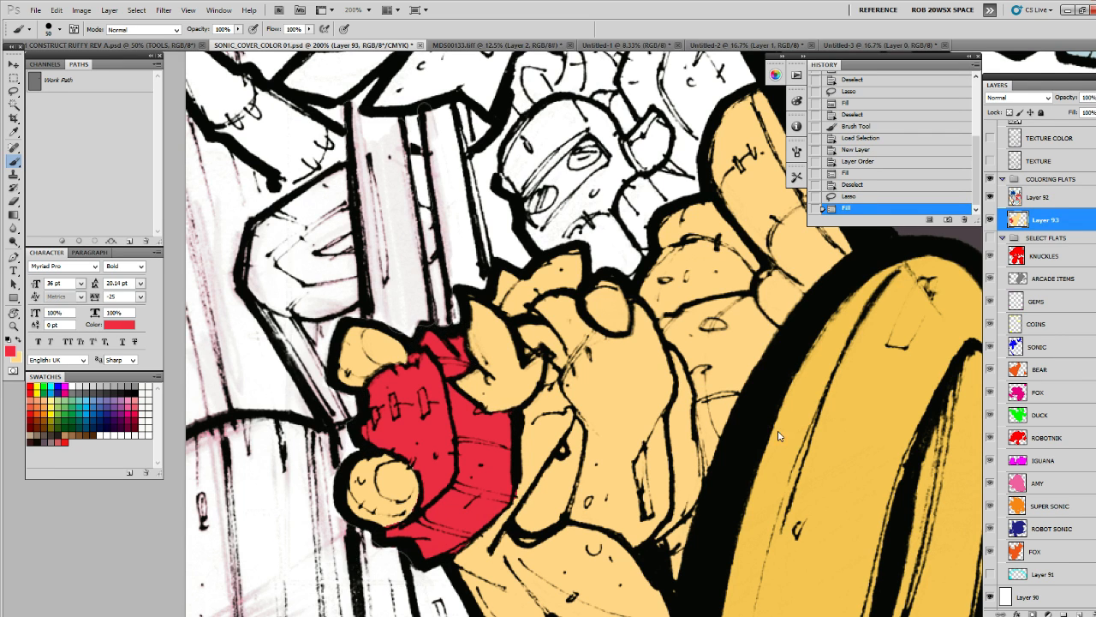
{"action": "key", "text": "ctrl+d"}
Lasso another light orange area of the bear figure beside the red shape
{"action": "scroll", "coordinate": [778, 436], "scroll_direction": "down", "scroll_amount": 5}
{"action": "key", "text": "l"}
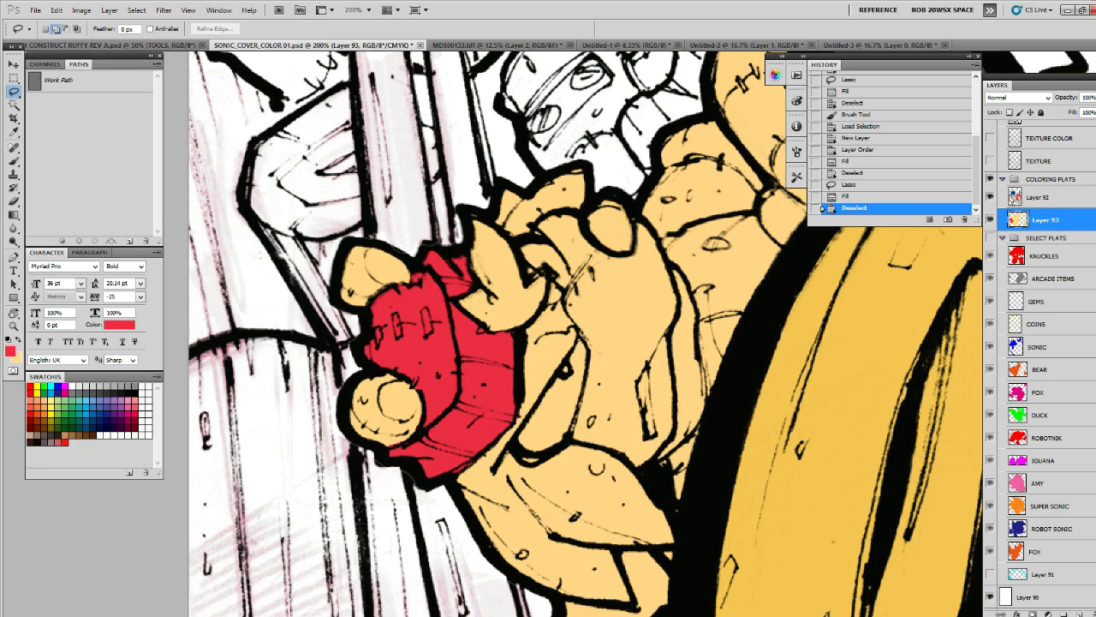
{"action": "scroll", "coordinate": [600, 365], "scroll_direction": "down", "scroll_amount": 1}
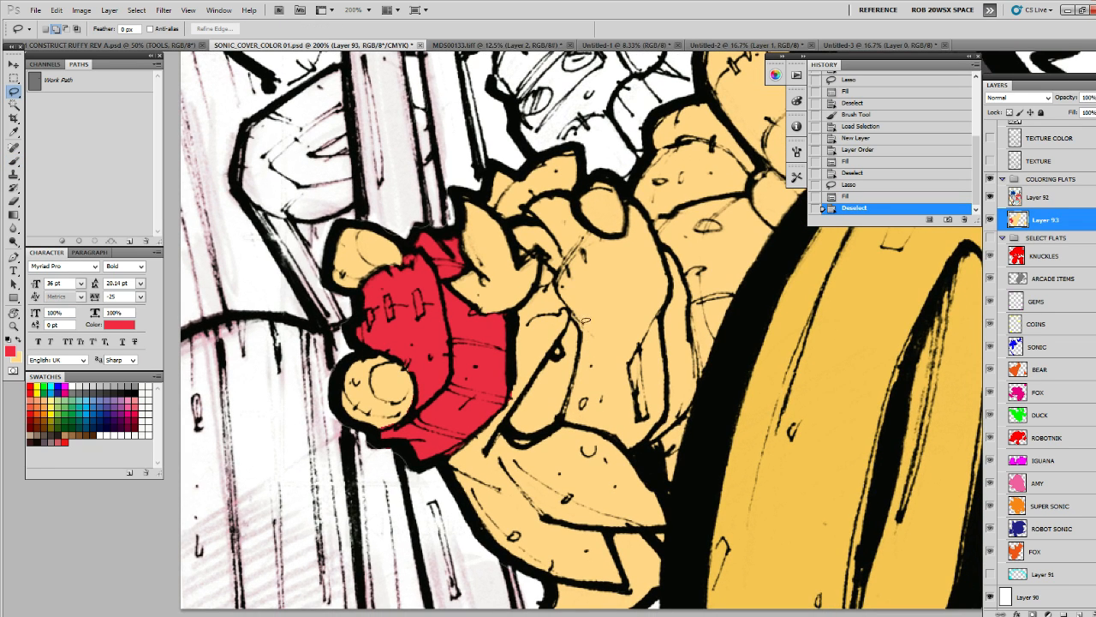
{"action": "mouse_move", "coordinate": [573, 315]}
{"action": "left_mouse_down"}
{"action": "mouse_move", "coordinate": [568, 393]}
{"action": "mouse_move", "coordinate": [513, 428]}
{"action": "mouse_move", "coordinate": [537, 438]}
{"action": "mouse_move", "coordinate": [569, 416]}
{"action": "mouse_move", "coordinate": [572, 317]}
{"action": "left_mouse_up"}
{"action": "key", "text": "b"}
Sample the cream and the light blue from Super Sonic and save each one as a new swatch
{"action": "mouse_move", "coordinate": [711, 325]}
{"action": "left_mouse_down"}
{"action": "mouse_move", "coordinate": [527, 542]}
{"action": "mouse_move", "coordinate": [507, 585]}
{"action": "left_mouse_up"}
{"action": "key", "text": "z"}
{"action": "left_click", "coordinate": [652, 374], "text": "alt"}
{"action": "left_click", "coordinate": [652, 375], "text": "alt"}
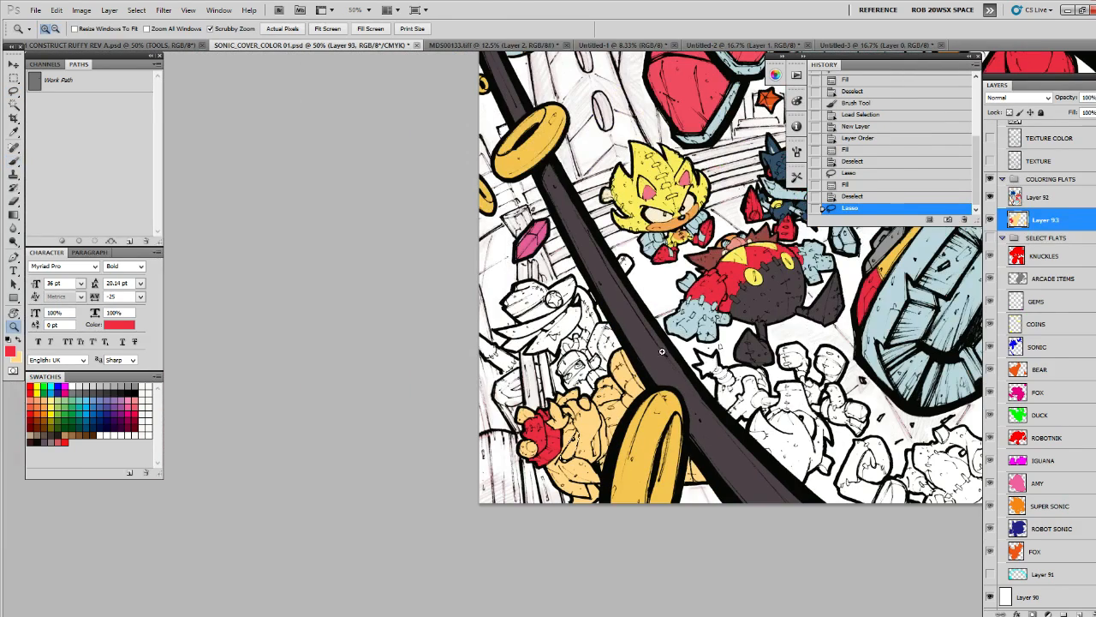
{"action": "key", "text": "b"}
{"action": "left_click", "coordinate": [659, 216], "text": "alt"}
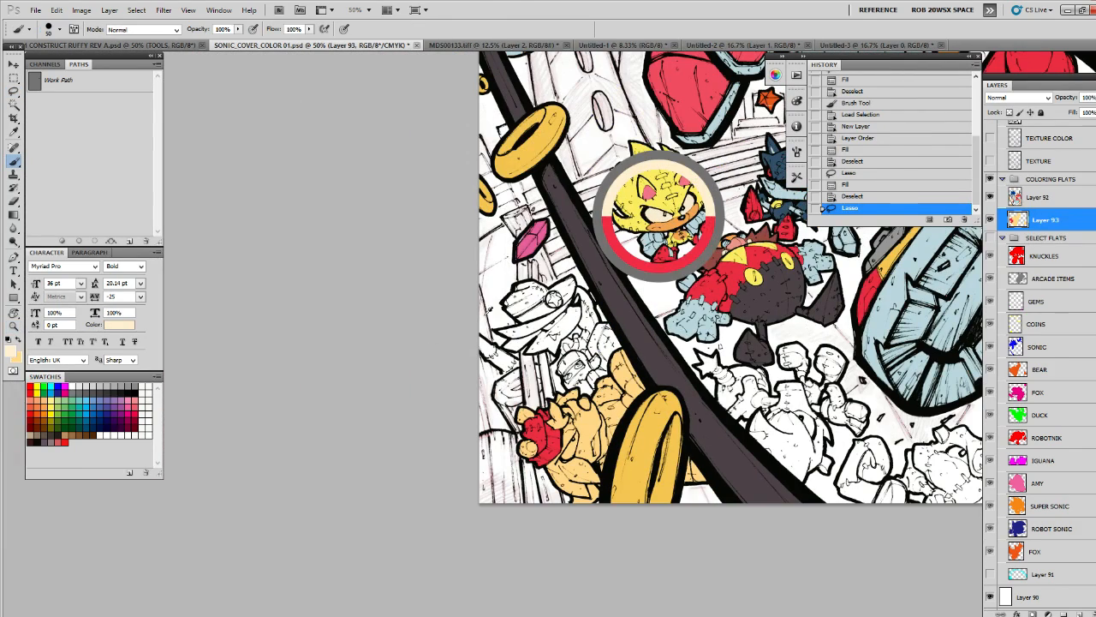
{"action": "left_click", "coordinate": [129, 472]}
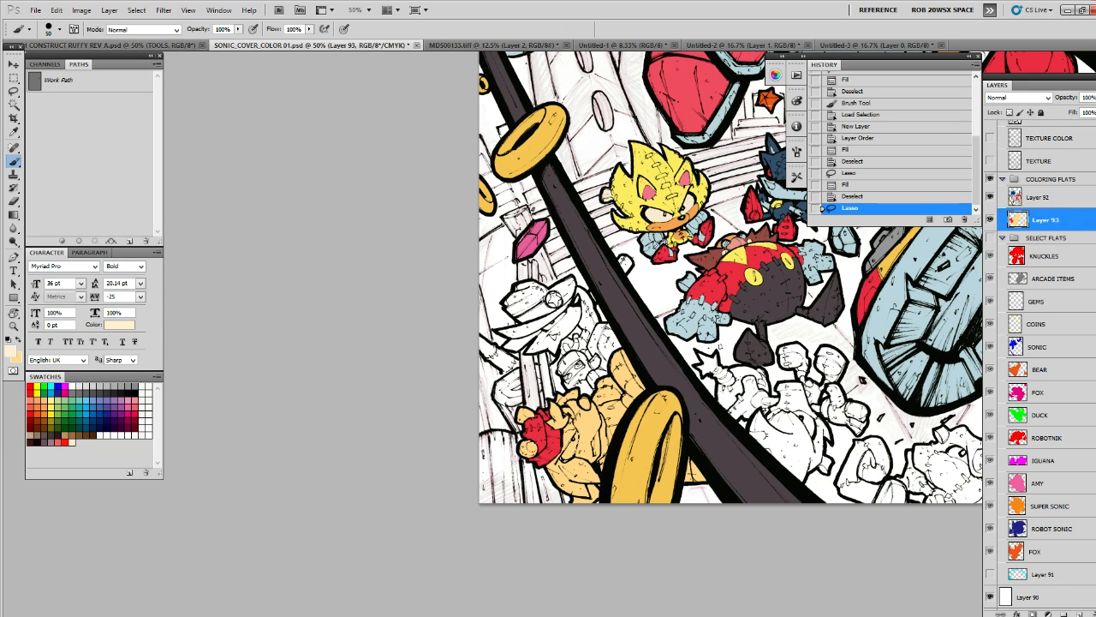
{"action": "left_click", "coordinate": [656, 246], "text": "alt"}
{"action": "left_click", "coordinate": [130, 472]}
Sample the brownish pink and the dark red inside Knuckles' mouth and save them as new swatches
{"action": "left_click_drag", "start_coordinate": [779, 96], "coordinate": [561, 370]}
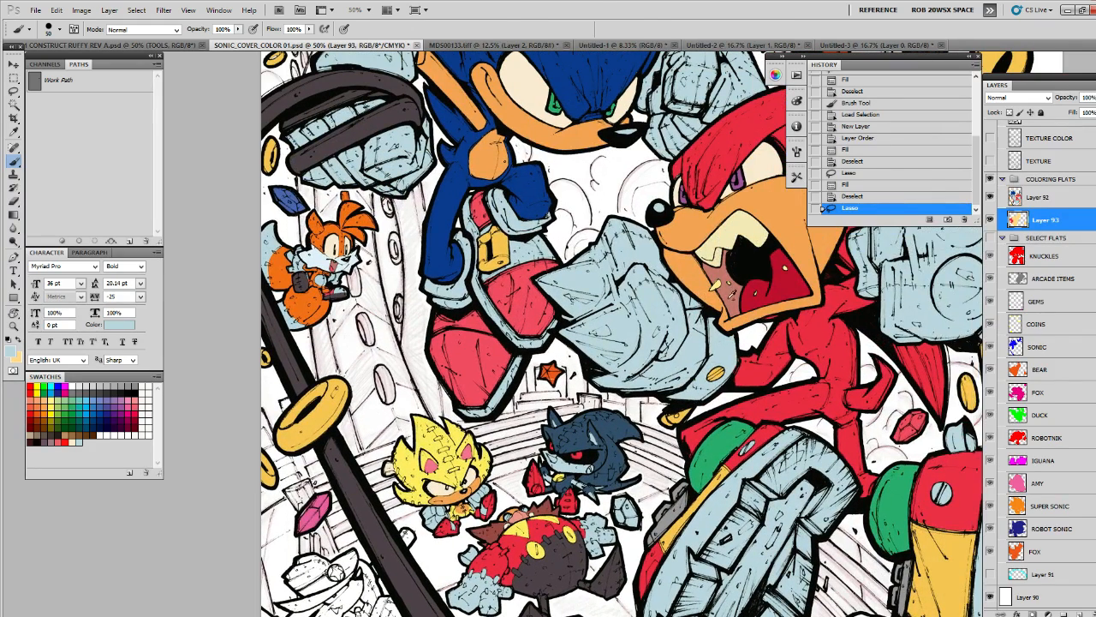
{"action": "left_click", "coordinate": [710, 269], "text": "alt"}
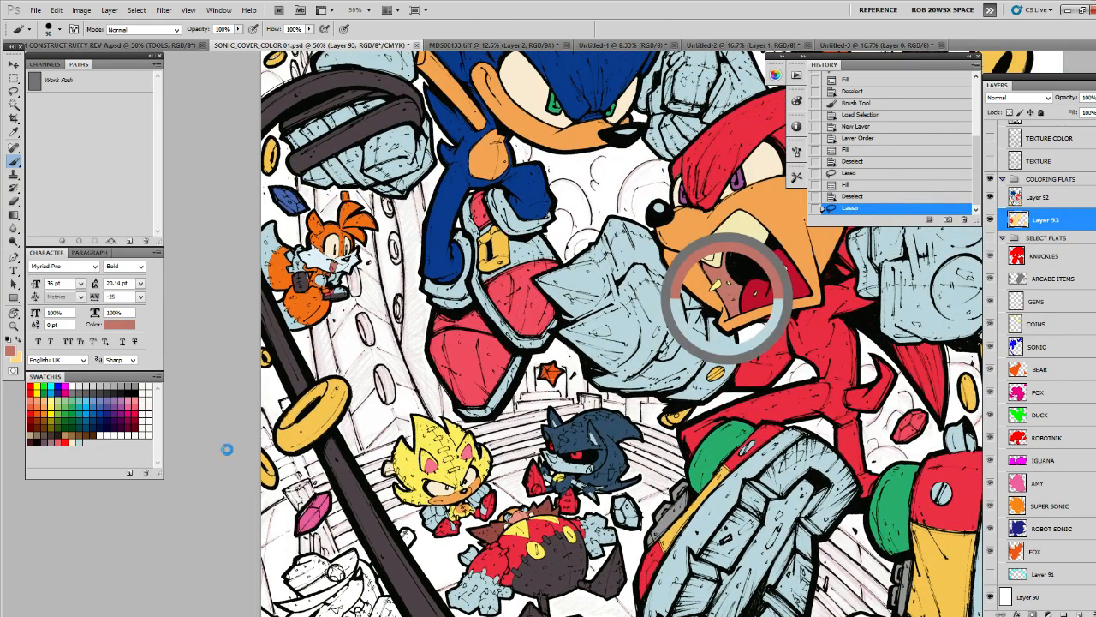
{"action": "left_click", "coordinate": [803, 293], "text": "alt"}
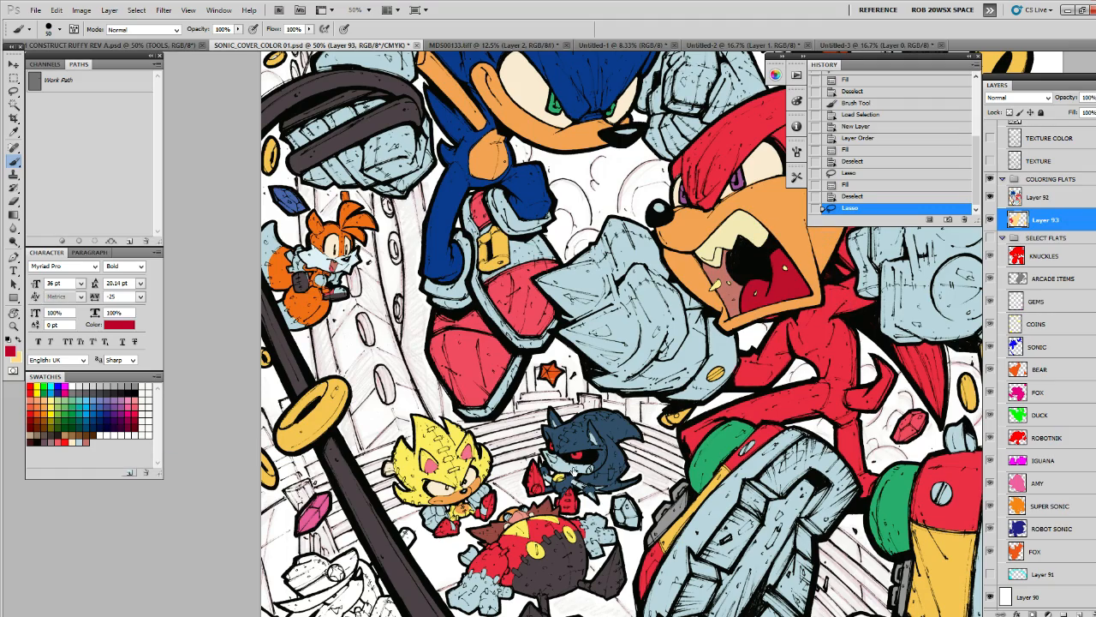
Sample the dark purple-grey of the diagonal cable and the dark blue of Robot Sonic, saving each as a new swatch
{"action": "left_click_drag", "start_coordinate": [572, 471], "coordinate": [589, 420]}
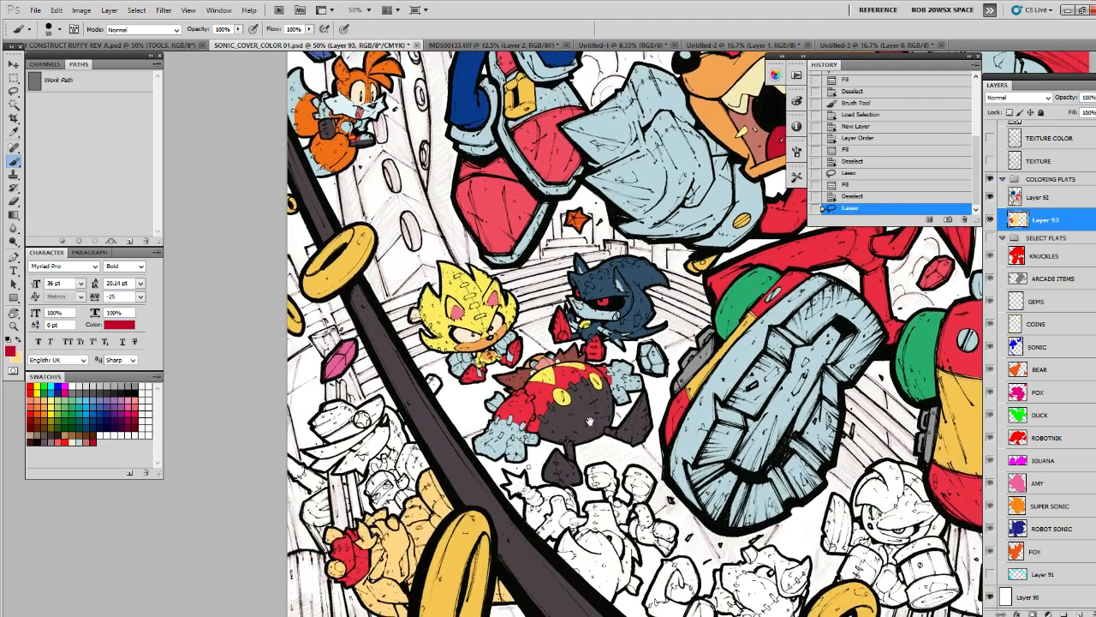
{"action": "scroll", "coordinate": [589, 421], "scroll_direction": "up", "scroll_amount": 1}
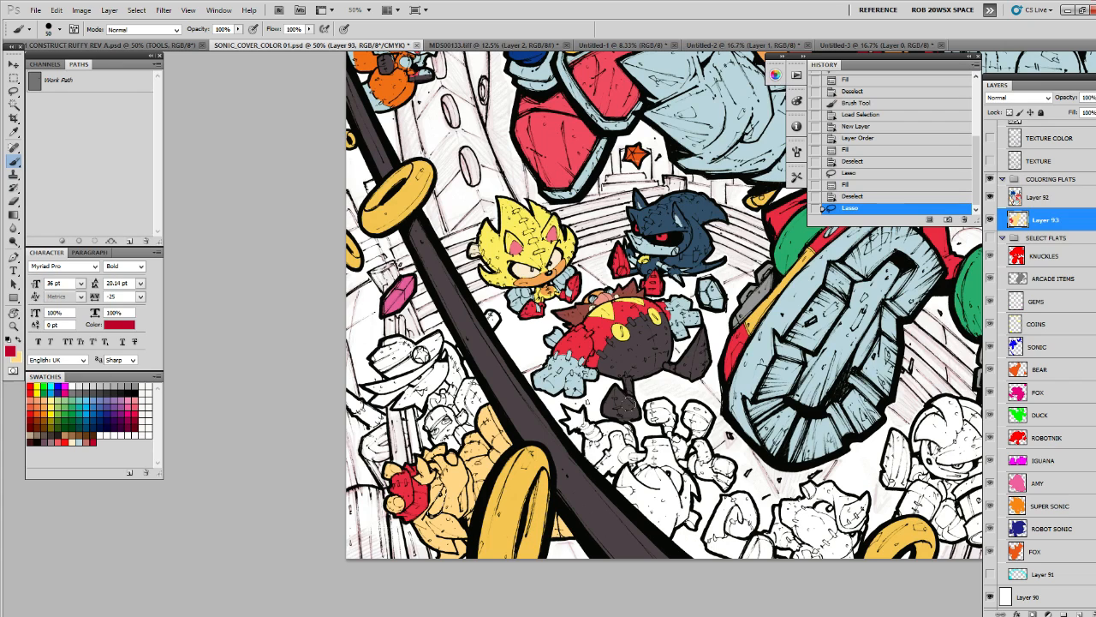
{"action": "left_click", "coordinate": [553, 428], "text": "alt"}
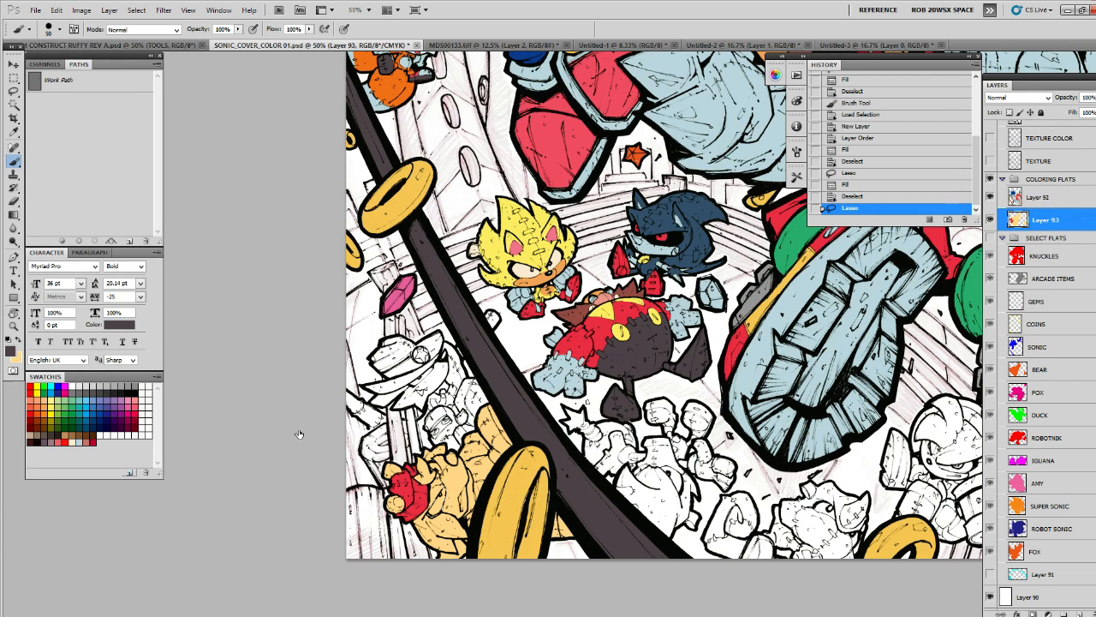
{"action": "left_click", "coordinate": [694, 238], "text": "alt"}
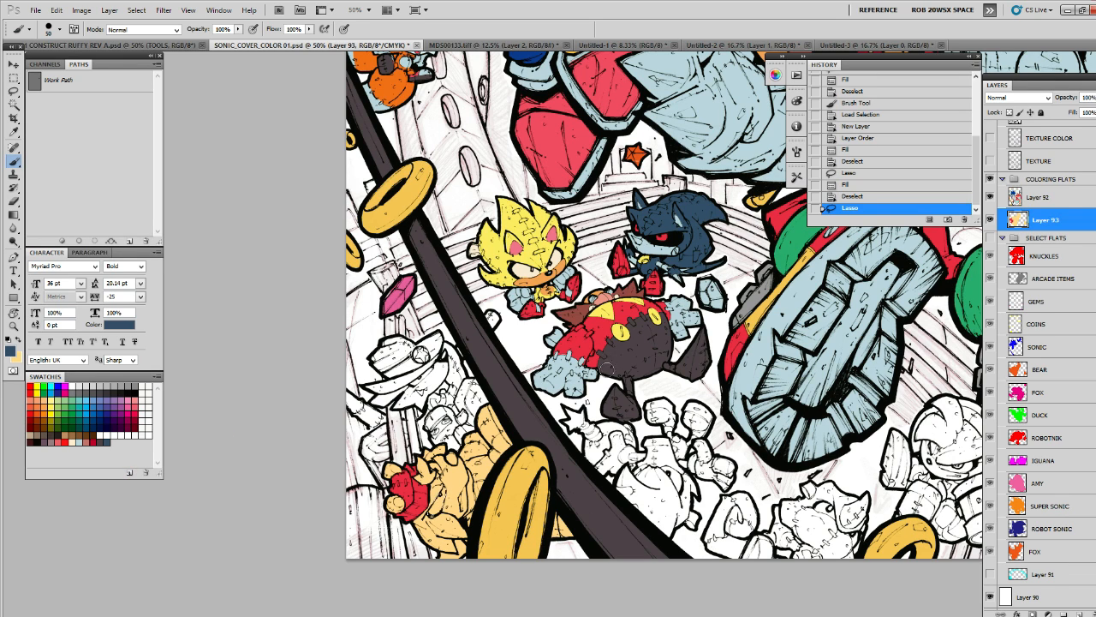
Sample the pale yellow of Knuckles' teeth and save it as a new swatch
{"action": "left_click_drag", "start_coordinate": [603, 436], "coordinate": [629, 371]}
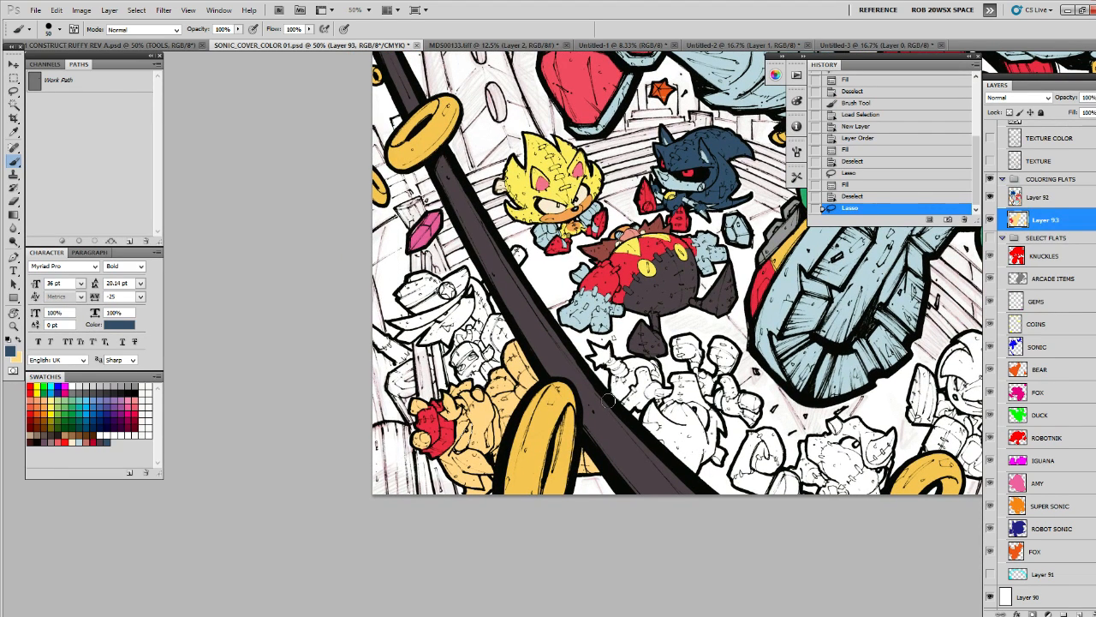
{"action": "left_click", "coordinate": [467, 441], "text": "alt"}
{"action": "left_click_drag", "start_coordinate": [670, 327], "coordinate": [498, 544]}
{"action": "left_click", "coordinate": [668, 155], "text": "alt"}
{"action": "left_click_drag", "start_coordinate": [444, 432], "coordinate": [535, 297]}
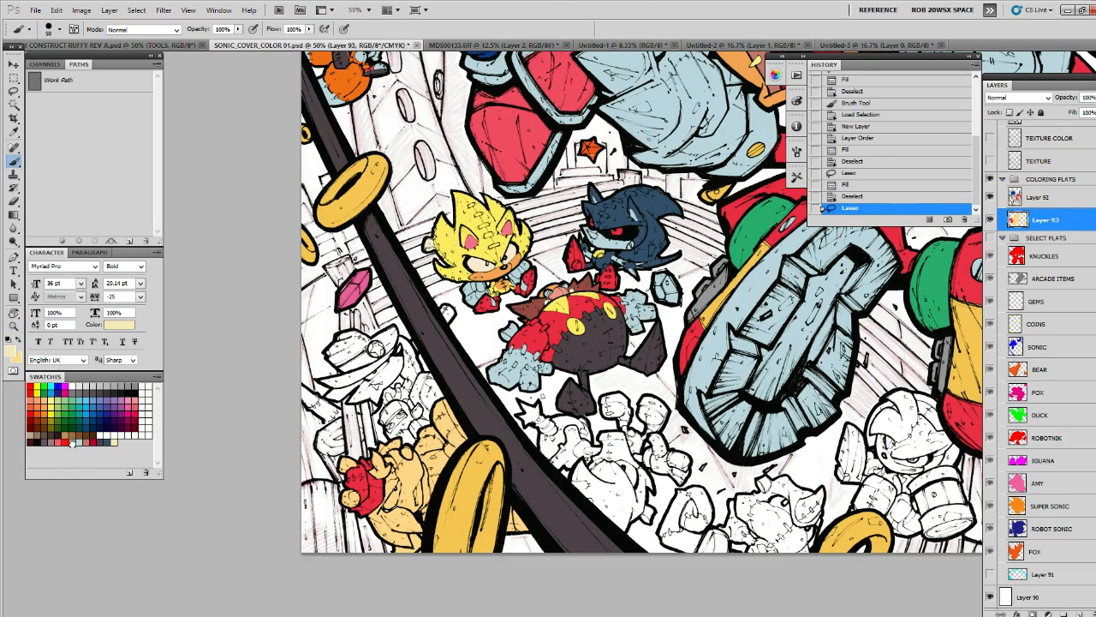
Fill the lassoed eye area of the bear figure with the light cream swatch and clear the selection
{"action": "key", "text": "z"}
{"action": "left_click", "coordinate": [442, 458]}
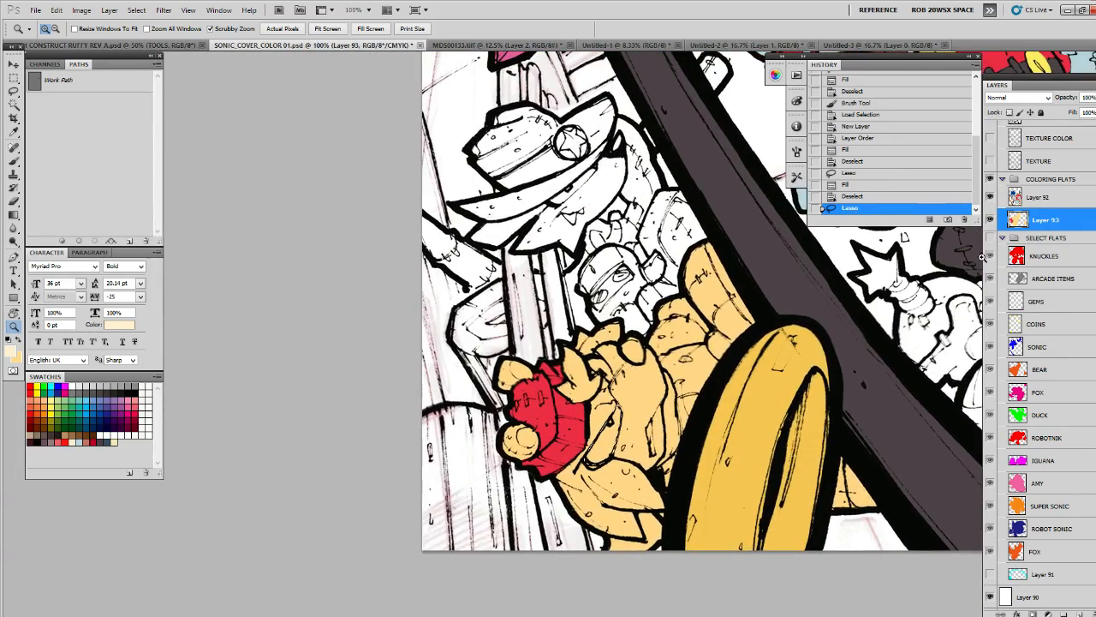
{"action": "key", "text": "alt+BackSpace"}
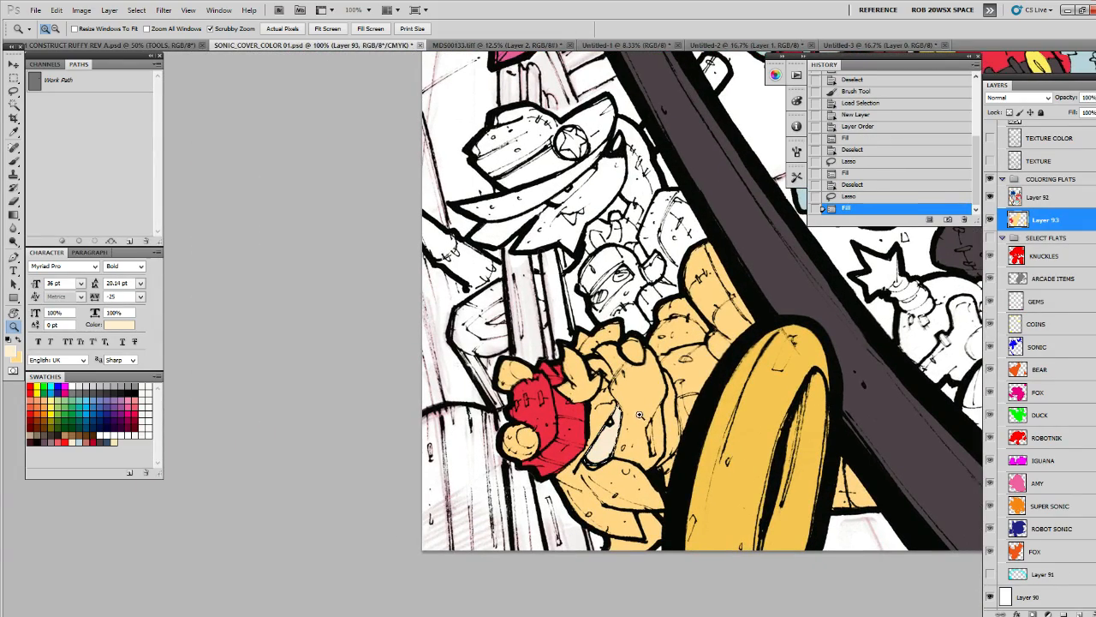
{"action": "key", "text": "ctrl+d"}
Lasso the bear figure's second, smaller eye area, fill it with the same light cream, and clear the selection
{"action": "left_click", "coordinate": [629, 400]}
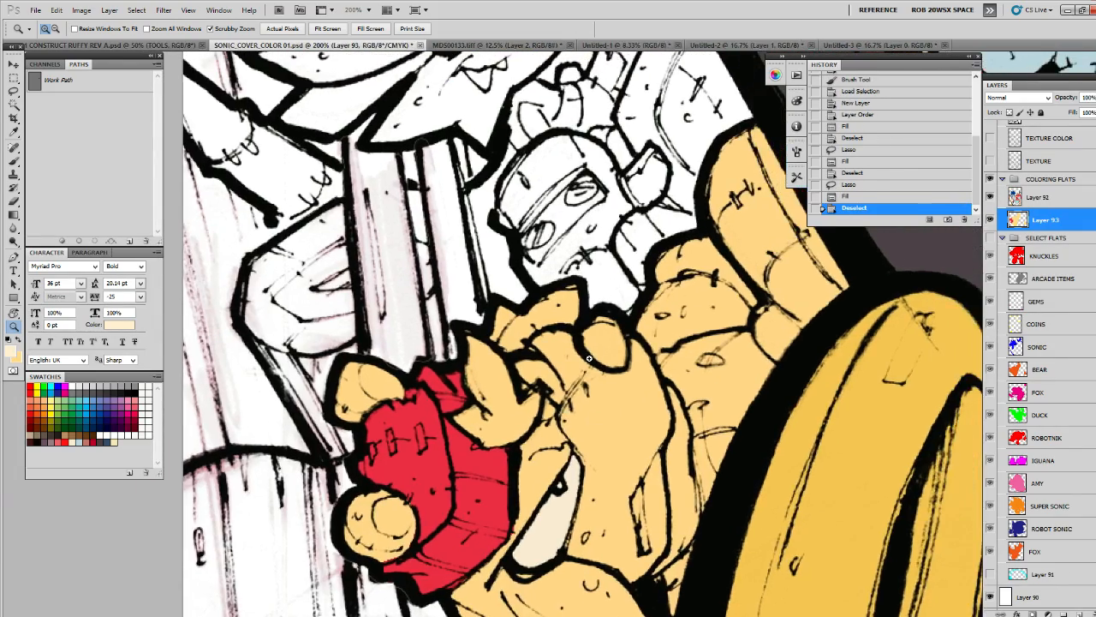
{"action": "key", "text": "l"}
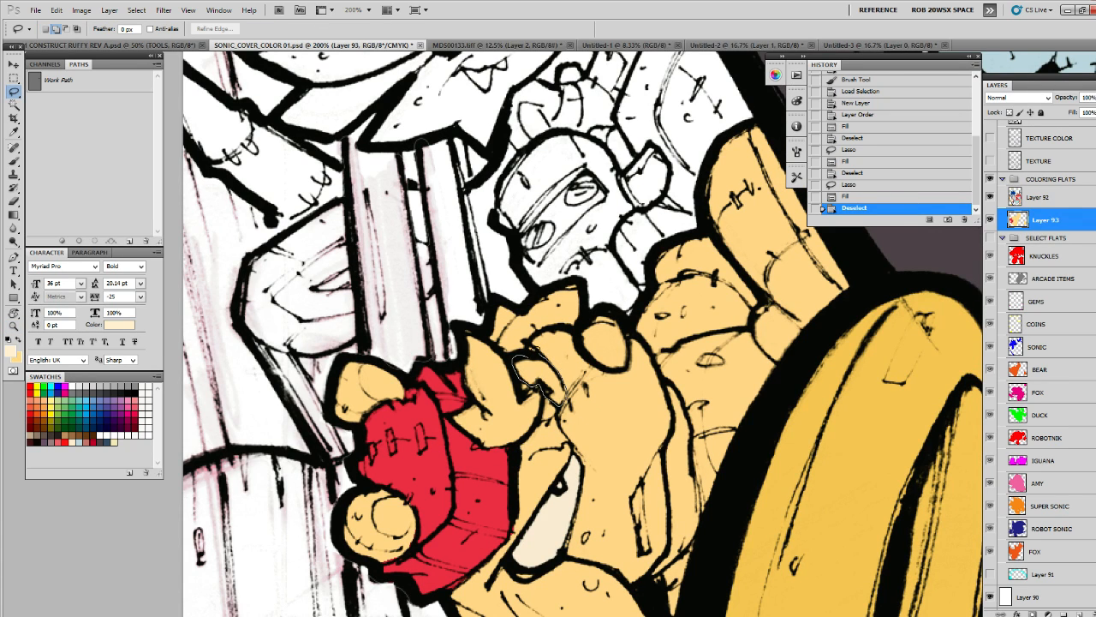
{"action": "left_click_drag", "start_coordinate": [522, 372], "coordinate": [524, 370]}
{"action": "key", "text": "alt+BackSpace"}
{"action": "key", "text": "ctrl+d"}
Lasso the large light orange head area beside the bear figure's cream eyes, leaving out the small rounded ear
{"action": "left_click_drag", "start_coordinate": [757, 395], "coordinate": [708, 378]}
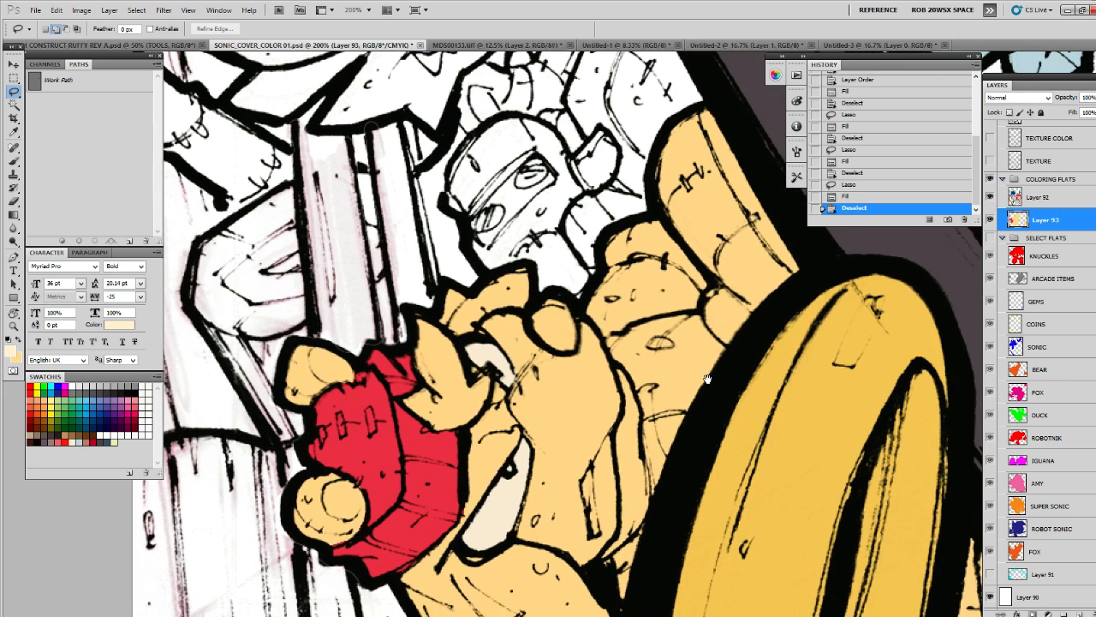
{"action": "mouse_move", "coordinate": [521, 309]}
{"action": "left_mouse_down"}
{"action": "mouse_move", "coordinate": [518, 283]}
{"action": "mouse_move", "coordinate": [503, 381]}
{"action": "mouse_move", "coordinate": [524, 433]}
{"action": "mouse_move", "coordinate": [517, 487]}
{"action": "left_mouse_up"}
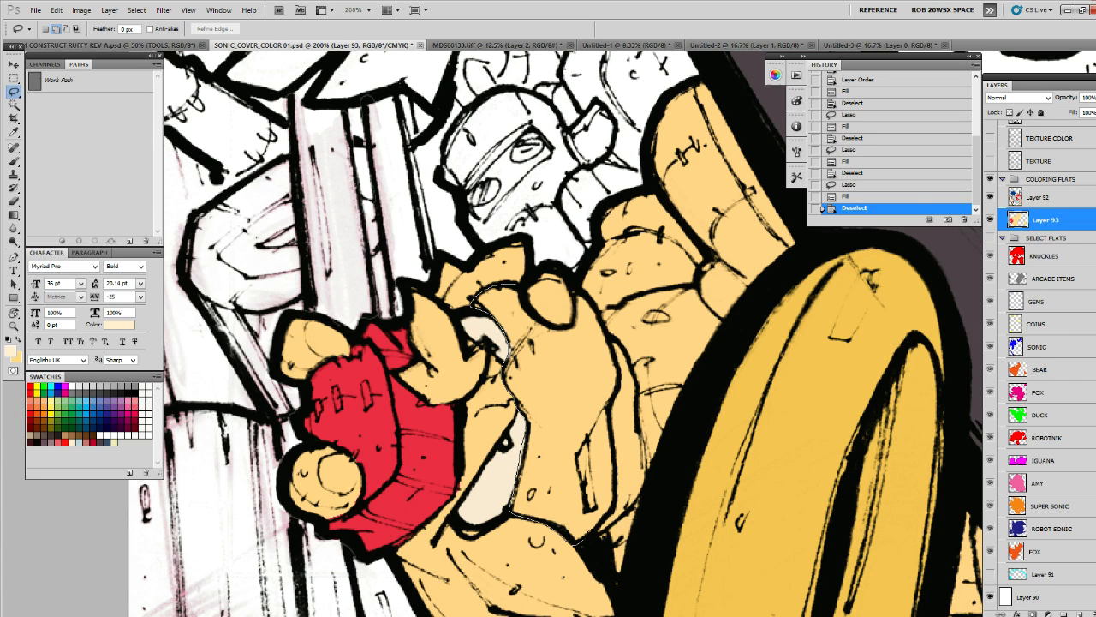
{"action": "left_click_drag", "start_coordinate": [615, 507], "coordinate": [610, 413]}
{"action": "mouse_move", "coordinate": [619, 360]}
{"action": "left_mouse_down"}
{"action": "mouse_move", "coordinate": [595, 298]}
{"action": "mouse_move", "coordinate": [538, 310]}
{"action": "mouse_move", "coordinate": [514, 289]}
{"action": "left_mouse_up"}
Sample a deeper orange from another character, fill the selected bear head area with it, and clear the selection
{"action": "key", "text": "z"}
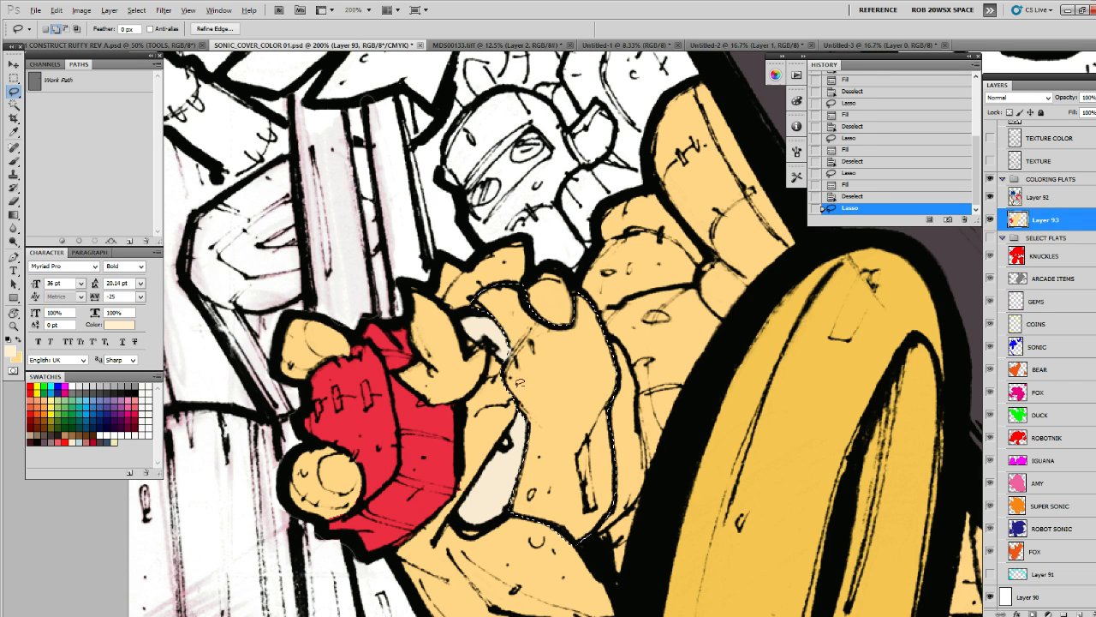
{"action": "left_click", "coordinate": [704, 349], "text": "alt"}
{"action": "left_click", "coordinate": [703, 348], "text": "alt"}
{"action": "left_click", "coordinate": [703, 348], "text": "alt"}
{"action": "left_click", "coordinate": [704, 349], "text": "alt"}
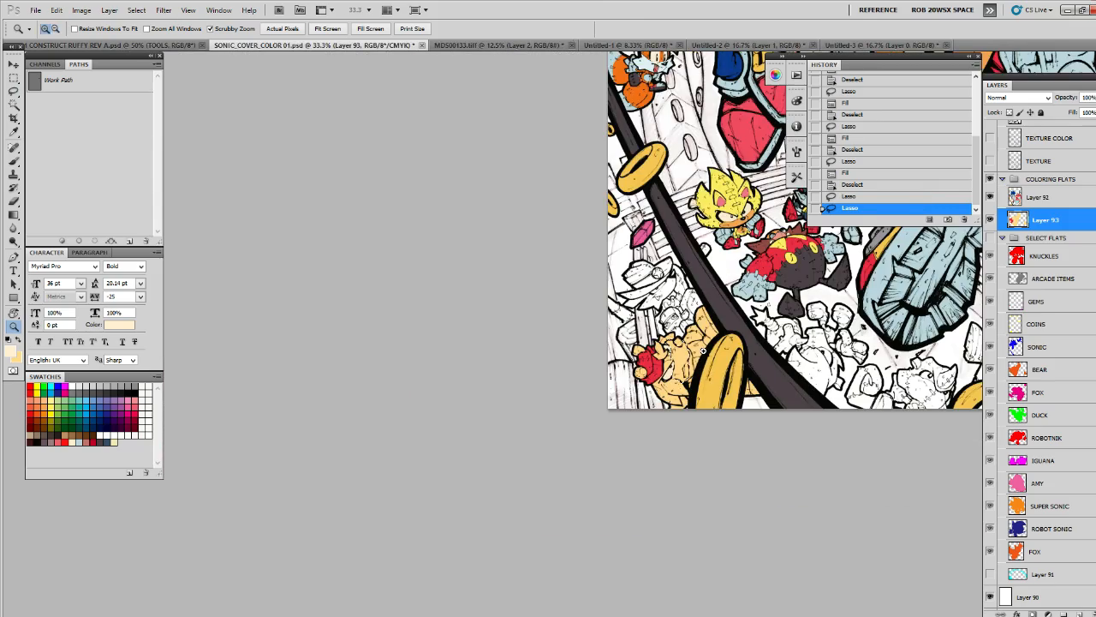
{"action": "key", "text": "b"}
{"action": "mouse_move", "coordinate": [703, 349]}
{"action": "left_mouse_down"}
{"action": "mouse_move", "coordinate": [604, 444]}
{"action": "mouse_move", "coordinate": [565, 501]}
{"action": "mouse_move", "coordinate": [541, 441]}
{"action": "left_mouse_up"}
{"action": "left_click", "coordinate": [596, 375], "text": "alt"}
{"action": "key", "text": "z"}
{"action": "left_click", "coordinate": [554, 514]}
{"action": "left_click", "coordinate": [555, 514]}
{"action": "left_click", "coordinate": [554, 514]}
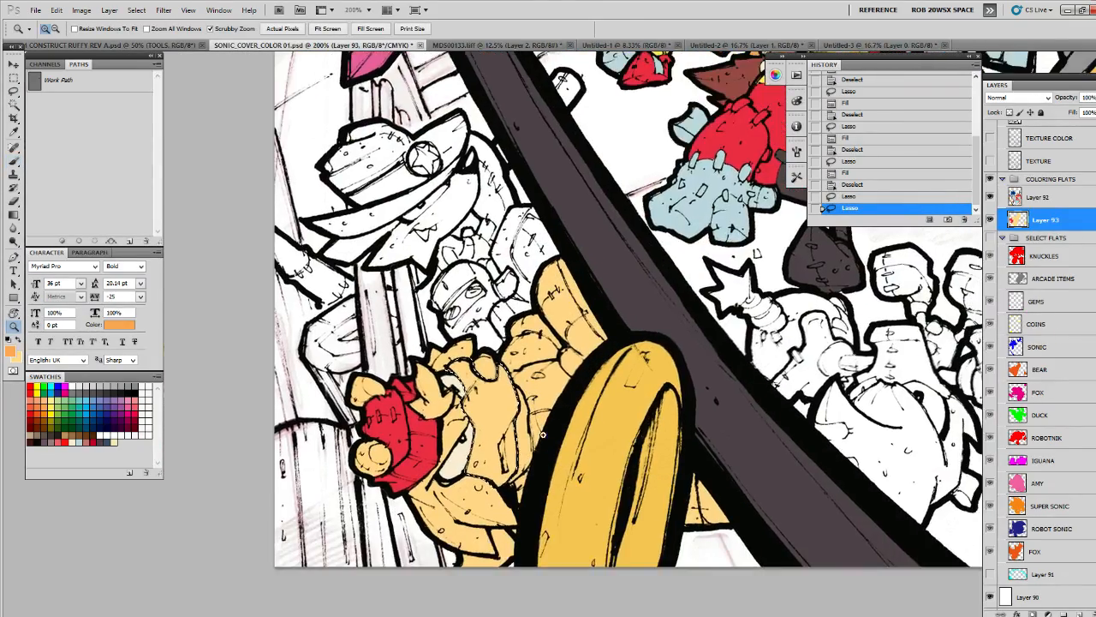
{"action": "left_click", "coordinate": [540, 441]}
{"action": "key", "text": "alt+BackSpace"}
{"action": "key", "text": "ctrl+d"}
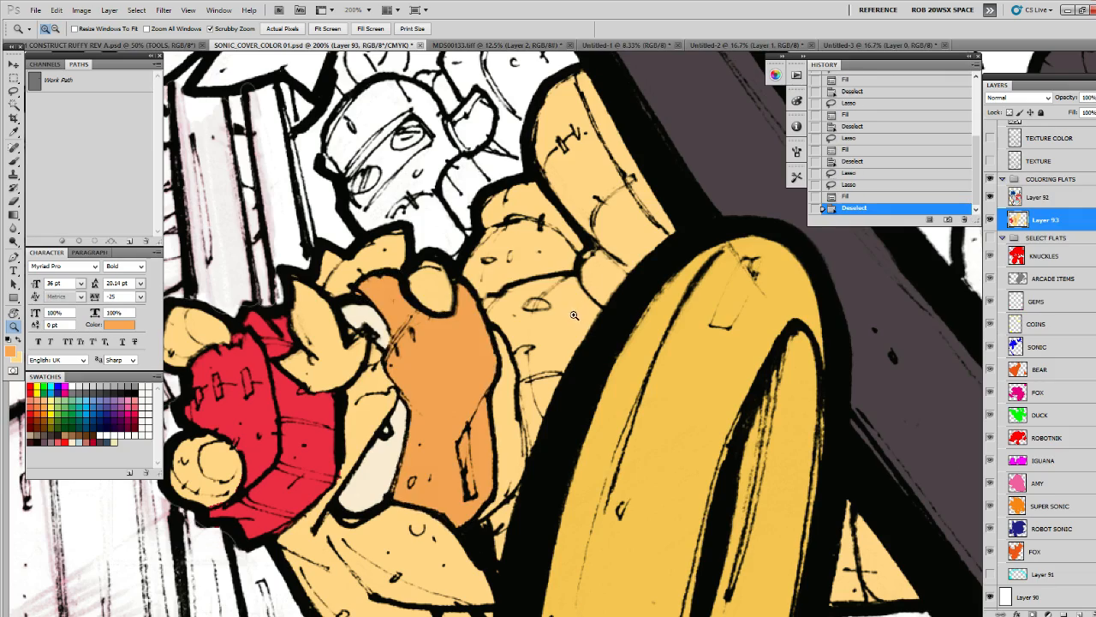
Examine the whole cover illustration to review the flat colors laid down so far
{"action": "left_click", "coordinate": [575, 316], "text": "alt"}
{"action": "left_click", "coordinate": [574, 316], "text": "alt"}
{"action": "left_click", "coordinate": [574, 316], "text": "alt"}
{"action": "left_click", "coordinate": [574, 316], "text": "alt"}
{"action": "left_click", "coordinate": [577, 315], "text": "alt"}
{"action": "left_click", "coordinate": [583, 309], "text": "alt"}
{"action": "left_click", "coordinate": [608, 309], "text": "alt"}
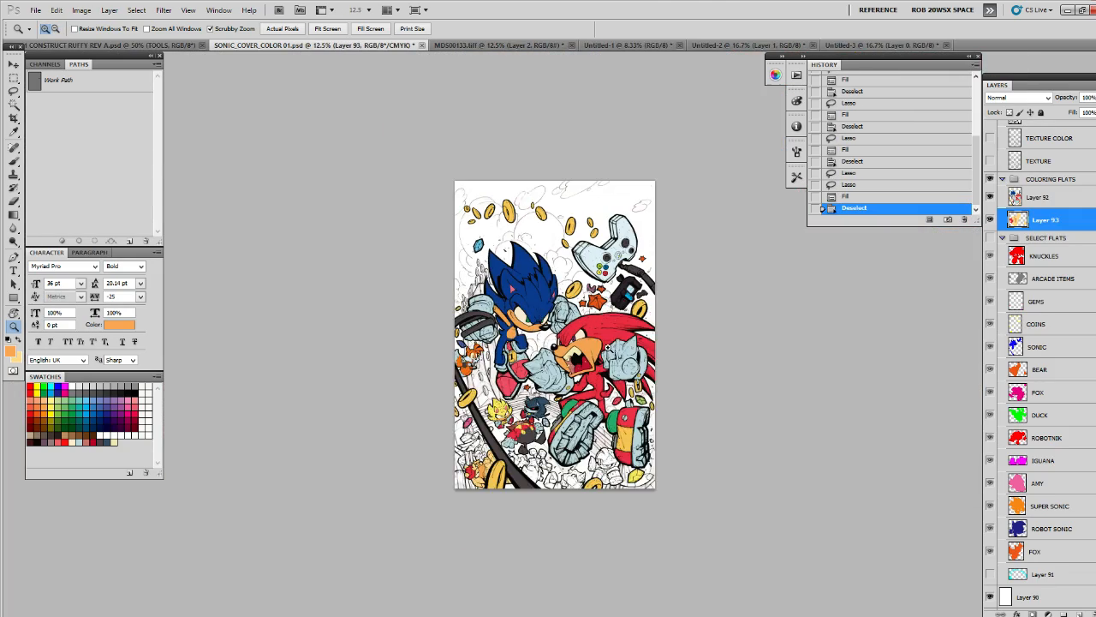
{"action": "left_click", "coordinate": [614, 370]}
{"action": "left_click", "coordinate": [608, 356]}
{"action": "left_click_drag", "start_coordinate": [617, 355], "coordinate": [634, 232]}
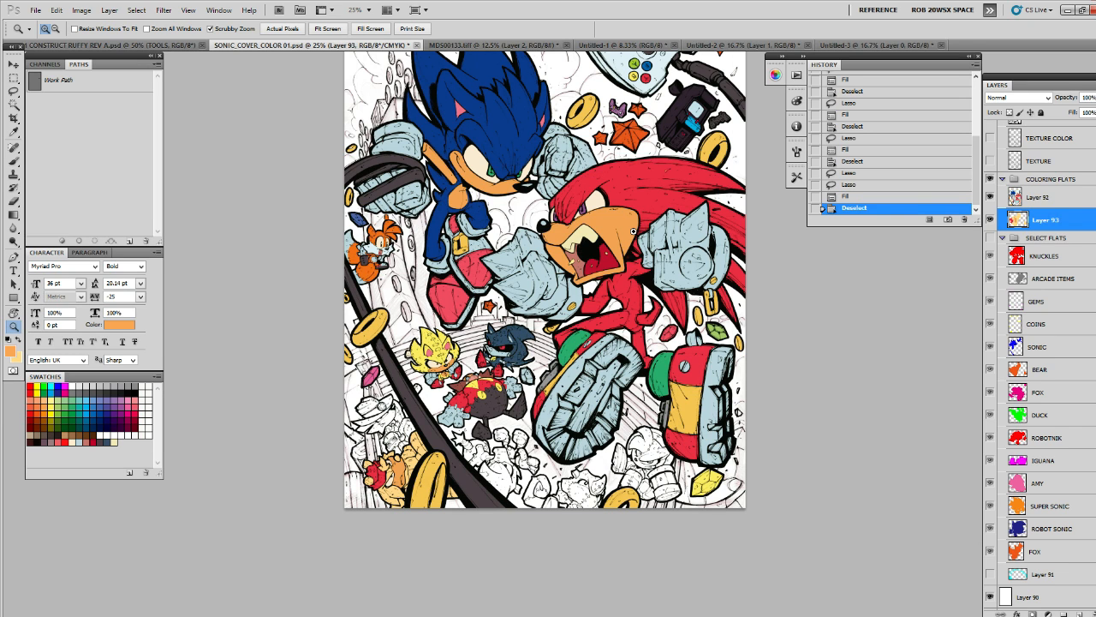
{"action": "scroll", "coordinate": [634, 229], "scroll_direction": "up", "scroll_amount": 5}
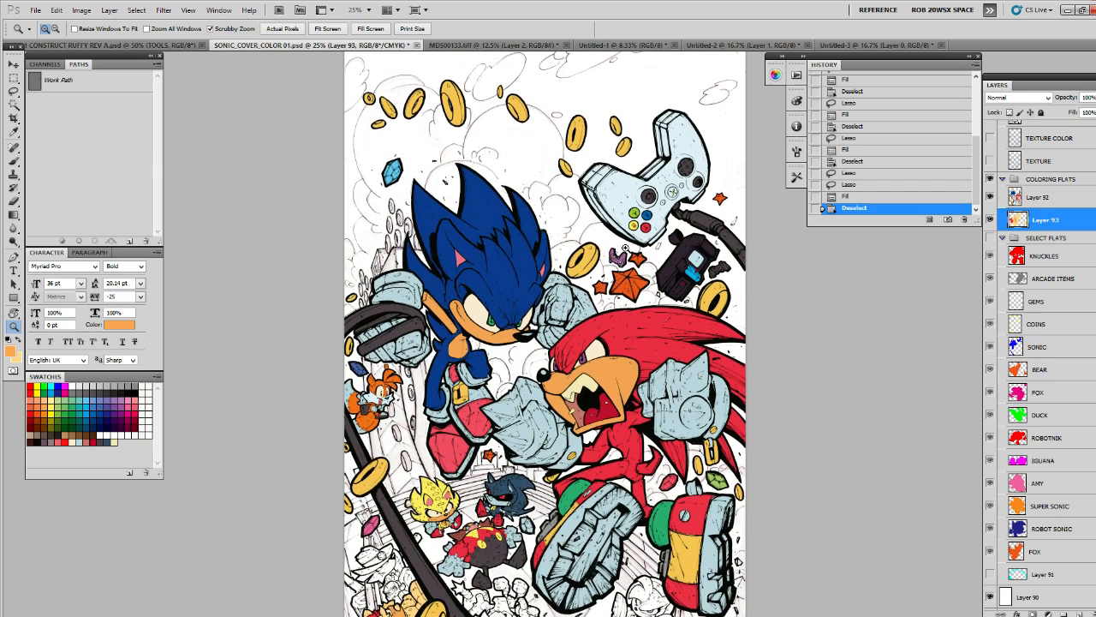
{"action": "scroll", "coordinate": [627, 247], "scroll_direction": "down", "scroll_amount": 4}
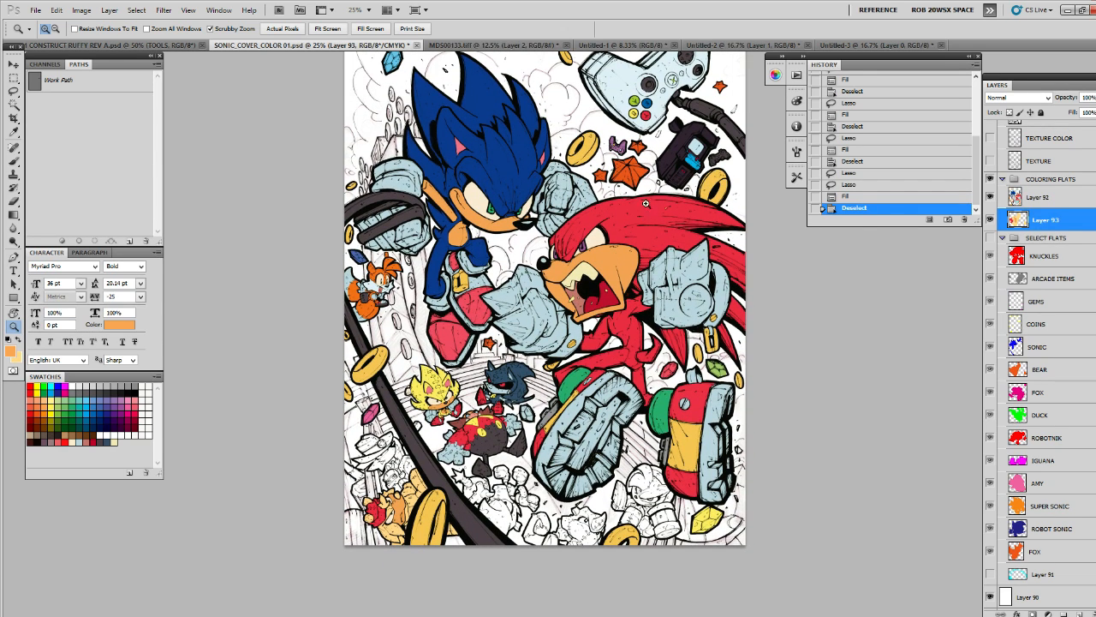